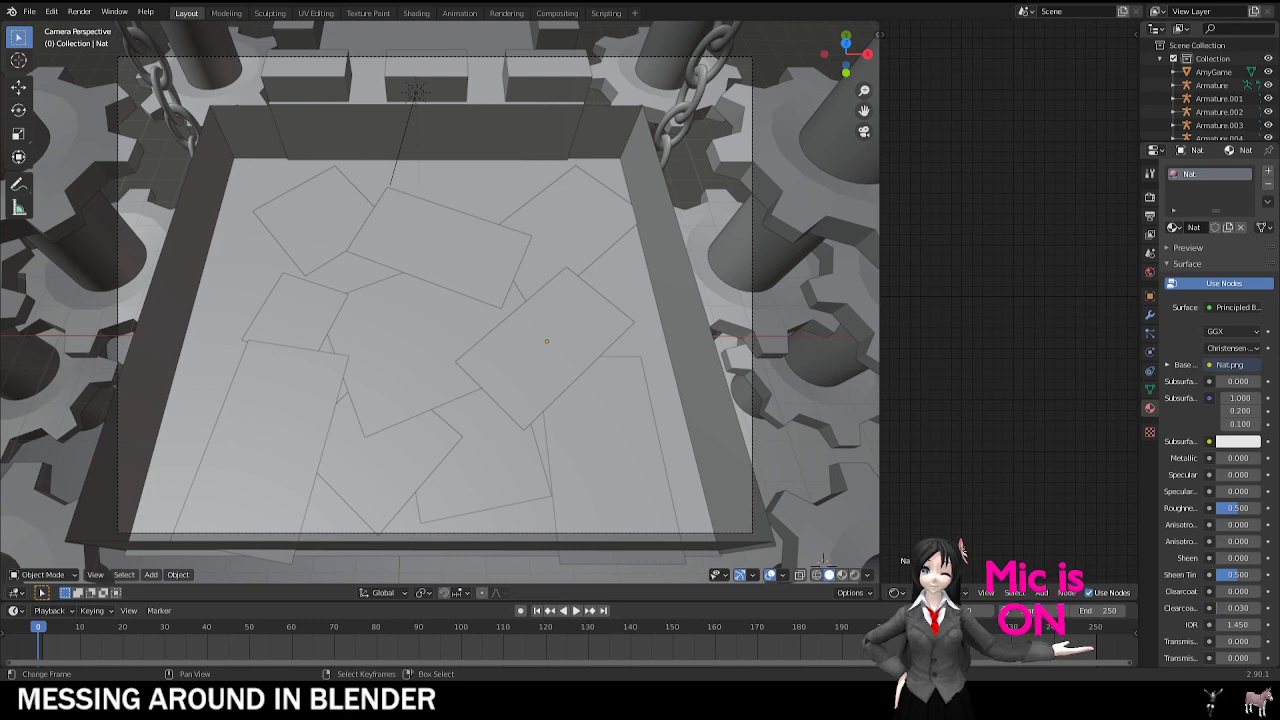
Step: Switch the viewport to rendered shading and select the gear beside the board's far corner
left_click(854, 576)
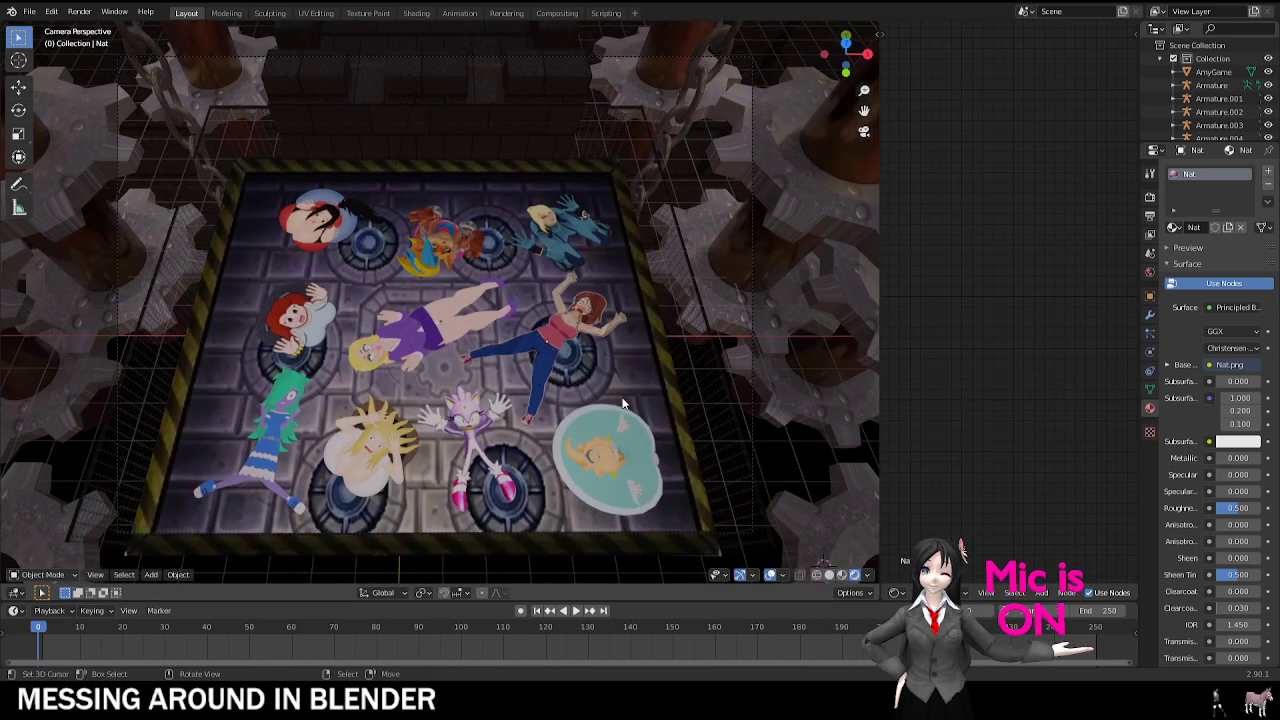
left_click(713, 170)
key("g")
key("Escape")
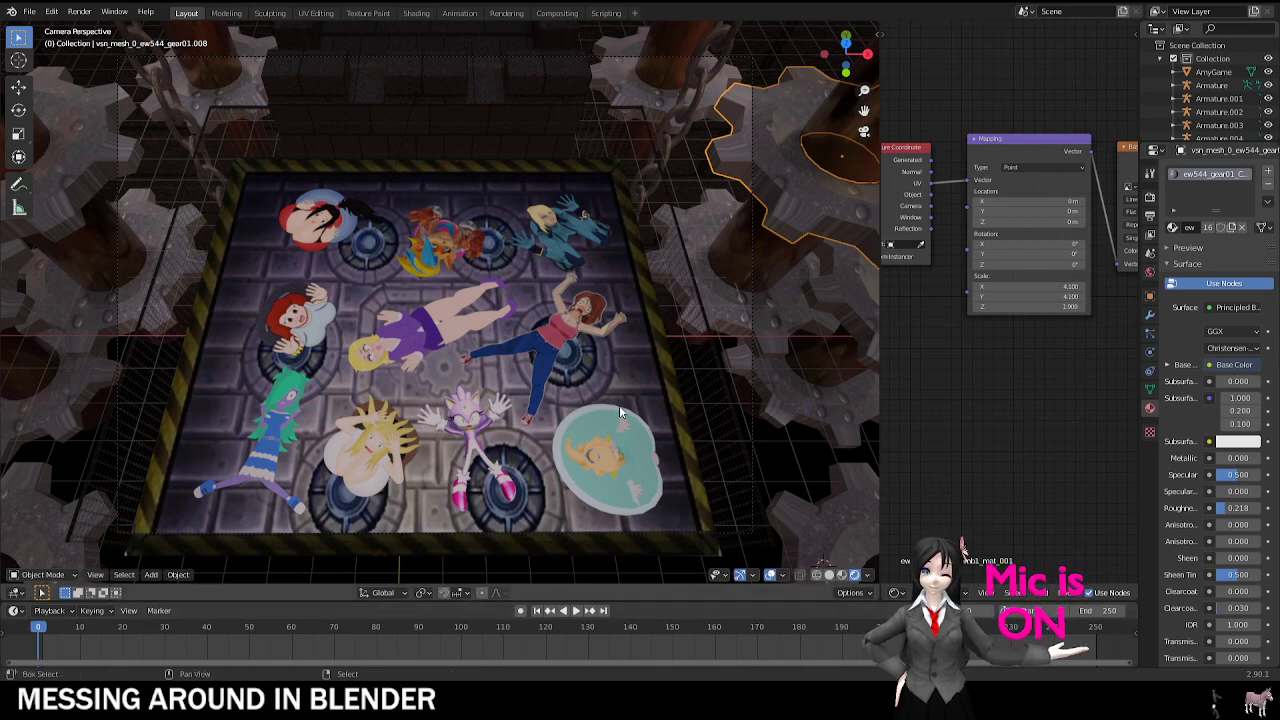
Step: Examine the board of flattened characters up close, from surrounding angles and through the camera
scroll(619, 405, "up", 4)
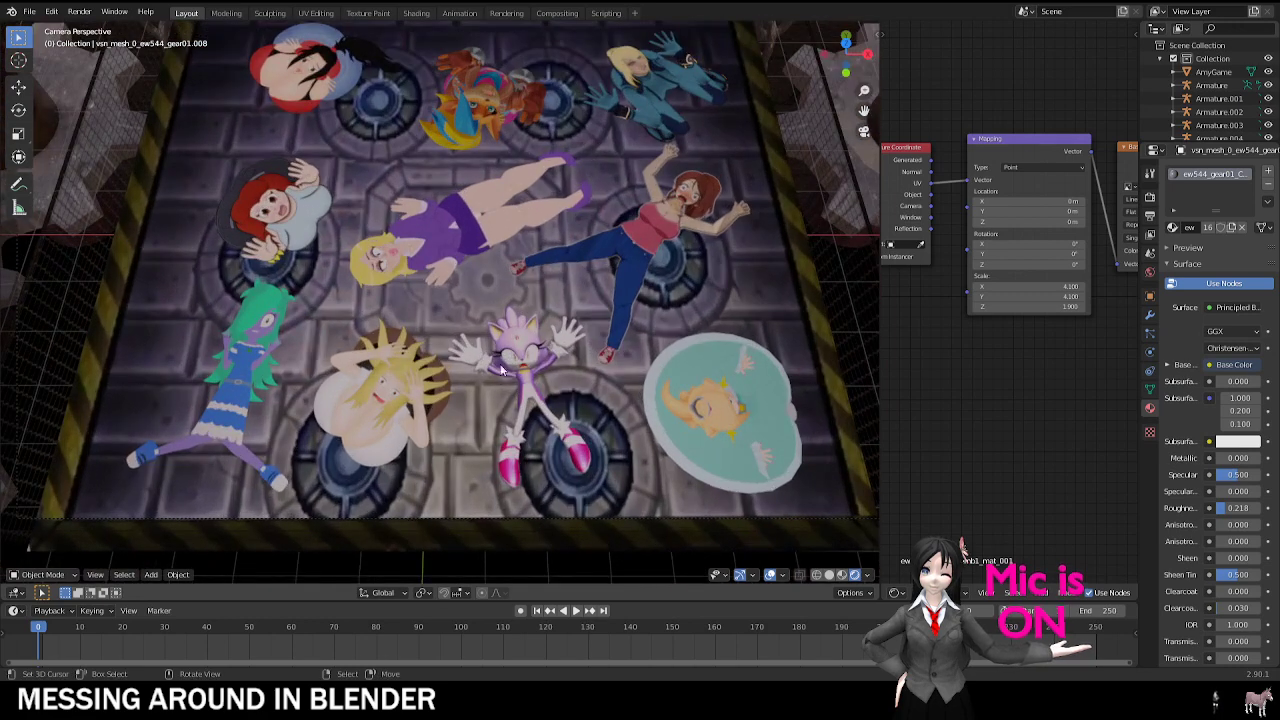
scroll(502, 370, "down", 4)
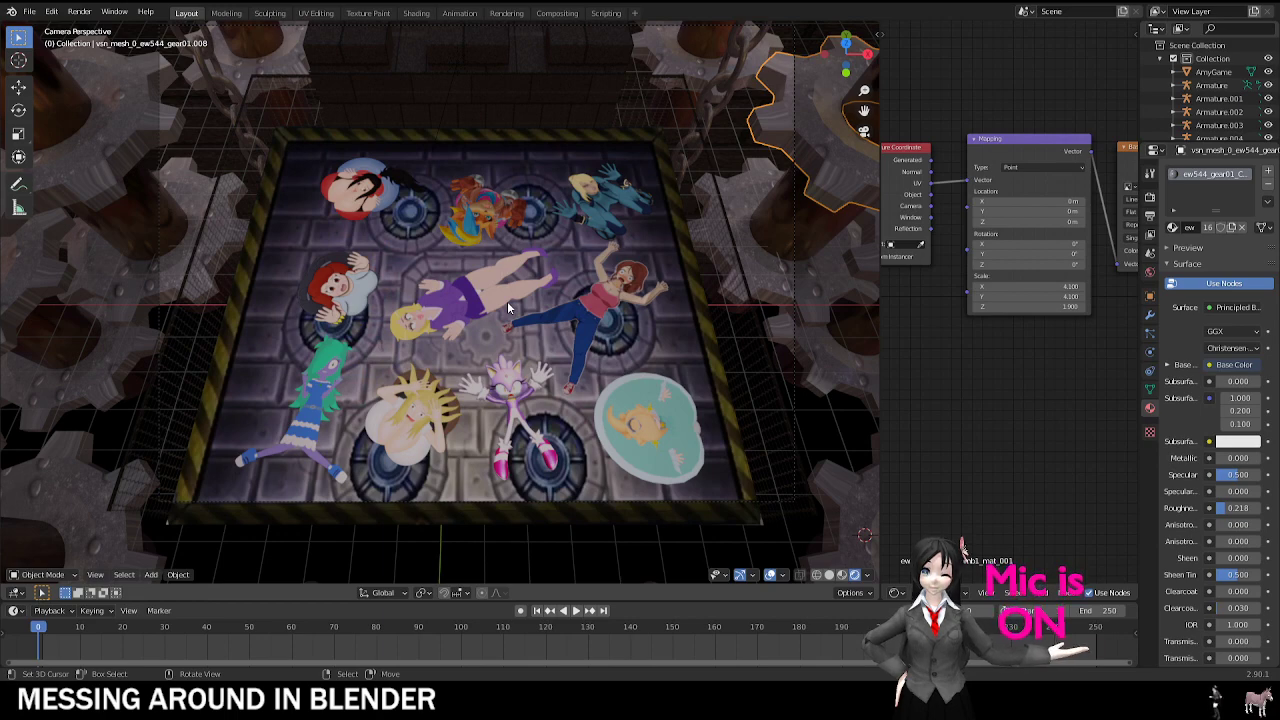
middle_click_drag(515, 322, 553, 385)
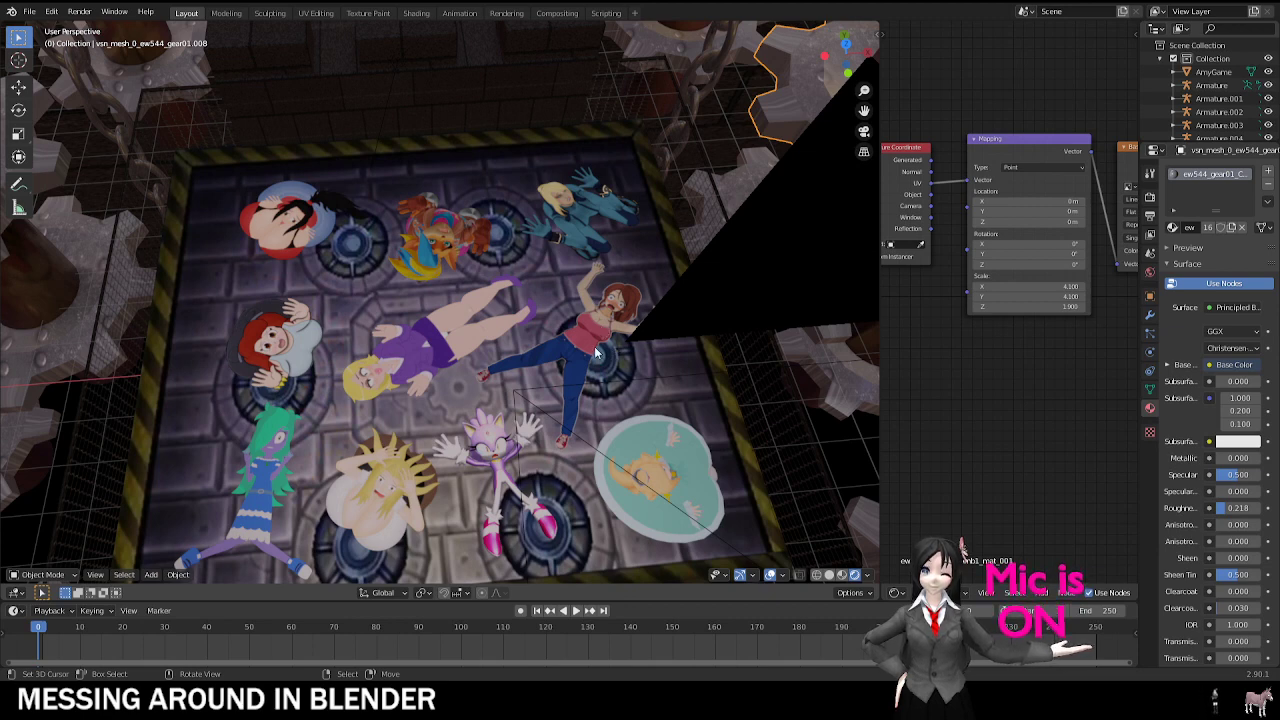
middle_click_drag(469, 310, 472, 283)
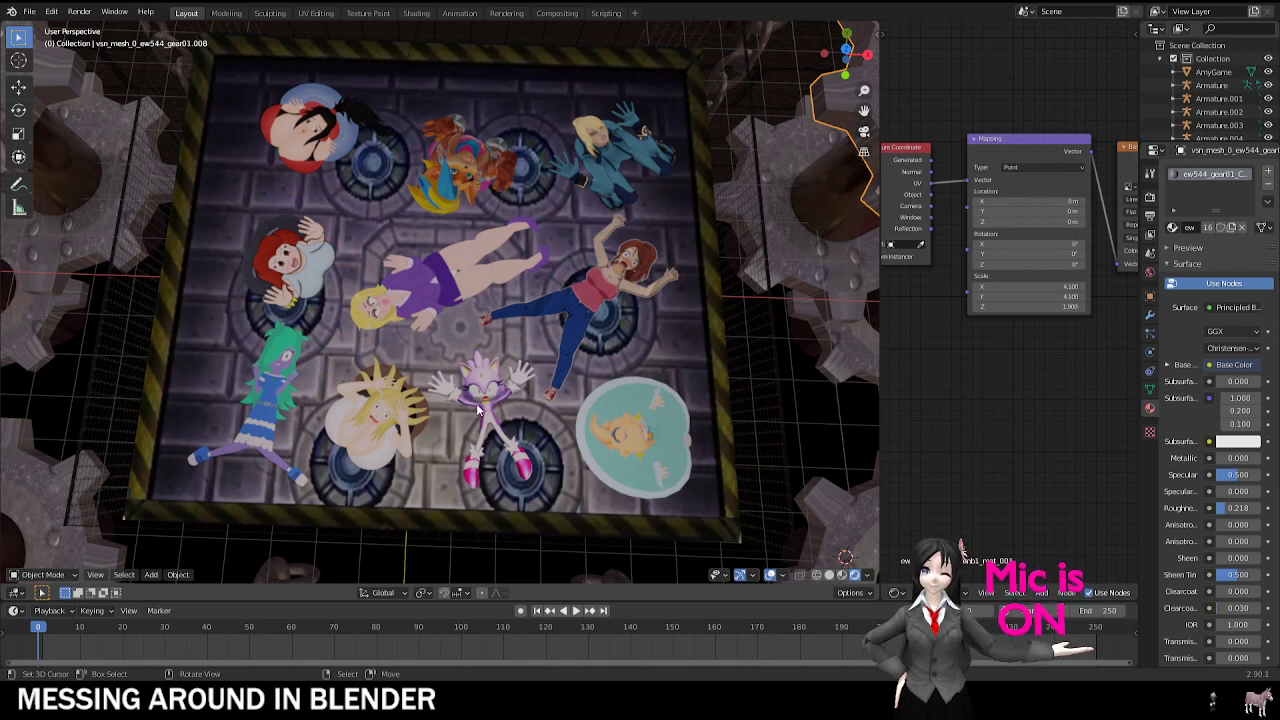
mouse_move(478, 405)
middle_mouse_down()
mouse_move(476, 382)
mouse_move(337, 375)
mouse_move(392, 424)
mouse_move(542, 407)
mouse_move(513, 330)
mouse_move(301, 305)
mouse_move(522, 507)
mouse_move(367, 366)
mouse_move(475, 295)
mouse_move(398, 318)
mouse_move(677, 311)
mouse_move(304, 332)
mouse_move(467, 362)
mouse_move(345, 318)
mouse_move(278, 363)
mouse_move(523, 294)
mouse_move(464, 346)
mouse_move(558, 279)
mouse_move(472, 298)
mouse_move(323, 286)
mouse_move(415, 338)
middle_mouse_up()
key("KP_0")
scroll(490, 328, "up", 2)
scroll(468, 310, "down", 1)
key("KP_0")
key("KP_0")
scroll(523, 294, "down", 4)
scroll(464, 346, "up", 5)
left_click(464, 339)
key("alt+a")
key("KP_0")
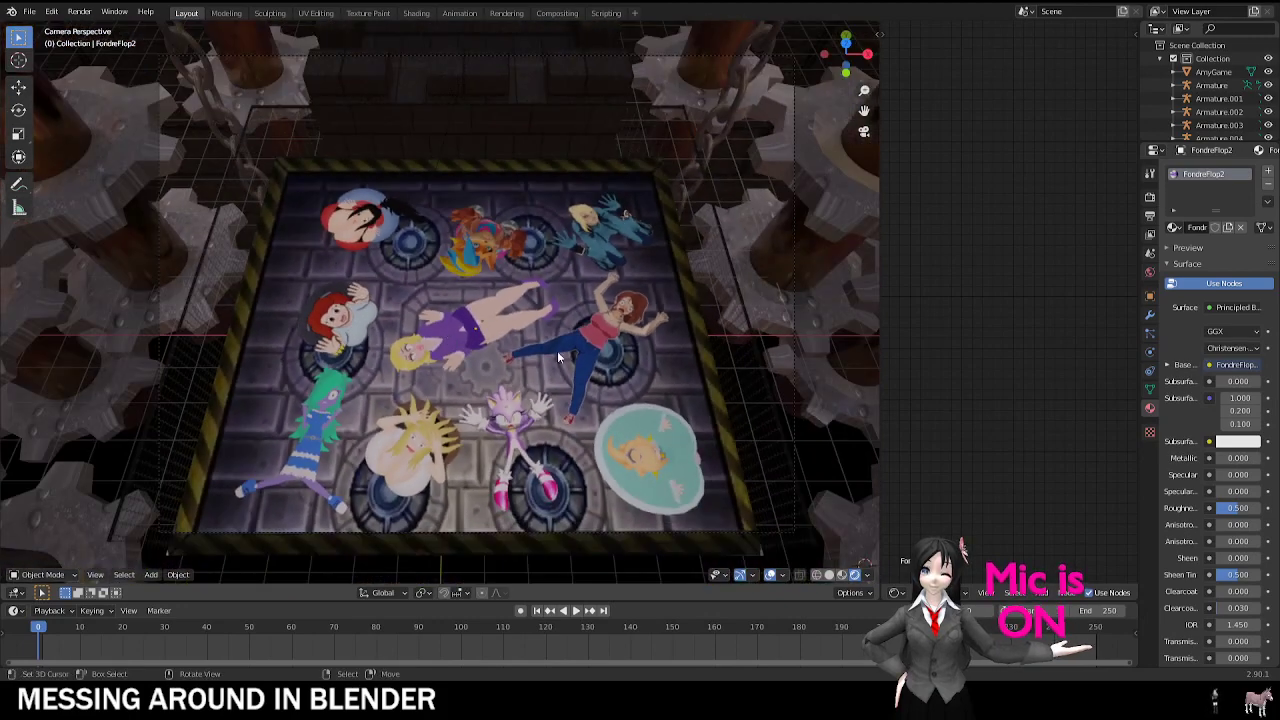
key("Home")
Step: Try rotating the Nat character plane on the board
left_click(600, 368)
key("r")
key("r")
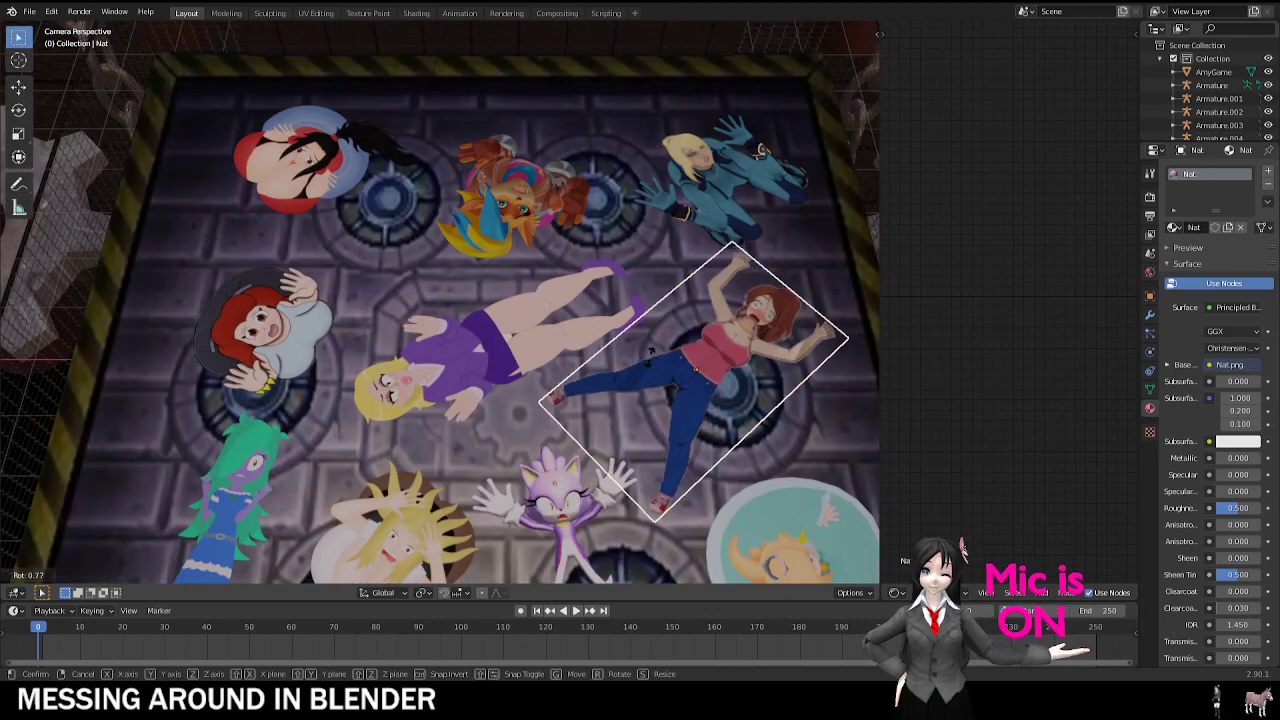
left_click(459, 348)
Step: Align the camera to a low close-up view of the spiky blonde character and adjust it with walk navigation
middle_click_drag(459, 348, 586, 338)
scroll(484, 411, "up", 3)
scroll(538, 338, "up", 3)
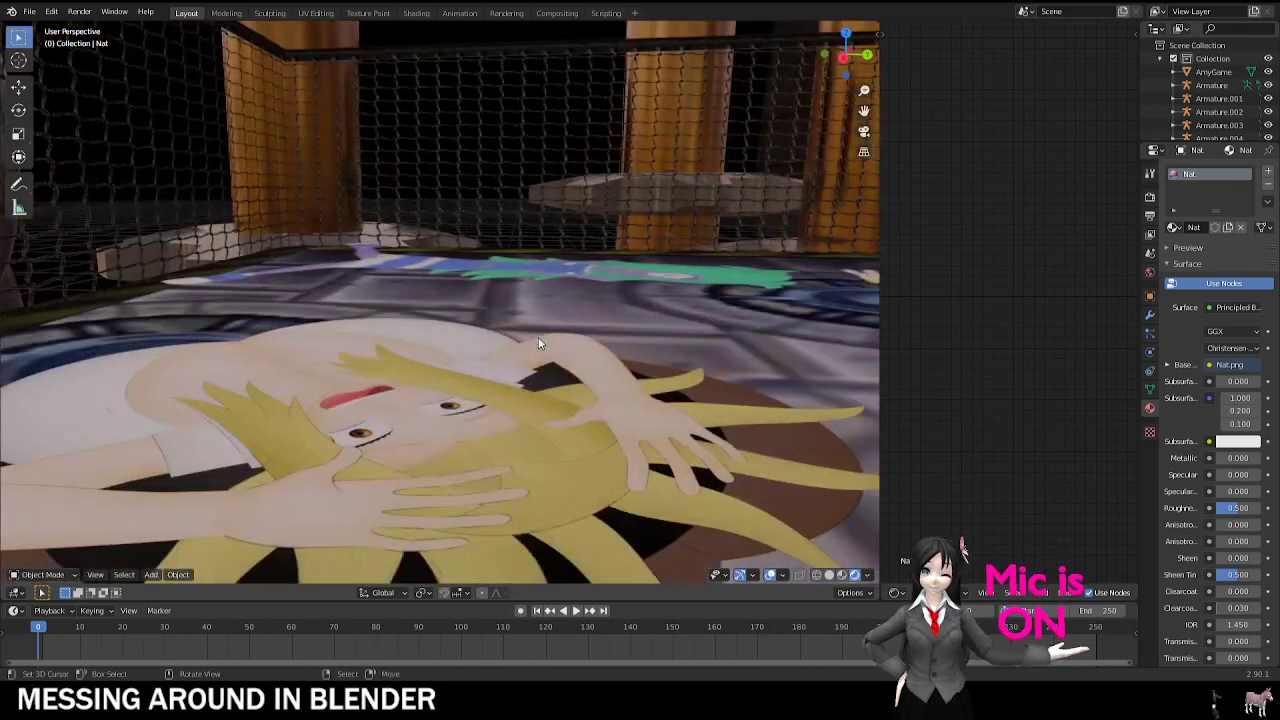
key("ctrl+alt+KP_0")
left_click(563, 57)
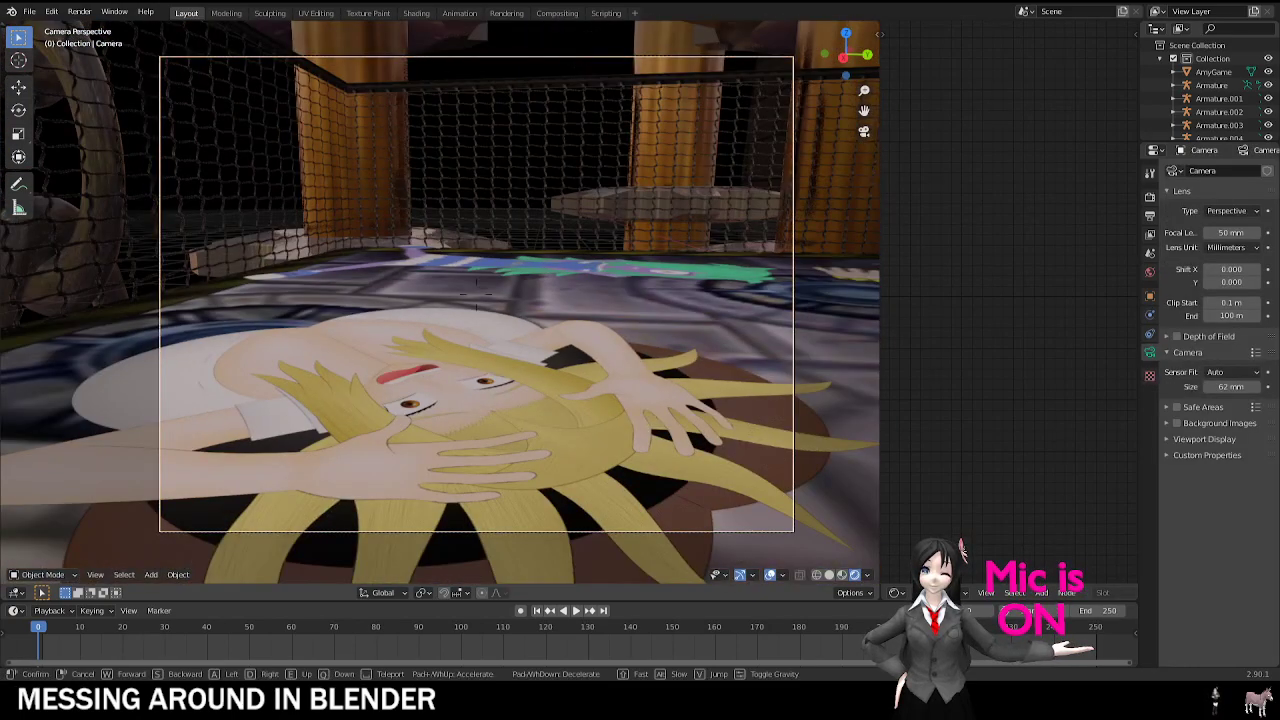
key("shift+grave")
key("w")
left_click(585, 237)
Step: Lower the ToothpasteFlatFront and BritFront planes along the Z axis by about 0.14 m each
left_click(491, 246)
key("g")
key("z")
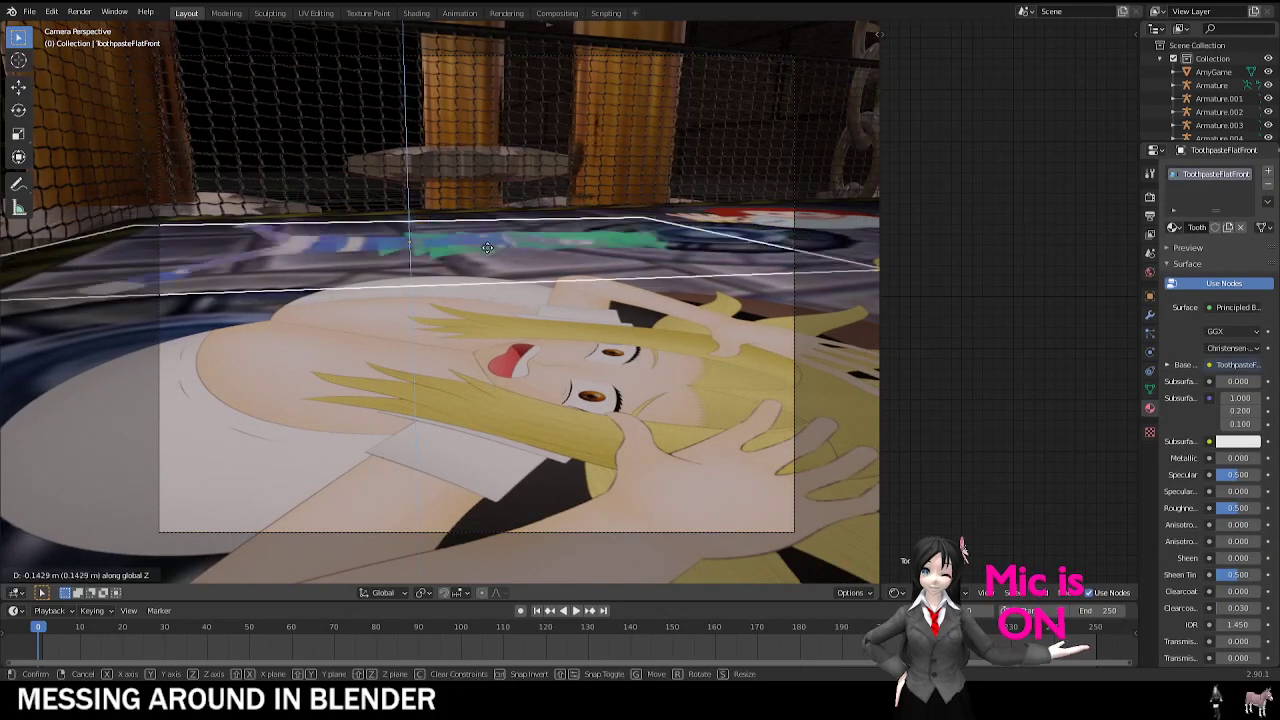
left_click(491, 252)
left_click(767, 217)
key("g")
key("z")
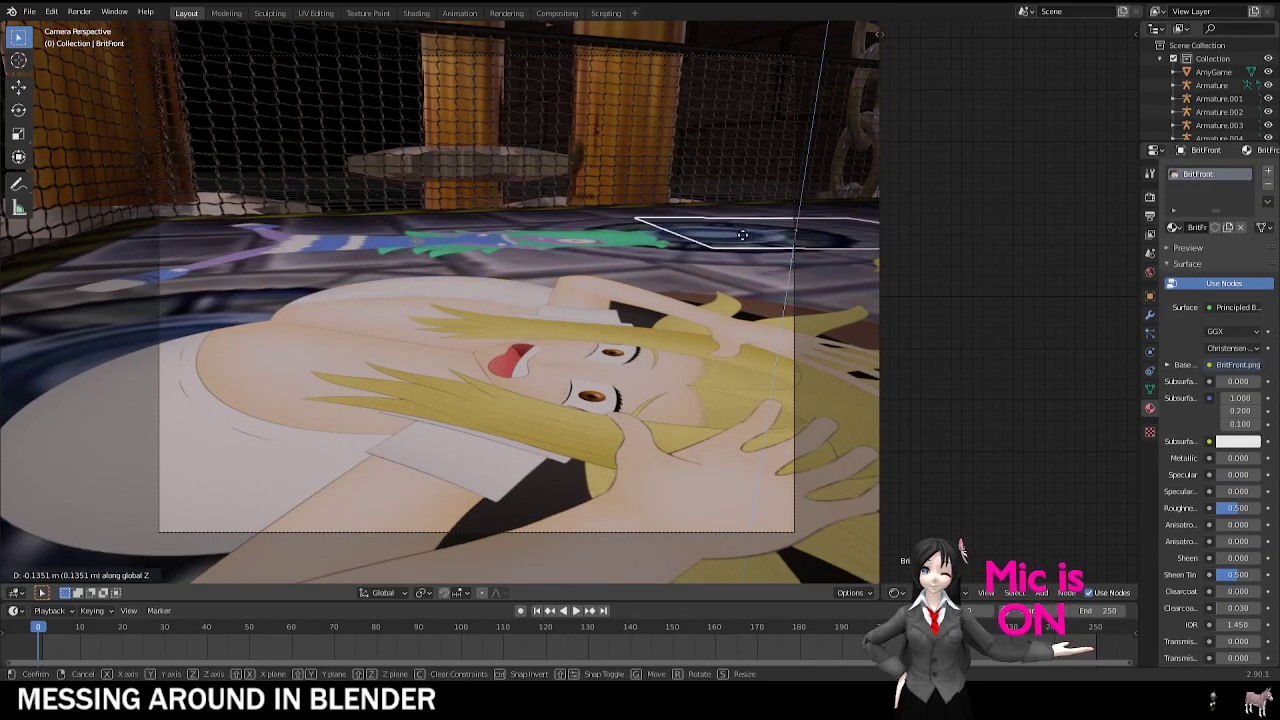
left_click(767, 231)
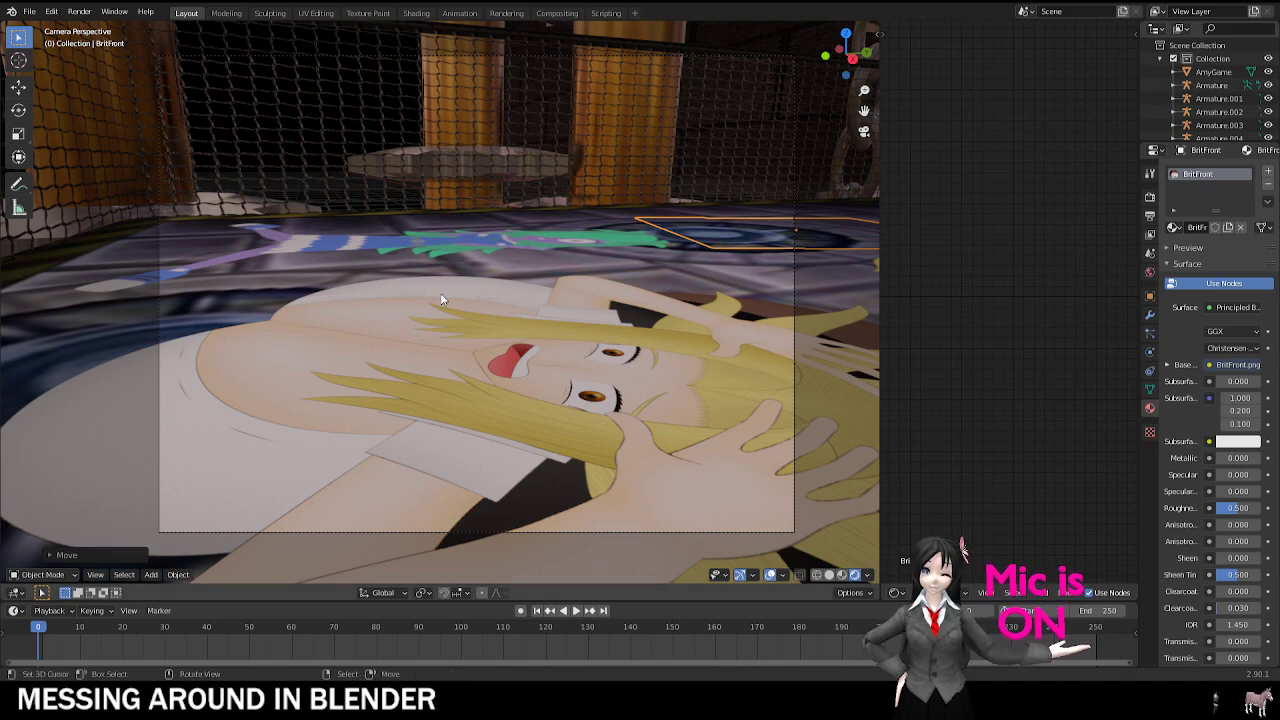
middle_click_drag(445, 300, 446, 382)
right_click(446, 382)
key("g")
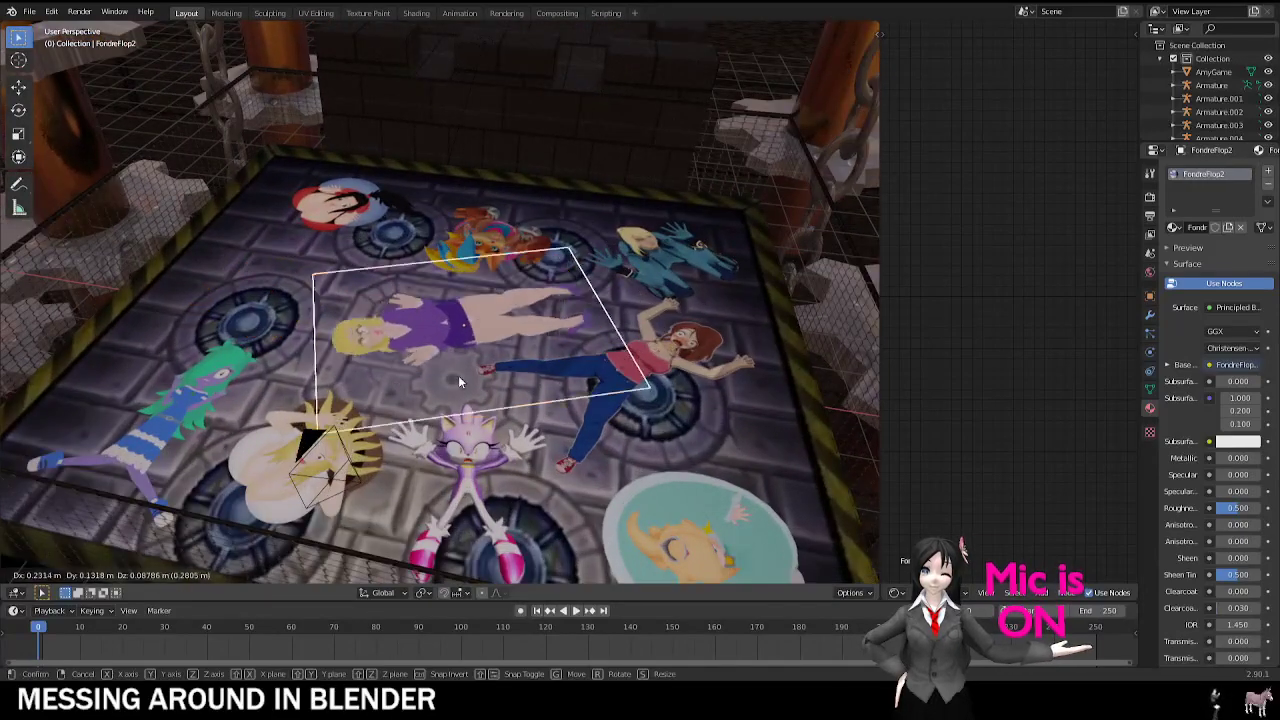
right_click(300, 245)
key("g")
right_click(330, 236)
Step: Raise the Smash CompactorFloor plane along the Z axis so it sits above the characters
scroll(450, 340, "down", 2)
key("g")
key("z")
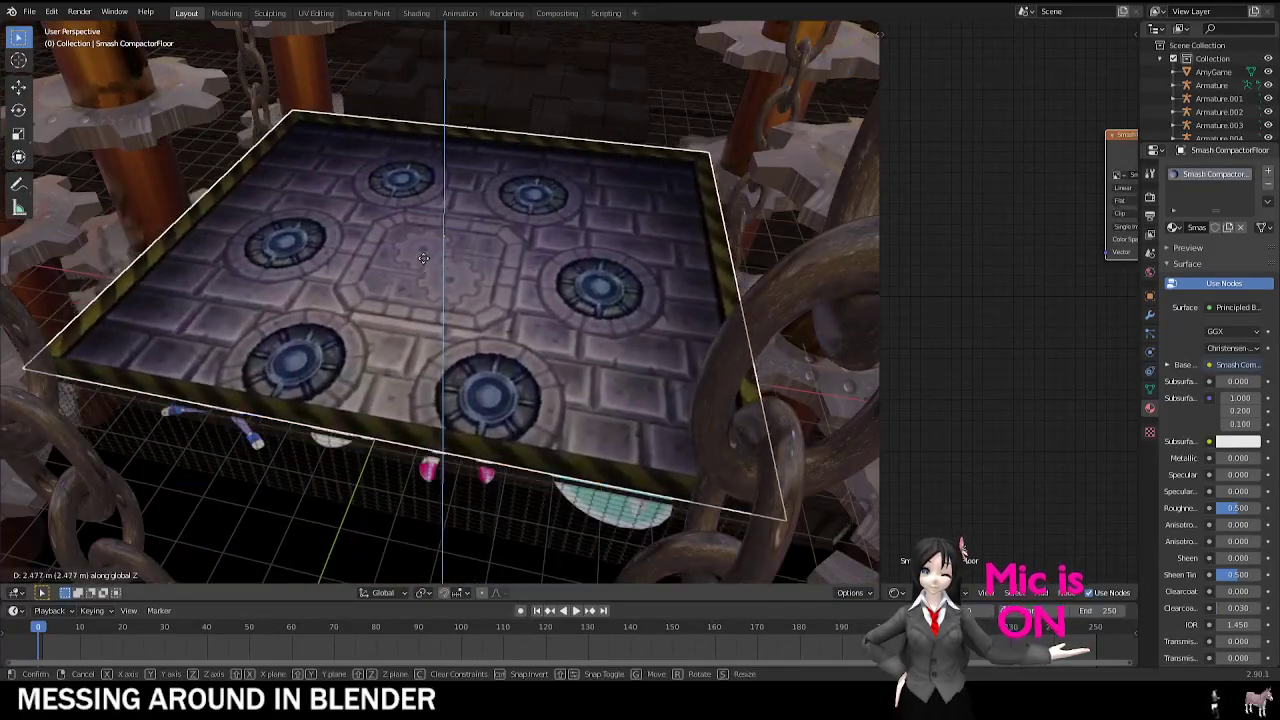
left_click(400, 207)
Step: Inspect the raised floor plane, the chains and the characters from several angles
middle_click_drag(400, 207, 509, 274)
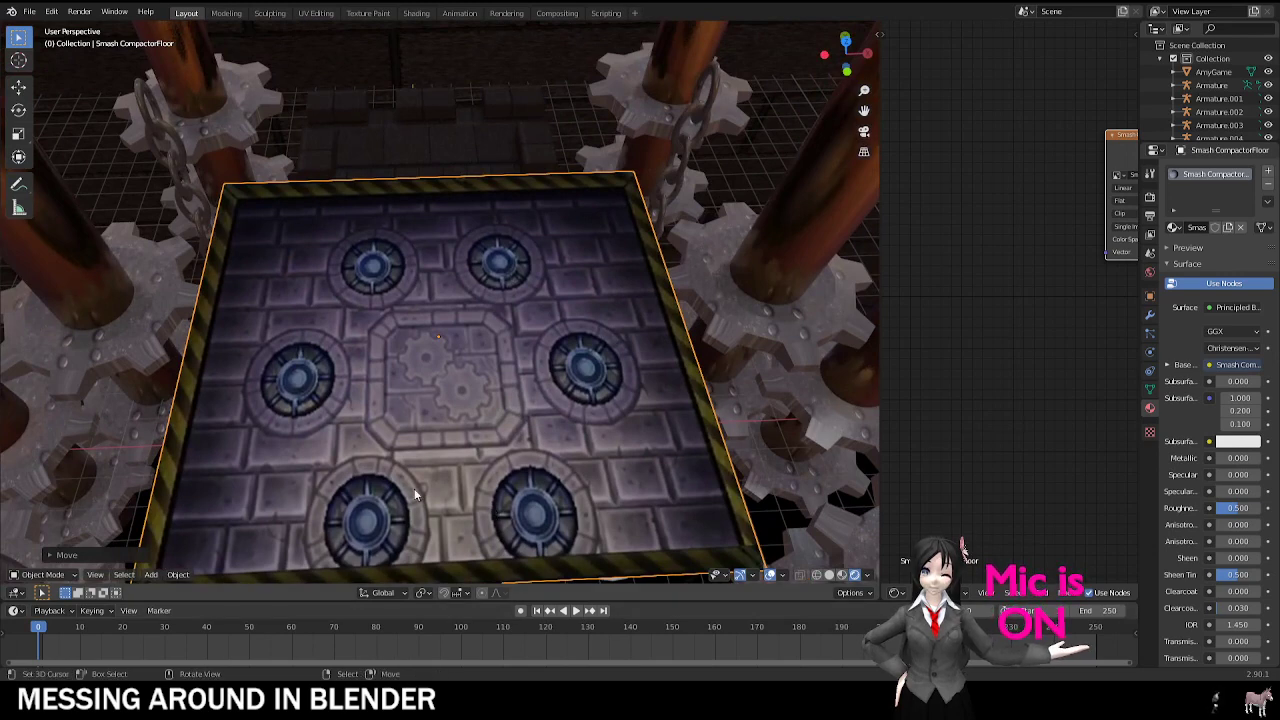
middle_click_drag(474, 490, 364, 348)
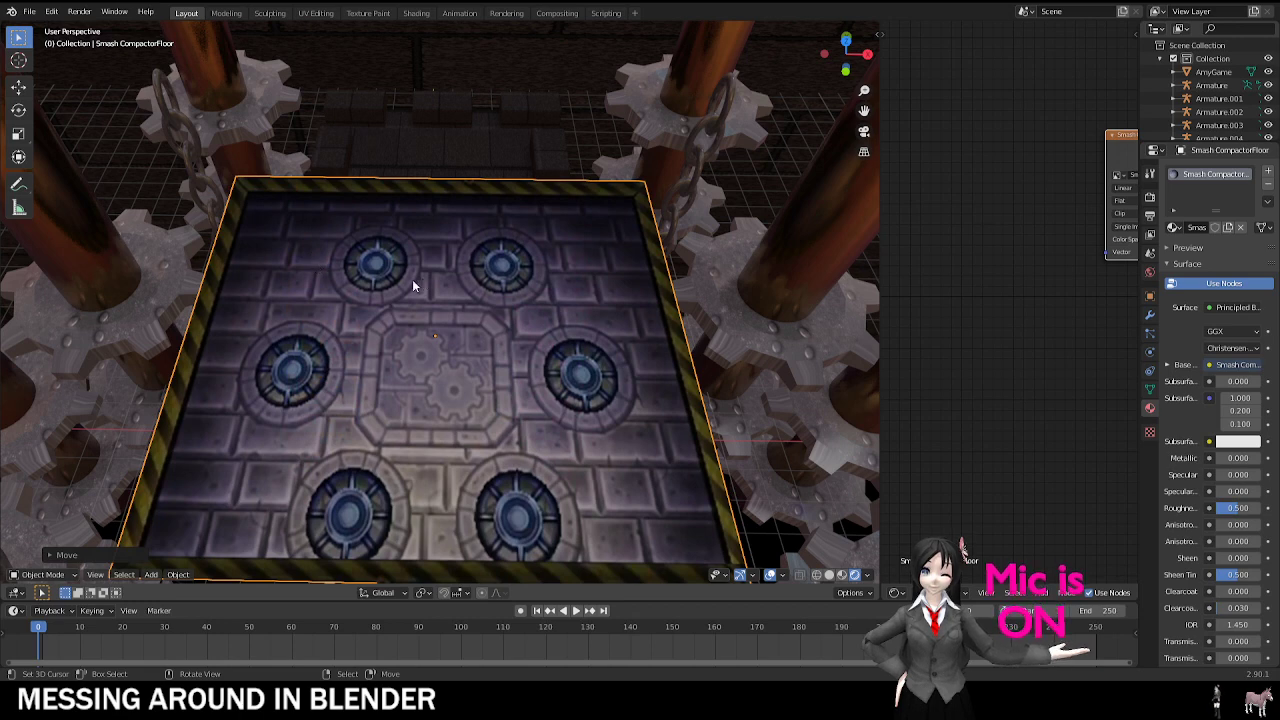
middle_click_drag(449, 443, 464, 294, "shift")
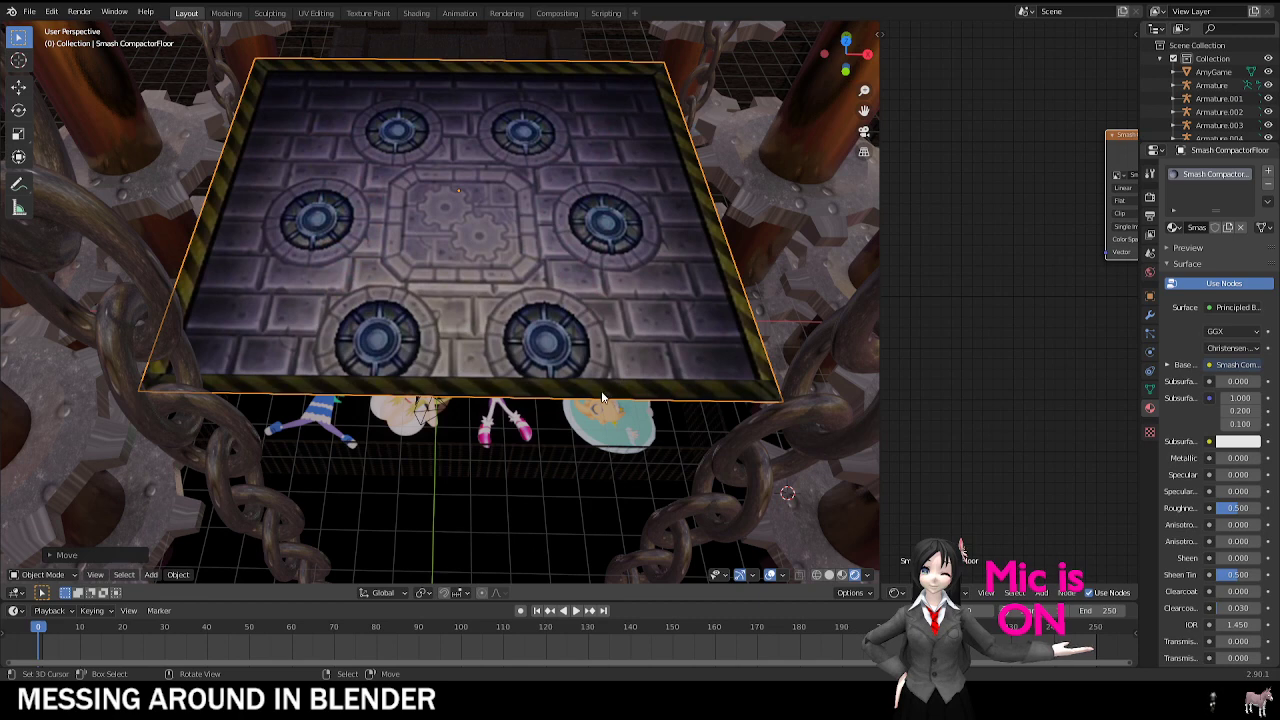
middle_click_drag(356, 368, 446, 365)
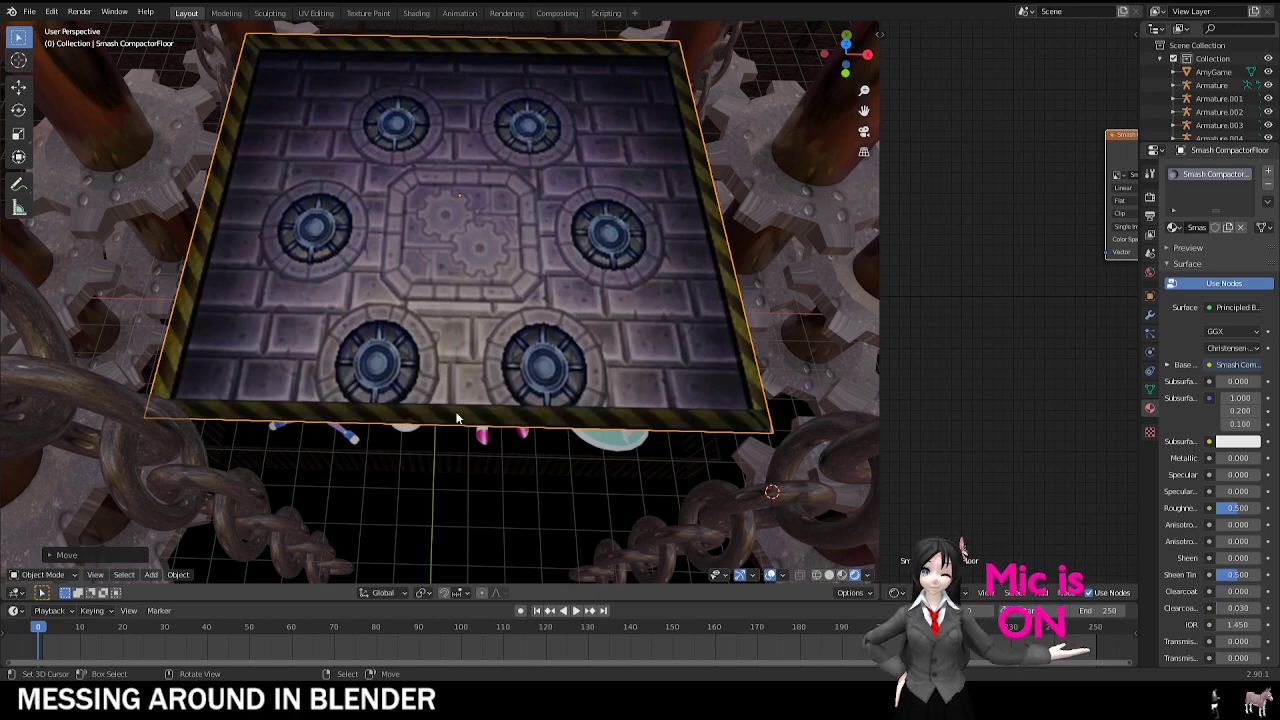
middle_click_drag(456, 418, 578, 277)
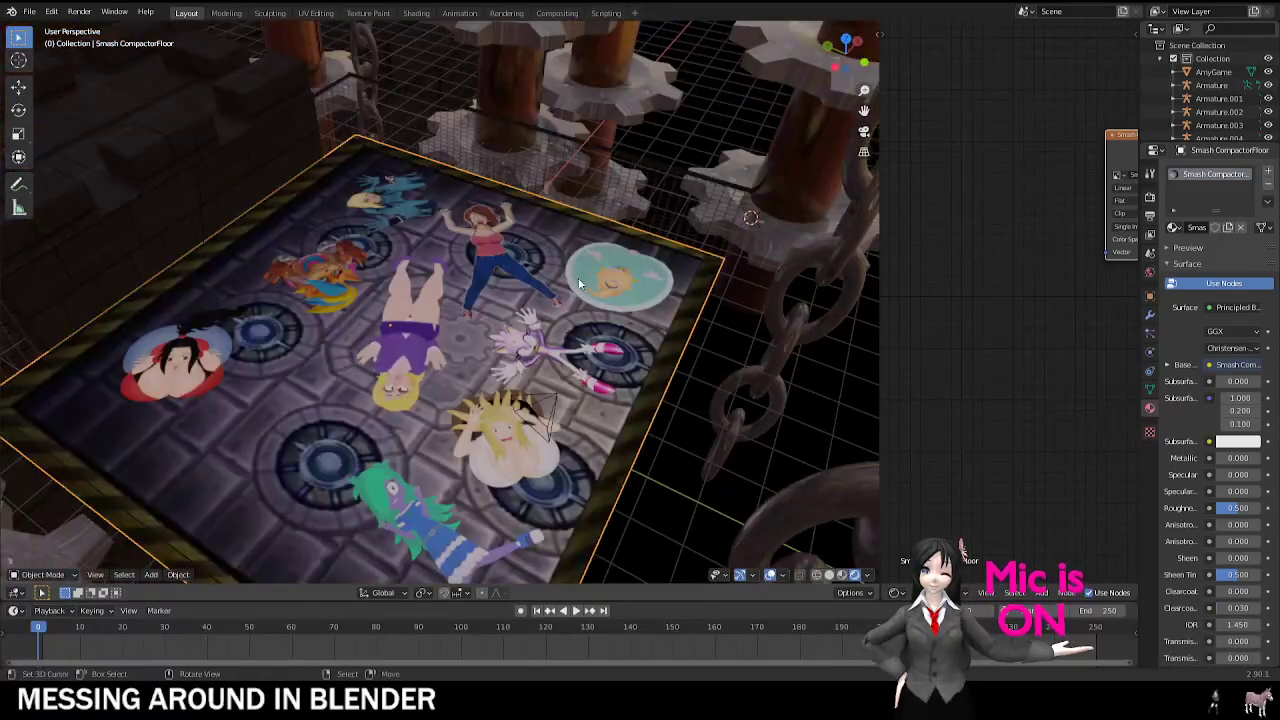
Step: Return to the camera view and examine the whole board of characters
key("KP_0")
left_click(521, 382)
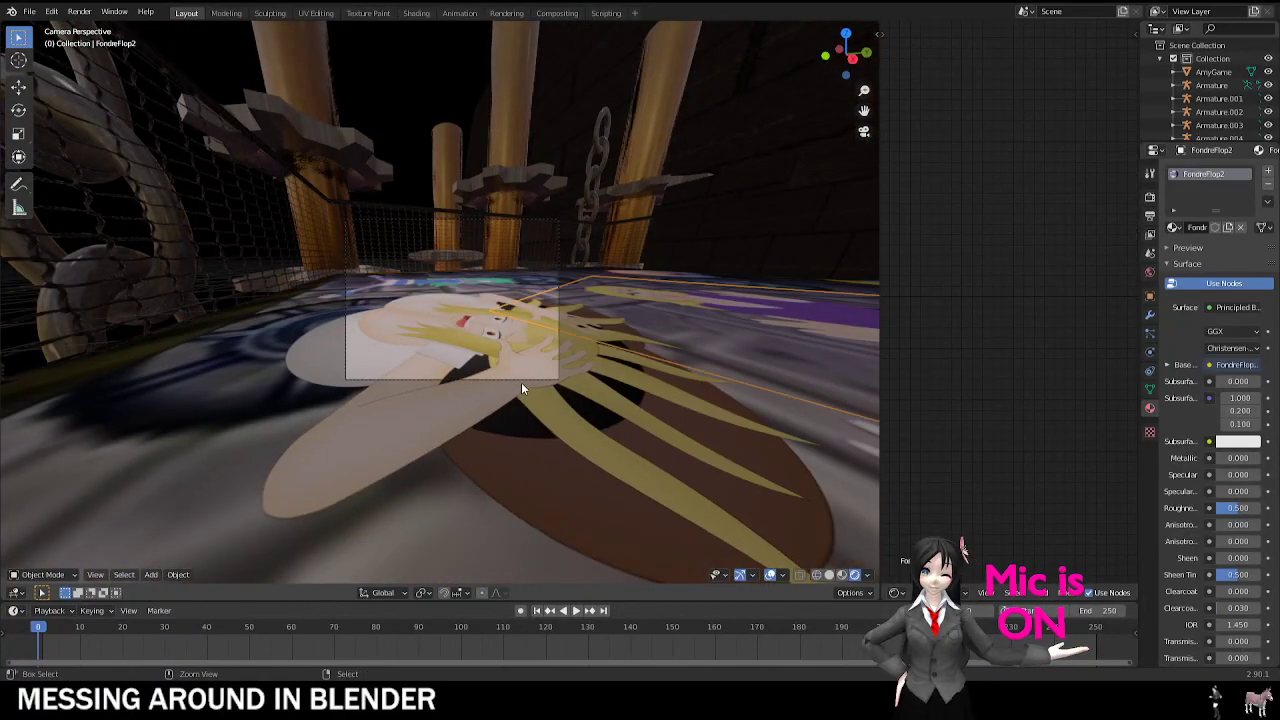
left_click(522, 381)
key("KP_Decimal")
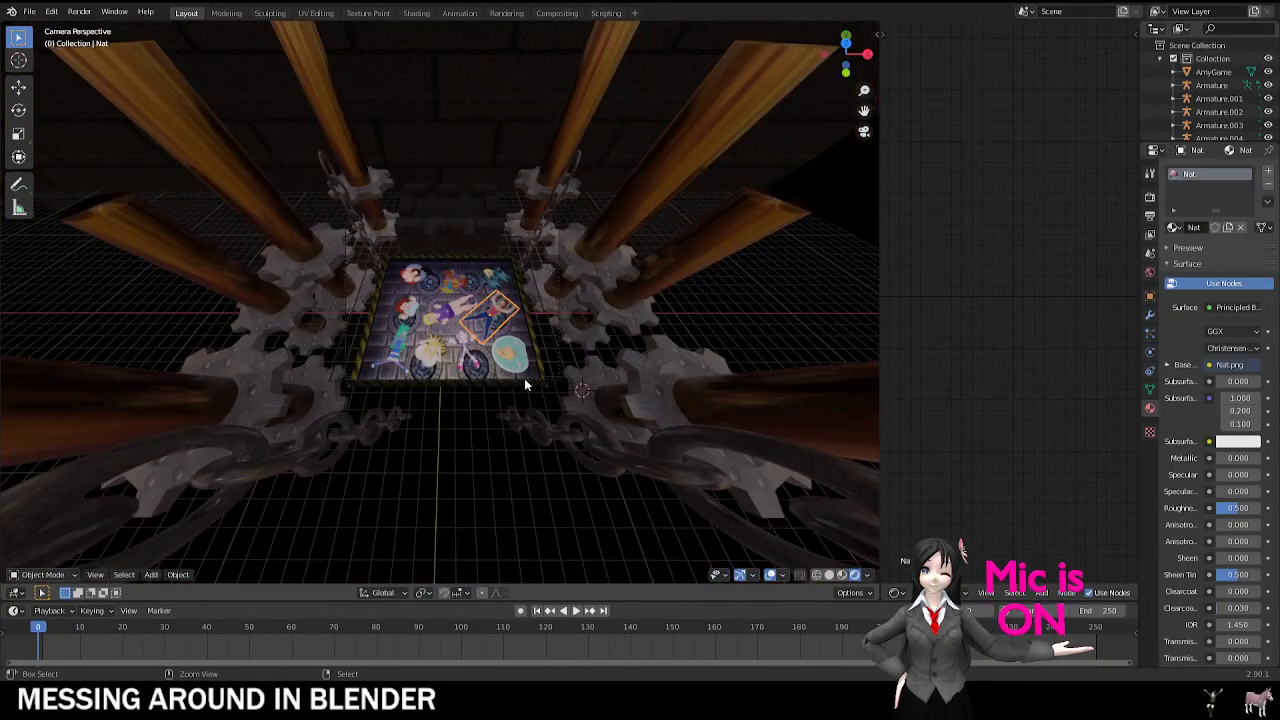
scroll(524, 378, "up", 10)
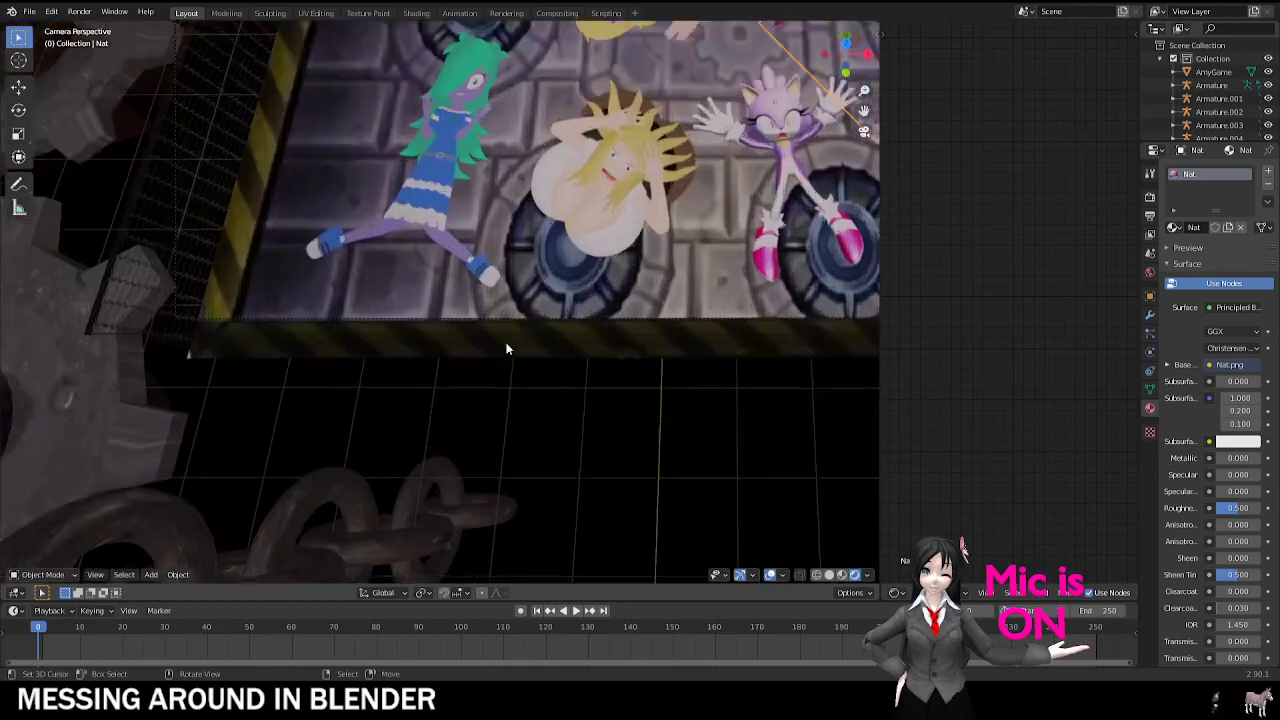
scroll(507, 349, "up", 2)
scroll(488, 206, "down", 10)
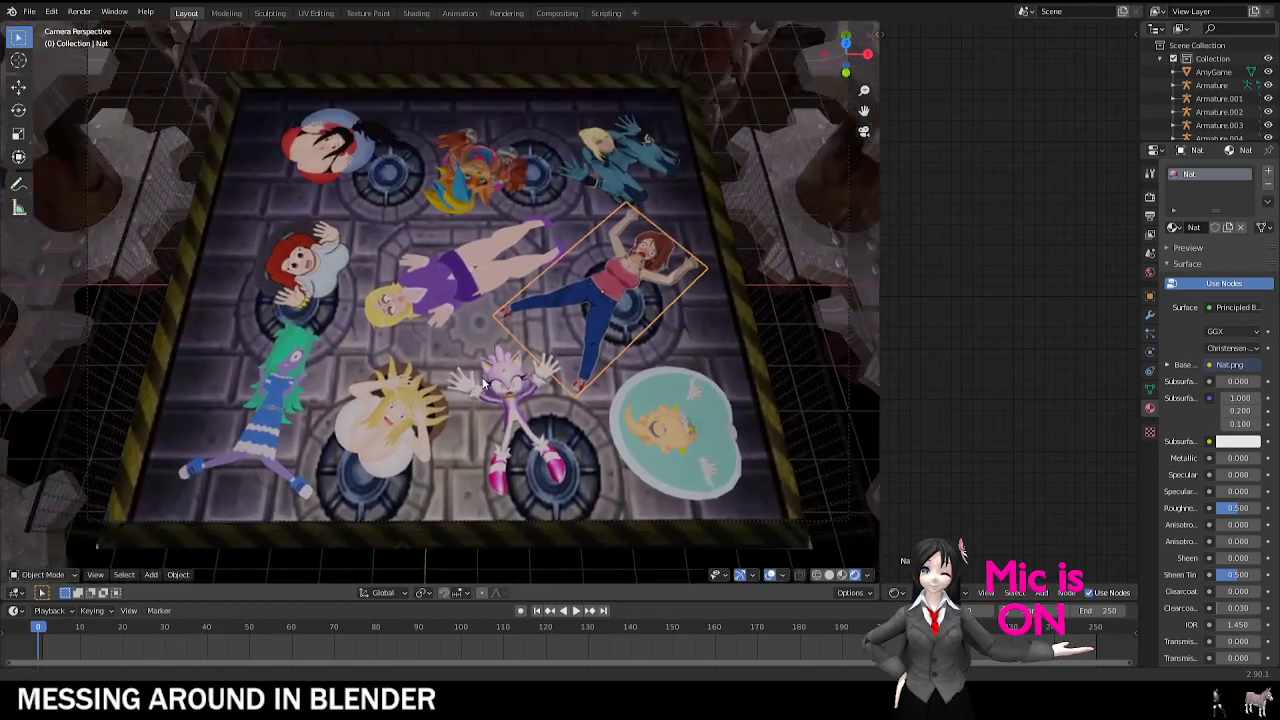
Step: Try moving the brick wall cube and the battlement block Cube.002 behind the board
middle_click_drag(484, 384, 431, 296)
left_click(431, 292)
key("g")
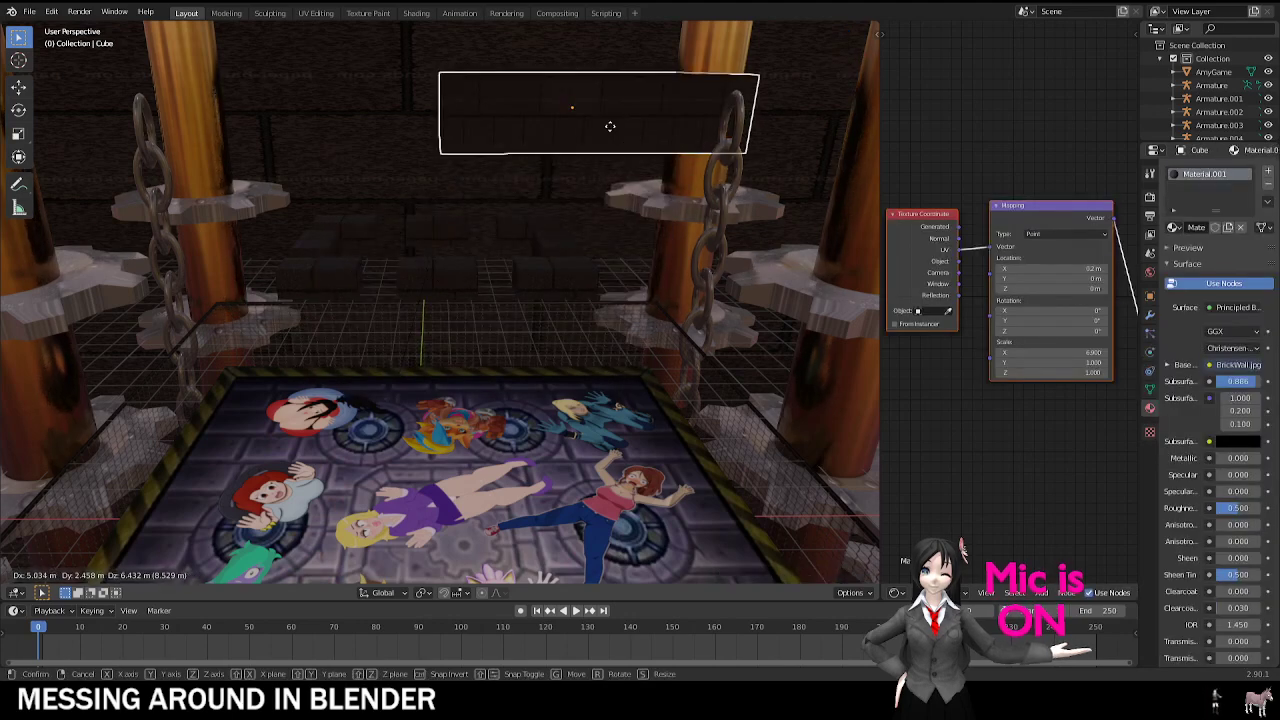
right_click(610, 126)
middle_click_drag(1040, 256, 827, 280)
middle_click_drag(1075, 268, 959, 322)
key("shift+d")
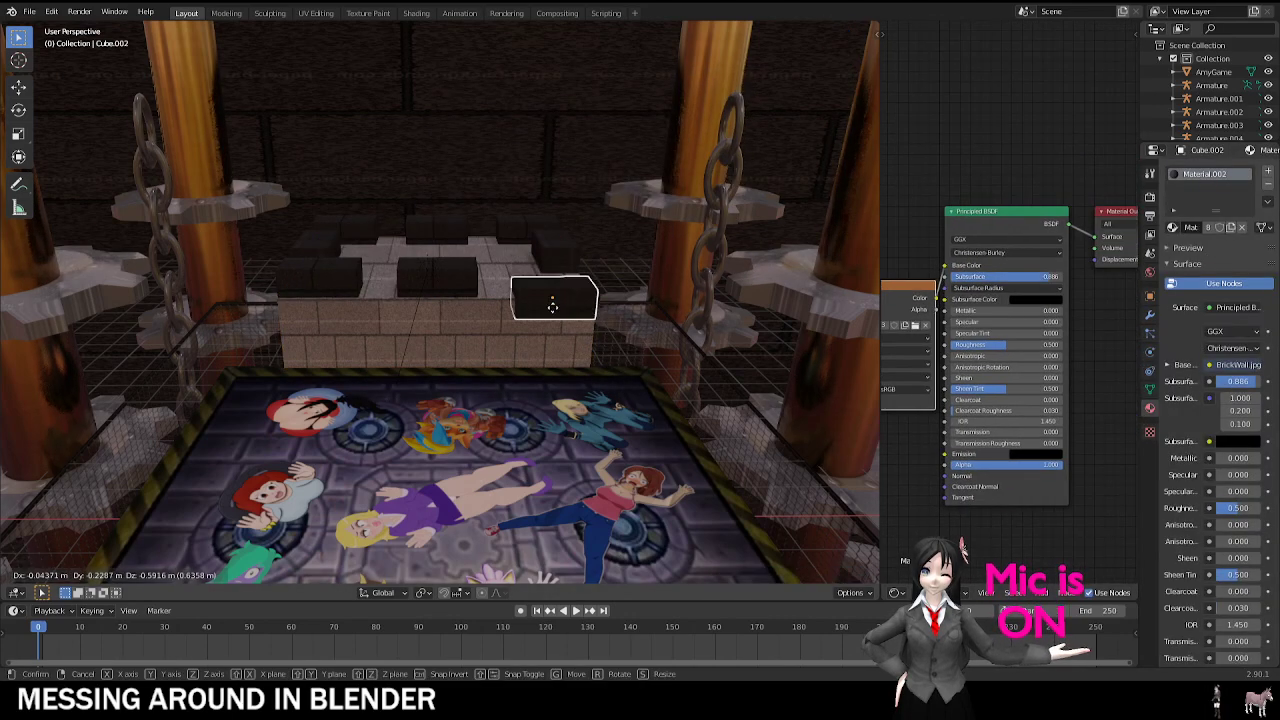
left_click(552, 306)
Step: Try rotating and moving the gear next to the board's corner
middle_click_drag(453, 272, 443, 309)
right_click(413, 362)
key("g")
right_click(560, 376)
key("r")
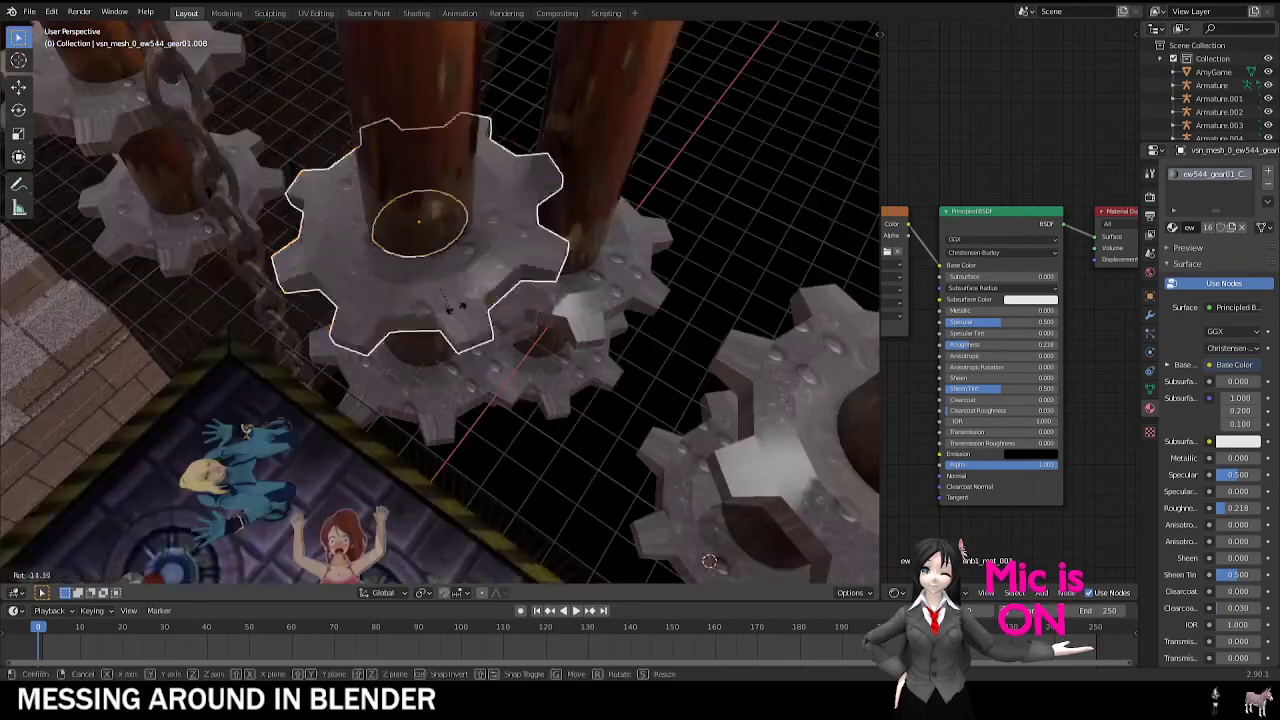
left_click(531, 238)
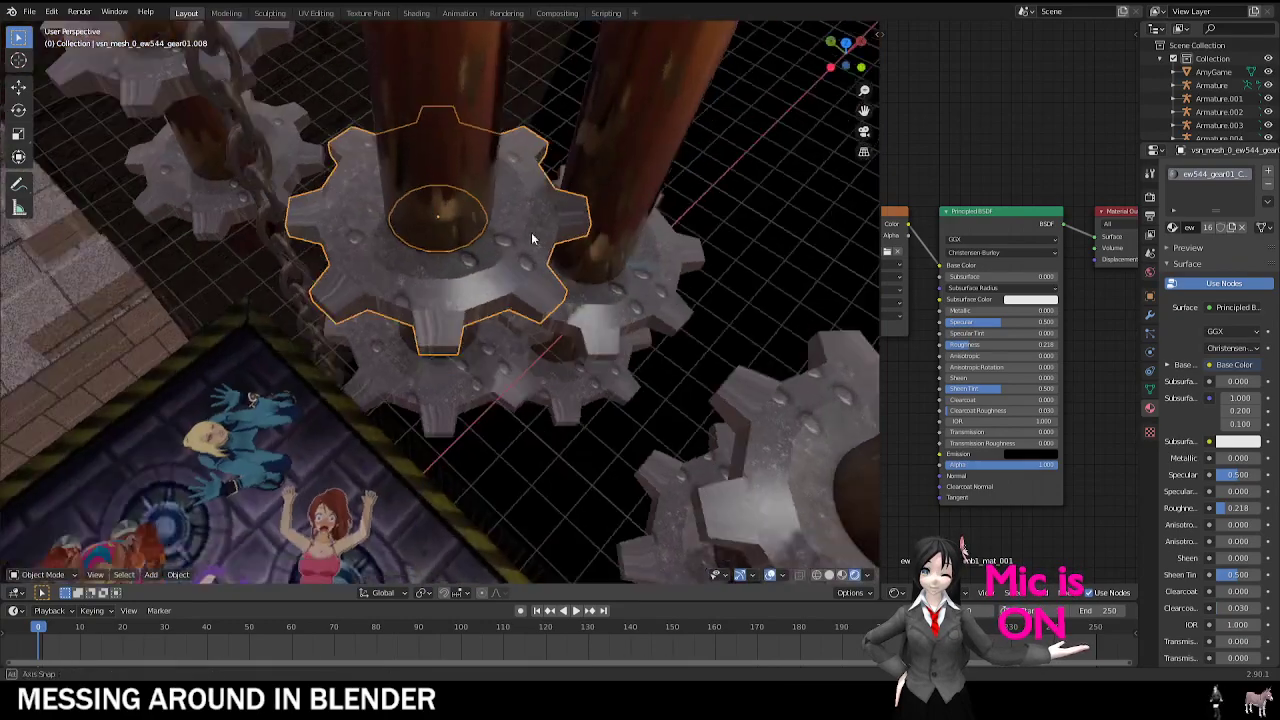
middle_click_drag(531, 238, 556, 250)
right_click(556, 250)
key("g")
right_click(557, 254)
Step: Try moving the hanging chain Torus.001 and view the set from farther out
scroll(500, 240, "down", 5)
middle_click_drag(425, 219, 459, 153)
right_click(392, 182)
key("g")
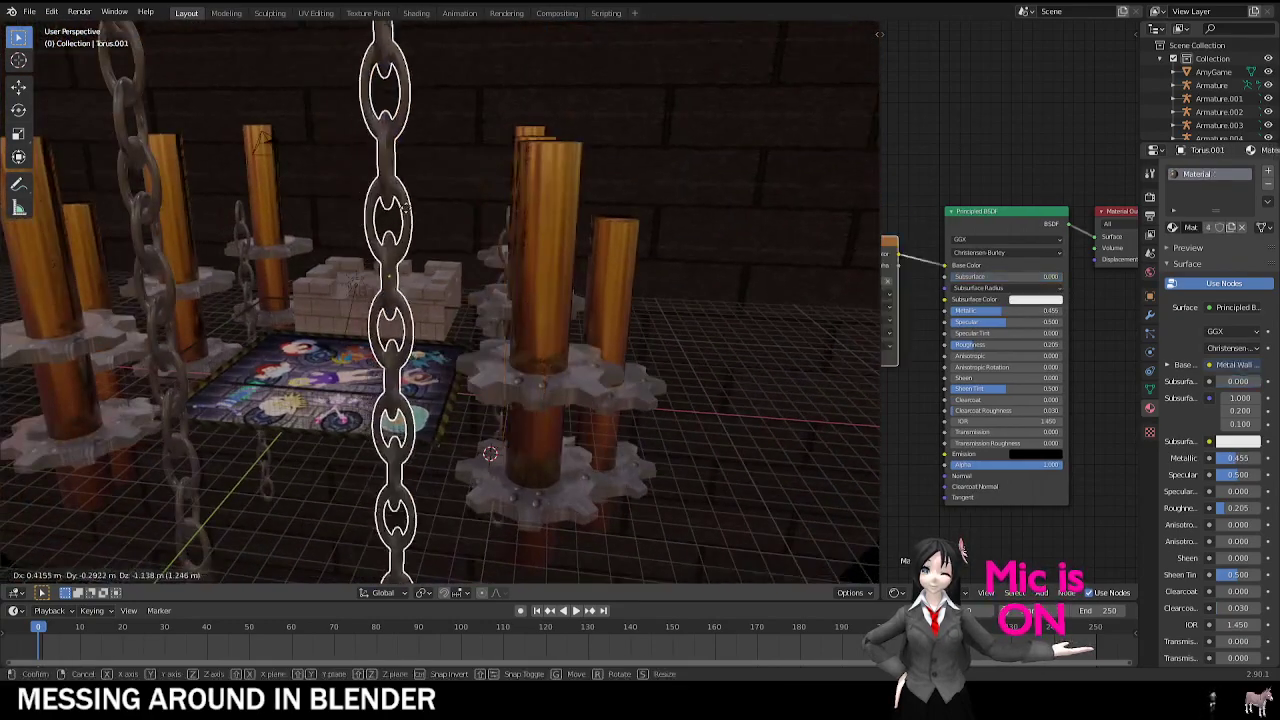
right_click(405, 208)
middle_click_drag(405, 208, 529, 148)
scroll(477, 365, "down", 3)
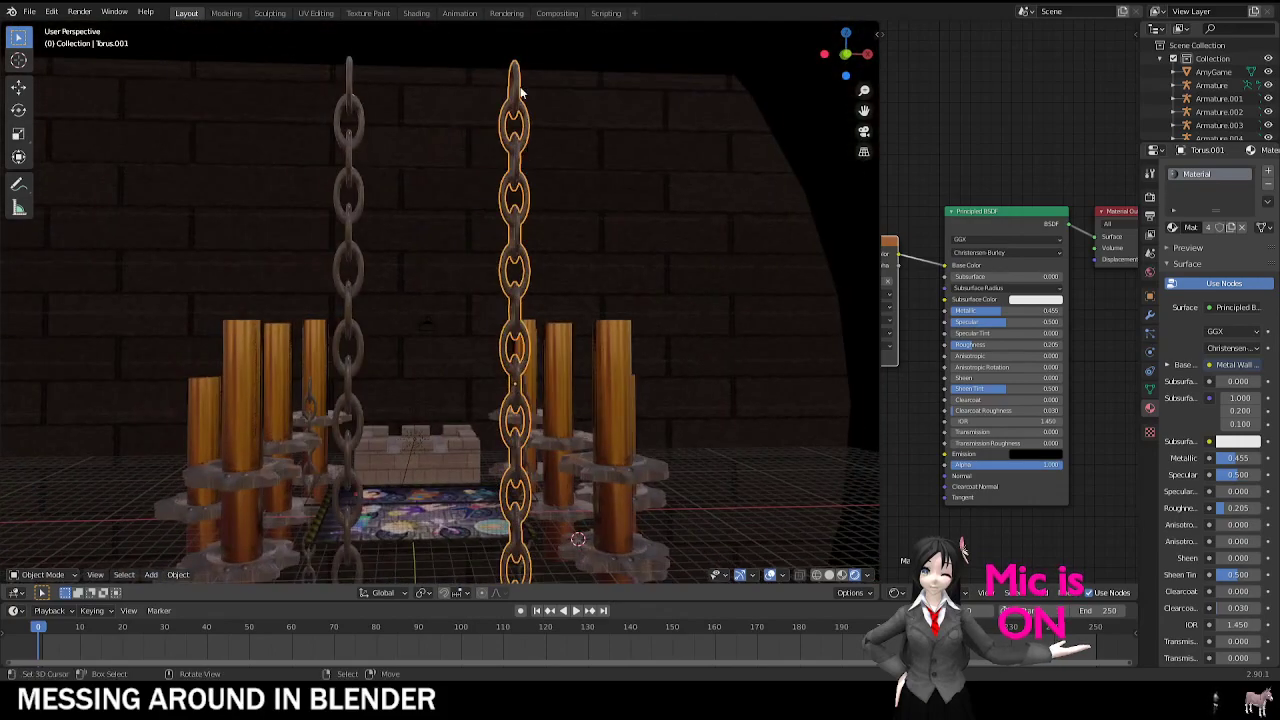
middle_click_drag(521, 92, 483, 194)
middle_click_drag(525, 277, 470, 260)
scroll(463, 269, "down", 8)
Step: Delete the black sphere enclosing the set to check the camera view without it, and undo the deletion
right_click_drag(455, 200, 308, 75)
key("KP_0")
key("Delete")
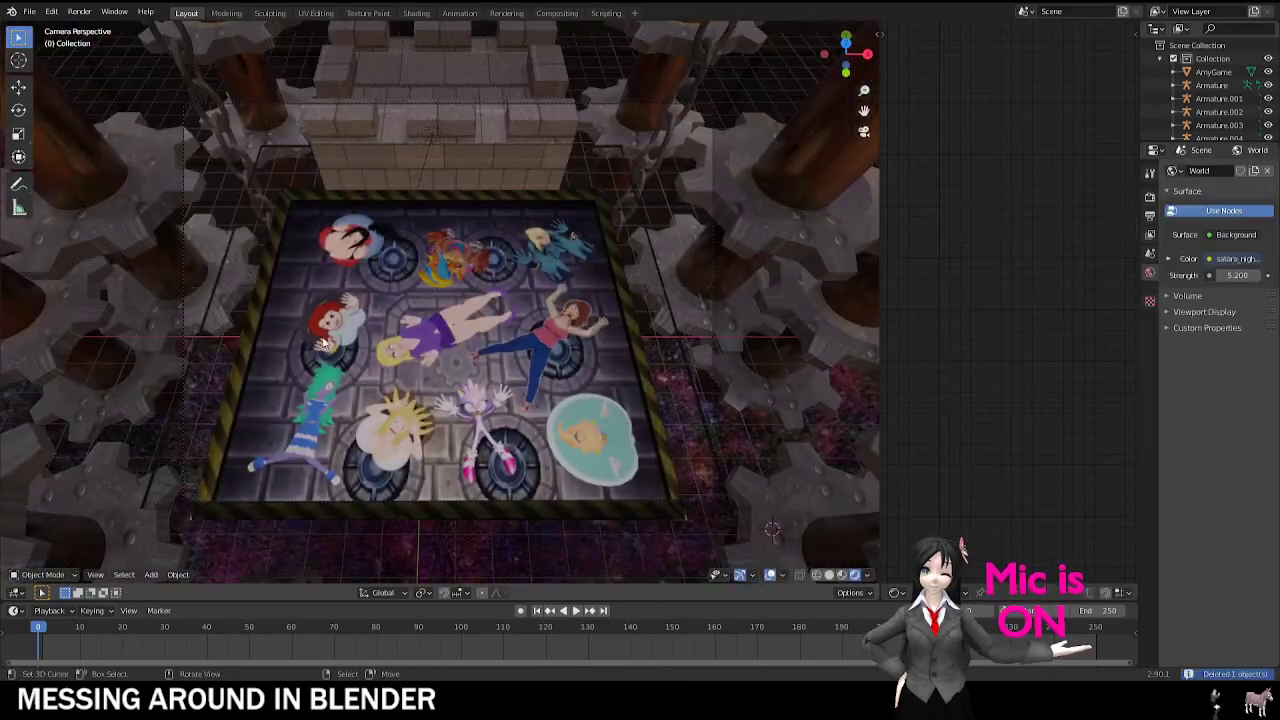
middle_click_drag(190, 370, 225, 282, "shift")
scroll(504, 470, "up", 3)
middle_click_drag(508, 471, 464, 396, "shift")
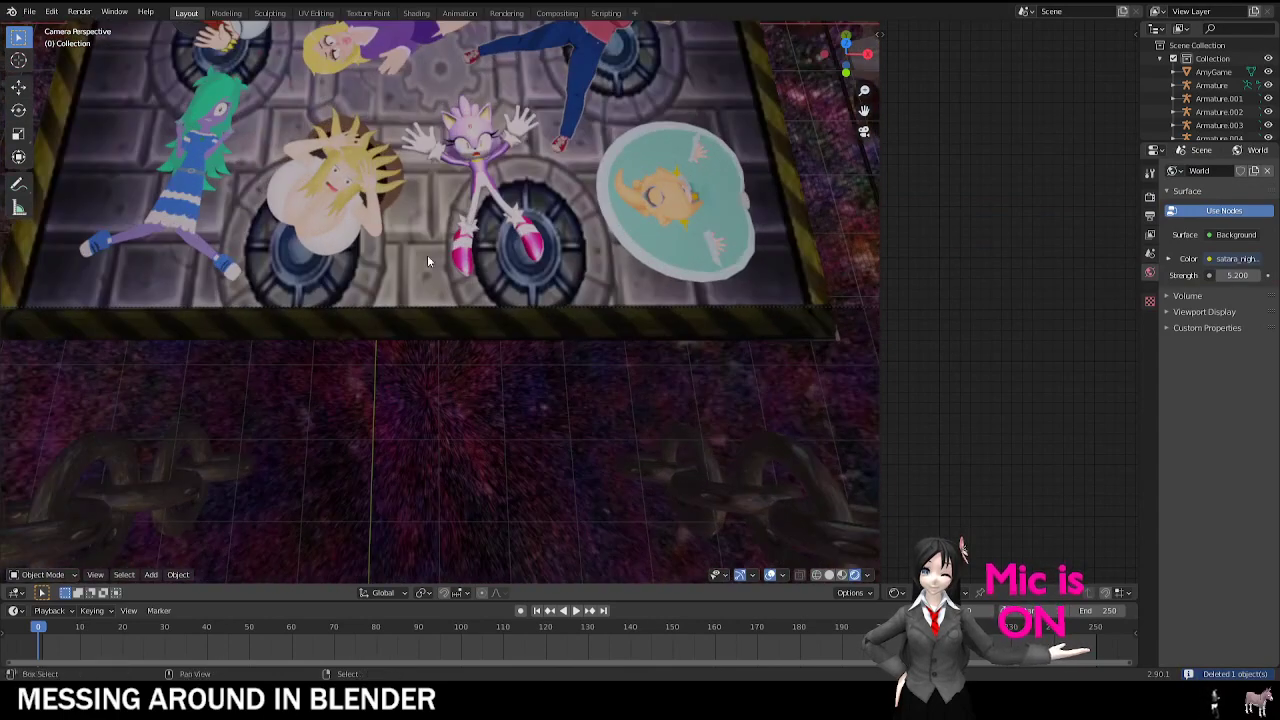
middle_click_drag(427, 261, 525, 572, "shift")
scroll(525, 565, "down", 4)
key("ctrl+z")
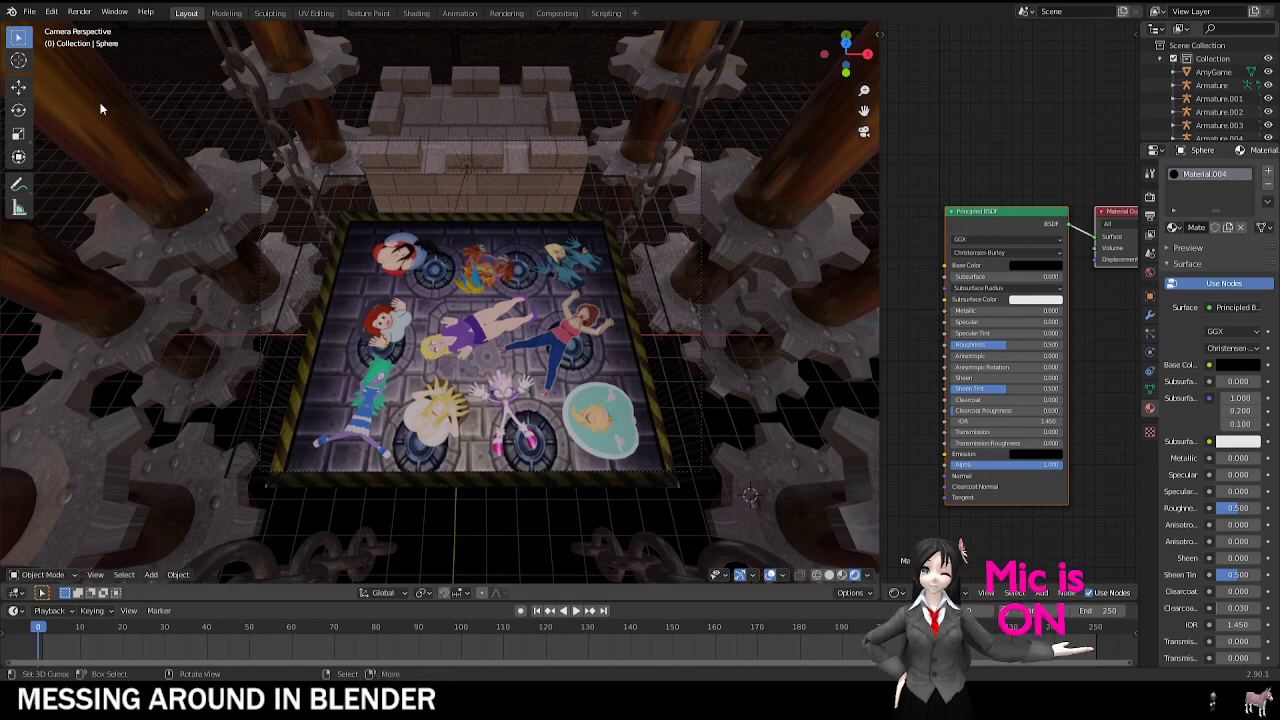
Step: Open another scene file, discarding the changes to Board Variant 5
left_click(30, 11)
left_click(49, 44)
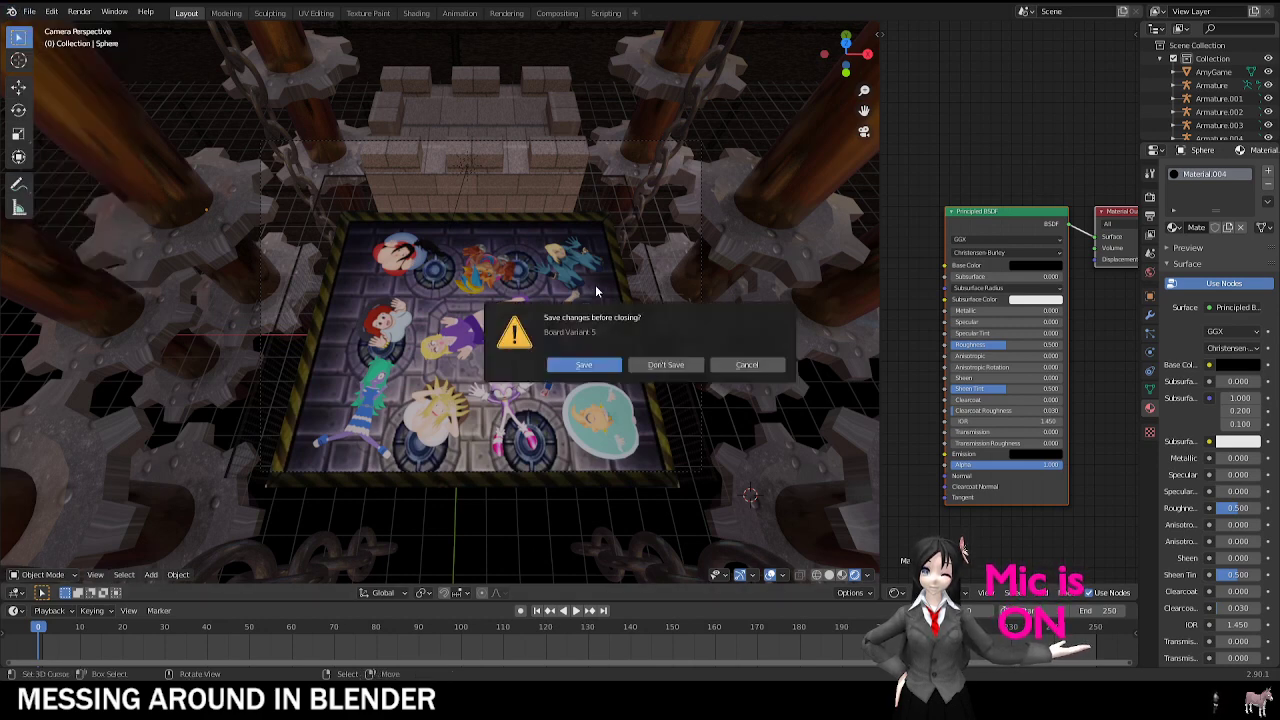
left_click(673, 368)
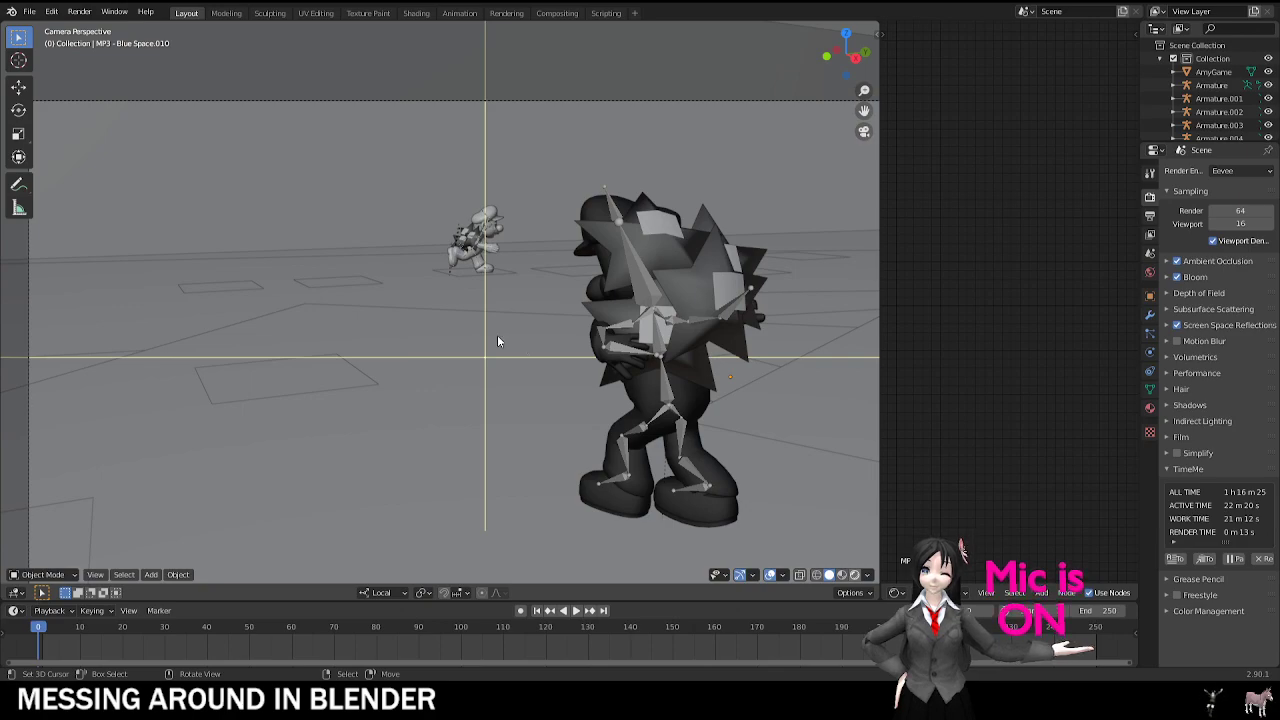
Step: Switch the viewport to rendered shading and bring the flattened characters on the board into close view
key("shift+z")
mouse_move(405, 280)
middle_mouse_down()
mouse_move(385, 268)
mouse_move(489, 332)
mouse_move(383, 359)
mouse_move(468, 293)
mouse_move(431, 164)
mouse_move(440, 184)
mouse_move(573, 212)
middle_mouse_up()
scroll(383, 359, "down", 3)
scroll(469, 293, "up", 10)
Step: Try moving several flattened characters off the board floor, including TawnaPancake and AmyGame
left_click(618, 340)
key("g")
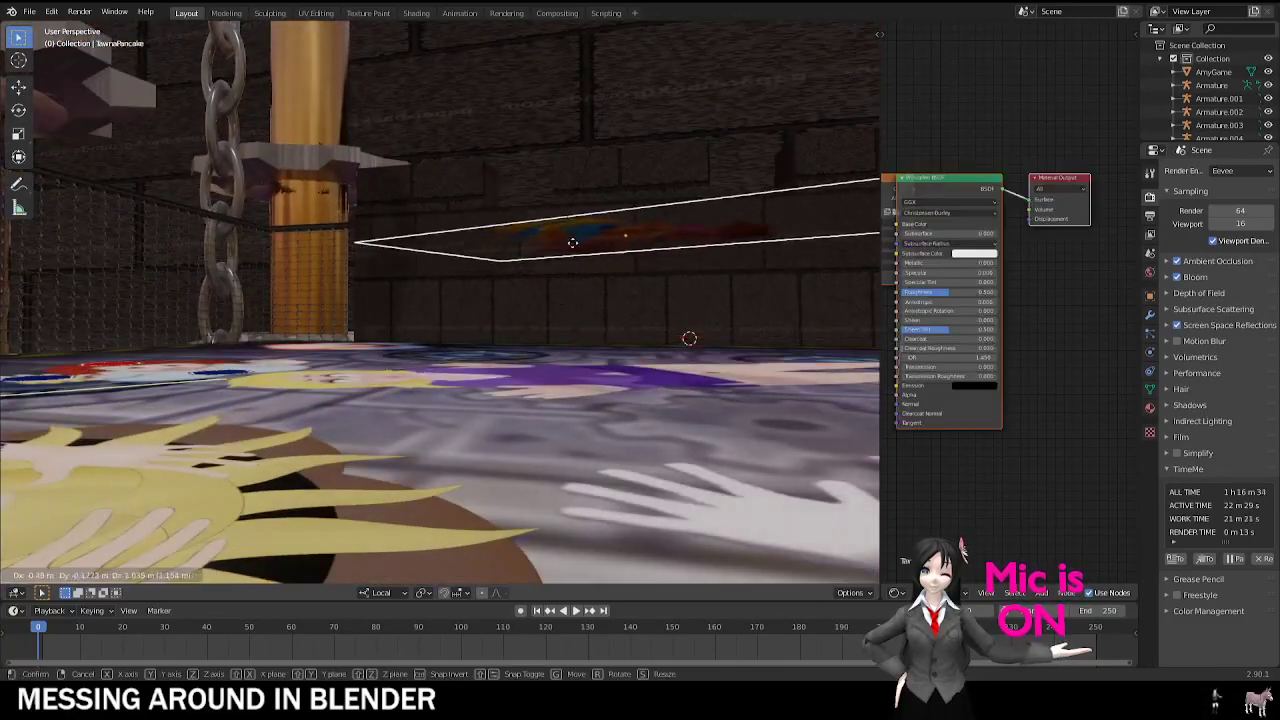
right_click(573, 245)
middle_click_drag(558, 285, 689, 305)
left_click(610, 367)
key("g")
right_click(540, 325)
middle_click_drag(535, 330, 560, 345)
left_click(620, 190)
key("g")
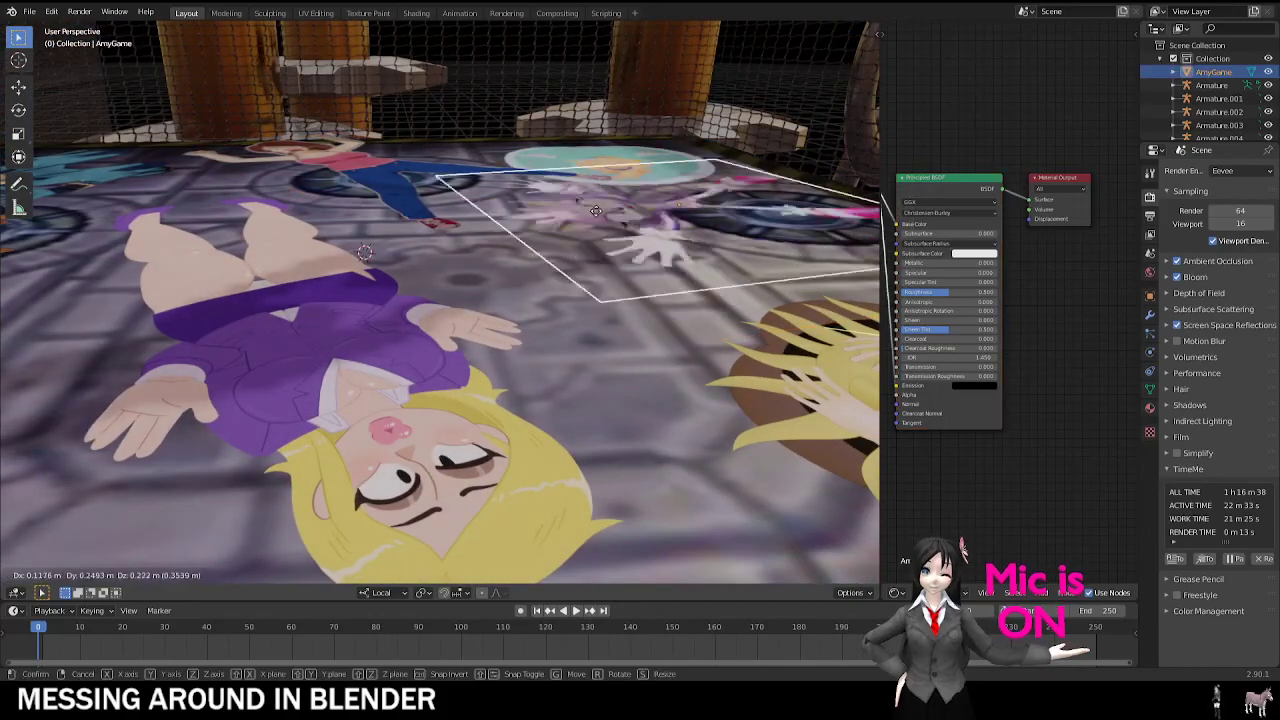
right_click(596, 211)
Step: Try moving the green question-mark space MP3 - Blue Space.001 off the teal-haired figure's dress and examine it up close
key("KP_0")
scroll(556, 256, "down", 3)
middle_click_drag(558, 329, 393, 268, "shift")
right_click_drag(283, 297, 561, 269)
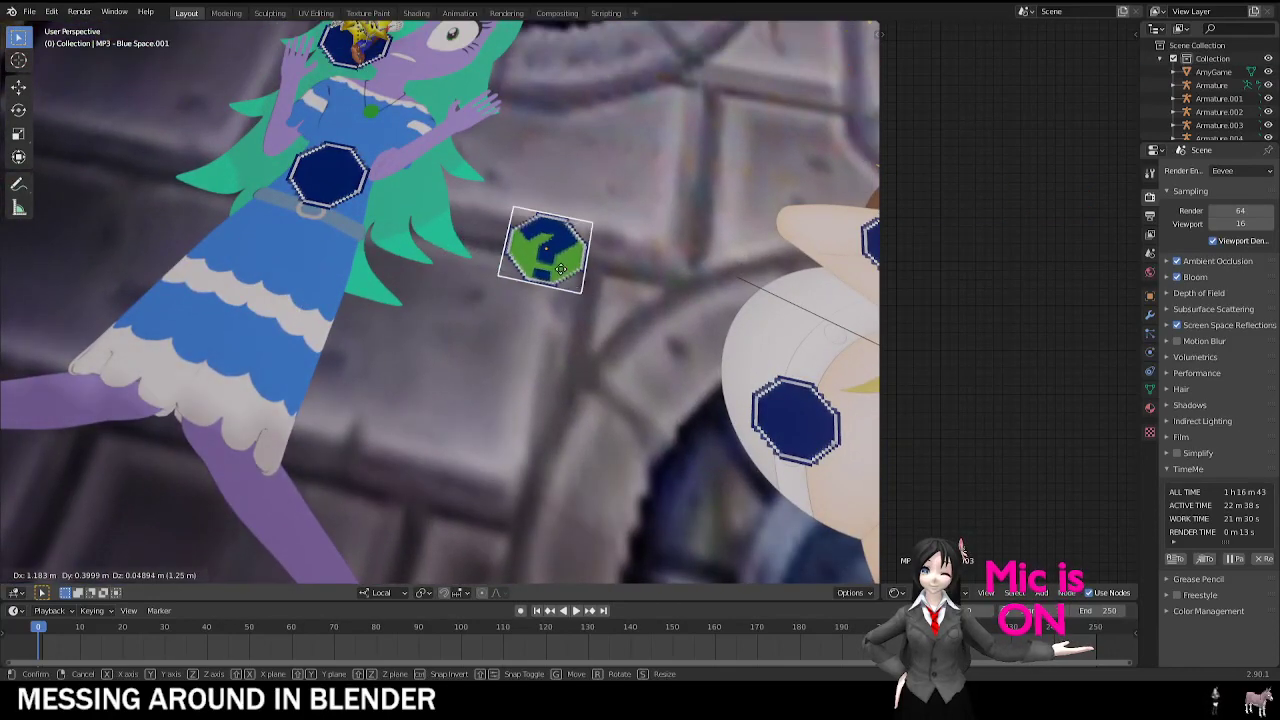
right_click(549, 256)
scroll(285, 257, "up", 6)
middle_click_drag(279, 259, 455, 335, "shift")
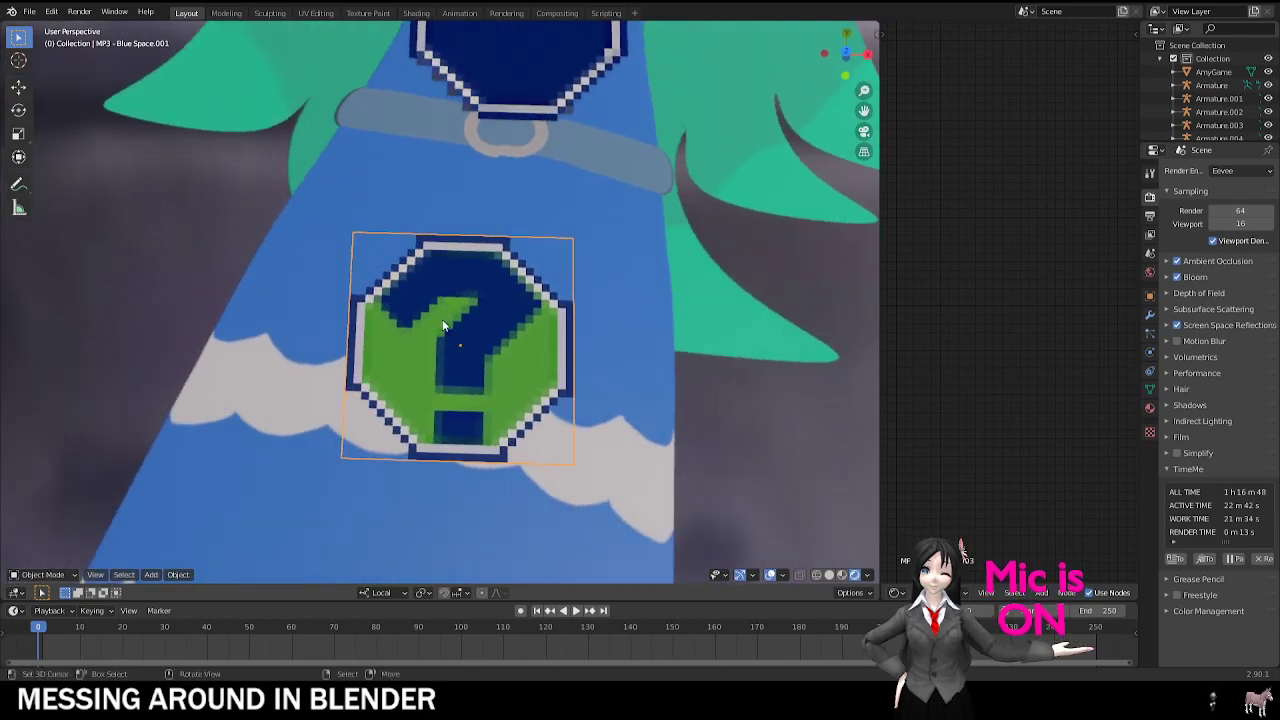
Step: Try moving the space MP3 - Blue Space.005 near the red-haired figure
scroll(442, 319, "down", 5)
middle_click_drag(420, 160, 263, 163, "shift")
scroll(598, 290, "up", 4)
right_click(572, 350)
key("g")
left_click(559, 300)
scroll(408, 250, "down", 4)
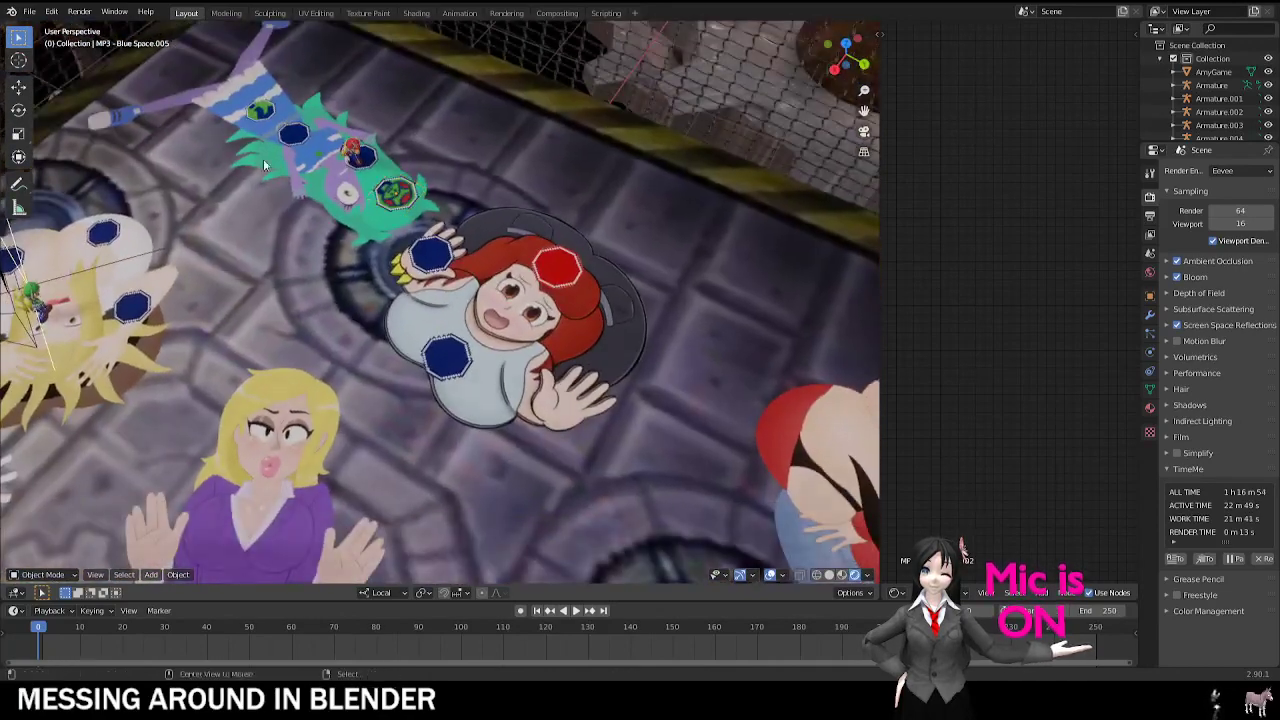
Step: Examine the spaces around the red-haired figure and compare them with the shot framed by the camera
middle_click_drag(456, 357, 467, 256)
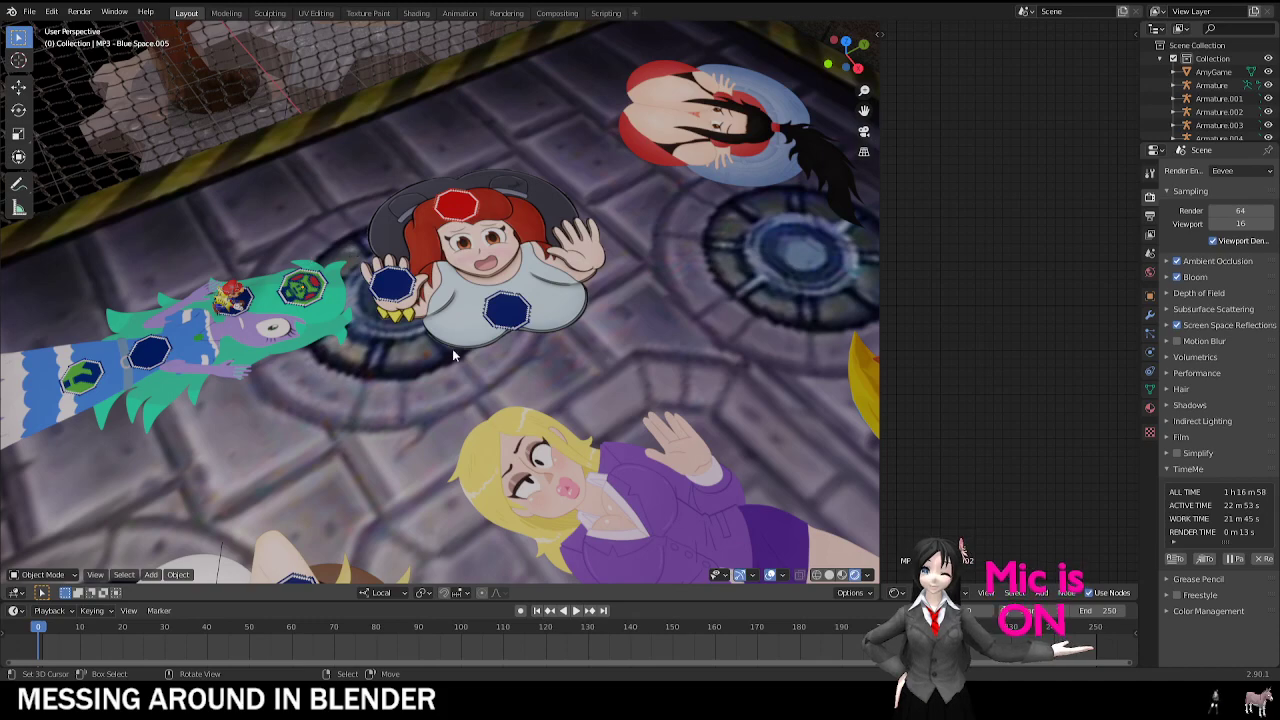
scroll(448, 330, "down", 3)
middle_click_drag(479, 317, 432, 310)
key("KP_0")
scroll(436, 310, "down", 3)
middle_click_drag(534, 314, 520, 324, "shift")
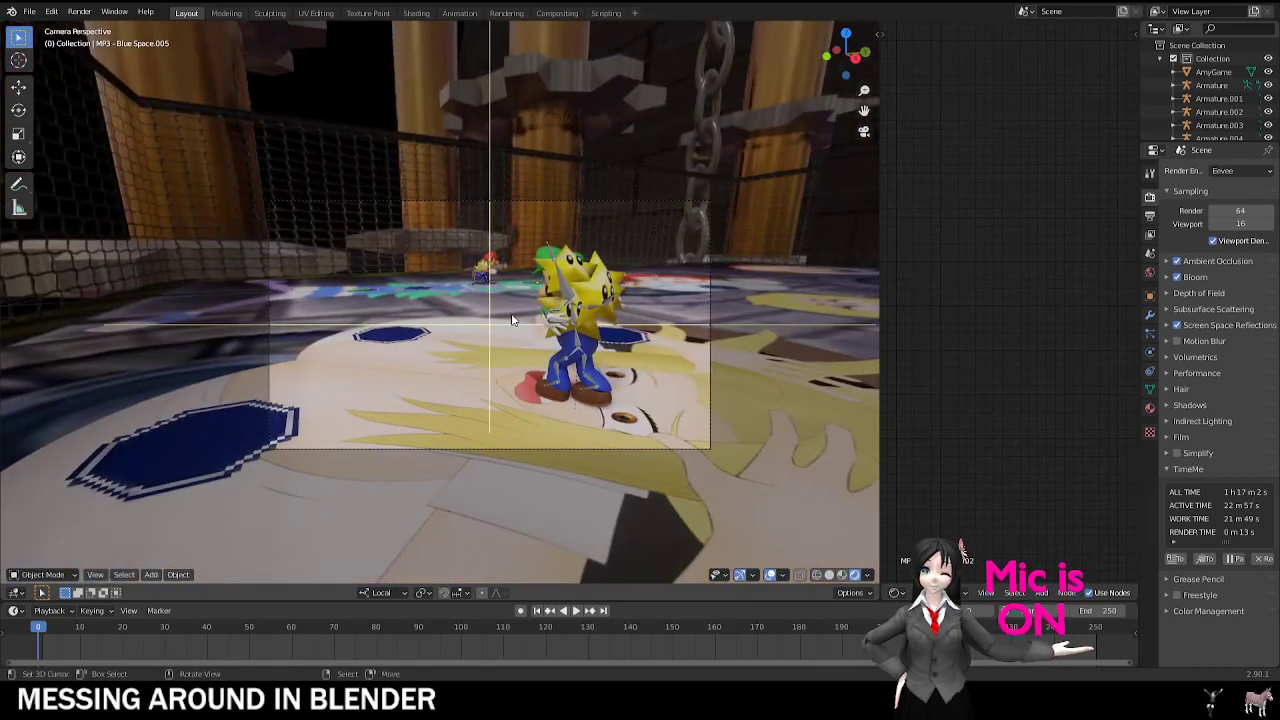
scroll(439, 275, "up", 3)
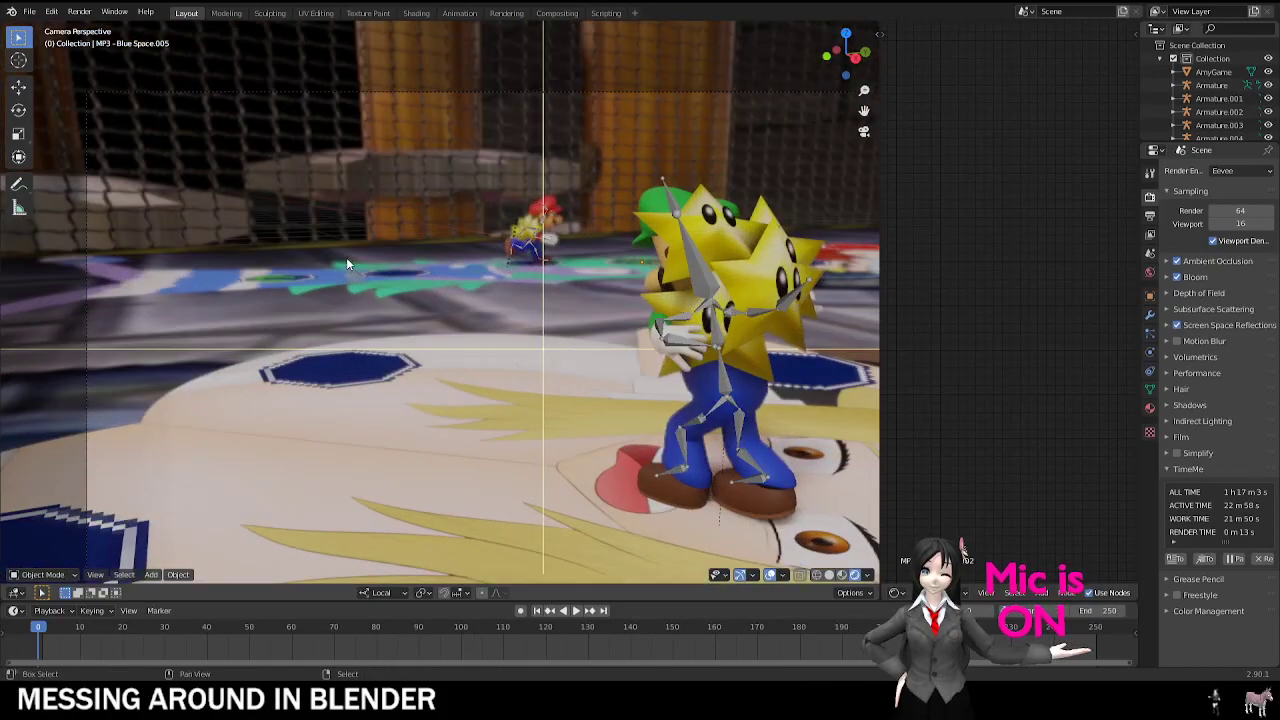
Step: Try moving Armature.016, the rig of the Luigi figure holding the stars, from different viewing angles
middle_click_drag(346, 258, 500, 300)
scroll(480, 262, "up", 5)
right_click(549, 272)
key("g")
right_click(480, 262)
middle_click_drag(600, 260, 480, 266)
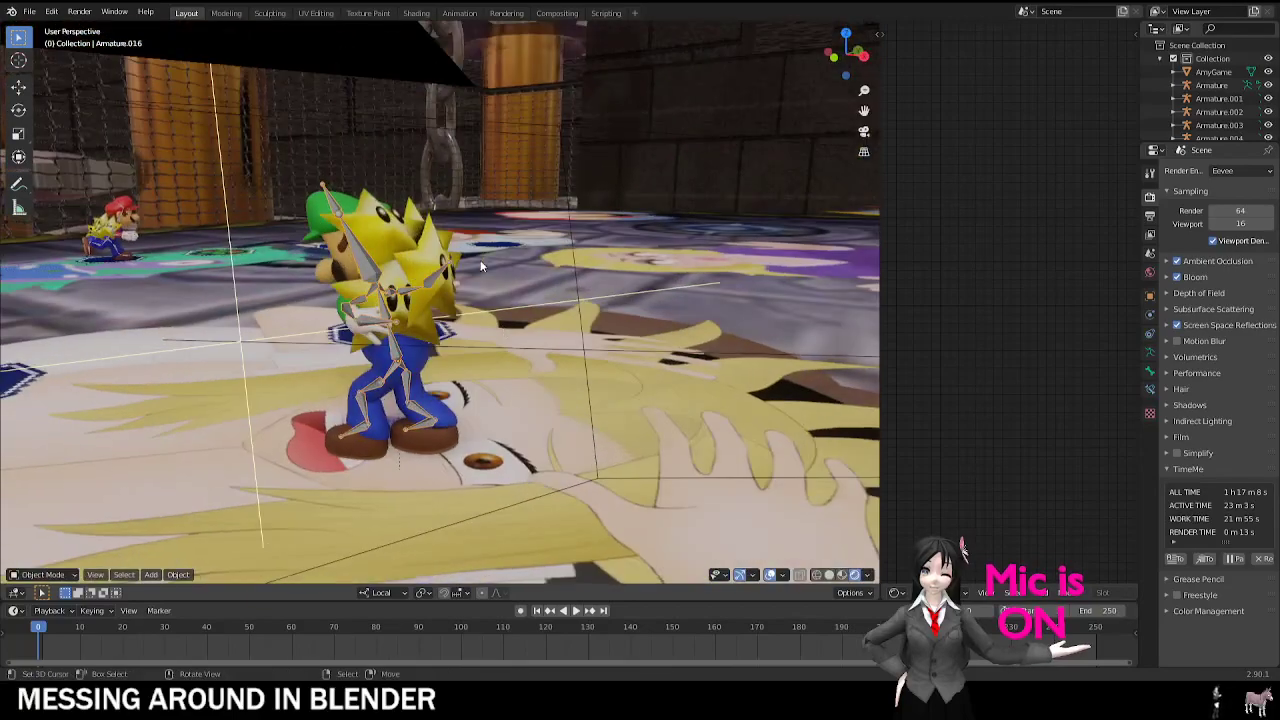
key("g")
right_click(300, 284)
Step: Examine the distant Mario figure, return to the camera shot, and render a still image
scroll(149, 277, "down", 4)
middle_click_drag(244, 288, 344, 322)
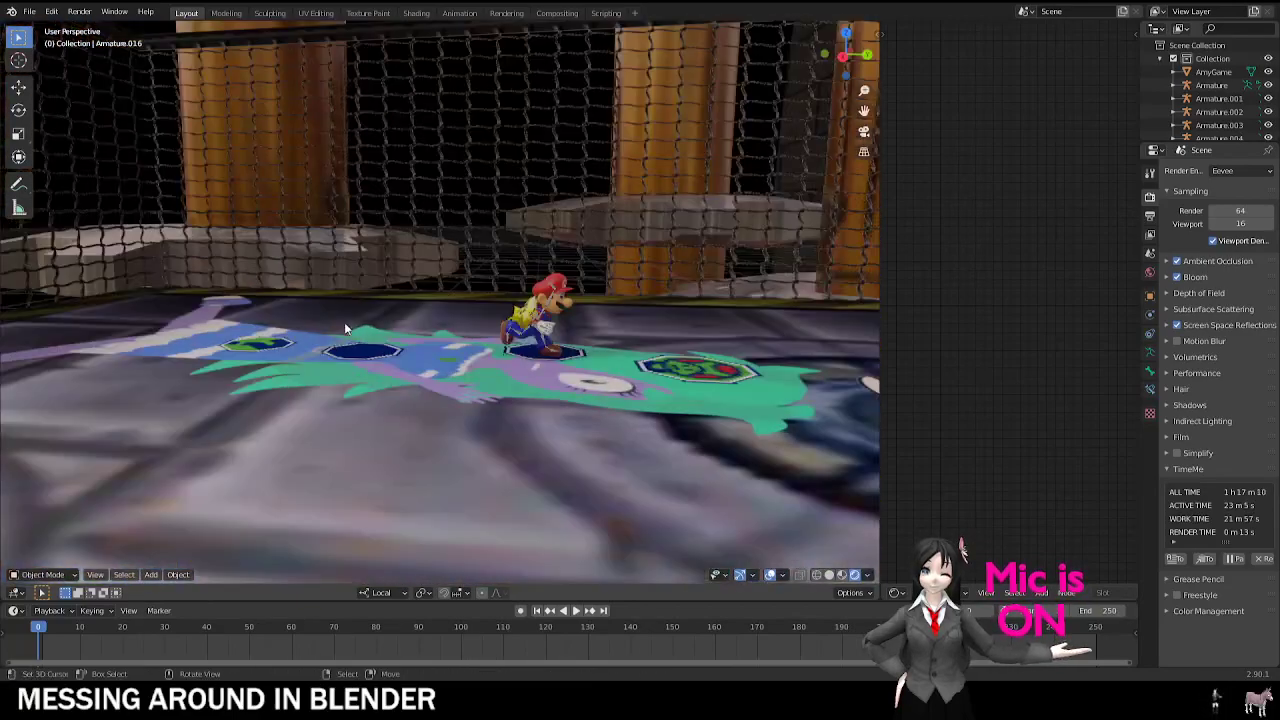
key("KP_0")
middle_click_drag(228, 199, 452, 265, "shift")
scroll(452, 246, "up", 4)
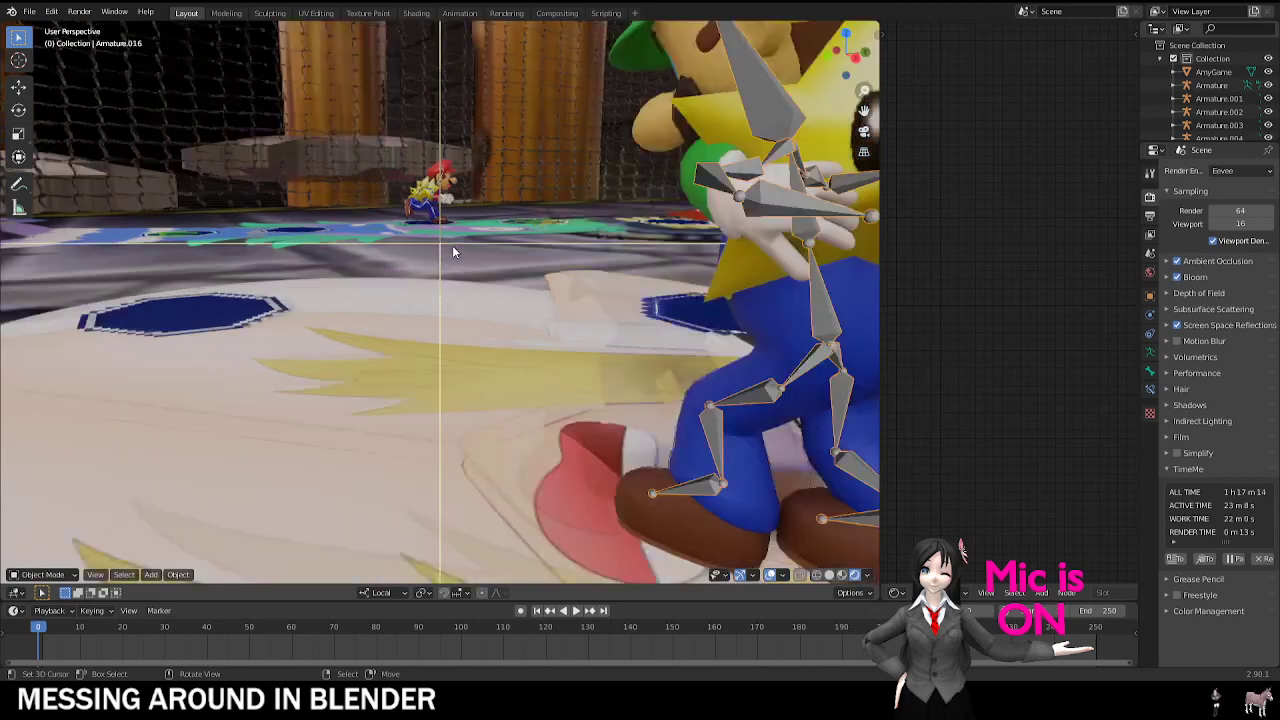
key("F12")
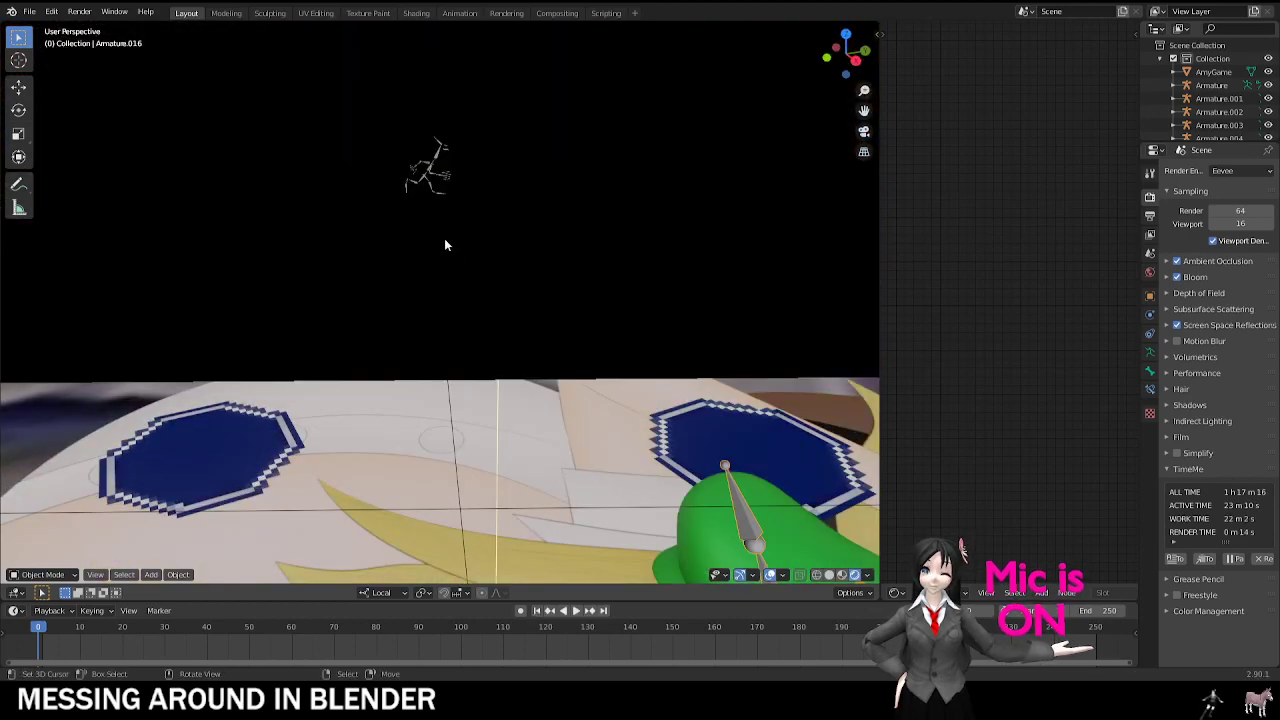
middle_click_drag(494, 247, 528, 344, "shift")
scroll(431, 94, "down", 5)
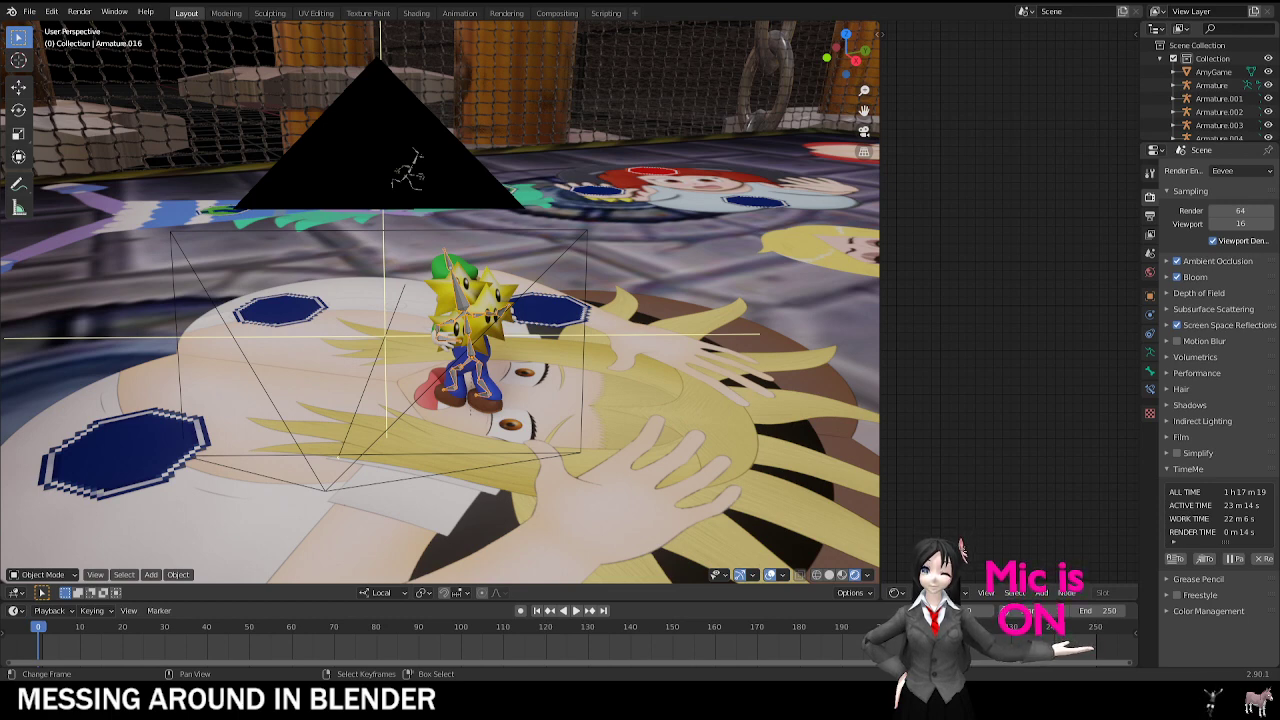
Step: Try rotating the gear vsn_mesh_0_ew544_gear01 behind the board about its local Y axis
middle_click_drag(407, 340, 551, 287)
left_click(454, 363)
scroll(551, 287, "down", 3)
key("r")
key("z")
right_click(552, 289)
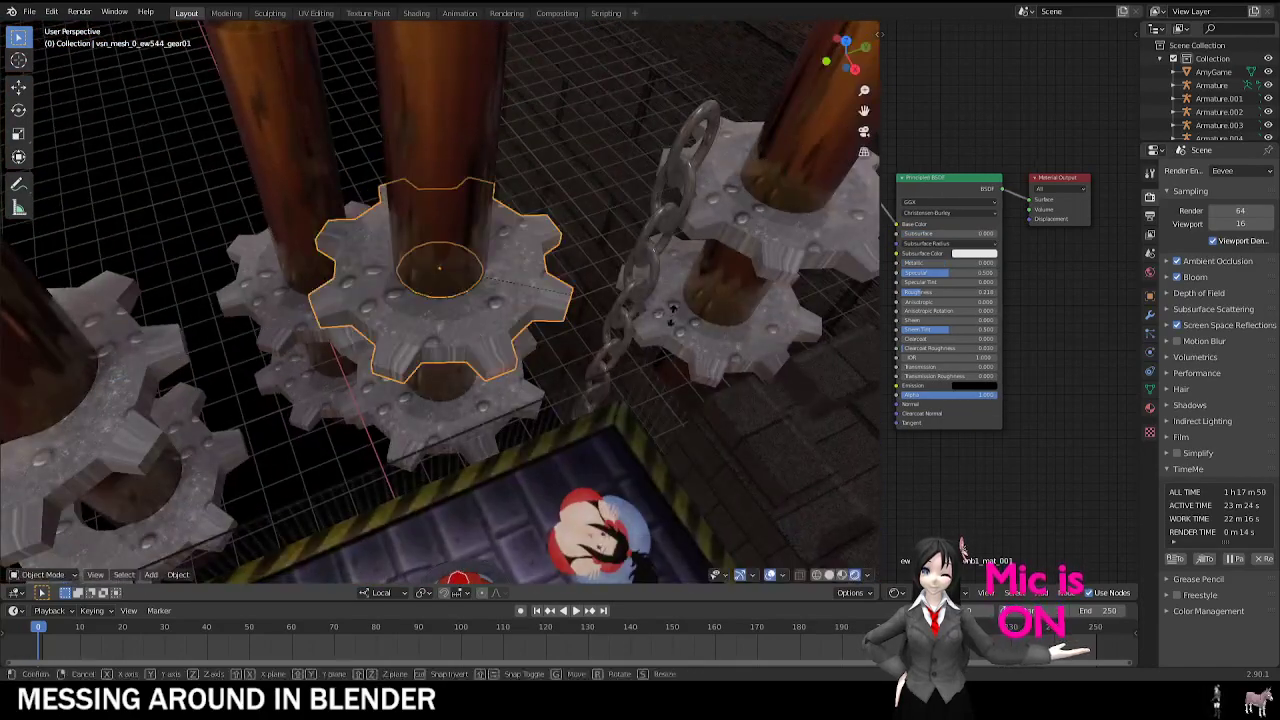
key("r")
key("y")
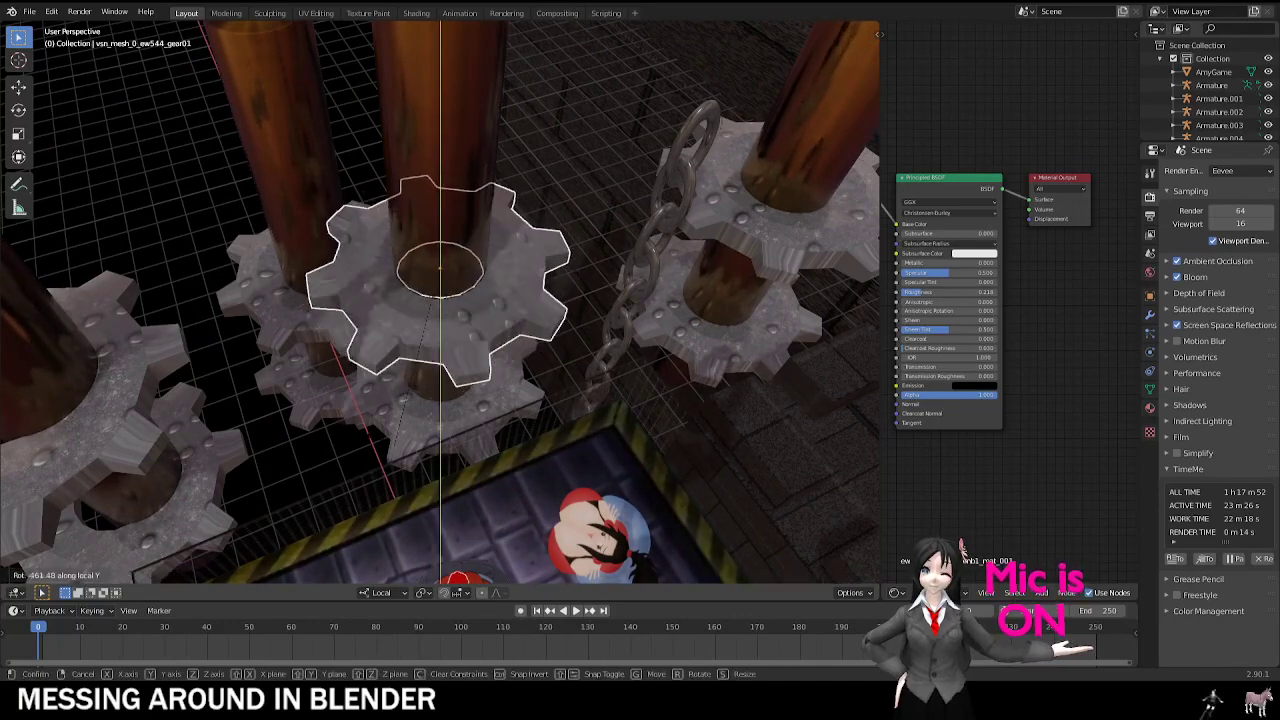
right_click(417, 440)
Step: Compare the camera shot of the Luigi figure with its surroundings on the blonde figure's face
key("KP_0")
key("b")
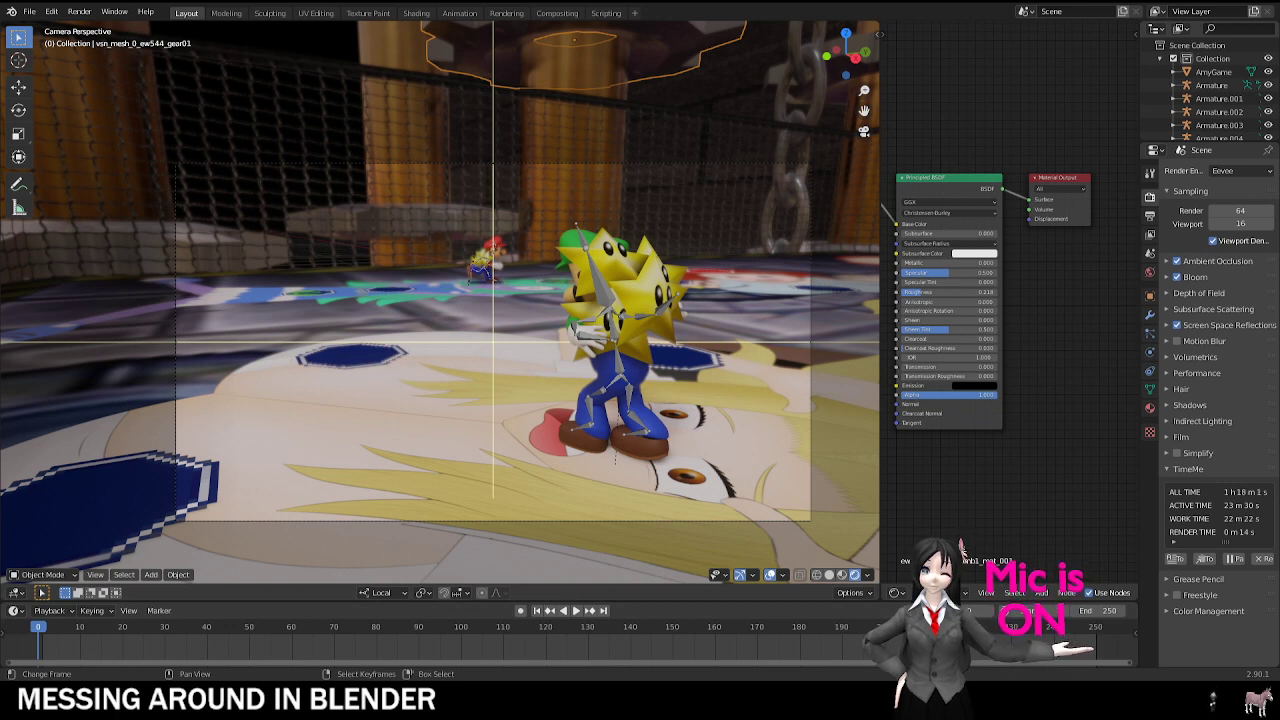
middle_click_drag(653, 400, 510, 342, "shift")
mouse_move(473, 382)
middle_mouse_down()
mouse_move(638, 393)
mouse_move(300, 380)
mouse_move(657, 362)
middle_mouse_up()
scroll(657, 362, "up", 3)
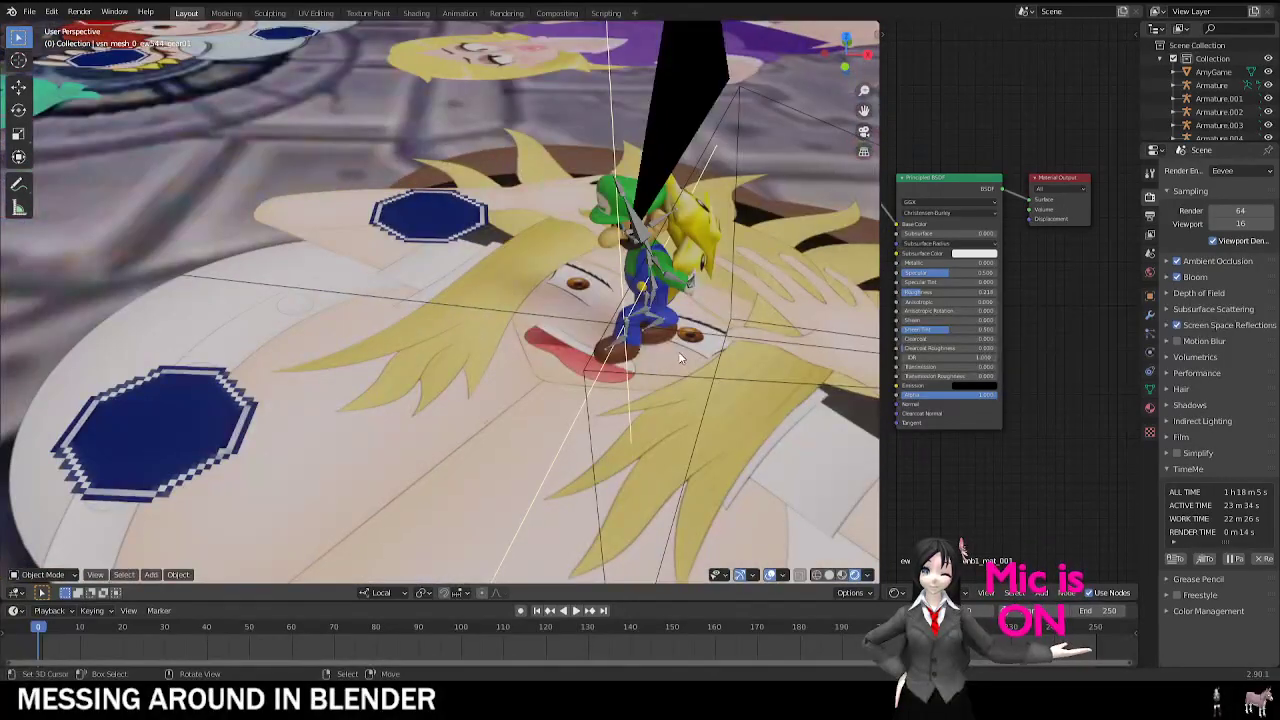
key("KP_0")
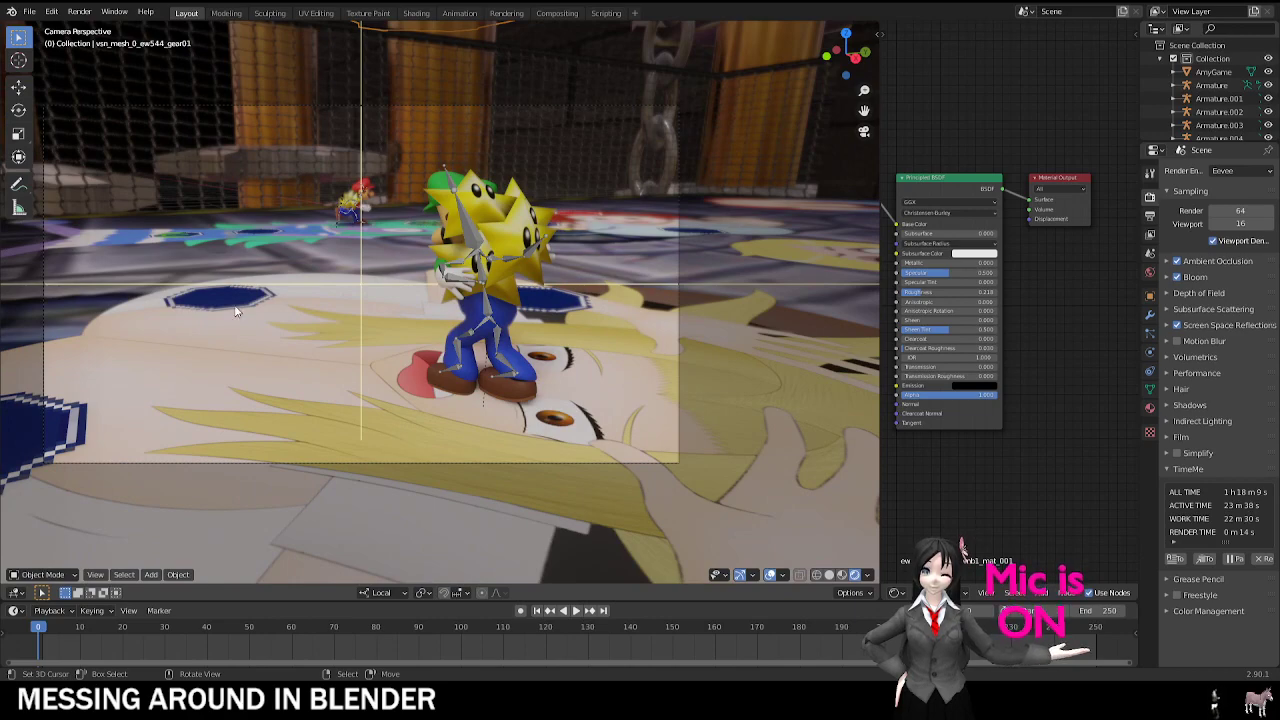
middle_click_drag(253, 301, 582, 346)
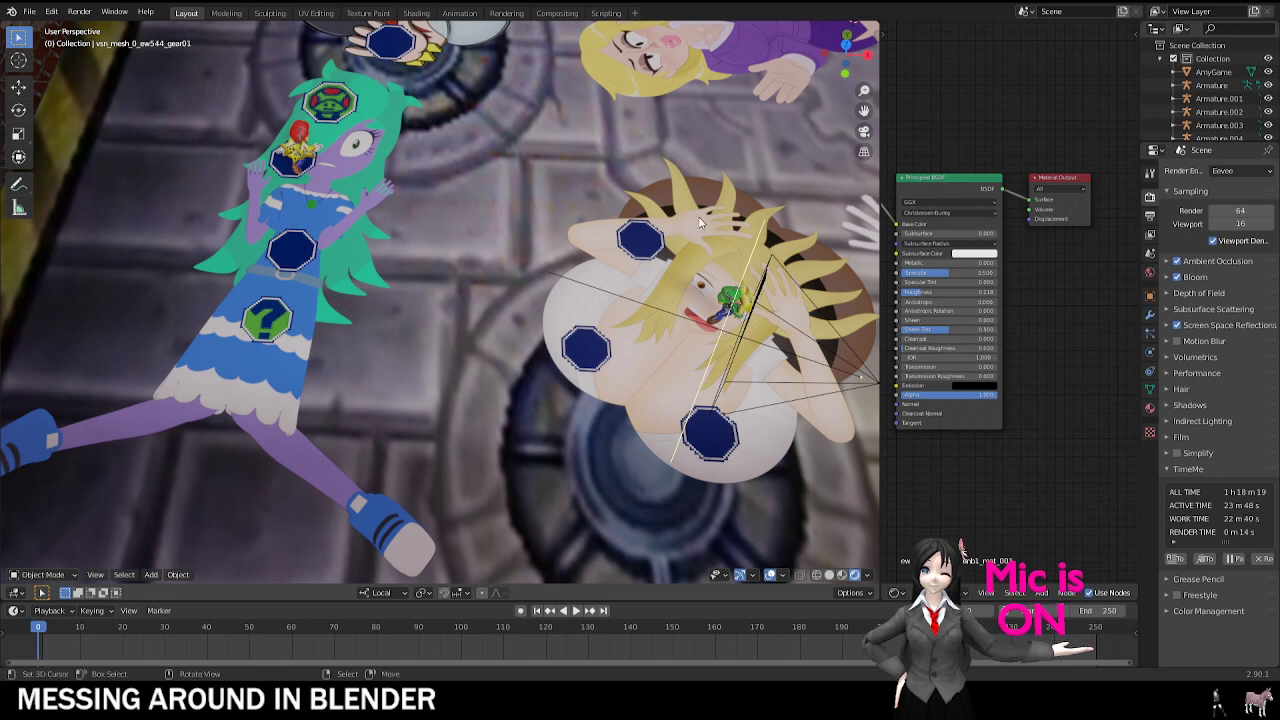
Step: Select the space MP3 - Blue Space.008 on the blonde figure and check its place in the camera shot
middle_click_drag(700, 222, 635, 307)
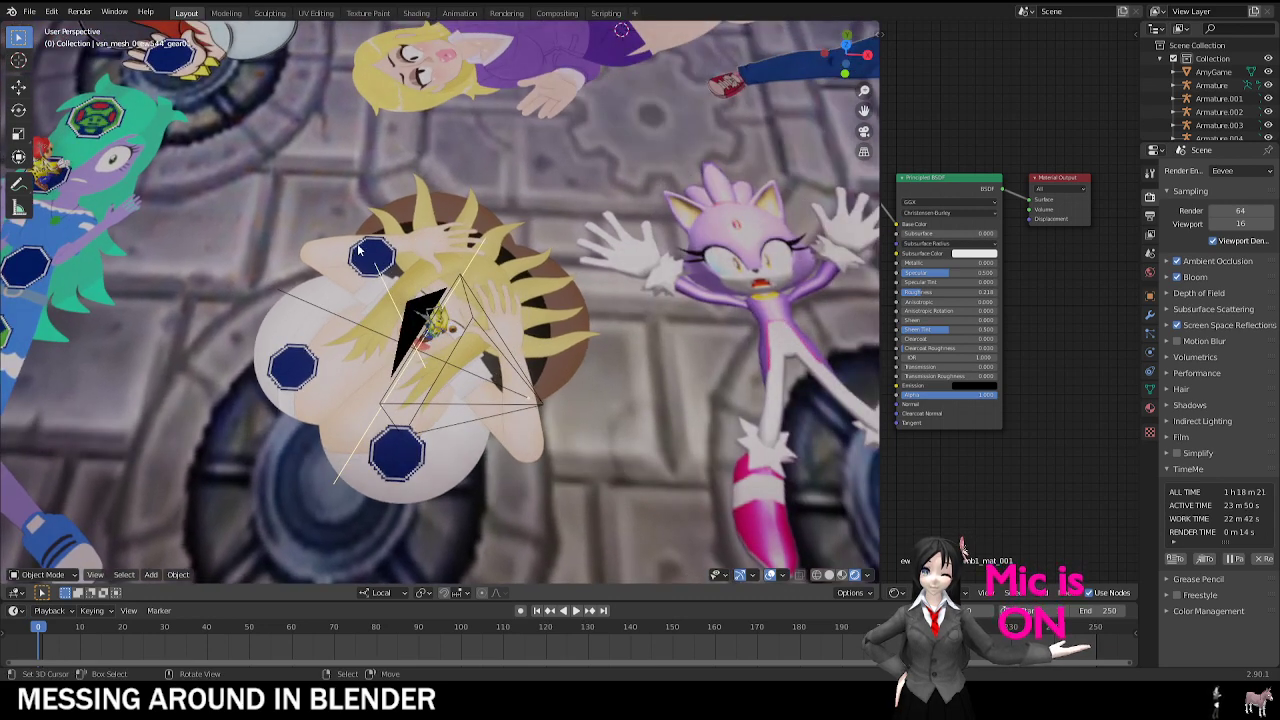
middle_click_drag(358, 250, 497, 331)
middle_click_drag(367, 91, 352, 185)
left_click(352, 185)
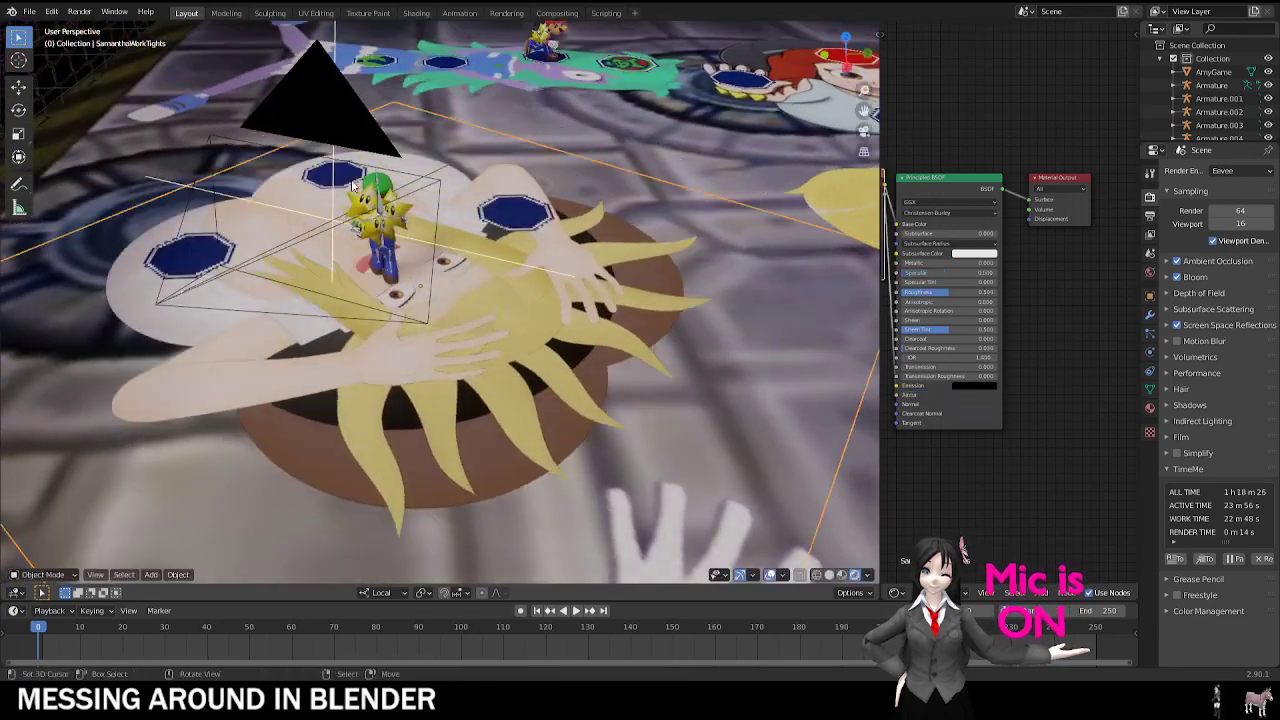
left_click(352, 185)
key("KP_0")
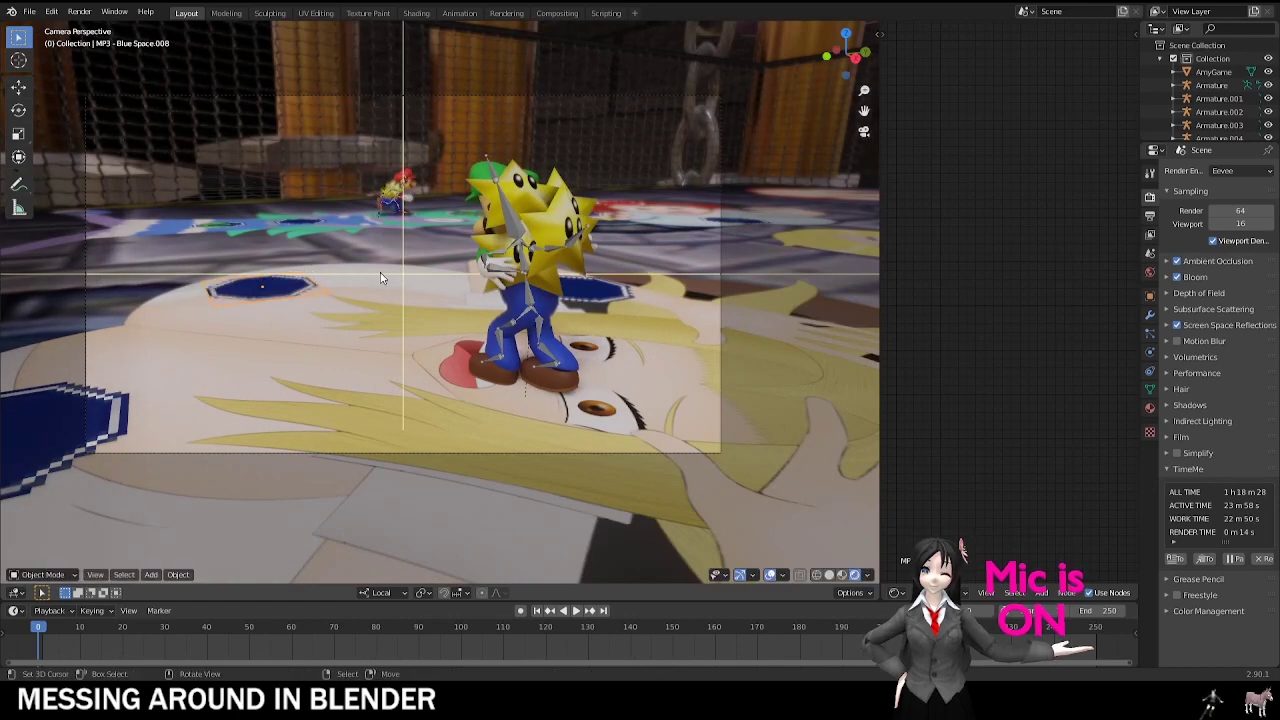
mouse_move(393, 275)
middle_mouse_down("shift")
mouse_move(437, 239)
mouse_move(388, 264)
middle_mouse_up("shift")
scroll(386, 264, "up", 2)
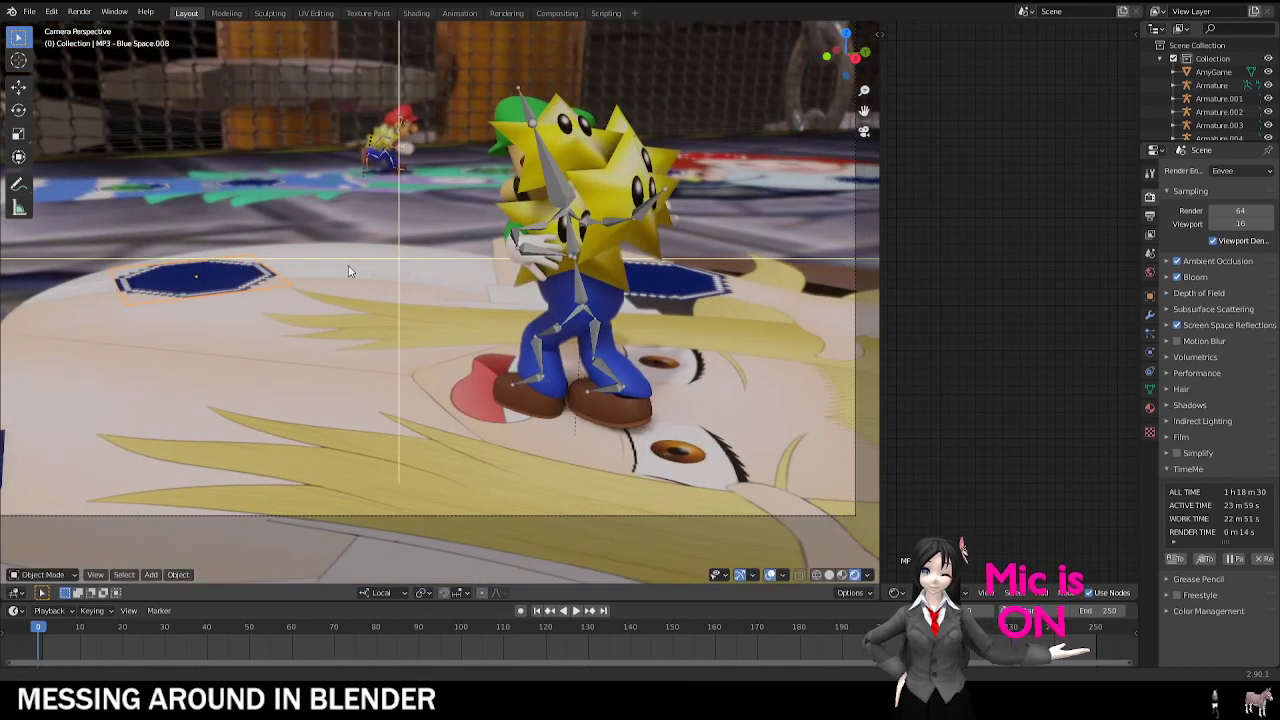
left_click(30, 11)
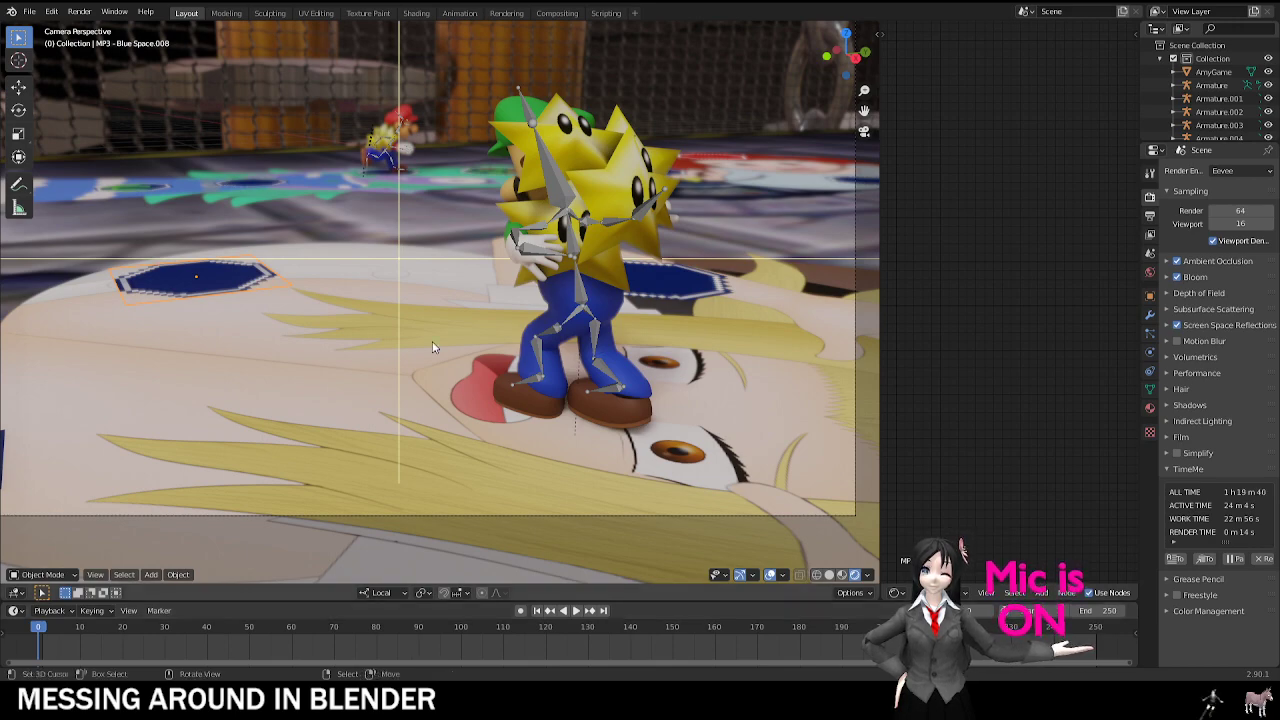
Step: Try moving the flattened figure FondreFlop2 and the Smash CompactorFloor
middle_click_drag(434, 349, 481, 369)
scroll(429, 246, "down", 5)
left_click(551, 335)
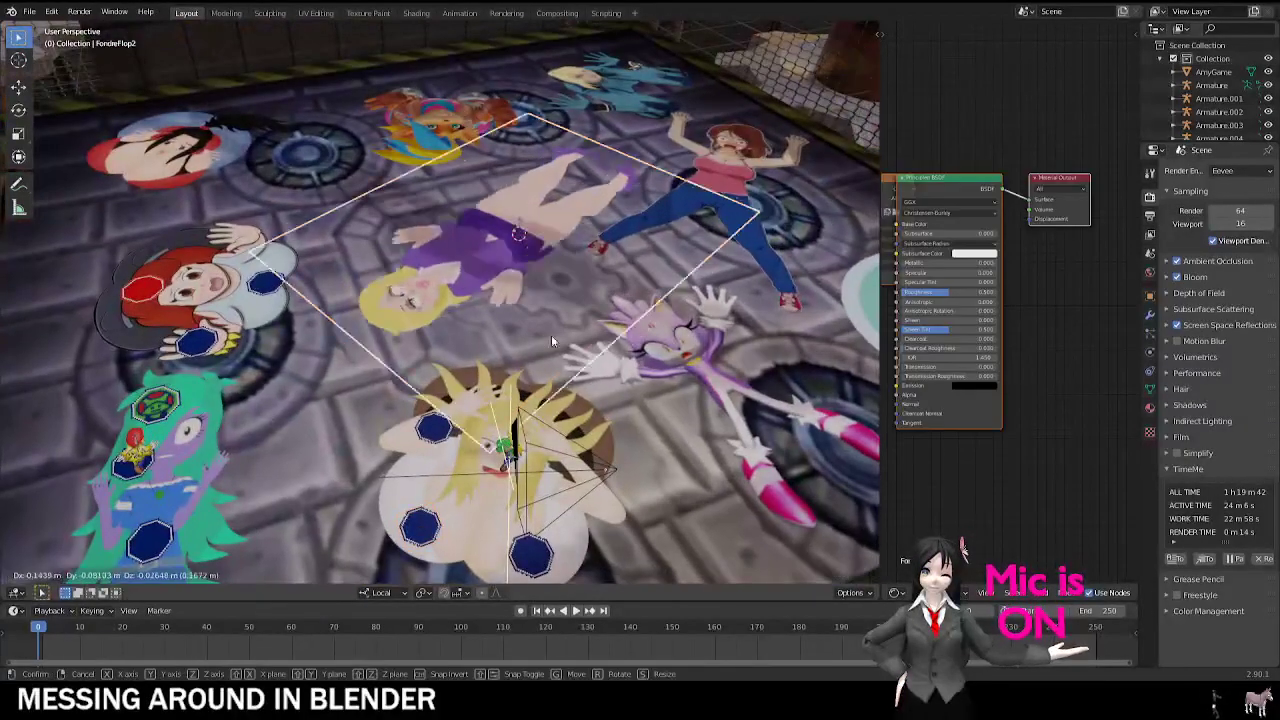
key("g")
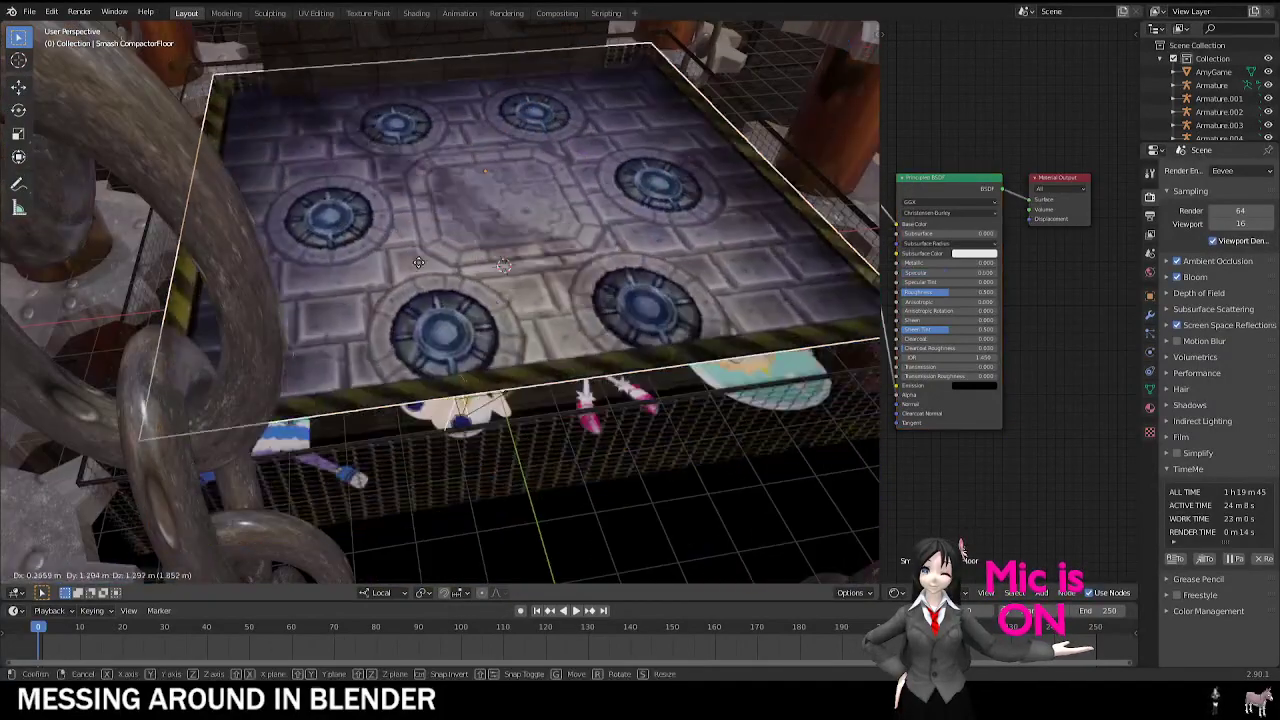
right_click(443, 276)
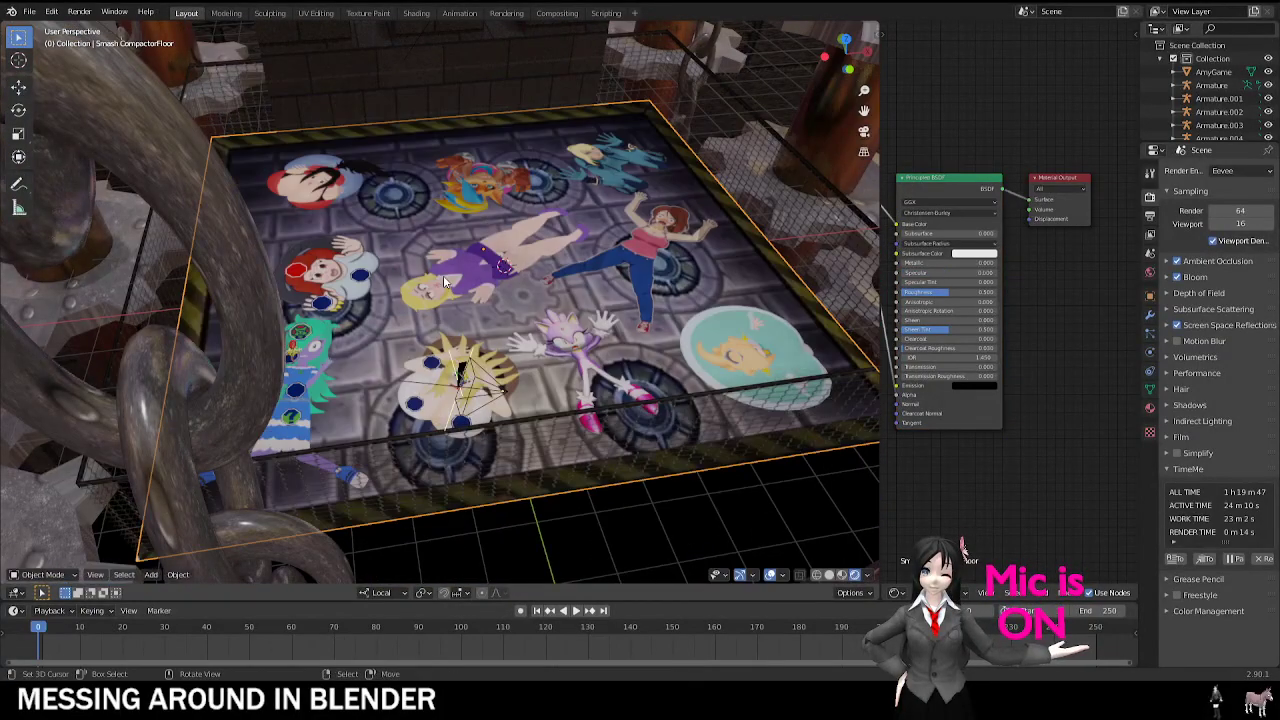
Step: Open another scene file, discarding the changes to Board Variant 5 promo, and show it in rendered shading
left_click(29, 11)
left_click(57, 42)
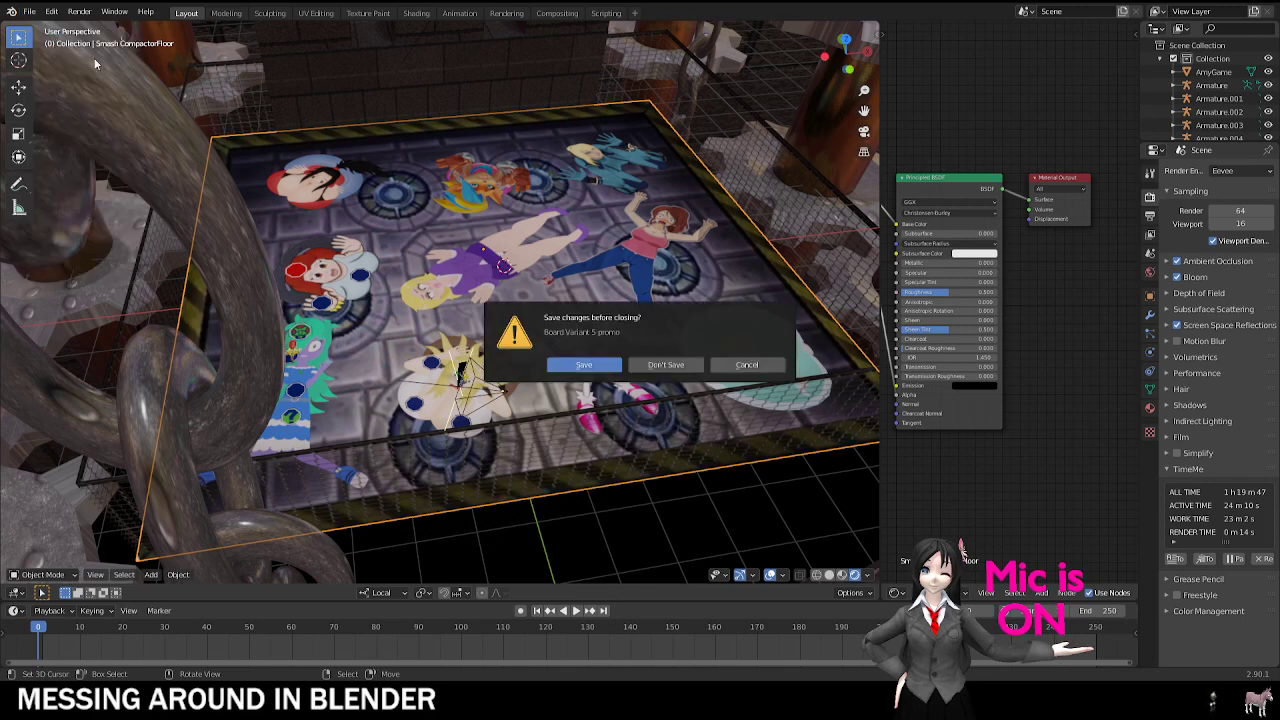
left_click(658, 362)
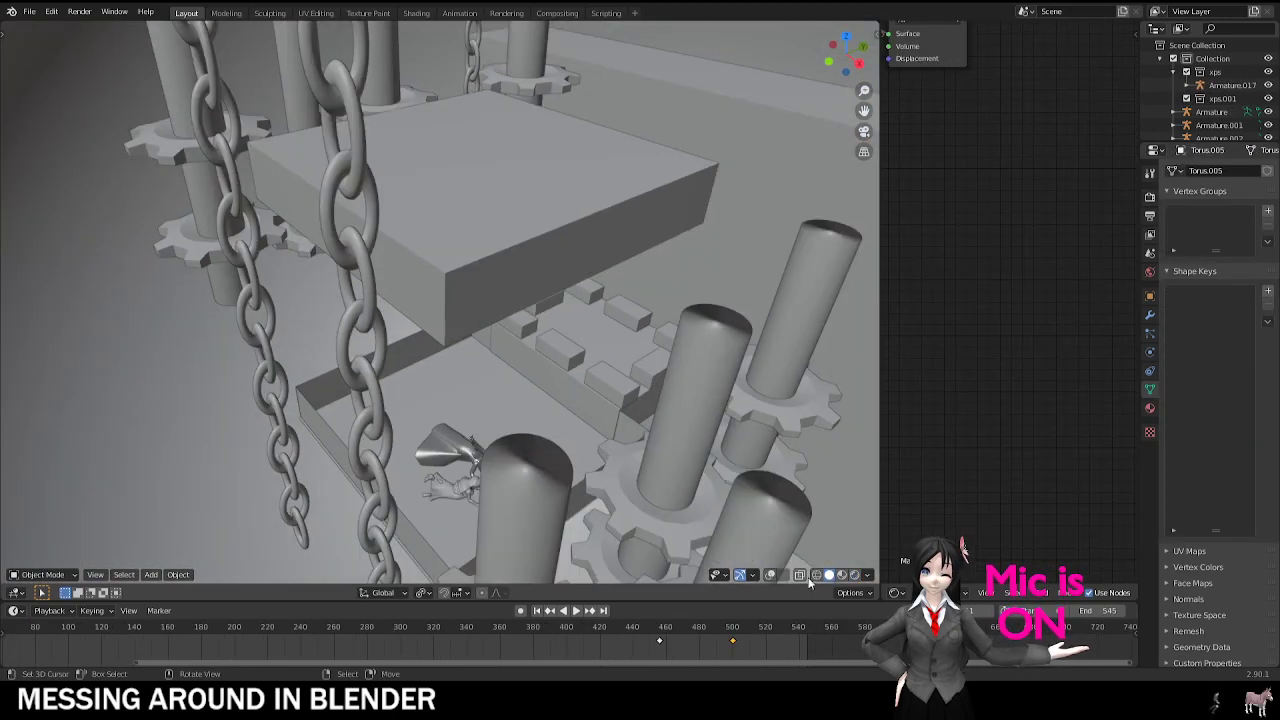
left_click(842, 575)
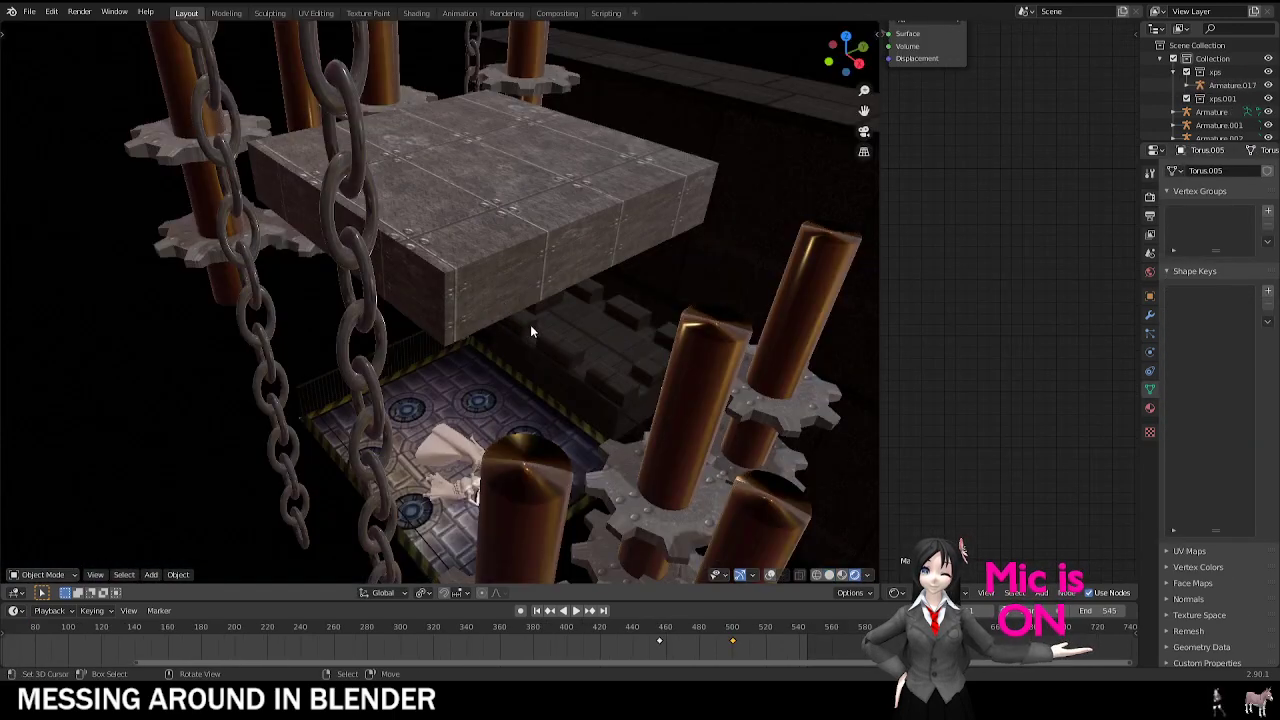
Step: Try moving the Cylinder object in the compactor set and undo the move
middle_click_drag(531, 326, 480, 238)
middle_click_drag(410, 198, 545, 200, "shift")
middle_click_drag(545, 200, 503, 329, "shift")
right_click_drag(461, 323, 509, 343)
key("ctrl+z")
middle_click_drag(452, 347, 482, 335)
Step: Look through the scene camera and go to frame 0 of the animation
key("KP_0")
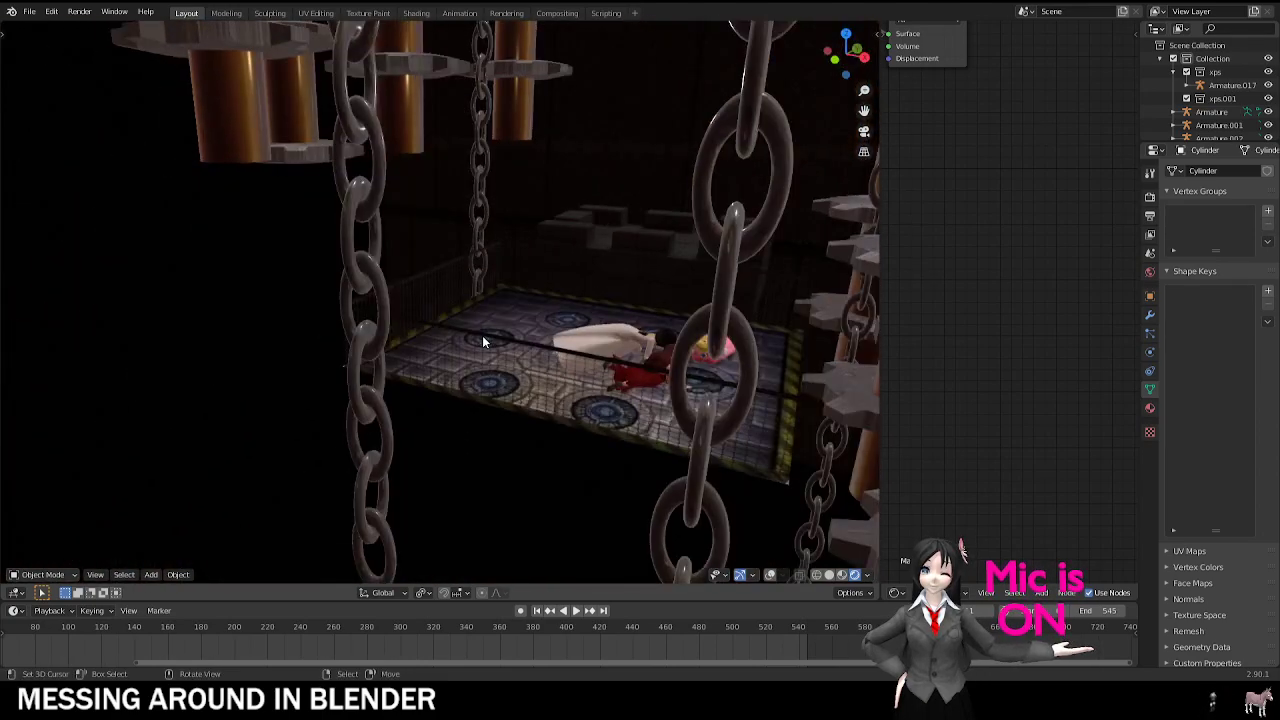
key("KP_0")
scroll(150, 645, "down", 5)
left_click(311, 636)
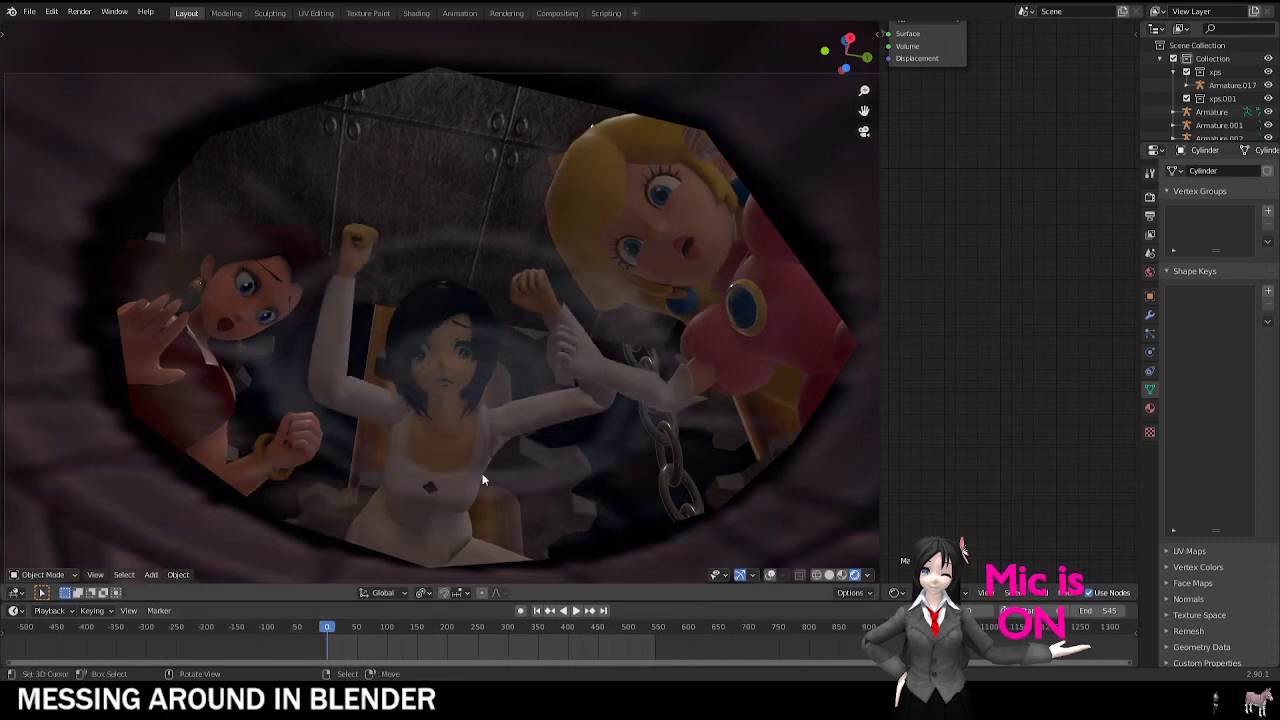
Step: Play the animation from frame 0 while viewing the slab, pillars and chains from outside the camera
key("space")
key("space")
middle_click_drag(527, 349, 374, 521)
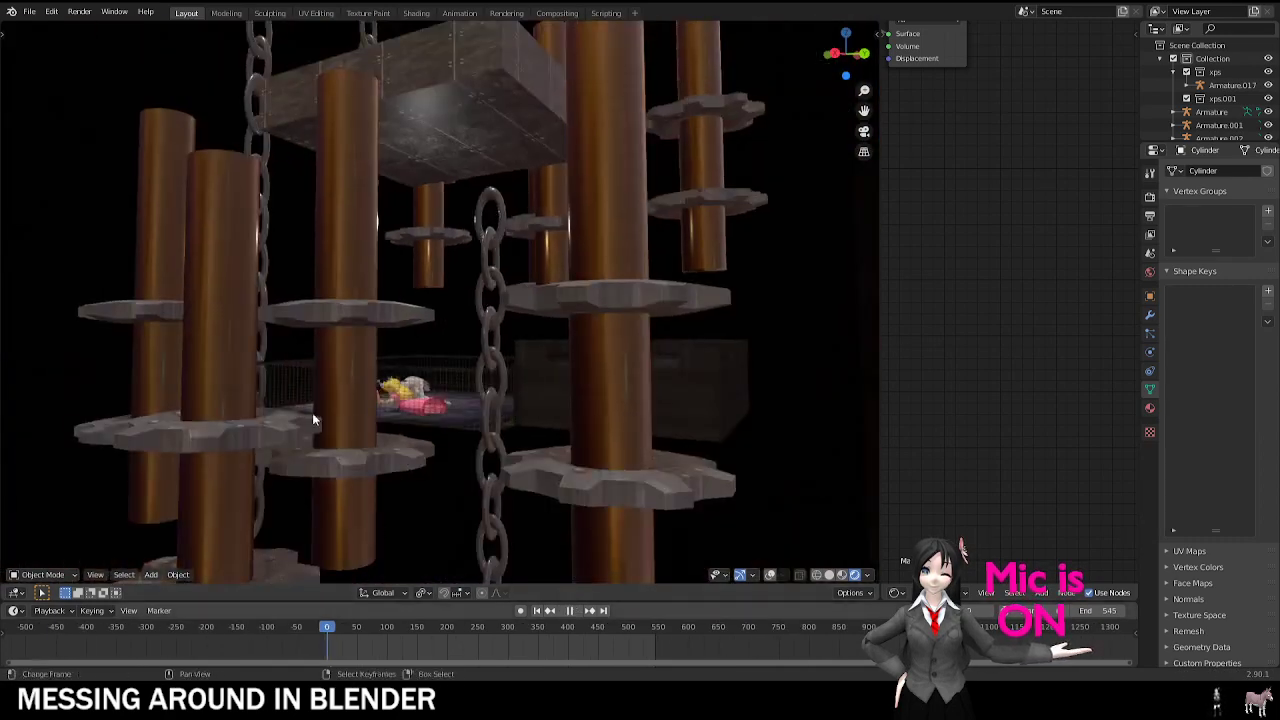
middle_click_drag(313, 418, 397, 356)
key("space")
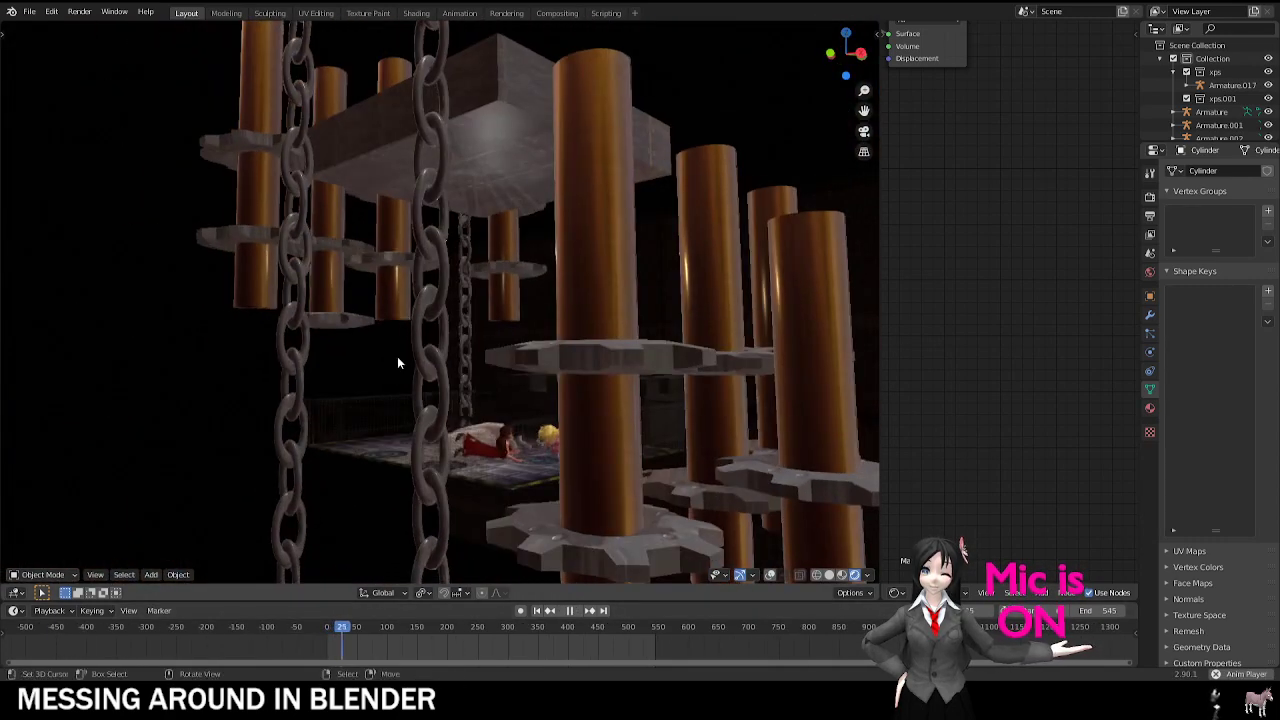
left_click(500, 128)
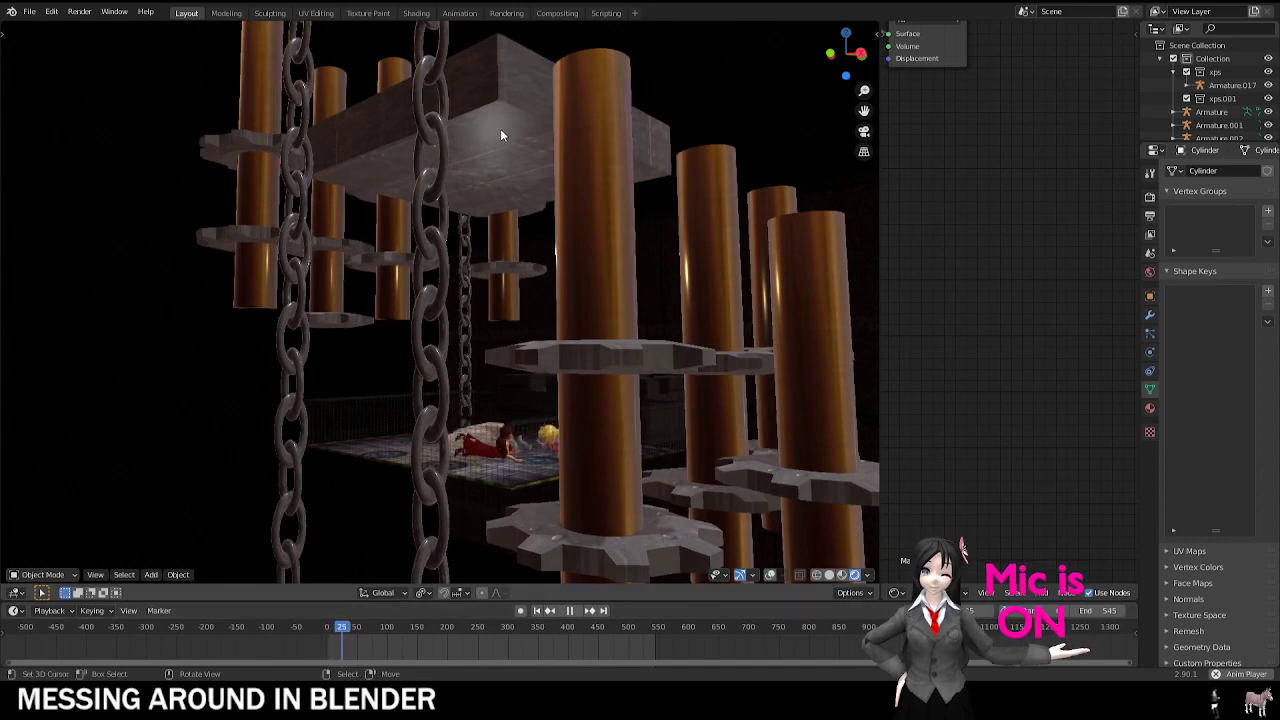
Step: Show the viewport overlays to inspect the descending slab during playback, and hide the overlays again
left_click(771, 575)
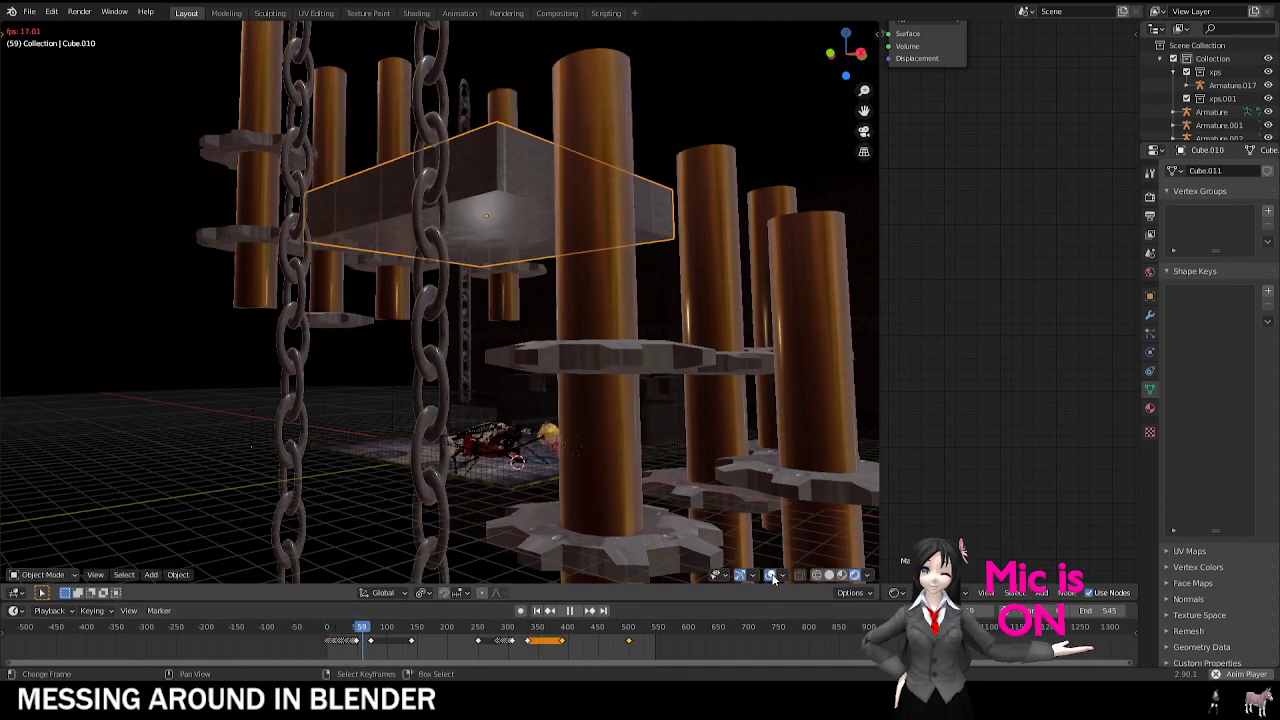
left_click(771, 575)
left_click(771, 575)
left_click(352, 628)
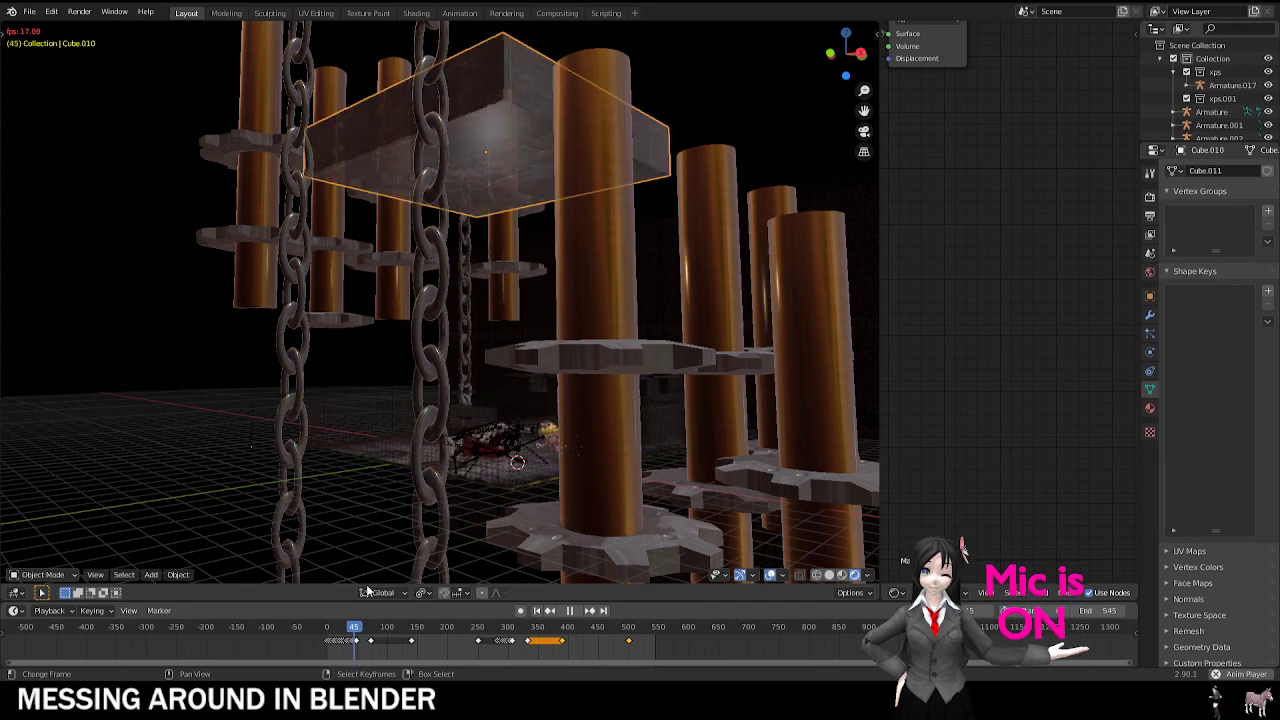
scroll(457, 305, "up", 1)
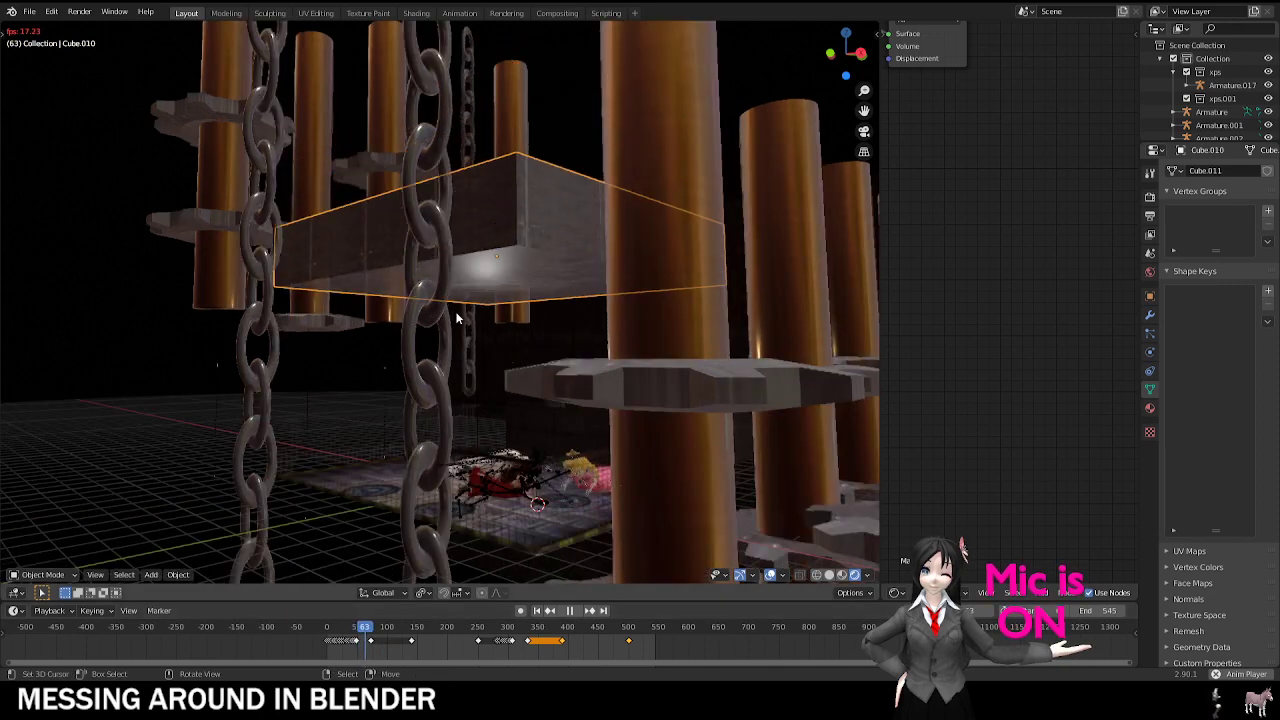
left_click(770, 575)
Step: Replay the animation from frame 0 through the scene camera and examine the riveted slab from outside it
left_click(328, 628)
key("KP_0")
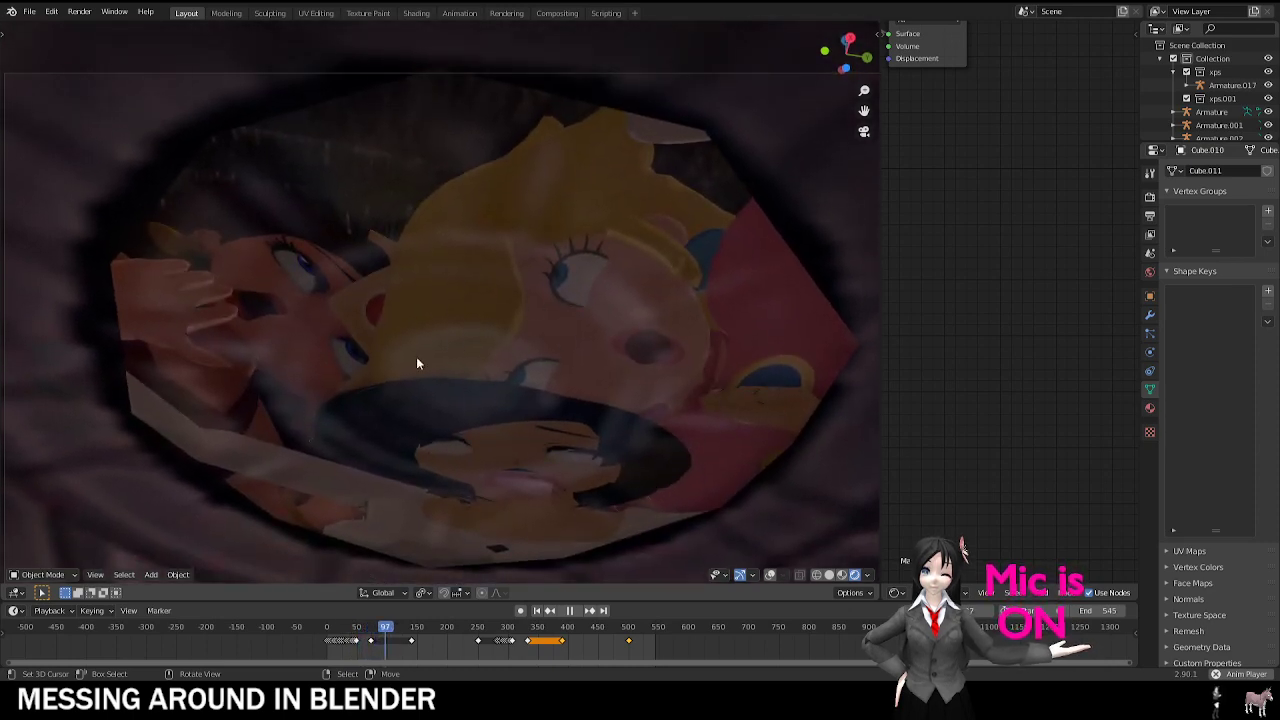
middle_click_drag(416, 358, 344, 443)
scroll(343, 443, "up", 2)
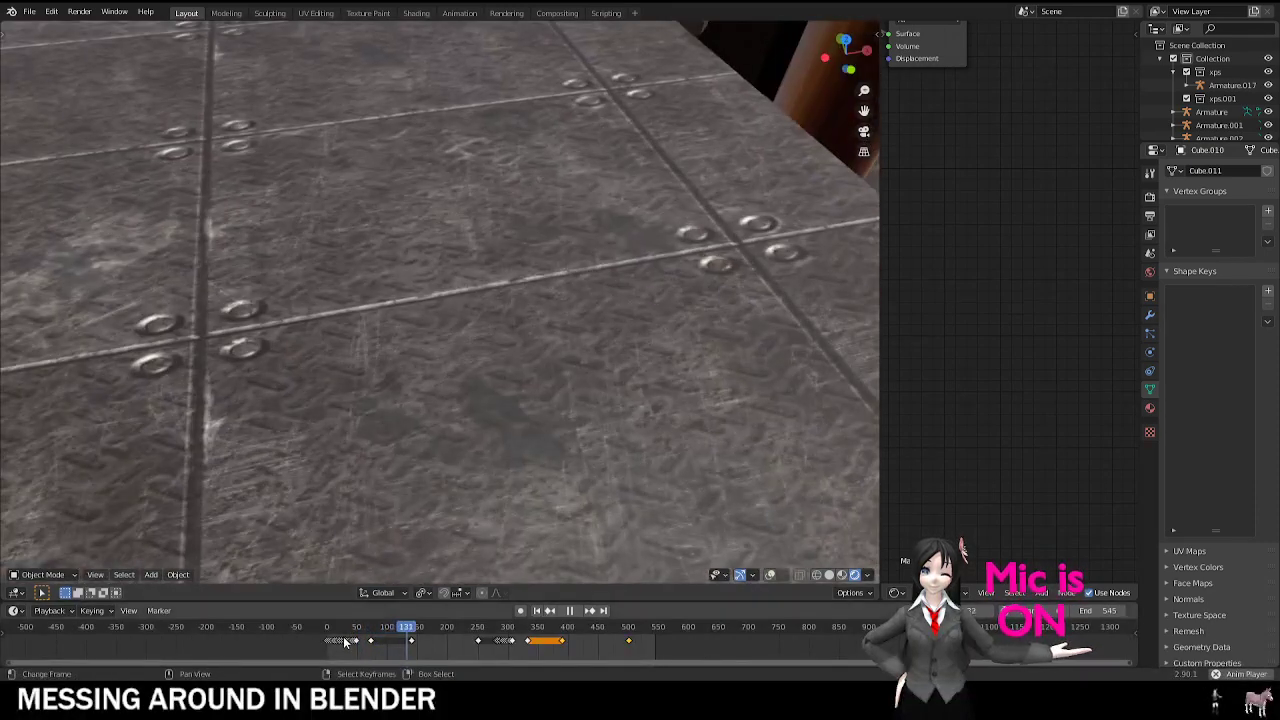
Step: Restart the animation from frame 0 while viewing the three characters on the floor close up, and pause at frame 52
key("Escape")
middle_click_drag(409, 334, 460, 286)
scroll(385, 302, "up", 4)
key("space")
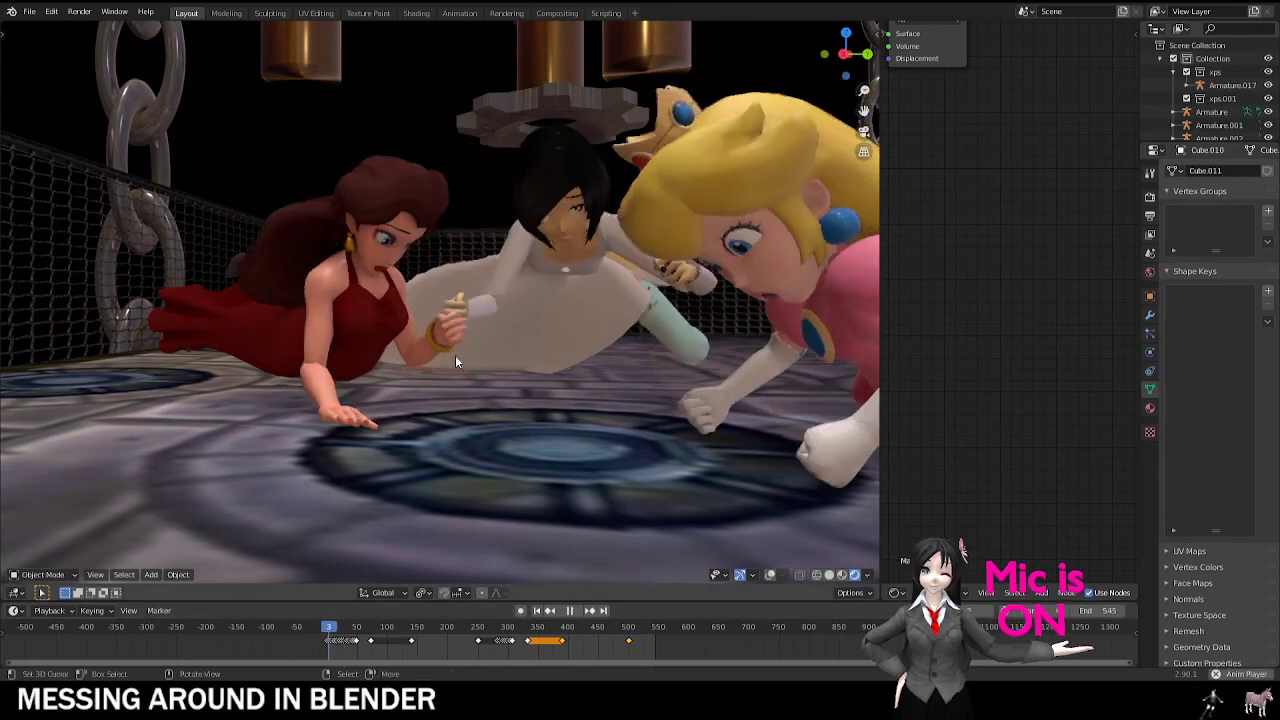
middle_click_drag(455, 355, 584, 249)
key("space")
Step: Compare the view through the floor opening with the room at frame 52, and resume playback to watch the slab come down
middle_click_drag(510, 325, 472, 320)
key("KP_0")
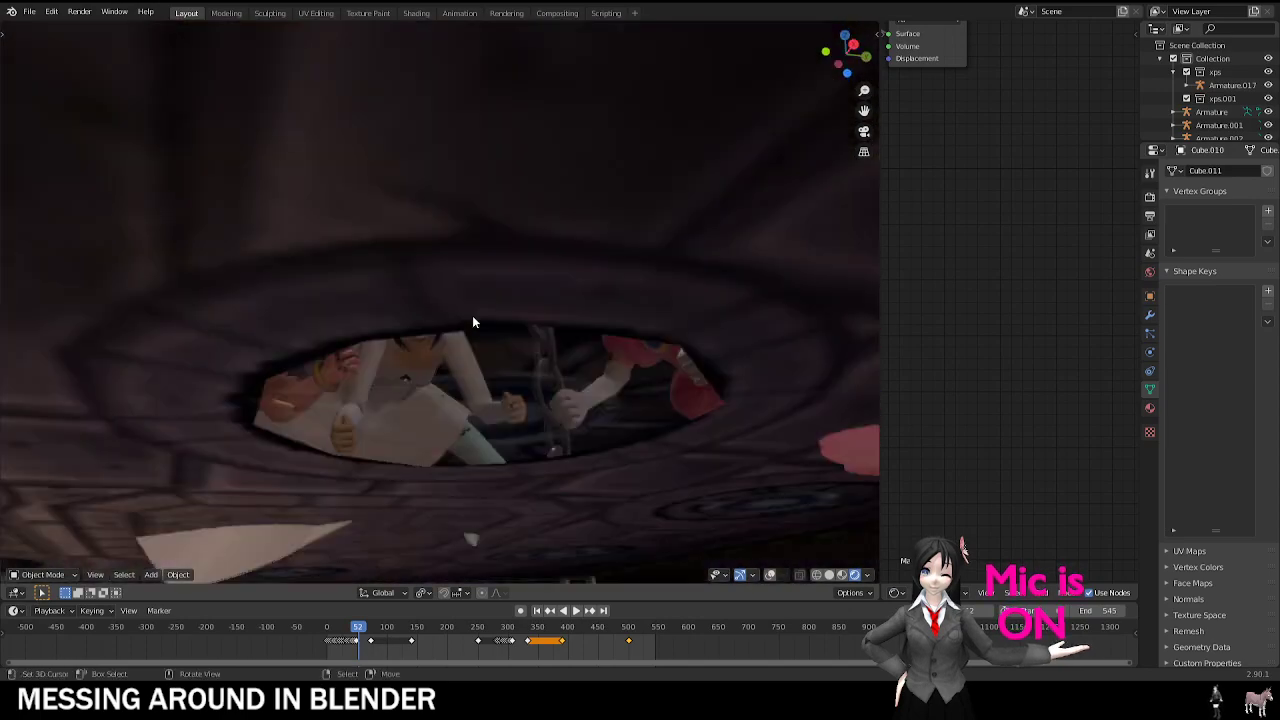
key("KP_0")
key("space")
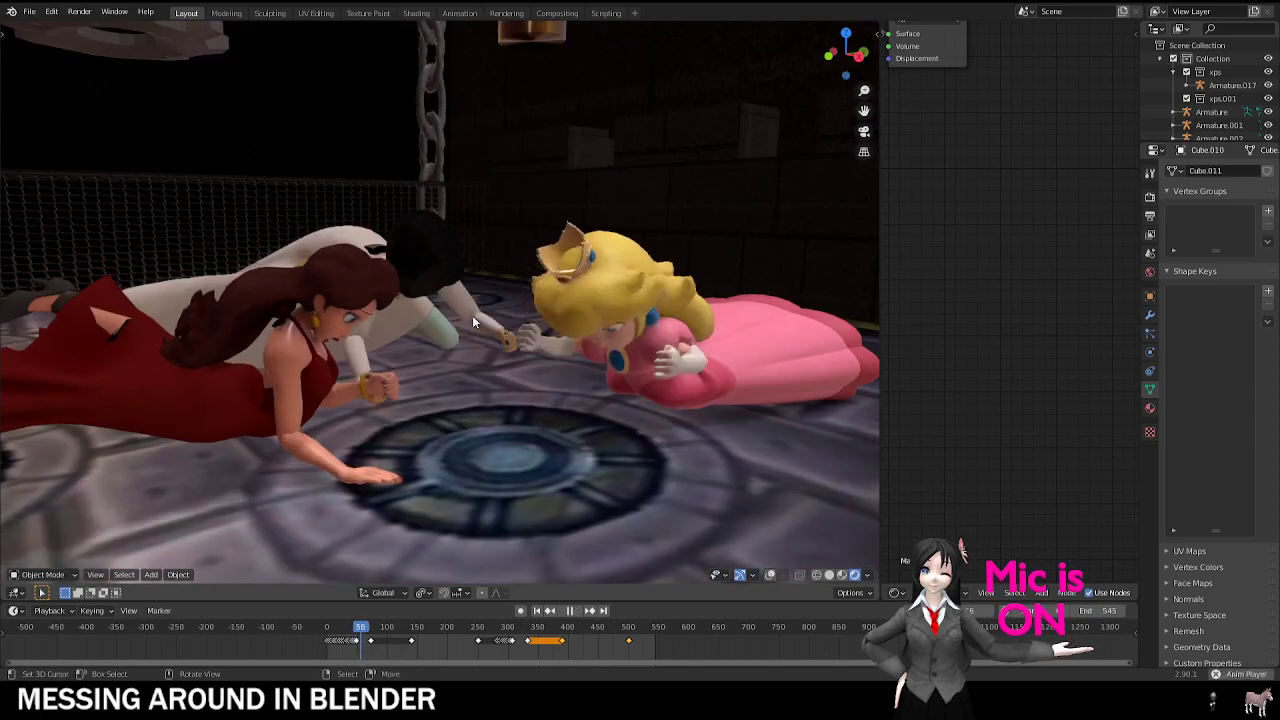
middle_click_drag(472, 316, 486, 305)
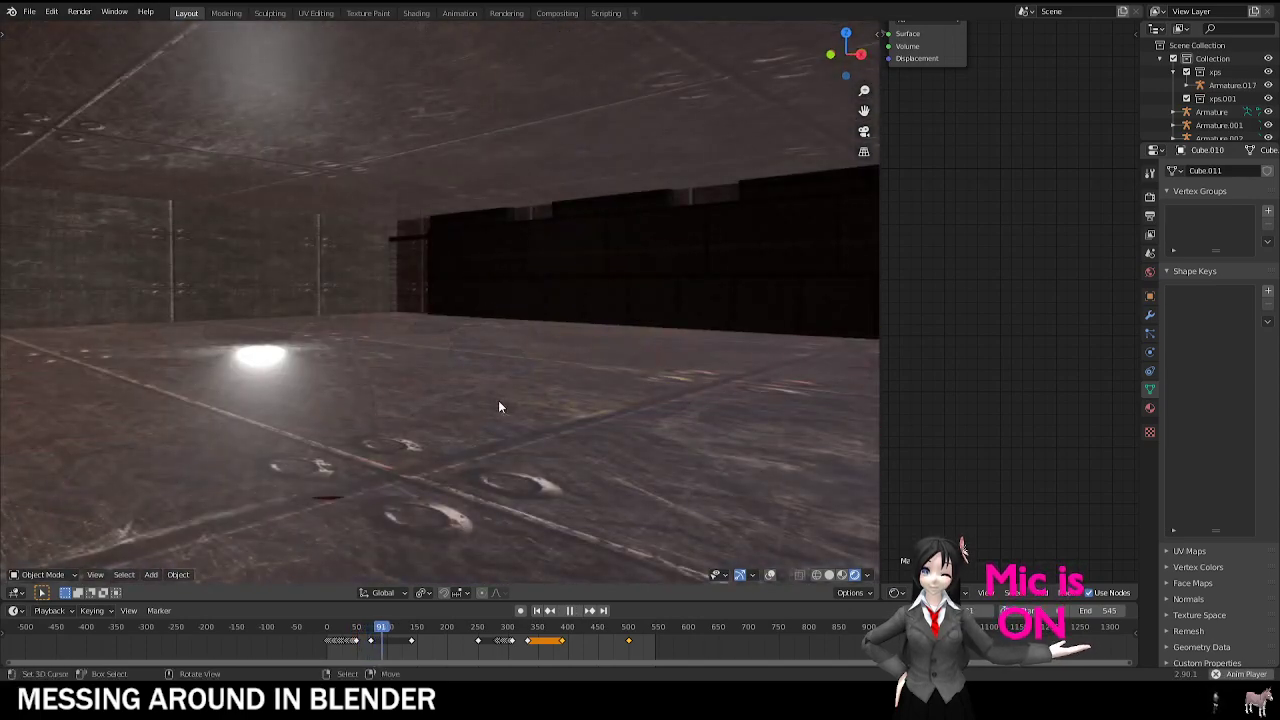
key("space")
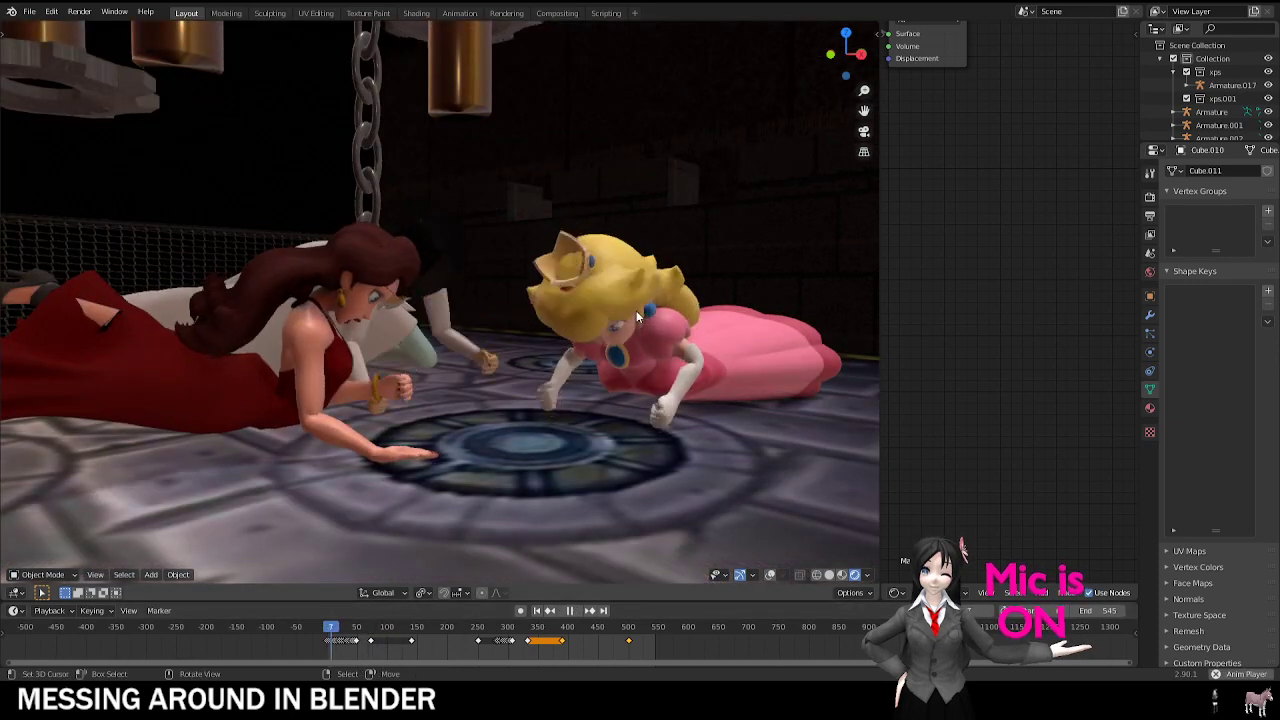
Step: Watch the animation through the scene camera, stop it and go to frame 34
key("KP_0")
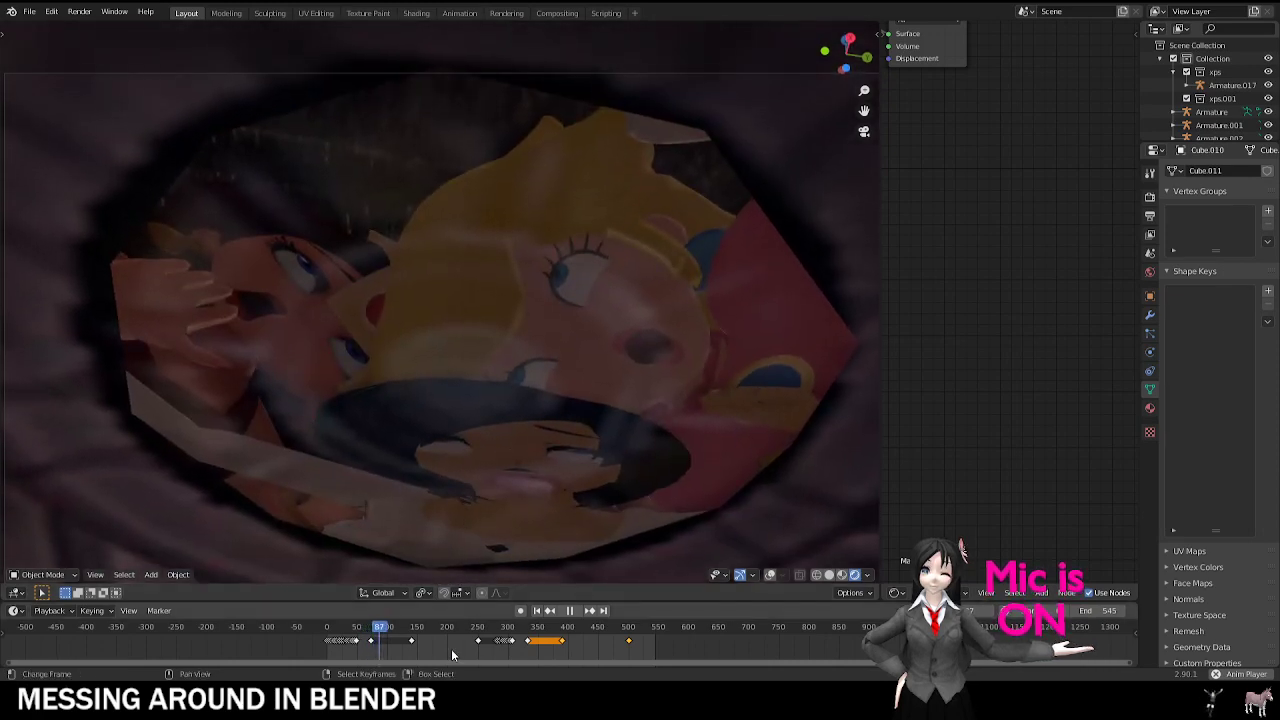
key("space")
left_click(348, 642)
Step: Try moving the gear mesh and the black-haired character's mesh at frame 34, and cancel each move
right_click(474, 331)
key("g")
right_click(476, 325)
right_click(462, 318)
key("g")
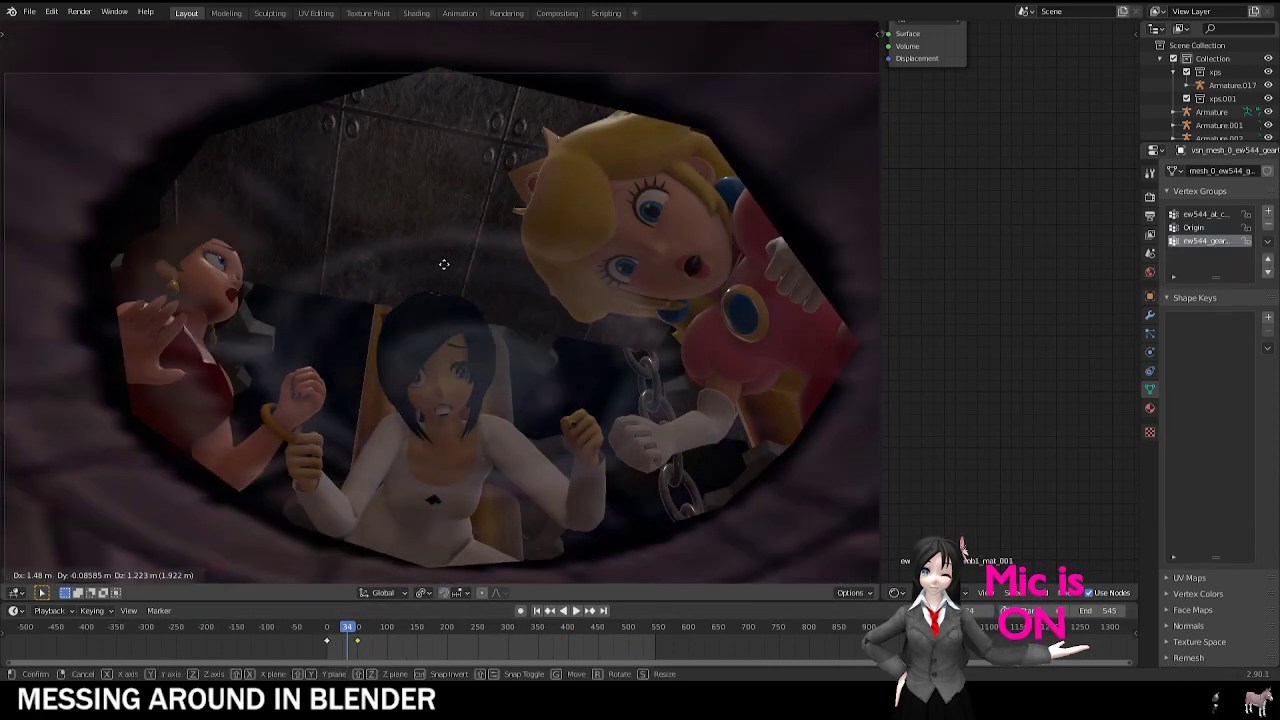
right_click(445, 270)
right_click(458, 310)
key("g")
right_click(466, 355)
key("g")
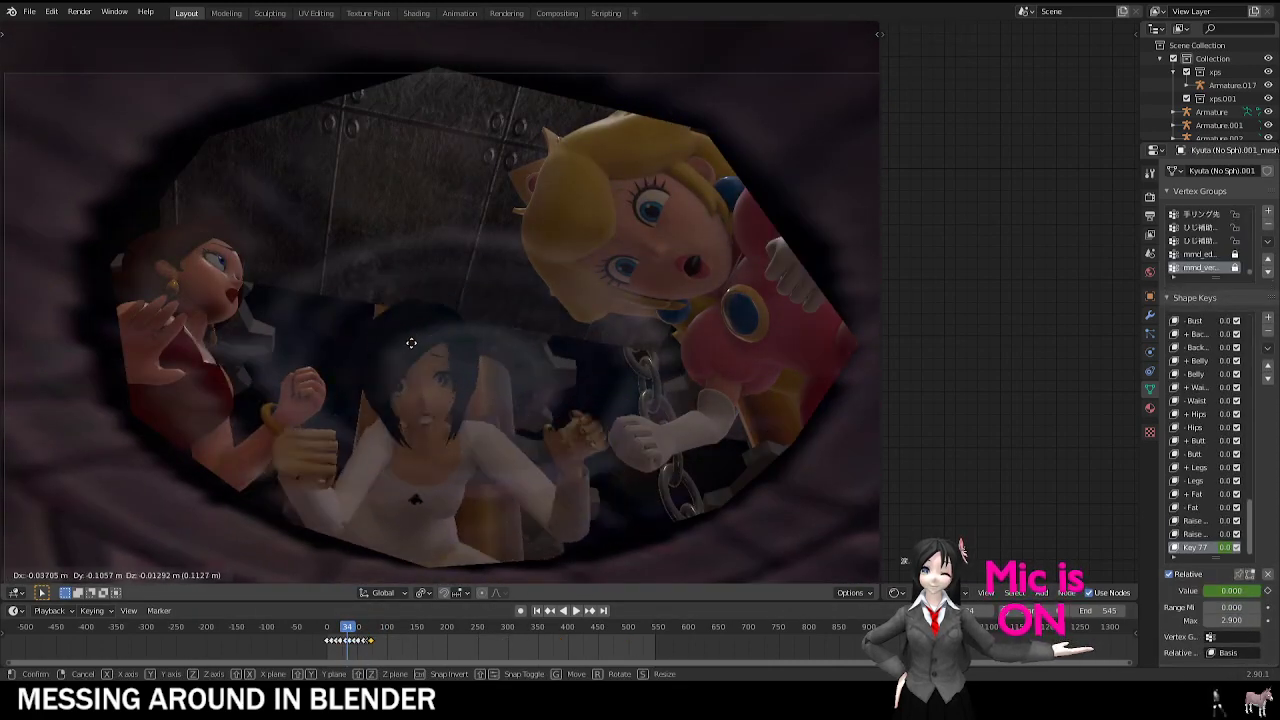
right_click(452, 322)
Step: Play the animation up to frame 115 and try moving the blonde character's face mesh submesh_1
key("space")
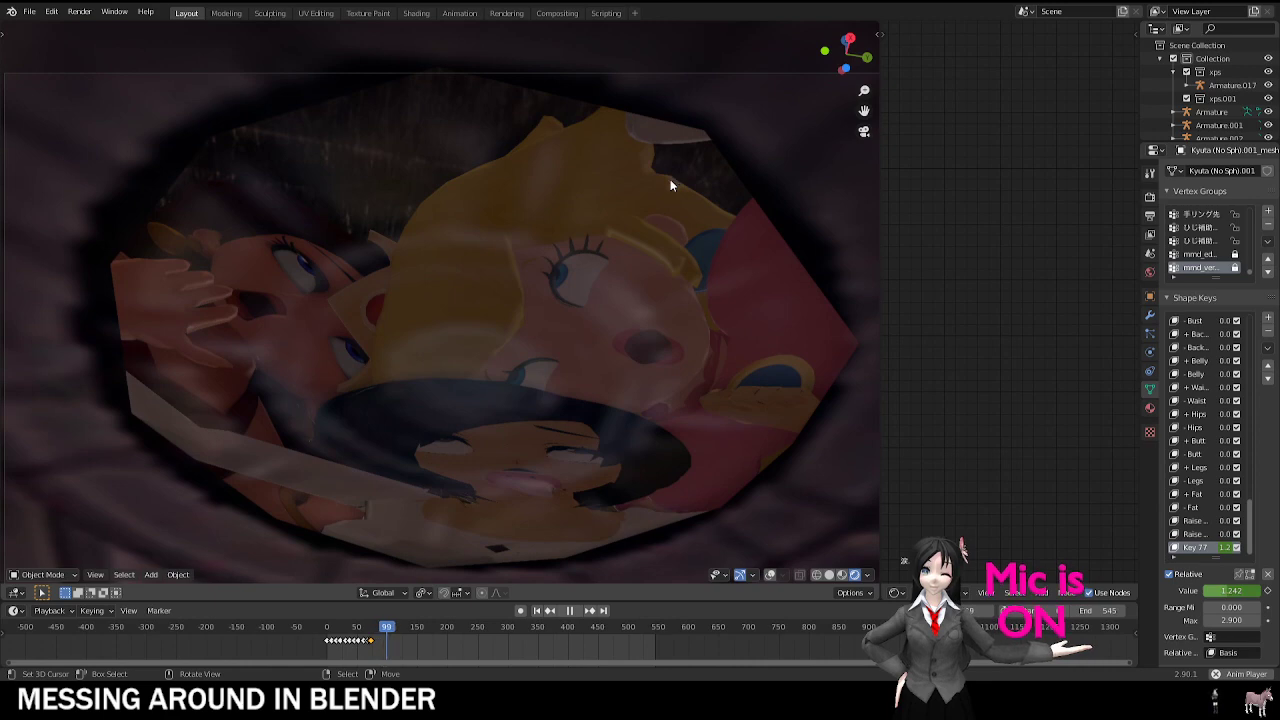
left_click_drag(632, 296, 704, 315)
right_click(637, 295)
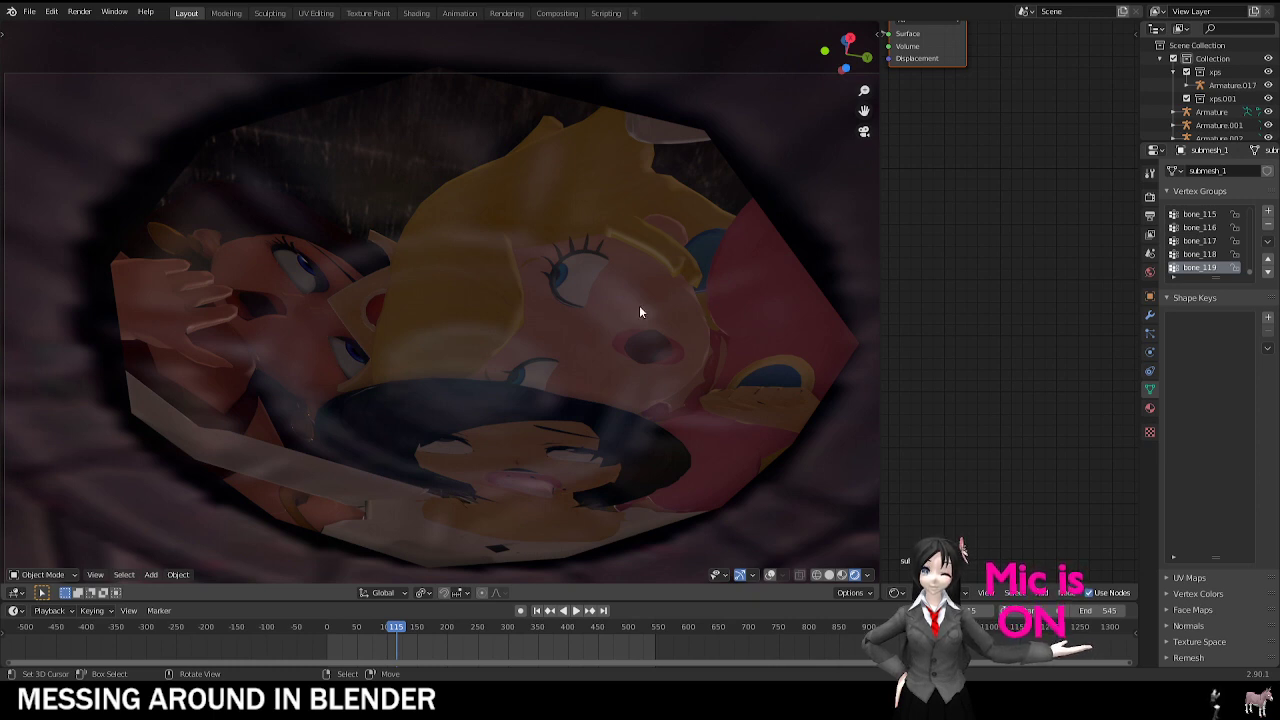
key("g")
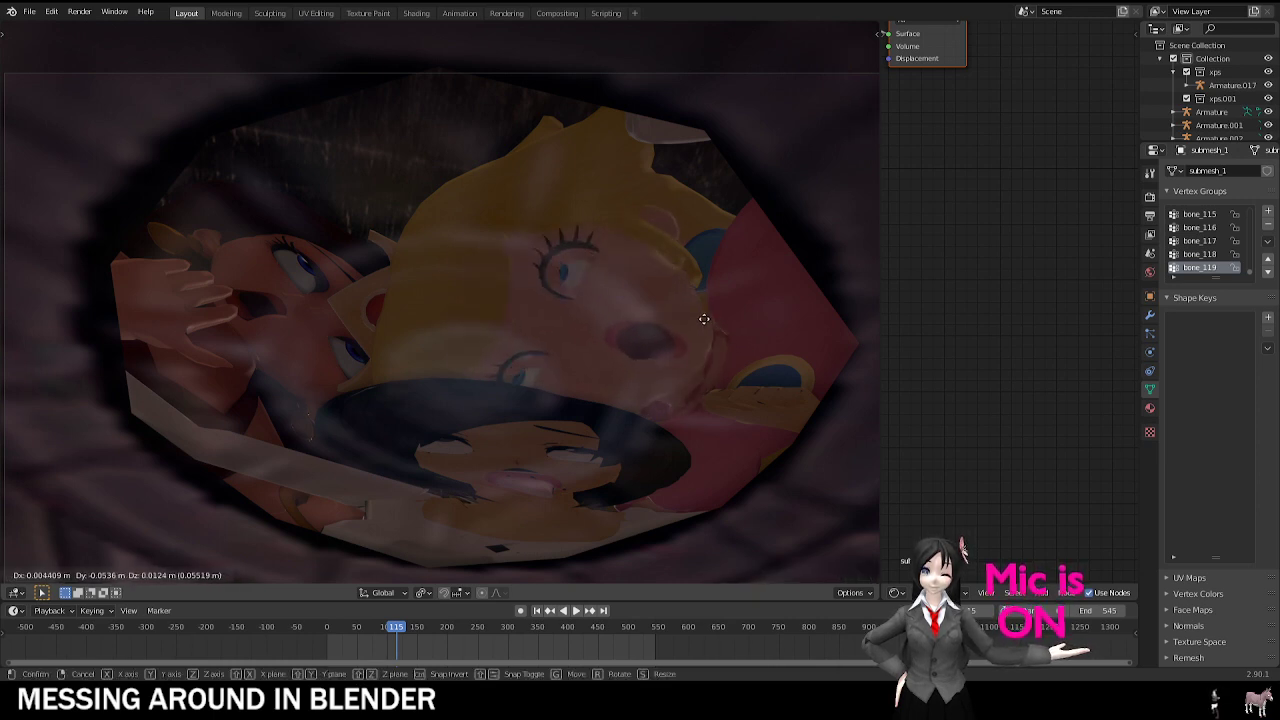
left_click(713, 330)
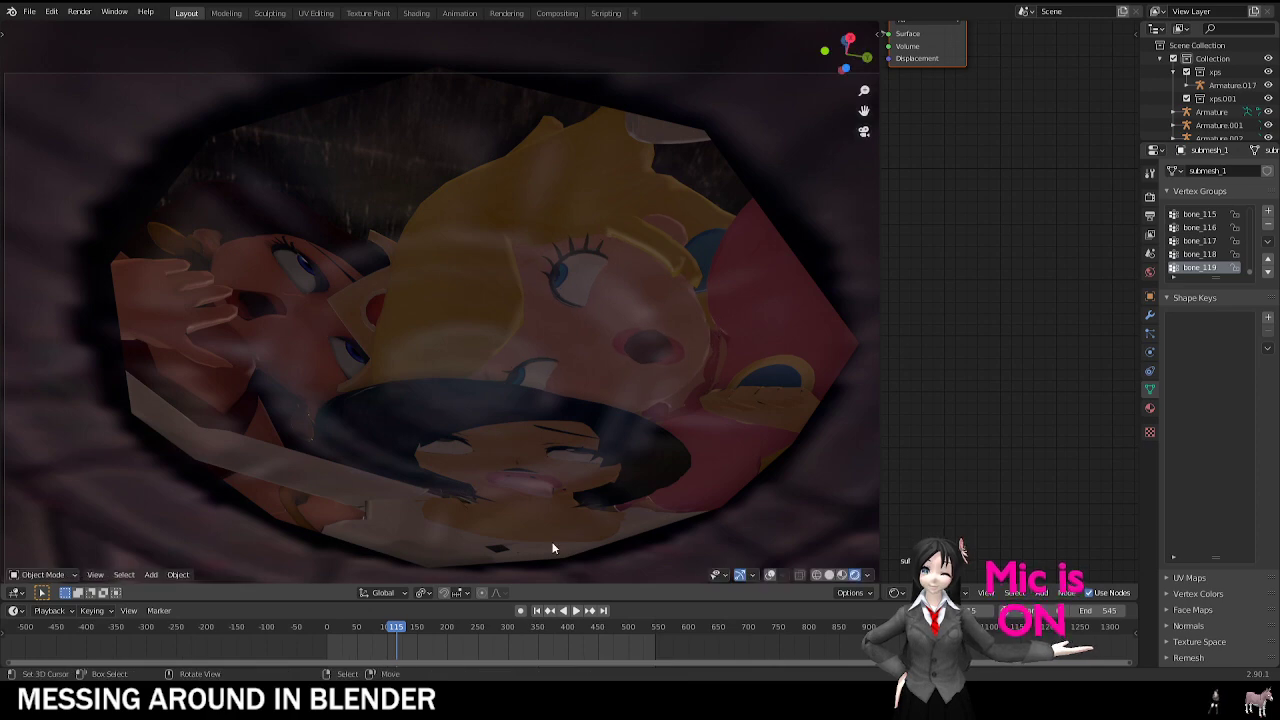
Step: Try moving the gear mesh at frame 115
left_click(506, 431)
key("g")
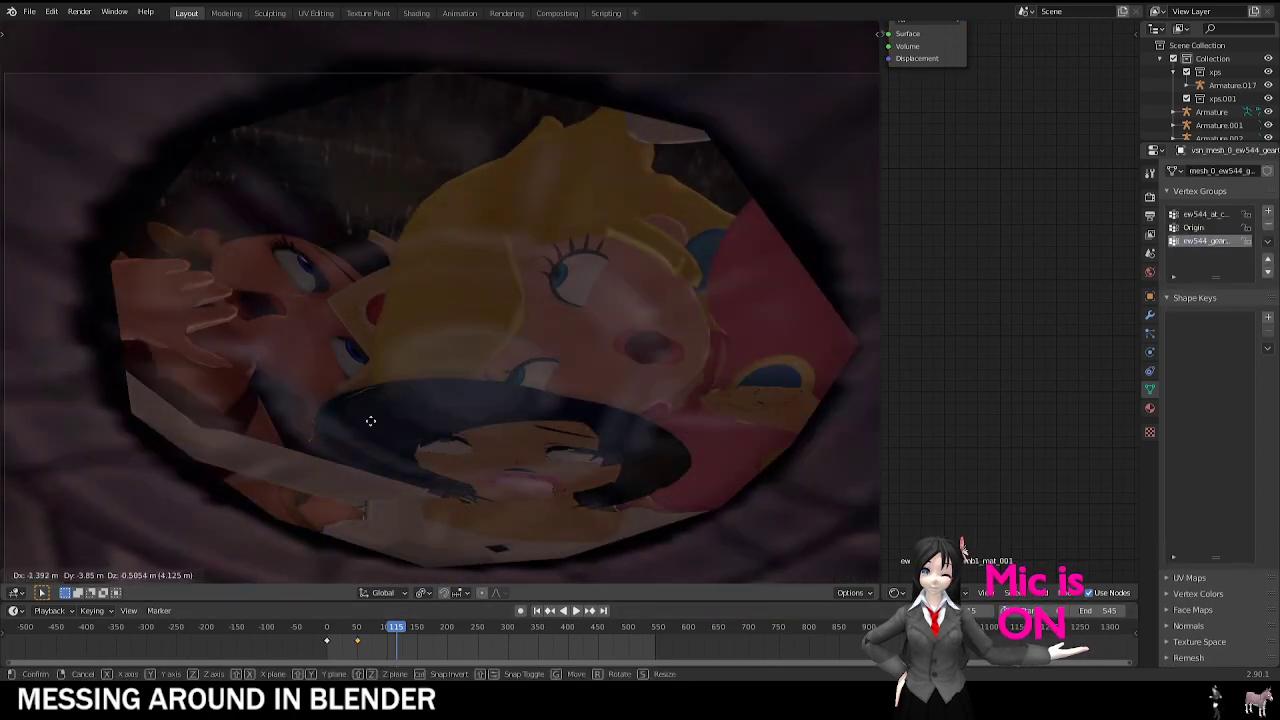
left_click(370, 421)
Step: Show the overlays, put the red-dressed character's Armature.017 in Pose Mode and select the head mouth corner left bone
left_click(305, 326)
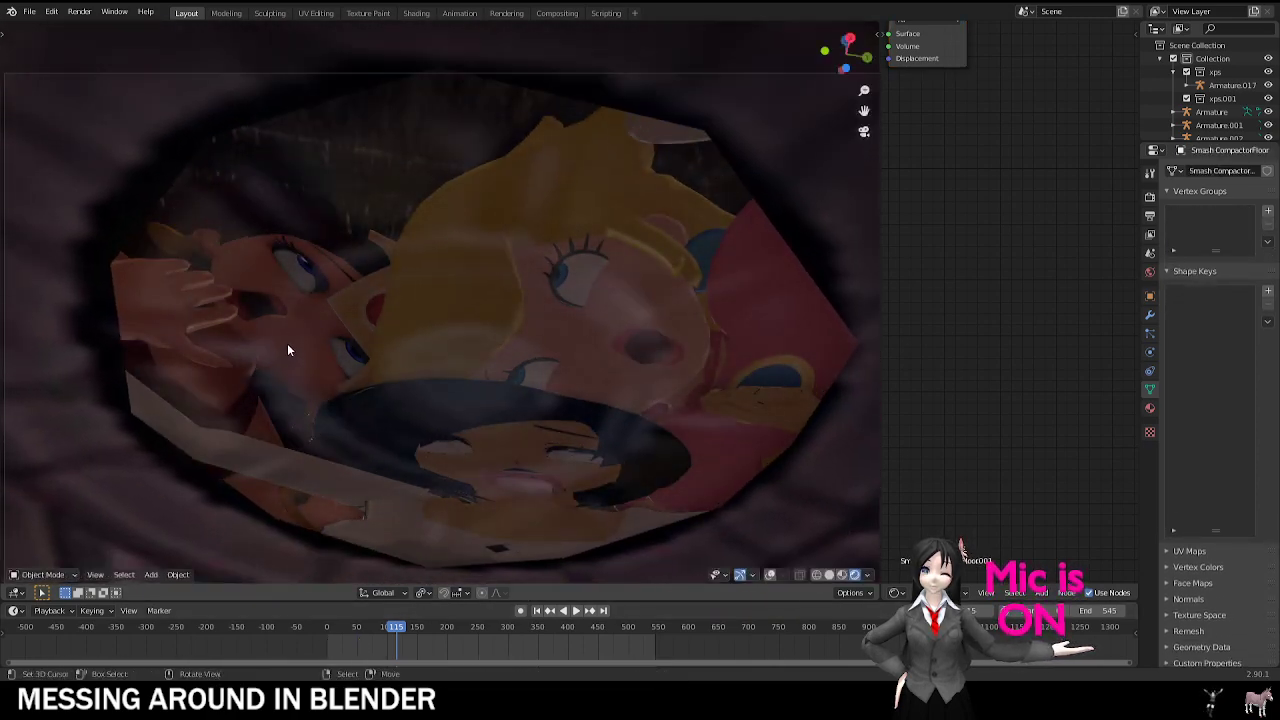
left_click(287, 347)
scroll(285, 321, "up", 5)
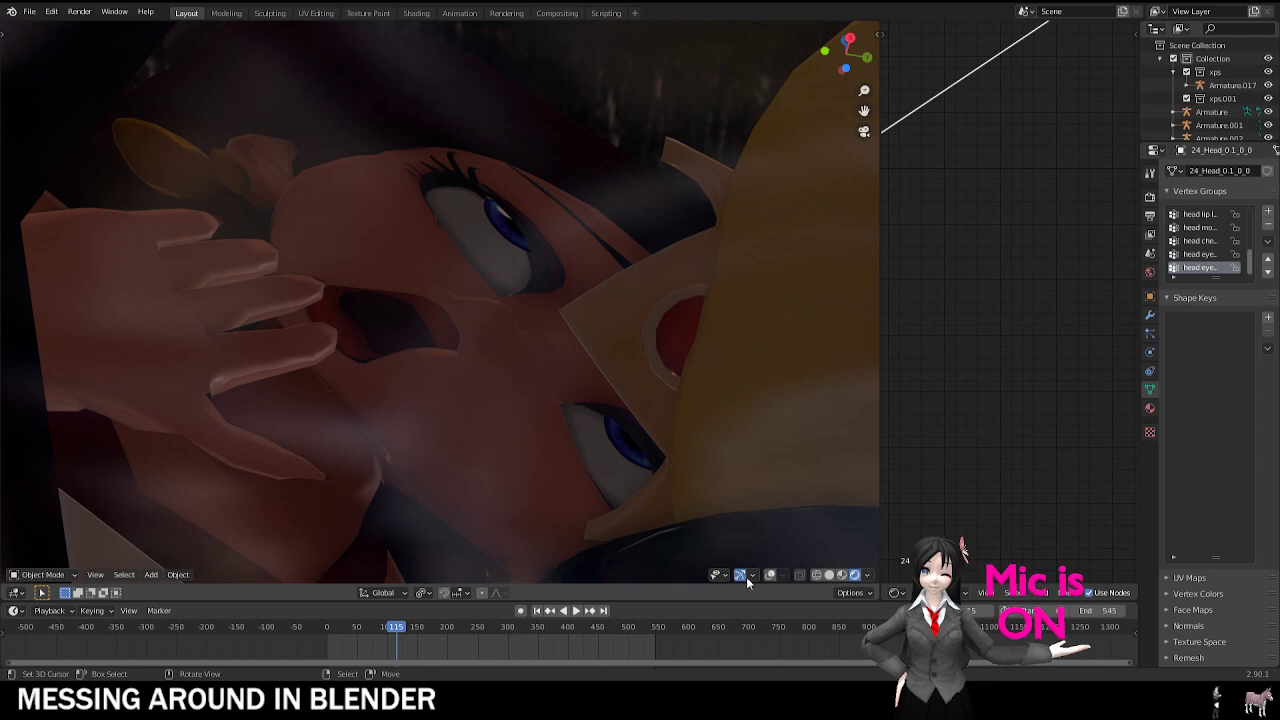
left_click(741, 575)
left_click(414, 368)
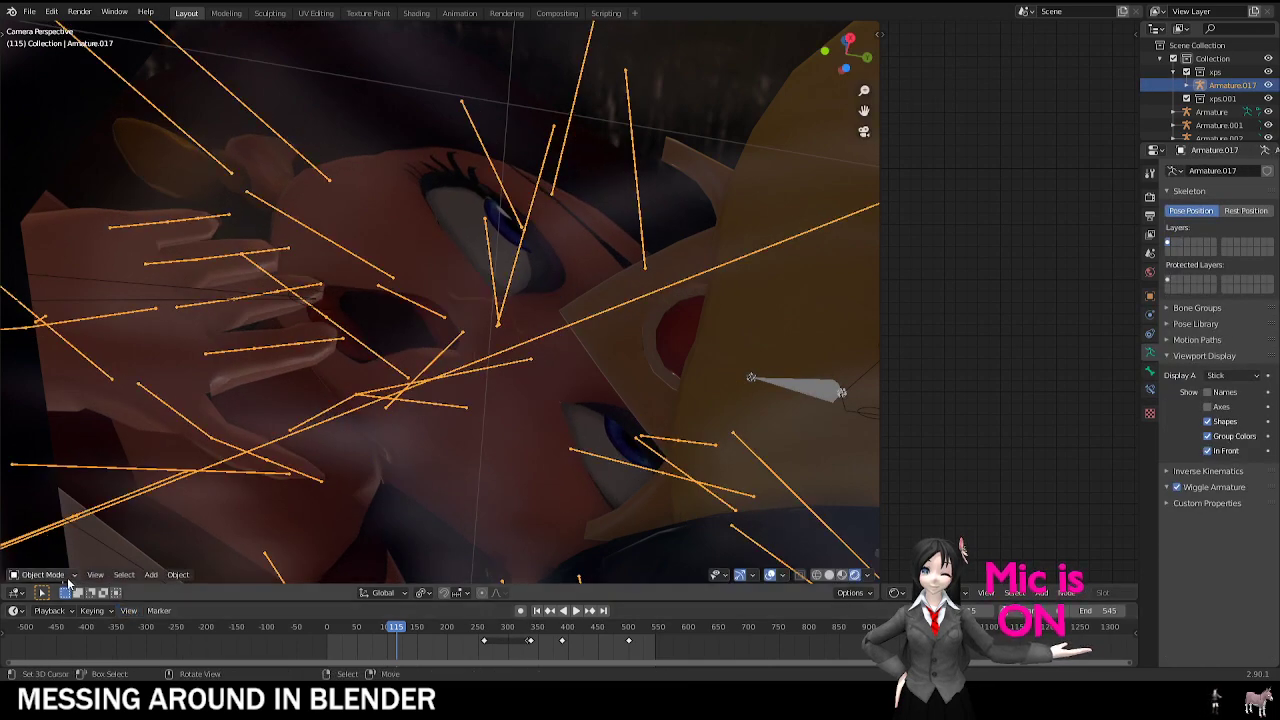
left_click(68, 576)
left_click(42, 532)
left_click(377, 355)
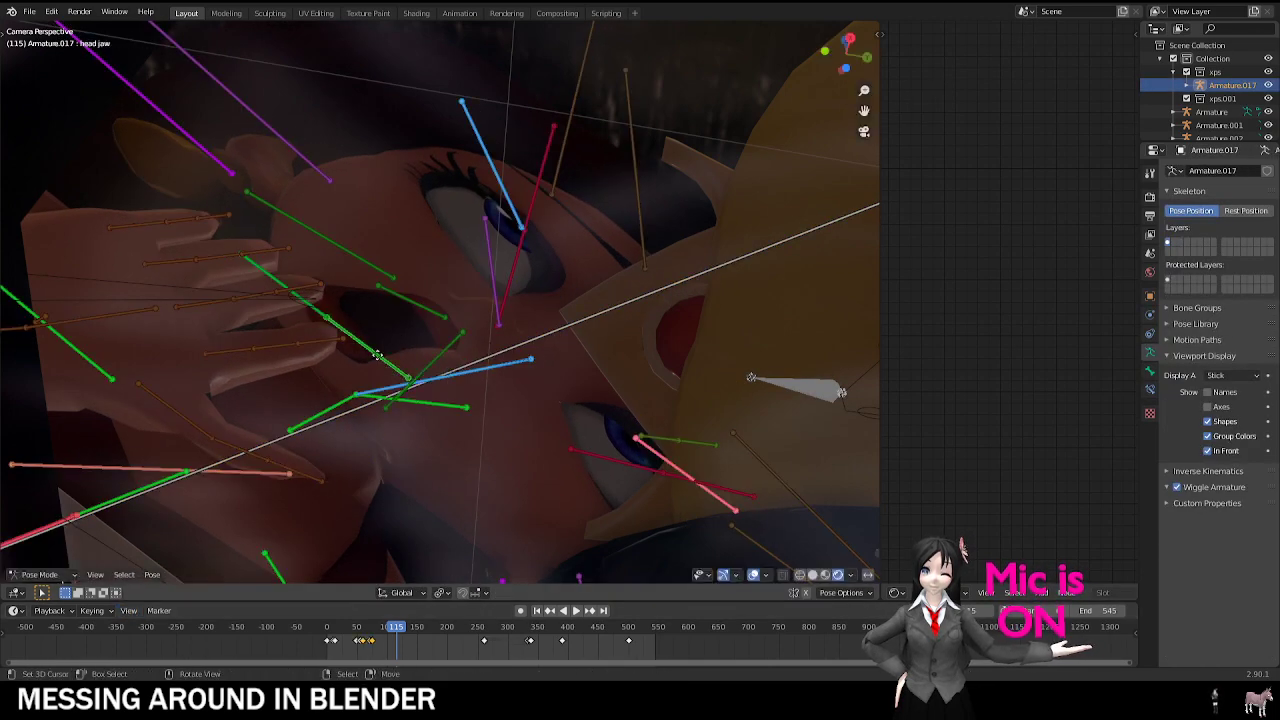
left_click(441, 378)
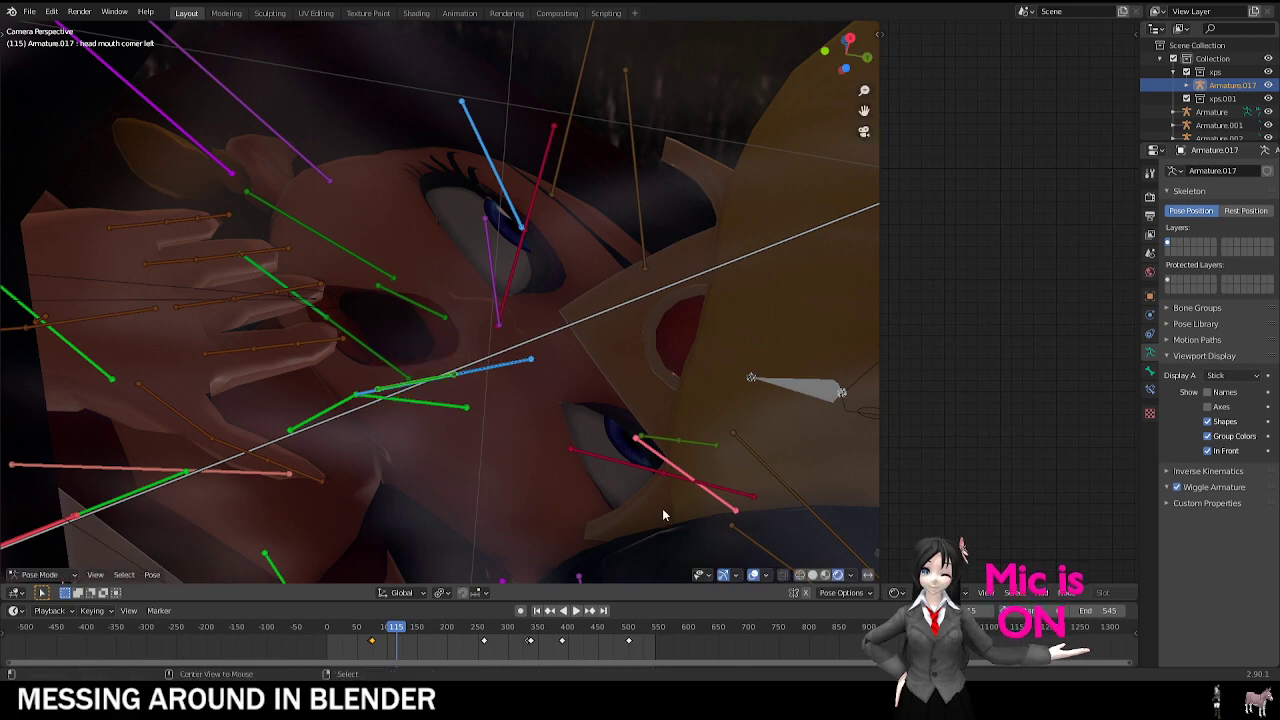
Step: Hide the overlays and try rotating the mouth corner bone and moving it along the global X axis
left_click(753, 575)
middle_click_drag(600, 450, 412, 341)
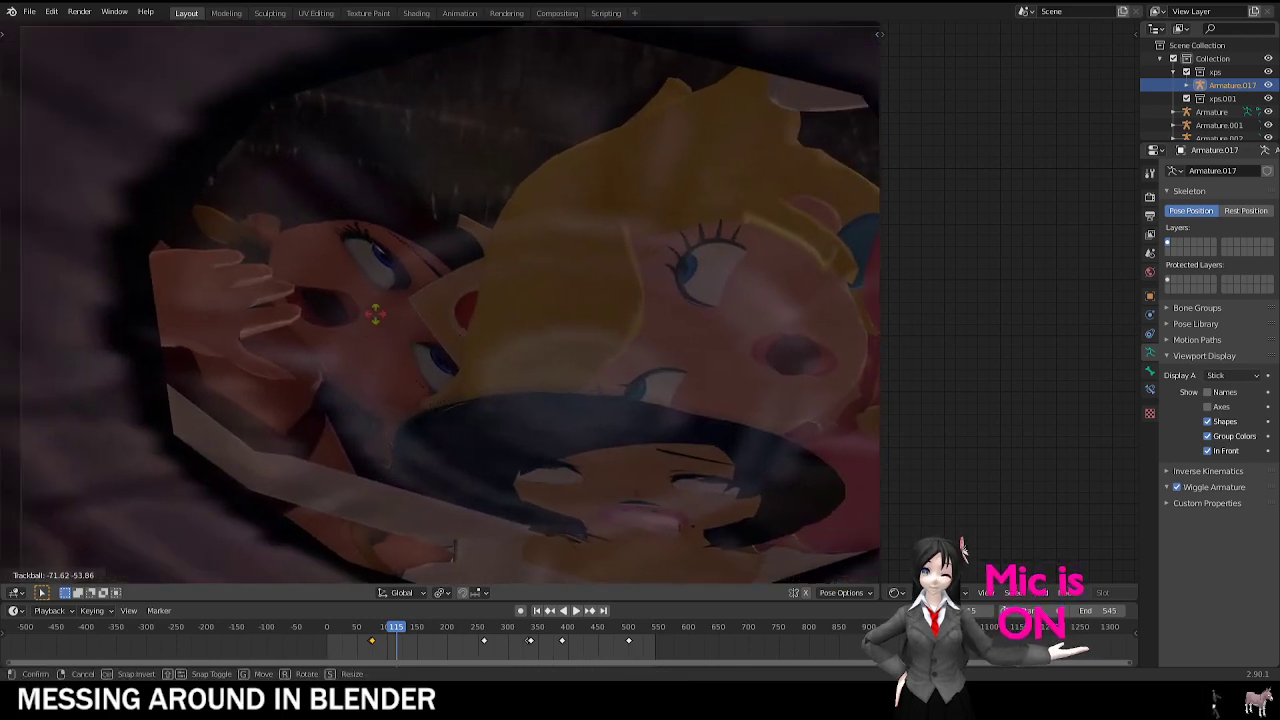
key("g")
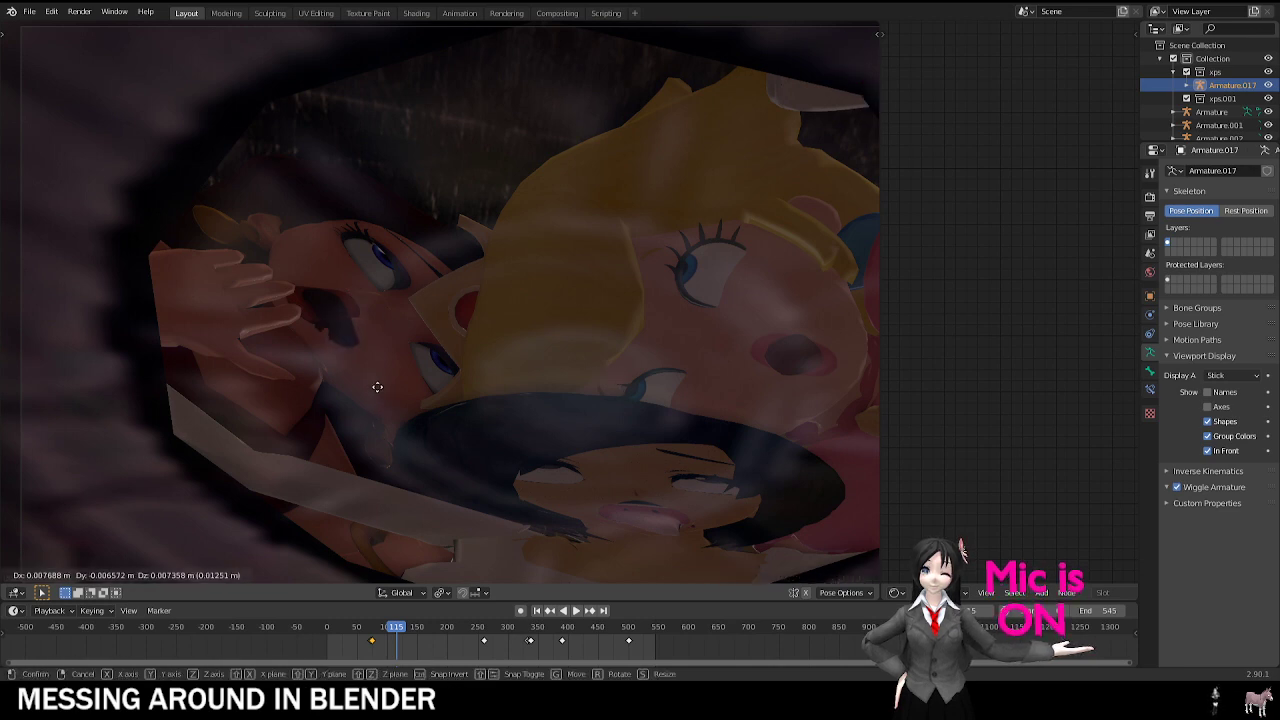
key("x")
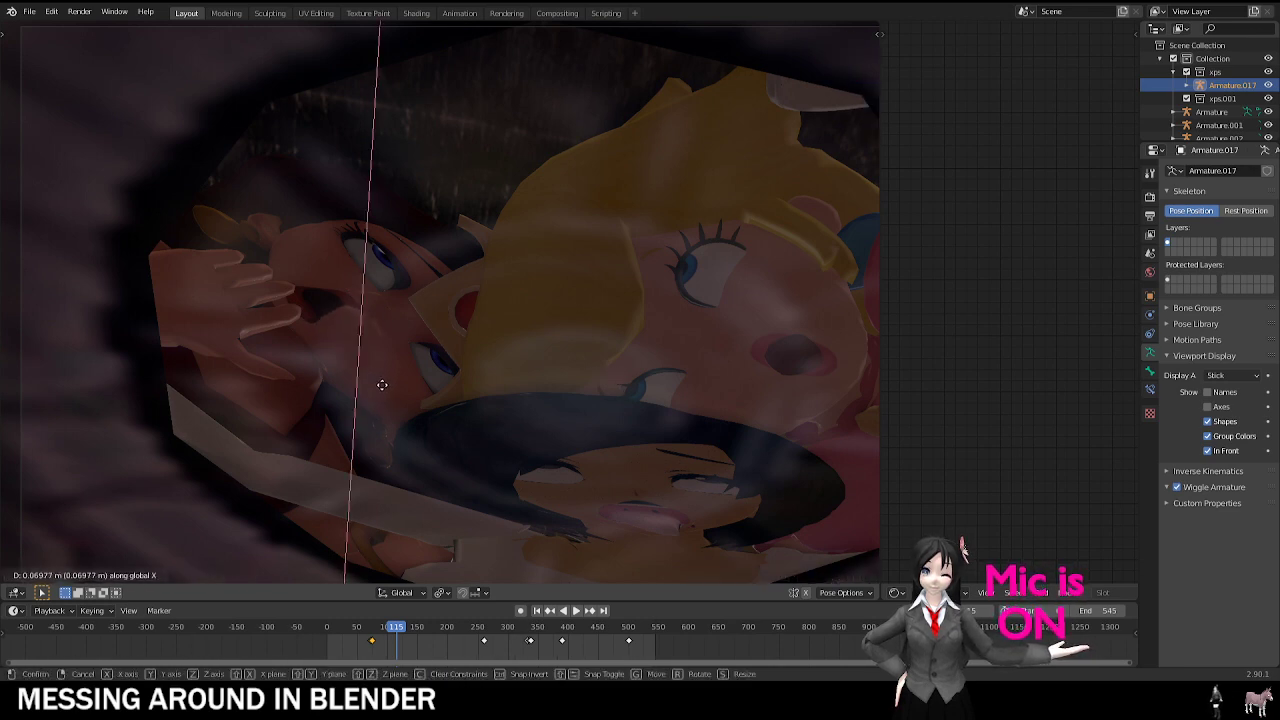
left_click(383, 376)
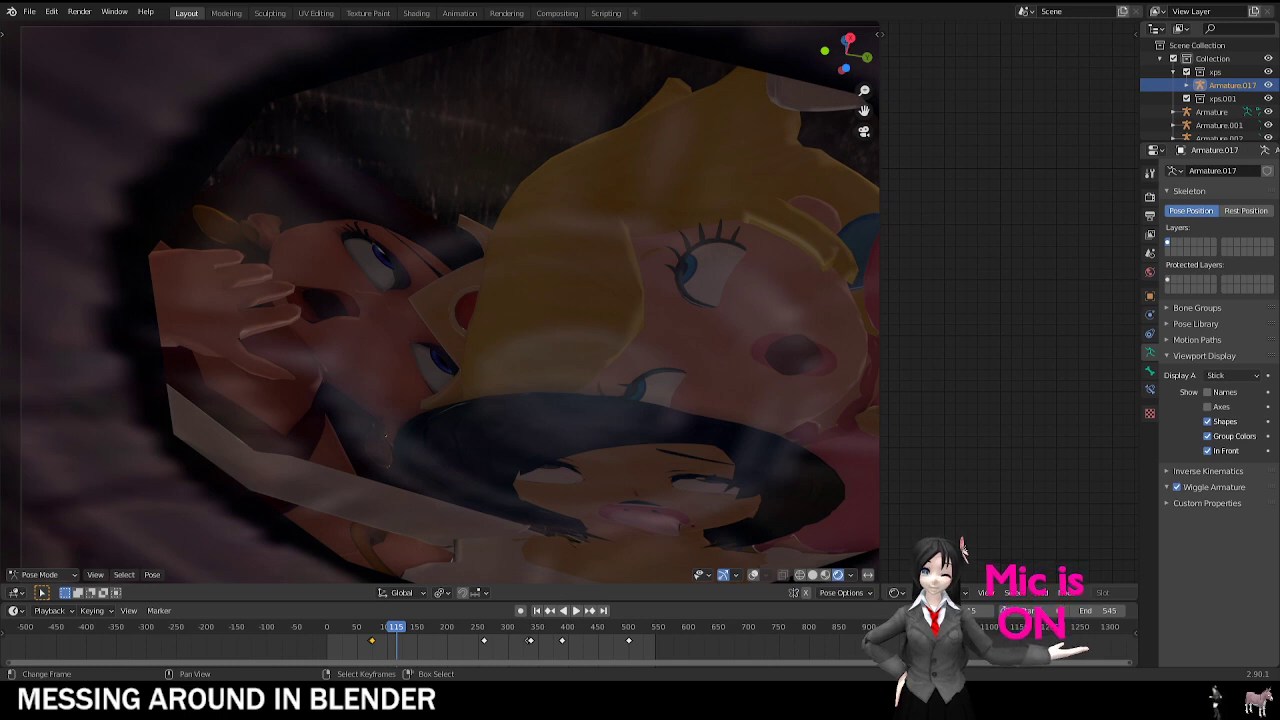
Step: Scrub through the timeline, return to frame 0 and play the animation through the camera up to frame 112
left_click_drag(406, 643, 504, 633)
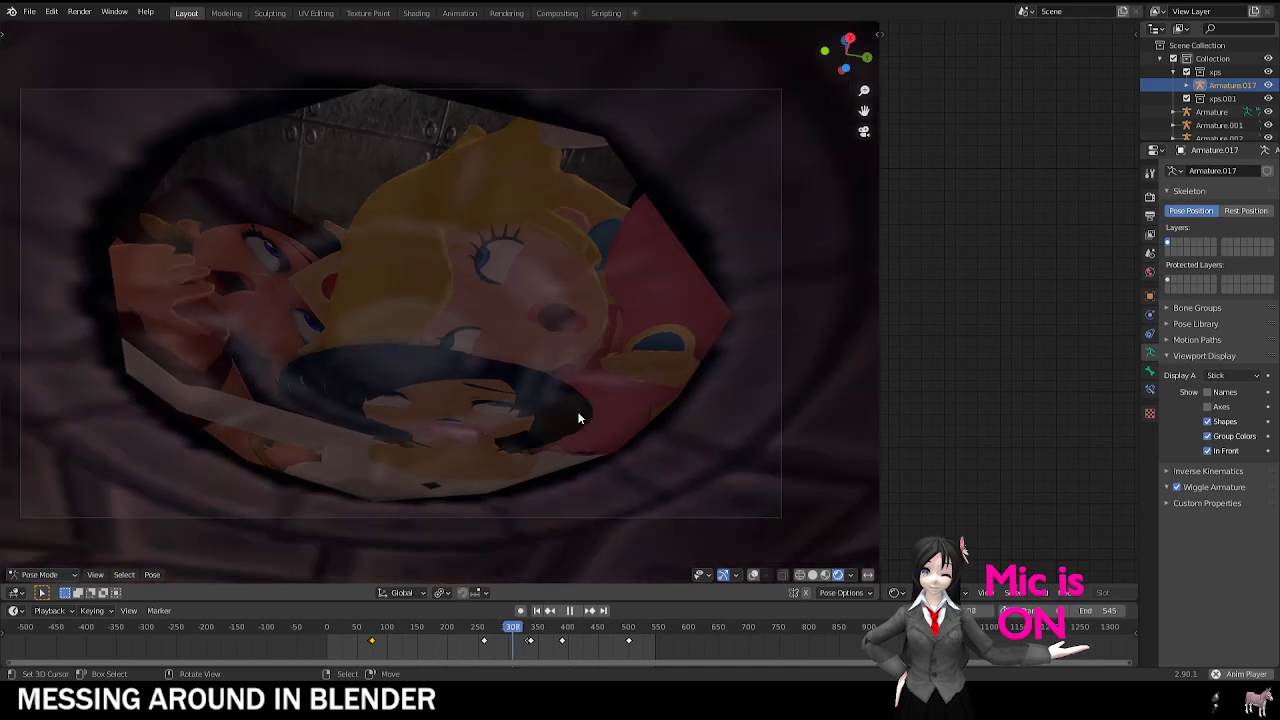
left_click_drag(455, 632, 323, 632)
middle_click_drag(347, 182, 526, 99, "shift")
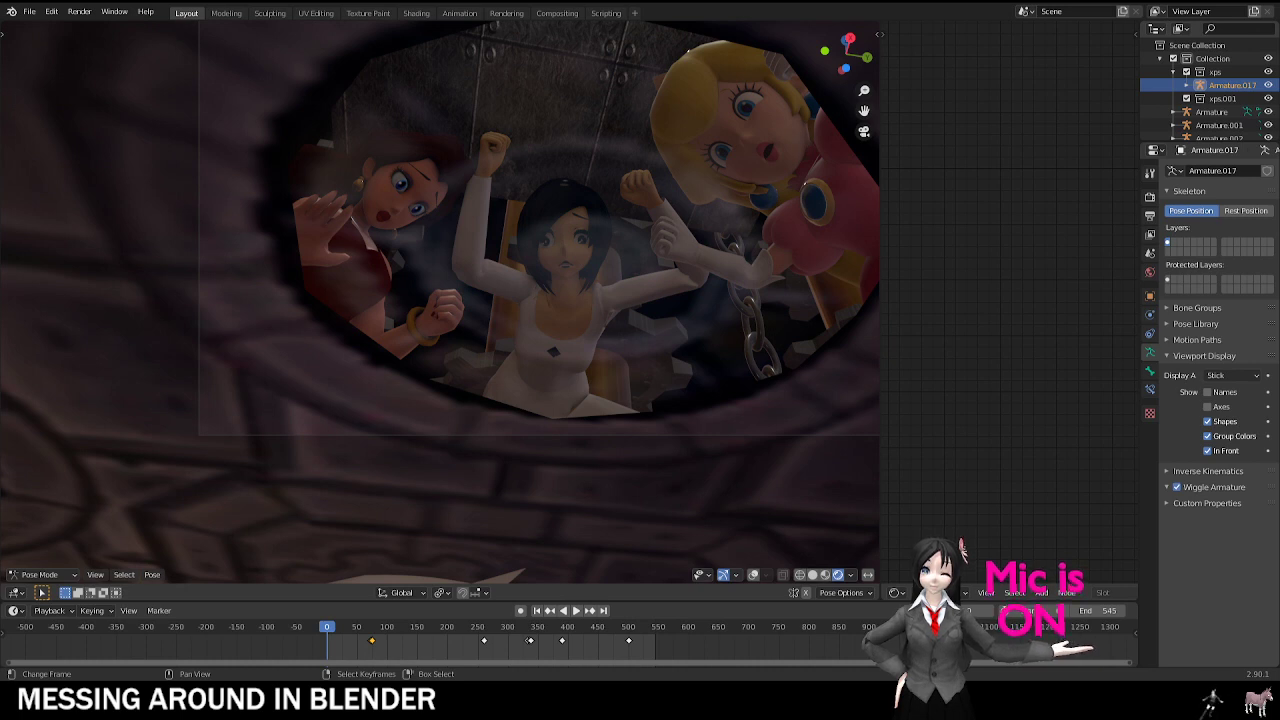
key("space")
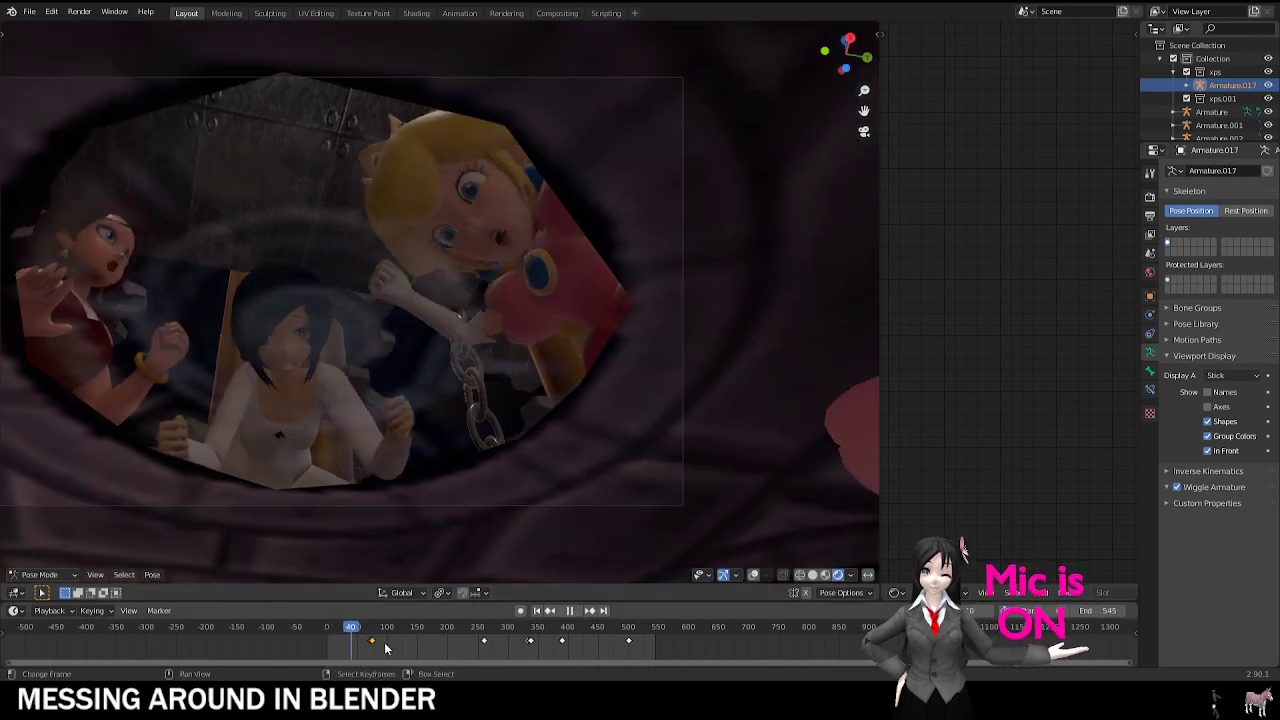
key("space")
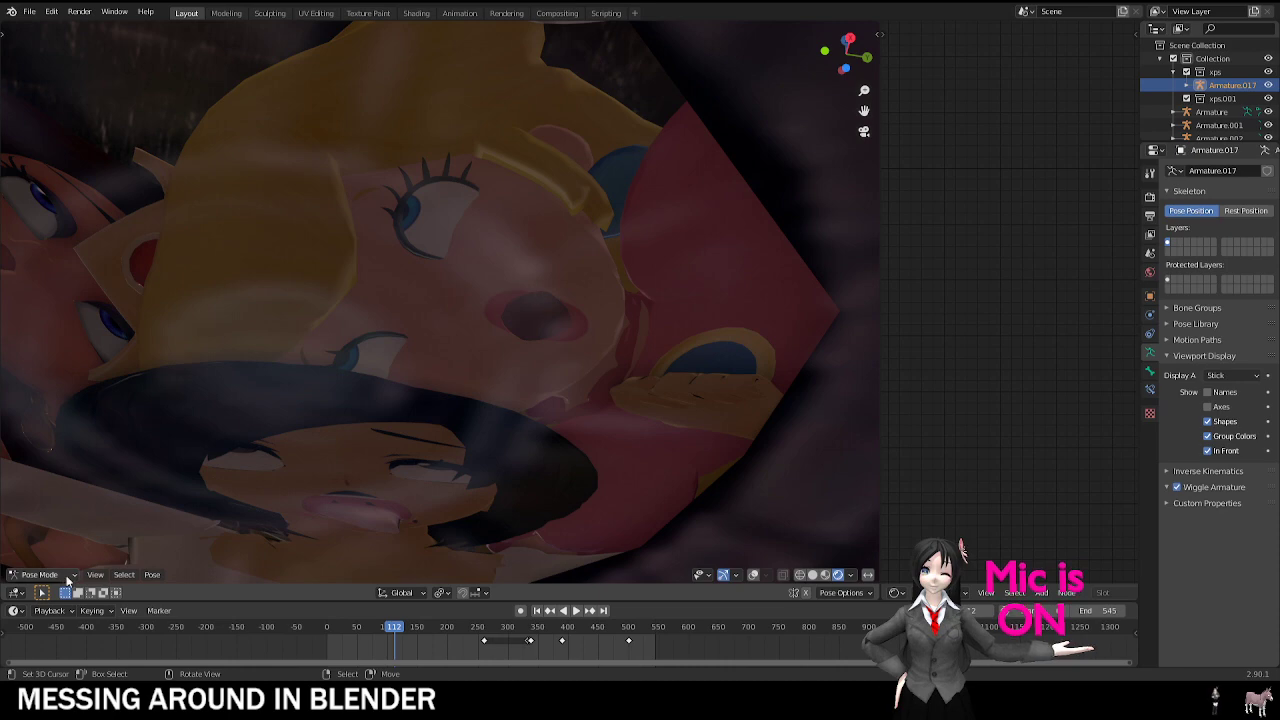
Step: Return to Object Mode, move the blonde character's face mesh submesh_1 along Y at frame 112, and inspect it outside the camera view
left_click(24, 576)
left_click(36, 561)
middle_click_drag(537, 244, 641, 241, "shift")
left_click(641, 245)
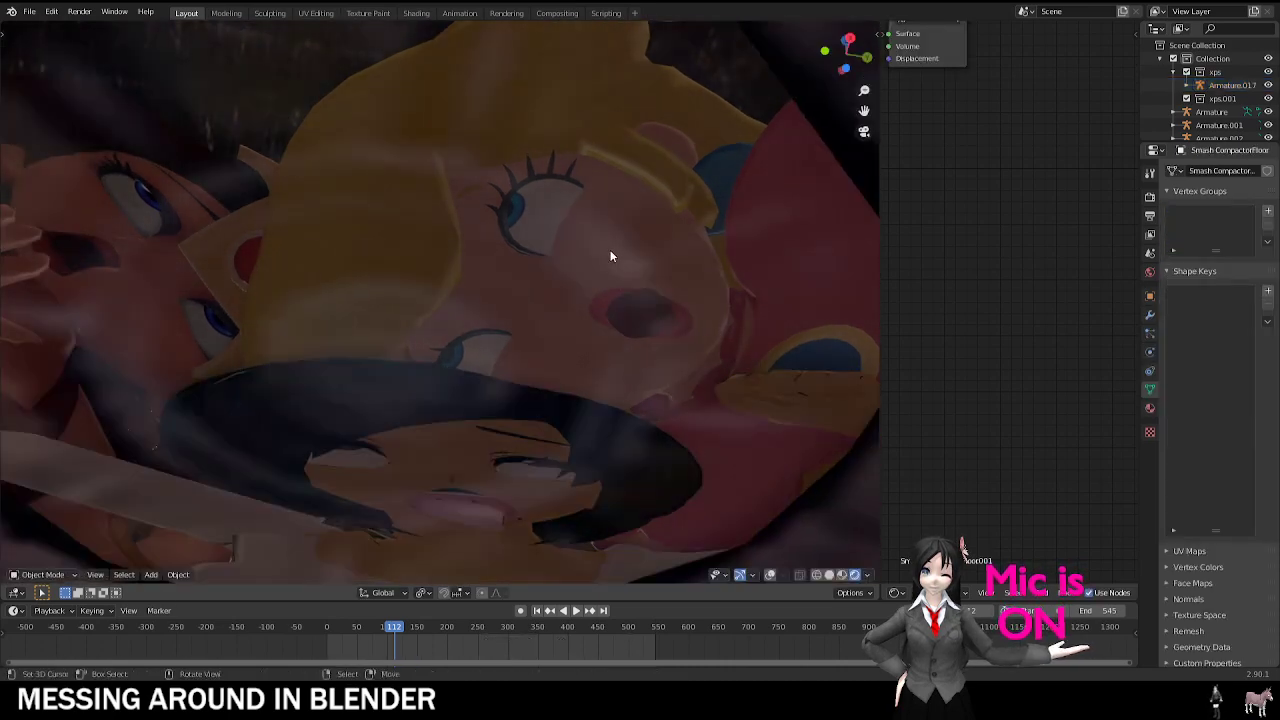
key("g")
key("y")
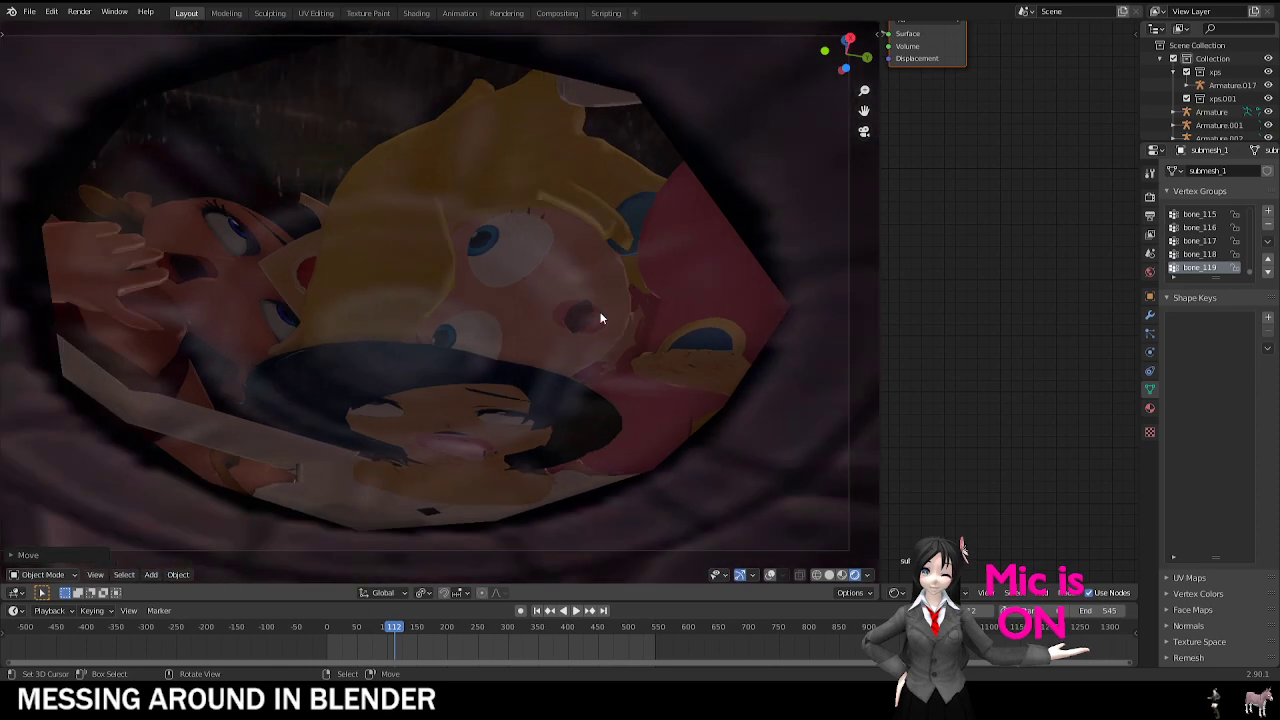
left_click(590, 338)
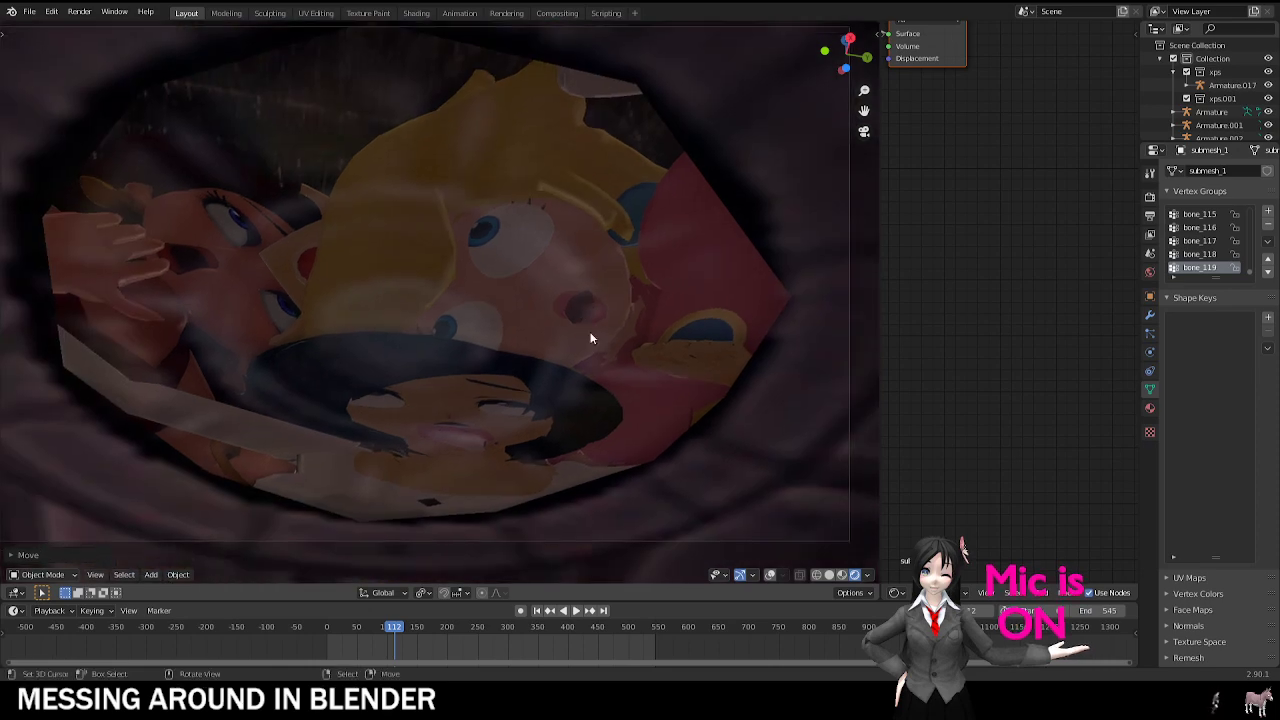
left_click(770, 575)
left_click(770, 575)
middle_click_drag(559, 421, 545, 390)
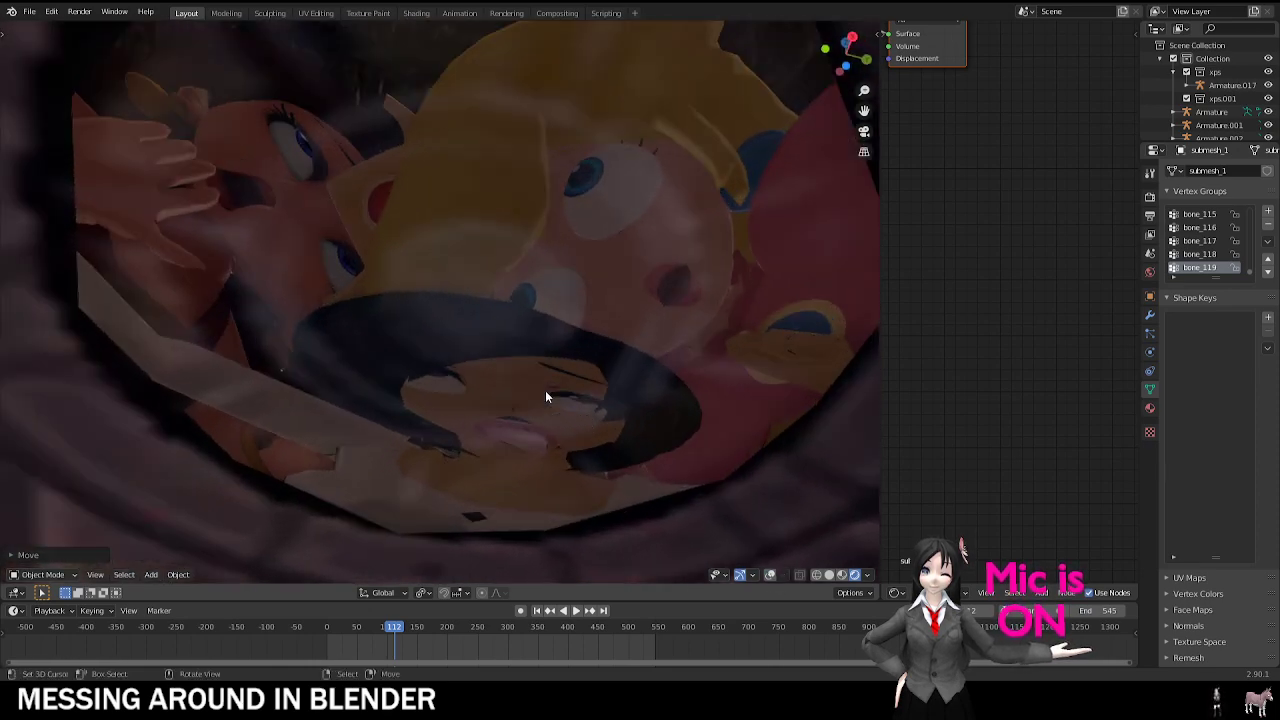
Step: Return to the camera view, rewind to frame 0 and play the animation up to frame 108
scroll(545, 397, "down", 3)
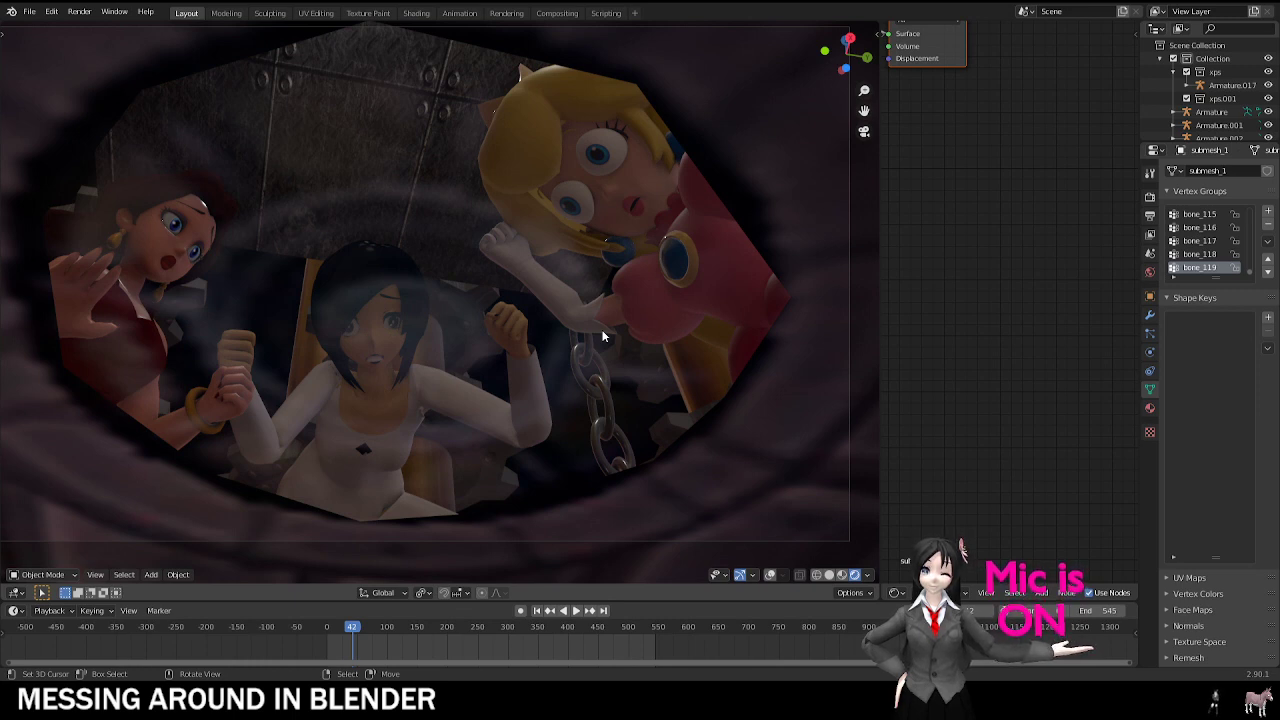
middle_click_drag(610, 312, 620, 324, "shift")
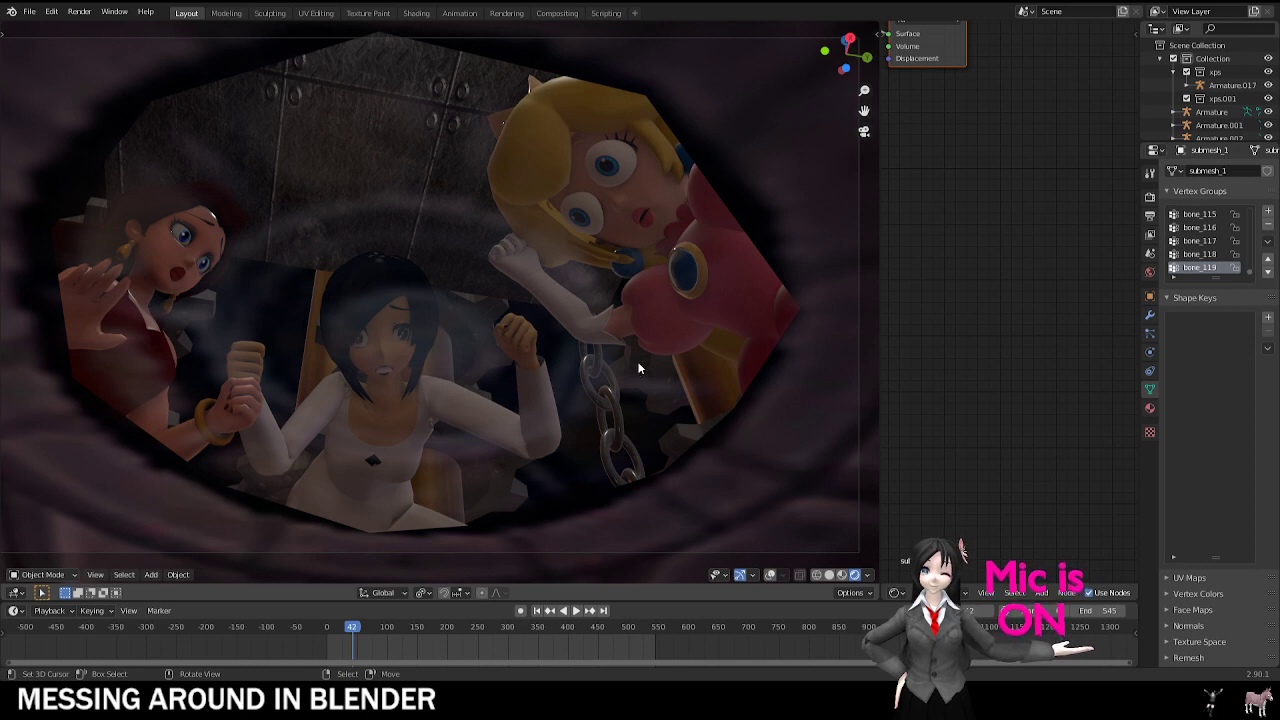
left_click_drag(347, 637, 313, 638)
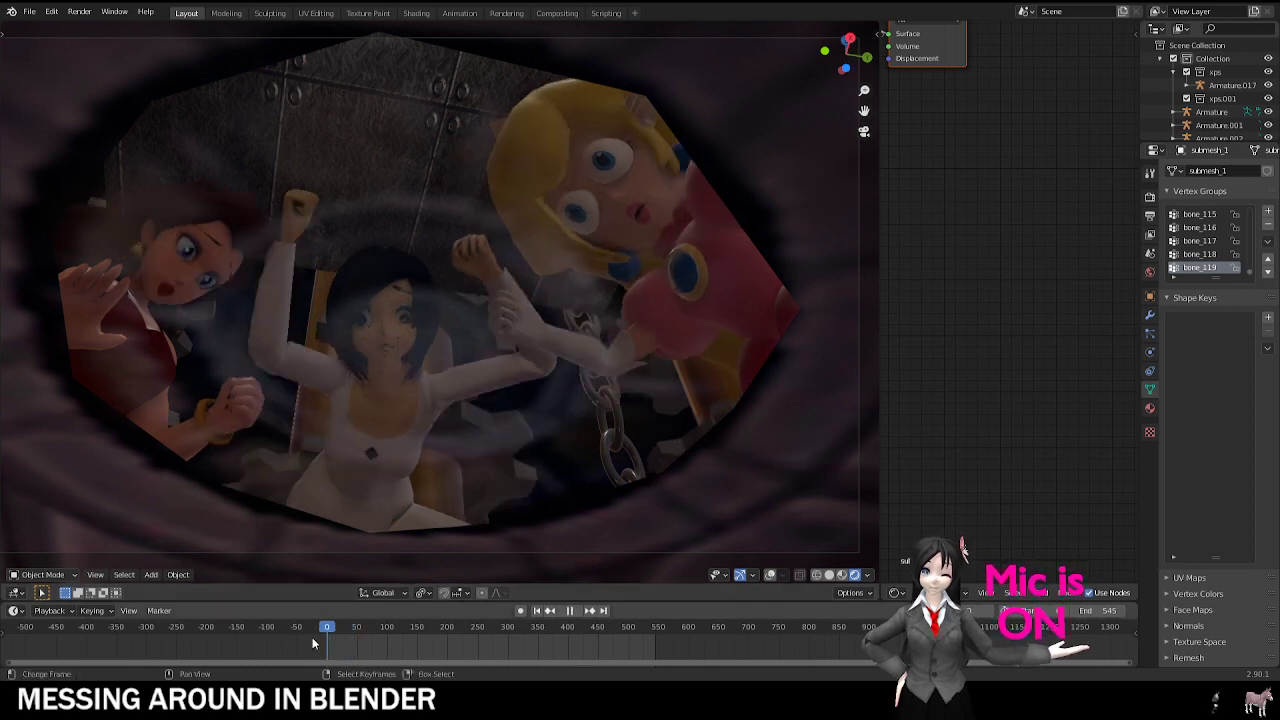
key("space")
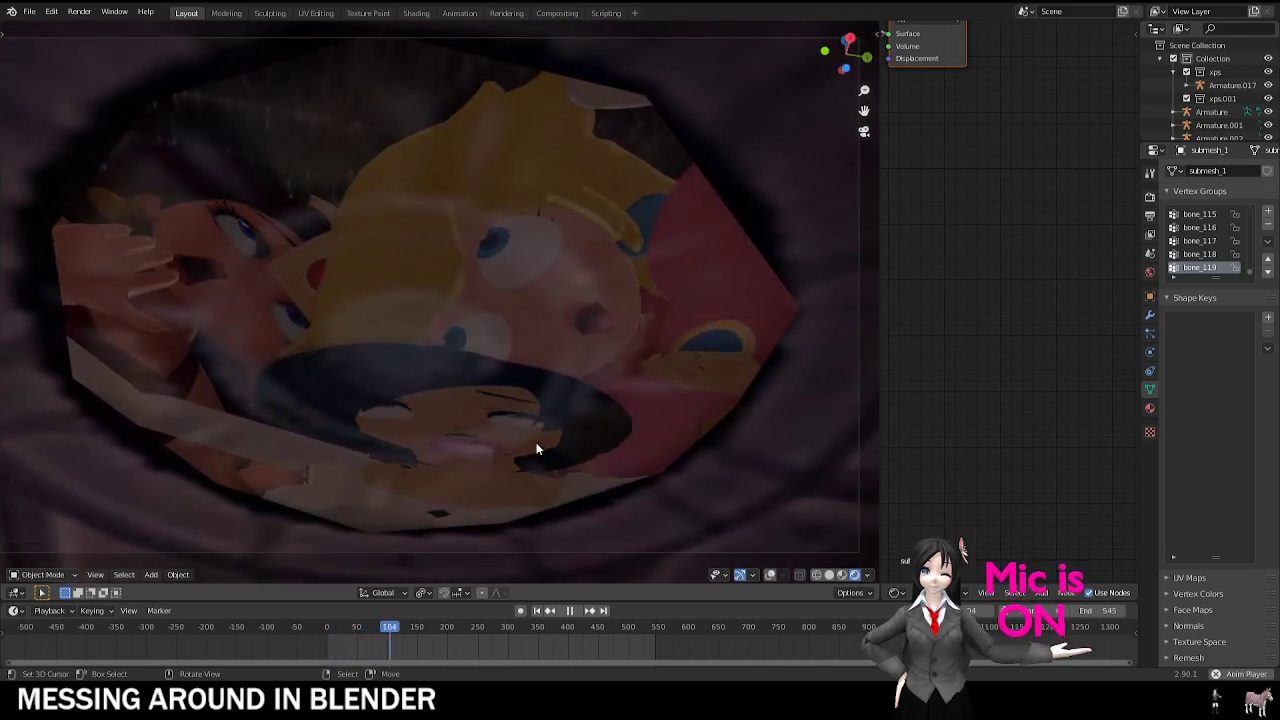
key("space")
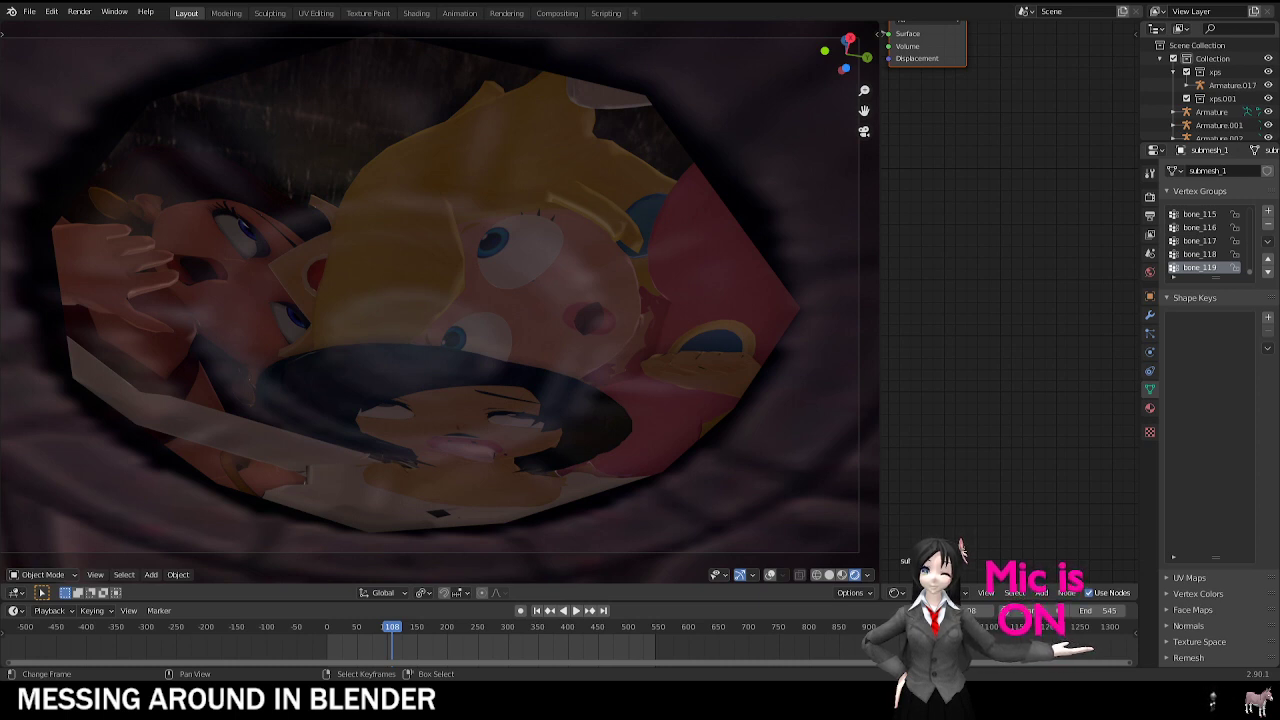
Step: Go to frame 32, select the black-haired character's mesh and try moving it freely
left_click(346, 627)
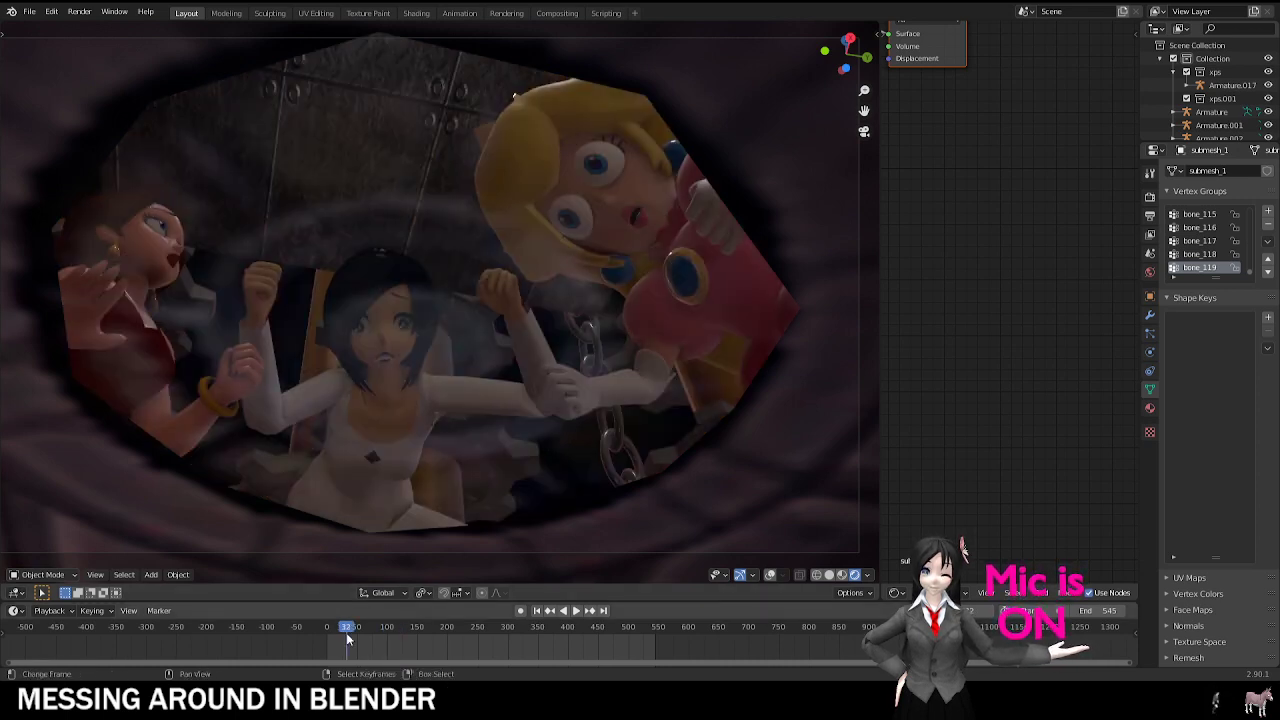
right_click(365, 428)
key("g")
right_click(400, 420)
right_click(386, 428)
key("g")
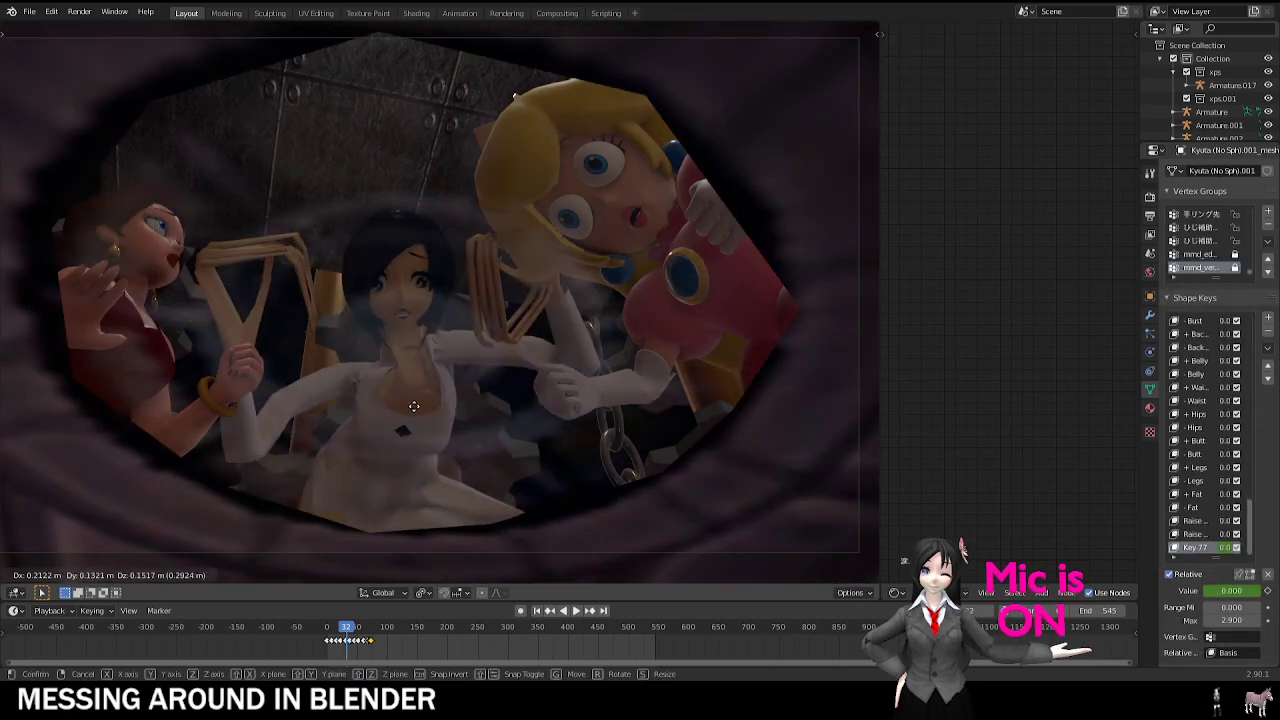
left_click(383, 452)
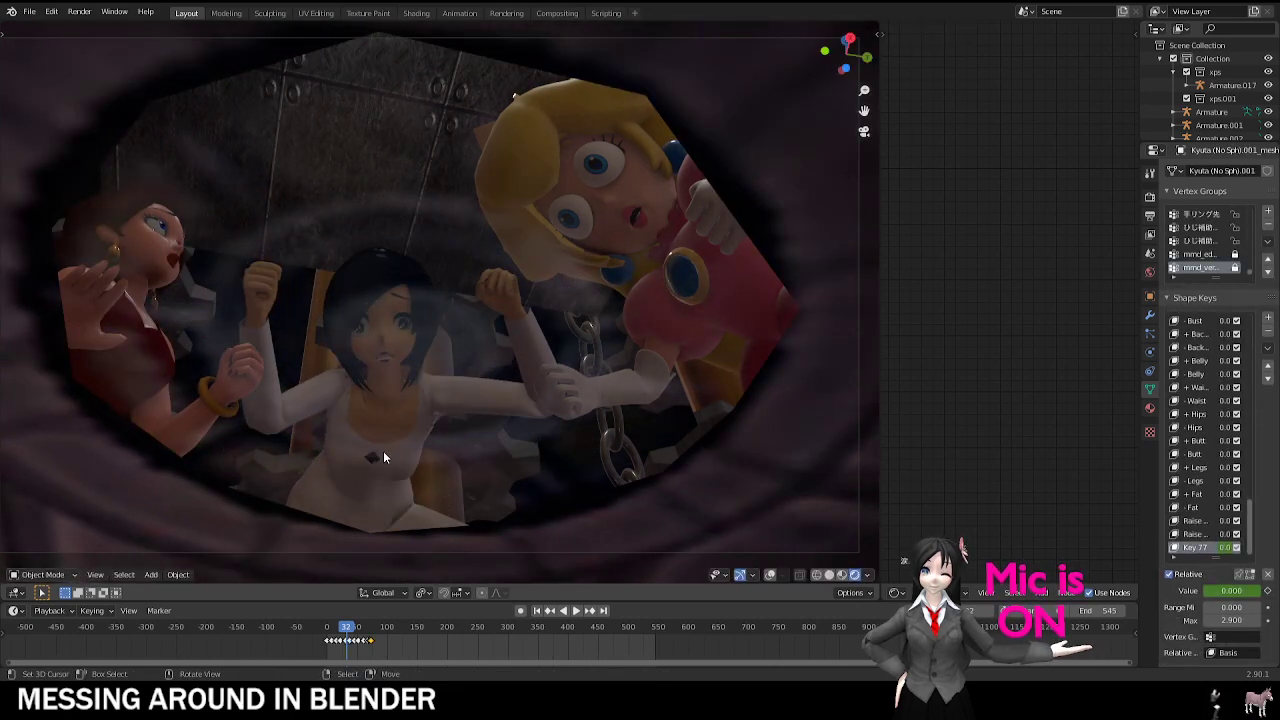
Step: Set the viewport to rendered shading and inspect the three characters from outside the camera view
left_click(30, 12)
left_click(50, 41)
left_click(678, 368)
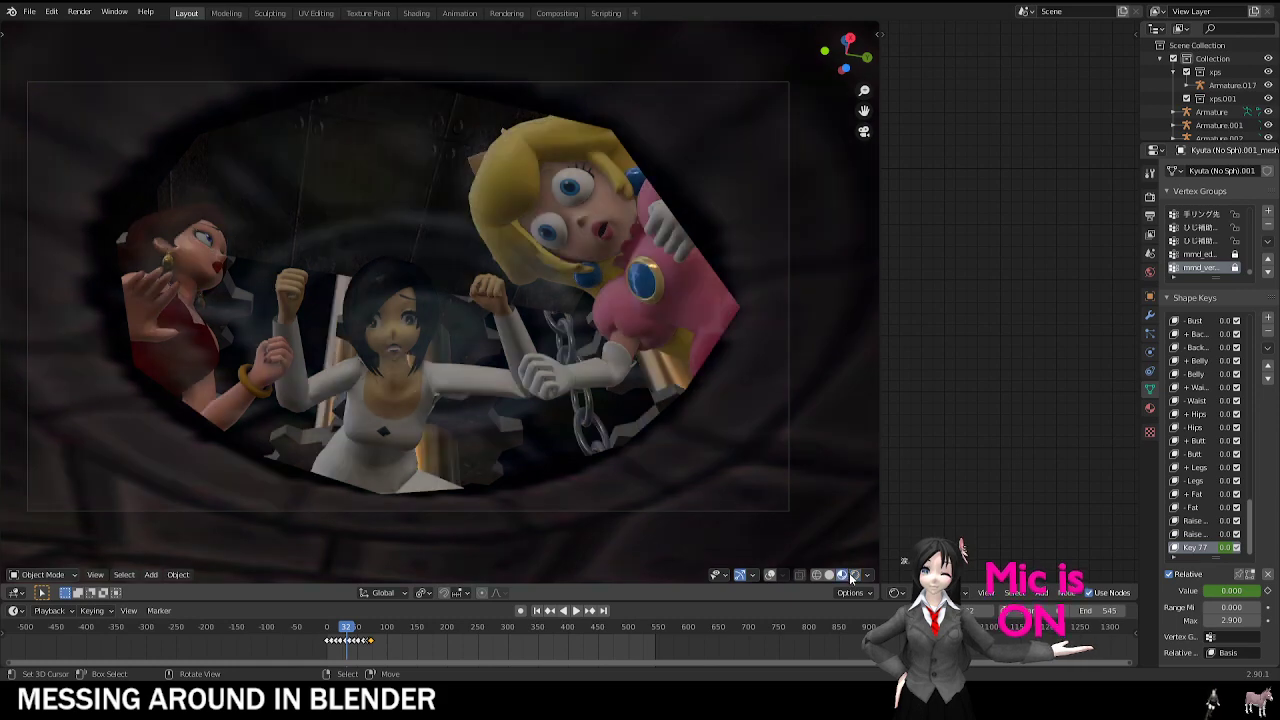
left_click(853, 576)
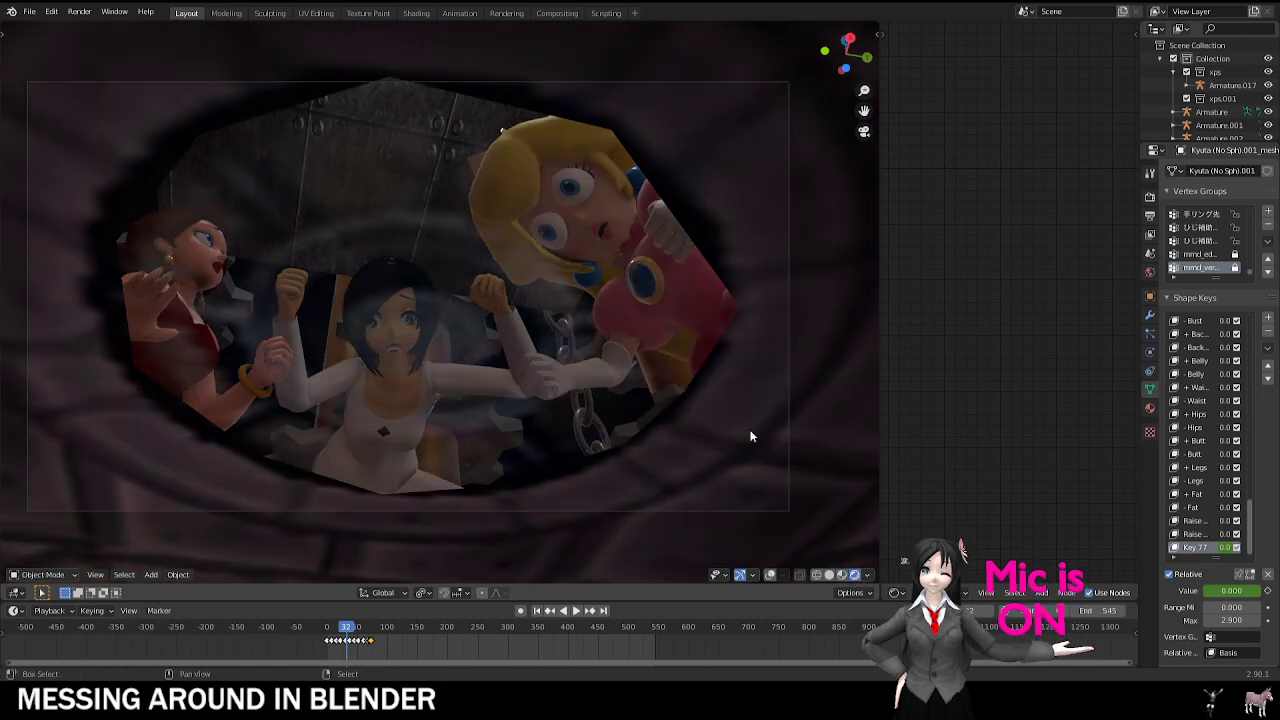
scroll(654, 437, "up", 2)
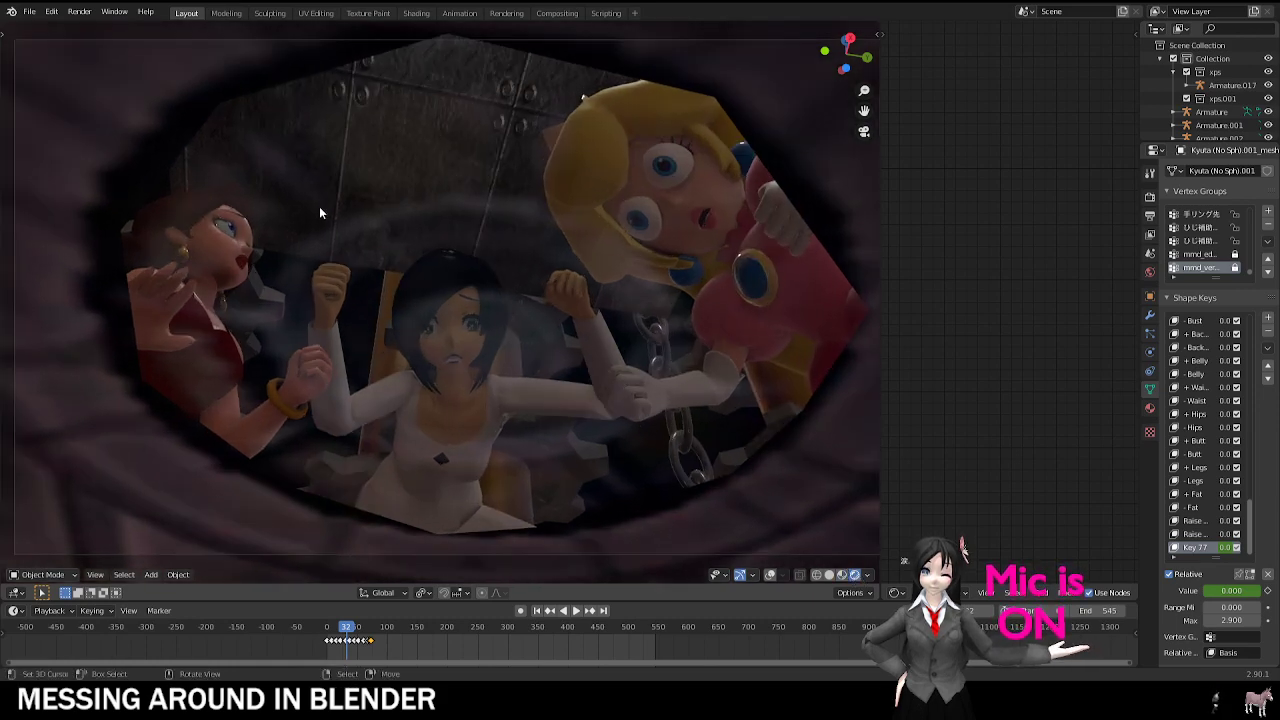
middle_click_drag(402, 270, 364, 356)
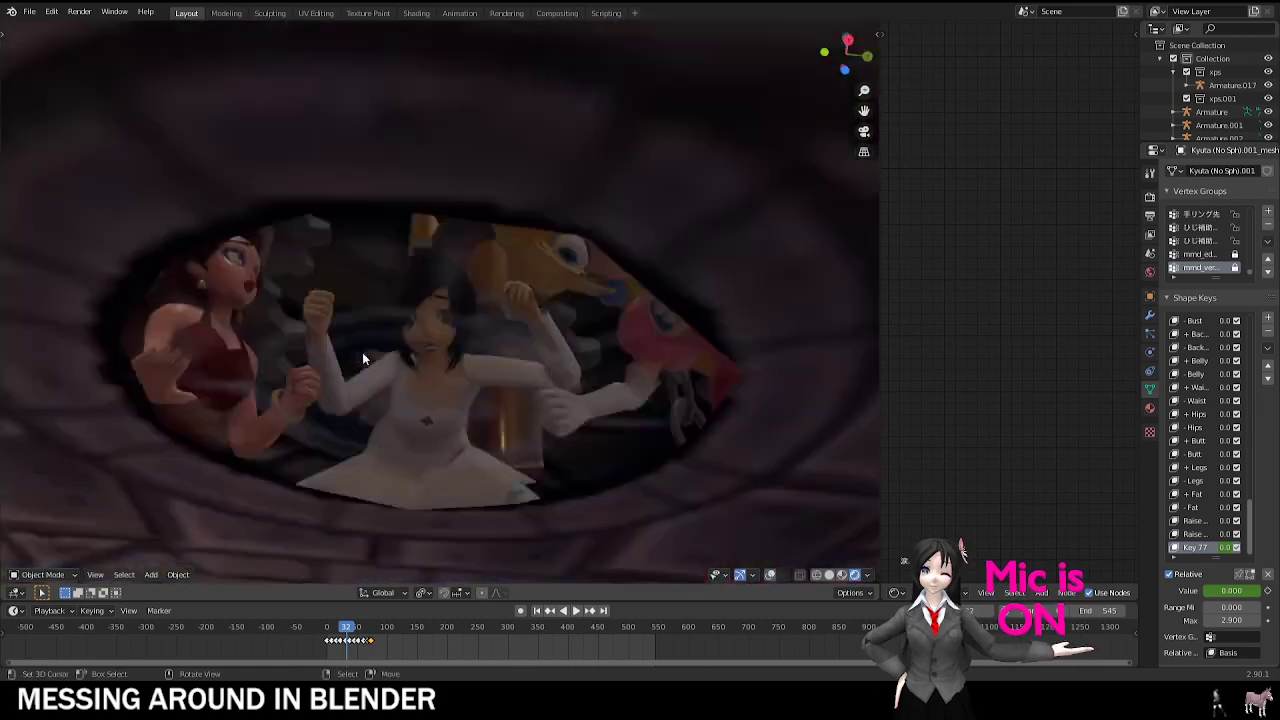
key("KP_0")
Step: Scrub to frame 66 and try moving the black-haired character's mesh there
left_click_drag(340, 641, 366, 642)
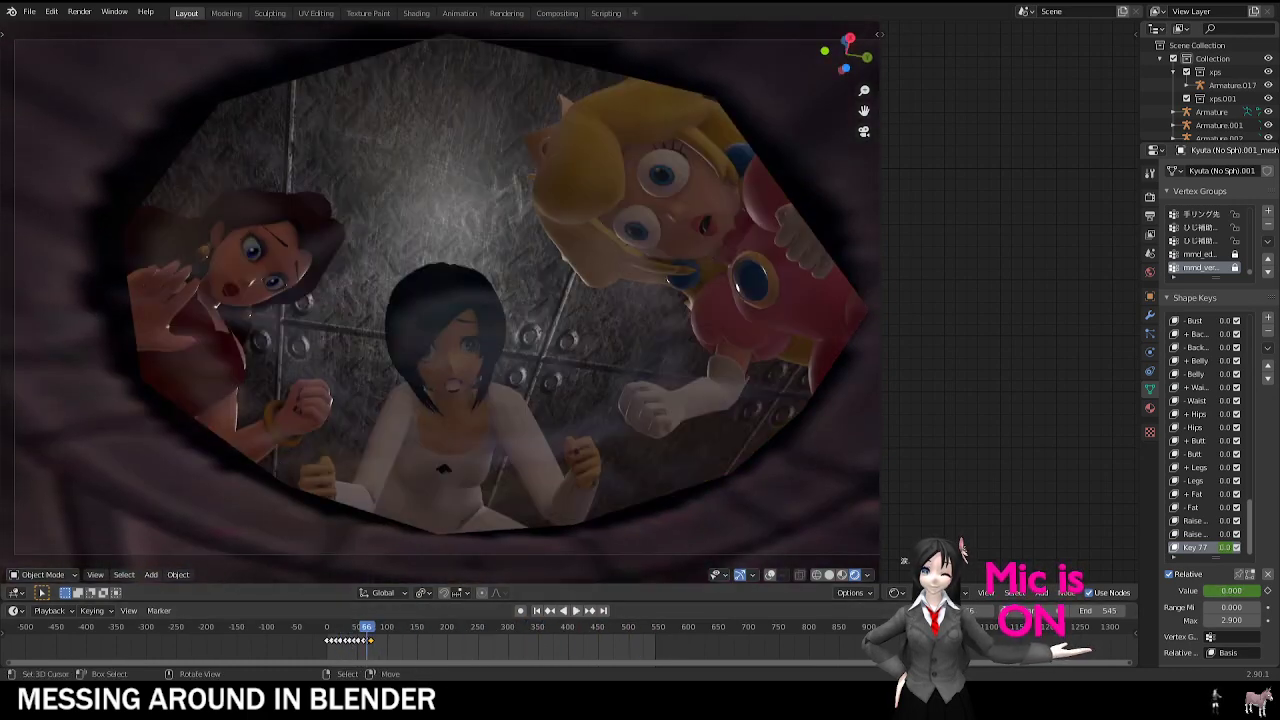
left_click(30, 11)
key("g")
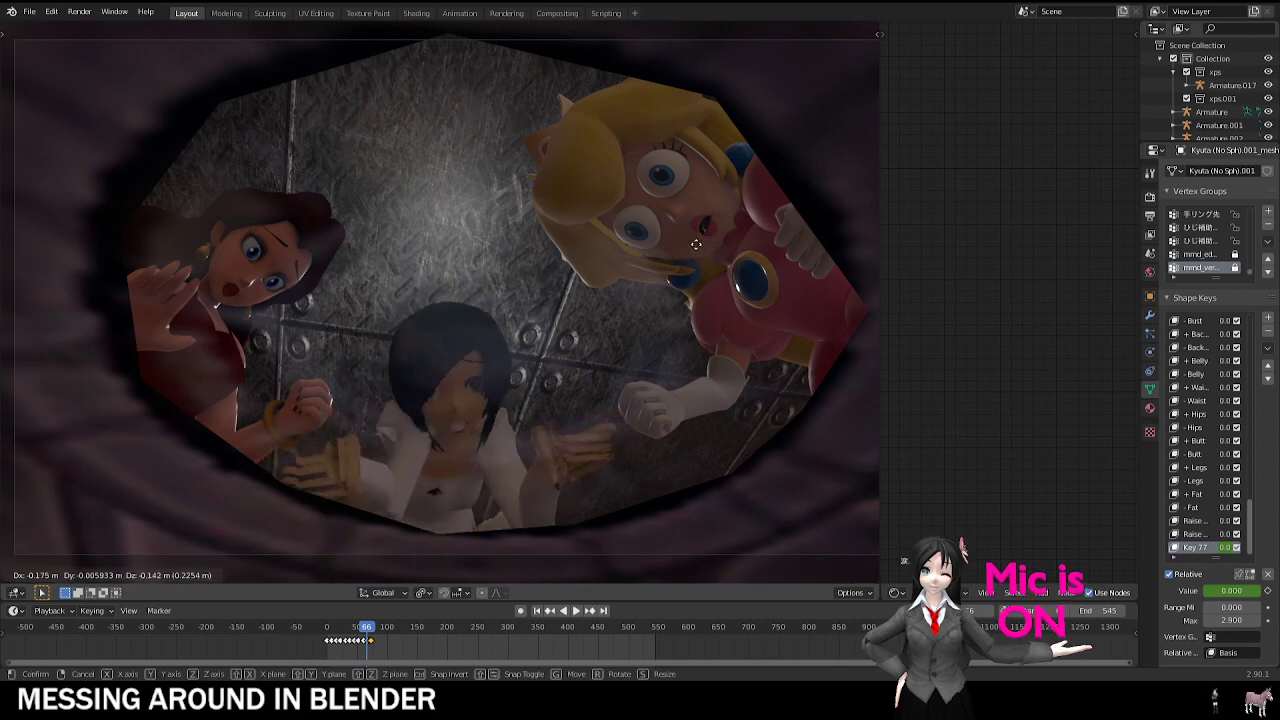
right_click(696, 244)
Step: Select the blonde character's face mesh submesh_1, try moving it, and delete it
right_click(685, 219)
right_click(685, 219)
key("g")
right_click(700, 230)
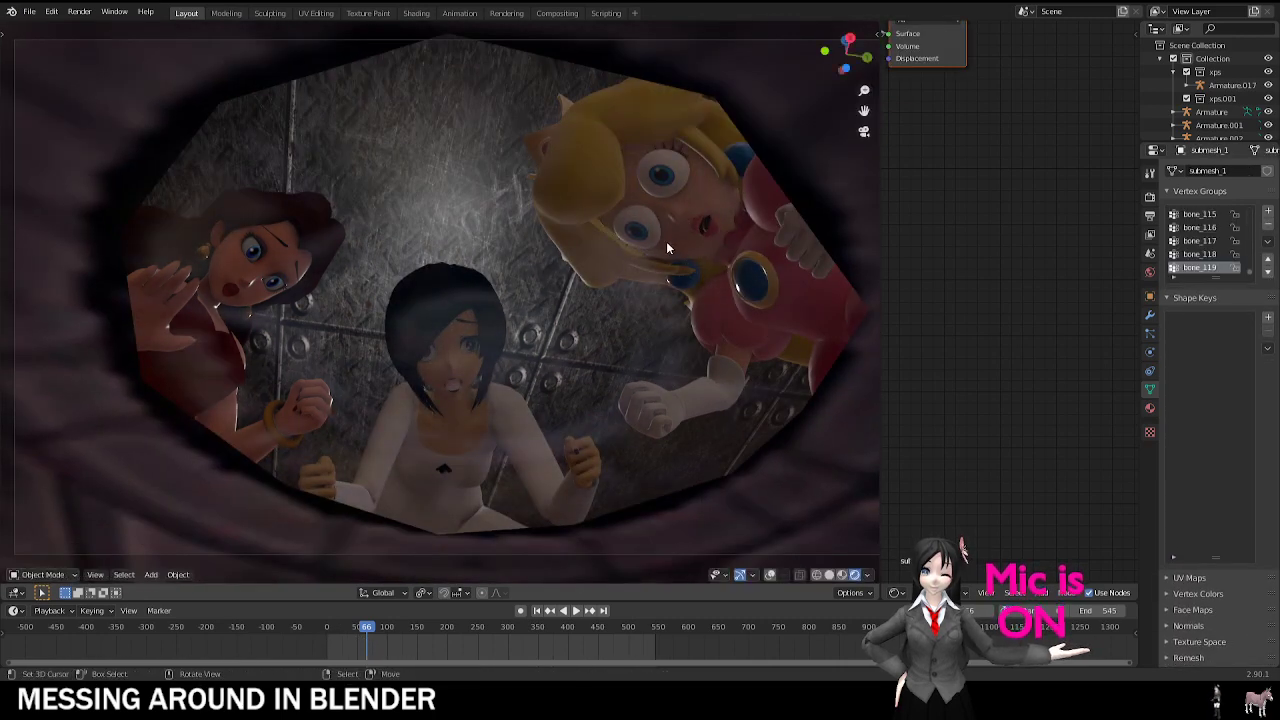
key("Delete")
Step: Open the compactor scene file with only the black-haired character and go to frame 11
left_click(30, 11)
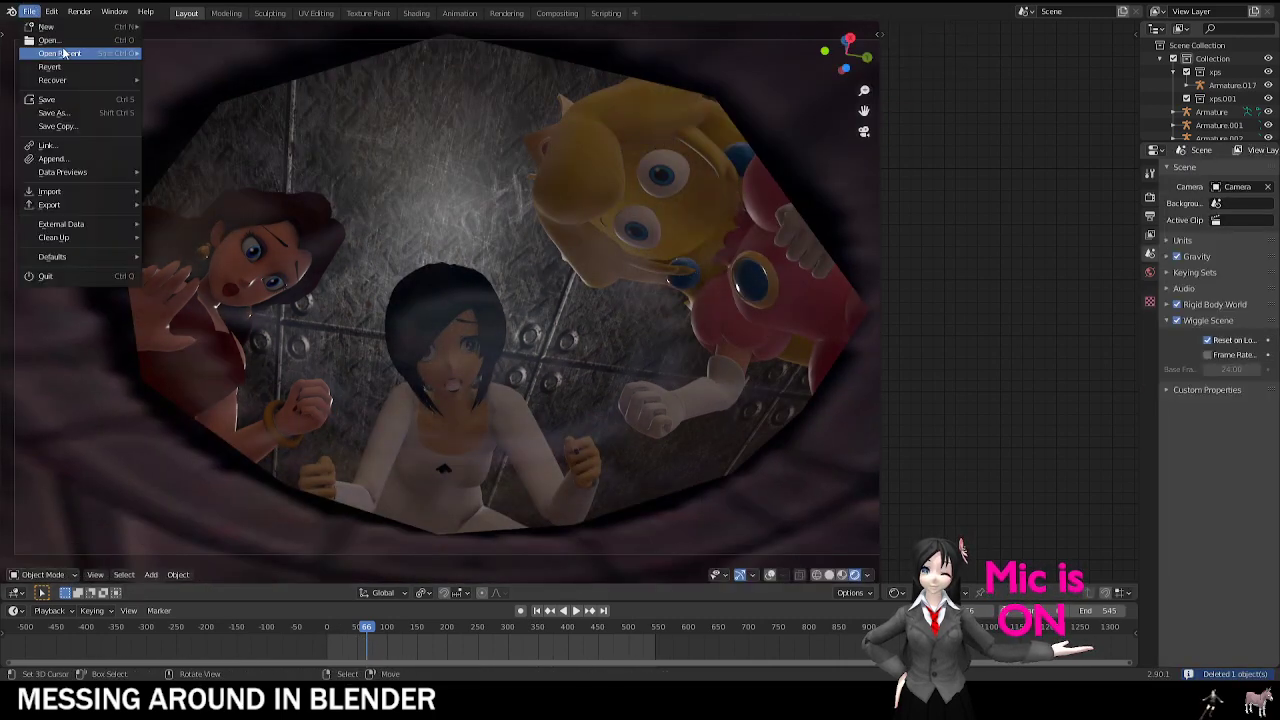
left_click(66, 42)
left_click(686, 364)
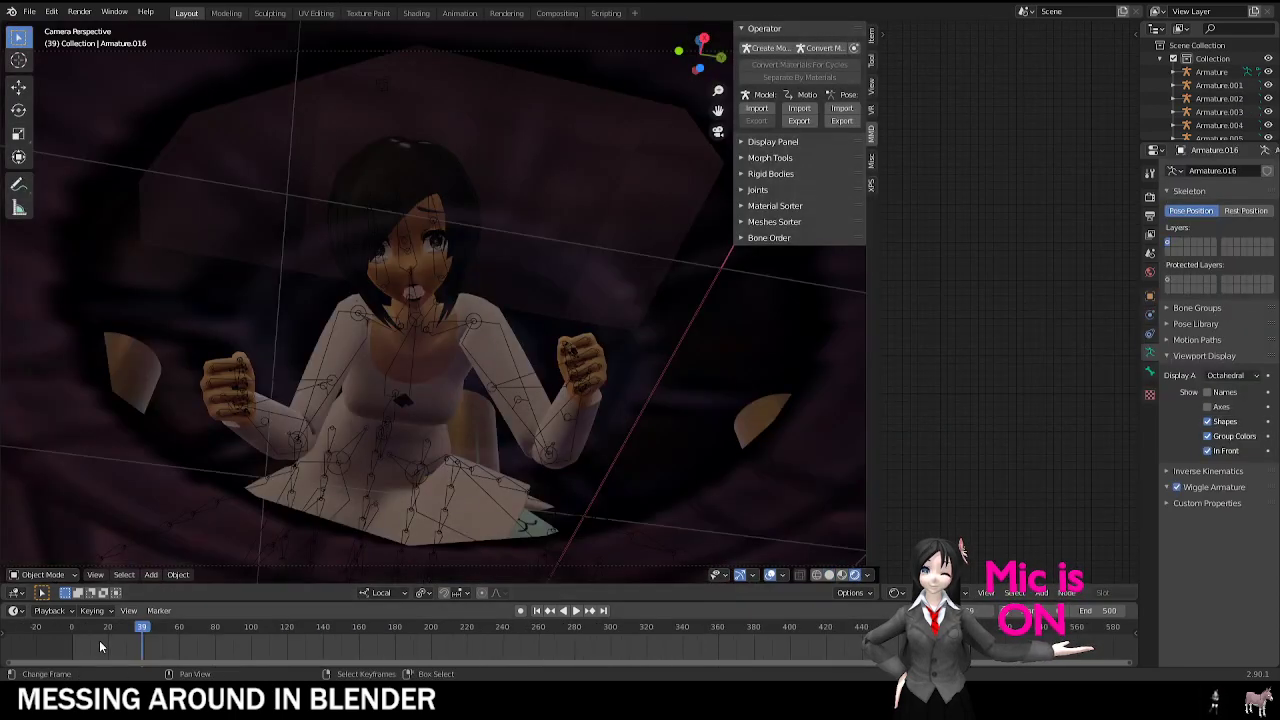
left_click(92, 645)
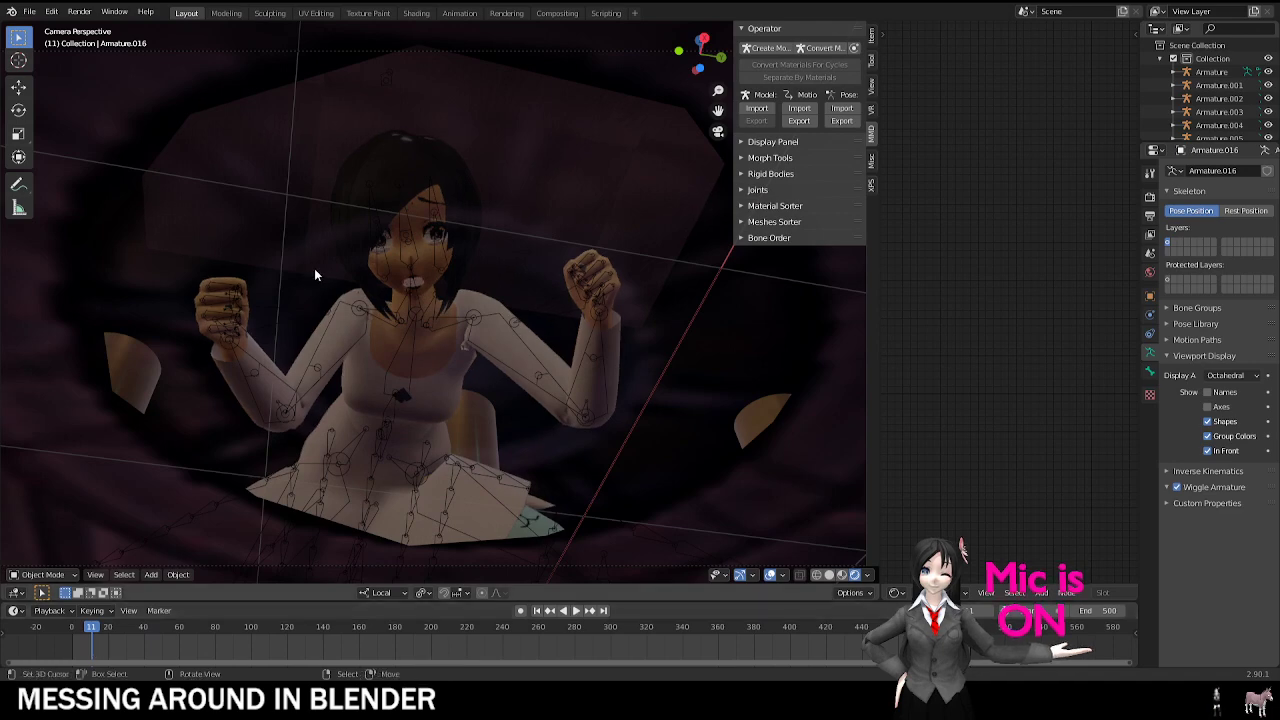
Step: Examine the black-haired character from angles outside the camera and return to the camera view
scroll(368, 246, "up", 1)
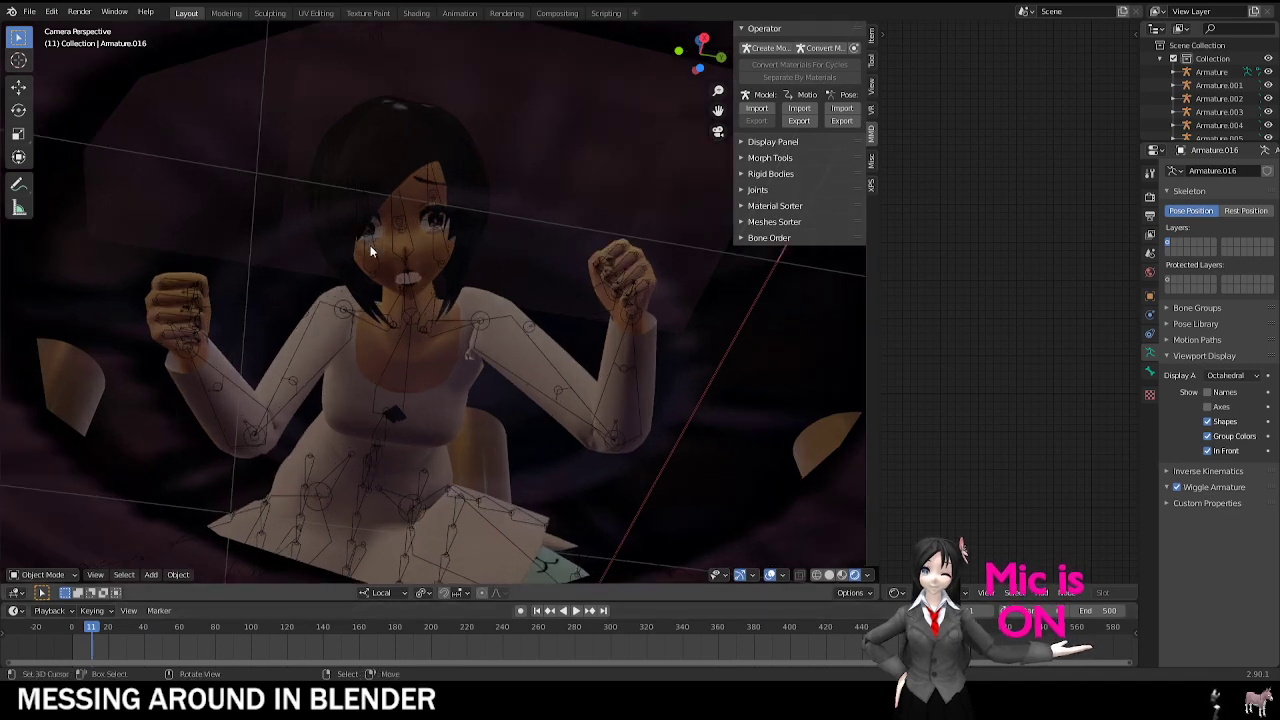
middle_click_drag(370, 251, 442, 320)
key("KP_0")
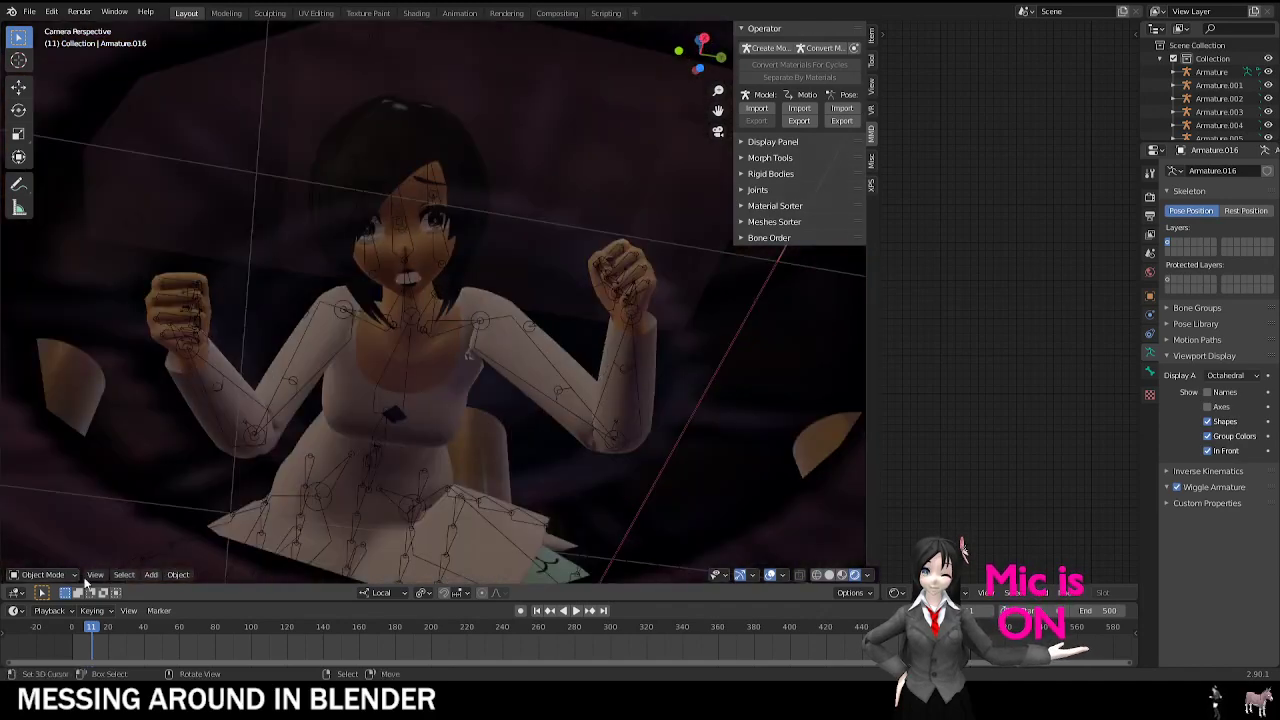
middle_click_drag(400, 340, 477, 327)
key("KP_0")
Step: View the compactor structure from outside and select a gear beside the net, followed by the golden Cylinder pillar
scroll(452, 311, "down", 4)
middle_click_drag(331, 307, 229, 133)
scroll(484, 185, "down", 5)
scroll(484, 185, "down", 3)
left_click(484, 172)
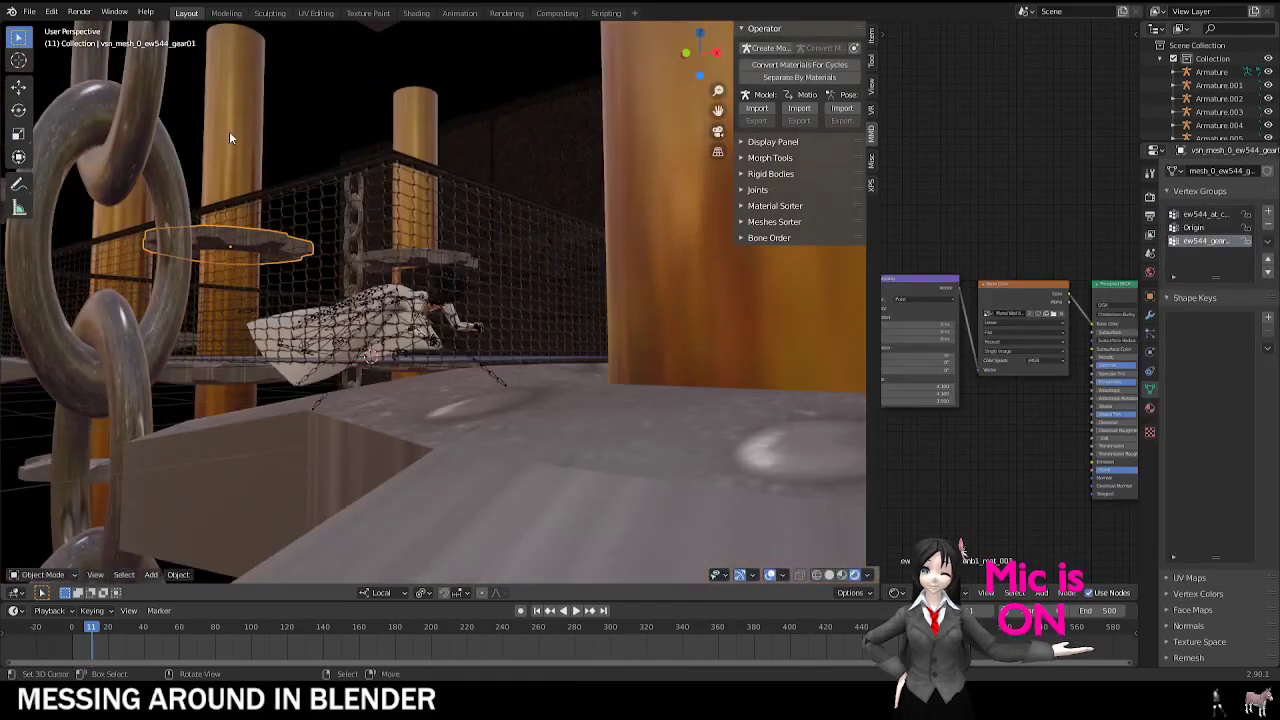
left_click(230, 134)
Step: Return to the camera view and play the crushing animation, restarting it from the early frames
key("KP_0")
key("space")
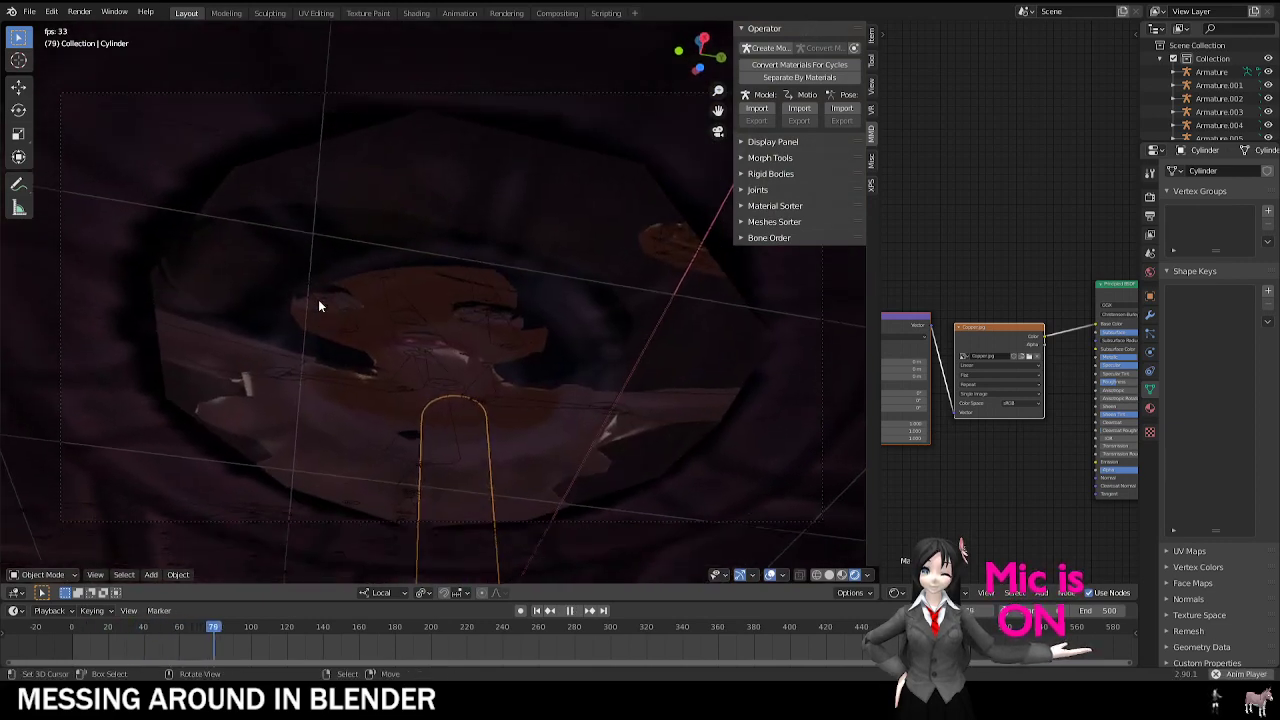
key("space")
key("shift+Left")
key("space")
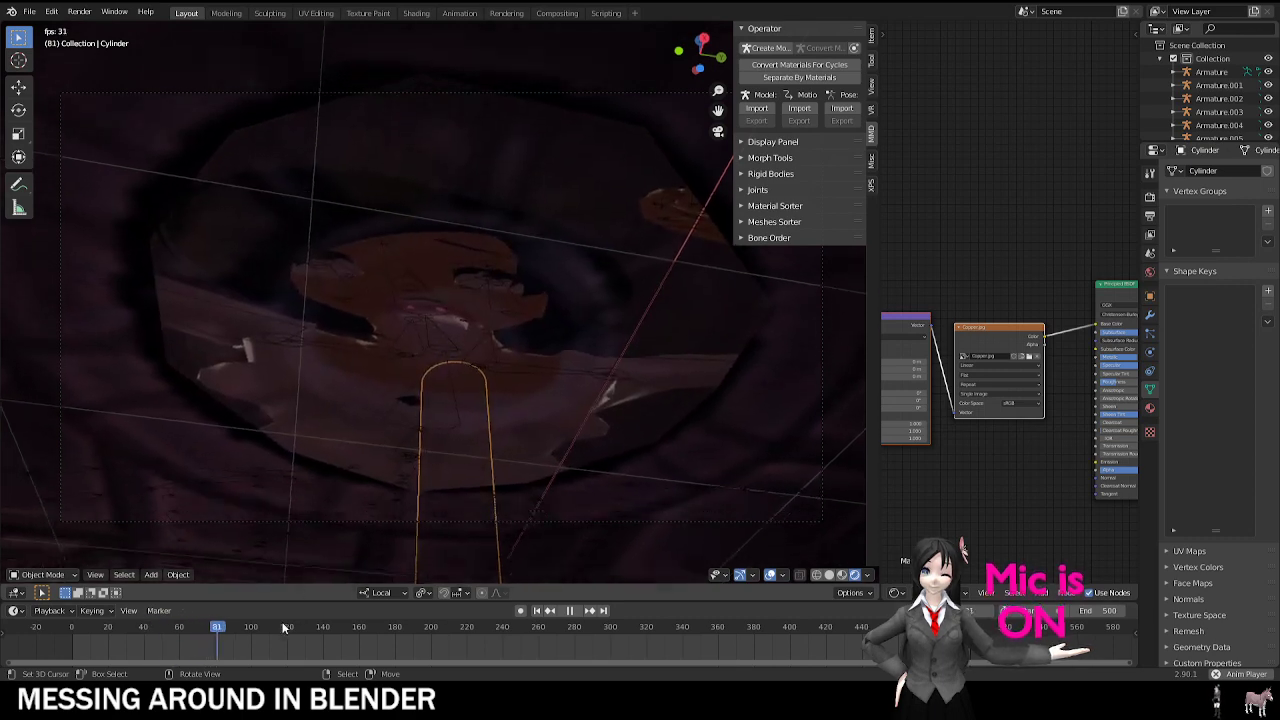
left_click(90, 641)
key("space")
key("space")
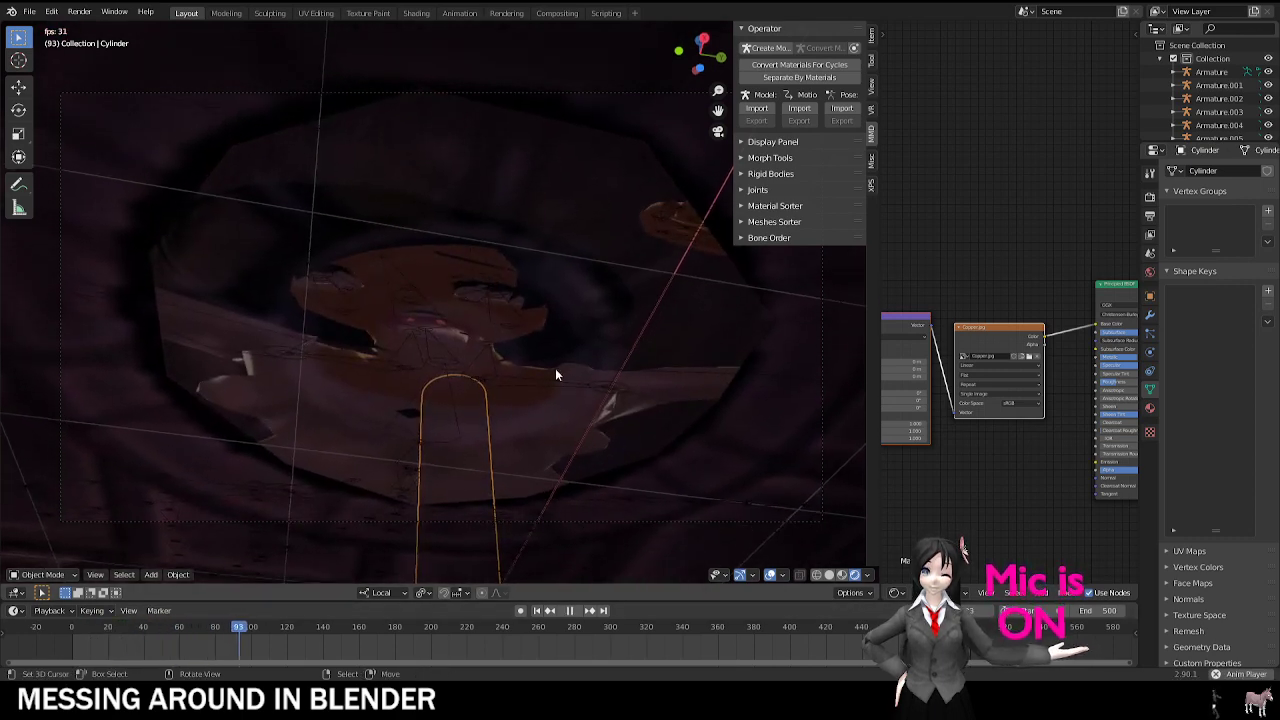
Step: Hide the viewport overlays and play the animation on to frame 436
key("space")
left_click(770, 576)
key("space")
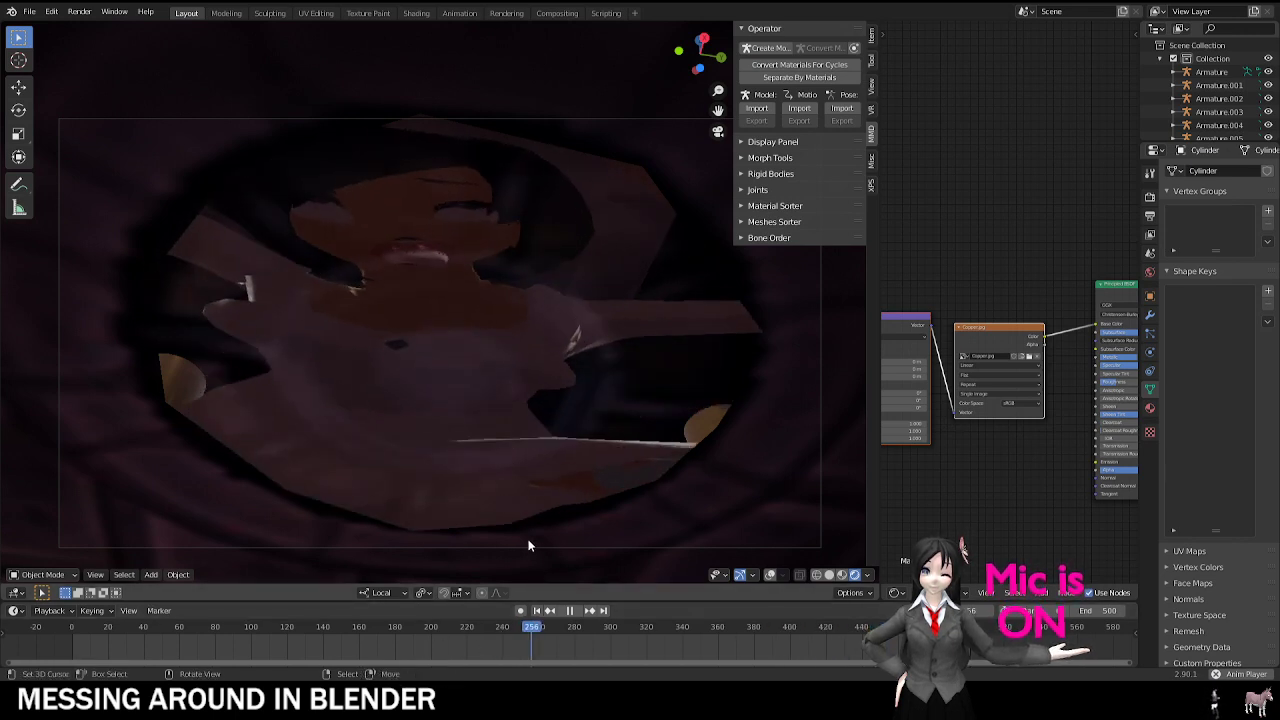
key("space")
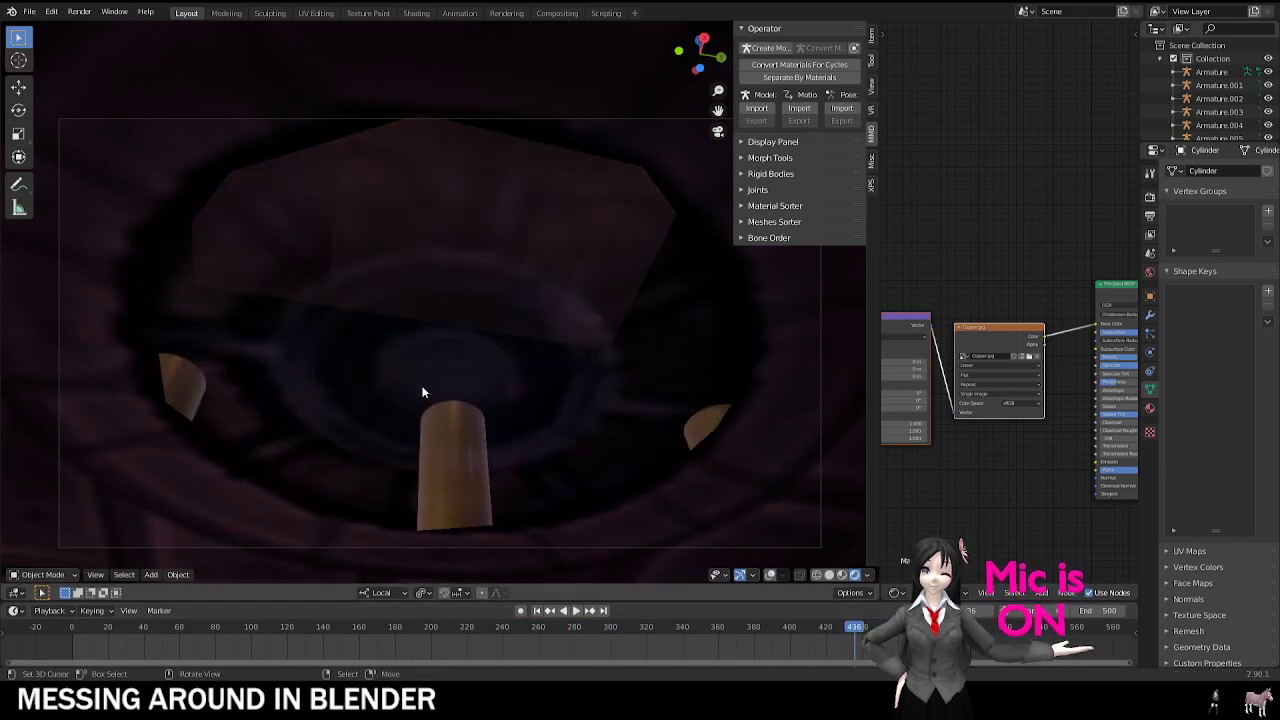
Step: Select the crusher slab Cube.010 and try moving it while viewing the compactor from outside
left_click(557, 240)
key("g")
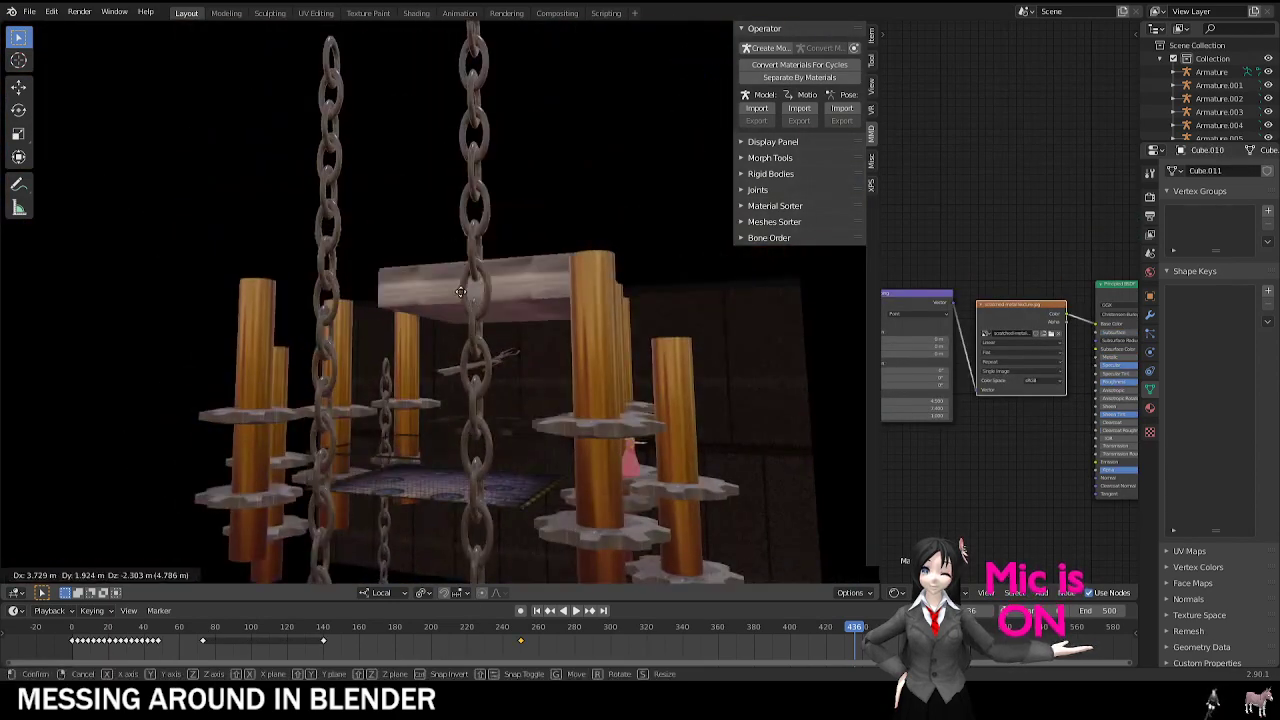
right_click(460, 292)
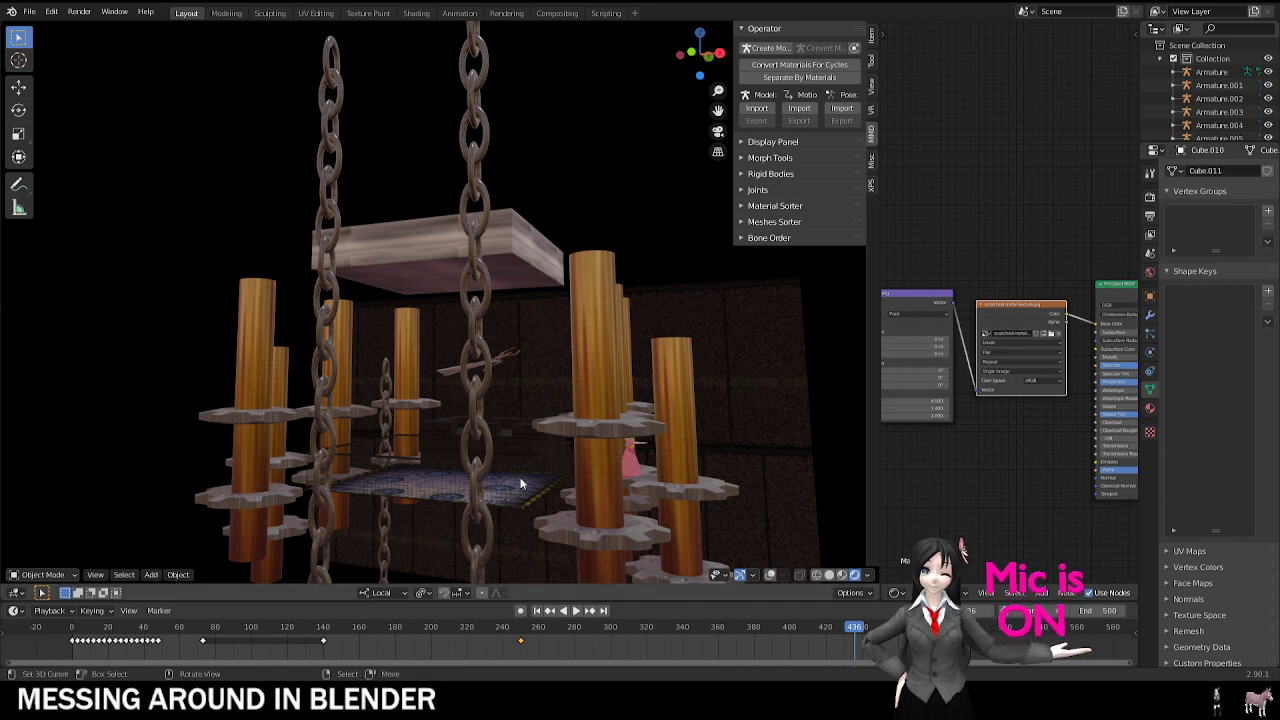
Step: Return to the camera view and replay the early part of the animation, pausing at frame 23
key("KP_0")
left_click(98, 653)
key("space")
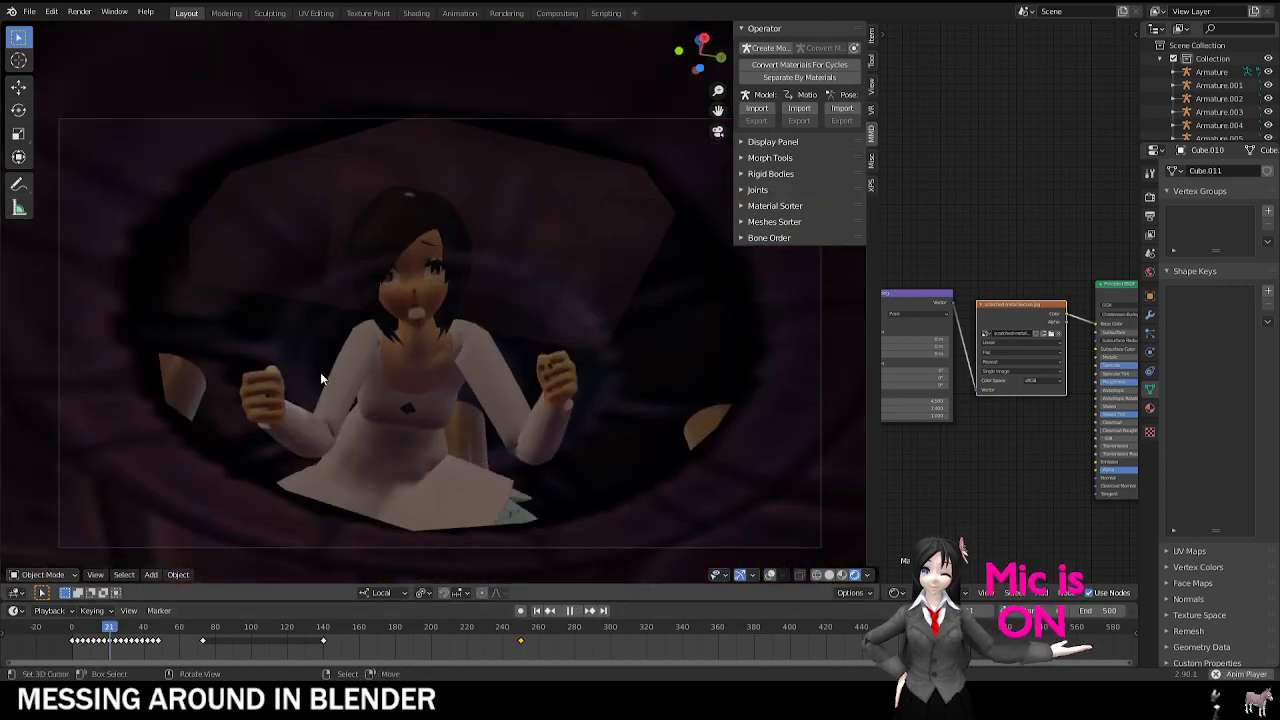
key("space")
left_click(104, 650)
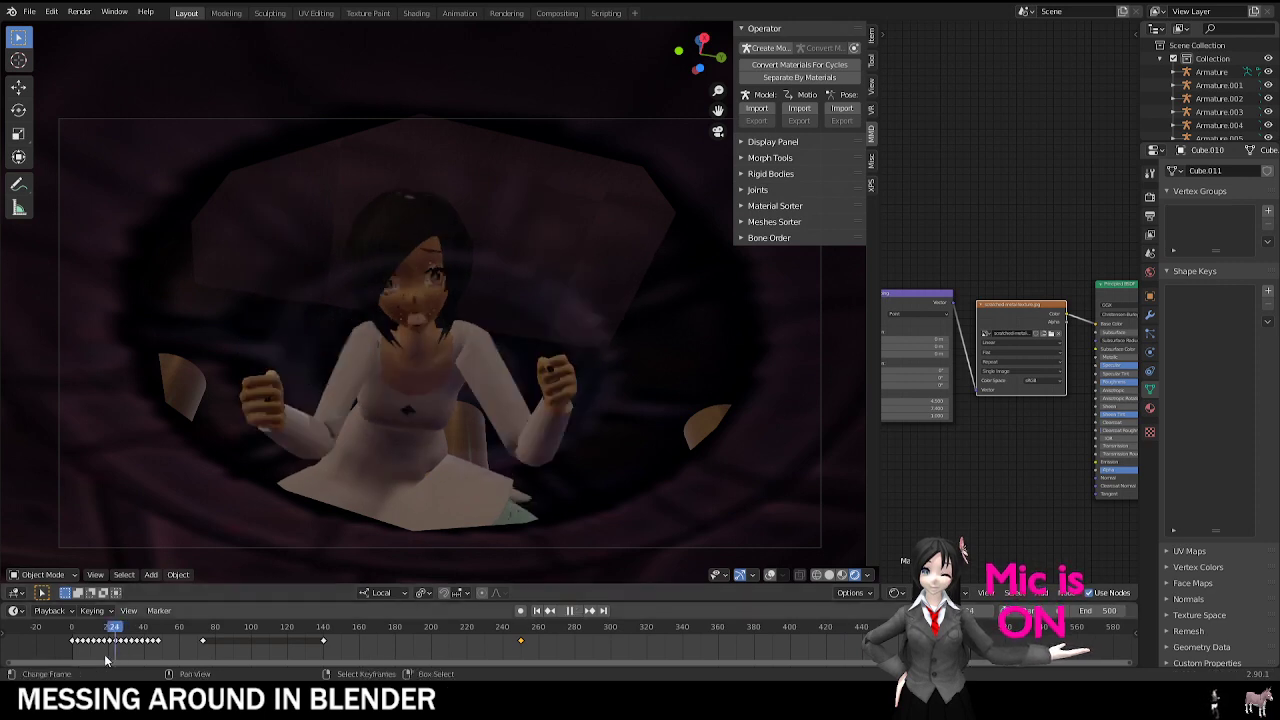
key("space")
key("space")
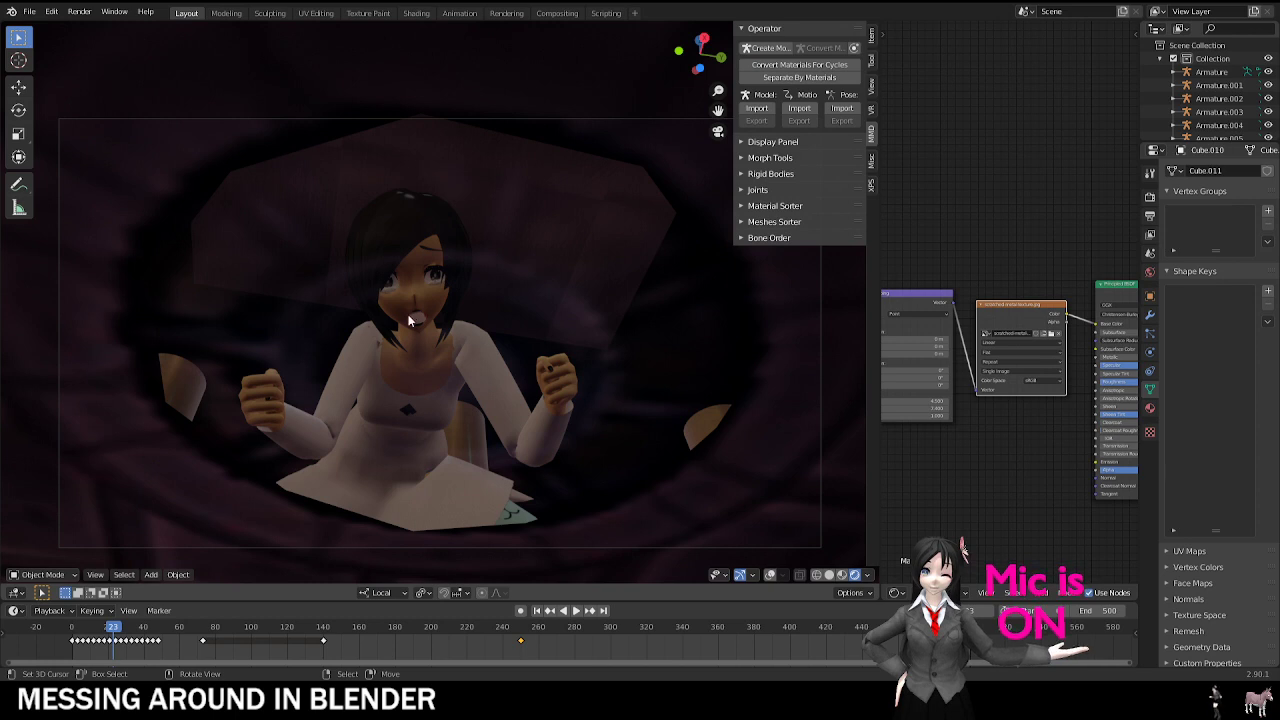
key("space")
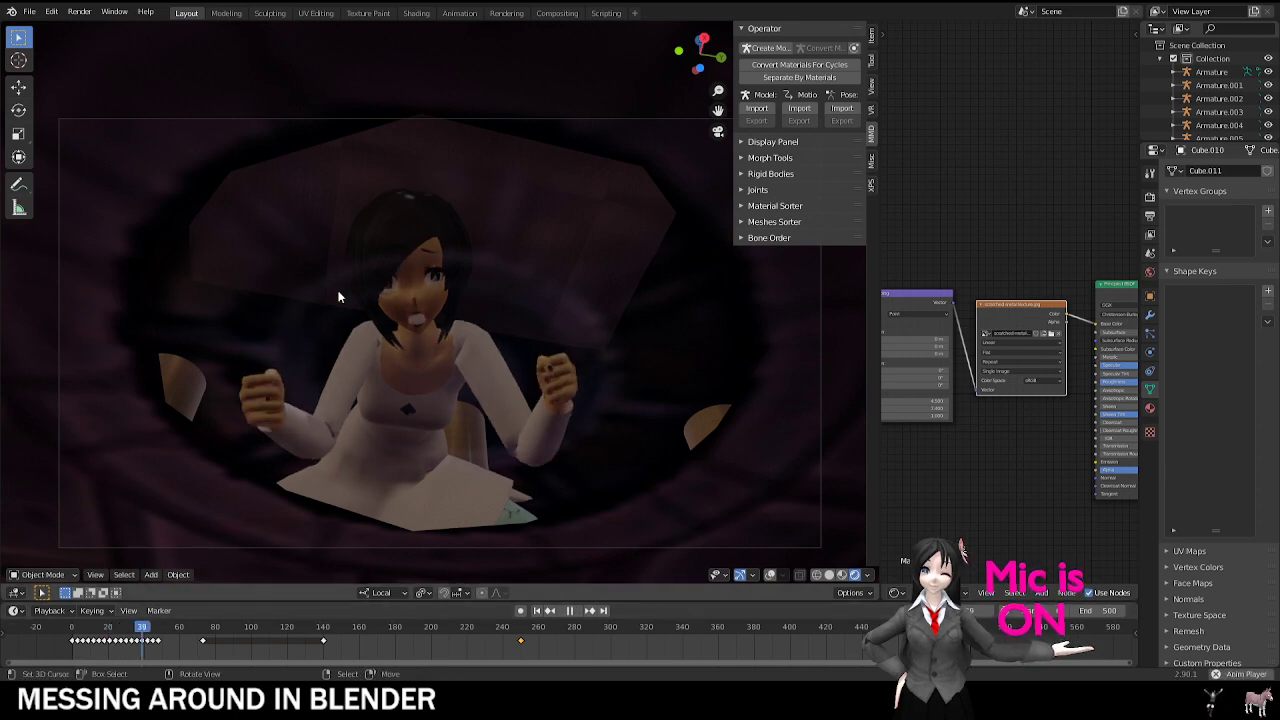
Step: Scrub the timeline forward to frame 421, return to the crushing section and stop at frame 85
left_click_drag(372, 625, 820, 627)
key("space")
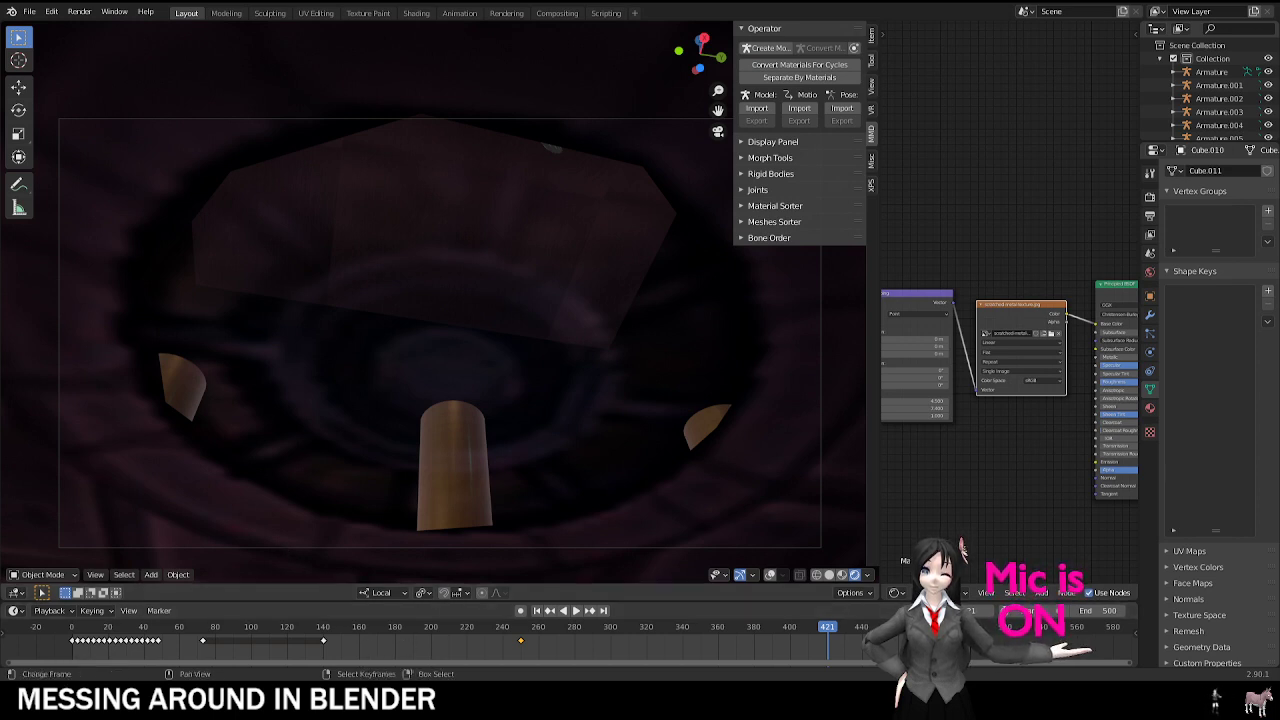
key("space")
left_click_drag(263, 634, 223, 629)
key("space")
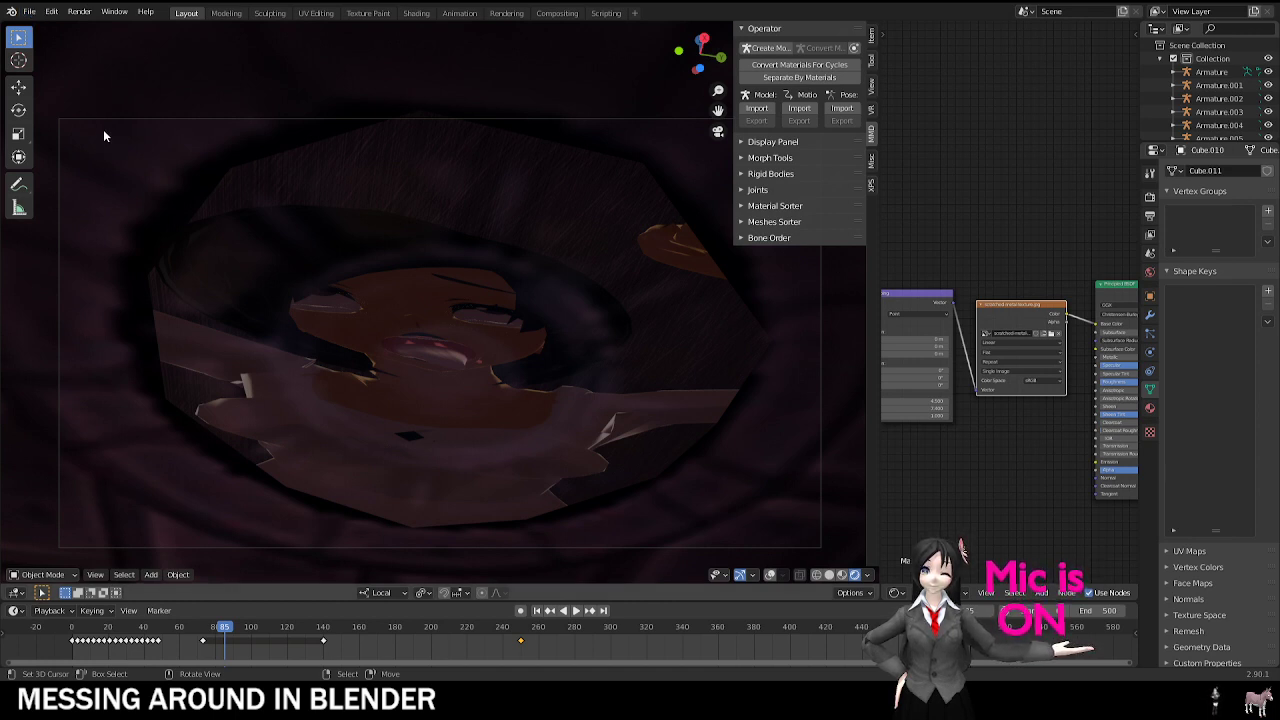
Step: Show the viewport overlays, select the camera, and examine the character on the compactor floor from outside the camera at frame 1
left_click(770, 574)
left_click(770, 548)
key("shift+grave")
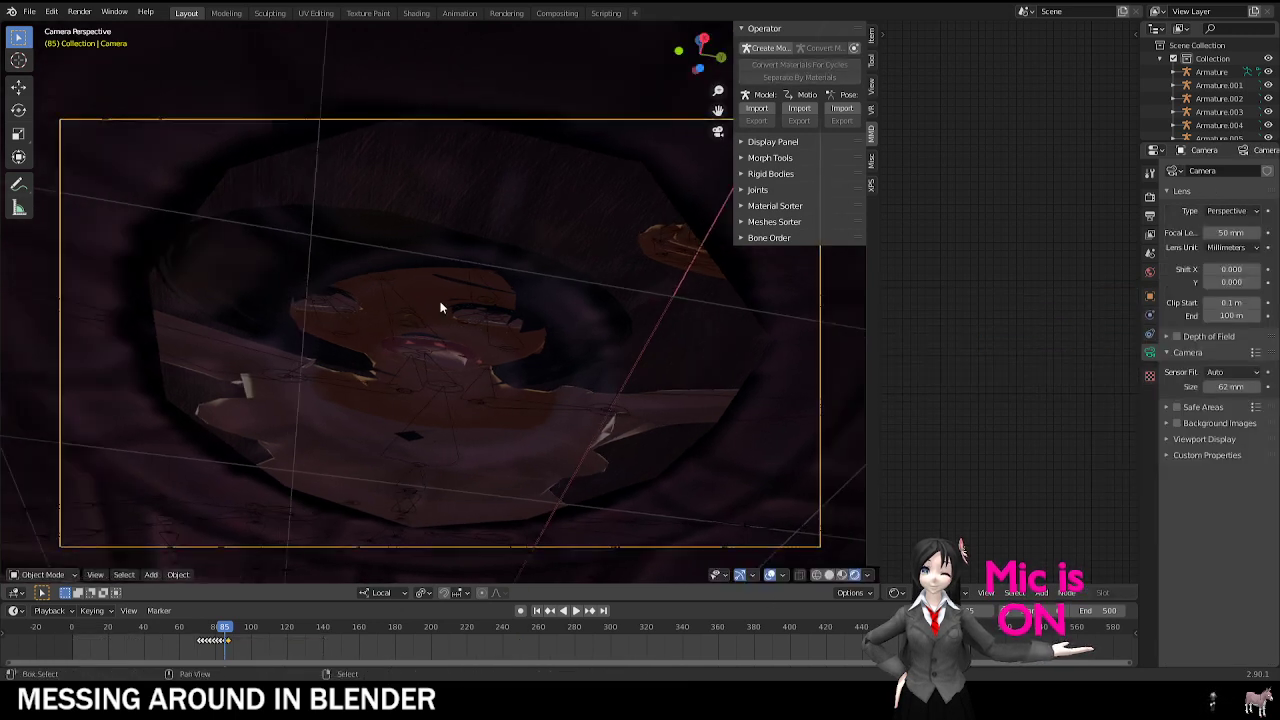
left_click(443, 306)
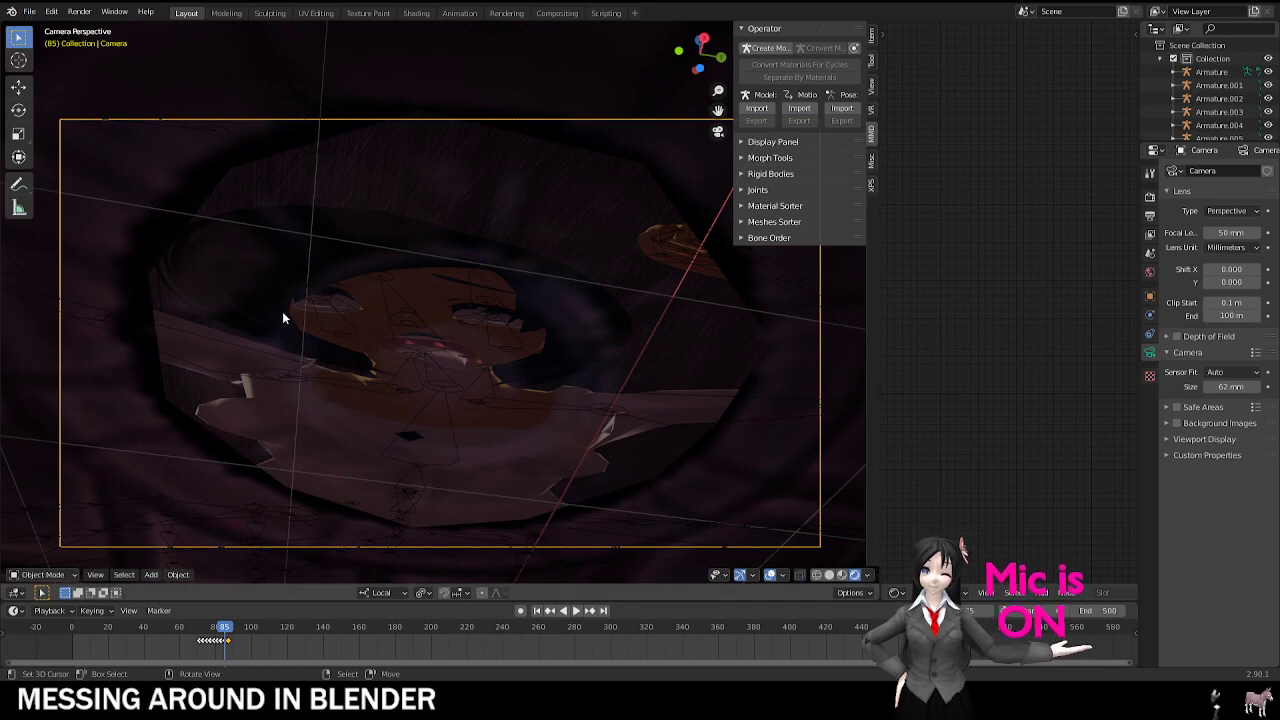
left_click(75, 640)
middle_click_drag(380, 360, 474, 224)
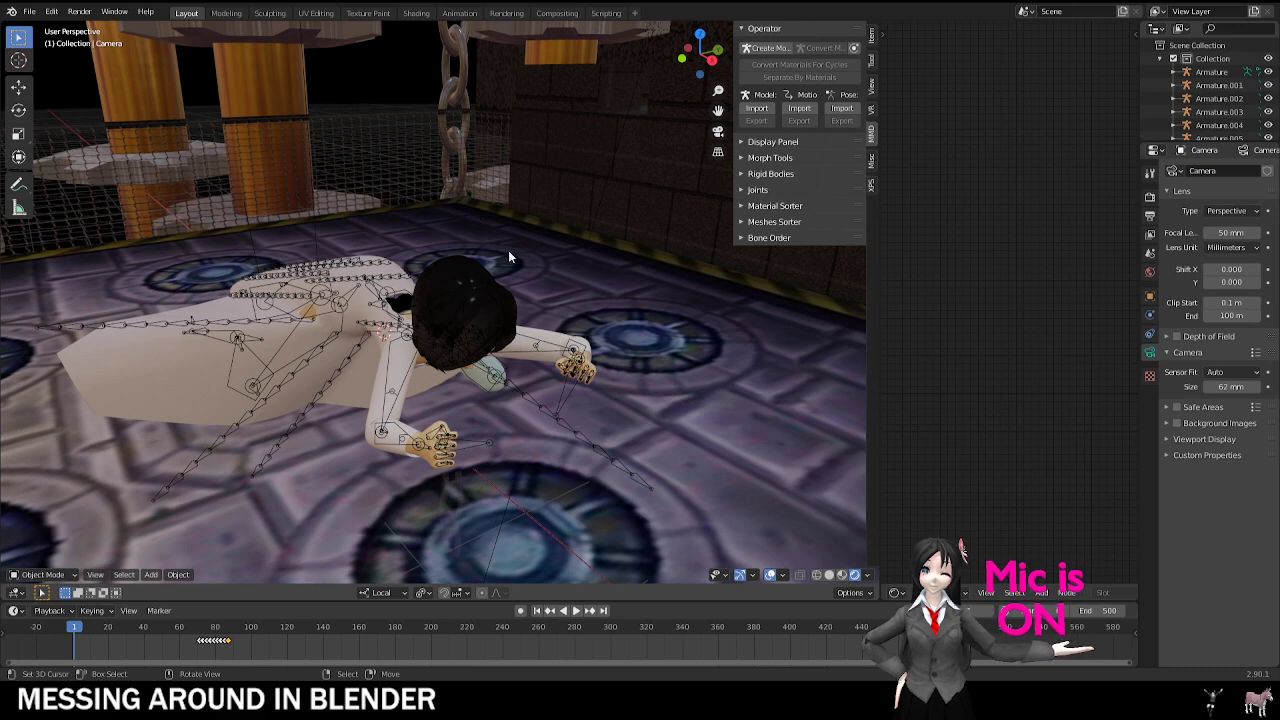
middle_click_drag(508, 254, 535, 274)
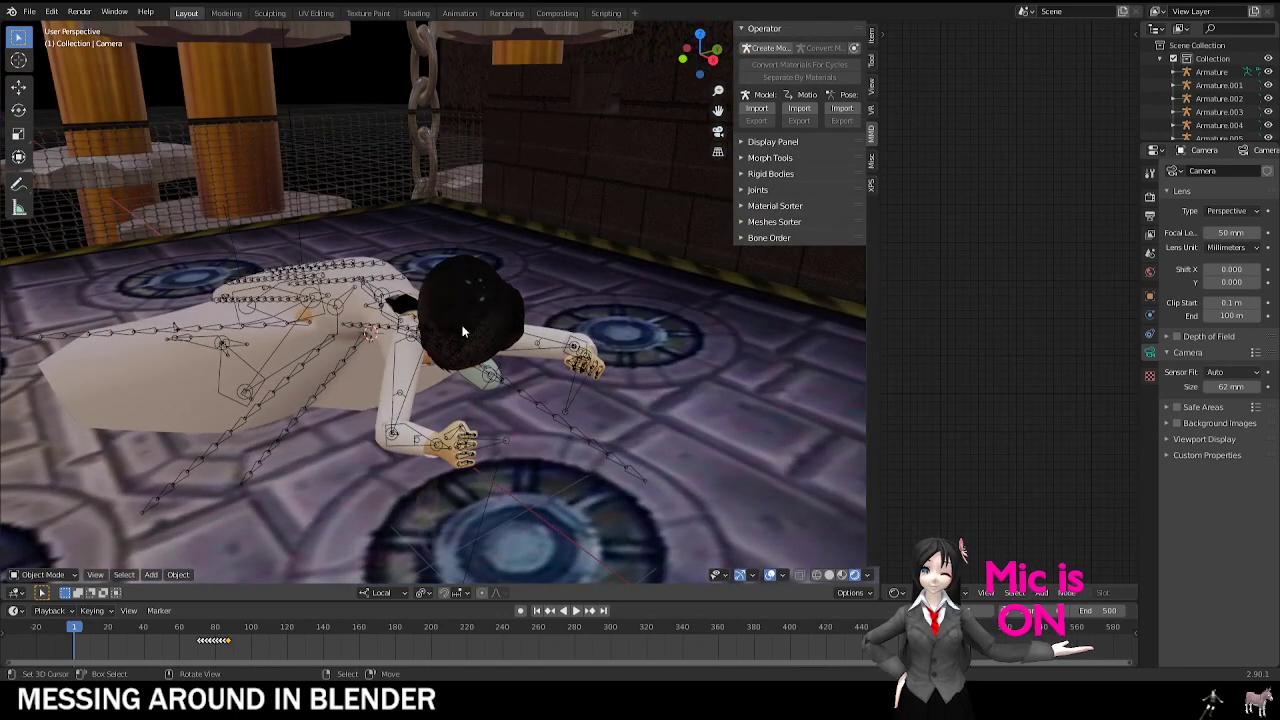
Step: Play the animation in camera view to frame 79, scrub to frame 95, and hide the viewport overlays
key("KP_0")
key("space")
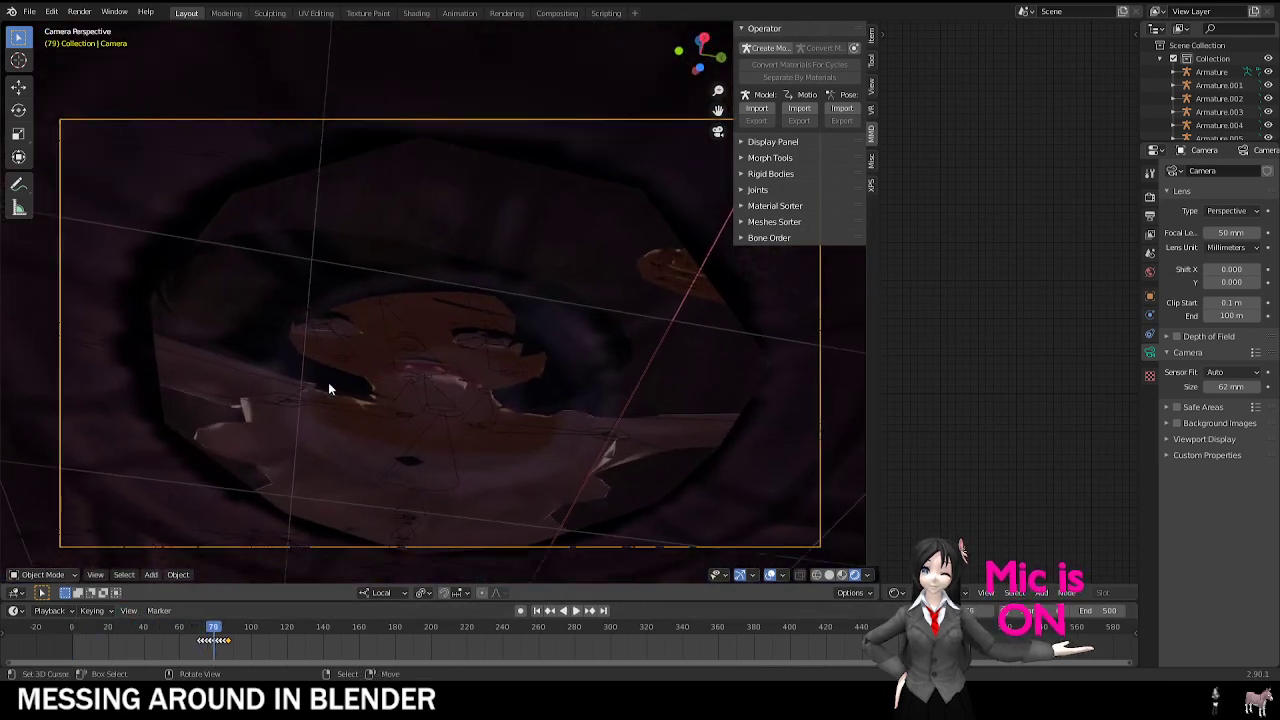
key("space")
scroll(462, 375, "up", 2)
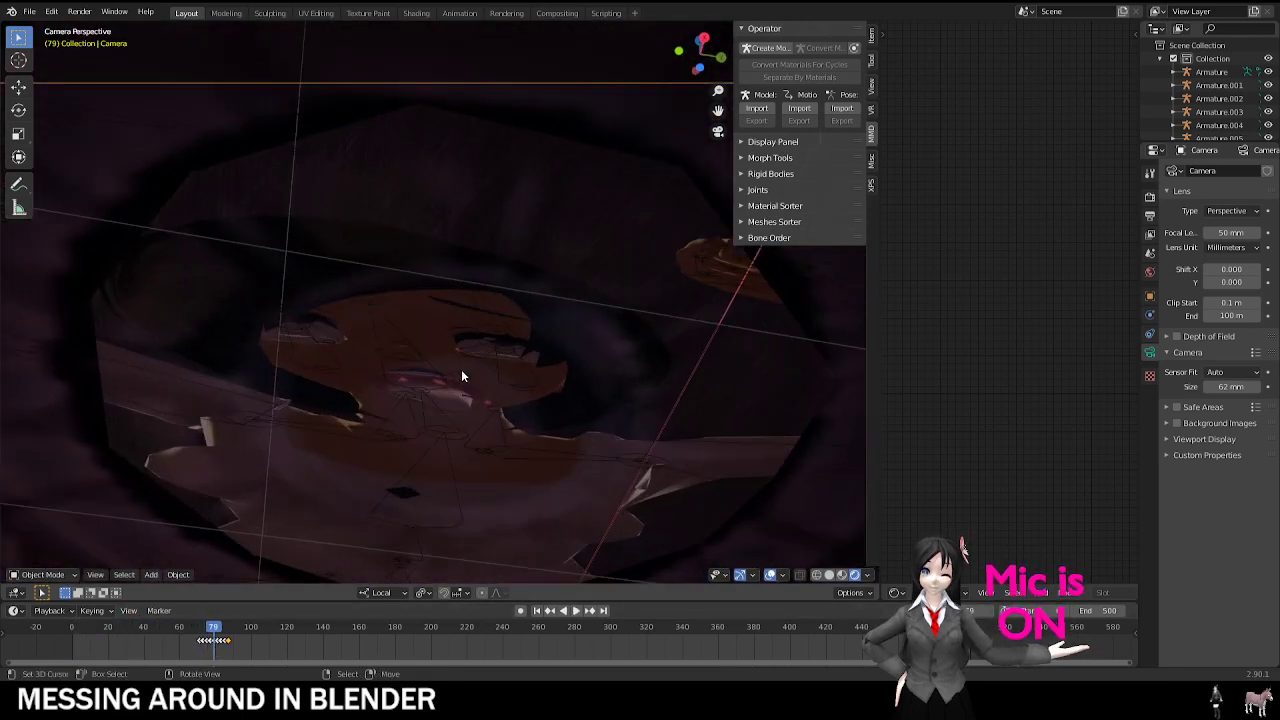
left_click_drag(215, 640, 243, 654)
left_click(769, 579)
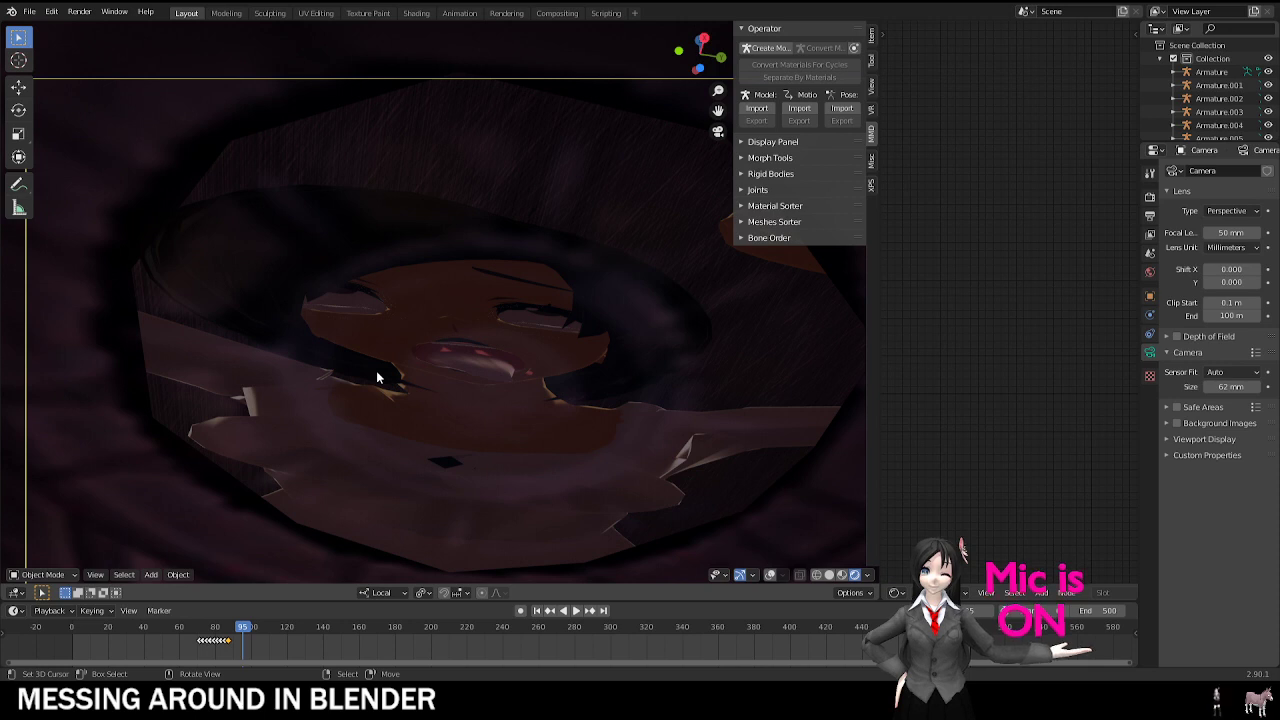
Step: Replay the crushing moment from about frame 60 and pause at frame 81
left_click(180, 637)
key("space")
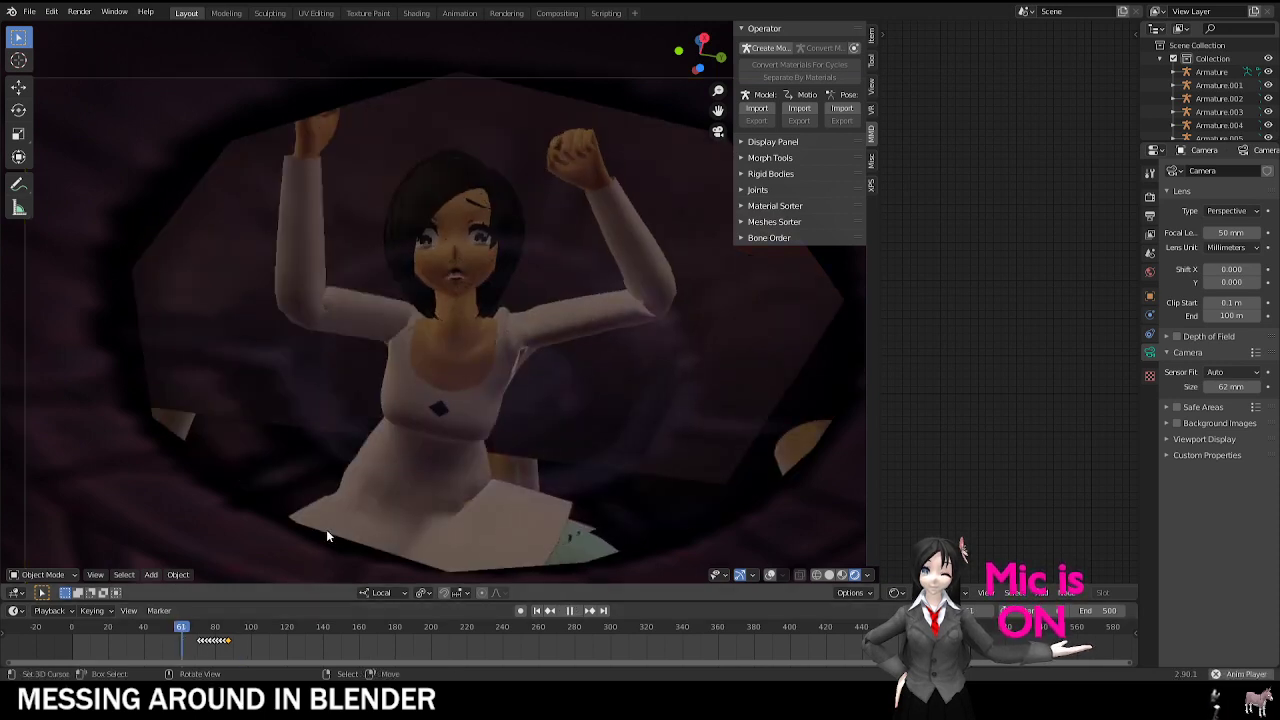
key("space")
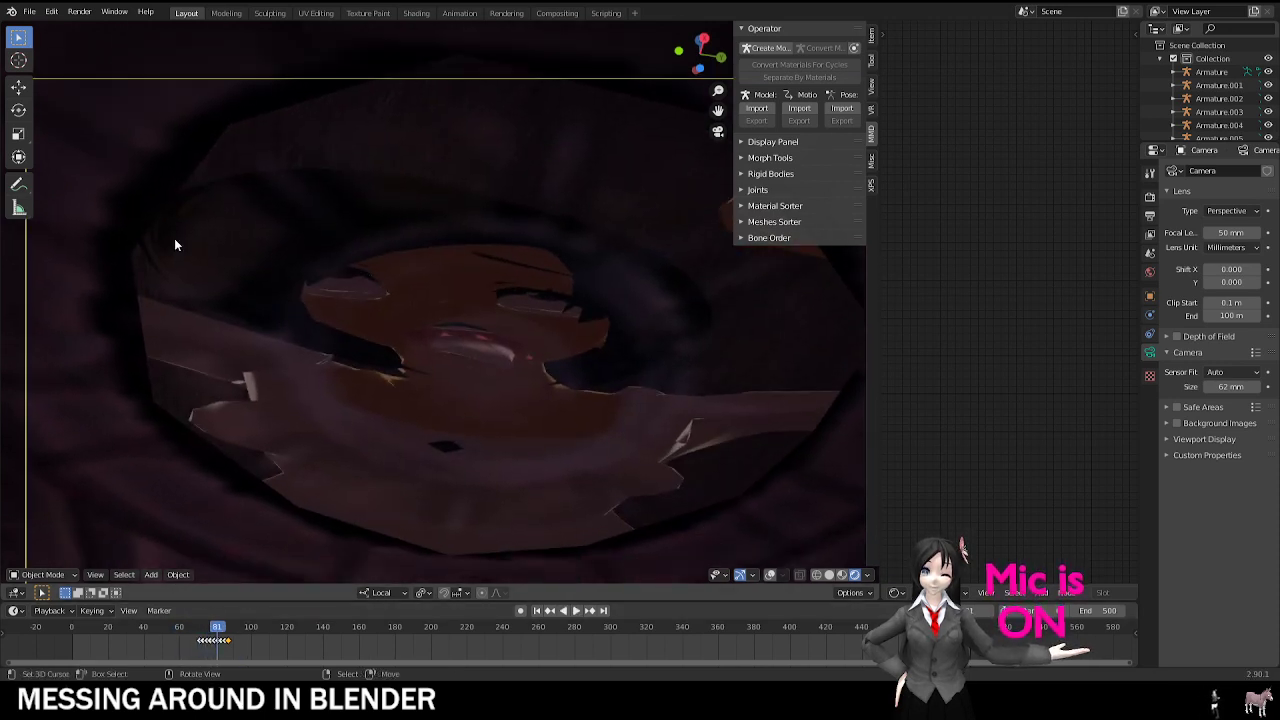
left_click(30, 12)
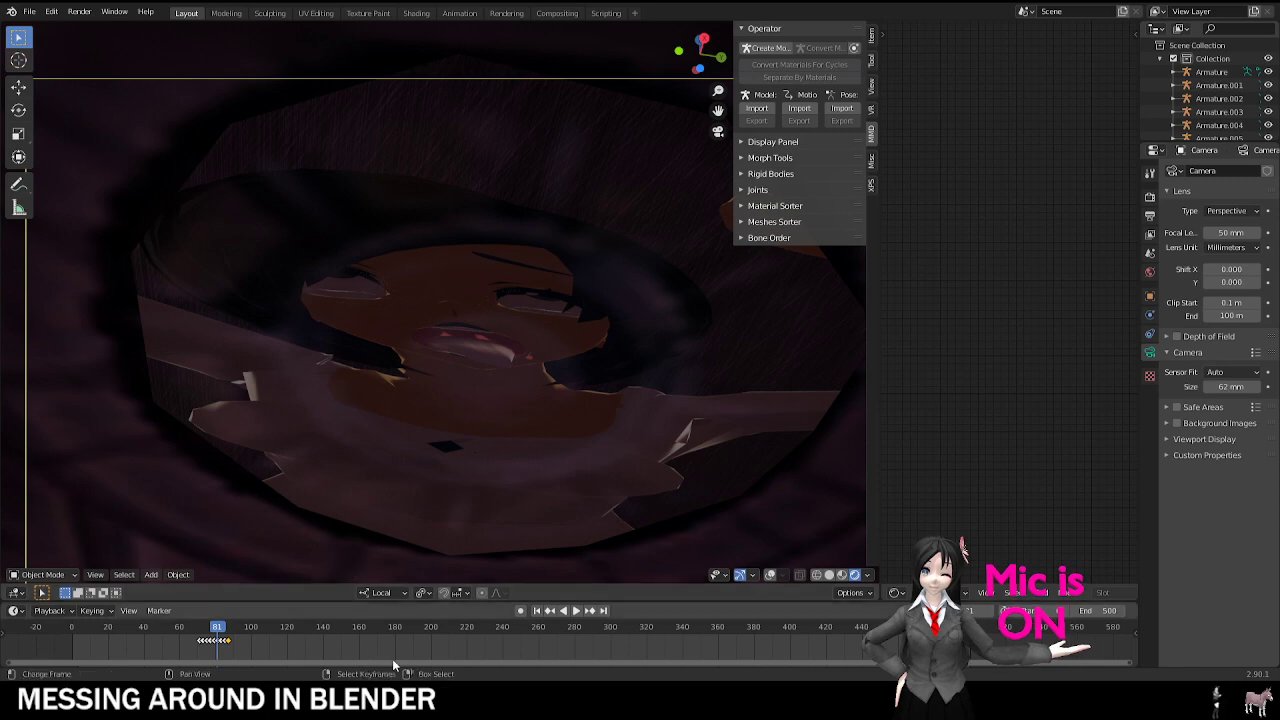
Step: Replay the crushing section repeatedly from points between about frames 60 and 70, stopping at frame 75
left_click(196, 651)
key("space")
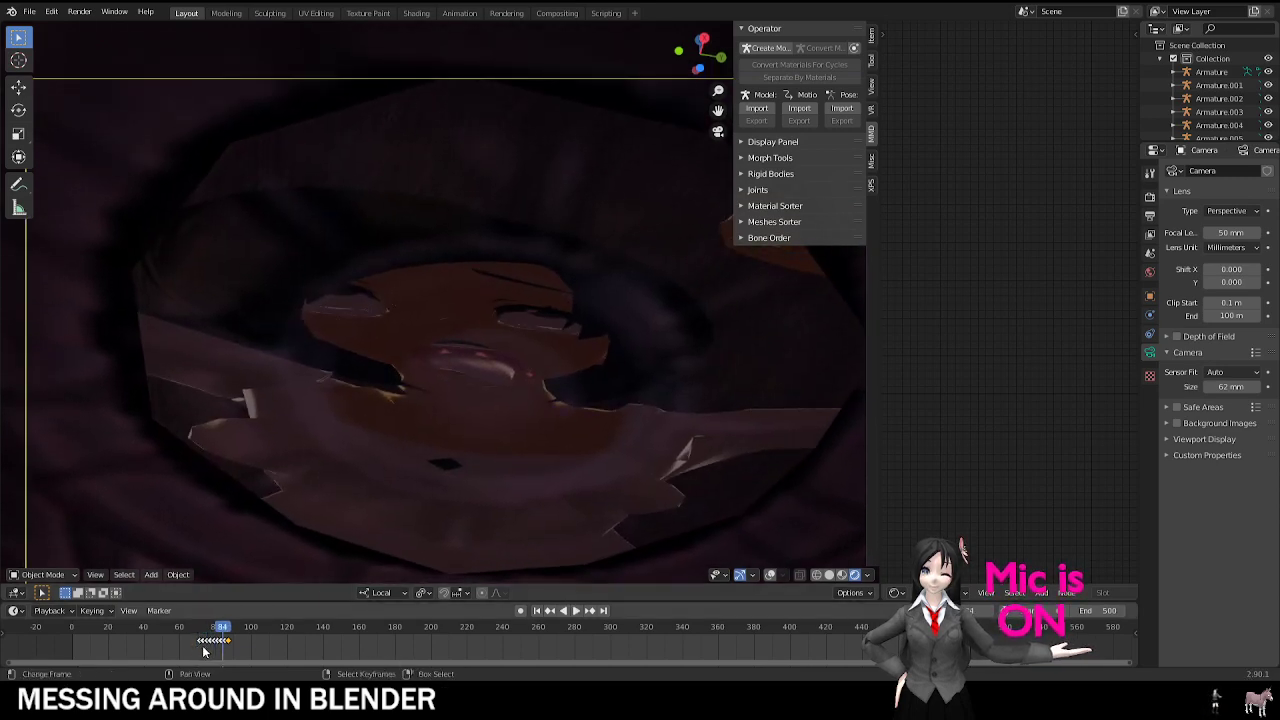
left_click(193, 644)
left_click(182, 642)
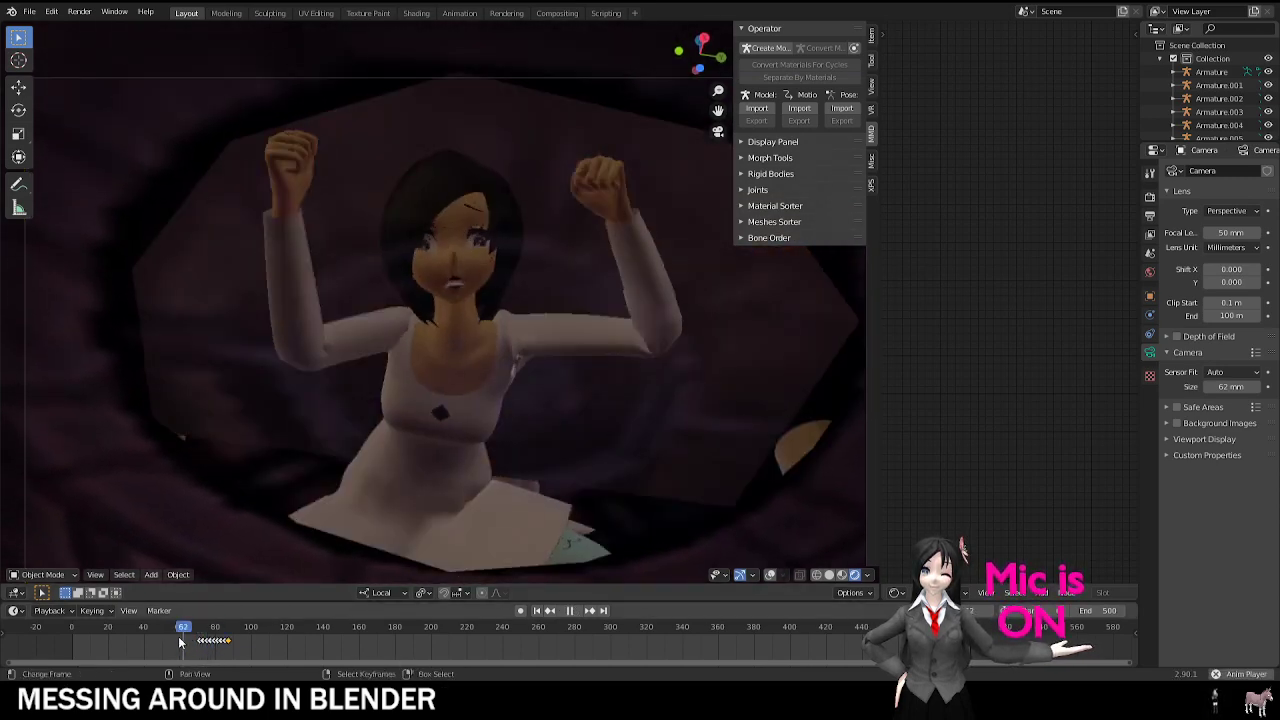
left_click(182, 642)
left_click(199, 646)
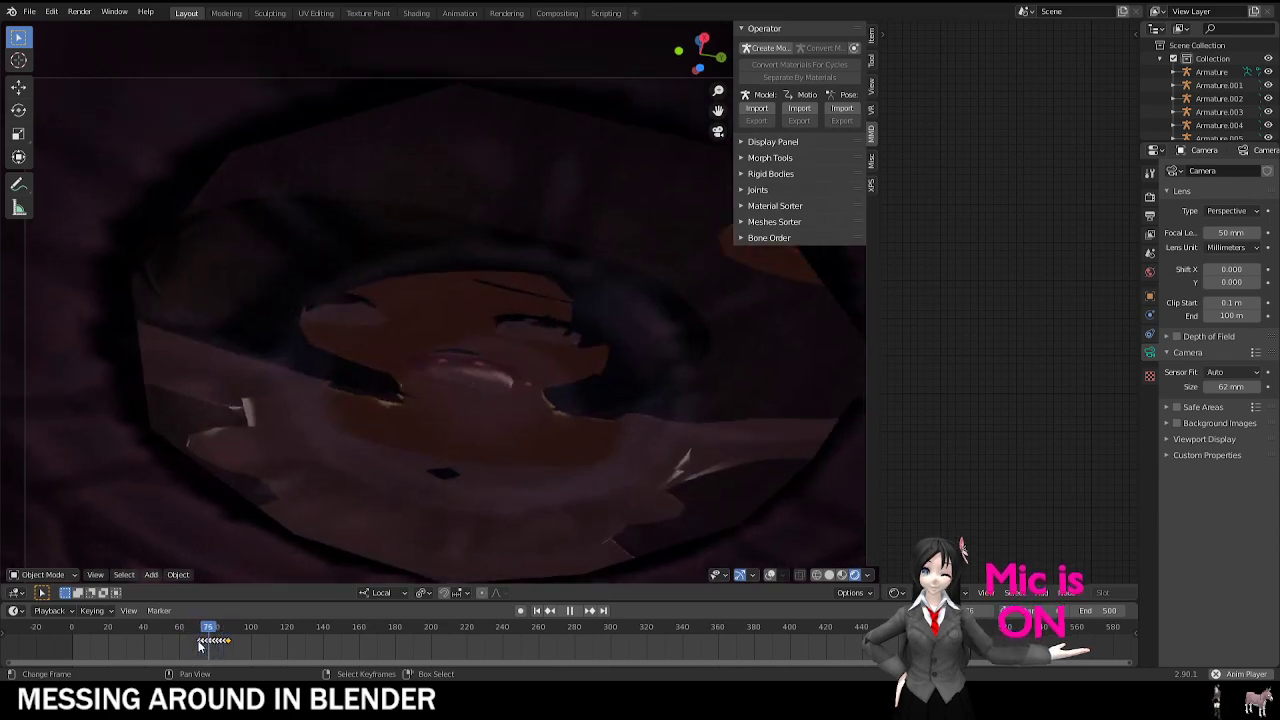
left_click(199, 646)
left_click(199, 646)
key("space")
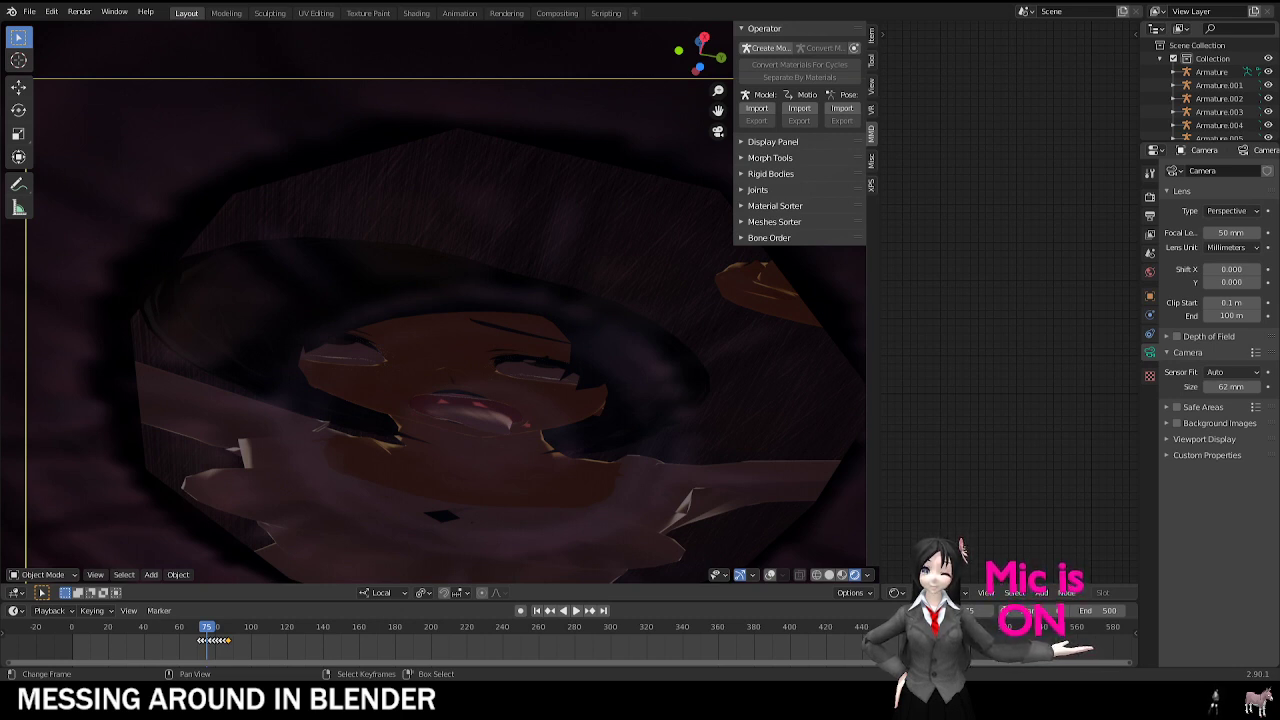
left_click(30, 11)
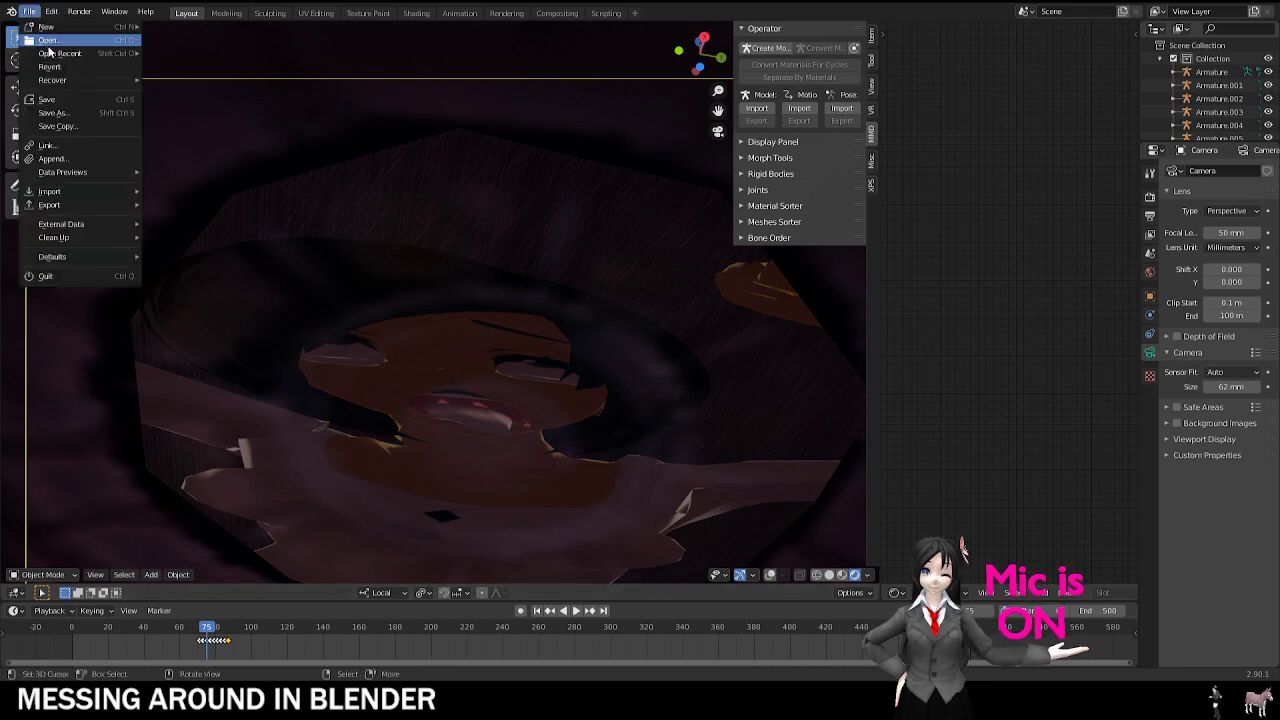
left_click(57, 42)
left_click(676, 364)
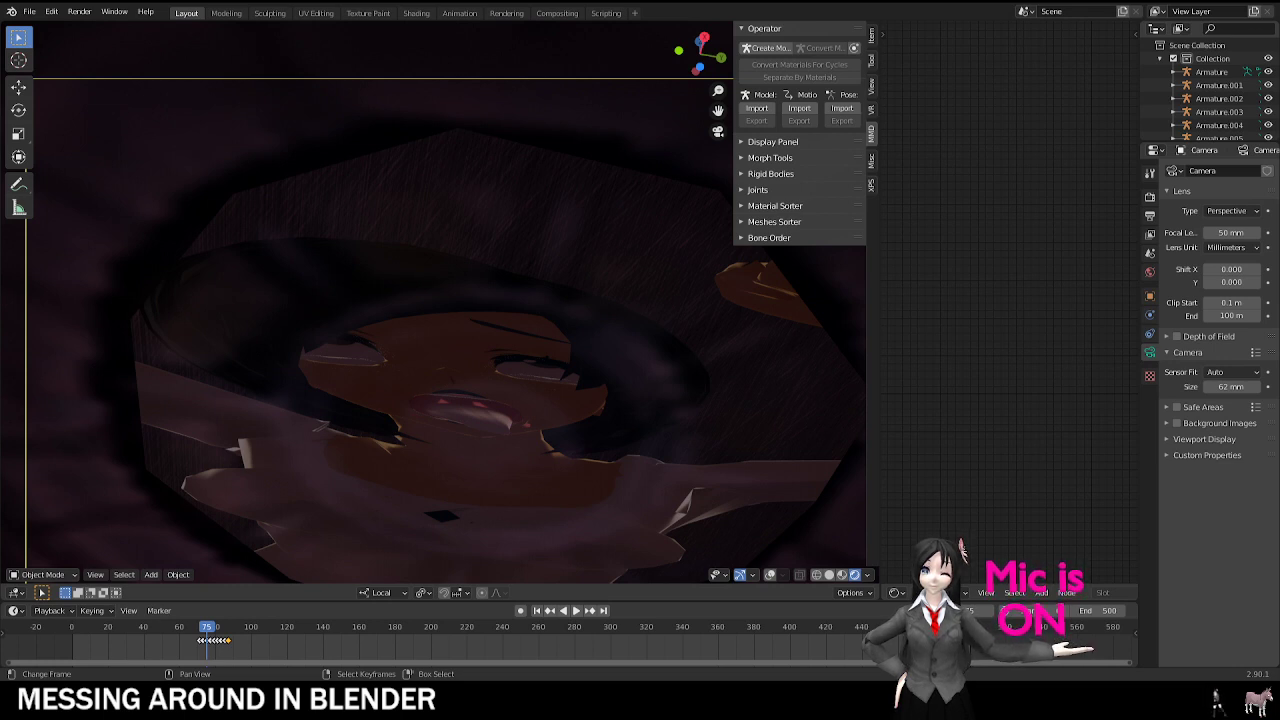
Step: Play the crushing section forward and in reverse between about frames 51 and 96
left_click(169, 648)
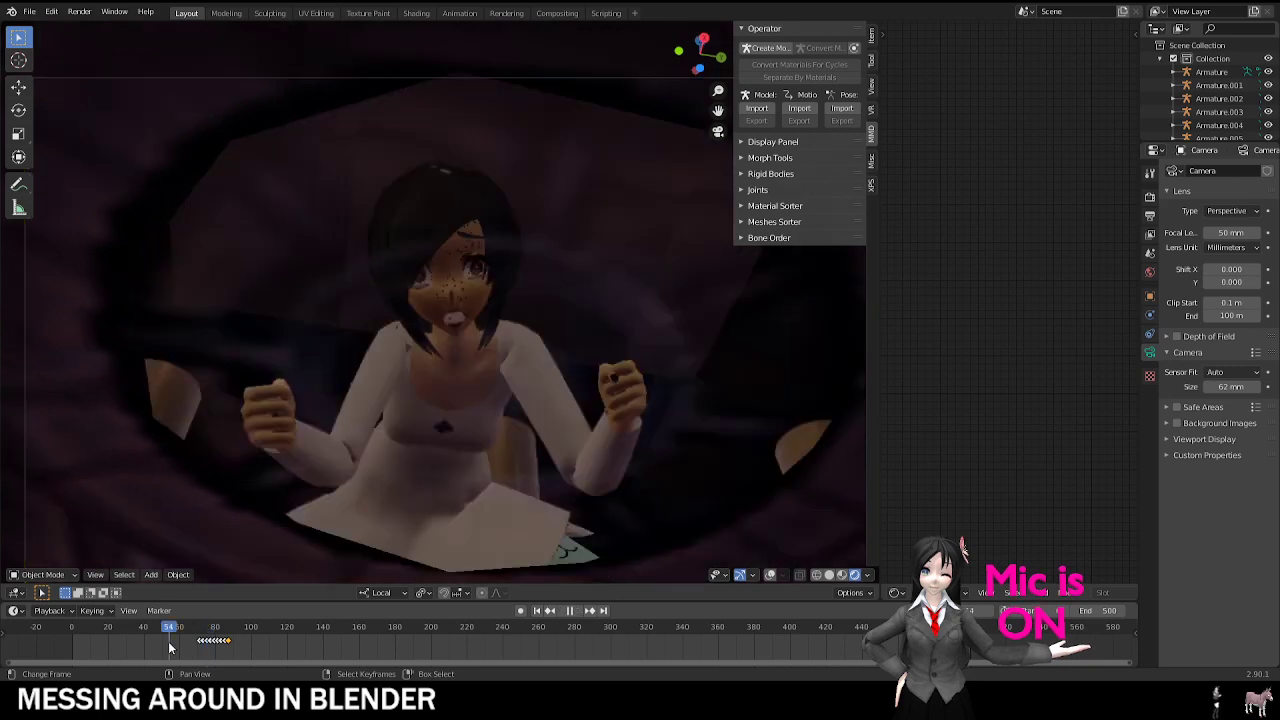
key("space")
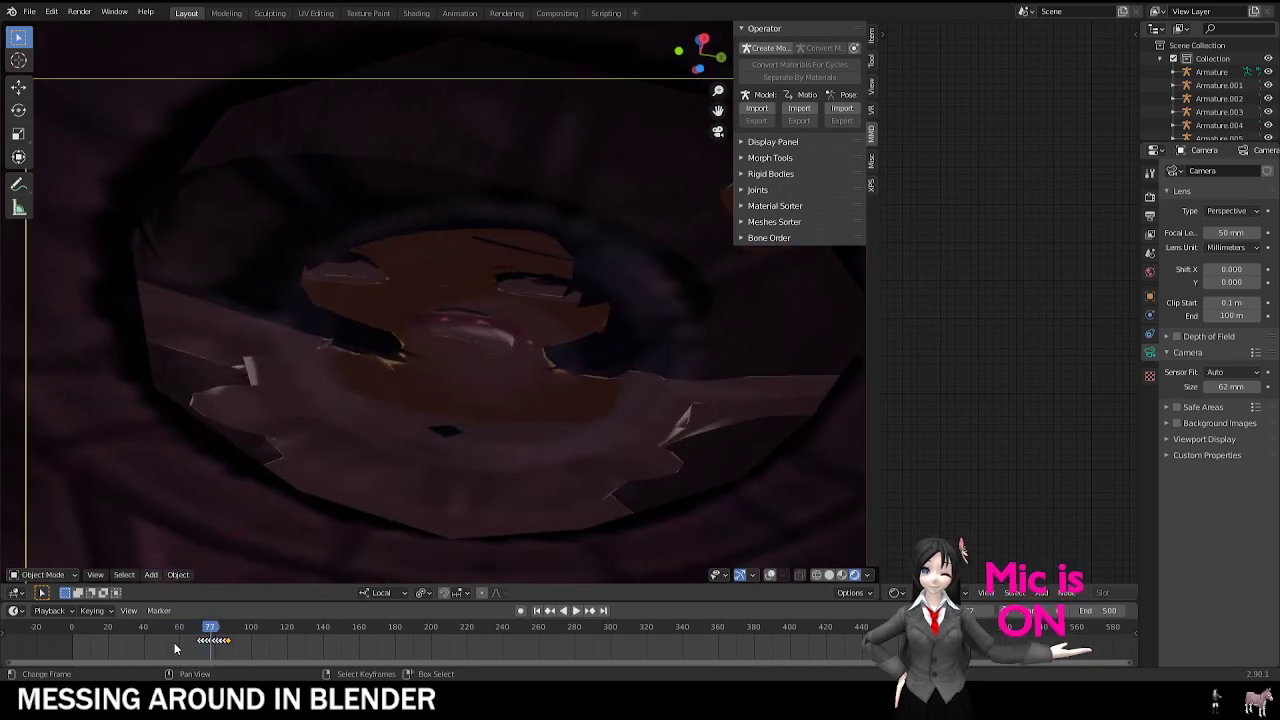
key("space")
left_click(570, 611)
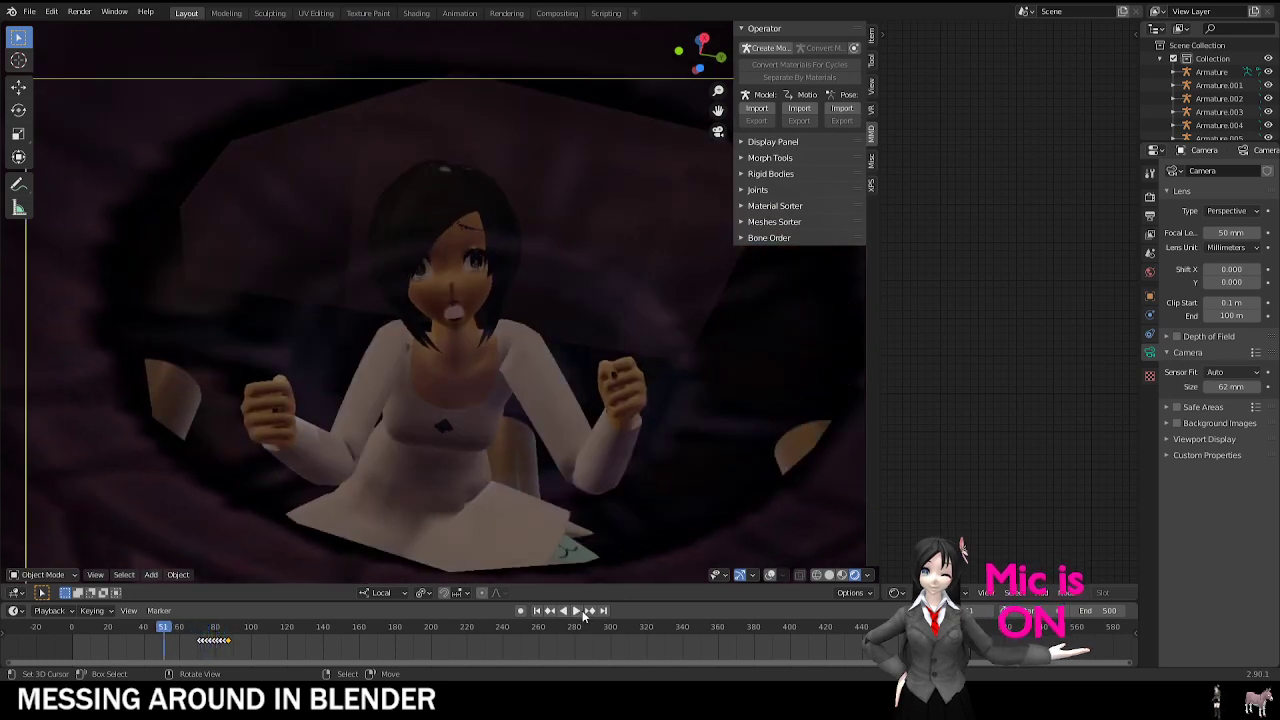
left_click(569, 612)
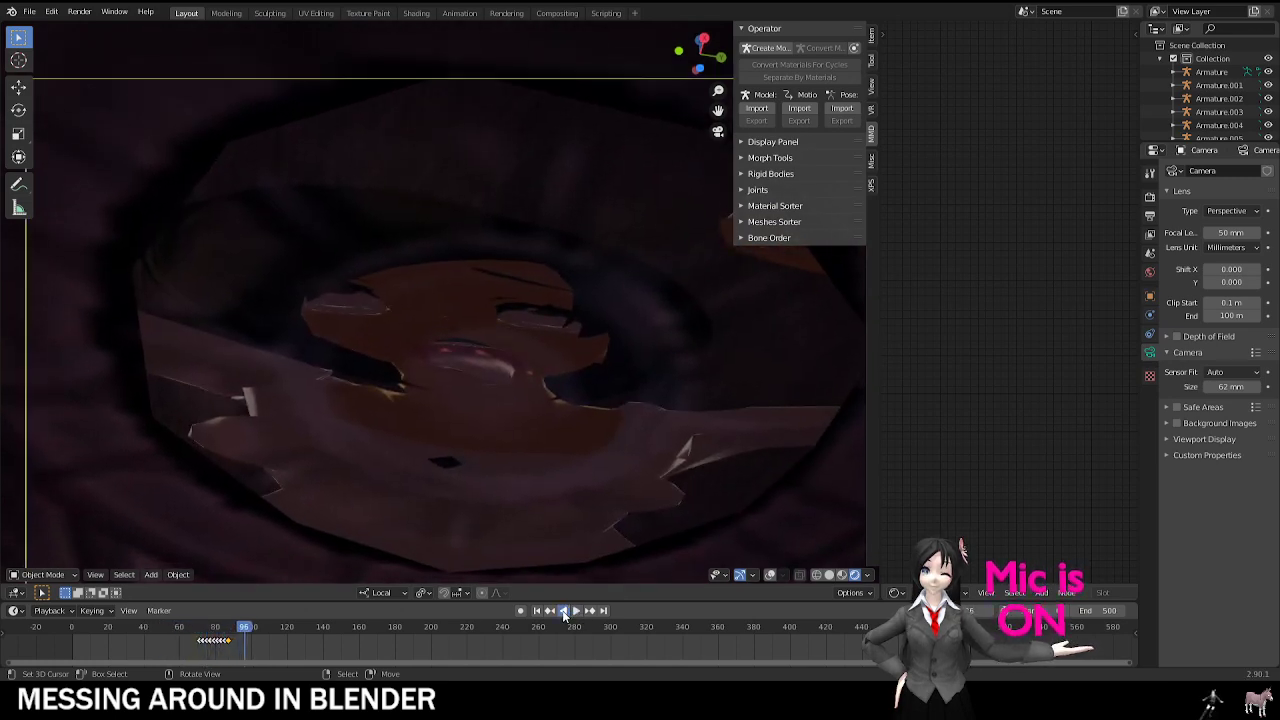
left_click(563, 611)
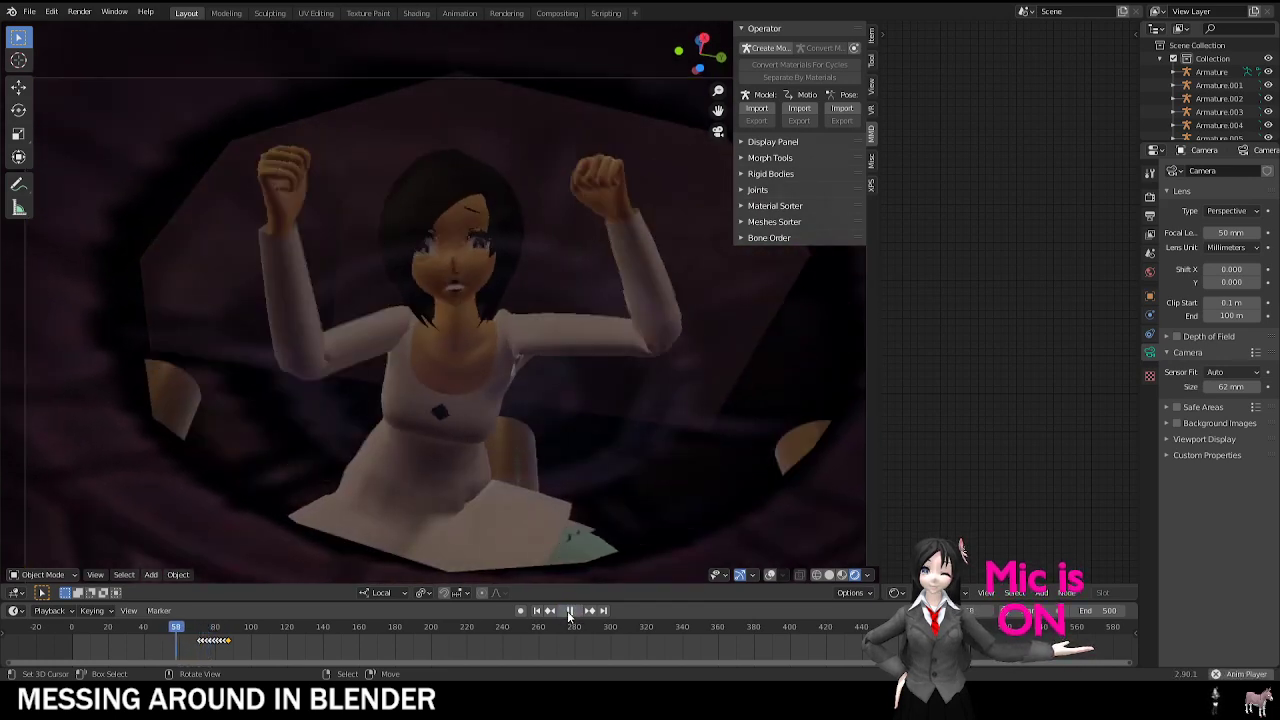
Step: Jump between the crushing keyframes and replay them once more, pausing at frame 87
left_click(228, 643)
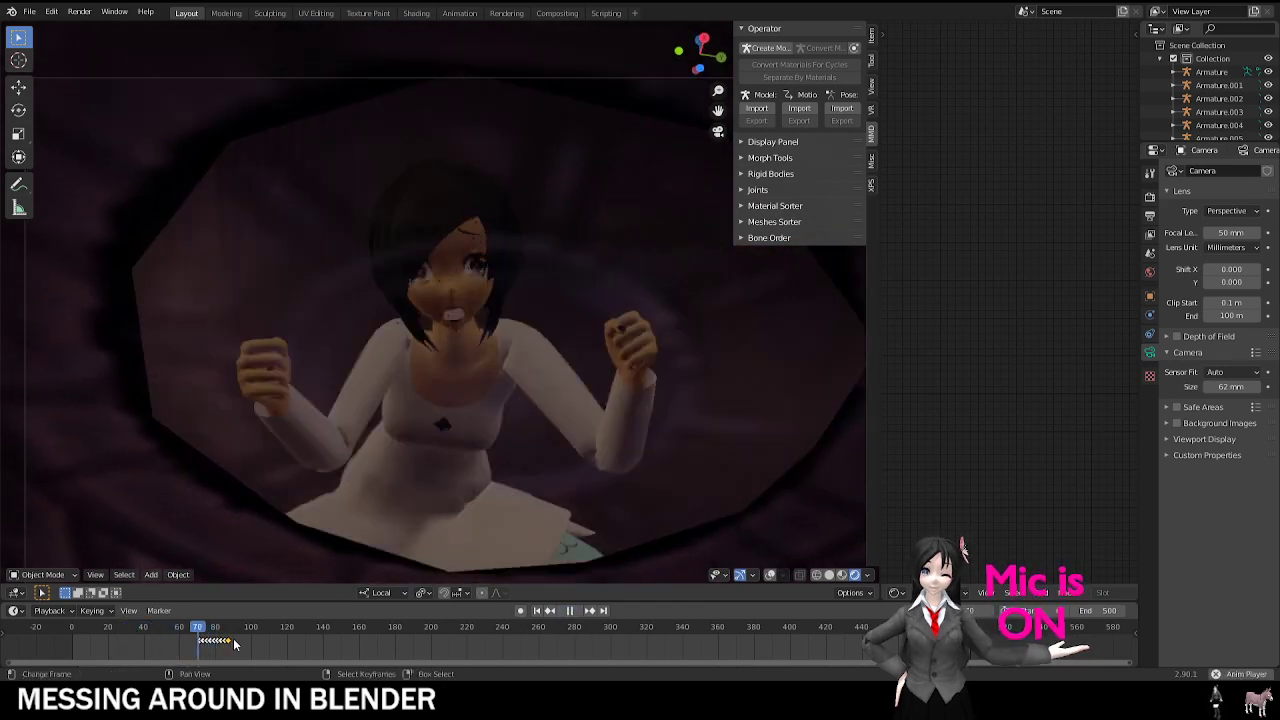
left_click(230, 642)
left_click(208, 639)
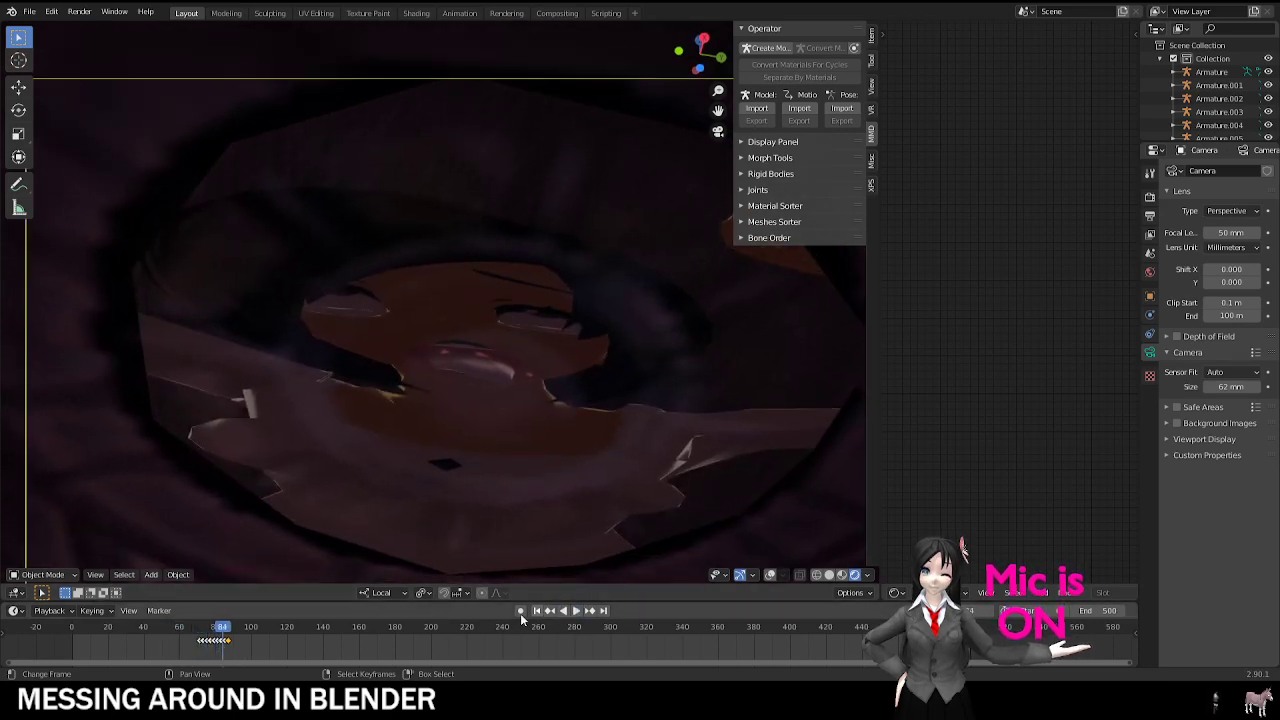
left_click(569, 610)
left_click(228, 654)
left_click(194, 641)
key("space")
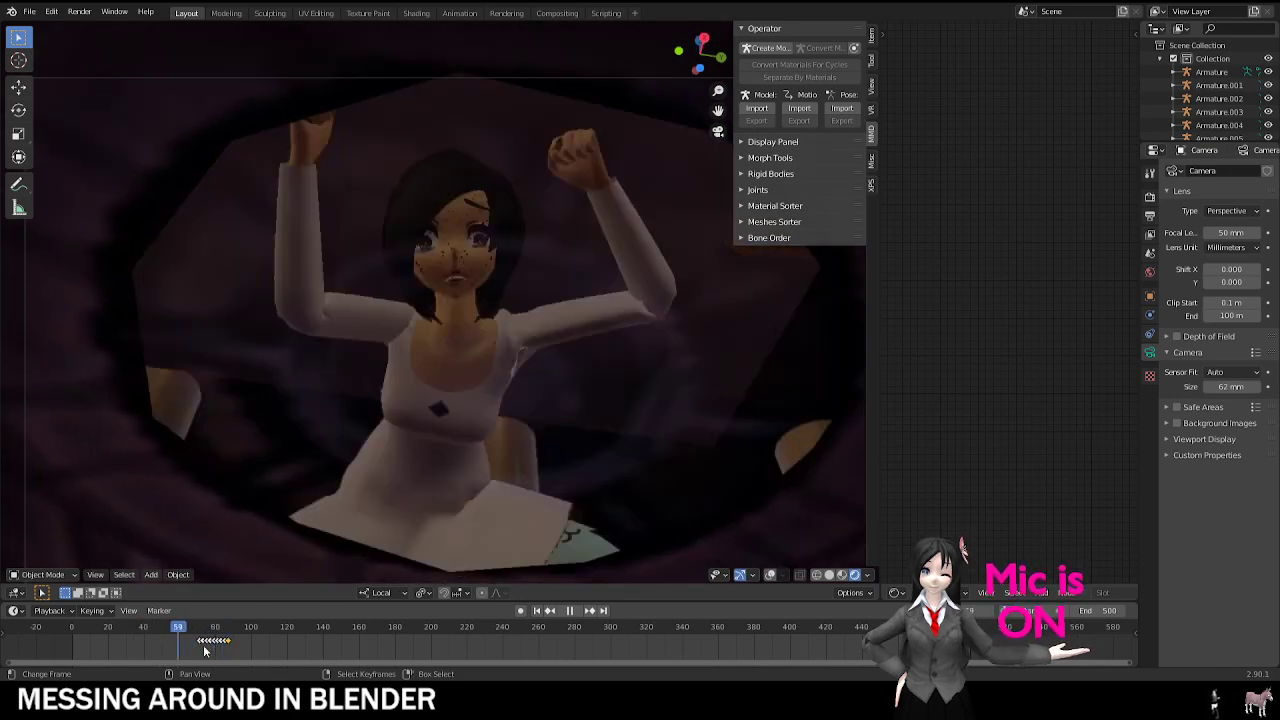
key("space")
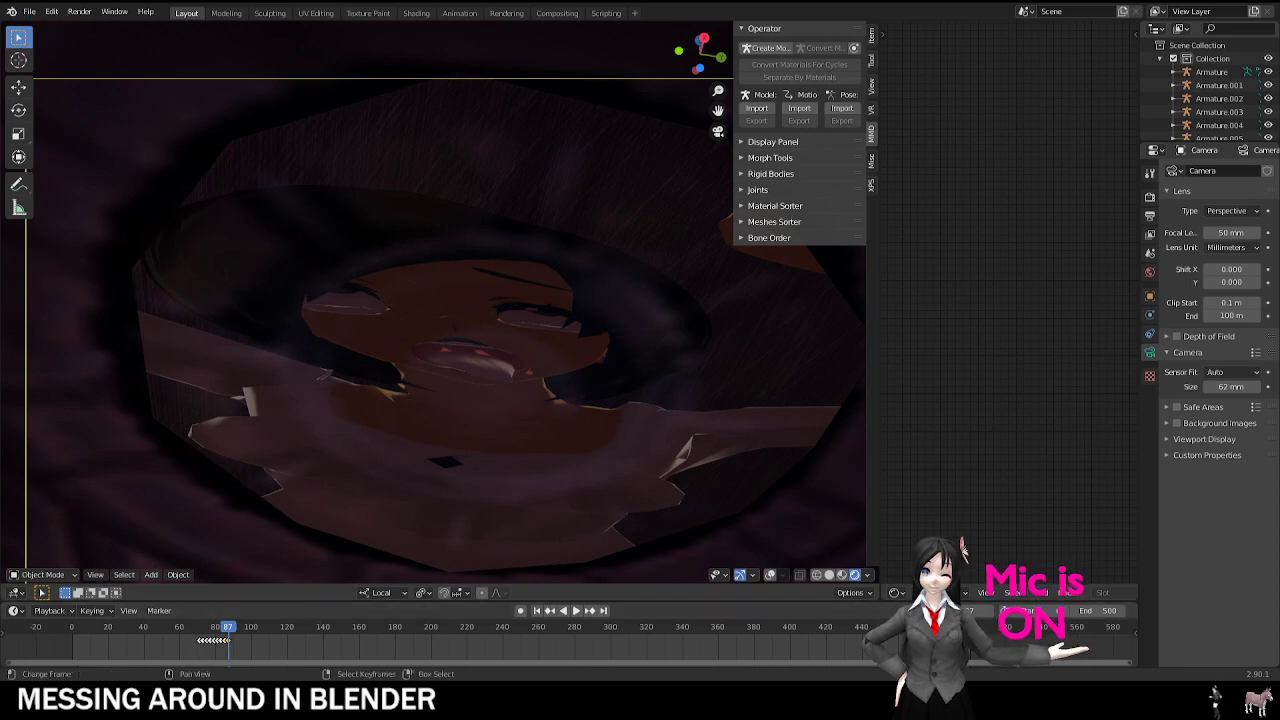
Step: Open the Peach Thicc 4 file, discarding the changes to the compactor scene
left_click(29, 12)
left_click(40, 276)
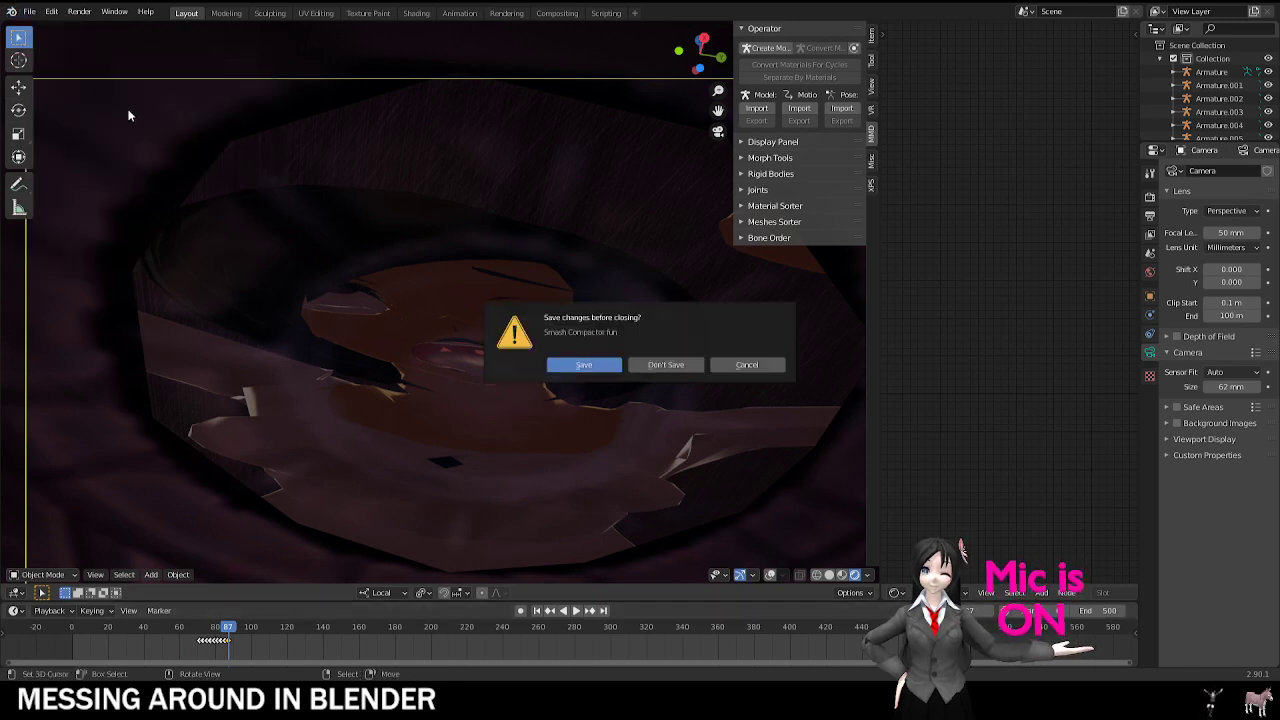
left_click(678, 366)
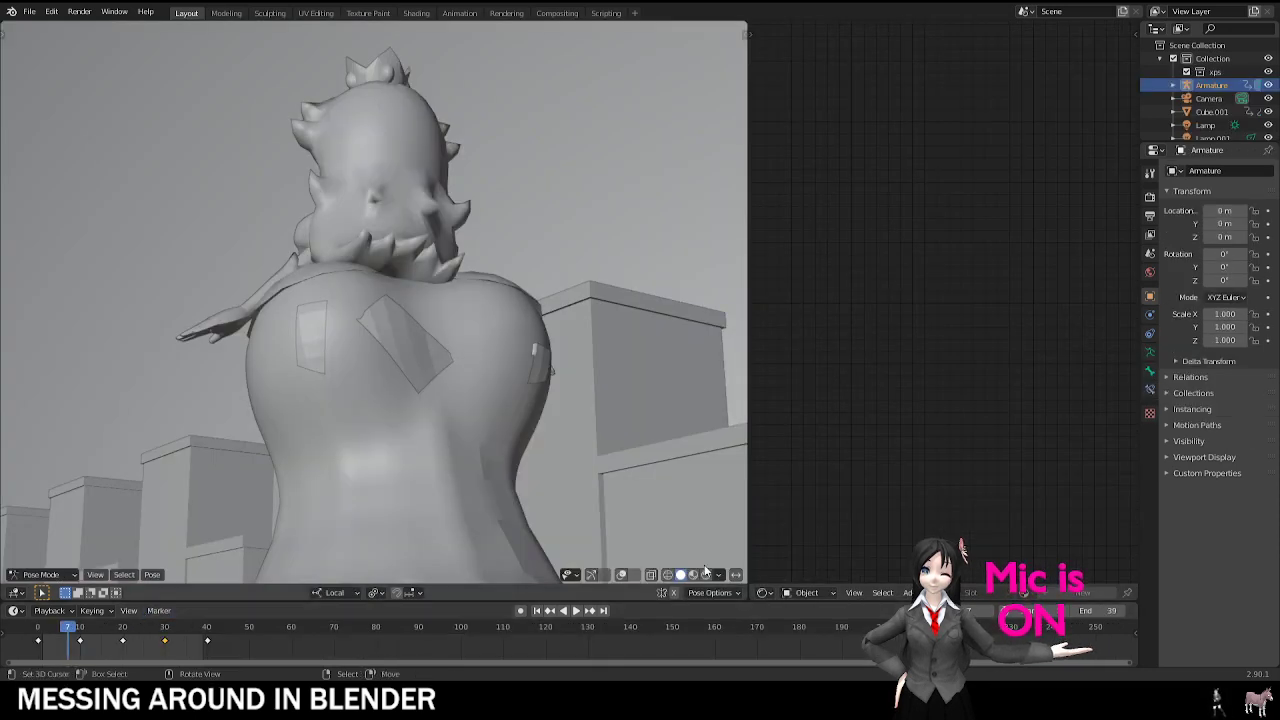
Step: Switch the viewport to rendered shading and play the walking princess animation from its first frame
left_click(705, 575)
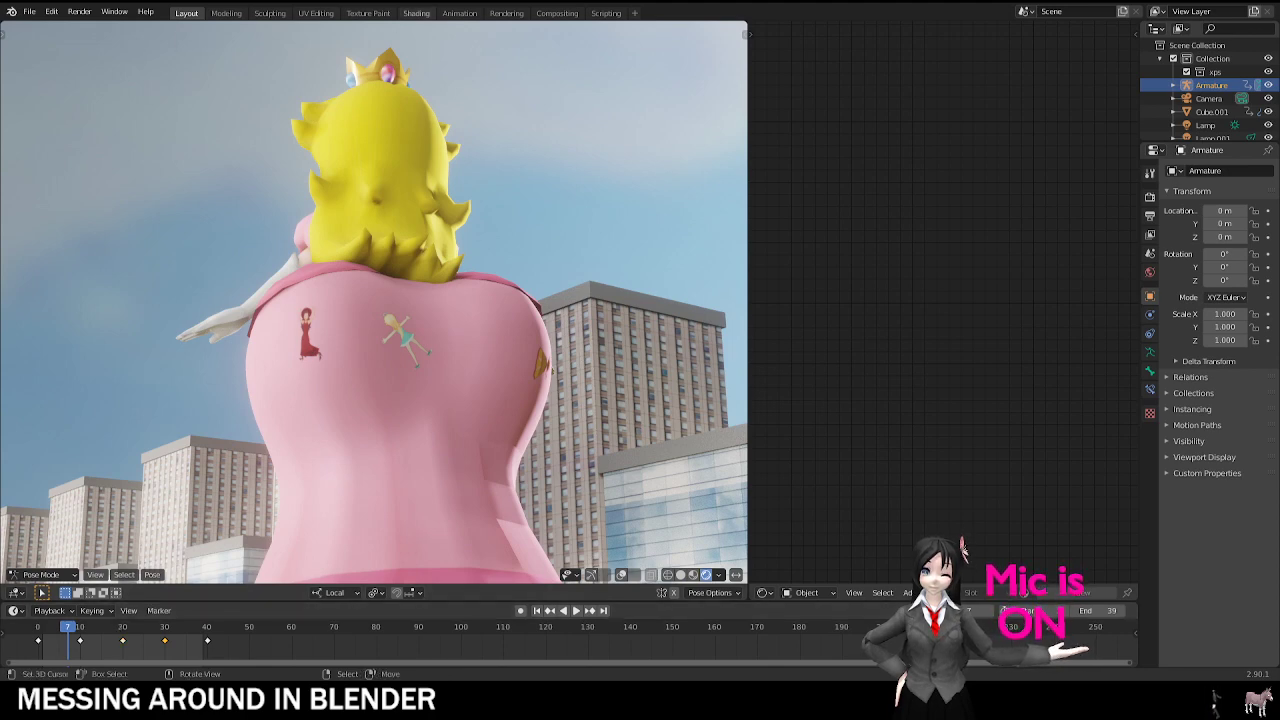
key("shift+Left")
key("space")
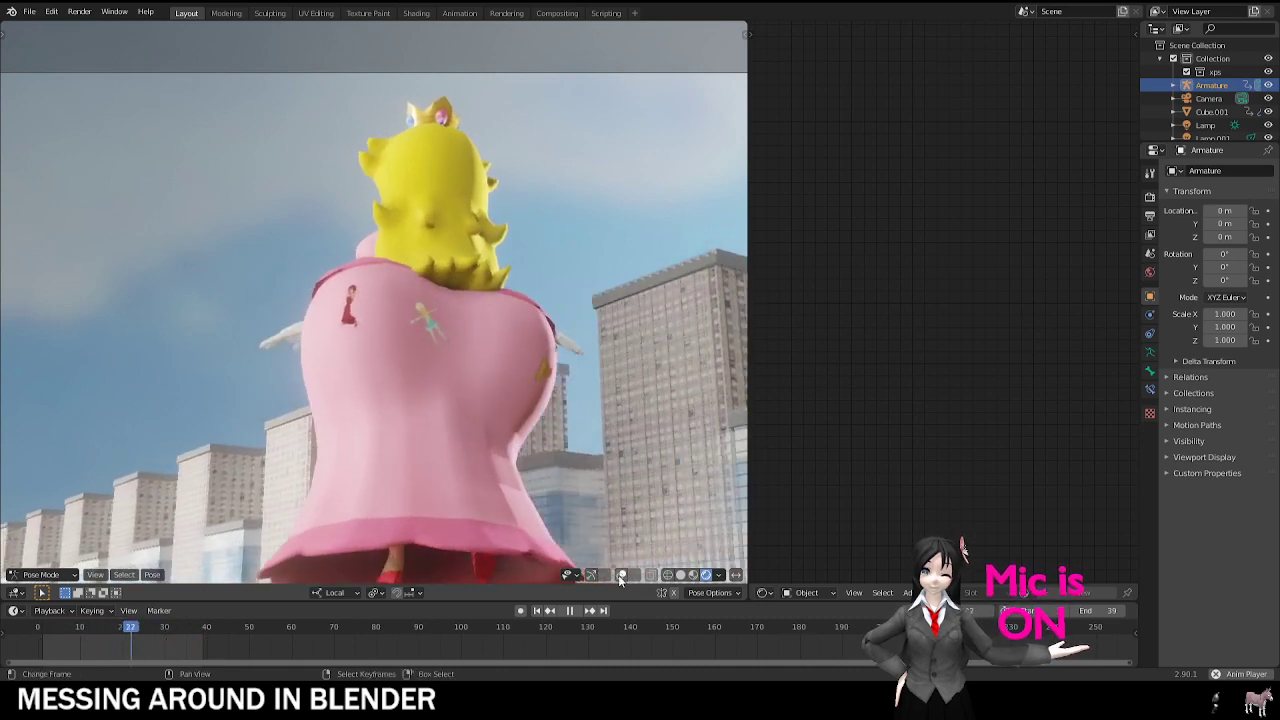
Step: Inspect the princess's body mesh in Edit Mode with overlays shown, return to Object Mode, hide the overlays and stop playback
left_click(621, 574)
left_click(72, 577)
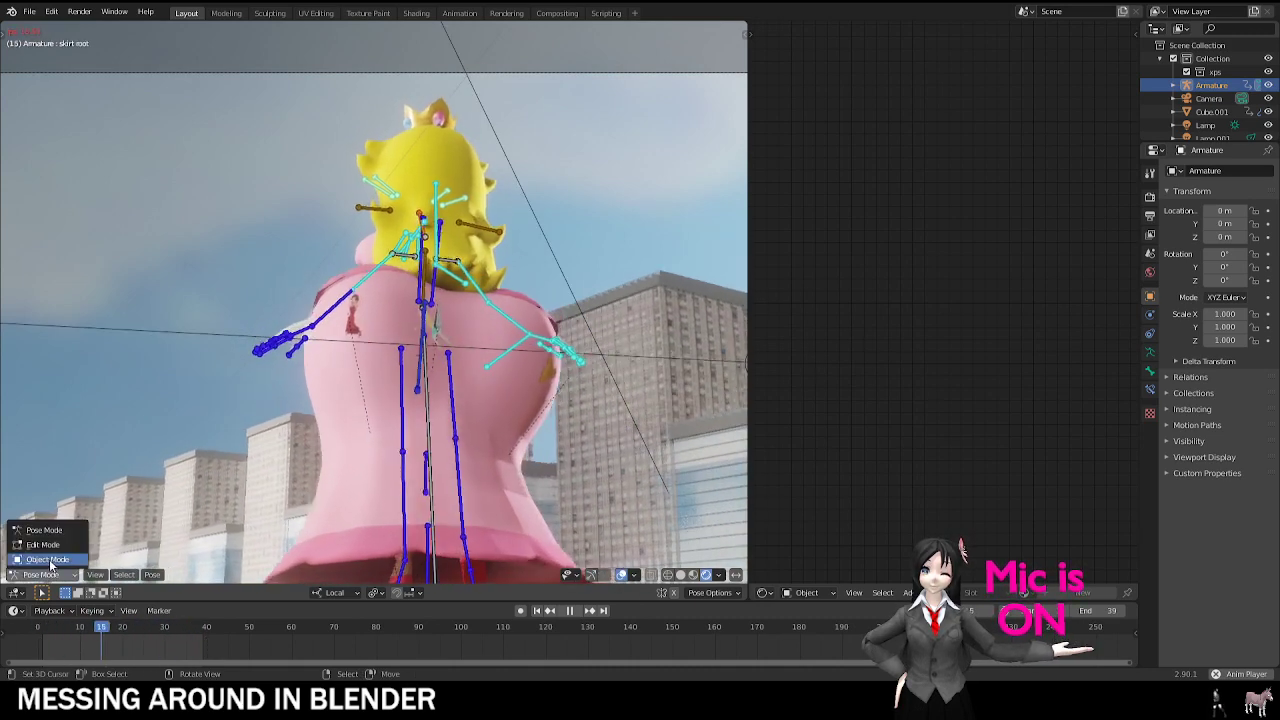
left_click(40, 528)
left_click(530, 400)
key("Tab")
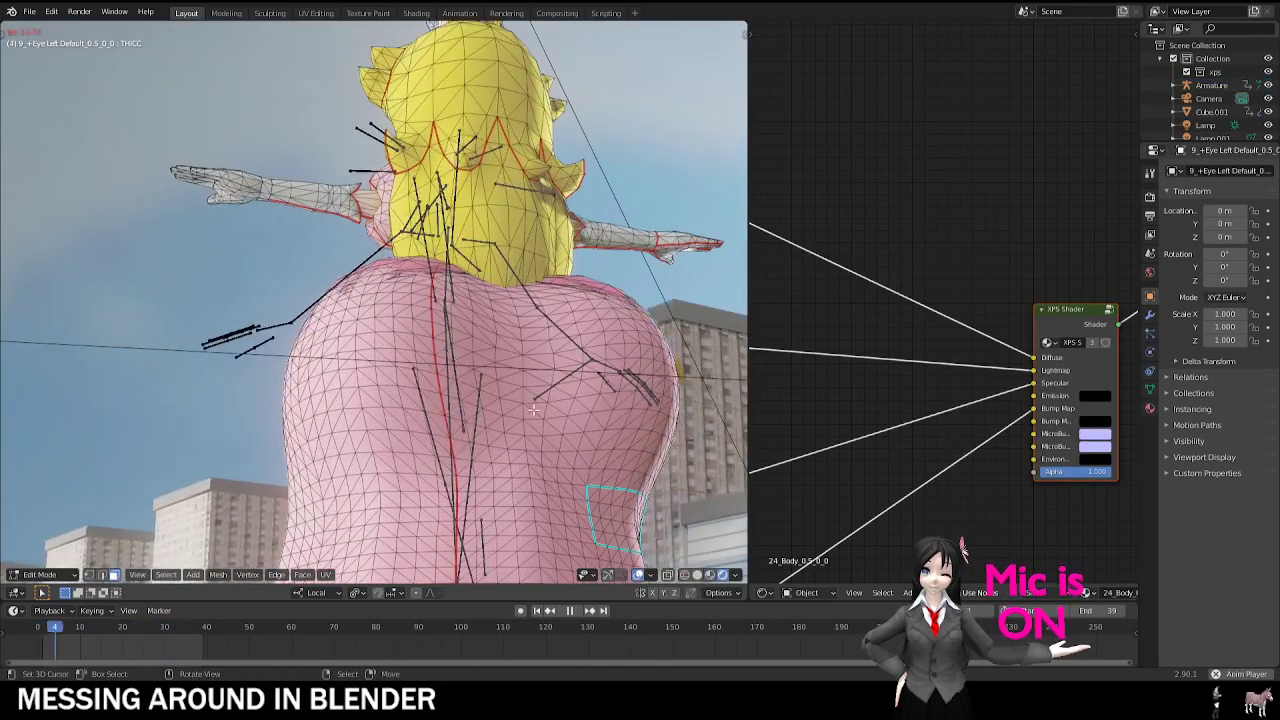
key("Tab")
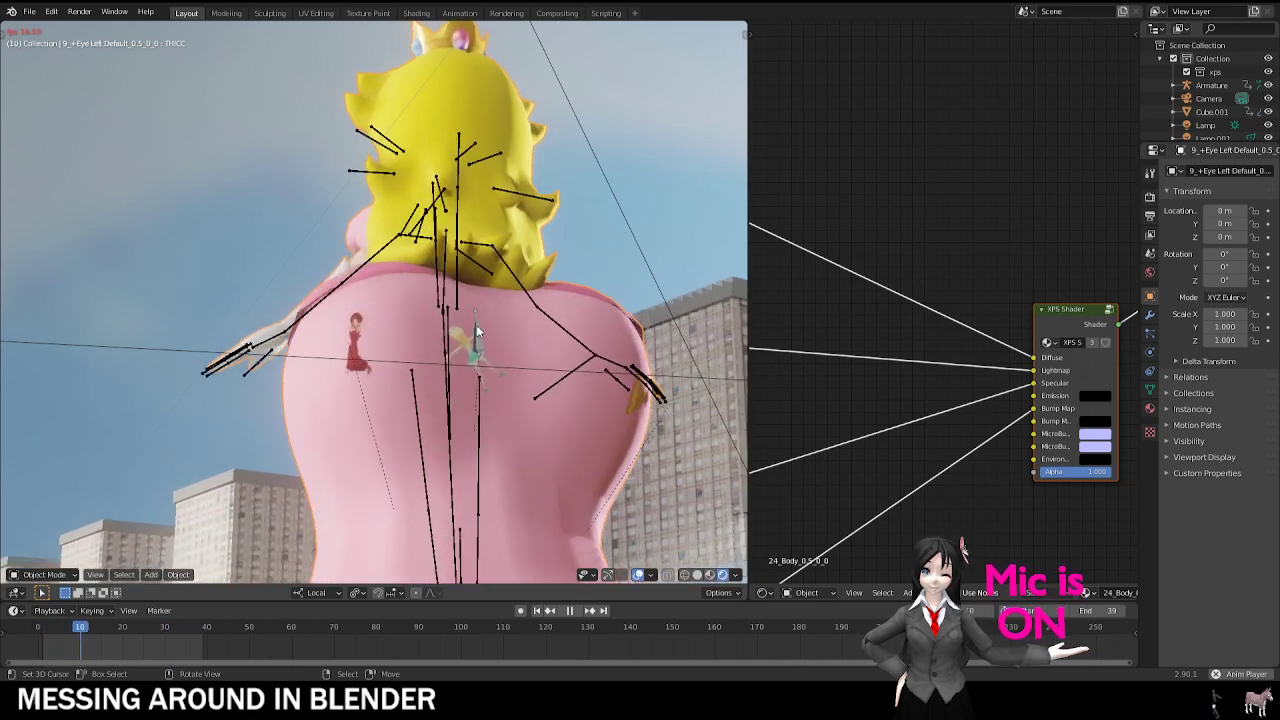
left_click(638, 575)
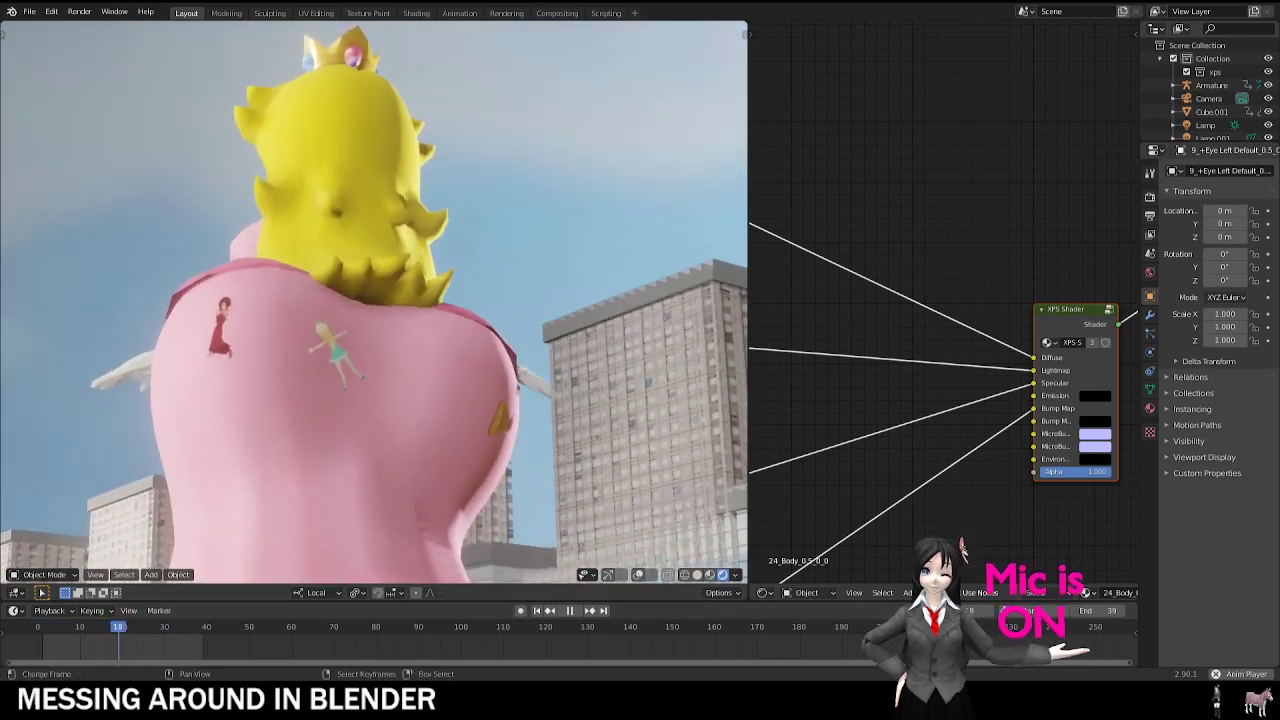
key("Escape")
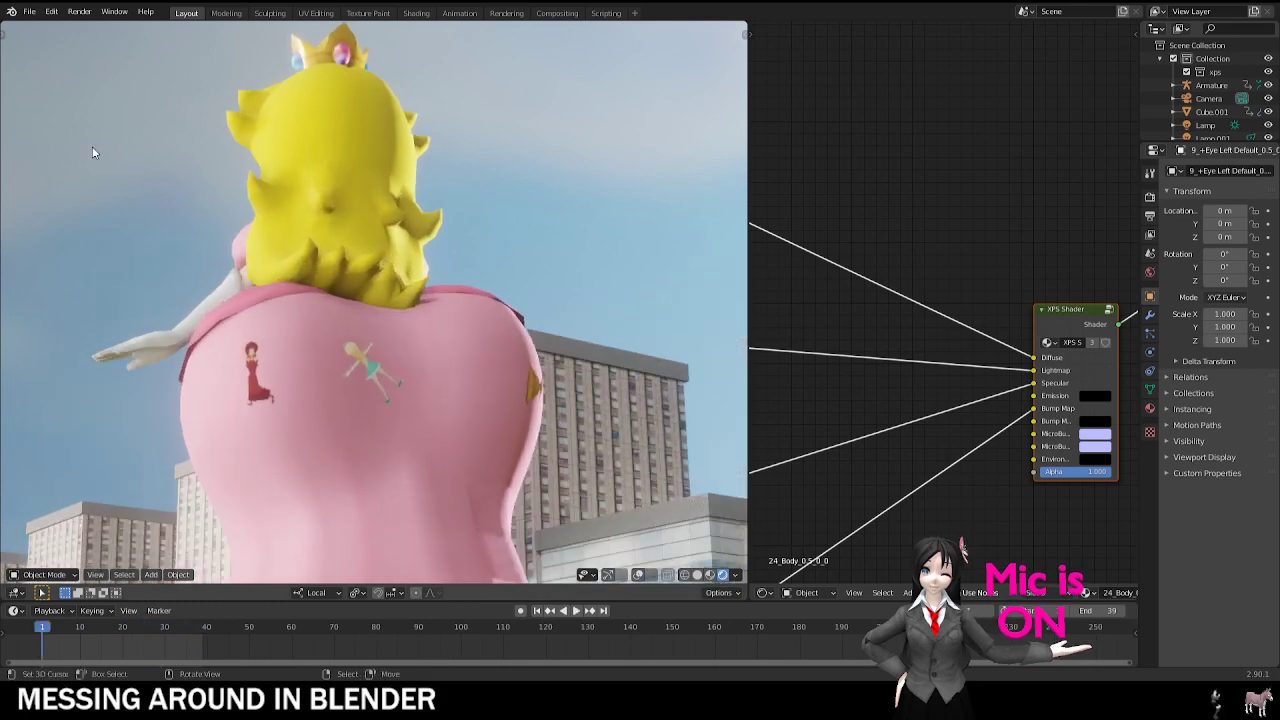
Step: Open the princess scene with the shape keys and lattices, discarding the changes to Peach Thicc 4
left_click(30, 11)
left_click(45, 44)
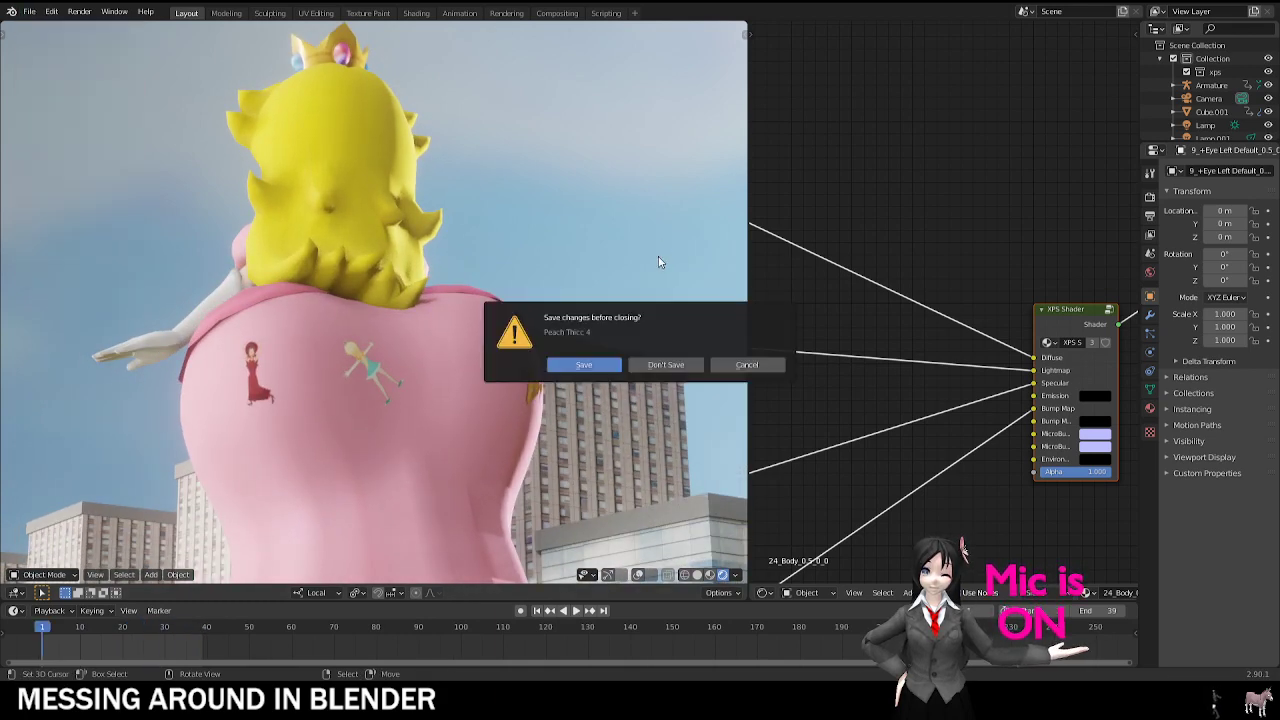
left_click(666, 365)
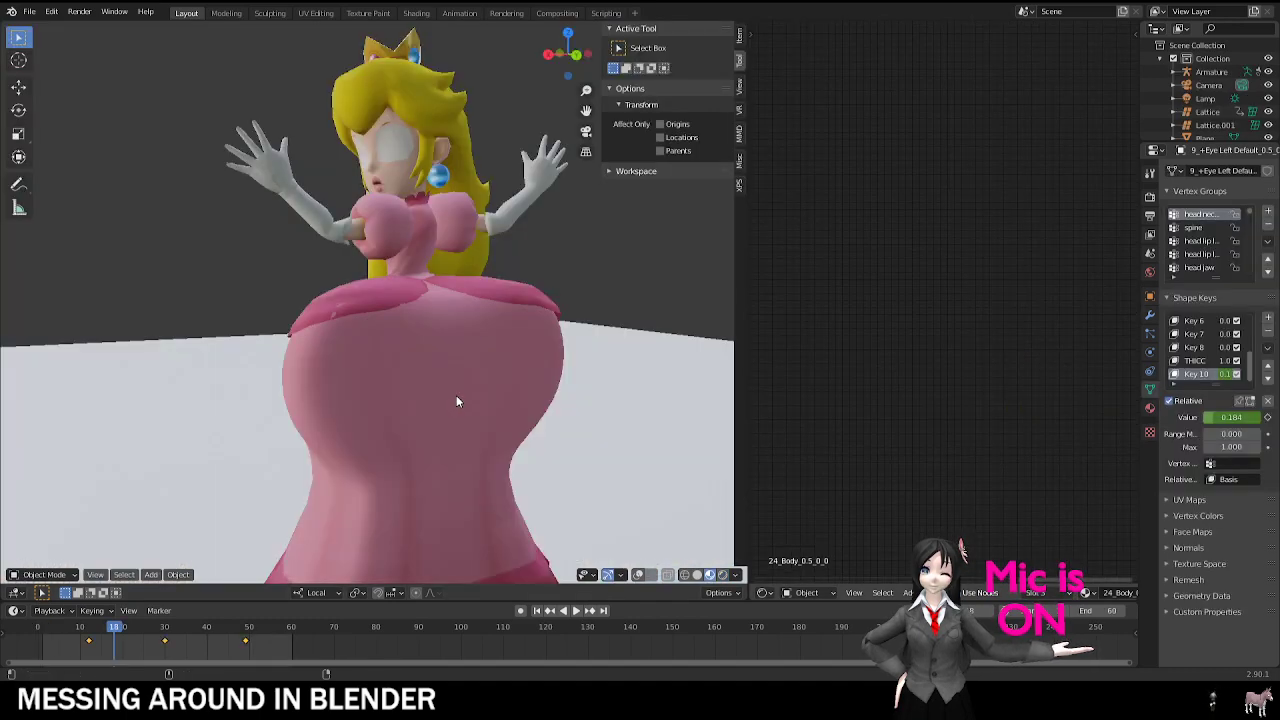
Step: Show the overlays and play the princess's animation while viewing her and the lattice cage from several sides
left_click(640, 576)
middle_click_drag(396, 524, 380, 450)
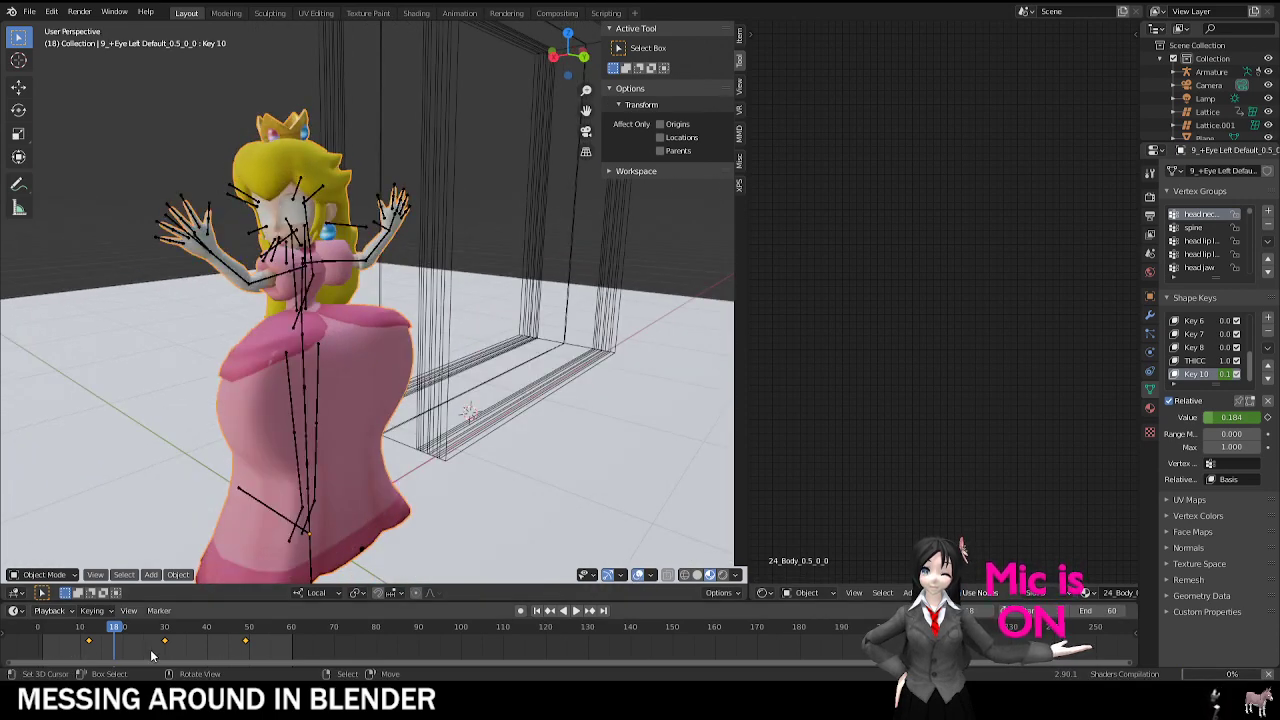
key("space")
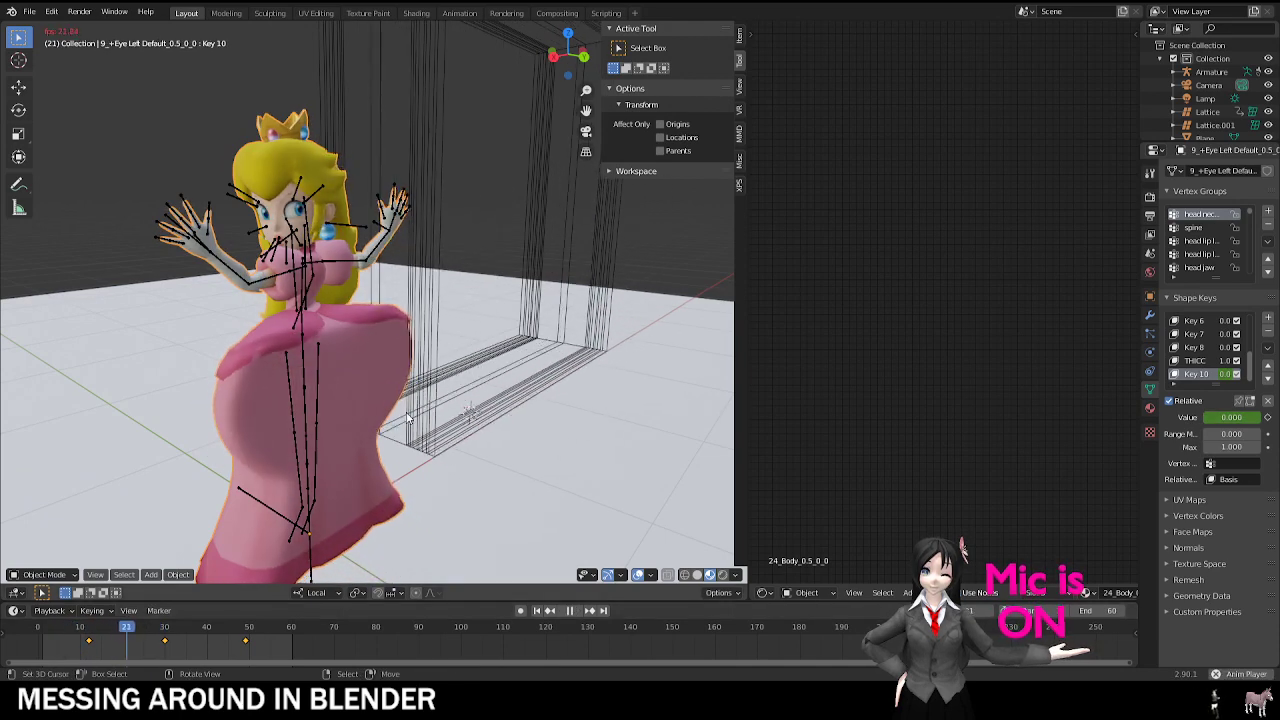
middle_click_drag(407, 418, 260, 360)
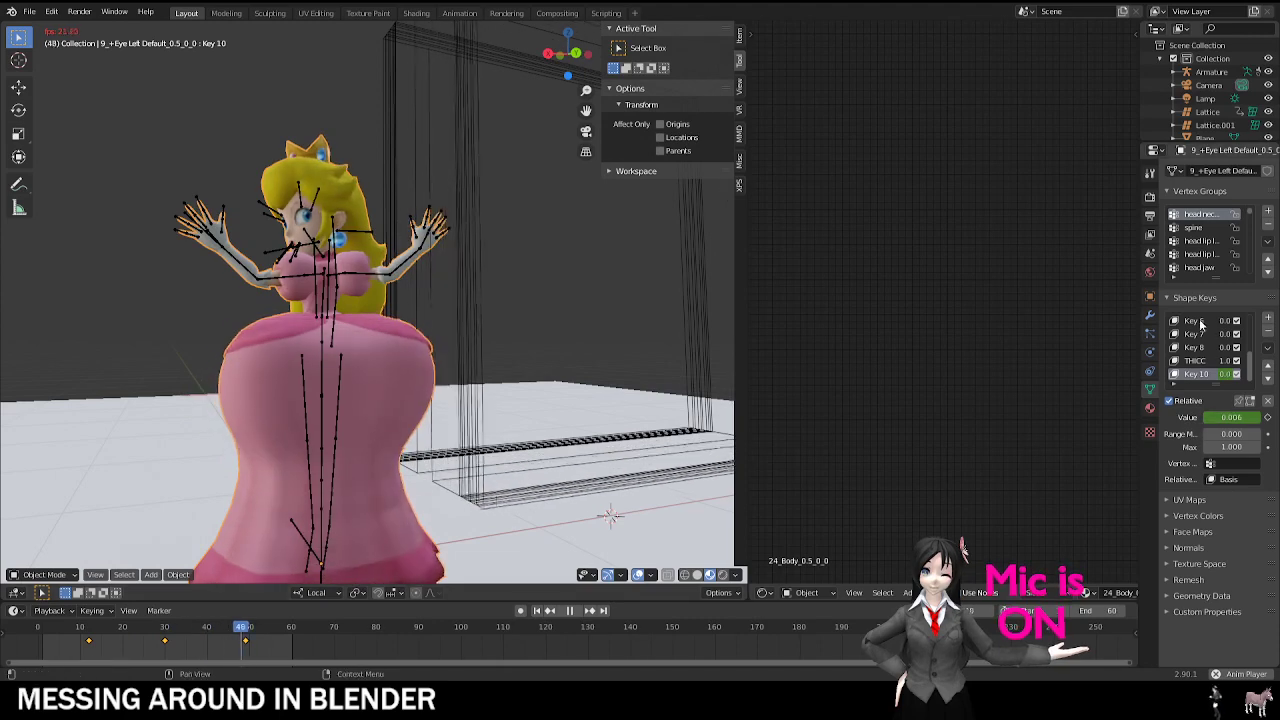
middle_click_drag(460, 360, 404, 350)
Step: Move Lattice.001 along its local Y axis behind the princess during playback
left_click(150, 180)
middle_click_drag(149, 186, 131, 191)
key("g")
key("y")
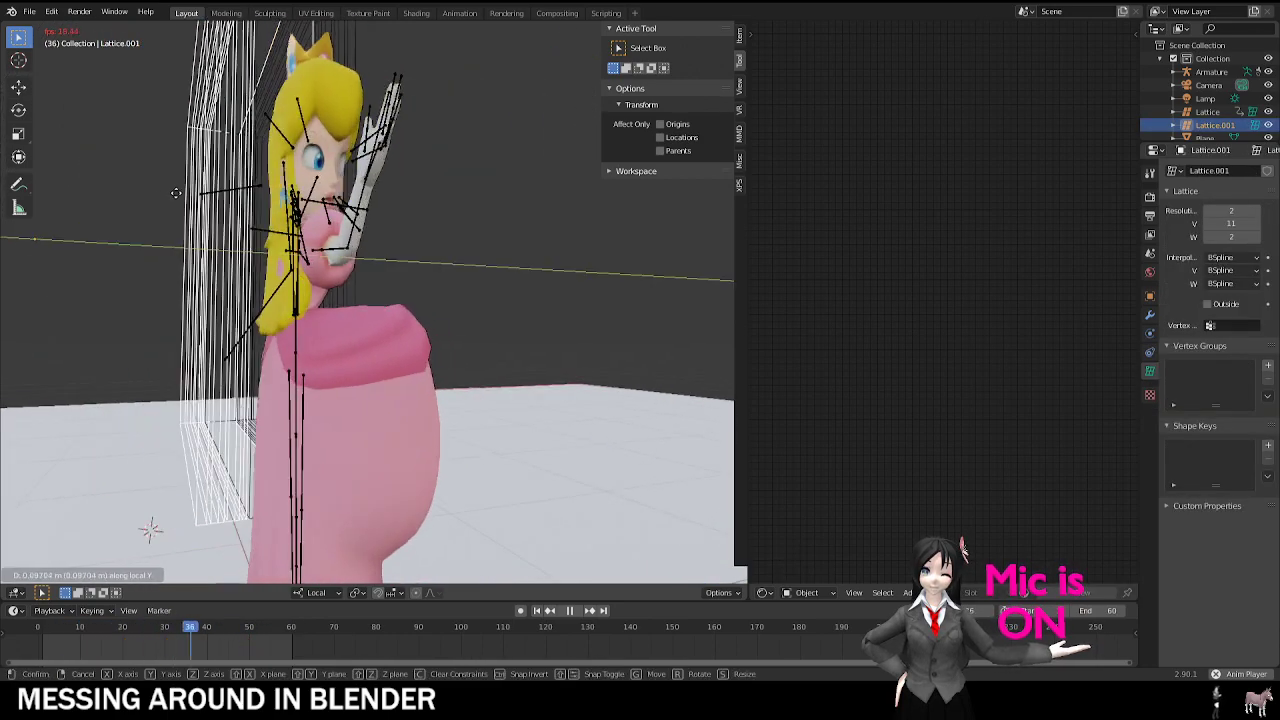
left_click(200, 199)
middle_click_drag(72, 240, 466, 293)
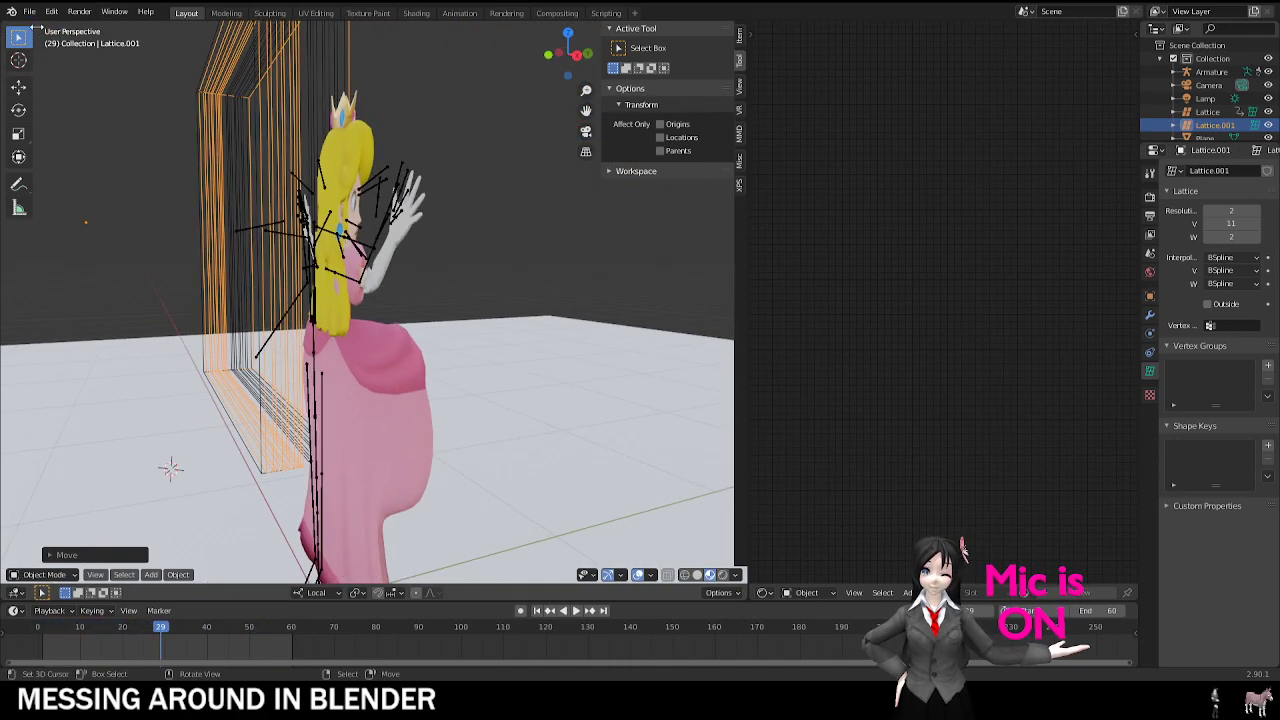
Step: Open the Pauline Thicc file, discarding the changes to the princess scene
left_click(30, 12)
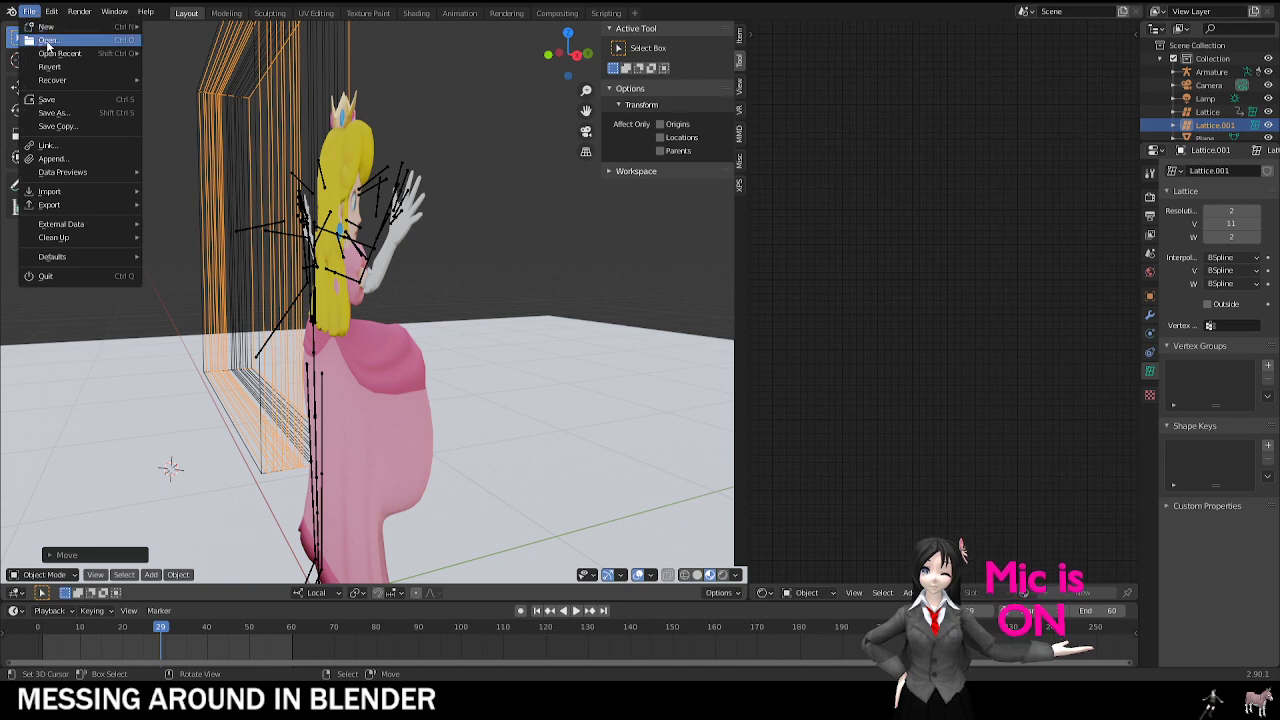
left_click(47, 41)
left_click(688, 363)
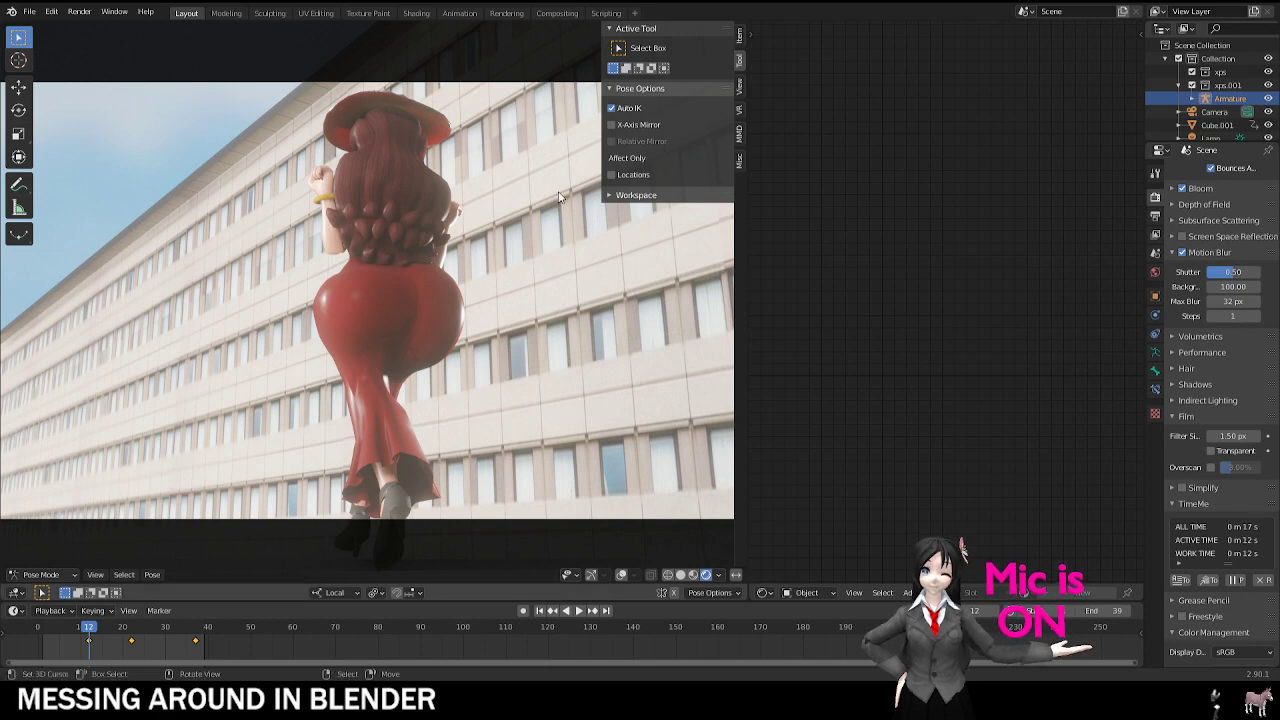
Step: Play the walking animation of the woman in the red dress and switch from Pose Mode to Object Mode
key("space")
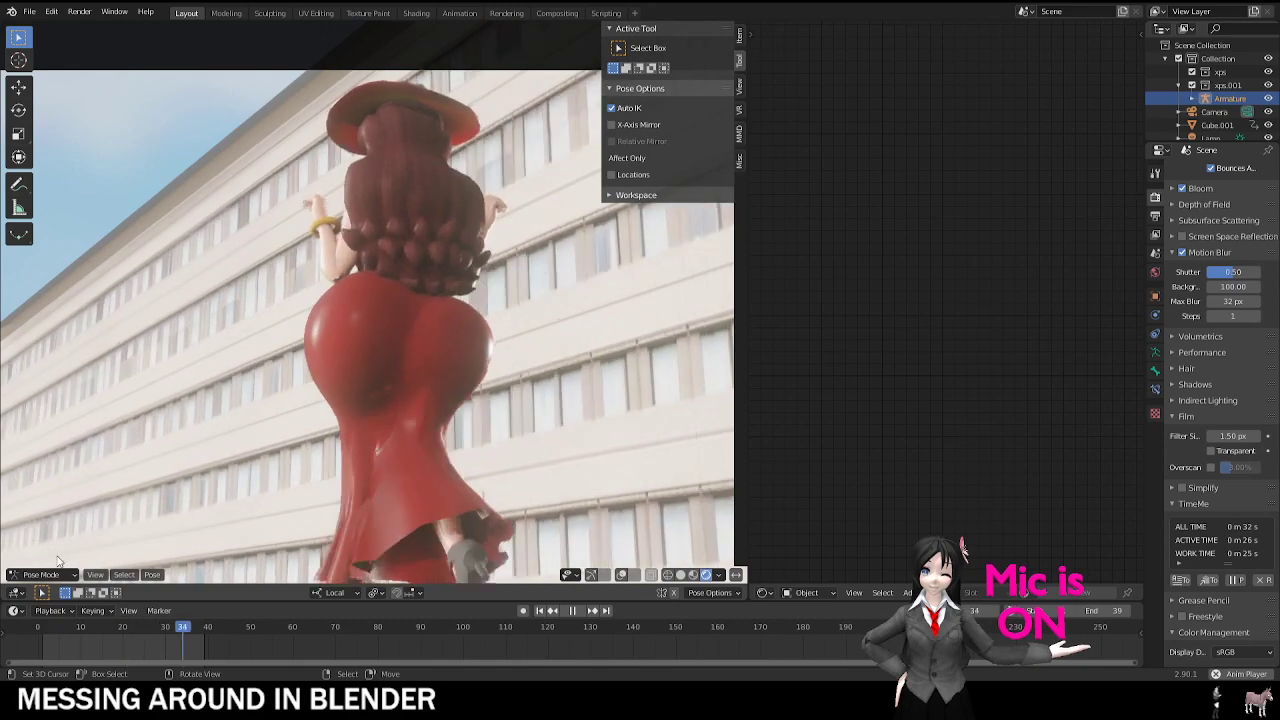
left_click(57, 573)
left_click(58, 529)
Step: Select the red dress and set its Key 1 shape key to 0
left_click(400, 400)
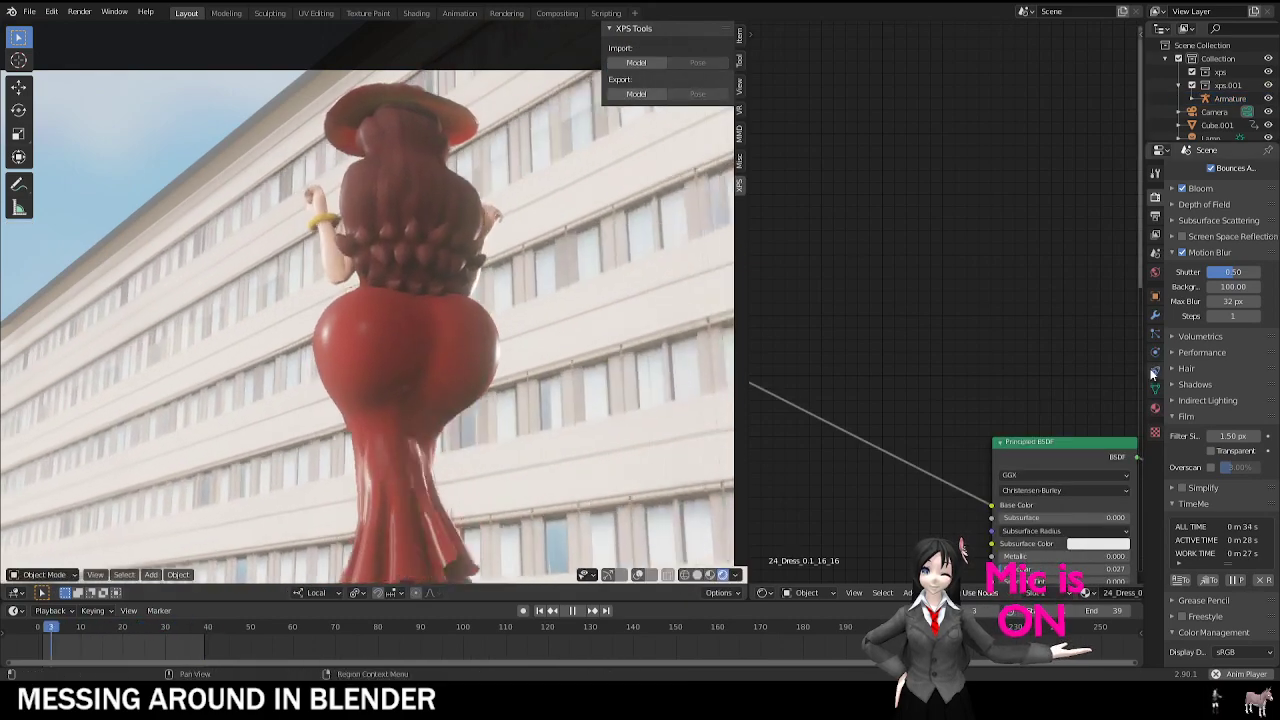
left_click(1157, 390)
left_click_drag(1238, 334, 1227, 334)
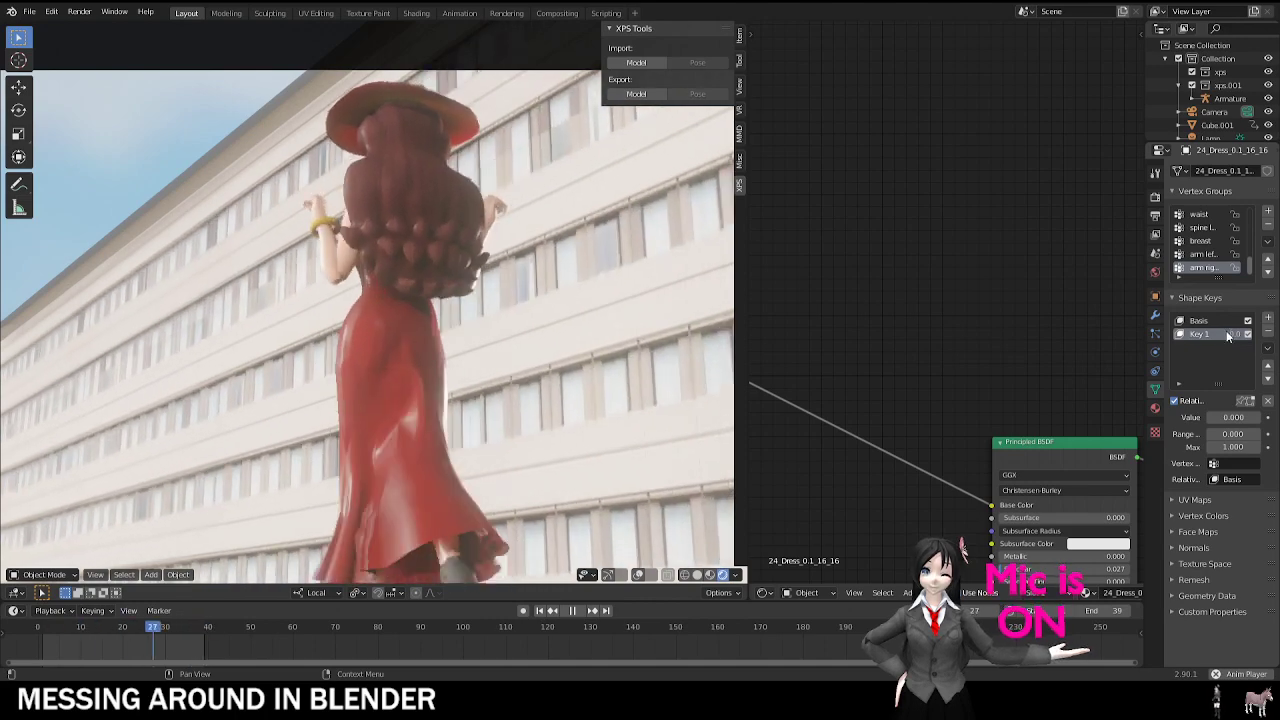
Step: Inspect the dress mesh in Edit Mode with overlays shown, and return to Object Mode
key("Tab")
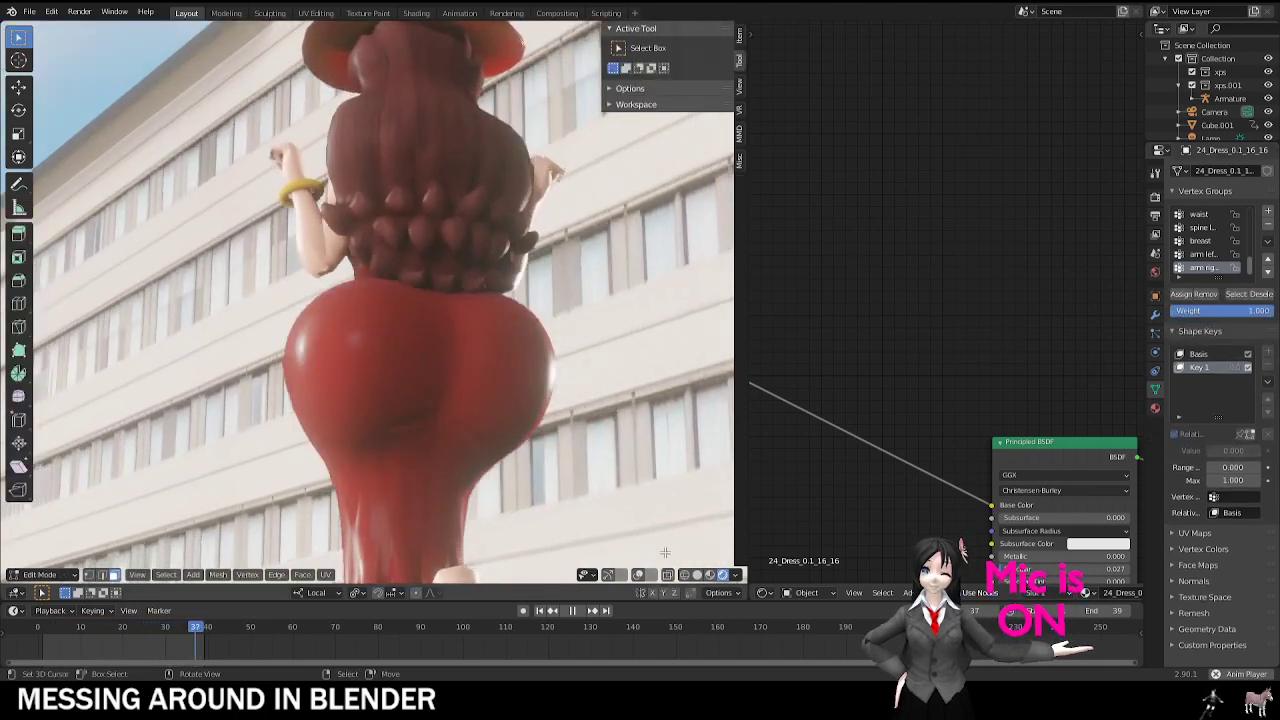
left_click(639, 577)
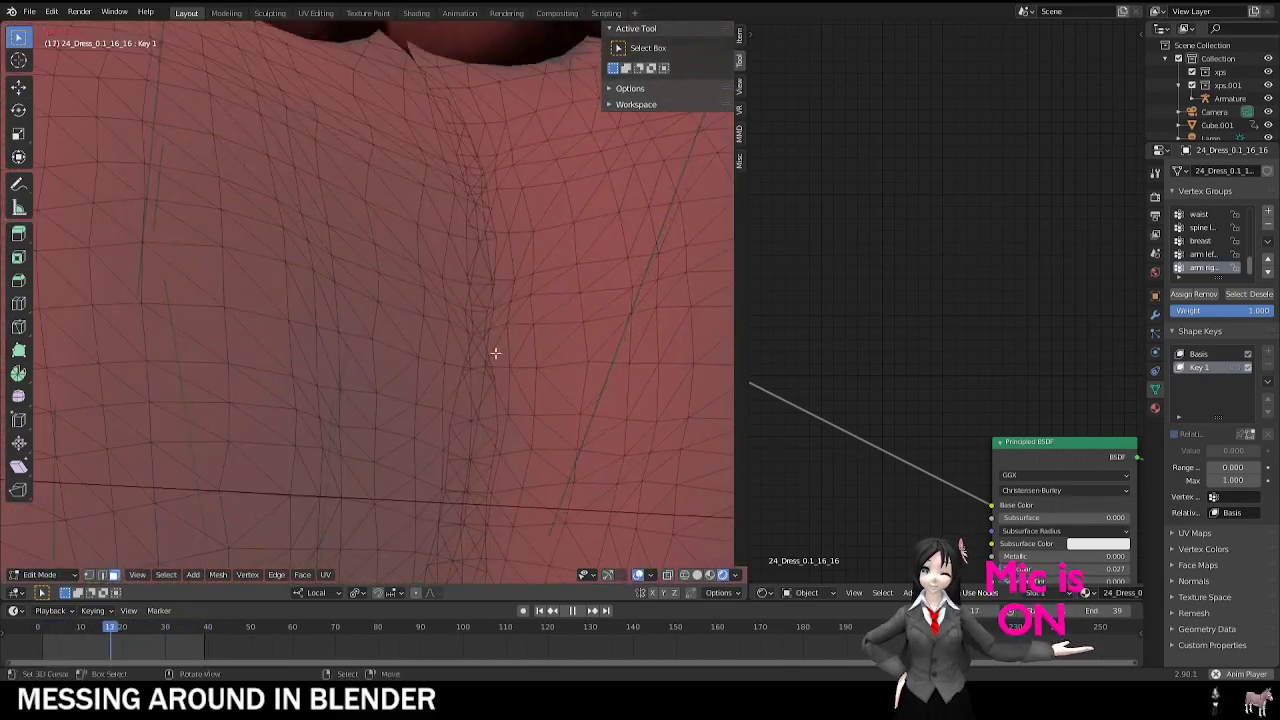
key("Tab")
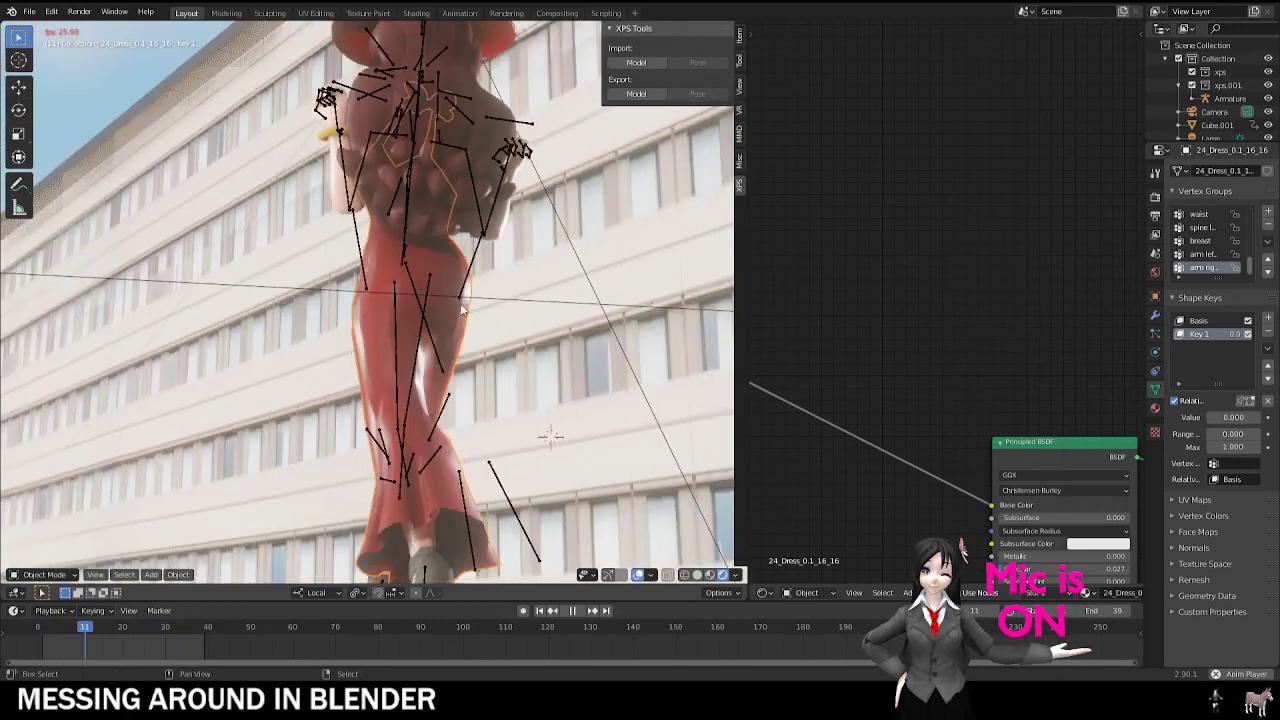
Step: Set the dress's Key 1 shape key to 1.000, hide the overlays and stop playback after watching the walk
middle_click_drag(462, 310, 482, 334, "shift")
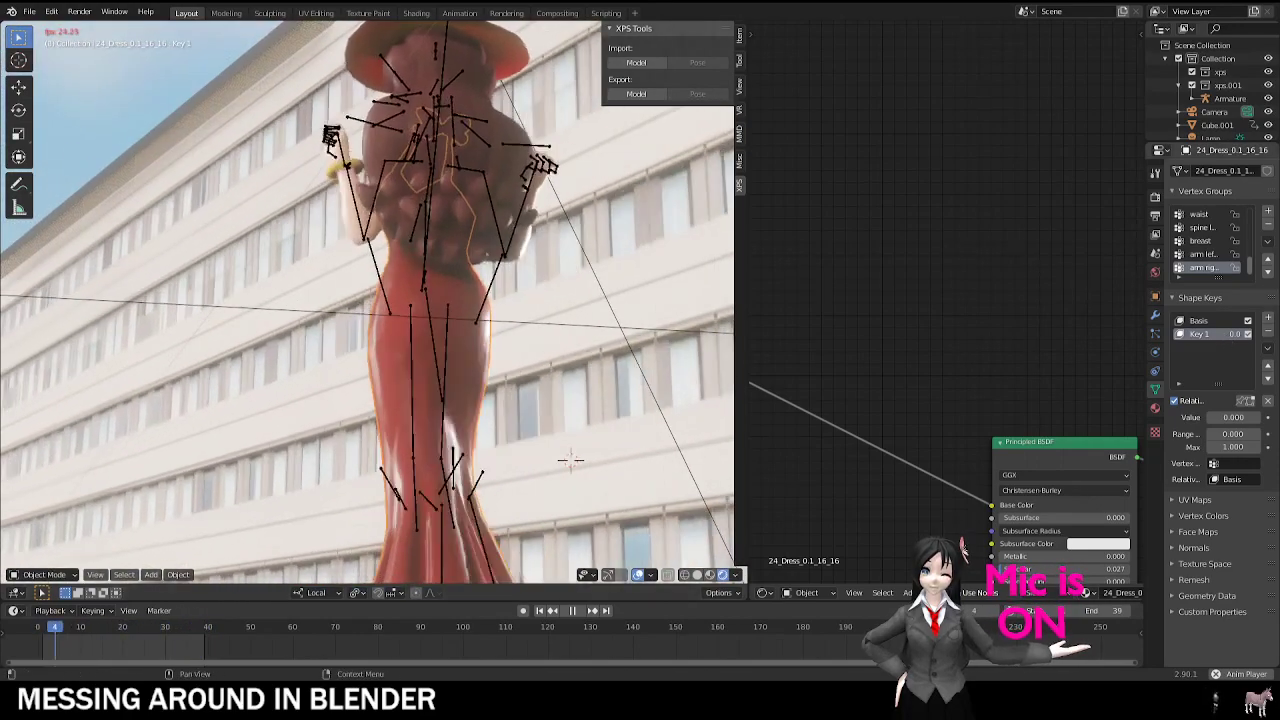
left_click_drag(1224, 418, 1262, 418)
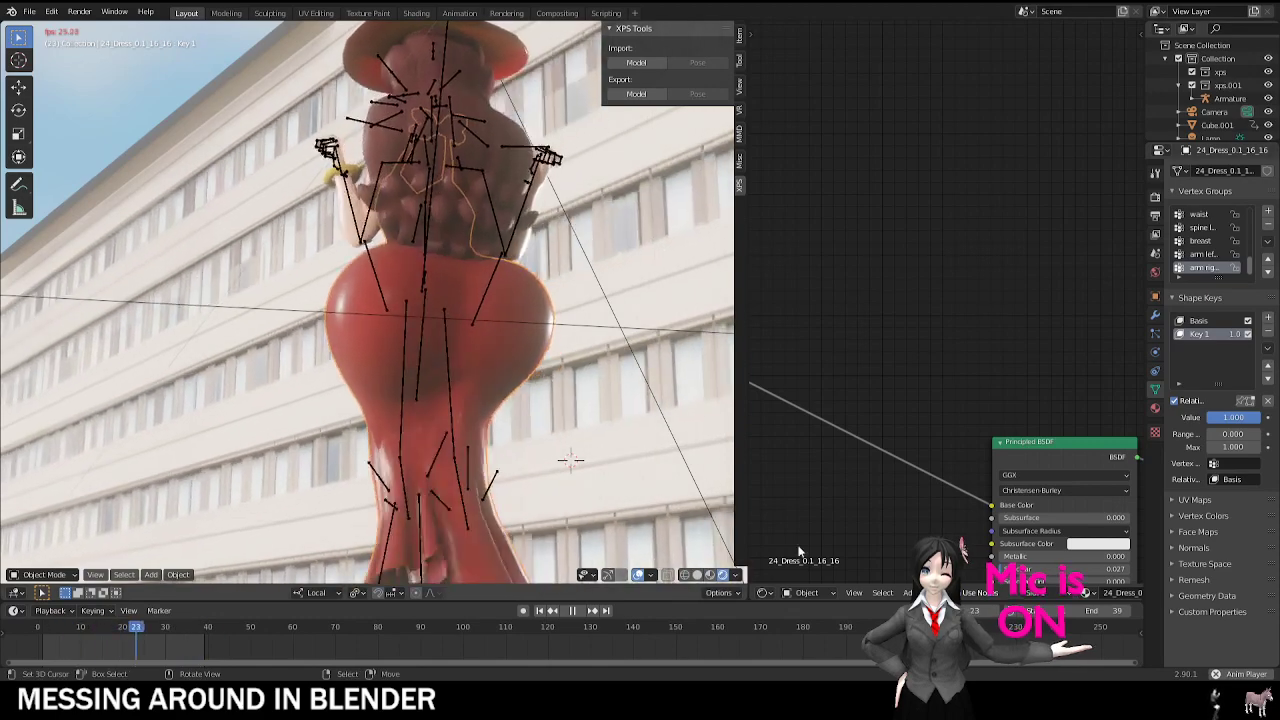
left_click(638, 575)
middle_click_drag(494, 420, 437, 428, "shift")
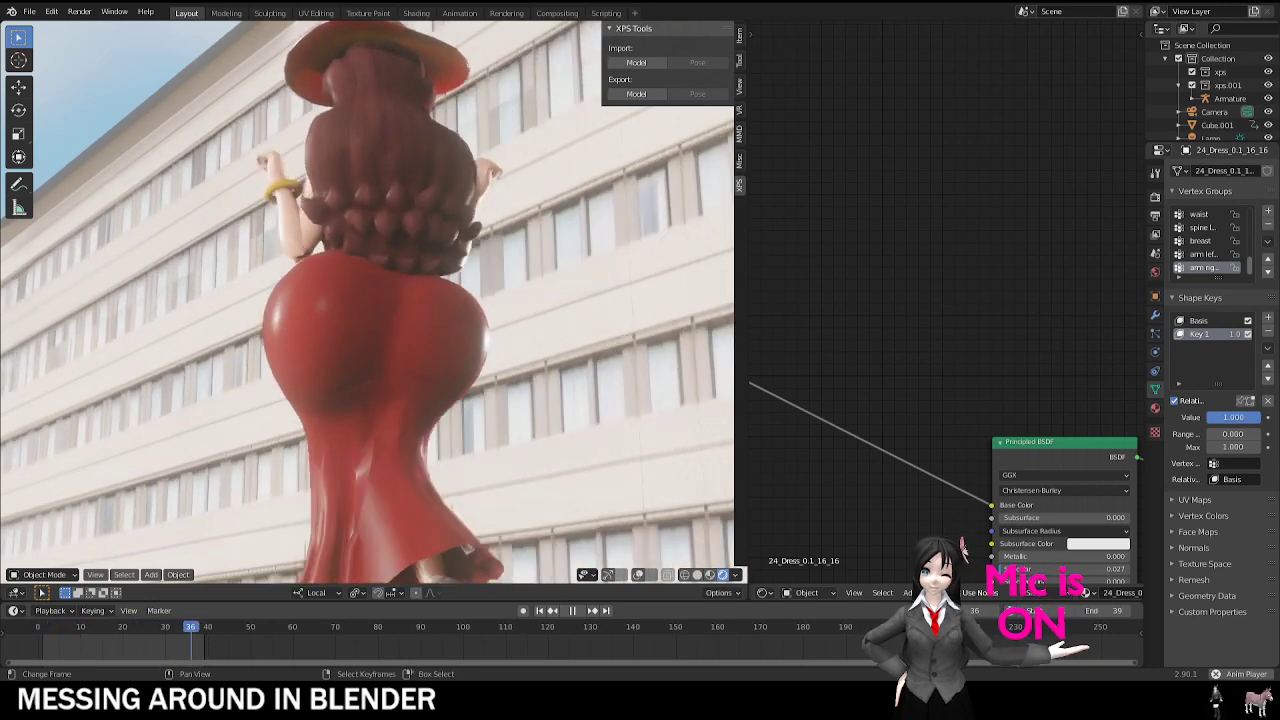
key("space")
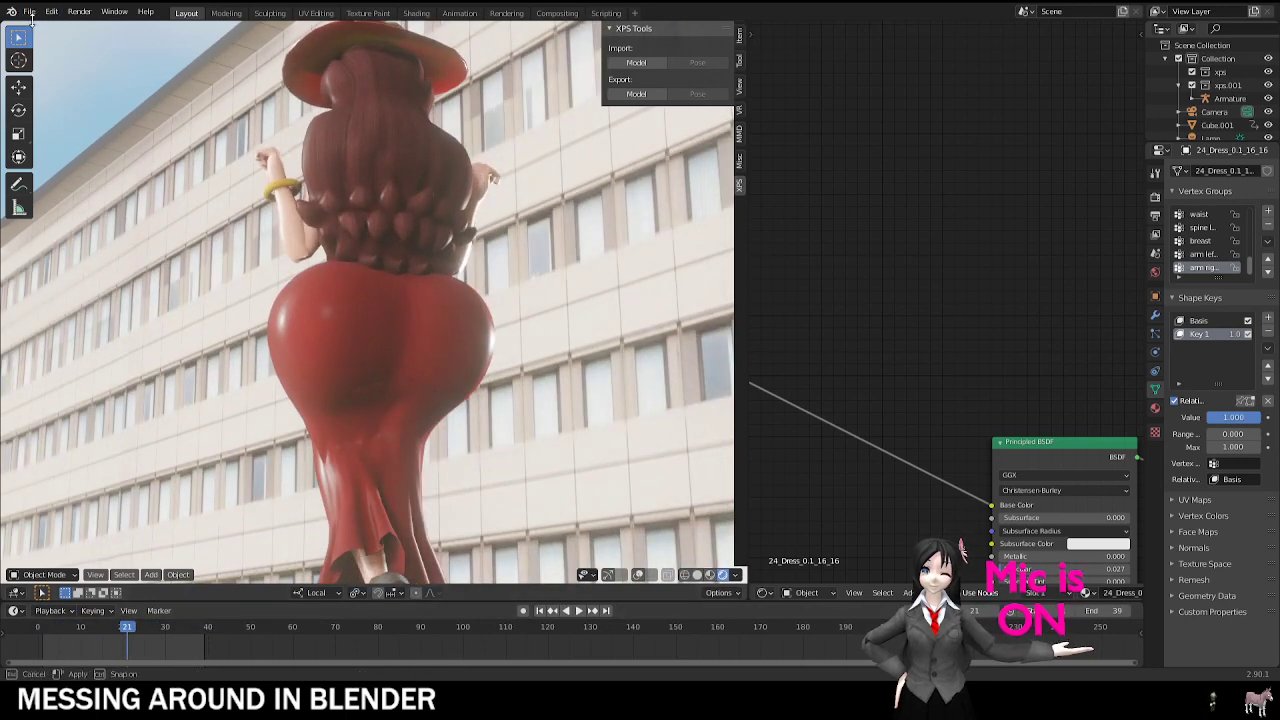
Step: Open the scene of the masked character with long braids, discarding the changes to Pauline Thicc
left_click(29, 11)
key("ctrl+q")
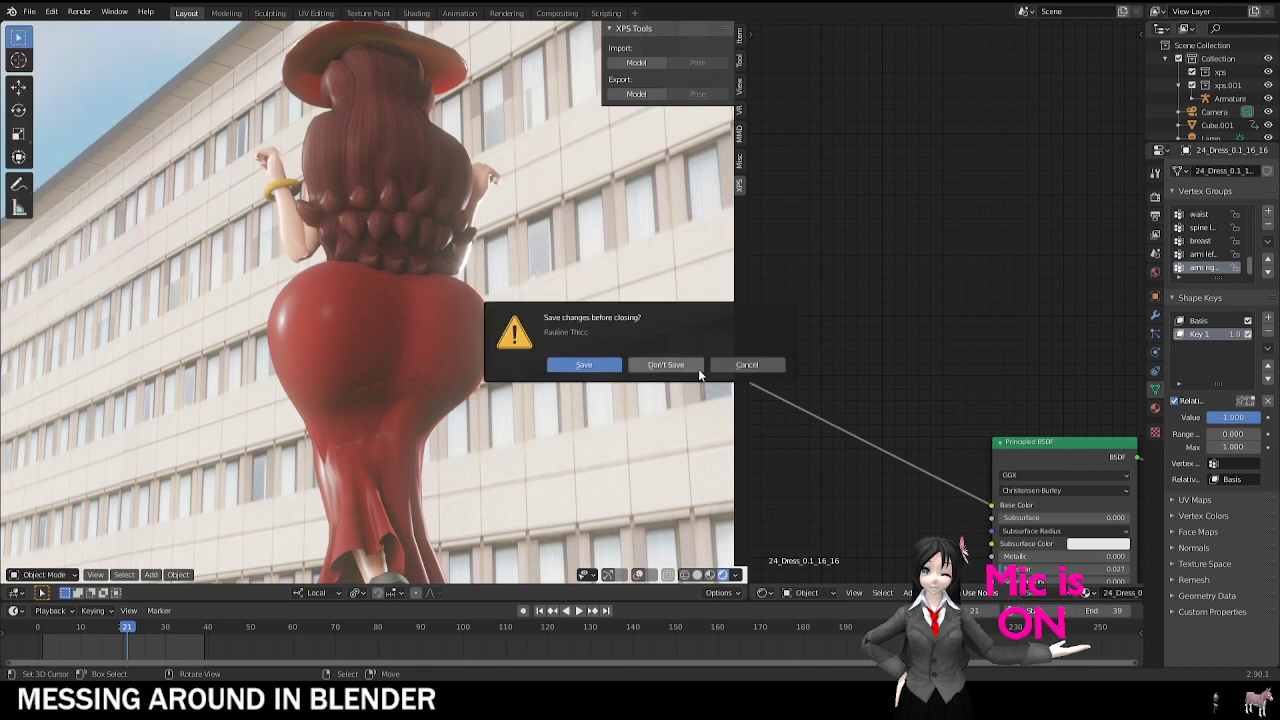
left_click(747, 364)
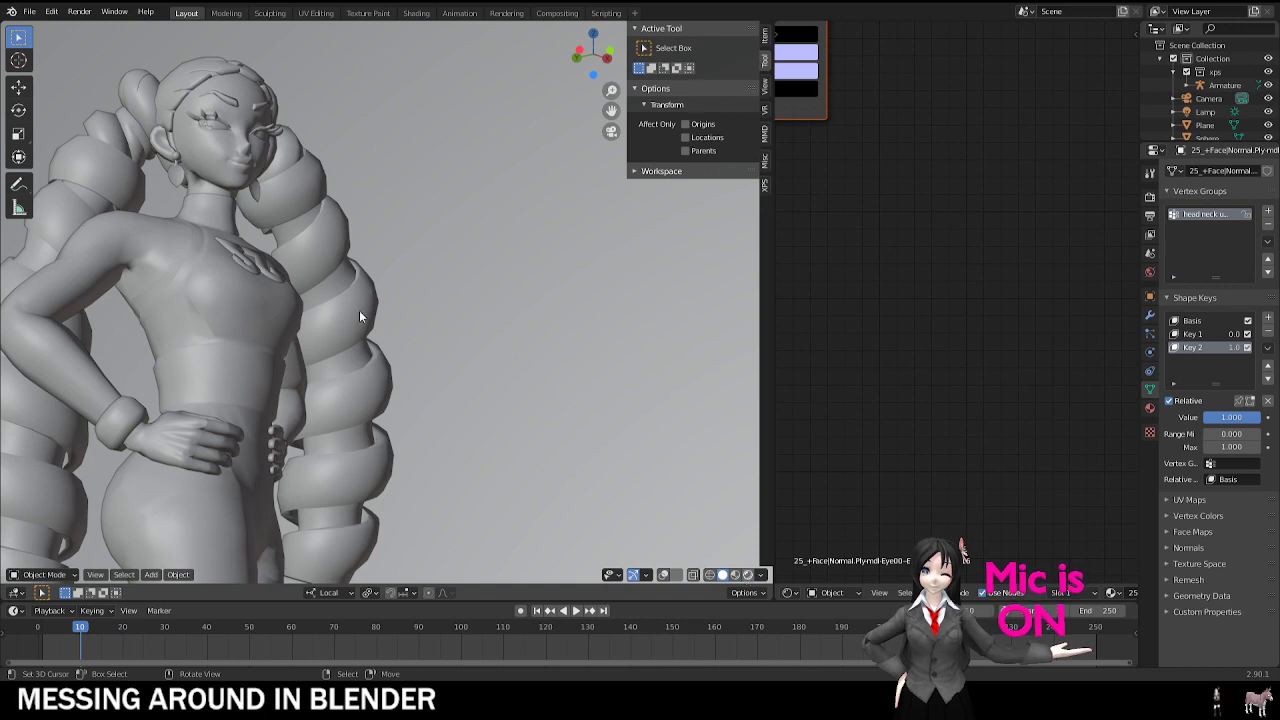
Step: Switch the viewport to rendered shading and view the braided character through the camera
key("z")
left_click(414, 523)
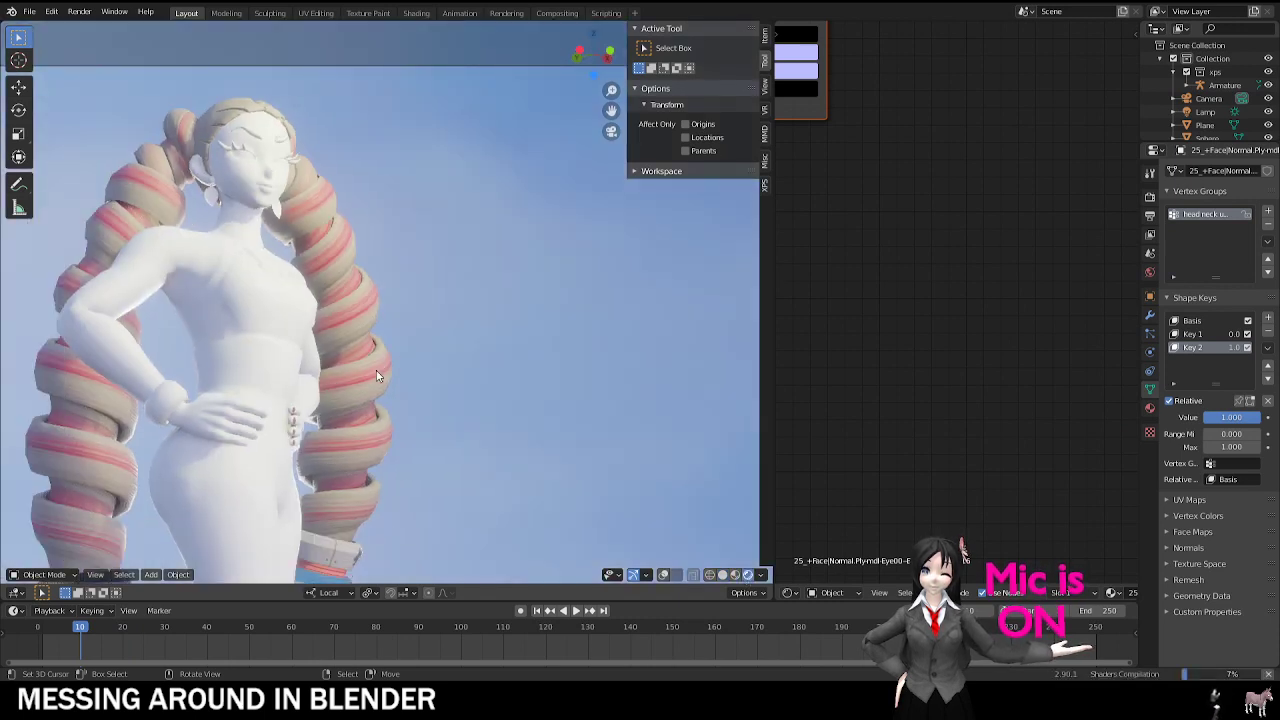
middle_click_drag(443, 380, 489, 352, "shift")
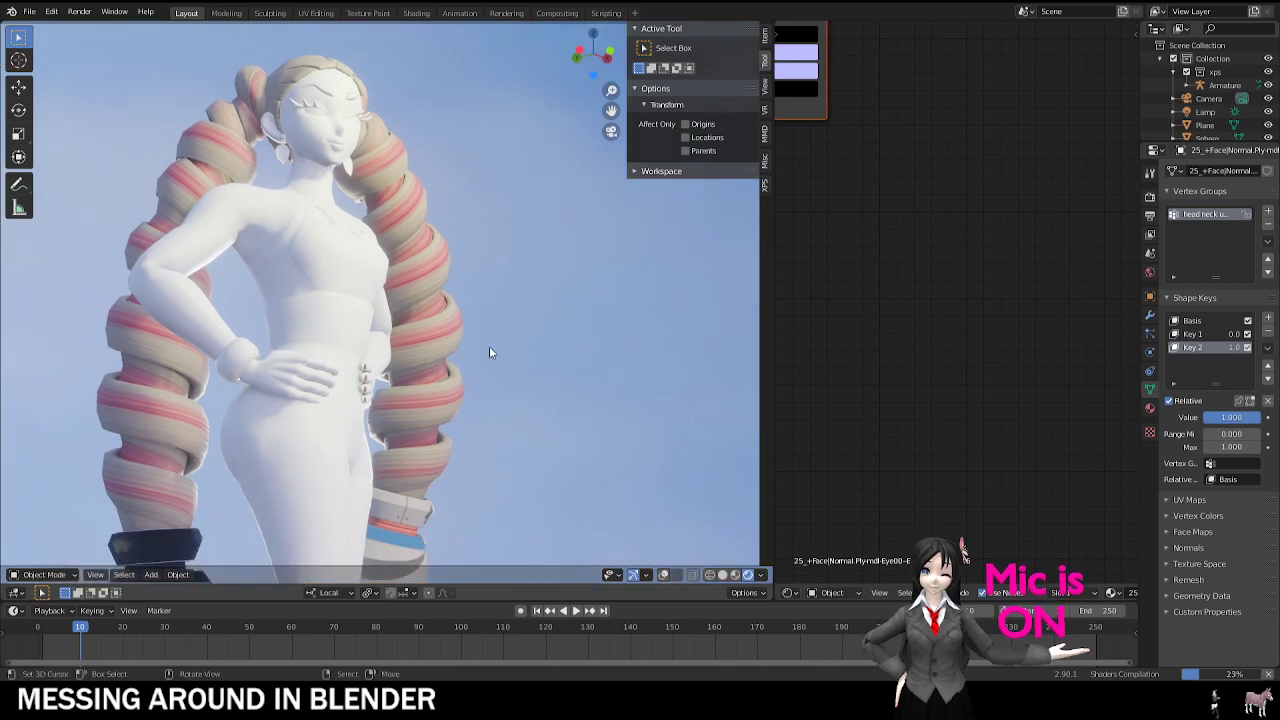
key("KP_0")
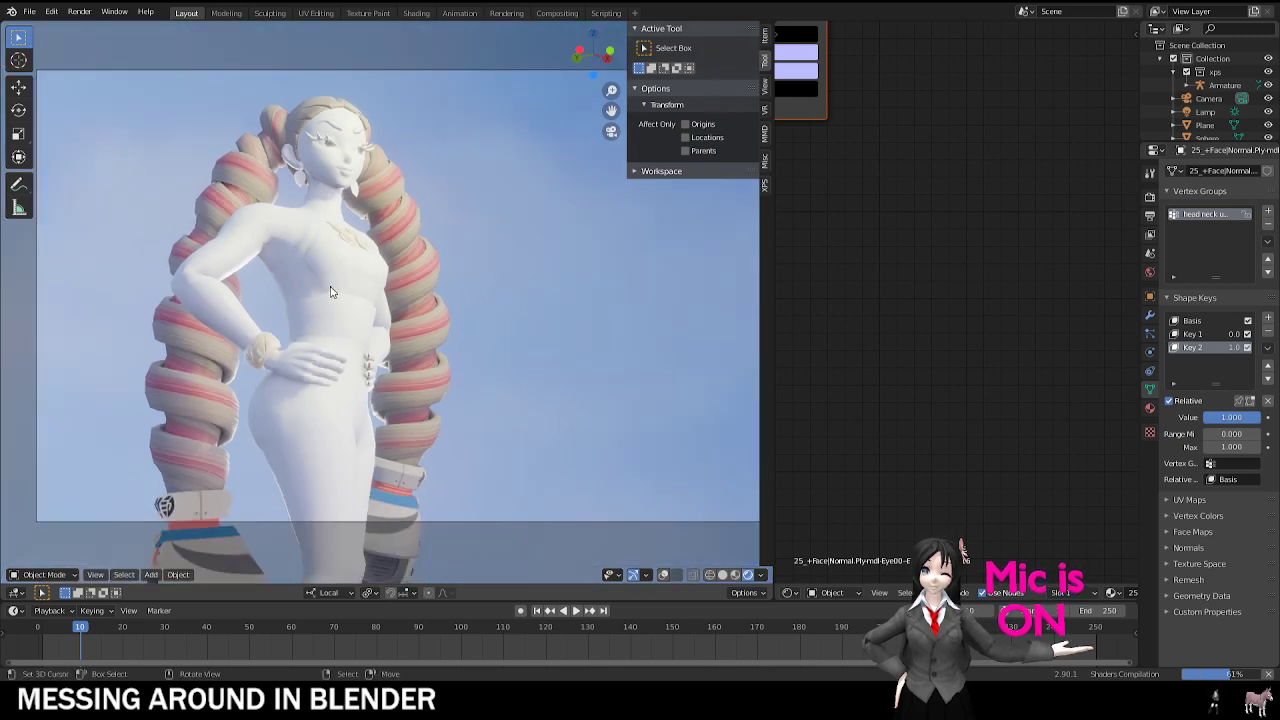
Step: Examine the braided character up close in the rendered view and select her body mesh
scroll(332, 291, "up", 2)
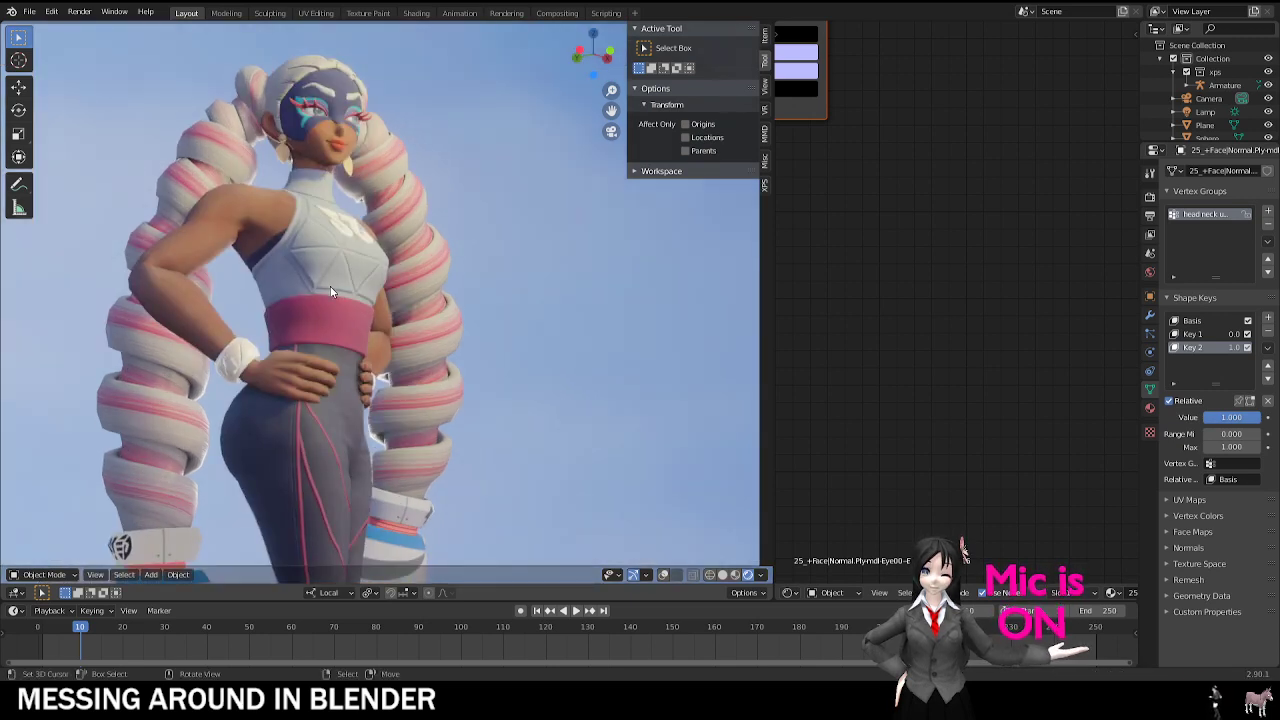
middle_click_drag(332, 291, 578, 391)
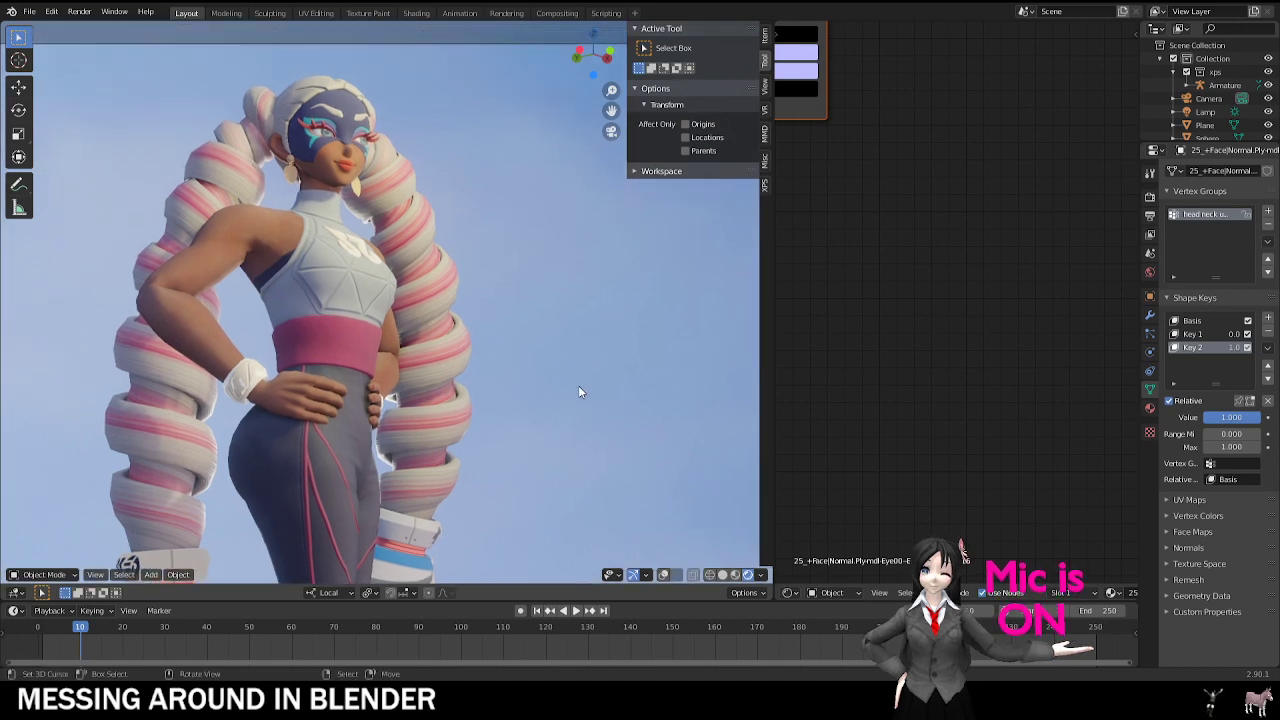
key("KP_0")
scroll(415, 306, "up", 2)
middle_click_drag(415, 306, 380, 290)
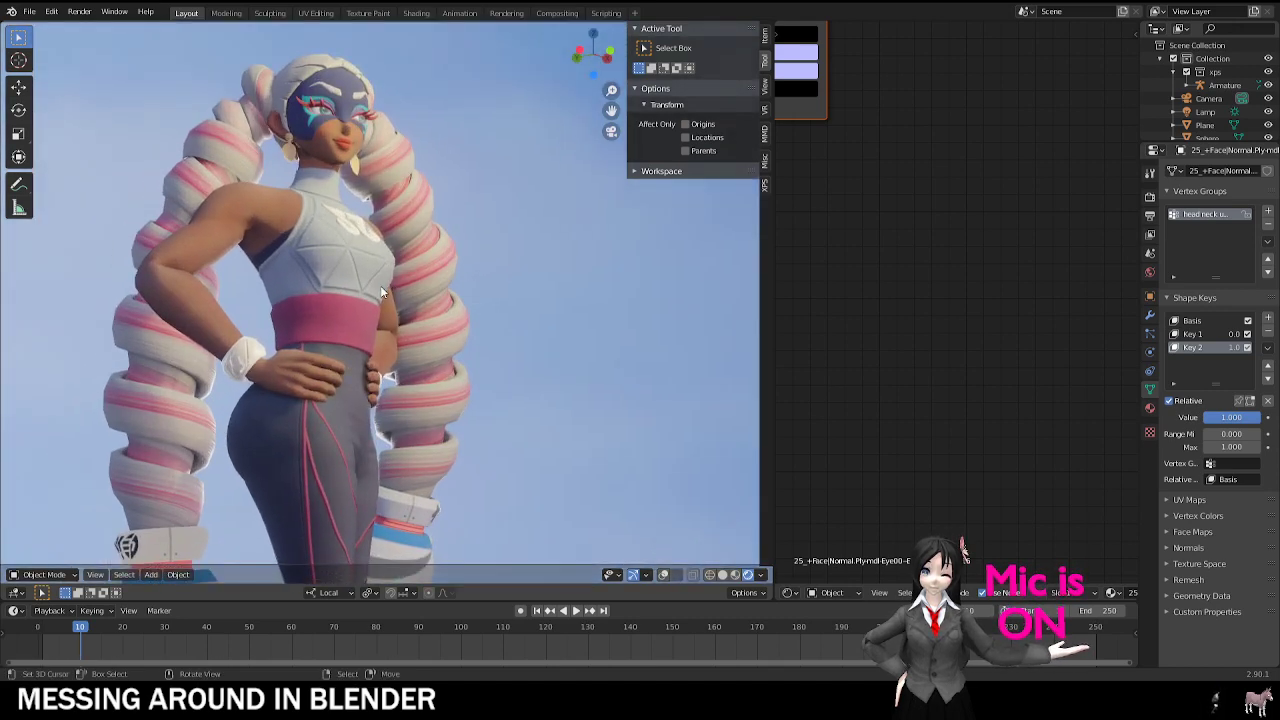
scroll(380, 290, "up", 1)
middle_click_drag(308, 260, 338, 274, "shift")
right_click_drag(276, 206, 266, 196)
right_click(263, 193)
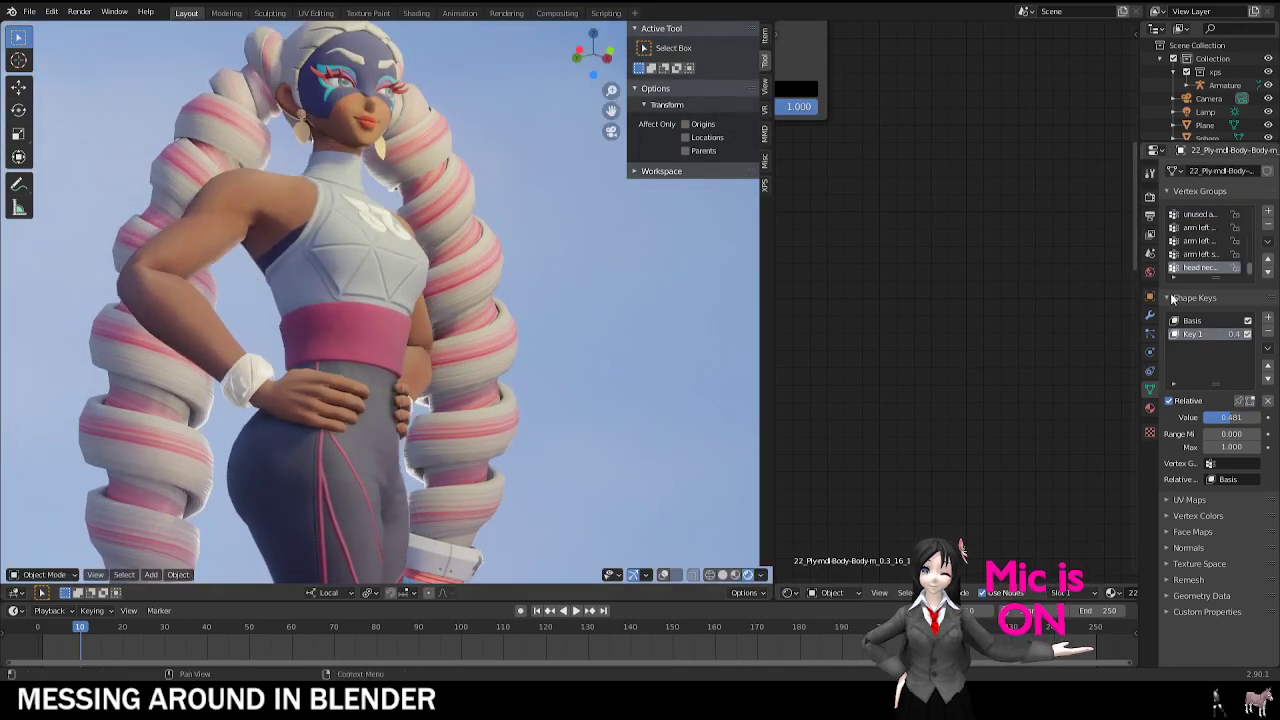
Step: Set the scene's color management view transform to Standard and check its effect on the character
left_click(1149, 196)
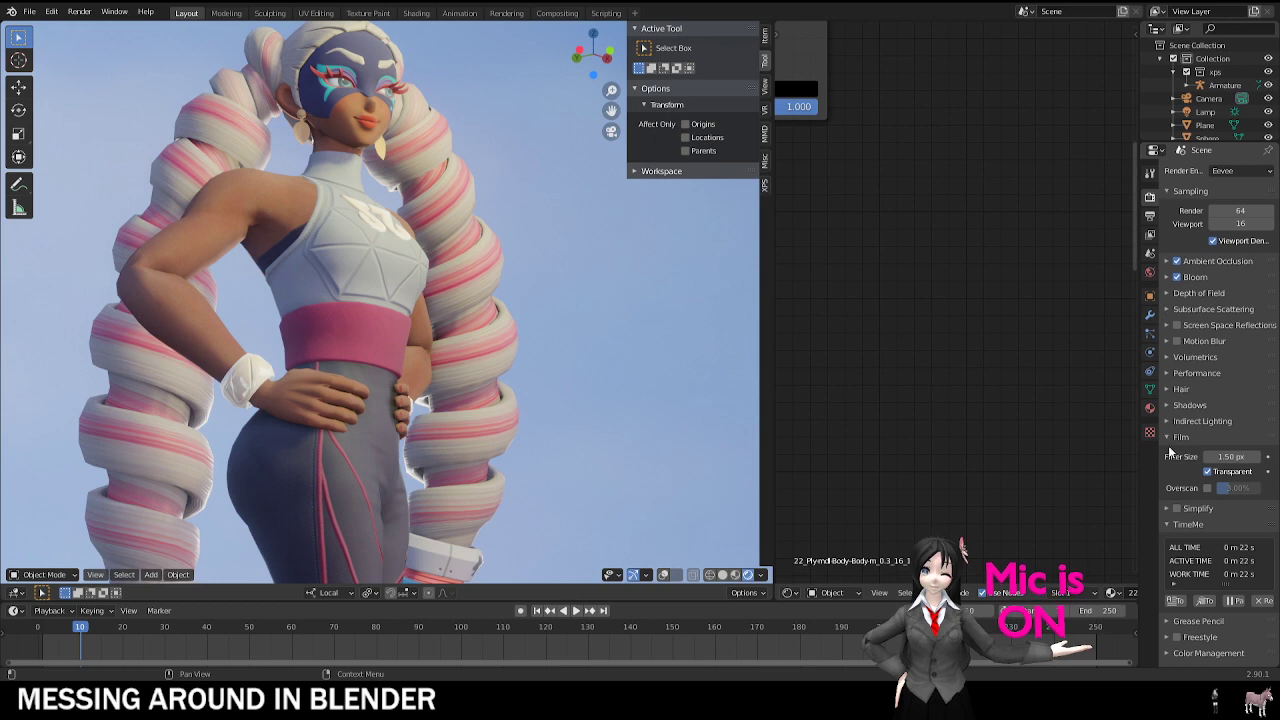
left_click(1190, 653)
scroll(1200, 610, "down", 3)
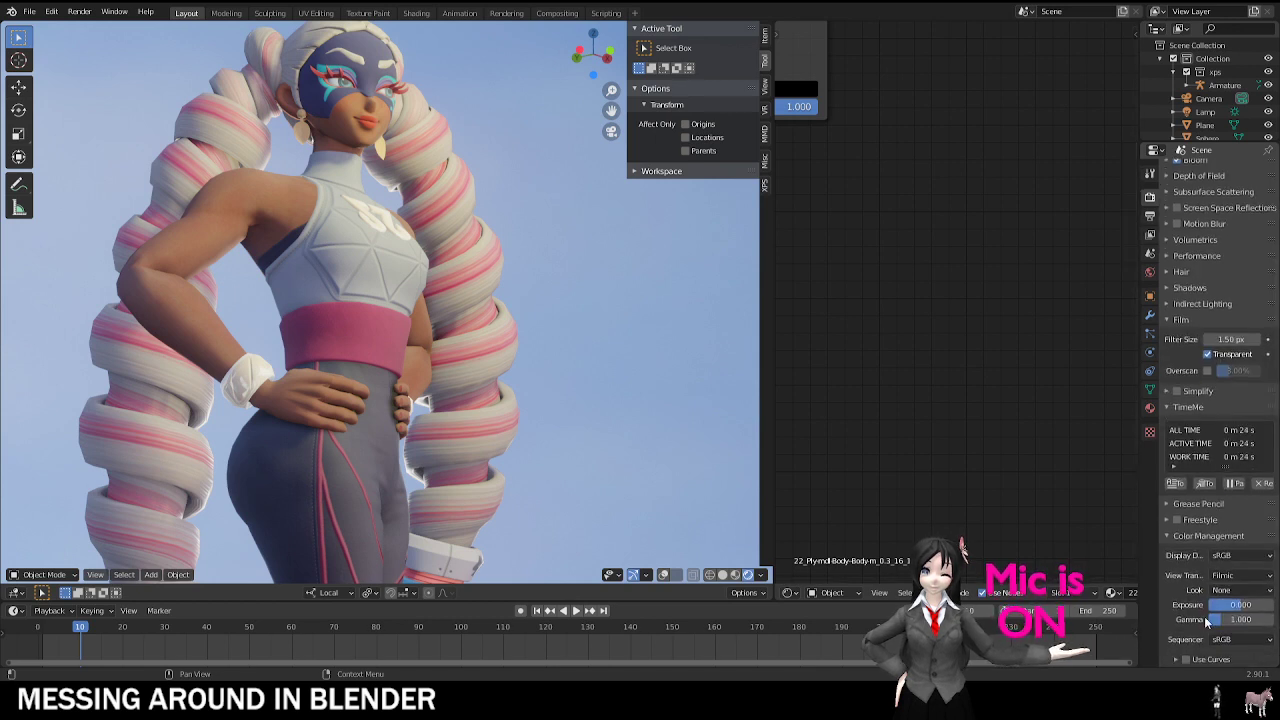
left_click(1220, 576)
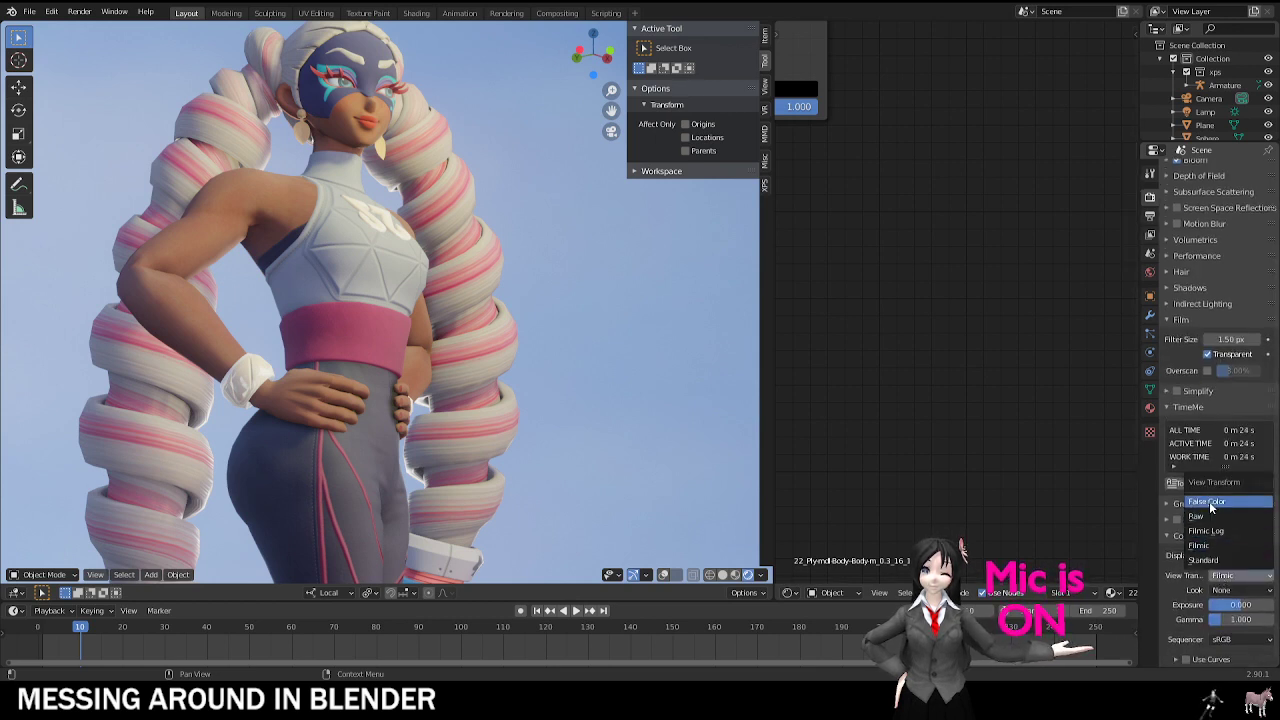
left_click(1212, 562)
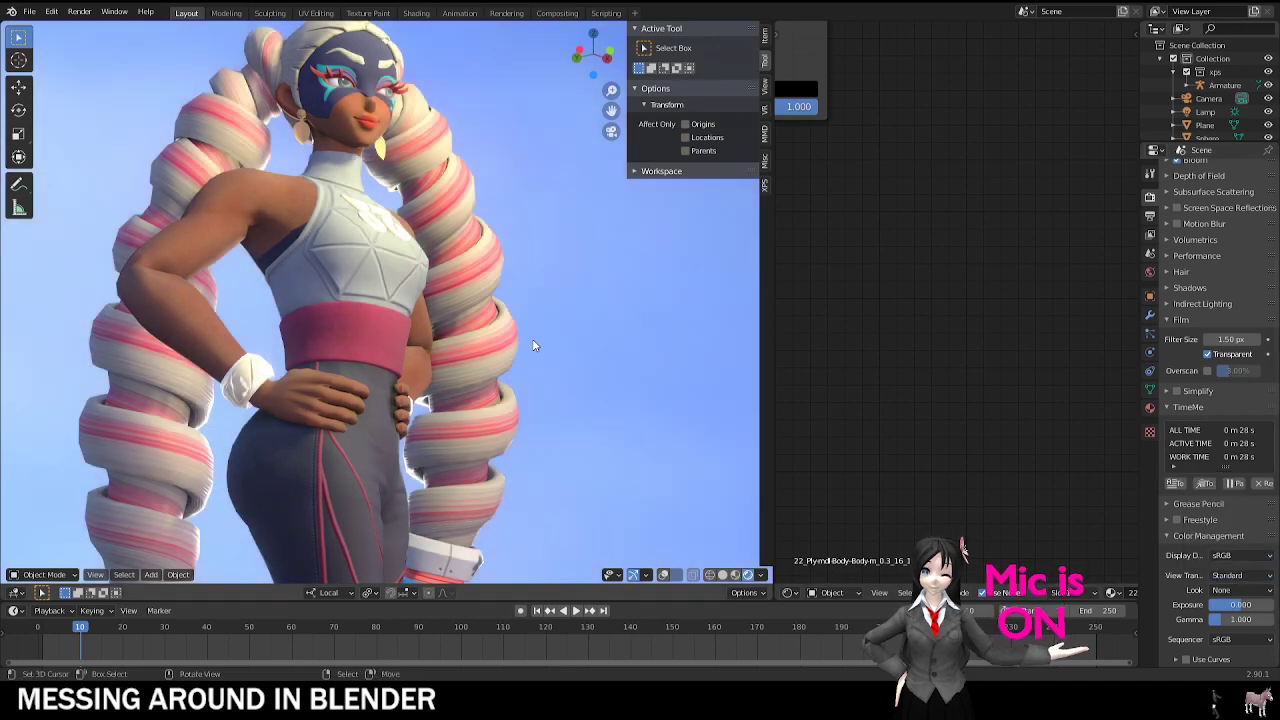
middle_click_drag(430, 300, 452, 323)
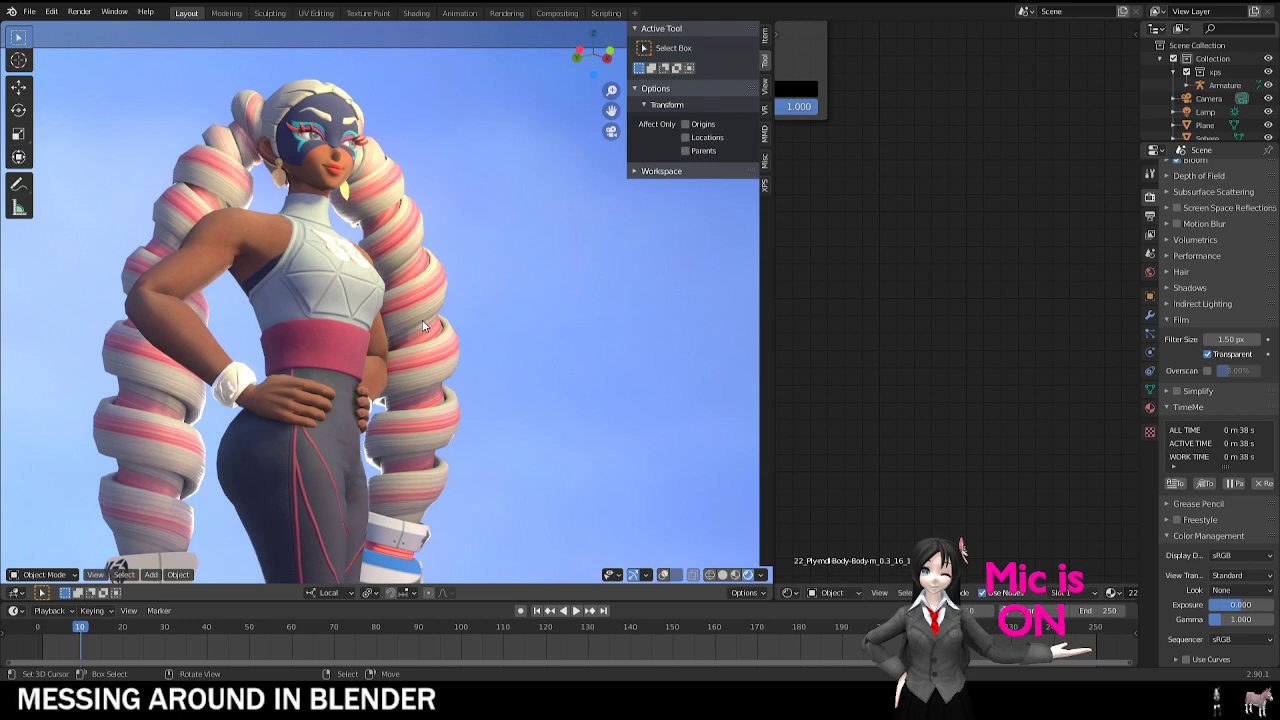
Step: Set the view transform to Filmic and review the render and color management settings
left_click(1238, 576)
left_click(1225, 545)
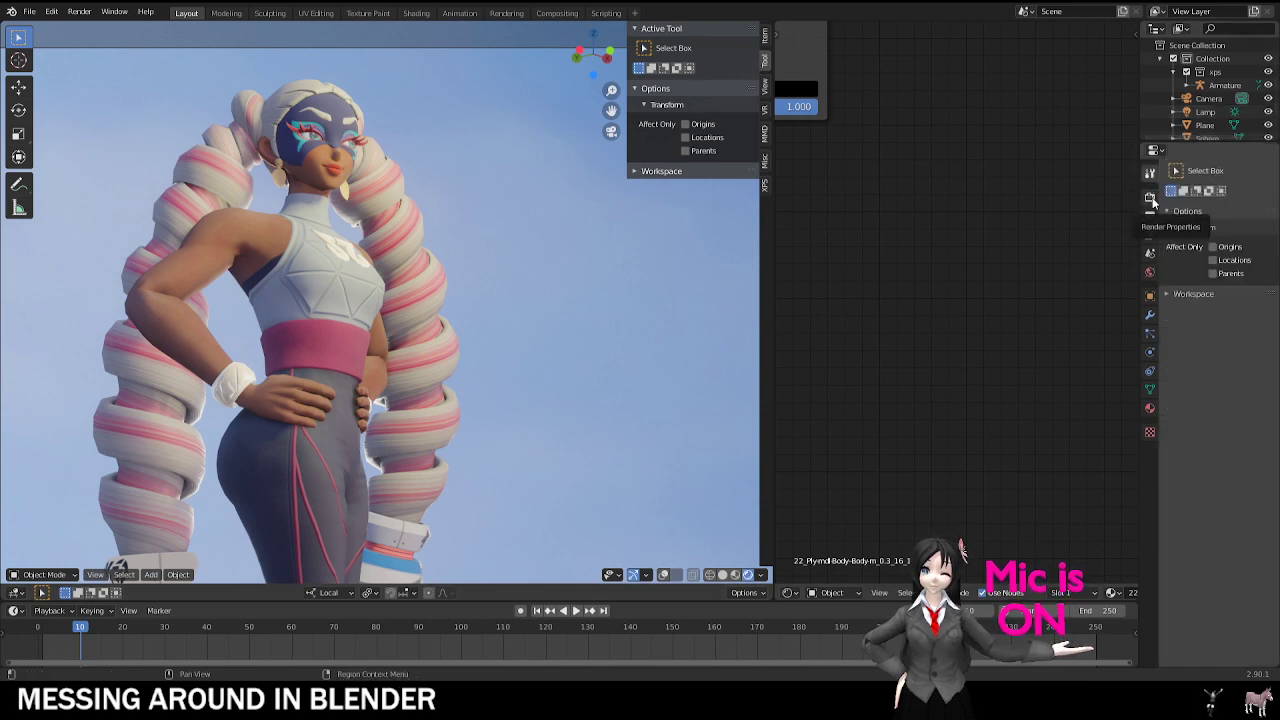
scroll(1215, 240, "up", 3)
scroll(1222, 260, "down", 3)
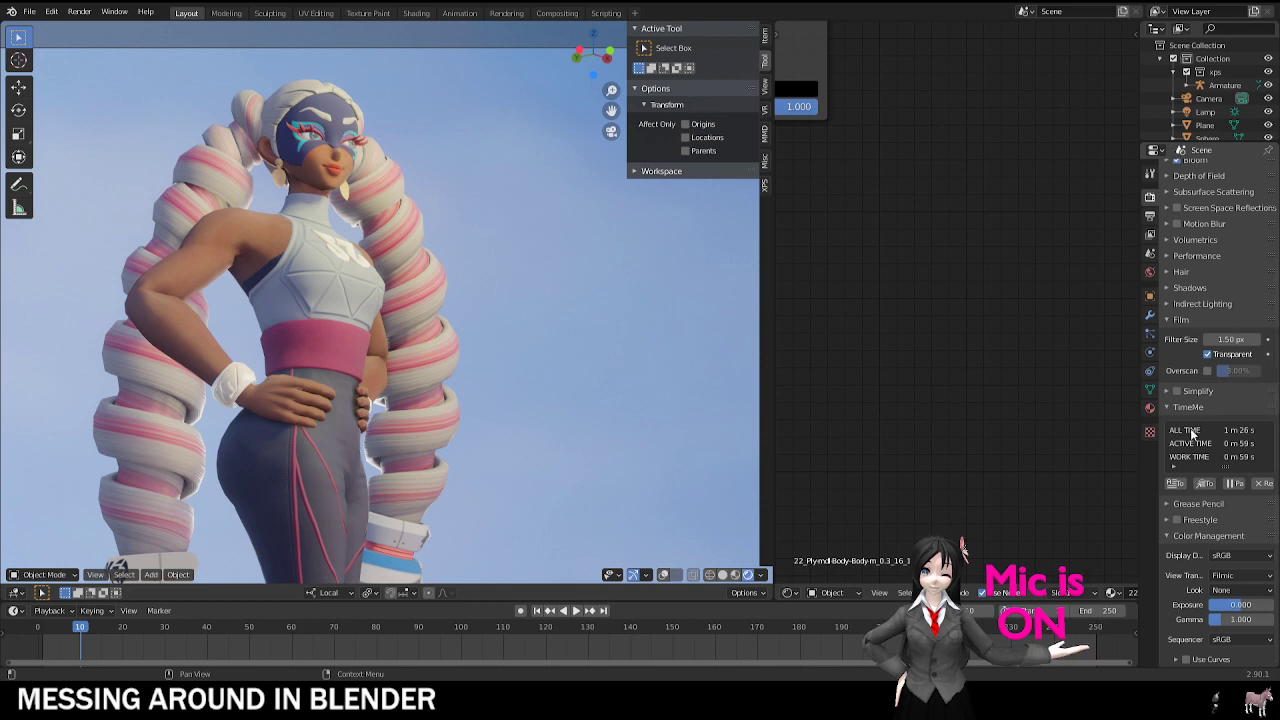
Step: Collapse the Film and TimeMe render settings and set the color management view transform to Standard
left_click(1168, 321)
left_click(1166, 407)
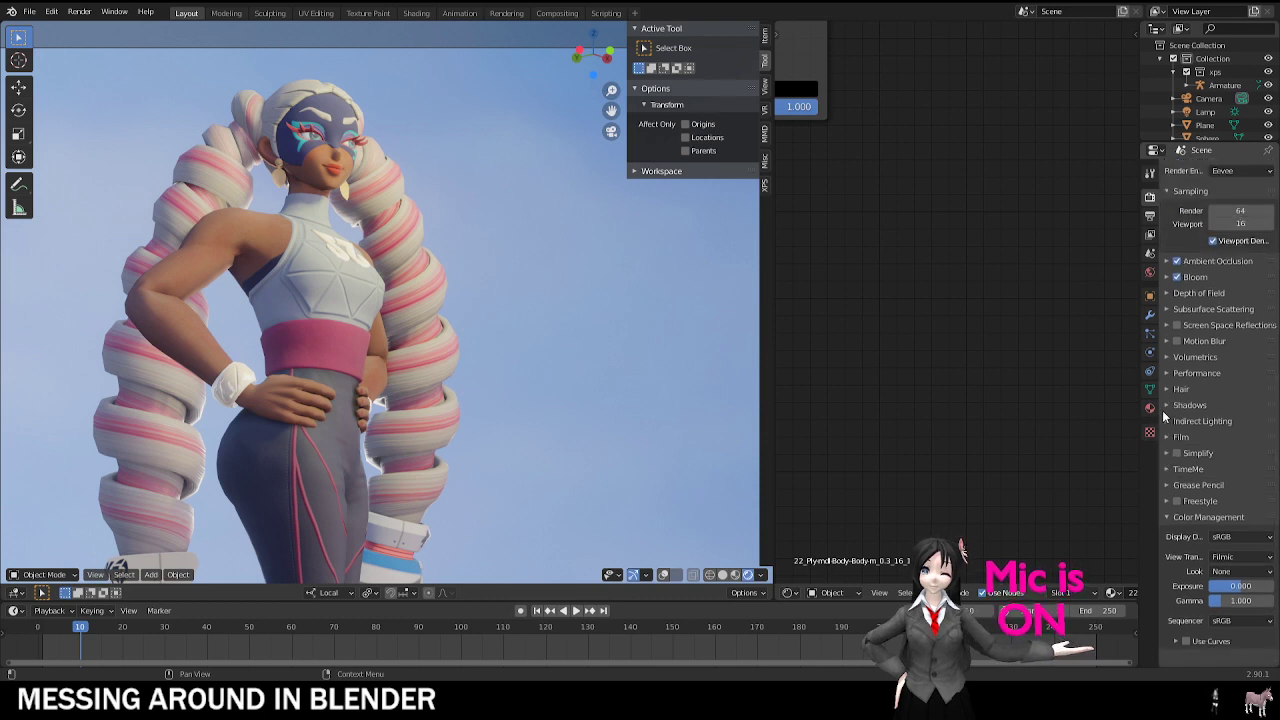
left_click(1166, 516)
left_click(1165, 517)
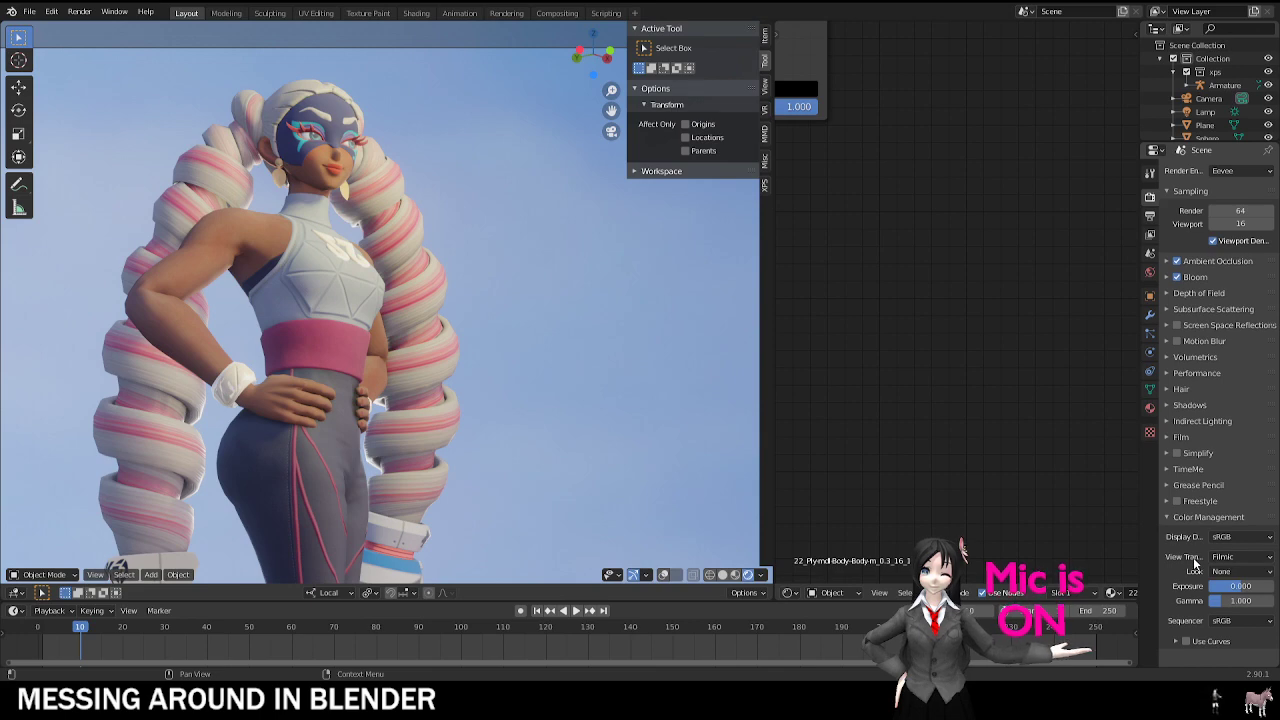
left_click_drag(1158, 553, 1128, 550)
left_click(1250, 557)
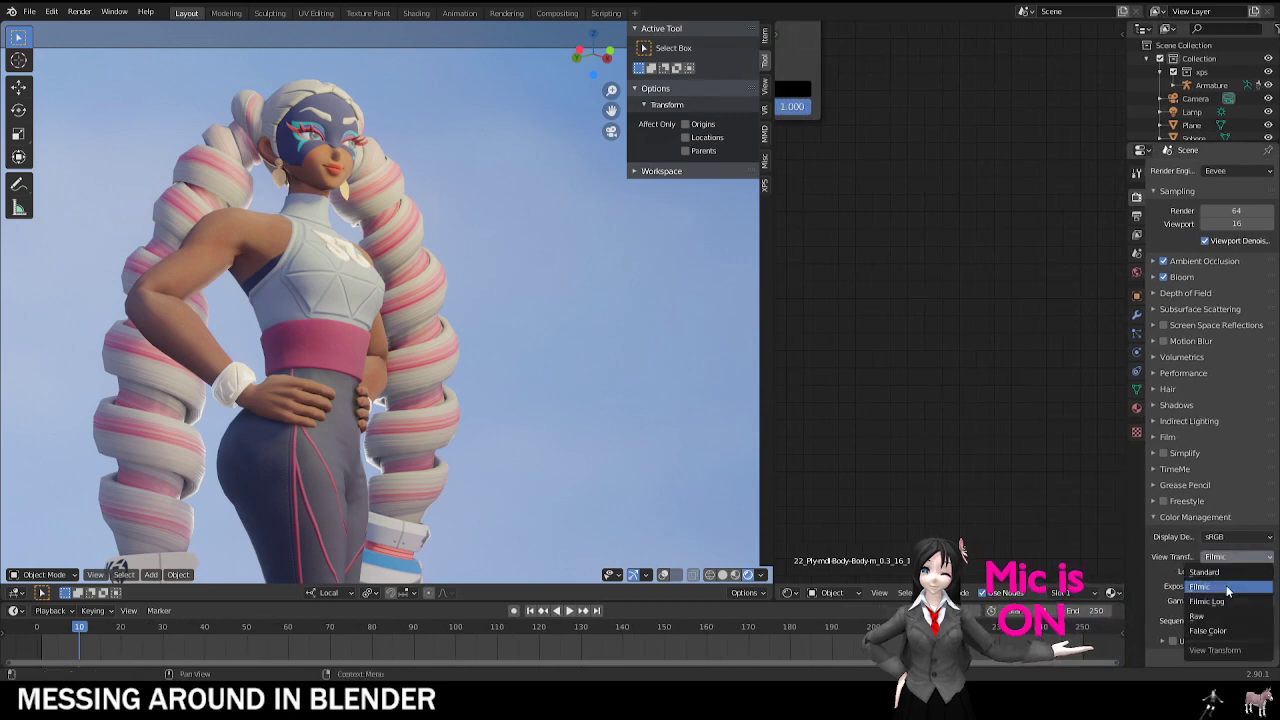
left_click(1210, 572)
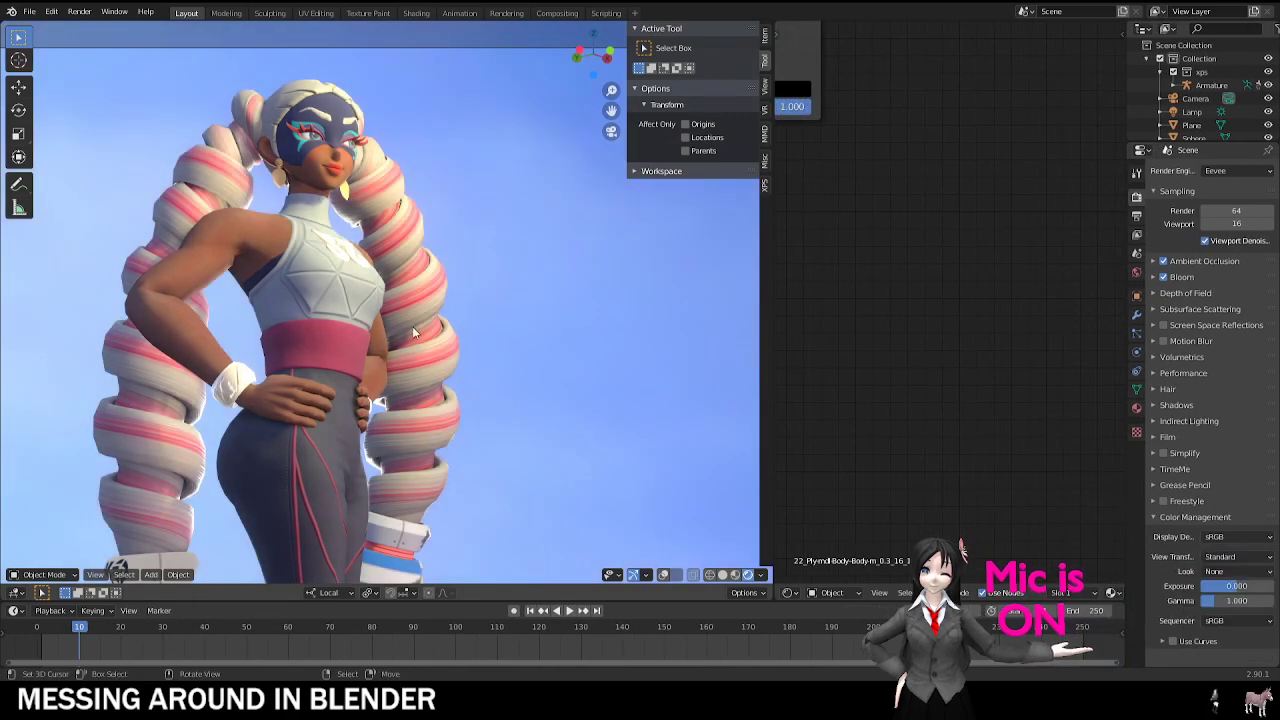
Step: Open the TwintelleAlt file, discarding the changes to the current scene
left_click(31, 13)
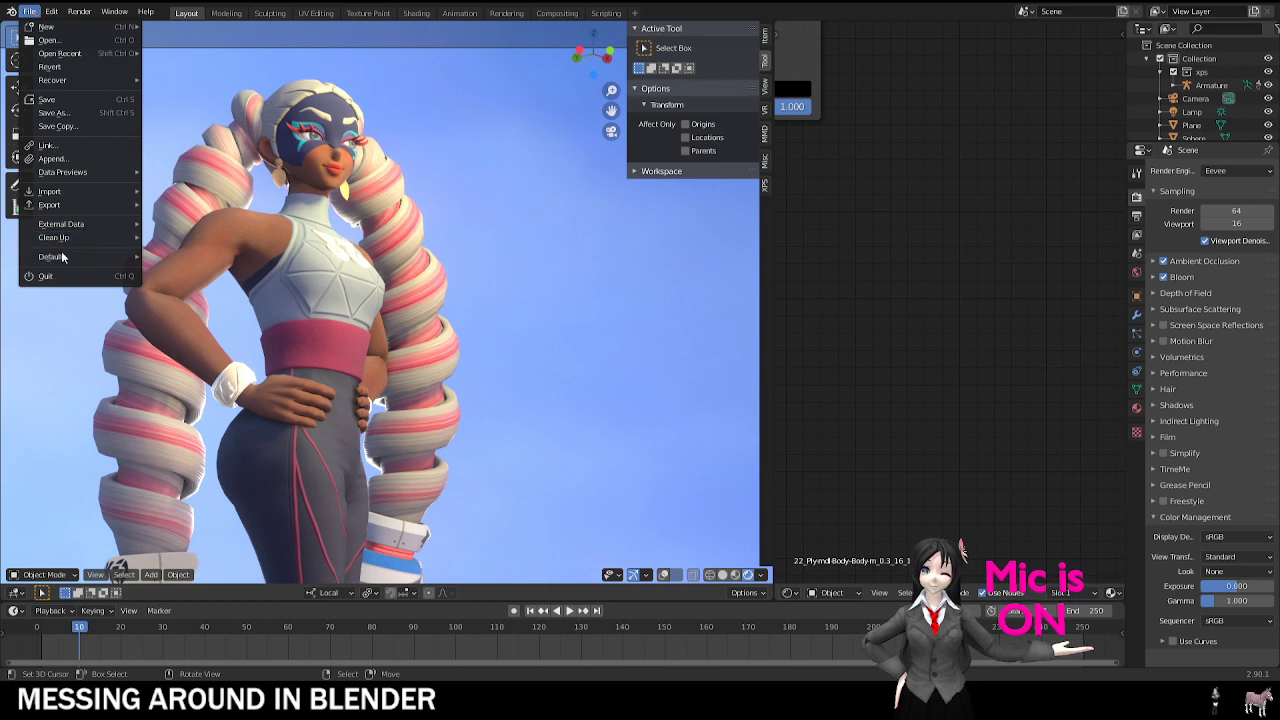
mouse_move(70, 258)
left_click(190, 257)
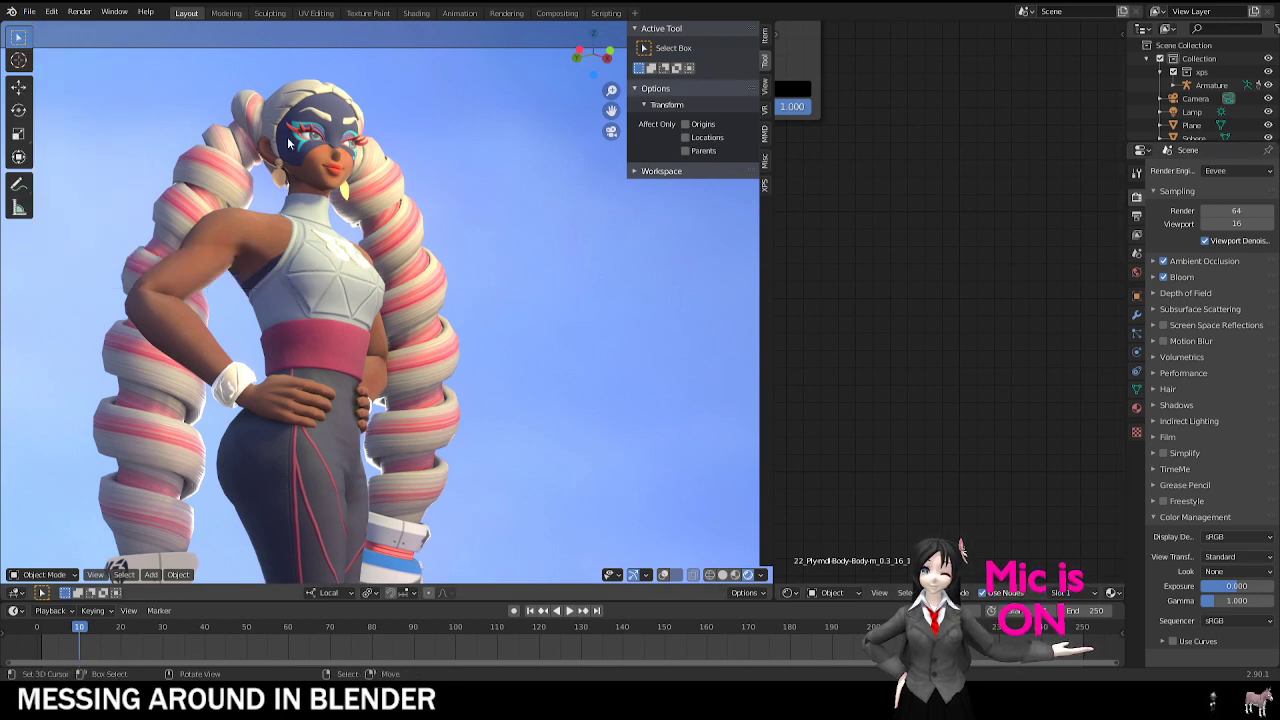
left_click(31, 13)
left_click(55, 47)
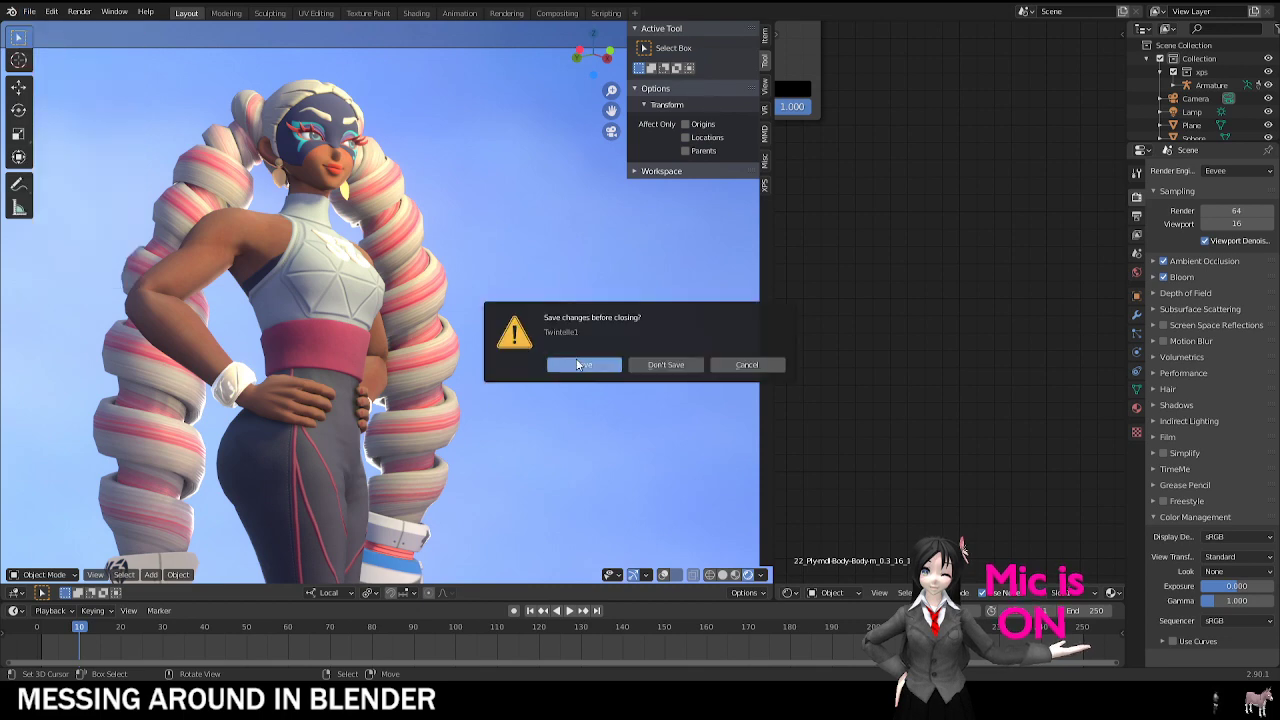
left_click(672, 367)
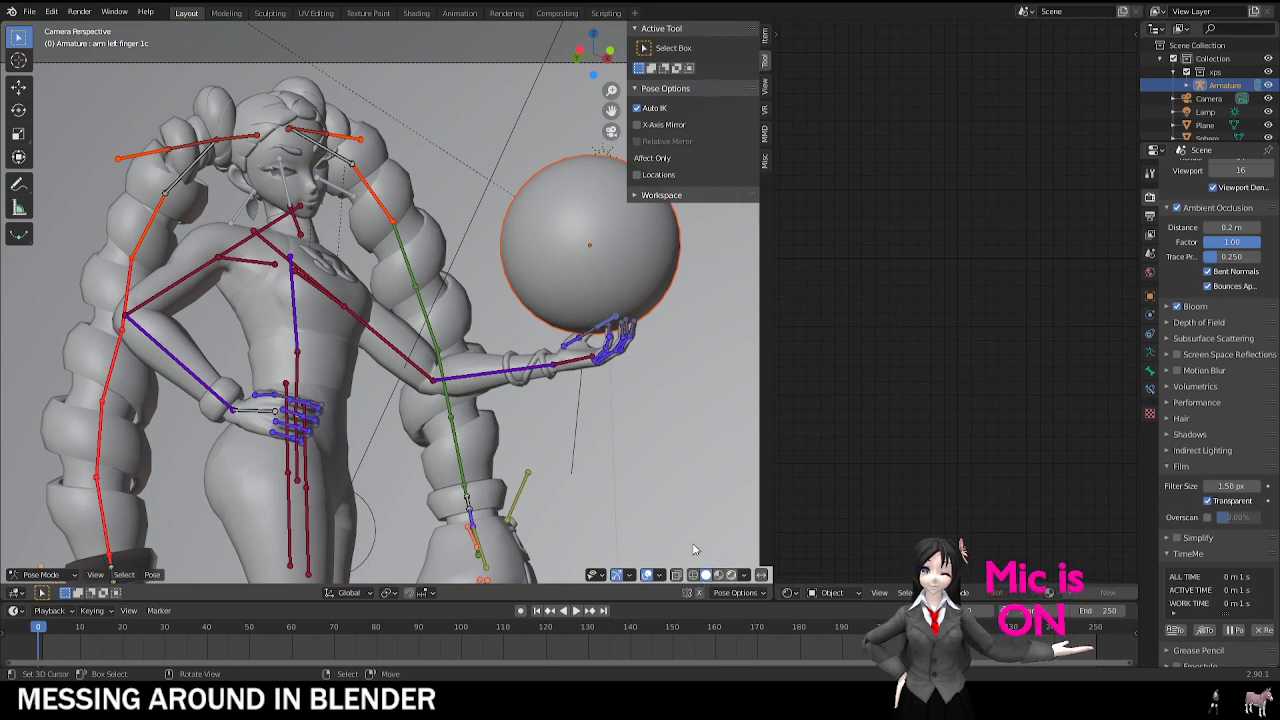
Step: Show the character holding the sphere in rendered shading with the viewport overlays hidden
left_click(718, 574)
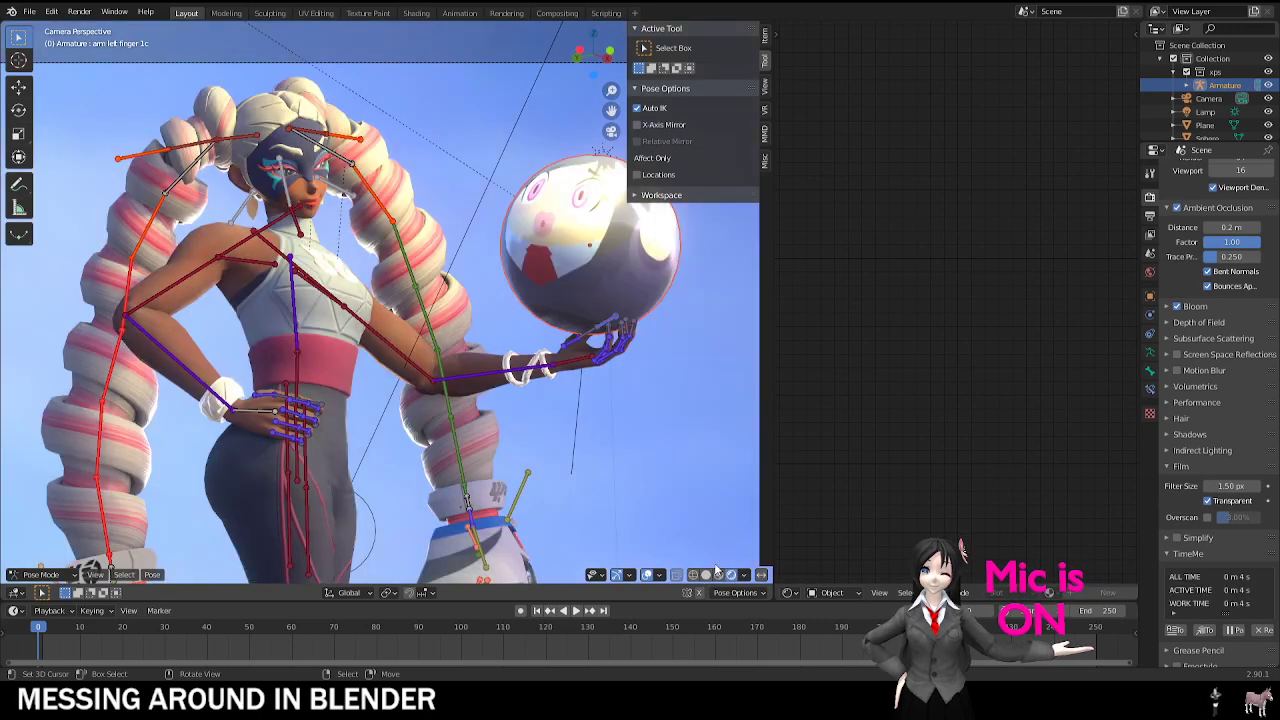
left_click(647, 574)
middle_click_drag(380, 330, 294, 228)
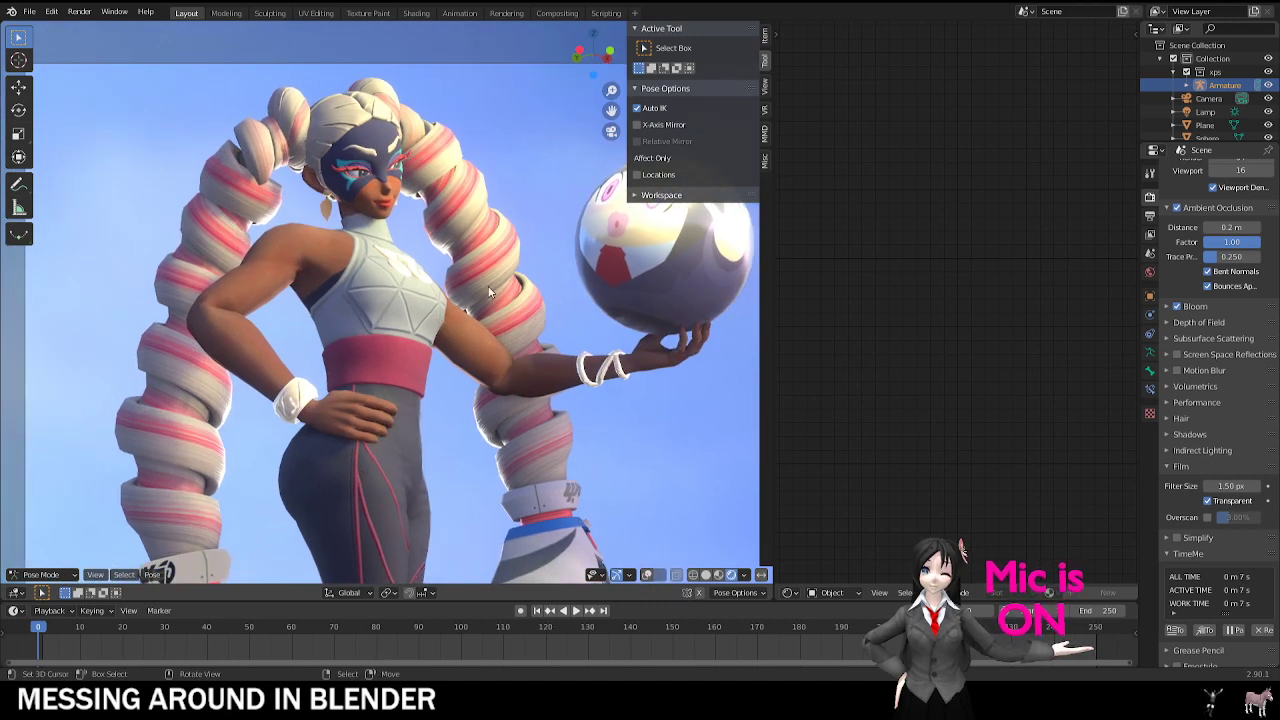
middle_click_drag(490, 292, 461, 412)
Step: Switch from Pose Mode to Object Mode, select the sphere and play the timeline briefly
left_click(50, 575)
left_click(46, 559)
right_click(416, 278)
key("space")
middle_click_drag(391, 440, 409, 290)
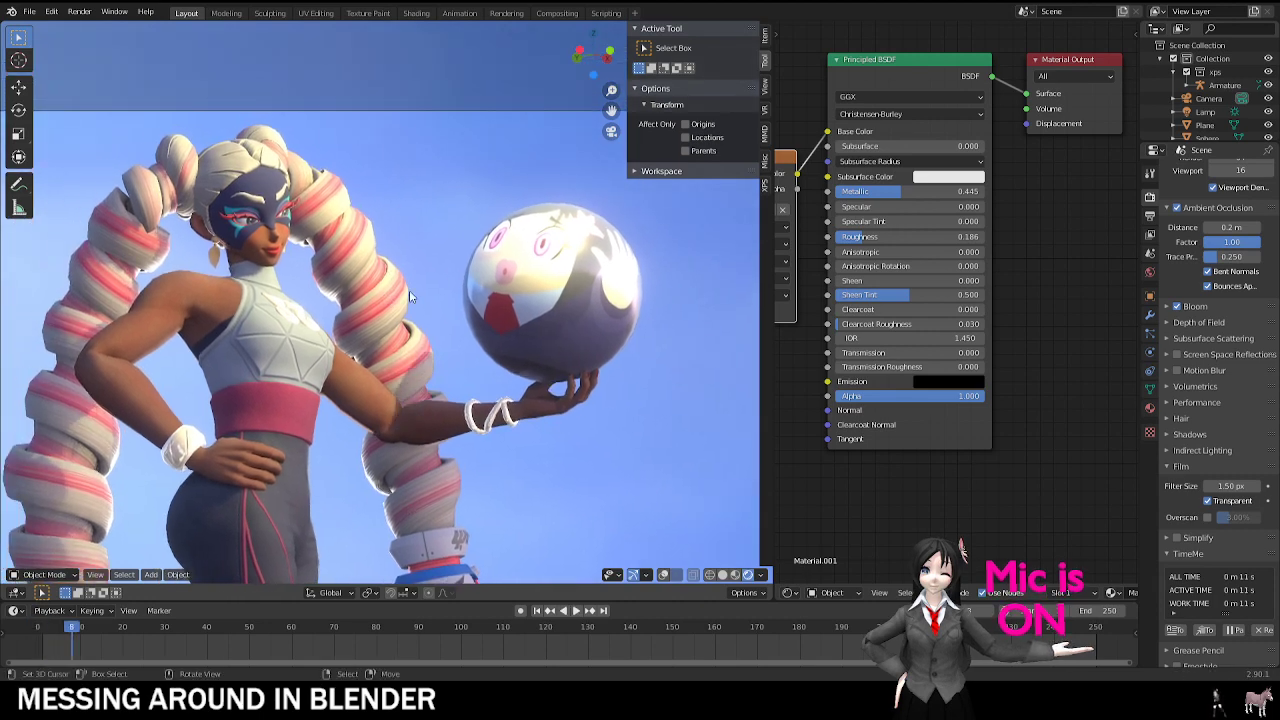
key("space")
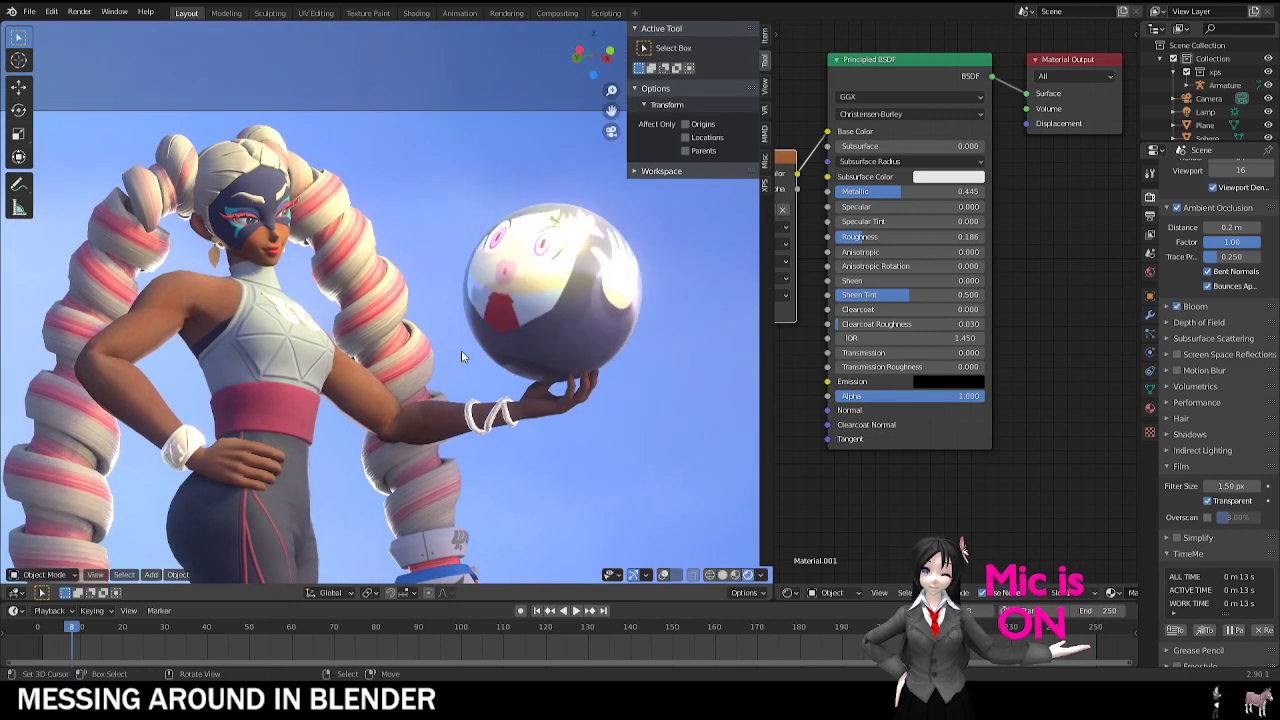
Step: Render the current frame and examine the character and sphere in the viewport
key("F12")
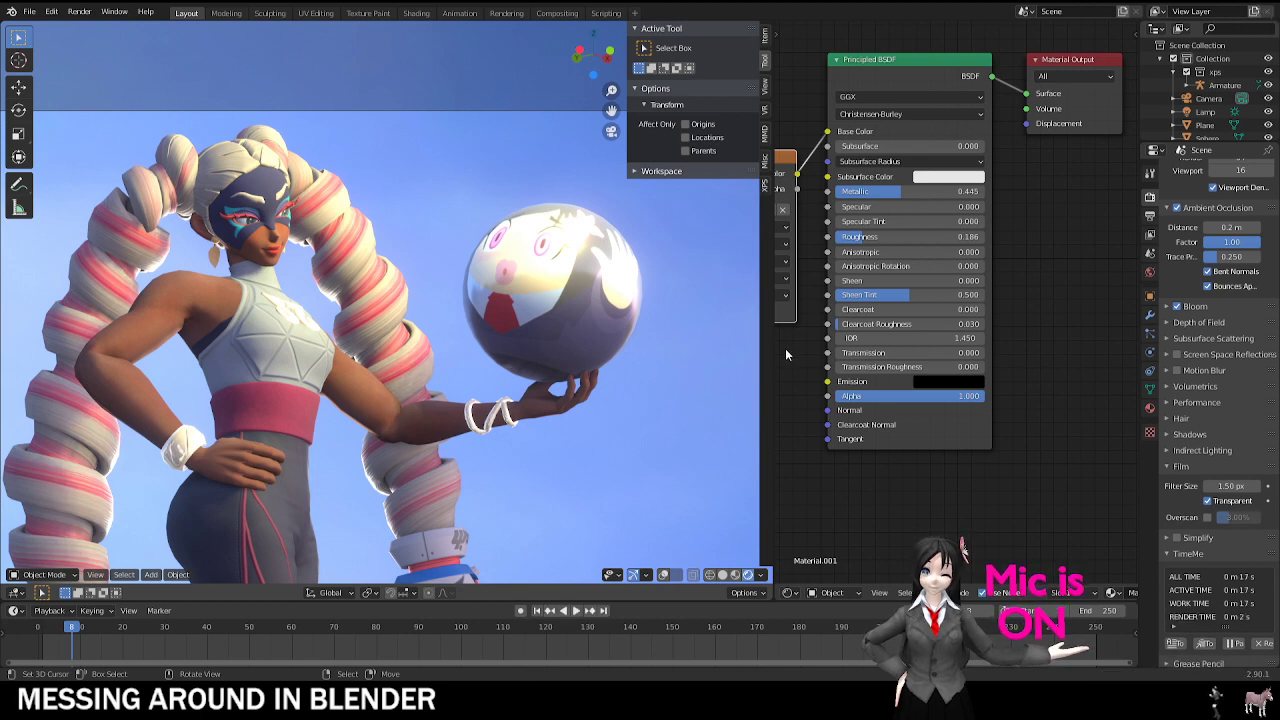
scroll(295, 310, "down", 1)
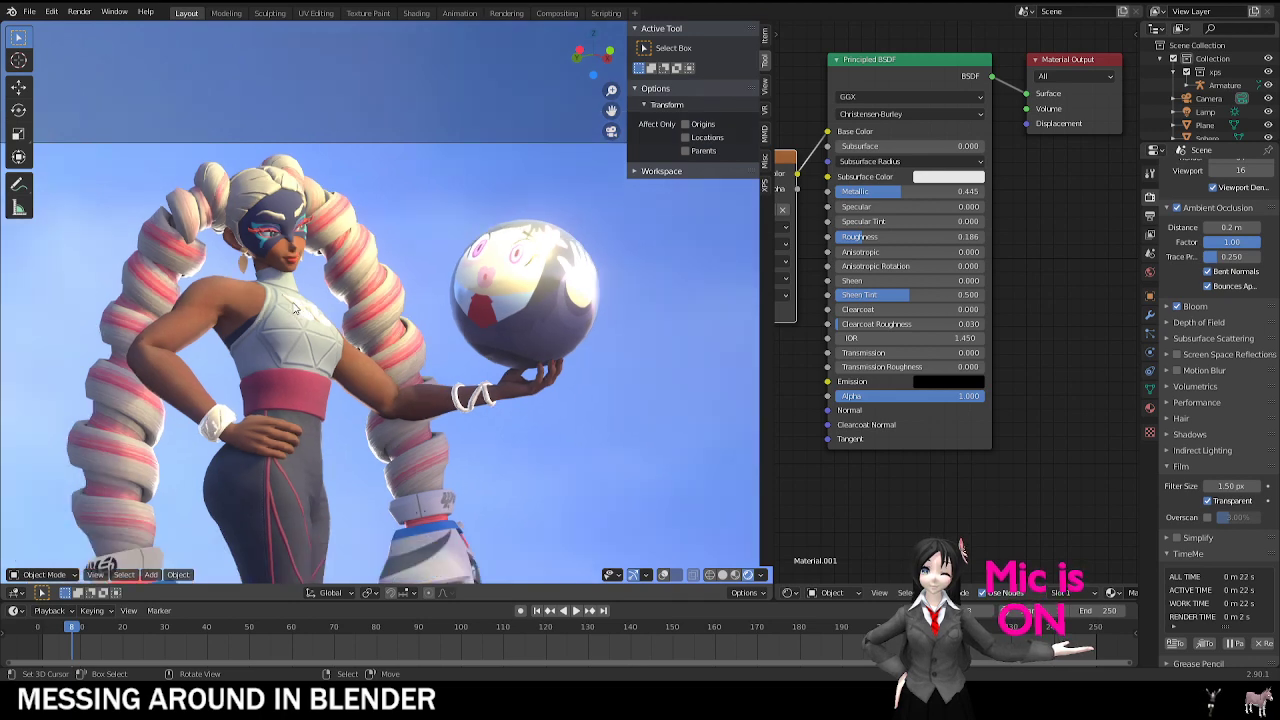
scroll(295, 310, "up", 3)
scroll(384, 484, "down", 1)
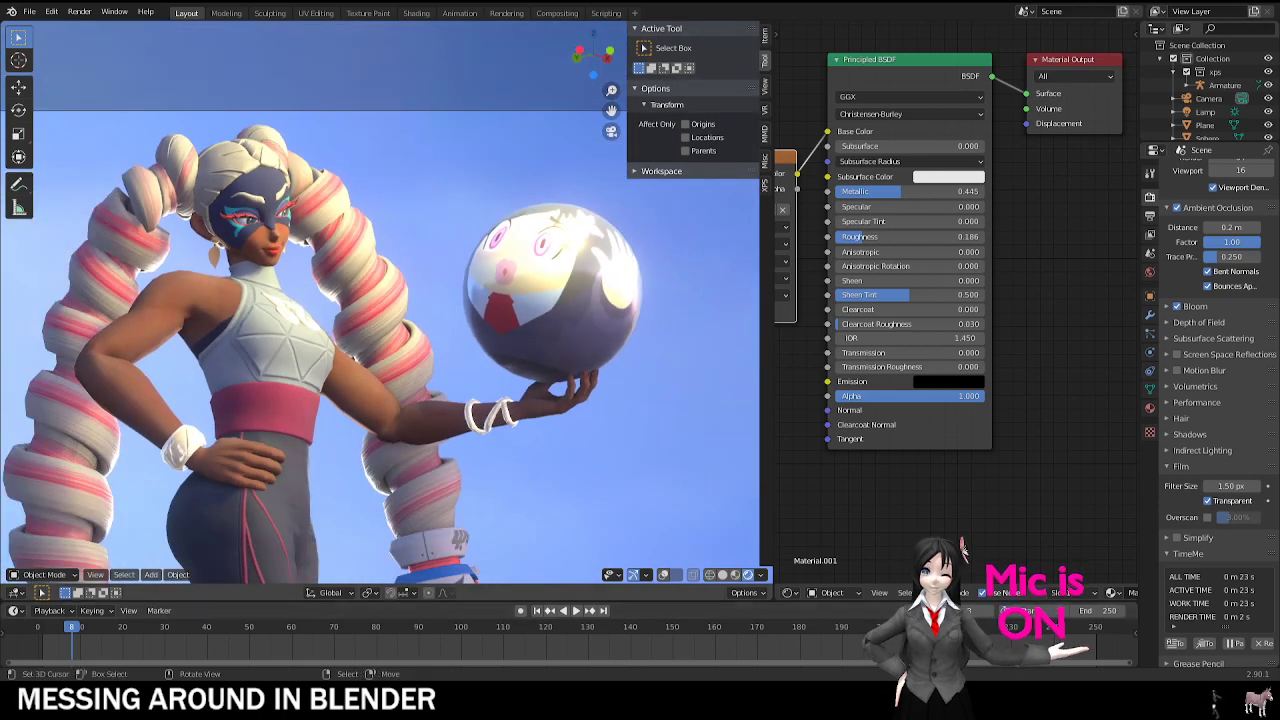
Step: Open the TwintelleAltAnim file without saving the current scene
left_click(31, 12)
left_click(48, 41)
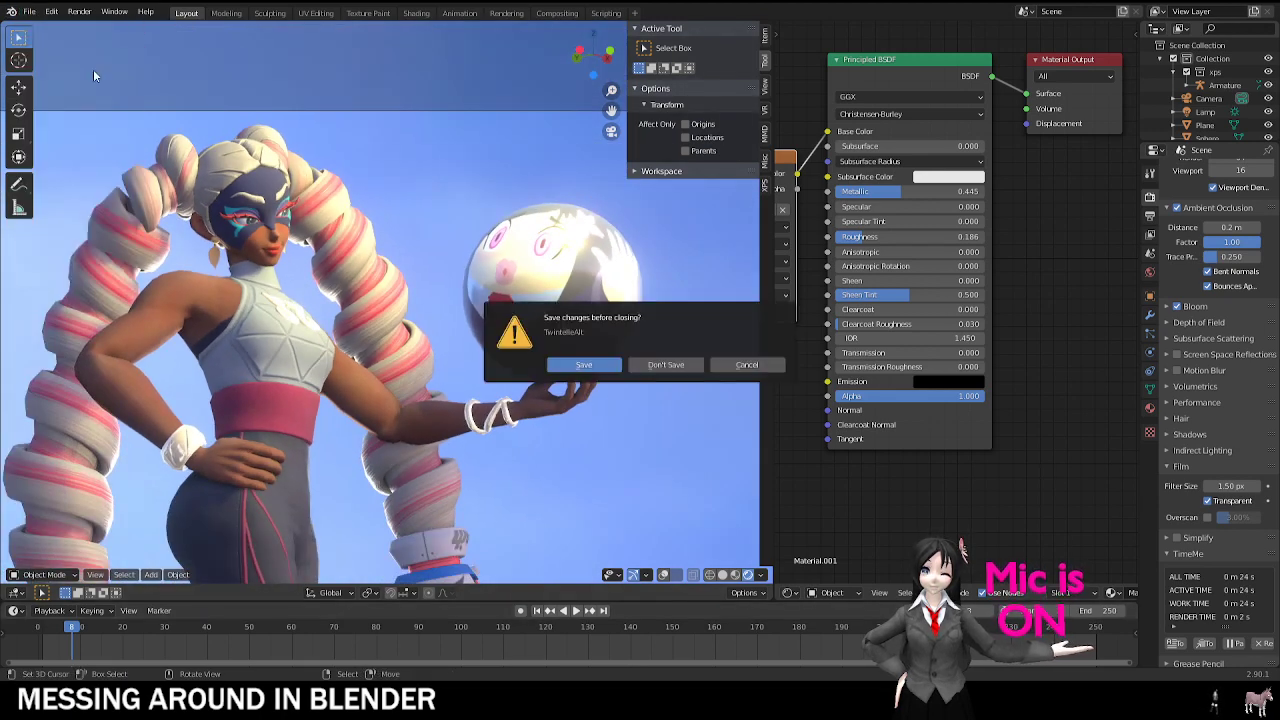
left_click(656, 366)
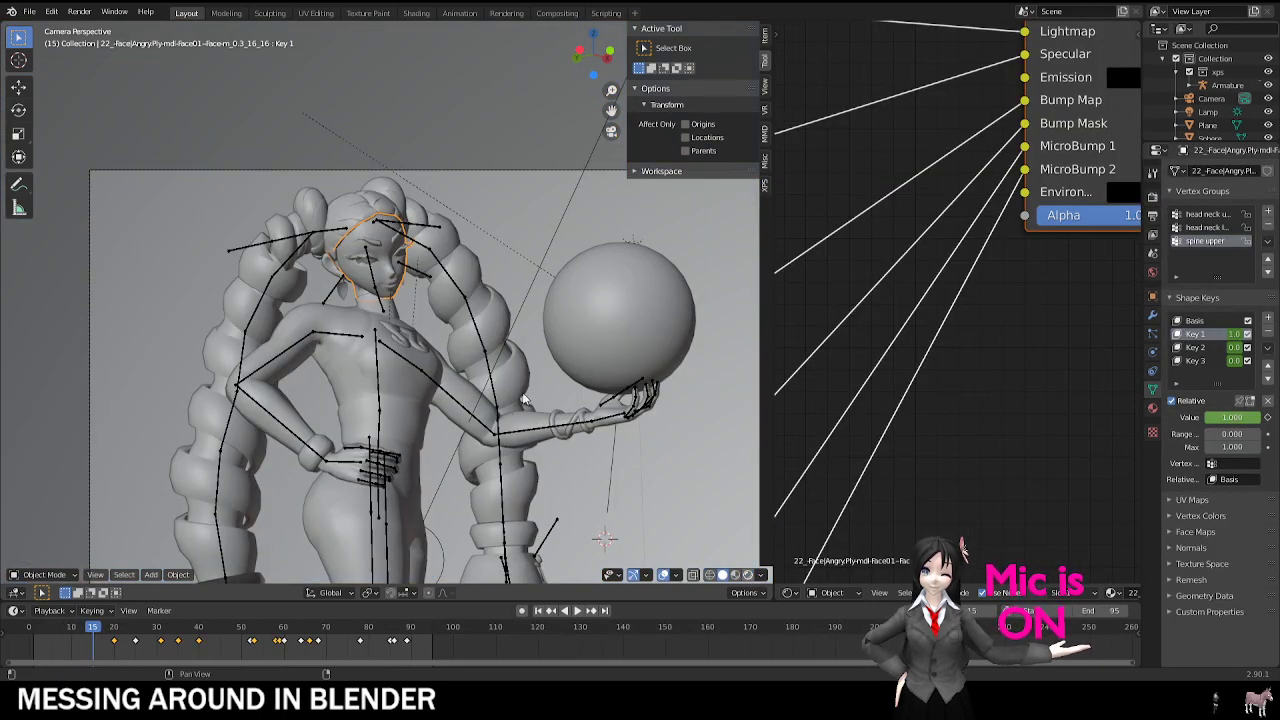
Step: Switch to rendered shading, hide the viewport overlays and play the beginning of the character's animation
left_click(748, 575)
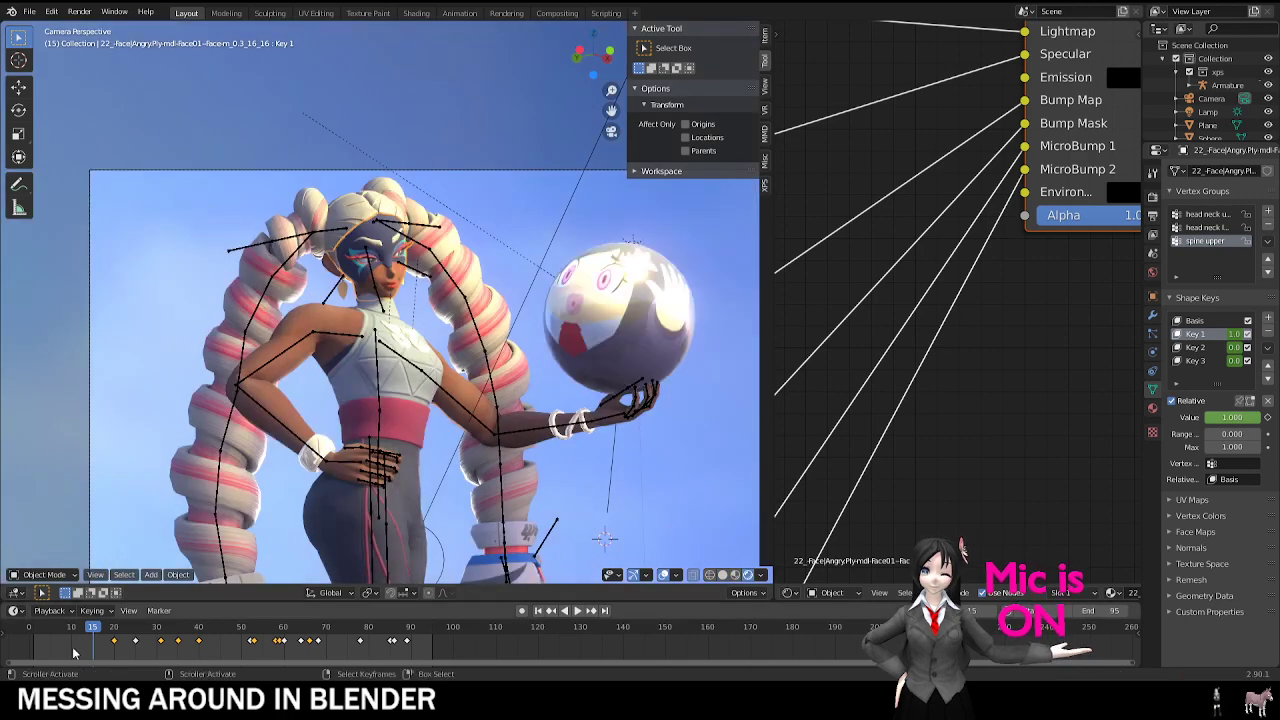
left_click(51, 628)
middle_click_drag(355, 530, 277, 457, "shift")
key("space")
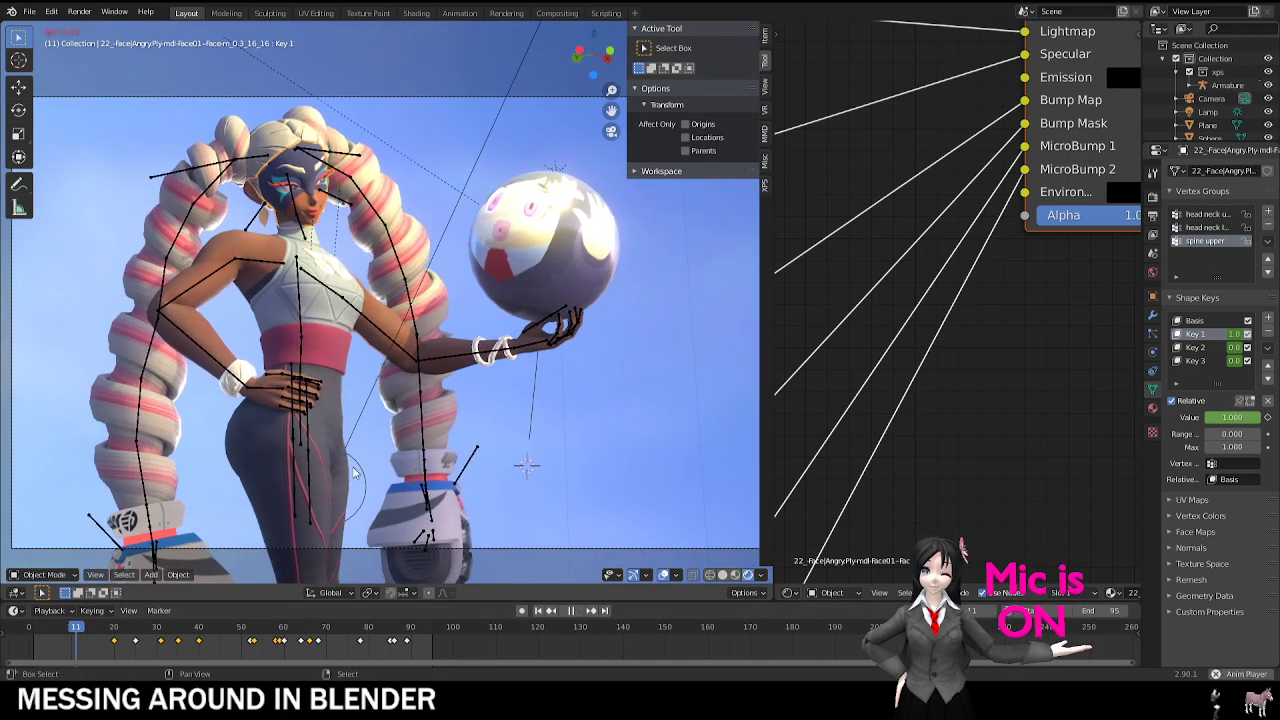
left_click(664, 575)
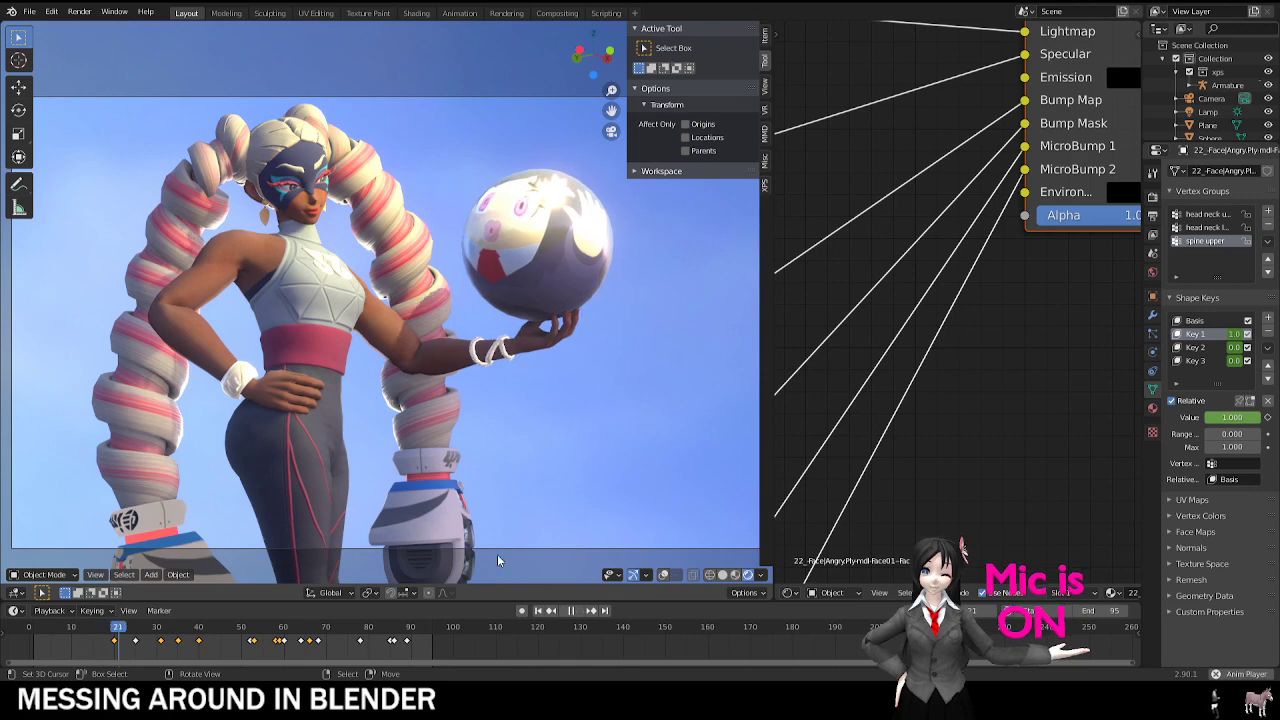
key("space")
Step: Play the animation from frame 1 in solid shading and set the end frame to 141
left_click(34, 640)
left_click(722, 575)
middle_click_drag(323, 300, 317, 311, "shift")
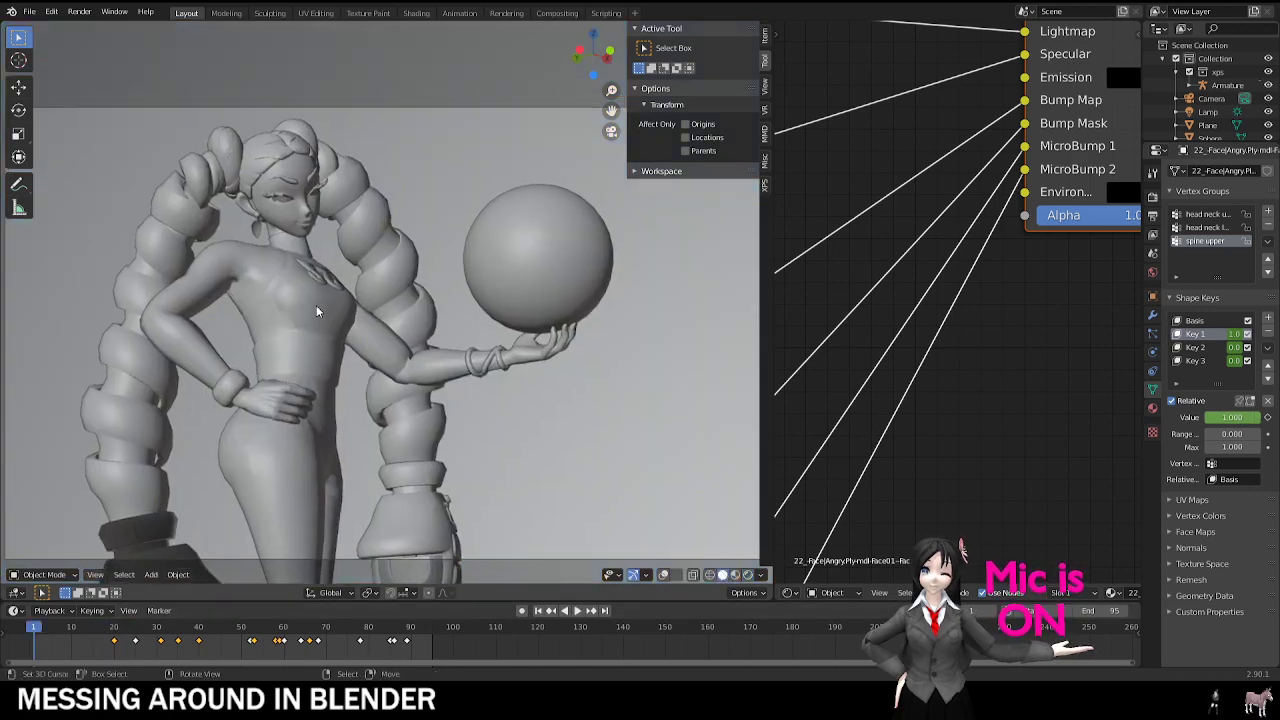
key("space")
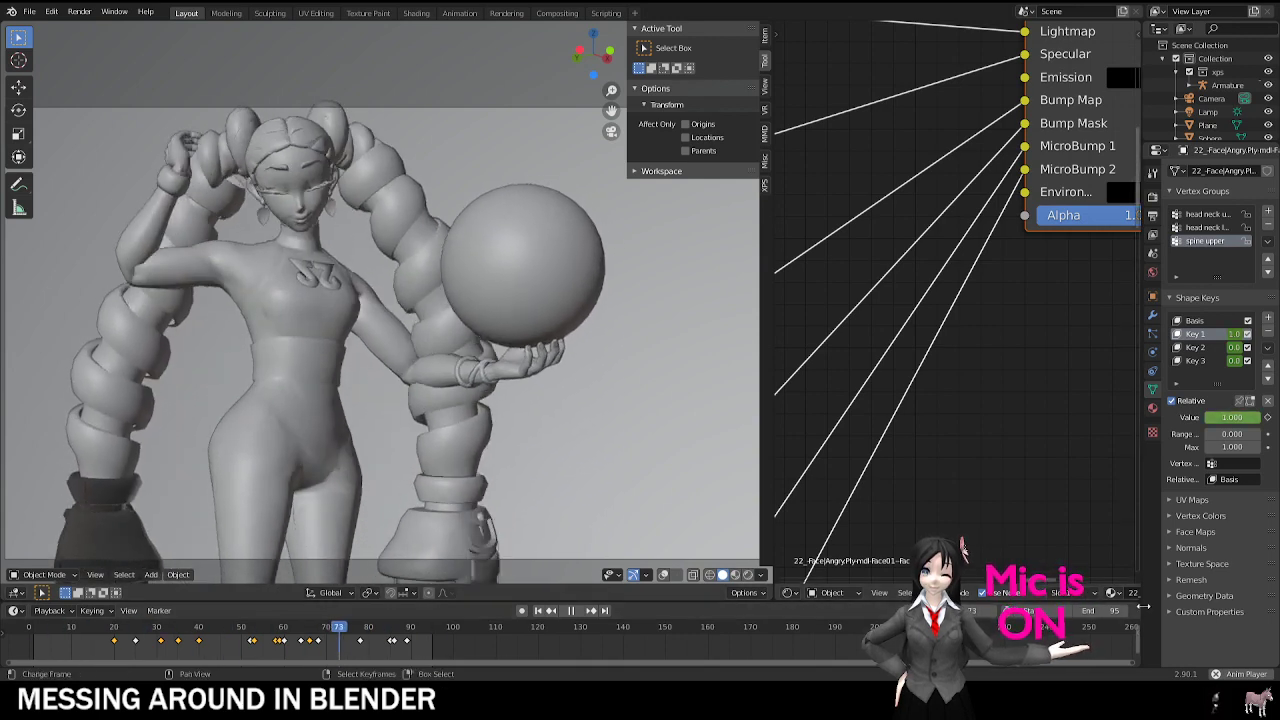
left_click_drag(452, 653, 415, 649)
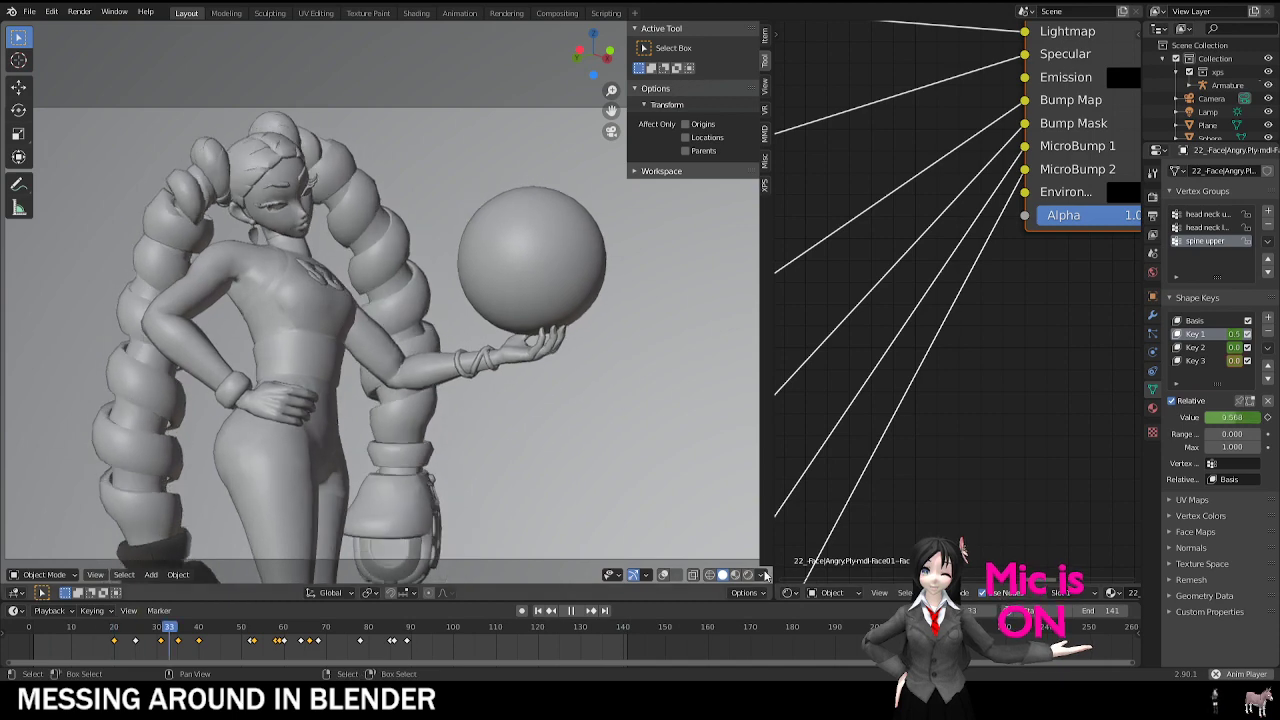
Step: Watch the animation in rendered shading, select the sphere and stop the playback
left_click(754, 575)
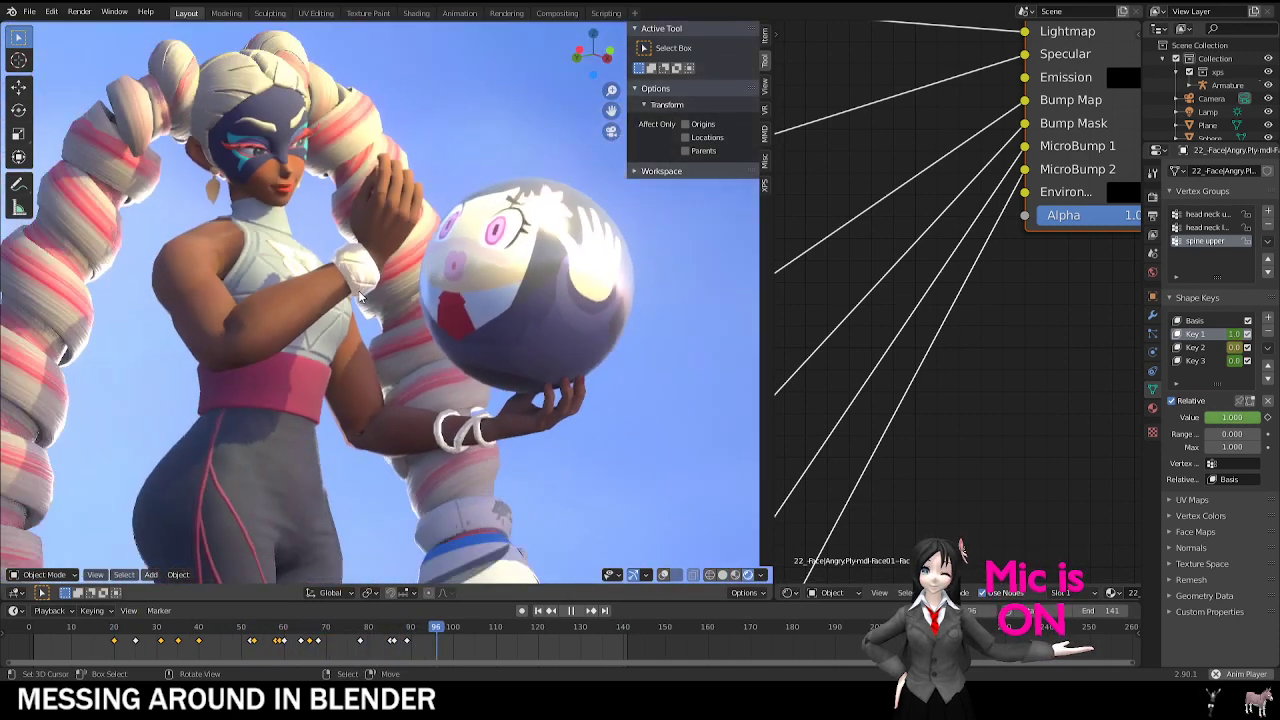
left_click(502, 226)
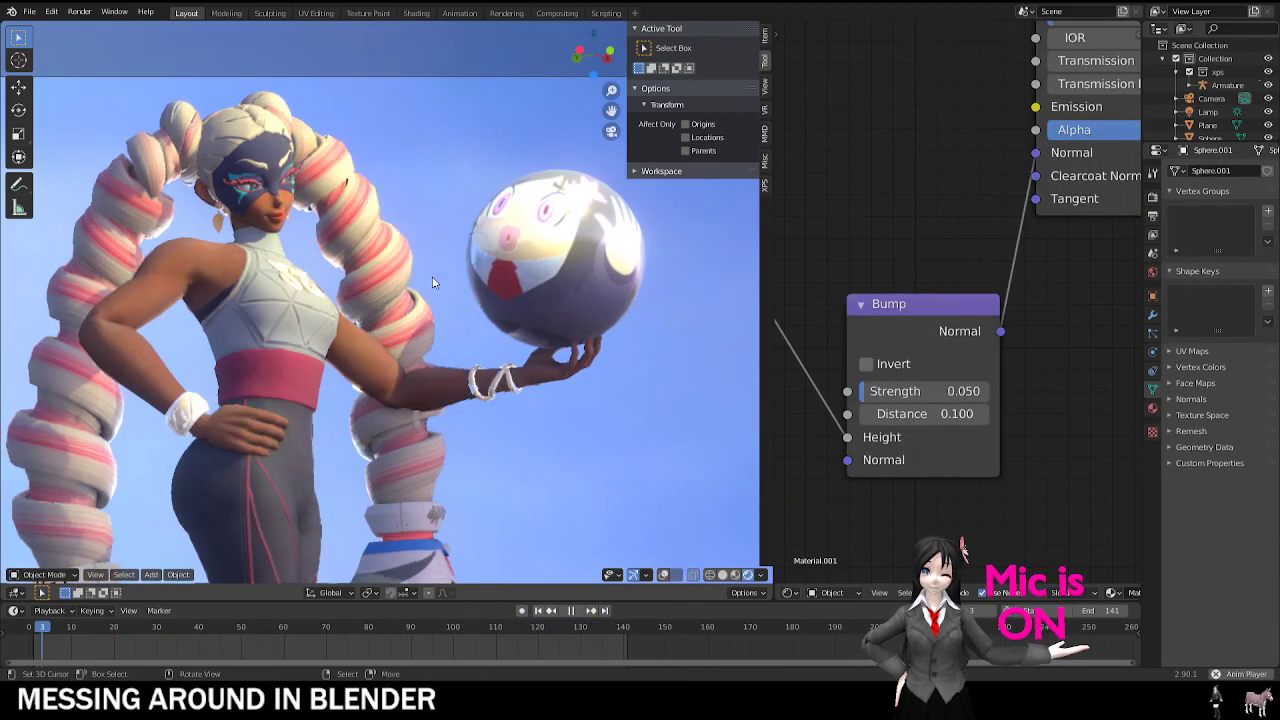
key("space")
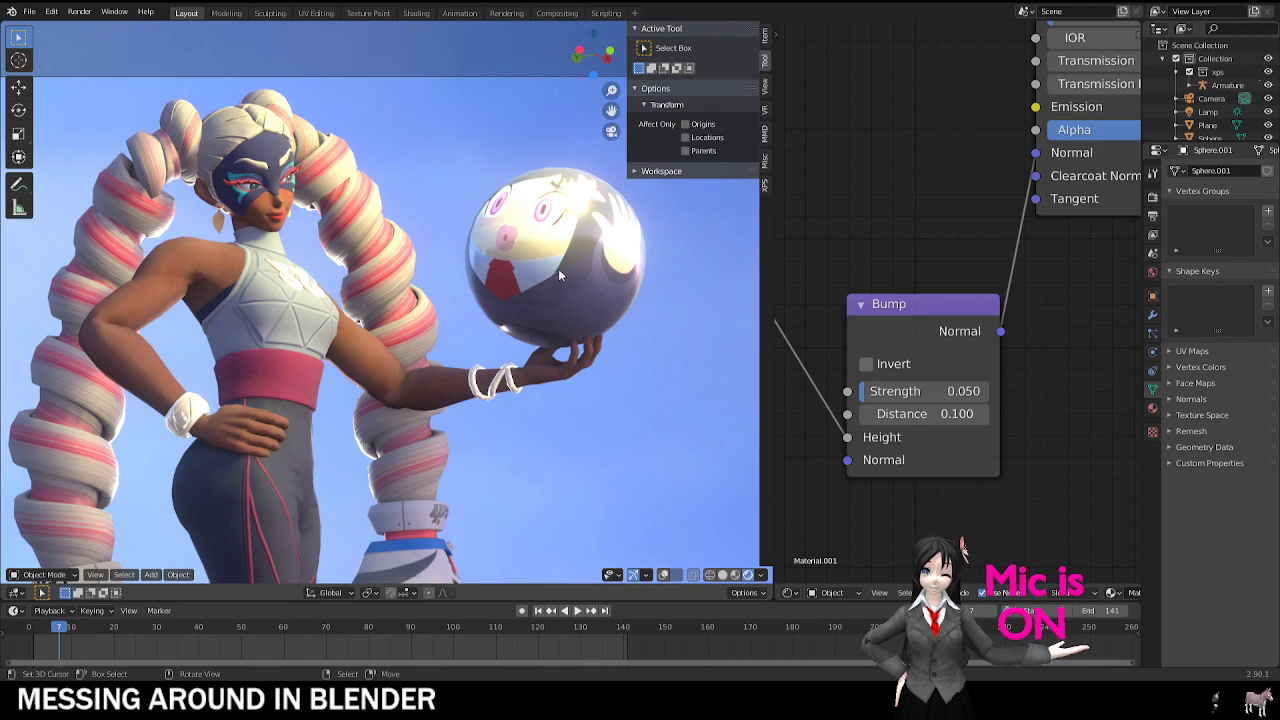
Step: Try rotating the sphere in the character's hand with a free trackball rotation
middle_click_drag(578, 261, 515, 353)
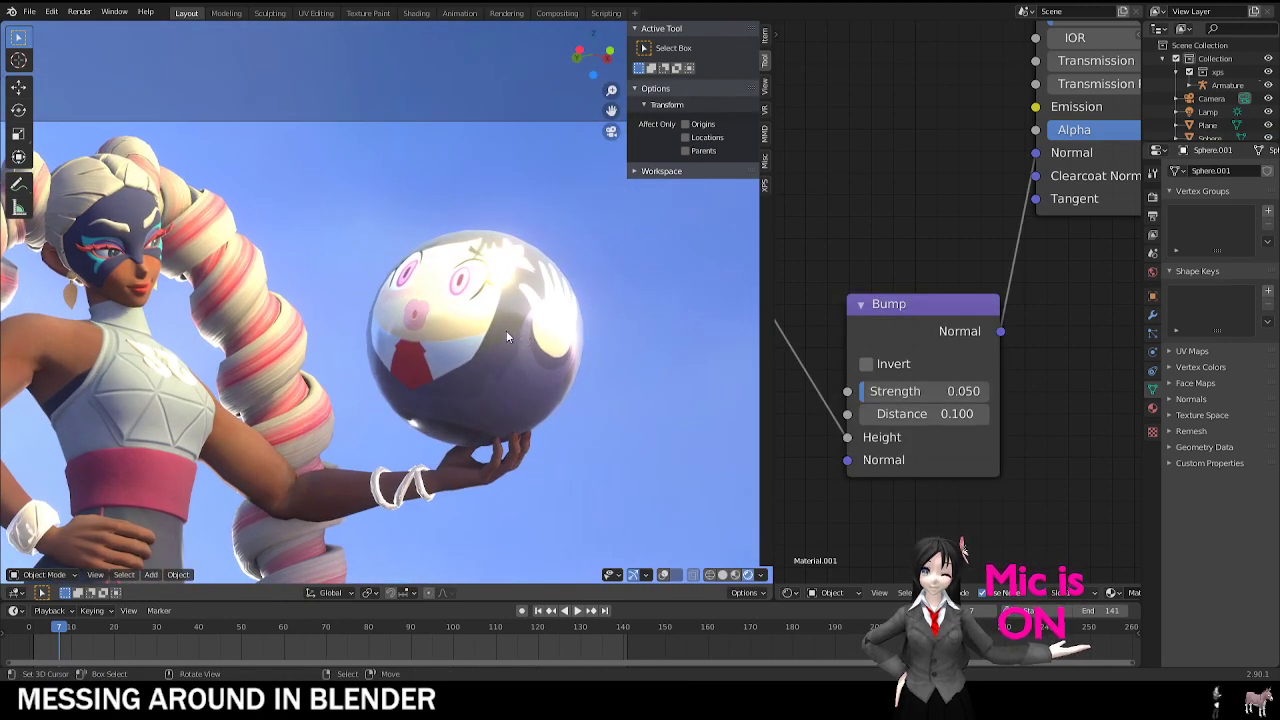
key("r")
key("r")
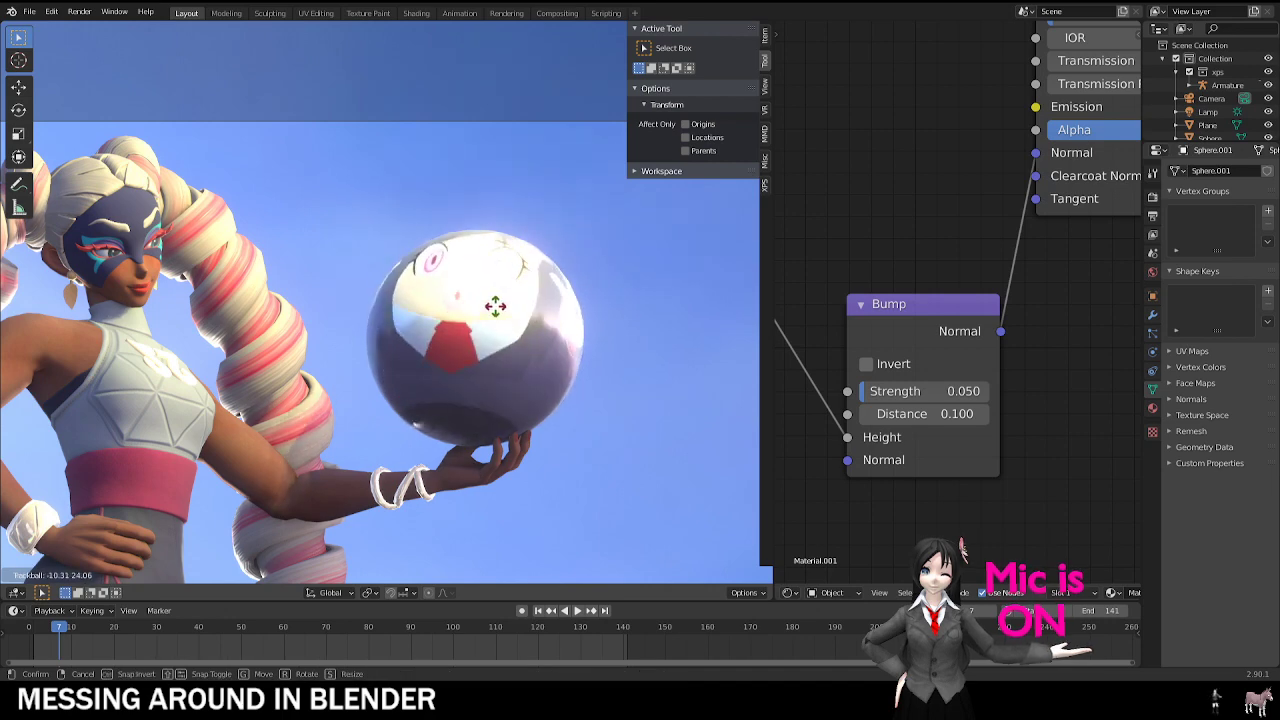
left_click(570, 405)
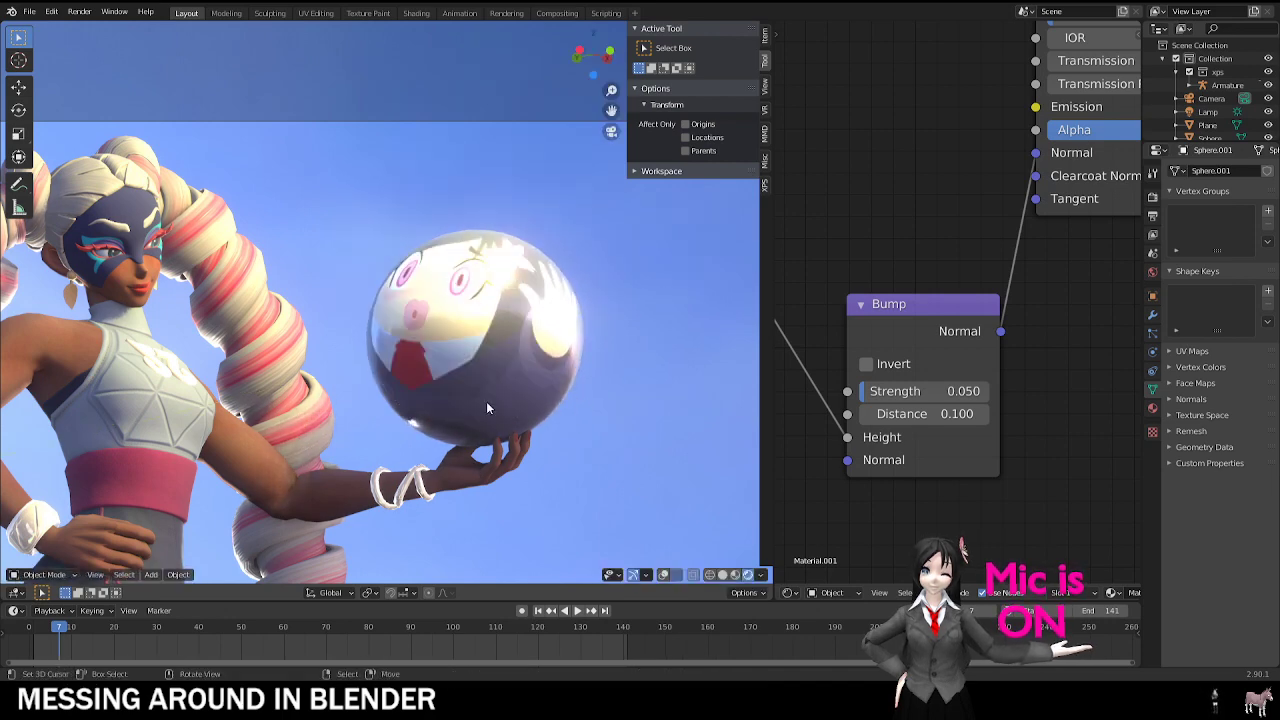
Step: Open the scene with the pink-dressed and red-dressed characters, discarding the changes to the current file
left_click(30, 12)
left_click(49, 42)
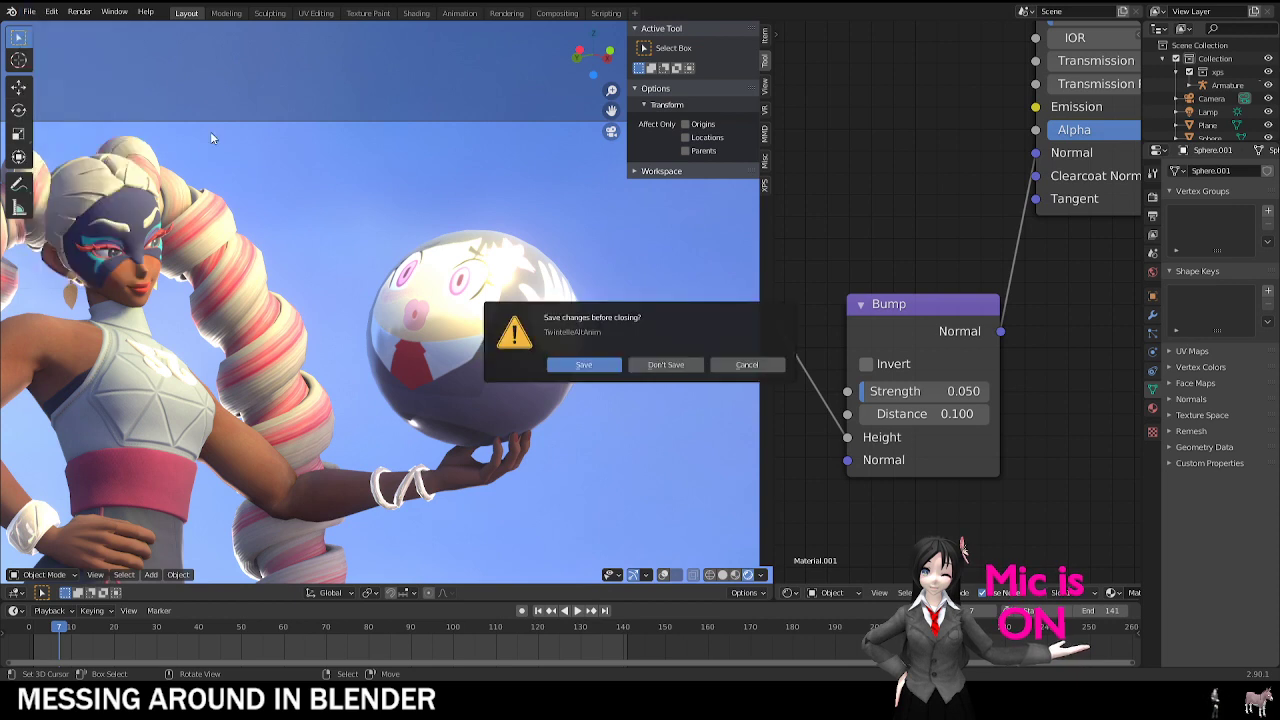
left_click(679, 364)
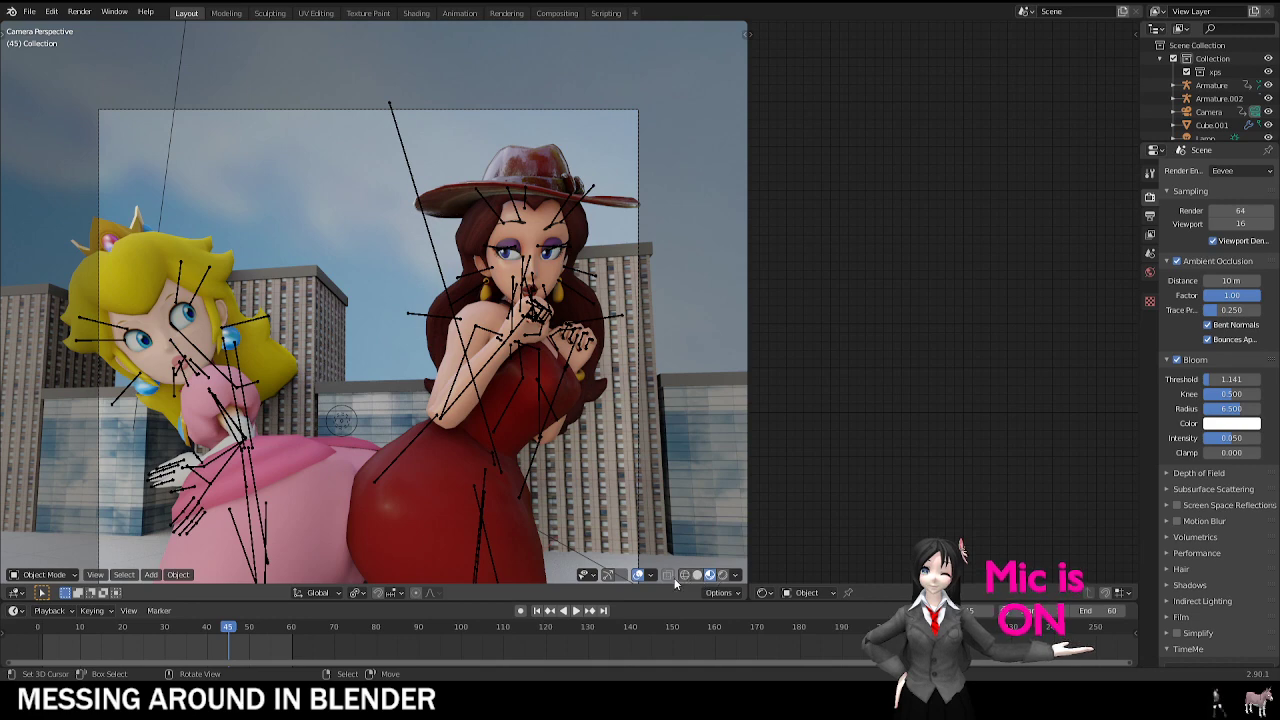
Step: Play the two-character animation from frame 0 with overlays hidden, viewing it in solid and rendered shading
left_click(640, 575)
left_click(40, 642)
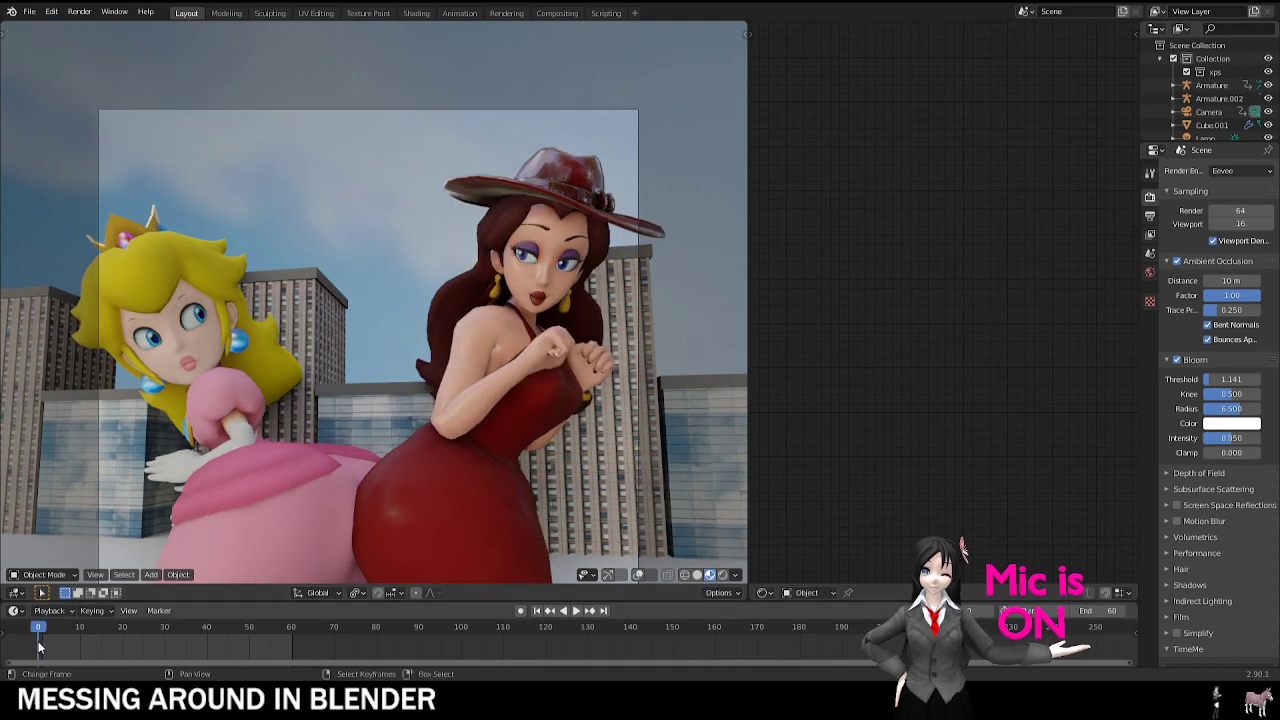
middle_click_drag(284, 298, 325, 222, "shift")
key("space")
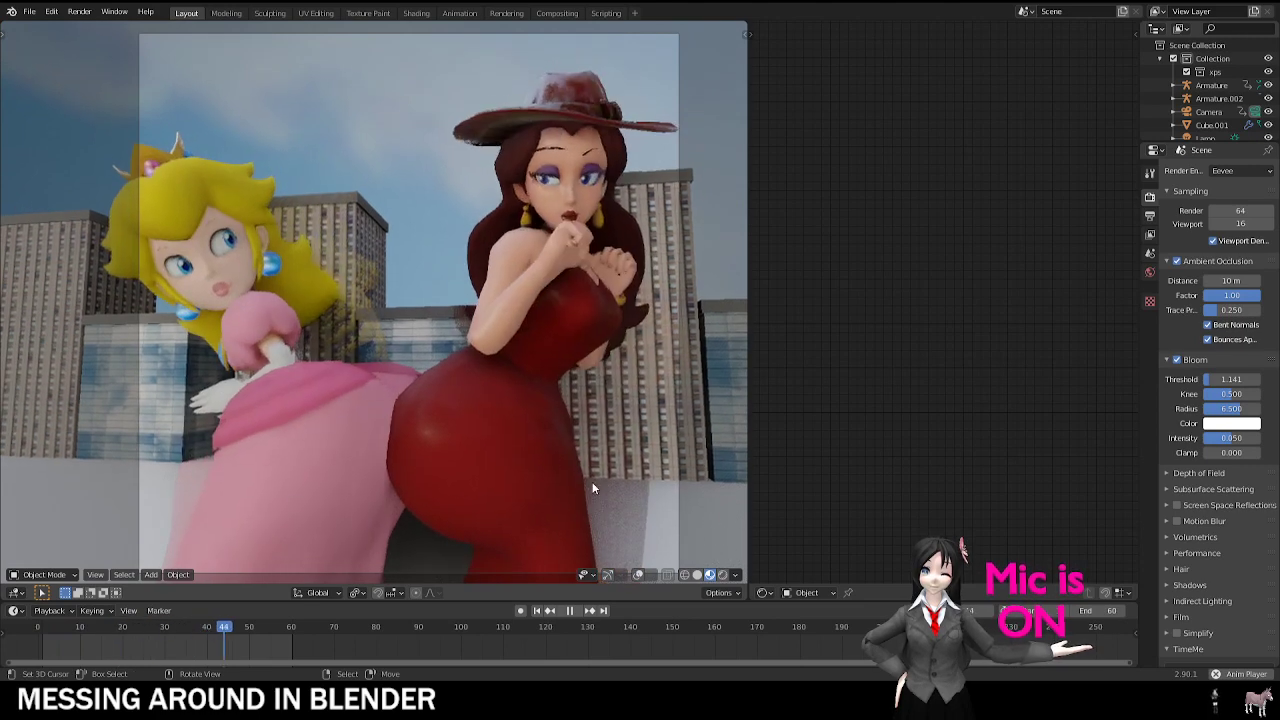
left_click(697, 575)
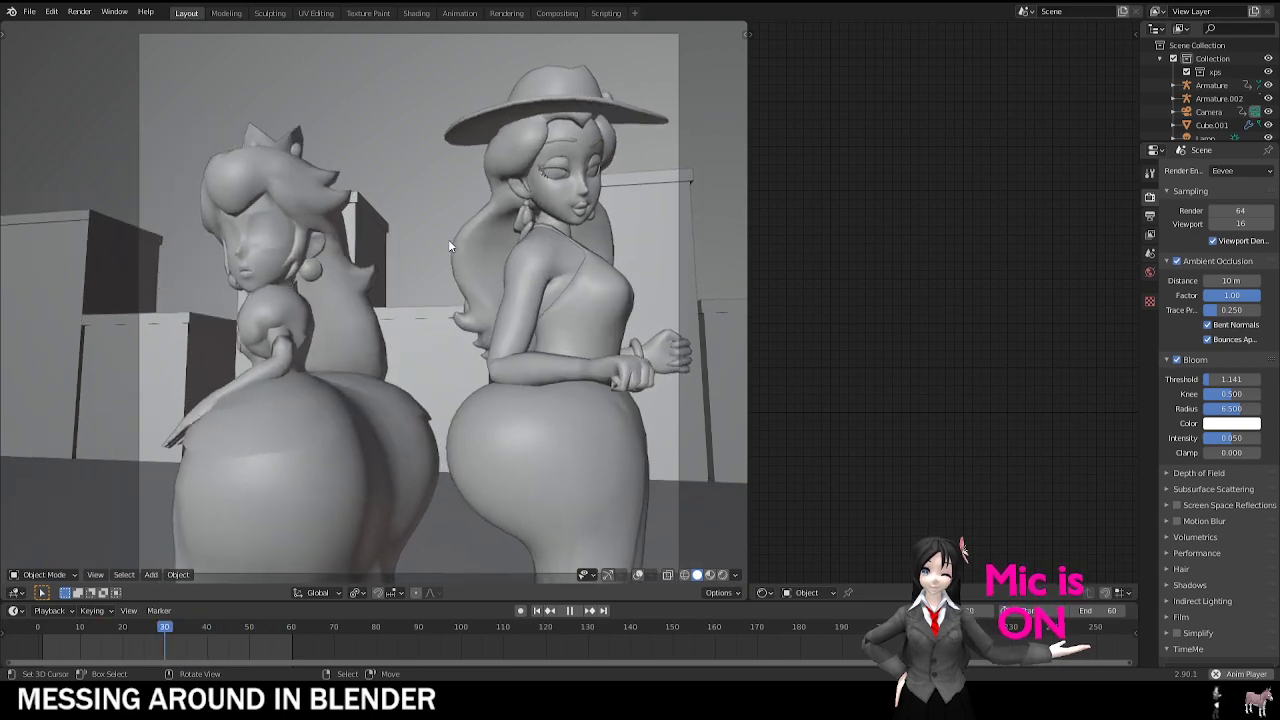
left_click(722, 576)
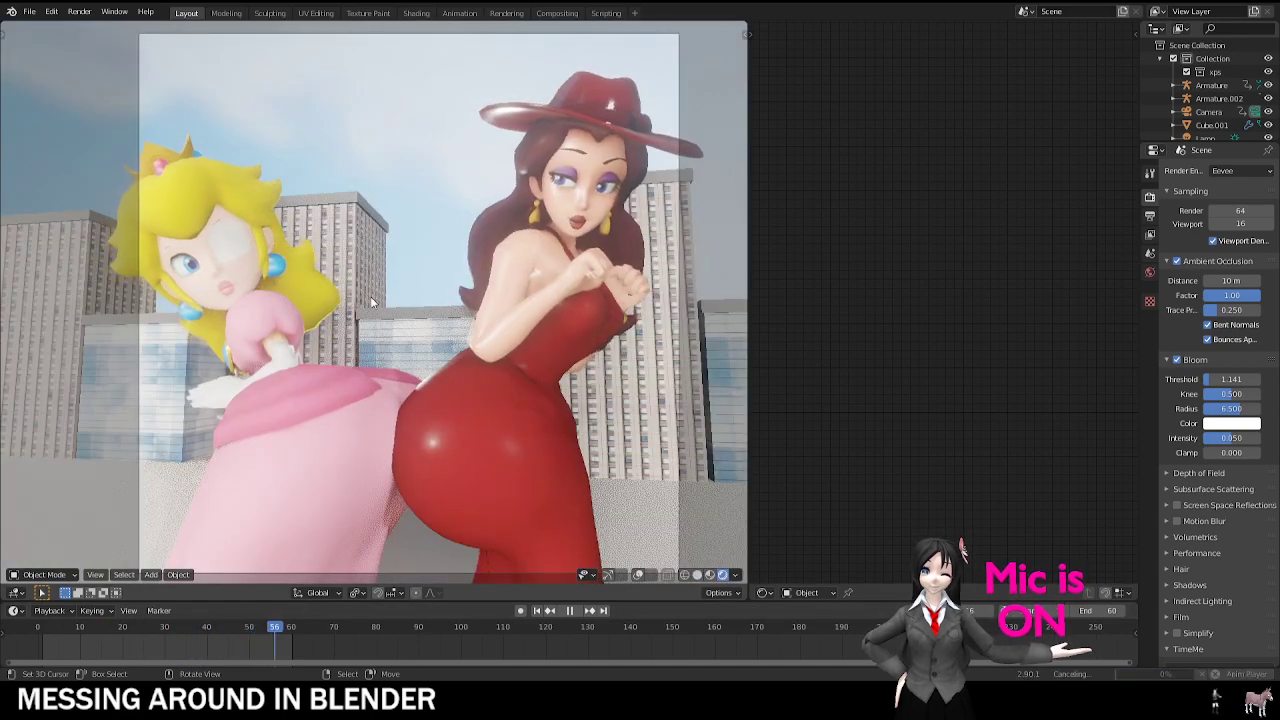
Step: View the playing two-character scene from a wider angle, return to the camera view, stop the playback and select the pink-dressed character's eyelid
middle_click_drag(540, 350, 520, 309)
scroll(470, 346, "down", 6)
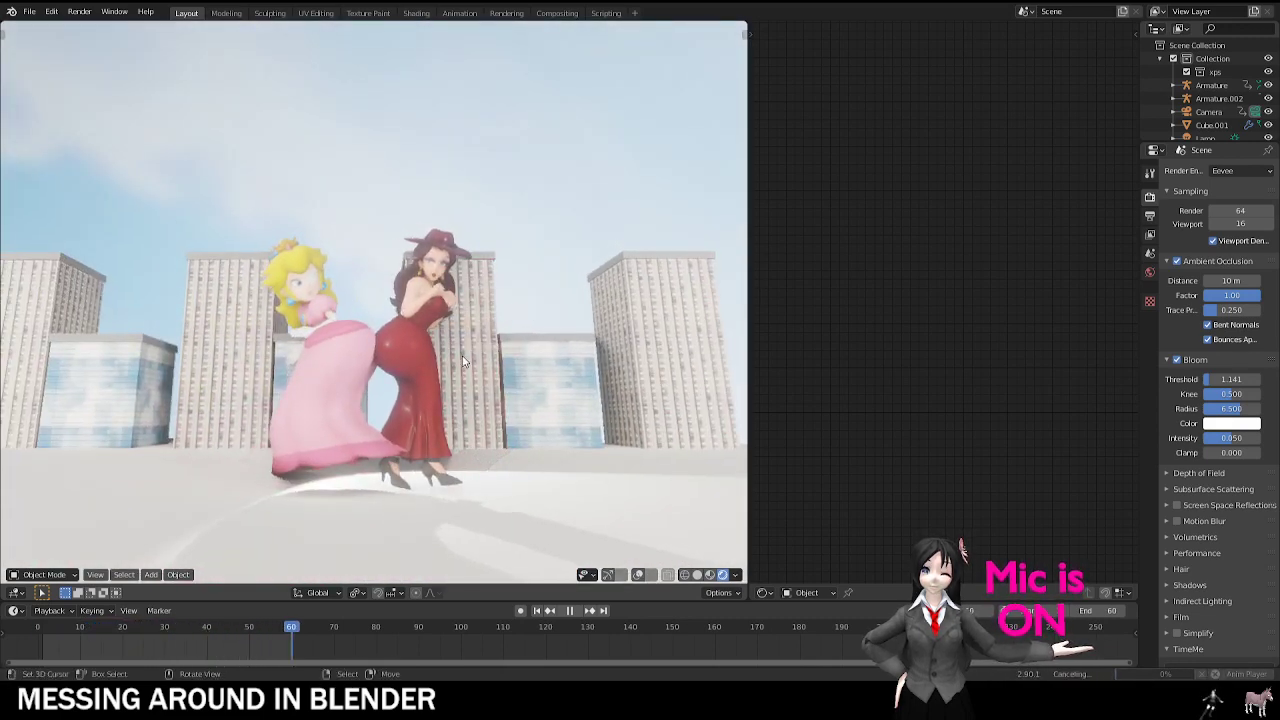
key("KP_0")
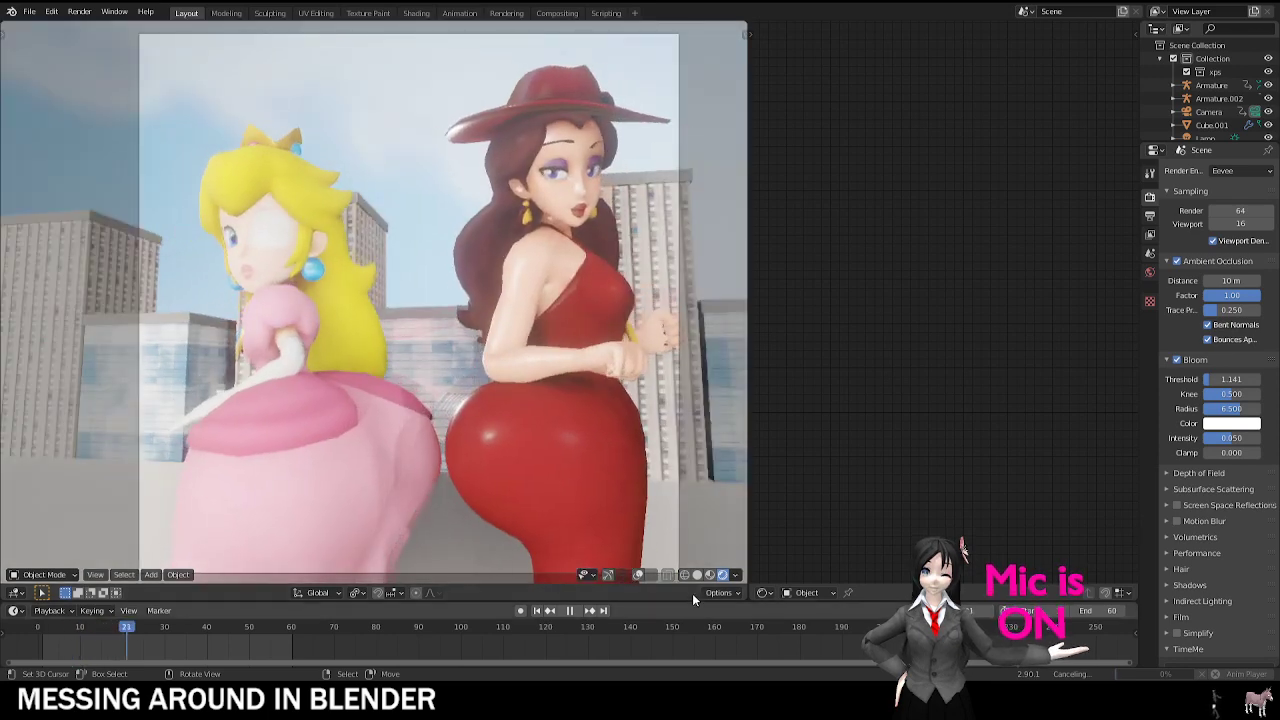
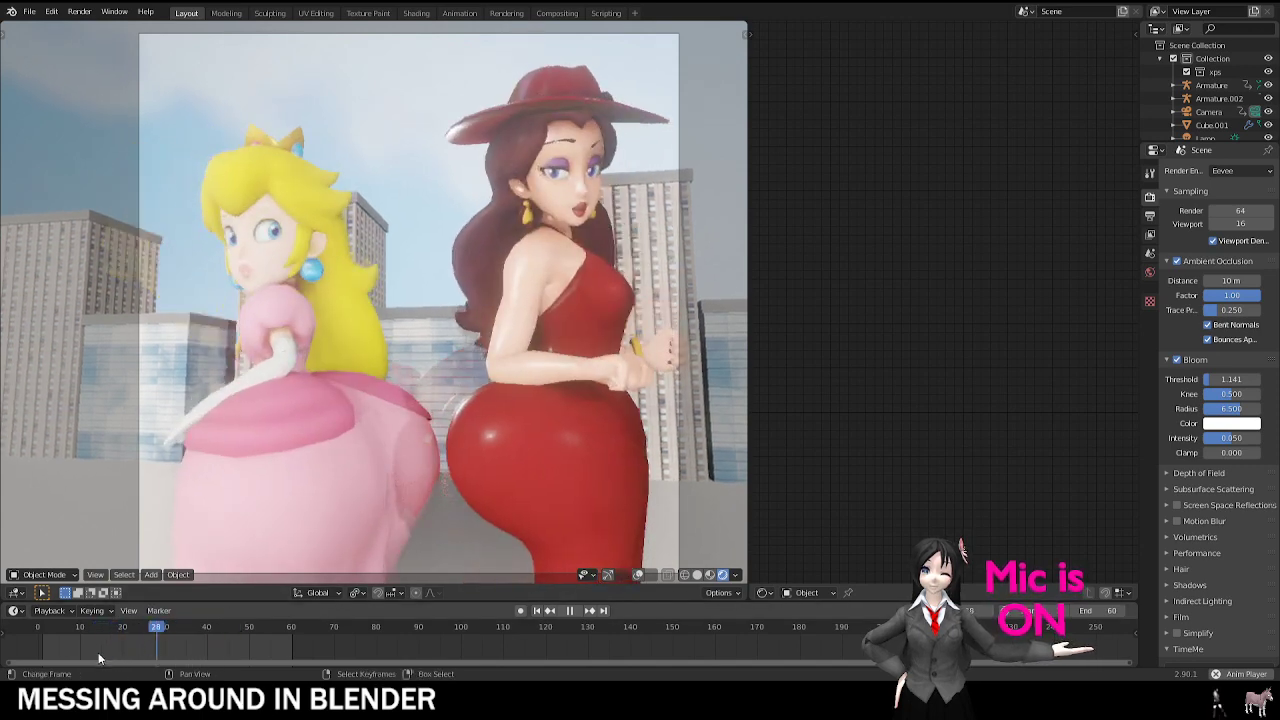
key("Escape")
left_click(250, 148)
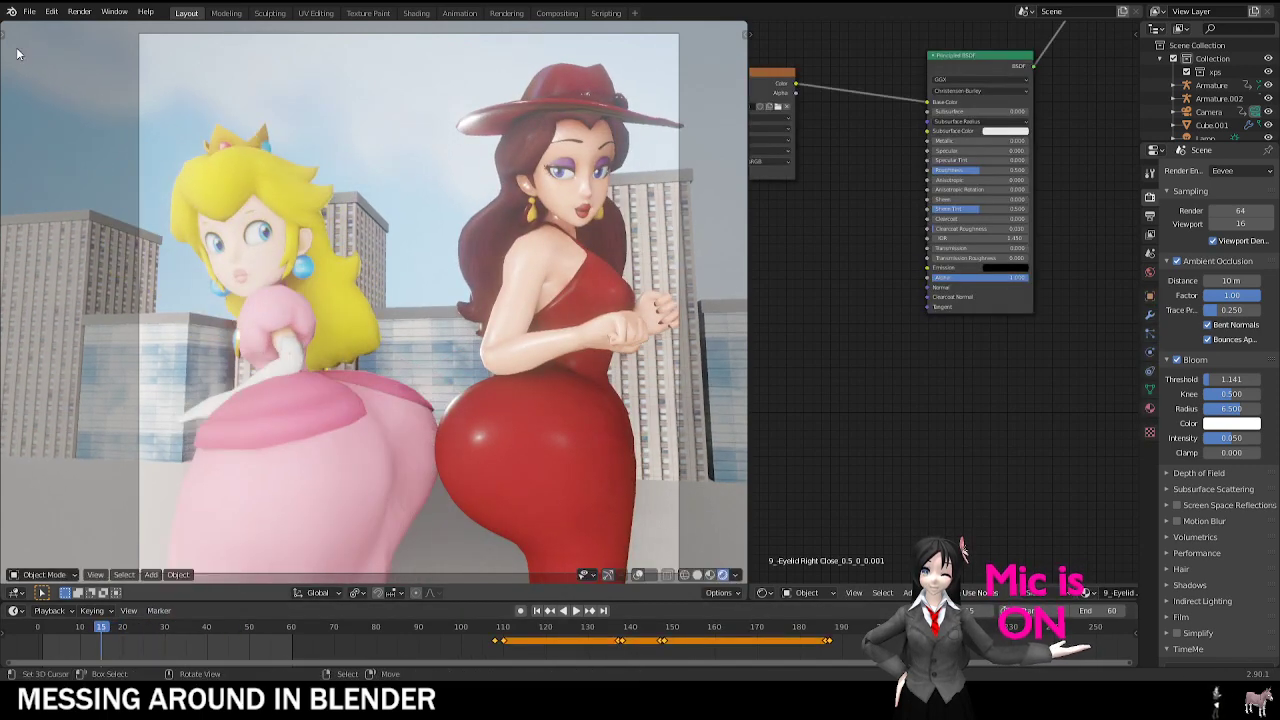
Step: Open the ThiccPress scene, discarding the changes to the current file
left_click(29, 12)
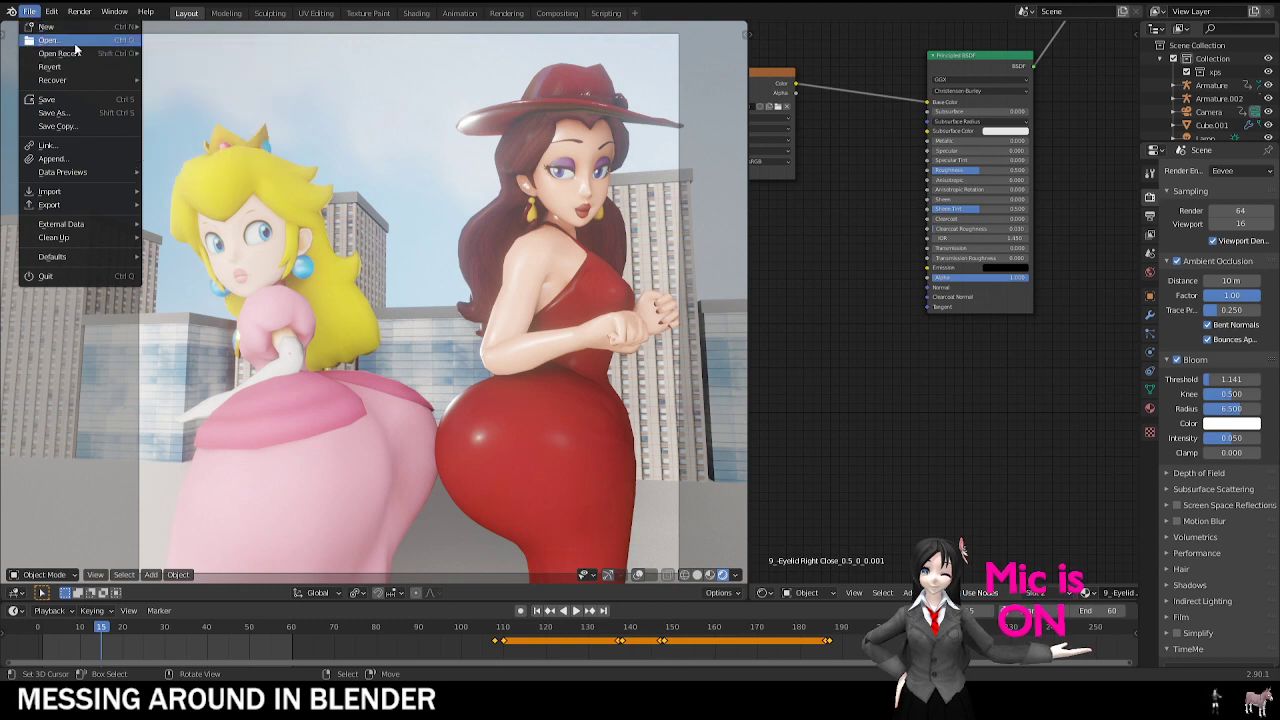
key("ctrl+q")
left_click(672, 365)
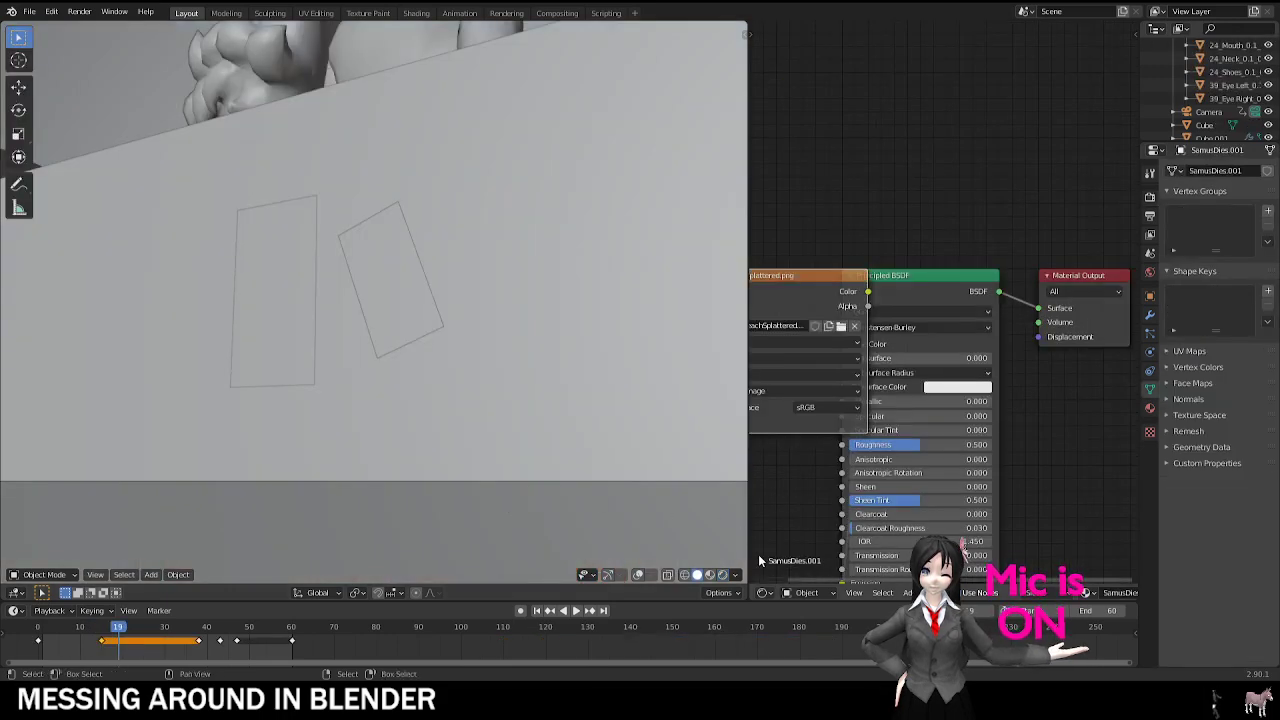
Step: Try moving the tilted image plane in the camera view, switch to rendered shading and select that plane again
key("g")
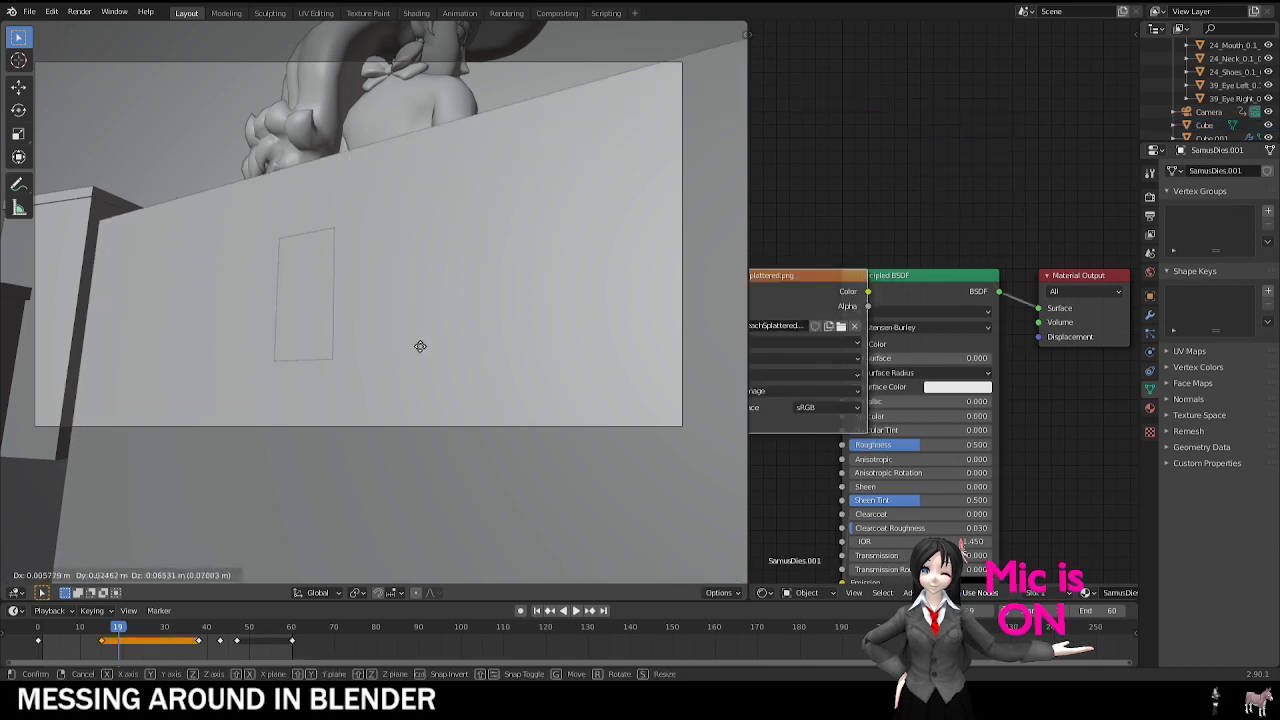
left_click(468, 288)
left_click(326, 298)
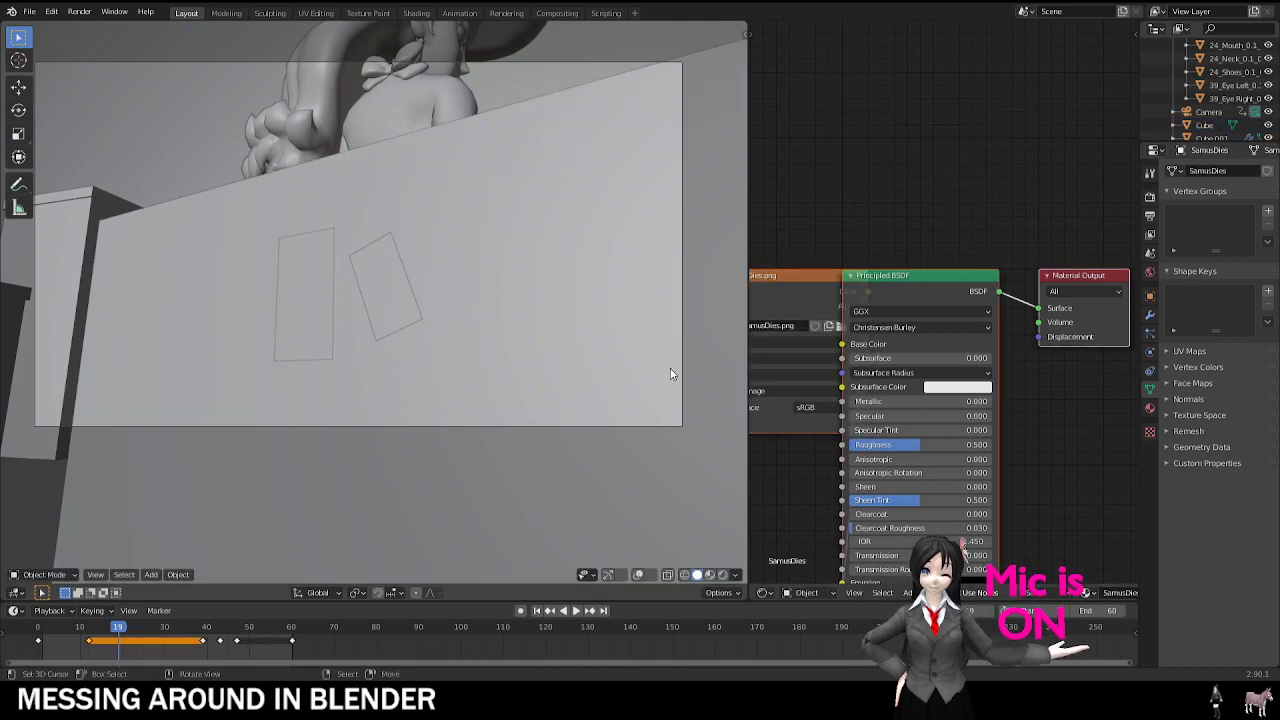
left_click(720, 576)
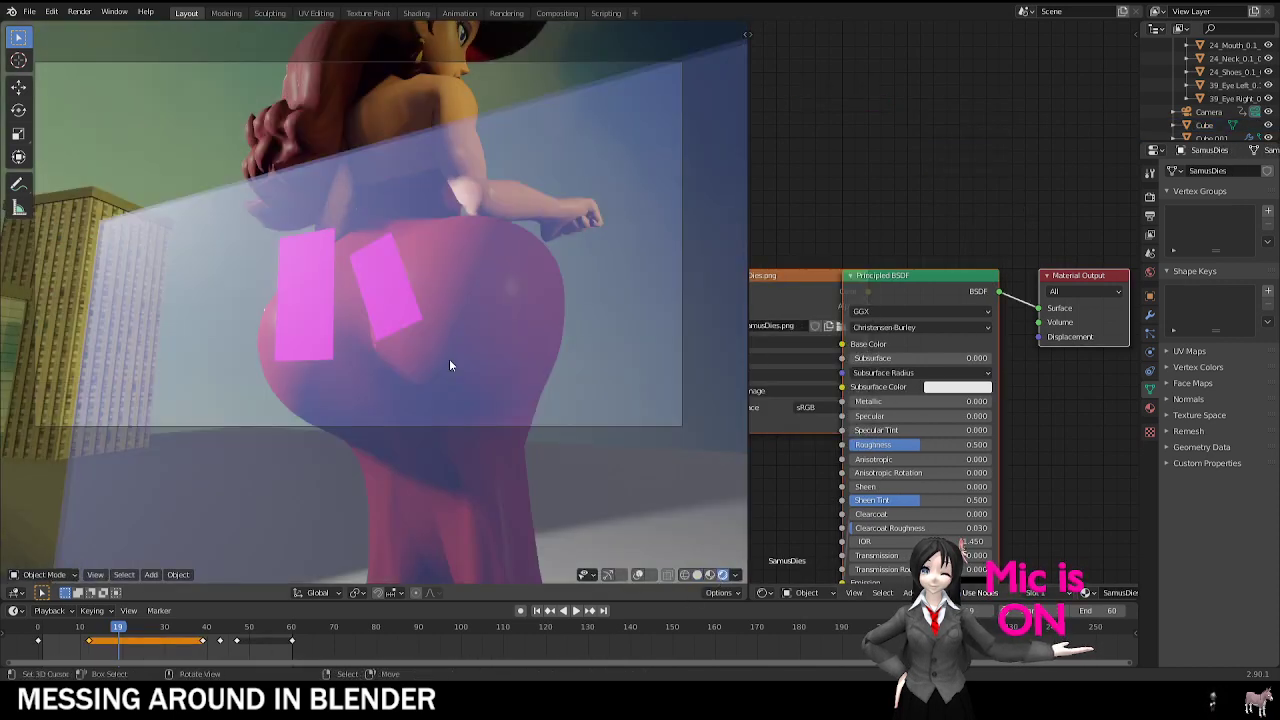
left_click(388, 295)
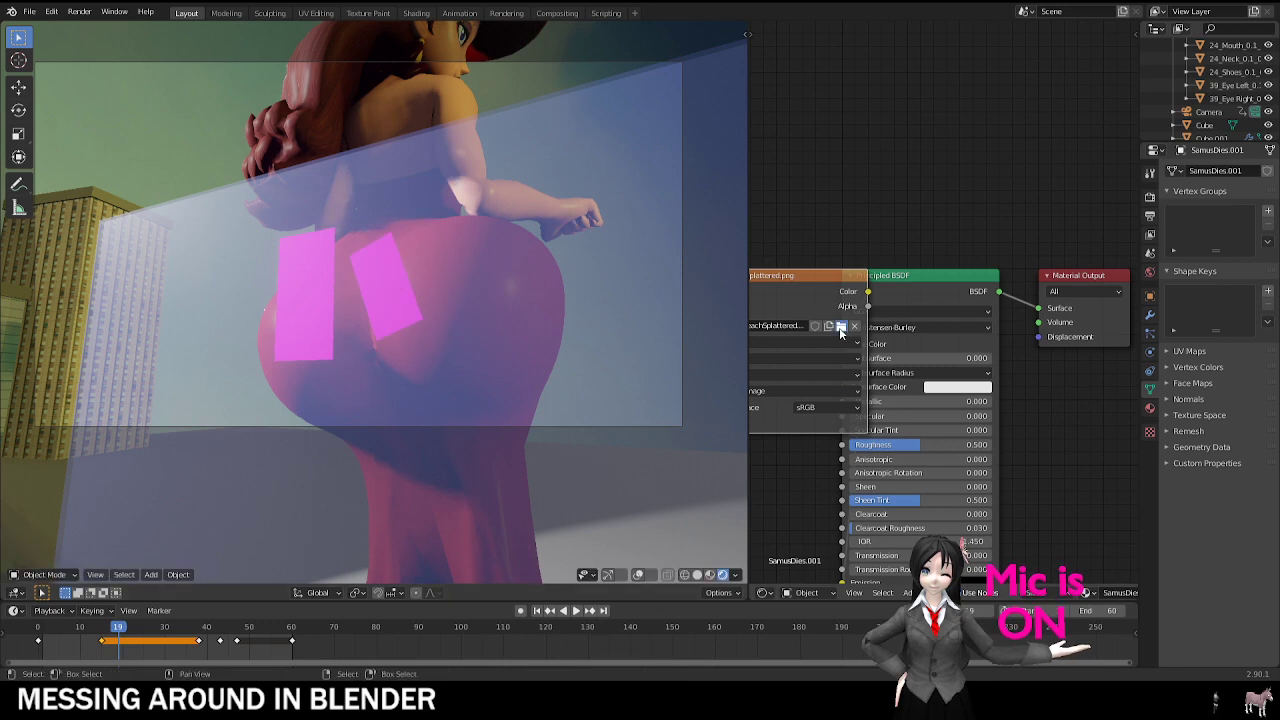
Step: Play the animation and try moving the glass pane in front of the character
left_click(563, 610)
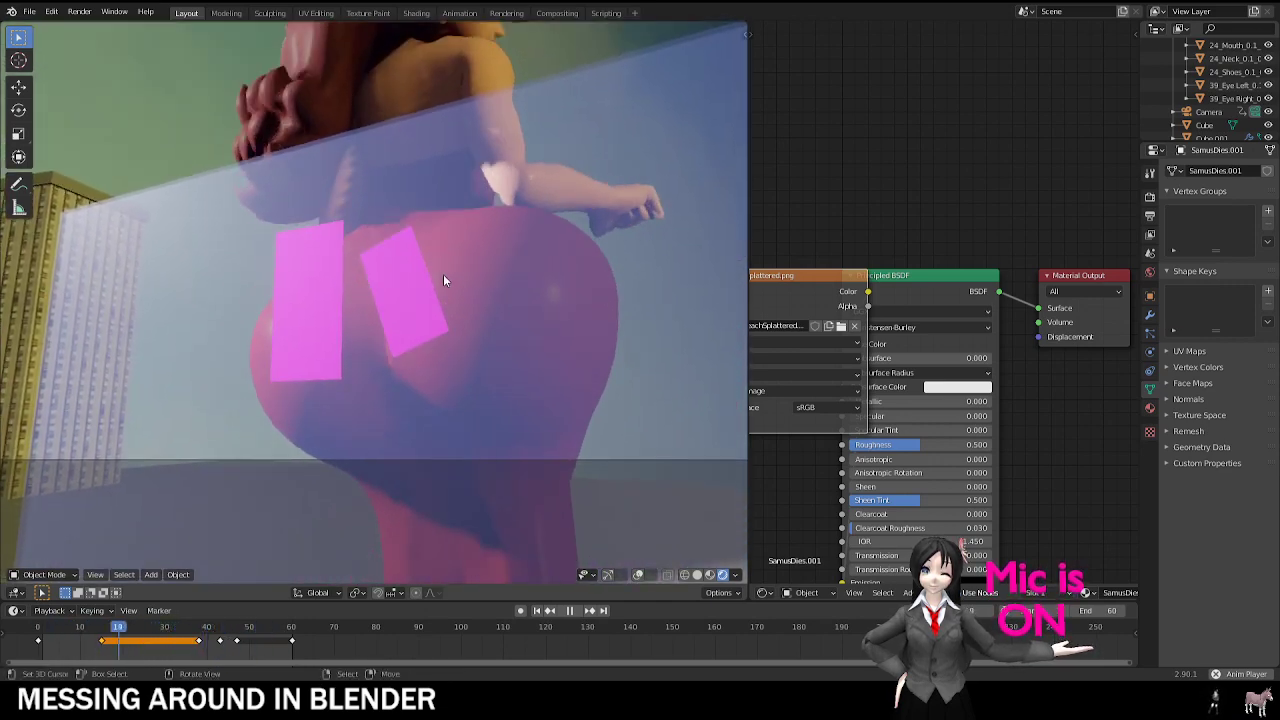
left_click(446, 315)
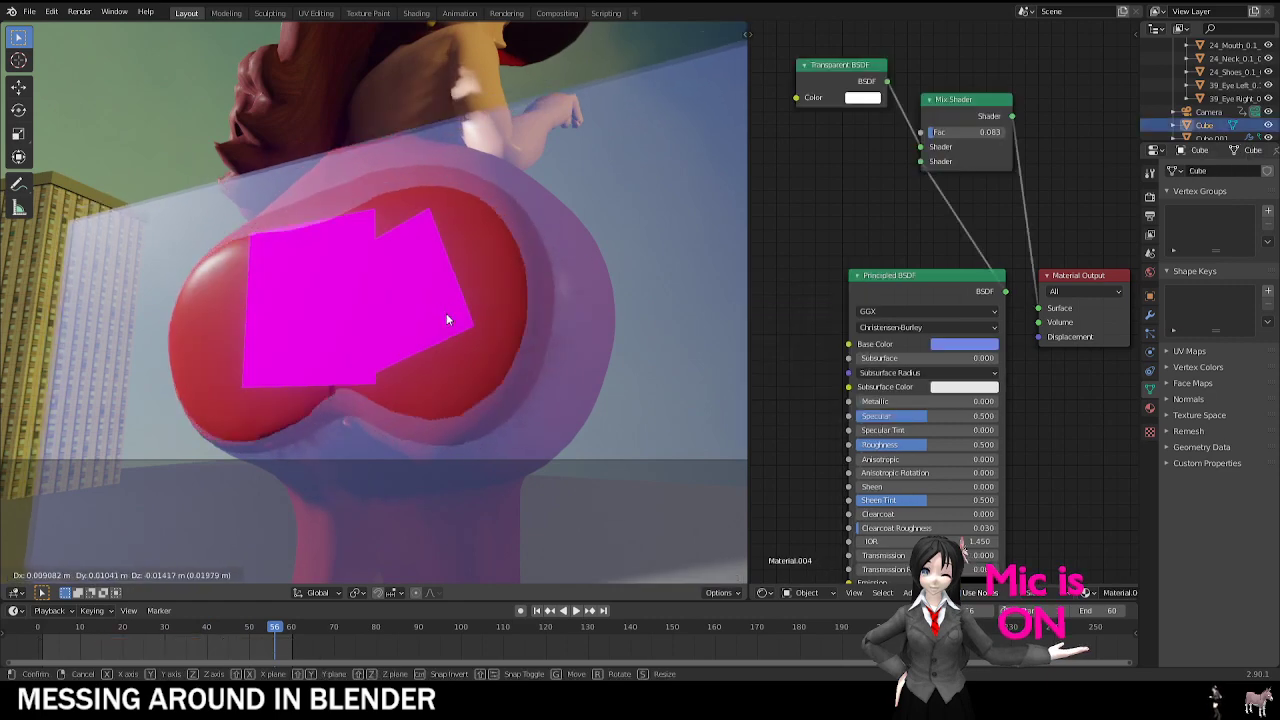
key("Escape")
Step: Go to frame 33 and load a replacement image into the tilted pink plane's texture
left_click(177, 630)
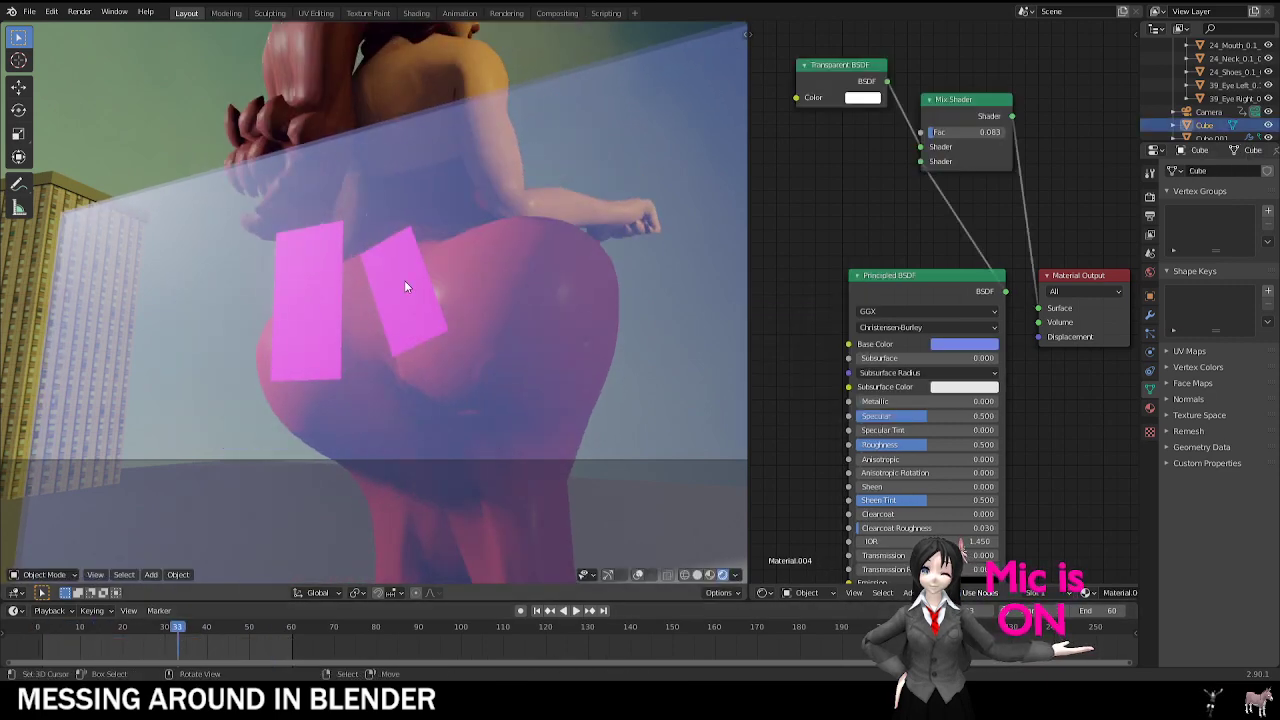
left_click(404, 280)
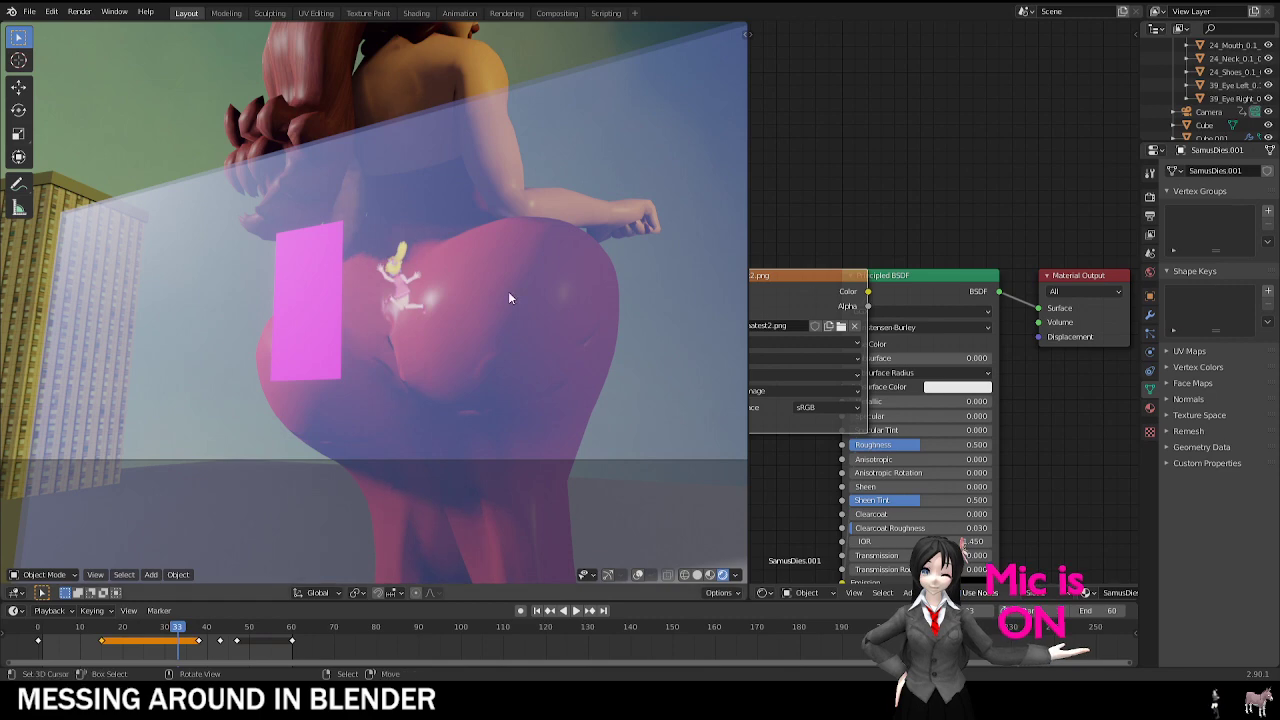
Step: Move the remaining pink plane's image texture node away from the Principled BSDF, reload its SamusDies.png image and play the animation
scroll(508, 291, "up", 1)
middle_click_drag(859, 176, 975, 175)
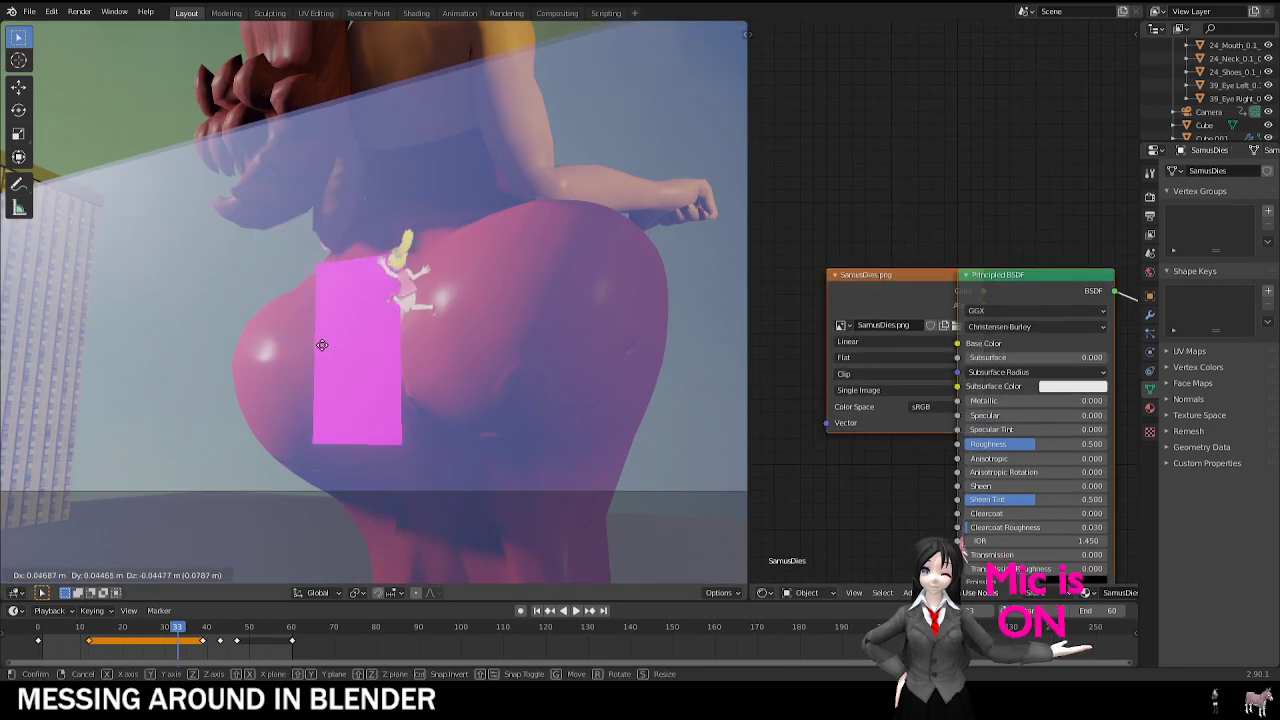
left_click_drag(921, 272, 844, 276)
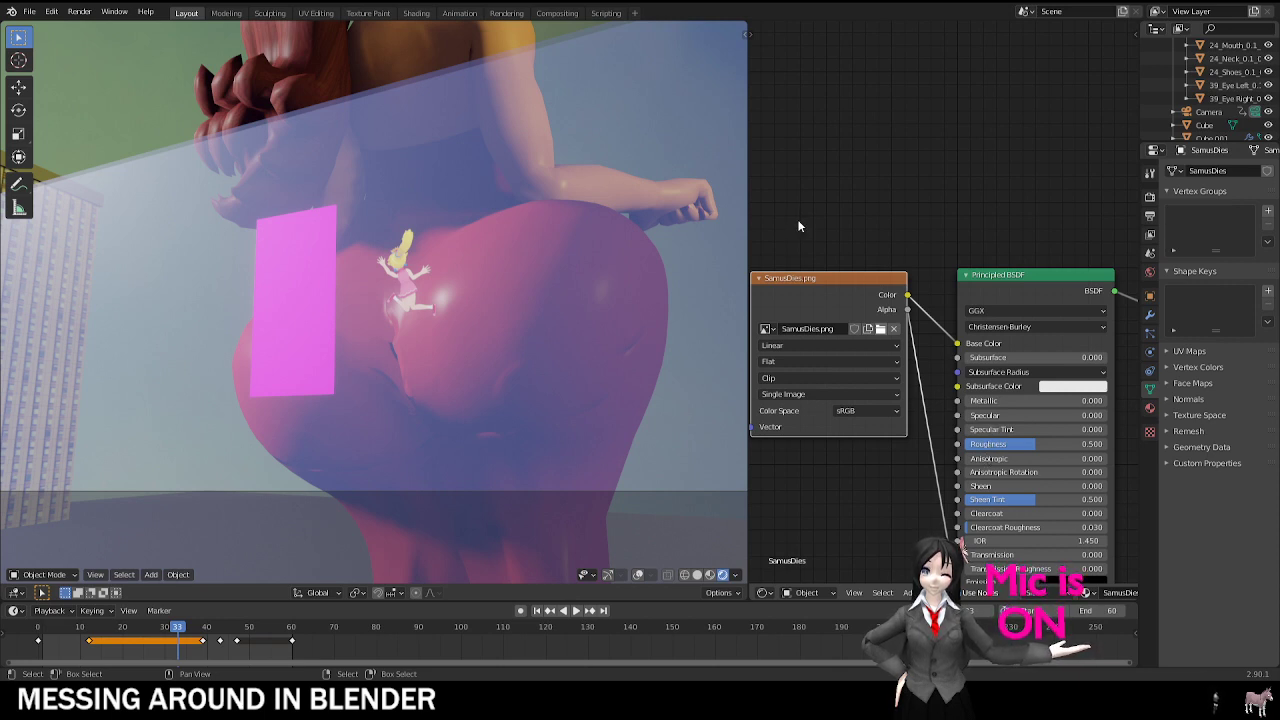
key("space")
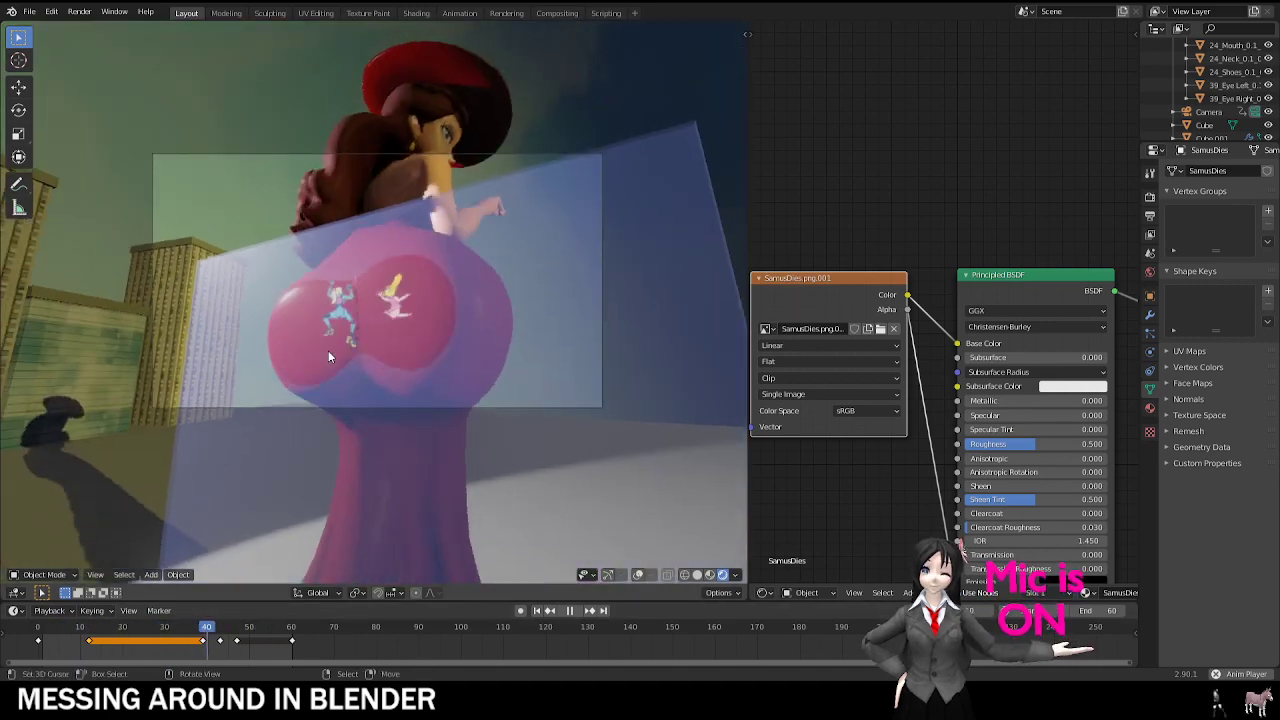
Step: Try moving the glass pane and the glass building while the animation plays
left_click(111, 326)
key("g")
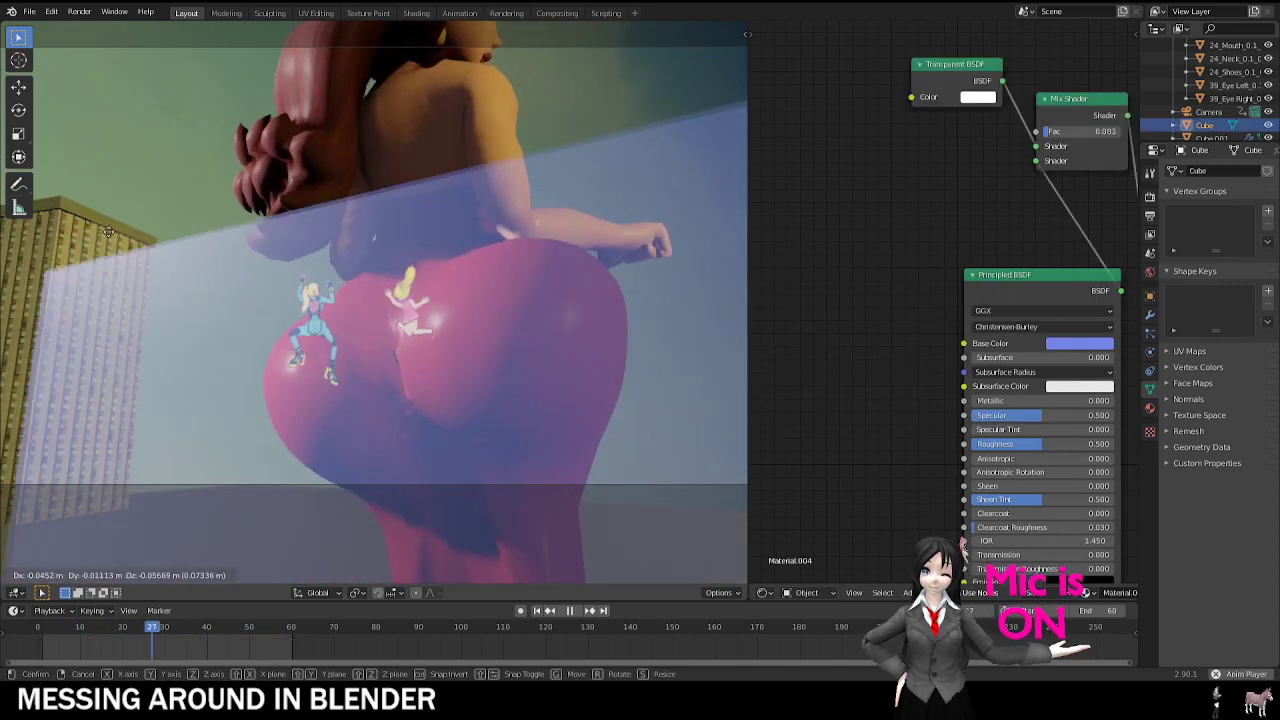
right_click(104, 236)
left_click(53, 284)
key("g")
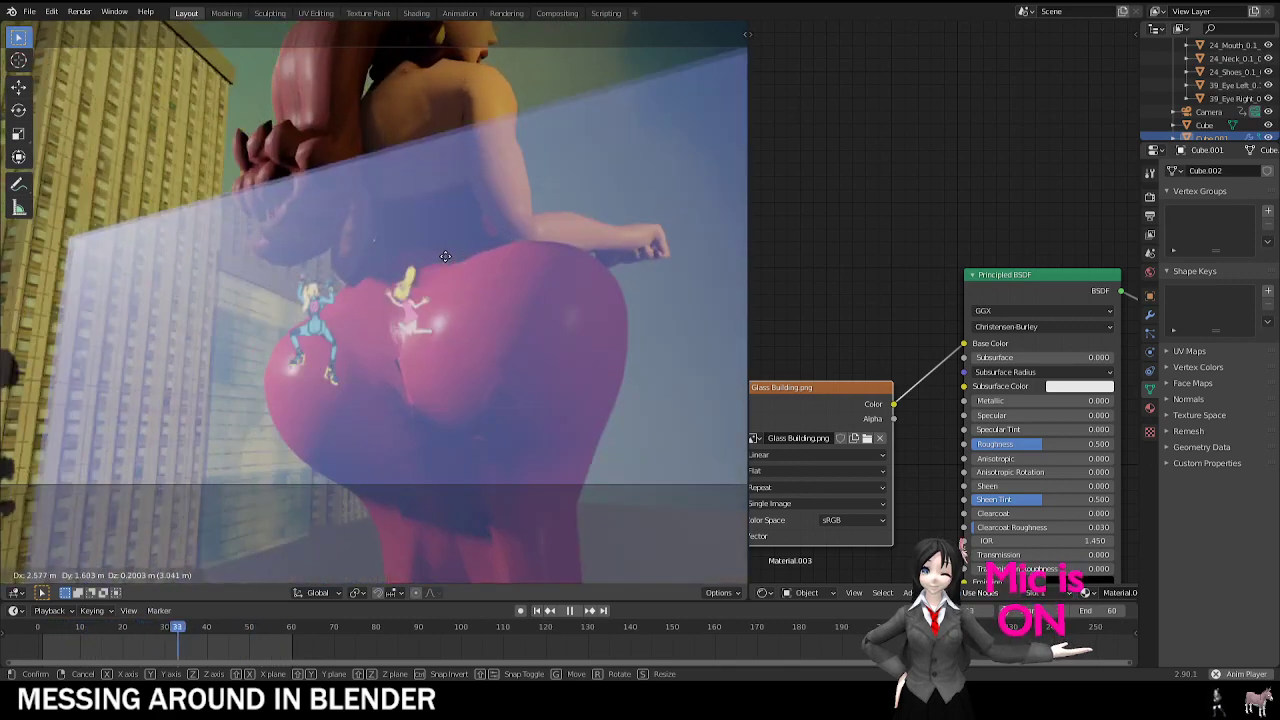
right_click(446, 262)
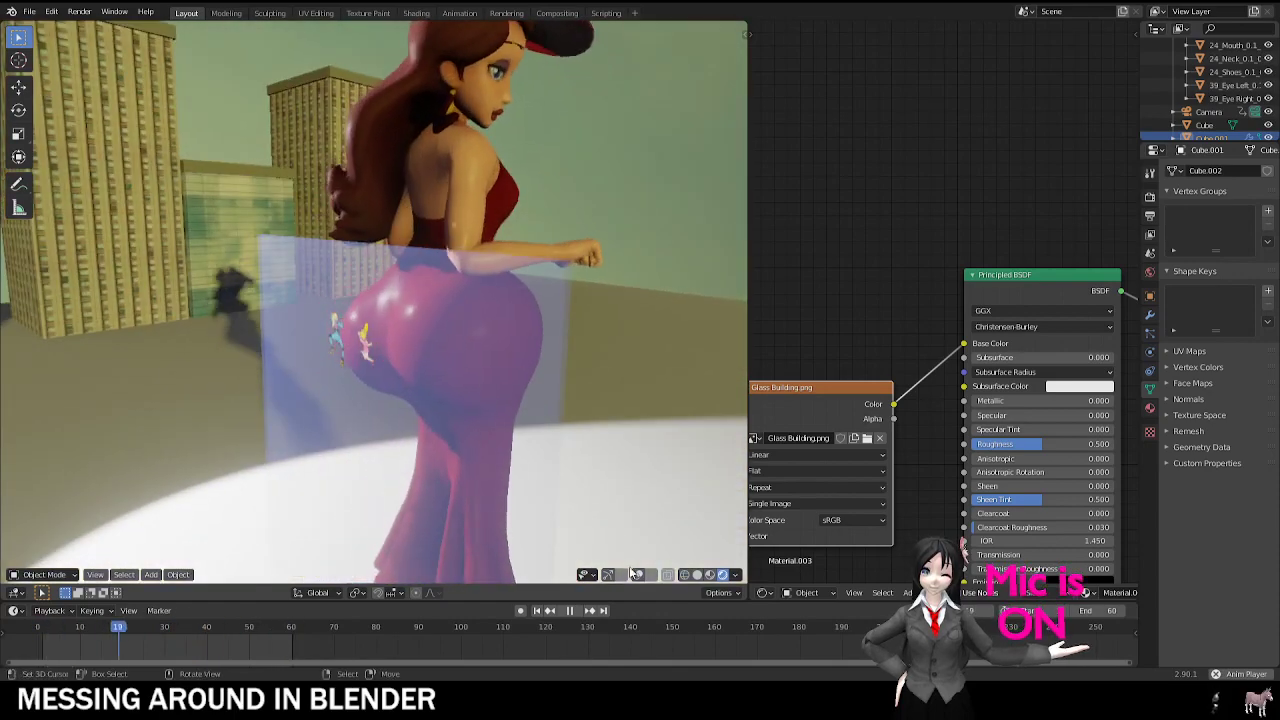
Step: Show the overlays, try moving the camera object from a side view and undo the change
left_click(636, 574)
left_click(340, 291)
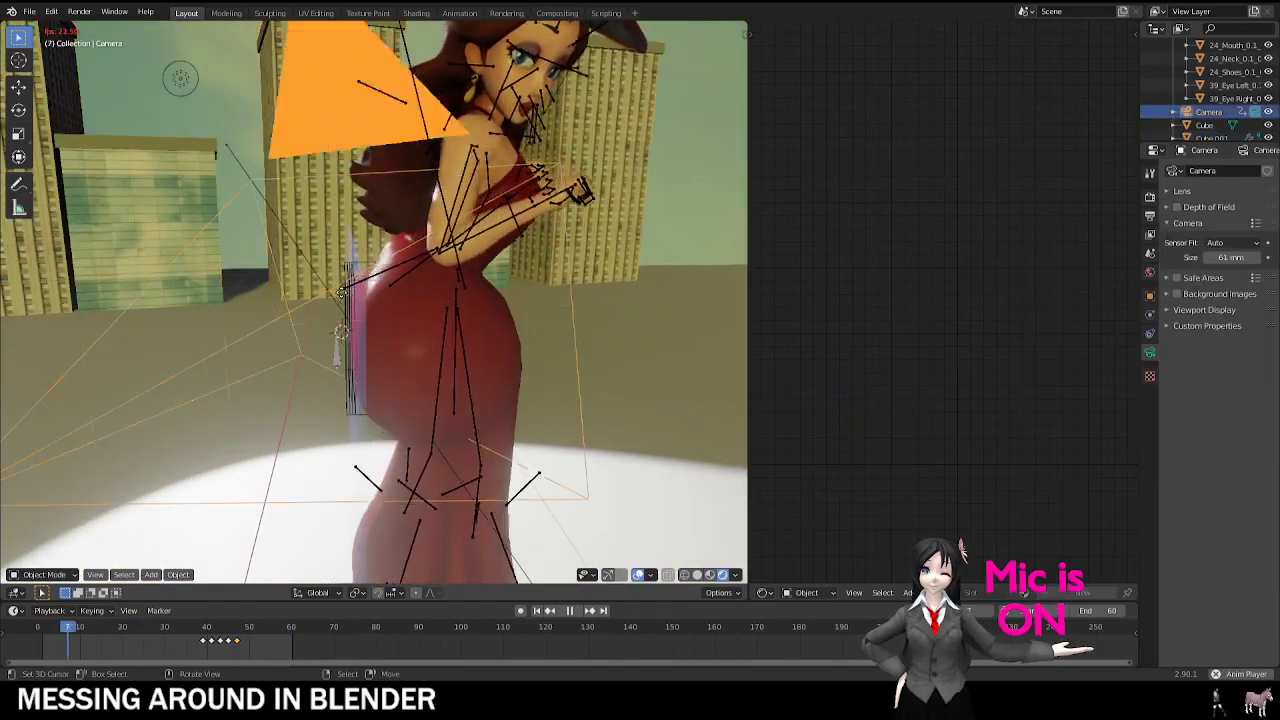
right_click_drag(341, 291, 30, 304)
middle_click_drag(310, 238, 368, 276)
key("ctrl+z")
Step: Move the lattice away from the character, check it through the camera and undo the move
right_click(351, 285)
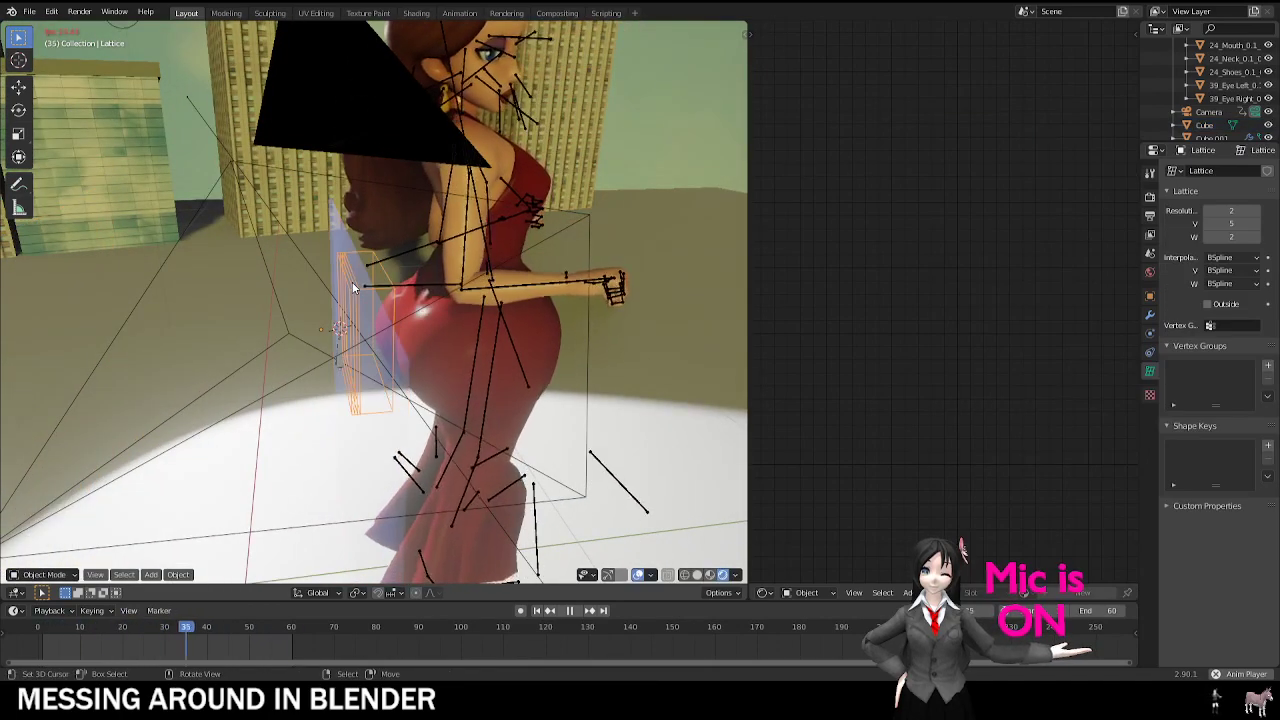
key("g")
left_click(198, 318)
key("KP_0")
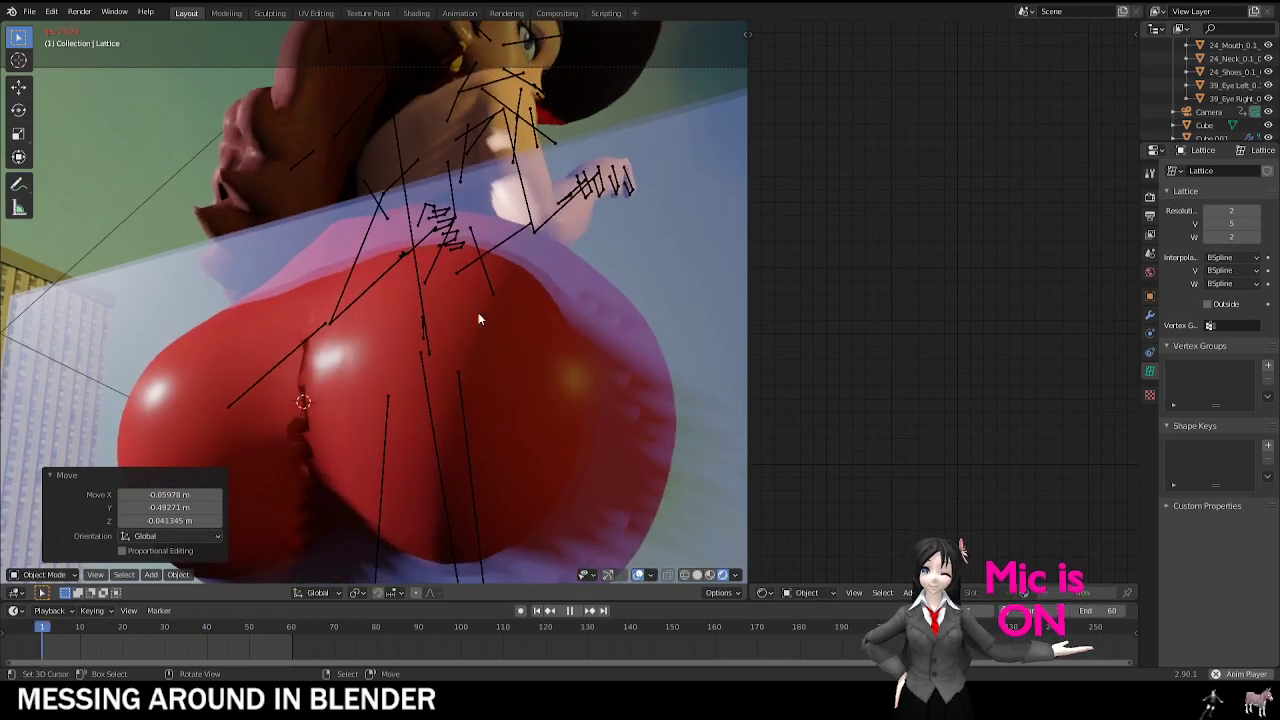
key("KP_0")
key("ctrl+z")
Step: Hide the overlays, shift the lattice along the global Y axis and stop the playback
middle_click_drag(398, 342, 461, 336)
left_click(638, 574)
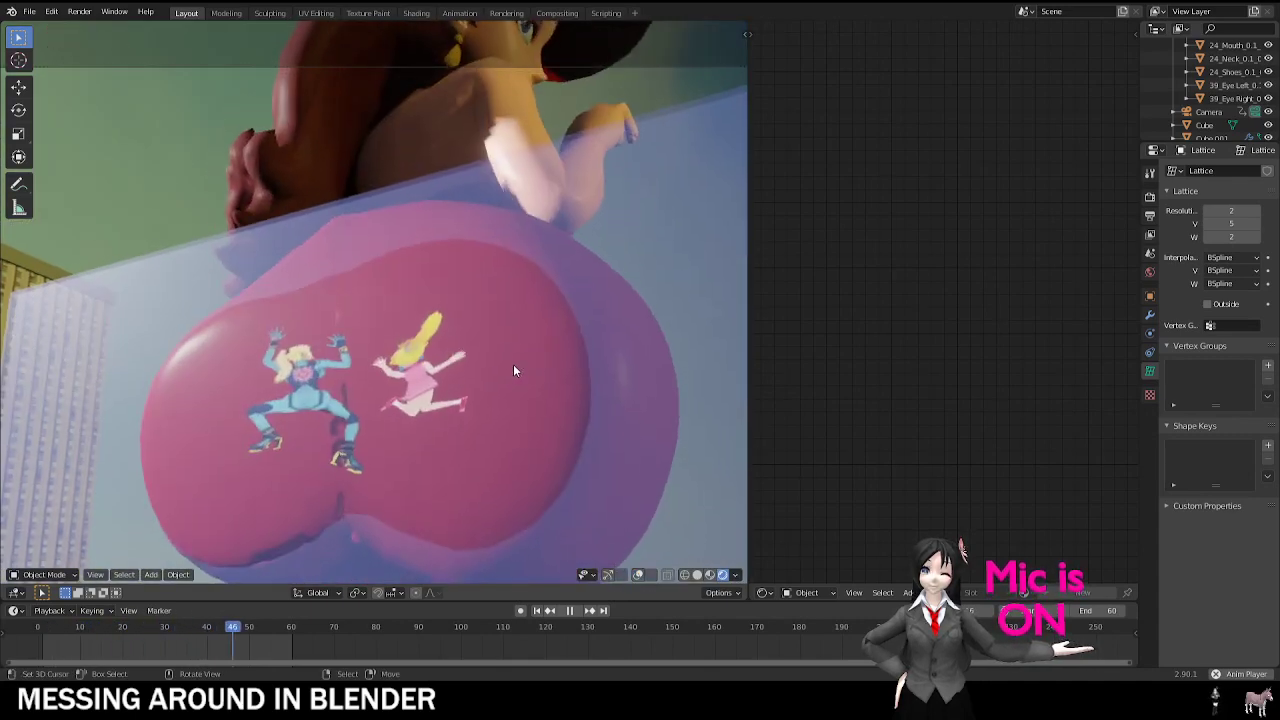
key("g")
key("y")
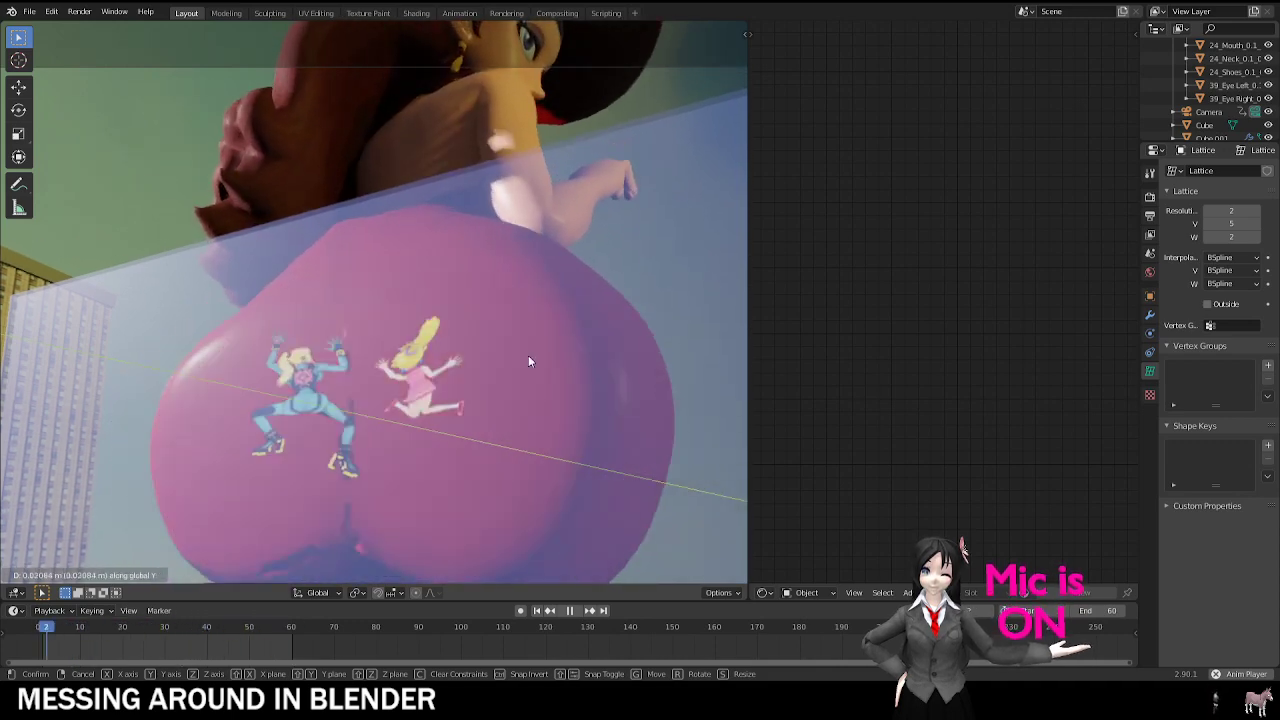
left_click(530, 361)
key("space")
Step: Browse for another file, return to the current scene and view the whole character from the side
left_click(31, 14)
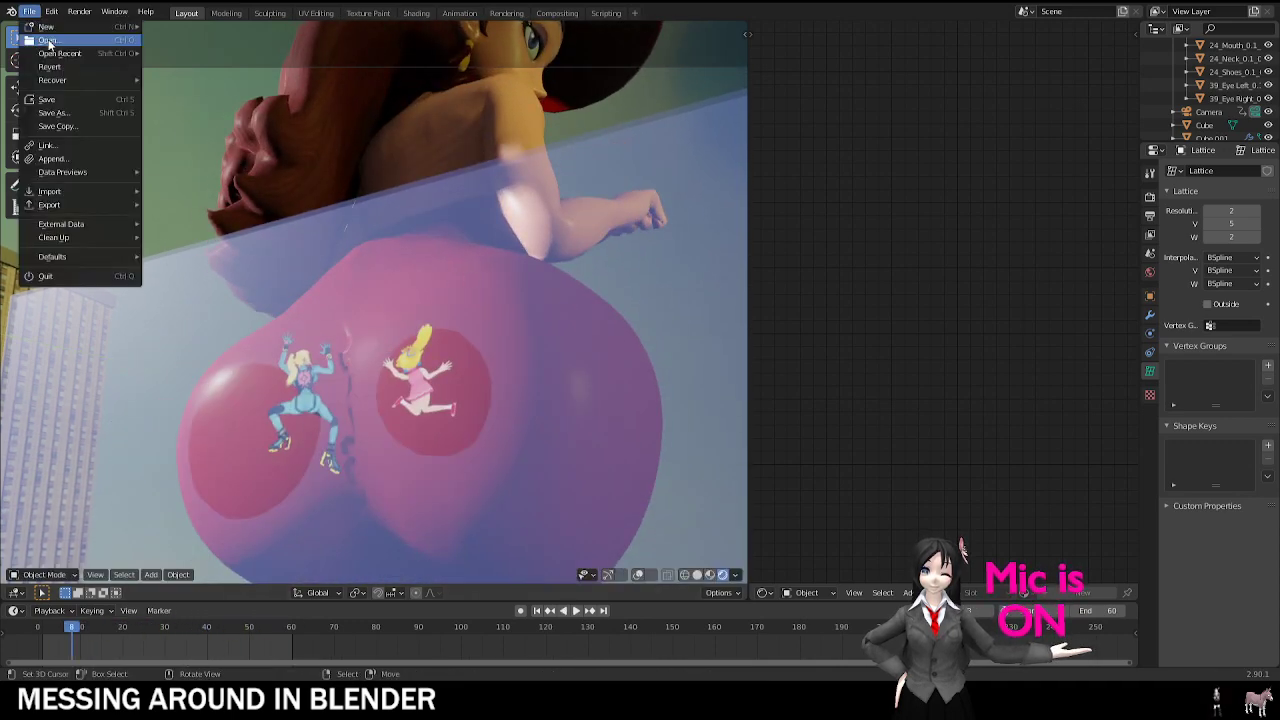
left_click(50, 44)
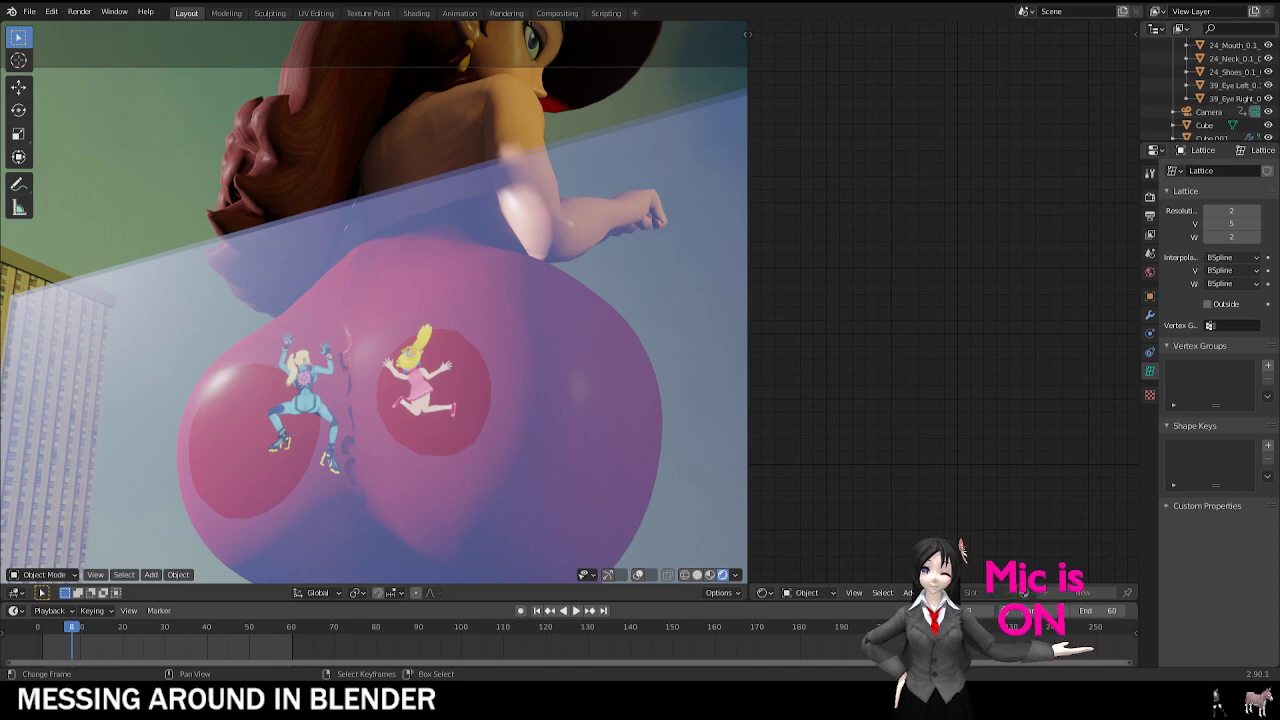
key("KP_0")
scroll(349, 338, "down", 5)
middle_click_drag(499, 255, 370, 195)
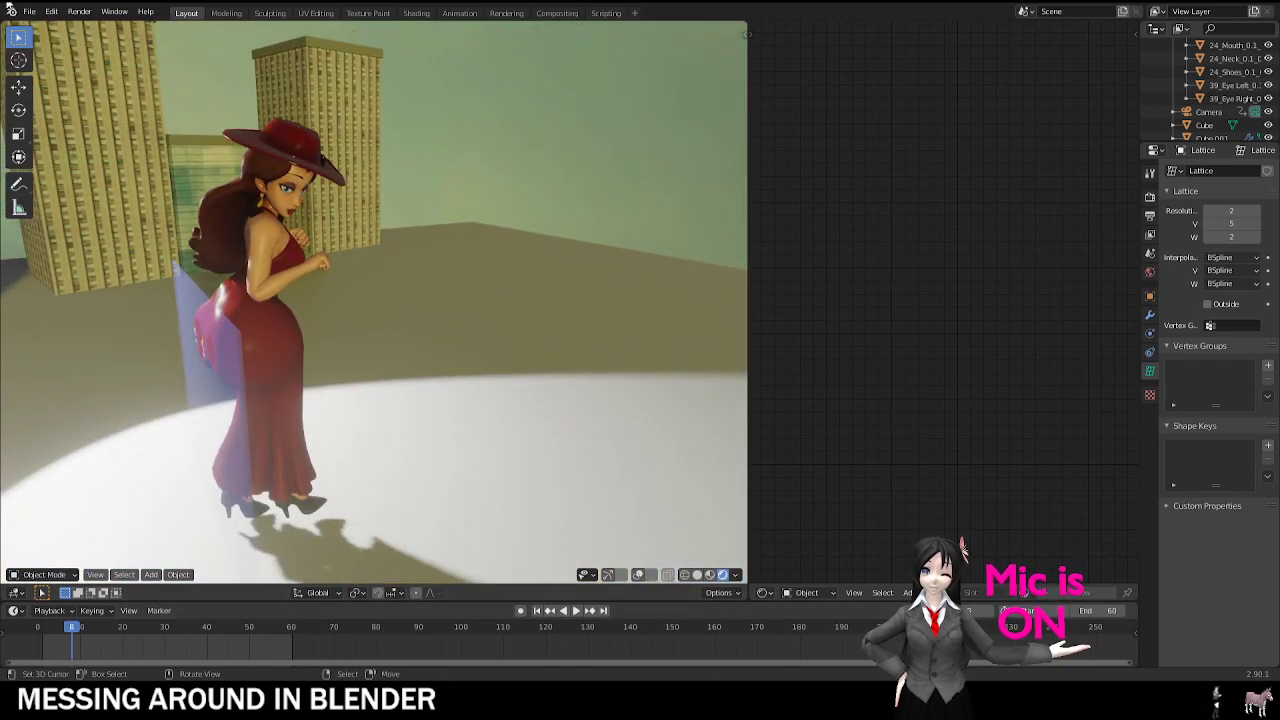
Step: Try to open another scene without saving the changes to ThiccPress
left_click(29, 11)
left_click(48, 99)
left_click(29, 11)
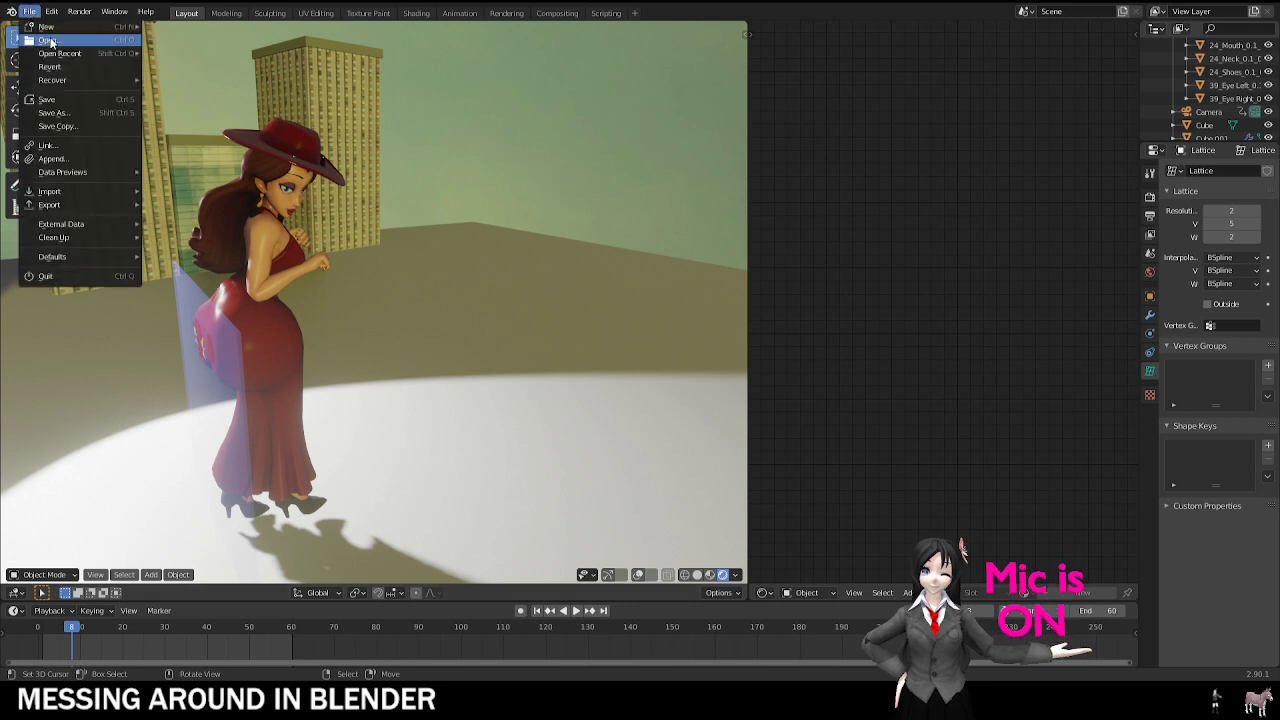
left_click(244, 98)
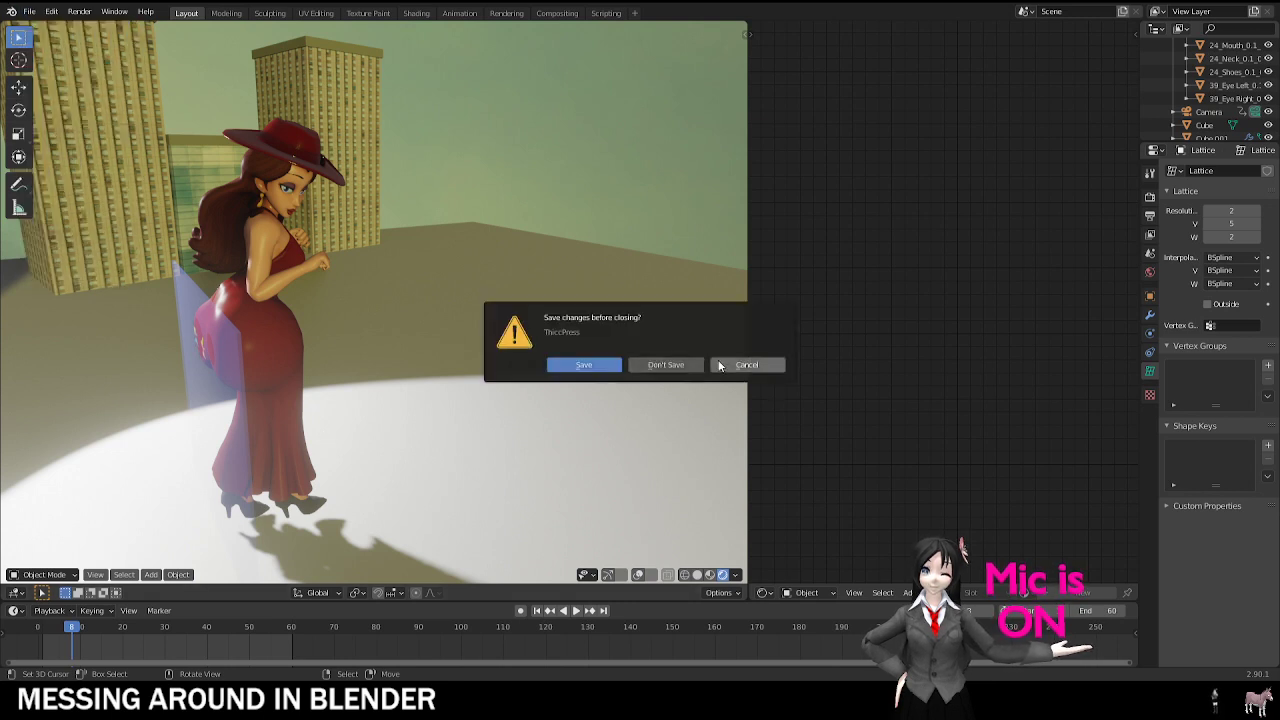
left_click(652, 363)
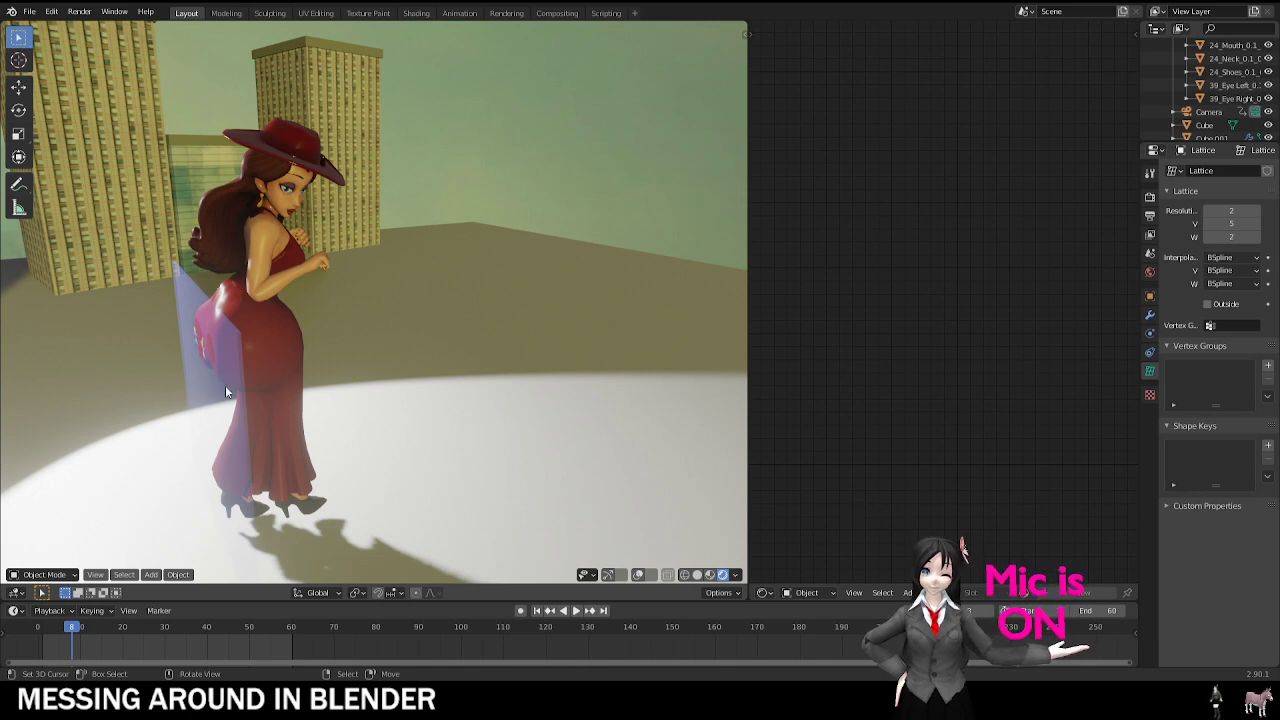
Step: Select the red dress at frame 0 and delete the keyframe of its Key 2 shape key there
left_click(23, 646)
middle_click_drag(270, 270, 396, 283)
right_click(362, 299)
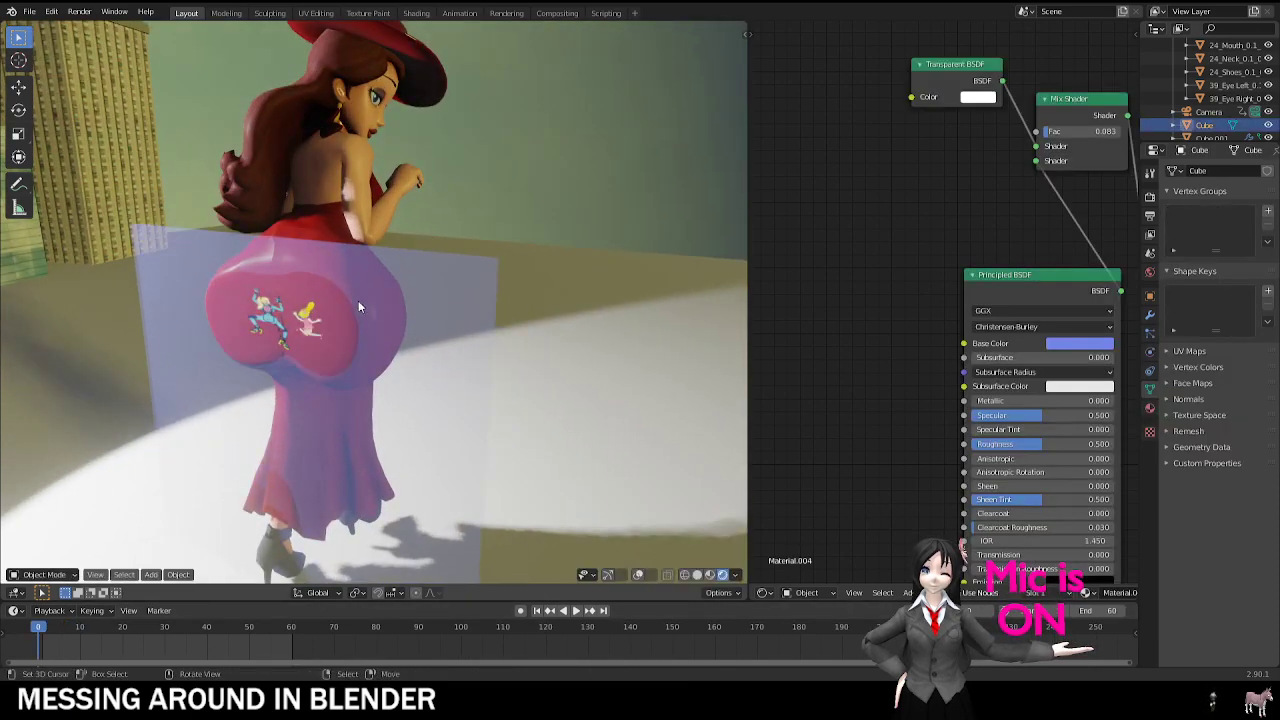
right_click(358, 300)
right_click(1238, 346)
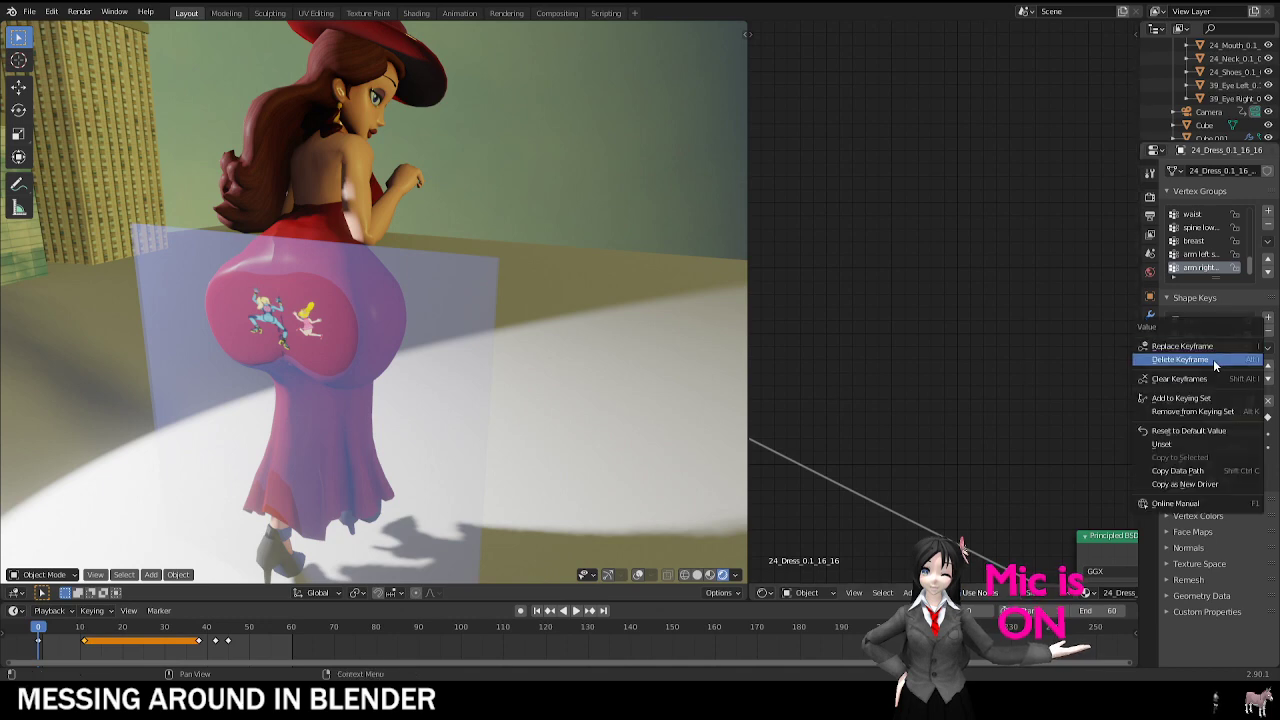
left_click(1215, 361)
Step: Set the dress's Key 1 shape key to 0 and inspect the dress up close behind the glass pane
left_click_drag(1238, 335, 1180, 332)
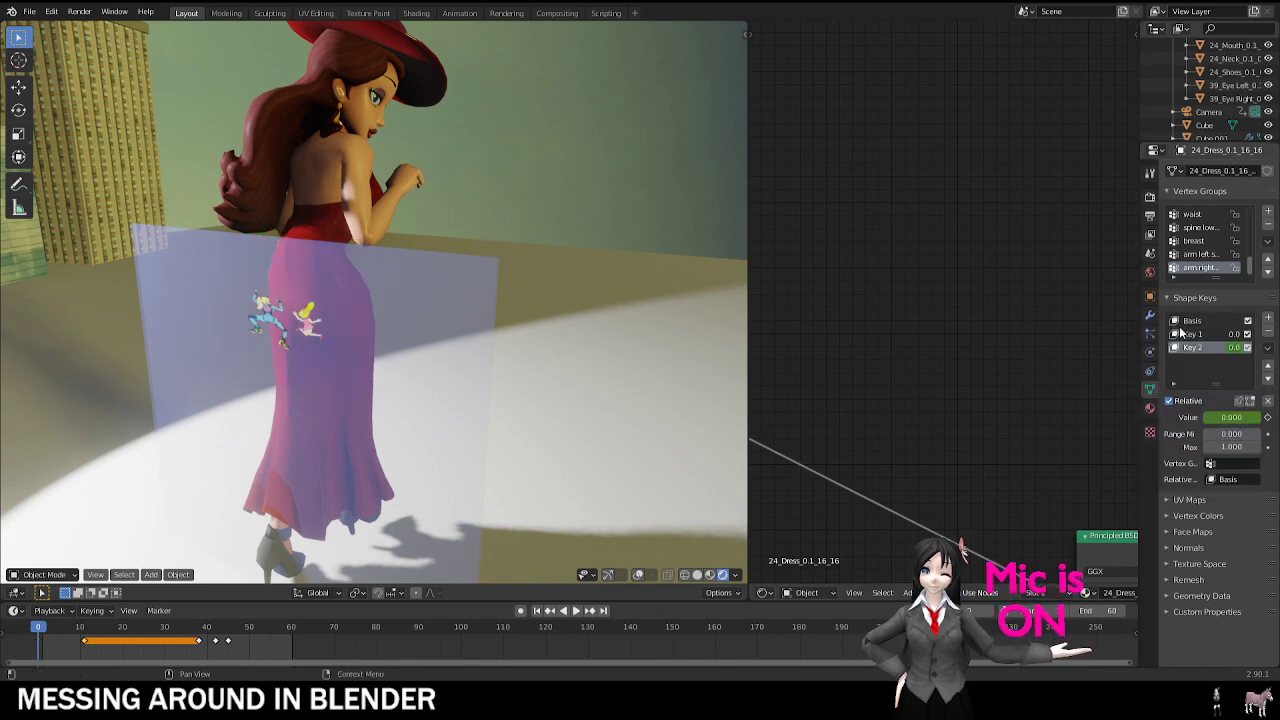
middle_click_drag(278, 283, 420, 290)
scroll(488, 297, "up", 4)
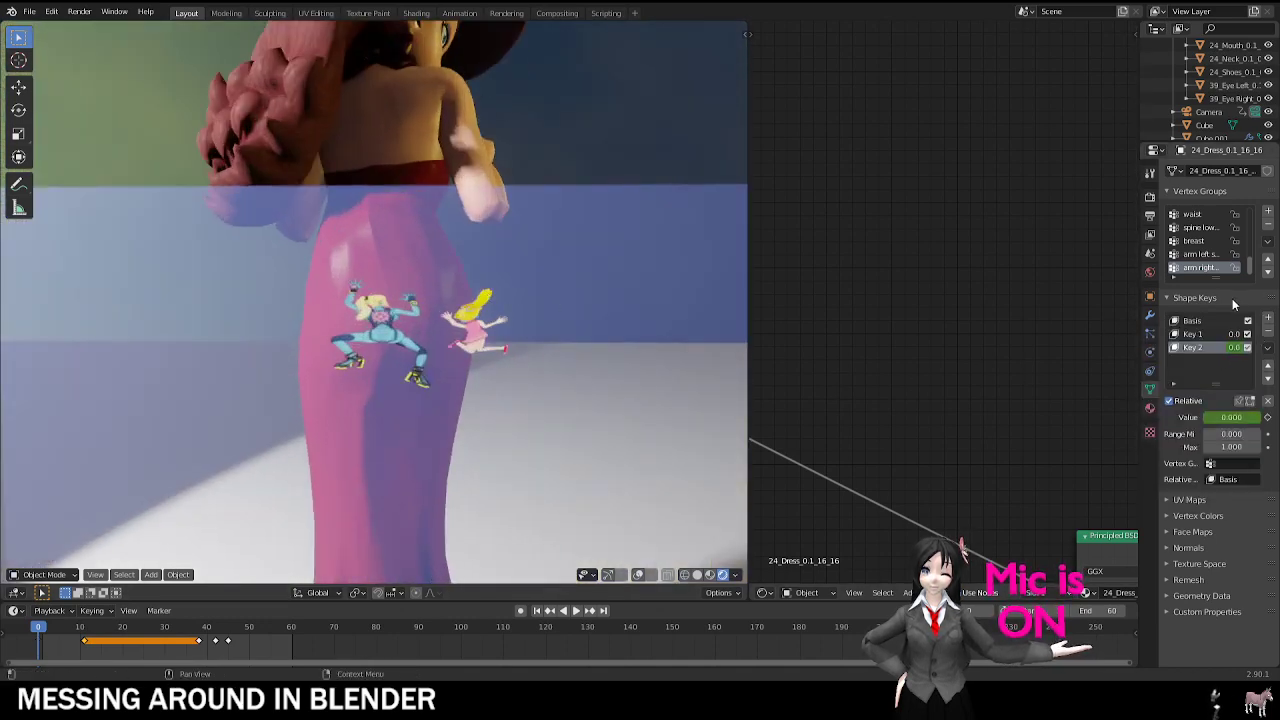
Step: Open another scene without saving the changes to ThiccPress and view the office character in rendered shading
left_click(48, 12)
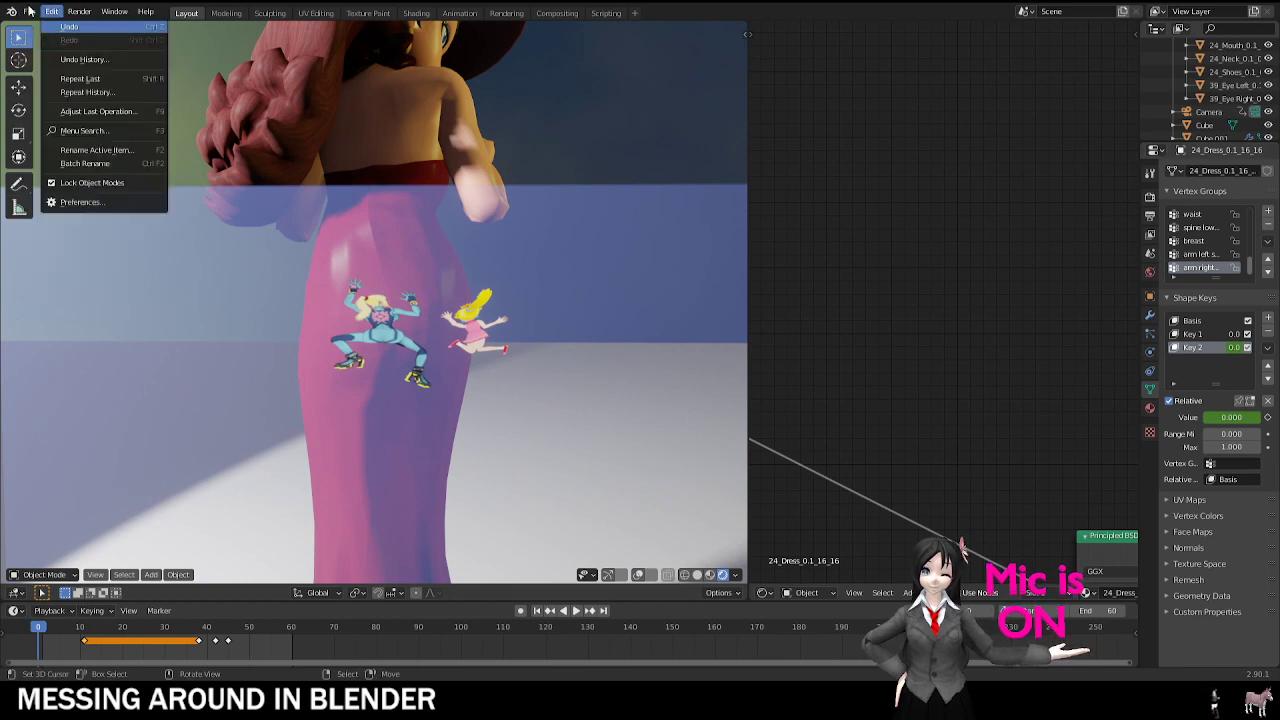
mouse_move(29, 11)
left_click(71, 45)
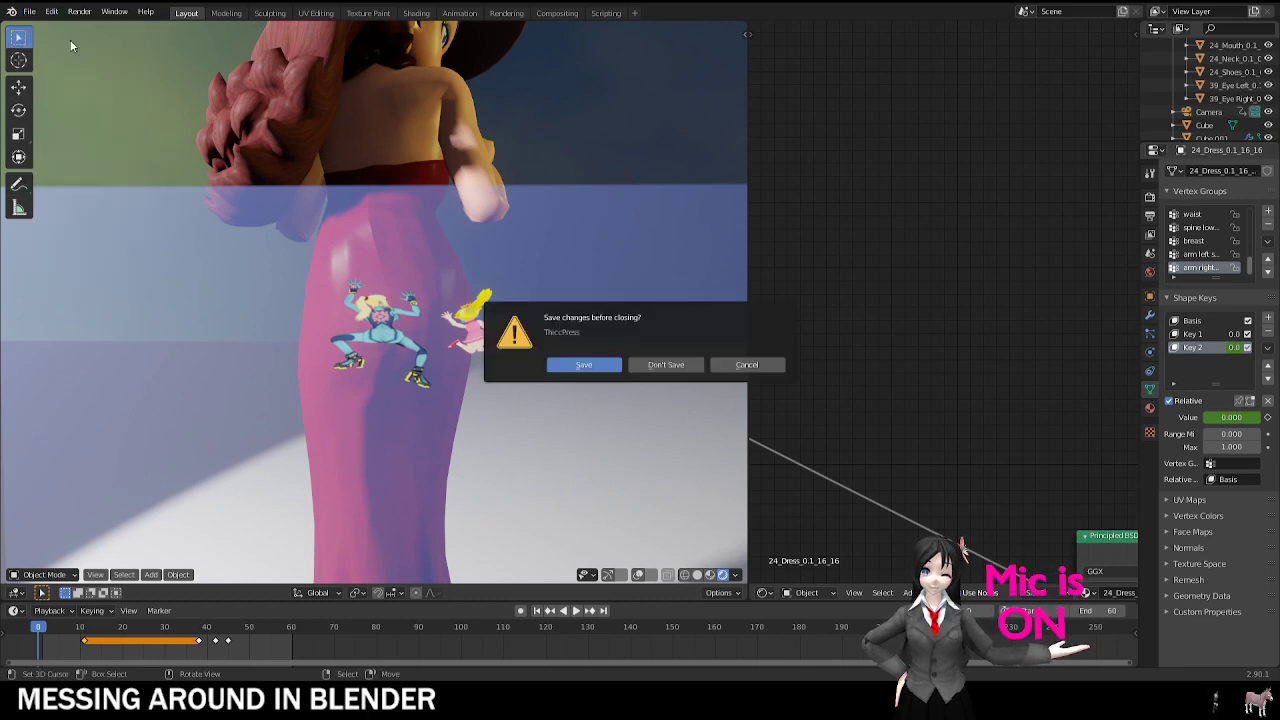
left_click(664, 367)
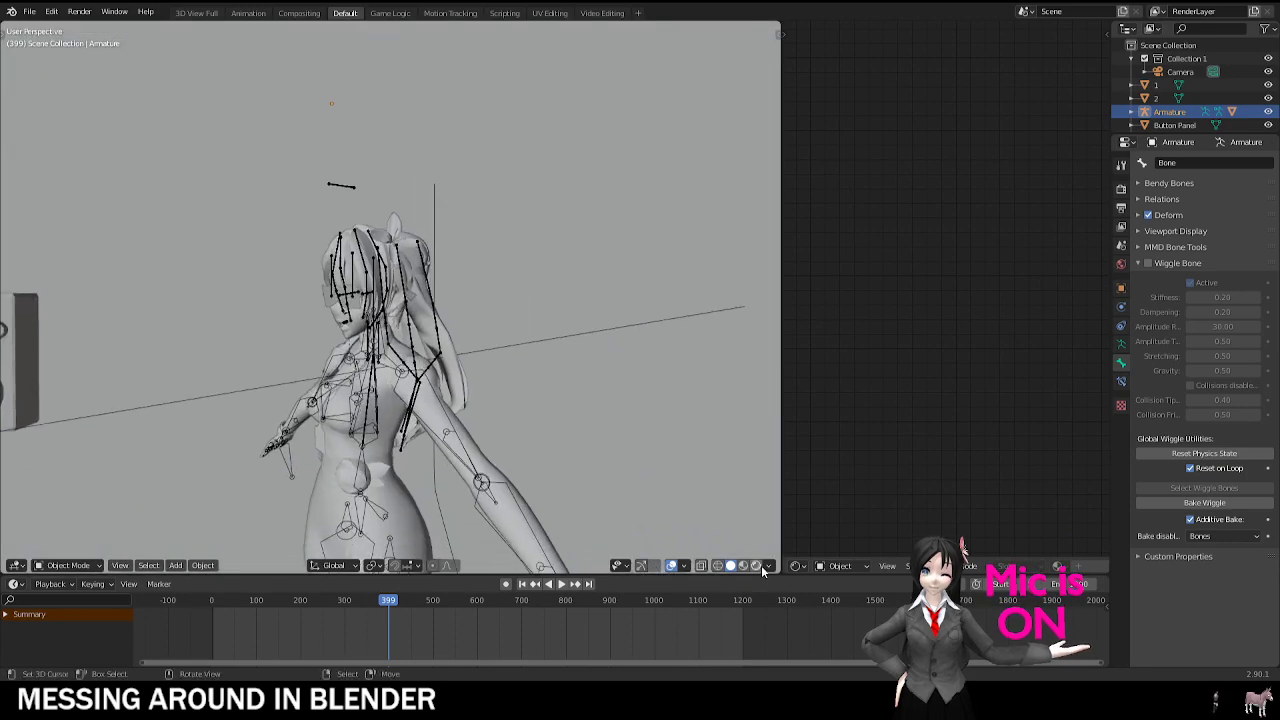
left_click(758, 565)
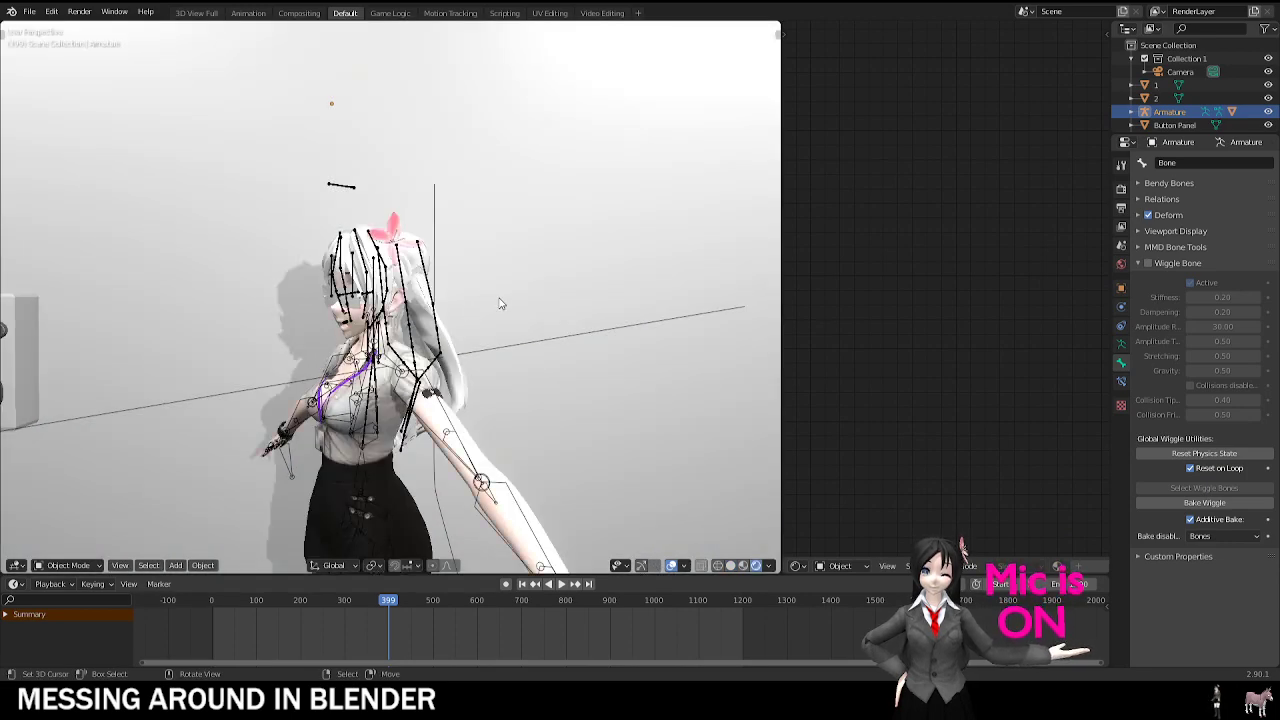
middle_click_drag(418, 327, 648, 533)
Step: Select the office character's TDA Office IA V2 armature and put it in Pose Mode
left_click(311, 318)
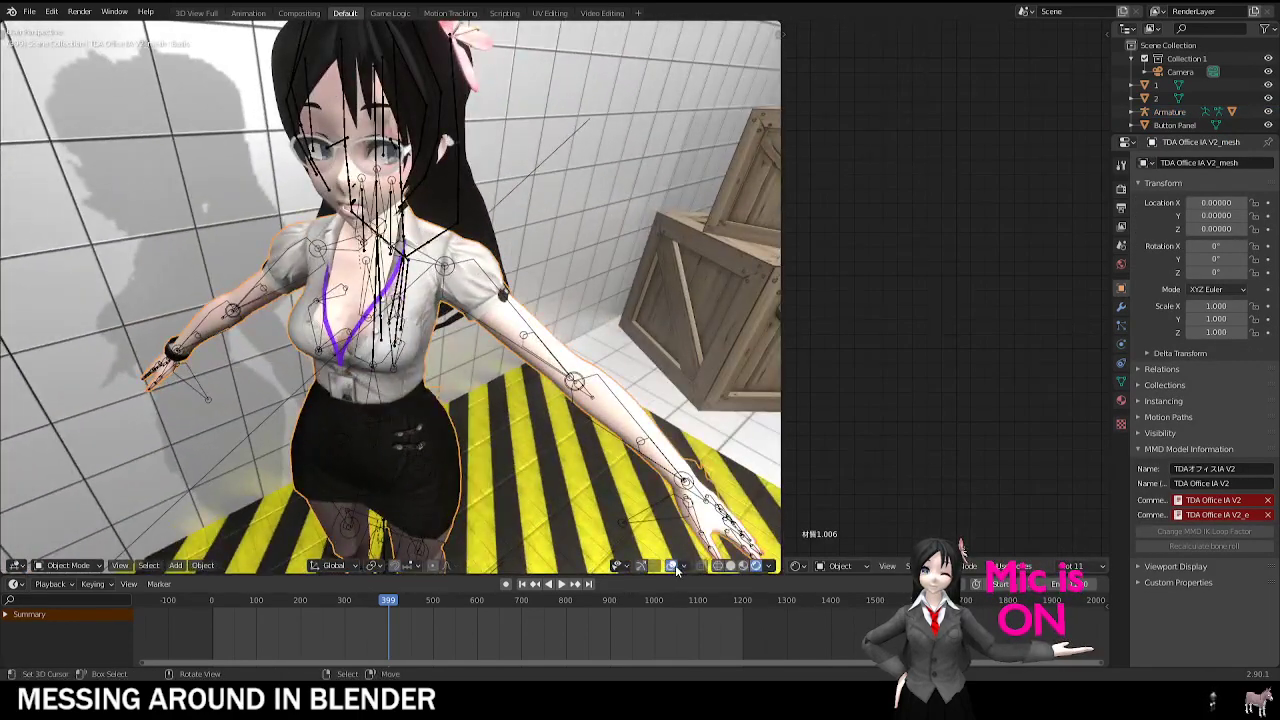
left_click(129, 506)
left_click(68, 565)
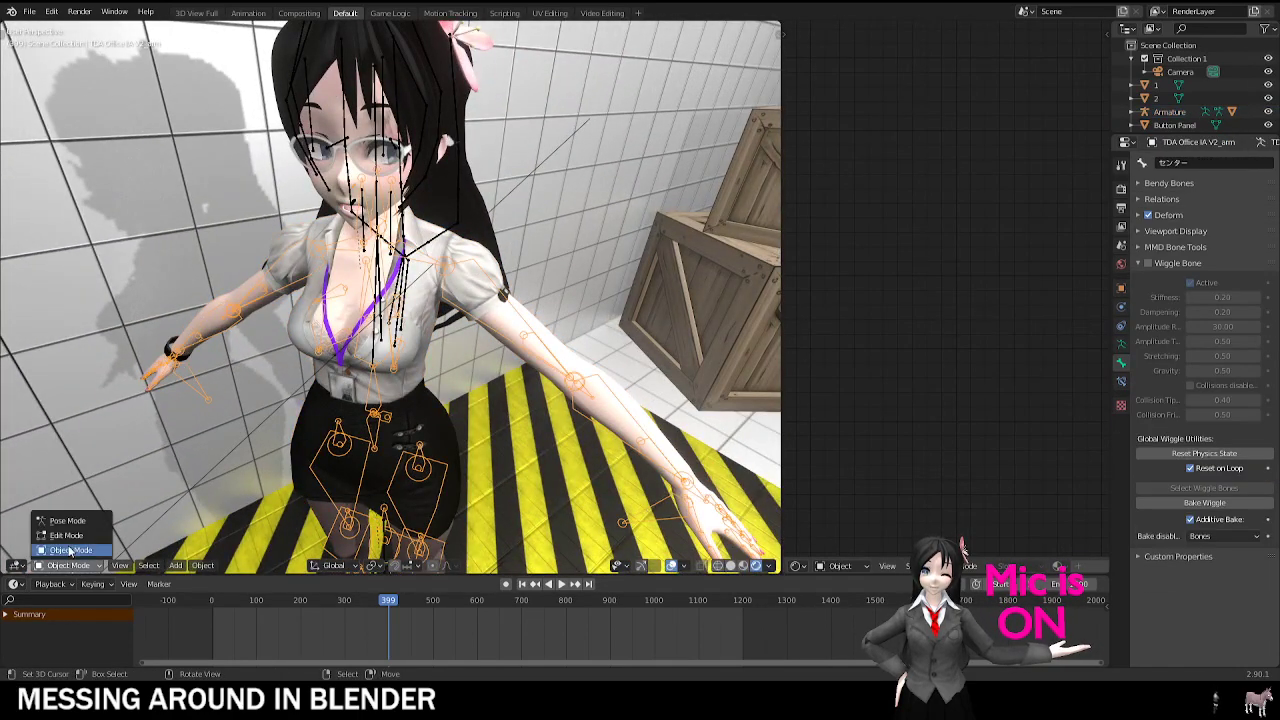
left_click(65, 522)
Step: Scale the upper left chest bone uniformly to 0.771
right_click(402, 308, "shift")
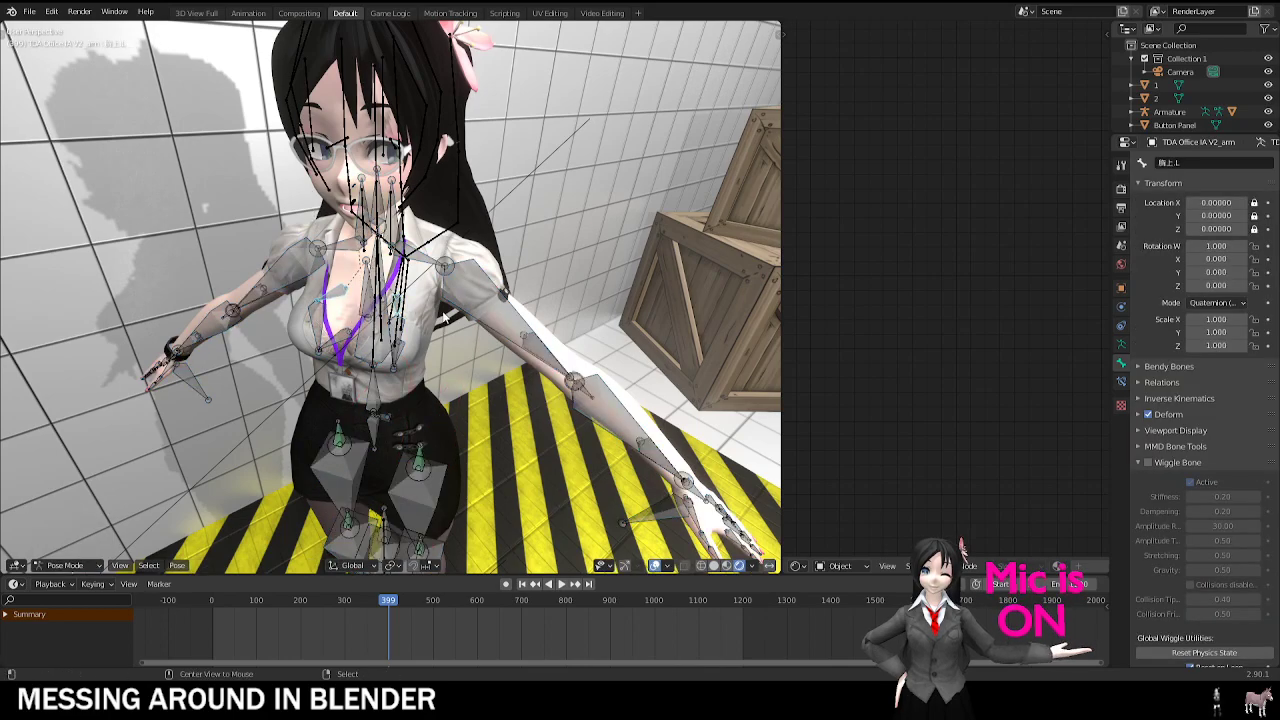
middle_click_drag(402, 308, 600, 360)
key("s")
left_click(560, 380)
scroll(535, 372, "down", 5)
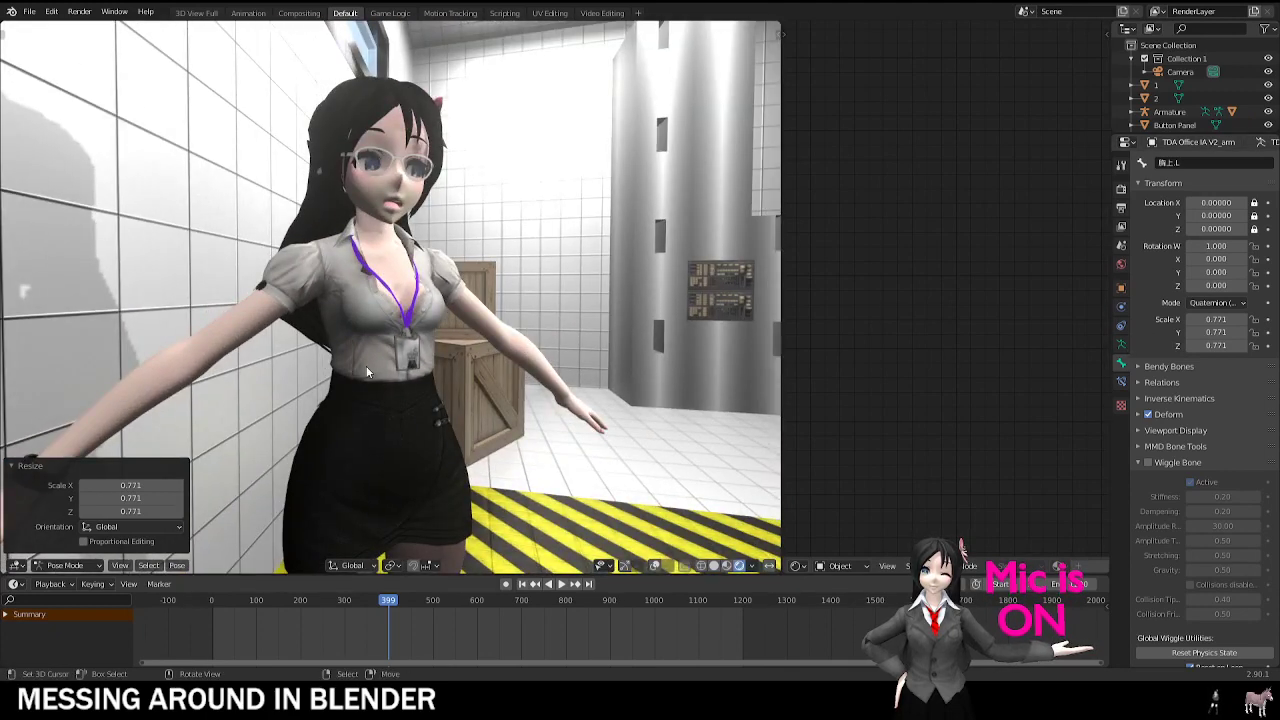
Step: Select the character's body mesh, show the overlays and examine its wireframe in Edit Mode
left_click(275, 361)
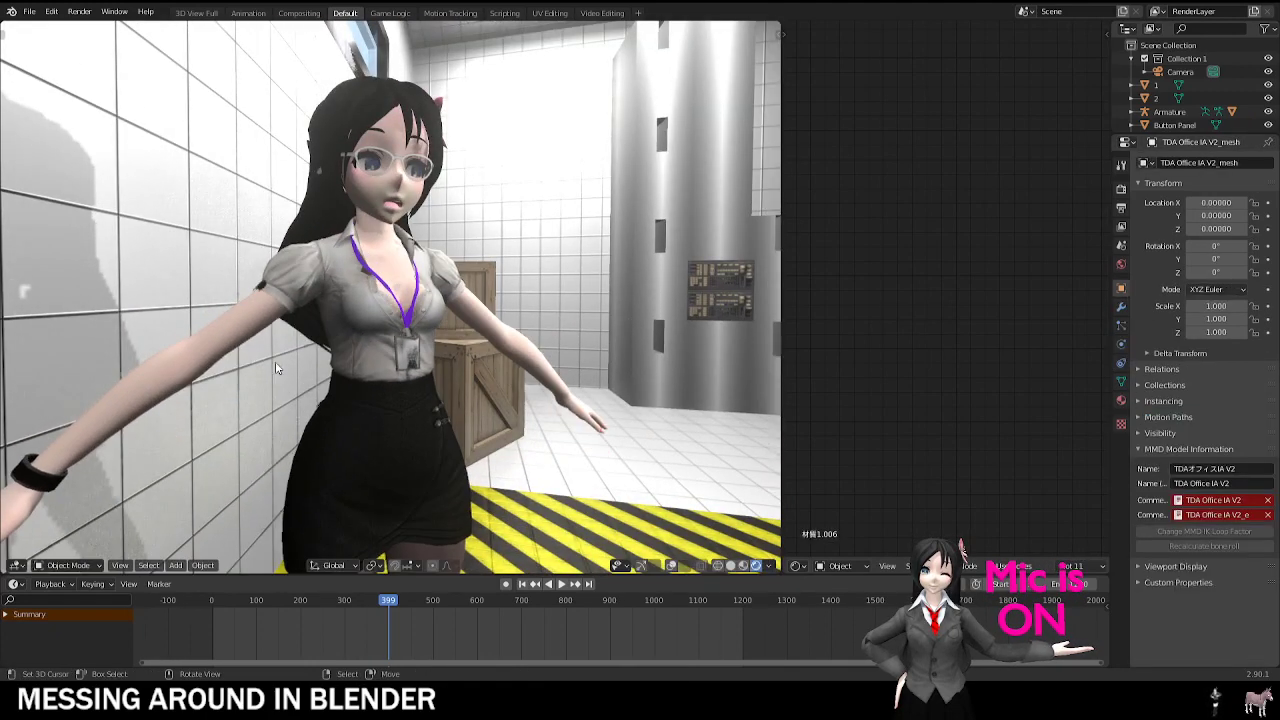
left_click(672, 566)
left_click(54, 567)
left_click(62, 535)
middle_click_drag(614, 294, 560, 380)
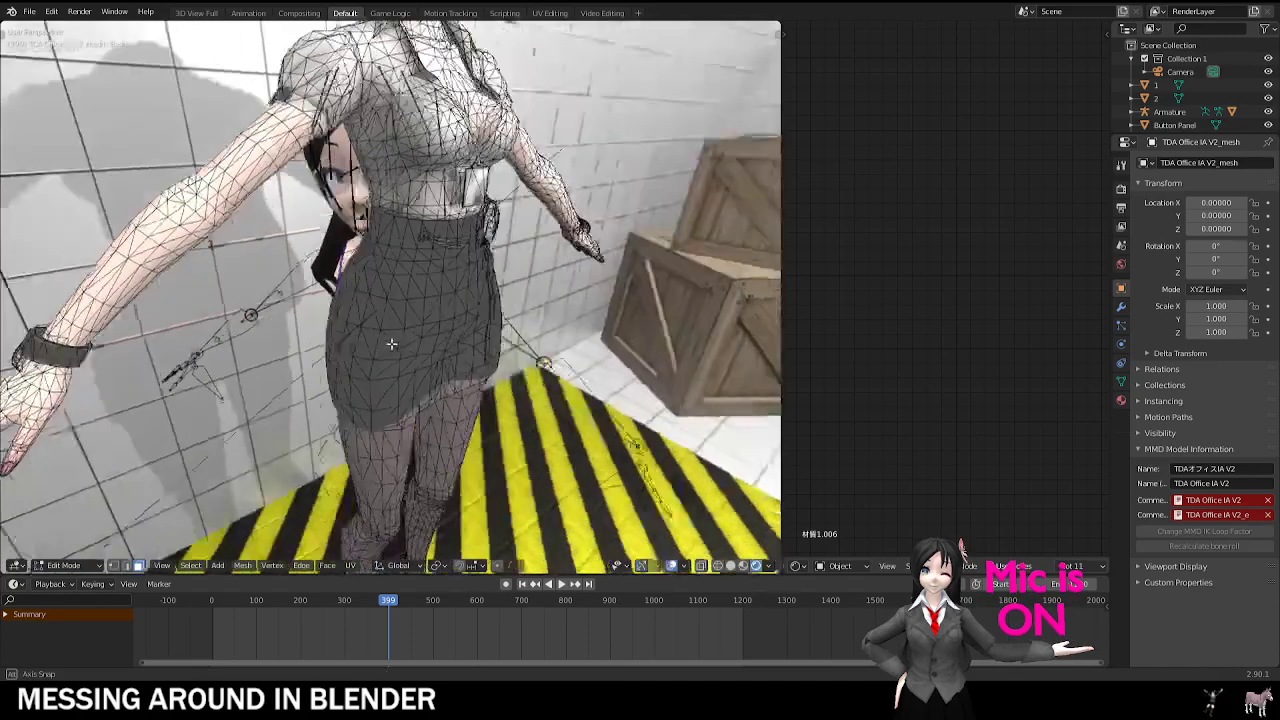
middle_click_drag(540, 300, 530, 430, "shift")
scroll(500, 380, "up", 3)
middle_click_drag(500, 380, 400, 267)
key("Tab")
Step: Add a new shape key to the body mesh and set its value to 1.000
left_click(1121, 381)
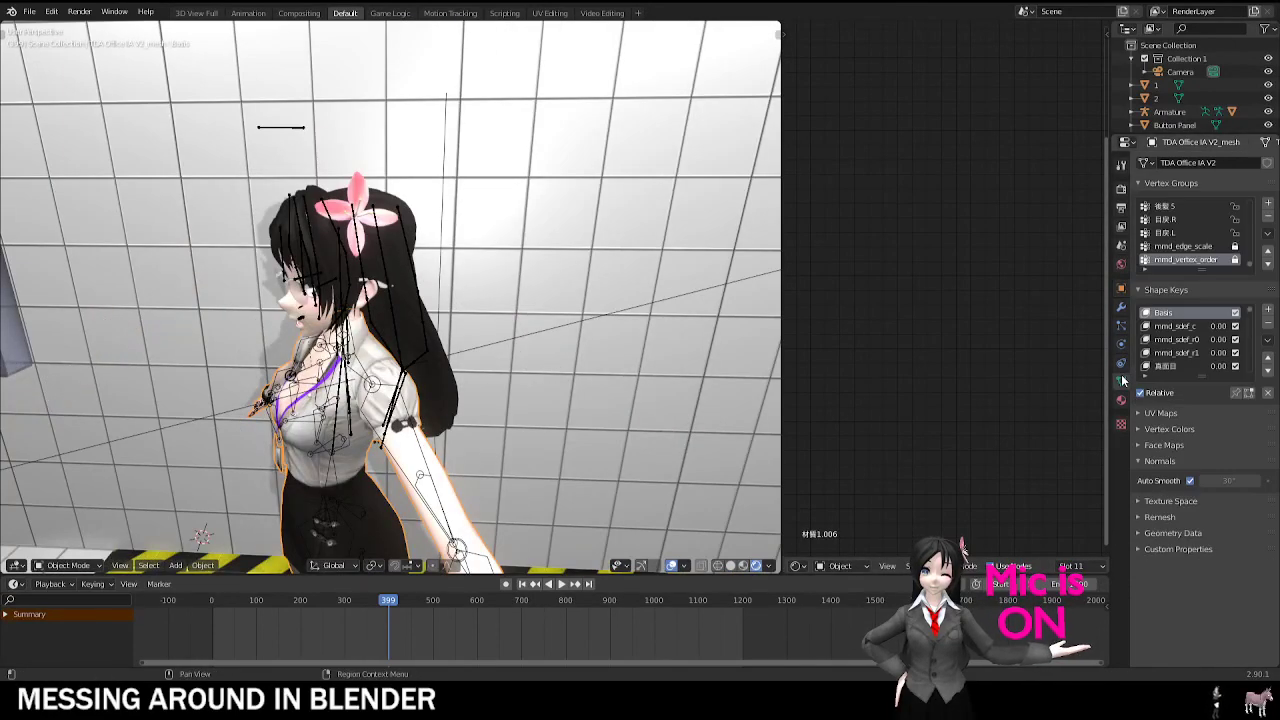
left_click(1267, 311)
middle_click_drag(540, 300, 643, 272)
key("Tab")
key("Tab")
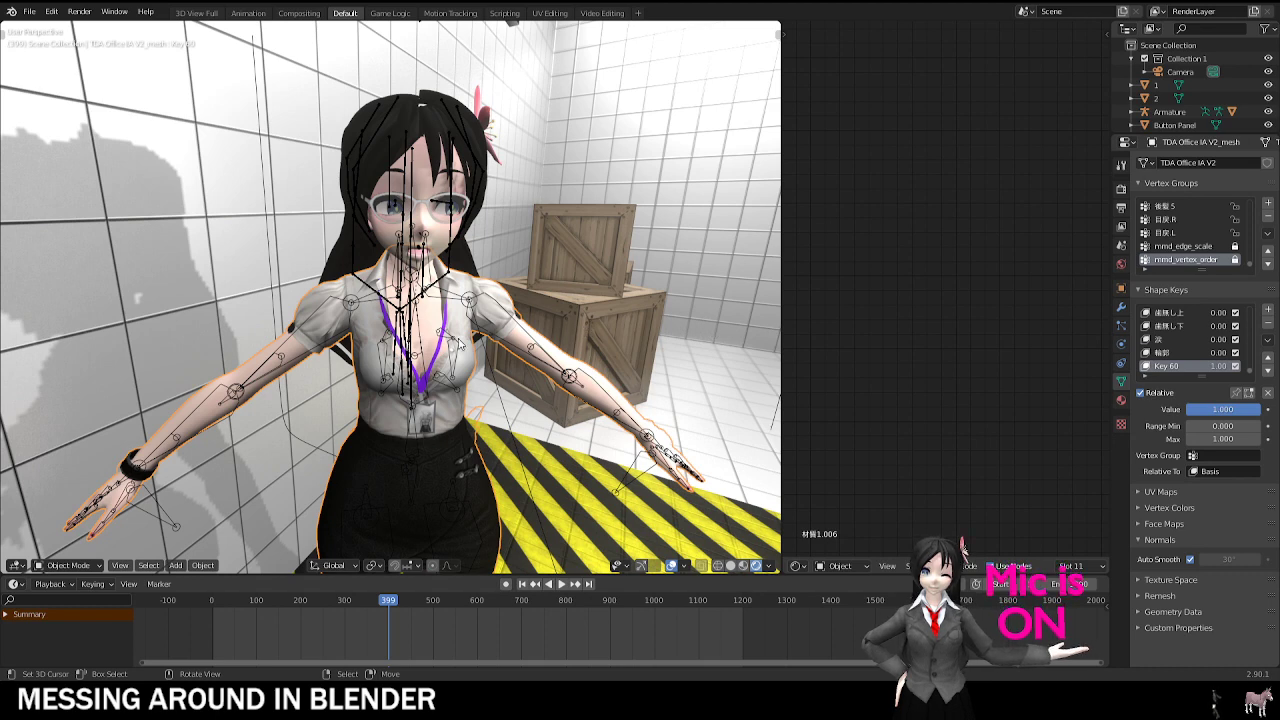
Step: Switch the body mesh to Sculpt Mode, choose the Blob brush and show its brush settings
left_click(80, 565)
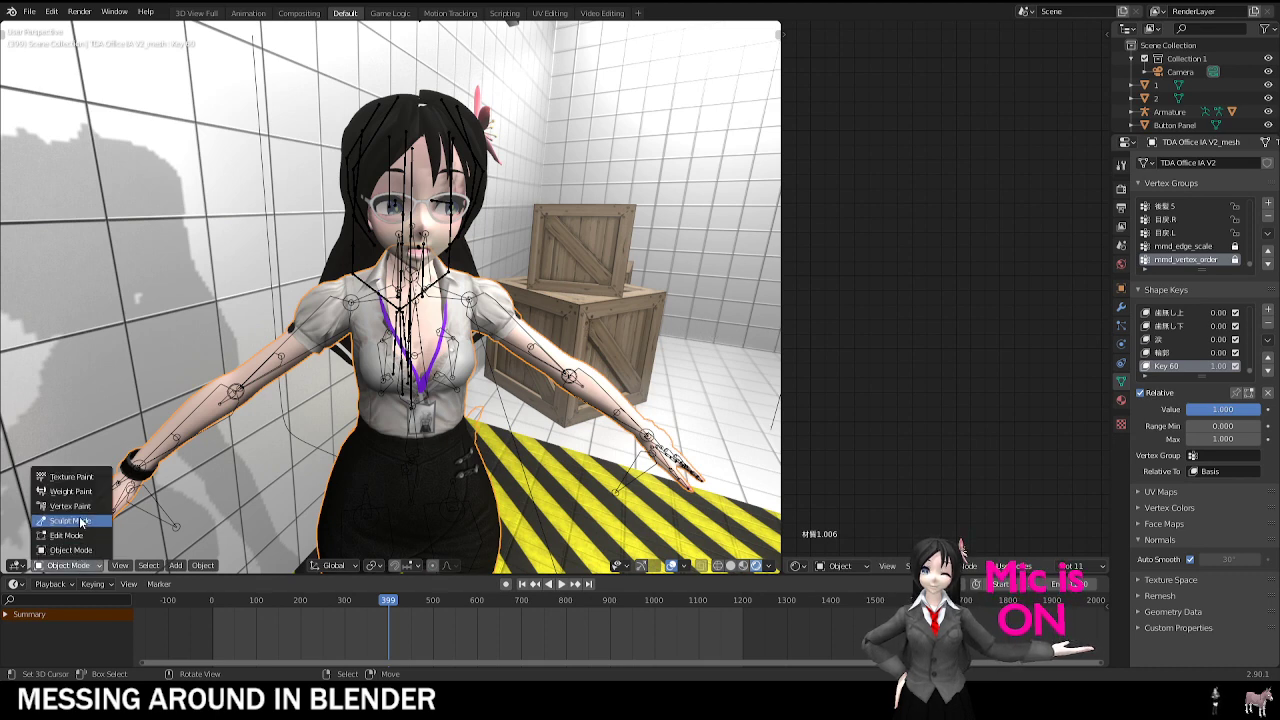
left_click(60, 522)
key("t")
key("n")
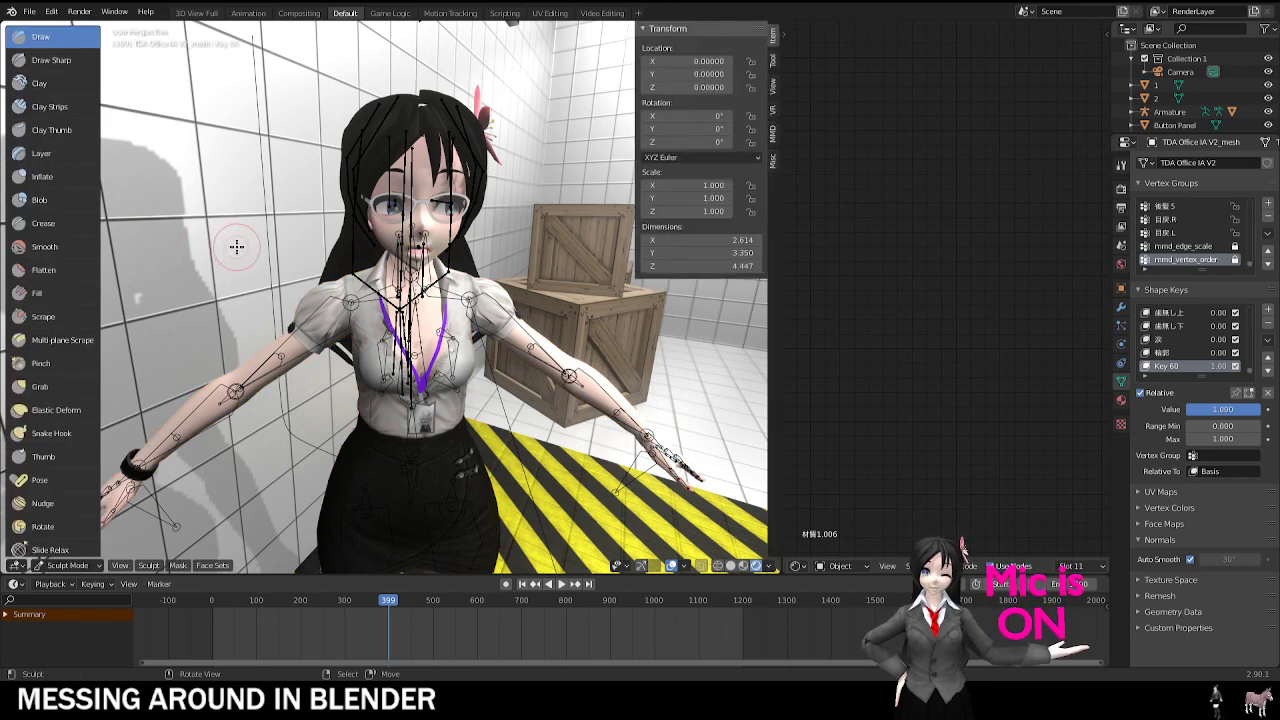
key("n")
key("t")
key("n")
key("t")
key("n")
key("t")
key("n")
key("t")
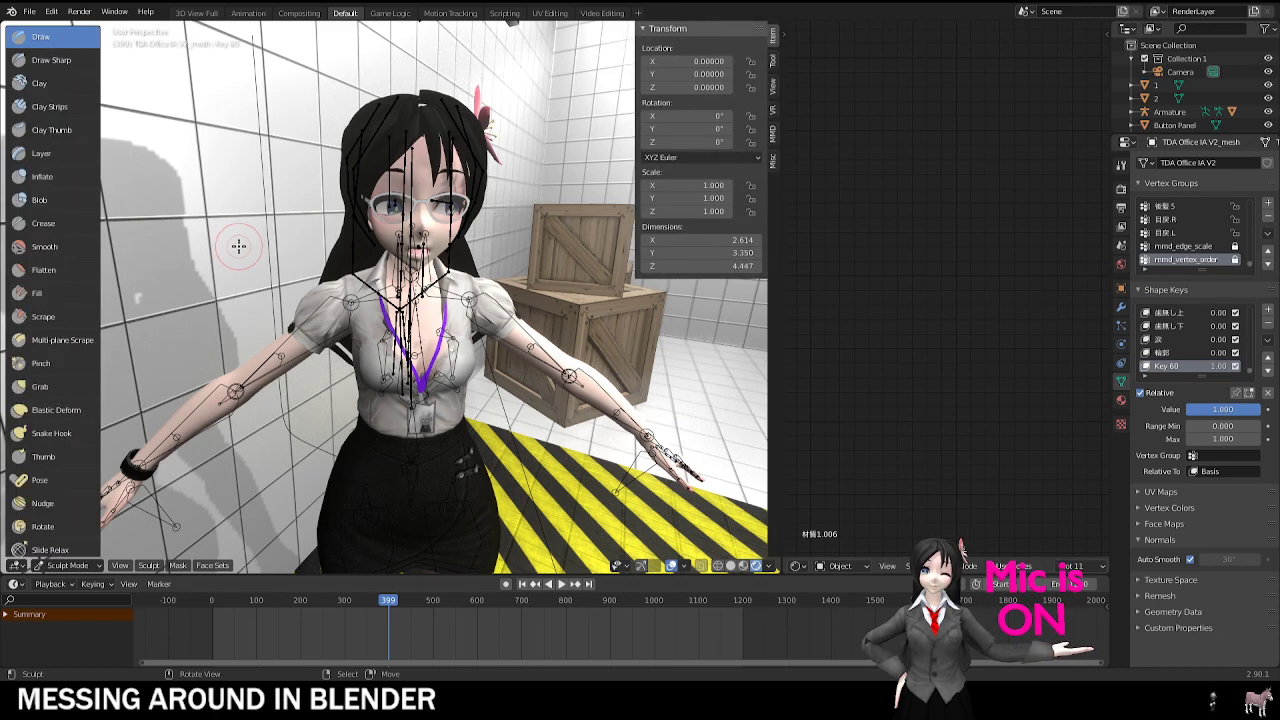
key("t")
key("t")
key("n")
key("t")
key("n")
key("t")
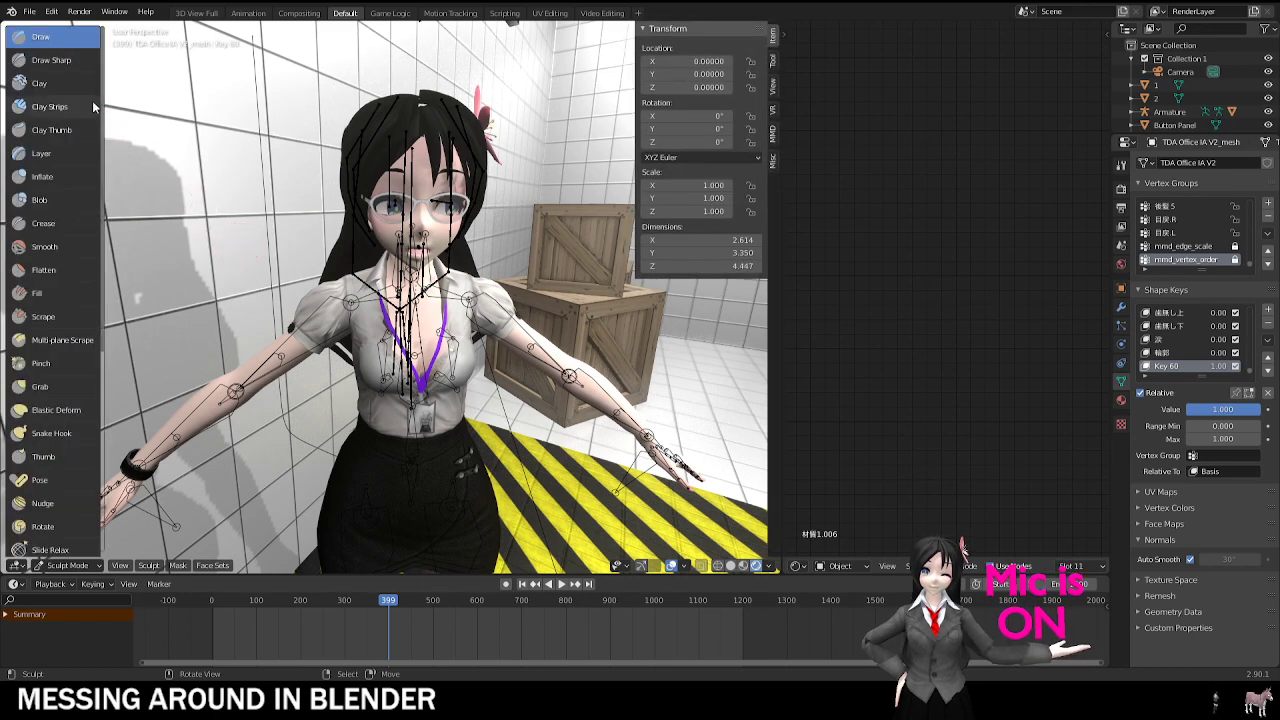
left_click(40, 200)
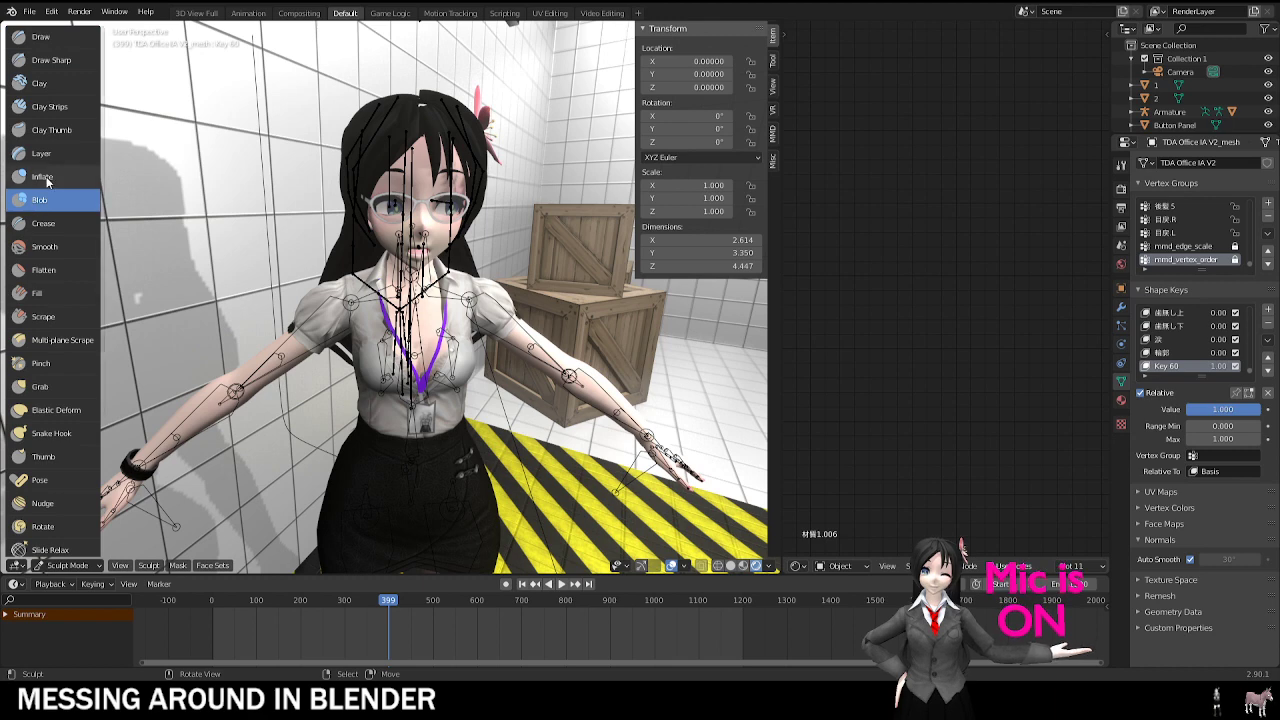
left_click(772, 62)
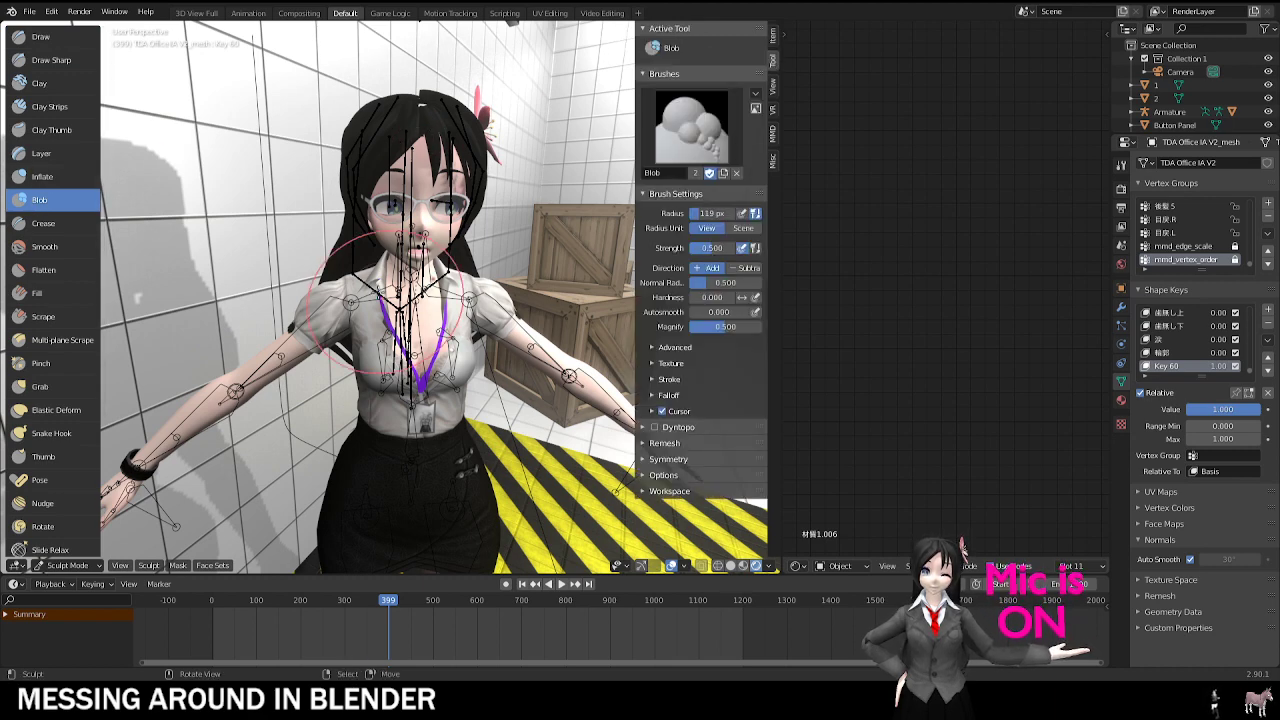
Step: Try a Blob brush stroke on the character's chest and undo it
scroll(407, 311, "up", 5)
scroll(405, 318, "up", 3)
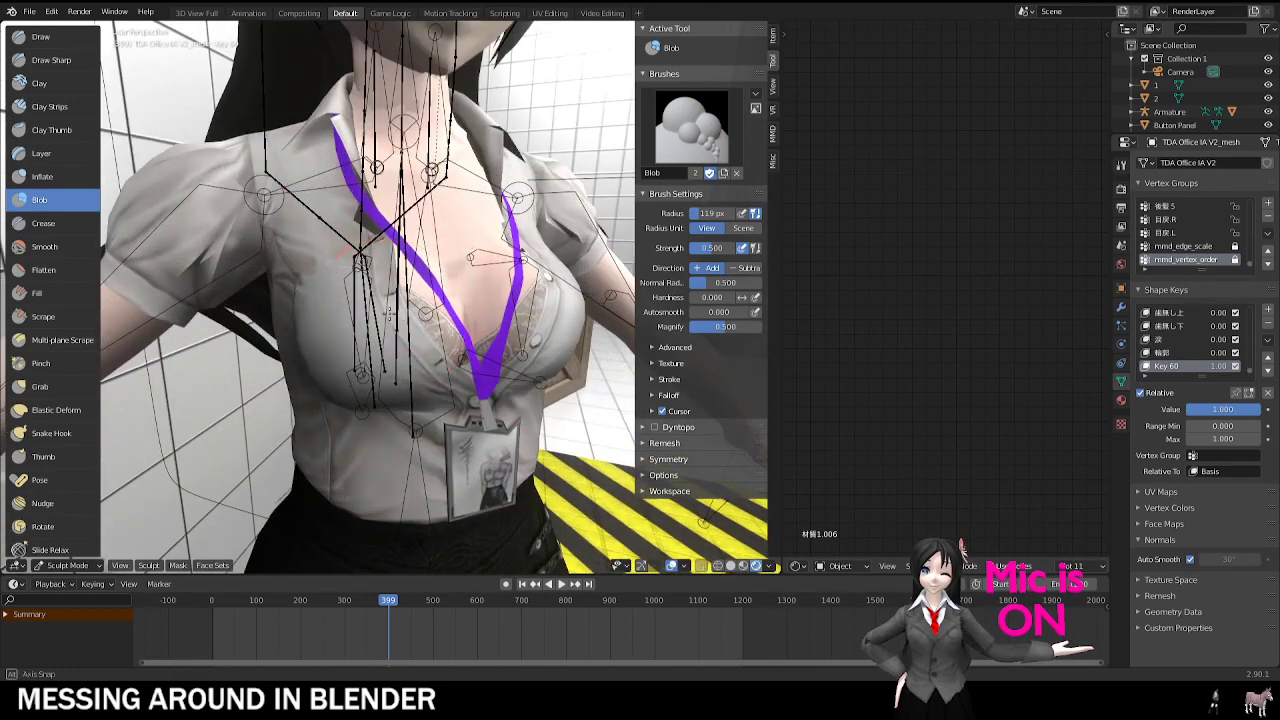
middle_click_drag(400, 320, 371, 297)
left_click_drag(371, 297, 350, 287)
middle_click_drag(378, 292, 364, 346)
key("ctrl+z")
Step: Examine the character's upper body from the front and side, and return the mesh to Object Mode
middle_click_drag(450, 290, 425, 342)
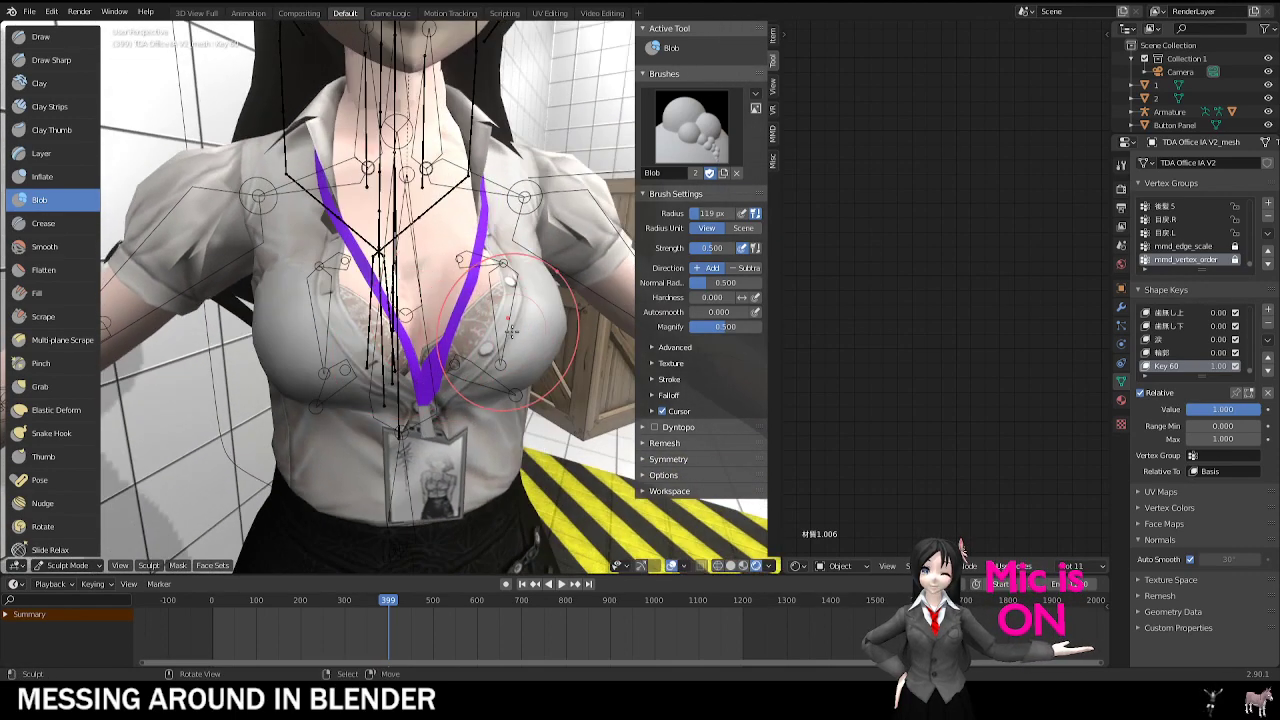
scroll(376, 322, "down", 1)
scroll(376, 316, "down", 1)
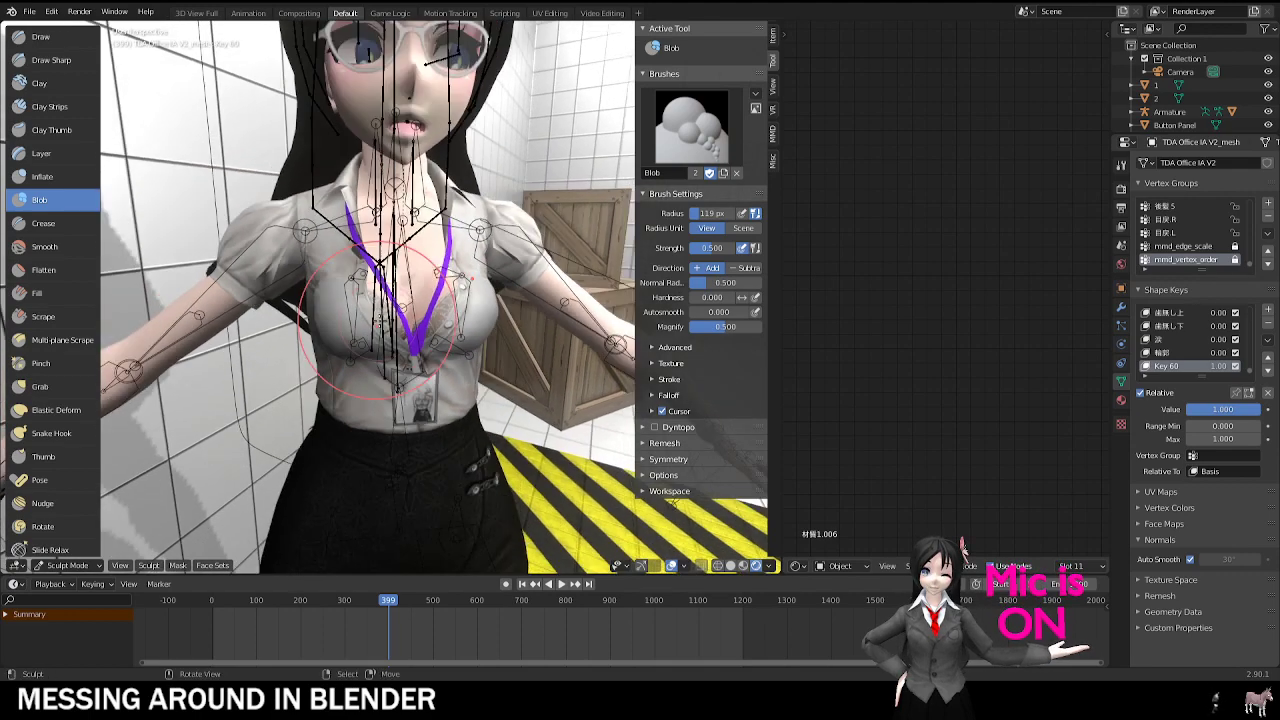
middle_click_drag(376, 316, 440, 322)
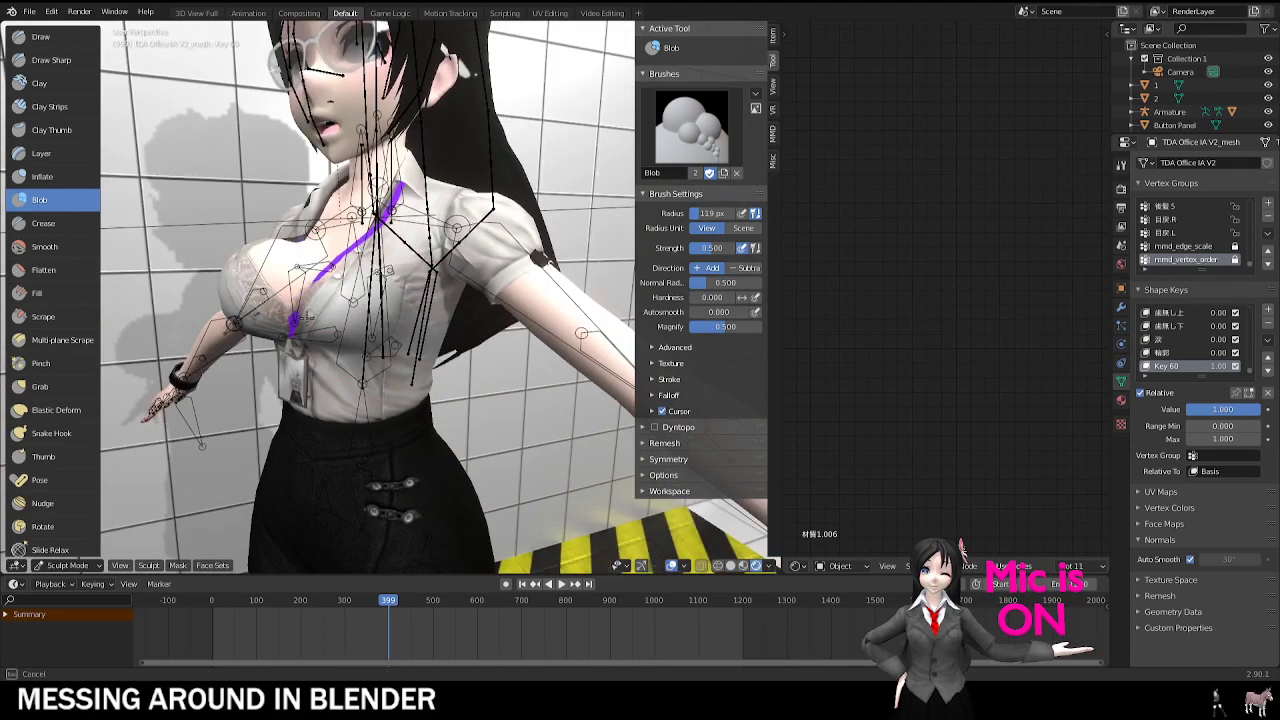
mouse_move(343, 302)
middle_mouse_down()
mouse_move(513, 313)
mouse_move(390, 250)
mouse_move(320, 270)
mouse_move(300, 300)
mouse_move(311, 305)
middle_mouse_up()
scroll(437, 300, "up", 2)
left_click(74, 566)
left_click(75, 549)
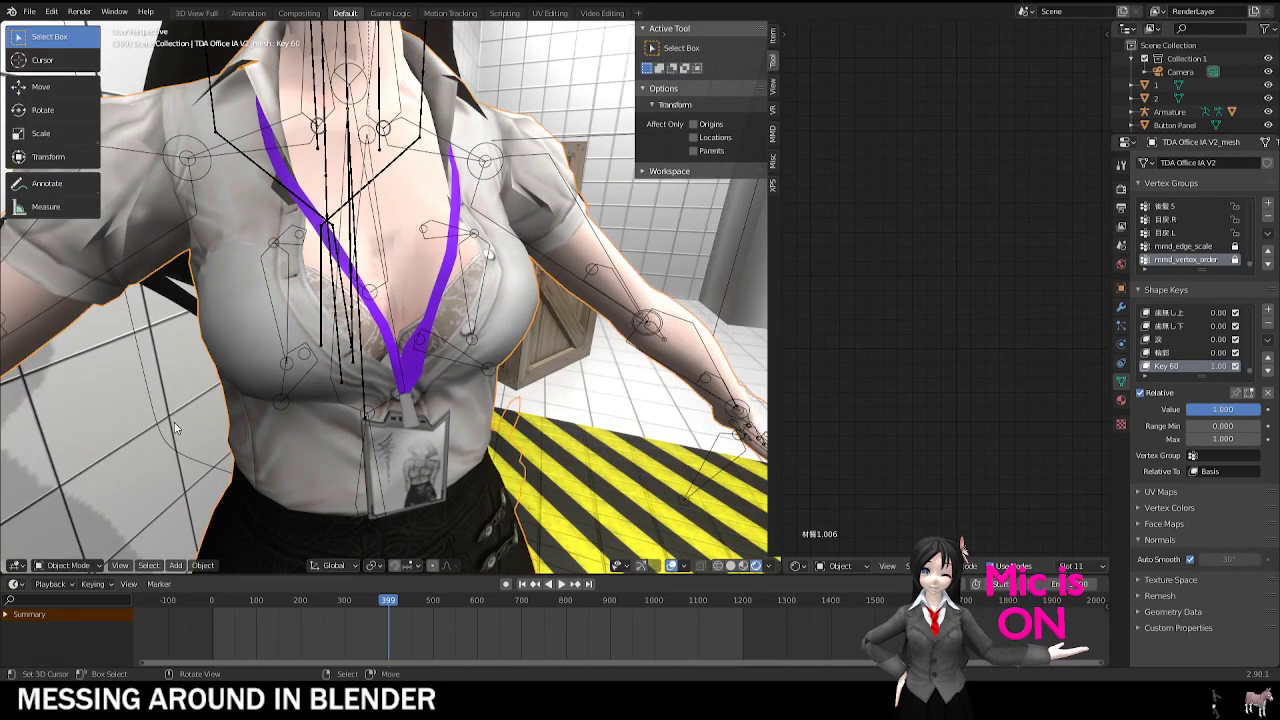
Step: In Edit Mode, select one face on each side of the chest and grow the selection across the shirt front
key("Tab")
scroll(250, 297, "down", 6)
middle_click_drag(250, 297, 440, 286, "shift")
scroll(350, 296, "up", 2)
left_click(353, 294)
middle_click_drag(353, 294, 285, 298)
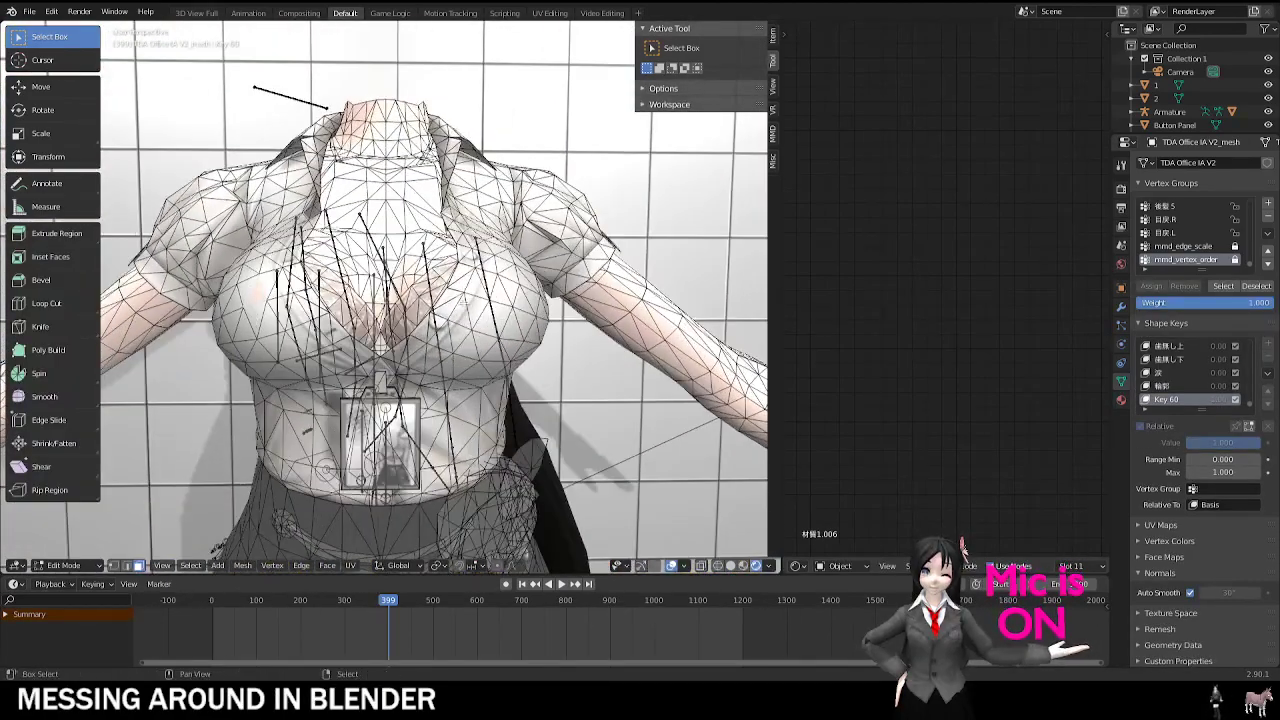
left_click(503, 300, "shift")
key("ctrl+KP_Add")
key("ctrl+KP_Add")
key("ctrl+KP_Add")
key("ctrl+KP_Add")
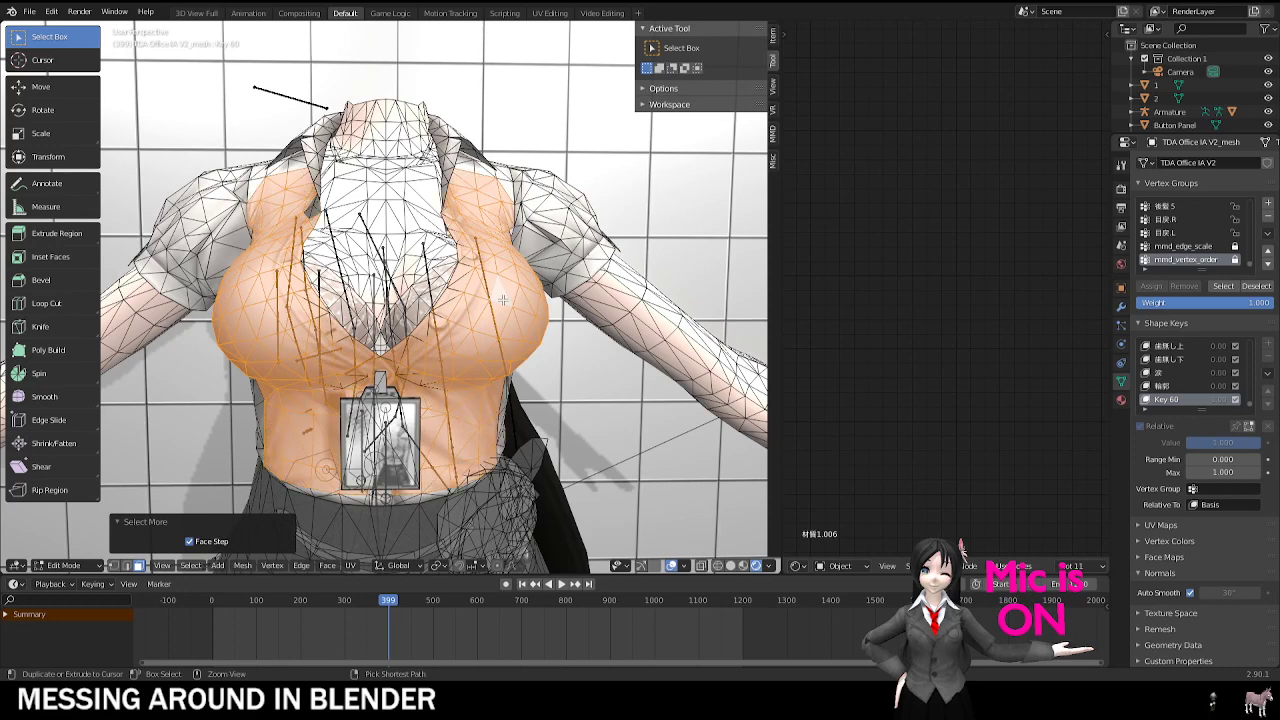
Step: Reduce the selection to the two starting chest faces and grow it again over the bust
key("h")
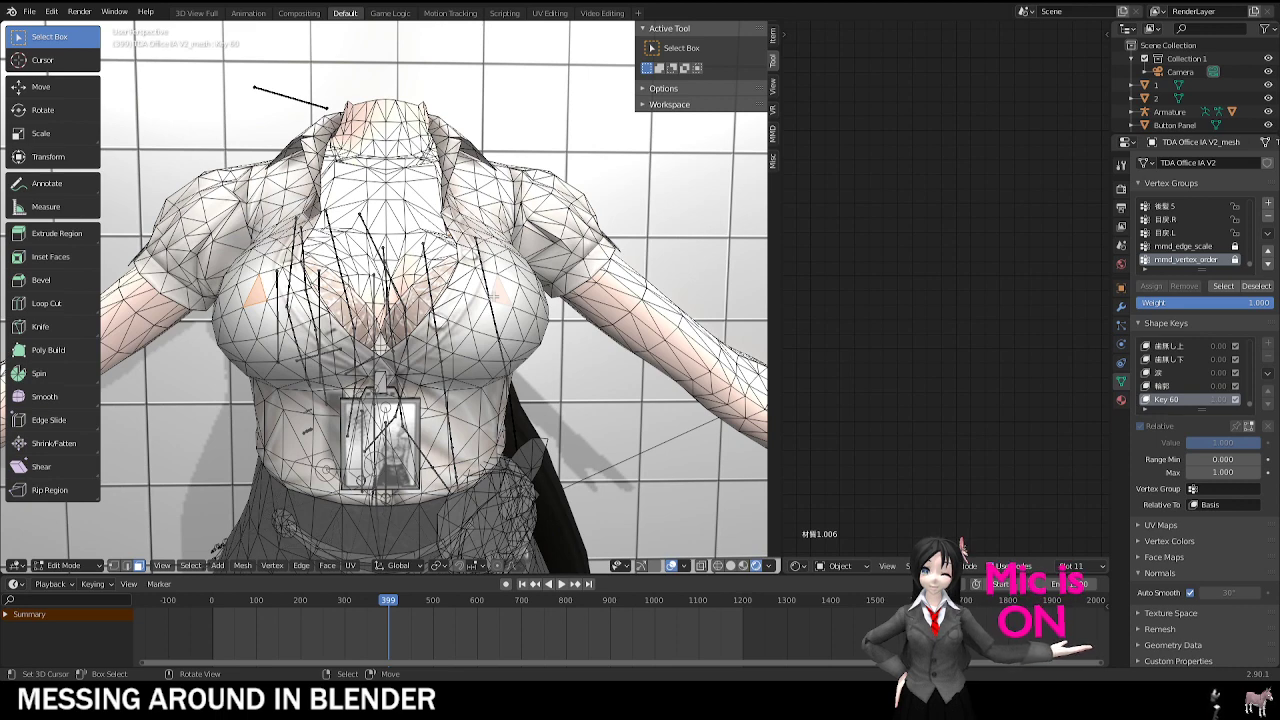
key("ctrl+KP_Add")
key("ctrl+KP_Add")
key("ctrl+KP_Add")
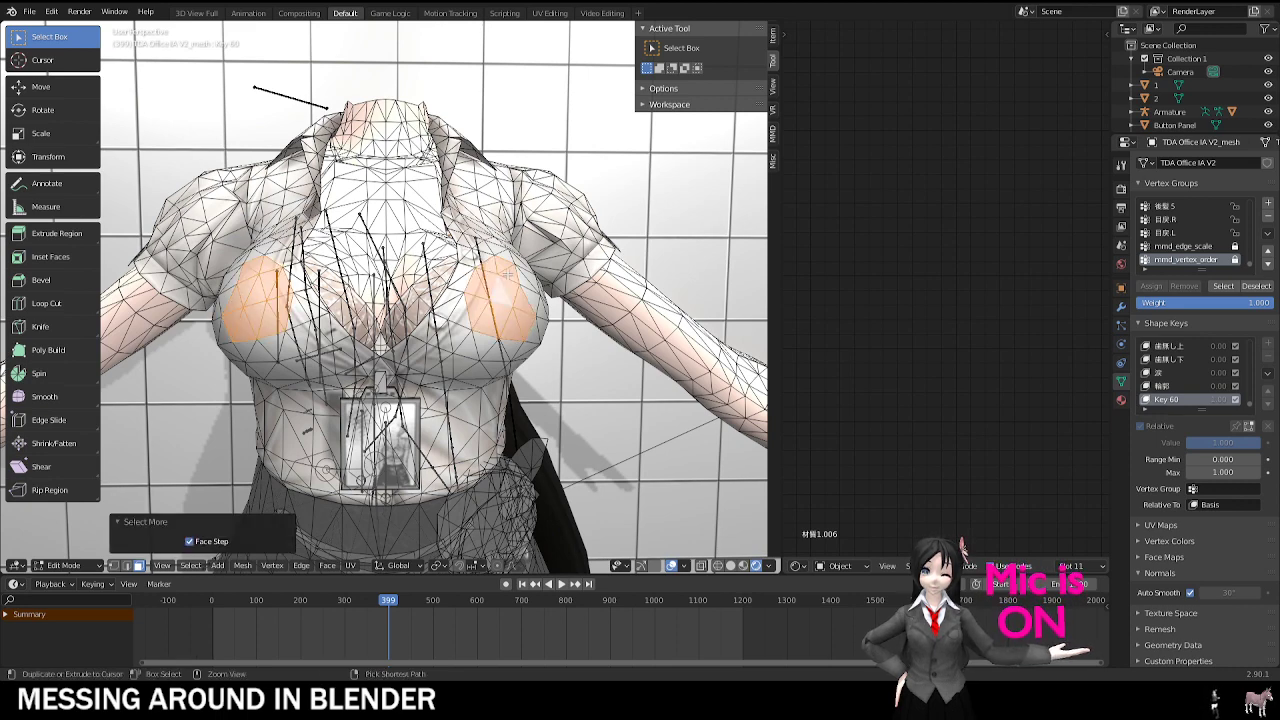
key("ctrl+KP_Subtract")
key("ctrl+KP_Subtract")
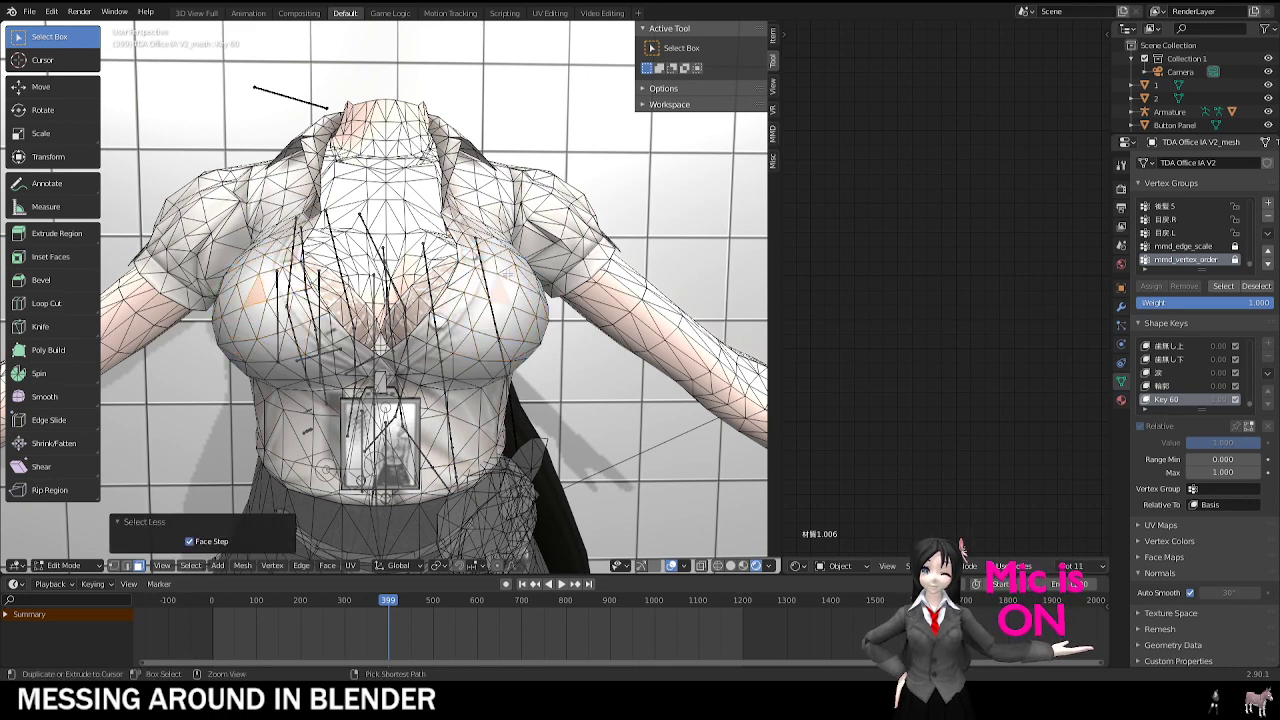
key("ctrl+KP_Add")
key("ctrl+KP_Add")
key("ctrl+KP_Add")
key("ctrl+KP_Add")
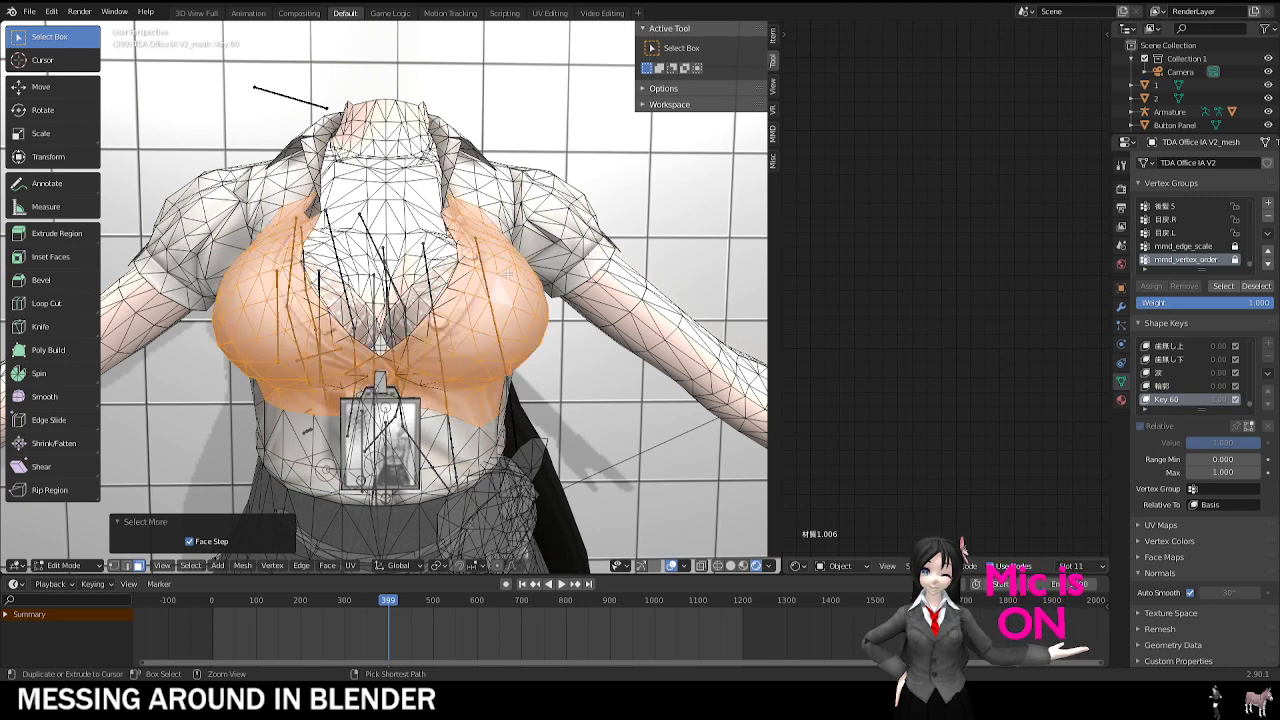
right_click(283, 244)
left_click(300, 268)
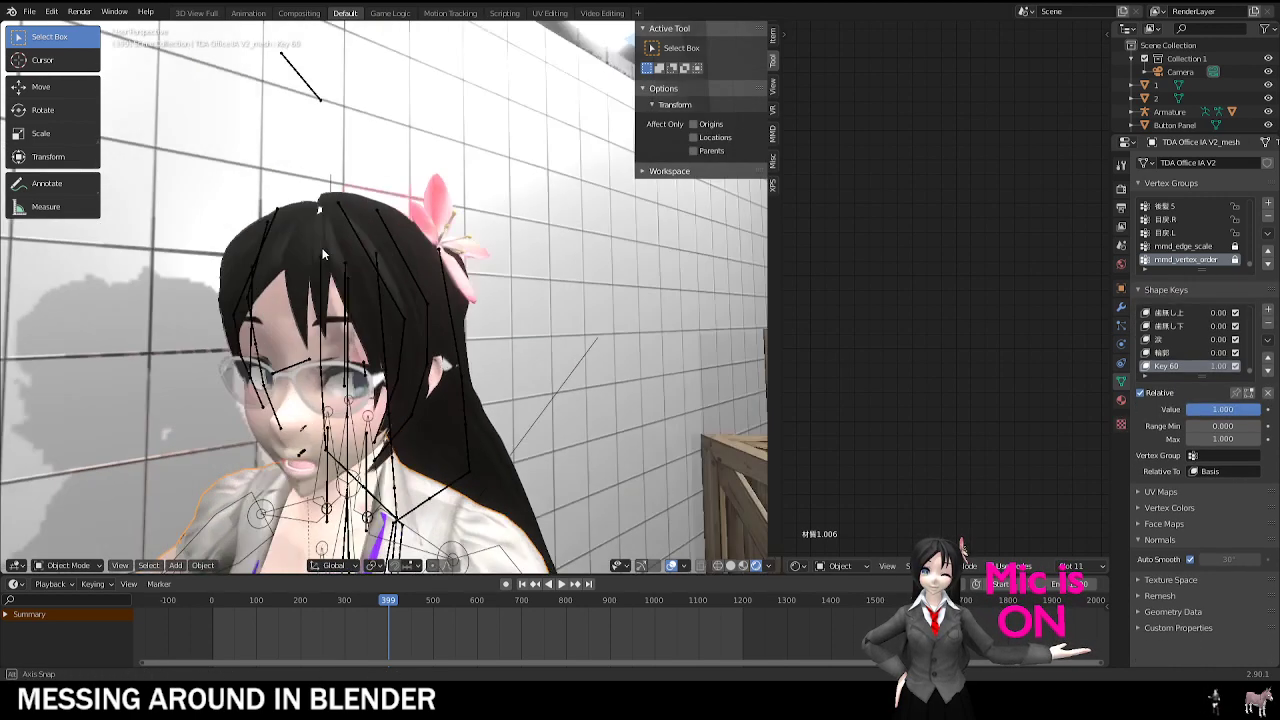
Step: Return the body mesh to Sculpt Mode and enlarge the chest with a mirrored Blob brush stroke
middle_click_drag(322, 254, 372, 214)
middle_click_drag(372, 214, 372, 110, "shift")
scroll(372, 200, "down", 4)
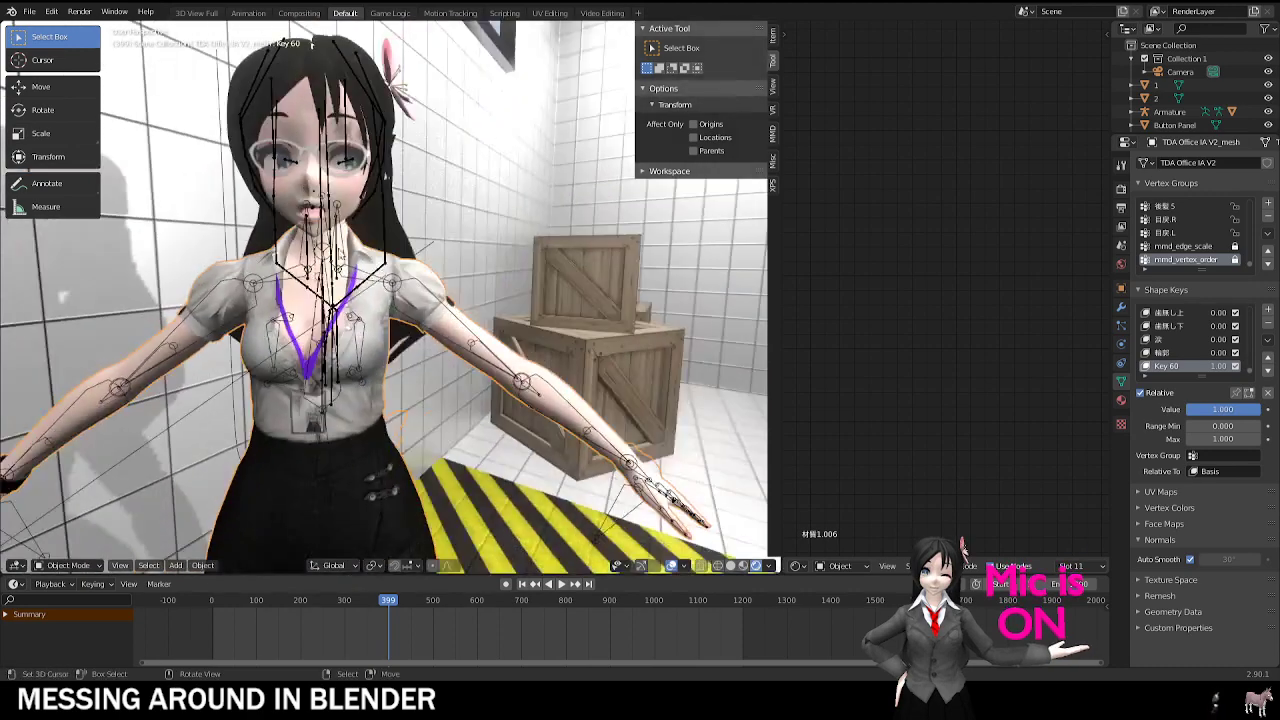
middle_click_drag(330, 250, 370, 250)
left_click(72, 567)
left_click(70, 520)
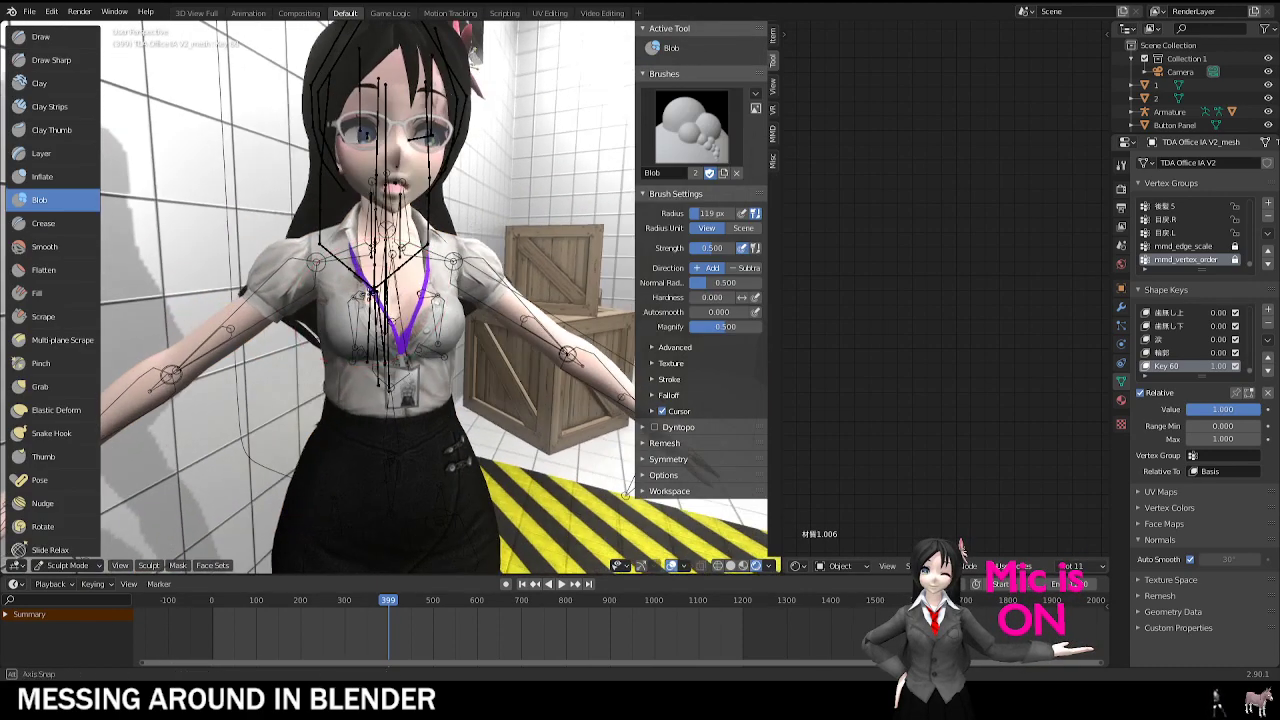
middle_click_drag(330, 300, 370, 290)
left_click_drag(353, 350, 366, 342)
middle_click_drag(420, 345, 340, 355)
scroll(380, 350, "up", 4)
mouse_move(500, 400)
middle_mouse_down()
mouse_move(470, 430)
mouse_move(370, 383)
mouse_move(365, 355)
mouse_move(430, 320)
mouse_move(601, 301)
middle_mouse_up()
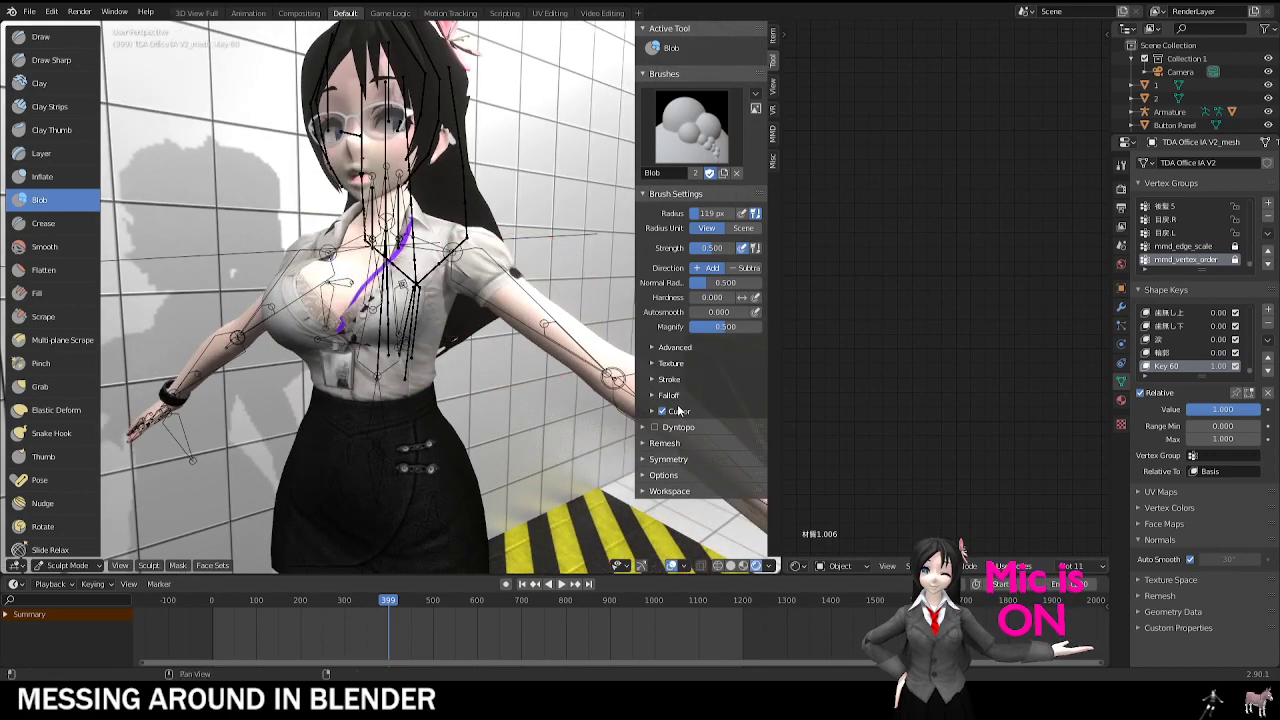
Step: Turn off X mirror symmetry for sculpting and enlarge the chest further with separate Blob strokes
left_click(645, 460)
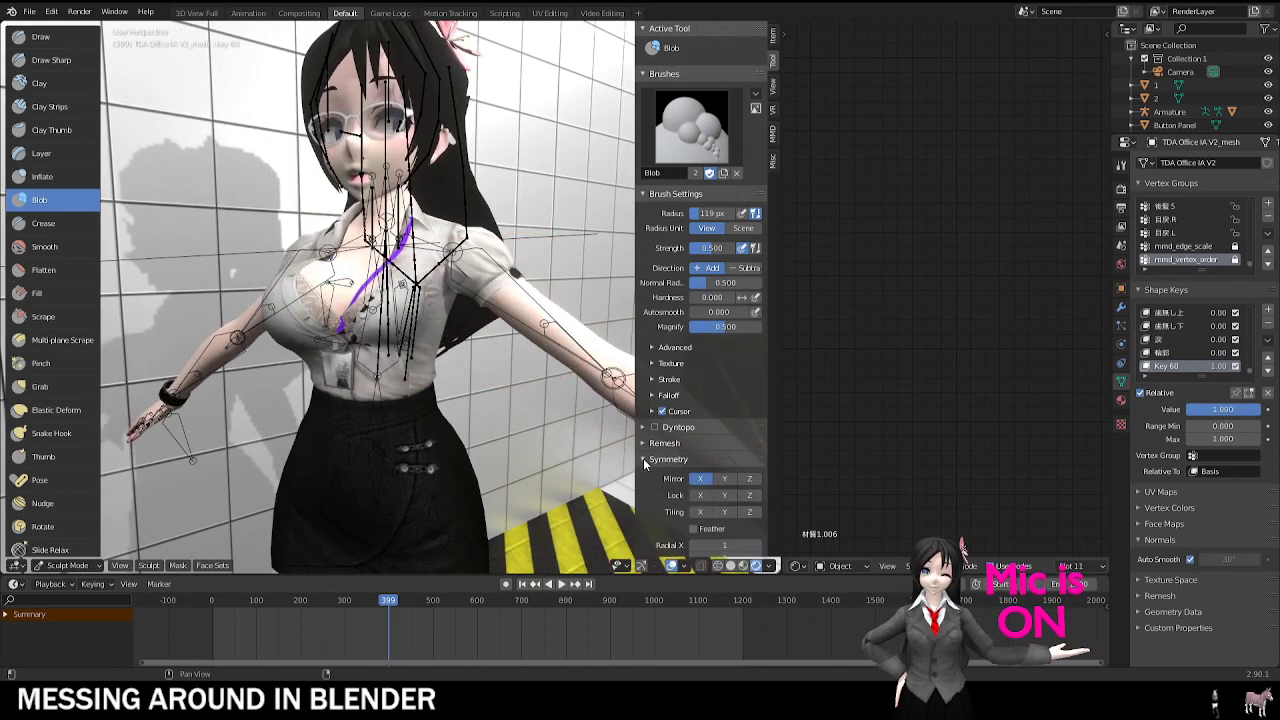
left_click(699, 482)
middle_click_drag(580, 390, 400, 325)
scroll(440, 340, "up", 2)
mouse_move(335, 315)
left_mouse_down()
mouse_move(309, 341)
mouse_move(342, 285)
left_mouse_up()
mouse_move(342, 285)
middle_mouse_down()
mouse_move(470, 305)
mouse_move(418, 313)
mouse_move(408, 332)
mouse_move(360, 322)
middle_mouse_up()
scroll(465, 308, "down", 3)
scroll(385, 312, "up", 2)
mouse_move(388, 311)
left_mouse_down()
mouse_move(408, 306)
mouse_move(400, 325)
mouse_move(415, 318)
left_mouse_up()
mouse_move(415, 318)
middle_mouse_down()
mouse_move(540, 335)
mouse_move(525, 350)
middle_mouse_up()
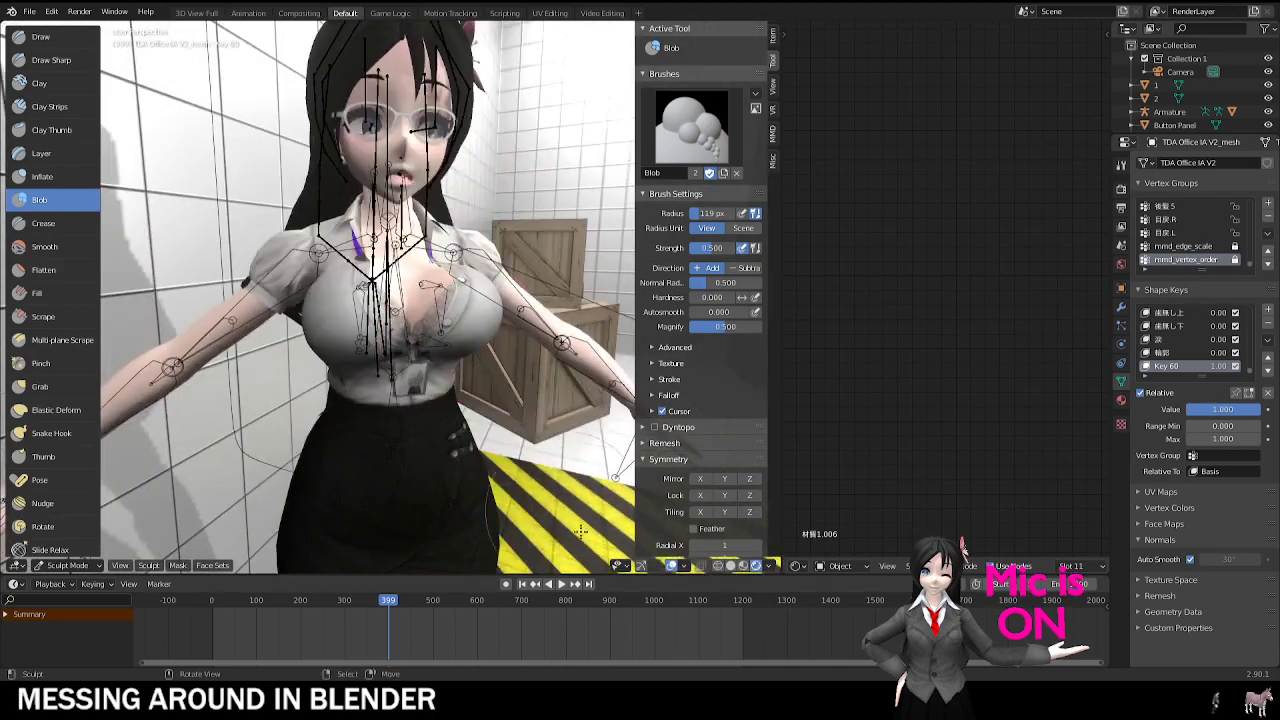
Step: Return the body mesh to Object Mode, hide the viewport overlays and inspect the chest from the front and side
left_click(85, 565)
left_click(72, 548)
middle_click_drag(330, 420, 265, 415)
left_click(672, 566)
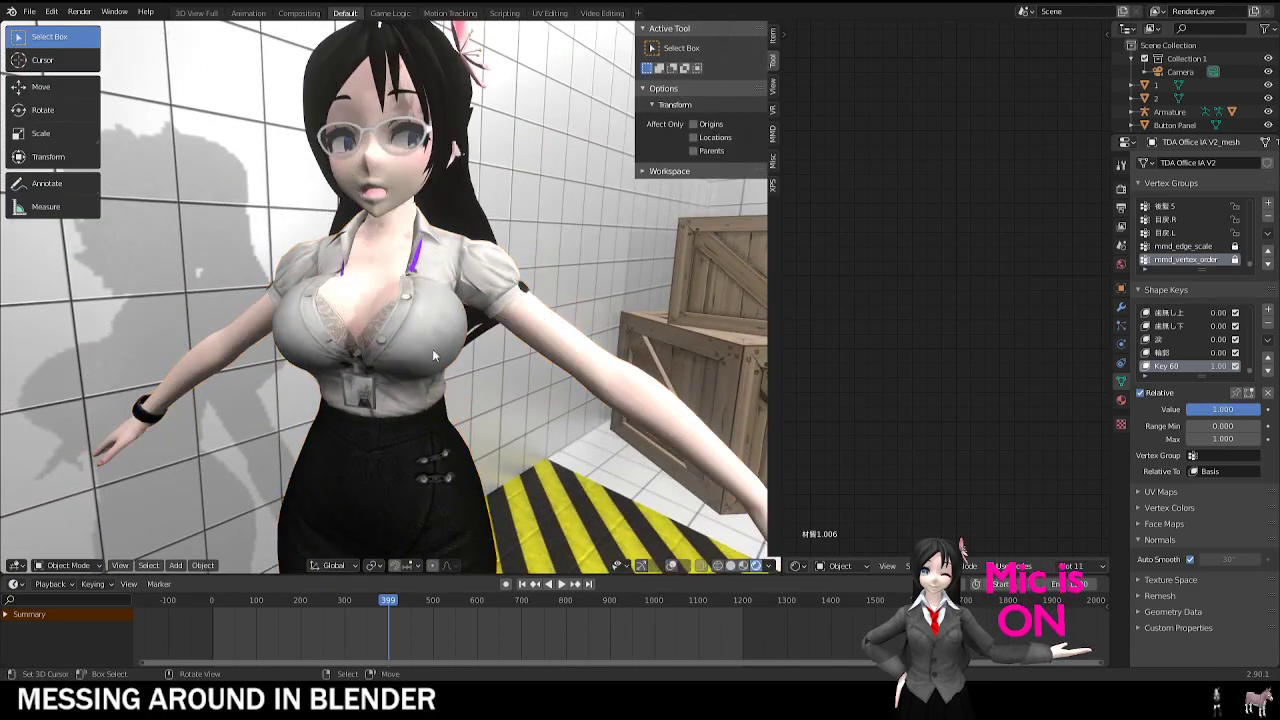
middle_click_drag(432, 352, 442, 286)
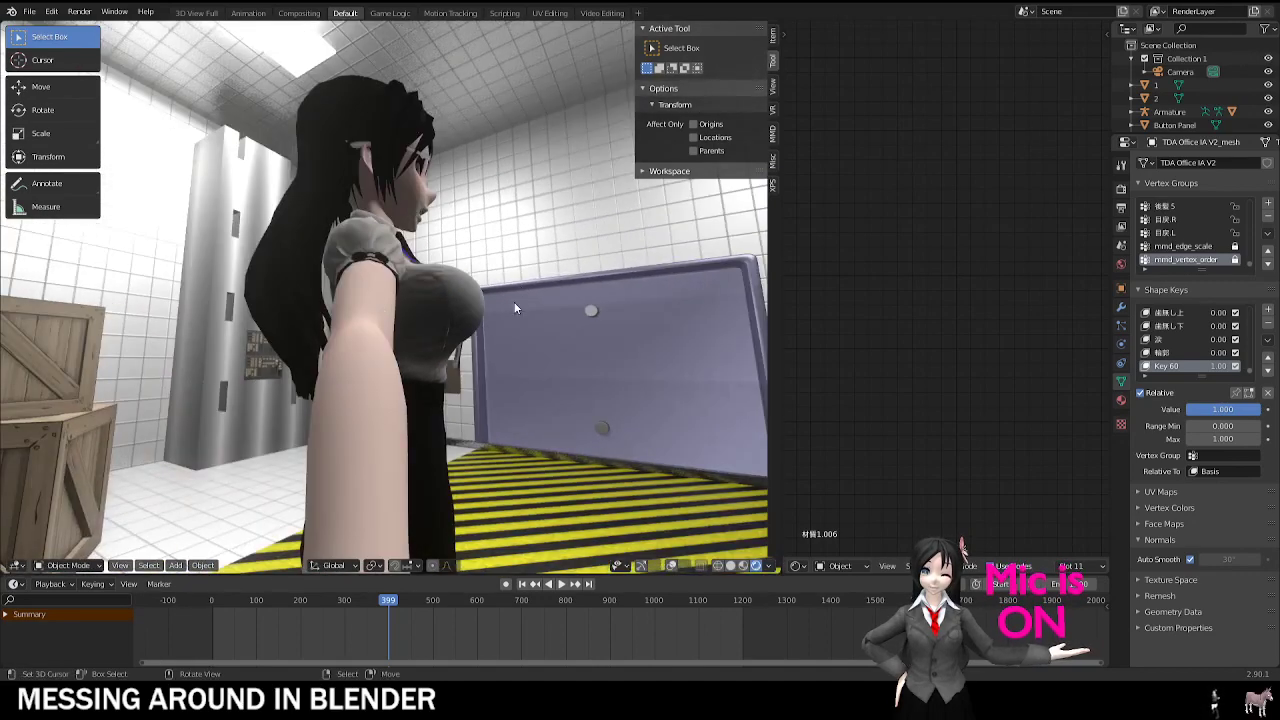
middle_click_drag(714, 313, 360, 330)
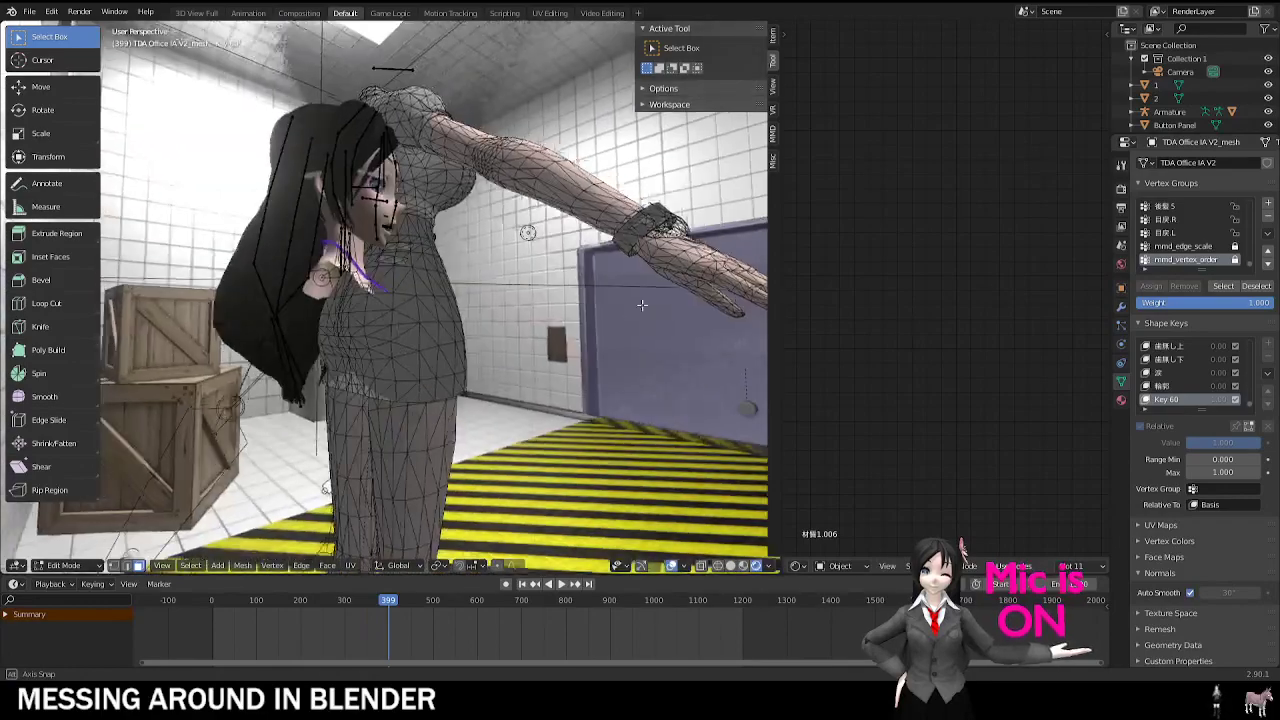
Step: Select a single face on the front of the skirt in Edit Mode and try moving it
middle_click_drag(642, 305, 390, 316)
scroll(393, 316, "up", 5)
right_click(387, 343)
middle_click_drag(407, 247, 426, 317)
right_click(472, 248)
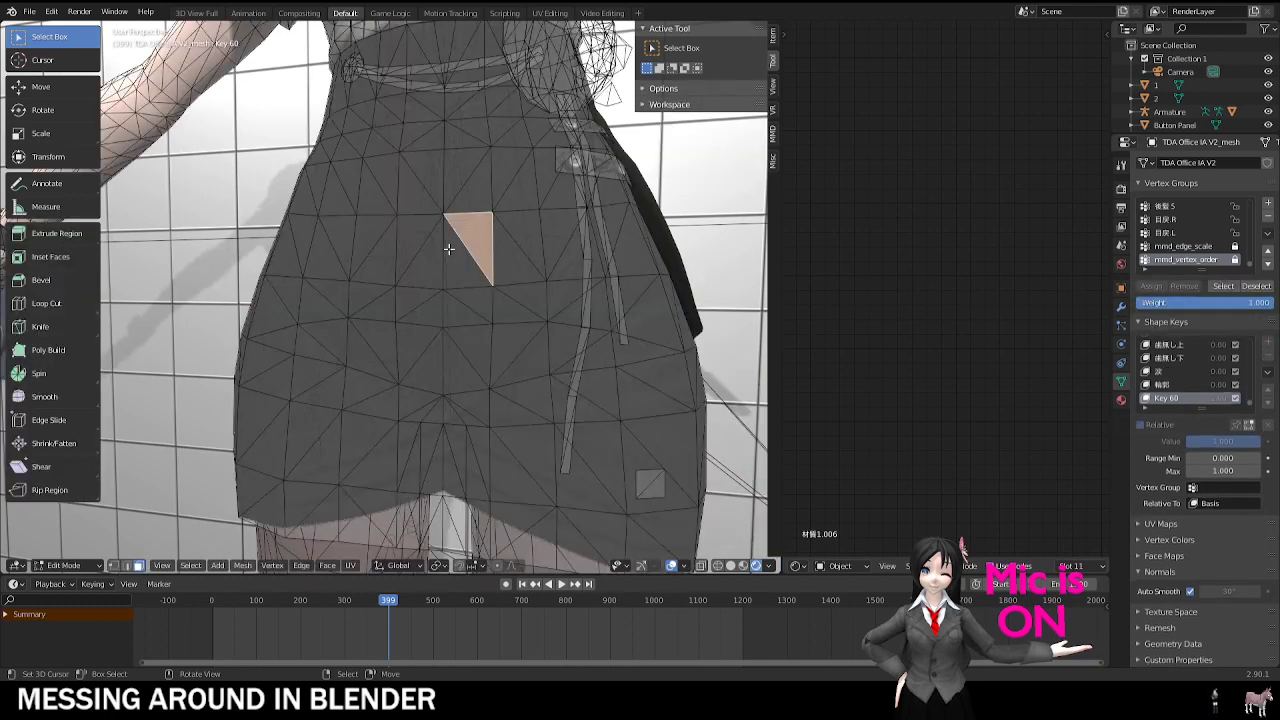
left_click(45, 567)
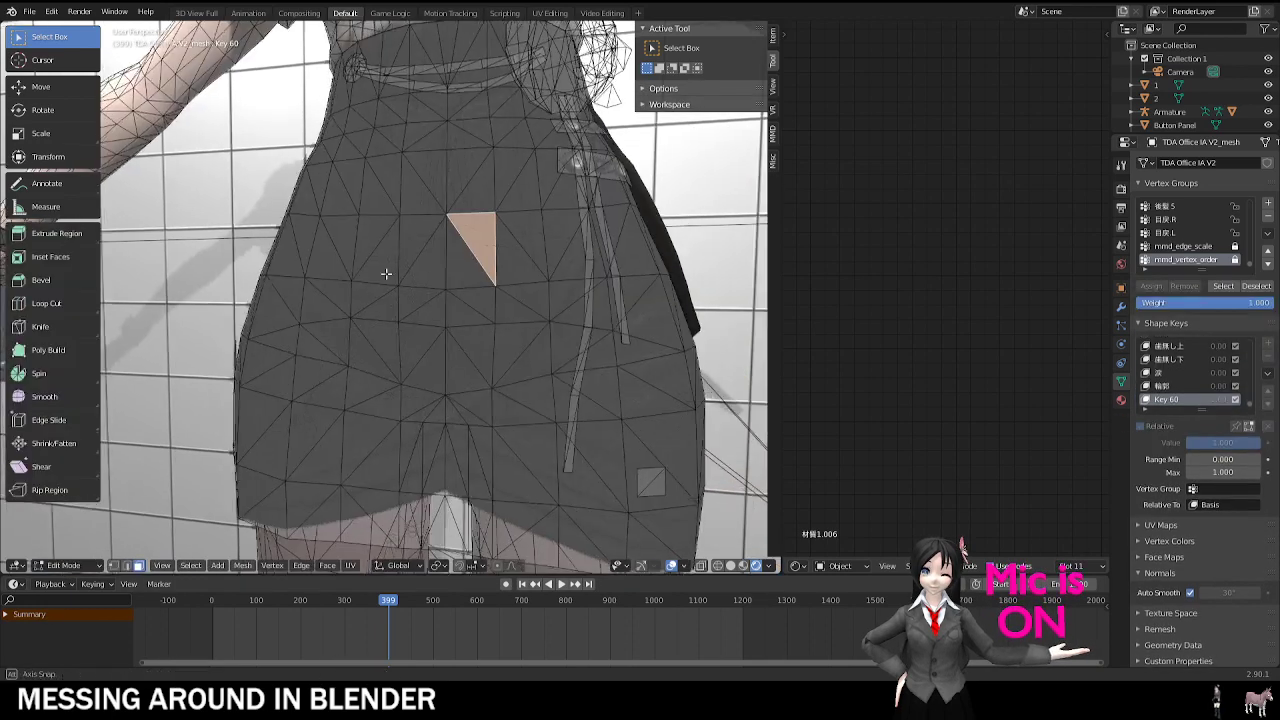
right_click(503, 170)
right_click(422, 248)
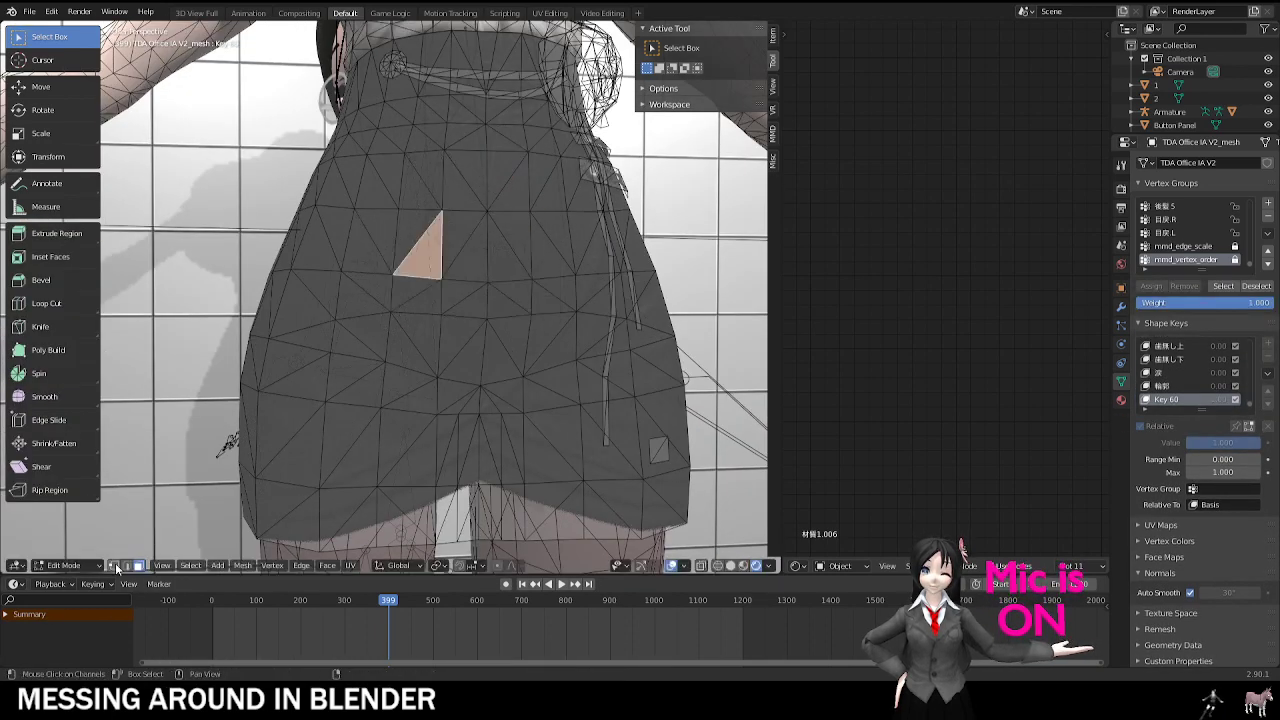
key("g")
right_click(415, 295)
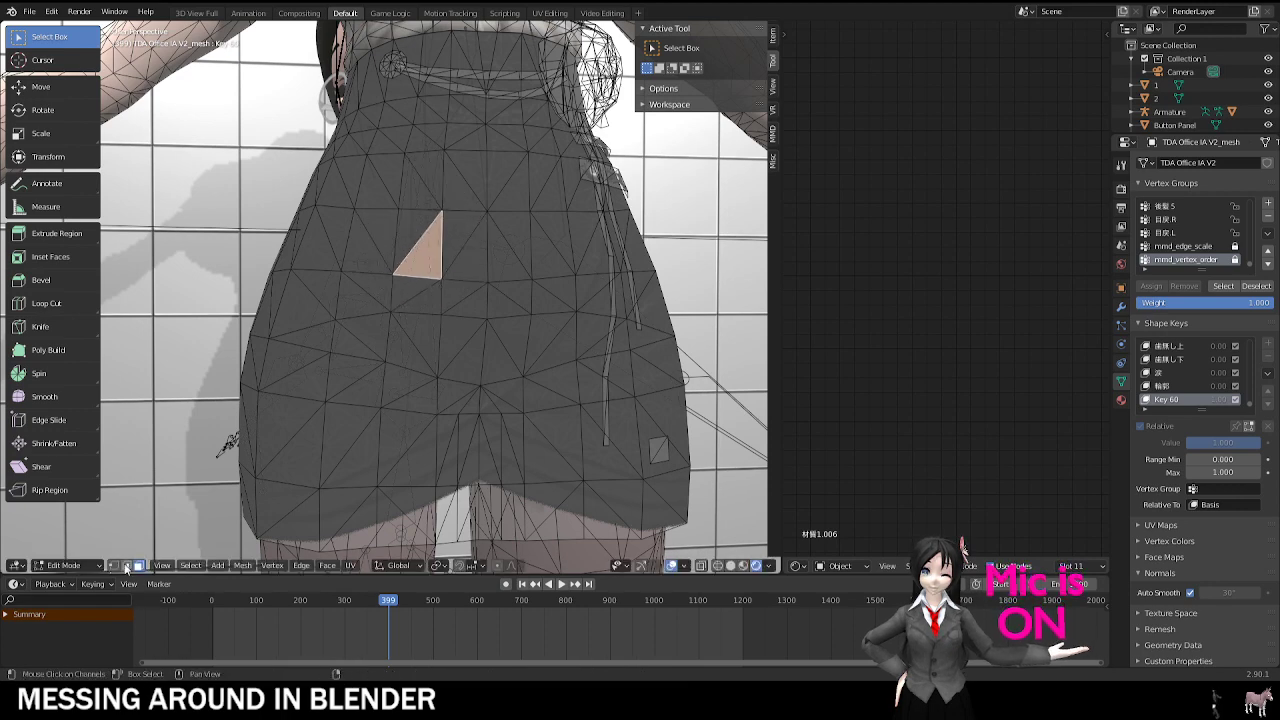
Step: Change to vertex selection and try moving individual vertices on the skirt front
left_click(115, 566)
right_click(446, 281)
right_click(487, 283)
key("g")
right_click(495, 272)
right_click(528, 285)
key("g")
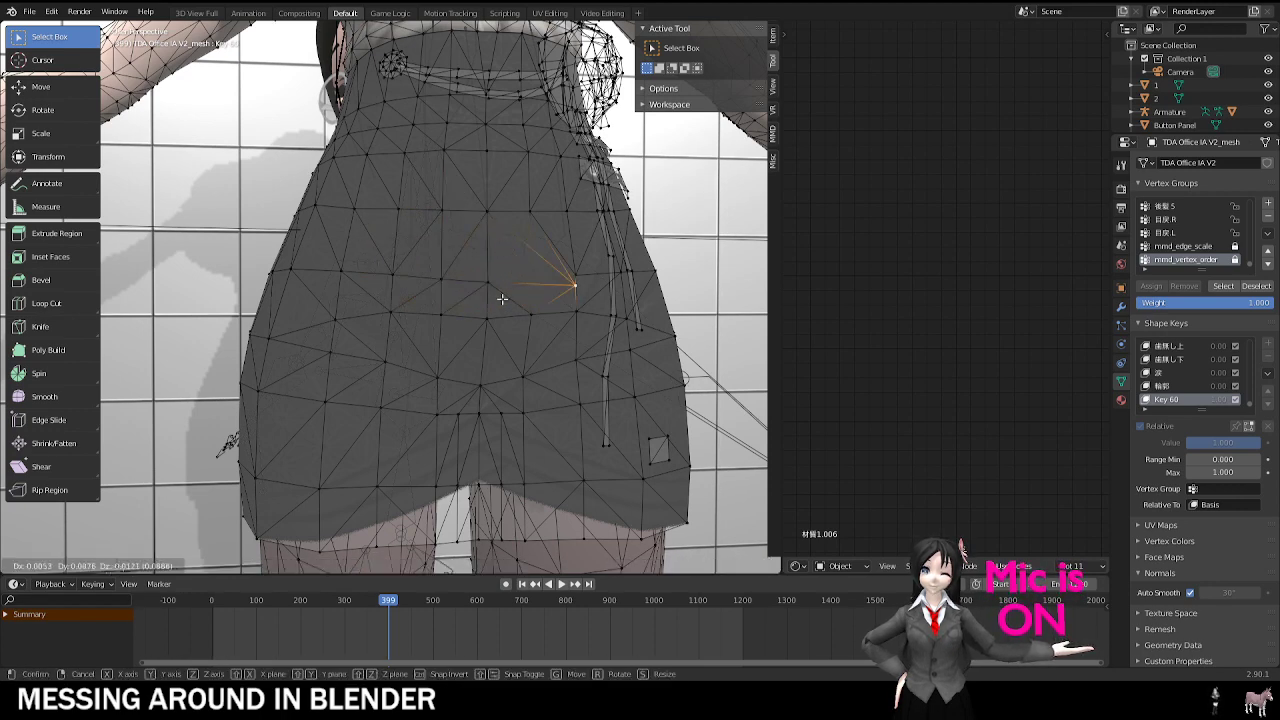
right_click(502, 298)
Step: Switch back to face selection and select two adjacent upper faces mirrored about the skirt's front centre line
left_click(140, 566)
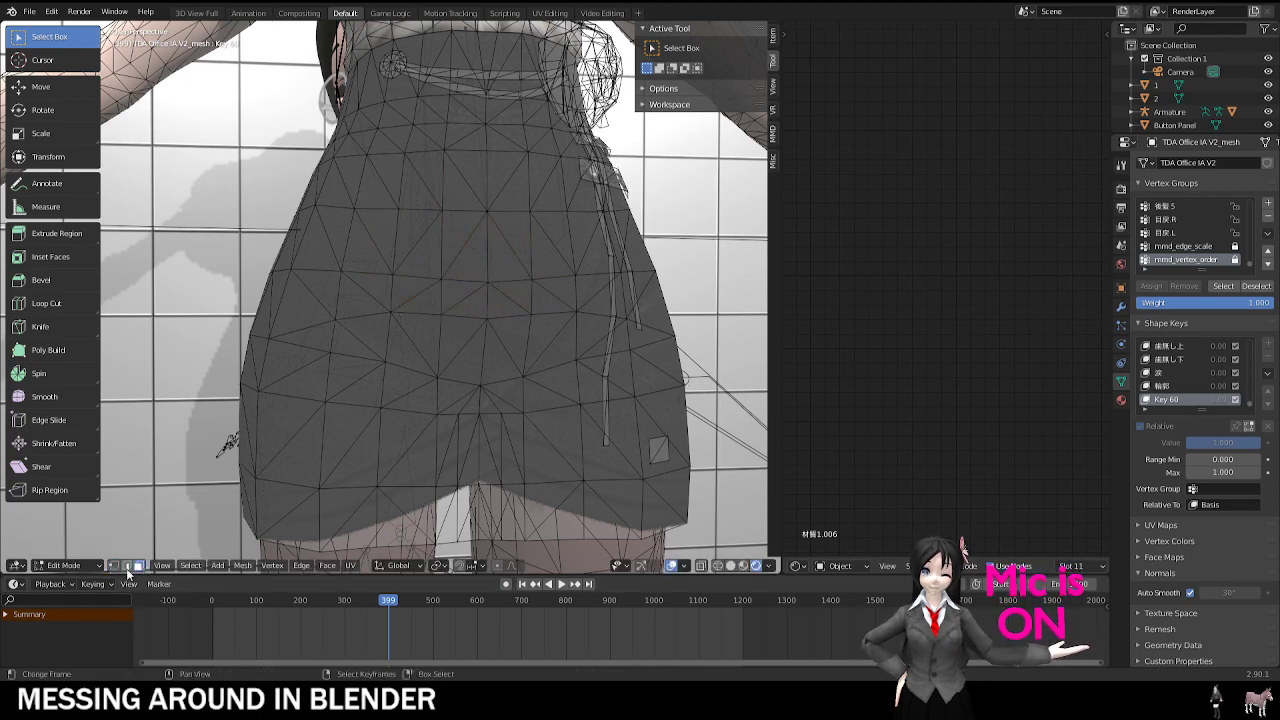
right_click(481, 257)
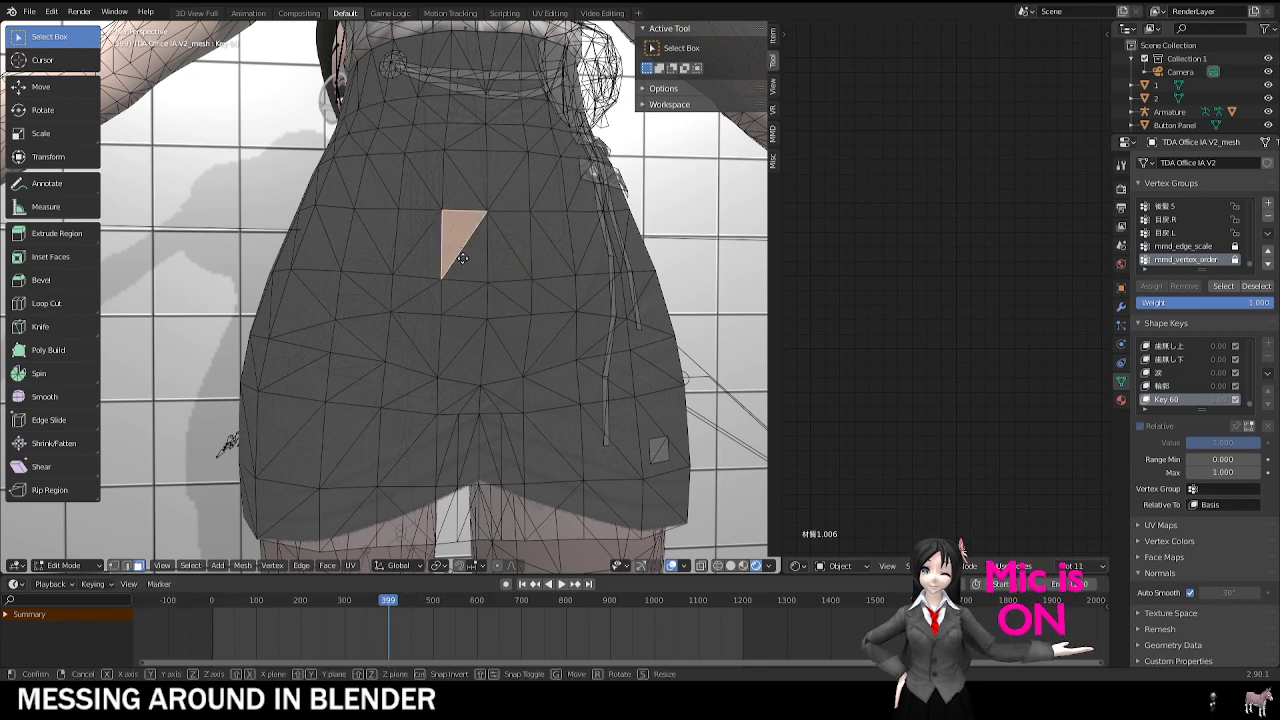
middle_click_drag(493, 271, 449, 263)
right_click(402, 261, "shift")
right_click_drag(385, 249, 404, 236)
right_click(410, 230)
right_click(426, 236, "shift")
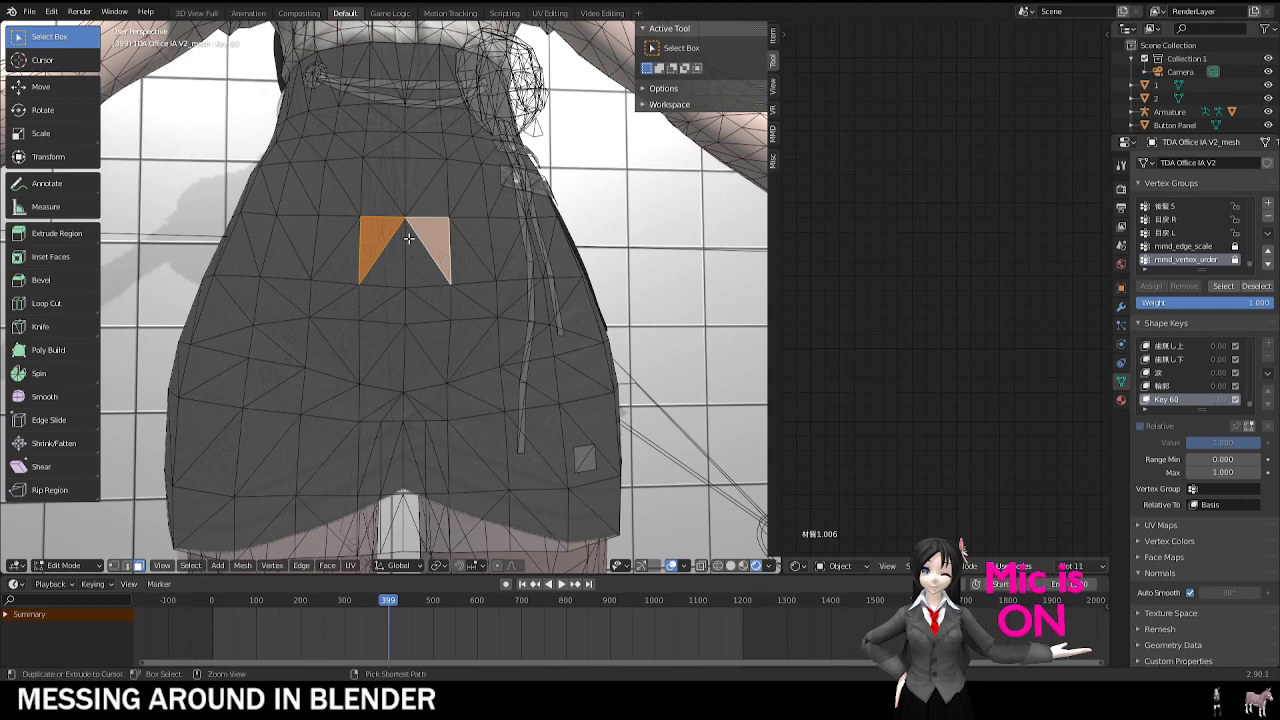
Step: Grow the two-face selection over the skirt front up to the waist and down towards the hem
key("ctrl+KP_Add")
key("ctrl+KP_Add")
key("ctrl+KP_Add")
key("ctrl+KP_Add")
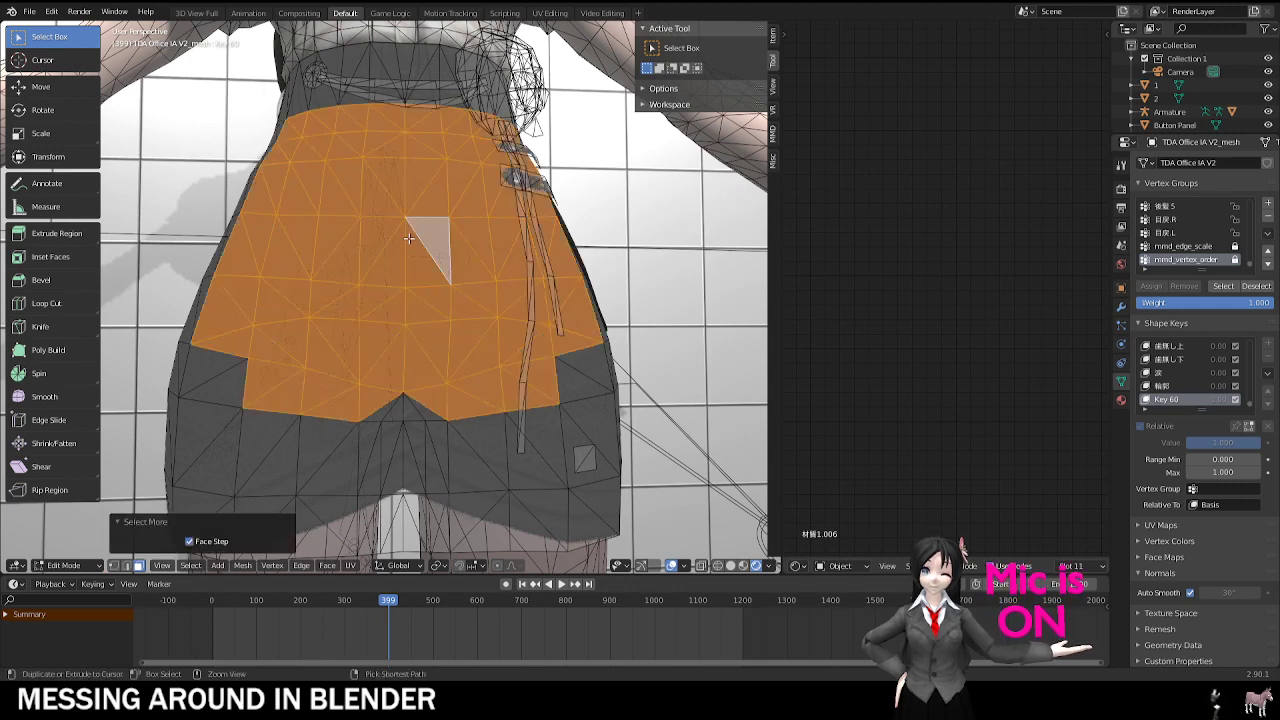
scroll(409, 237, "up", 1)
scroll(409, 237, "down", 4)
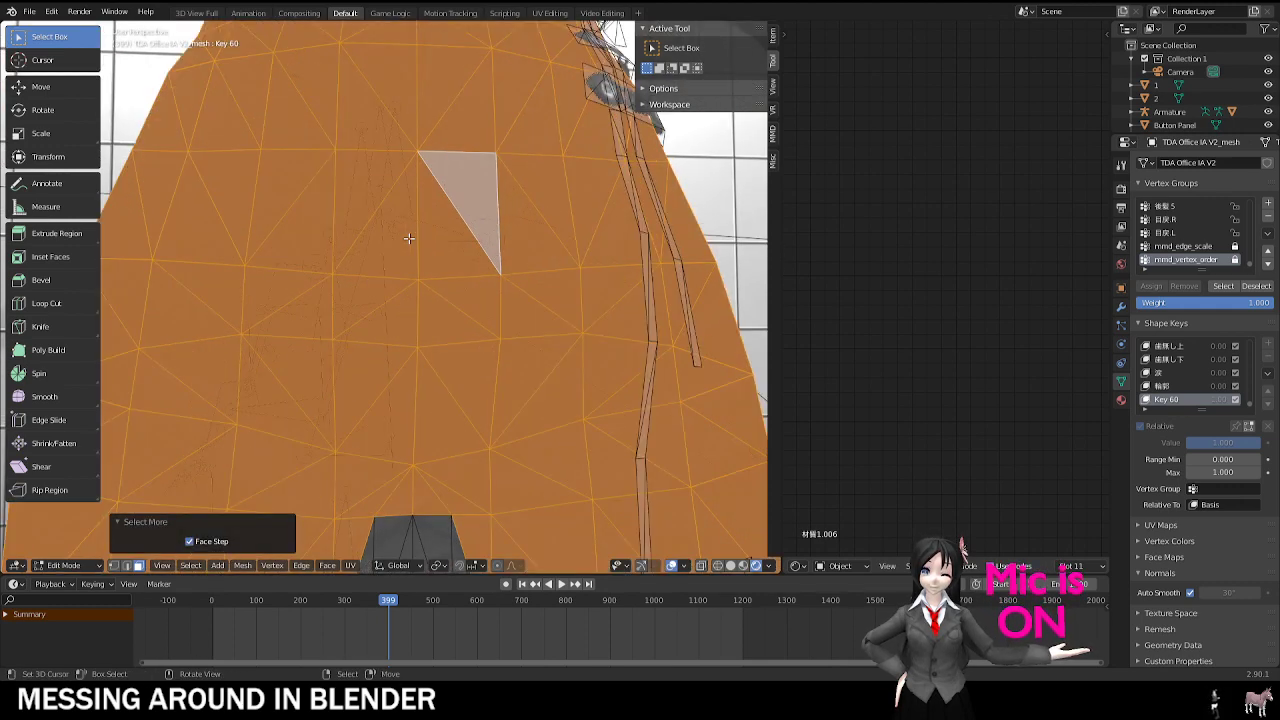
scroll(409, 238, "down", 1)
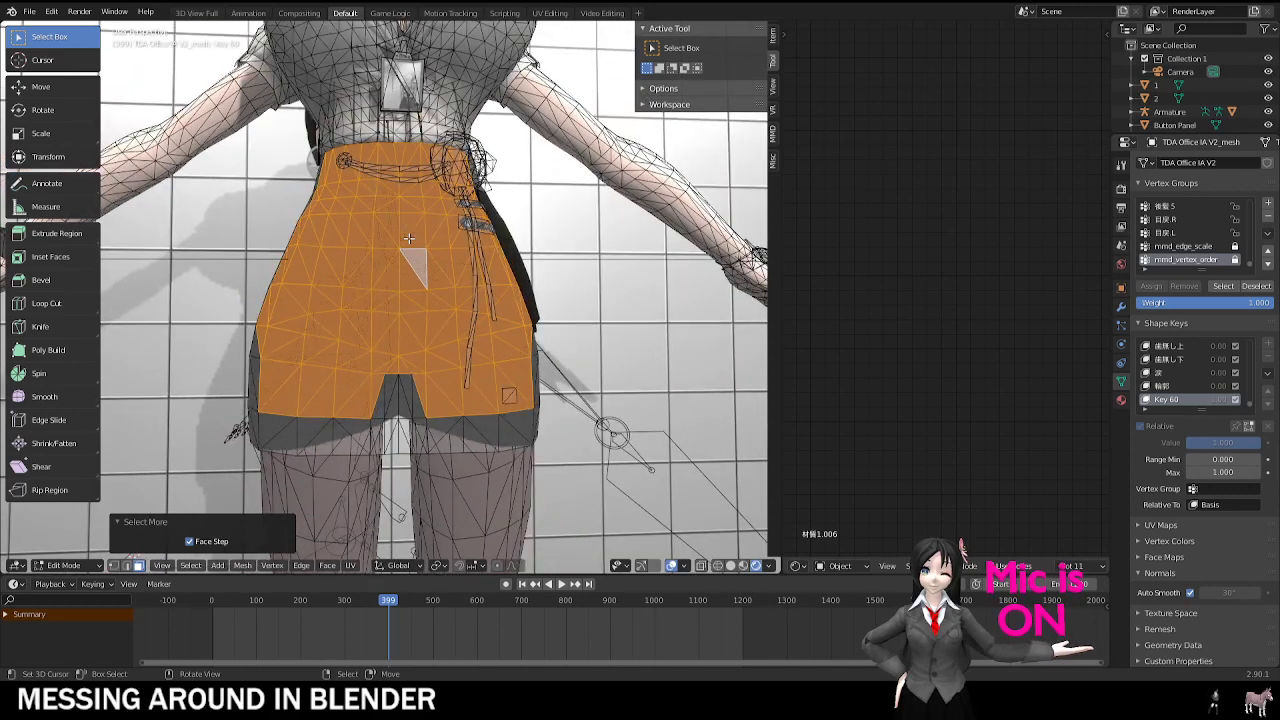
scroll(409, 238, "up", 1)
key("ctrl+KP_Add")
key("ctrl+KP_Subtract")
Step: Try subdividing the selected skirt-front faces with 2 cuts
right_click(376, 207)
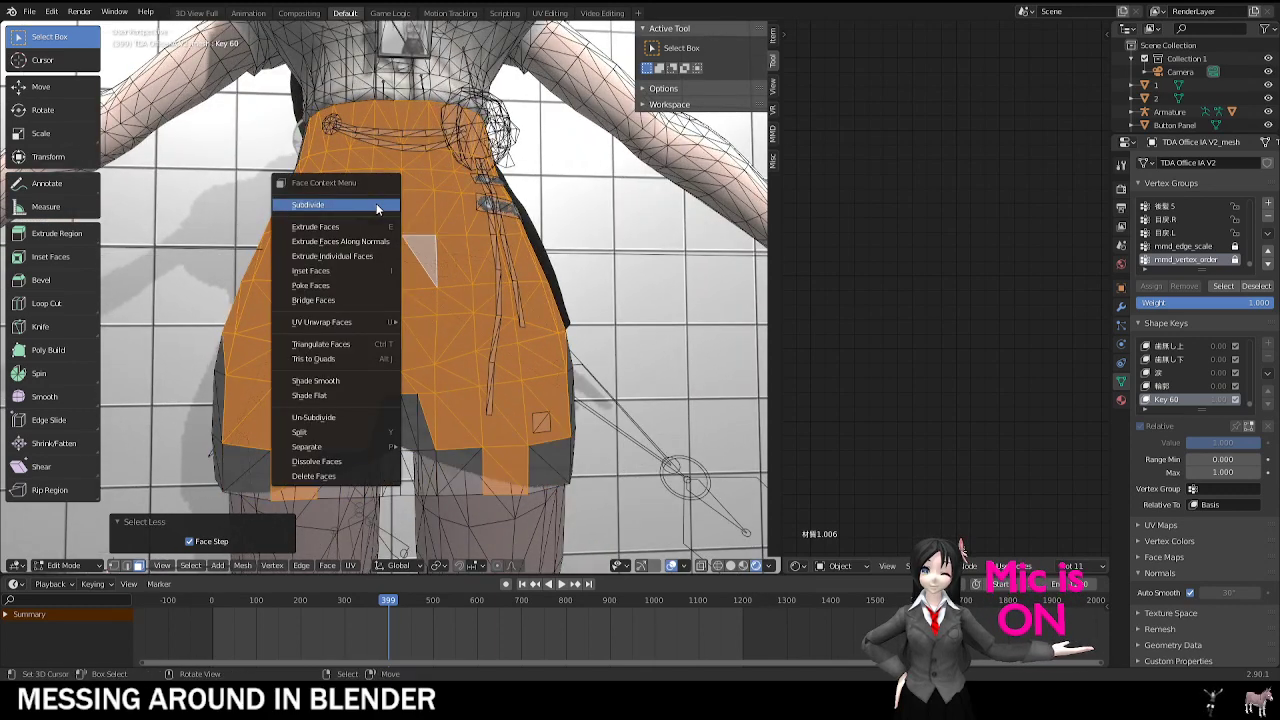
left_click(376, 205)
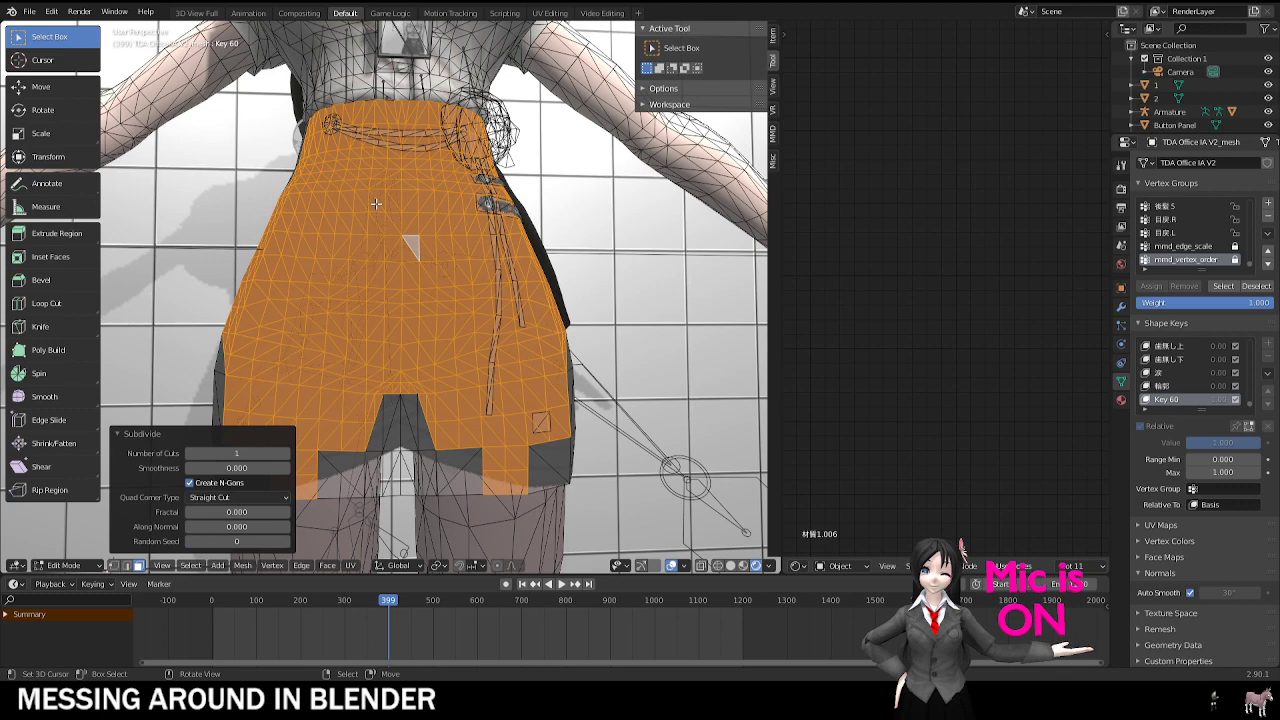
left_click(287, 453)
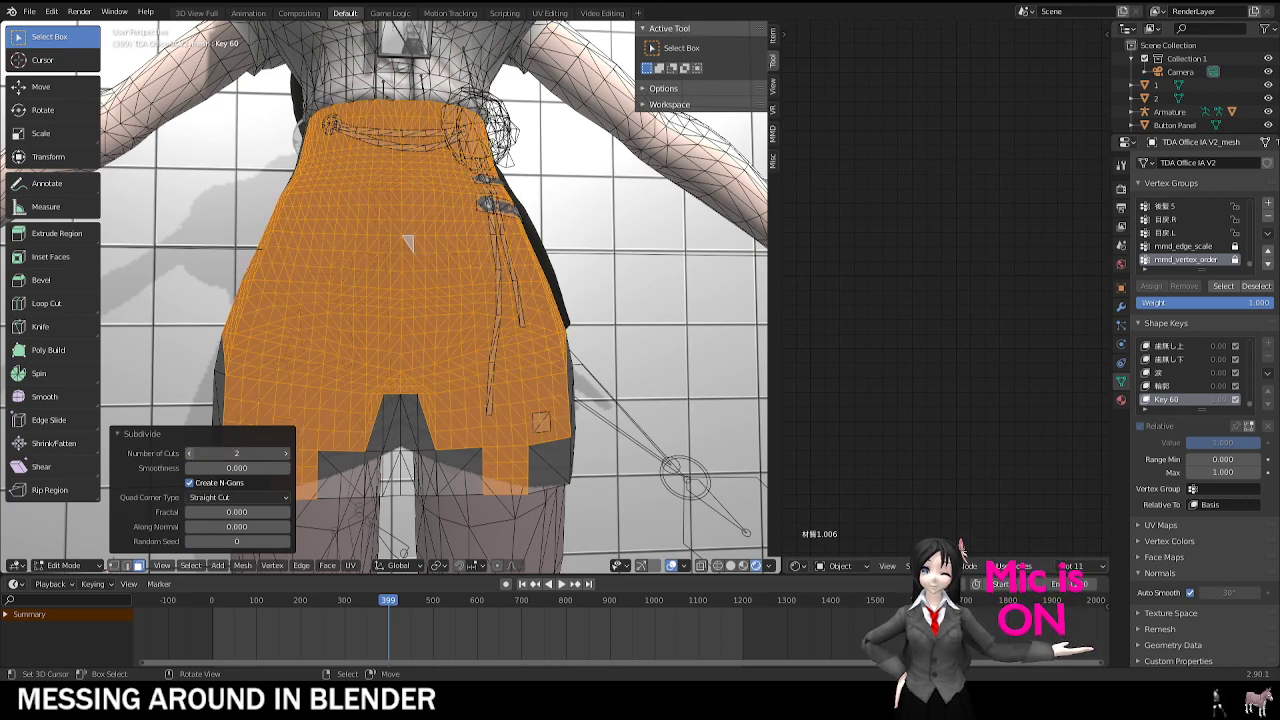
left_click(508, 338)
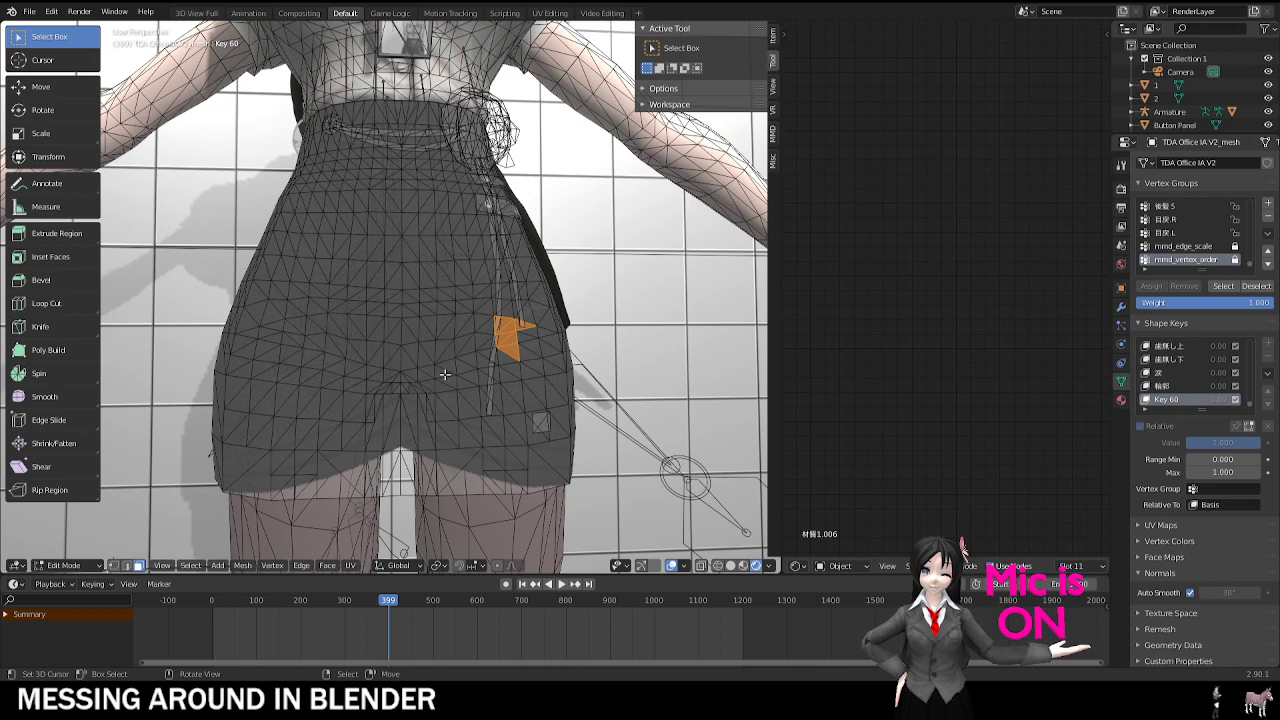
key("ctrl+l")
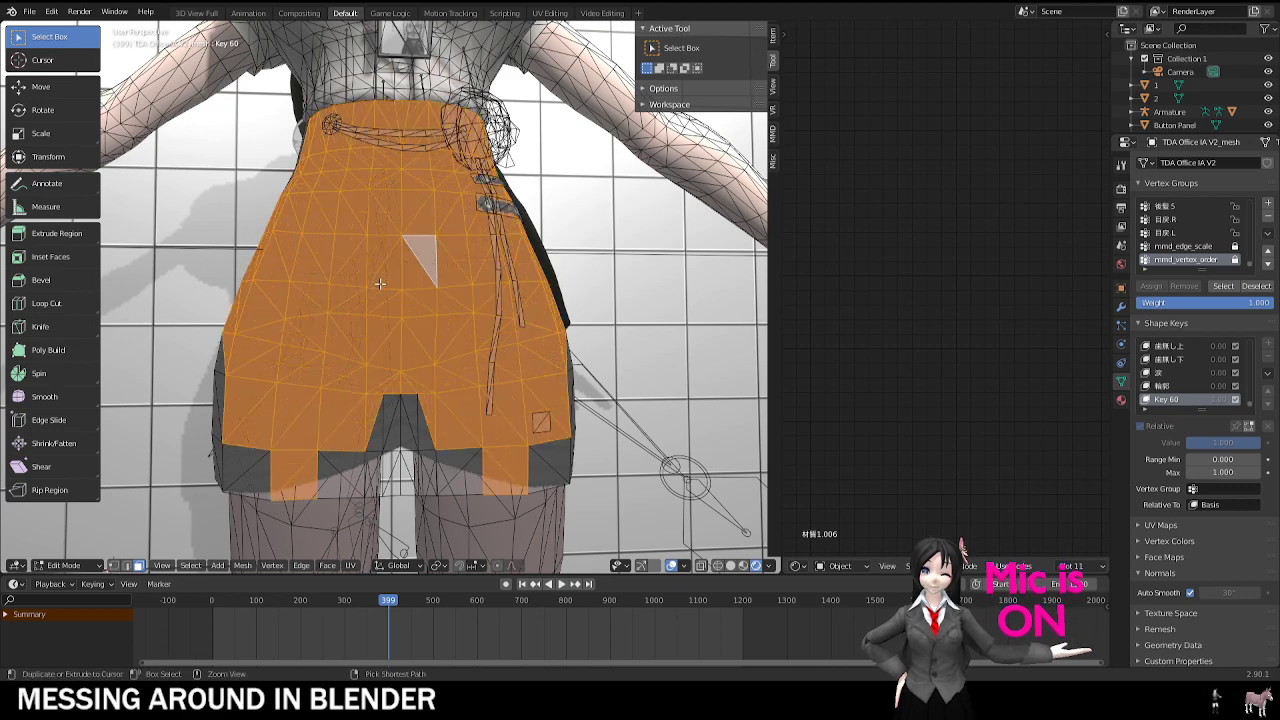
Step: Subdivide the selected skirt-front faces again, adjusting the number of cuts
right_click(445, 296)
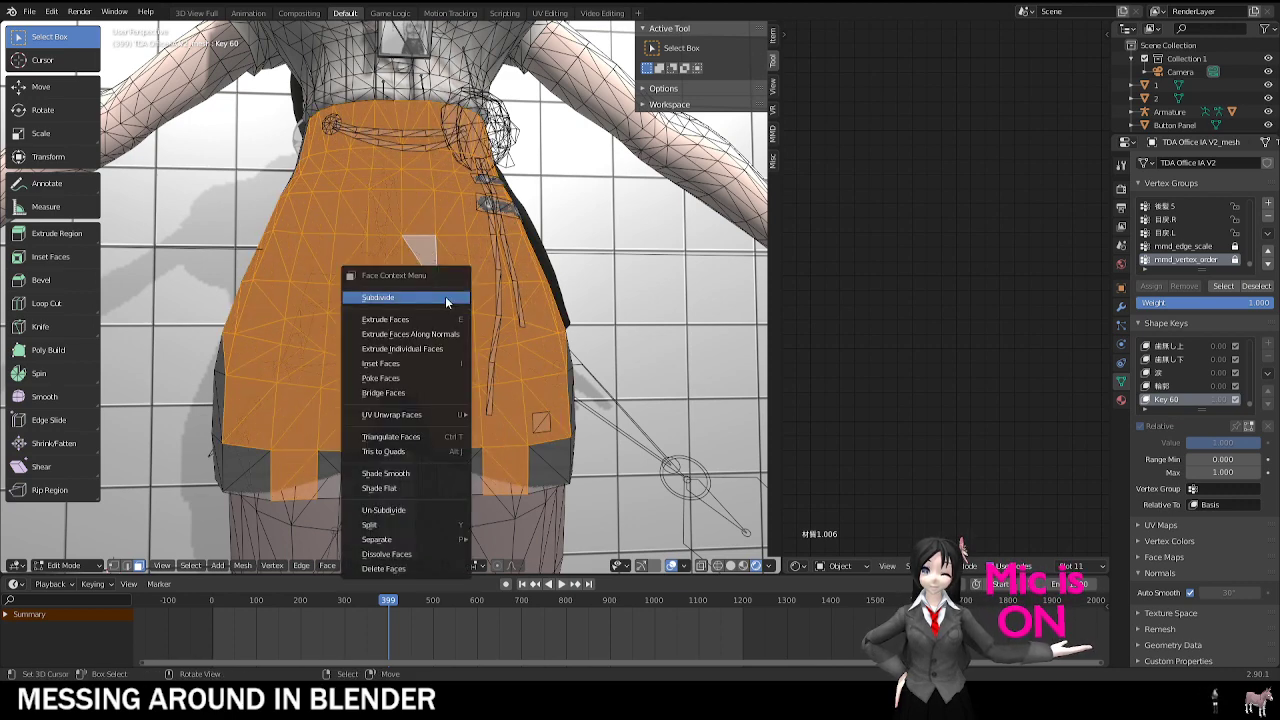
left_click(445, 296)
left_click(287, 453)
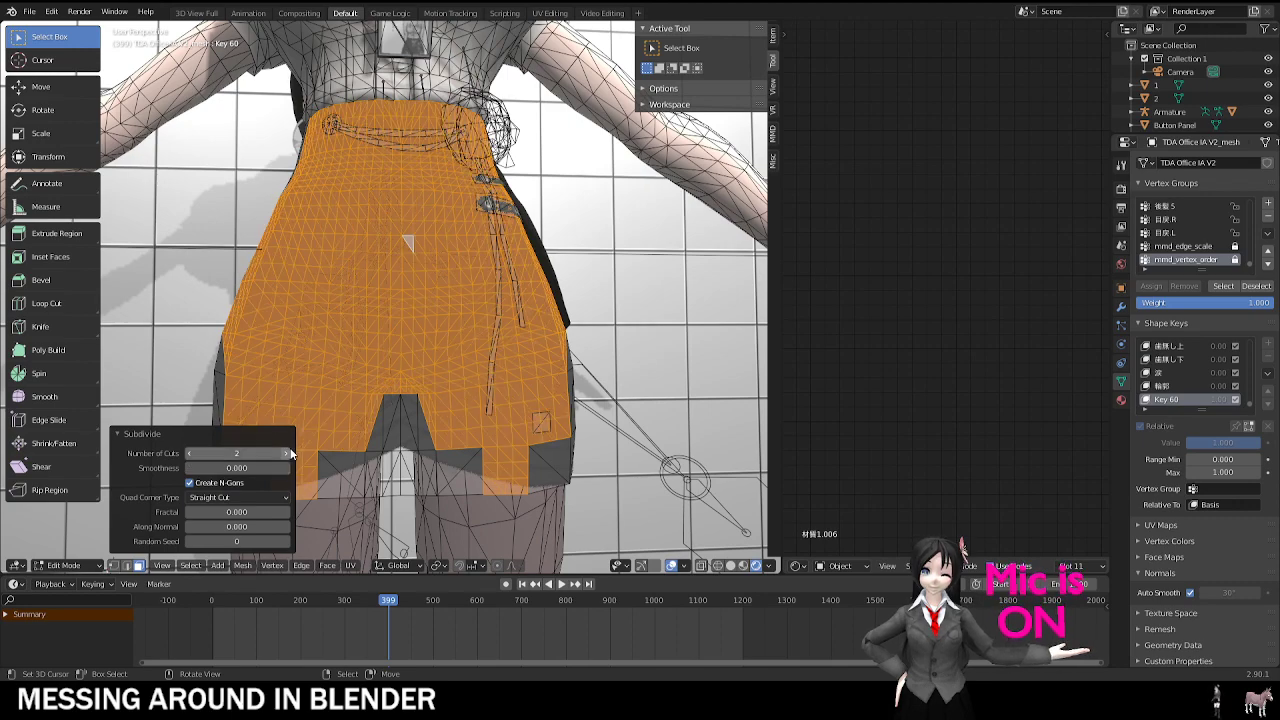
left_click(287, 453)
left_click(287, 453)
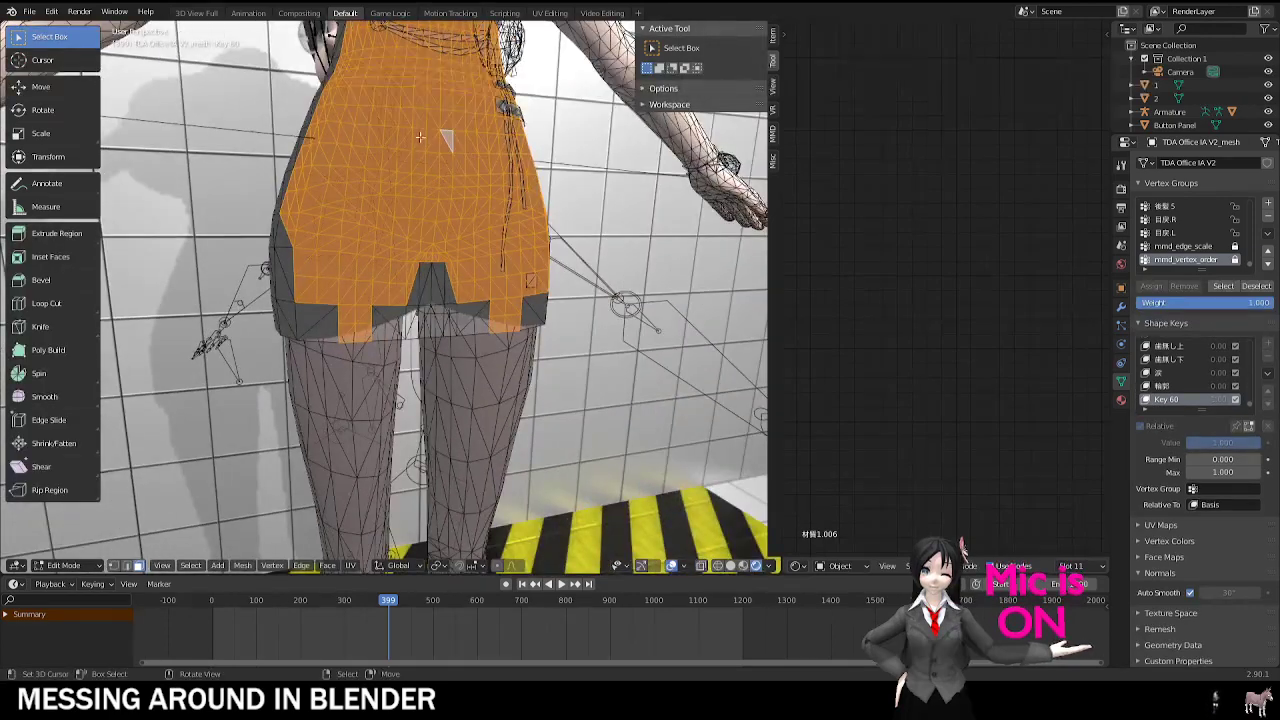
Step: Stretch the skirt front far forward with proportional editing, inspect it in Object Mode and undo the deformation
key("alt+a")
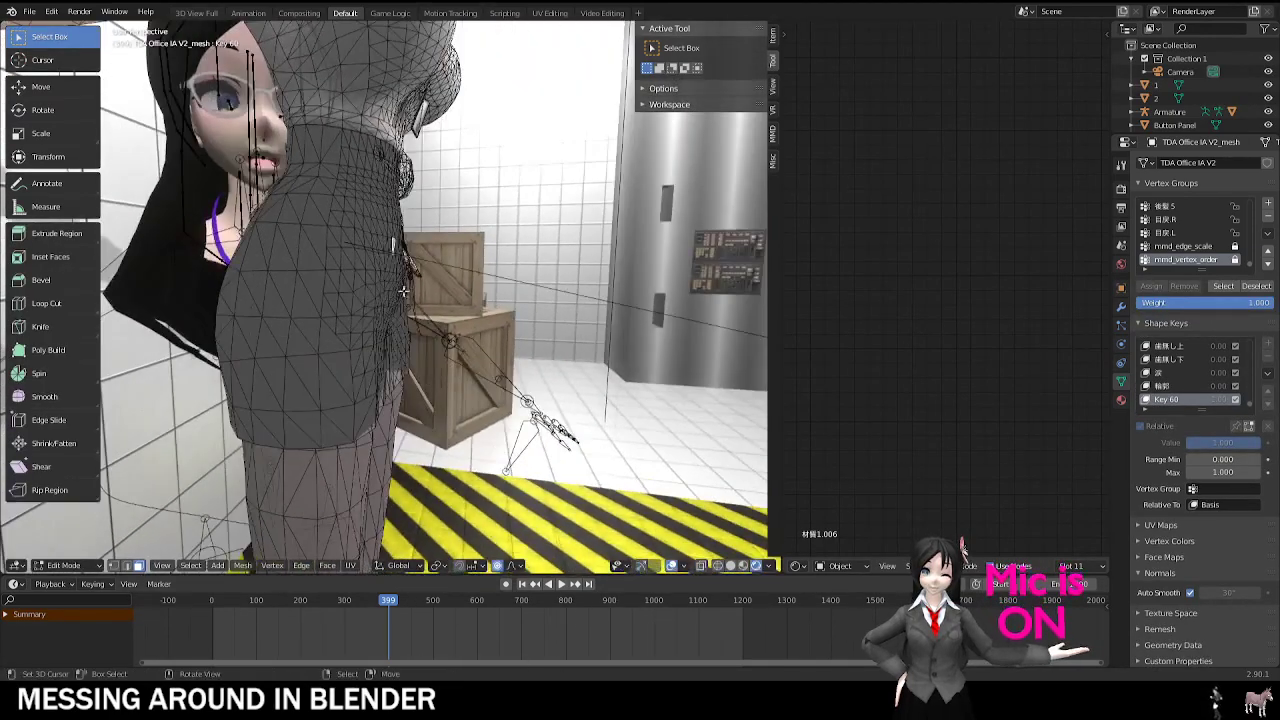
key("g")
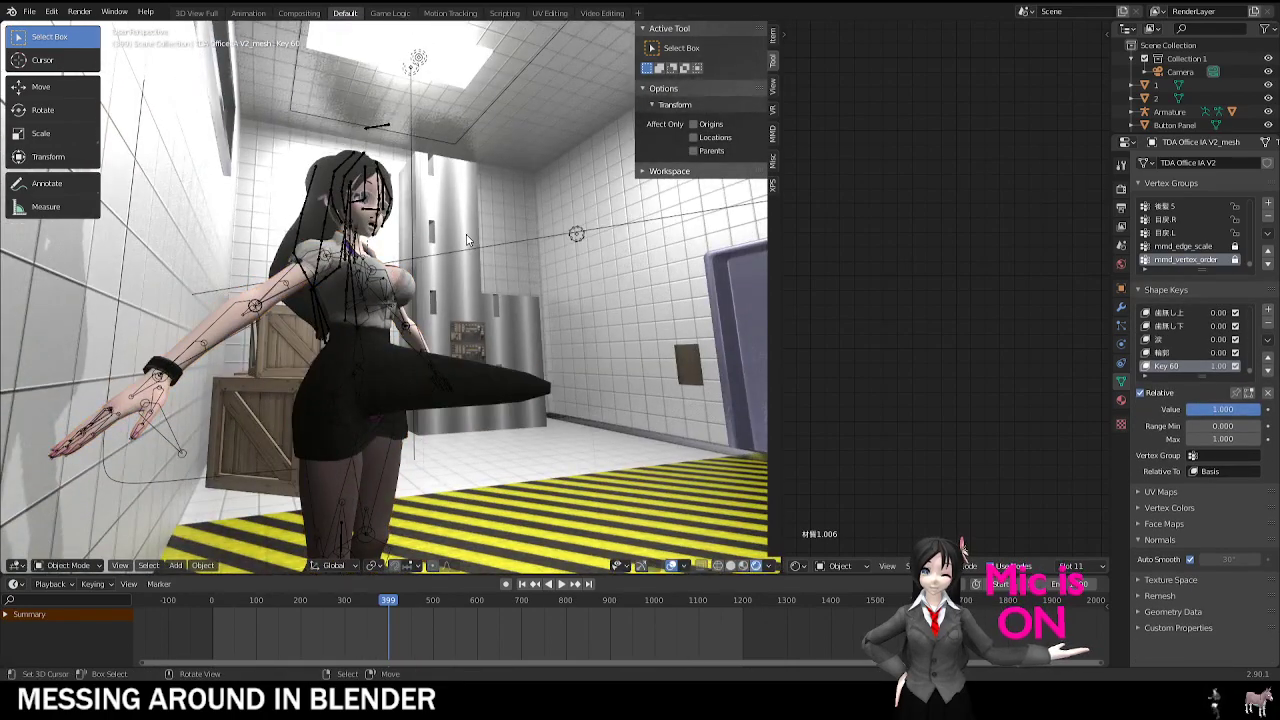
middle_click_drag(467, 240, 224, 238)
middle_click_drag(362, 230, 229, 229)
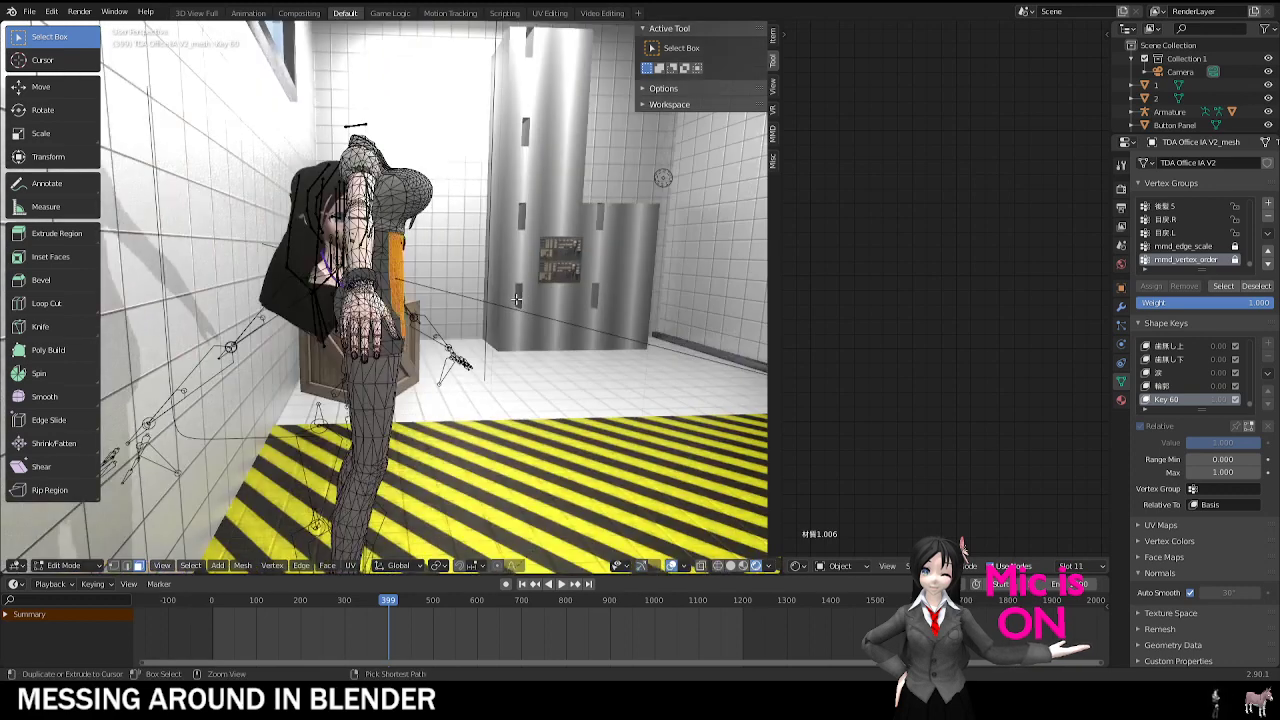
key("Tab")
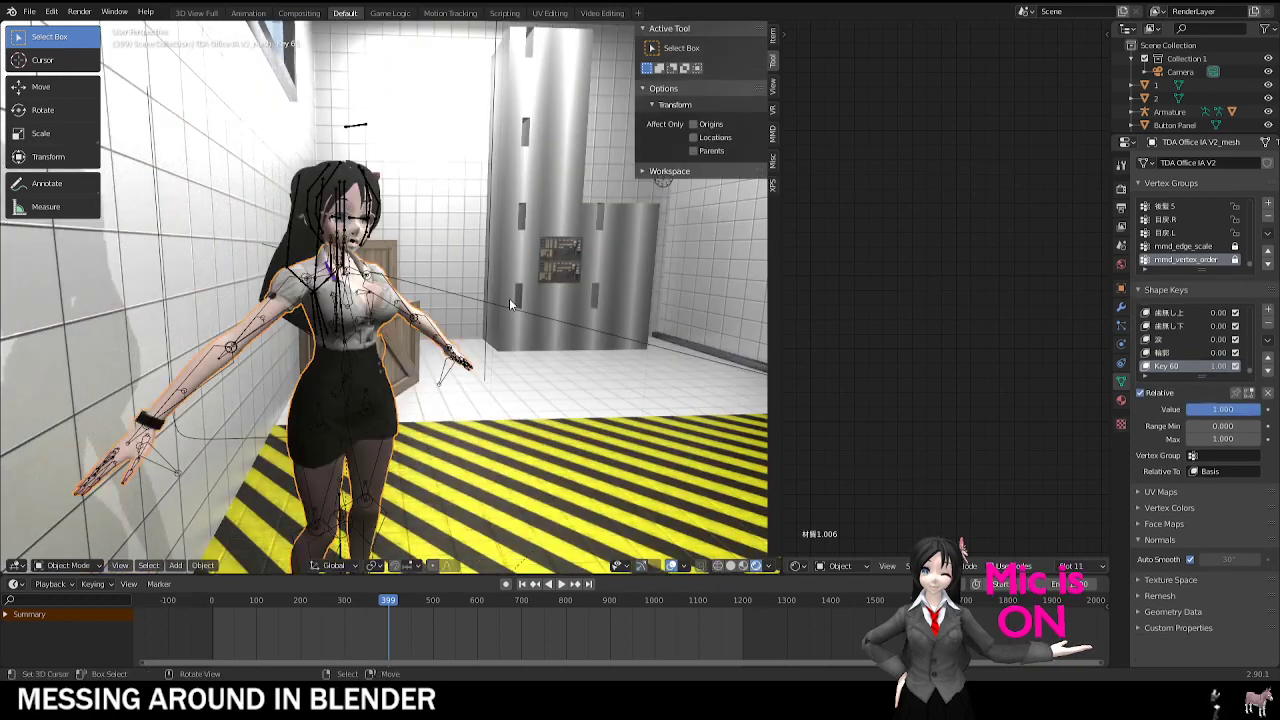
middle_click_drag(250, 360, 353, 365)
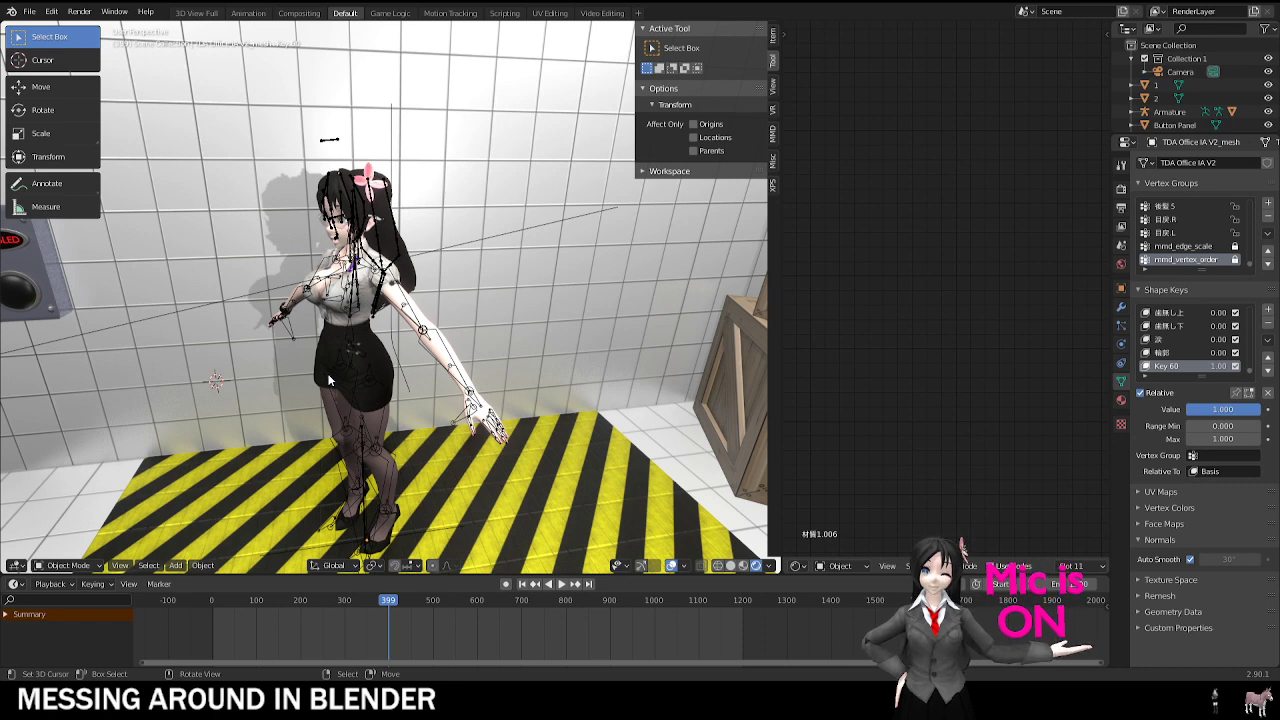
left_click(33, 12)
left_click(63, 42)
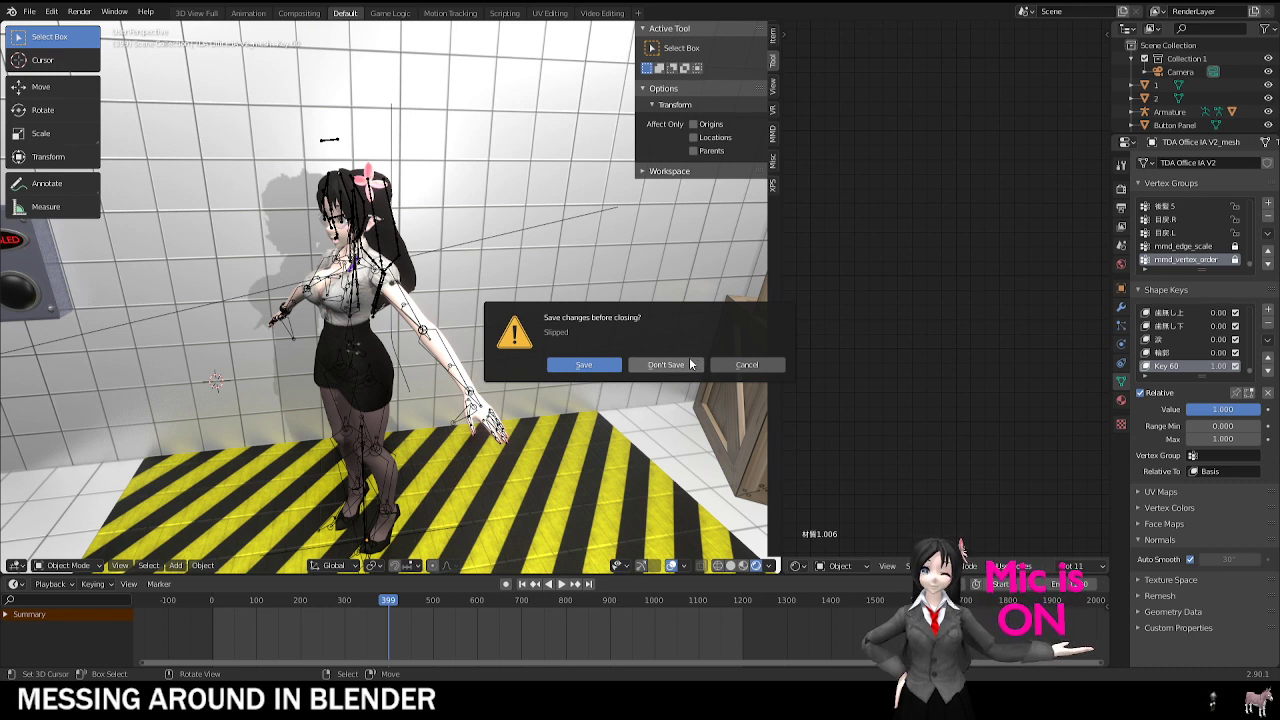
left_click(747, 366)
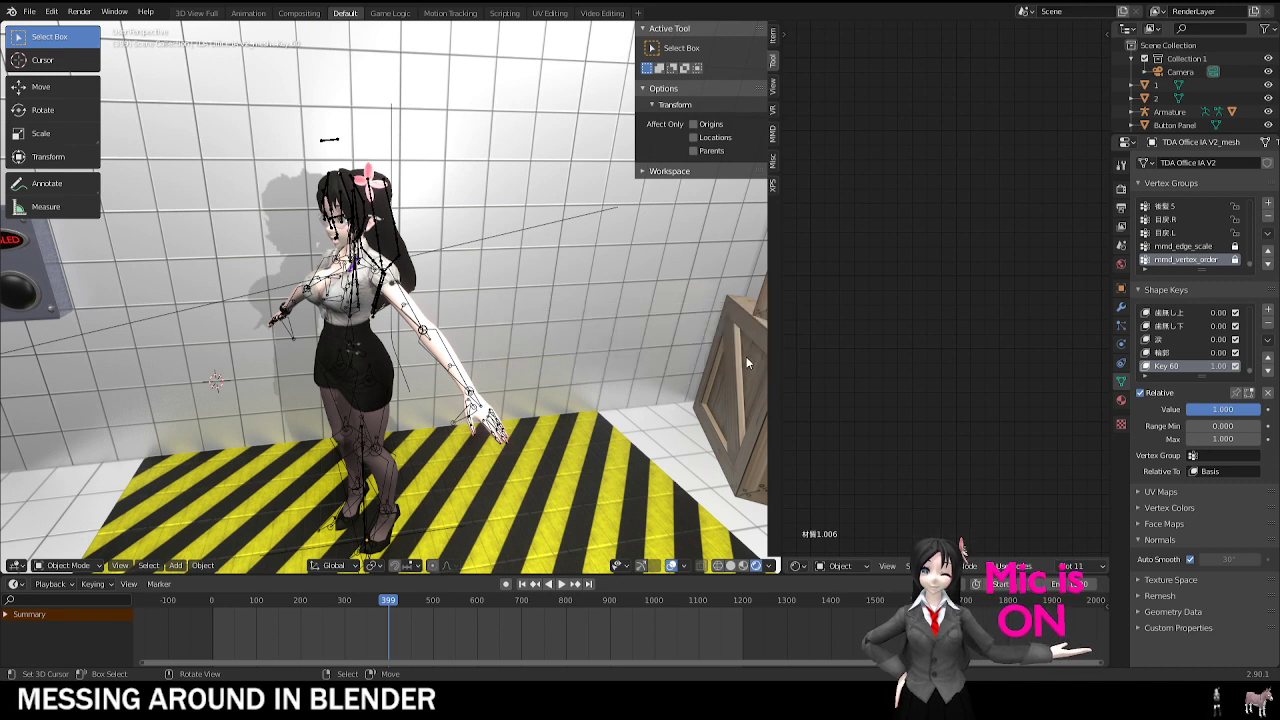
Step: Select the body mesh and toggle it repeatedly between Edit Mode and Object Mode to compare its shape
left_click(66, 565)
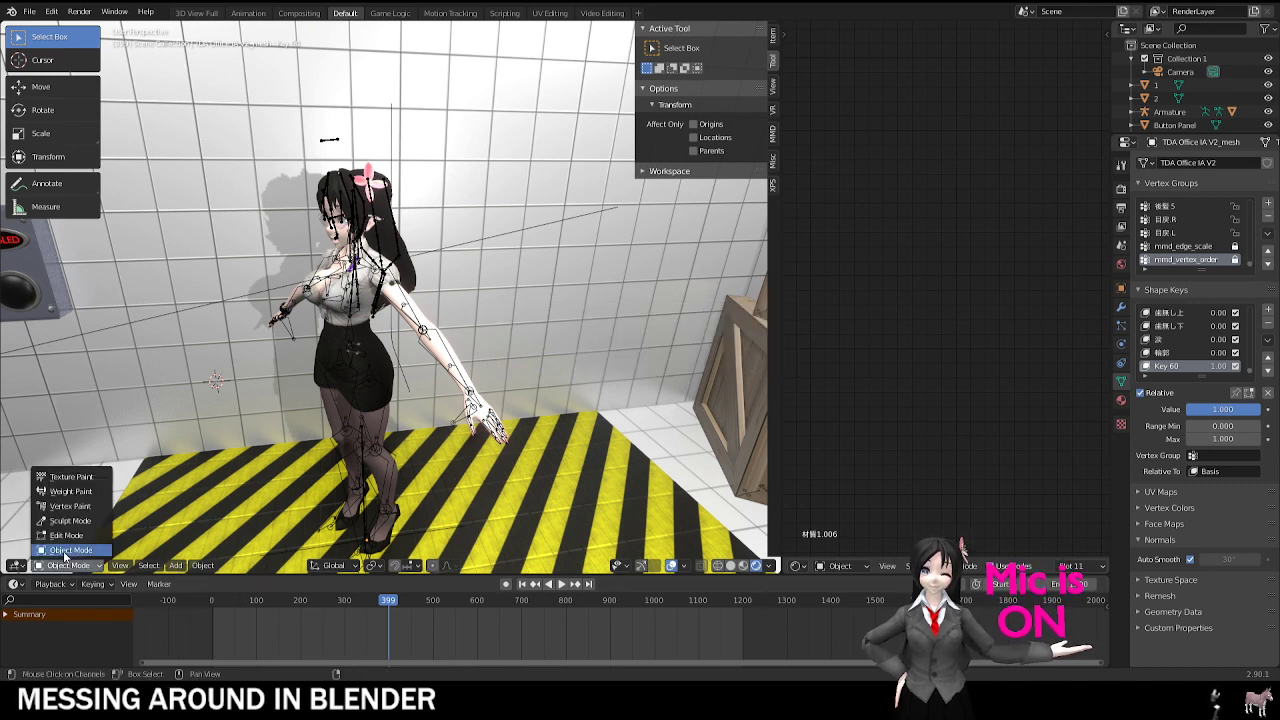
left_click(386, 372)
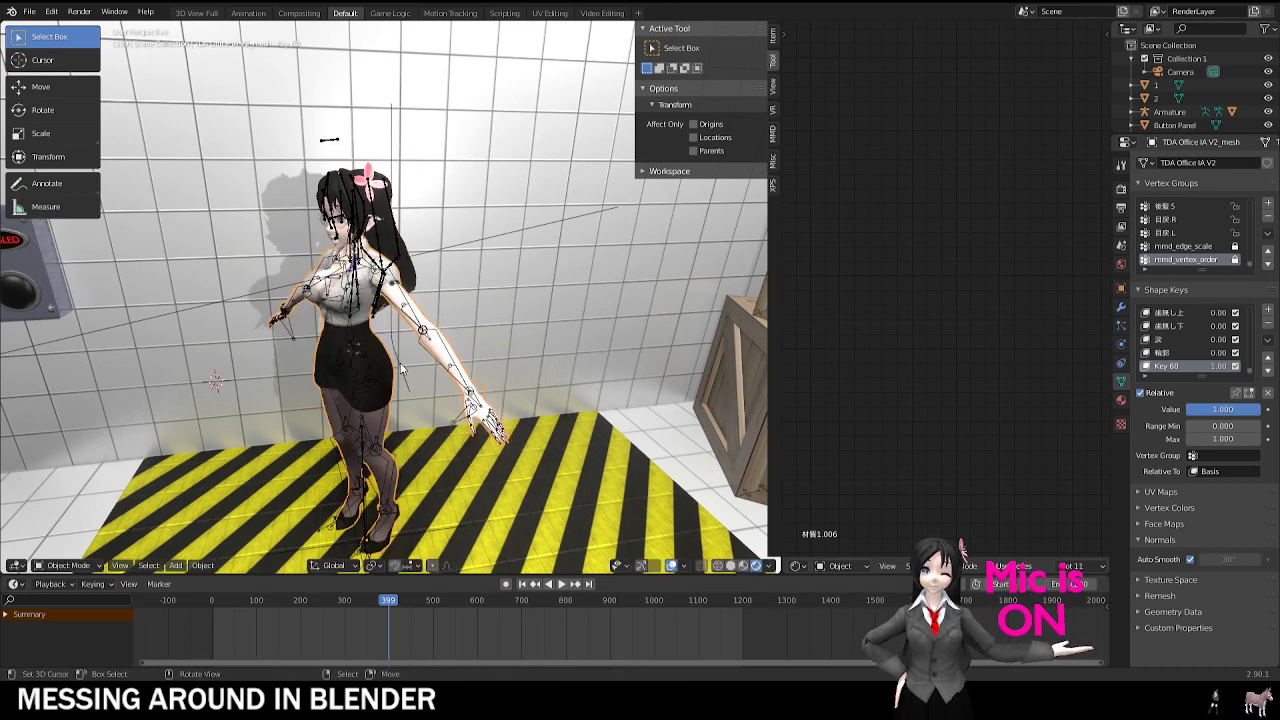
middle_click_drag(366, 377, 345, 305)
key("Tab")
key("Tab")
key("Tab")
key("Tab")
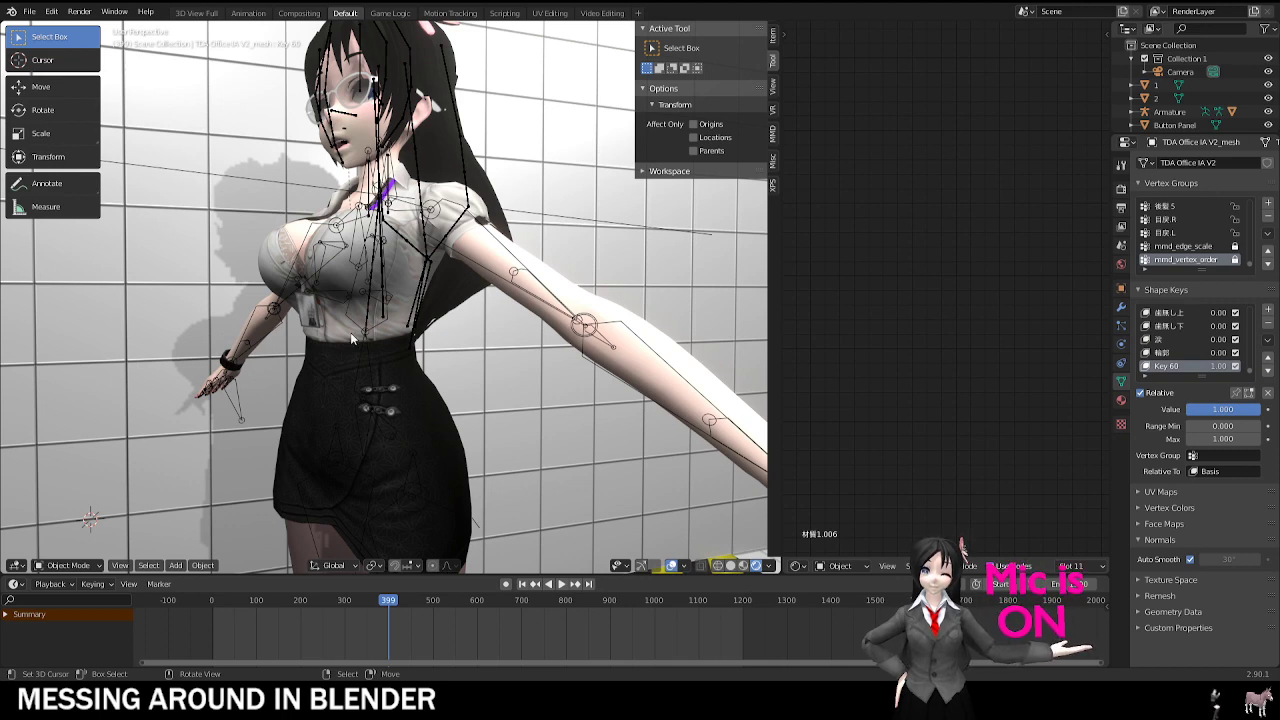
key("Tab")
key("Tab")
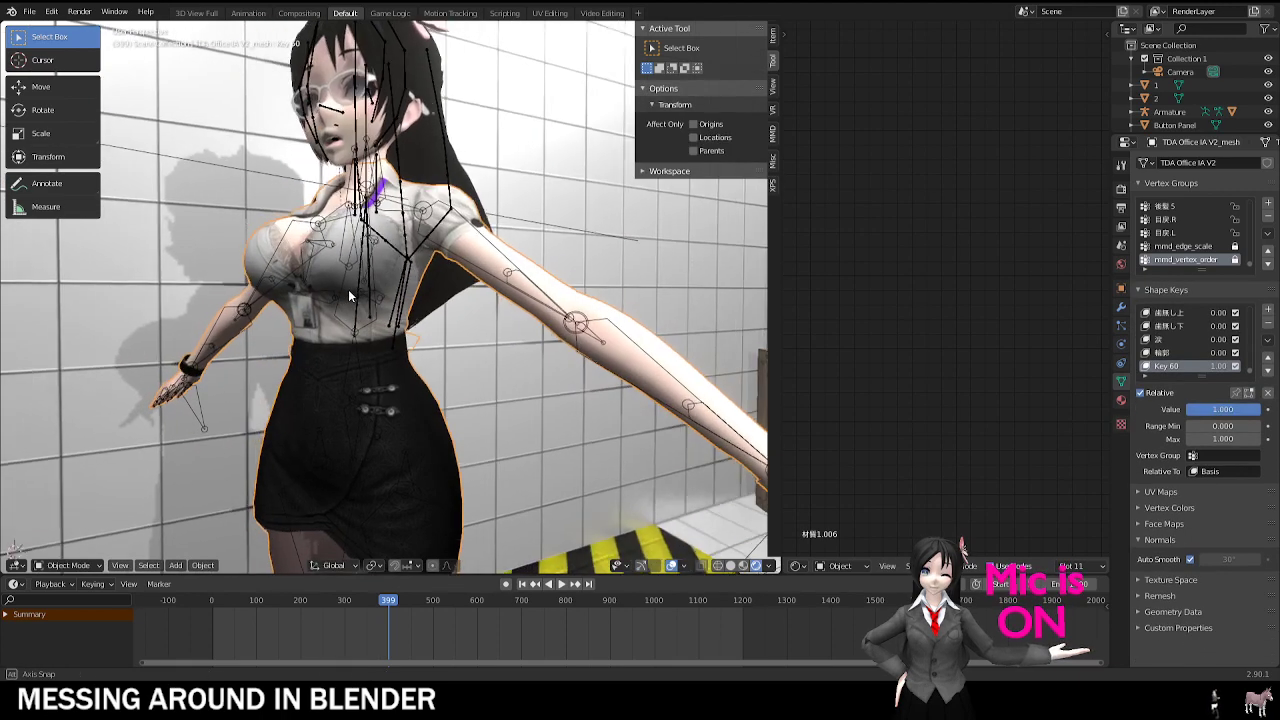
Step: Vary the Key 60 shape key value and examine the body's shape from the side
middle_click_drag(330, 300, 349, 289)
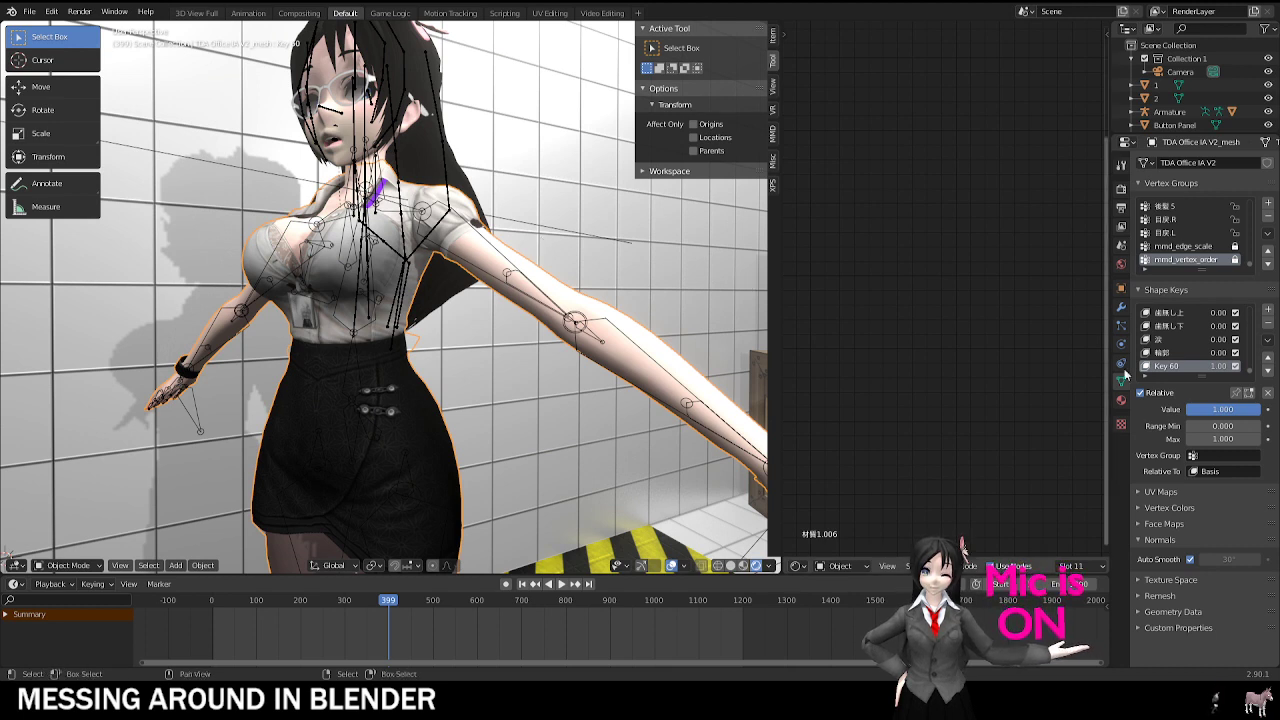
mouse_move(1218, 366)
left_mouse_down()
mouse_move(1170, 367)
mouse_move(1228, 367)
left_mouse_up()
middle_click_drag(285, 280, 240, 295)
scroll(285, 285, "down", 4)
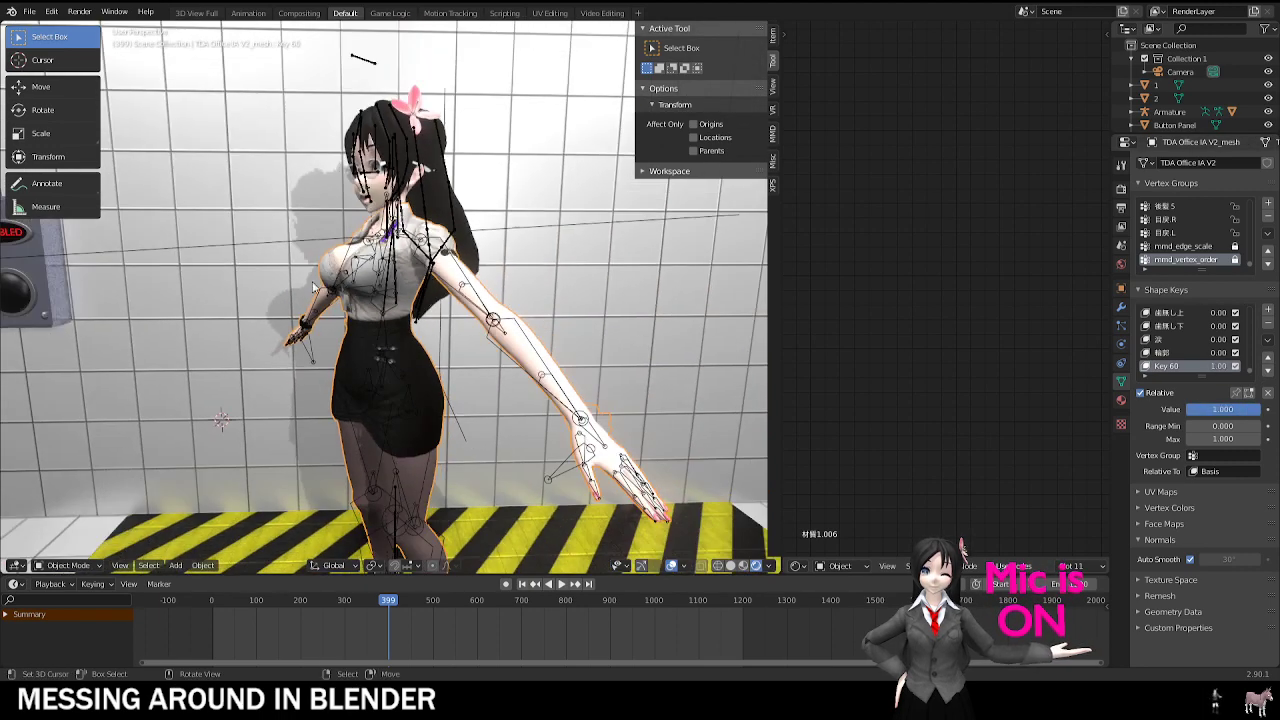
Step: Set the Key 60 shape key value to 0.515 and examine the body from the side and front
middle_click_drag(330, 300, 447, 299)
scroll(345, 328, "up", 4)
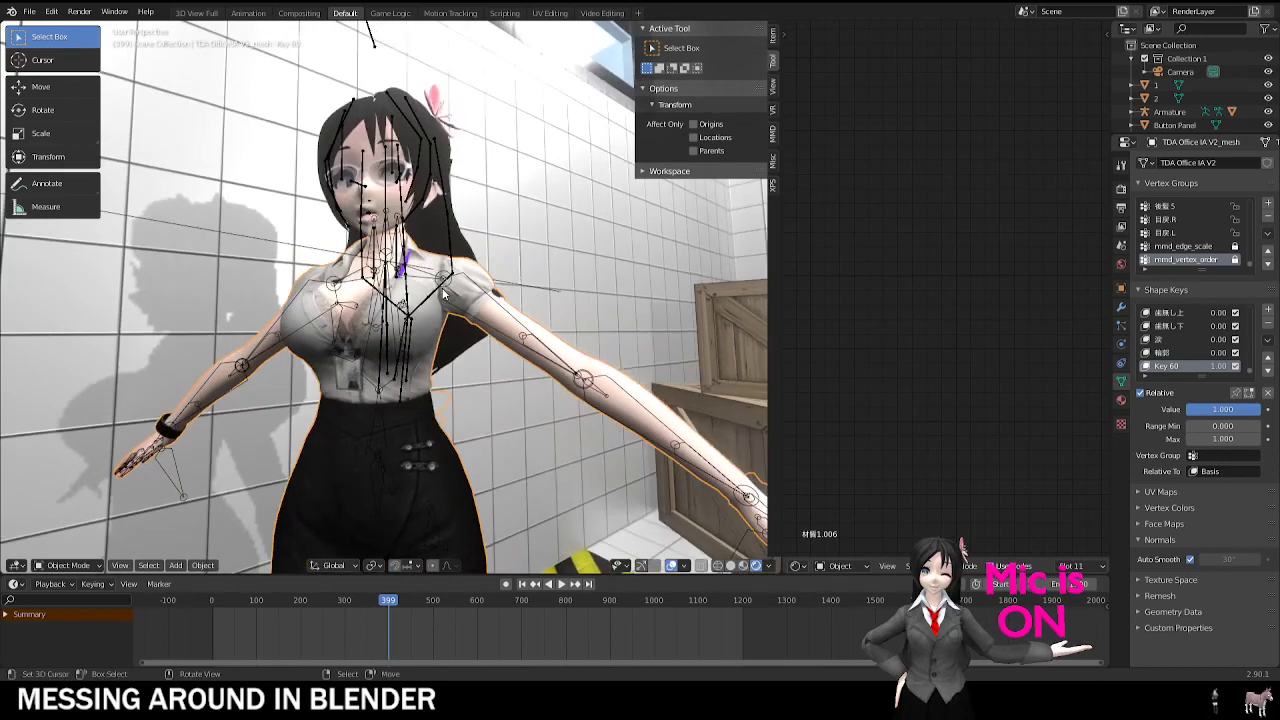
middle_click_drag(502, 350, 395, 306)
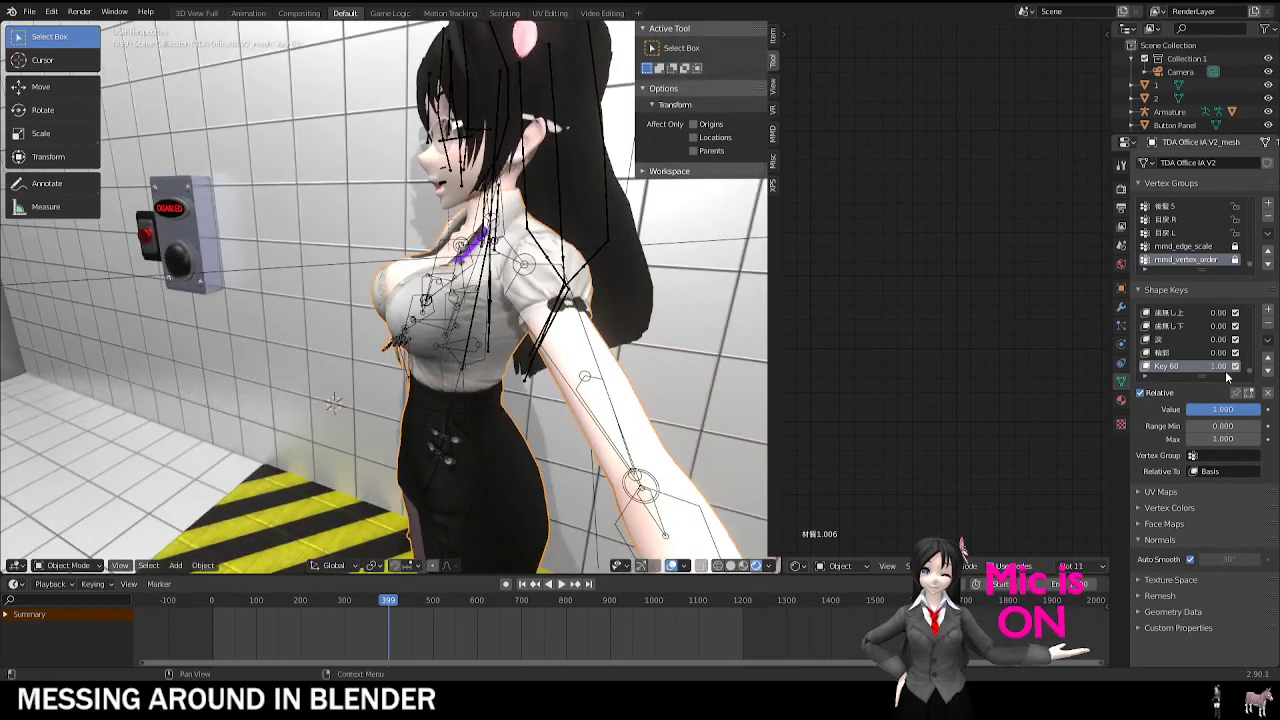
mouse_move(1223, 368)
left_mouse_down()
mouse_move(1190, 366)
mouse_move(1252, 368)
mouse_move(1236, 368)
left_mouse_up()
middle_click_drag(456, 374, 534, 648)
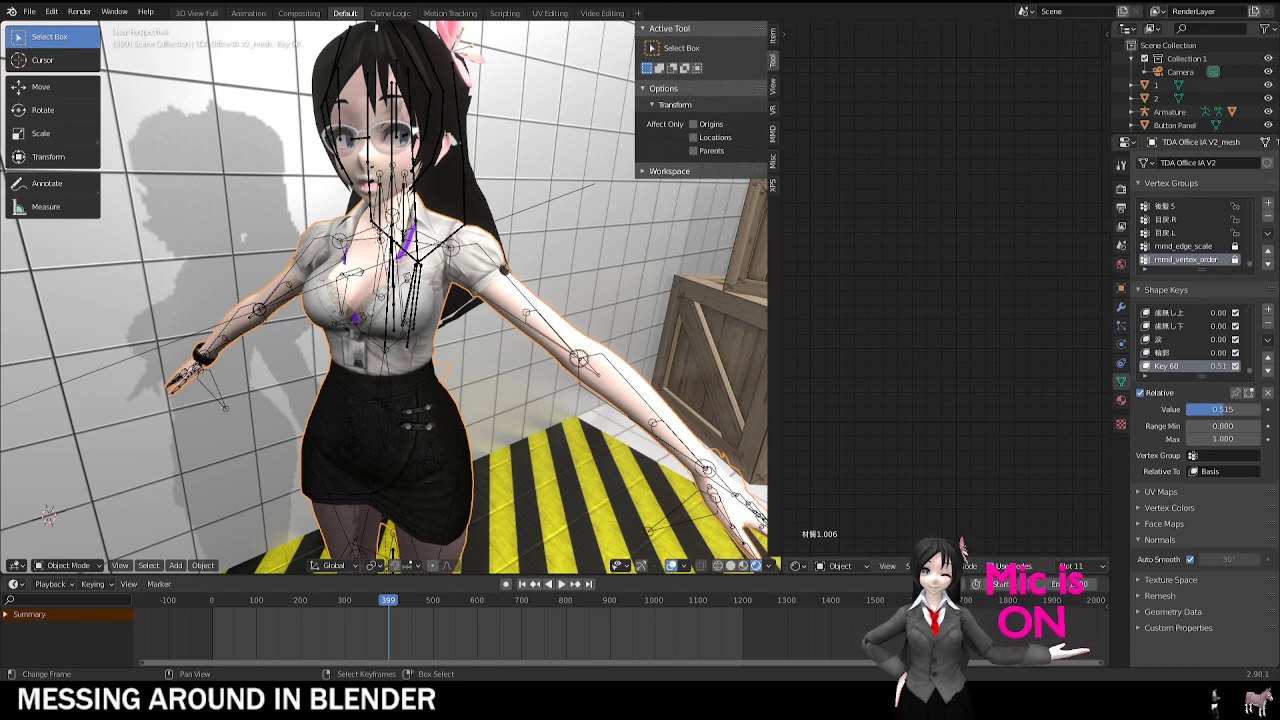
scroll(446, 430, "down", 4)
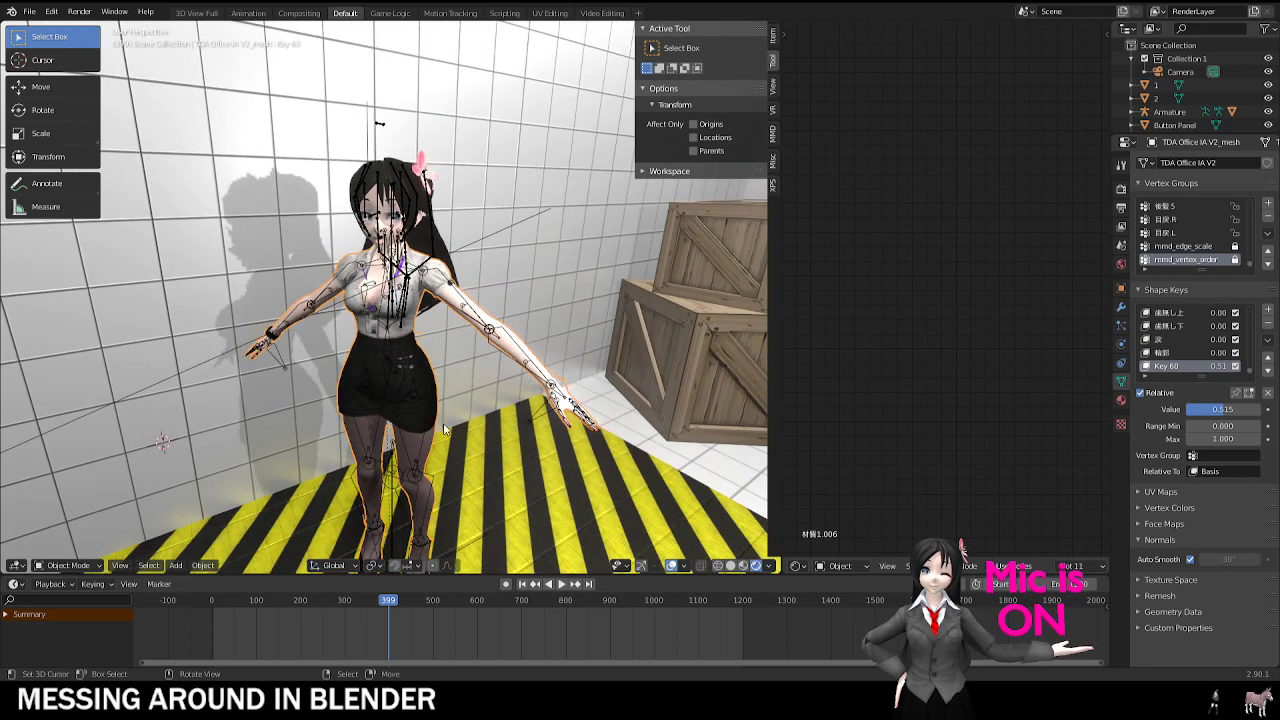
scroll(414, 433, "up", 4)
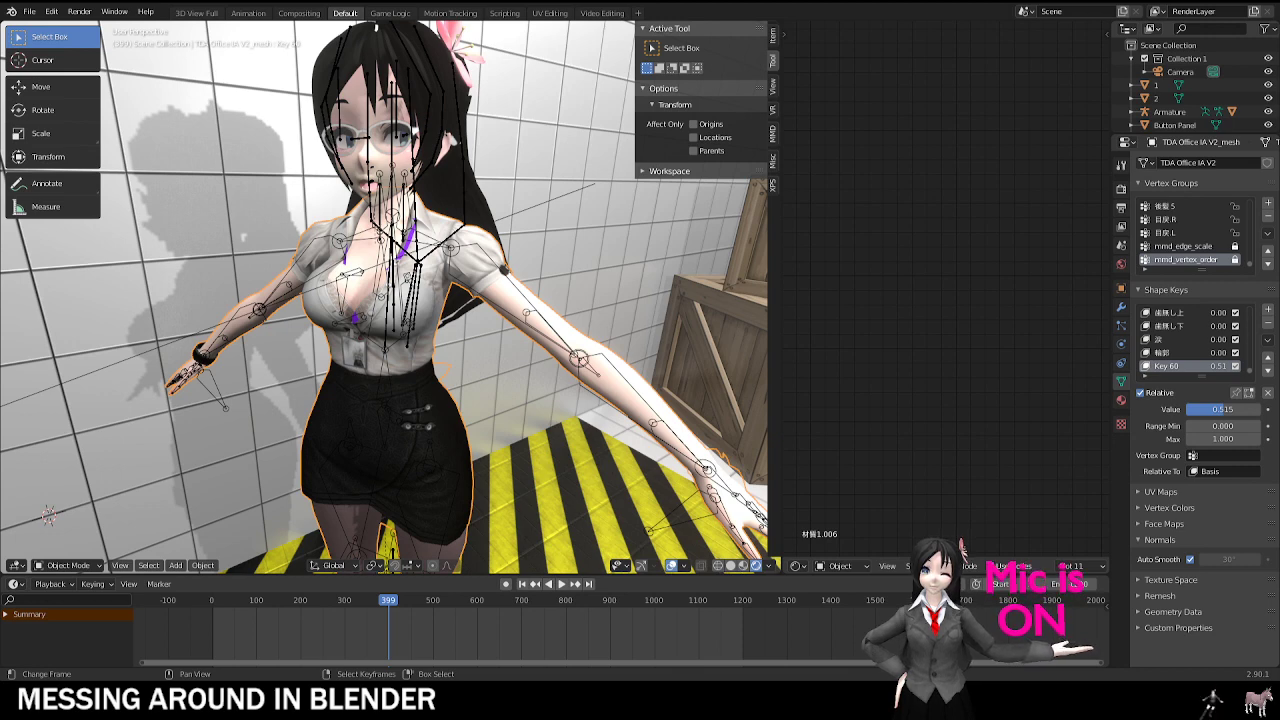
Step: Open the Booty scene file without saving the changes to the current scene
left_click(29, 11)
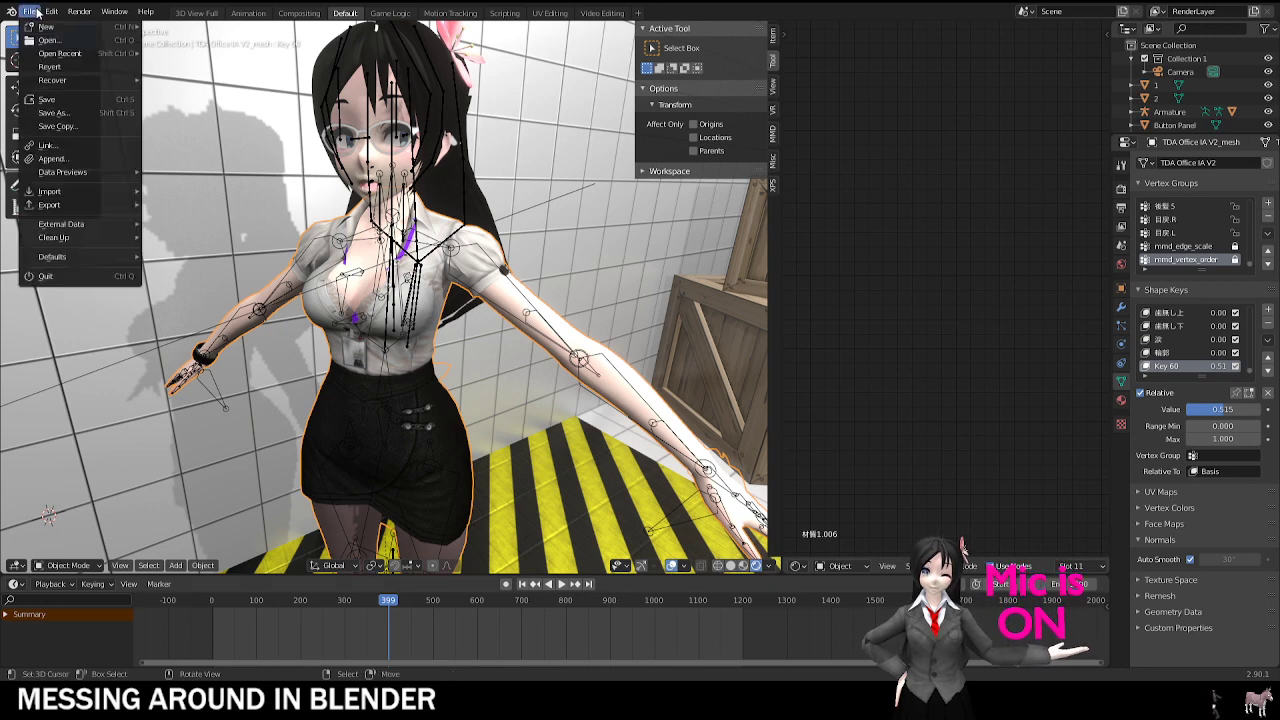
mouse_move(51, 11)
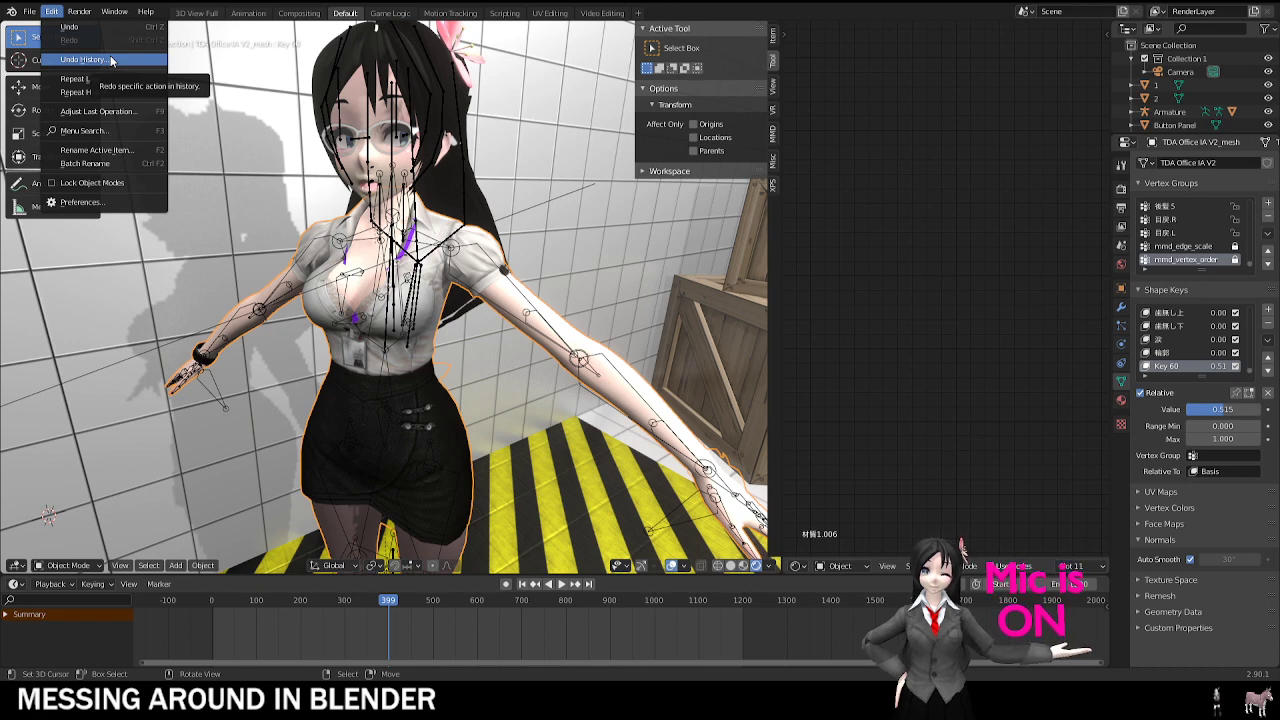
left_click(28, 12)
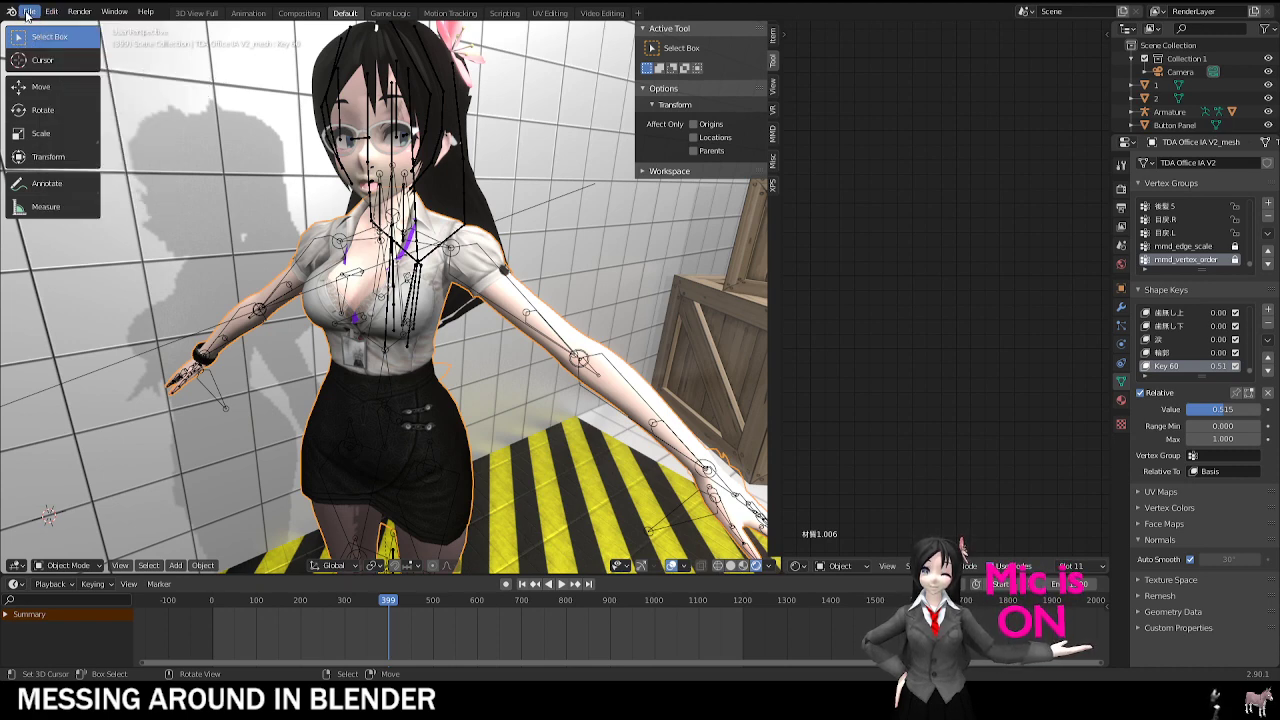
mouse_move(47, 50)
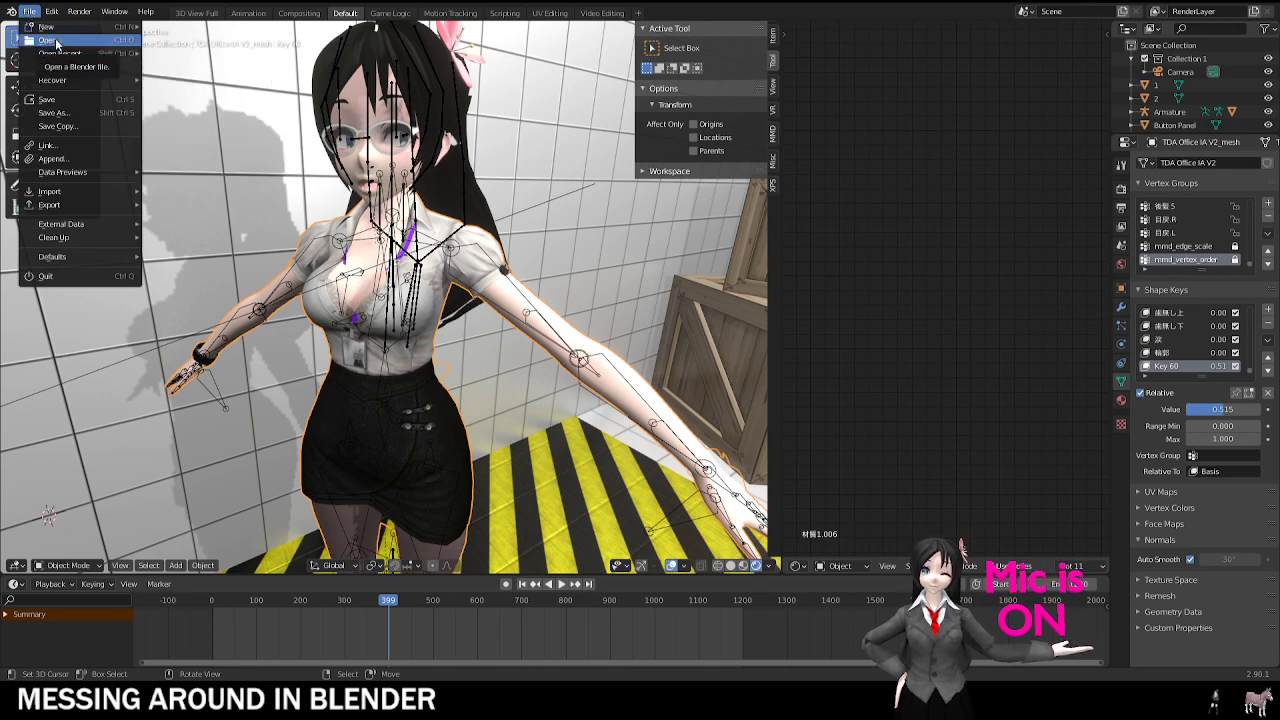
left_click(57, 44)
left_click(632, 366)
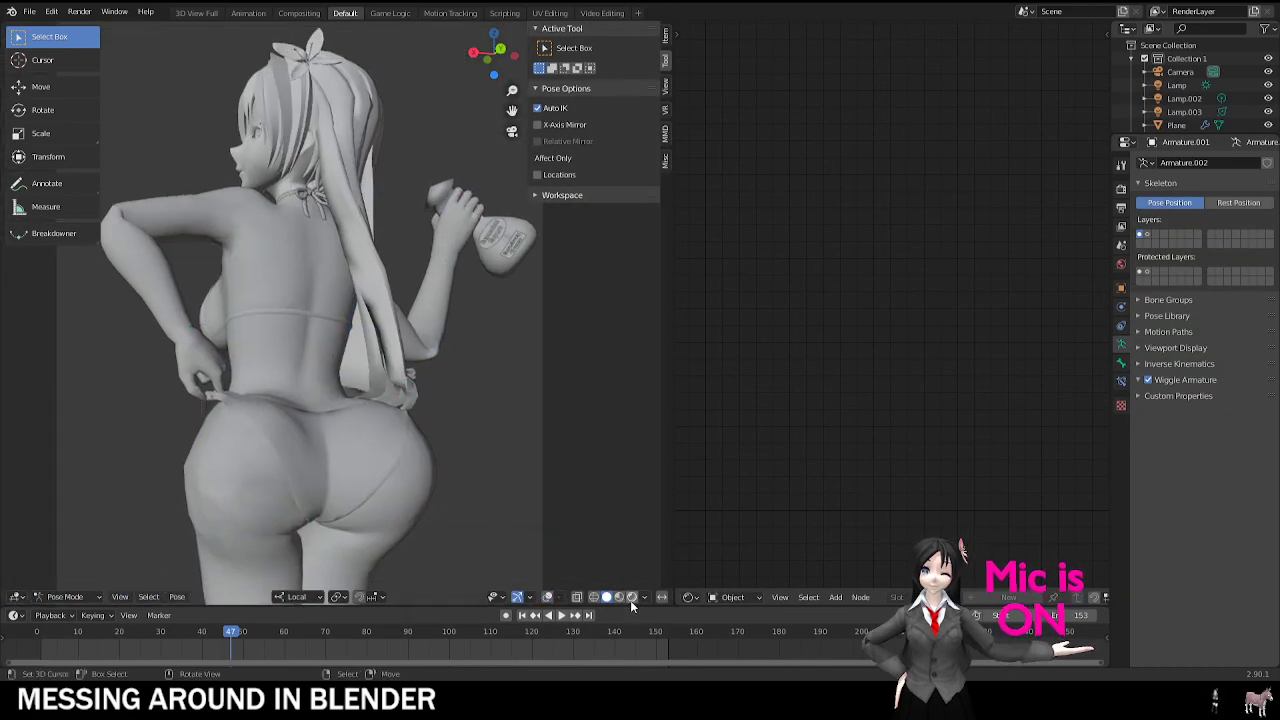
Step: Show the scene in rendered shading without overlays and inspect the character from the side and through the camera
left_click(631, 597)
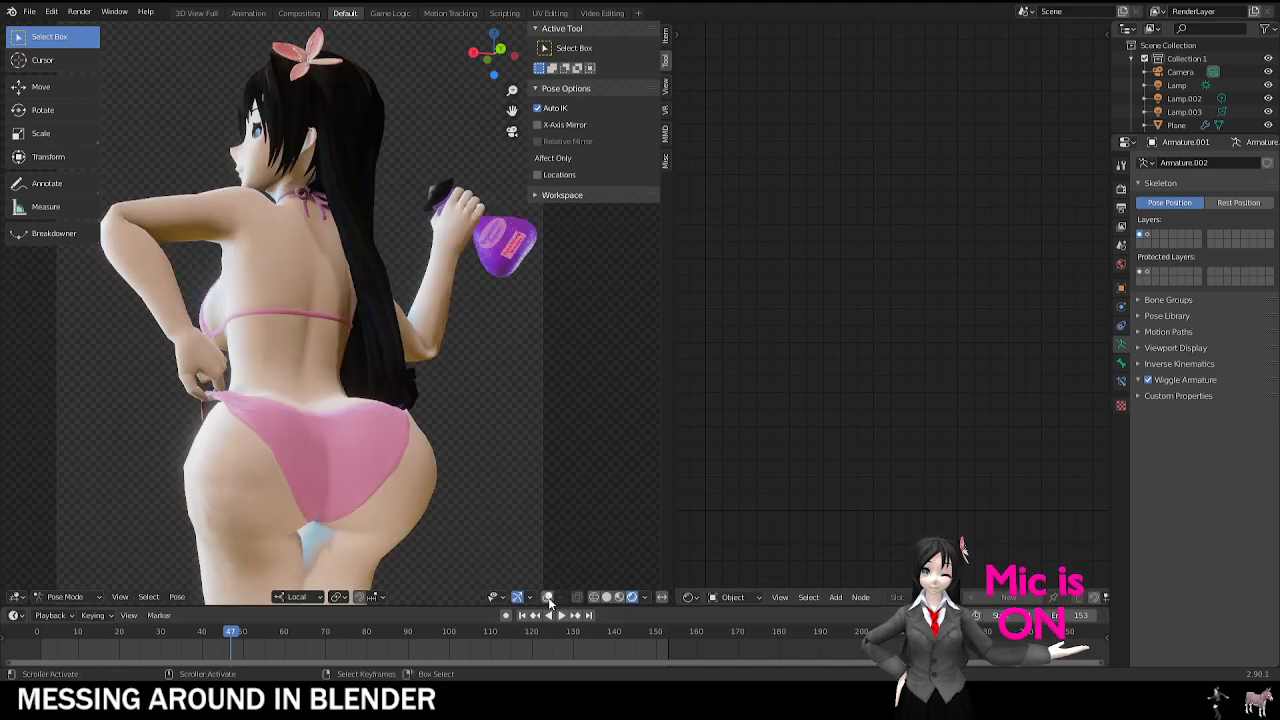
left_click(547, 597)
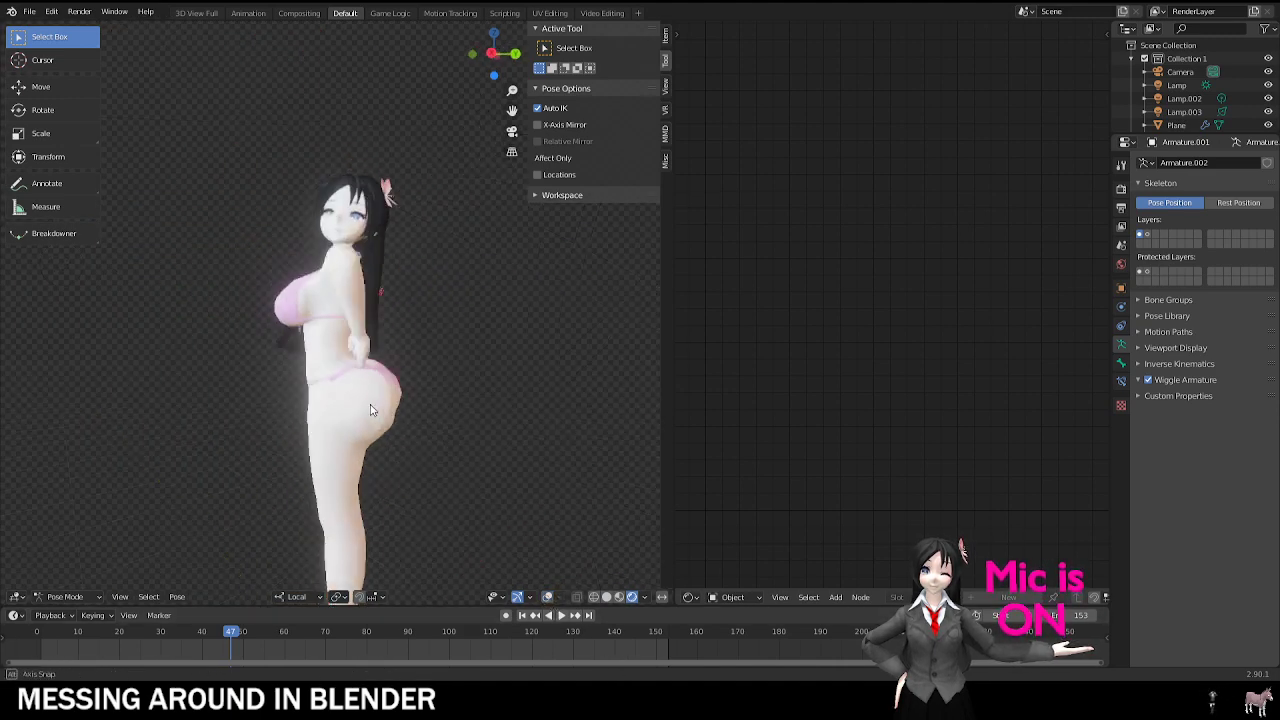
mouse_move(450, 410)
middle_mouse_down()
mouse_move(504, 410)
mouse_move(470, 400)
mouse_move(450, 420)
mouse_move(473, 422)
mouse_move(462, 429)
middle_mouse_up()
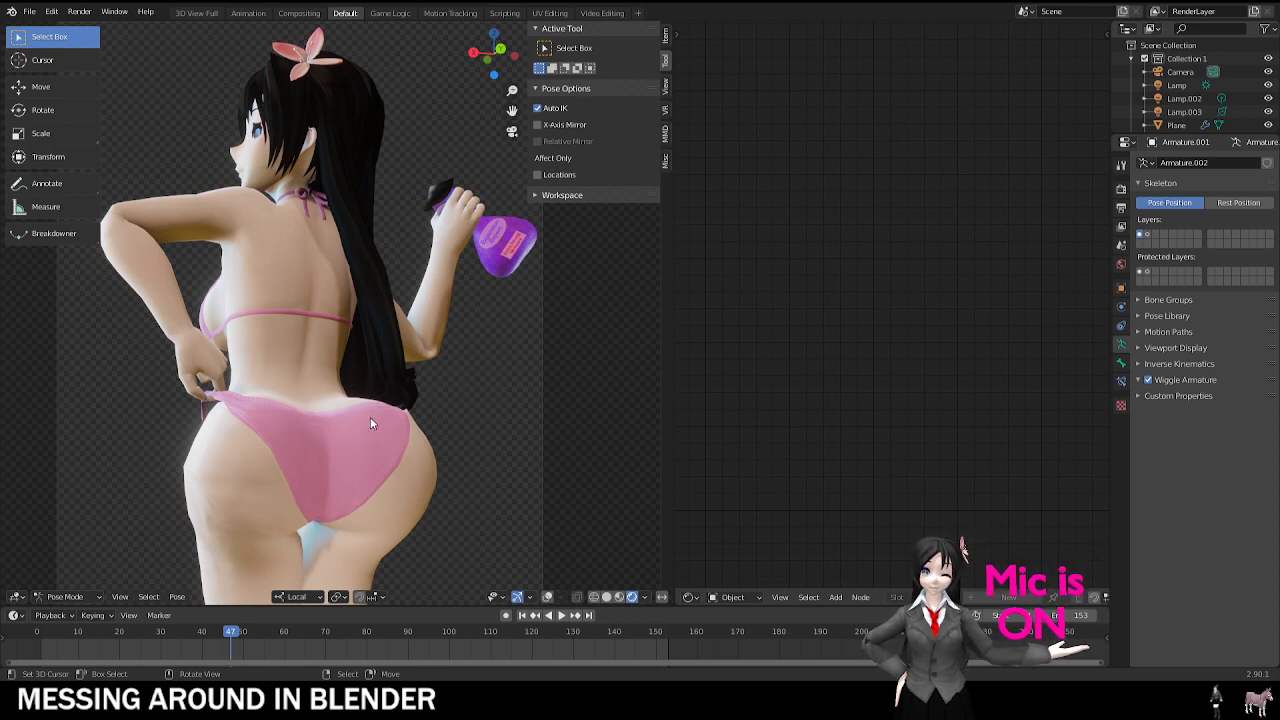
key("KP_0")
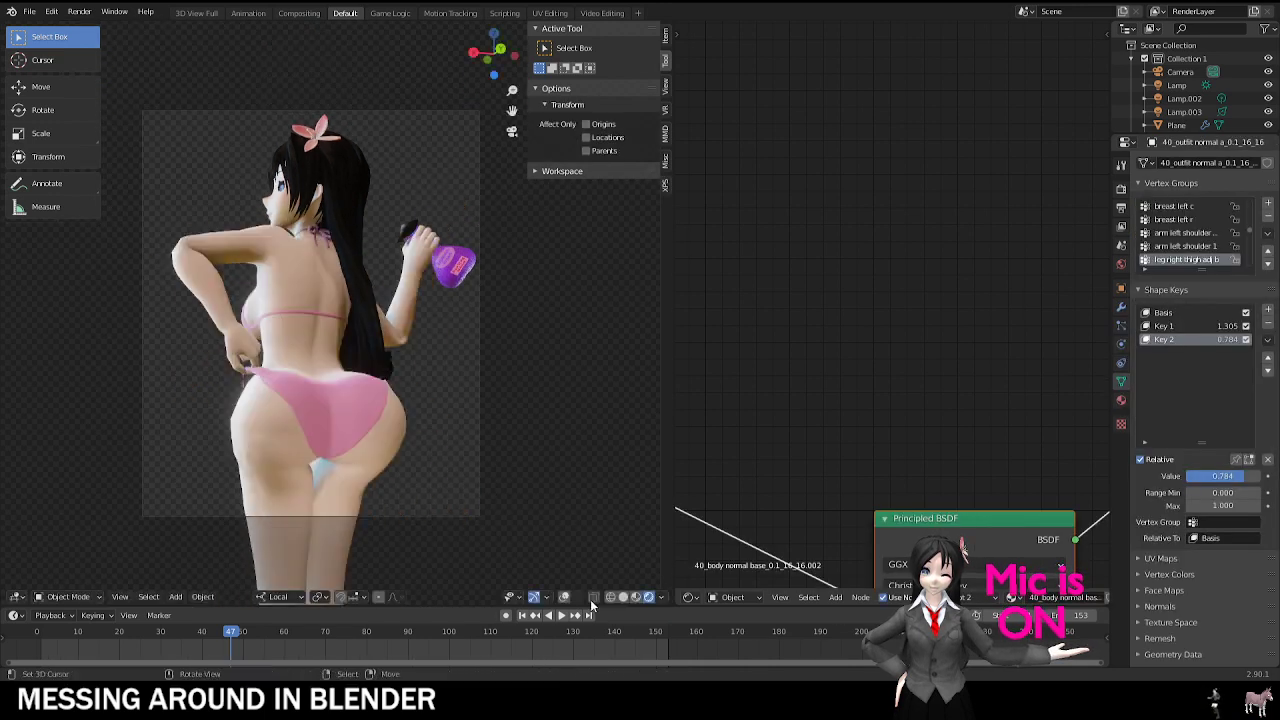
Step: Set the outfit's Key 2 shape key to 1.000, try Key 1 at 0.000 and undo the Key 1 change
left_click(564, 597)
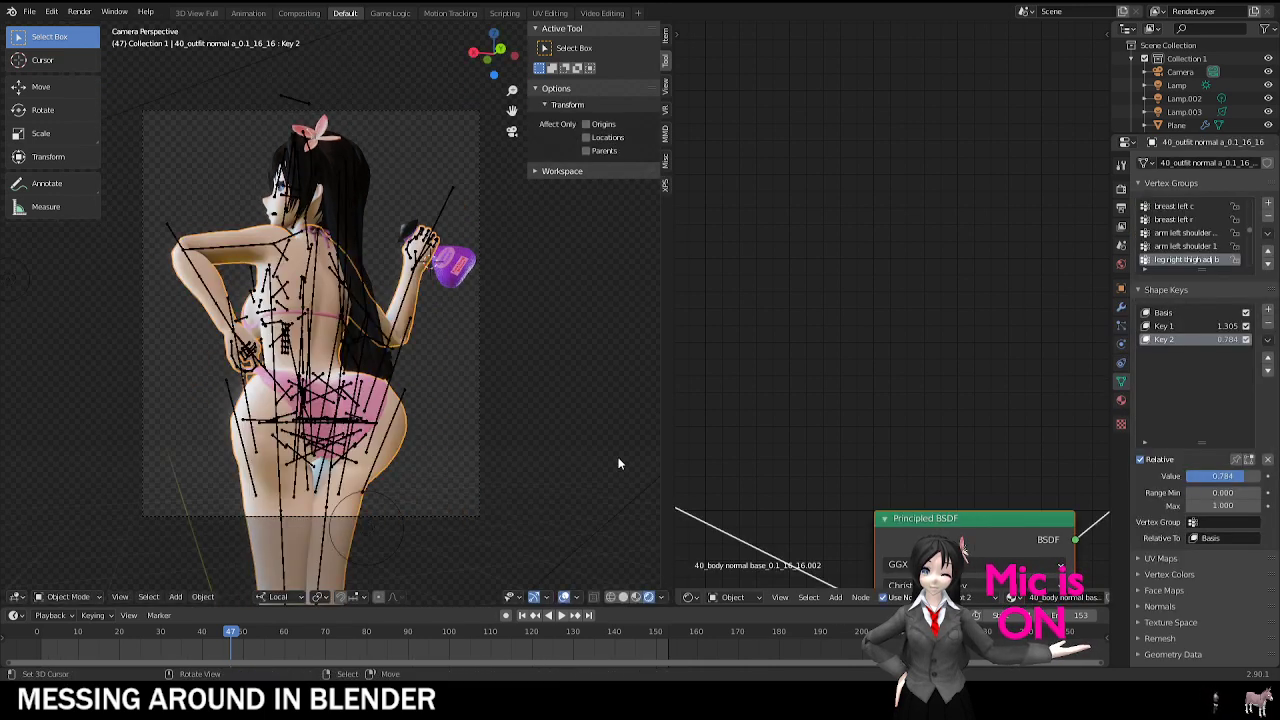
scroll(618, 463, "up", 1)
left_click(564, 597)
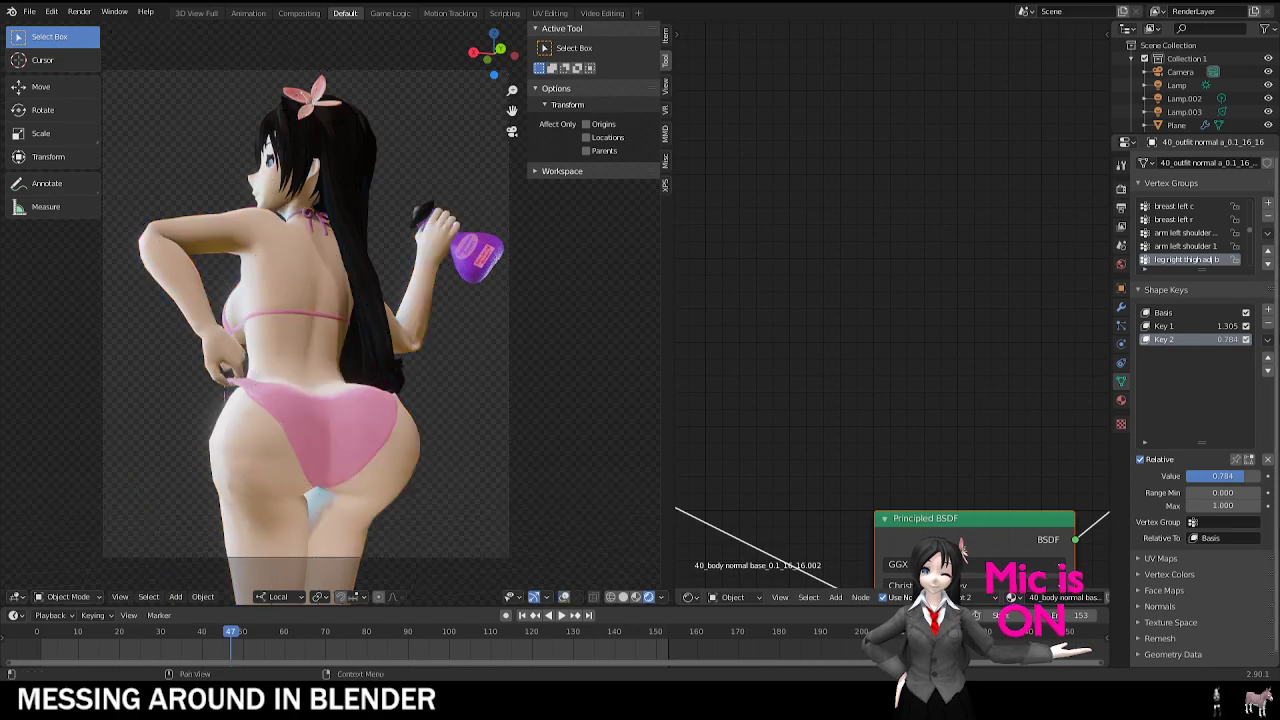
mouse_move(1243, 476)
left_mouse_down()
mouse_move(1218, 476)
mouse_move(1261, 476)
left_mouse_up()
left_click_drag(1236, 325, 1190, 325)
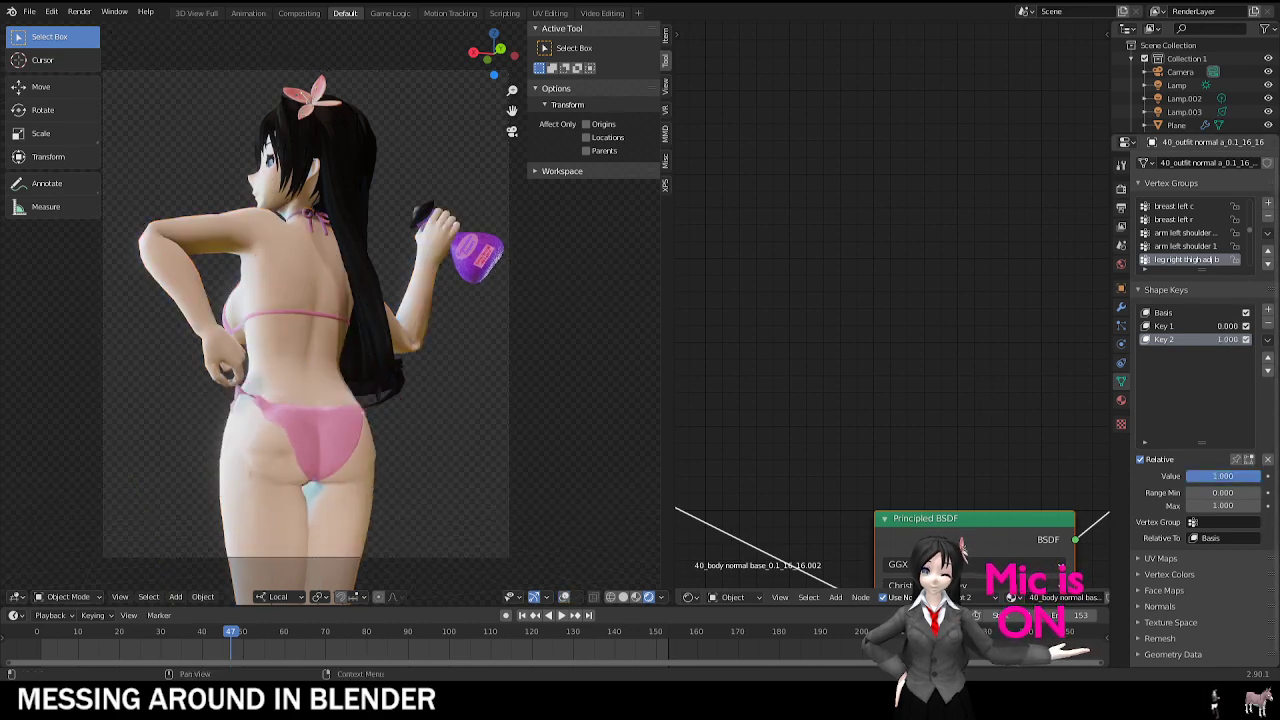
key("ctrl+z")
Step: Open the scene file with the sitting character animation, discarding the changes to the Booty scene
middle_click_drag(271, 334, 290, 242)
left_click(29, 12)
left_click(87, 40)
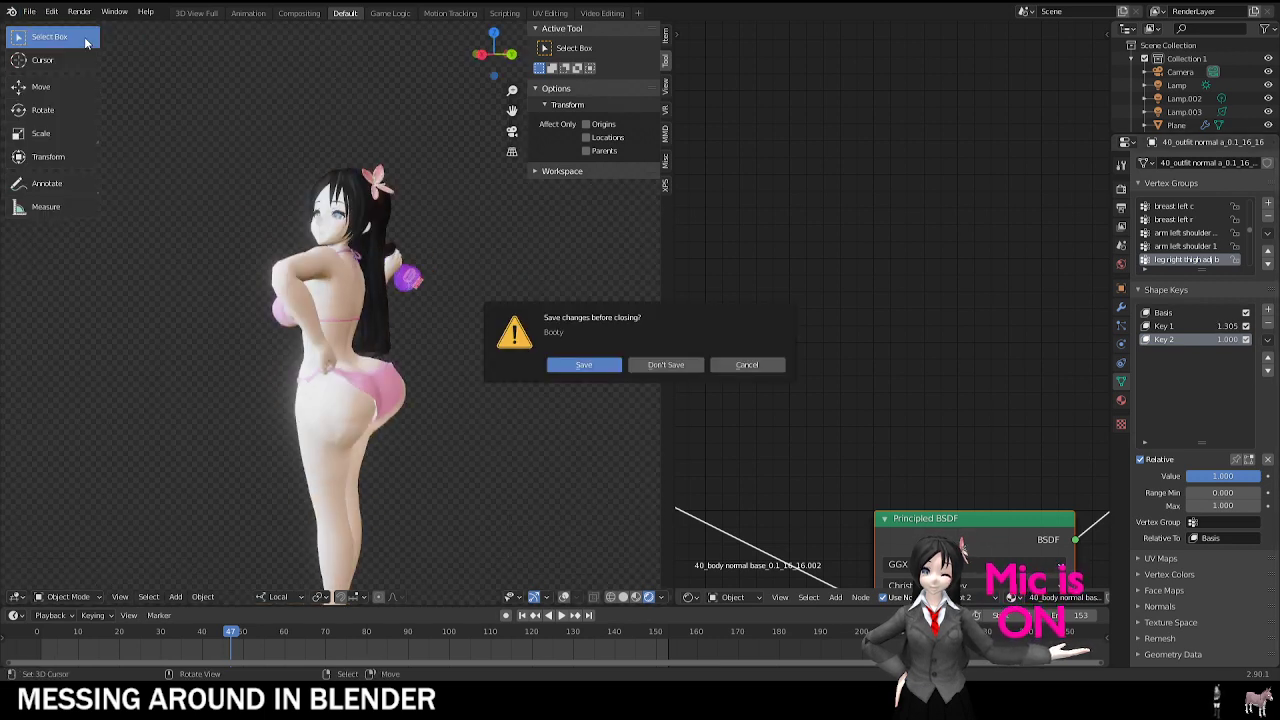
left_click(646, 366)
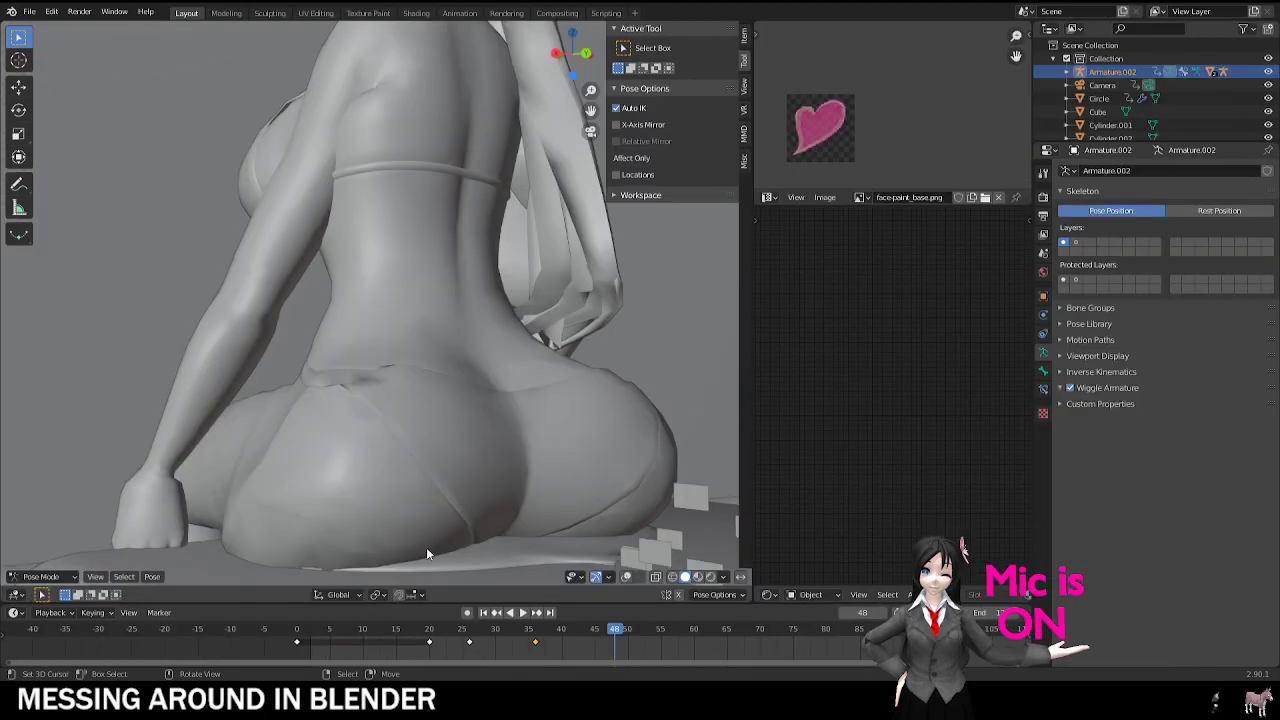
Step: Go to frame 0 and view the character and cushion in rendered shading
key("shift+Left")
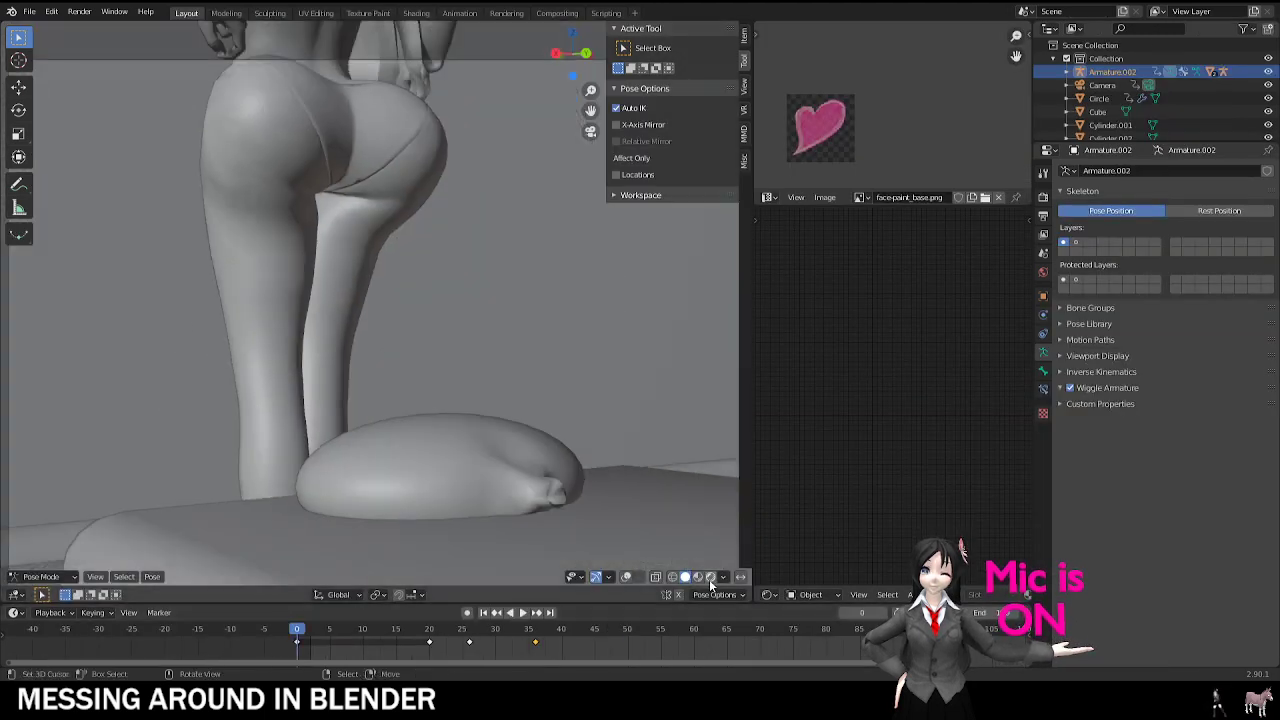
left_click(710, 578)
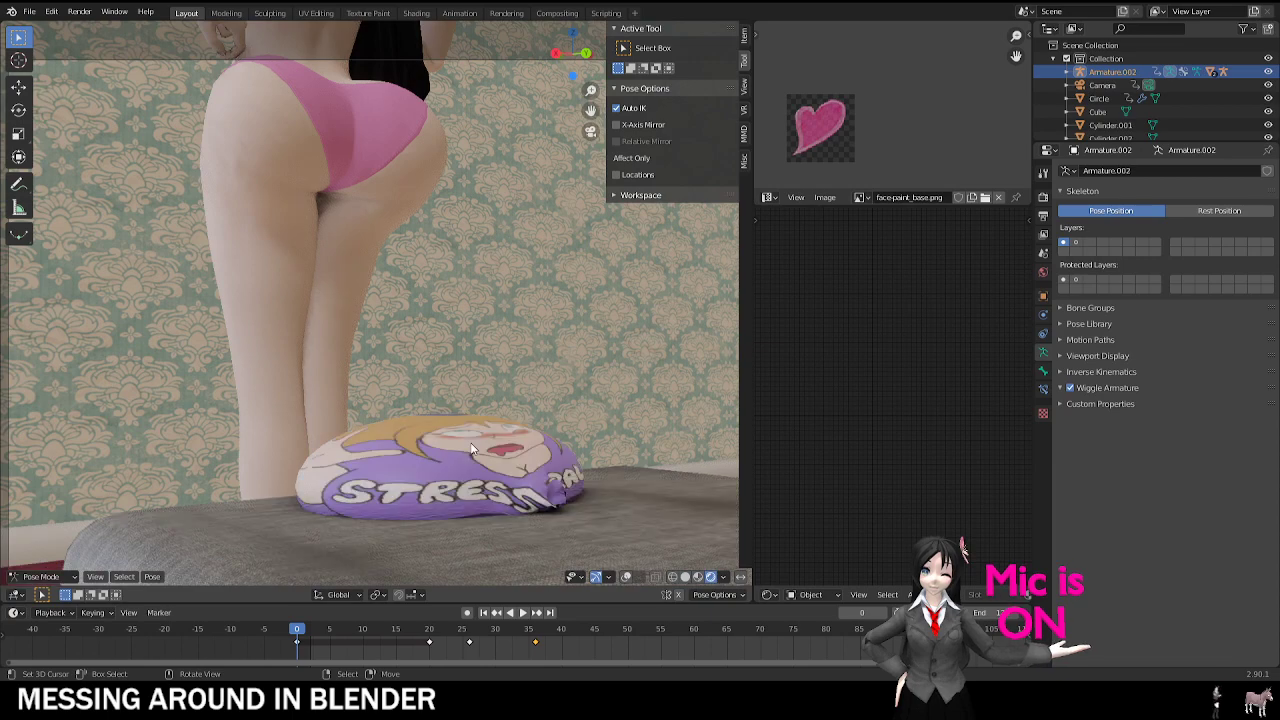
scroll(459, 425, "down", 3)
middle_click_drag(503, 416, 511, 441)
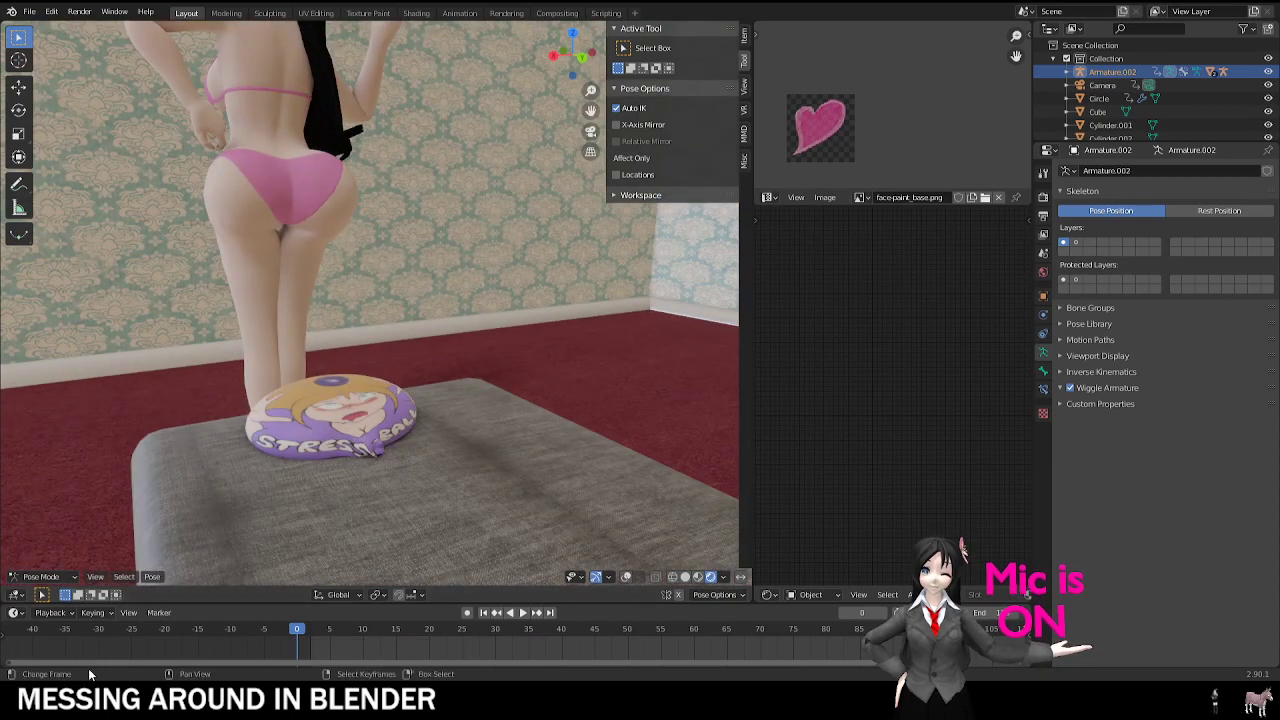
Step: Switch from Pose Mode to Object Mode and select the stress ball cushion
left_click(43, 577)
left_click(43, 563)
right_click_drag(394, 408, 412, 409)
right_click(412, 409)
middle_click_drag(412, 405, 419, 317)
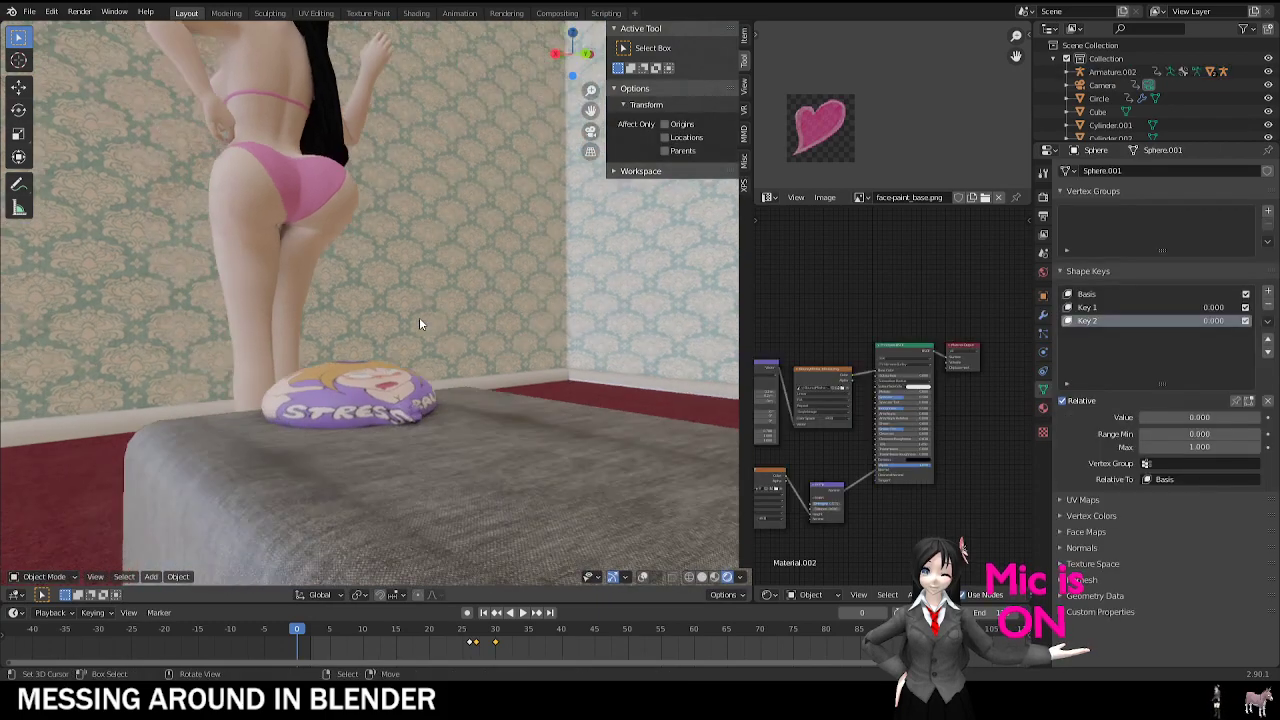
Step: Play the sitting animation through the camera and compare it in solid and rendered shading
scroll(419, 317, "up", 4)
key("KP_0")
key("space")
middle_click_drag(429, 411, 406, 384, "shift")
scroll(406, 384, "up", 2)
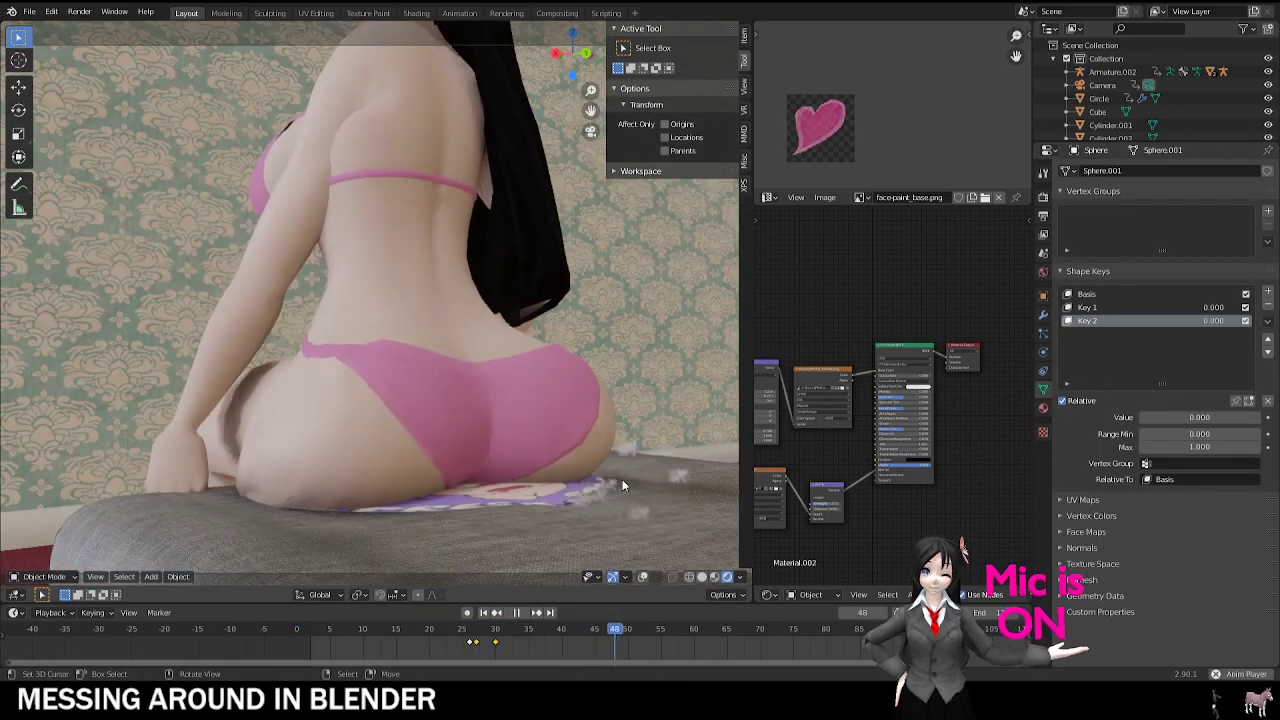
left_click(701, 577)
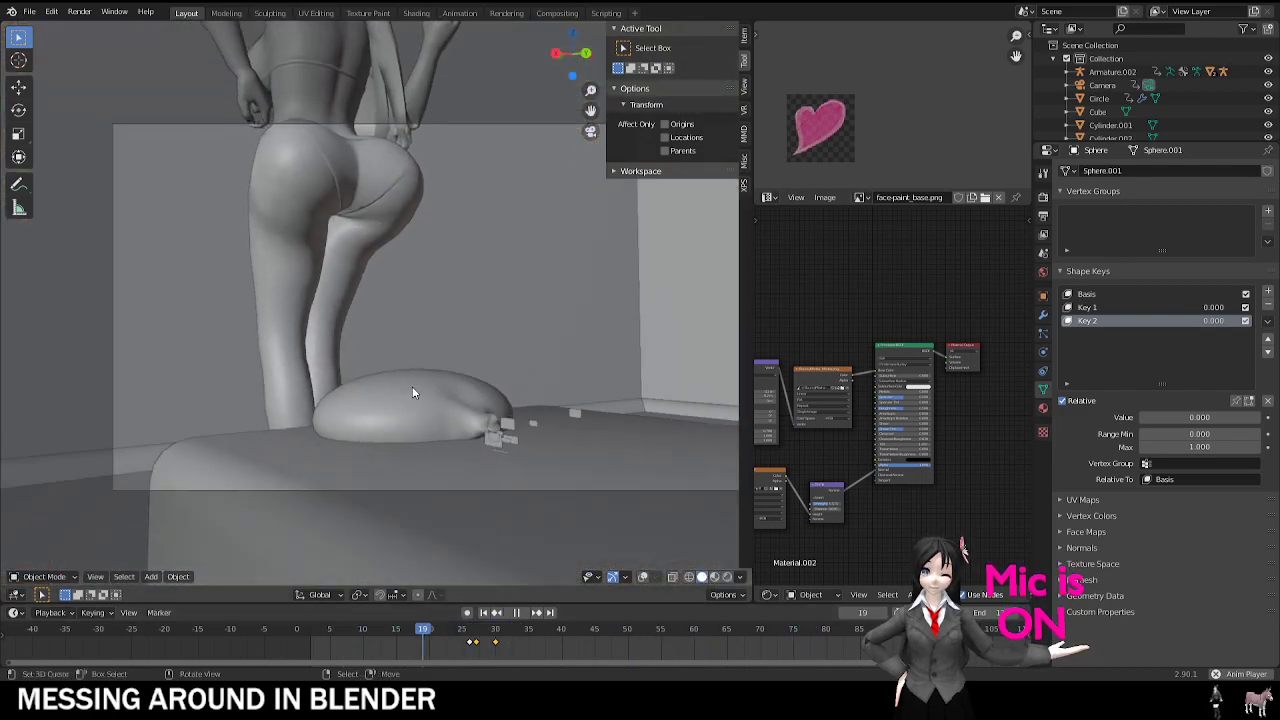
left_click(714, 577)
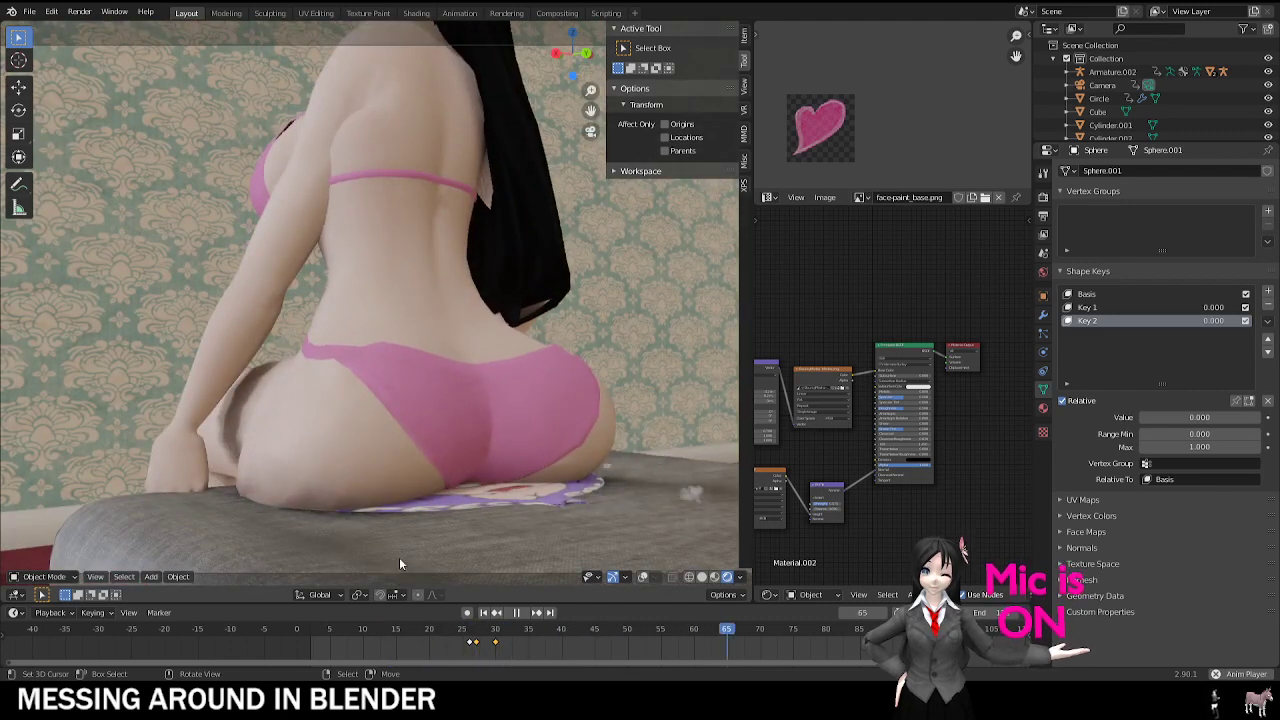
Step: Replay the sitting animation from earlier frames and stop it at frame 22
left_click(343, 638)
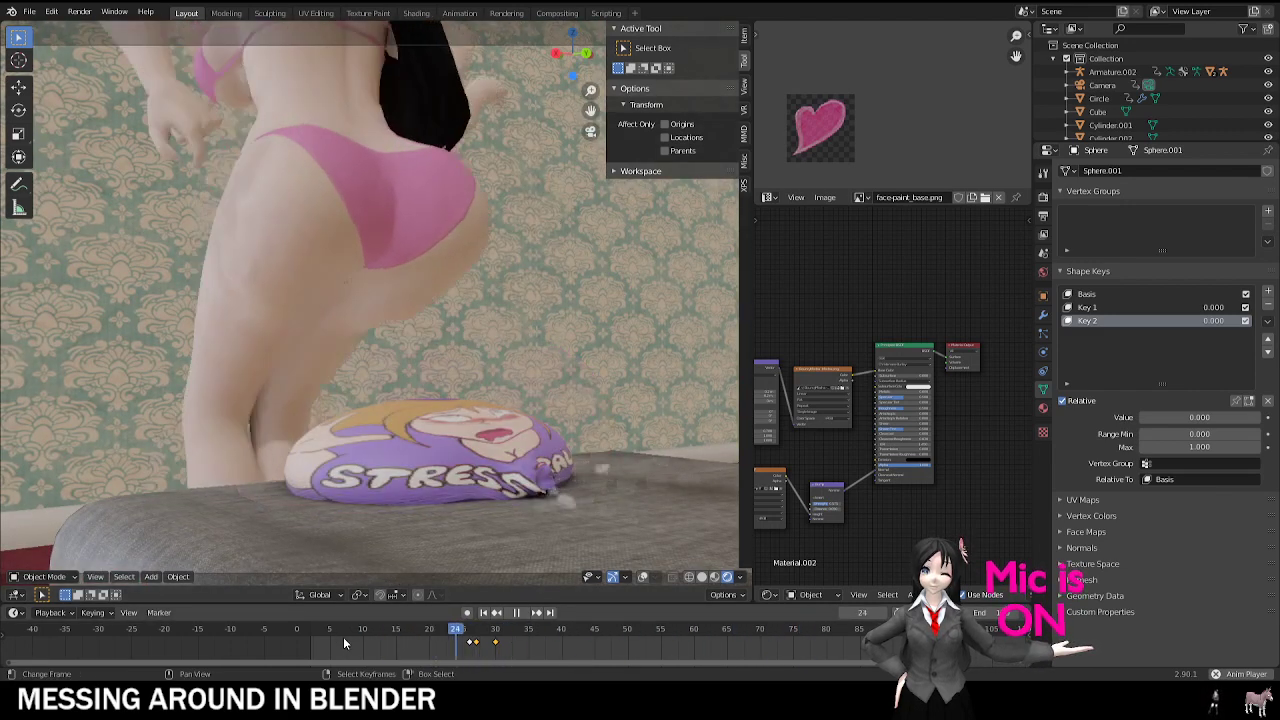
left_click(344, 639)
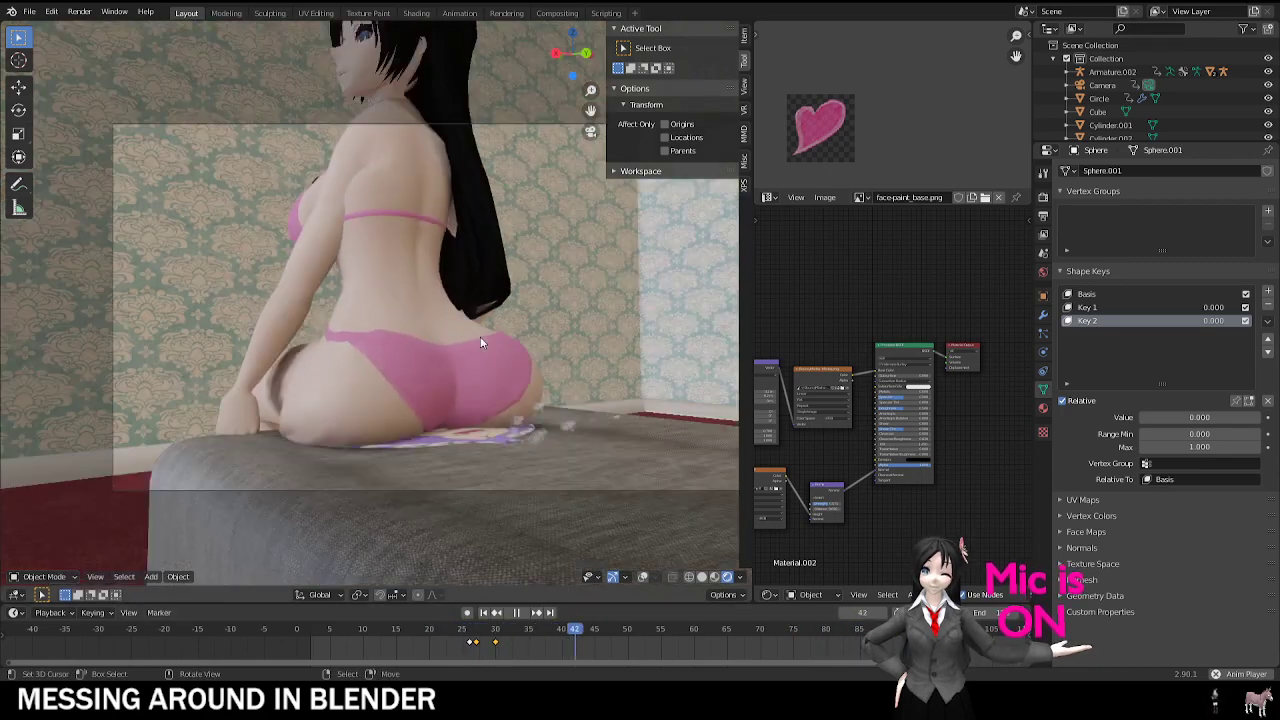
left_click(366, 628)
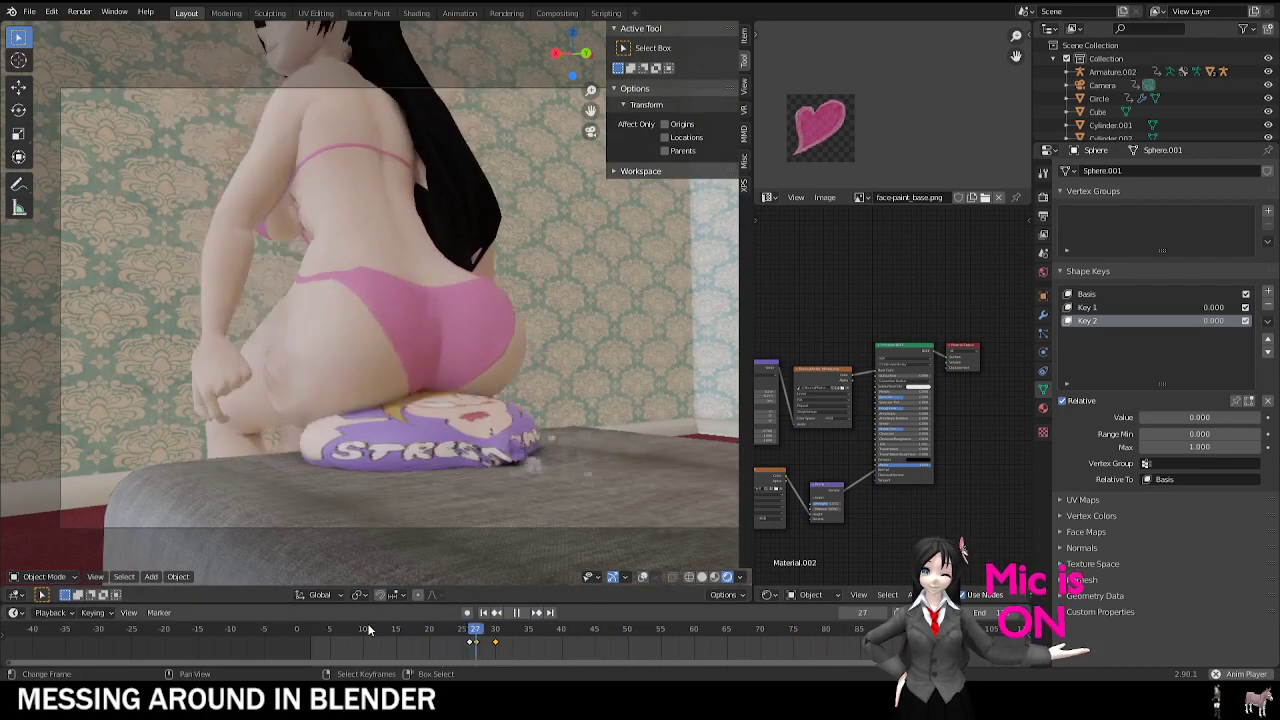
key("space")
left_click(446, 645)
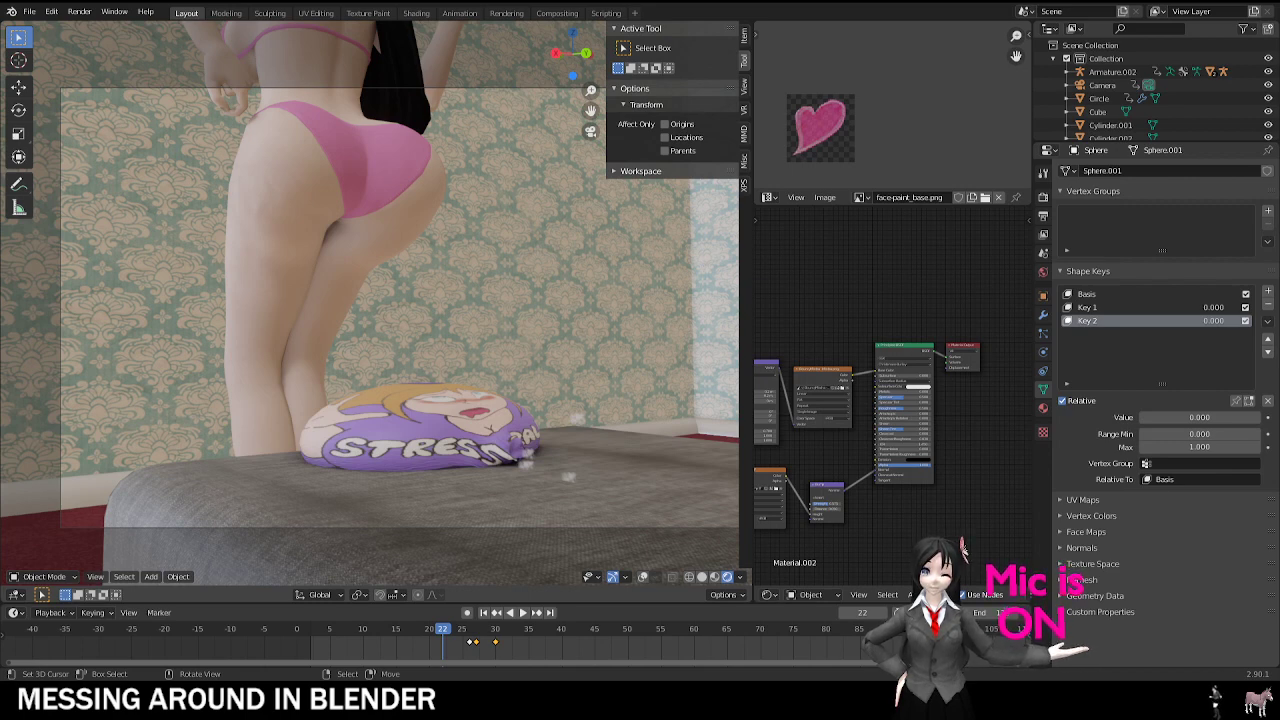
Step: Reopen the recently used Booty scene without saving the changes to the sitting animation scene
scroll(349, 278, "down", 1)
left_click(30, 11)
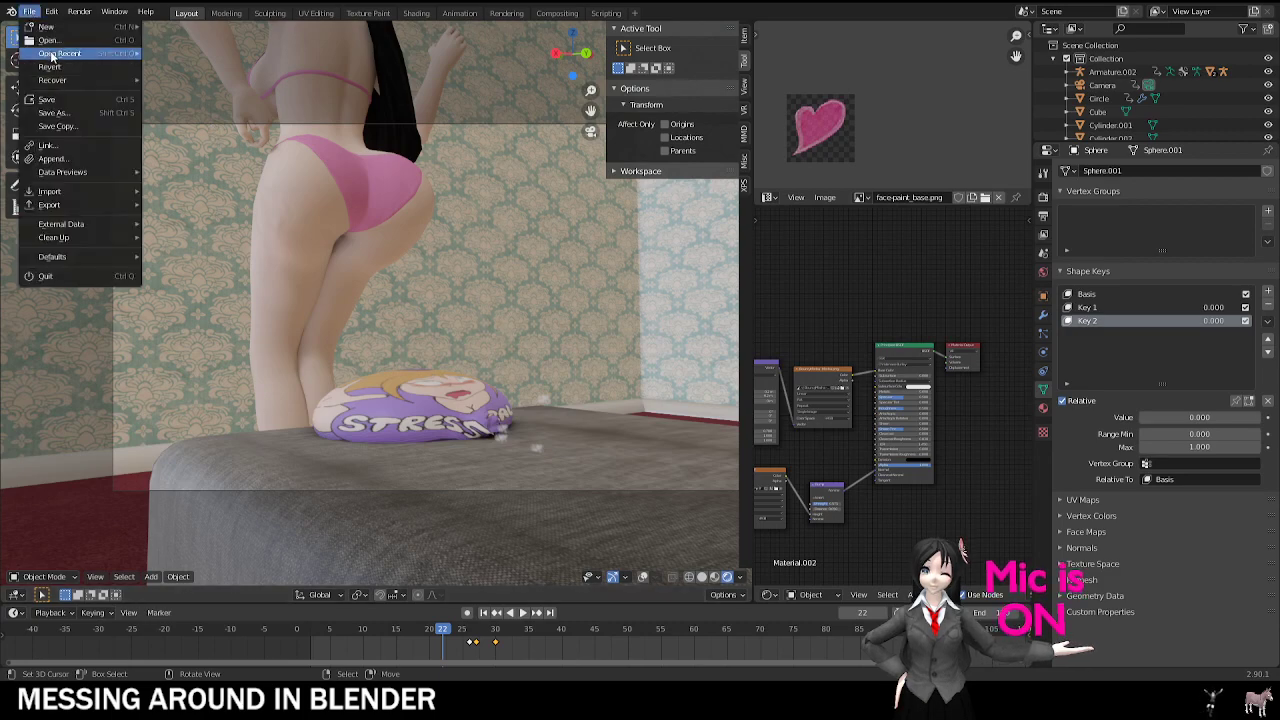
mouse_move(52, 54)
left_click(200, 63)
left_click(666, 366)
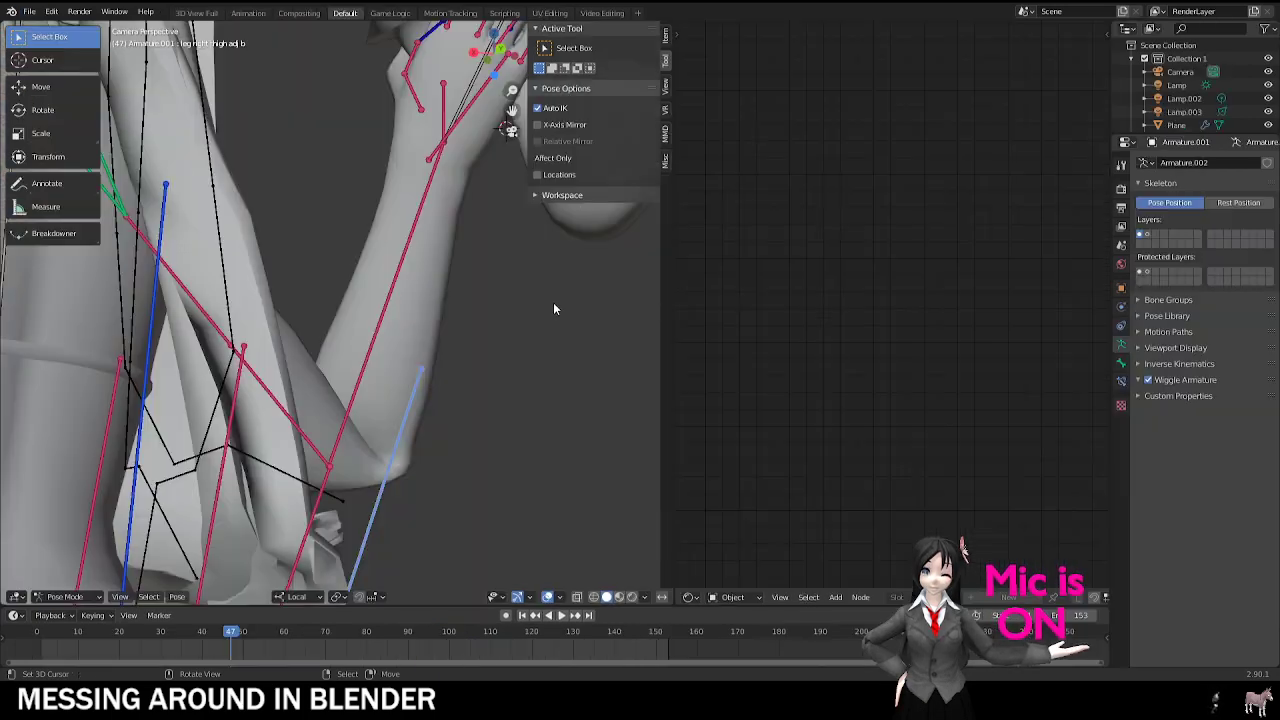
Step: Show the whole posed character in rendered shading and hide the viewport overlays
scroll(561, 475, "down", 5)
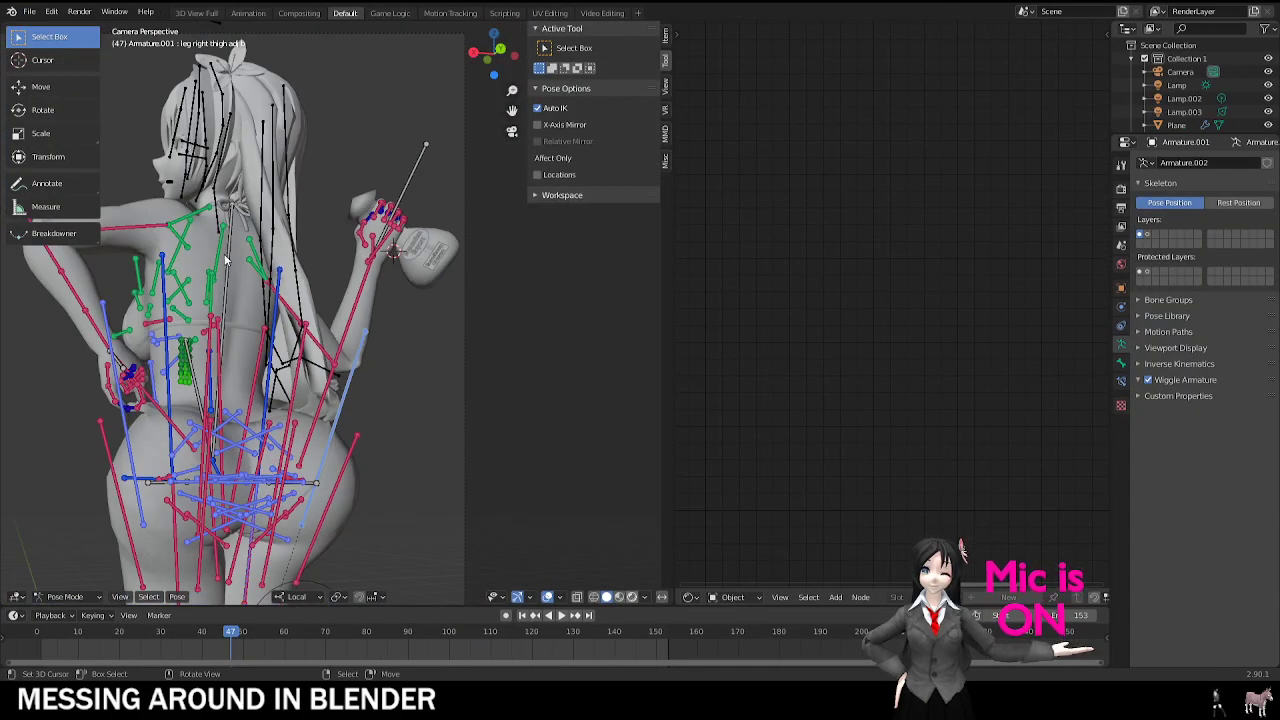
left_click(631, 596)
middle_click_drag(241, 269, 355, 263, "shift")
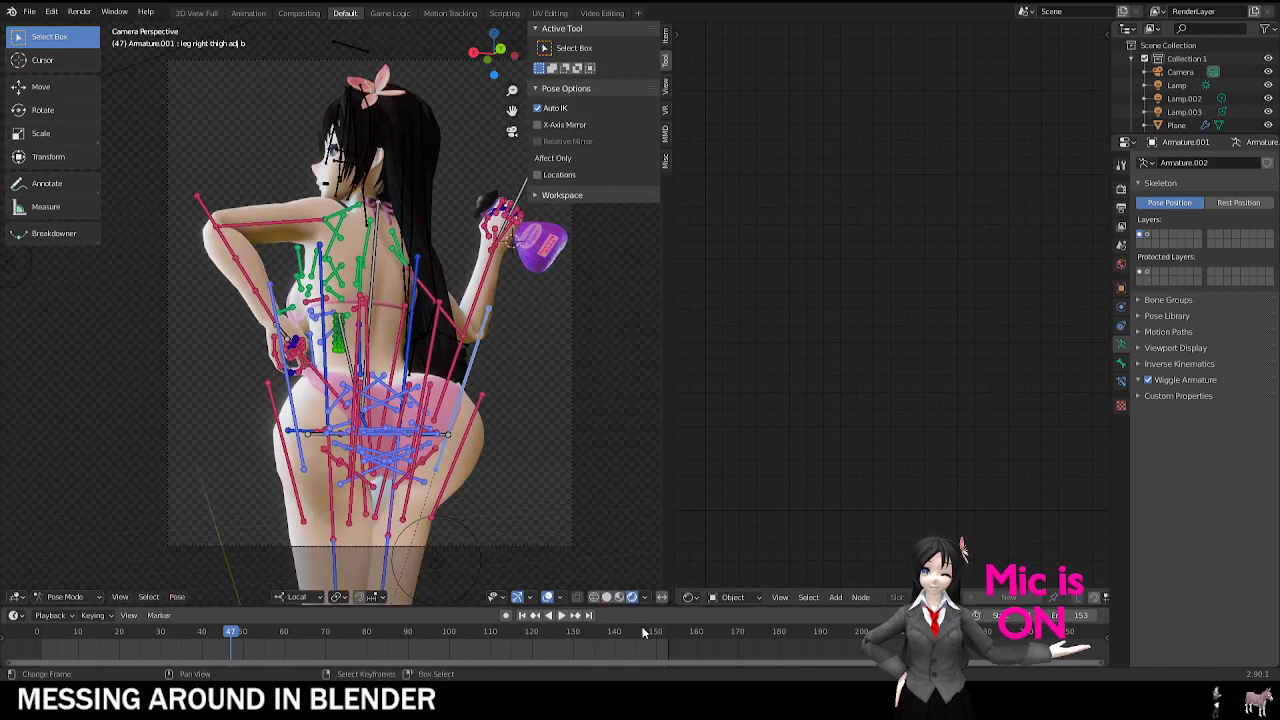
left_click(547, 596)
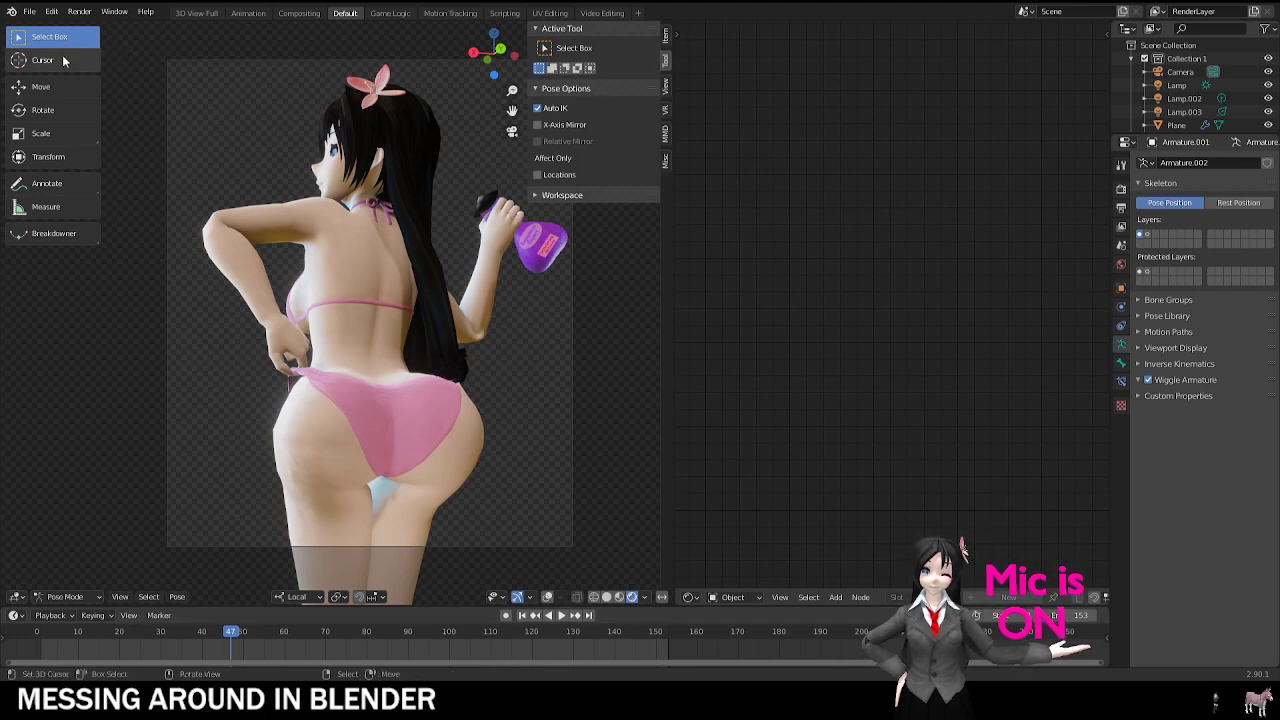
Step: Open the recently used WhoopeeSquish2.blend scene
left_click(30, 11)
mouse_move(70, 53)
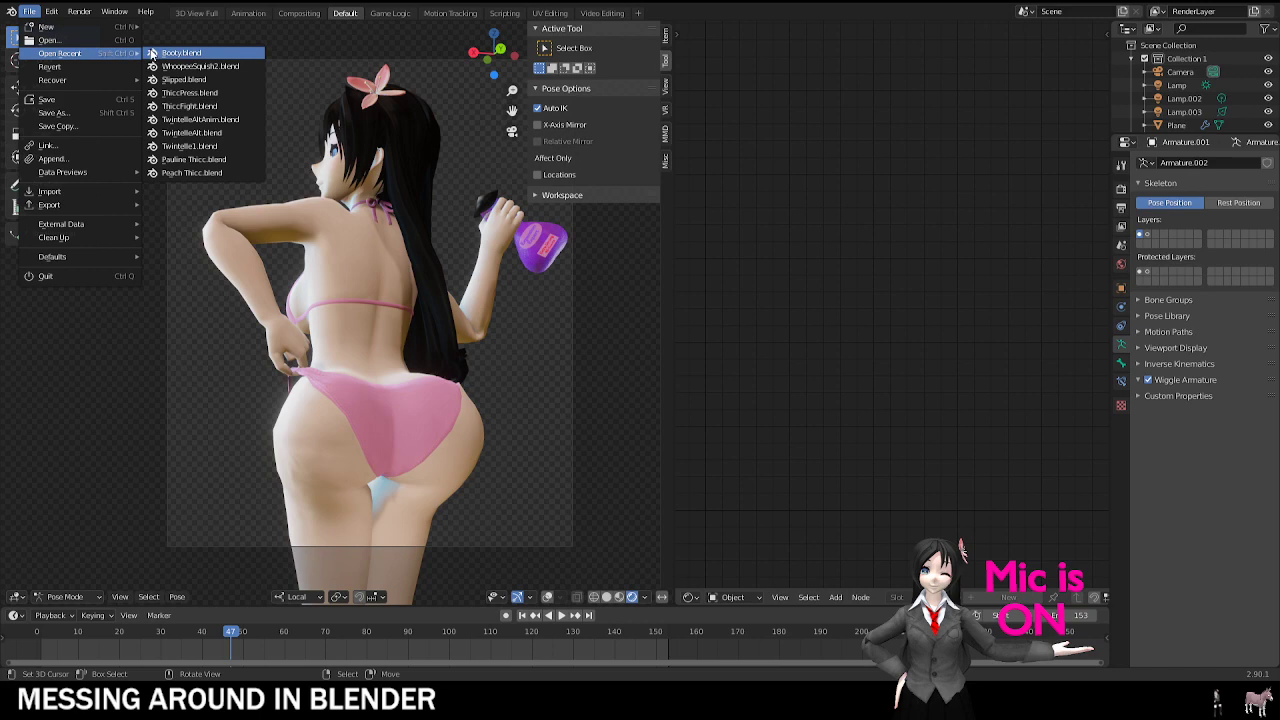
left_click(200, 67)
Step: Play the cushion-sitting animation from an early frame and watch it through the camera and from the character's side
left_click(354, 643)
key("space")
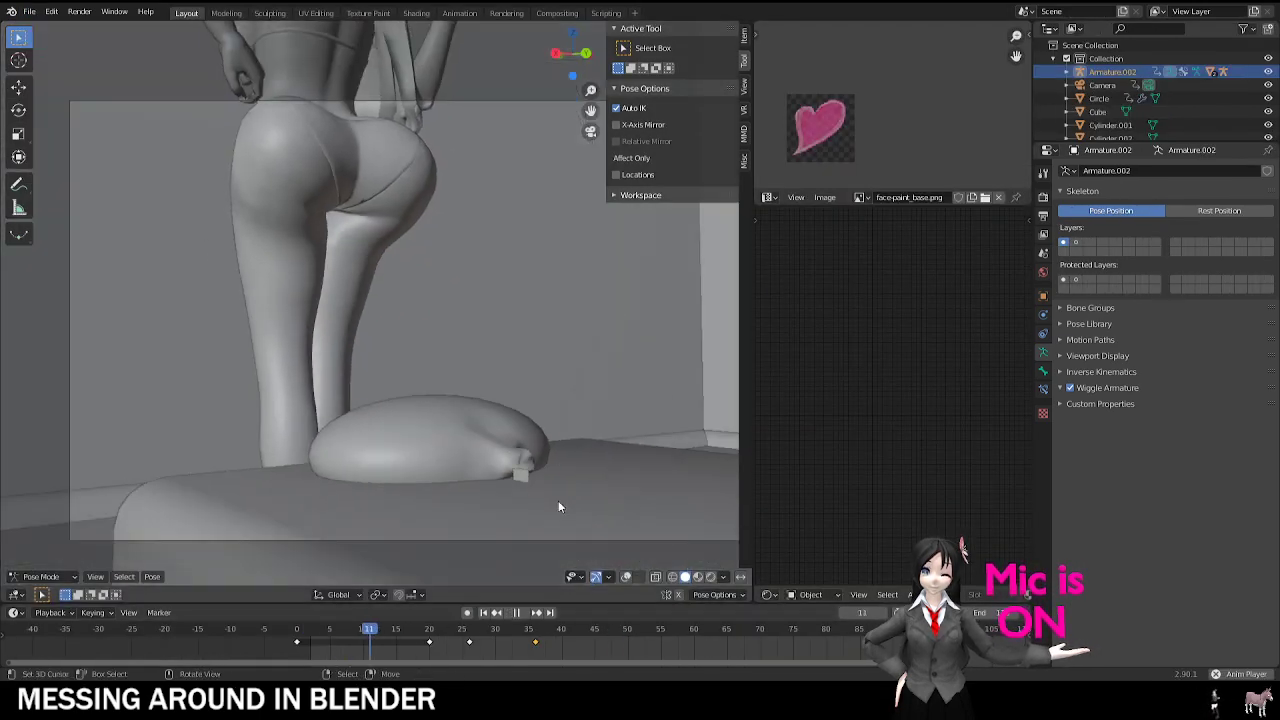
key("space")
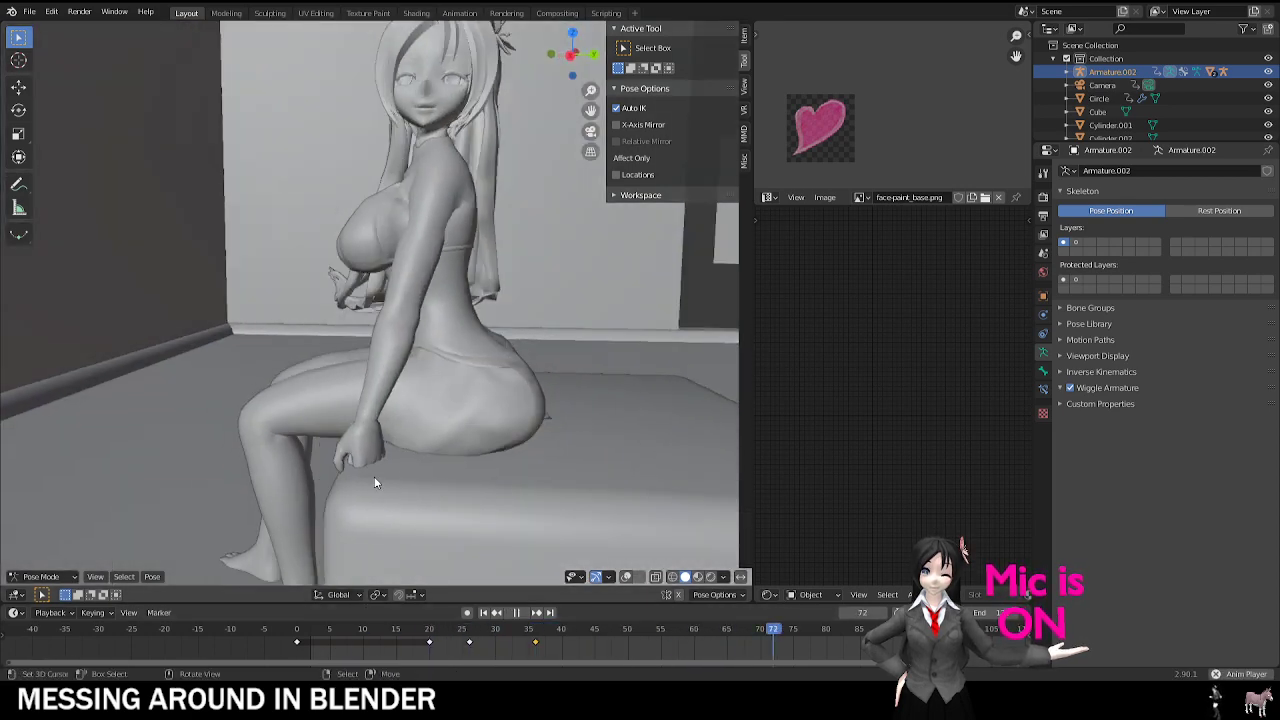
left_click(314, 645)
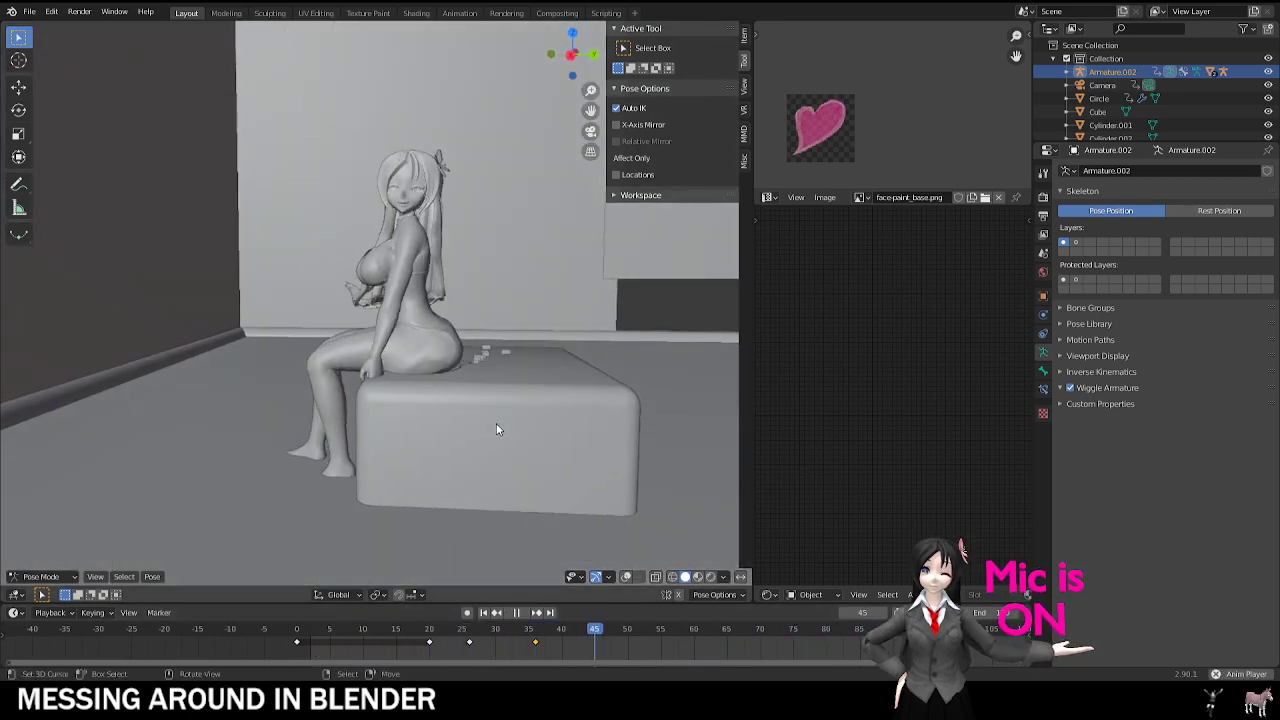
scroll(801, 640, "down", 4)
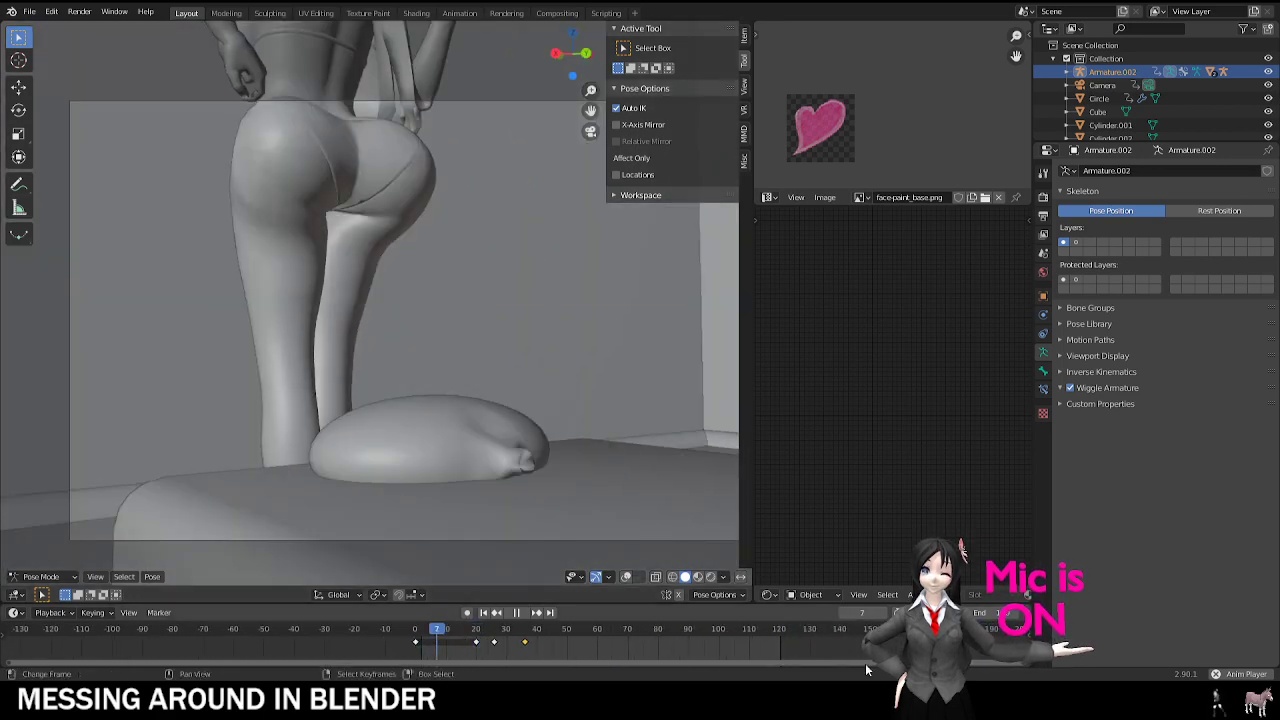
Step: Stop the playback, return to frame 0 and replay the whole sitting animation through the camera
key("space")
scroll(778, 642, "down", 3)
left_click(673, 640)
key("shift+Left")
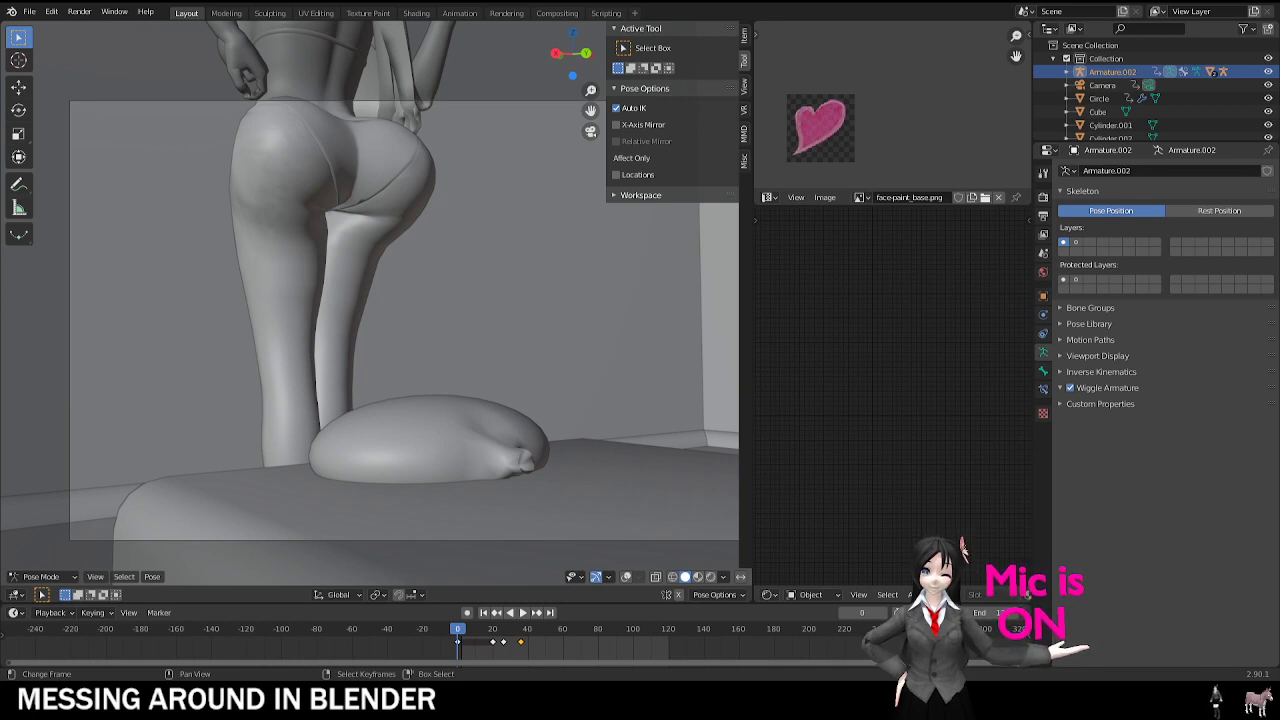
left_click(522, 612)
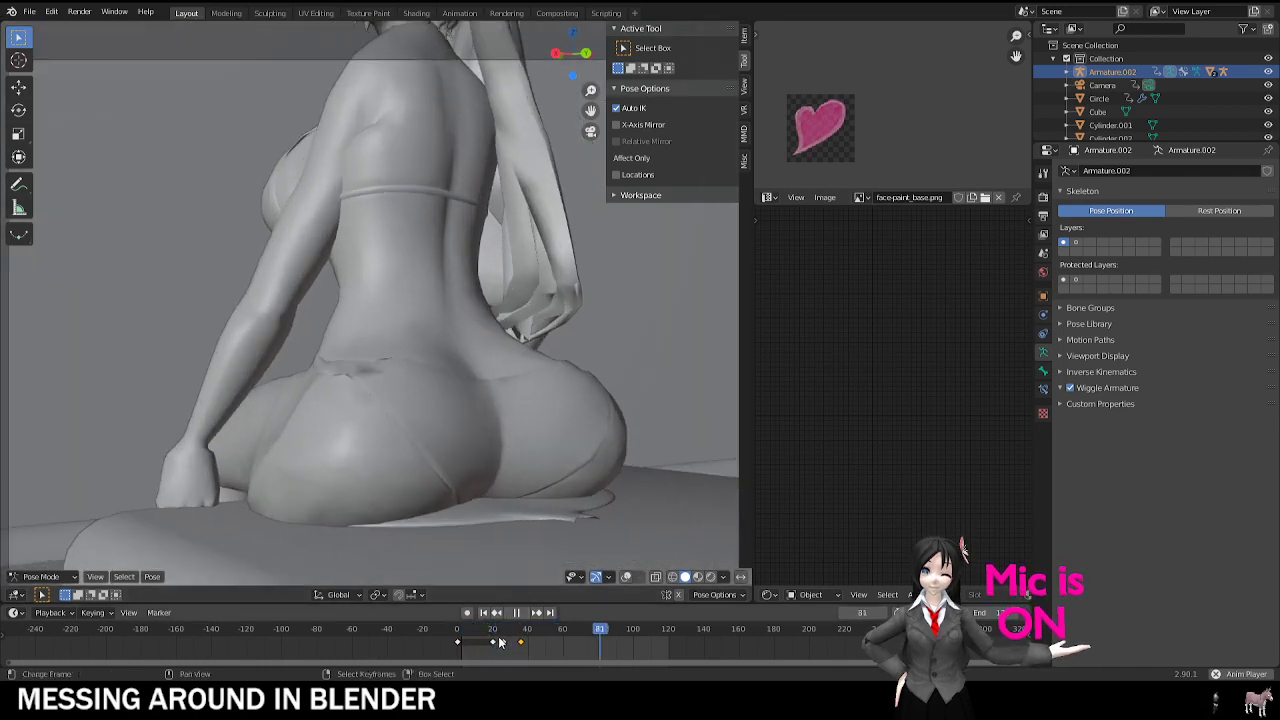
Step: Stop the playback and open the Blimp Casual file, discarding the changes to WhoopeeSquish2
key("space")
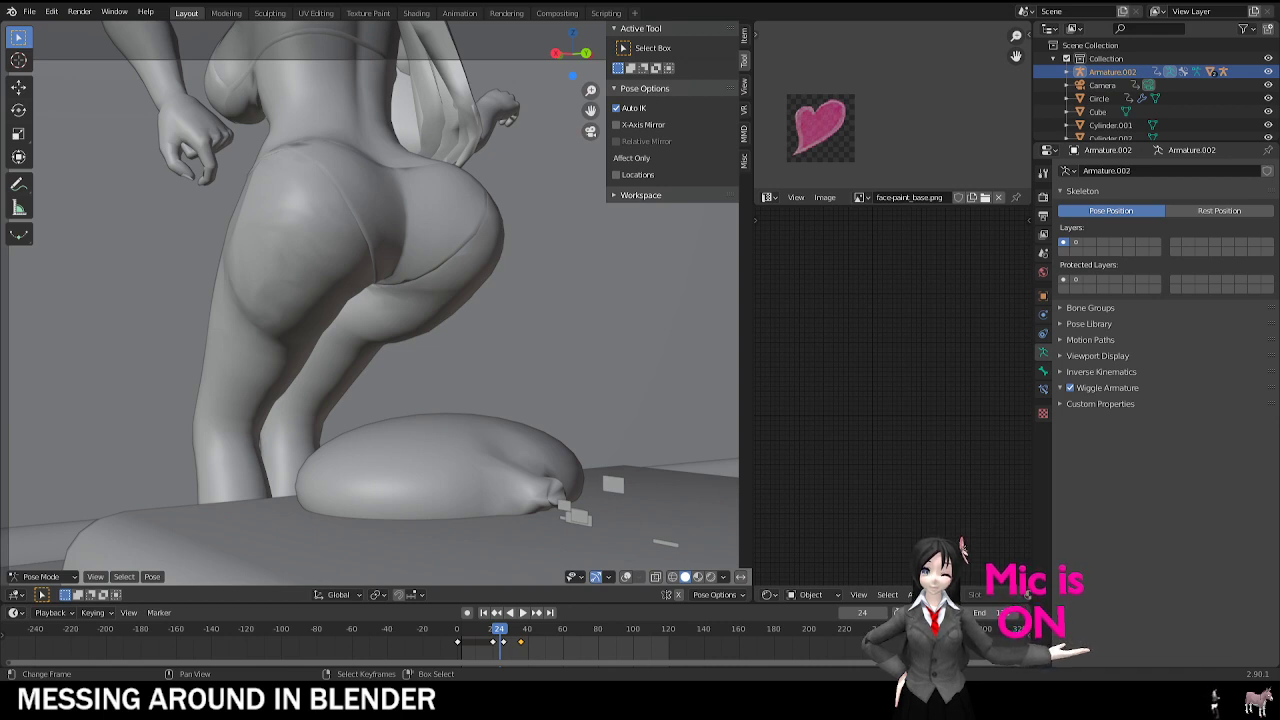
key("KP_0")
left_click(32, 12)
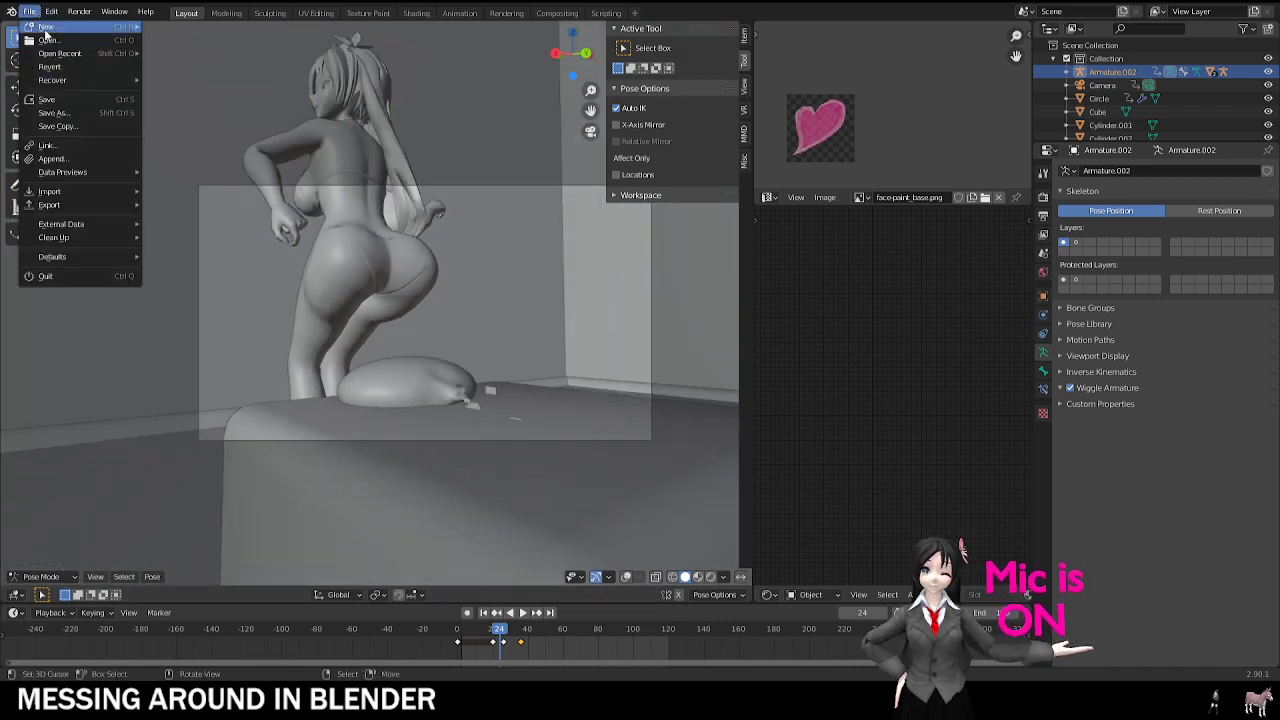
left_click(54, 41)
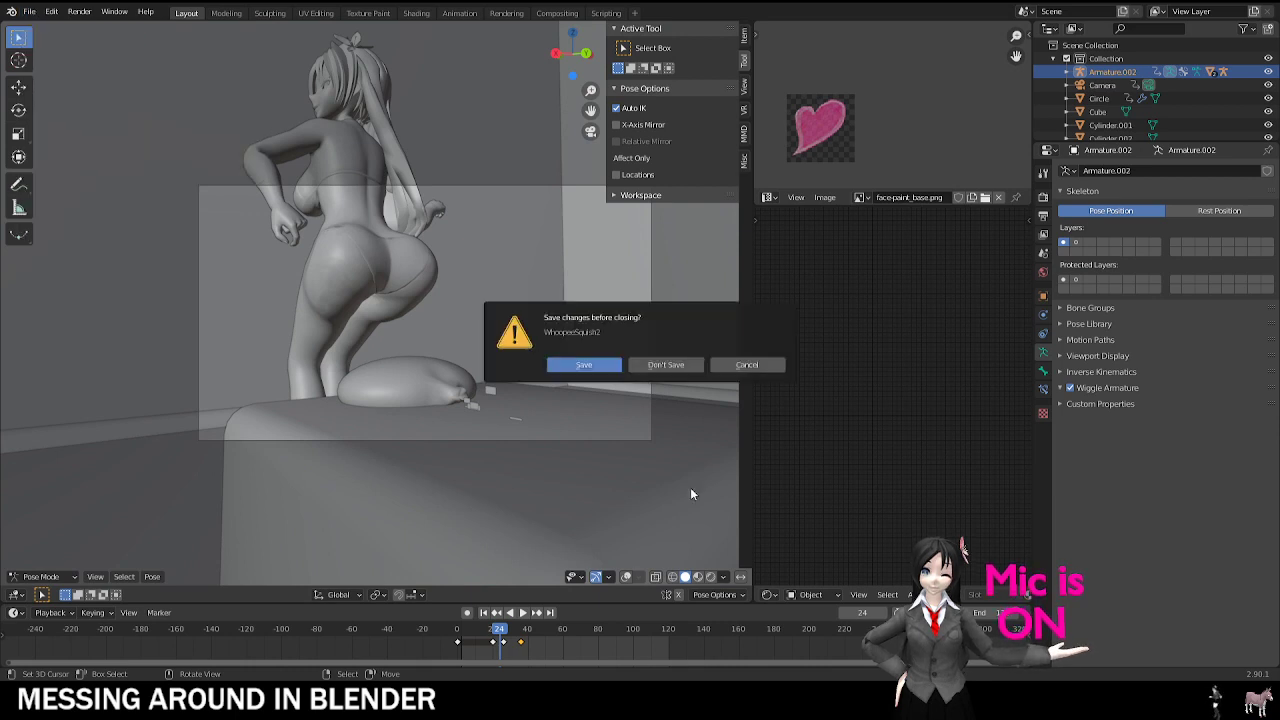
left_click(686, 364)
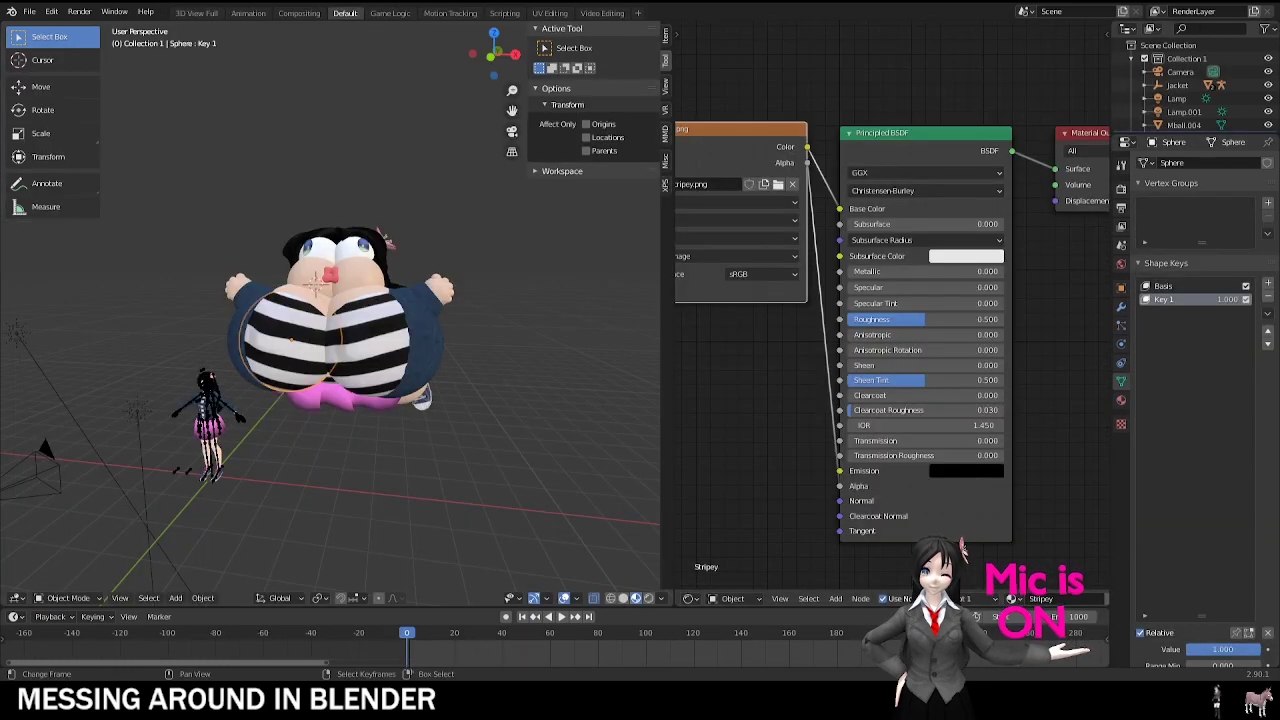
Step: Select all the separate parts of the large round character in the scene
middle_click_drag(352, 308, 400, 375)
scroll(456, 407, "up", 5)
scroll(515, 392, "down", 5)
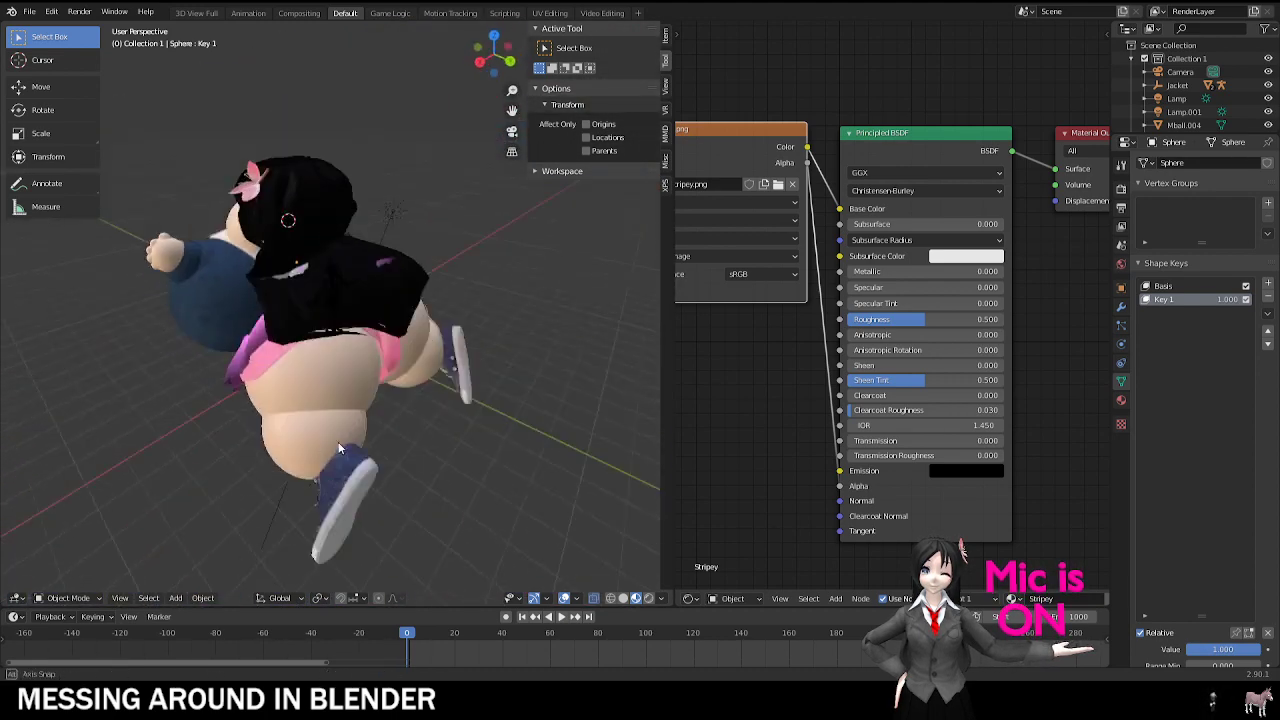
middle_click_drag(600, 395, 456, 300)
left_click(388, 295)
left_click_drag(237, 226, 466, 332)
scroll(361, 323, "up", 6)
scroll(361, 323, "up", 2)
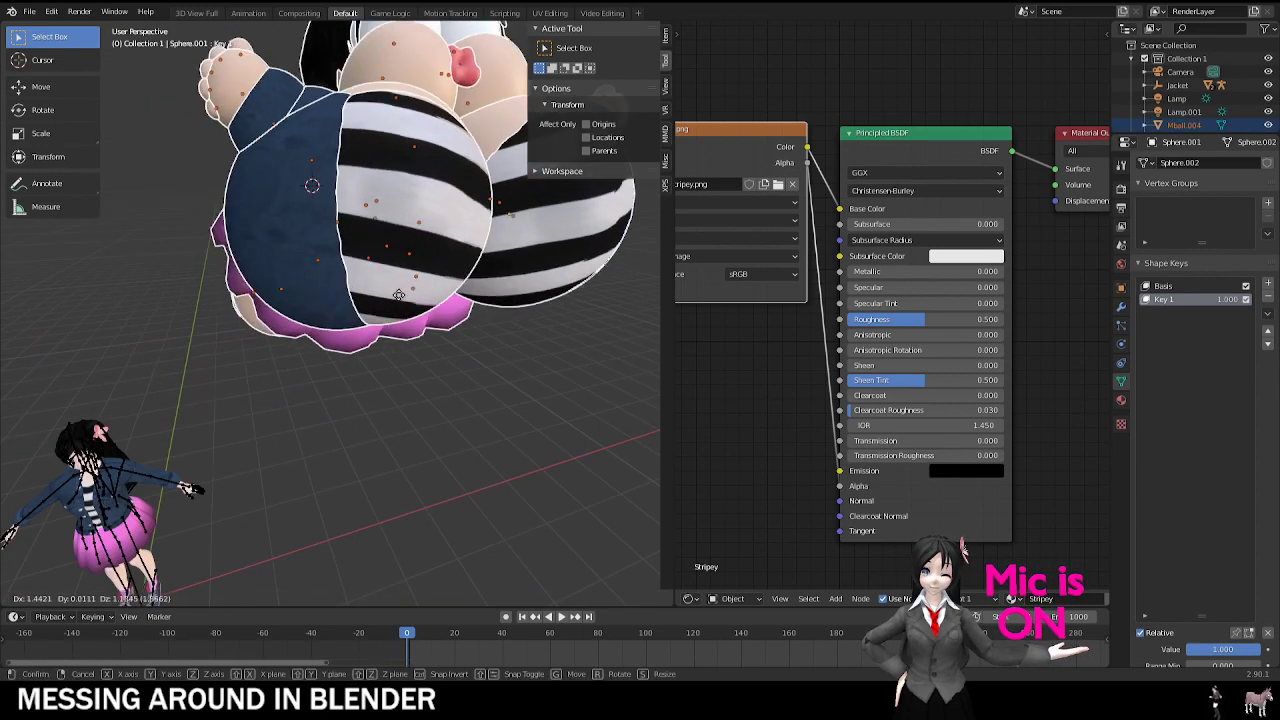
Step: Try rotating the selected character parts freely and scaling them along the Z and Y axes
scroll(432, 361, "down", 5)
key("r")
key("r")
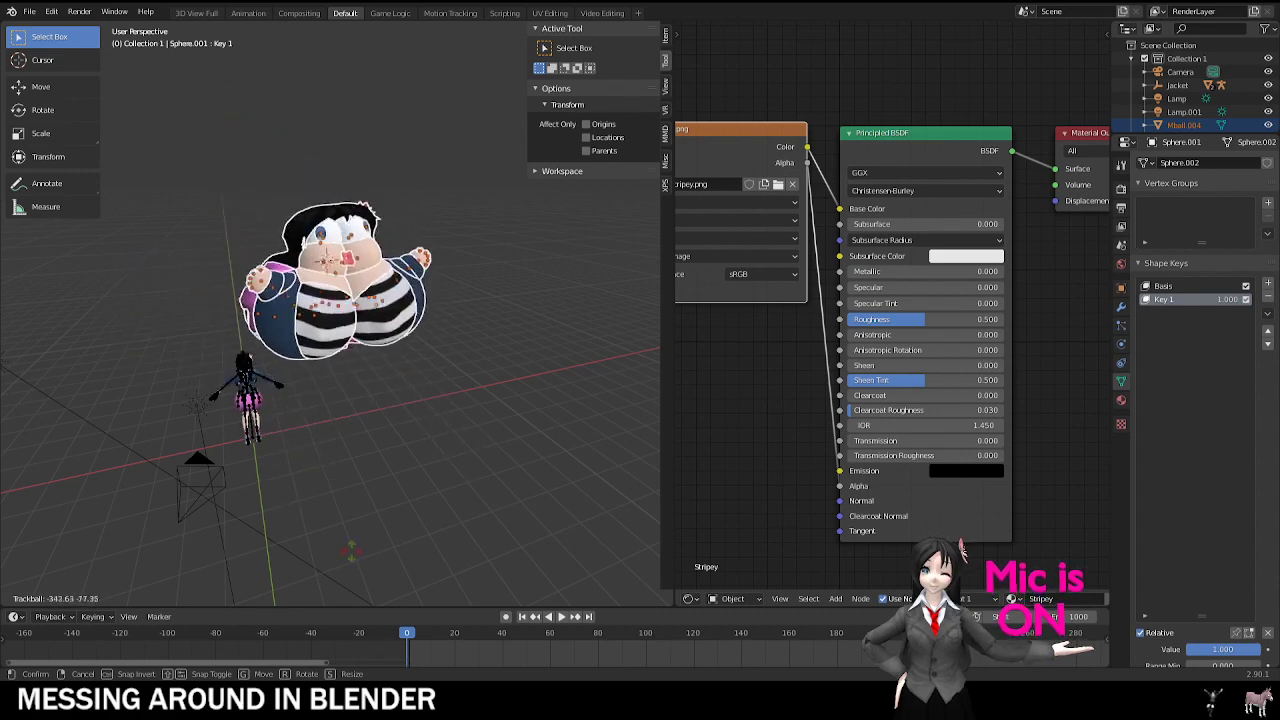
key("s")
key("z")
key("Escape")
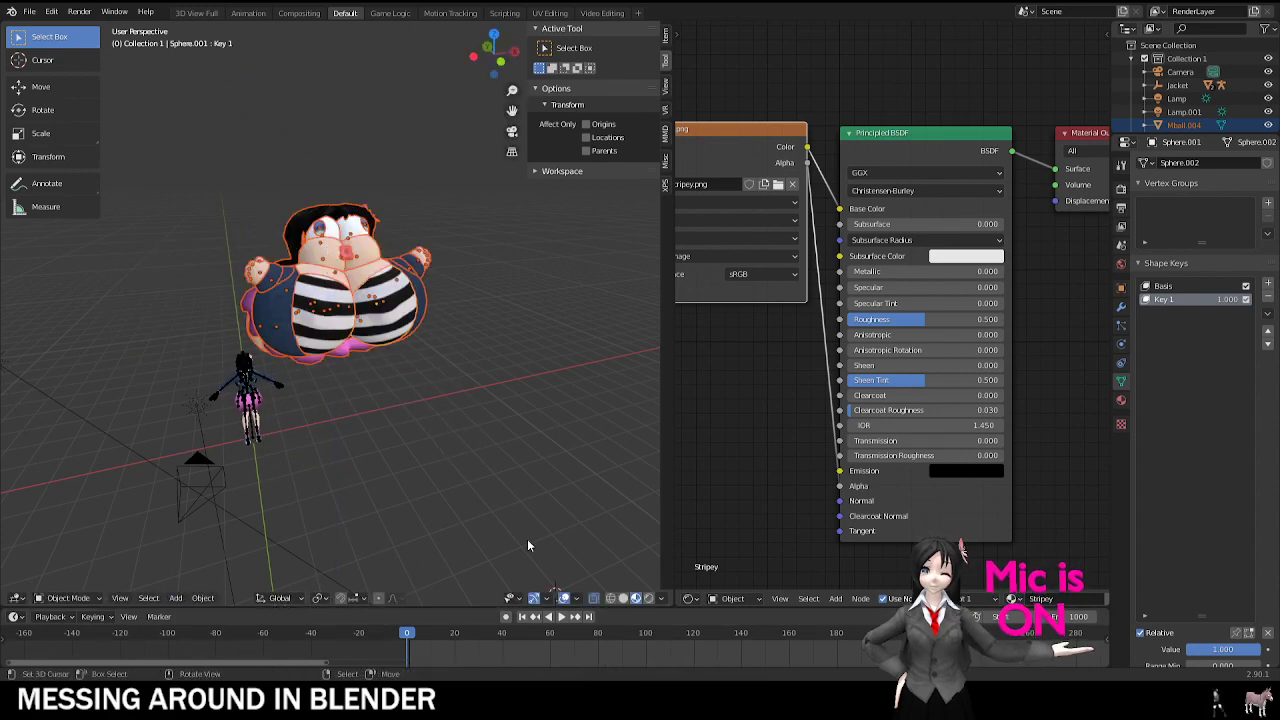
key("s")
key("z")
right_click(291, 231)
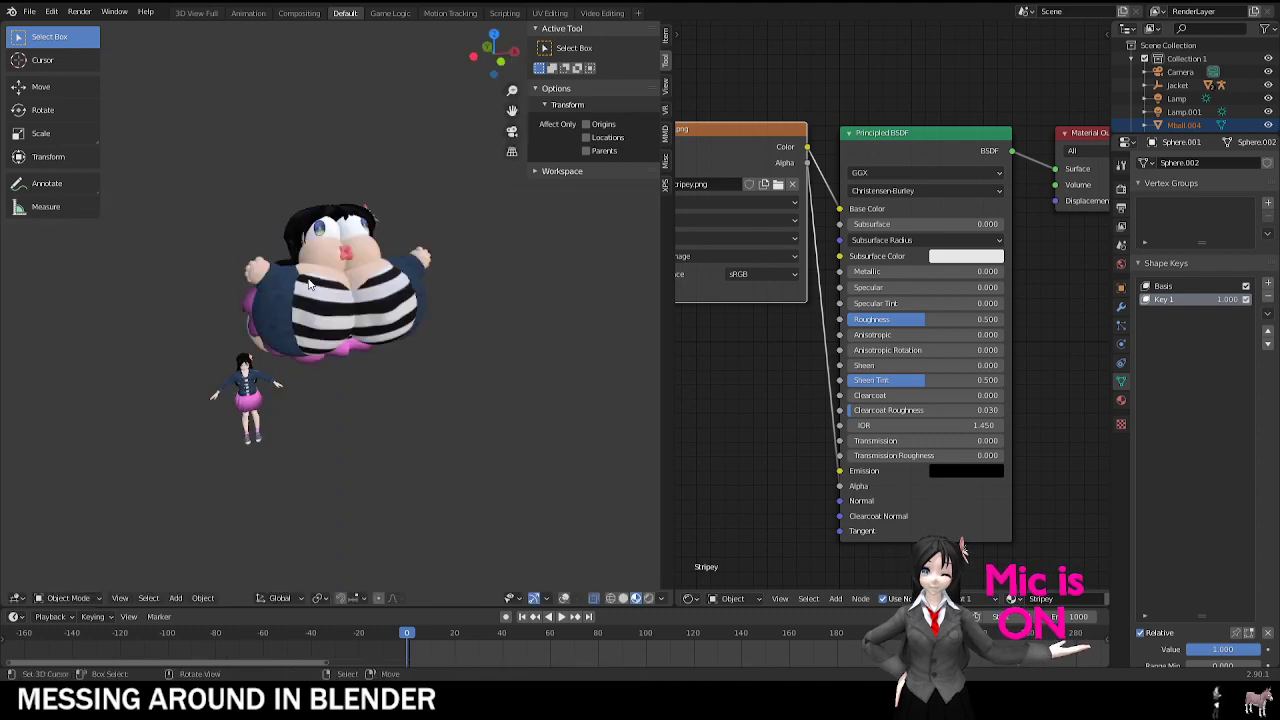
middle_click_drag(310, 275, 504, 355)
key("s")
key("y")
right_click(424, 304)
Step: Parent the selected body parts to Sphere.033 as Object (Keep Transform)
middle_click_drag(560, 320, 425, 319)
left_click(386, 306, "shift")
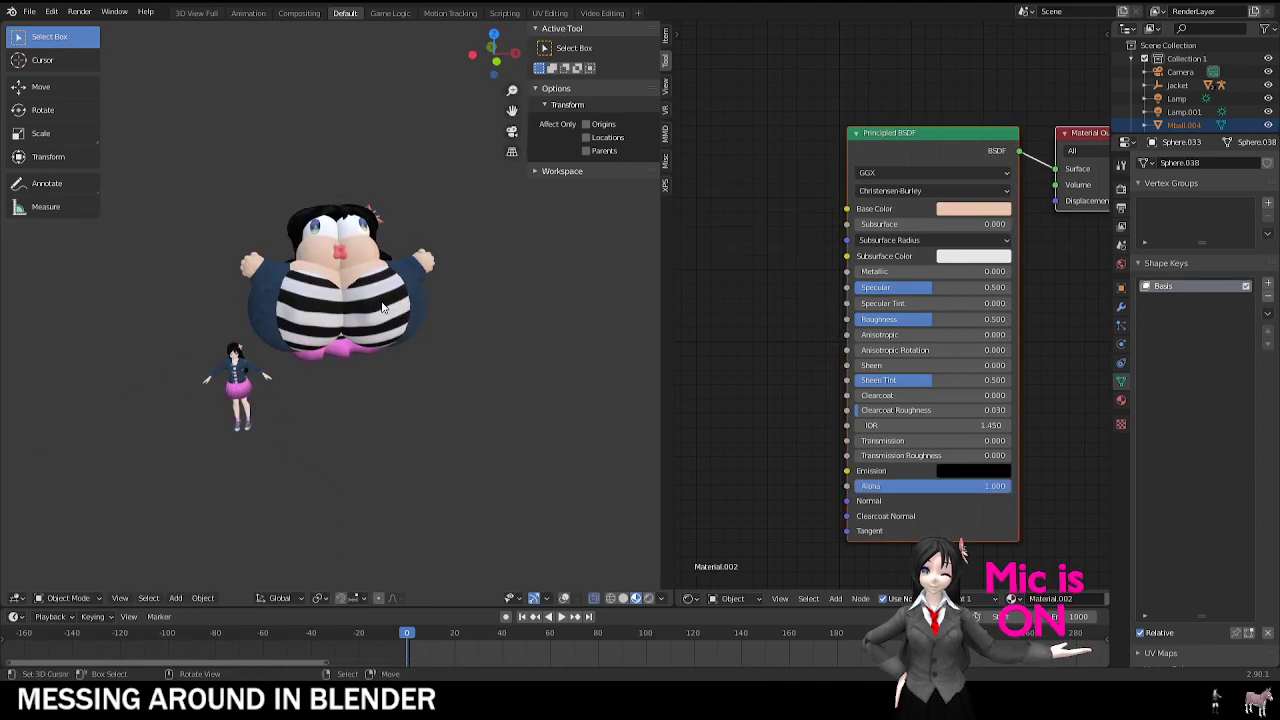
key("ctrl+p")
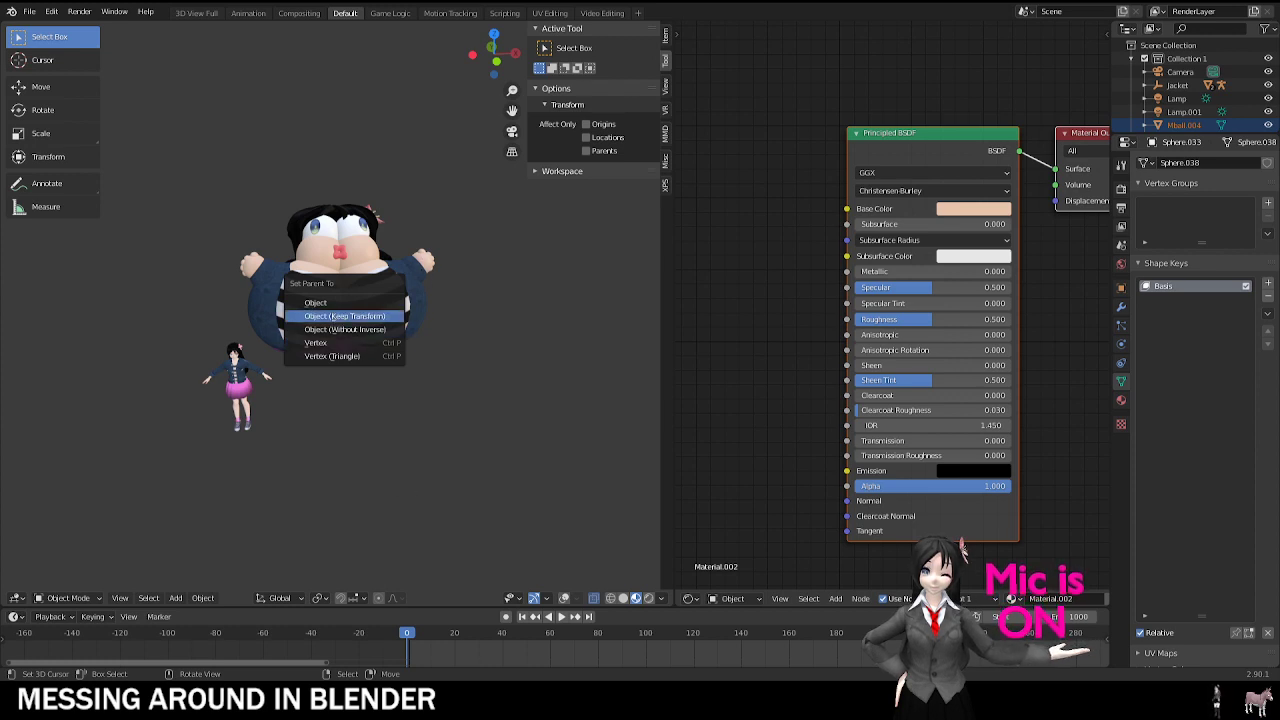
key("Return")
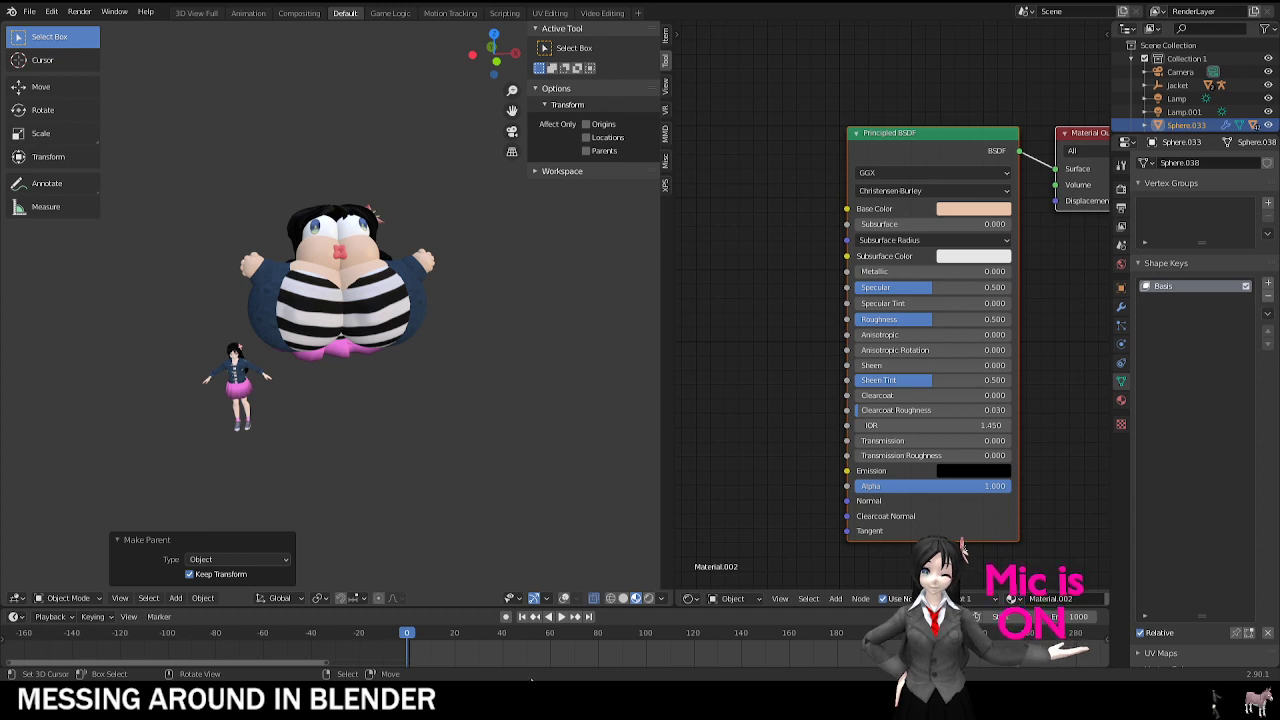
Step: Try moving the round character through its parent sphere
right_click(380, 310)
key("g")
right_click(396, 325)
right_click(346, 300)
key("g")
right_click(356, 325)
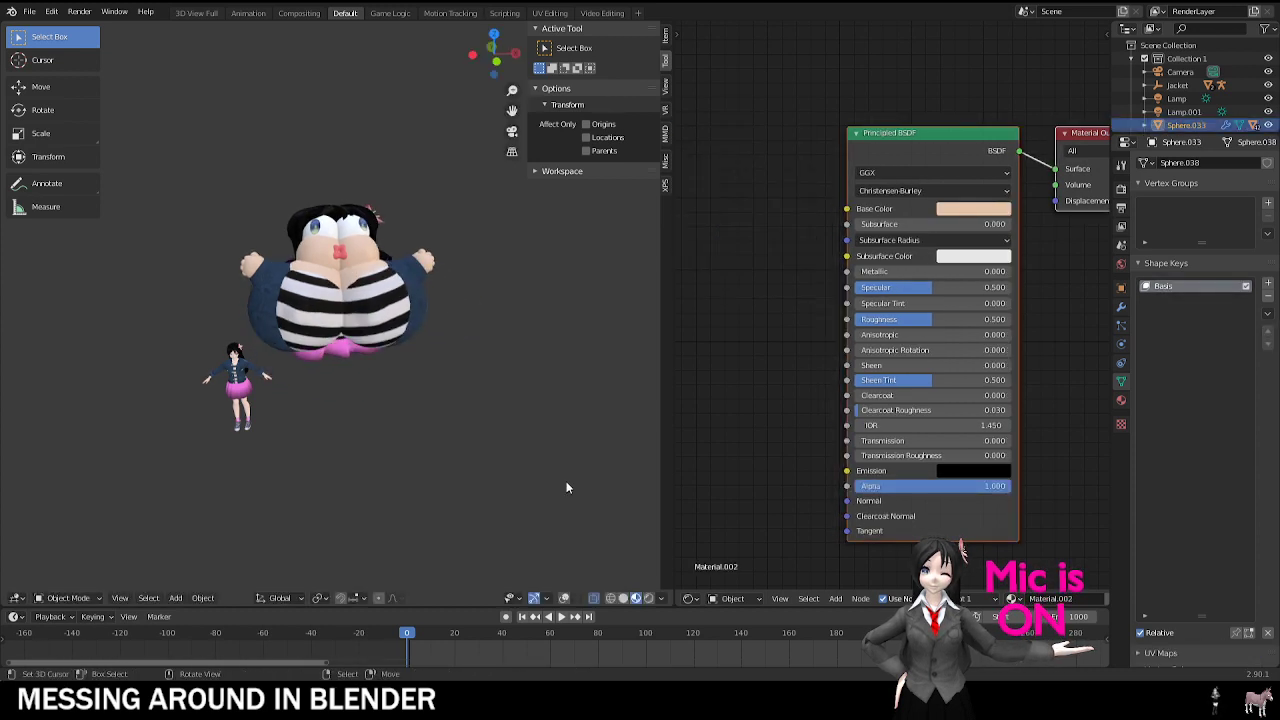
Step: Try rotating the parented character freely and squashing it along the global Z axis
key("r")
key("r")
right_click(477, 525)
key("s")
key("z")
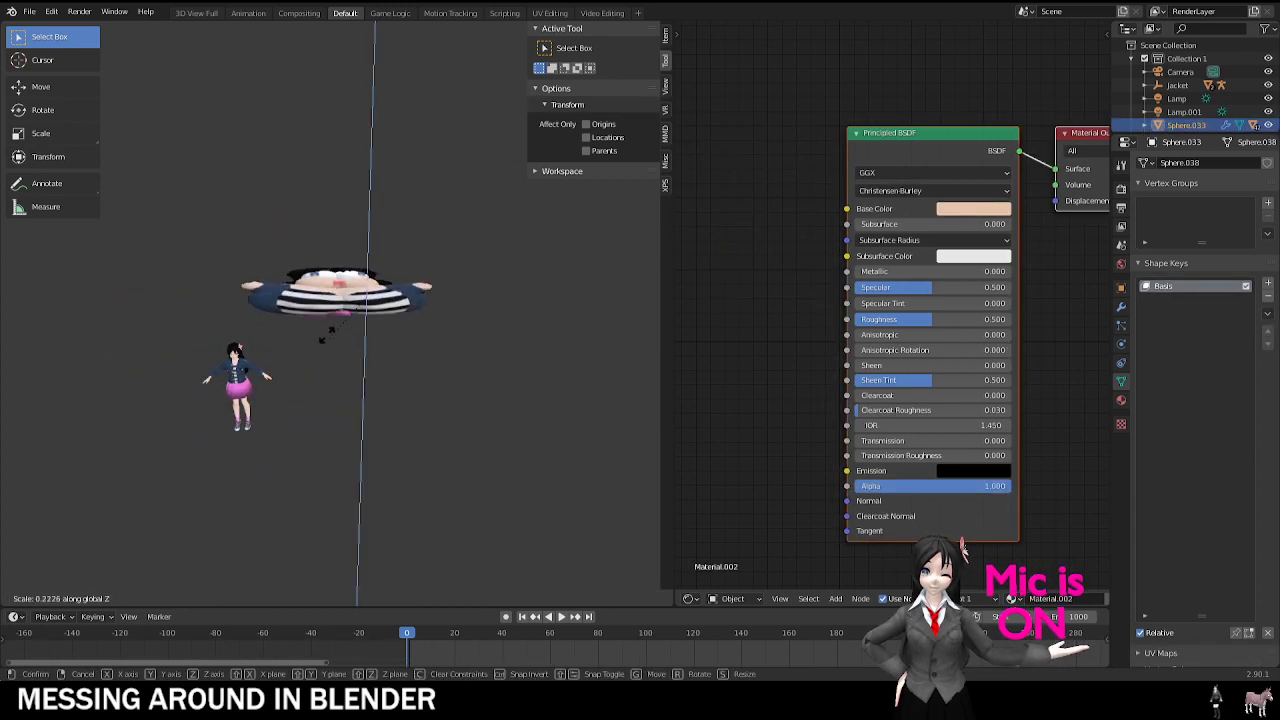
right_click(338, 326)
Step: Show the viewport overlays and scale the parented character twice along the Z axis
left_click(564, 598)
scroll(330, 290, "up", 5)
middle_click_drag(325, 288, 545, 354)
scroll(422, 307, "down", 4)
key("s")
key("z")
left_click(383, 288)
key("s")
key("z")
left_click(382, 305)
Step: Clear the parent sphere's rotation and scale, and squash the character along the global X axis
key("alt+r")
key("alt+s")
key("s")
key("x")
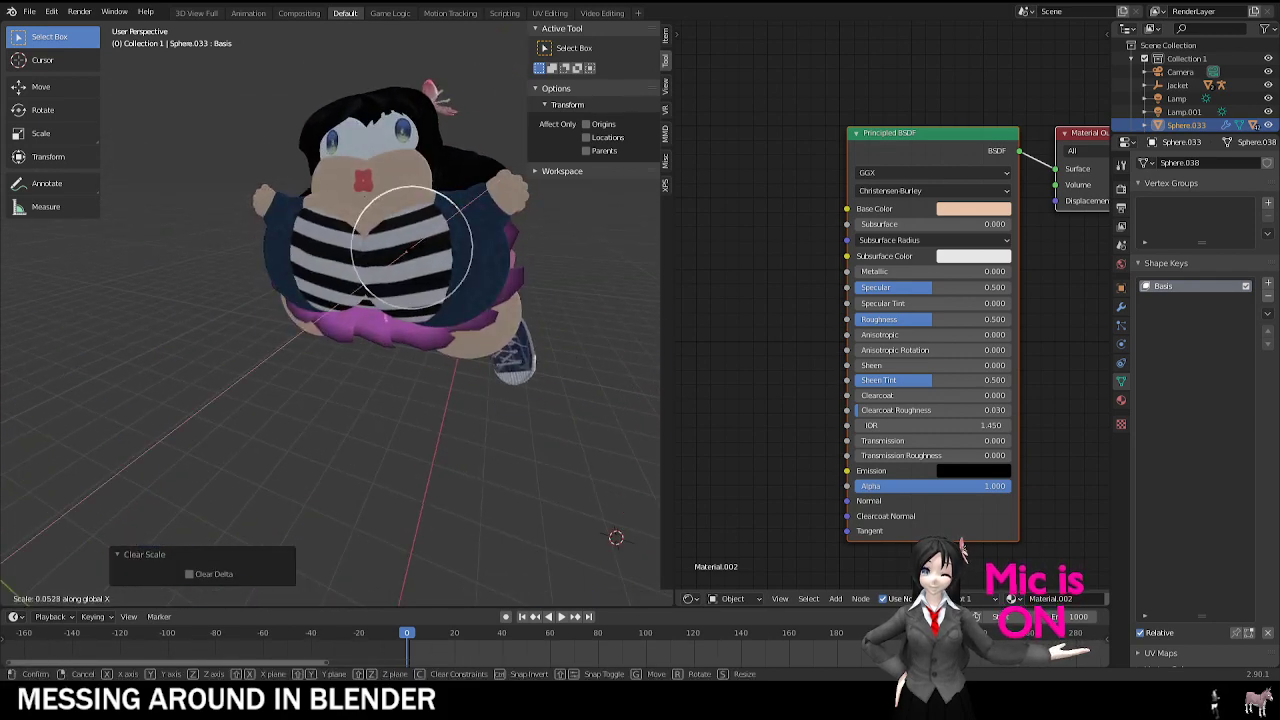
left_click(413, 248)
middle_click_drag(413, 248, 450, 371)
Step: Clear the parent sphere's scale and scale it by 0.098 along the global Y axis
key("alt+s")
key("s")
key("y")
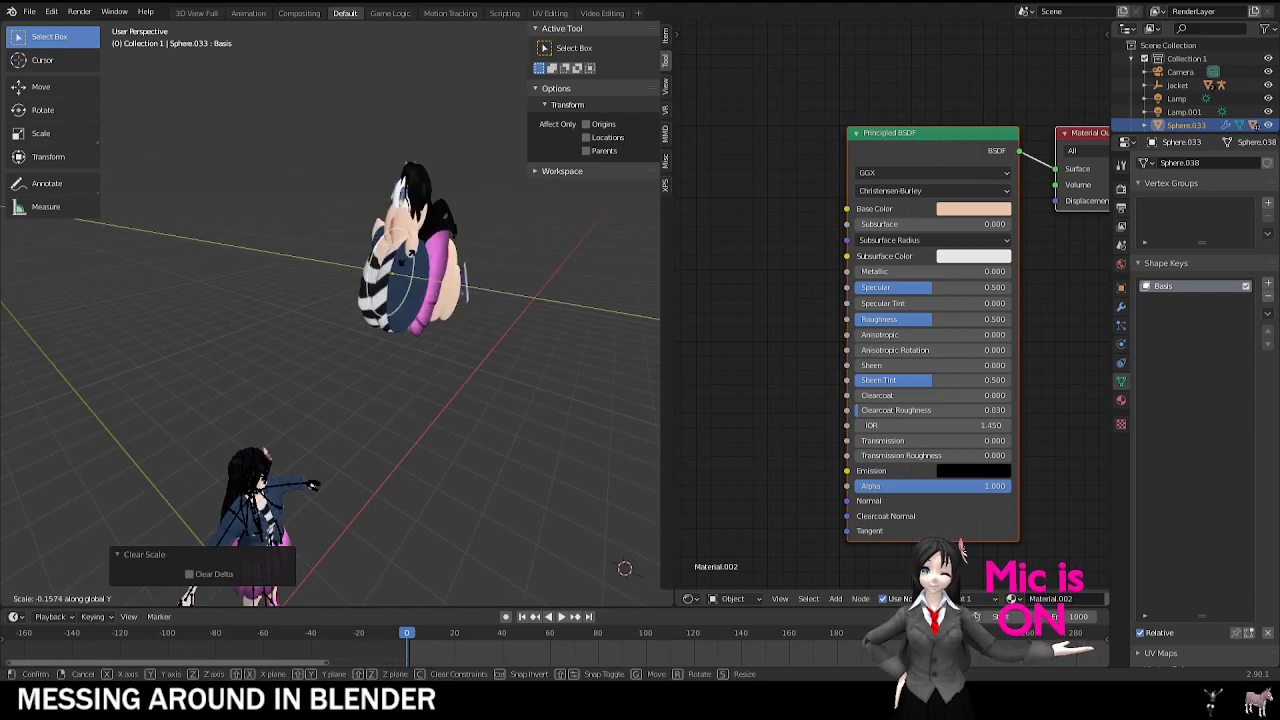
left_click(427, 287)
middle_click_drag(427, 287, 275, 318)
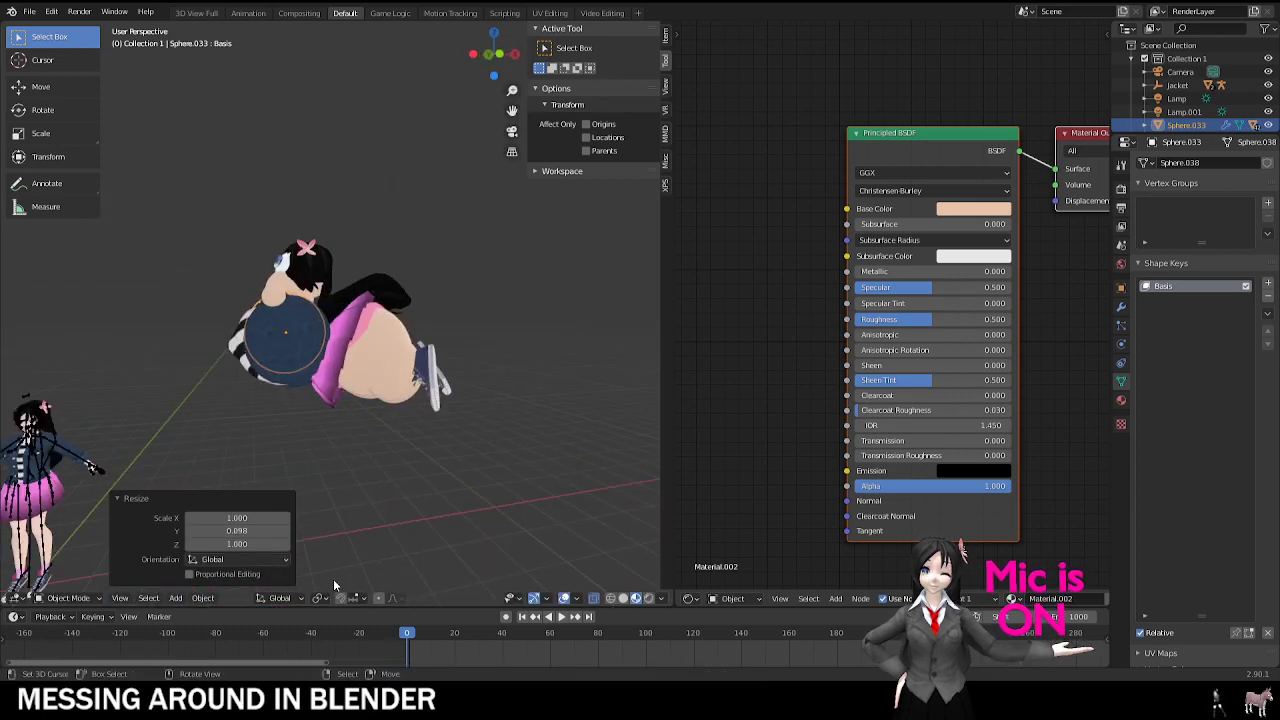
Step: Resize the whole parented character uniformly and clear the selection
middle_click_drag(333, 585, 480, 381)
key("s")
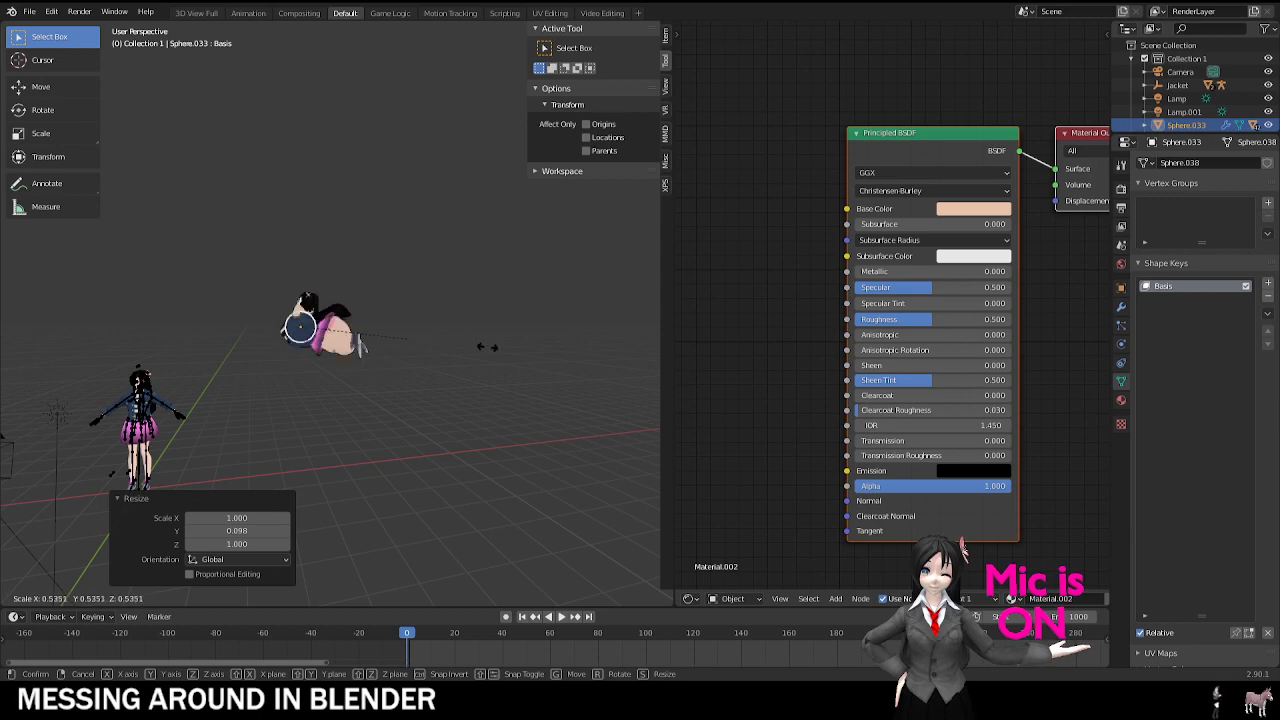
left_click(364, 328)
scroll(364, 328, "down", 4)
middle_click_drag(364, 328, 308, 338)
key("a")
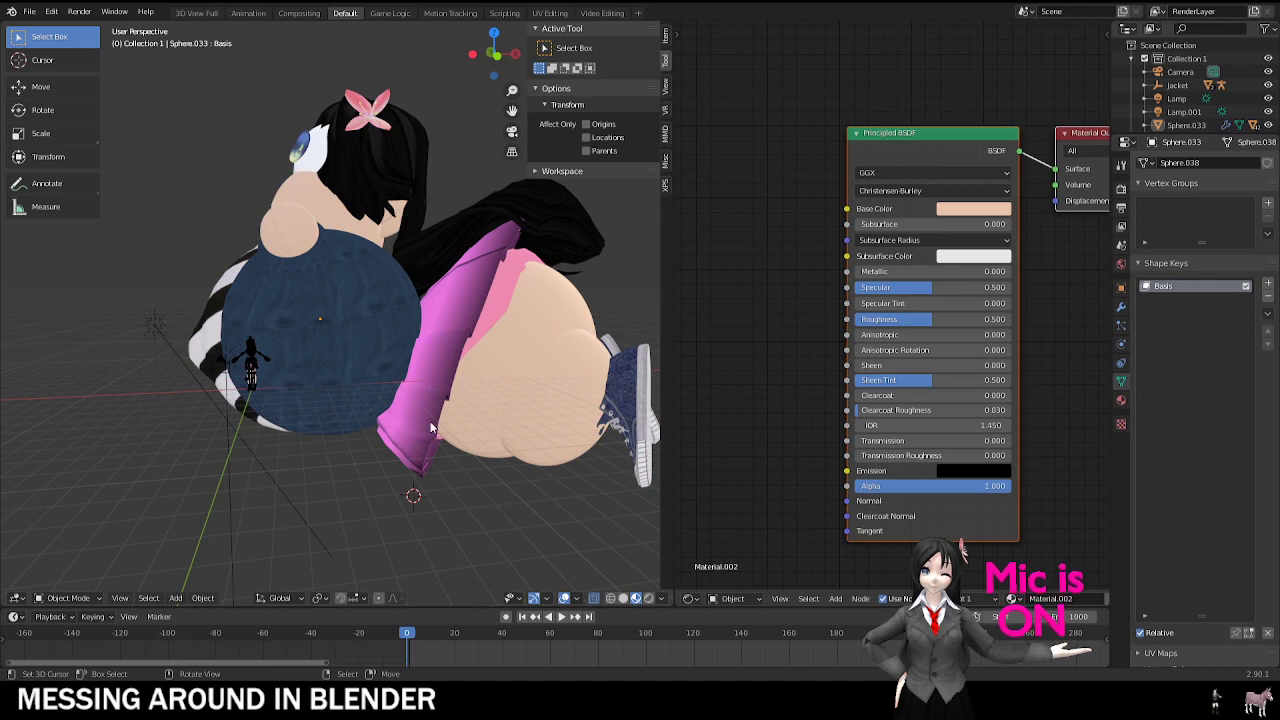
Step: Open the throne-room animation file, discarding the changes to Blimp Casual
scroll(472, 445, "down", 5)
middle_click_drag(472, 445, 405, 363)
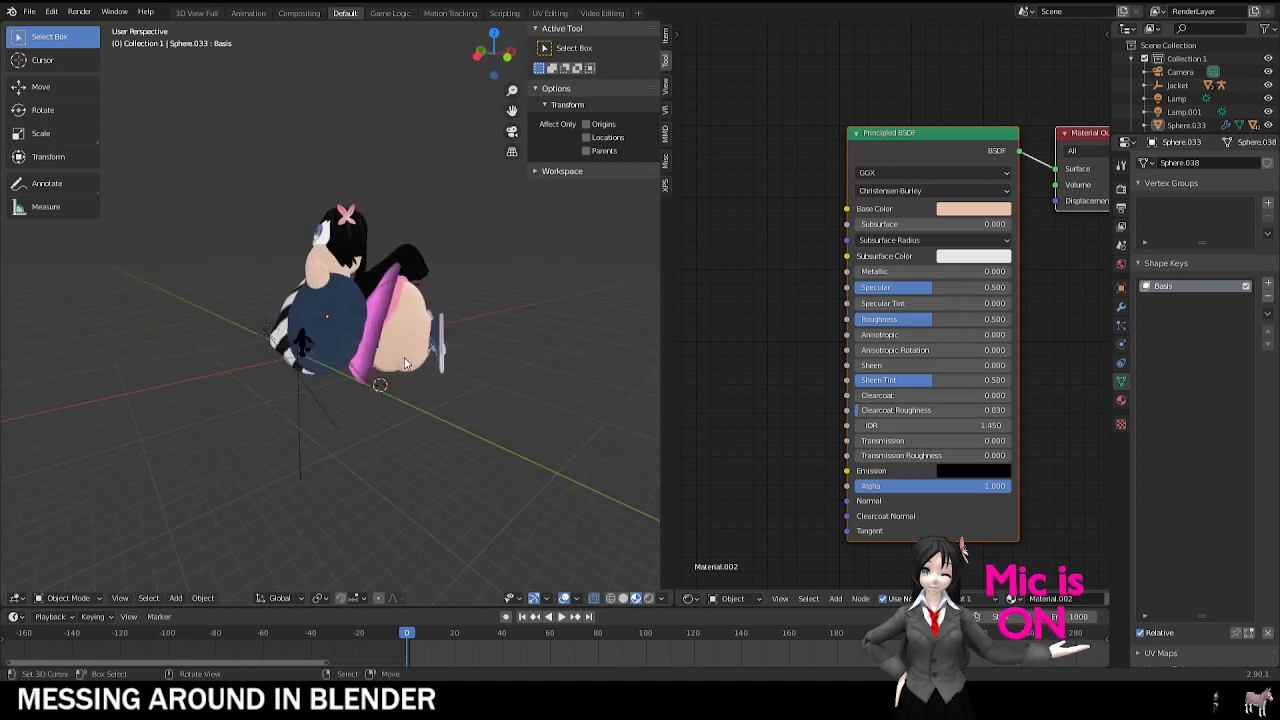
left_click(30, 12)
mouse_move(81, 55)
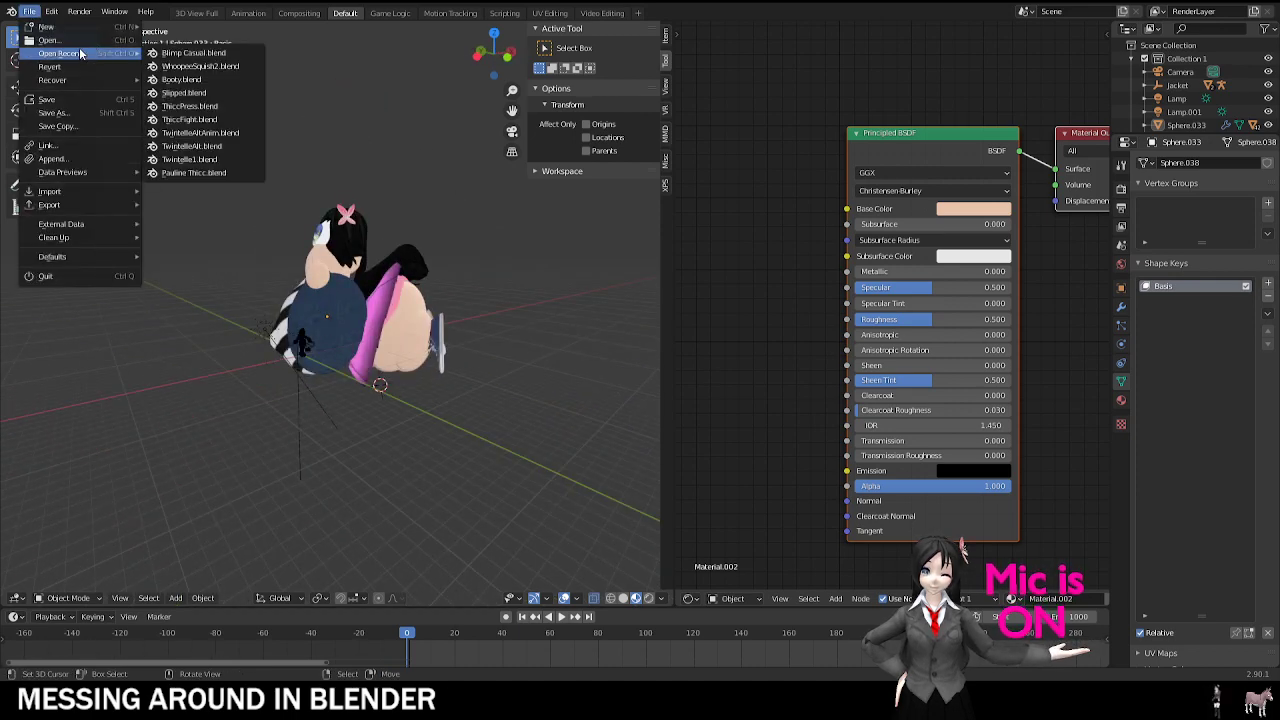
left_click(78, 42)
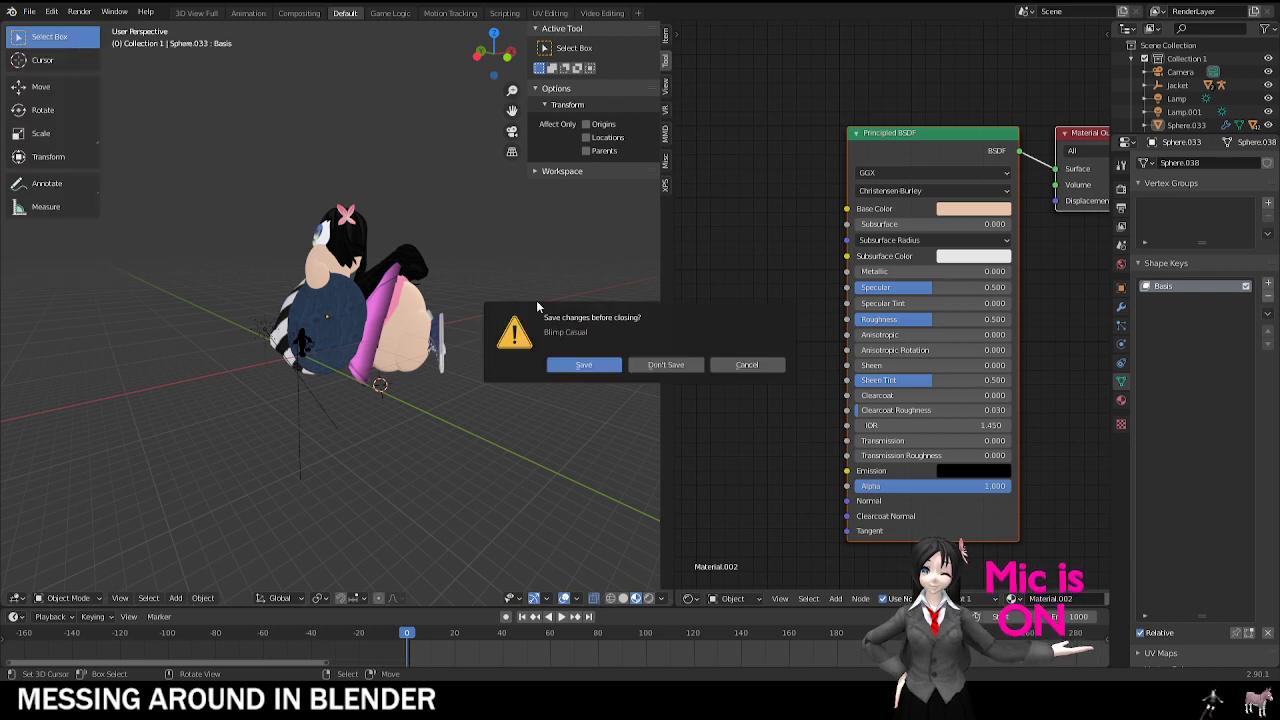
left_click(677, 367)
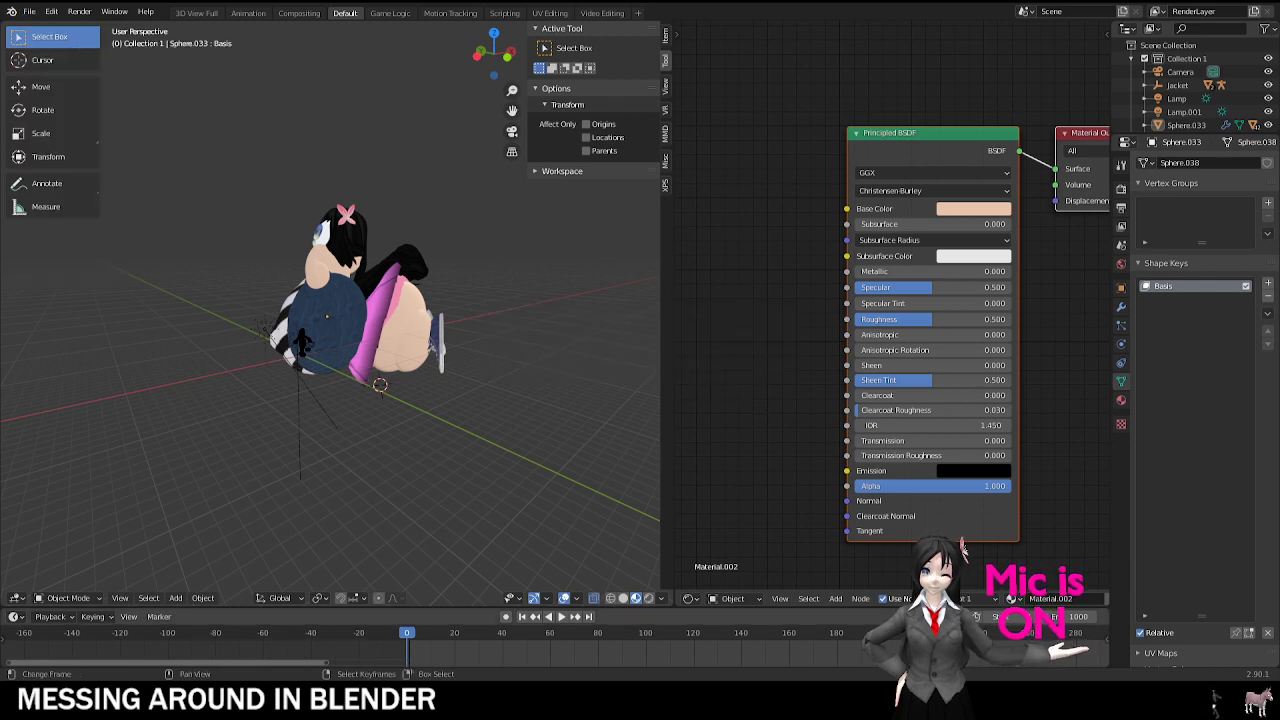
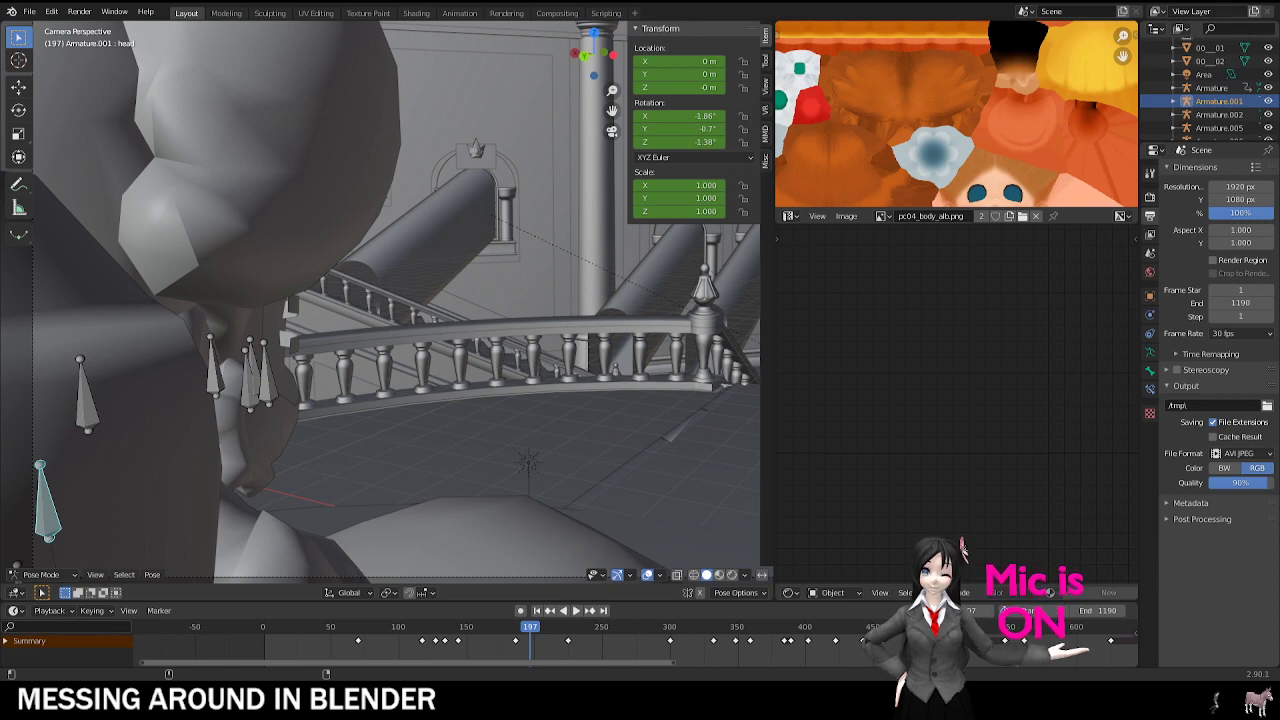
Step: Switch the viewport to rendered shading and play the animation from the start of the timeline
scroll(573, 202, "down", 5)
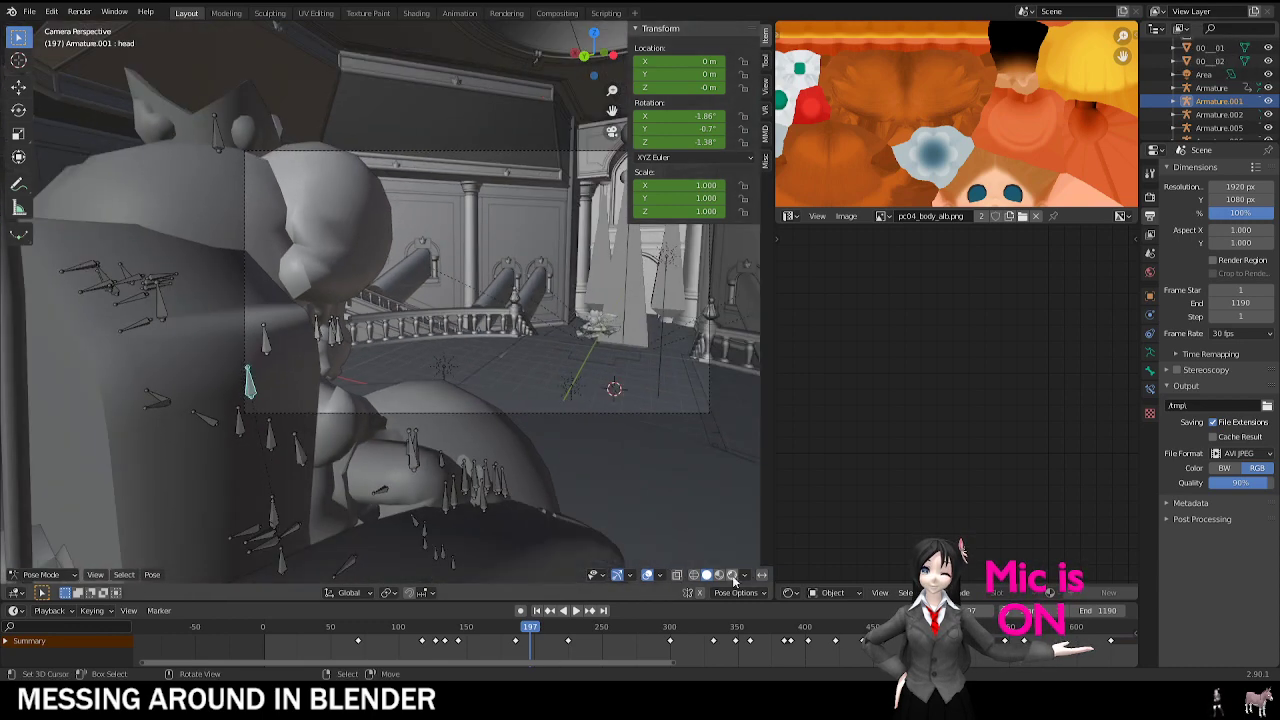
left_click(731, 575)
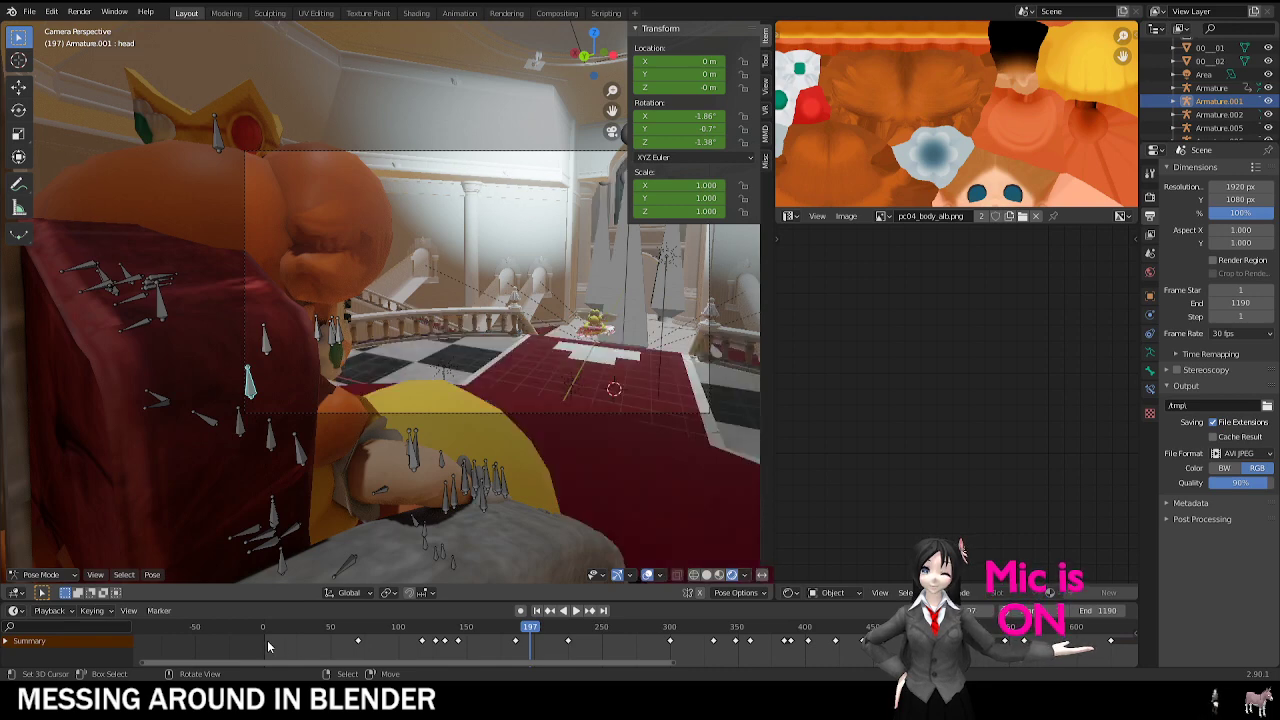
left_click(267, 641)
key("space")
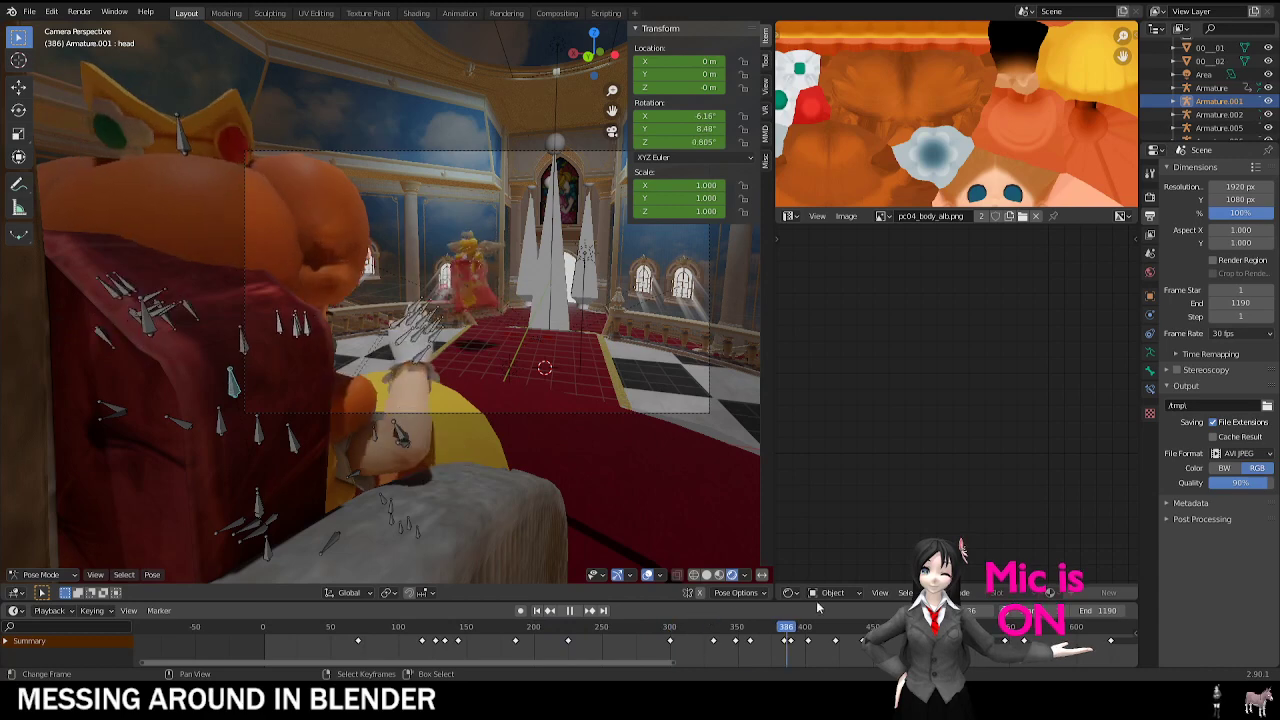
key("space")
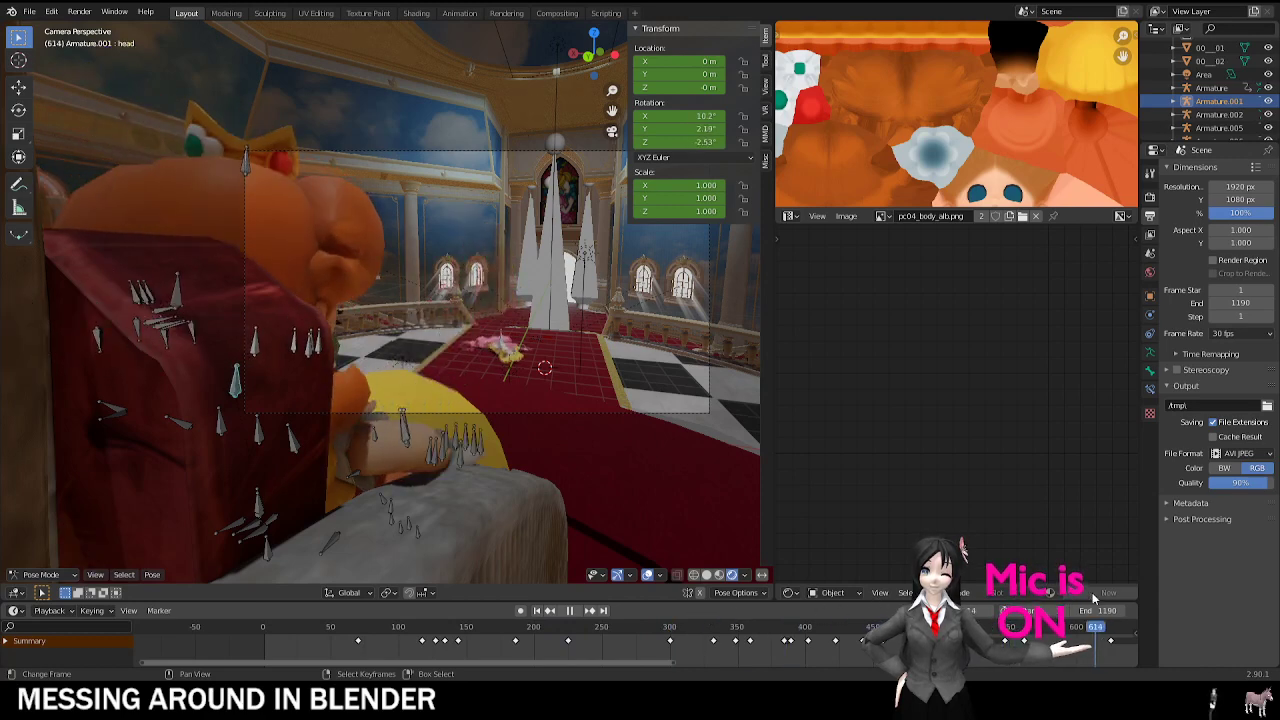
Step: Go to frame 625, play the throne-room animation from there, and stop it at frame 957
left_click(1102, 630)
middle_click_drag(1042, 632, 739, 632)
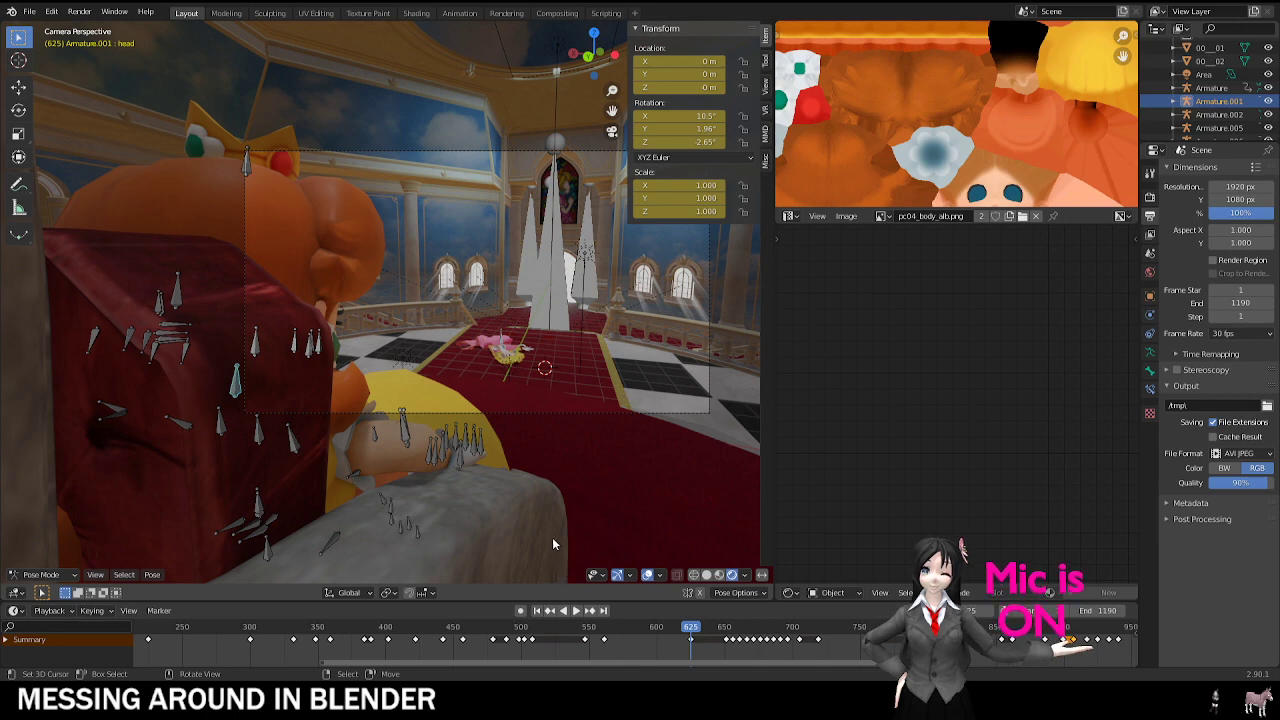
scroll(484, 397, "up", 3)
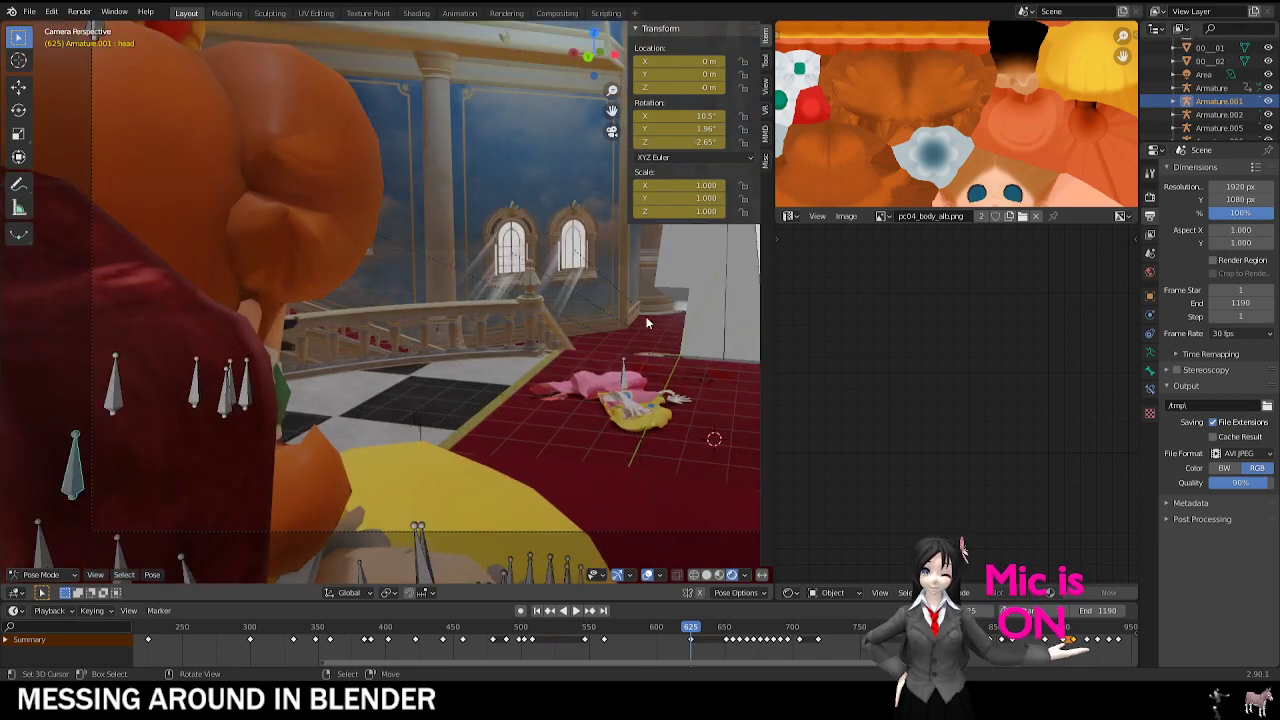
key("space")
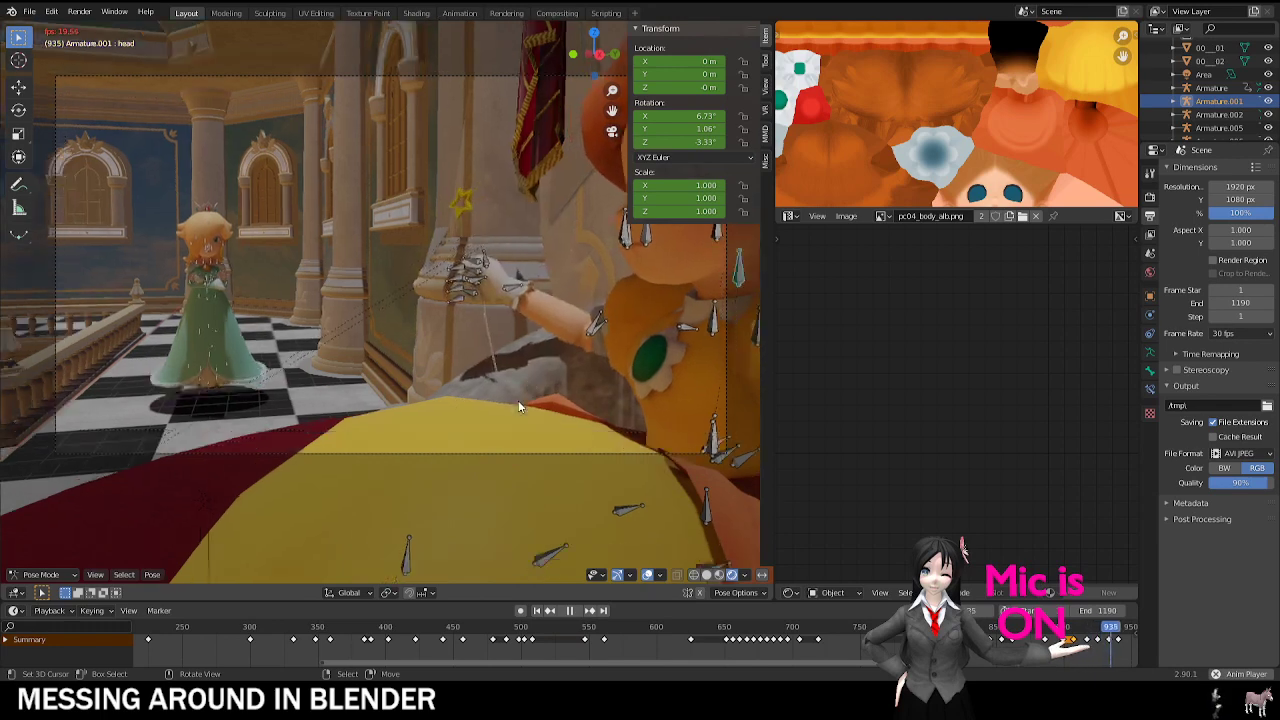
key("space")
Step: Go to frame 39, play the animation to frame 59, and examine the hand holding the crown through the camera
scroll(395, 640, "down", 6)
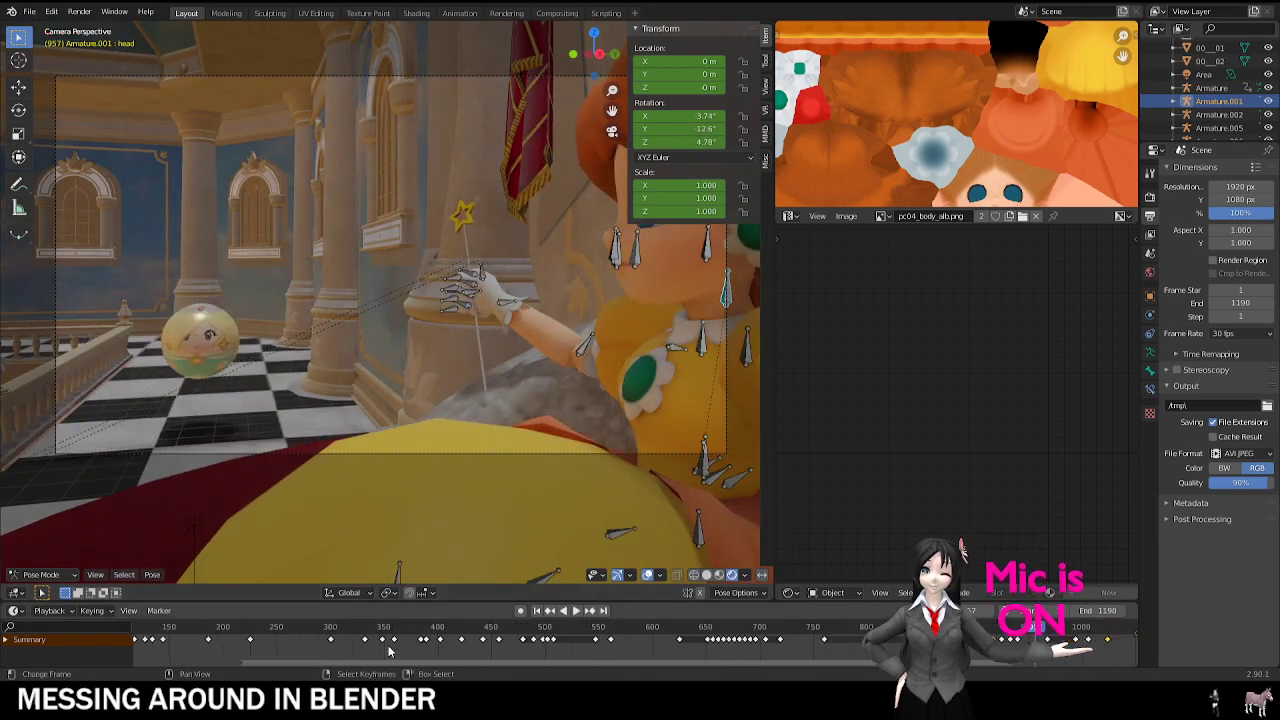
left_click(424, 640)
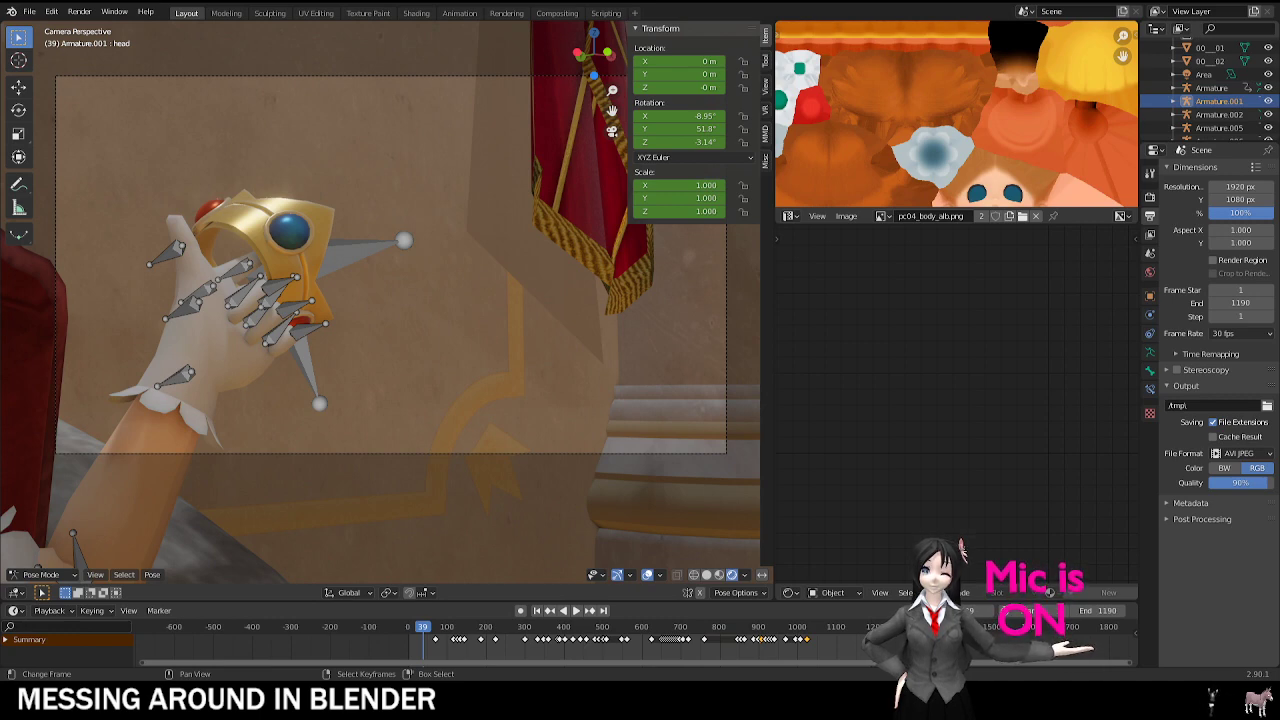
key("space")
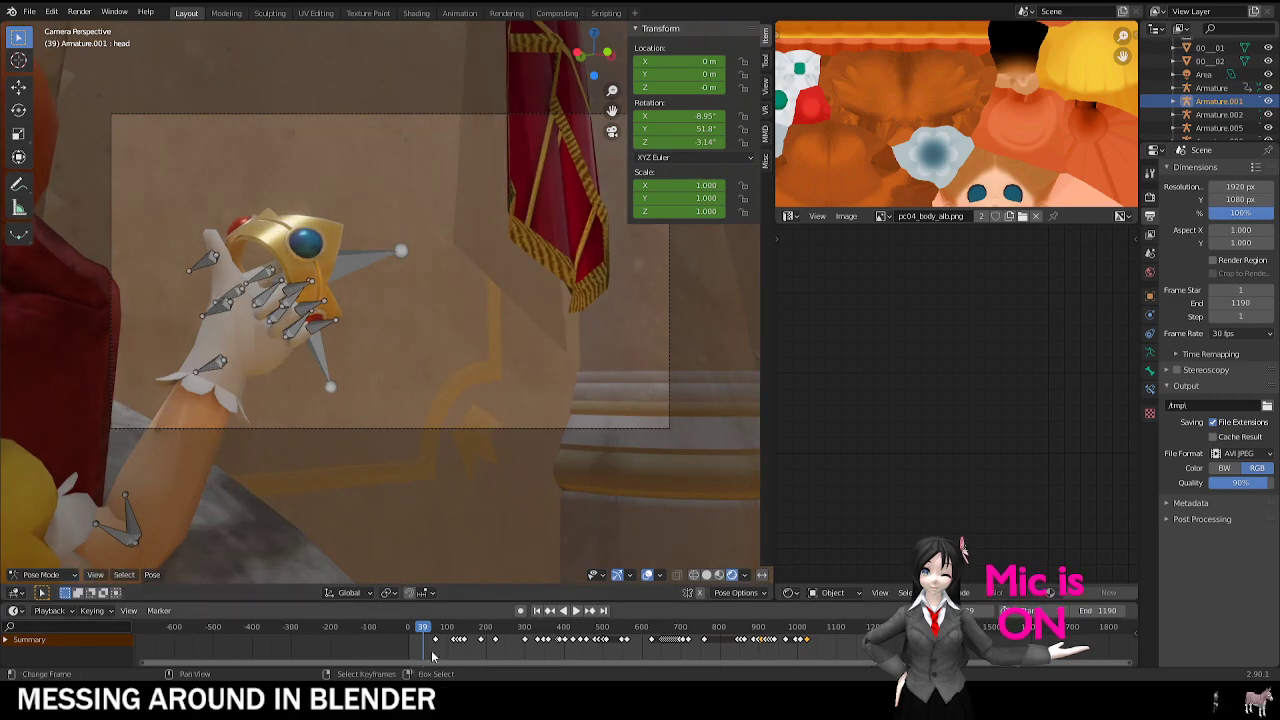
key("space")
scroll(413, 355, "down", 4)
mouse_move(449, 340)
middle_mouse_down()
mouse_move(413, 355)
mouse_move(346, 349)
mouse_move(546, 360)
mouse_move(391, 362)
mouse_move(447, 341)
mouse_move(291, 331)
mouse_move(446, 356)
middle_mouse_up()
scroll(346, 349, "down", 2)
scroll(346, 349, "up", 4)
scroll(391, 362, "up", 3)
key("KP_0")
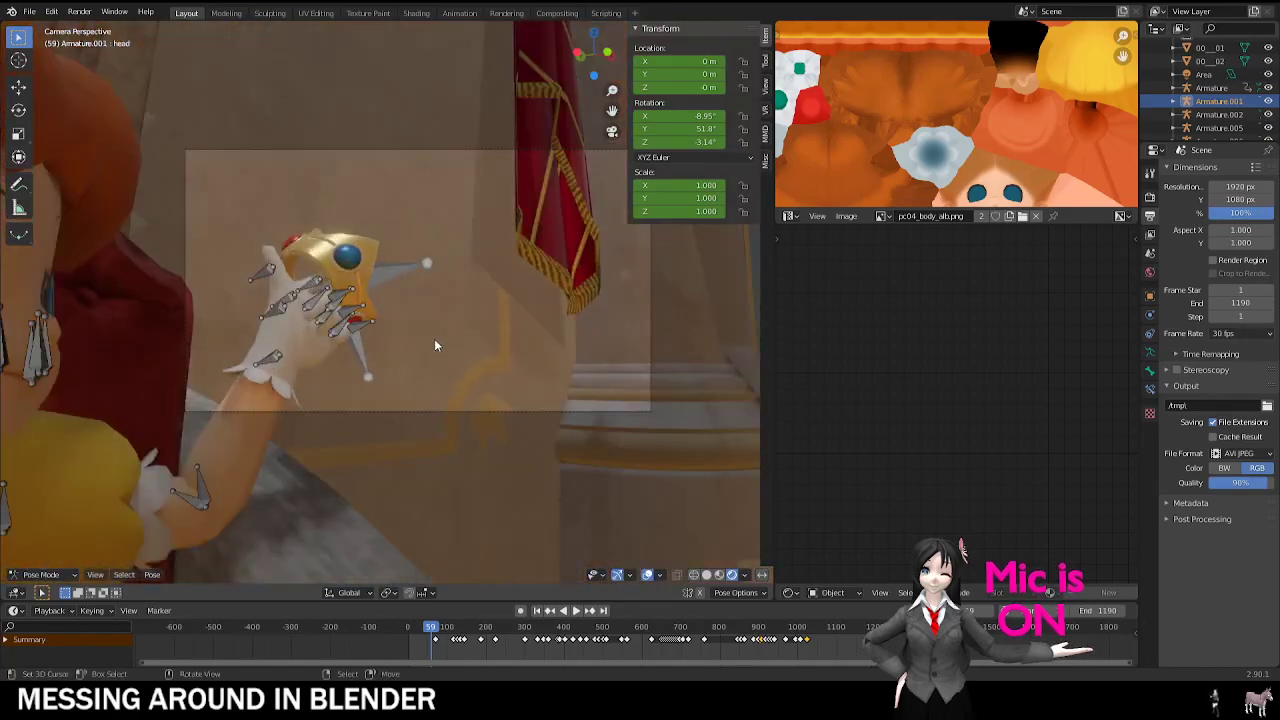
Step: Play the animation on from the current frame and go to frame 366
key("space")
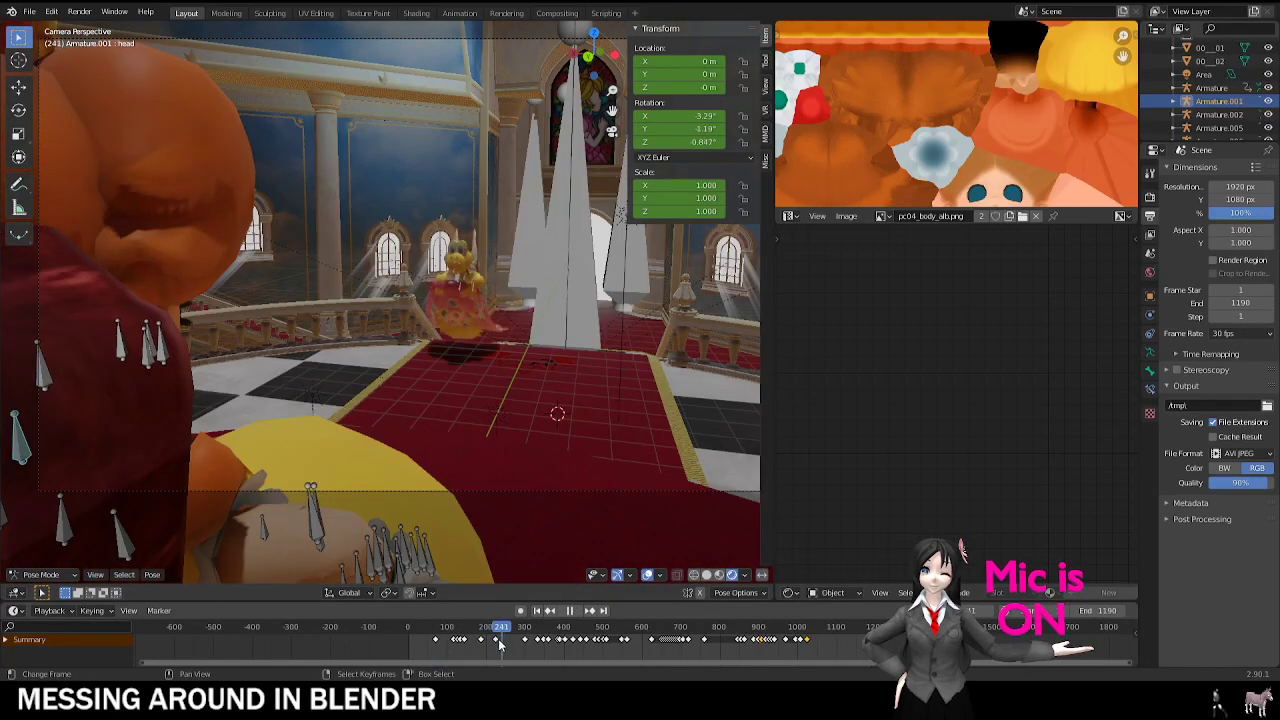
left_click_drag(490, 645, 550, 641)
left_click(537, 610)
Step: Switch to Object Mode and delete the area light above the throne-room hall
middle_click_drag(525, 430, 517, 290)
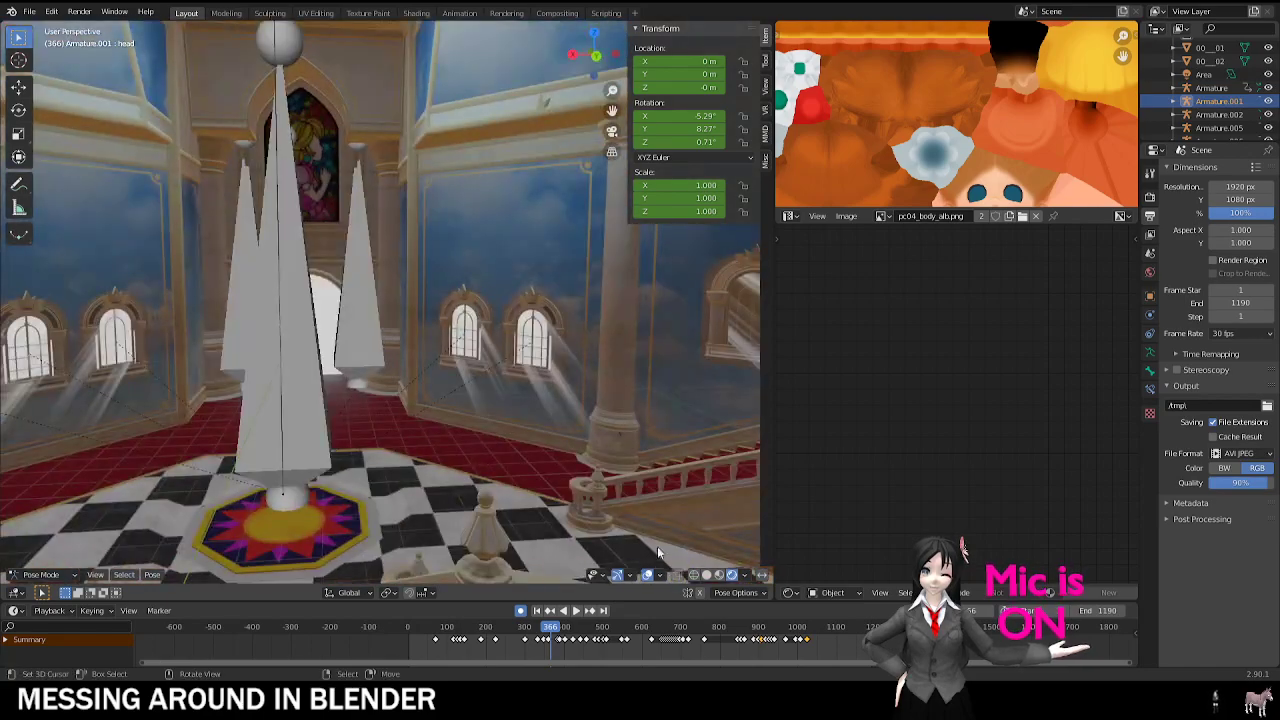
middle_click_drag(649, 583, 540, 60)
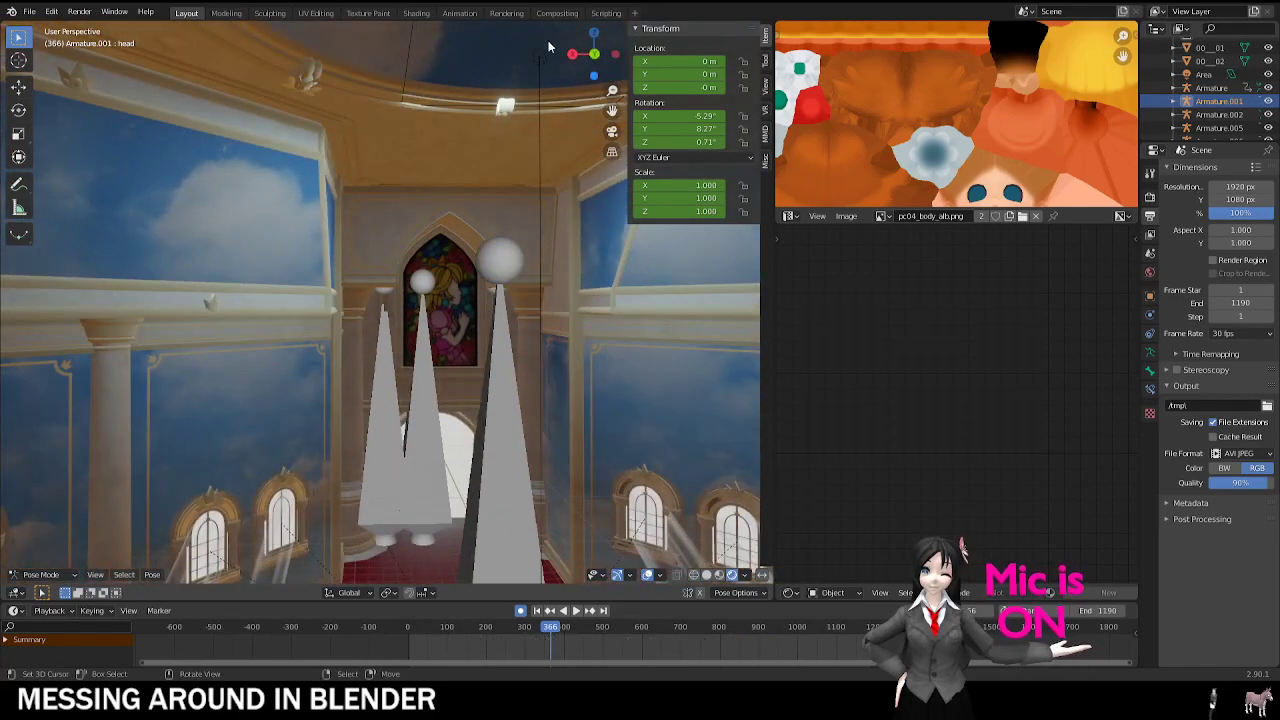
left_click(44, 564)
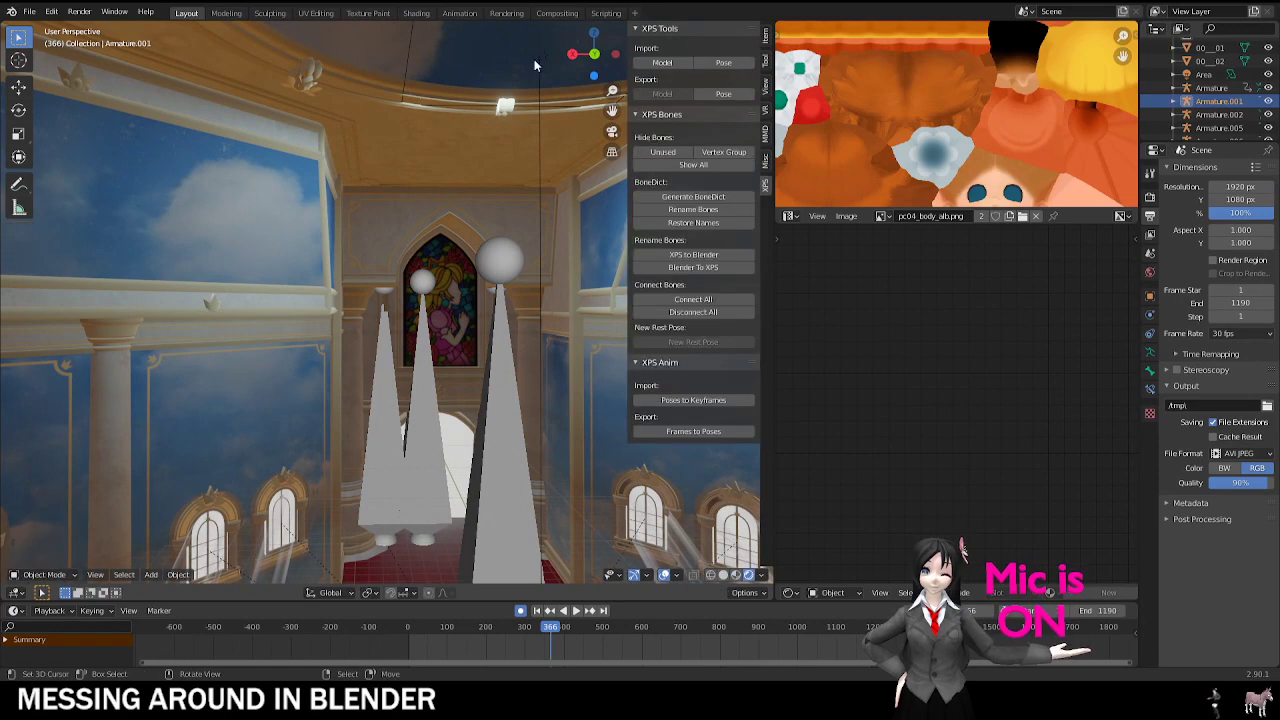
right_click(538, 58)
key("KP_0")
key("Delete")
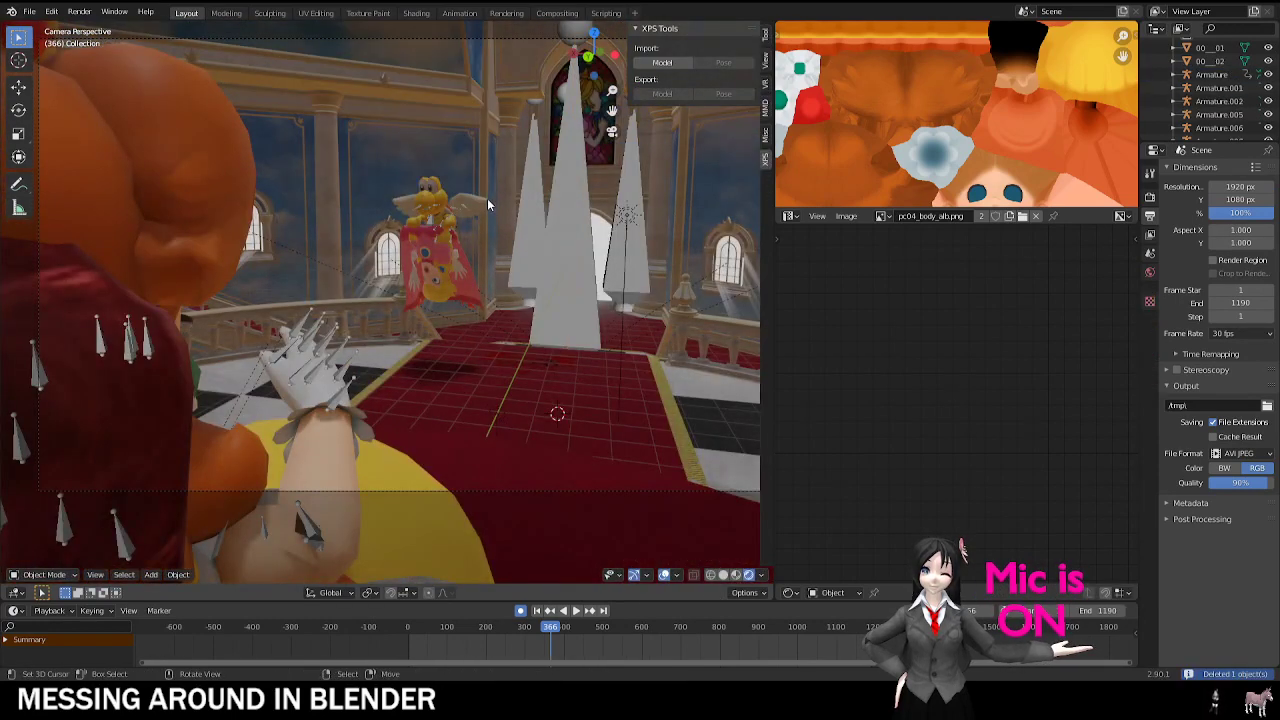
Step: Check the hall through the camera without the area light and undo its deletion
middle_click_drag(529, 225, 429, 276, "shift")
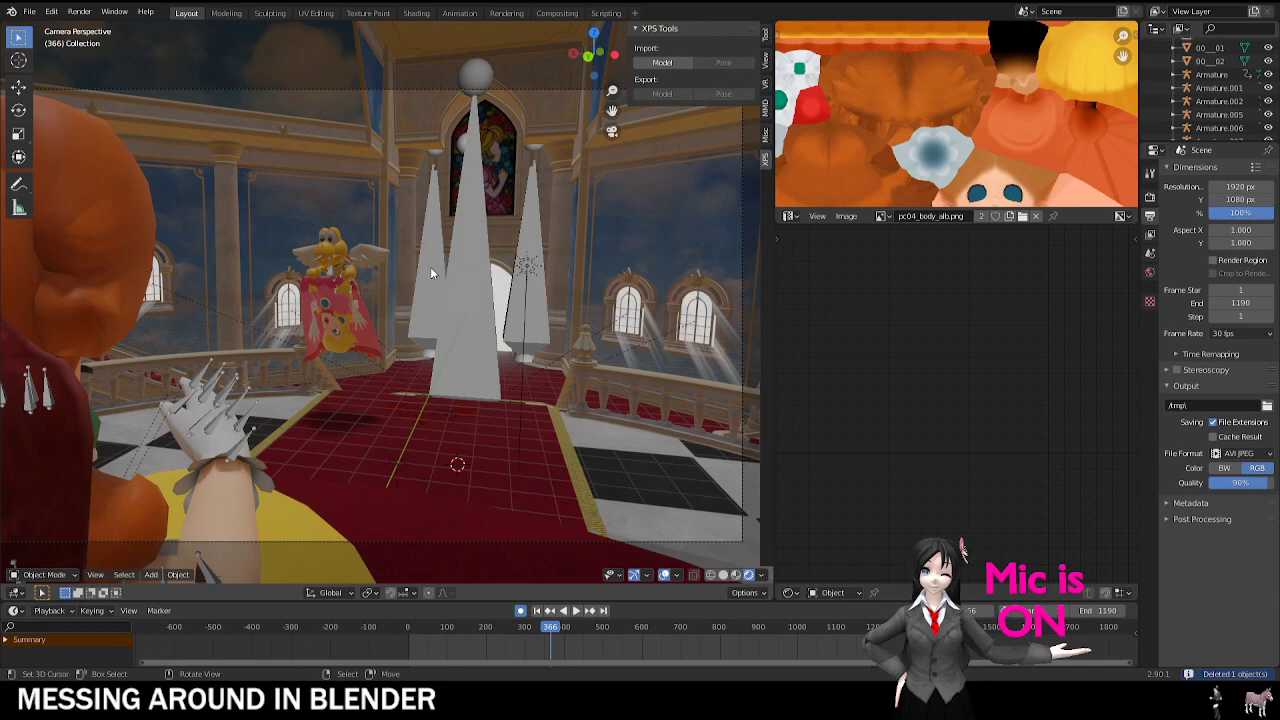
scroll(430, 270, "up", 2)
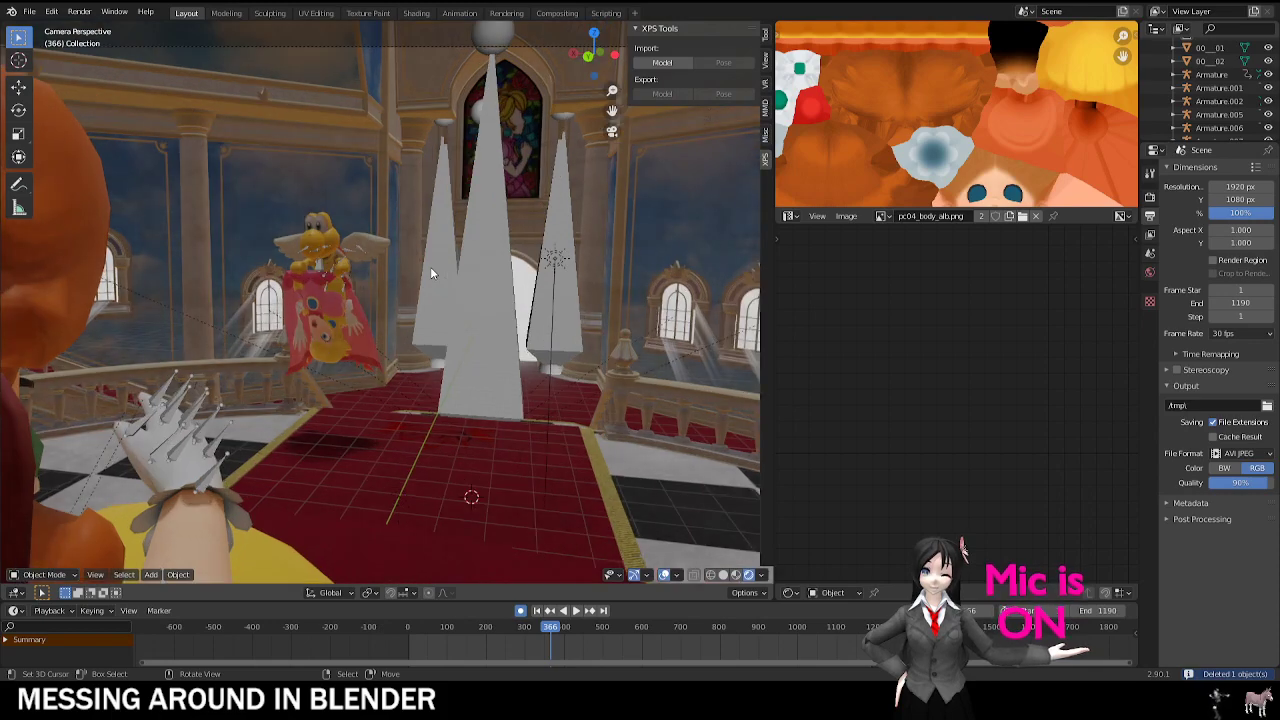
key("ctrl+z")
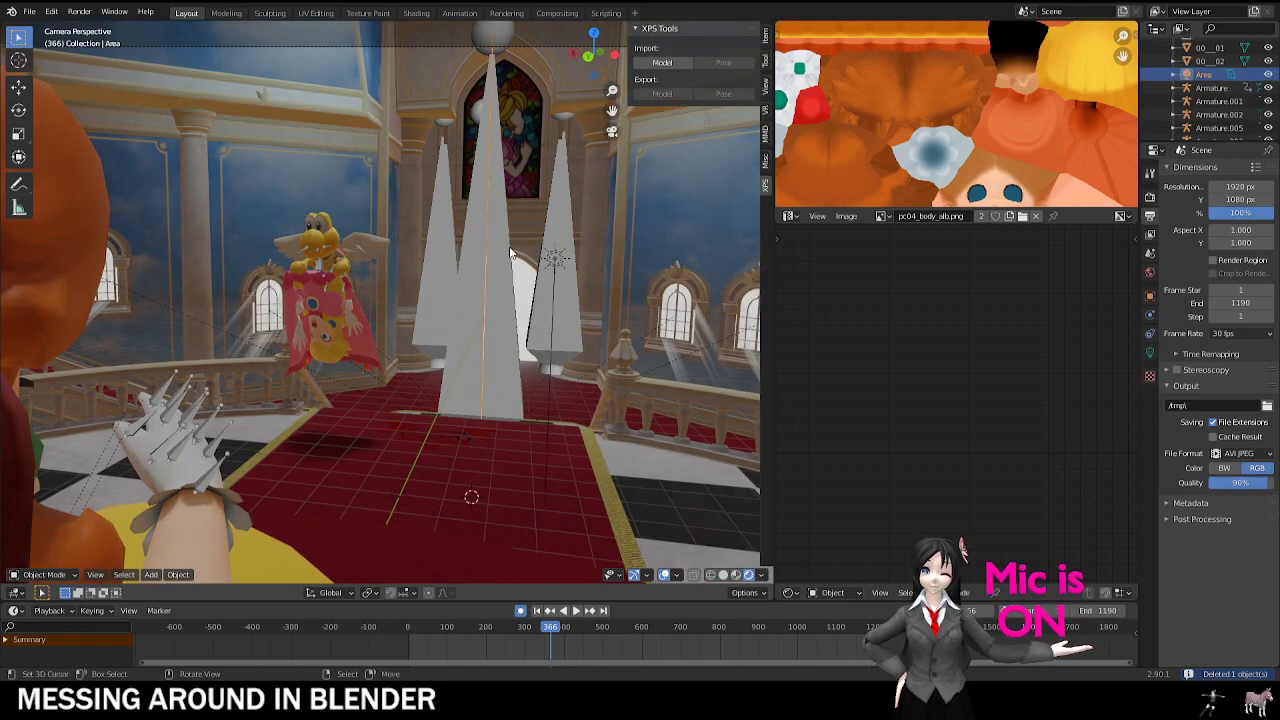
Step: Try moving the stained-glass window along the global Y axis
middle_click_drag(509, 251, 382, 300, "shift")
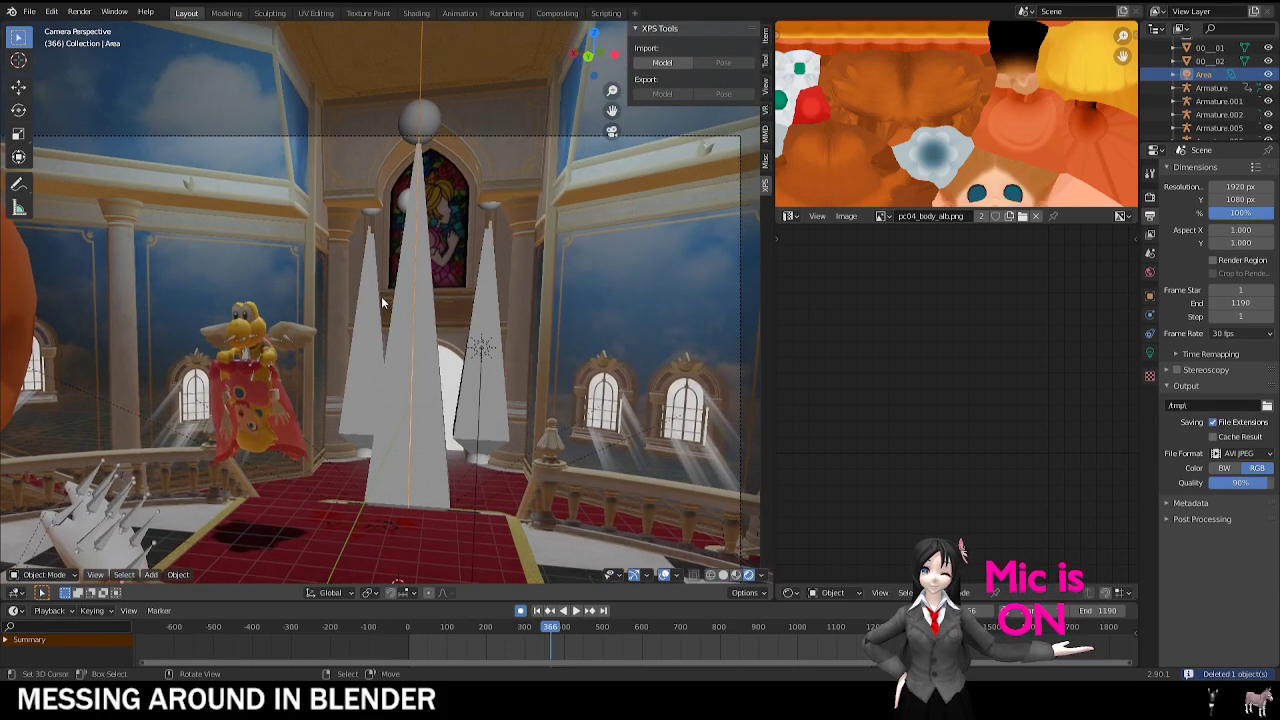
middle_click_drag(405, 229, 570, 222, "shift")
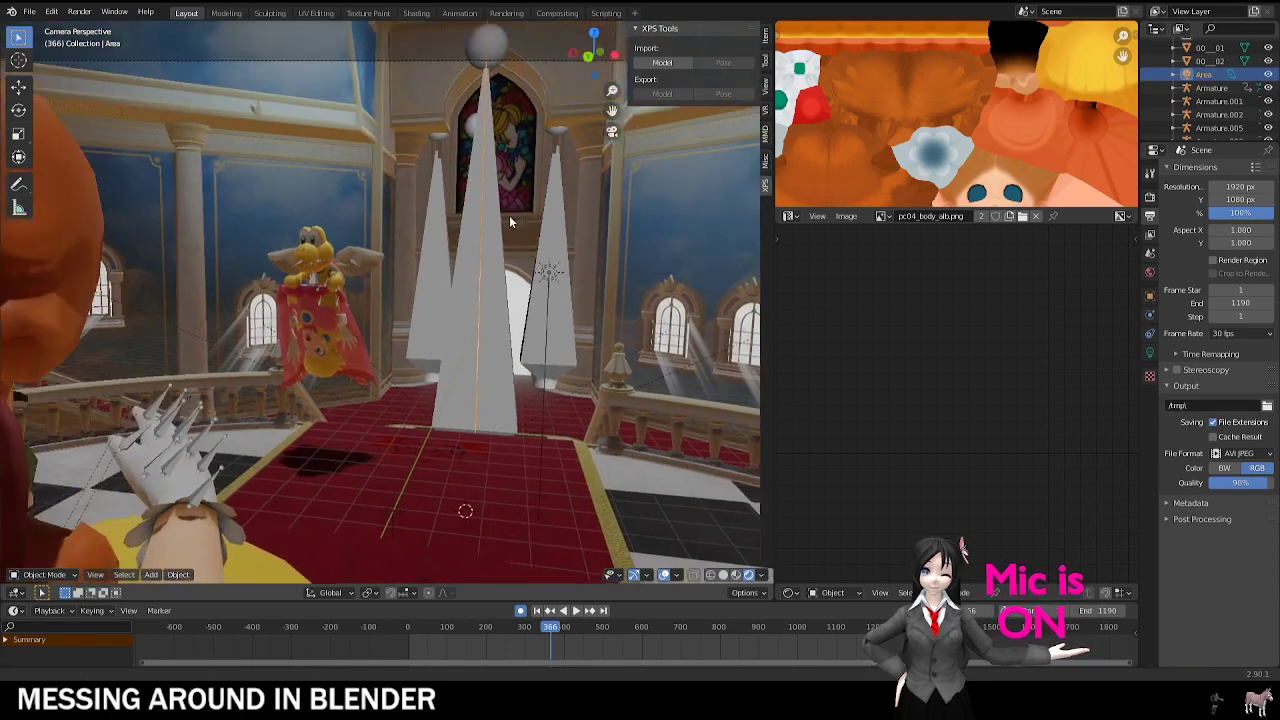
scroll(567, 205, "down", 1)
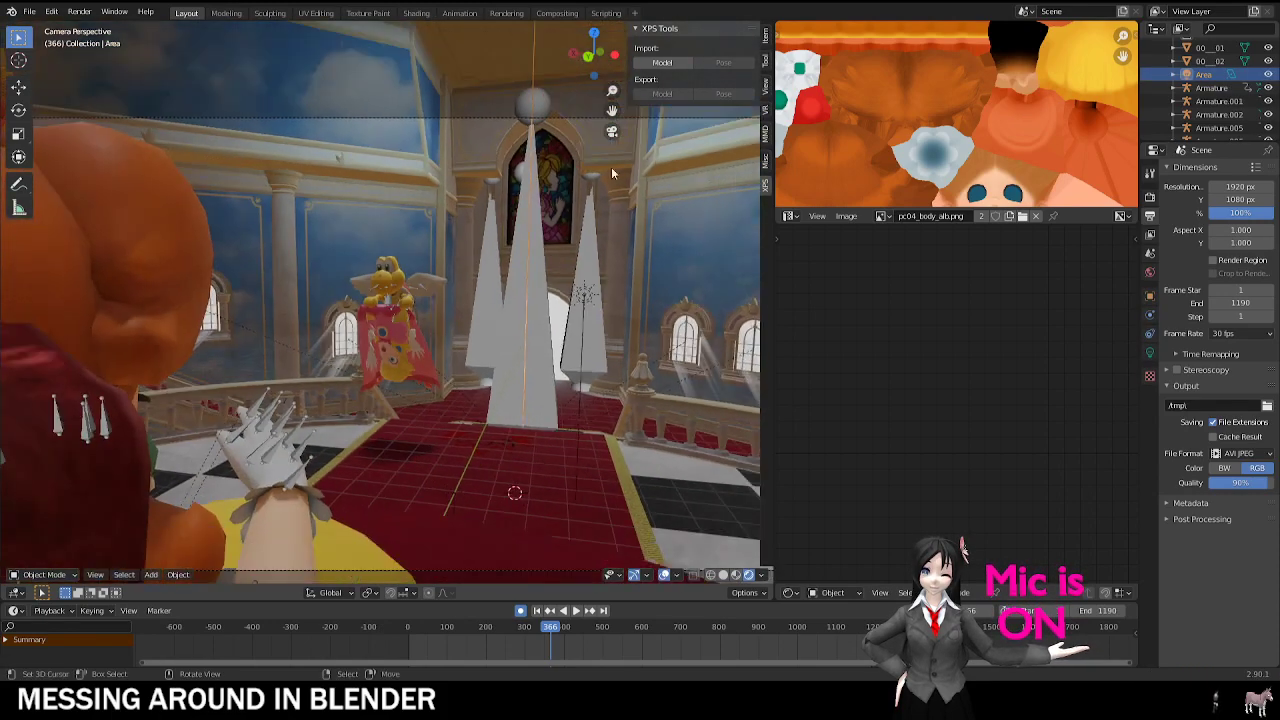
middle_click_drag(557, 165, 414, 236, "shift")
scroll(303, 284, "up", 4)
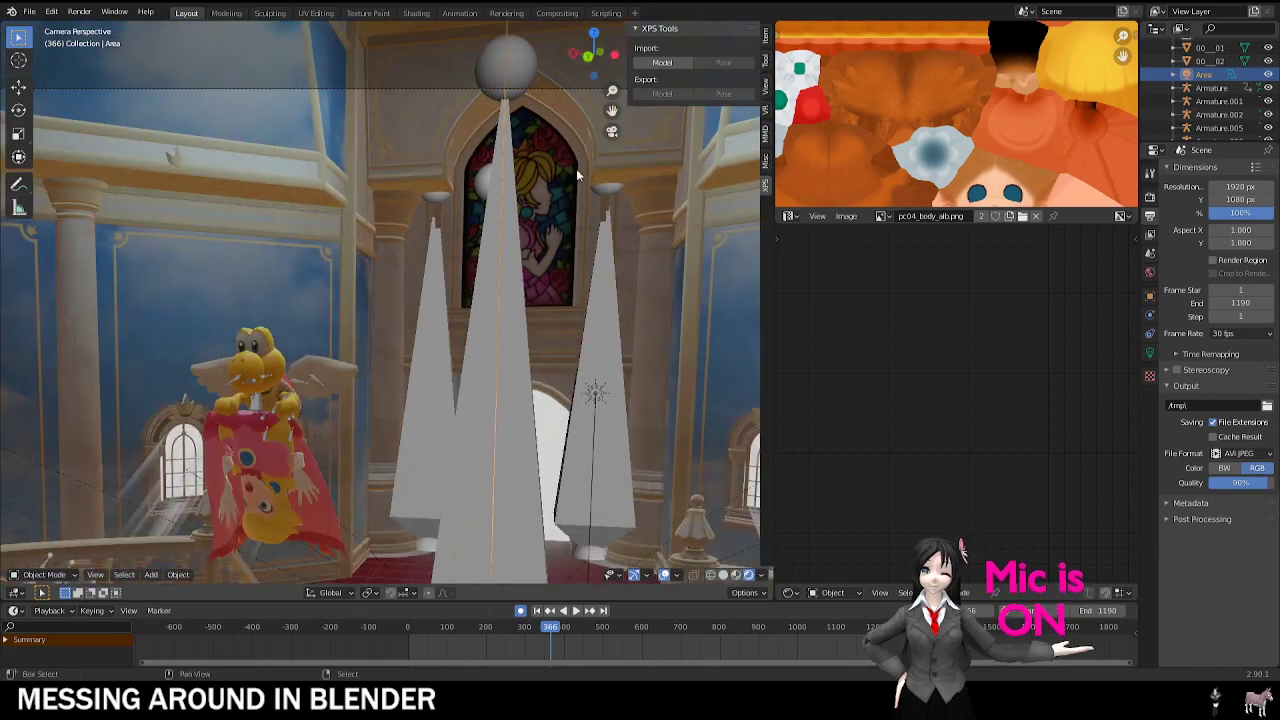
scroll(414, 236, "up", 5)
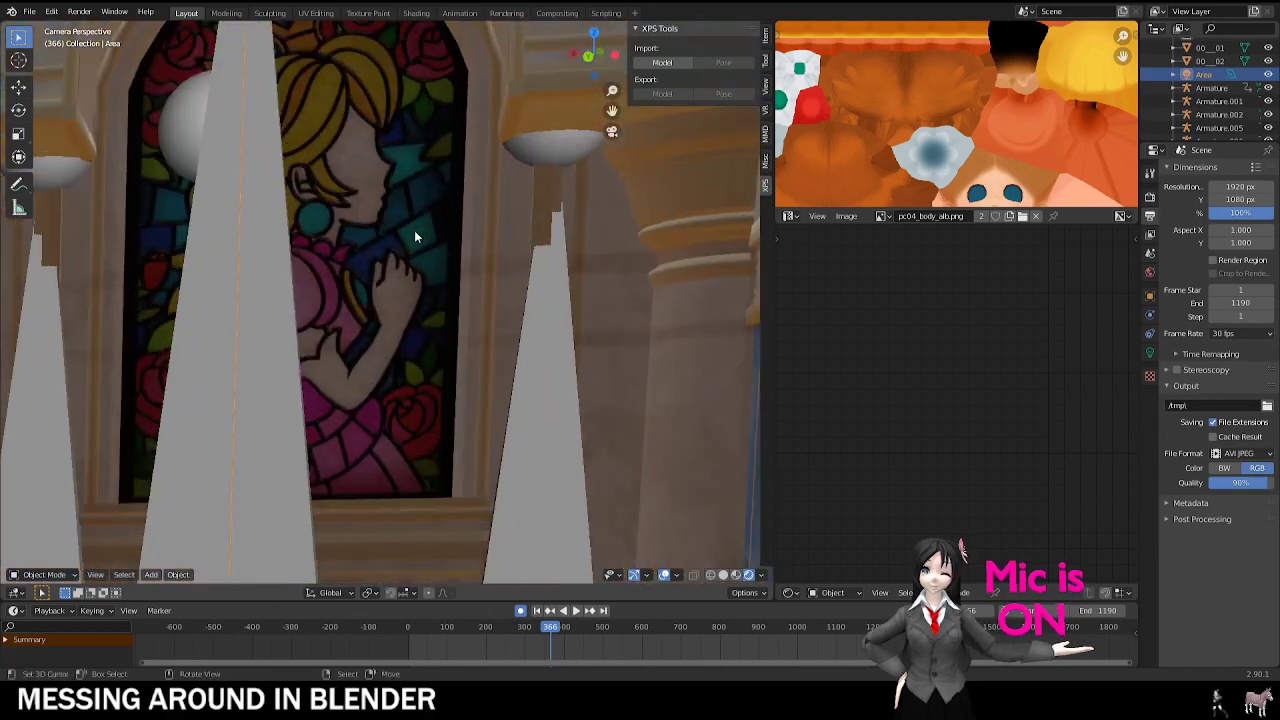
left_click(414, 236)
key("g")
key("y")
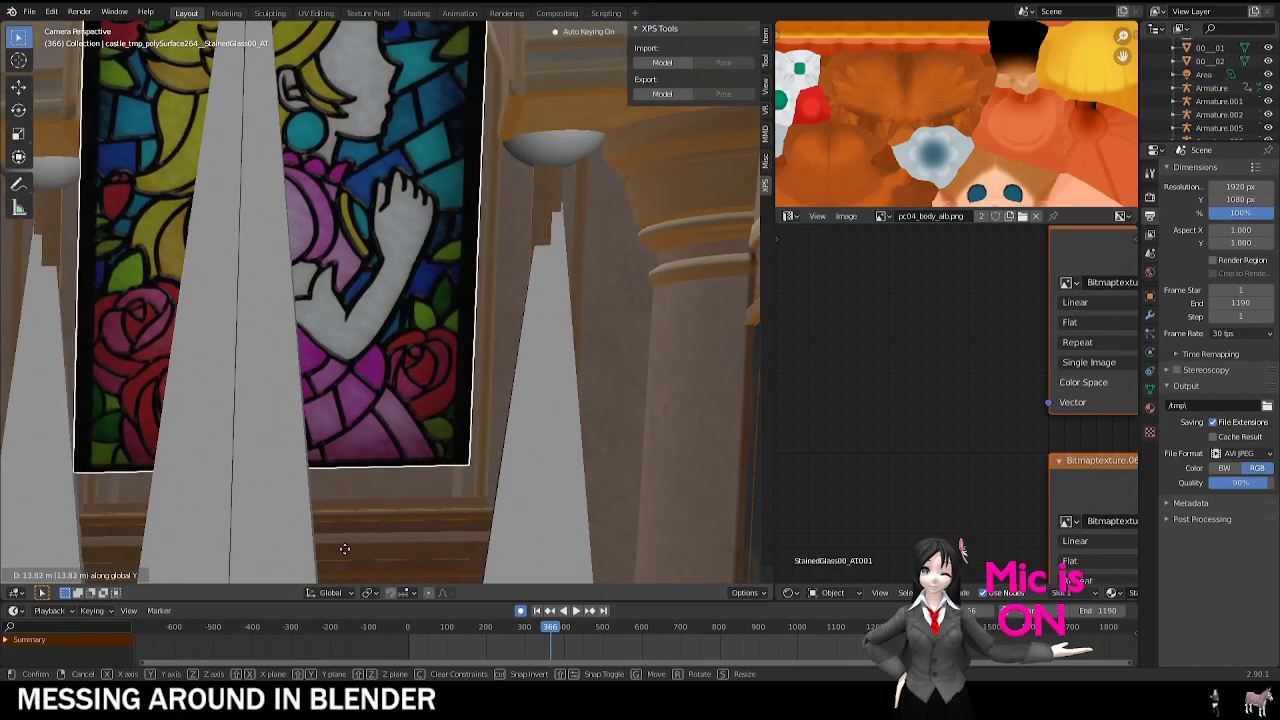
key("y")
key("y")
left_click(444, 331)
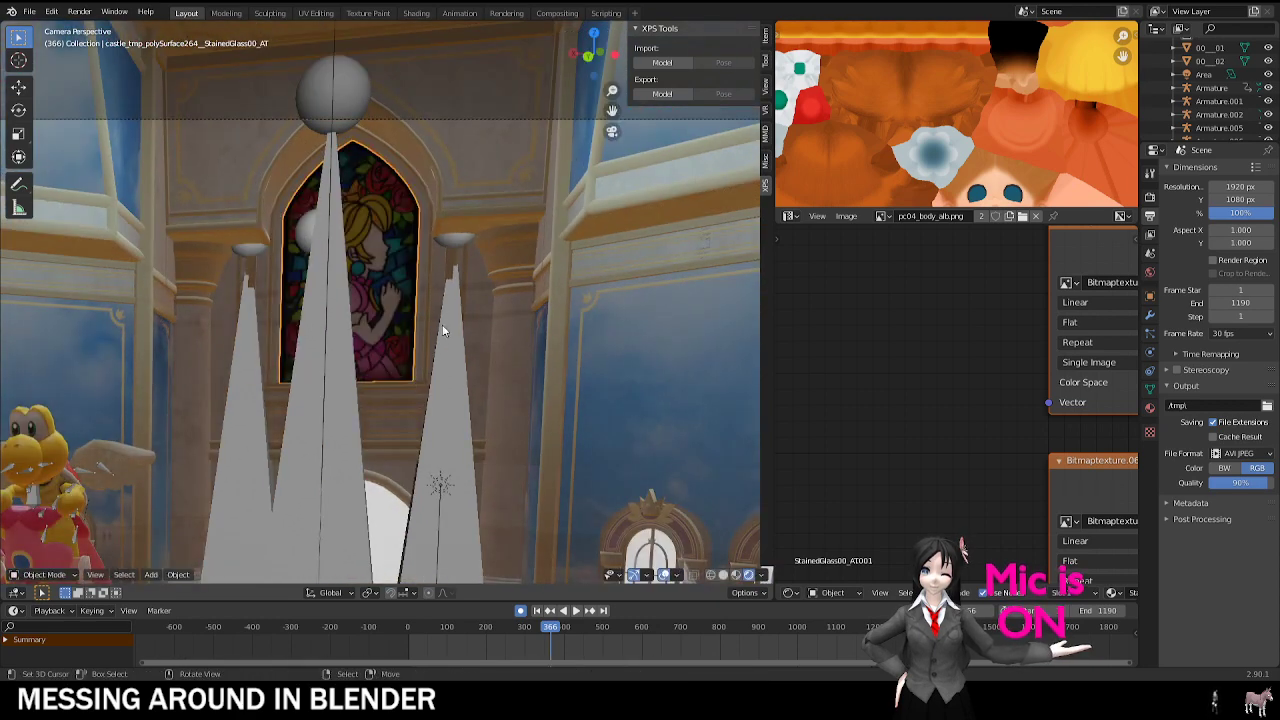
Step: Undo the changes to the stained-glass window and review it against the whole hall
scroll(449, 303, "up", 2)
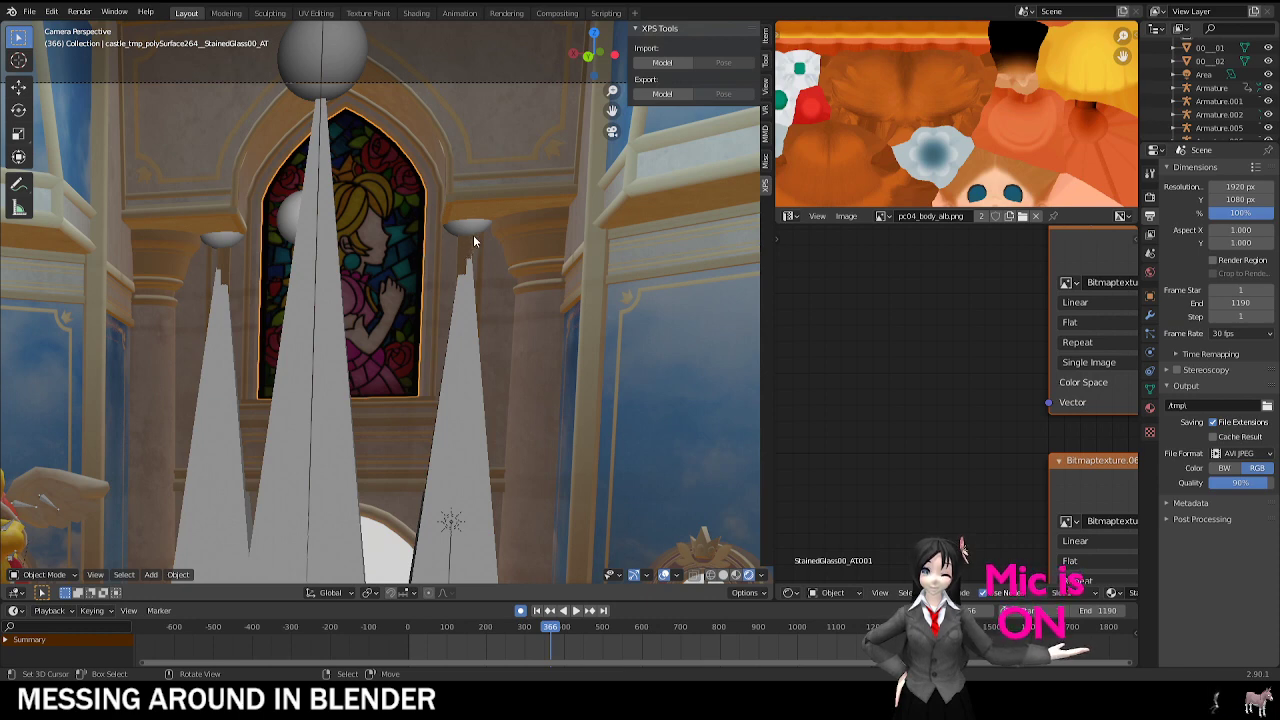
right_click_drag(322, 280, 377, 267)
key("ctrl+z")
key("ctrl+z")
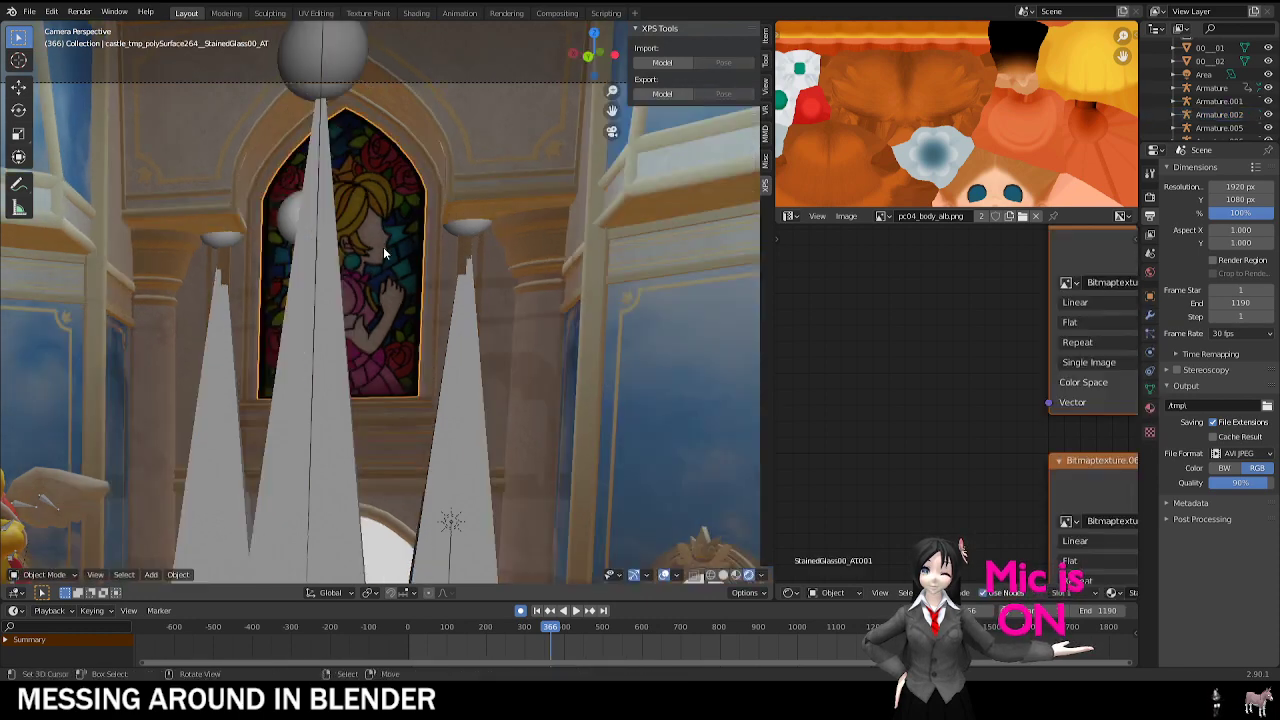
scroll(384, 253, "down", 6)
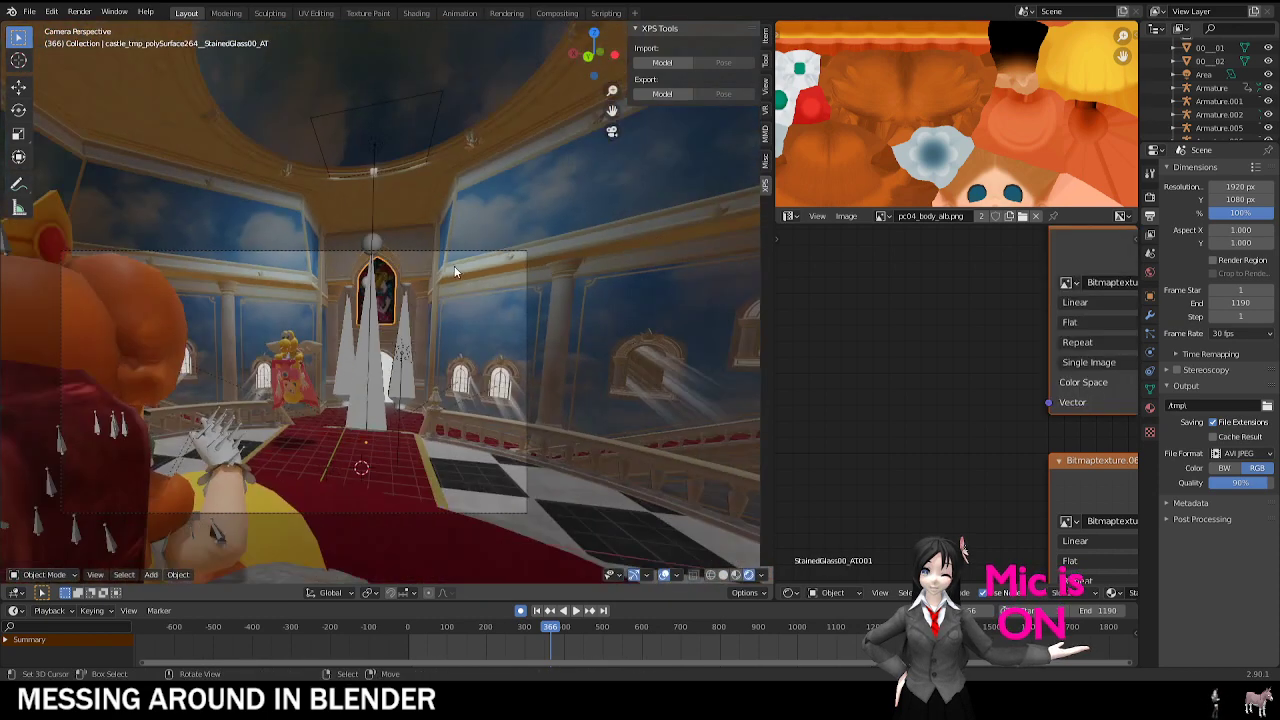
scroll(383, 253, "up", 6)
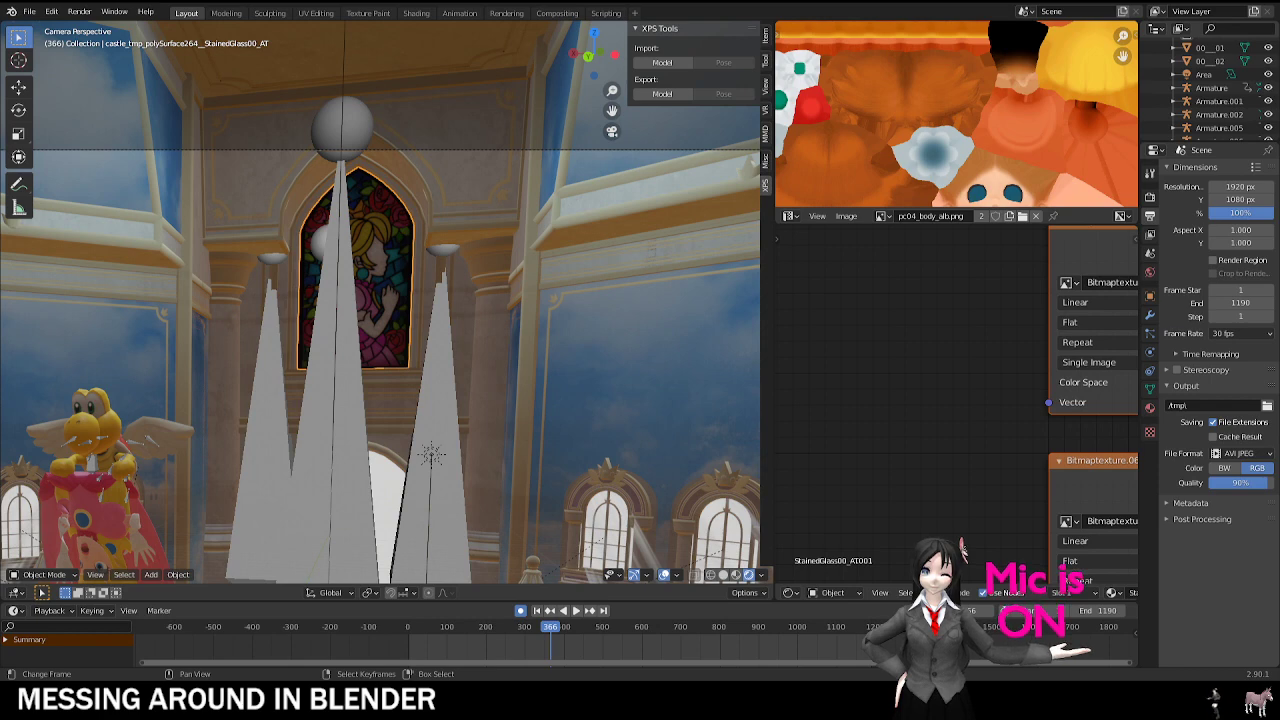
Step: Quit the throne-room animation file without saving the changes
left_click(29, 11)
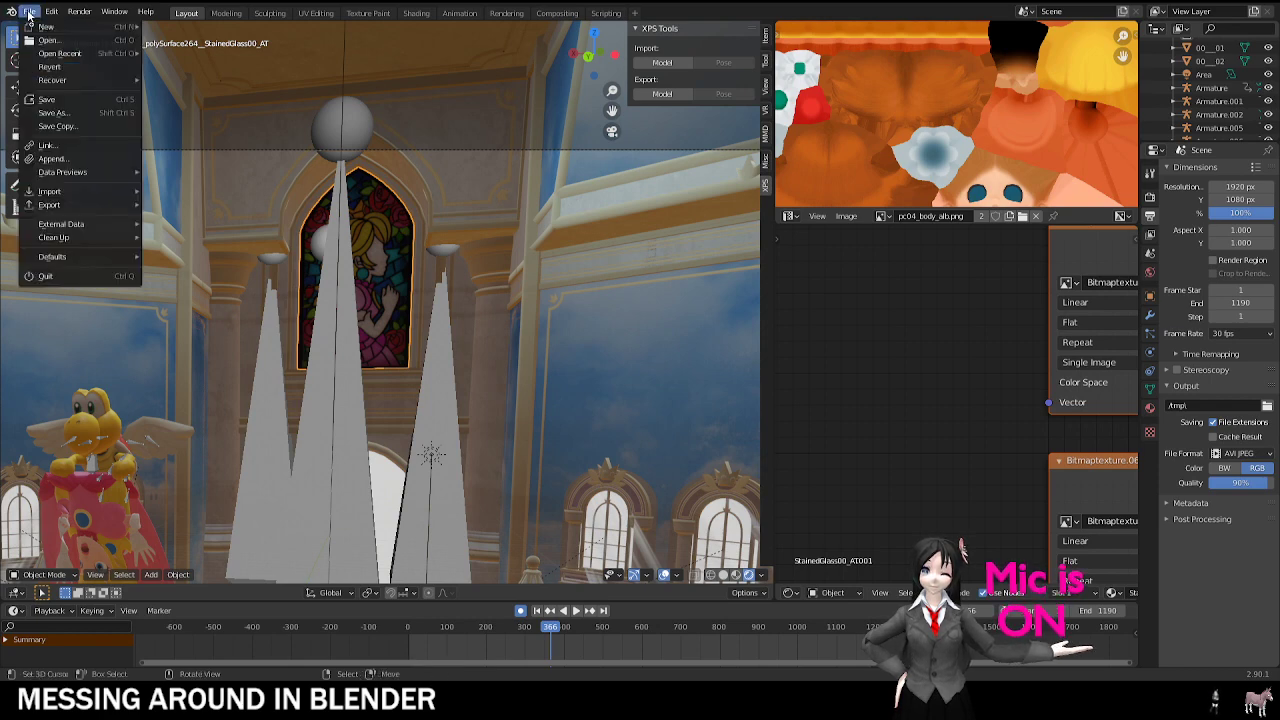
left_click(40, 279)
left_click(669, 367)
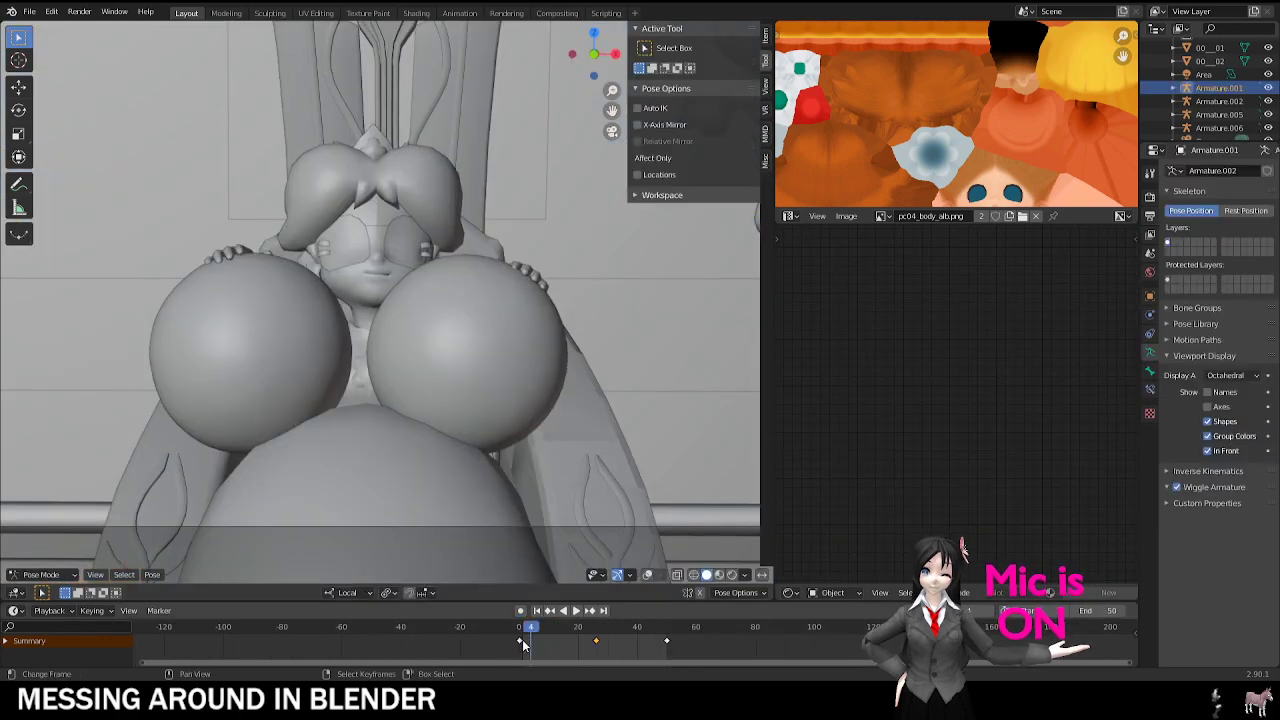
Step: Go to frame 1 and examine the seated princess holding the two balls in rendered shading
left_click(522, 643)
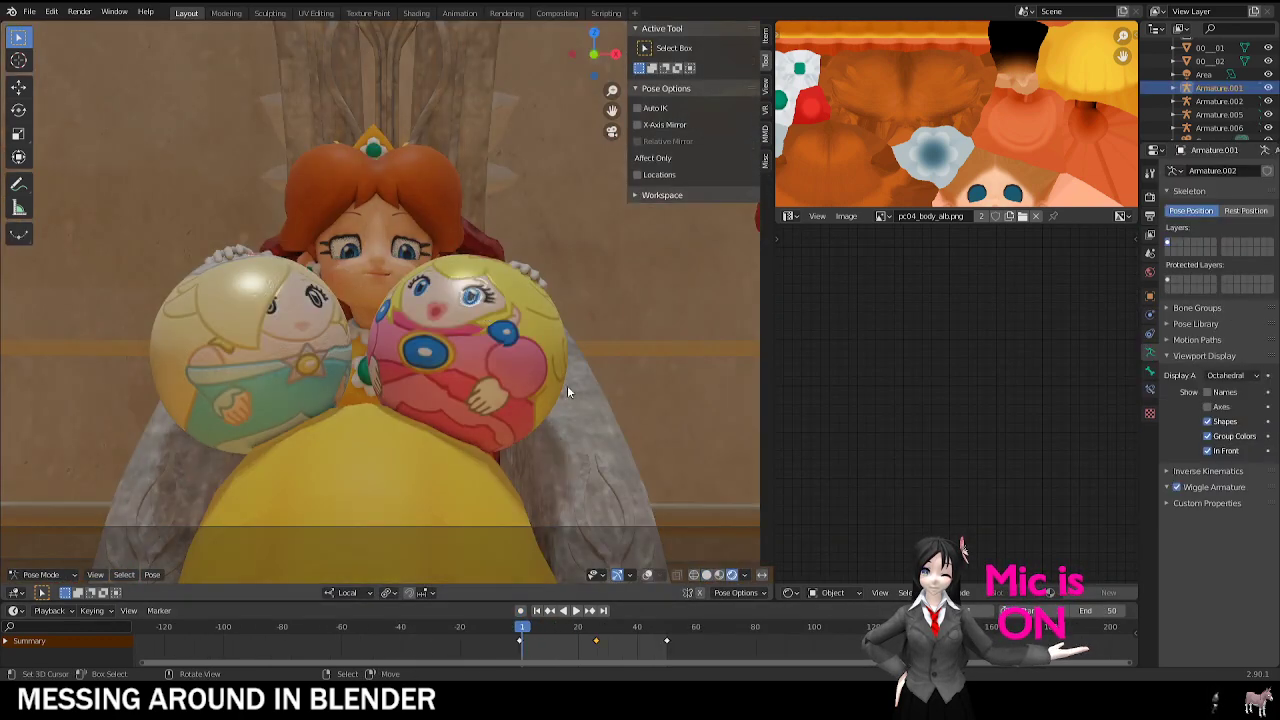
scroll(520, 378, "up", 1)
scroll(422, 374, "down", 3)
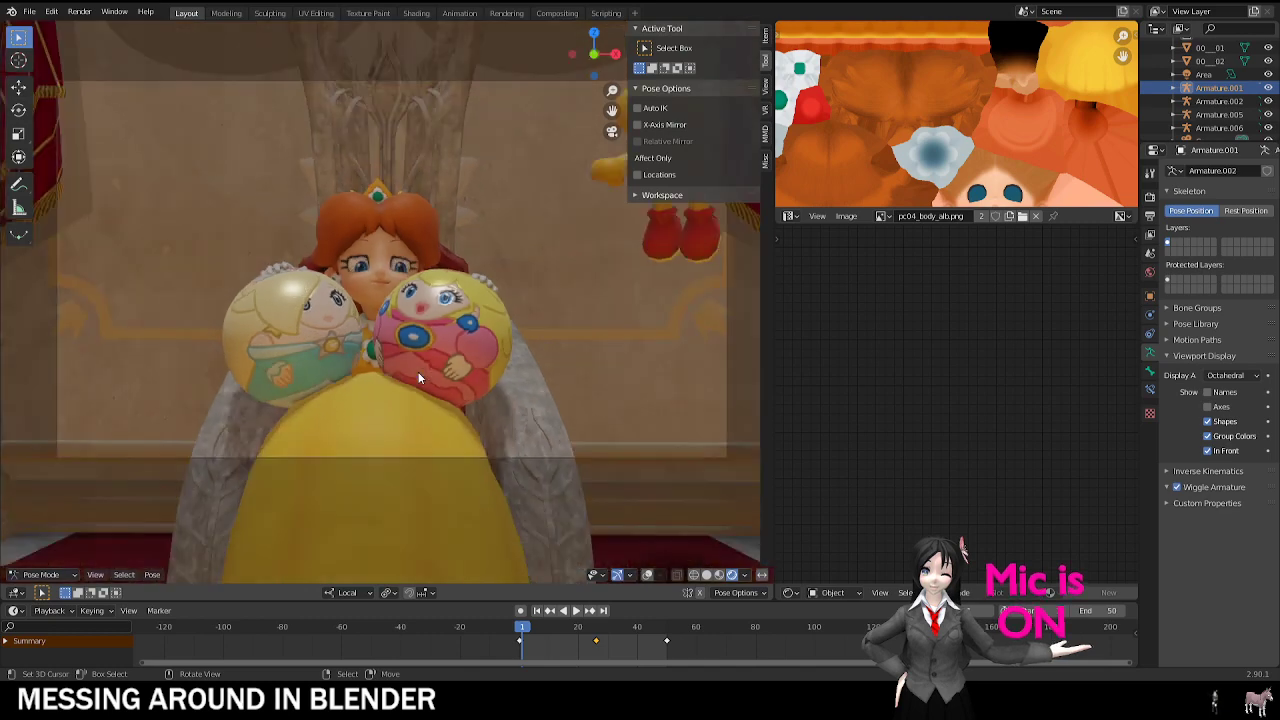
scroll(440, 364, "up", 3)
Step: Switch to Object Mode and rotate the pink-dressed princess ball freely with trackball rotation
left_click(32, 577)
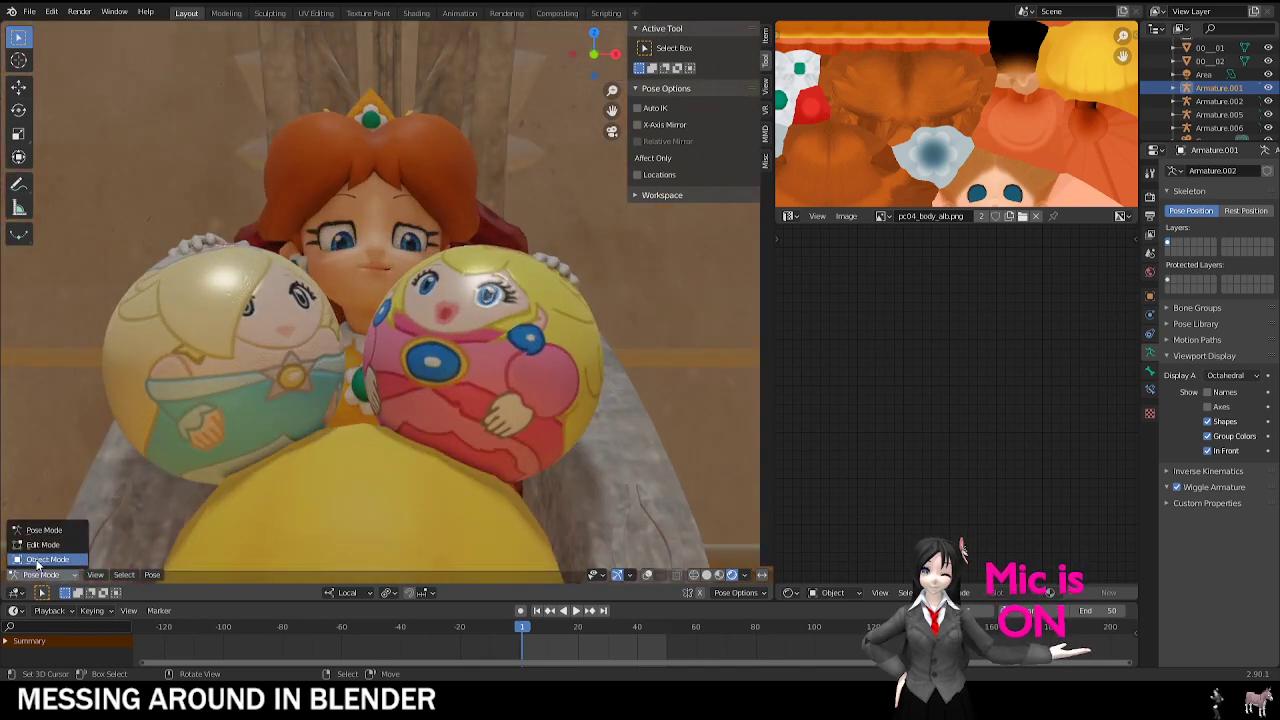
left_click(38, 561)
right_click(480, 357)
key("r")
key("r")
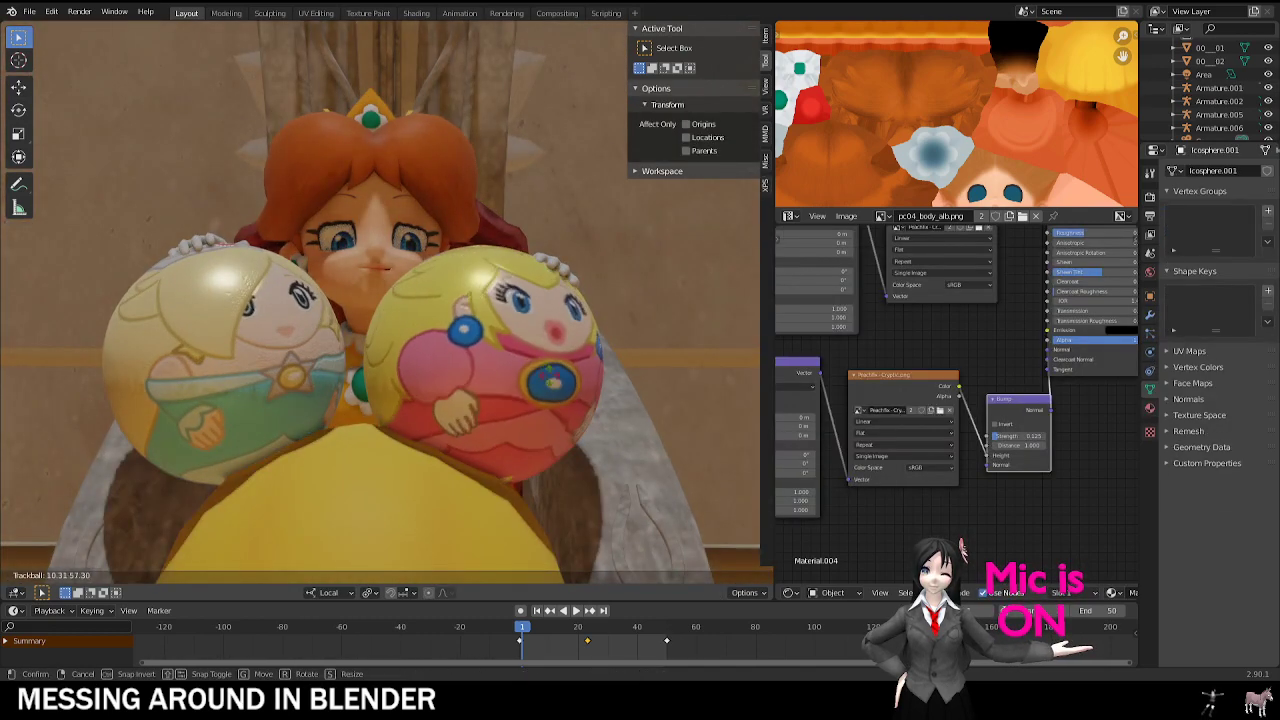
left_click(553, 378)
Step: Play the animation and try moving the winged turtle's body away from its place beside the throne
key("space")
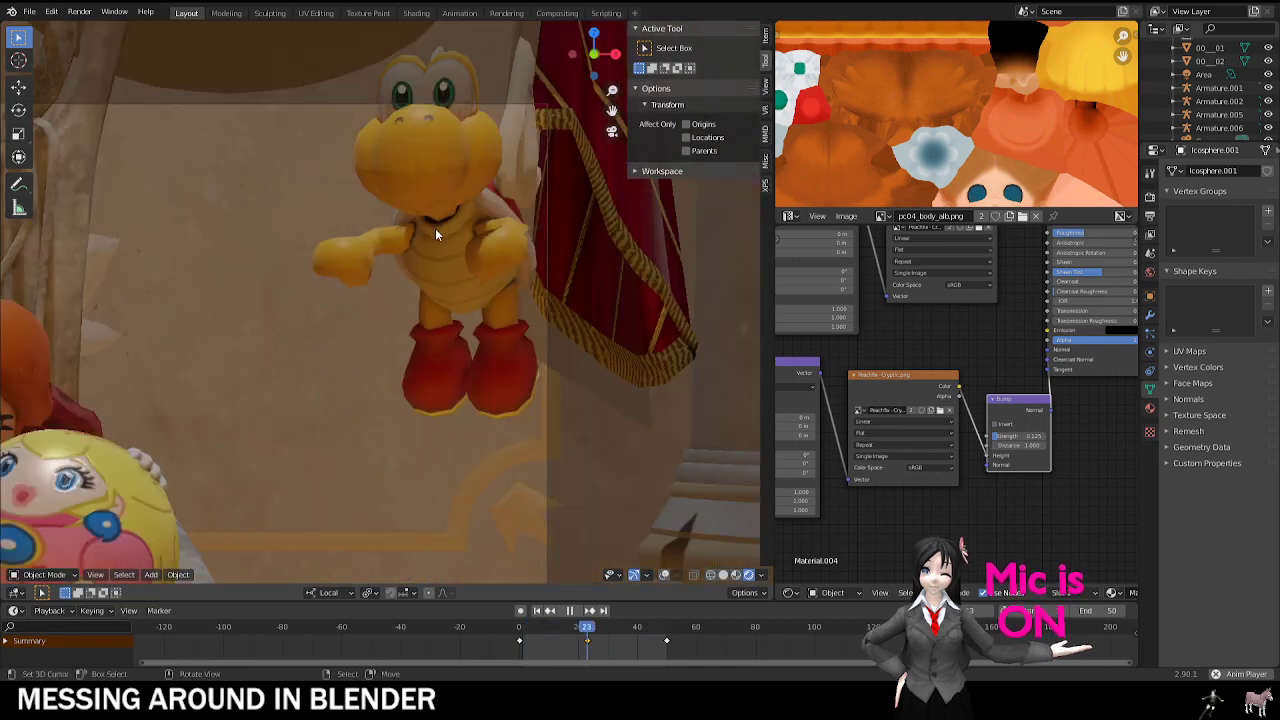
left_click(524, 193)
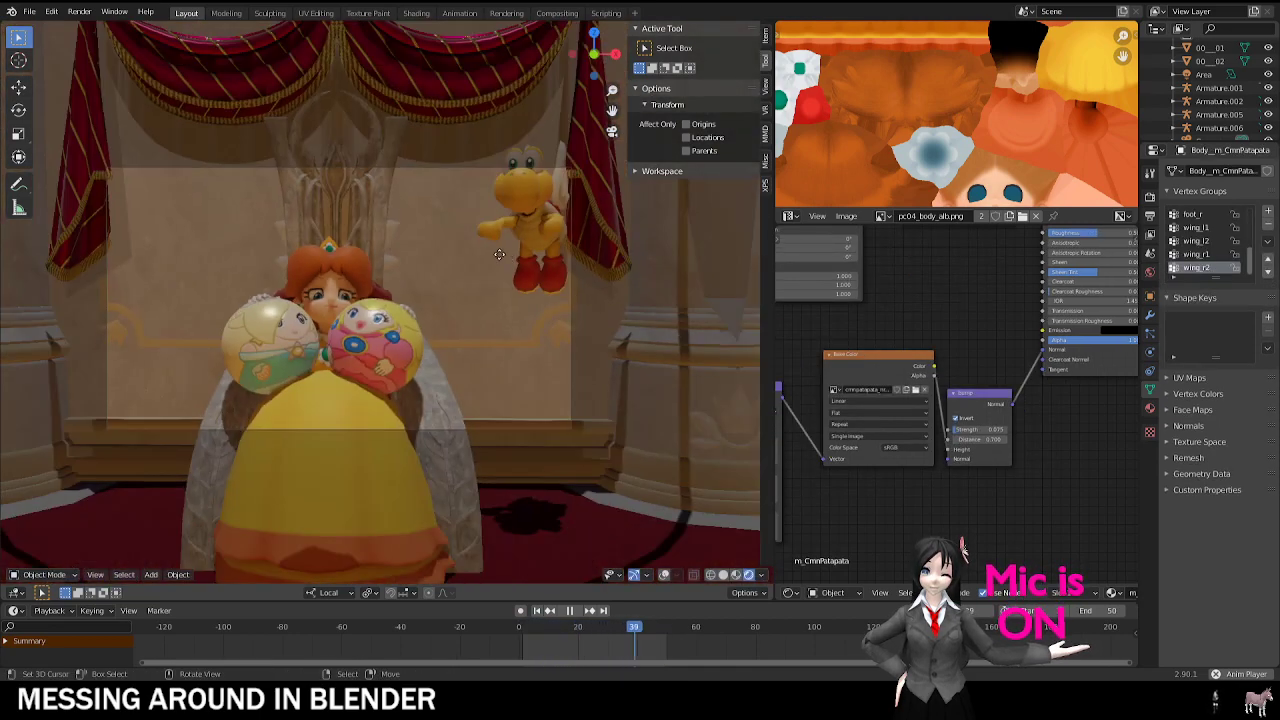
key("g")
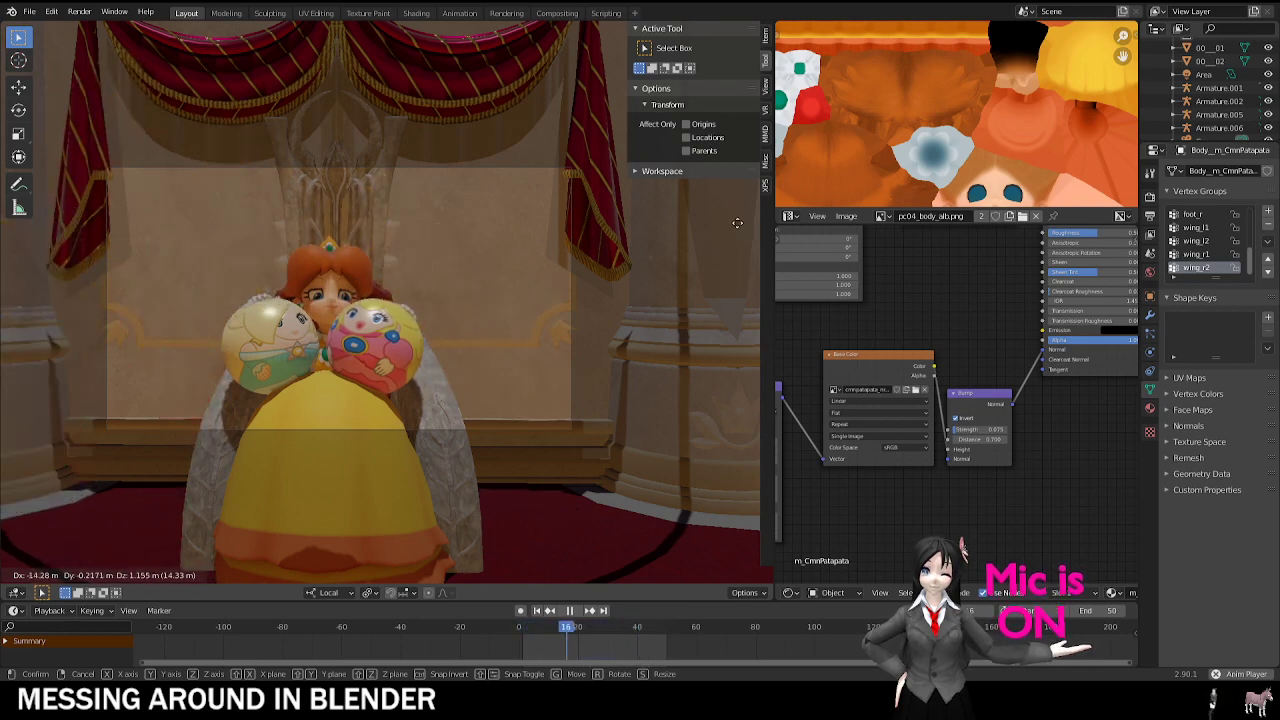
left_click(609, 236)
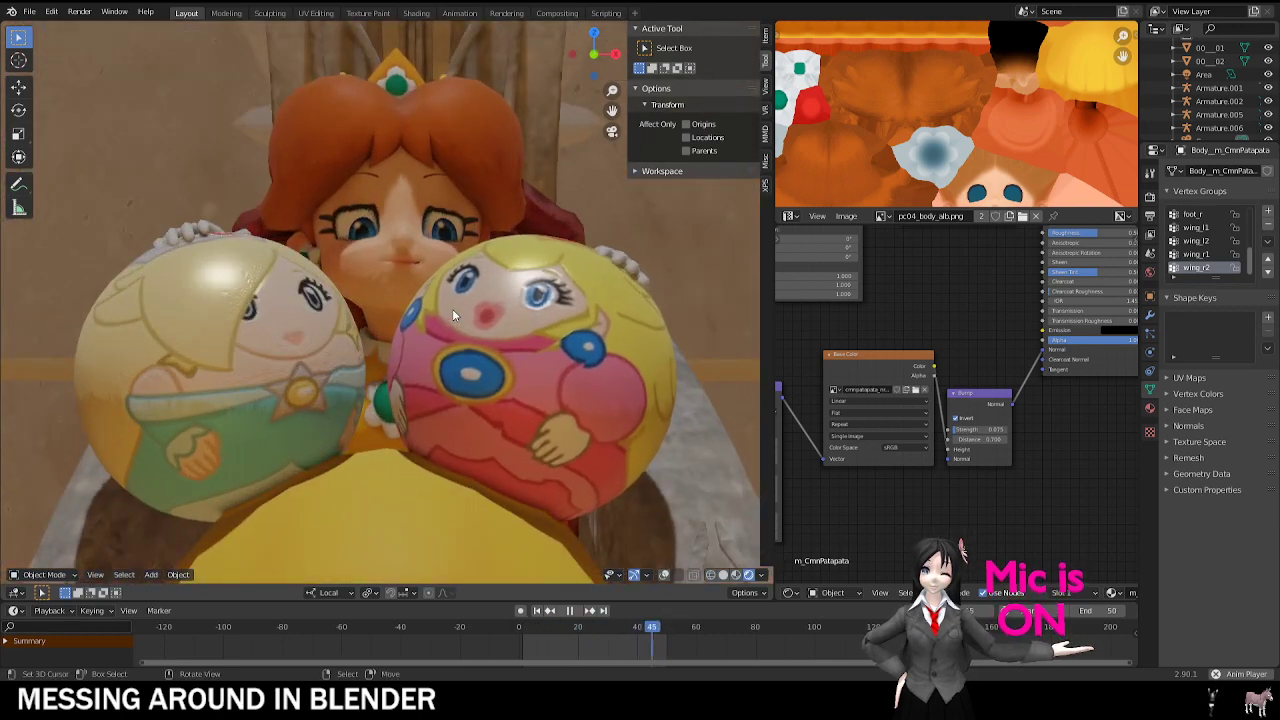
Step: Try moving the Rosalina ball while the animation plays
left_click(357, 330)
key("g")
left_click(292, 352)
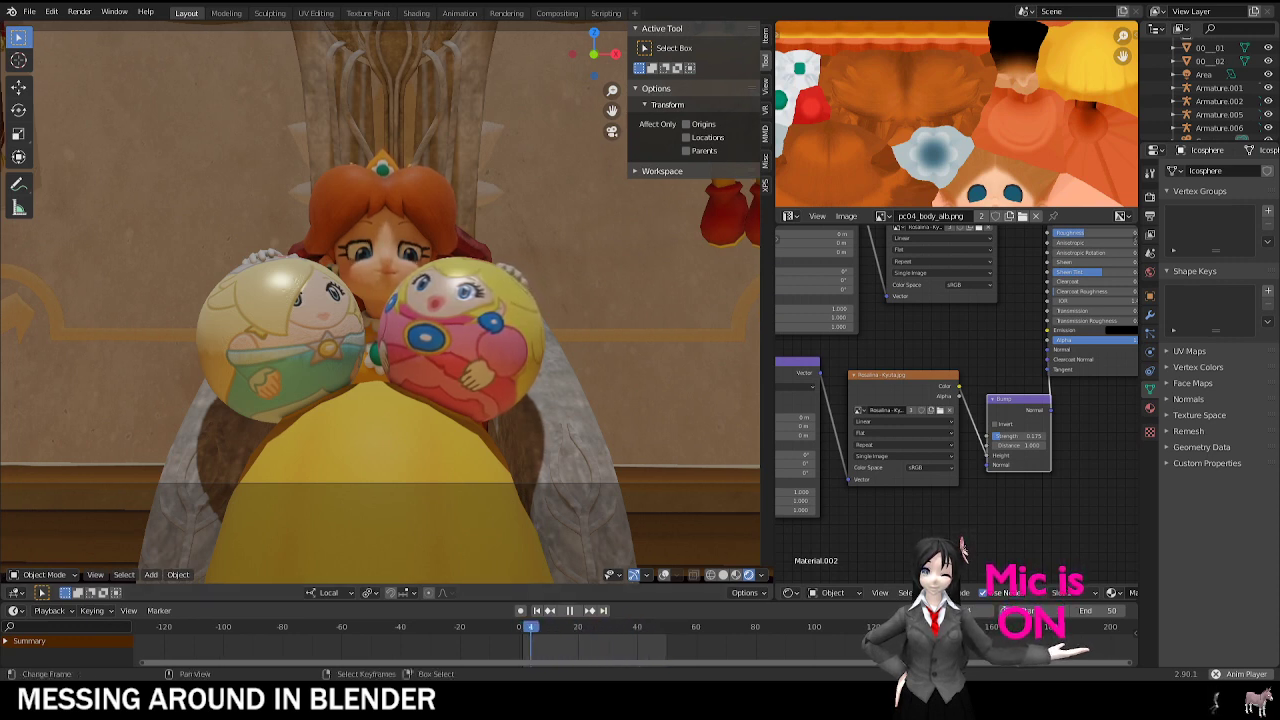
Step: Look over the two balls during playback and quit the Balls file without saving
middle_click_drag(410, 261, 388, 280, "shift")
scroll(388, 280, "up", 3)
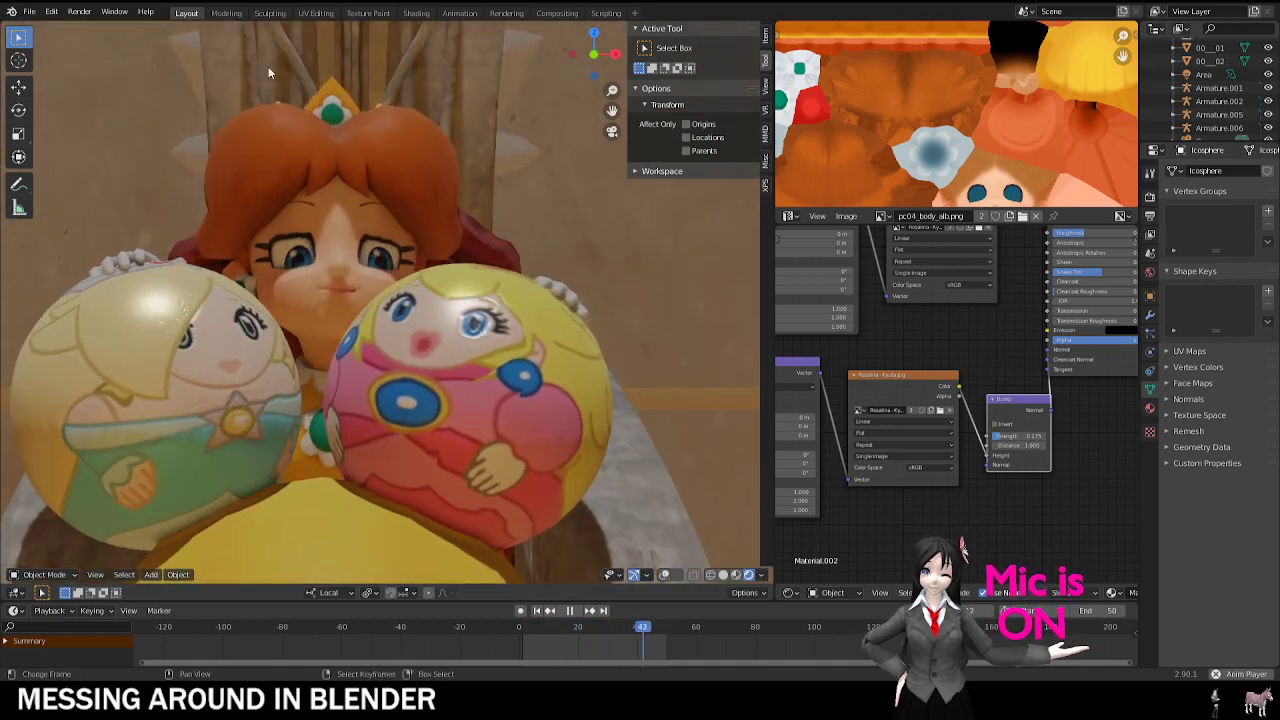
scroll(251, 223, "down", 5)
left_click(38, 10)
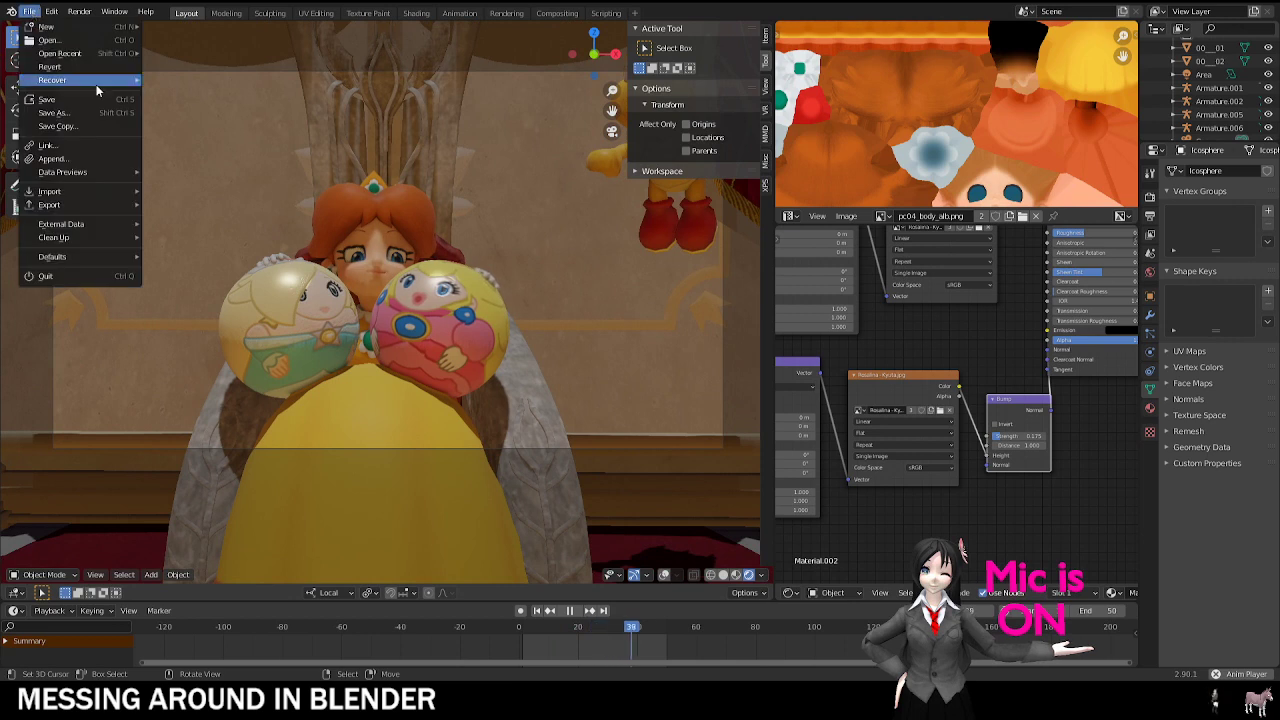
left_click(45, 277)
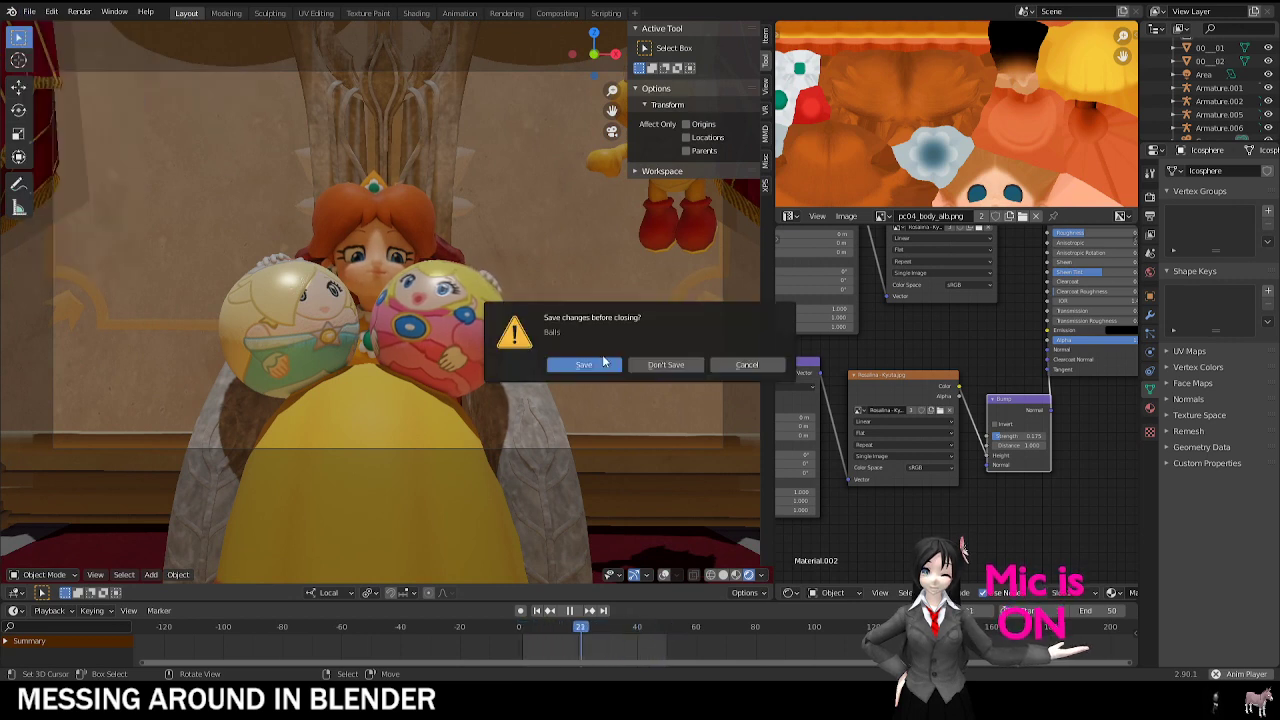
left_click(664, 364)
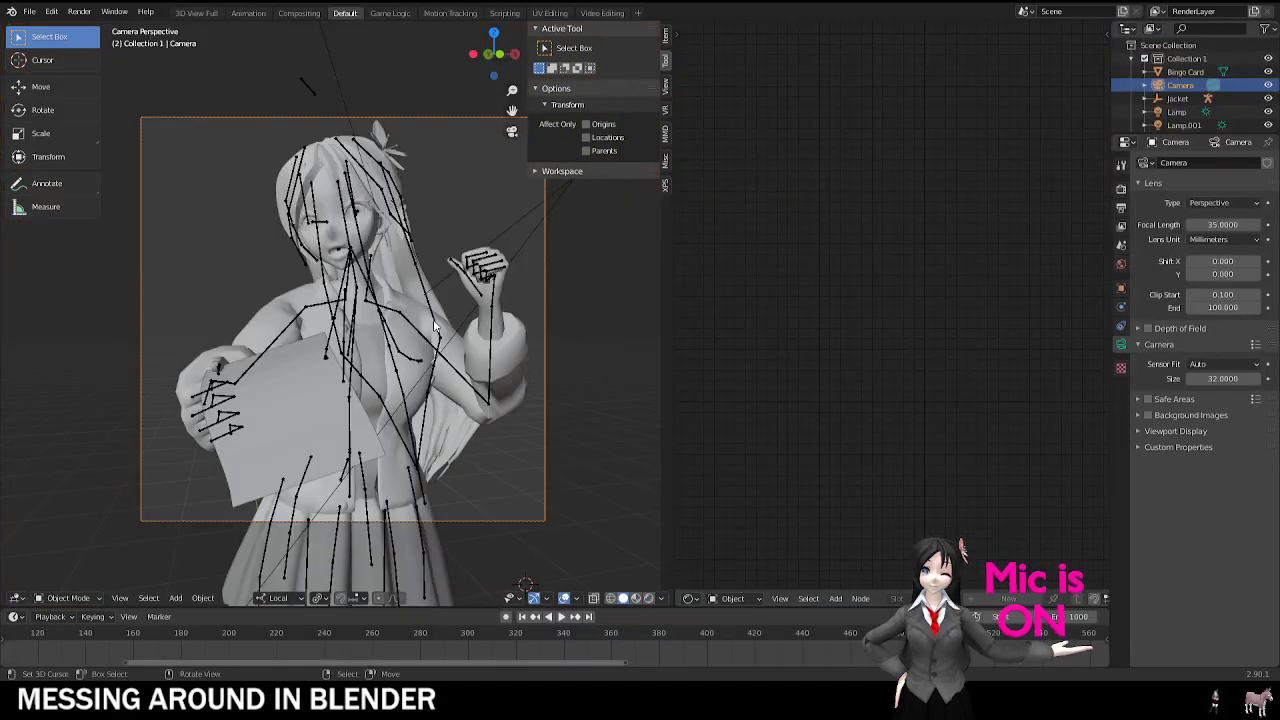
Step: Look over the bingo card character in rendered shading and open BallTease4.blend
scroll(658, 590, "up", 3)
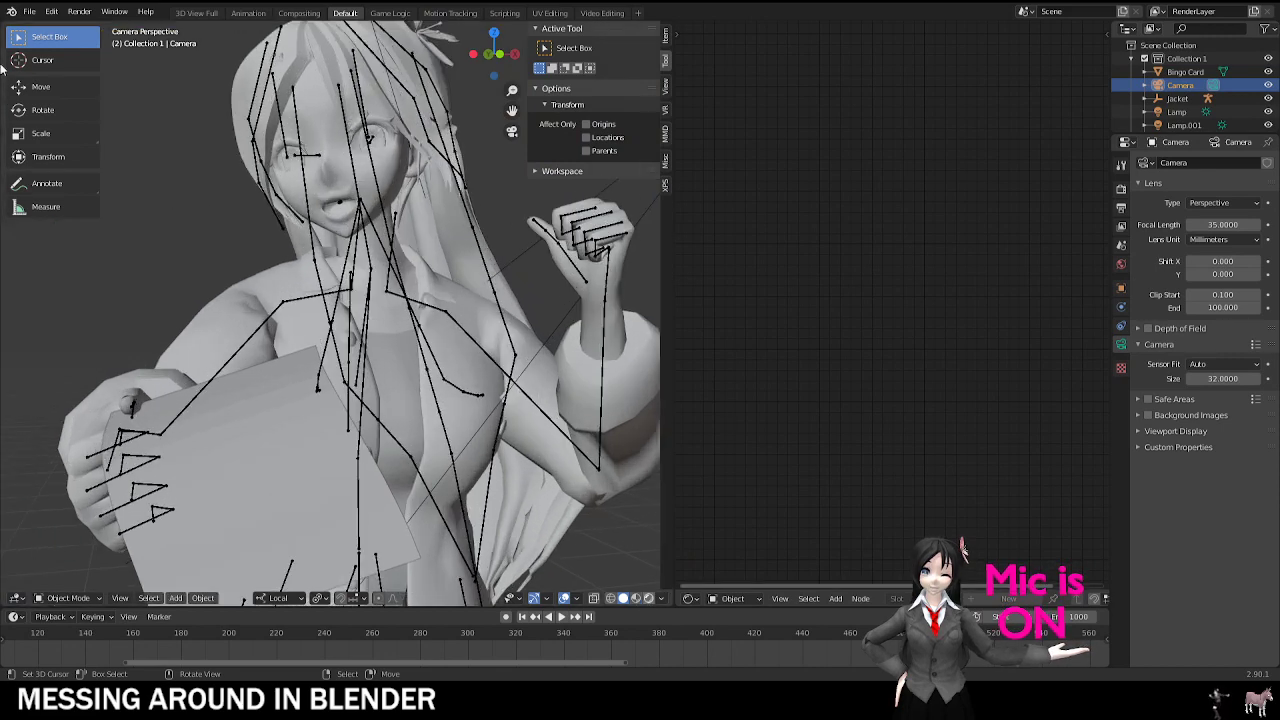
scroll(40, 160, "down", 3)
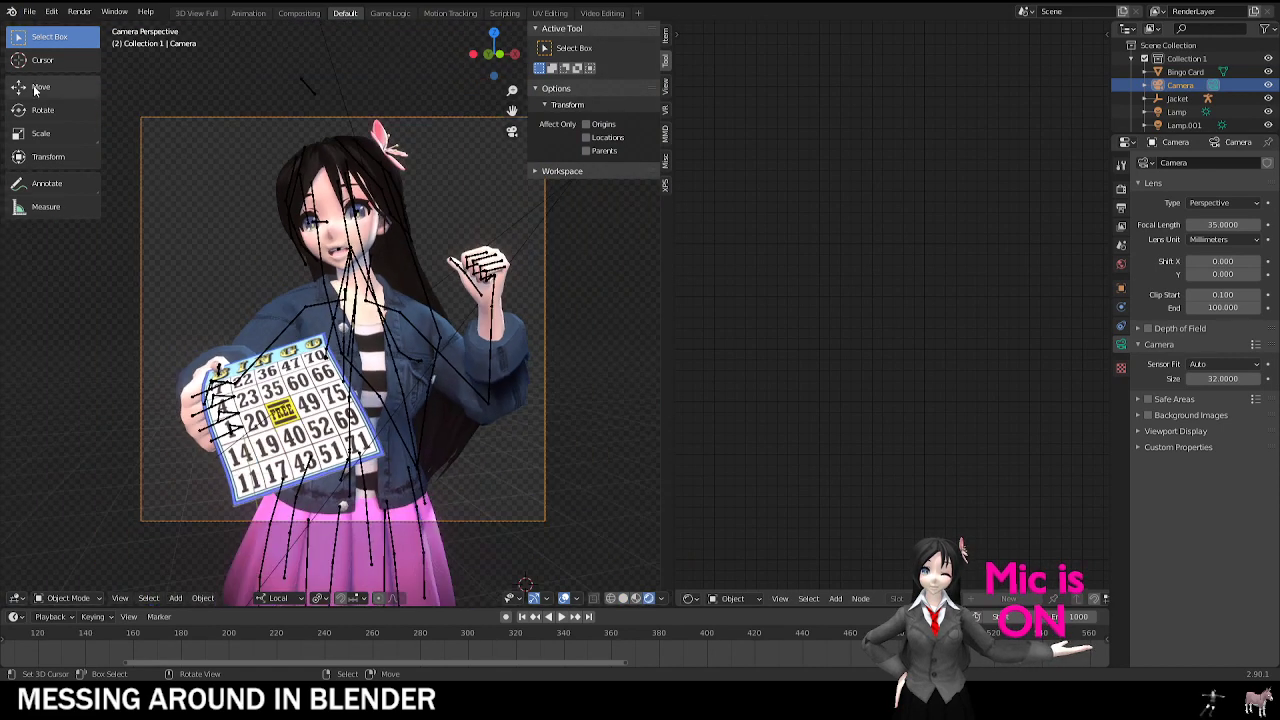
left_click(29, 11)
mouse_move(60, 52)
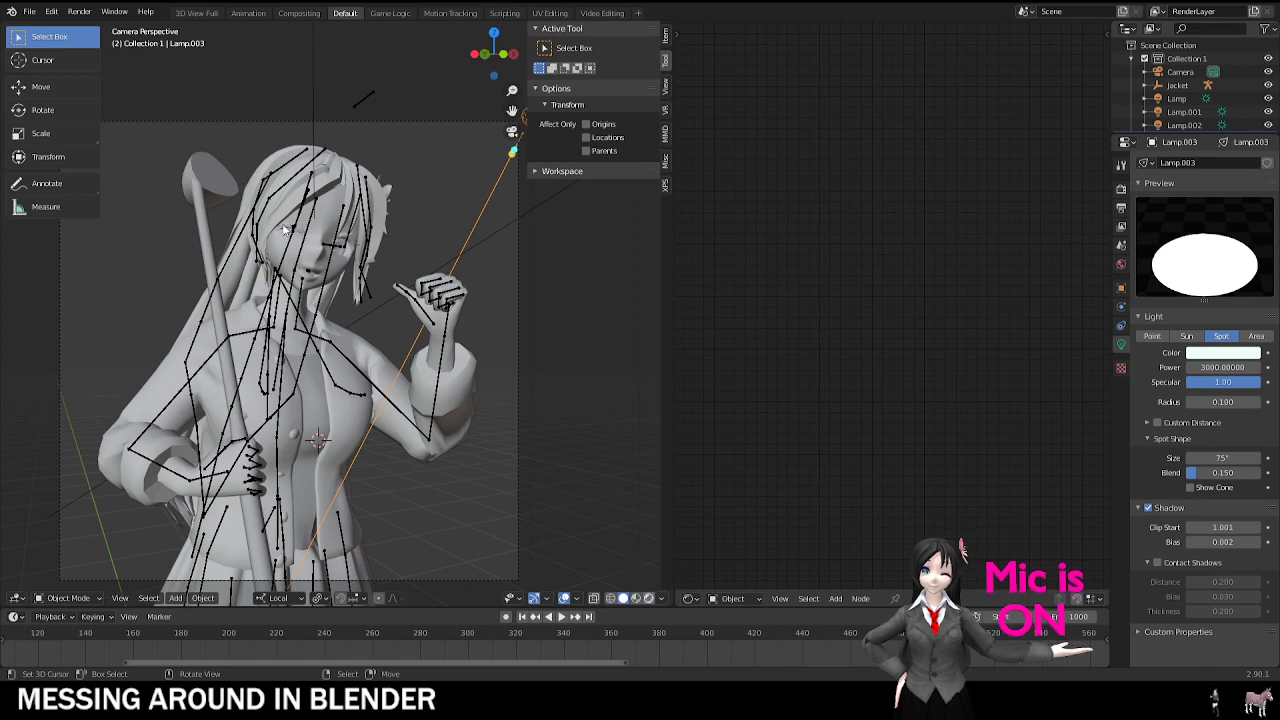
Step: Show the golf club character in rendered shading and open WhoopeeSquish.blend
key("shift+z")
scroll(426, 348, "down", 2)
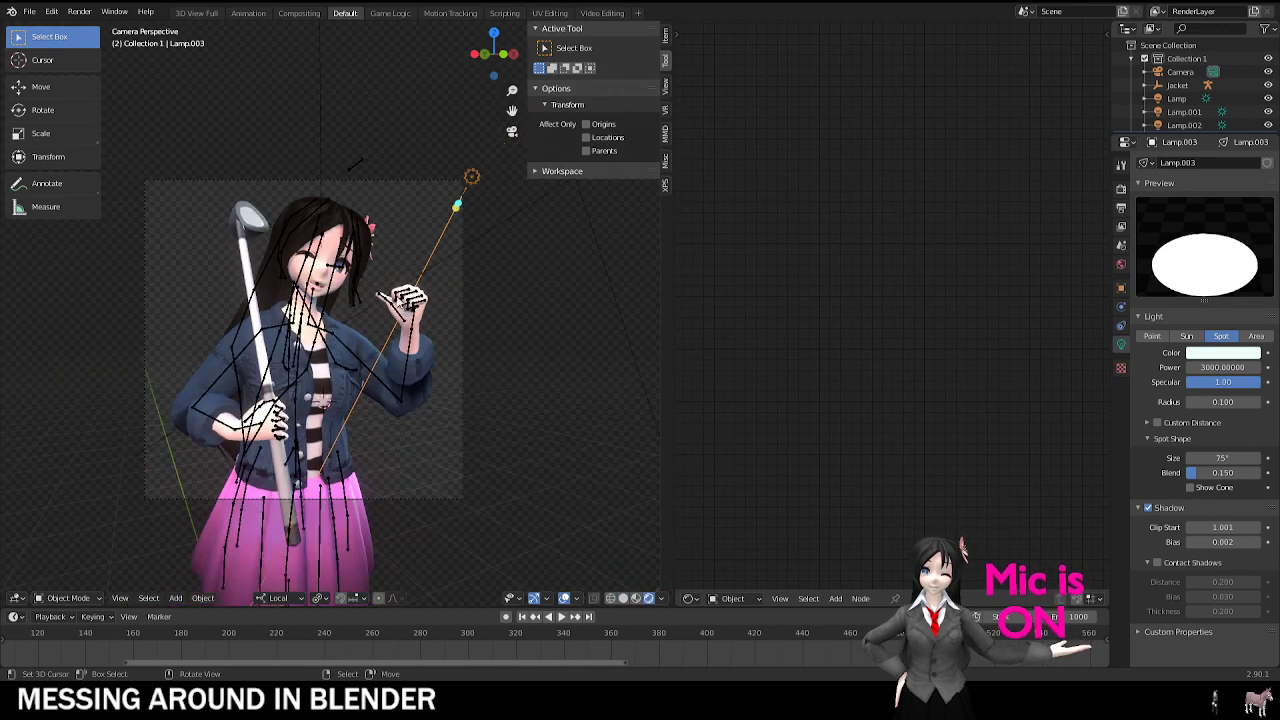
scroll(300, 350, "up", 2)
left_click(30, 11)
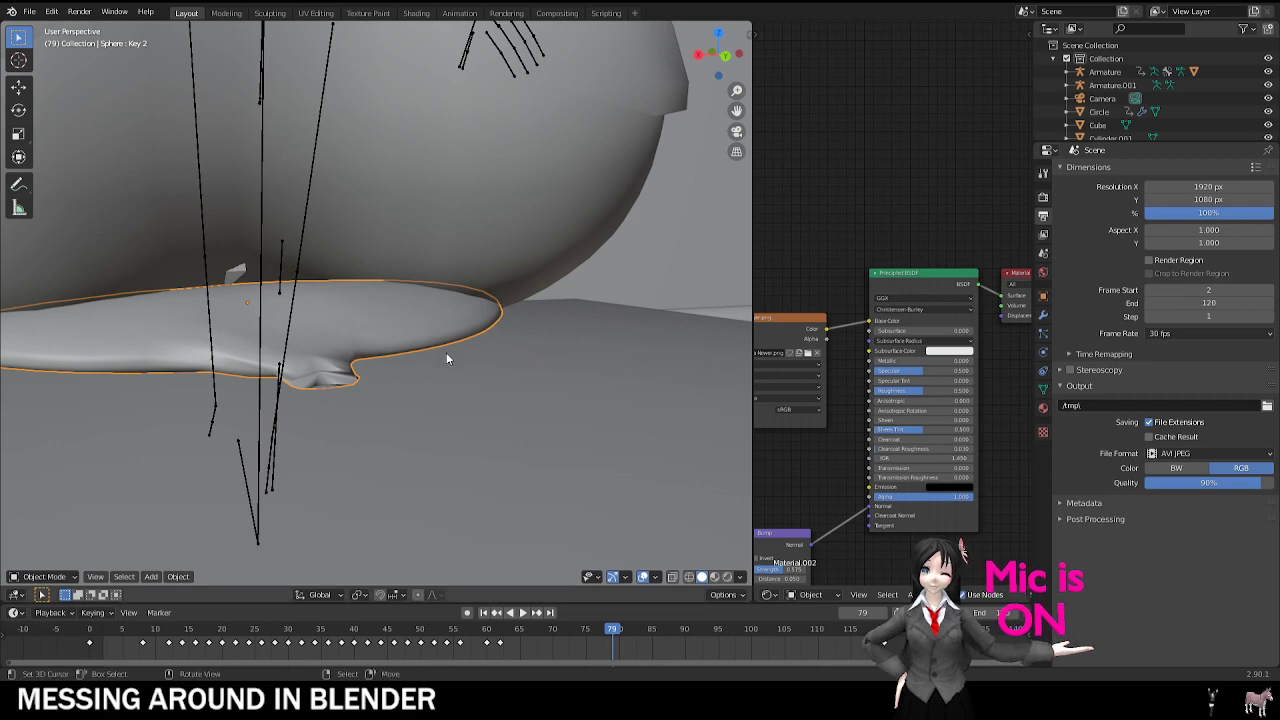
Step: View the squashed ball scene at frame 1 through the camera and open Balls.blend
scroll(268, 641, "down", 4)
left_click(210, 647)
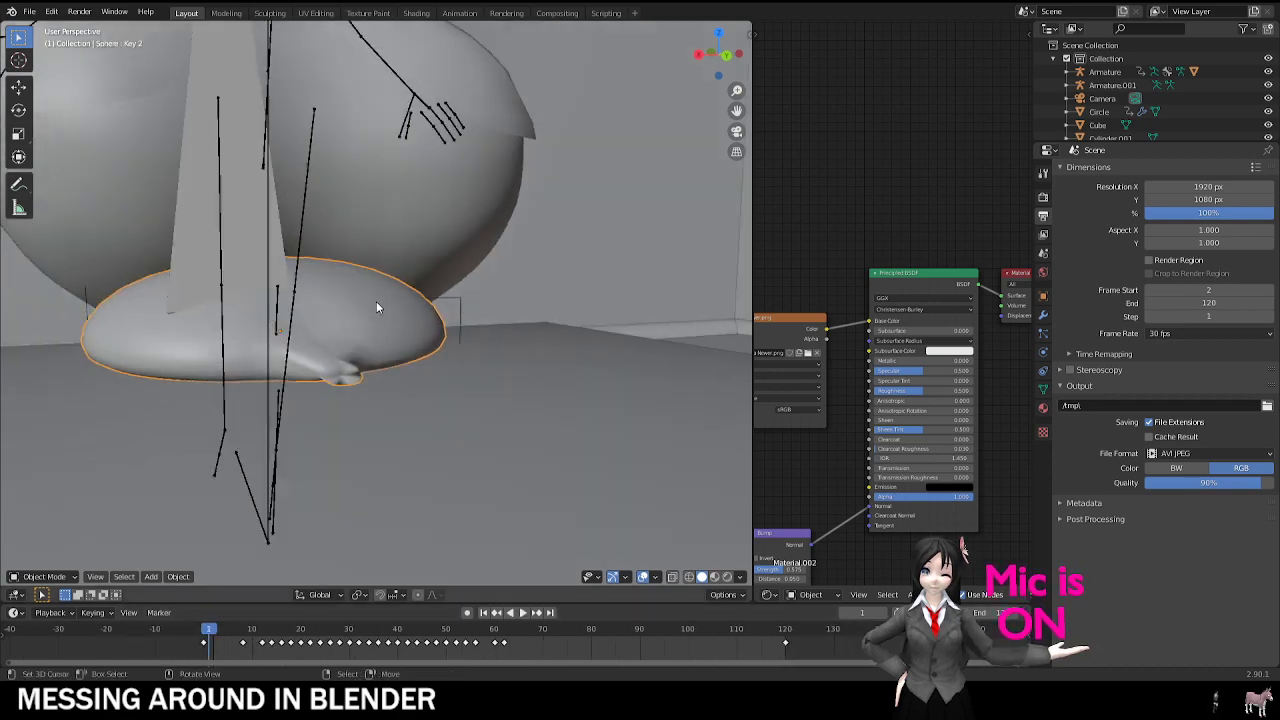
key("KP_0")
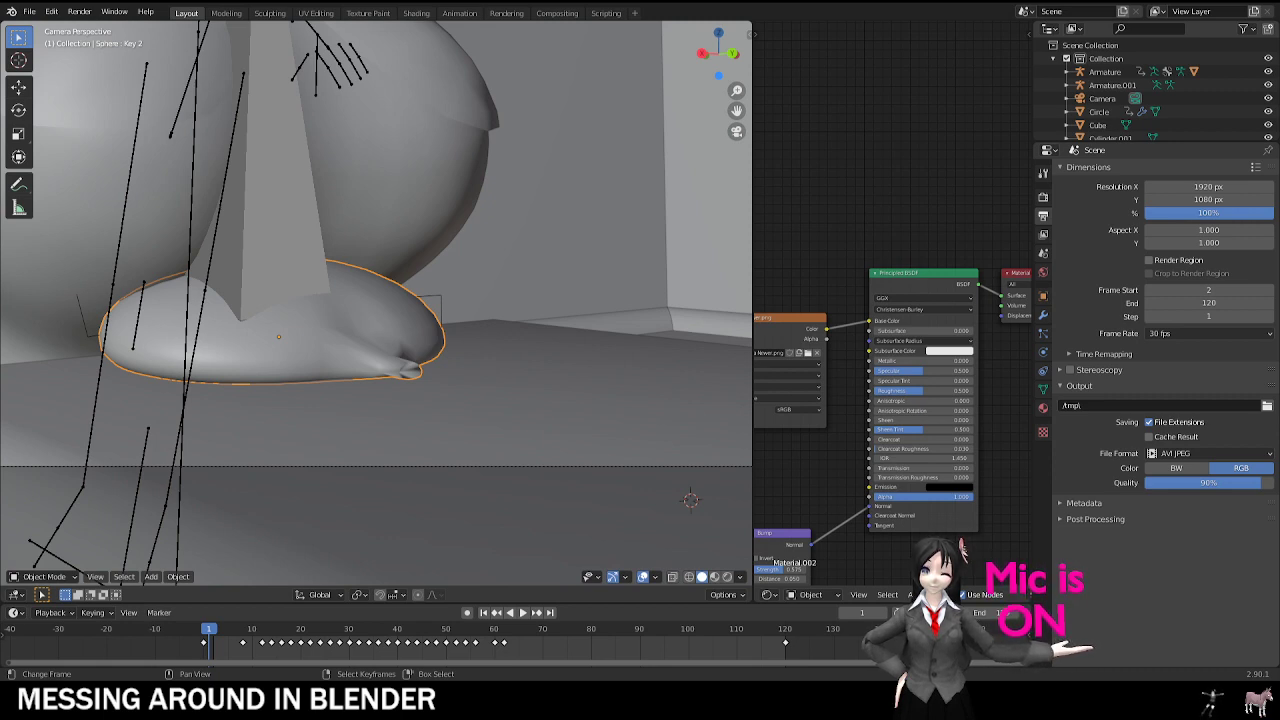
left_click(30, 12)
mouse_move(69, 55)
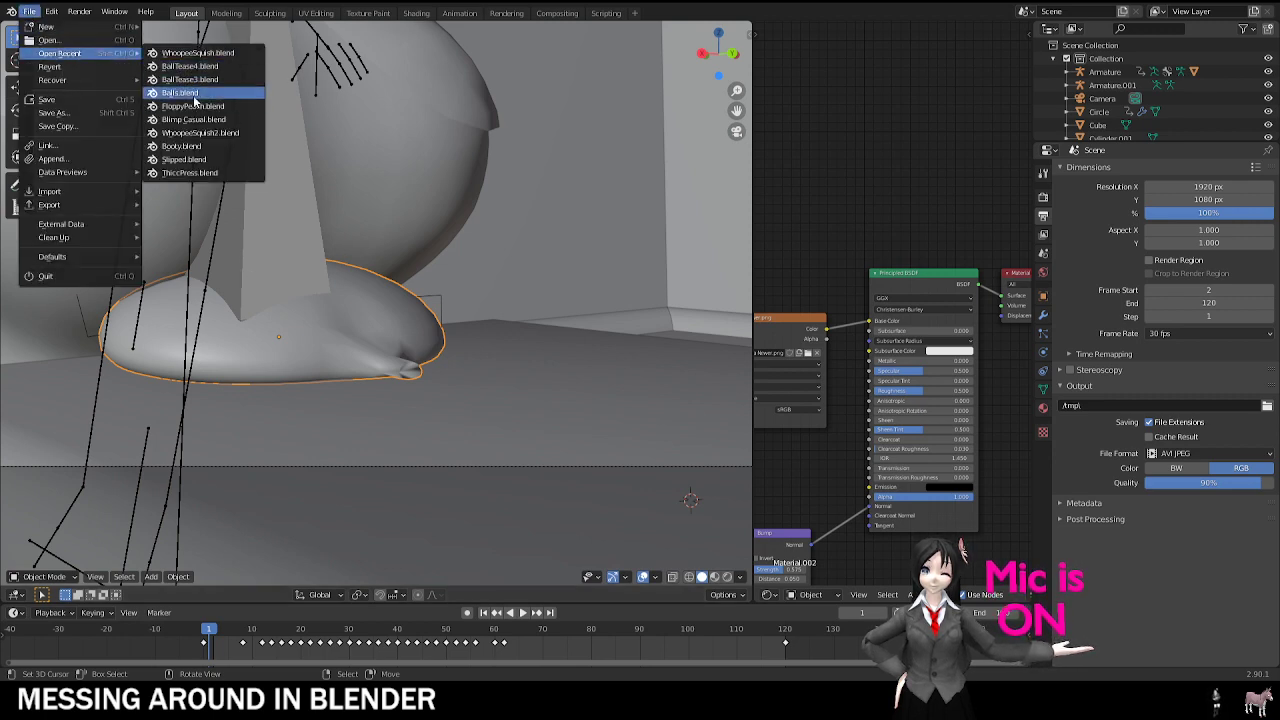
left_click(198, 66)
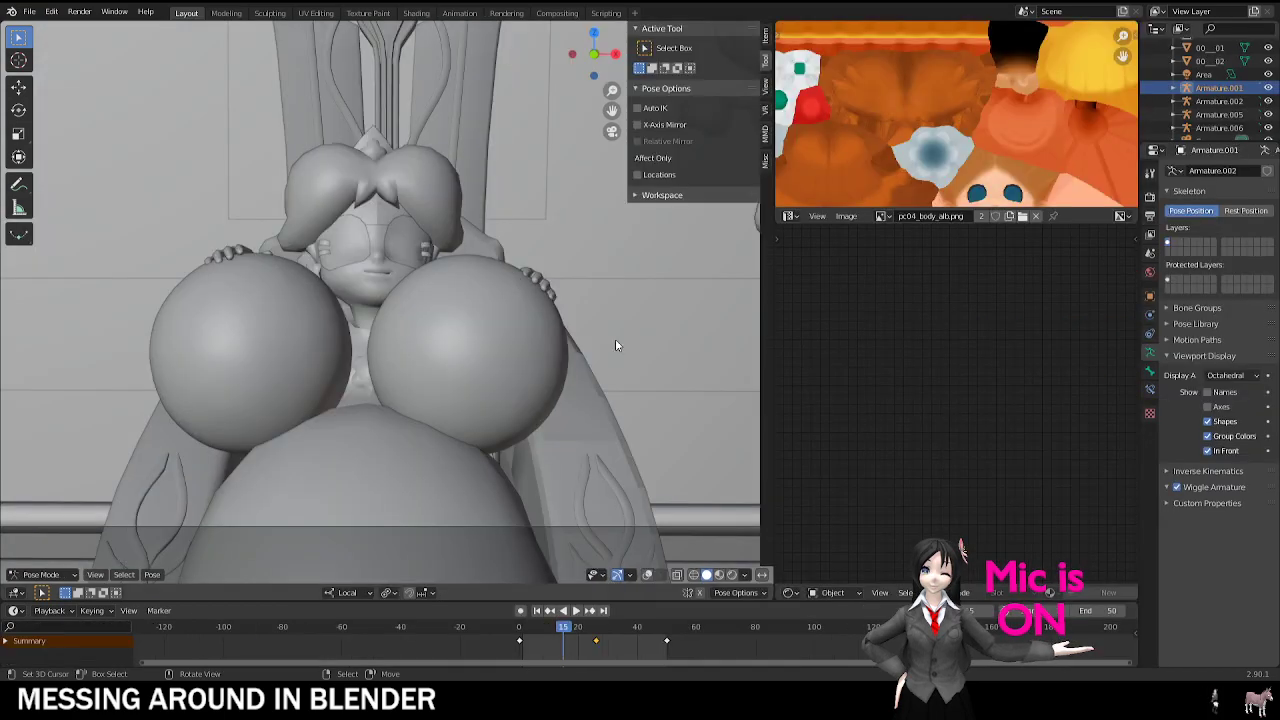
Step: Show the viewport overlays and rendered shading around the winged turtle and switch to Object Mode
middle_click_drag(616, 345, 322, 545, "shift")
left_click(646, 574)
middle_click_drag(460, 244, 546, 215, "shift")
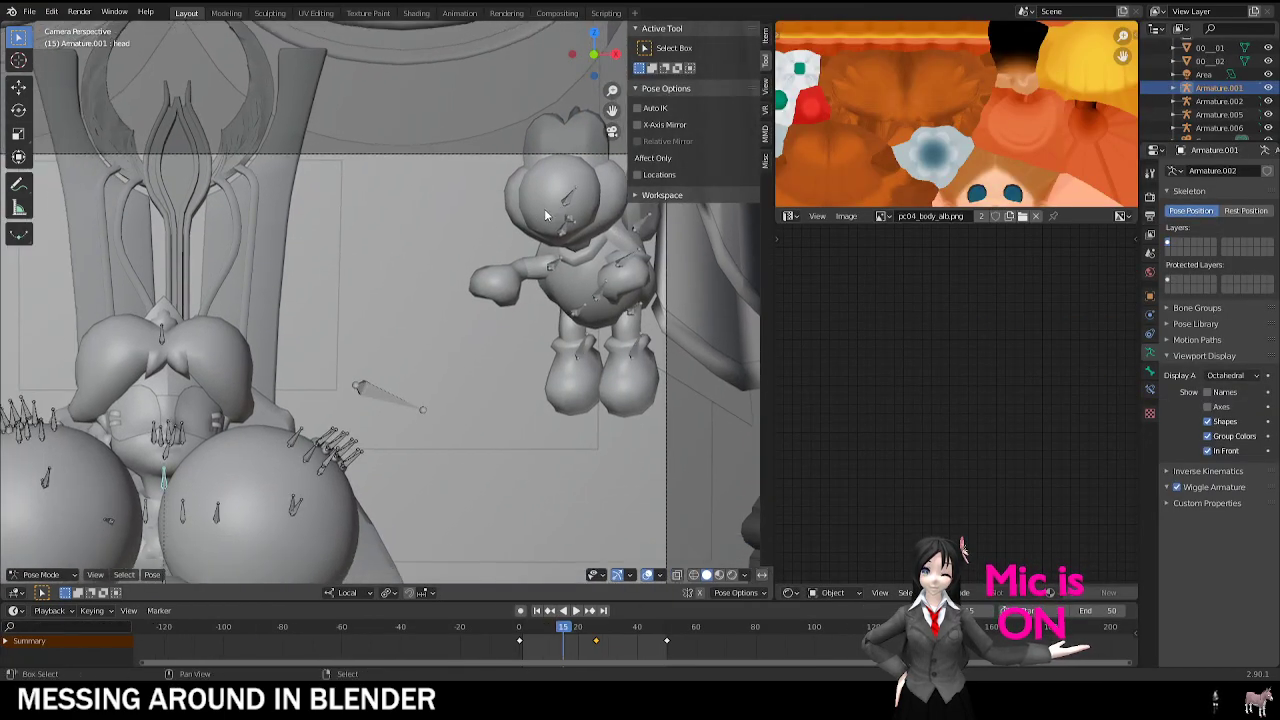
left_click(484, 337)
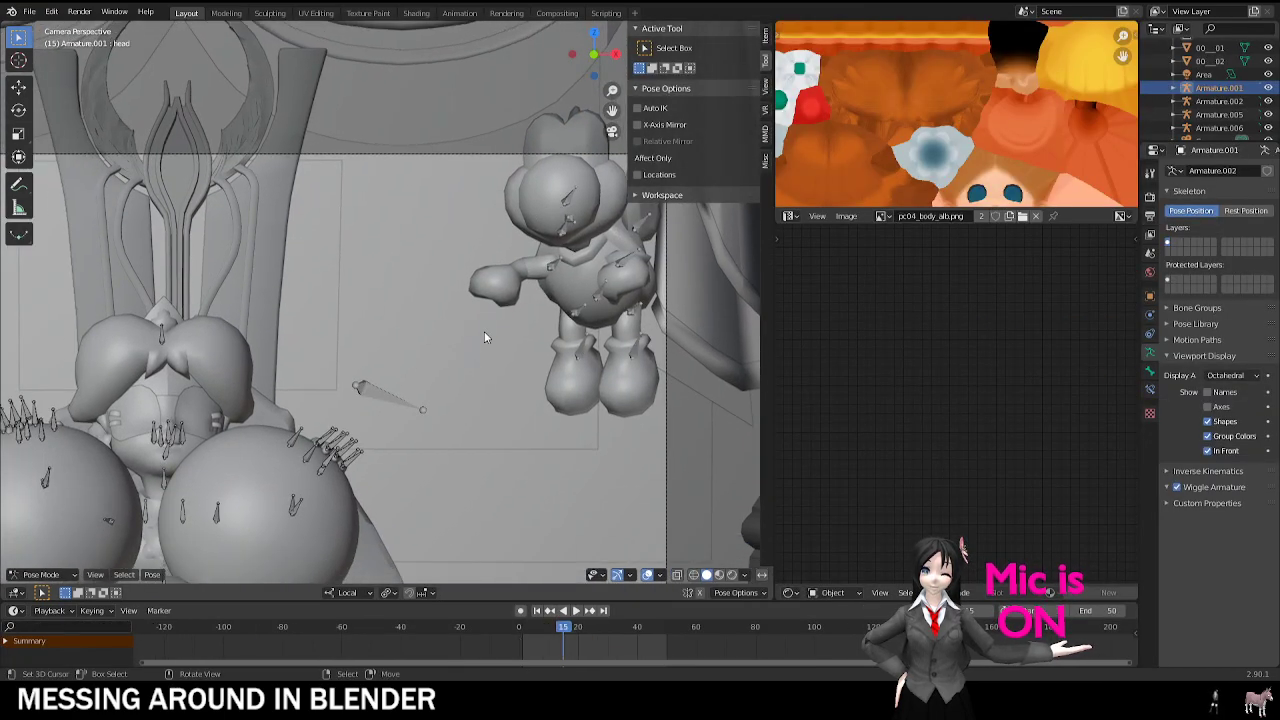
key("shift+z")
left_click(40, 575)
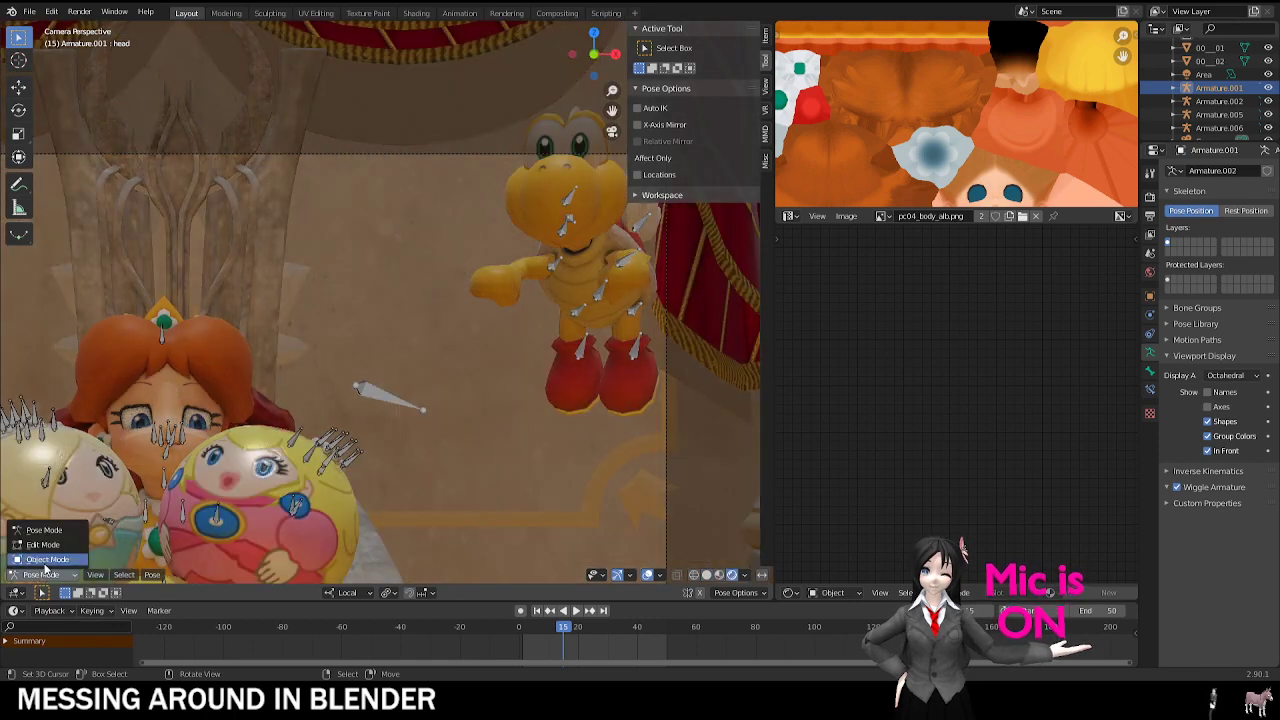
left_click(40, 527)
left_click(534, 232)
key("g")
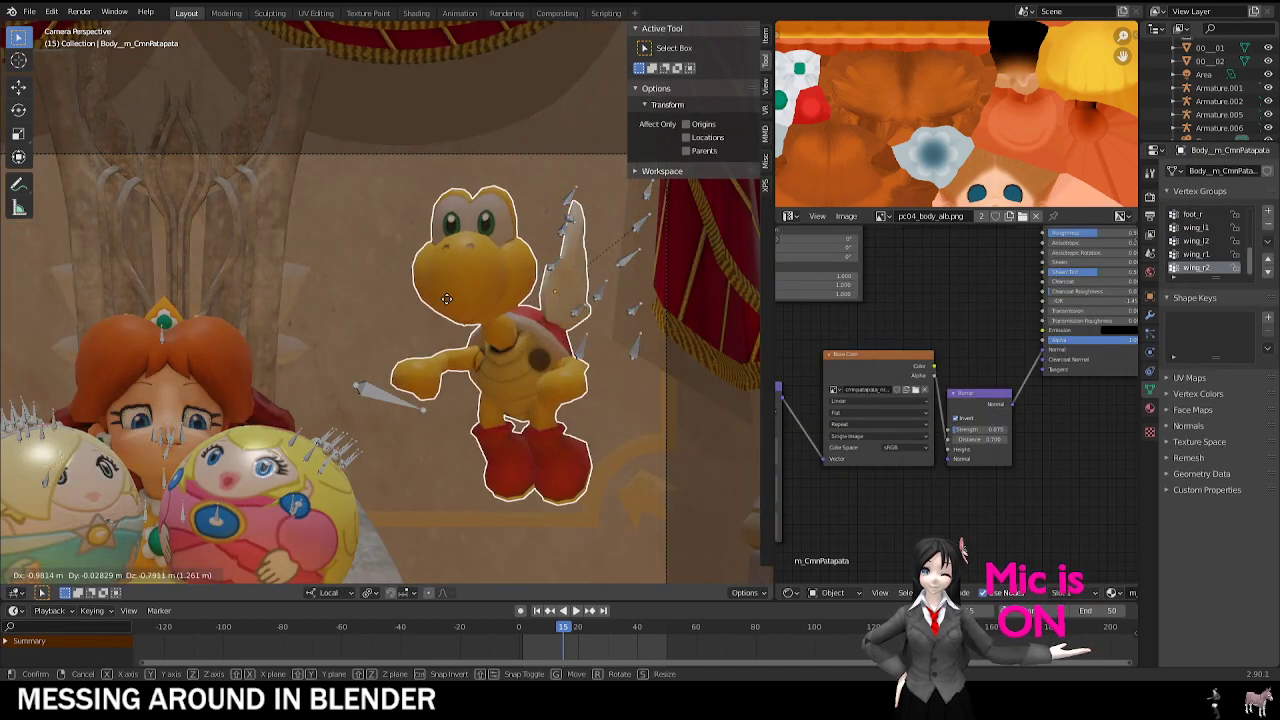
right_click(456, 299)
Step: Move the winged turtle's armature about 1.1 m down and toward the throne
left_click(568, 241)
left_click(562, 240)
key("g")
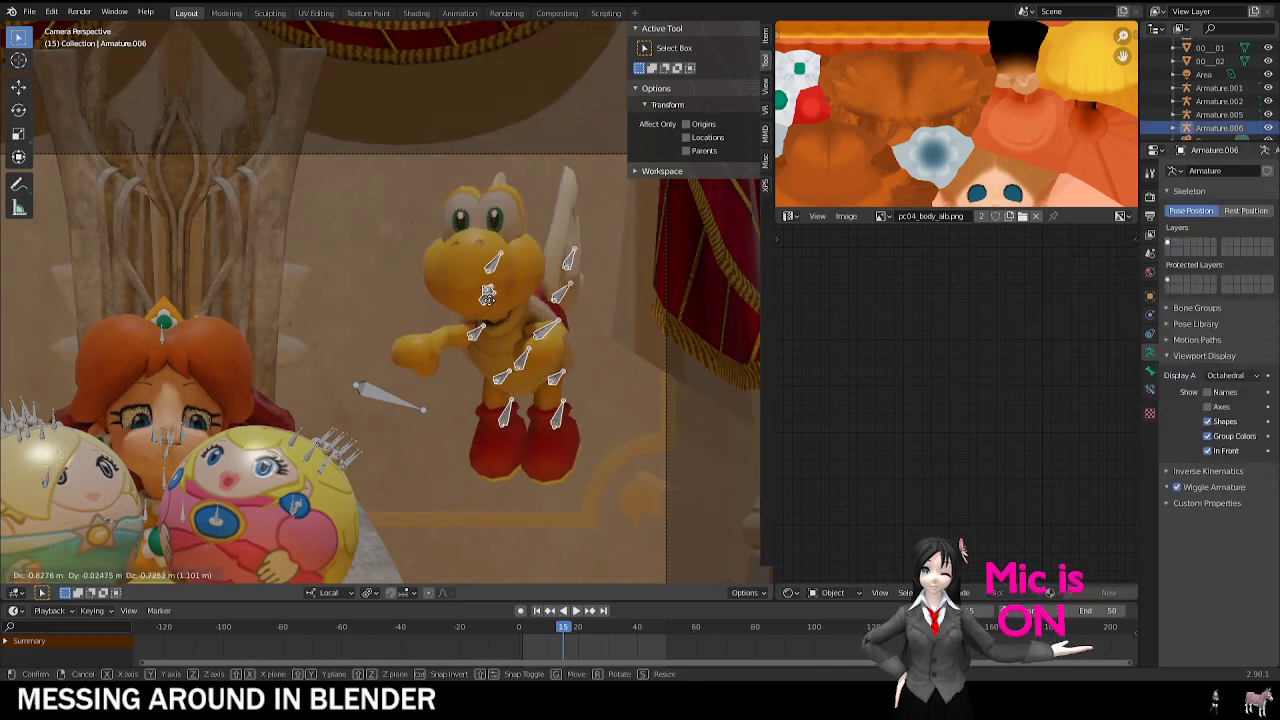
left_click(494, 312)
middle_click_drag(494, 312, 528, 245, "shift")
Step: Add Basis and Key 1 shape keys to the winged turtle's body and deform its eyes in Key 1
left_click(534, 188)
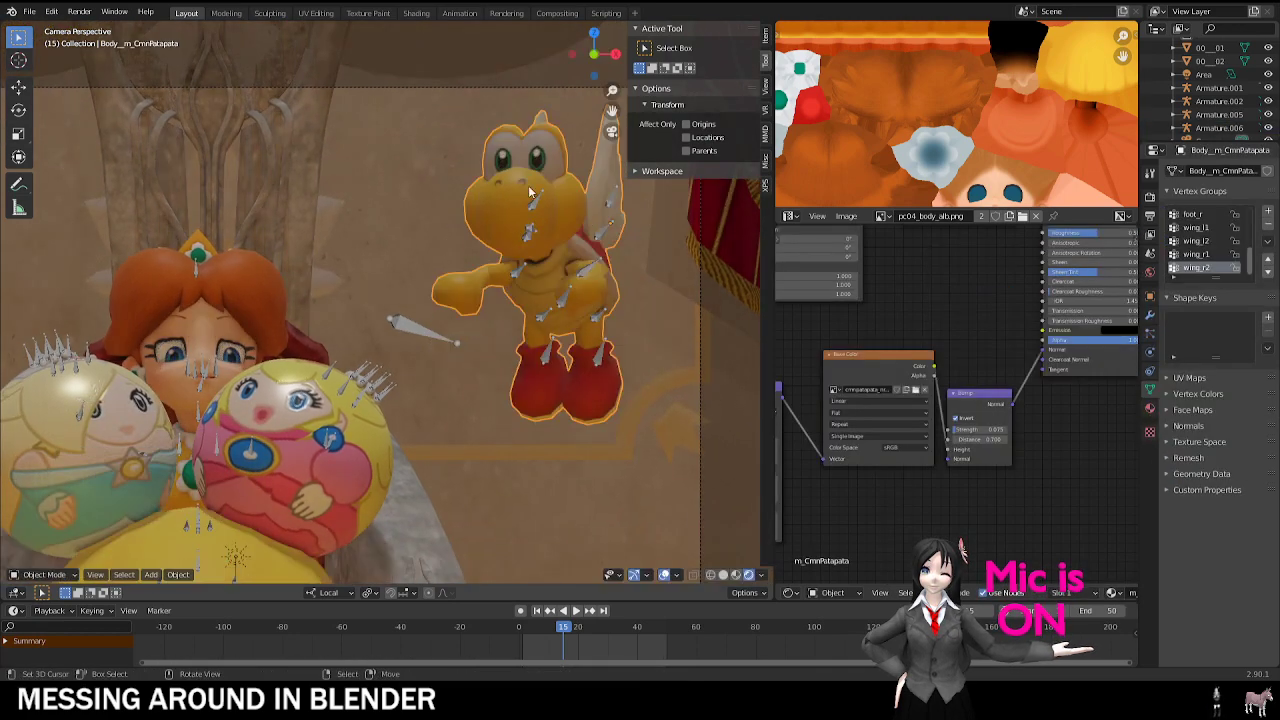
left_click(1268, 317)
left_click(1268, 317)
key("Tab")
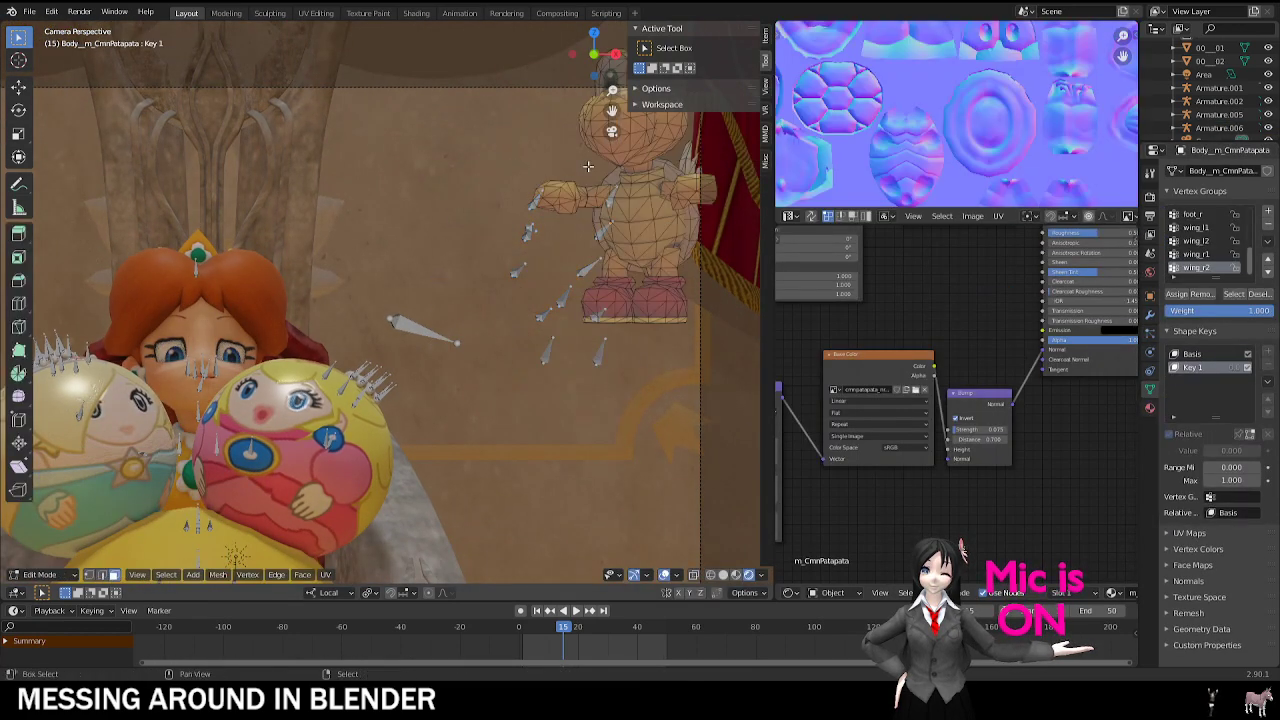
middle_click_drag(612, 122, 446, 236, "shift")
right_click(452, 192)
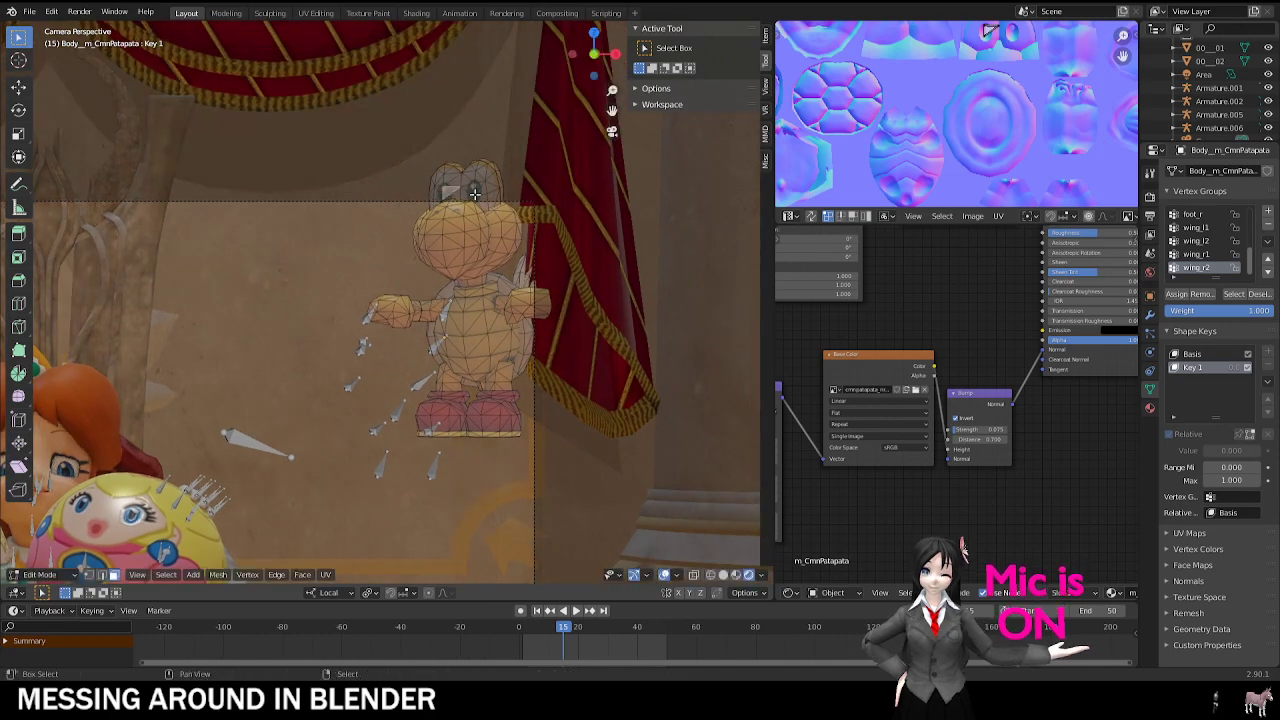
key("Tab")
Step: Set the turtle's Key 1 shape key value to 0.407 and hide the viewport overlays
middle_click_drag(305, 323, 575, 223, "shift")
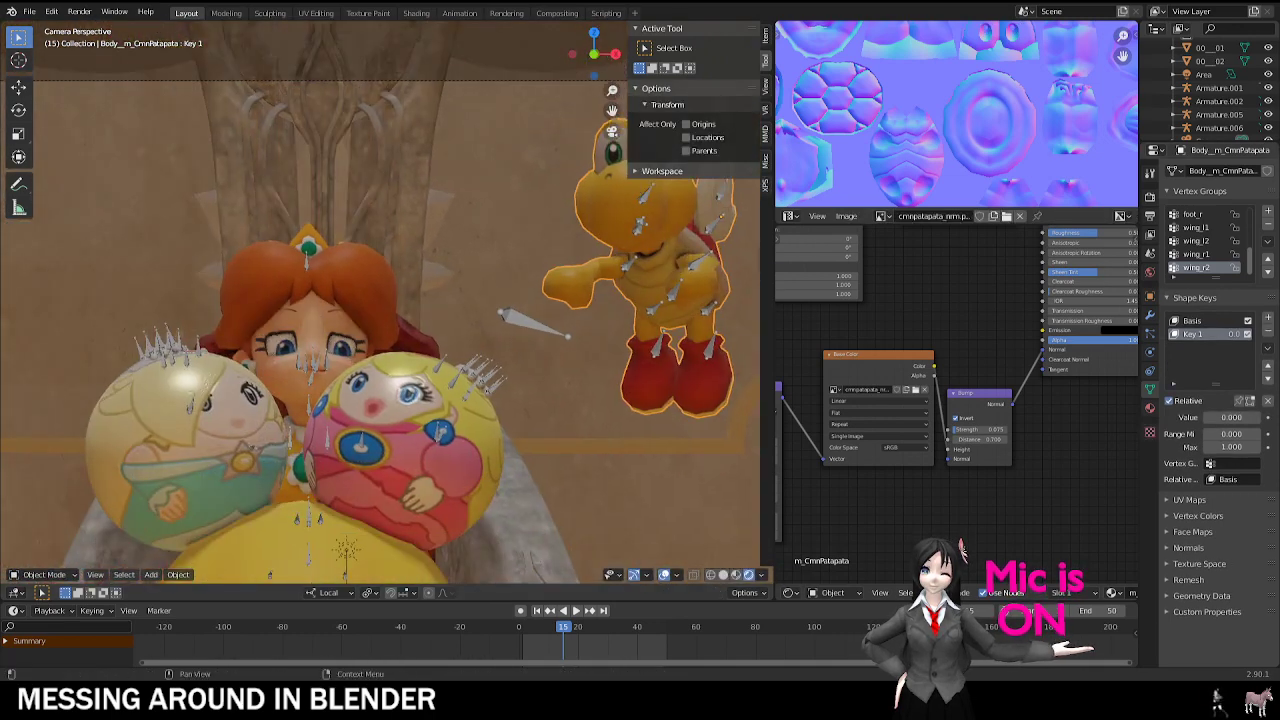
left_click_drag(1230, 338, 1250, 338)
middle_click_drag(600, 253, 512, 283, "shift")
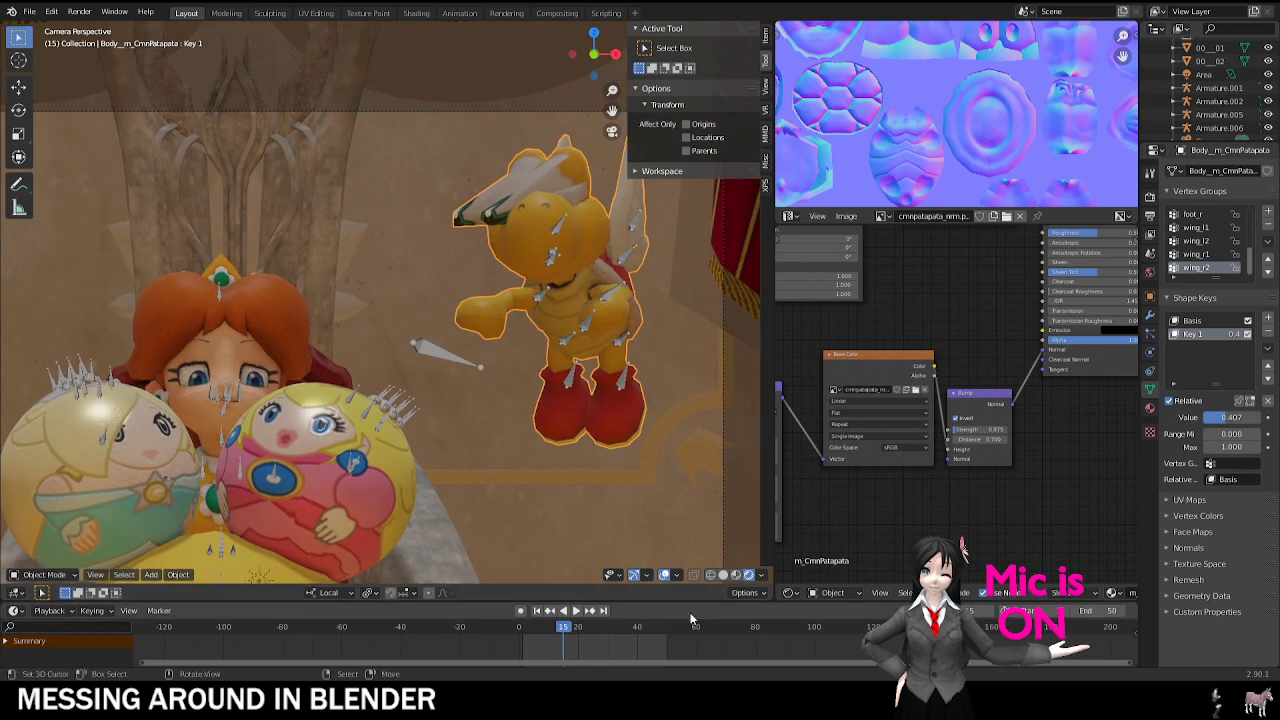
left_click(663, 577)
middle_click_drag(551, 362, 549, 322, "shift")
scroll(567, 294, "down", 3)
scroll(567, 294, "up", 2)
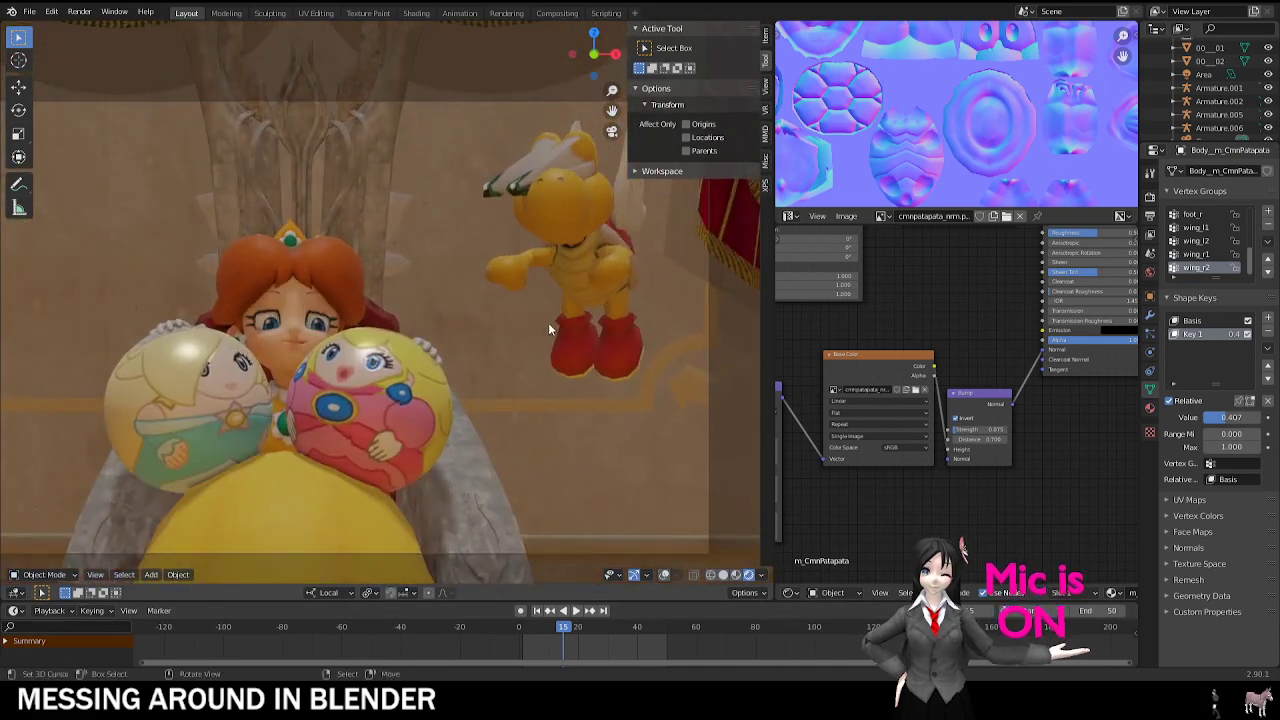
Step: Hide the viewport's toolbar and sidebar and raise the turtle's Key 1 shape key value to about 0.63
key("t")
key("n")
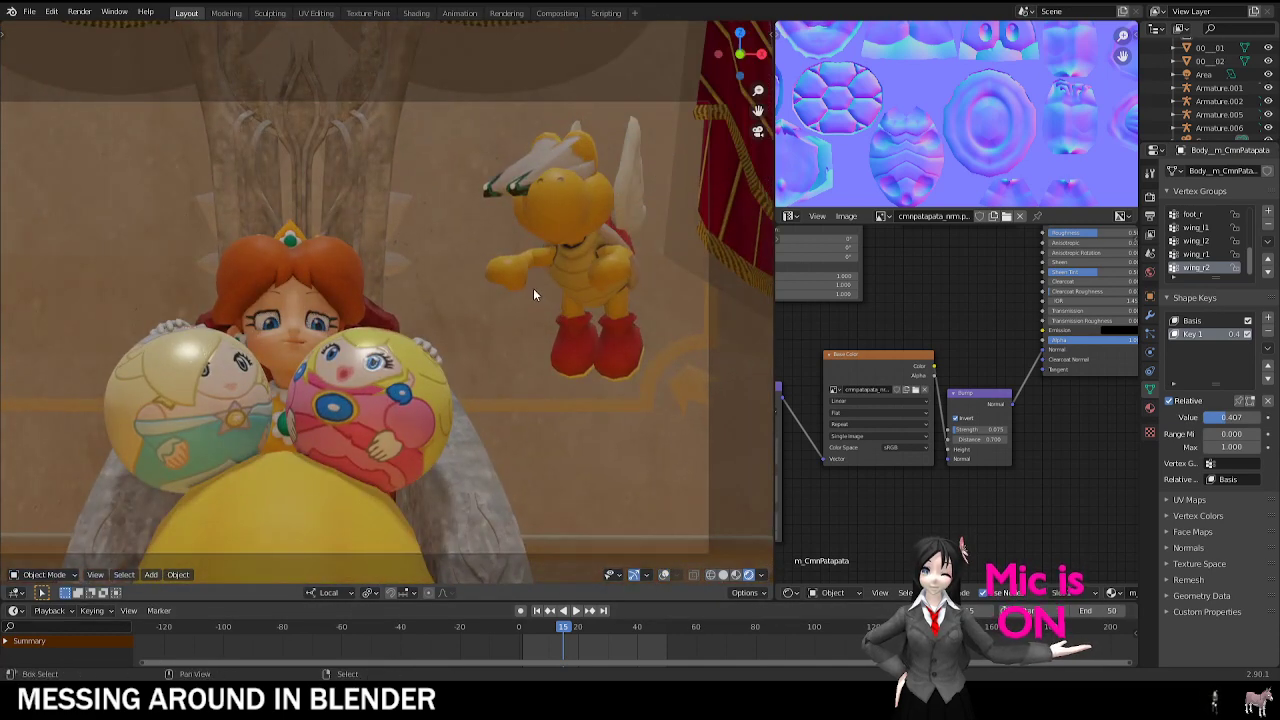
left_click_drag(1226, 332, 1268, 338)
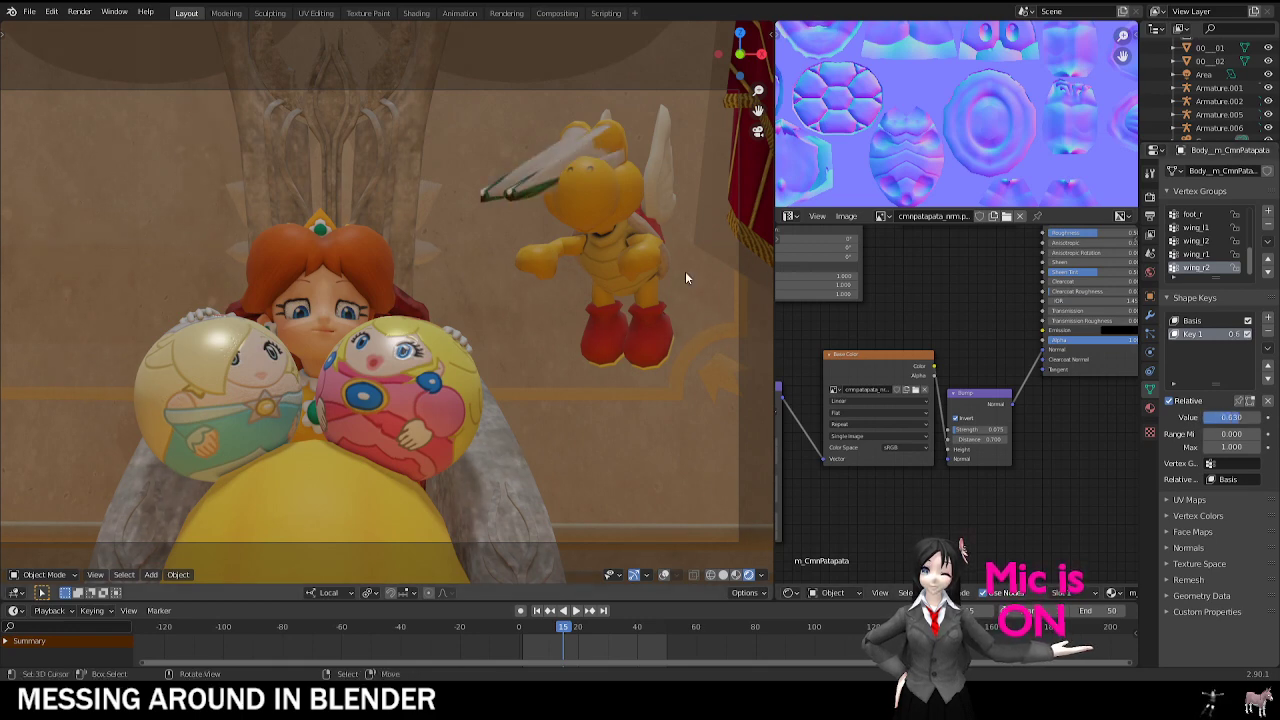
Step: Open the recent file WhoopeeSquish.blend, discarding the changes to Balls
left_click(47, 13)
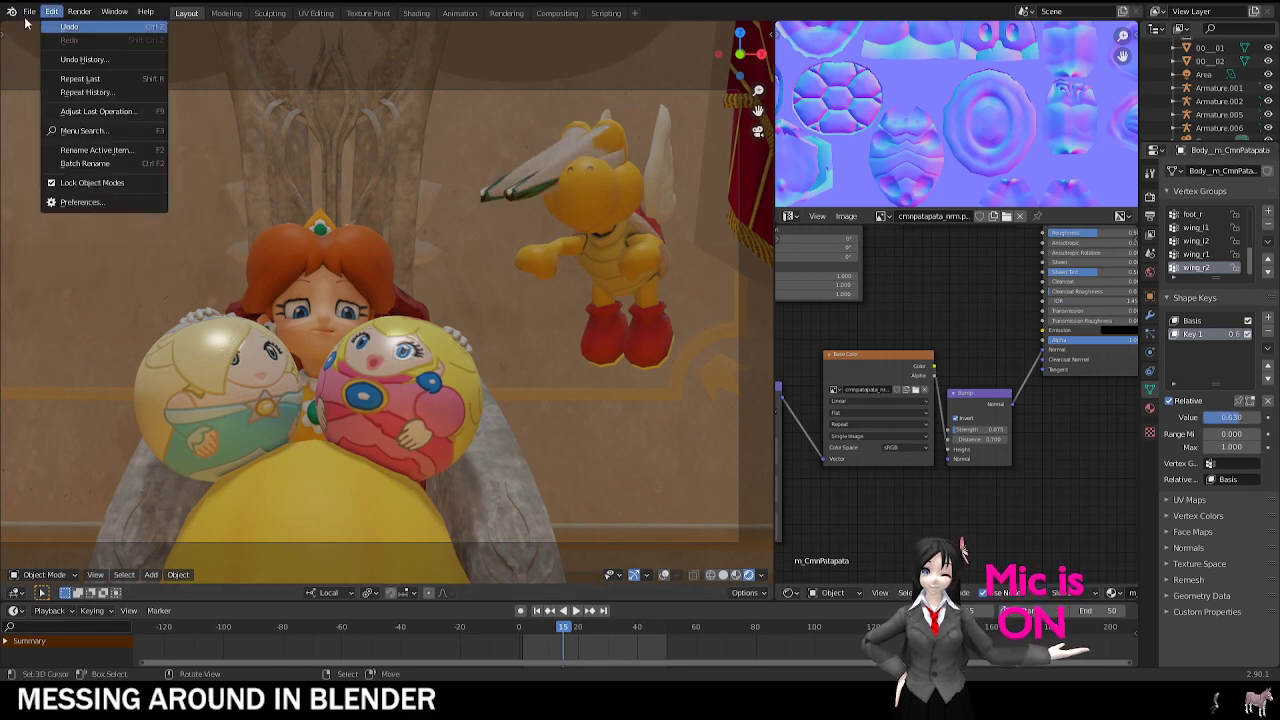
left_click(27, 18)
left_click(30, 15)
mouse_move(60, 53)
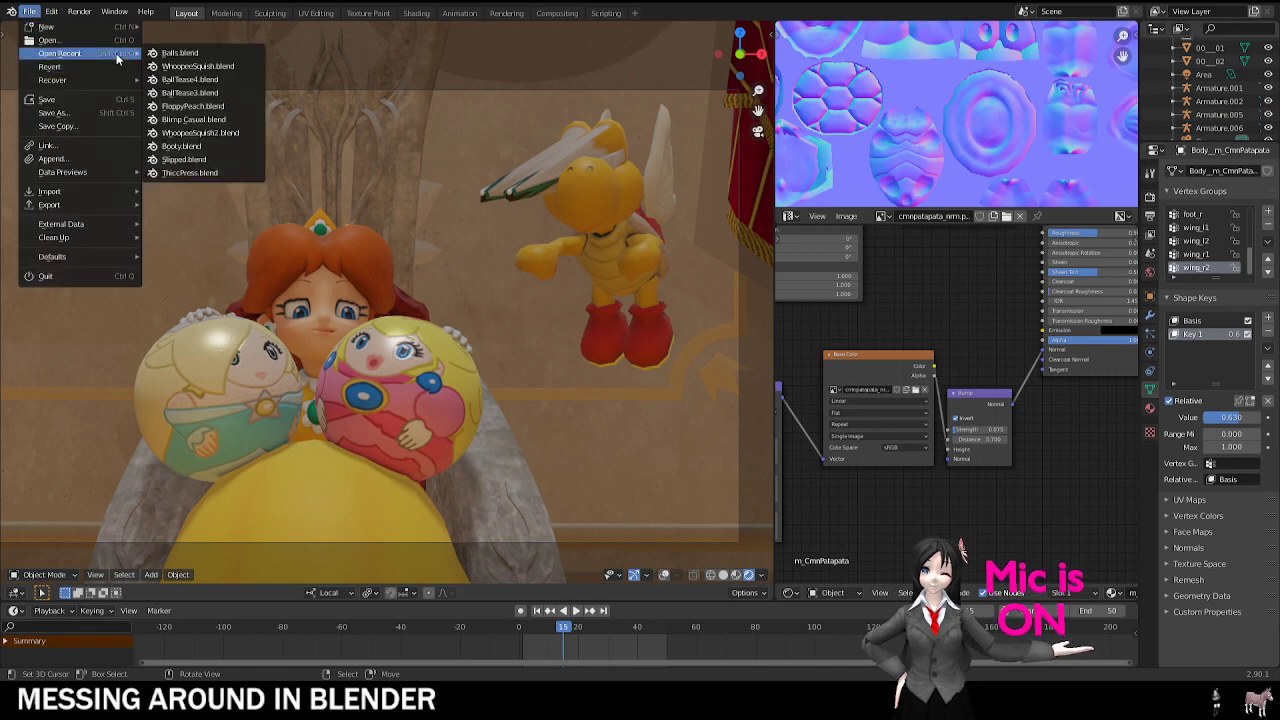
left_click(197, 66)
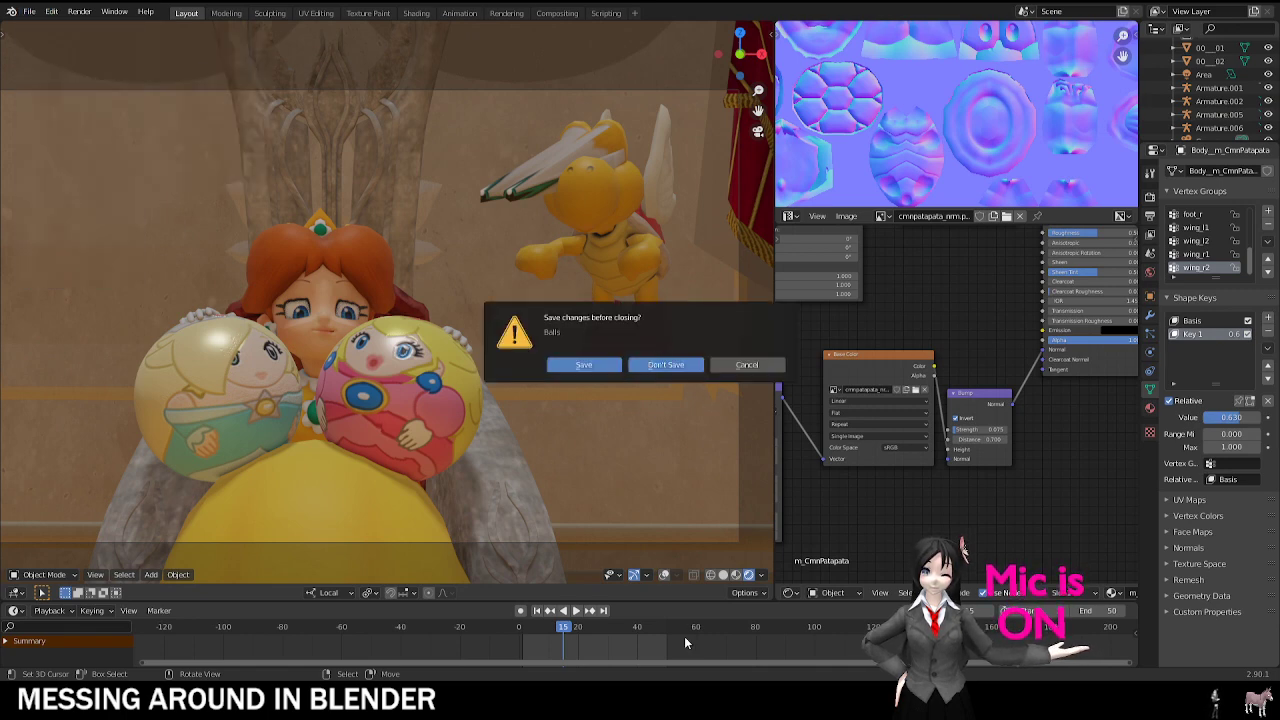
left_click(662, 363)
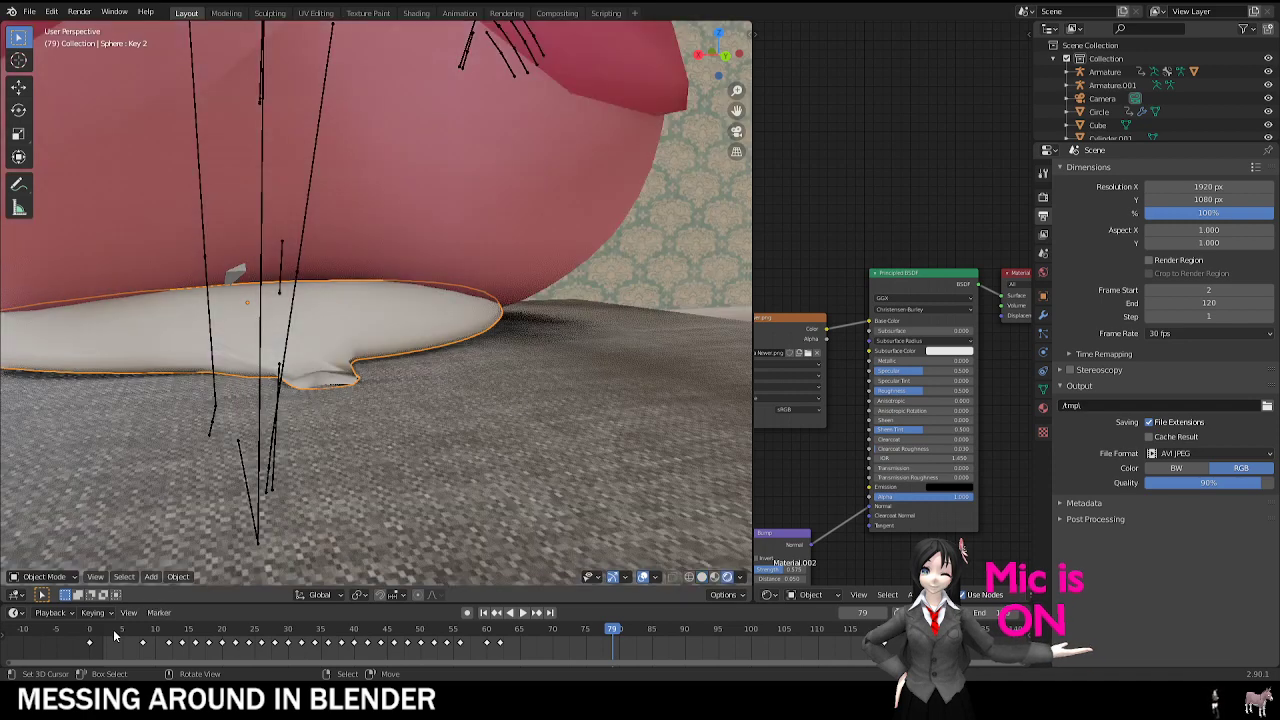
Step: Play the animation from frame 4, stop it, and show the viewport overlays
left_click(115, 635)
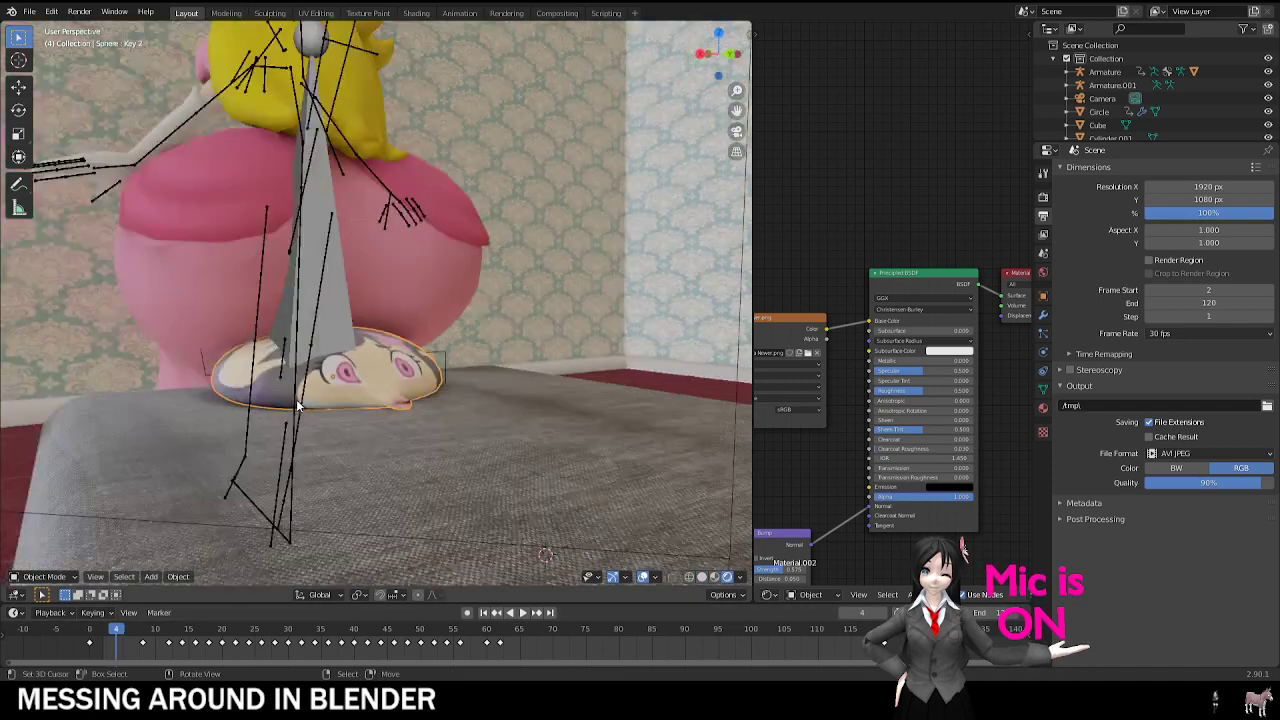
key("space")
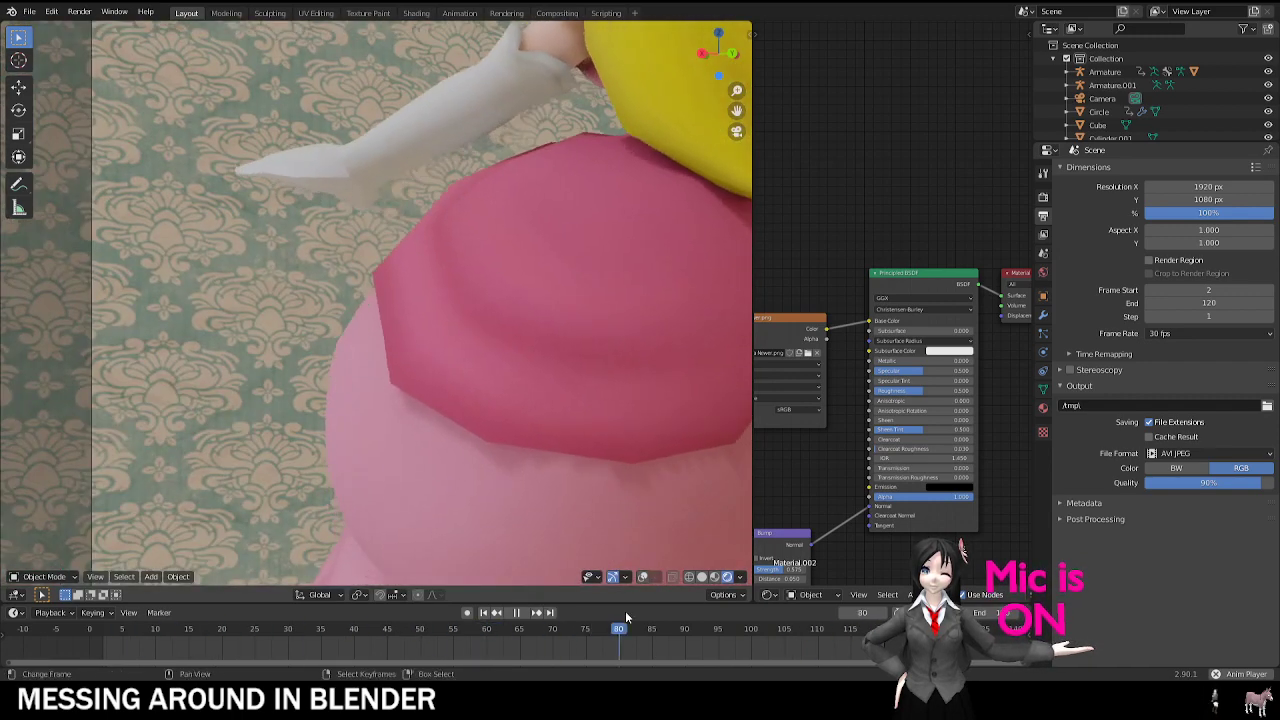
left_click(643, 577)
key("space")
Step: Enter Edit Mode on the princess's mesh and try moving a selected face on her outstretched gloved hand
right_click(306, 170)
middle_click_drag(299, 193, 319, 324, "shift")
scroll(374, 333, "up", 6)
key("Tab")
scroll(436, 312, "up", 6)
scroll(342, 330, "up", 6)
key("g")
right_click(340, 330)
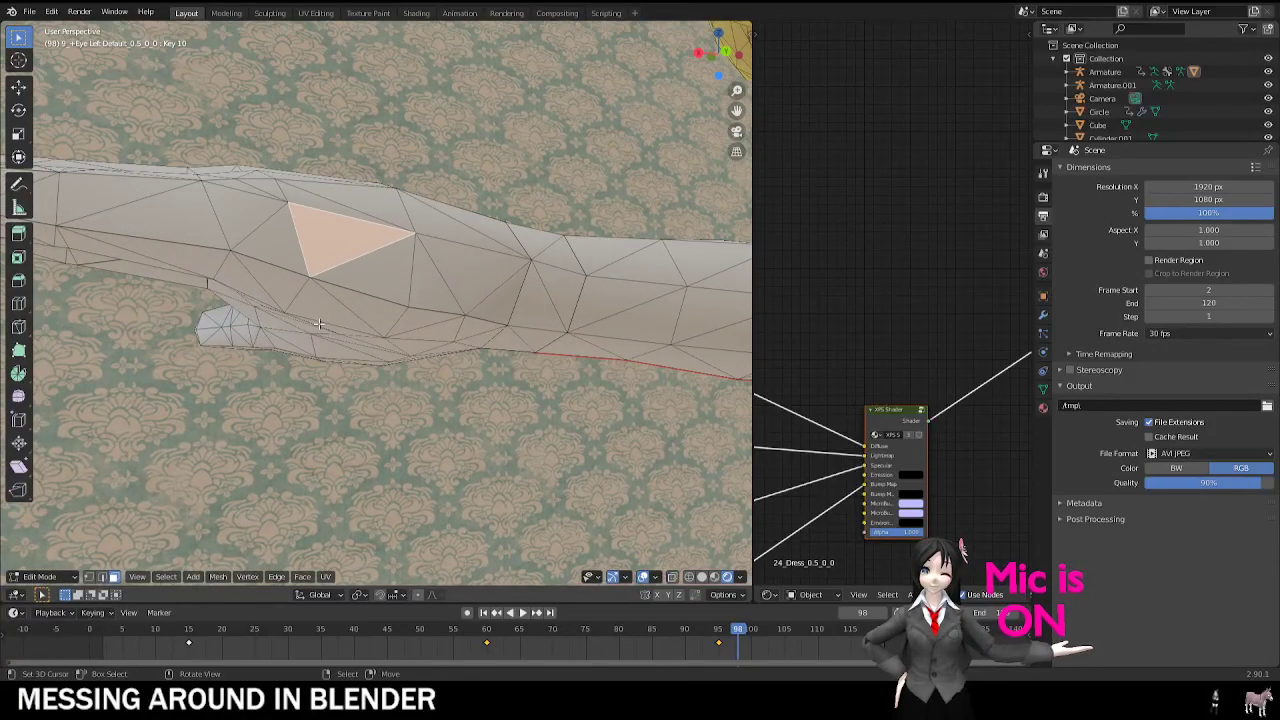
Step: Expand the face selection across the princess's gloved hand up to the wrist, covering all sides
key("ctrl+KP_Add")
scroll(325, 320, "down", 2)
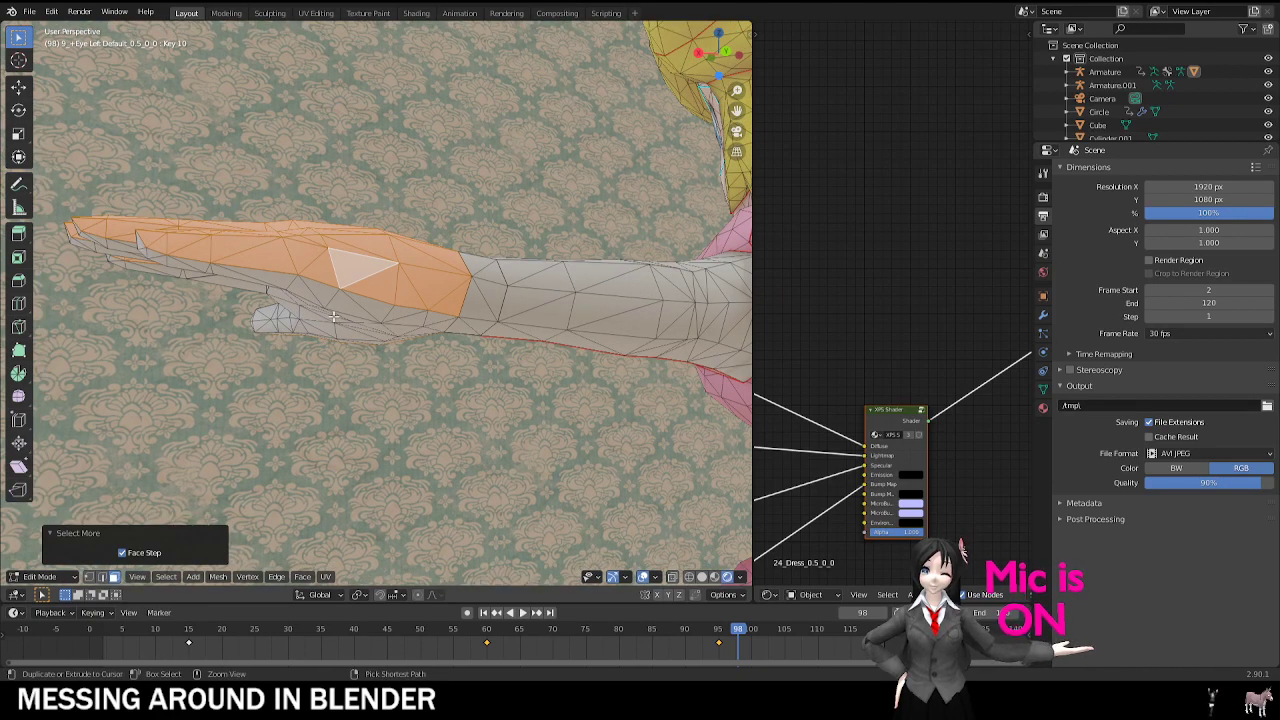
middle_click_drag(334, 316, 316, 265)
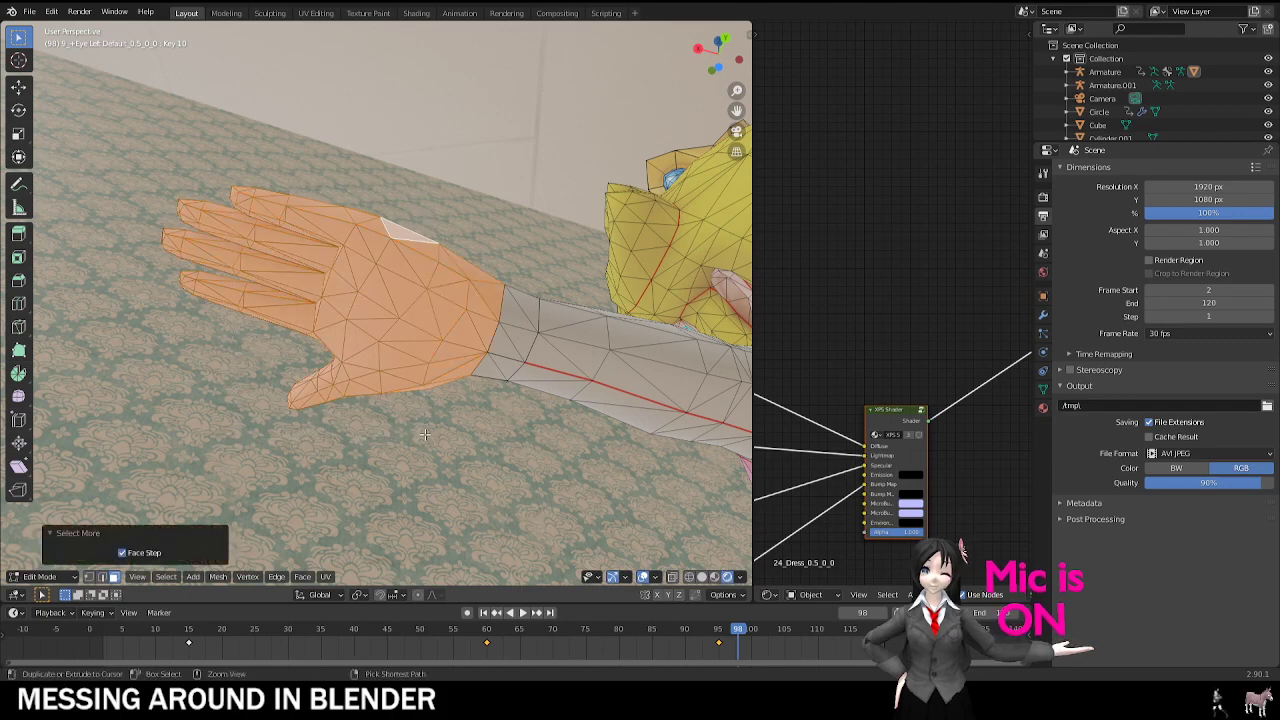
middle_click_drag(424, 434, 383, 430)
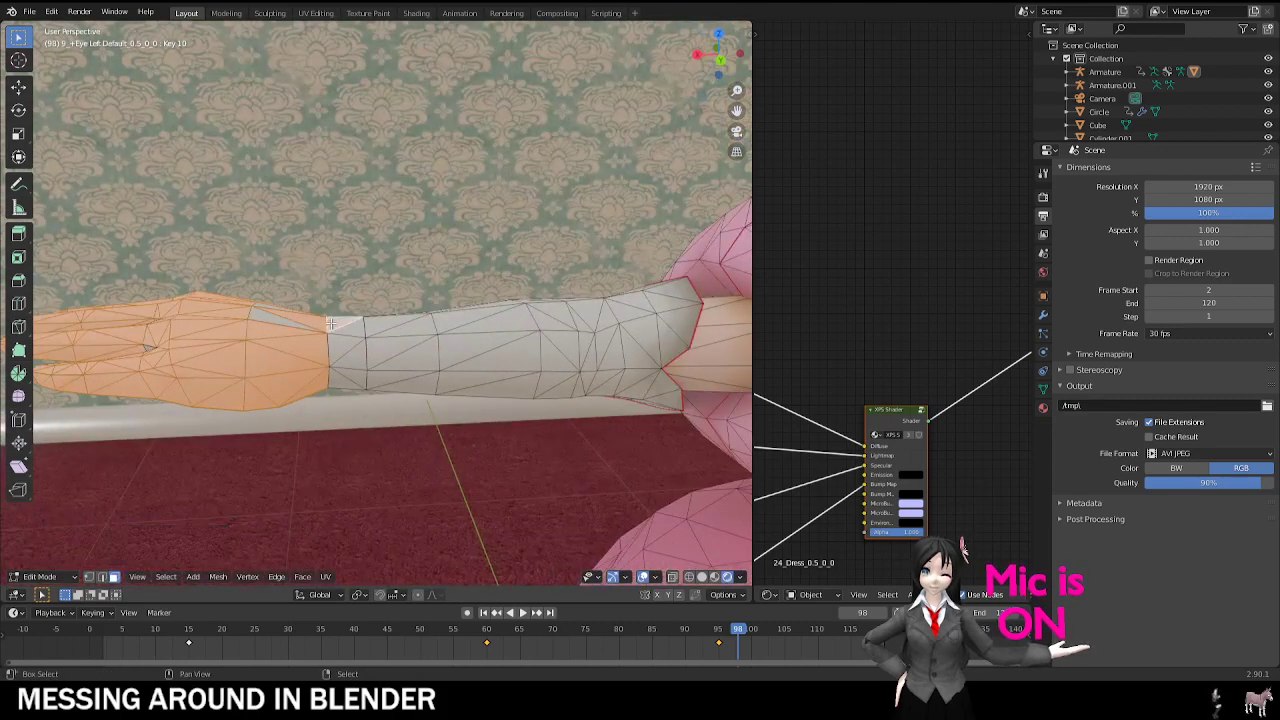
middle_click_drag(330, 323, 338, 385)
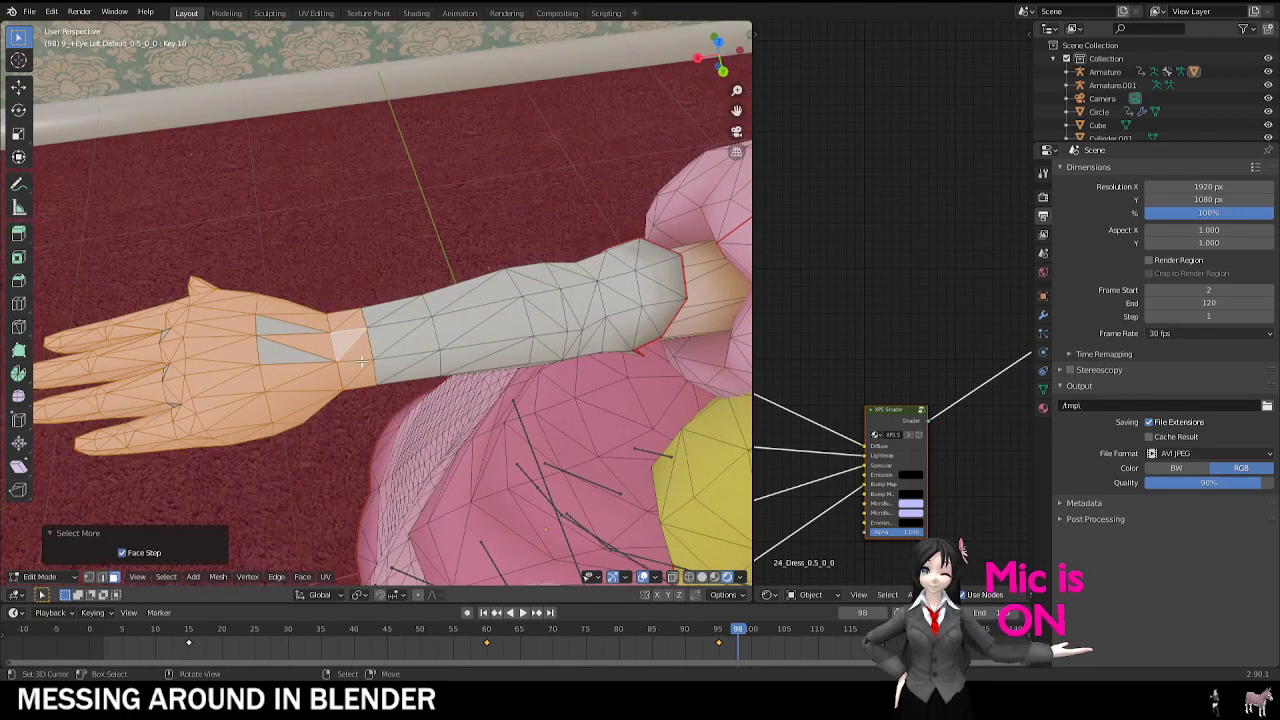
middle_click_drag(329, 338, 276, 332)
middle_click_drag(322, 392, 501, 398)
key("Escape")
Step: Merge the selected gloved-hand geometry by distance and check the hand through the camera in Object Mode
middle_click_drag(458, 330, 558, 370)
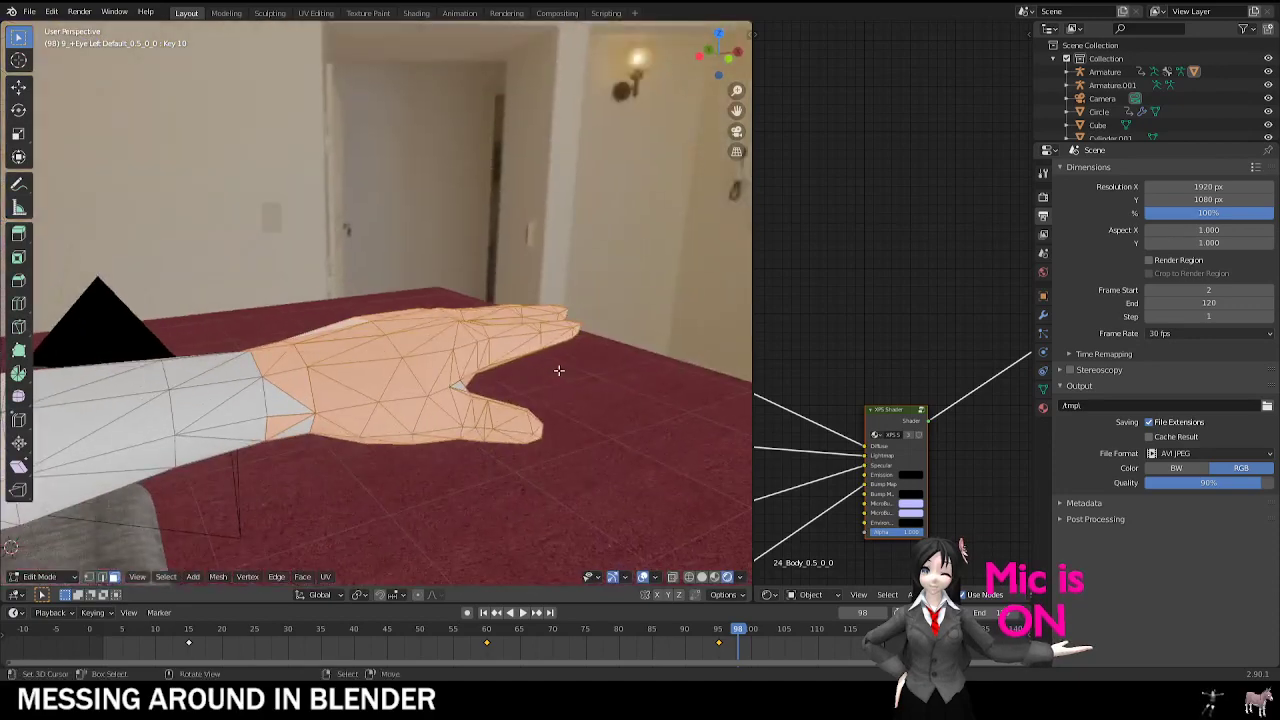
middle_click_drag(549, 430, 409, 381)
key("F3")
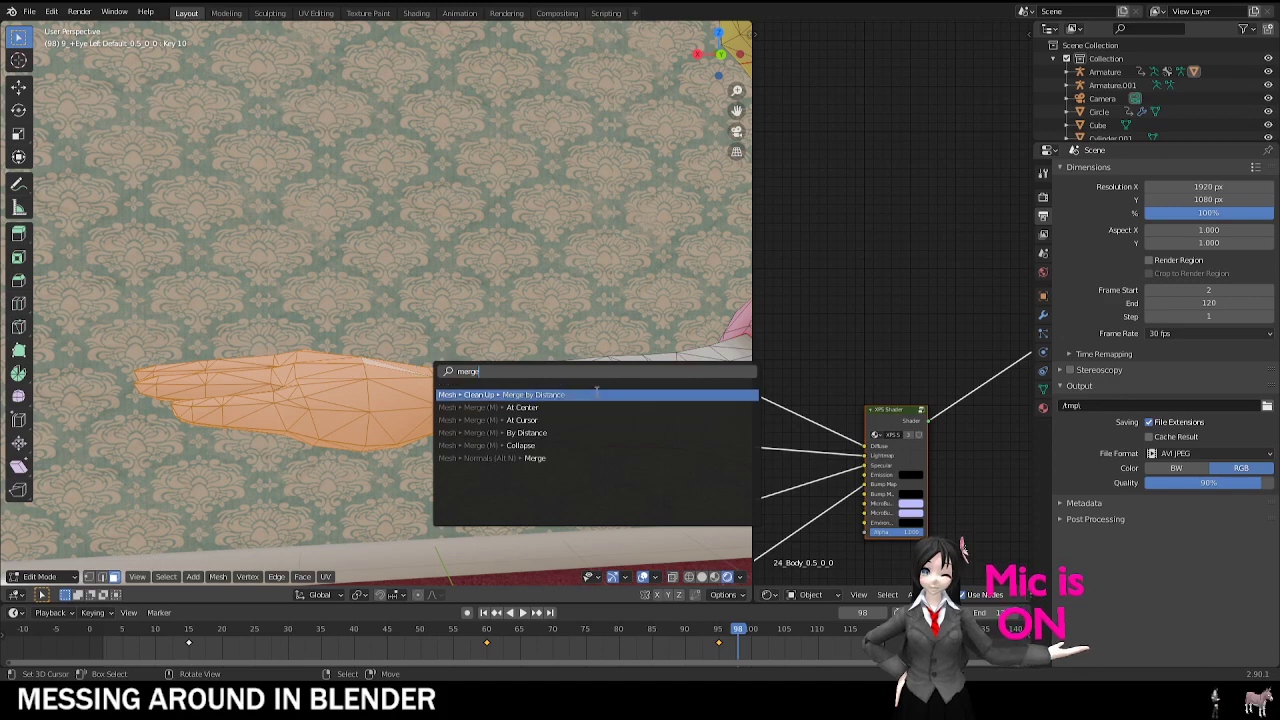
type("merge")
left_click(597, 394)
middle_click_drag(597, 394, 391, 340)
key("Tab")
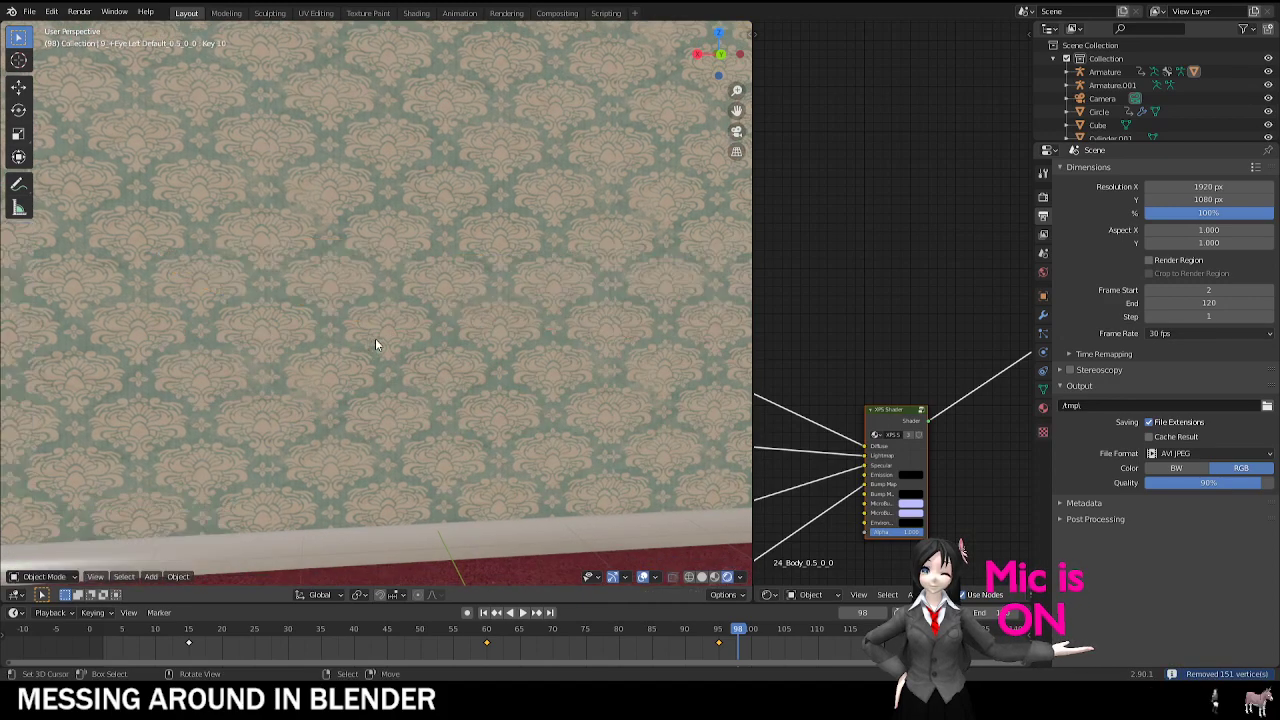
key("KP_0")
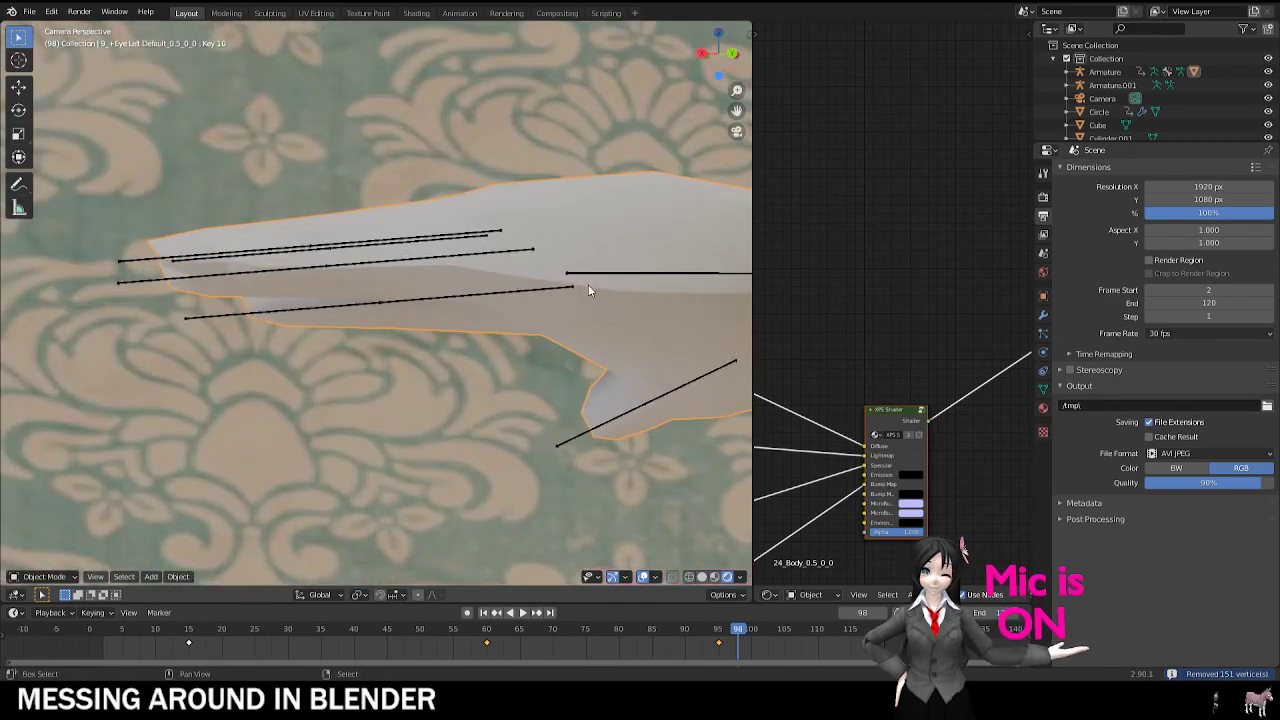
middle_click_drag(588, 290, 548, 323, "shift")
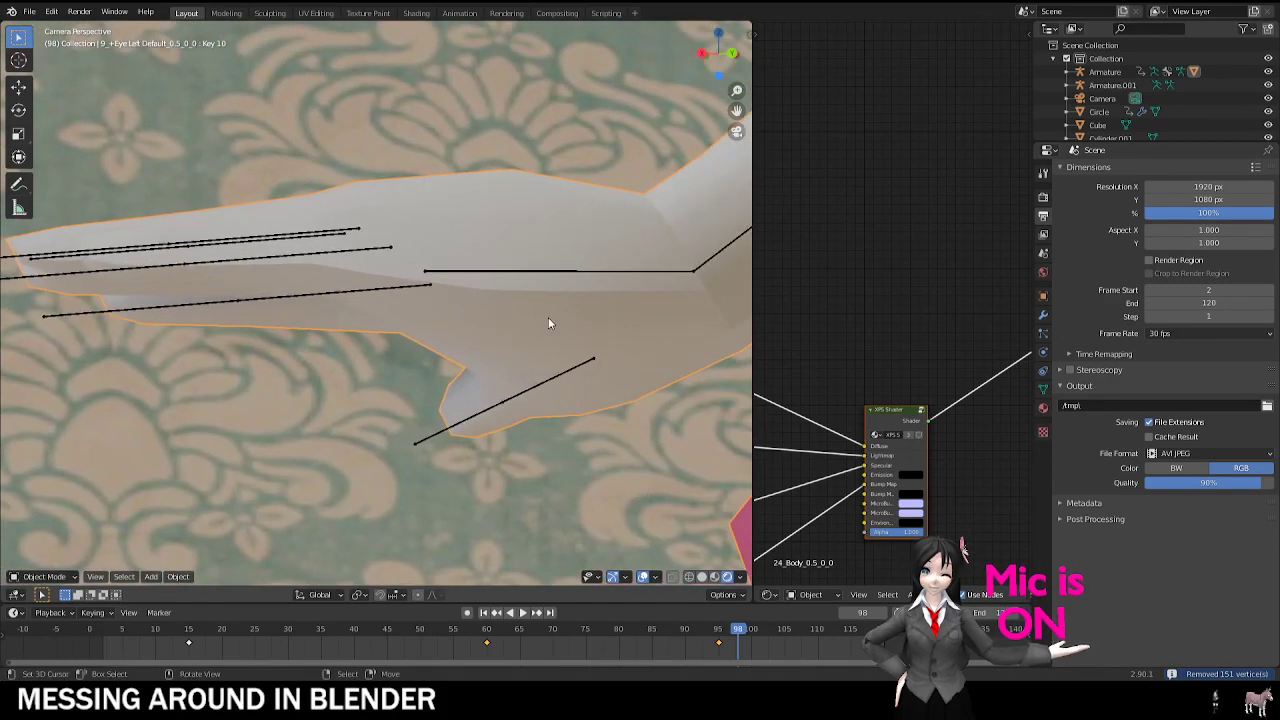
Step: In Edit Mode, switch to edge selection and try moving a seam edge on the side of the gloved hand
key("Tab")
middle_click_drag(377, 316, 380, 230)
middle_click_drag(350, 185, 447, 267, "shift")
scroll(447, 267, "up", 3)
left_click(375, 222)
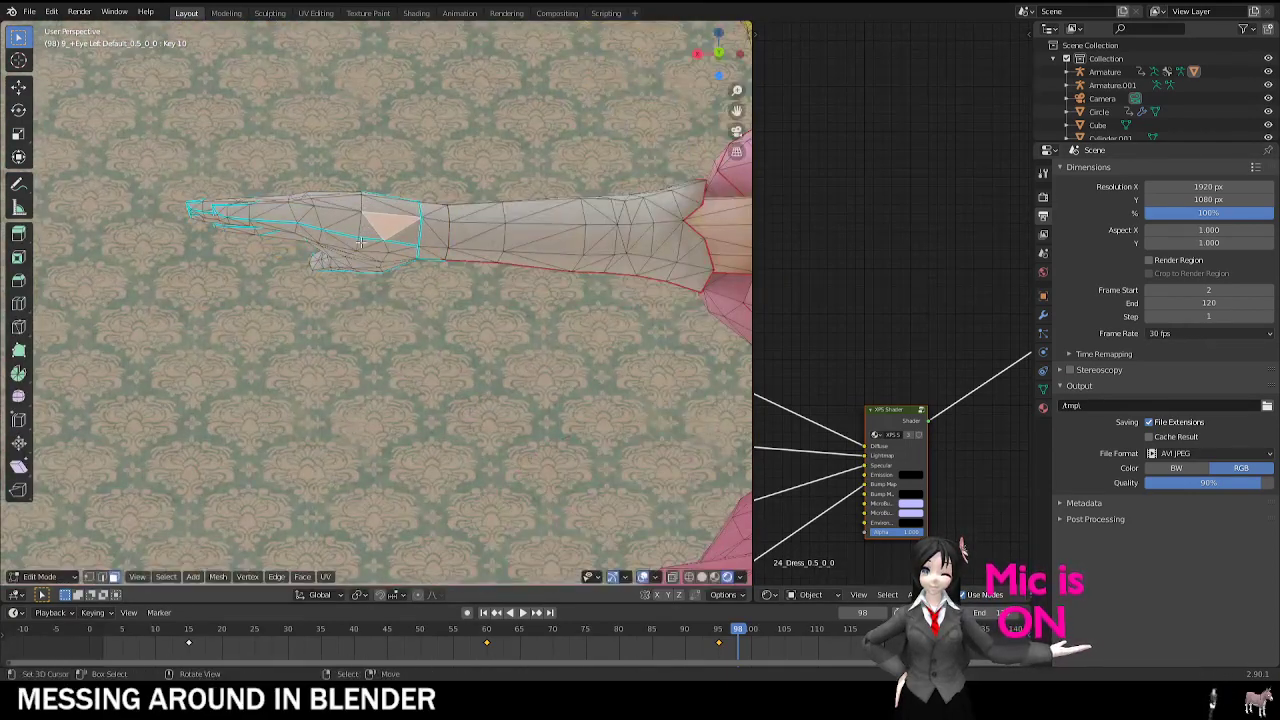
left_click(101, 577)
middle_click_drag(300, 340, 415, 250)
left_click(415, 243)
key("g")
key("Escape")
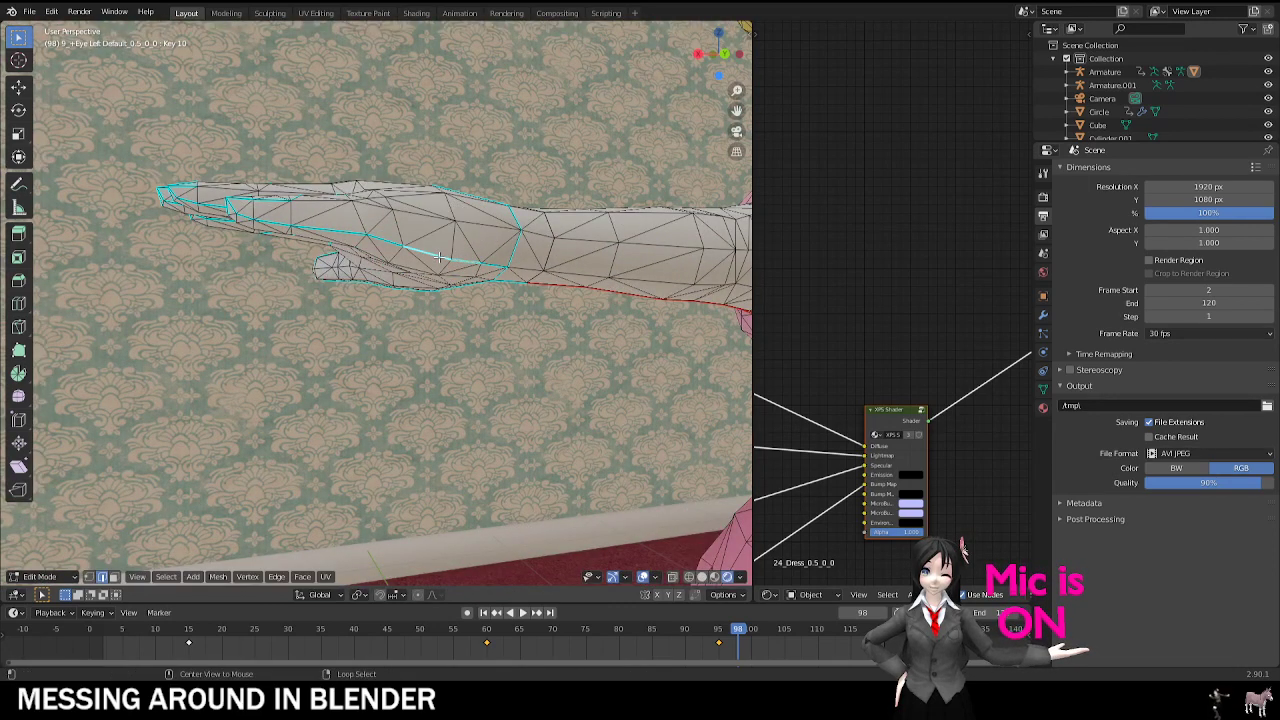
middle_click_drag(438, 257, 400, 300)
key("Tab")
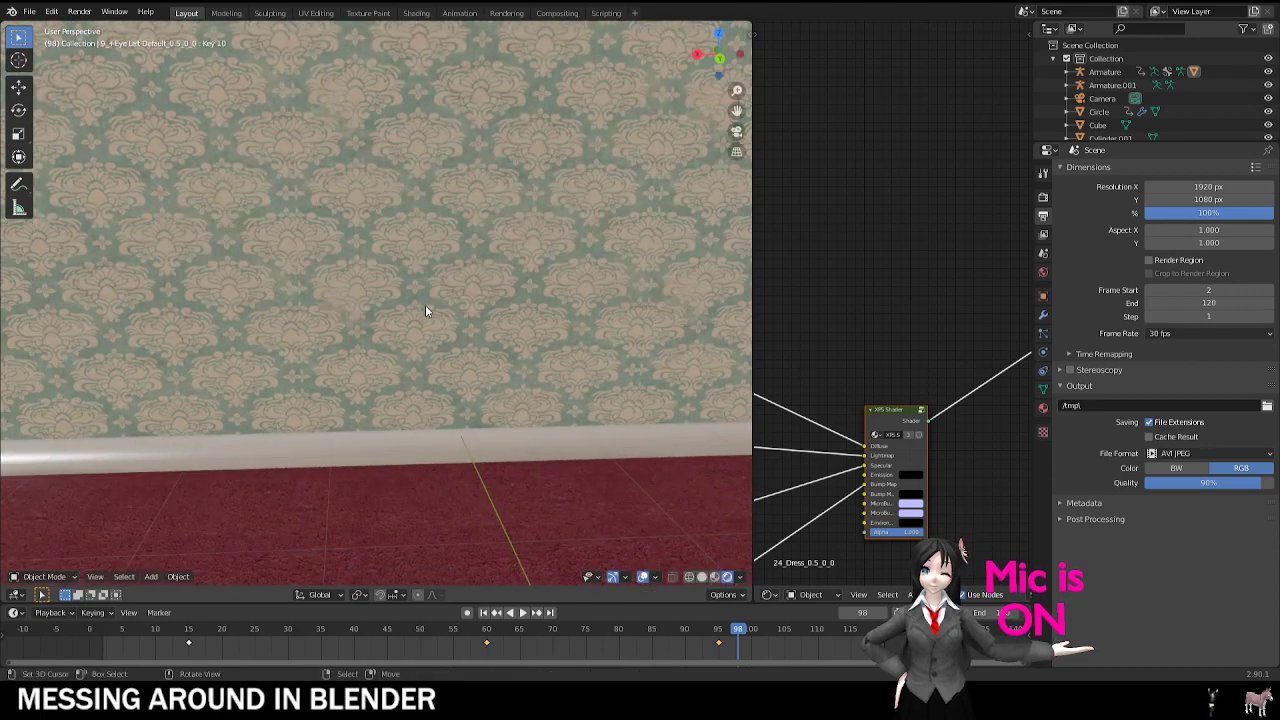
Step: Inspect the gloved hand through the camera and display the mesh's object data properties
key("KP_0")
scroll(375, 346, "down", 5)
mouse_move(484, 344)
middle_mouse_down("shift")
mouse_move(443, 346)
mouse_move(475, 338)
middle_mouse_up("shift")
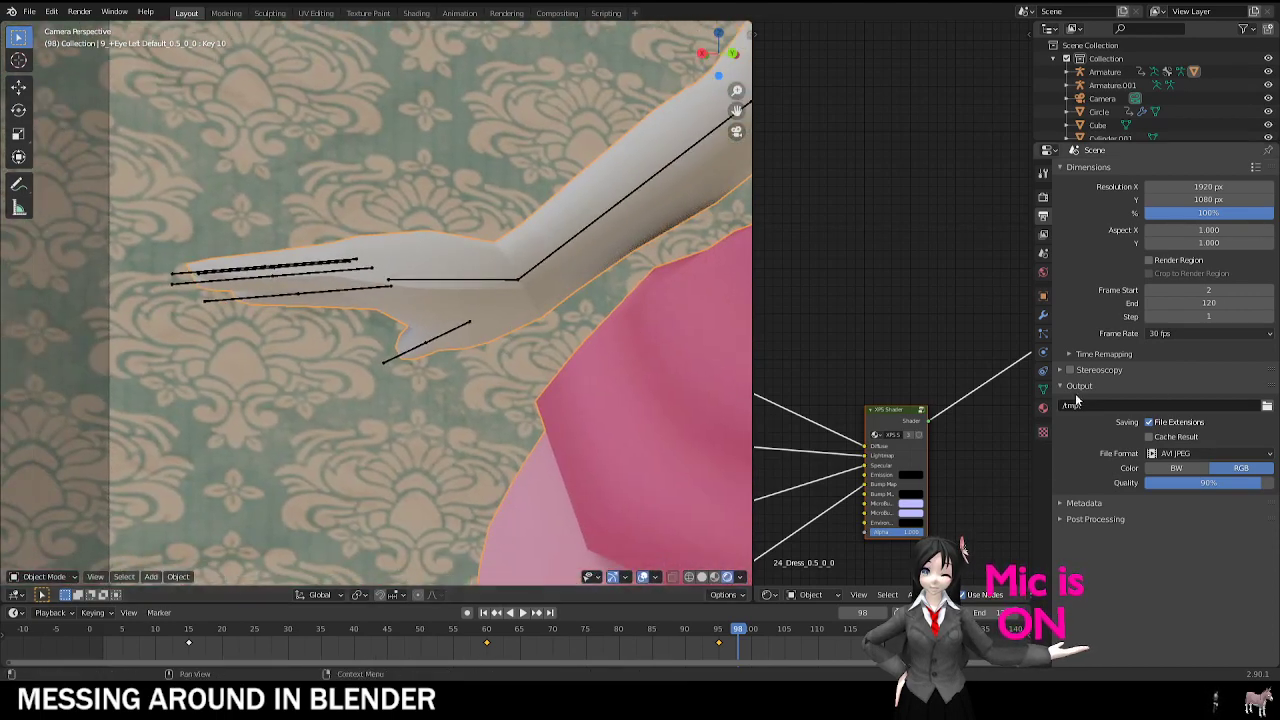
left_click(1044, 389)
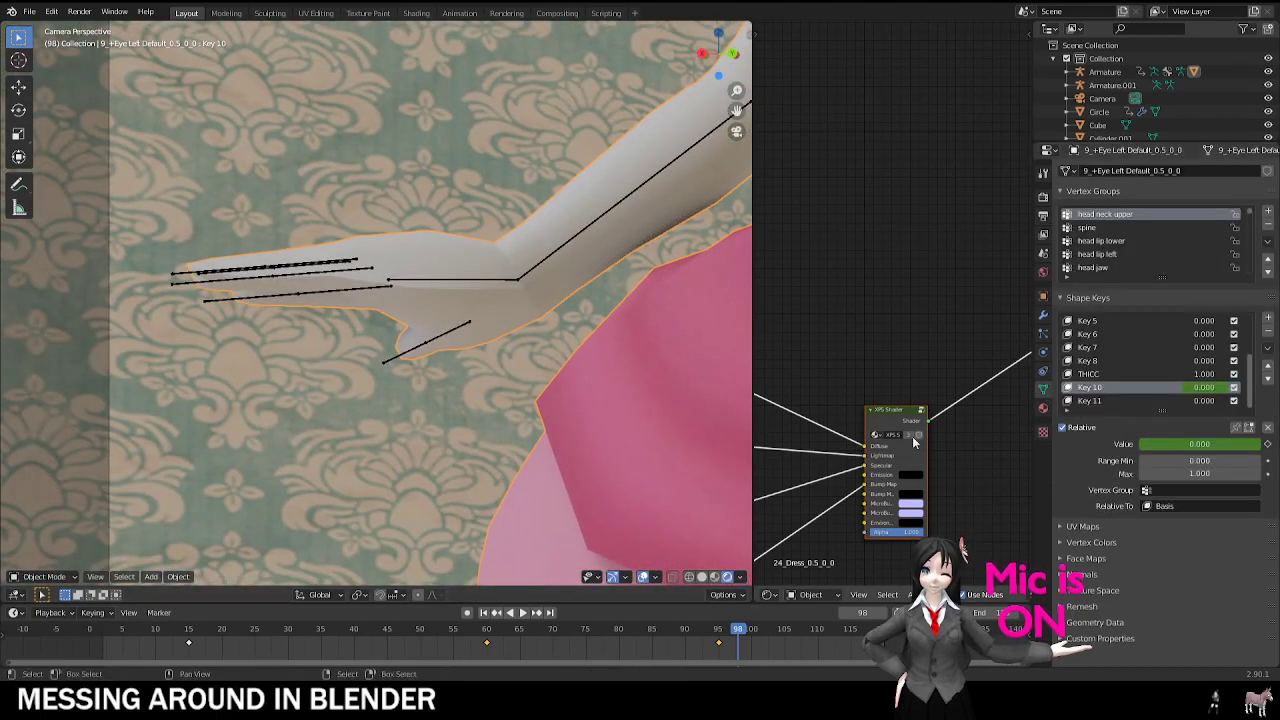
Step: Select the armature, enter Pose Mode and try moving and trackball-rotating the left wrist bone
left_click(448, 331)
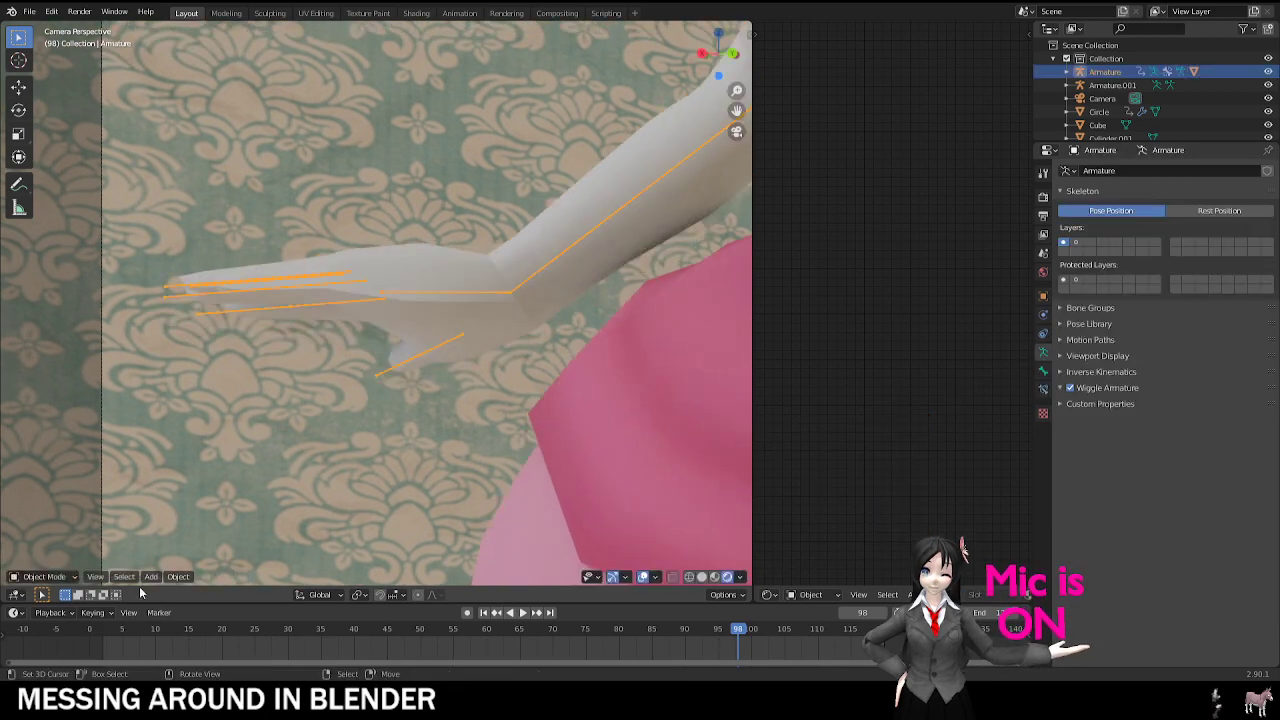
left_click(42, 532)
left_click(454, 296)
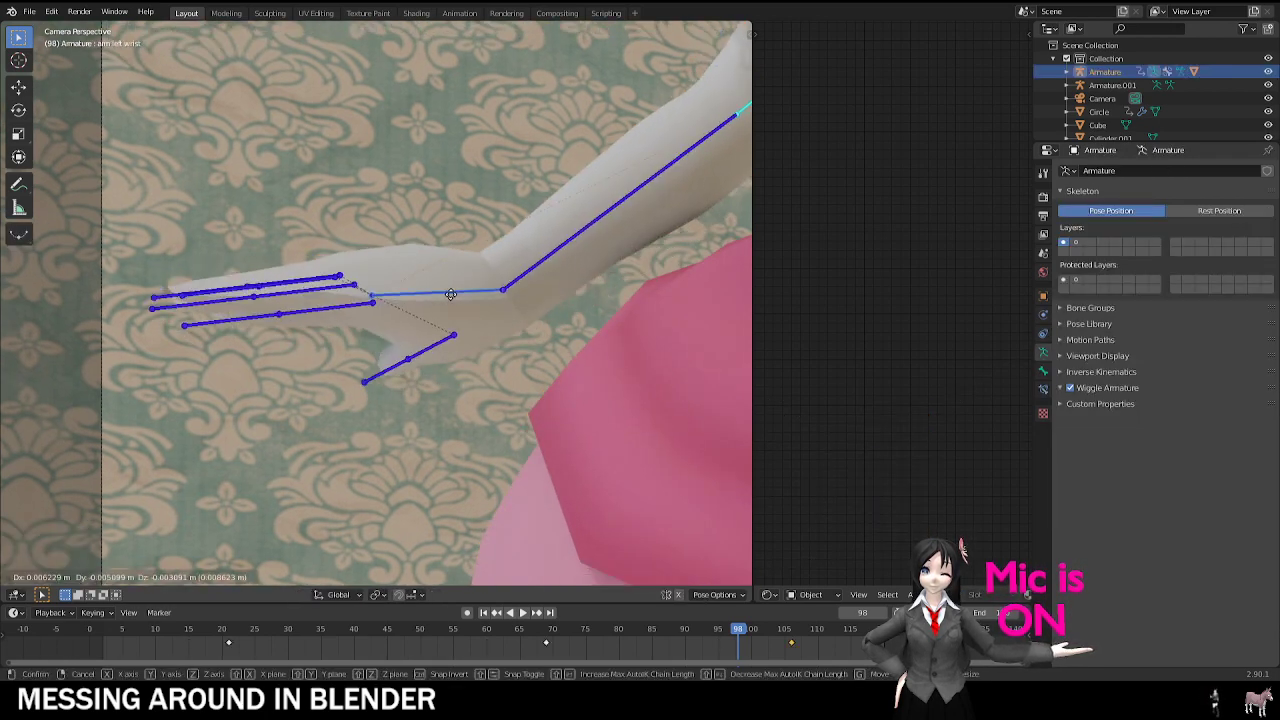
key("r")
key("r")
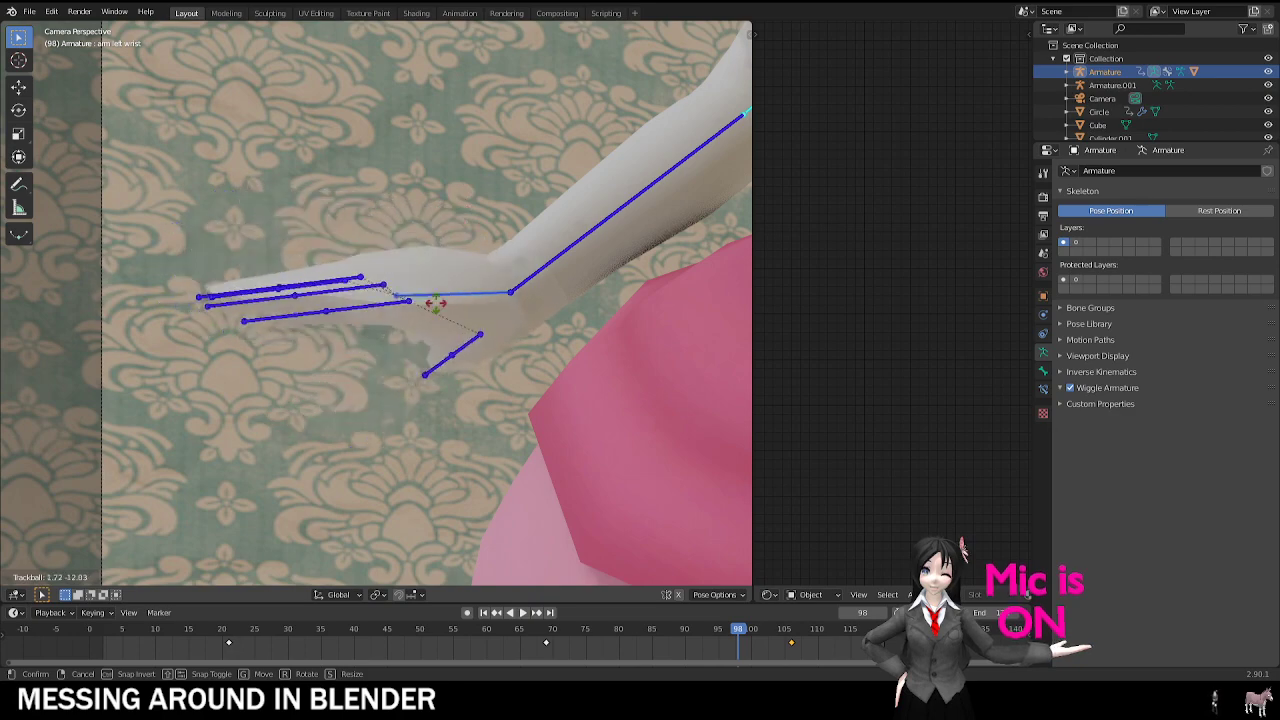
left_click(420, 350)
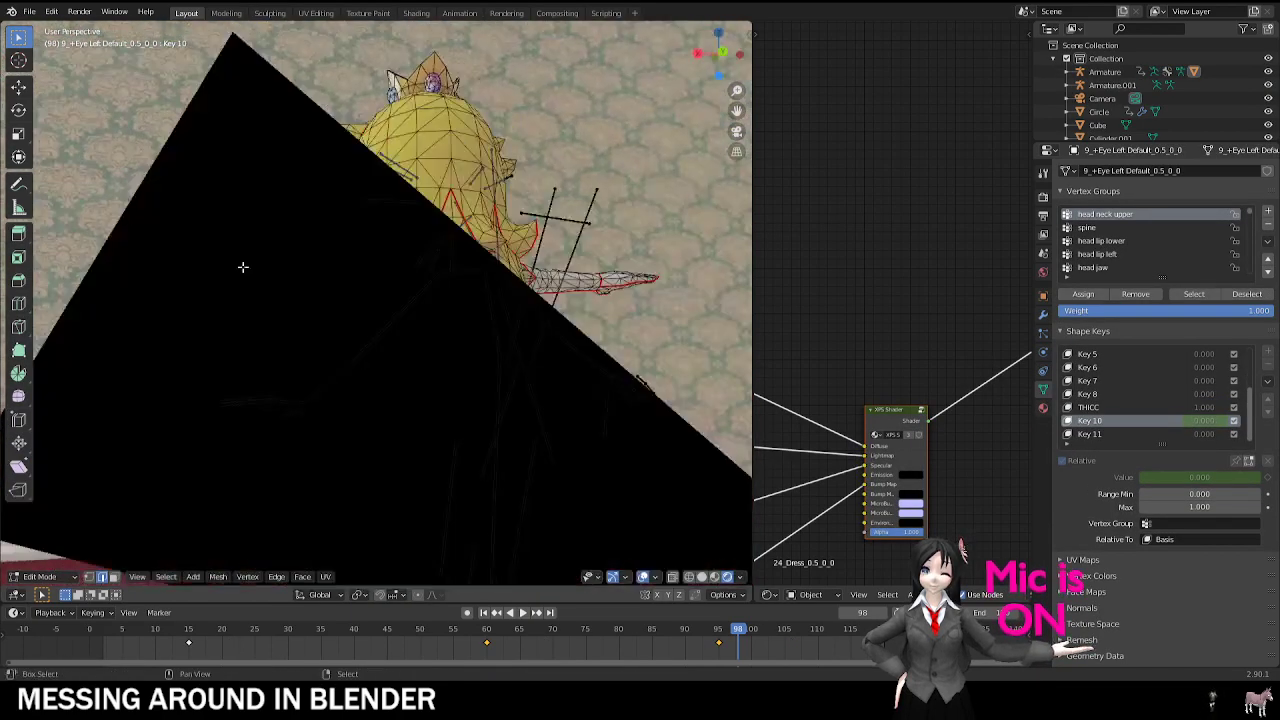
Step: Try moving an edge in the middle of the princess's open palm
middle_click_drag(243, 267, 400, 270)
scroll(380, 270, "up", 4)
middle_click_drag(380, 220, 375, 250)
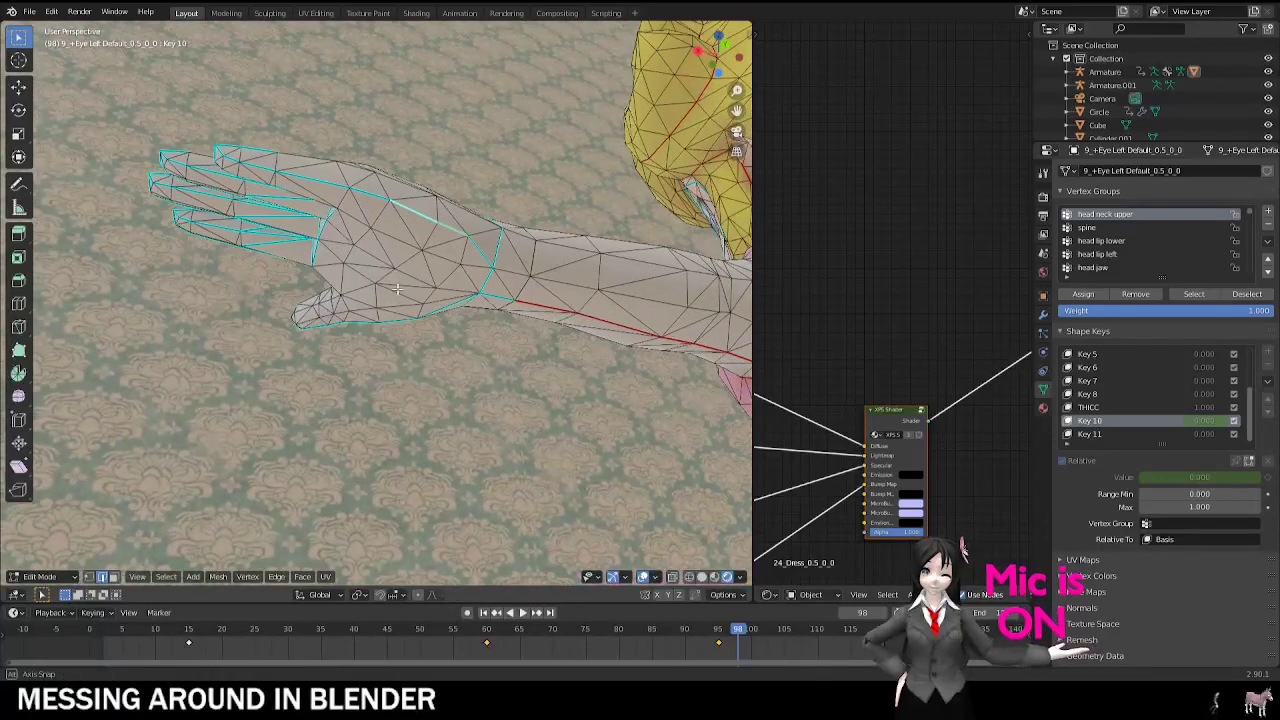
right_click(374, 245)
key("g")
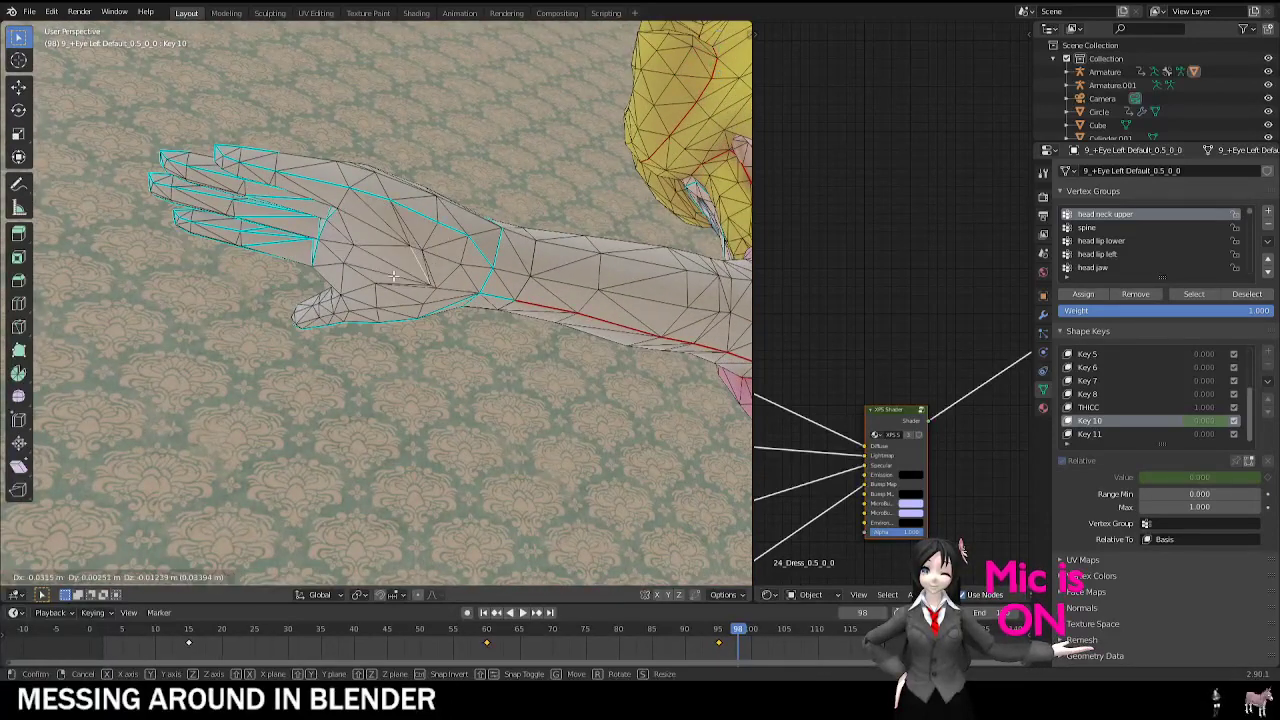
right_click(445, 276)
scroll(458, 375, "down", 4)
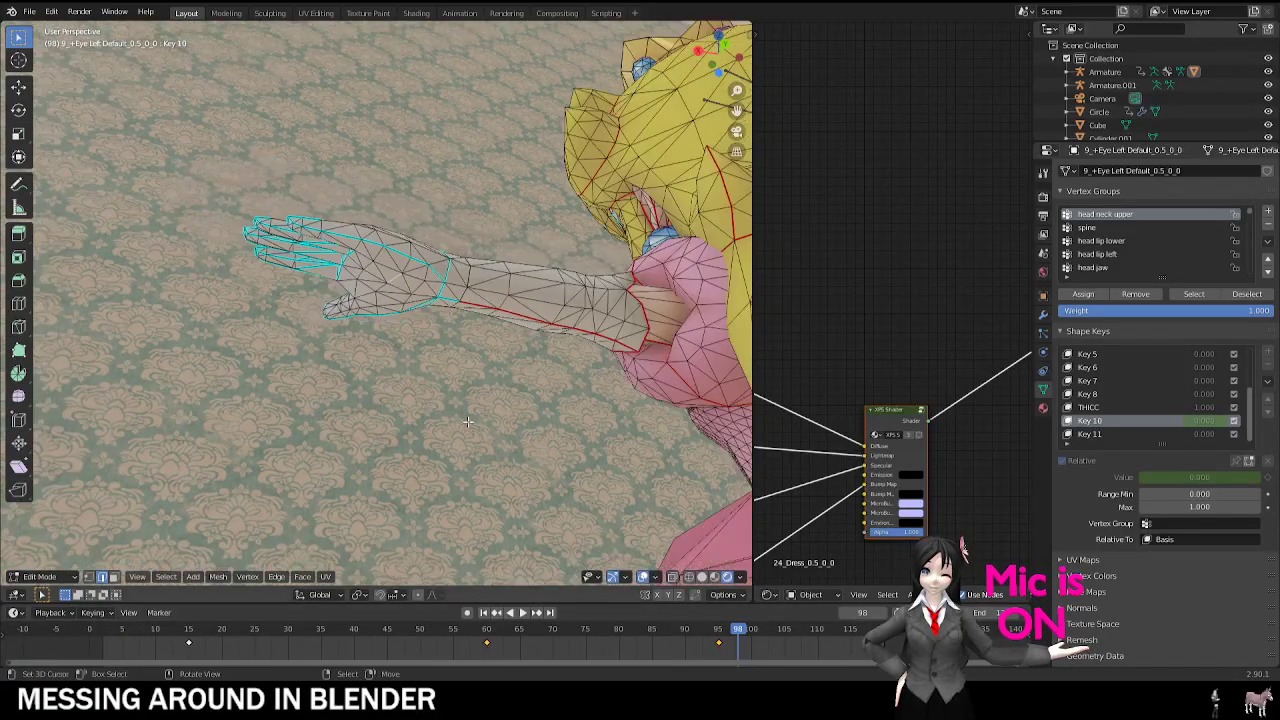
Step: Return to Object Mode and examine the wrist's shading close up from the camera view
key("KP_0")
key("Tab")
scroll(470, 332, "down", 5)
middle_click_drag(440, 360, 447, 413, "shift")
scroll(342, 343, "up", 3)
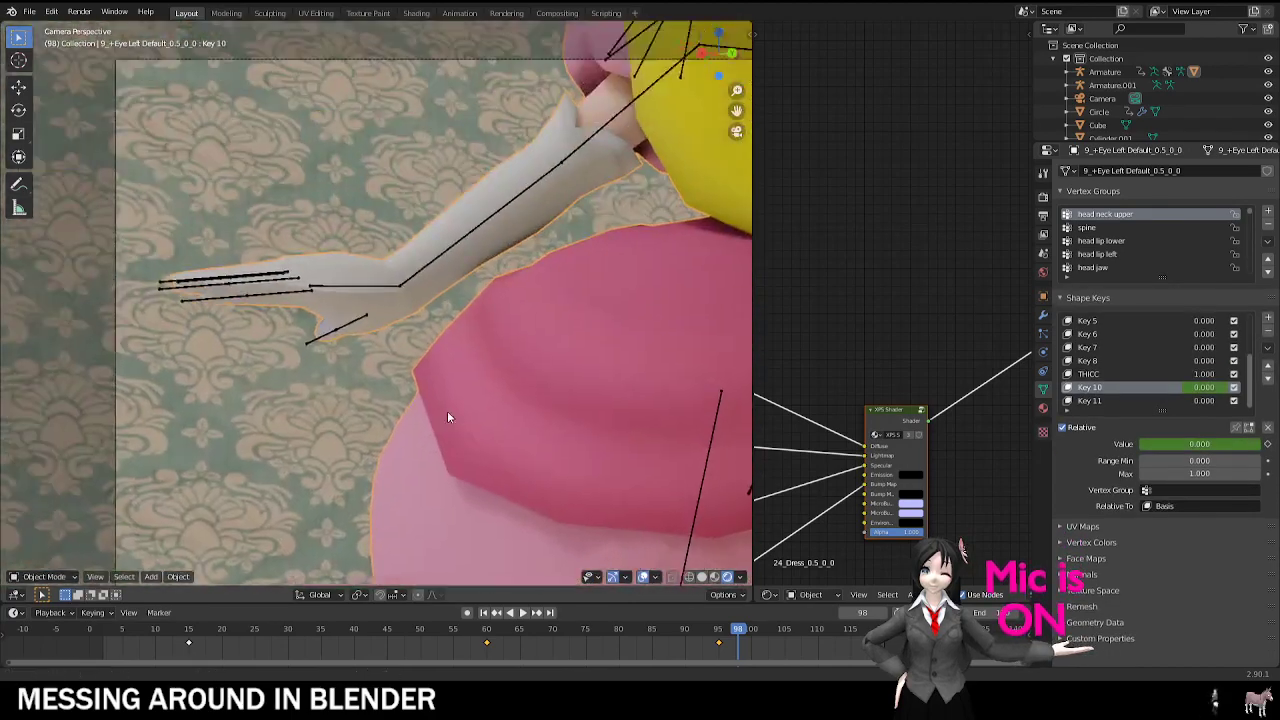
scroll(391, 293, "up", 6)
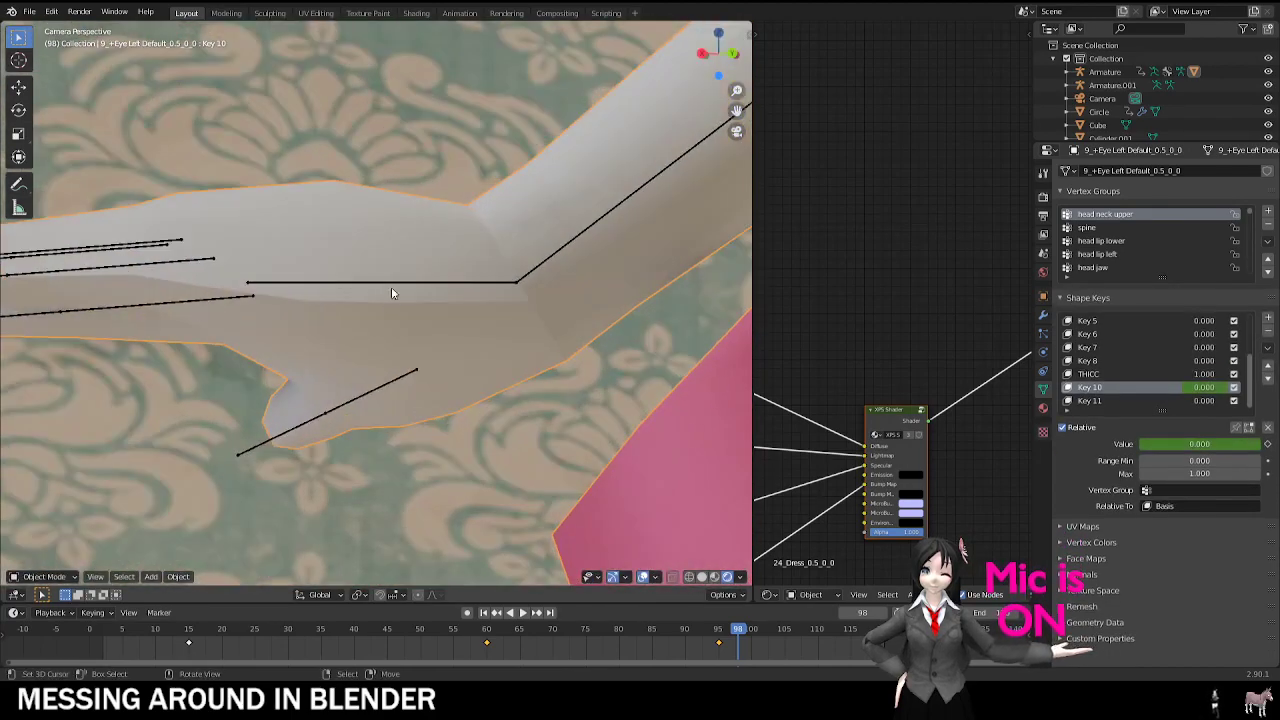
Step: Apply Shade Flat to the princess's mesh for comparison and restore Shade Smooth
key("w")
left_click(312, 258)
key("w")
left_click(301, 281)
key("w")
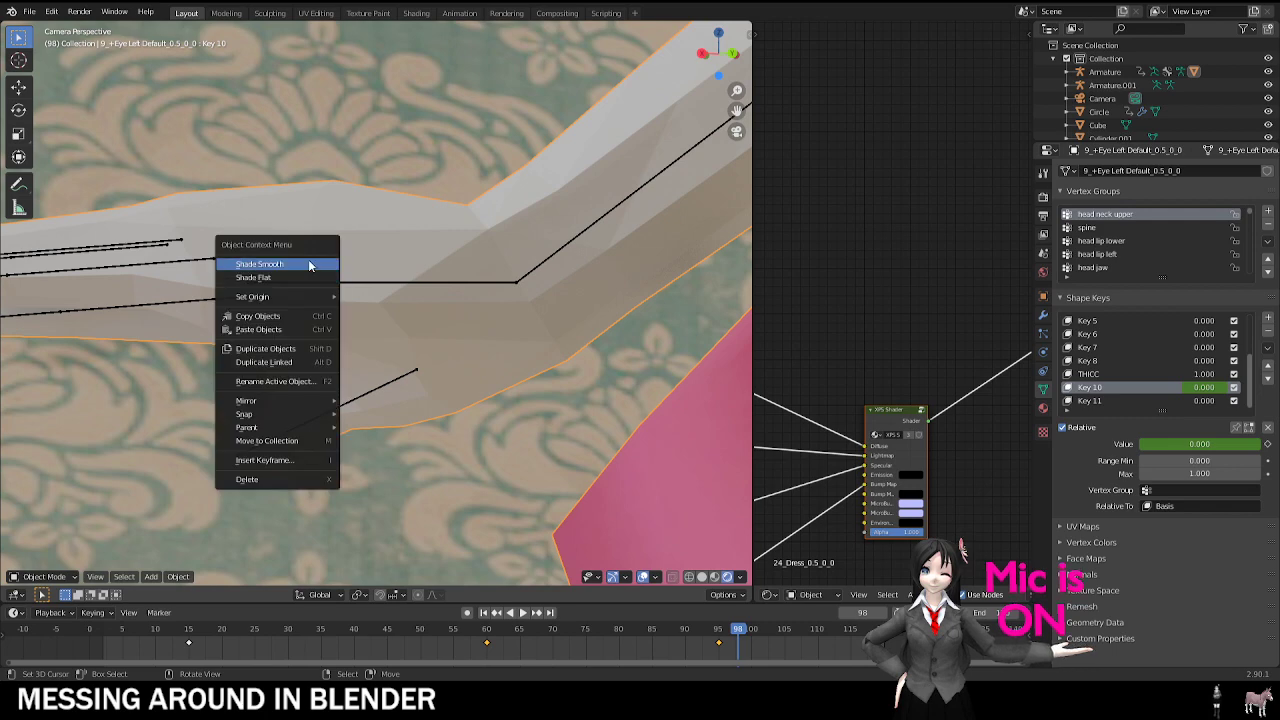
left_click(309, 263)
Step: Reselect the princess's mesh, play the animation in the camera view and hide the viewport overlays
left_click(386, 378)
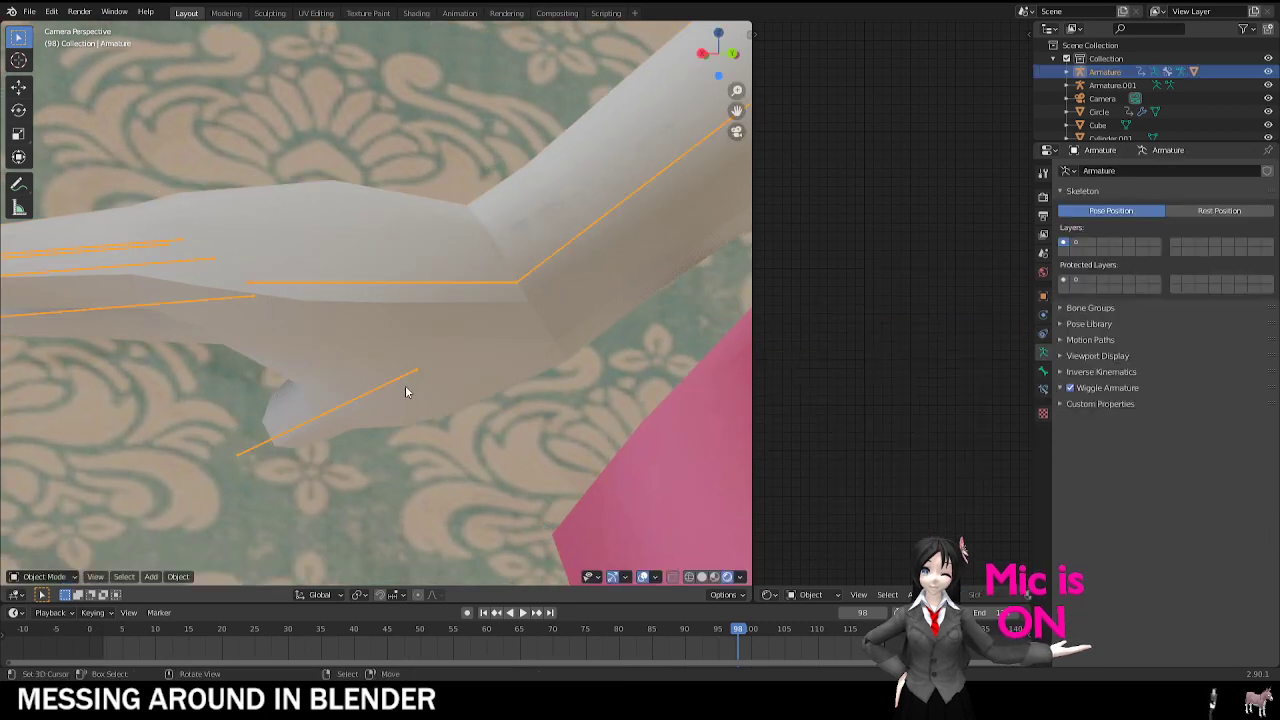
left_click(405, 389)
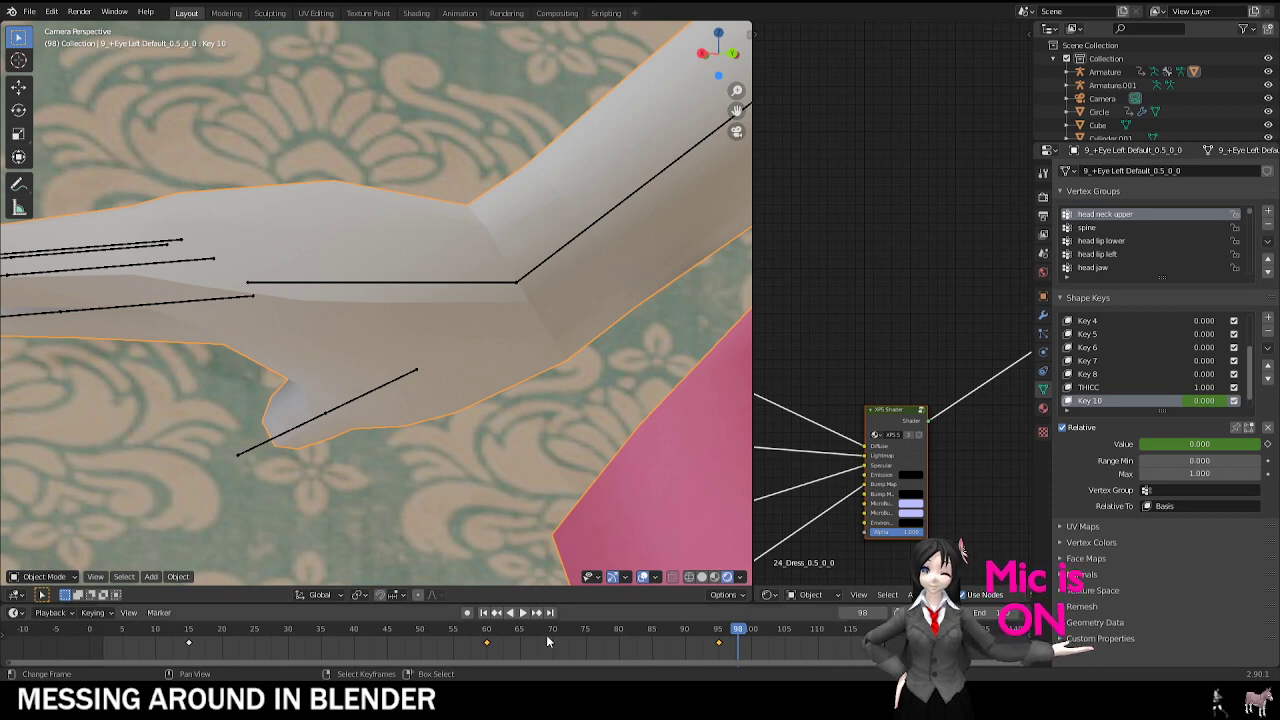
key("space")
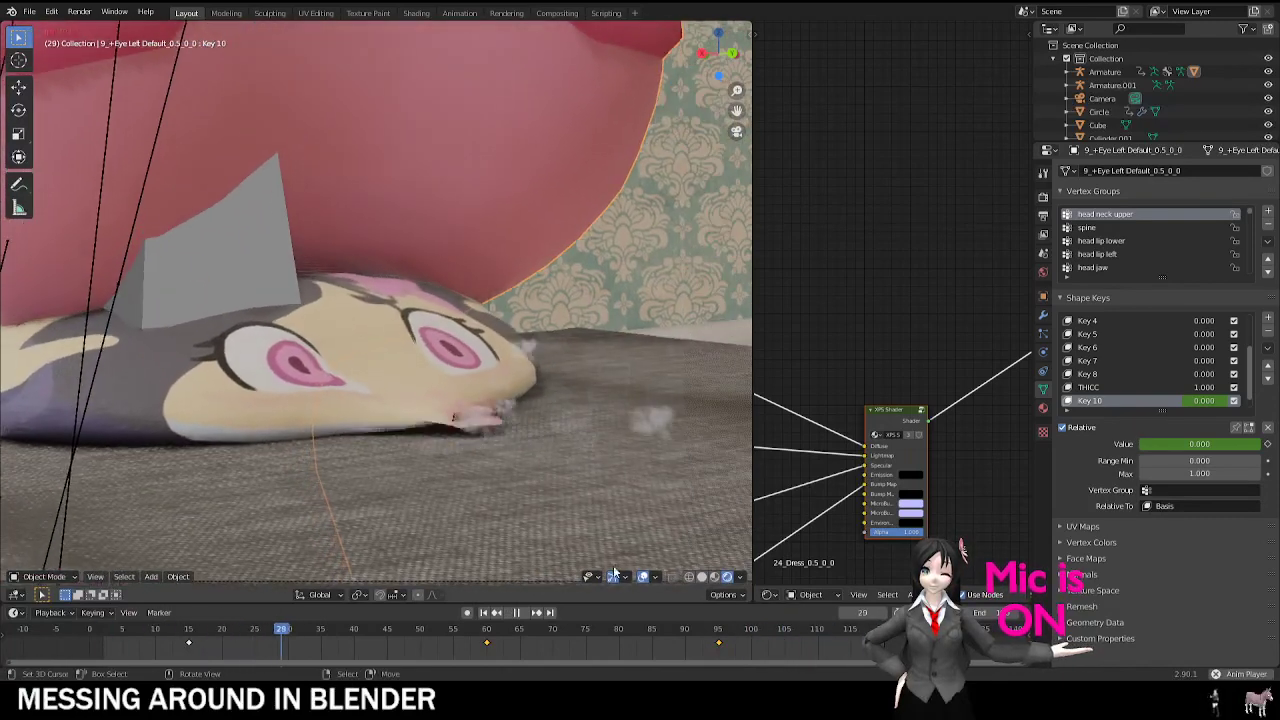
left_click(655, 577)
left_click(644, 577)
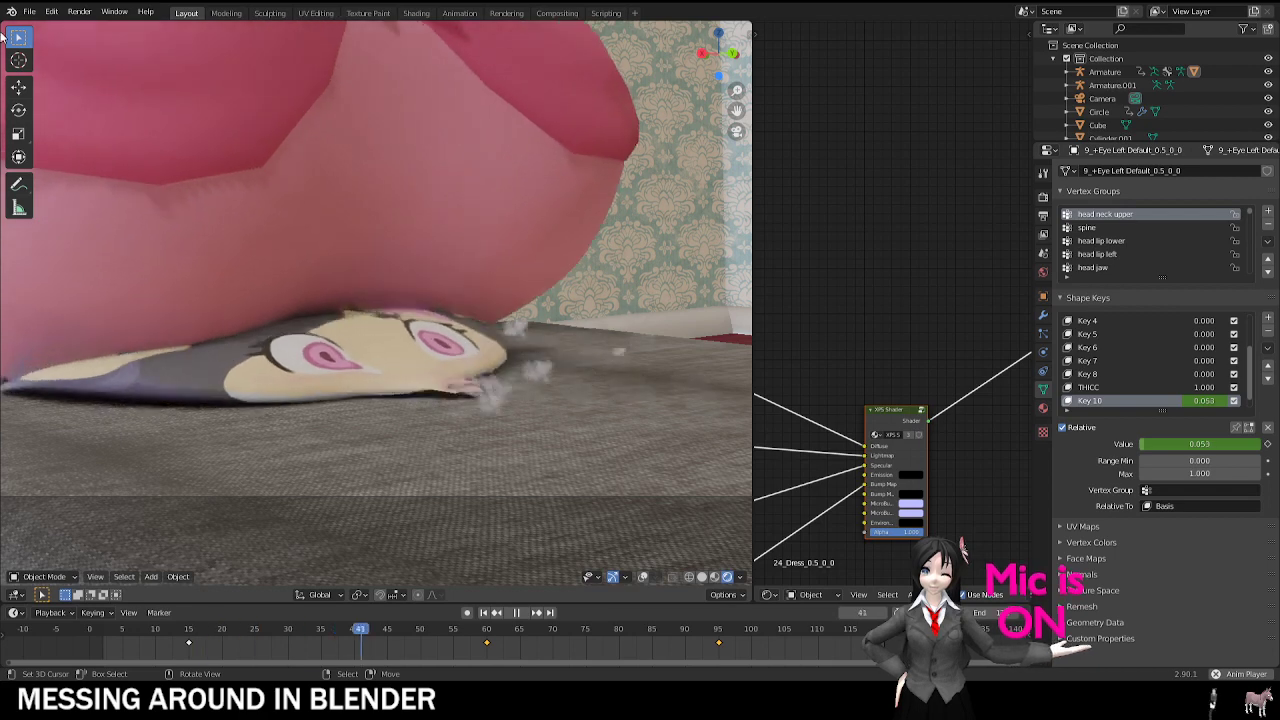
Step: Open the project with the giant characters floating above Earth, discarding the changes to WhoopeeSquish
left_click(29, 11)
left_click(45, 254)
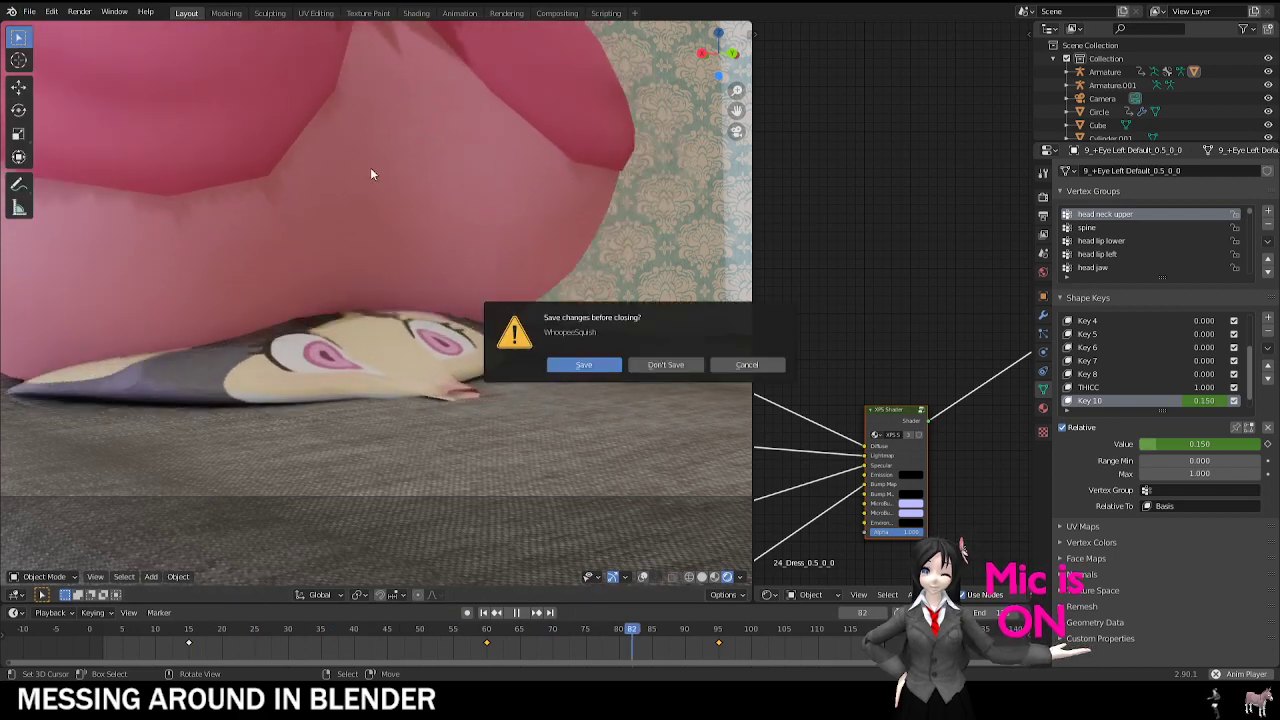
left_click(655, 367)
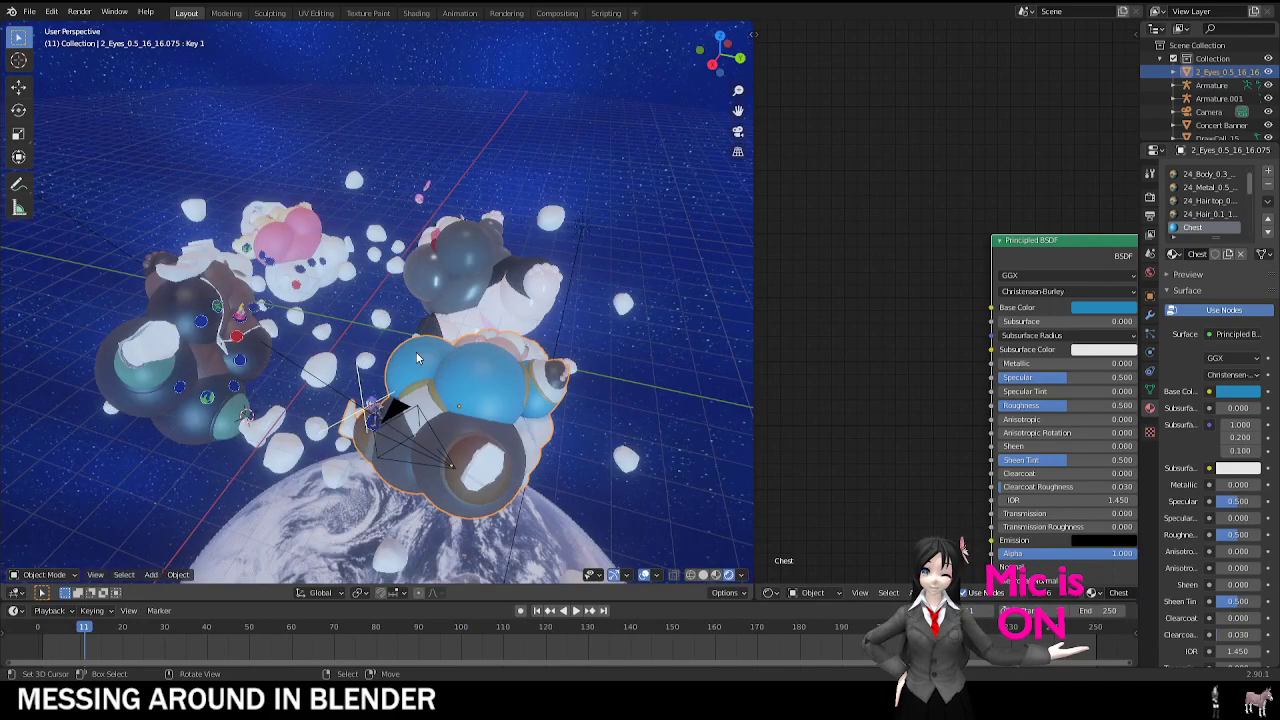
Step: Select the Earth object beneath the floating characters
middle_click_drag(418, 358, 448, 386)
right_click(453, 388)
right_click_drag(448, 386, 435, 385)
right_click(459, 327)
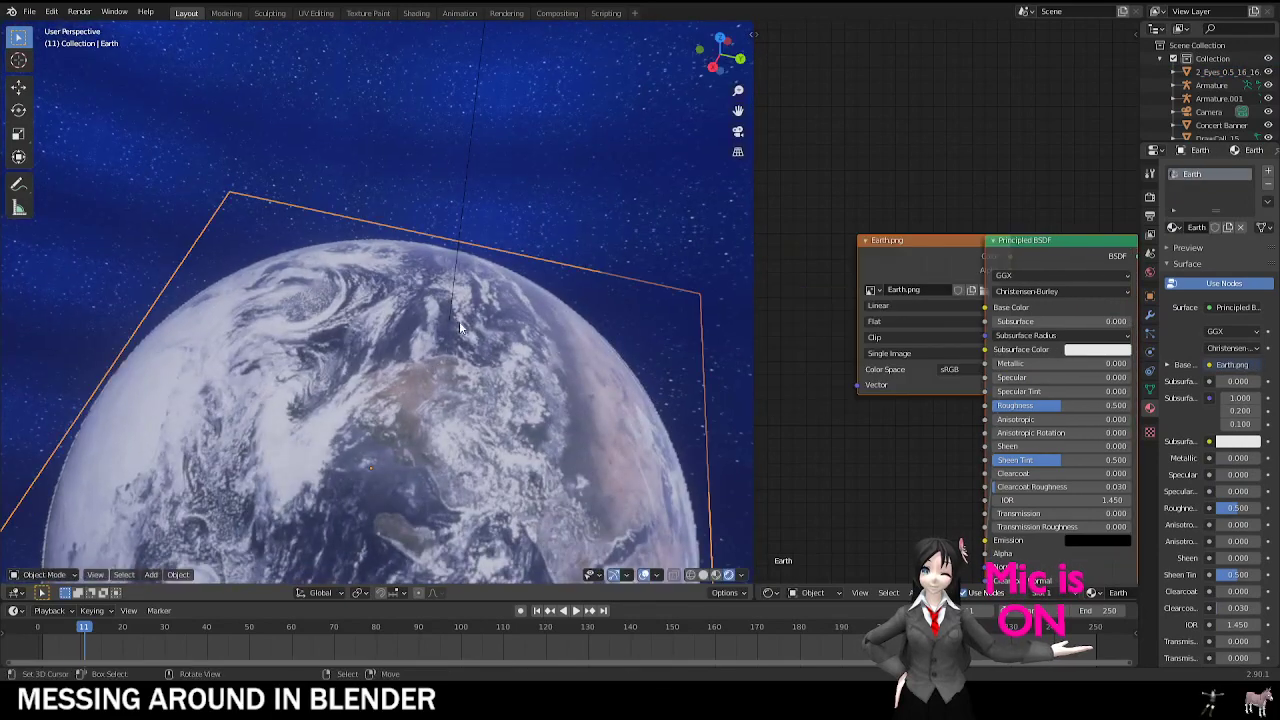
Step: Examine the board spaces, characters and asteroids from the camera and from free viewing angles
key("KP_0")
left_click_drag(433, 313, 433, 313)
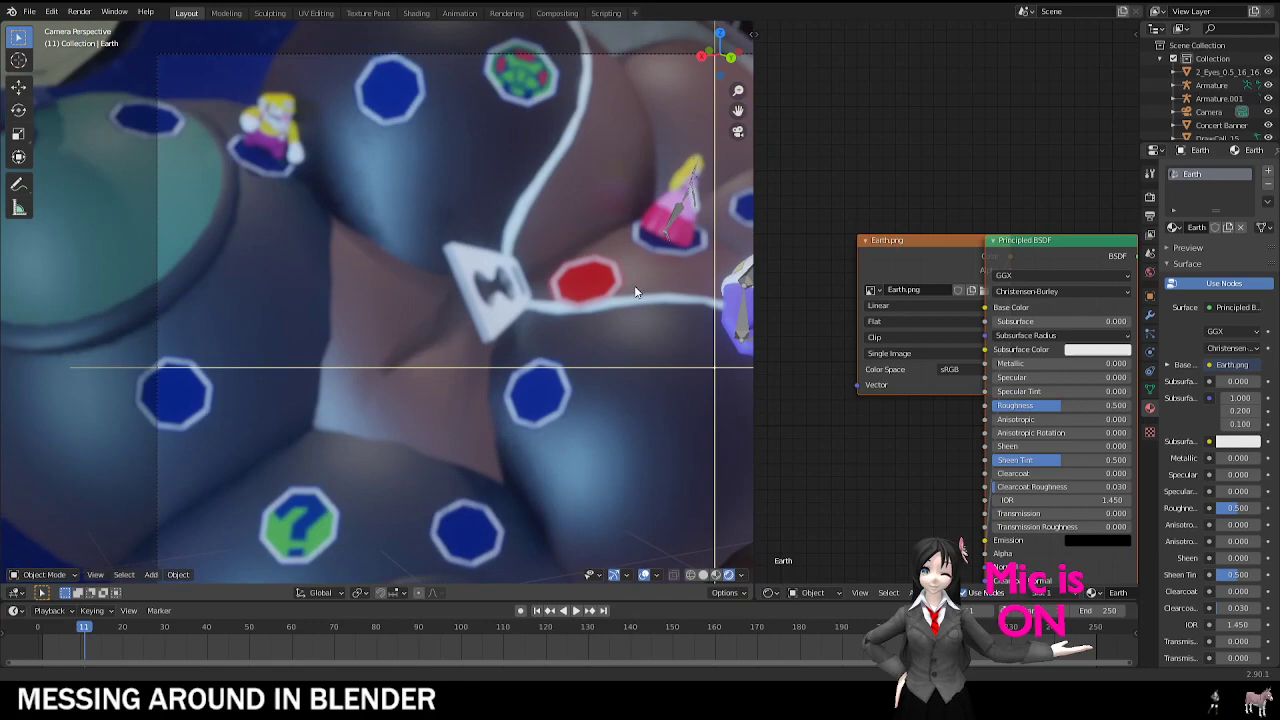
scroll(634, 292, "down", 1)
middle_click_drag(506, 275, 430, 286, "shift")
middle_click_drag(614, 320, 380, 277, "shift")
middle_click_drag(455, 350, 335, 281)
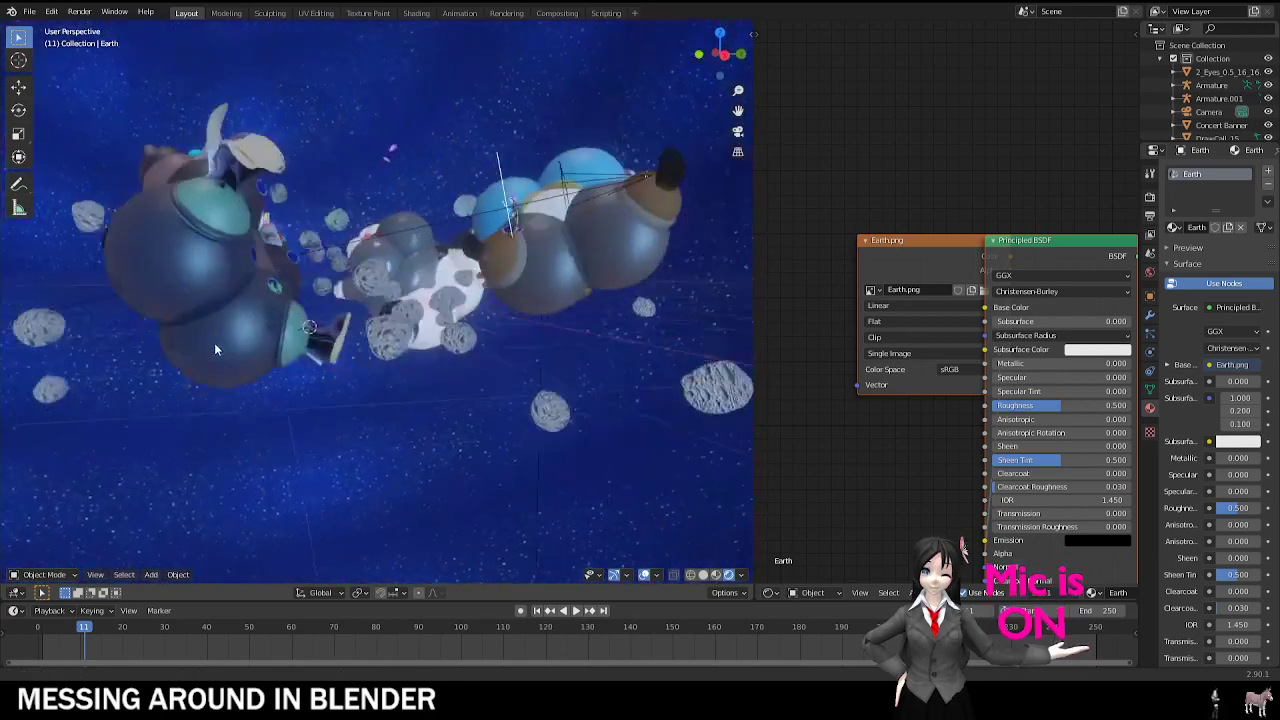
key("KP_1")
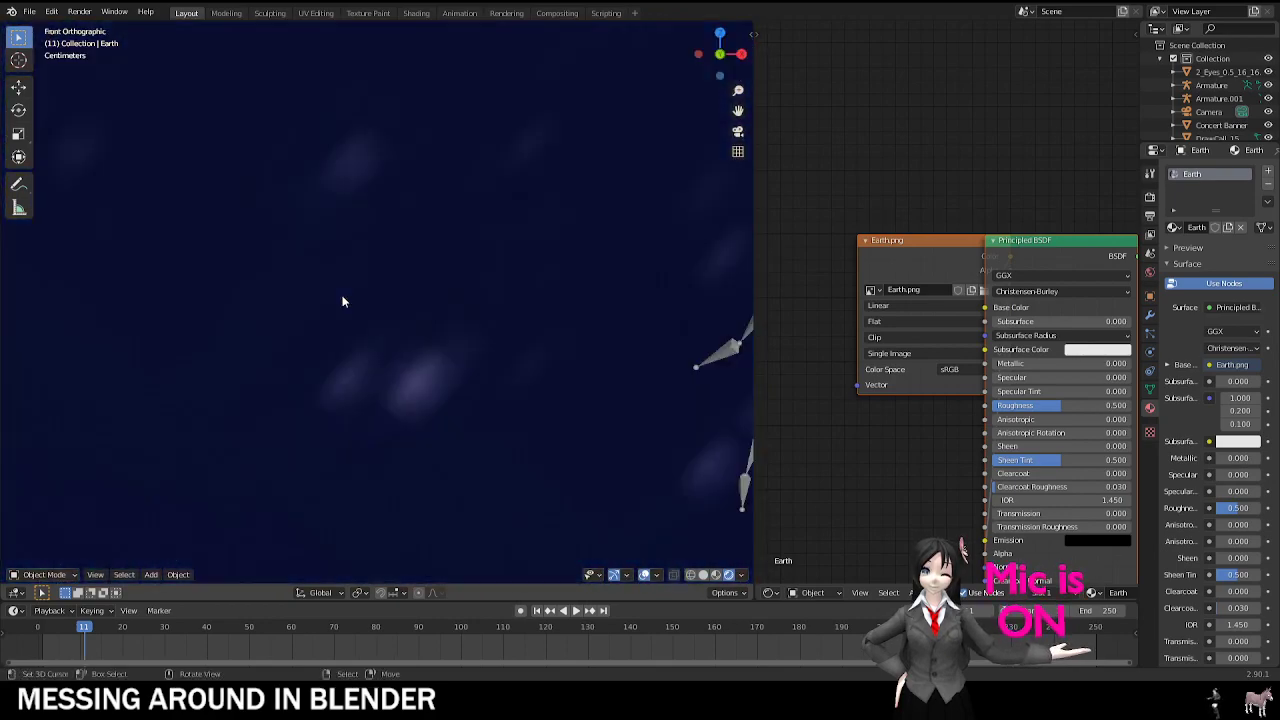
key("KP_0")
scroll(205, 340, "up", 4)
scroll(133, 341, "down", 4)
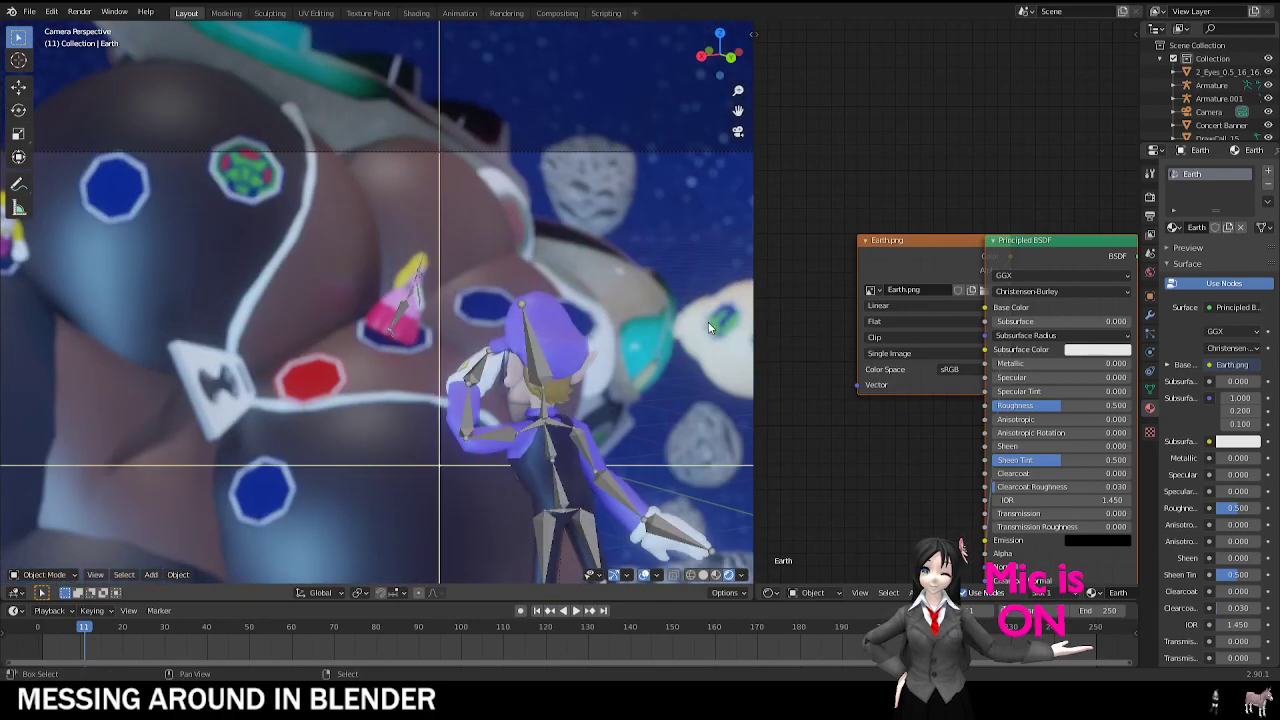
middle_click_drag(240, 245, 297, 300, "shift")
scroll(297, 300, "up", 3)
middle_click_drag(207, 343, 484, 299)
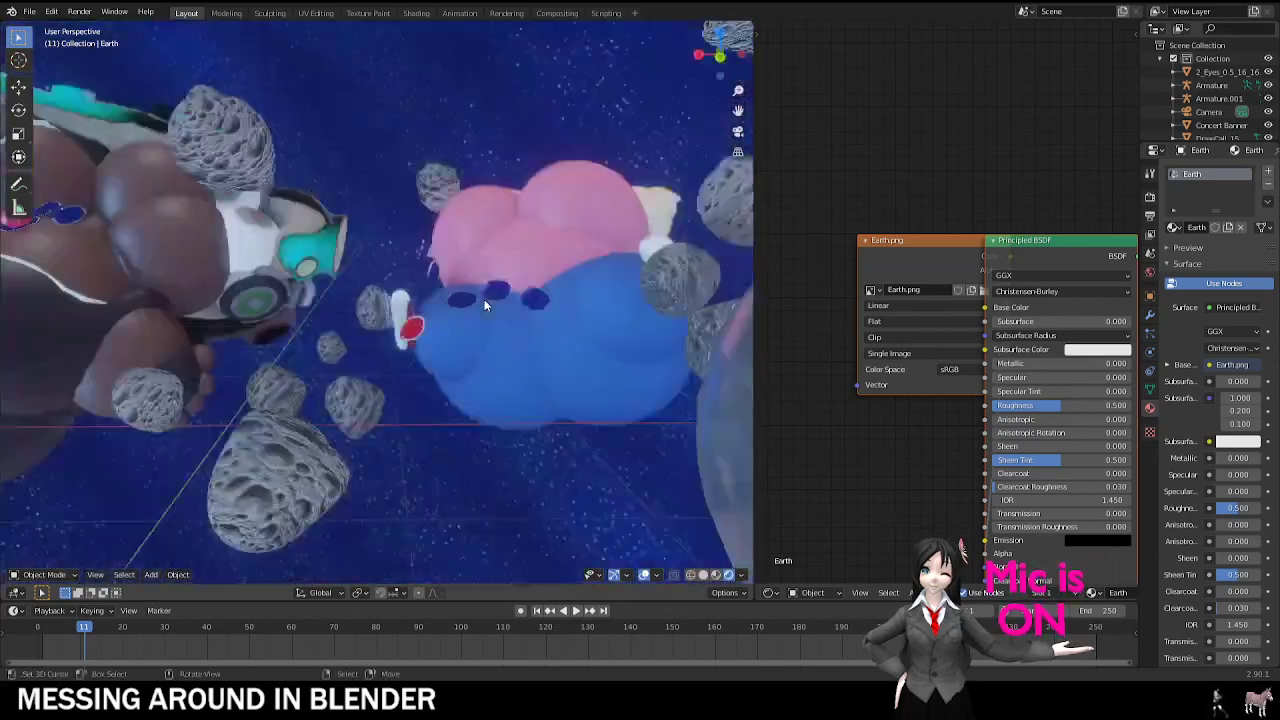
key("KP_0")
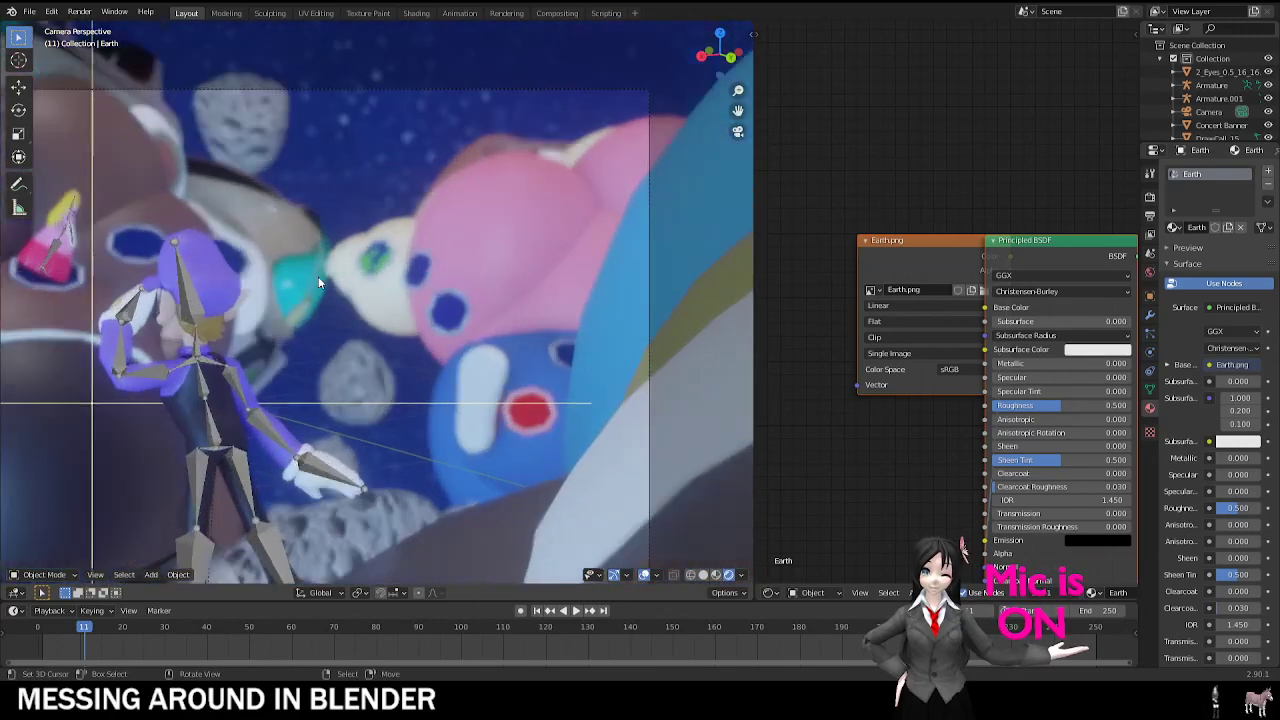
middle_click_drag(318, 276, 496, 310)
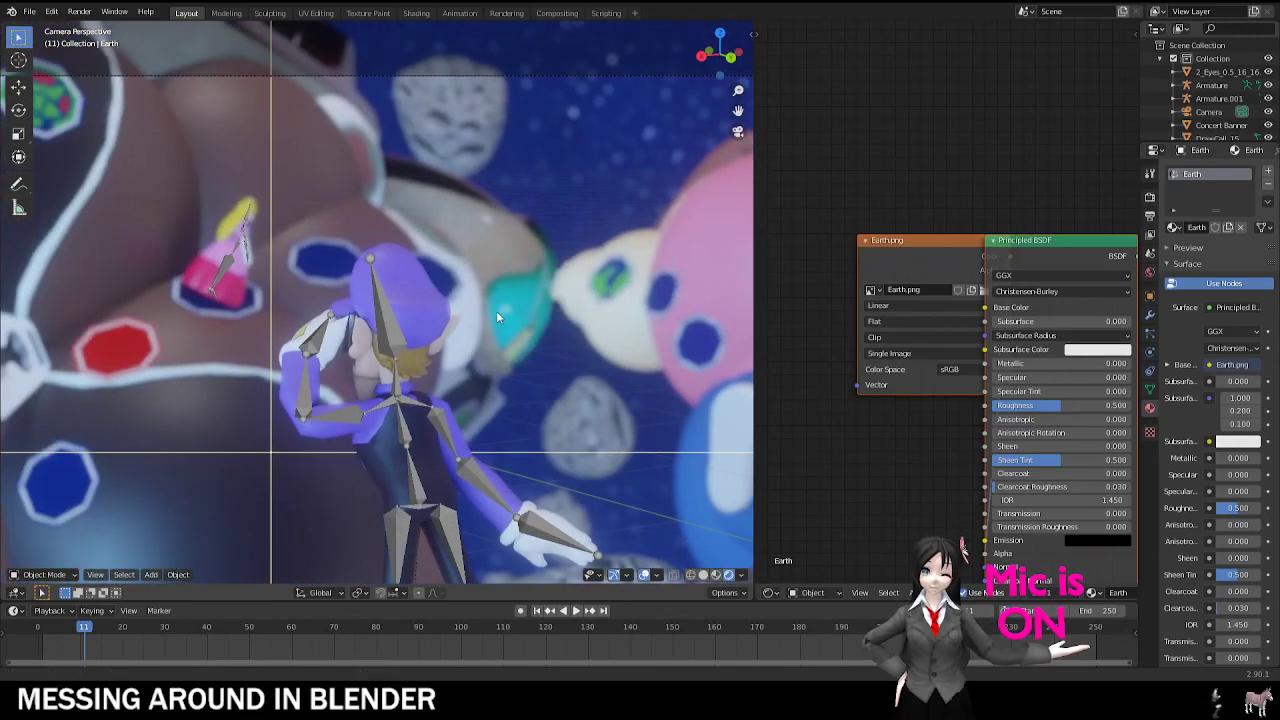
Step: Try moving the blue board space behind the purple-capped character and undo the move
middle_click_drag(571, 289, 463, 283, "shift")
right_click_drag(328, 276, 400, 248)
key("ctrl+z")
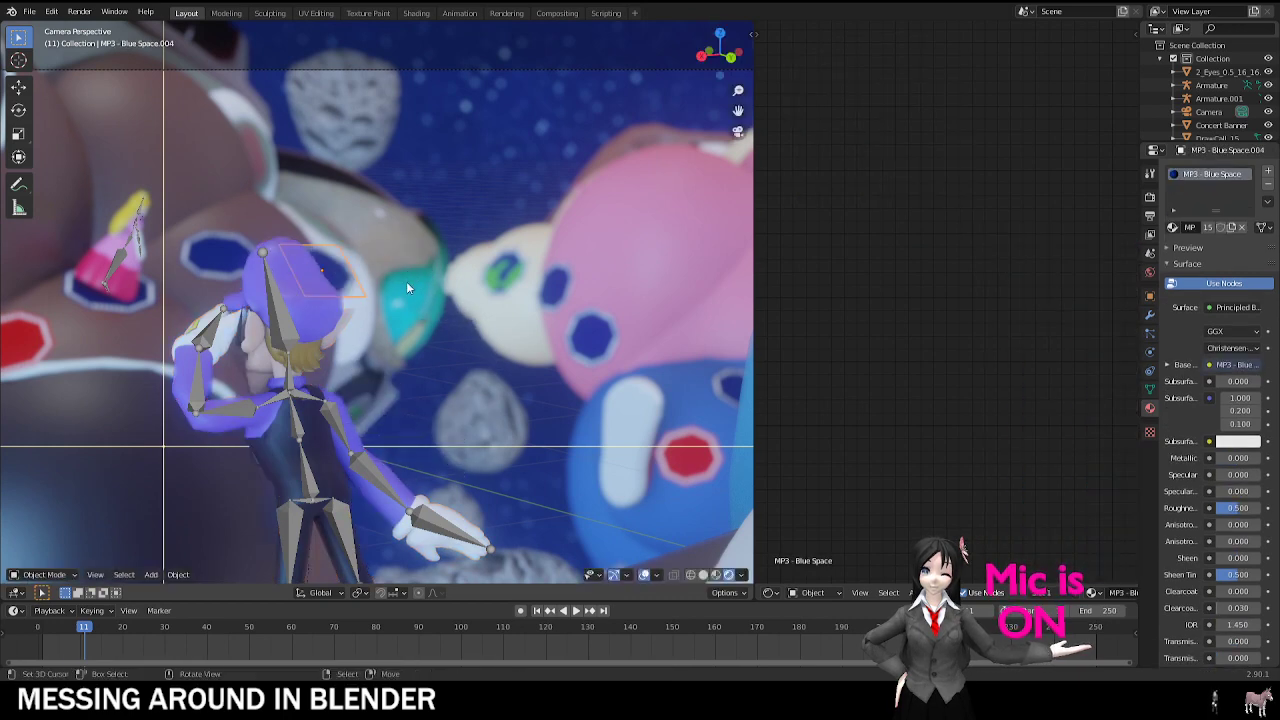
Step: Open the project with the black-haired character in the denim jacket and pink skirt, leaving the space scene unsaved
scroll(407, 283, "down", 4)
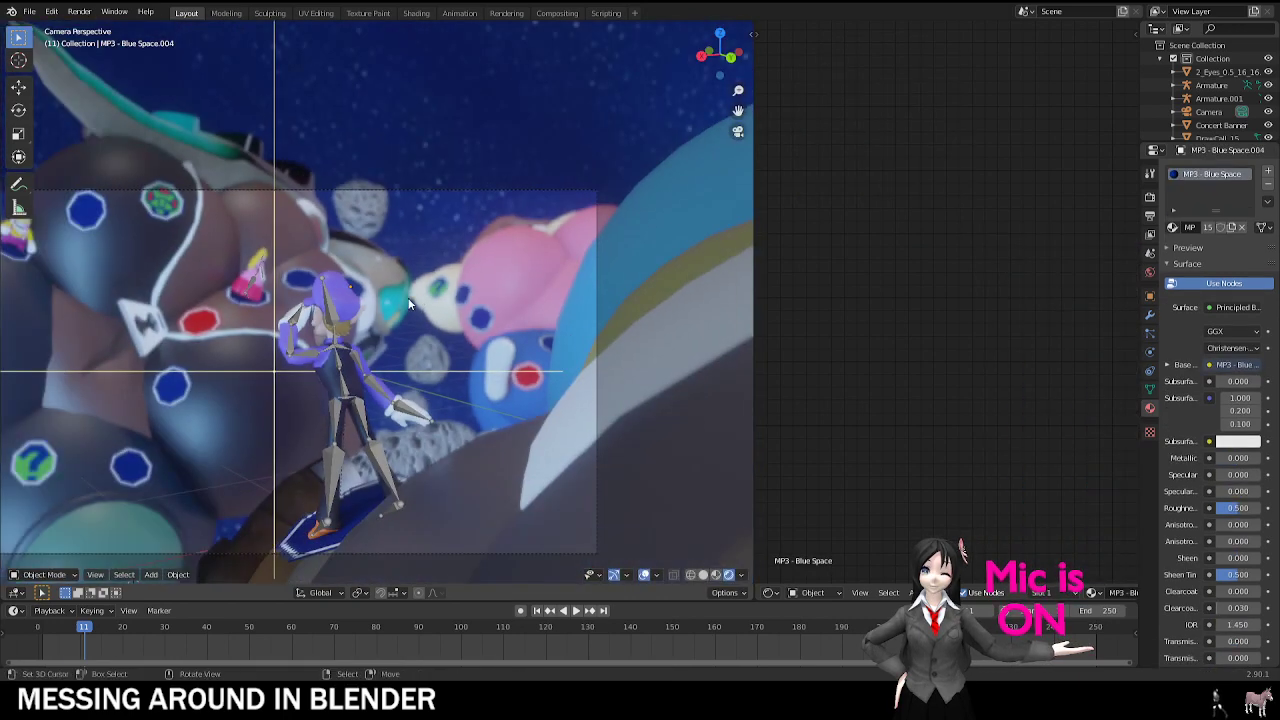
middle_click_drag(449, 353, 482, 362)
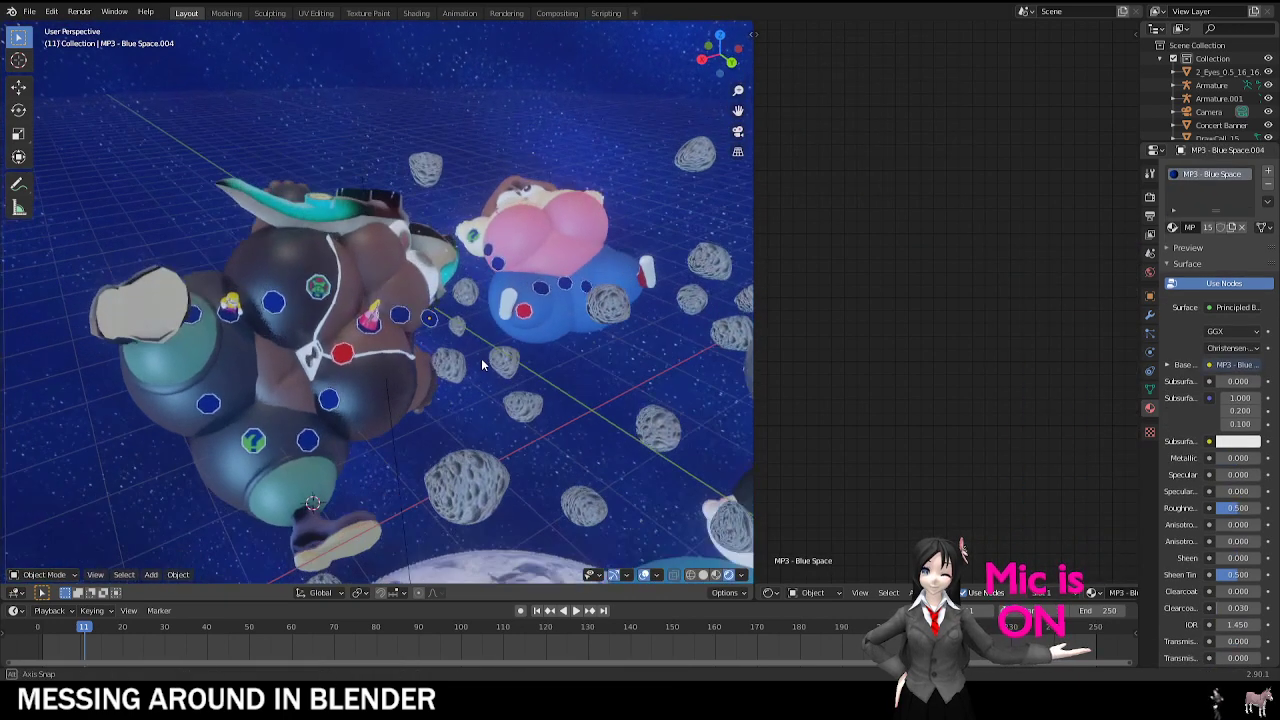
key("KP_0")
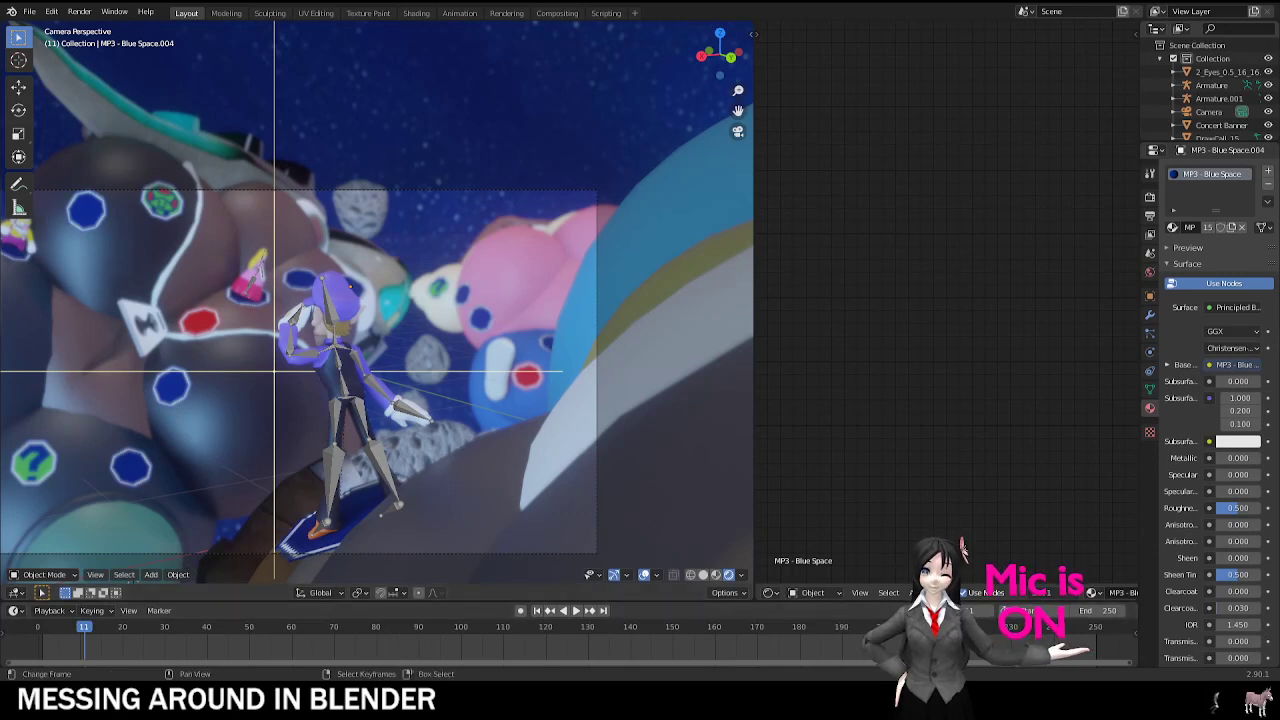
left_click(30, 12)
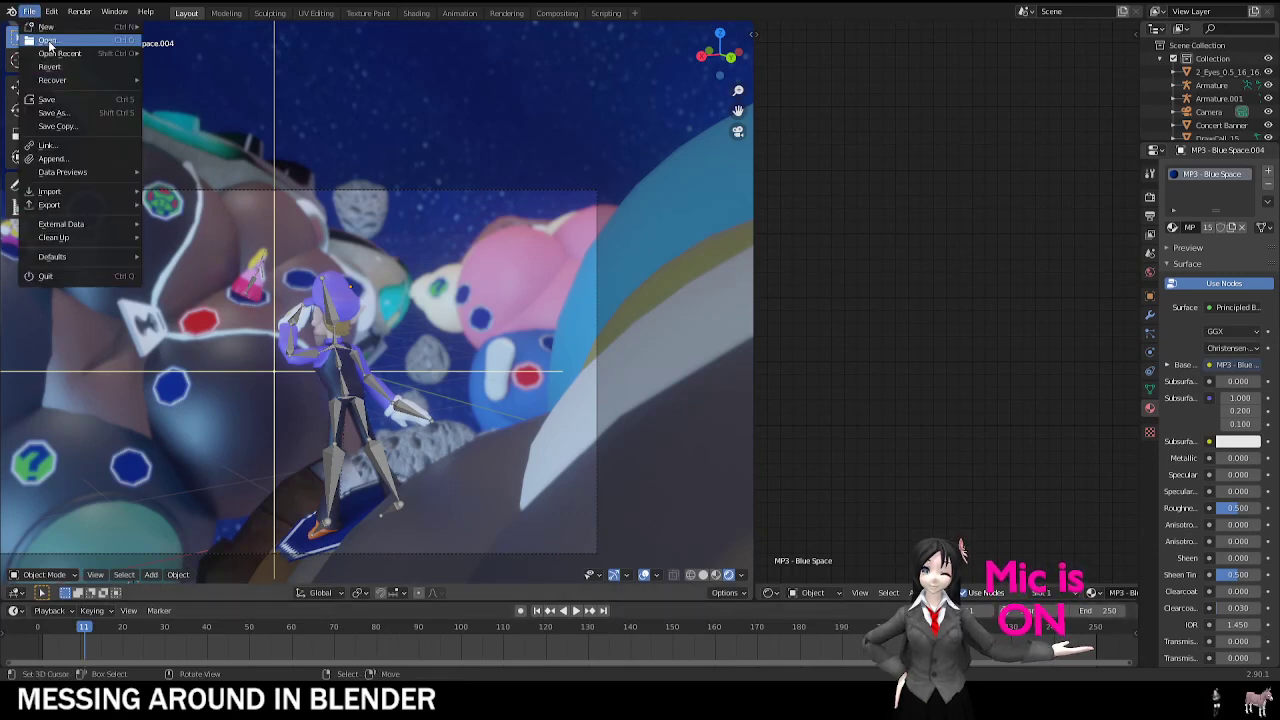
left_click(49, 45)
left_click(666, 365)
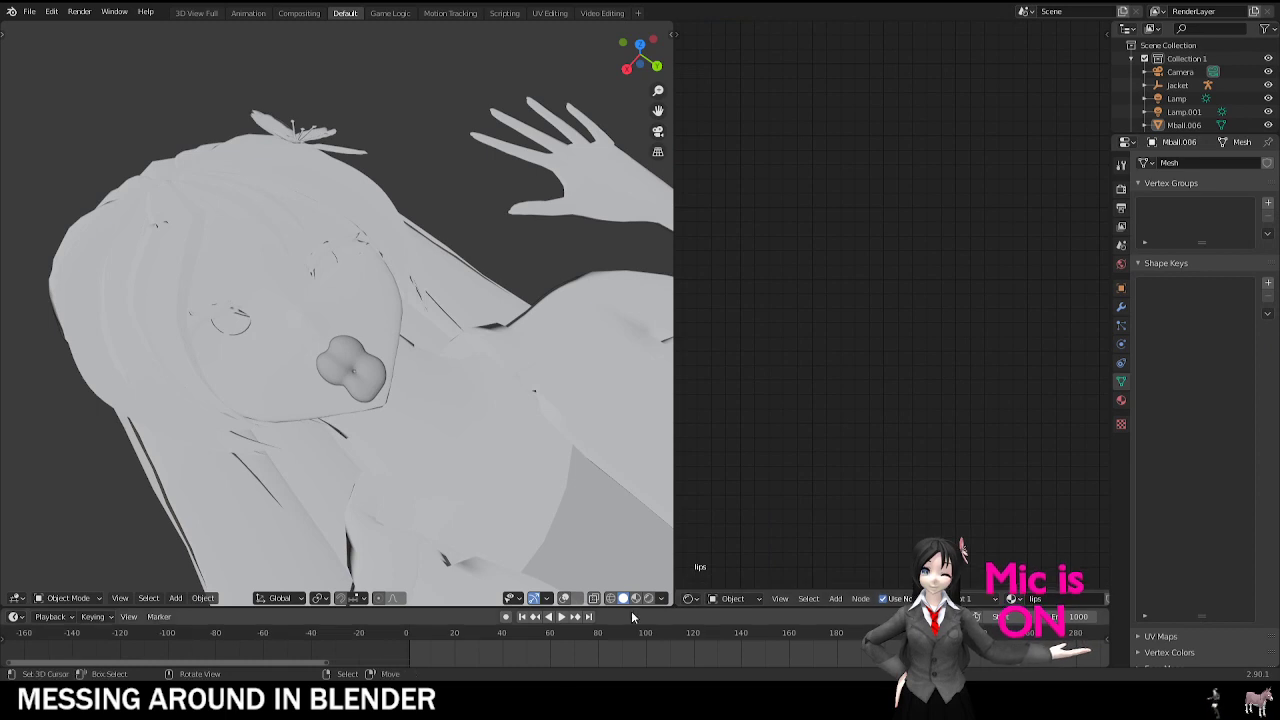
Step: Try deleting the red lips mesh from the character's face and undo the deletion
right_click(373, 376)
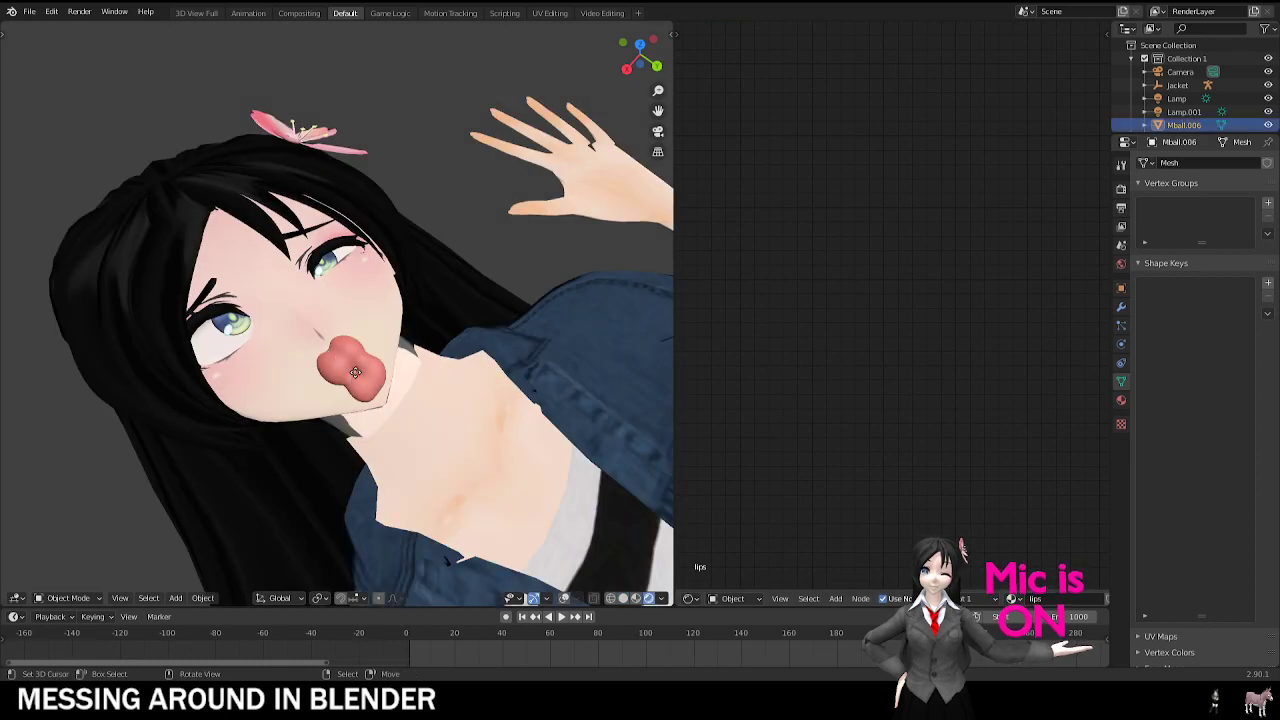
key("Delete")
scroll(373, 376, "down", 8)
mouse_move(490, 446)
middle_mouse_down("shift")
mouse_move(406, 380)
mouse_move(524, 266)
mouse_move(599, 138)
mouse_move(516, 170)
mouse_move(526, 261)
mouse_move(333, 382)
mouse_move(436, 397)
middle_mouse_up("shift")
key("ctrl+z")
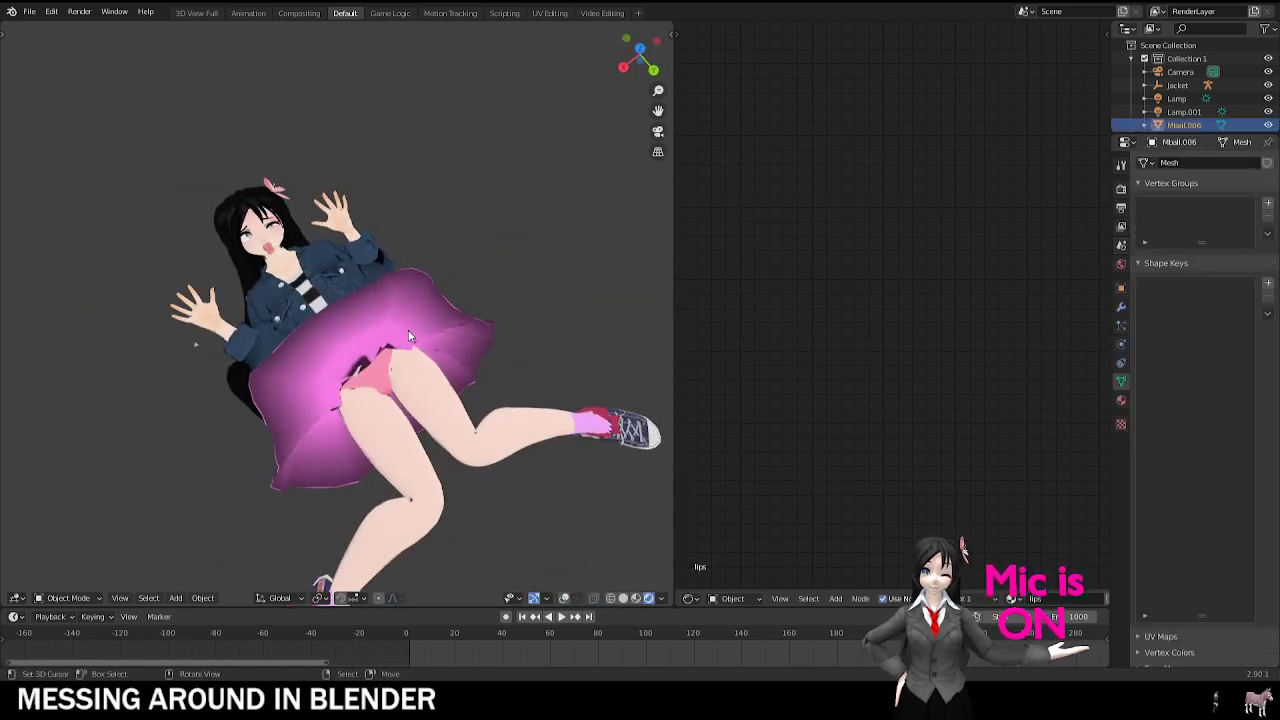
middle_click_drag(378, 296, 270, 300, "shift")
scroll(532, 394, "up", 7)
scroll(383, 343, "up", 2)
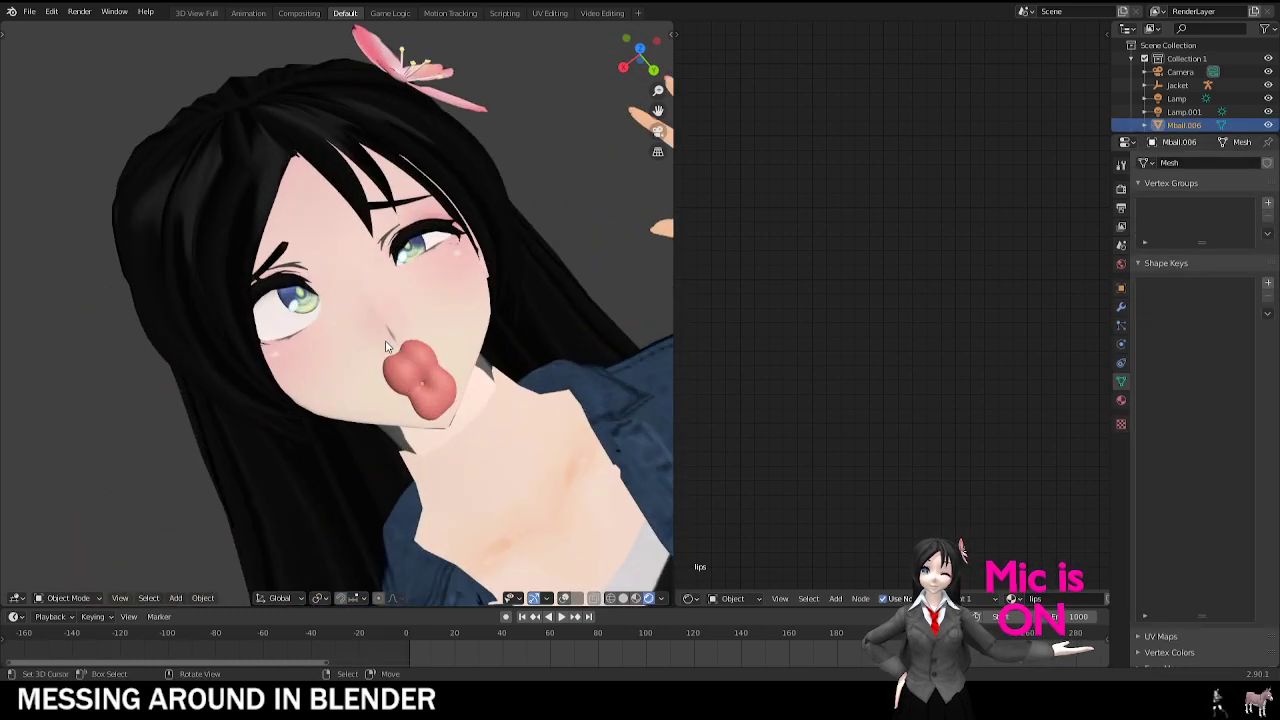
Step: Scale the red lips mesh along the Z axis and move it on the character's face
middle_click_drag(437, 367, 447, 415)
scroll(560, 270, "down", 6)
right_click(286, 308)
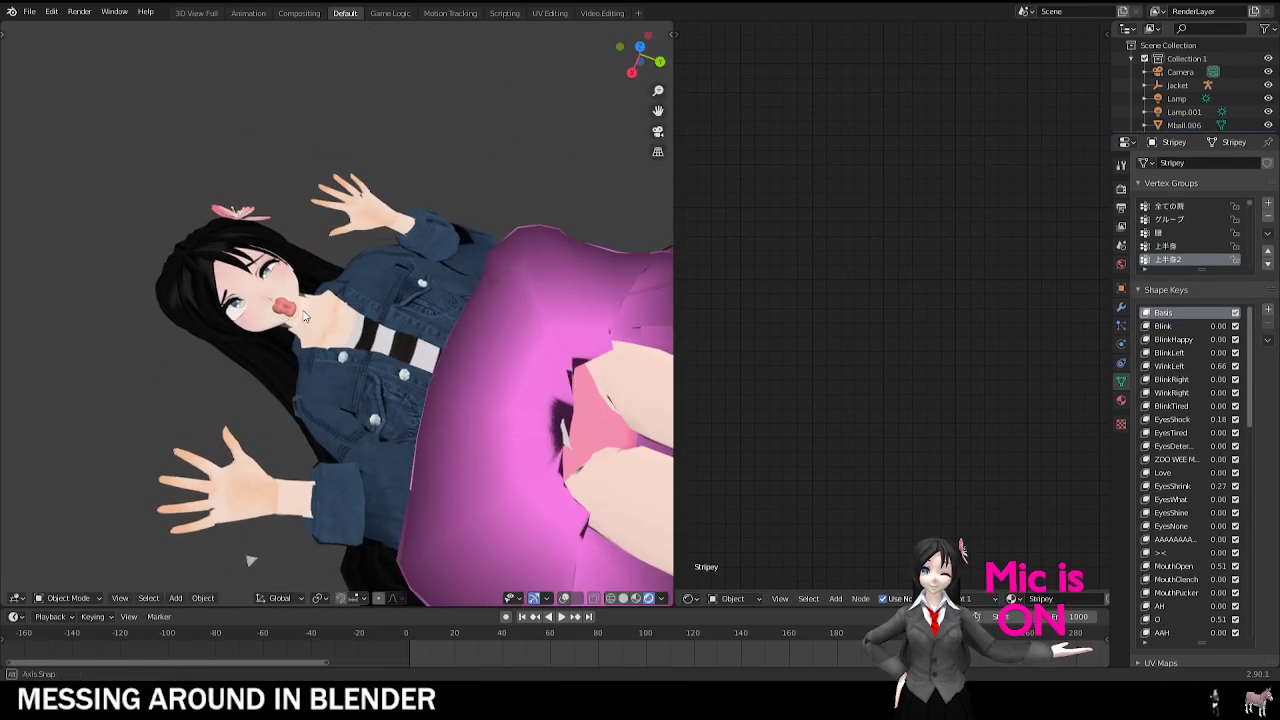
middle_click_drag(286, 308, 334, 298)
middle_click_drag(310, 305, 442, 340, "shift")
scroll(442, 340, "up", 1)
scroll(442, 342, "up", 3)
right_click(564, 347)
middle_click_drag(564, 347, 500, 450)
key("s")
key("z")
left_click(523, 425)
key("g")
left_click(428, 459)
scroll(428, 459, "down", 3)
right_click(440, 300)
middle_click_drag(366, 377, 296, 353, "shift")
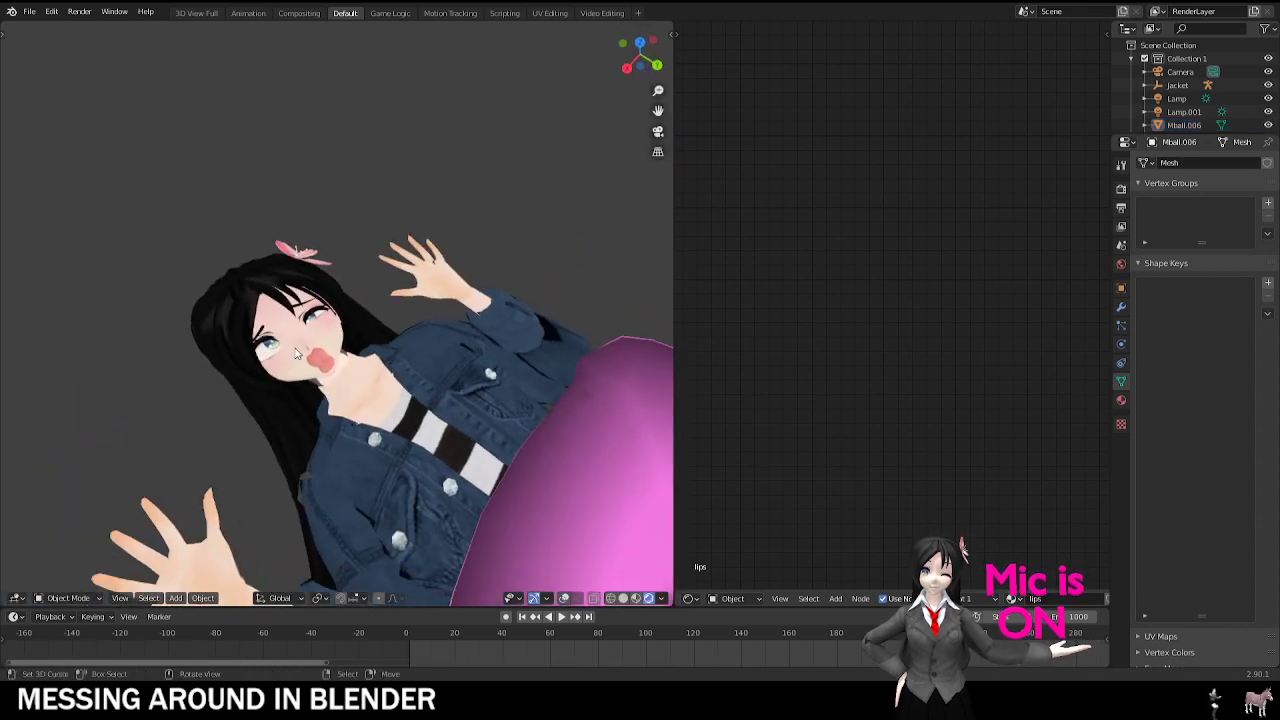
Step: Open the balloon project without saving the lips edits and switch the viewport to rendered shading
left_click(31, 12)
left_click(46, 40)
left_click(655, 365)
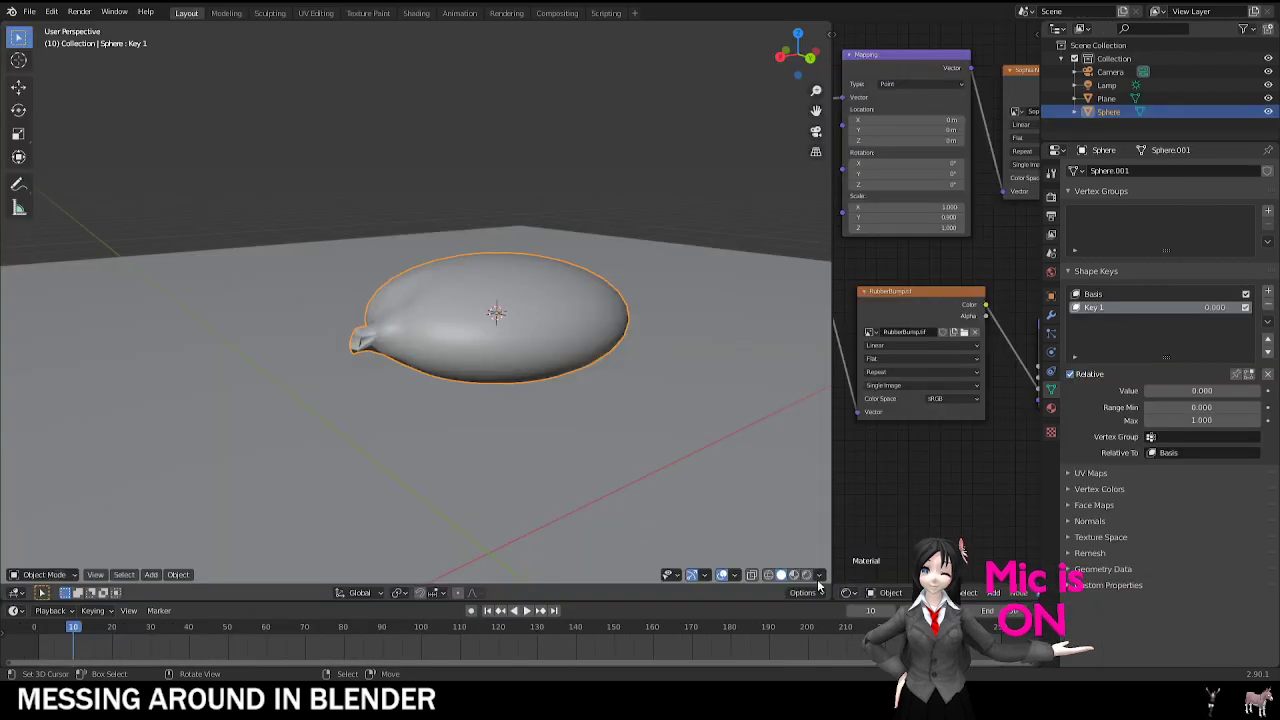
left_click(807, 574)
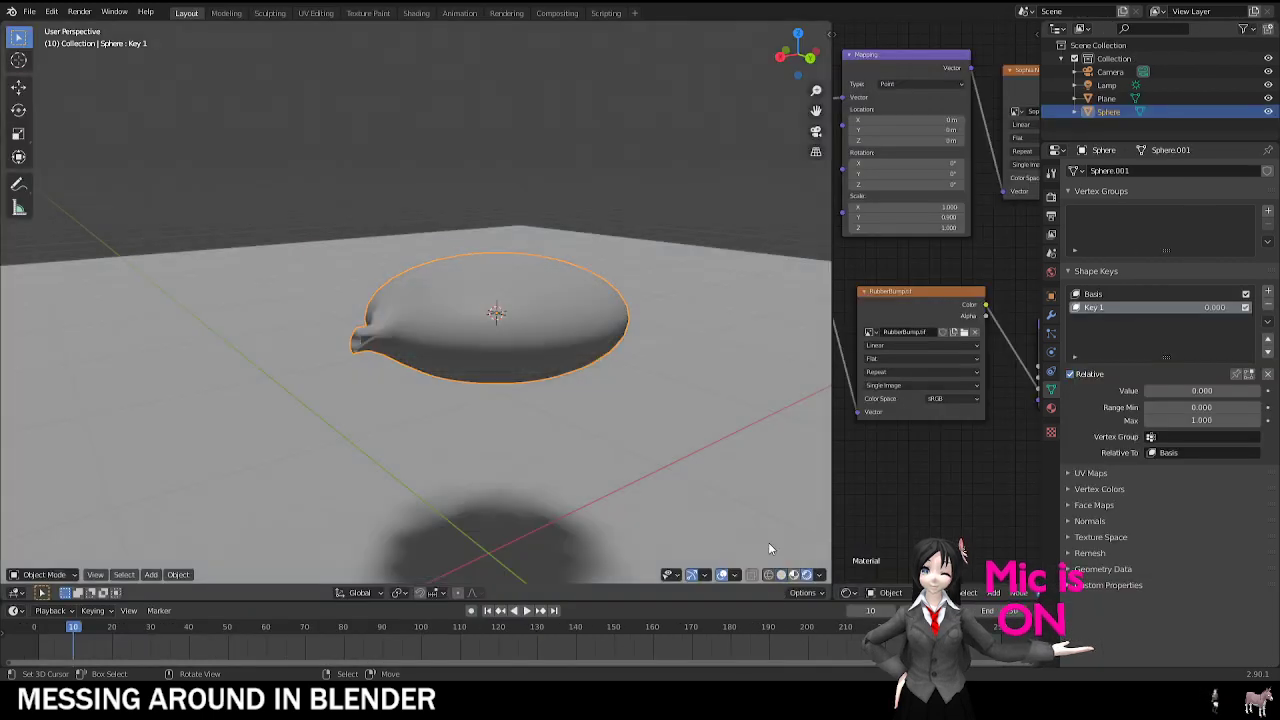
Step: Shift the balloon's face texture by trying 0.1 m and settling on 0.12 m for the Mapping node's X location
middle_click_drag(422, 326, 1028, 252)
scroll(990, 248, "down", 3)
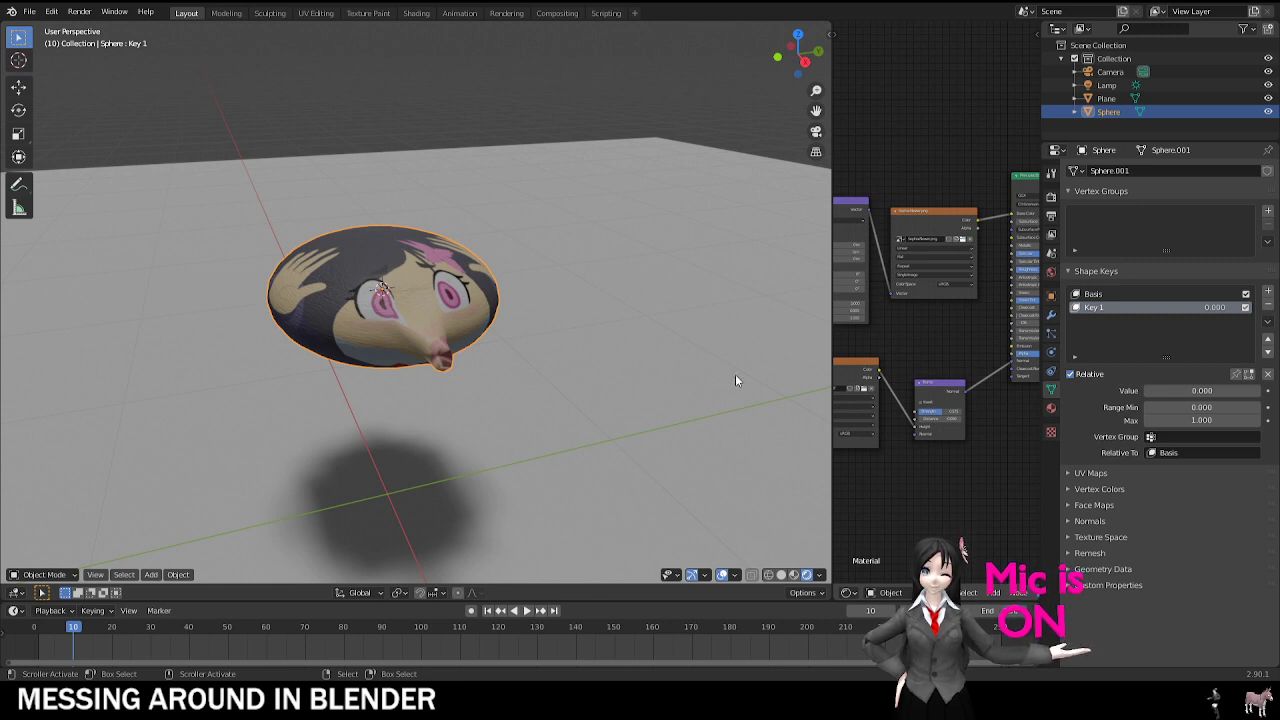
middle_click_drag(531, 367, 700, 360)
scroll(1031, 359, "up", 4)
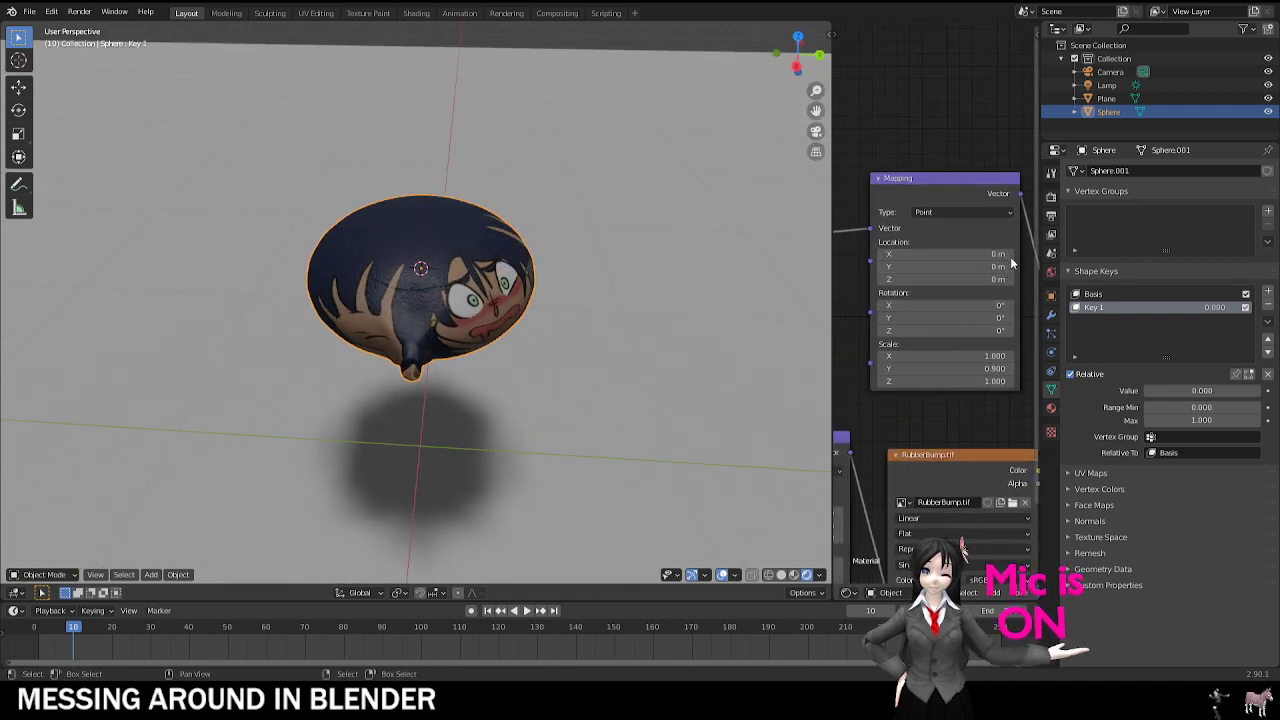
left_click(1010, 256)
middle_click_drag(690, 340, 760, 320)
left_click(983, 256)
type("0.")
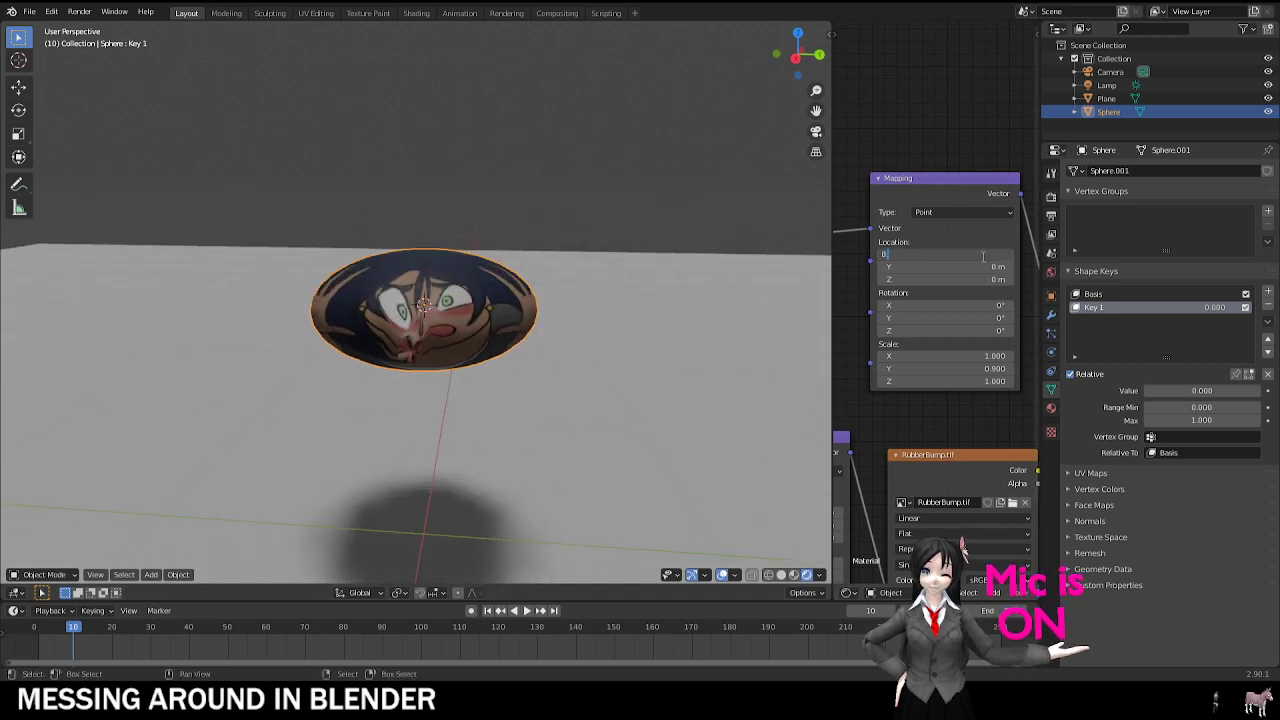
type("1")
key("Return")
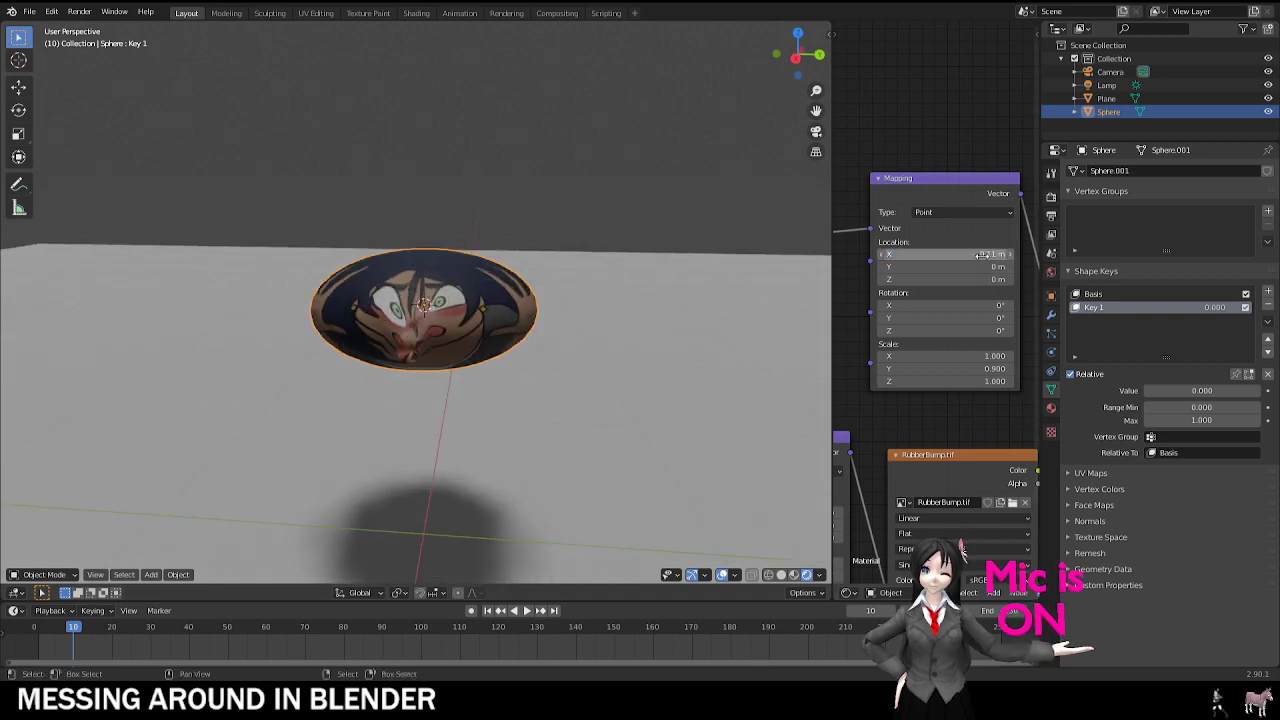
left_click(980, 256)
type("0.12")
key("Return")
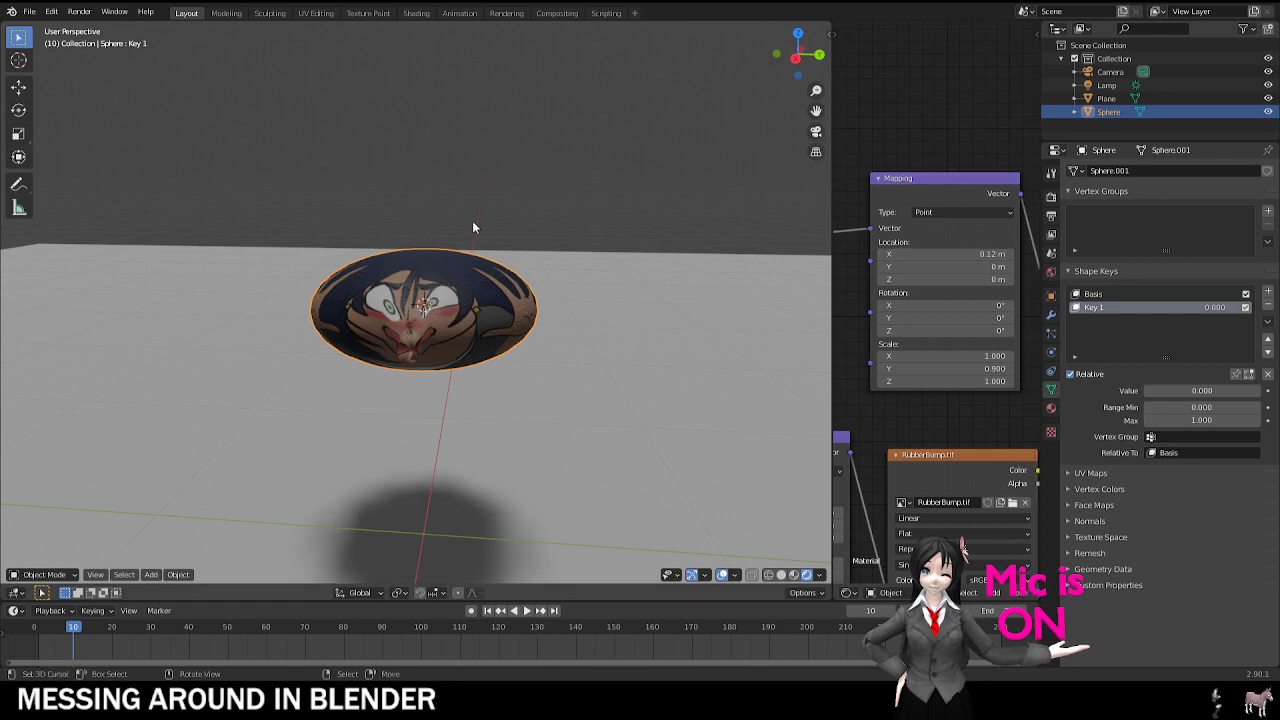
Step: Stretch the balloon along the Z axis by a factor of about 3.963
middle_click_drag(474, 228, 397, 323)
scroll(397, 323, "up", 3)
scroll(930, 423, "down", 2)
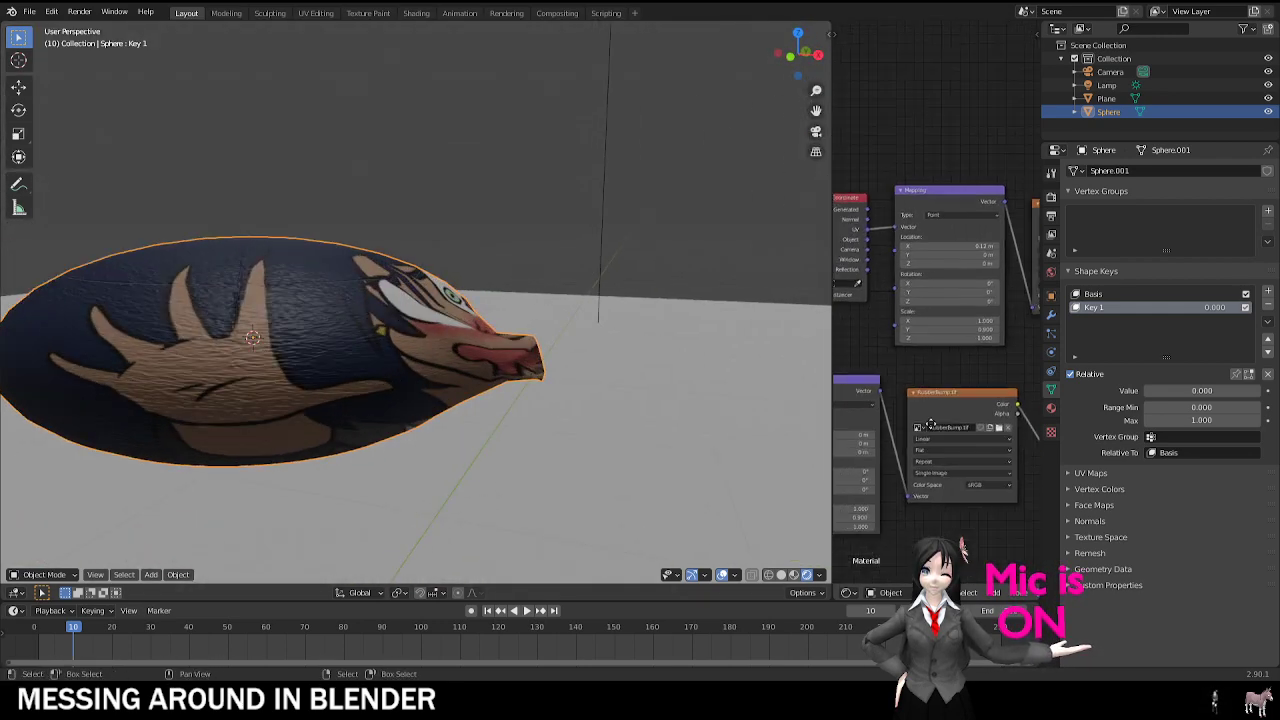
scroll(930, 423, "up", 5)
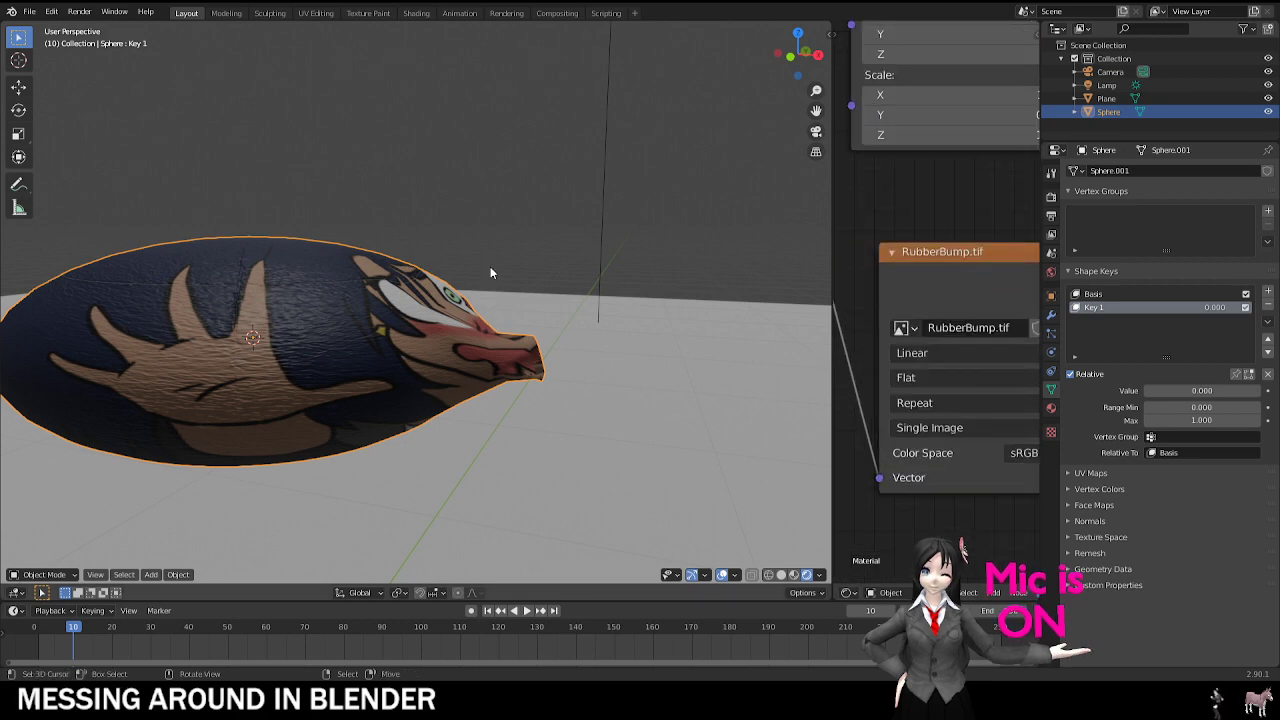
middle_click_drag(490, 272, 380, 300)
key("s")
key("z")
key("Escape")
key("s")
key("z")
left_click(440, 267)
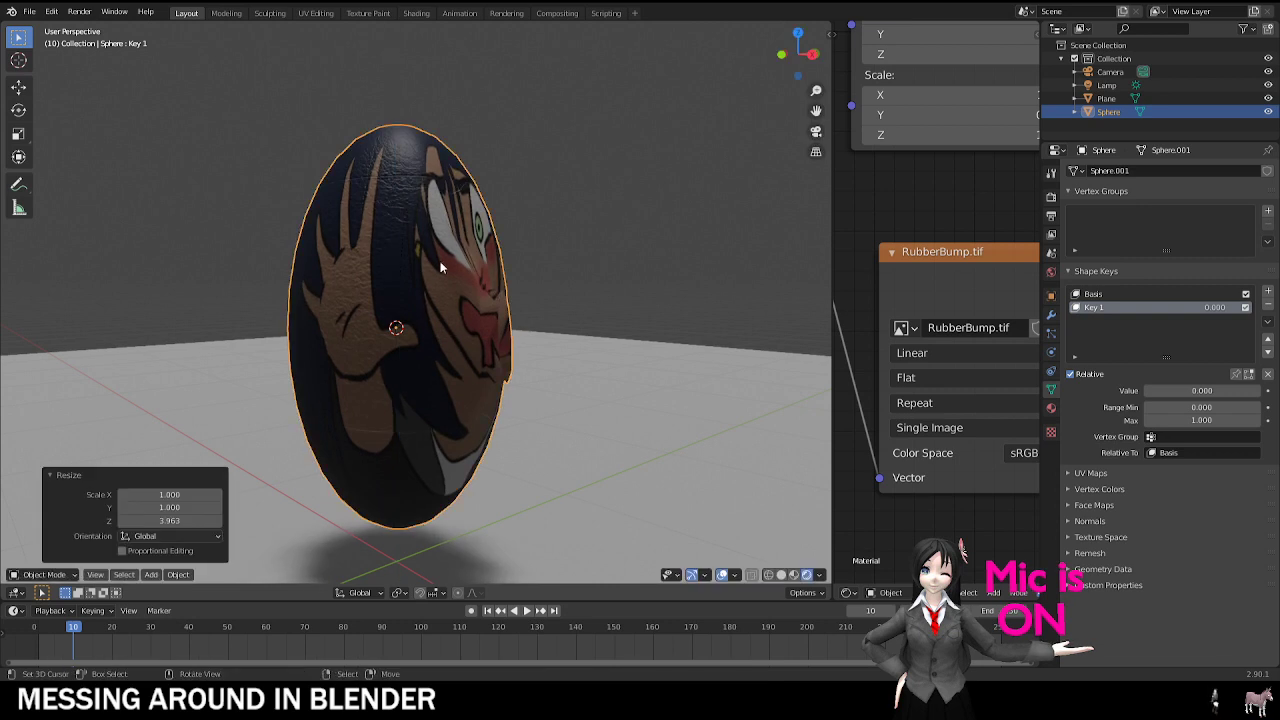
Step: Open the animation project with Mario sitting at the wooden table beside the blue sunglasses
left_click(29, 12)
left_click(50, 48)
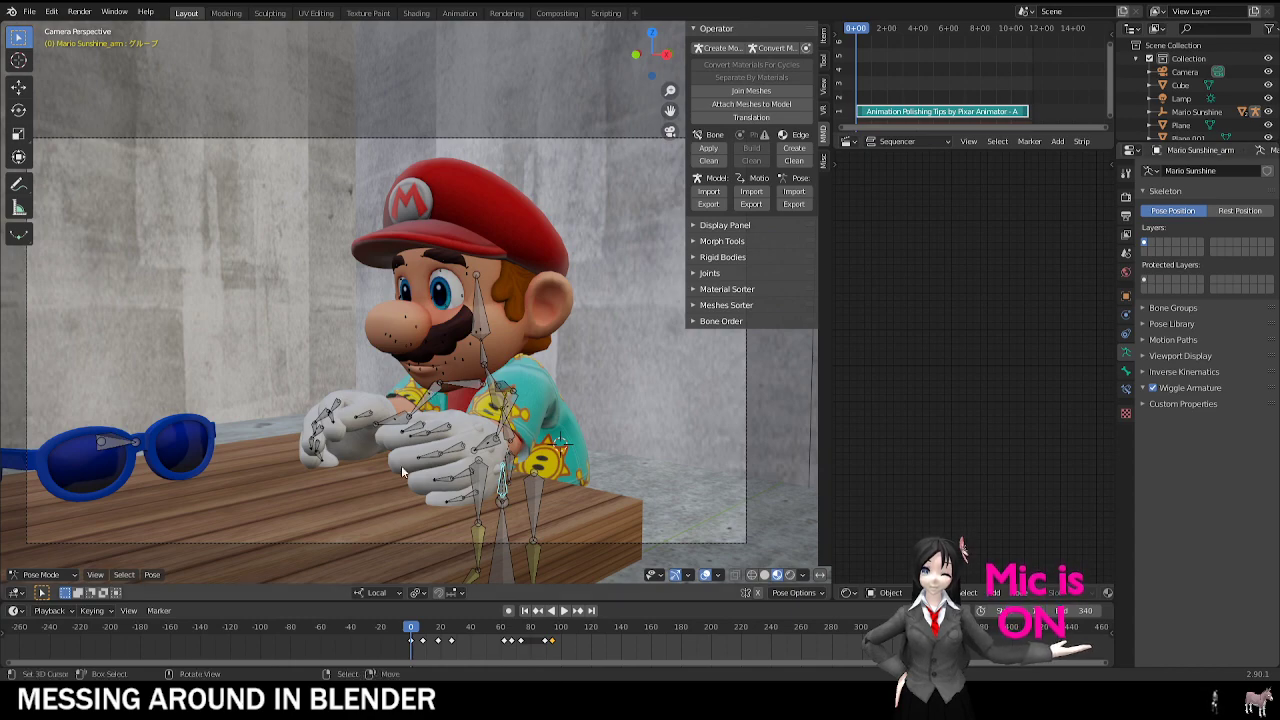
scroll(442, 340, "up", 5)
scroll(442, 340, "down", 5)
scroll(432, 345, "up", 2)
scroll(432, 345, "down", 2)
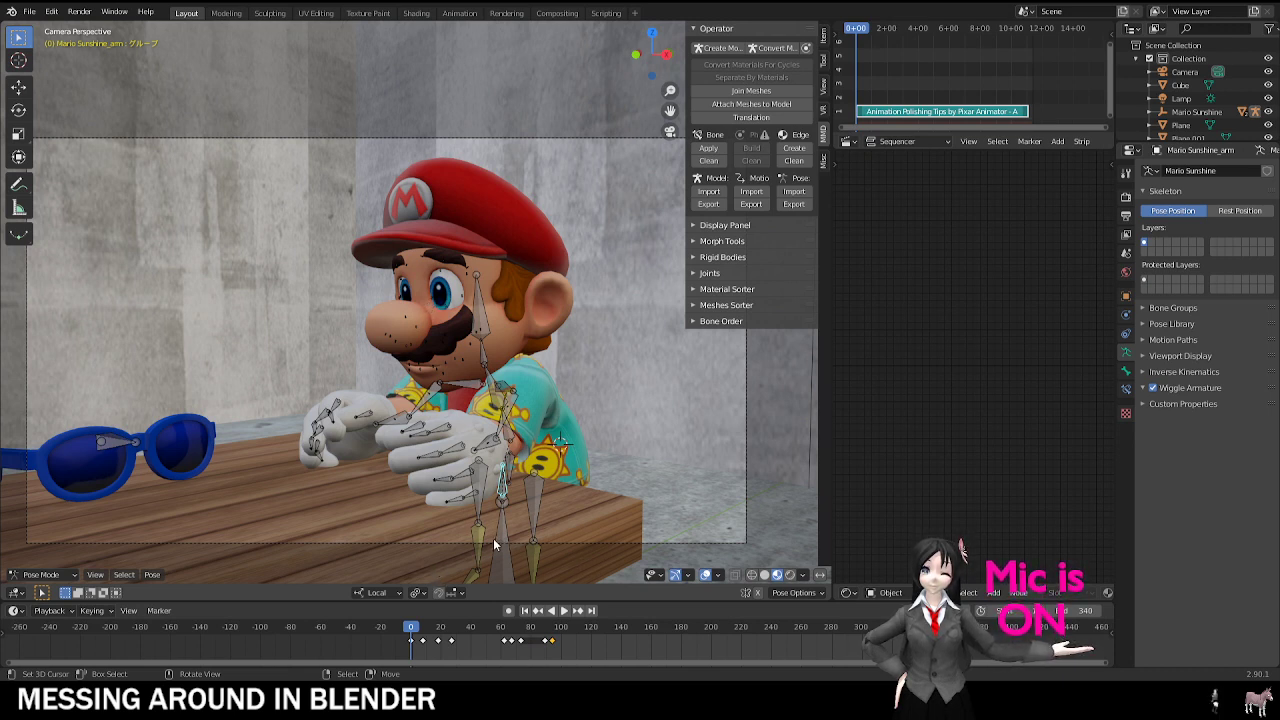
Step: Hide the viewport overlays and show the Mario scene in rendered shading
key("space")
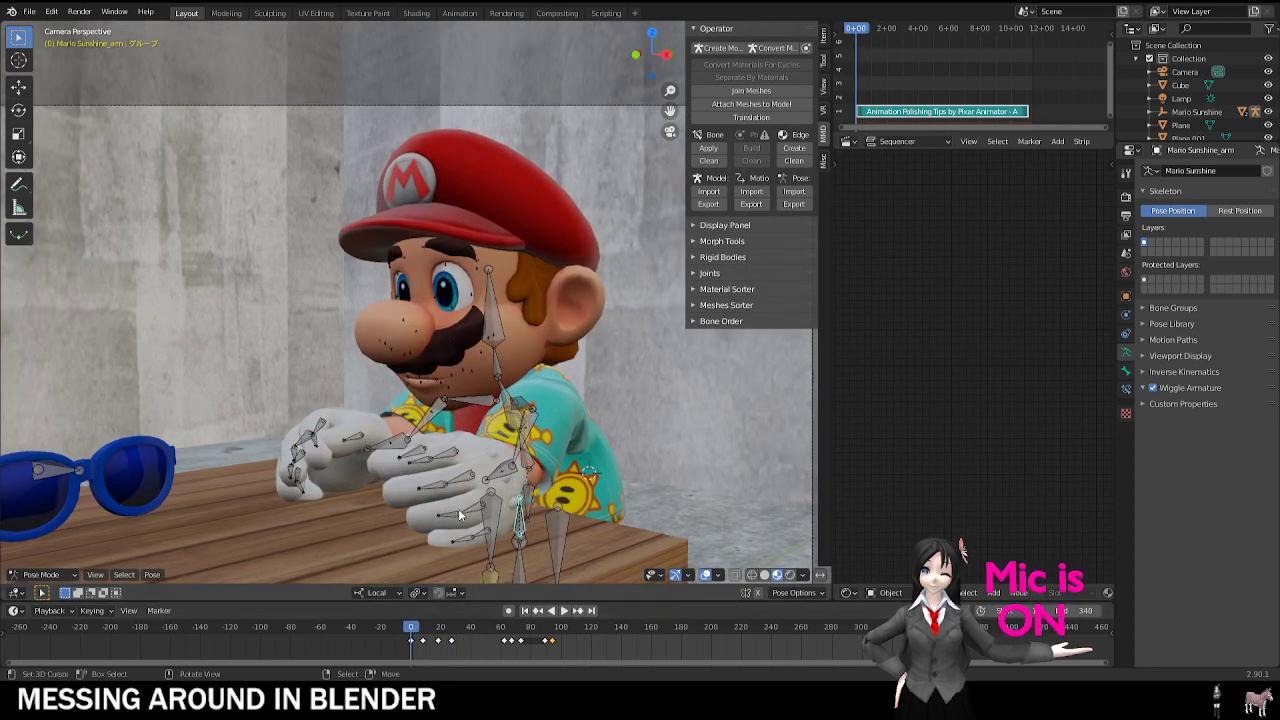
key("shift+alt+z")
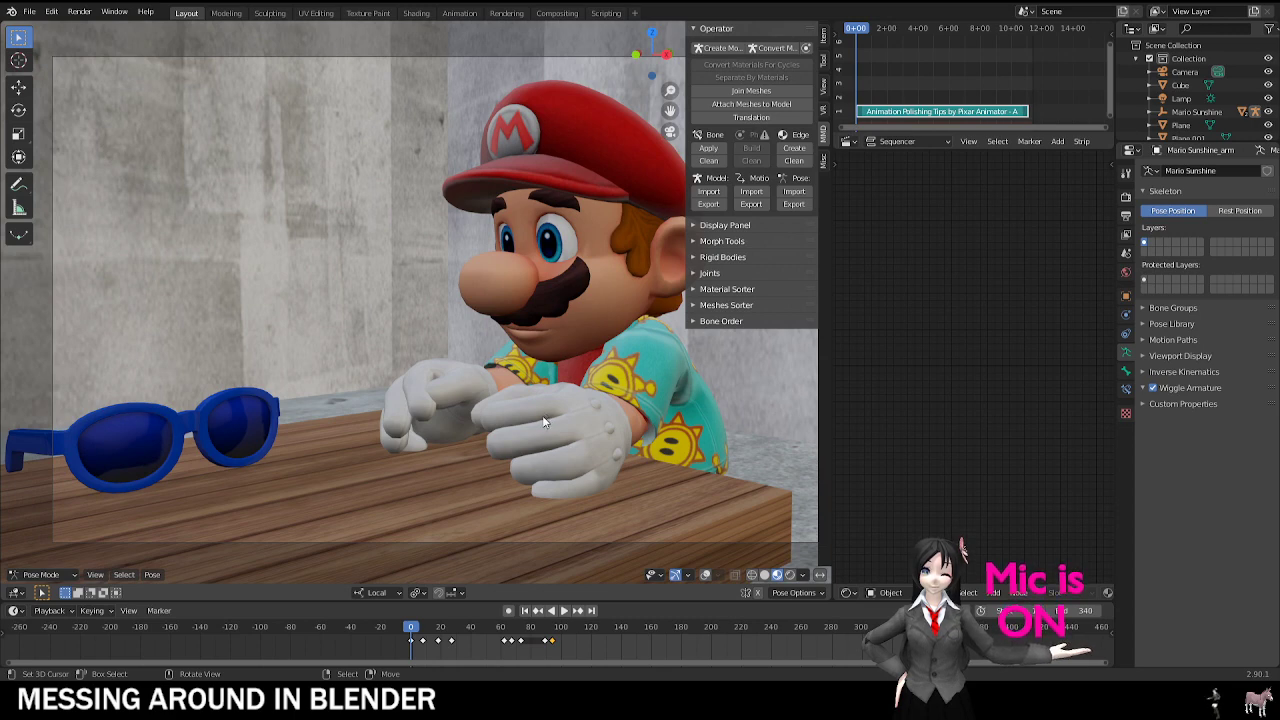
middle_click_drag(543, 417, 475, 444, "shift")
scroll(422, 439, "down", 3)
scroll(422, 439, "up", 2)
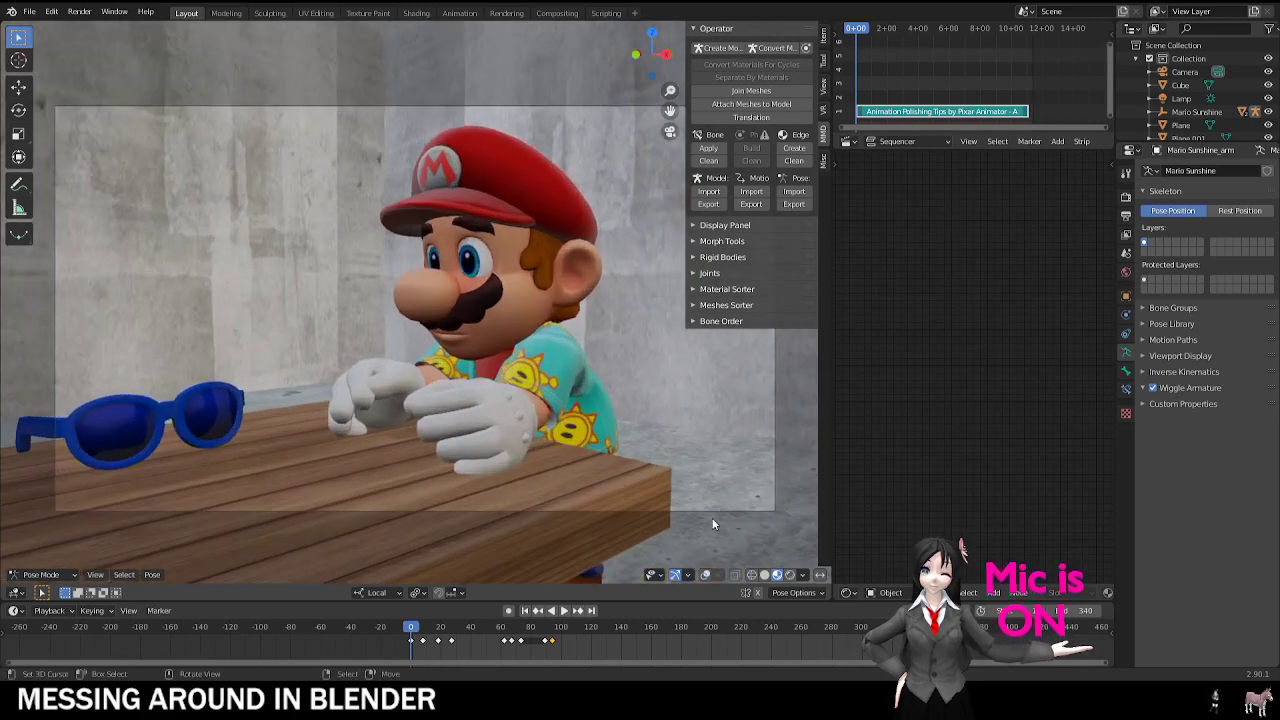
left_click(795, 575)
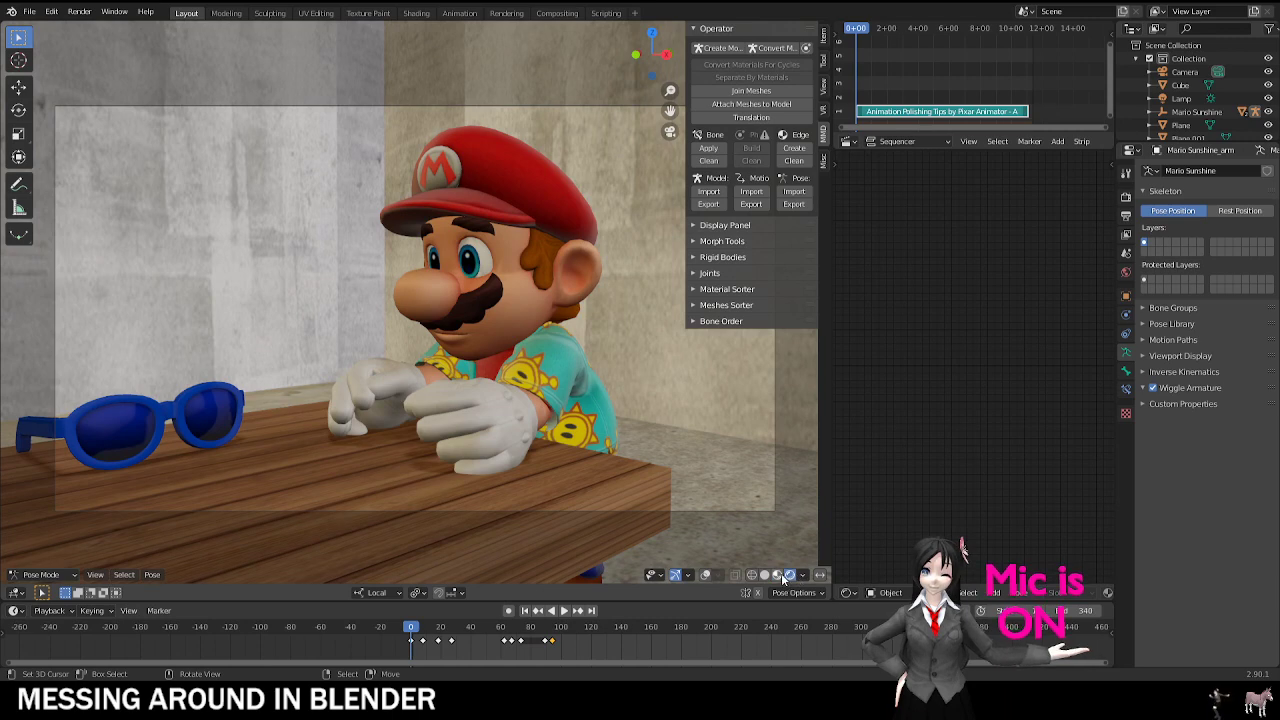
scroll(537, 398, "up", 5)
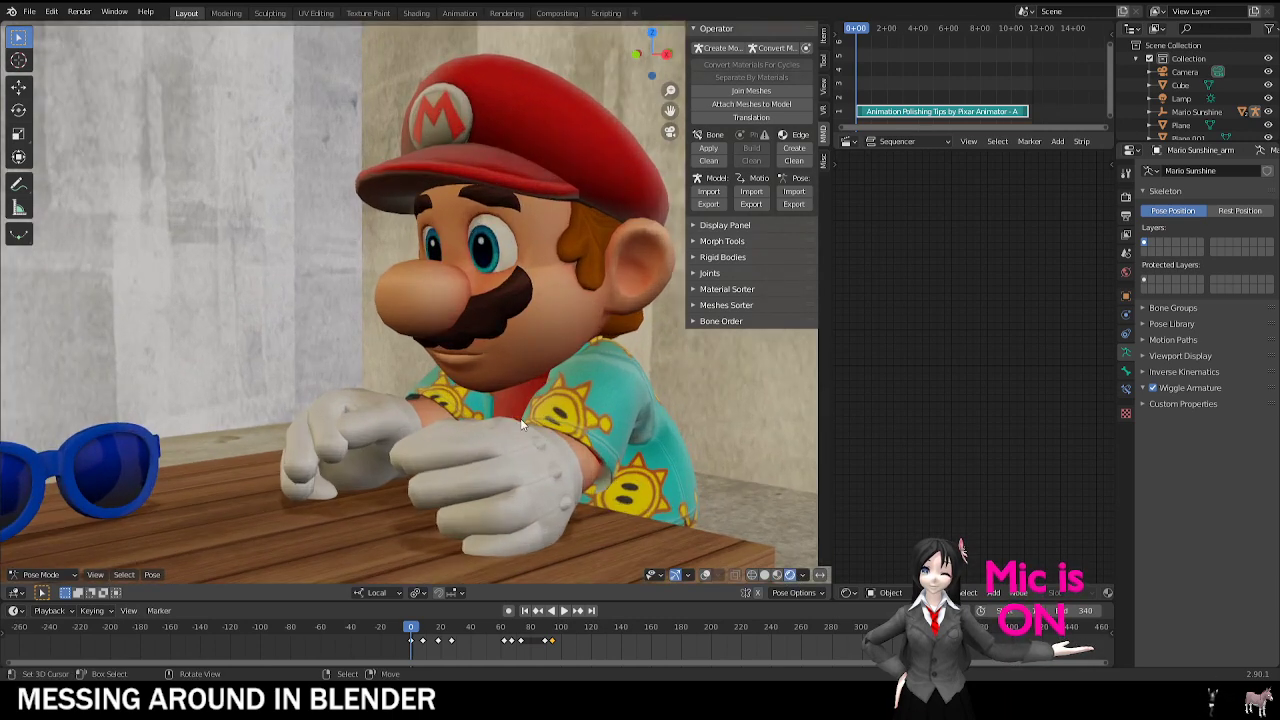
Step: Play the Mario animation, return to frame 0 and replay it from the start
key("space")
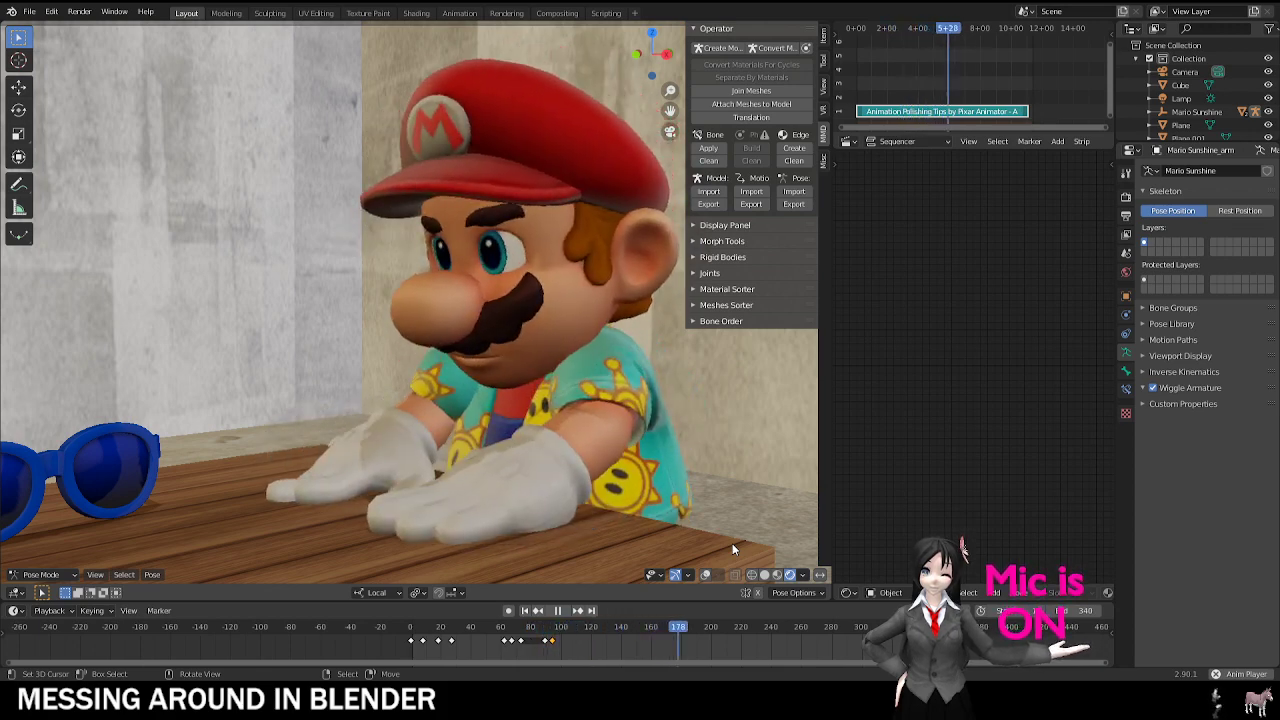
key("space")
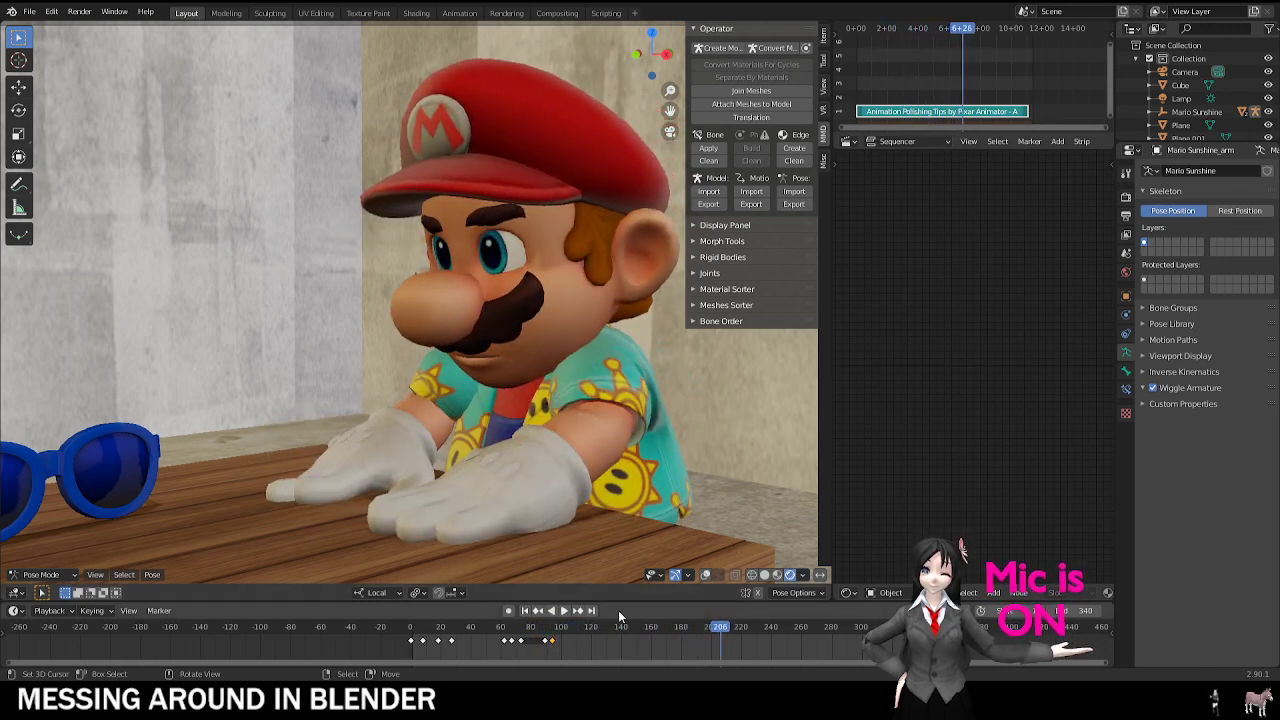
key("space")
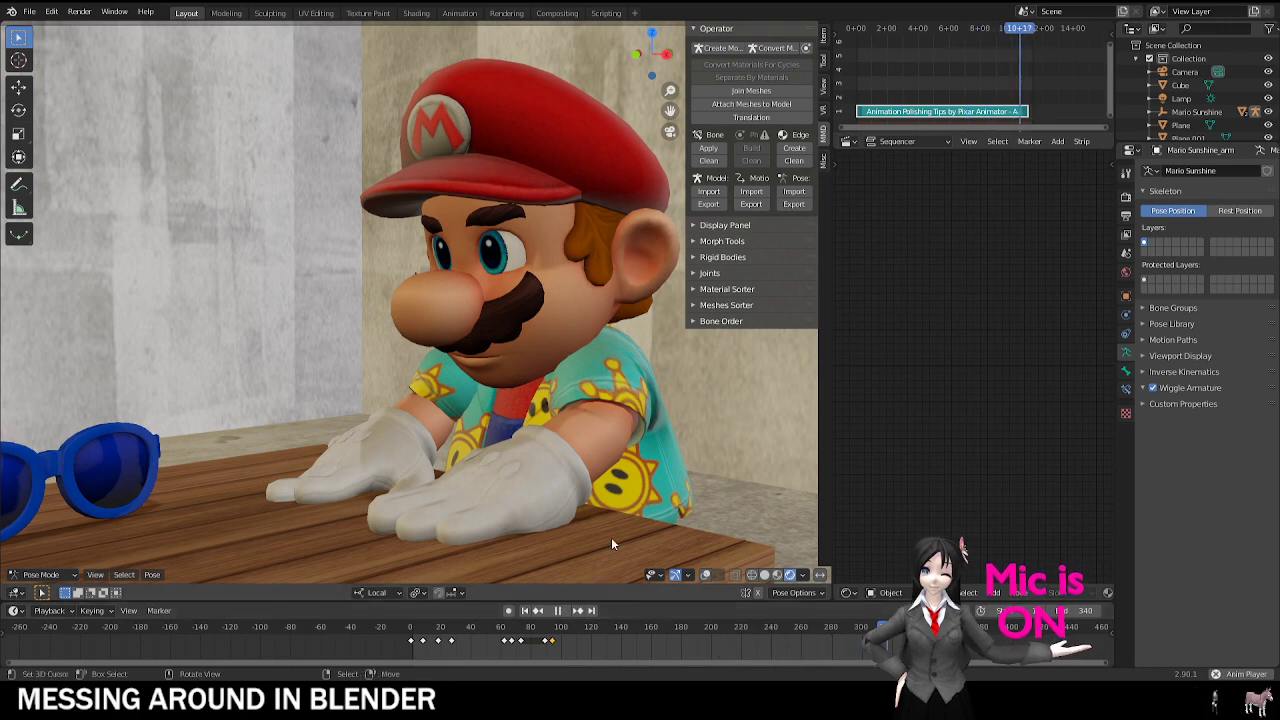
key("space")
left_click(403, 643)
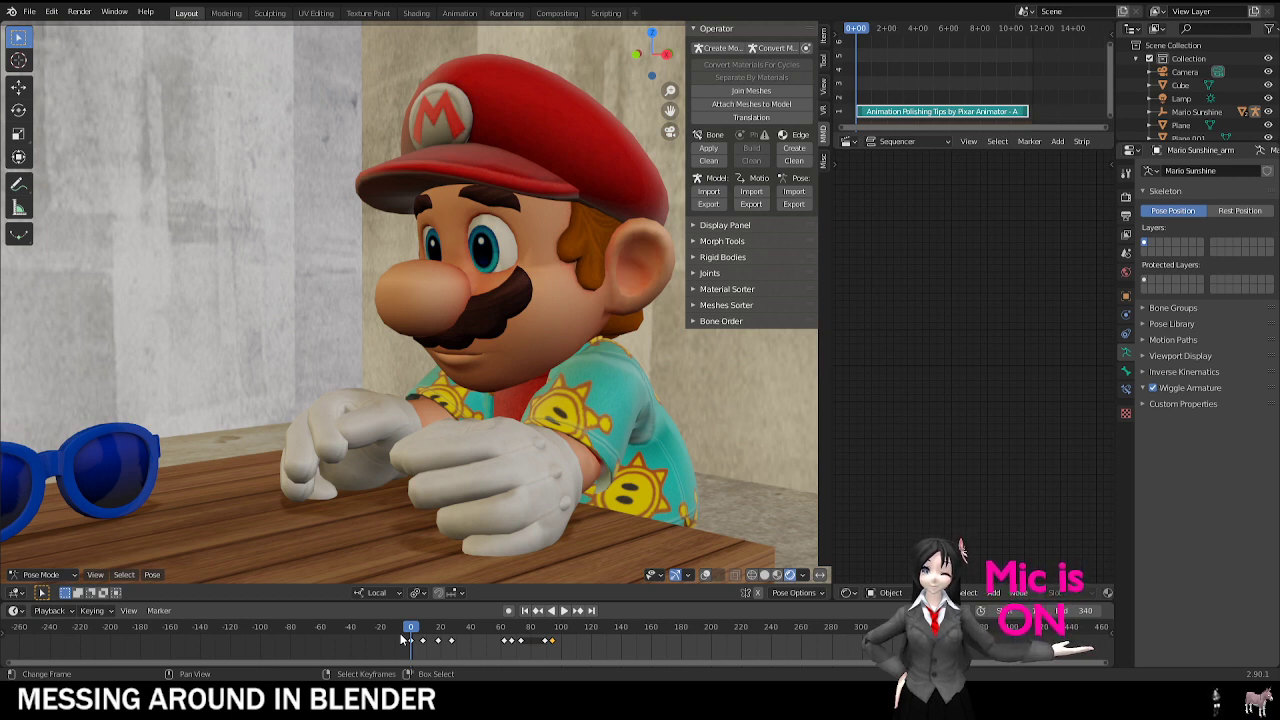
key("space")
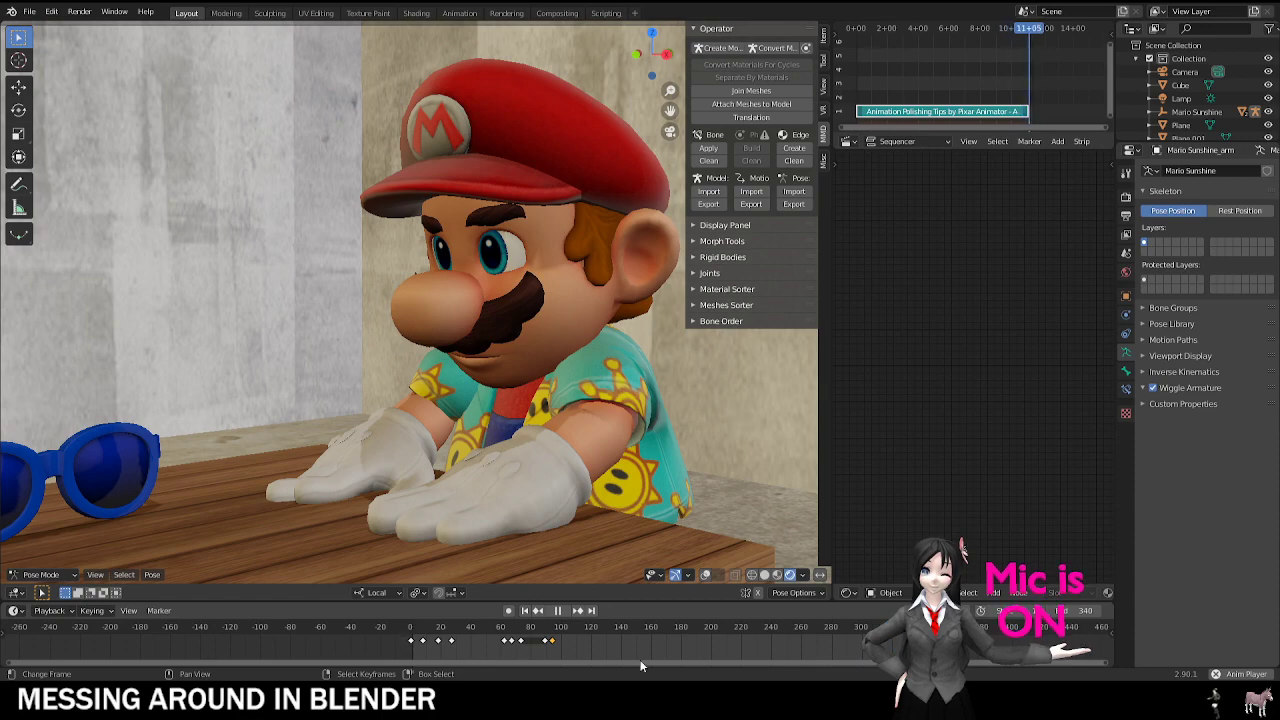
key("space")
Step: Add a timeline marker at frame 33 and play the animation onward from that frame in the camera view
key("m")
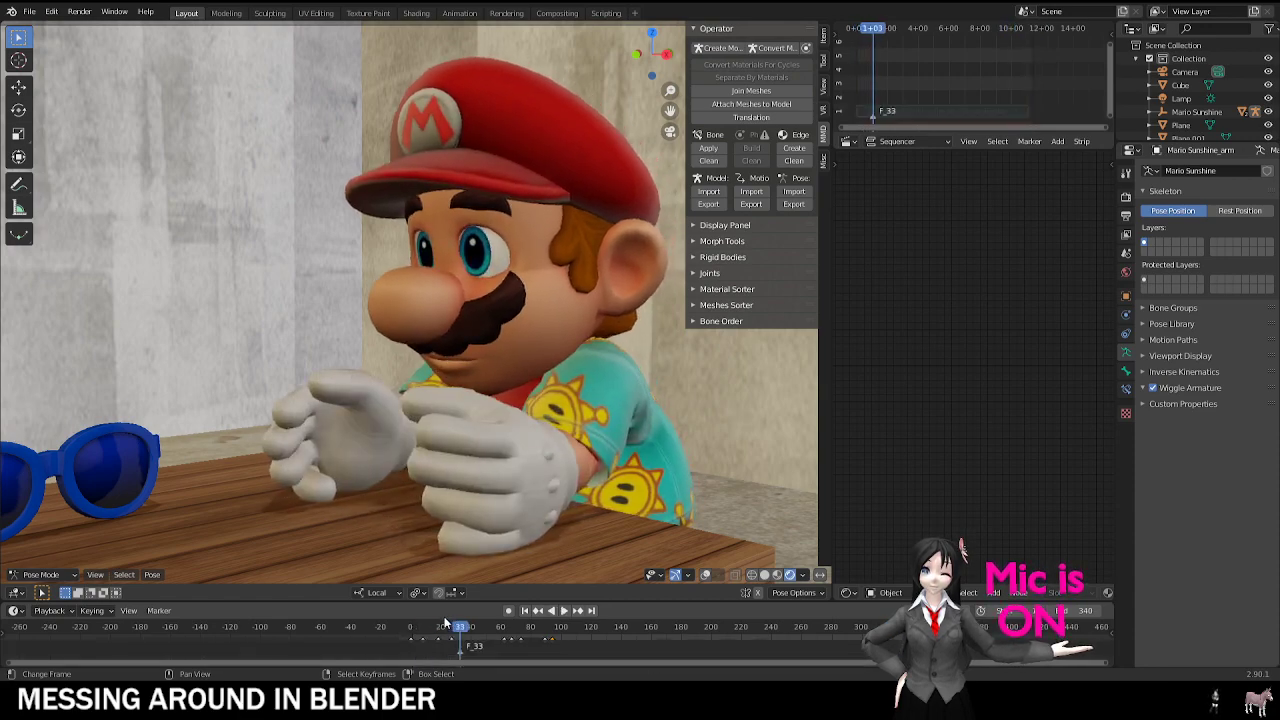
key("KP_0")
middle_click_drag(349, 352, 540, 260)
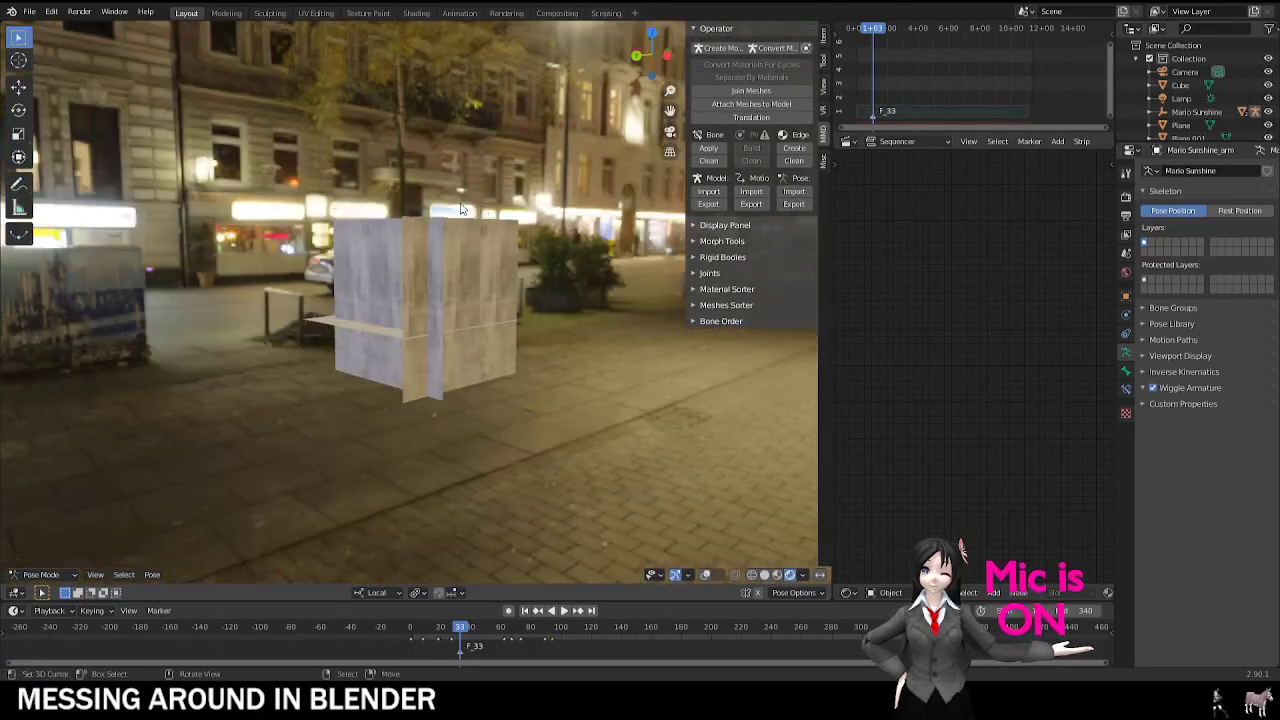
key("KP_0")
scroll(520, 300, "up", 2)
key("space")
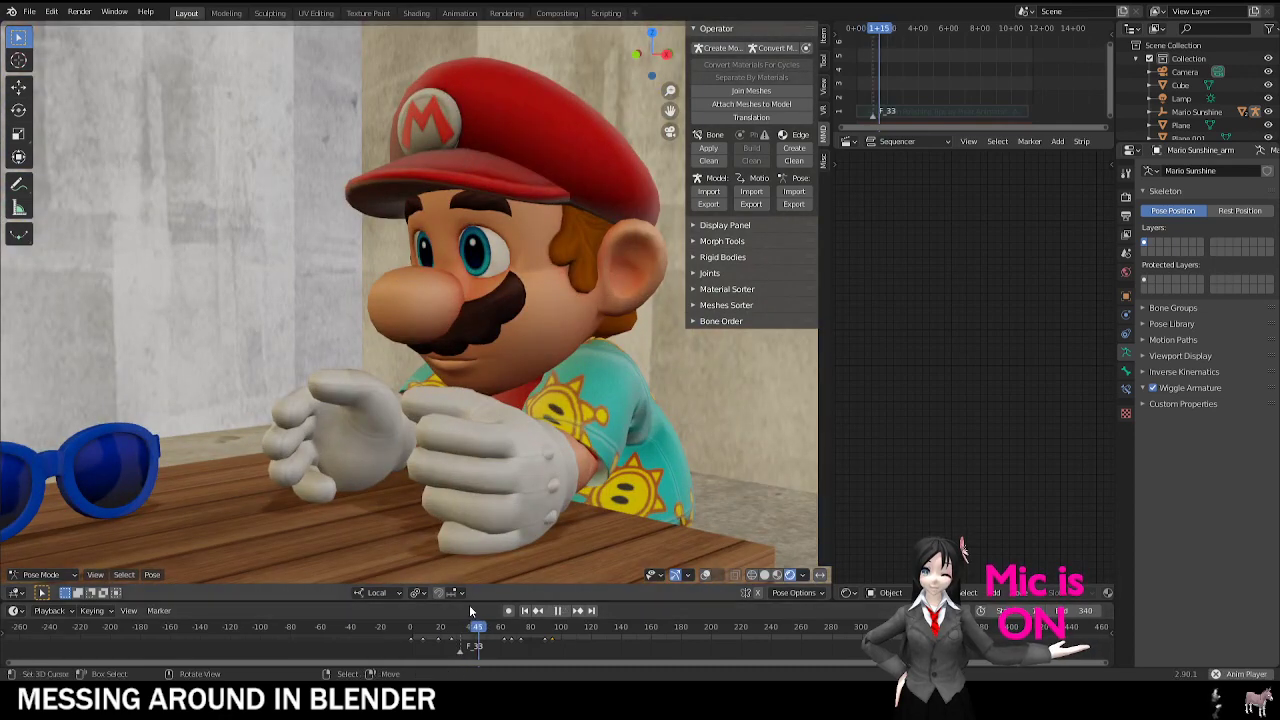
Step: Replay the Mario animation from its start, pause it, and play it again from frame 40
mouse_move(512, 622)
left_mouse_down()
mouse_move(480, 640)
mouse_move(521, 640)
left_mouse_up()
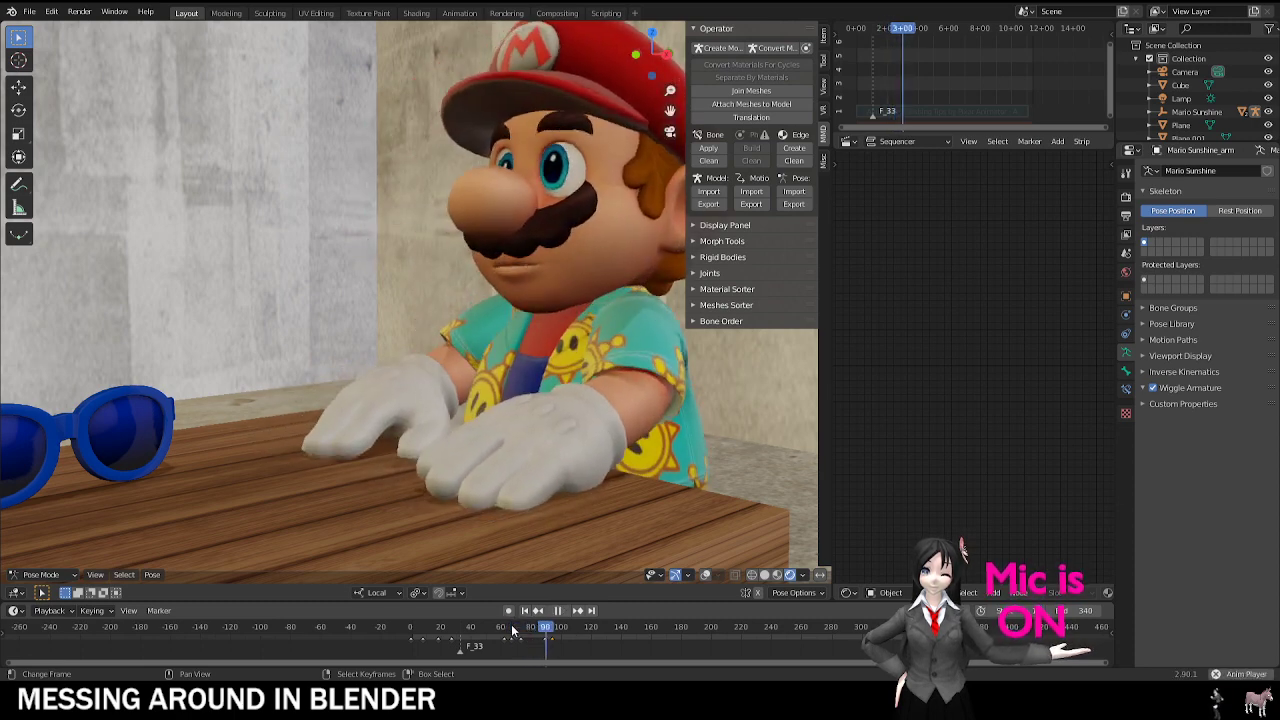
key("space")
key("shift+Left")
key("space")
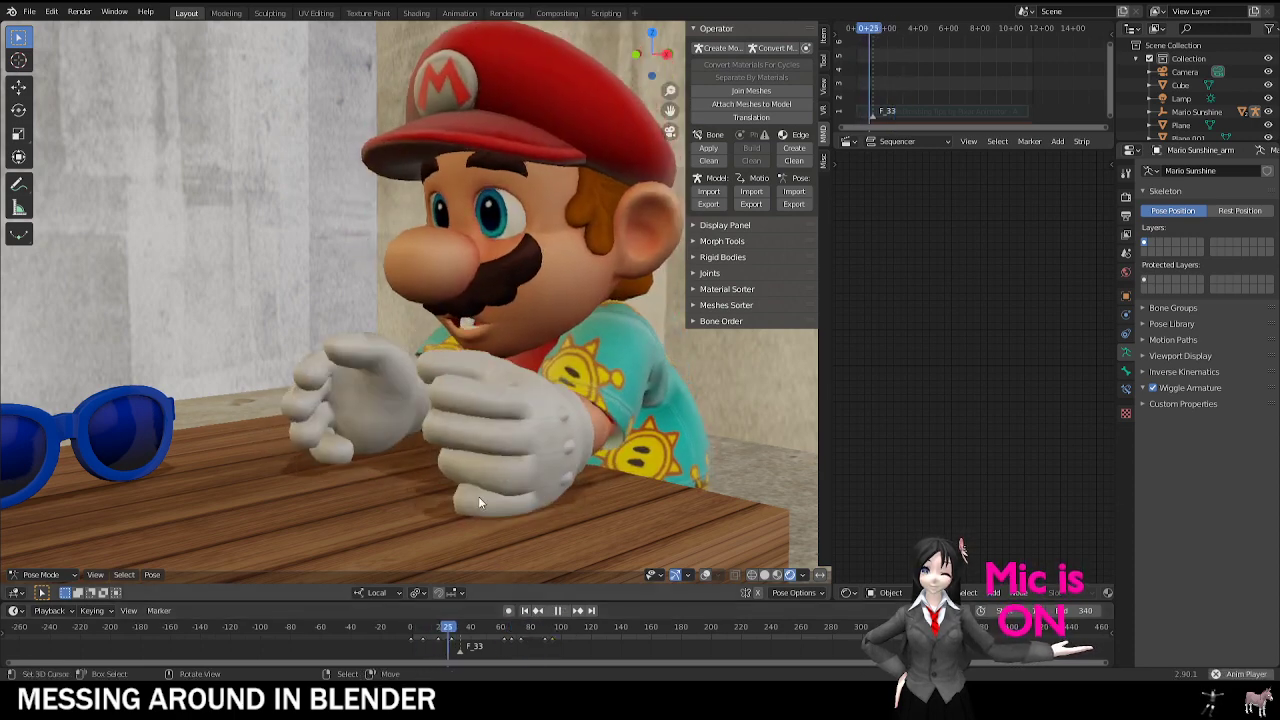
key("space")
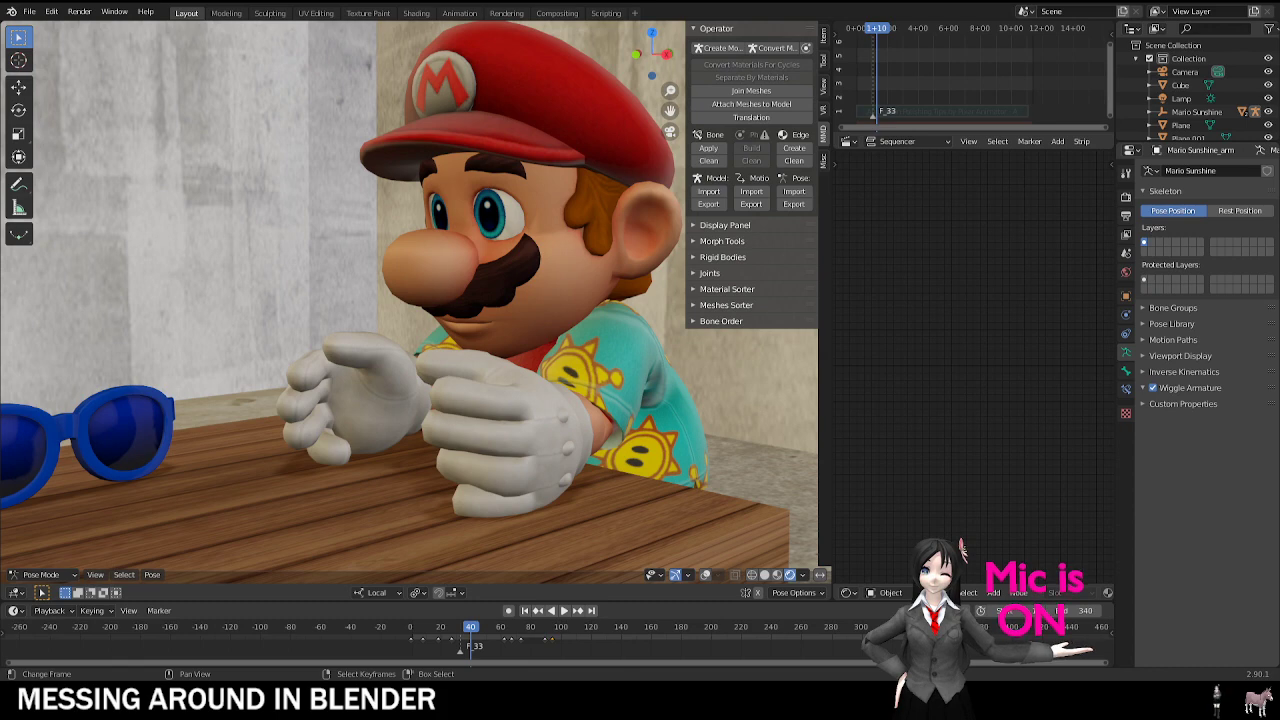
key("space")
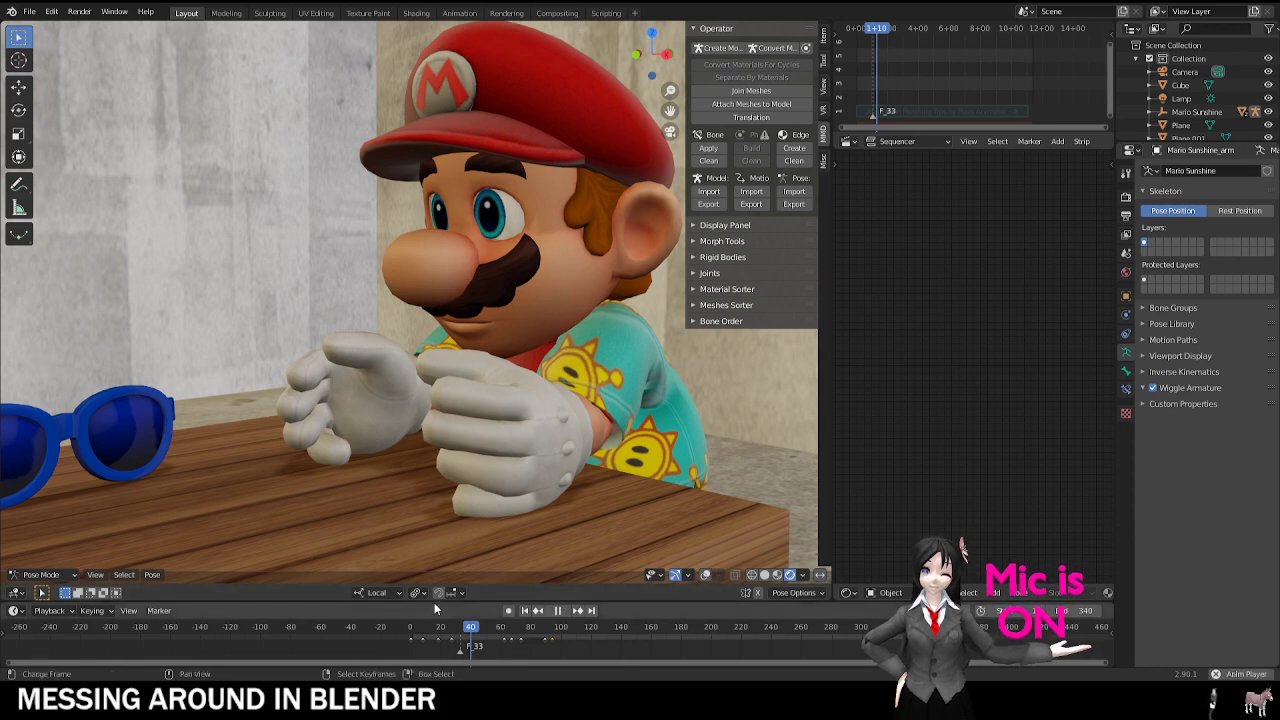
key("space")
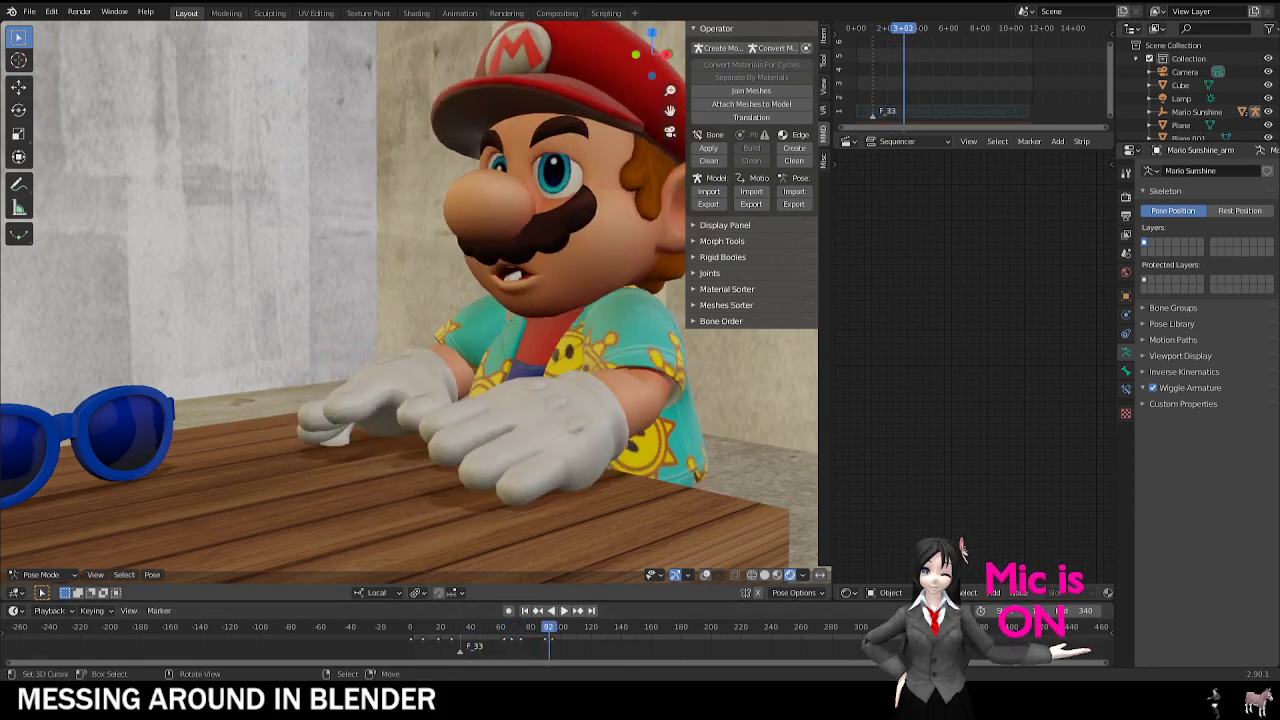
Step: Return the Mario animation to frame 0, play it past the F_33 marker and stop at frame 36
left_click(30, 11)
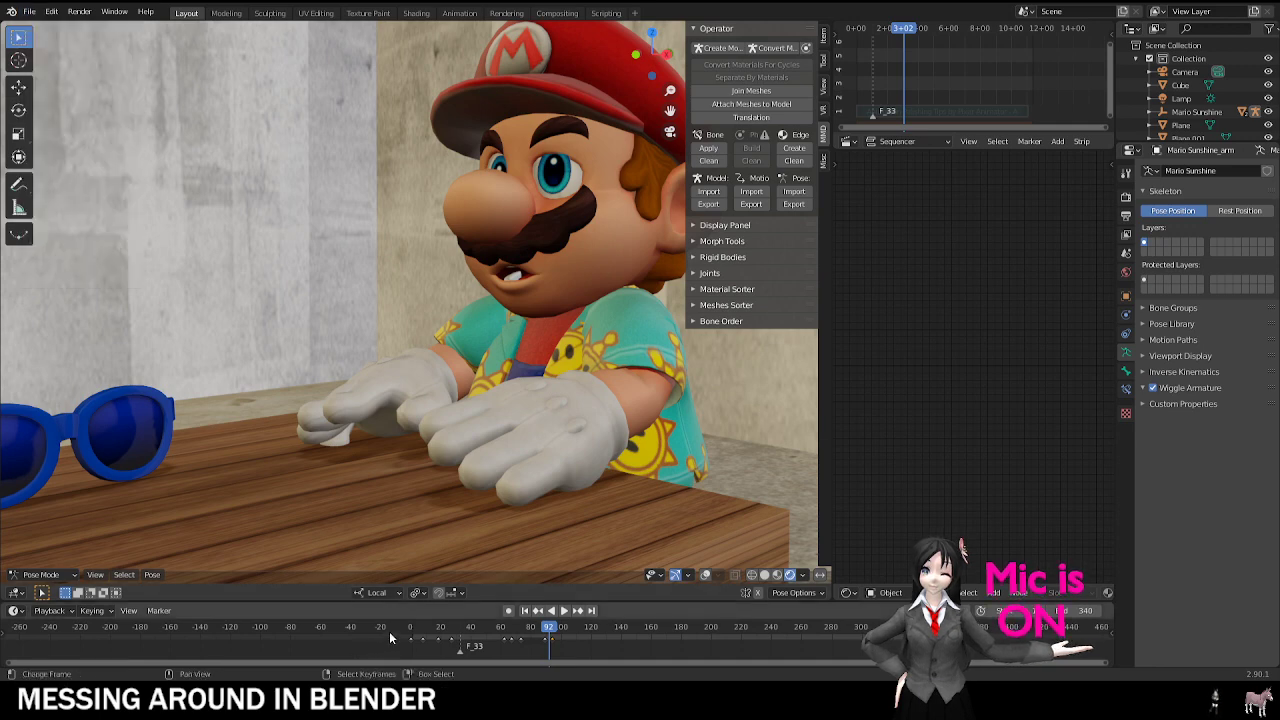
left_click_drag(396, 631, 409, 631)
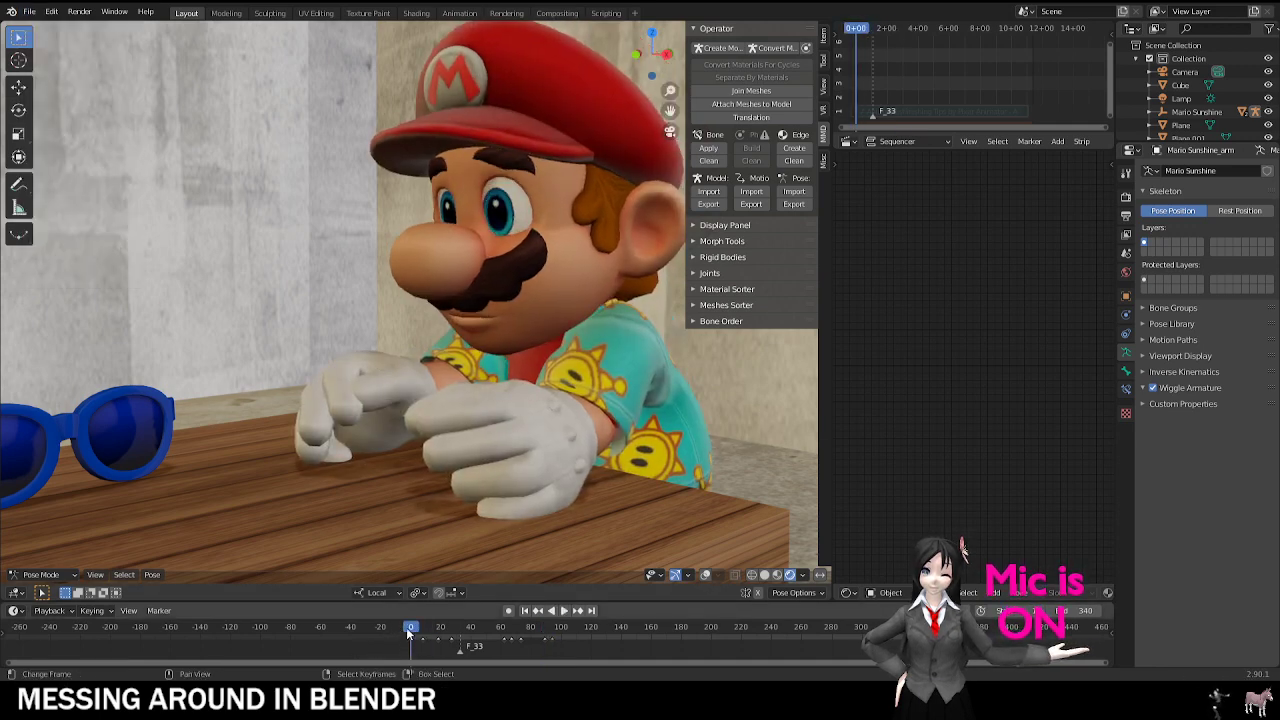
key("space")
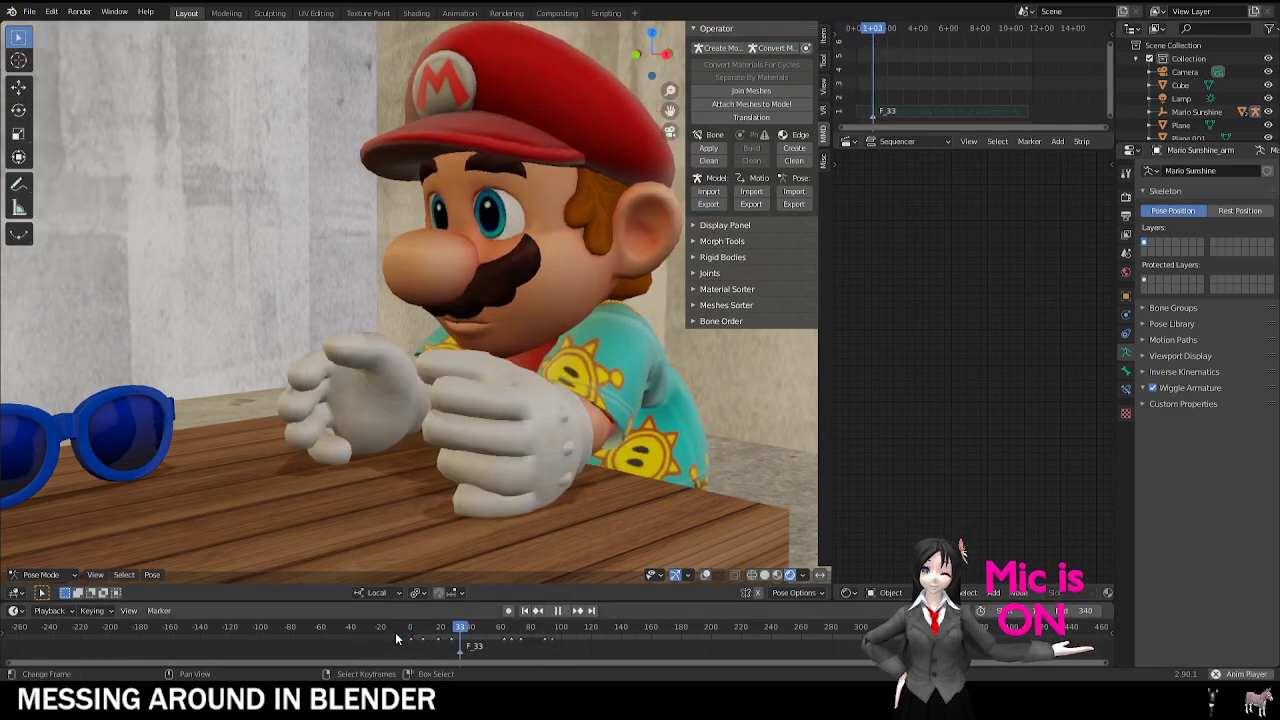
key("space")
Step: Open the Board Variant 3 Promo project without saving the Mario animation file
left_click(29, 10)
left_click(46, 42)
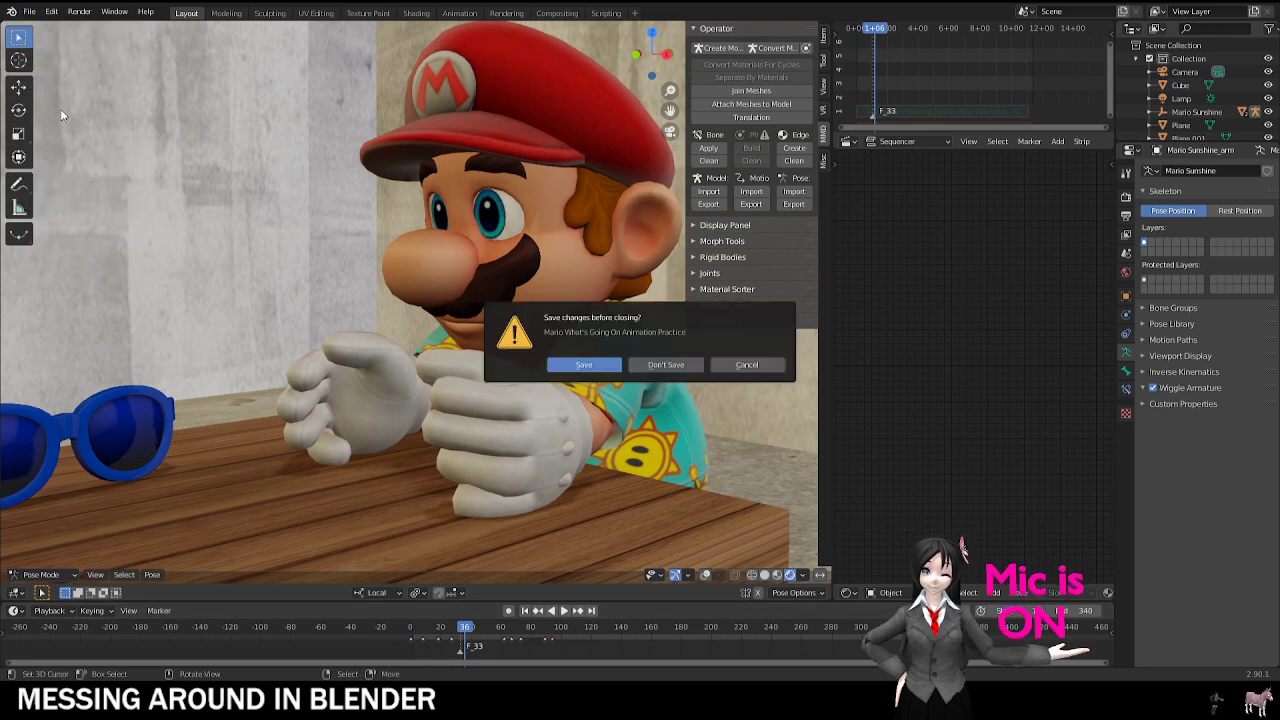
left_click(670, 366)
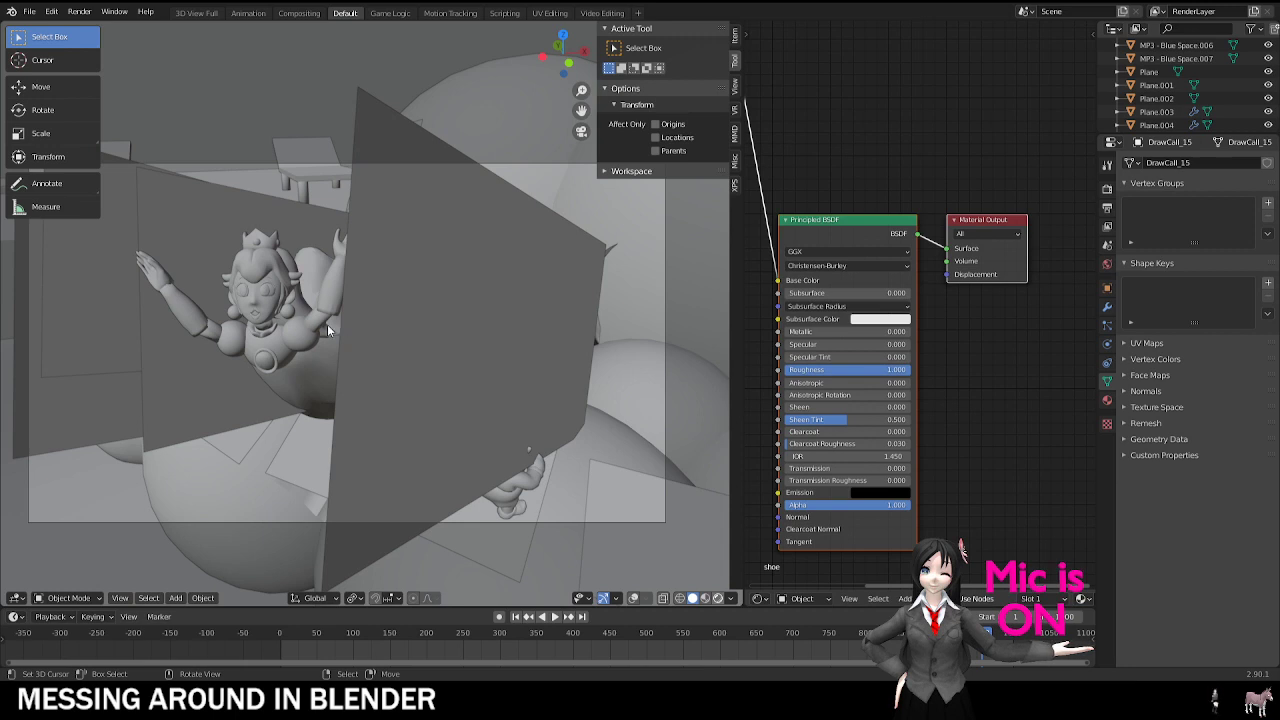
Step: Show the Peach and Wario board scene in rendered shading from the camera view with the viewport overlays hidden
left_click(717, 598)
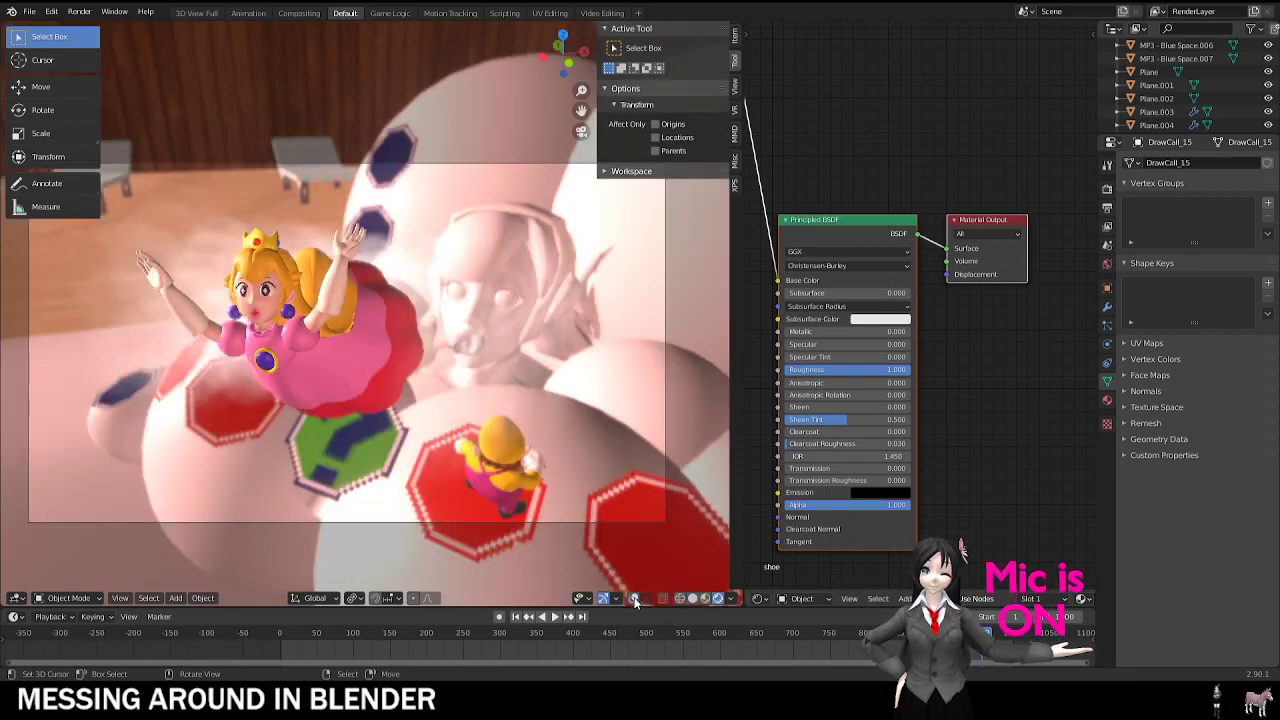
left_click(634, 598)
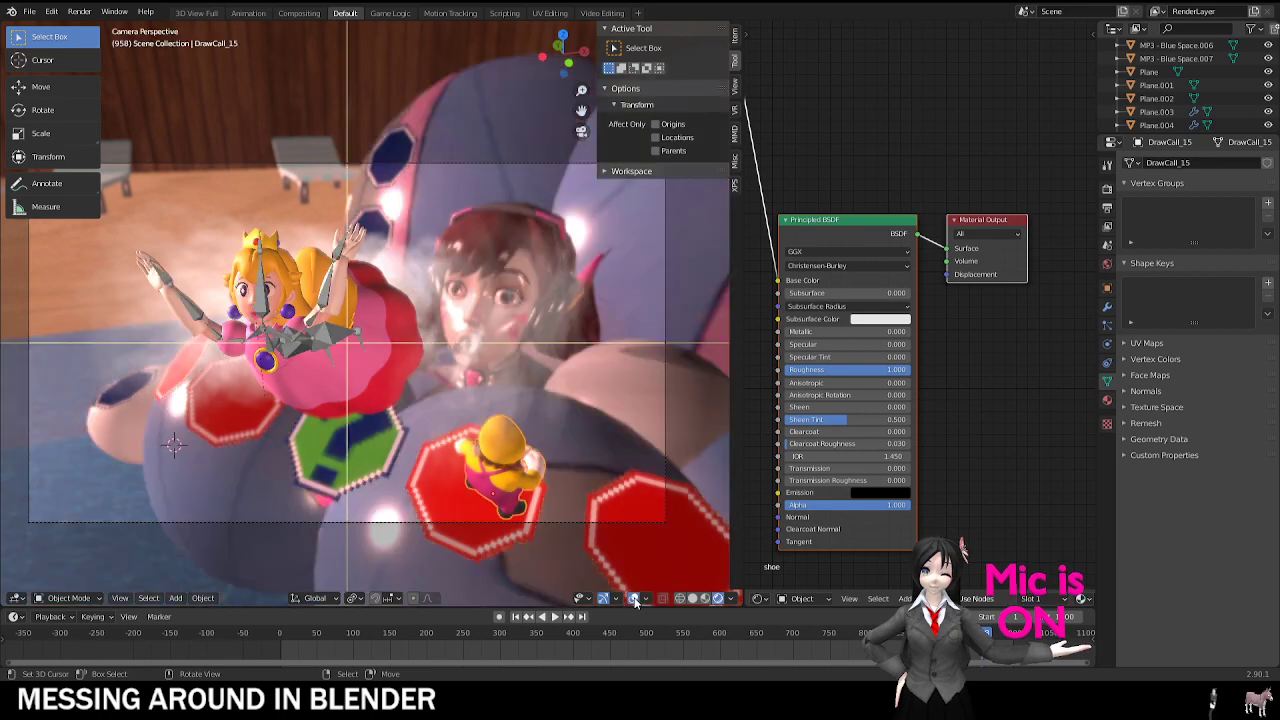
middle_click_drag(486, 345, 393, 389)
mouse_move(312, 386)
right_mouse_down()
mouse_move(340, 382)
mouse_move(300, 386)
mouse_move(330, 396)
right_mouse_up()
scroll(385, 384, "down", 10)
middle_click_drag(385, 384, 423, 344)
key("KP_0")
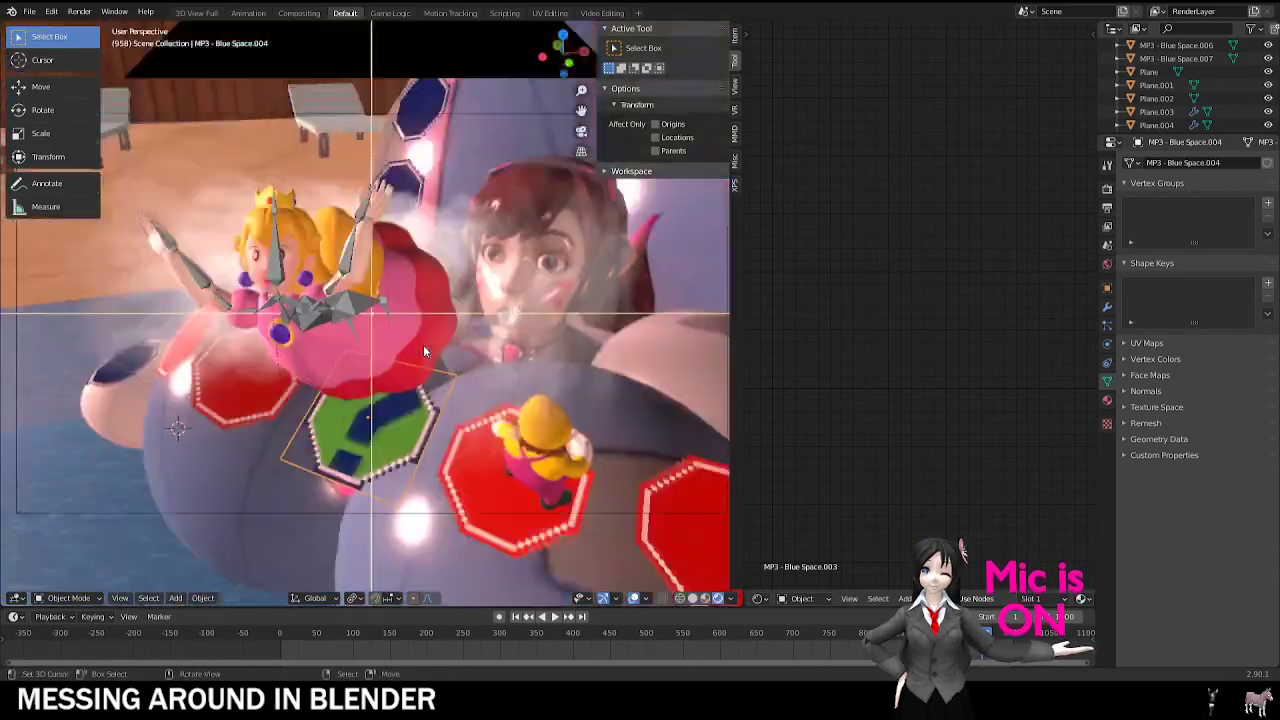
left_click(632, 598)
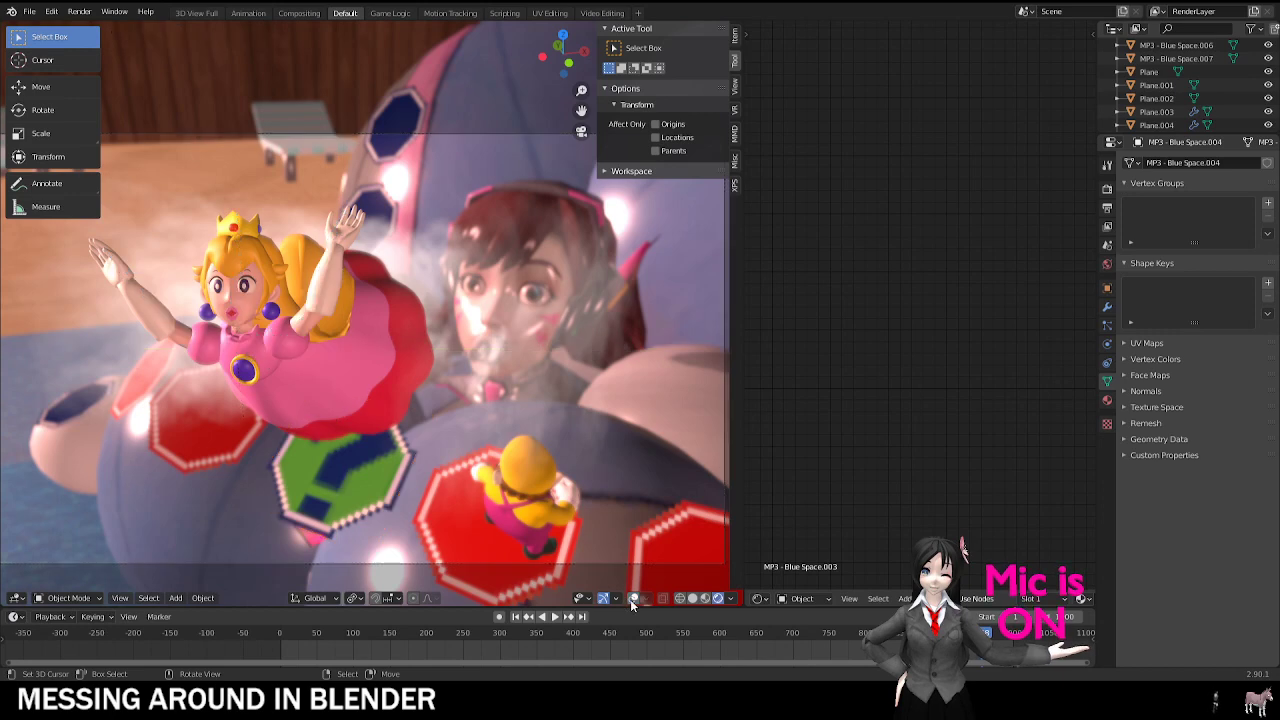
Step: Examine the whole board scene by the water, return to the camera framing and select the octagonal board spaces in turn
middle_click_drag(353, 455, 346, 351)
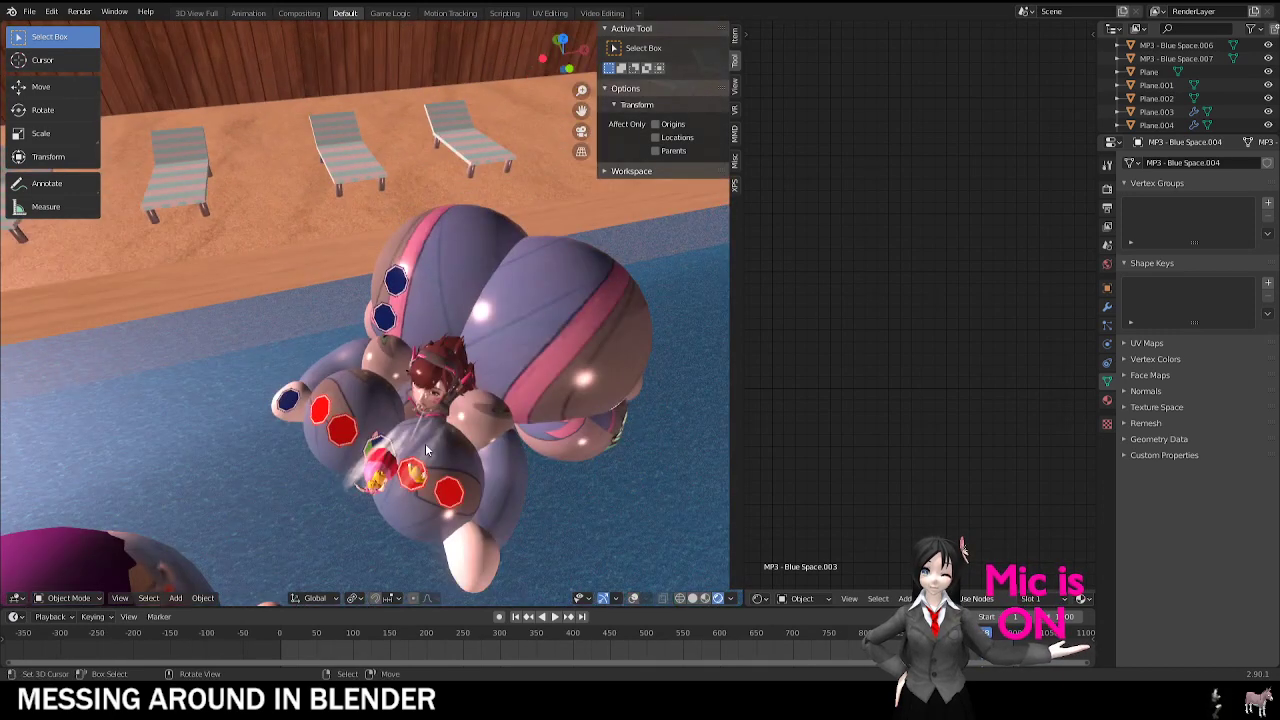
middle_click_drag(374, 436, 368, 394)
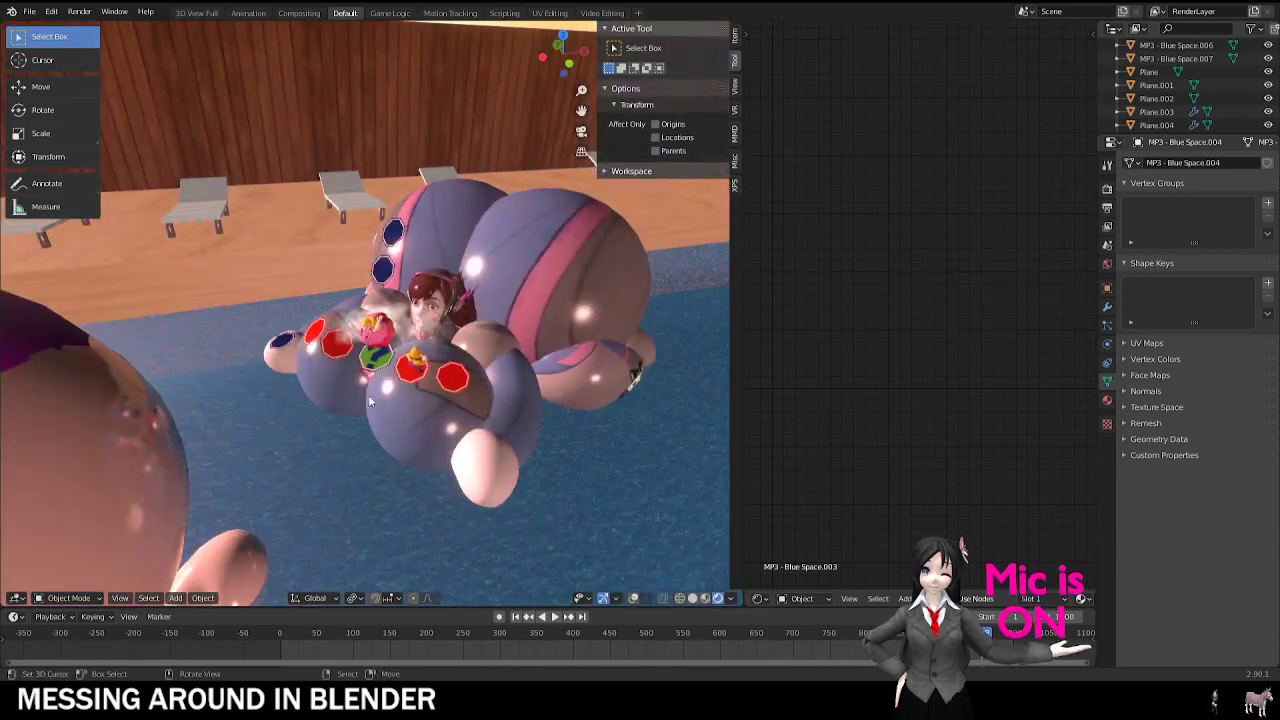
scroll(375, 400, "up", 6)
scroll(405, 402, "down", 2)
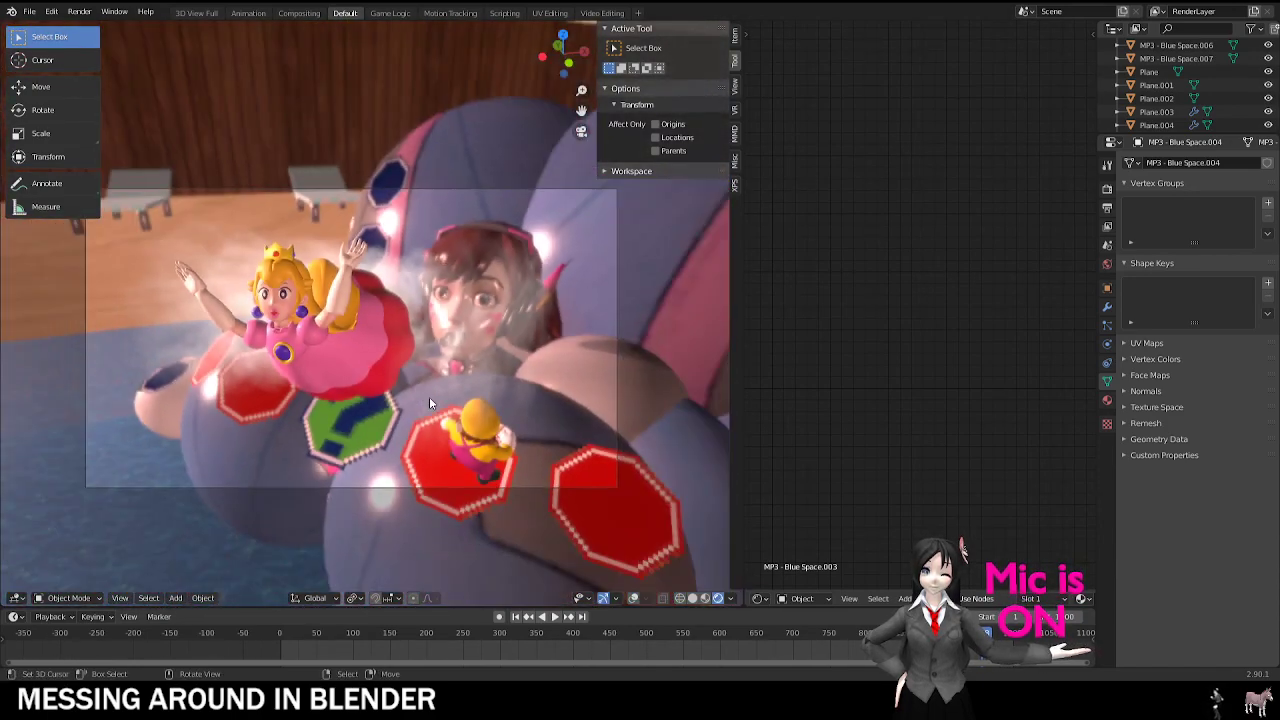
left_click(236, 409)
left_click(349, 457)
left_click(574, 502)
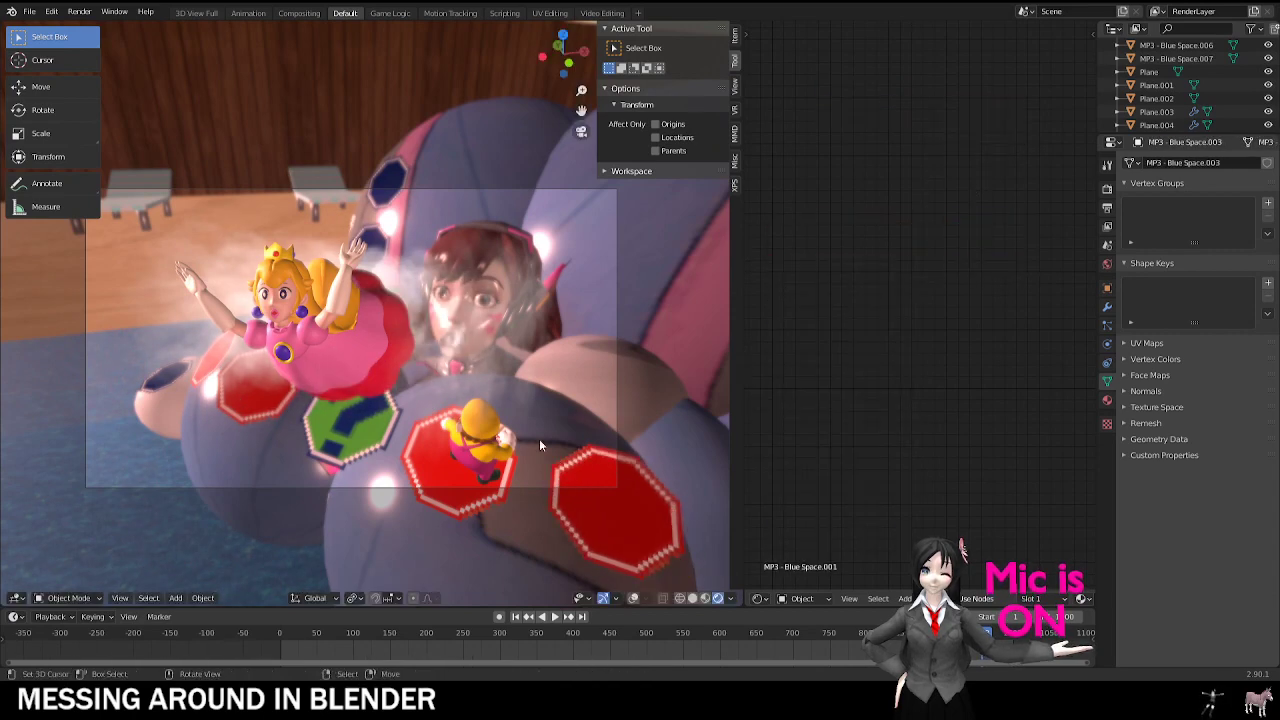
Step: Open the project with the posed black-haired office character without saving Board Variant 3 Promo
left_click(40, 18)
left_click(60, 48)
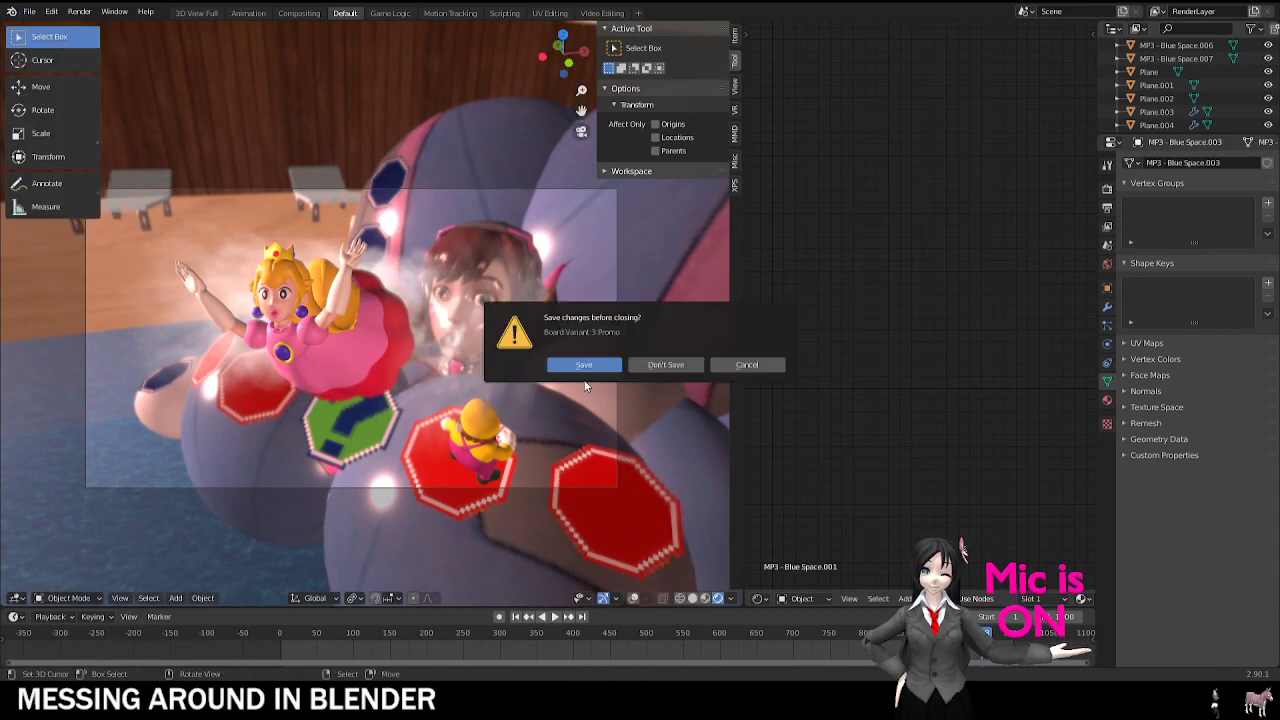
left_click(659, 364)
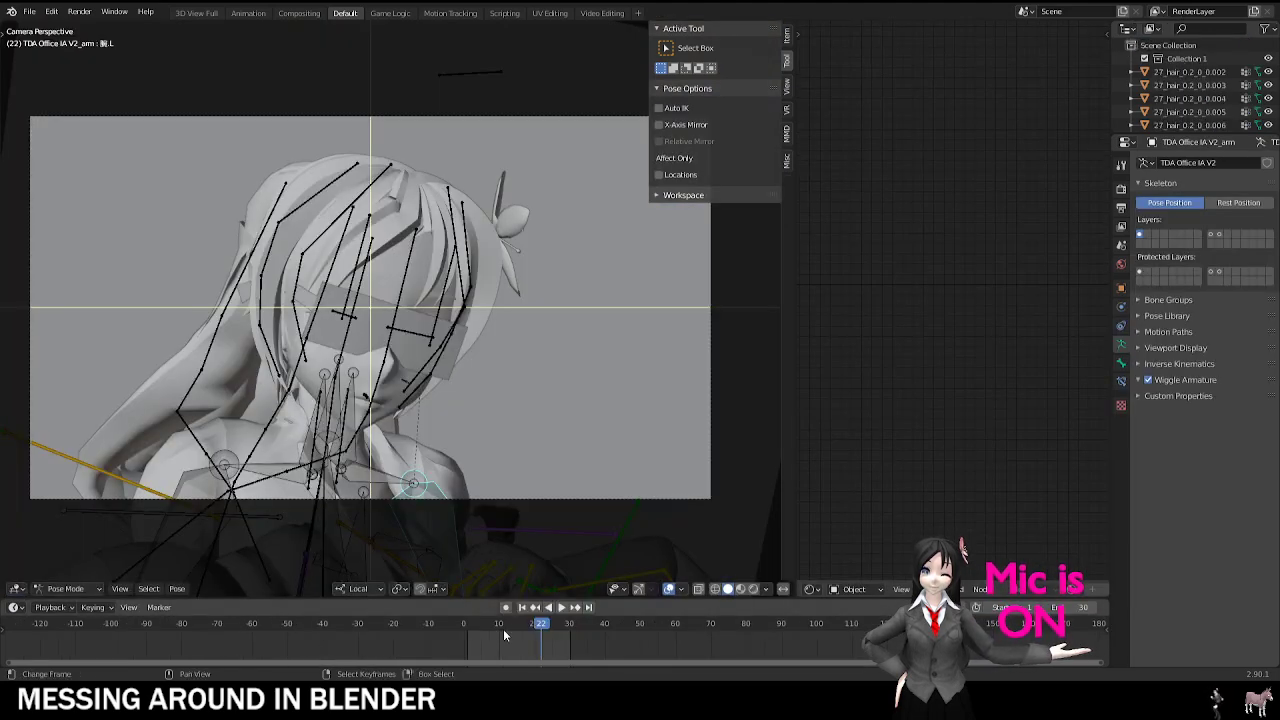
Step: Set the current frame to 6 and show the office character in rendered shading with the overlays hidden
left_click(484, 650)
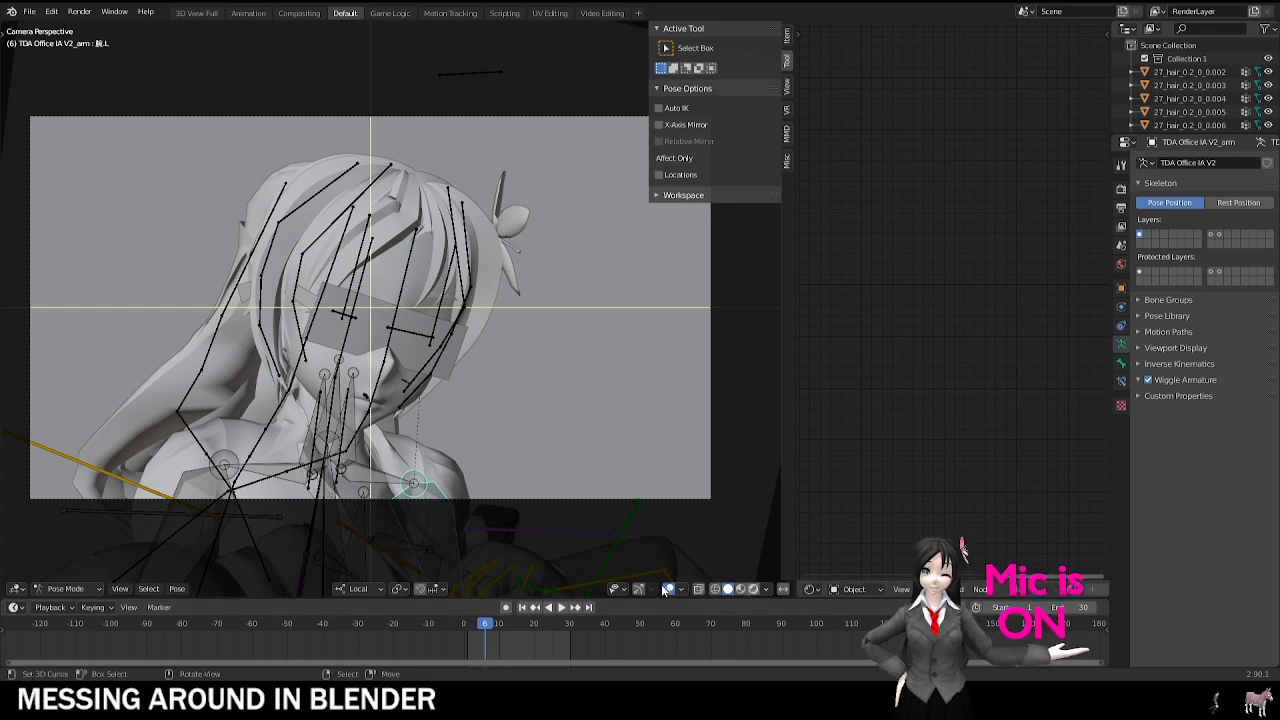
left_click(753, 590)
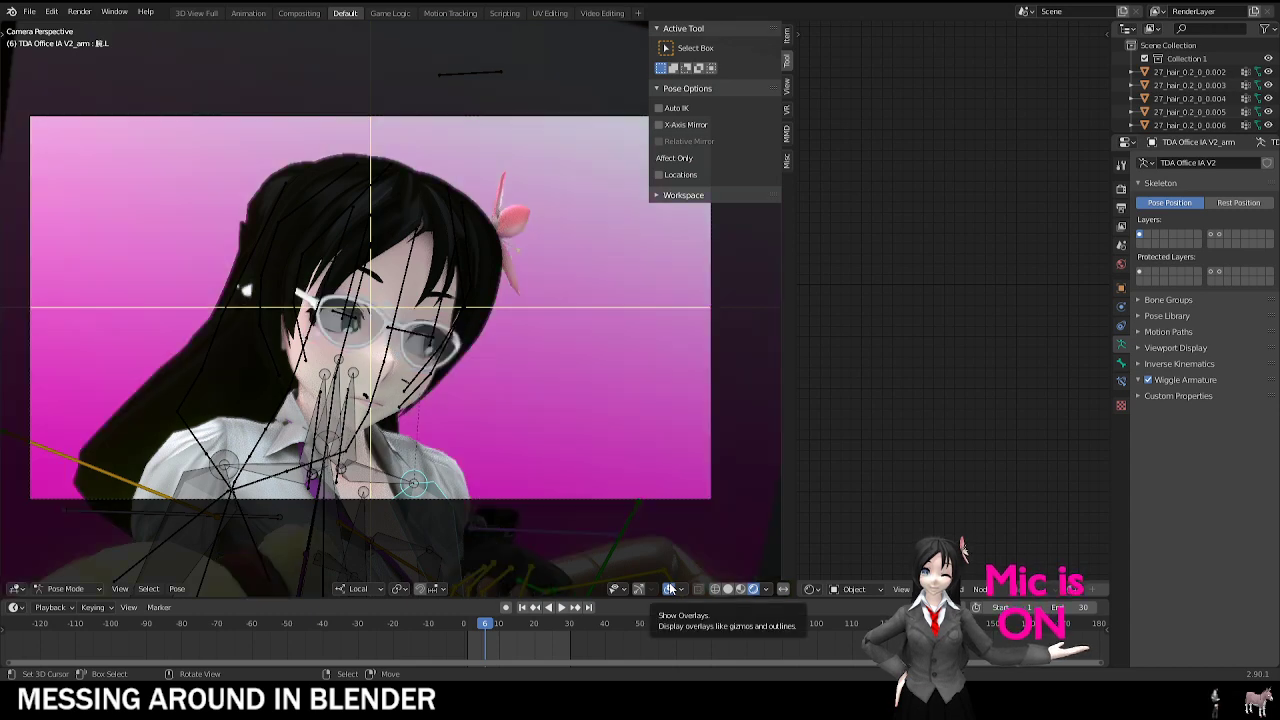
left_click(669, 589)
Step: Examine the office character's face and glasses up close against the pink backdrop and the surrounding warehouse scene
scroll(392, 378, "up", 3)
middle_click_drag(392, 378, 432, 384, "shift")
scroll(432, 384, "down", 1)
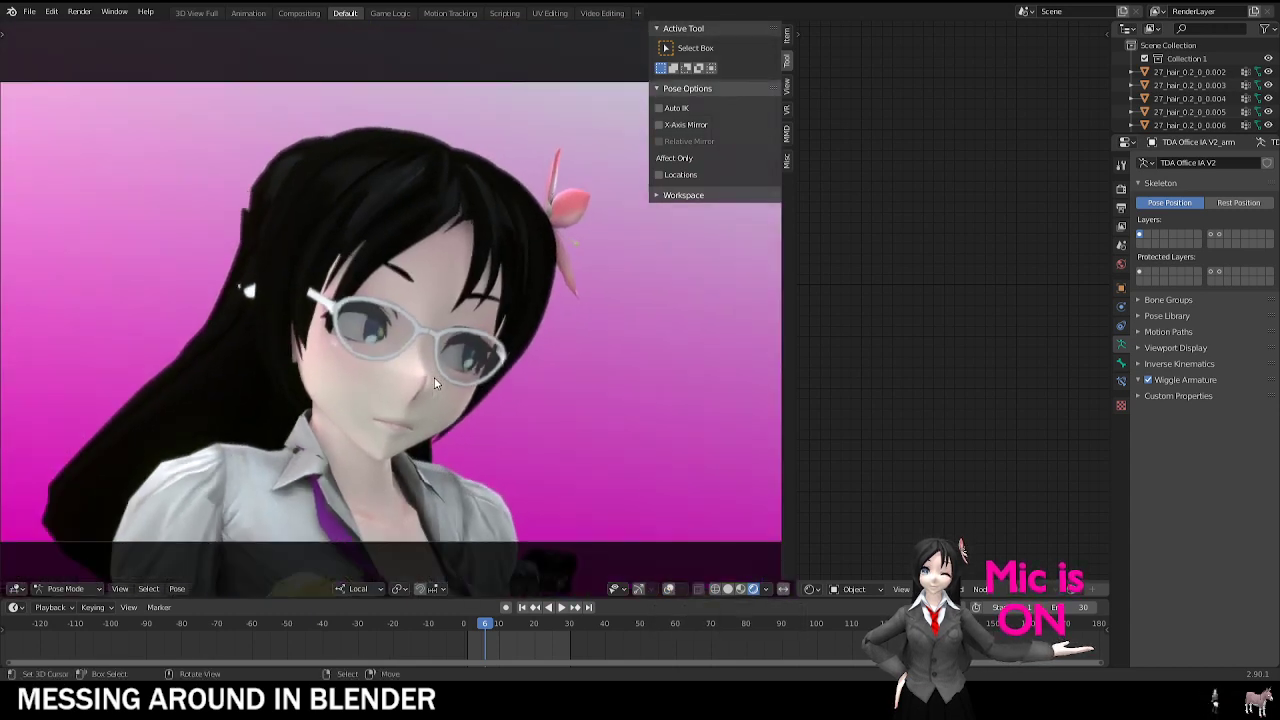
scroll(432, 384, "up", 1)
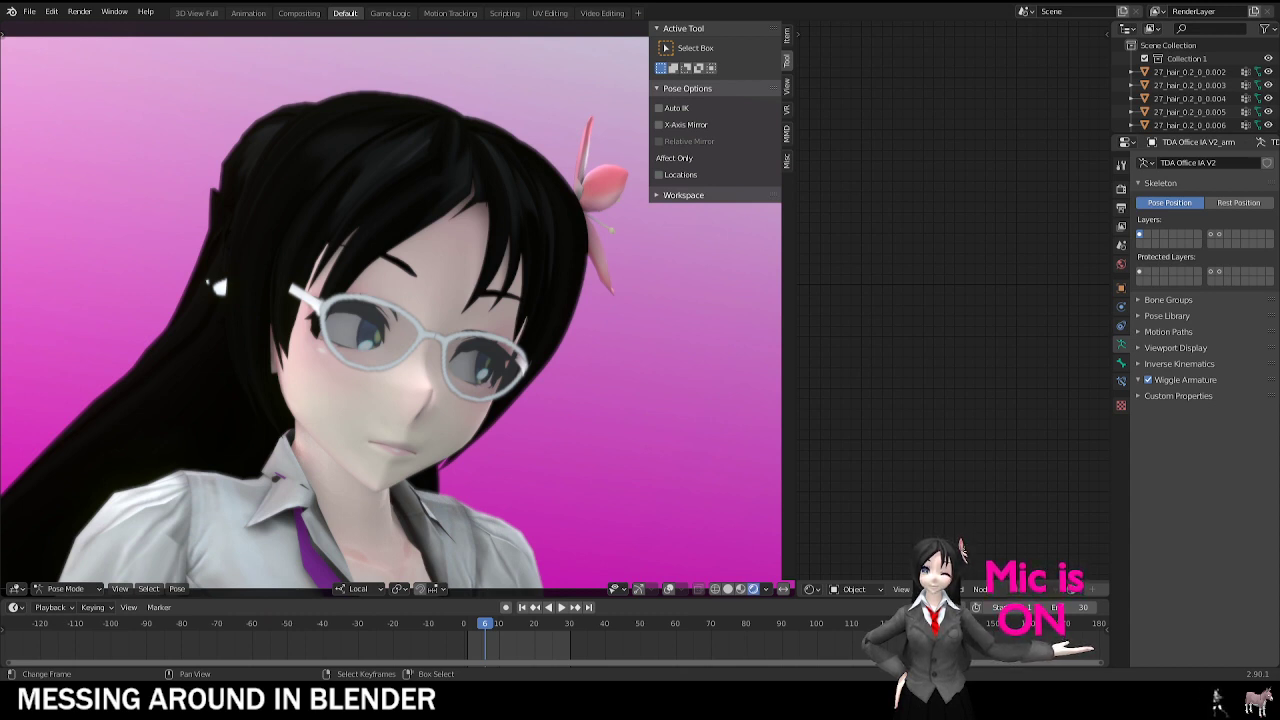
scroll(432, 438, "down", 2)
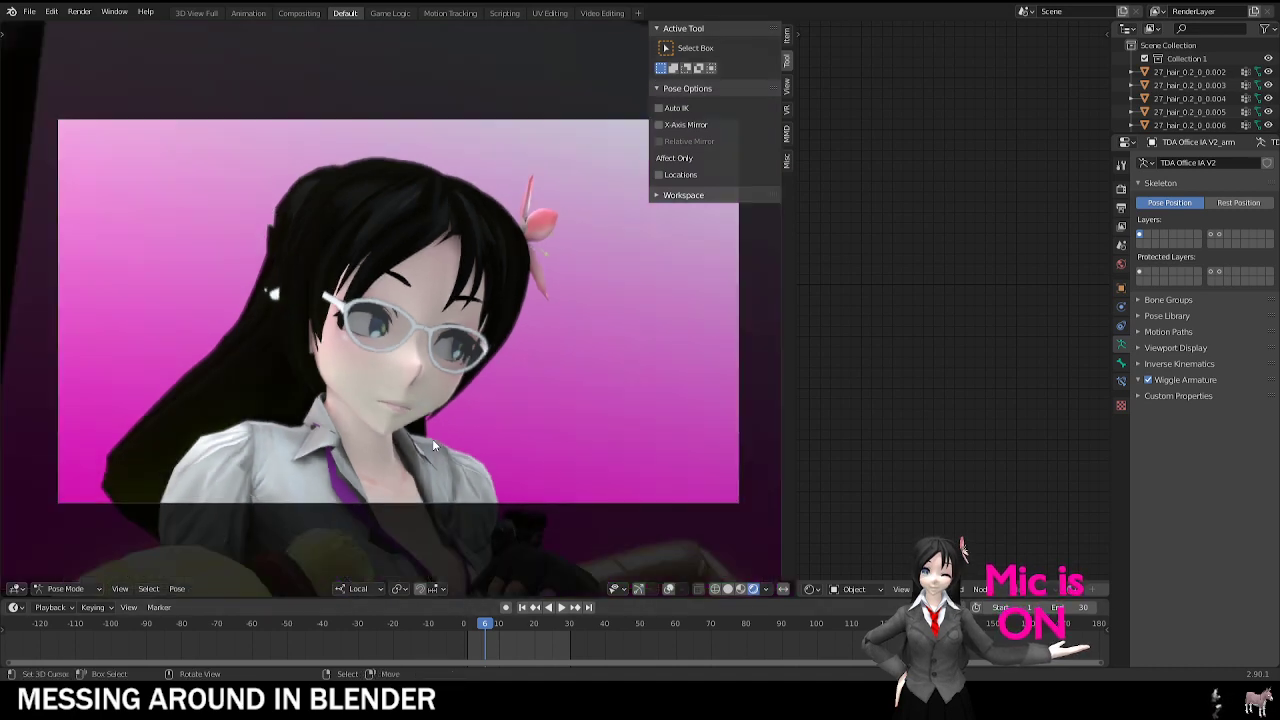
scroll(432, 438, "up", 2)
scroll(432, 443, "down", 2)
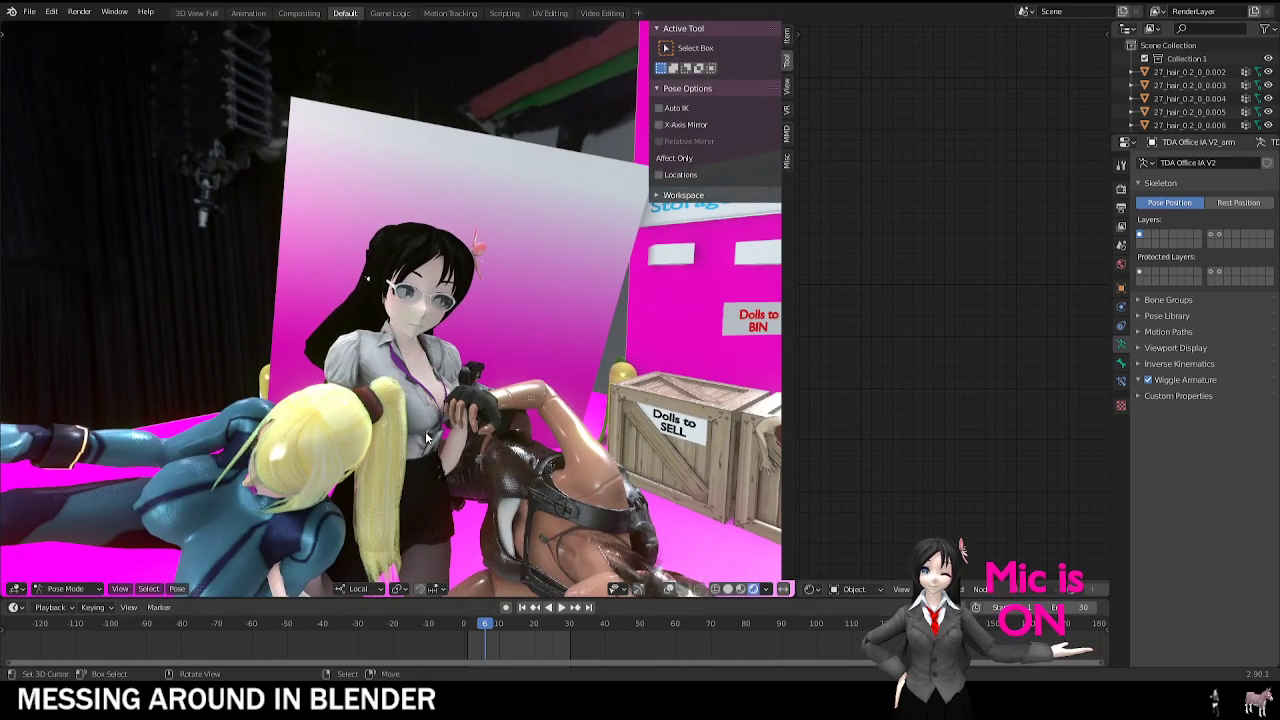
scroll(427, 432, "up", 2)
scroll(456, 413, "down", 2)
scroll(458, 405, "up", 1)
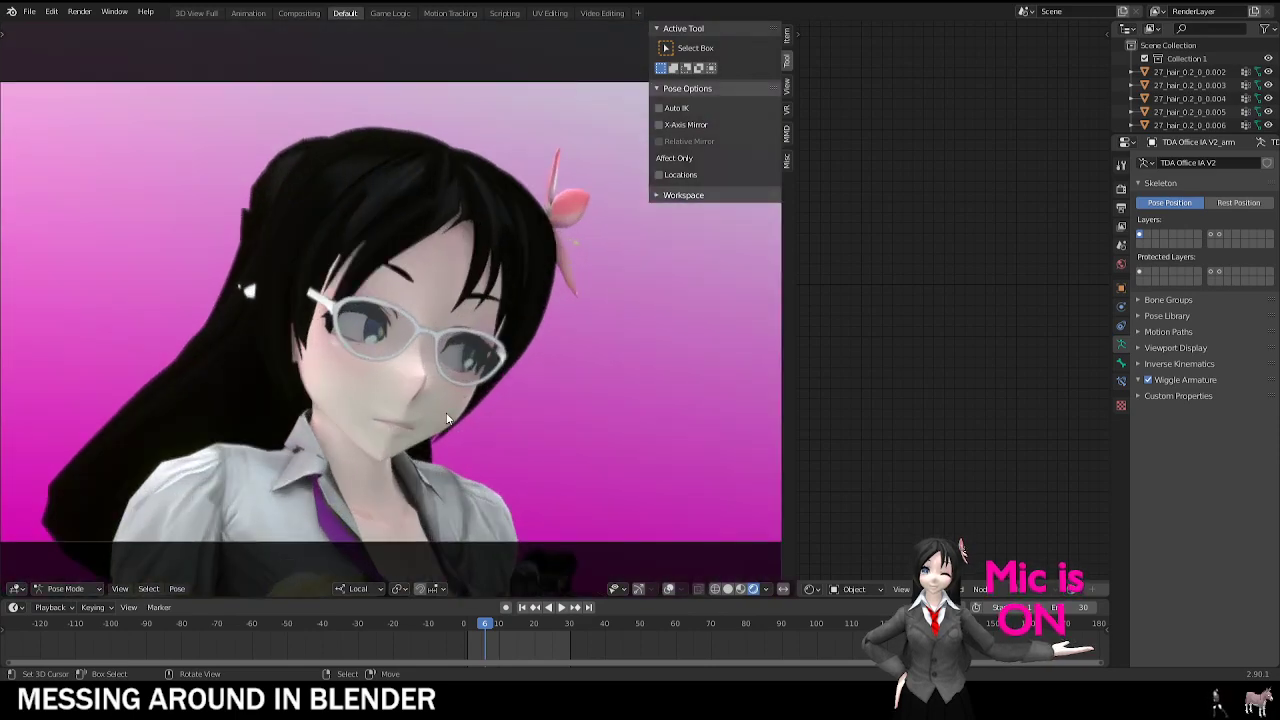
Step: Inspect the full warehouse set with the three characters and crates from outside the camera, and return to the camera view
middle_click_drag(470, 406, 353, 357)
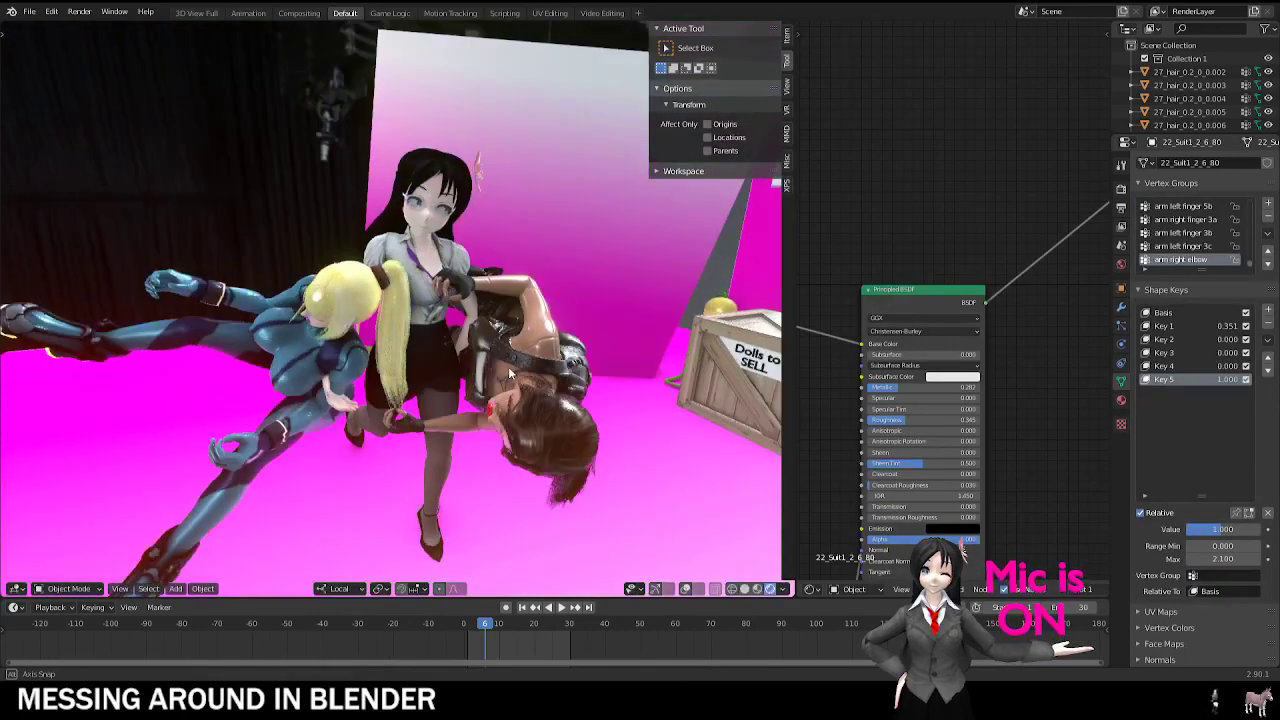
key("KP_0")
scroll(502, 369, "down", 2)
middle_click_drag(472, 468, 511, 428, "shift")
middle_click_drag(479, 344, 330, 370, "shift")
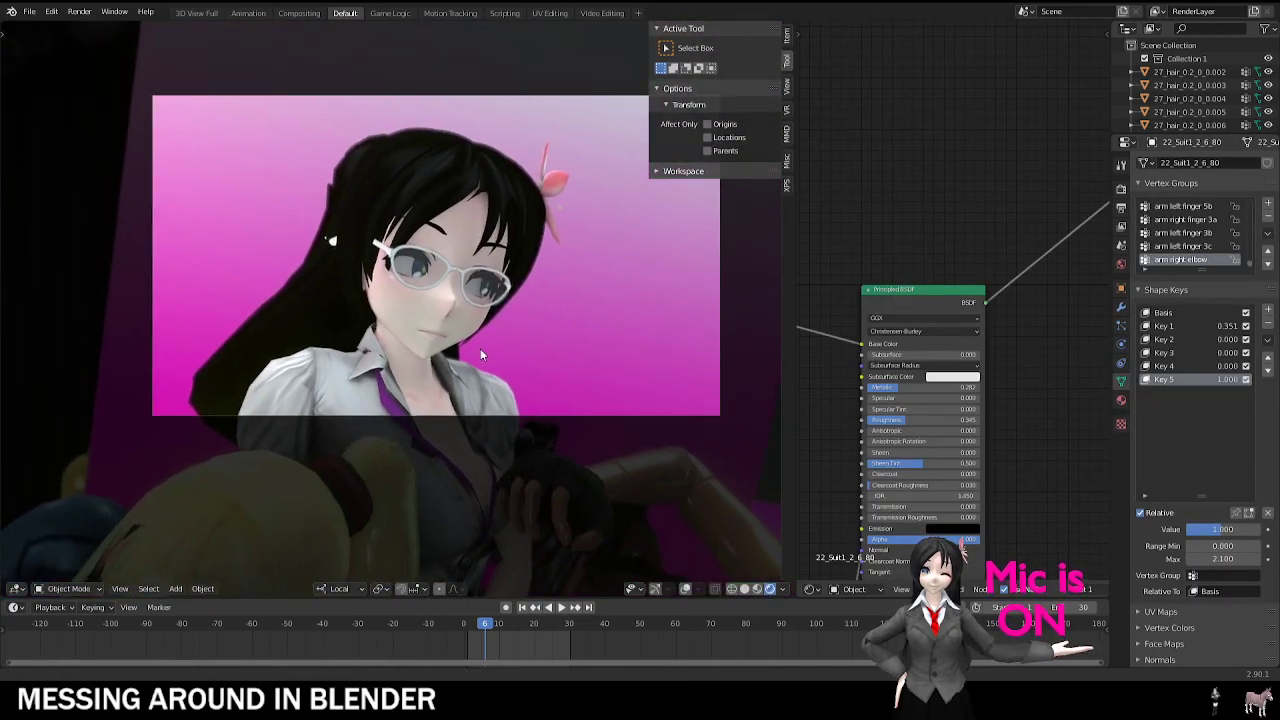
scroll(476, 360, "up", 2)
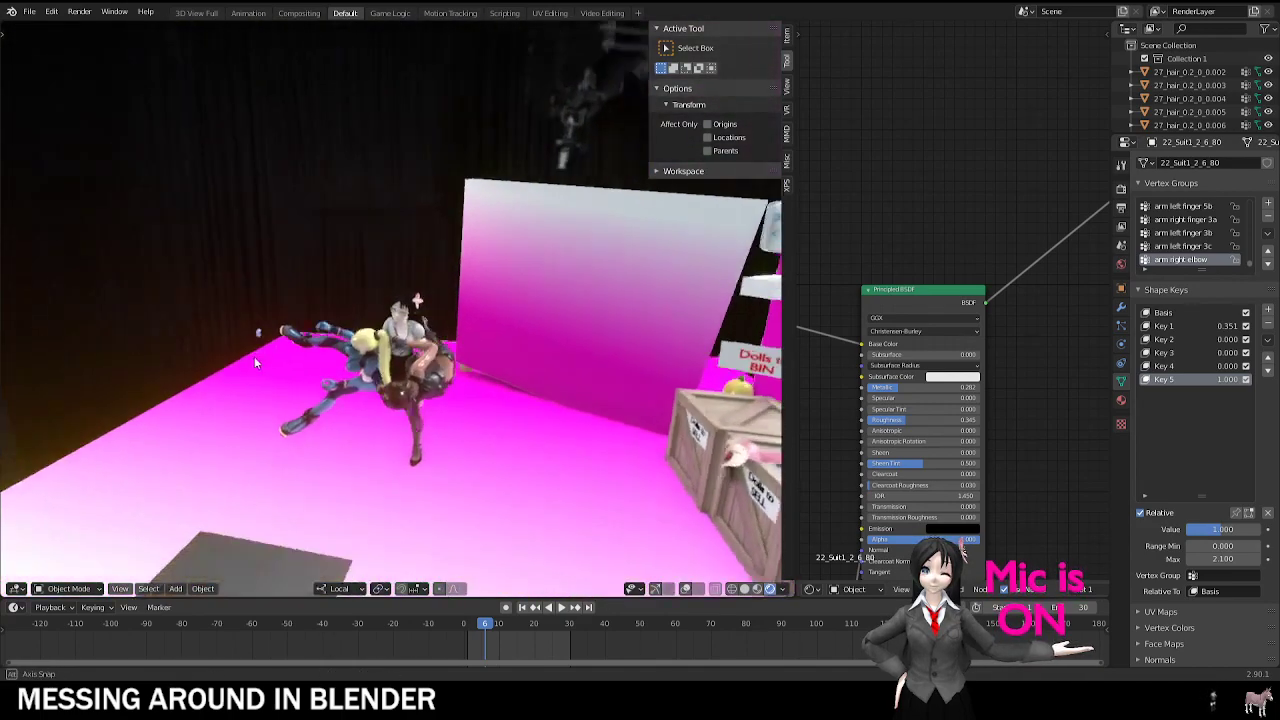
key("KP_0")
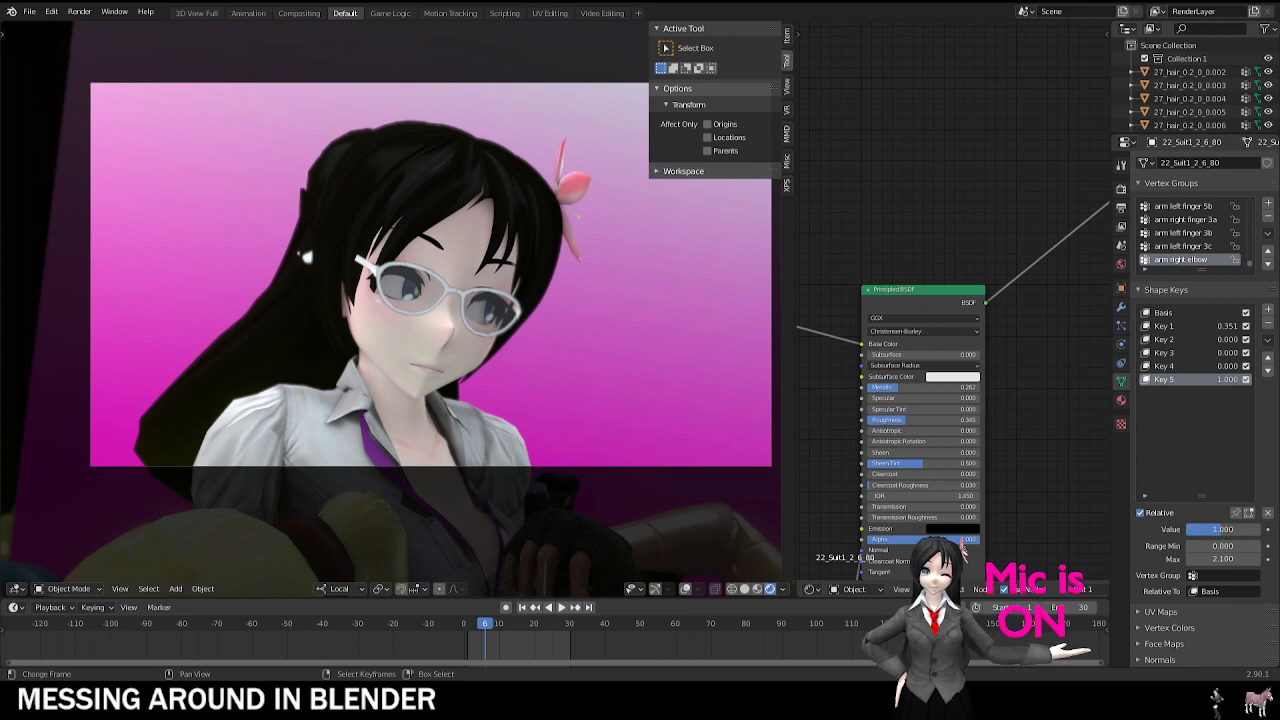
Step: Open the Break Room animation project without saving the current file, and play its animation from frame 0
left_click(30, 14)
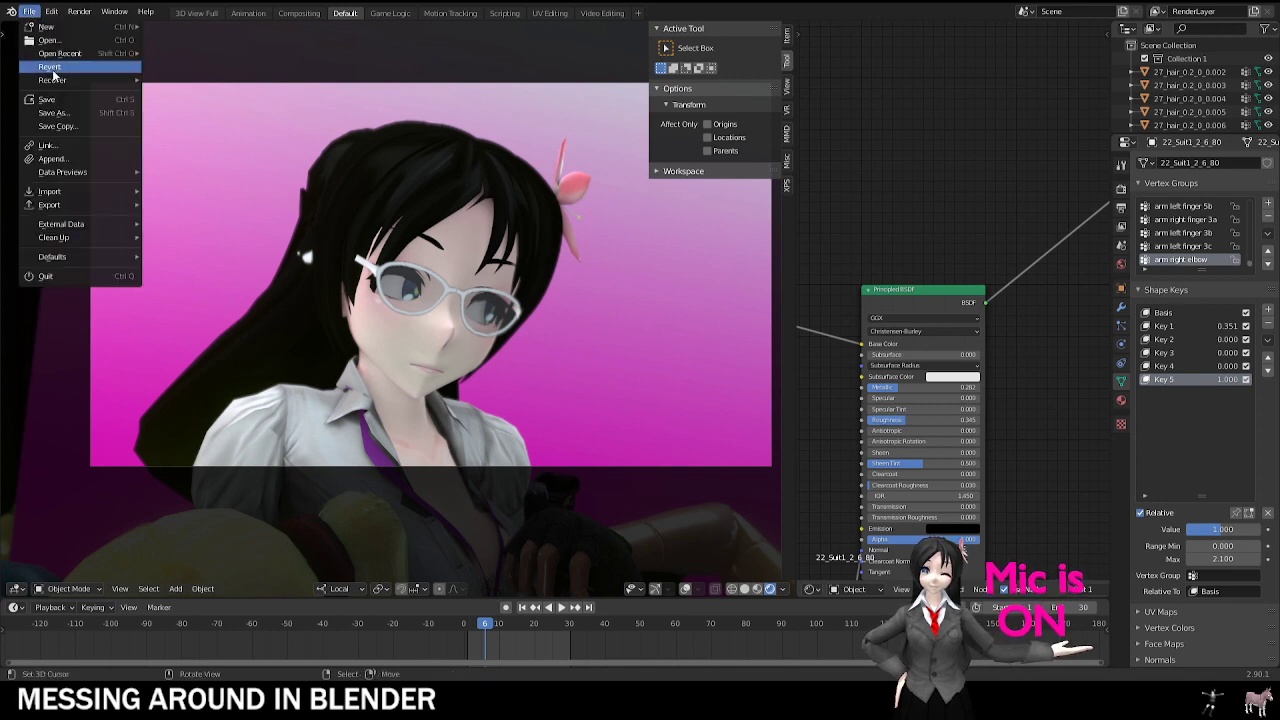
left_click(61, 42)
left_click(666, 366)
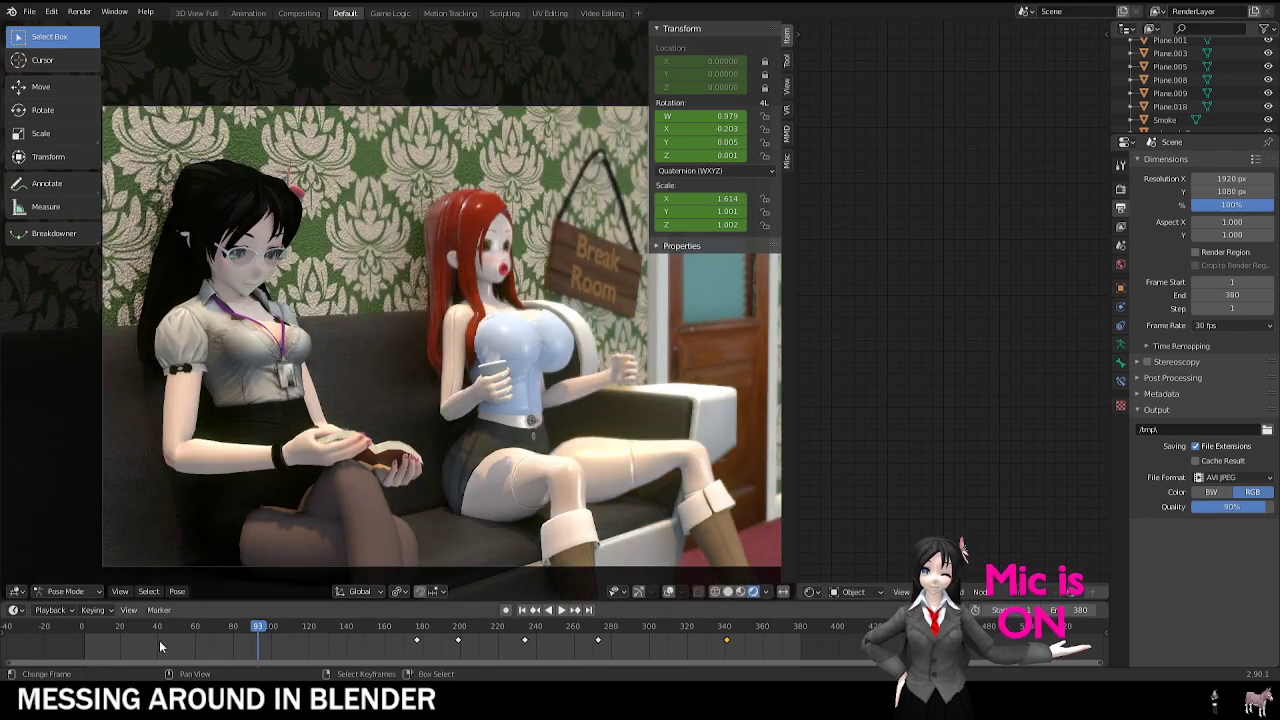
left_click(67, 641)
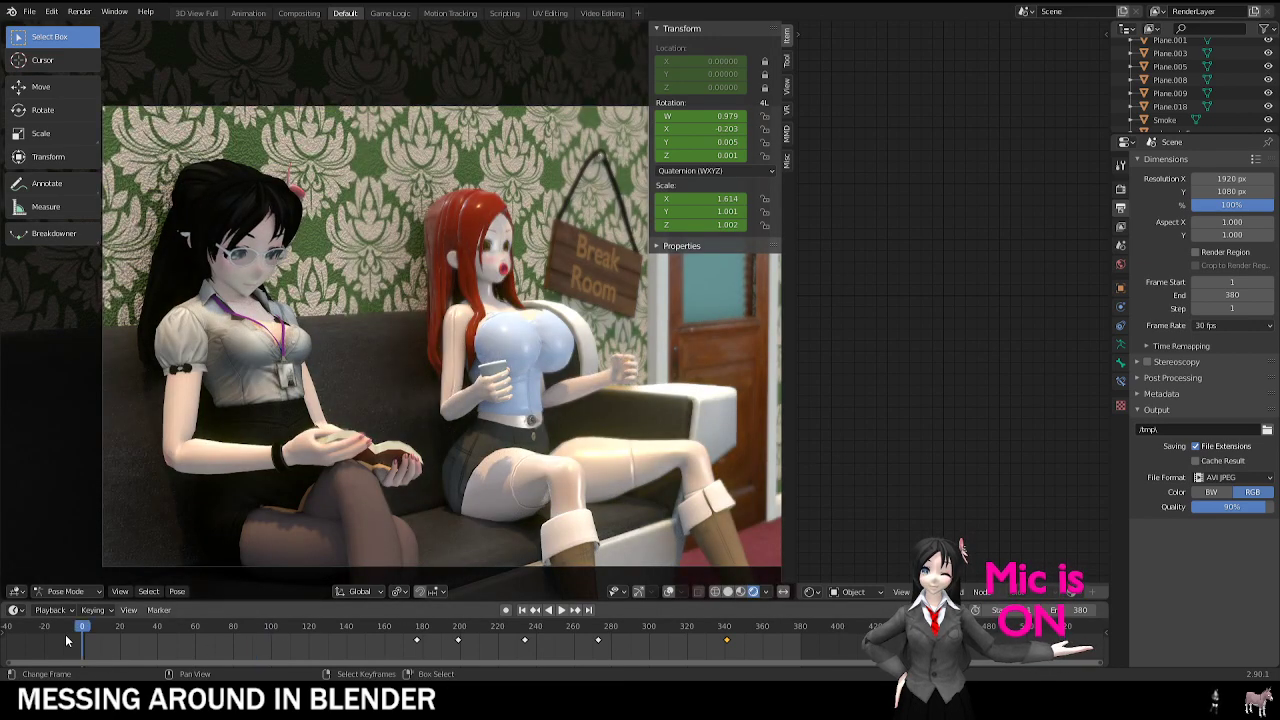
key("space")
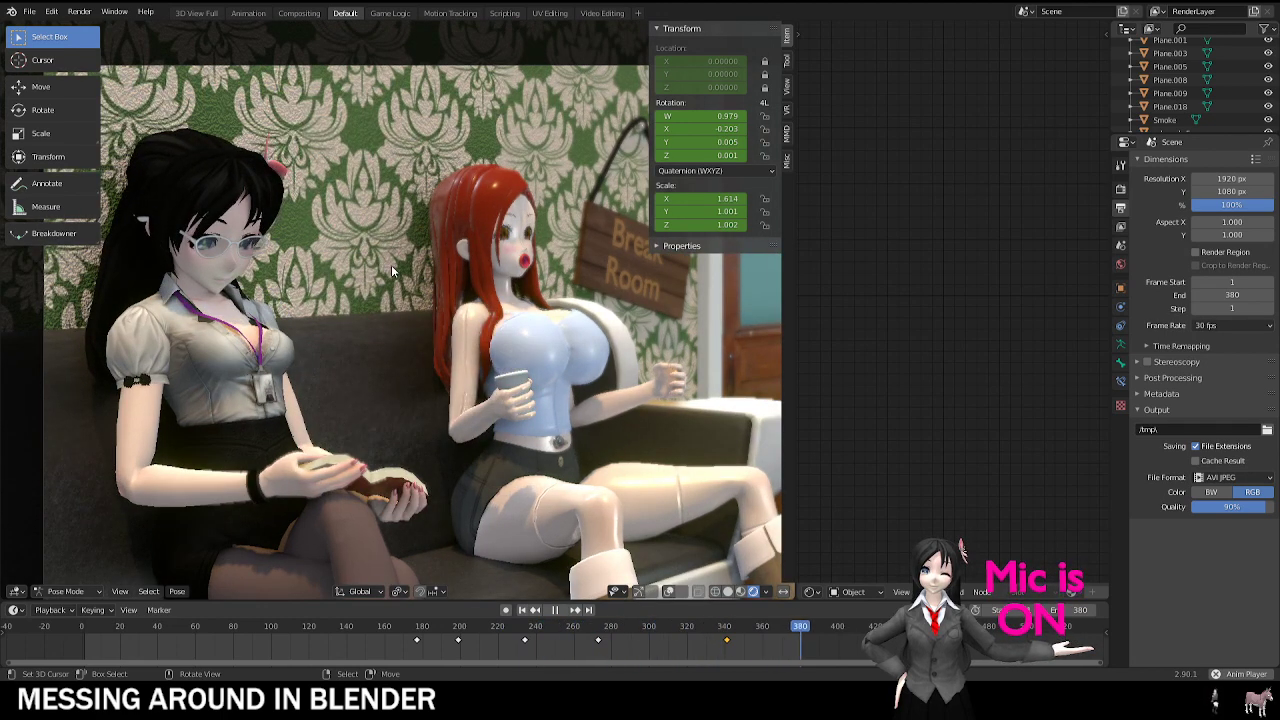
Step: Open the RED Demoman animation project without saving the current file, and display it in rendered shading
left_click(31, 11)
left_click(87, 41)
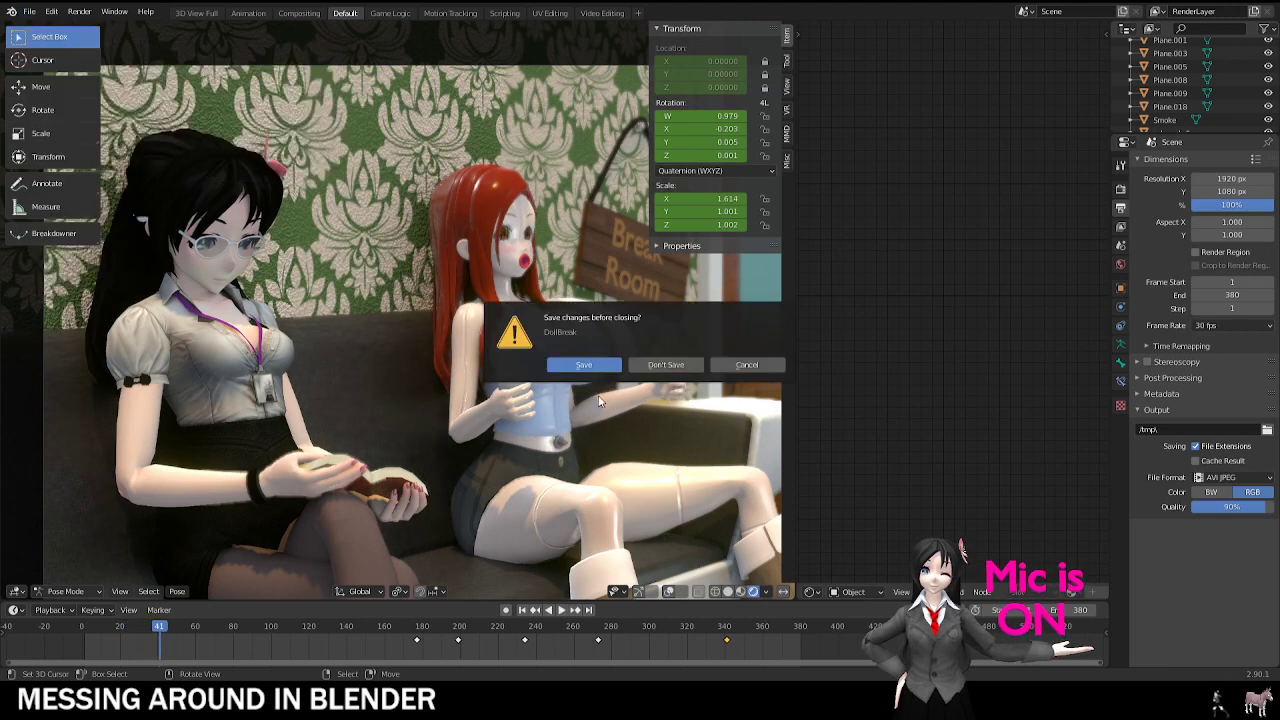
left_click(668, 365)
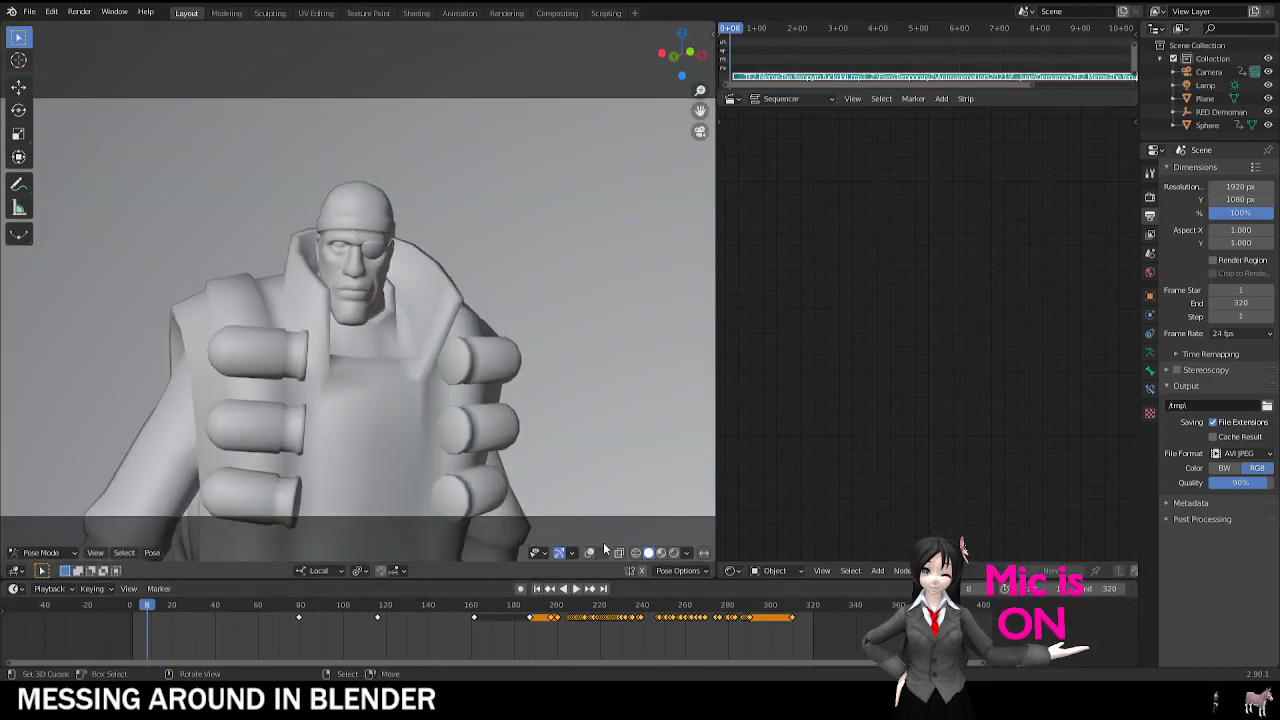
left_click(673, 552)
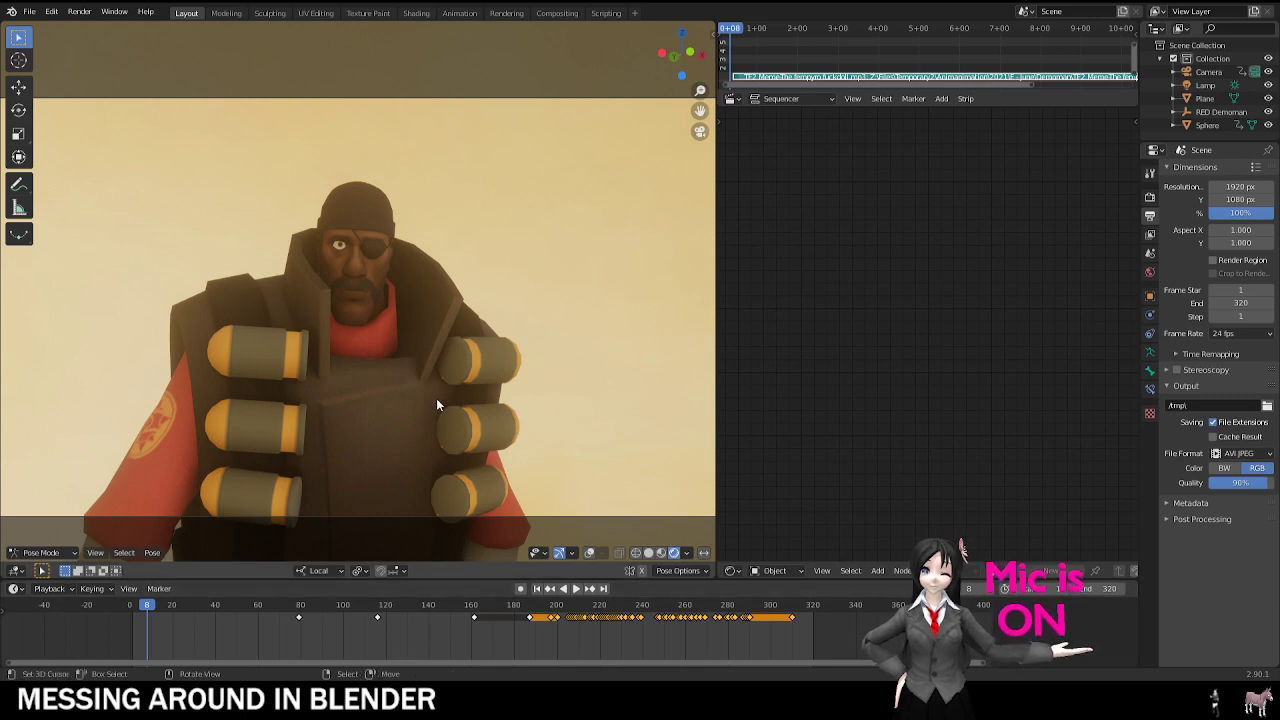
Step: Play the Demoman animation from frame 0, and replay its pistol section
left_click(128, 632)
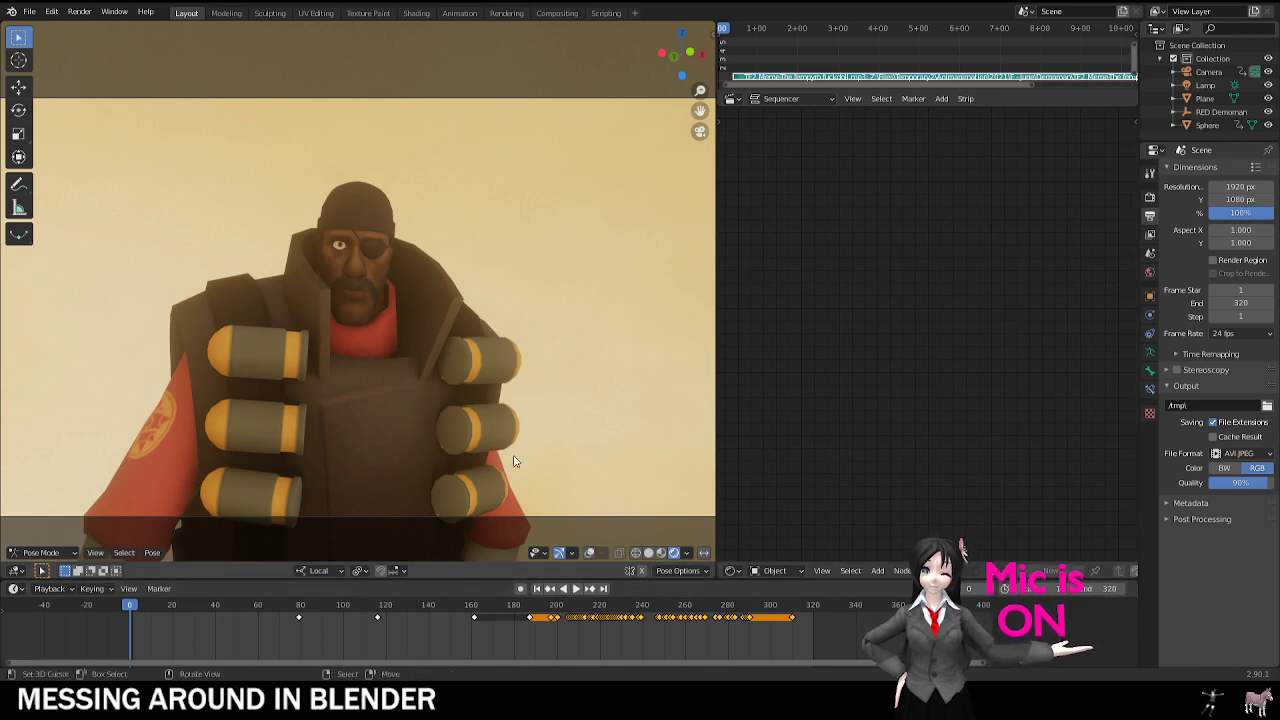
key("space")
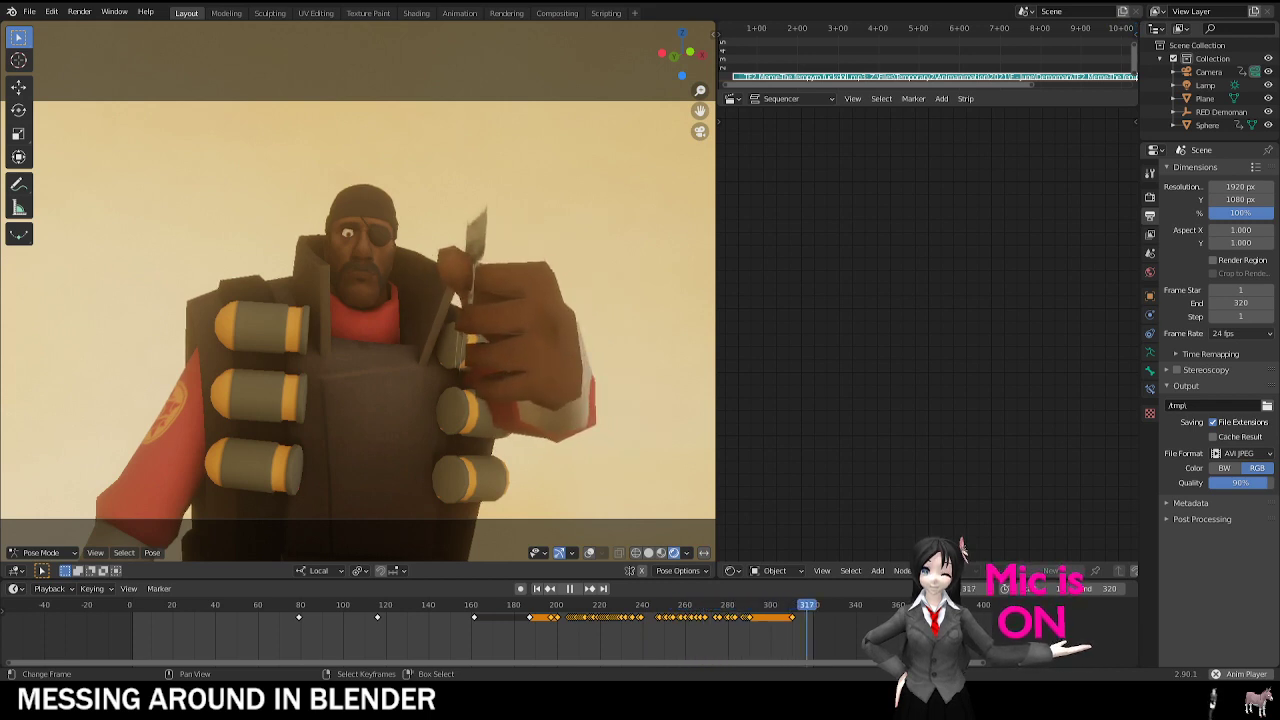
left_click(569, 588)
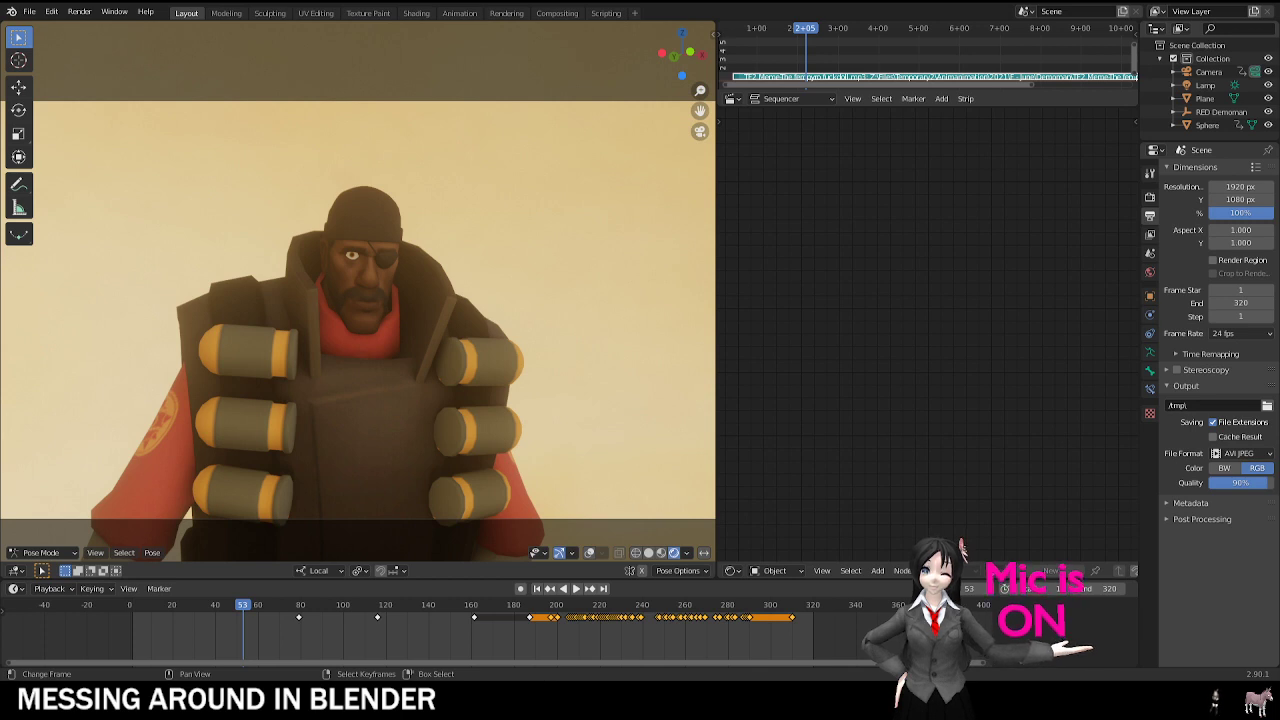
left_click(545, 625)
key("space")
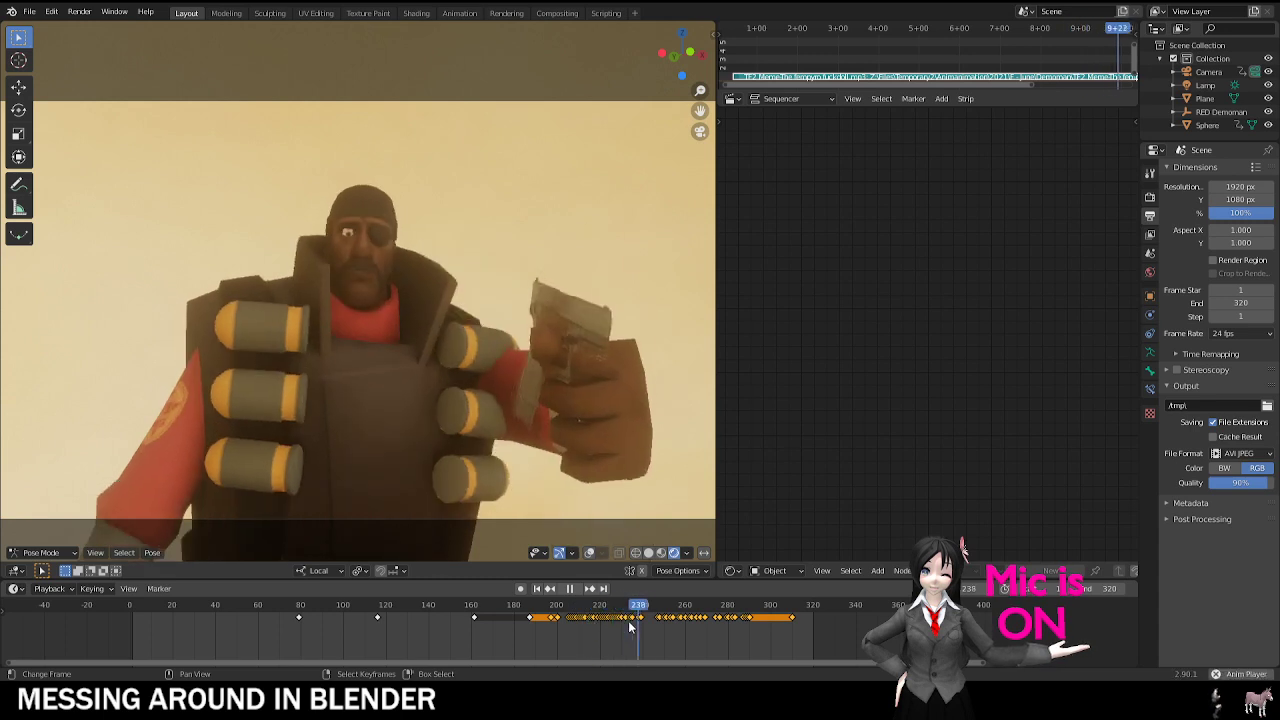
Step: Replay the hand and pistol motion around frames 160 to 187, examine the Demoman's face up close, and return to the camera view
left_click(496, 618)
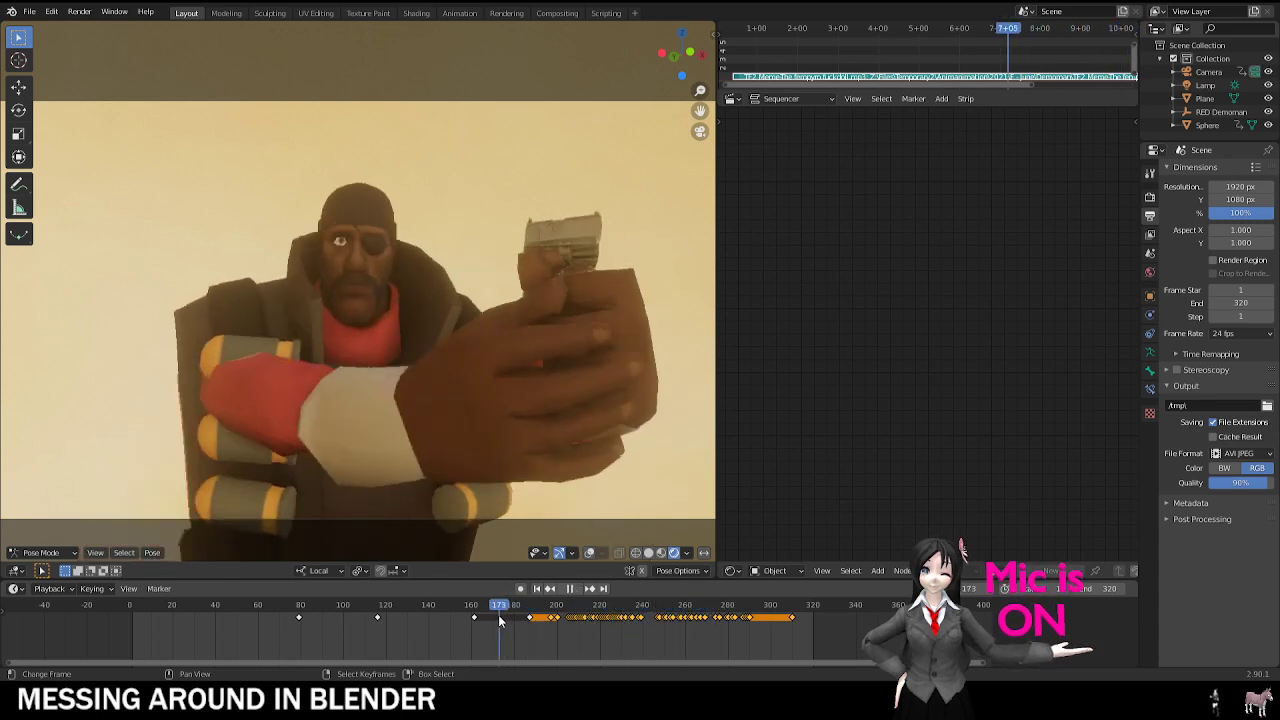
key("Escape")
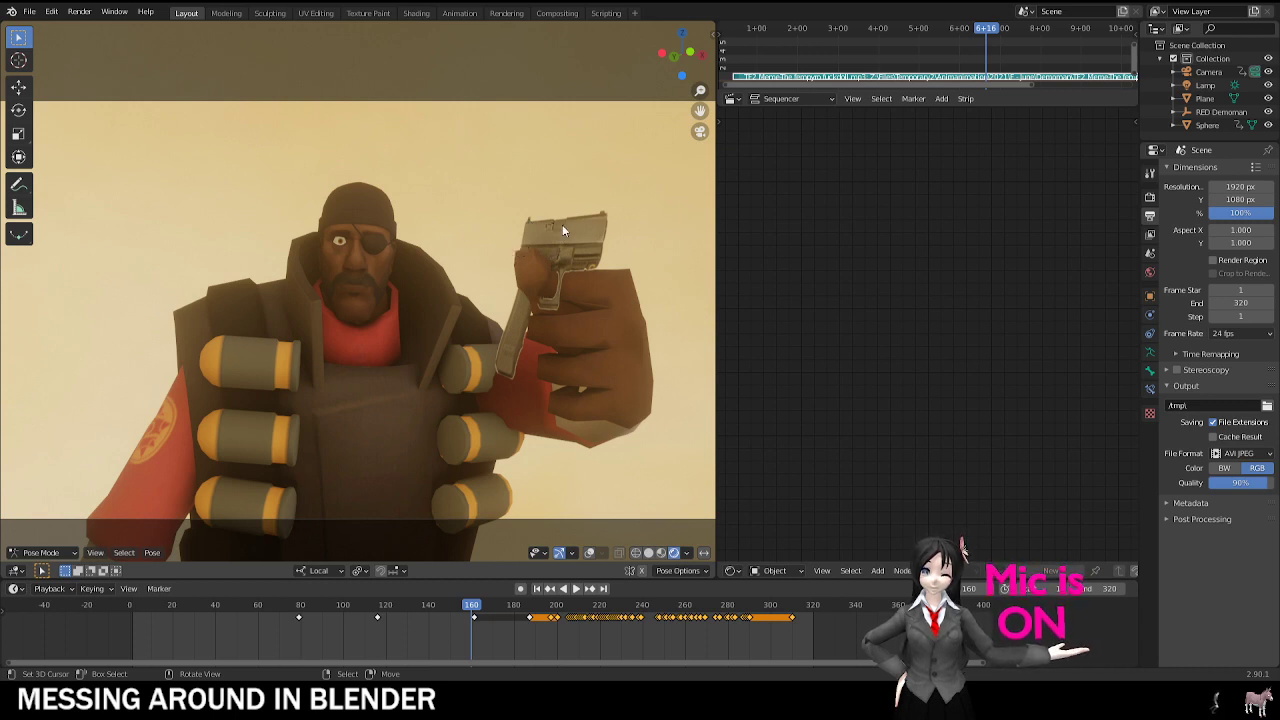
key("space")
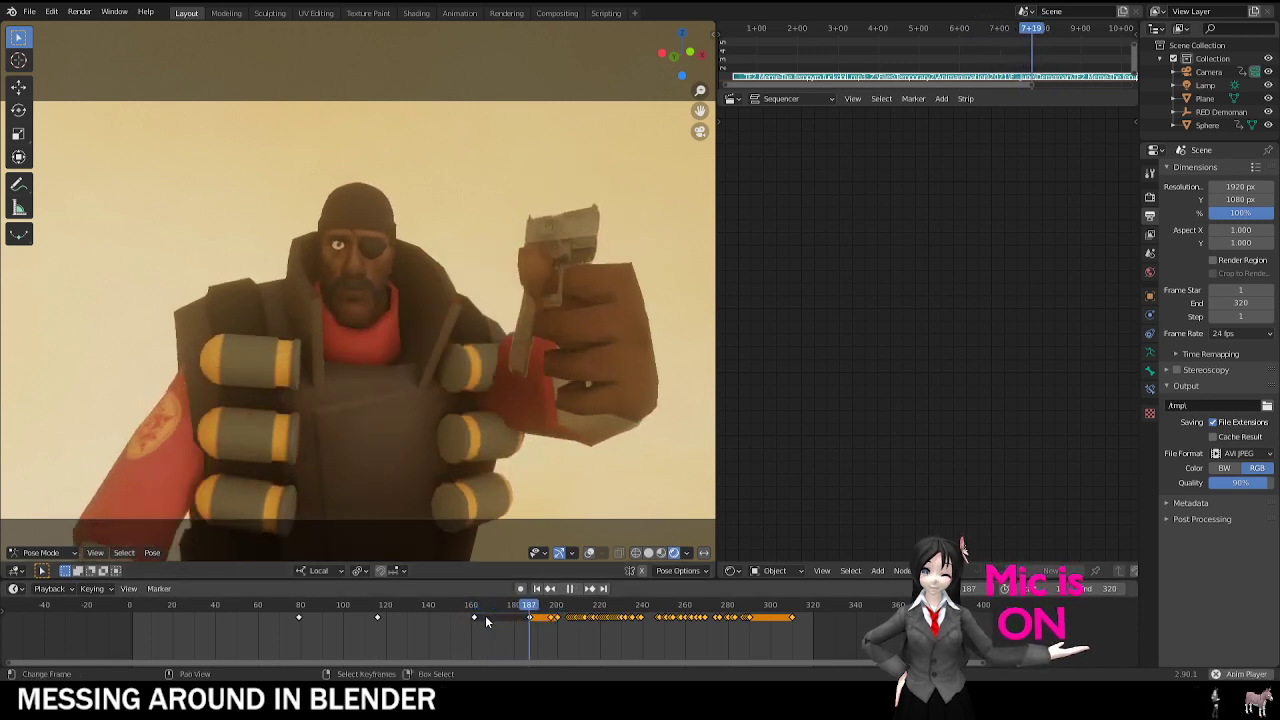
key("space")
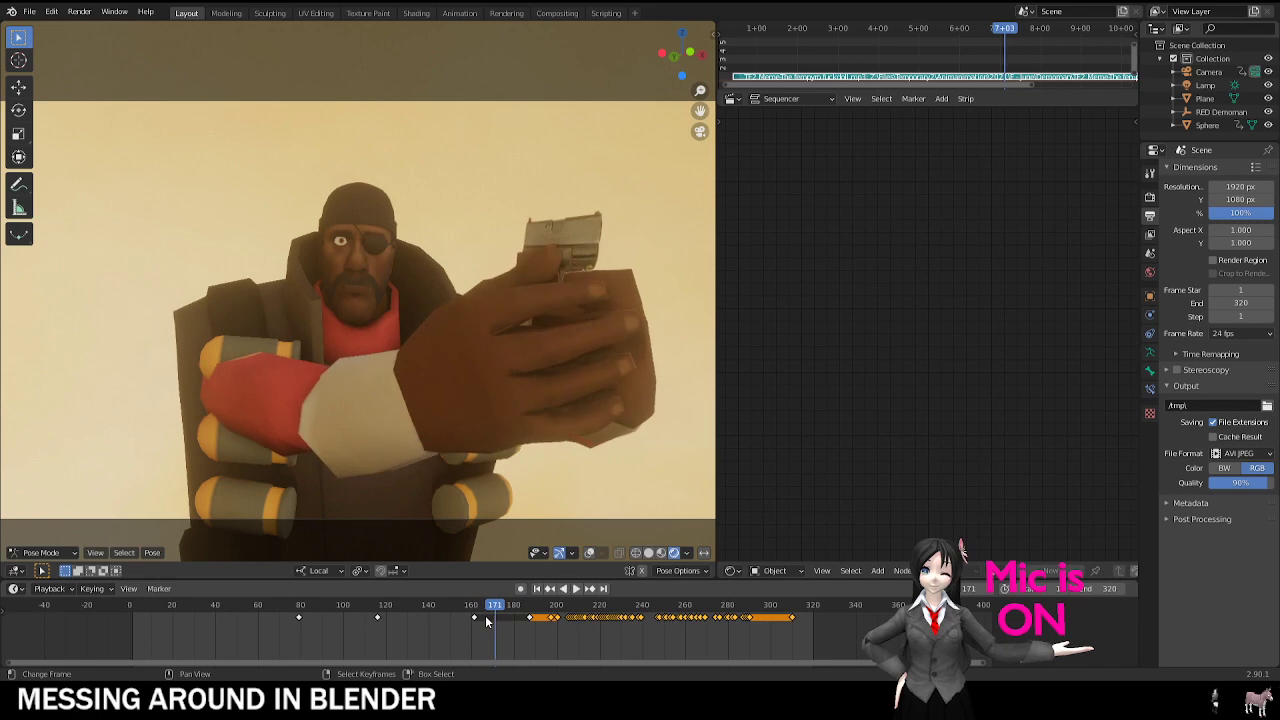
key("space")
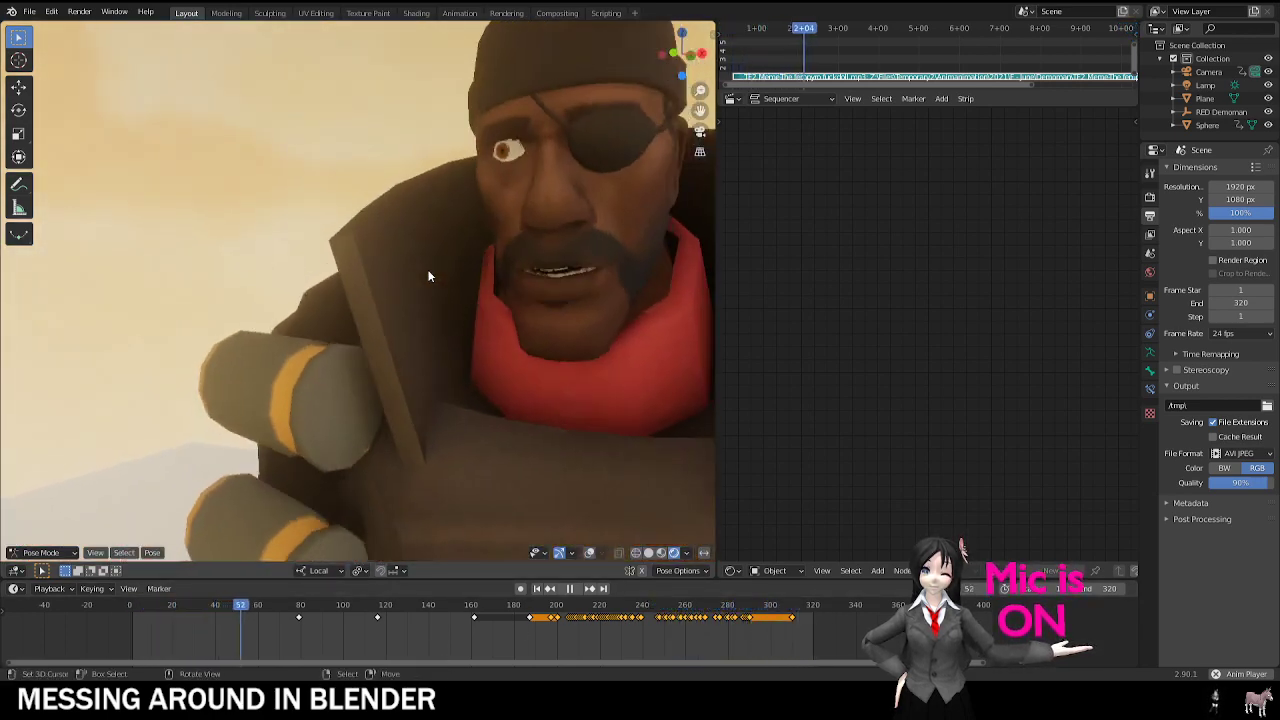
key("space")
key("KP_0")
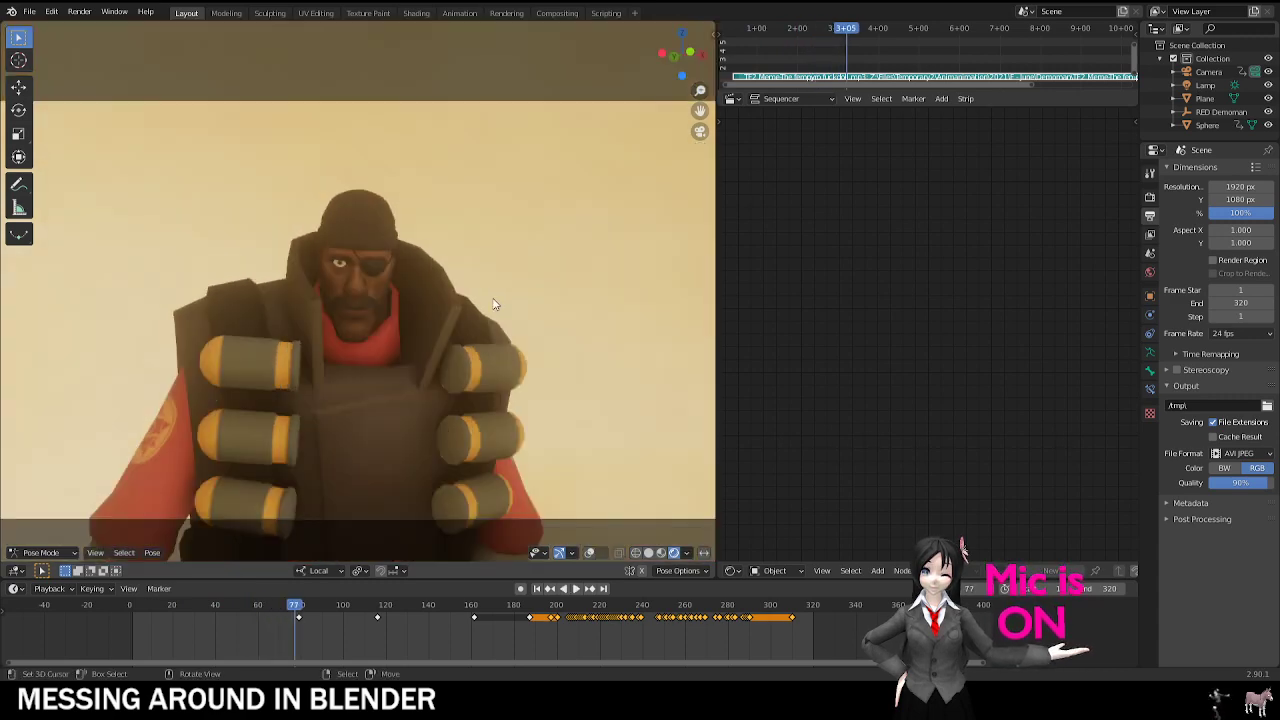
Step: Show the viewport overlays and select the Demoman's central upper-body bone
left_click(590, 553)
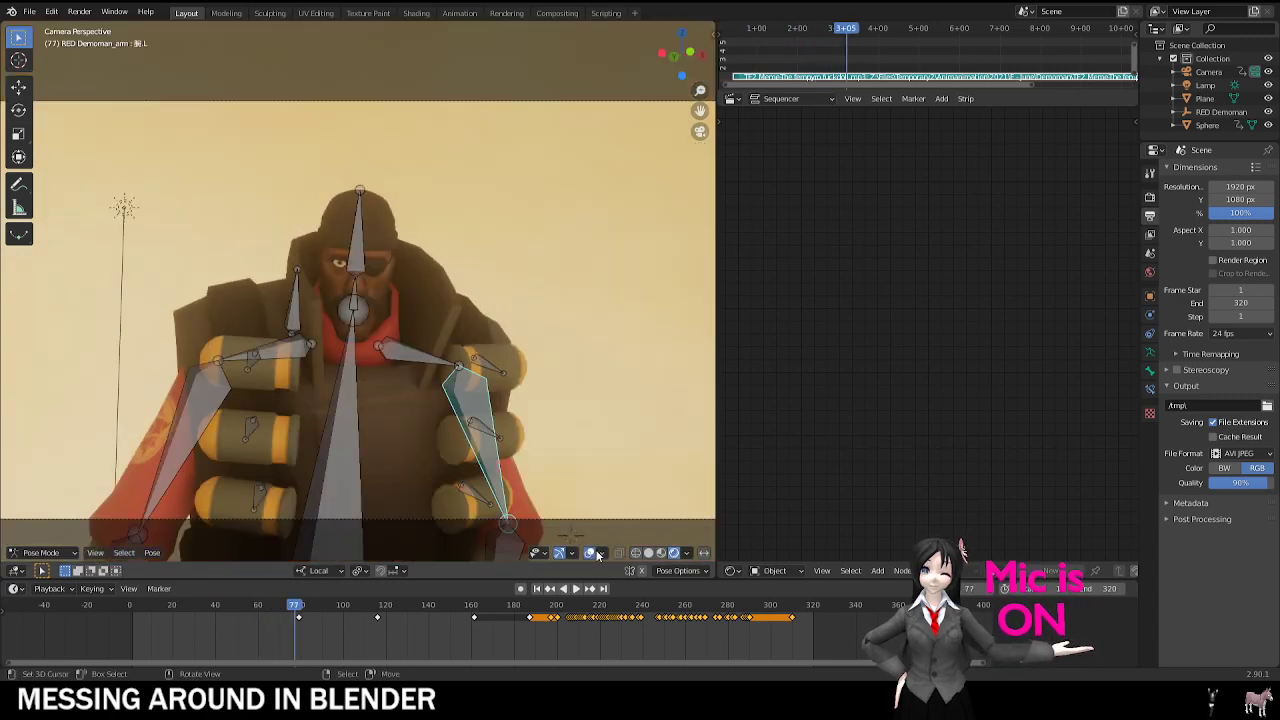
right_click(398, 465)
right_click(352, 432)
middle_click_drag(355, 435, 379, 345, "shift")
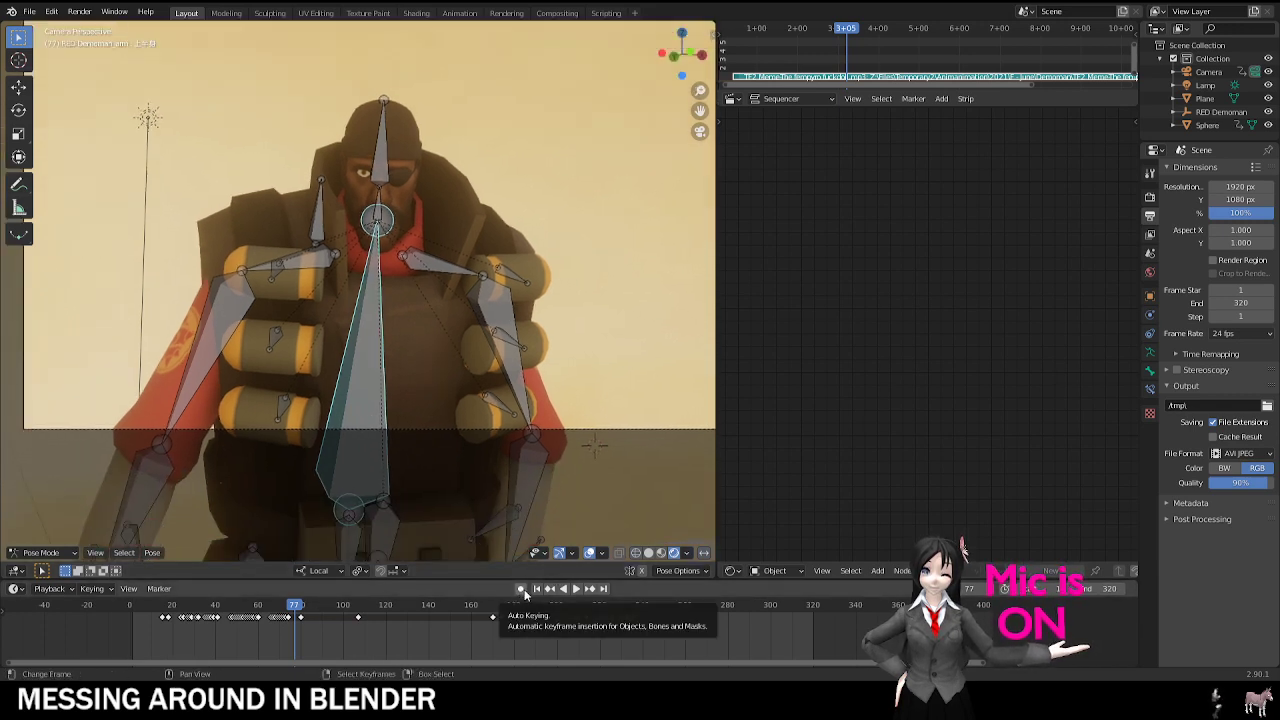
Step: Turn on Auto Keying and key a trackball rotation of the upper-body bone at frame 90, leaning the torso backward
left_click(521, 589)
left_click(321, 620)
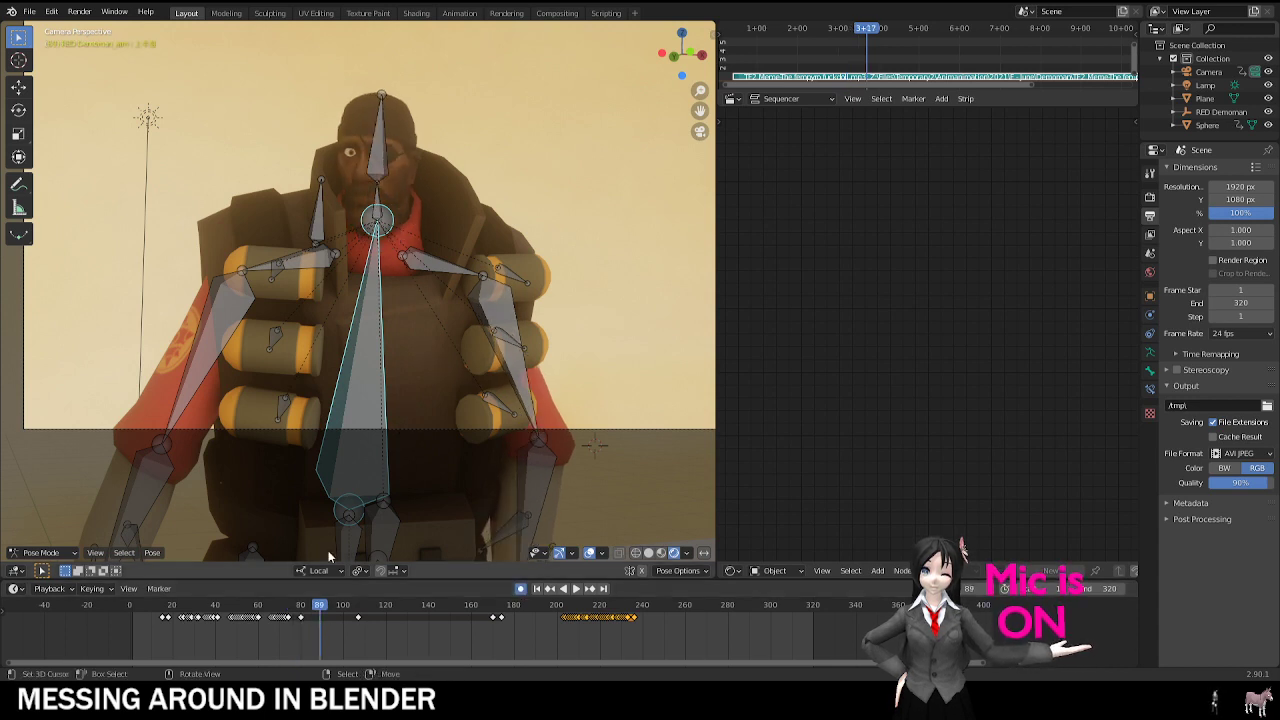
key("space")
key("space")
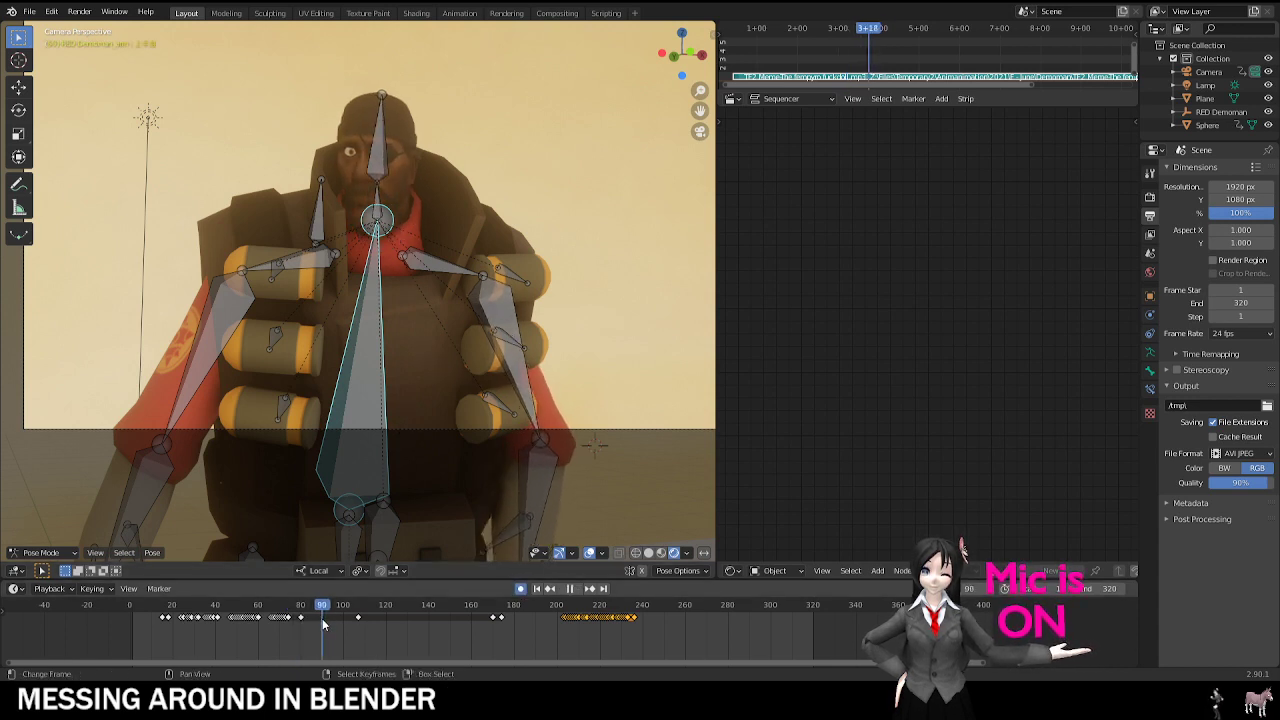
scroll(322, 618, "up", 5)
mouse_move(525, 625)
left_mouse_down()
mouse_move(561, 621)
mouse_move(548, 622)
left_mouse_up()
middle_click_drag(538, 322, 481, 337, "shift")
key("r")
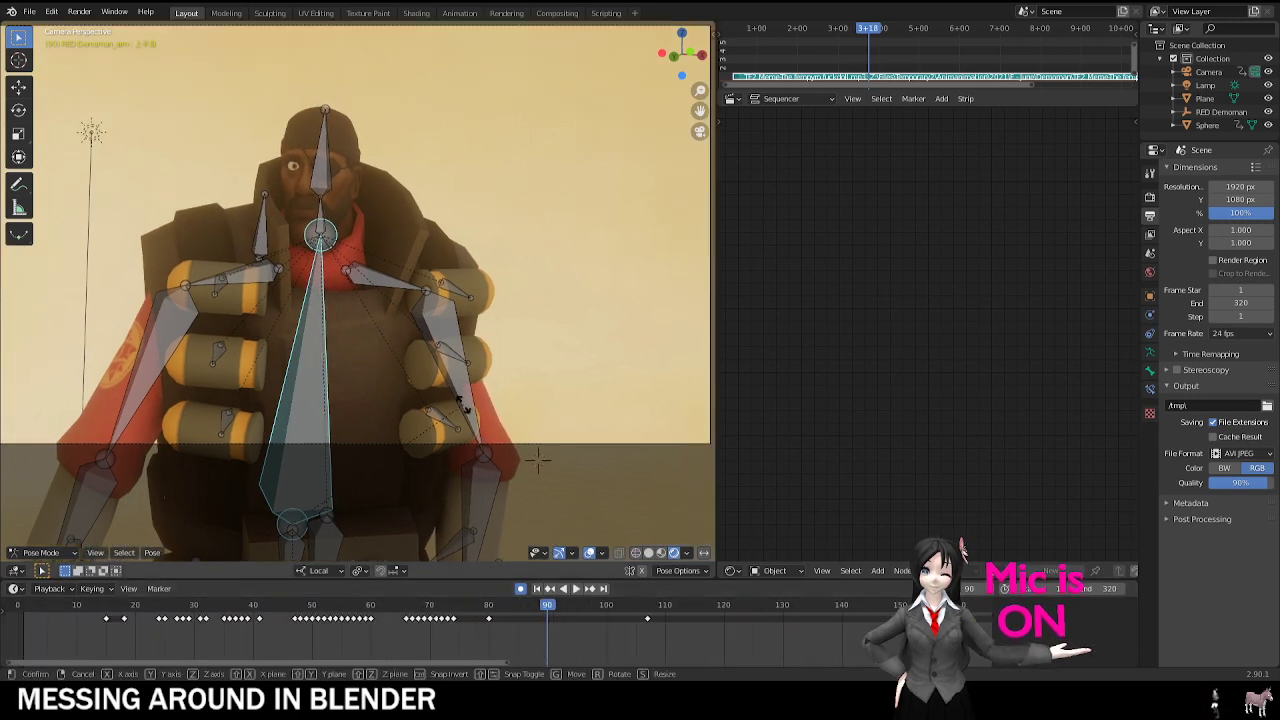
key("r")
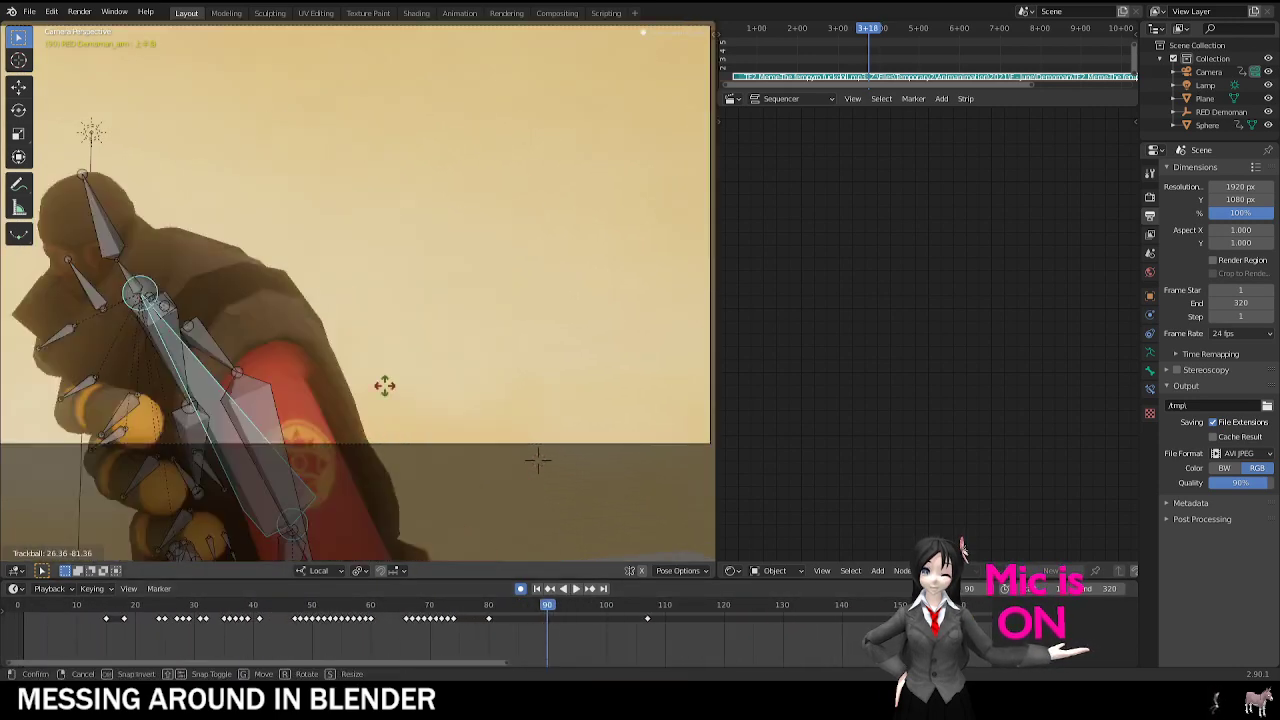
left_click(457, 386)
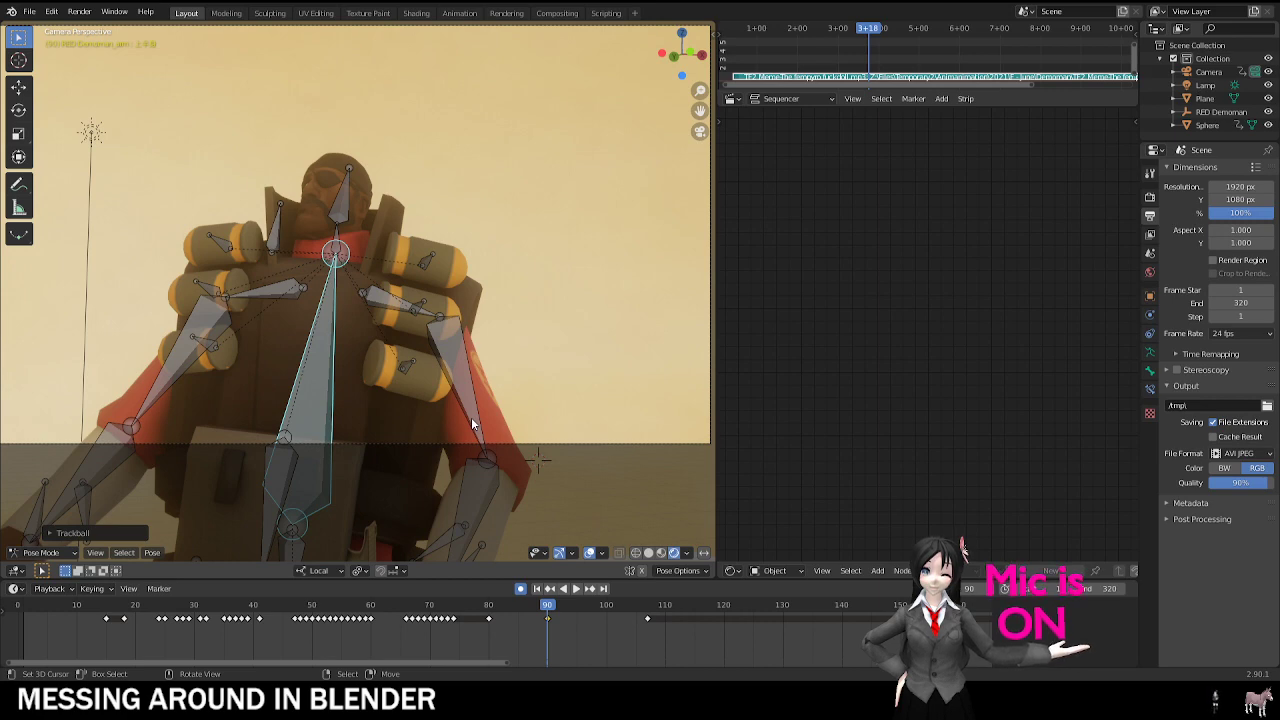
Step: Key another trackball rotation of the upper-body bone at frame 95, and scrub on to frame 103 to preview the motion
left_click(490, 619)
key("space")
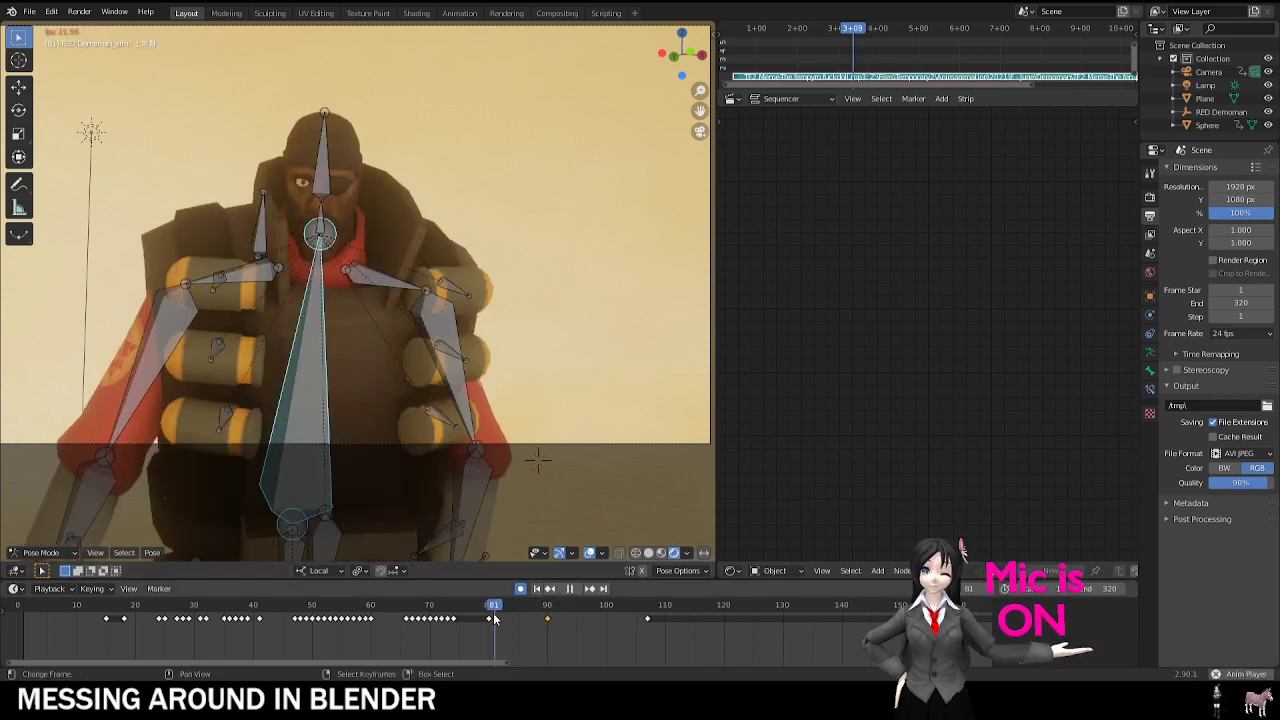
key("space")
left_click_drag(463, 621, 580, 625)
key("r")
key("r")
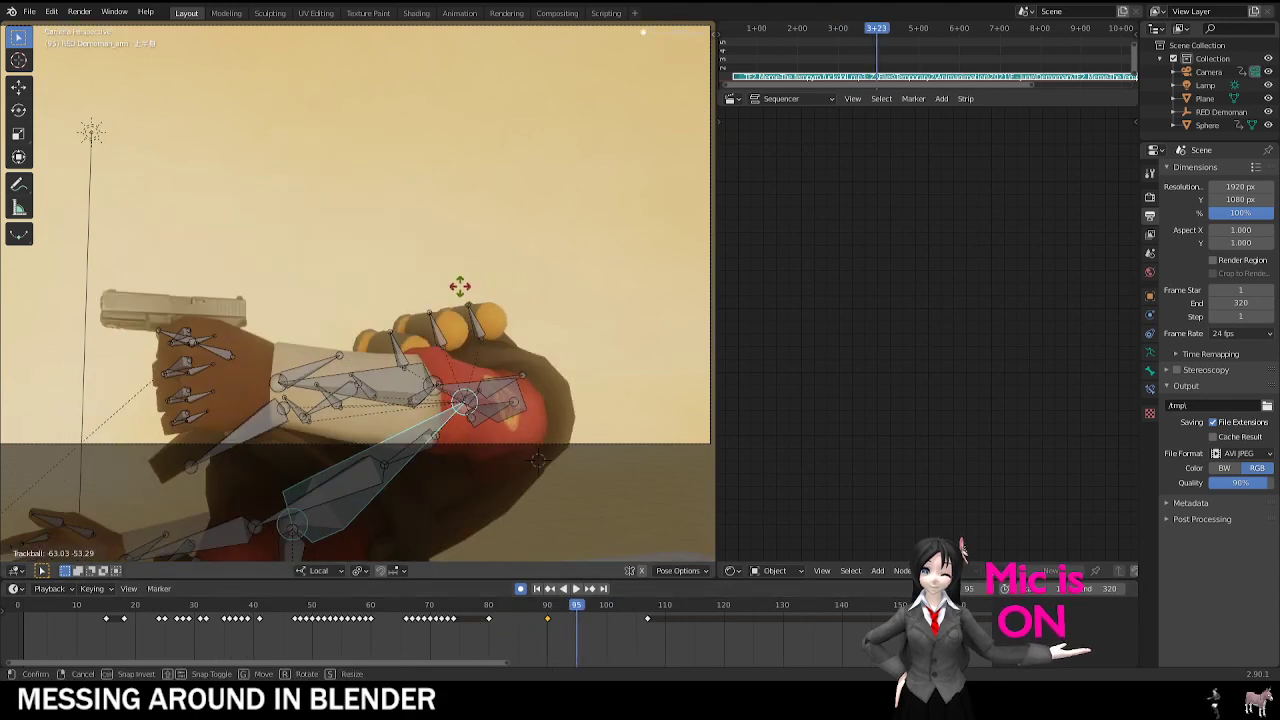
left_click(460, 290)
left_click_drag(475, 614, 623, 550)
scroll(594, 632, "down", 6)
scroll(594, 632, "down", 4)
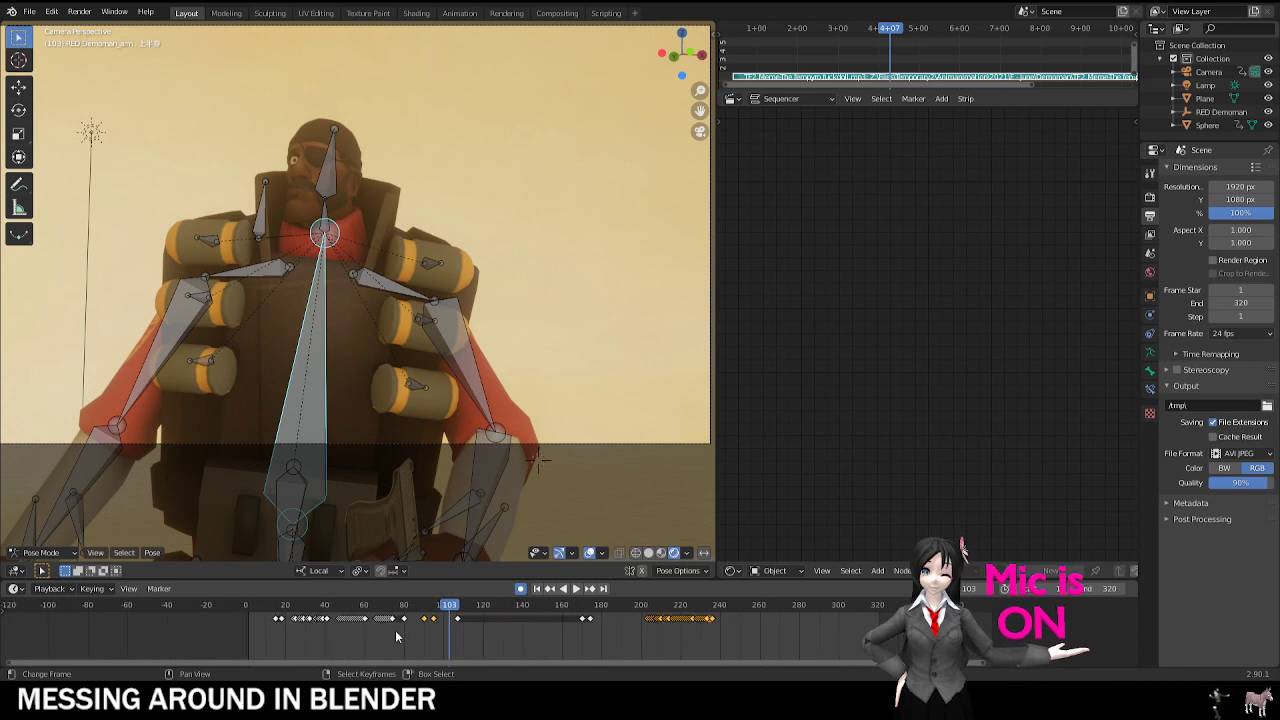
Step: Record a live trackball rotation of the upper-body bone during playback from frame 76, and replay the recorded motion
left_click(398, 622)
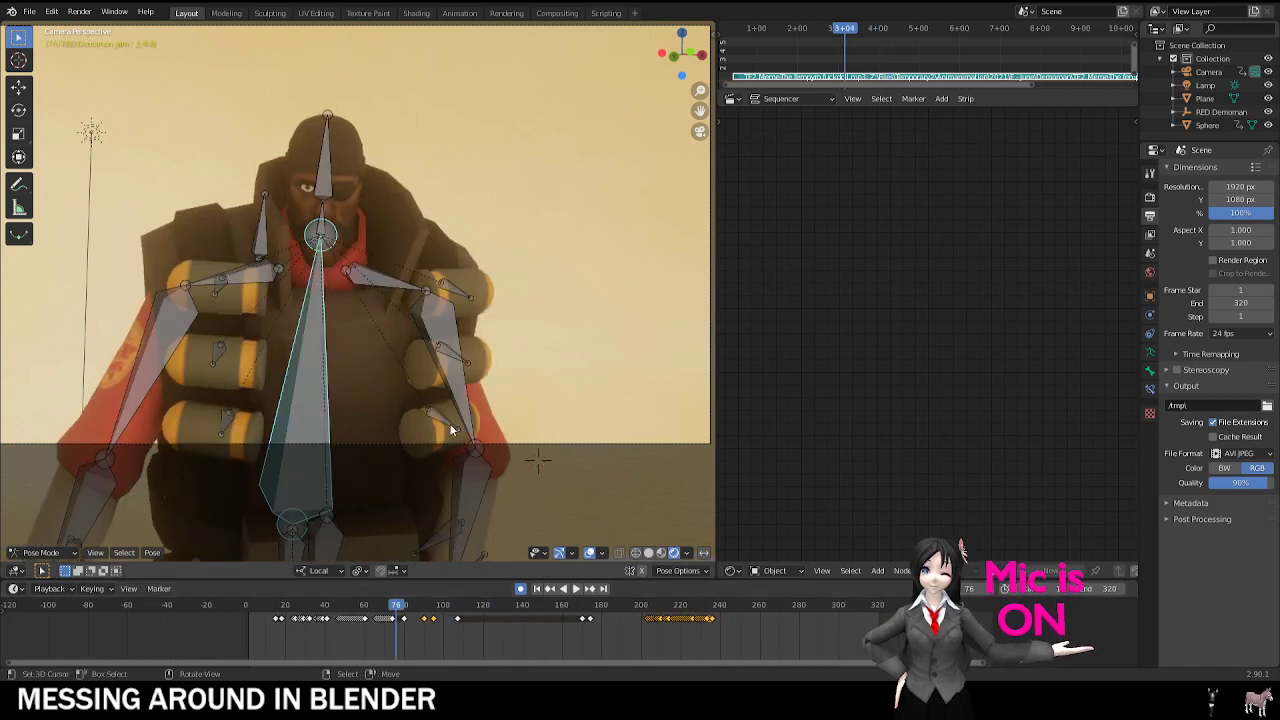
scroll(415, 628, "up", 3)
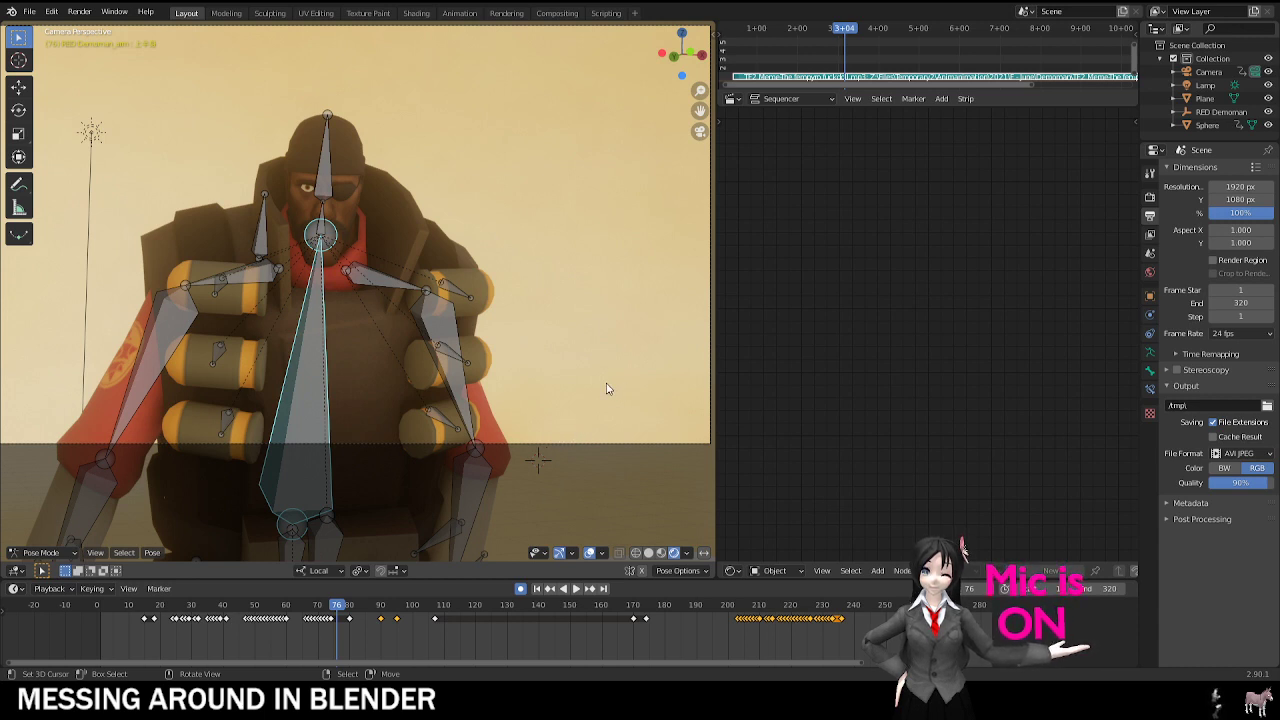
key("space")
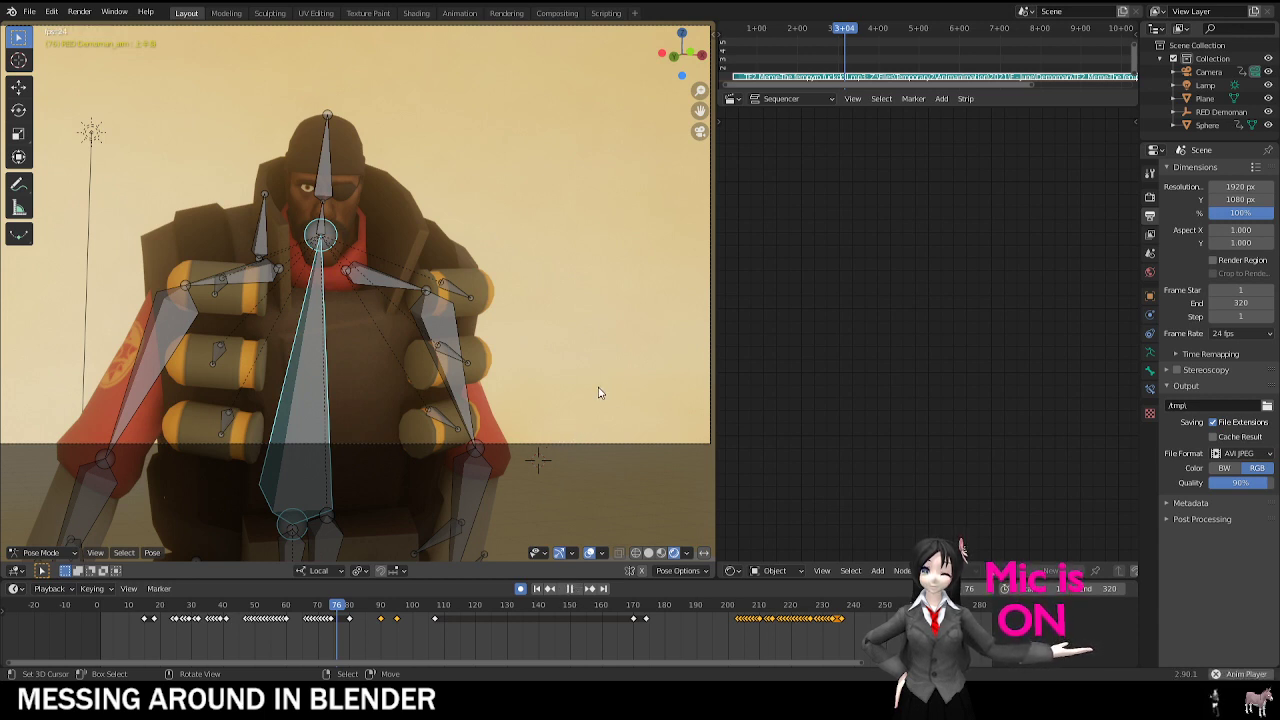
key("r")
key("r")
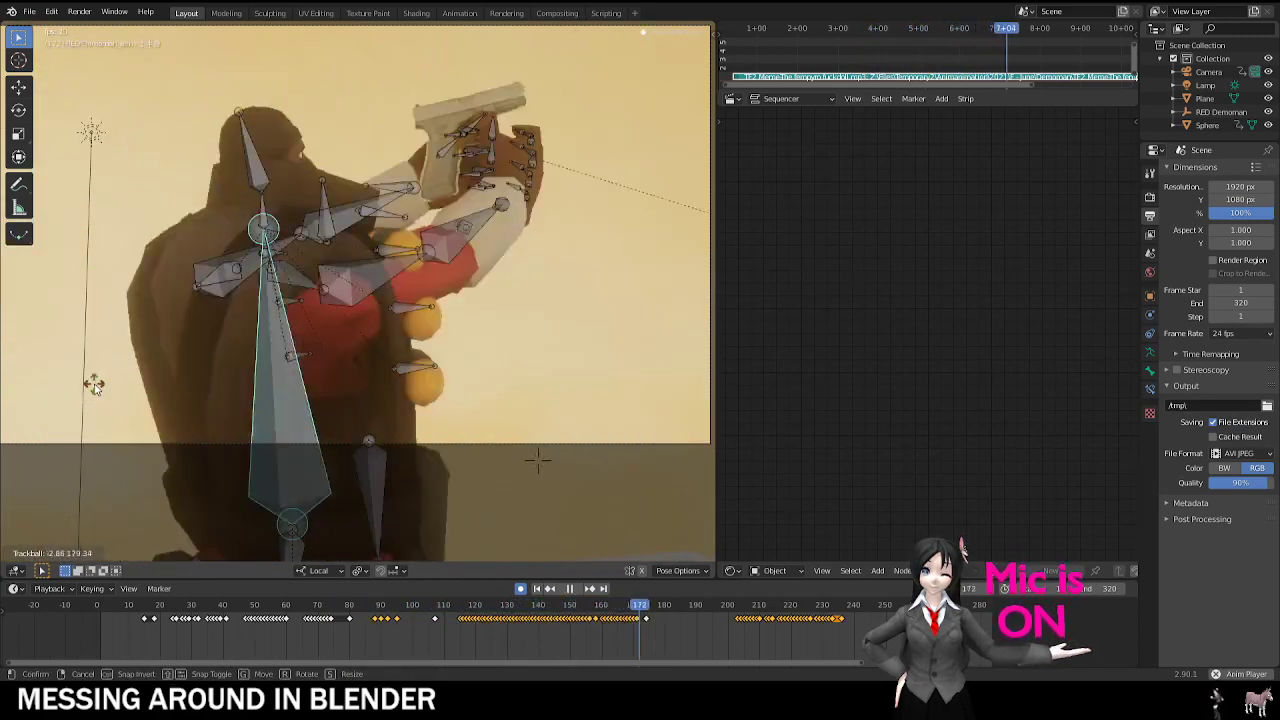
left_click(94, 383)
key("space")
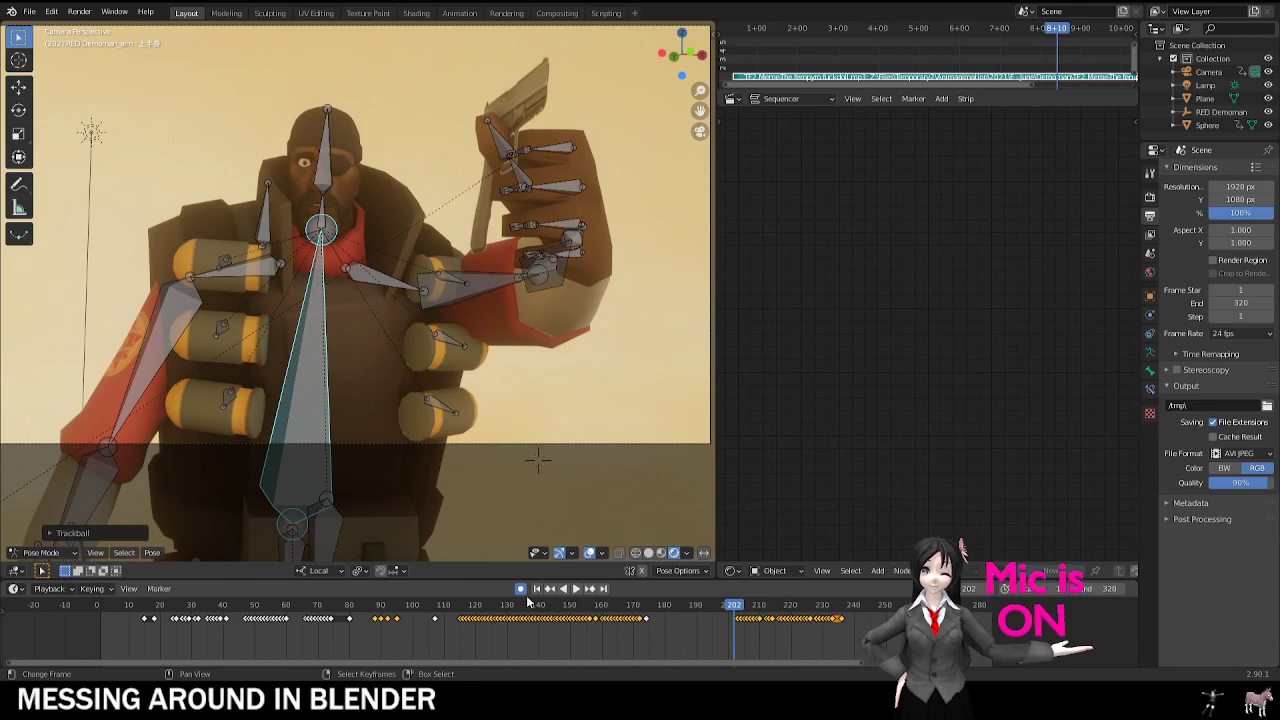
left_click(336, 608)
key("space")
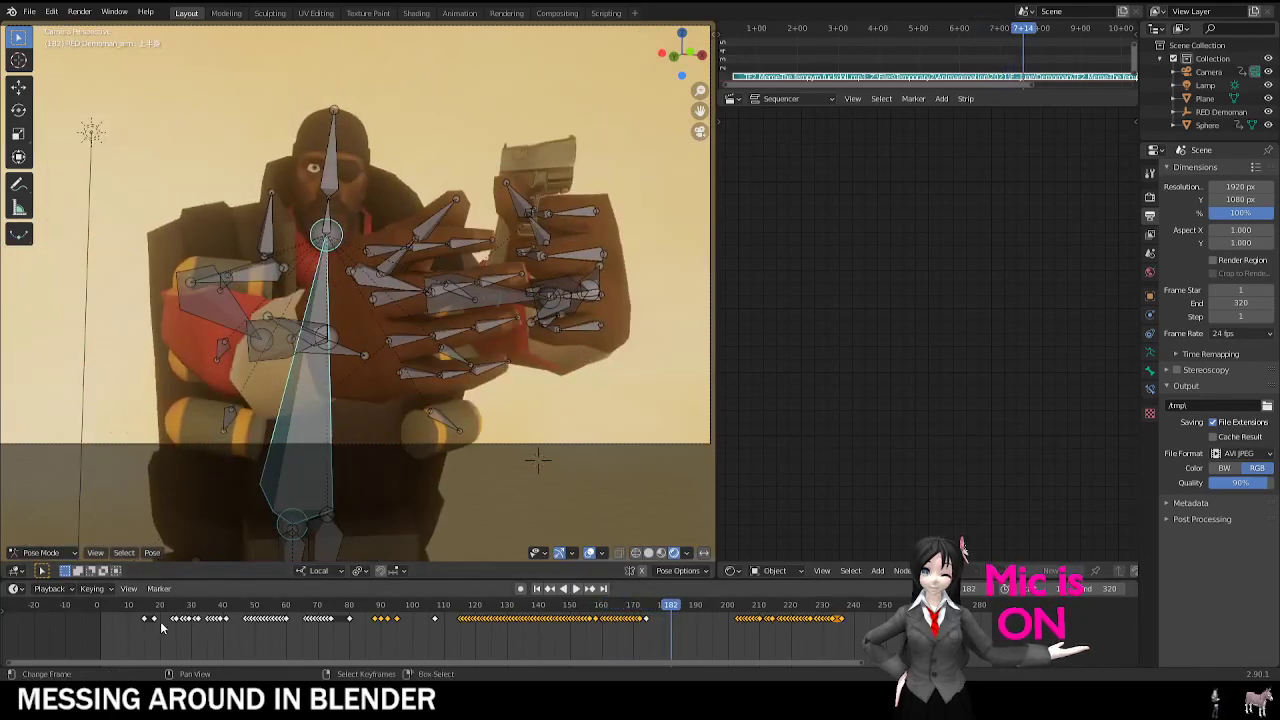
Step: Delete all keyframes of the selected upper-body bone
left_click(153, 620)
key("space")
key("a")
key("x")
left_click(156, 619)
Step: With Auto Keying on, record a live trackball rotation of the upper-body bone during playback from frame 2
left_click(104, 622)
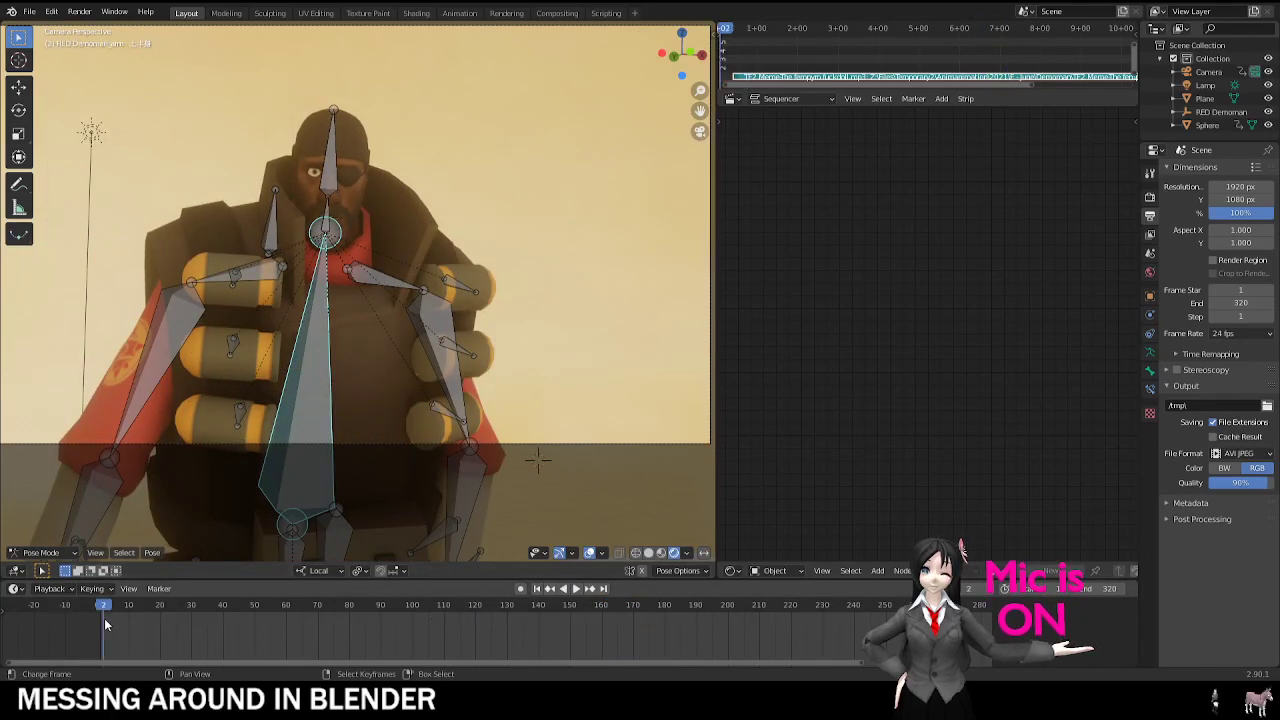
left_click(520, 588)
key("space")
key("r")
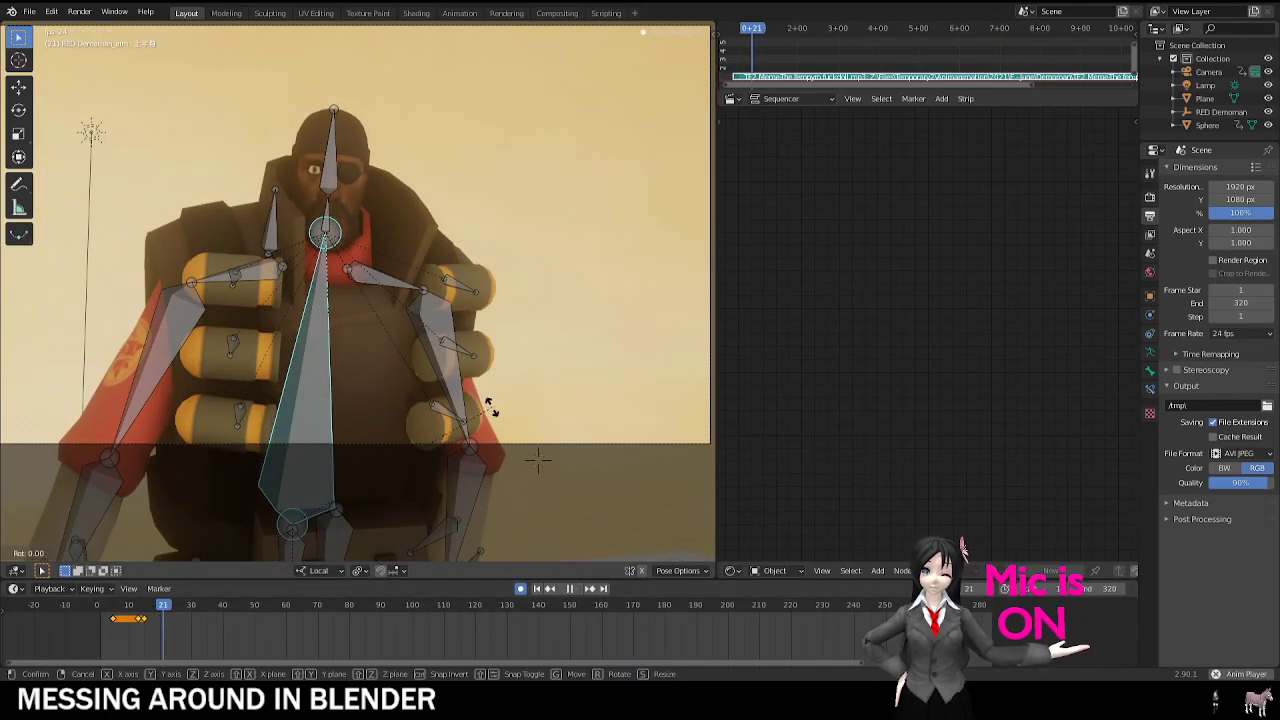
key("r")
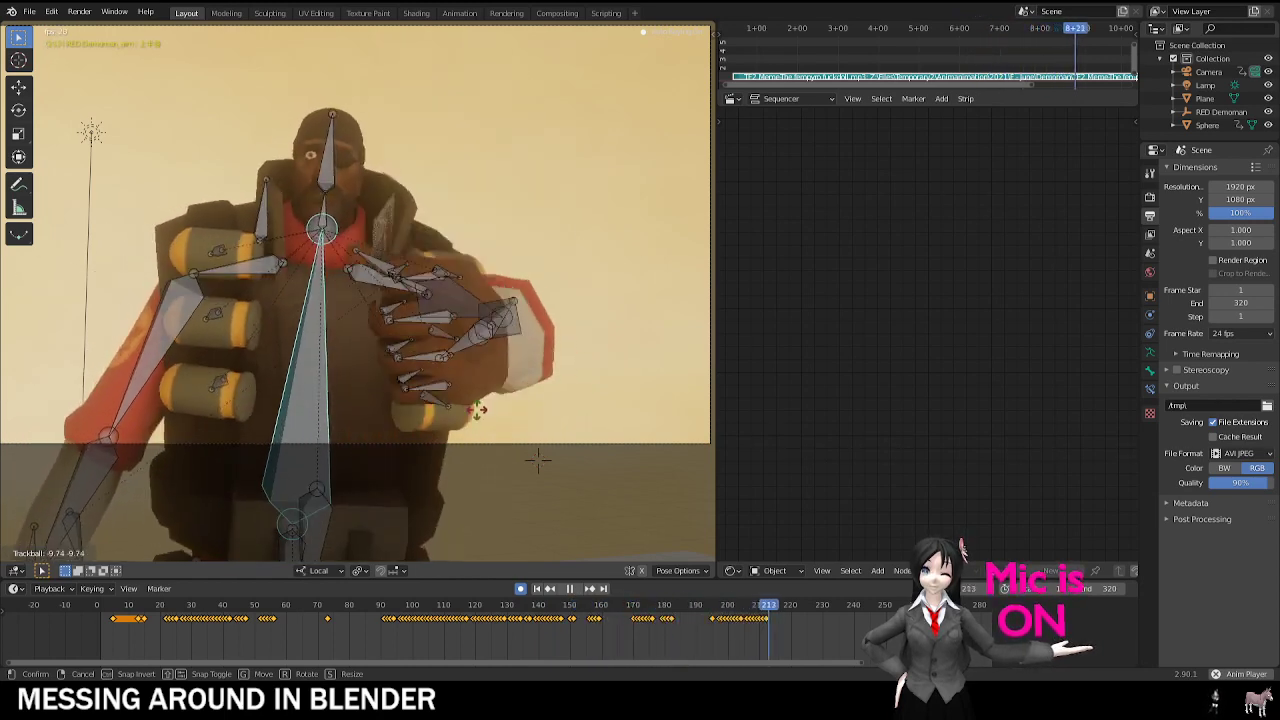
left_click(469, 418)
Step: Replay the recorded upper-body motion from about frame 19, and scrub to frame 161
left_click(158, 624)
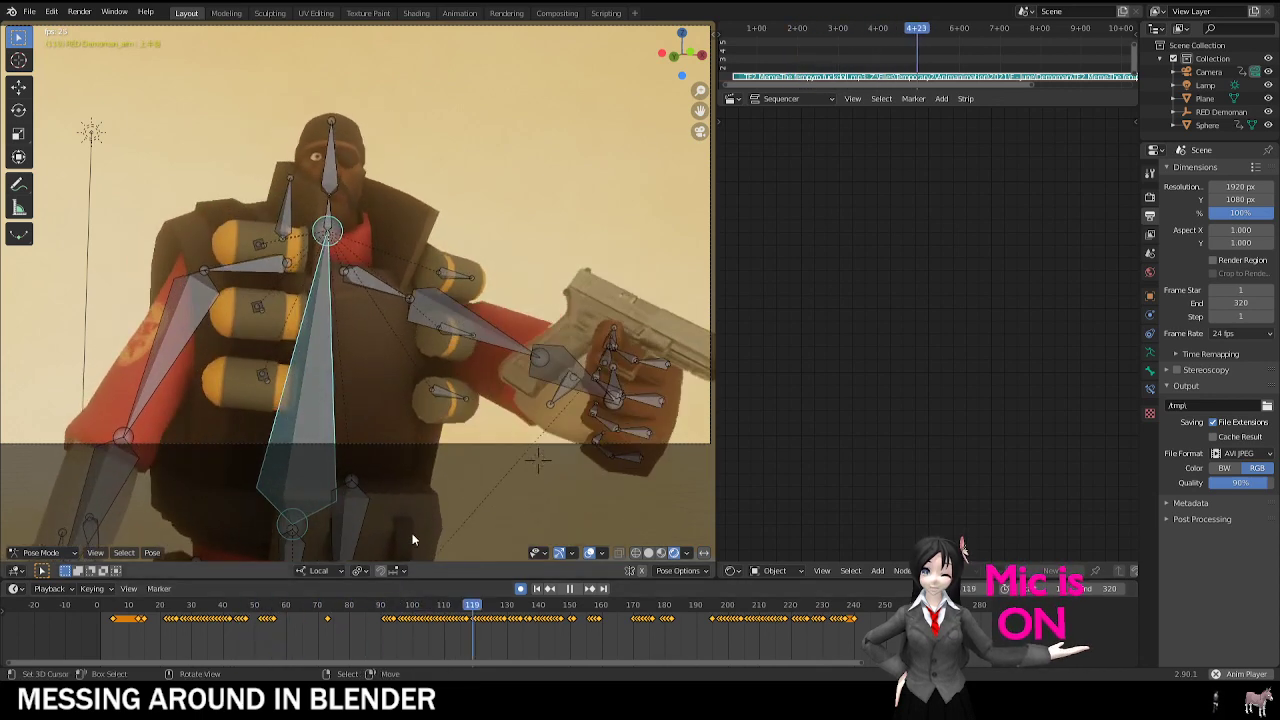
key("space")
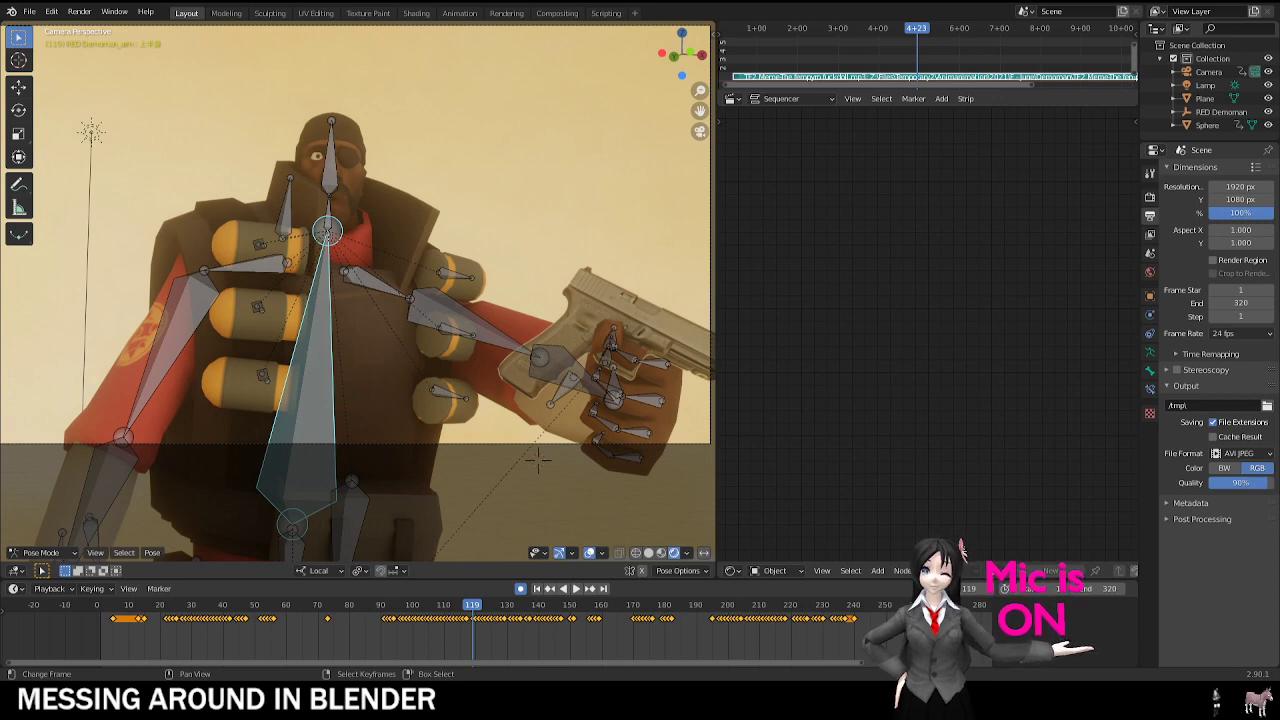
left_click_drag(487, 630, 604, 622)
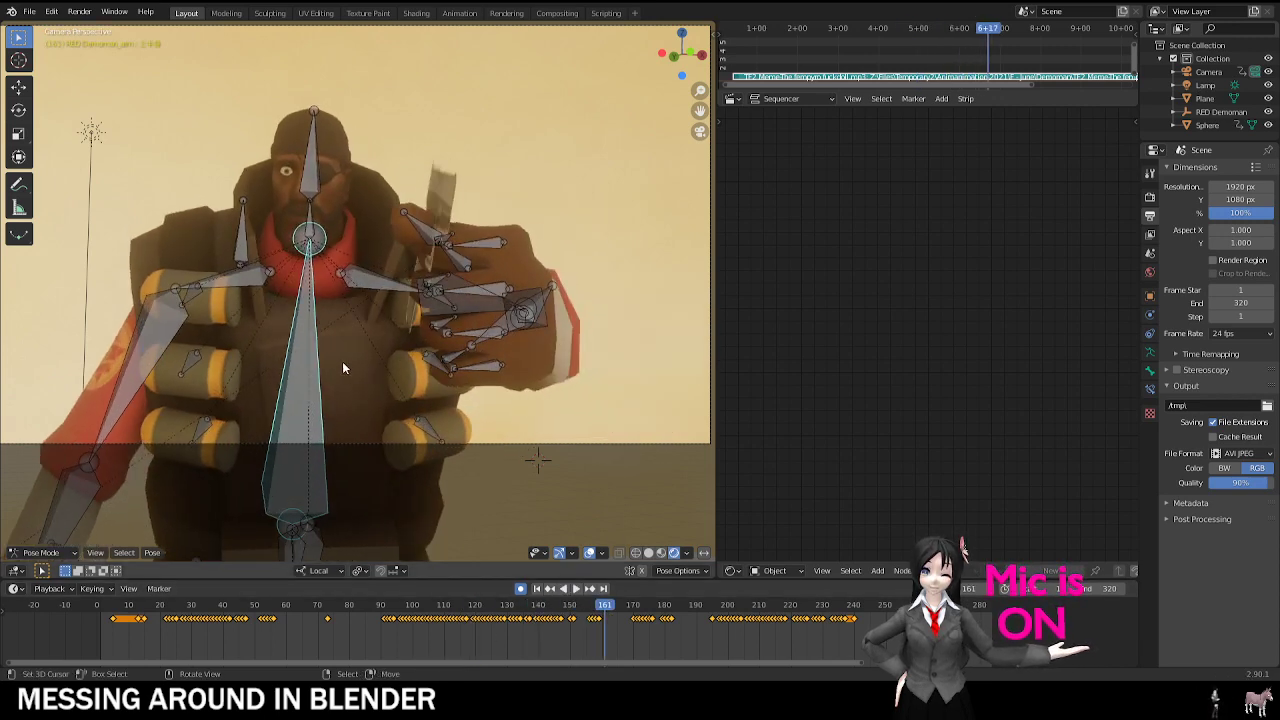
Step: Deselect all bones, switch the rig from Pose Mode to Object Mode, and select the Demoman mesh
key("alt+a")
left_click(42, 552)
left_click(40, 505)
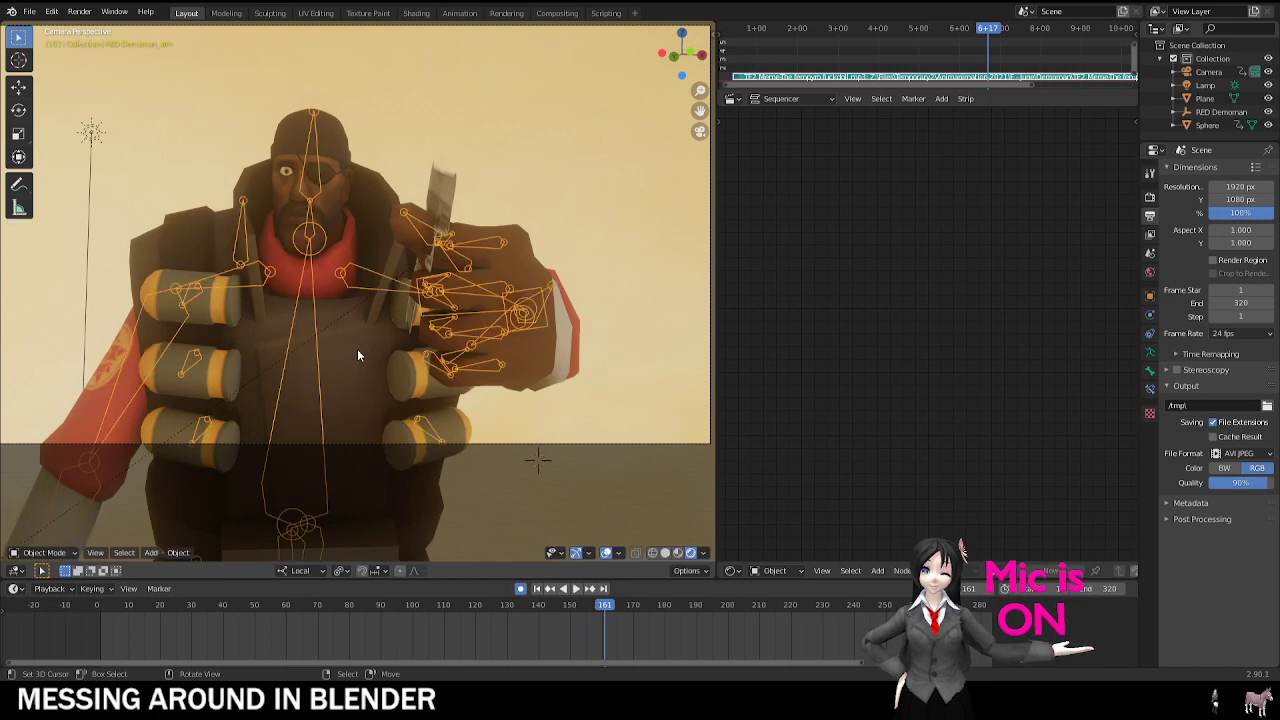
left_click(357, 349)
Step: Examine the Demoman mesh's material nodes, focusing on the Base Tex Fac input and other settings of the MMDShaderDev group
middle_click_drag(944, 338, 835, 349)
scroll(870, 350, "down", 7)
middle_click_drag(1092, 334, 832, 316)
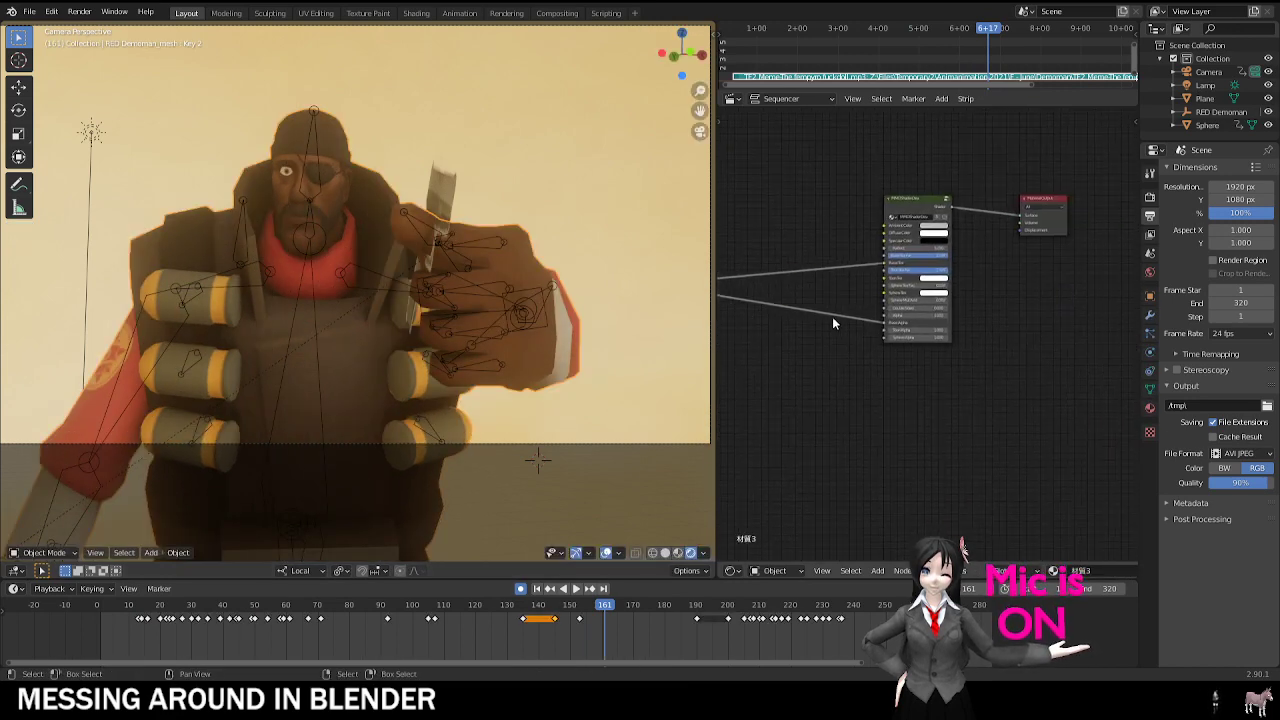
middle_click_drag(896, 250, 918, 377)
scroll(913, 376, "up", 5)
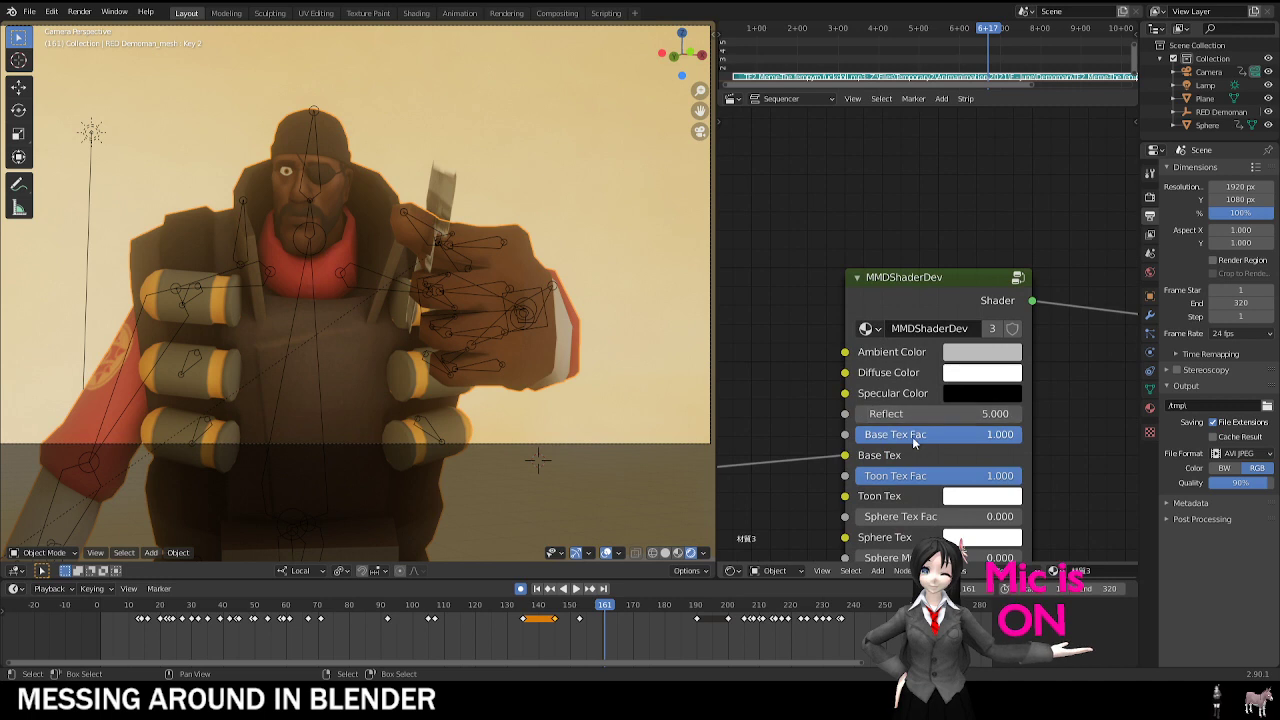
left_click_drag(864, 434, 994, 432)
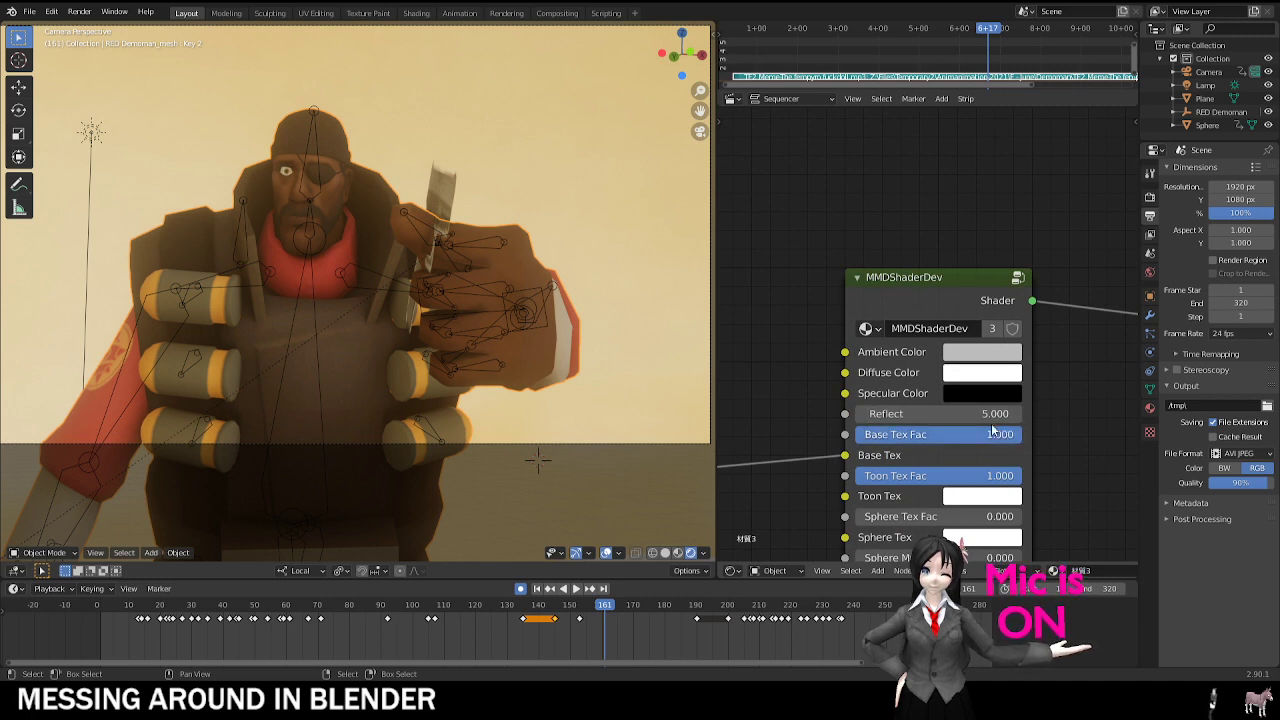
middle_click_drag(990, 416, 1063, 369)
Step: Open the Pikmin garden project without saving changes to the current Fempyro file, and go to frame 1
left_click(29, 12)
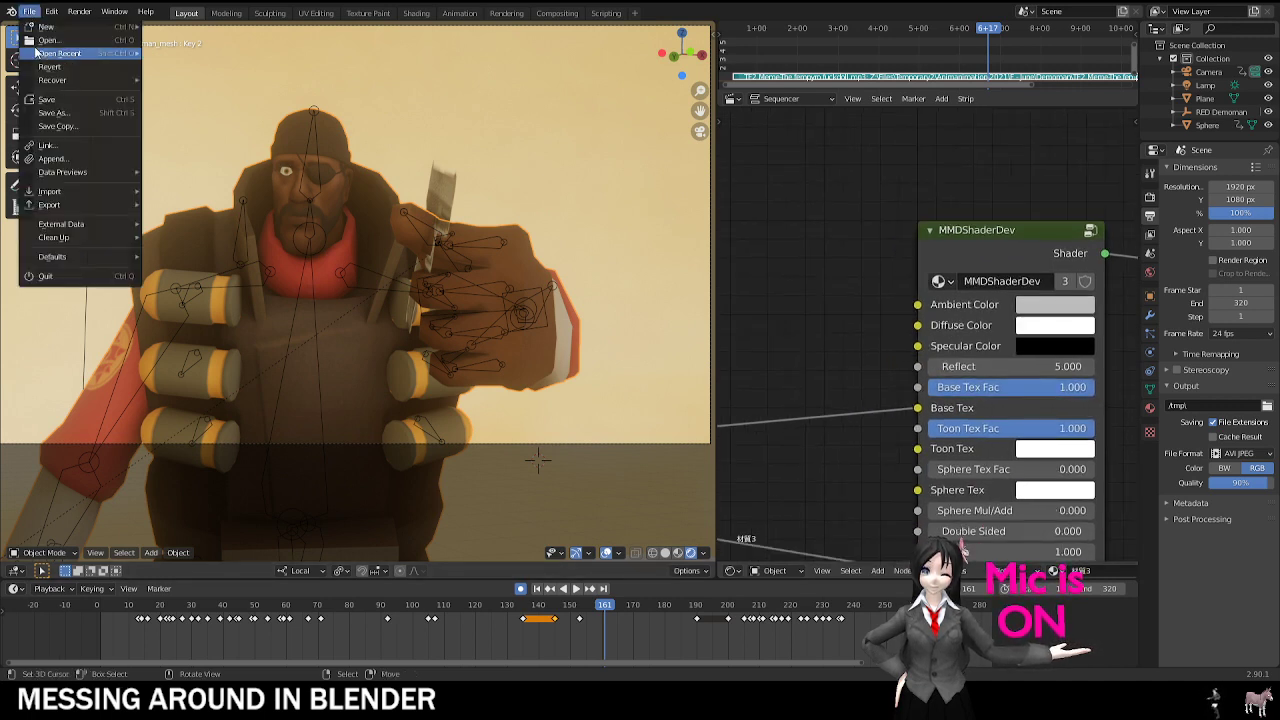
left_click(42, 48)
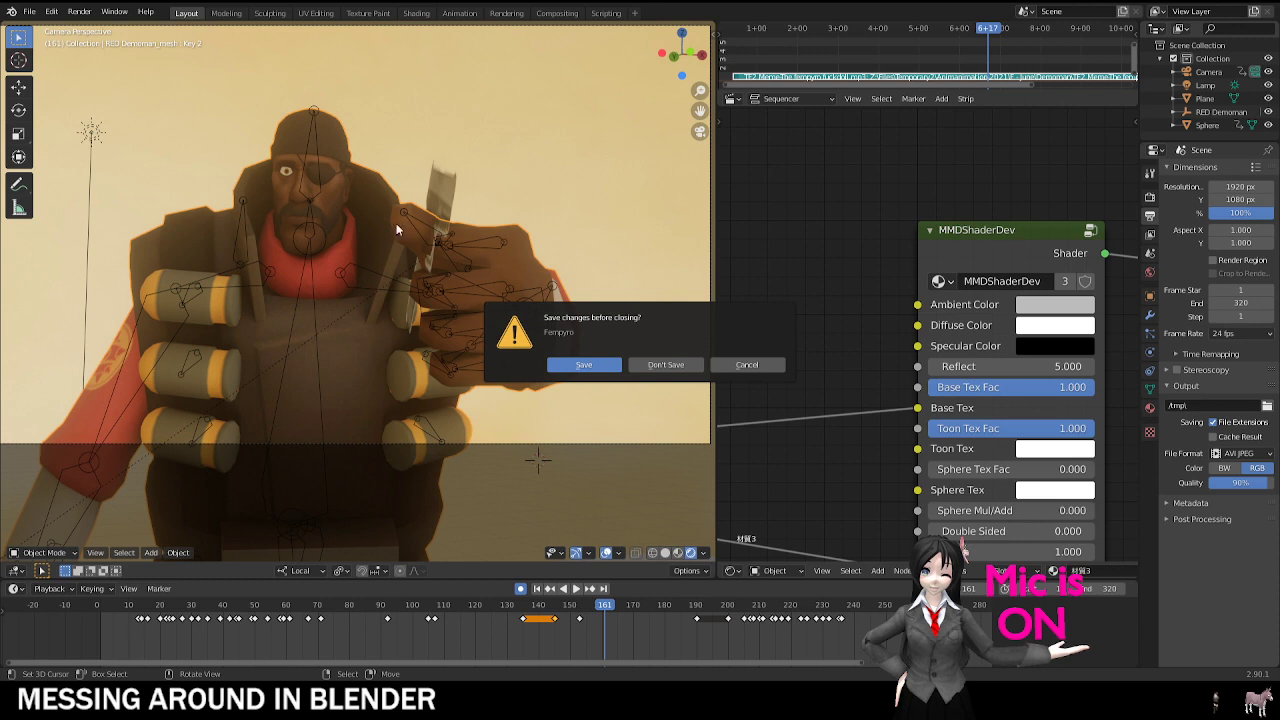
left_click(646, 365)
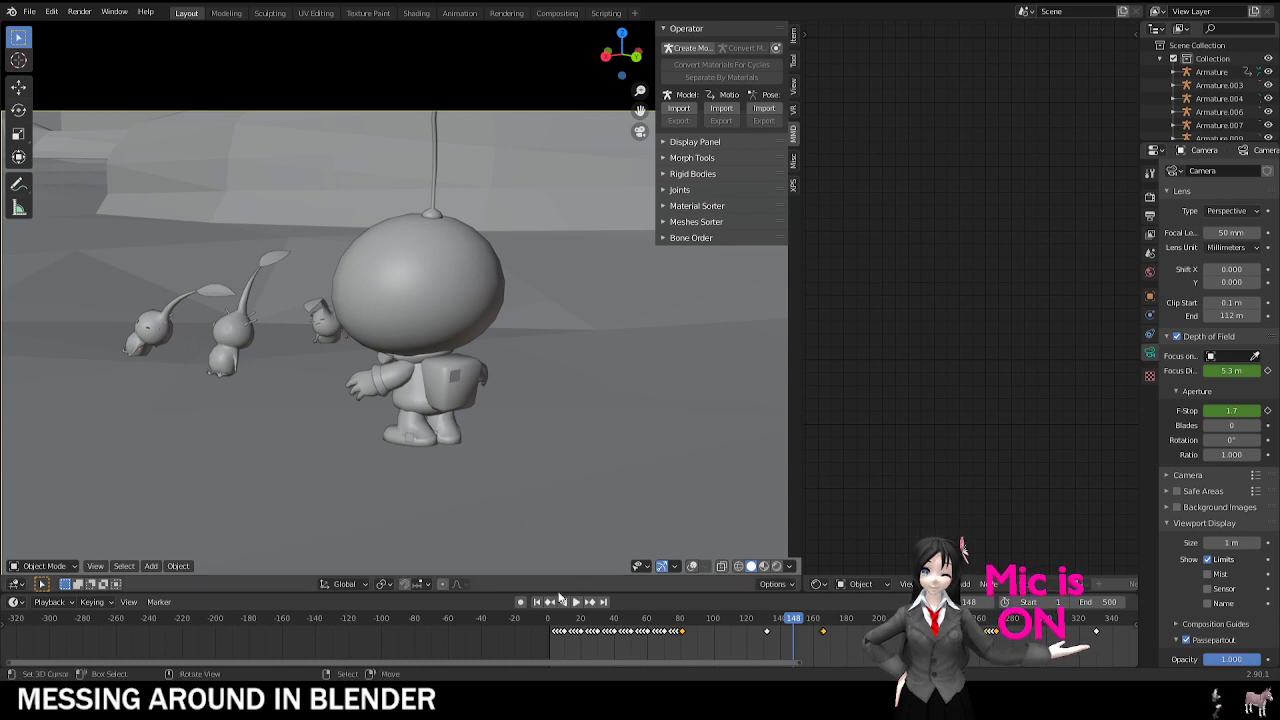
left_click(550, 633)
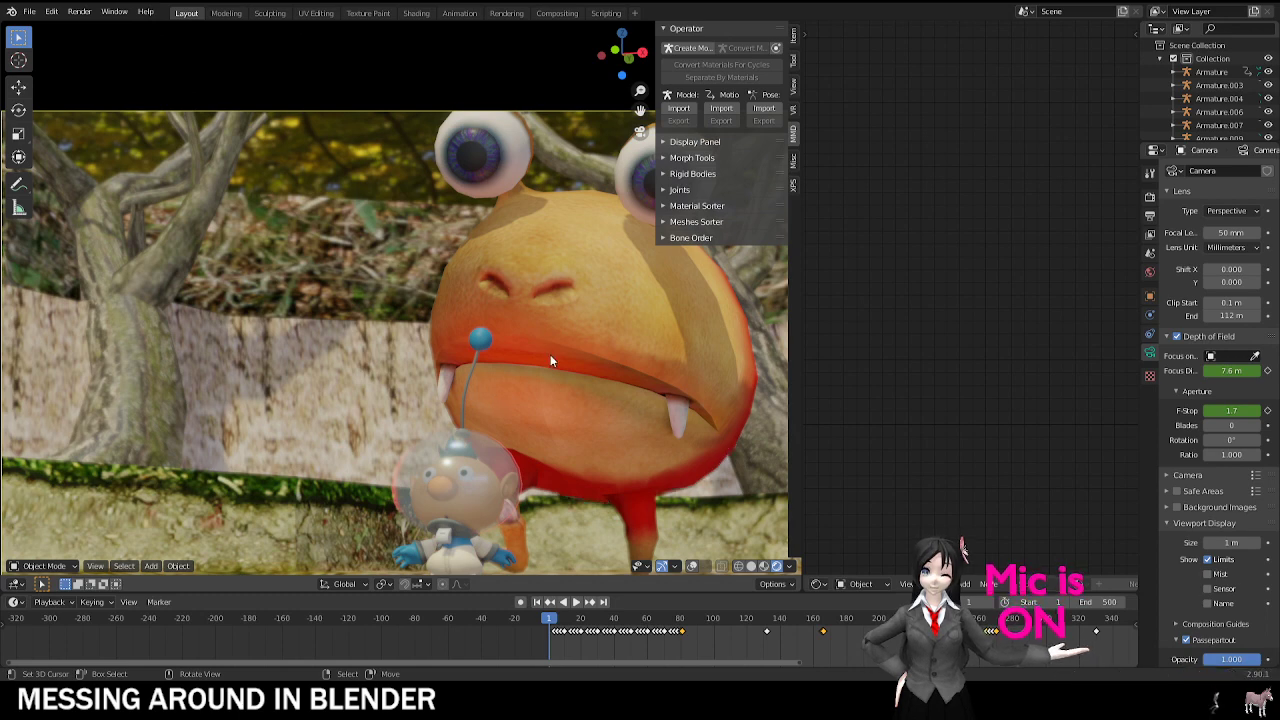
Step: Hide the toolbar and the sidebar of the 3D viewport around the Bulborb camera view
scroll(561, 362, "up", 2)
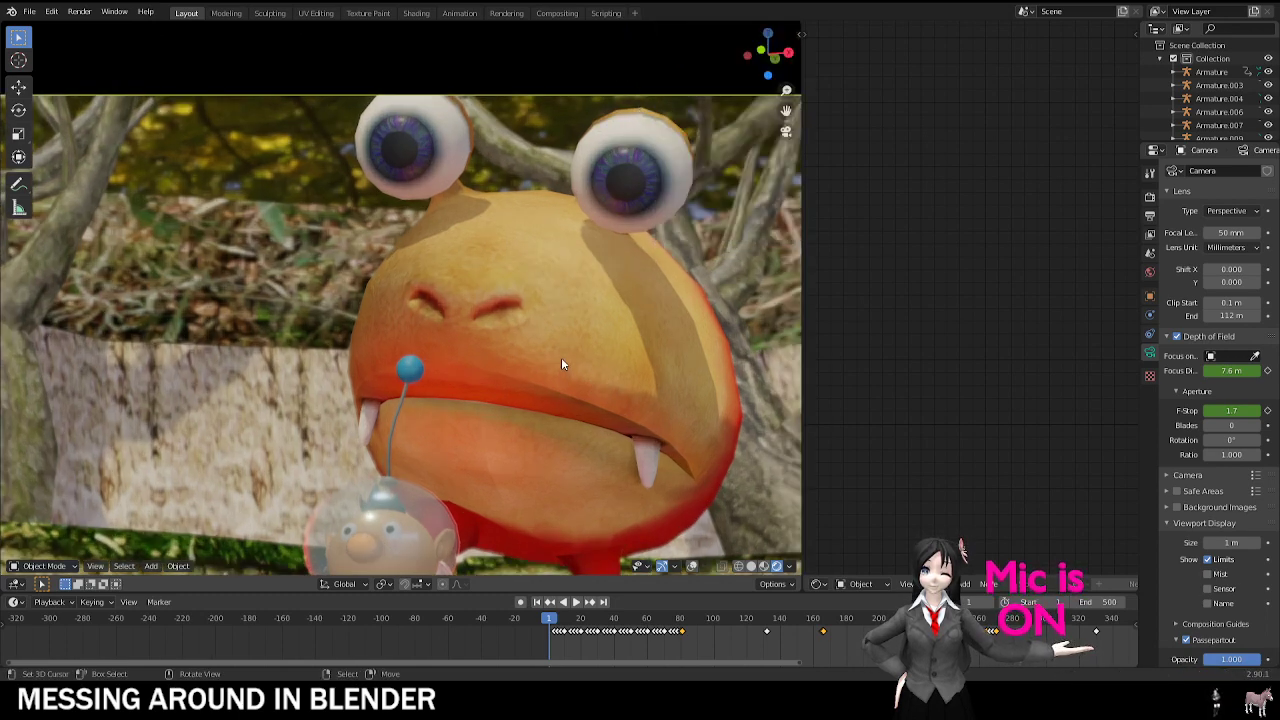
key("n")
key("t")
key("n")
key("t")
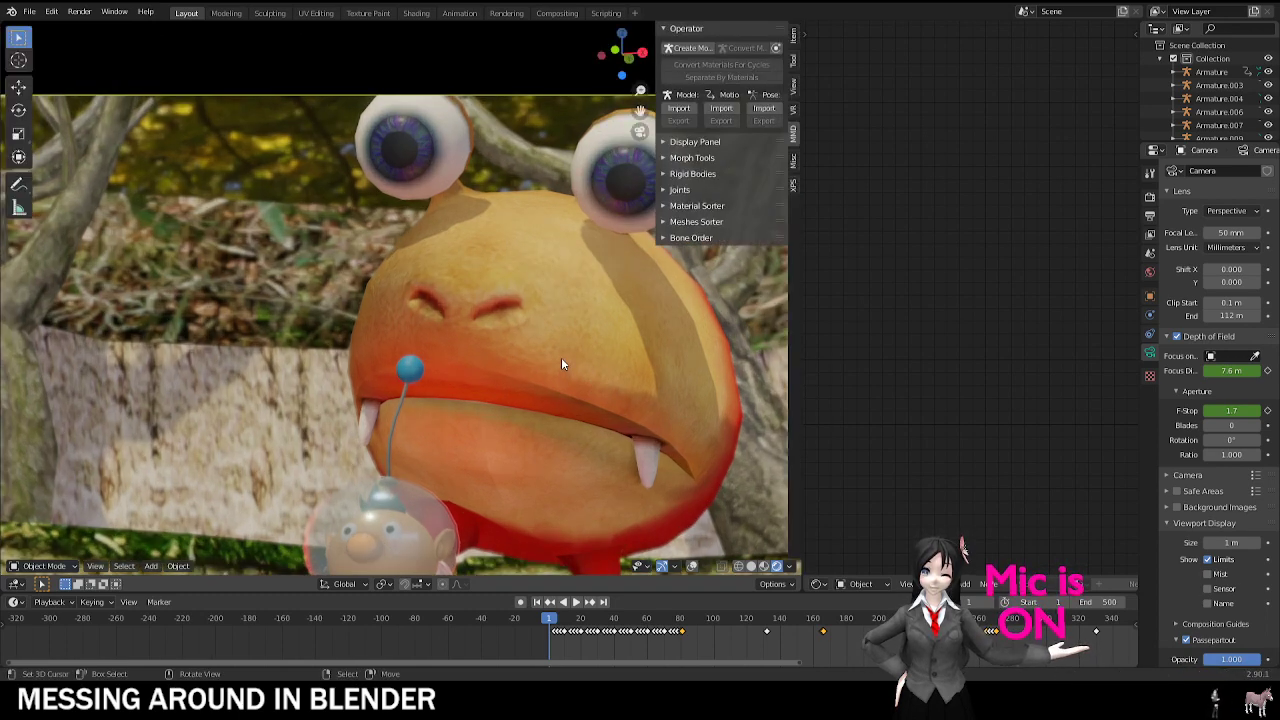
key("t")
key("n")
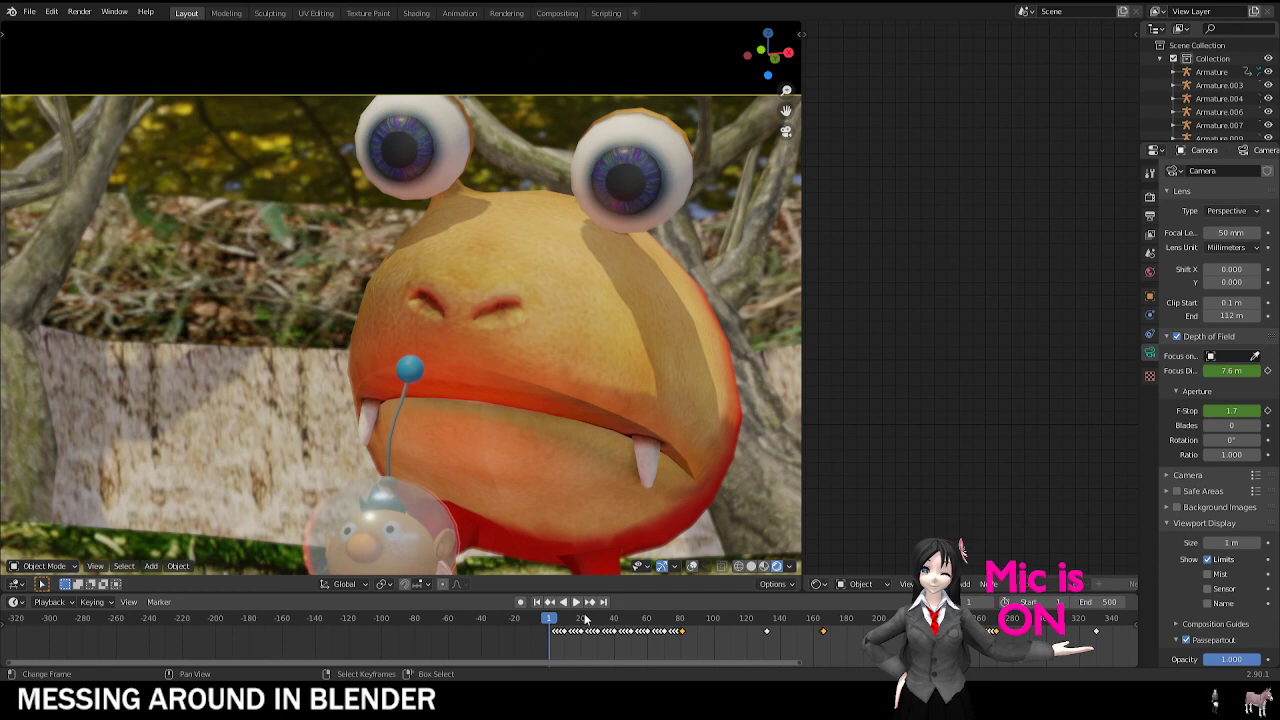
Step: Frame the camera shot of the Bulborb and small astronaut, and play the opening of its animation briefly
scroll(506, 422, "down", 2)
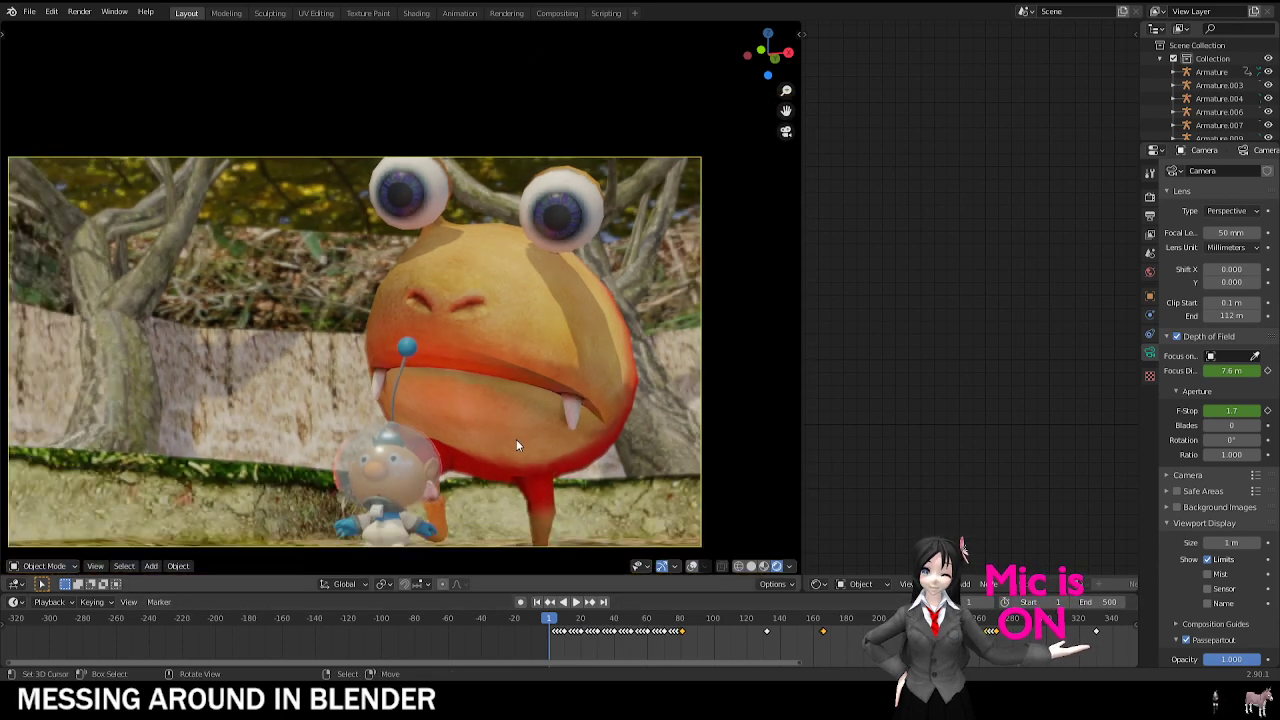
scroll(518, 452, "up", 2)
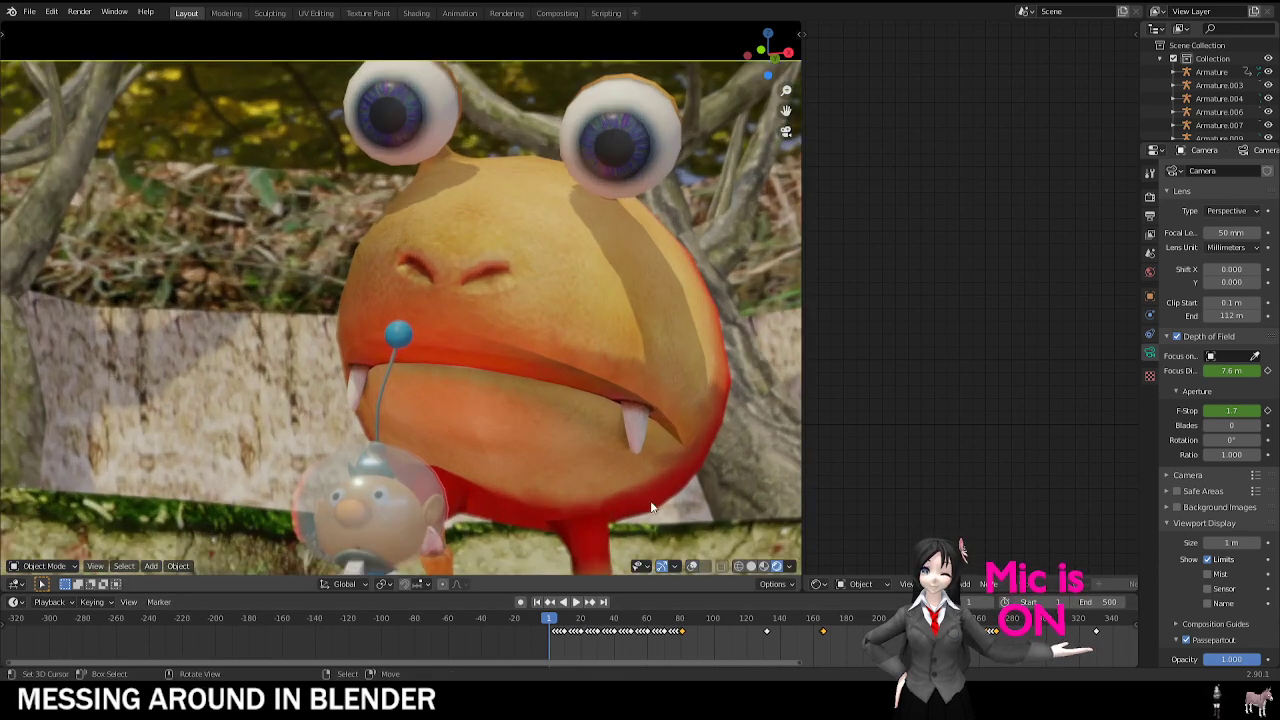
scroll(530, 462, "down", 1)
scroll(628, 375, "up", 1)
scroll(630, 371, "down", 1)
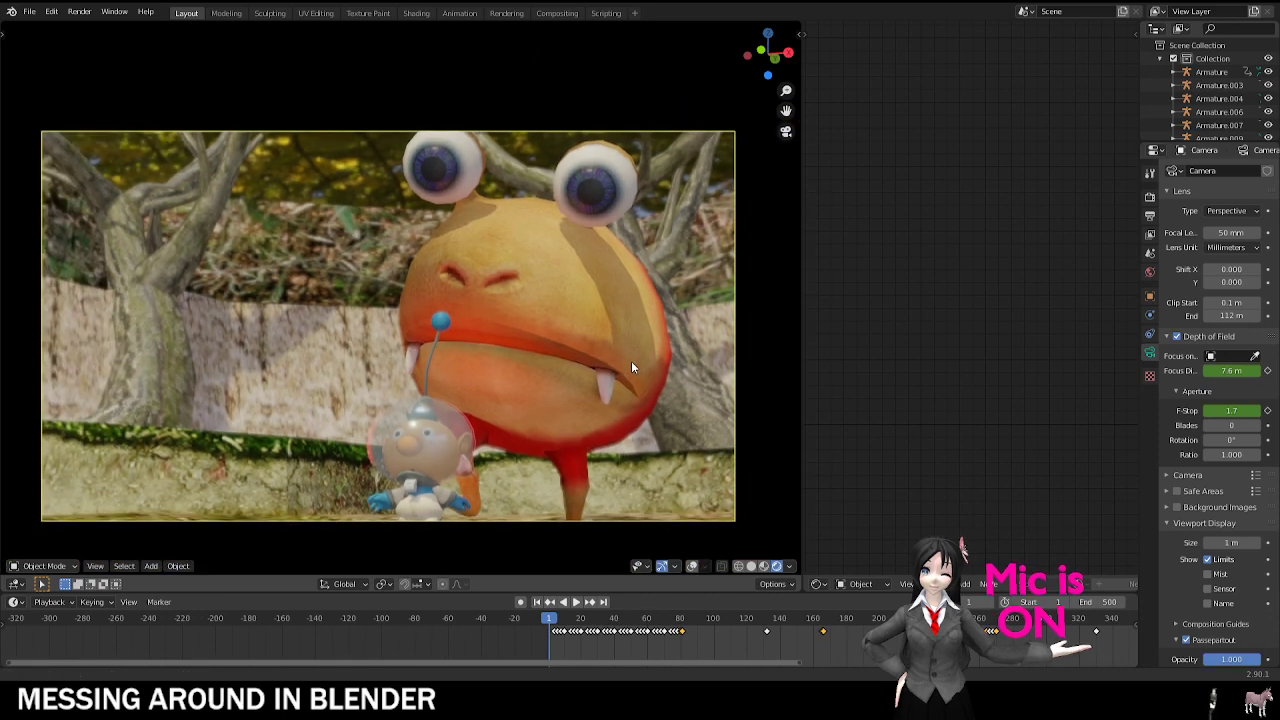
scroll(633, 355, "up", 1)
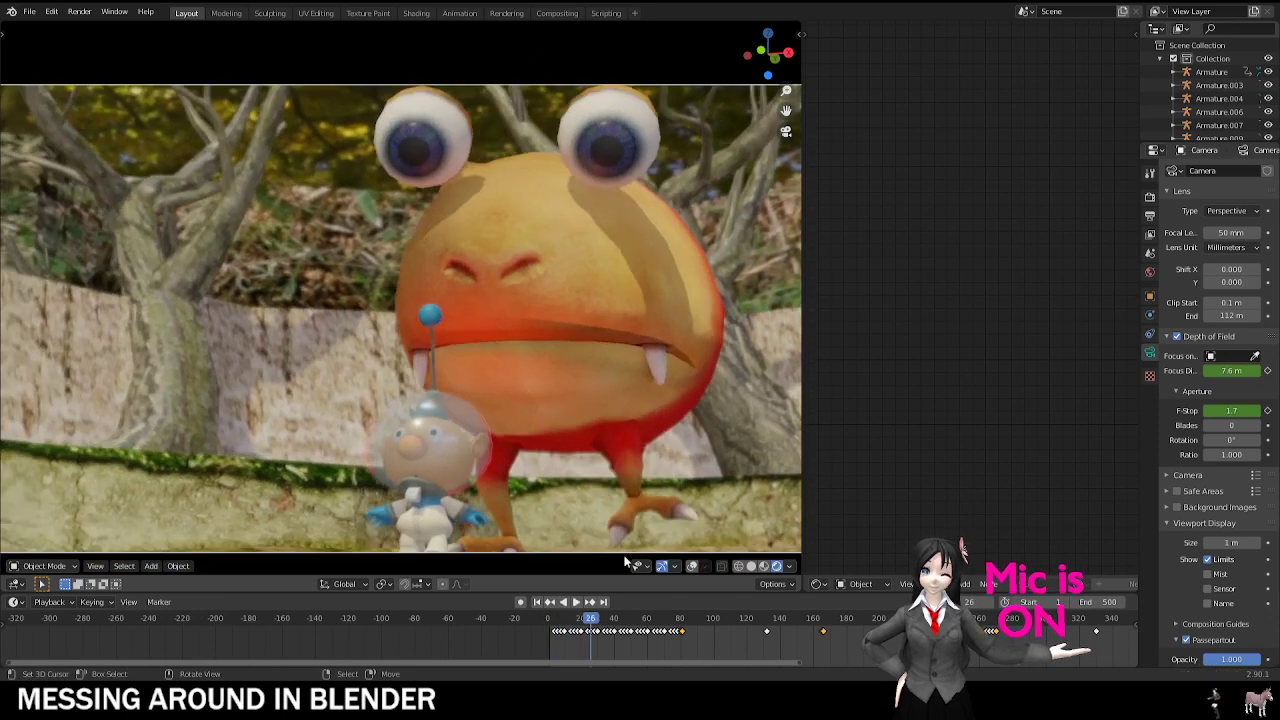
key("space")
key("space")
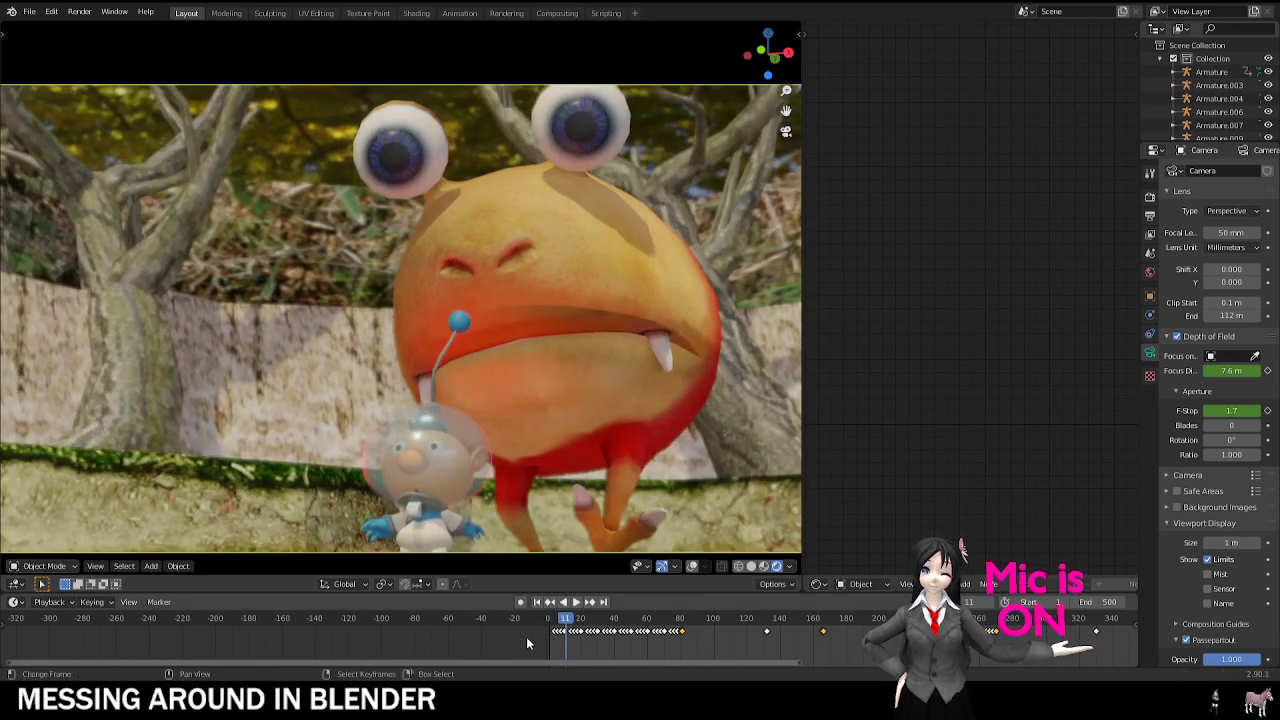
Step: Play the Bulborb animation through the camera from frame 3, and stop playback at frame 23
left_click(555, 638)
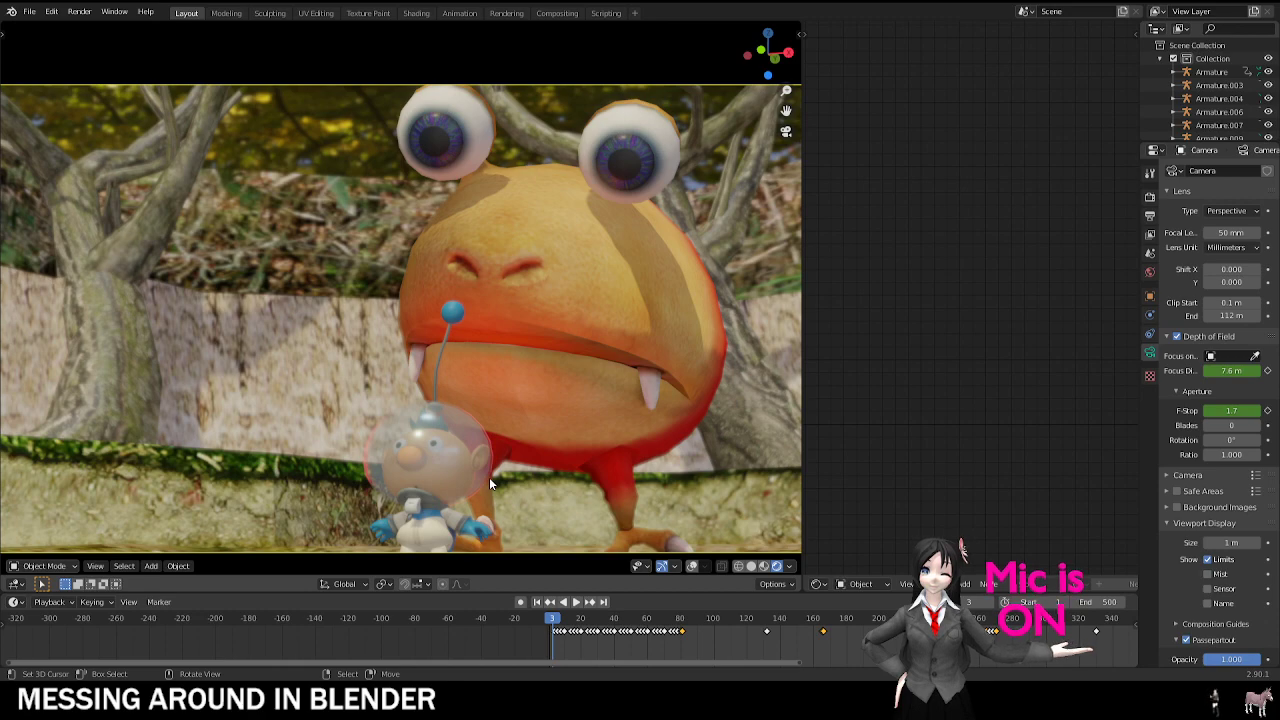
key("space")
key("b")
key("Escape")
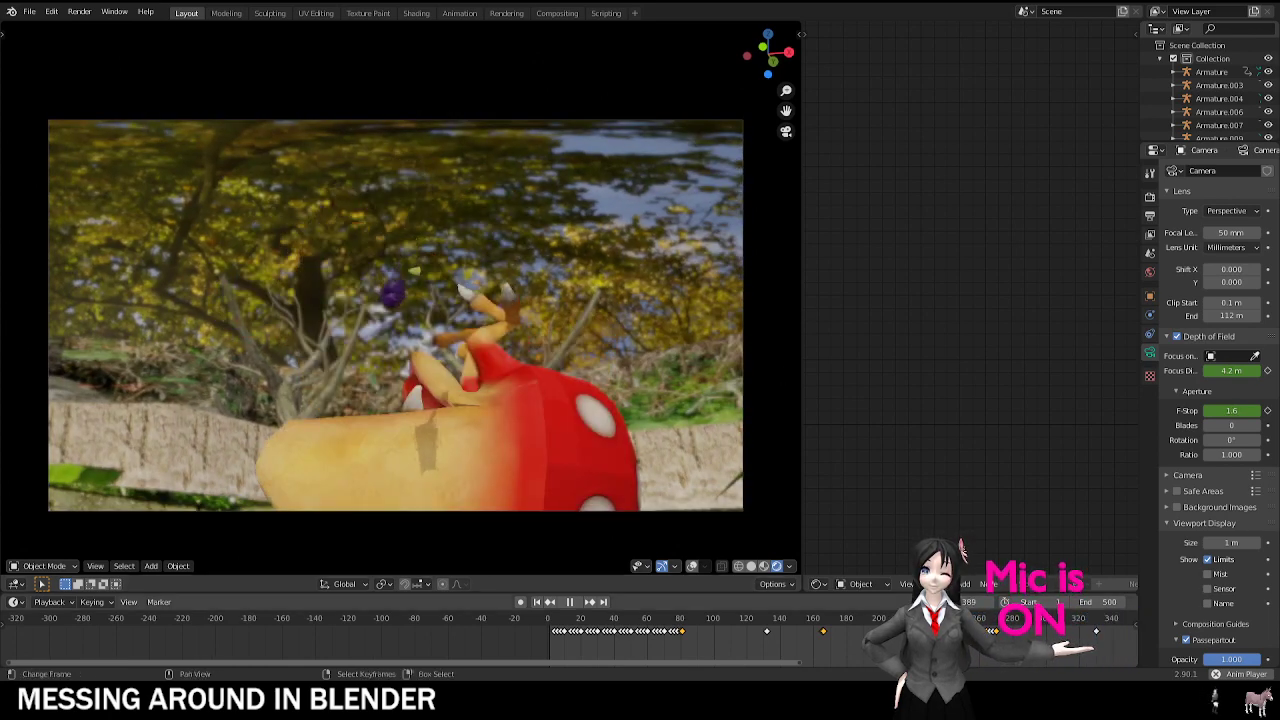
scroll(743, 654, "down", 4)
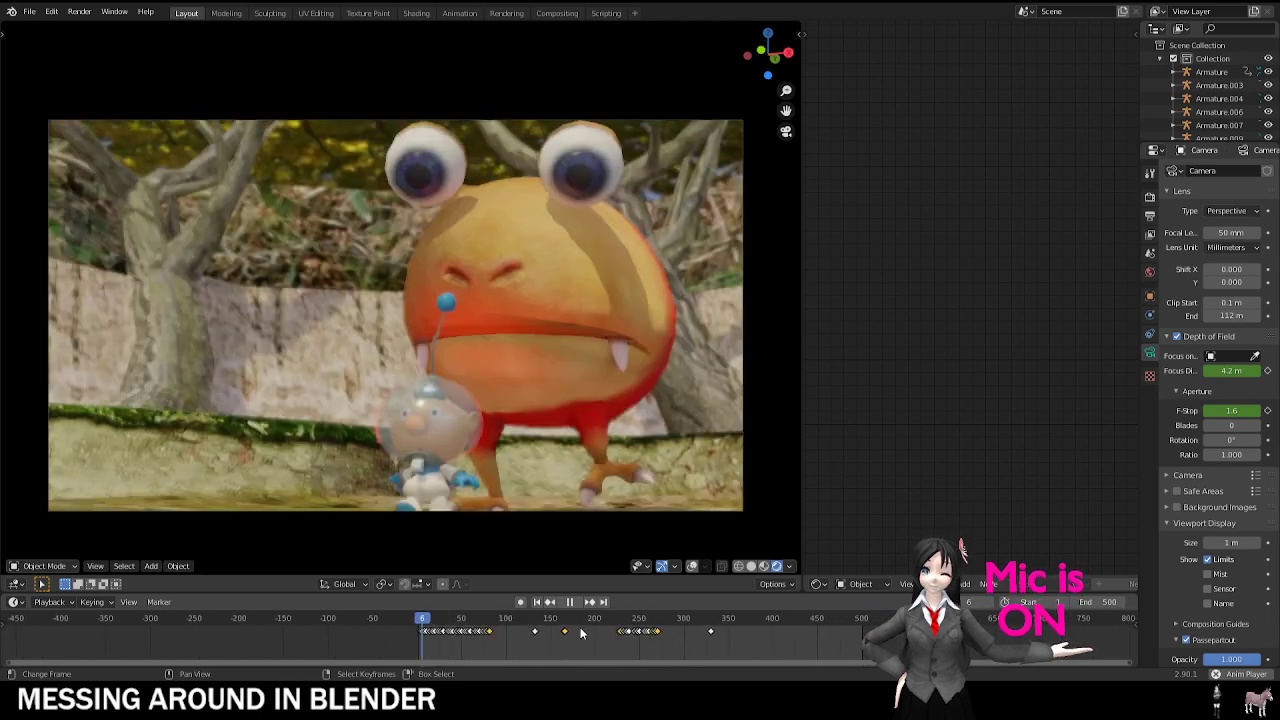
key("space")
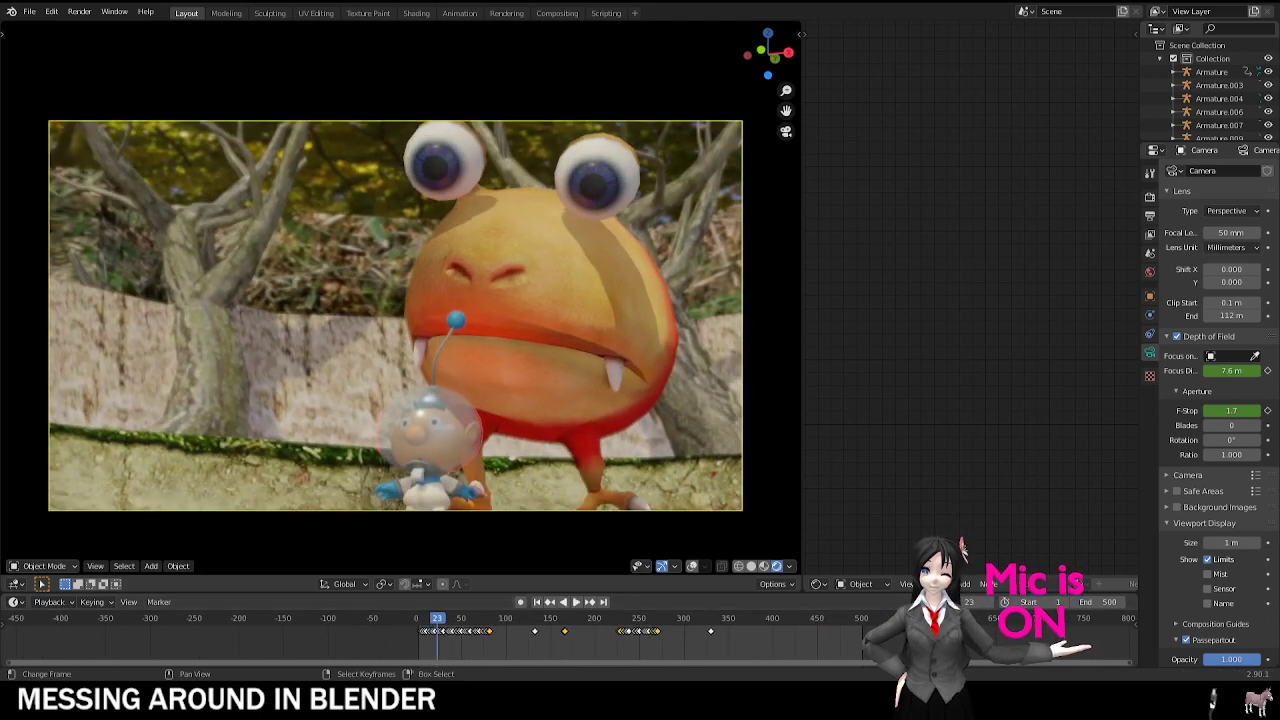
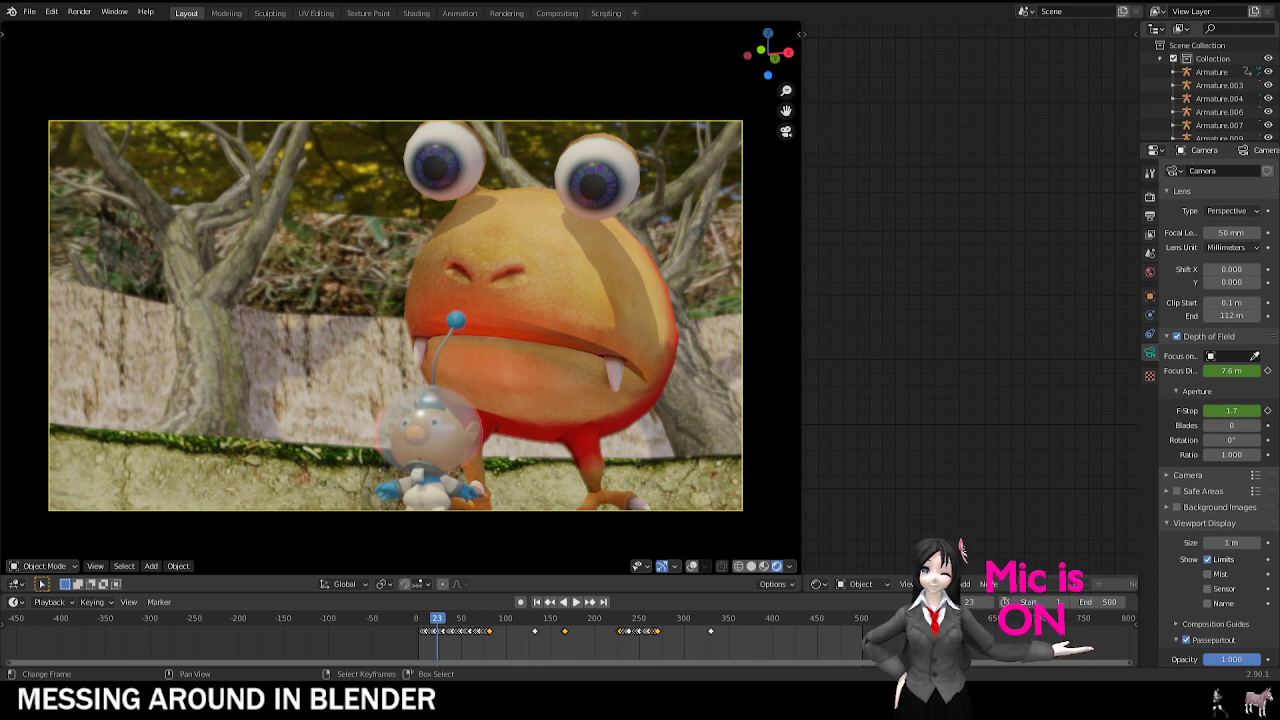
Step: Scrub the camera-view animation to frame 13
scroll(483, 478, "up", 1)
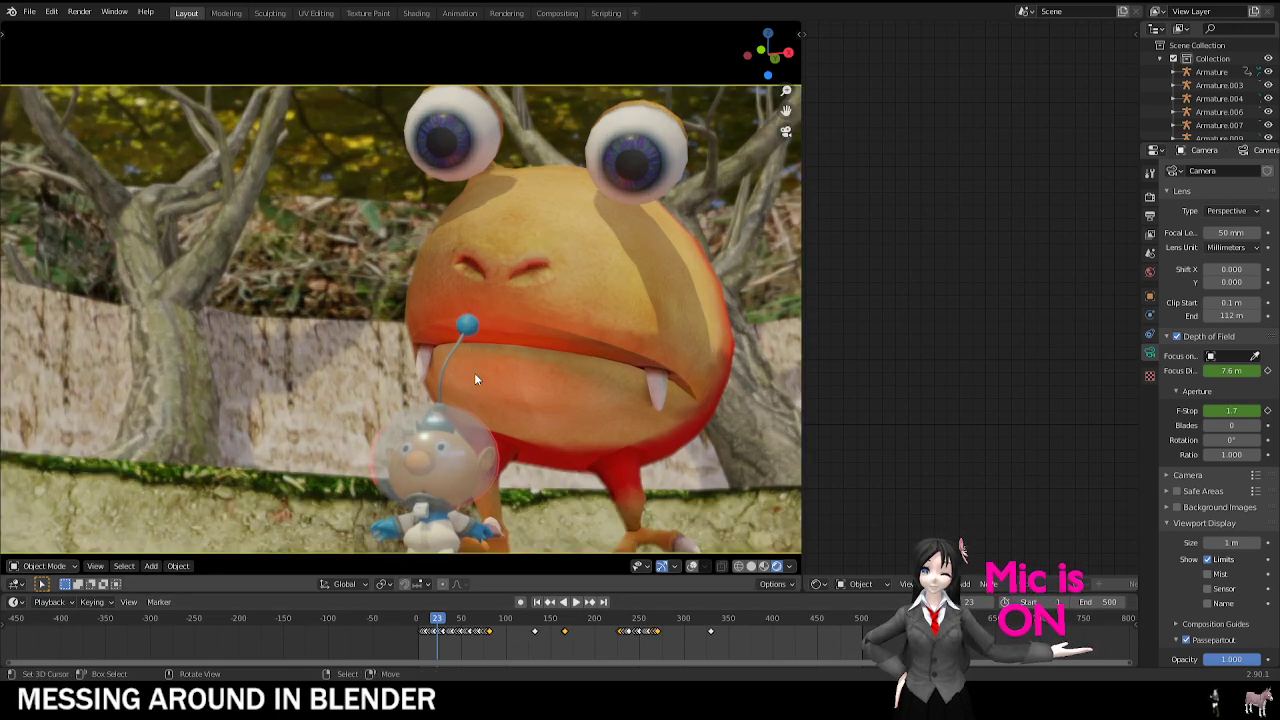
left_click(421, 637)
left_click_drag(421, 636, 429, 632)
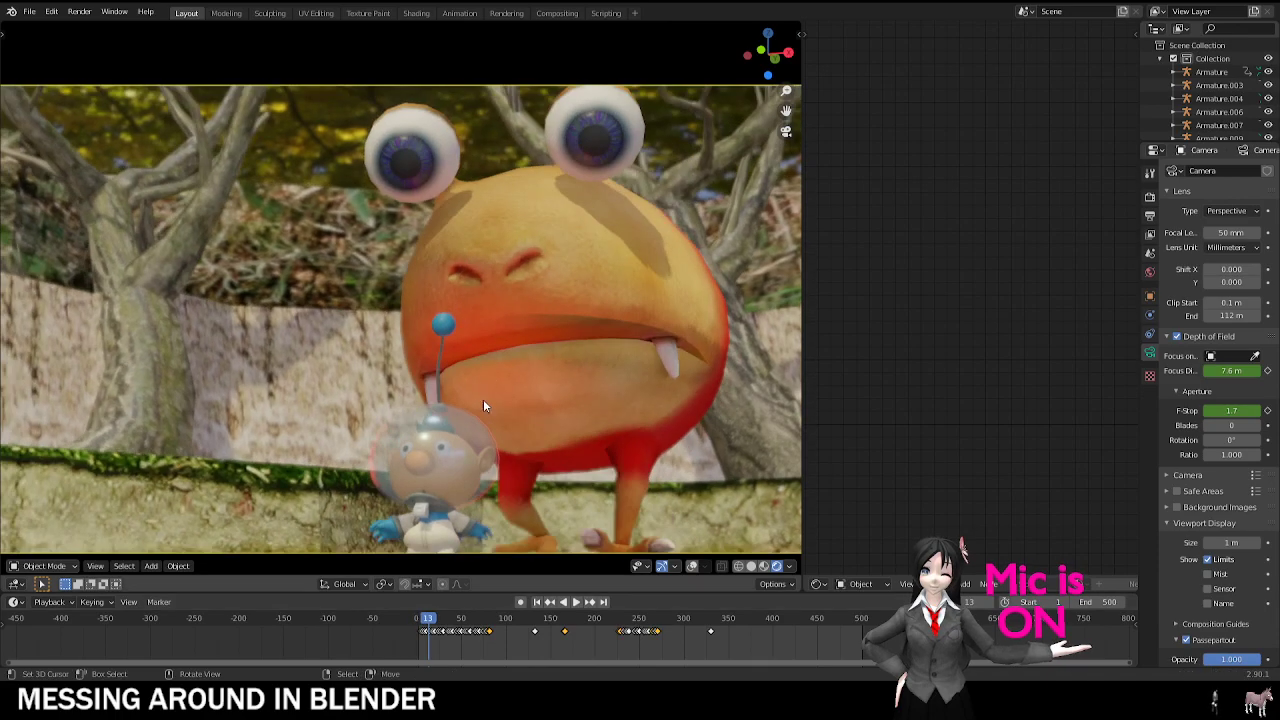
Step: Watch the animation from frame 0 in a free side view outside the camera, and stop at frame 25
middle_click_drag(485, 401, 405, 401)
scroll(473, 311, "down", 5)
left_click(416, 630)
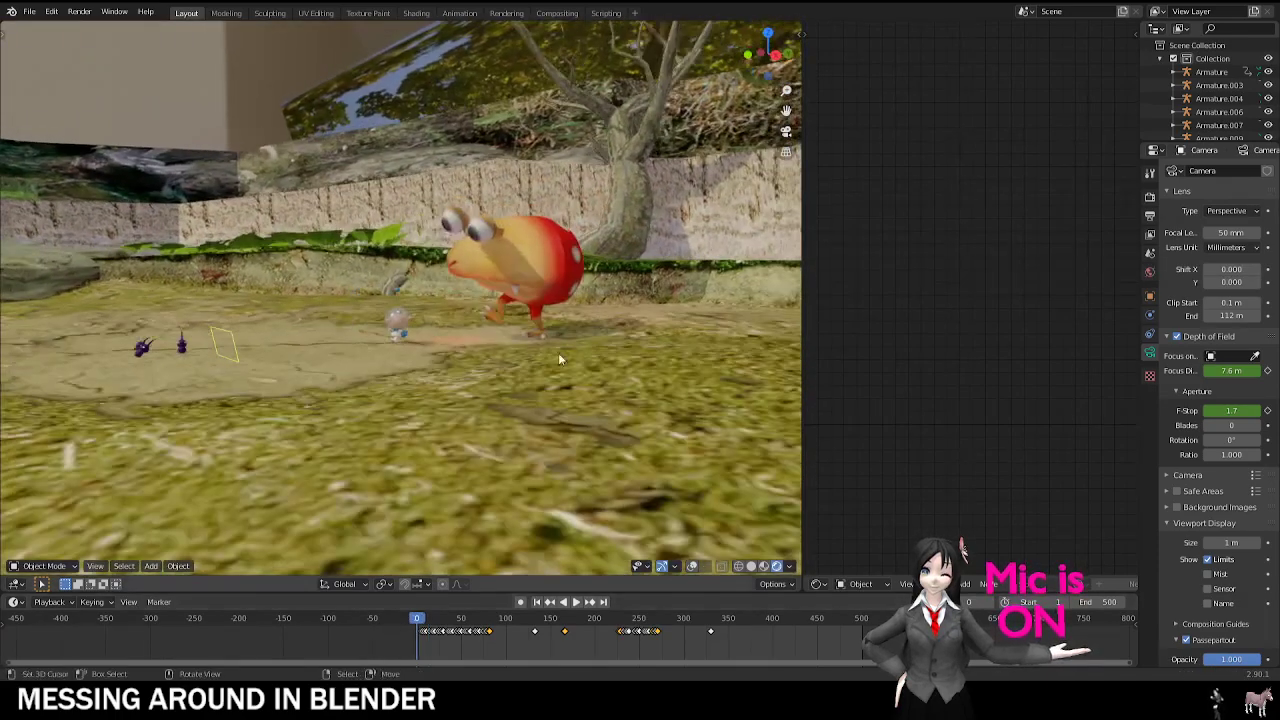
mouse_move(558, 354)
middle_mouse_down()
mouse_move(505, 340)
mouse_move(564, 394)
mouse_move(552, 341)
mouse_move(556, 360)
middle_mouse_up()
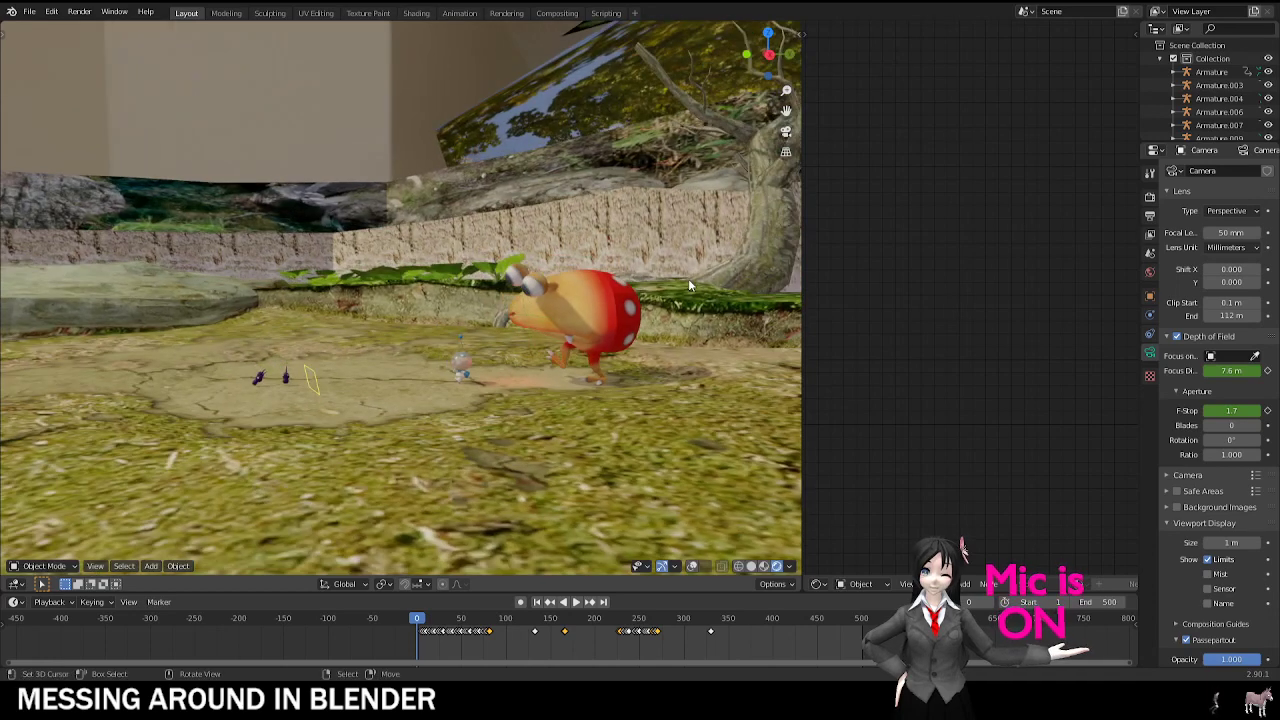
key("space")
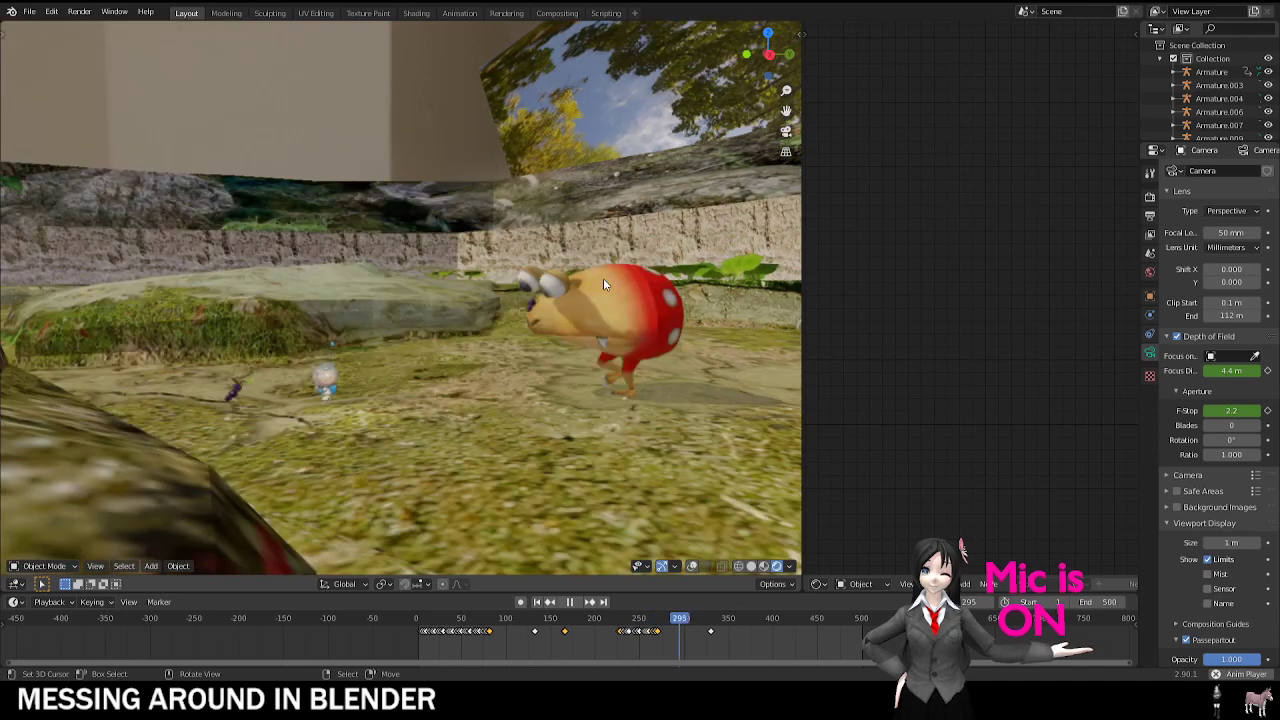
left_click_drag(660, 622, 612, 627)
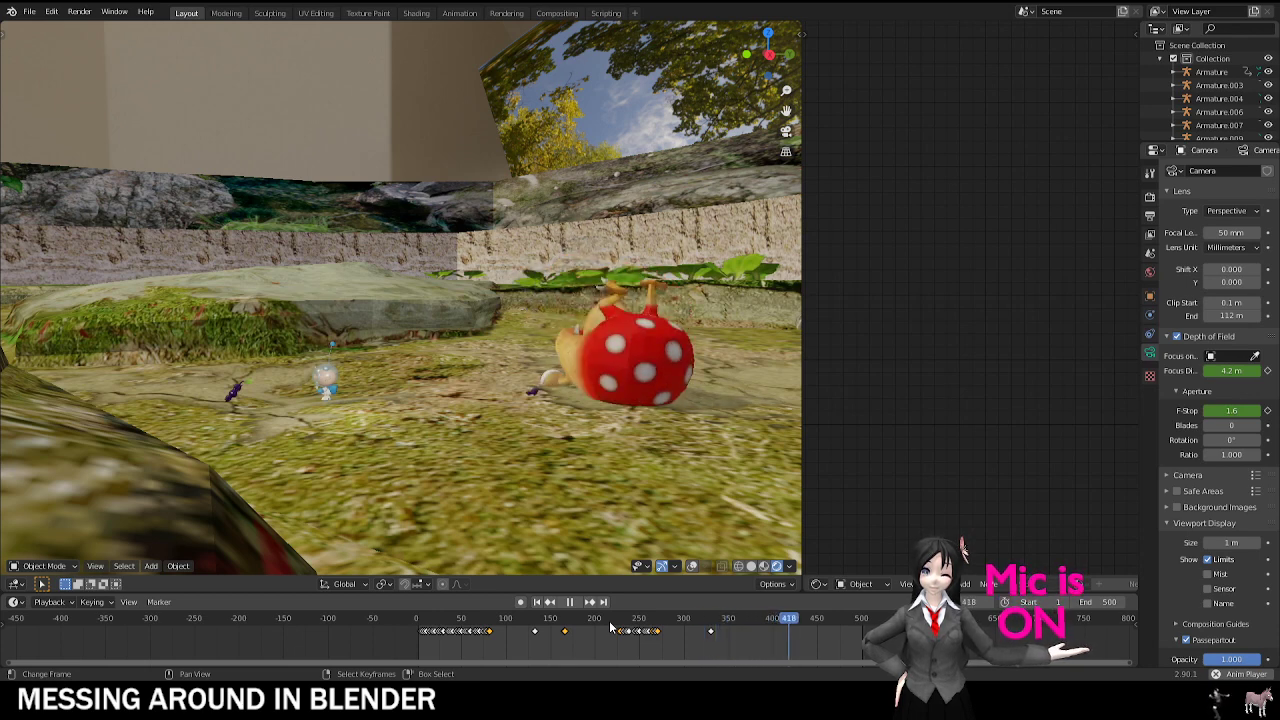
left_click(430, 618)
key("space")
Step: Inspect the whole garden environment from above, including the rocks, clearings and area around the Bulborb
middle_click_drag(392, 358, 372, 465)
scroll(372, 465, "down", 12)
middle_click_drag(315, 324, 514, 298)
scroll(557, 291, "up", 4)
scroll(557, 310, "down", 4)
scroll(295, 316, "up", 5)
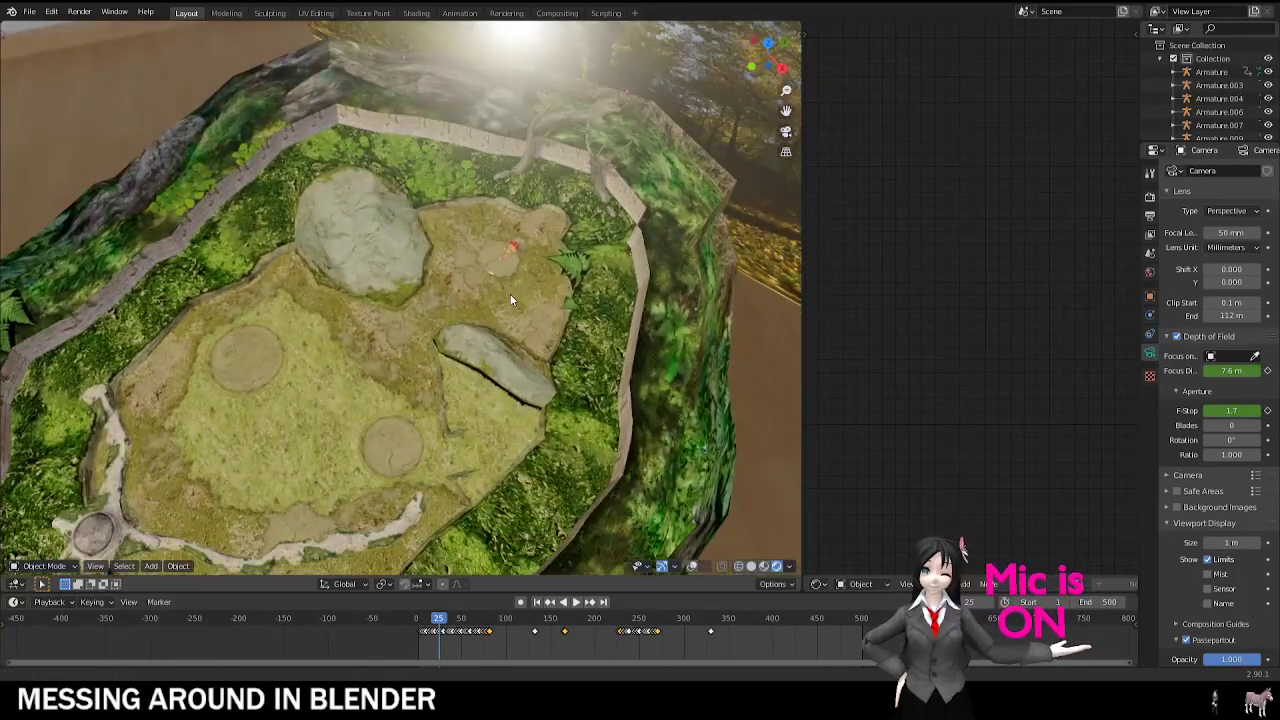
scroll(514, 364, "up", 3)
middle_click_drag(370, 372, 246, 274, "shift")
scroll(494, 199, "up", 3)
scroll(263, 122, "up", 5)
scroll(263, 135, "down", 3)
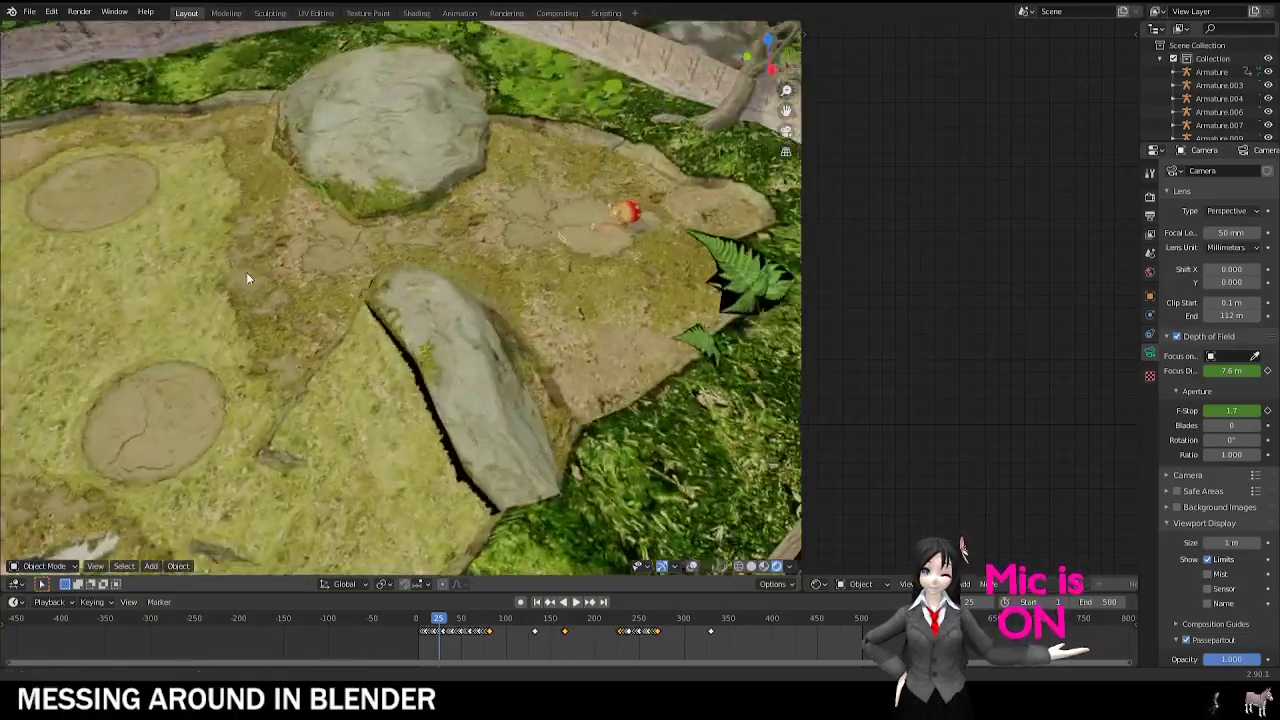
middle_click_drag(450, 264, 412, 288)
scroll(412, 288, "up", 5)
middle_click_drag(501, 313, 449, 278)
Step: Return to the camera view and fit the complete Bulborb shot in the viewport
key("KP_0")
key("Home")
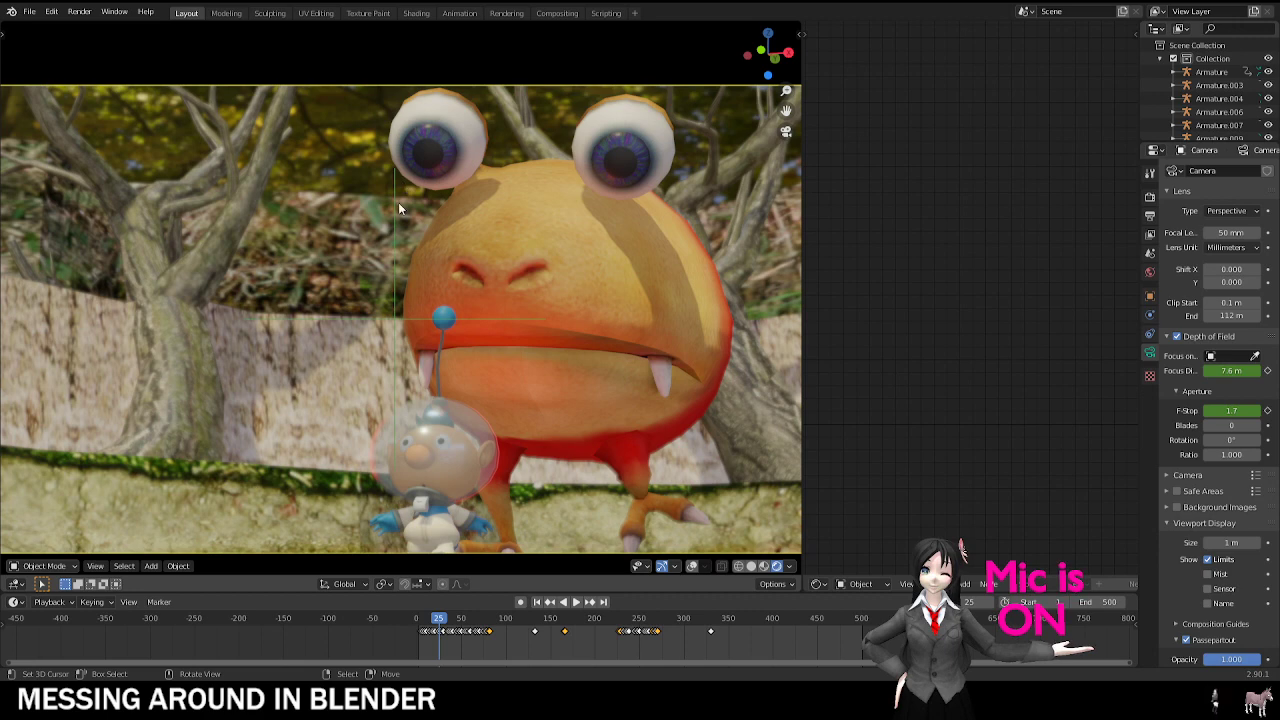
scroll(460, 290, "down", 1)
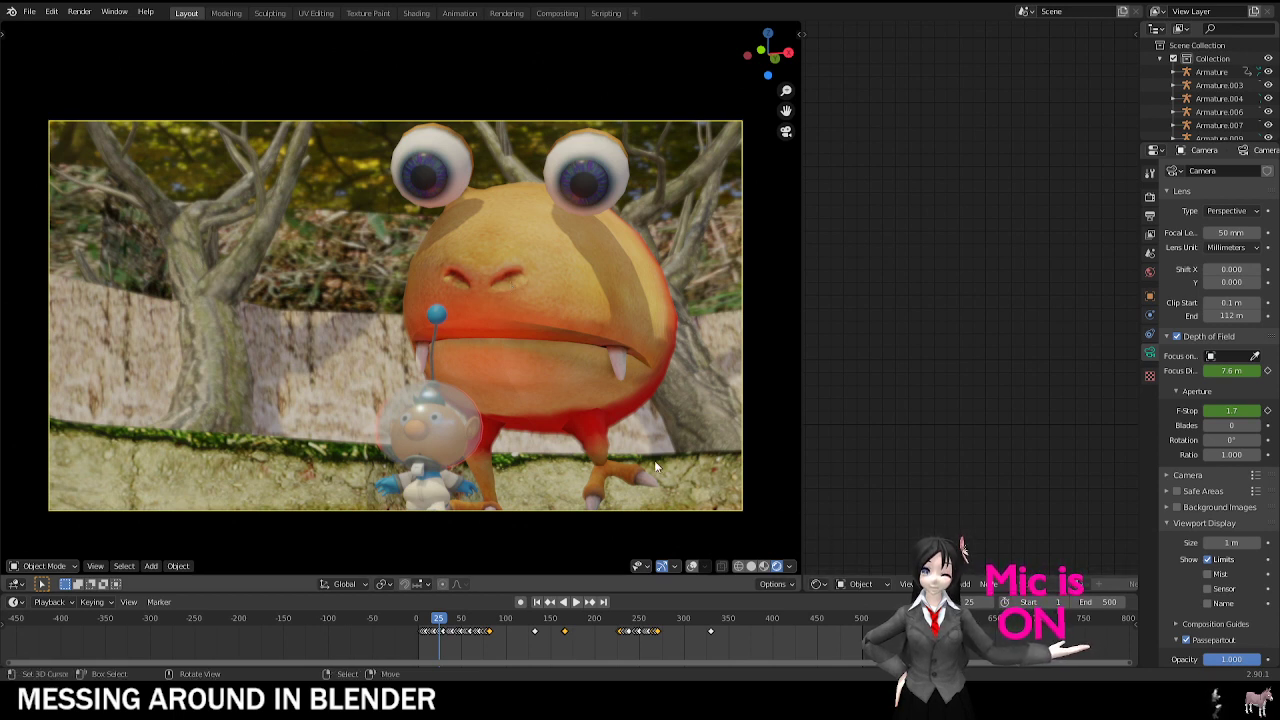
Step: Try moving the background tree giugno.001 in the camera view
left_click(303, 316)
key("g")
left_click(370, 310)
Step: Select the tree object giugno.002 and try moving it in an overhead view of the garden
middle_click_drag(374, 308, 414, 322)
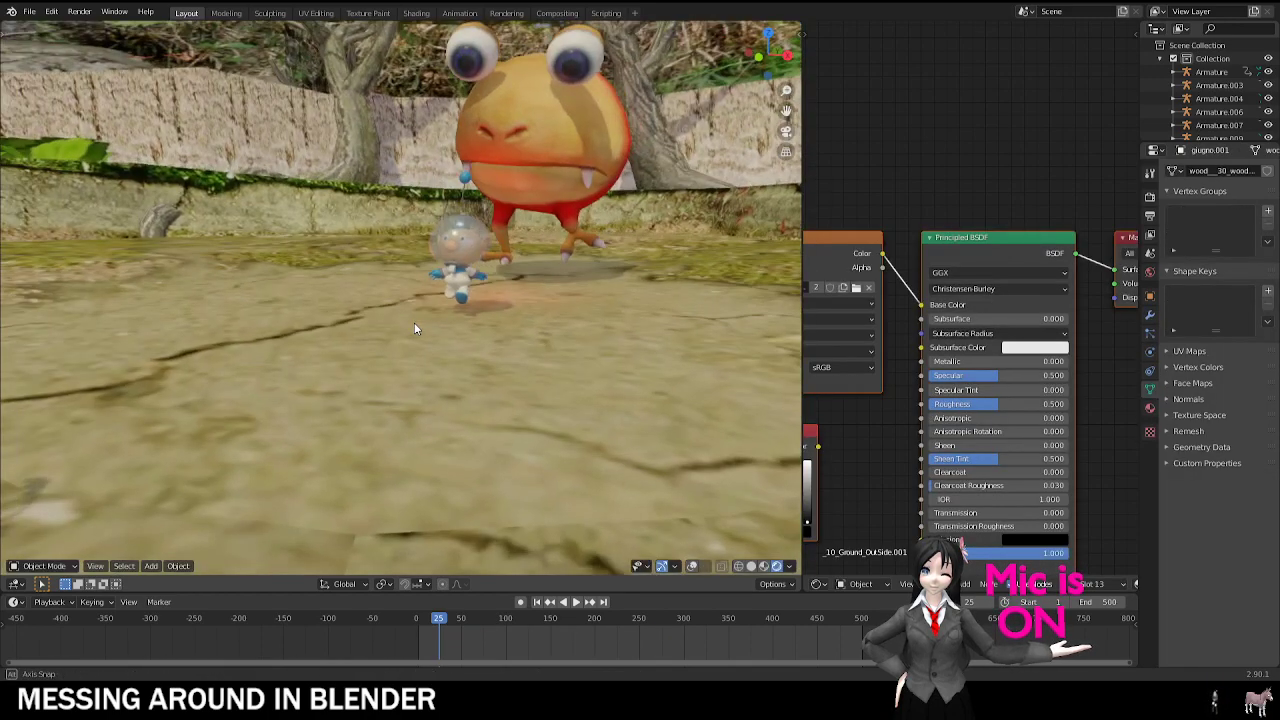
scroll(414, 322, "down", 3)
middle_click_drag(469, 270, 452, 288)
scroll(580, 216, "down", 5)
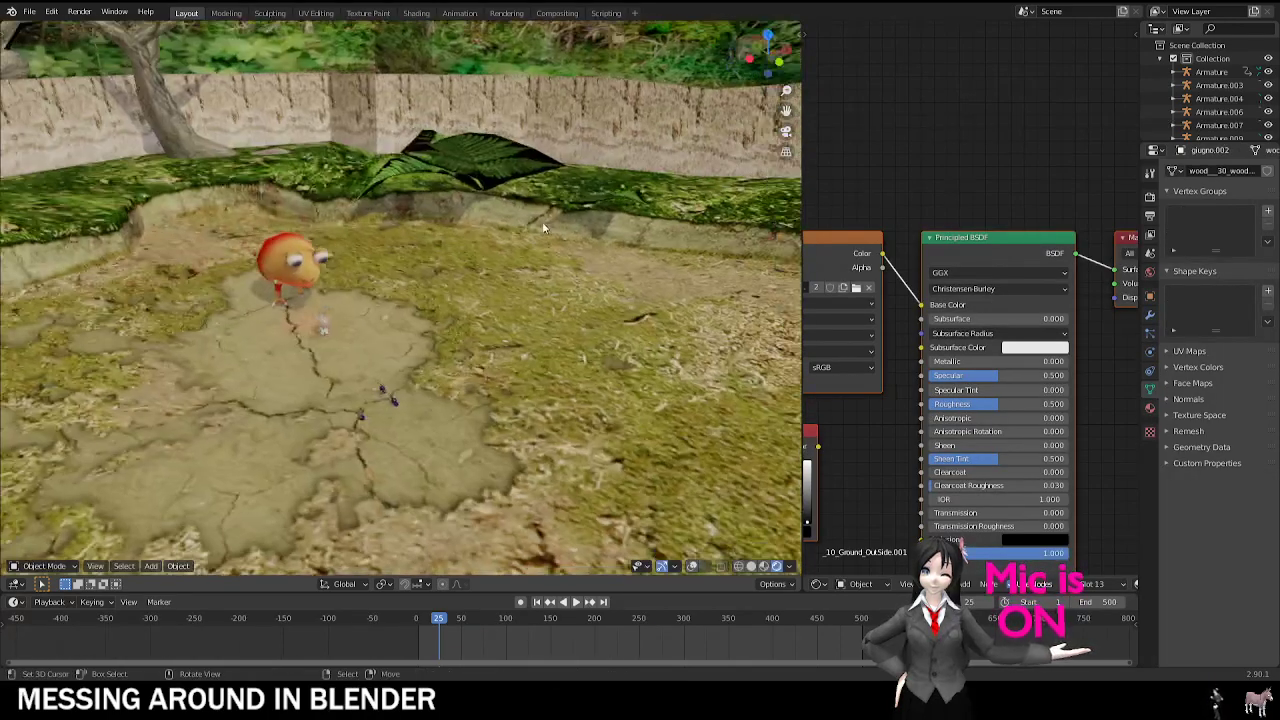
middle_click_drag(542, 221, 687, 244)
scroll(687, 244, "up", 5)
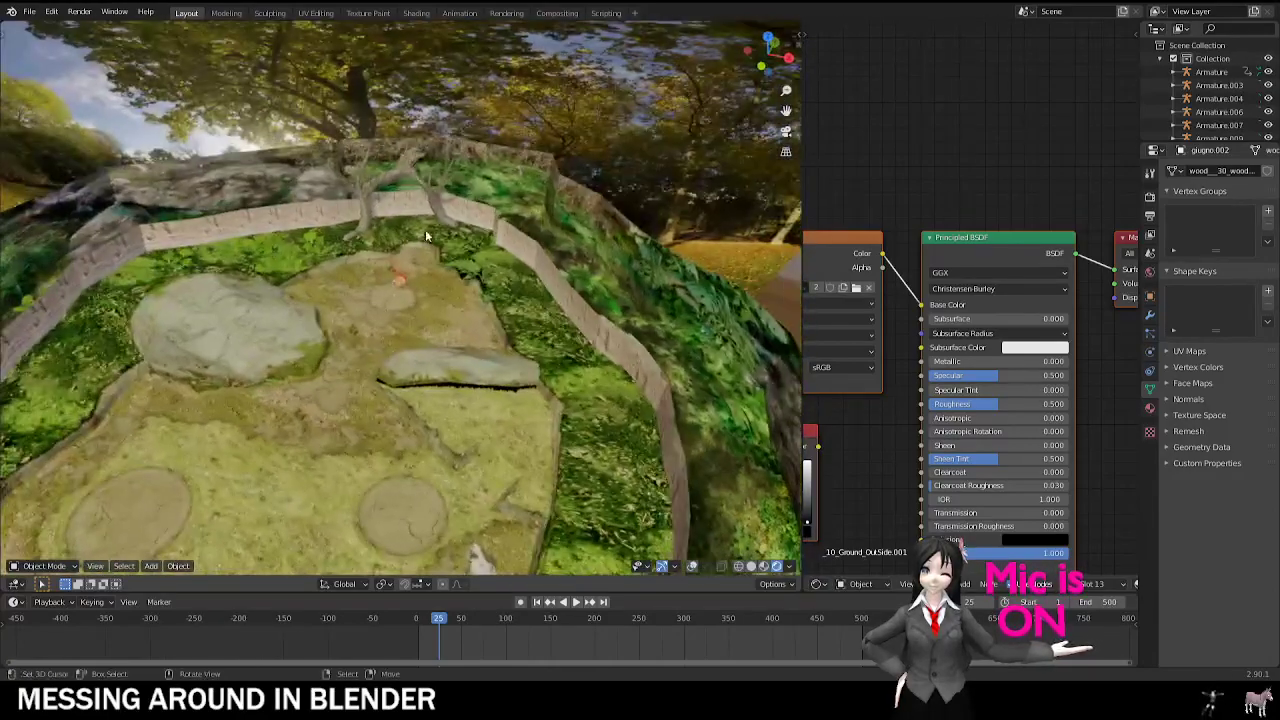
key("g")
left_click(382, 201)
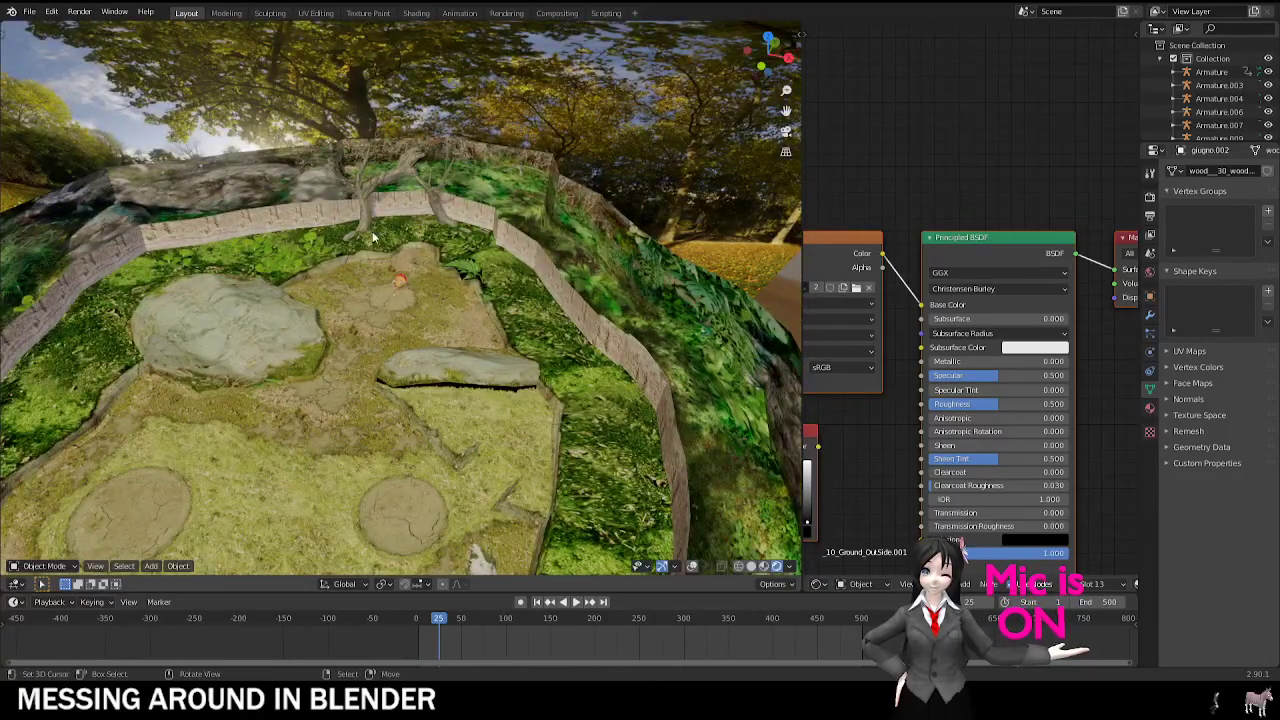
Step: Try moving the background tree giugno.002 in the camera view and in an angled view of the garden
mouse_move(395, 208)
middle_mouse_down()
mouse_move(381, 219)
mouse_move(377, 200)
middle_mouse_up()
scroll(377, 200, "up", 5)
key("KP_0")
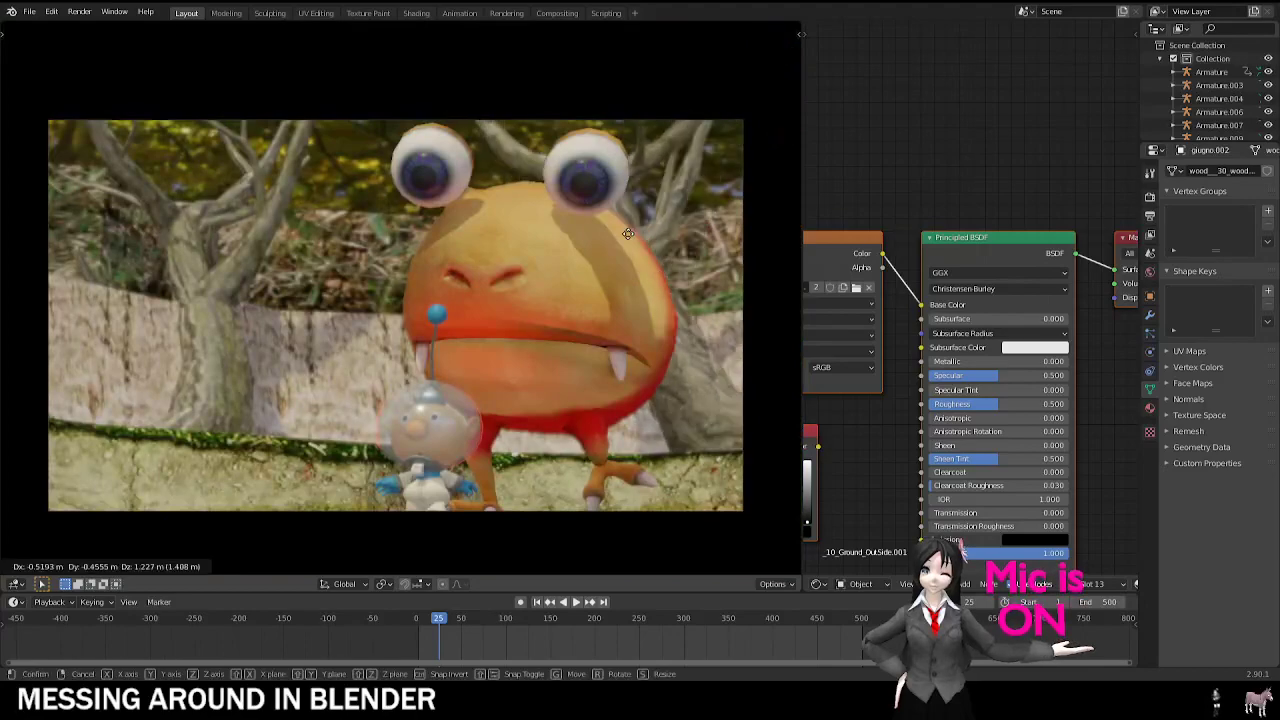
key("KP_0")
scroll(440, 326, "down", 5)
middle_click_drag(440, 326, 148, 402)
right_click(519, 242)
key("g")
right_click(437, 229)
right_click(510, 204)
Step: Move the tree giugno.002 beside the fern and Bulborb, inspect it from several angles, and undo the move
key("g")
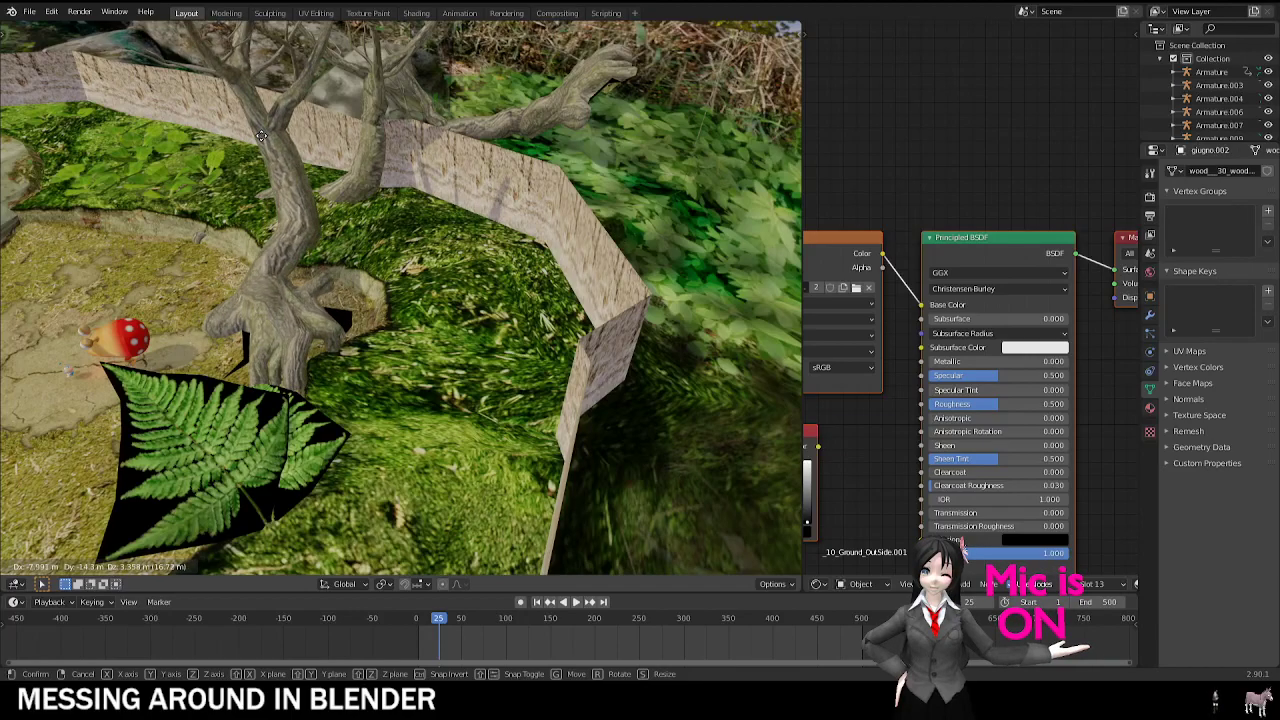
left_click(267, 140)
middle_click_drag(300, 212, 457, 266, "shift")
middle_click_drag(457, 270, 419, 266)
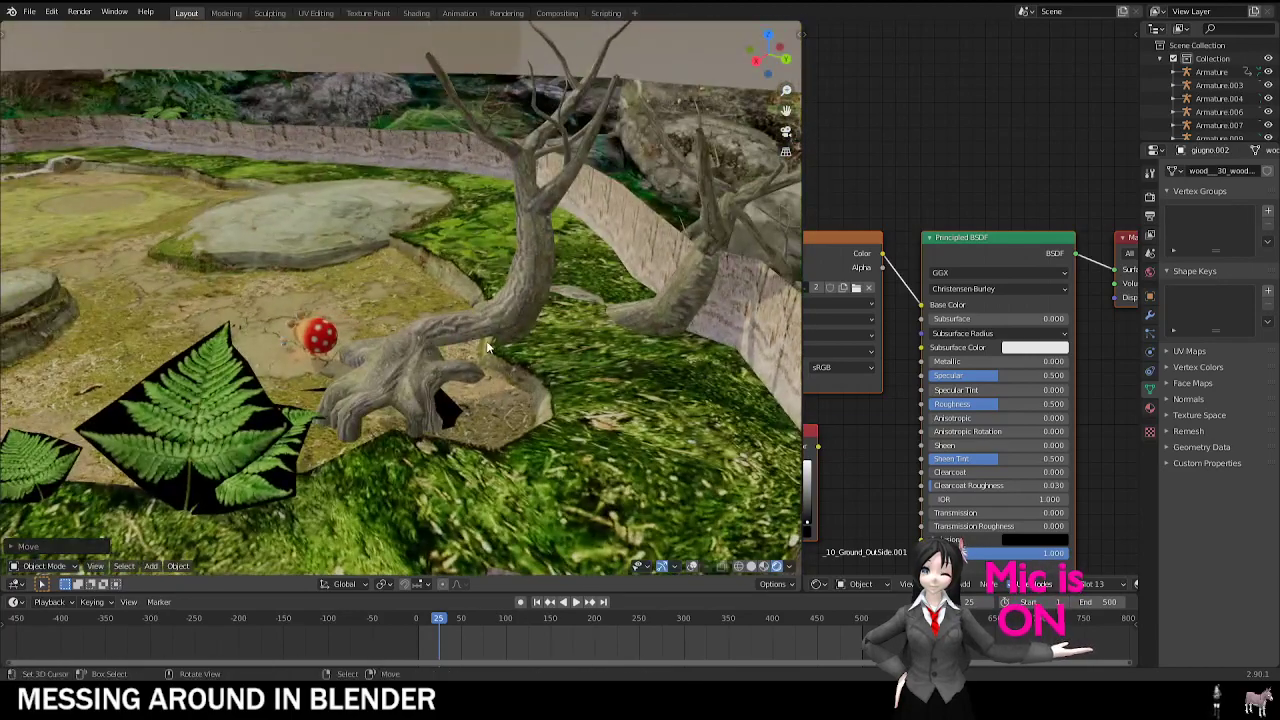
middle_click_drag(487, 347, 585, 350)
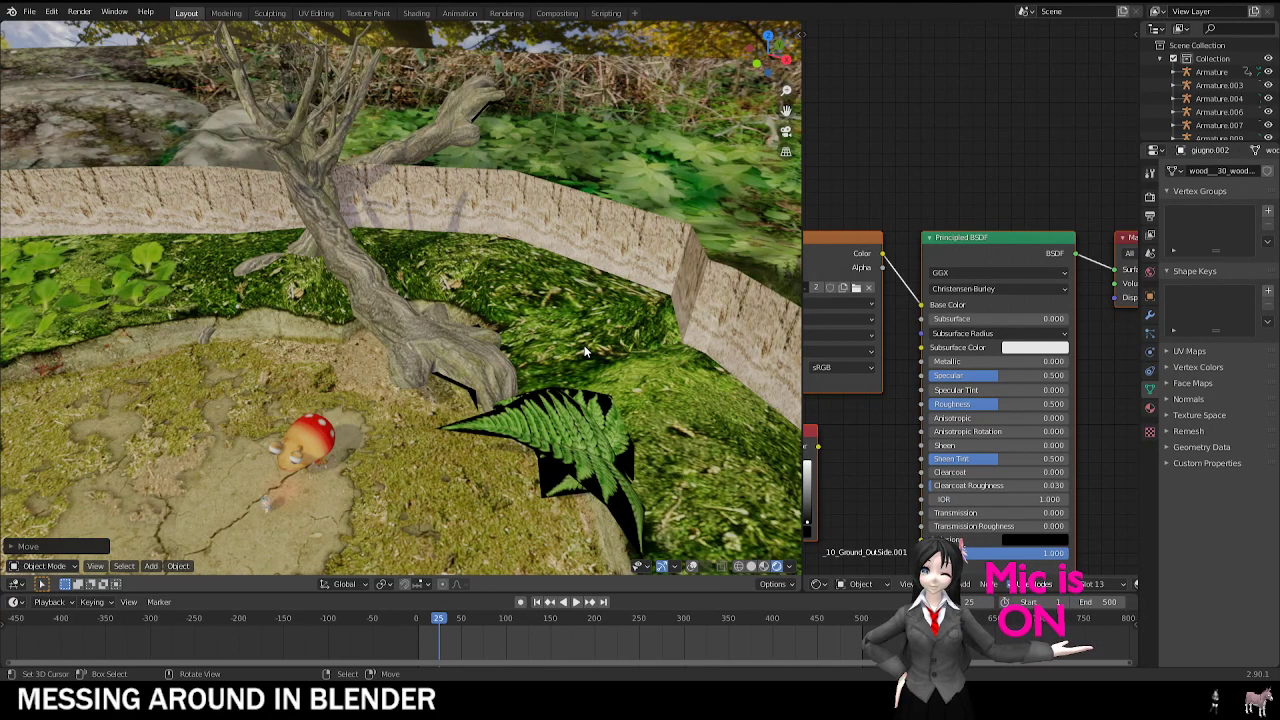
key("ctrl+z")
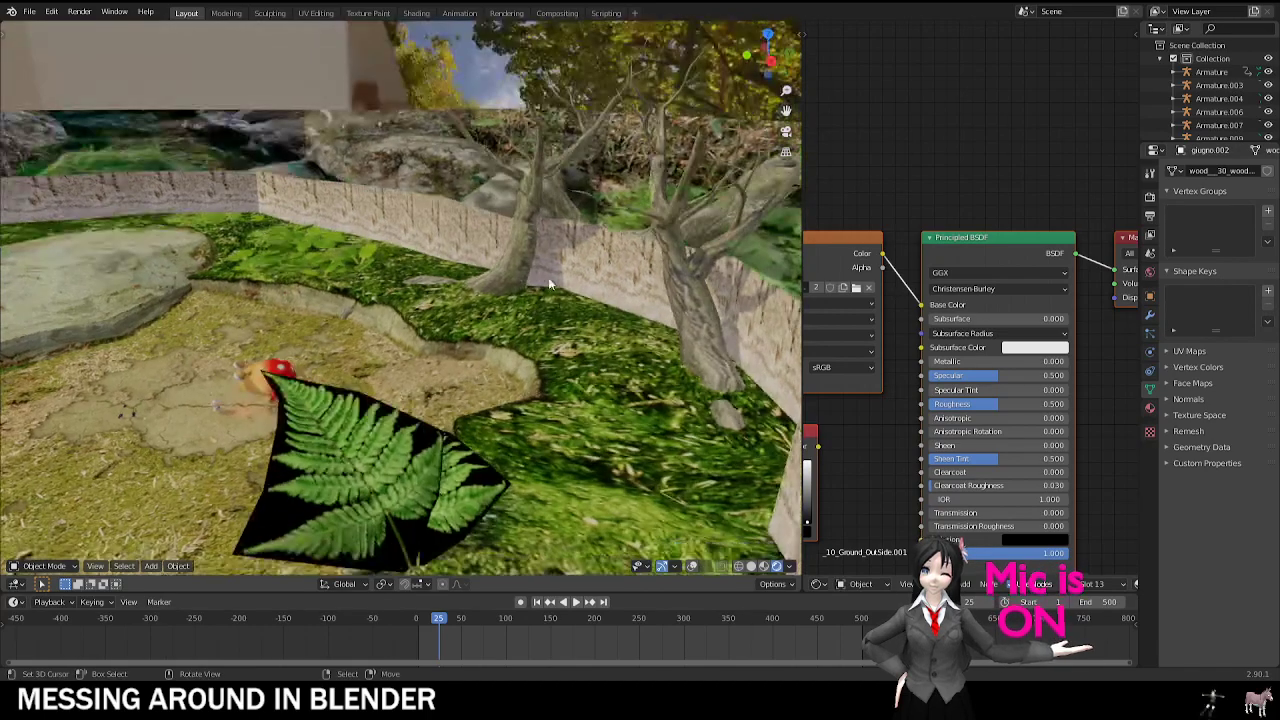
Step: Try placing the tree giugno.002 right behind the Bulborb and look along the garden wall
key("g")
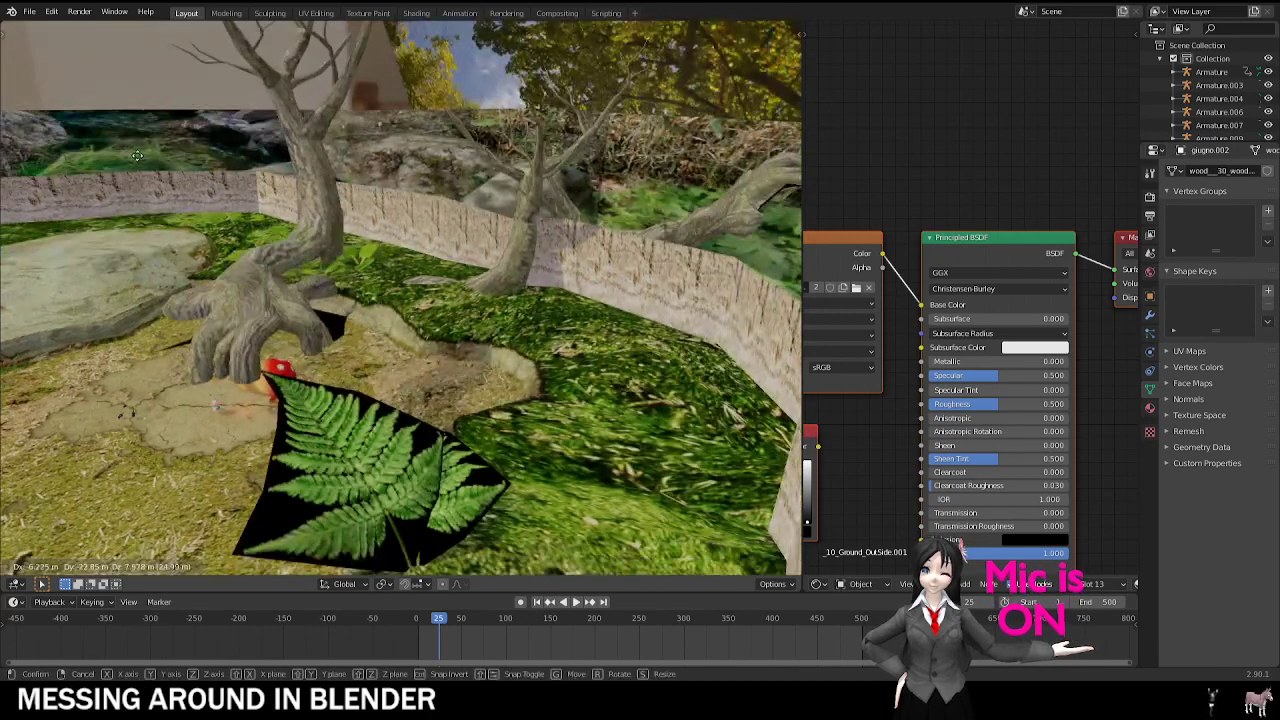
left_click(289, 162)
middle_click_drag(289, 162, 470, 208)
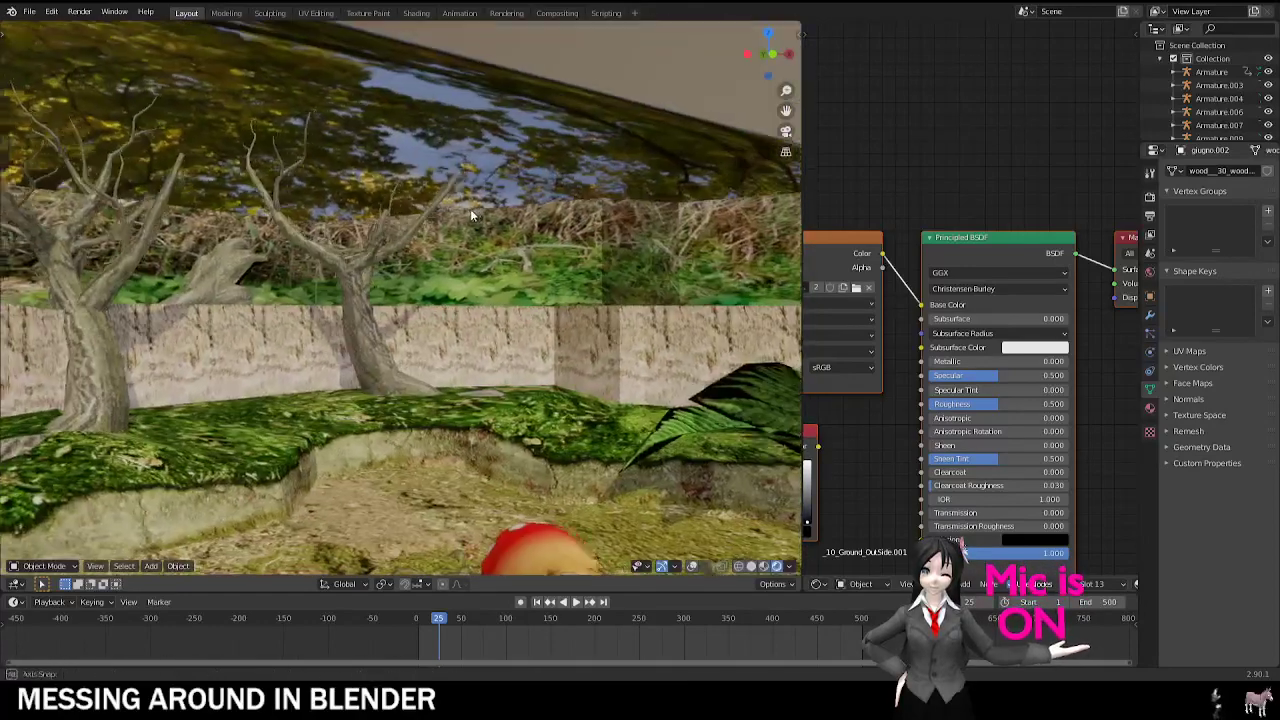
Step: Preview the Bulborb shot's playback with the two background trees deleted, and undo the deletion
key("KP_0")
key("Delete")
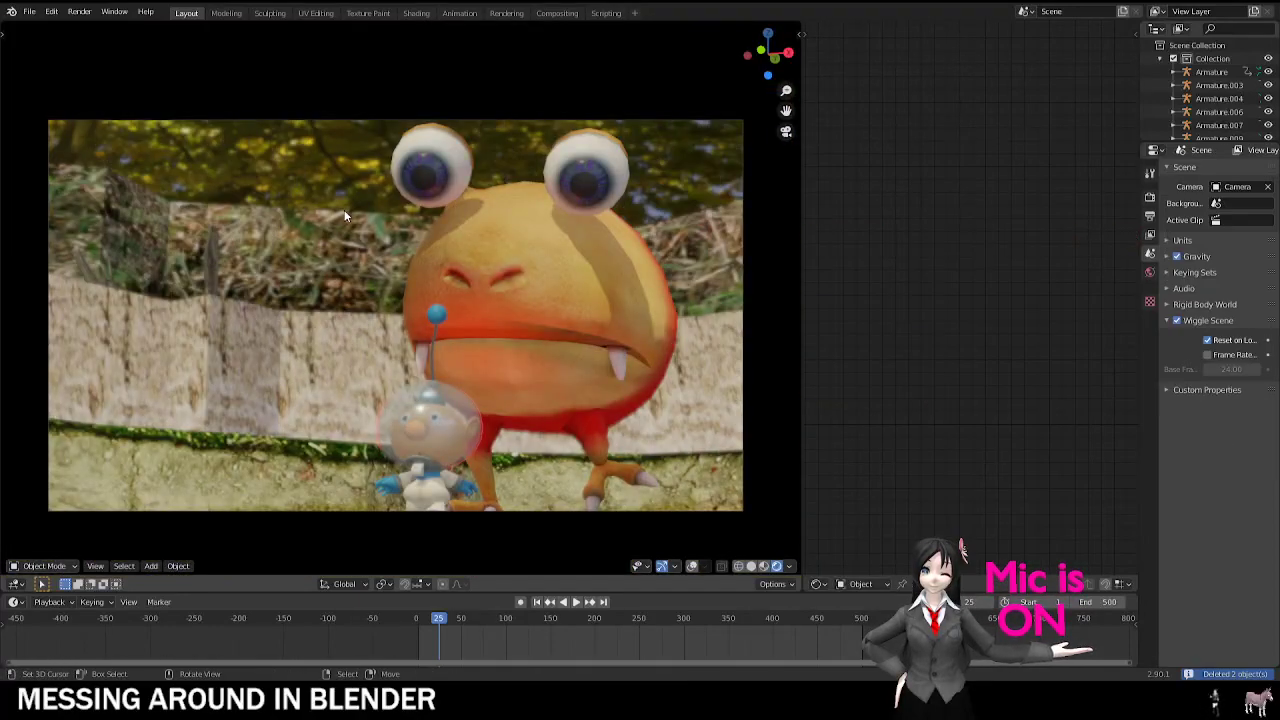
key("space")
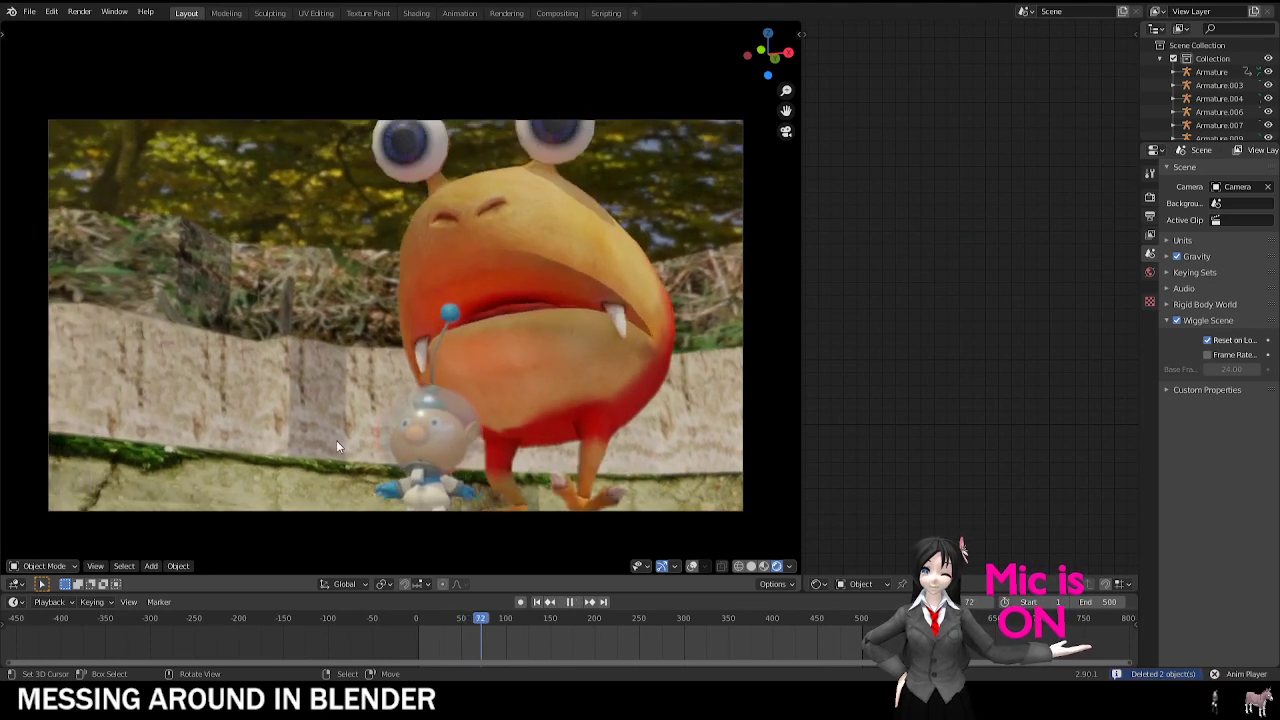
key("Escape")
key("ctrl+z")
Step: Move the timeline to frame 27 and try shifting the background tree giugno.001 in the camera view
left_click_drag(432, 638, 441, 632)
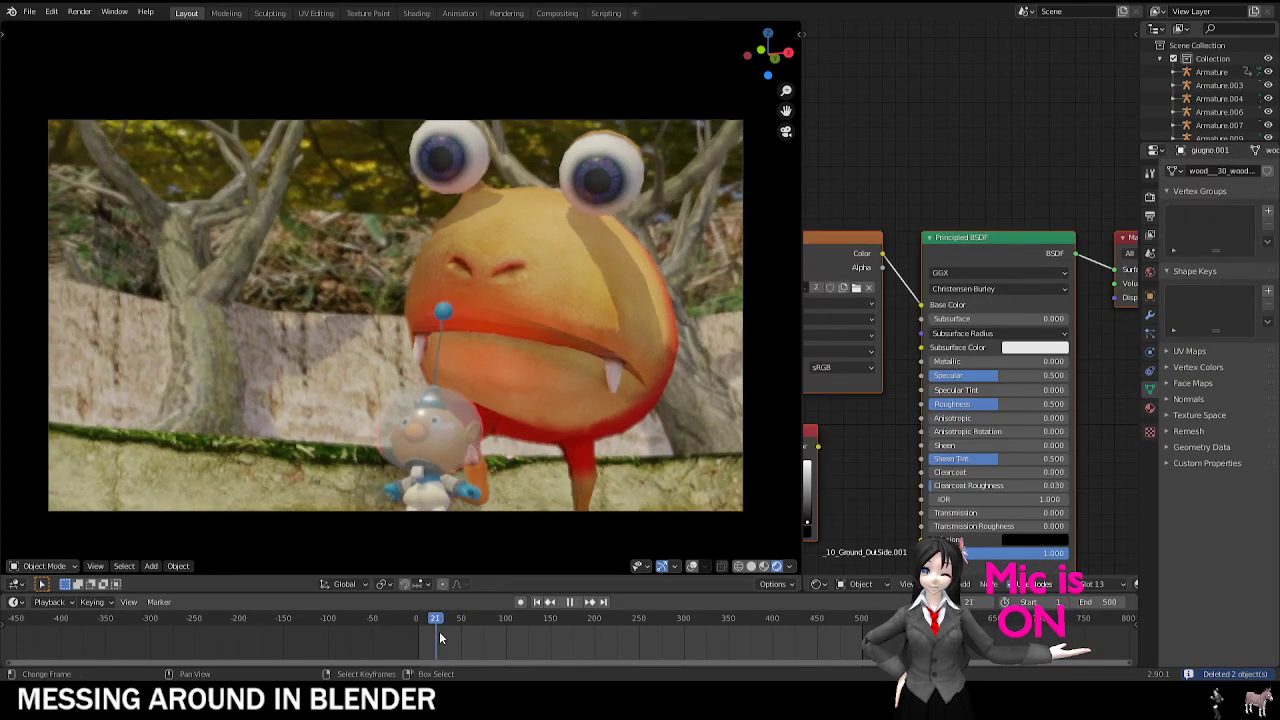
right_click(699, 342)
key("g")
left_click(740, 332)
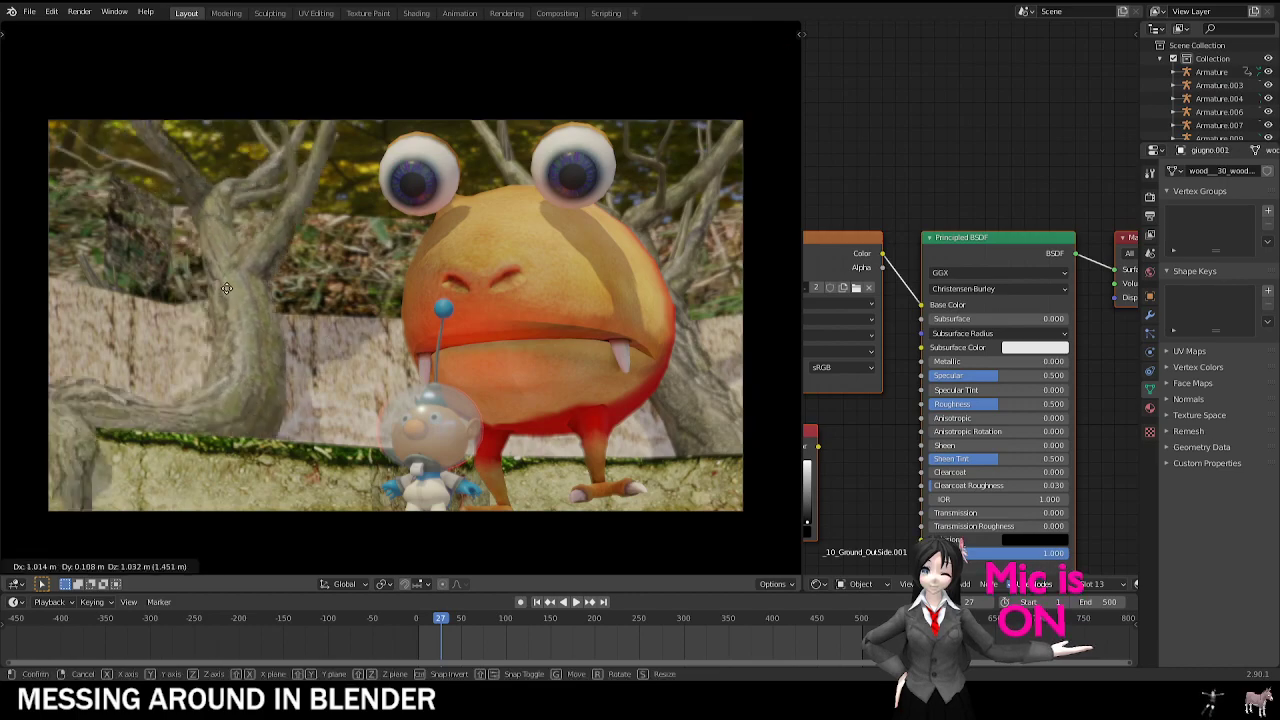
Step: Duplicate the background tree as giugno.003 and return to the camera view of the Bulborb shot
middle_click_drag(256, 312, 316, 280)
scroll(420, 400, "down", 5)
key("g")
left_click(440, 308)
scroll(473, 337, "up", 3)
key("shift+d")
key("KP_0")
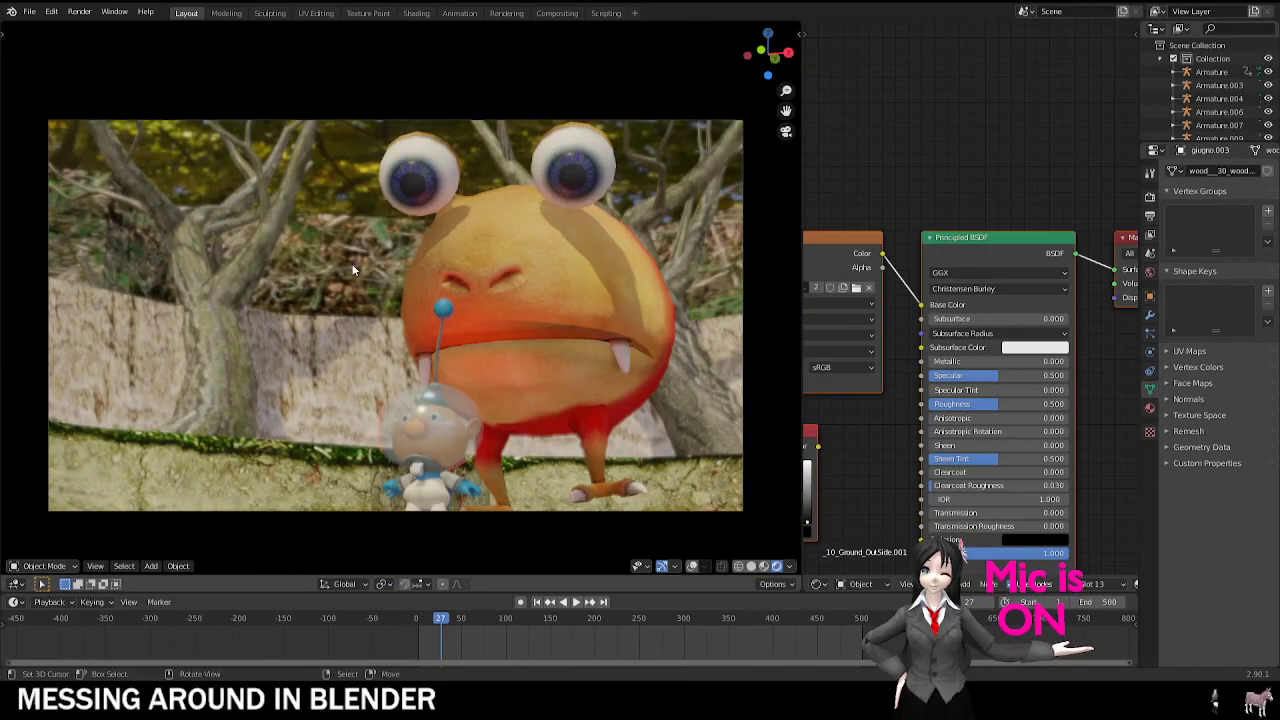
left_click(199, 301)
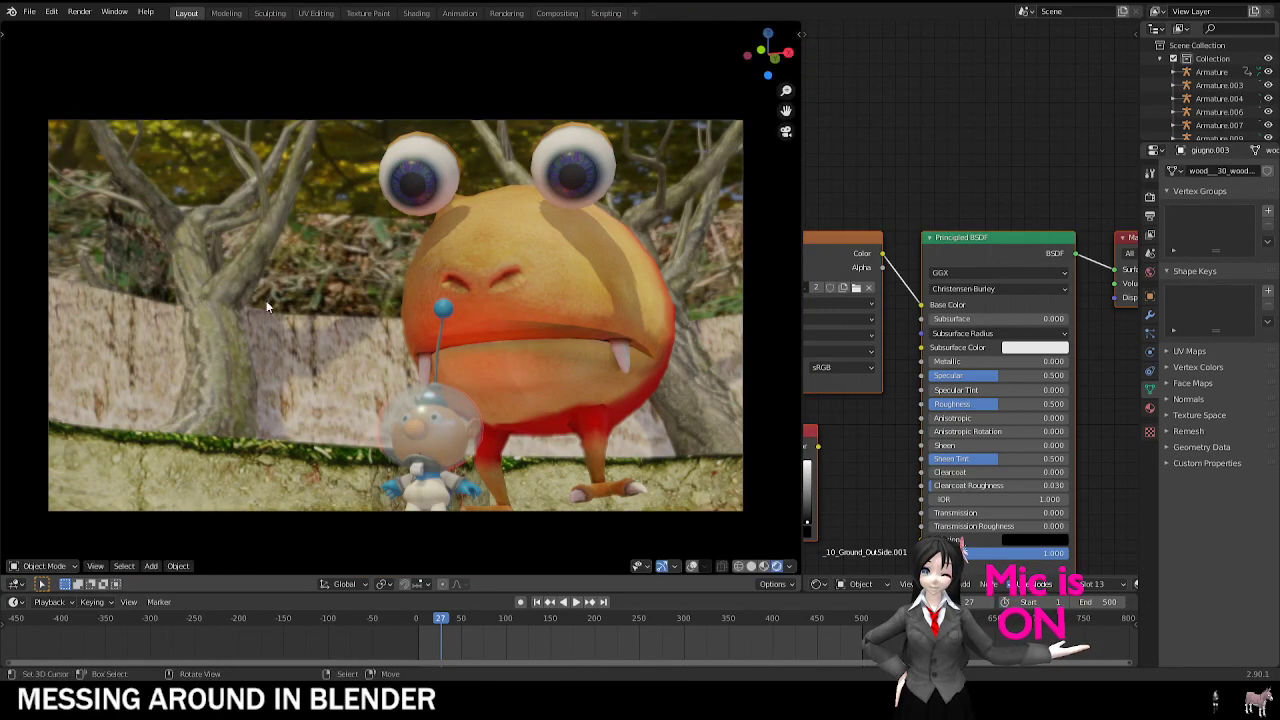
Step: Select the Bulborb's red spotted back mesh from behind and try moving it
middle_click_drag(519, 388, 471, 236)
scroll(323, 334, "up", 3)
left_click(470, 232)
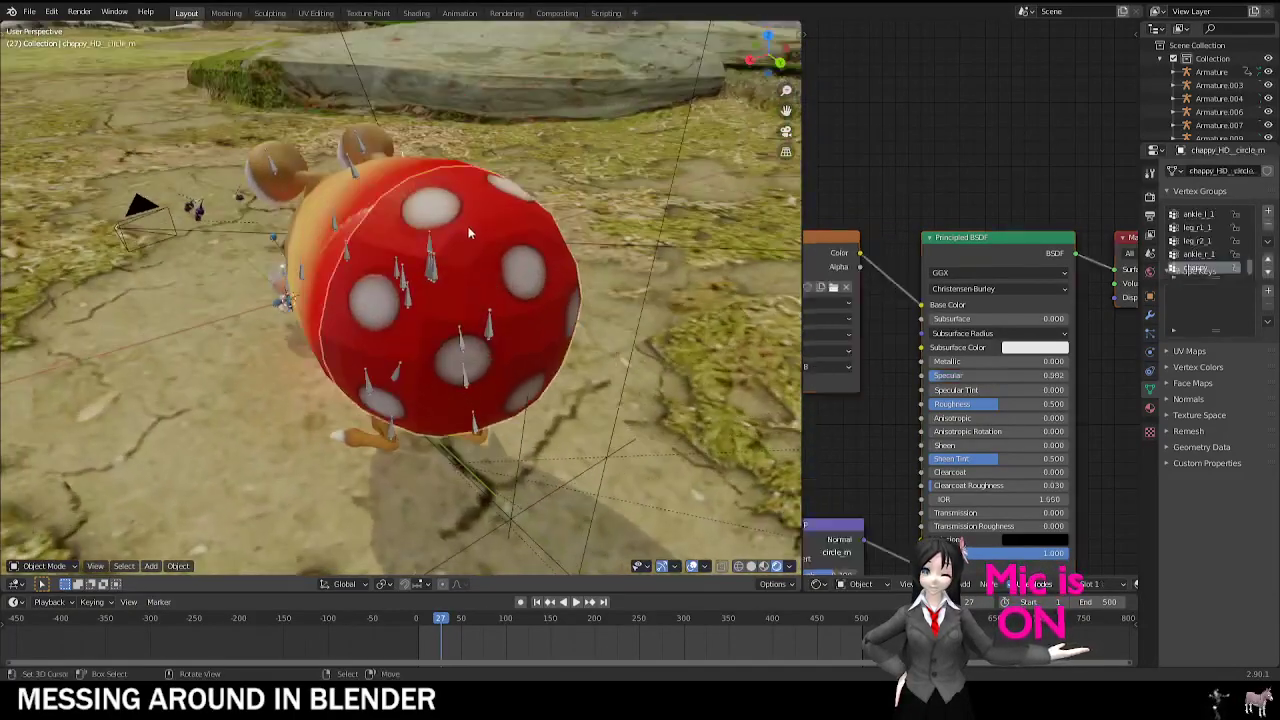
key("g")
right_click(612, 230)
Step: Try moving a single face of the spotted back mesh in Edit Mode
key("Tab")
left_click(442, 234)
key("g")
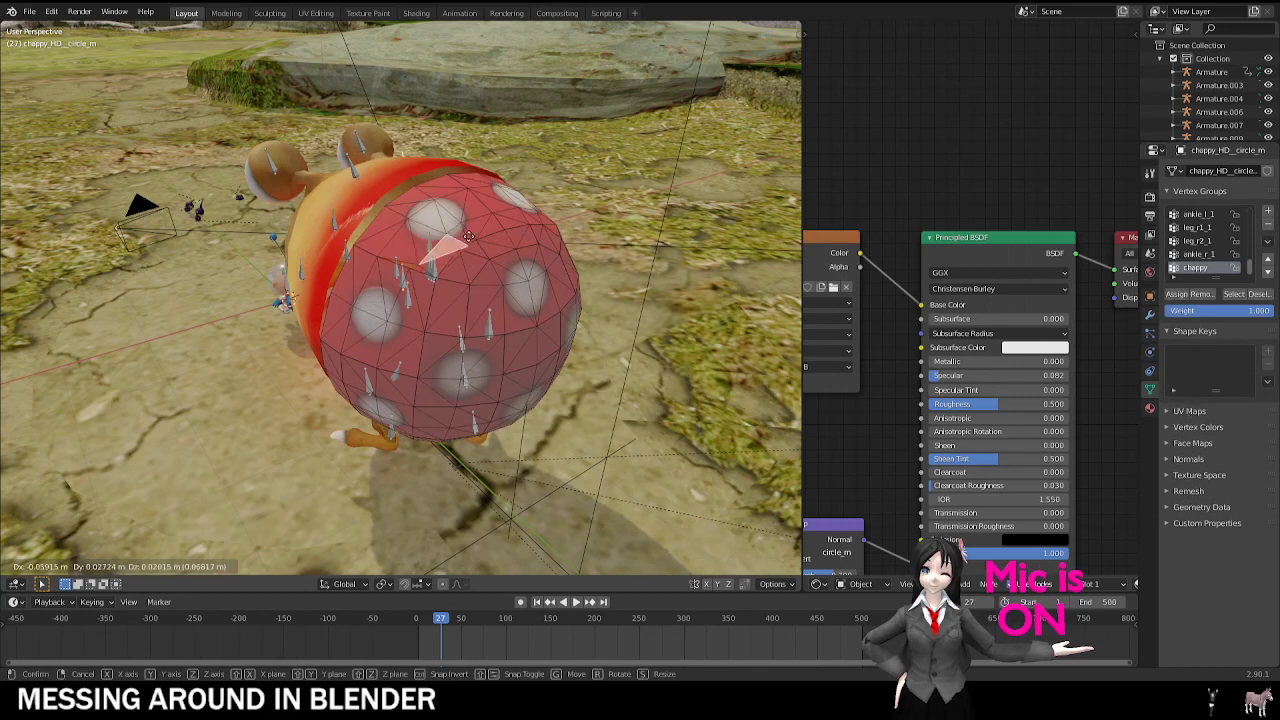
right_click(508, 282)
key("Tab")
Step: Select the faces across the upper part of the Bulborb's spotted back in Edit Mode
key("Tab")
key("ctrl+KP_Add")
key("ctrl+KP_Add")
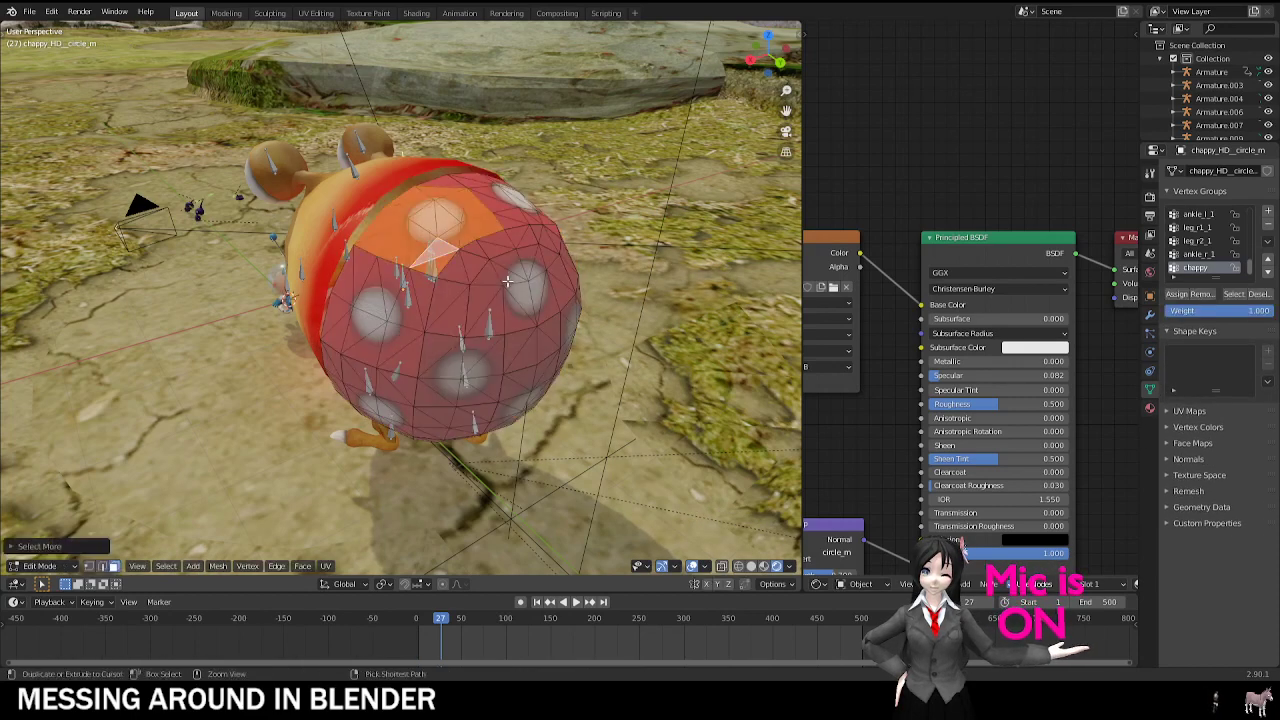
left_click_drag(498, 293, 413, 241, "shift")
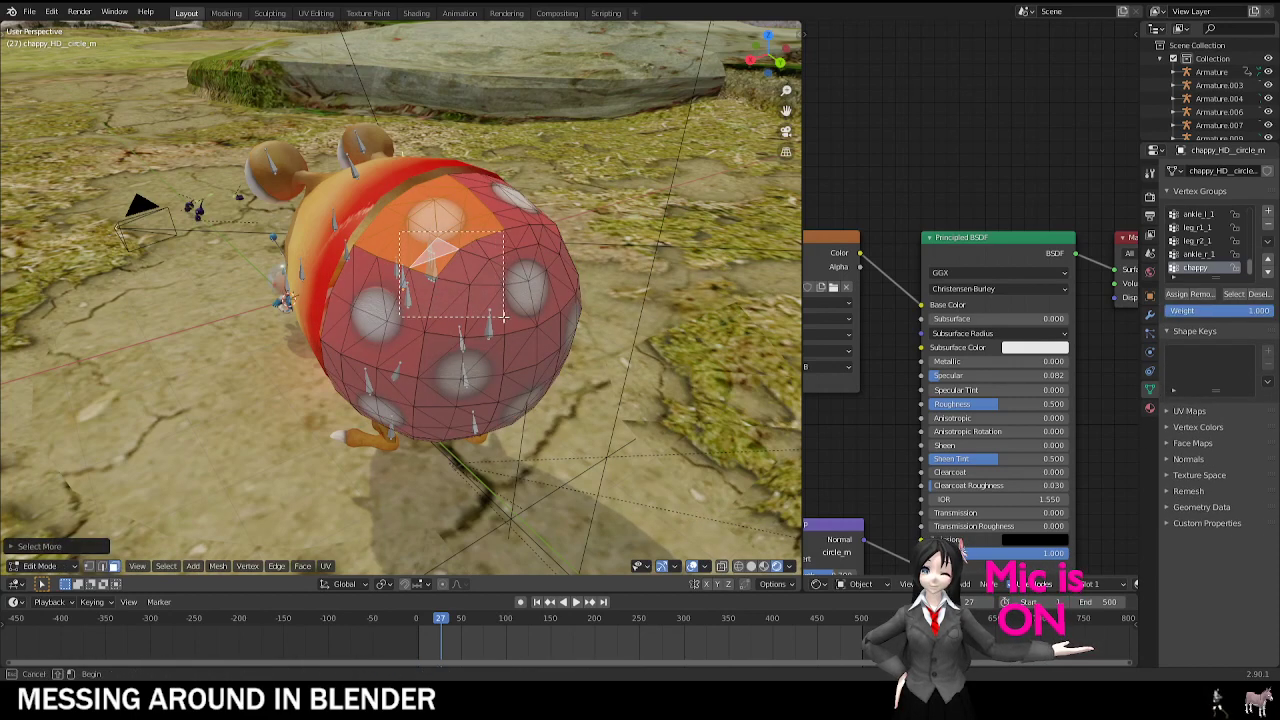
middle_click_drag(411, 241, 253, 230)
left_click_drag(253, 229, 326, 306, "shift")
left_click_drag(330, 222, 388, 266, "shift")
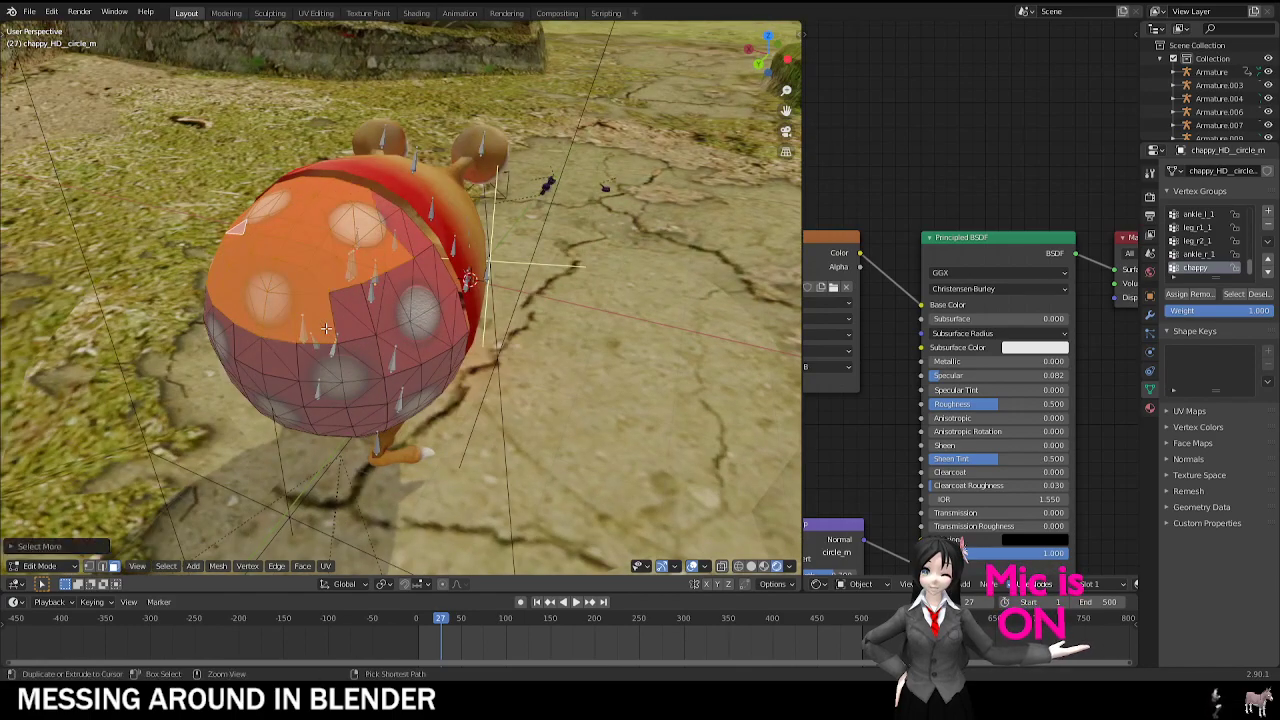
left_click_drag(388, 215, 412, 243, "shift")
Step: Extend the face selection over both sides and the underside of the spotted back, growing it to the edges
middle_click_drag(352, 298, 255, 240)
key("b")
left_click_drag(225, 335, 250, 205)
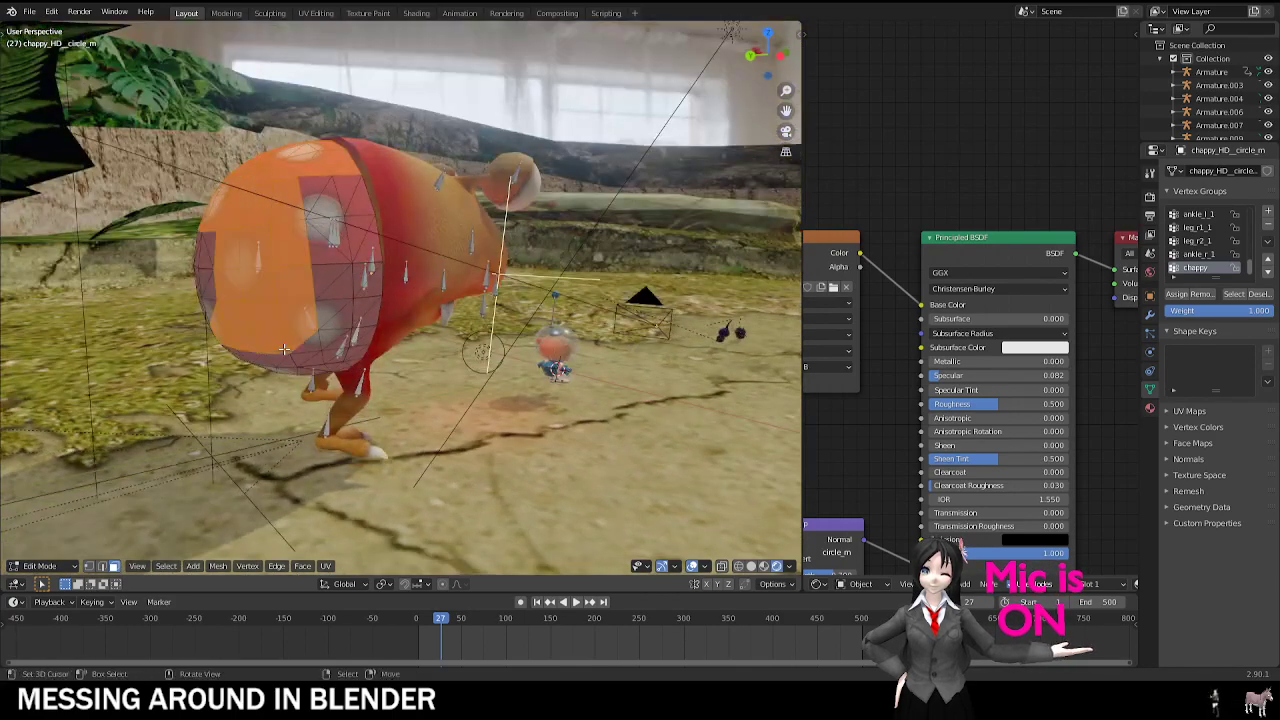
middle_click_drag(250, 205, 437, 190)
key("b")
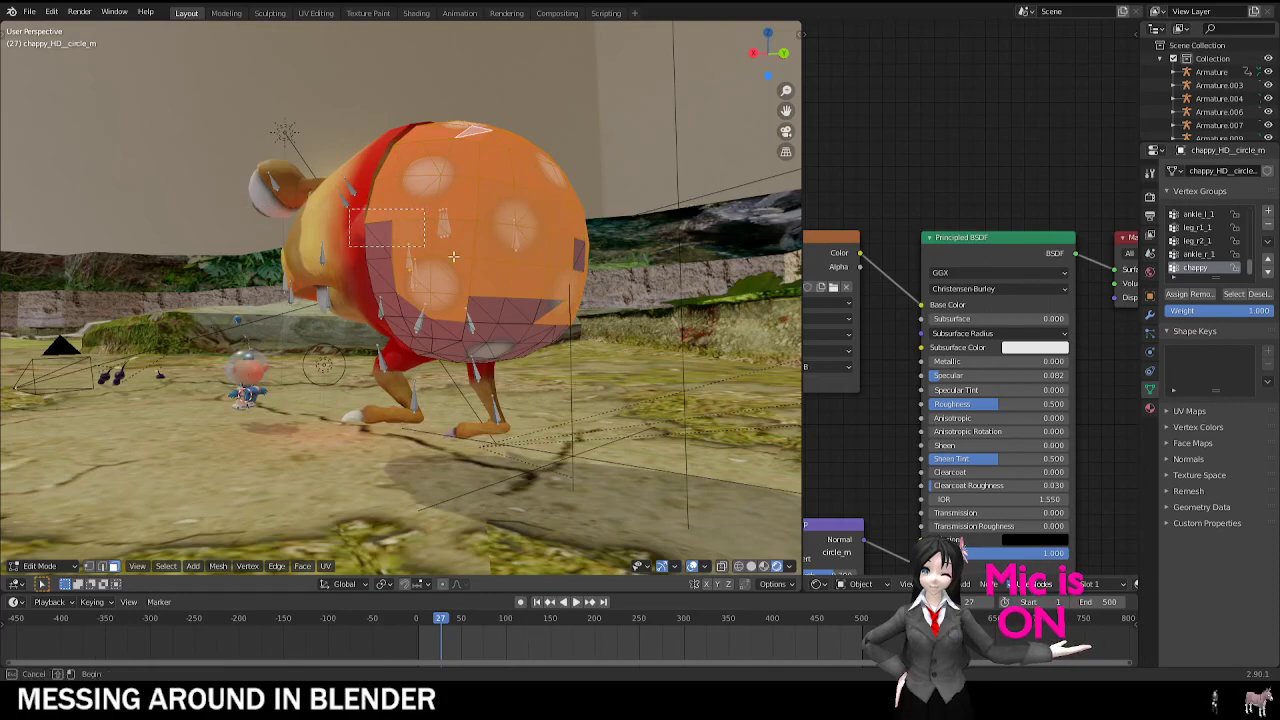
left_click(669, 343)
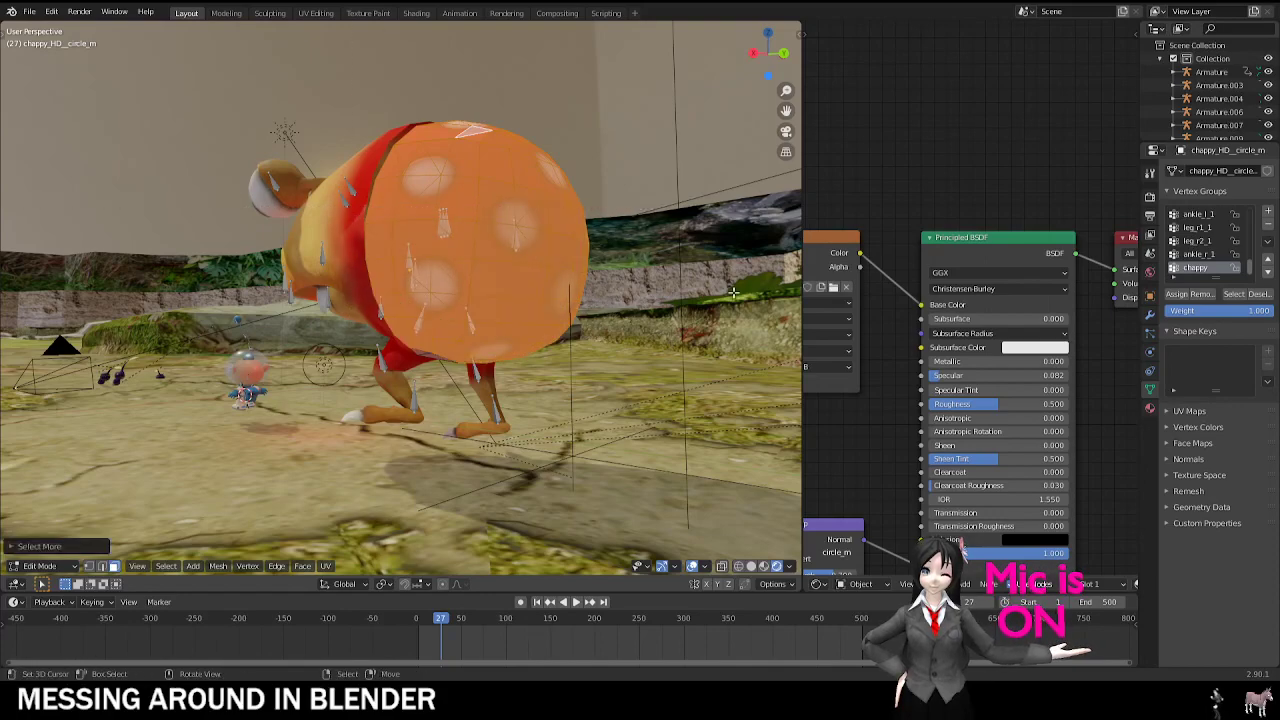
middle_click_drag(733, 291, 324, 113)
left_click_drag(324, 113, 368, 224)
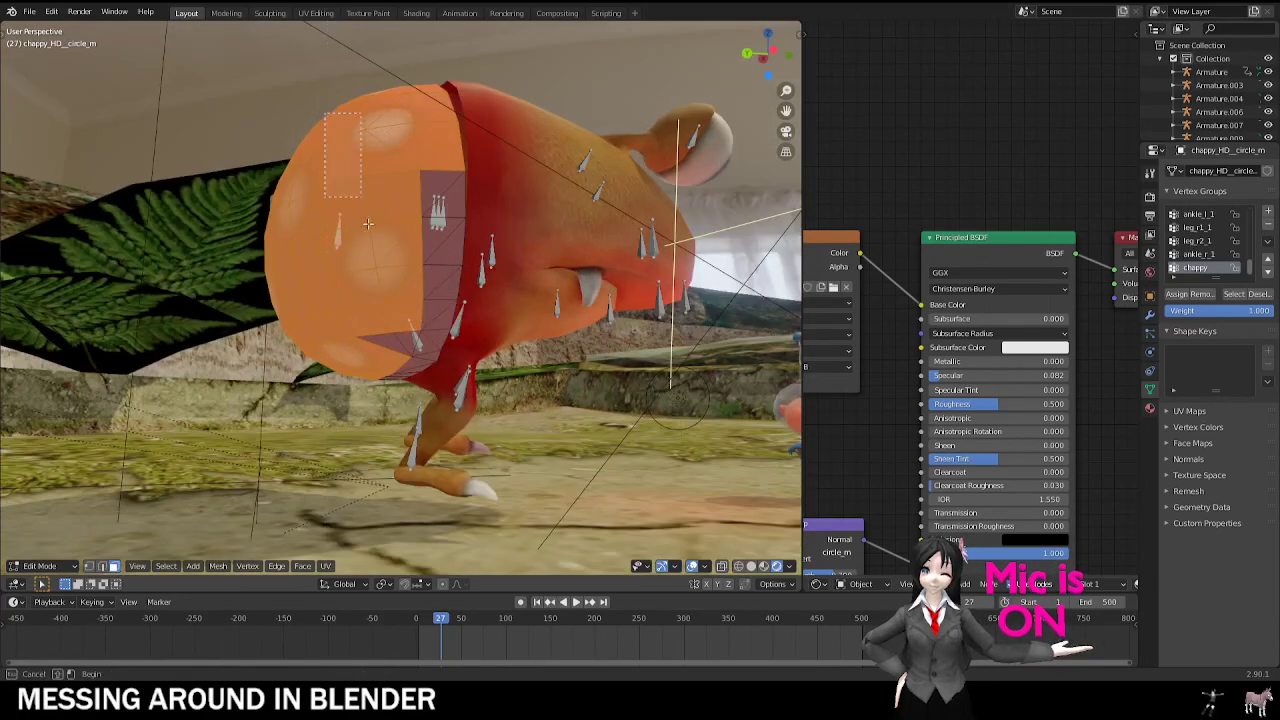
left_click_drag(423, 406, 427, 407)
key("ctrl+KP_Add")
Step: Merge the selected back vertices by distance and return to Object Mode
middle_click_drag(465, 190, 606, 222)
key("F3")
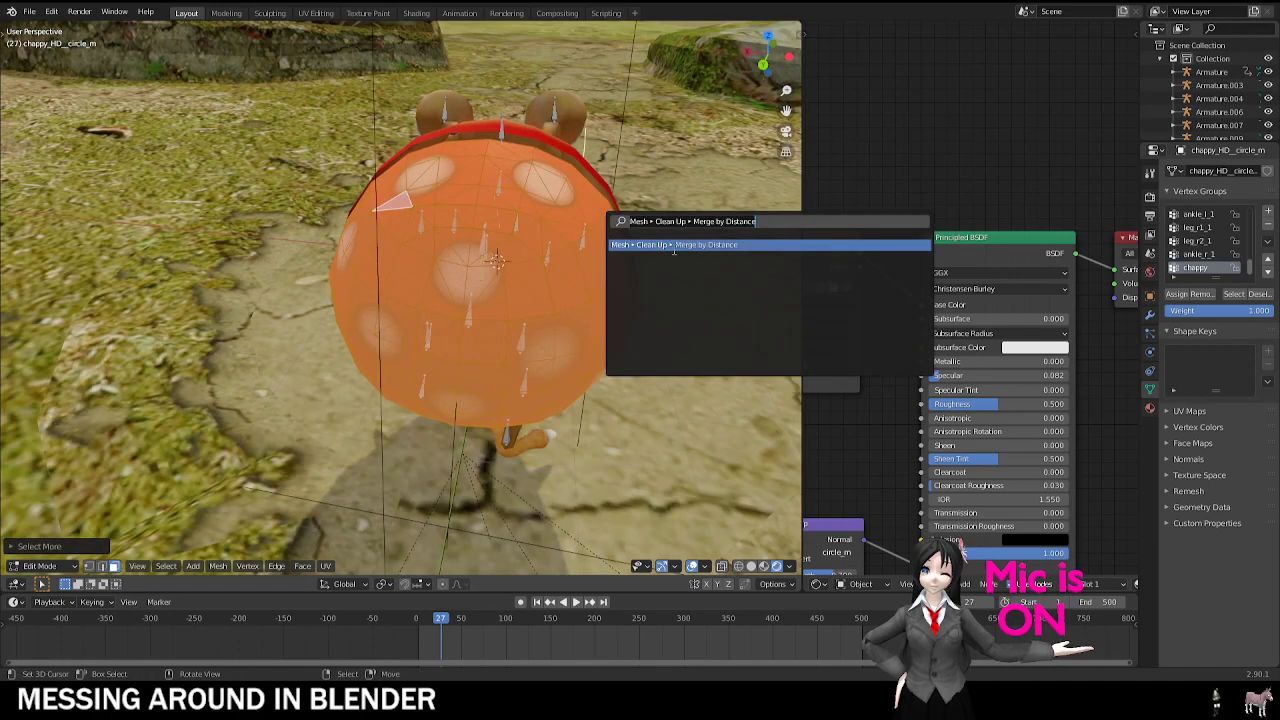
key("Return")
key("Tab")
Step: Try pulling the Bulborb's face mesh away from its spotted back and reselect the back mesh
middle_click_drag(674, 250, 400, 250)
left_click(400, 250)
key("g")
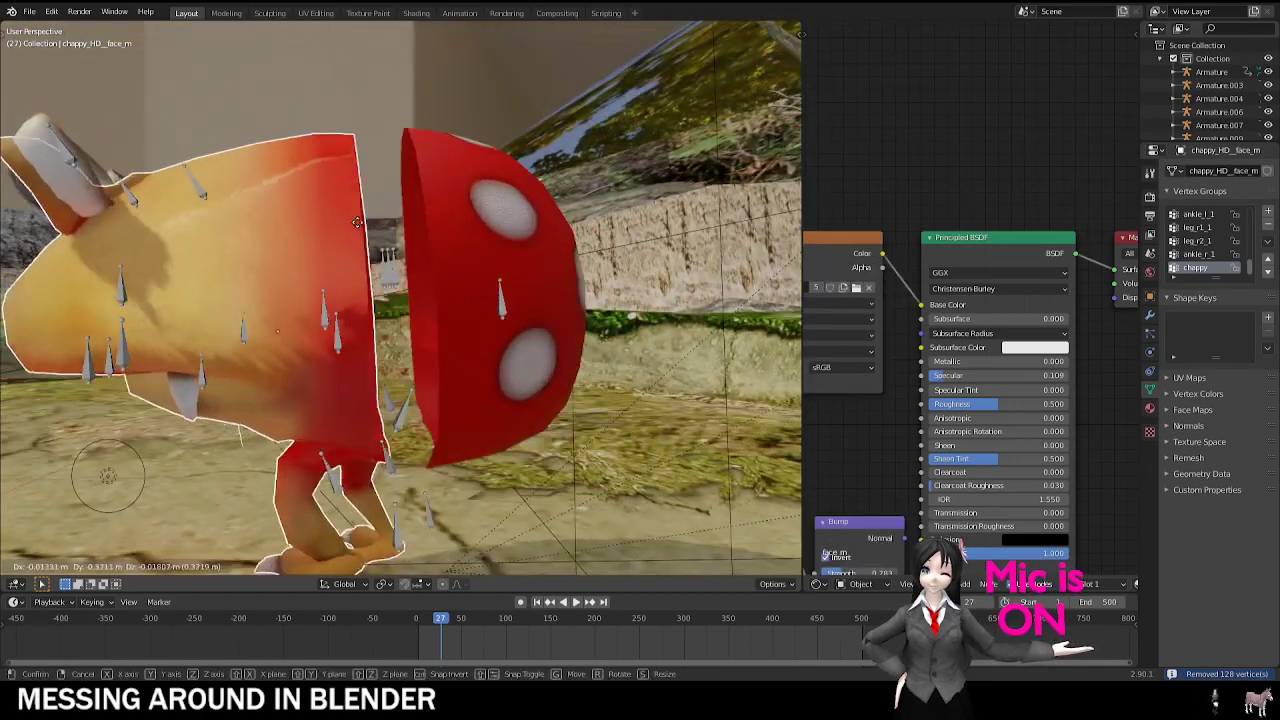
key("Escape")
left_click(462, 196)
mouse_move(462, 196)
middle_mouse_down()
mouse_move(449, 210)
mouse_move(462, 196)
middle_mouse_up()
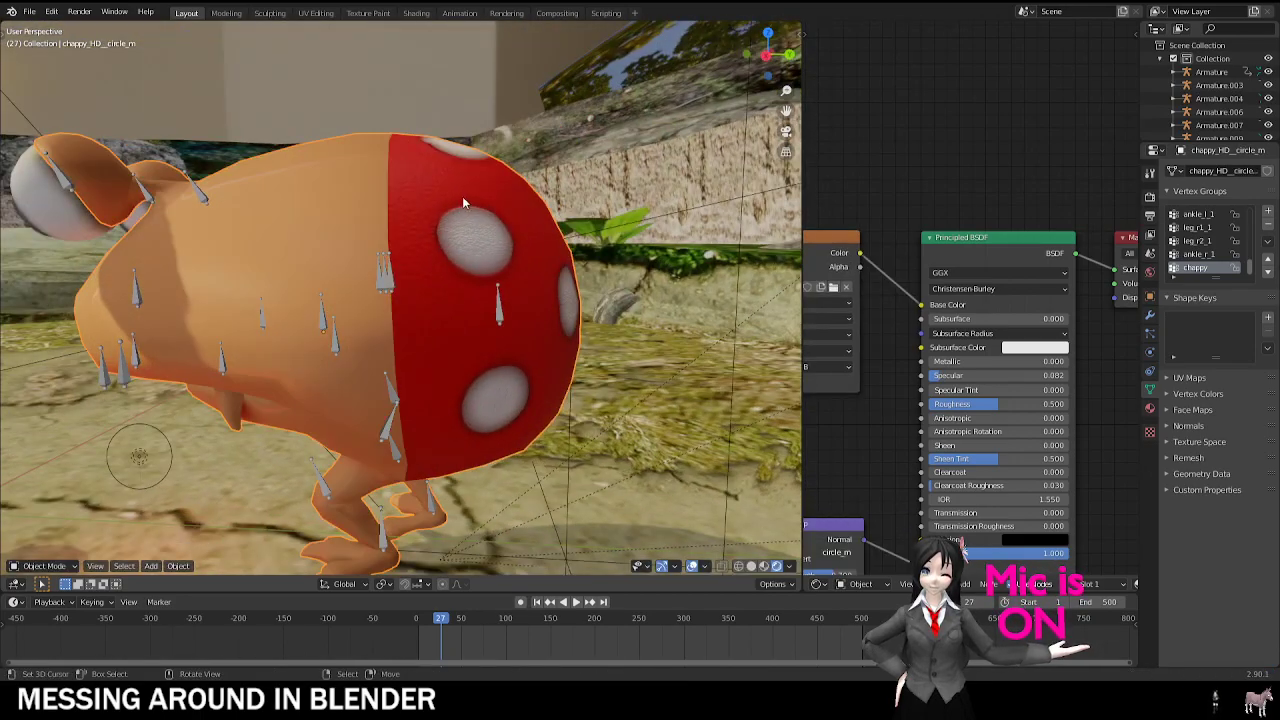
Step: Show the material settings of the Bulborb's meshes, ending on the spotted back's circle_m material
middle_click_drag(418, 255, 360, 222)
left_click(381, 203)
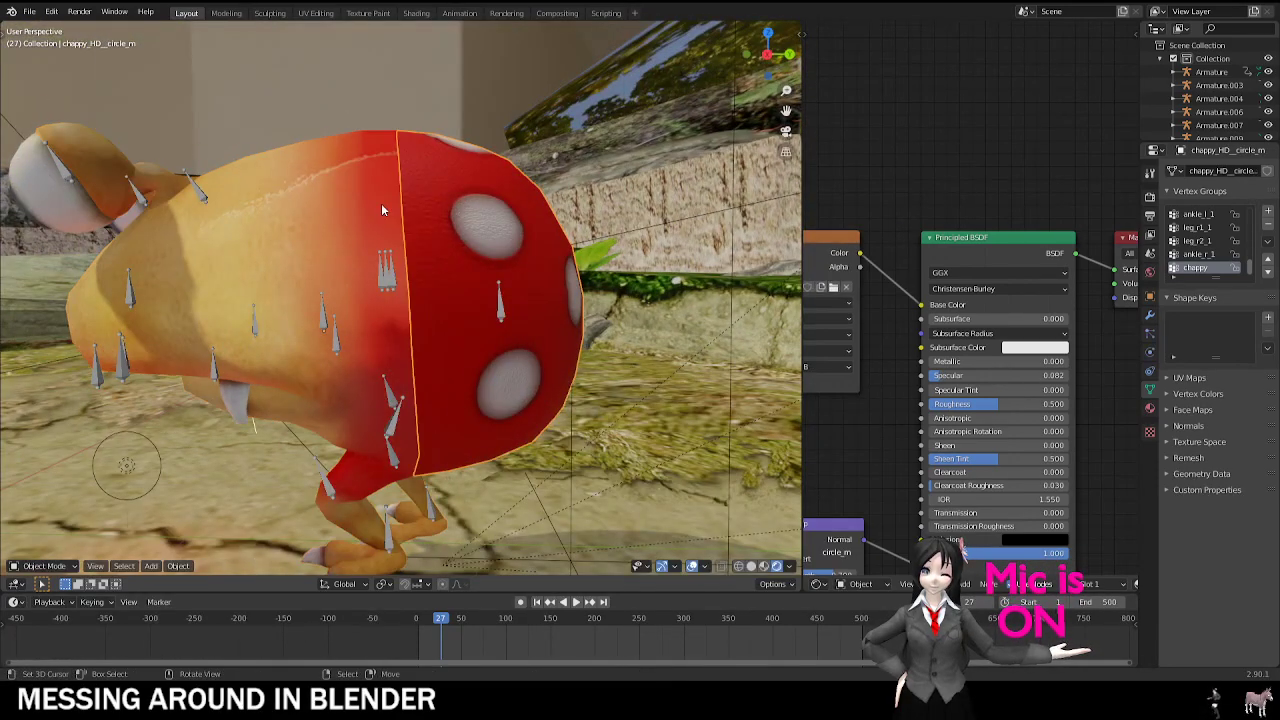
middle_click_drag(381, 203, 441, 203)
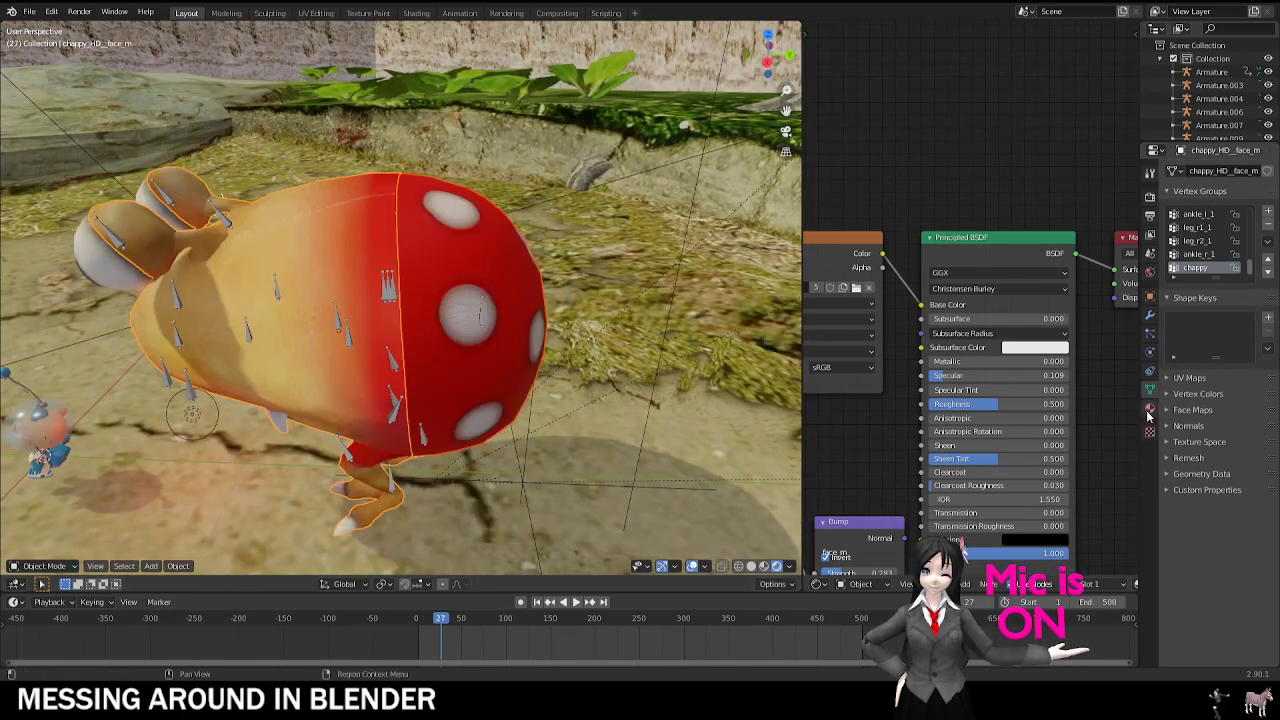
left_click(1149, 410)
left_click(430, 235)
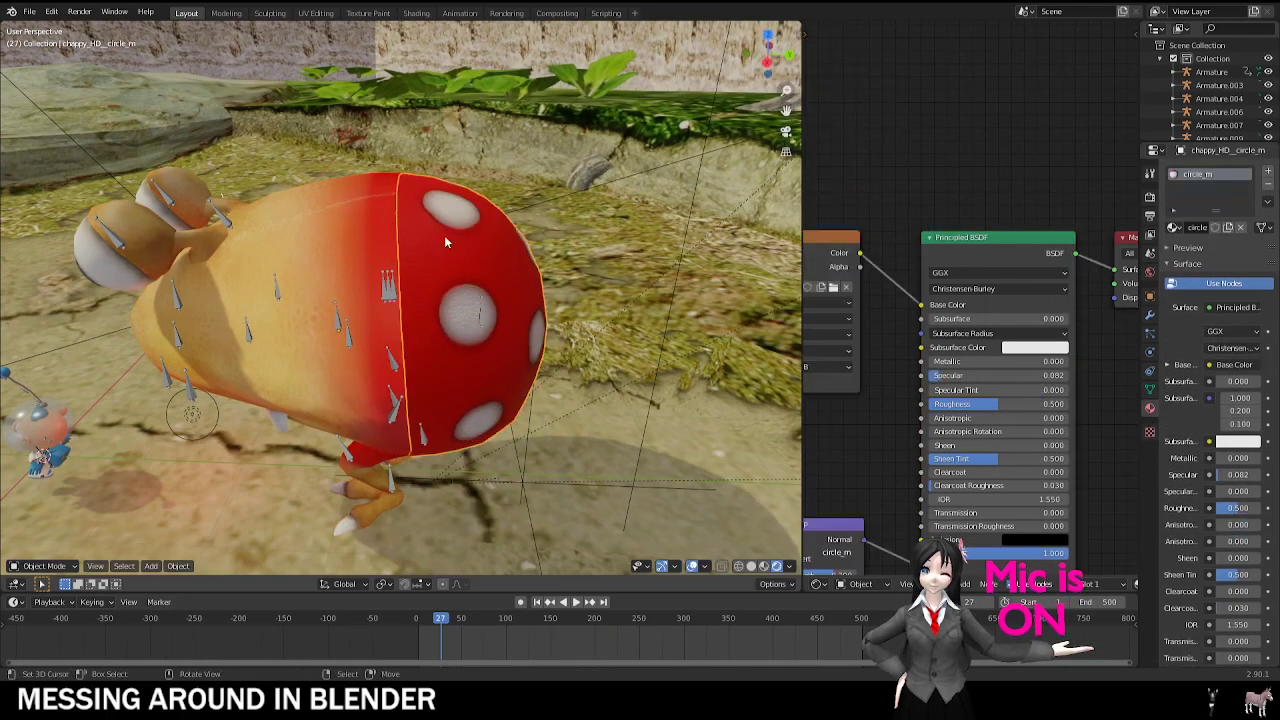
Step: Try moving the spotted back and face meshes in turn to compare the seam between the two parts
key("g")
key("Escape")
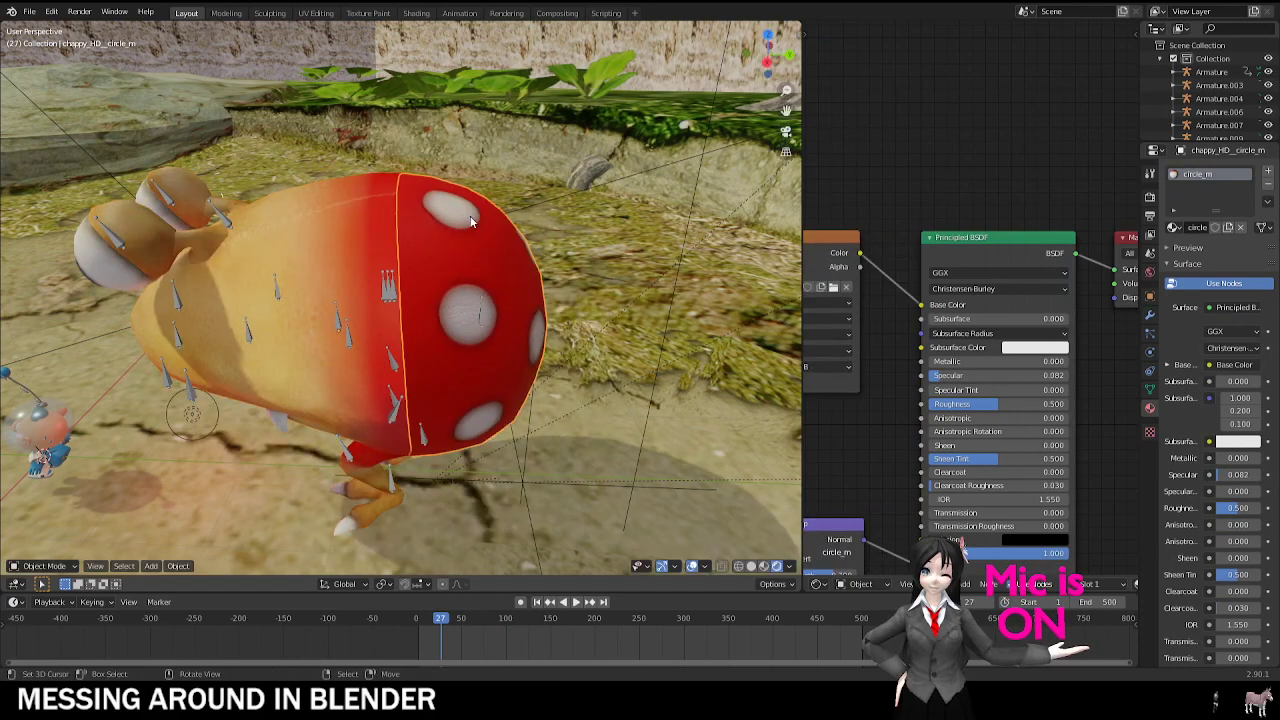
right_click(362, 236)
key("g")
right_click(400, 220)
right_click(446, 220)
key("g")
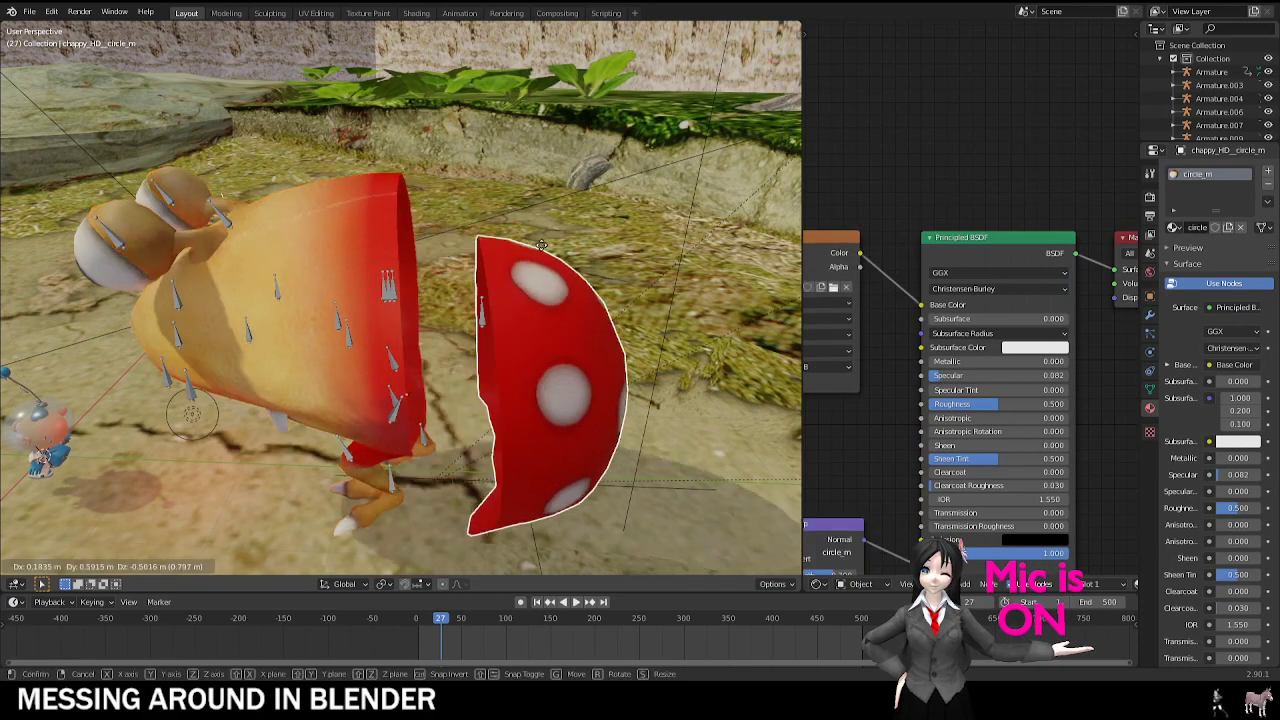
right_click(514, 240)
middle_click_drag(513, 232, 521, 221)
key("g")
right_click(400, 215)
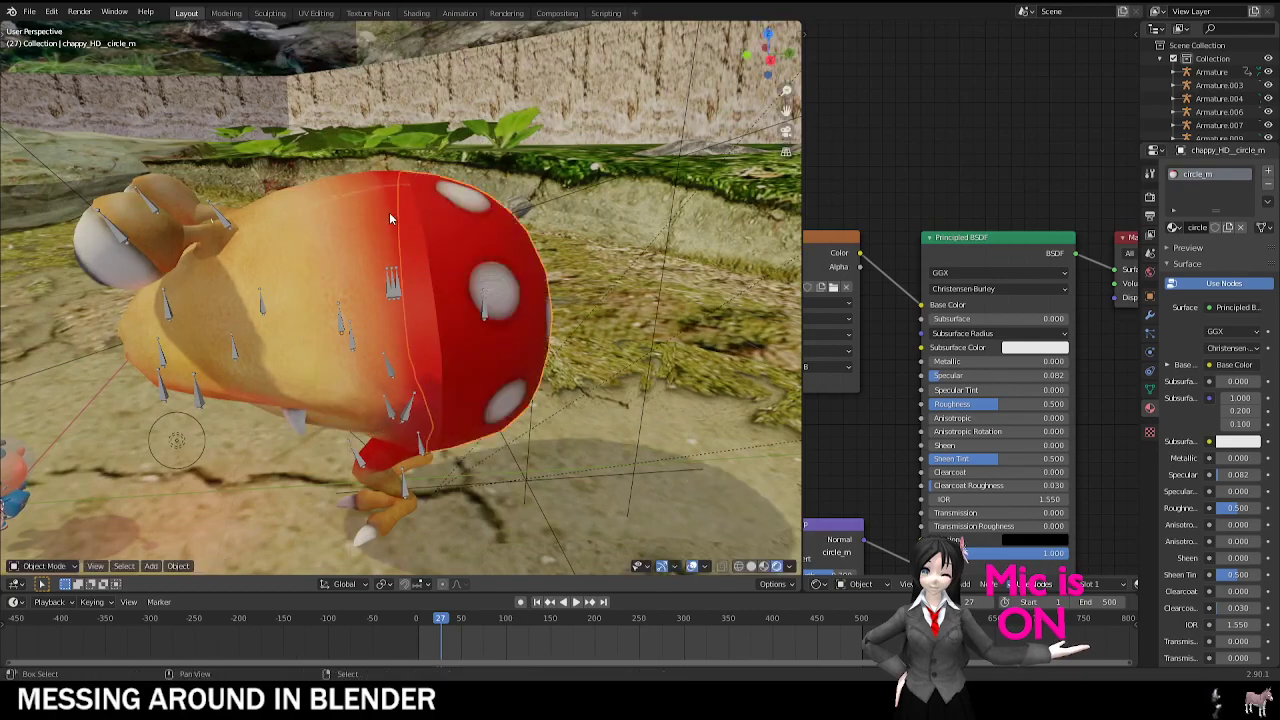
right_click(388, 214)
Step: Examine the Bulborb's eyes in the camera view, trying to move the eye_c_m mesh and selecting the eye_b_m mesh
middle_click_drag(397, 212, 345, 233)
key("KP_0")
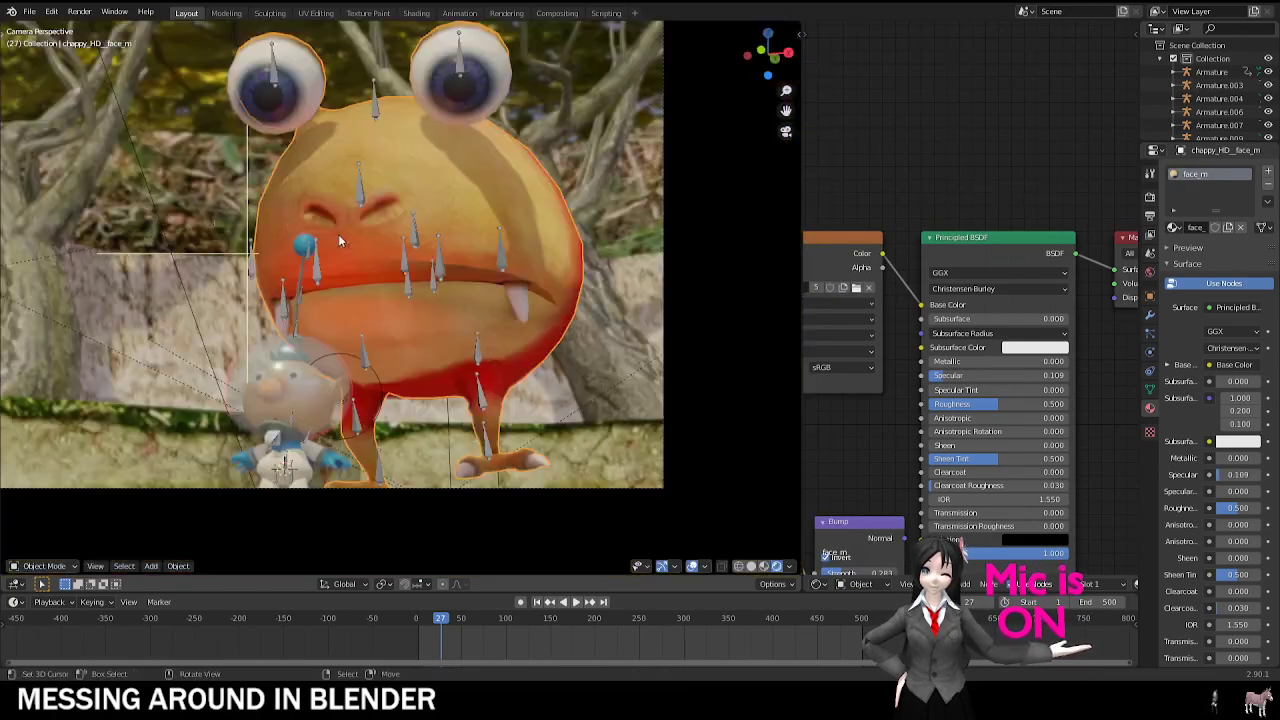
scroll(450, 250, "up", 5)
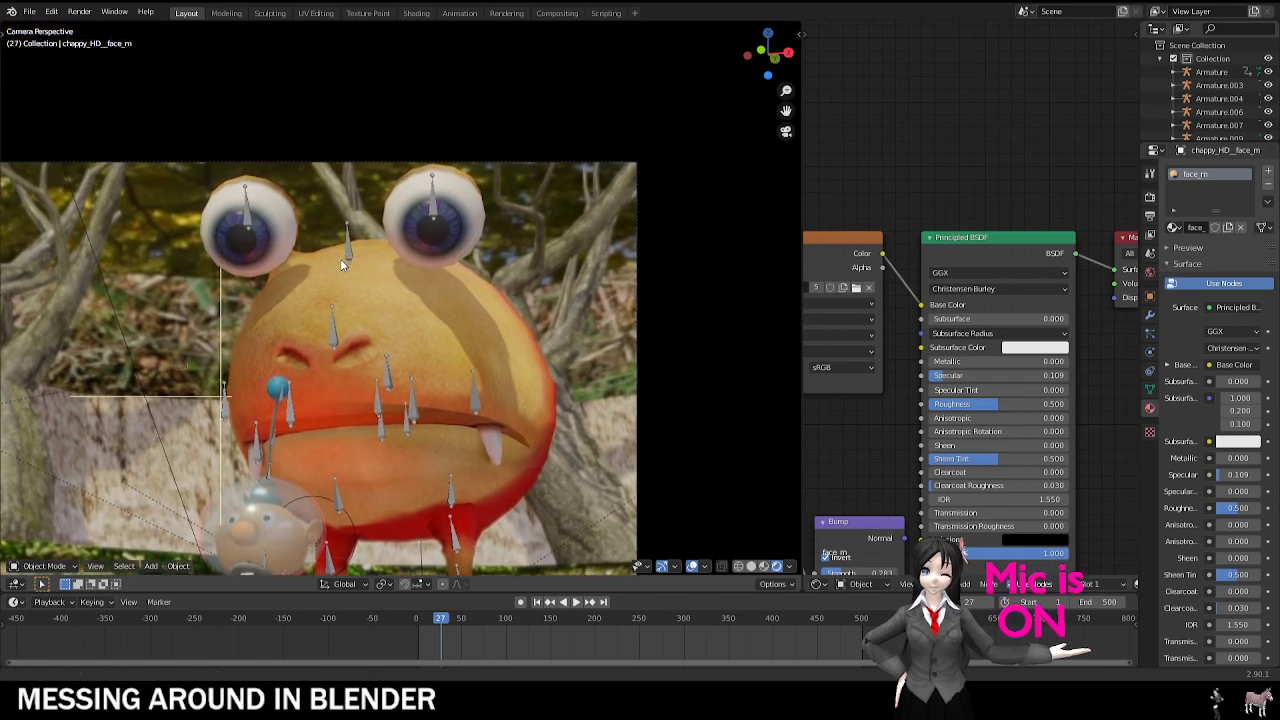
right_click(500, 274)
right_click(500, 274)
key("g")
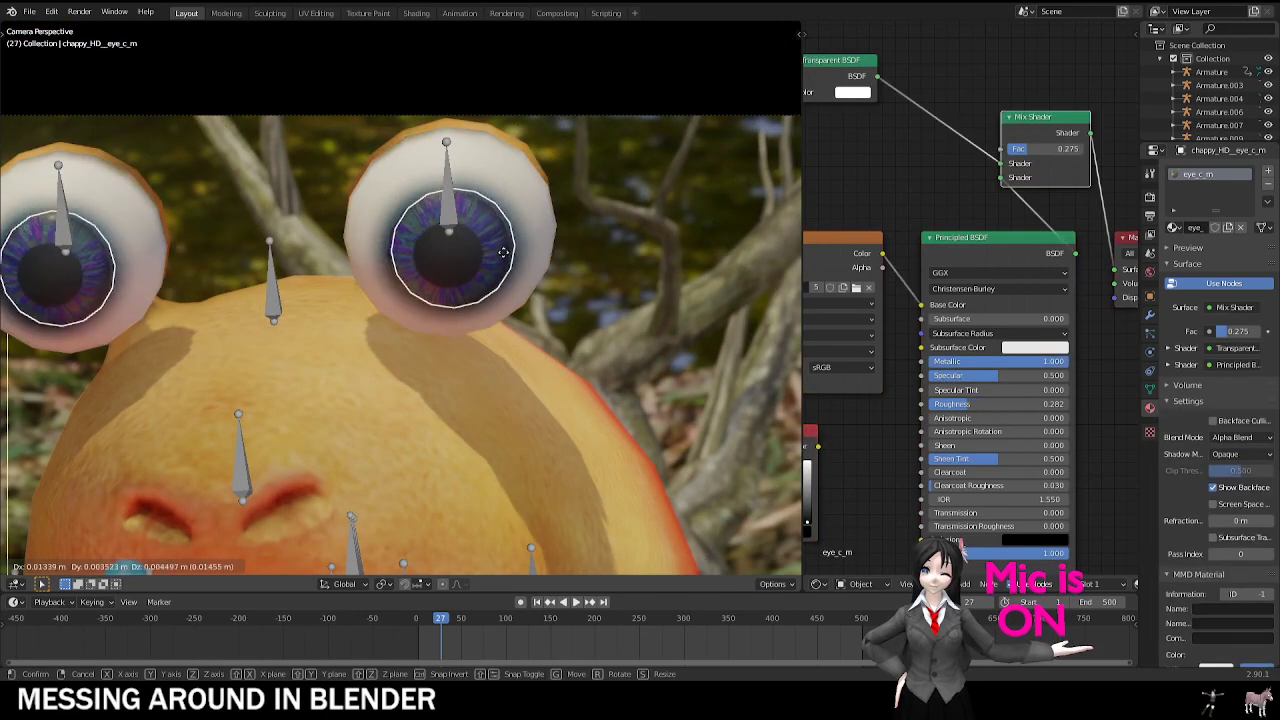
right_click(546, 331)
right_click(461, 330)
scroll(461, 330, "down", 5)
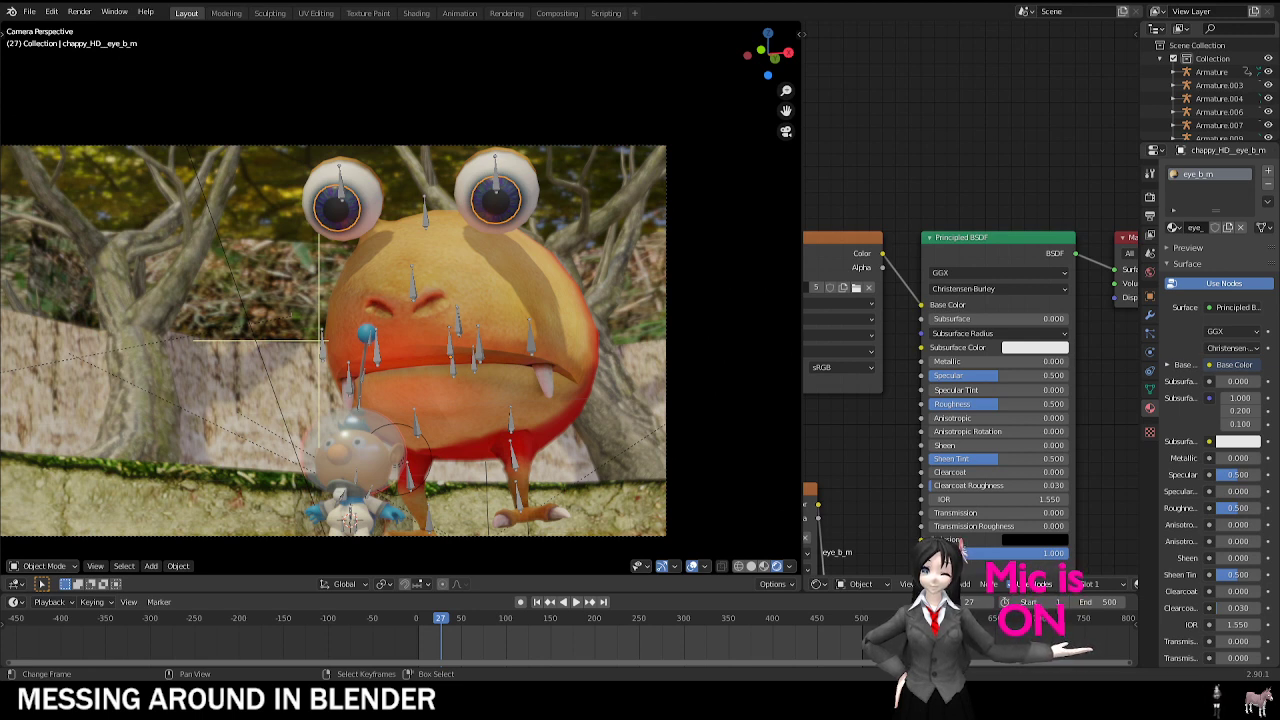
Step: Play a stretch of the astronaut shot, and select the astronaut's armature with the timeline returned to frame 0
key("space")
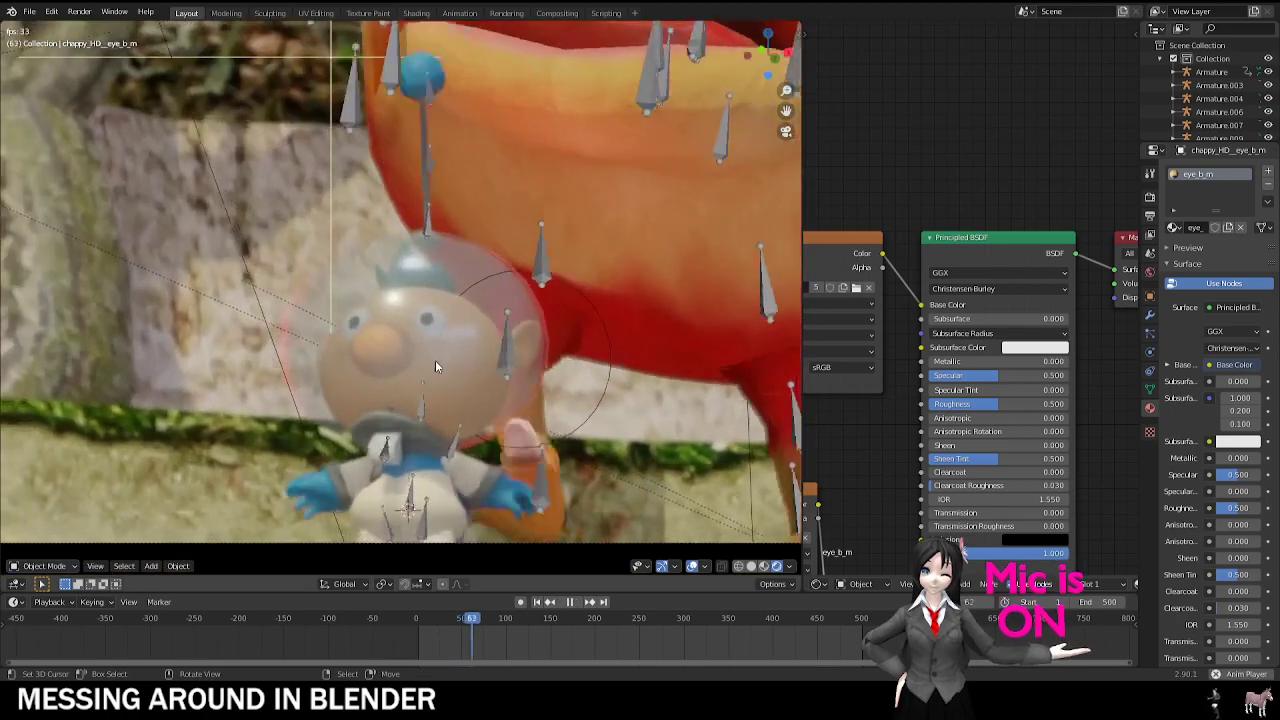
key("space")
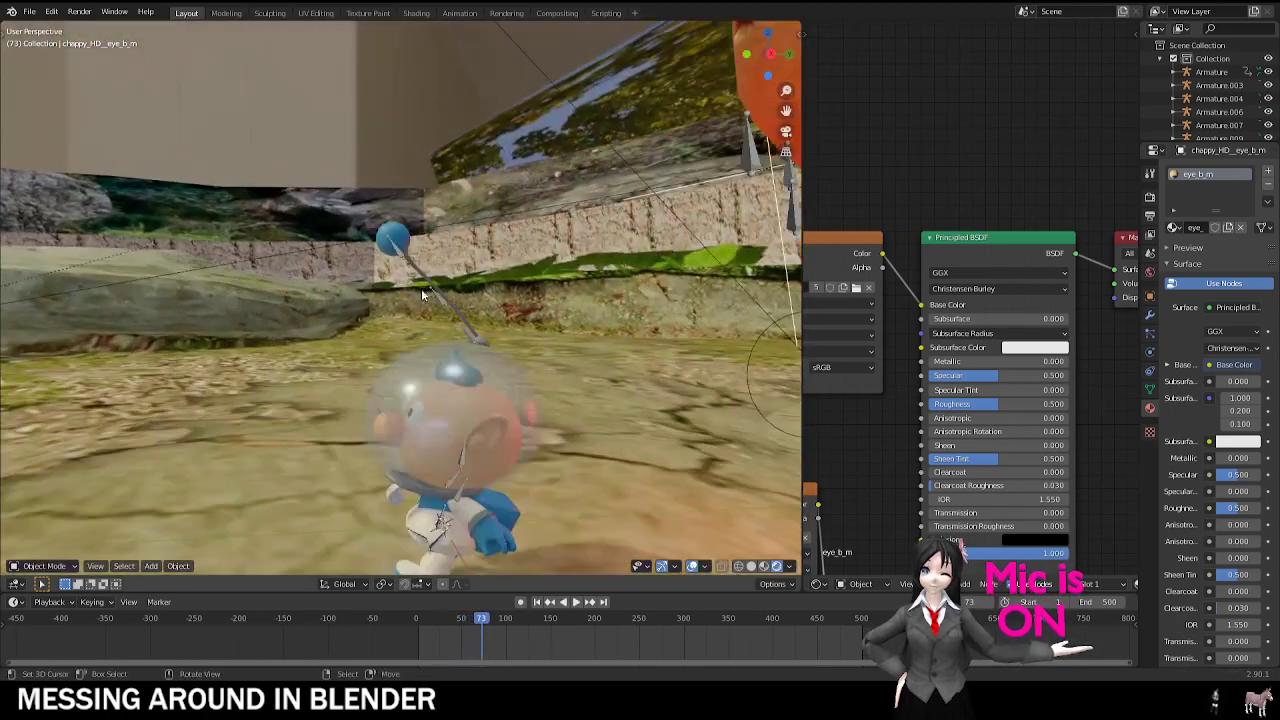
left_click(435, 292)
key("shift+Left")
middle_click_drag(495, 392, 482, 385)
scroll(470, 640, "up", 7)
scroll(384, 643, "up", 5, "ctrl")
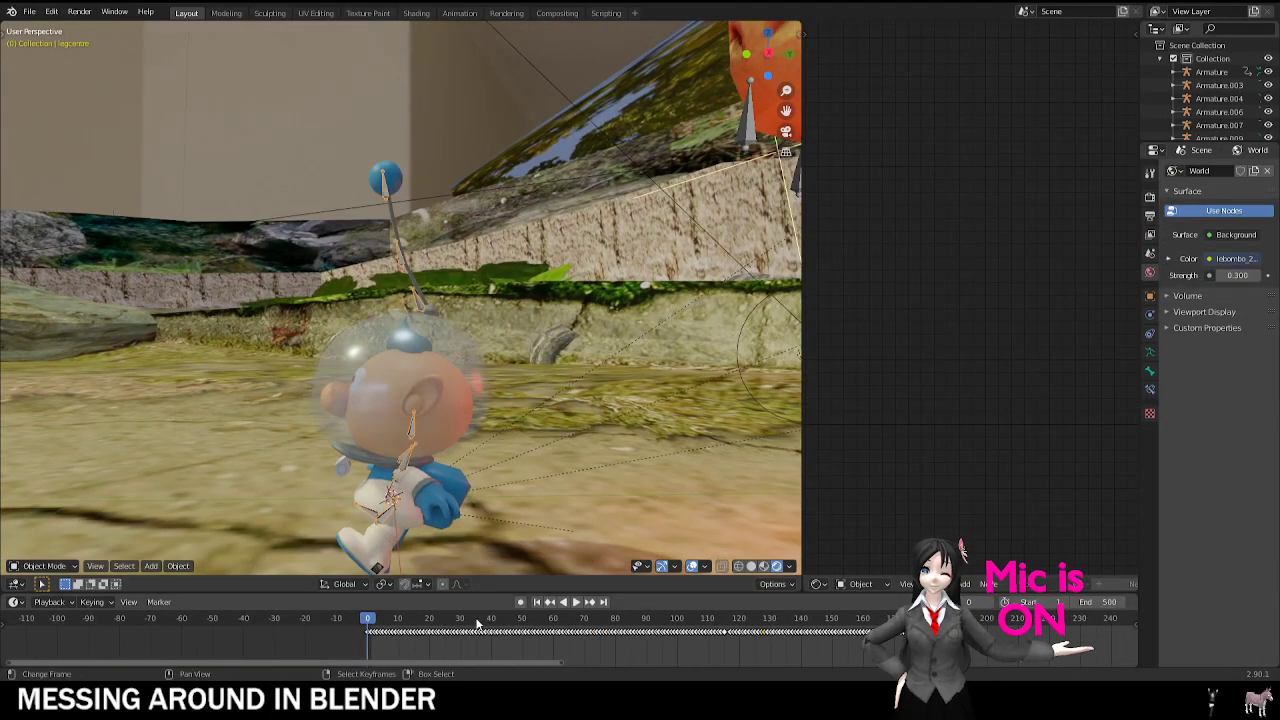
Step: Play the astronaut's run from a free viewpoint outside the camera and stop at frame 130
middle_click_drag(405, 287, 529, 312)
key("space")
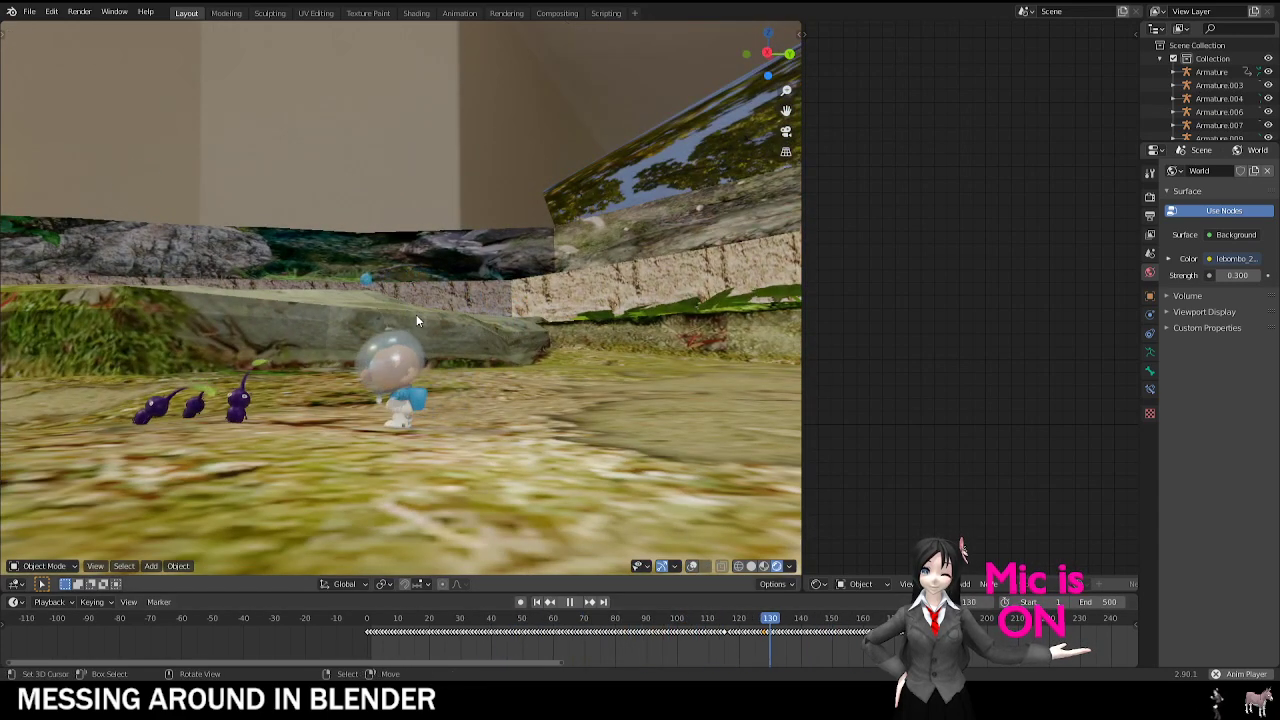
left_click(726, 641)
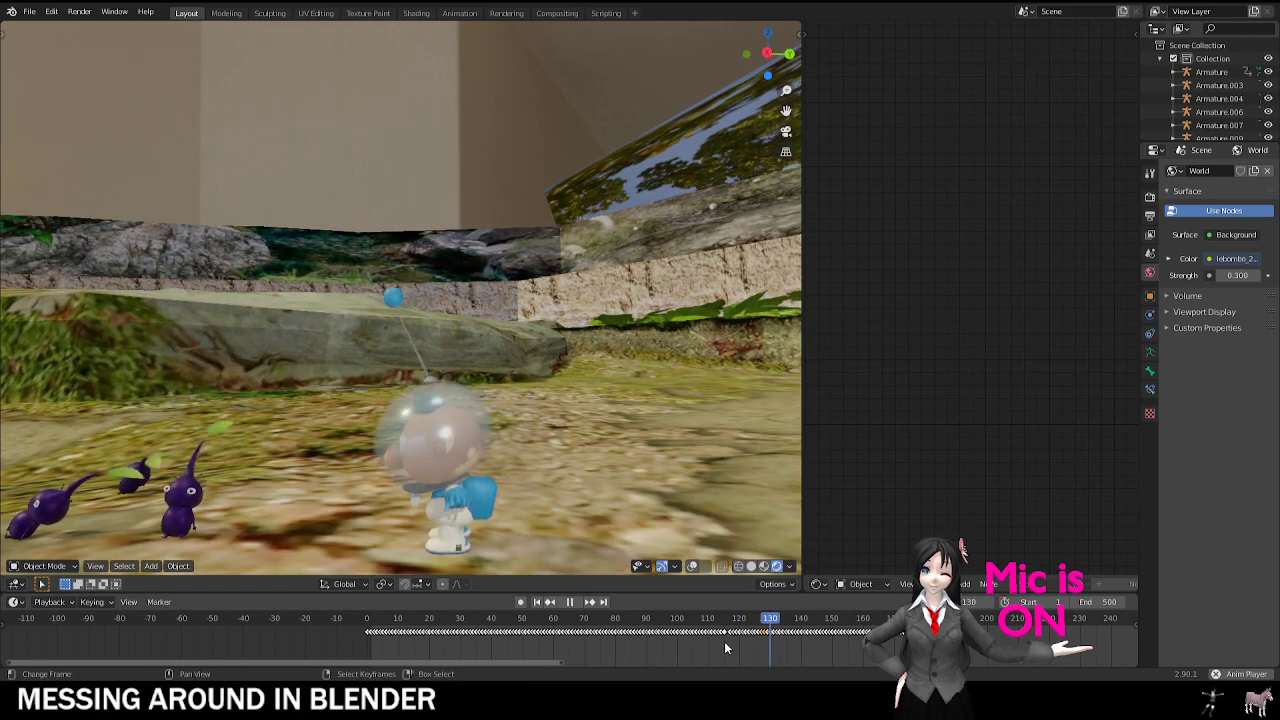
key("space")
middle_click_drag(500, 400, 595, 352)
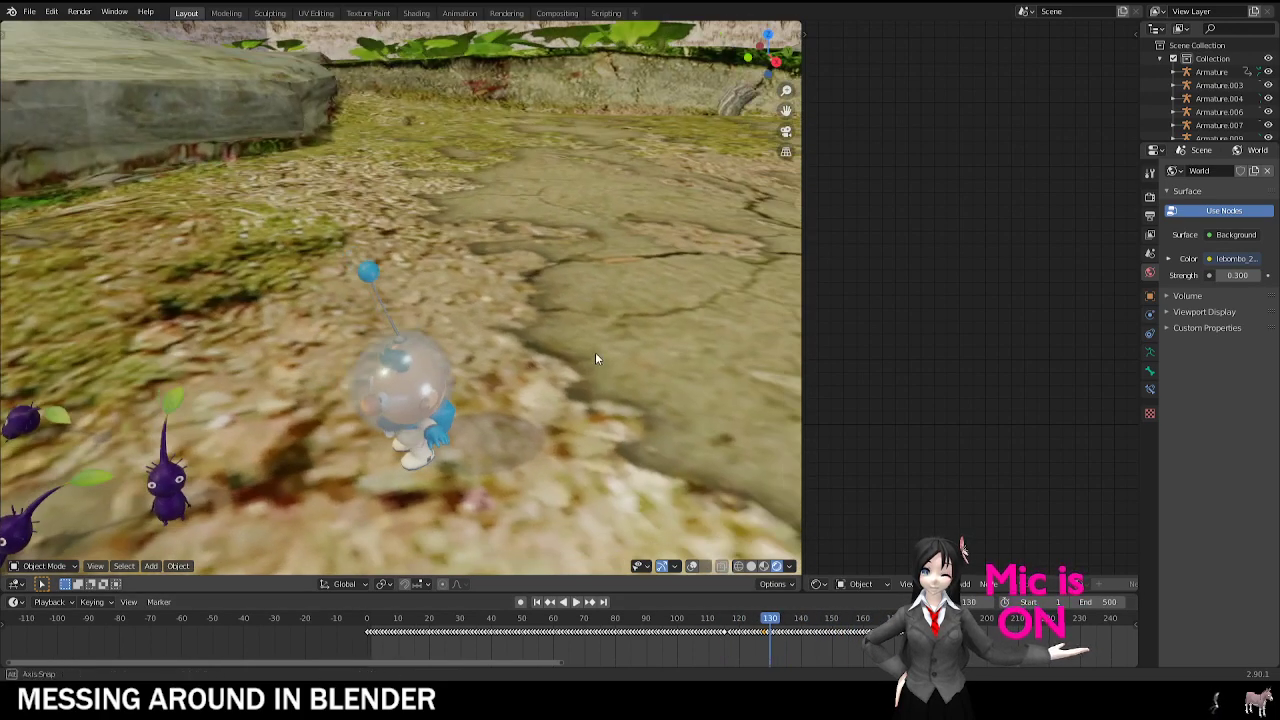
Step: Replay the opening shots through the scene camera and stop at frame 96
key("KP_0")
left_click(413, 631)
key("space")
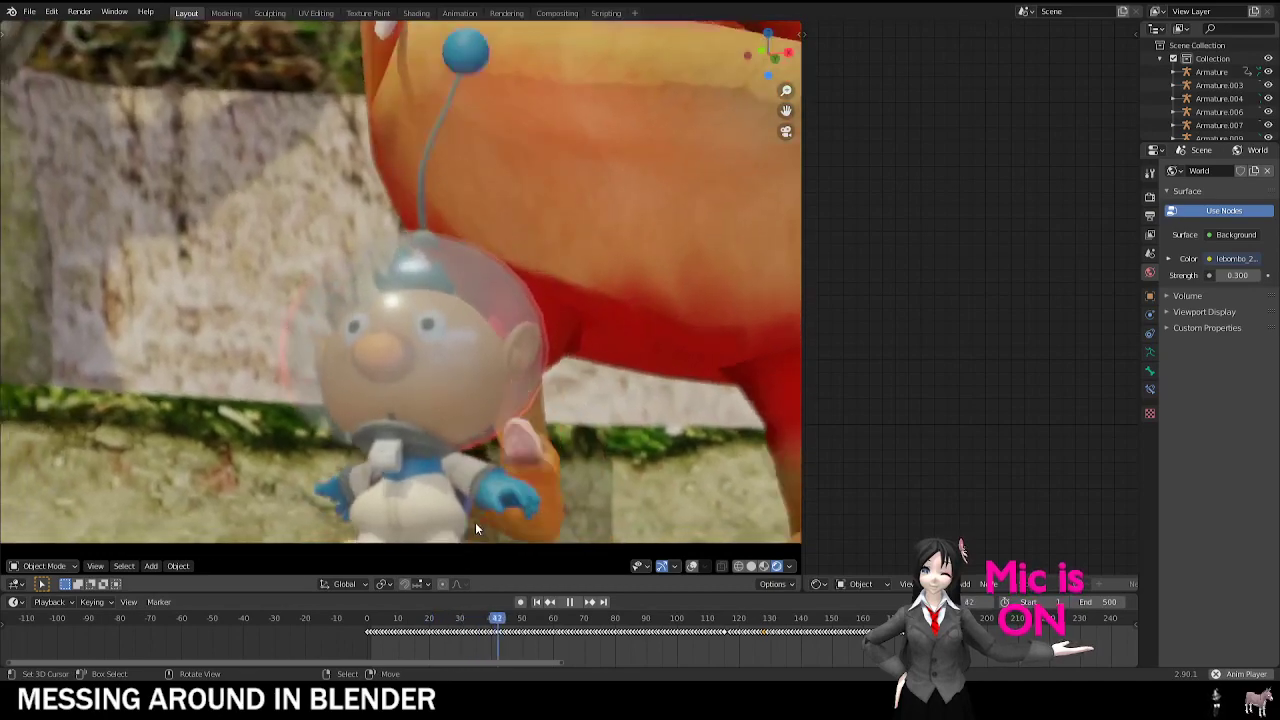
scroll(392, 397, "down", 5)
key("space")
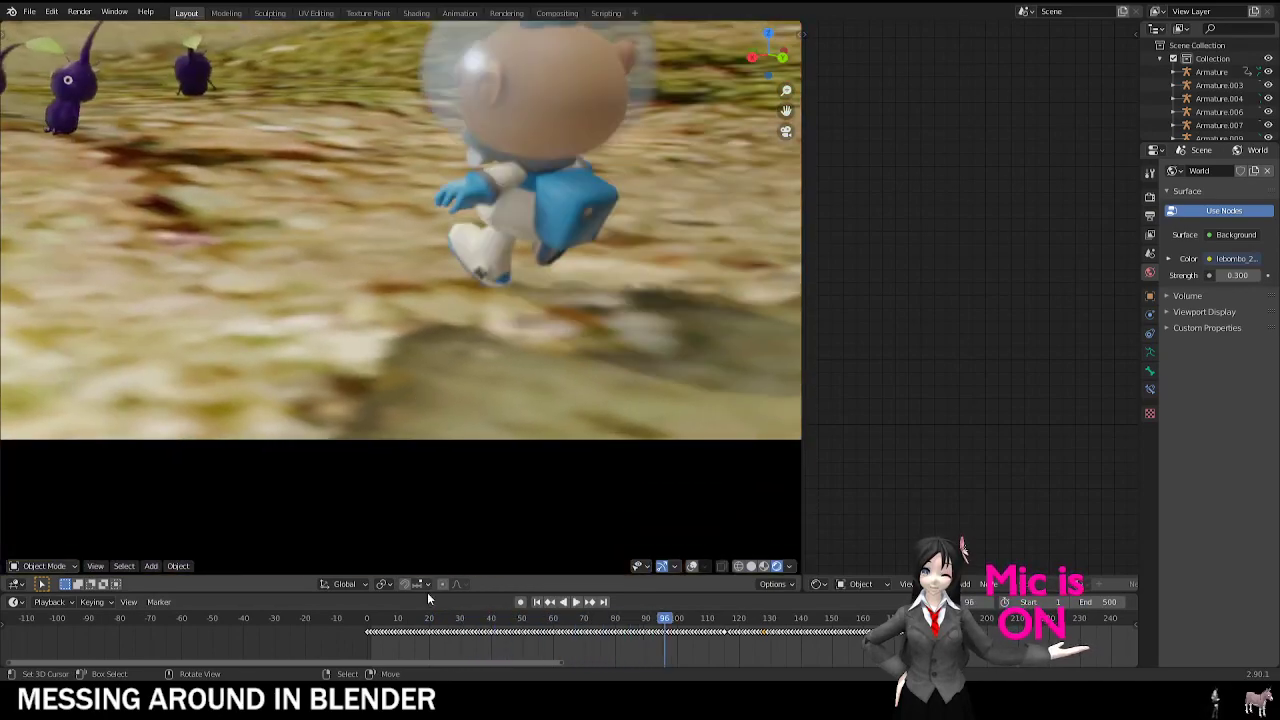
Step: Play the astronaut and Bulborb shot from frame 0 to frame 75 with the wider camera frame in view
left_click(369, 620)
middle_click_drag(575, 275, 520, 391, "shift")
scroll(520, 391, "down", 2)
key("space")
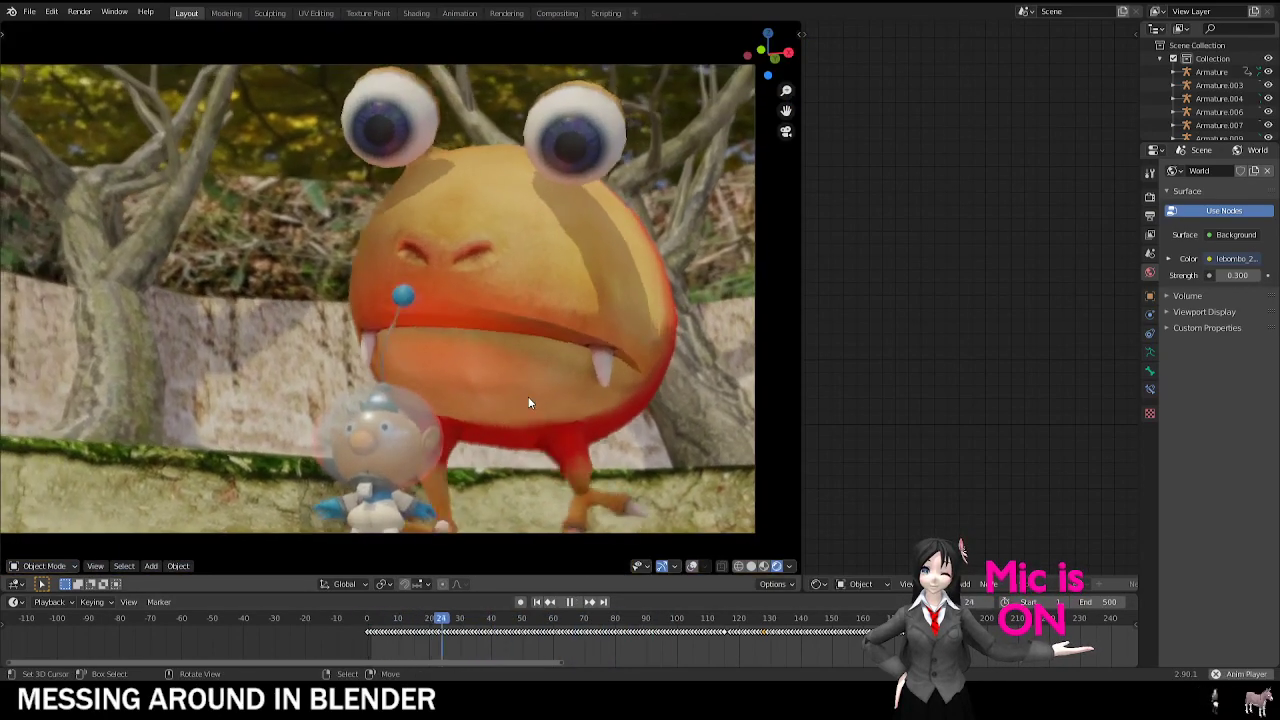
key("space")
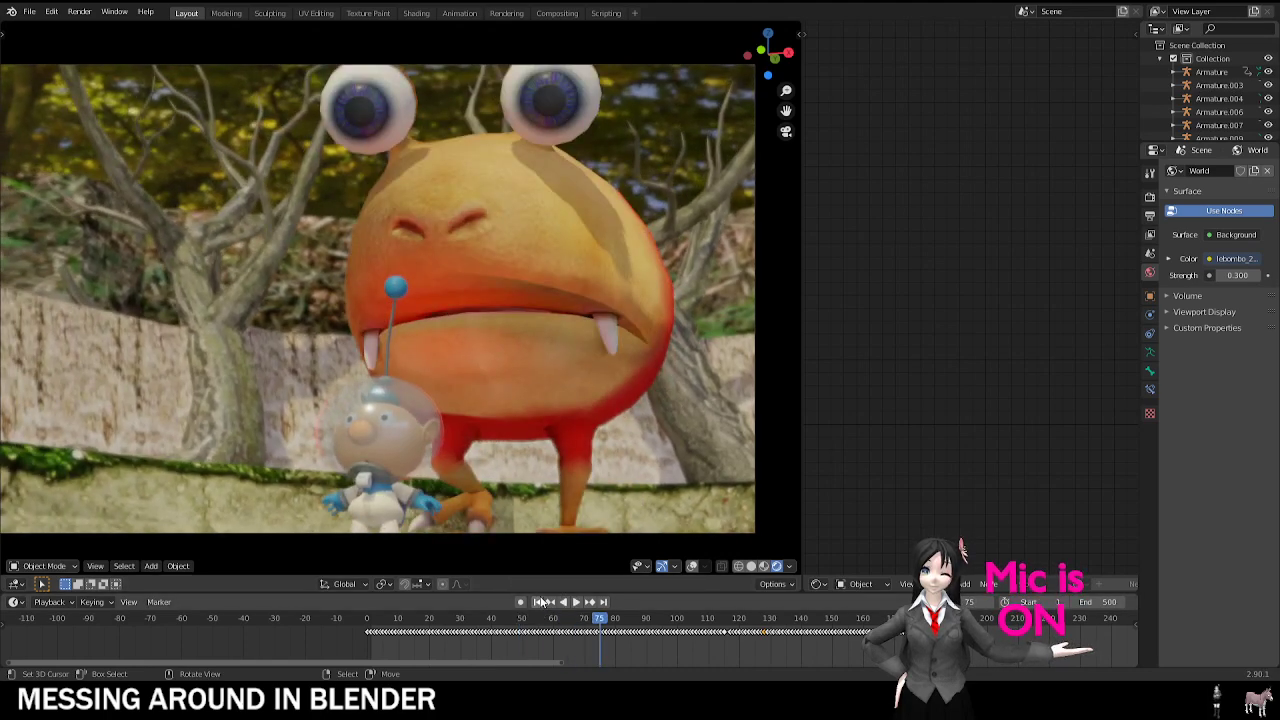
Step: Move to frame 101 and show the running astronaut and purple Pikmin from outside and through the camera, with overlays on
key("space")
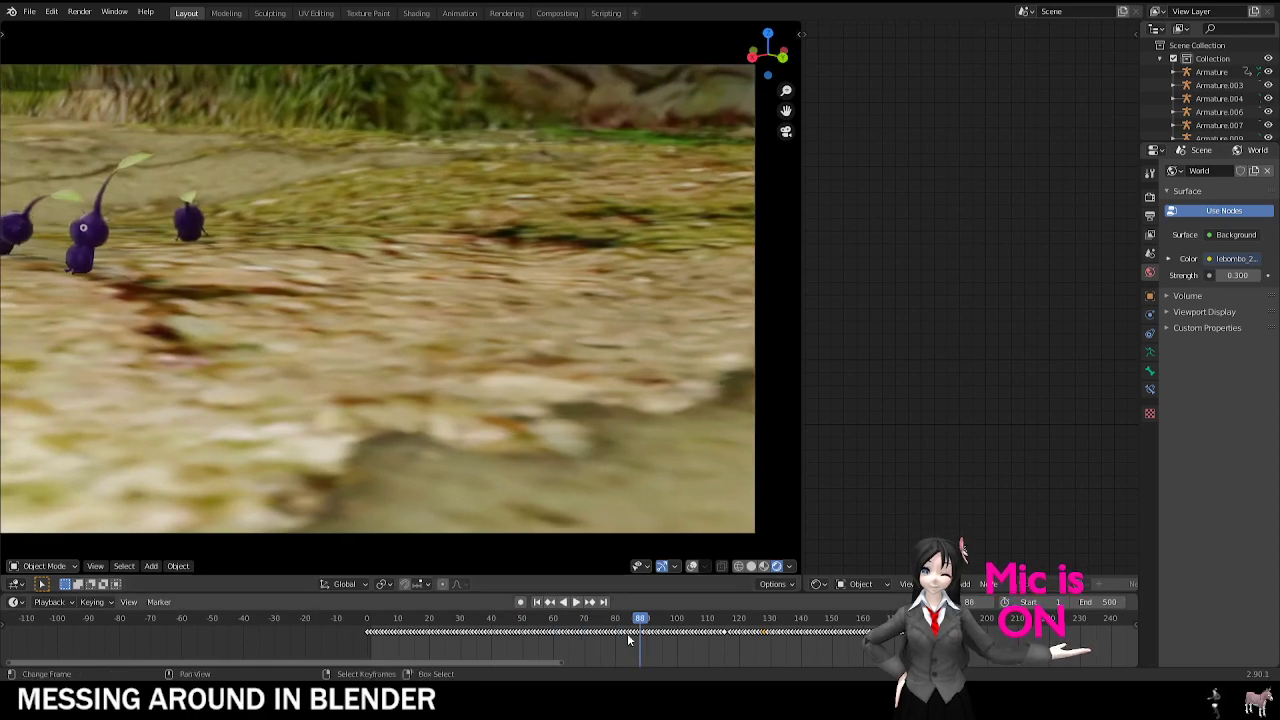
left_click_drag(629, 640, 680, 635)
middle_click_drag(480, 330, 560, 440)
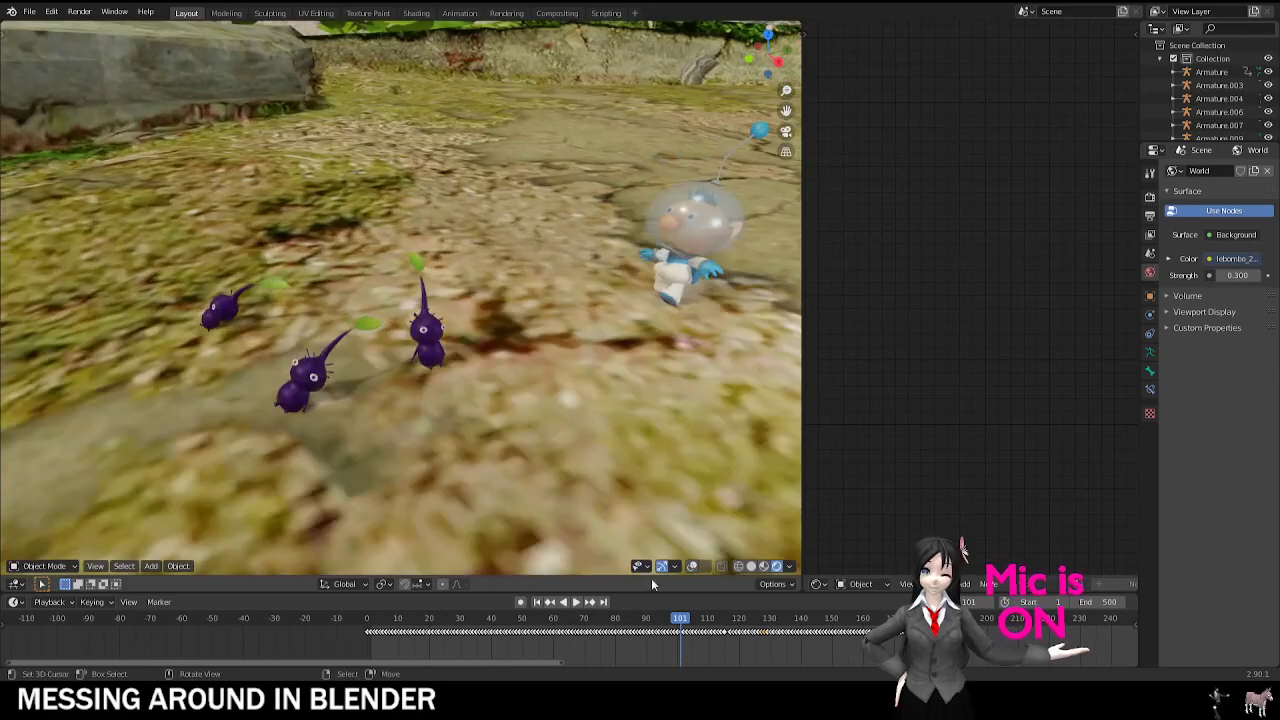
left_click(692, 566)
middle_click_drag(412, 345, 402, 312)
scroll(400, 312, "up", 4)
key("KP_0")
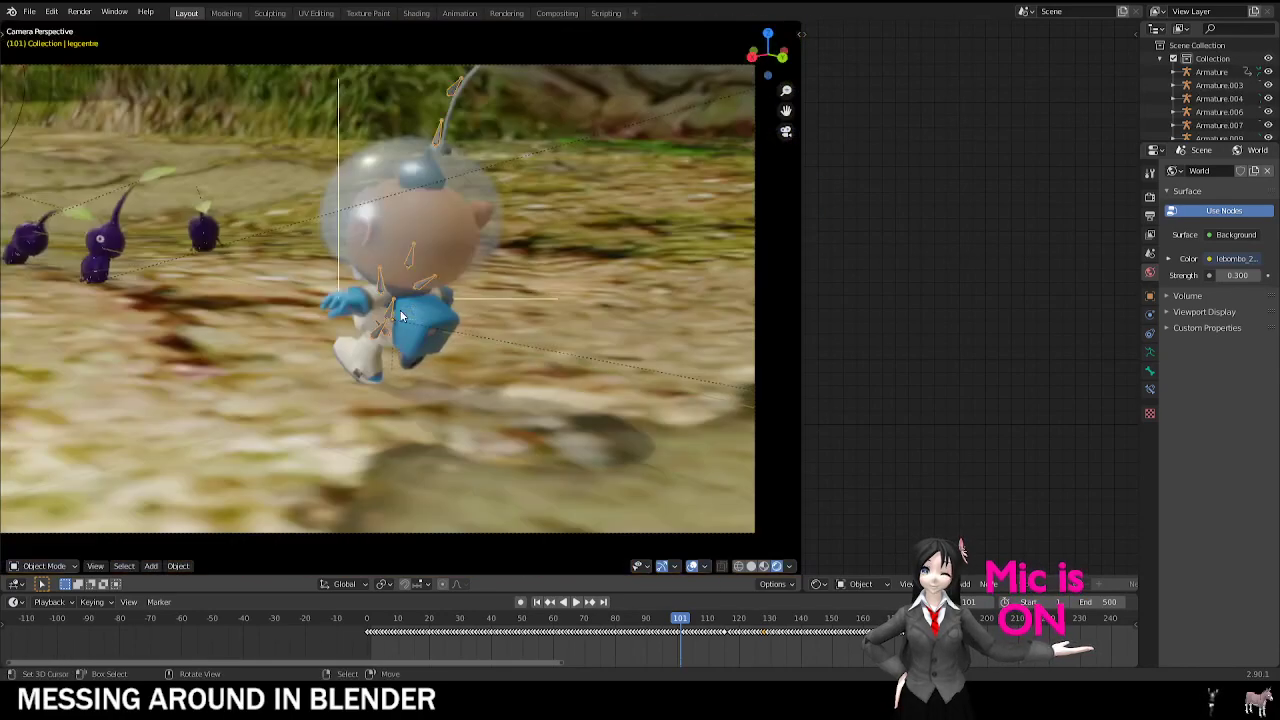
Step: Play the running shot through the camera from frame 101 with the viewport overlays hidden
middle_click_drag(303, 290, 492, 304, "shift")
scroll(492, 304, "up", 1)
key("space")
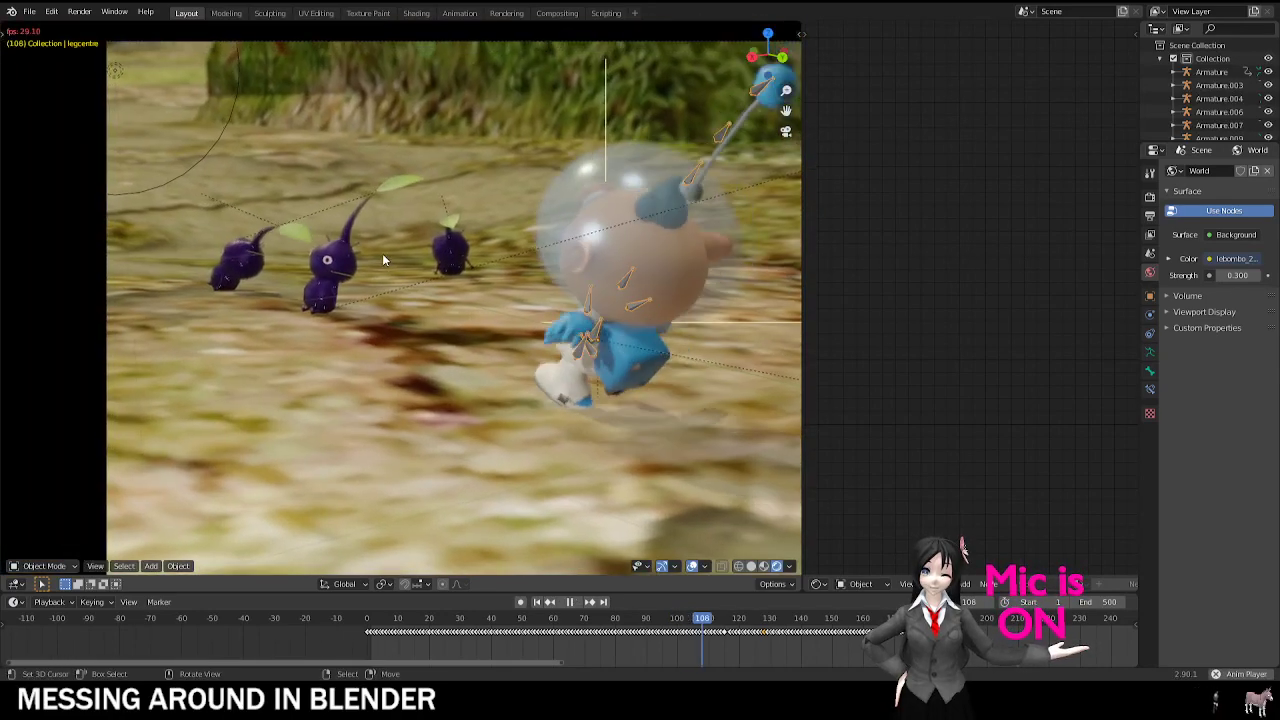
left_click(692, 566)
scroll(555, 430, "down", 3)
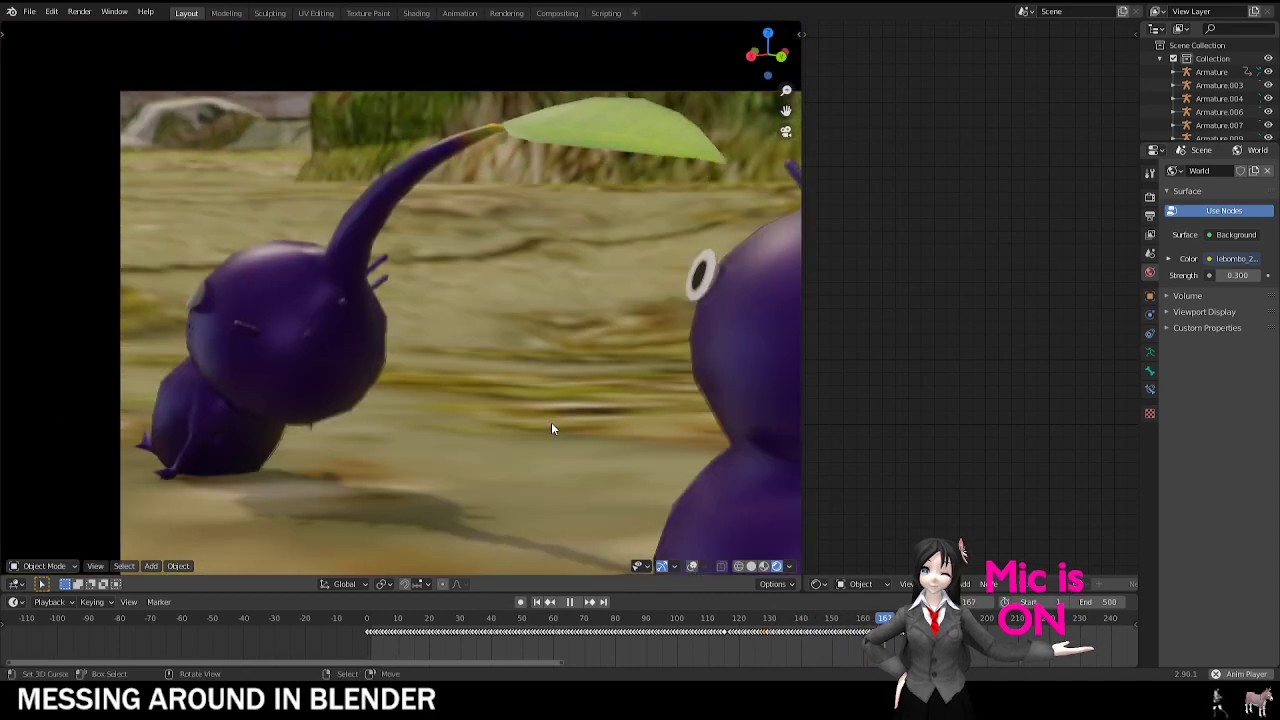
Step: Watch the playback in the full camera frame, scrub back to the purple Pikmin shot and stop it there
scroll(551, 424, "down", 3)
middle_click_drag(512, 356, 426, 350, "shift")
scroll(425, 318, "up", 1)
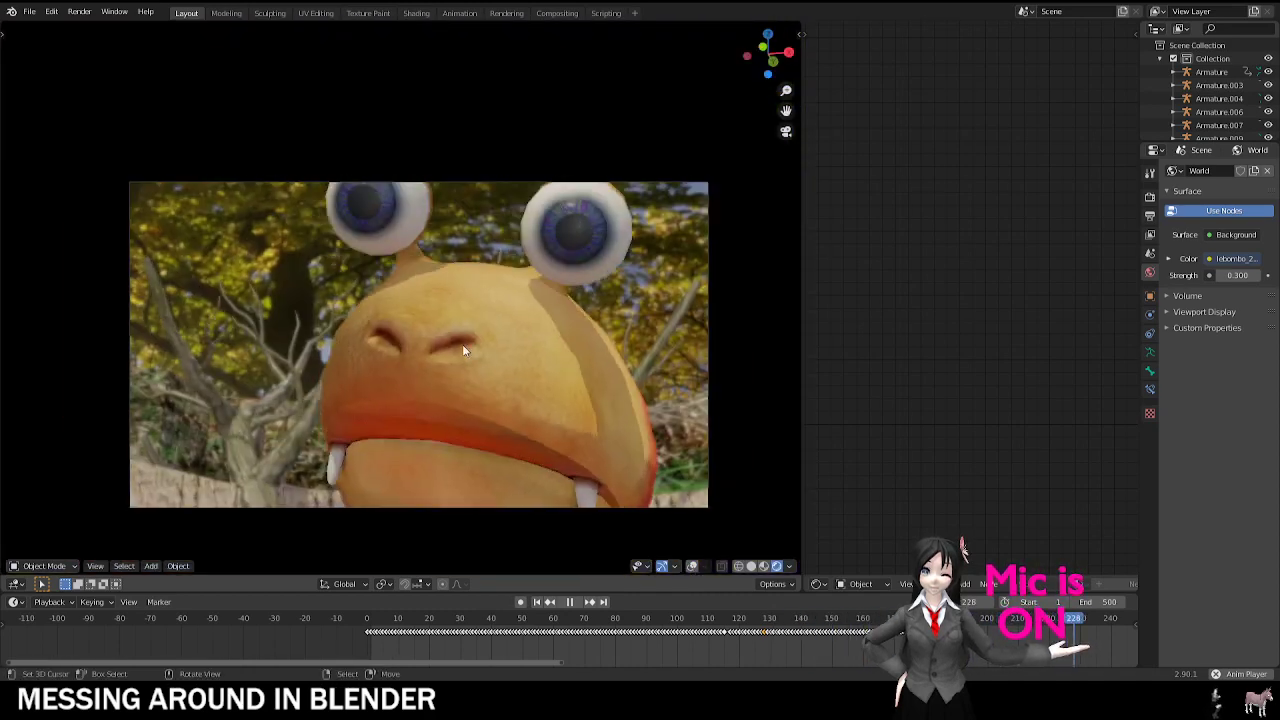
left_click_drag(800, 622, 650, 622)
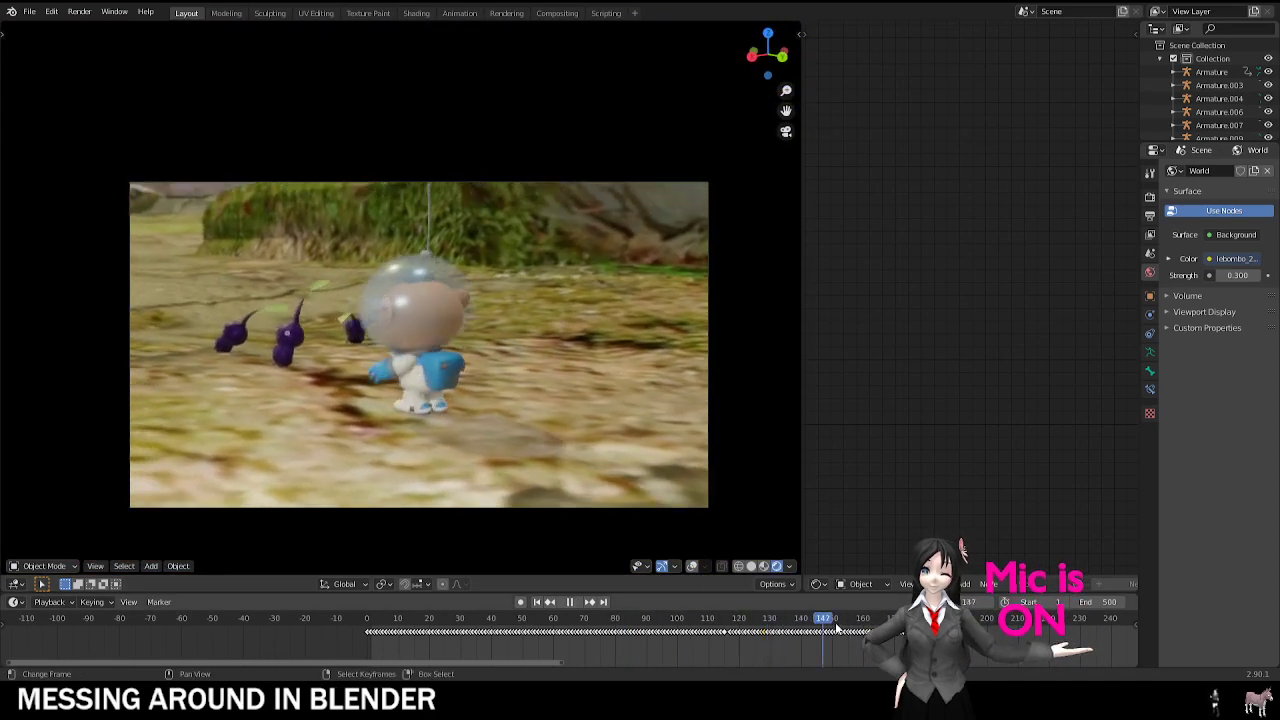
key("space")
Step: Select the near purple Pikmin's leaf and body meshes, and play their animation from outside the camera view
left_click_drag(382, 233, 383, 296)
right_click(383, 296)
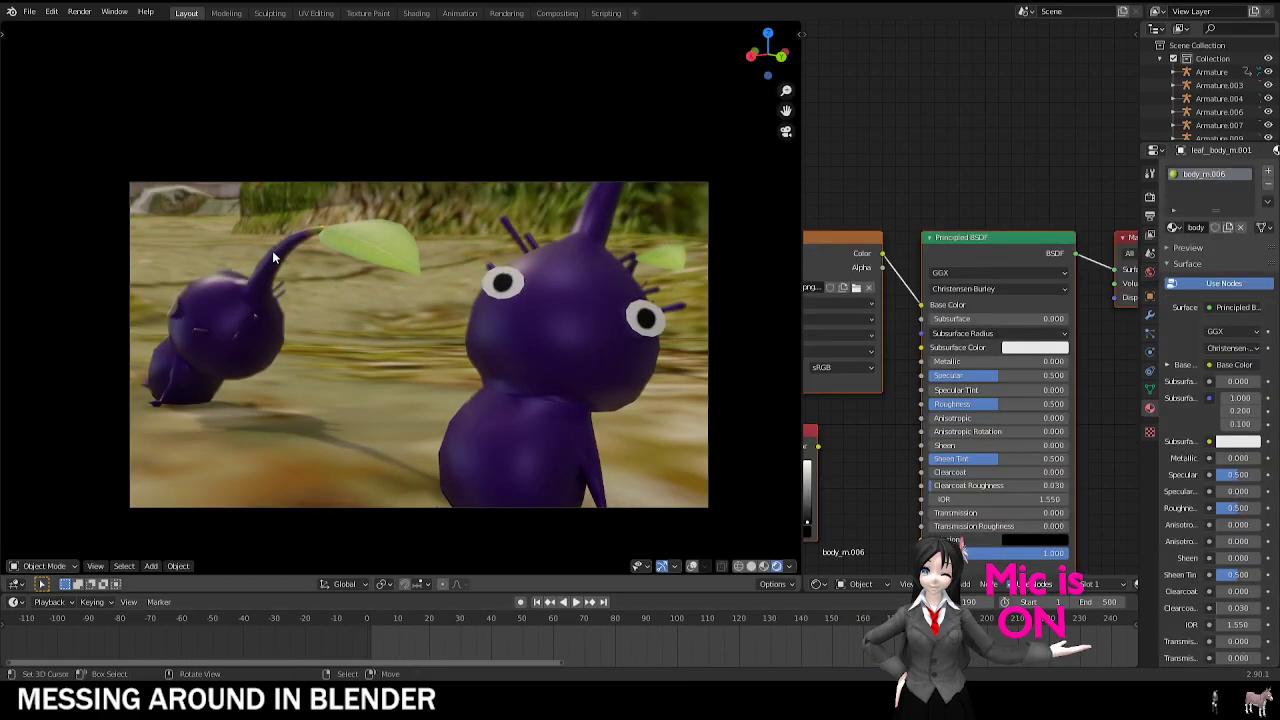
right_click_drag(275, 257, 300, 244)
right_click(302, 242)
middle_click_drag(302, 242, 384, 584)
key("space")
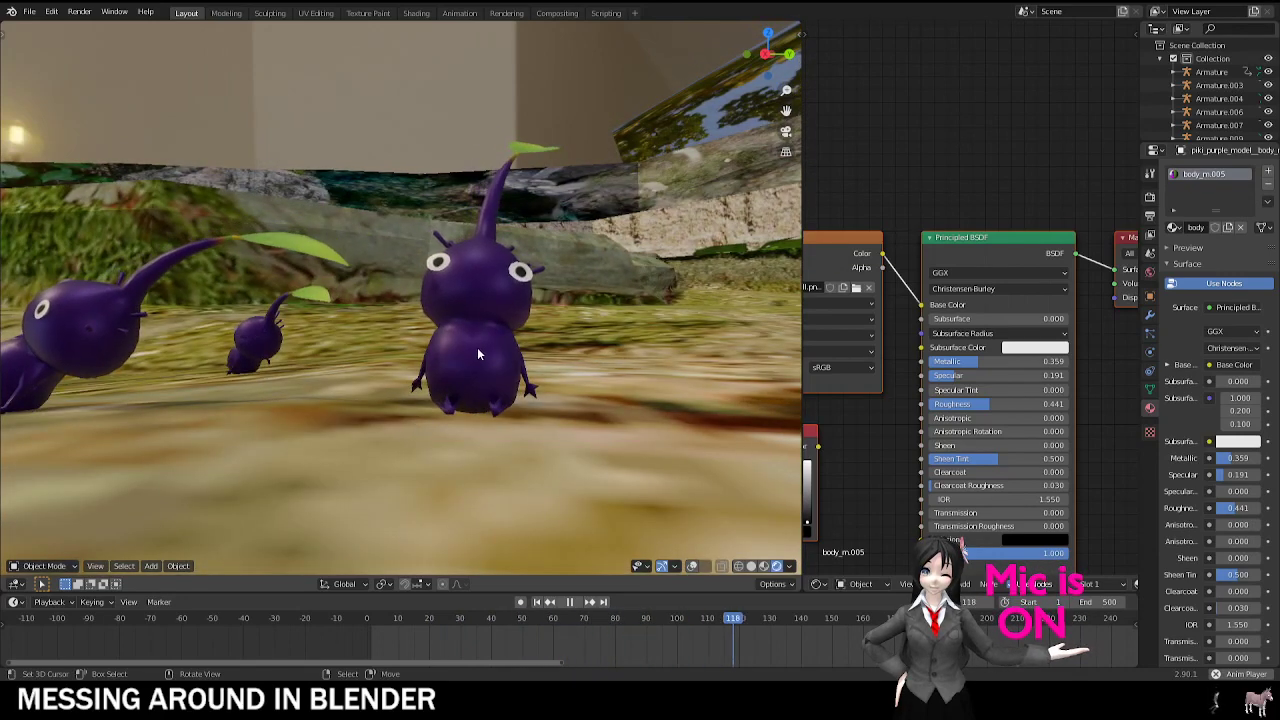
Step: Examine the purple Pikmin group from a higher viewpoint, stopping at frame 216 with the viewport overlays shown
middle_click_drag(475, 346, 503, 190)
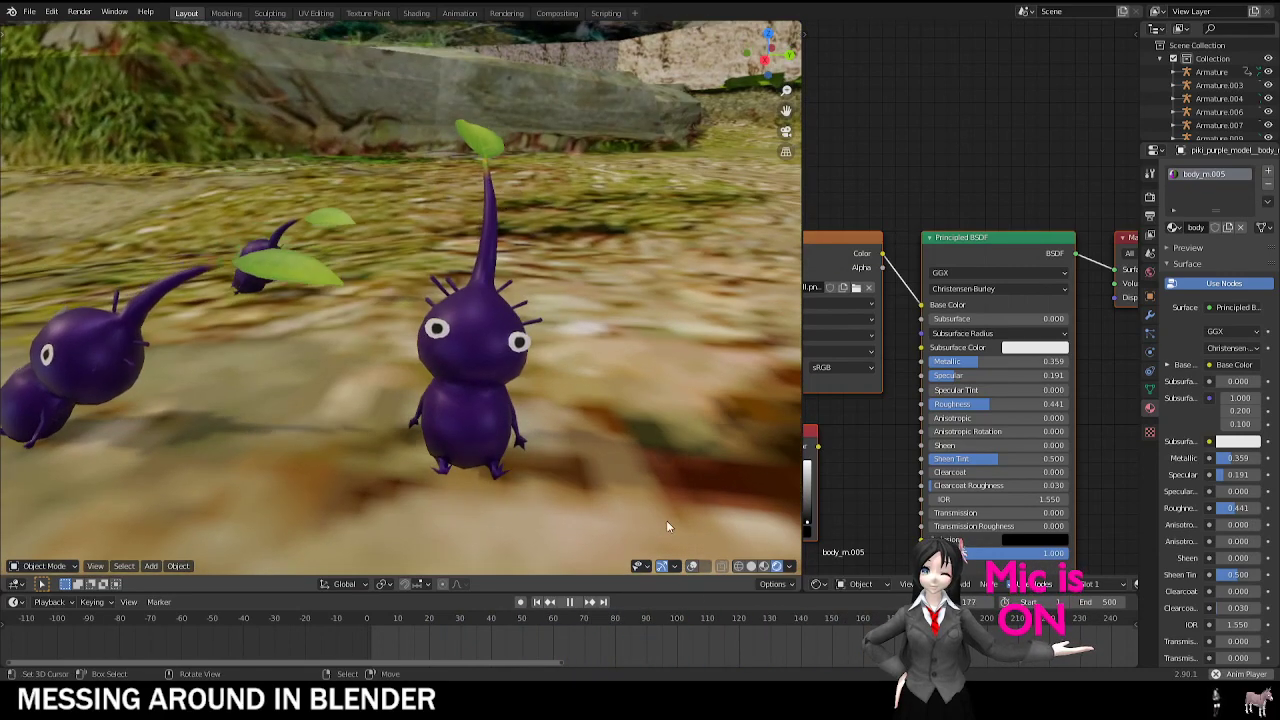
left_click(692, 566)
key("space")
scroll(574, 406, "down", 4)
scroll(574, 410, "down", 2)
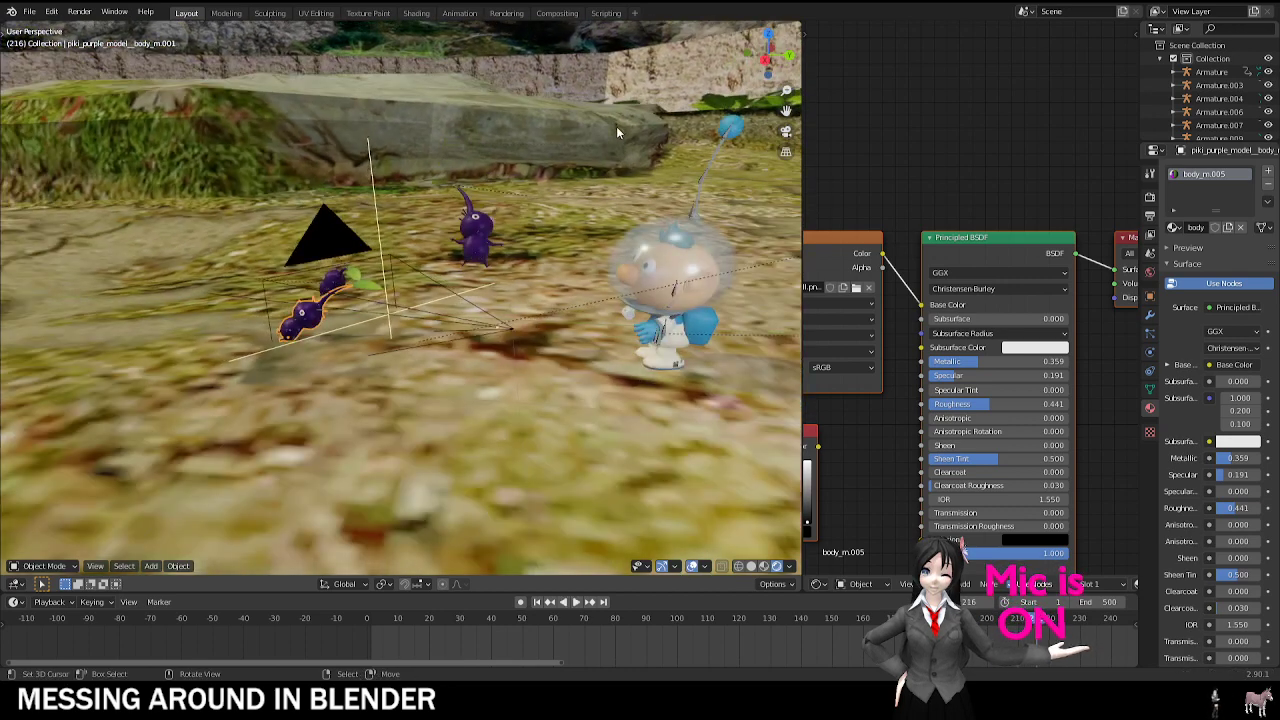
middle_click_drag(618, 128, 568, 172, "shift")
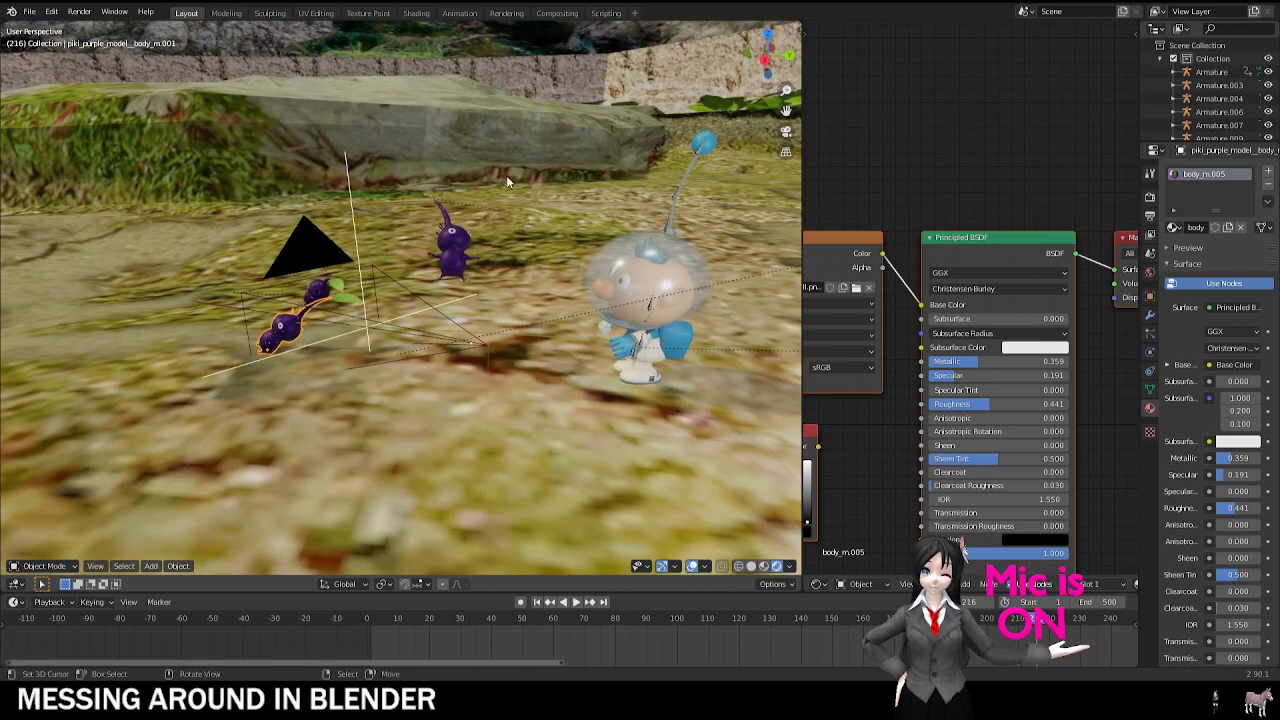
scroll(442, 204, "up", 4)
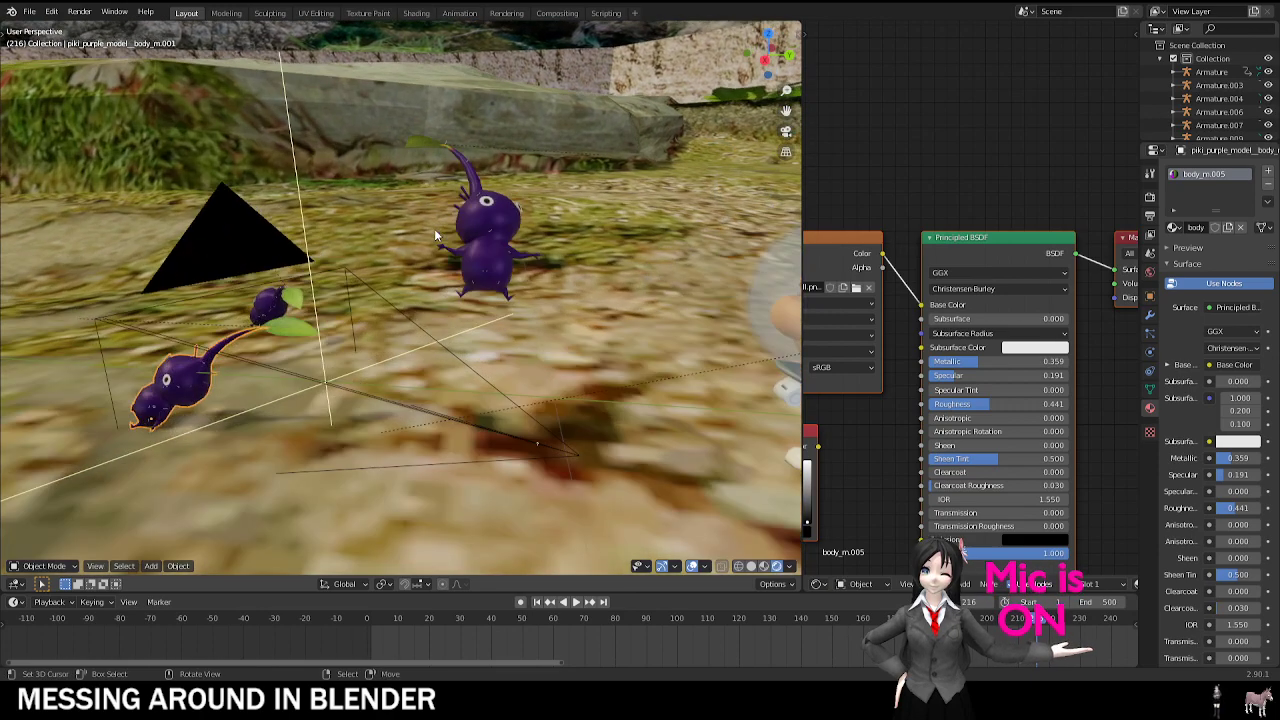
Step: Select the jumping purple Pikmin's armature and play its leap through the camera up to frame 270
right_click(473, 199)
key("g")
key("Right")
scroll(450, 215, "down", 4)
middle_click_drag(440, 220, 325, 234)
scroll(325, 234, "up", 2)
key("KP_0")
key("space")
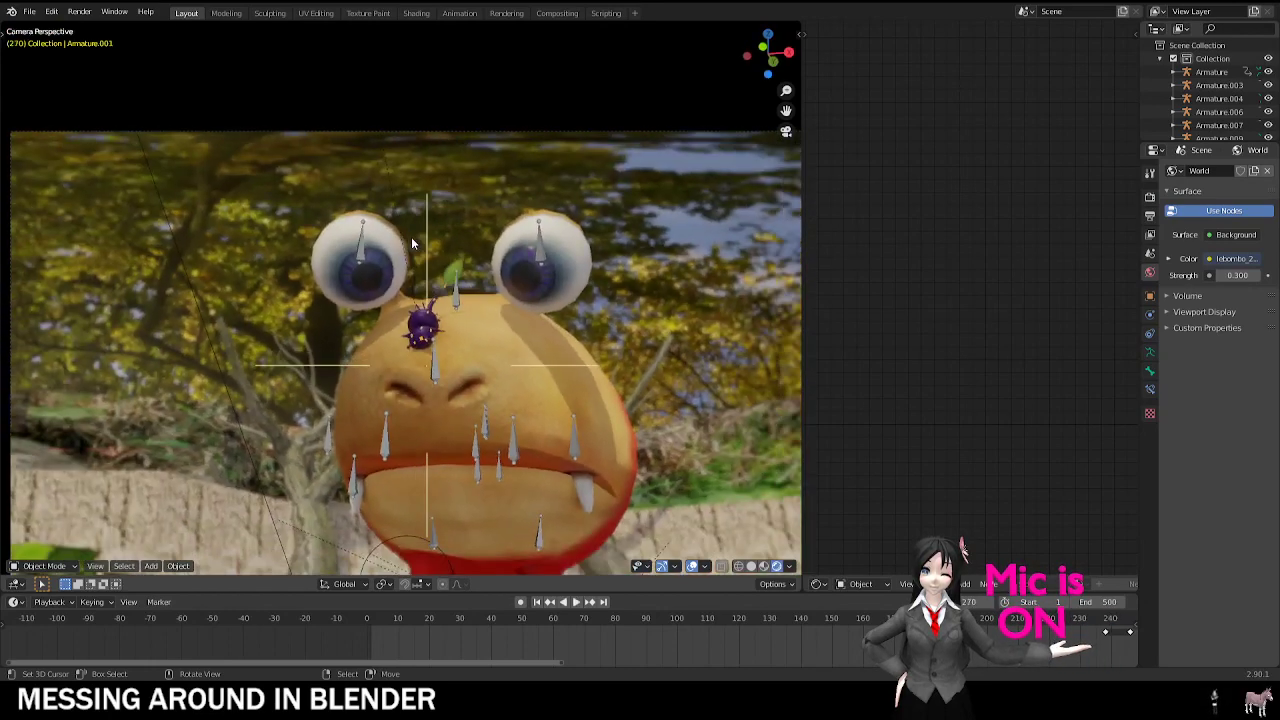
key("space")
Step: Play a close view of the Pikmin in front of the Bulborb's face and stop at frame 338
scroll(485, 256, "up", 2)
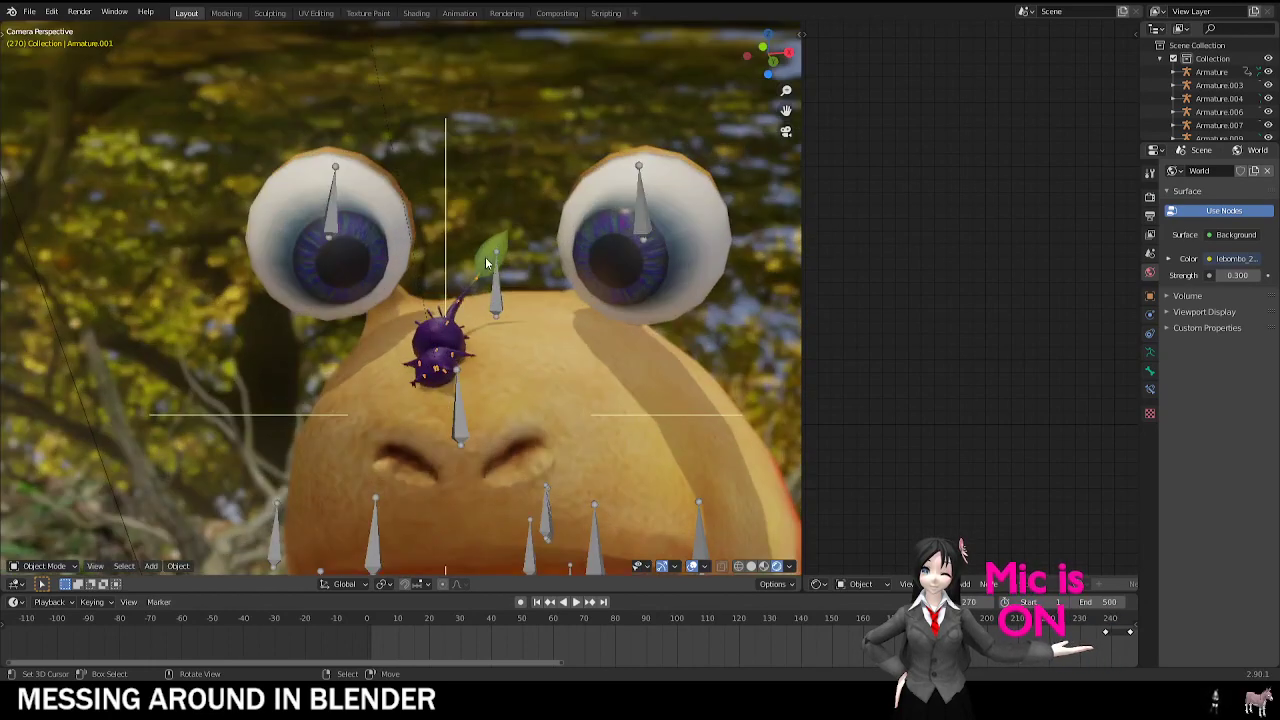
key("space")
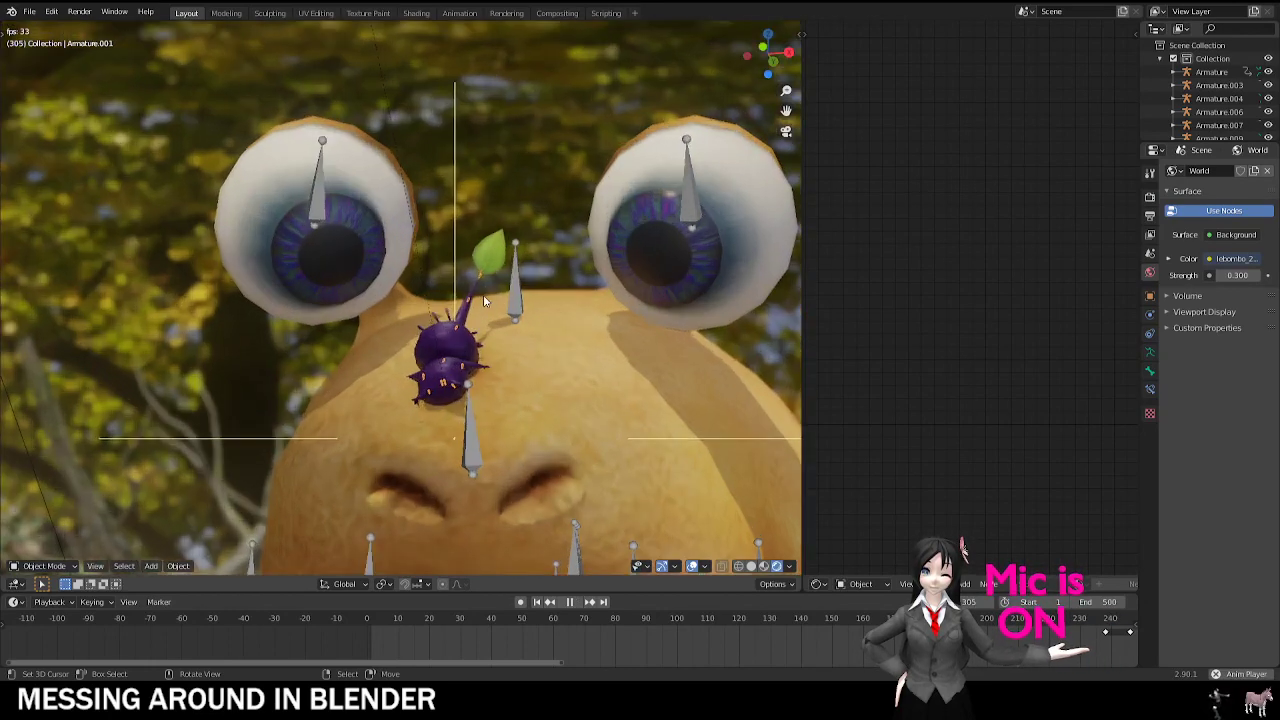
key("space")
scroll(853, 646, "down", 3)
left_click(725, 640)
key("space")
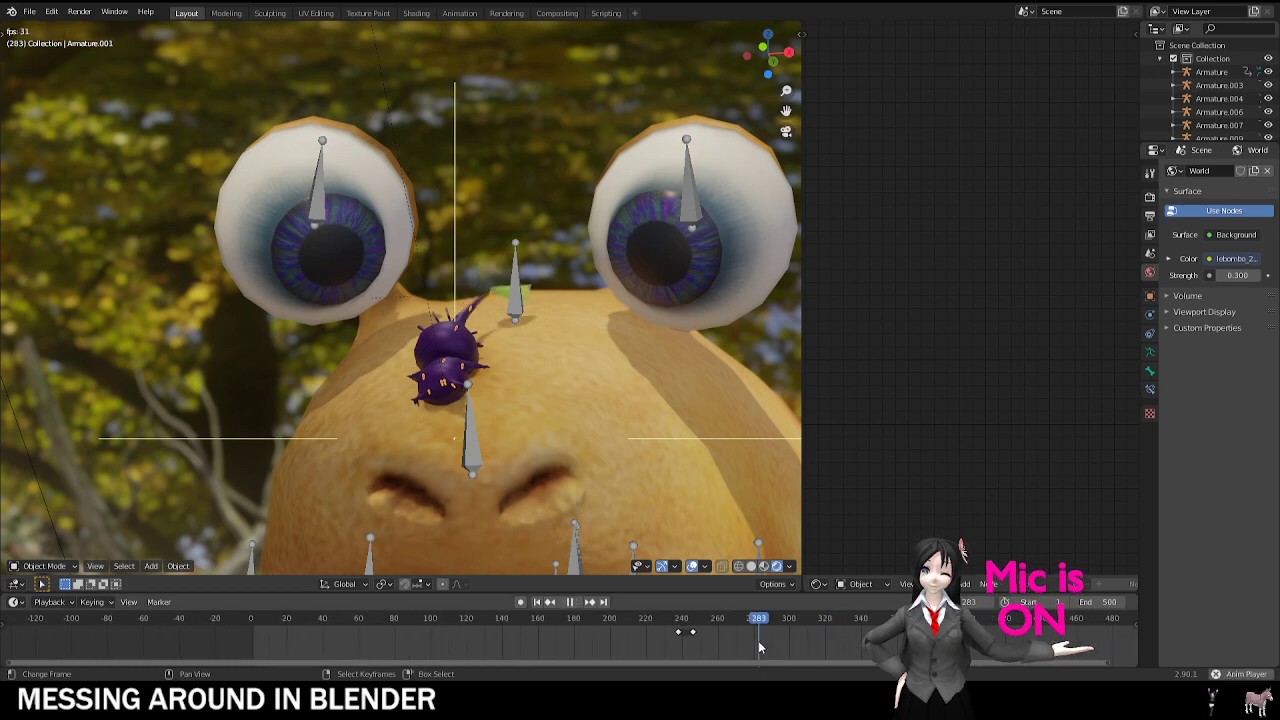
key("space")
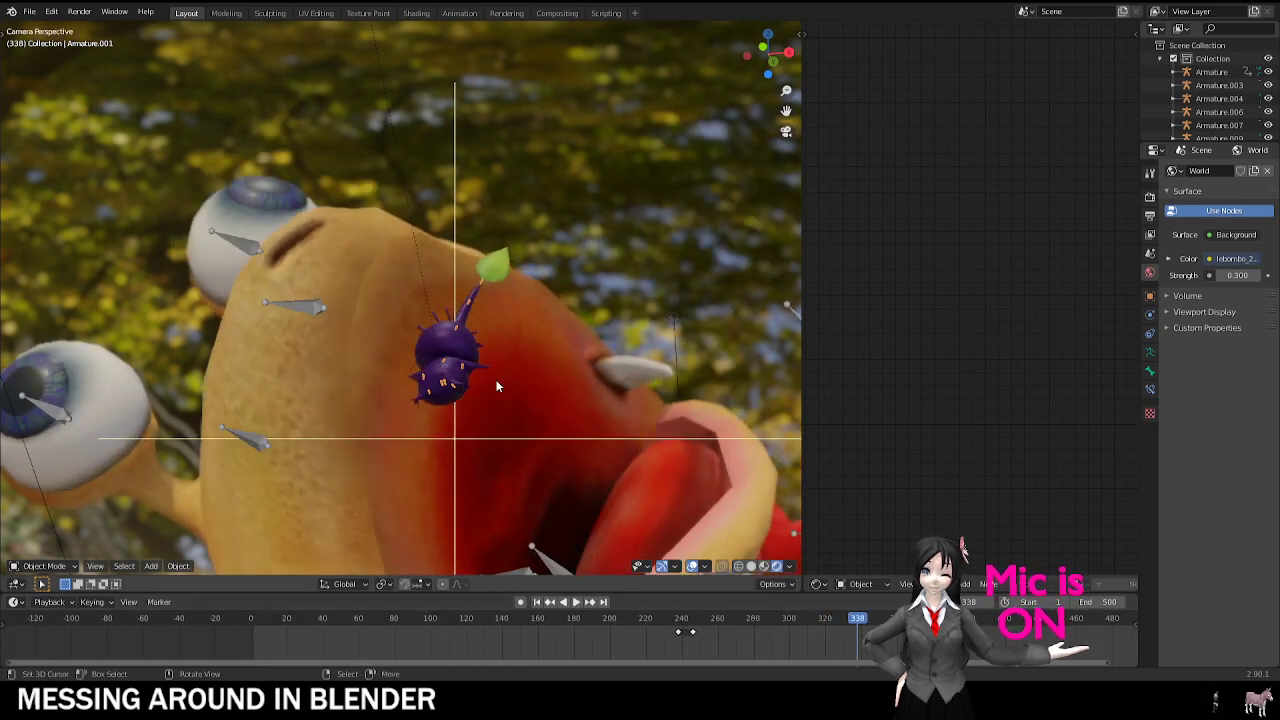
Step: Replay the Pikmin's leap at the Bulborb from frame 271 and from an earlier frame, stopping at frame 284
left_click(738, 645)
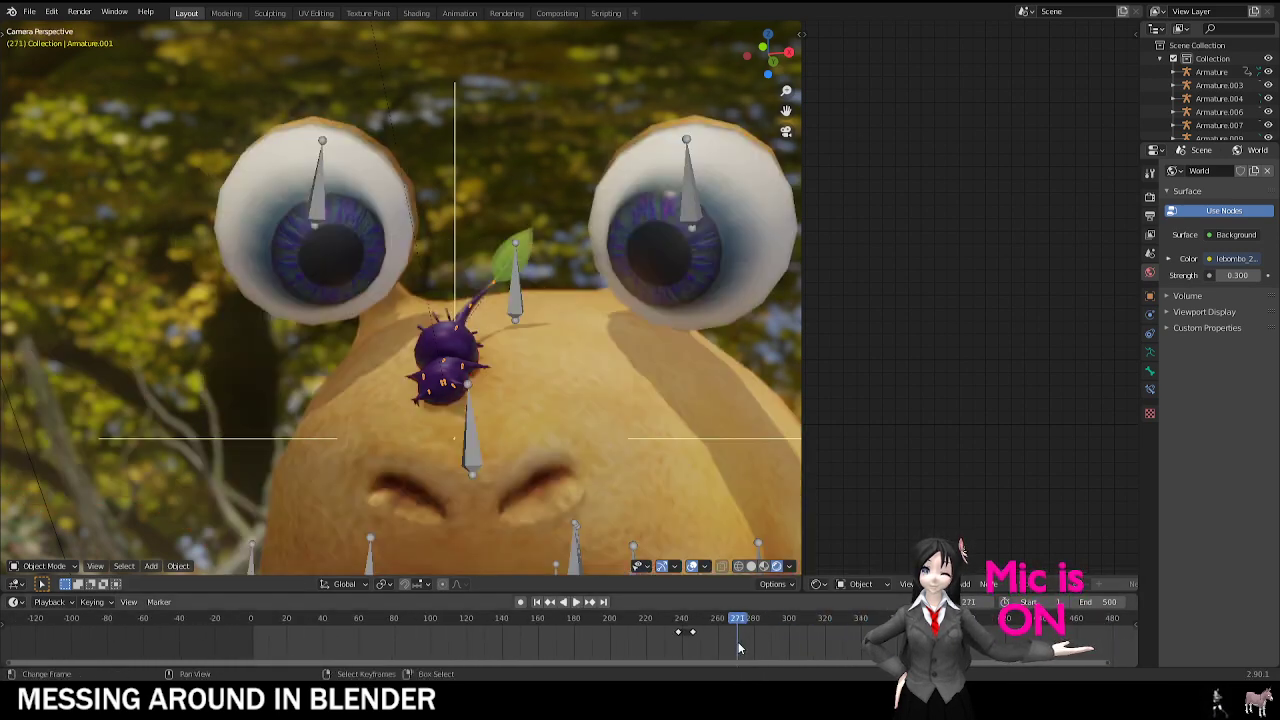
key("space")
key("space")
left_click(648, 640)
key("space")
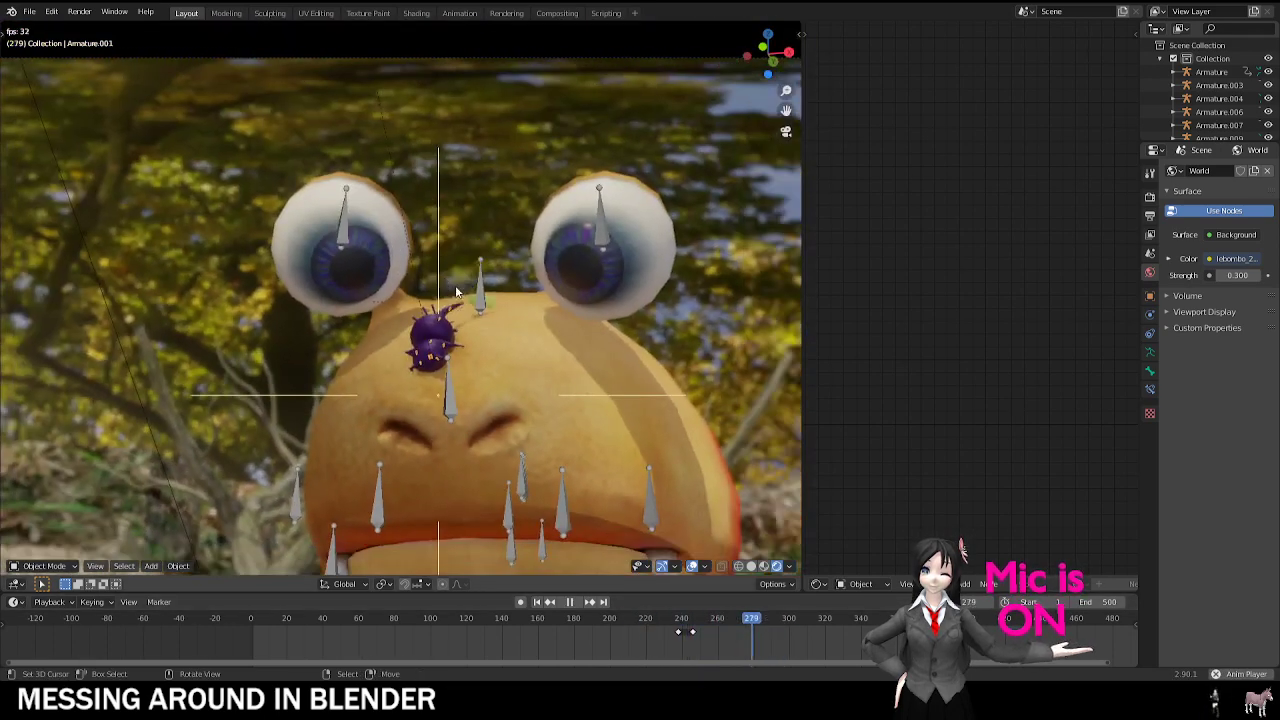
key("space")
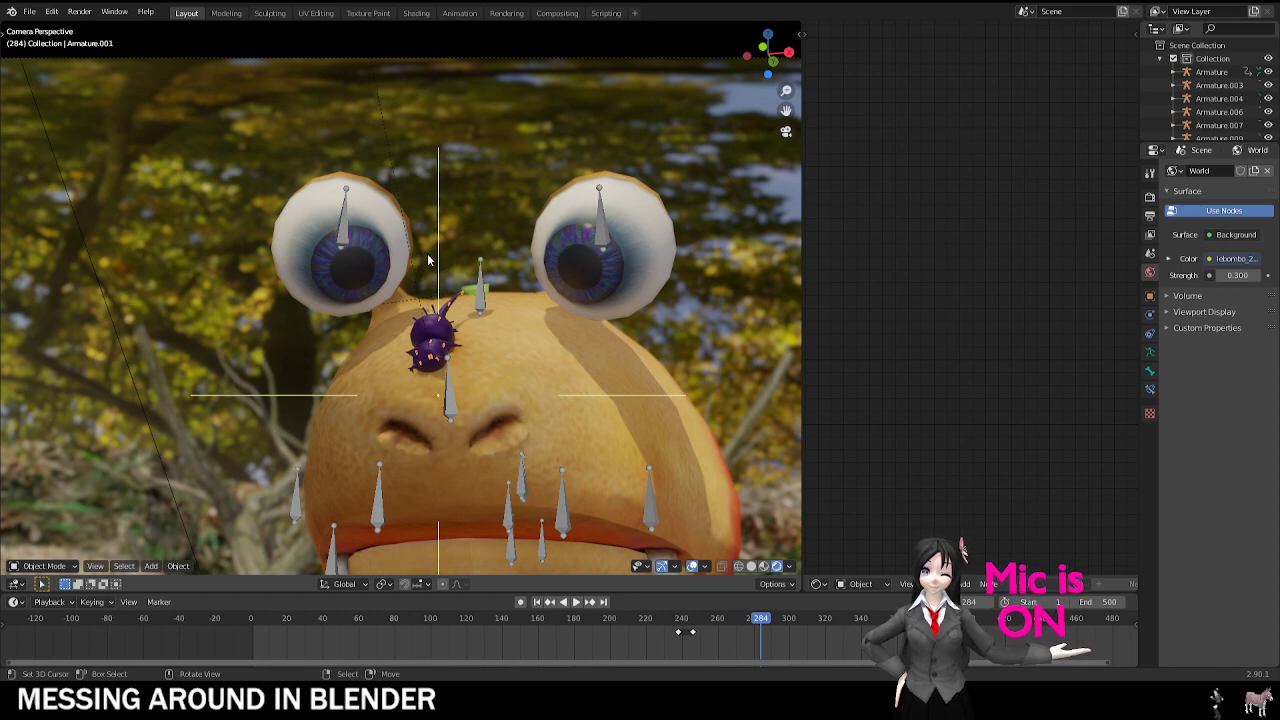
Step: Go back to the purple Pikmin shot, and replay from frame 213 to a close view of the Bulborb at frame 270
left_click(563, 629)
scroll(506, 338, "down", 6)
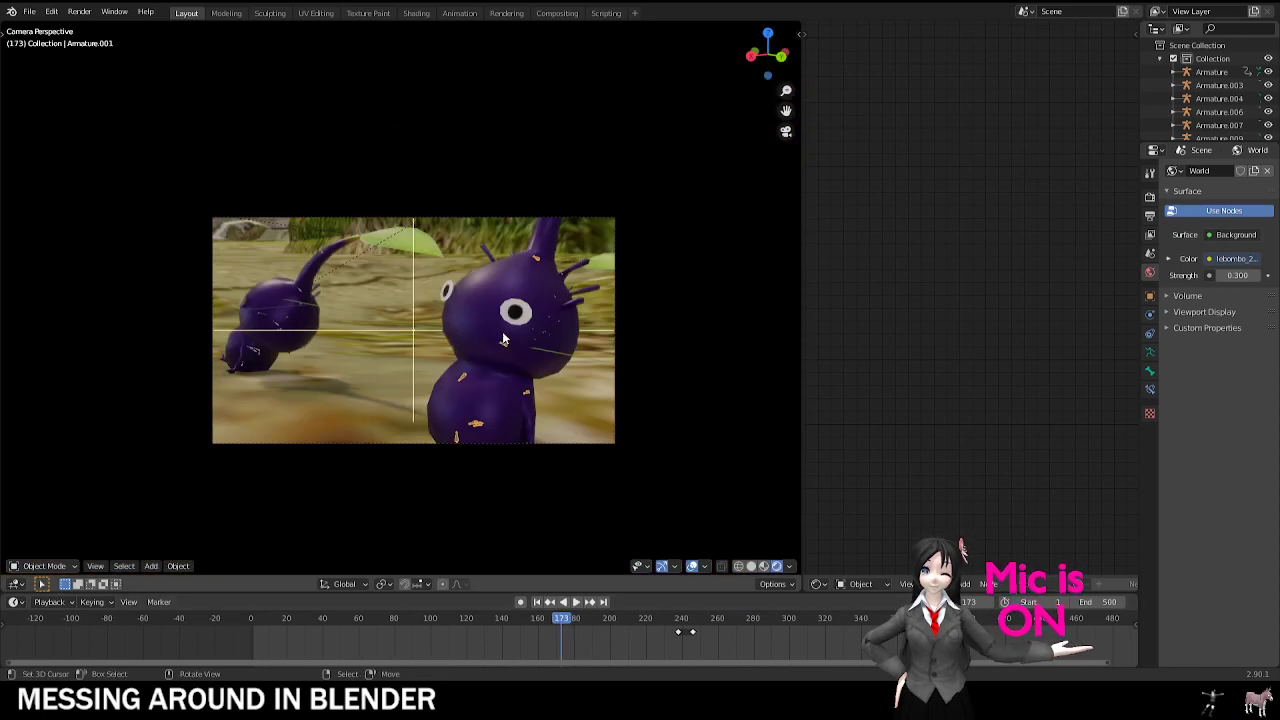
scroll(506, 338, "up", 3)
left_click_drag(687, 633, 635, 634)
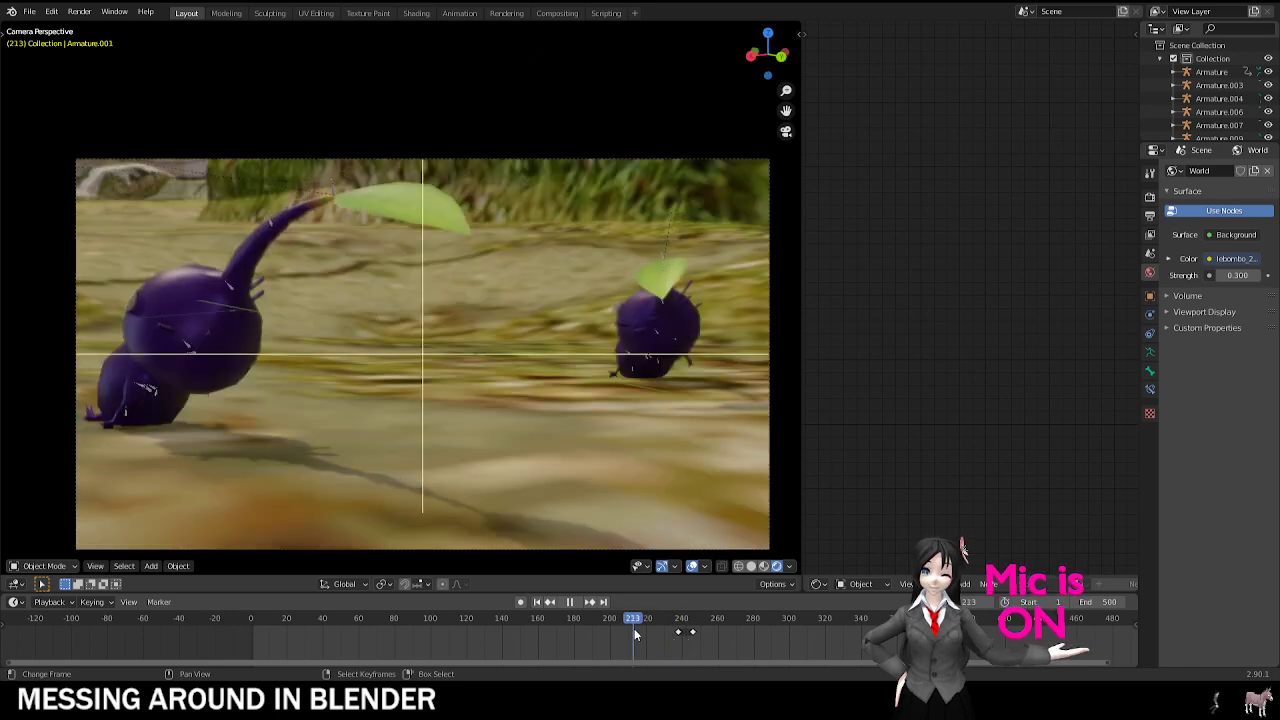
key("space")
key("space")
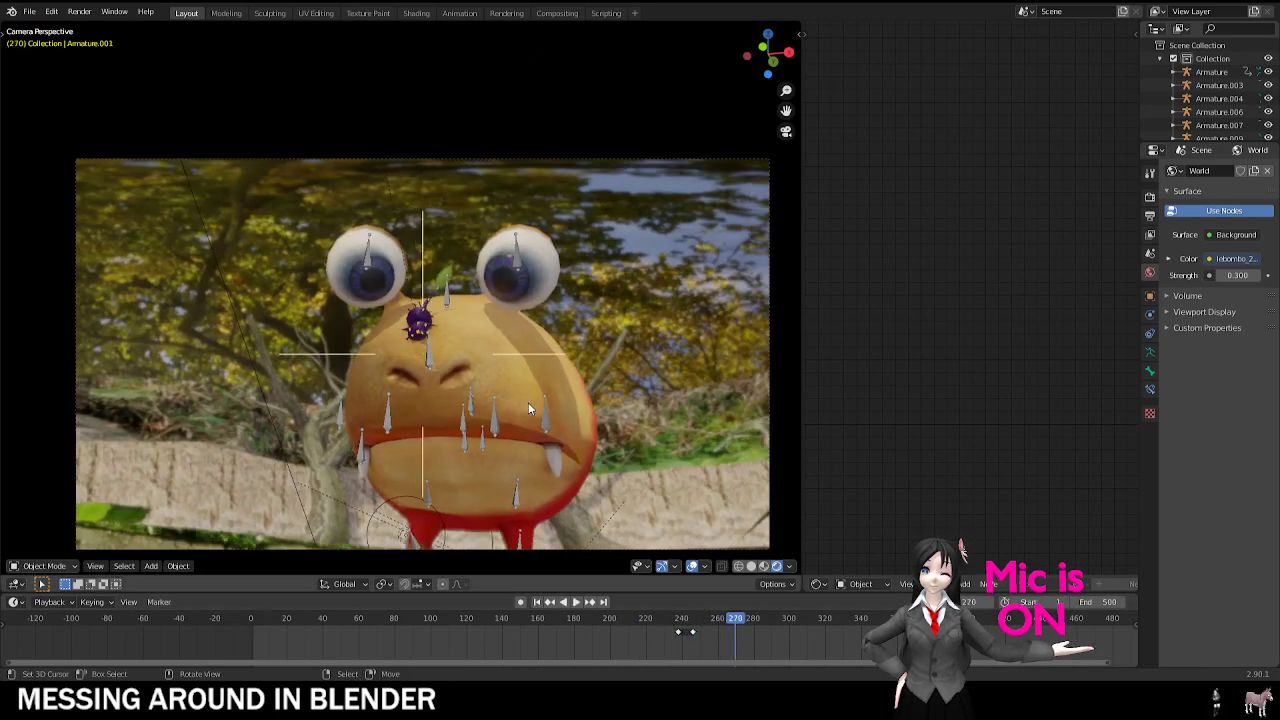
scroll(531, 437, "up", 5)
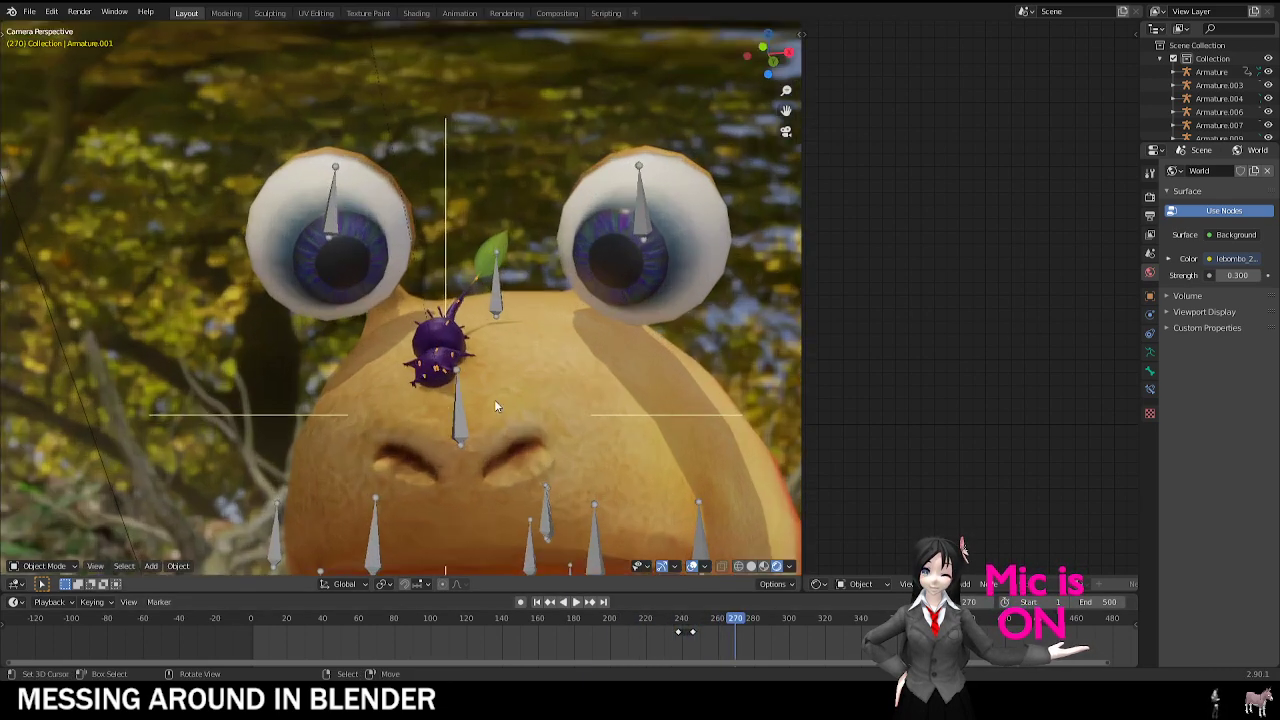
Step: Replay the purple Pikmin camera shot, and examine the Pikmin group and astronaut from a free view at frame 153
left_click(496, 630)
key("space")
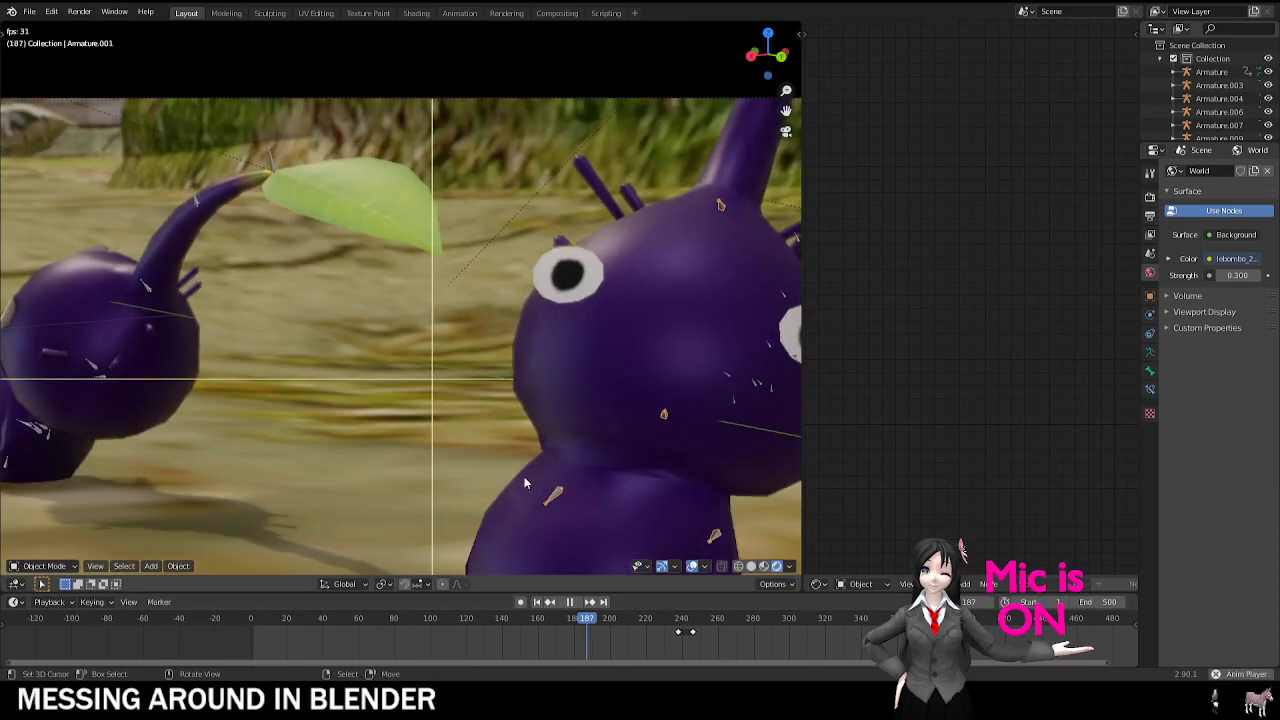
scroll(500, 440, "down", 3)
key("space")
left_click(525, 629)
middle_click_drag(500, 400, 275, 325)
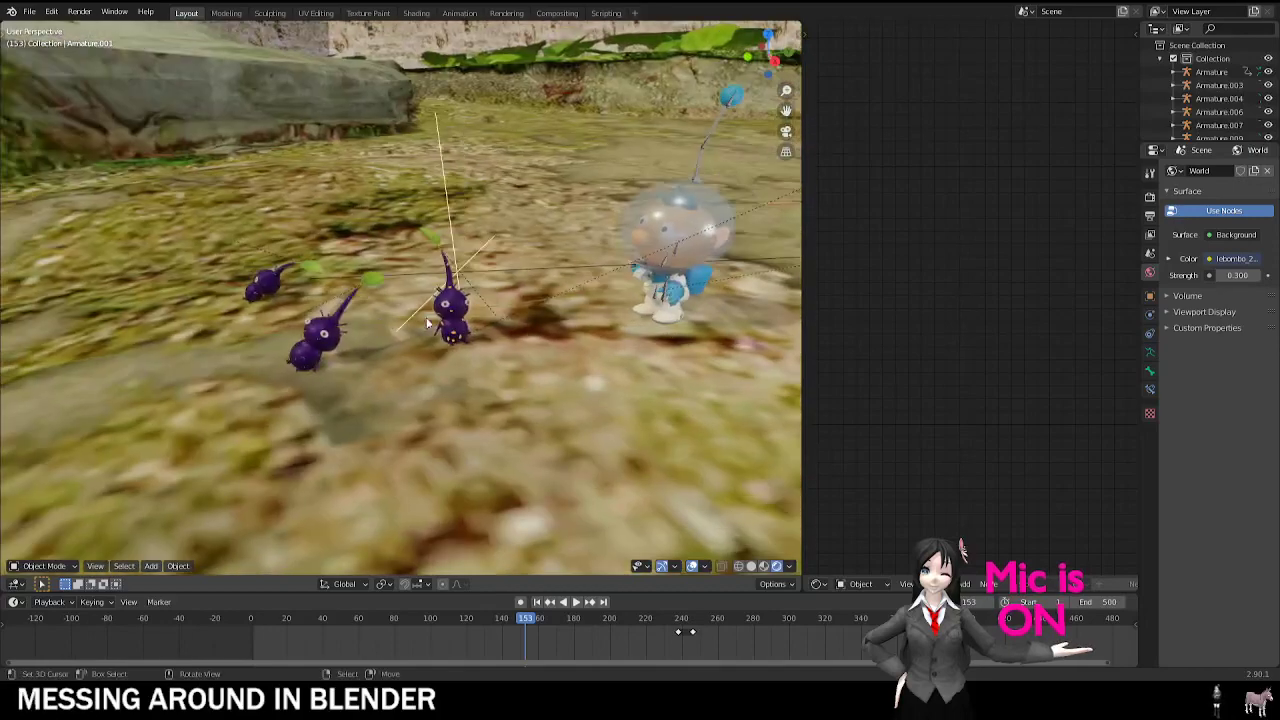
scroll(490, 316, "up", 3)
middle_click_drag(468, 316, 437, 327)
Step: Play the Pikmin's leap in the free view, restarting from about frame 207 and from two earlier points
key("space")
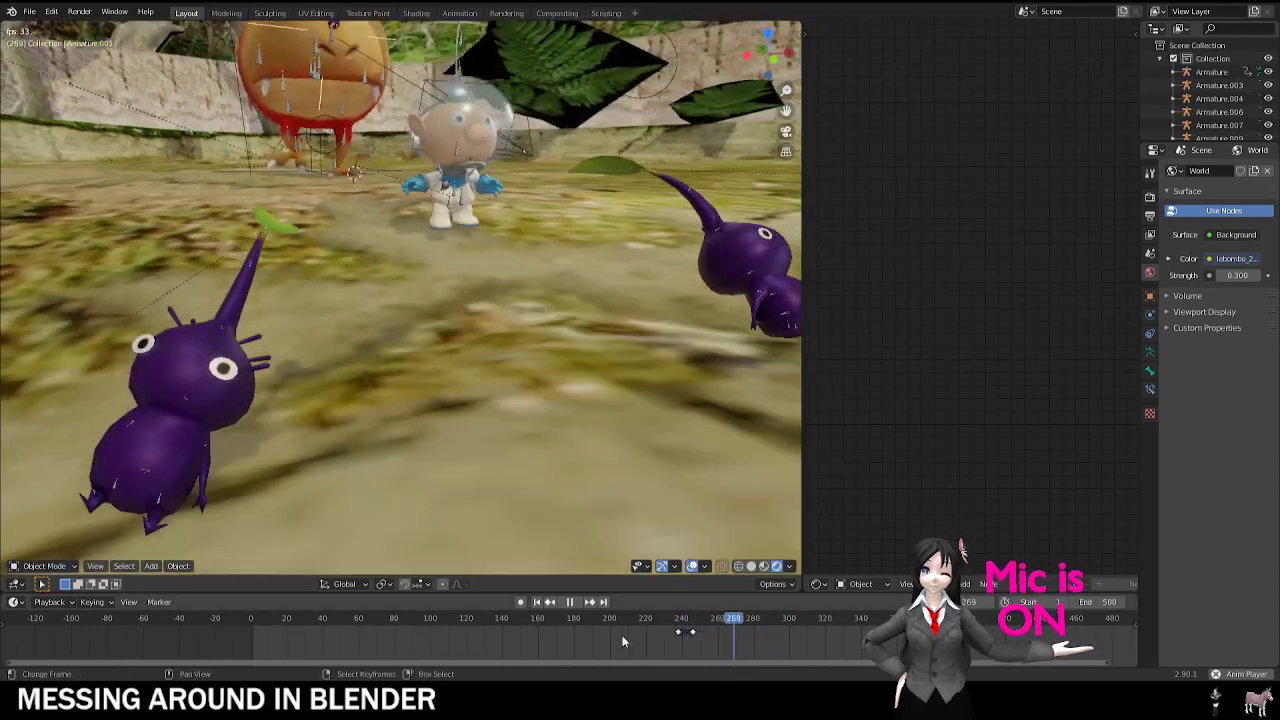
left_click(622, 640)
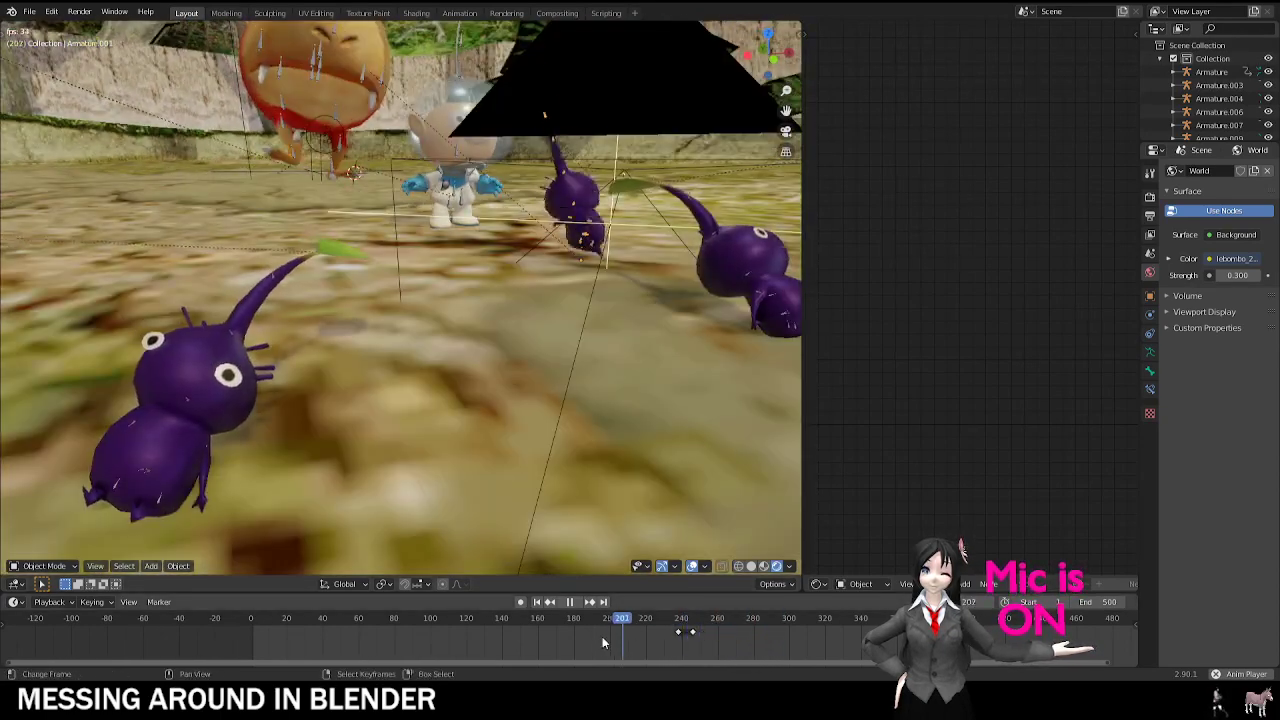
left_click(504, 628)
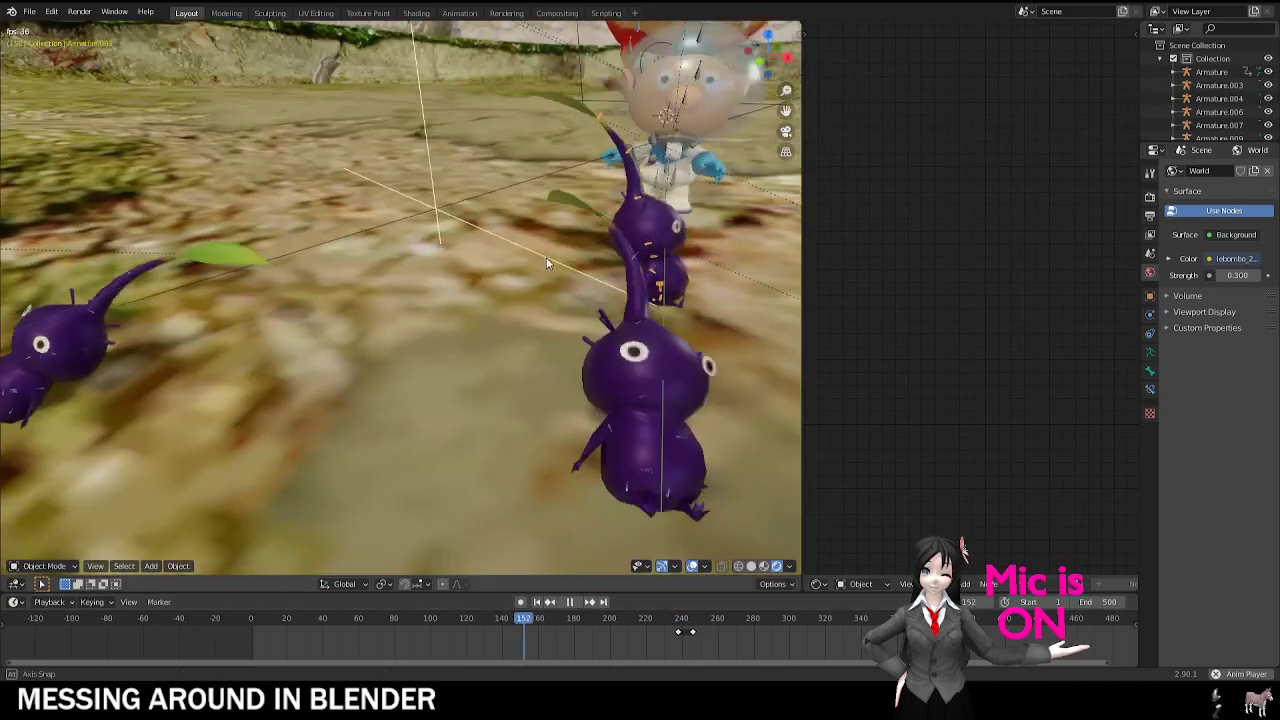
middle_click_drag(548, 258, 532, 190)
left_click(474, 624)
Step: Examine the Pikmin on the Bulborb's face from the side at frame 276
middle_click_drag(484, 500, 471, 382)
key("KP_0")
scroll(548, 391, "down", 5)
scroll(471, 382, "down", 3)
middle_click_drag(577, 334, 351, 397, "shift")
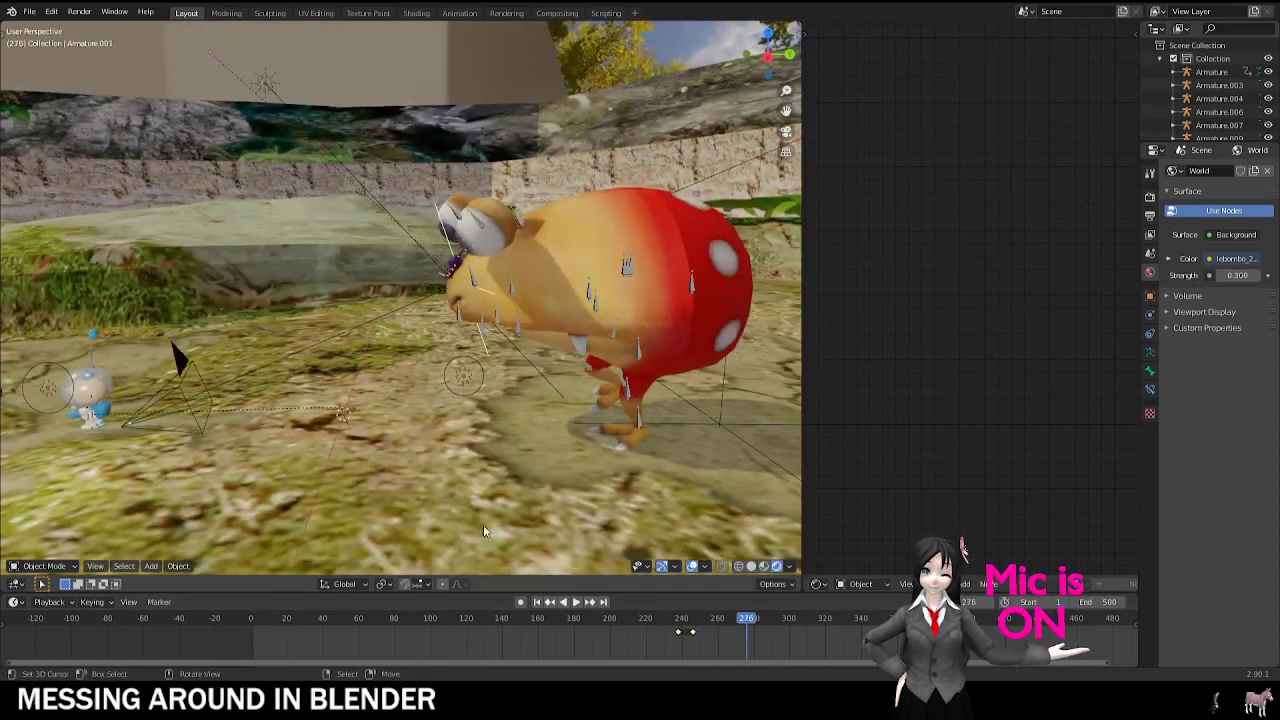
key("space")
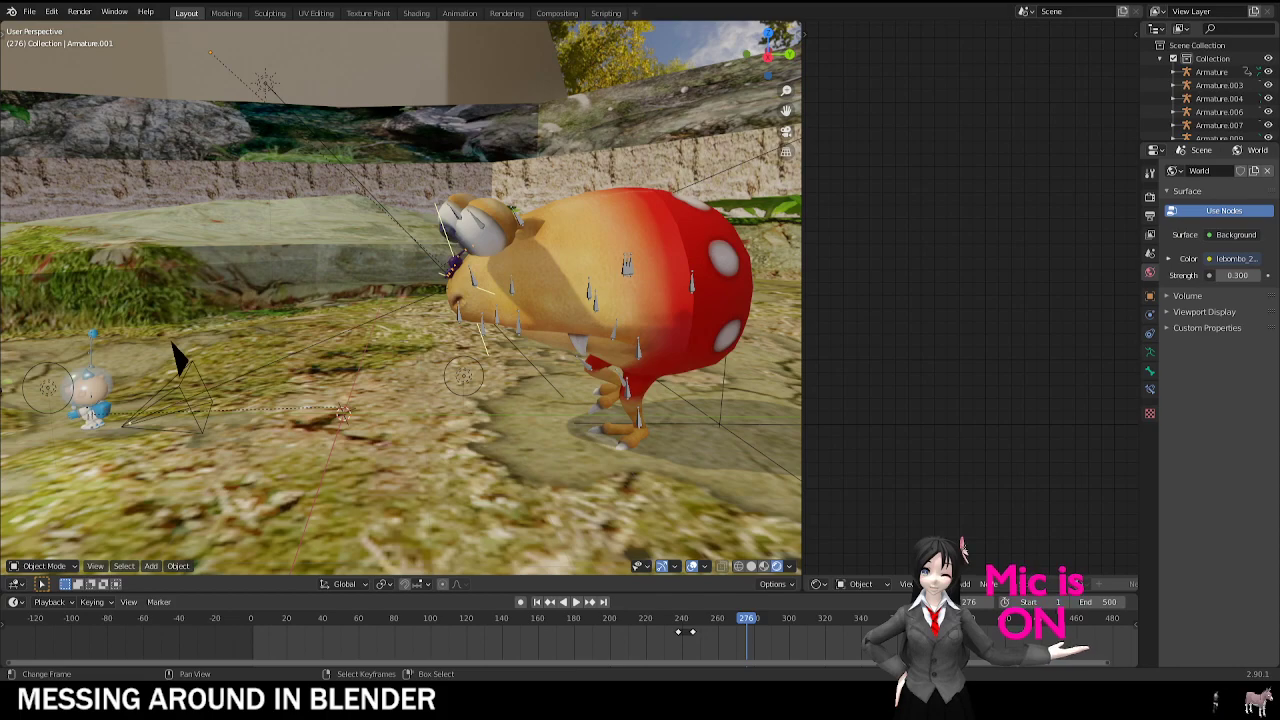
middle_click_drag(480, 335, 355, 408)
Step: Go to frame 106, and switch the leaping purple Pikmin's armature to Pose Mode
left_click(443, 619)
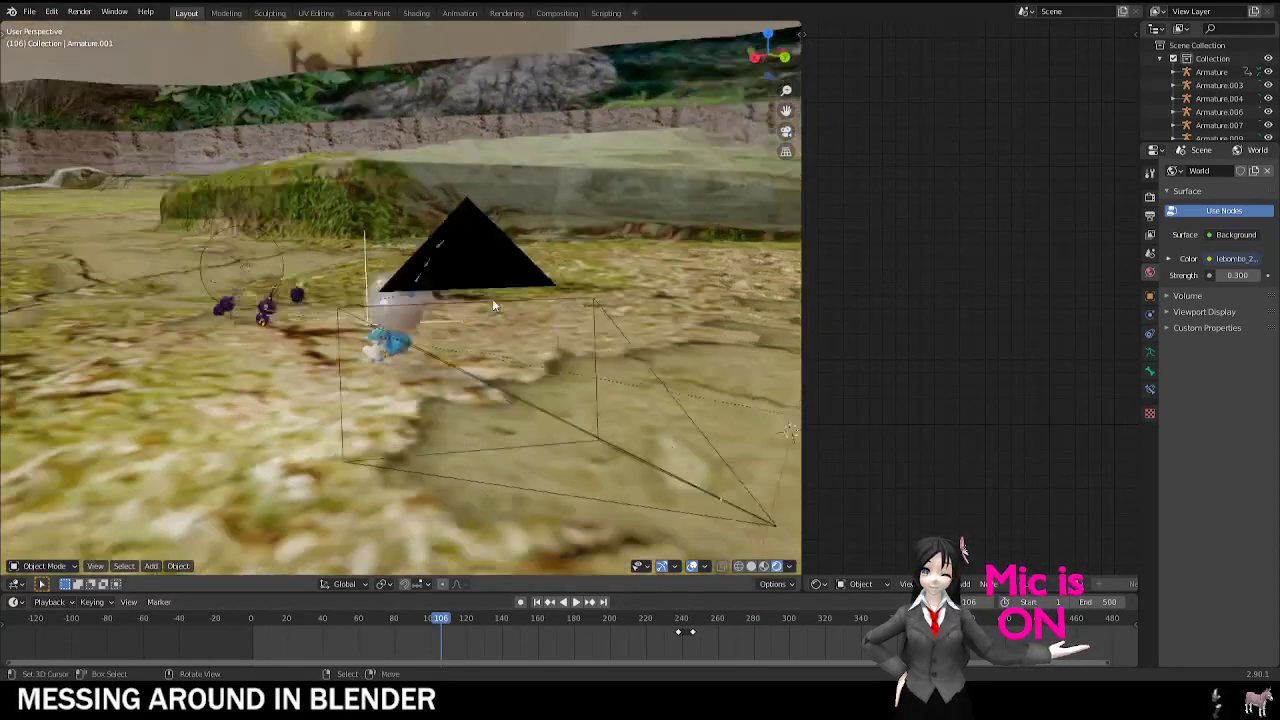
key("KP_0")
middle_click_drag(468, 408, 112, 468)
left_click(393, 325)
left_click(393, 325)
left_click(40, 566)
left_click(44, 521)
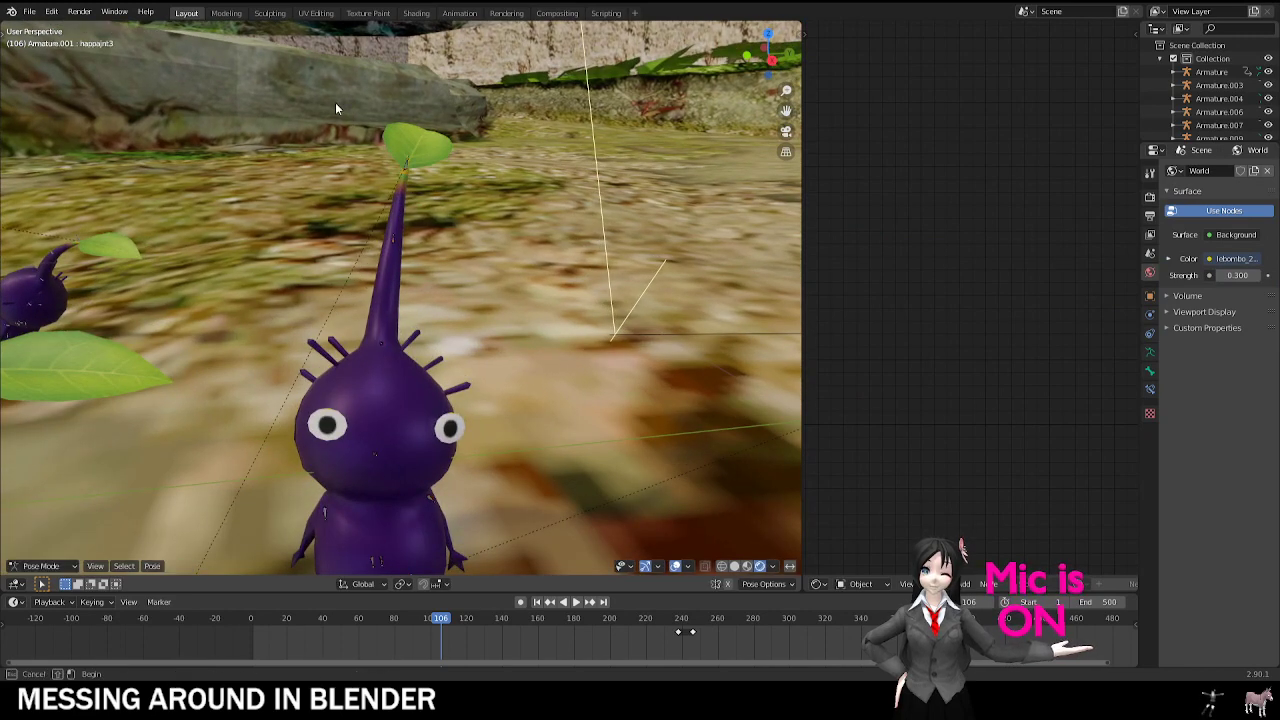
Step: Select the bones of the Pikmin's stem, delete their keyframes, and preview the motion from about frame 81
left_click_drag(335, 102, 440, 366)
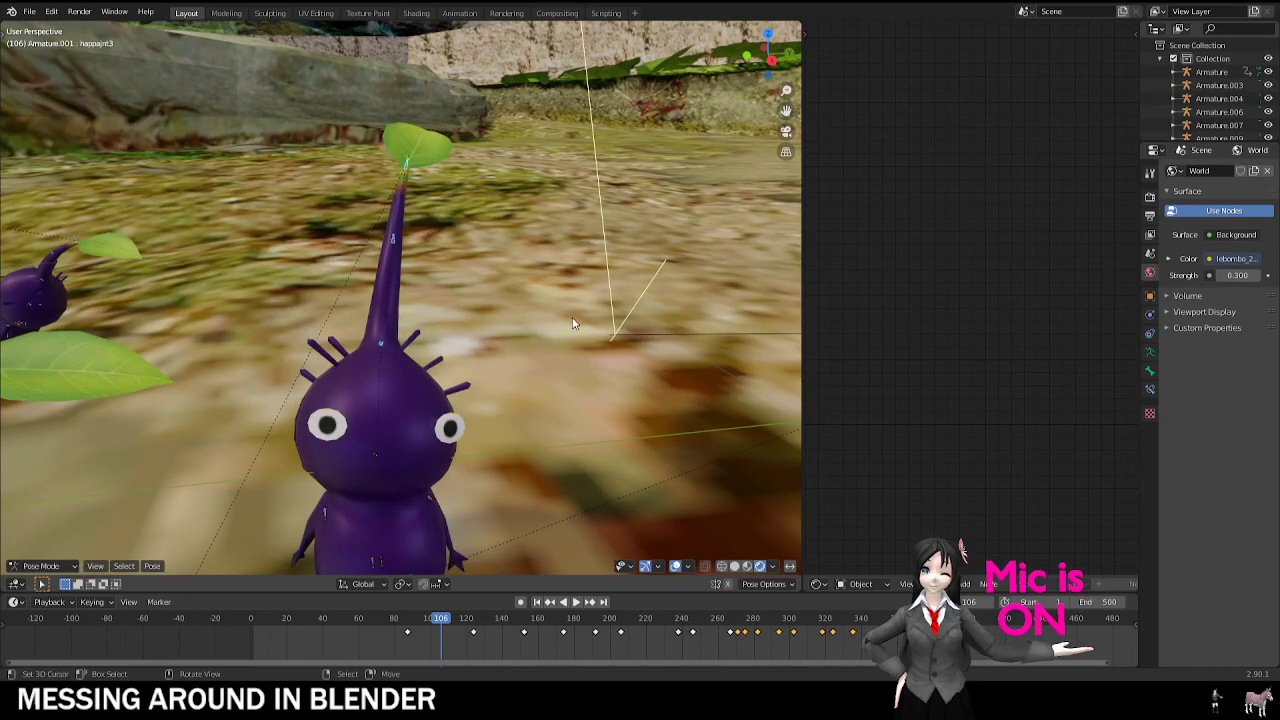
key("x")
left_click(422, 630)
key("space")
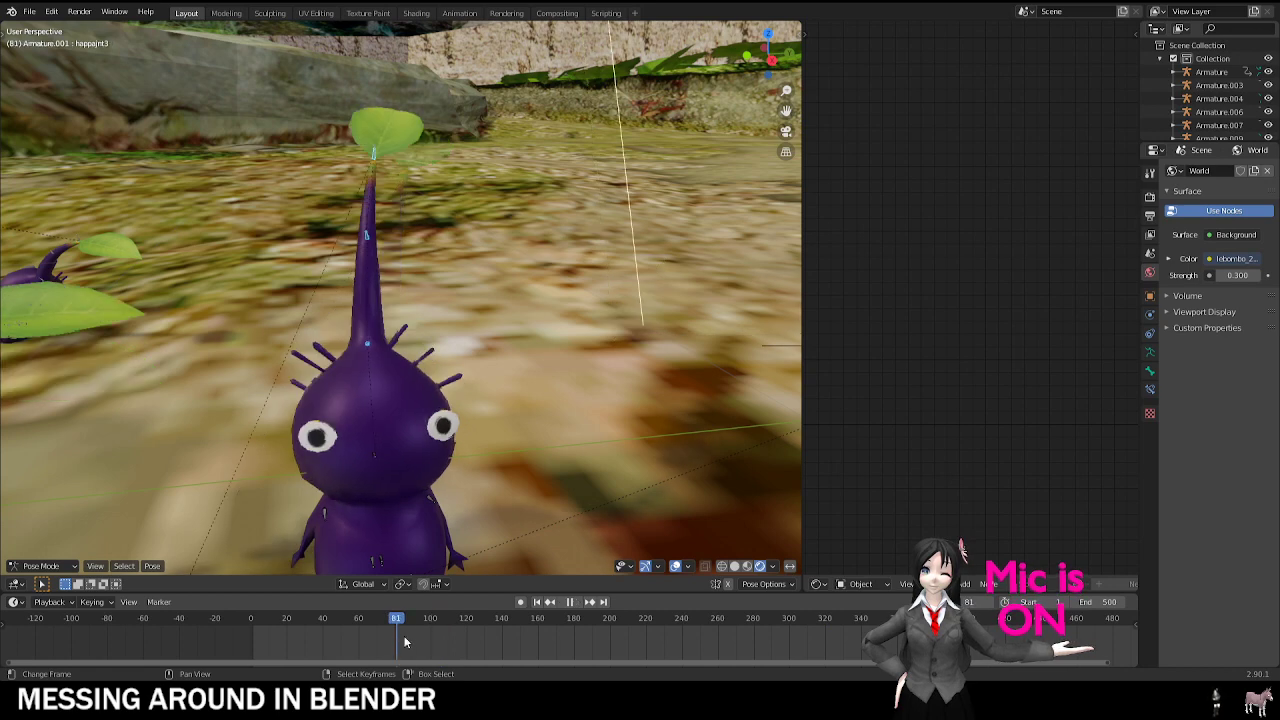
key("Escape")
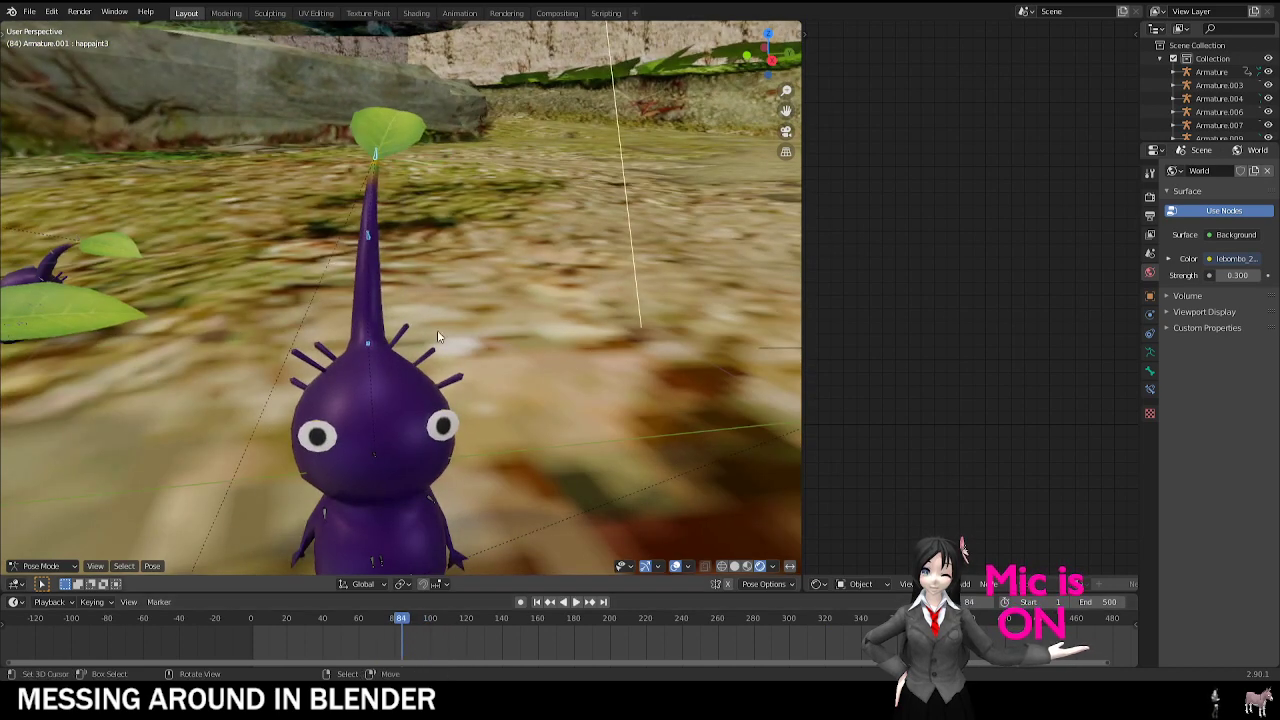
Step: Enable Wiggle Bone in the bone properties for the selected stem bones
left_click(1150, 370)
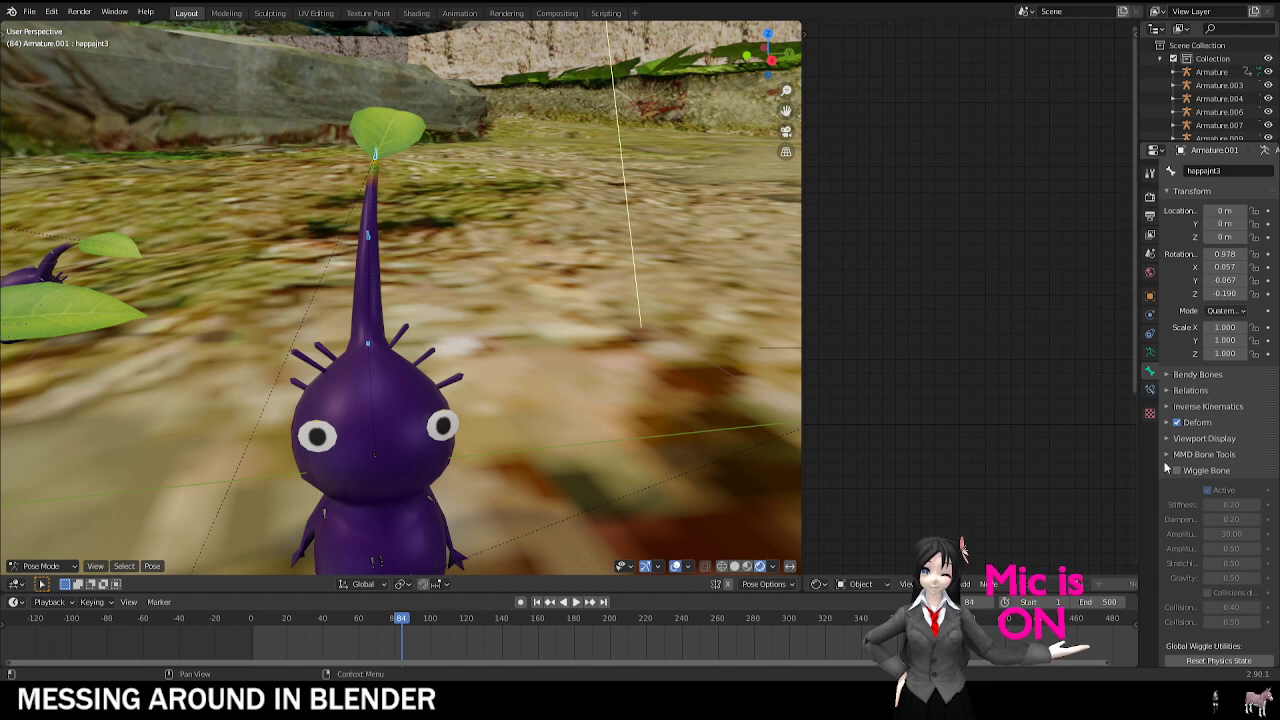
scroll(1196, 470, "down", 2)
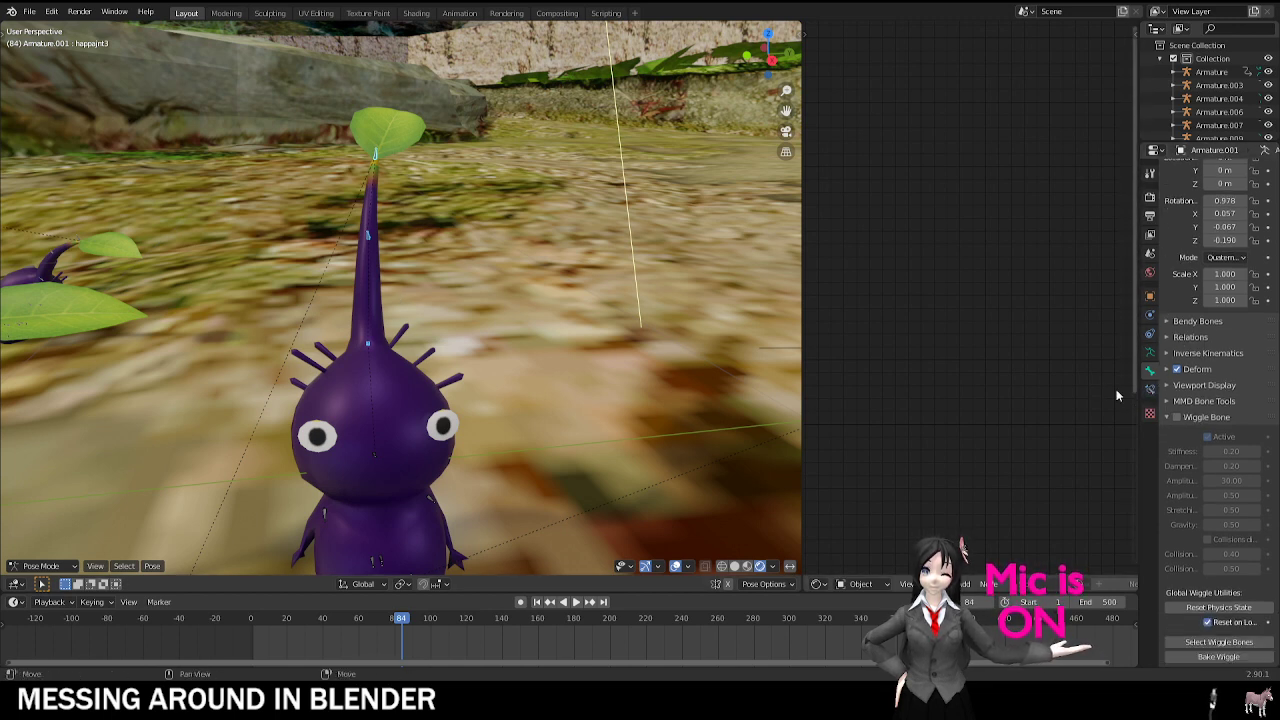
left_click(1177, 417)
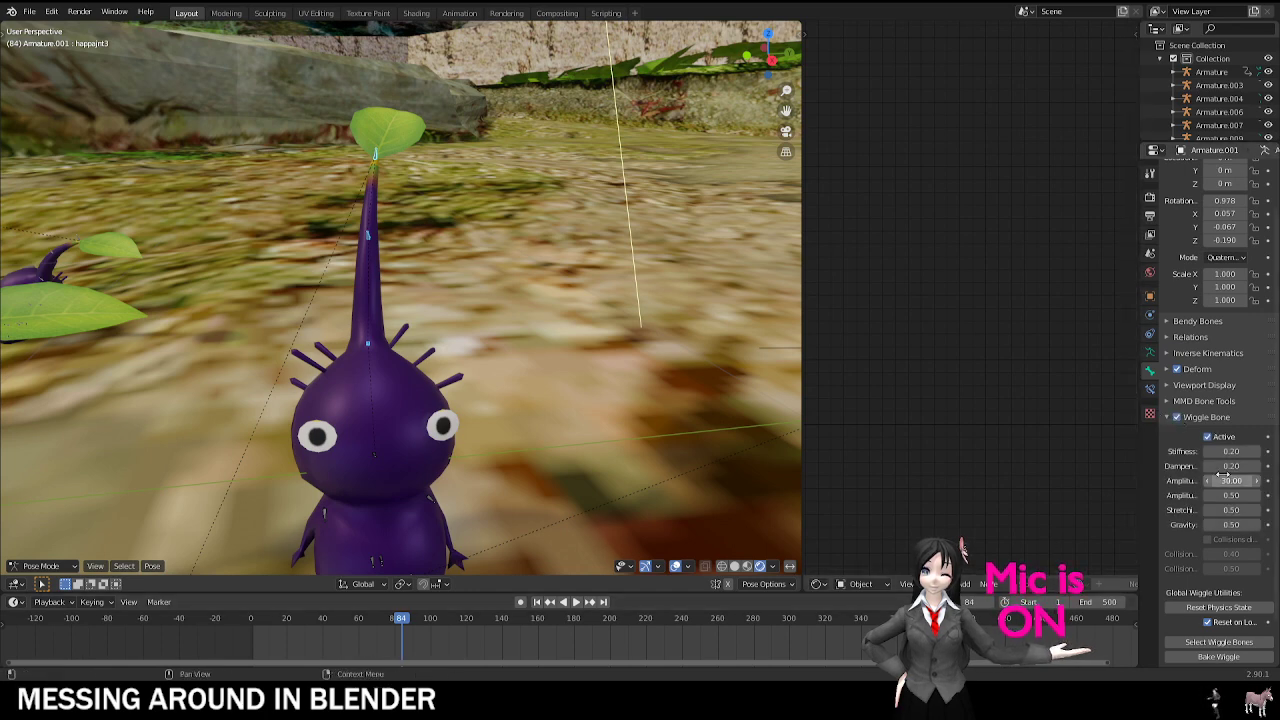
Step: Play the stem's wiggle in the free view, and replay the leap onto the Bulborb through the camera
key("space")
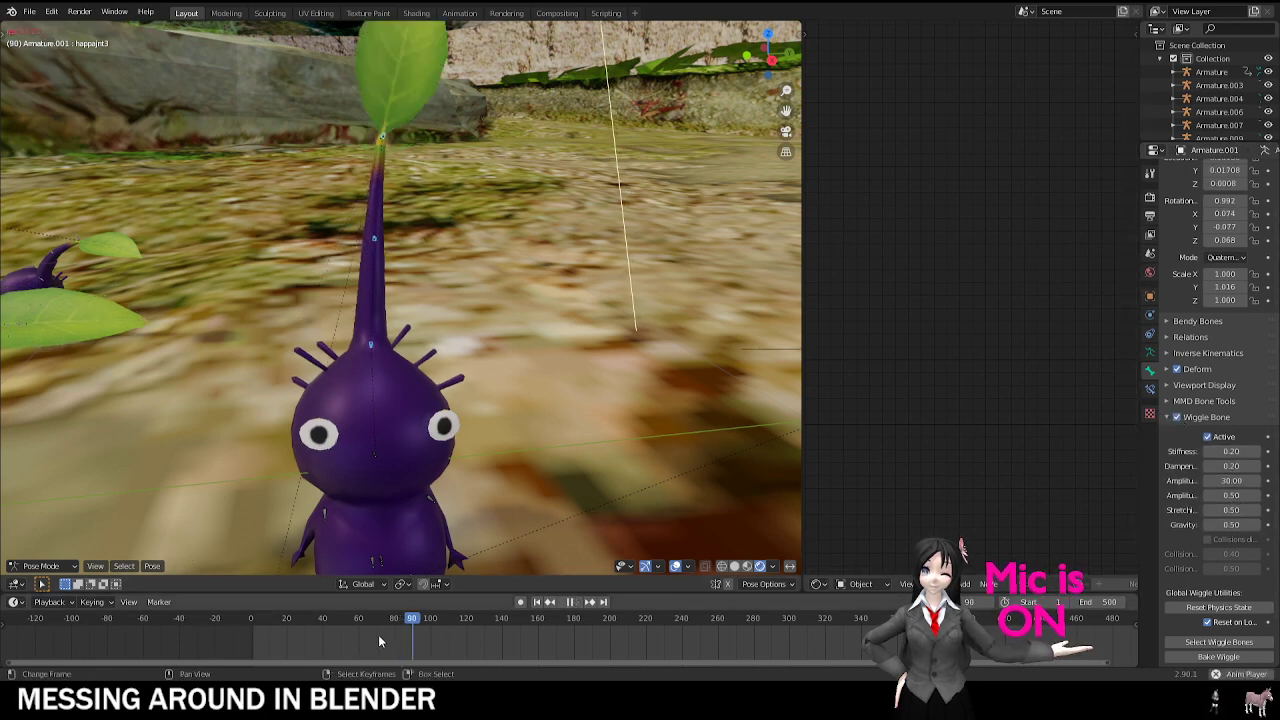
middle_click_drag(480, 360, 480, 420)
left_click(506, 618)
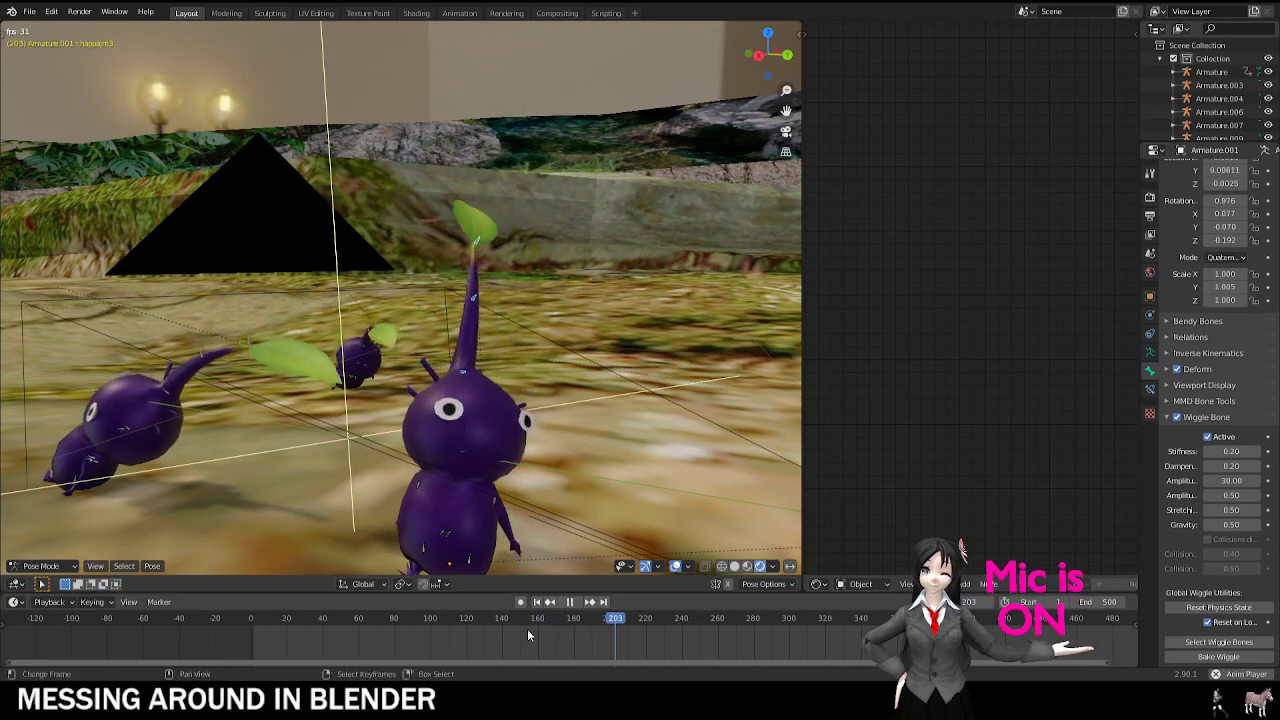
key("KP_0")
scroll(665, 393, "up", 2)
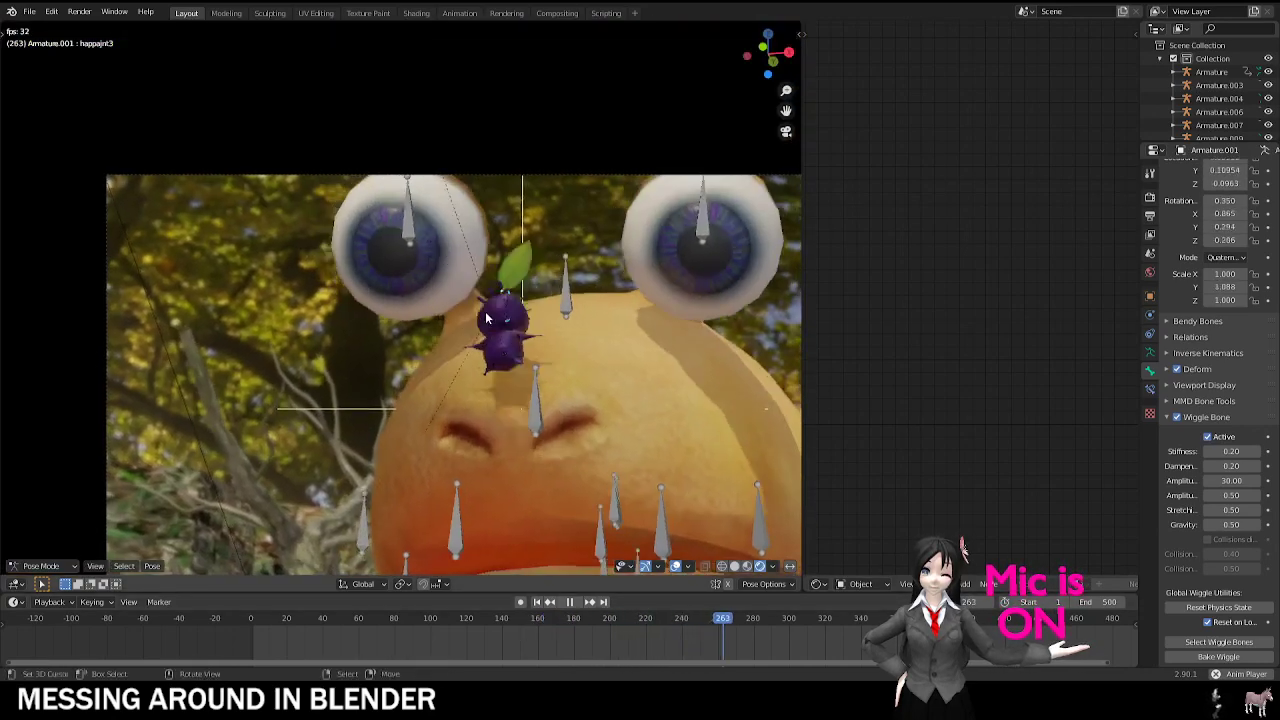
scroll(720, 510, "up", 3)
left_click(672, 650)
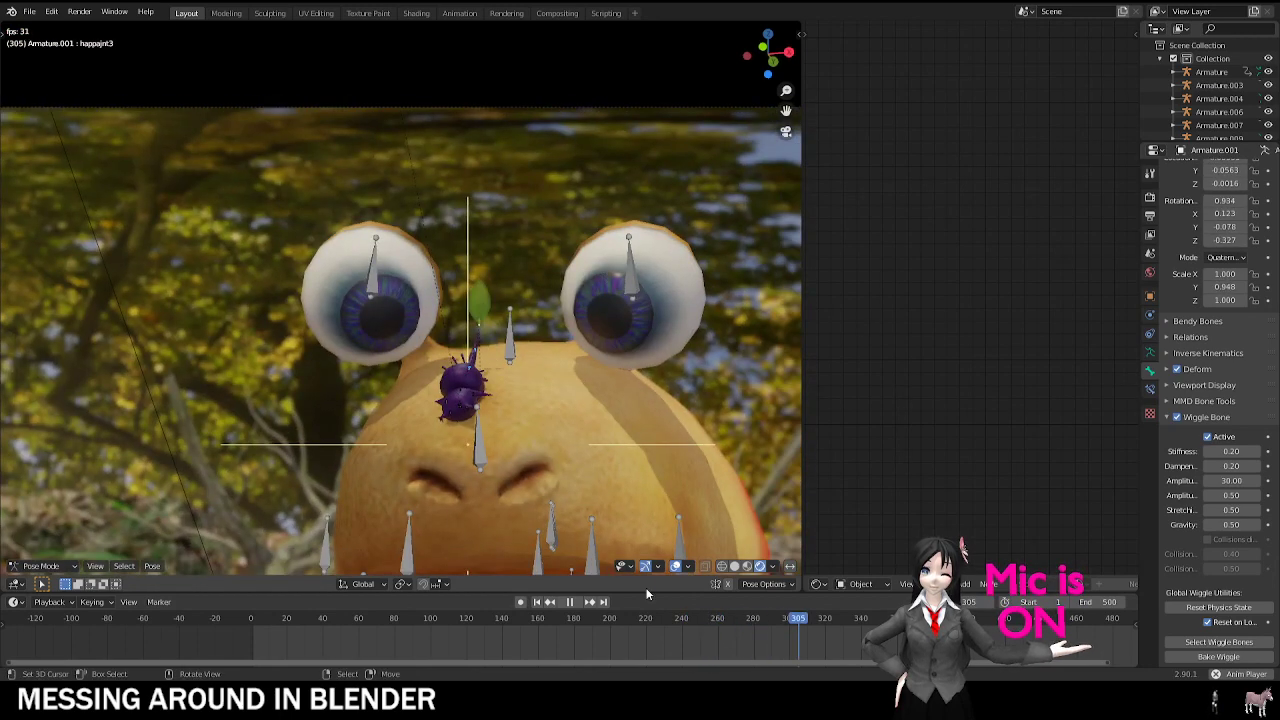
left_click(590, 634)
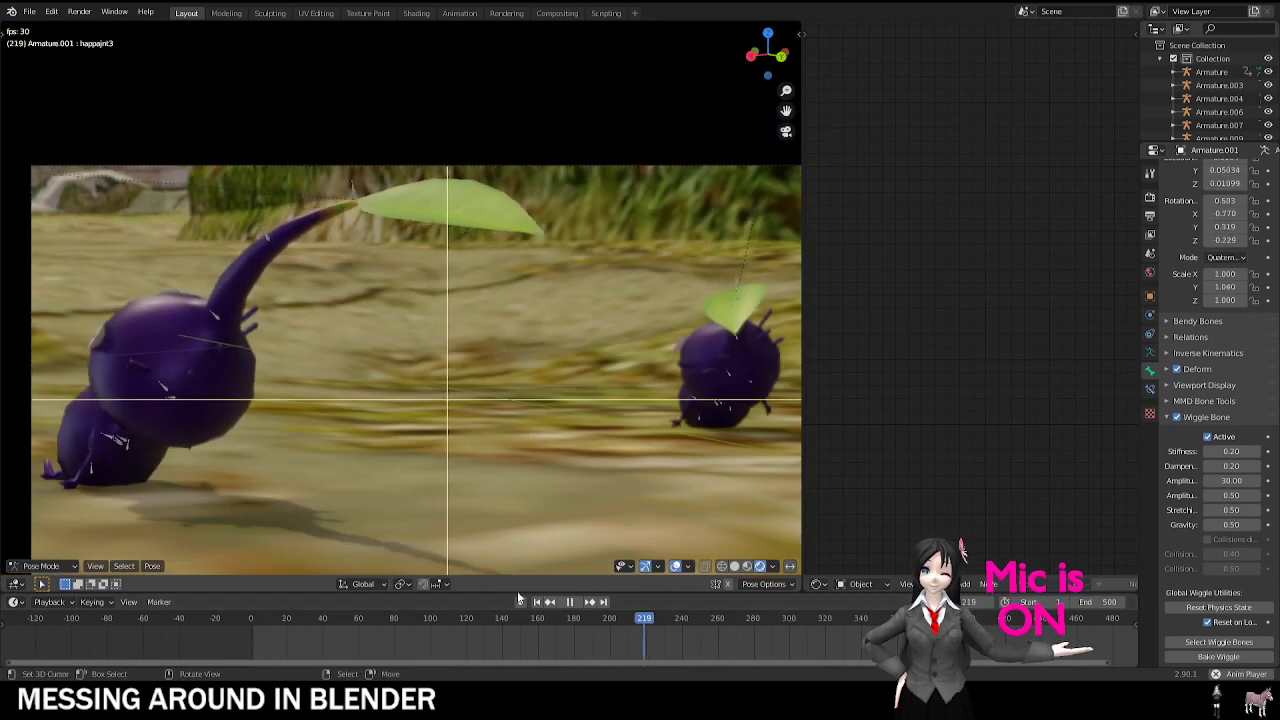
left_click(501, 632)
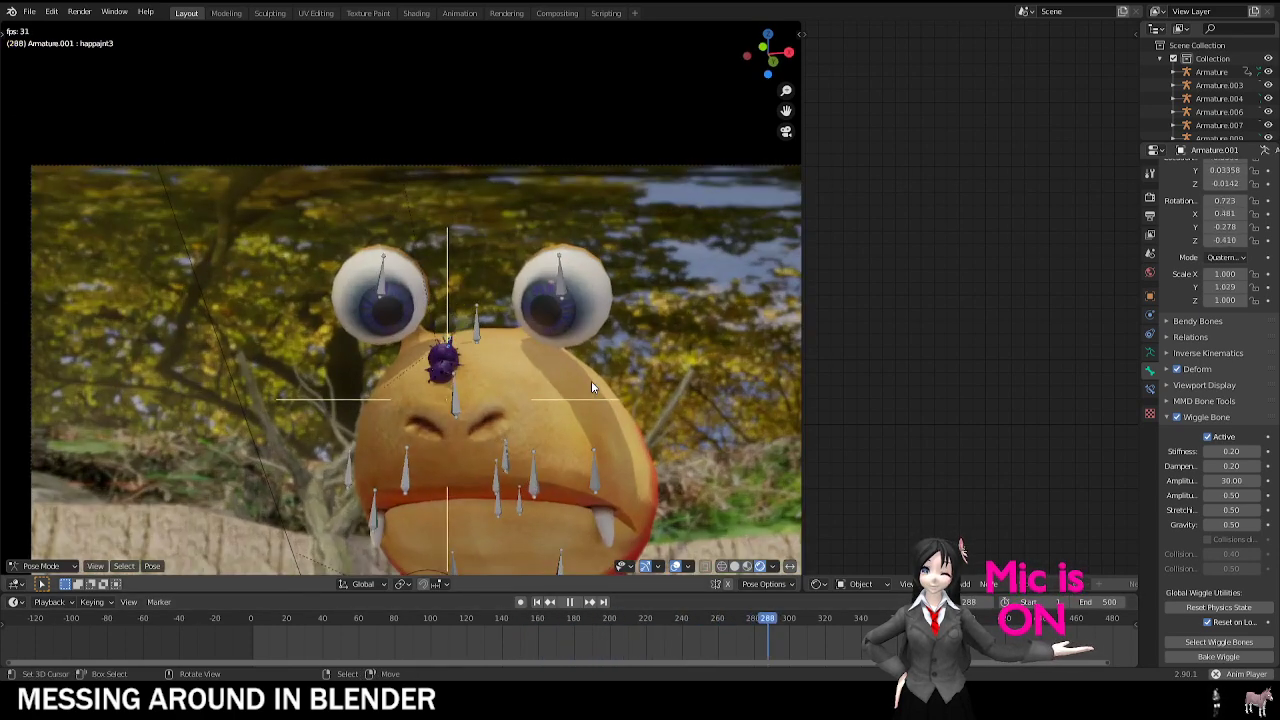
Step: Set the Wiggle Bone stiffness to 0.05 and replay the shot with the softer stem
key("space")
left_click_drag(1232, 451, 1214, 451)
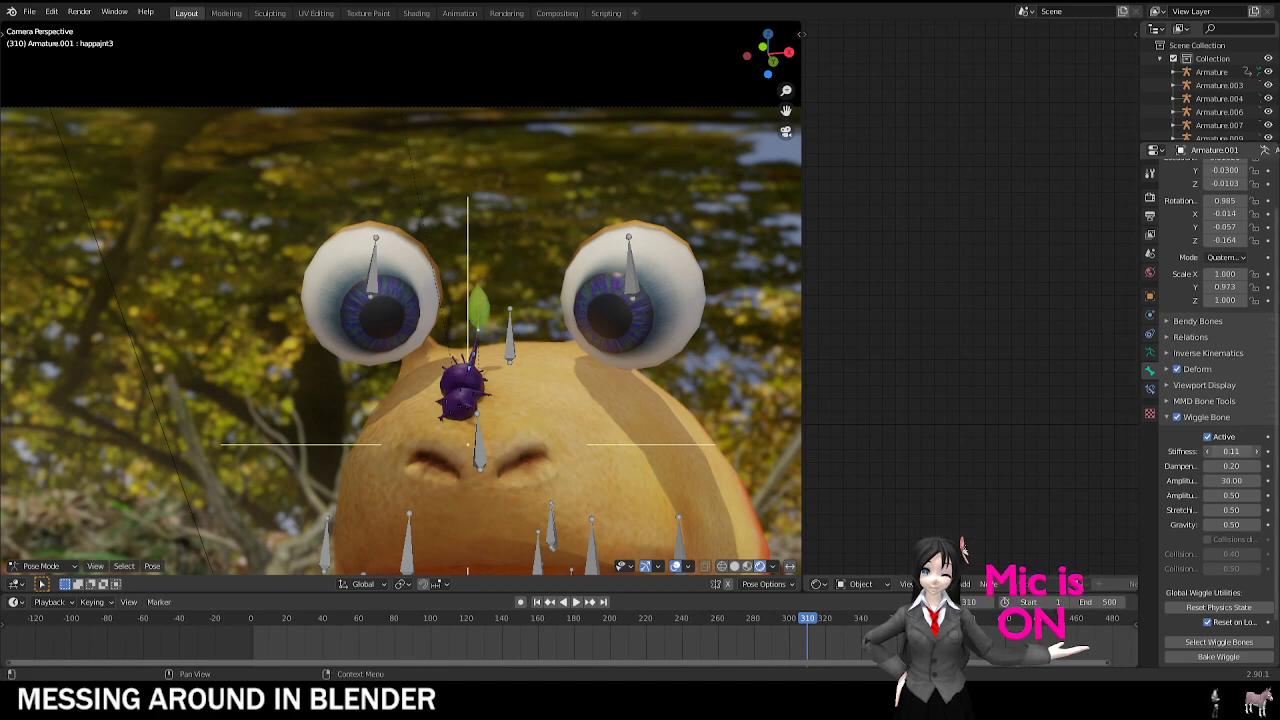
key("space")
left_click(455, 645)
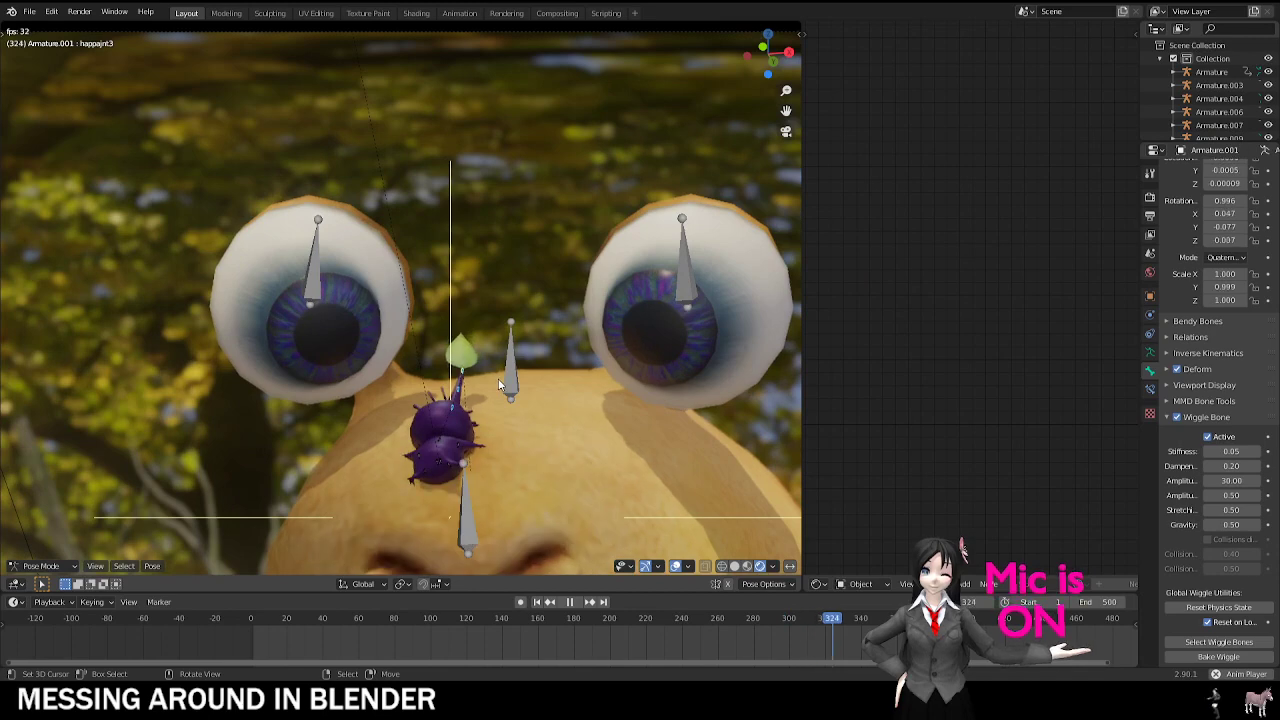
left_click_drag(432, 625, 349, 652)
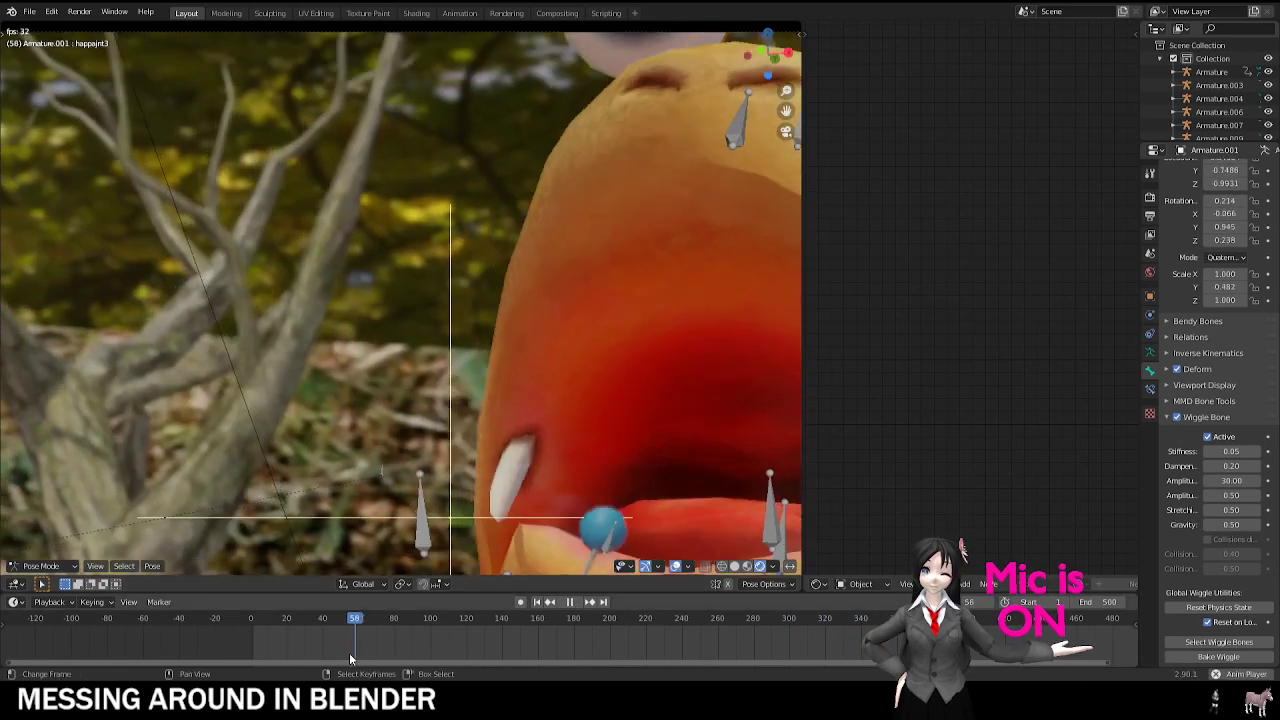
Step: Replay the Bulborb shot through the camera and from a wide free view, stopping at frame 301
key("space")
scroll(459, 365, "down", 4)
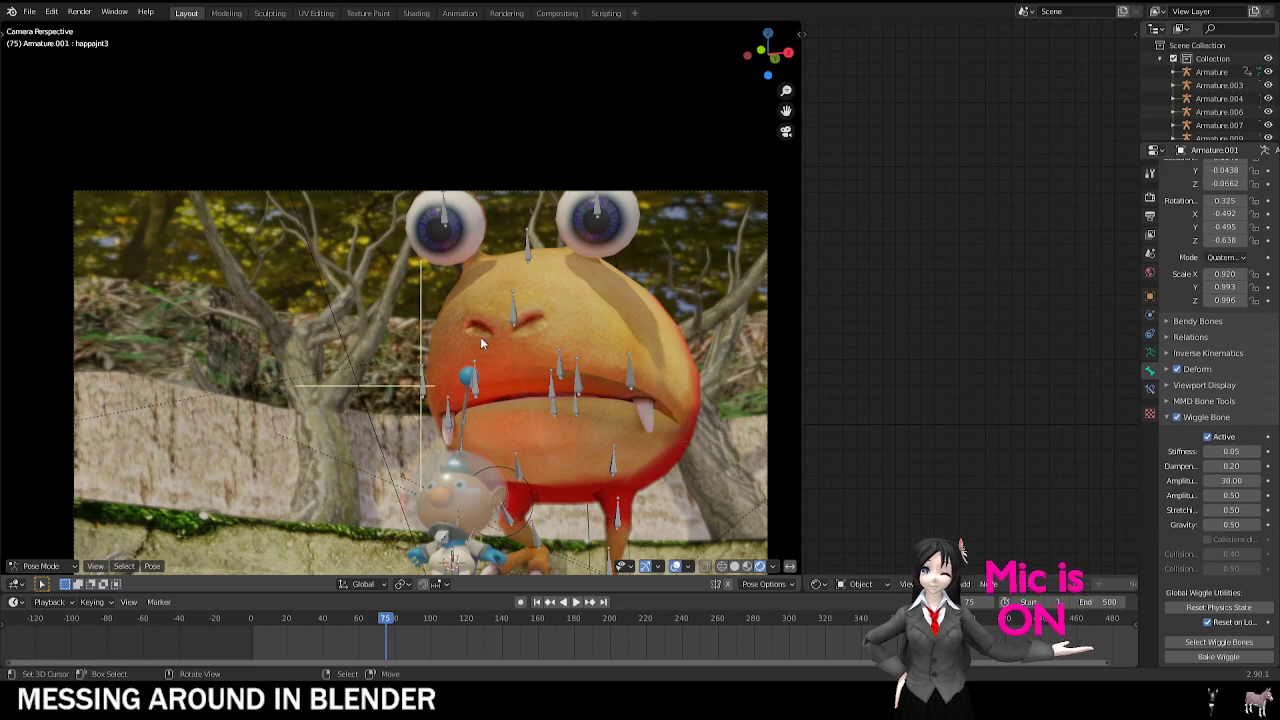
key("space")
key("space")
scroll(410, 420, "down", 5)
middle_click_drag(534, 391, 432, 254)
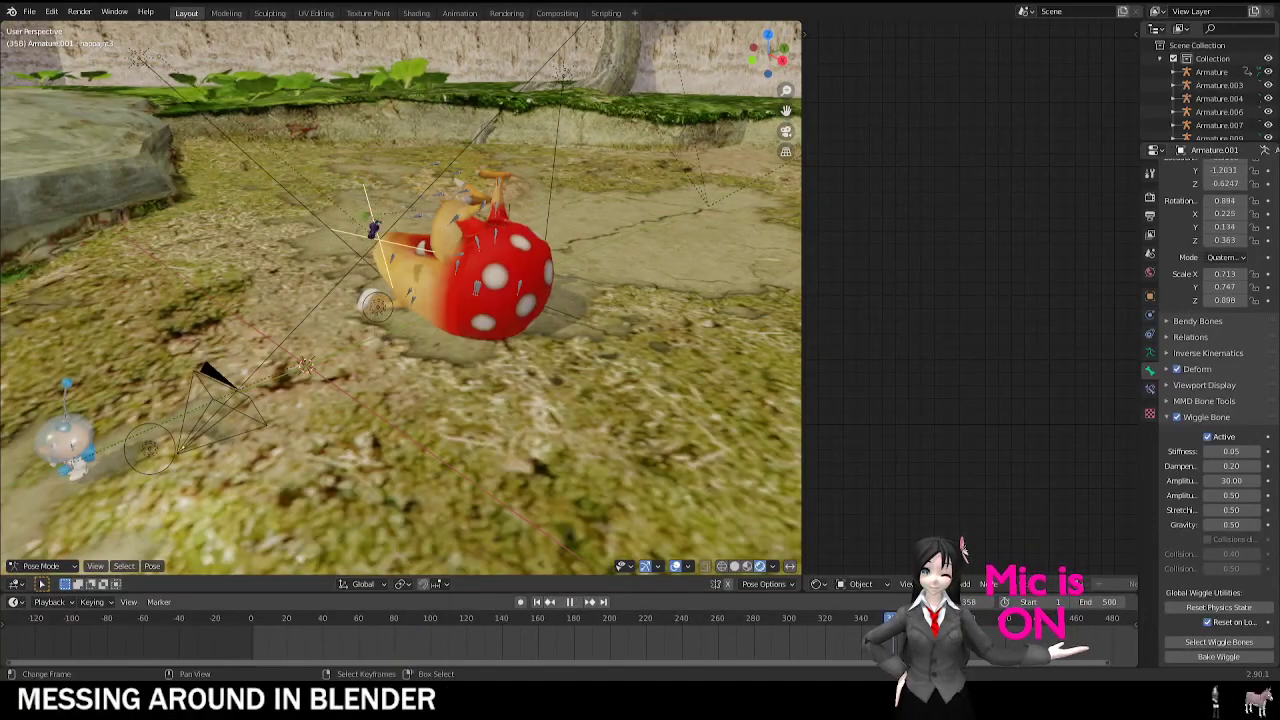
key("Escape")
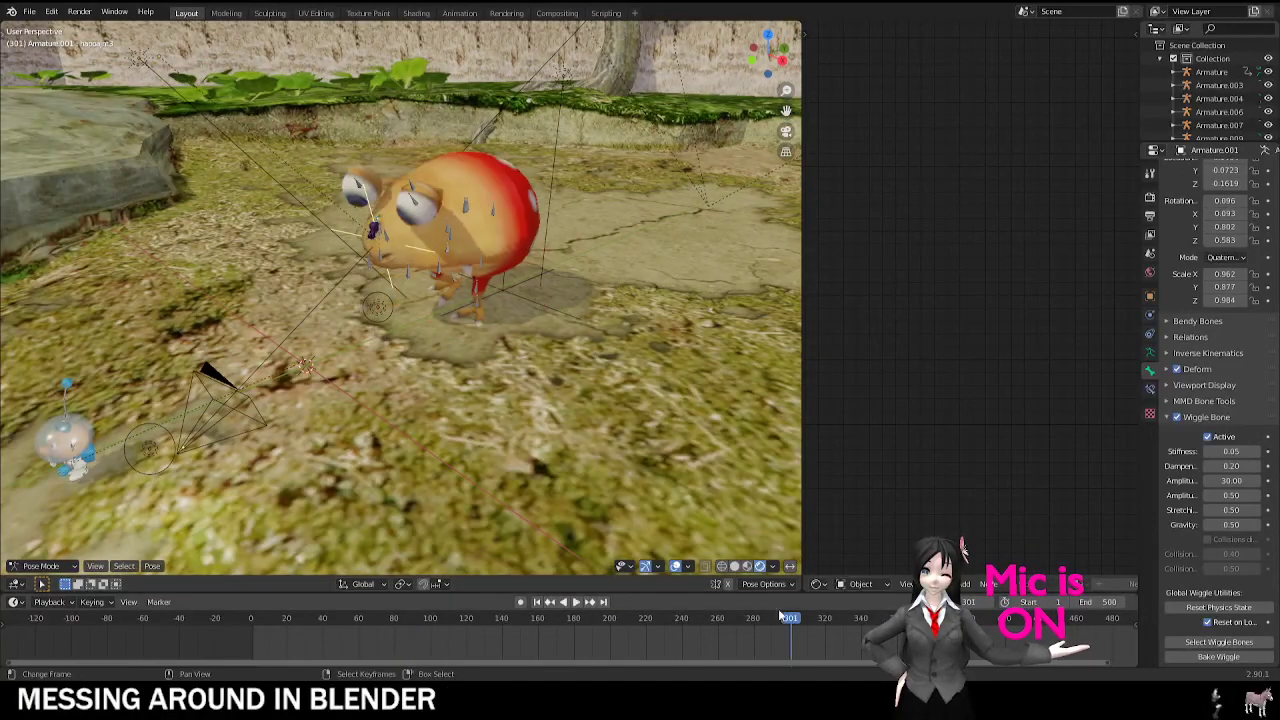
Step: Play the toppling Bulborb through the camera to frame 331 and render that frame
key("KP_0")
key("space")
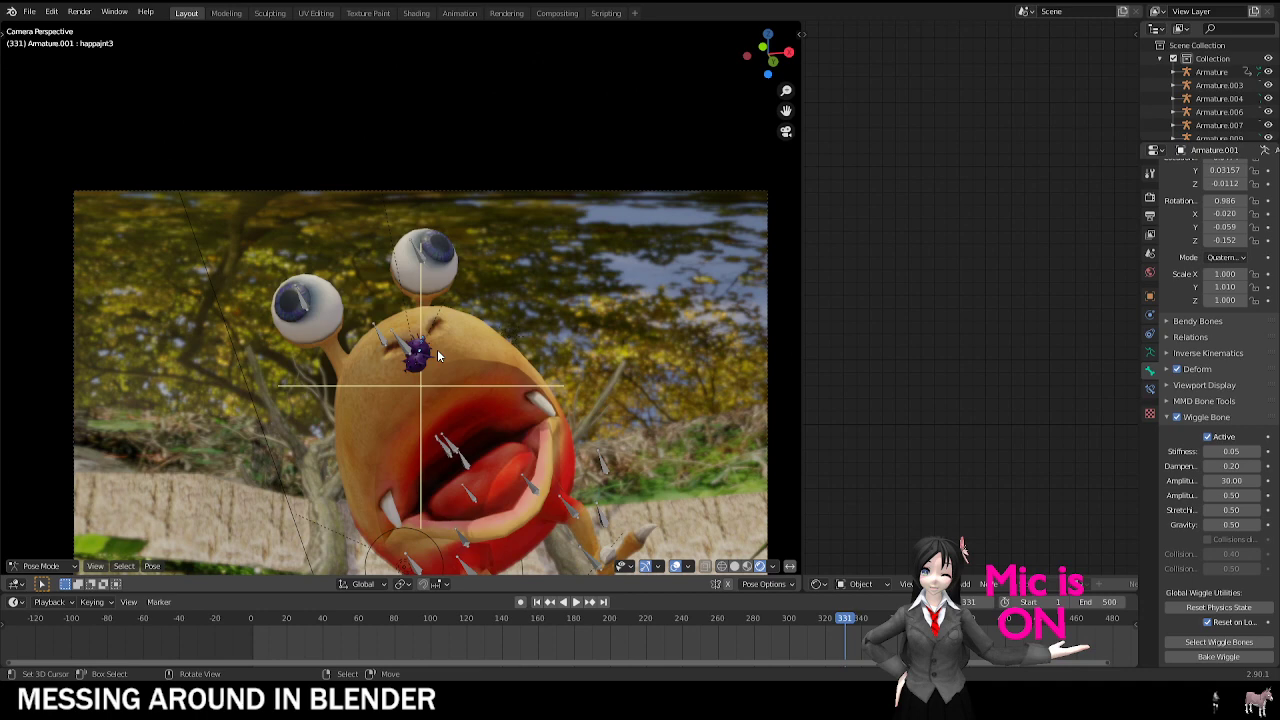
scroll(432, 353, "down", 1)
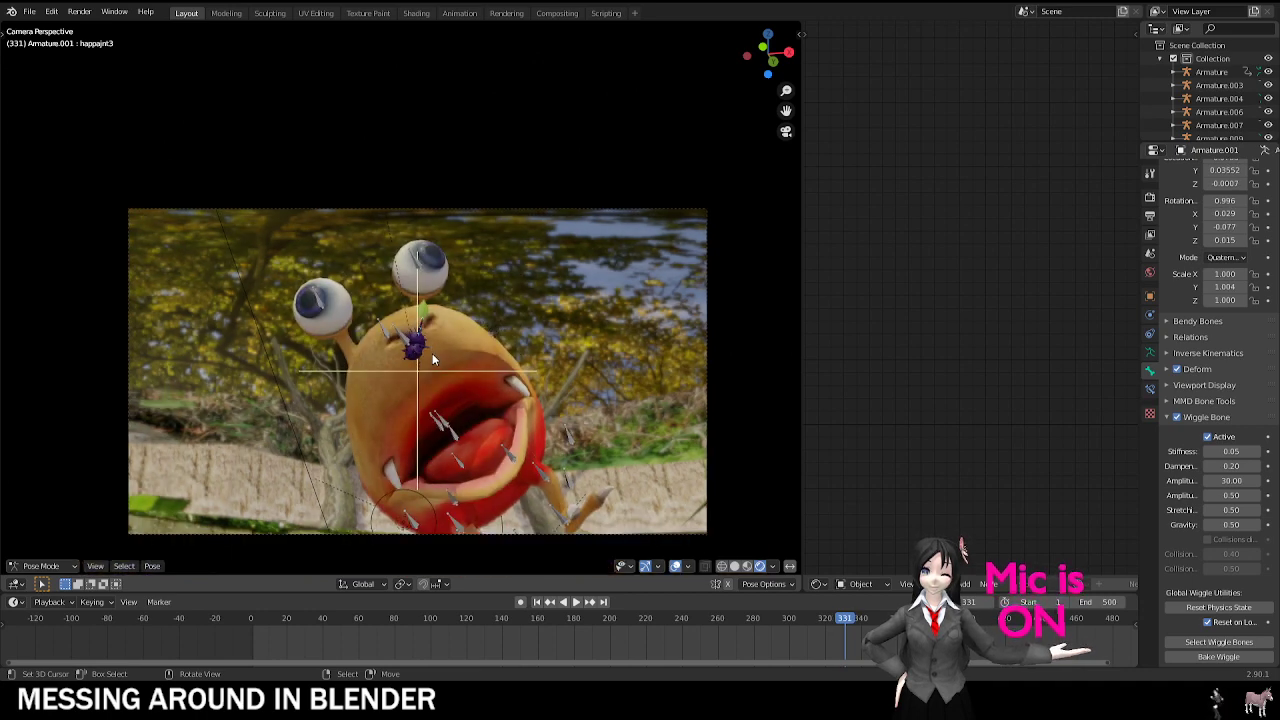
key("F12")
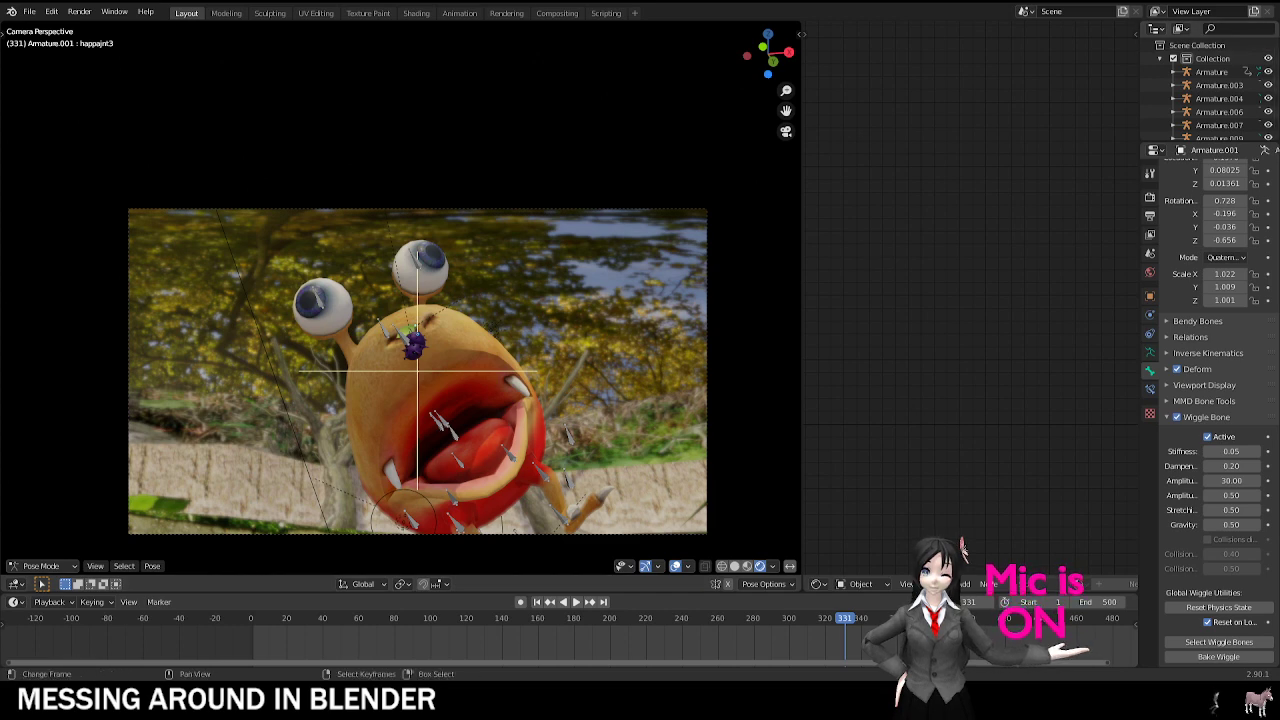
Step: Try the Cycles render engine on a close view of the open-mouthed Bulborb, and switch back to Eevee
middle_click_drag(608, 458, 624, 392, "shift")
scroll(624, 392, "up", 3)
middle_click_drag(768, 485, 703, 488, "shift")
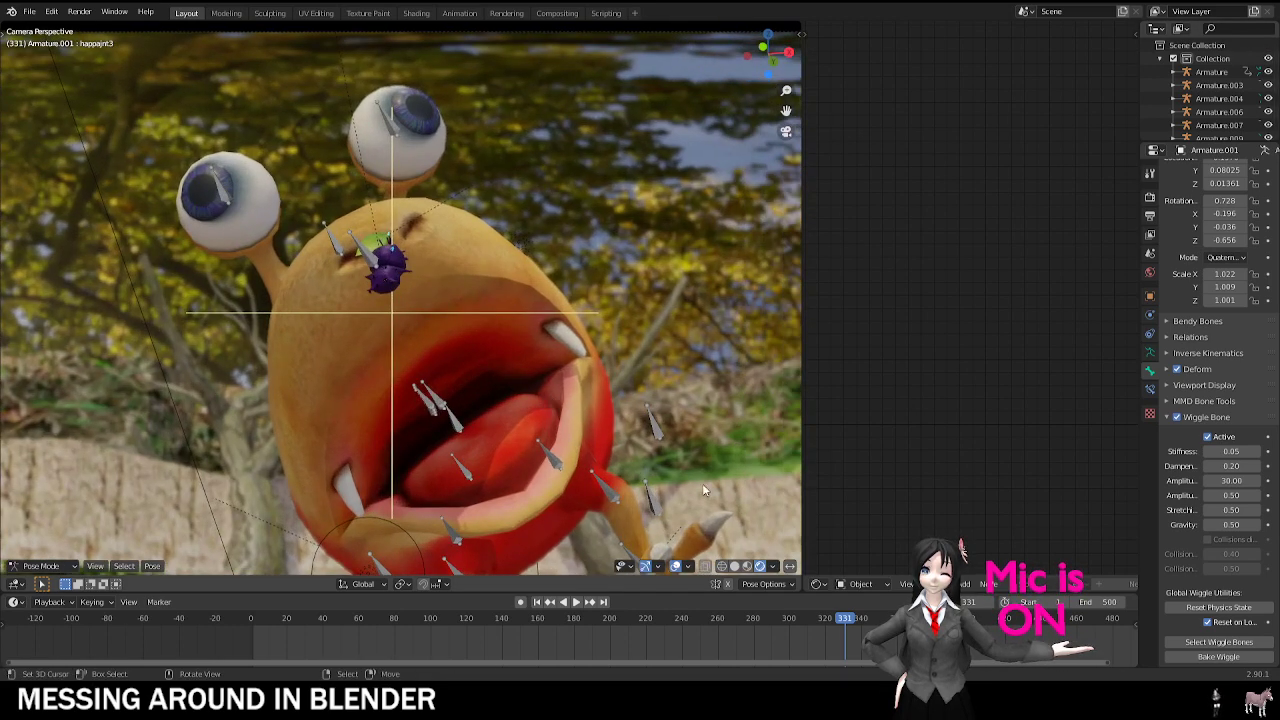
left_click(1150, 197)
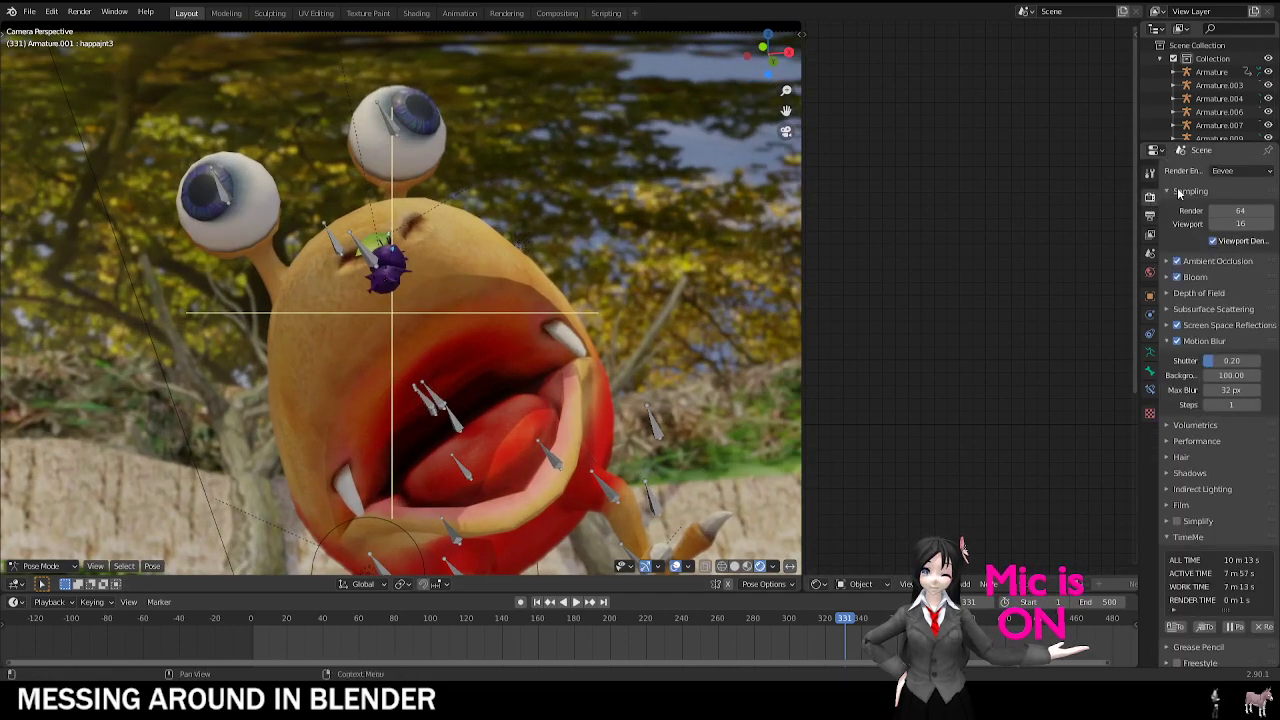
left_click(1233, 172)
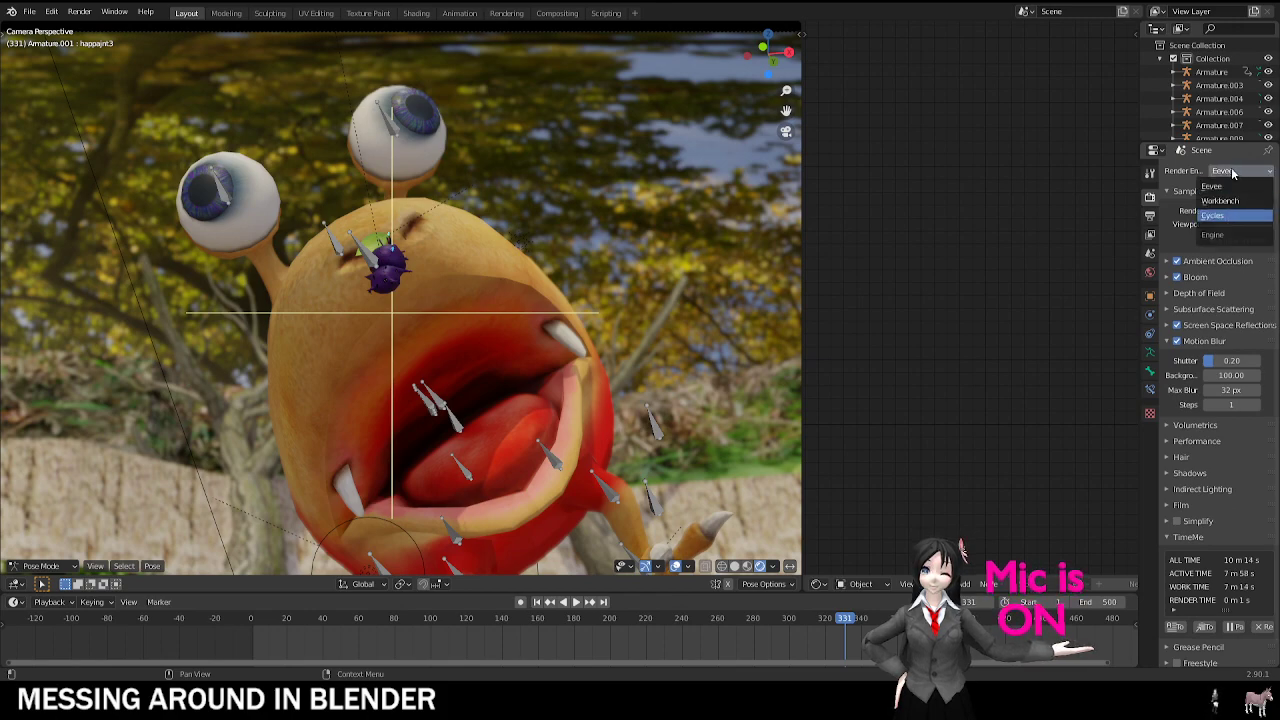
key("Return")
left_click(1231, 174)
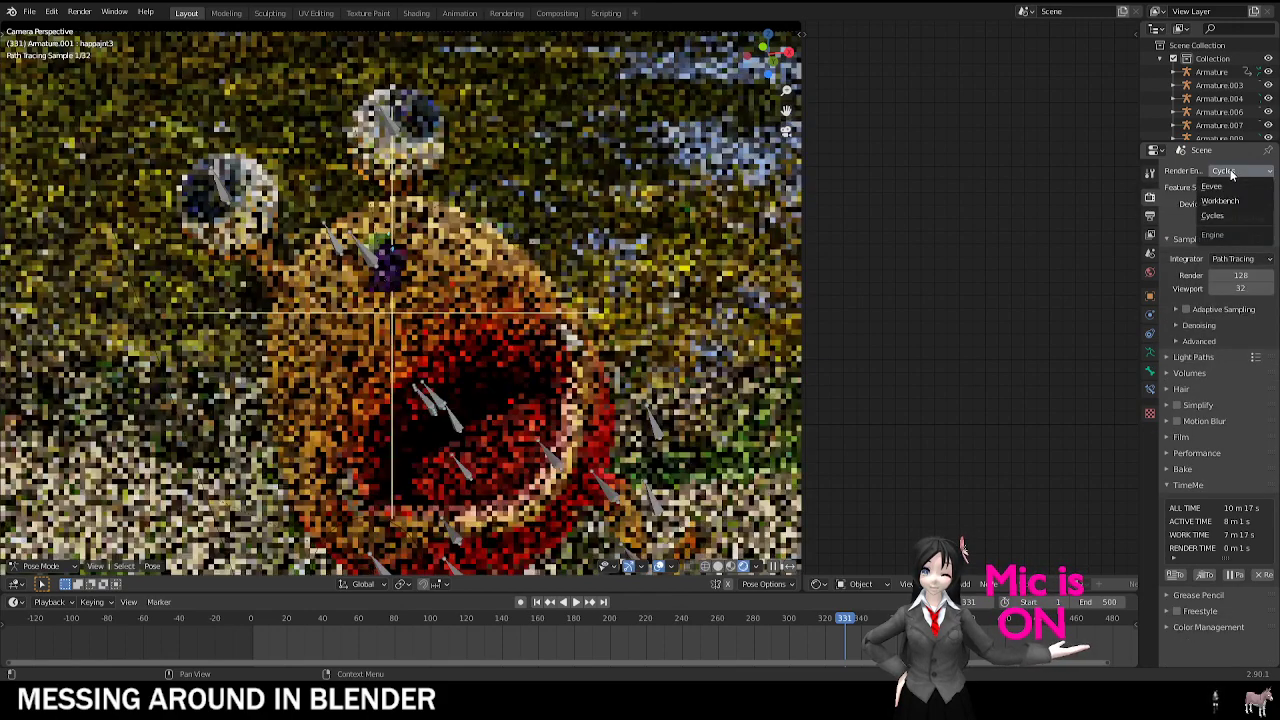
left_click(1224, 188)
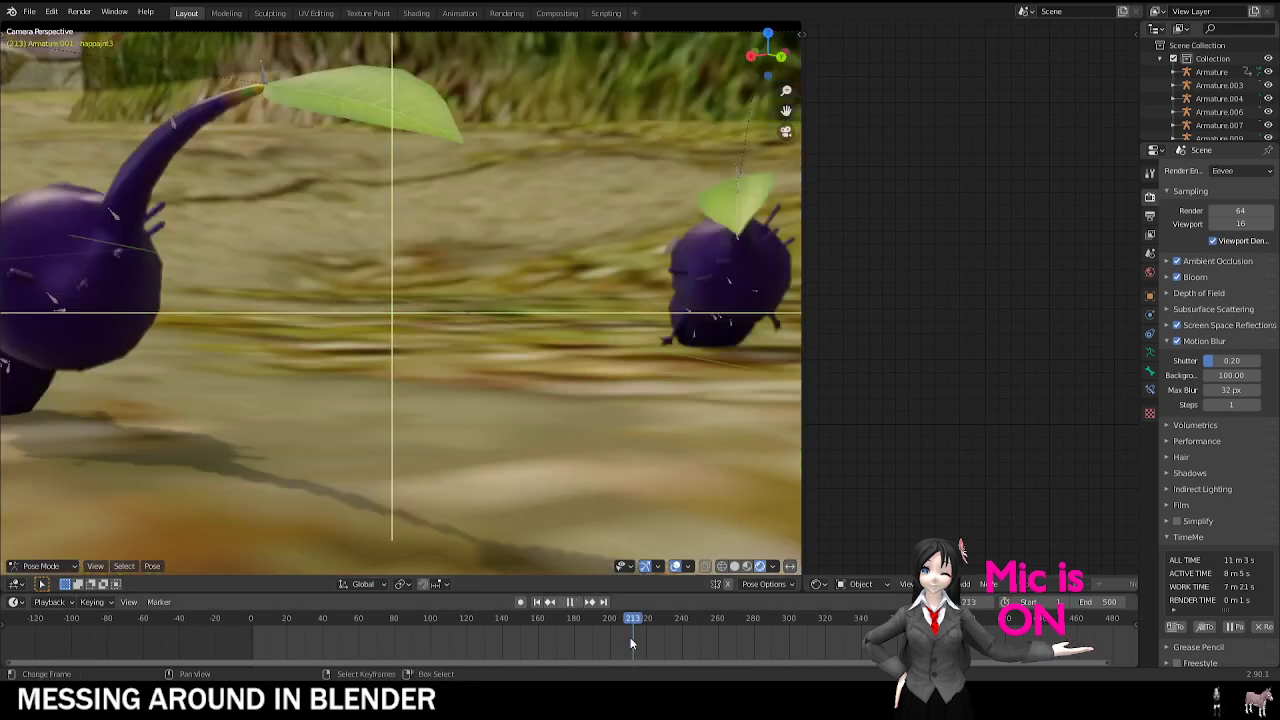
Step: Check the purple Pikmin at frame 174, and play the Bulborb scene from frame 18 in a wide free view
left_click_drag(640, 637, 566, 637)
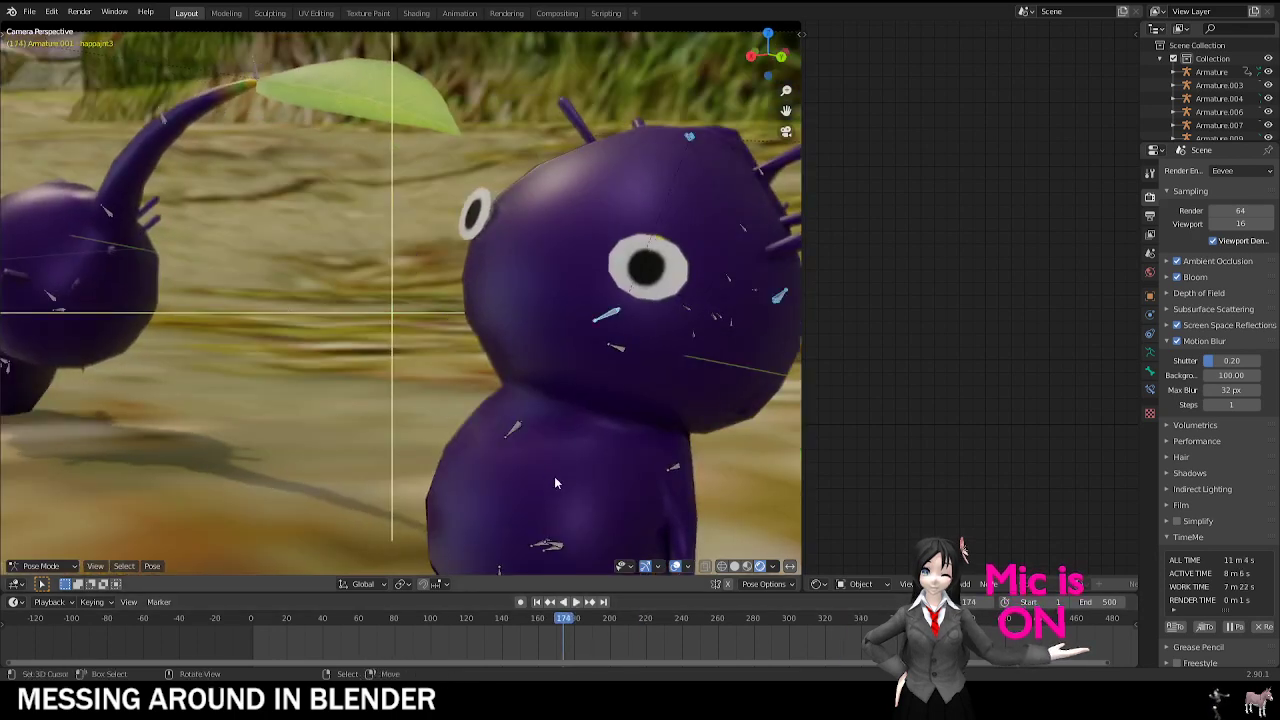
scroll(558, 484, "down", 1)
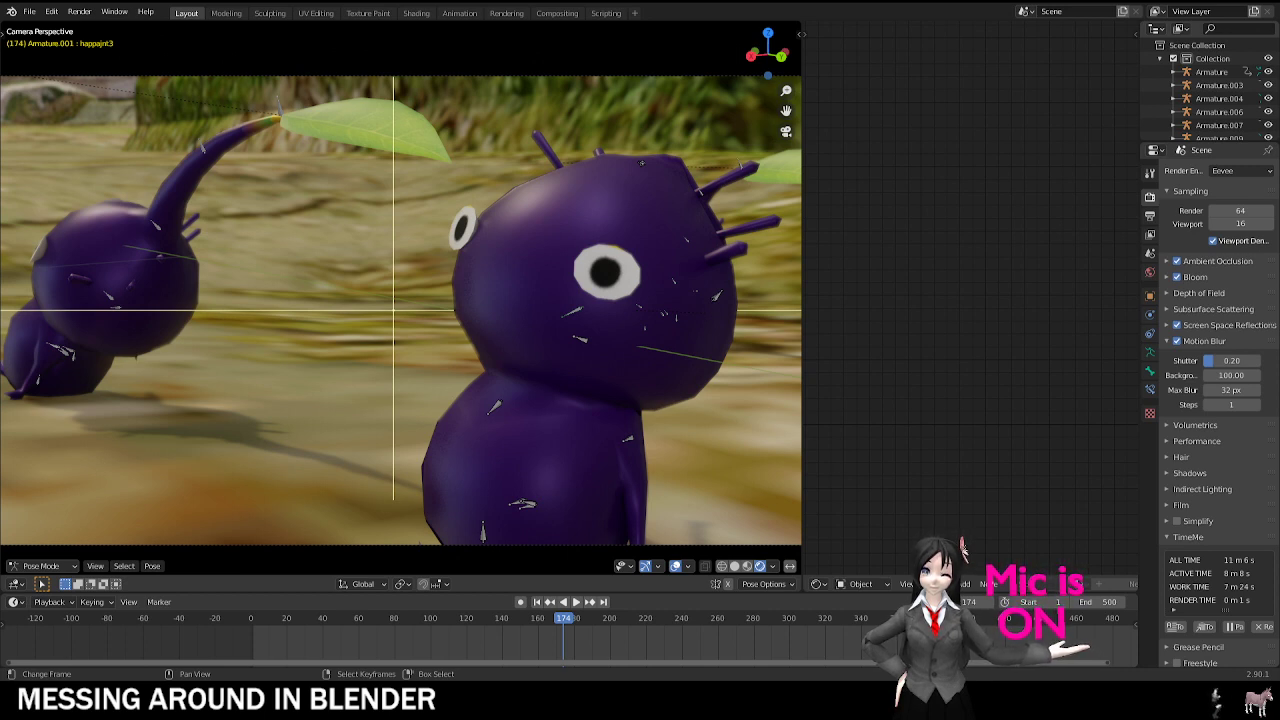
left_click(283, 630)
middle_click_drag(430, 330, 493, 391)
scroll(505, 380, "up", 3)
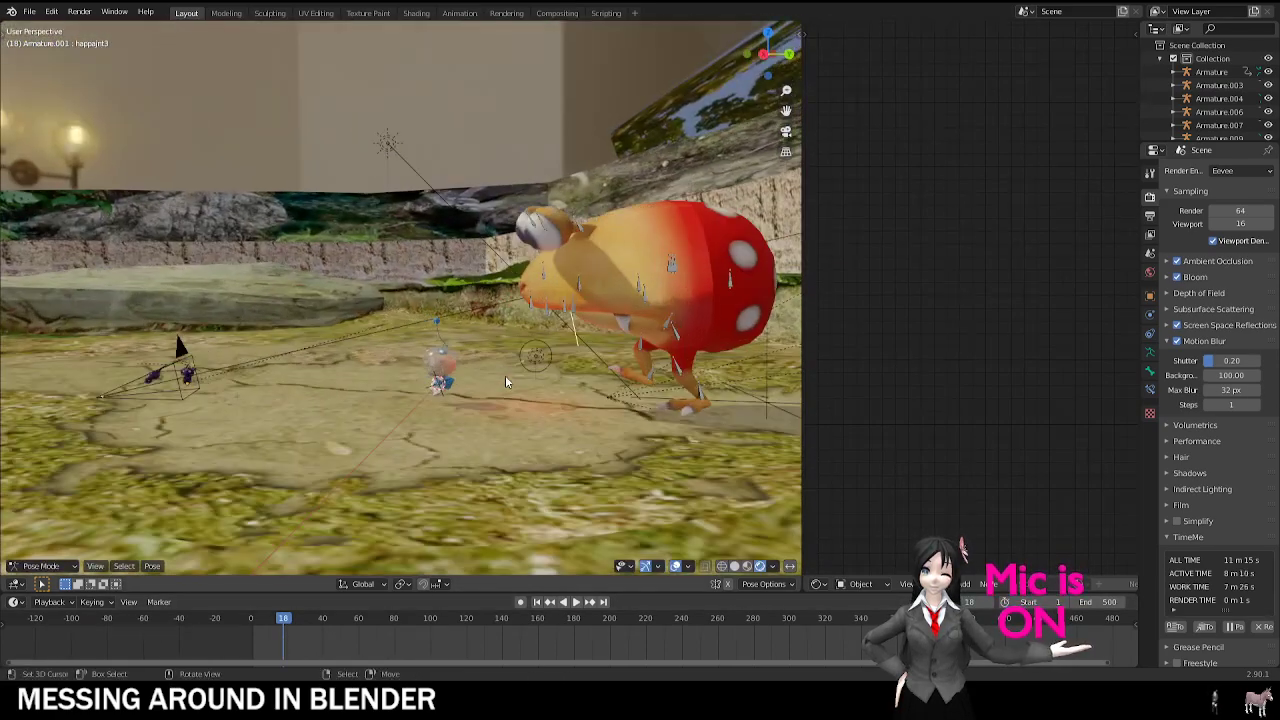
key("space")
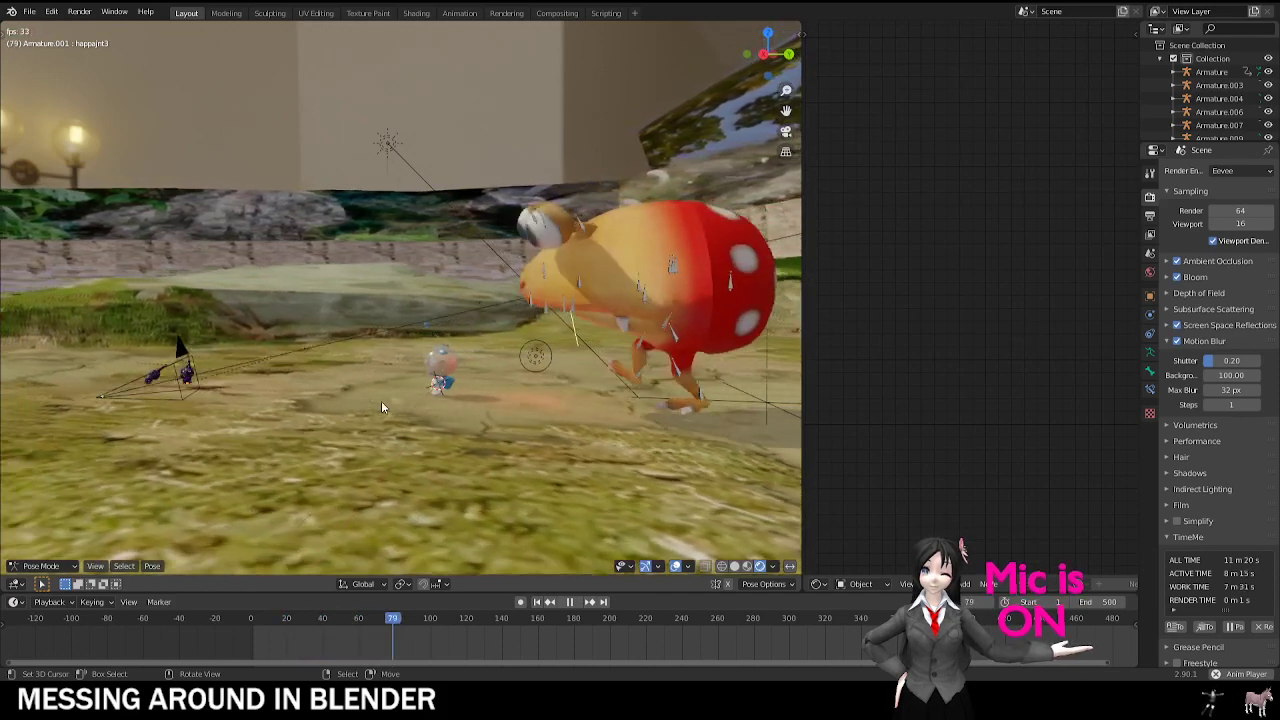
key("space")
Step: Go to frame 0, inspect the Bulborb and the astronaut figure in a free view, and return to the camera view
middle_click_drag(357, 387, 547, 350, "shift")
scroll(547, 350, "up", 2)
left_click(251, 624)
middle_click_drag(262, 378, 526, 394)
key("KP_0")
middle_click(523, 394)
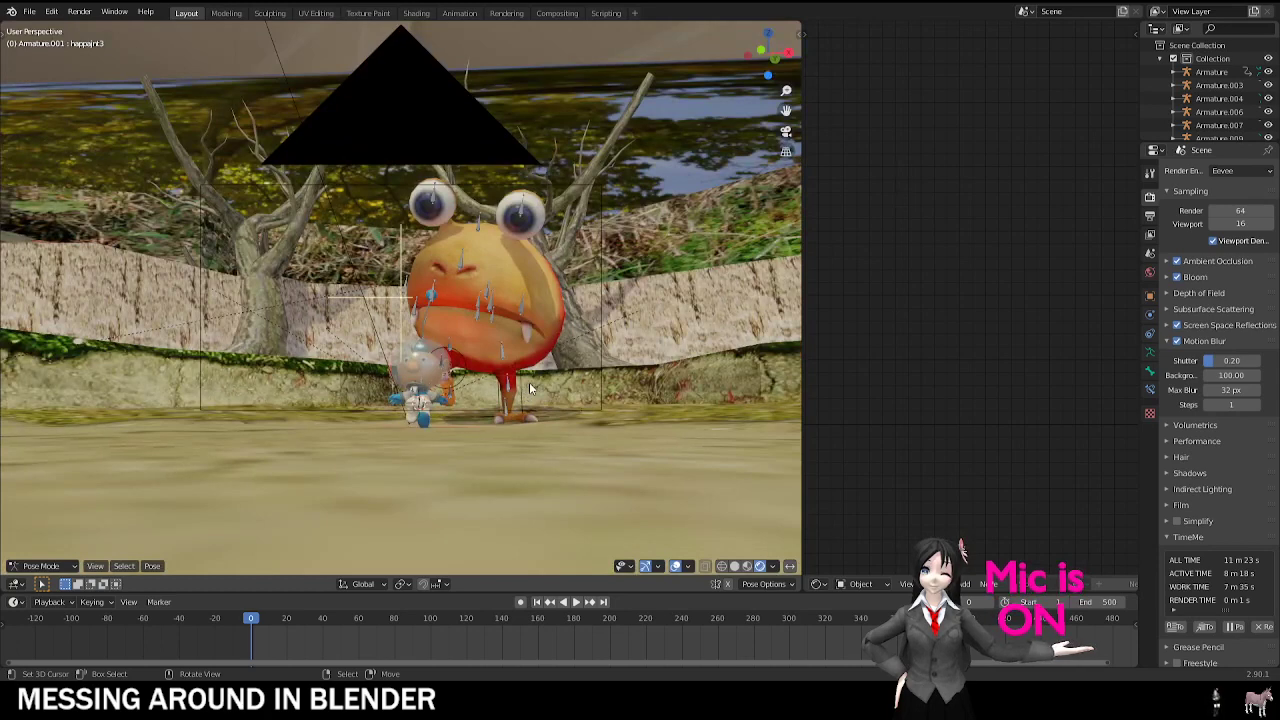
key("KP_0")
Step: Switch to Object Mode, select the scene camera and open its lens and depth of field settings
left_click(40, 566)
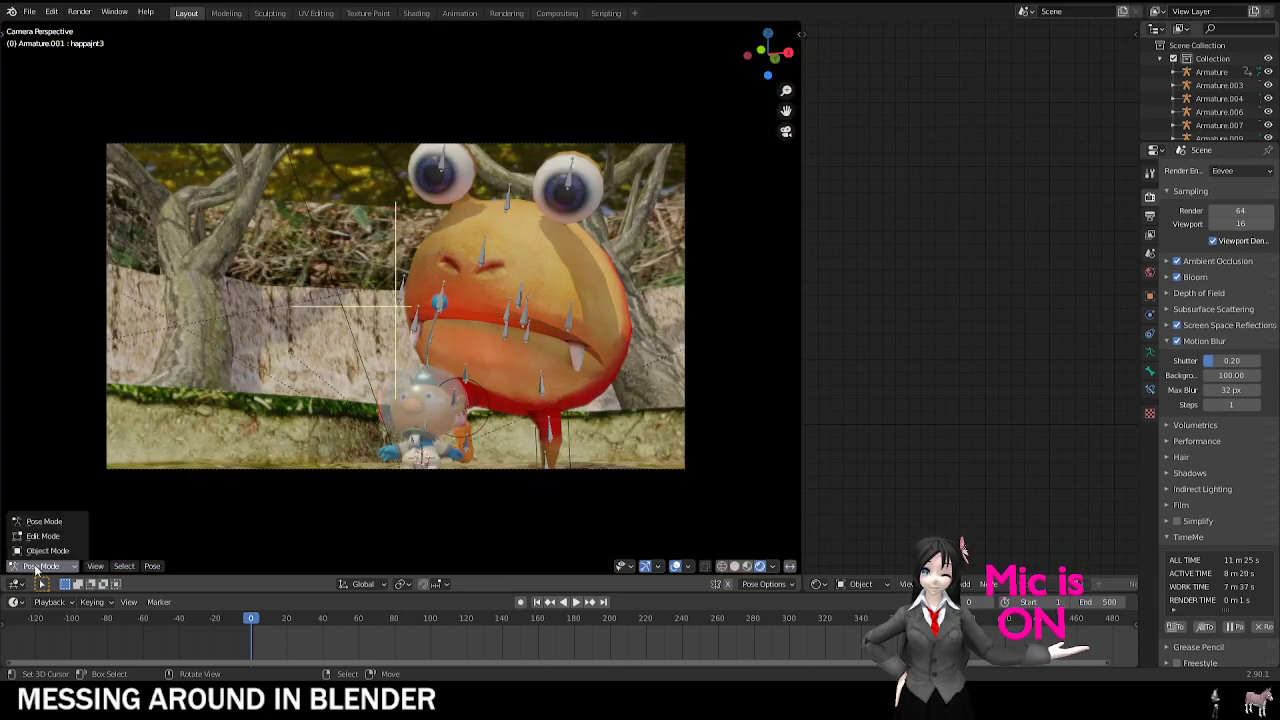
left_click(40, 522)
left_click(339, 469)
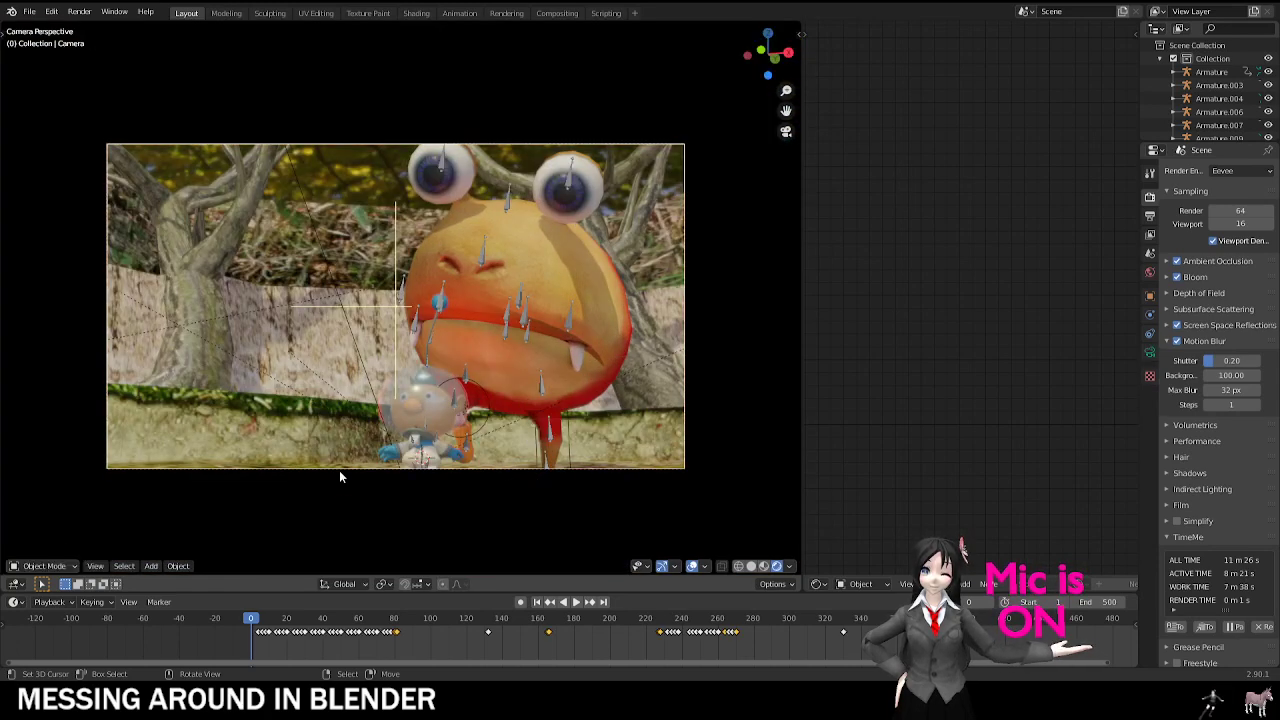
left_click(1150, 353)
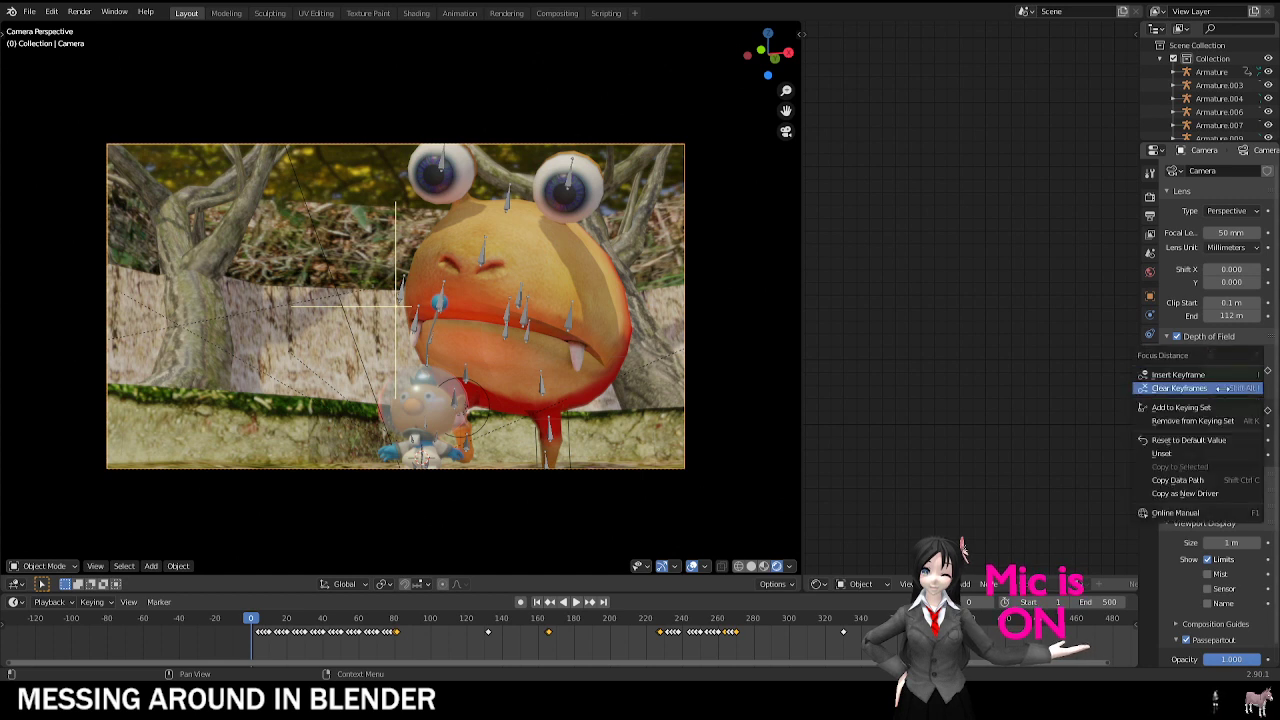
left_click(1167, 337)
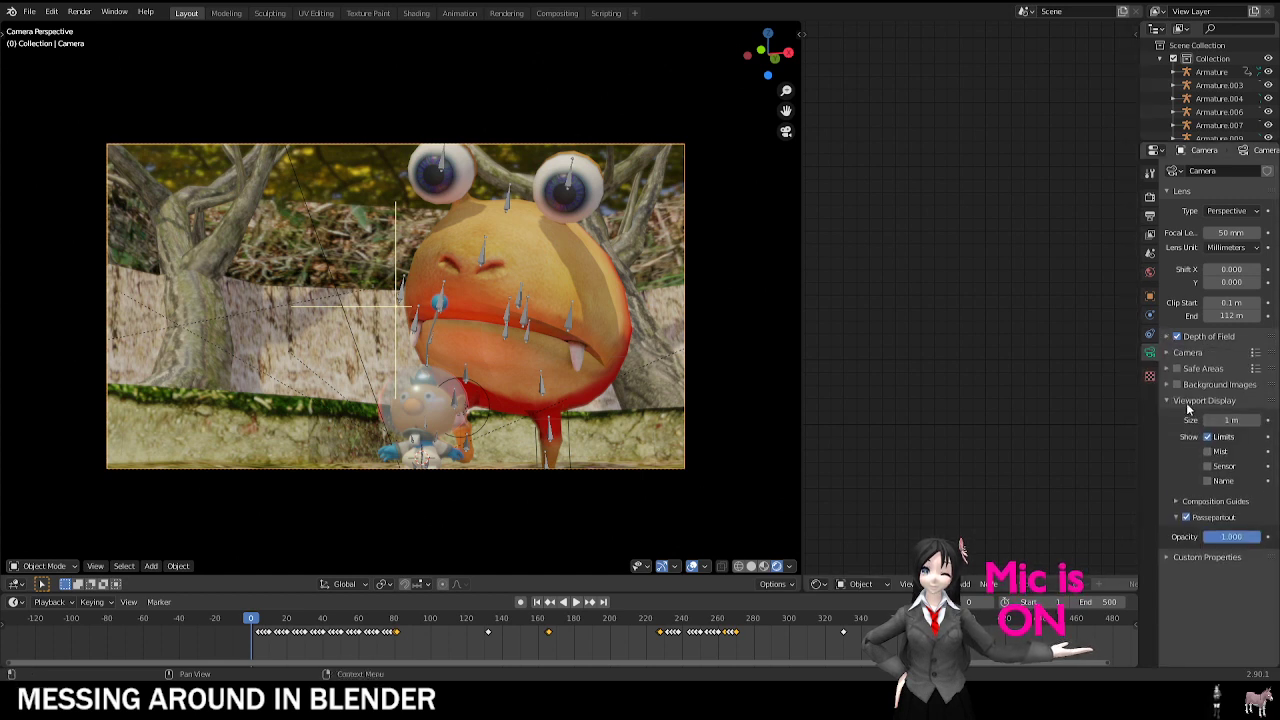
left_click(1181, 350)
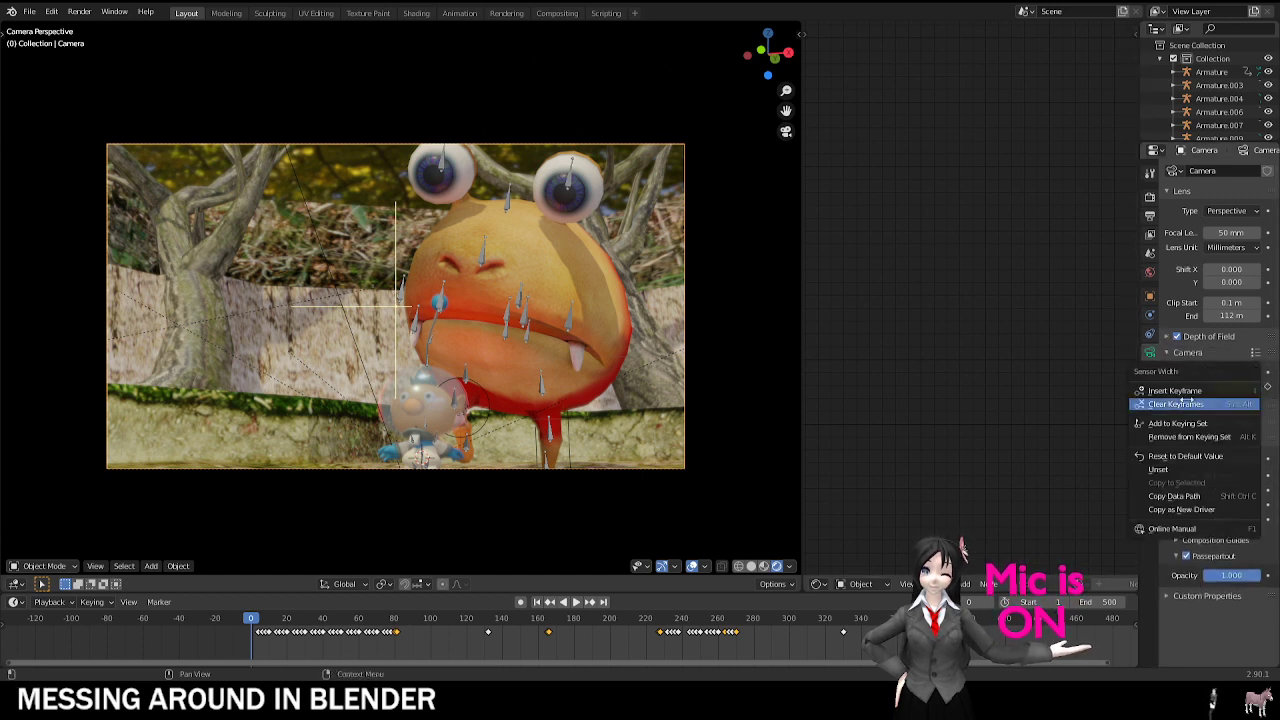
left_click_drag(1218, 388, 1268, 388)
Step: Move the armature of the purple creature nearest the camera across the ground plane and return to the camera view
middle_click_drag(372, 256, 335, 314)
scroll(341, 285, "down", 3)
right_click(275, 304)
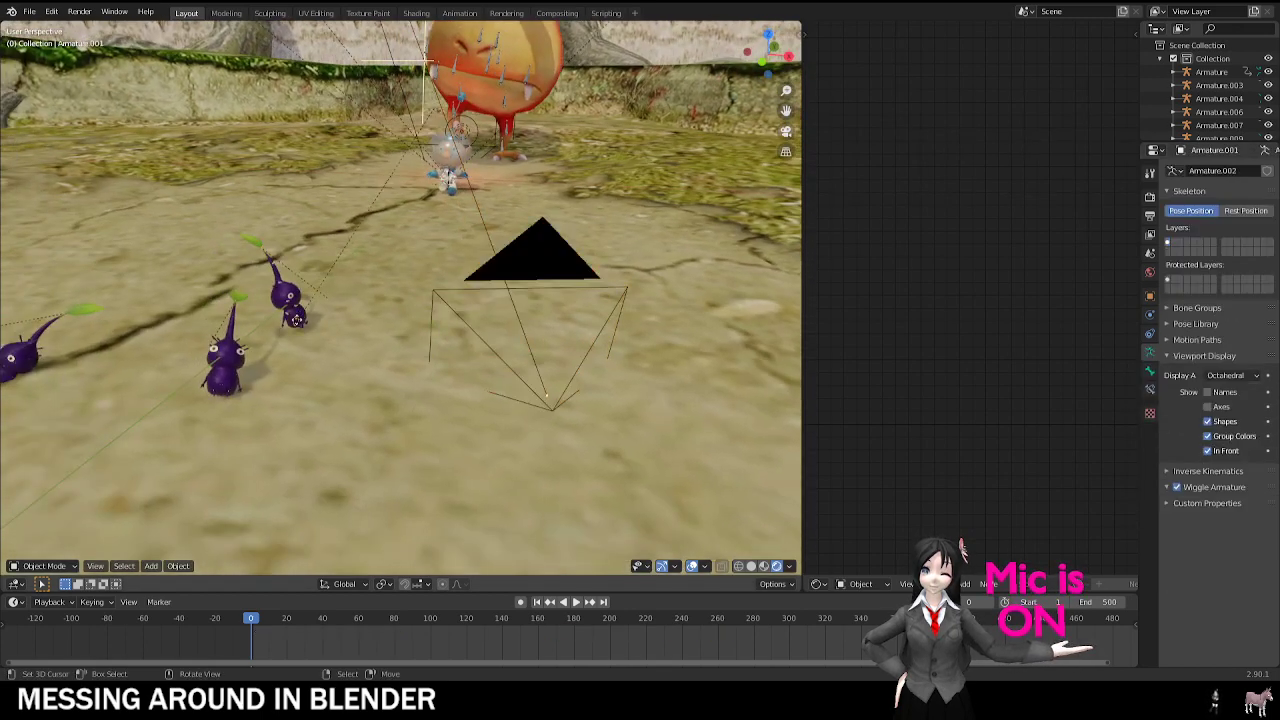
key("g")
key("shift+z")
left_click(338, 268)
key("KP_0")
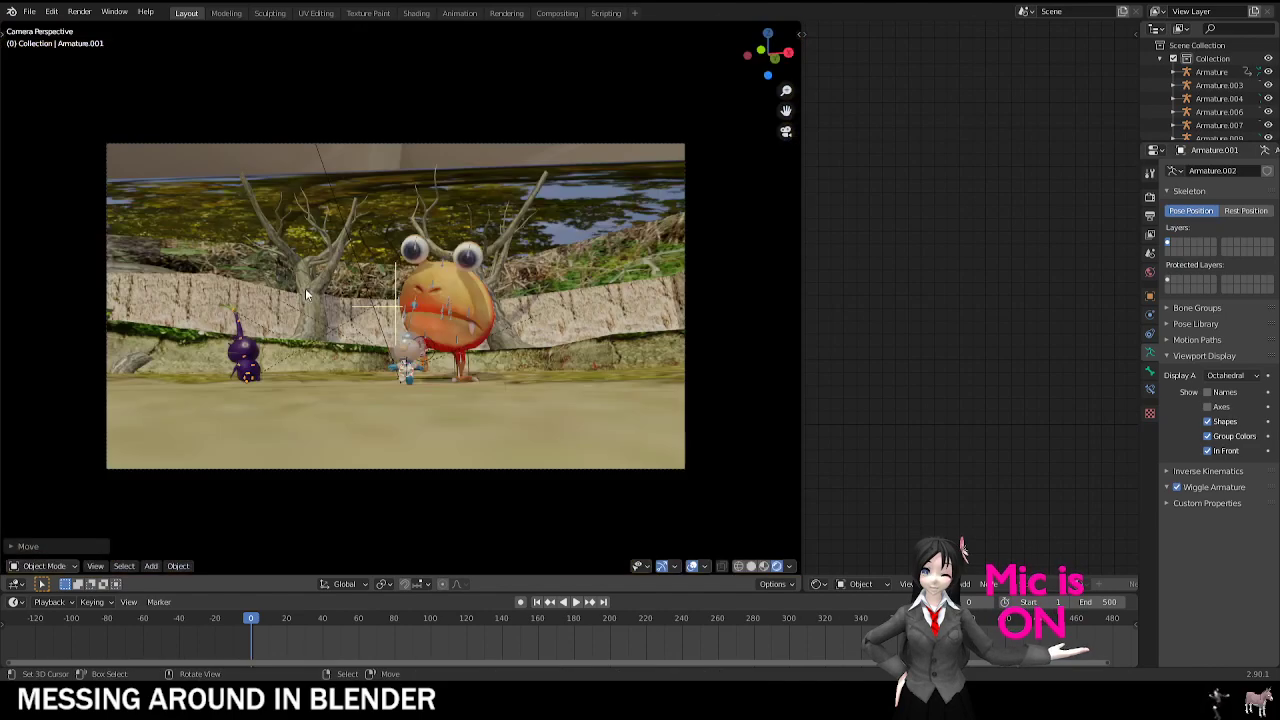
Step: Play the animation through the camera and shift the selected purple creature's armature along the global Y axis during playback
key("space")
scroll(323, 353, "up", 2)
key("g")
key("y")
right_click(293, 362)
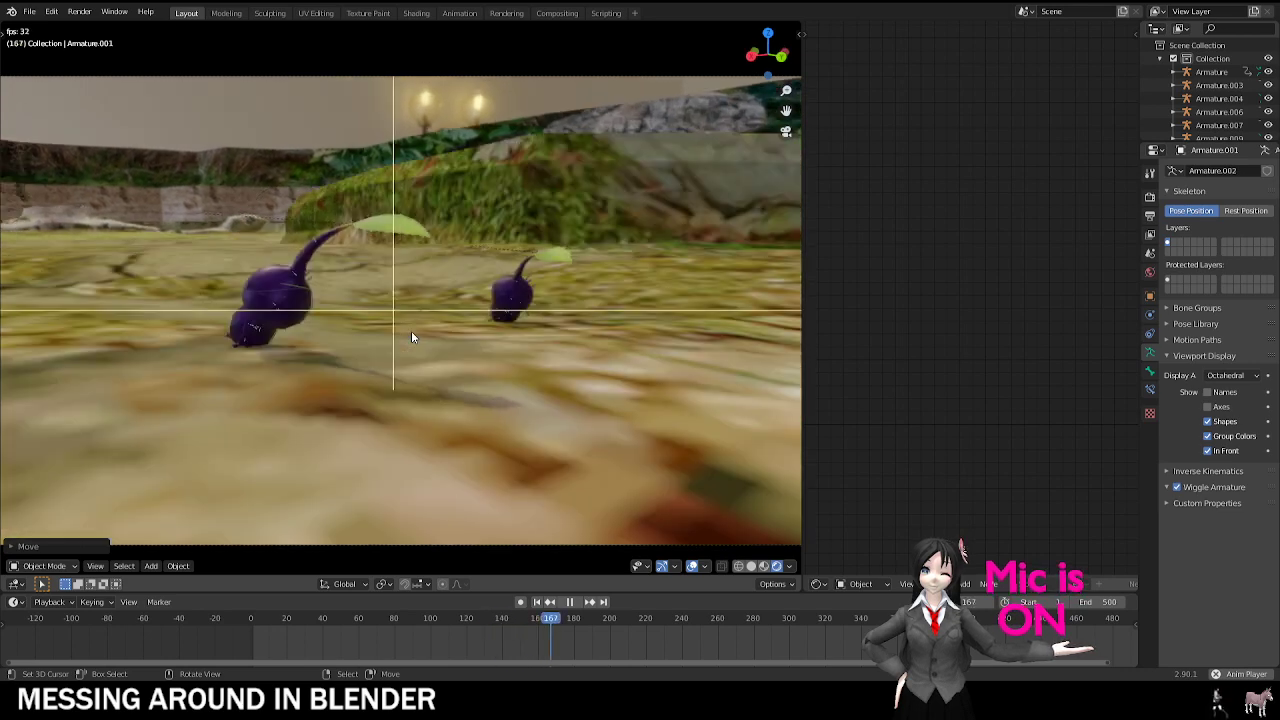
scroll(411, 337, "down", 2)
key("g")
key("y")
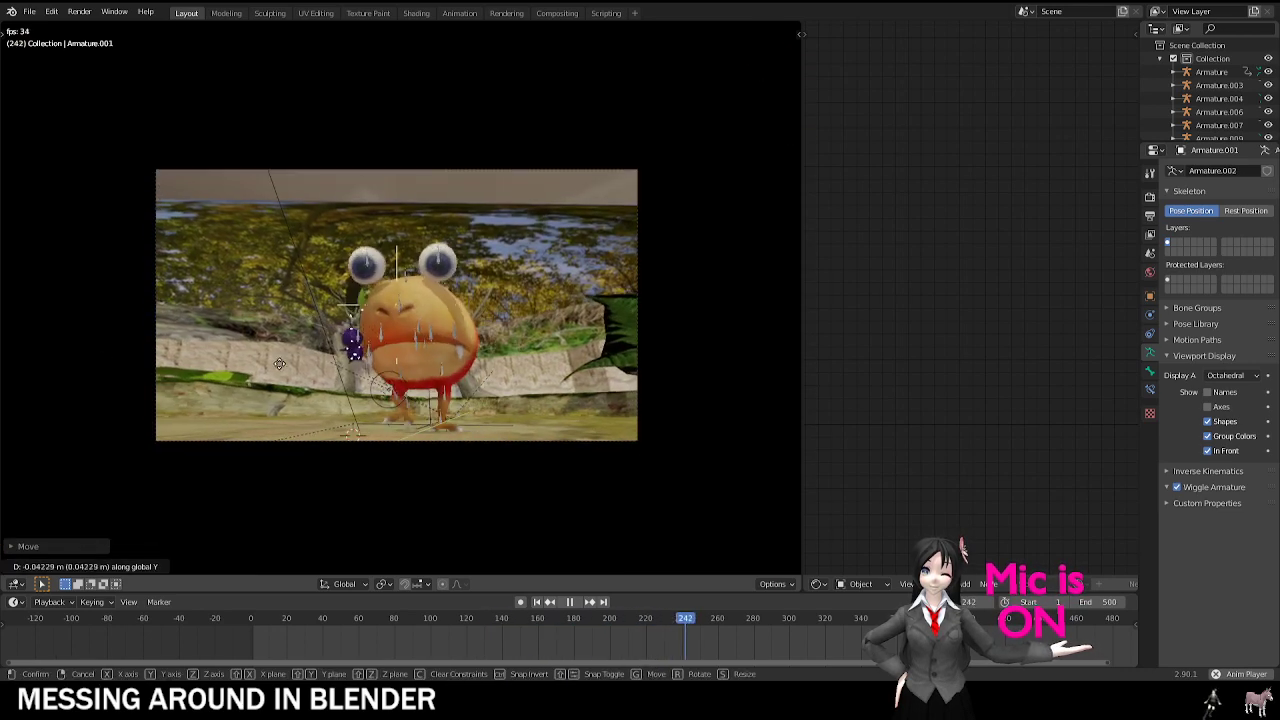
left_click(654, 271)
scroll(461, 438, "up", 3)
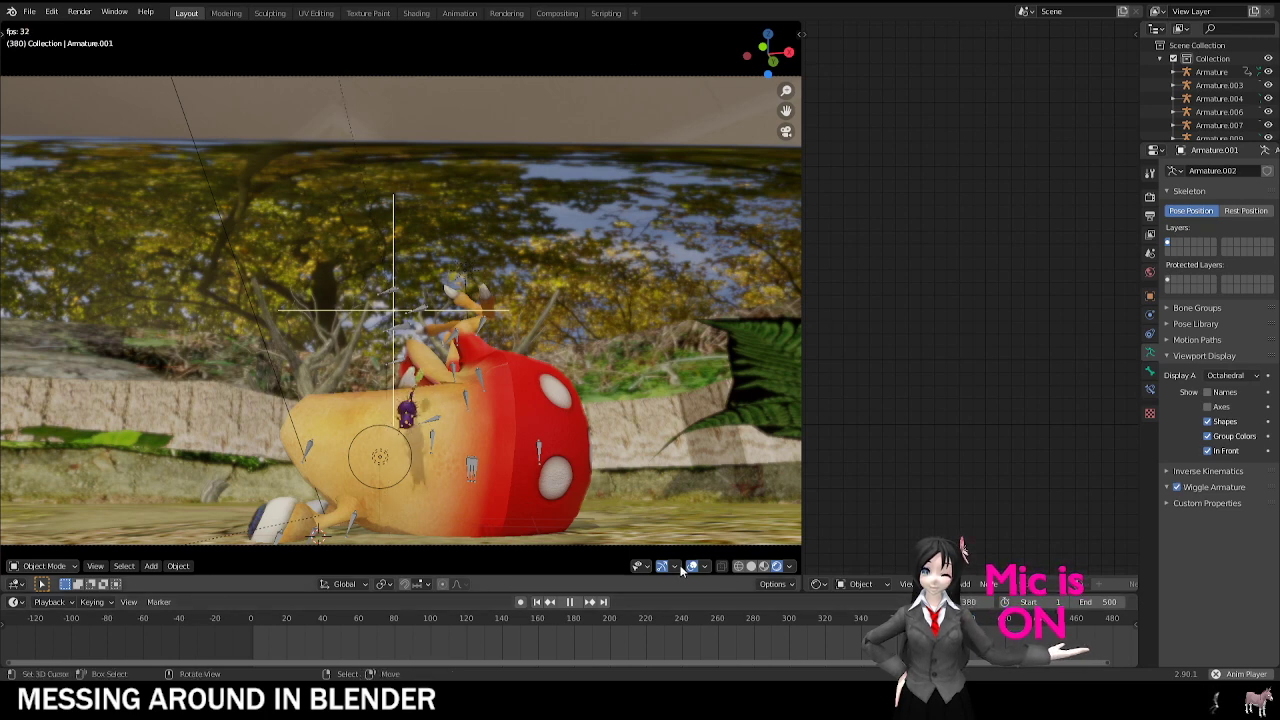
key("space")
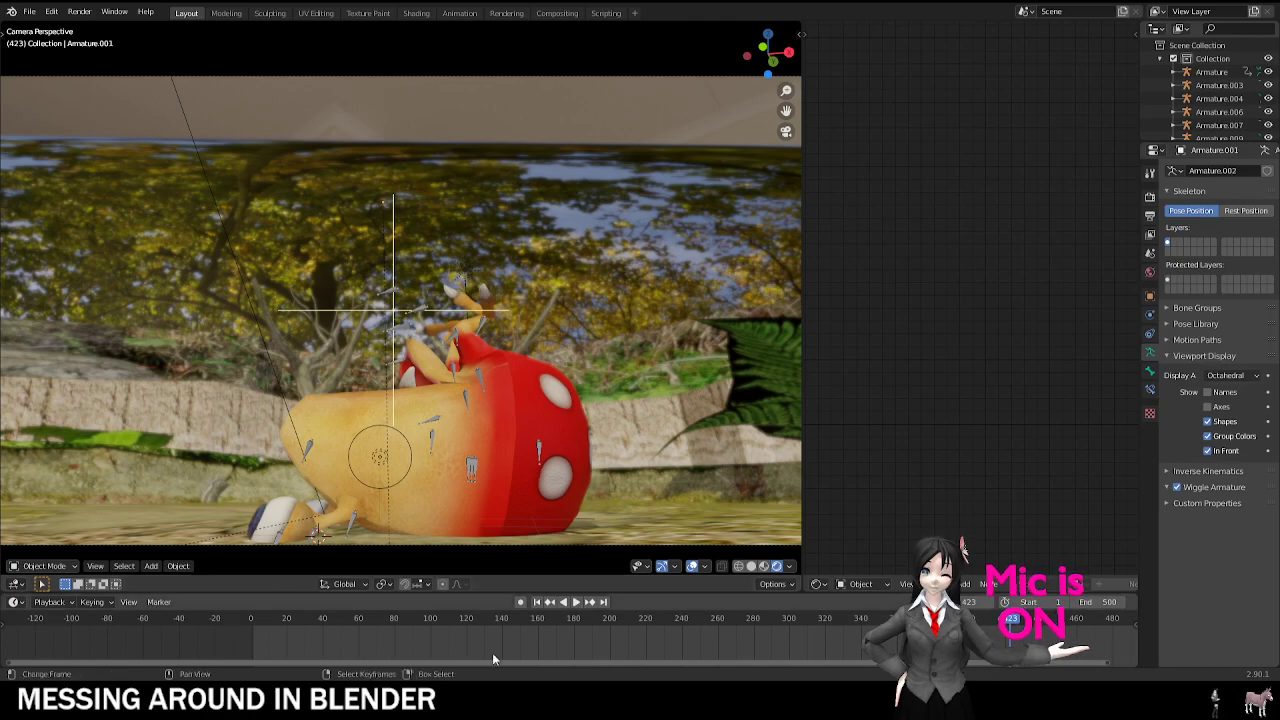
Step: Examine where the purple creatures, the helmeted character and the spotted monster stand around the camera at frame 7
middle_click_drag(470, 440, 433, 402)
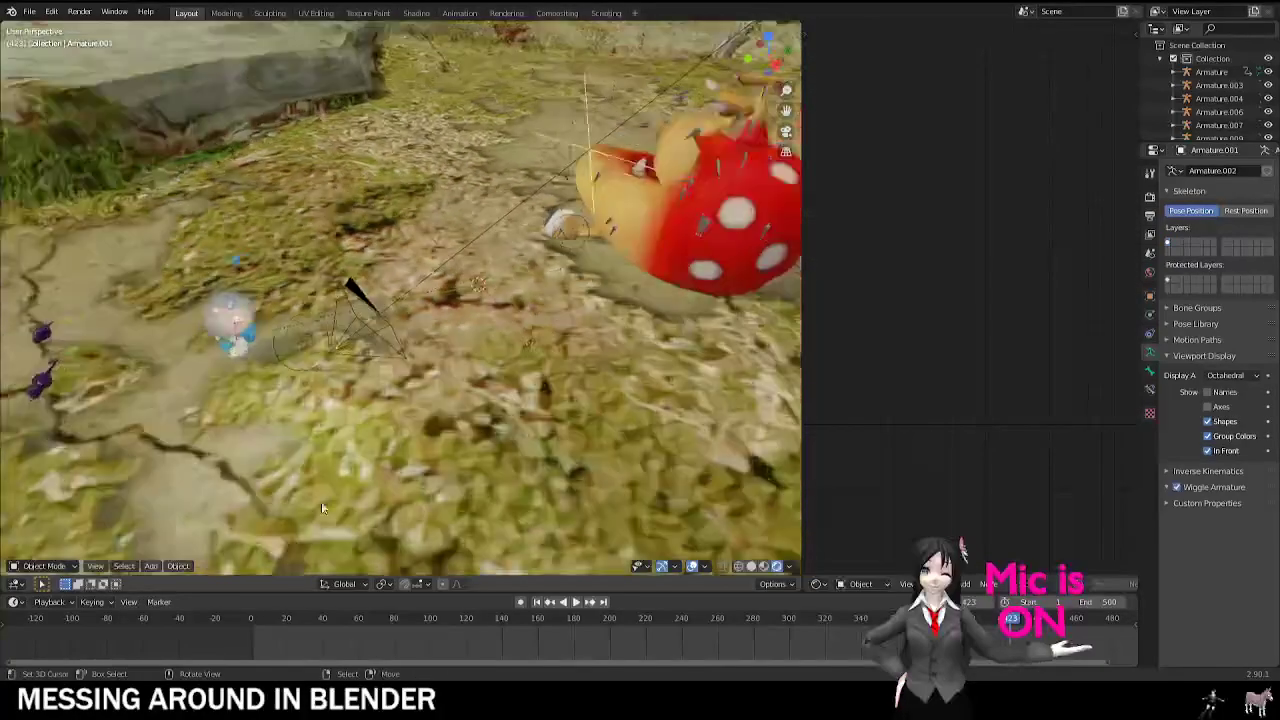
middle_click_drag(357, 286, 284, 293)
key("KP_0")
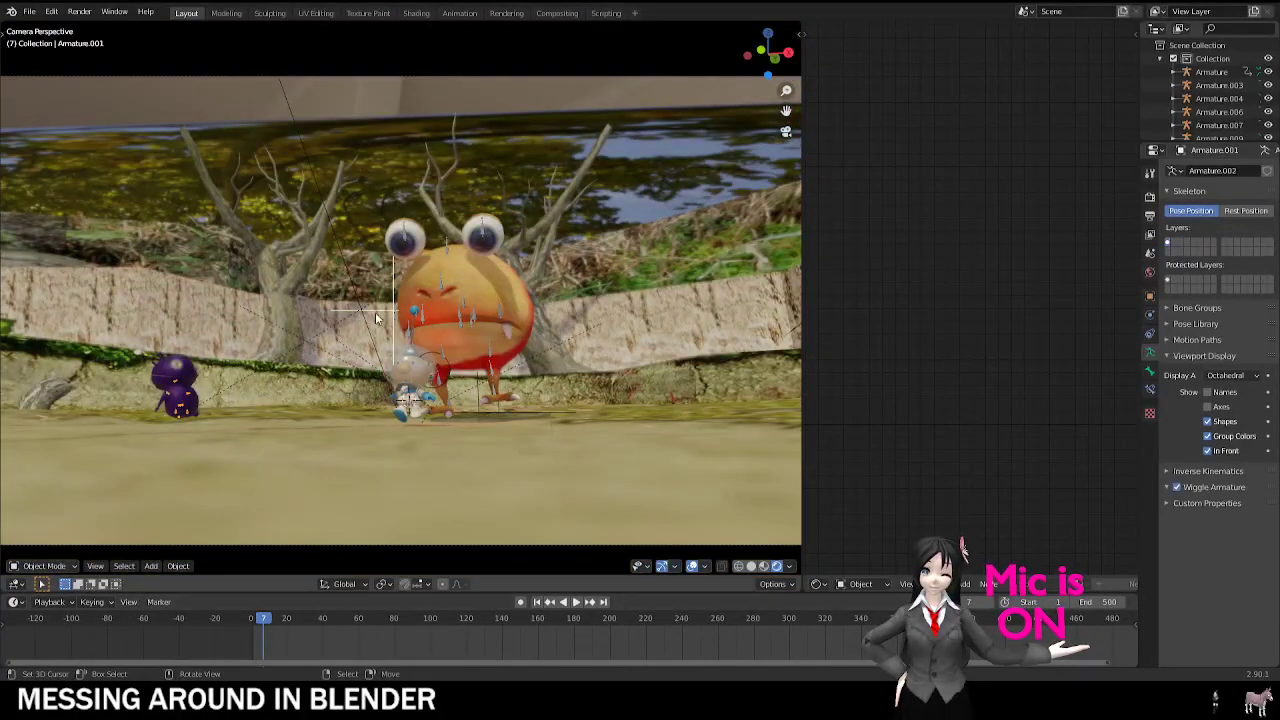
middle_click_drag(376, 318, 447, 292)
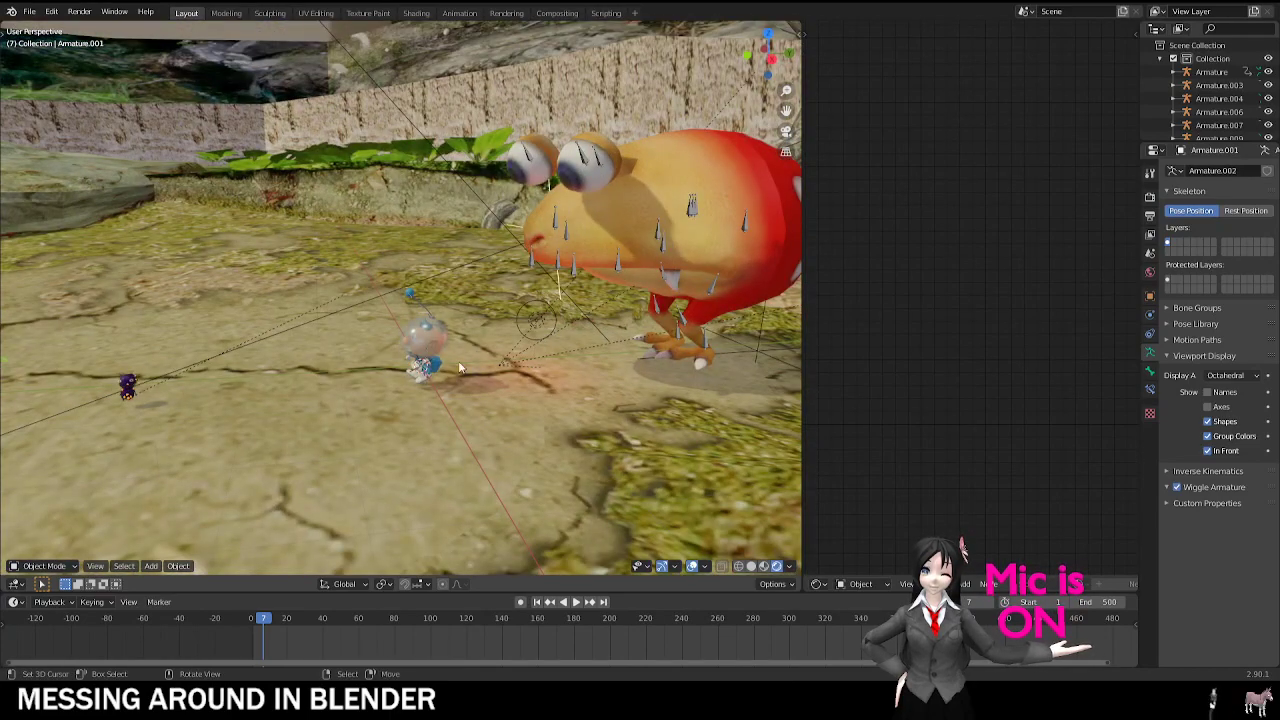
middle_click_drag(460, 368, 376, 318)
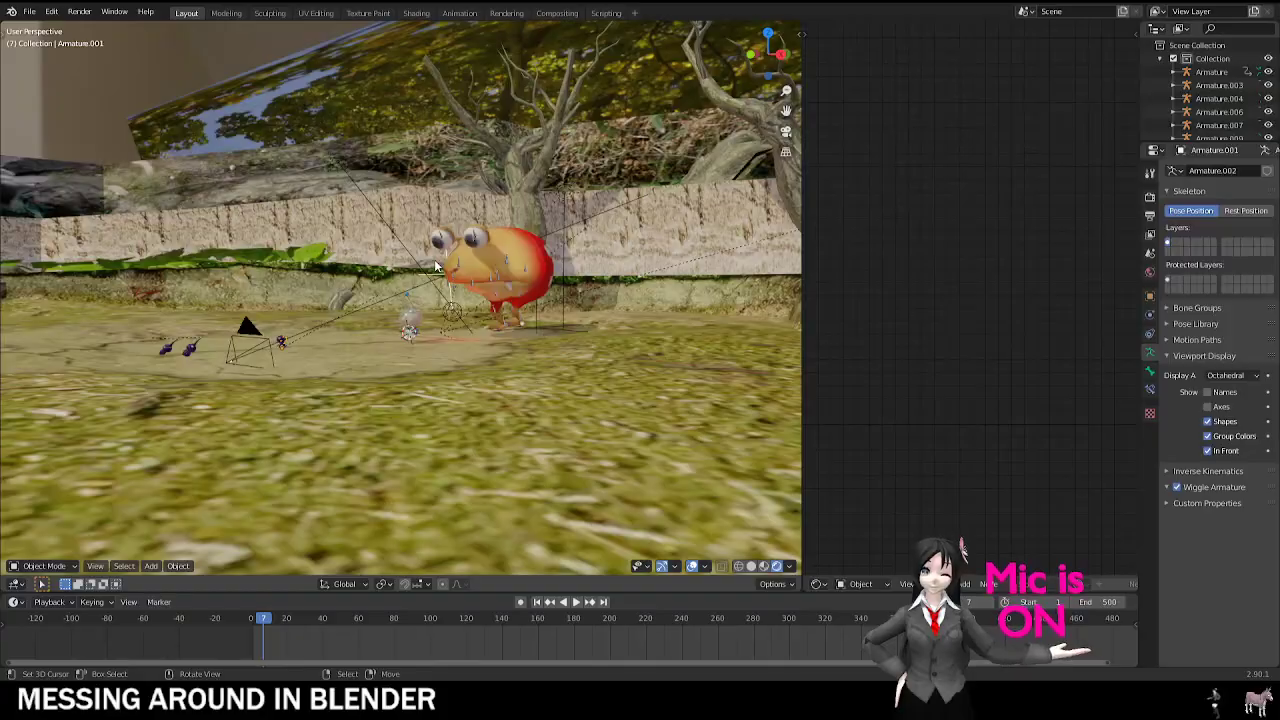
left_click(404, 374)
key("g")
key("y")
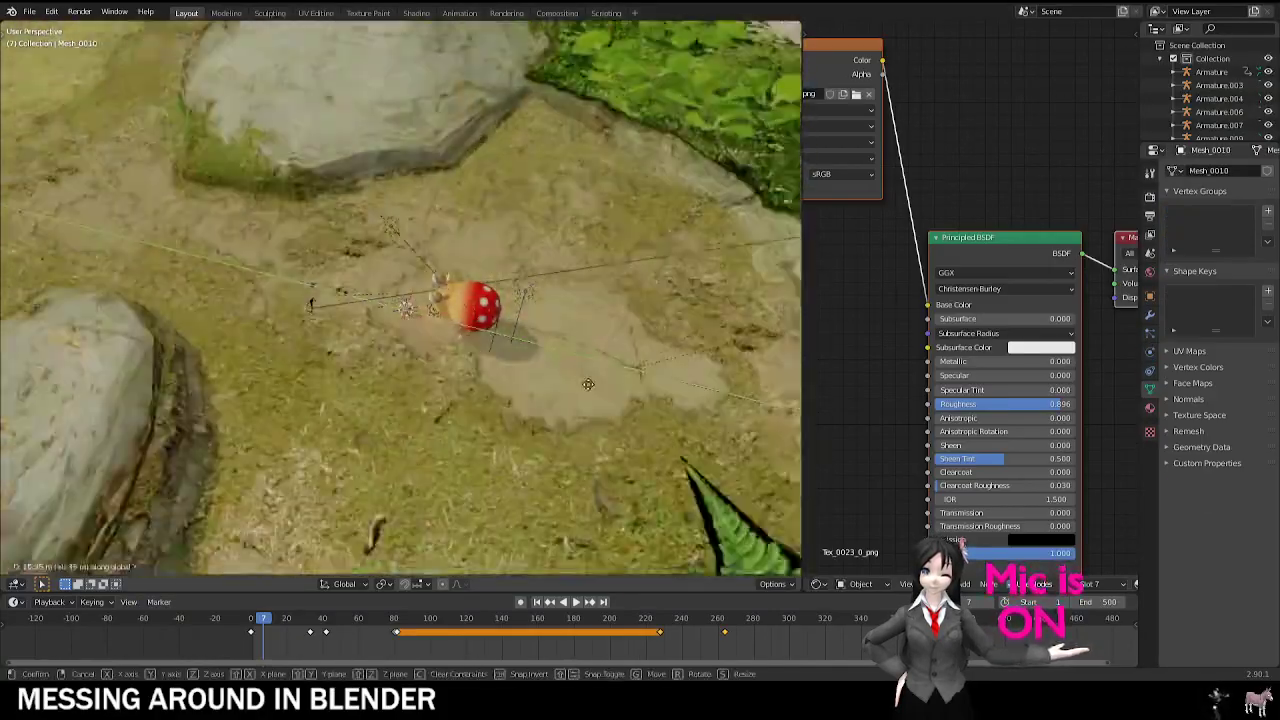
right_click(463, 458)
middle_click_drag(463, 458, 470, 327)
key("KP_0")
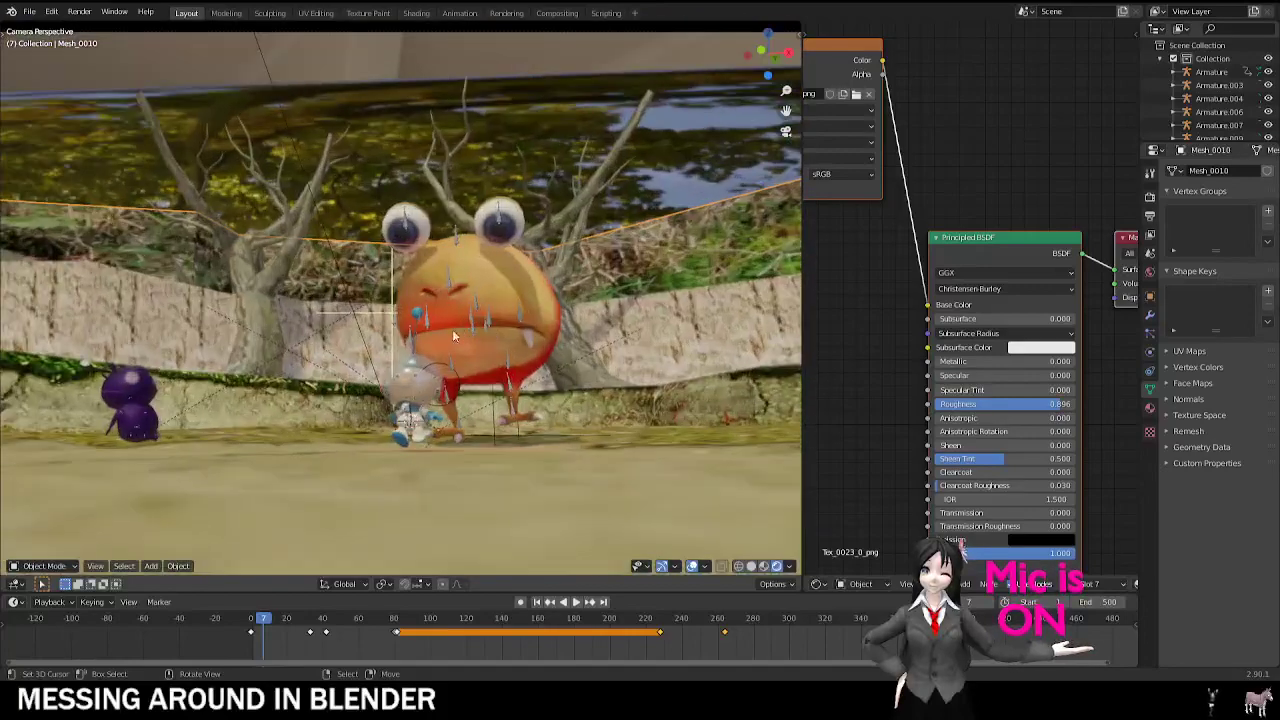
Step: Examine the purple creature up close and in the full shot with the viewport overlays hidden
scroll(380, 310, "up", 5)
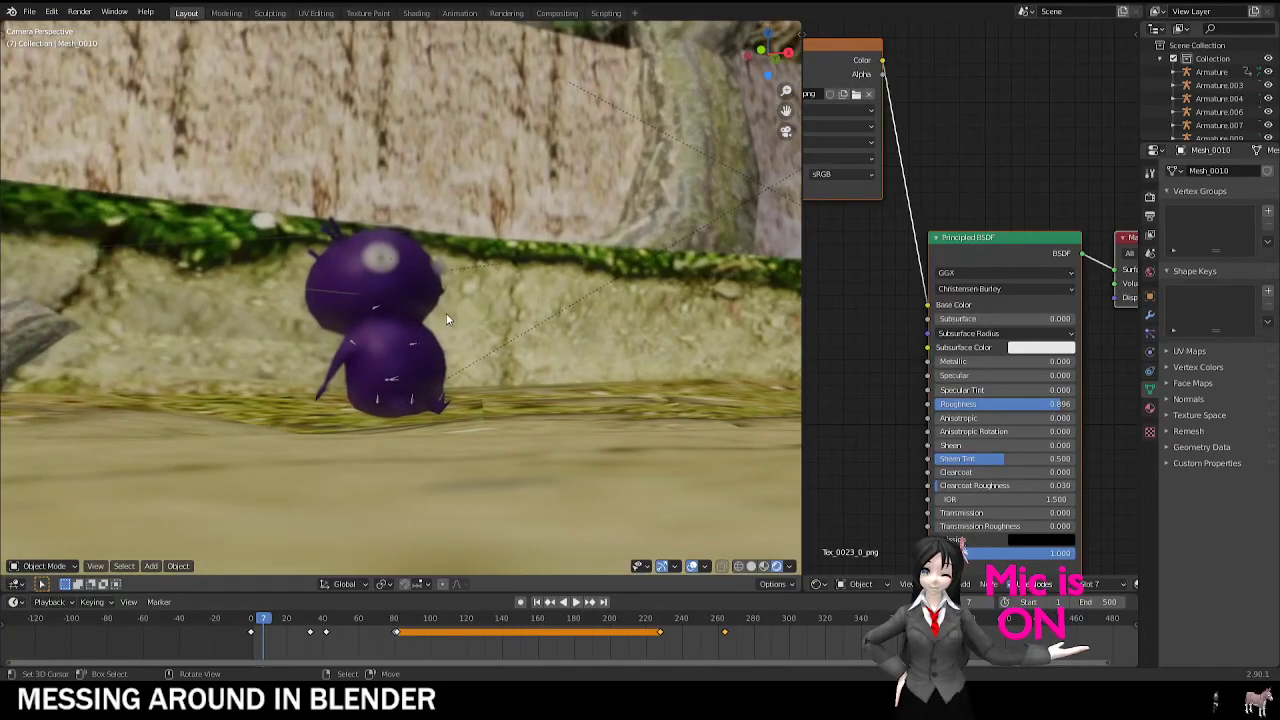
scroll(452, 314, "down", 3)
scroll(458, 315, "up", 3)
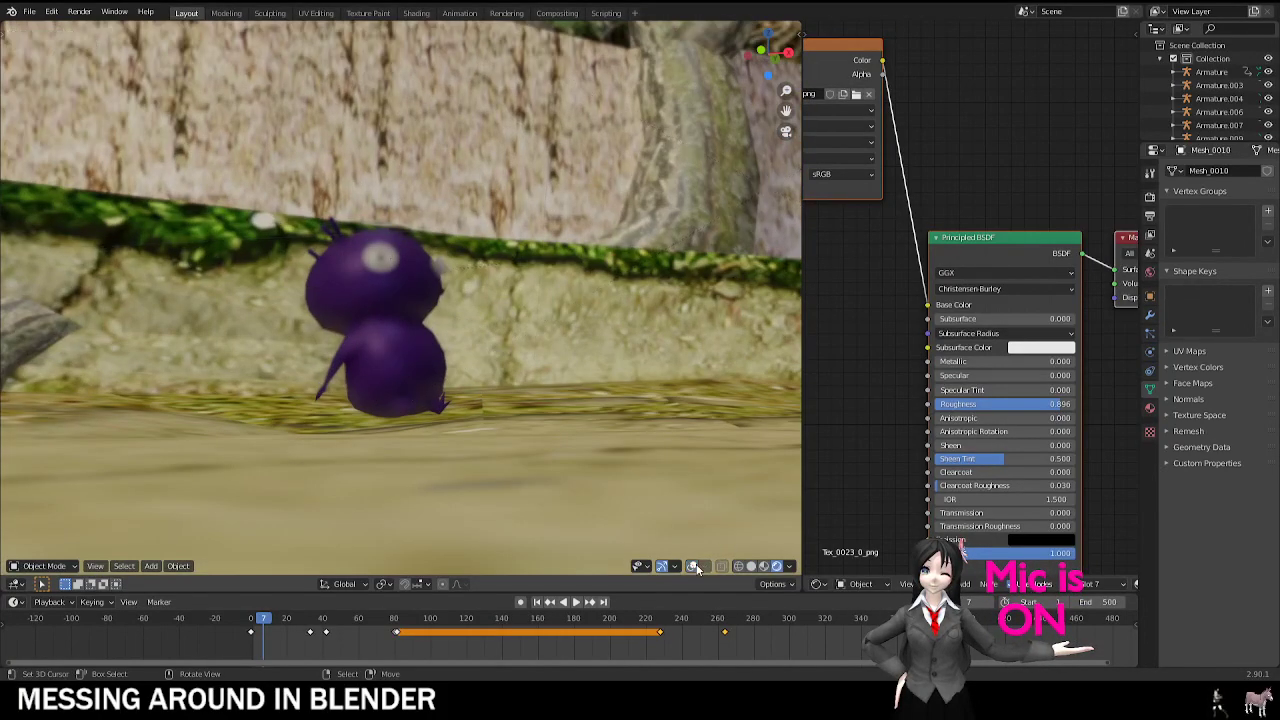
scroll(595, 420, "down", 4)
middle_click_drag(595, 420, 424, 418, "shift")
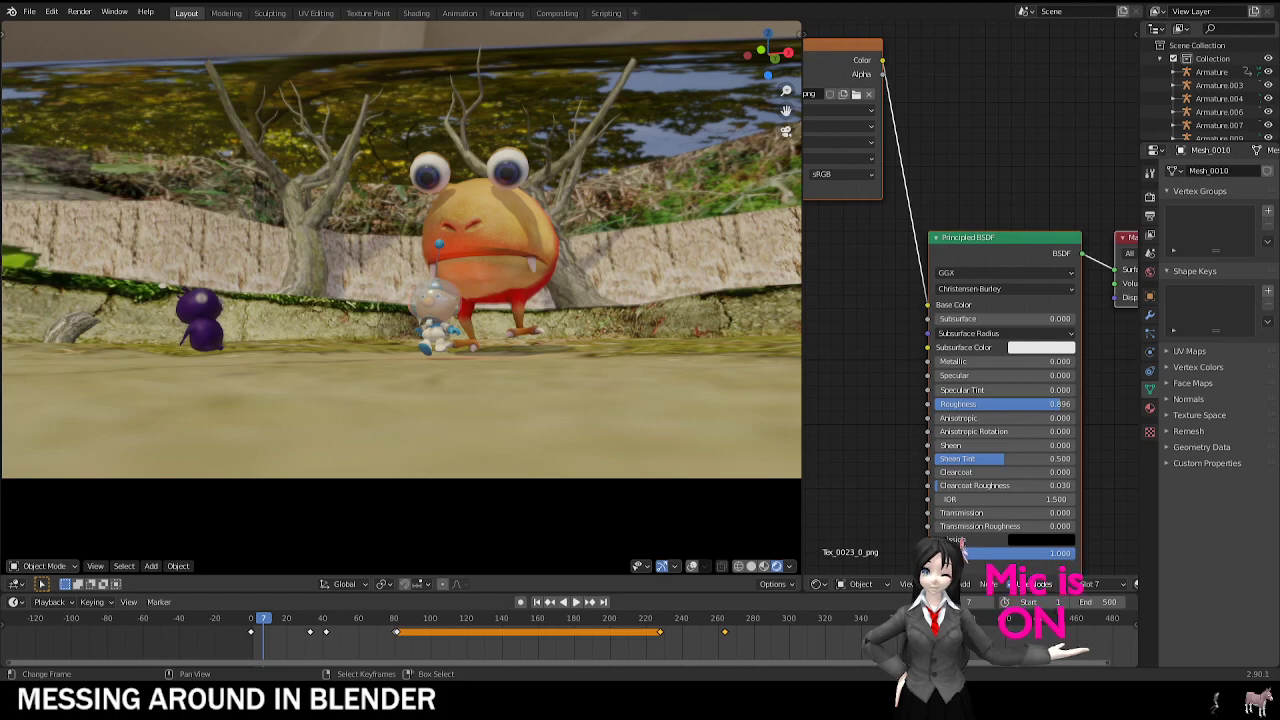
middle_click_drag(512, 240, 421, 297)
scroll(419, 293, "up", 3)
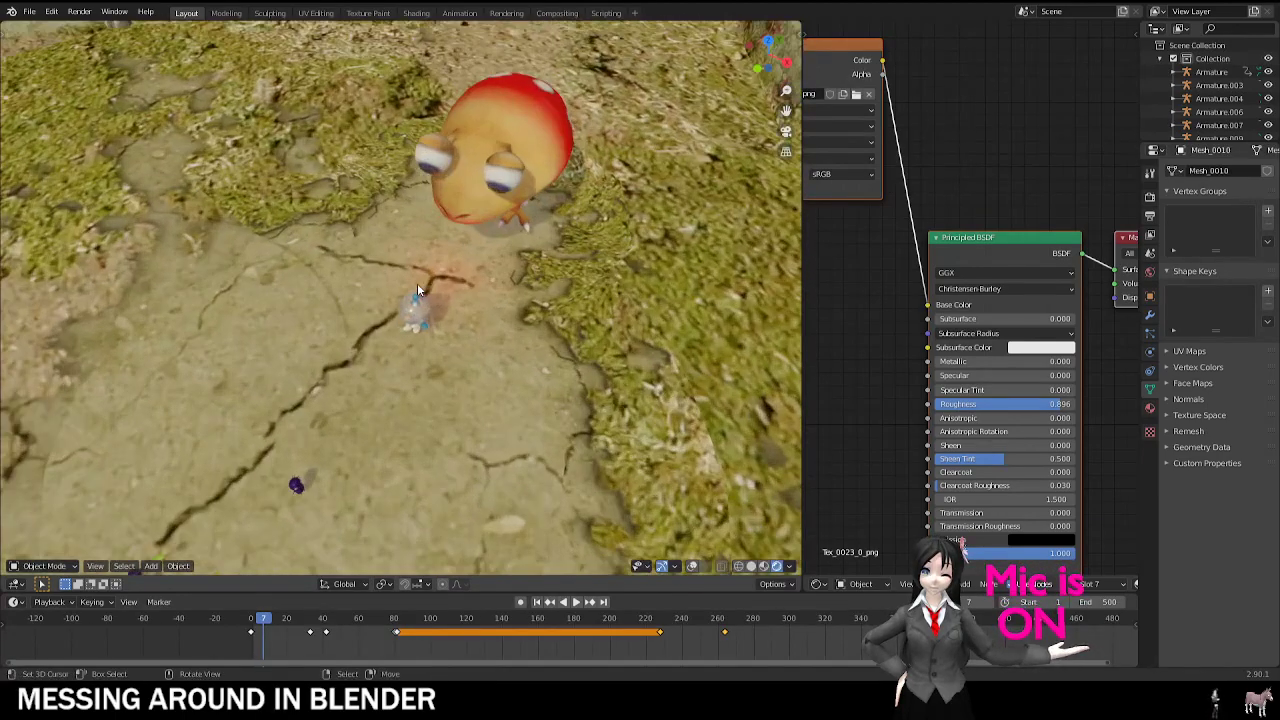
Step: Open another project from the recent files and display its scene in rendered shading
left_click(31, 13)
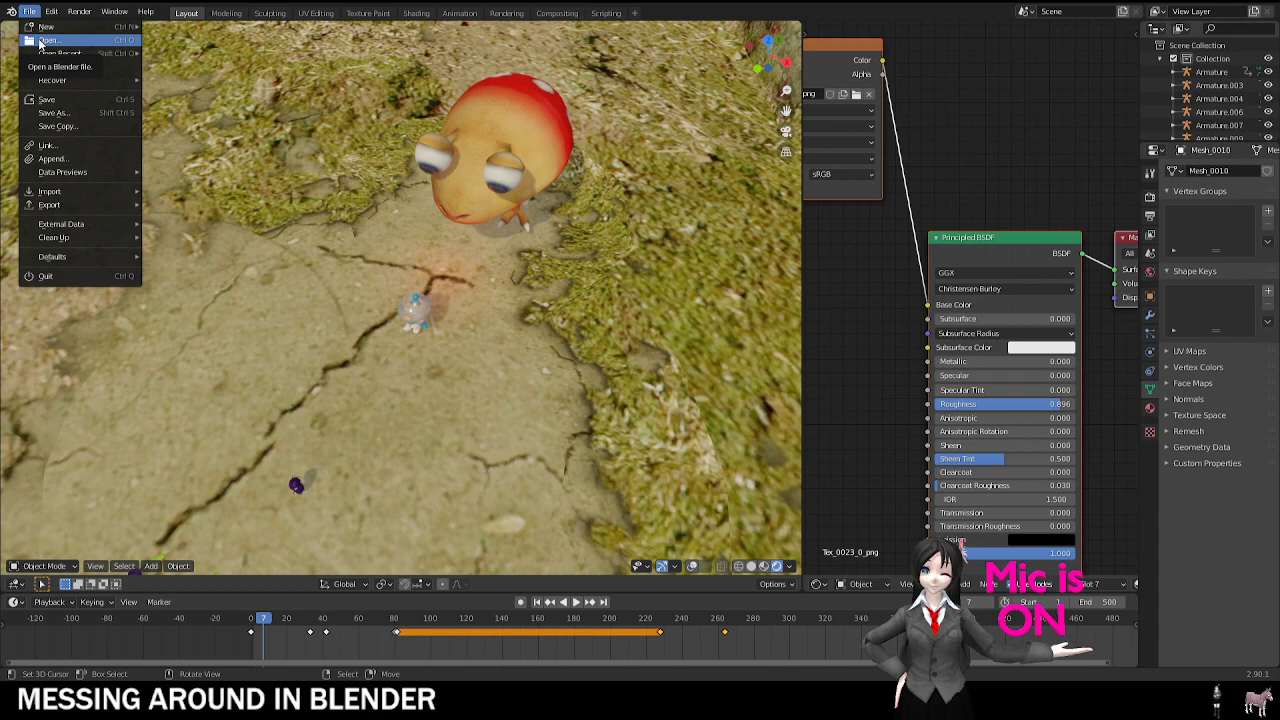
left_click(144, 89)
left_click(676, 362)
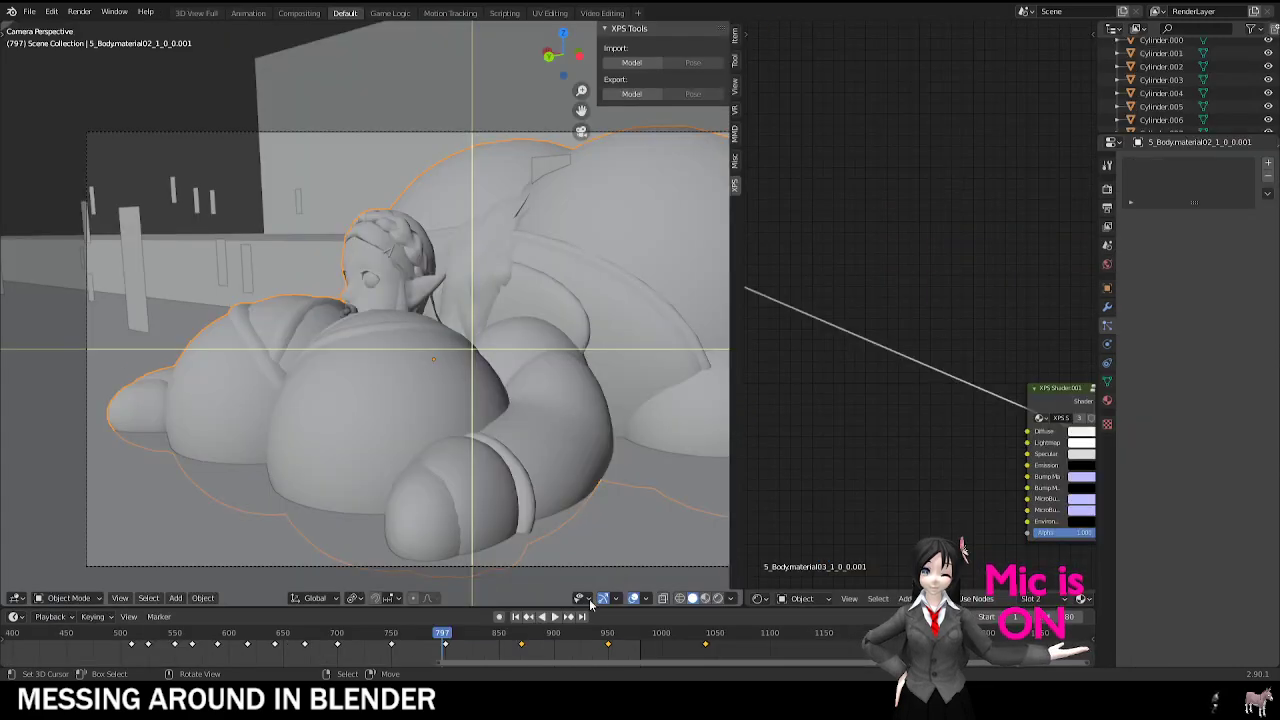
left_click(729, 598)
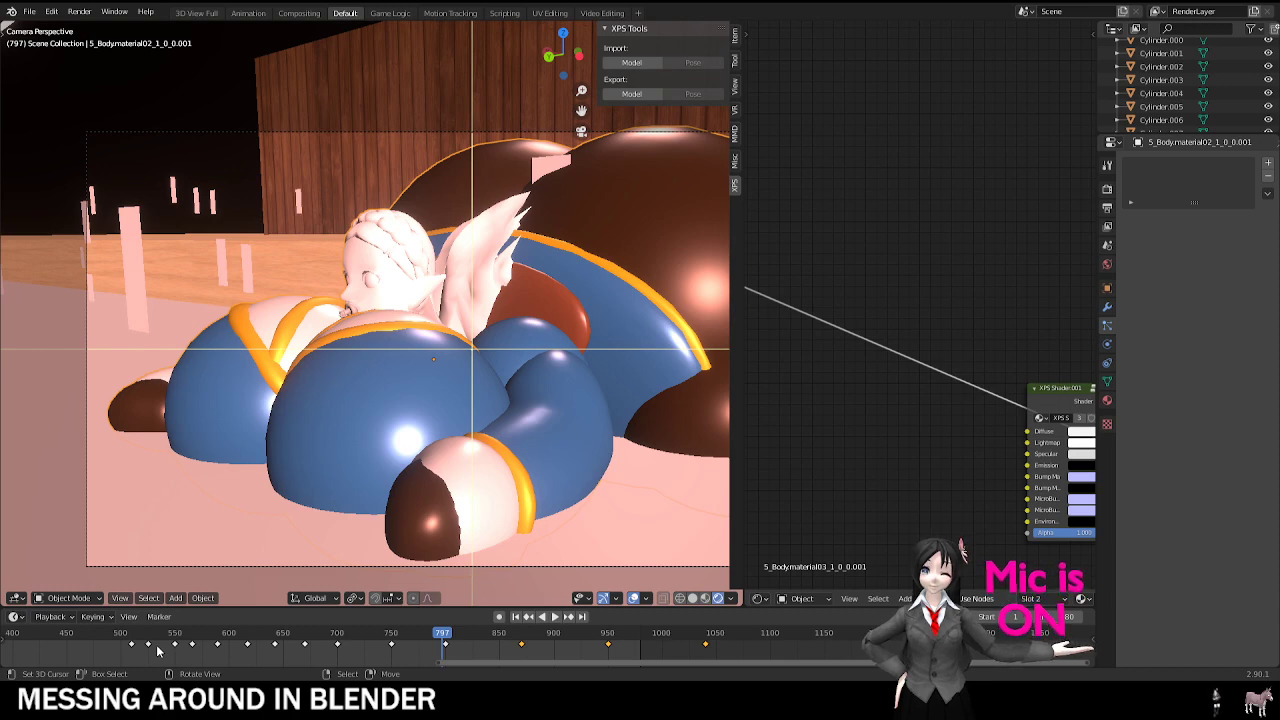
Step: Check the shot at frame 496, then go back to frame 0 of the animation
left_click(116, 650)
scroll(337, 642, "down", 5)
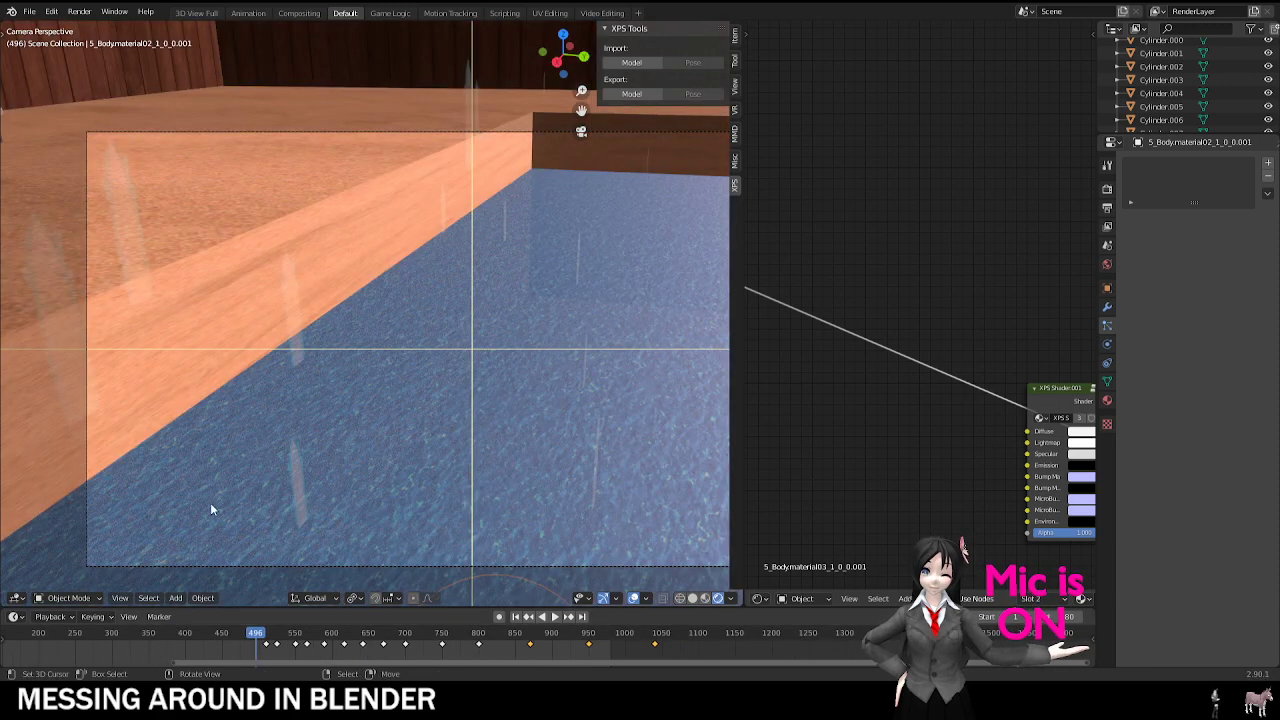
scroll(210, 506, "down", 1)
scroll(266, 656, "down", 10)
left_click(224, 640)
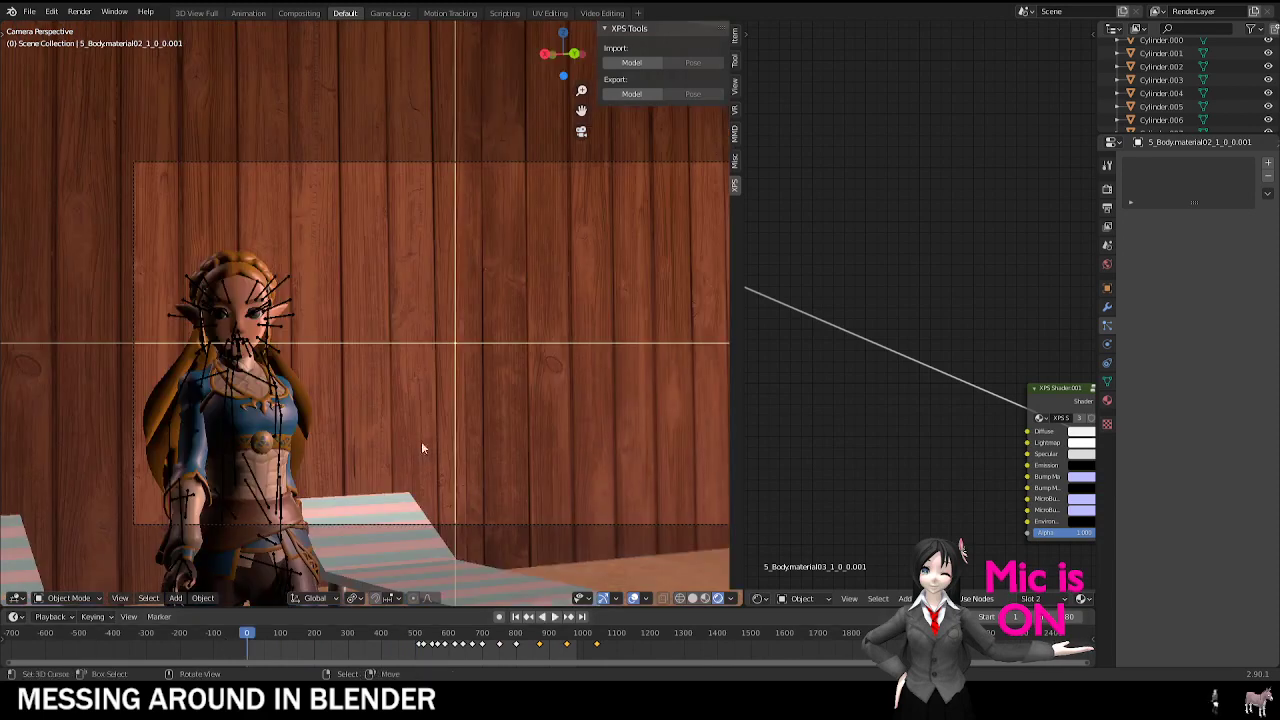
Step: Compare the opening shot in material preview and rendered shading, then play it in solid shading without overlays
left_click(704, 598)
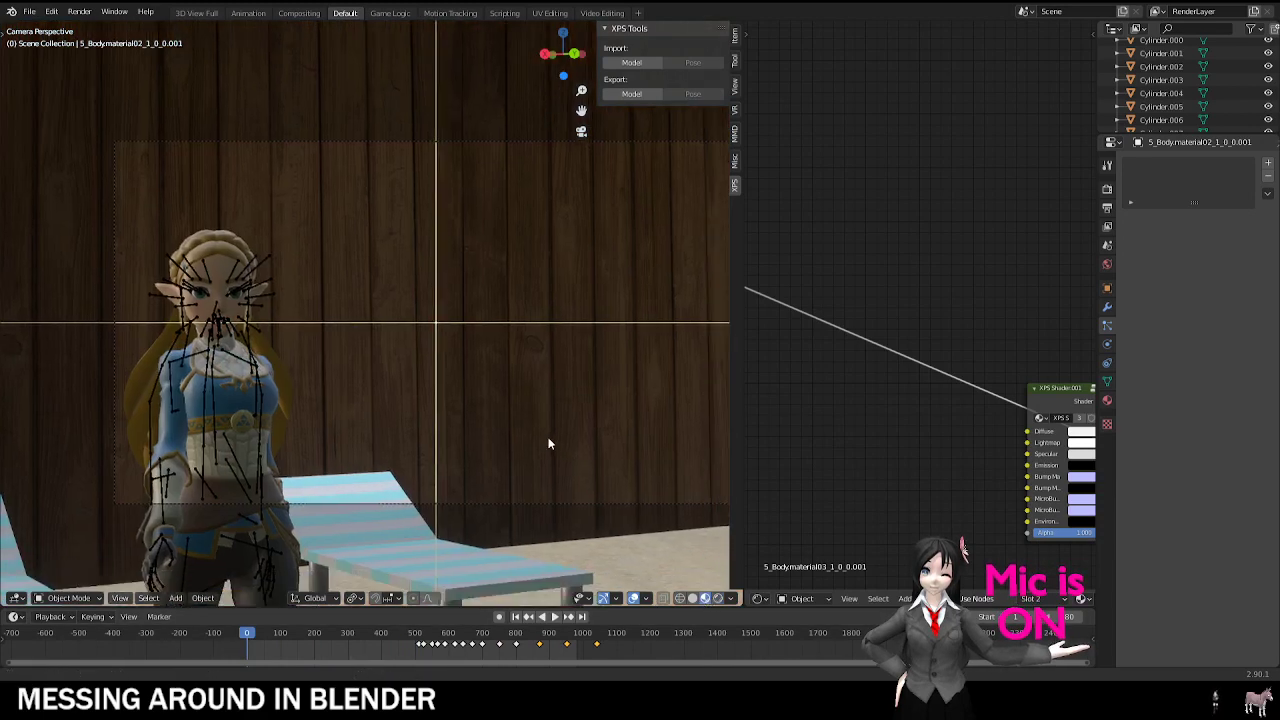
left_click(717, 598)
key("space")
left_click(704, 598)
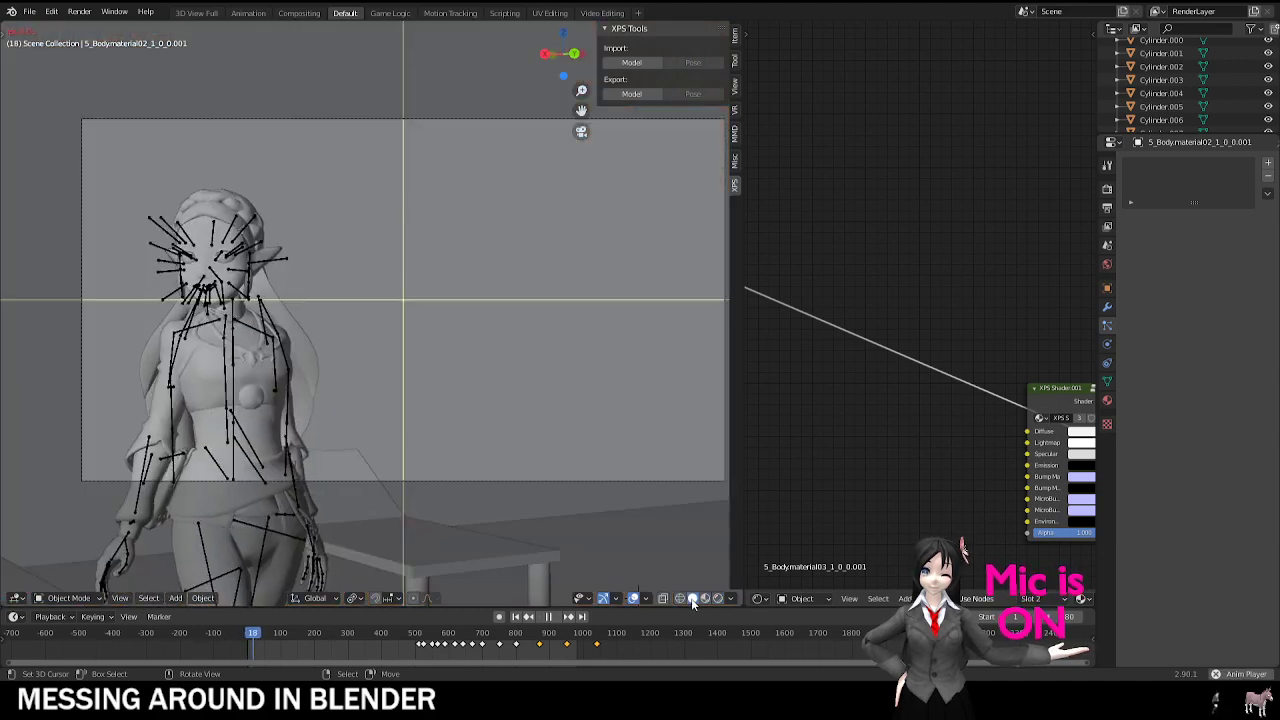
left_click(692, 598)
left_click(634, 598)
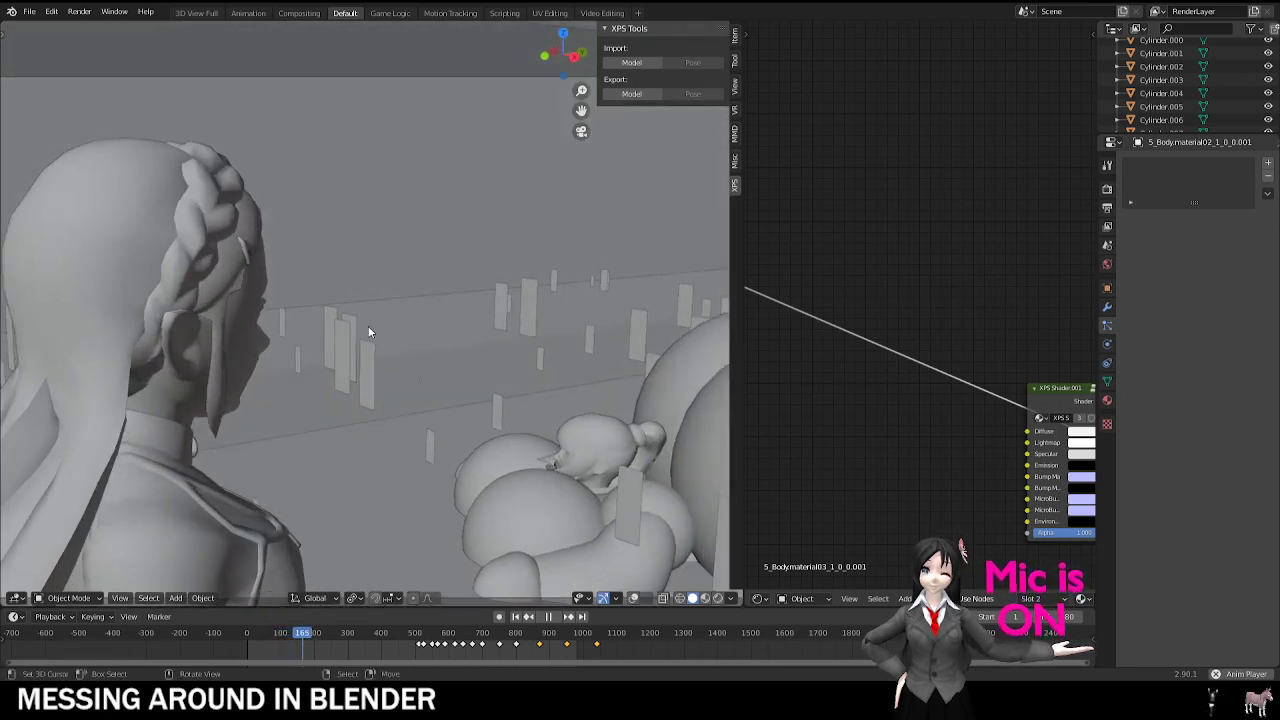
Step: Preview the shot around frame 170 in rendered shading and continue playback in solid shading
key("space")
left_click(715, 598)
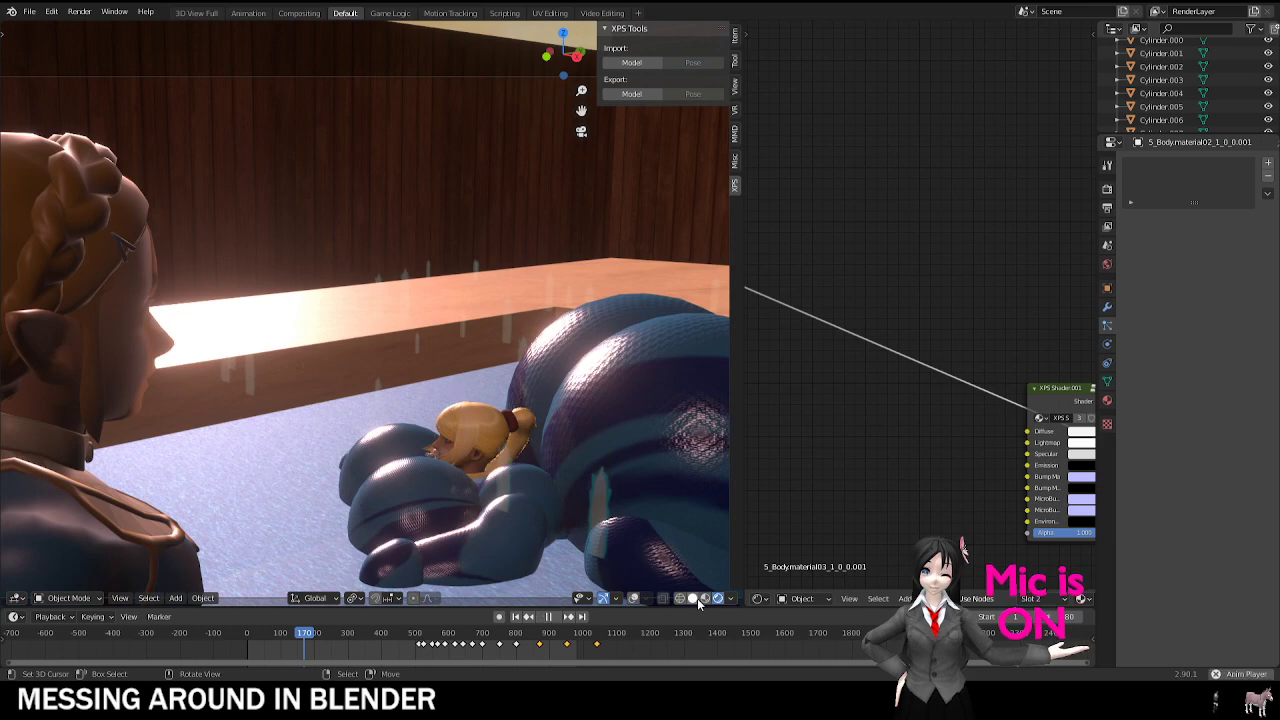
left_click(693, 598)
key("space")
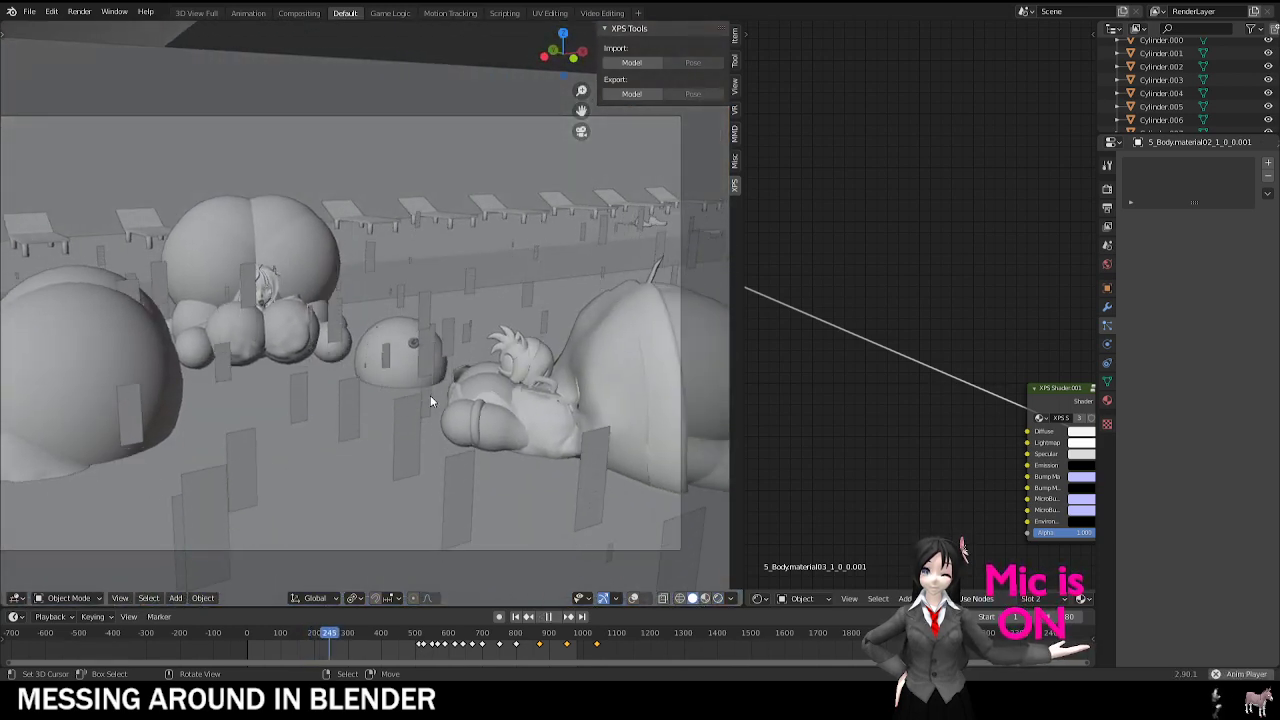
Step: Stop playback at frame 248 and examine the pool characters in rendered shading, especially the blonde face drawn on the red ball
key("space")
left_click(715, 599)
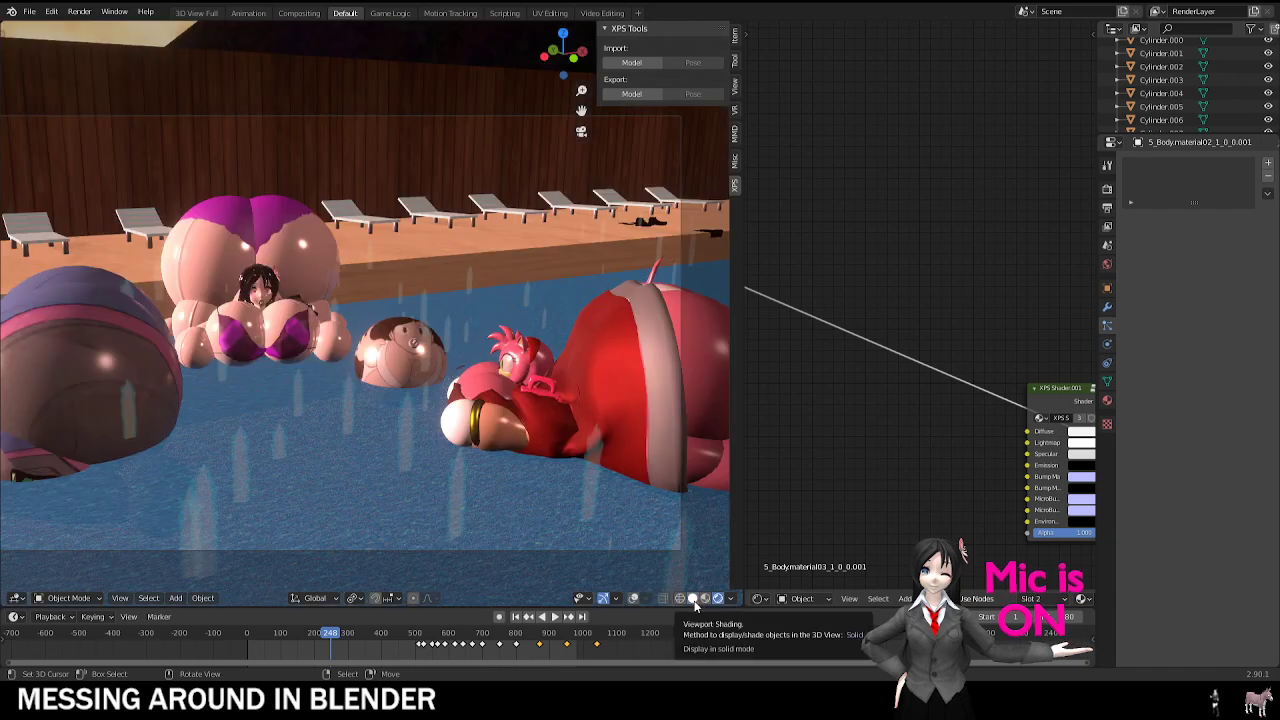
scroll(468, 432, "down", 1)
middle_click_drag(434, 397, 728, 331, "shift")
scroll(592, 419, "up", 1)
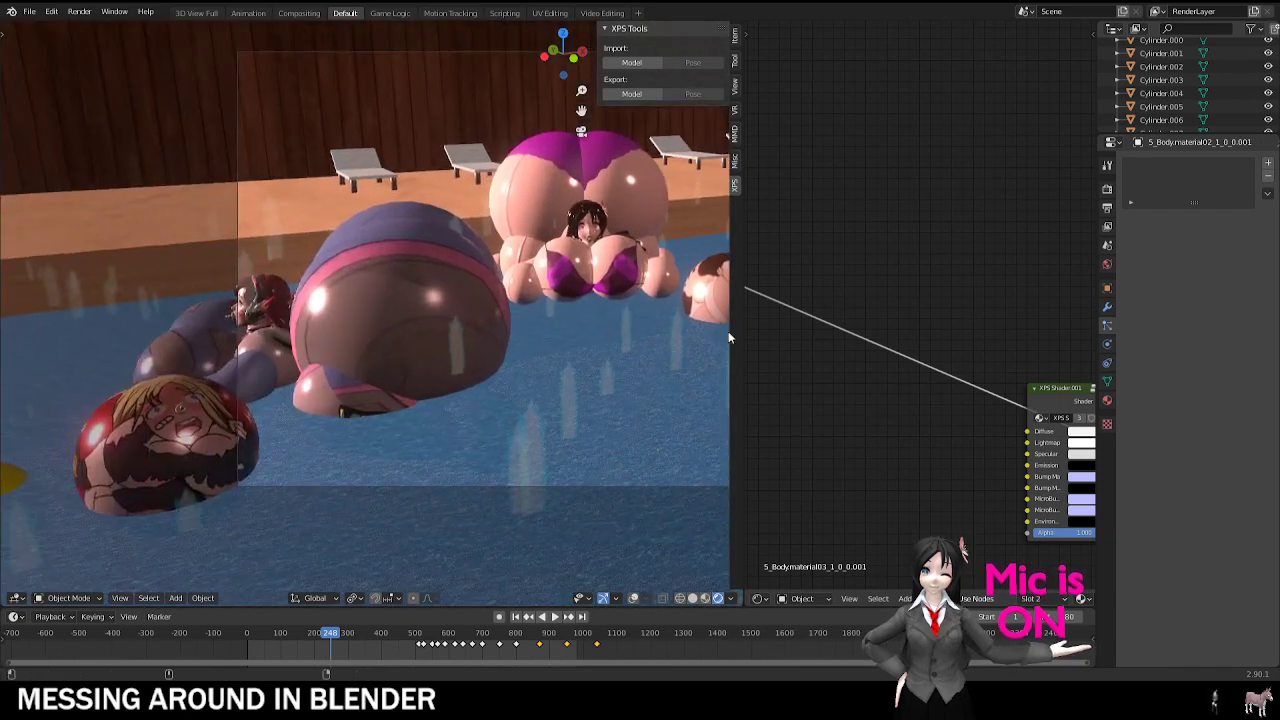
middle_click_drag(300, 393, 524, 359, "shift")
scroll(472, 374, "up", 8)
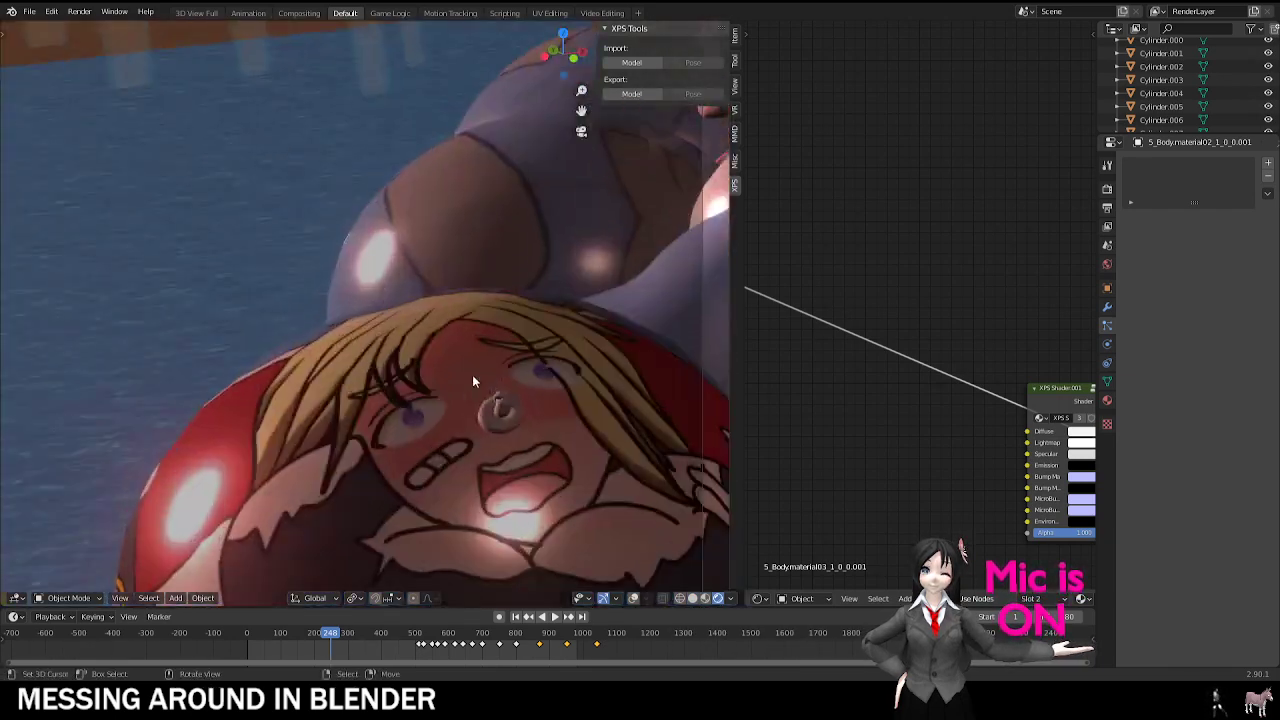
scroll(473, 381, "down", 4)
scroll(448, 425, "up", 10)
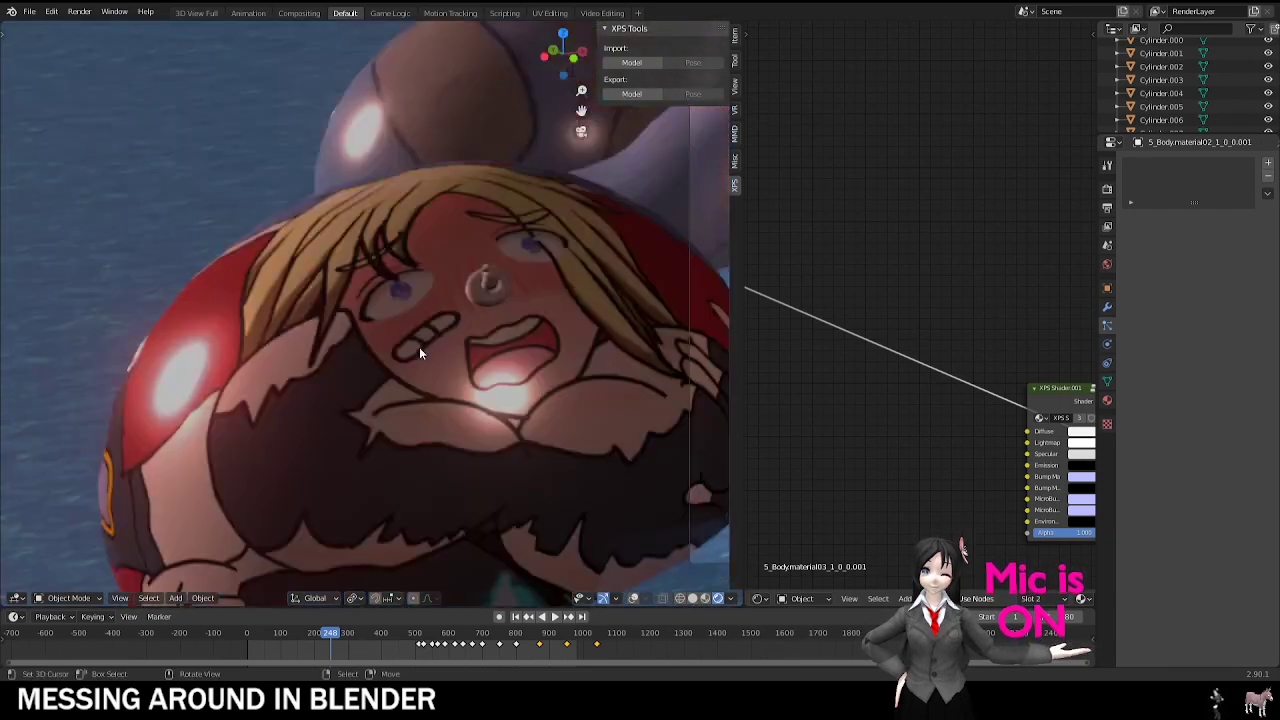
scroll(318, 391, "up", 3)
scroll(318, 391, "down", 6)
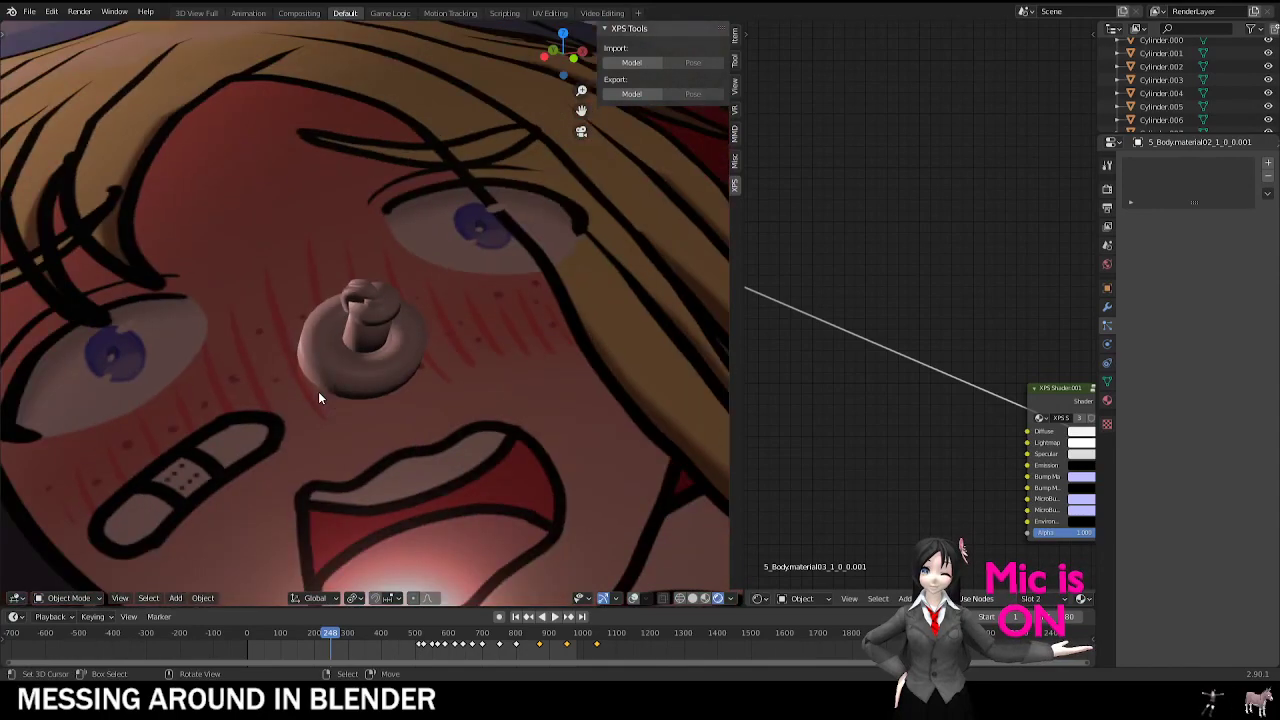
scroll(318, 391, "up", 7)
scroll(320, 400, "down", 5)
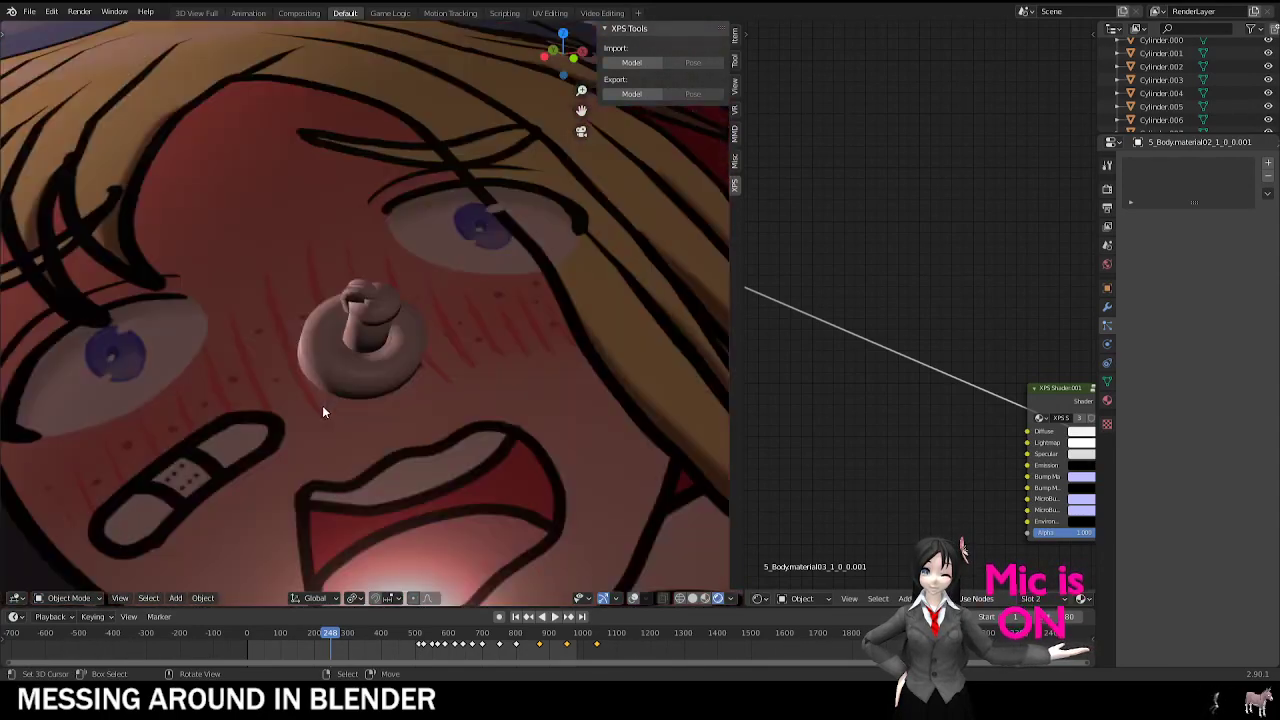
scroll(457, 463, "up", 9)
scroll(450, 456, "down", 10)
key("KP_0")
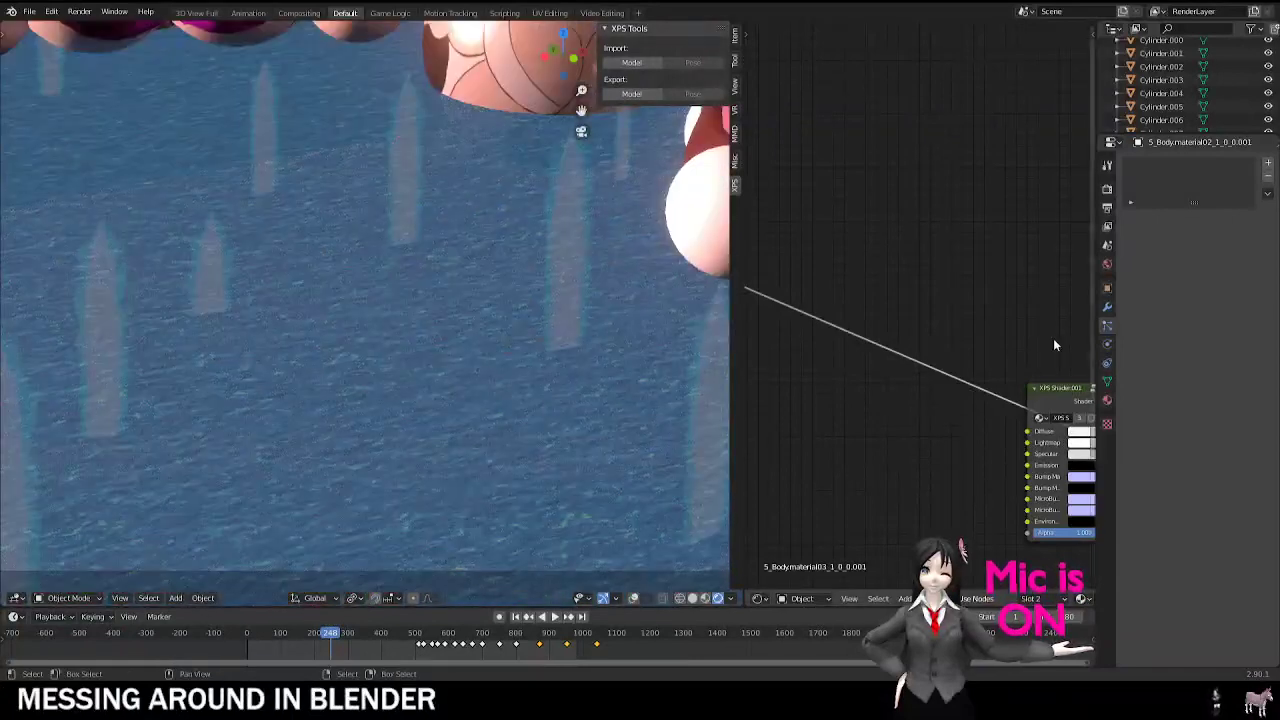
Step: Play the pool shot from frame 248 in rendered shading, switch to solid shading during playback, and stop at frame 380
scroll(508, 300, "down", 6)
middle_click_drag(508, 290, 505, 376, "shift")
key("space")
middle_click_drag(391, 417, 427, 440, "shift")
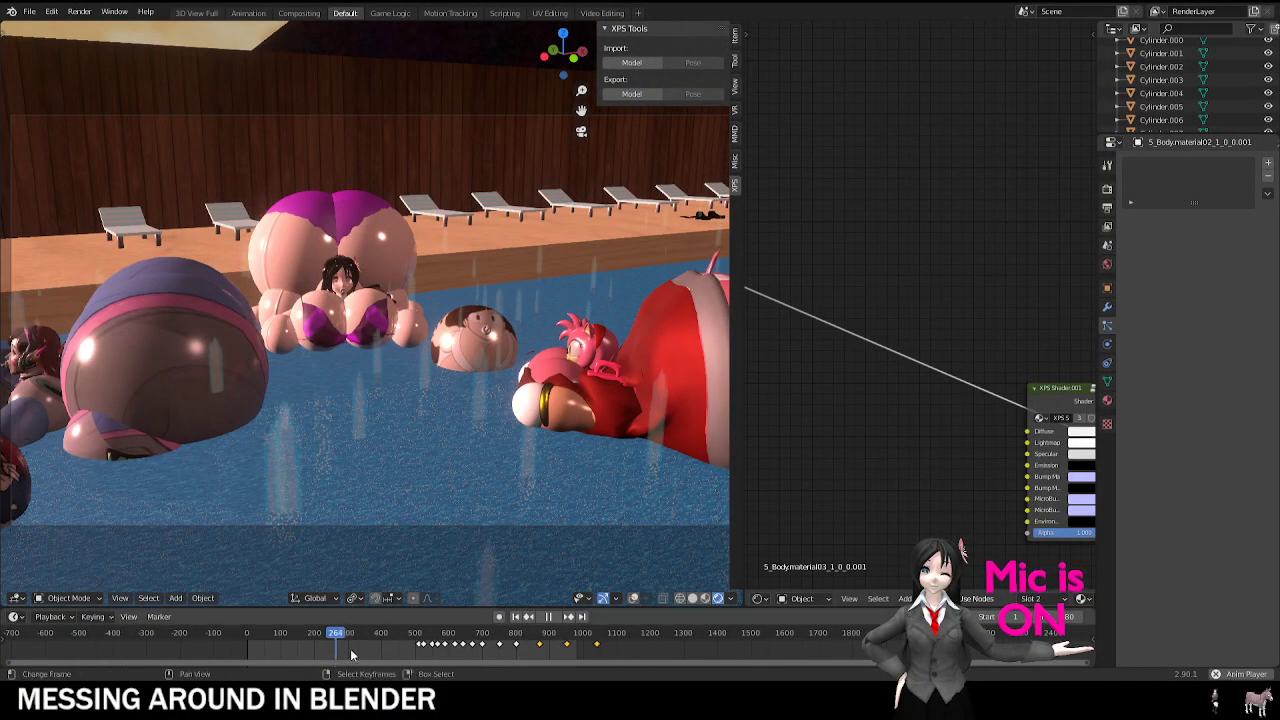
left_click(691, 599)
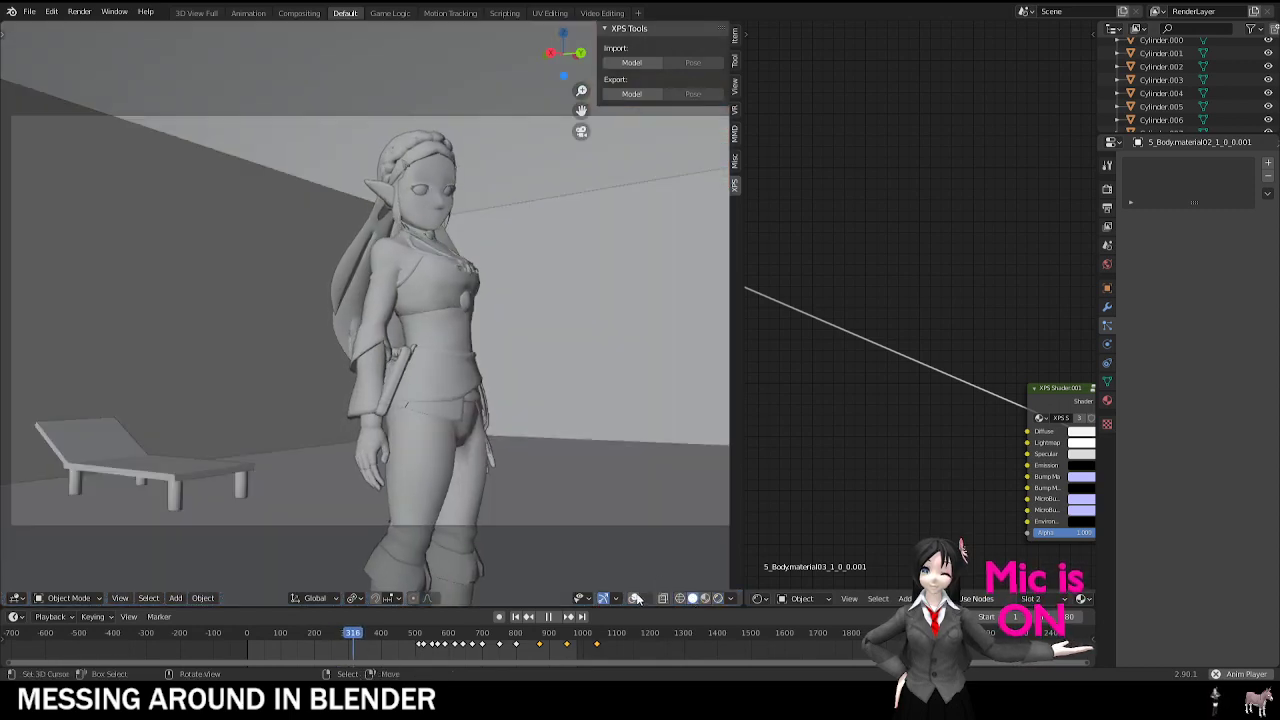
left_click(636, 597)
left_click(635, 598)
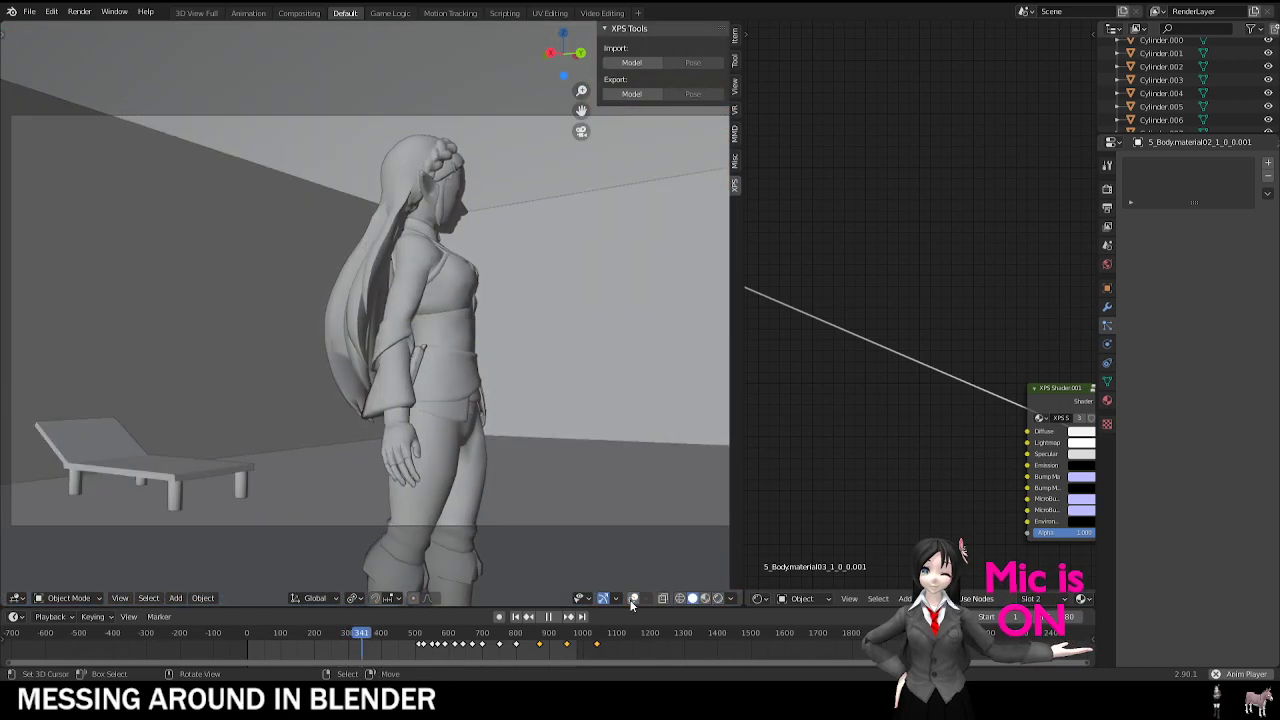
key("space")
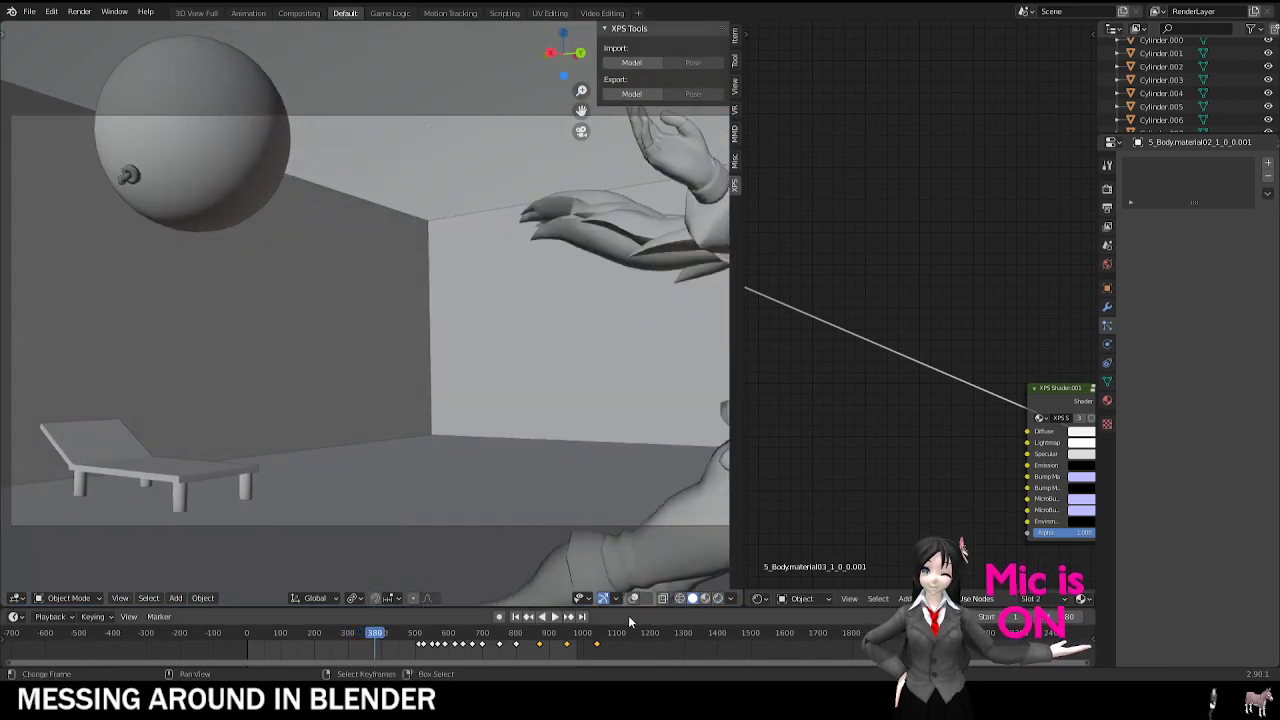
Step: Review the standing character's shot from frame 350 in rendered shading, then stop playback at frame 414 in solid shading
left_click(362, 651)
left_click(718, 598)
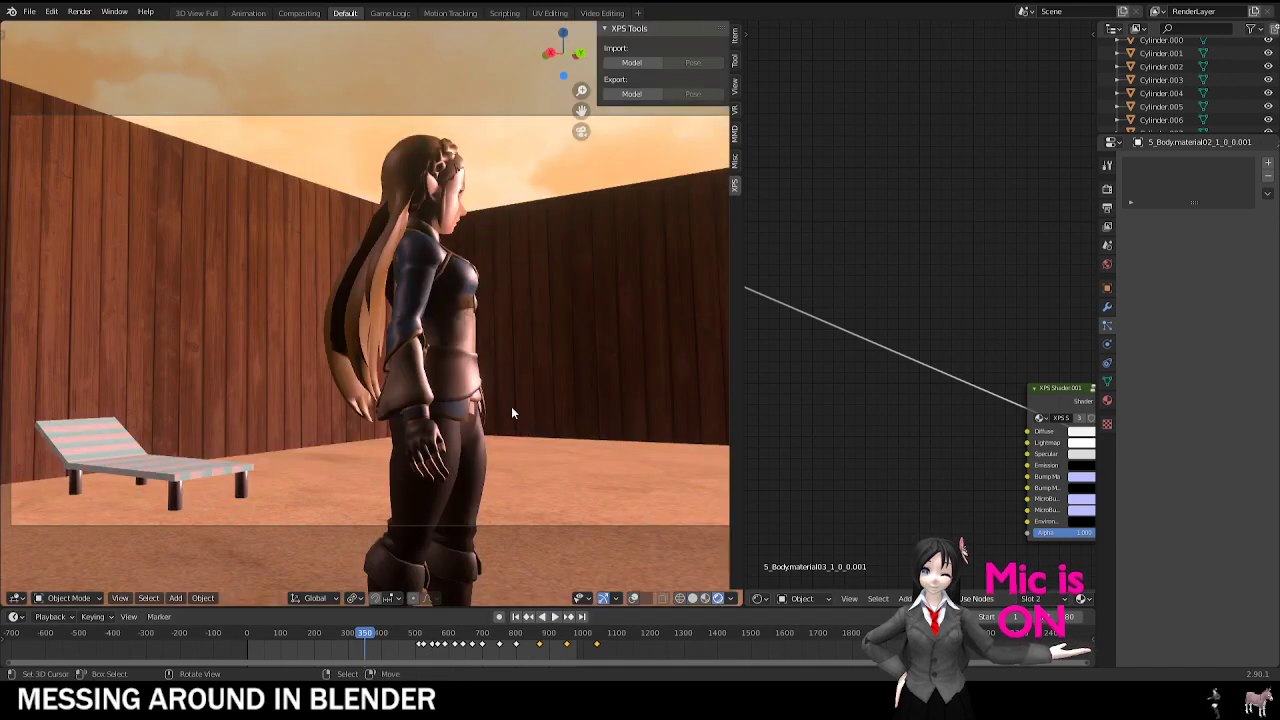
key("space")
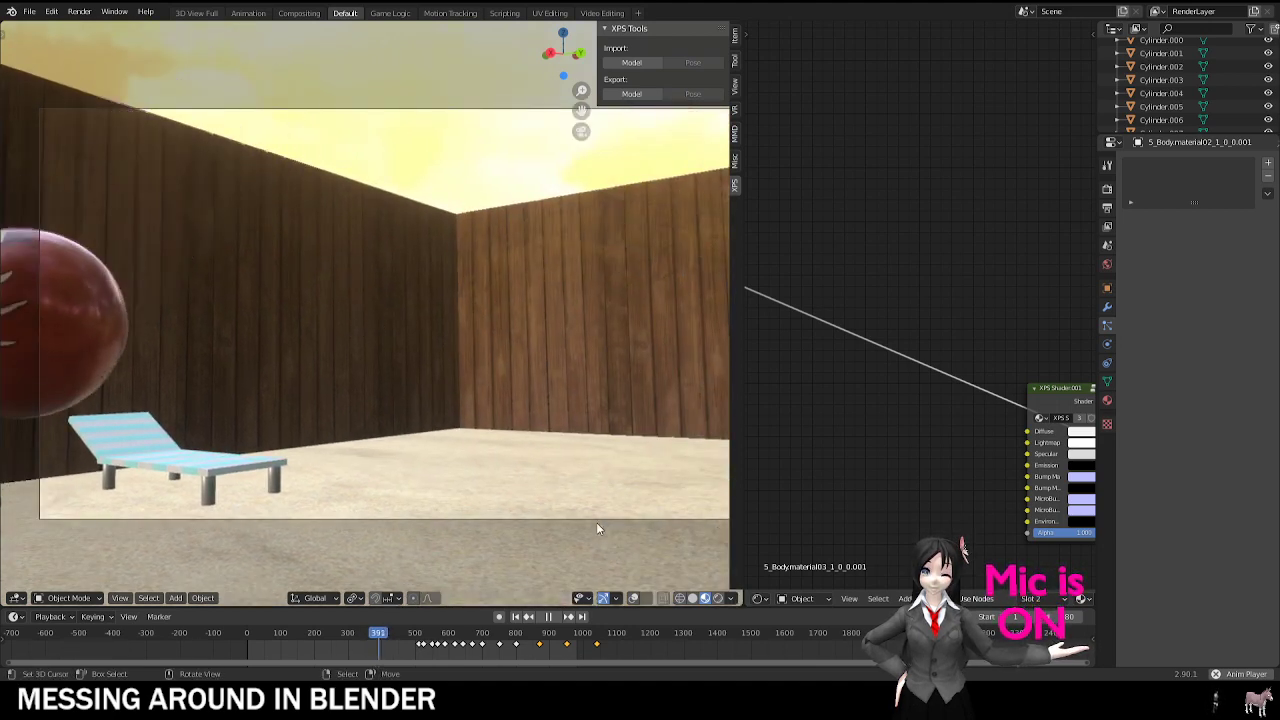
left_click(695, 600)
key("space")
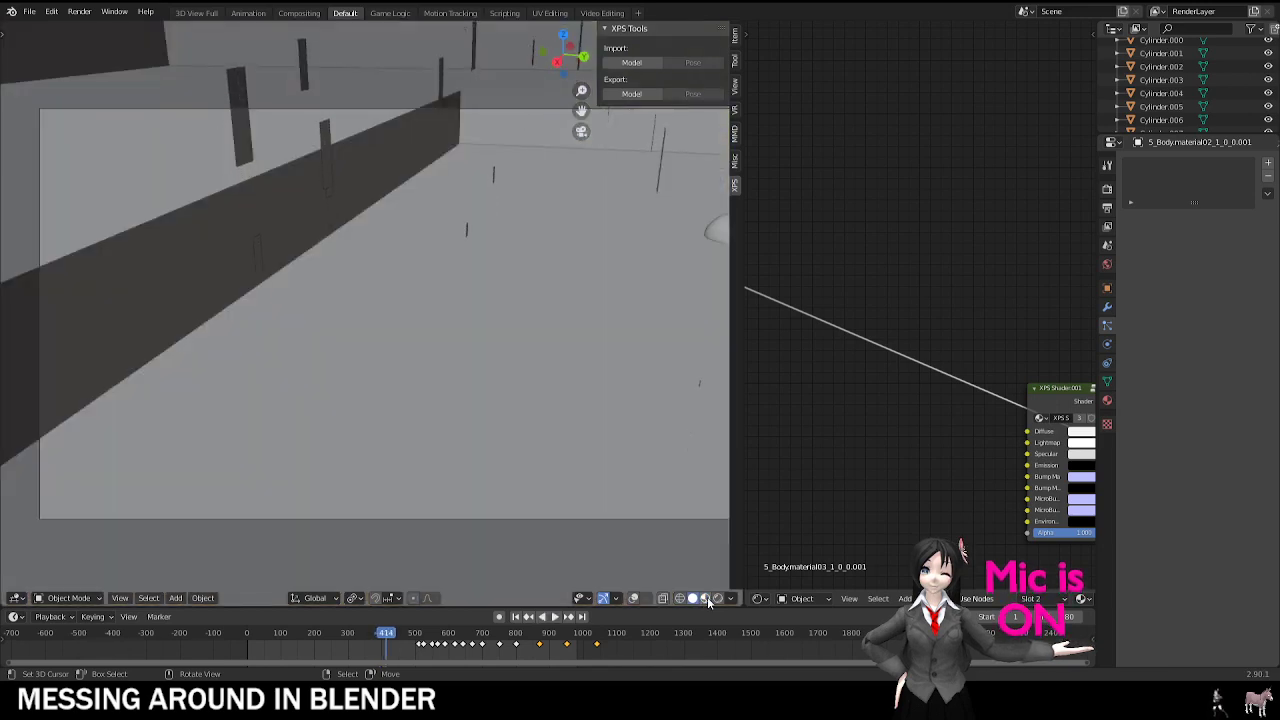
Step: Check frame 414 in material preview and continue playback in solid shading
left_click(705, 598)
left_click(692, 598)
key("space")
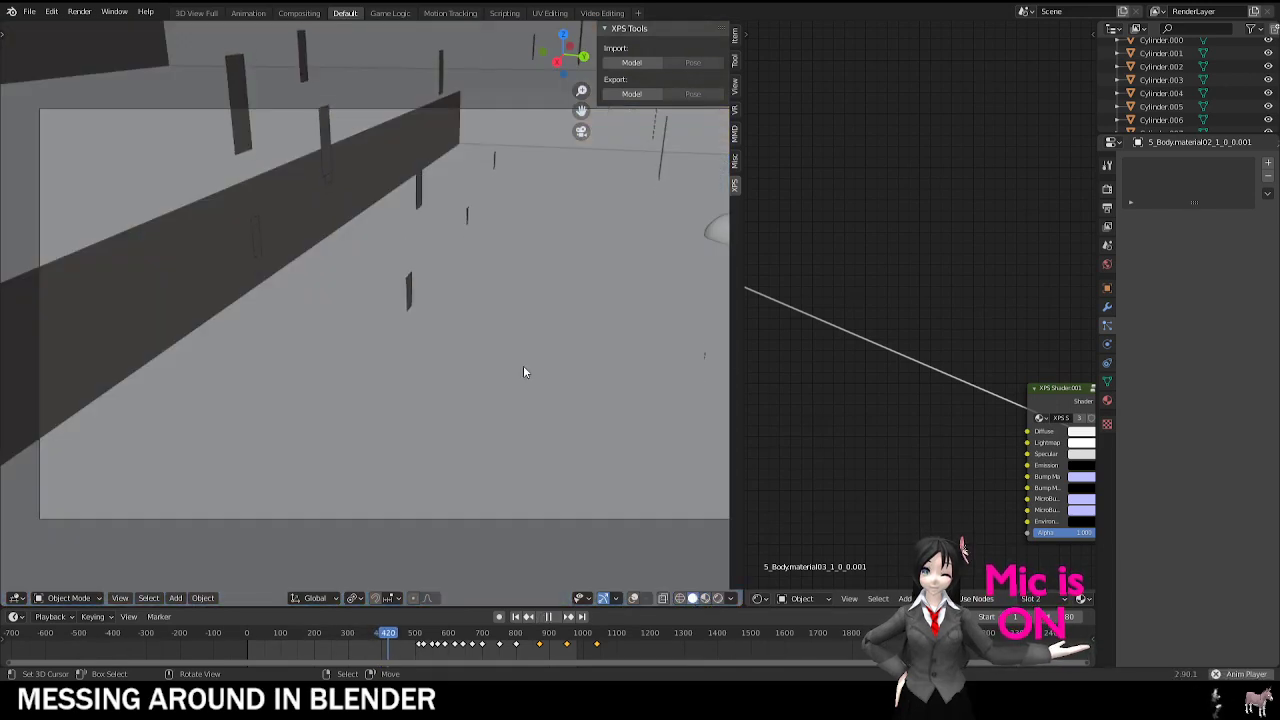
key("space")
key("space")
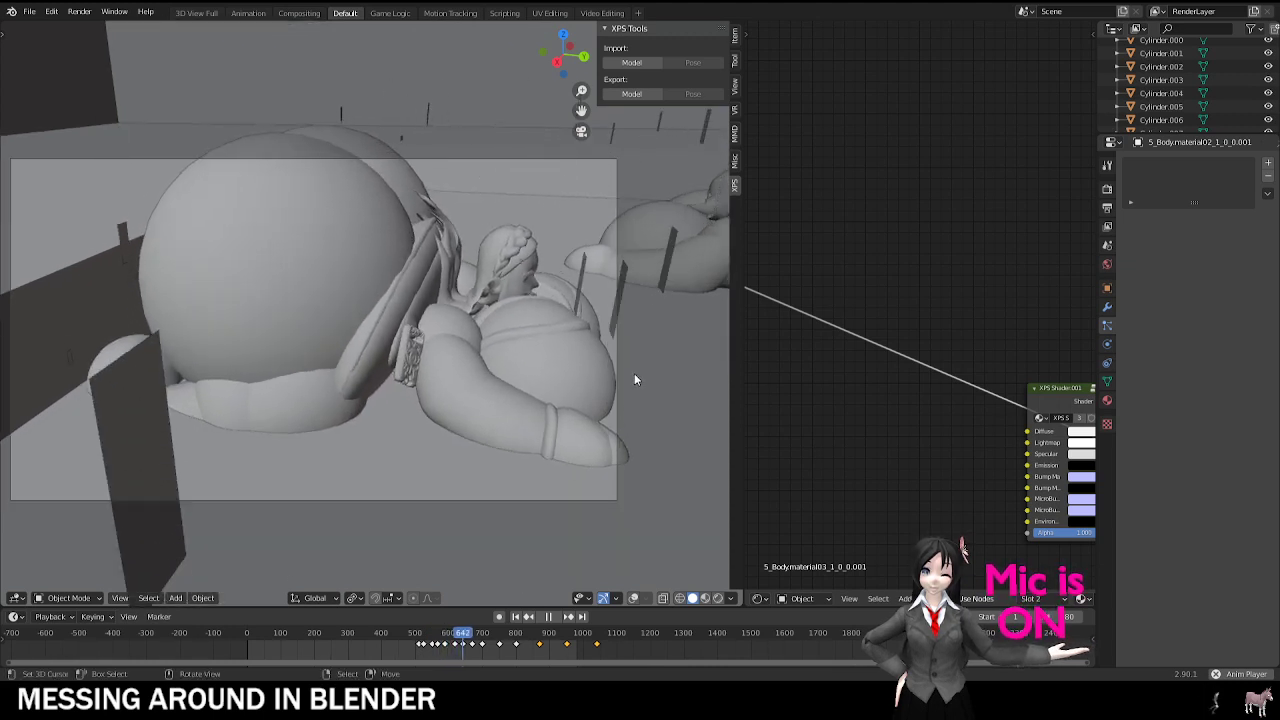
Step: Examine the inflated blonde character from outside the camera during playback, then return to the camera view
middle_click_drag(552, 373, 435, 378)
middle_click_drag(648, 371, 28, 265, "shift")
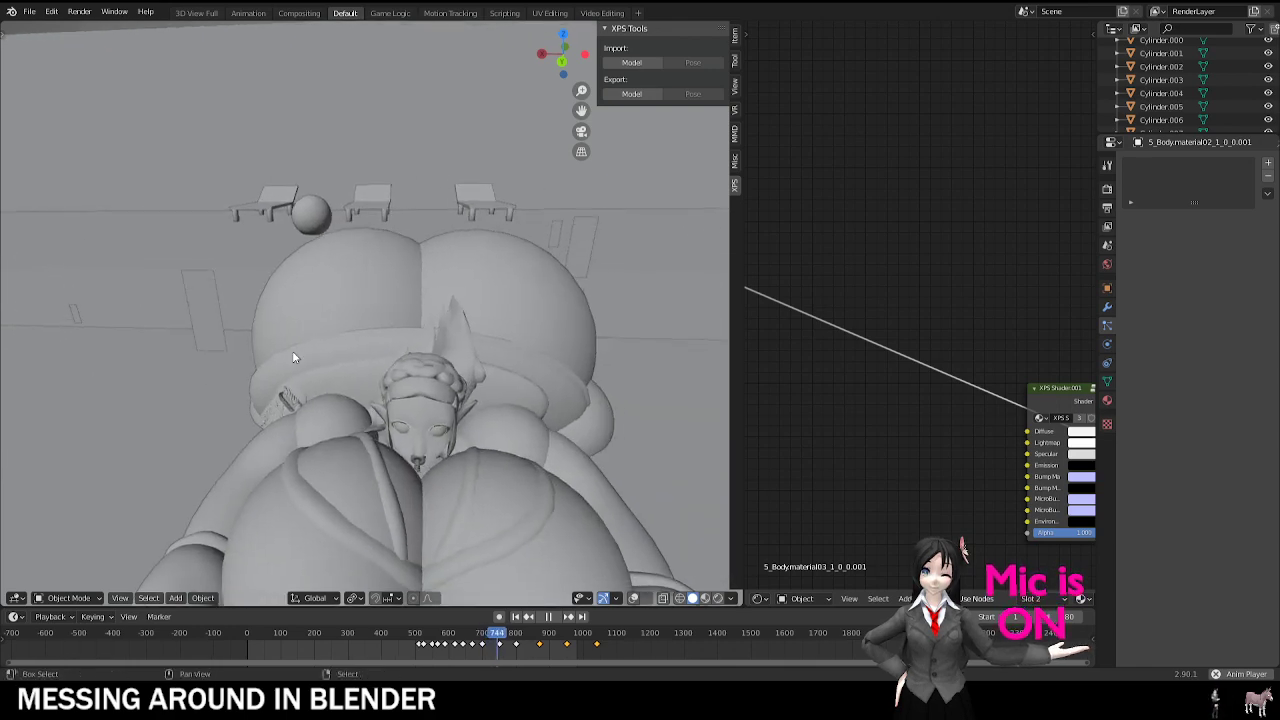
middle_click_drag(291, 355, 329, 252)
key("KP_0")
scroll(406, 375, "up", 2)
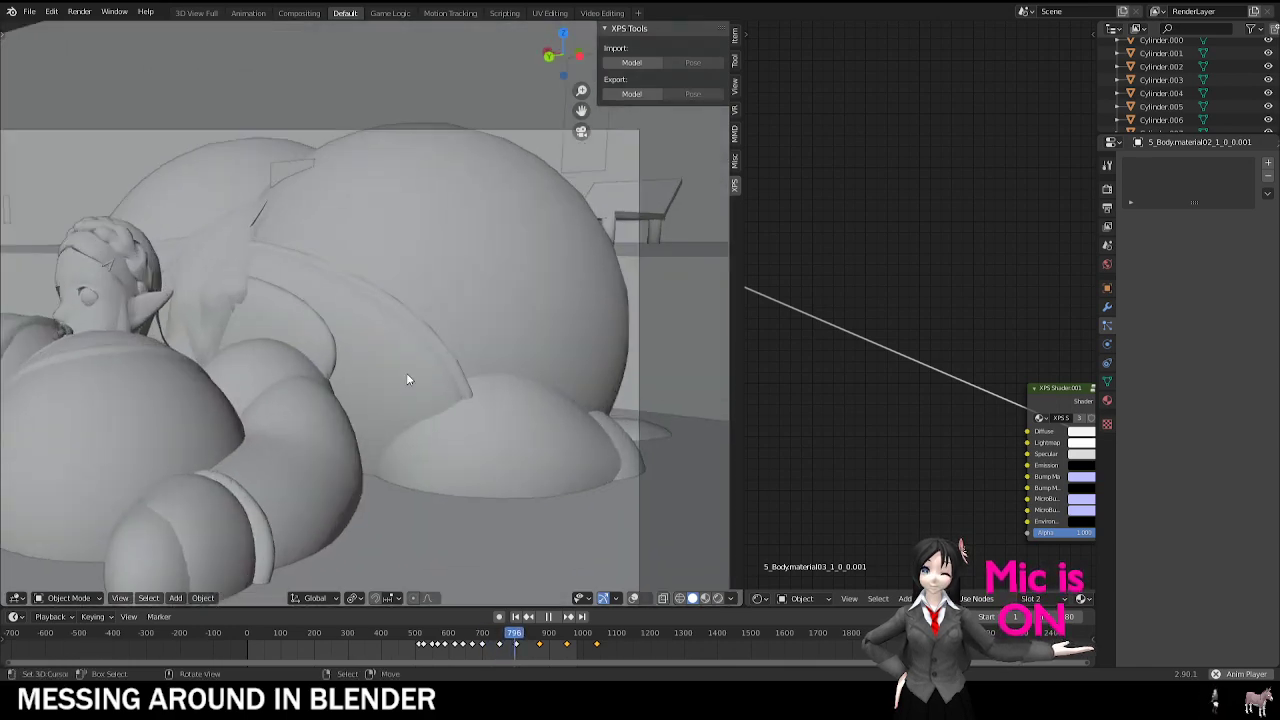
scroll(409, 378, "down", 2)
Step: Replay the inflated character's shot through the camera from about frame 700
left_click(482, 649)
scroll(518, 400, "up", 4)
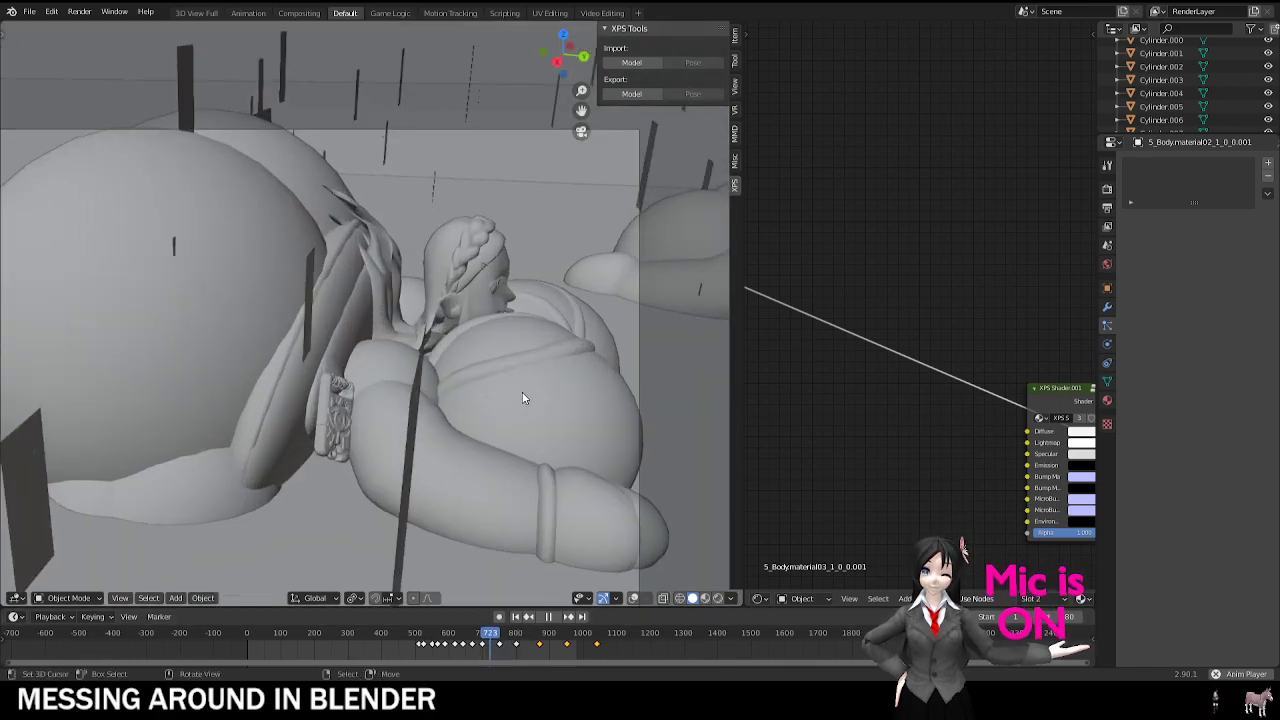
scroll(500, 388, "down", 1)
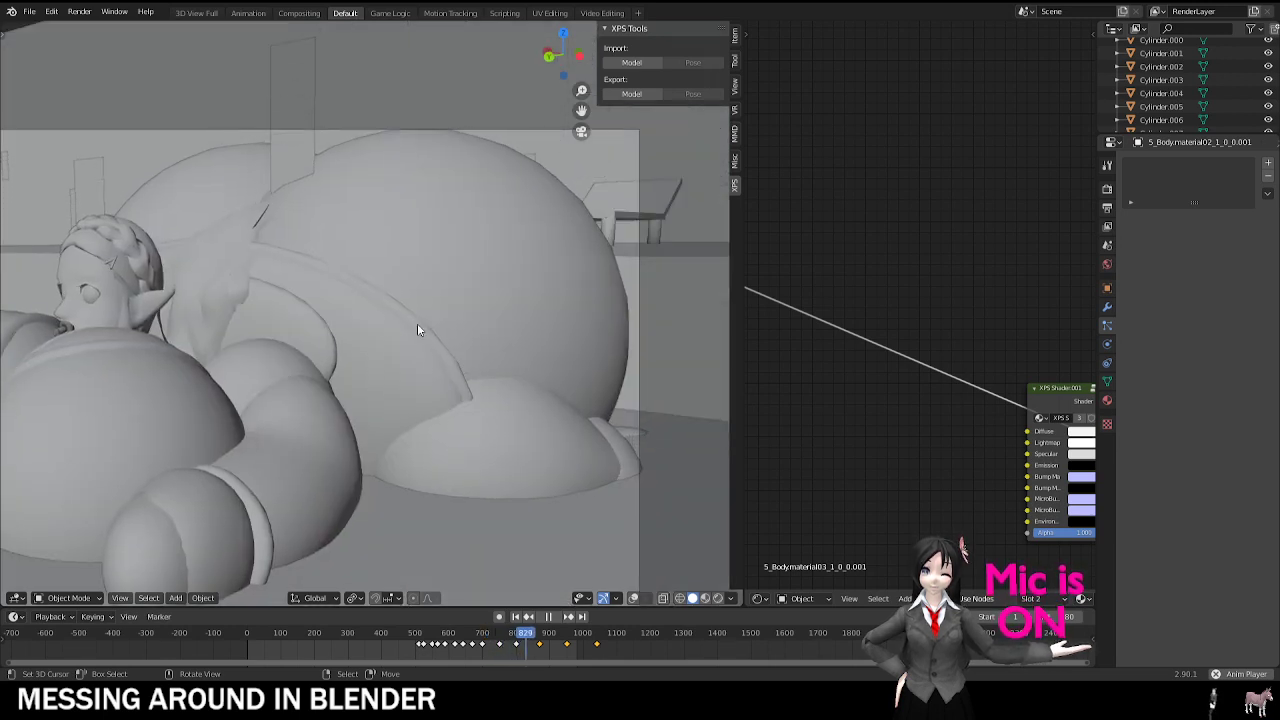
middle_click_drag(226, 372, 494, 346, "shift")
scroll(390, 328, "down", 4)
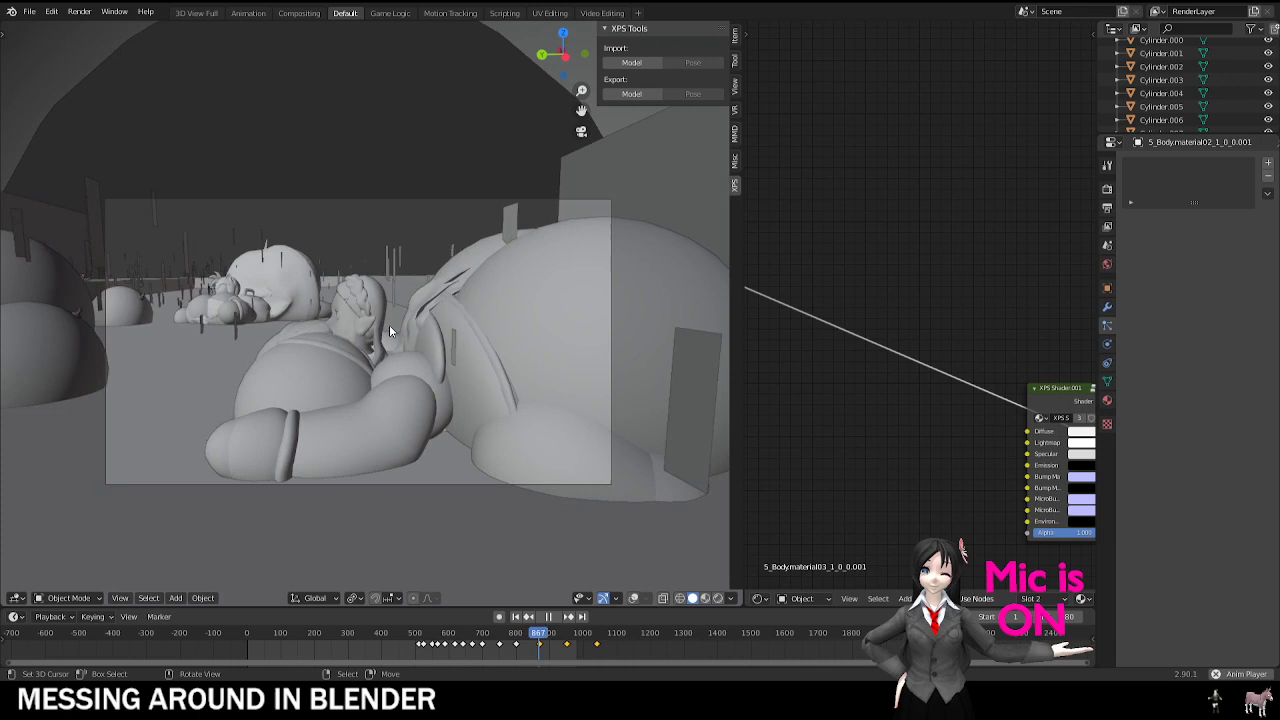
scroll(389, 324, "up", 1)
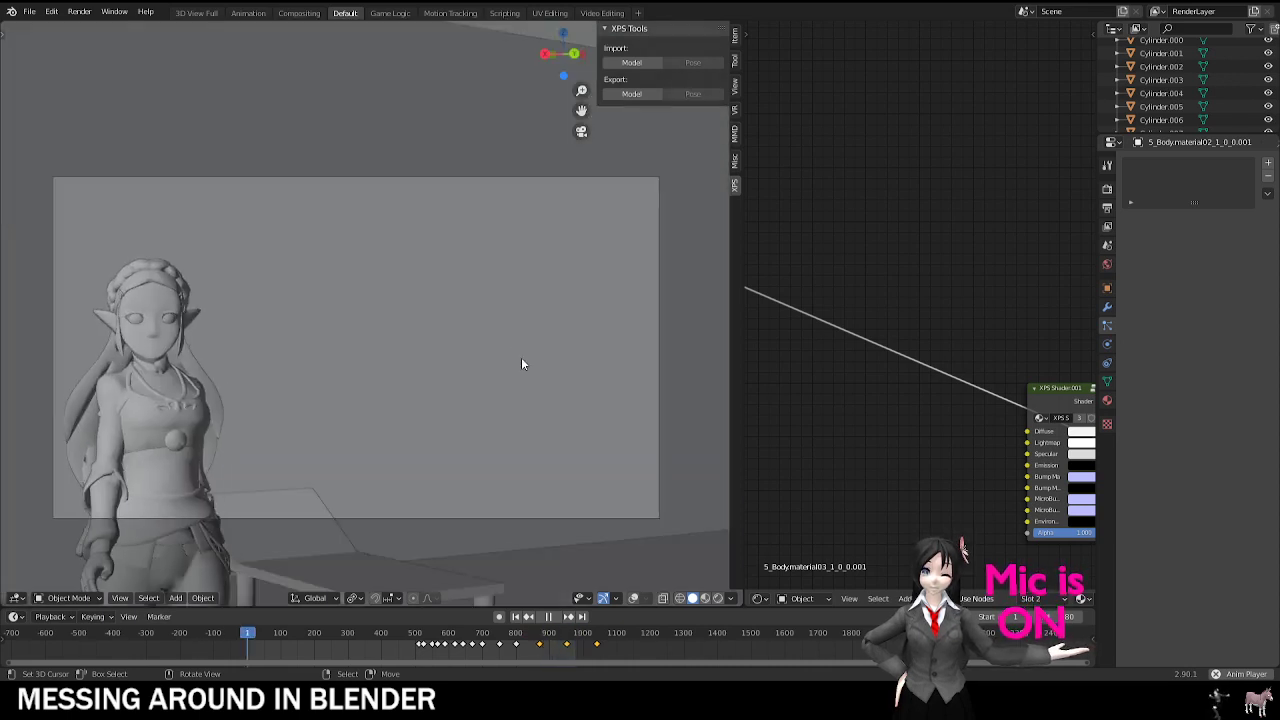
Step: Stop playback at frame 19, look over the whole pool from outside the camera, and select the water surface
key("space")
middle_click_drag(117, 161, 299, 304)
scroll(299, 305, "down", 5)
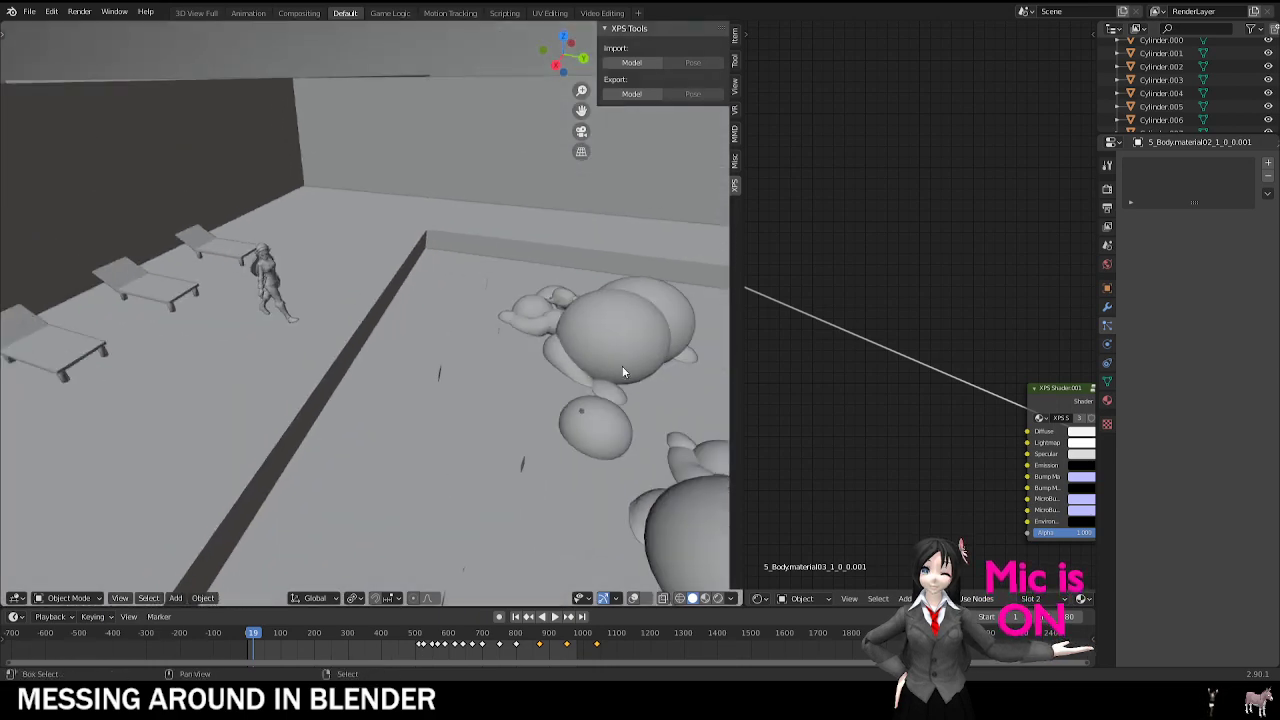
middle_click_drag(623, 371, 251, 249, "shift")
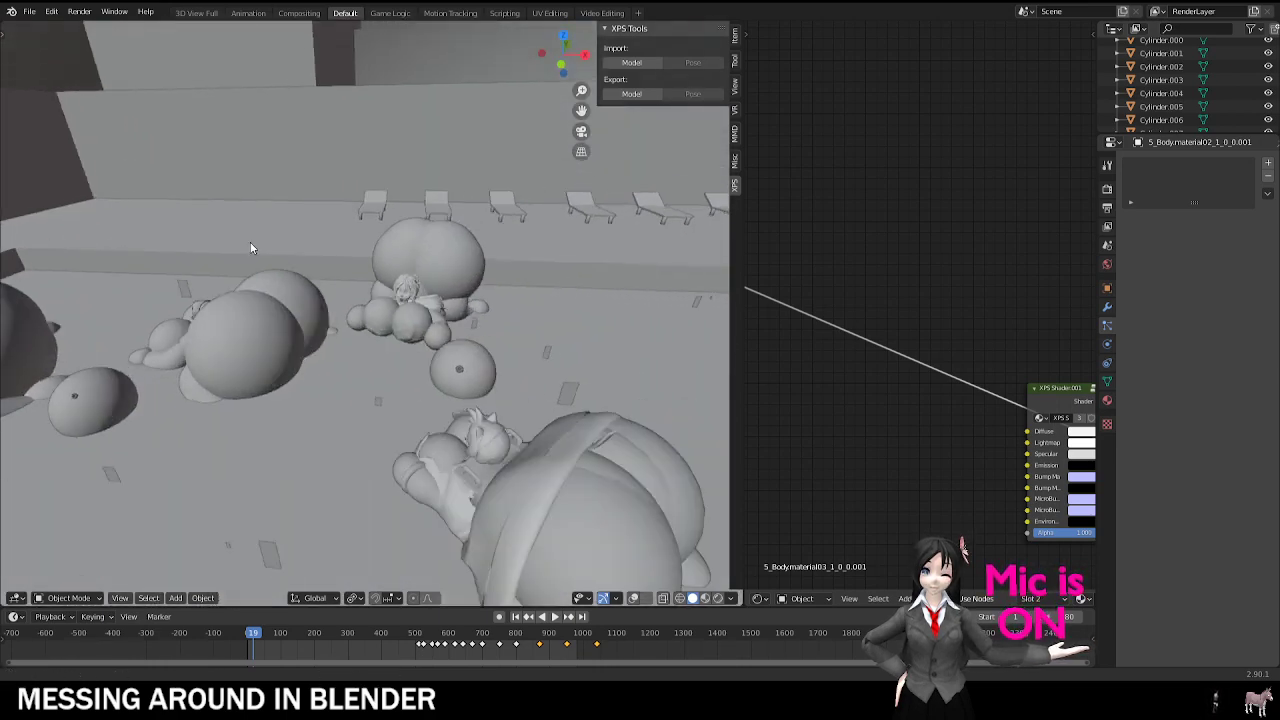
scroll(251, 249, "down", 5)
middle_click_drag(451, 262, 267, 412, "shift")
left_click(267, 412)
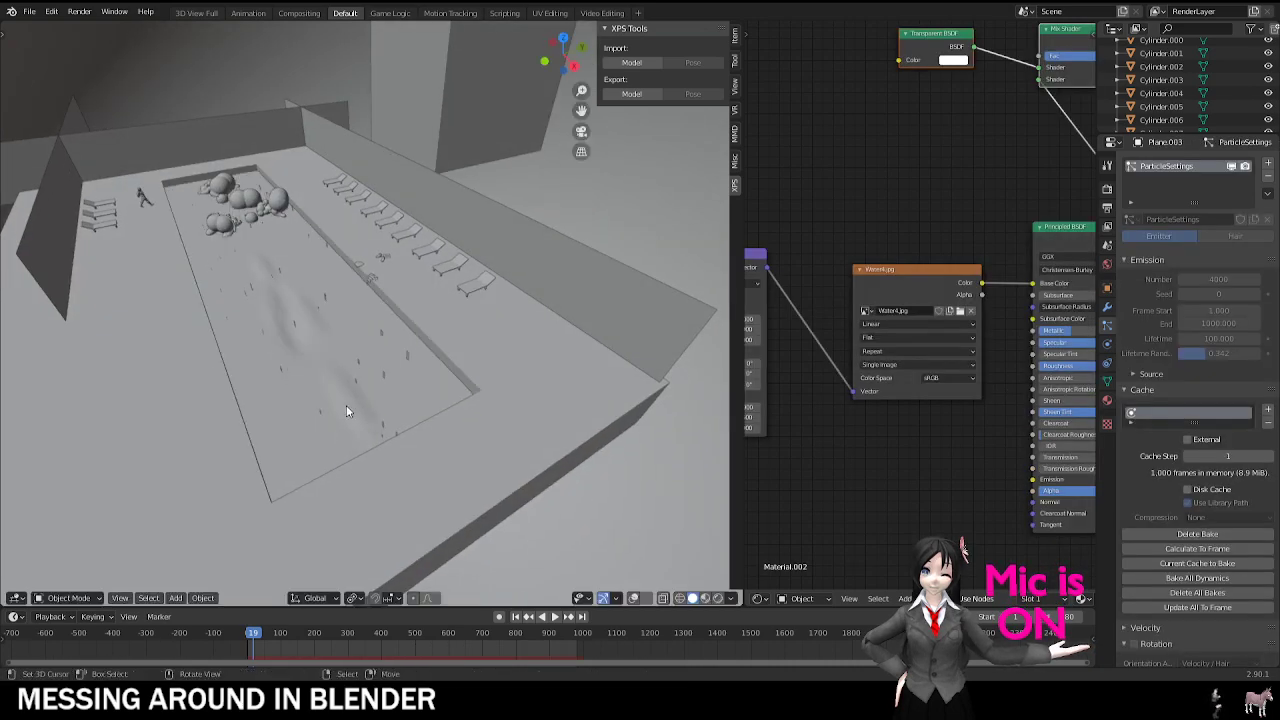
Step: Turn on the viewport overlays and inspect the water plane in Edit Mode, returning to Object Mode
key("Tab")
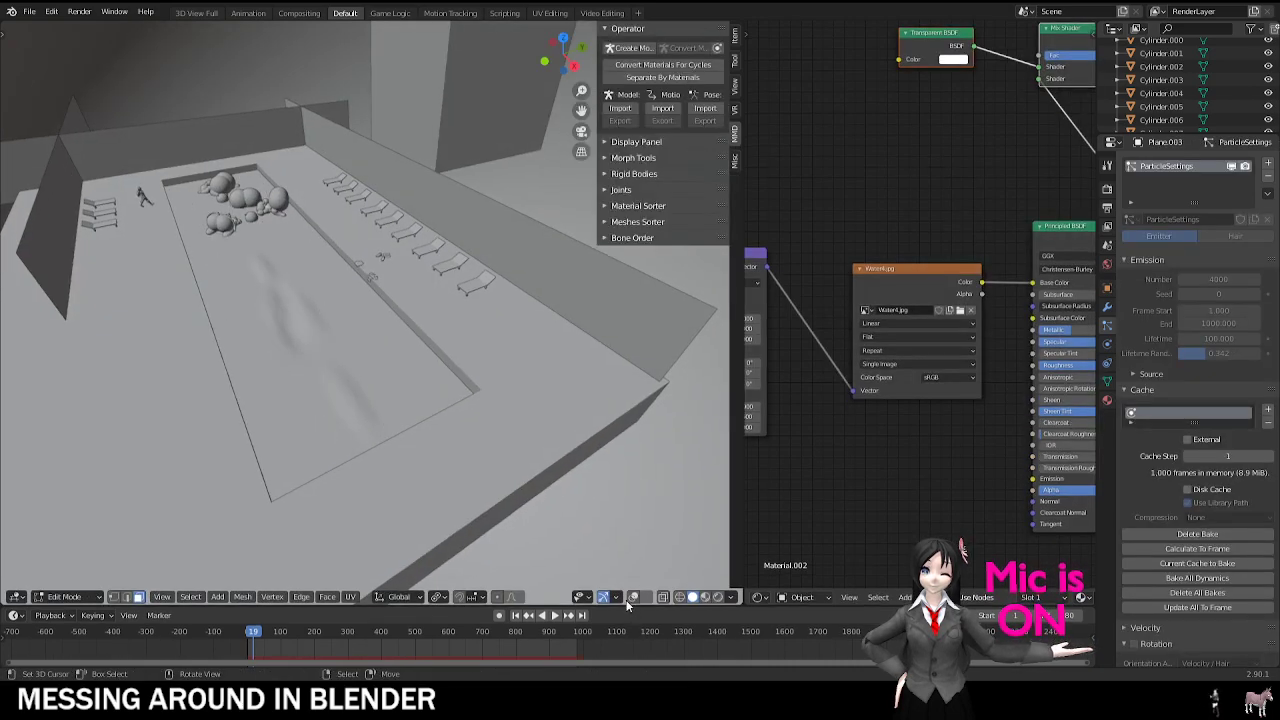
left_click(633, 598)
middle_click_drag(614, 560, 392, 515)
scroll(514, 280, "up", 3)
key("Tab")
key("Tab")
key("Tab")
Step: Play the water plane's particle animation up to frame 74 and examine the particles around the pool characters
key("space")
key("space")
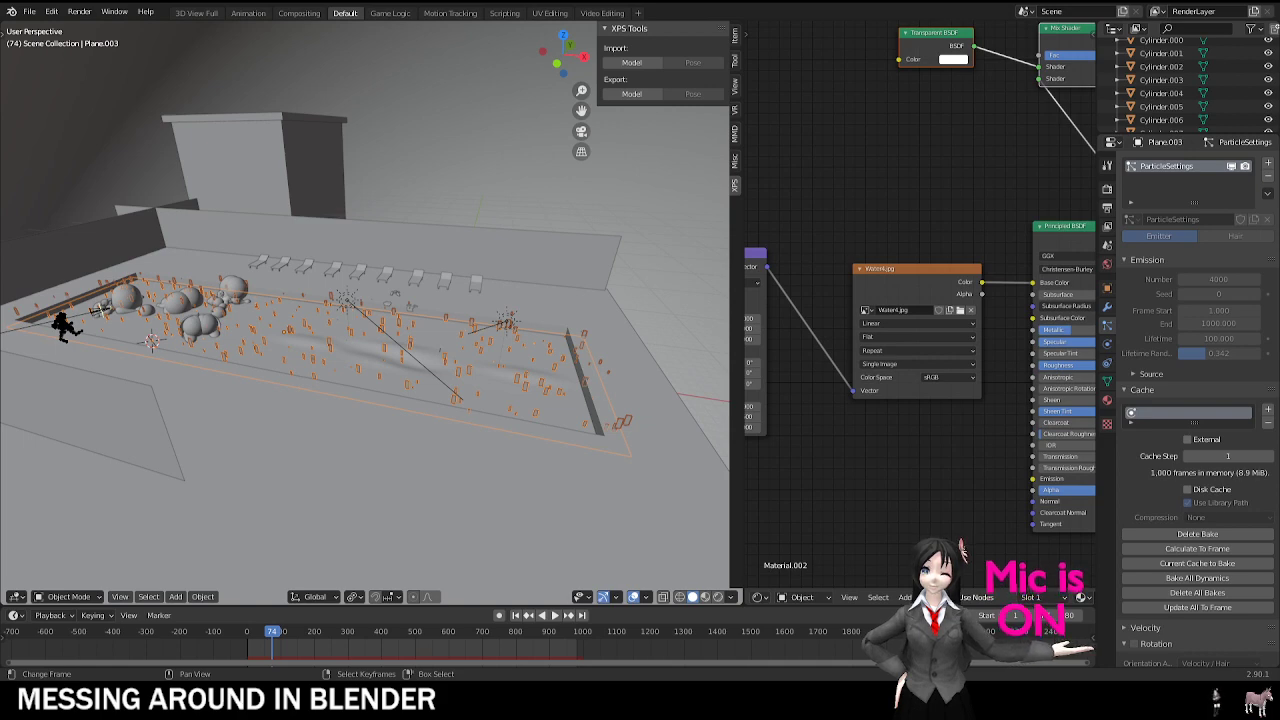
scroll(443, 451, "up", 2)
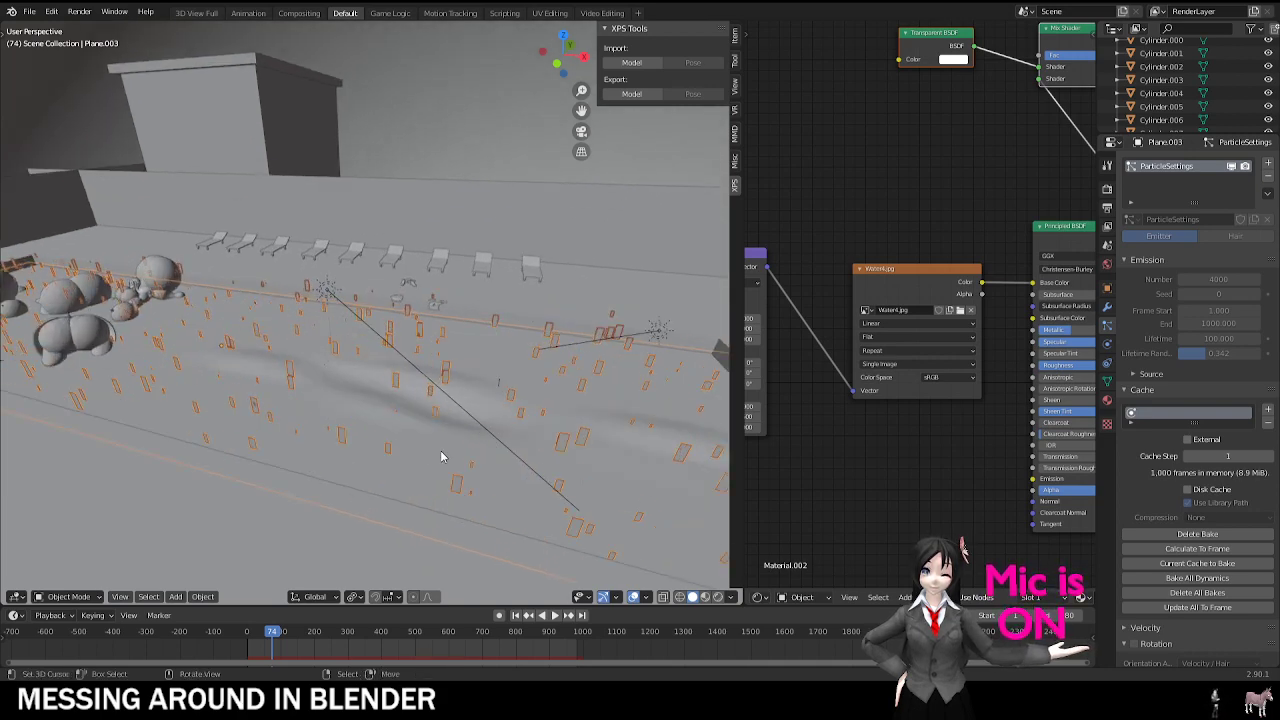
middle_click_drag(403, 415, 591, 331)
middle_click_drag(394, 340, 417, 271, "shift")
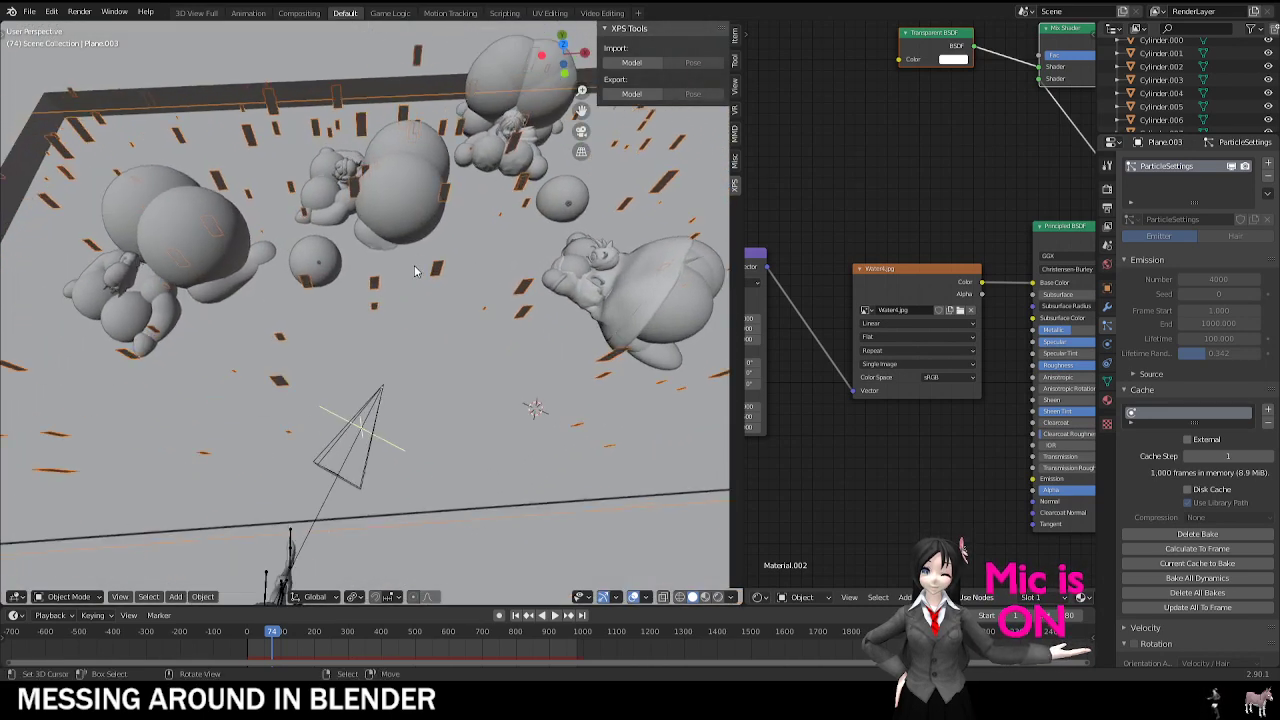
Step: Go to frame 848, select the inflated blonde character's body mesh, and examine it from the front
left_click(535, 657)
middle_click_drag(380, 200, 317, 266)
left_click(317, 266)
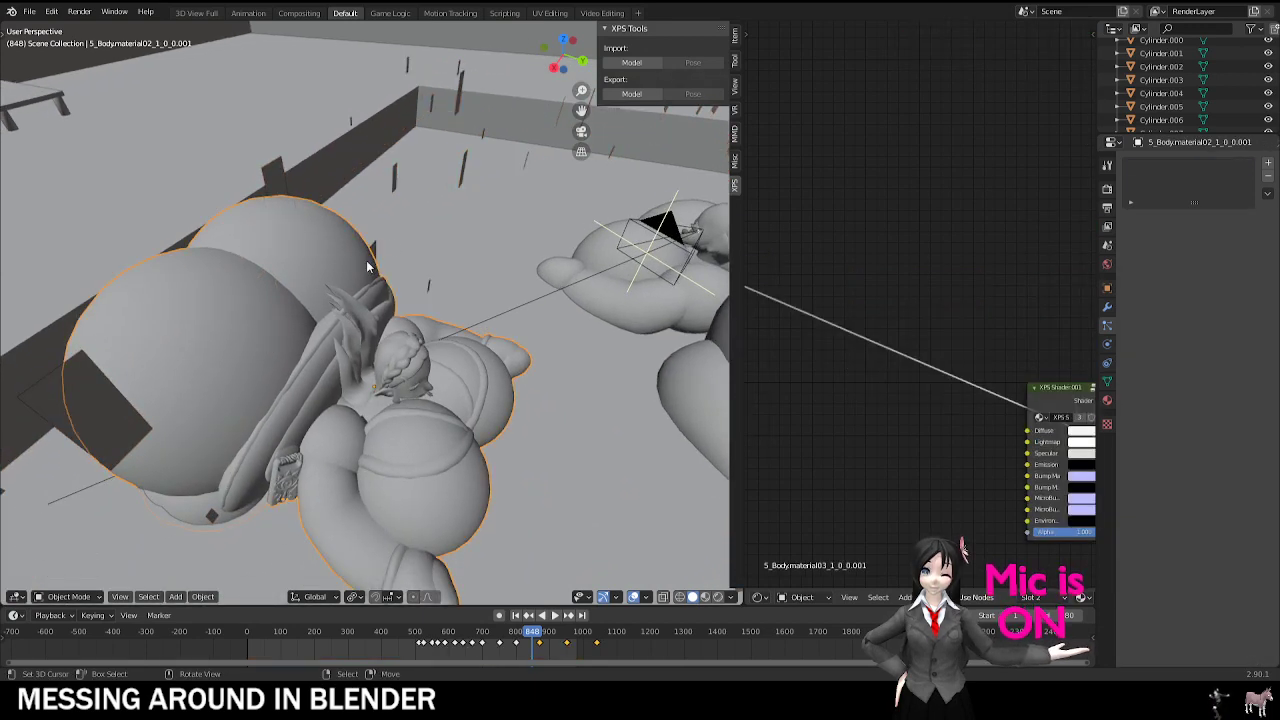
left_click(368, 264)
left_click(196, 236)
middle_click_drag(196, 236, 380, 333)
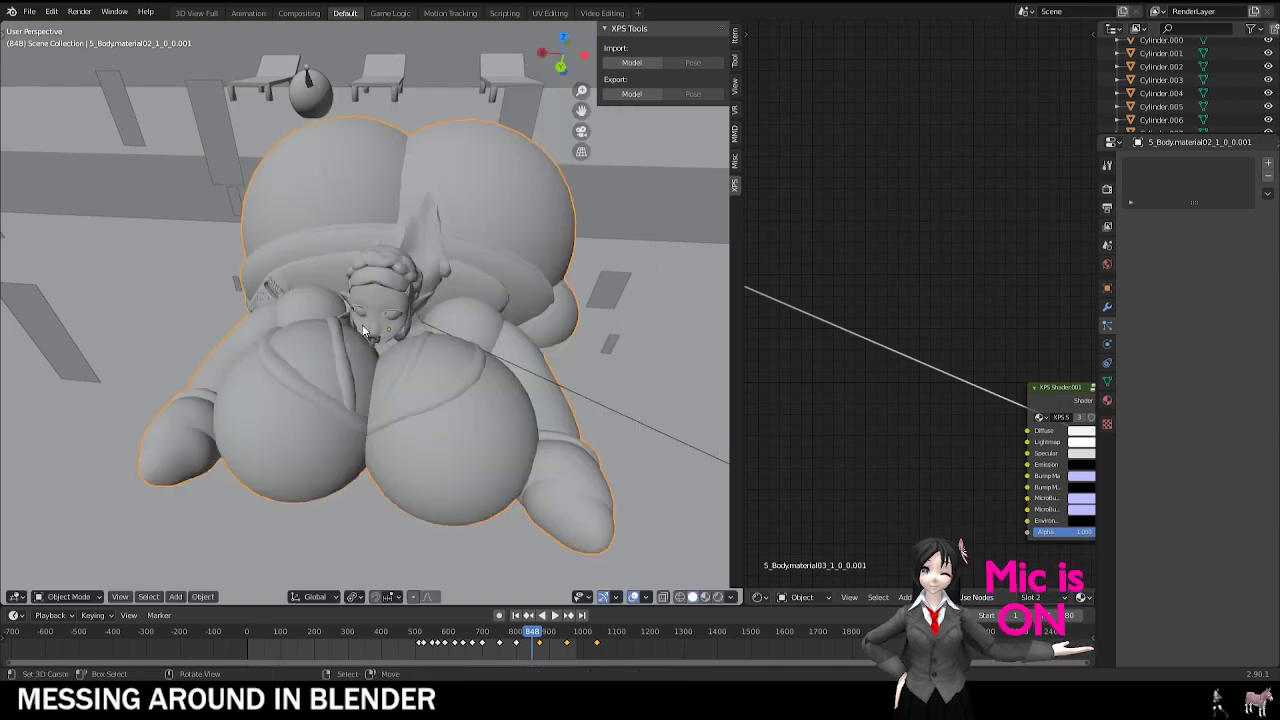
middle_click_drag(395, 152, 491, 676)
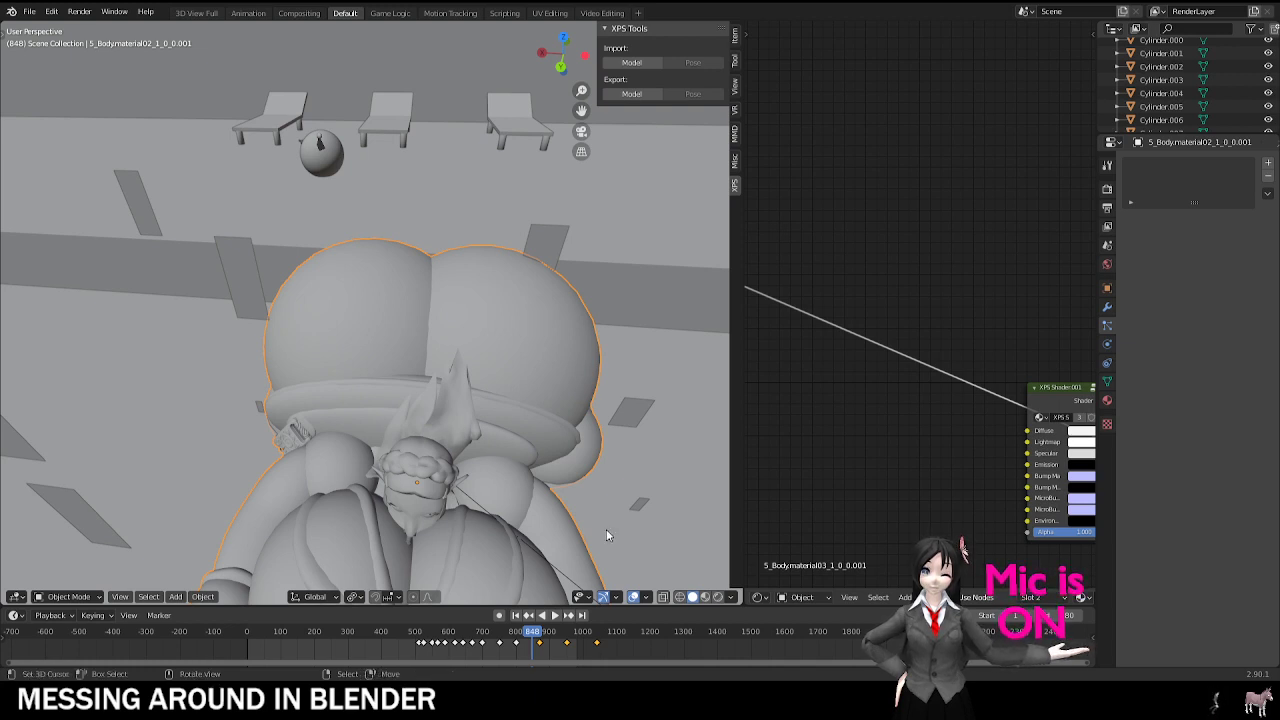
Step: Open the file of the dark-haired character in a denim jacket and view her in material preview without overlays
left_click(29, 11)
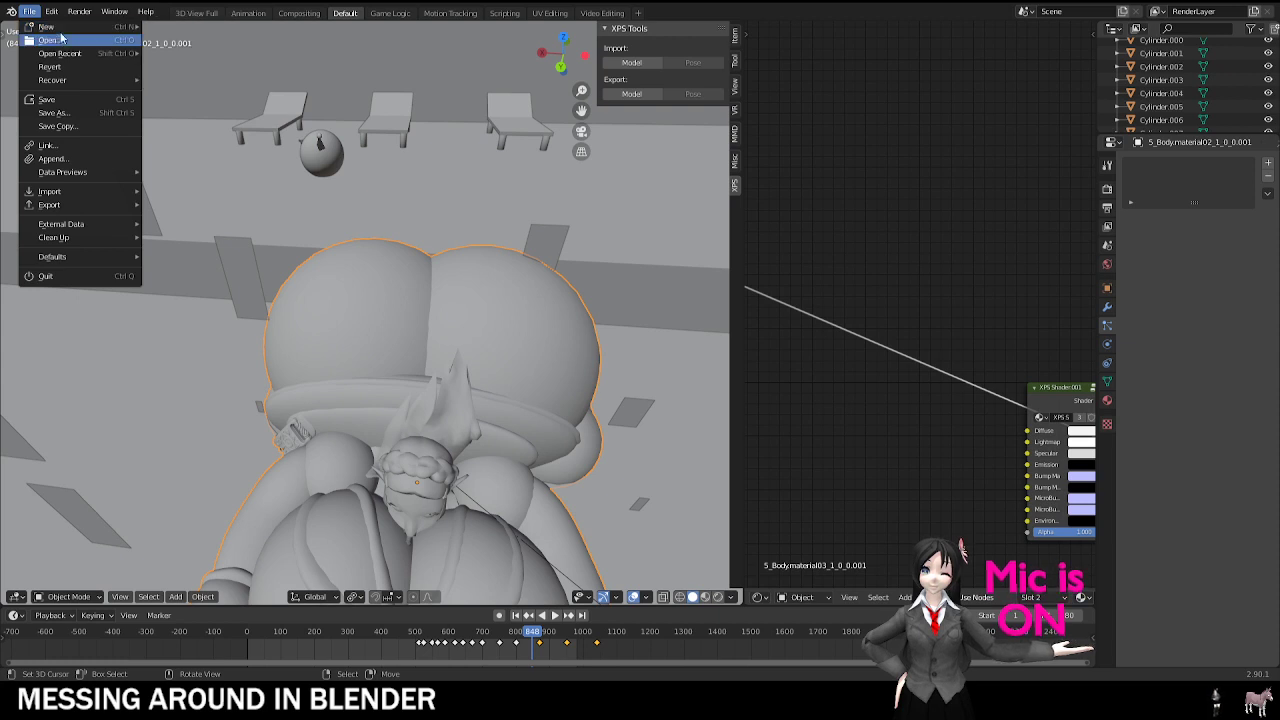
left_click(67, 41)
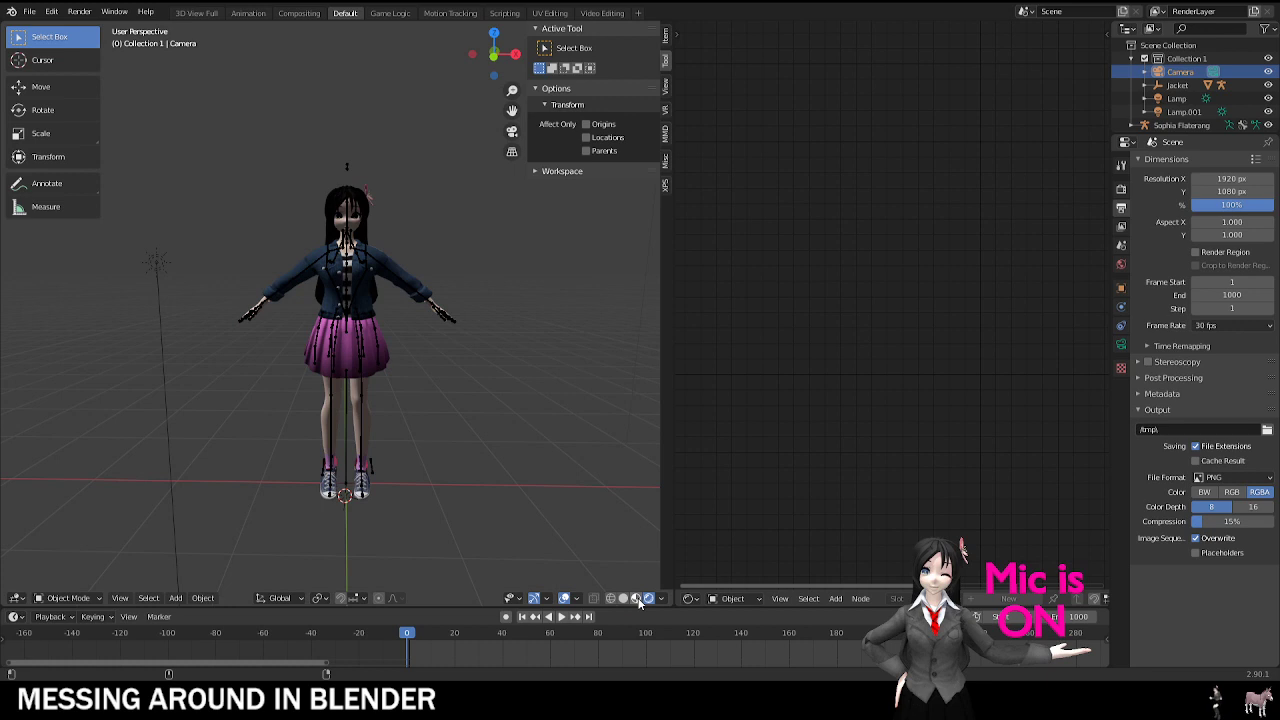
middle_click_drag(640, 500, 560, 513)
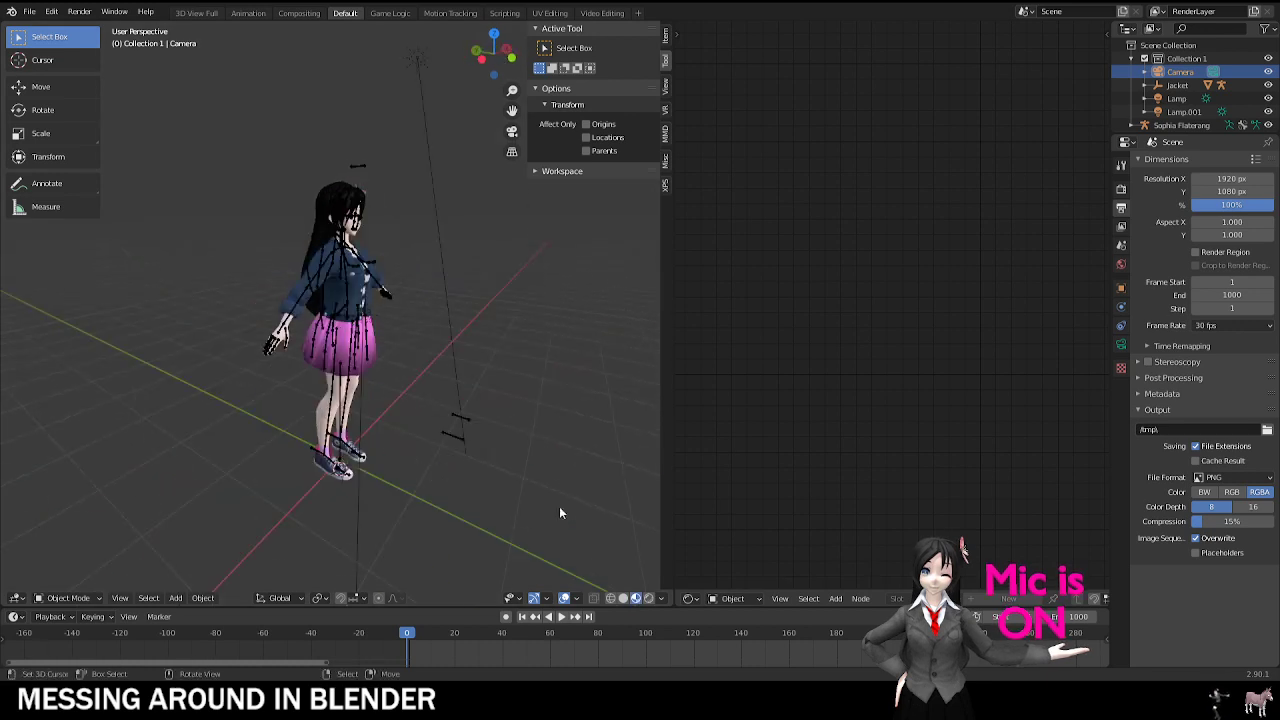
left_click(565, 598)
middle_click_drag(350, 350, 210, 337)
scroll(227, 321, "up", 6)
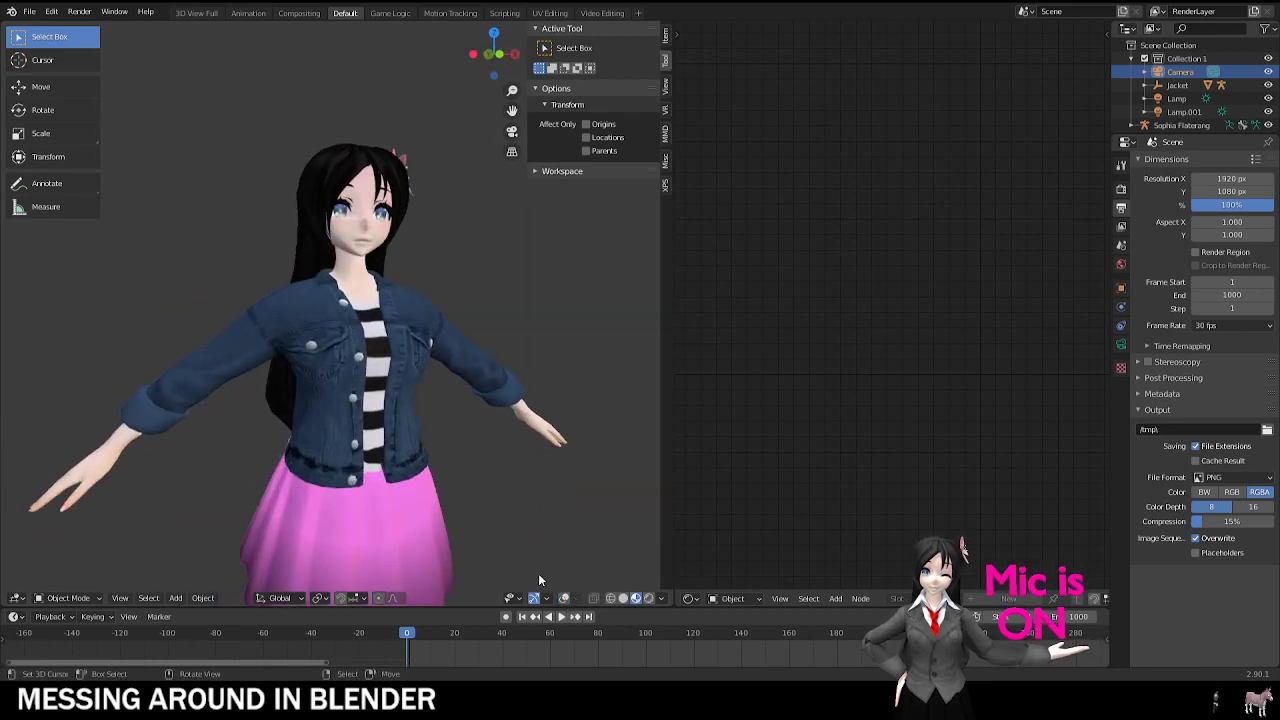
Step: Show the overlays again, select the character's Stripey mesh, and try moving it away from its armature
left_click(565, 598)
left_click(249, 337)
key("g")
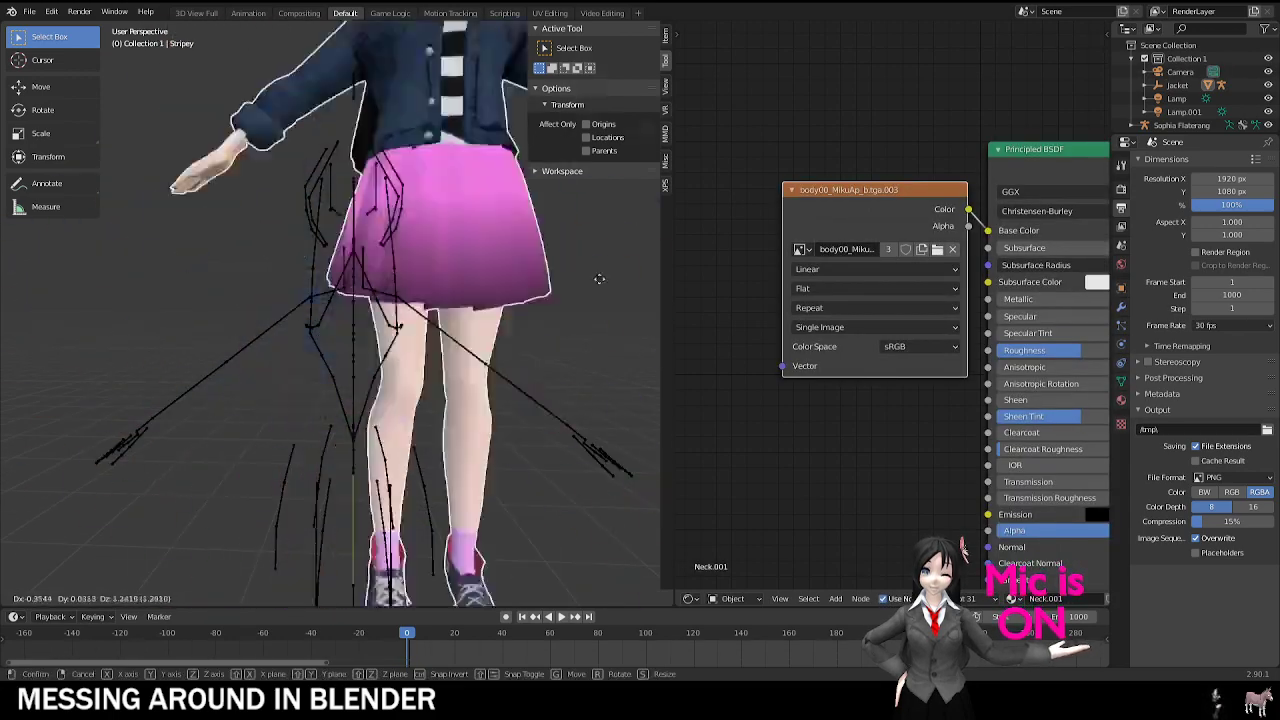
key("Escape")
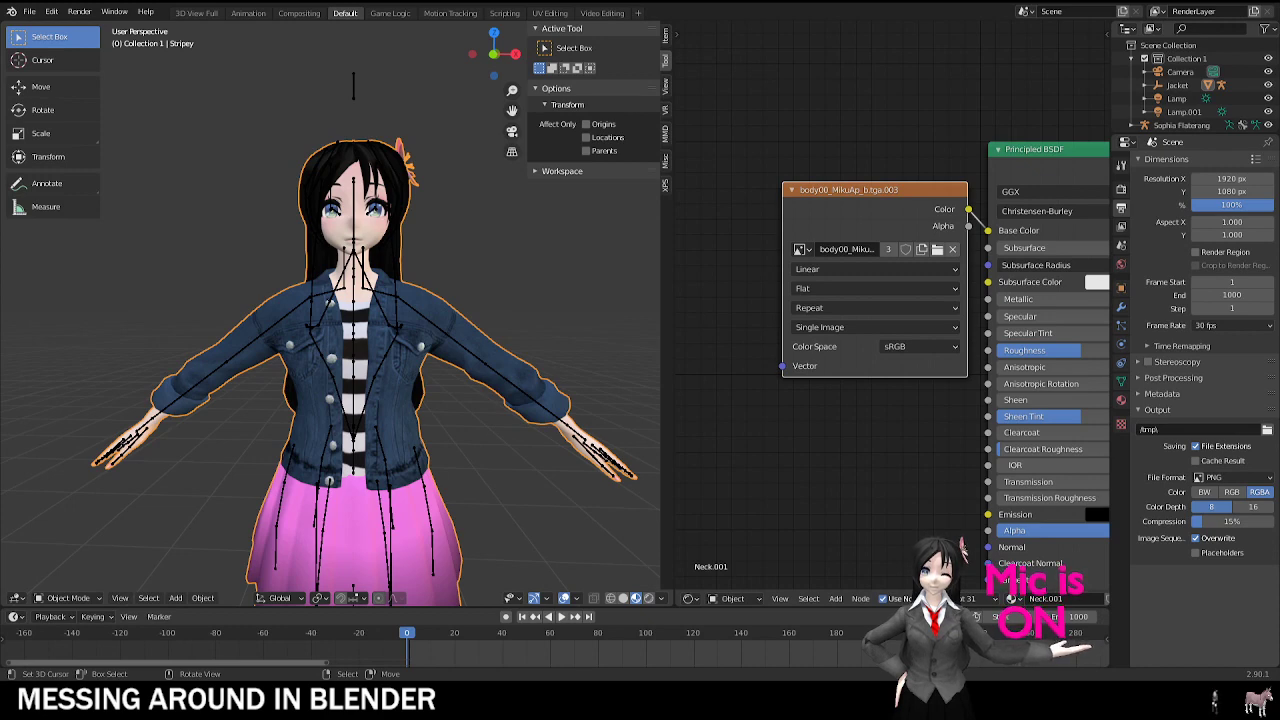
Step: Enter edit mode on the Stripey mesh and box-select the visible faces of the head and hair
middle_click_drag(420, 432, 430, 295)
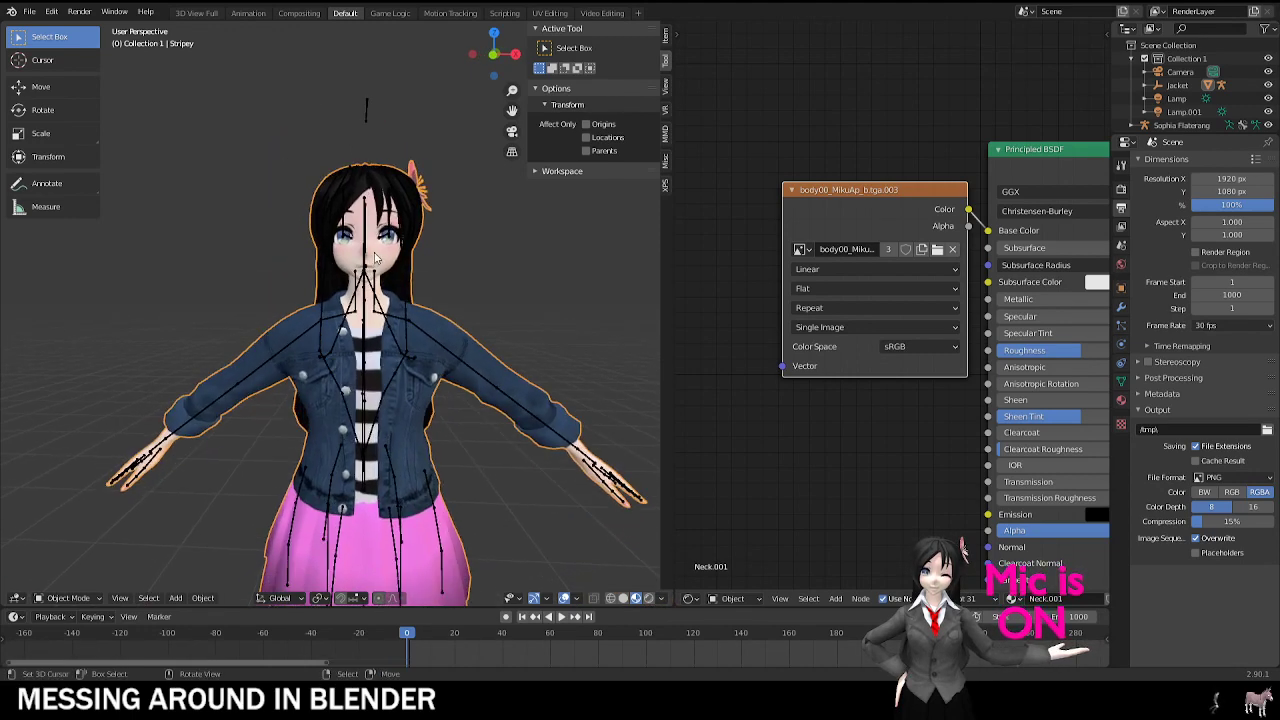
scroll(631, 324, "up", 3)
key("Tab")
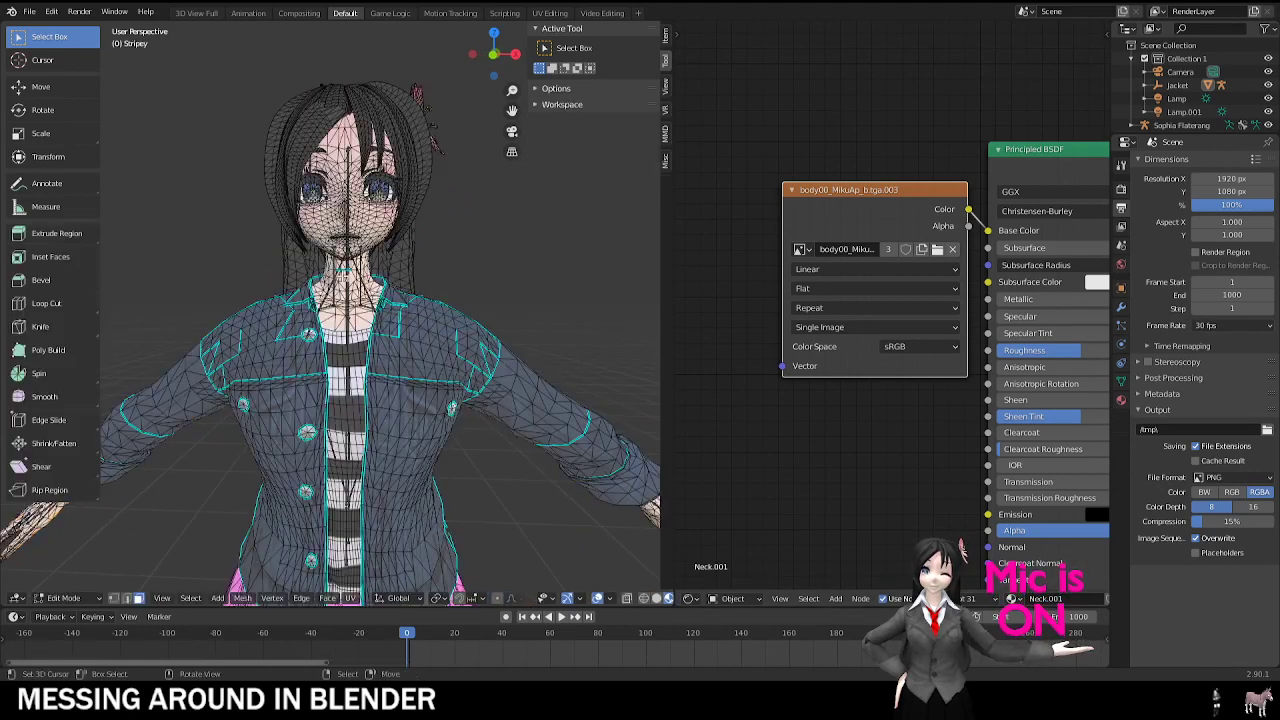
middle_click_drag(561, 327, 561, 447, "shift")
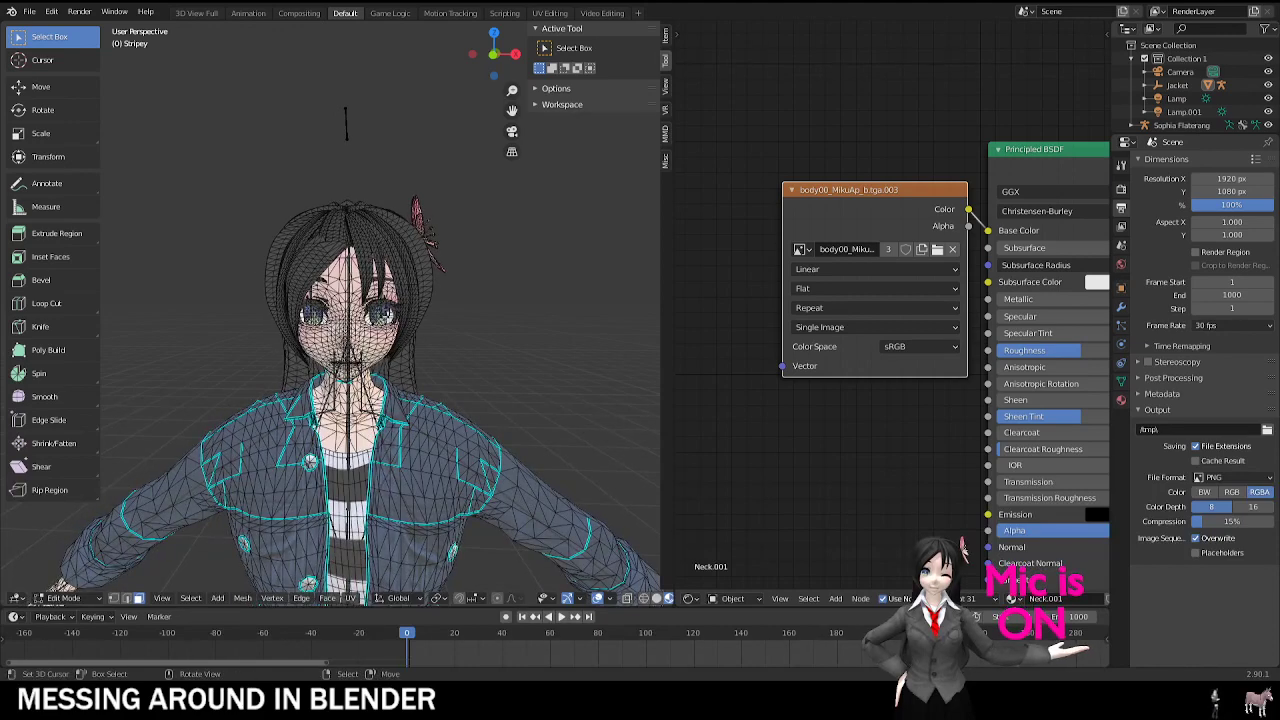
scroll(352, 320, "up", 3)
key("b")
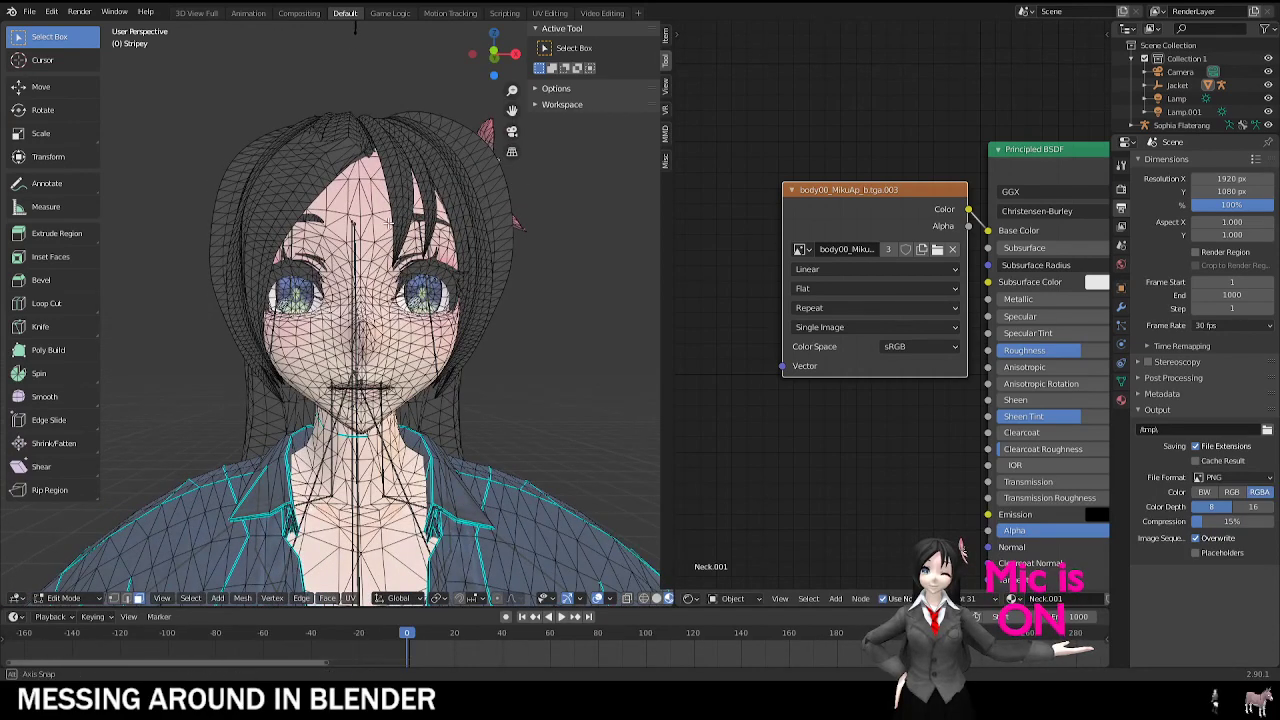
scroll(300, 250, "down", 2)
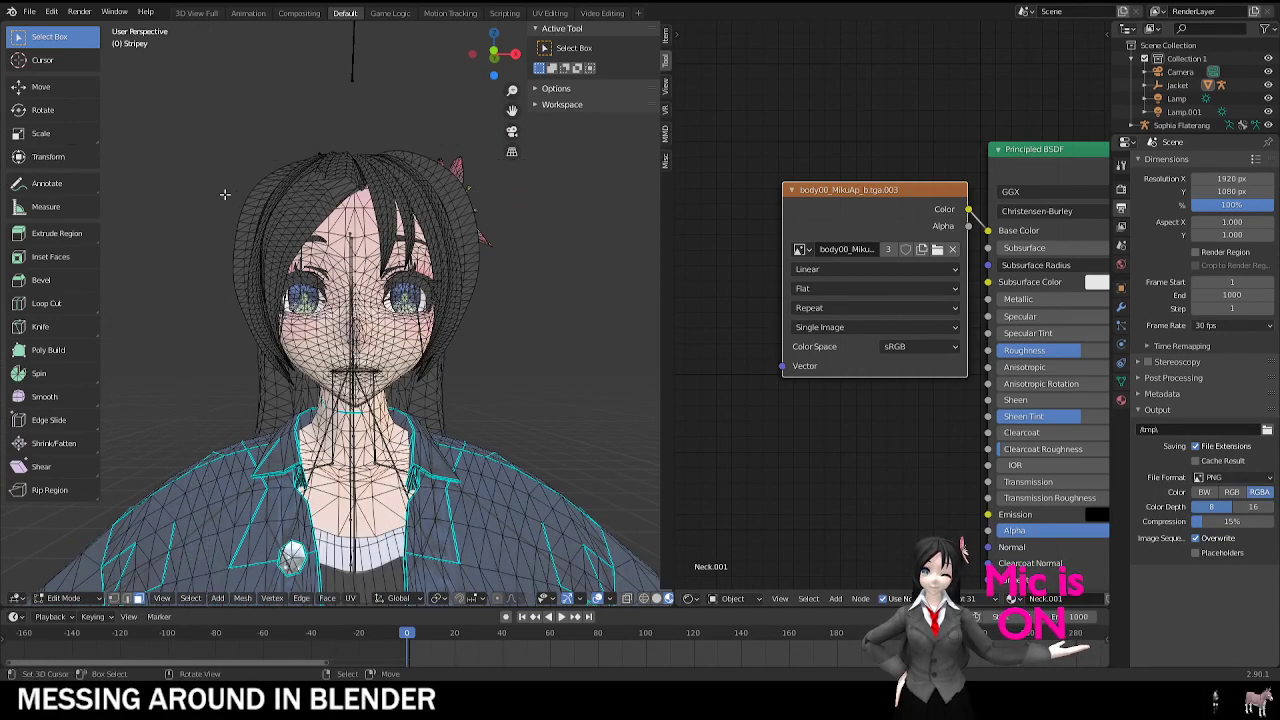
left_click_drag(172, 85, 565, 385)
middle_click_drag(565, 385, 420, 310)
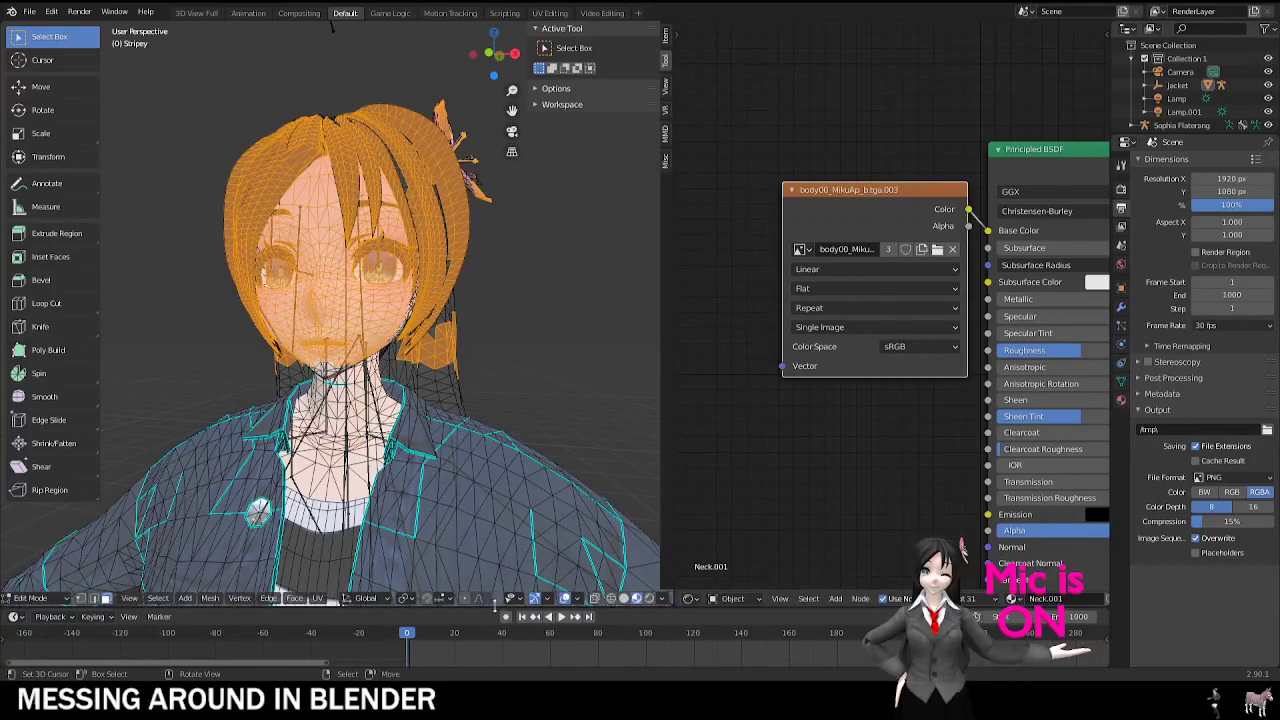
Step: Turn on X-ray display and box-select the whole head and hair through the mesh from the front
left_click(594, 599)
left_click(594, 599)
left_click(594, 599)
left_click(595, 600)
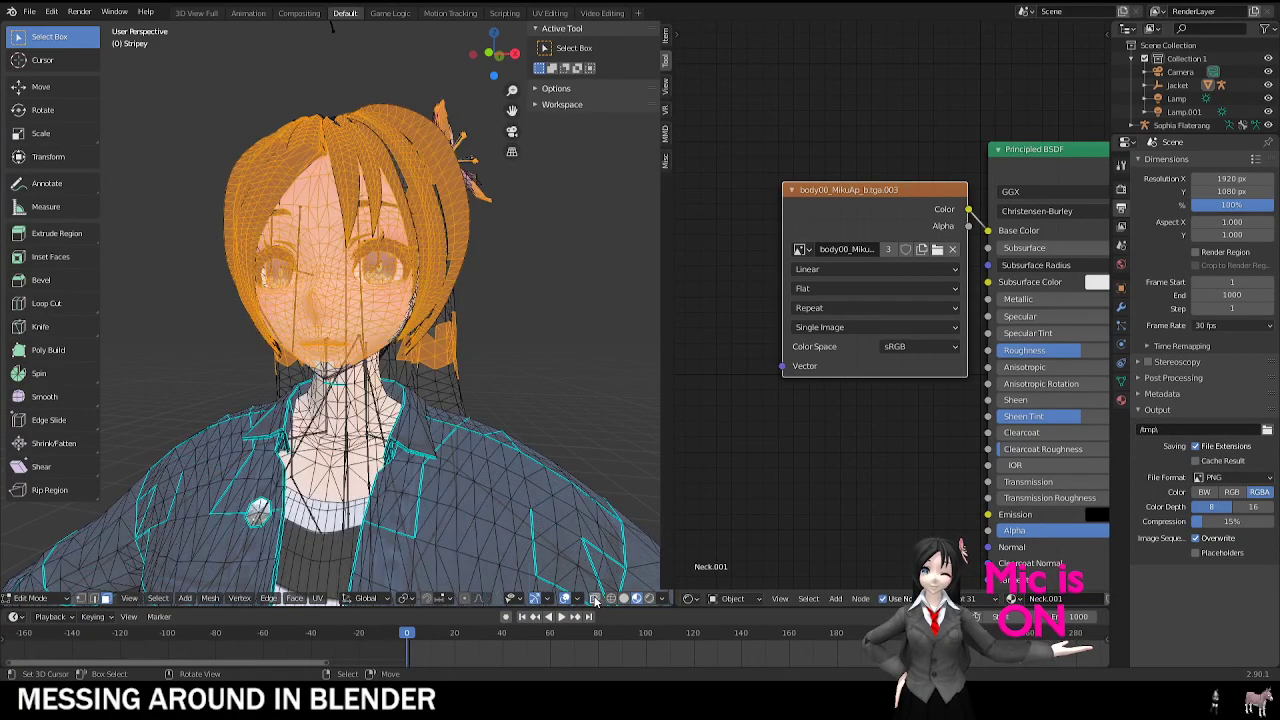
left_click(594, 599)
left_click(594, 599)
key("KP_1")
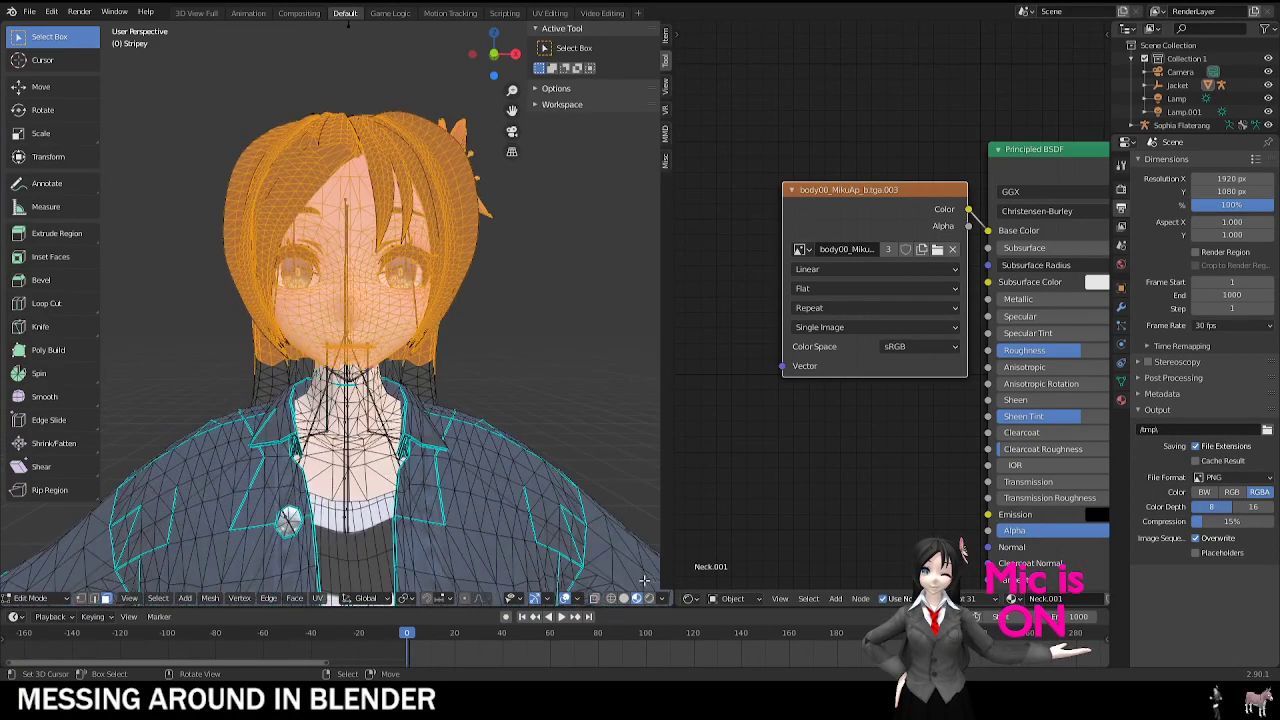
left_click(594, 599)
scroll(450, 420, "down", 1)
left_click_drag(152, 97, 563, 349)
Step: Expand the head selection repeatedly down over the long hair and neck
mouse_move(603, 347)
middle_mouse_down()
mouse_move(380, 376)
mouse_move(553, 366)
mouse_move(600, 336)
mouse_move(591, 322)
middle_mouse_up()
key("ctrl+KP_Add")
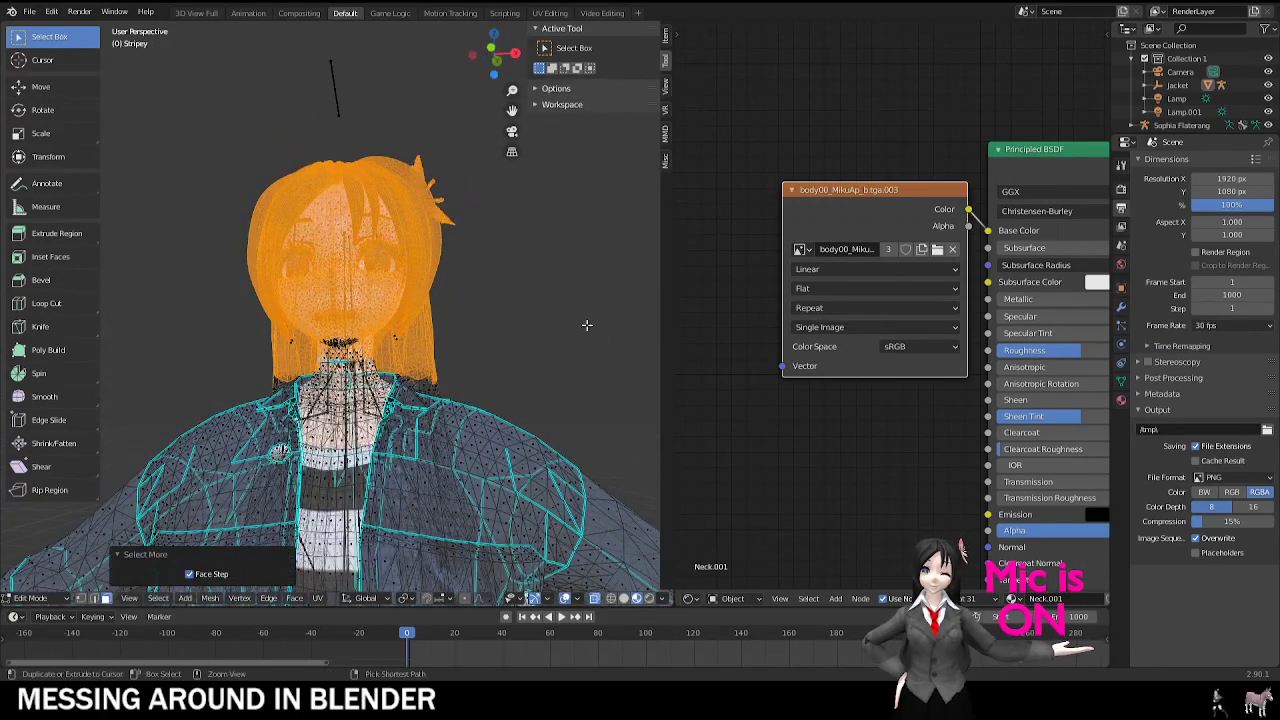
key("ctrl+KP_Add")
key("ctrl+KP_Add")
key("ctrl+KP_Add")
key("ctrl+KP_Add")
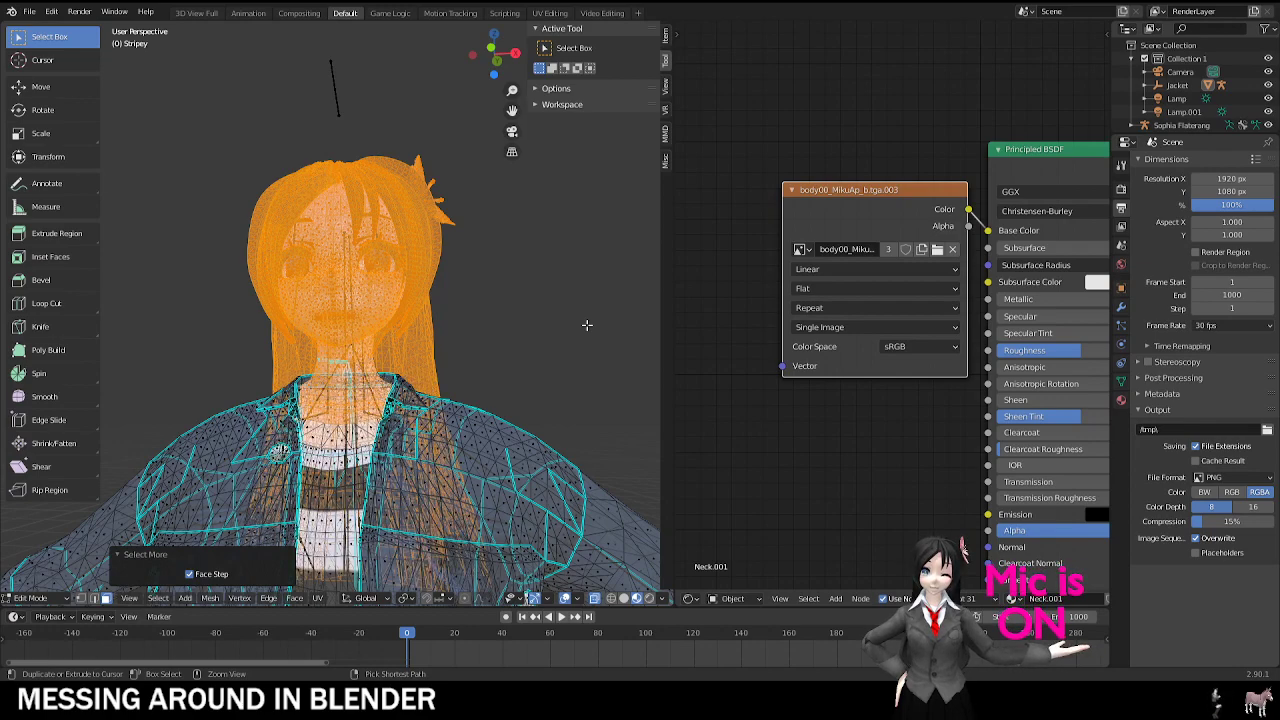
Step: Add the unselected faces along the upper edge of the neck to the head selection
middle_click_drag(587, 325, 280, 203)
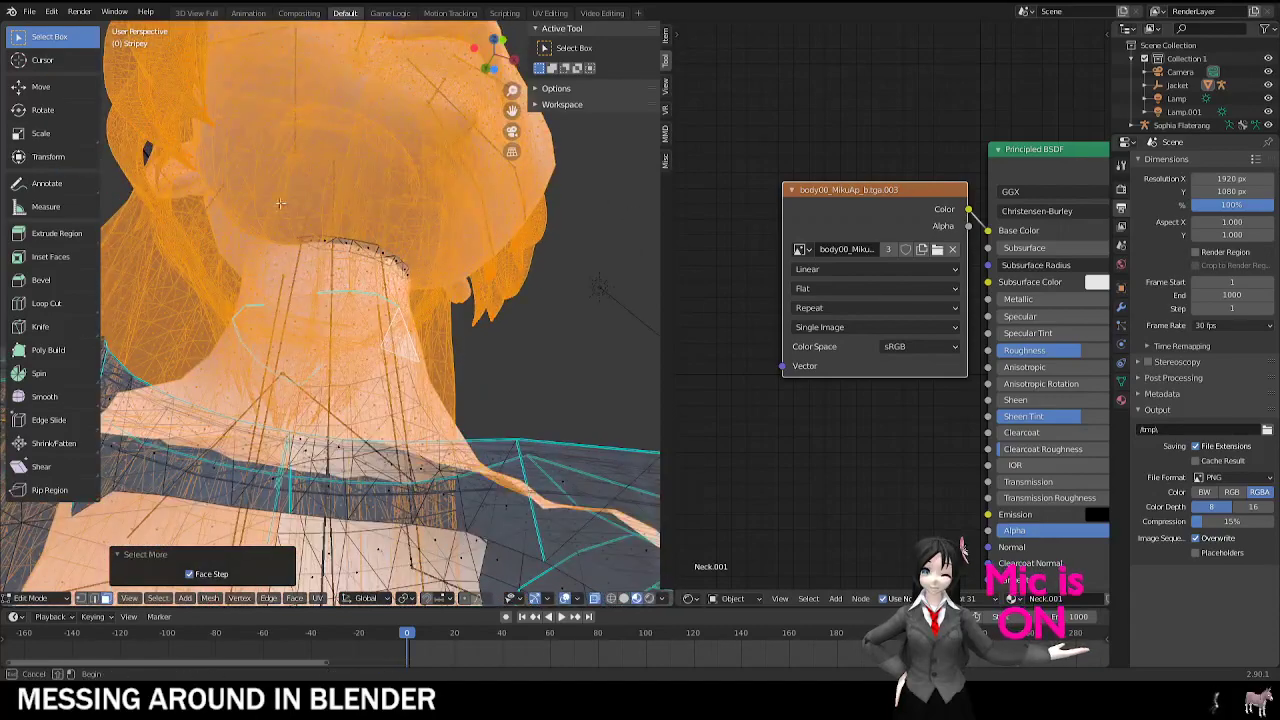
left_click_drag(280, 203, 452, 290)
middle_click_drag(452, 290, 426, 344)
scroll(422, 306, "down", 6)
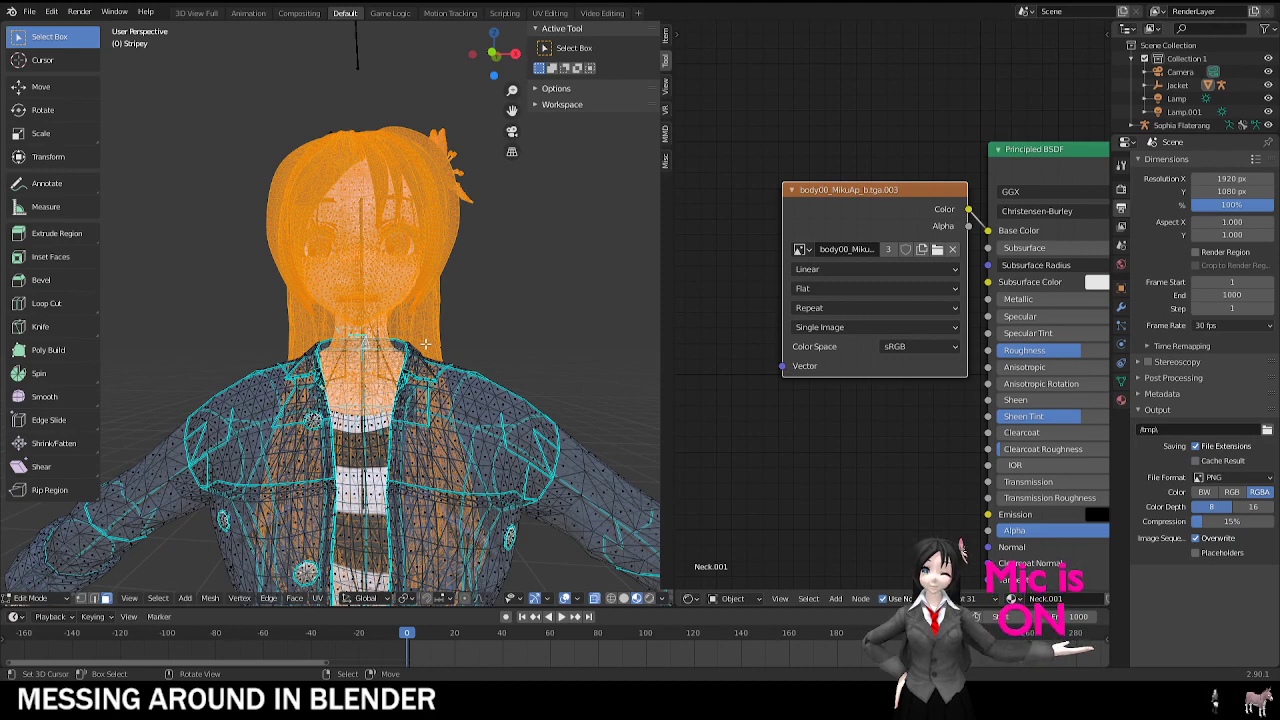
Step: Separate the selected head, hair and neck into their own object and select it in object mode
key("Tab")
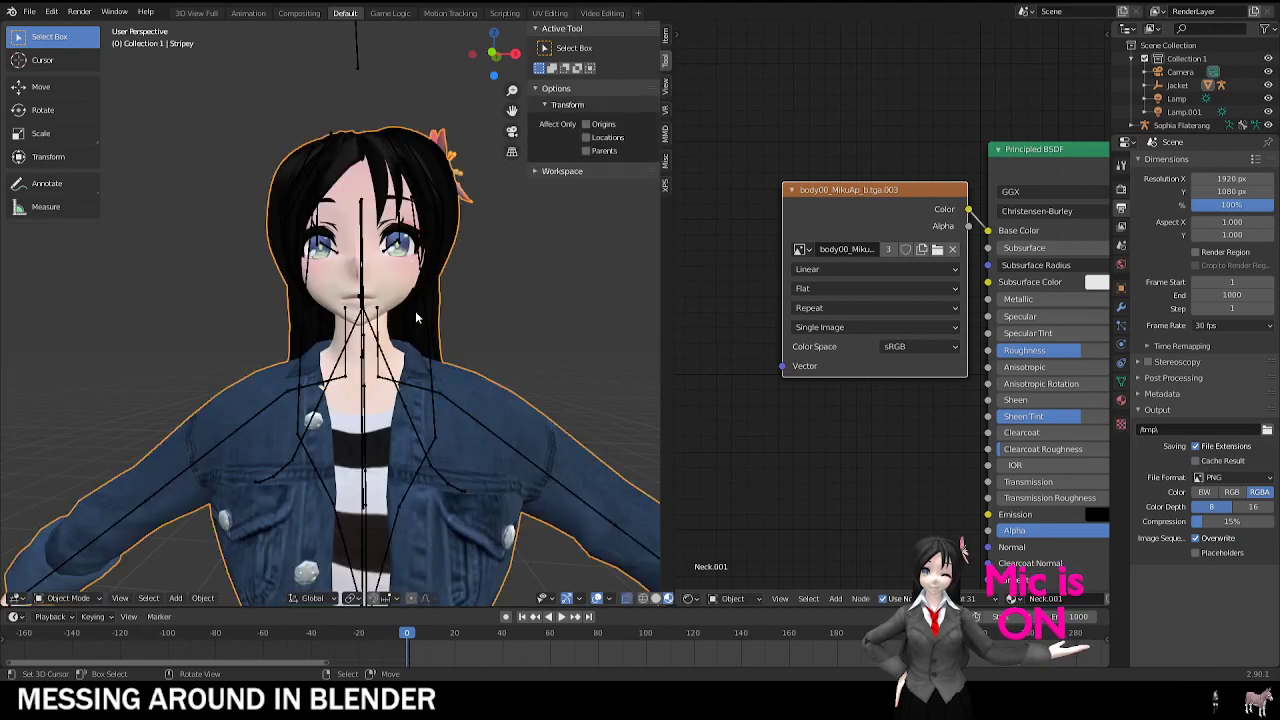
key("Tab")
key("Tab")
key("Tab")
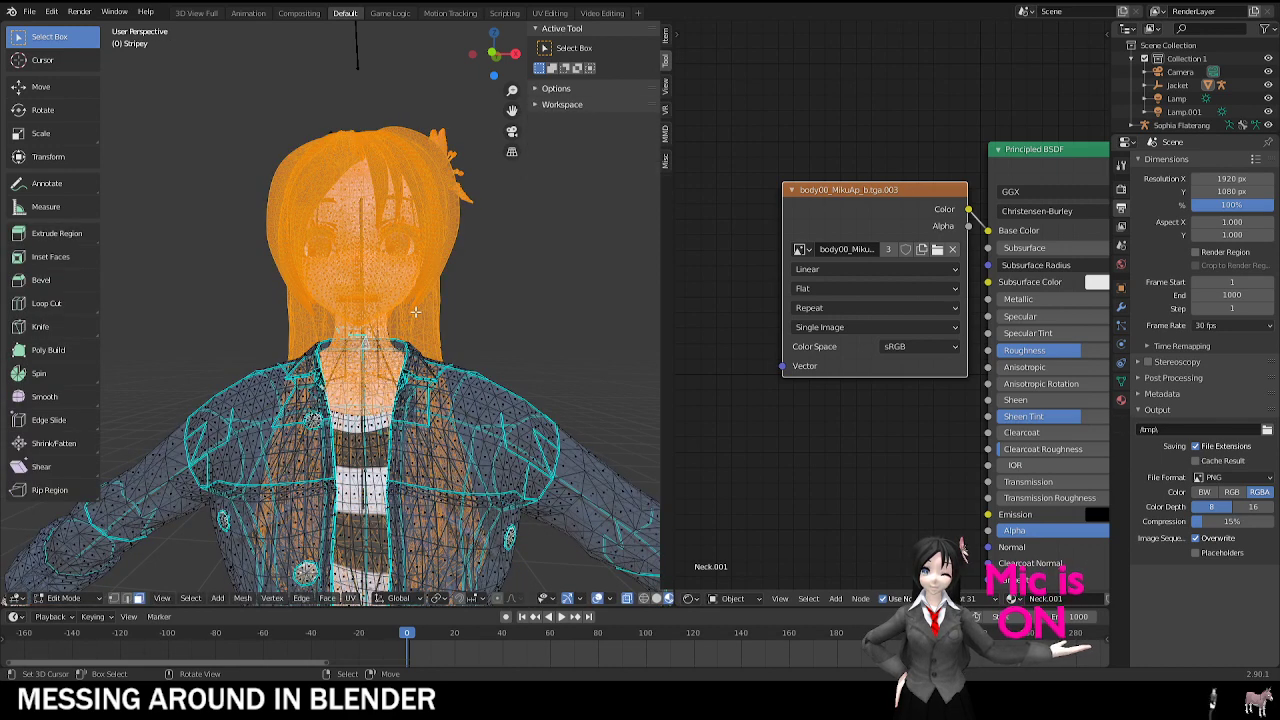
key("p")
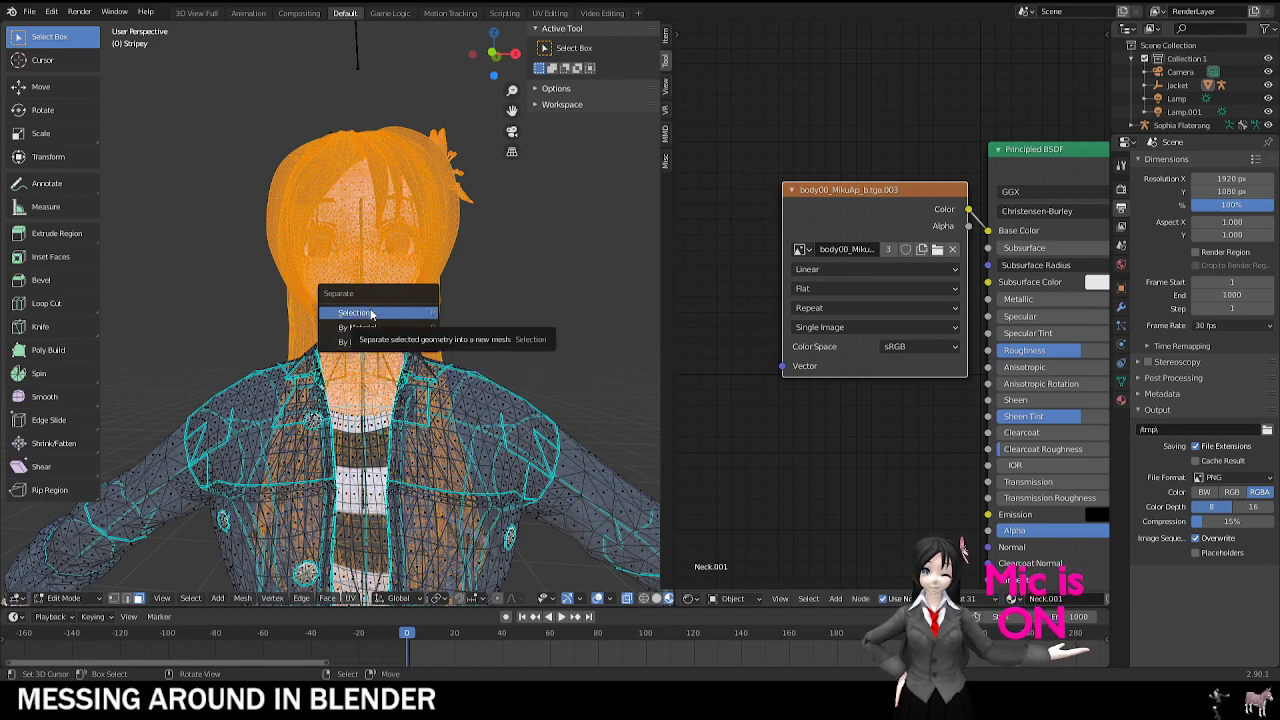
left_click(372, 313)
key("Tab")
right_click_drag(430, 292, 440, 288)
Step: Try moving and freely rotating the separated head away from the jacketed body
right_click_drag(436, 154, 495, 158)
right_click(495, 158)
scroll(495, 158, "down", 4)
key("r")
key("r")
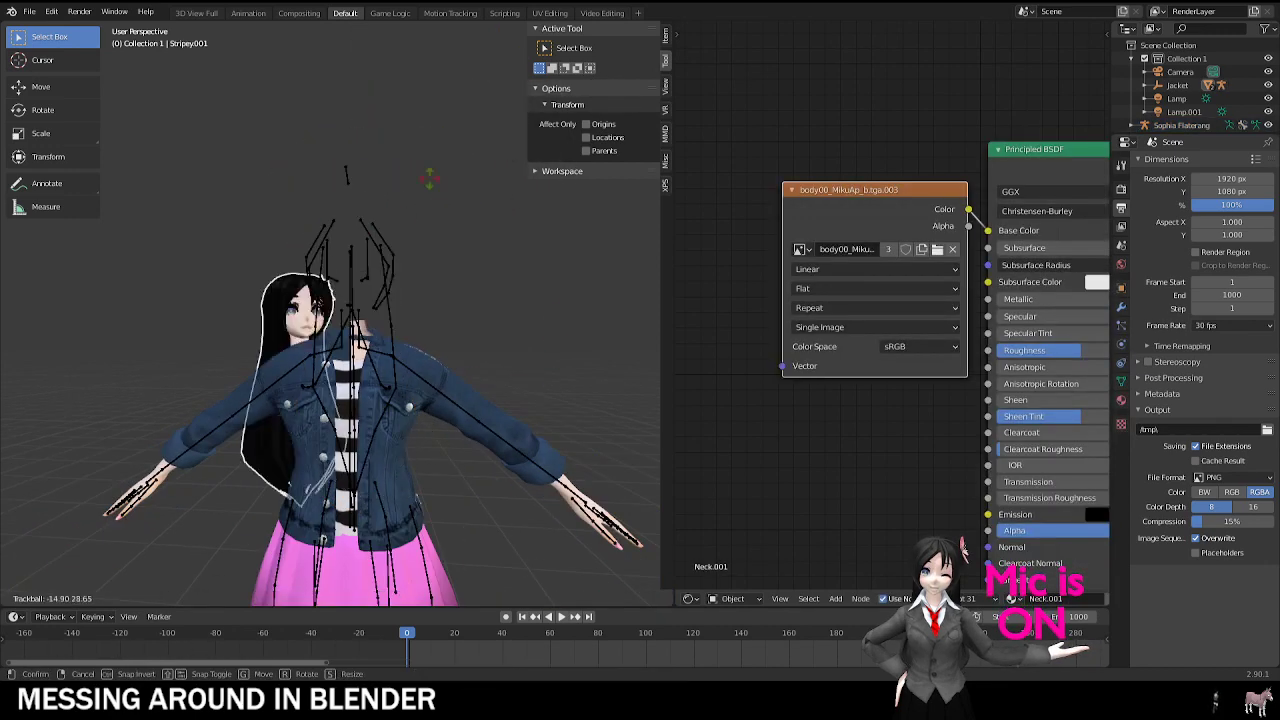
key("g")
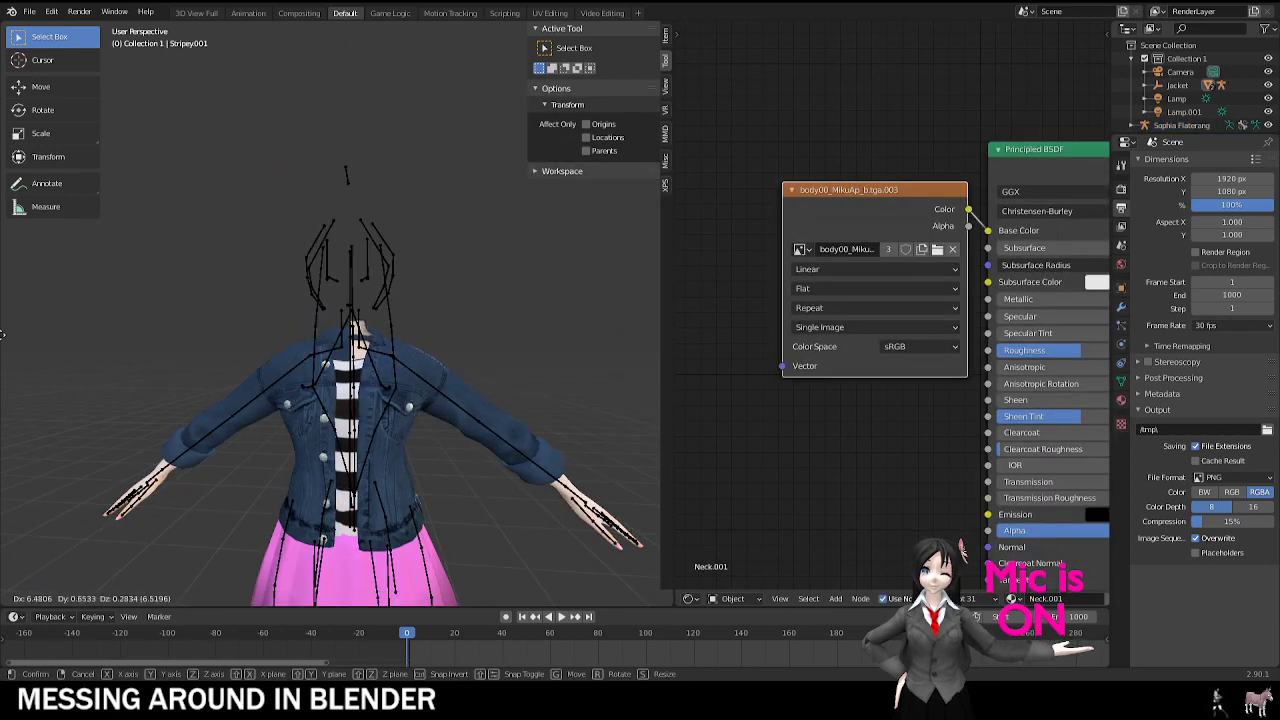
right_click(432, 311)
Step: Clear the separated head's parent and try moving and freely rotating it
key("alt+p")
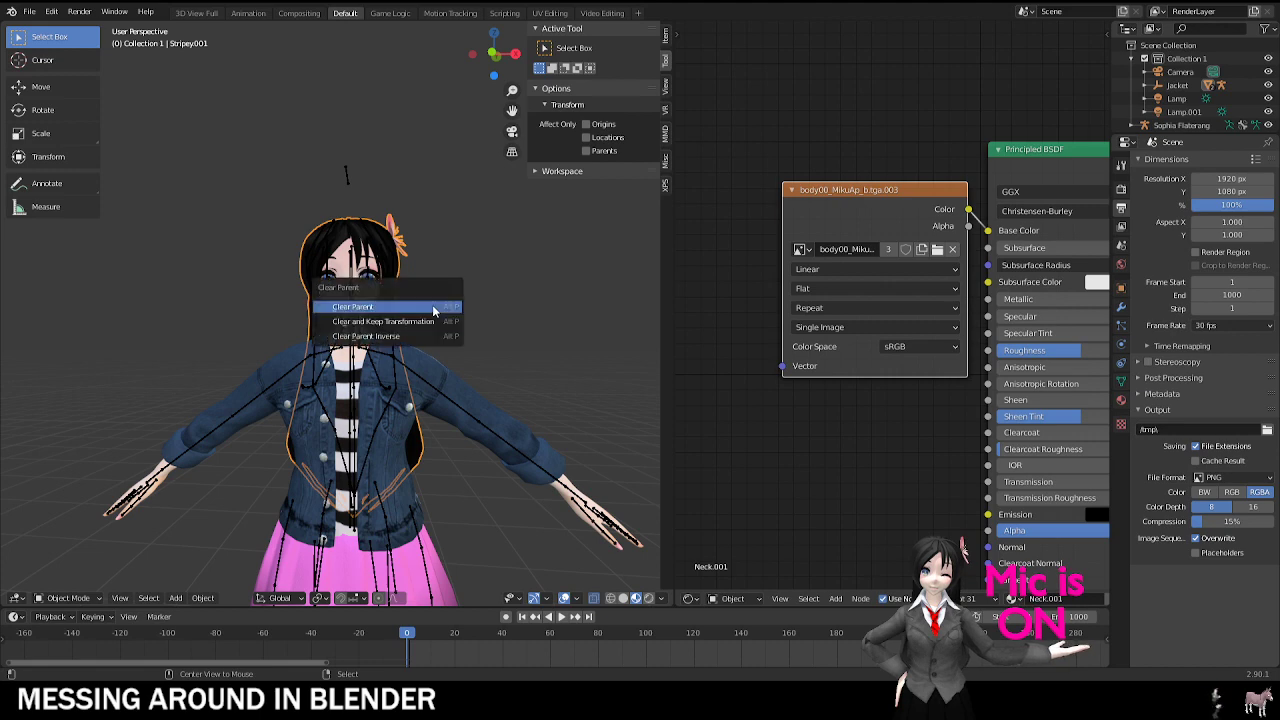
left_click(433, 311)
scroll(434, 312, "down", 13)
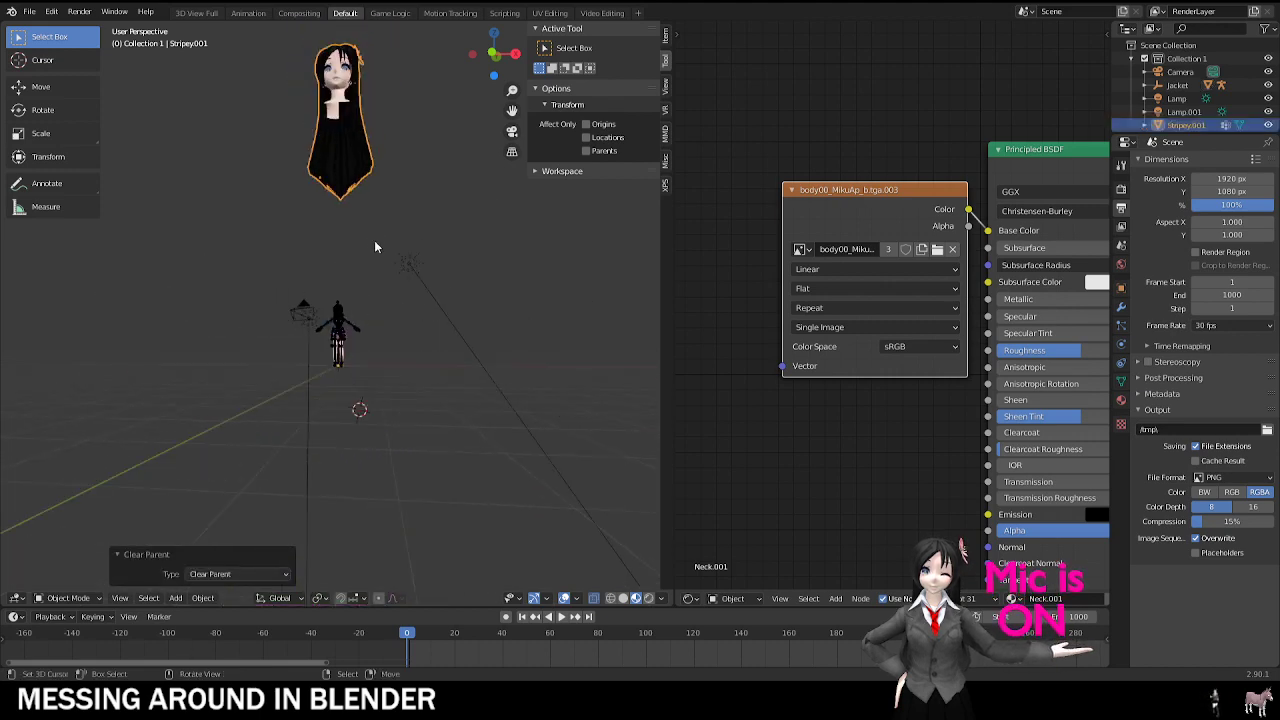
middle_click_drag(374, 246, 425, 270)
scroll(366, 316, "up", 12)
scroll(366, 316, "down", 8)
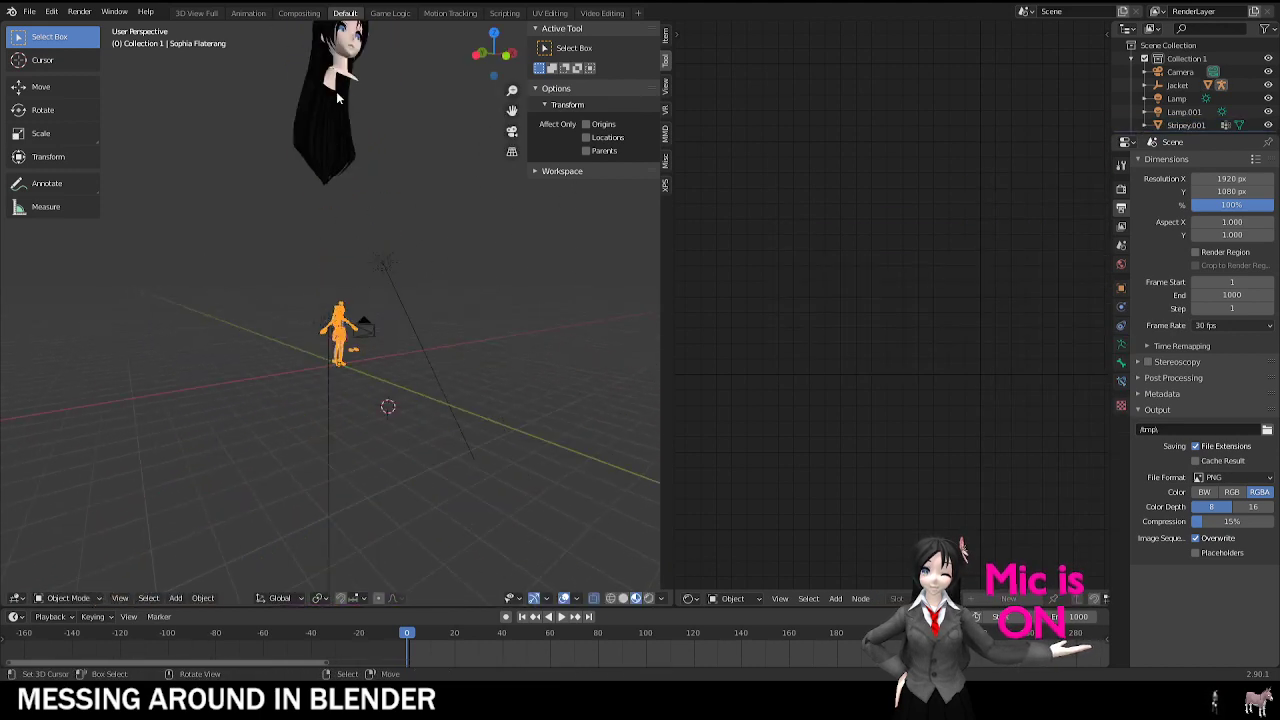
key("g")
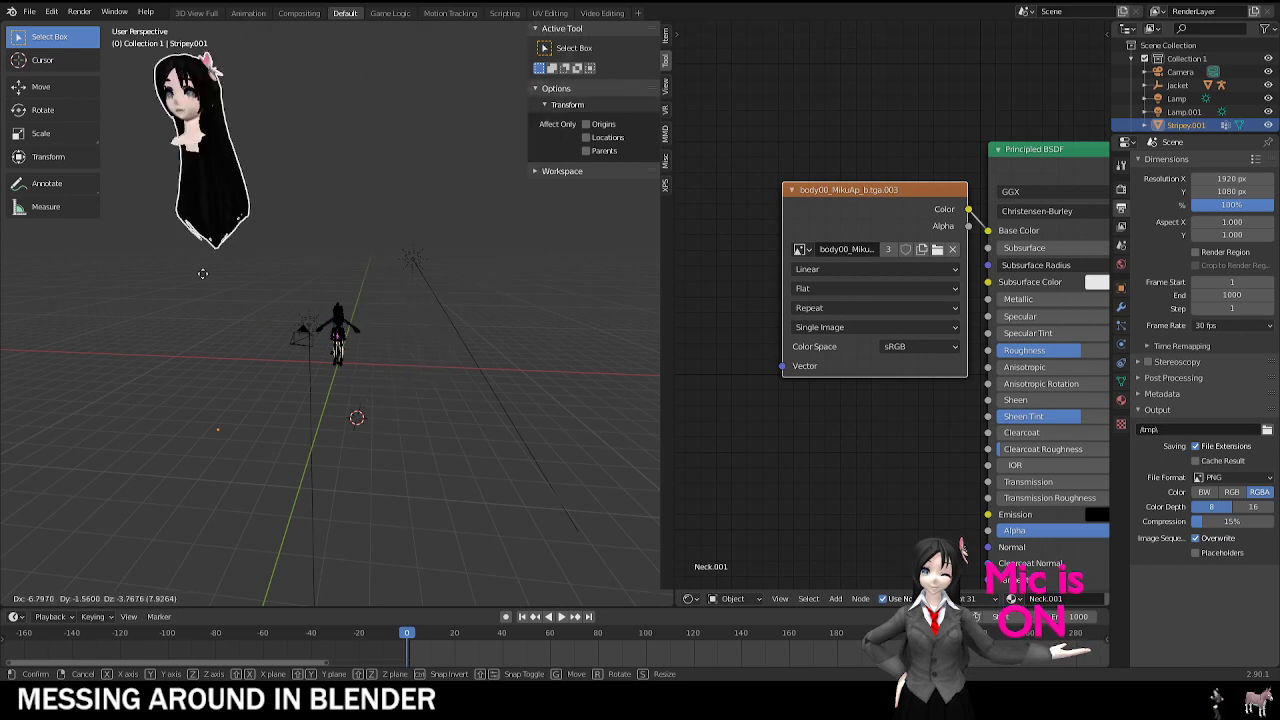
key("r")
key("r")
key("Escape")
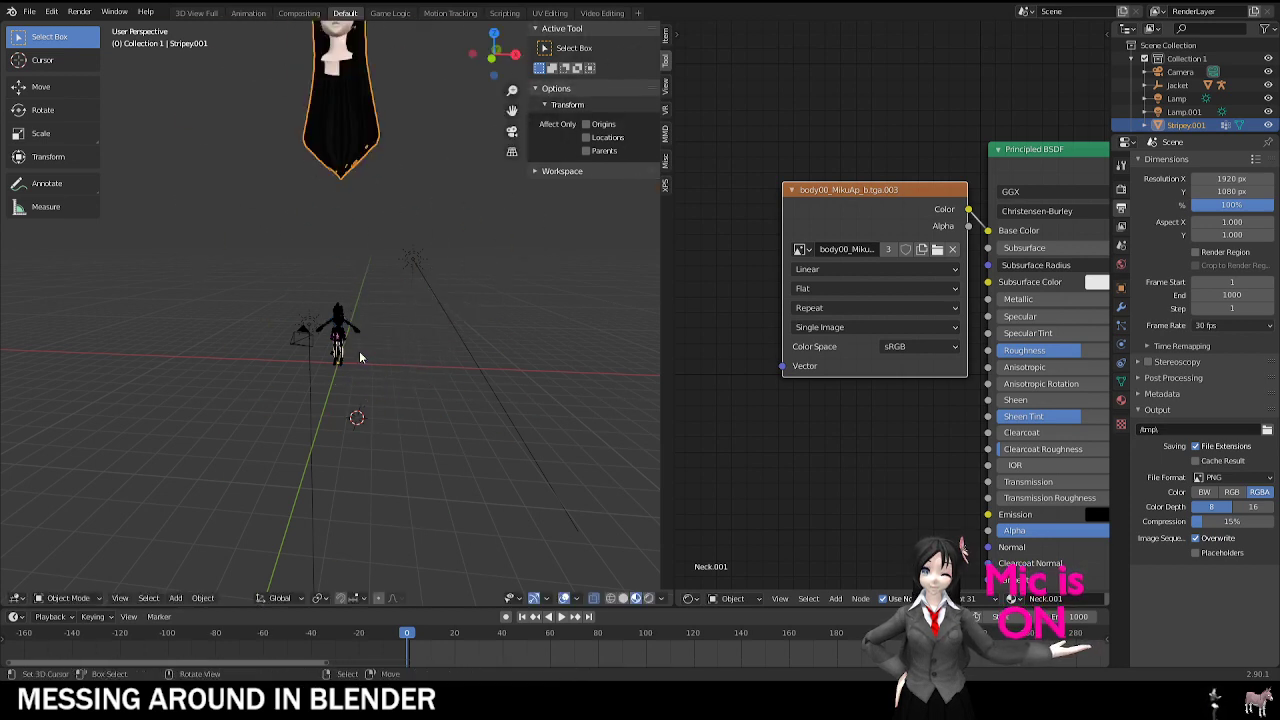
Step: Set the separated head's origin to its center of mass (surface) and try rotating it freely
left_click(203, 598)
mouse_move(243, 571)
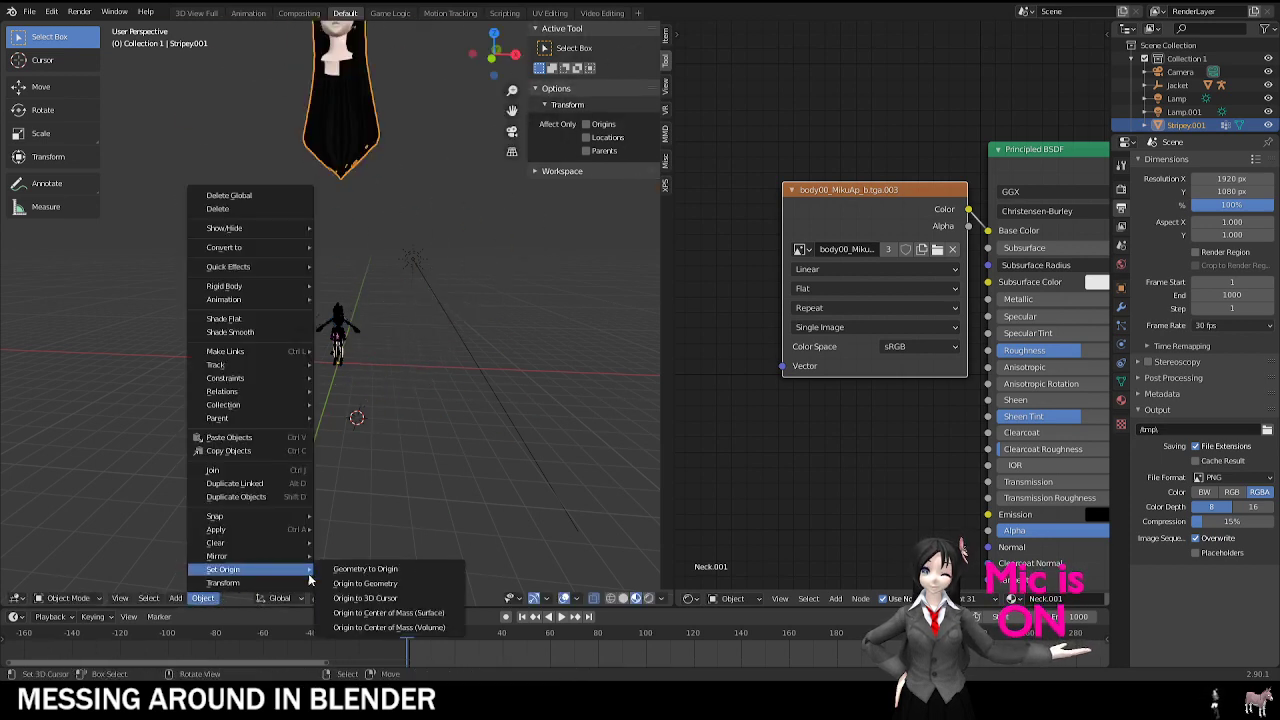
left_click(386, 614)
key("r")
key("r")
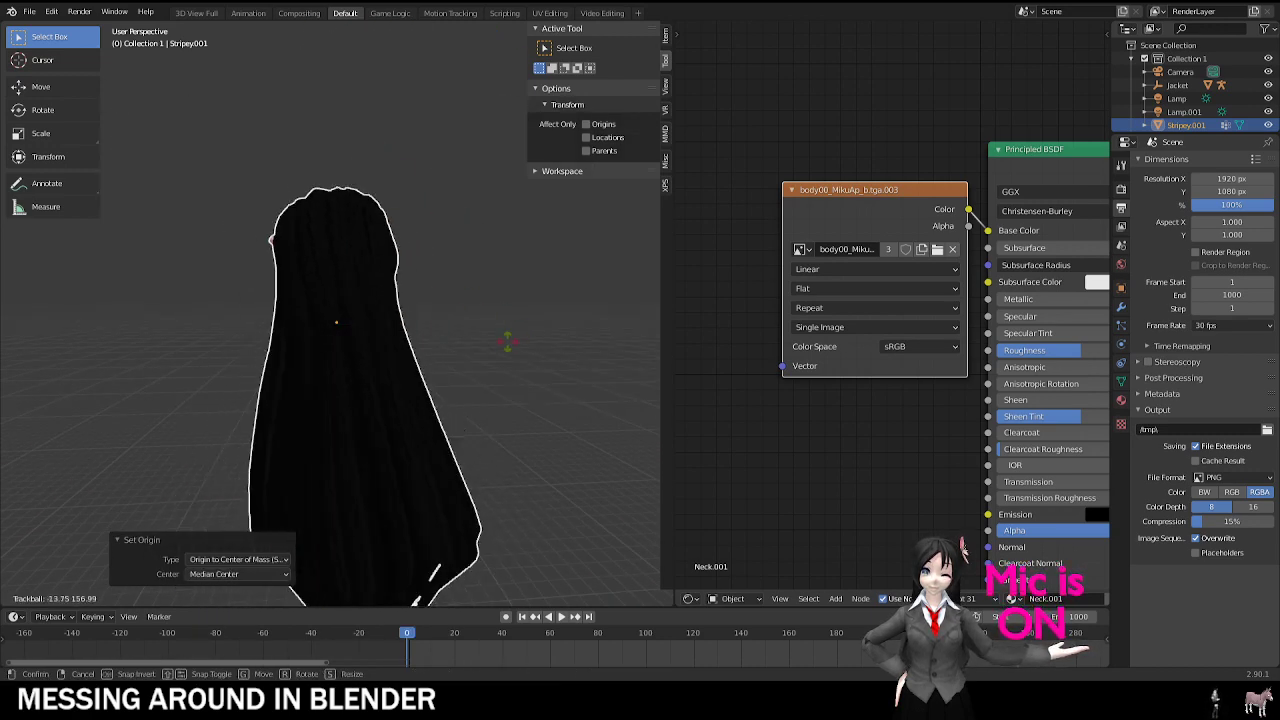
key("Escape")
middle_click_drag(332, 500, 333, 360, "shift")
middle_click_drag(333, 360, 337, 320, "shift")
scroll(336, 323, "up", 2)
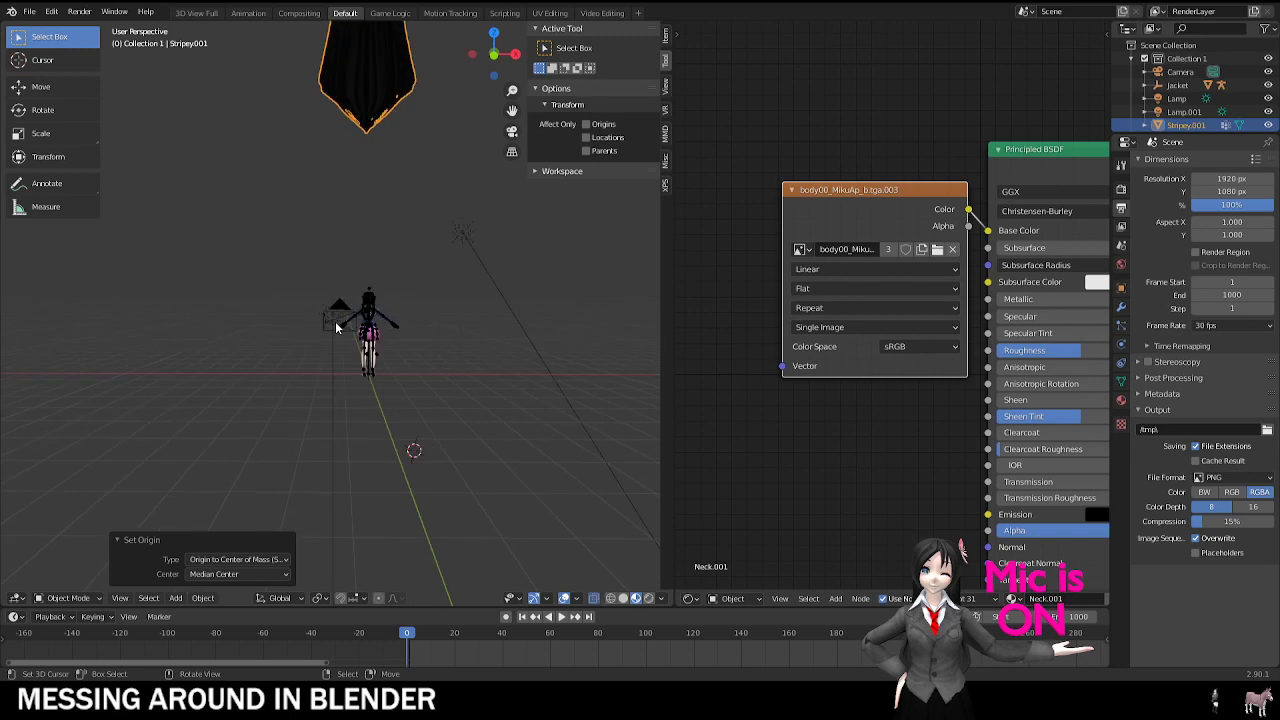
Step: Undo the head's origin change and the clearing of its parent
key("ctrl+z")
key("ctrl+z")
key("ctrl+shift+z")
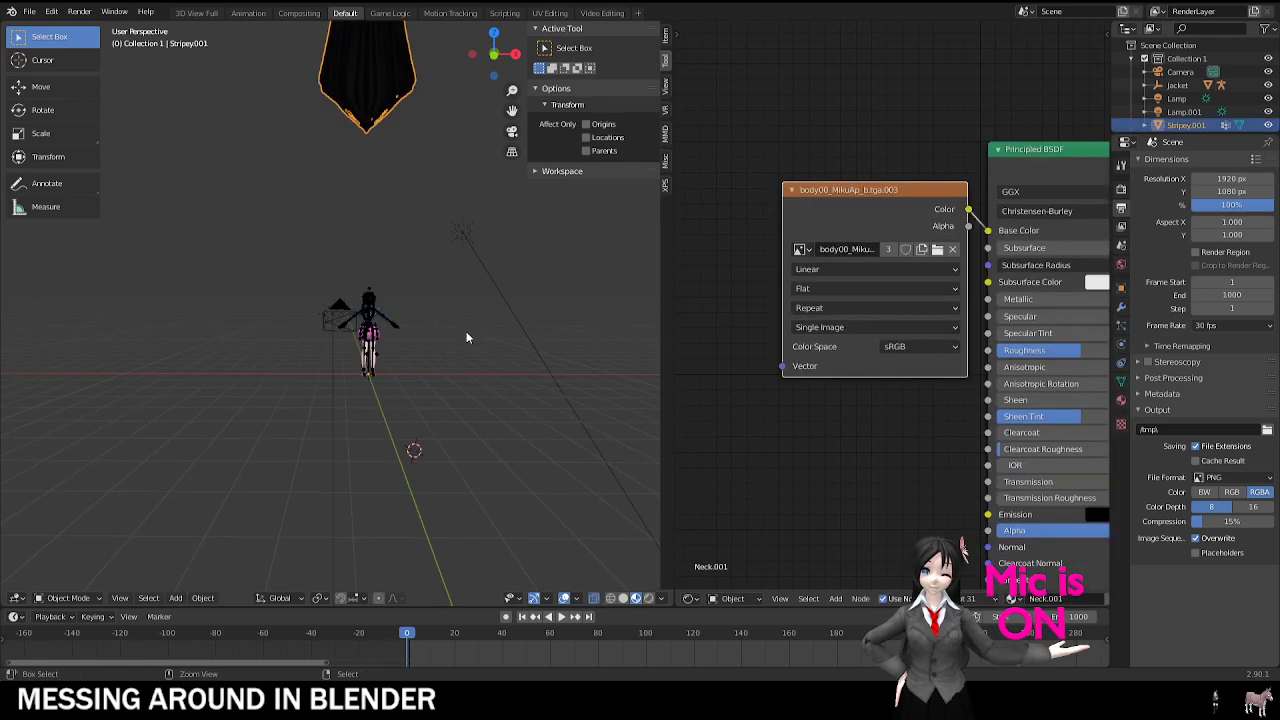
key("ctrl+z")
key("ctrl+z")
scroll(443, 337, "up", 9)
middle_click_drag(470, 280, 397, 306, "shift")
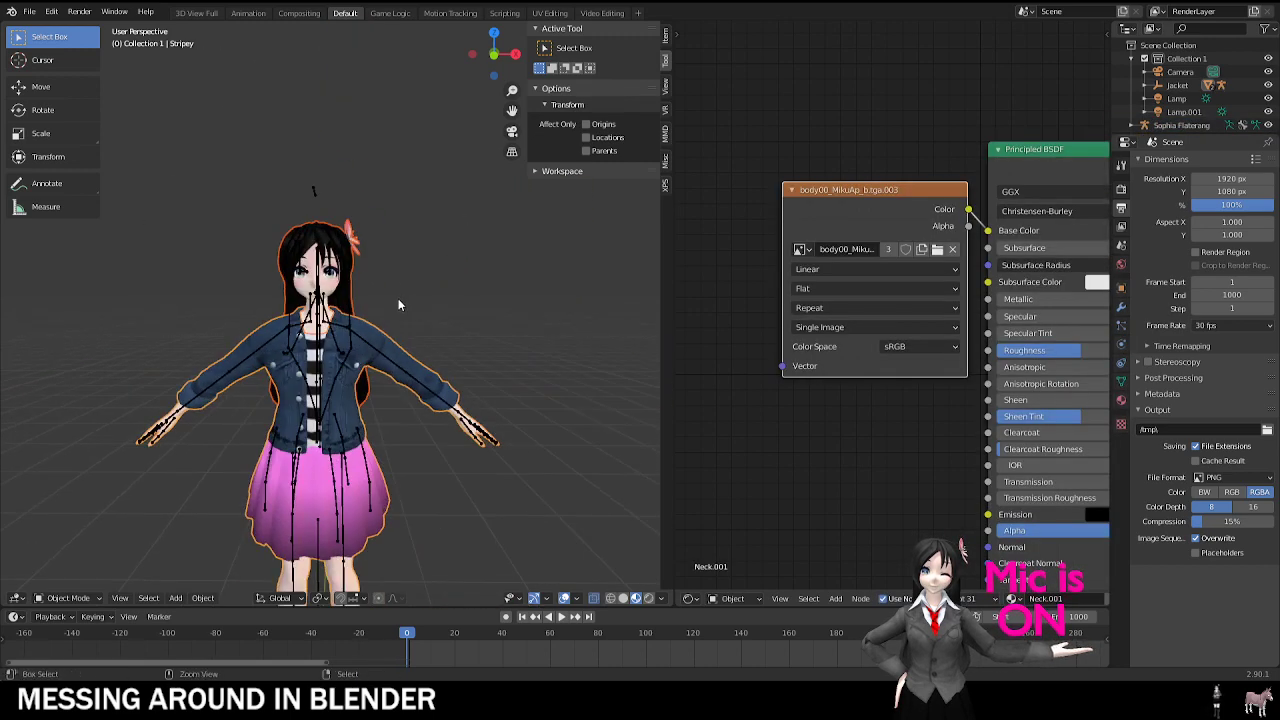
Step: Undo the head's separation and detach the whole Stripey mesh from its parent
key("ctrl+z")
key("ctrl+z")
key("ctrl+z")
key("KP_0")
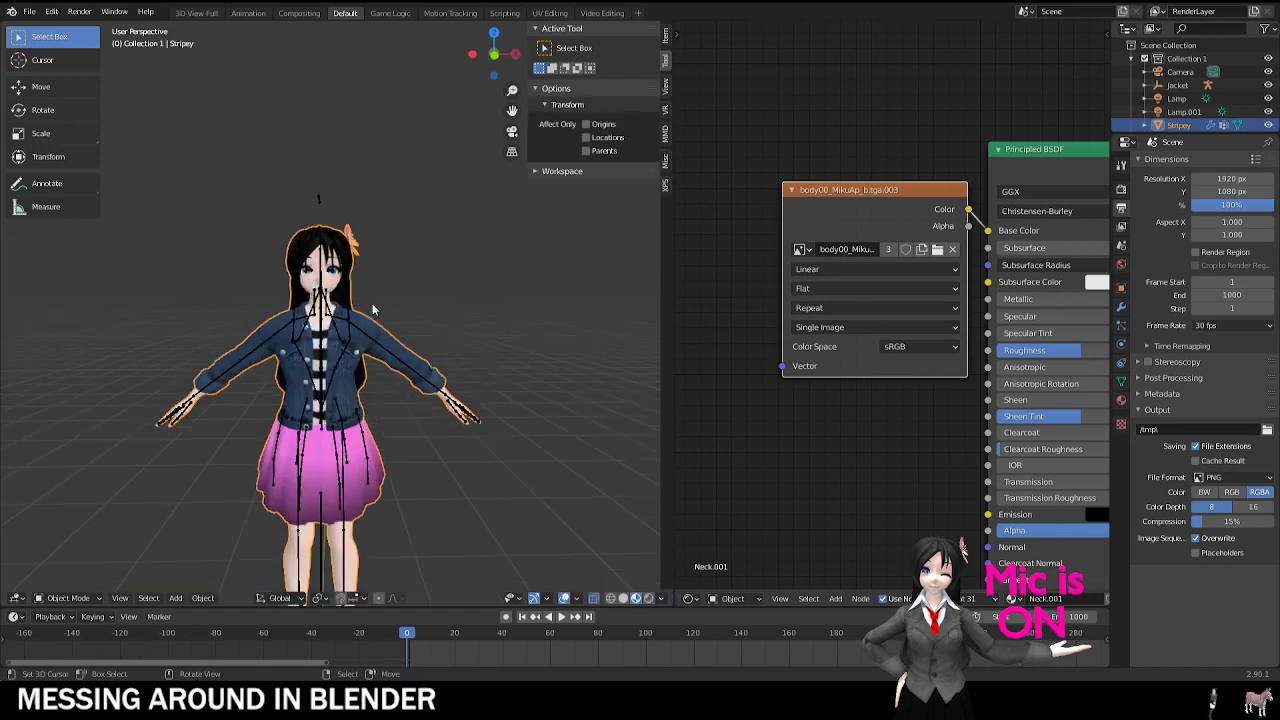
Step: Put the Stripey mesh back in edit mode, replace the head selection with one jacket face and try moving it
scroll(355, 301, "up", 2)
key("Tab")
mouse_move(388, 278)
middle_mouse_down()
mouse_move(317, 232)
mouse_move(381, 297)
middle_mouse_up()
scroll(381, 297, "up", 8)
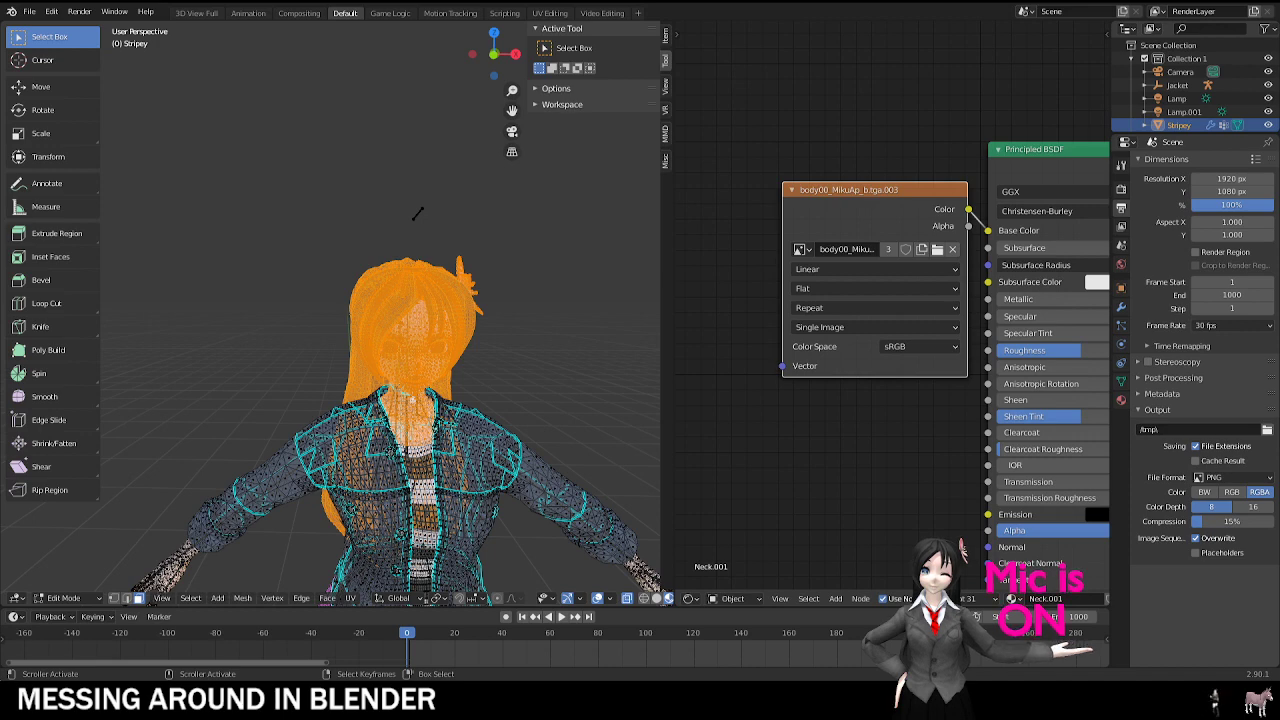
scroll(400, 255, "up", 5)
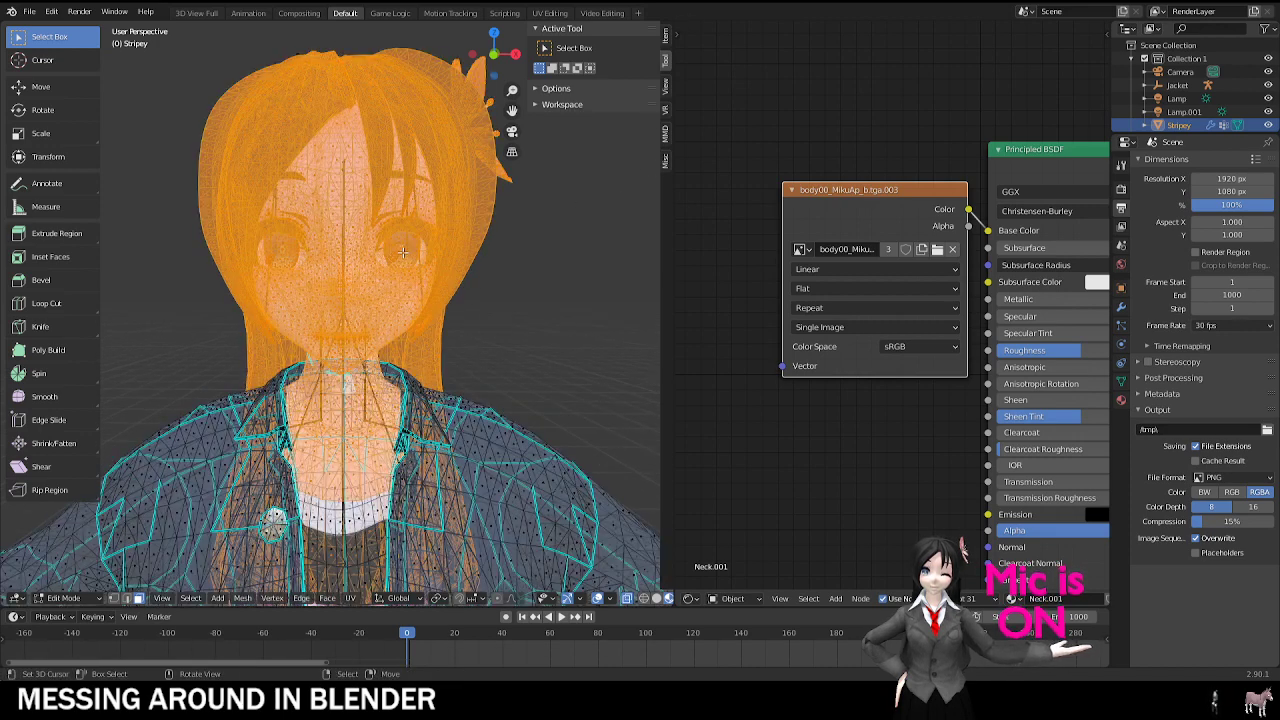
key("p")
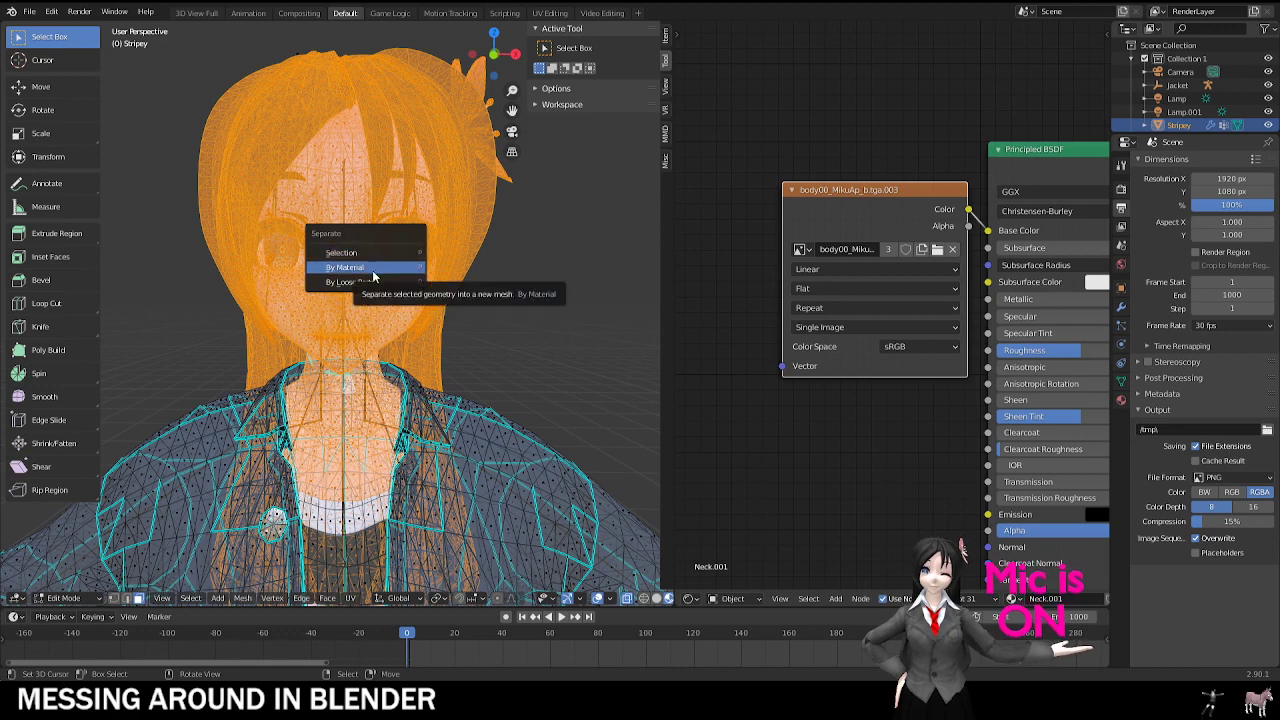
scroll(400, 325, "down", 6)
right_click(412, 364)
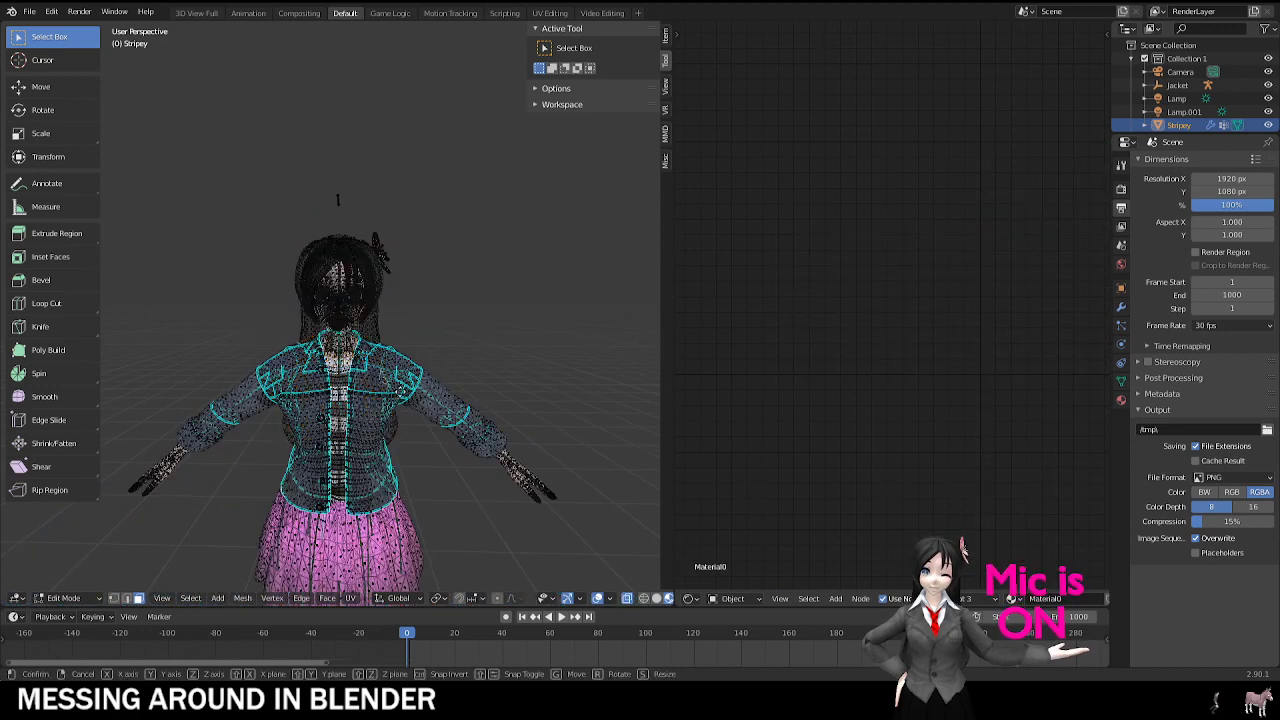
key("g")
key("Escape")
Step: Separate the Stripey mesh by material and, with everything deselected in object mode, show the Flower.001 material's properties
key("p")
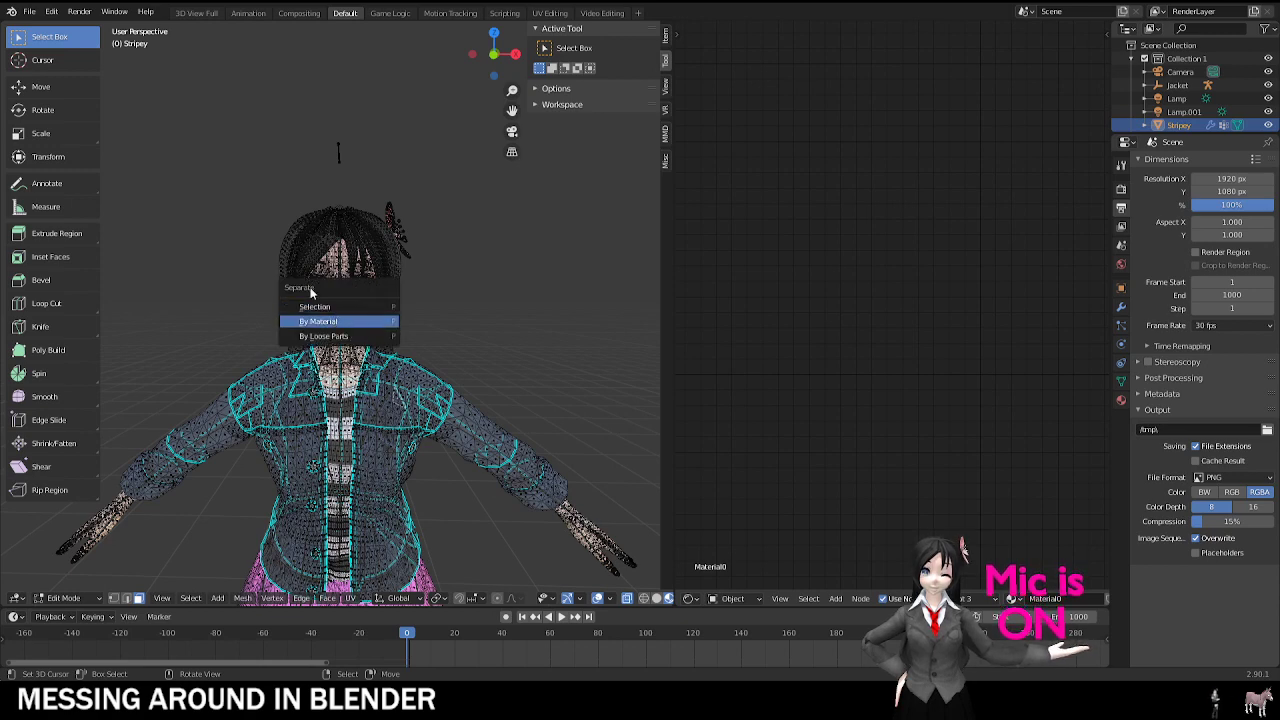
left_click(325, 321)
key("Tab")
middle_click_drag(381, 375, 381, 233, "shift")
key("alt+a")
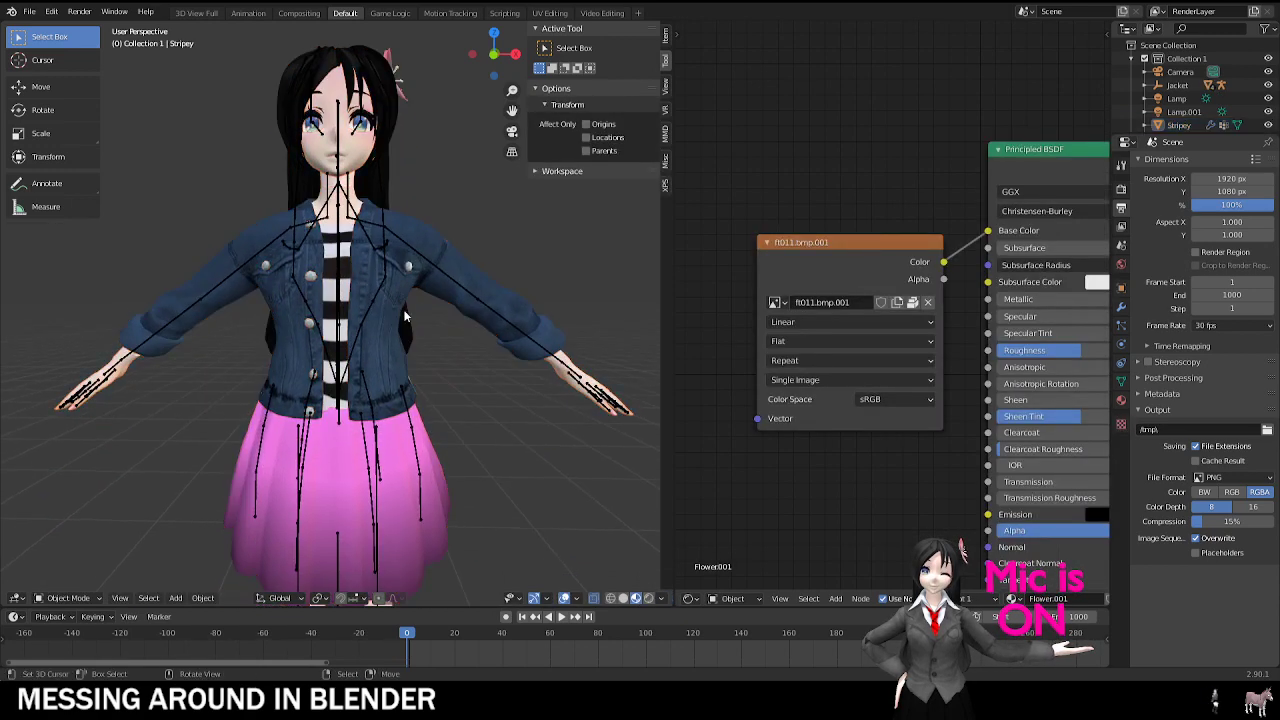
left_click(1121, 400)
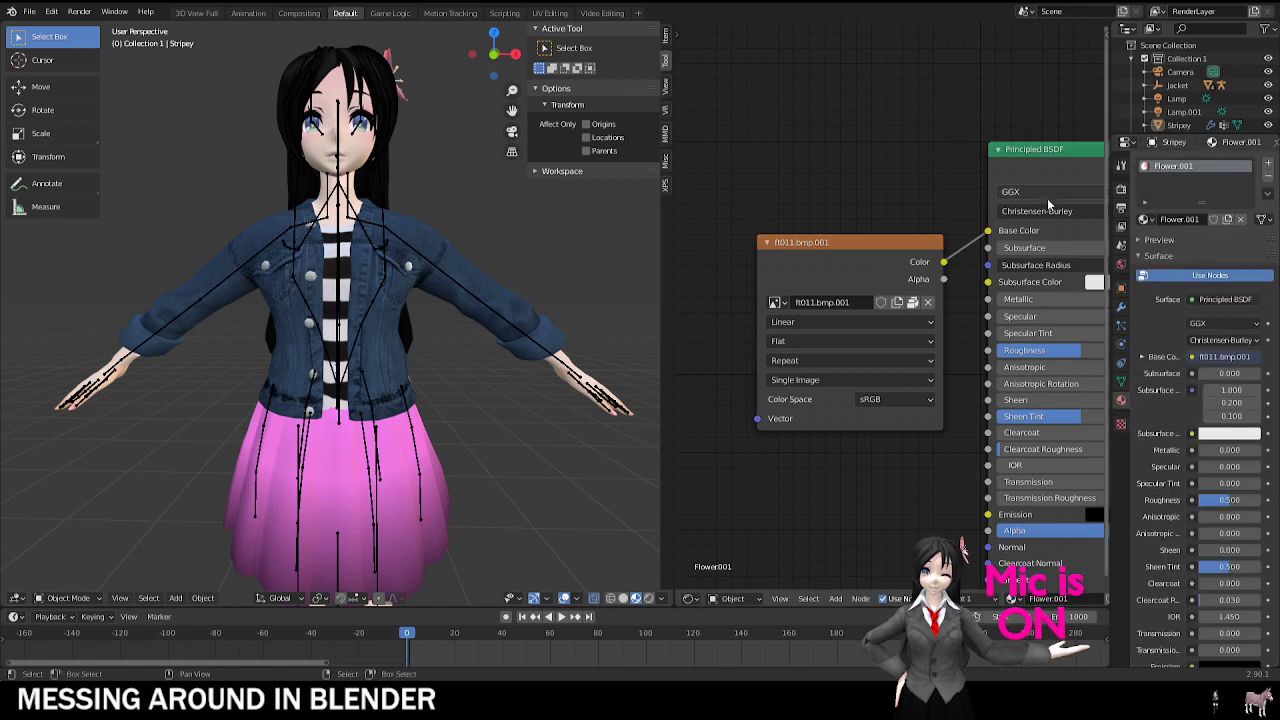
Step: Try moving the separated denim jacket and the face away from the body, cancelling each move
left_click(500, 272)
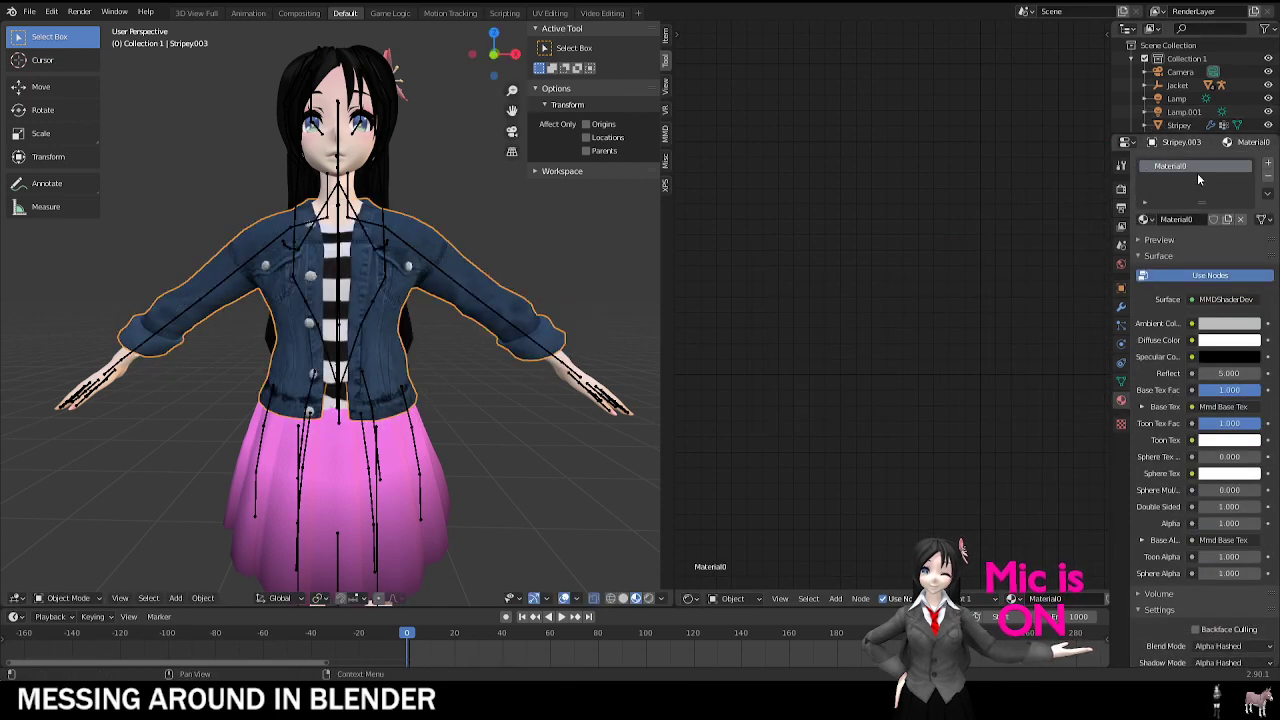
right_click_drag(410, 338, 625, 250)
right_click(502, 308)
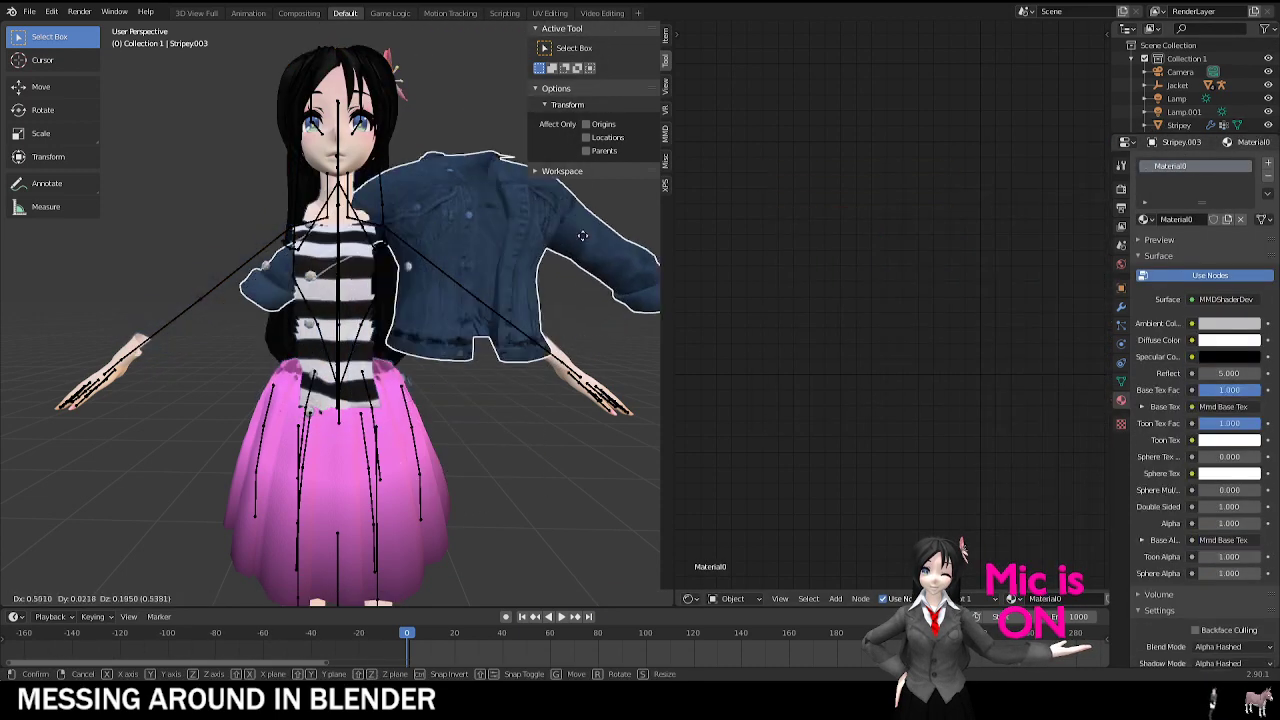
right_click(610, 255)
middle_click_drag(455, 215, 486, 308, "shift")
scroll(440, 260, "up", 2)
right_click_drag(387, 190, 510, 242)
right_click(510, 242)
Step: Try moving a leg and neighbouring lower-body parts away from the character, cancelling each move
middle_click_drag(380, 313, 406, 158, "shift")
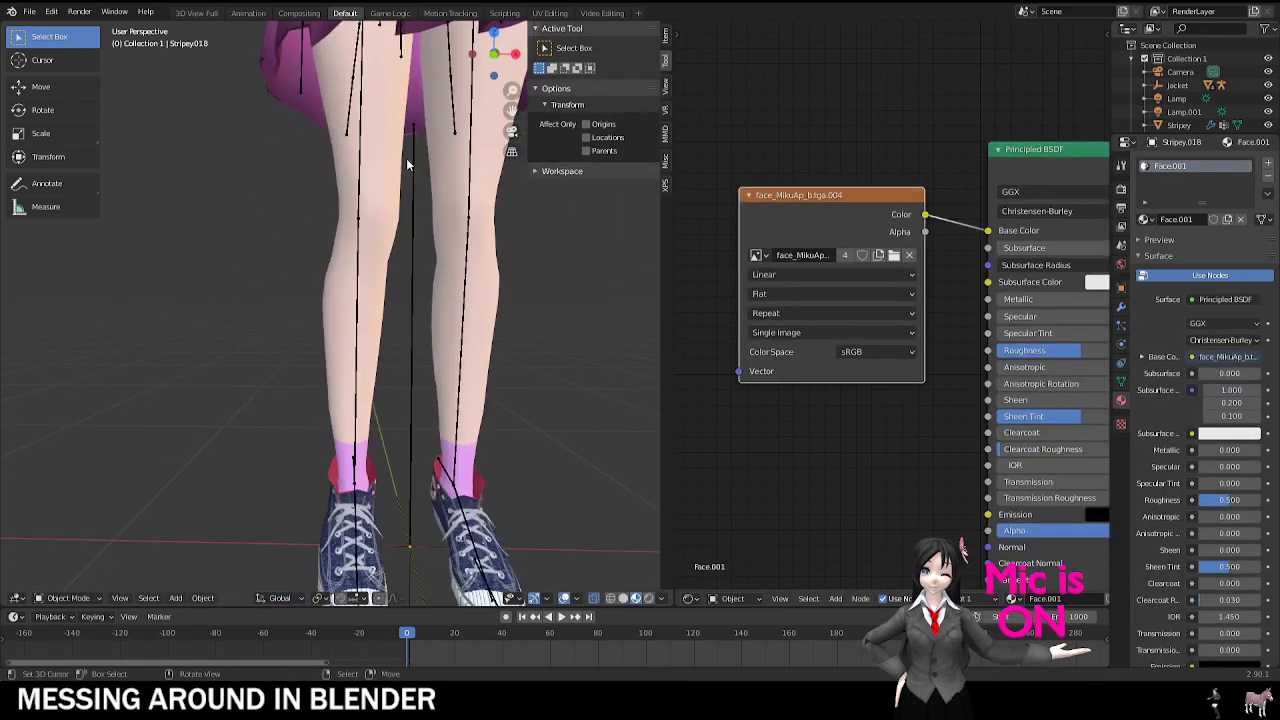
right_click_drag(482, 272, 545, 272)
right_click(540, 268)
middle_click_drag(408, 223, 398, 350, "shift")
right_click_drag(486, 168, 614, 308)
right_click(614, 308)
scroll(792, 262, "down", 3)
right_click_drag(795, 278, 781, 284)
right_click(779, 284)
Step: Try moving the pink skirt and another separated part off the character, cancelling each move
scroll(415, 331, "down", 6)
middle_click_drag(415, 331, 492, 382, "shift")
right_click_drag(450, 335, 203, 294)
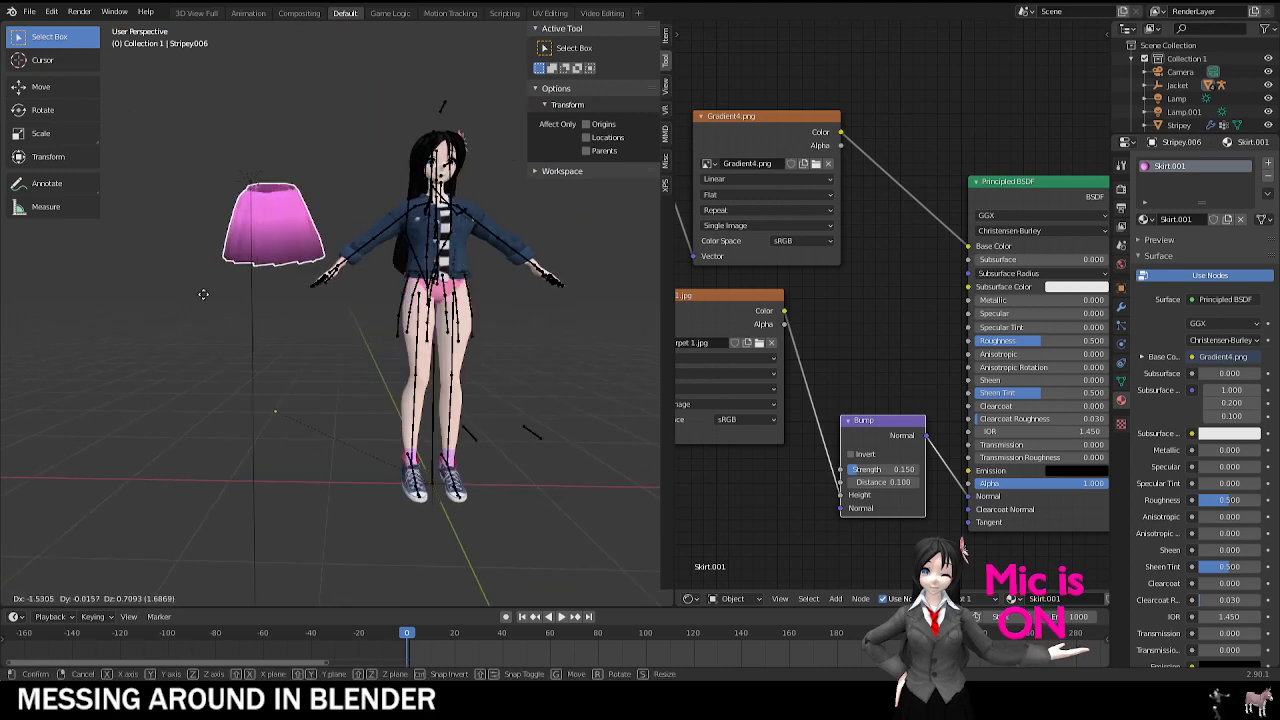
right_click(210, 296)
middle_click_drag(292, 295, 242, 343, "shift")
scroll(242, 343, "up", 7)
right_click_drag(222, 338, 251, 356)
right_click(251, 356)
Step: With the upper body in view, try moving the separated denim jacket once more and cancel the move
middle_click_drag(395, 302, 303, 366, "shift")
scroll(400, 330, "down", 5)
middle_click_drag(484, 300, 426, 354, "shift")
scroll(426, 354, "down", 1)
right_click_drag(372, 540, 434, 354)
right_click(434, 354)
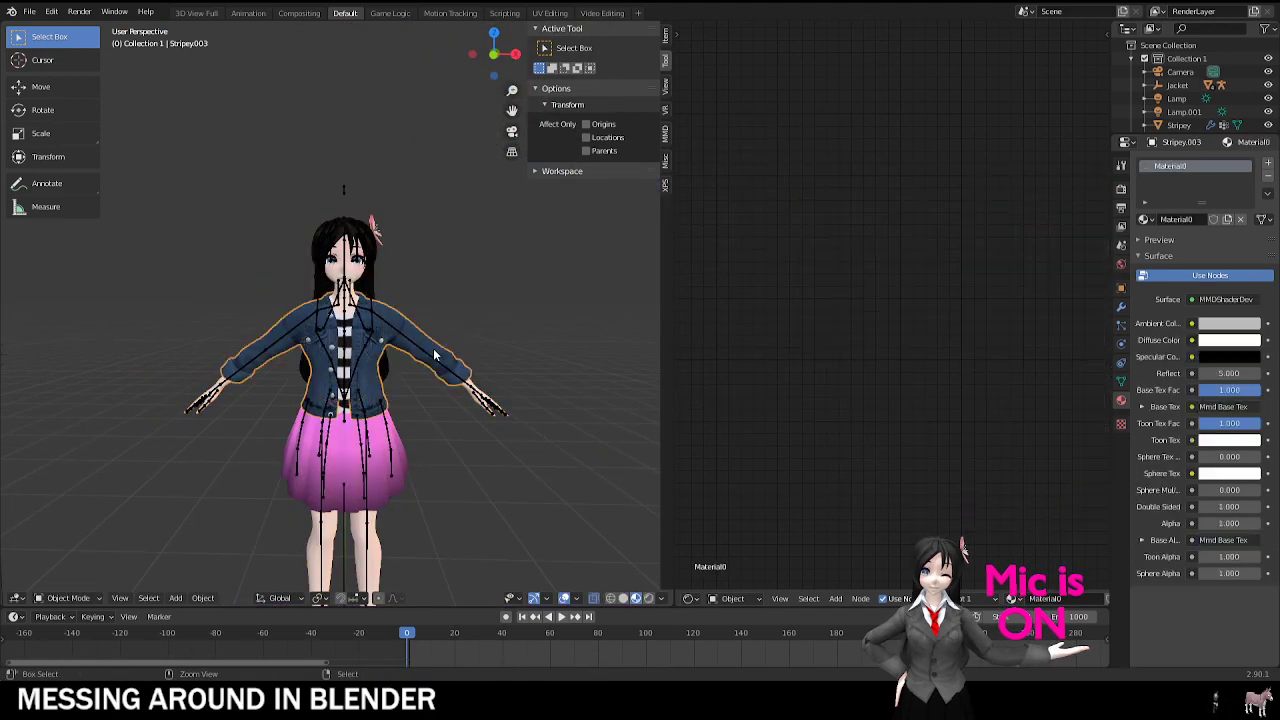
Step: Undo the separation by material and return the whole Stripey mesh to edit mode with no faces selected
key("Tab")
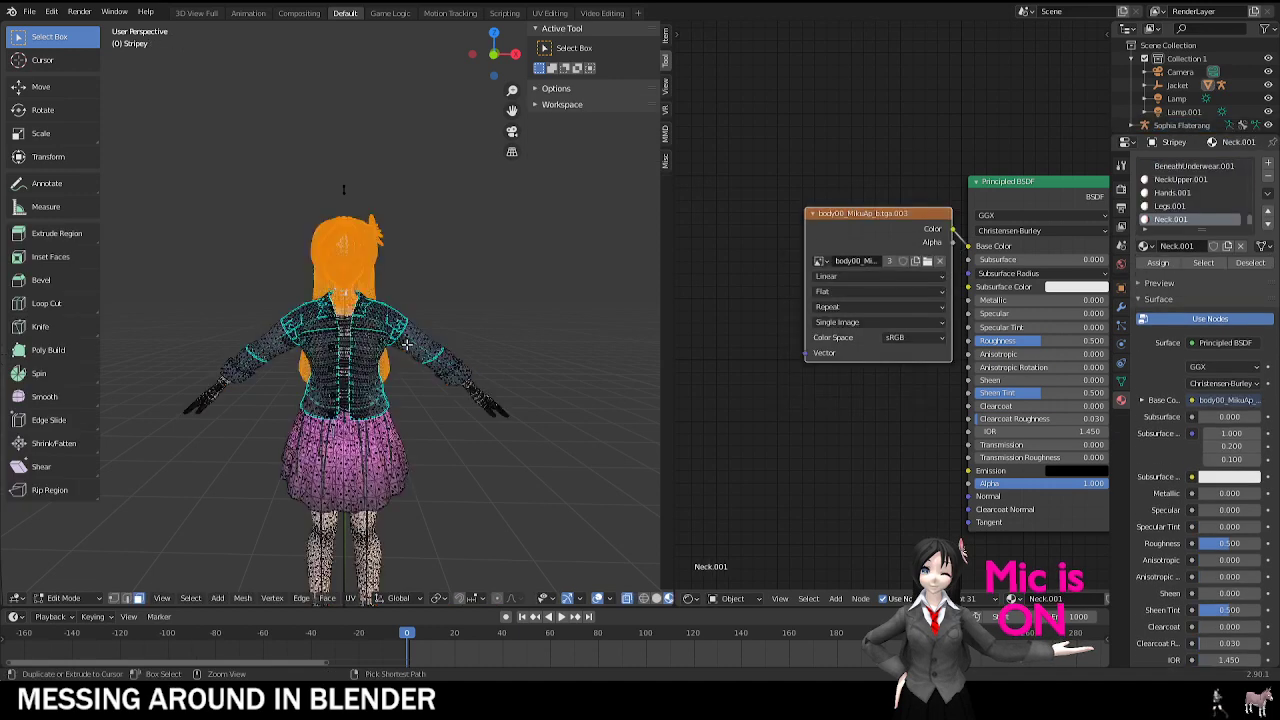
scroll(405, 340, "up", 5)
key("Tab")
scroll(402, 334, "down", 5)
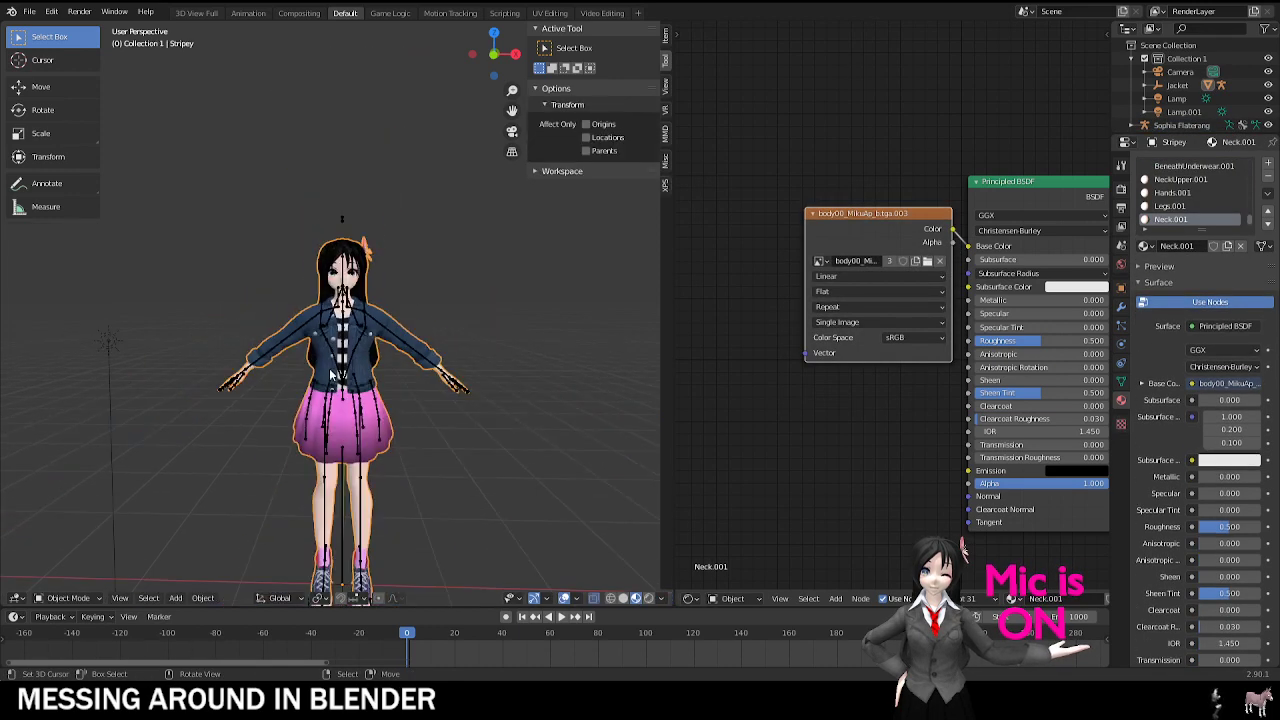
scroll(401, 316, "up", 4)
key("Tab")
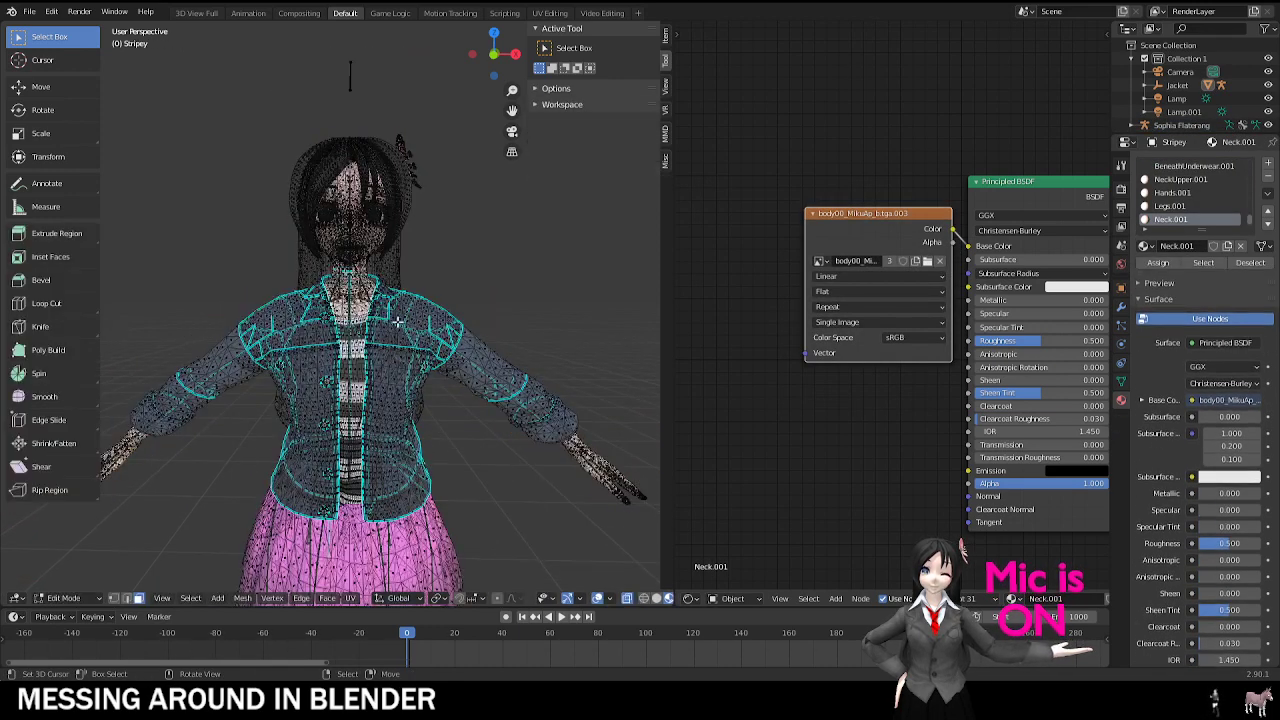
Step: Separate the Stripey mesh by loose parts and return to object mode
key("p")
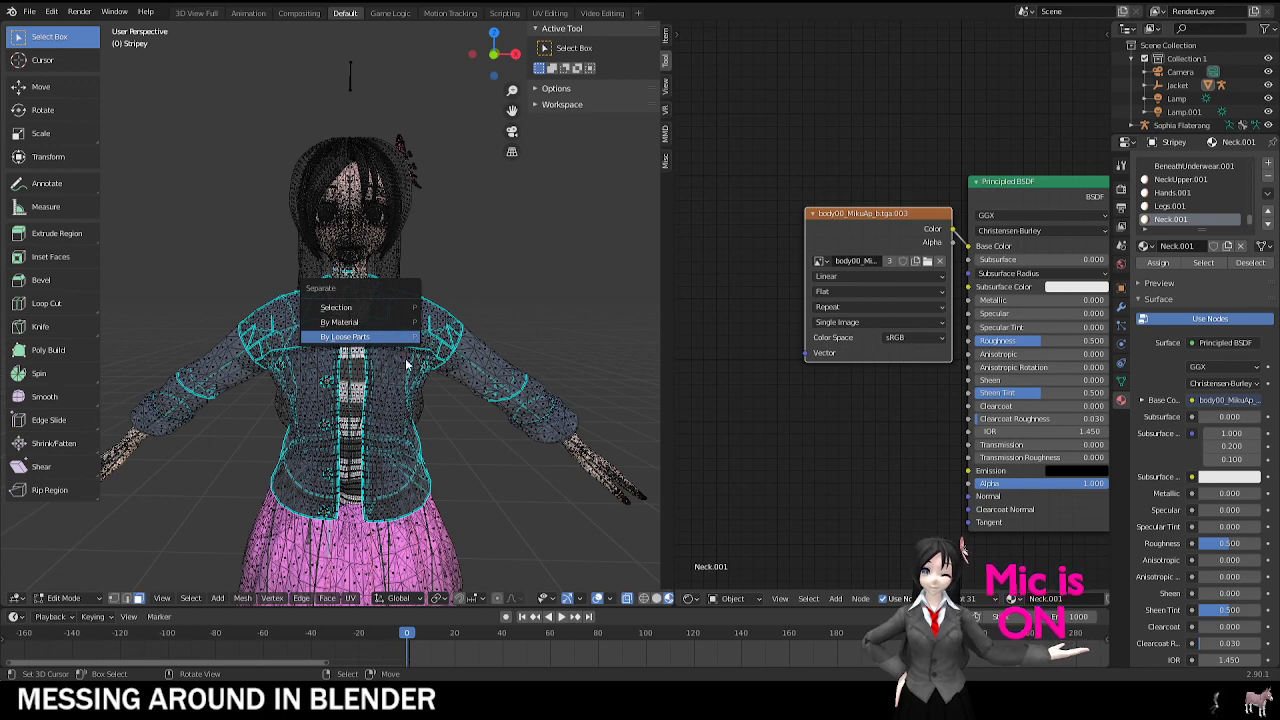
left_click(345, 336)
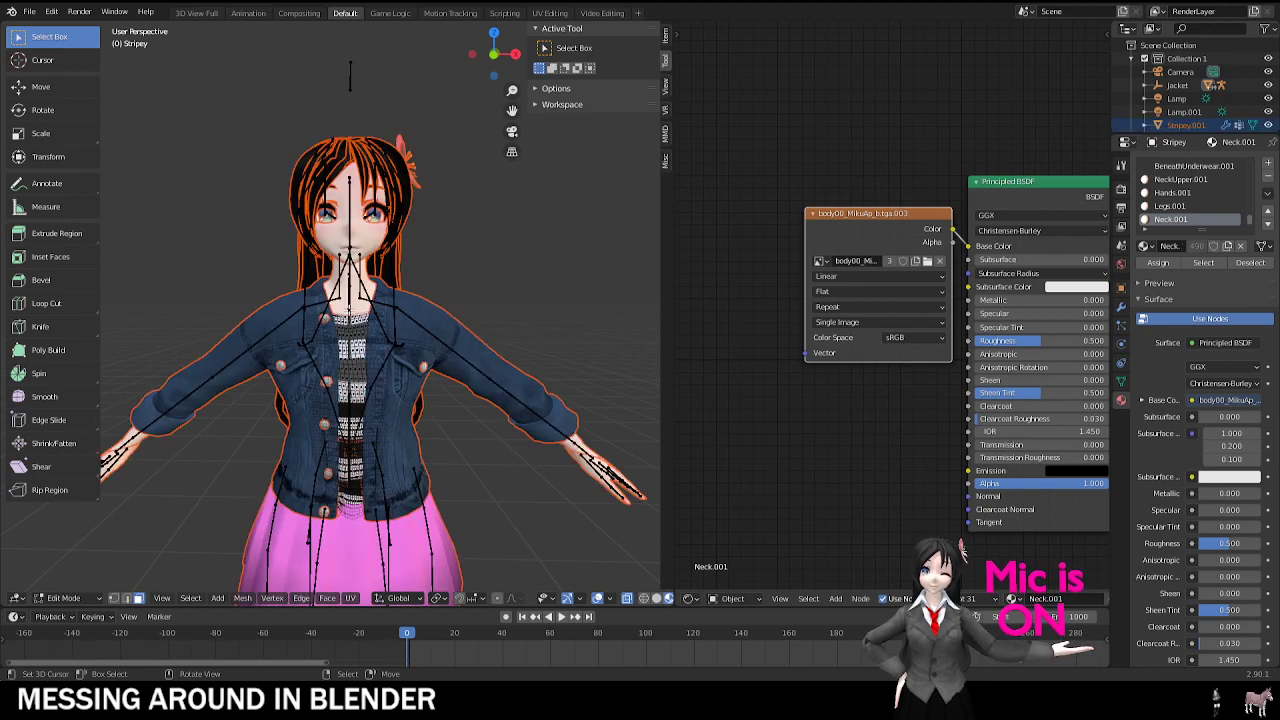
key("Tab")
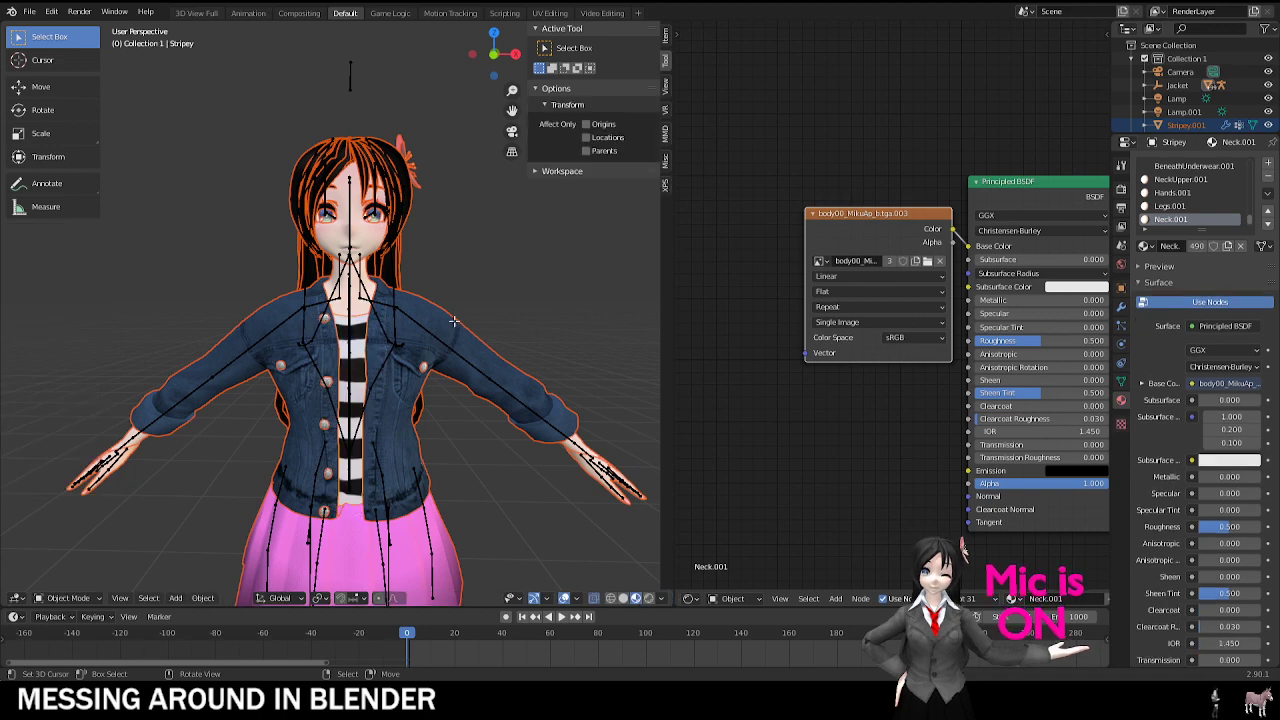
key("Tab")
key("Tab")
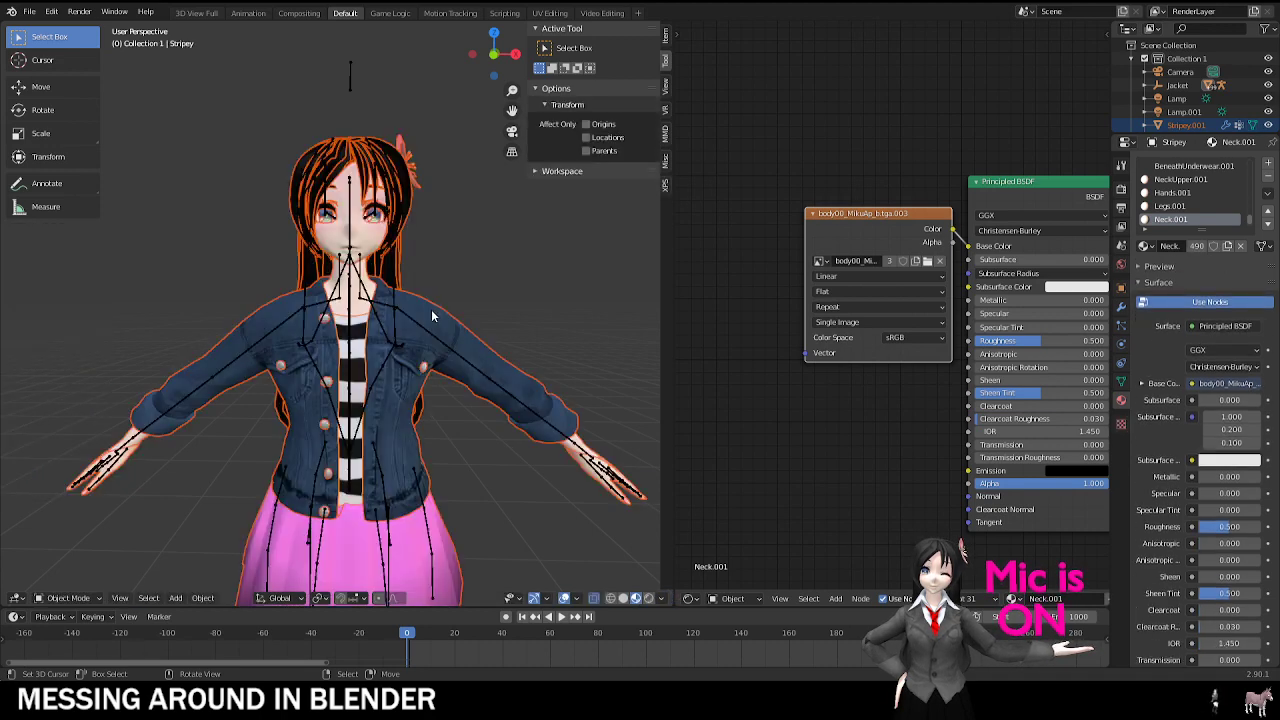
Step: Try moving the jacket's main piece and one of its front buttons separately, cancelling each move
right_click(432, 316)
key("g")
right_click(368, 351)
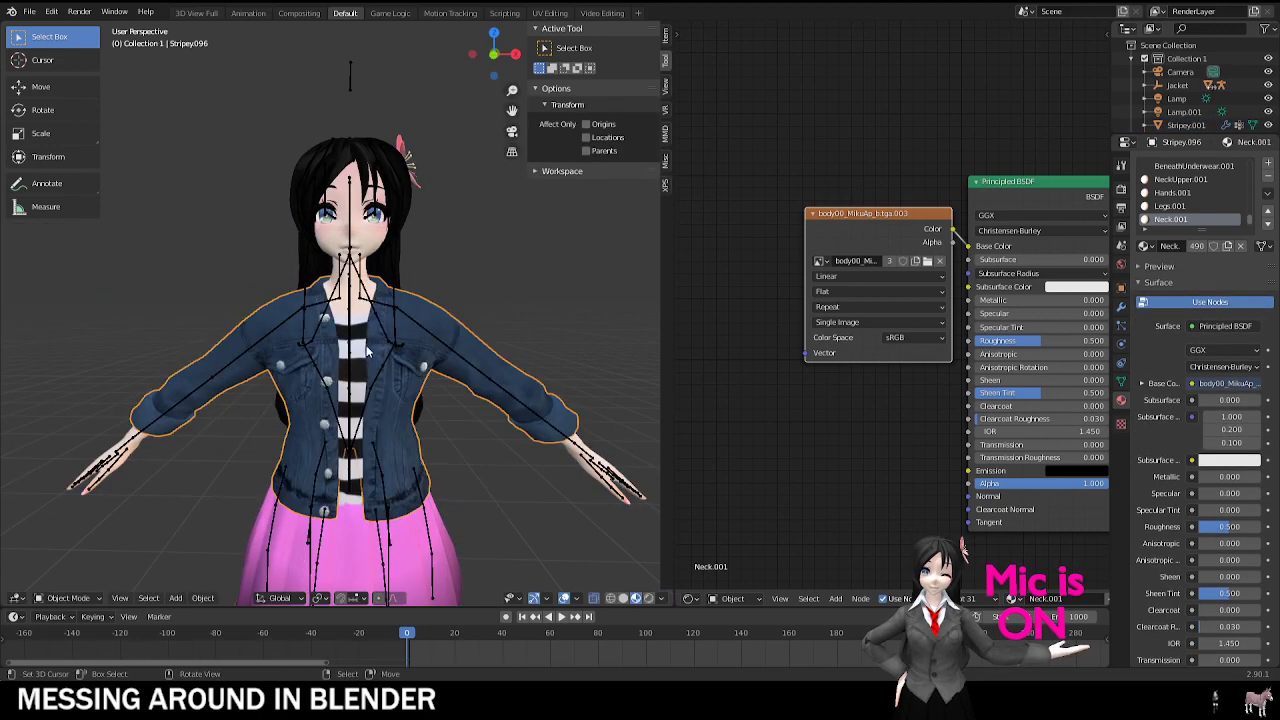
scroll(360, 290, "up", 5)
mouse_move(320, 377)
middle_mouse_down()
mouse_move(318, 361)
mouse_move(310, 392)
middle_mouse_up()
scroll(318, 361, "down", 3)
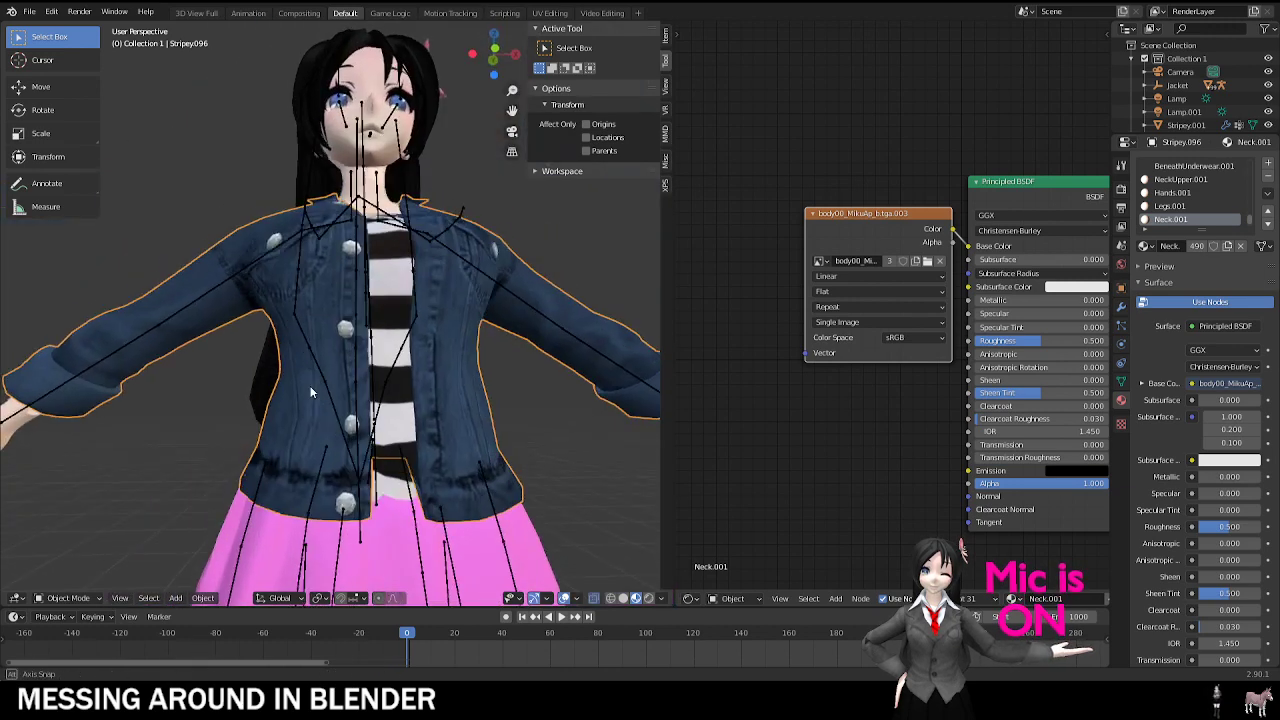
right_click(345, 333)
key("g")
right_click(378, 272)
Step: Try moving several separated hair strands one by one, cancelling each move
middle_click_drag(362, 262, 312, 415)
mouse_move(318, 240)
middle_mouse_down()
mouse_move(318, 290)
mouse_move(322, 236)
middle_mouse_up()
scroll(320, 270, "up", 3)
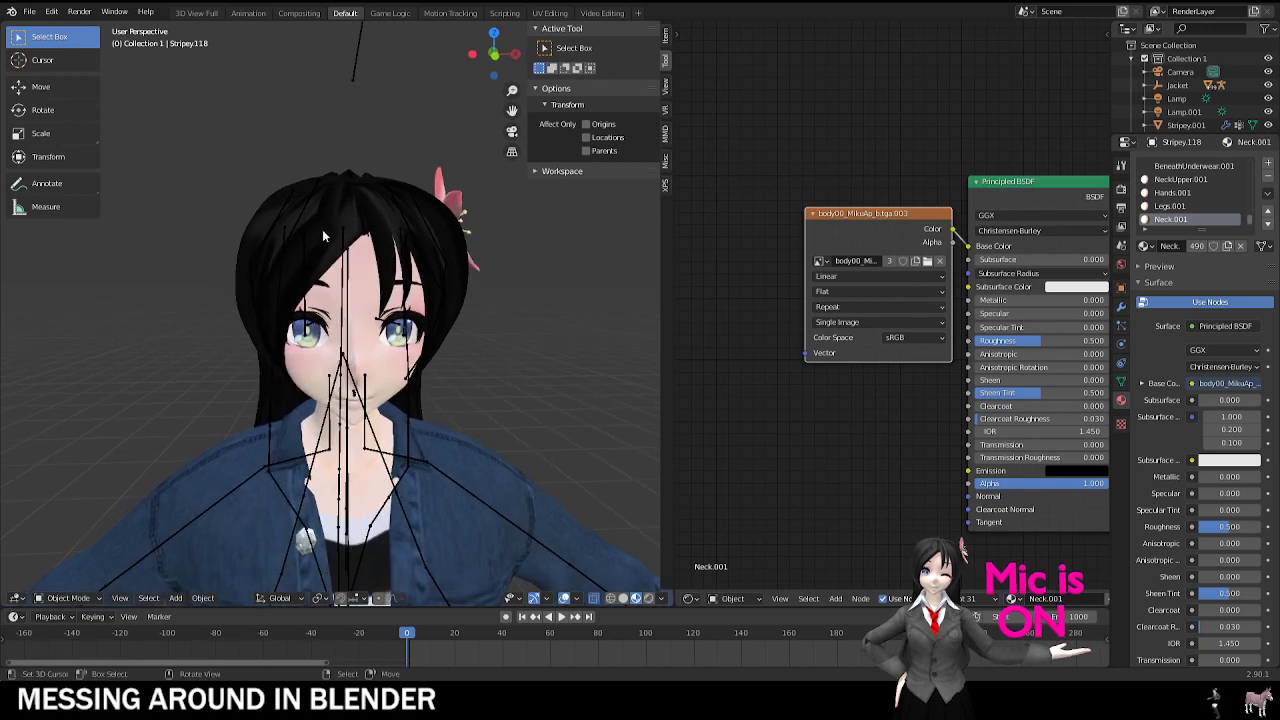
right_click(322, 236)
key("g")
right_click(331, 214)
right_click(331, 214)
key("g")
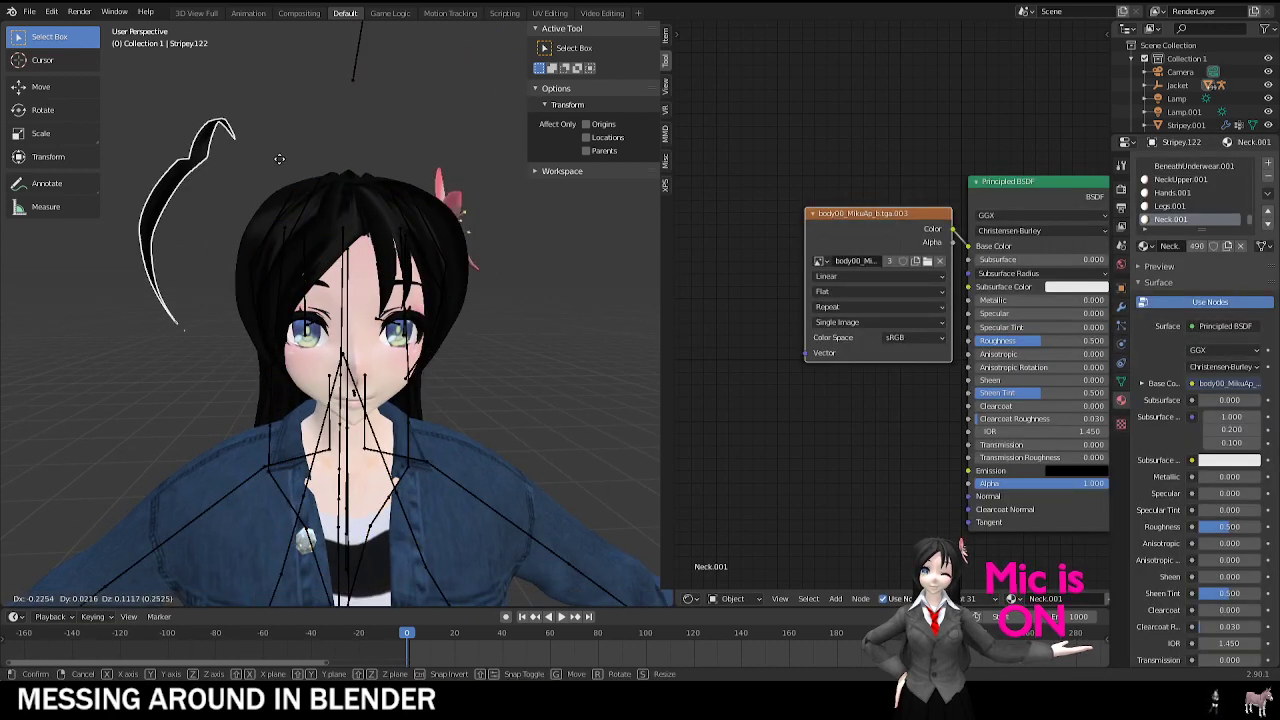
right_click(341, 188)
right_click(329, 186)
key("g")
right_click(249, 226)
right_click(250, 230)
key("g")
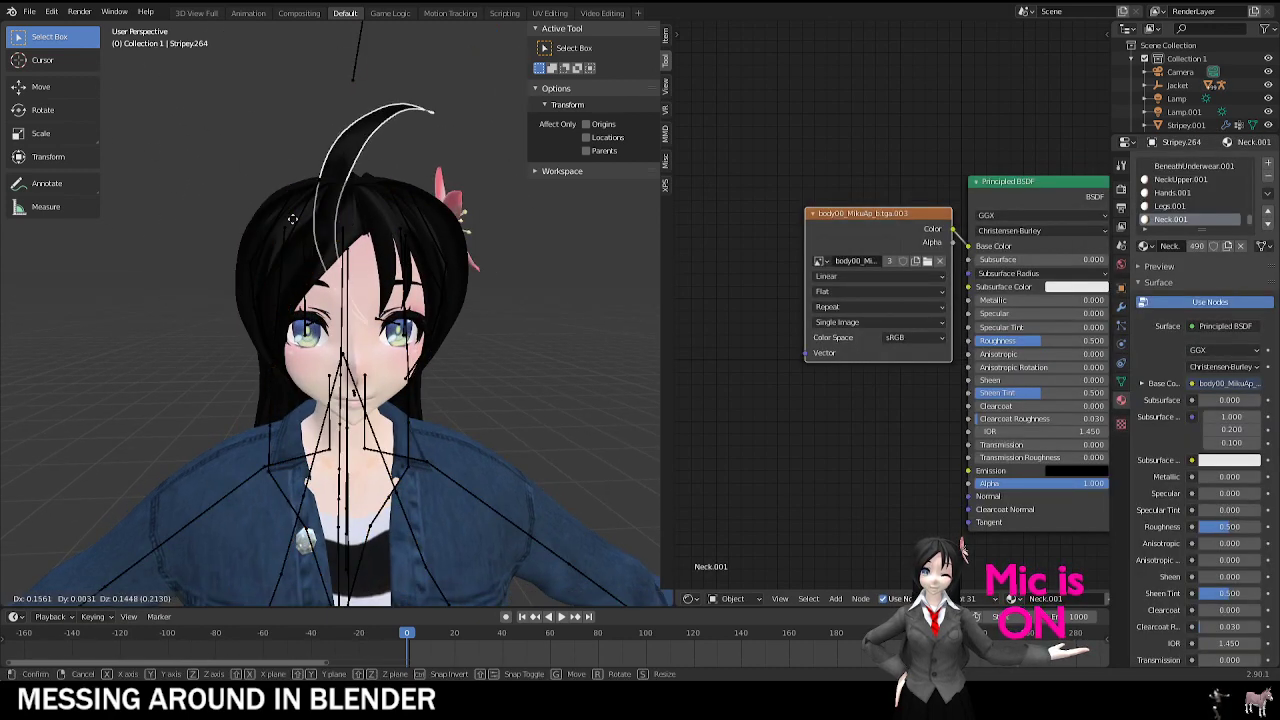
right_click(292, 218)
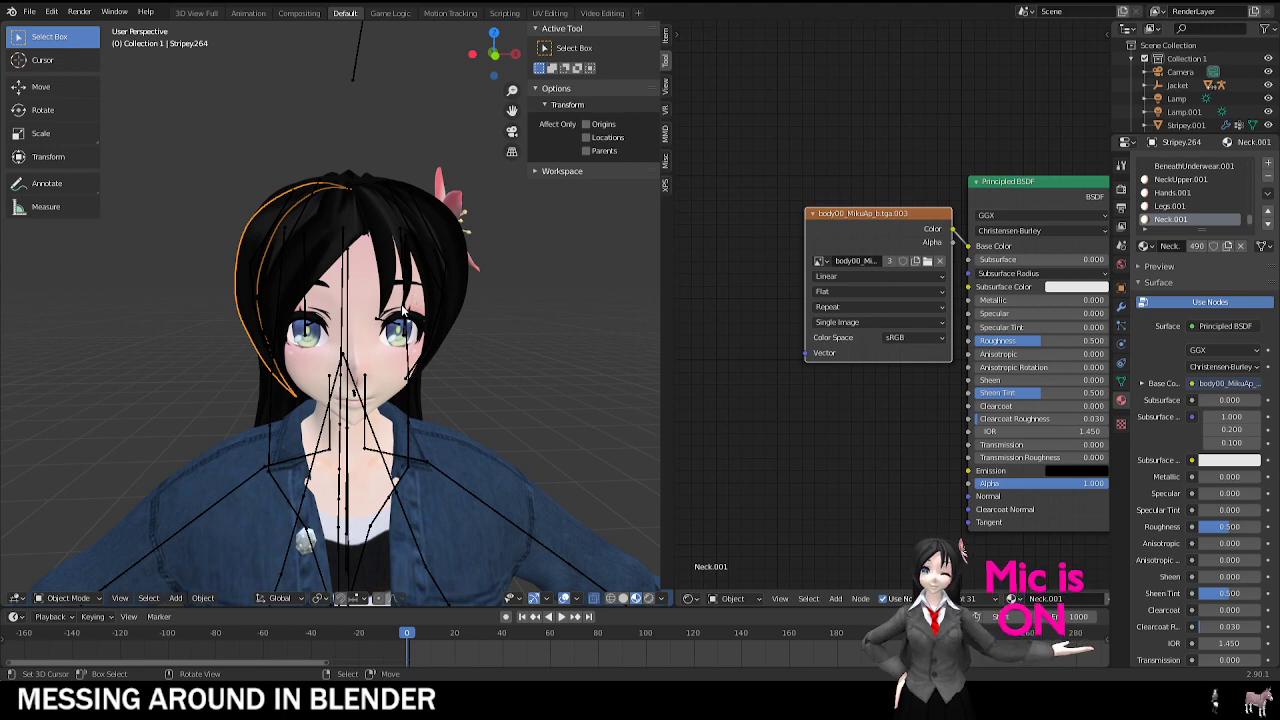
Step: Reopen the character's recent file without saving the changes to the current one
scroll(373, 395, "down", 7)
left_click(22, 8)
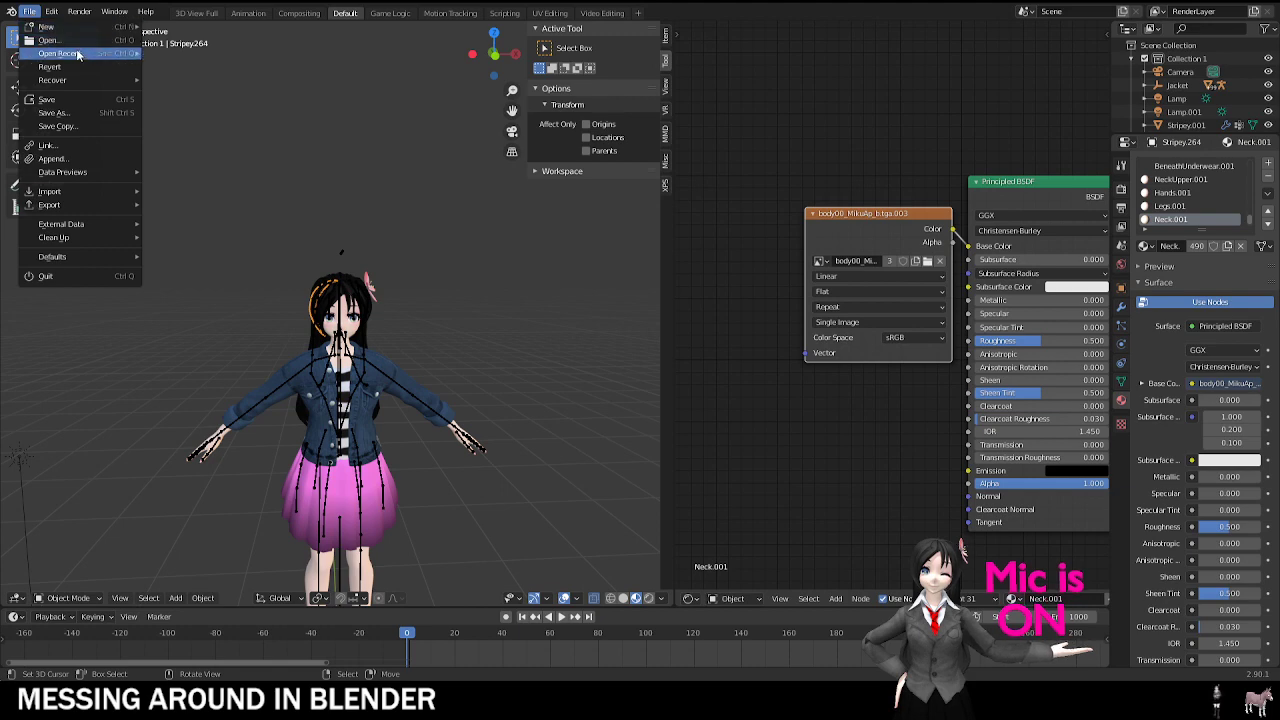
mouse_move(60, 51)
left_click(237, 139)
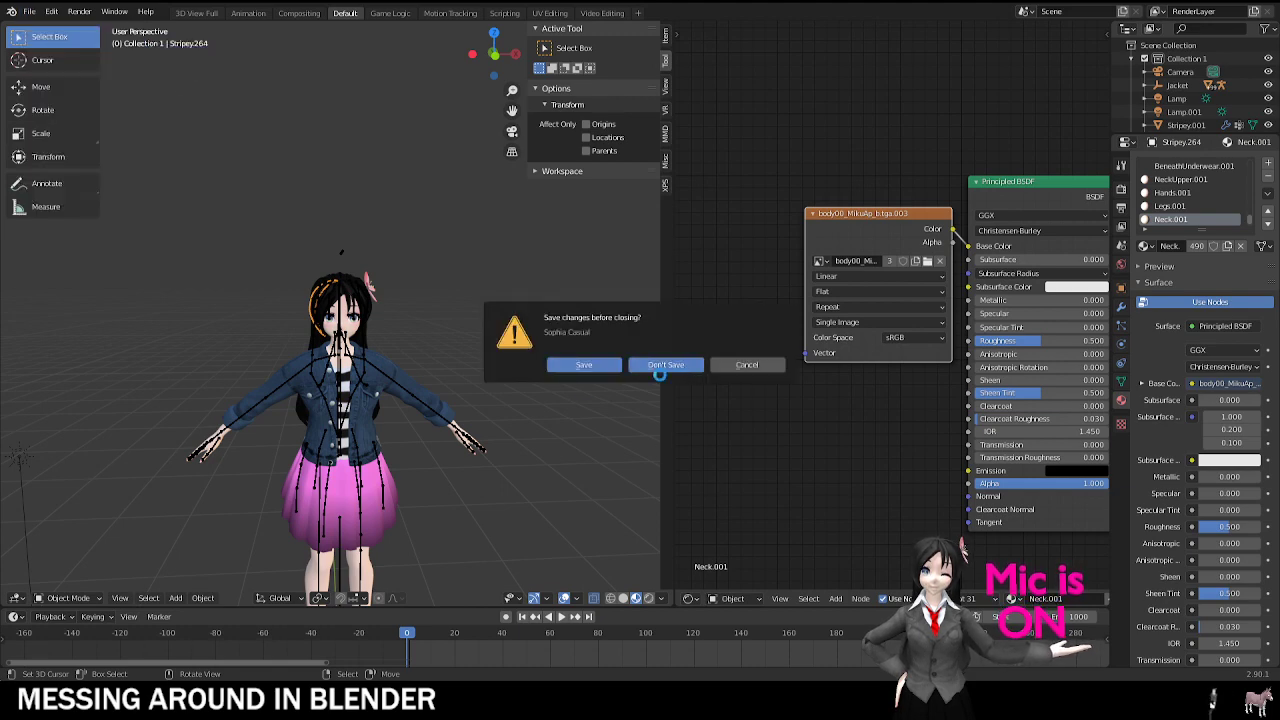
key("Return")
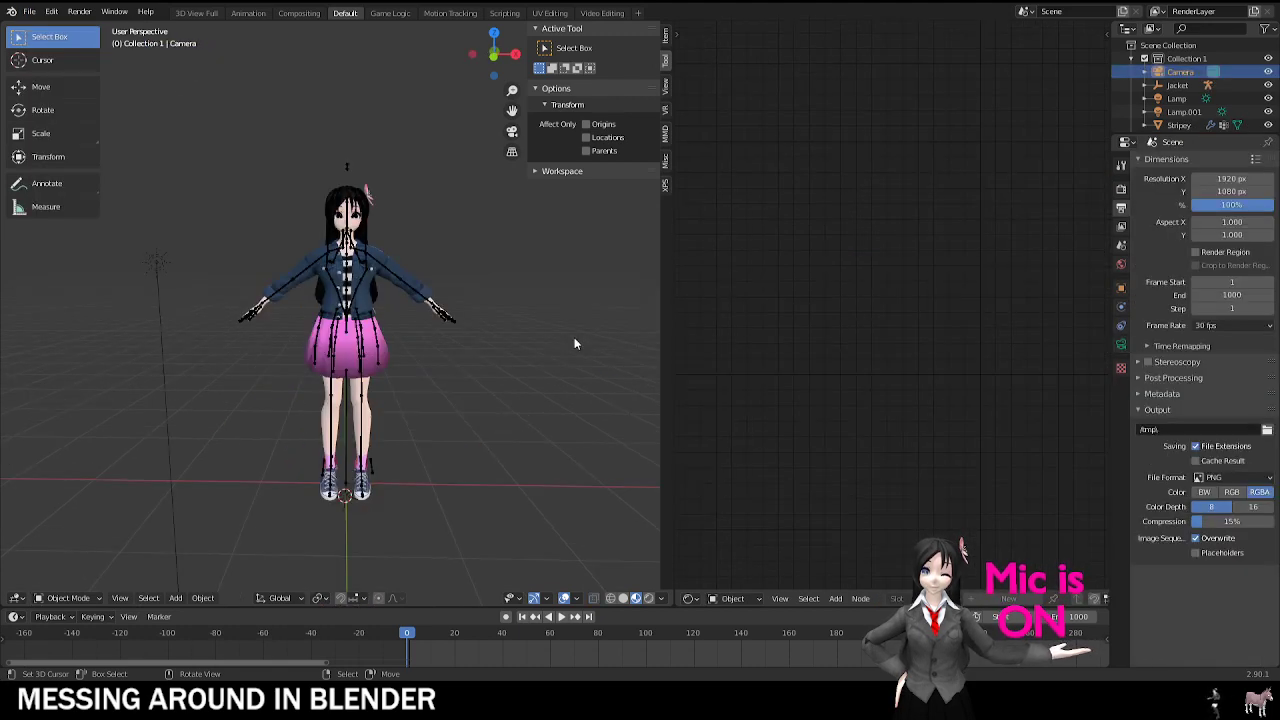
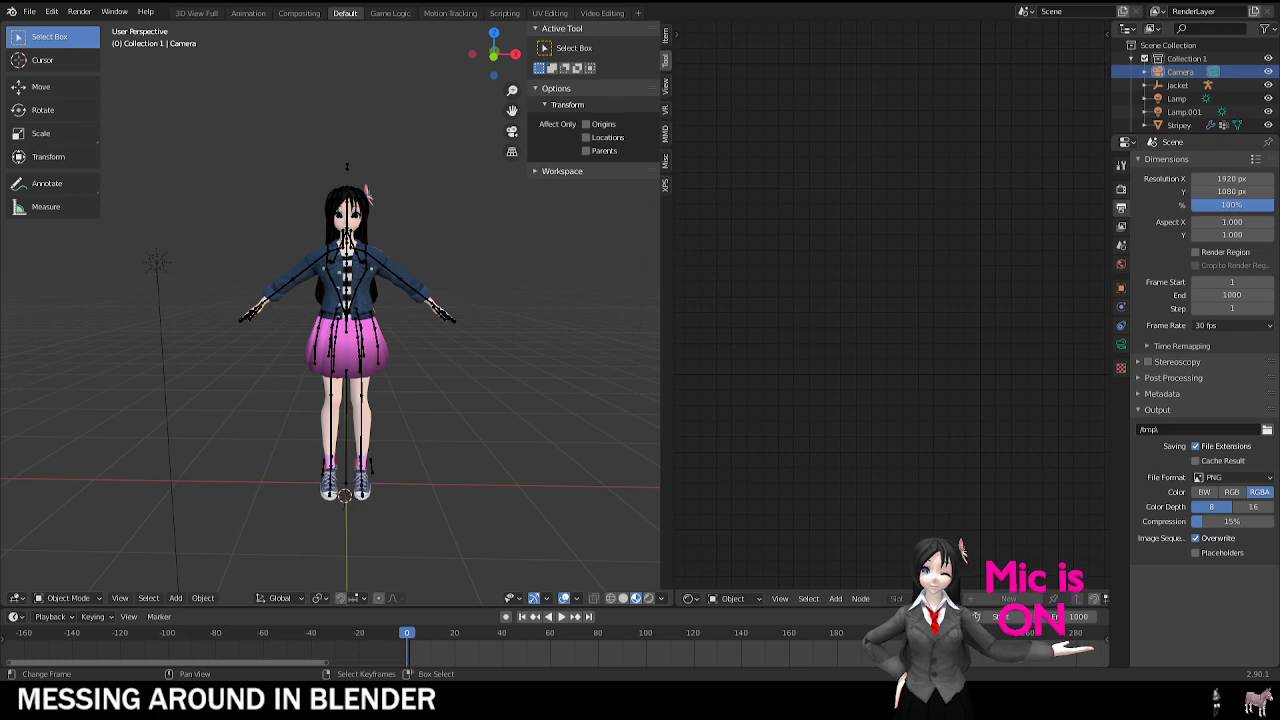
Step: Select the whole Stripey mesh and switch its viewport to rendered shading
scroll(399, 310, "up", 5)
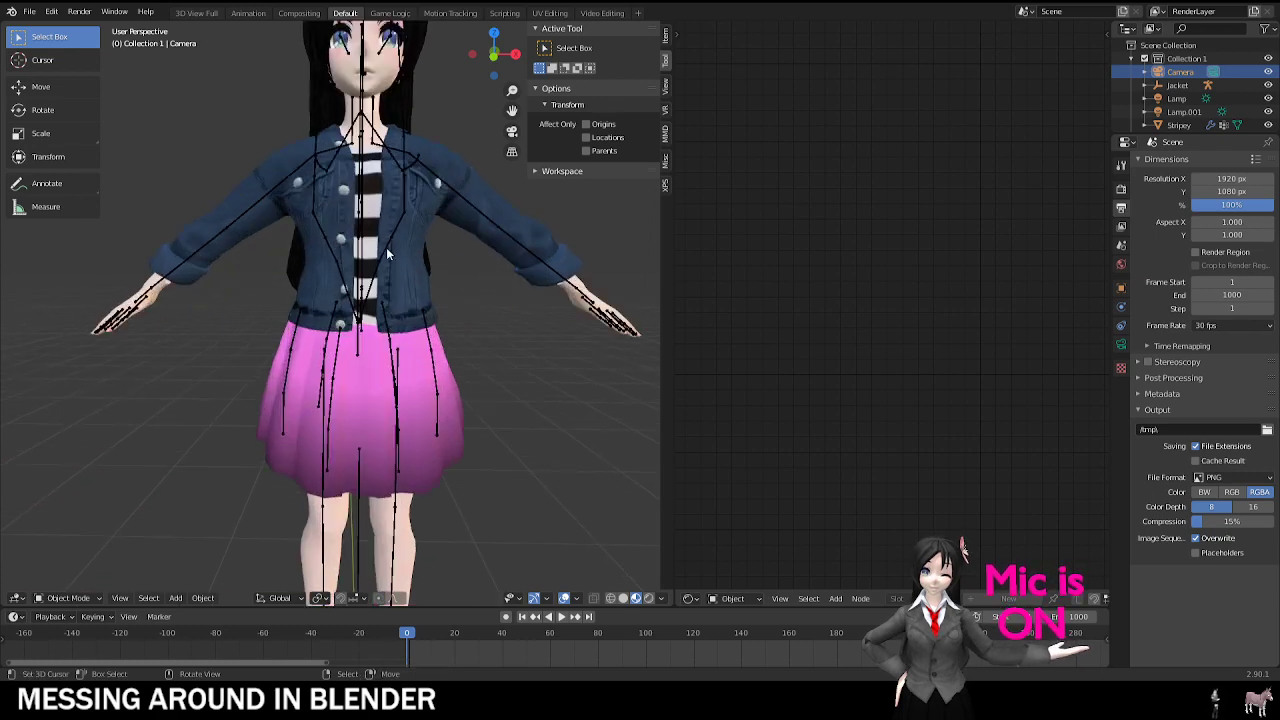
left_click(415, 287)
scroll(420, 292, "down", 5)
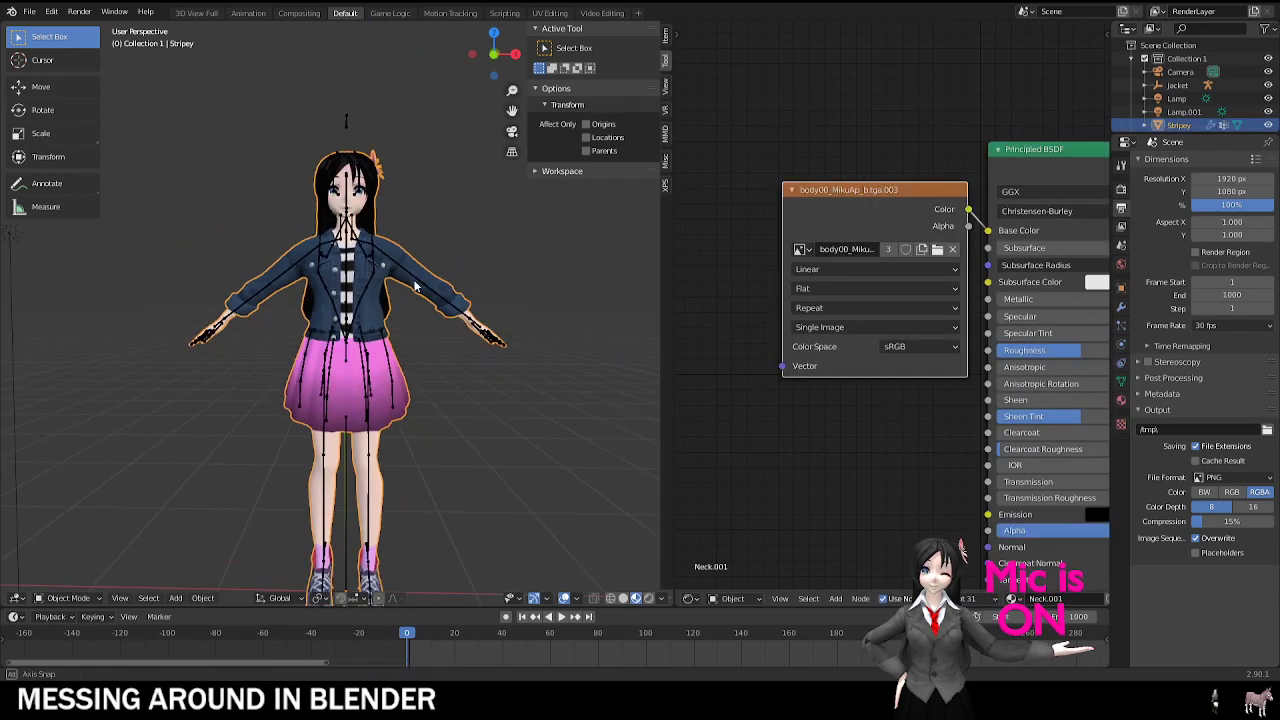
scroll(455, 318, "up", 2)
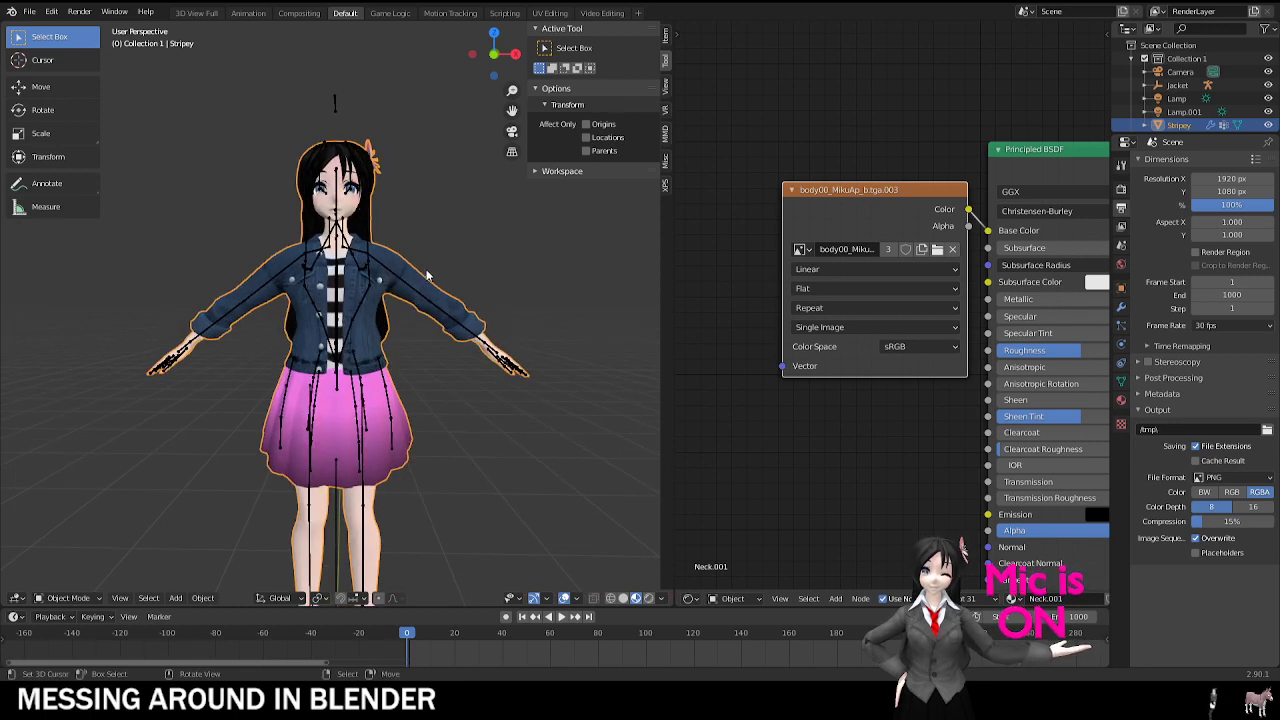
left_click(649, 600)
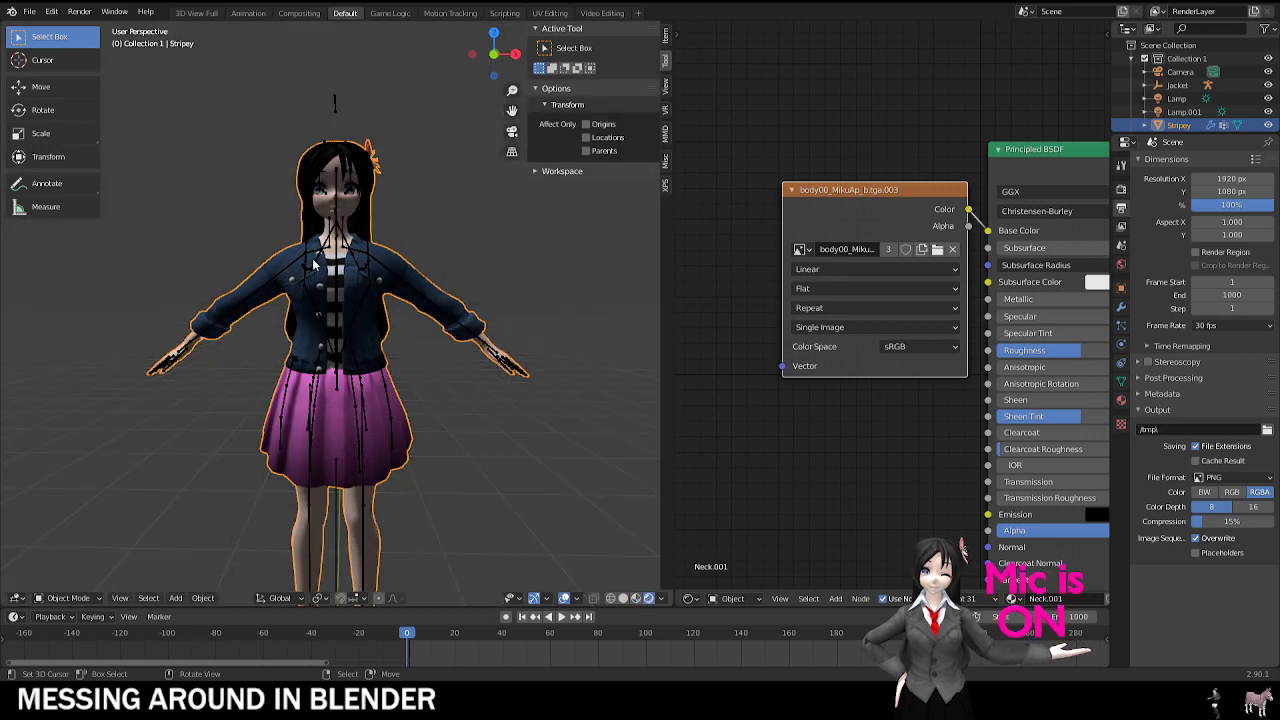
Step: Try a white world colour with a value of 1.000, and enable nodes for the world
left_click(1121, 264)
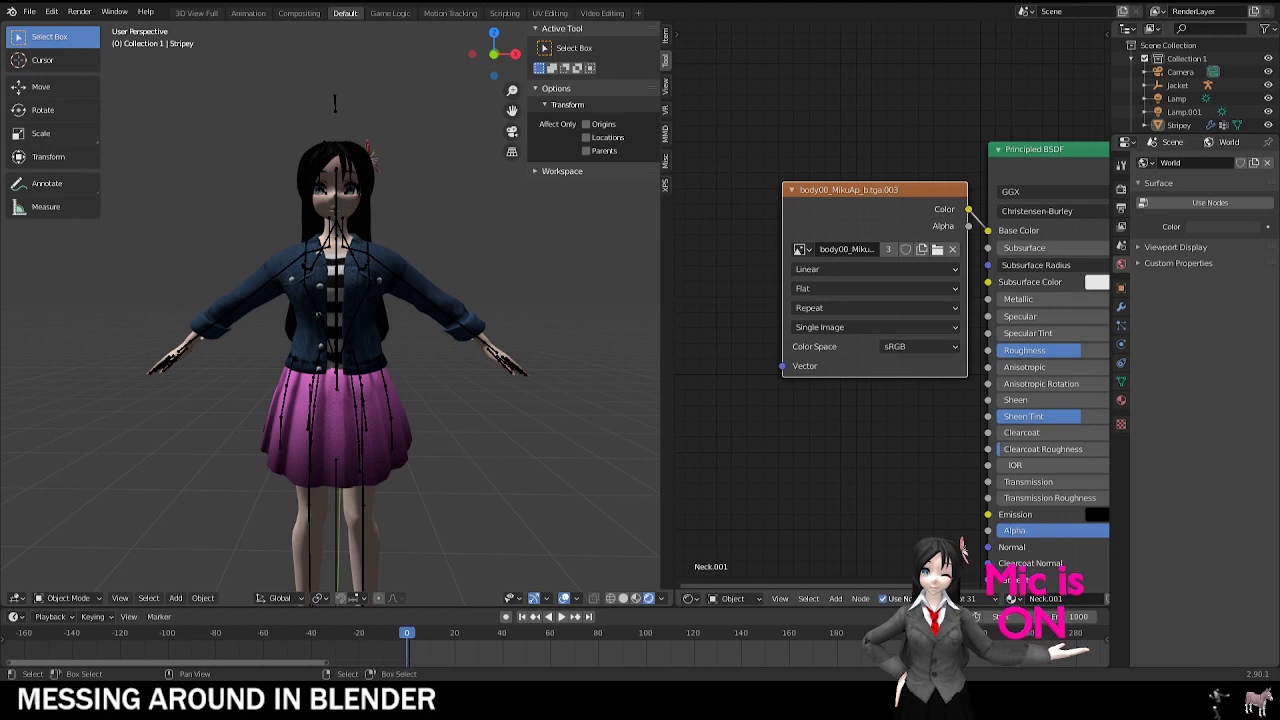
left_click(1222, 228)
left_click_drag(1251, 102, 1251, 49)
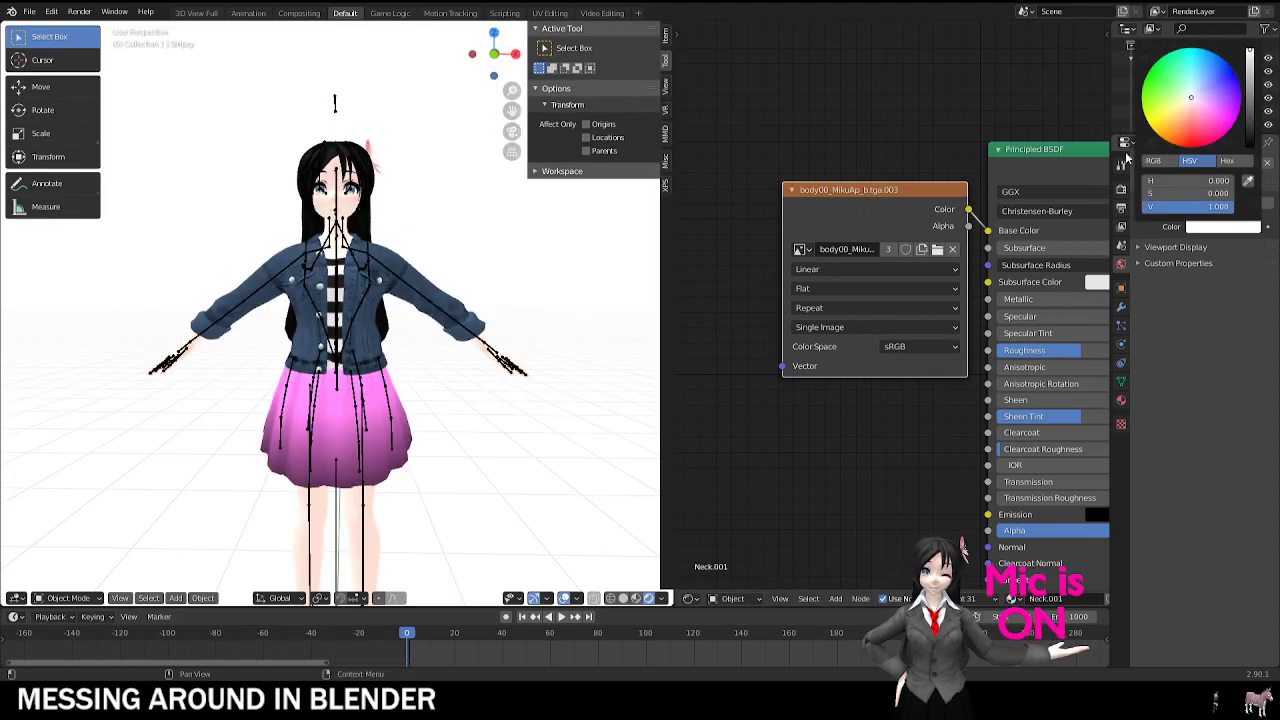
left_click(1212, 203)
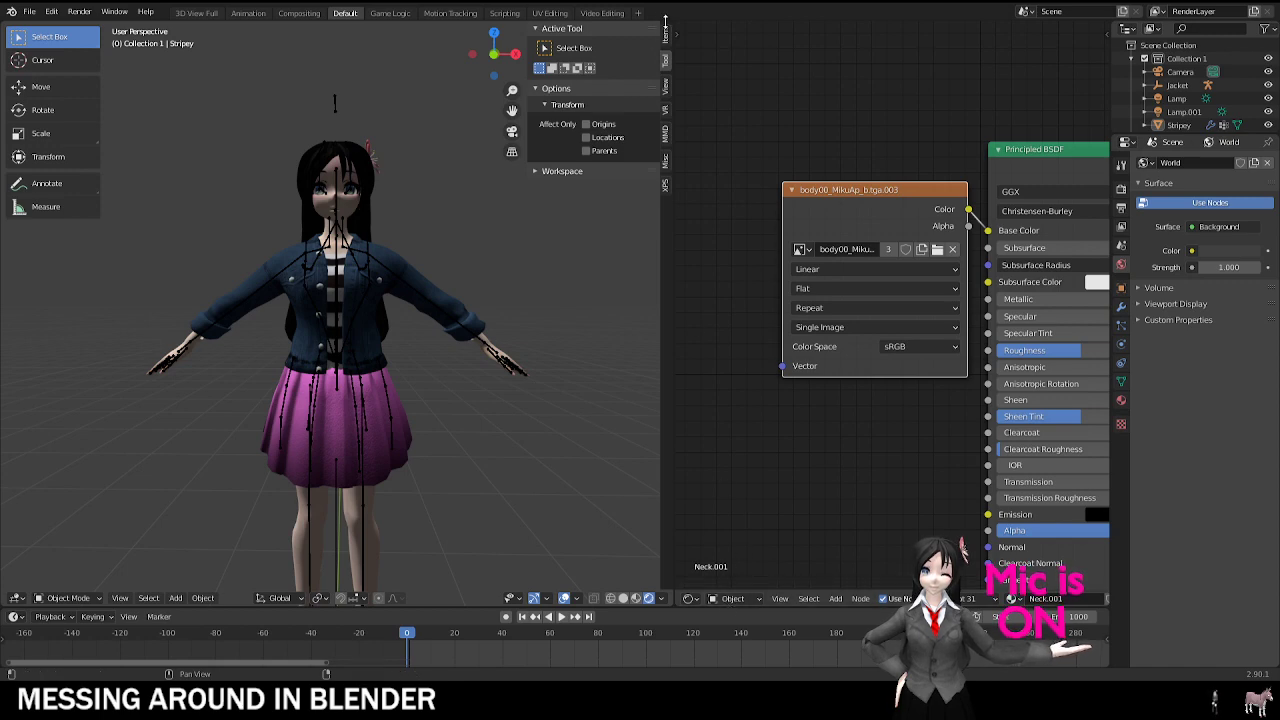
Step: Rearrange the workspace into two side-by-side areas, with a Shader Editor beside the rendered character and its sidebar hidden
mouse_move(665, 20)
left_mouse_down()
mouse_move(1098, 40)
mouse_move(866, 150)
mouse_move(634, 300)
mouse_move(592, 480)
left_mouse_up()
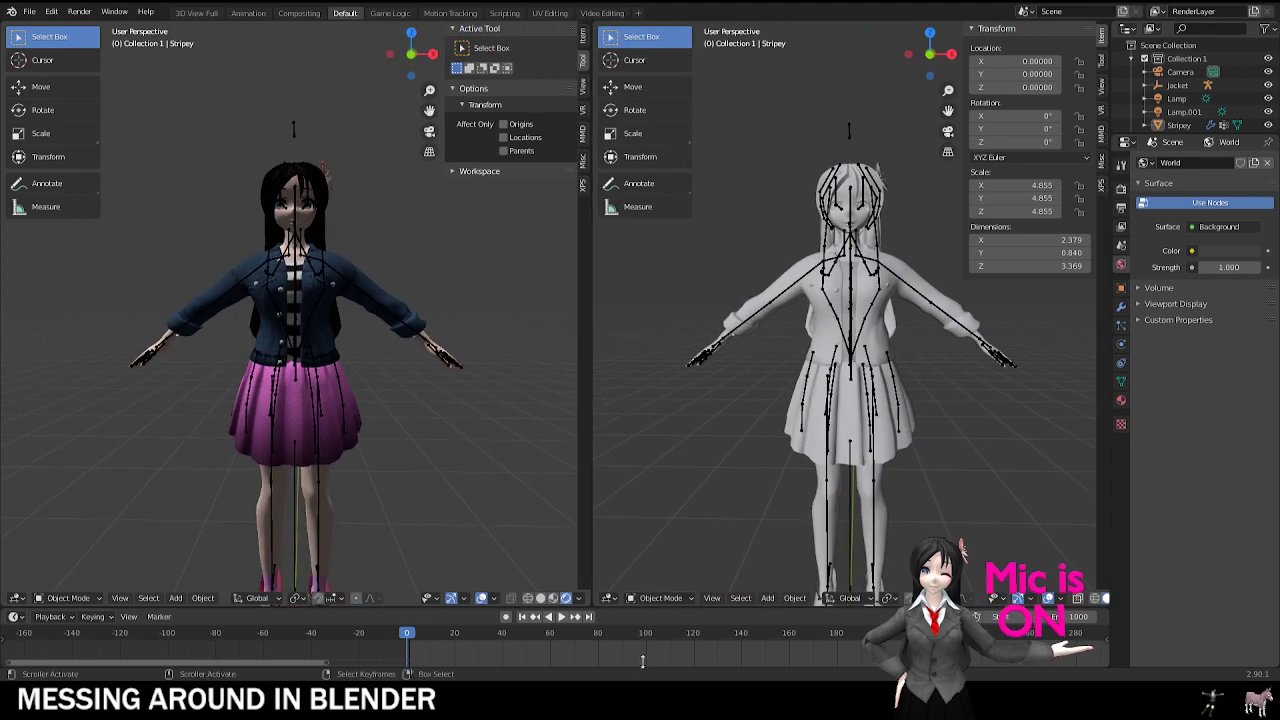
left_click(608, 598)
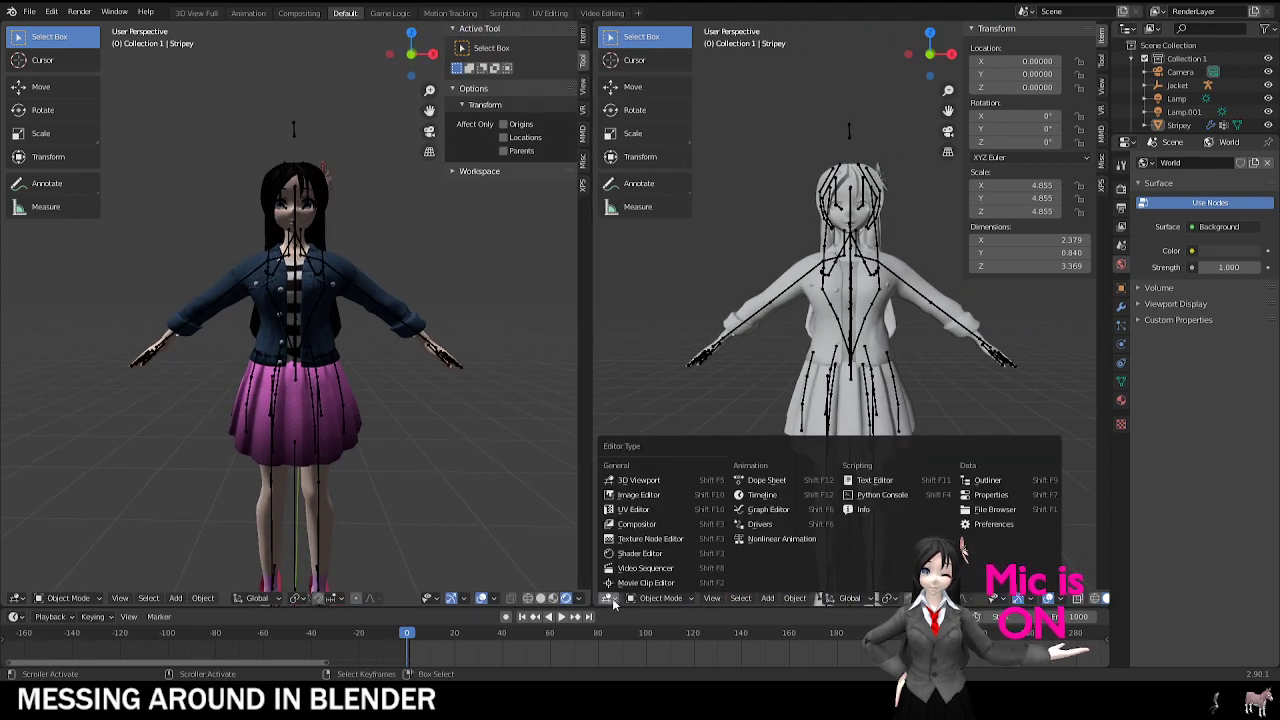
left_click(640, 553)
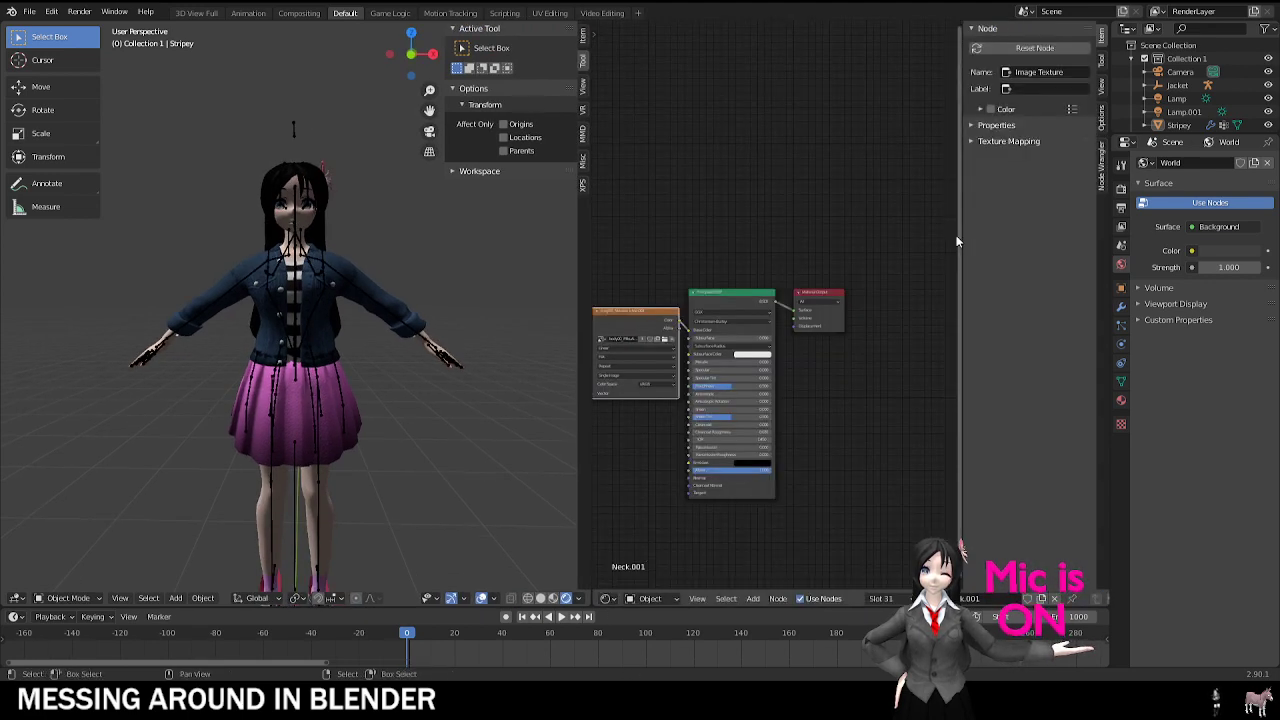
left_click_drag(962, 240, 1105, 240)
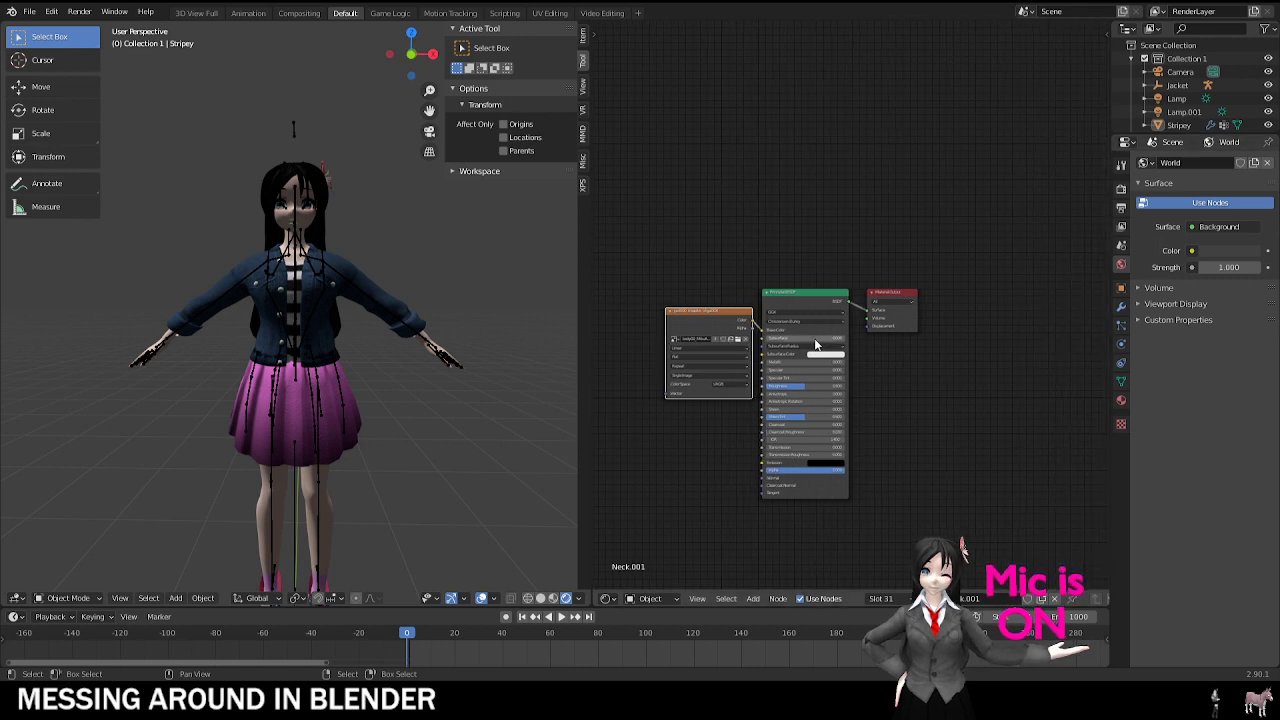
Step: Switch the Shader Editor from the object's material nodes to the World nodes
middle_click_drag(758, 405, 831, 371)
scroll(831, 371, "up", 2)
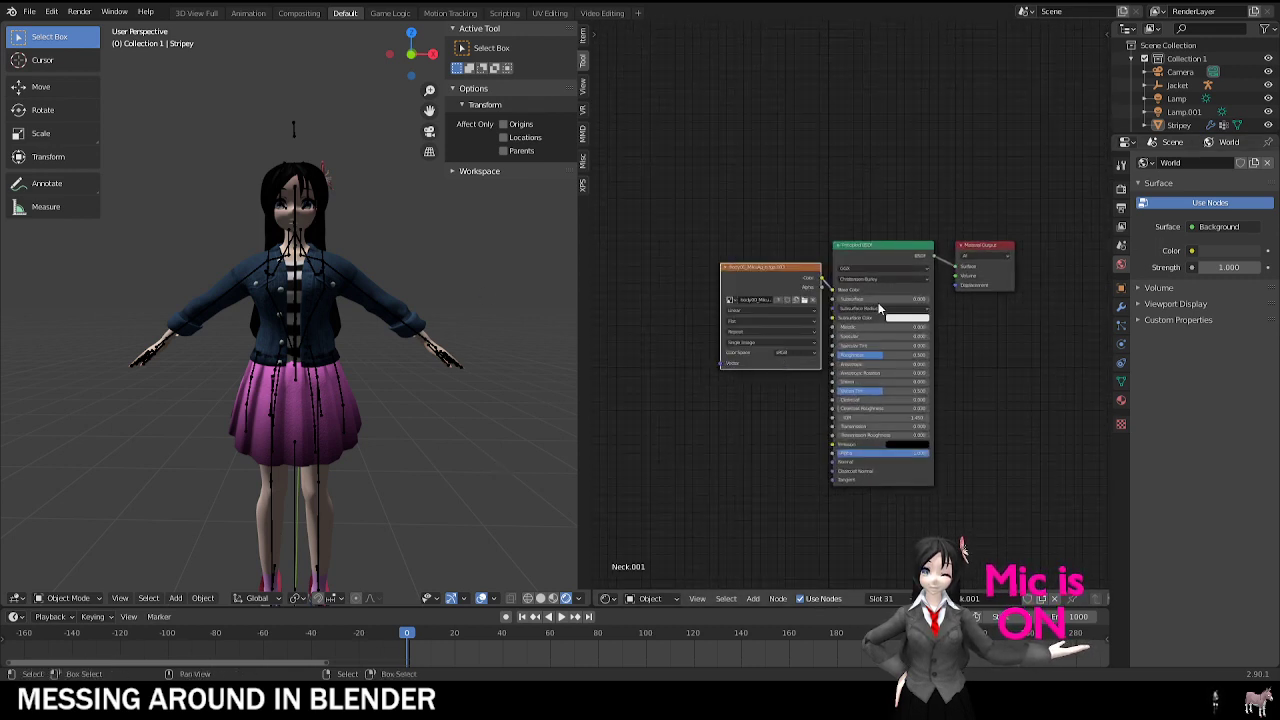
left_click(666, 599)
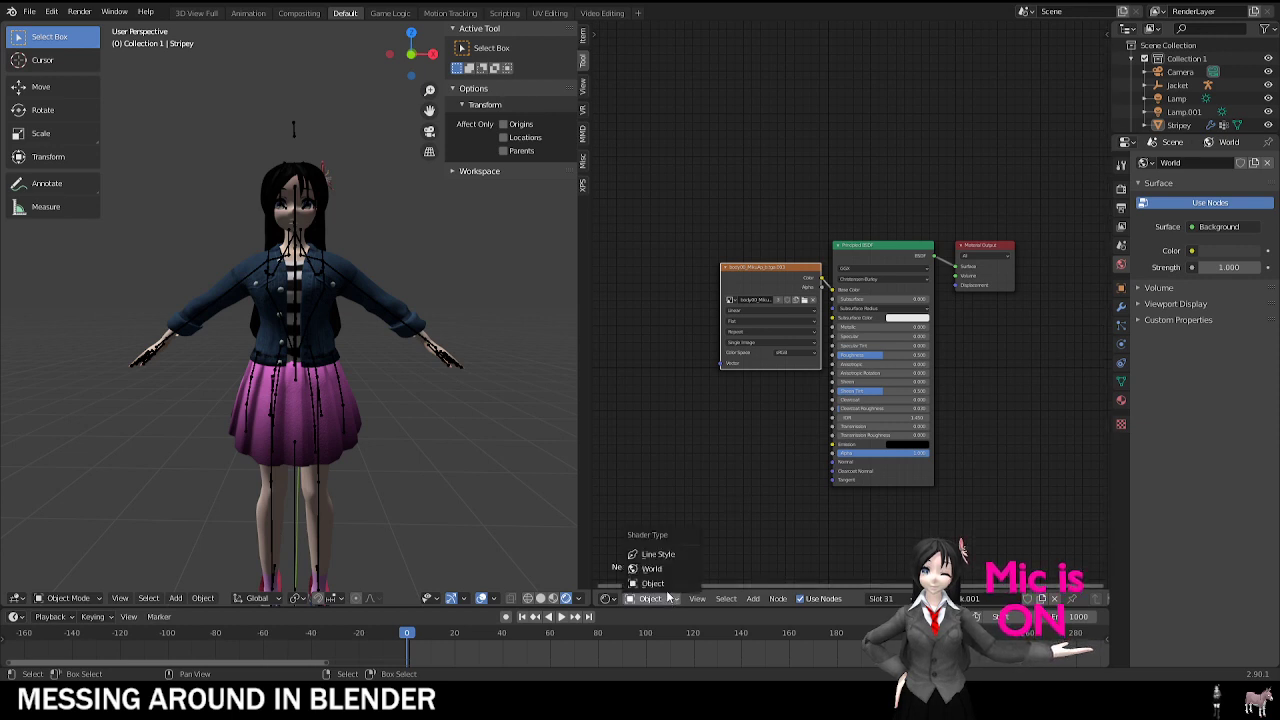
left_click(661, 569)
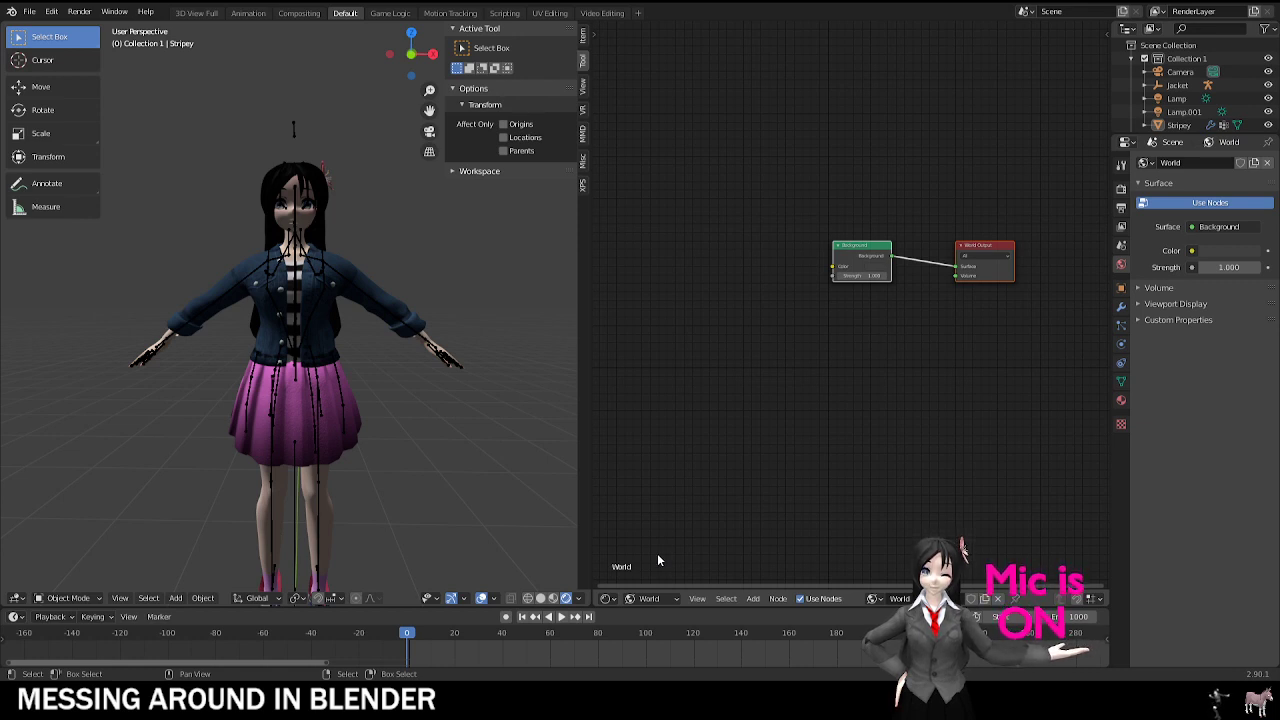
Step: Add an Environment Texture with a Mapping node to the Background node's colour and load winter_evening_2k.exr into it
scroll(830, 365, "up", 4)
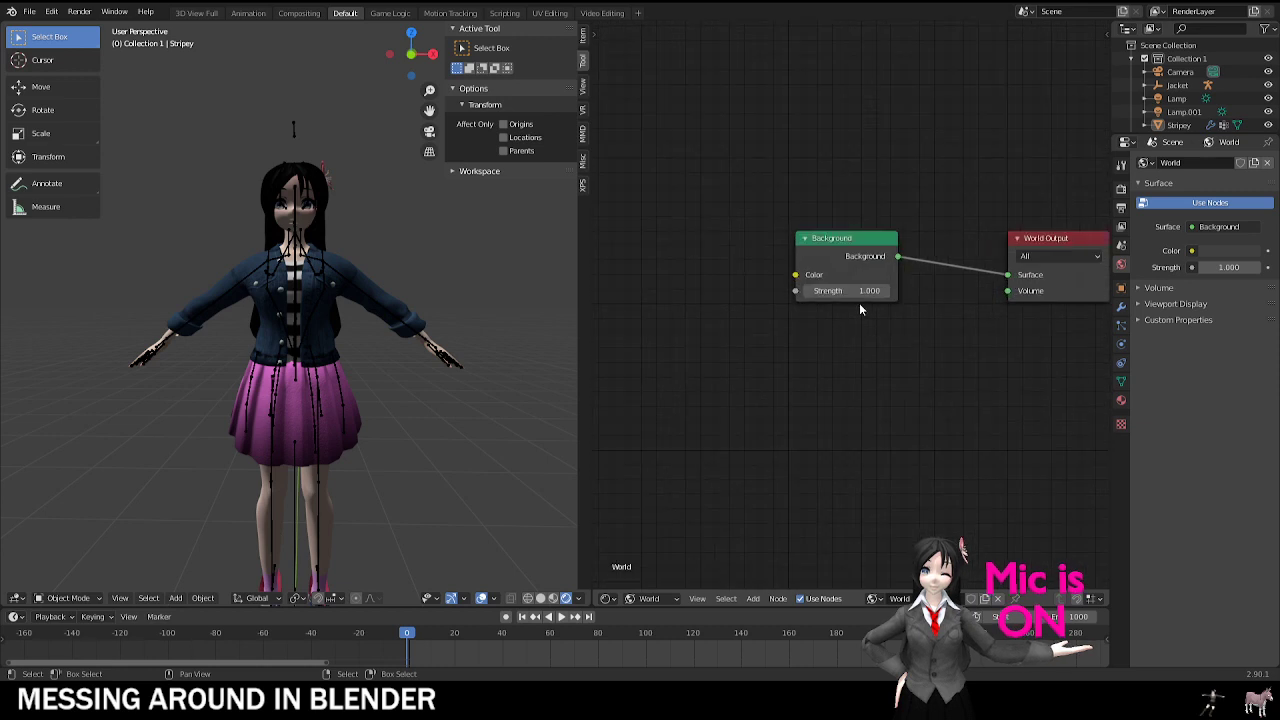
left_click(846, 240)
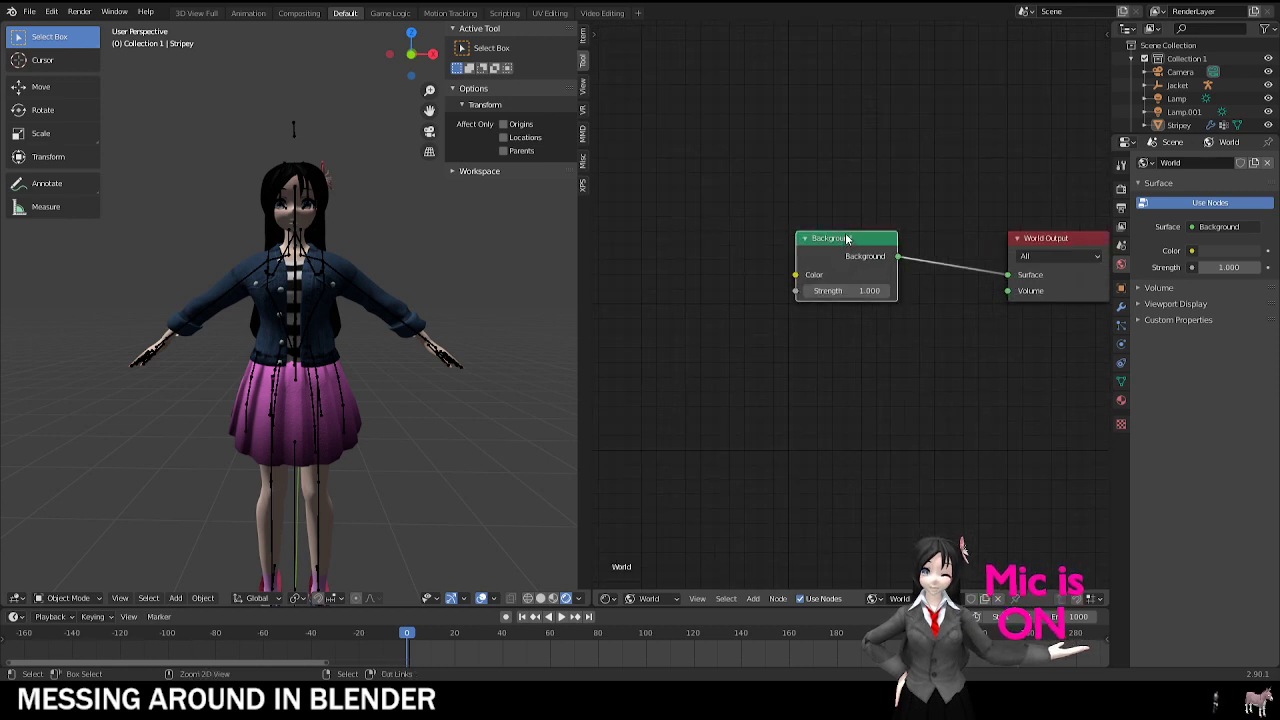
key("ctrl+t")
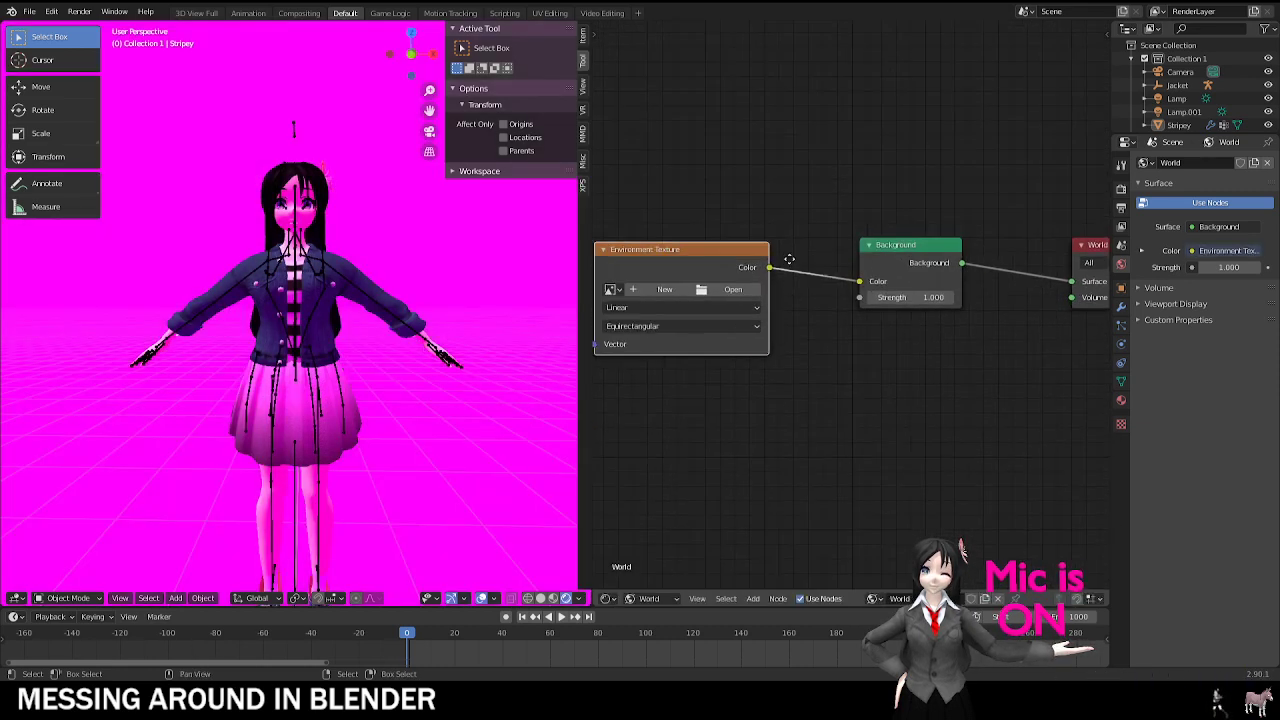
left_click(29, 11)
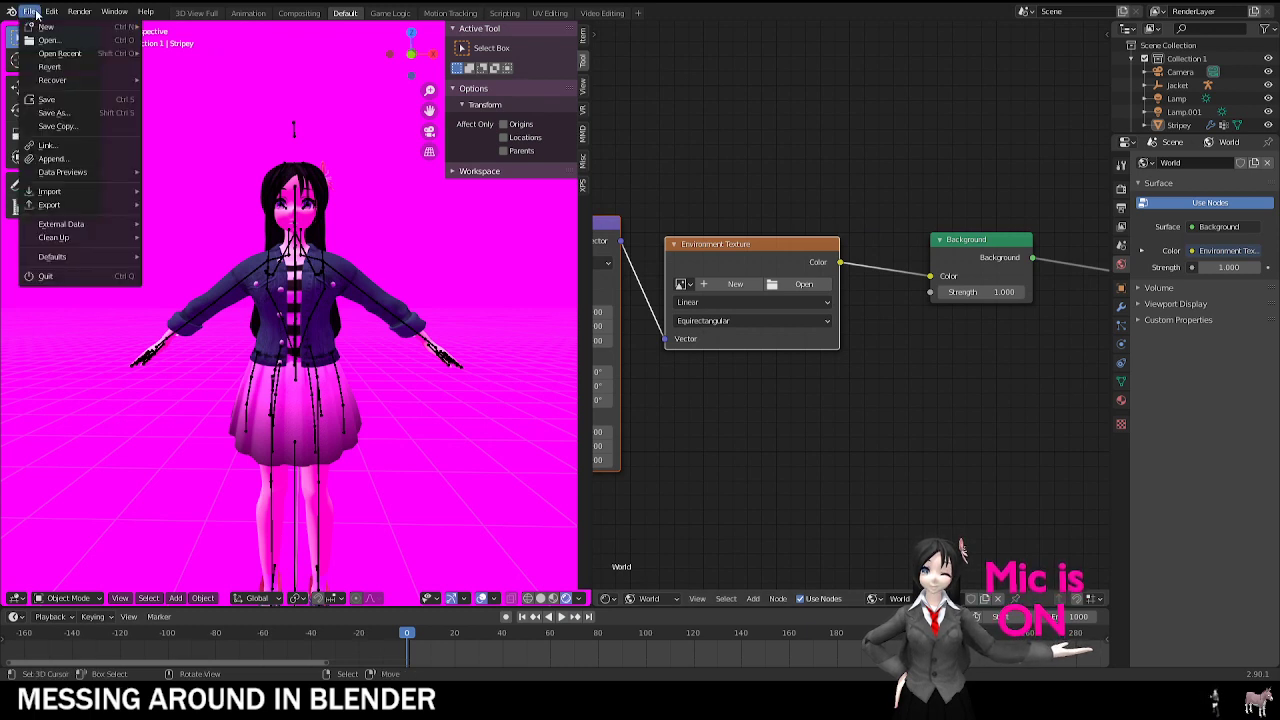
mouse_move(52, 12)
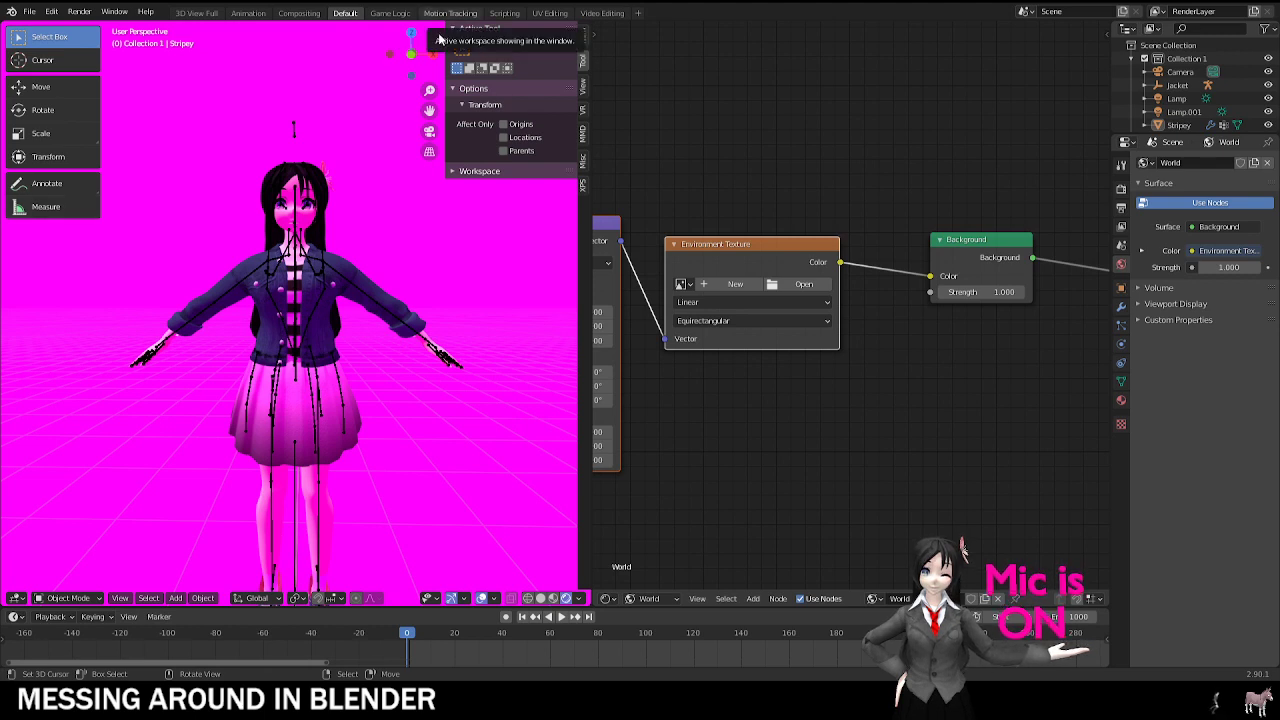
left_click(806, 285)
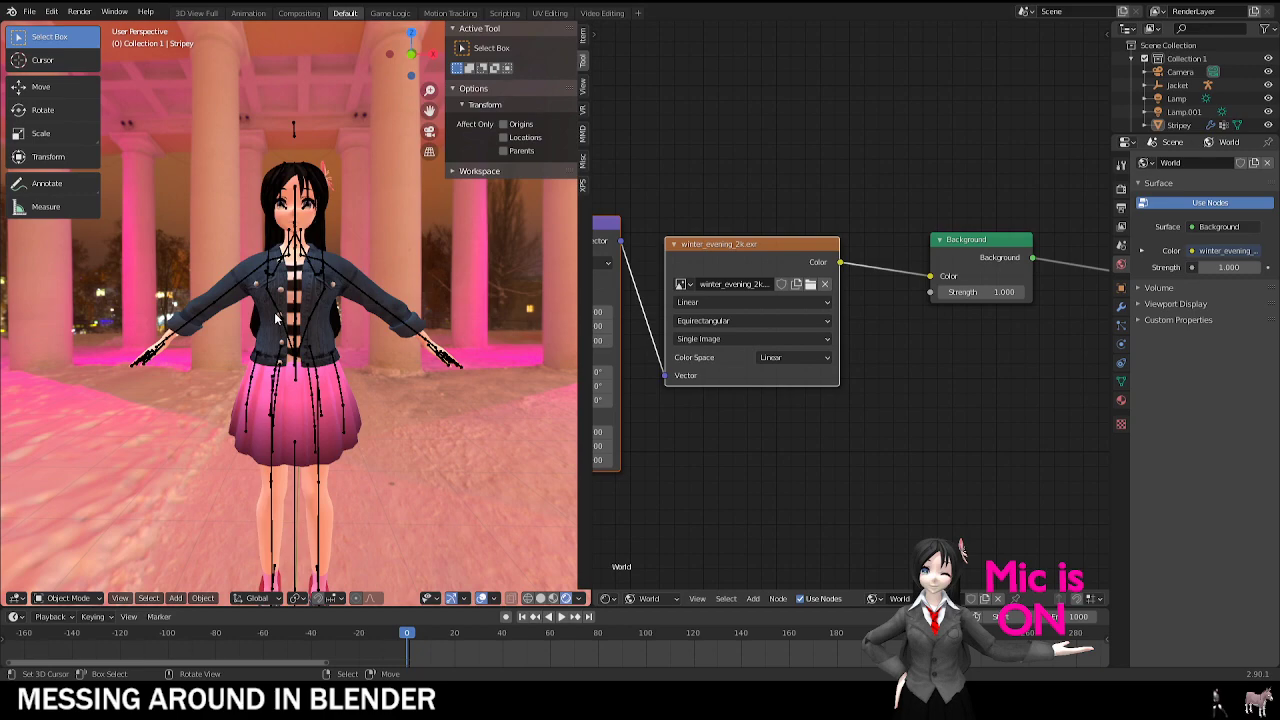
Step: Inspect the character against the environment image through the scene camera, with the viewport overlays hidden
scroll(300, 330, "down", 3)
middle_click_drag(300, 330, 202, 299)
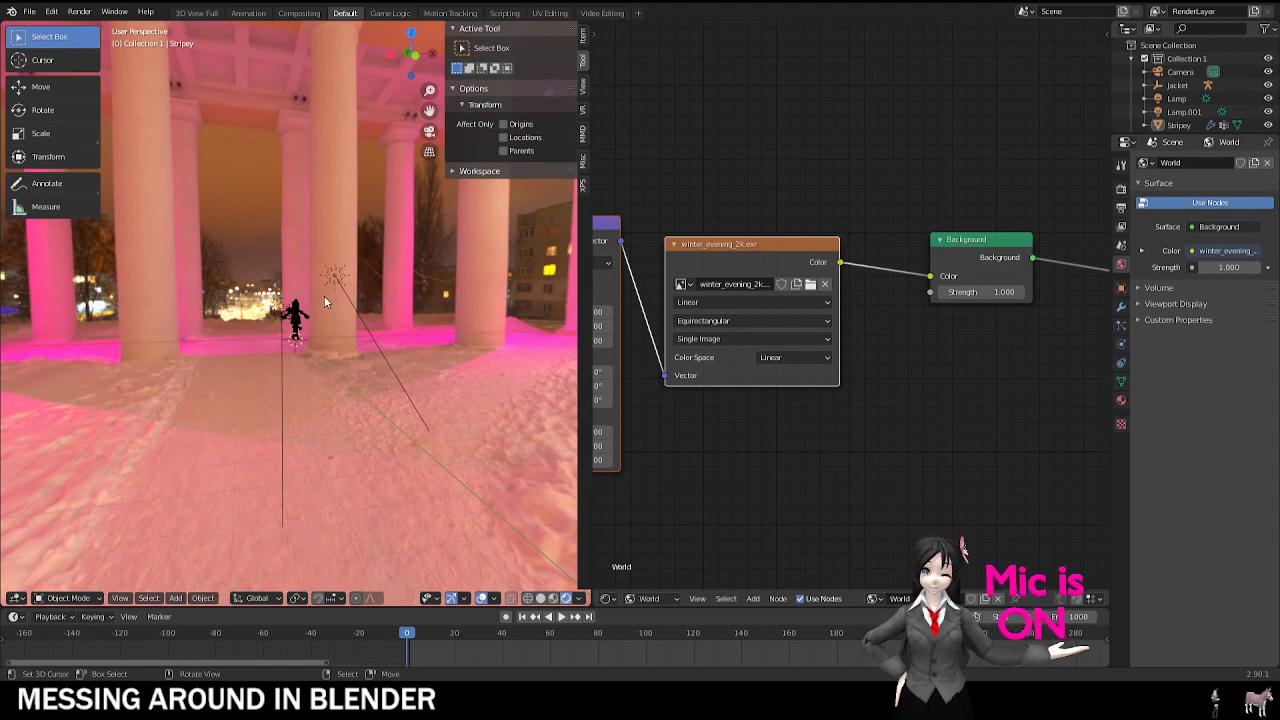
key("KP_0")
scroll(335, 365, "up", 5)
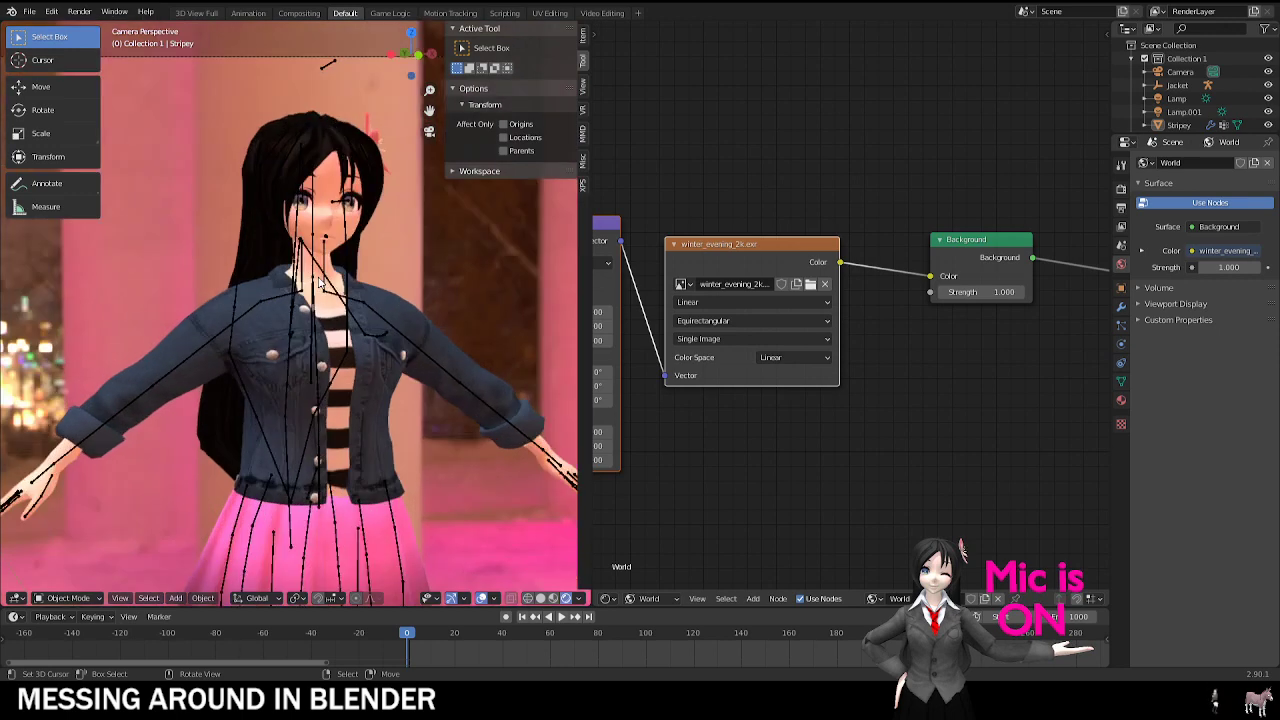
left_click(481, 598)
scroll(336, 328, "down", 5)
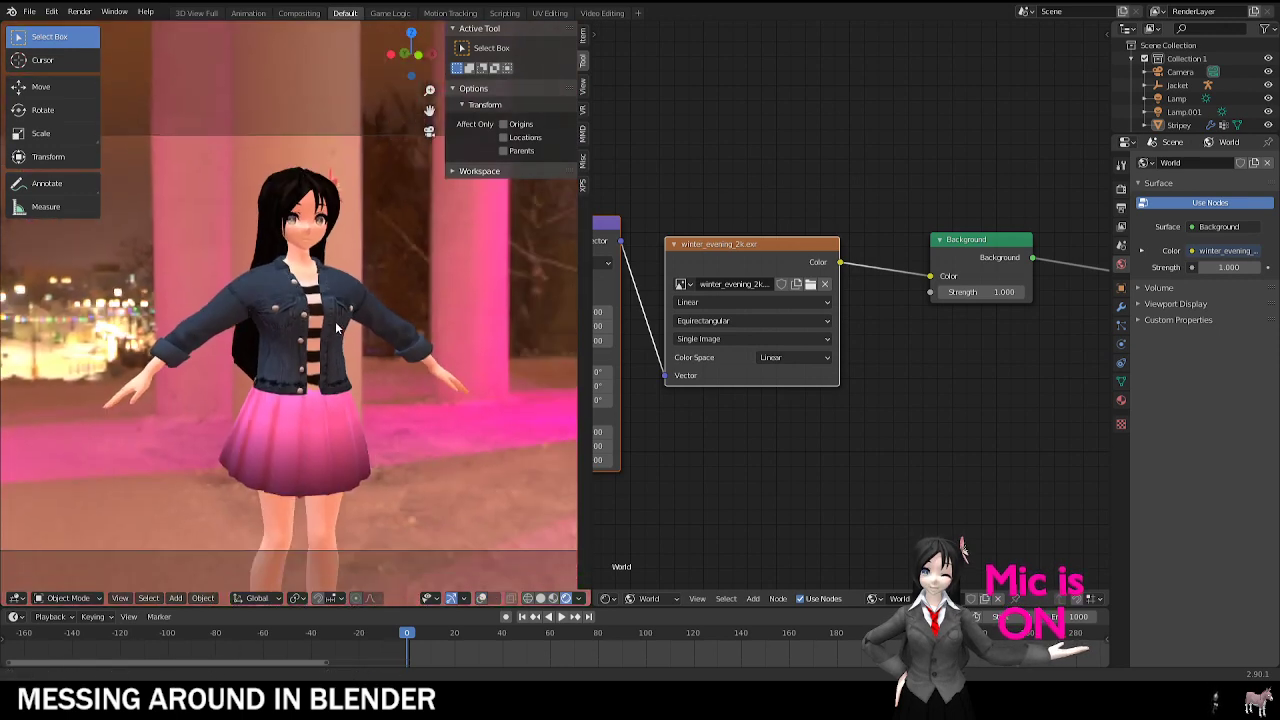
scroll(336, 328, "down", 1)
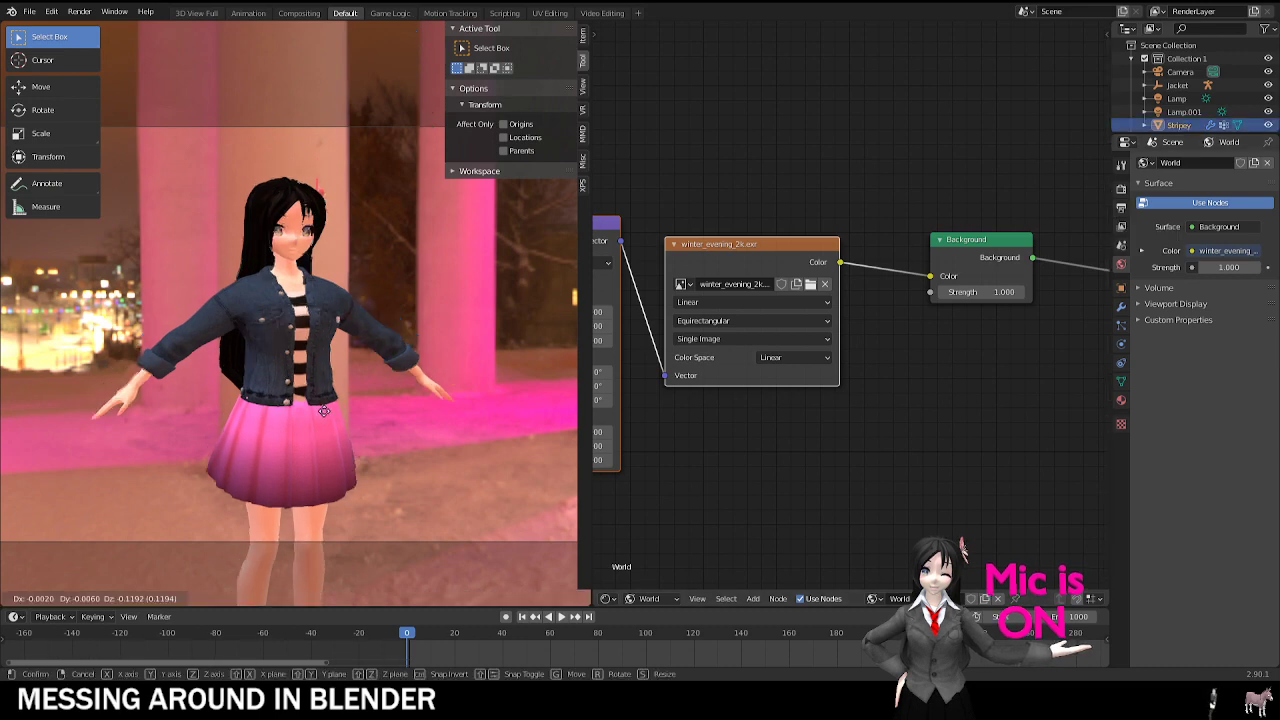
Step: Add a plane, move it behind the character and rotate it 90° about the X axis
key("shift+a")
left_click(370, 350)
scroll(392, 400, "down", 3)
middle_click_drag(403, 408, 470, 415)
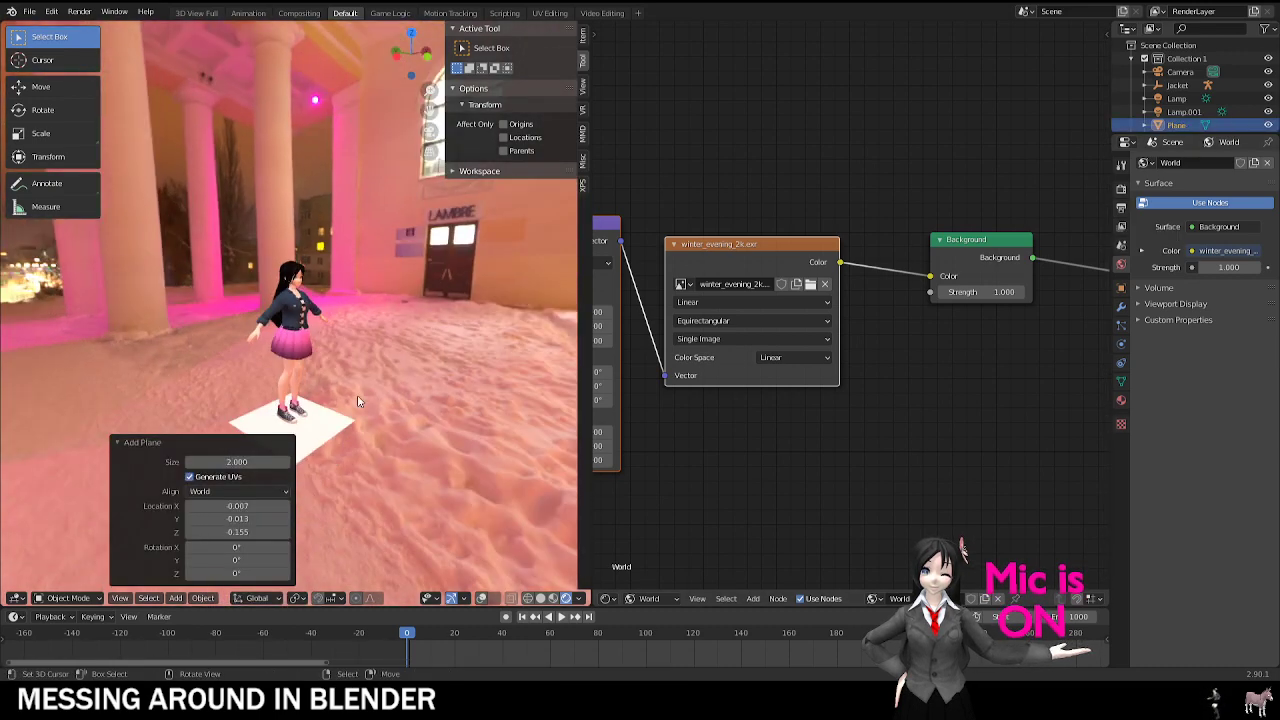
key("g")
left_click(270, 208)
type("rx90")
key("Return")
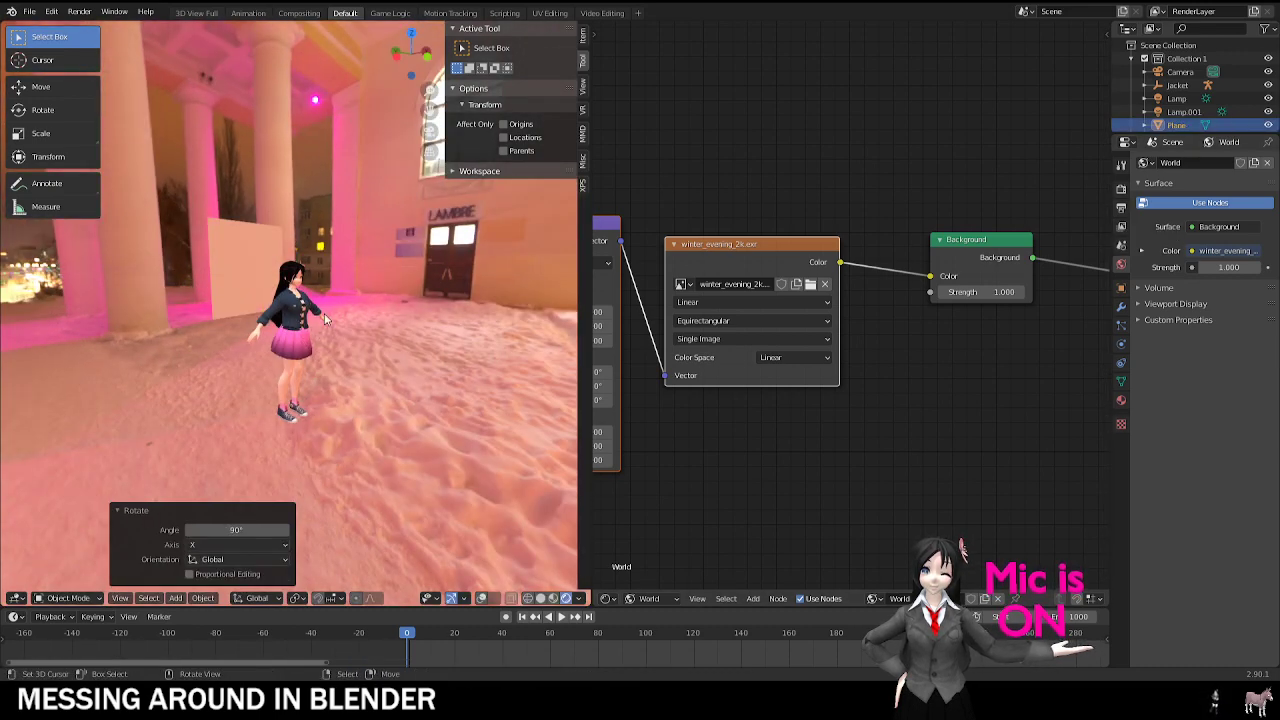
Step: Scale the backdrop plane up by about 31.3 to fill the camera view, and delete it
key("s")
left_click(423, 337)
key("KP_0")
scroll(397, 291, "up", 5)
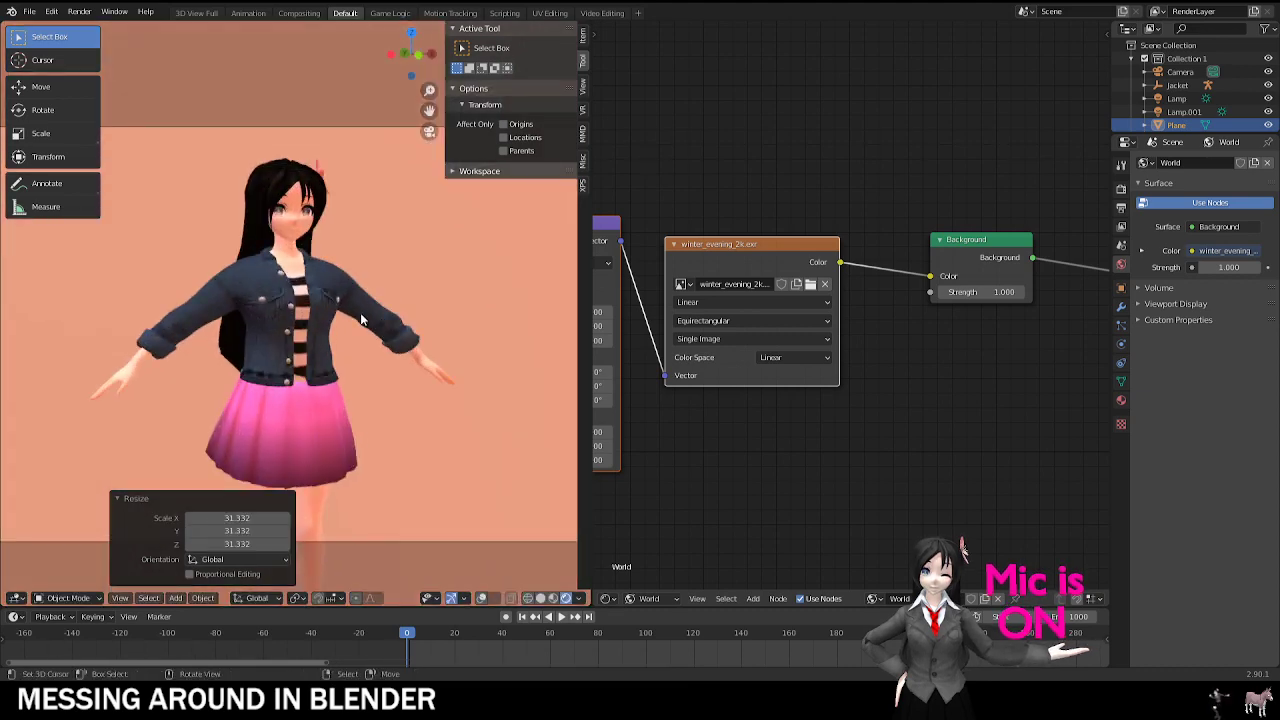
key("Delete")
scroll(360, 312, "up", 2)
scroll(347, 318, "up", 1)
scroll(234, 231, "down", 3)
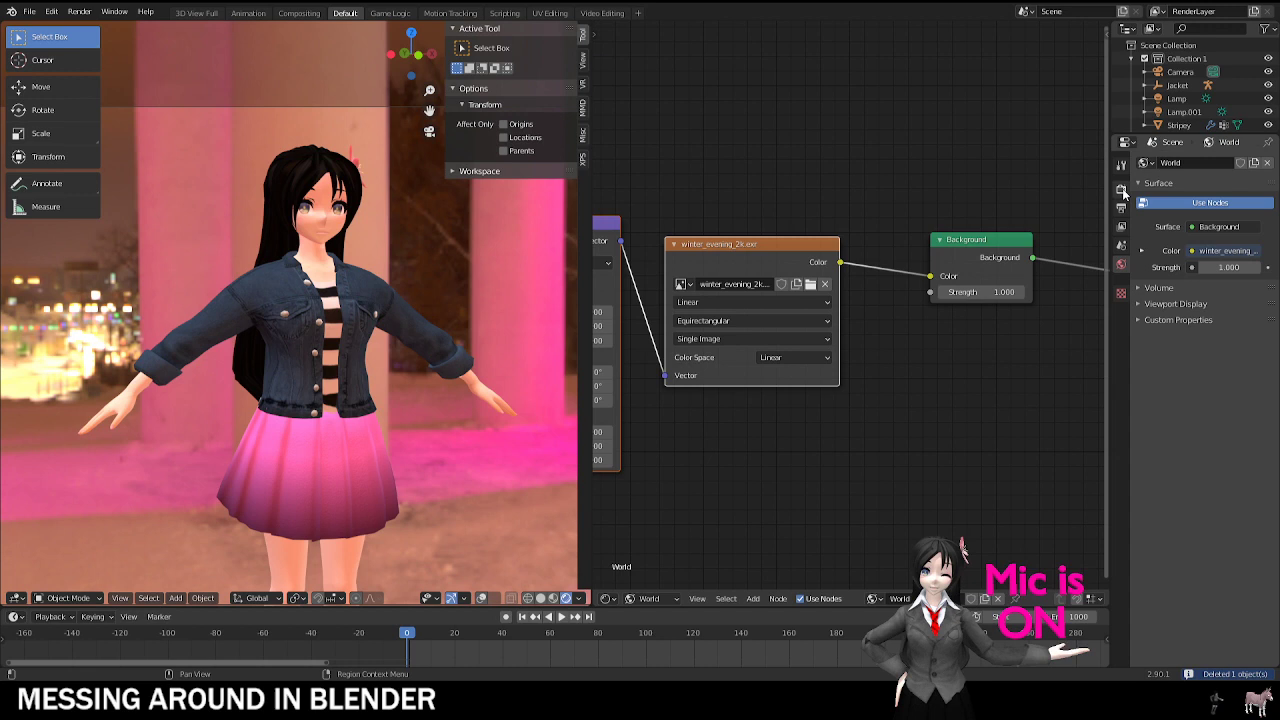
Step: Make the render background transparent in the Film settings
left_click(1122, 190)
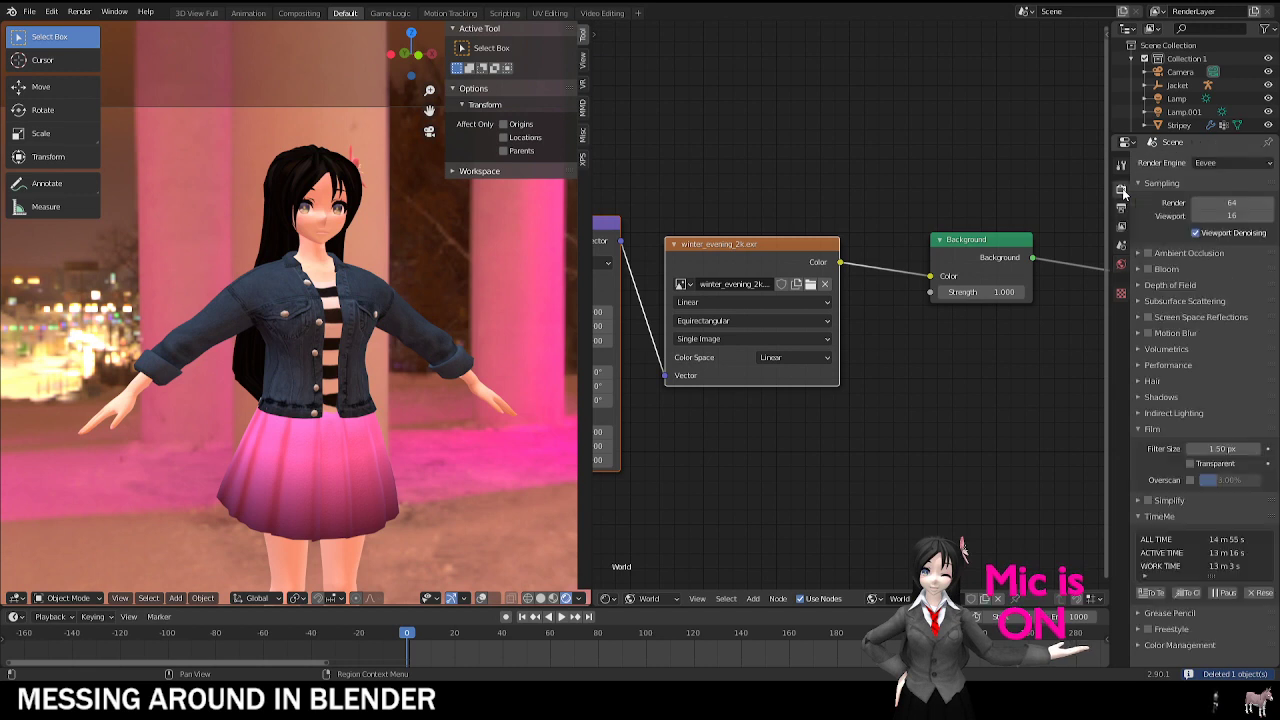
left_click(1141, 429)
left_click(1141, 427)
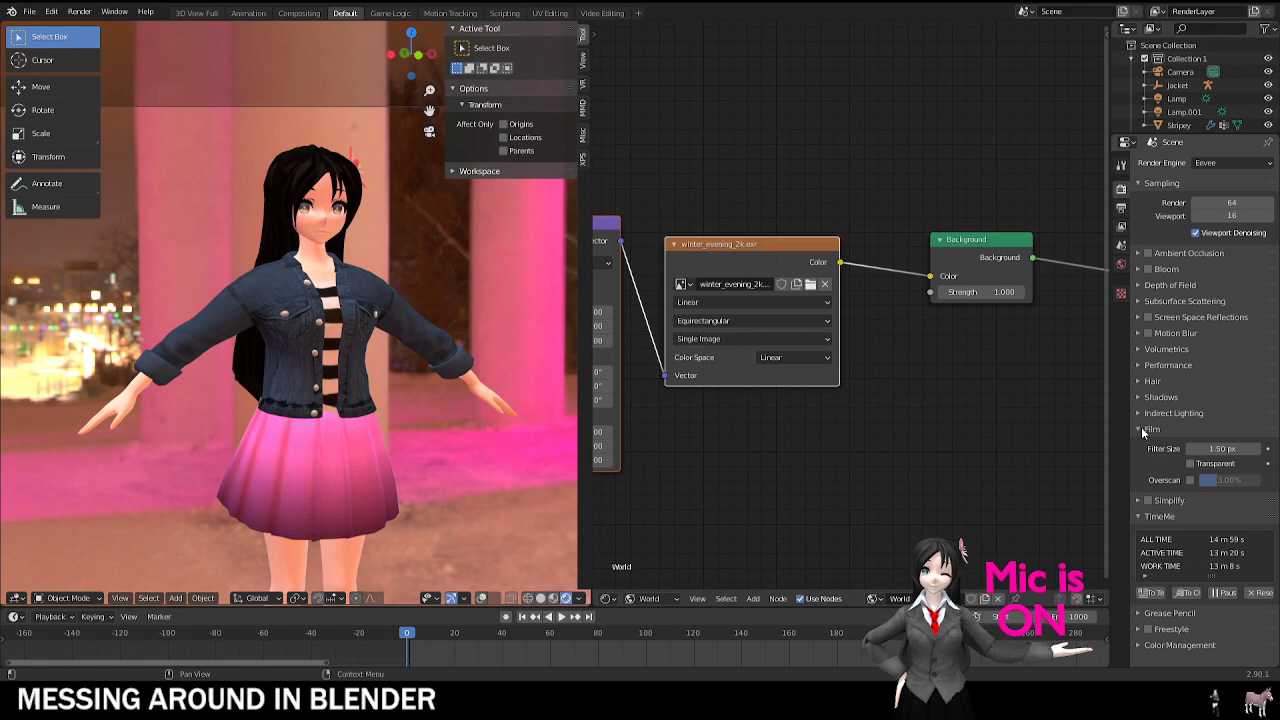
left_click(1191, 464)
scroll(372, 267, "down", 2)
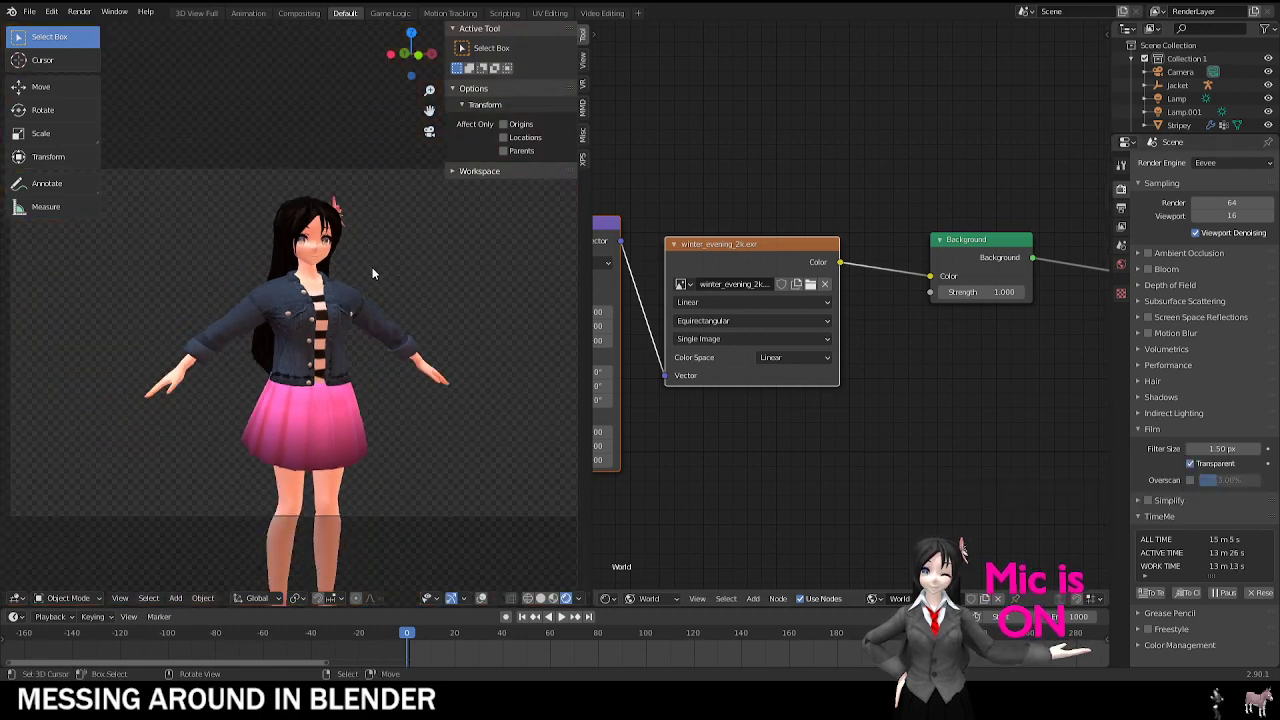
scroll(347, 293, "up", 2)
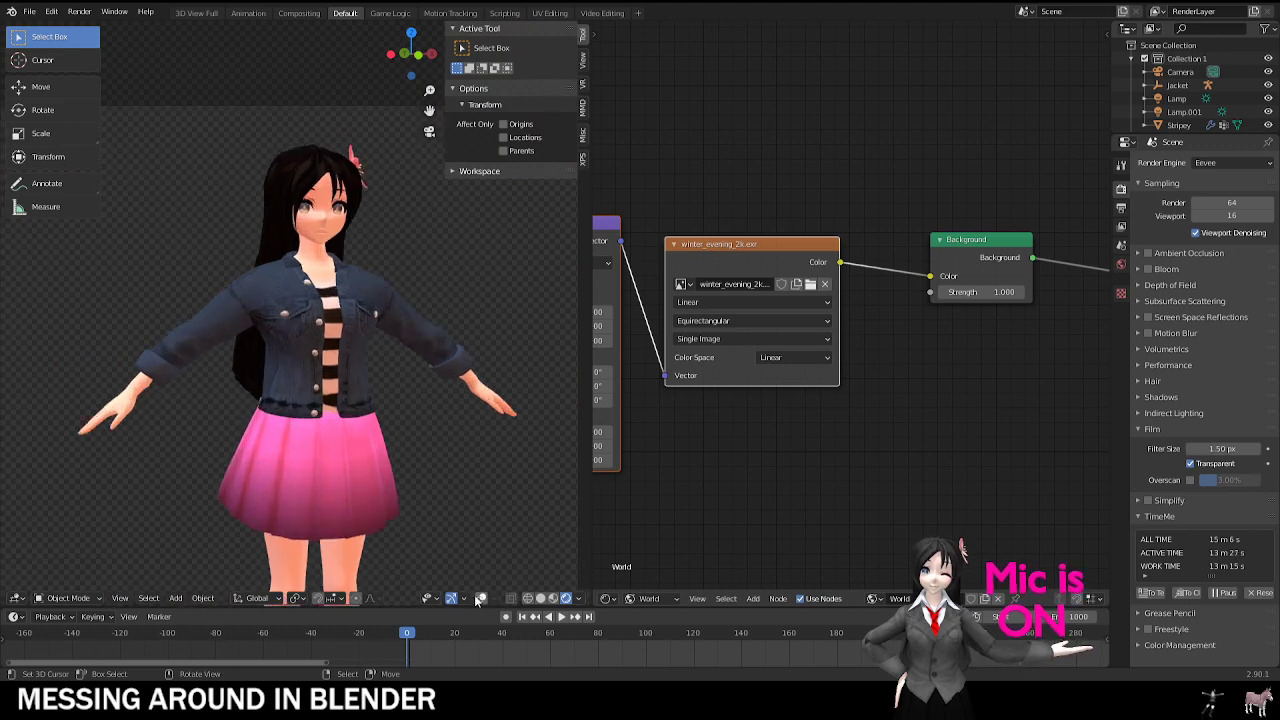
Step: Widen the 3D viewport at the Shader Editor's expense and frame the character larger
left_click_drag(590, 310, 852, 304)
scroll(556, 292, "down", 2)
middle_click_drag(556, 292, 506, 240, "shift")
scroll(506, 240, "up", 1)
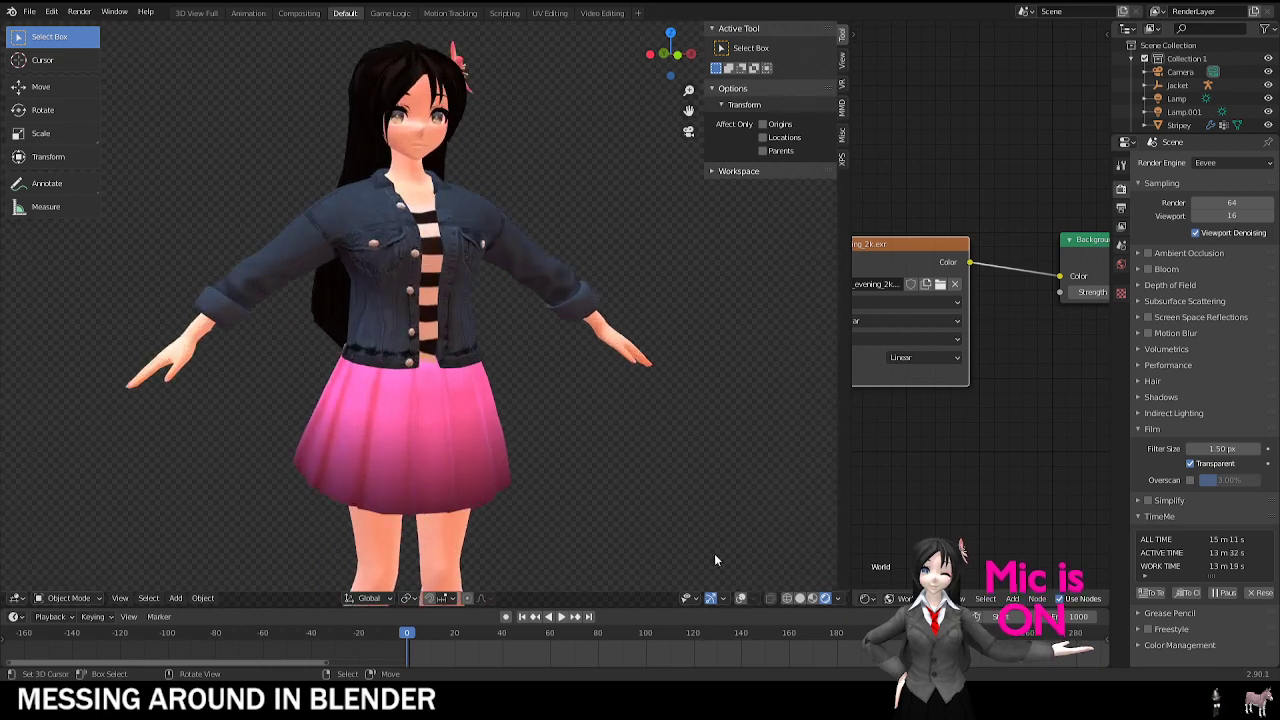
Step: Show the viewport overlays again and replace the environment image with hansaplatz_2k.hdr
left_click(742, 596)
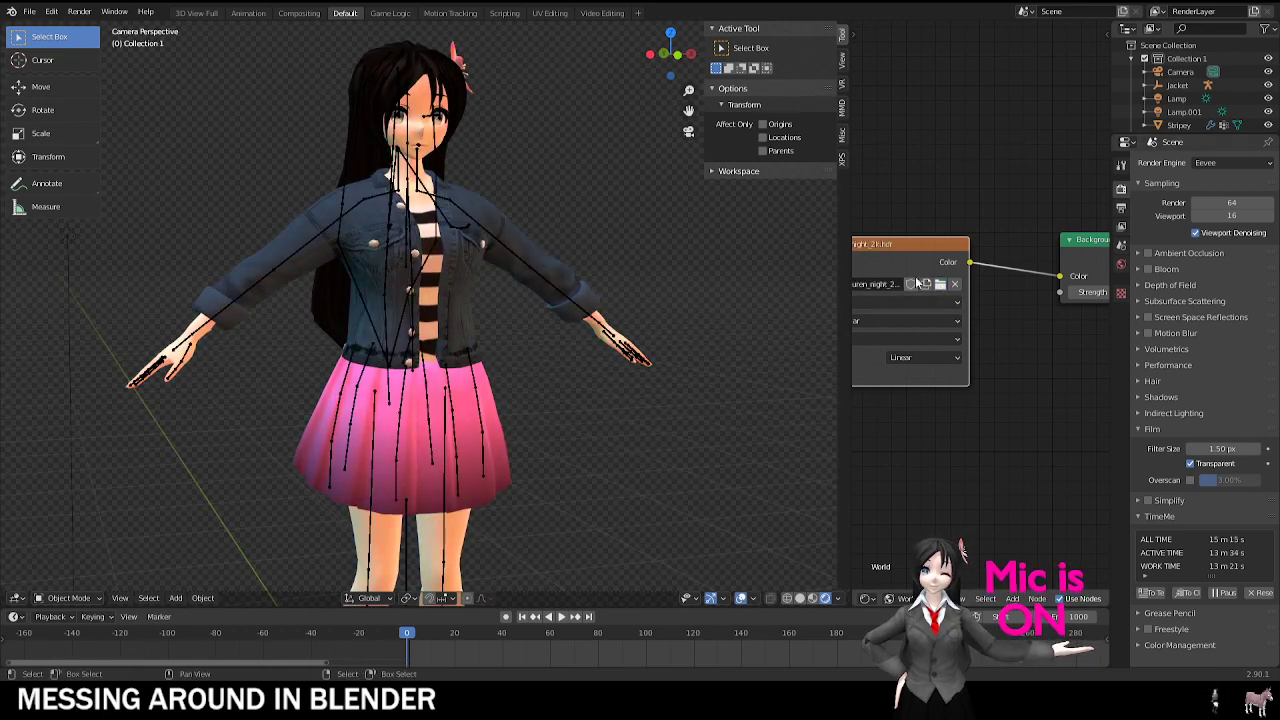
scroll(916, 297, "down", 5)
middle_click_drag(931, 327, 1068, 307)
middle_click_drag(957, 283, 888, 275)
scroll(990, 280, "up", 3)
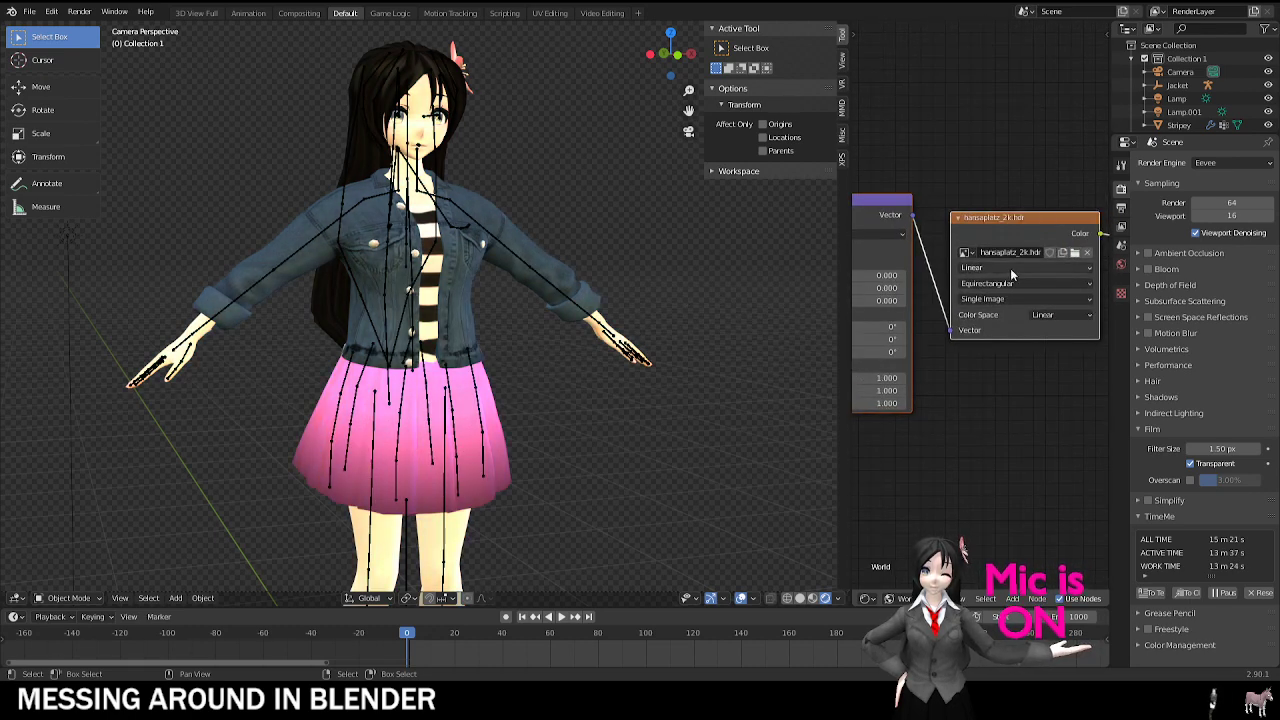
Step: Shift the environment lighting by setting the Mapping node's location to X -1.500 and Y 1.900
middle_click_drag(958, 275, 1044, 262)
middle_click_drag(875, 264, 903, 262)
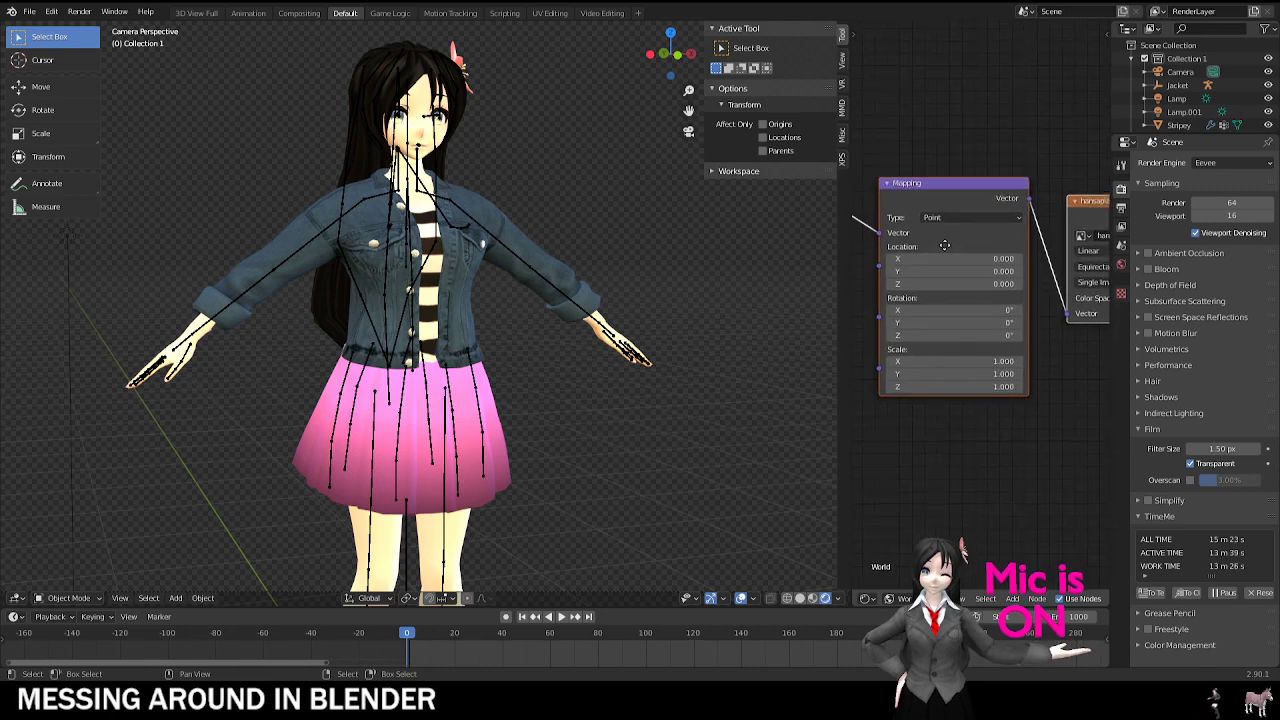
left_click_drag(950, 272, 907, 260)
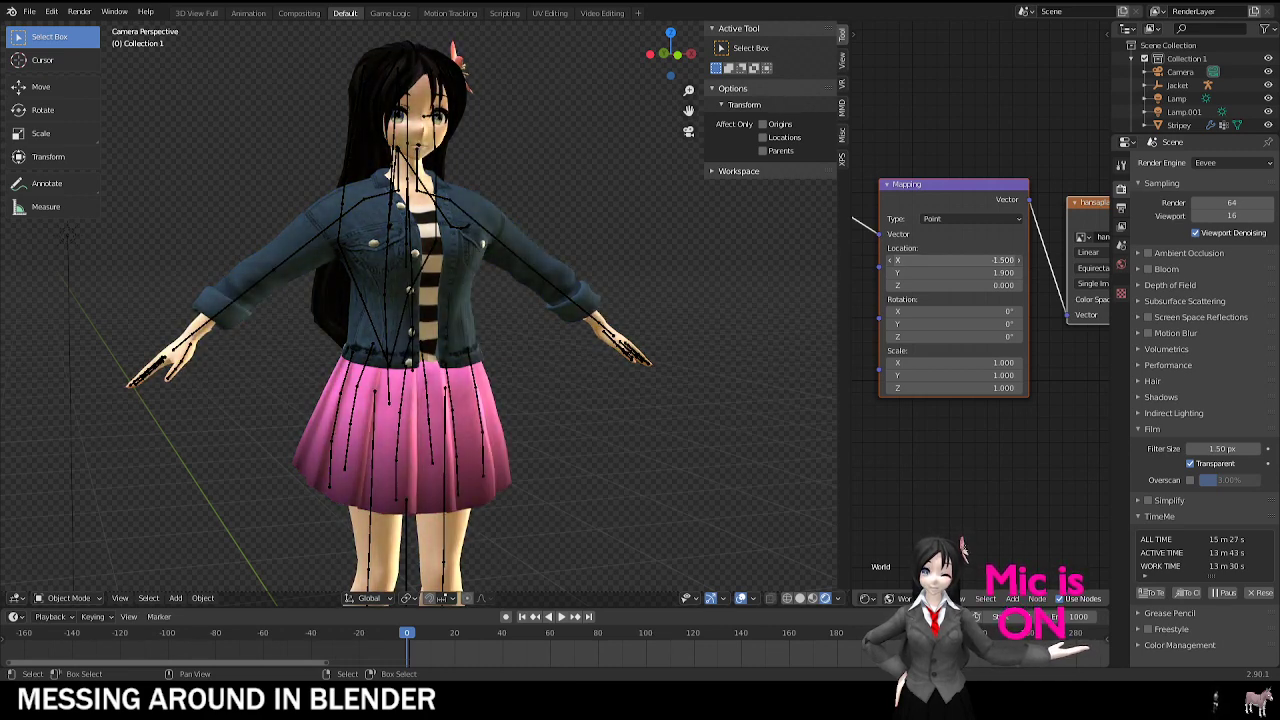
middle_click_drag(441, 292, 460, 344)
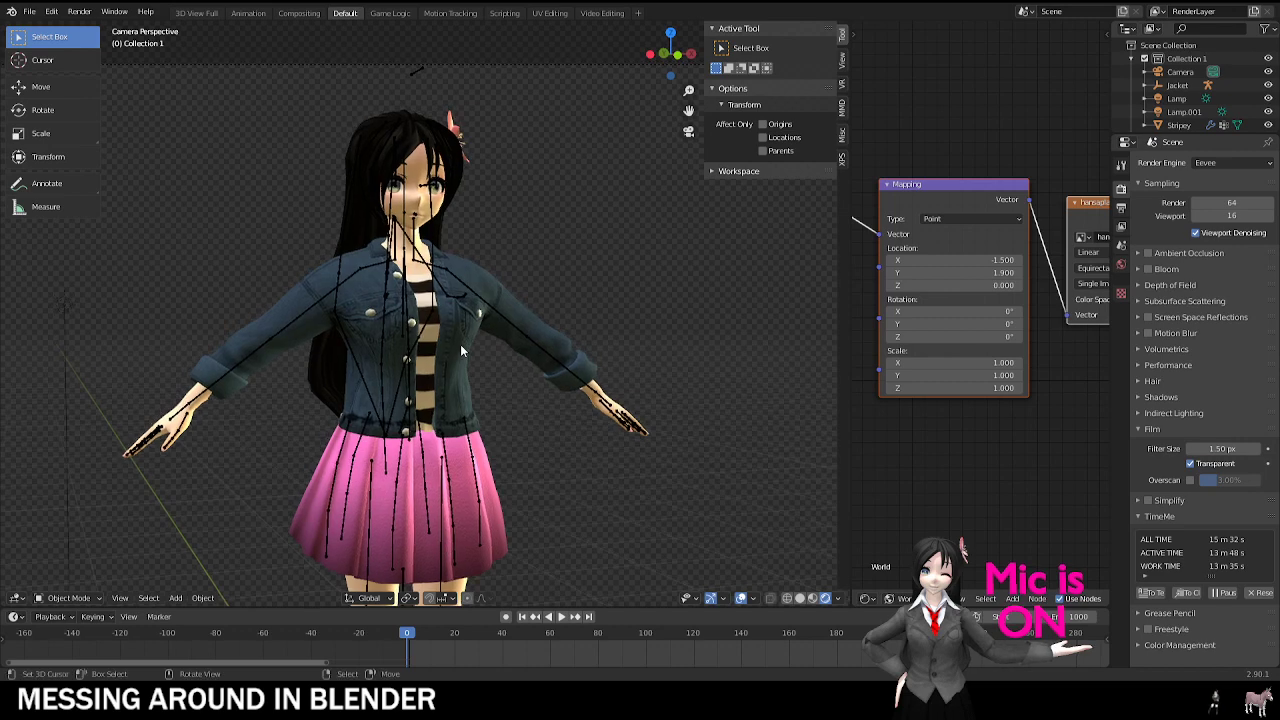
Step: Hide the viewport overlays and enable Ambient Occlusion, Bloom and Screen Space Reflections for the Eevee render
left_click(1122, 207)
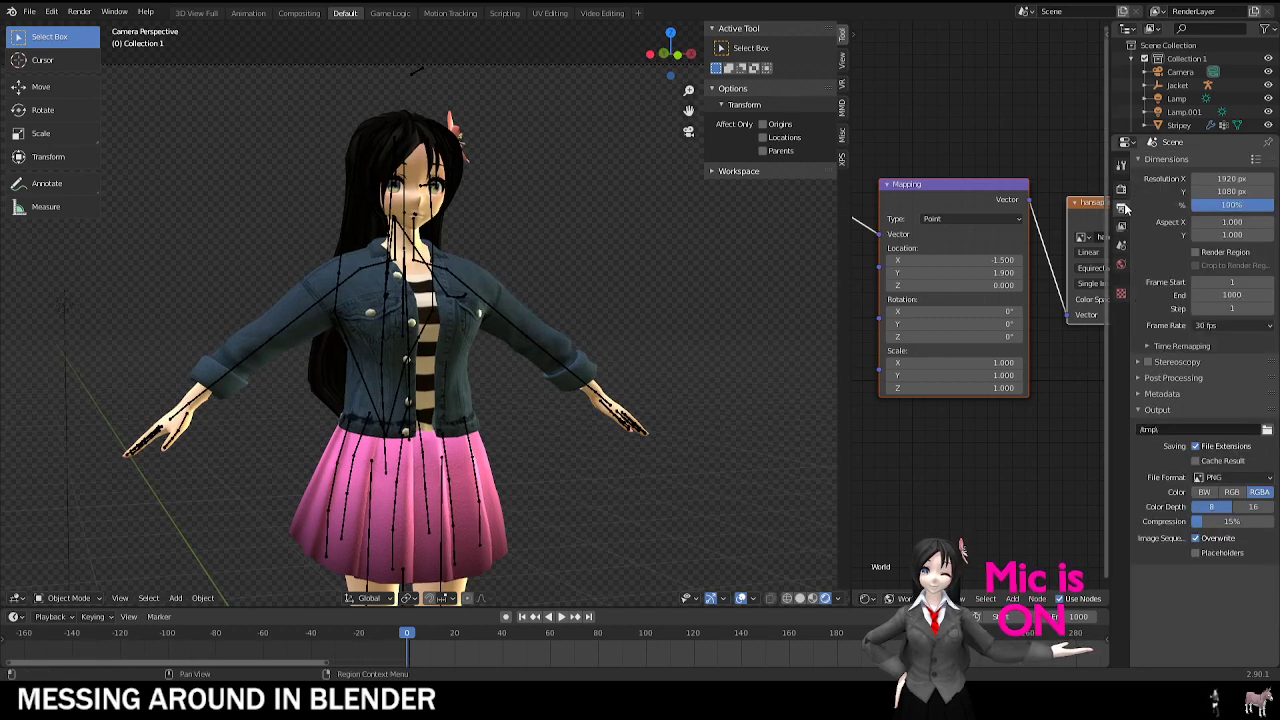
left_click(1121, 187)
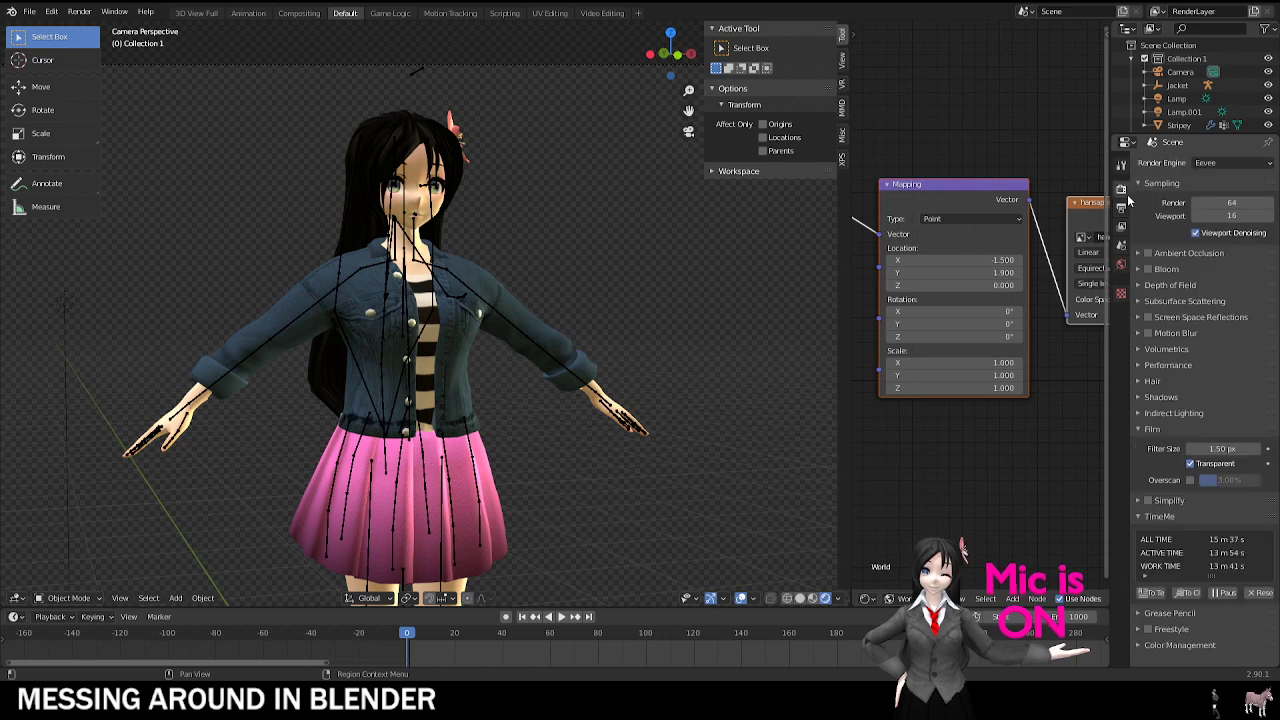
left_click(1141, 254)
left_click(1141, 254)
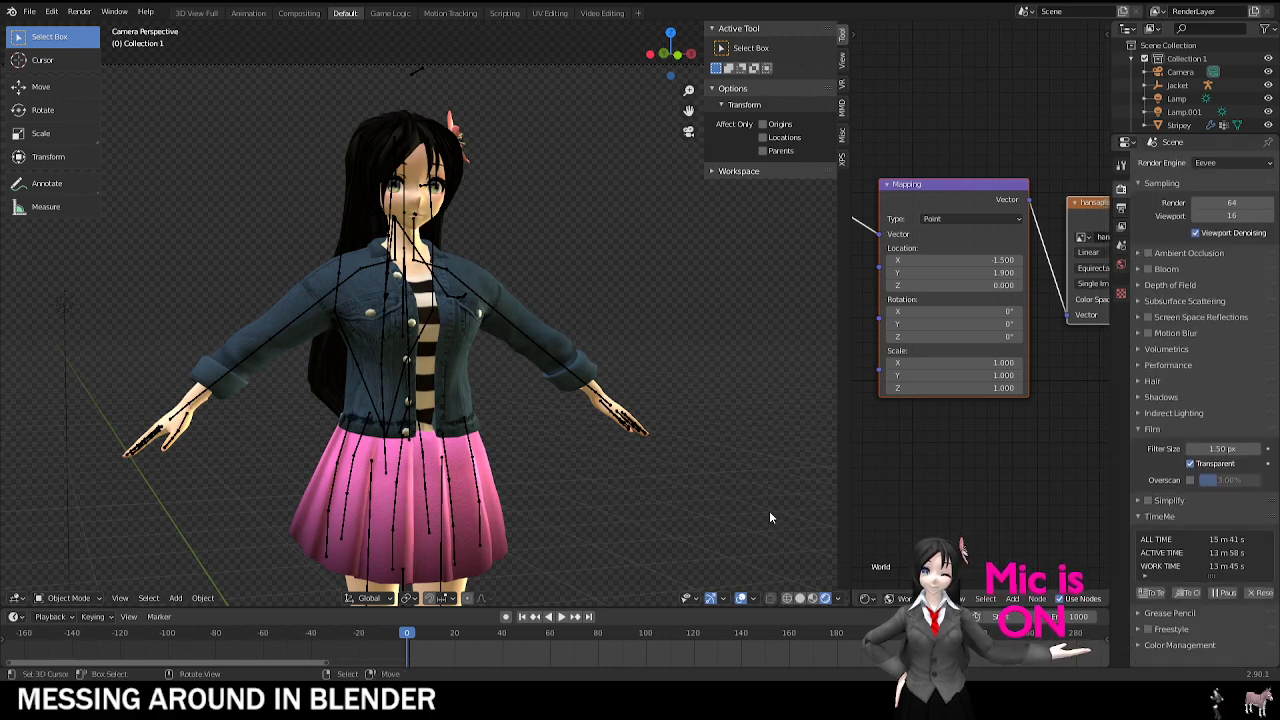
left_click(743, 598)
left_click(1140, 254)
left_click(1148, 253)
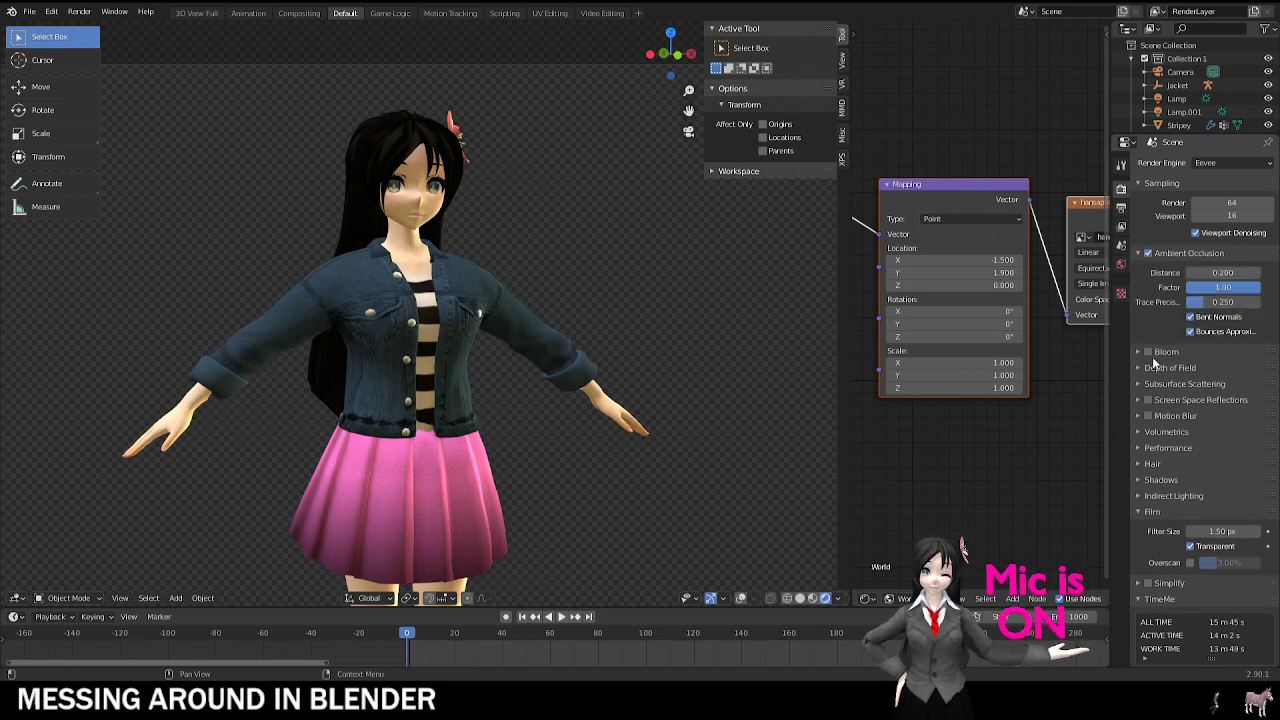
left_click(1148, 352)
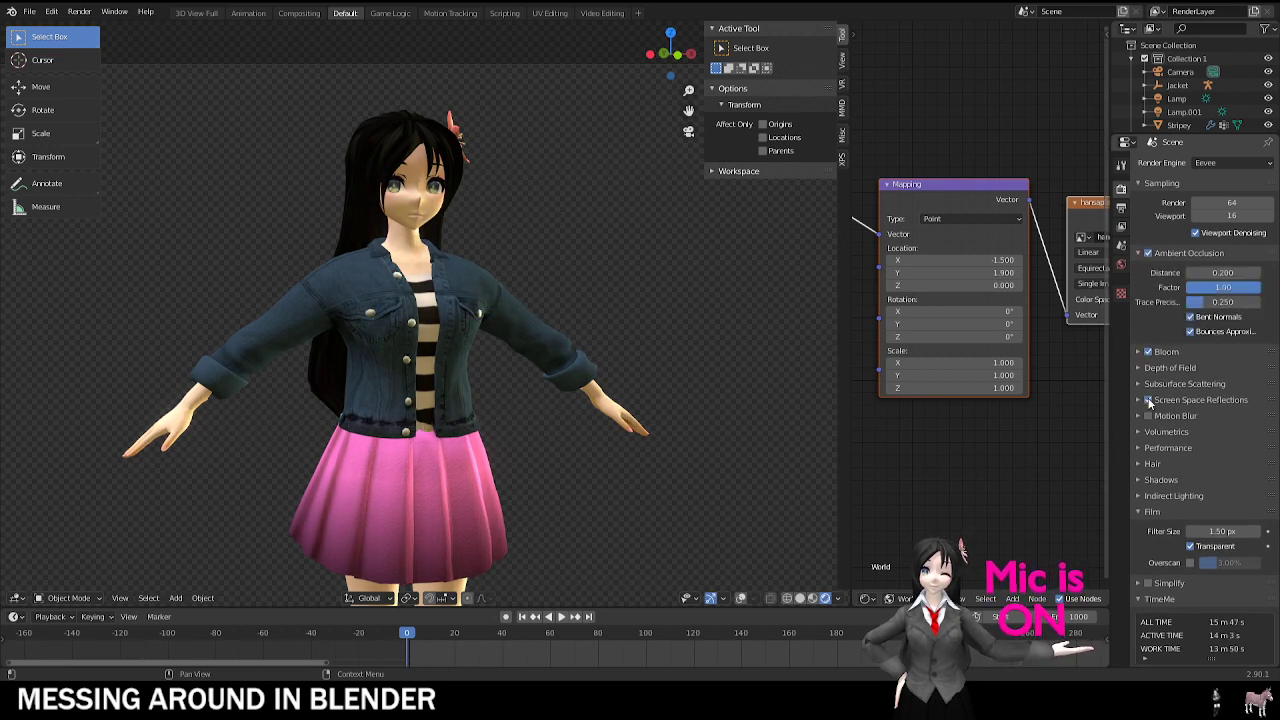
left_click(1148, 400)
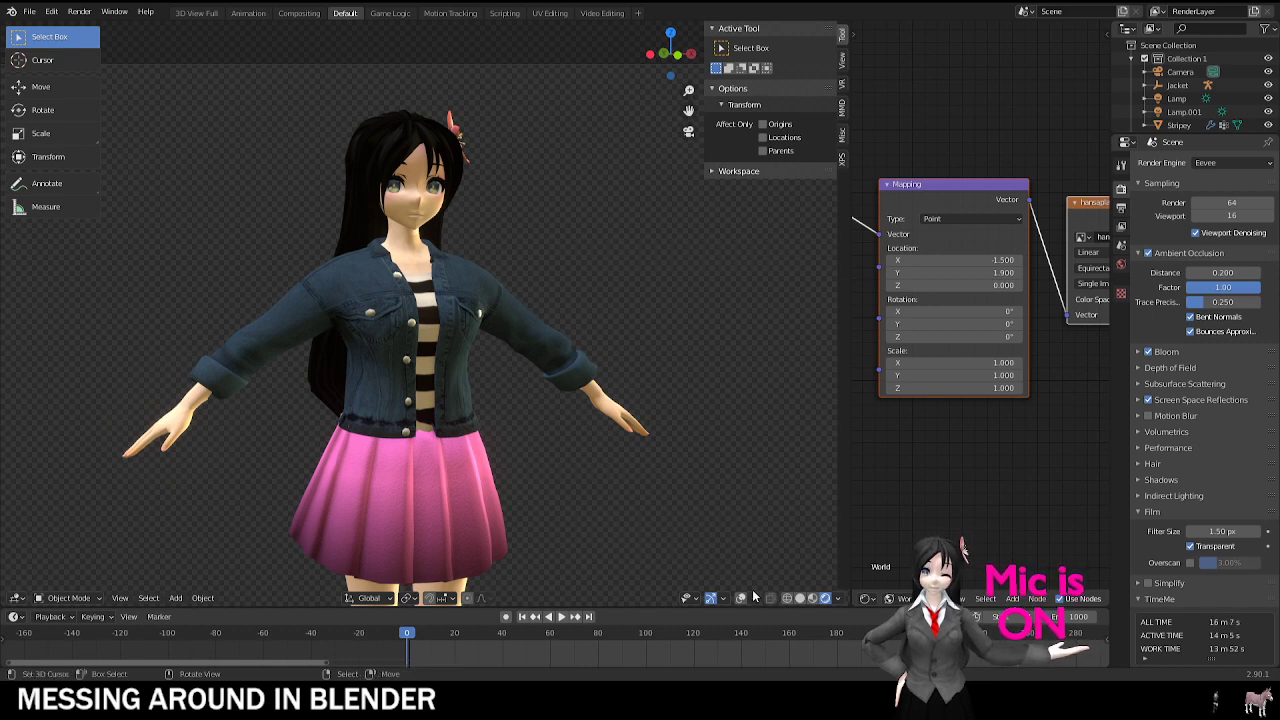
Step: Show the overlays again and disconnect the environment texture from the Background node's colour
left_click(741, 597)
scroll(1037, 283, "down", 5)
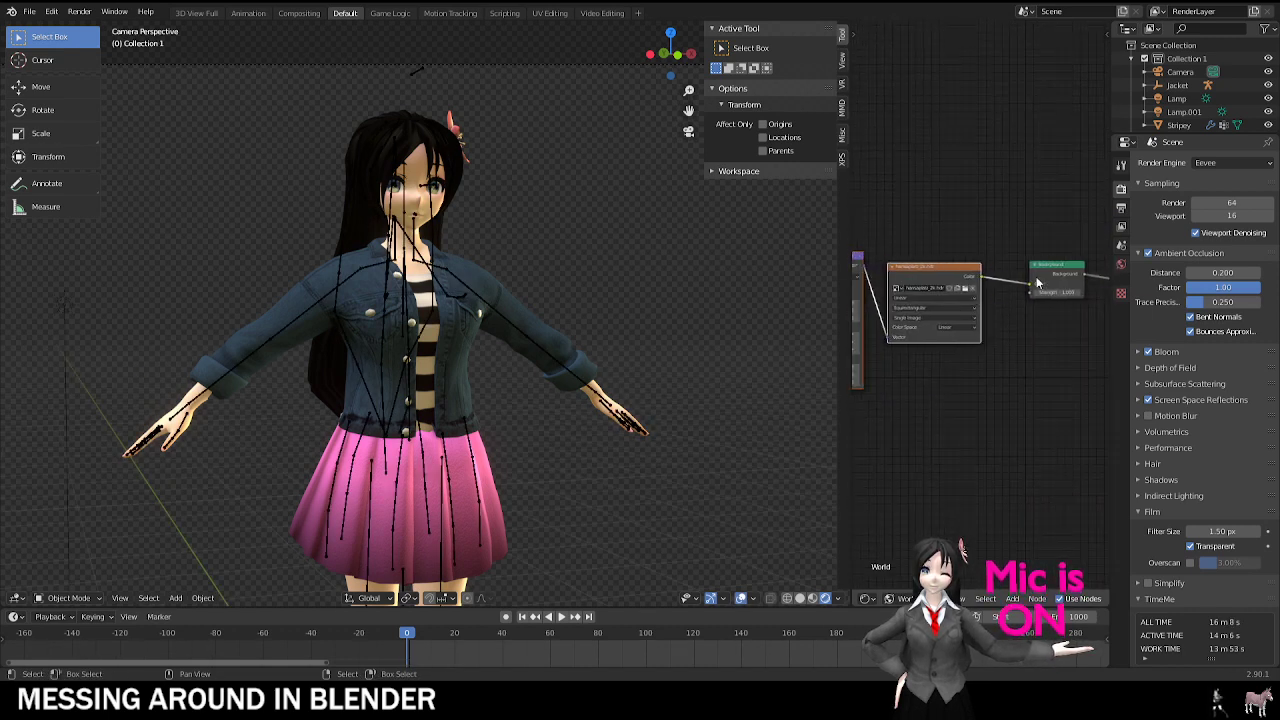
left_click_drag(1032, 284, 1008, 286)
middle_click_drag(375, 246, 339, 292)
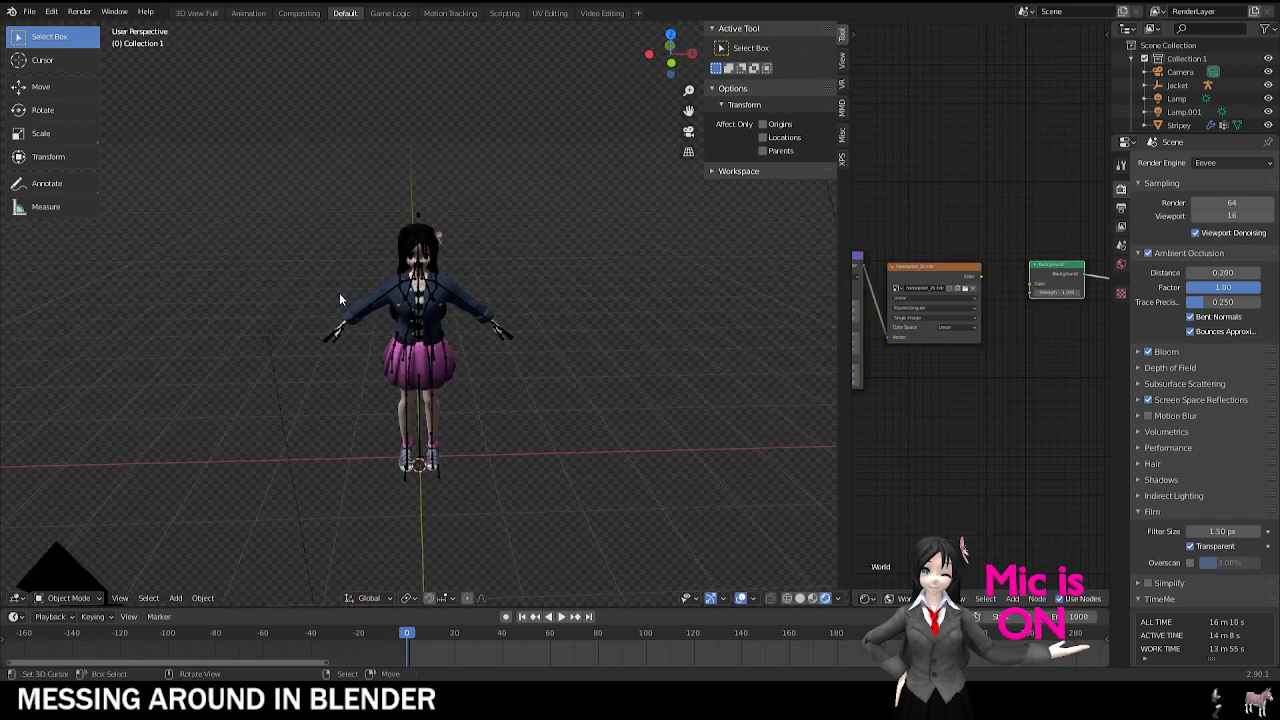
Step: Turn off the transparent film for the render so the world background shows
middle_click_drag(733, 523, 714, 616)
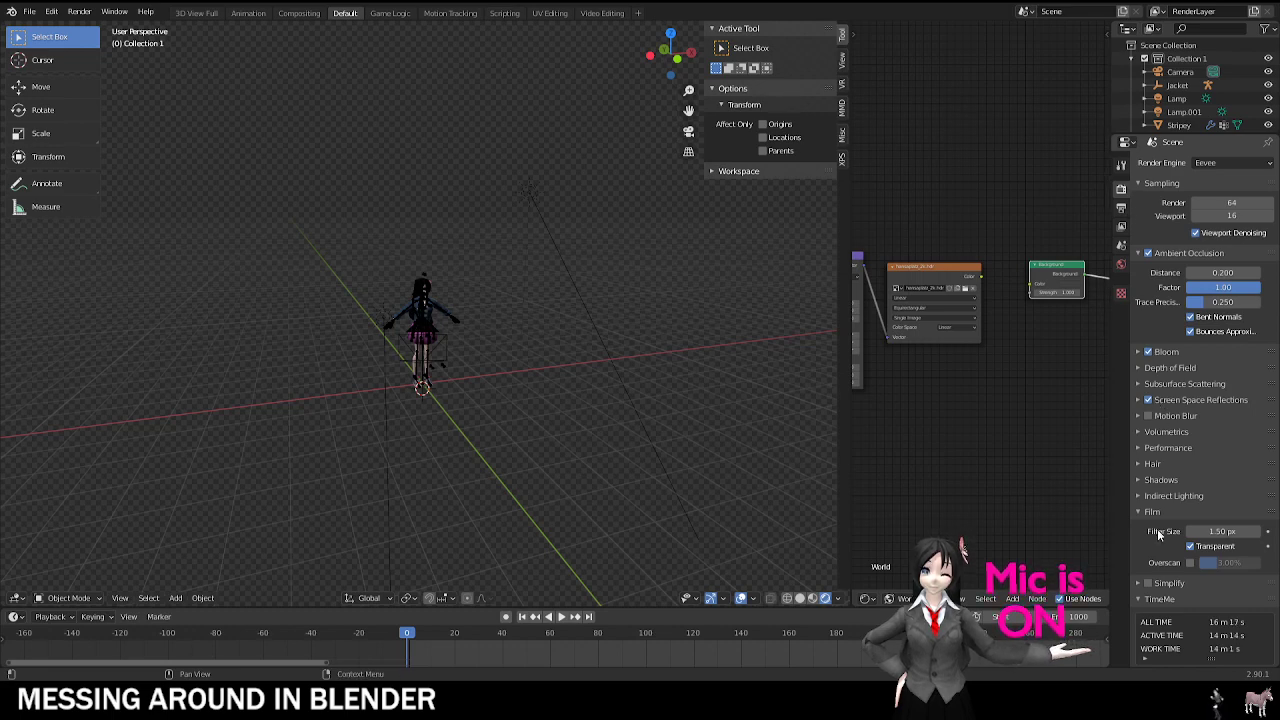
left_click(1191, 546)
scroll(421, 274, "up", 5)
scroll(529, 175, "up", 1)
scroll(580, 145, "down", 3)
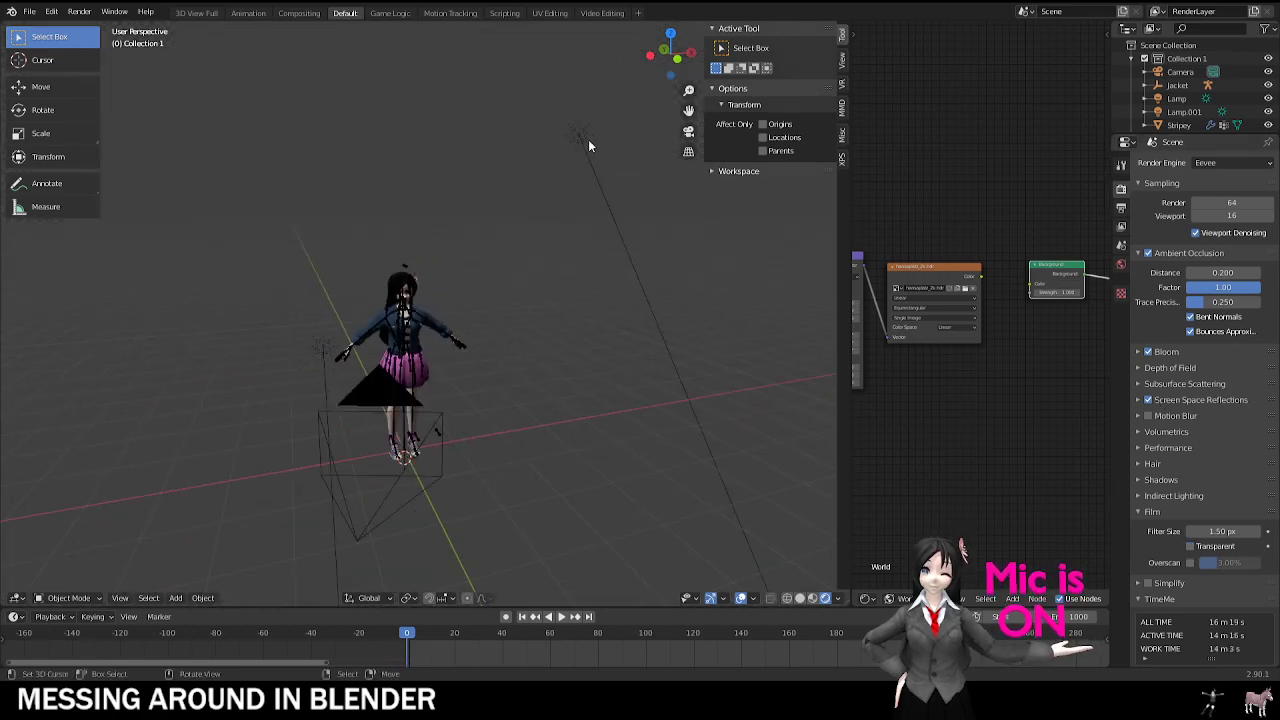
Step: Delete both existing lamps around the character
left_click(588, 142)
key("Delete")
middle_click_drag(588, 168, 437, 190)
left_click(321, 337)
key("Delete")
scroll(403, 320, "up", 4)
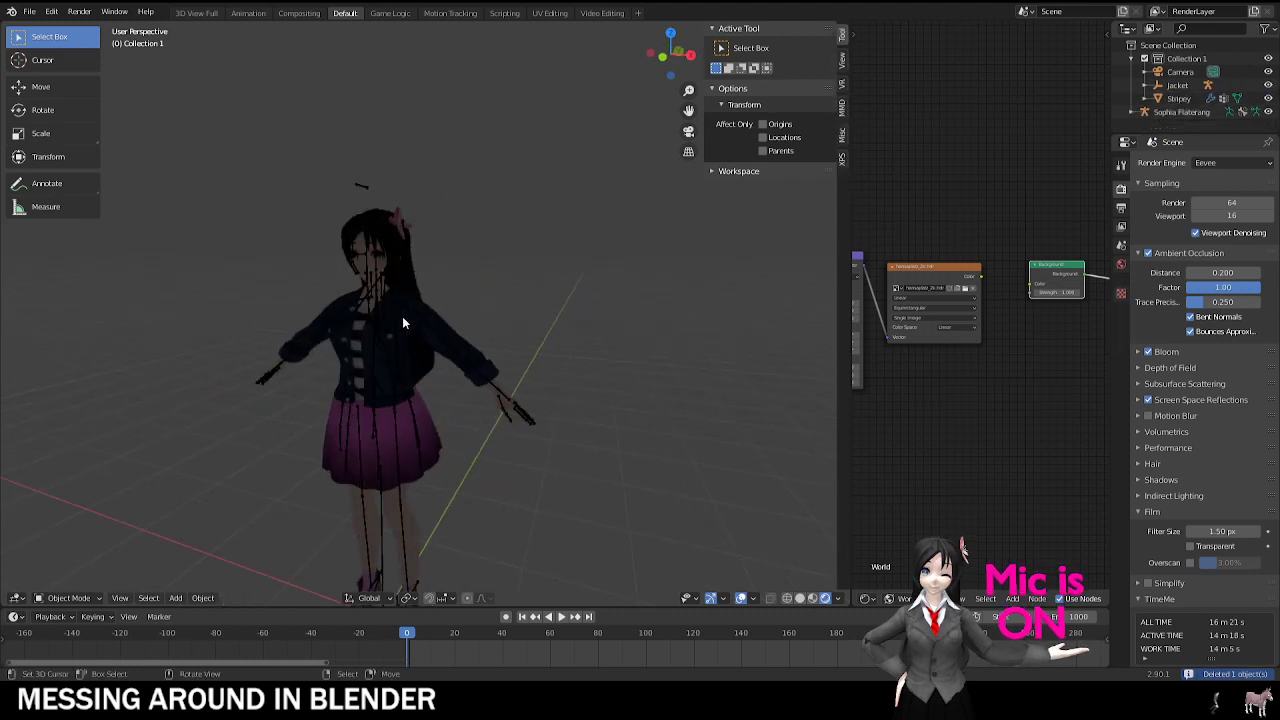
scroll(403, 318, "down", 5)
middle_click_drag(403, 318, 492, 321)
Step: Set the world background colour to black with a value of 0.000
left_click(1121, 264)
scroll(396, 319, "up", 5)
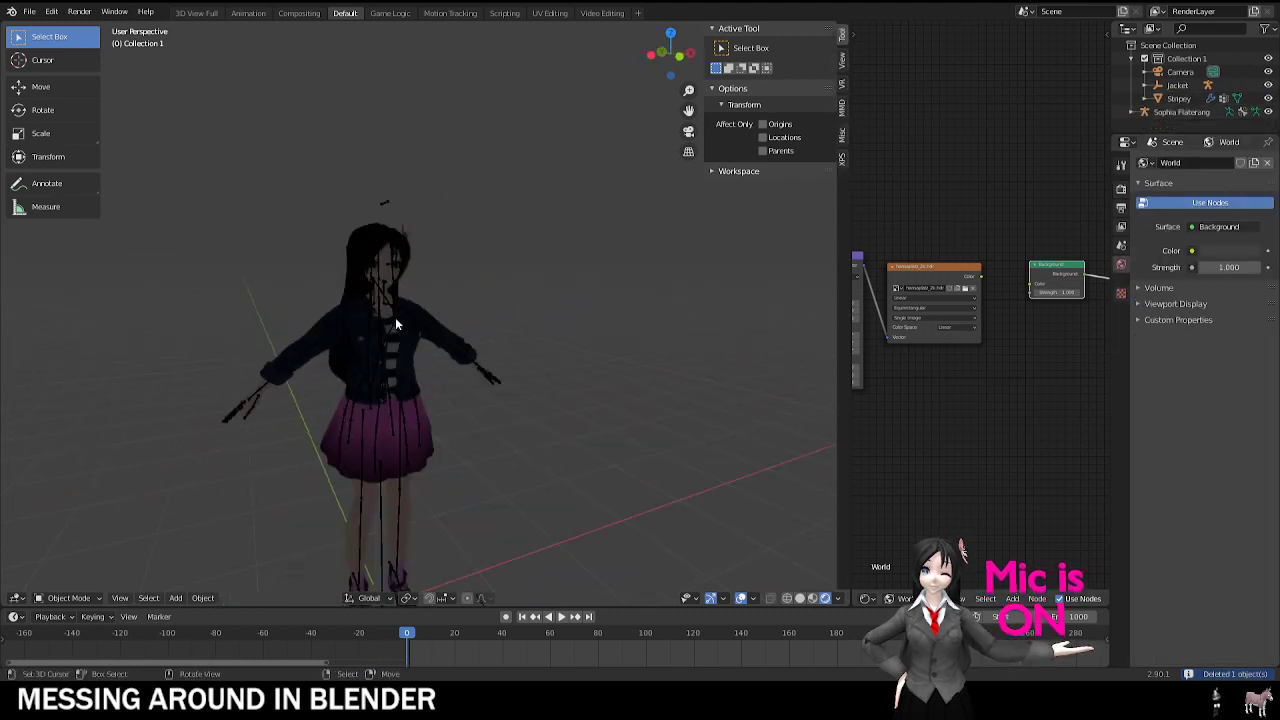
scroll(395, 319, "up", 1)
key("KP_0")
left_click(1233, 252)
left_click_drag(1249, 149, 1249, 158)
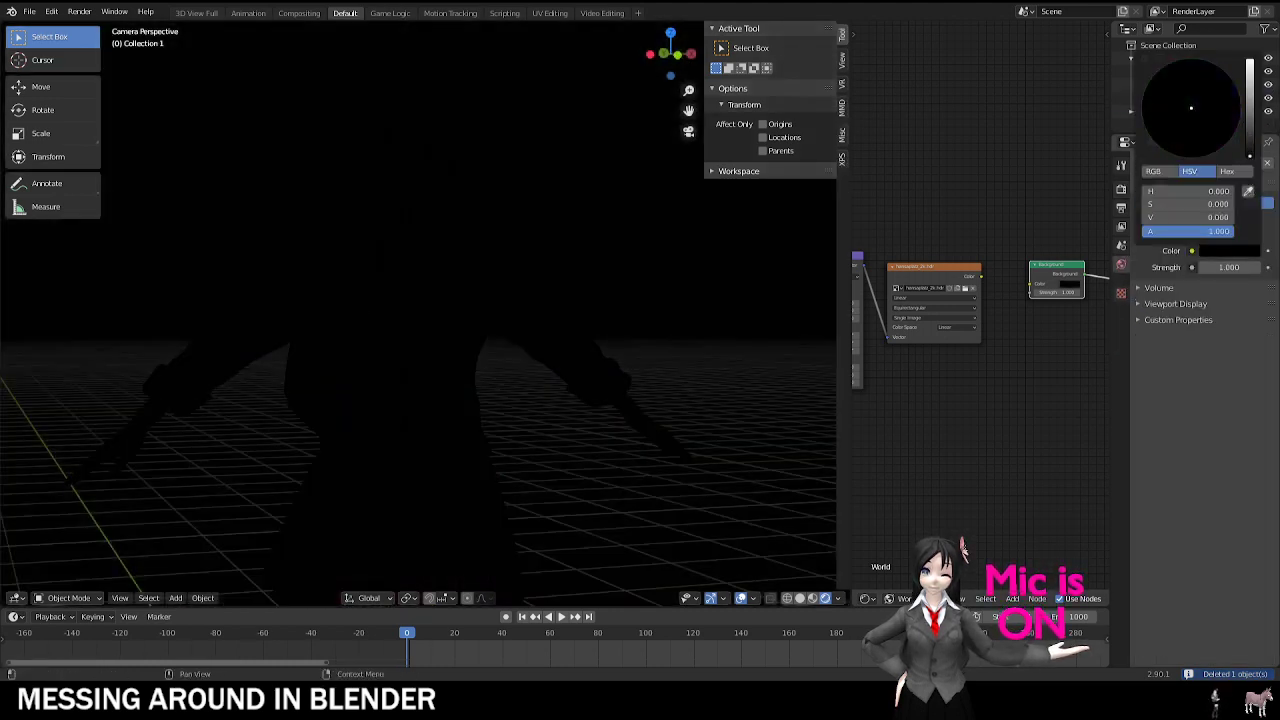
mouse_move(418, 316)
middle_mouse_down()
mouse_move(523, 423)
mouse_move(423, 313)
middle_mouse_up()
key("shift+a")
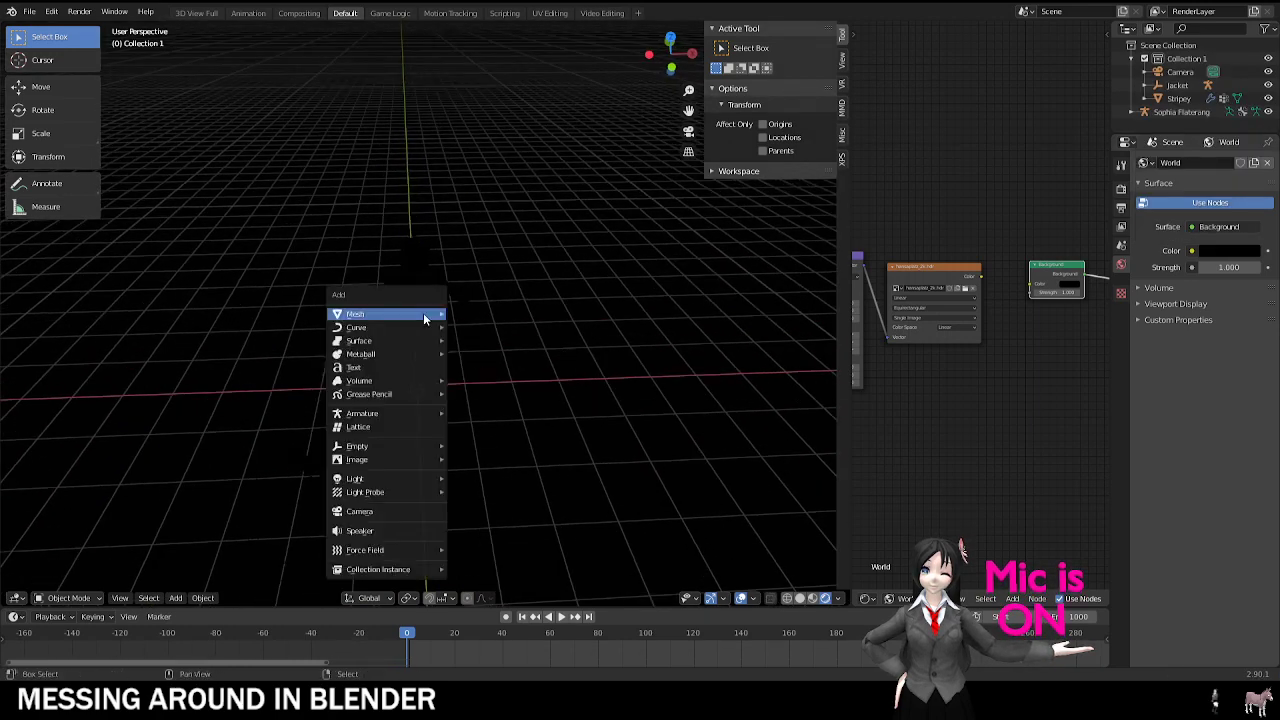
mouse_move(382, 465)
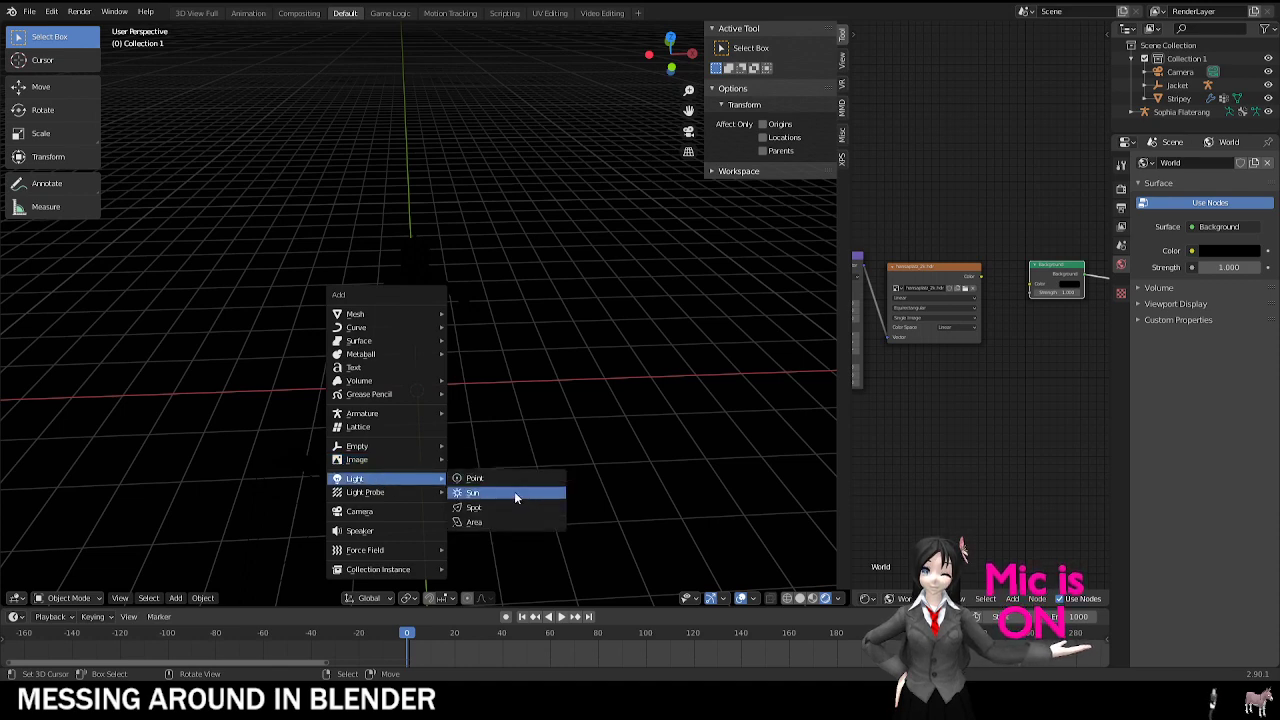
left_click(498, 507)
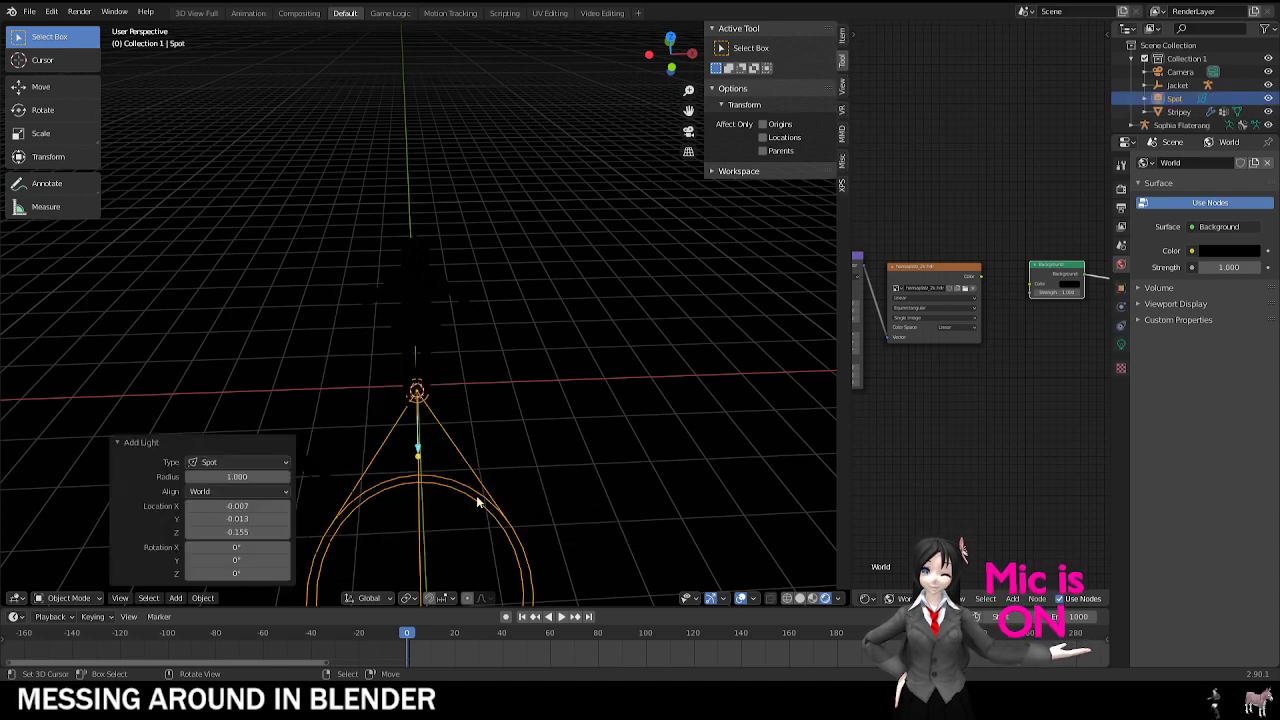
key("Delete")
Step: Add a sun light and move it about 1.01 m in X, -1.77 m in Y and 4.63 m in Z
mouse_move(448, 400)
middle_mouse_down()
mouse_move(354, 374)
mouse_move(467, 393)
middle_mouse_up()
key("shift+a")
mouse_move(355, 373)
left_click(404, 385)
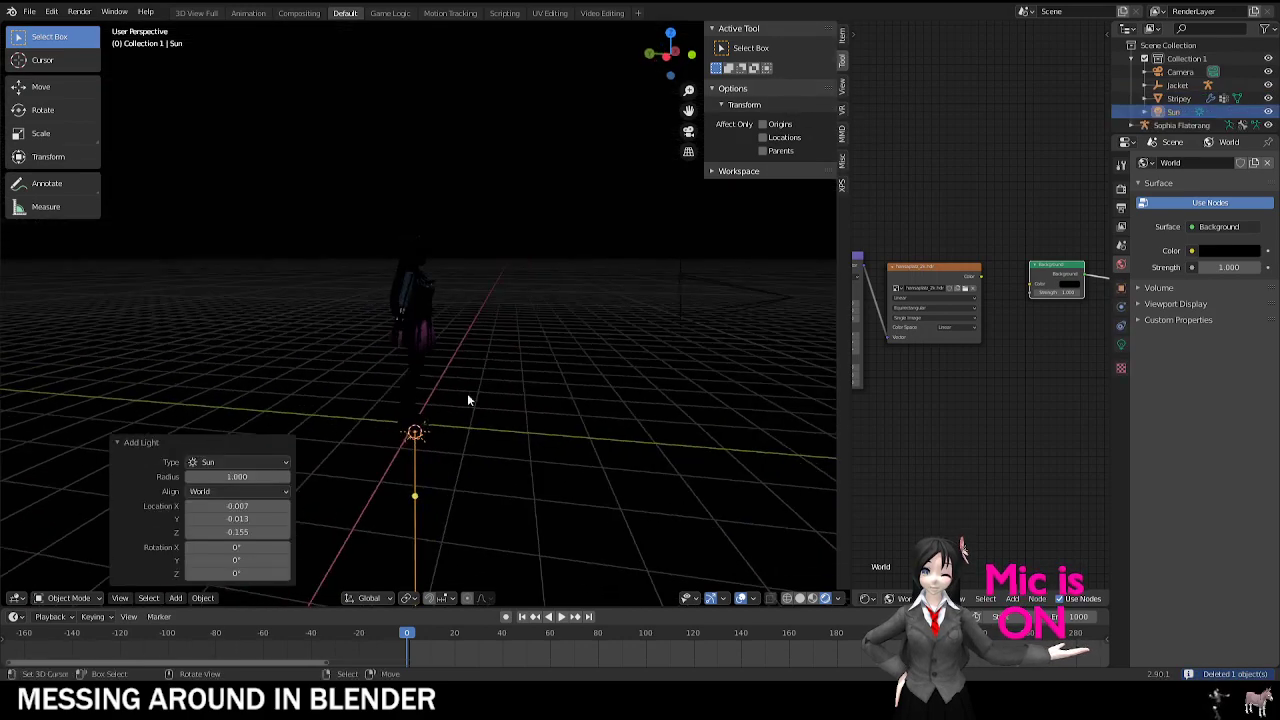
left_click(537, 211)
middle_click_drag(537, 211, 476, 260)
key("KP_0")
scroll(475, 252, "down", 5)
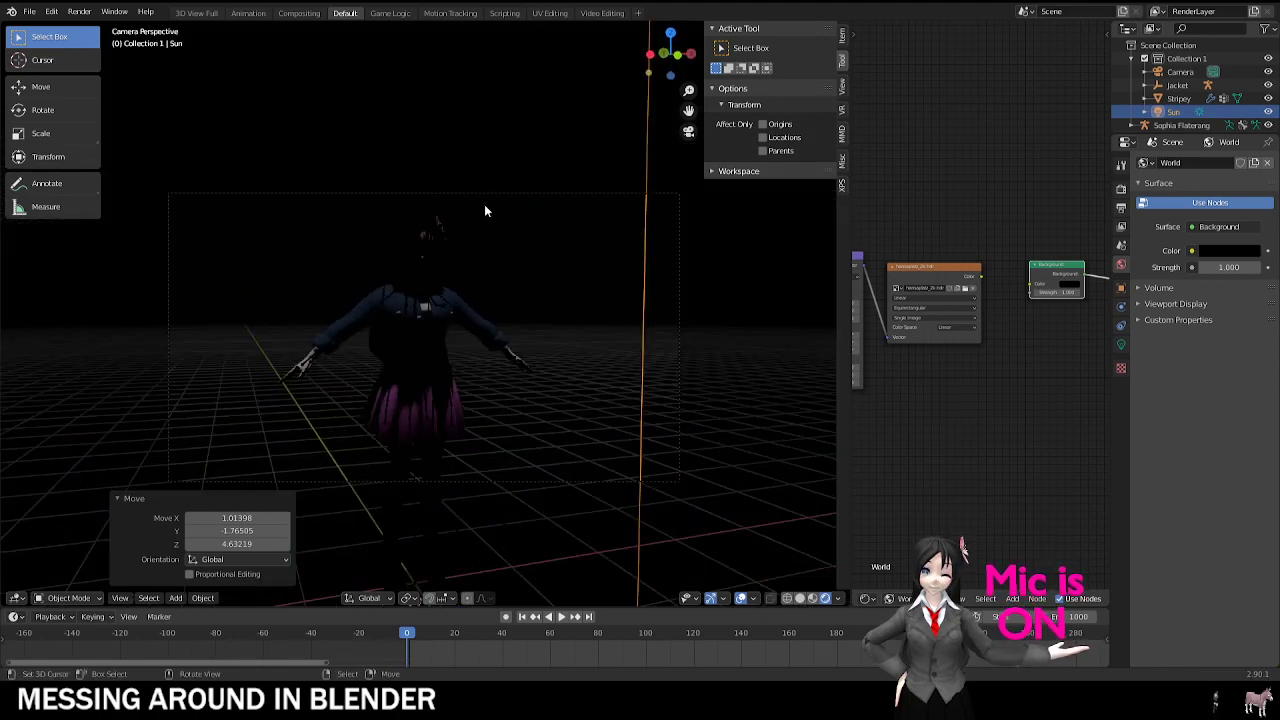
Step: Select the camera and reposition it with walk navigation to frame the character from her other side
right_click(485, 198)
key("shift+grave")
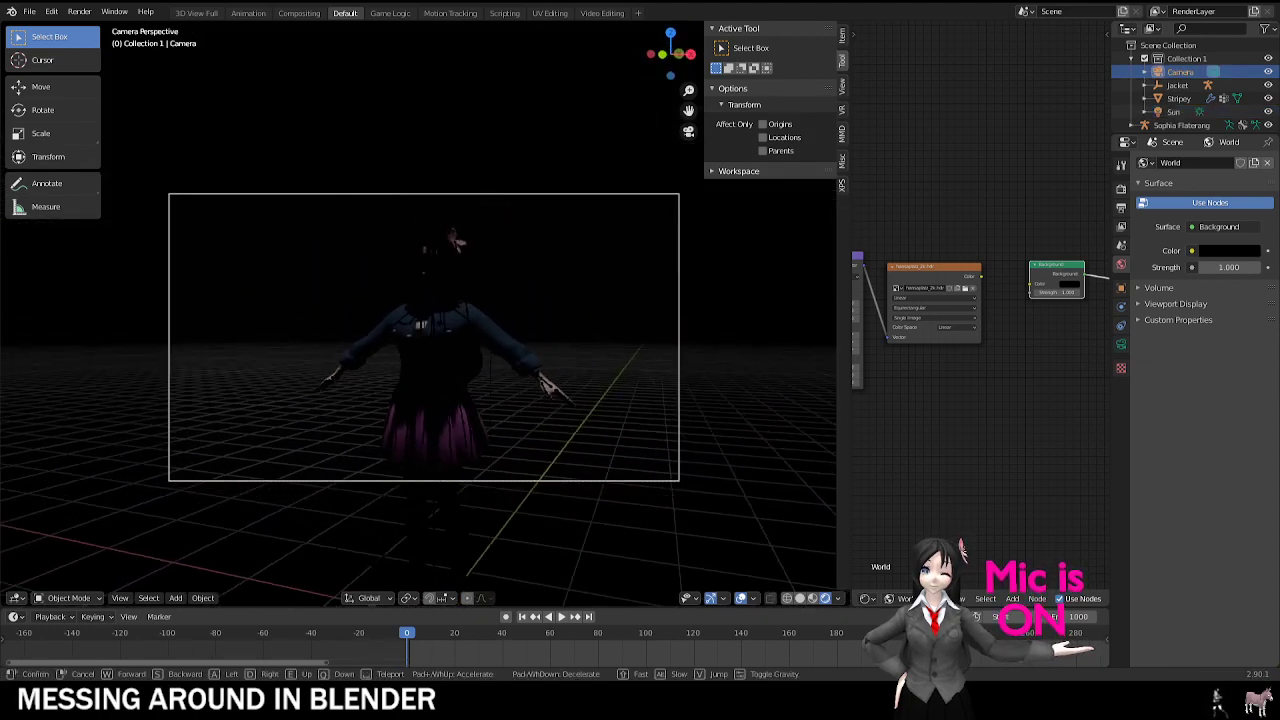
left_click(500, 299)
key("KP_0")
scroll(500, 299, "down", 5)
middle_click_drag(500, 299, 550, 282)
scroll(571, 209, "down", 4)
Step: Rotate the sun light freely with the trackball so that it lights the character's front, and inspect the result without overlays
right_click(543, 246)
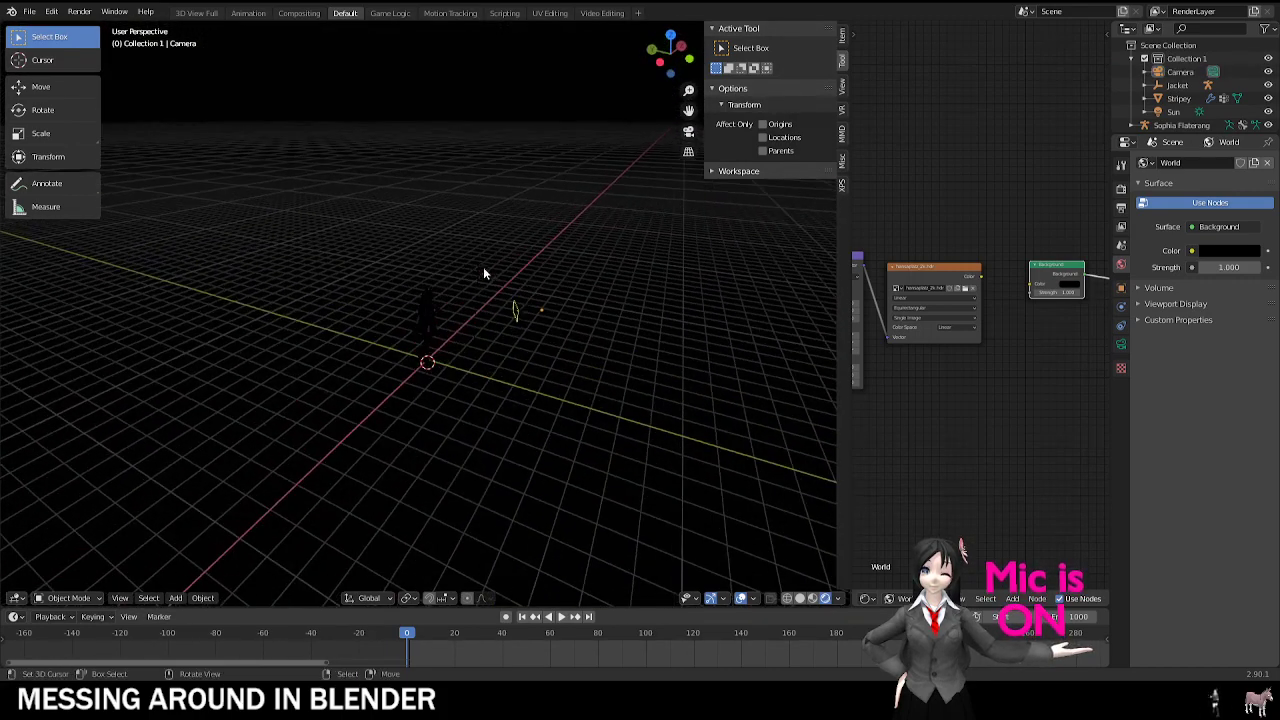
right_click(485, 270)
key("KP_0")
key("r")
key("r")
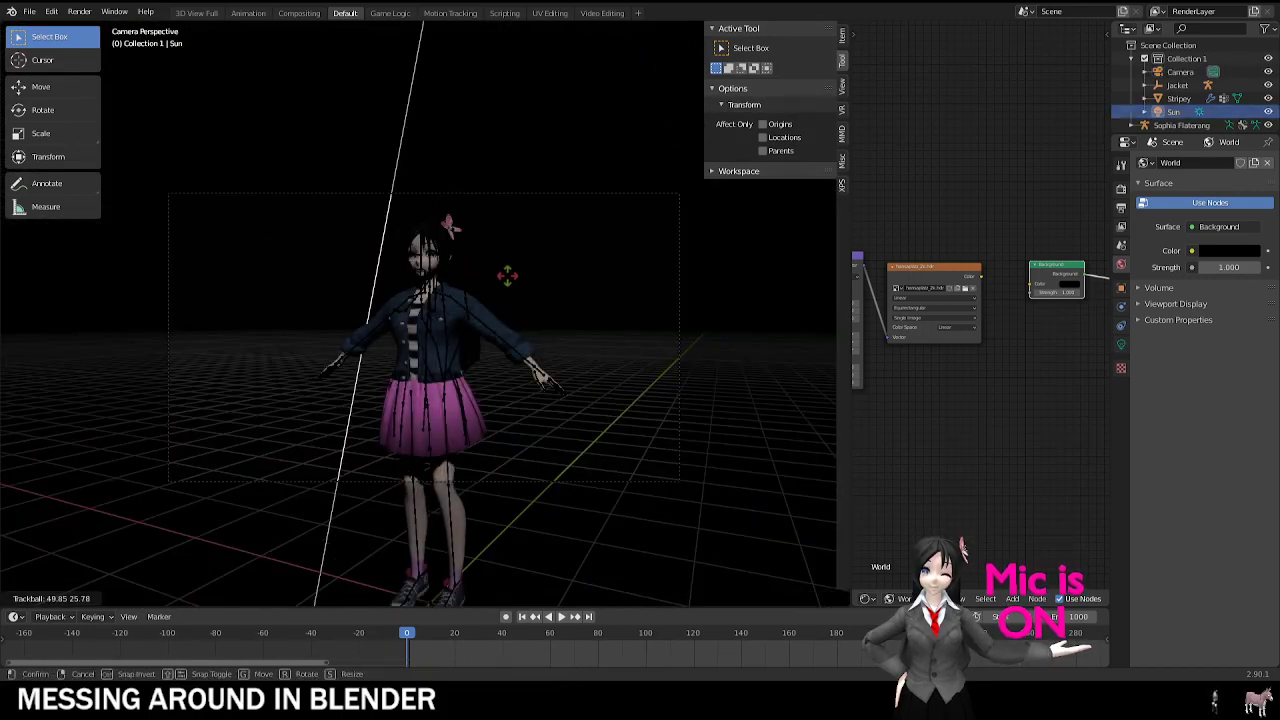
left_click(499, 294)
scroll(499, 294, "up", 5)
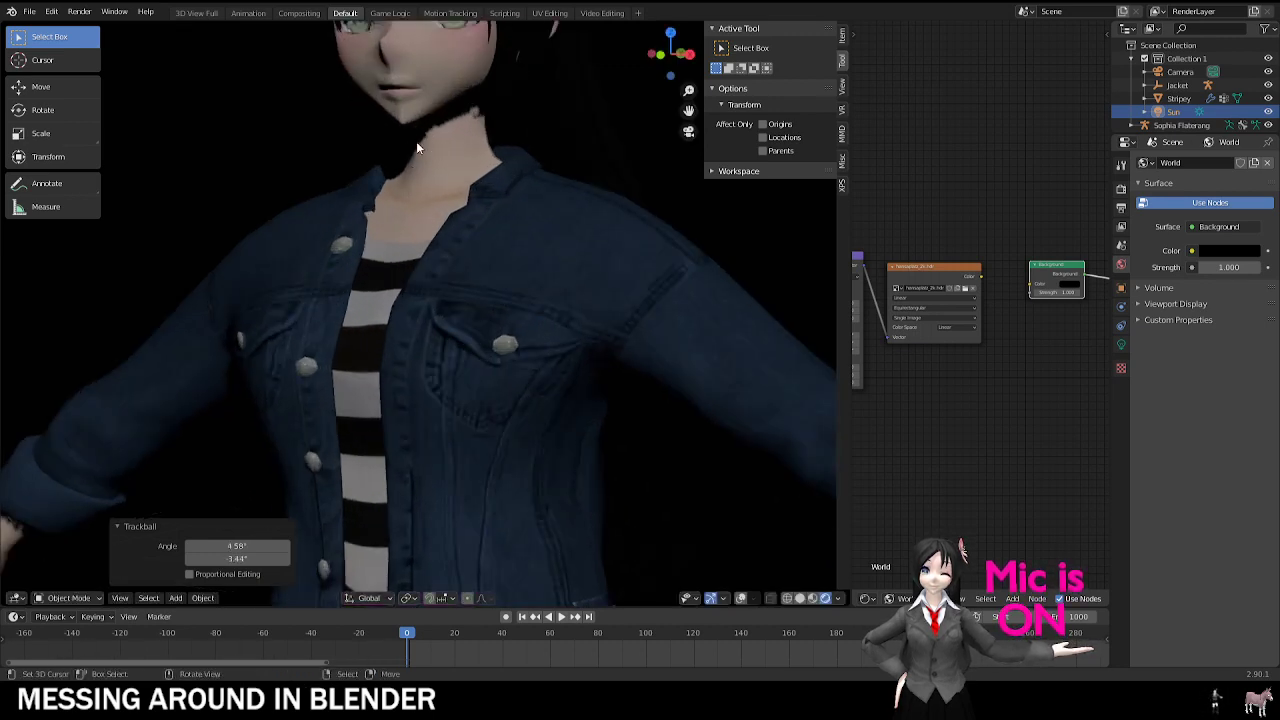
key("KP_0")
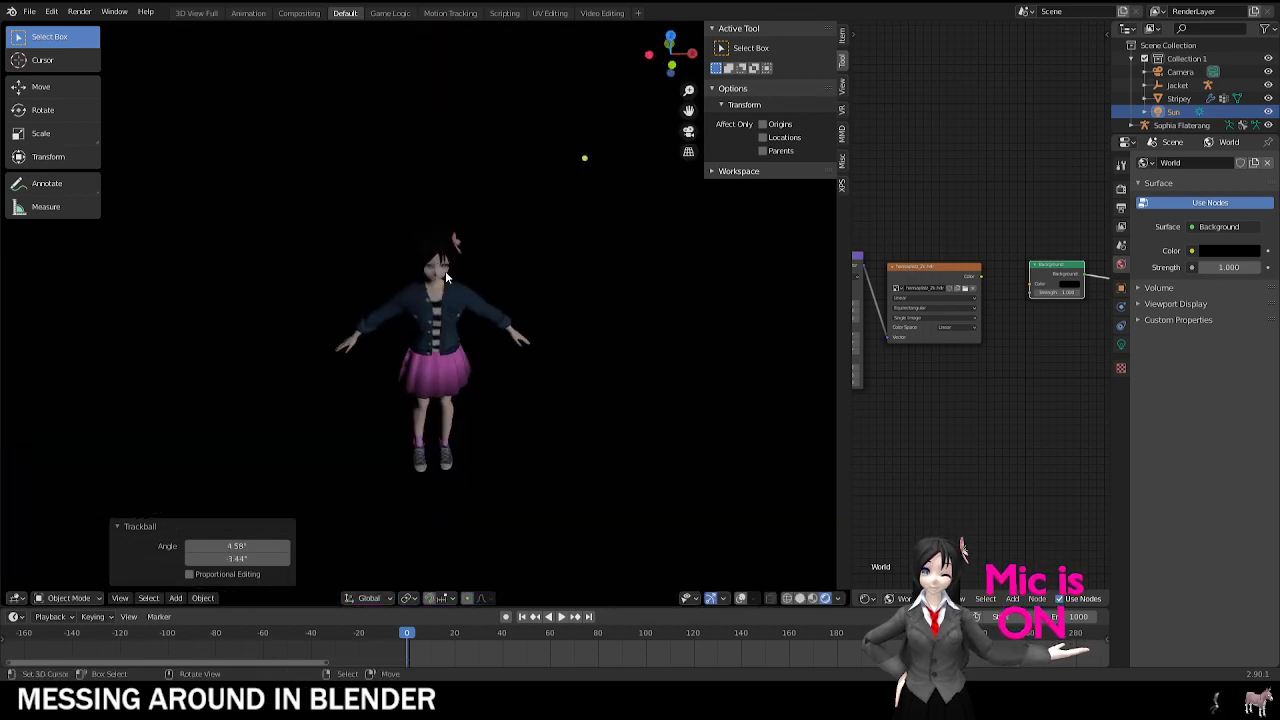
scroll(468, 278, "down", 4)
scroll(491, 283, "up", 2)
Step: Show the overlays again, duplicate the sun and place the copy about -2.26 m in X and -0.27 m in Z from it
left_click(741, 598)
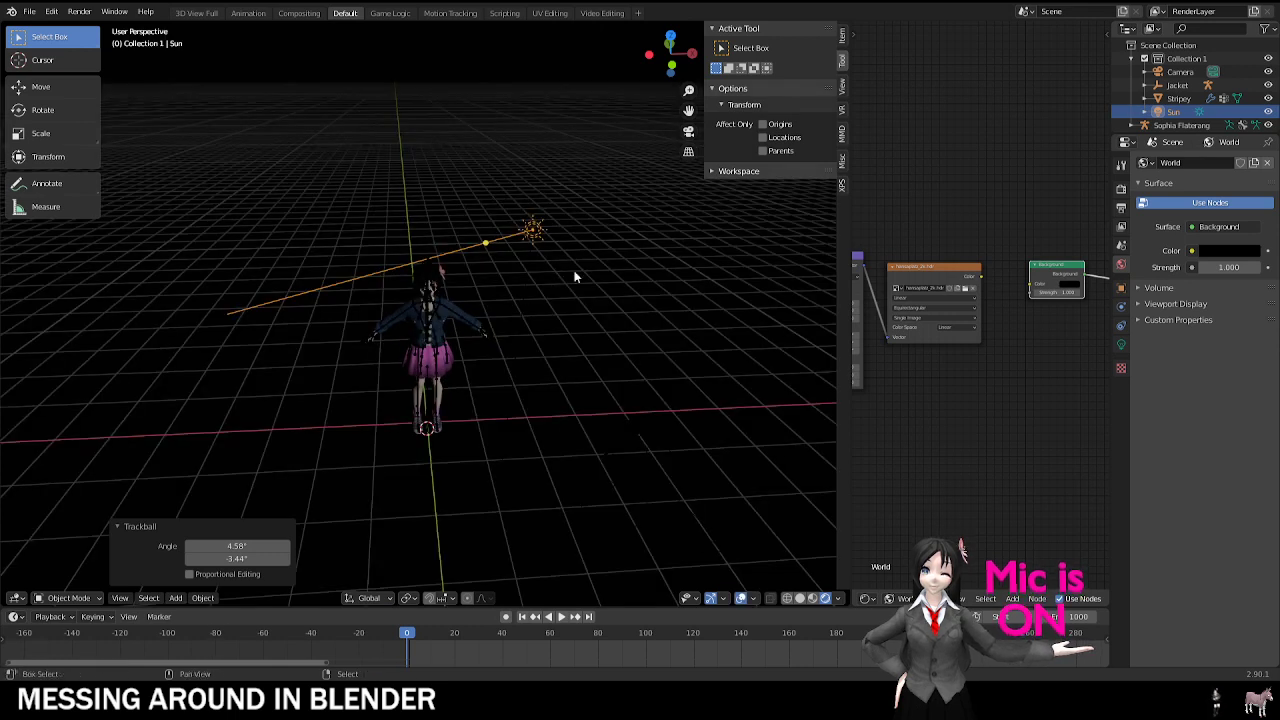
key("shift+d")
left_click(488, 262)
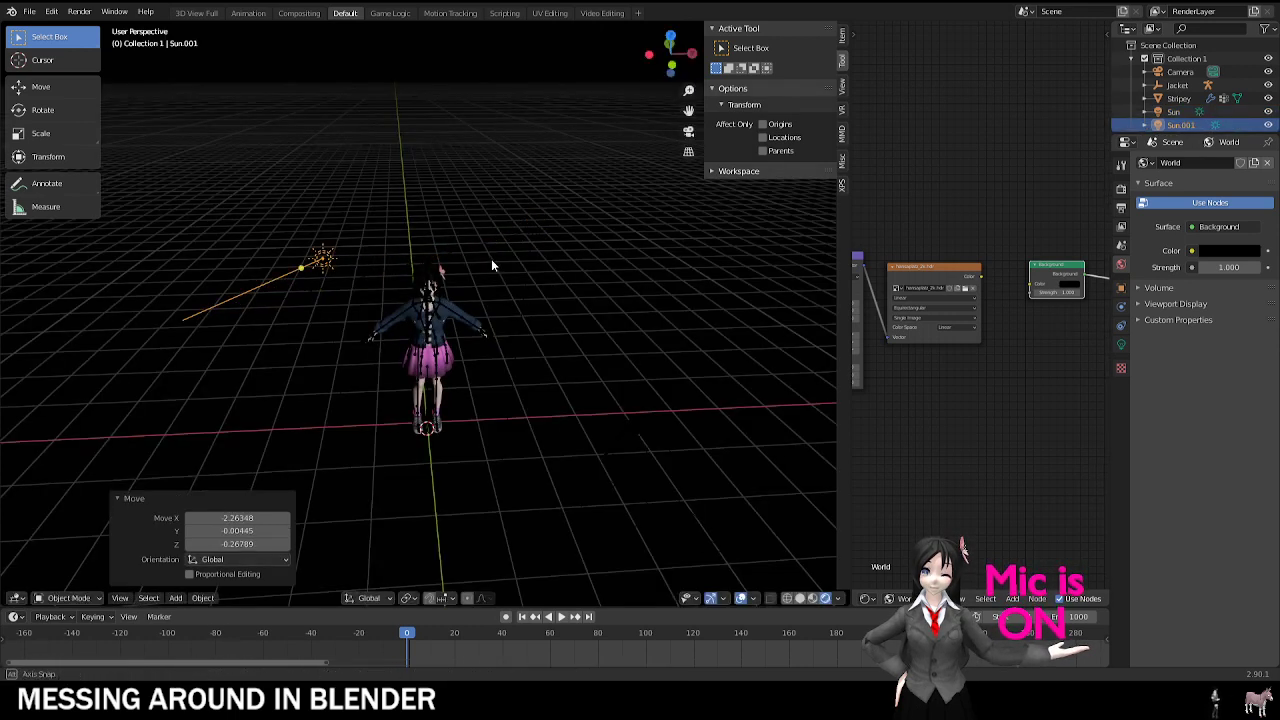
Step: Rotate the duplicated sun with the trackball by about 13.8° and -65.3° to light the character from the opposite side
middle_click_drag(491, 259, 510, 276)
key("r")
key("r")
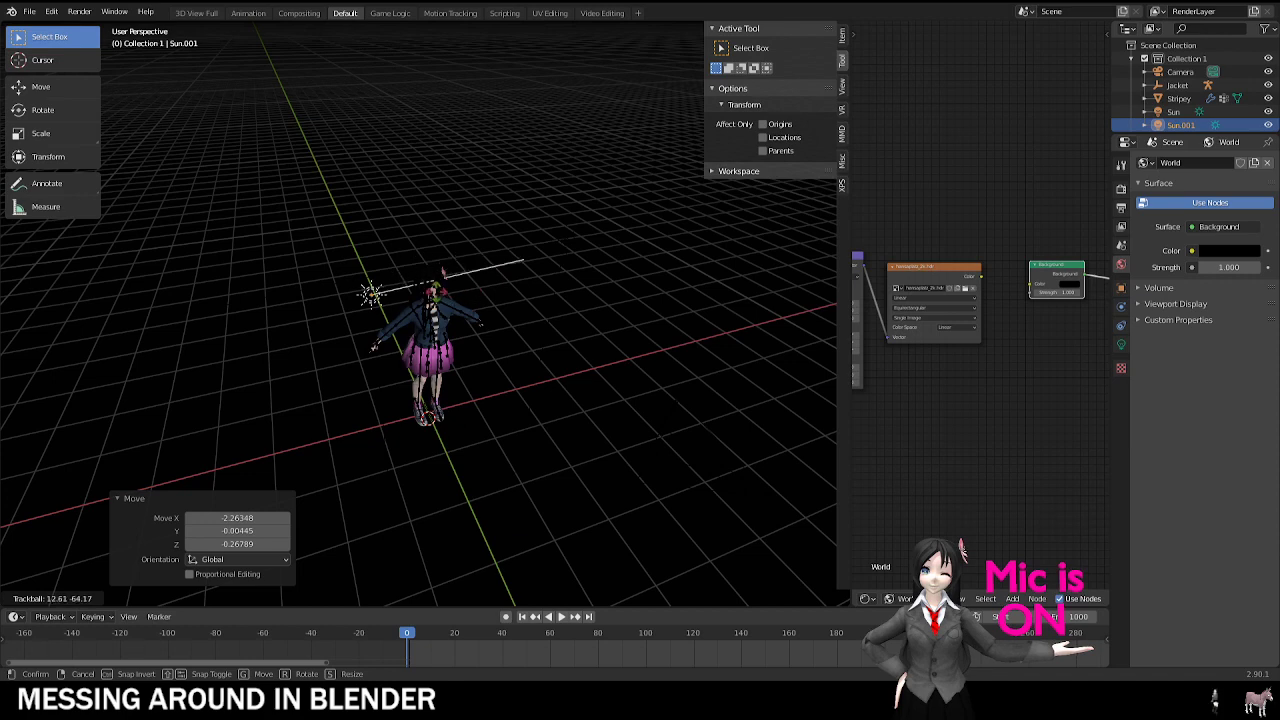
left_click(451, 305)
key("KP_0")
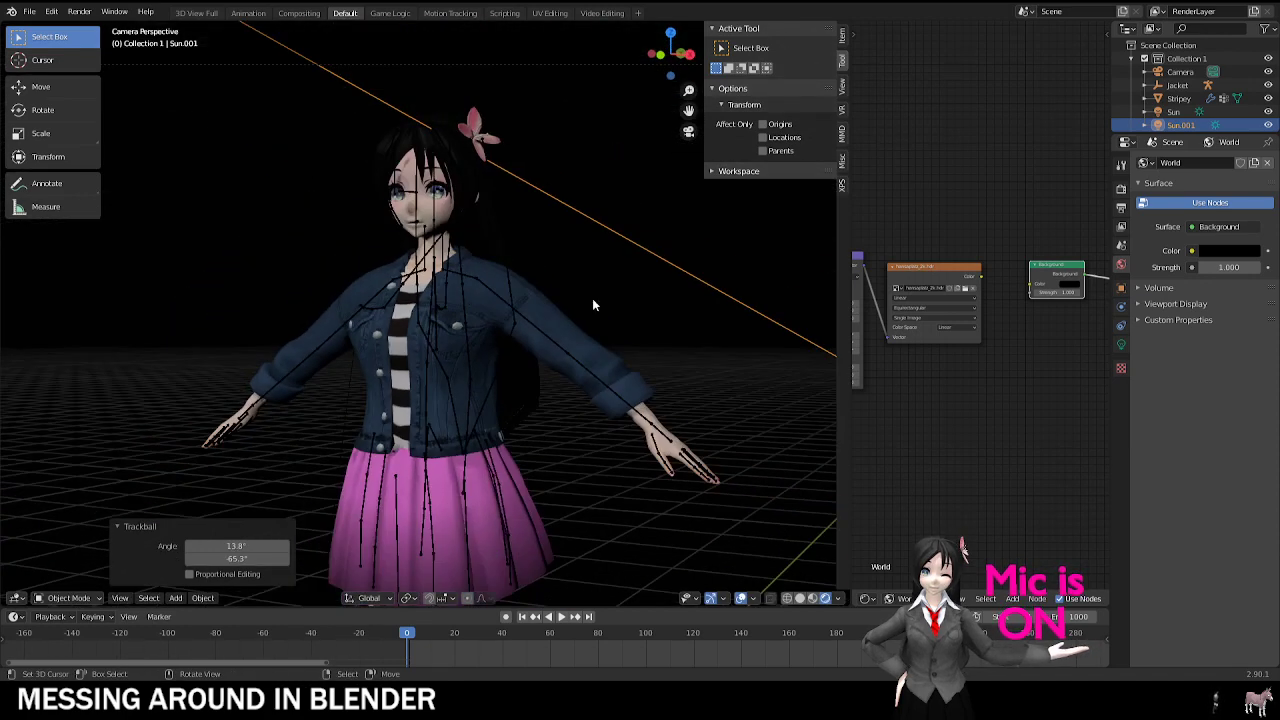
Step: Set the duplicated sun's strength to 0.5 and open its light colour for editing
left_click(1121, 344)
double_click(1224, 367)
type("0")
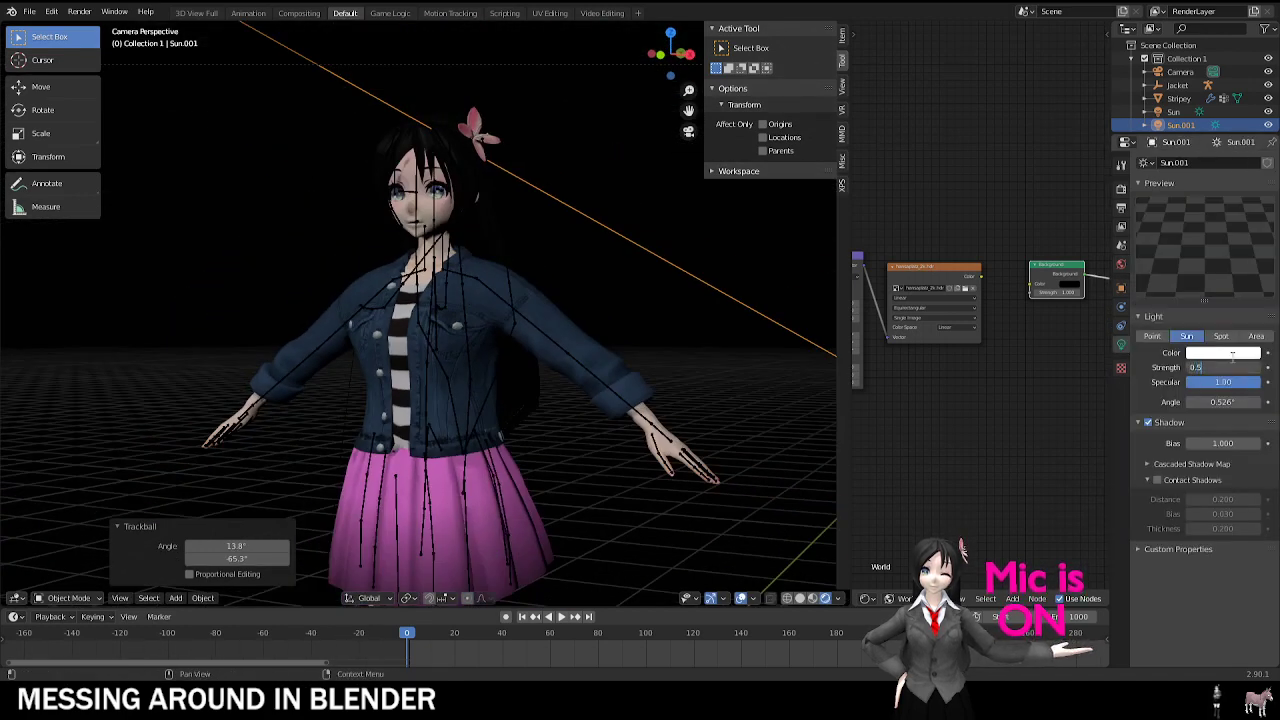
type(".5")
key("Return")
left_click(1240, 353)
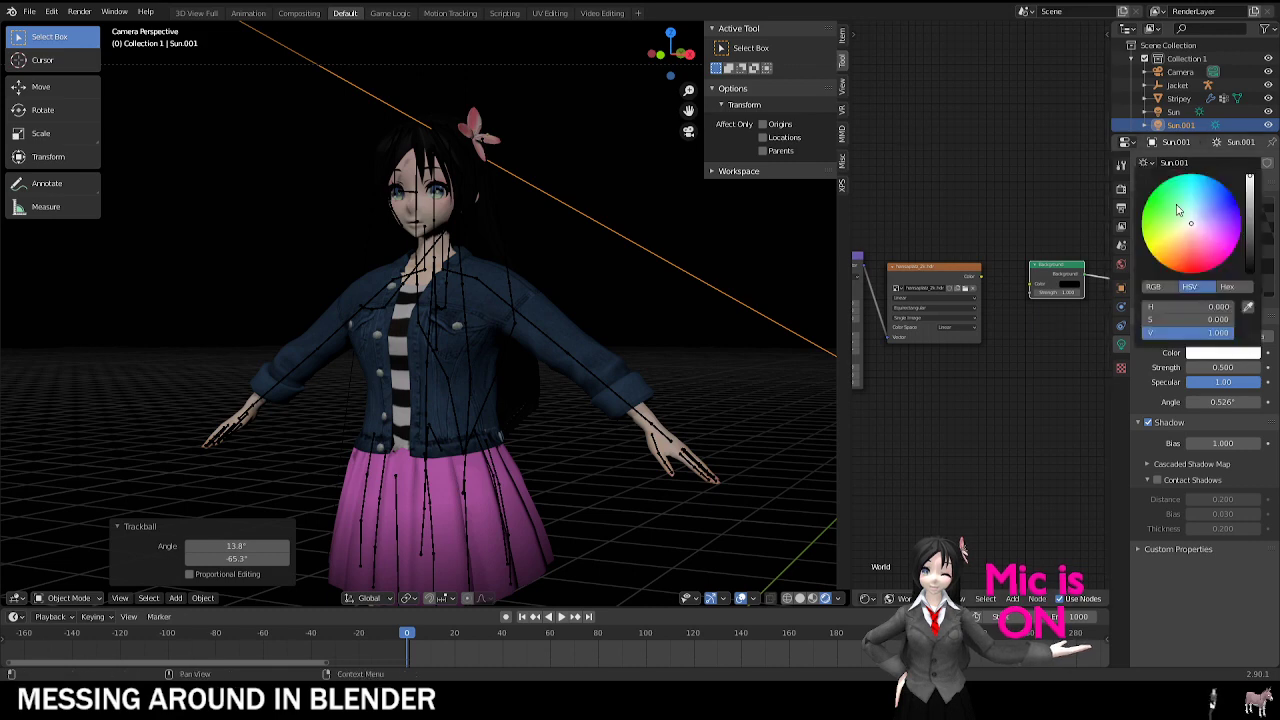
Step: Select the original sun and change its light colour to a pale peach, then return to rendered shading
key("KP_0")
middle_click_drag(446, 274, 457, 336)
right_click(472, 290)
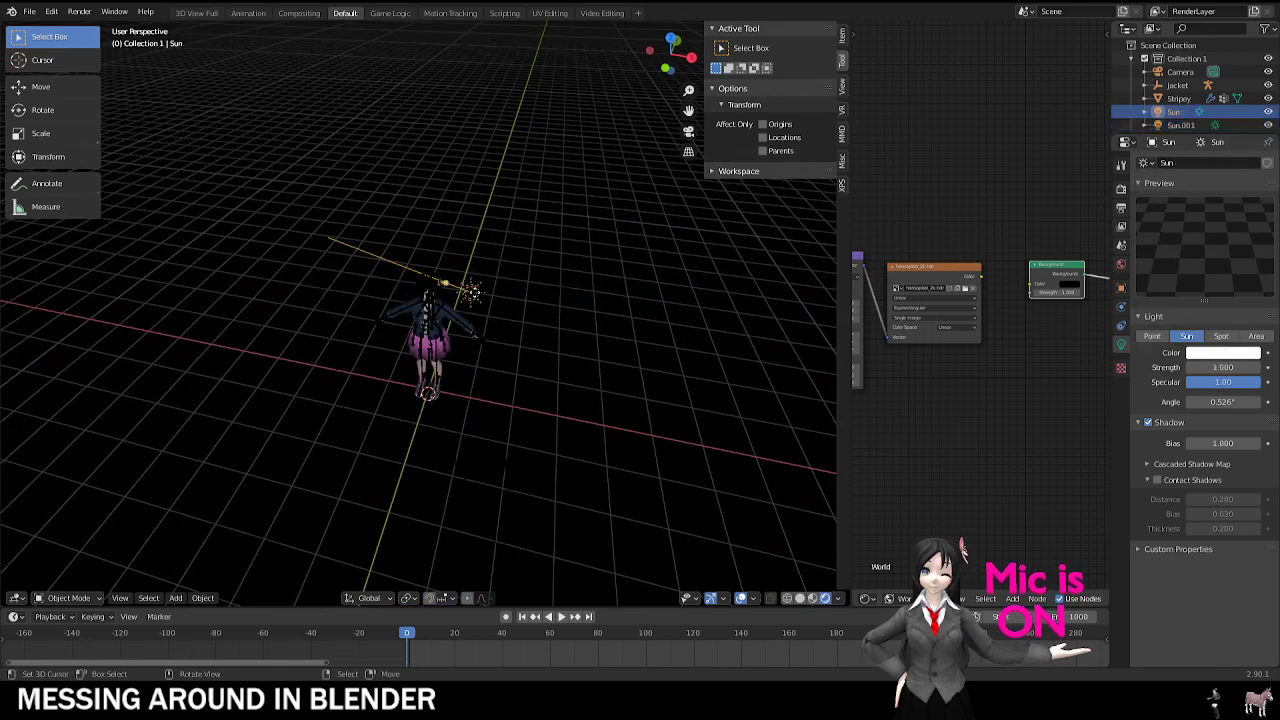
left_click(812, 598)
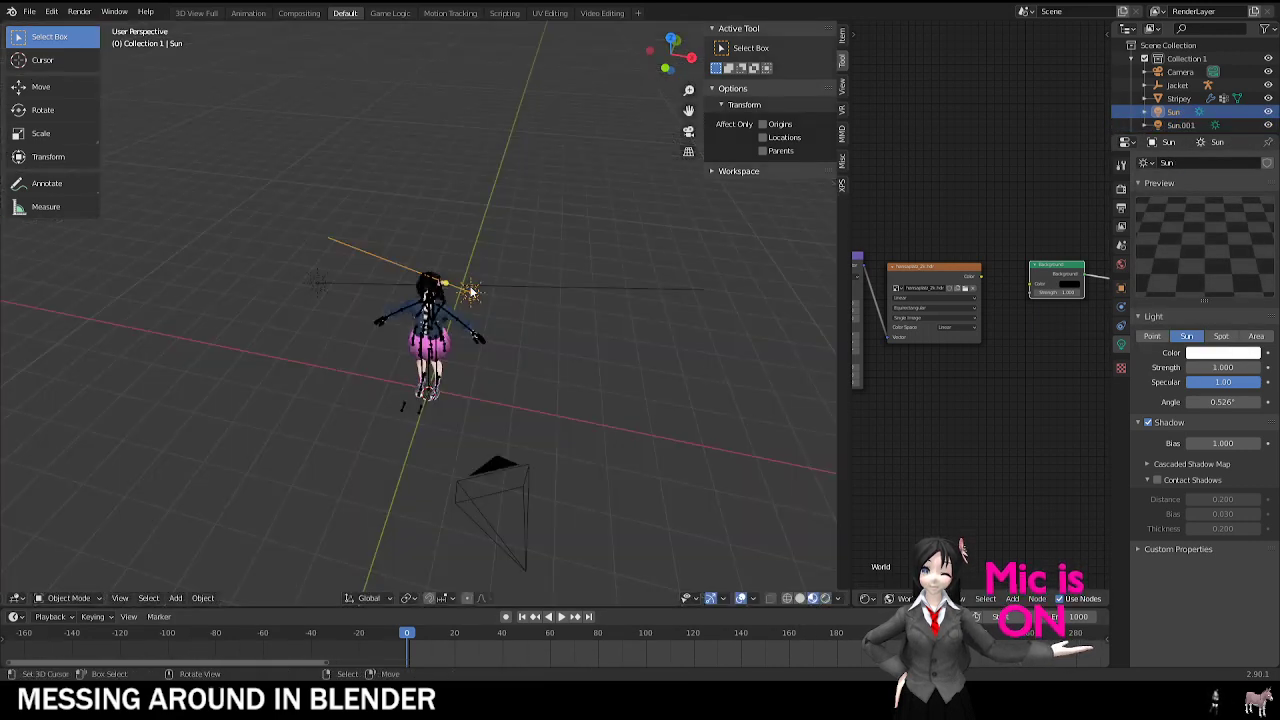
left_click(1223, 353)
left_click(1185, 238)
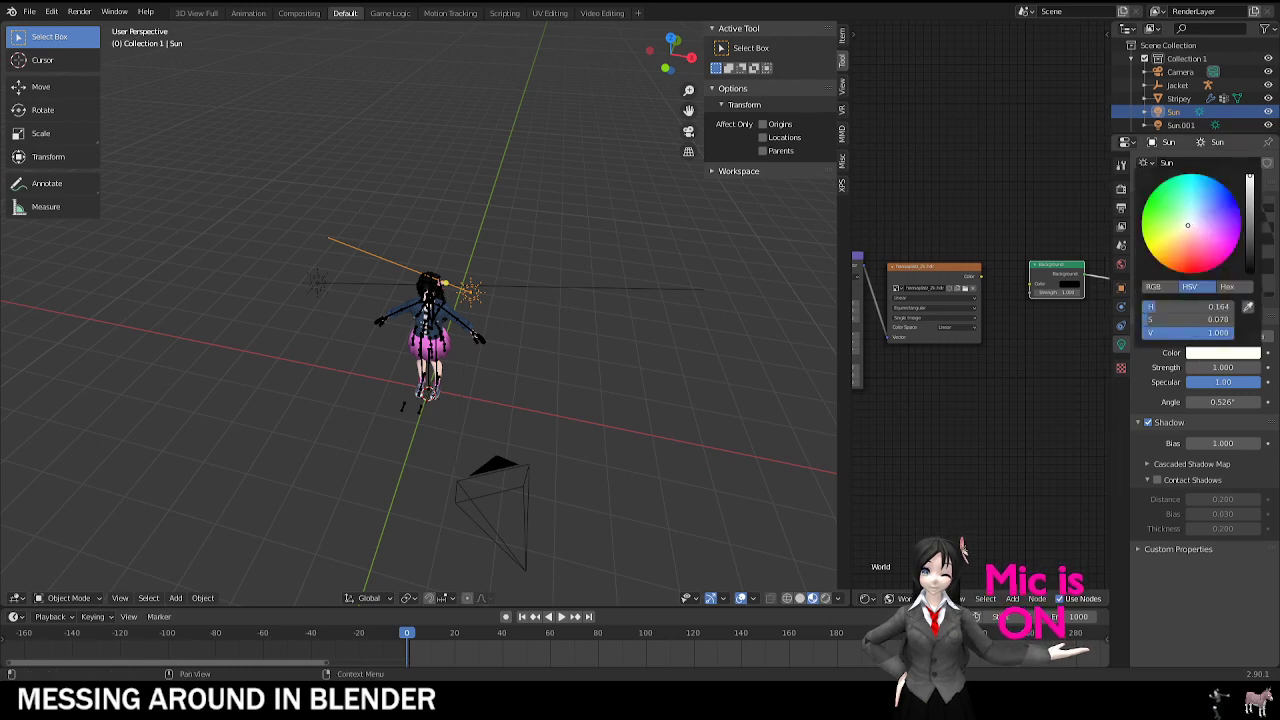
key("KP_0")
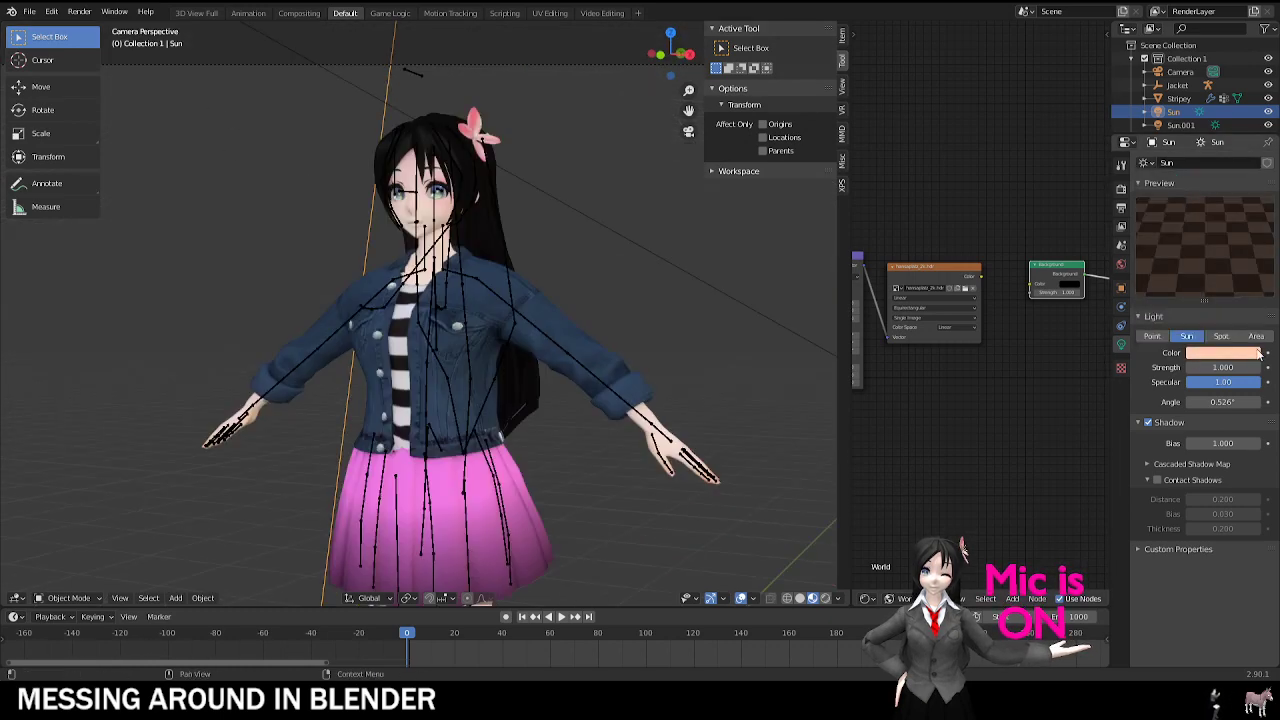
left_click(825, 598)
Step: Select the duplicated sun and change its light colour to a light cyan
key("KP_0")
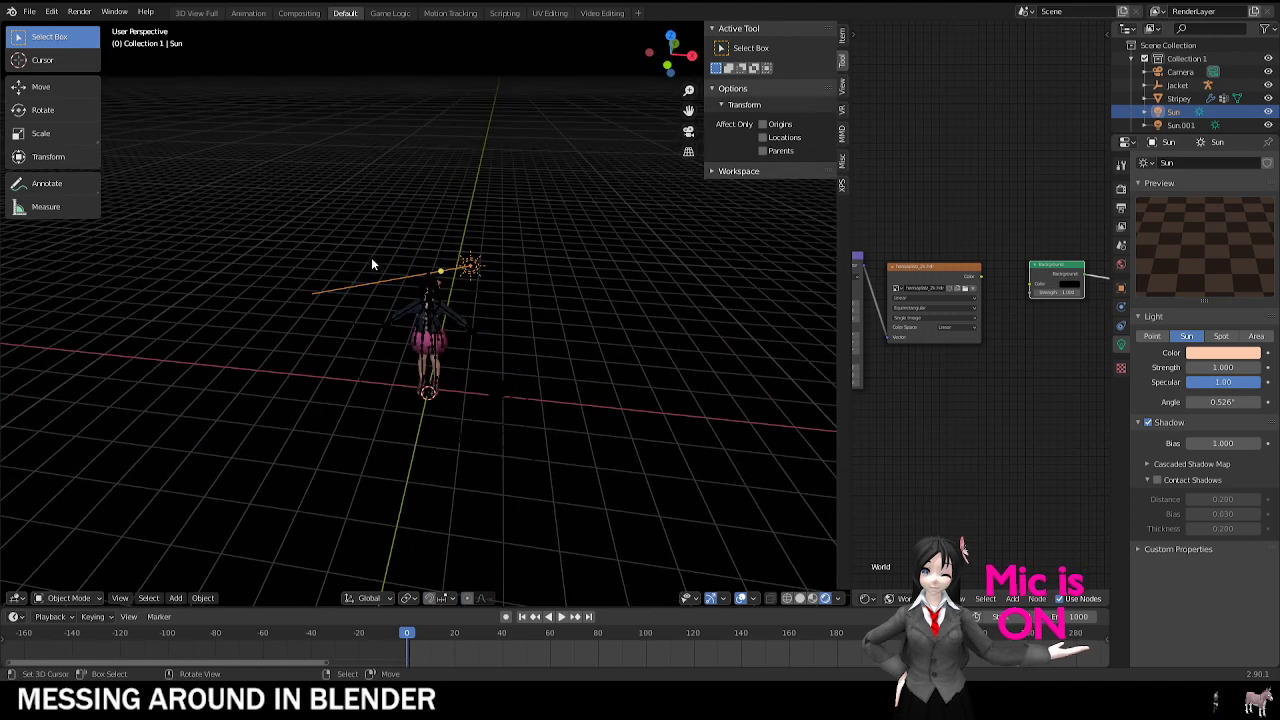
left_click(370, 262)
key("g")
left_click(345, 265)
key("KP_0")
left_click(1223, 353)
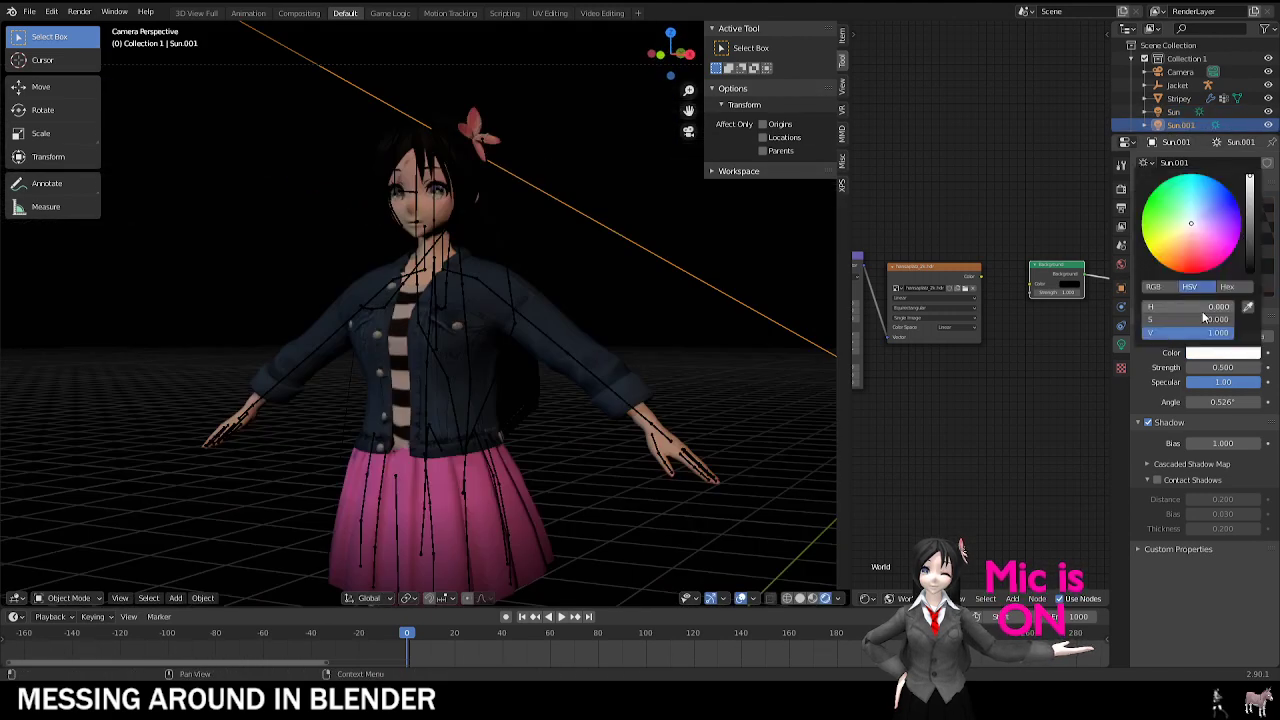
left_click(1190, 217)
left_click_drag(1190, 217, 1190, 205)
scroll(489, 297, "up", 4)
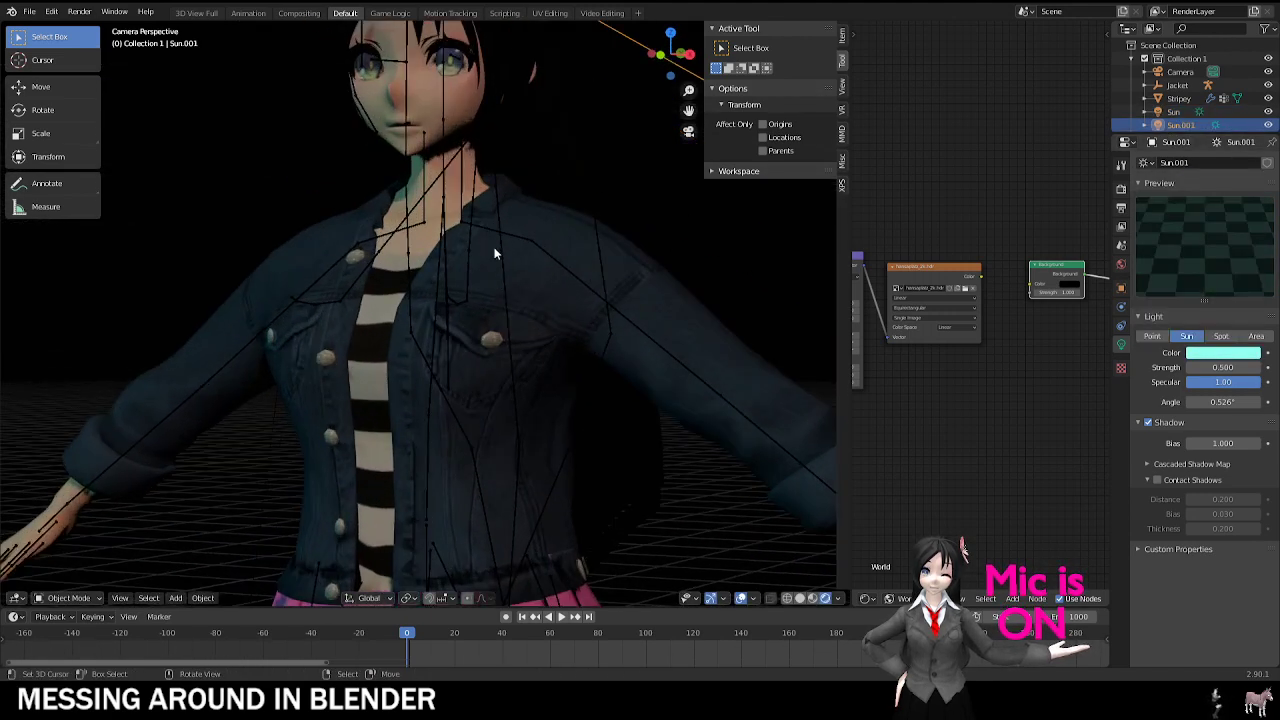
scroll(704, 594, "down", 2)
Step: Raise the original peach sun's strength to 2.400 and check the lit character with the overlays hidden
key("KP_0")
middle_click_drag(482, 262, 439, 244)
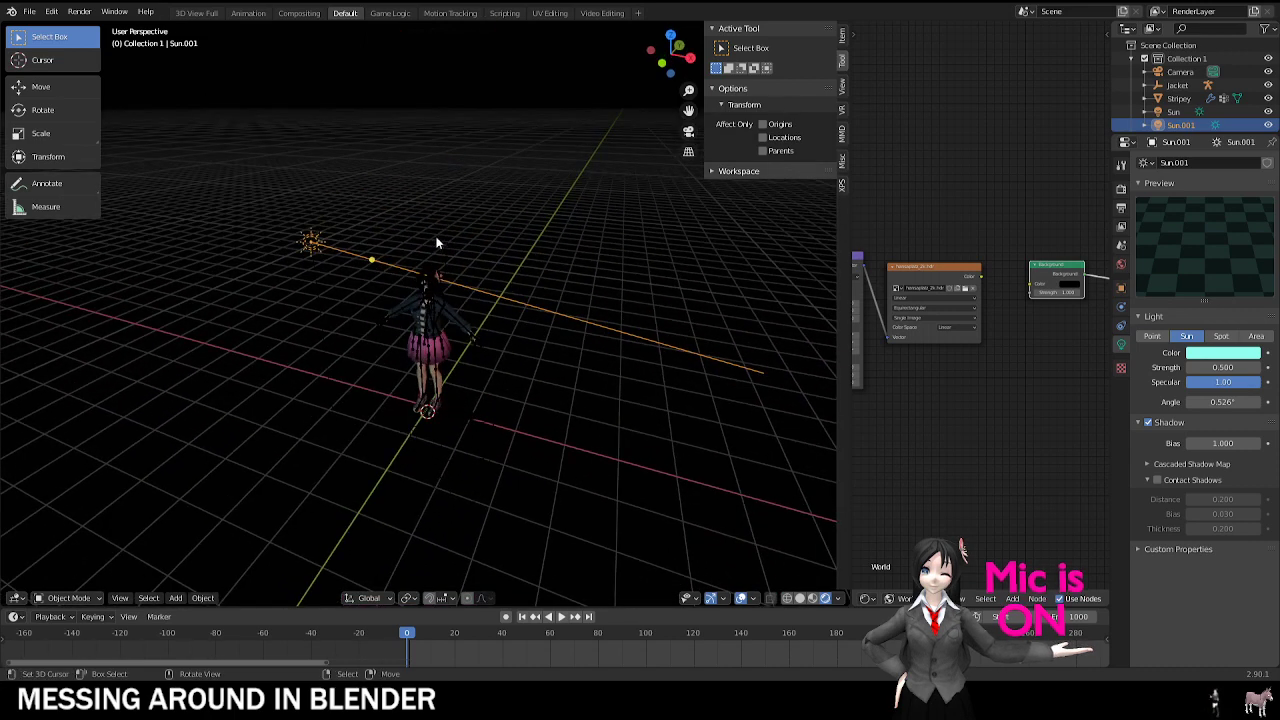
left_click(439, 245)
key("KP_0")
left_click_drag(1205, 368, 1245, 368)
left_click(741, 598)
scroll(497, 309, "down", 4)
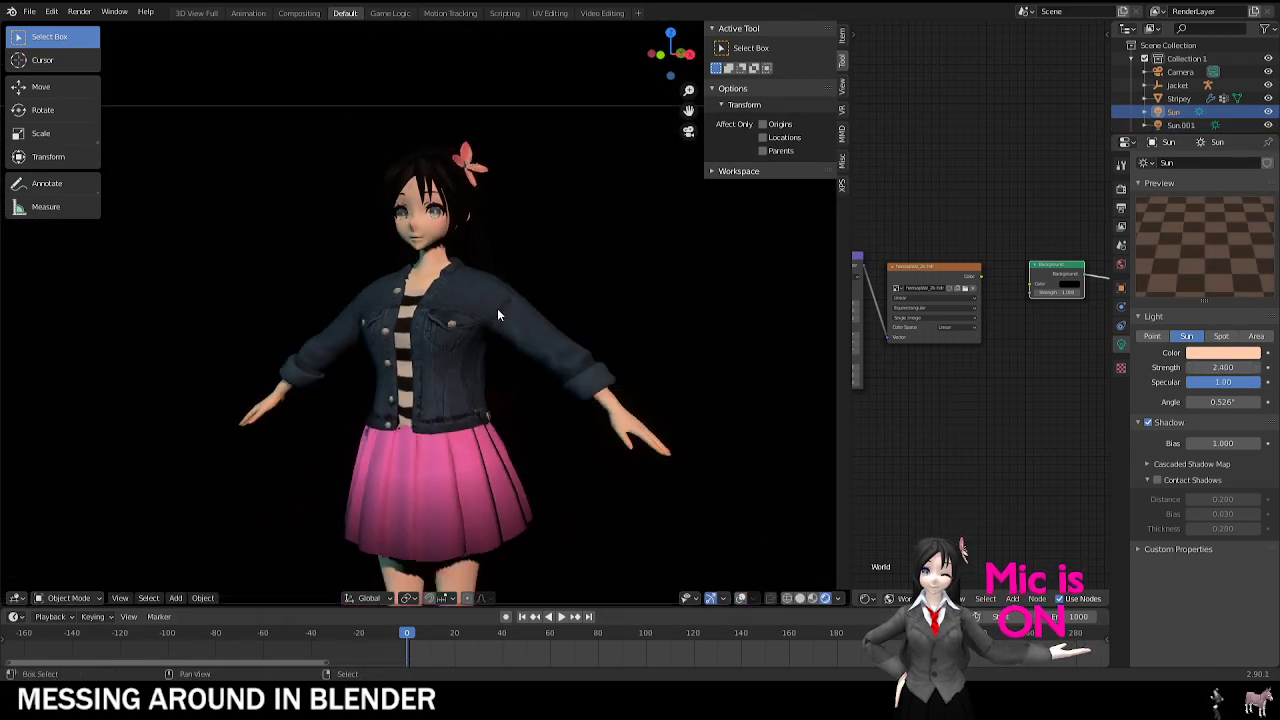
scroll(497, 311, "up", 3)
scroll(447, 231, "up", 2)
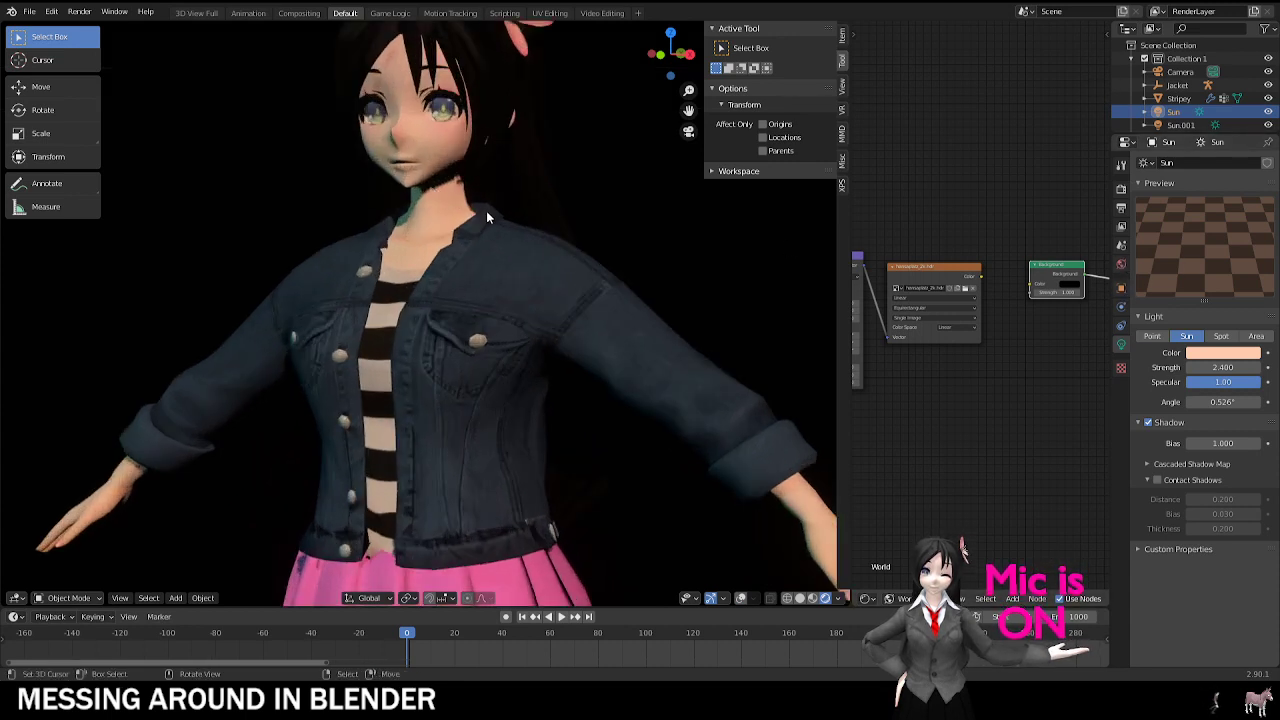
Step: Brighten the world background colour to a dark grey with a value of 0.120
left_click(1121, 264)
left_click(1228, 250)
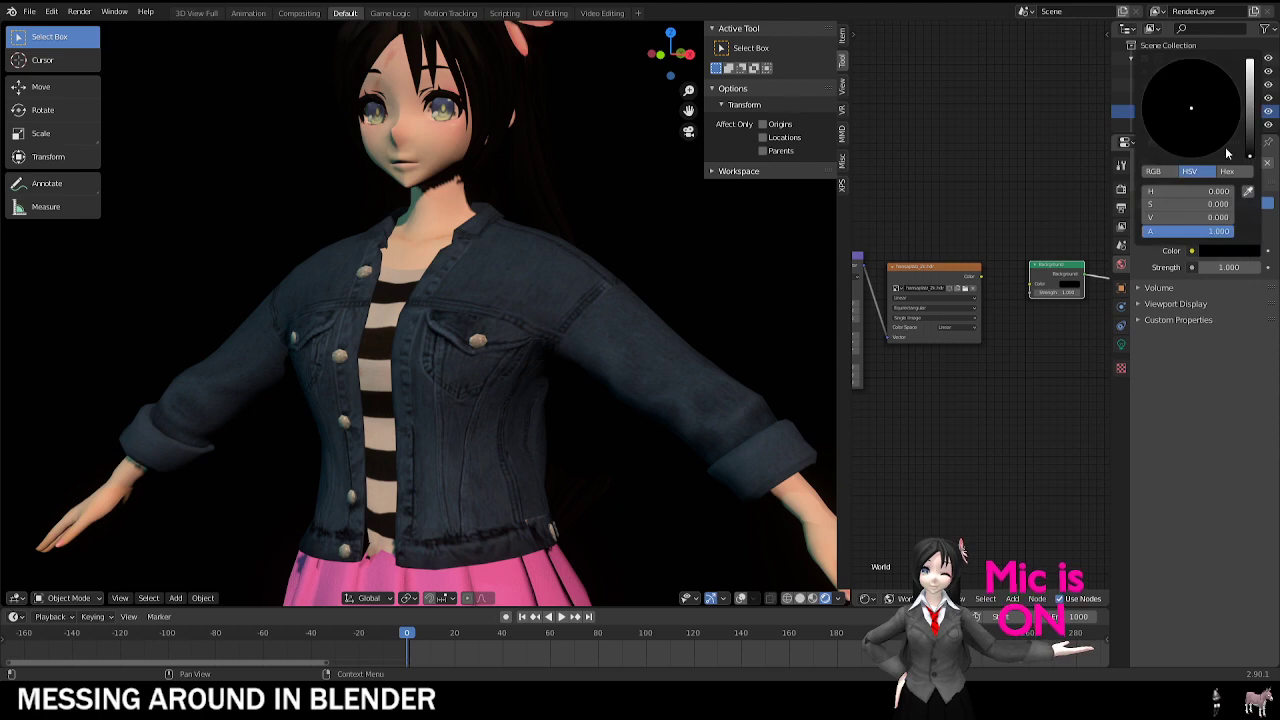
mouse_move(1255, 155)
left_mouse_down()
mouse_move(1250, 110)
mouse_move(1250, 147)
left_mouse_up()
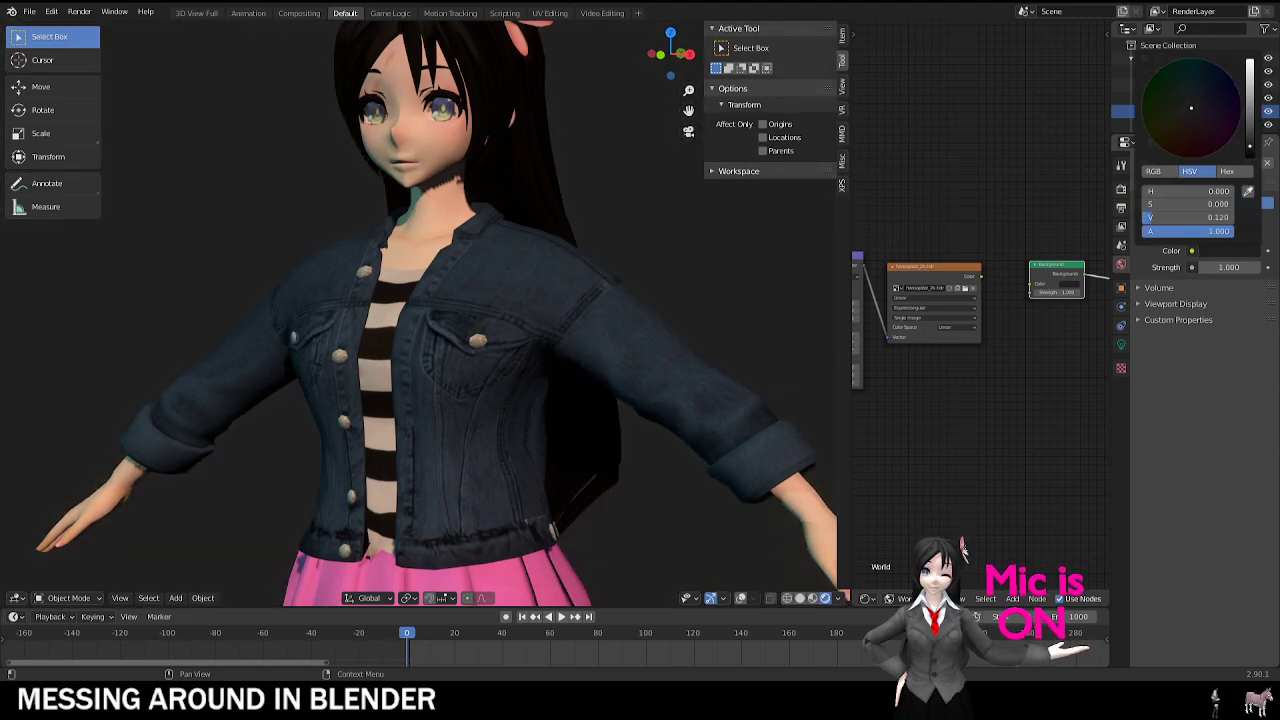
Step: Enable soft shadows in the Eevee render settings to smooth the jagged shadow edge on the character's neck
scroll(446, 309, "up", 6)
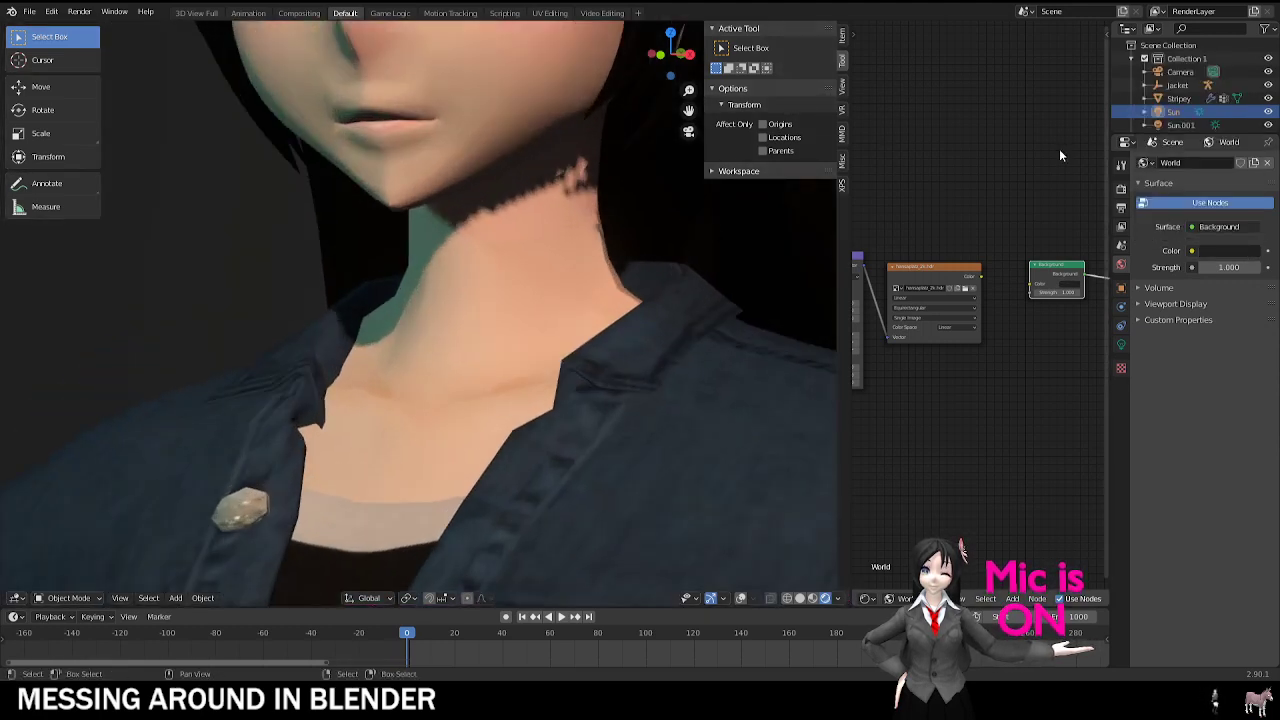
left_click(1121, 188)
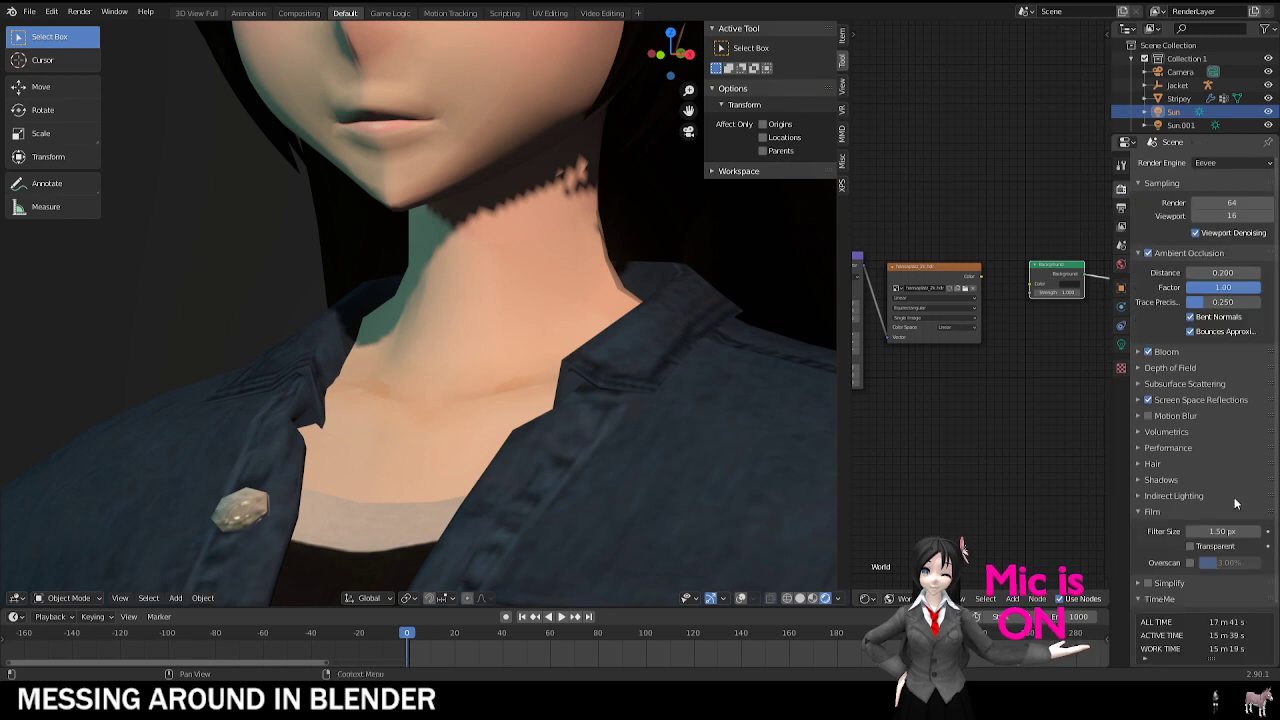
left_click(1158, 479)
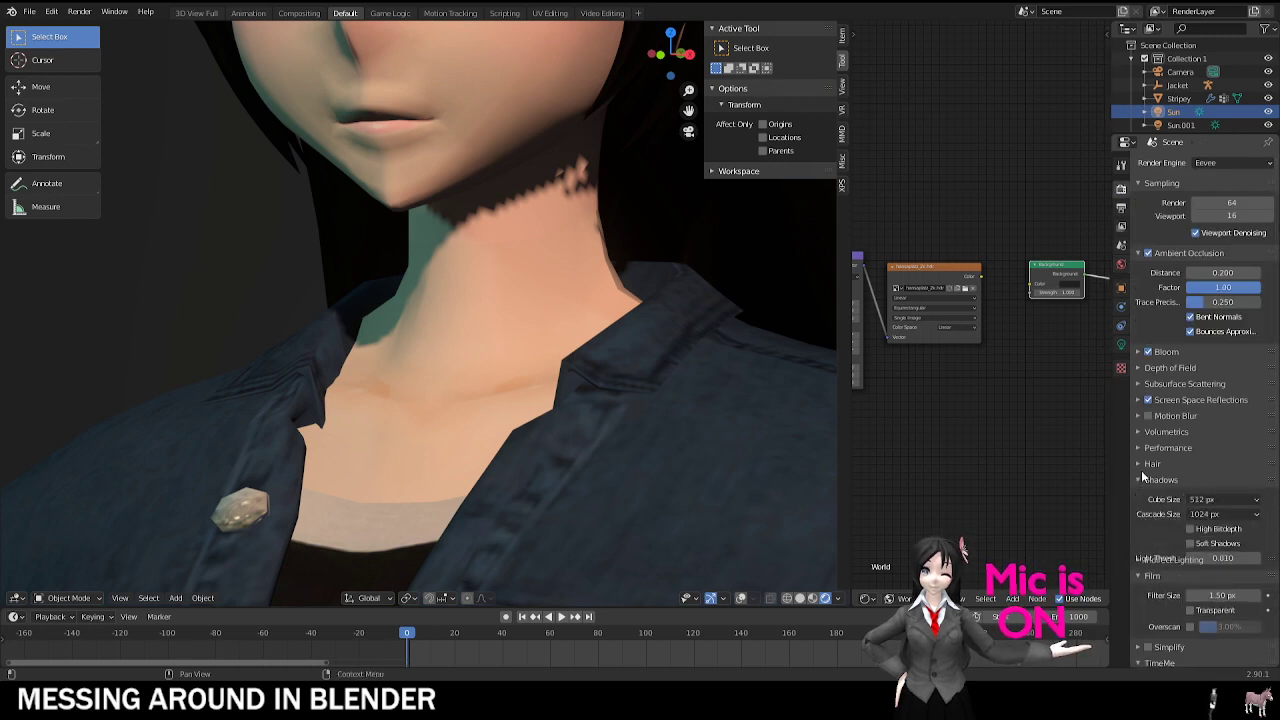
scroll(503, 237, "down", 15)
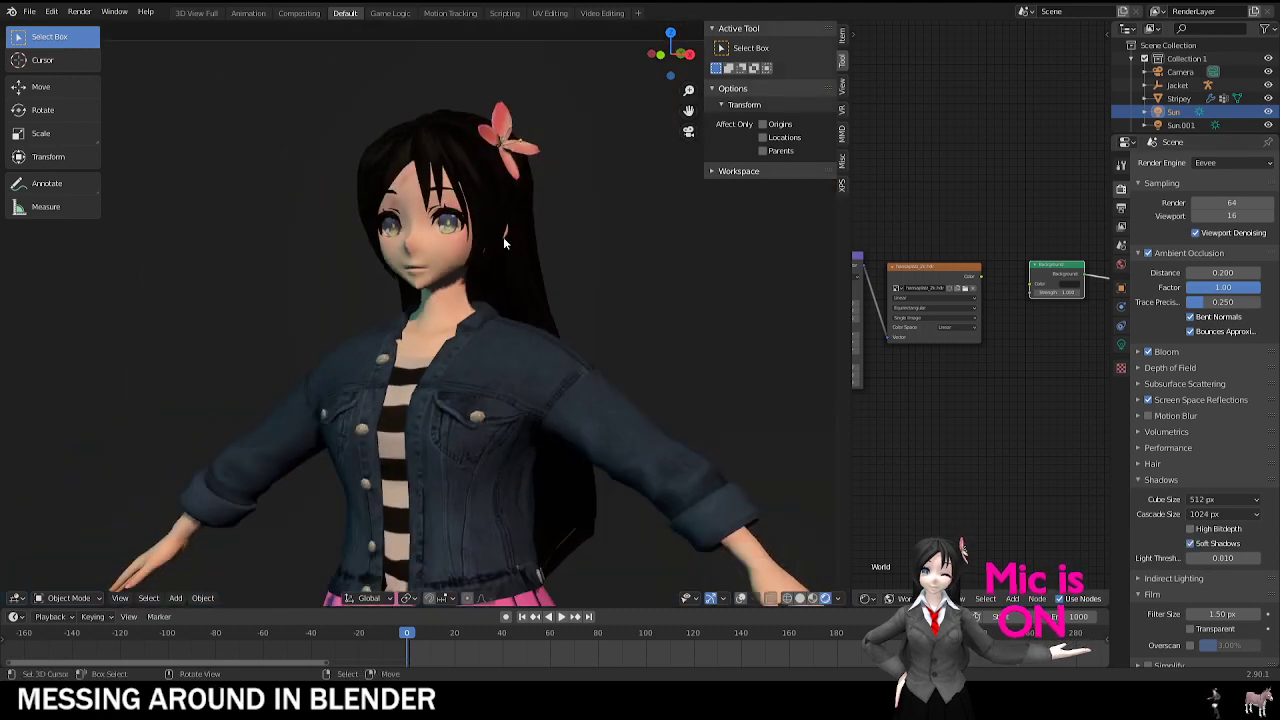
Step: Select the cyan sun and trackball-rotate it in camera view to redirect its light on the character
middle_click_drag(415, 250, 362, 238)
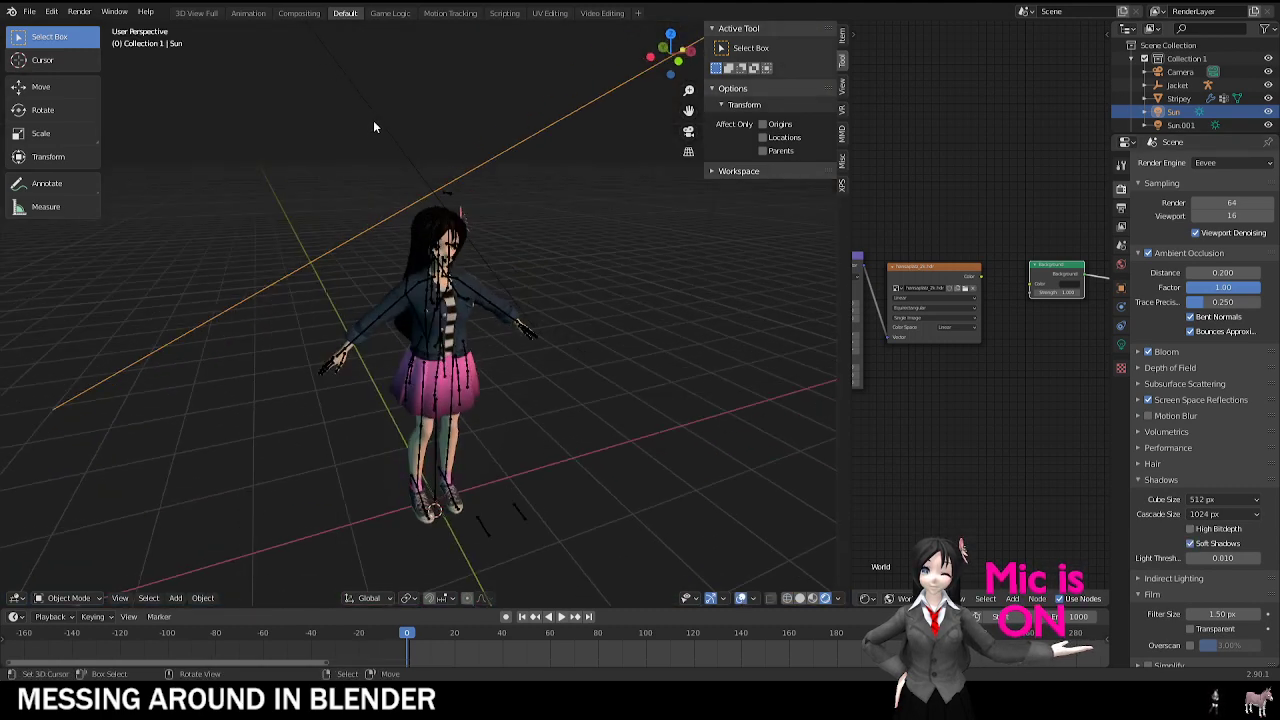
left_click(385, 140)
key("KP_0")
key("r")
key("r")
left_click(385, 325)
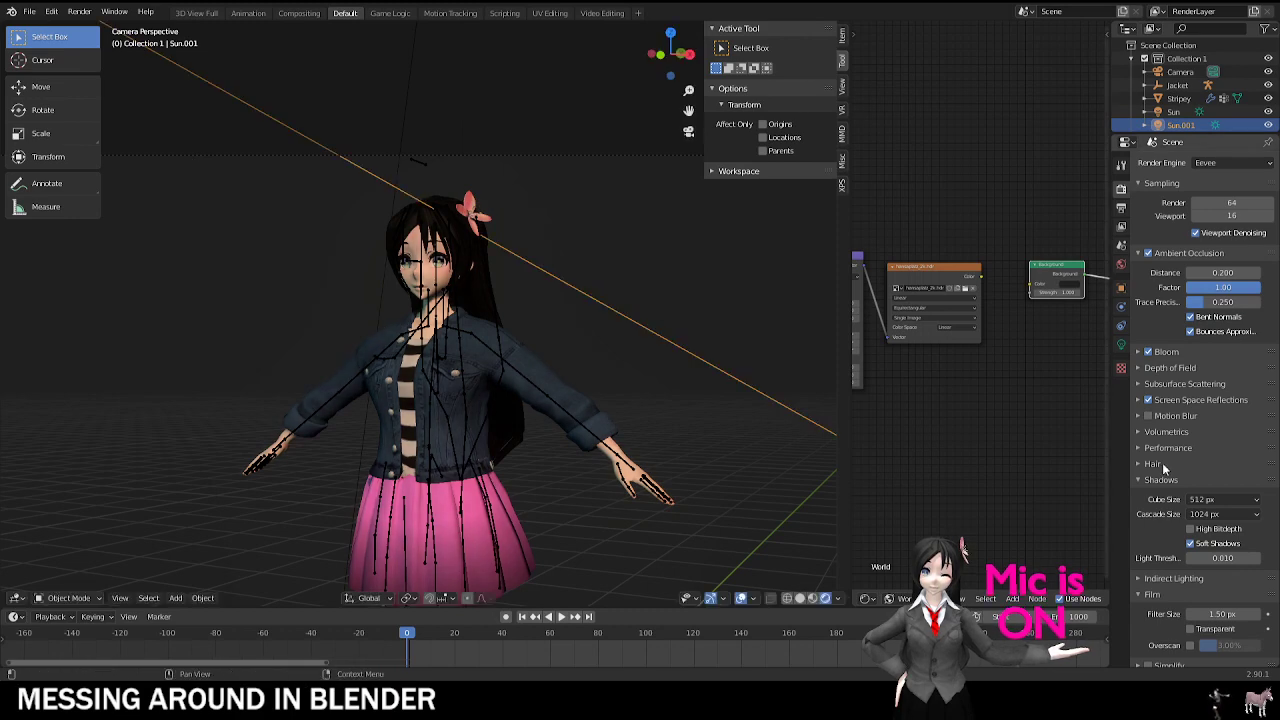
Step: Turn off shadow casting for the cyan sun light
left_click(1121, 343)
key("KP_0")
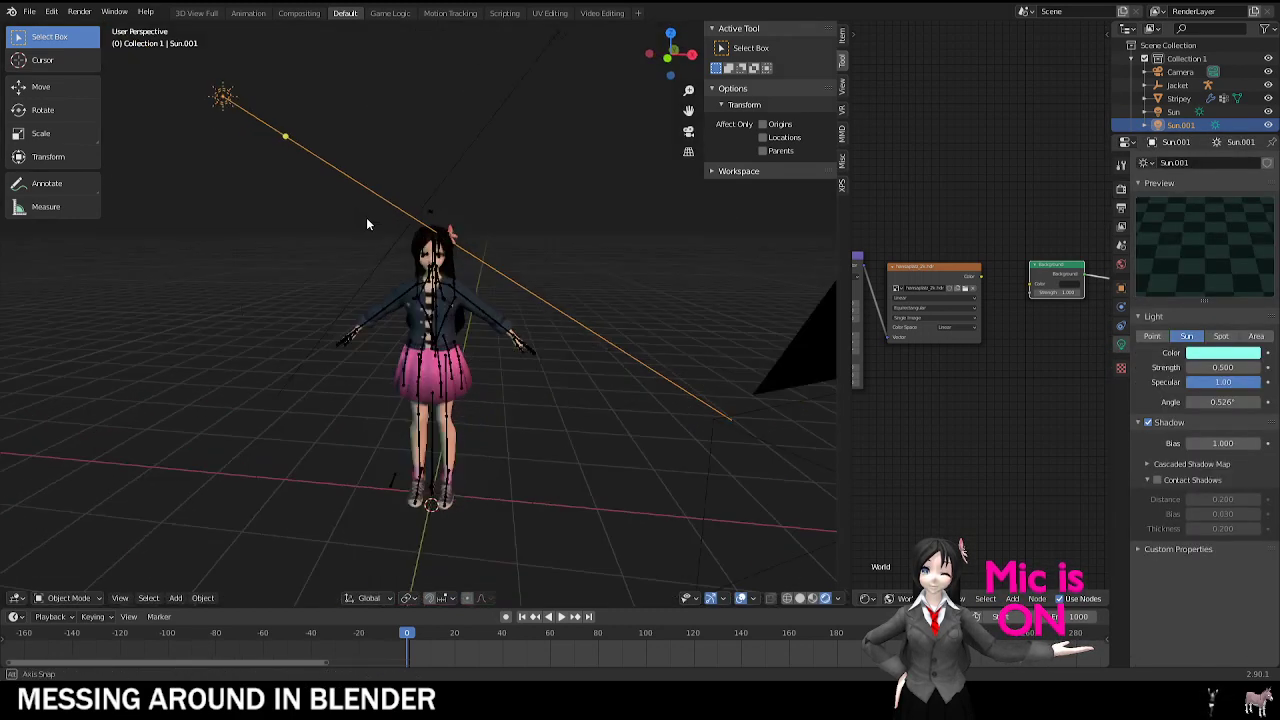
middle_click_drag(366, 217, 452, 282)
key("g")
right_click(393, 258)
key("KP_0")
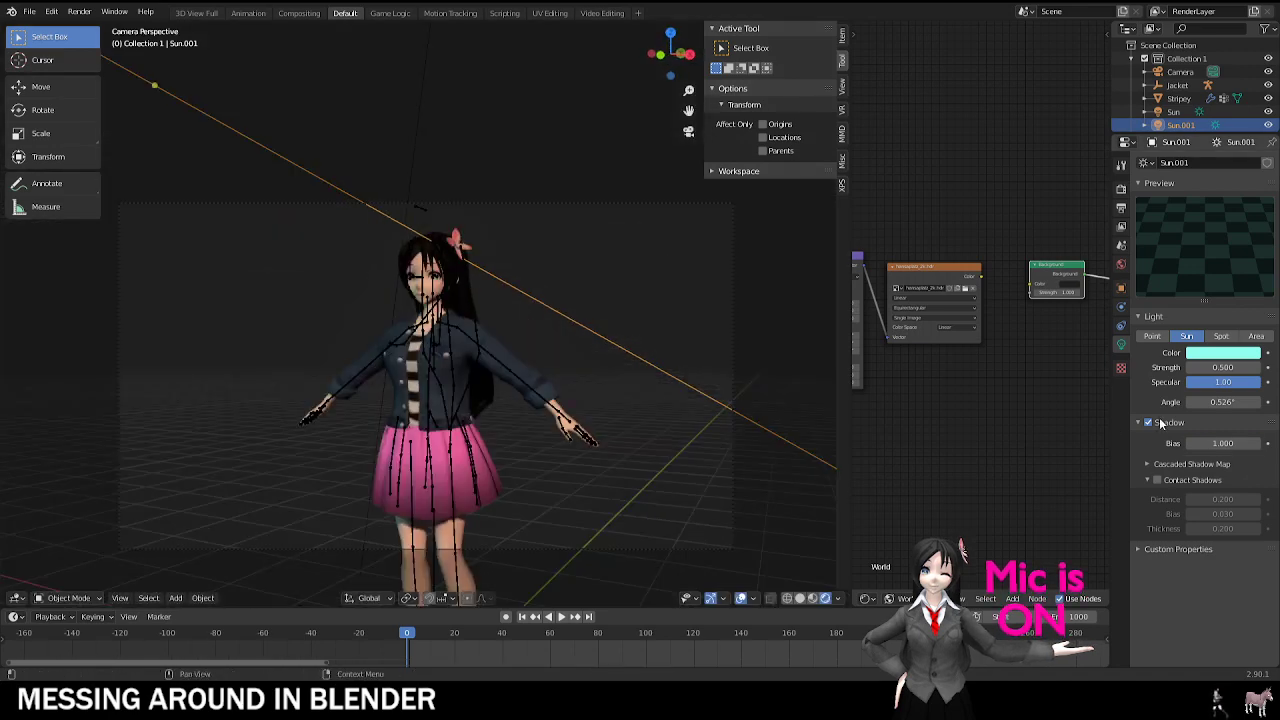
left_click(1155, 425)
Step: Trackball-rotate the cyan sun by about -2.86° and 19.5° while checking the character's face
scroll(354, 355, "up", 5)
key("r")
key("r")
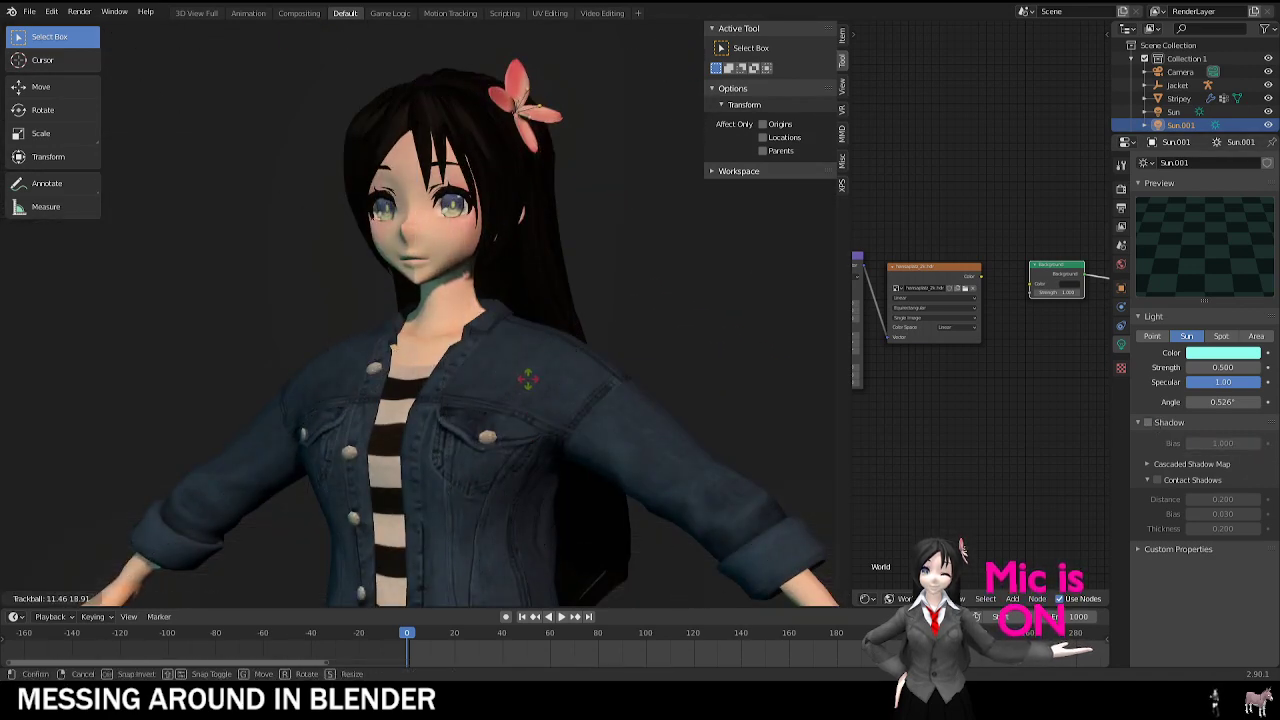
left_click(479, 328)
scroll(479, 328, "down", 4)
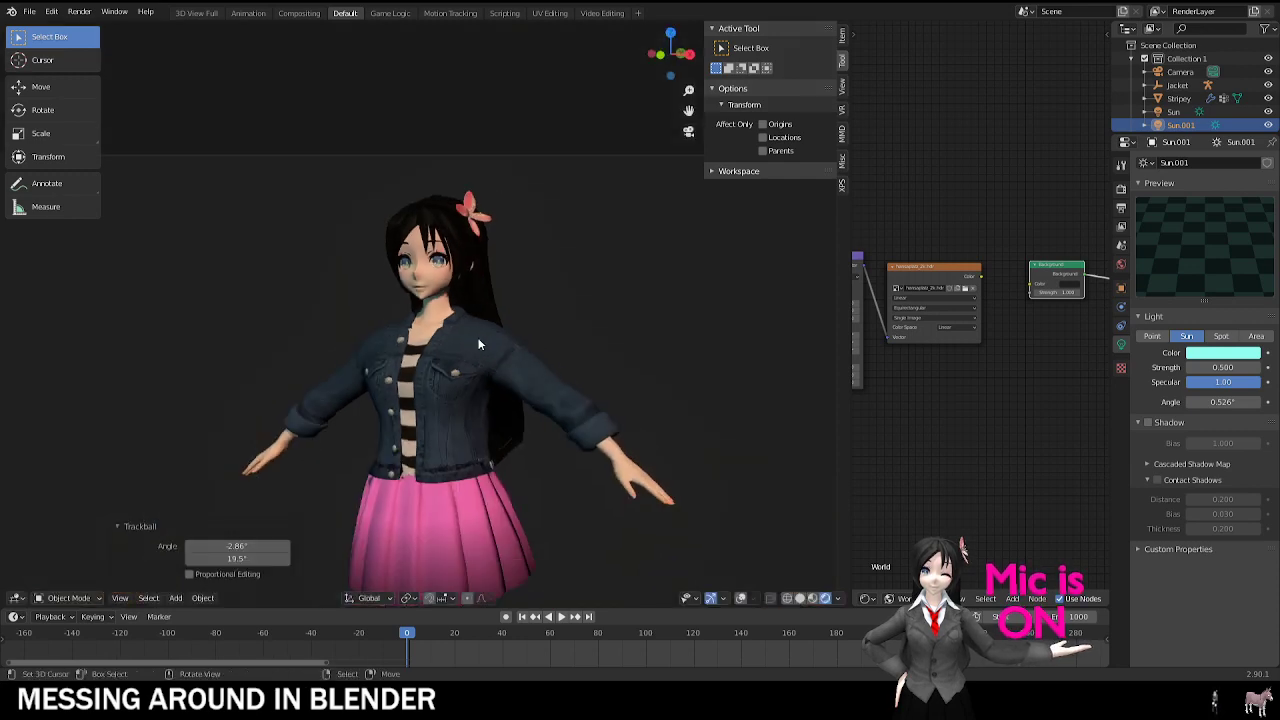
scroll(469, 295, "down", 4)
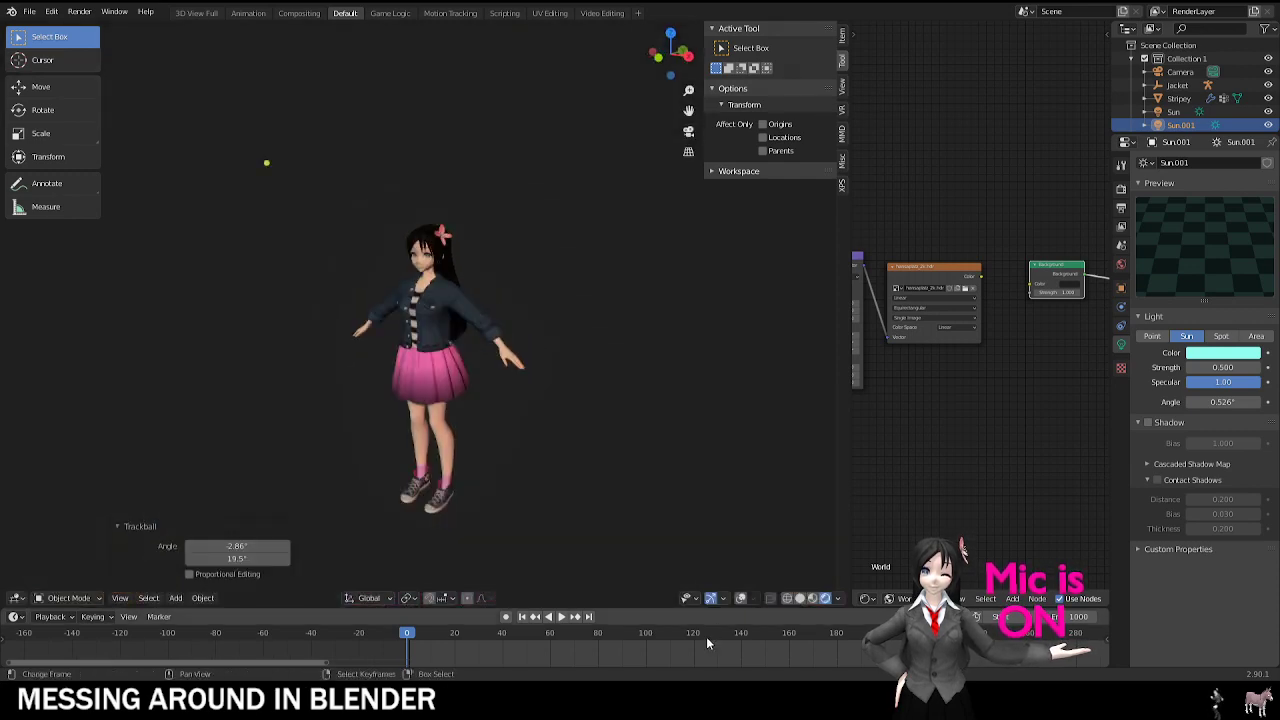
Step: Show the overlays, duplicate the peach sun and move the copy behind the character, about 5.56 m along Y
left_click(740, 597)
scroll(486, 320, "down", 4)
middle_click_drag(484, 316, 468, 343)
right_click(392, 247)
middle_click_drag(392, 247, 366, 317)
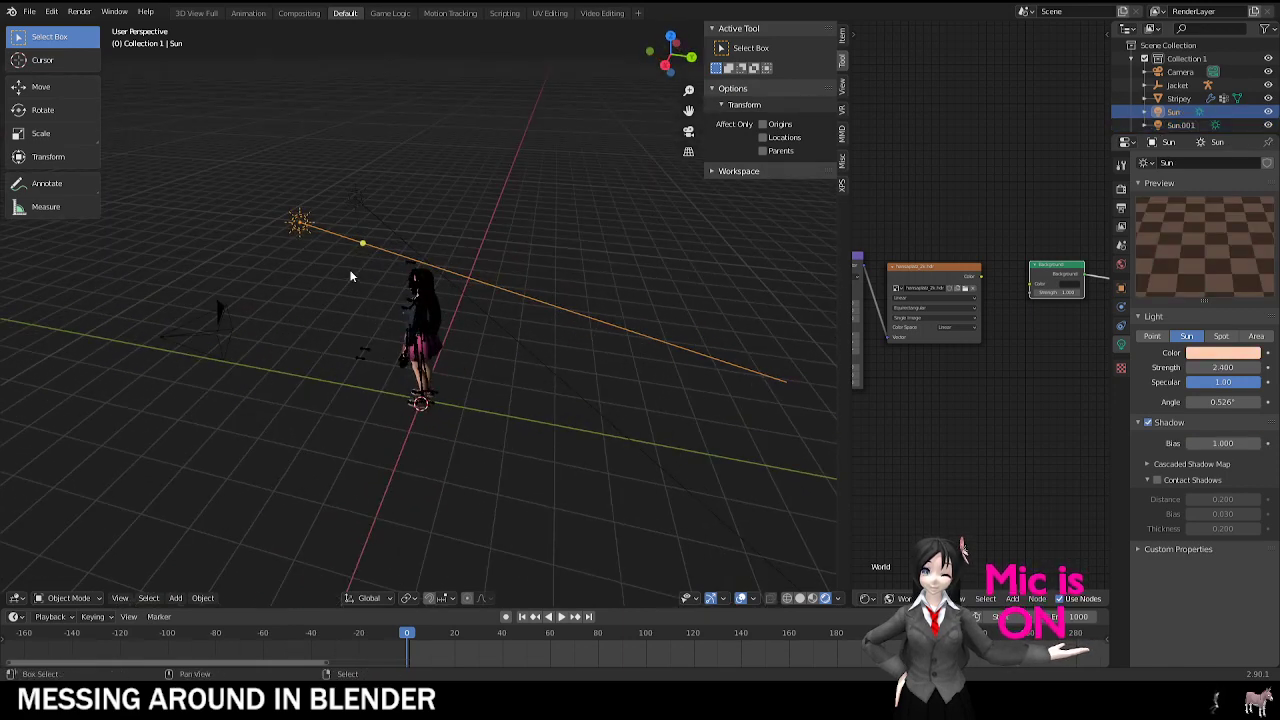
key("shift+d")
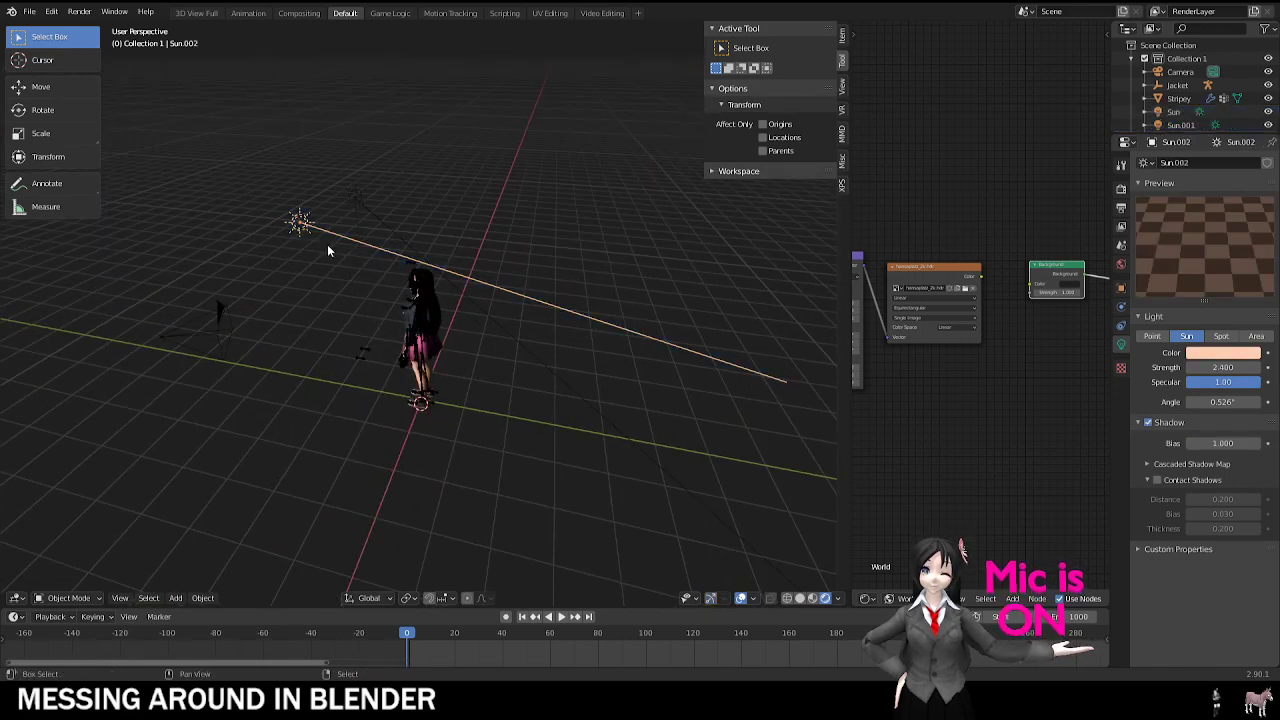
right_click(328, 250)
key("g")
left_click(679, 279)
middle_click_drag(679, 279, 592, 289, "shift")
Step: Change the new light to a spot and move it by about -2.67, -1.17 and -1.64 m in X, Y and Z
left_click(1230, 338)
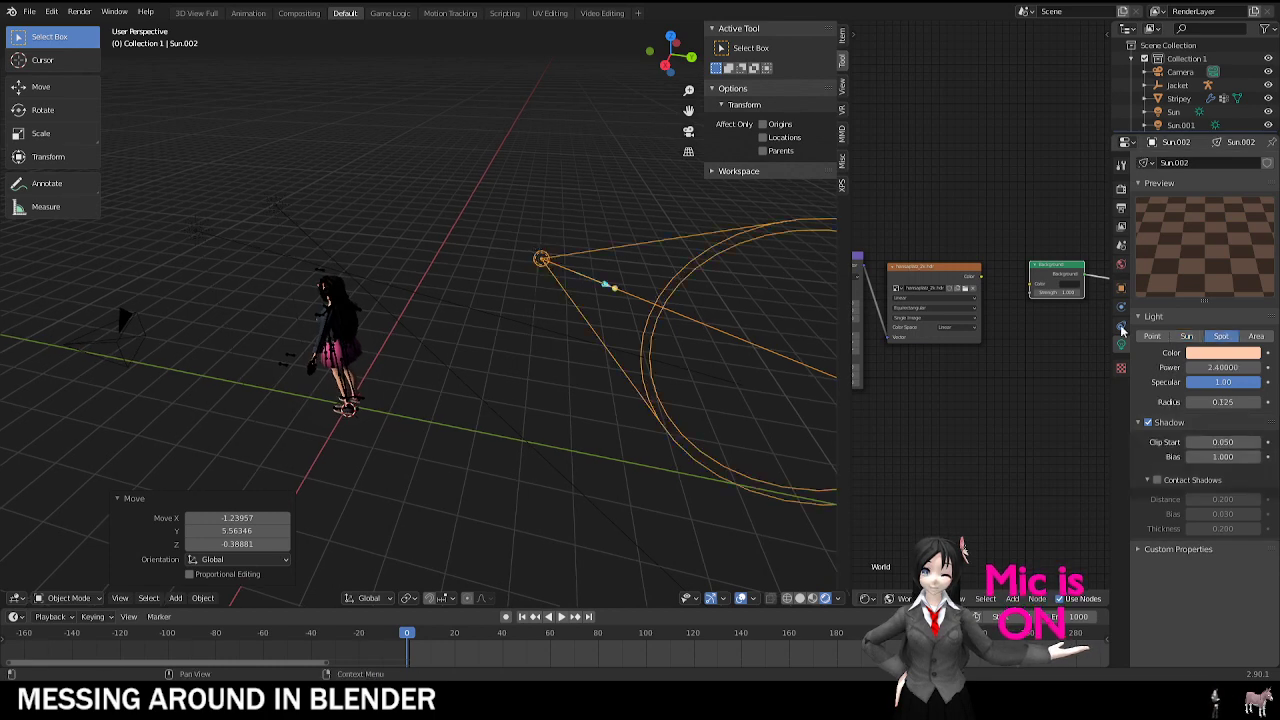
middle_click_drag(493, 298, 612, 258)
key("g")
left_click(503, 321)
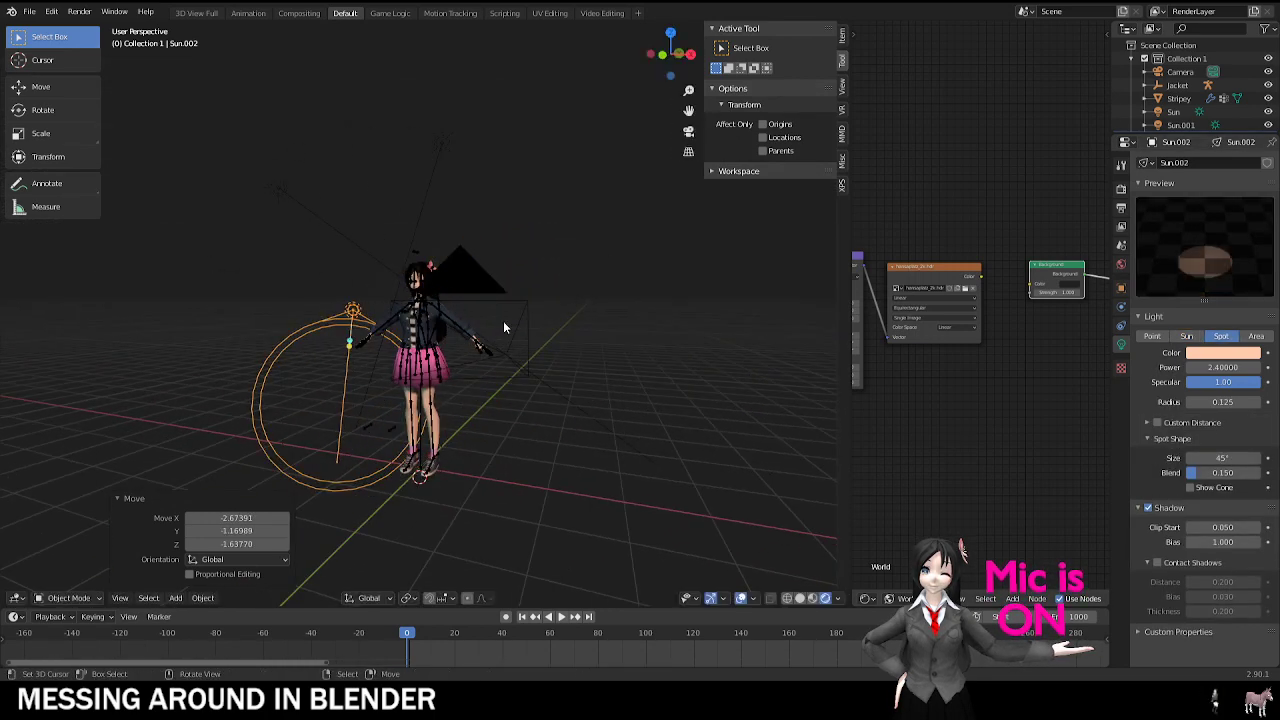
Step: Trackball-rotate the spot light by about -95.7° and 142° in camera view
key("KP_0")
key("r")
key("r")
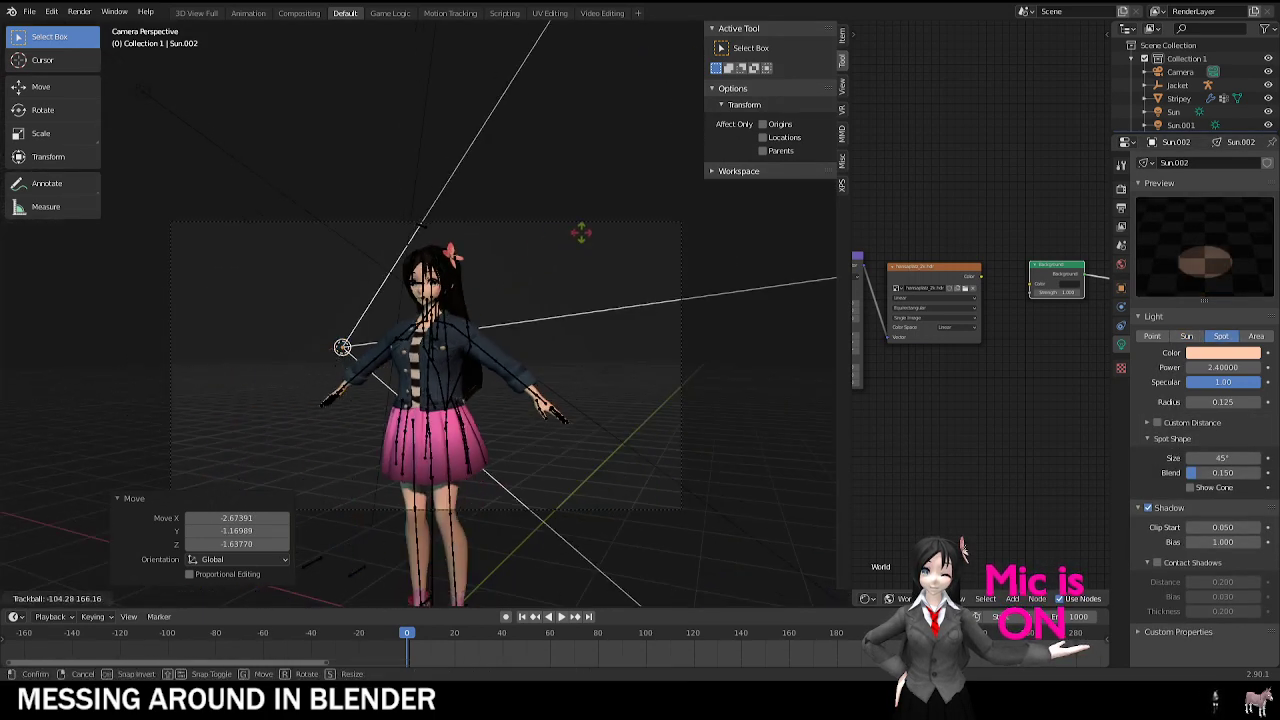
left_click(552, 243)
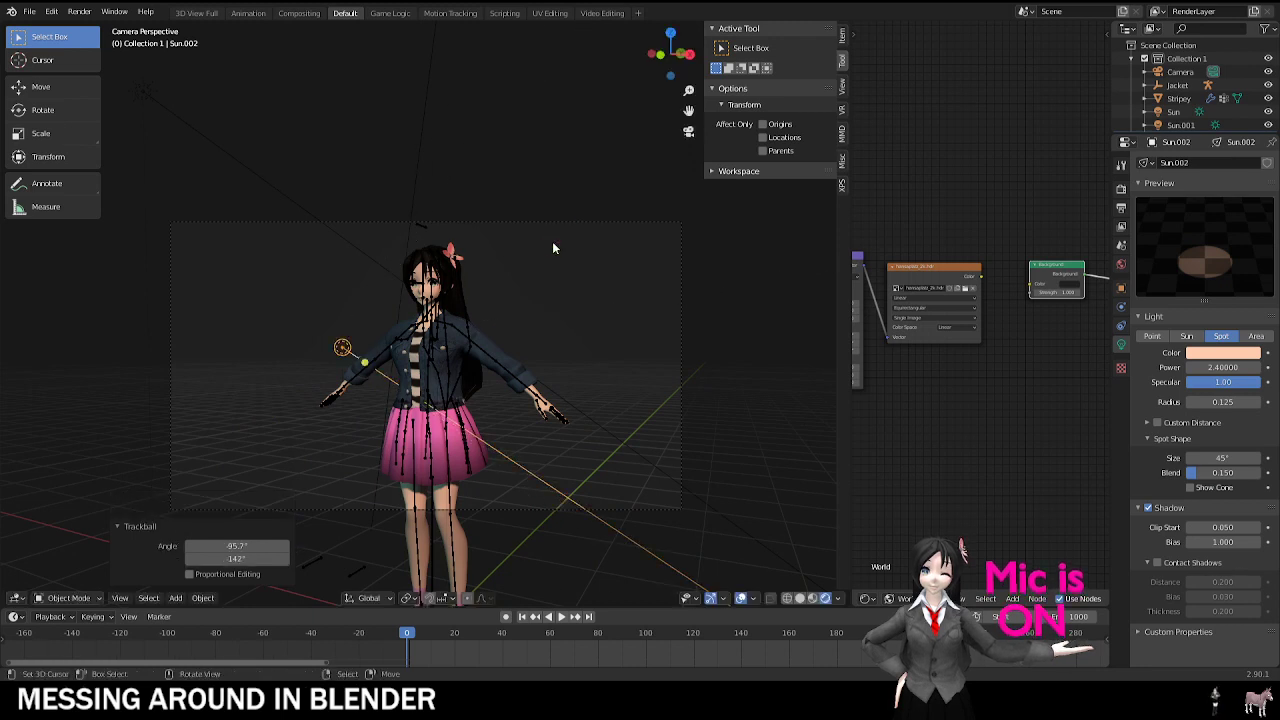
Step: Change the spot light's colour to a pale lavender white and set its power to 1000
left_click(1223, 352)
left_click(1205, 238)
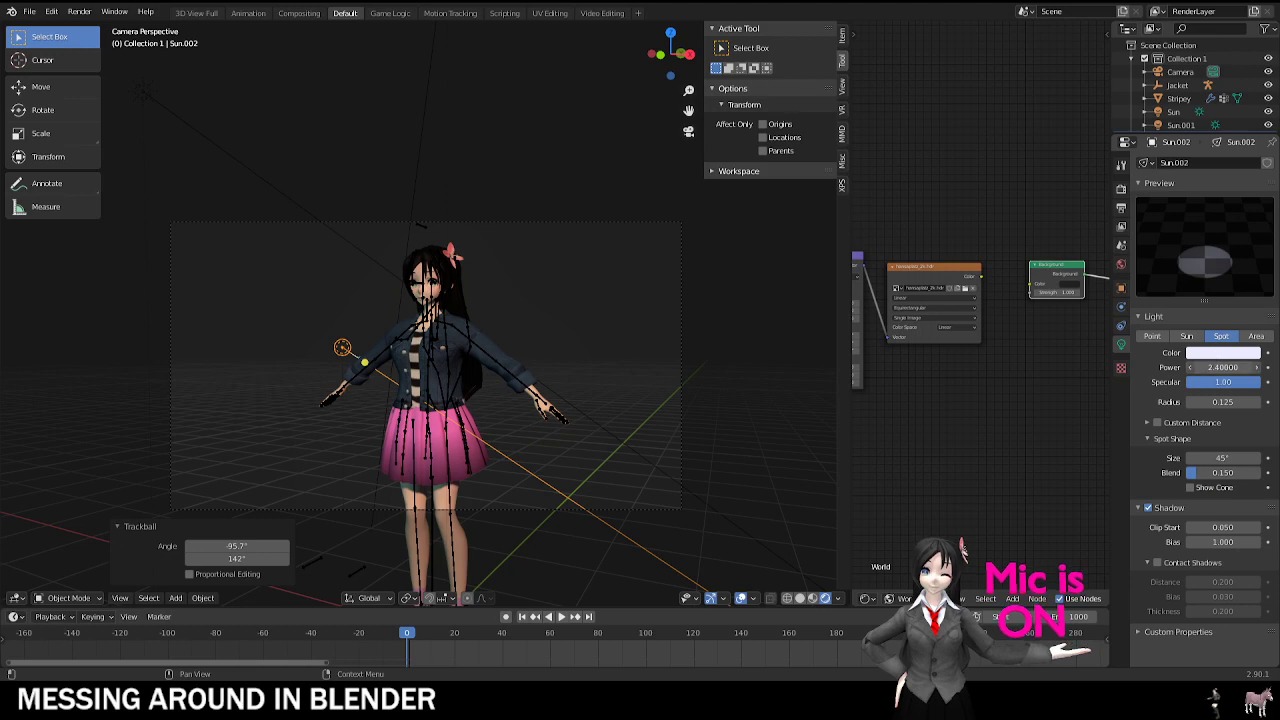
left_click_drag(1213, 366, 1217, 366)
left_click(1212, 366)
type("1000")
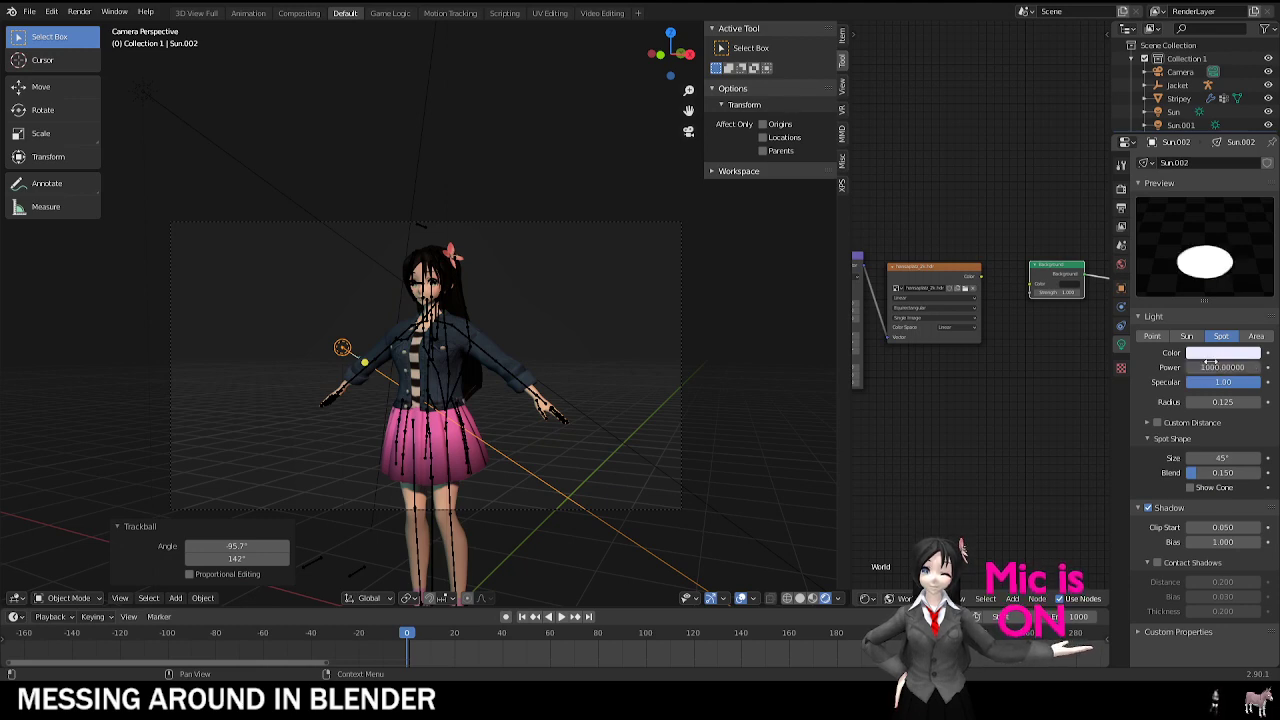
key("Return")
Step: Move the spot light up and outward by about -1.03, -0.52 and 0.73 m in X, Y and Z
scroll(511, 277, "up", 5)
key("g")
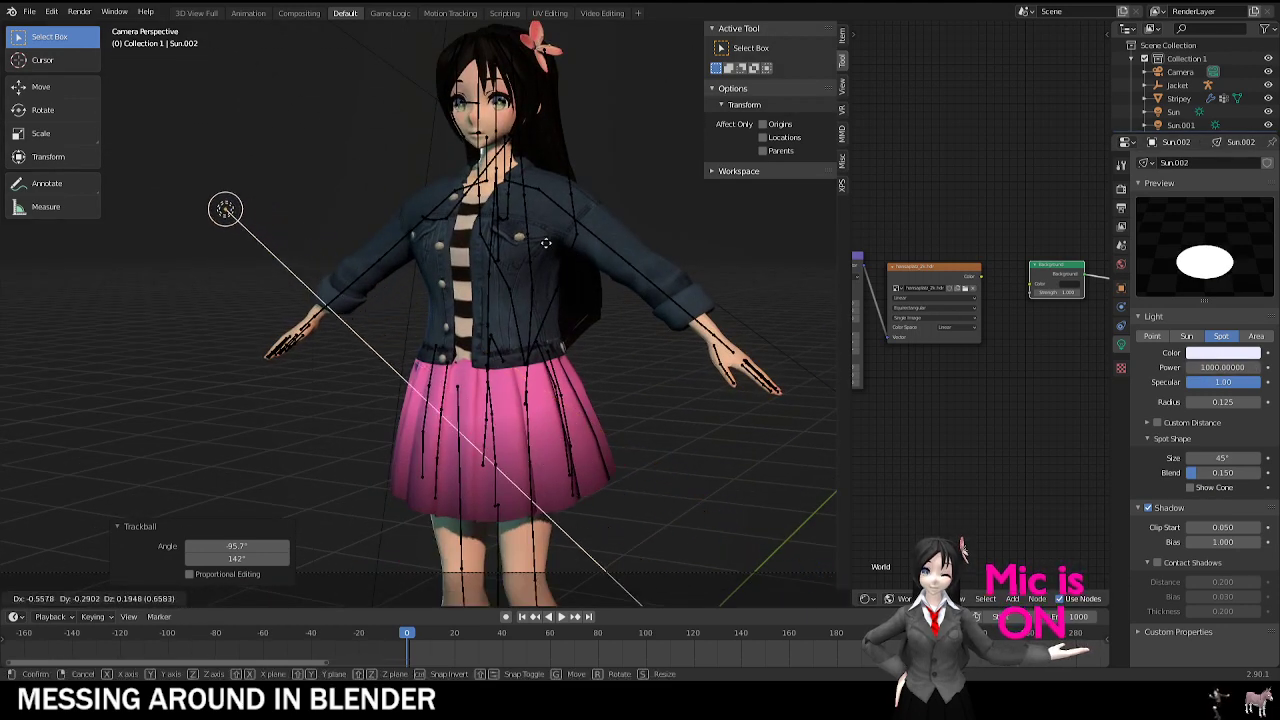
left_click(479, 172)
scroll(449, 125, "up", 4)
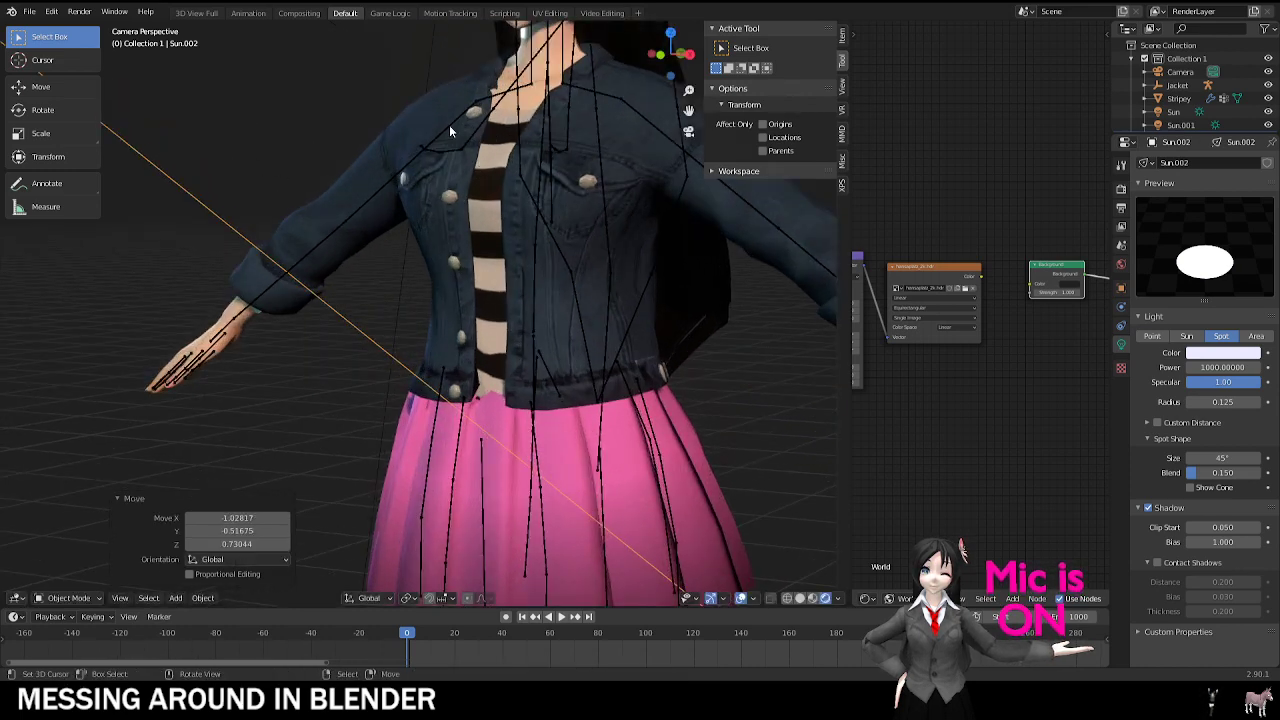
scroll(435, 140, "down", 2)
Step: Set the spot light's power to 3000, raise the light, and trackball-rotate it by about 15.5° and 9.74°
left_click(1222, 366)
type("30")
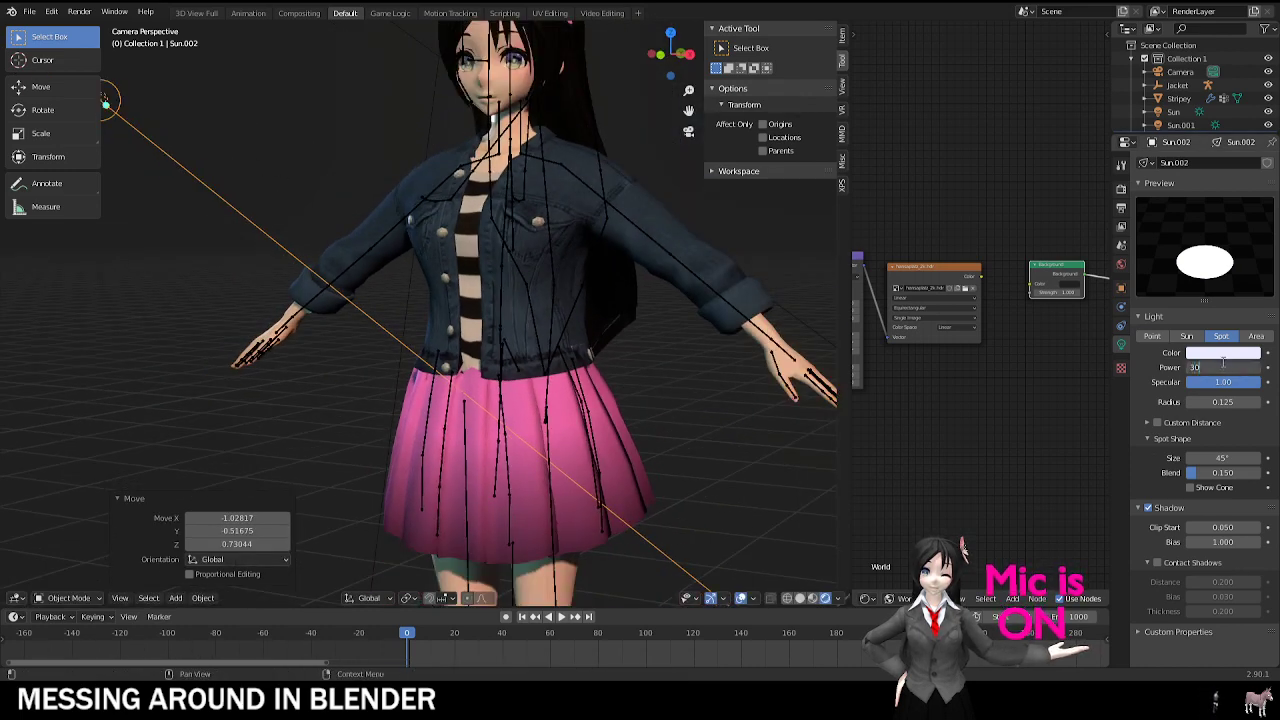
type("00")
key("Return")
scroll(425, 190, "down", 3)
key("r")
key("r")
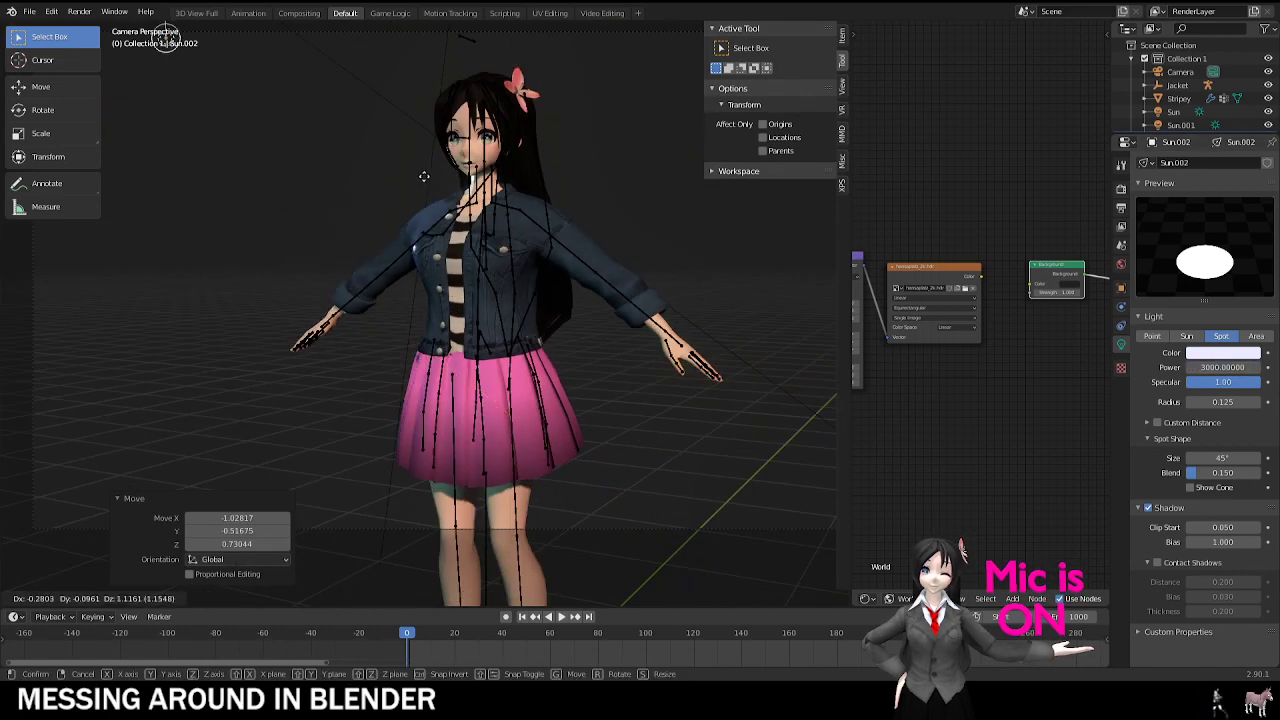
key("Return")
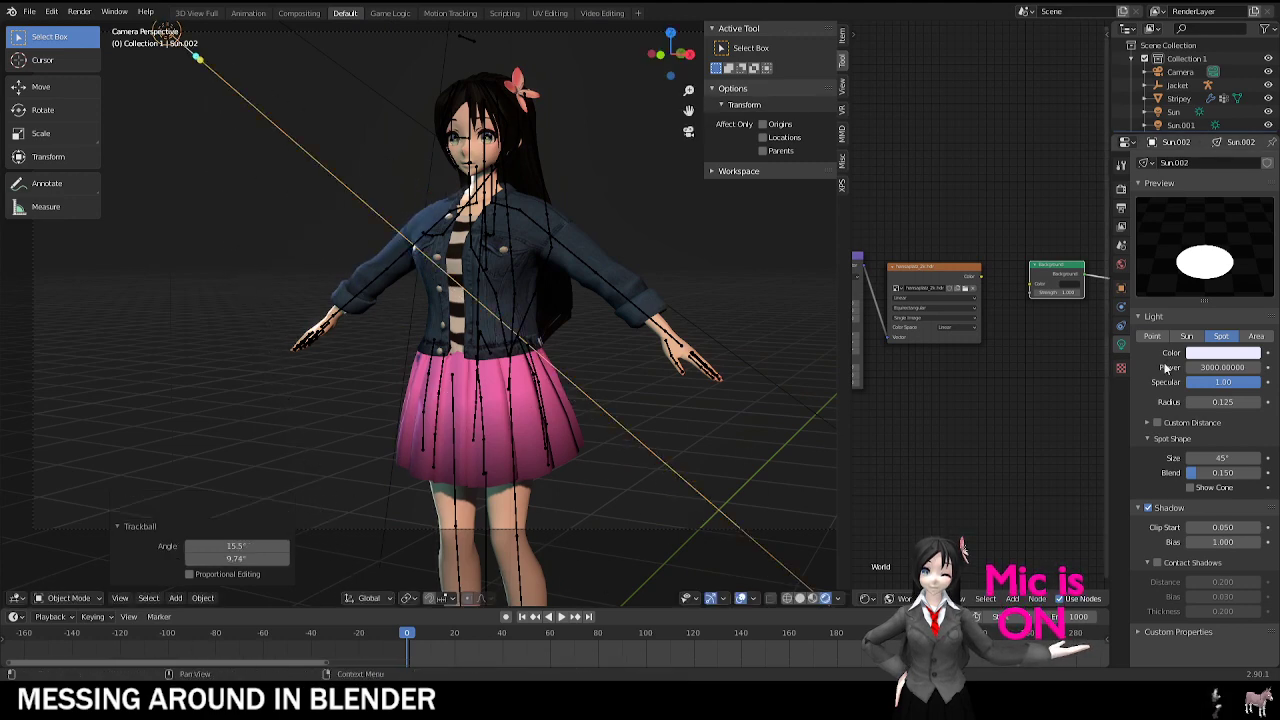
Step: Set the spot light's power to 5000 and move it by about 1.14, 0.56 and -1.12 m in X, Y and Z
left_click(1216, 367)
type("5000")
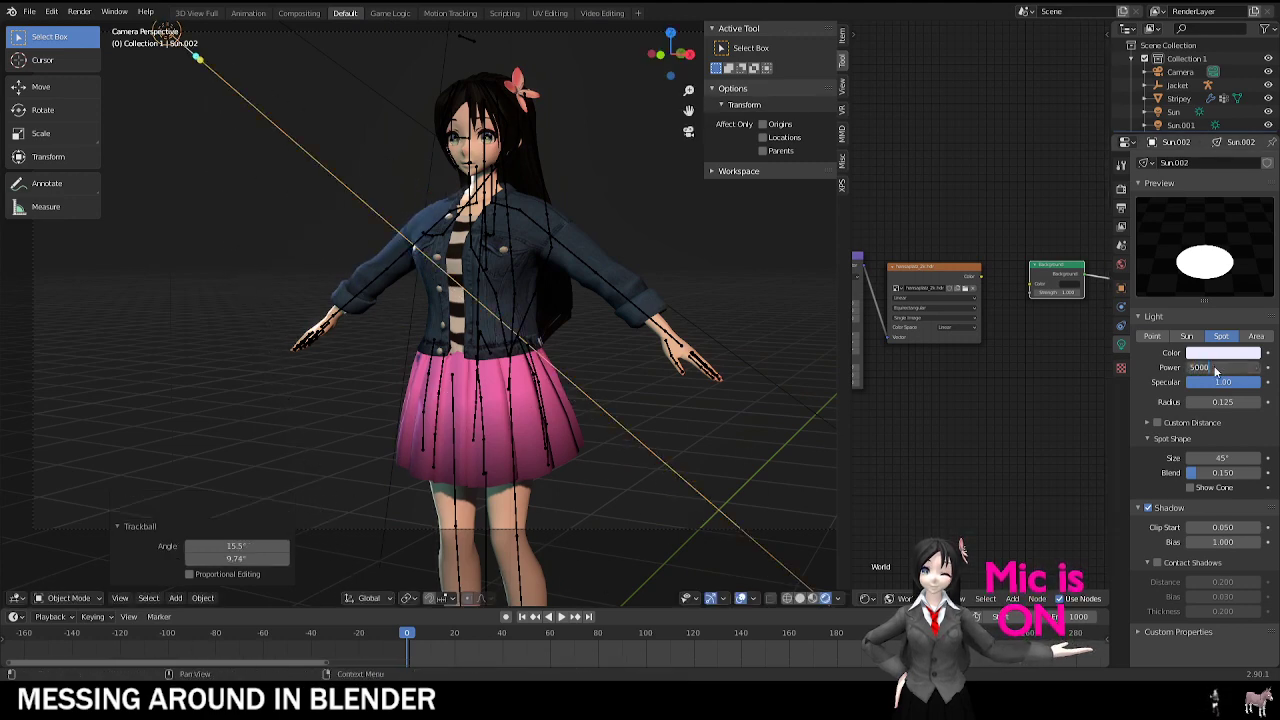
key("Return")
middle_click_drag(621, 343, 593, 373, "shift")
key("g")
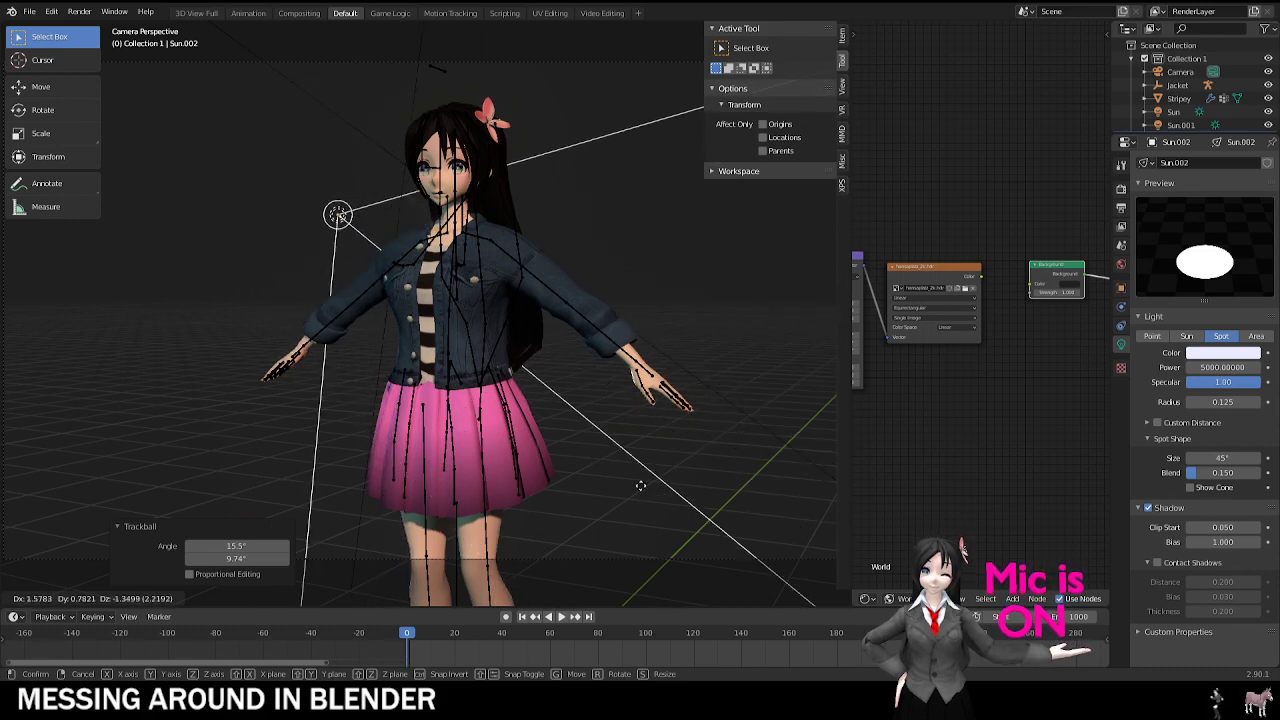
left_click(595, 467)
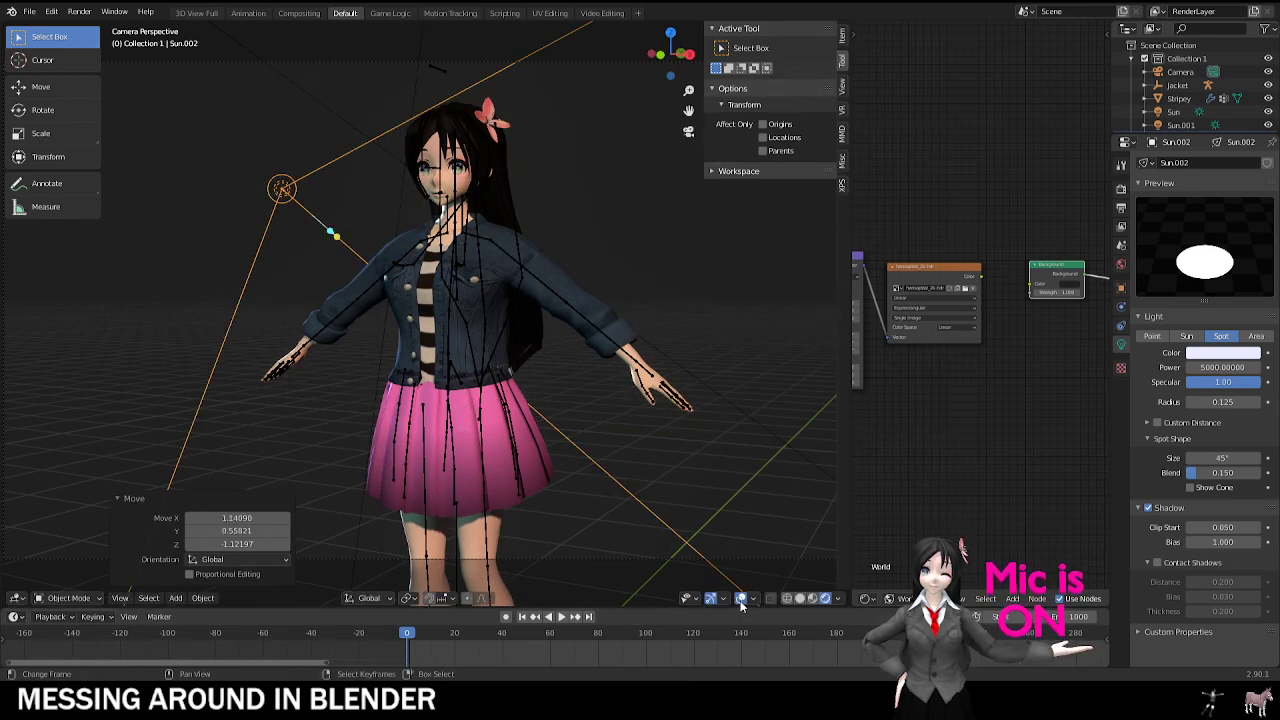
Step: Examine the rim lighting on the character's jacket, neck and skirt with the overlays hidden and shown
scroll(555, 353, "up", 6)
middle_click_drag(457, 256, 487, 340, "shift")
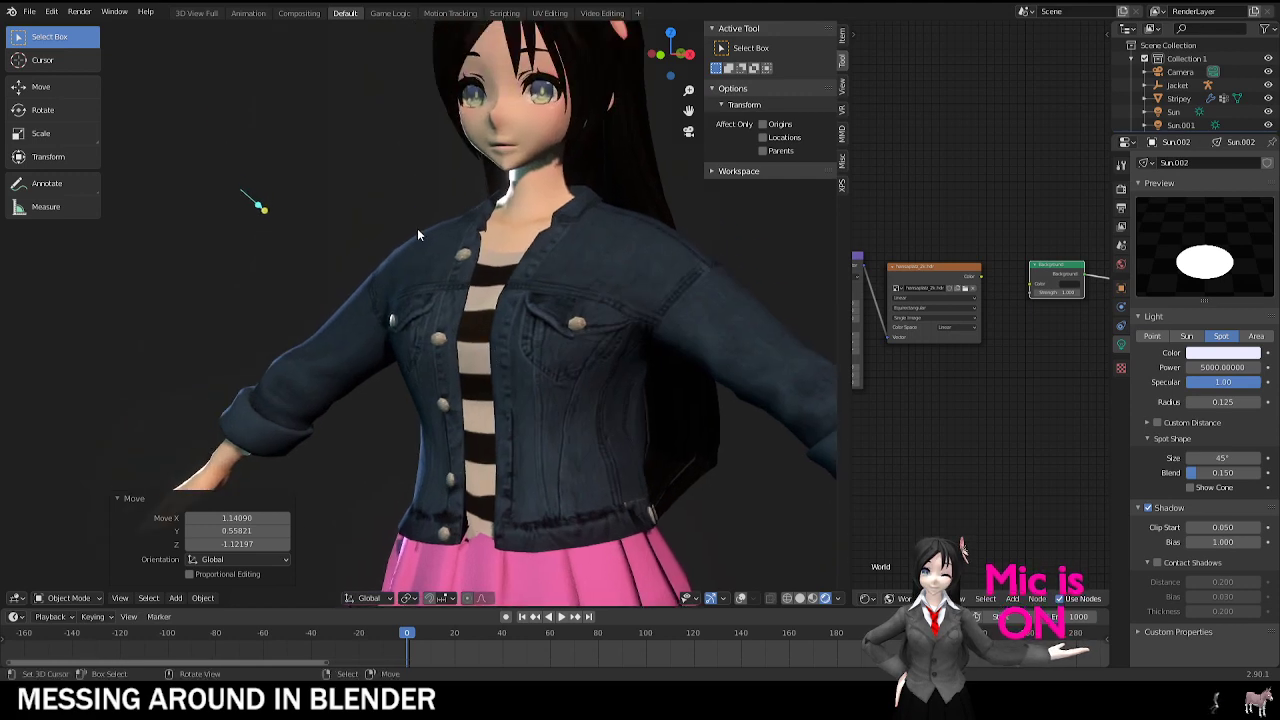
key("KP_0")
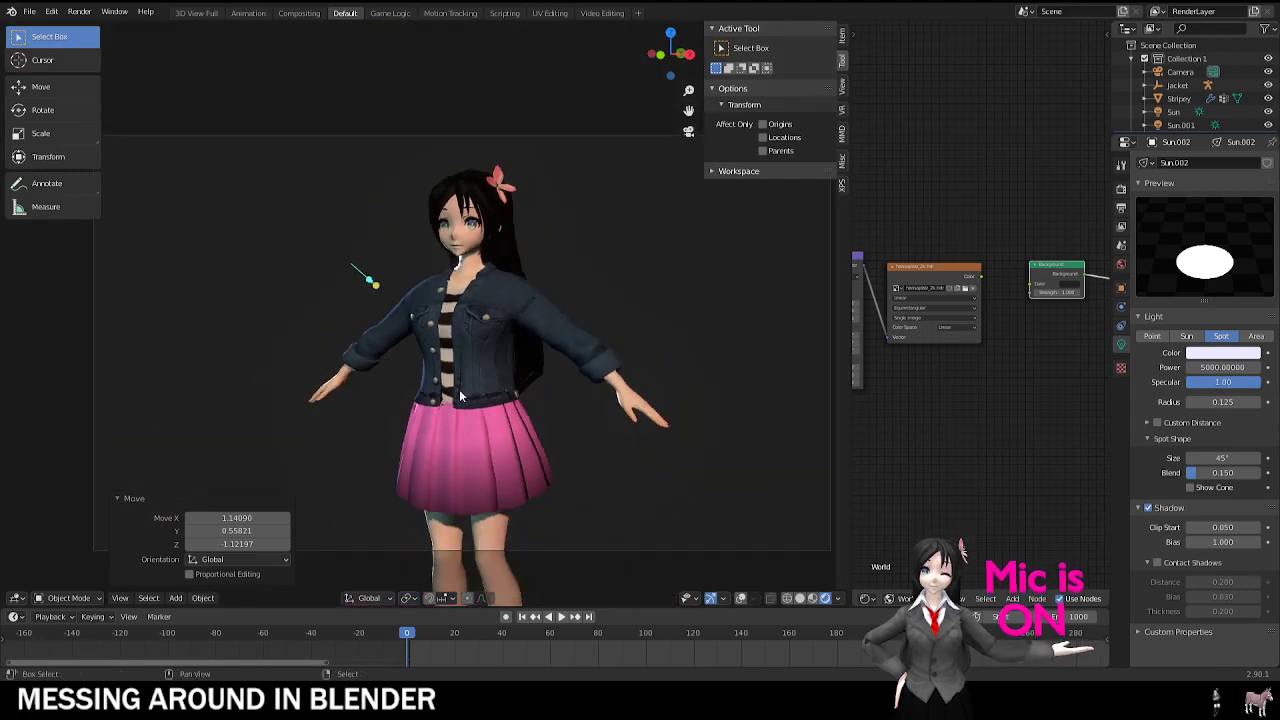
left_click(741, 598)
middle_click_drag(478, 334, 458, 289, "shift")
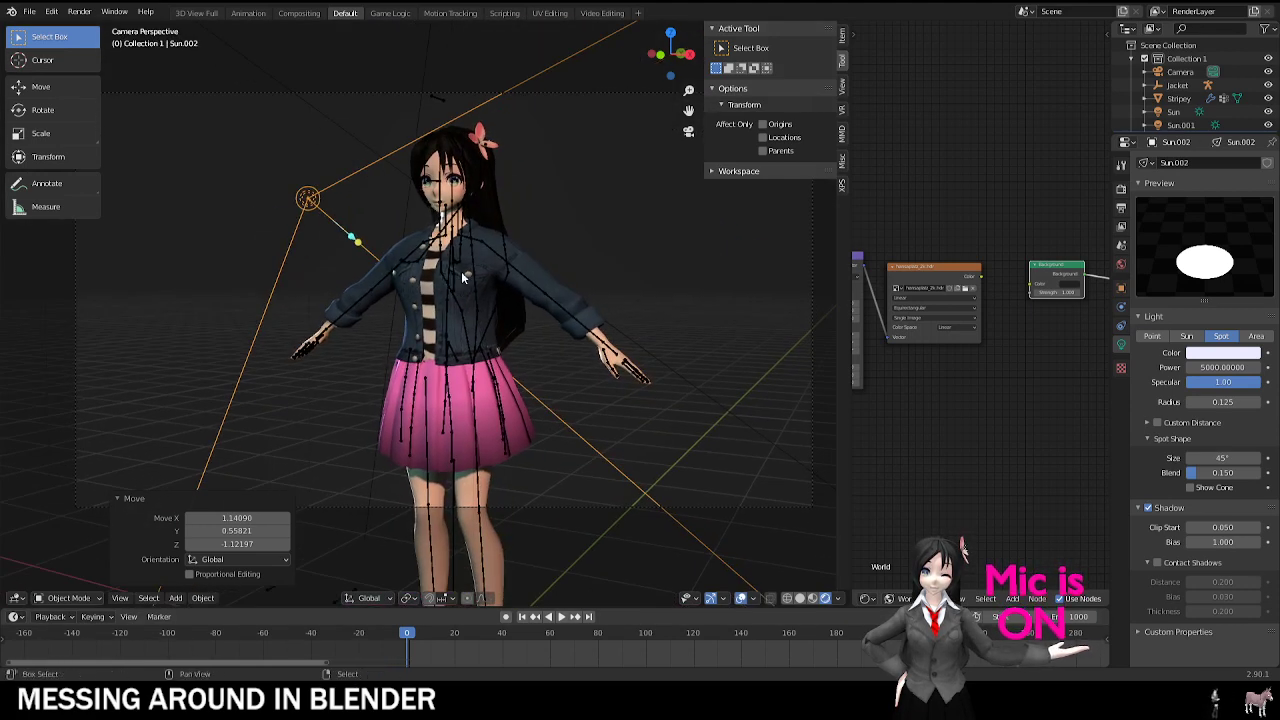
left_click(741, 598)
middle_click_drag(572, 392, 624, 512)
left_click(752, 598)
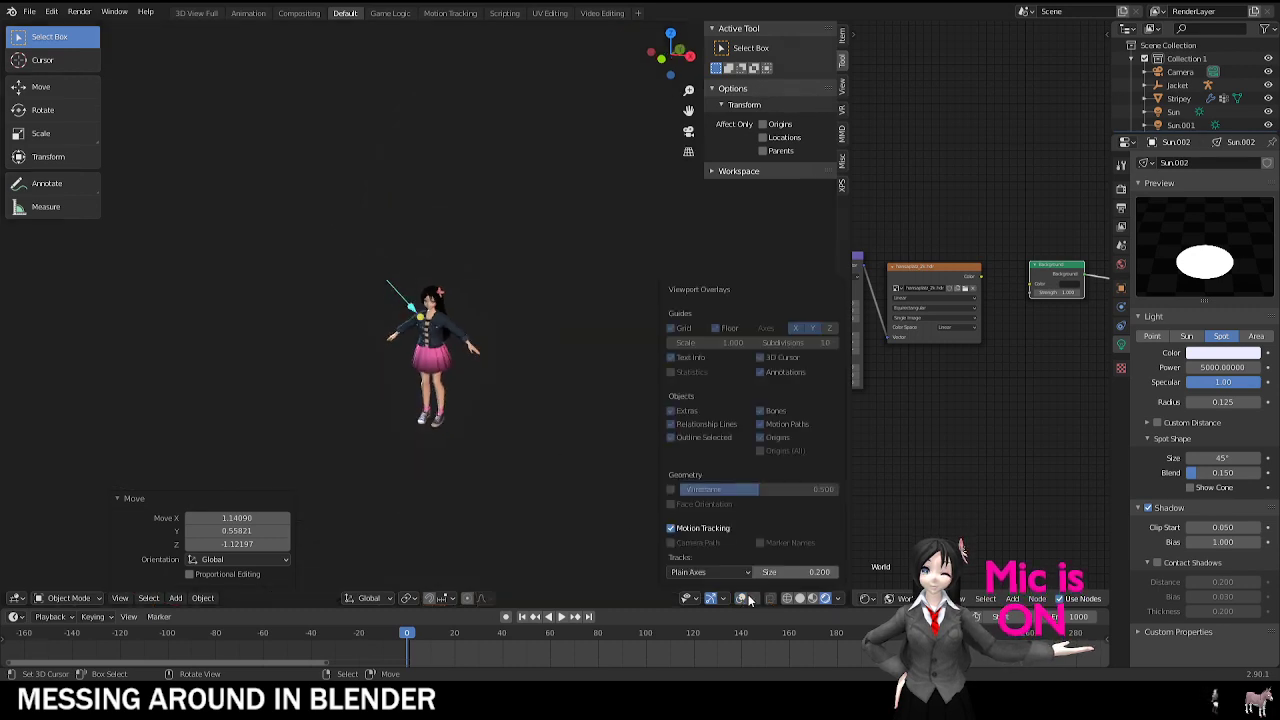
left_click(741, 598)
scroll(448, 398, "up", 7)
scroll(440, 370, "up", 6)
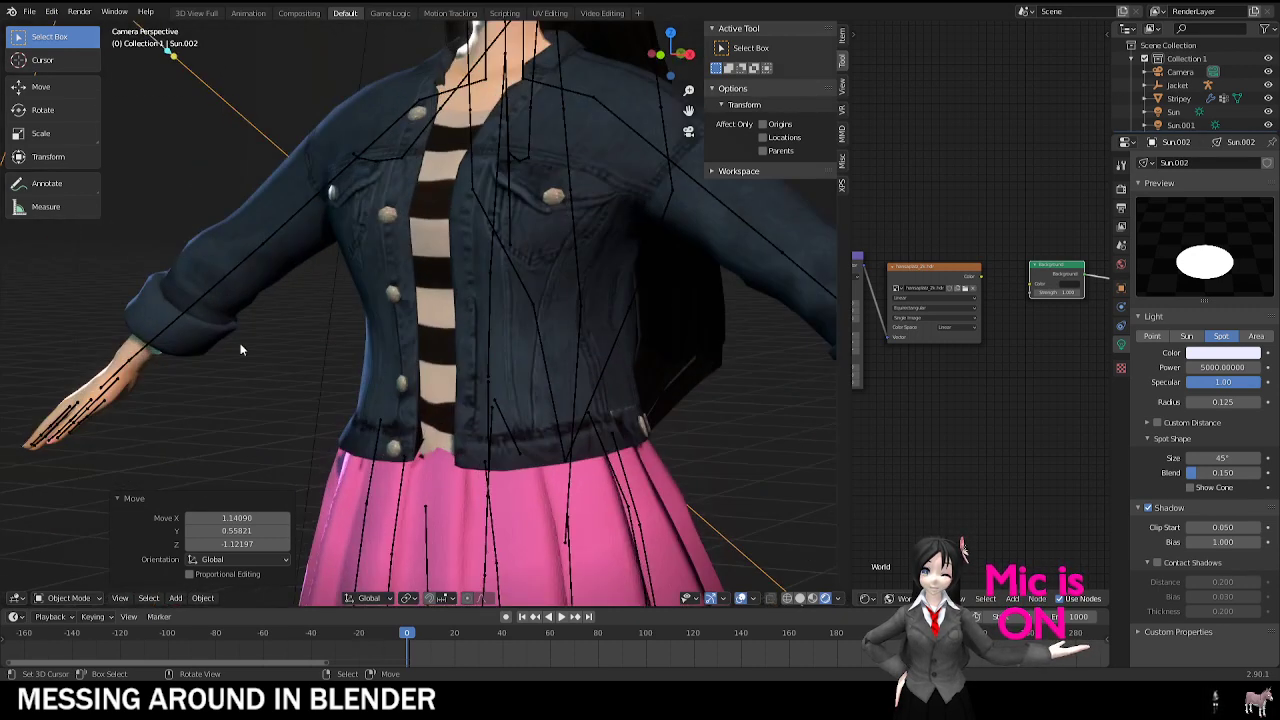
Step: Examine the whole character's lighting from outside and through the camera, selecting the spot and orange sun lights in turn
scroll(362, 325, "down", 8)
middle_click_drag(364, 325, 393, 361)
scroll(442, 350, "down", 3)
right_click_drag(458, 353, 463, 362)
middle_click_drag(463, 375, 458, 347)
key("KP_0")
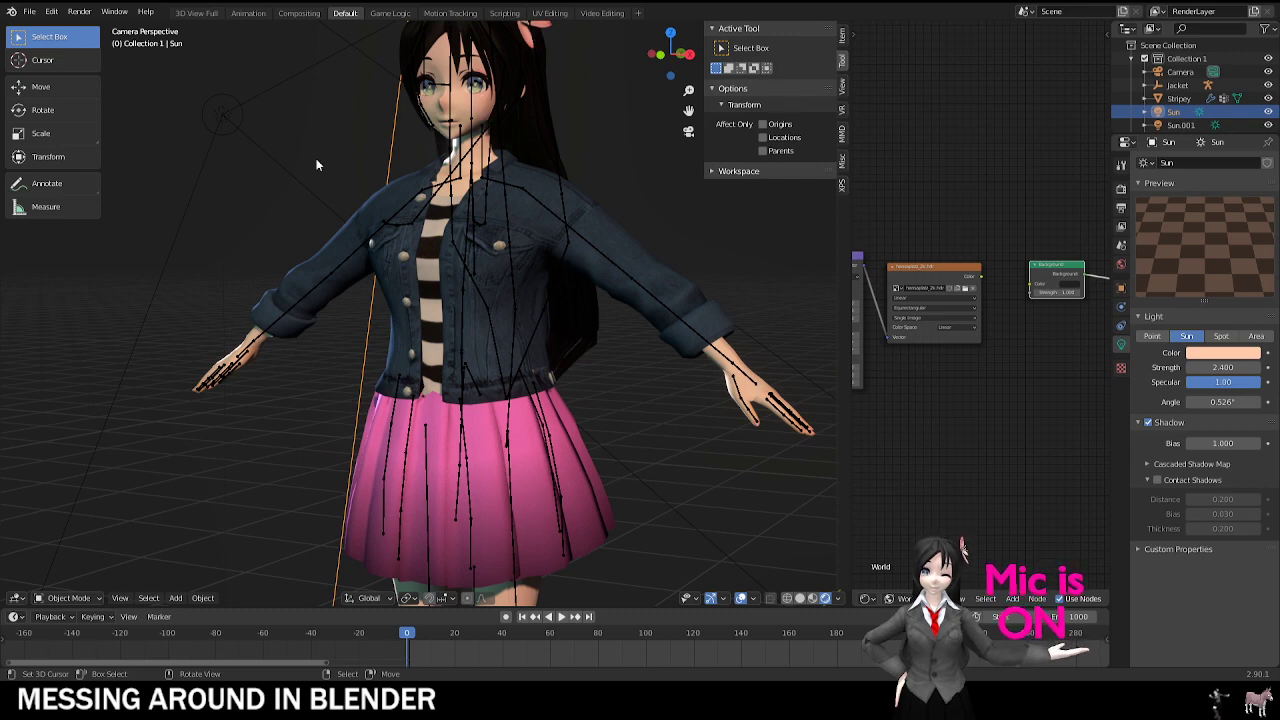
right_click_drag(223, 116, 176, 82)
key("KP_0")
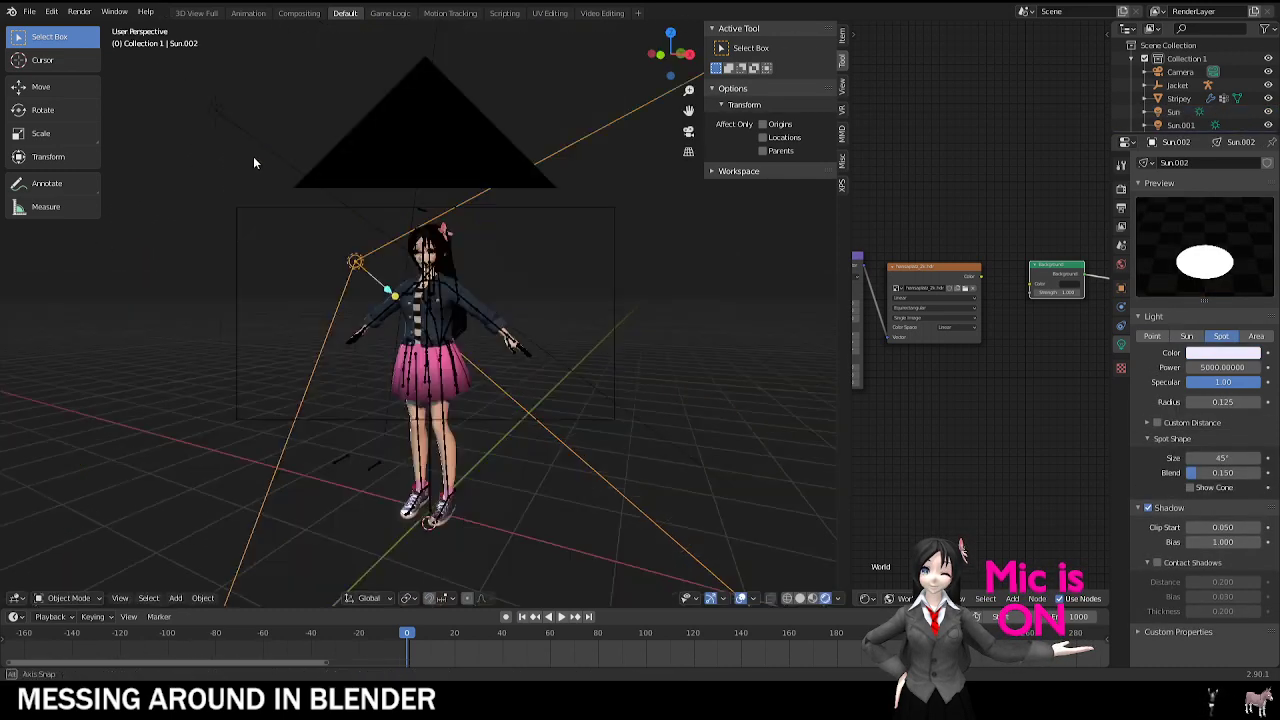
Step: Delete the cyan sun light to compare the character without its fill, and undo the deletion
middle_click_drag(254, 158, 306, 203)
right_click(305, 192)
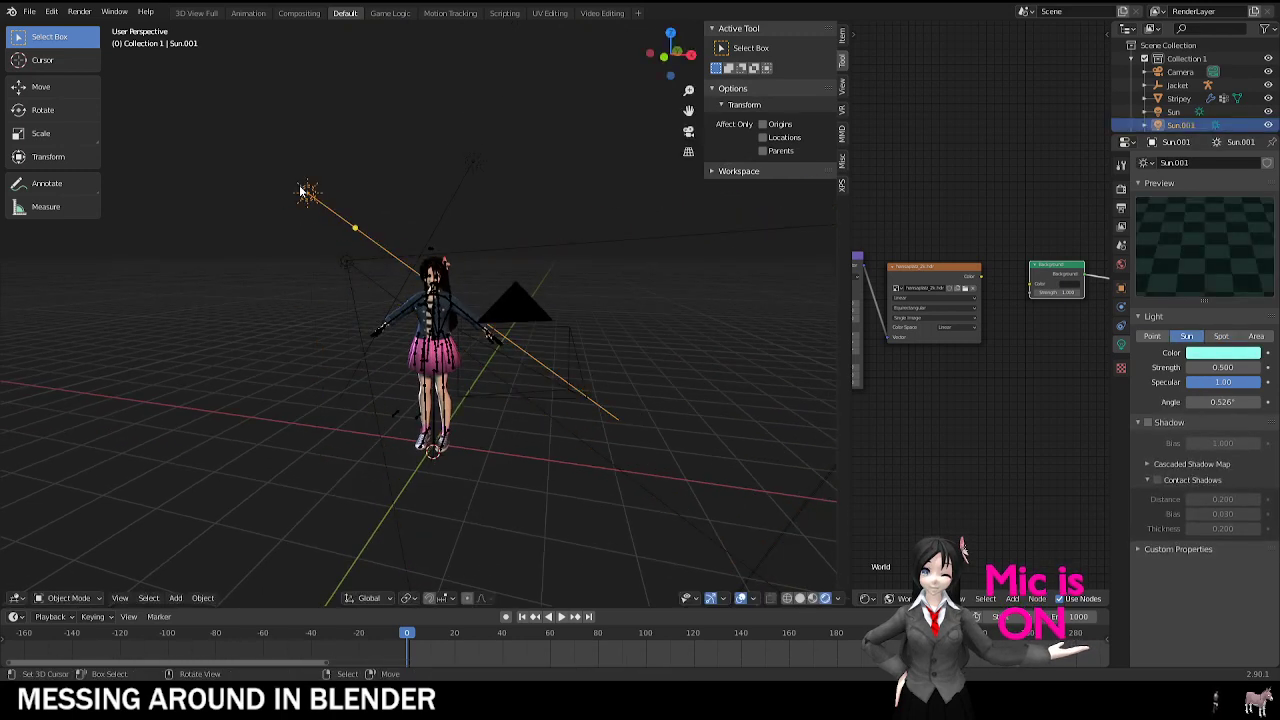
key("KP_0")
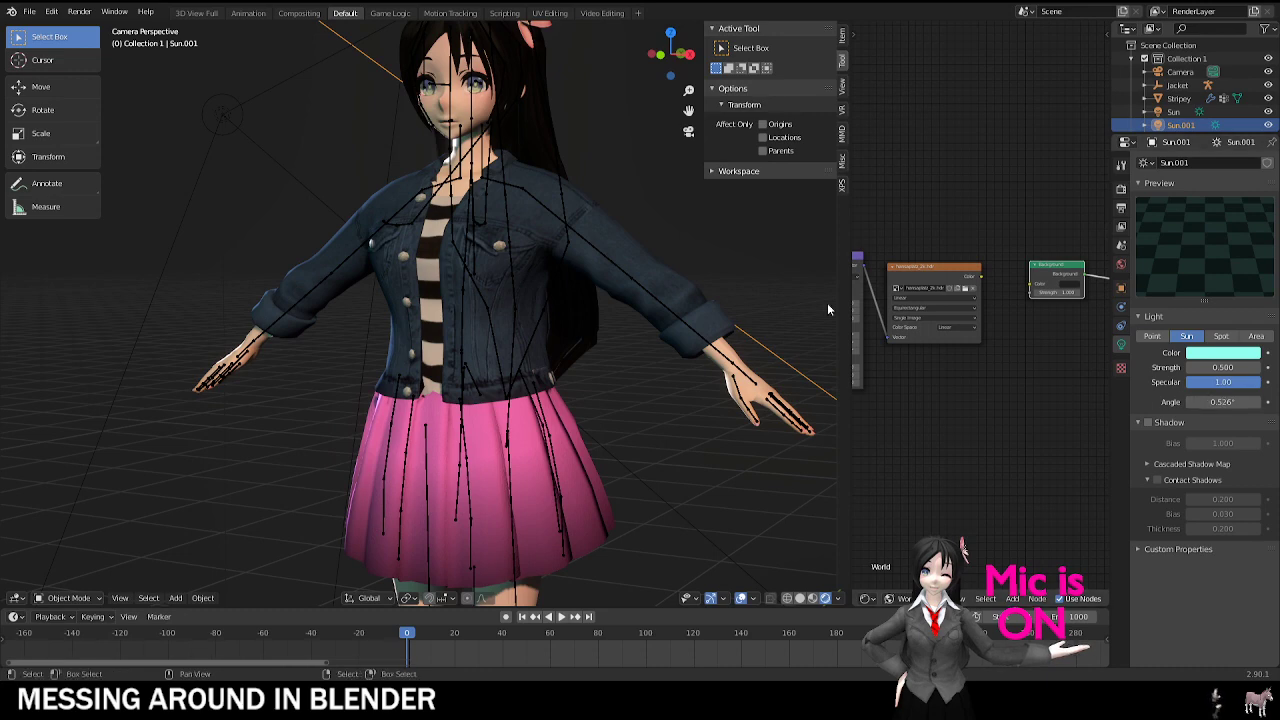
middle_click_drag(526, 205, 551, 286, "shift")
scroll(551, 286, "down", 1)
key("Delete")
left_click(740, 598)
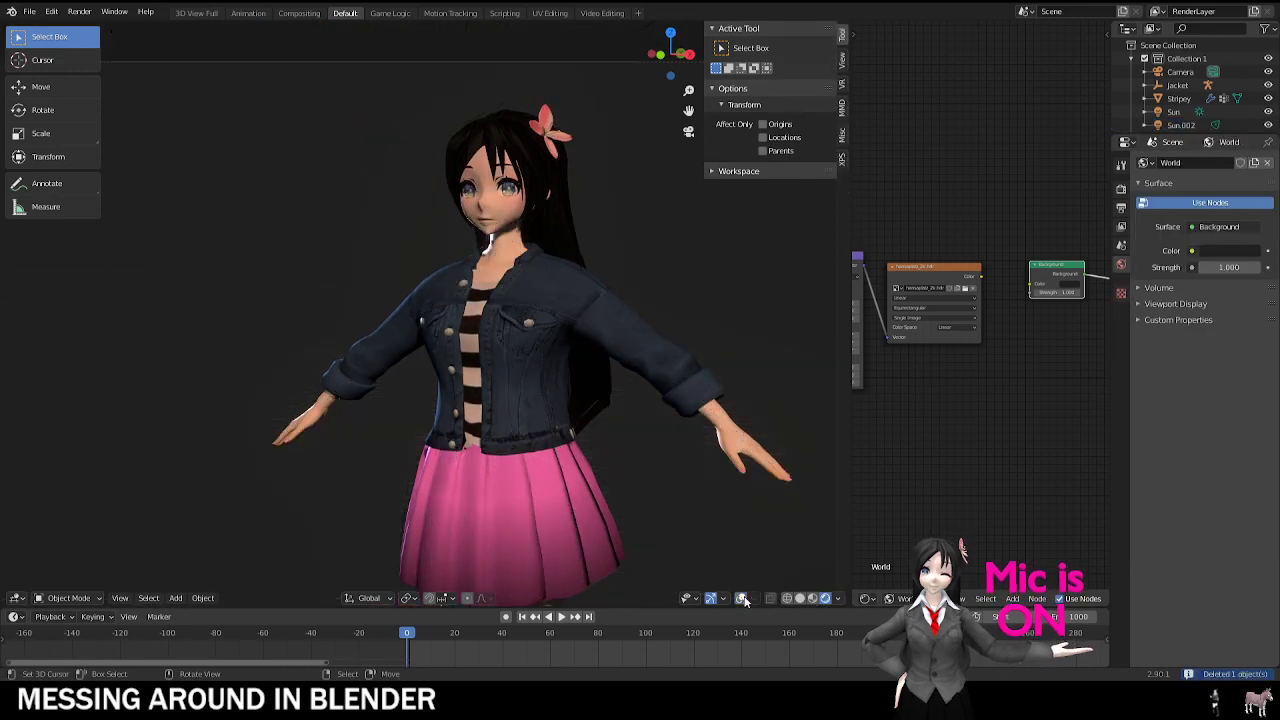
key("ctrl+z")
Step: Show the overlays, delete the spot light to compare the camera view without rim lighting, and undo the deletion
key("KP_0")
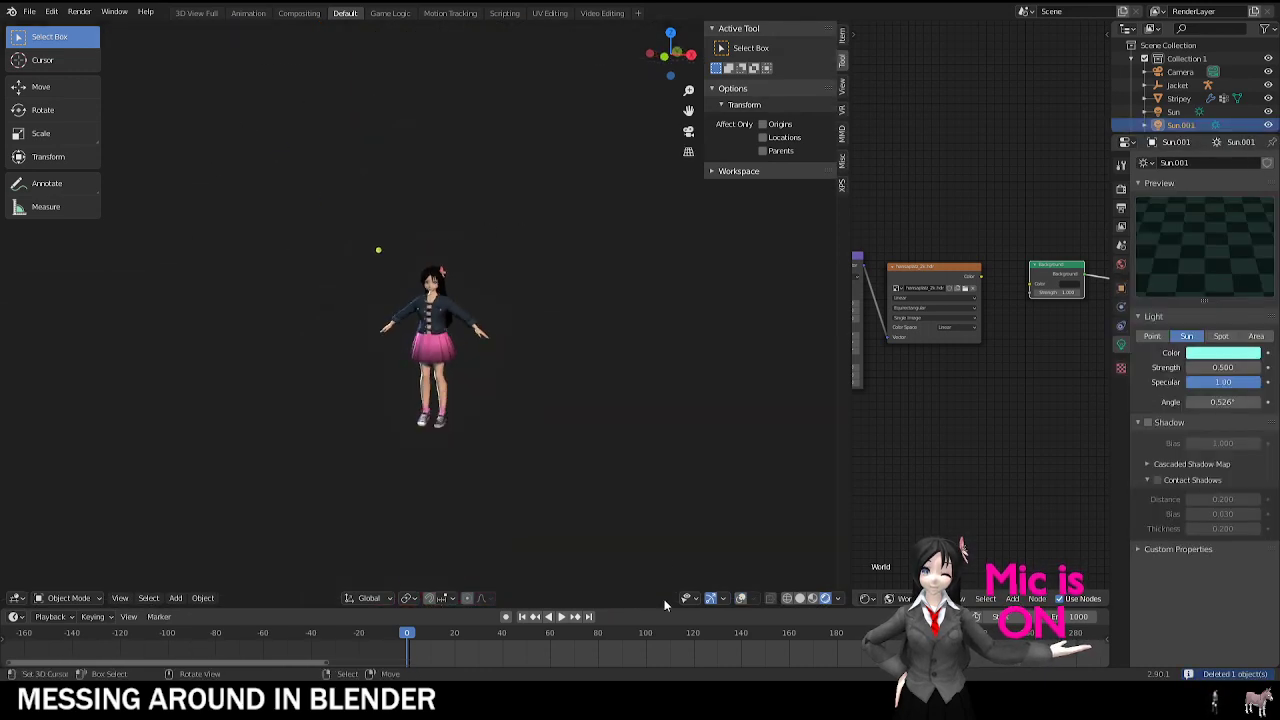
left_click(741, 599)
right_click(362, 274)
key("KP_0")
key("Delete")
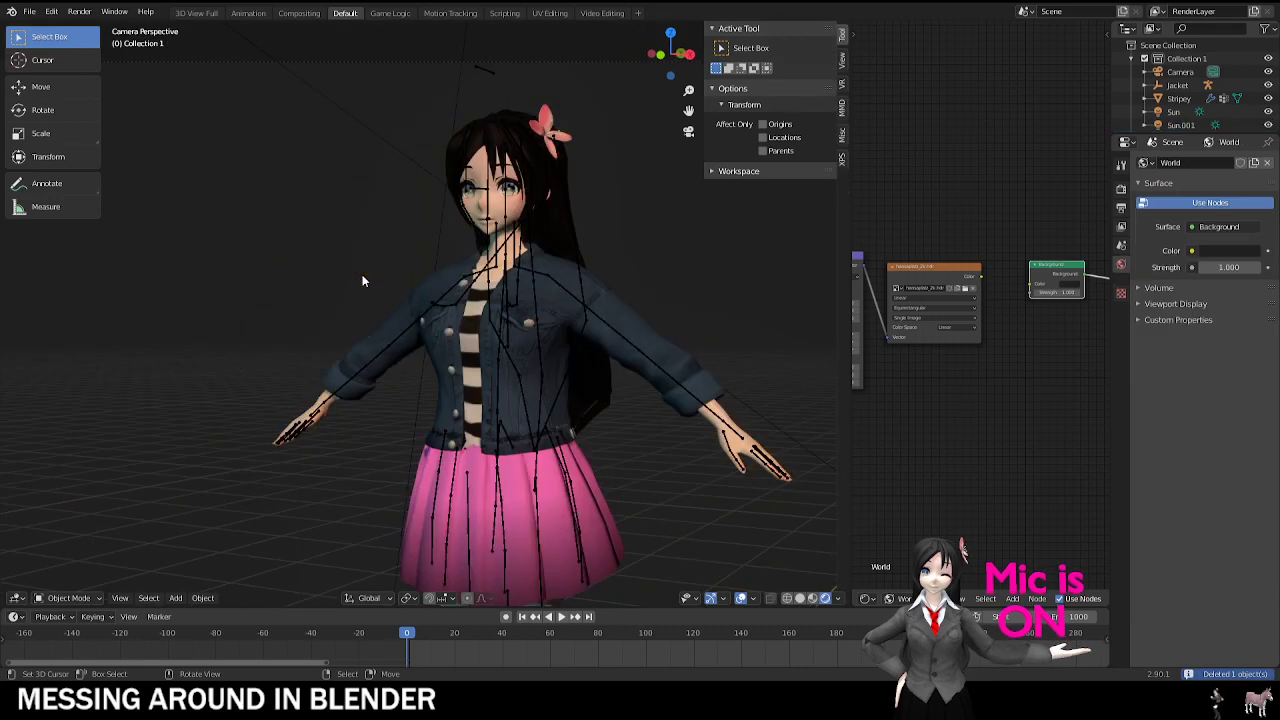
key("ctrl+z")
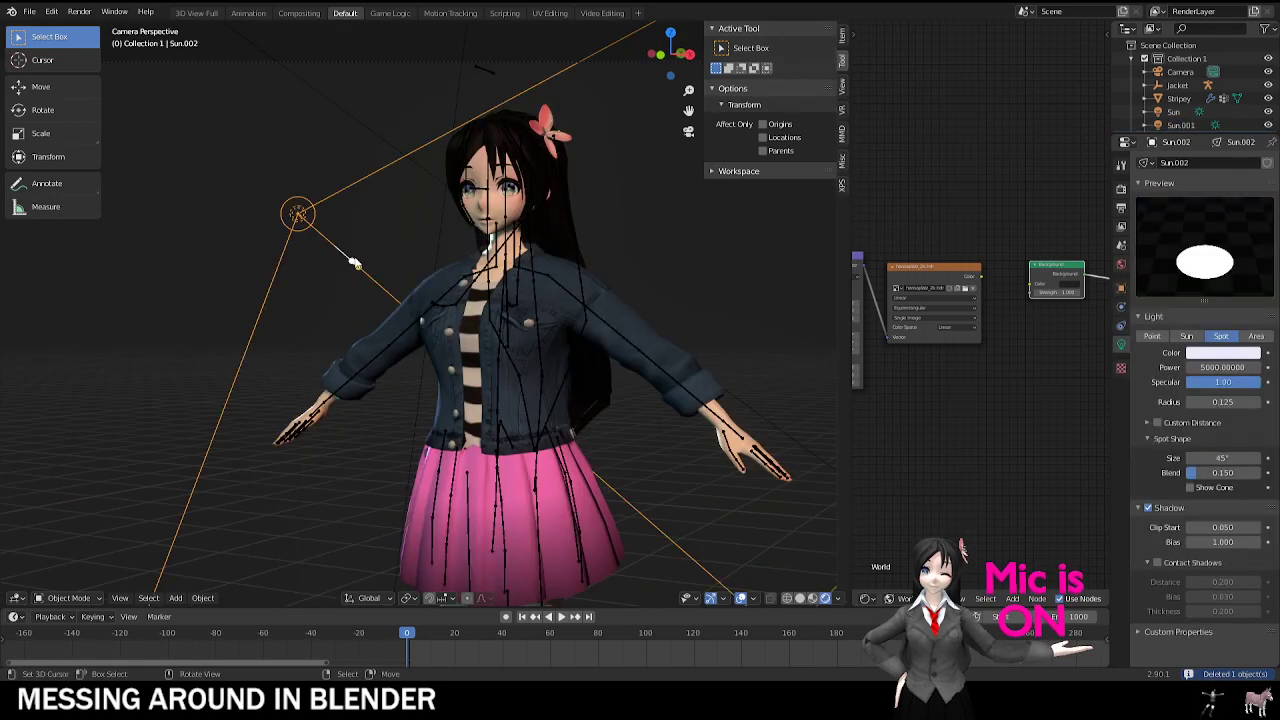
Step: Delete the orange key sun to view the character with only the remaining lights, hide the overlays, and undo the deletion
key("KP_0")
key("Delete")
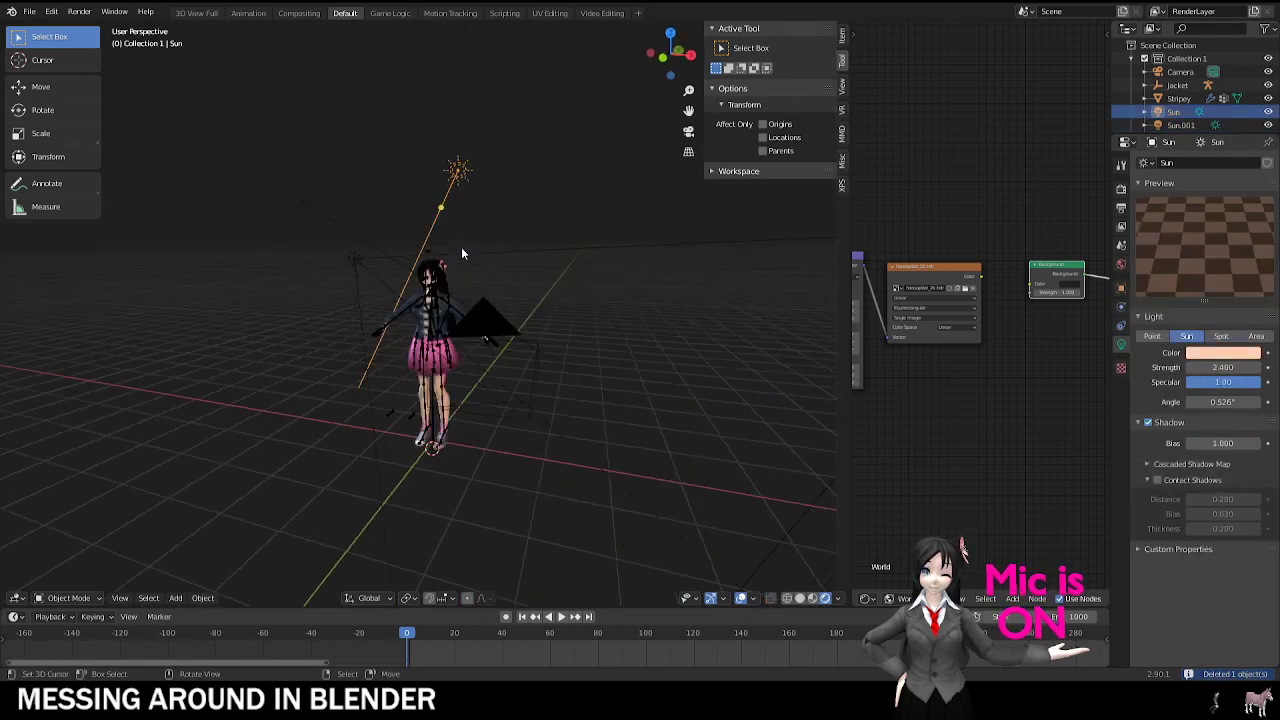
key("KP_0")
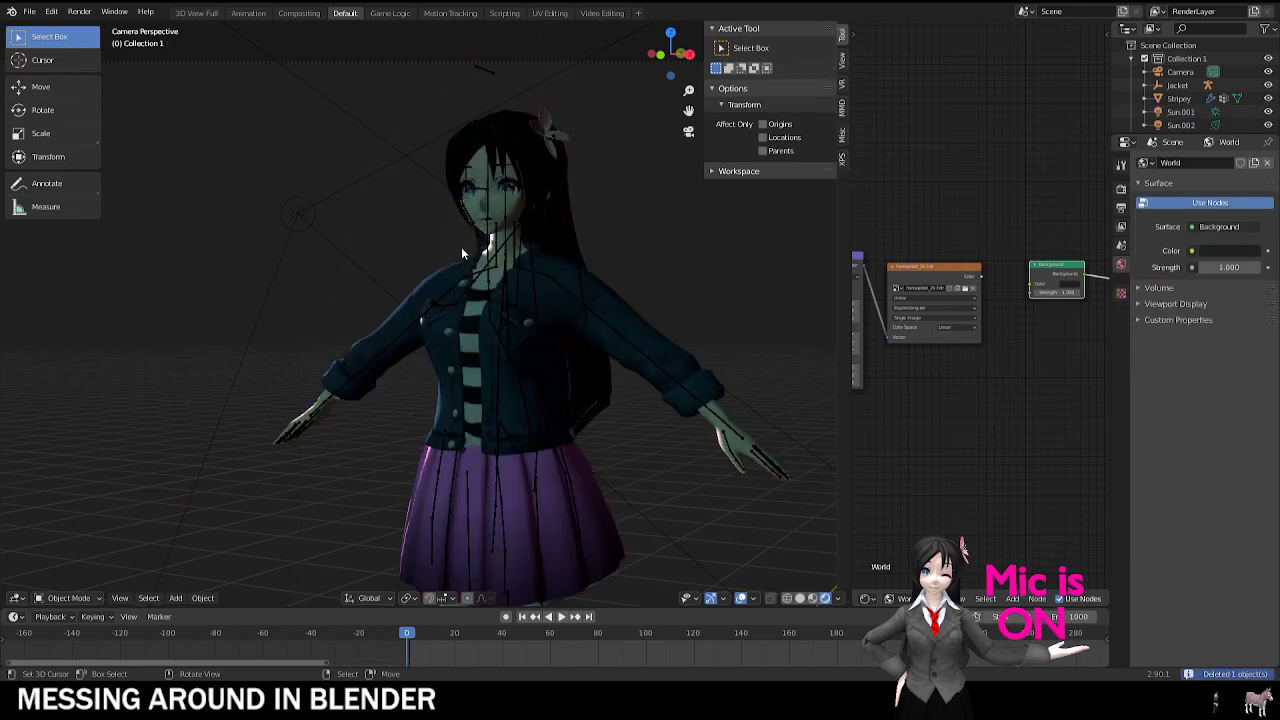
left_click(740, 598)
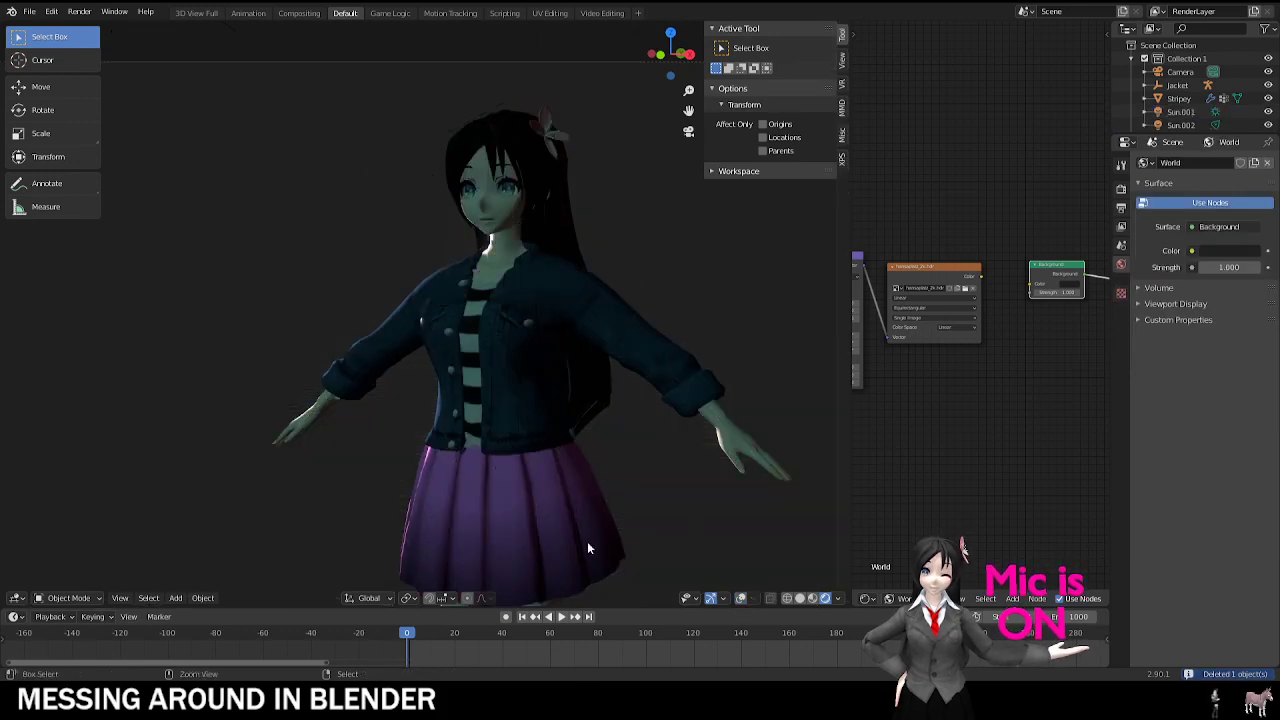
key("ctrl+z")
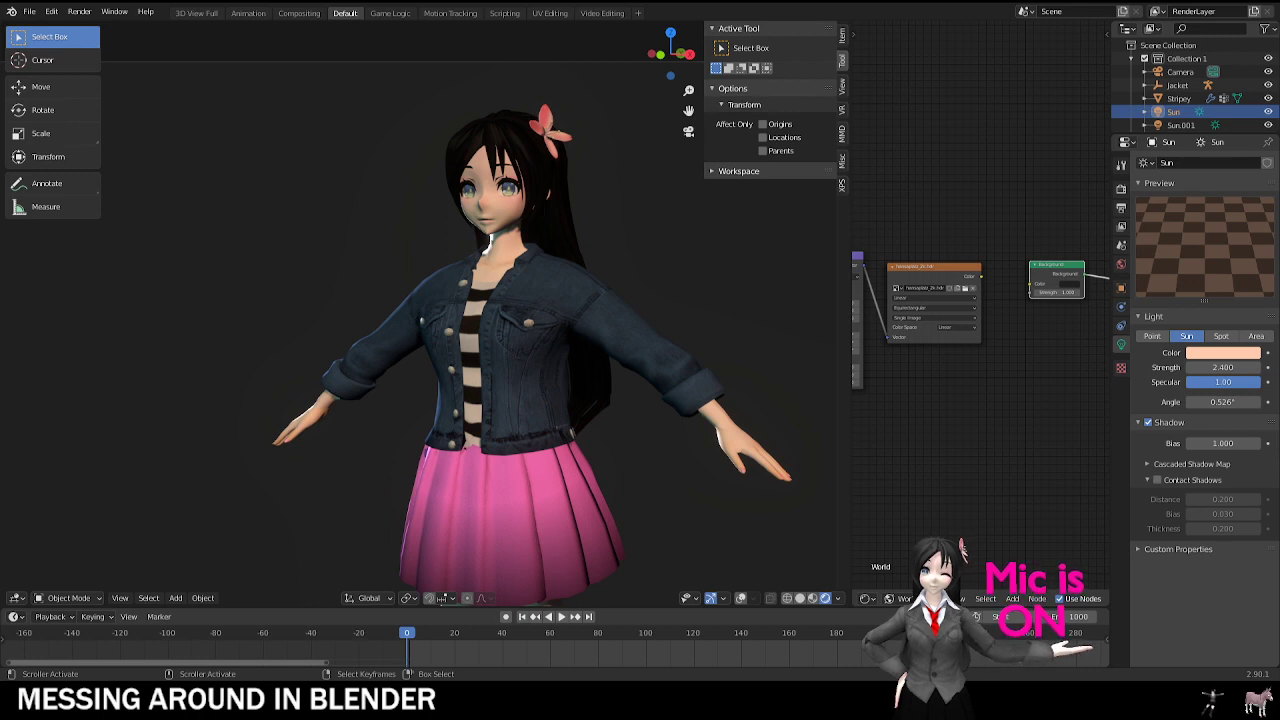
left_click(51, 11)
scroll(409, 212, "down", 3)
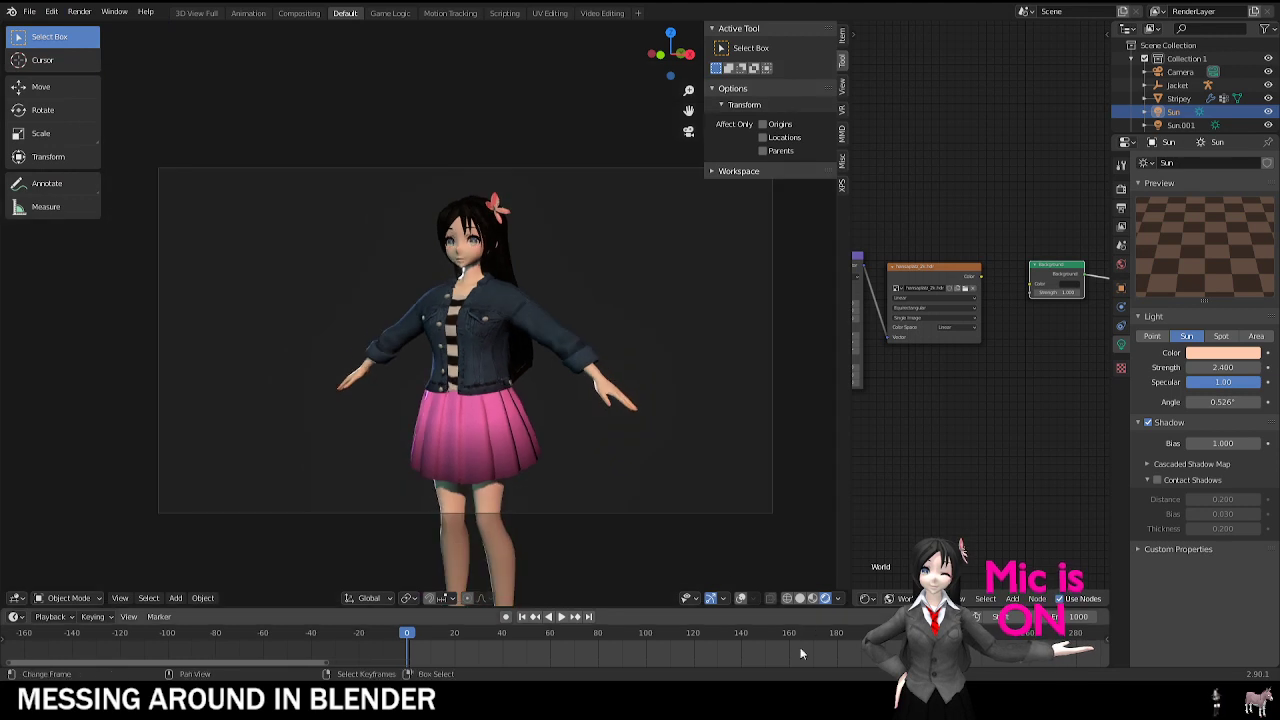
middle_click_drag(662, 456, 592, 457, "shift")
scroll(595, 458, "up", 2)
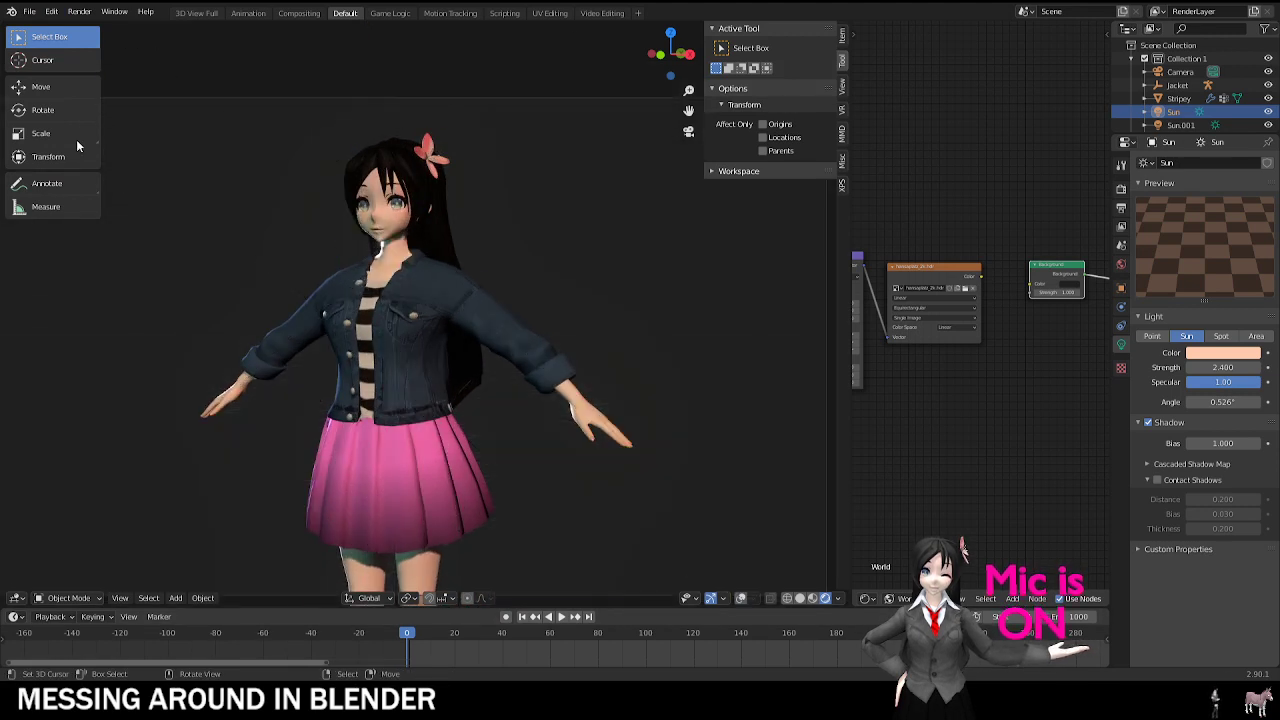
left_click(29, 11)
left_click(73, 39)
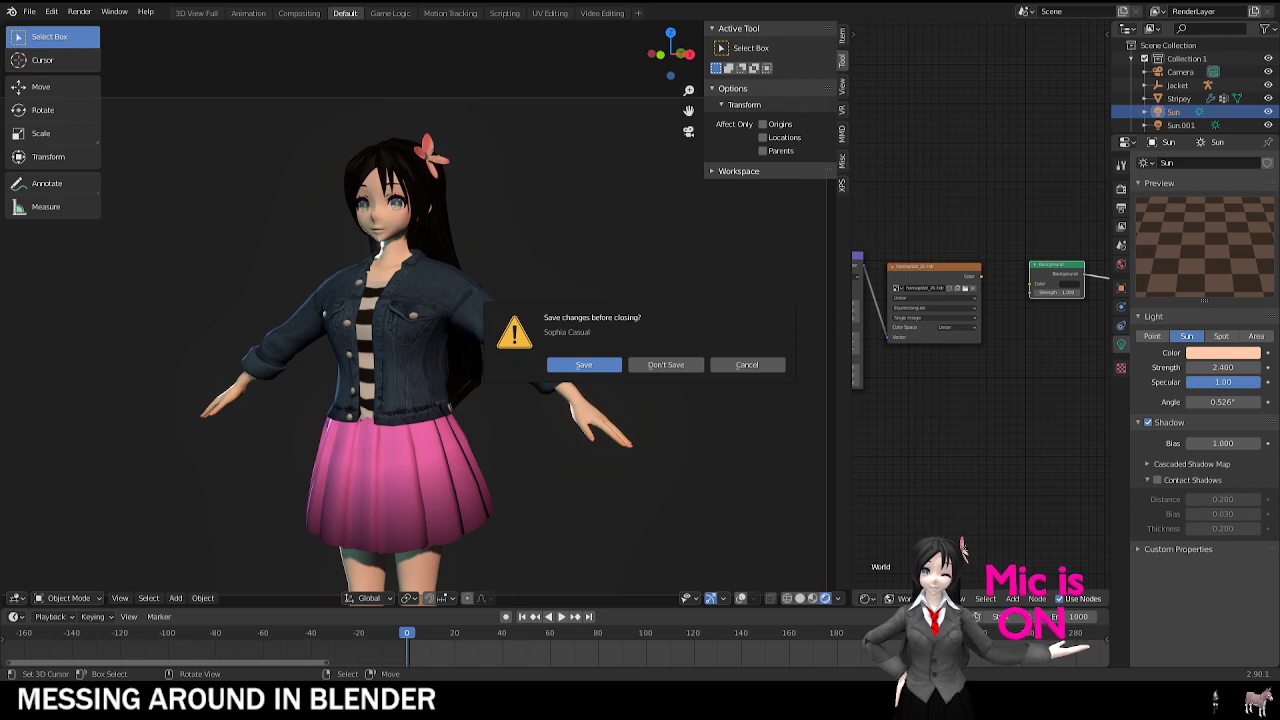
left_click(748, 365)
key("KP_0")
scroll(626, 366, "up", 1)
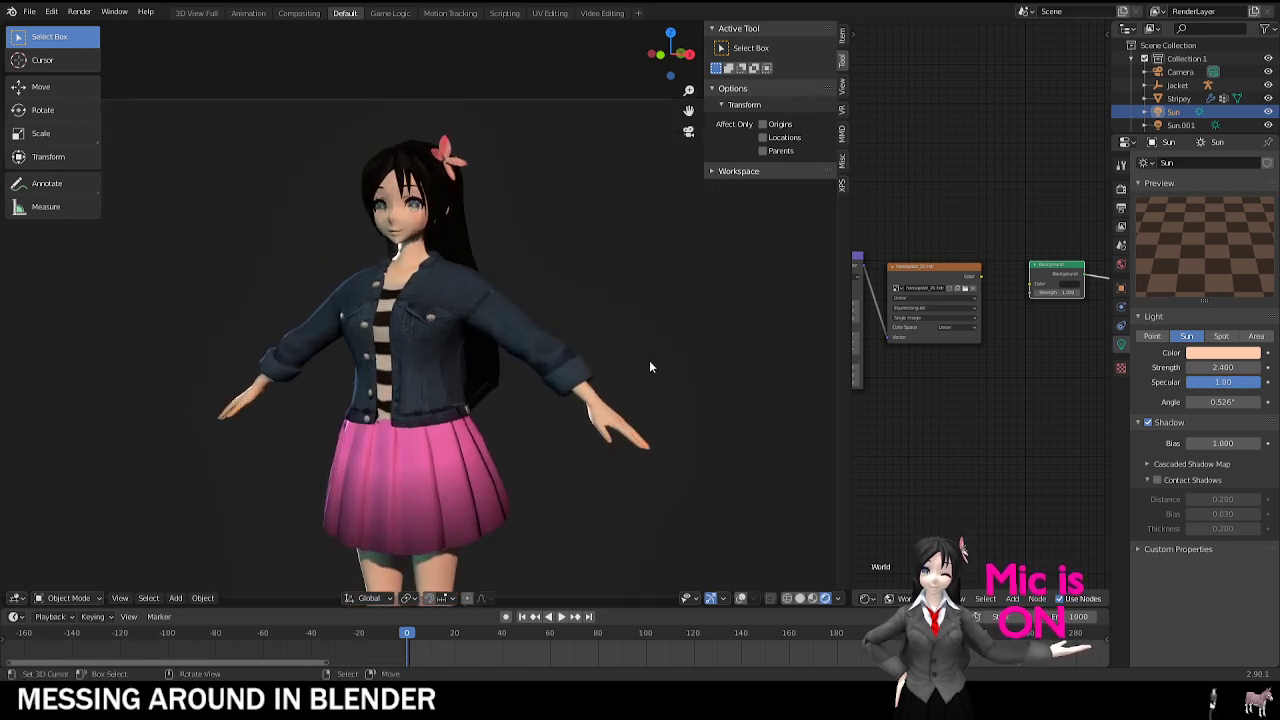
Step: Open the street scene file with the posed character, discarding the unsaved changes to the current file
left_click(25, 11)
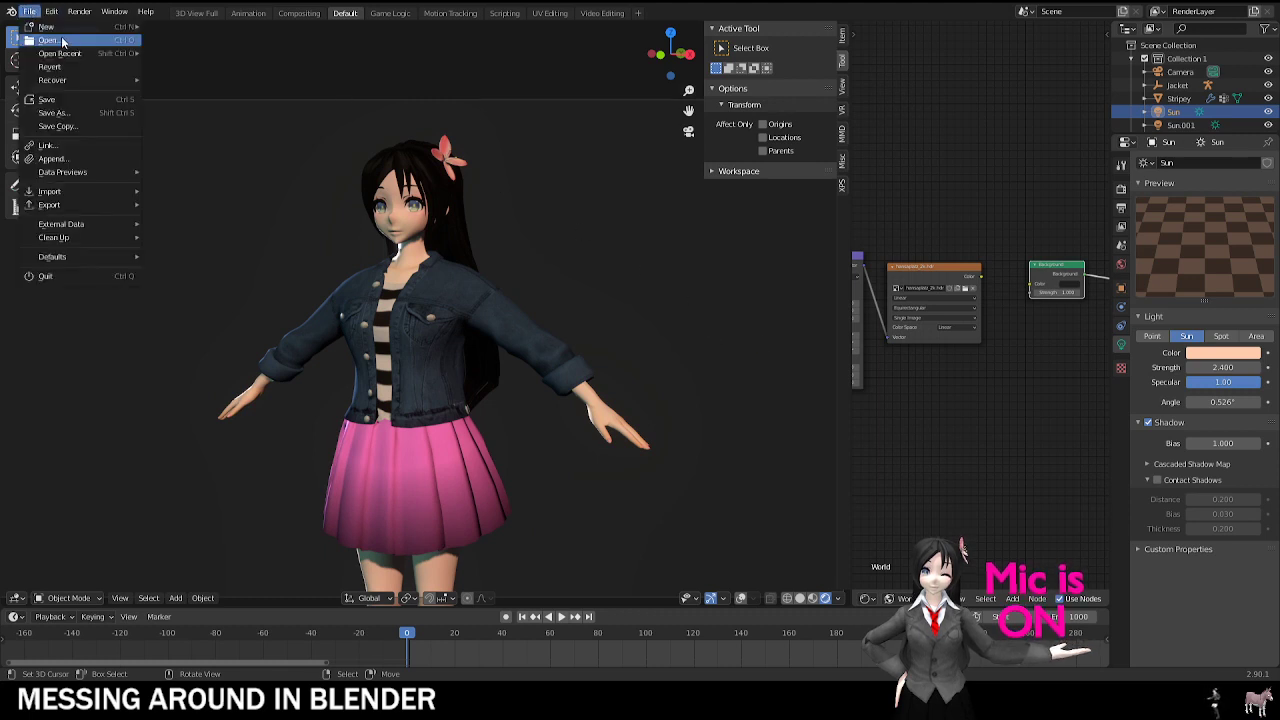
left_click(63, 42)
left_click(697, 368)
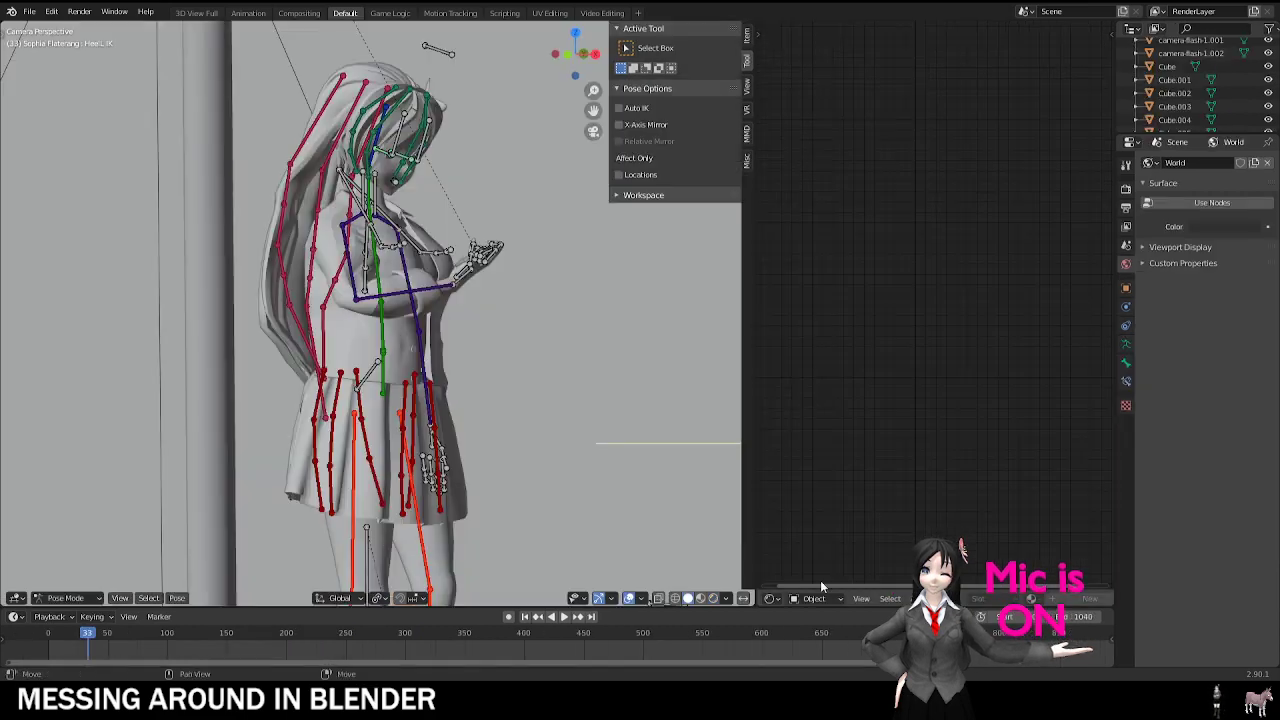
Step: Play the street animation through the camera from near the start and stop it at frame 45
key("space")
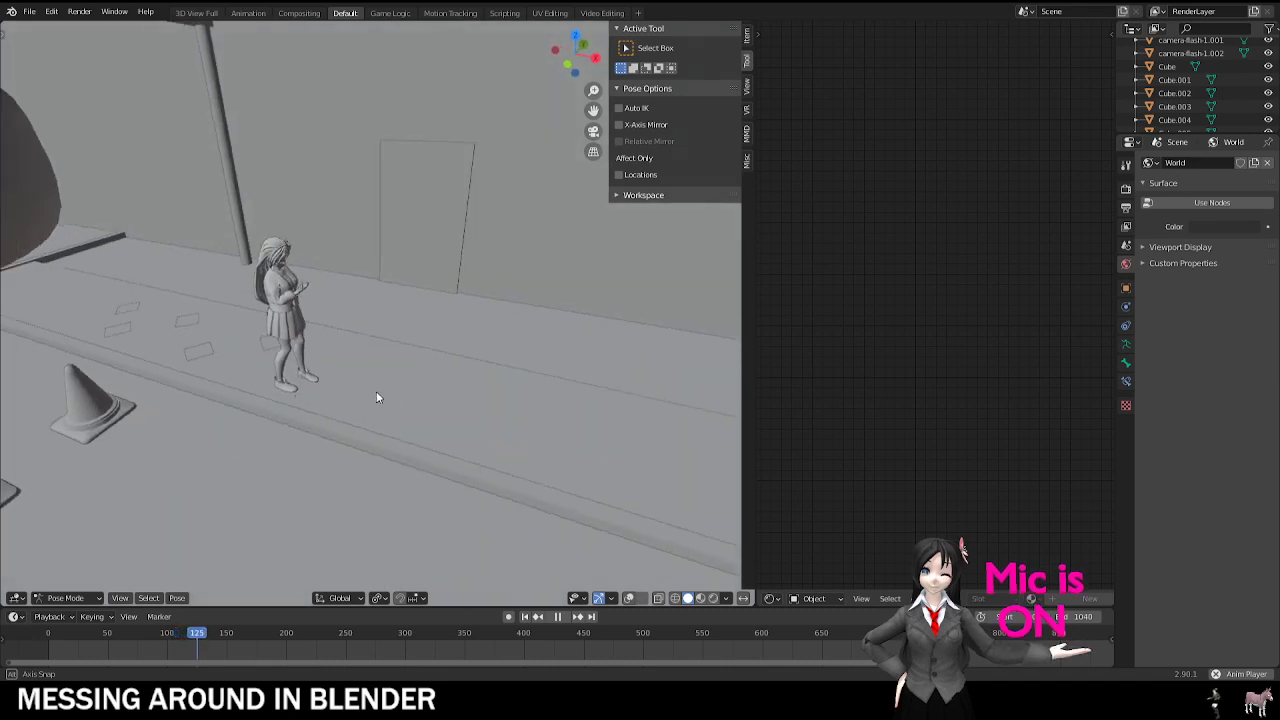
middle_click_drag(376, 392, 320, 387)
scroll(320, 387, "up", 2)
key("KP_0")
left_click(38, 654)
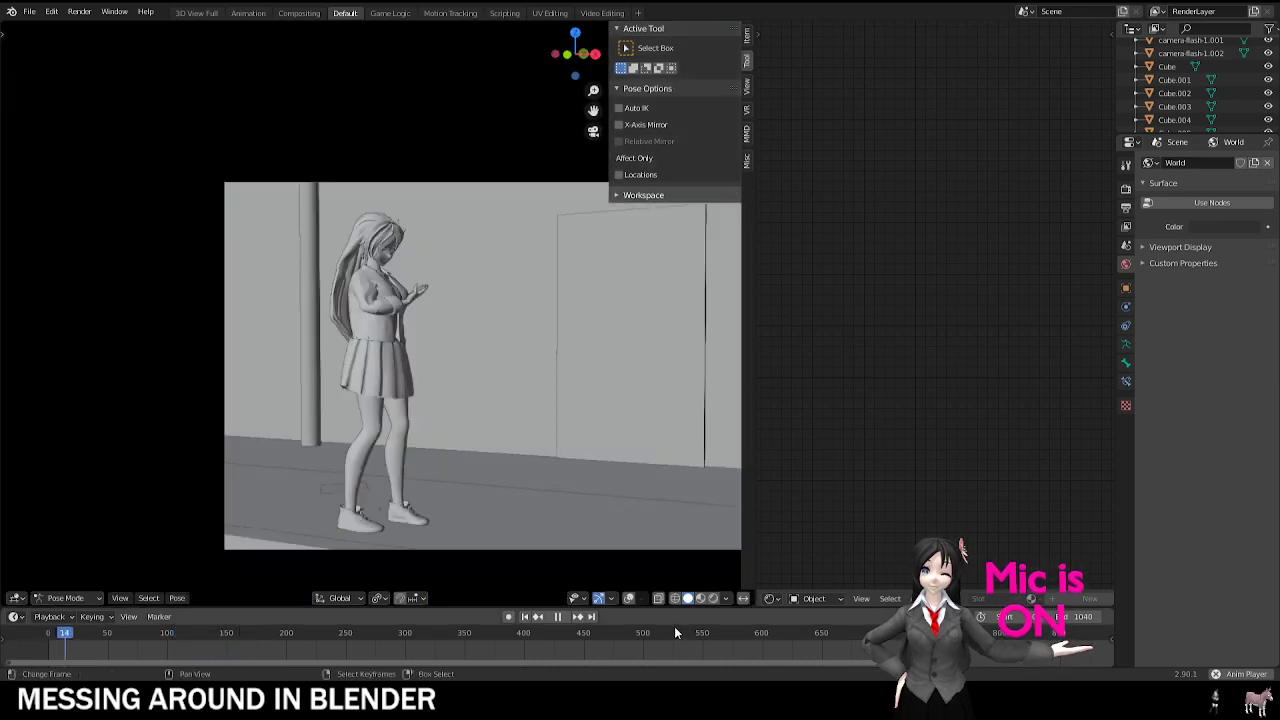
scroll(491, 430, "up", 2)
key("space")
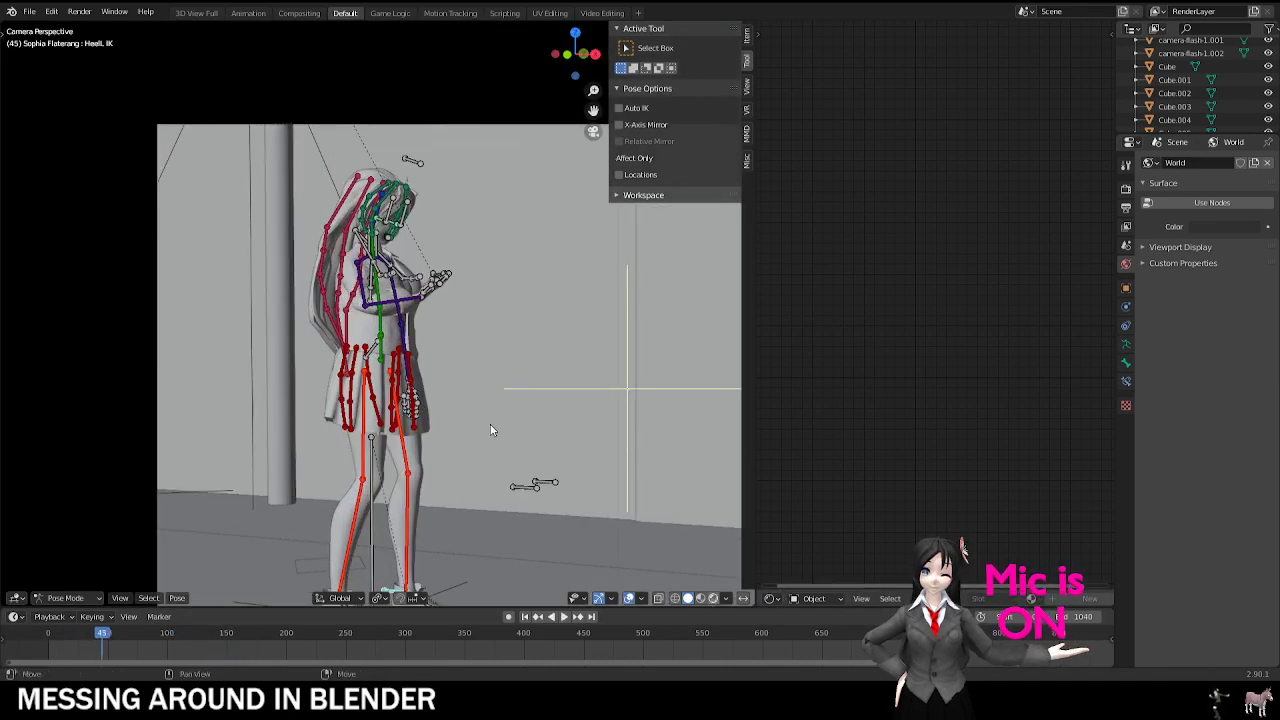
Step: Switch the viewport to rendered shading and view the street from above and through the camera with the overlays hidden
left_click(713, 598)
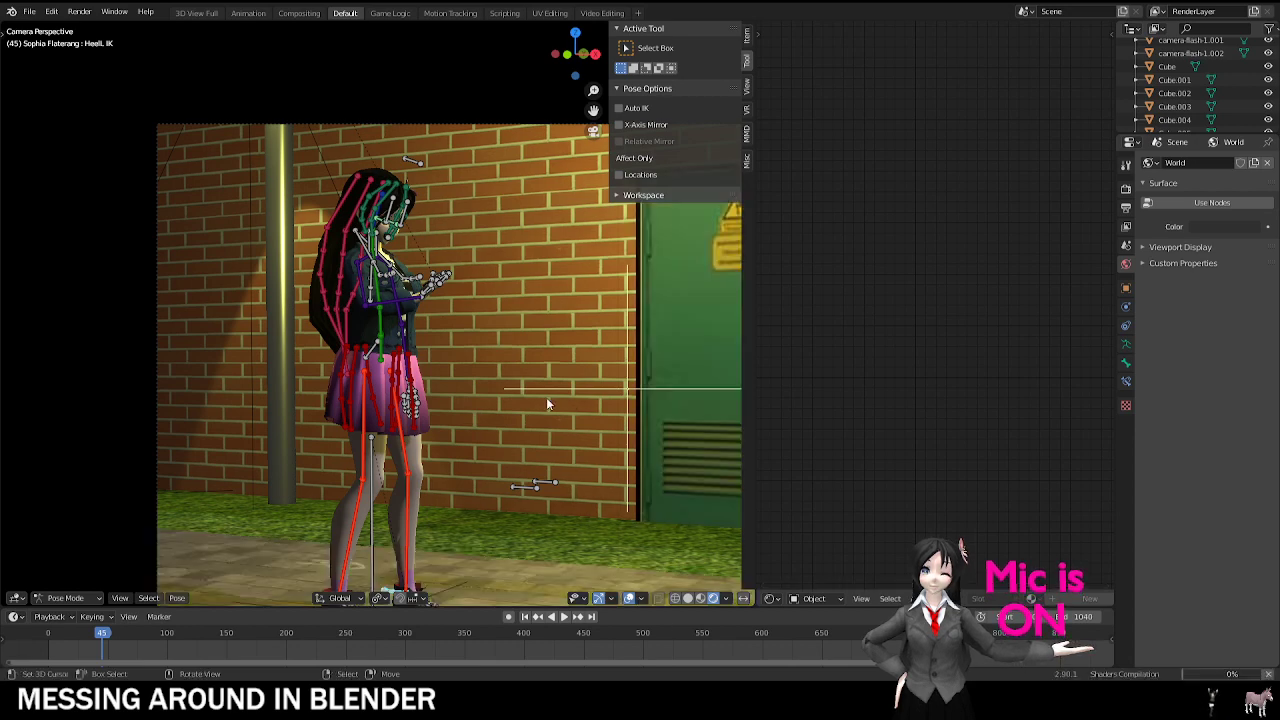
scroll(547, 404, "down", 3)
middle_click_drag(367, 324, 433, 458)
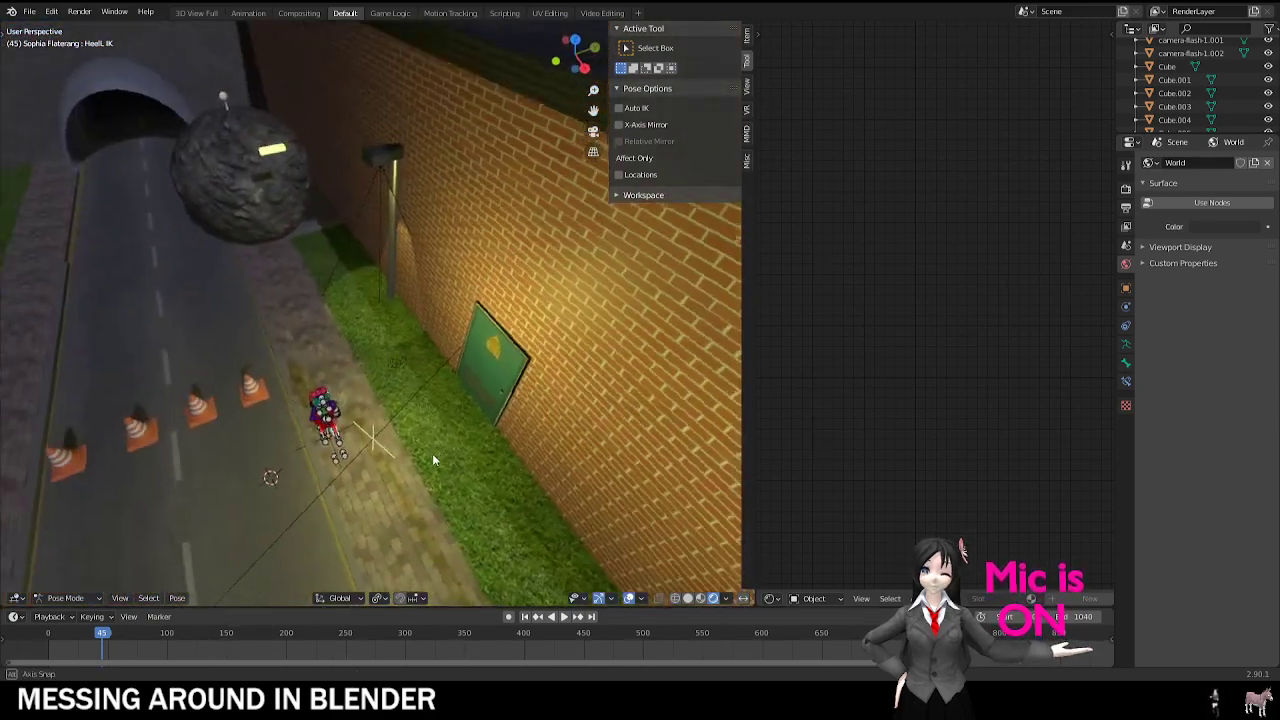
key("KP_0")
left_click(630, 598)
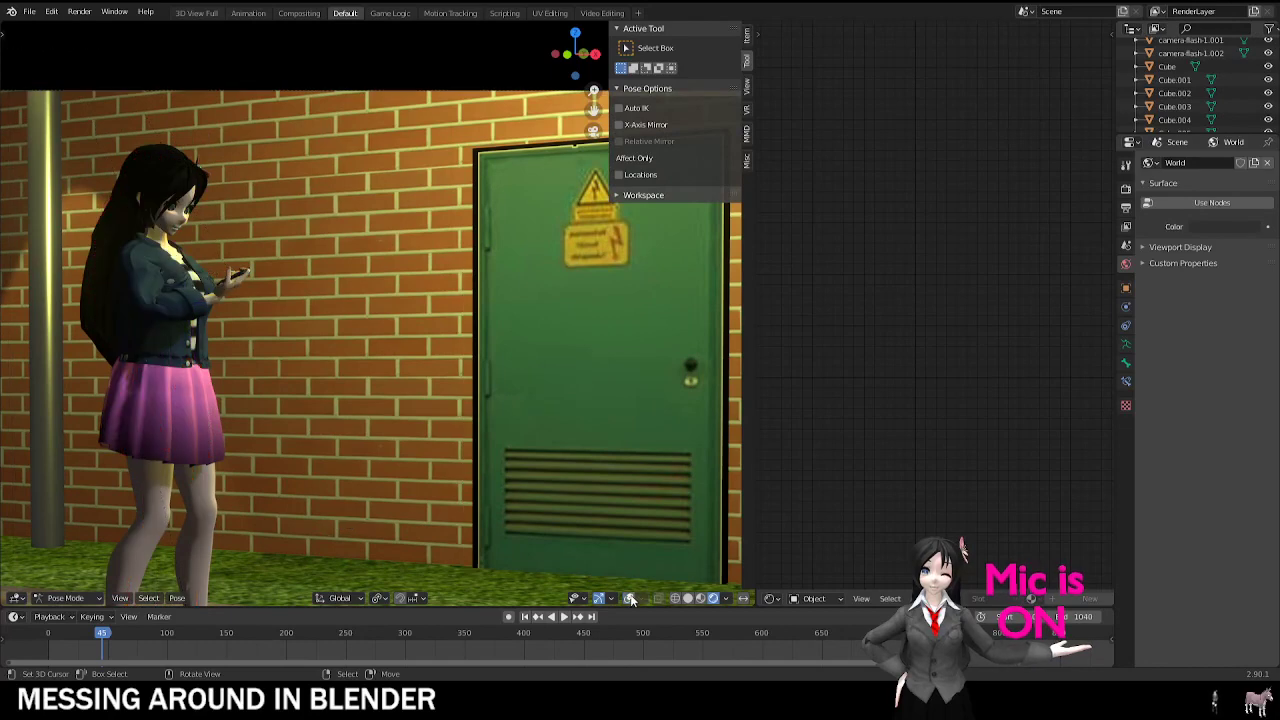
Step: Inspect the lamp post, brick wall and pavement lighting from above with the overlays shown again
middle_click_drag(488, 348, 314, 394)
scroll(387, 204, "down", 5)
middle_click_drag(387, 204, 420, 300)
left_click(630, 598)
middle_click_drag(266, 162, 294, 206)
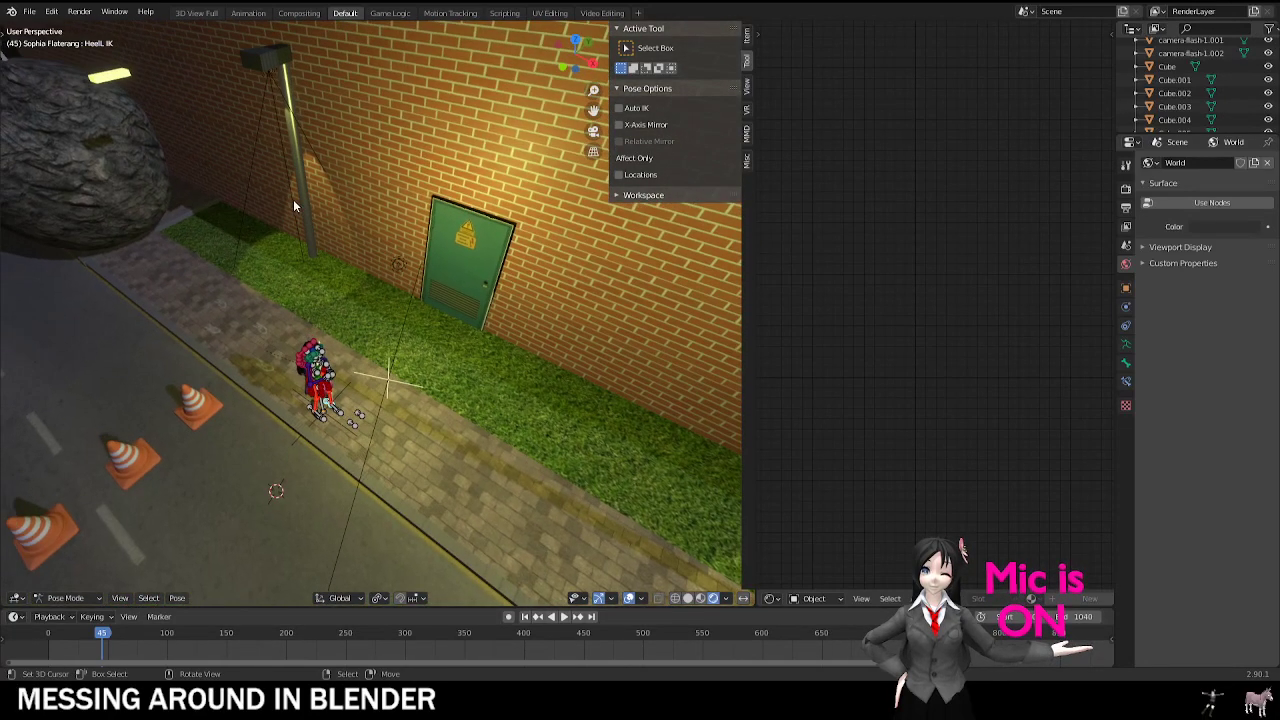
Step: Switch from Pose Mode to Object Mode and select the light beside the green door, checking its effect through the camera
key("ctrl+Tab")
left_click(390, 262)
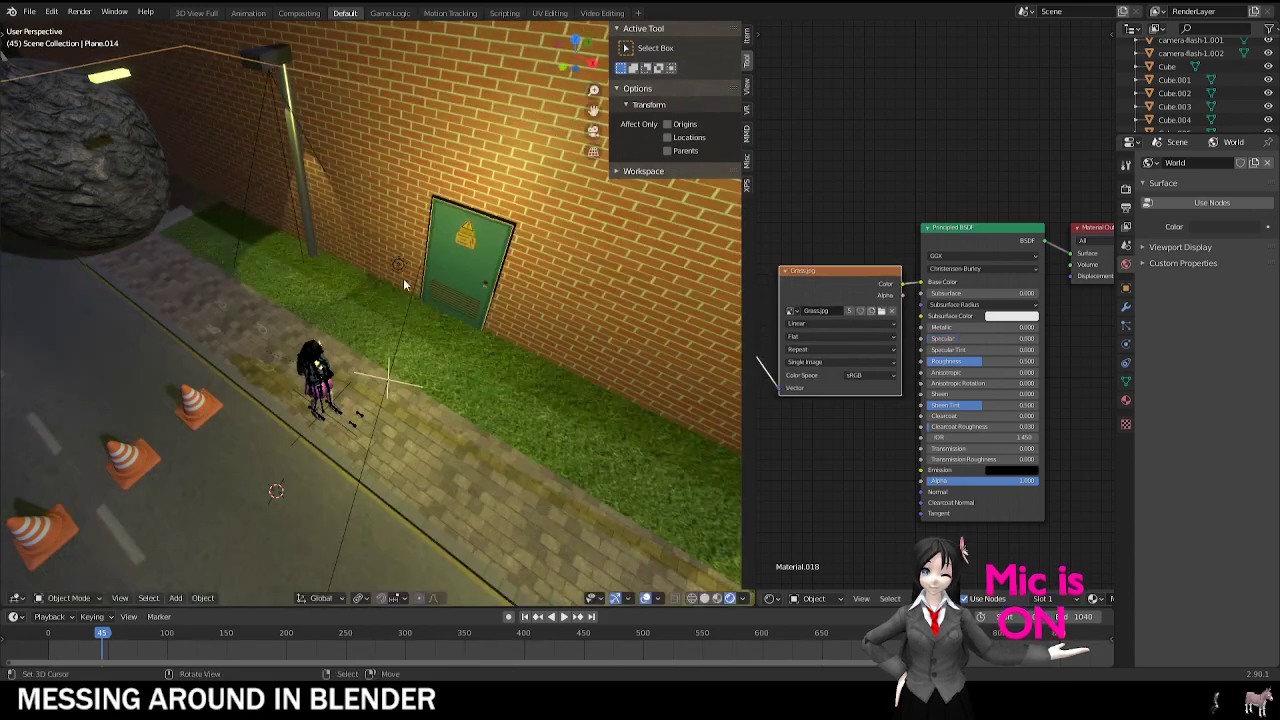
right_click(400, 272)
key("g")
left_click(352, 292)
middle_click_drag(352, 292, 240, 225)
scroll(268, 316, "up", 4)
middle_click_drag(200, 320, 263, 298)
key("KP_0")
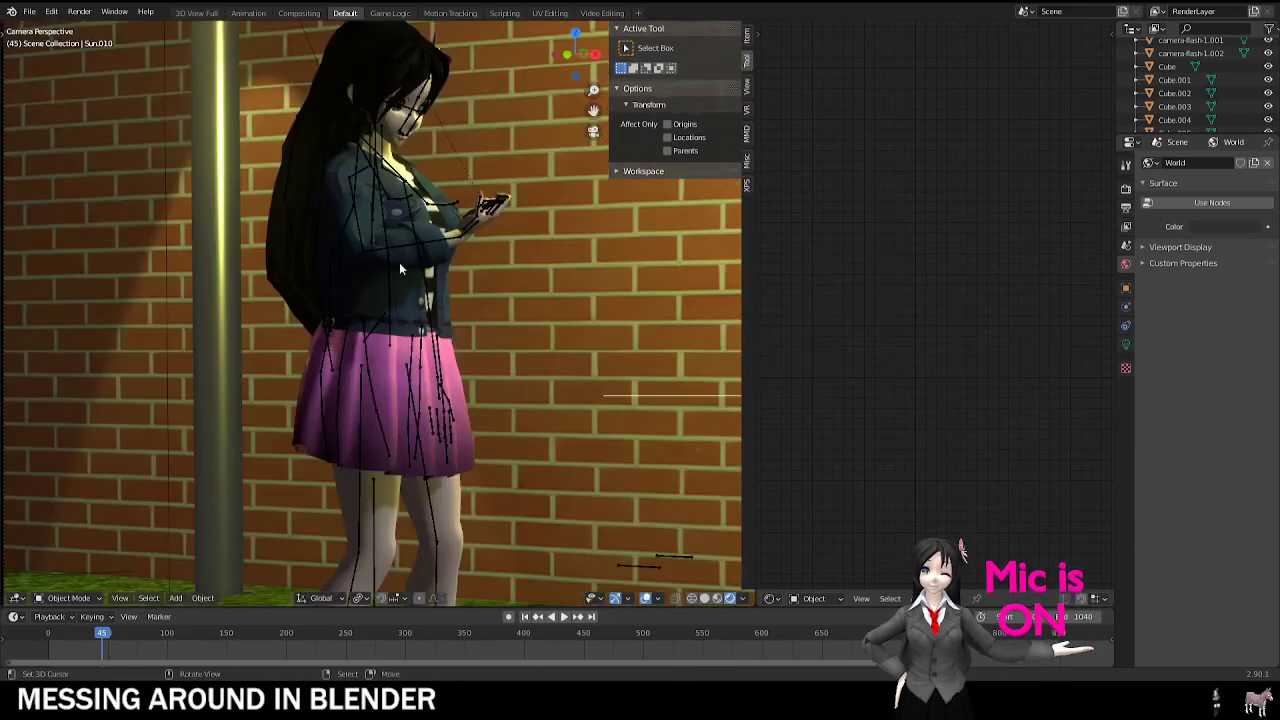
Step: Hide the overlays and examine the full-length character against the lit brick wall in the camera view
left_click(646, 598)
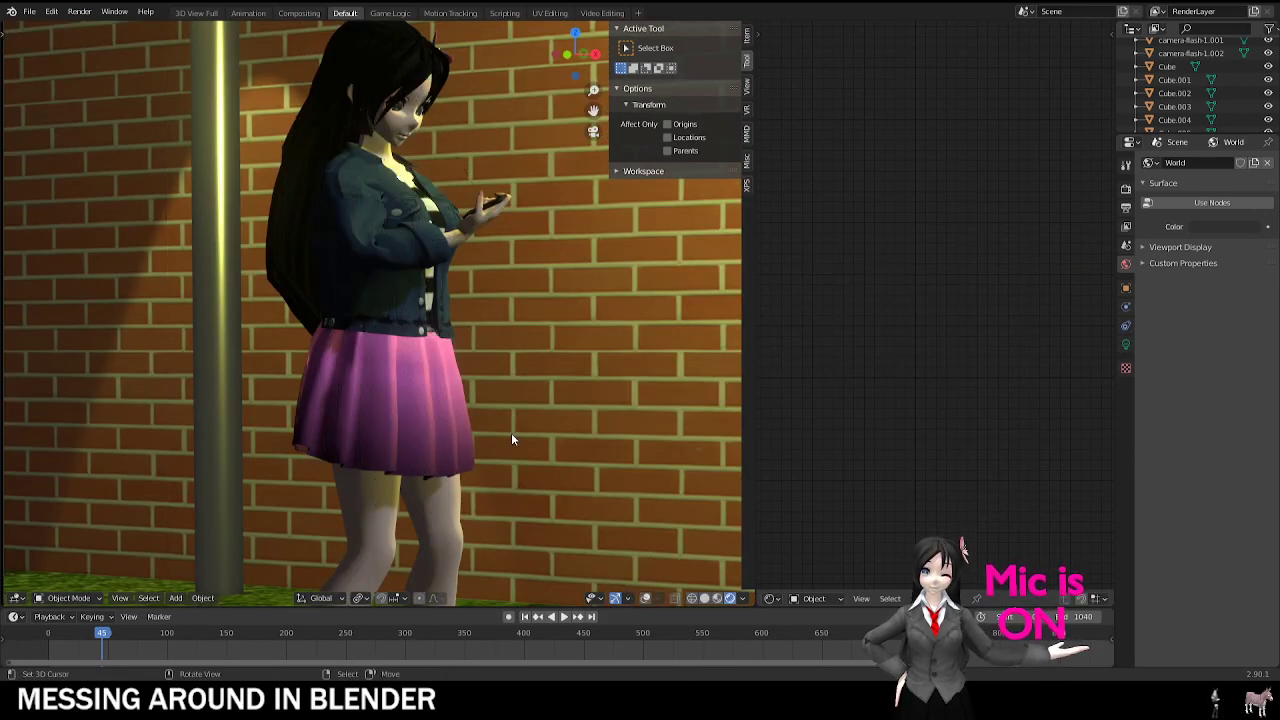
scroll(511, 431, "down", 3)
middle_click_drag(447, 301, 501, 315, "shift")
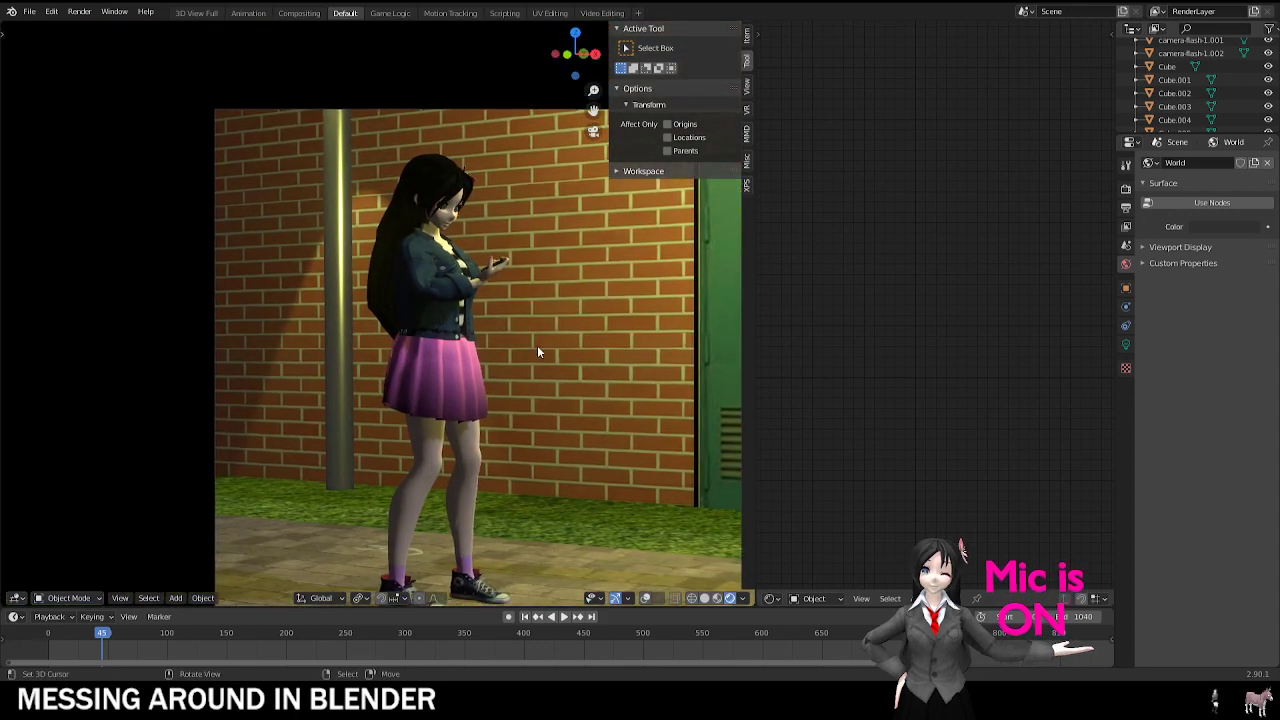
middle_click_drag(514, 518, 530, 475, "shift")
scroll(364, 395, "down", 2)
Step: Try to move the boulder along the global X axis
right_click(300, 262)
middle_click_drag(203, 246, 275, 255)
key("g")
key("x")
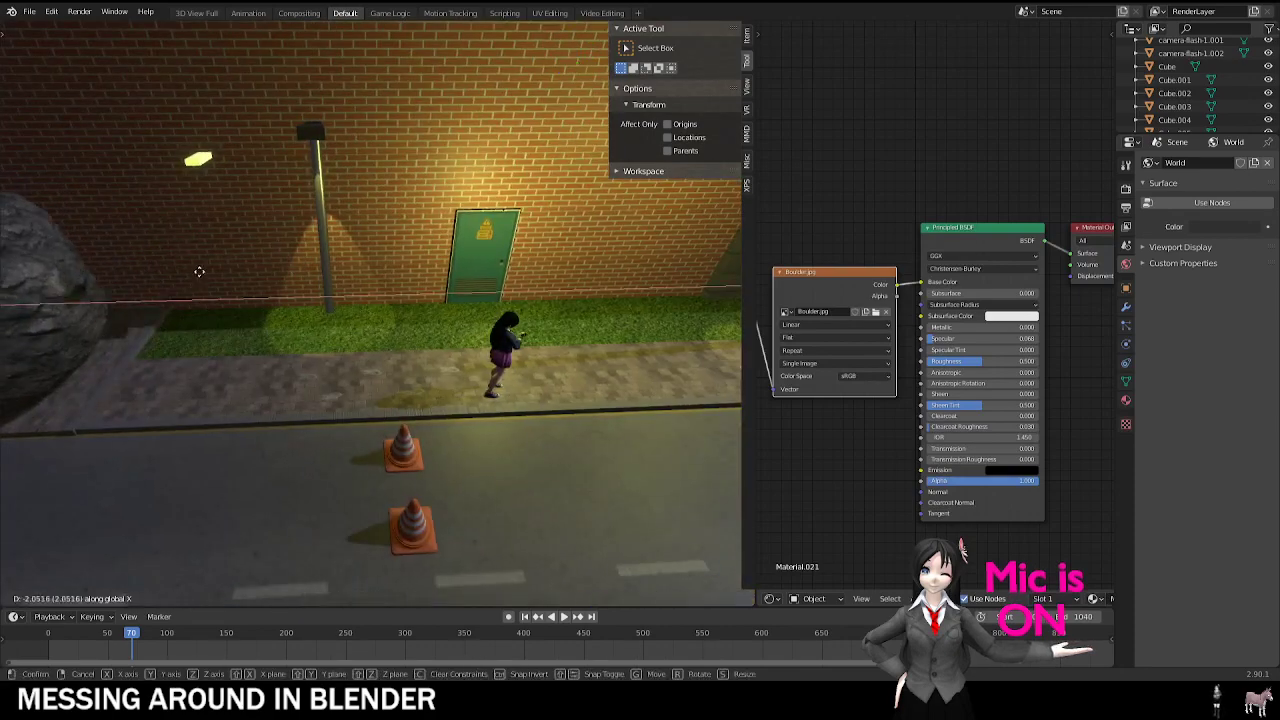
right_click(600, 385)
Step: Select the footprint decal behind the character and examine the pavement prints up close and the street from further away
scroll(537, 415, "up", 3)
middle_click_drag(591, 380, 249, 315)
scroll(249, 314, "up", 3)
right_click(398, 358)
key("g")
left_click(354, 347)
key("KP_0")
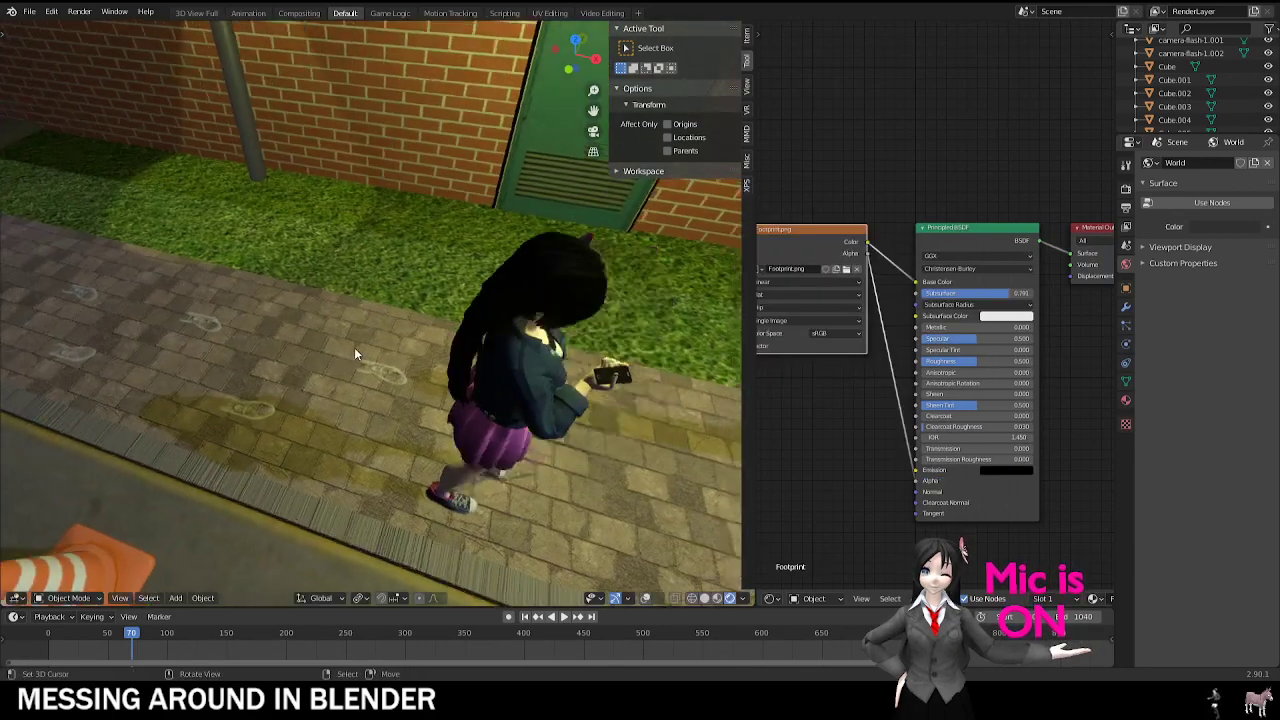
key("KP_0")
middle_click_drag(354, 347, 374, 308)
scroll(374, 314, "down", 5)
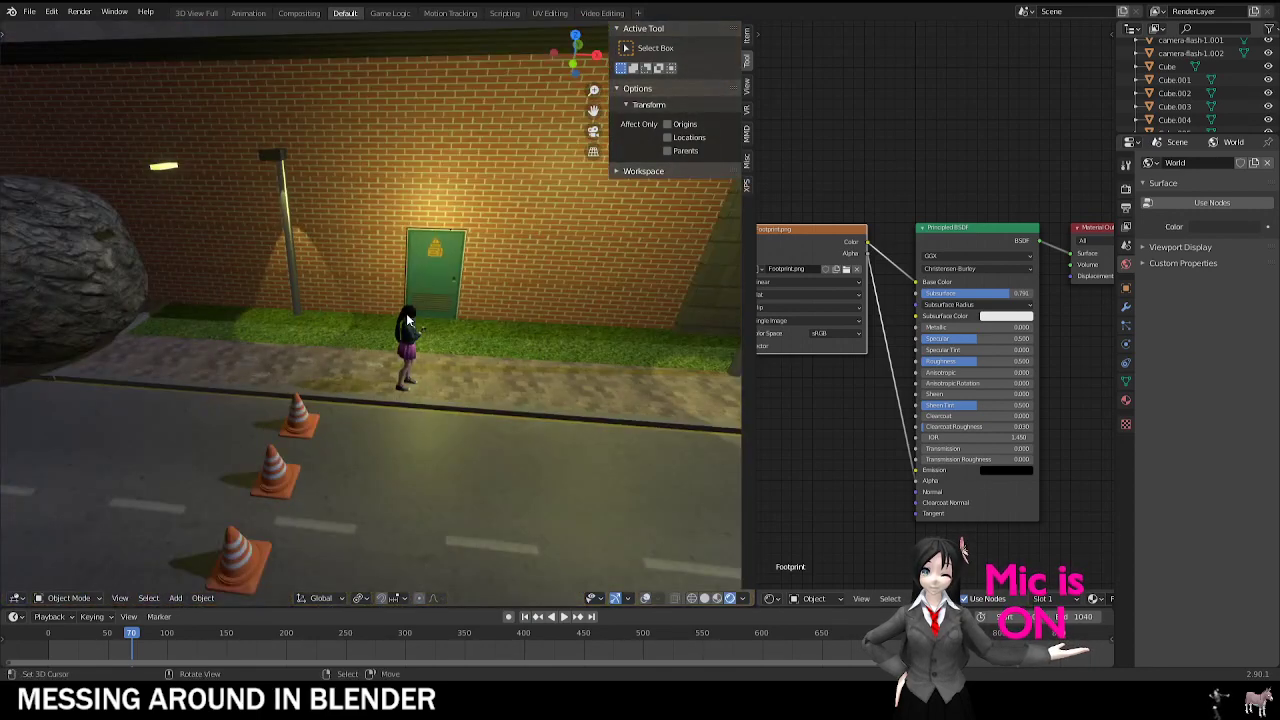
Step: Try to rotate the boulder about the global X and Y axes in front of the tunnel
key("r")
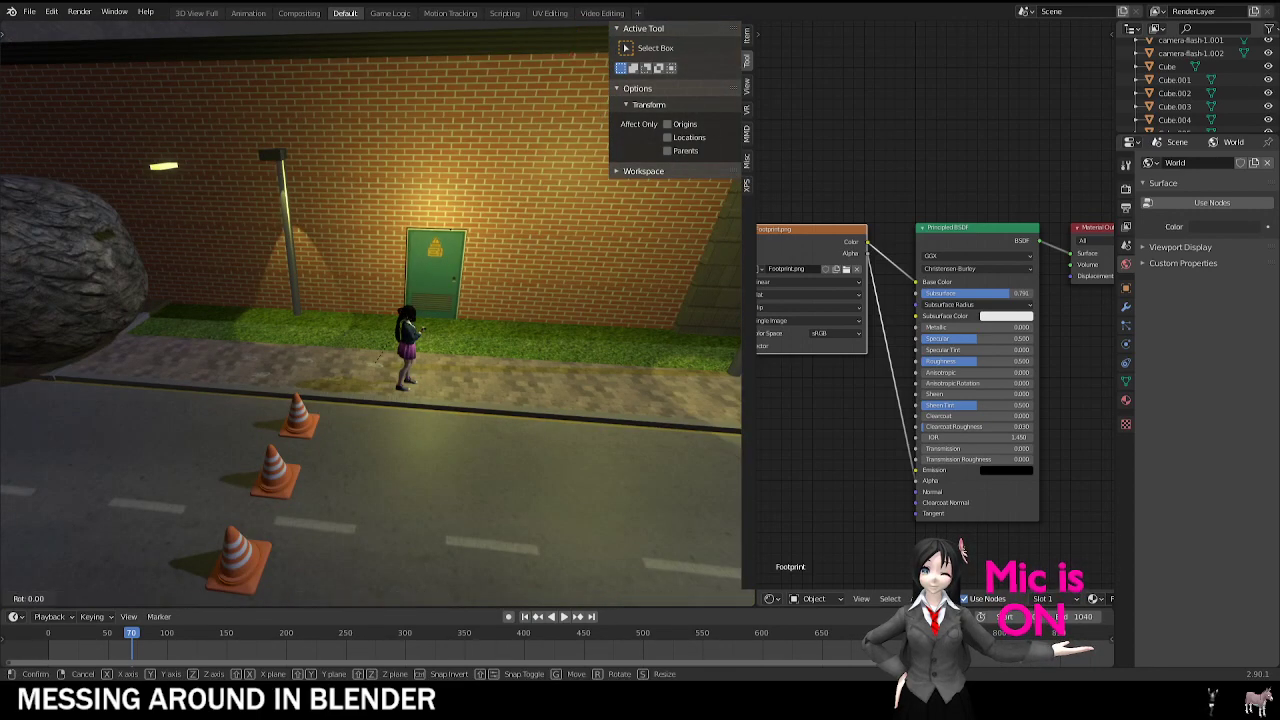
key("Escape")
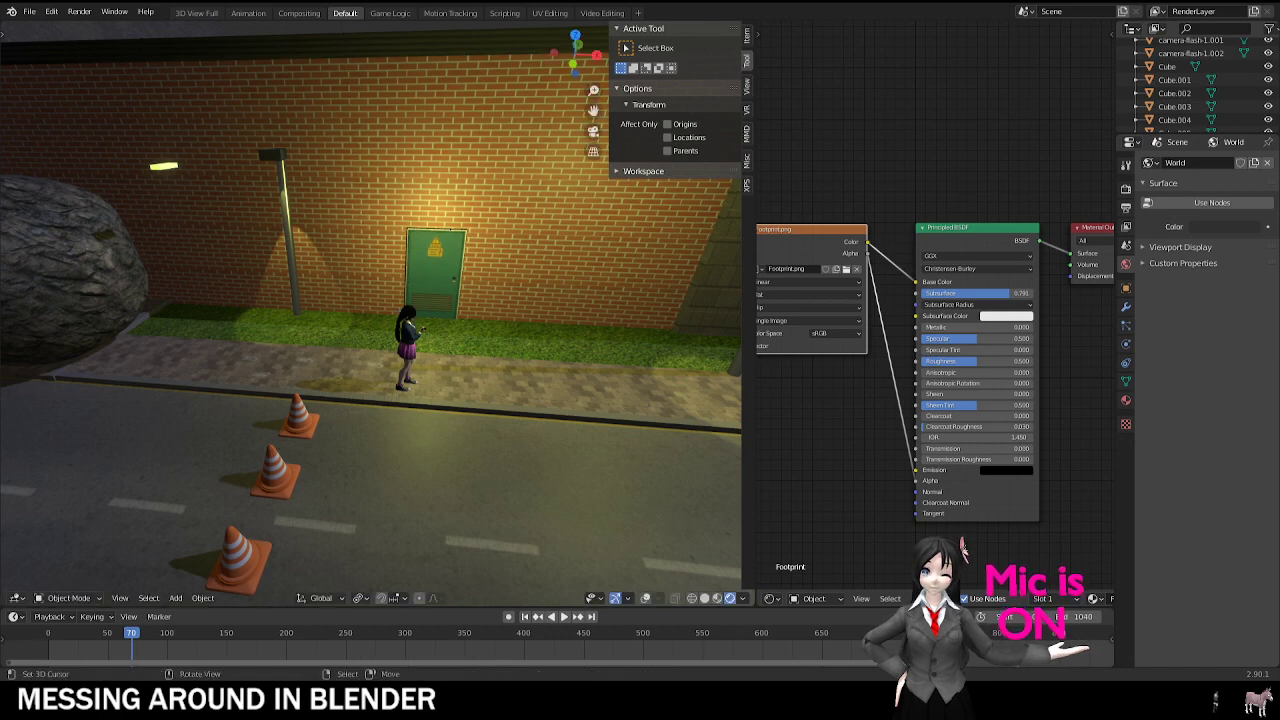
left_click(139, 255)
middle_click_drag(139, 255, 400, 181)
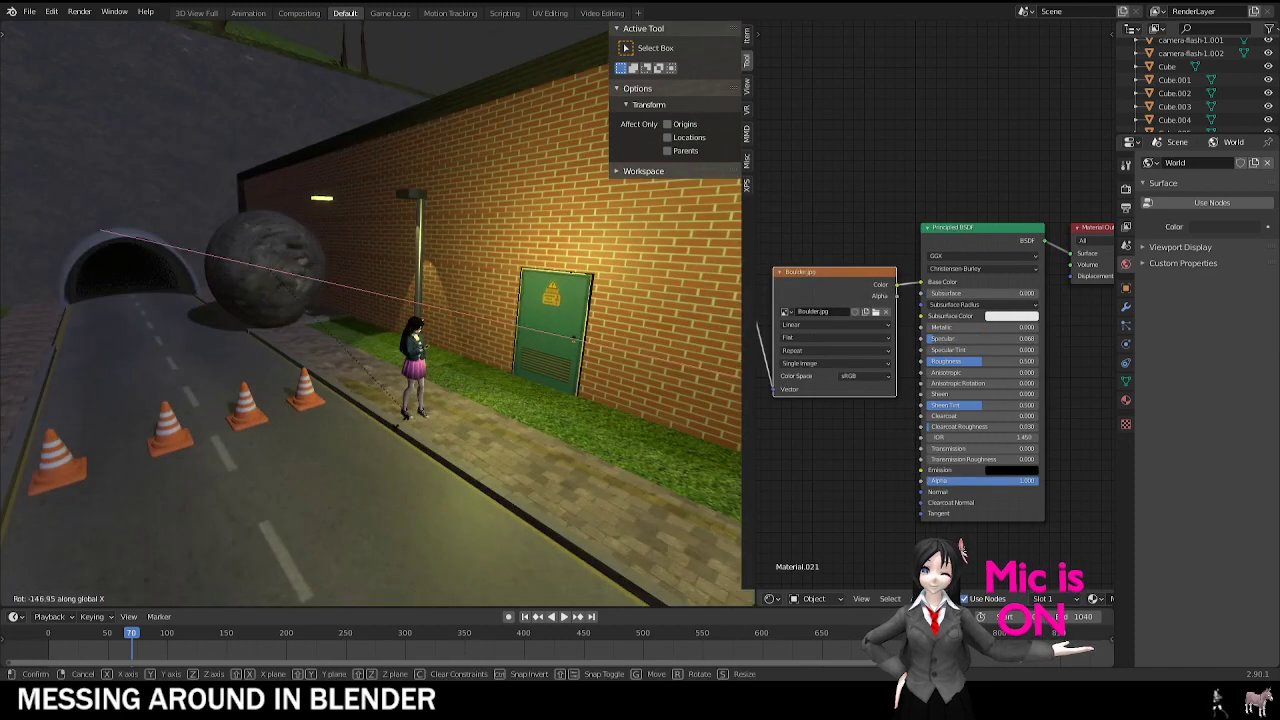
key("r")
key("y")
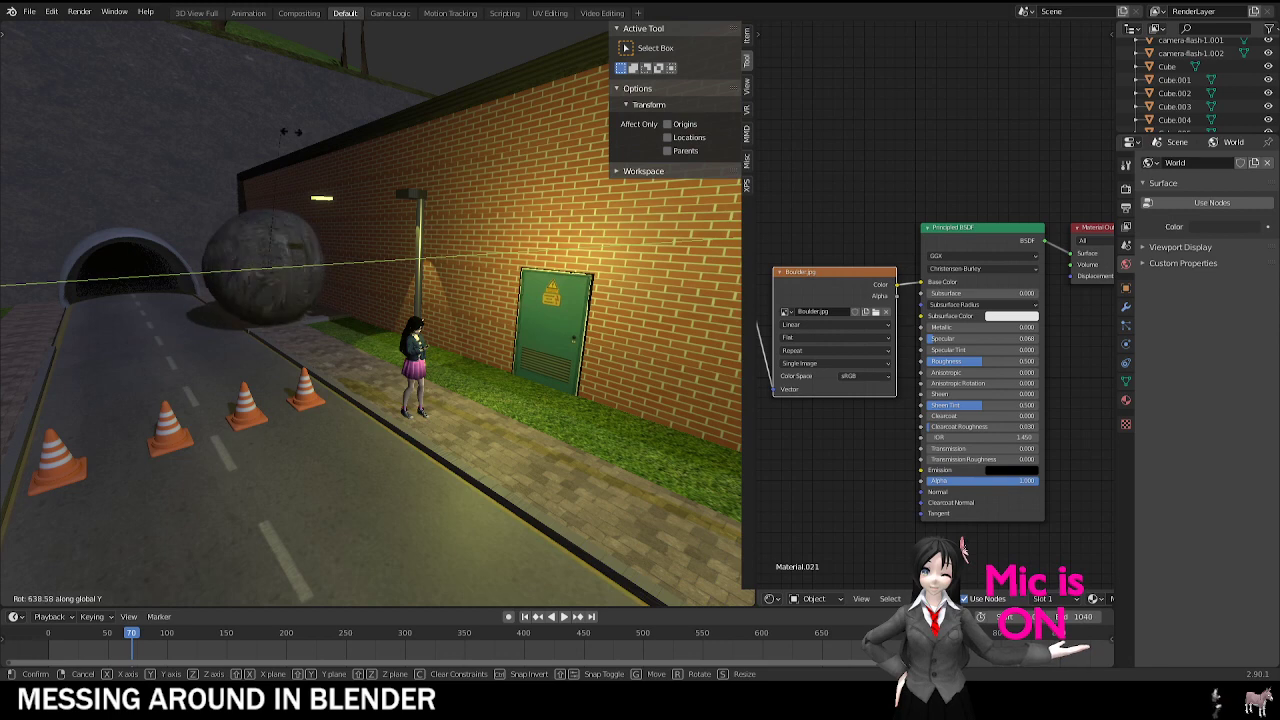
right_click(204, 335)
Step: Try to move the boulder along the global X axis towards the character and rotate it about X
key("g")
key("x")
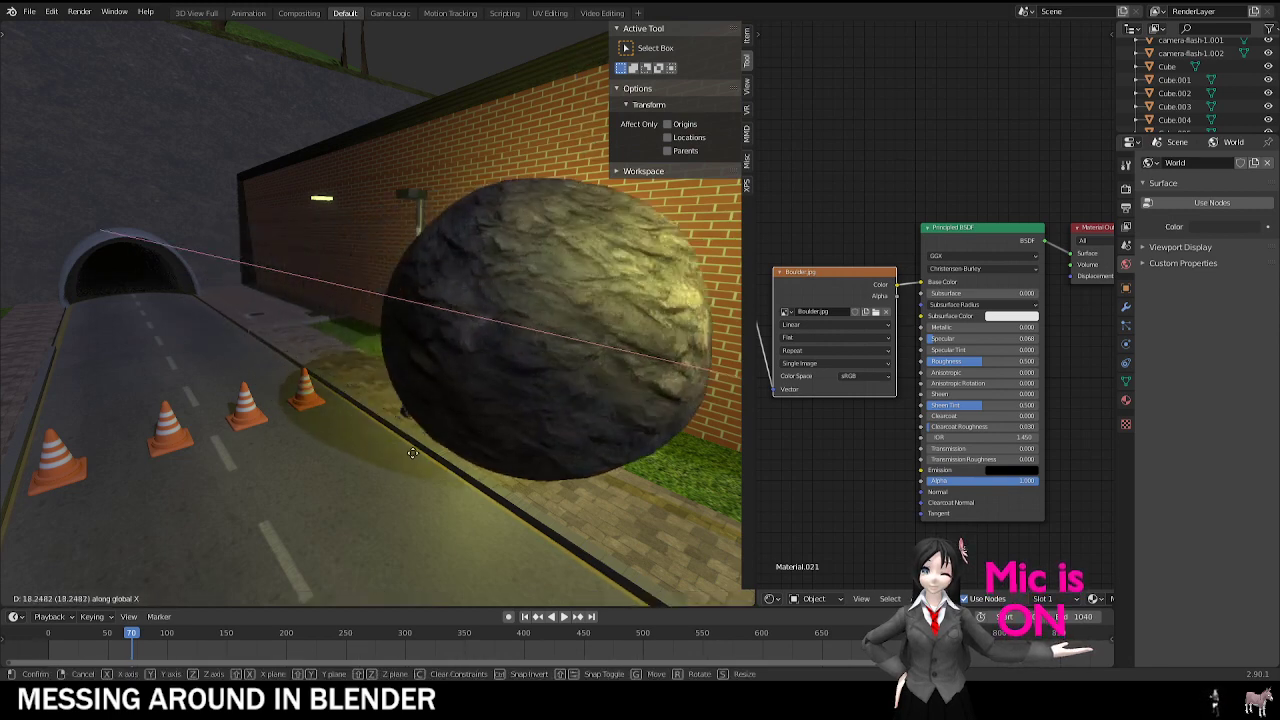
right_click(229, 216)
key("g")
key("x")
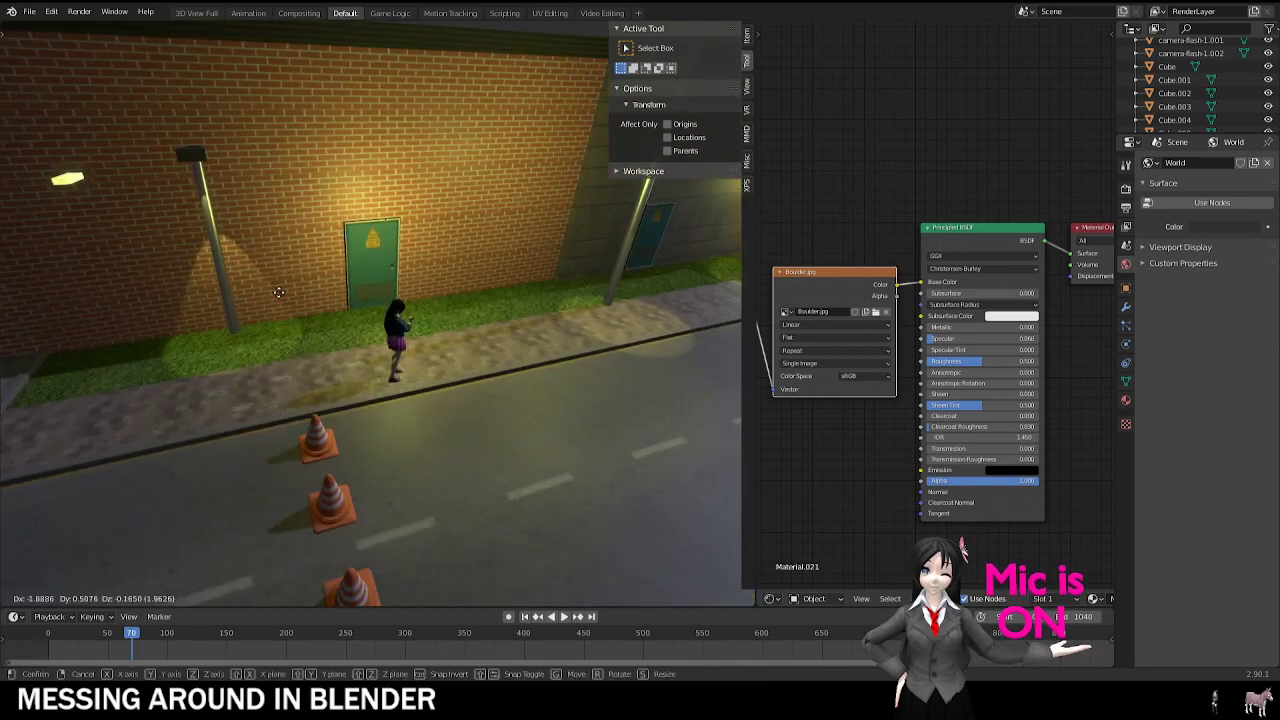
key("r")
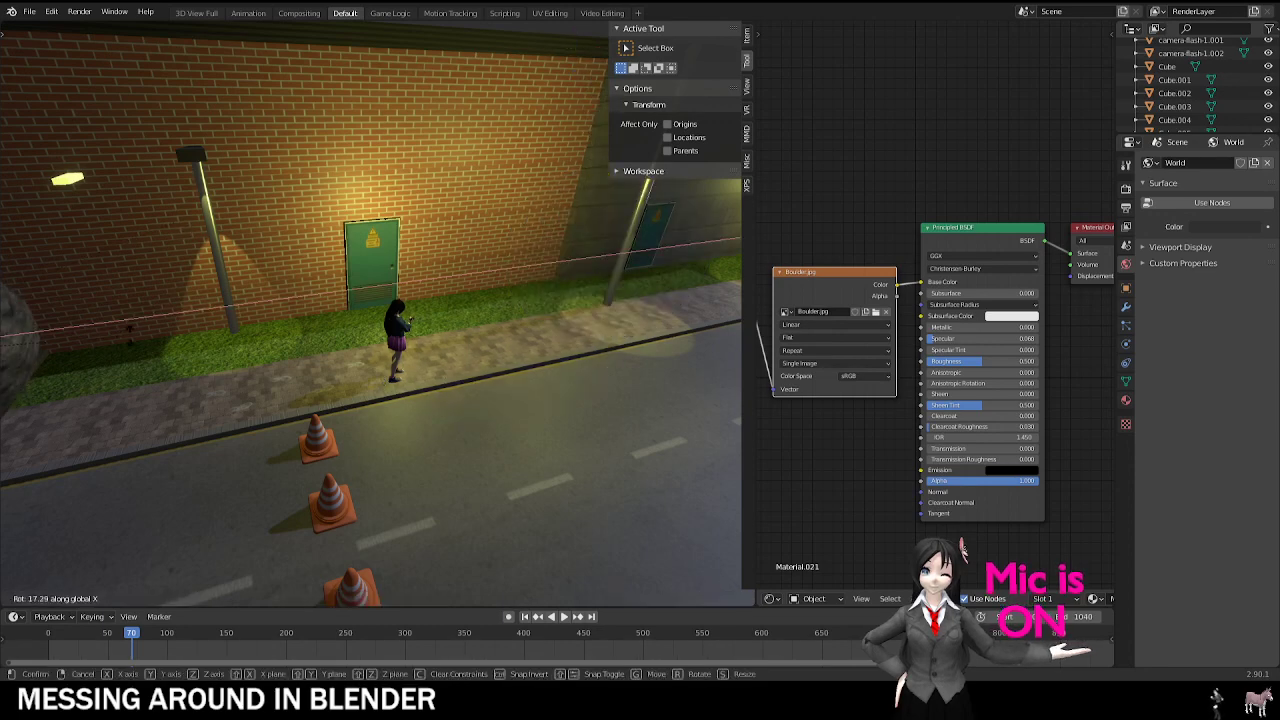
right_click(280, 287)
Step: Select the glowing light strip near the street lamp and examine the boulder, street and character from several angles
scroll(276, 287, "down", 3)
middle_click_drag(277, 291, 201, 249)
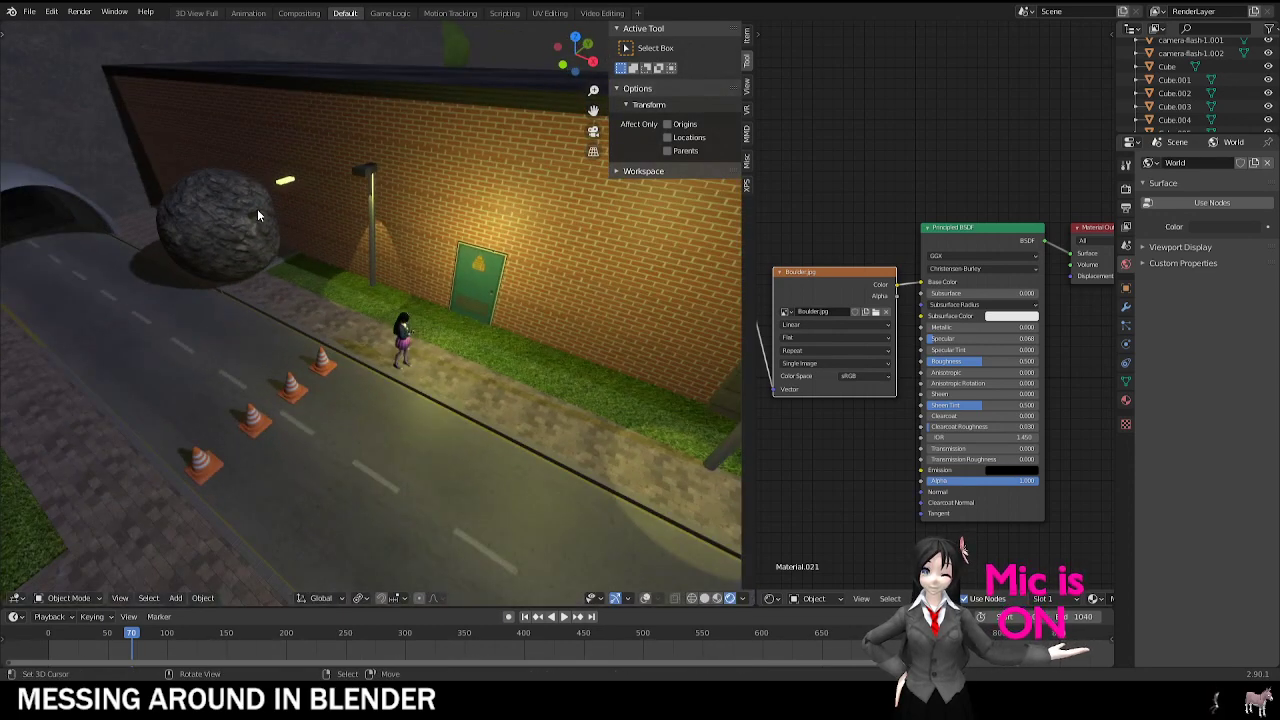
middle_click_drag(273, 191, 292, 196)
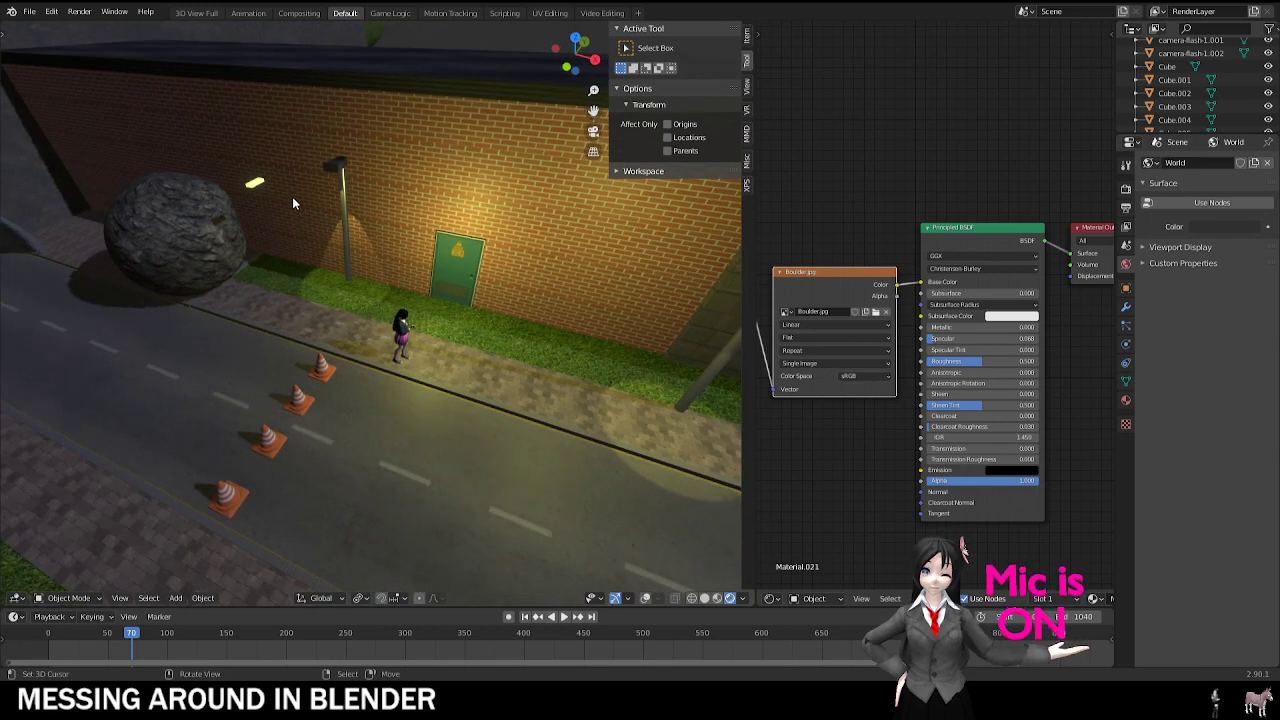
left_click(287, 191)
key("Right")
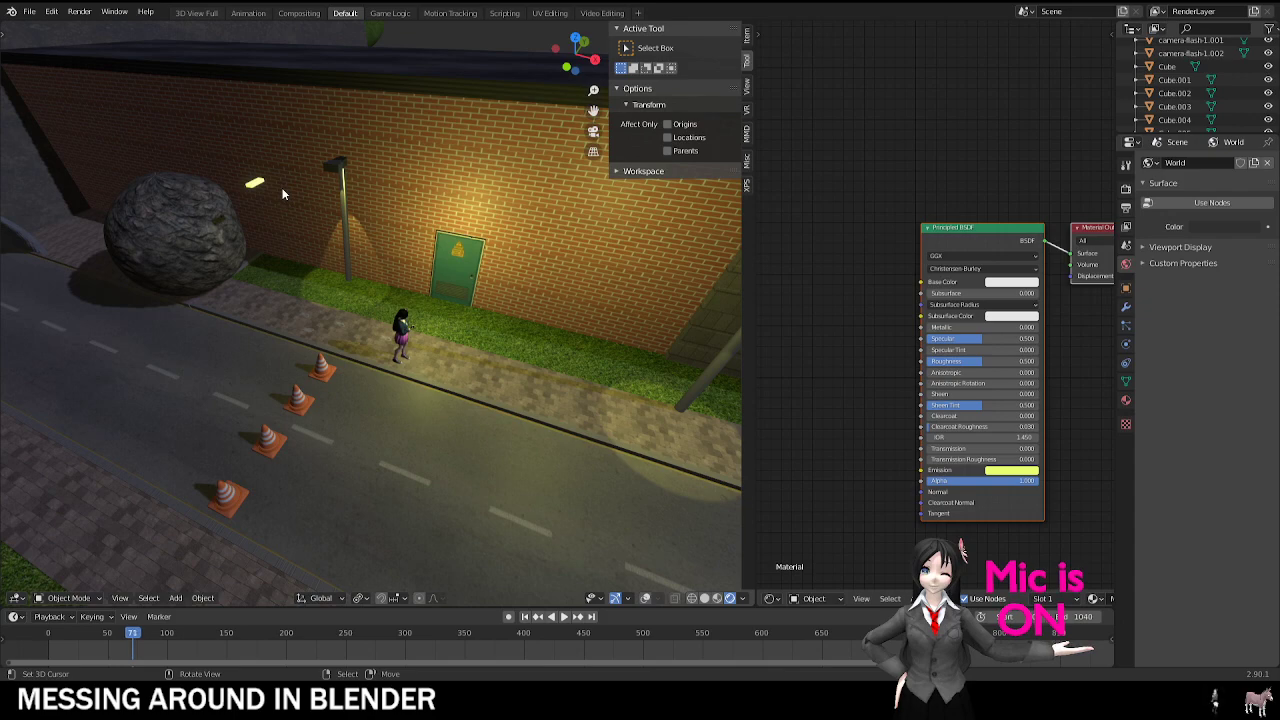
key("KP_0")
middle_click_drag(309, 189, 495, 256)
scroll(493, 260, "down", 2)
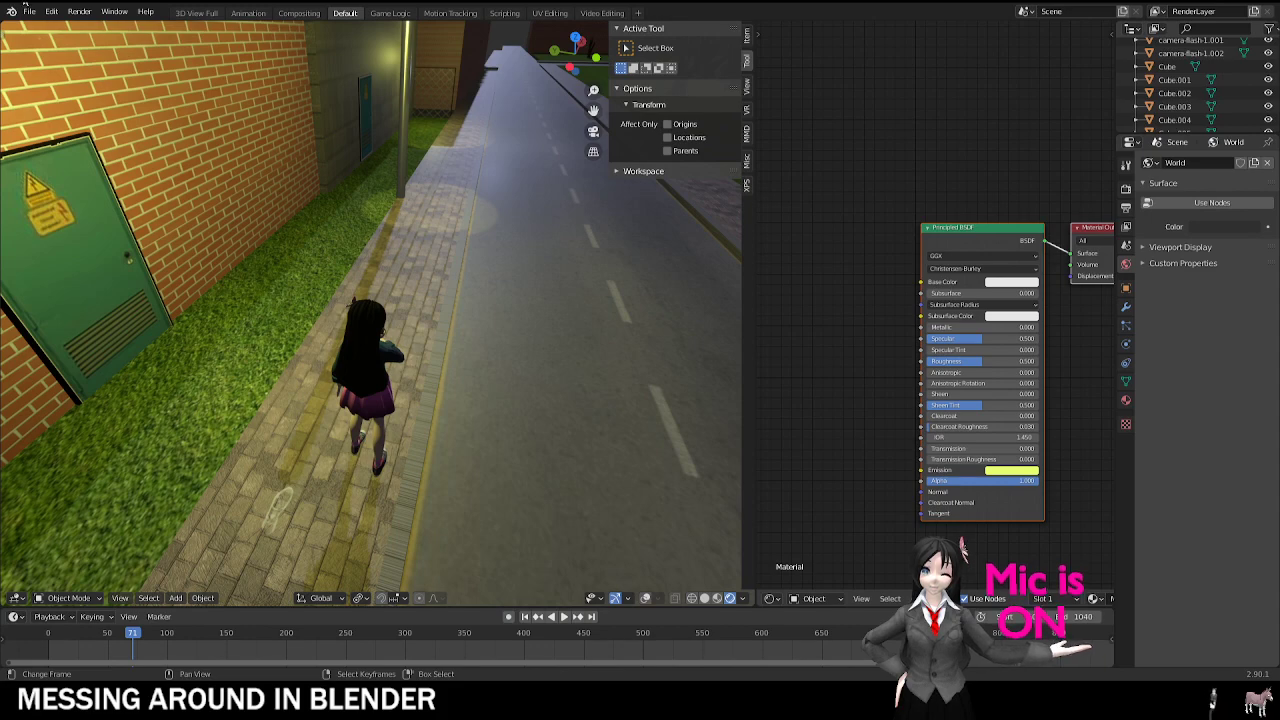
middle_click_drag(373, 253, 294, 290)
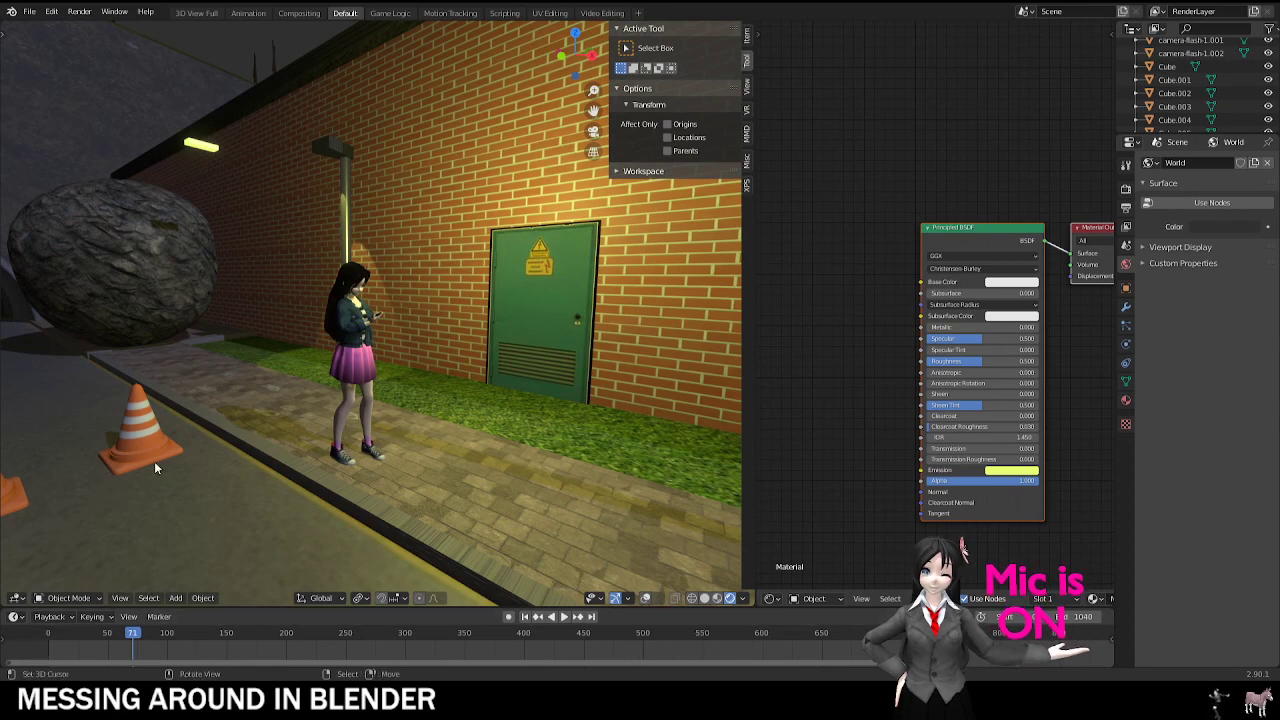
Step: Open the scene file of the red-haired character lying on a wooden floor, without saving changes to the street scene
left_click(24, 12)
left_click(44, 41)
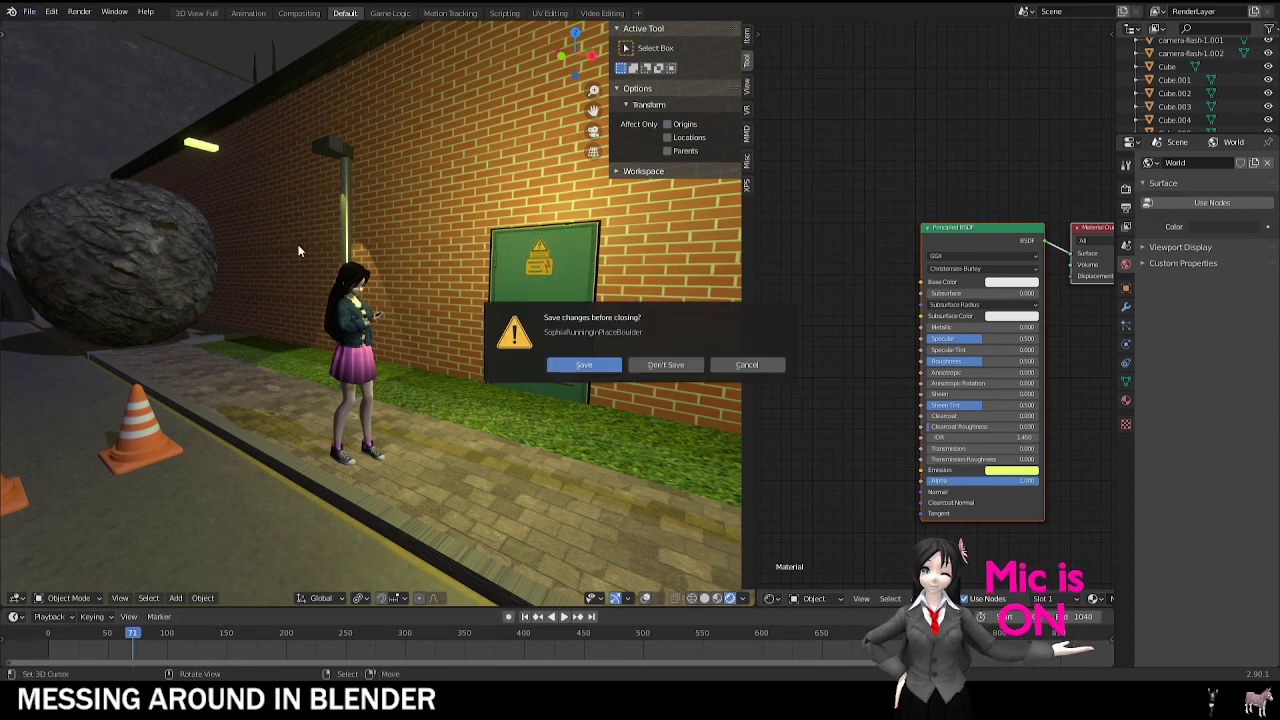
left_click(664, 366)
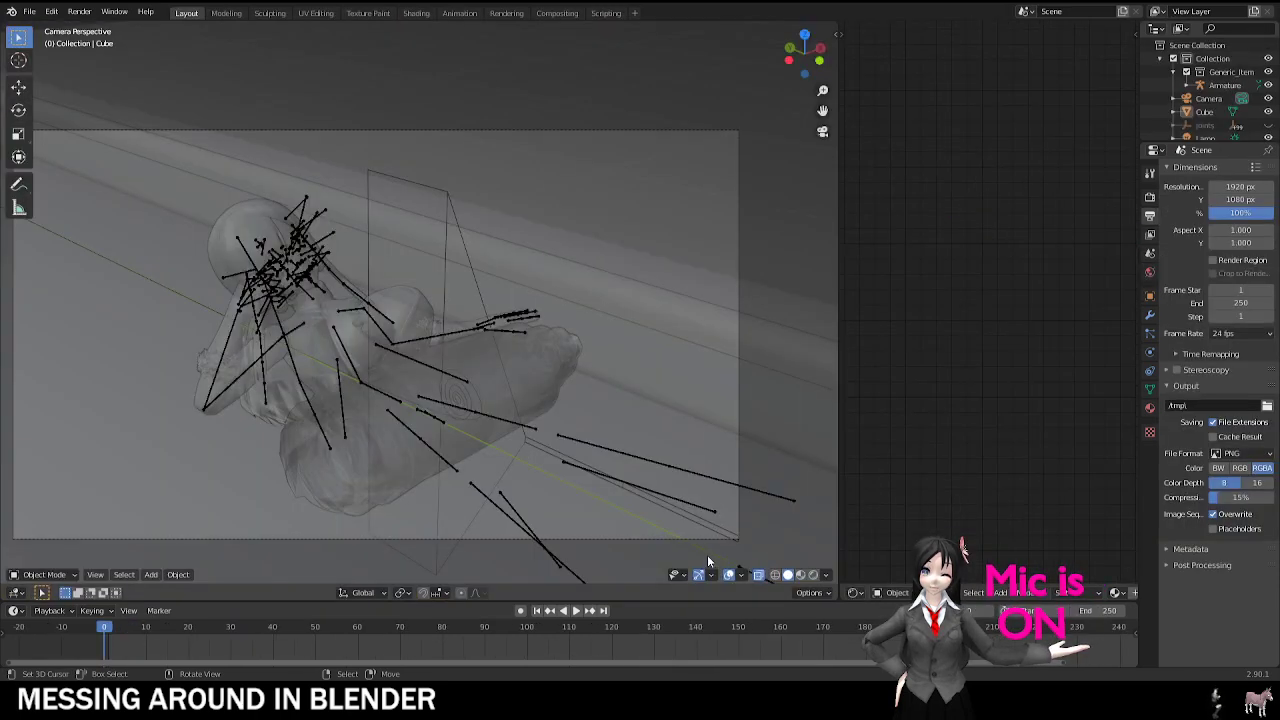
Step: Show the room scene in Rendered shading through the camera, with X-ray and overlays turned off
left_click(759, 575)
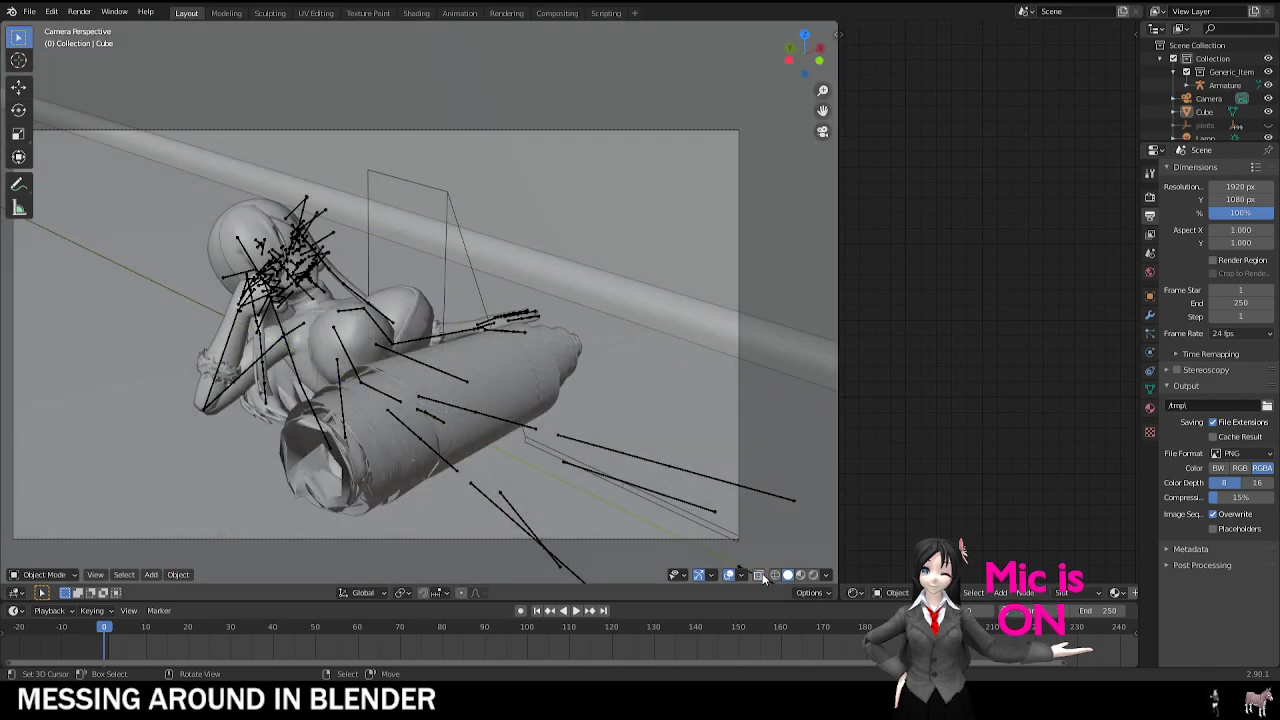
left_click(813, 574)
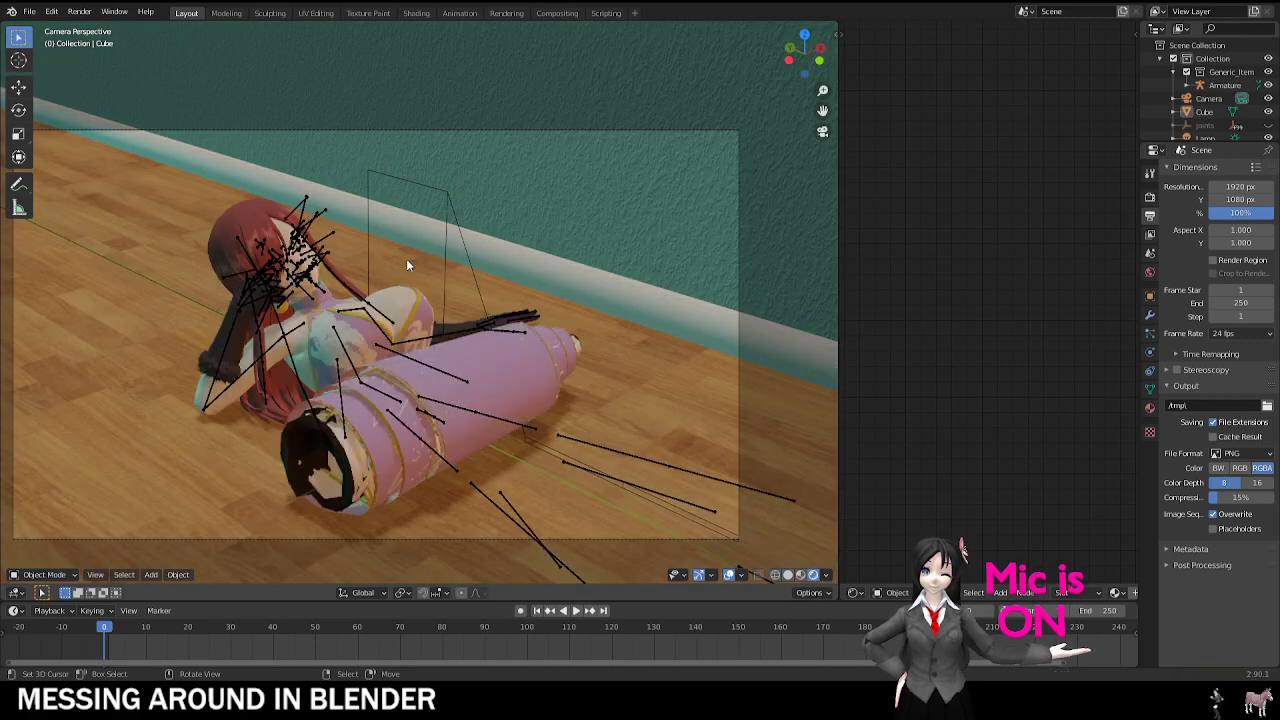
middle_click_drag(406, 258, 732, 576)
key("KP_0")
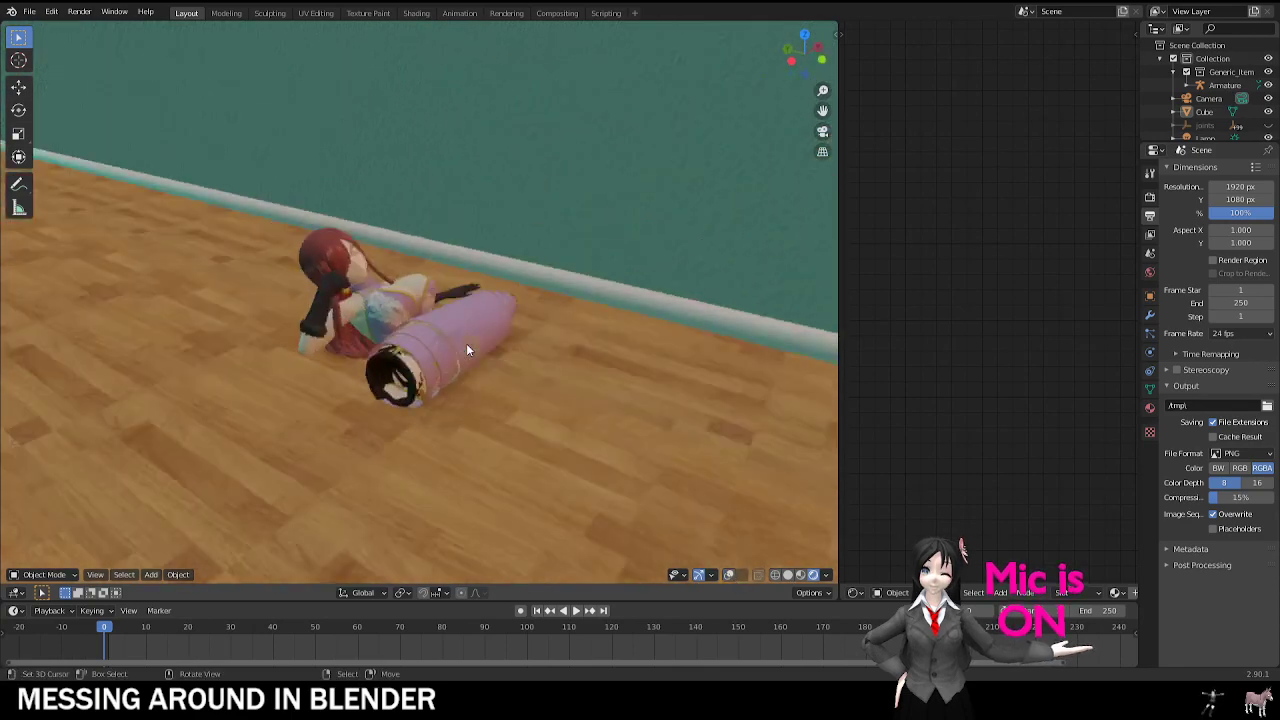
Step: Examine the rolled lower body and gold trim of the character up close, and the room from further away
scroll(466, 346, "up", 2)
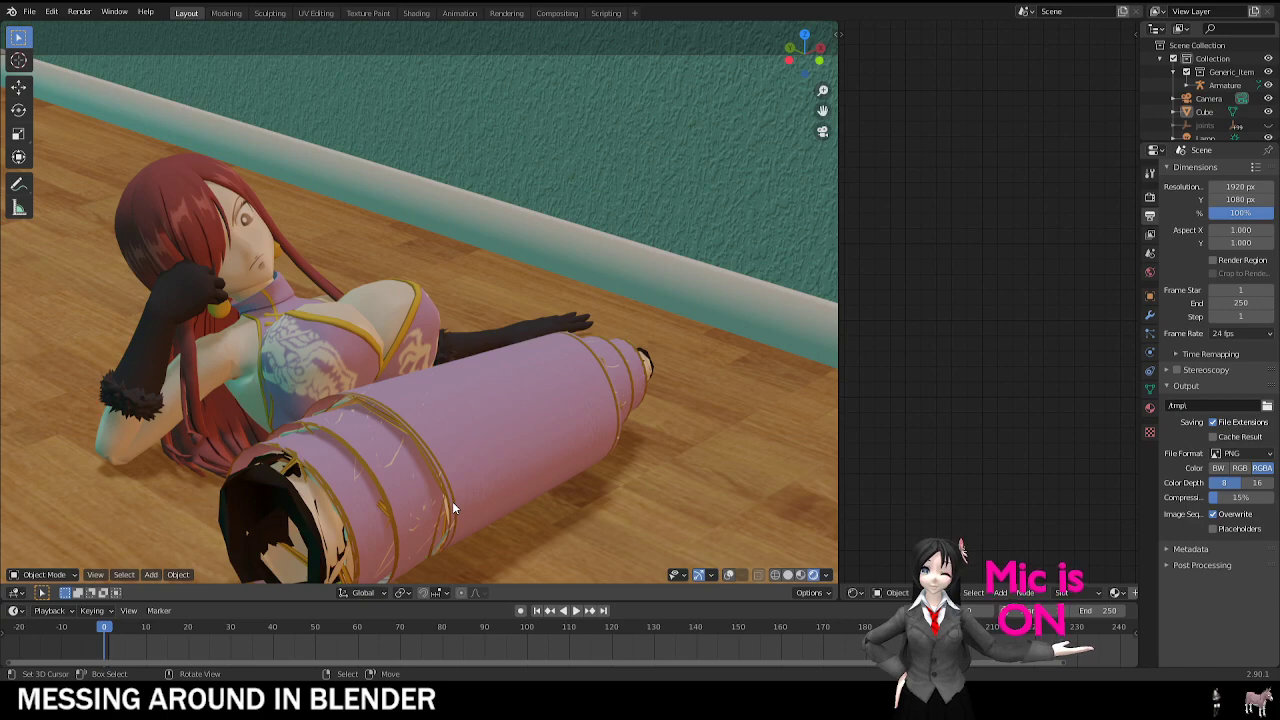
middle_click_drag(452, 501, 464, 361, "shift")
scroll(450, 358, "up", 5)
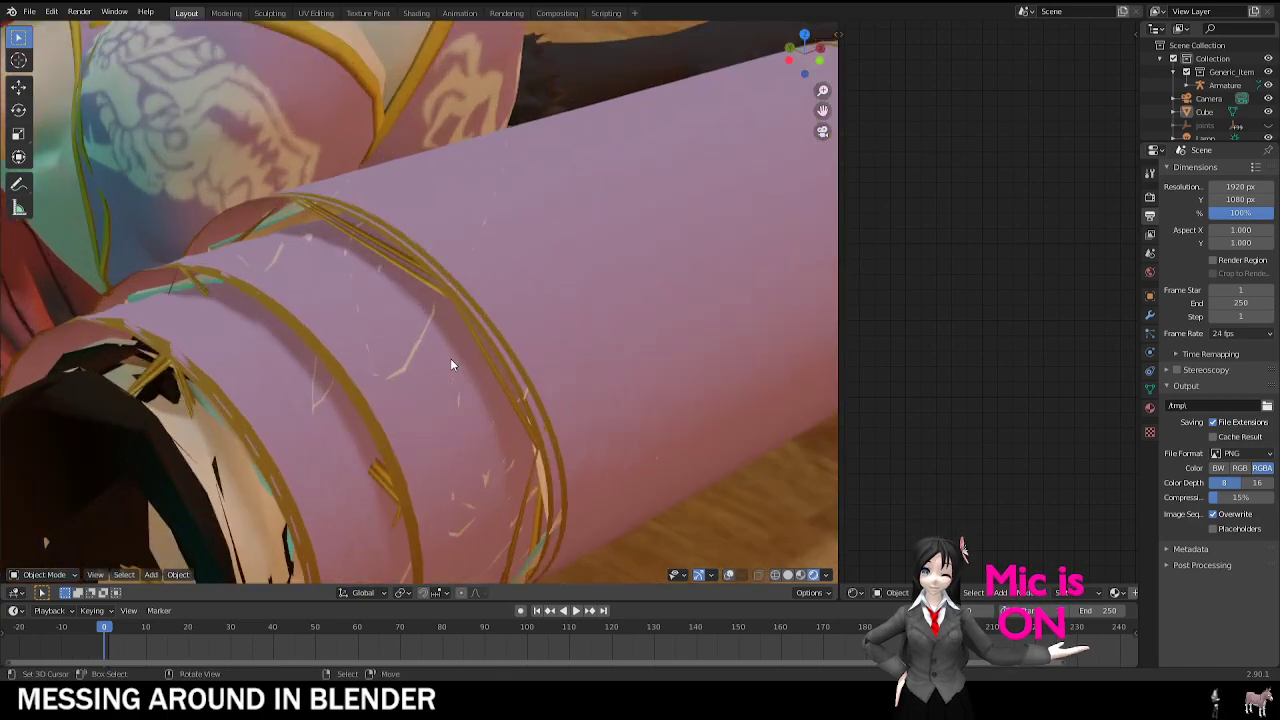
scroll(450, 358, "down", 7)
scroll(372, 359, "up", 6)
scroll(380, 340, "up", 4)
scroll(459, 344, "down", 6)
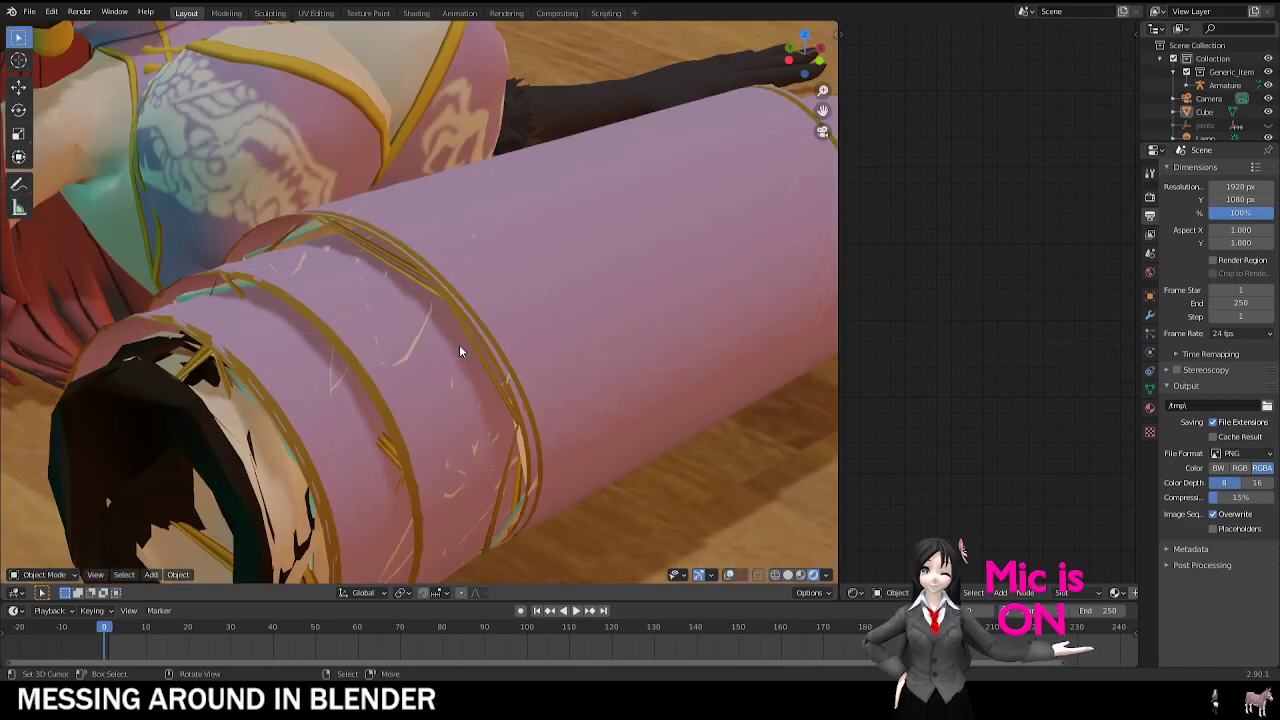
scroll(450, 345, "down", 4)
middle_click_drag(348, 288, 208, 266)
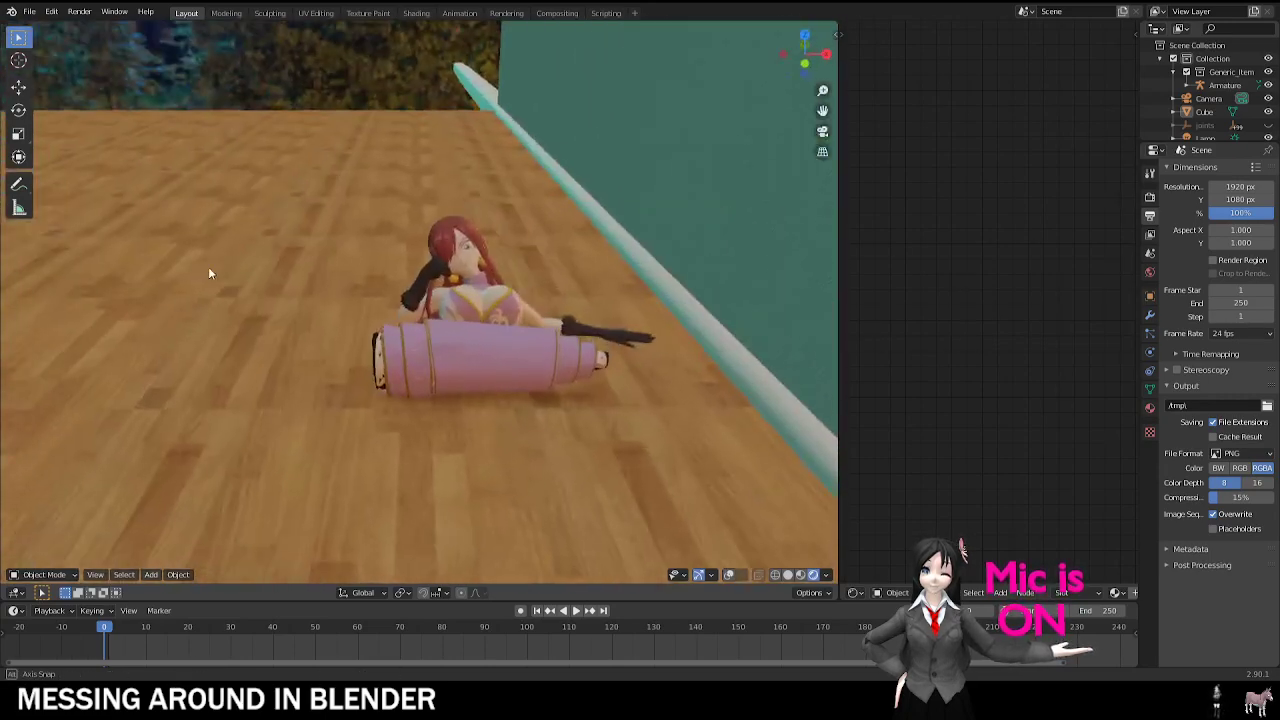
key("KP_0")
Step: Try to move the wooden floor in the camera view
right_click_drag(211, 262, 216, 268)
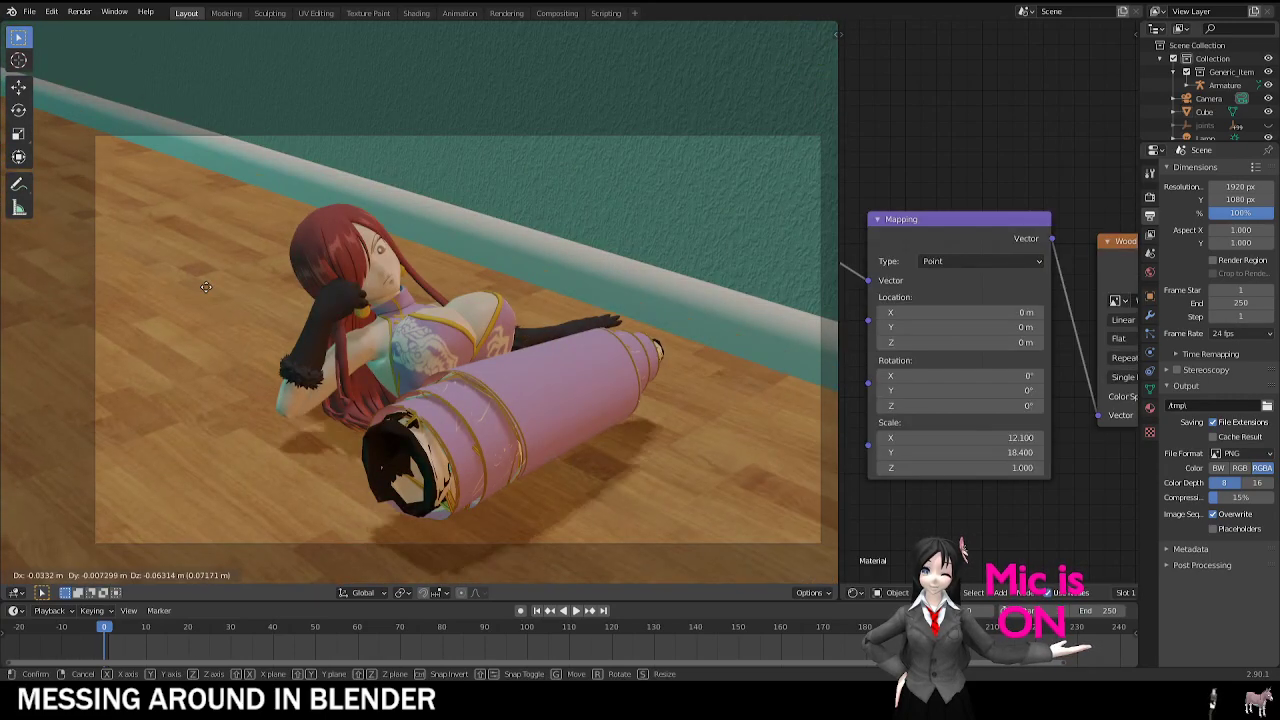
middle_click_drag(218, 268, 345, 264)
right_click_drag(354, 255, 364, 272)
right_click(364, 272)
Step: Examine the reclining character against the green wall from several angles and through the camera
middle_click_drag(366, 271, 462, 254)
middle_click_drag(338, 240, 236, 200)
middle_click_drag(386, 328, 398, 376)
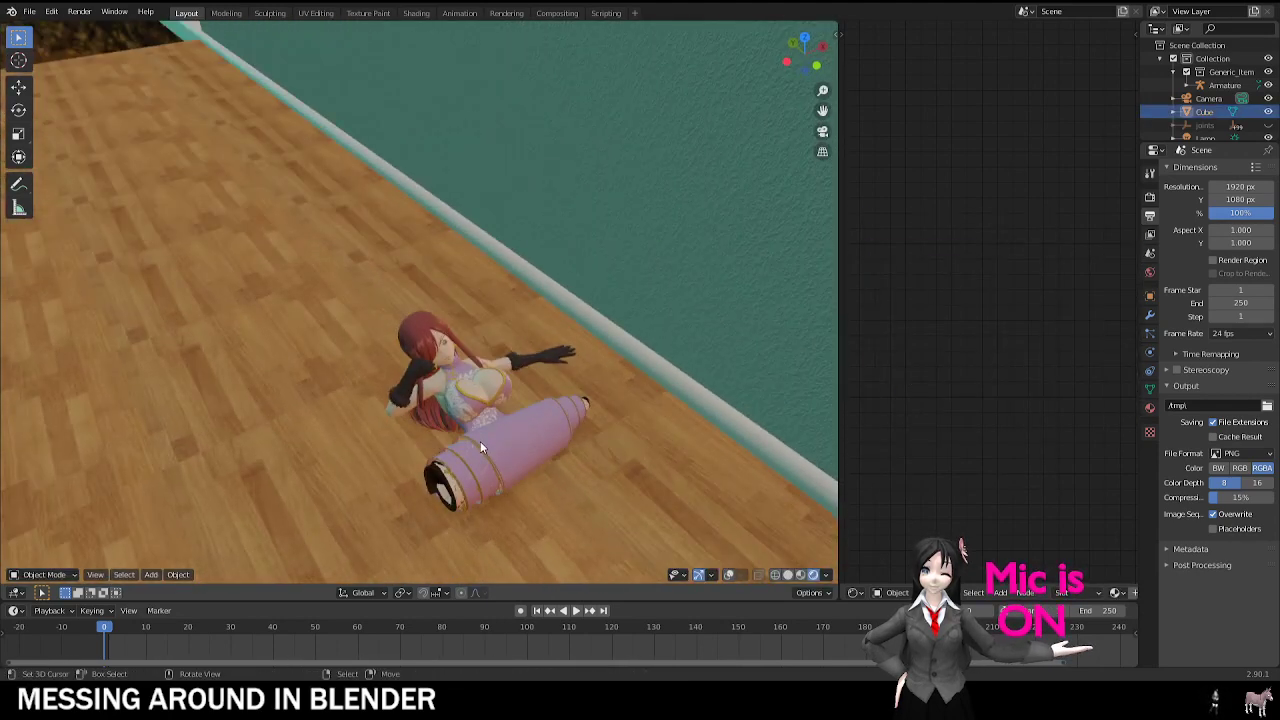
key("KP_0")
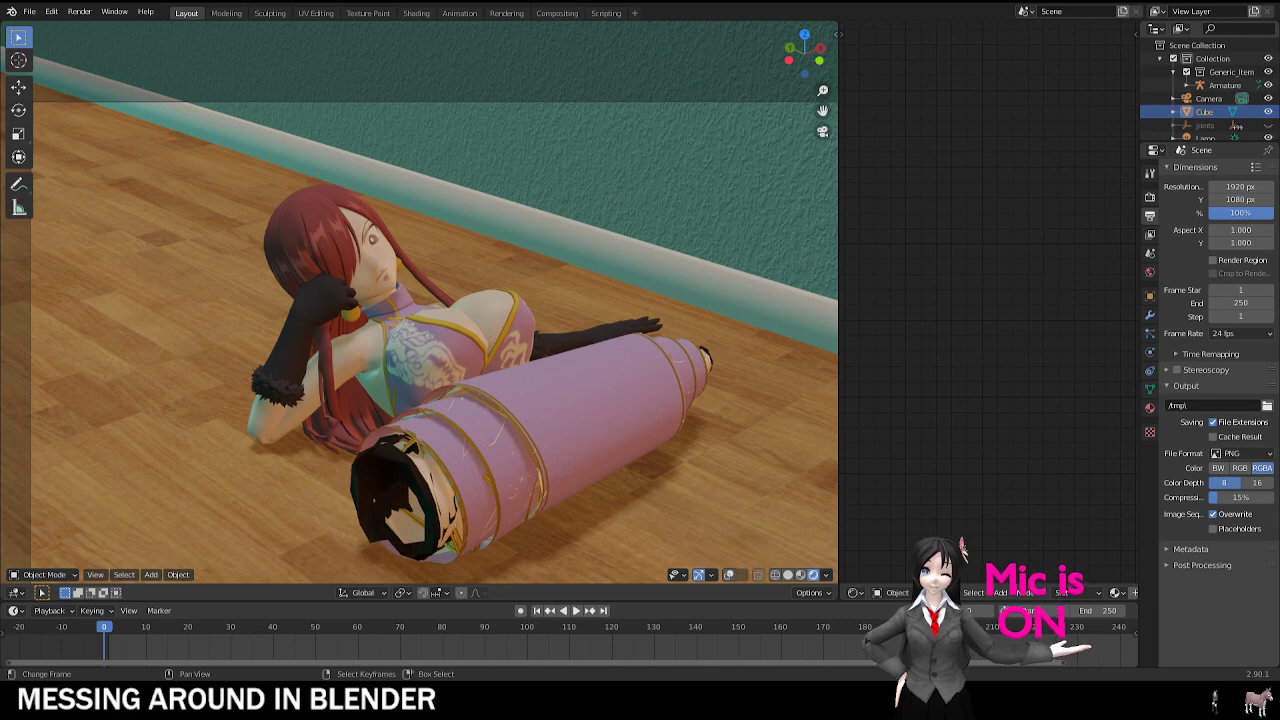
middle_click_drag(540, 300, 432, 262)
middle_click_drag(608, 318, 534, 401)
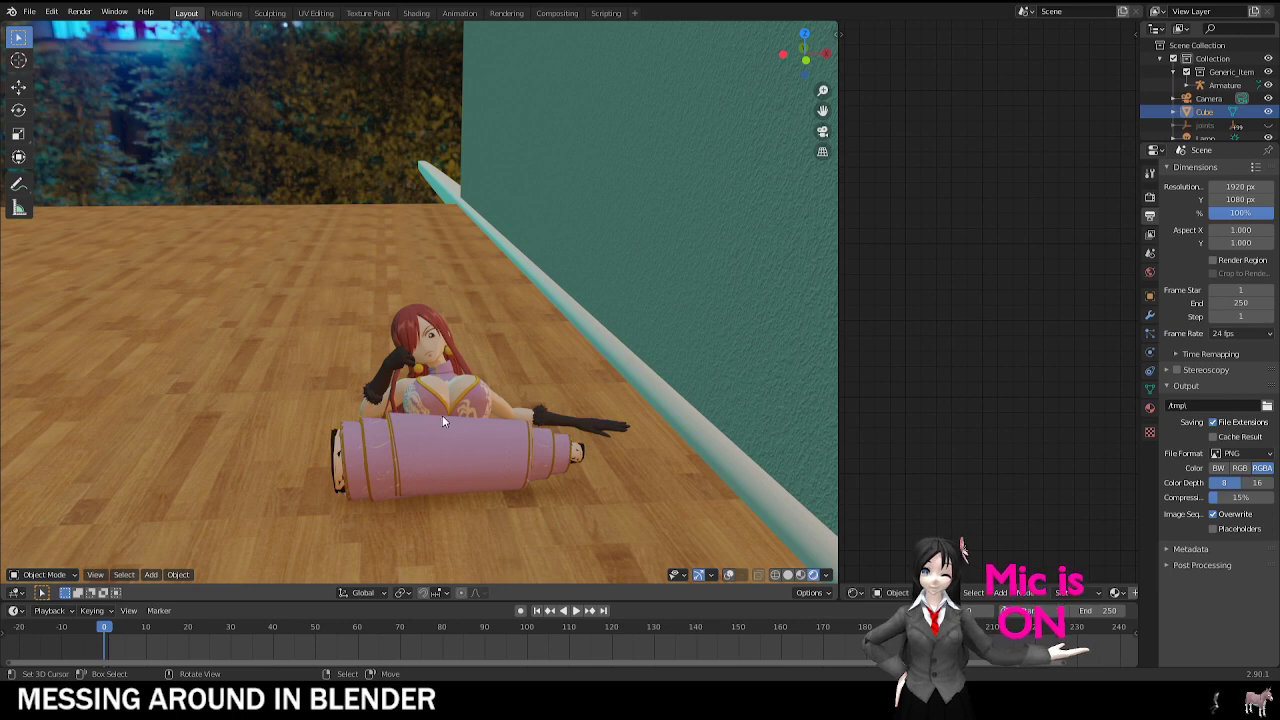
scroll(484, 322, "down", 2)
key("KP_0")
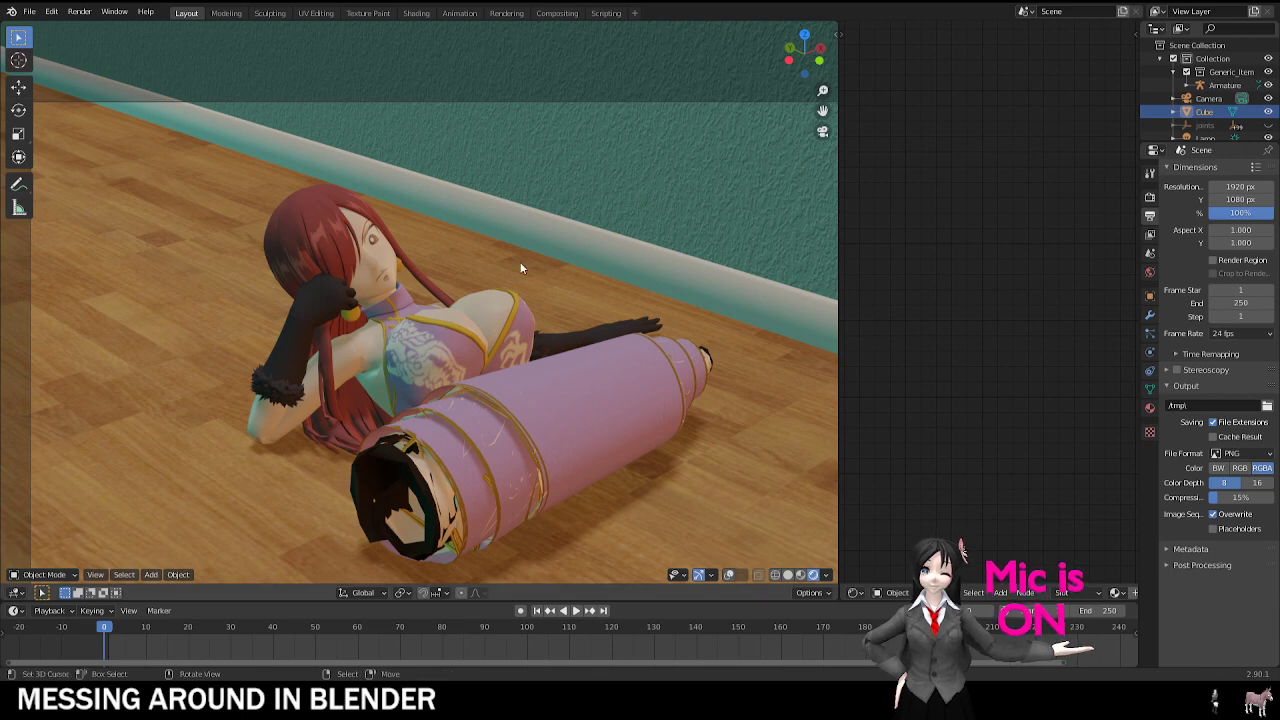
Step: Select the wall and compare the scene's lighting in Material Preview and Rendered shading through the camera
right_click(566, 229)
middle_click_drag(331, 180, 370, 230, "shift")
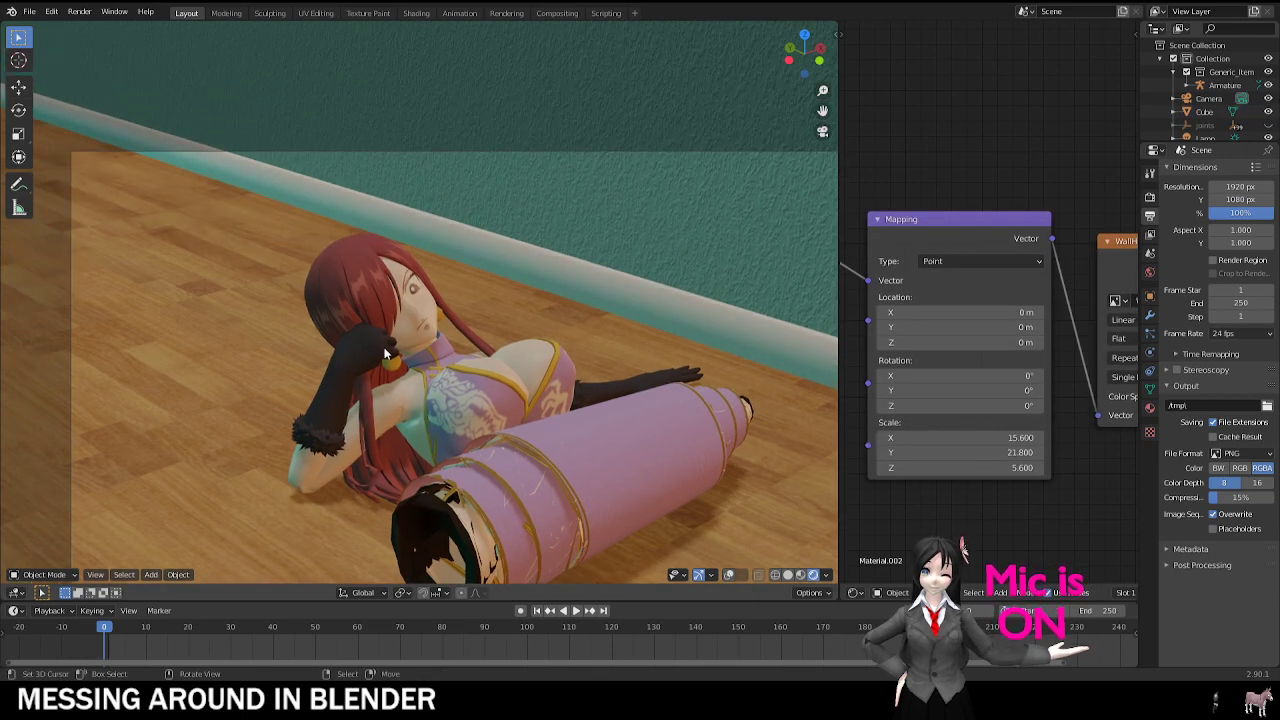
key("z")
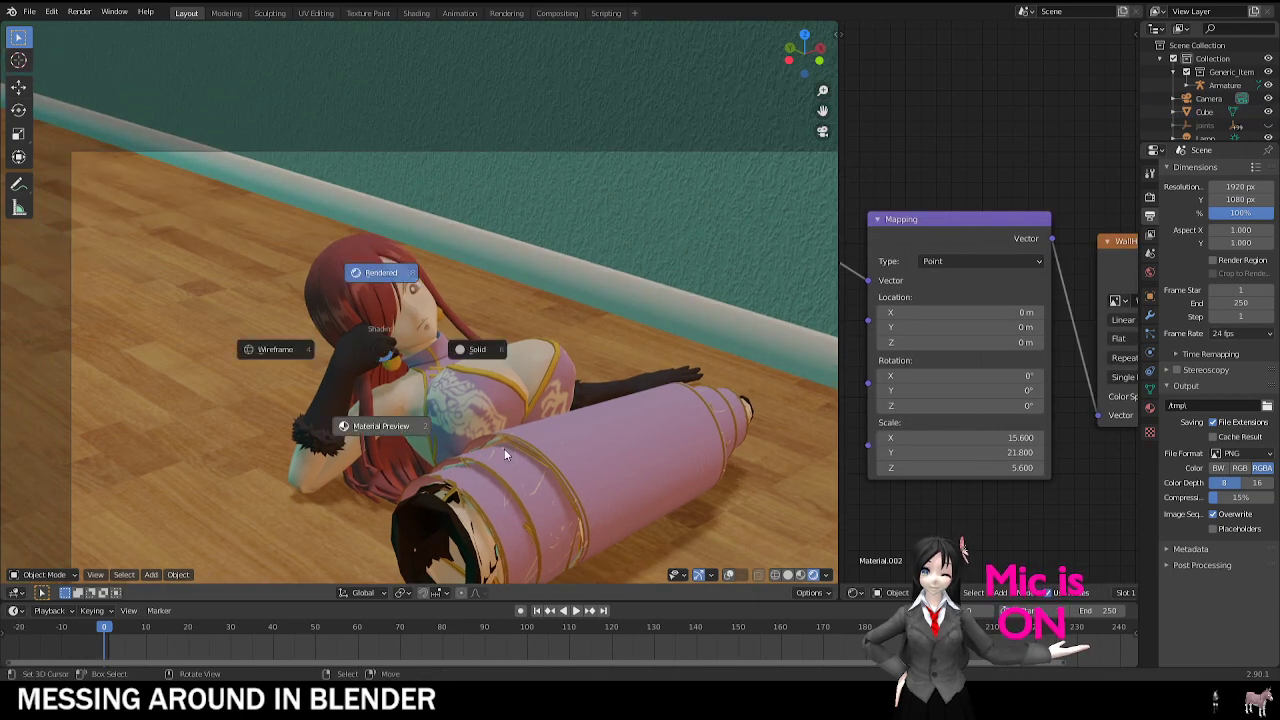
left_click(504, 448)
key("r")
key("z")
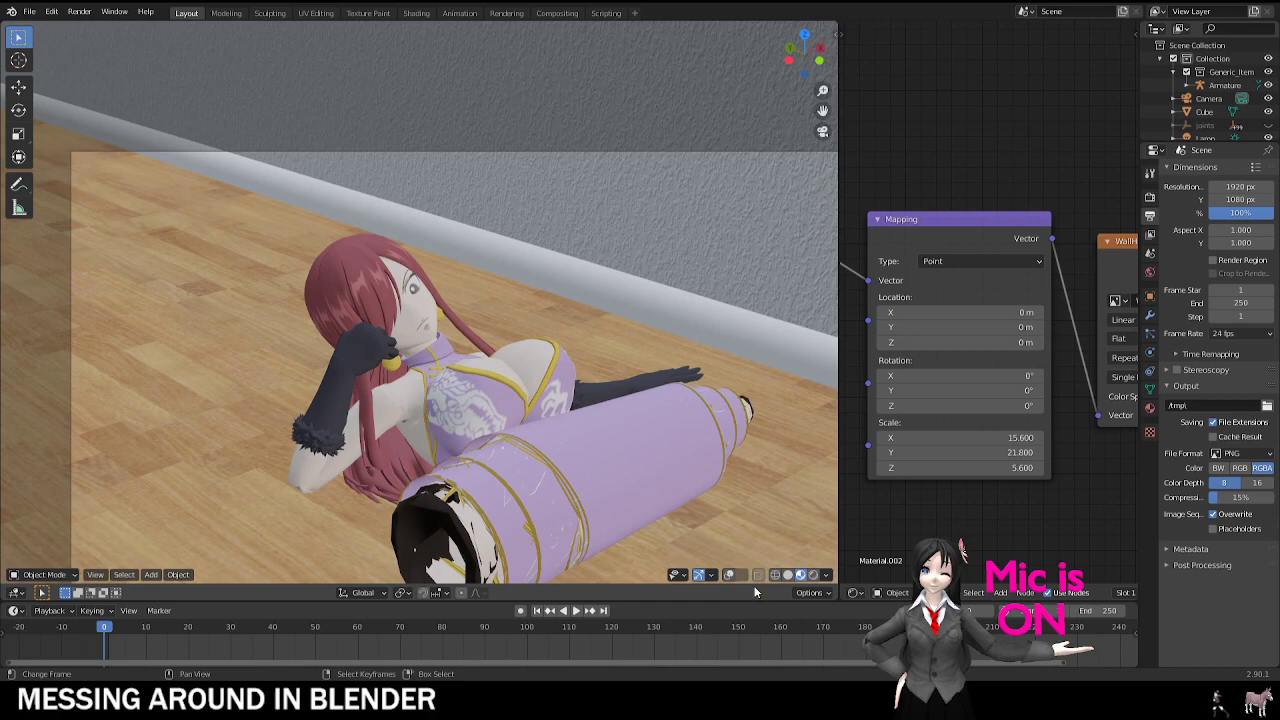
left_click(826, 575)
left_click(813, 575)
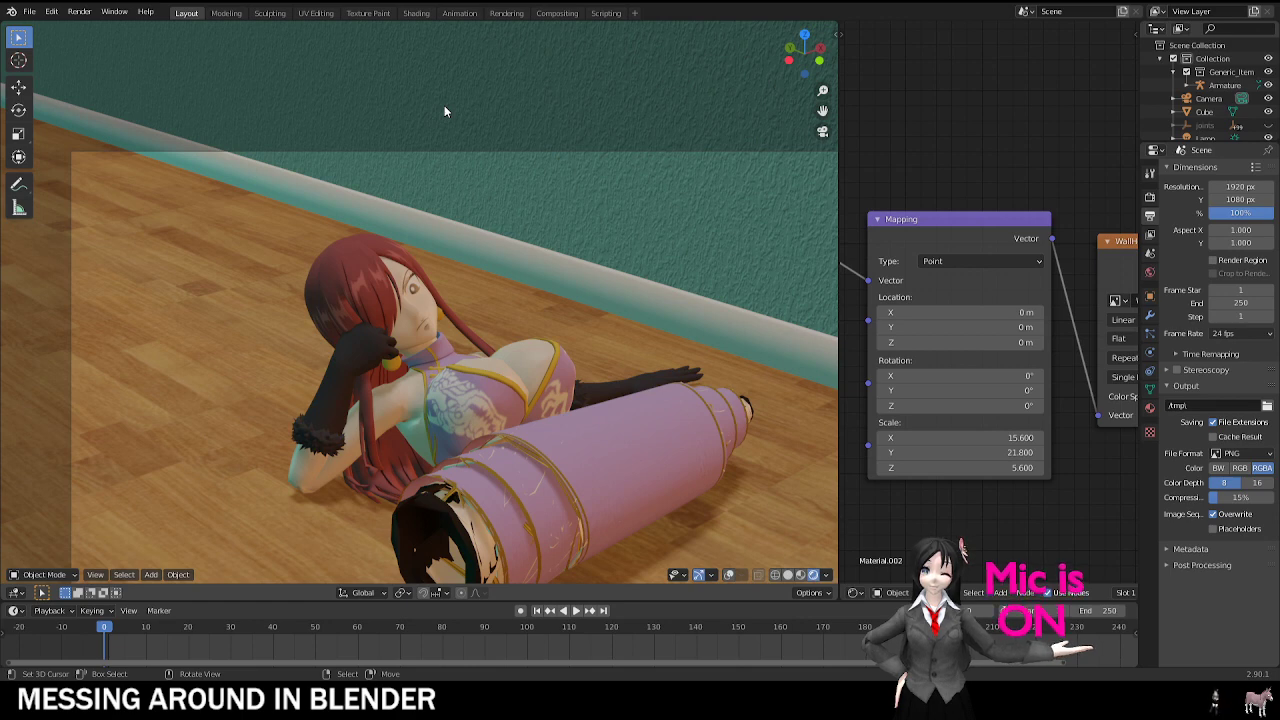
scroll(440, 328, "down", 2)
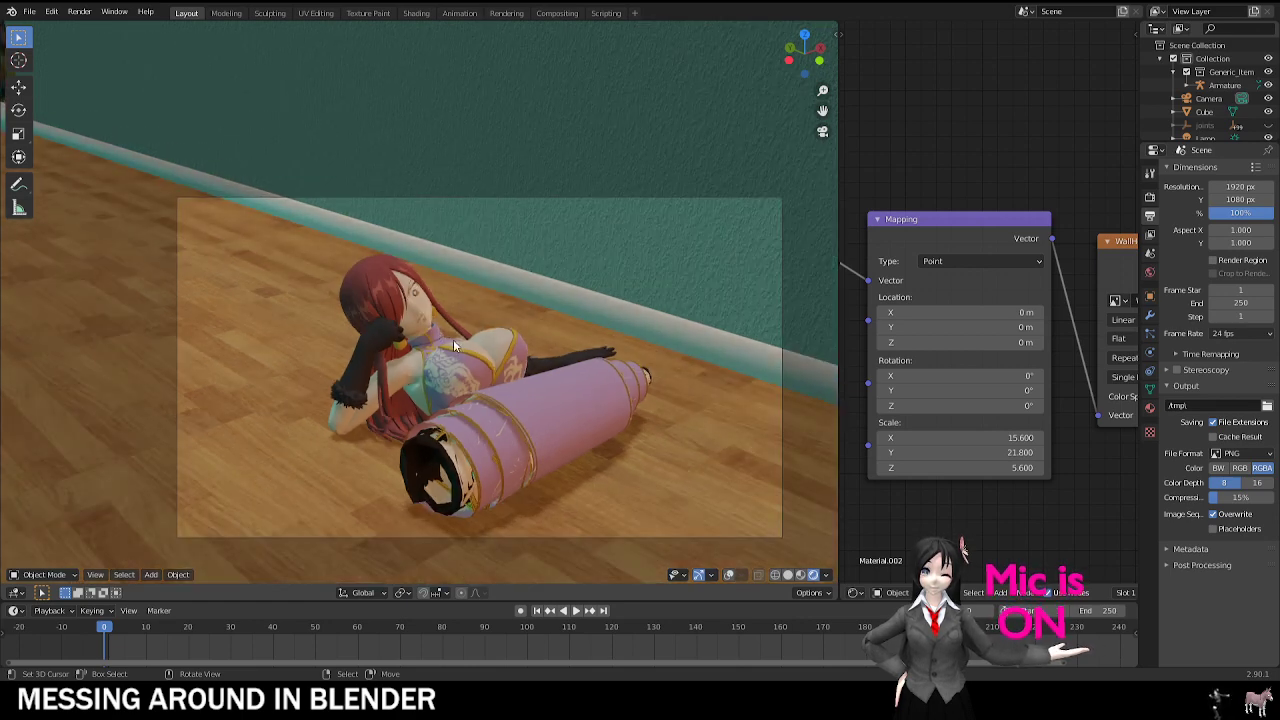
scroll(472, 362, "up", 2)
scroll(477, 369, "down", 1)
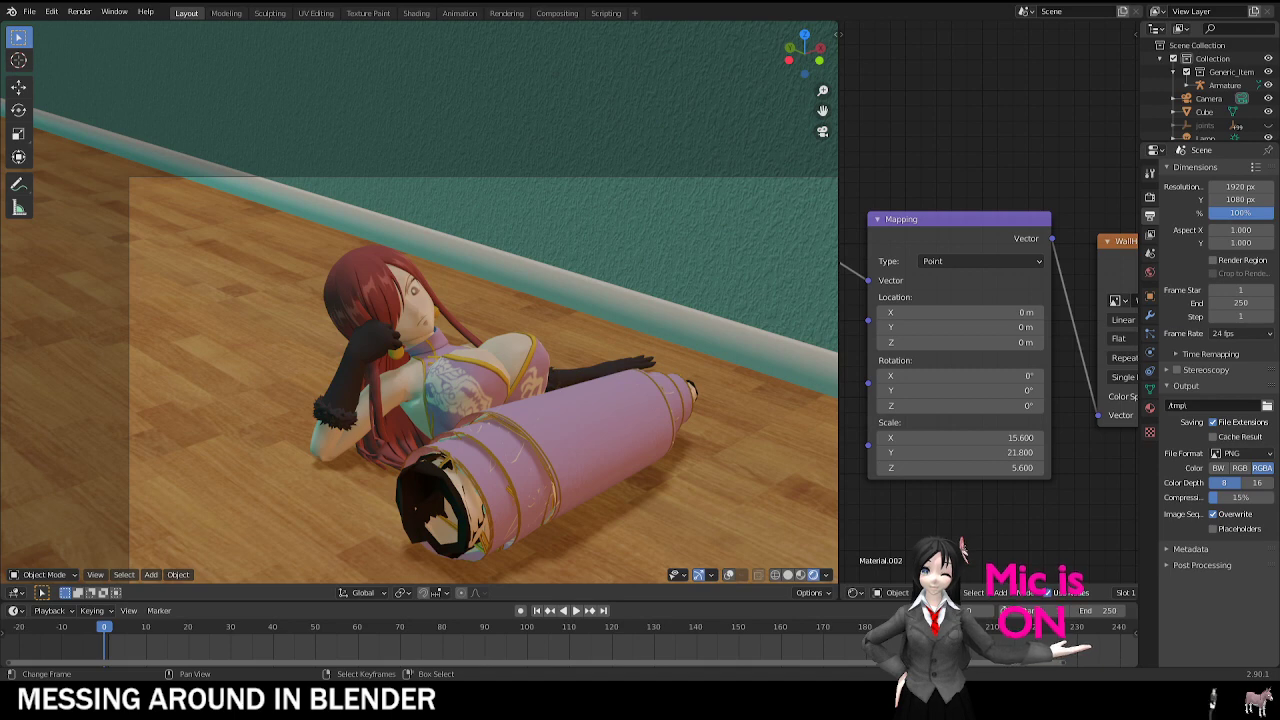
Step: Open the scene file of the character running in front of a large boulder, without saving the current scene
left_click(29, 11)
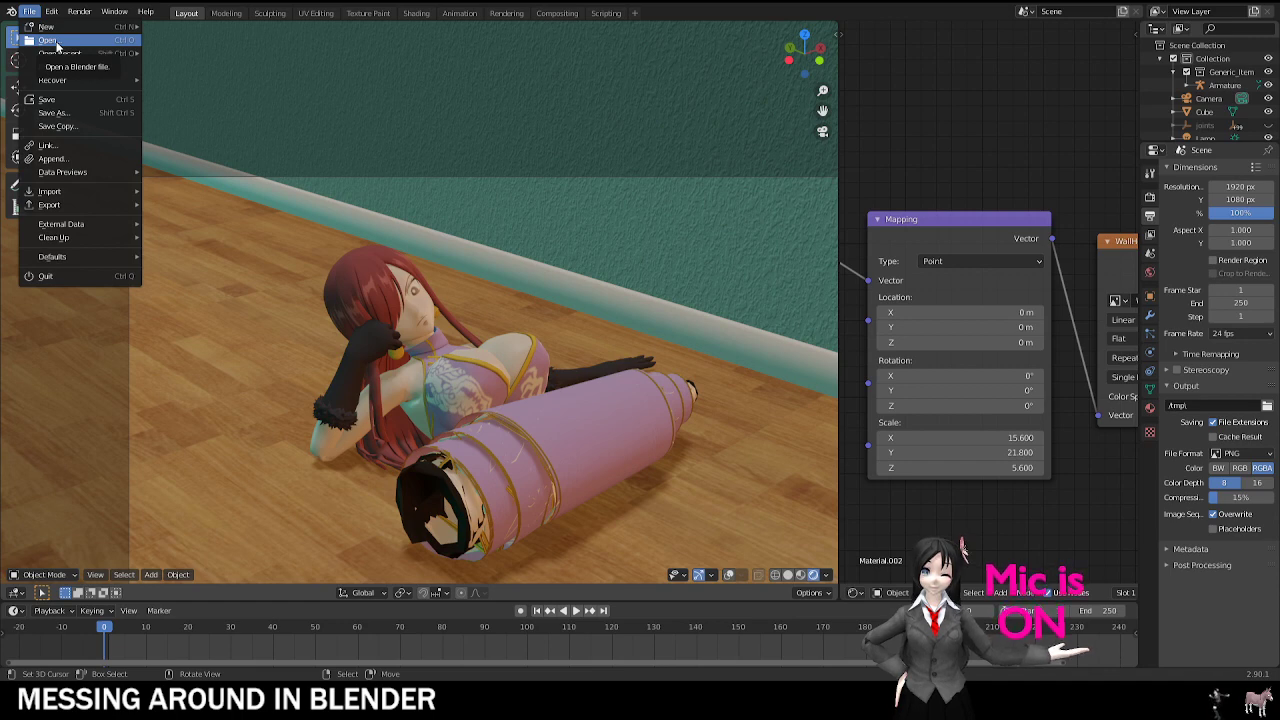
left_click(57, 40)
left_click(652, 369)
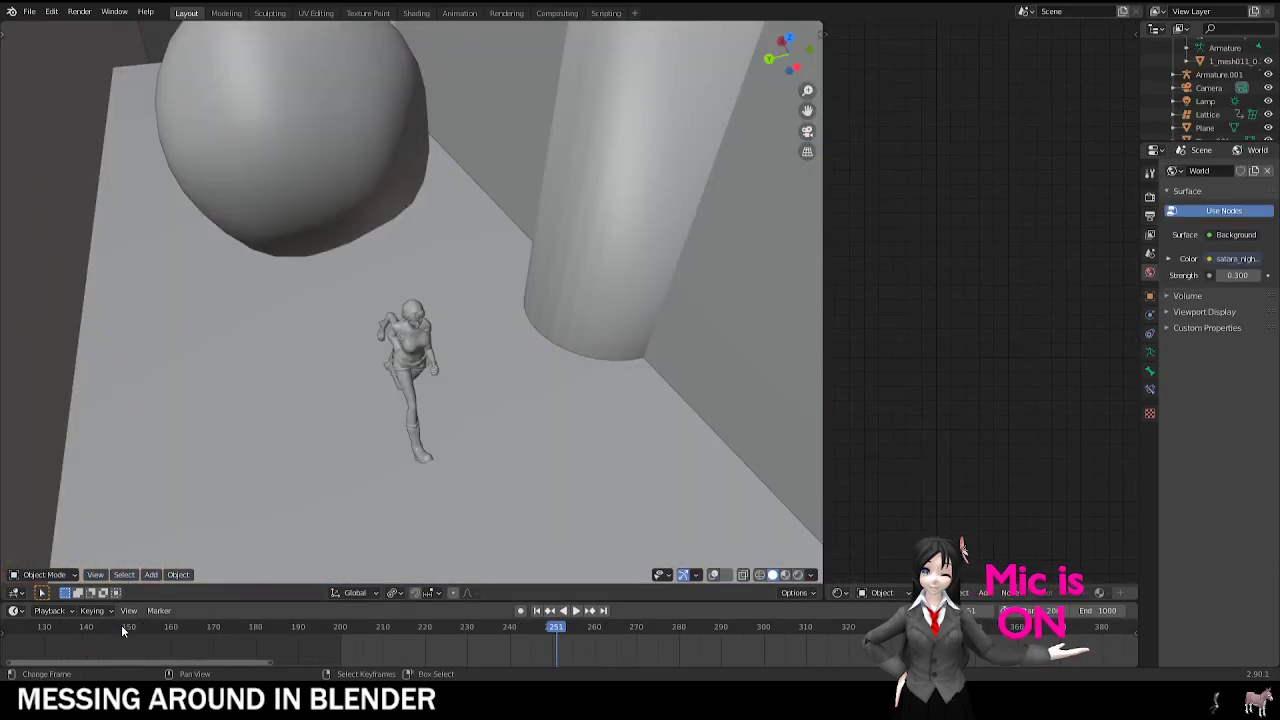
Step: Go to frame 197 of the running animation and view the character through the camera
left_click(328, 650)
key("KP_0")
scroll(442, 308, "down", 10)
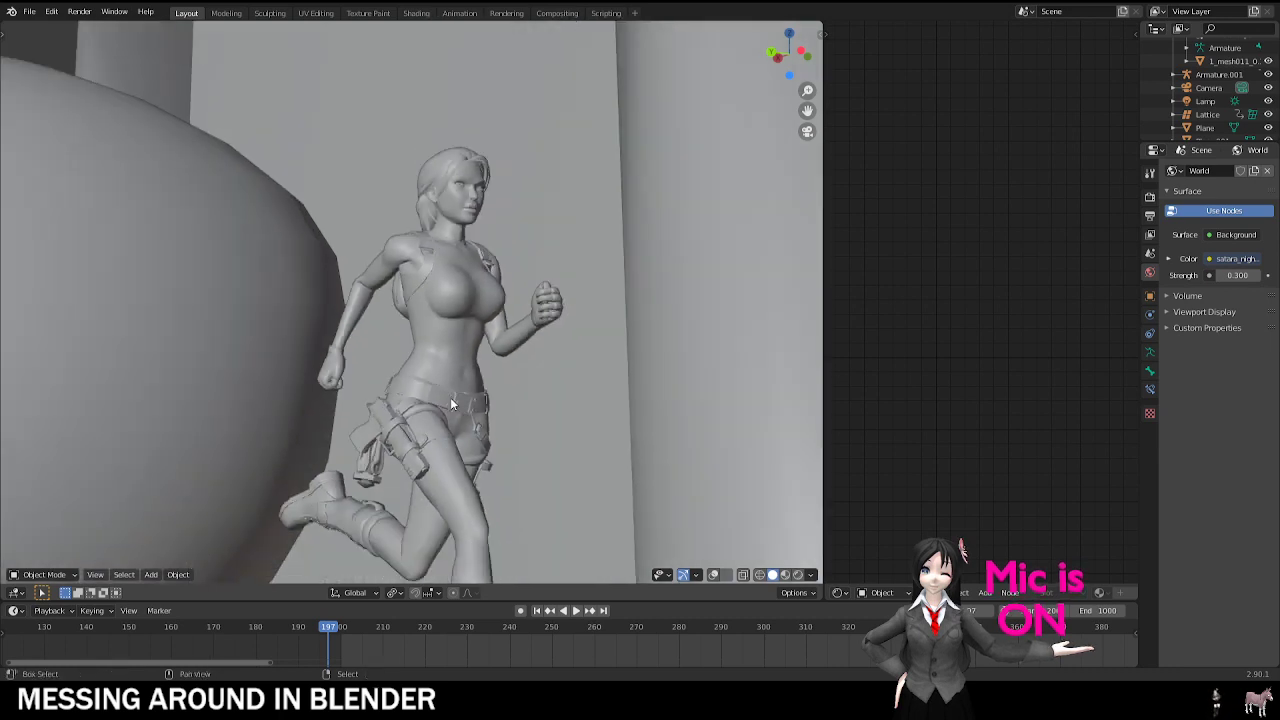
Step: Play a short part of the running animation, then stop at frame 193 and display the scene in Rendered shading
middle_click_drag(450, 399, 382, 225, "shift")
key("space")
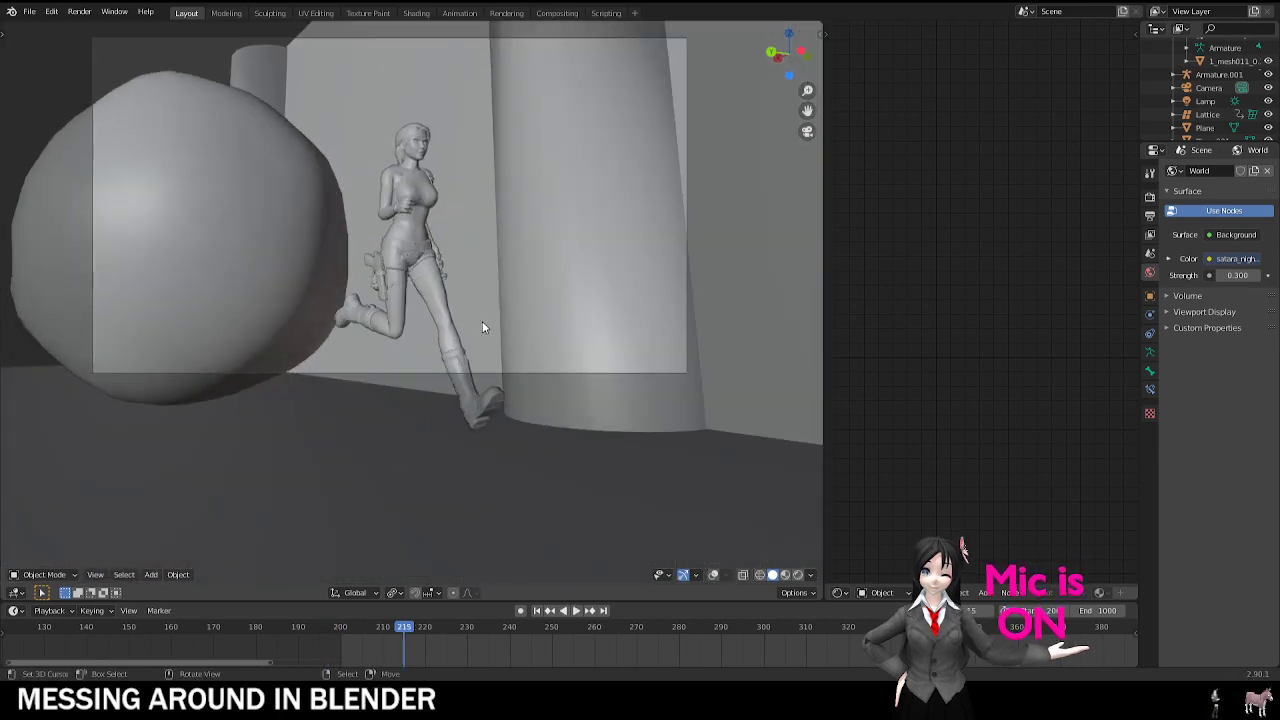
left_click(312, 641)
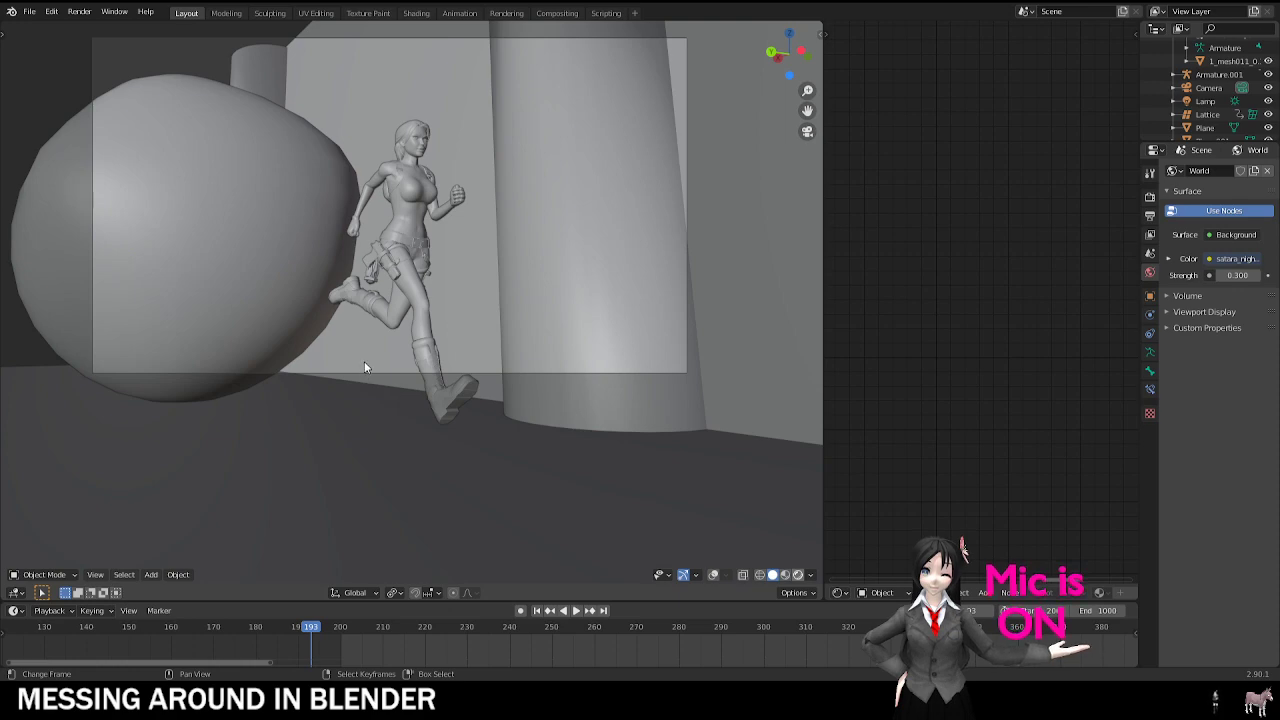
key("shift+z")
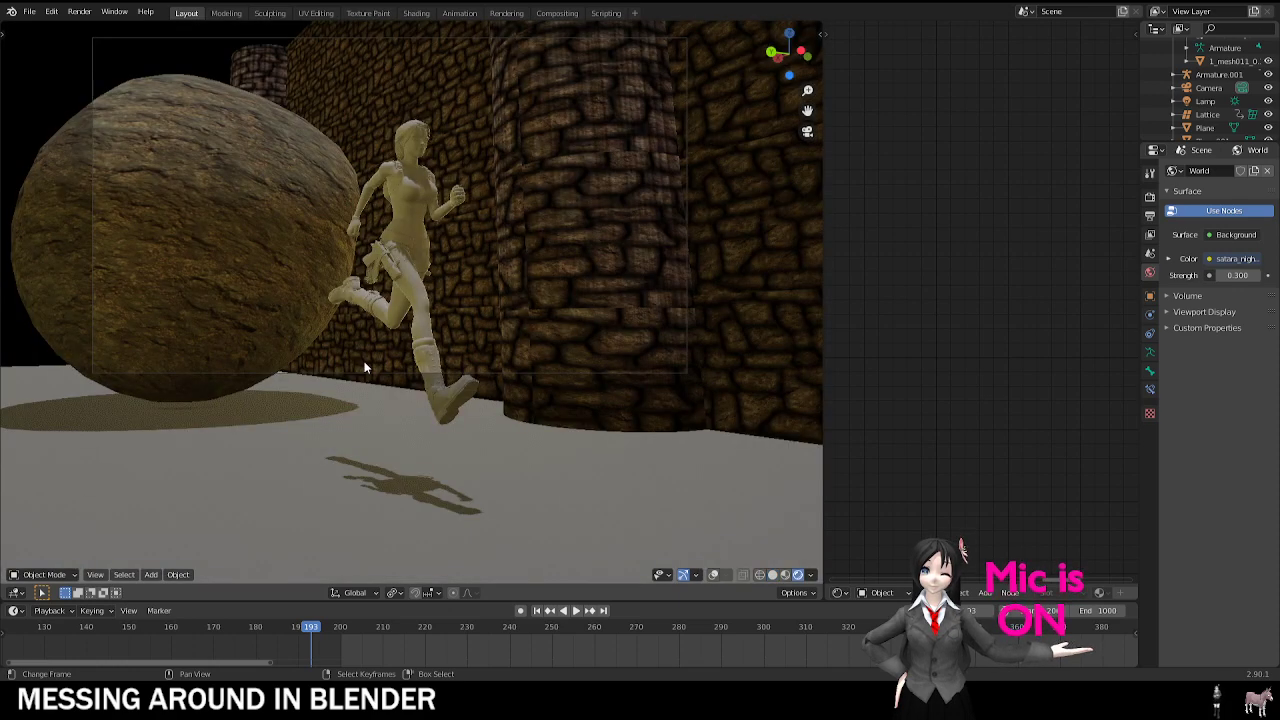
Step: Examine the rendered lighting on the running character, the boulder and the stone wall, both close up and from farther away
middle_click_drag(397, 374, 330, 314)
scroll(330, 314, "up", 5)
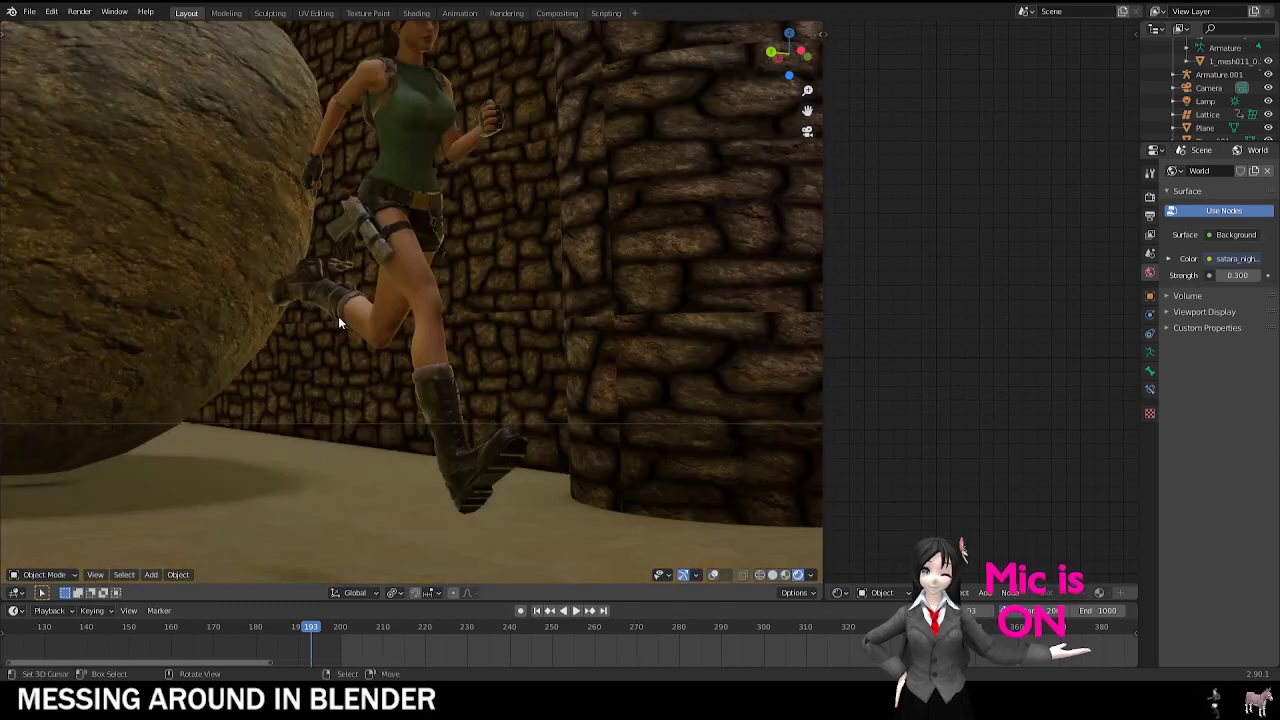
scroll(339, 318, "down", 3)
scroll(386, 299, "up", 3)
scroll(400, 322, "down", 3)
scroll(417, 349, "up", 1)
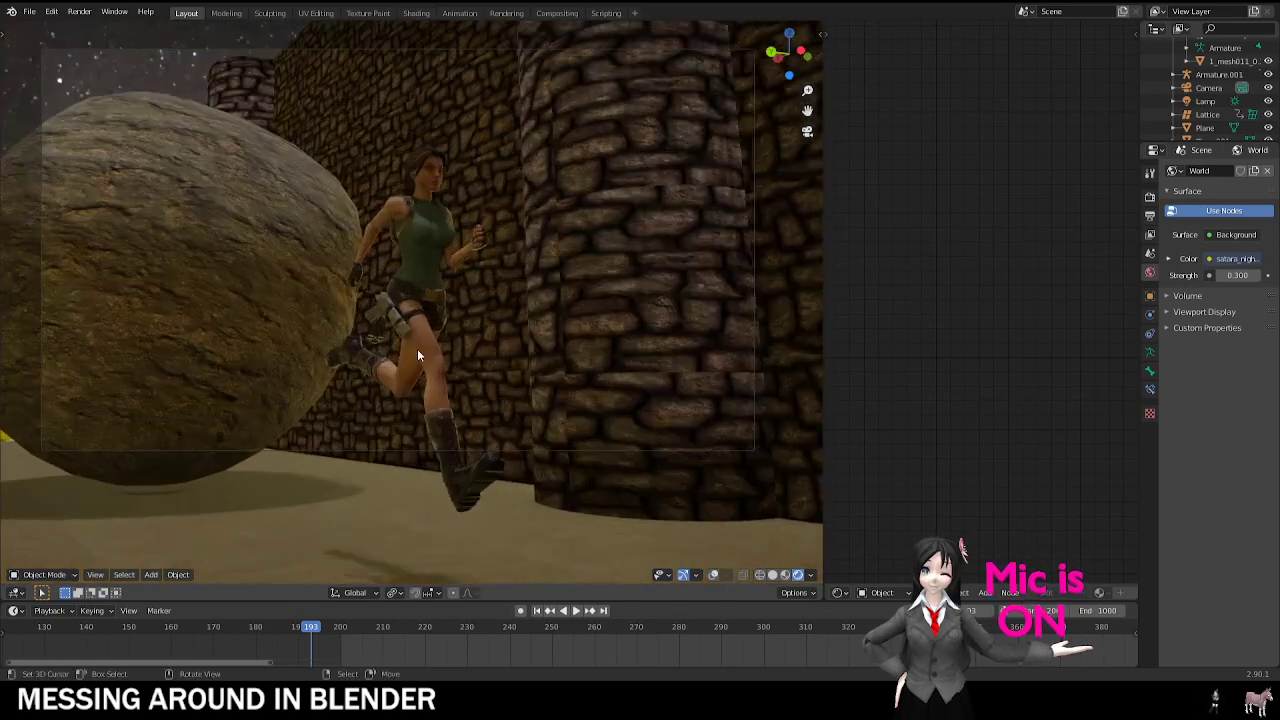
scroll(398, 290, "up", 2)
scroll(436, 332, "up", 3)
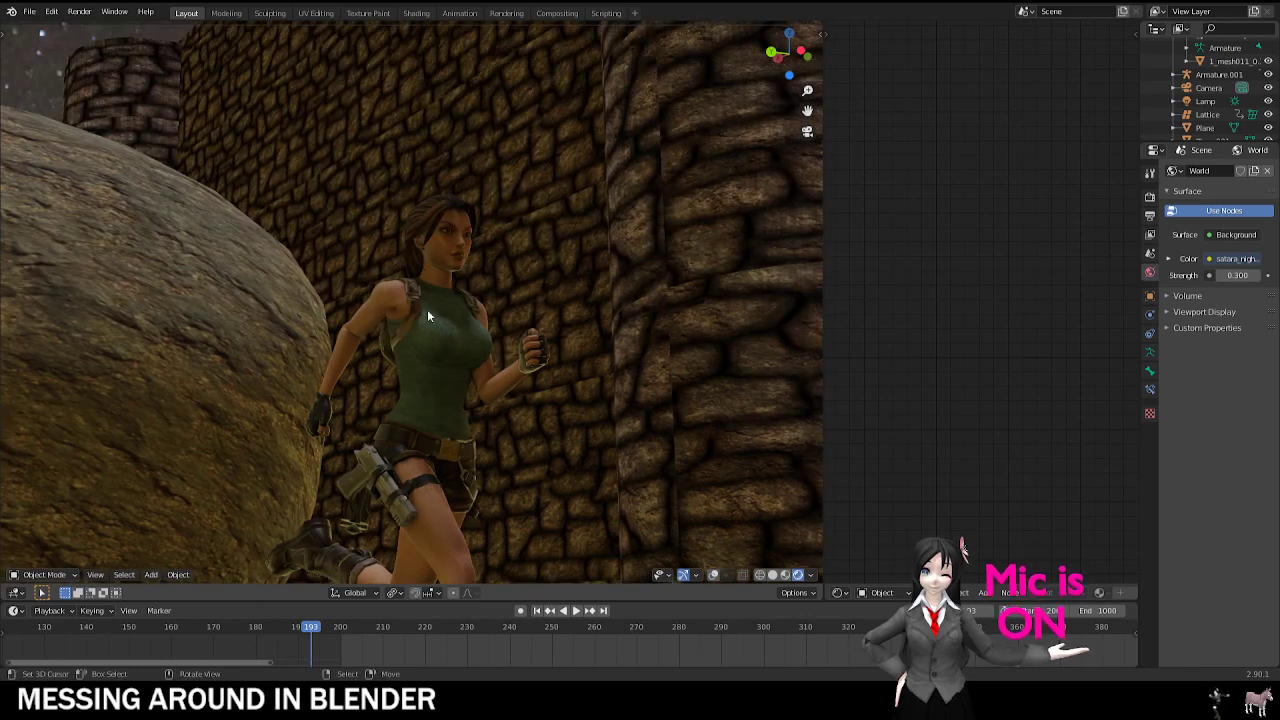
scroll(349, 294, "down", 3)
scroll(432, 364, "up", 3)
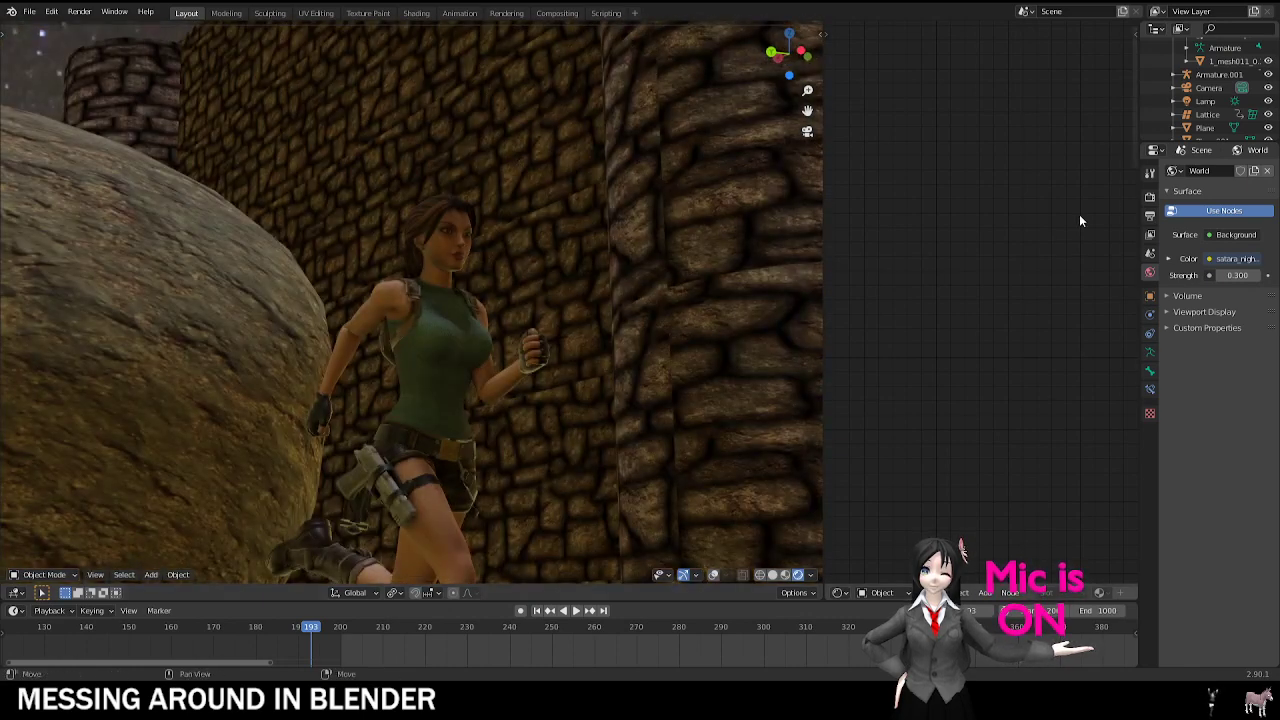
Step: Open the Eevee render settings and compare the running character with Ambient Occlusion off and on
left_click(1150, 198)
left_click(1150, 216)
left_click(1149, 198)
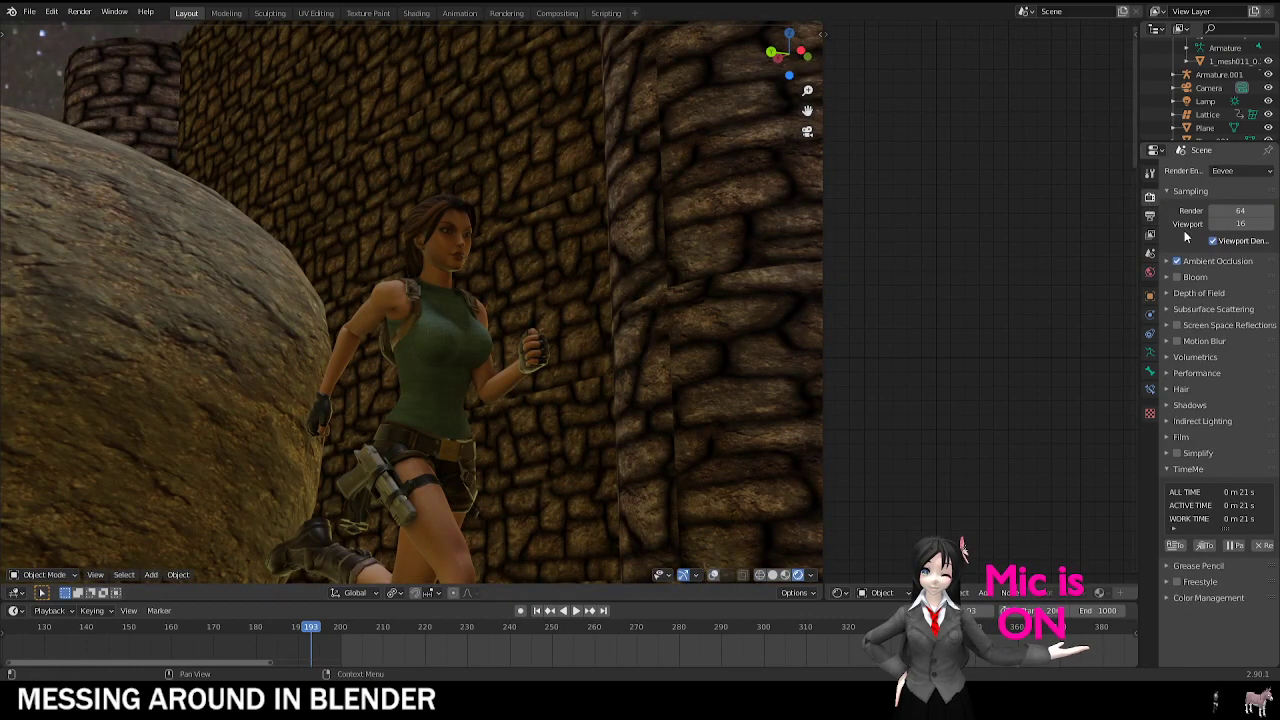
left_click(1176, 261)
left_click(1176, 261)
middle_click_drag(402, 332, 459, 228, "shift")
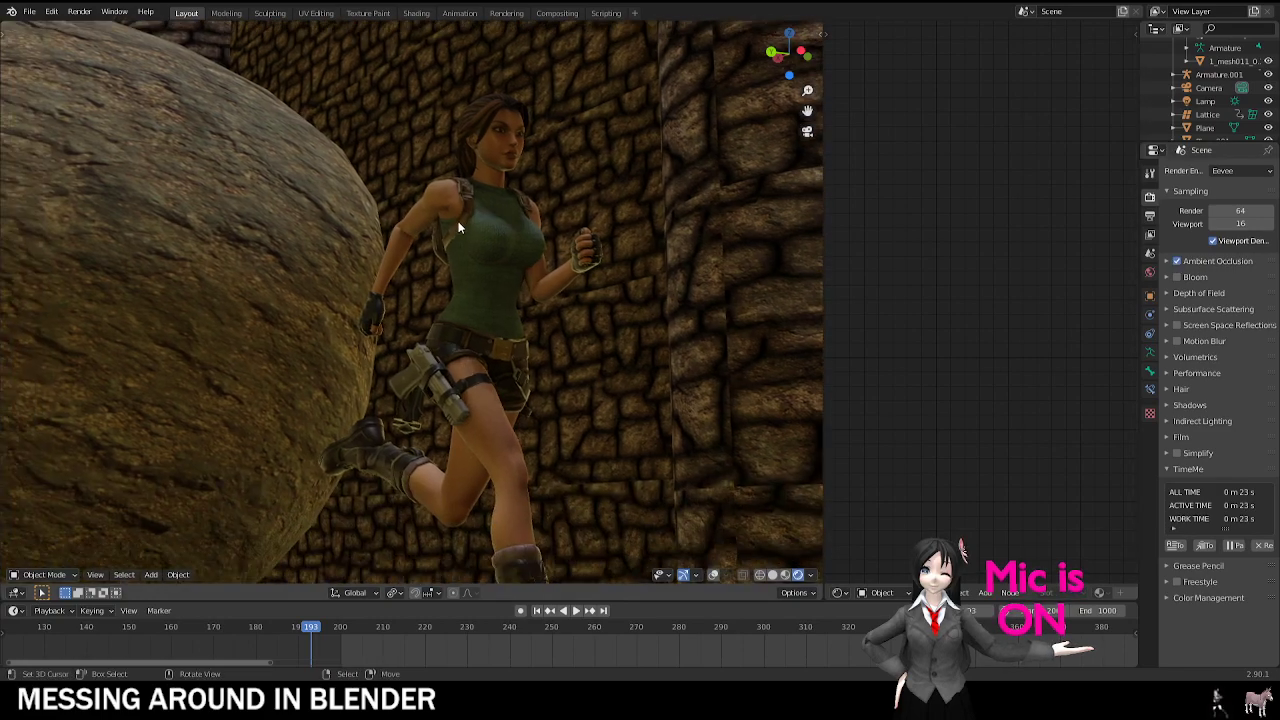
Step: Play the boulder chase through the camera and compare Rendered with Material Preview shading up to the character's fall
key("KP_0")
key("space")
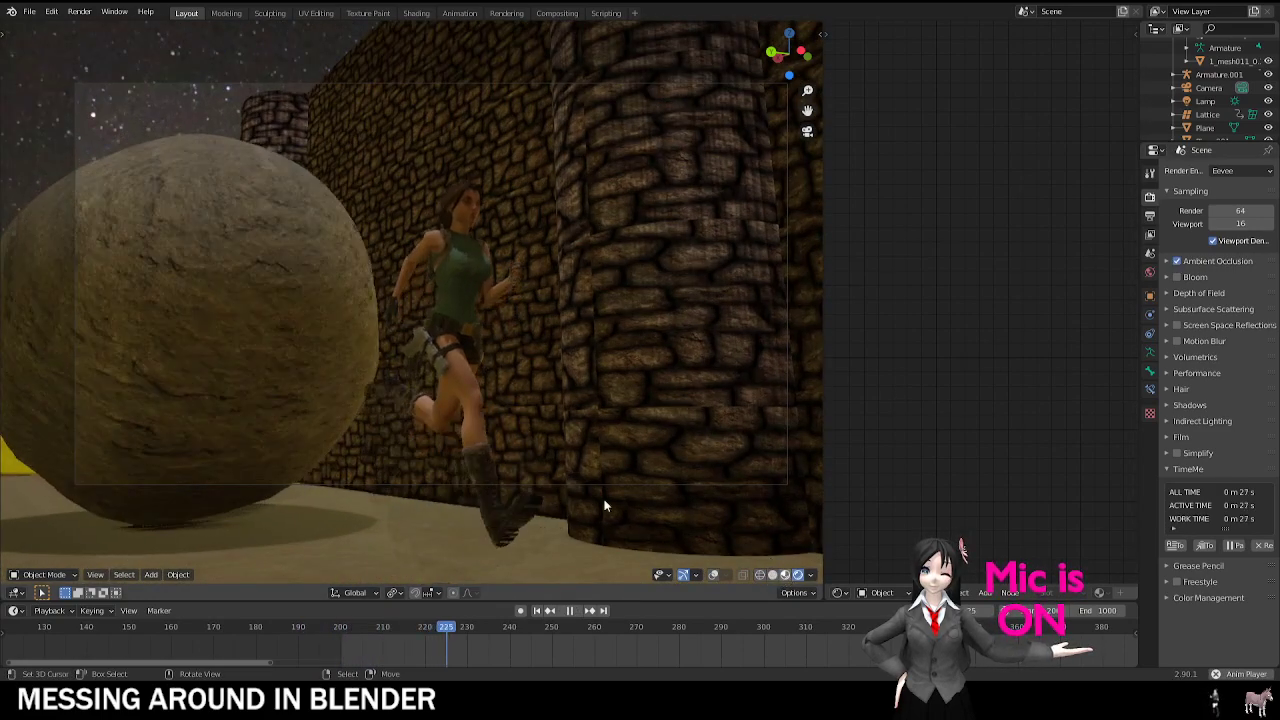
key("KP_0")
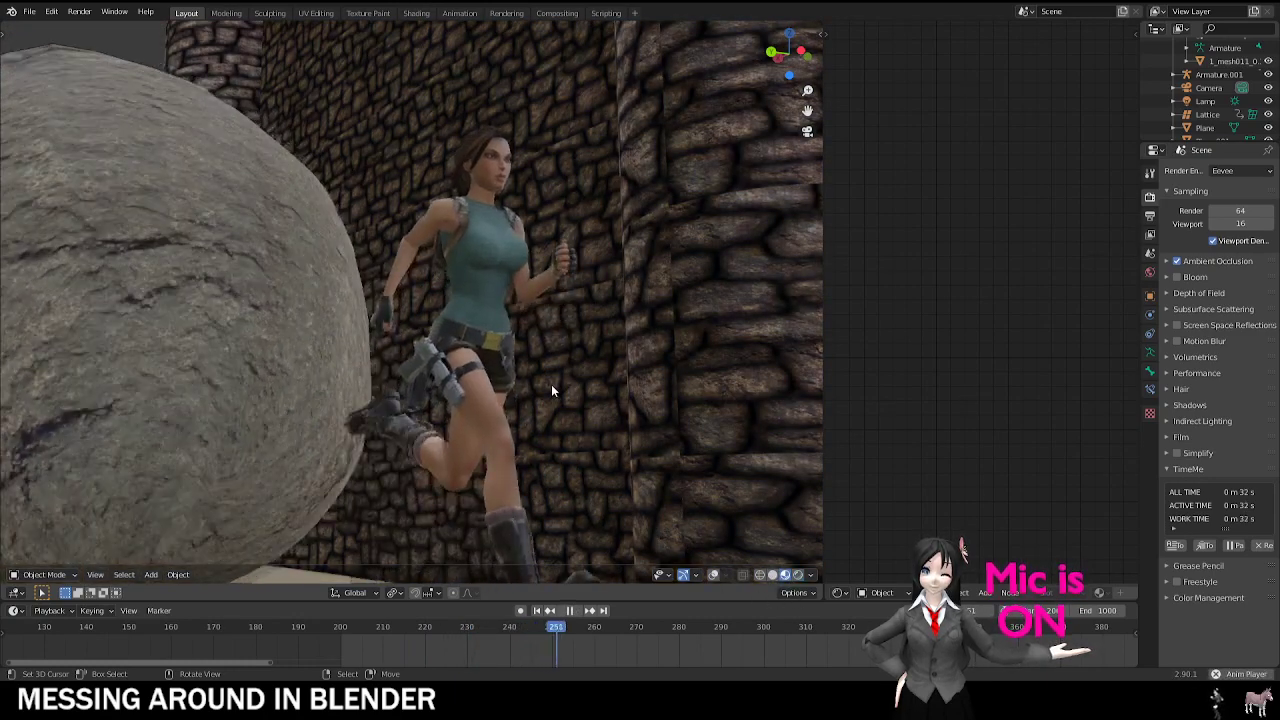
scroll(552, 386, "down", 1)
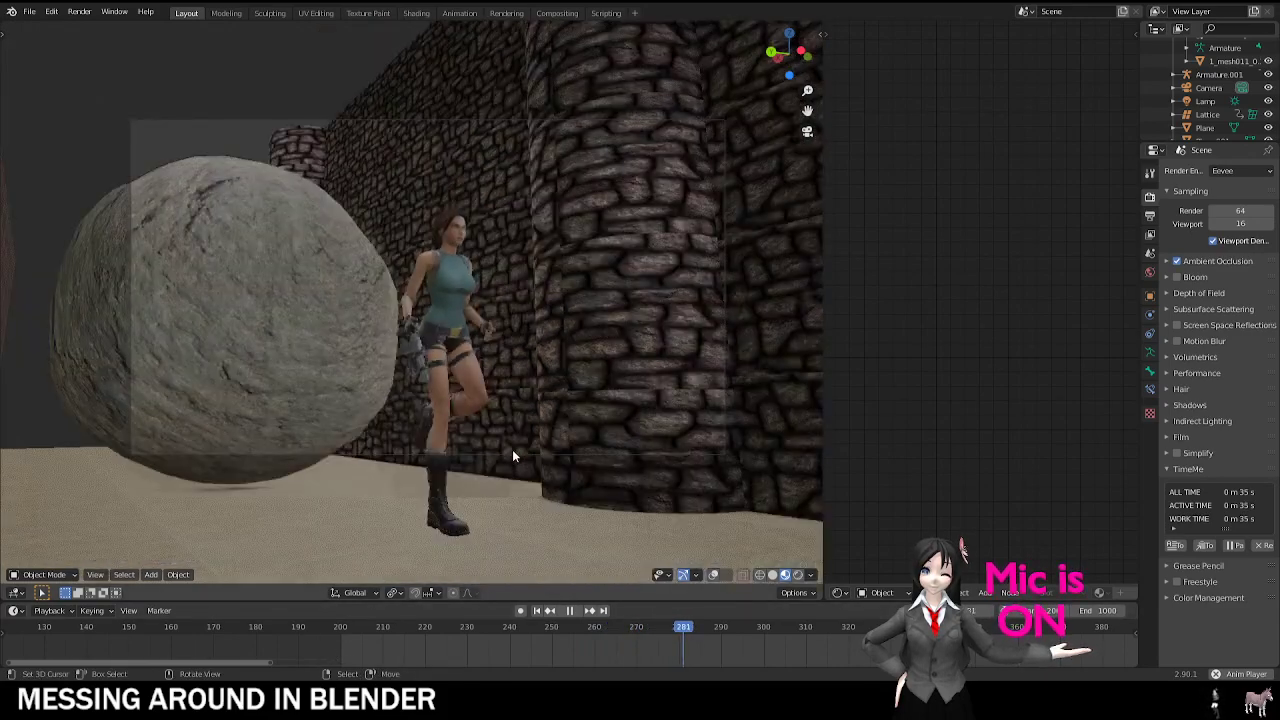
scroll(512, 449, "down", 2)
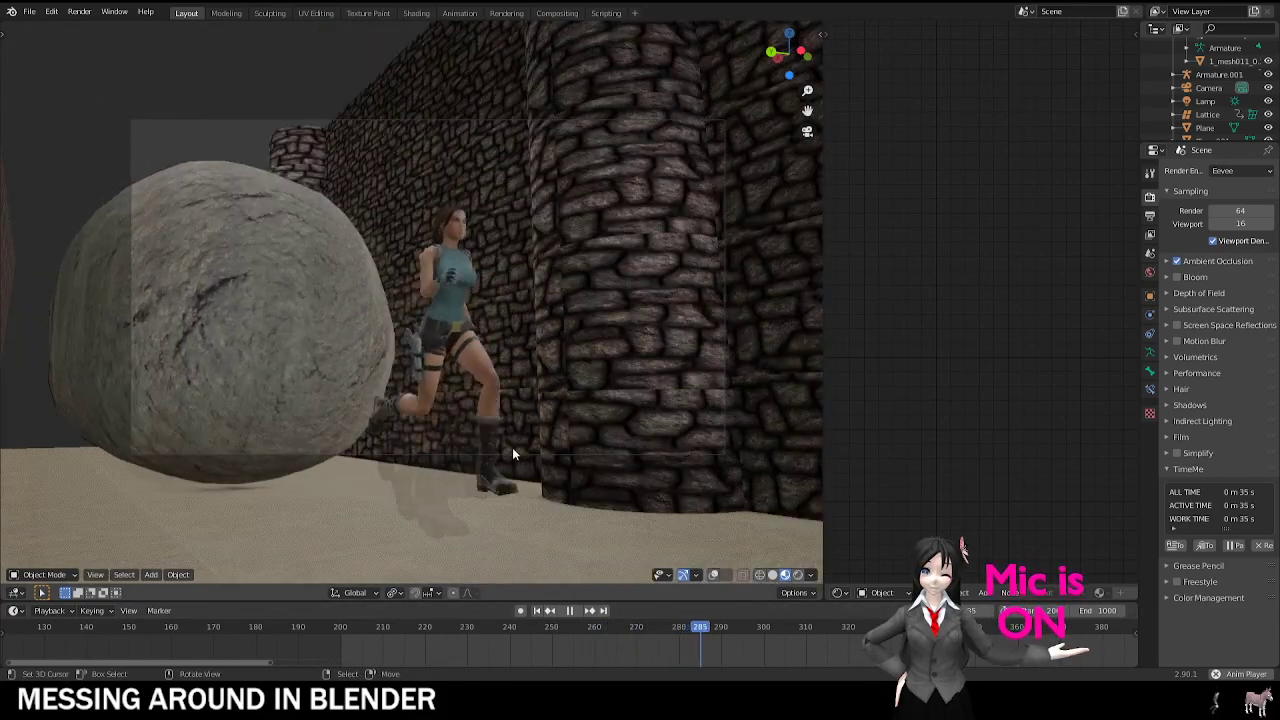
scroll(615, 485, "up", 3)
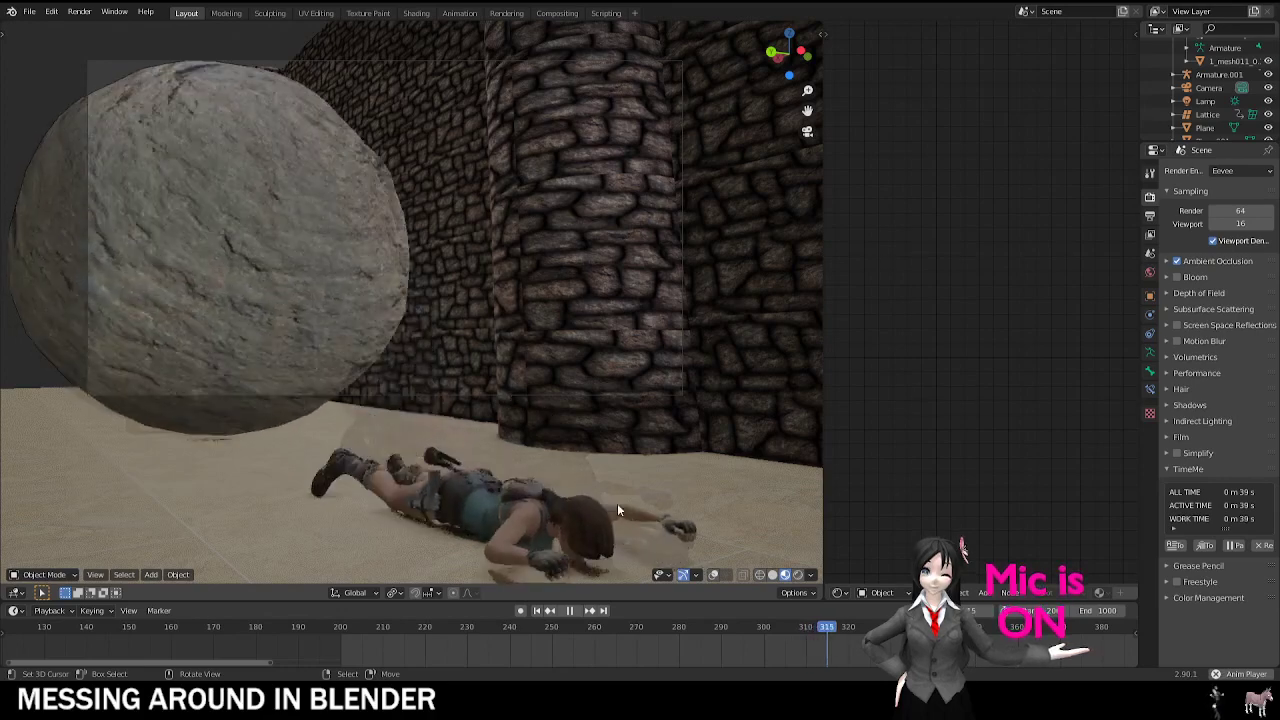
scroll(522, 353, "down", 2)
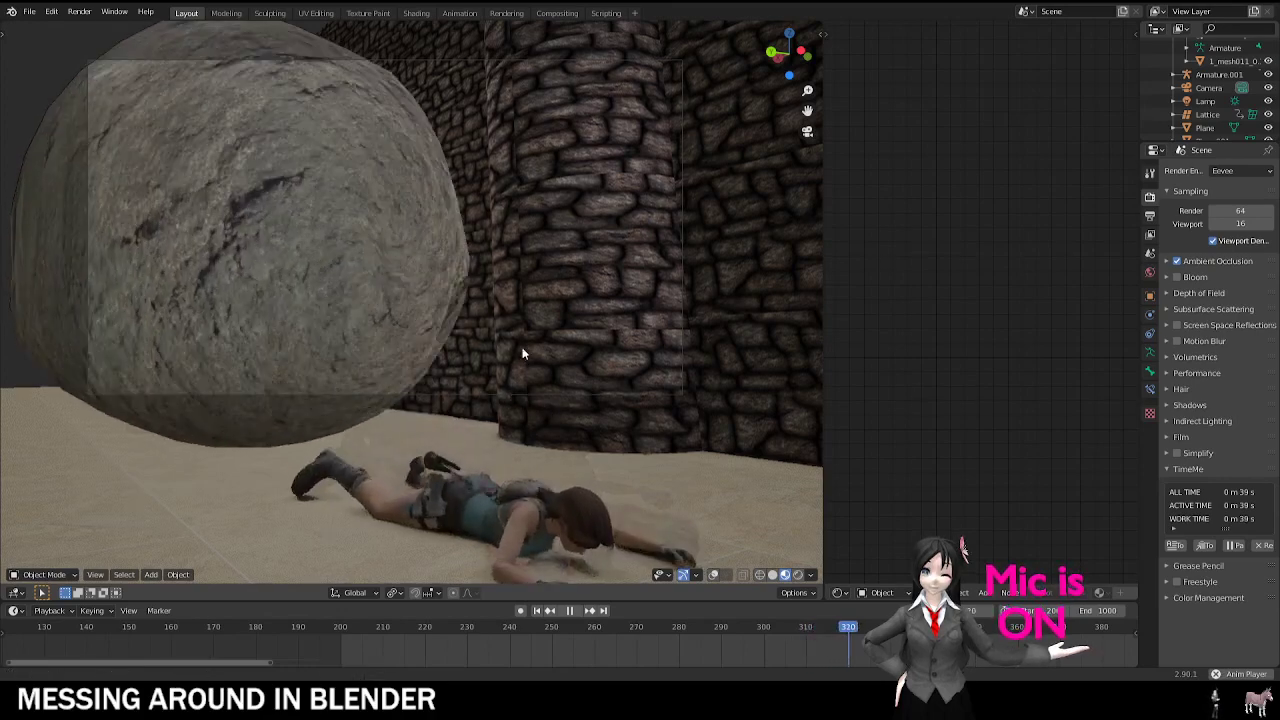
middle_click_drag(522, 353, 645, 487, "shift")
middle_click_drag(733, 518, 676, 431)
key("KP_0")
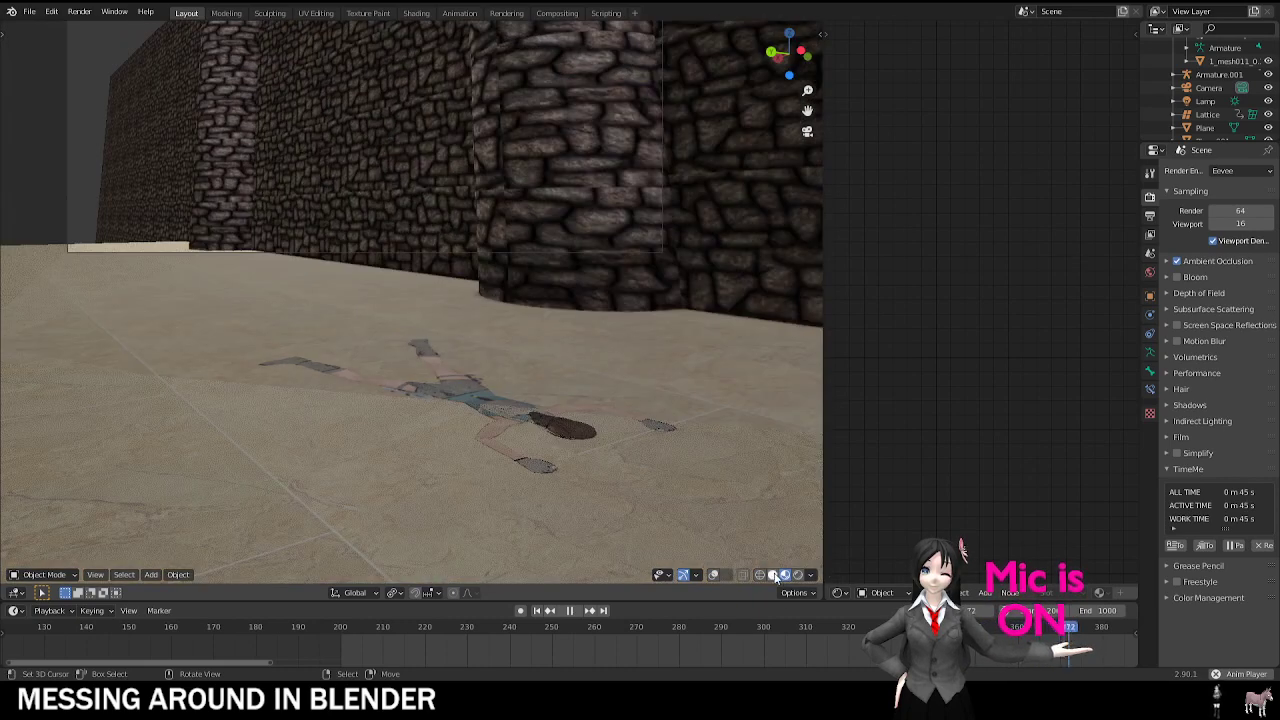
Step: Switch to Solid shading and replay the run and the fall from the character's side
left_click(773, 575)
mouse_move(395, 362)
middle_mouse_down()
mouse_move(385, 356)
mouse_move(523, 320)
mouse_move(589, 343)
mouse_move(548, 345)
mouse_move(512, 326)
mouse_move(490, 412)
middle_mouse_up()
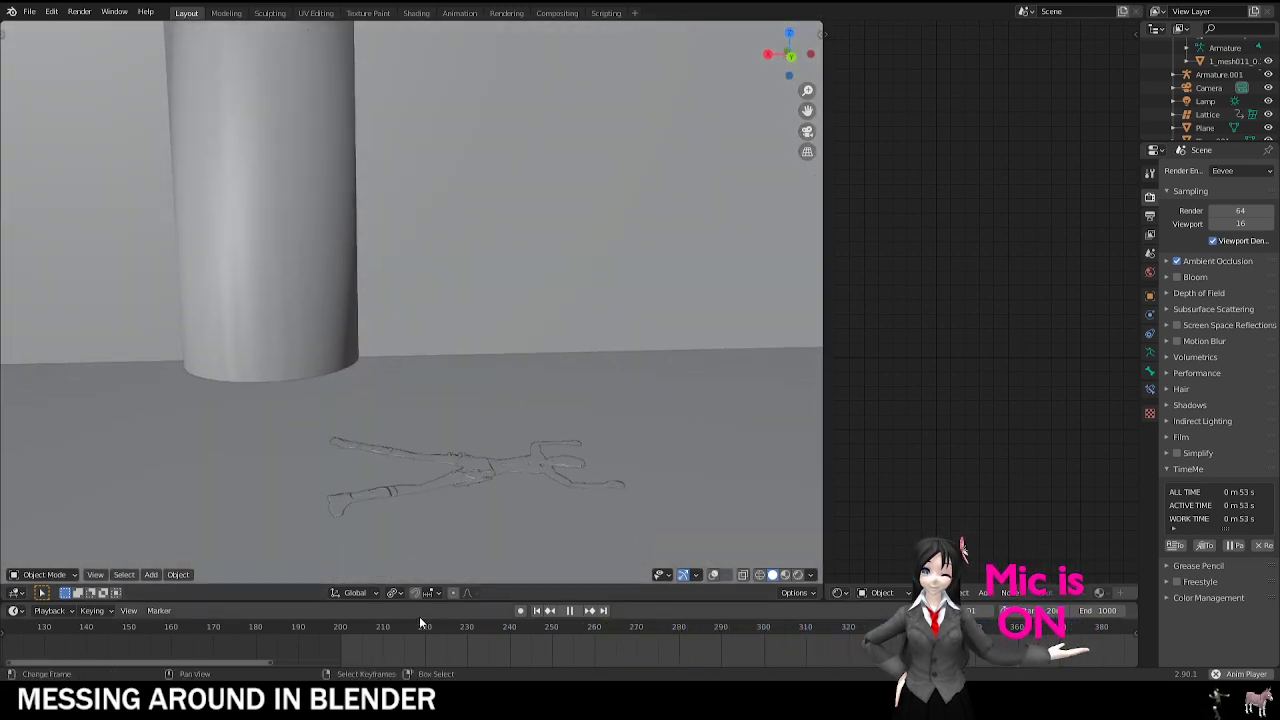
left_click(401, 644)
middle_click_drag(490, 350, 440, 330)
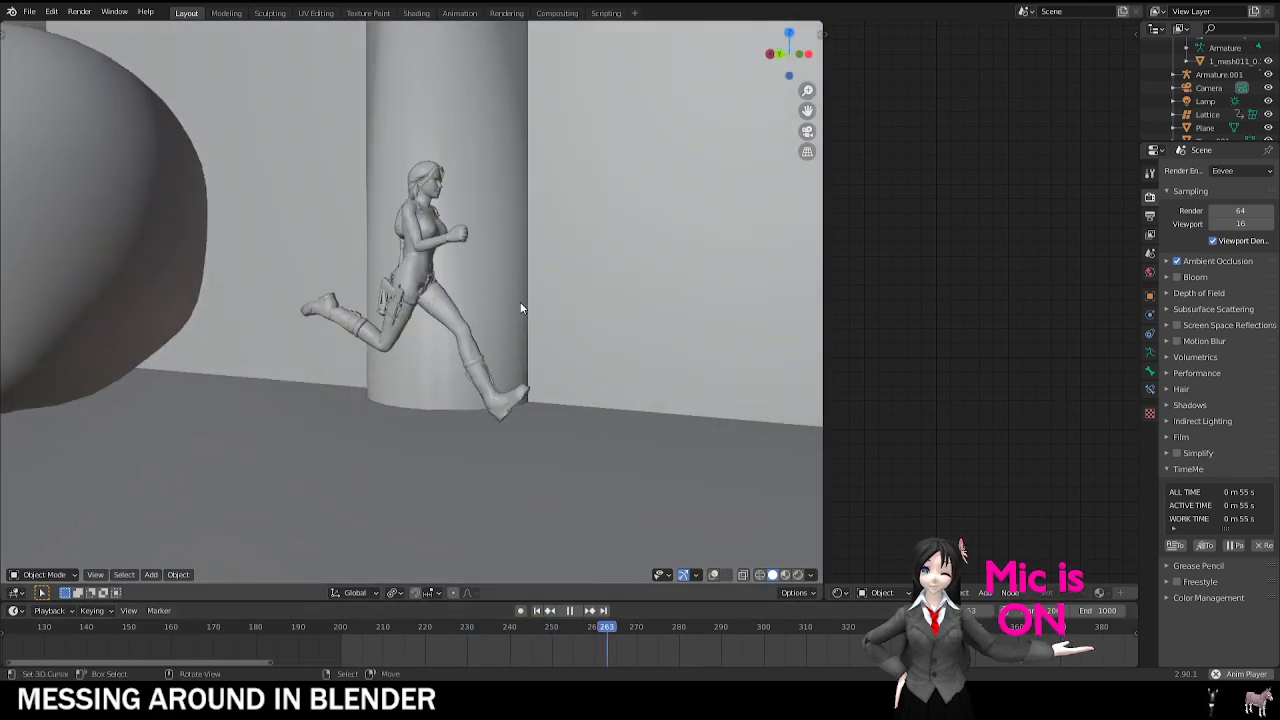
right_click_drag(520, 304, 524, 312)
key("ctrl+KP_1")
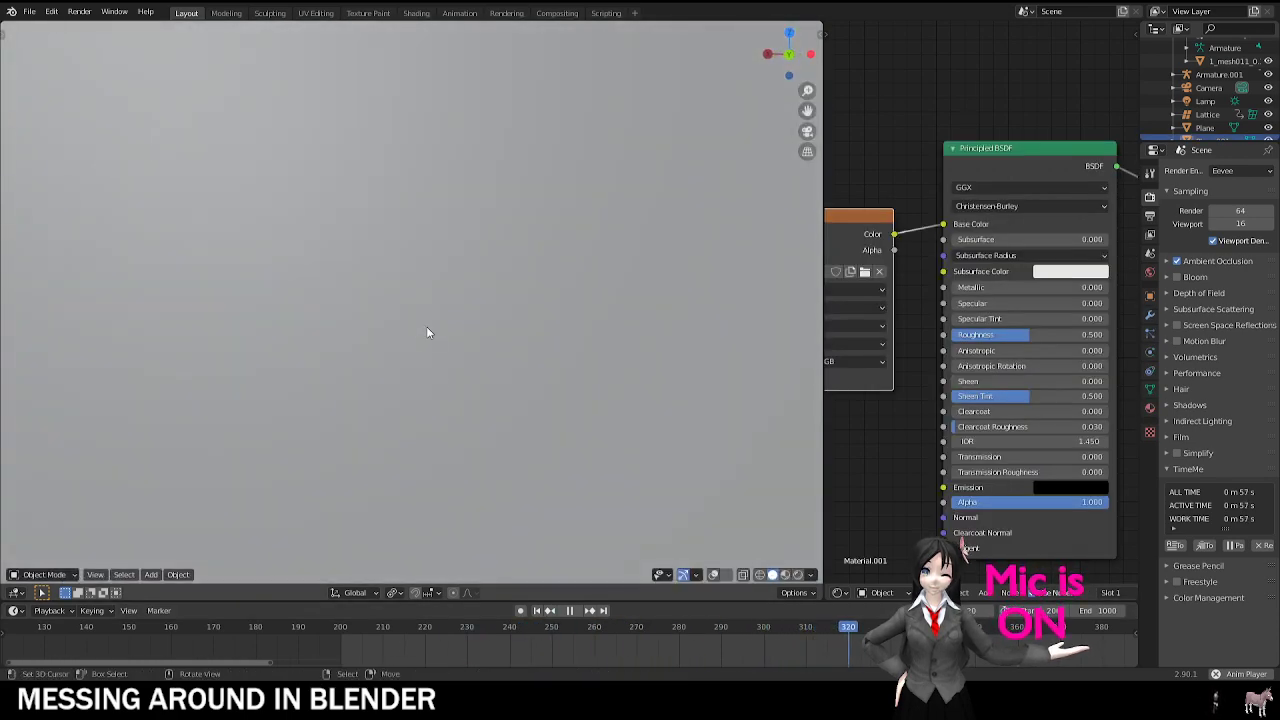
key("shift+Left")
left_click_drag(428, 345, 433, 329, "alt")
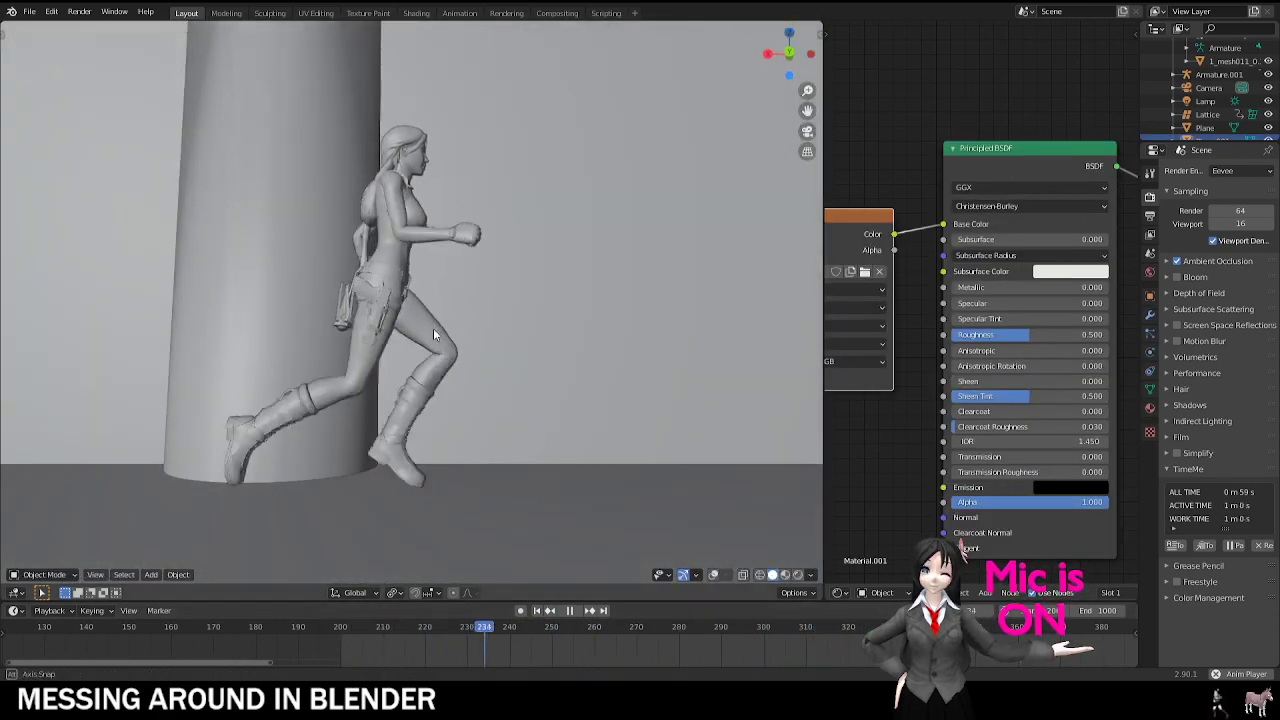
left_click_drag(343, 646, 836, 619)
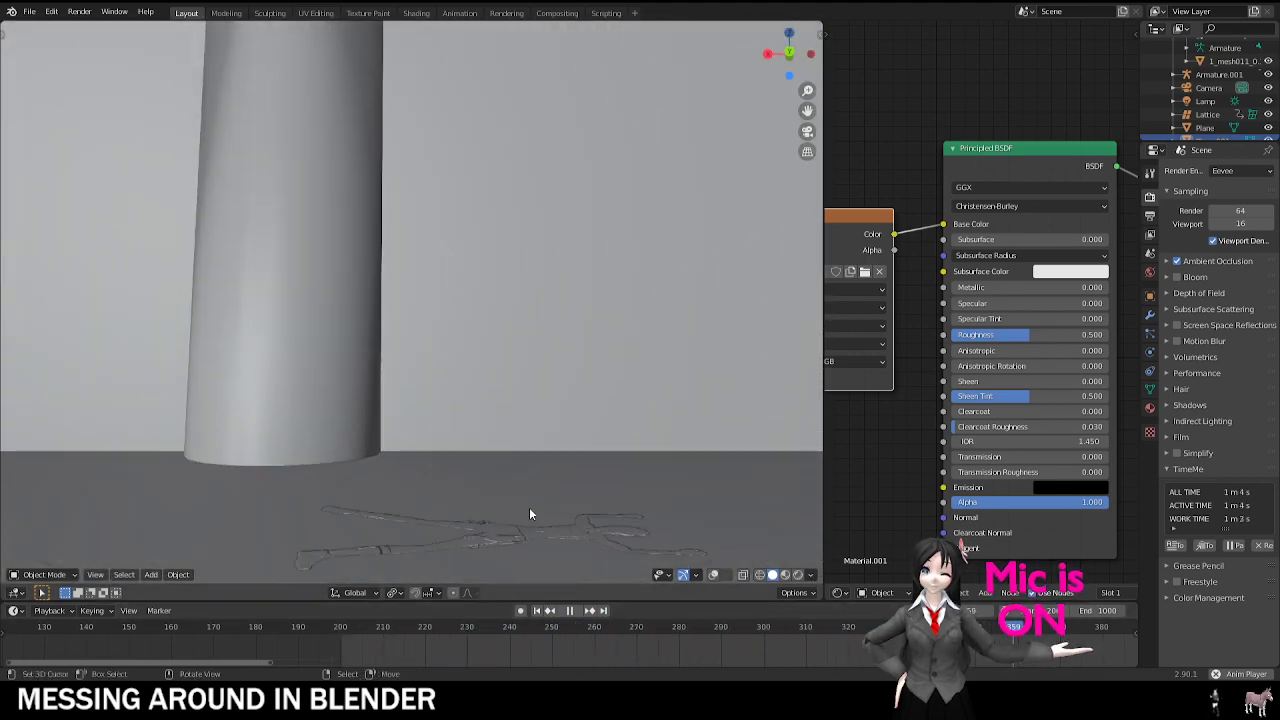
left_click_drag(362, 637, 782, 631)
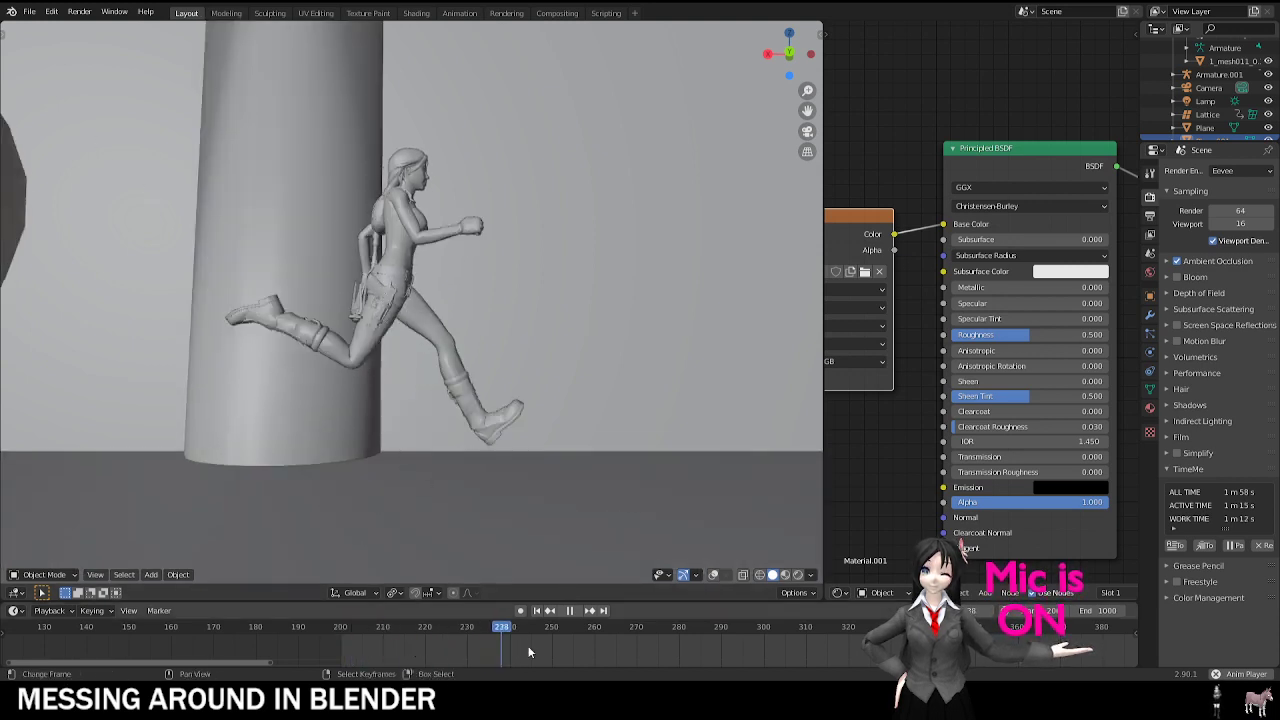
Step: Open the Lemon scene file with the blue hedgehog on the highway, without saving the current scene
left_click(30, 16)
left_click(31, 42)
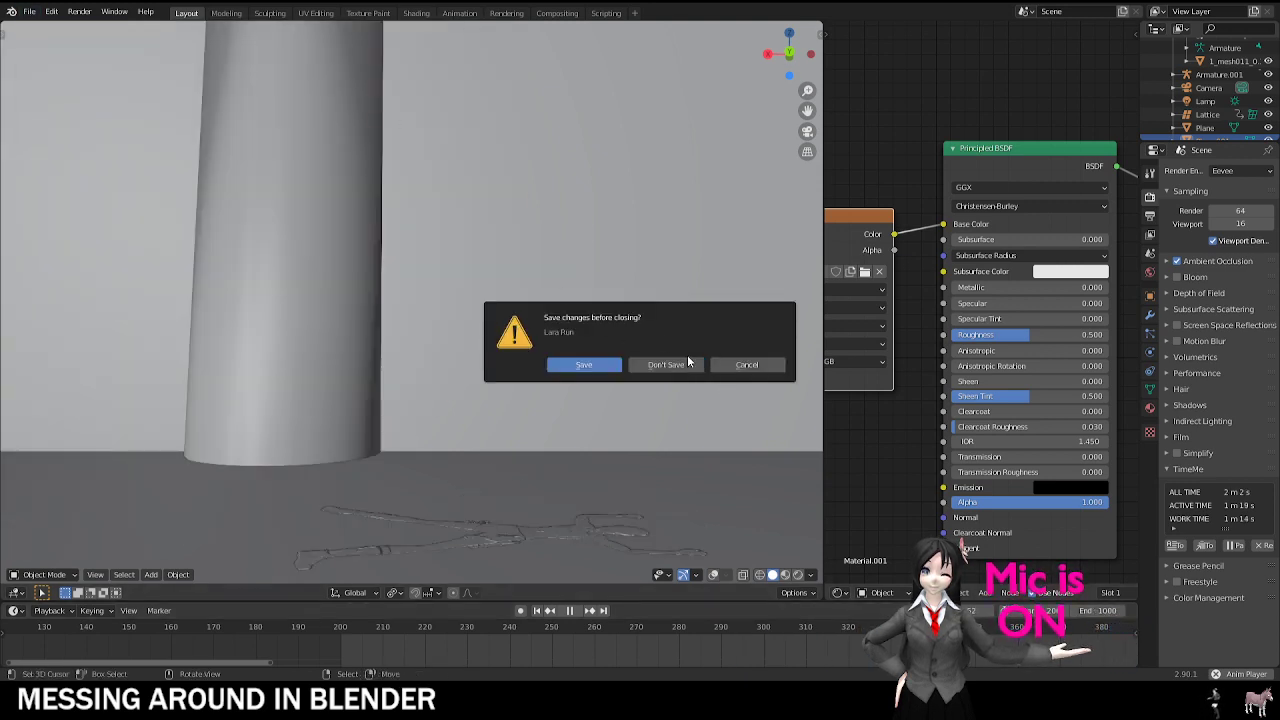
left_click(636, 364)
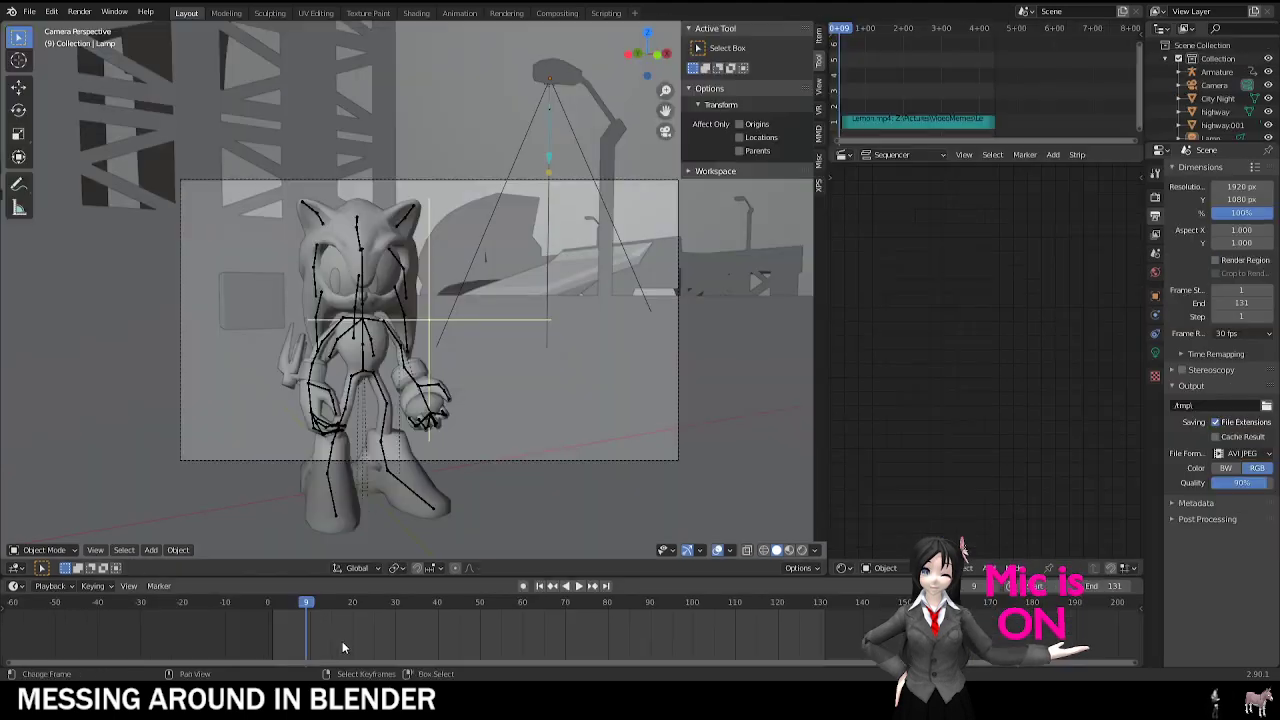
Step: Play the hedgehog animation from frame 0 in Rendered shading through the camera
left_click_drag(342, 630, 266, 626)
left_click(794, 550)
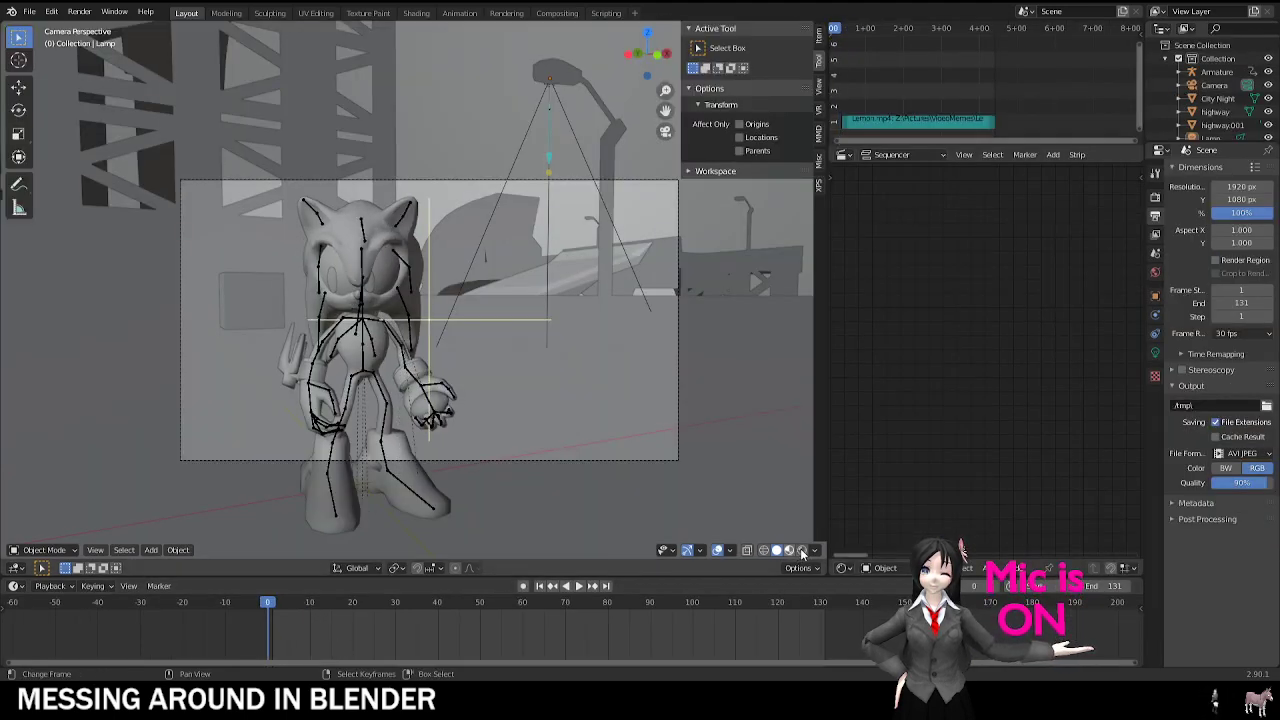
left_click(802, 550)
key("space")
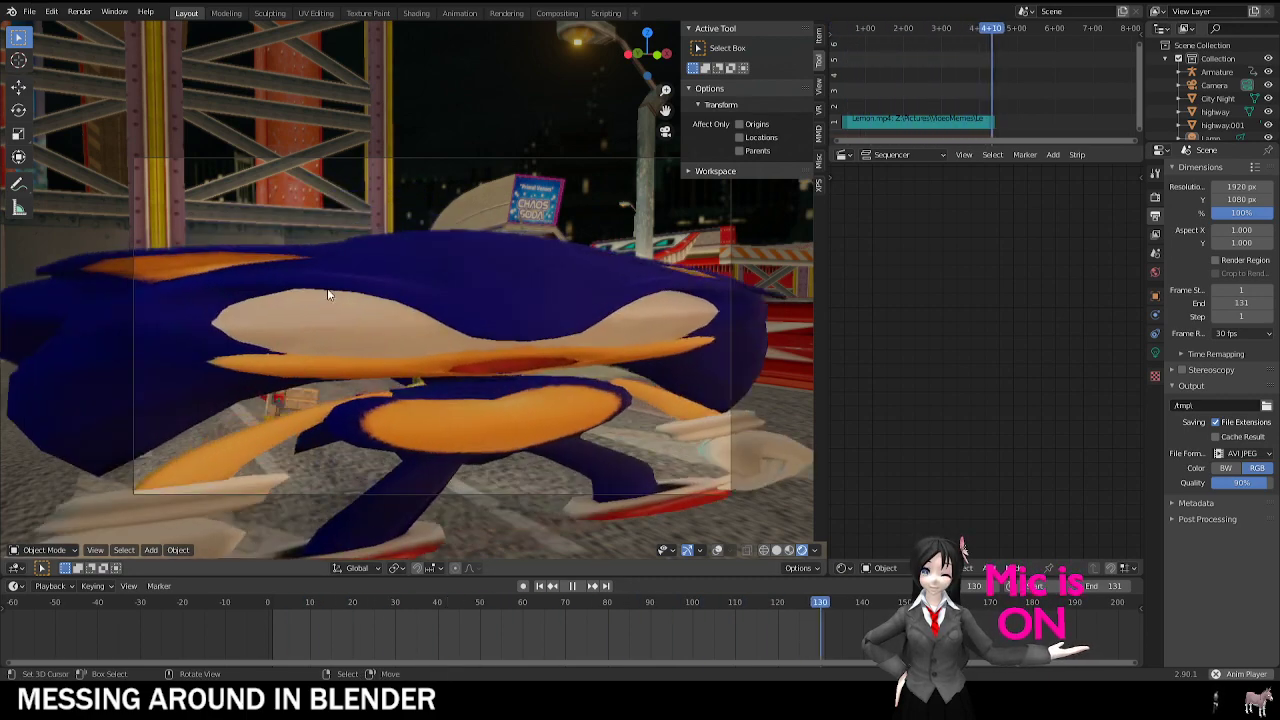
key("space")
Step: Look over the city set around the hedgehog from farther away and select the highway object
middle_click_drag(329, 294, 330, 334)
scroll(330, 334, "down", 12)
scroll(517, 247, "up", 7)
middle_click_drag(517, 247, 461, 355, "shift")
right_click(525, 279)
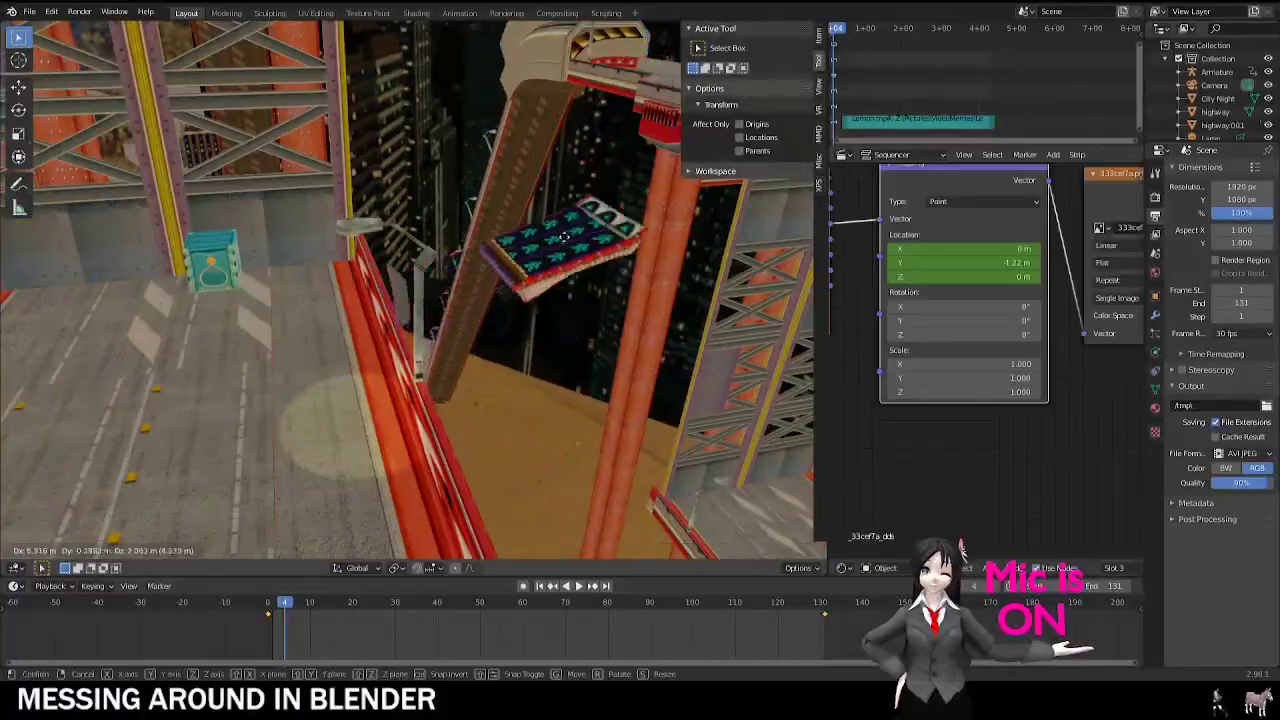
scroll(610, 292, "down", 6)
middle_click_drag(619, 295, 441, 276)
right_click_drag(441, 281, 385, 243)
right_click(313, 198)
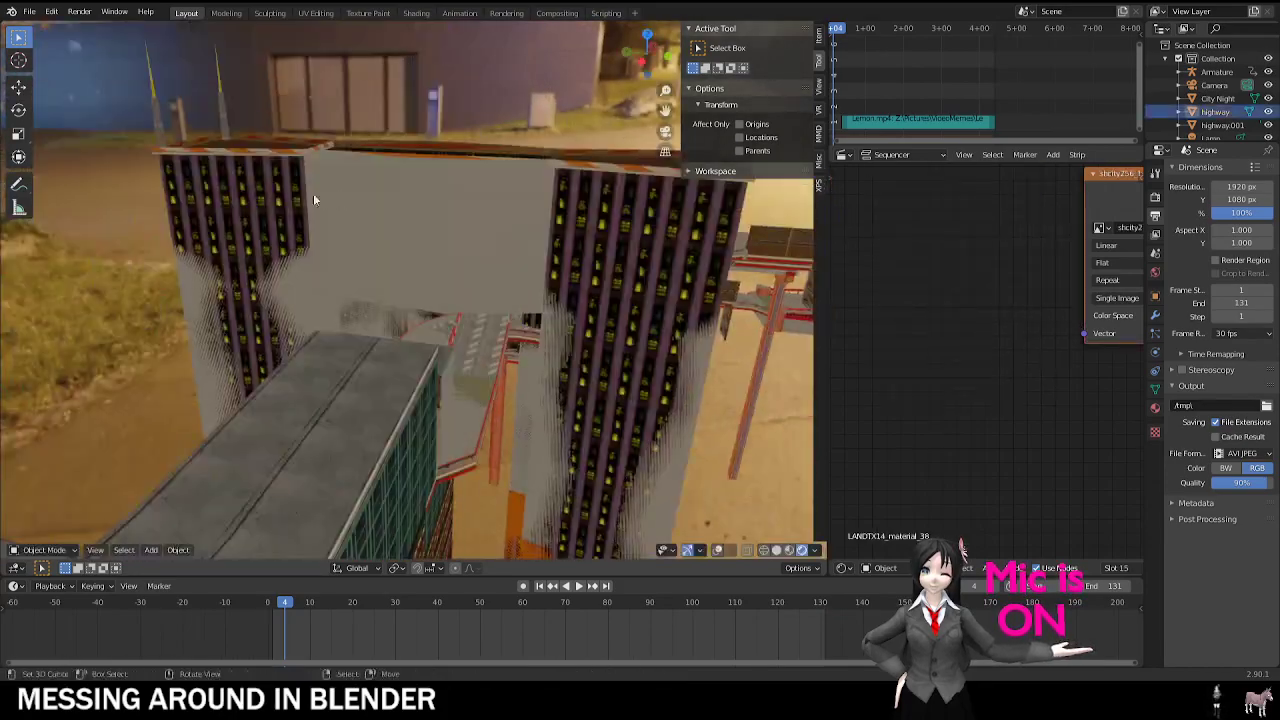
Step: Inspect the highway structure, the hedgehog and the surrounding night environment image from several directions
middle_click_drag(313, 198, 466, 298)
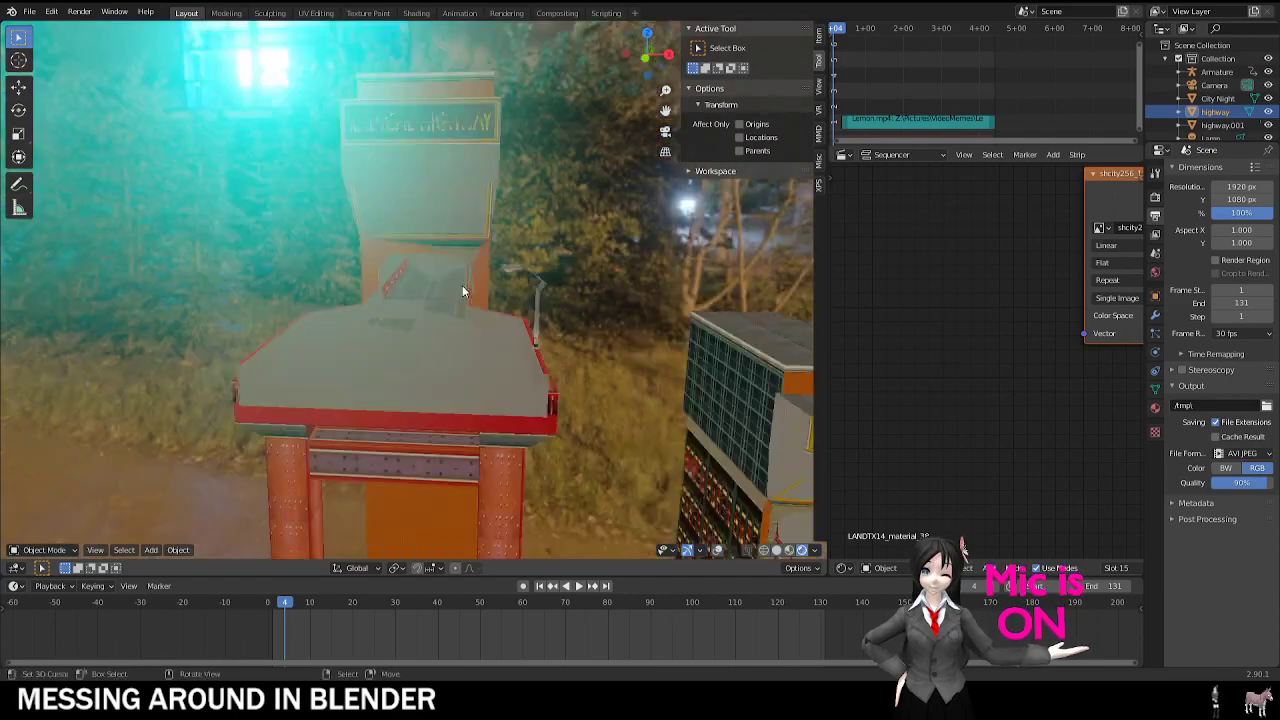
middle_click_drag(462, 285, 431, 266)
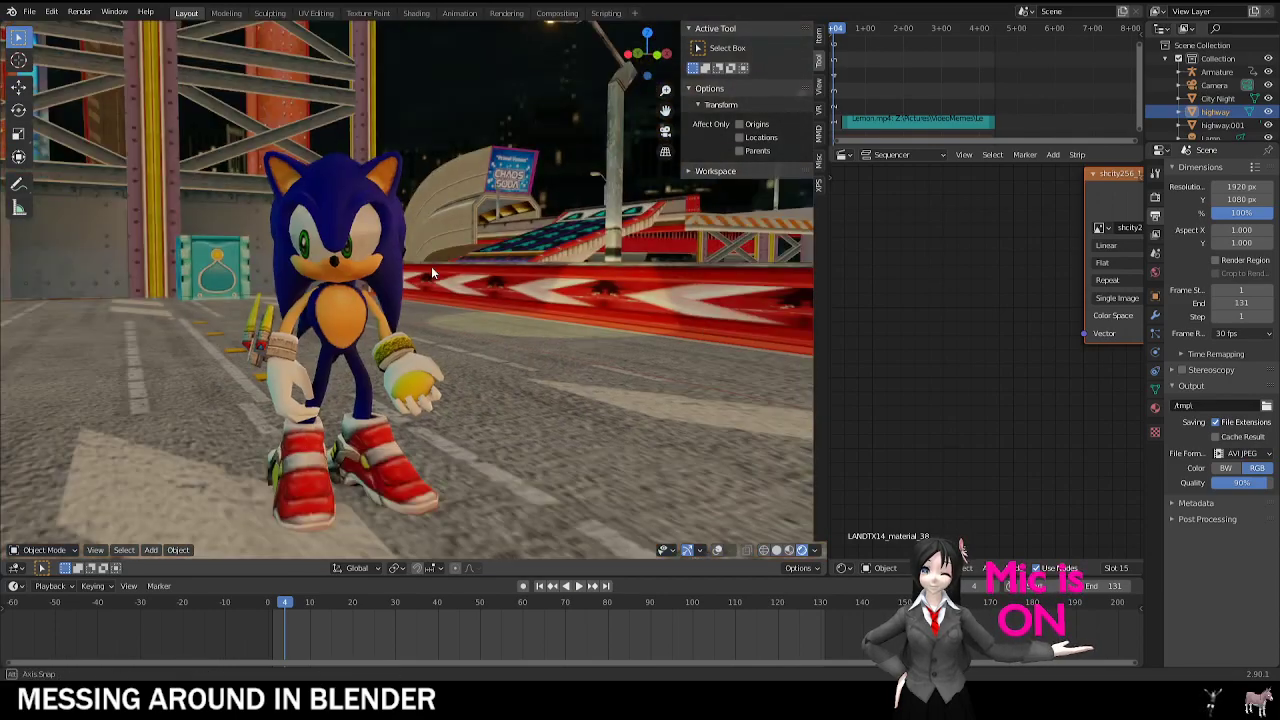
middle_click_drag(431, 266, 603, 293)
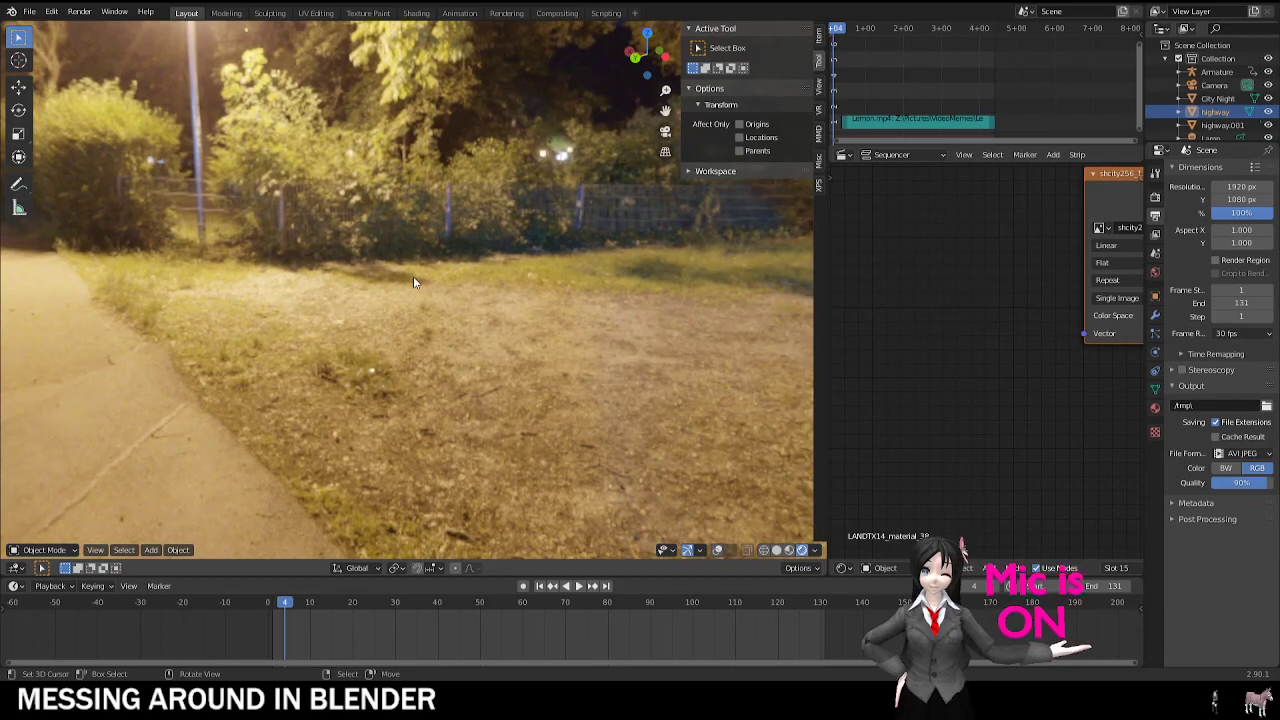
middle_click_drag(413, 276, 470, 260)
scroll(170, 184, "down", 2)
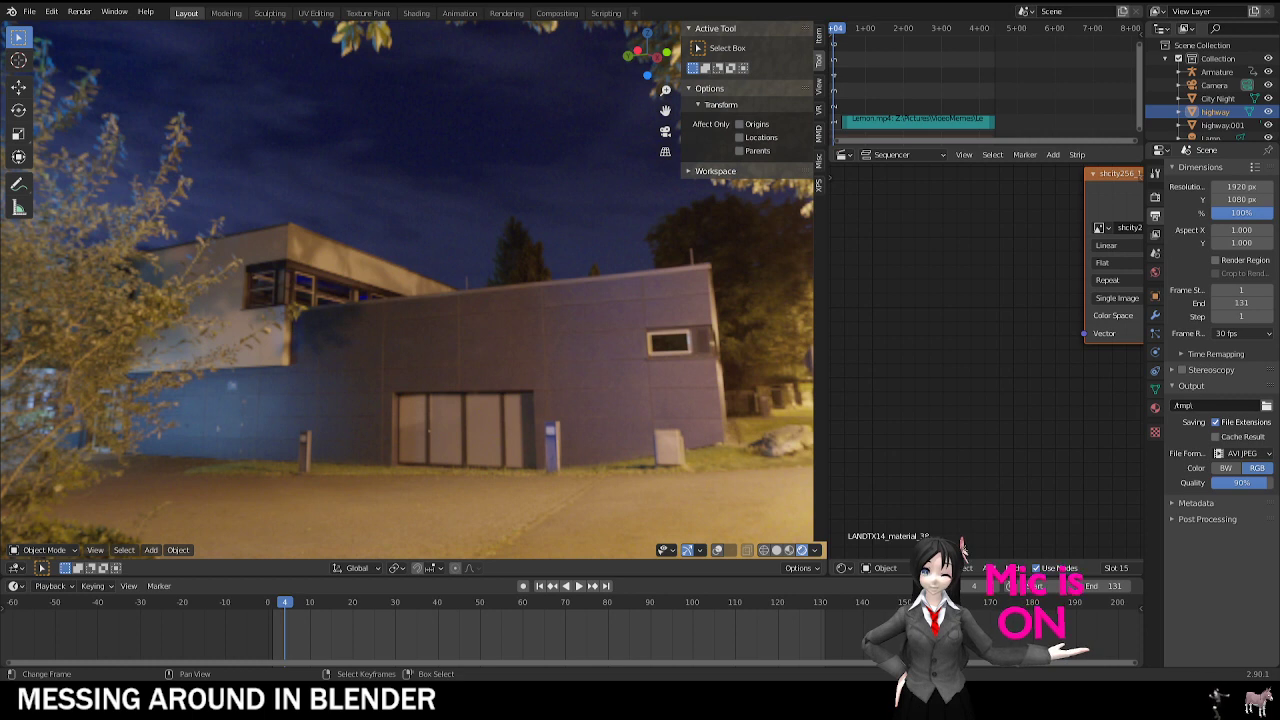
Step: Reopen the Lemon scene without saving the changes and display it in Rendered shading
left_click(29, 11)
mouse_move(60, 53)
left_click(216, 67)
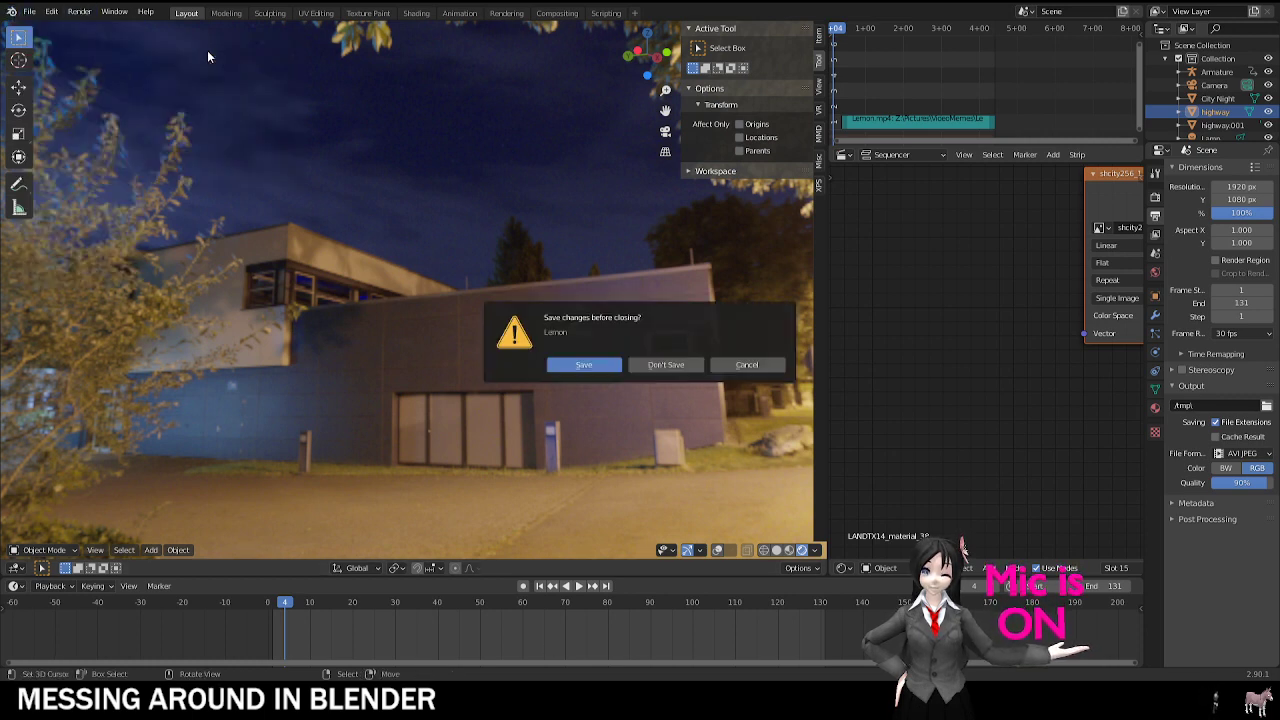
left_click(660, 362)
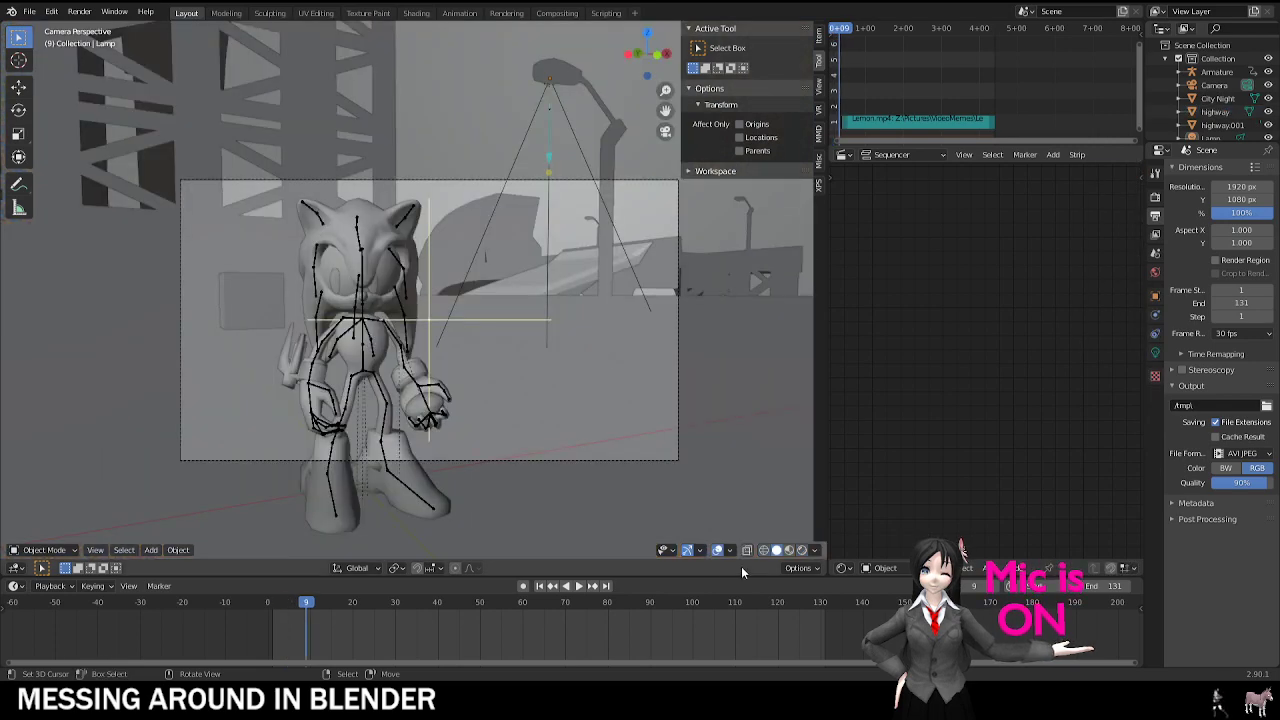
left_click(802, 550)
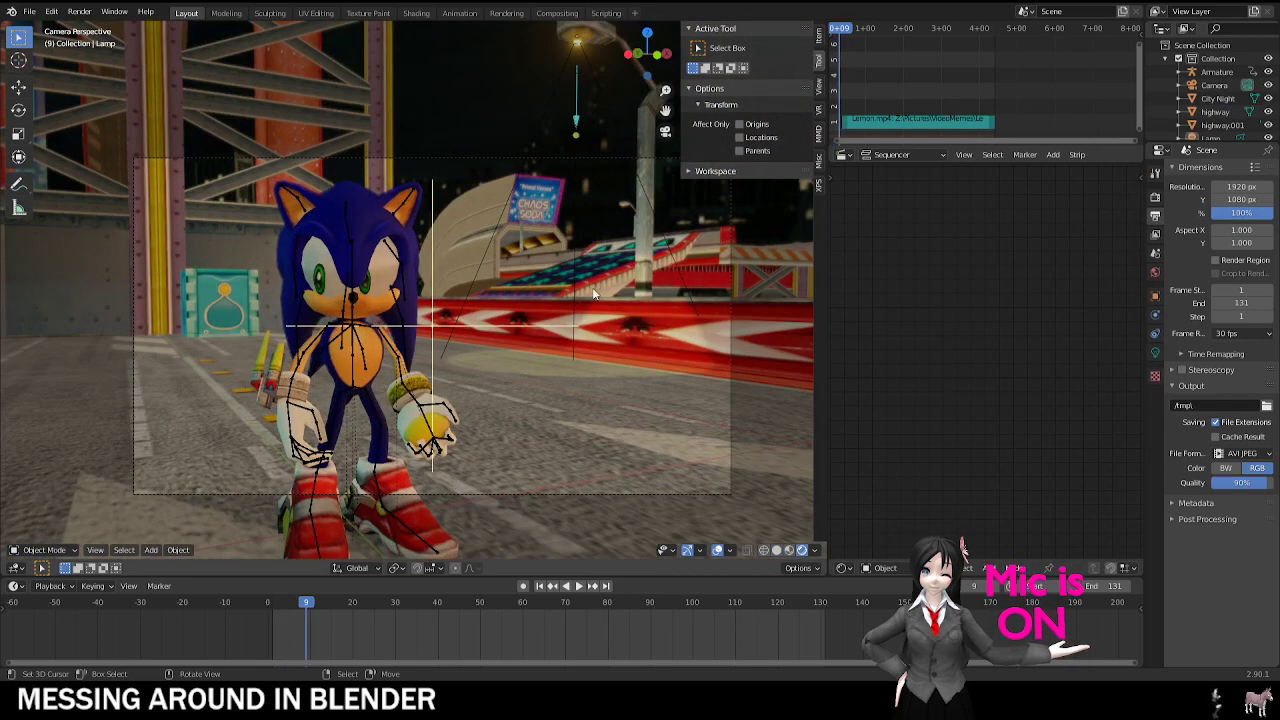
Step: Identify the extent of the second highway object by briefly shifting it in the camera view and from above, keeping its position
left_click(593, 293)
key("g")
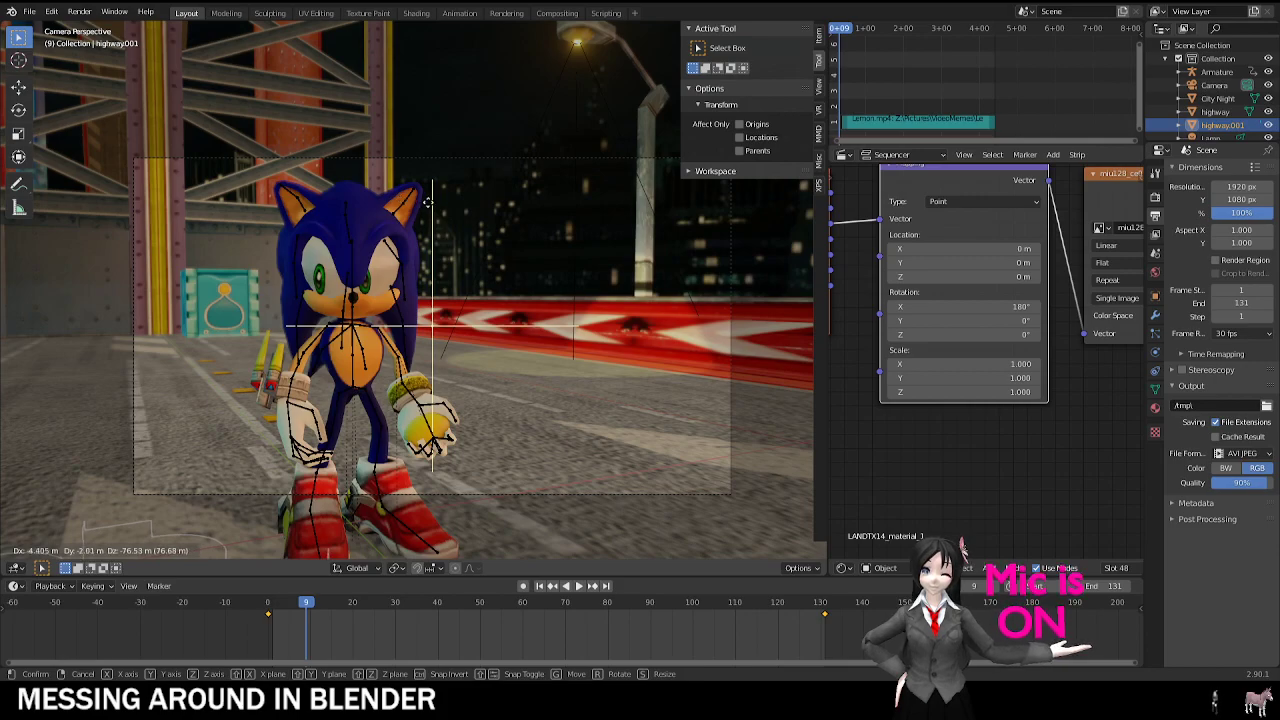
right_click(428, 202)
middle_click_drag(430, 205, 465, 301)
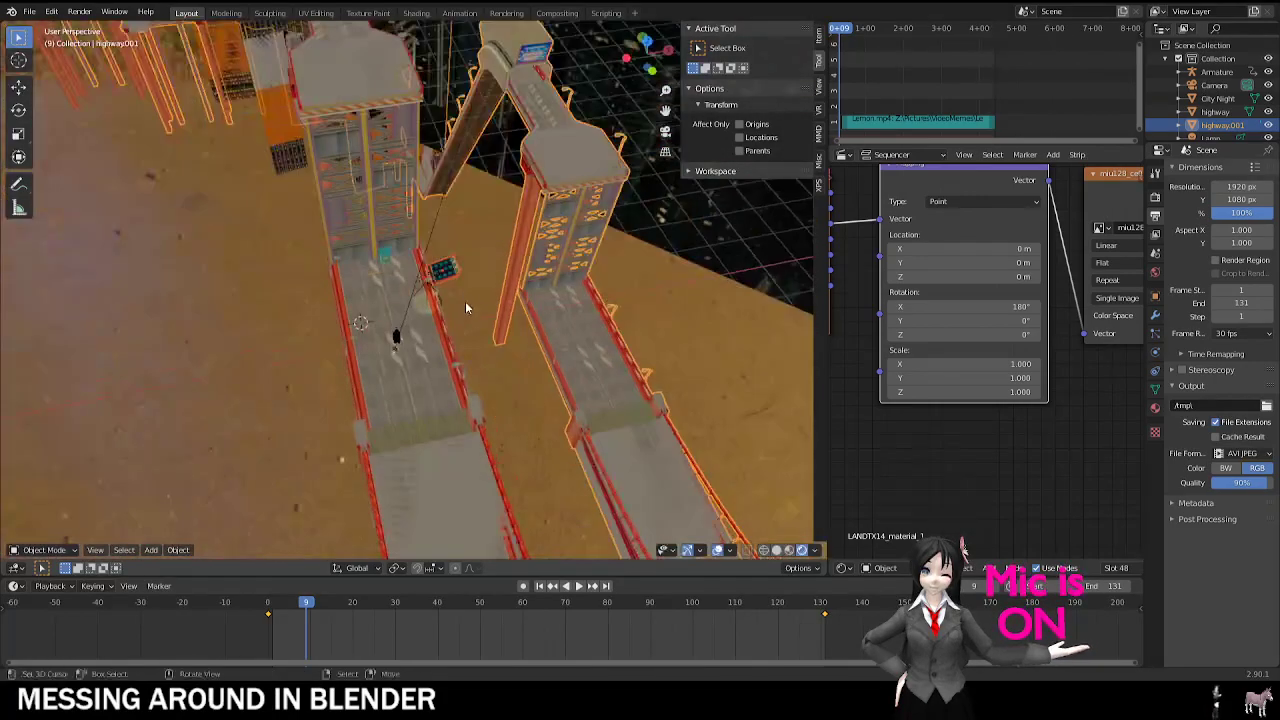
key("g")
right_click(545, 240)
middle_click_drag(545, 262, 535, 222)
key("KP_0")
Step: Select the ramp behind the barrier and try moving it in a closer camera view, leaving it in place
right_click_drag(638, 293, 573, 146)
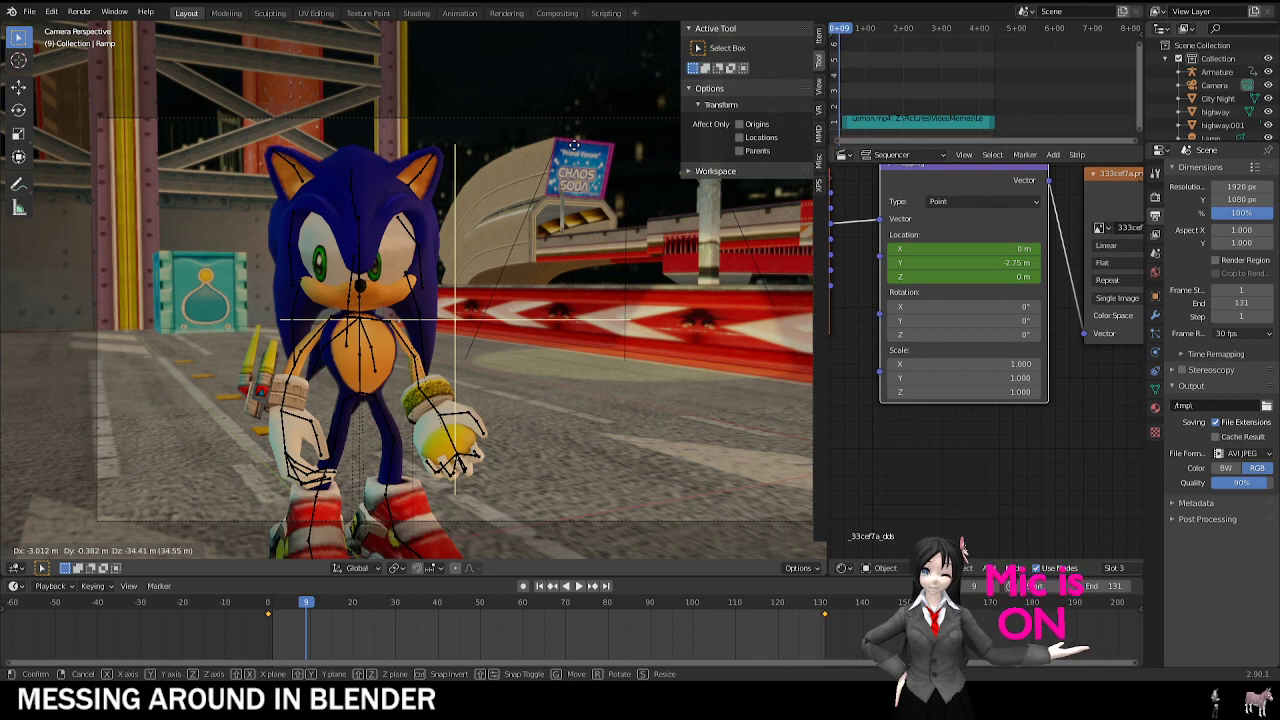
right_click_drag(573, 146, 602, 240)
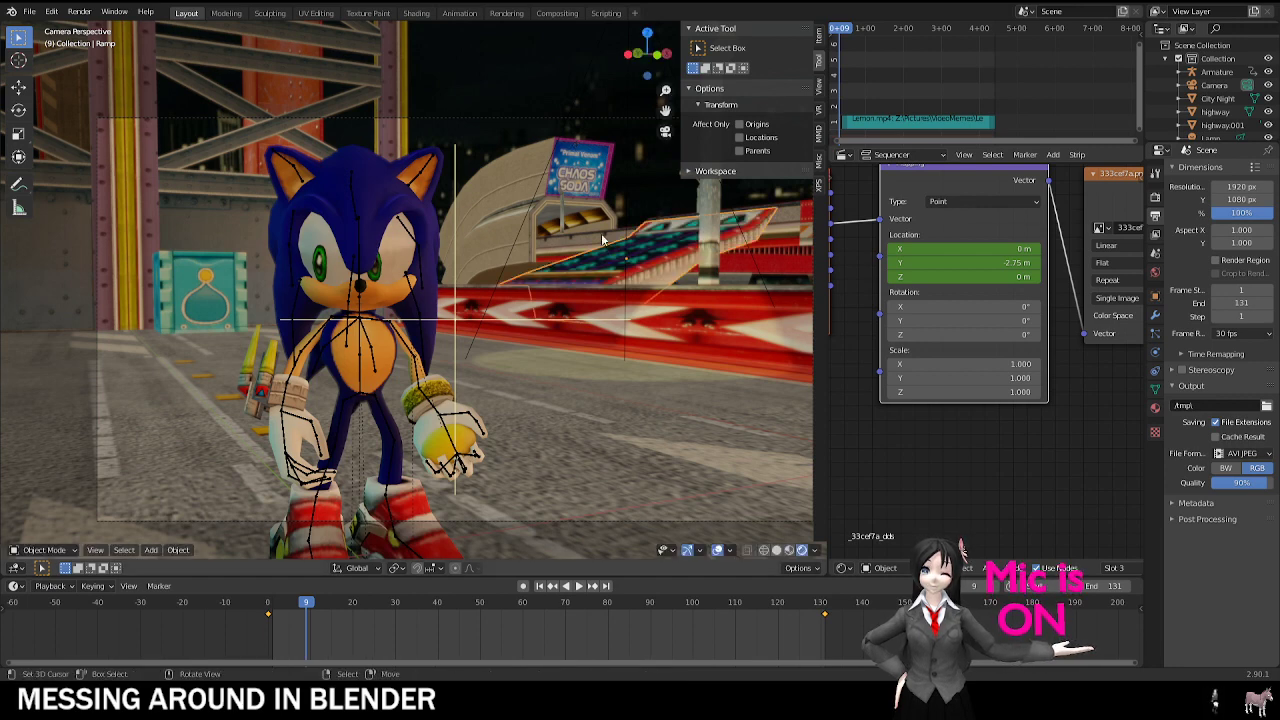
scroll(650, 240, "up", 3)
middle_click_drag(662, 239, 508, 260, "shift")
key("g")
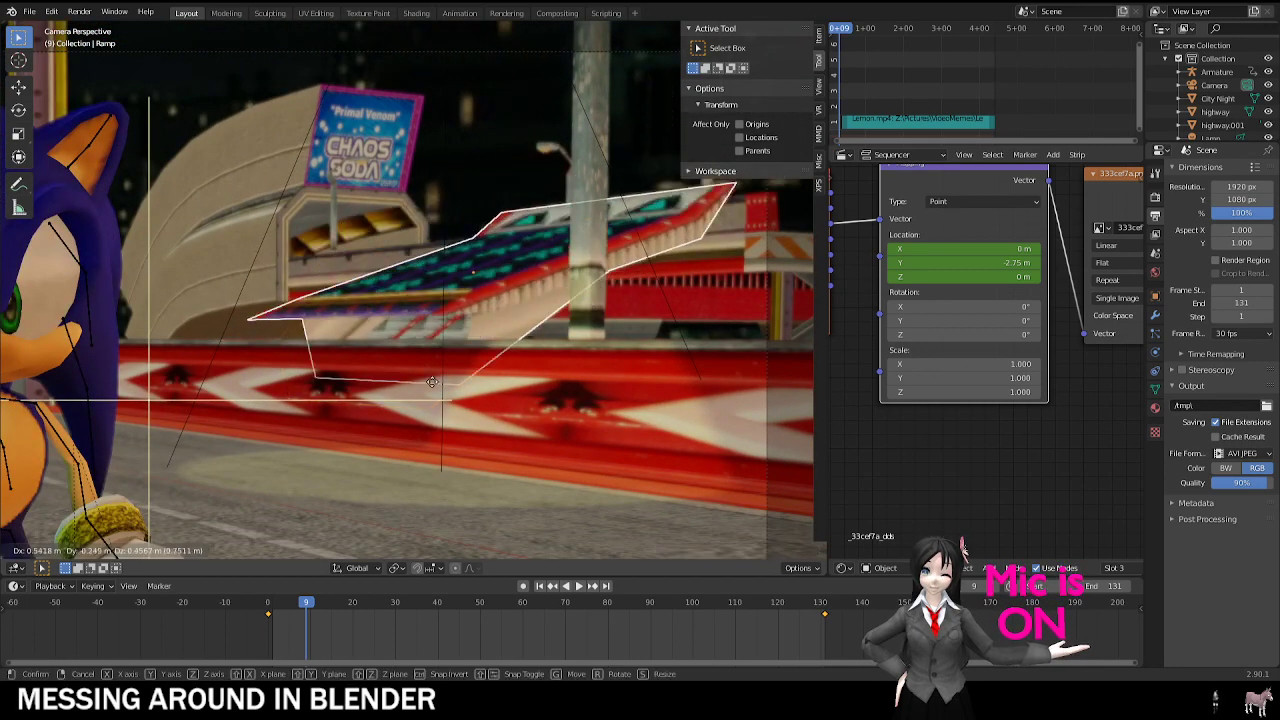
right_click(516, 323)
scroll(461, 293, "down", 1)
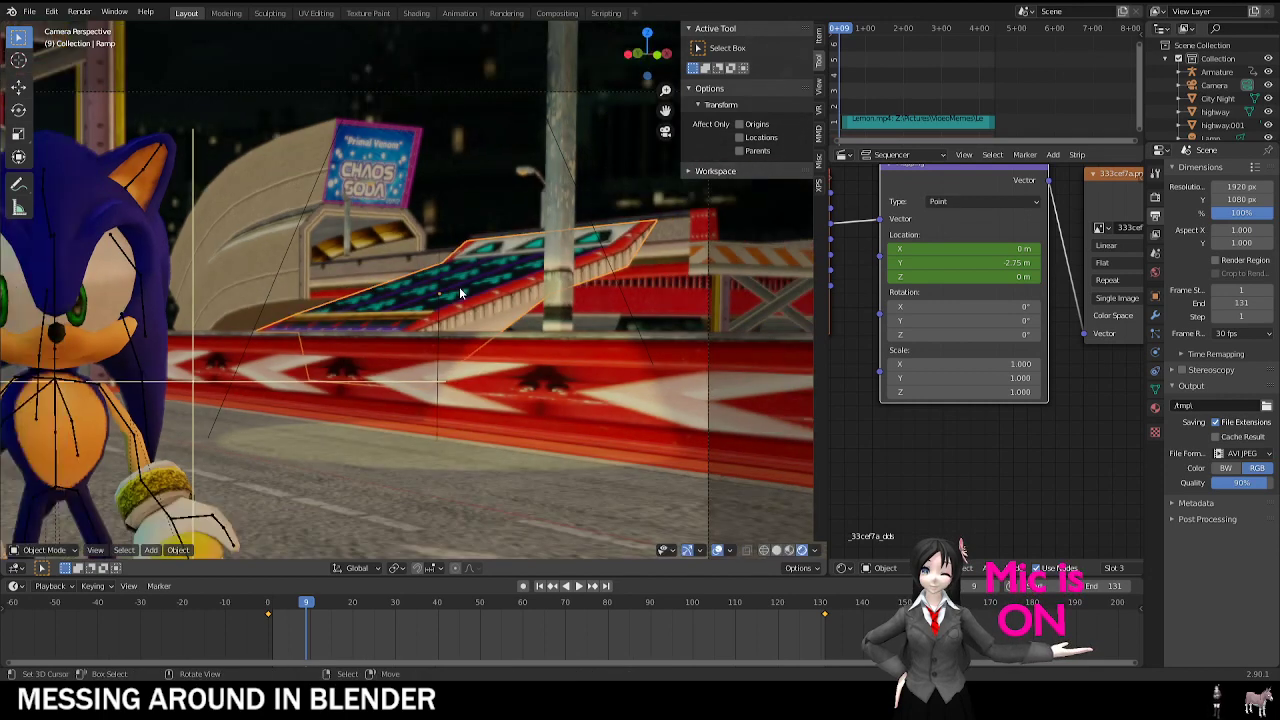
Step: Go to frame 0 and try a Y location of -8.6 m in the ramp texture's Mapping node
key("space")
key("space")
left_click(268, 603)
scroll(987, 361, "down", 5)
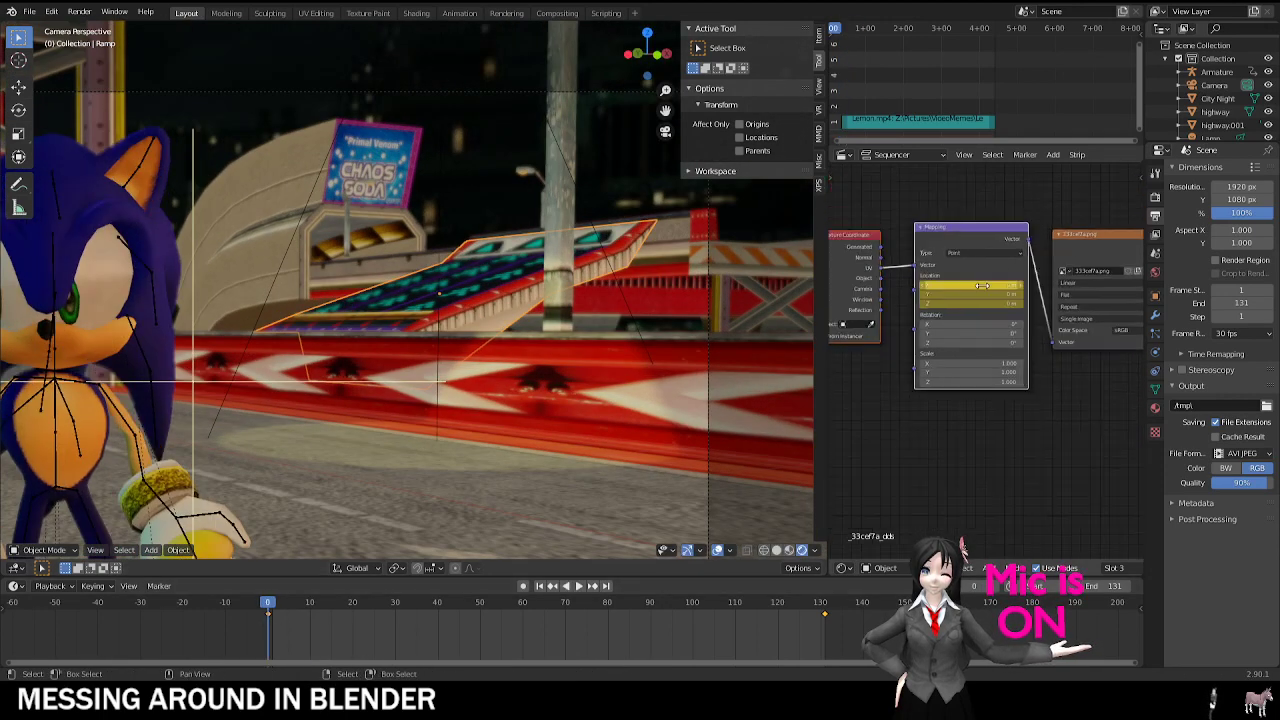
scroll(983, 286, "up", 3)
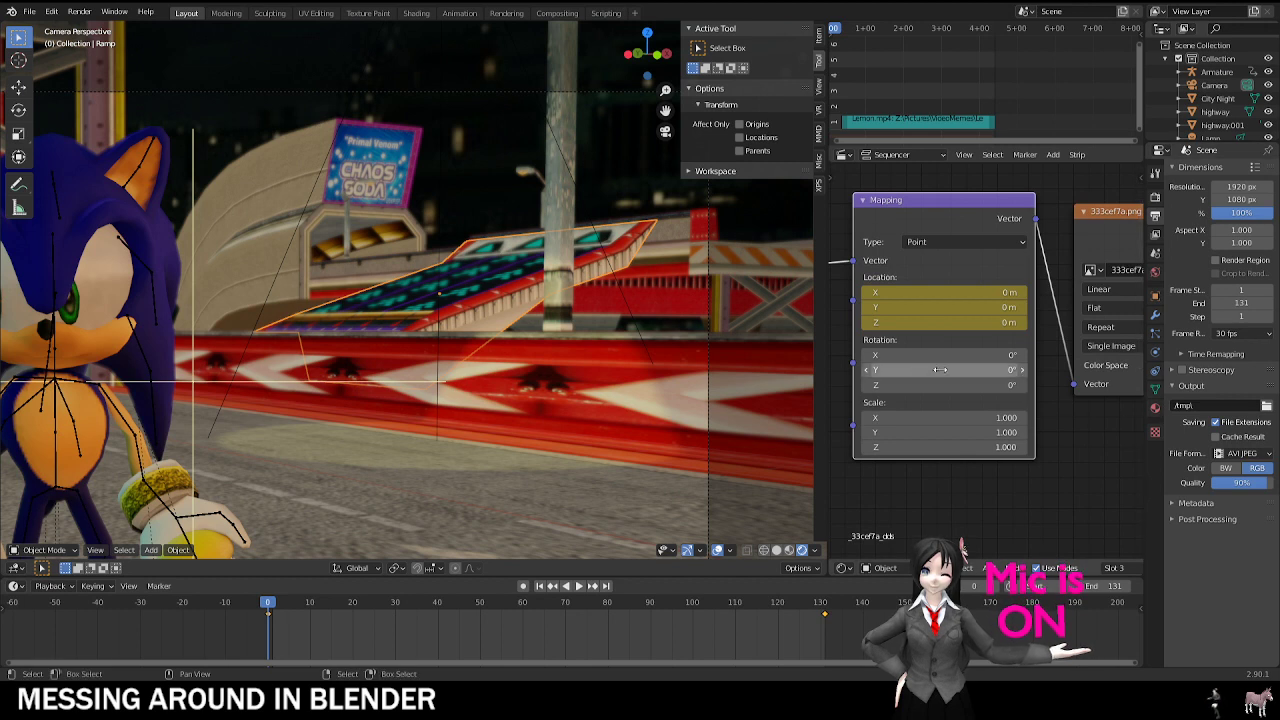
middle_click_drag(950, 293, 964, 306)
left_click_drag(960, 321, 878, 321)
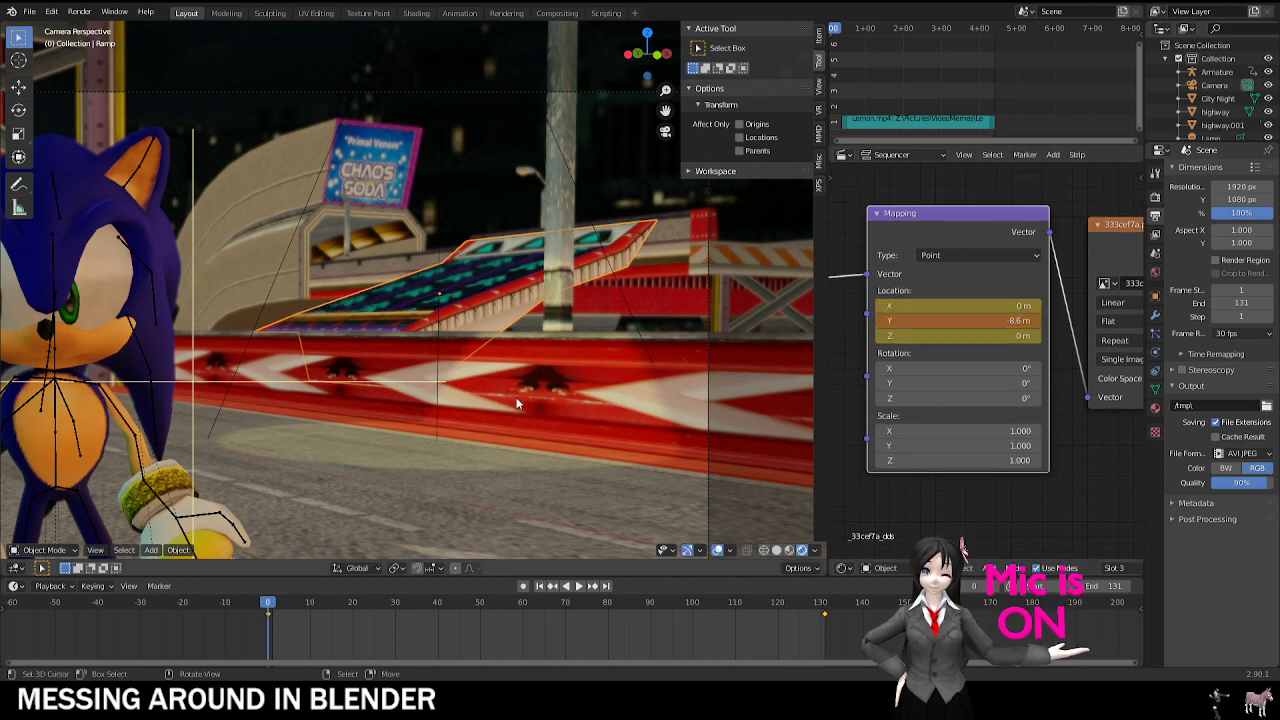
Step: Play the animation to watch the ramp's texture scroll, and examine the ramp and highway from above
key("space")
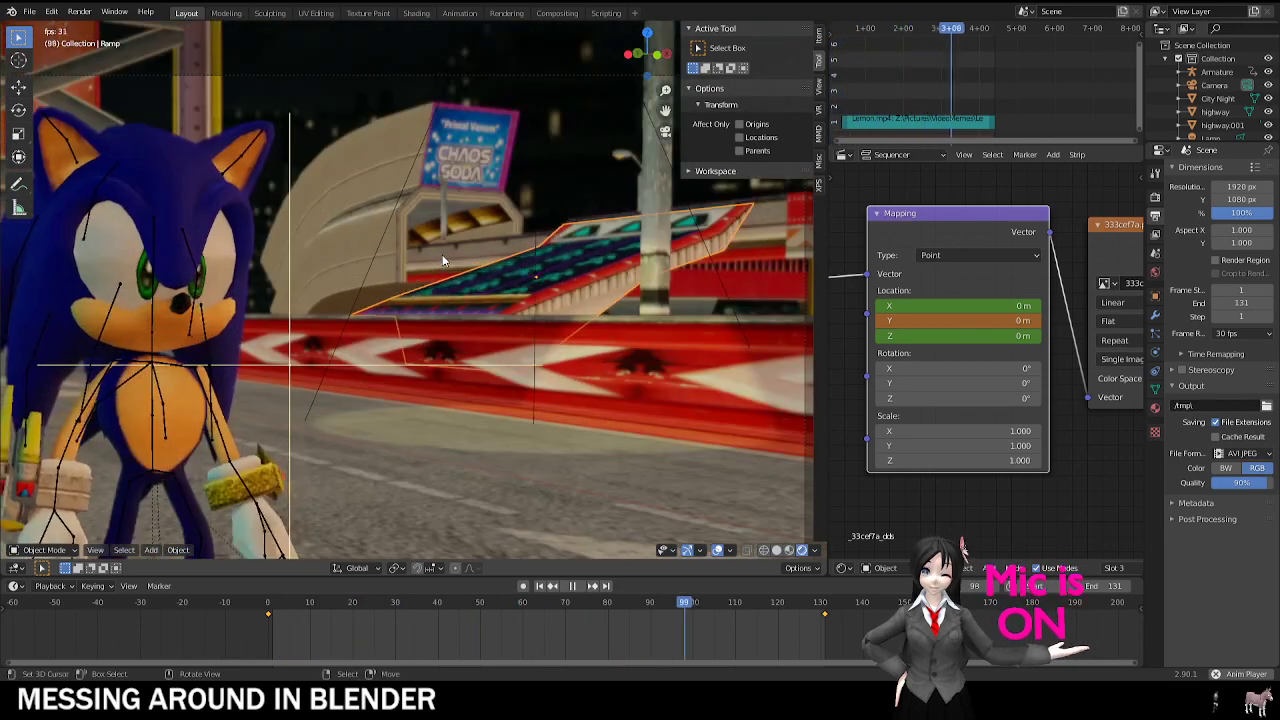
key("space")
scroll(443, 260, "down", 5)
middle_click_drag(443, 260, 484, 264)
scroll(441, 258, "up", 3)
scroll(441, 258, "up", 2)
scroll(519, 341, "down", 3)
scroll(578, 380, "down", 3)
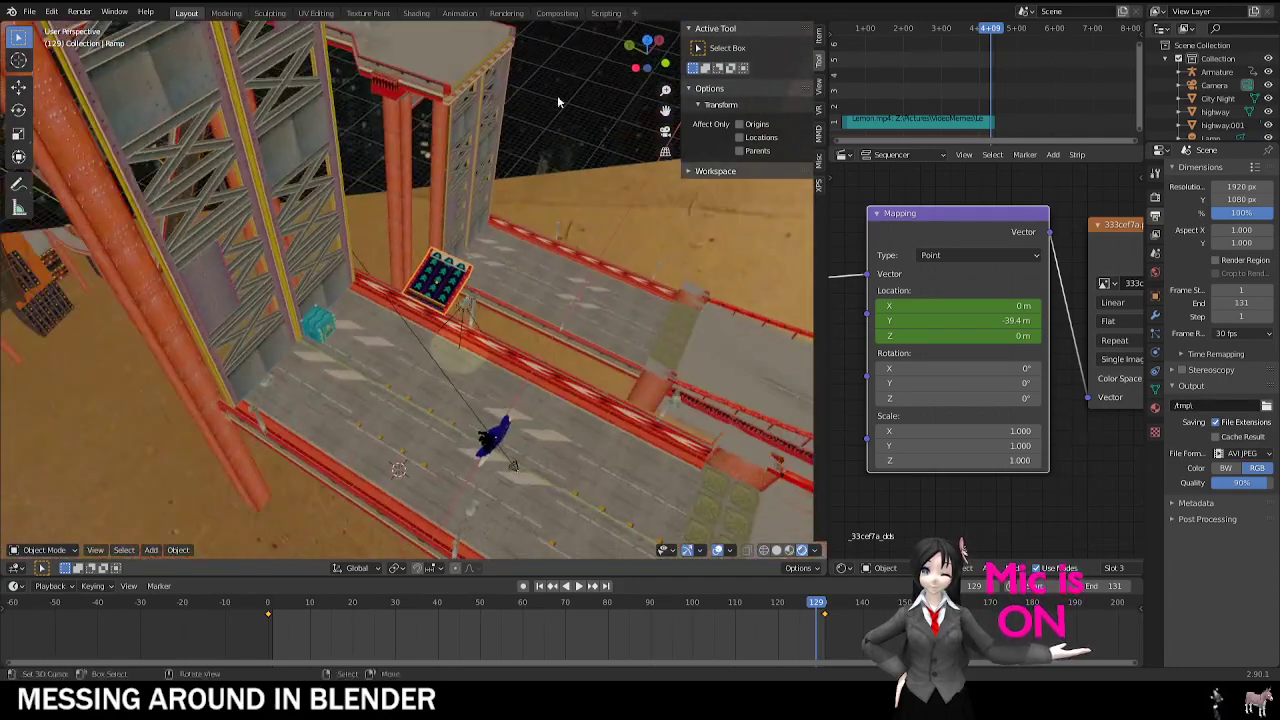
Step: Check the last frames through the camera, including the hedgehog and street lamp, and return to frame 2 with the ramp in close view
key("KP_0")
scroll(637, 254, "up", 2)
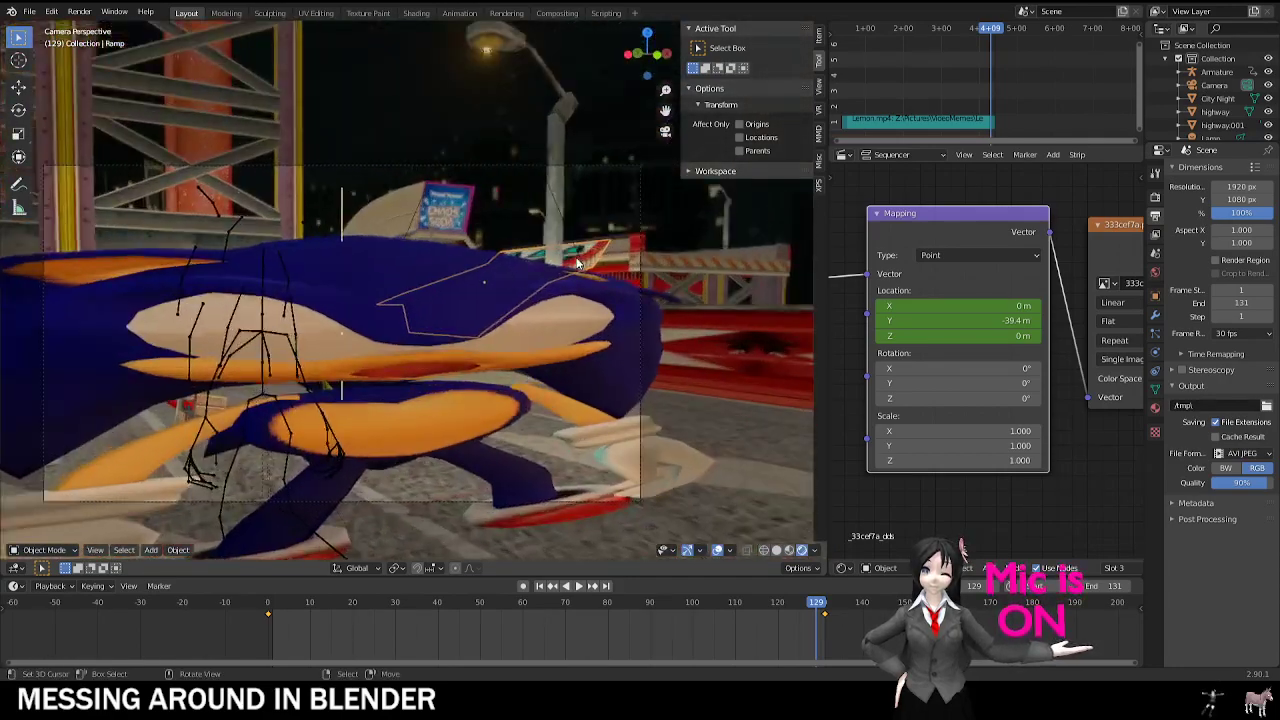
scroll(550, 335, "up", 3)
middle_click_drag(621, 242, 678, 386, "shift")
scroll(539, 311, "down", 5)
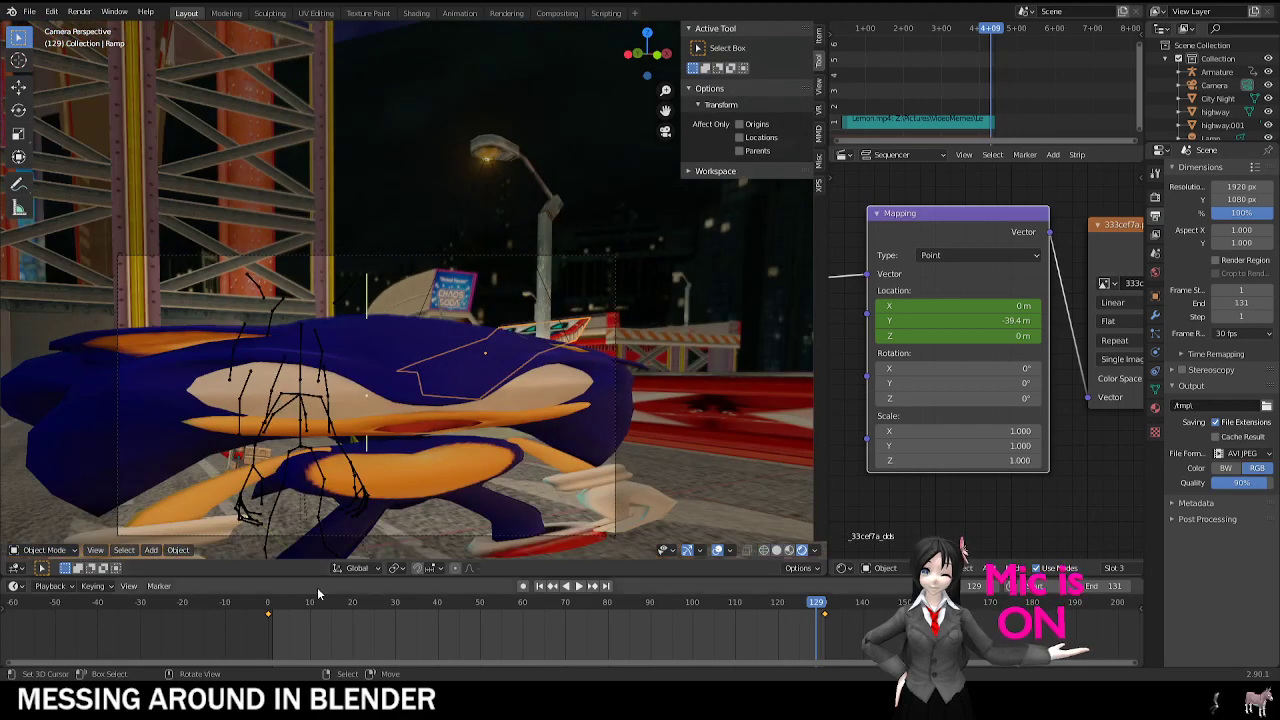
left_click(278, 625)
scroll(450, 360, "up", 2)
middle_click_drag(455, 360, 431, 306, "shift")
scroll(431, 306, "up", 2)
scroll(621, 305, "up", 1)
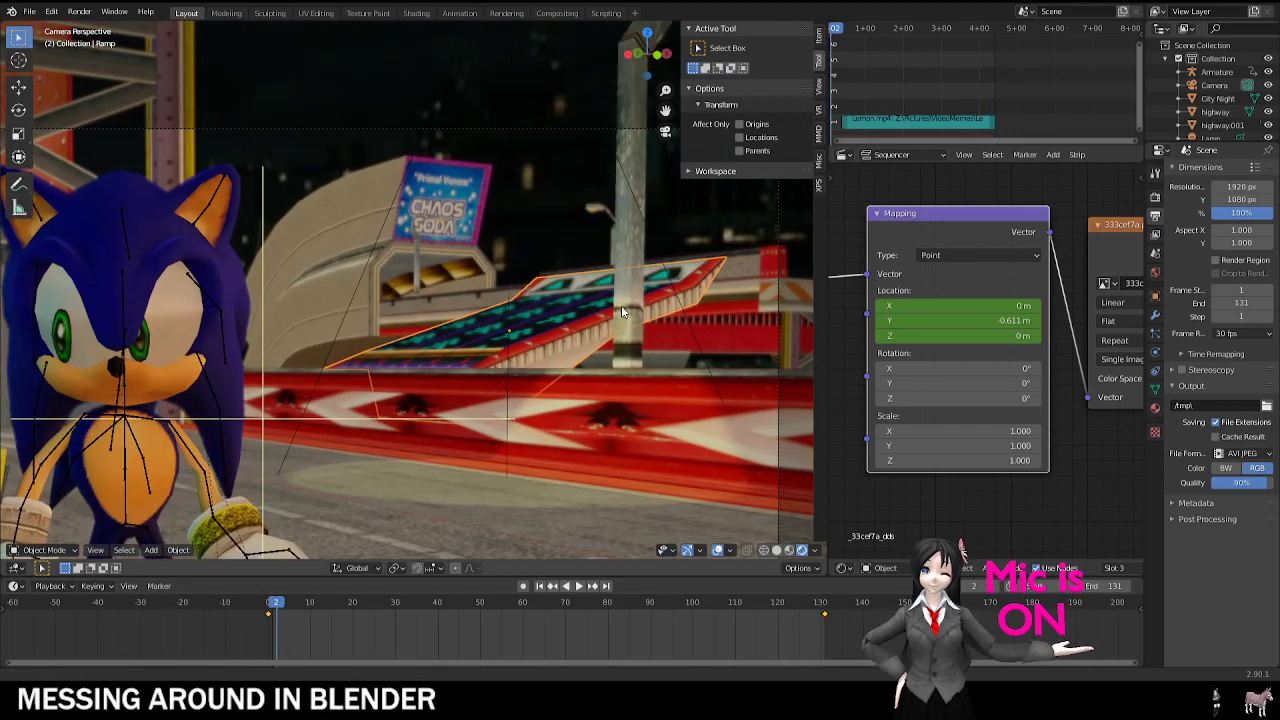
Step: Select the highway object carrying the Chaos Soda sign and examine the sign up close and the set around it
scroll(560, 255, "up", 4)
right_click_drag(518, 216, 512, 162)
key("ctrl+z")
middle_click_drag(518, 114, 491, 234, "shift")
scroll(491, 234, "up", 1)
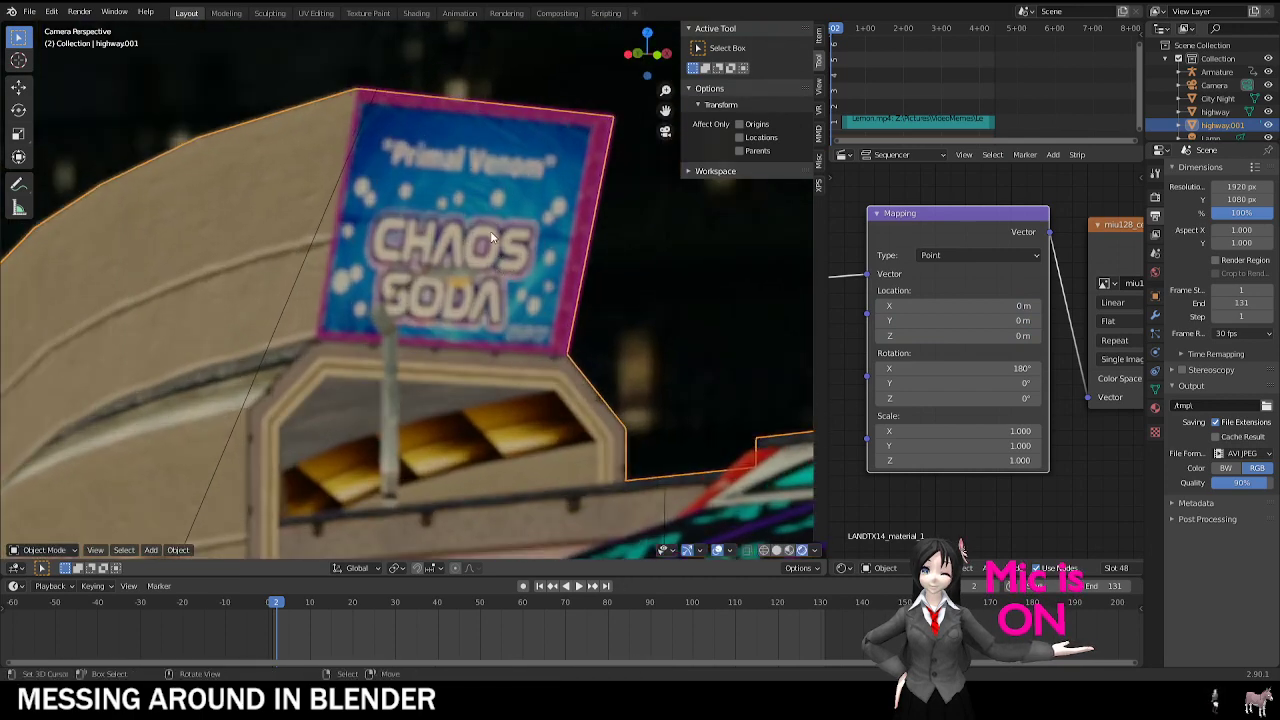
key("Tab")
scroll(506, 200, "down", 5)
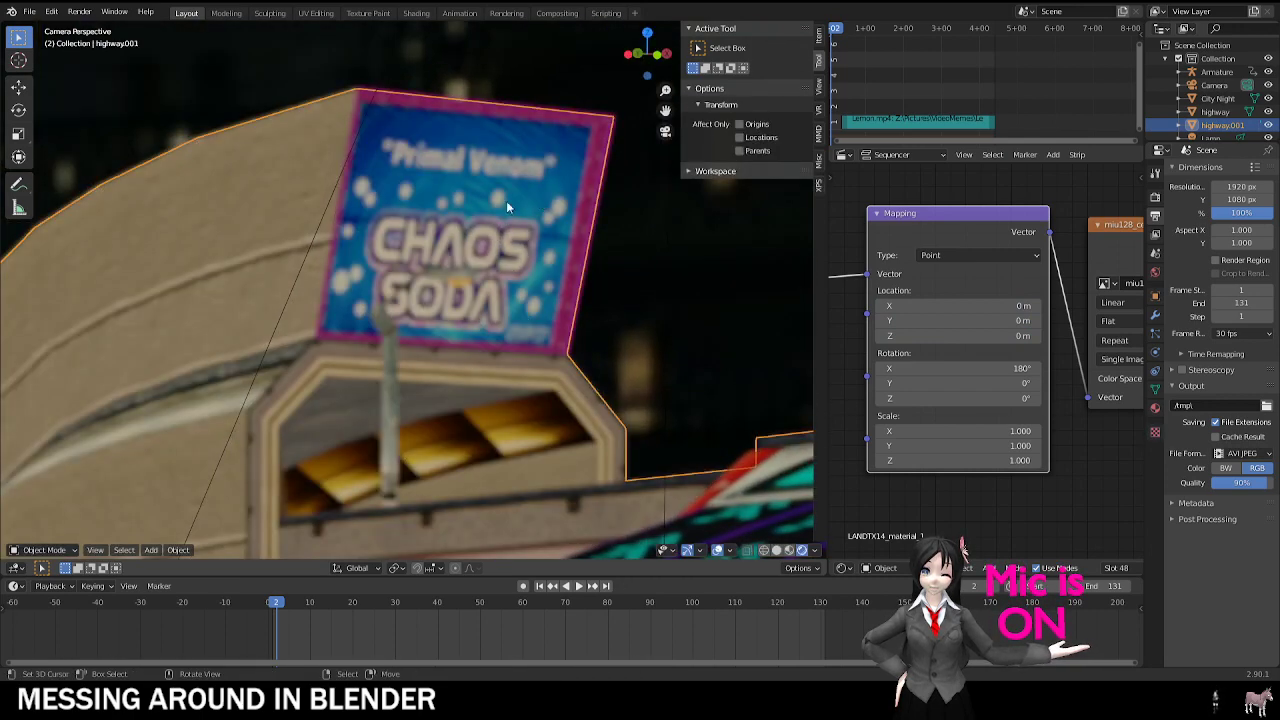
middle_click_drag(644, 230, 675, 321, "shift")
key("Tab")
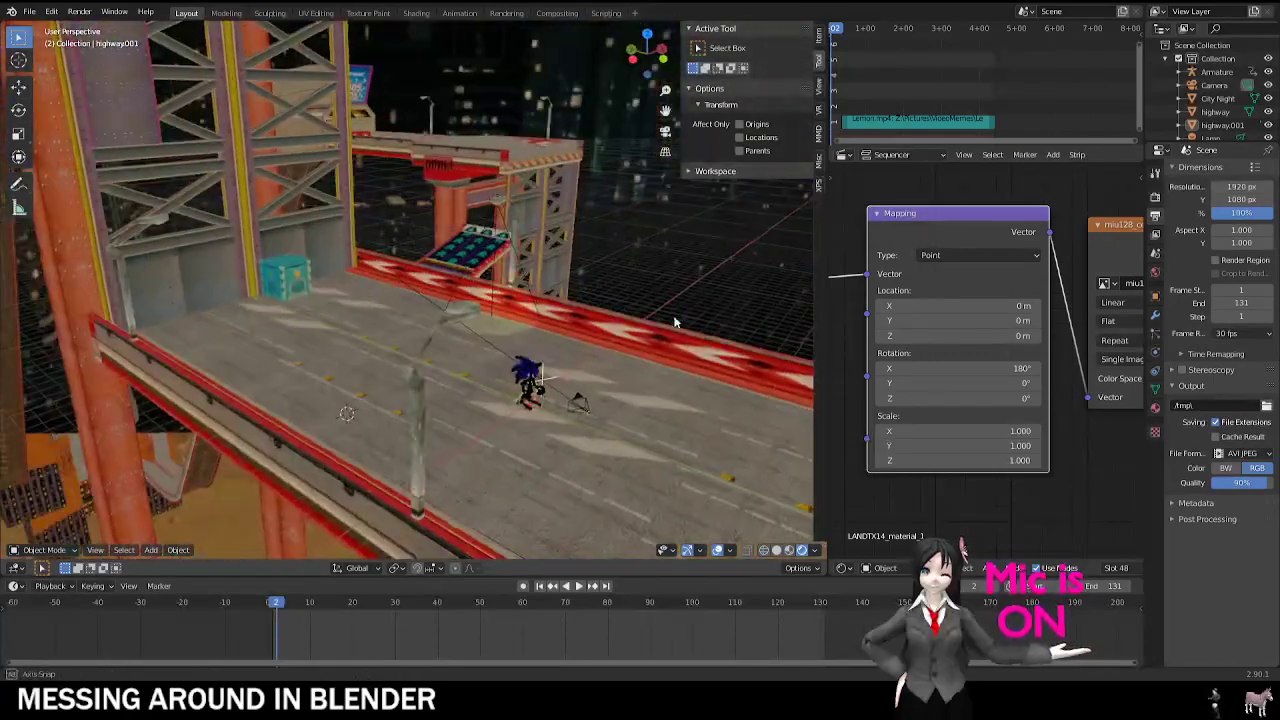
Step: Select the teal crate on the highway and try moving it along the Z axis from different viewpoints
middle_click_drag(465, 292, 572, 313, "shift")
scroll(574, 297, "up", 3)
middle_click_drag(450, 268, 390, 268, "shift")
right_click(362, 316)
middle_click_drag(366, 316, 315, 250)
key("g")
key("z")
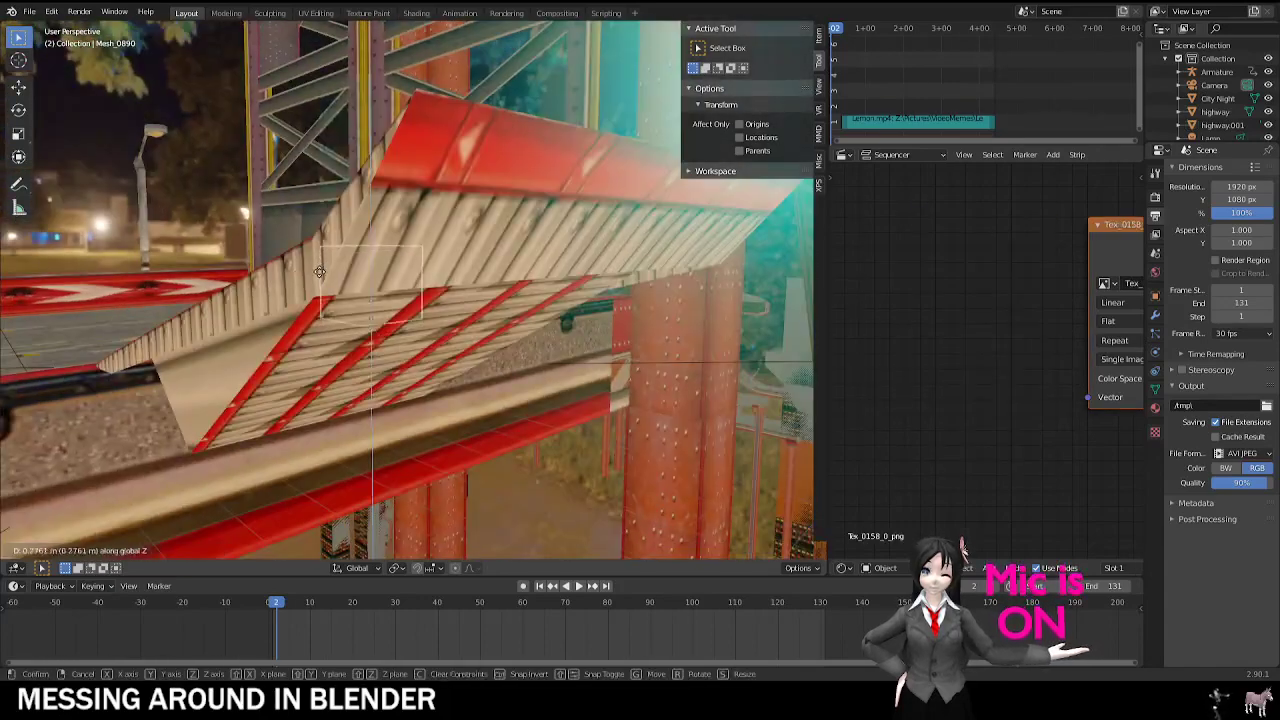
right_click(296, 205)
middle_click_drag(296, 205, 365, 300)
key("g")
key("z")
right_click(531, 548)
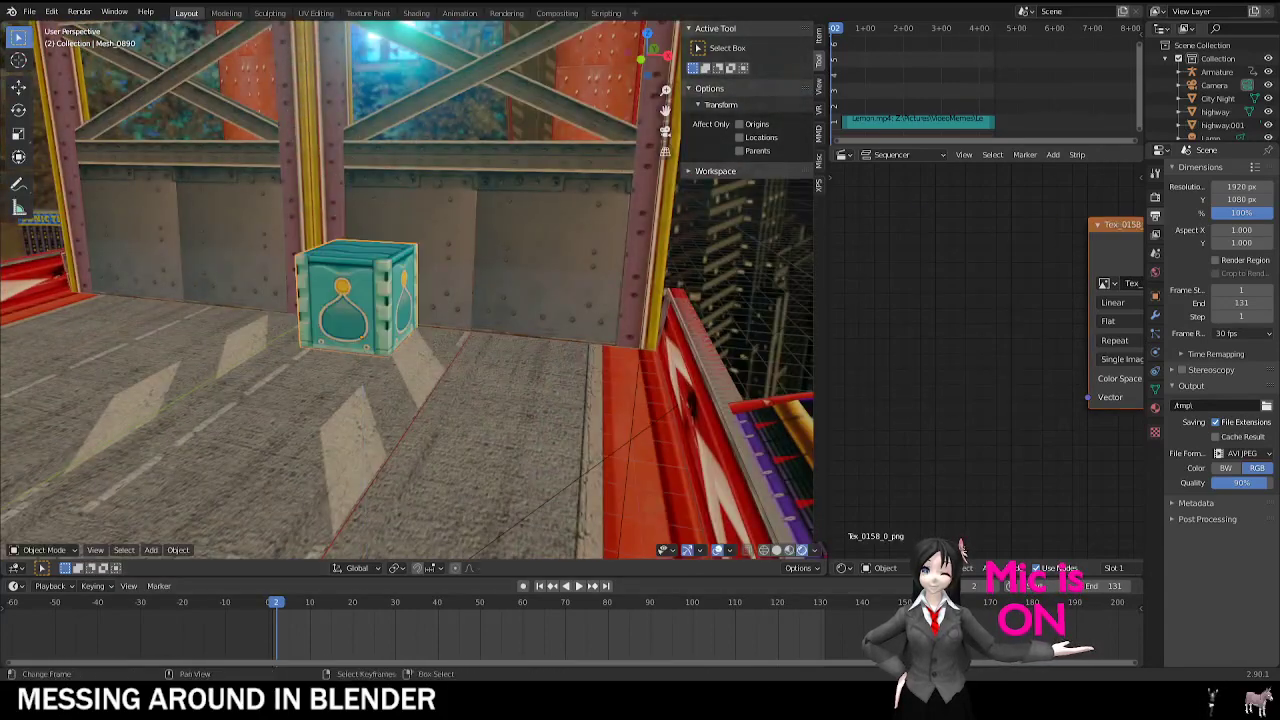
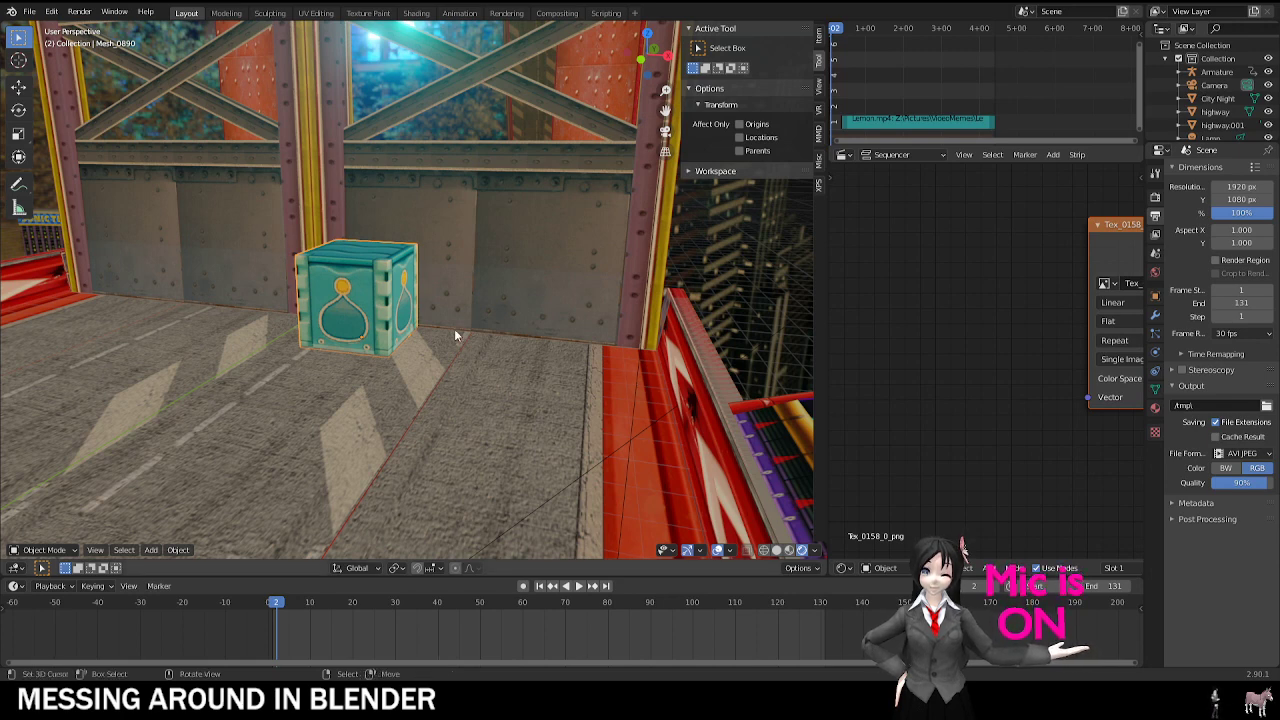
Step: Examine the steel towers above the crate and the bright environment image behind them
scroll(454, 328, "down", 2)
middle_click_drag(223, 101, 514, 207)
middle_click_drag(150, 66, 357, 250)
scroll(357, 250, "up", 5)
Step: Close the Lemon scene without saving the changes
left_click(29, 11)
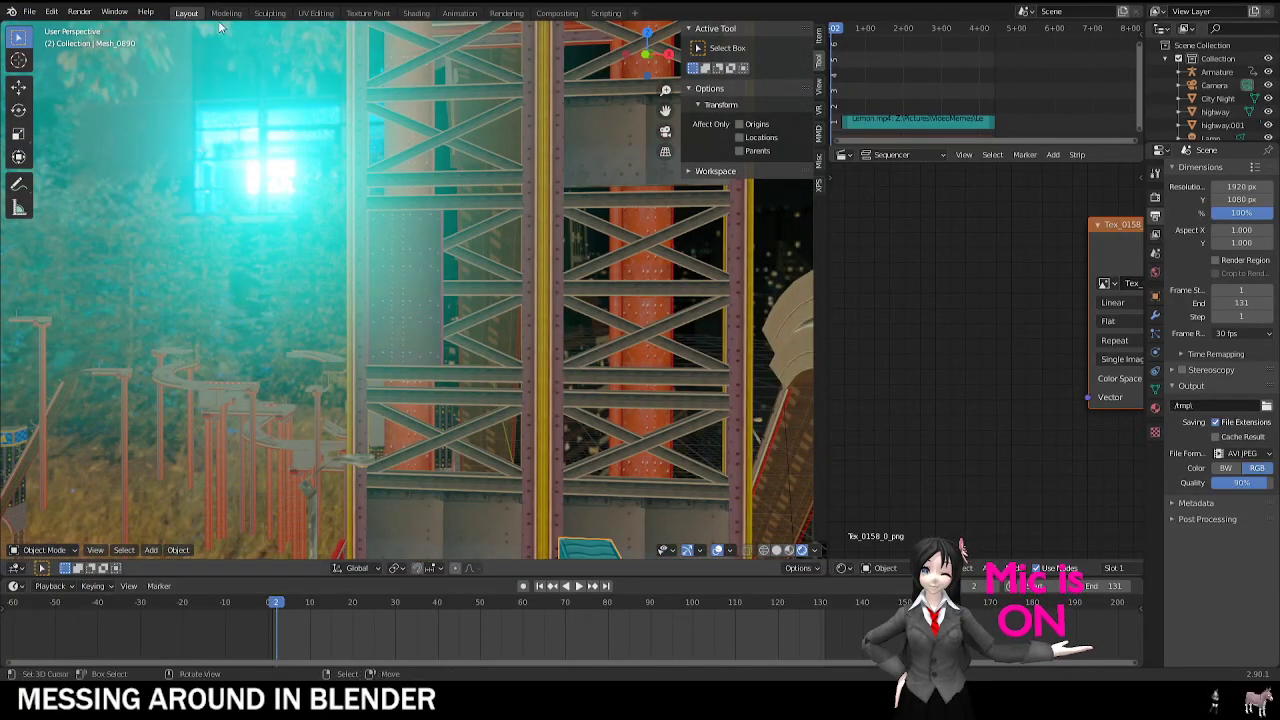
left_click(30, 12)
key("ctrl+q")
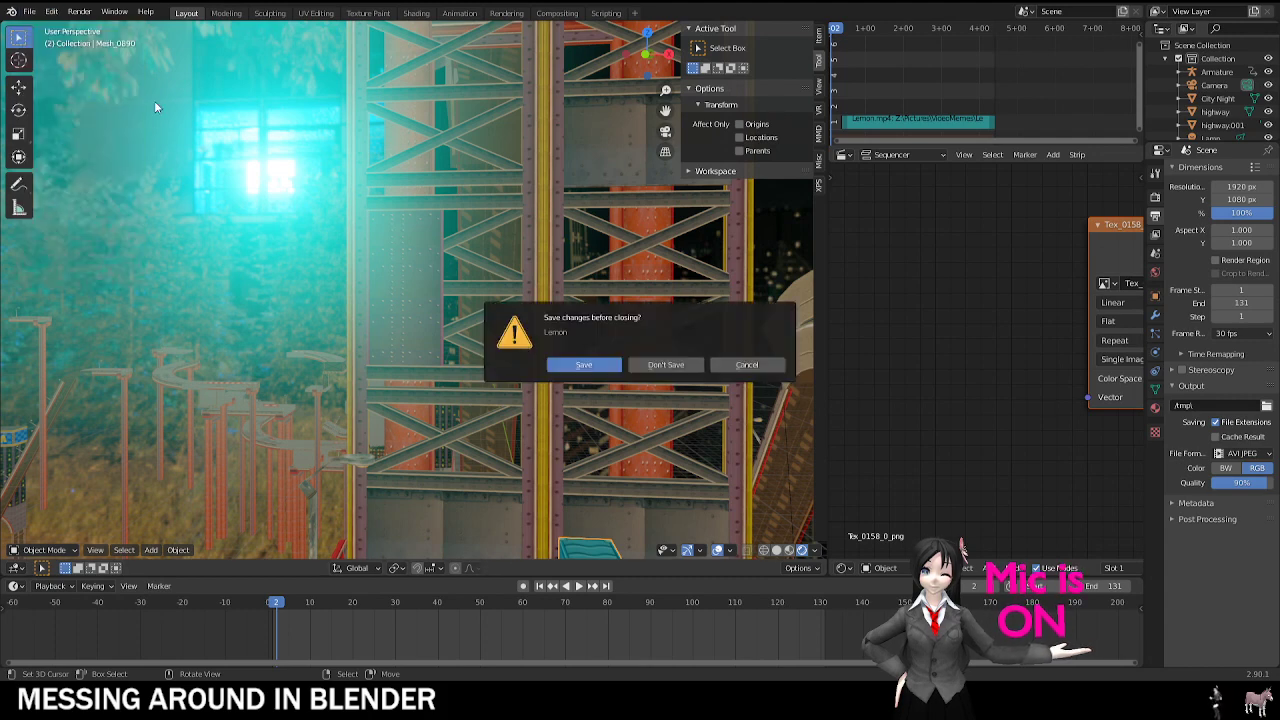
left_click(662, 366)
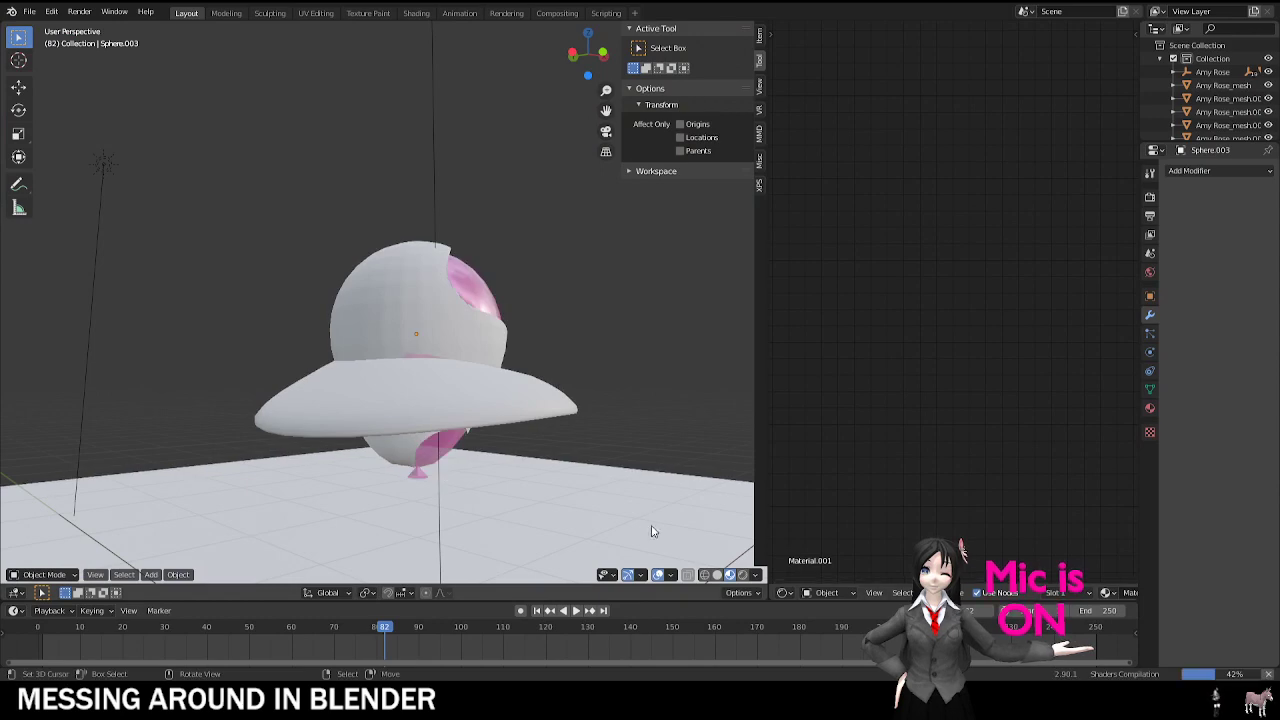
Step: Look over the Amy Rose balloon scene at an earlier frame and try moving the red outfit mesh
middle_click_drag(552, 406, 447, 405)
key("shift+Left")
middle_click_drag(396, 339, 362, 348)
left_click(381, 308)
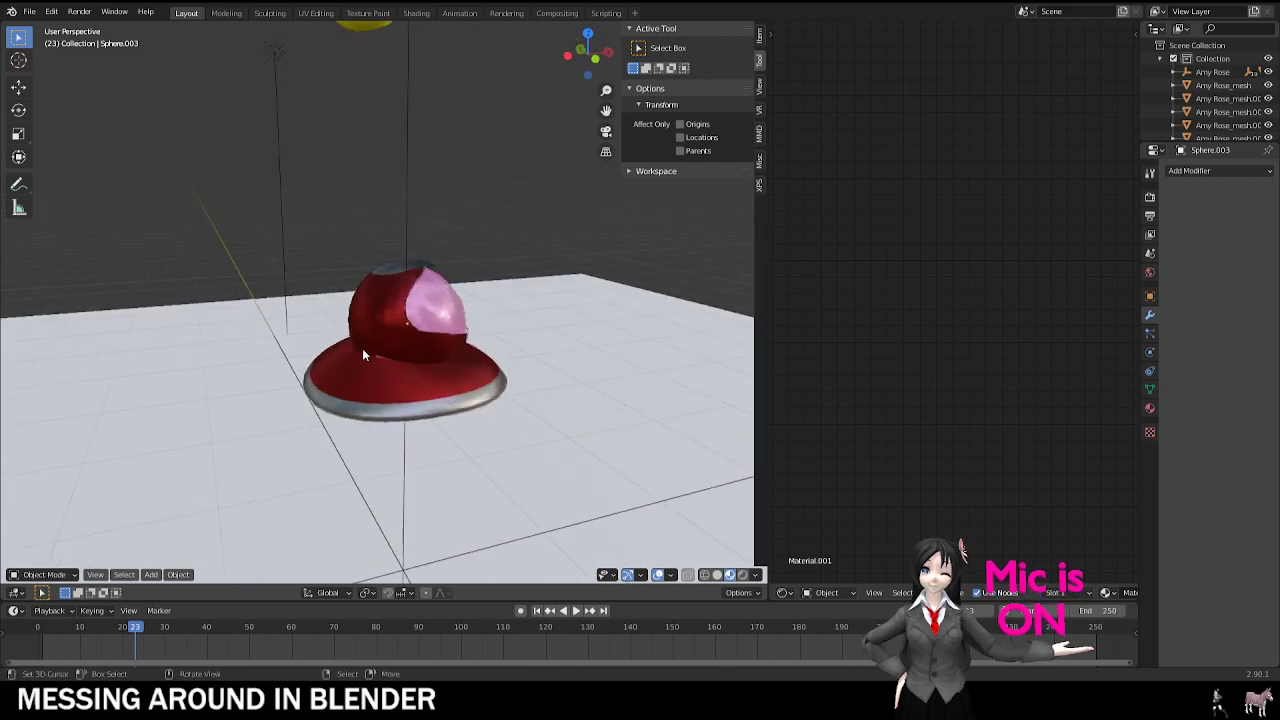
left_click(362, 348)
key("g")
left_click(371, 389)
Step: Close the Amy Rose balloon scene without saving the changes
left_click(29, 12)
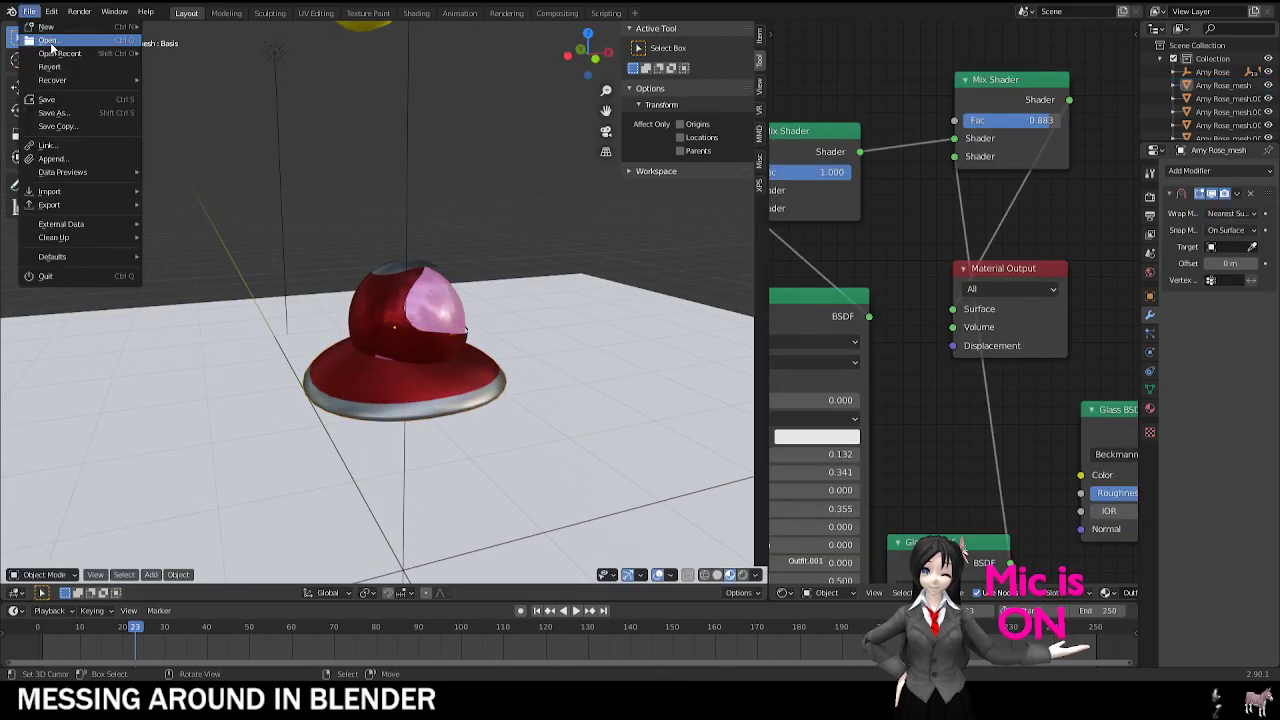
left_click(40, 278)
left_click(679, 366)
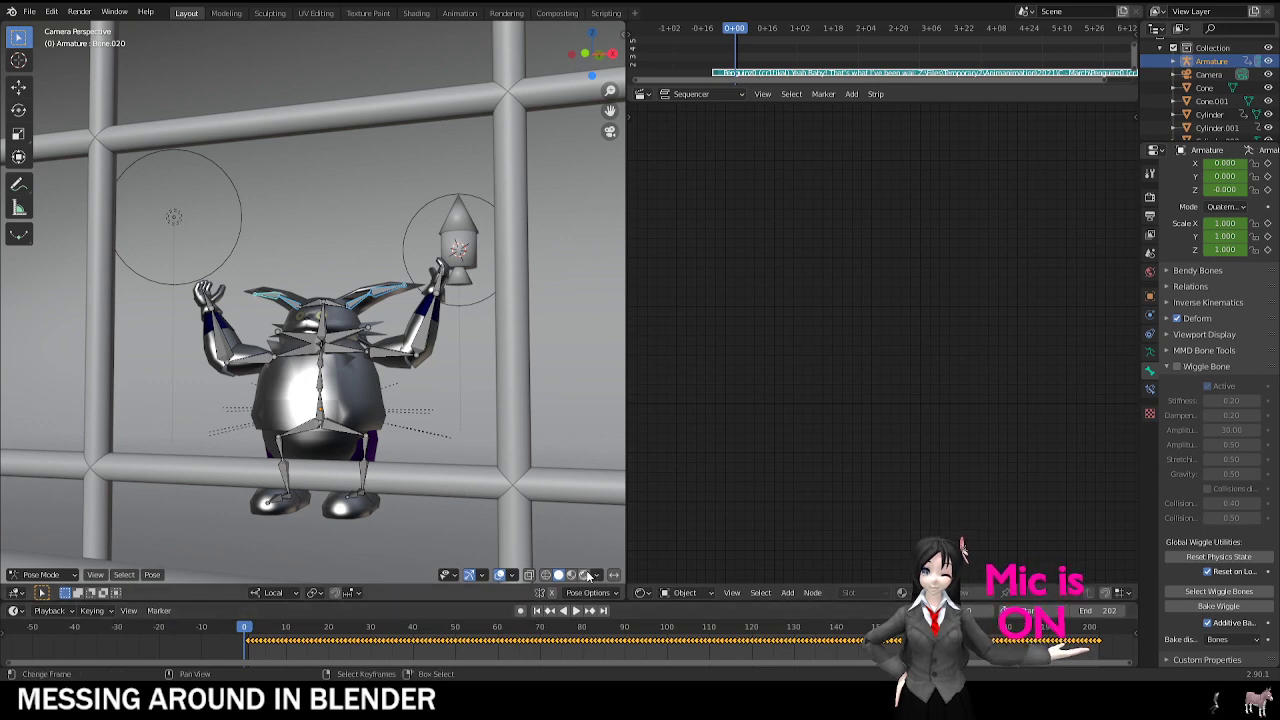
Step: Display the purple cat scene in Rendered shading and inspect the cat, lantern and barred cave from outside and through the camera
key("shift+z")
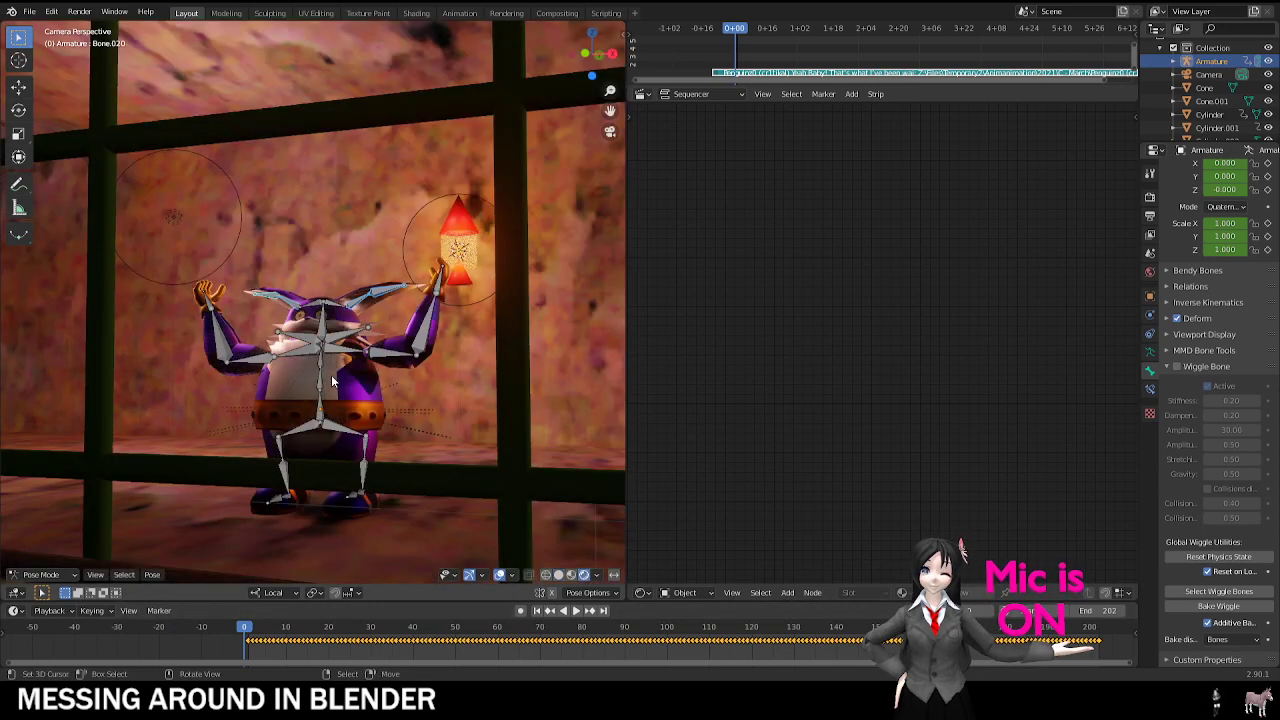
middle_click_drag(350, 332, 420, 352)
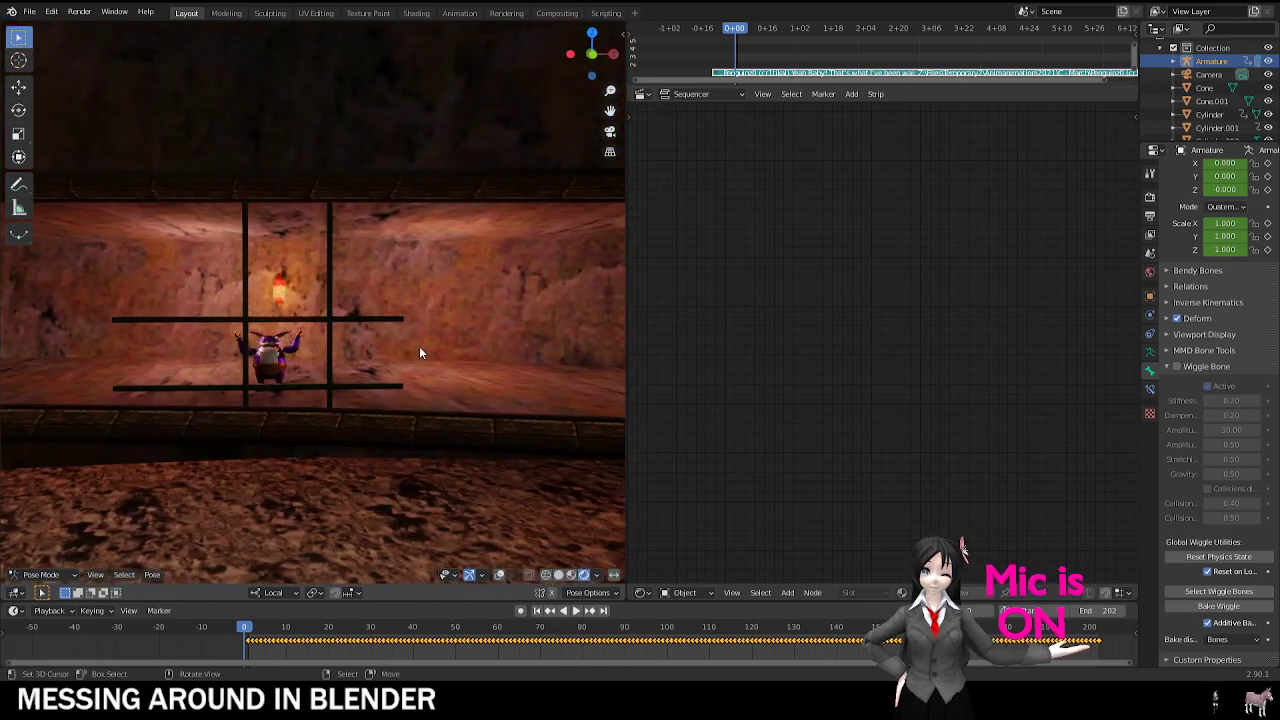
key("KP_0")
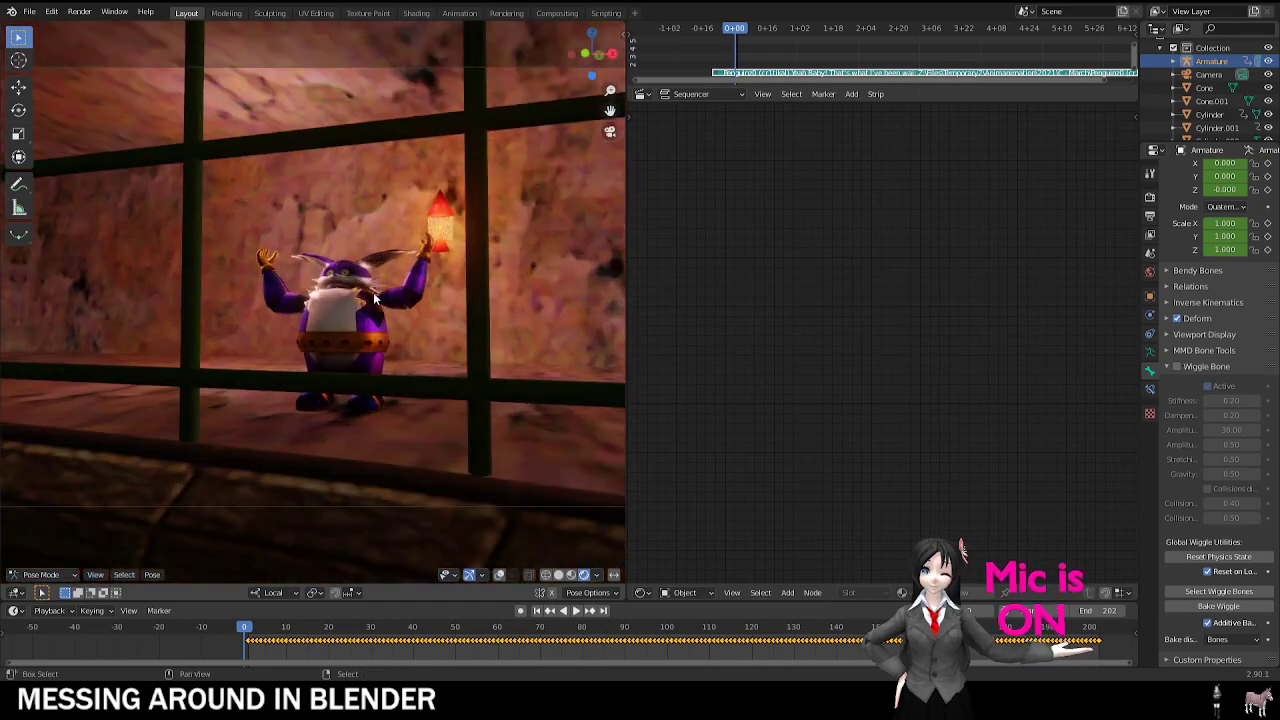
scroll(270, 432, "up", 5)
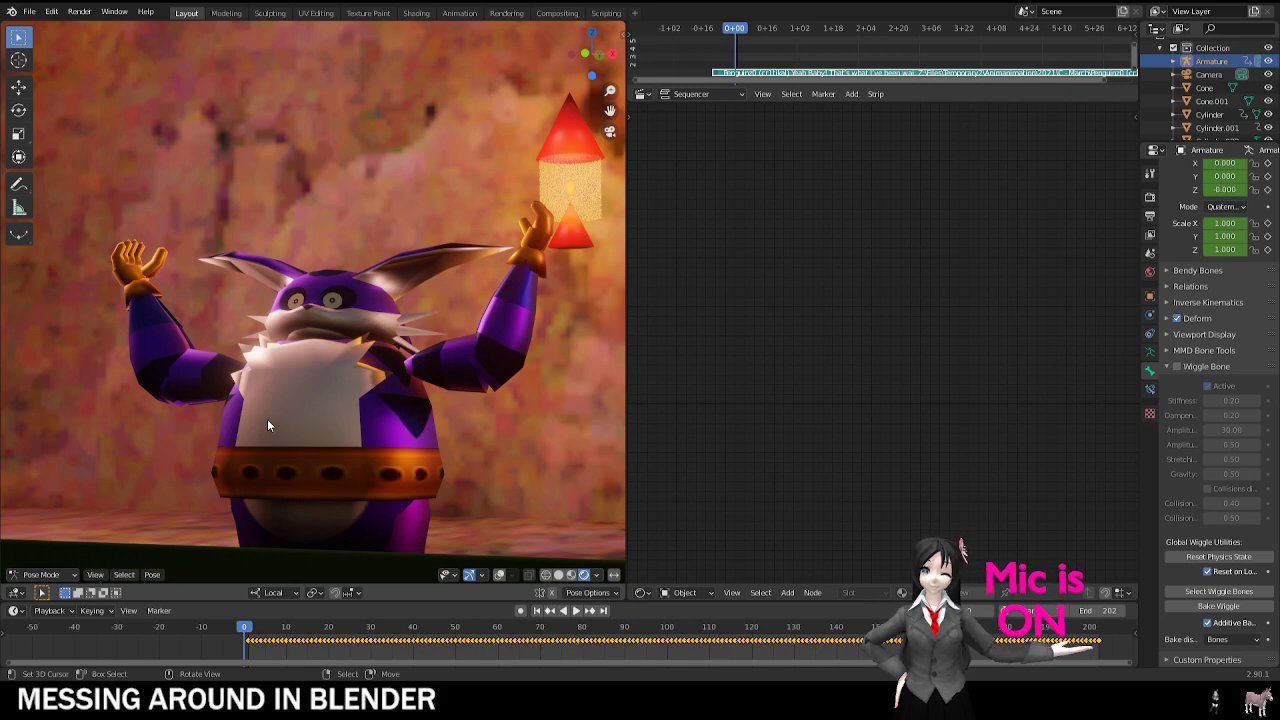
scroll(190, 382, "down", 5)
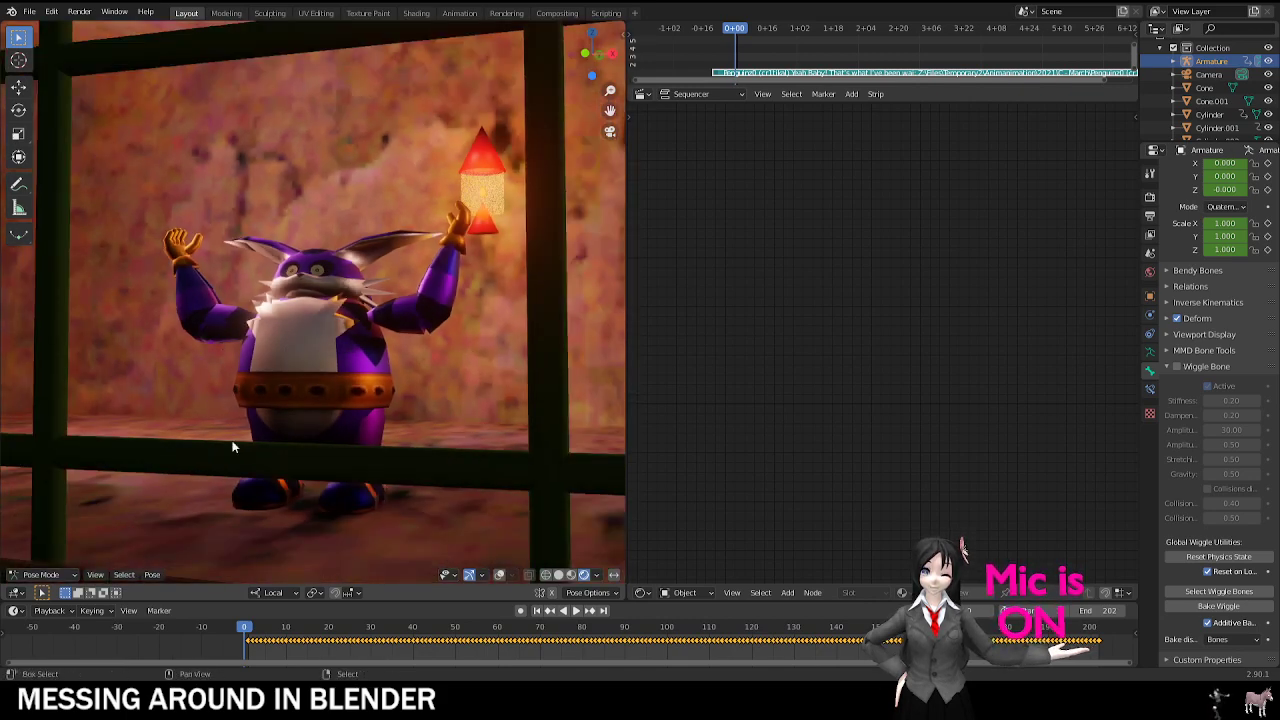
middle_click_drag(226, 429, 242, 432, "shift")
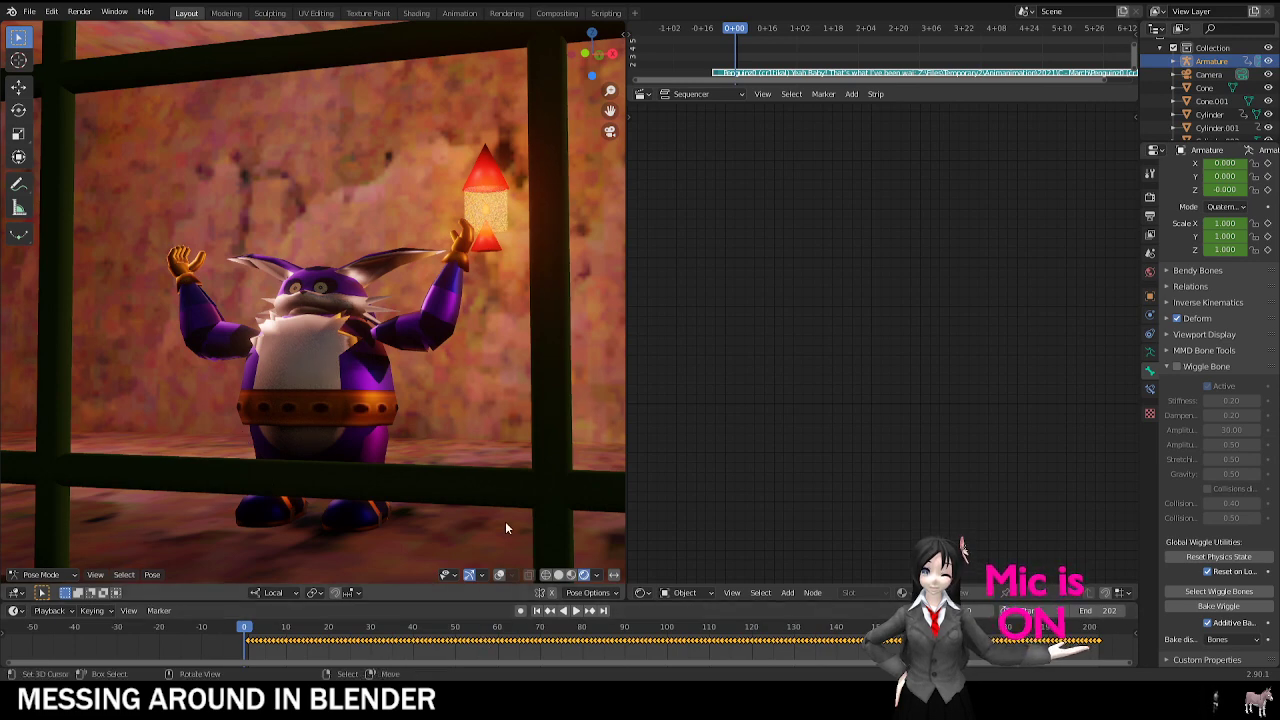
Step: Show the viewport overlays and try rotating one of the cat's leg bones
left_click(497, 575)
middle_click_drag(328, 430, 338, 404, "shift")
scroll(338, 404, "up", 1)
right_click(365, 392)
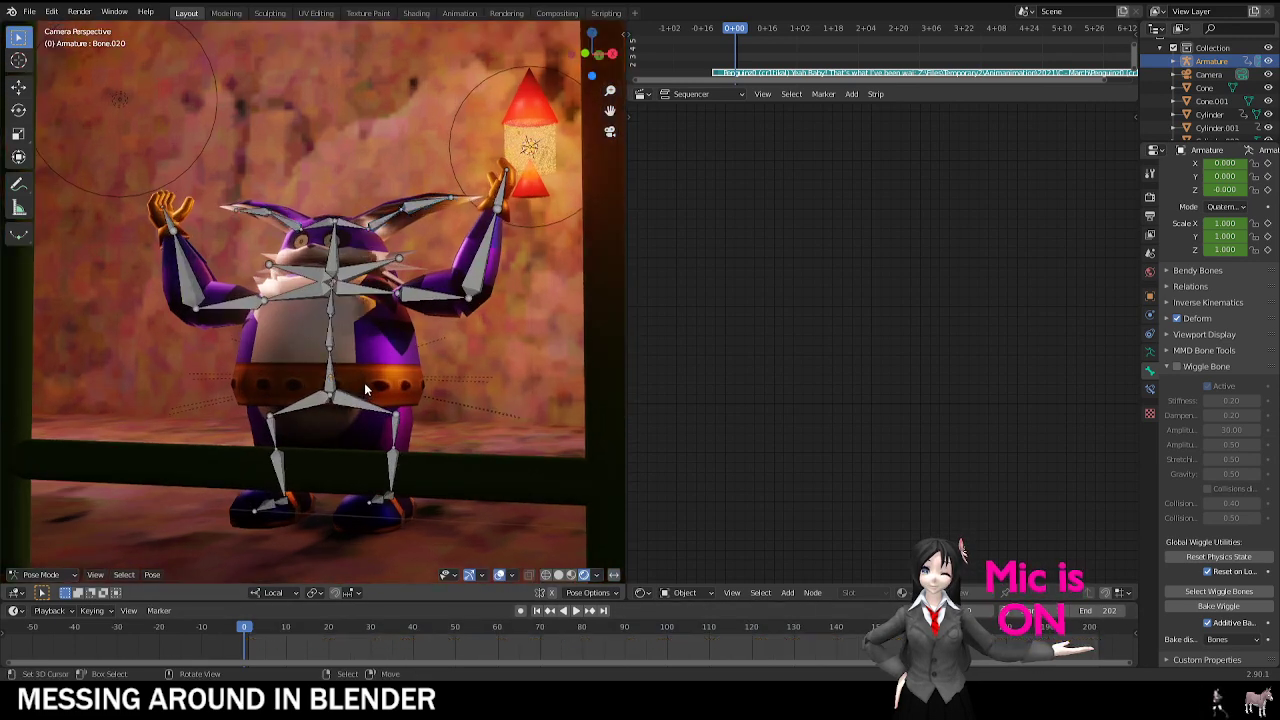
key("r")
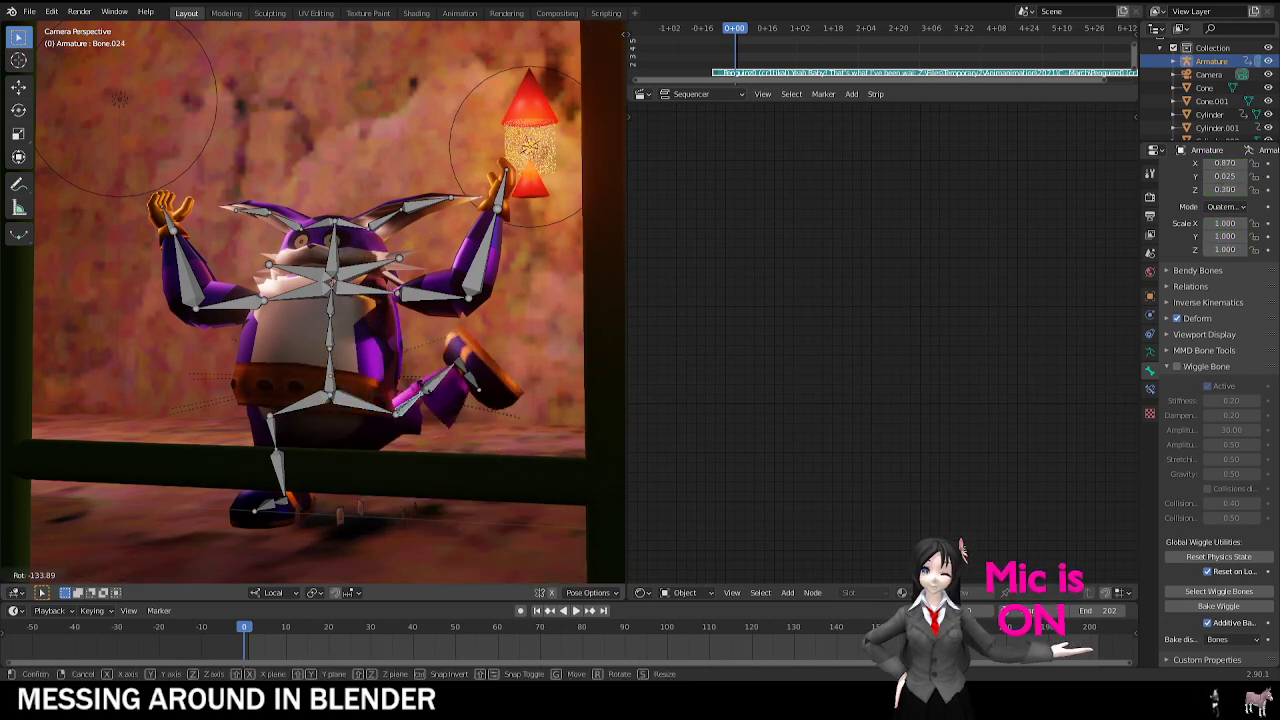
key("Escape")
Step: Cancel the leg bone's rotation and select one of the purple cat's ear bones
right_click(383, 291)
right_click(383, 291)
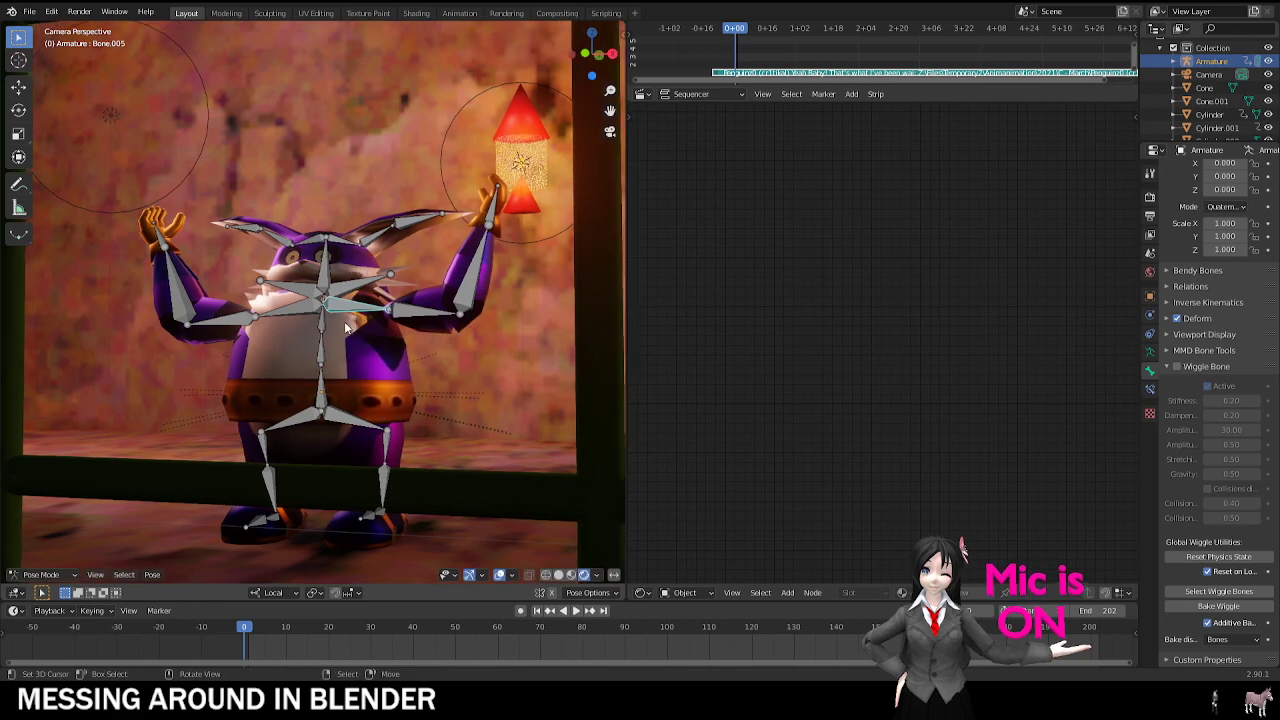
scroll(406, 198, "up", 2)
right_click(406, 198)
Step: Play the purple cat's animation with the viewport overlays hidden, view the cat up close, and end the playback
key("space")
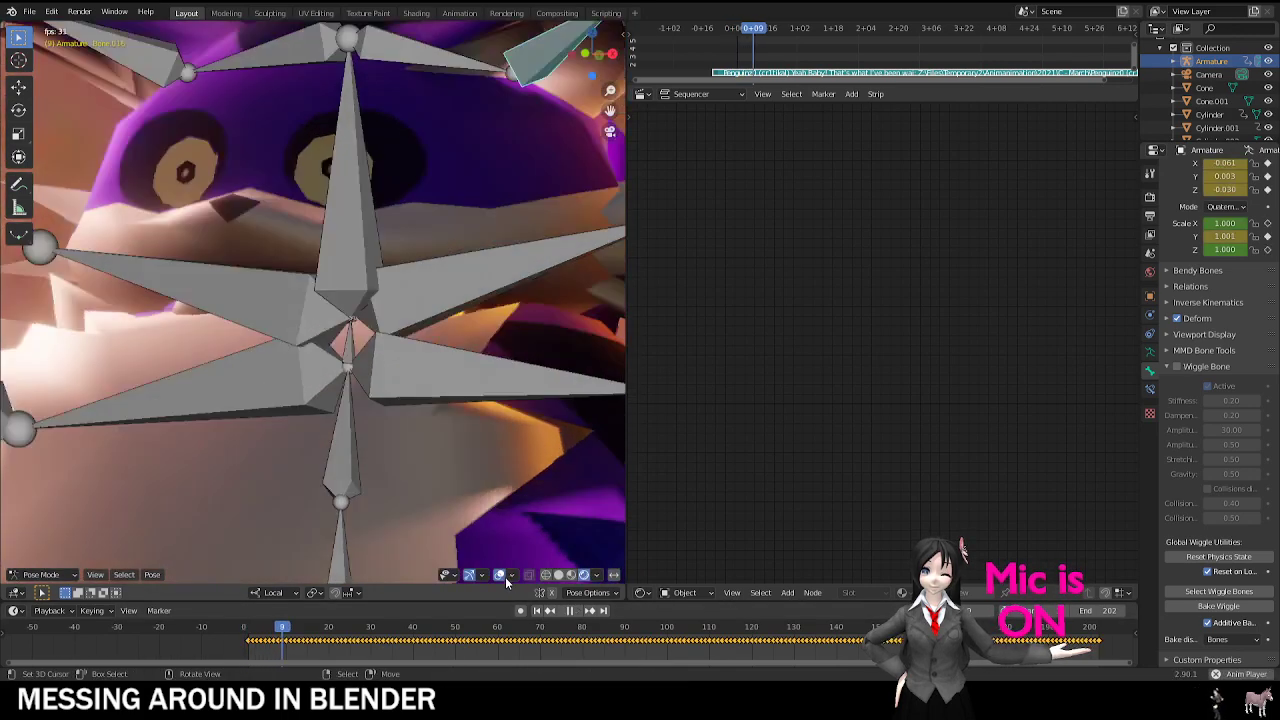
left_click(499, 574)
scroll(426, 394, "down", 3)
middle_click_drag(424, 388, 438, 418, "shift")
scroll(438, 418, "up", 1)
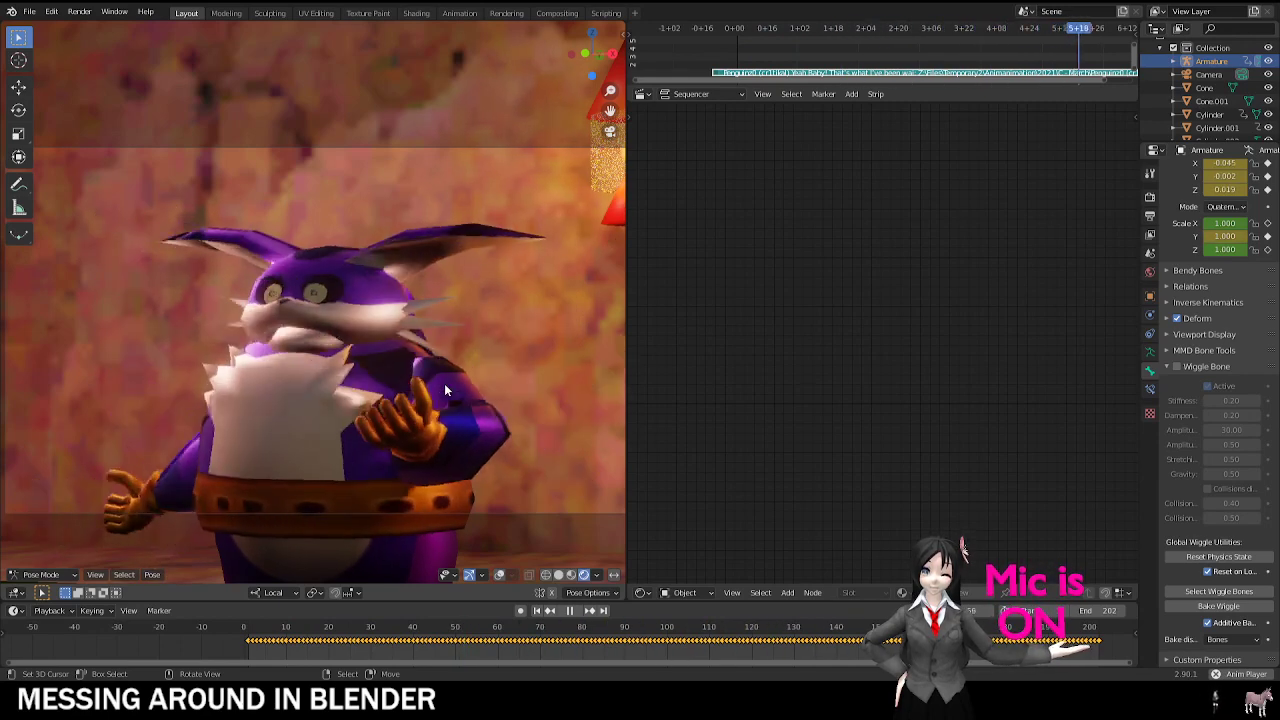
key("Escape")
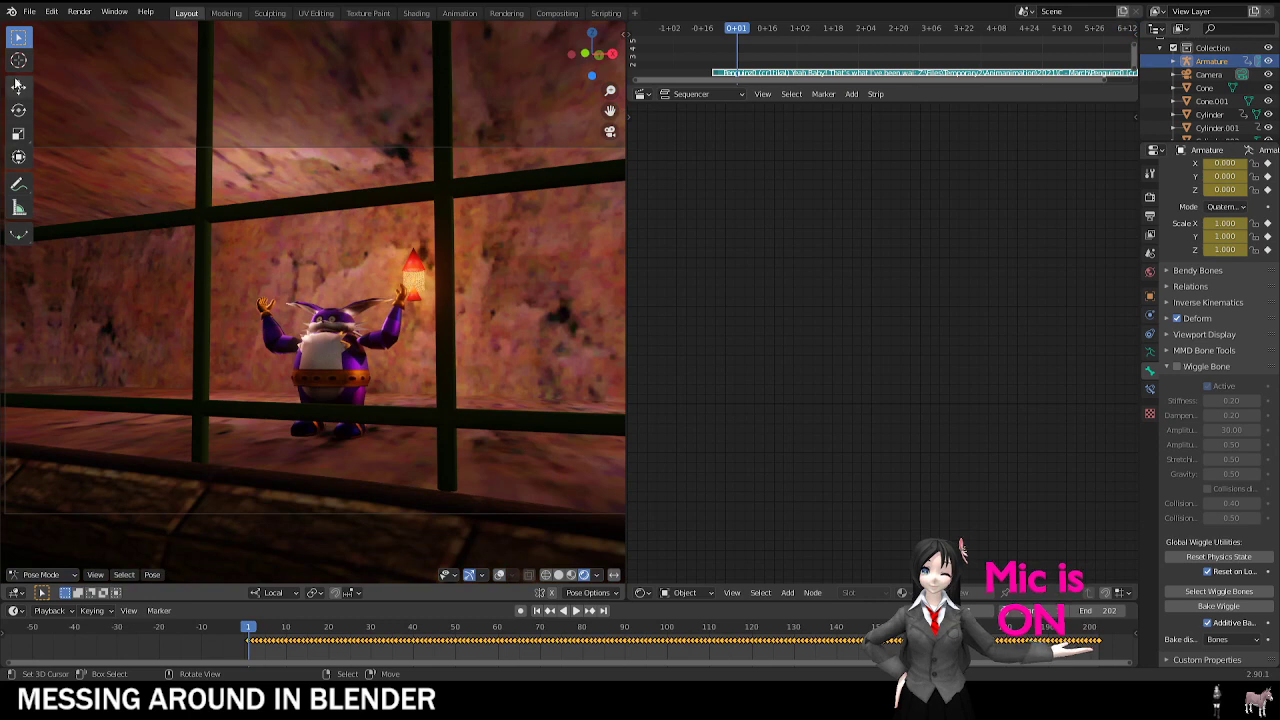
Step: Open the office scene with the black-haired woman holding a blue suit, in place of the cat cave scene
left_click(29, 12)
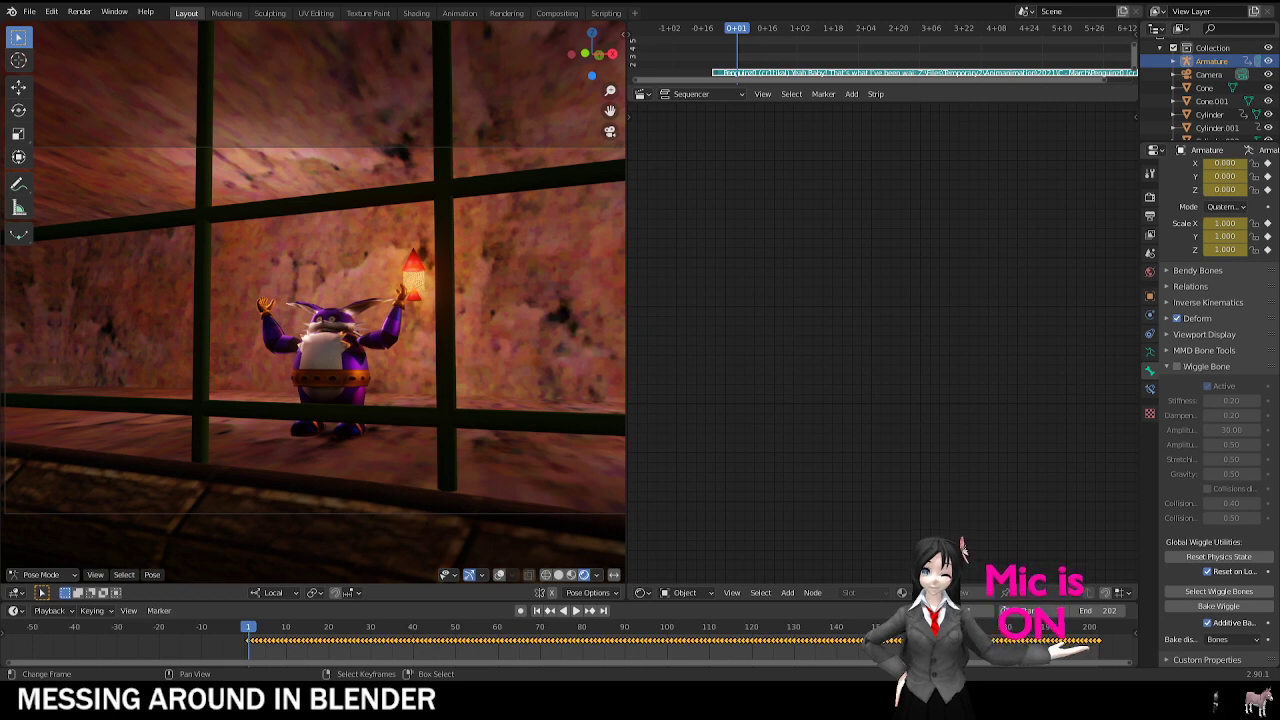
left_click(36, 12)
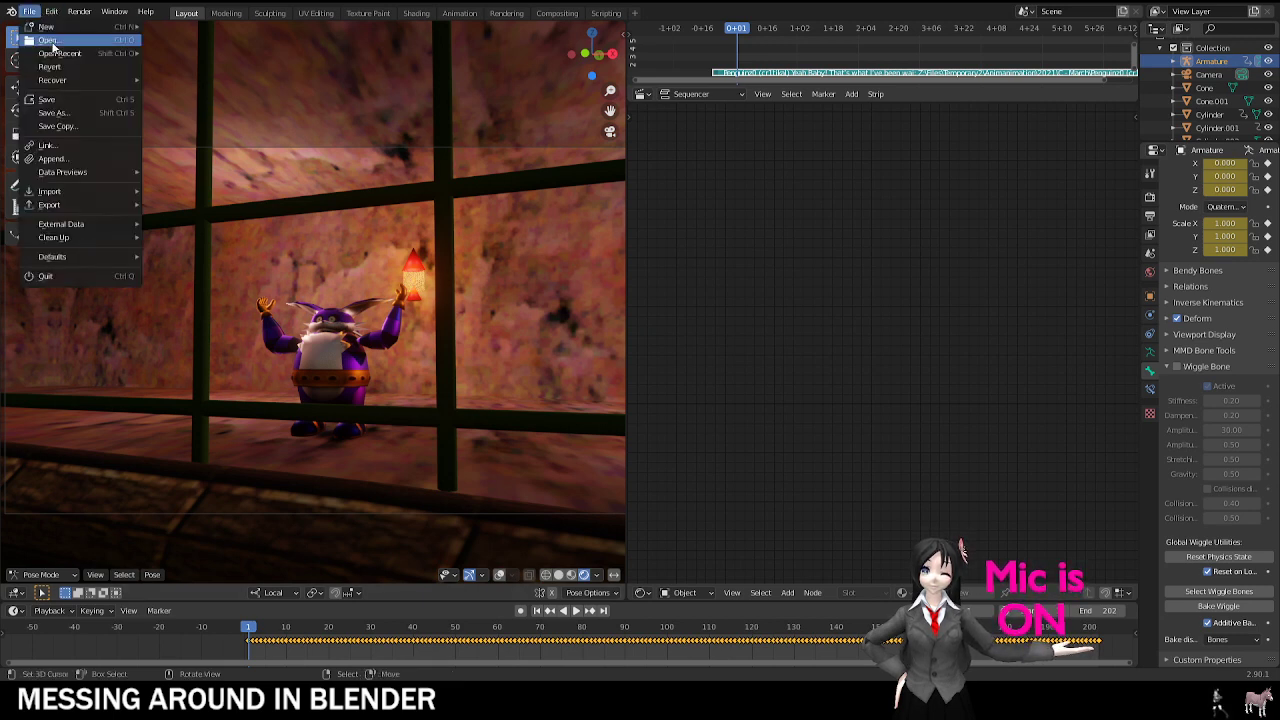
left_click(53, 42)
left_click(672, 363)
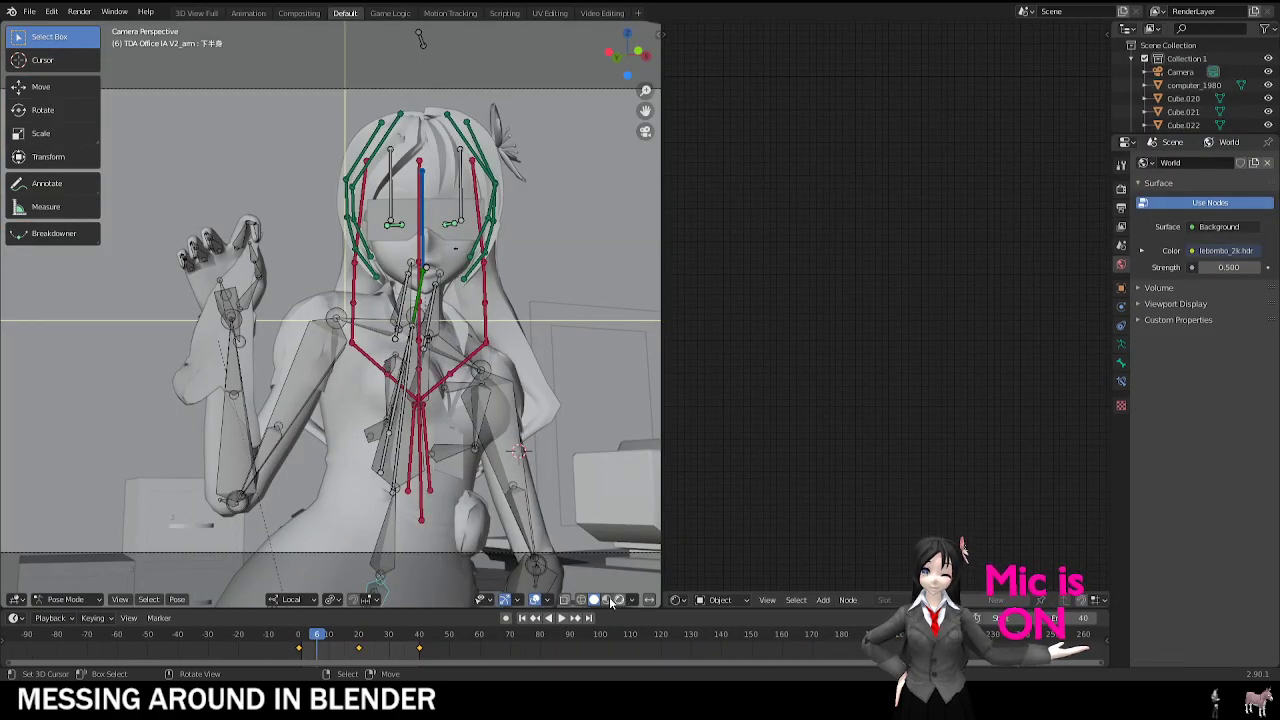
Step: Display the office scene in Rendered shading without overlays, play its animation, and return to frame 0
key("shift+z")
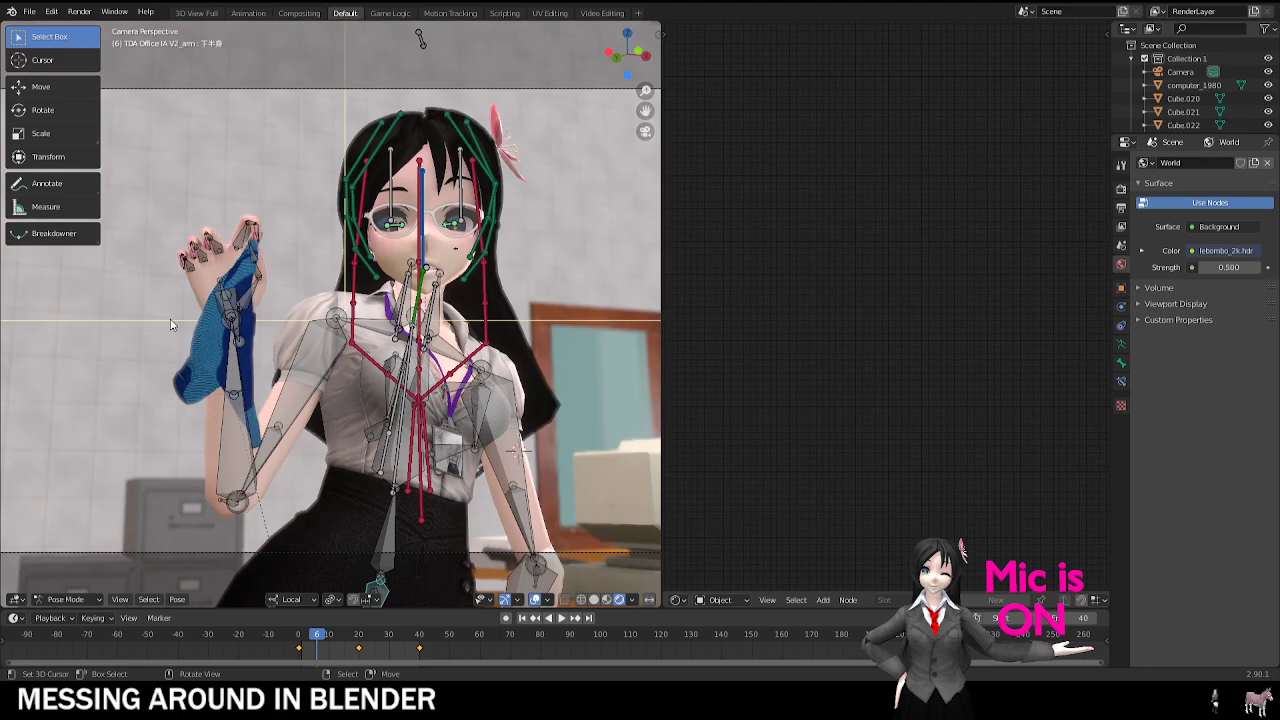
scroll(243, 320, "up", 1)
left_click(533, 598)
key("space")
scroll(440, 462, "down", 2)
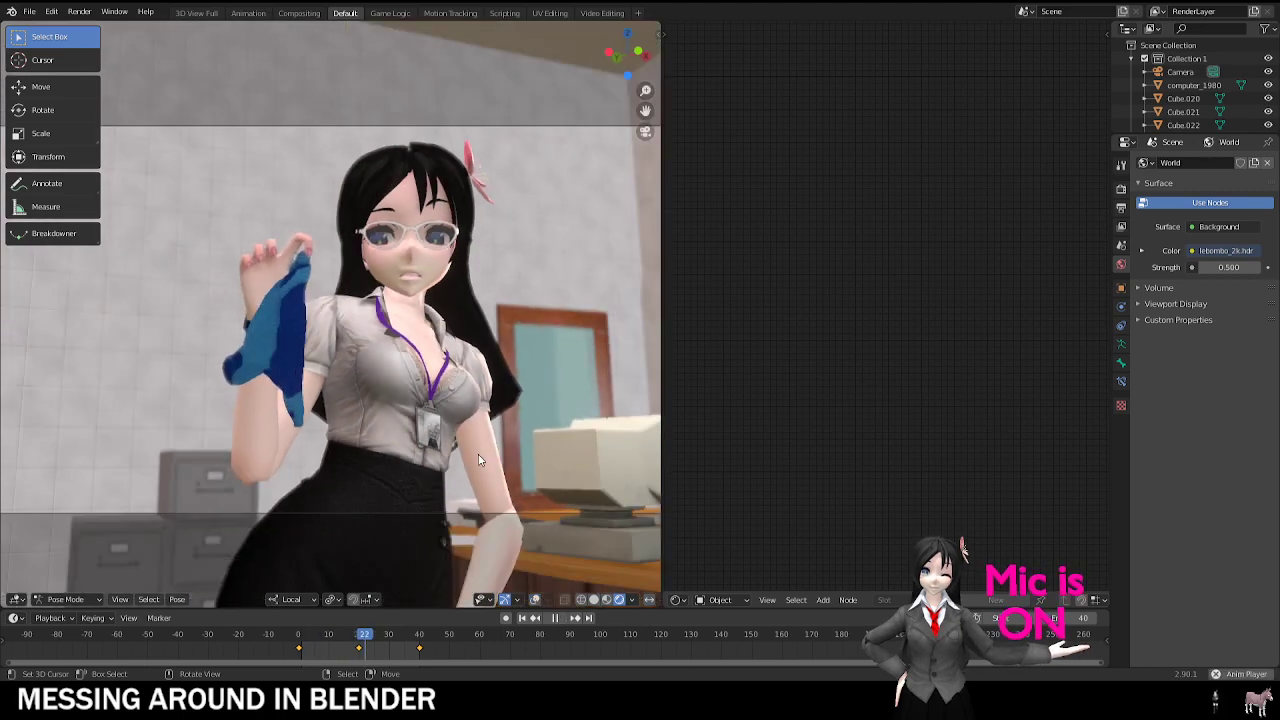
scroll(342, 343, "up", 1)
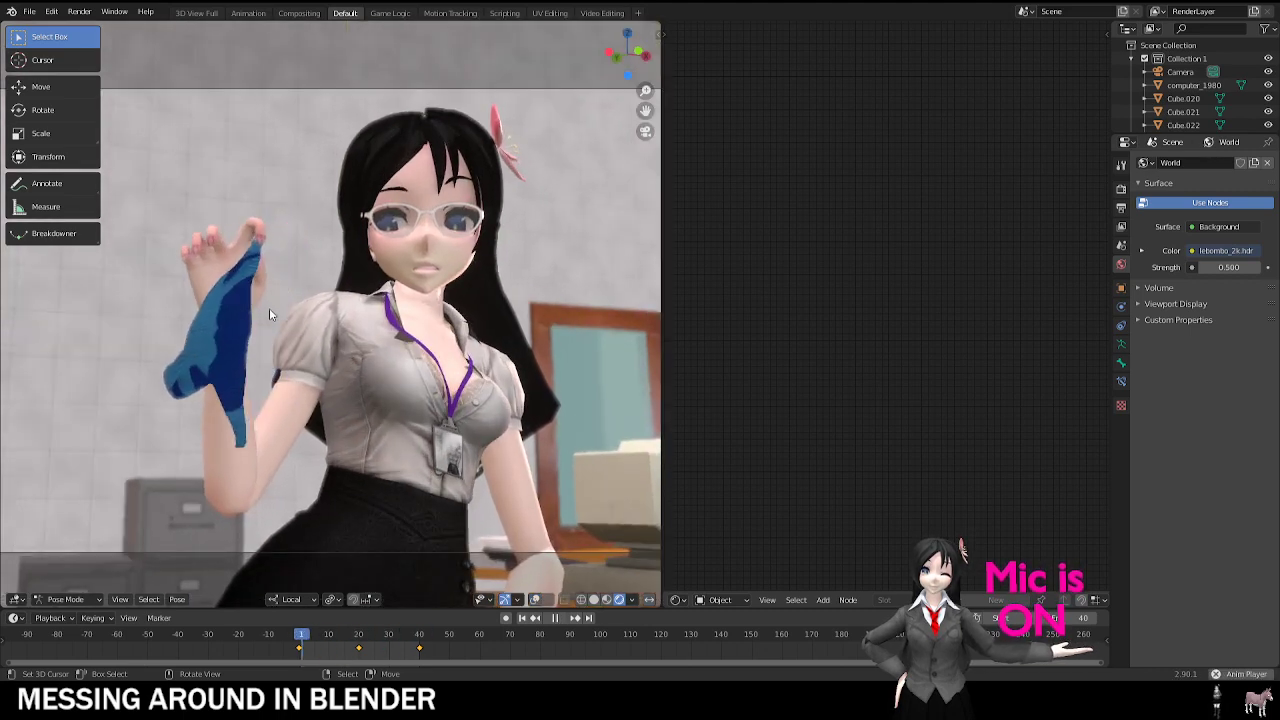
key("space")
left_click(285, 649)
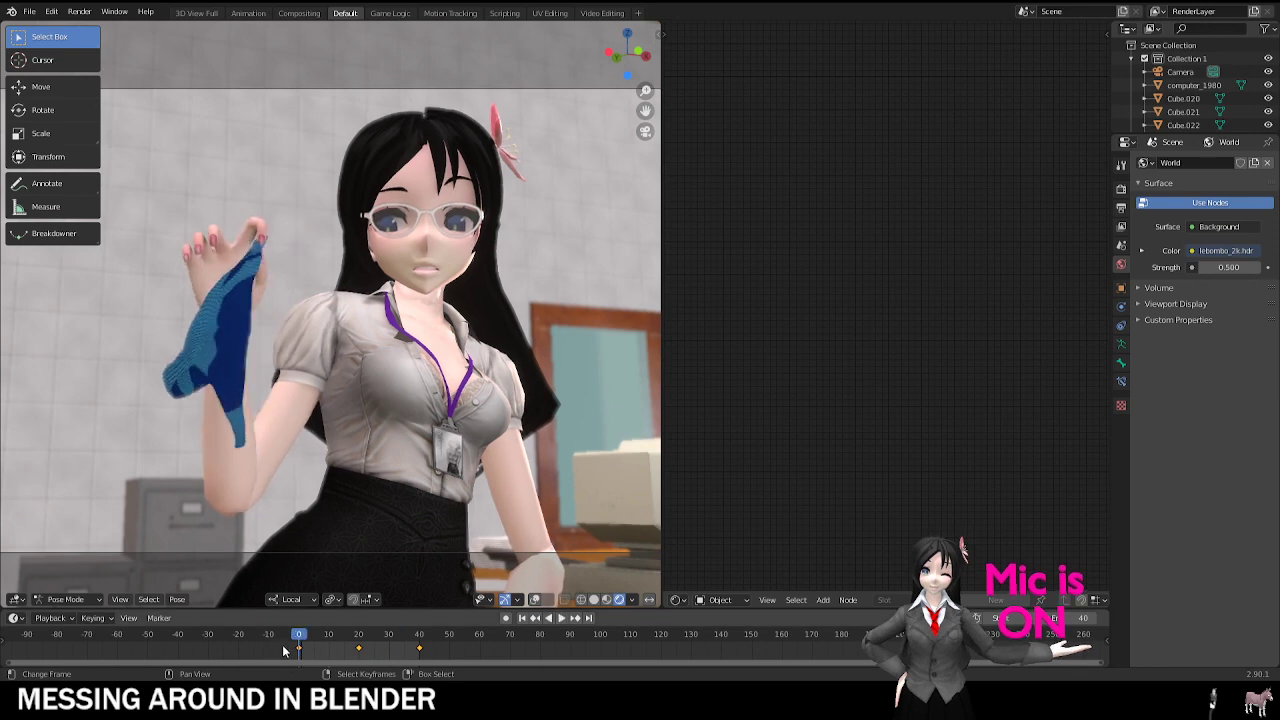
Step: Inspect the office set and the woman from outside and through the camera, and replay the animation
middle_click_drag(380, 325, 372, 317, "shift")
scroll(372, 320, "down", 2)
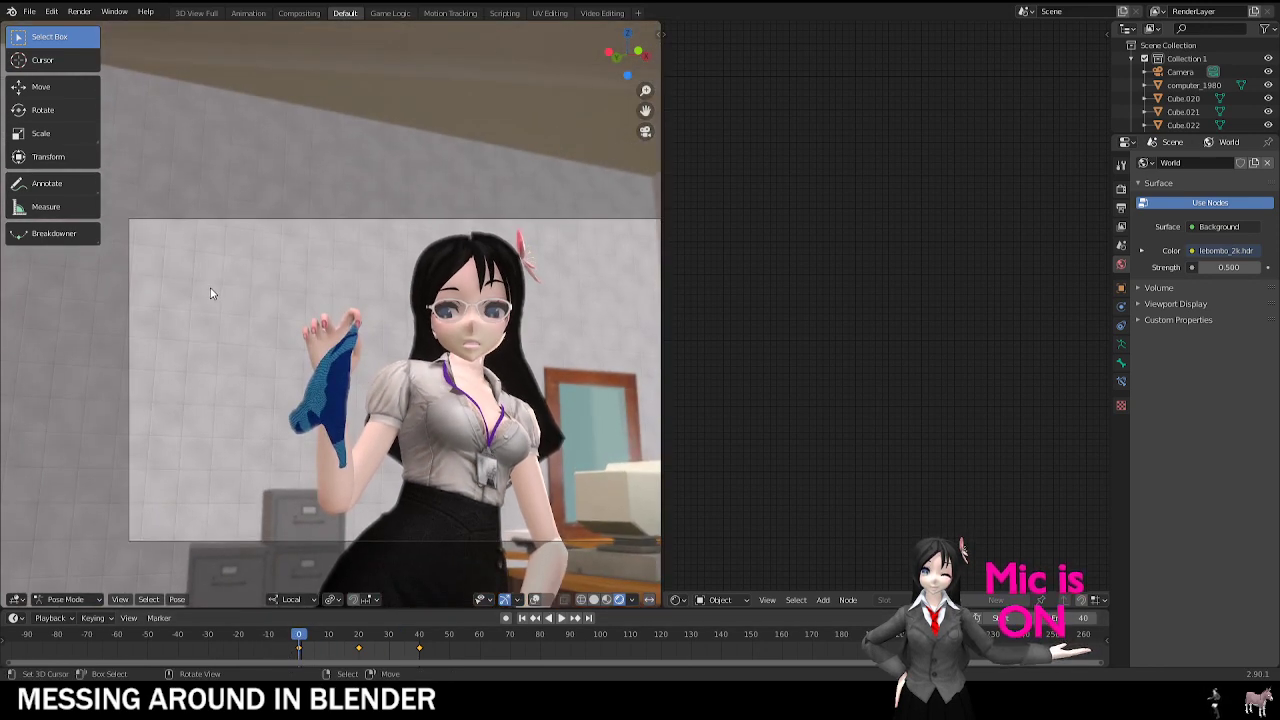
middle_click_drag(413, 420, 360, 386, "shift")
middle_click_drag(360, 386, 417, 345)
key("KP_0")
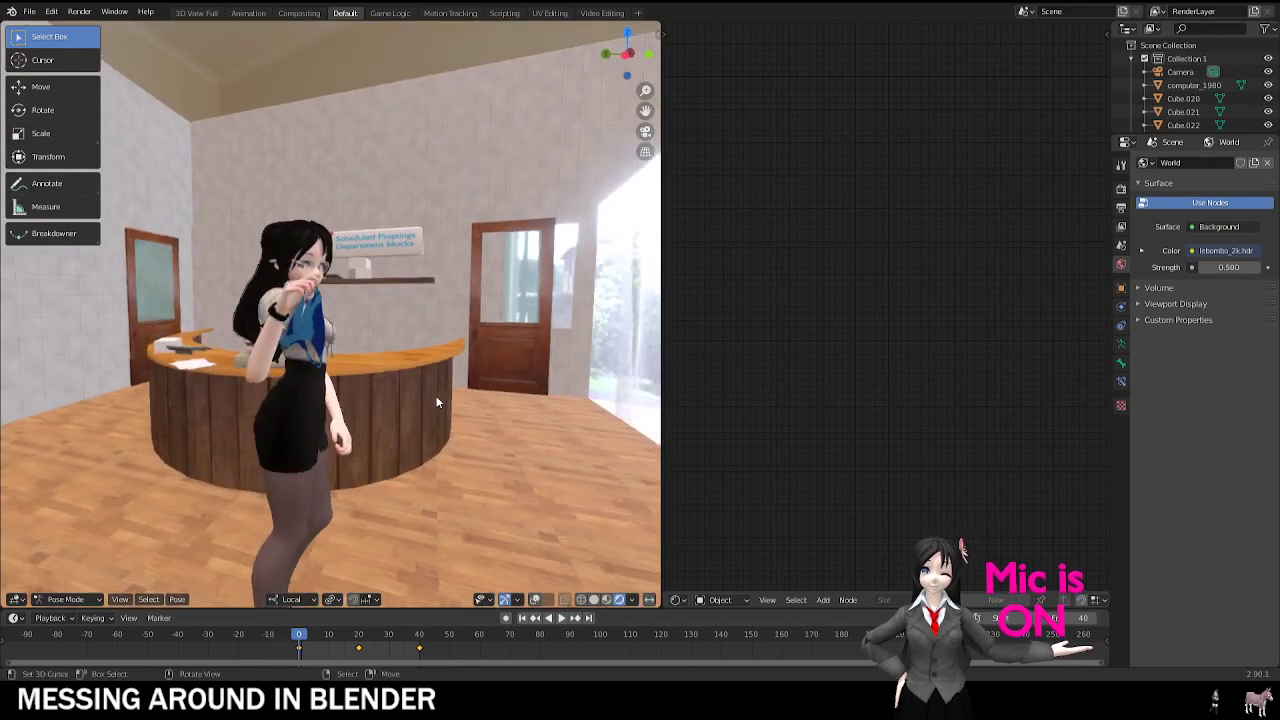
key("KP_0")
scroll(354, 339, "up", 2)
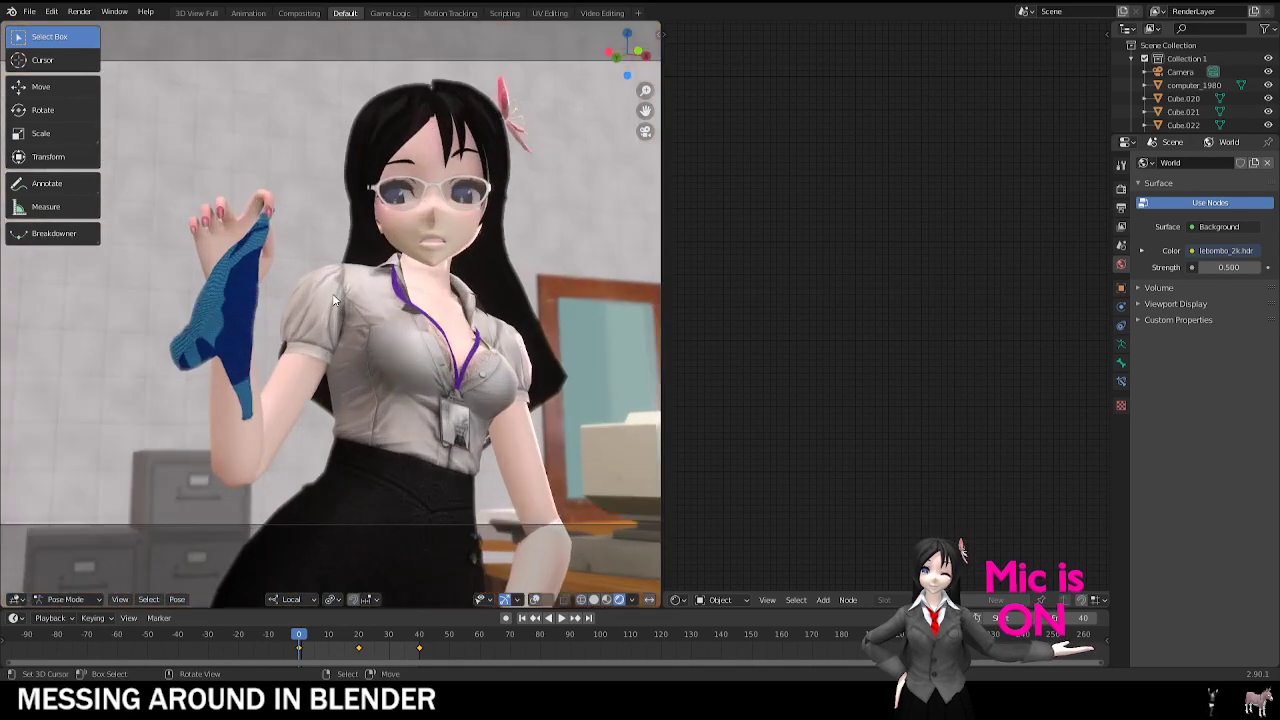
middle_click_drag(406, 441, 396, 465, "shift")
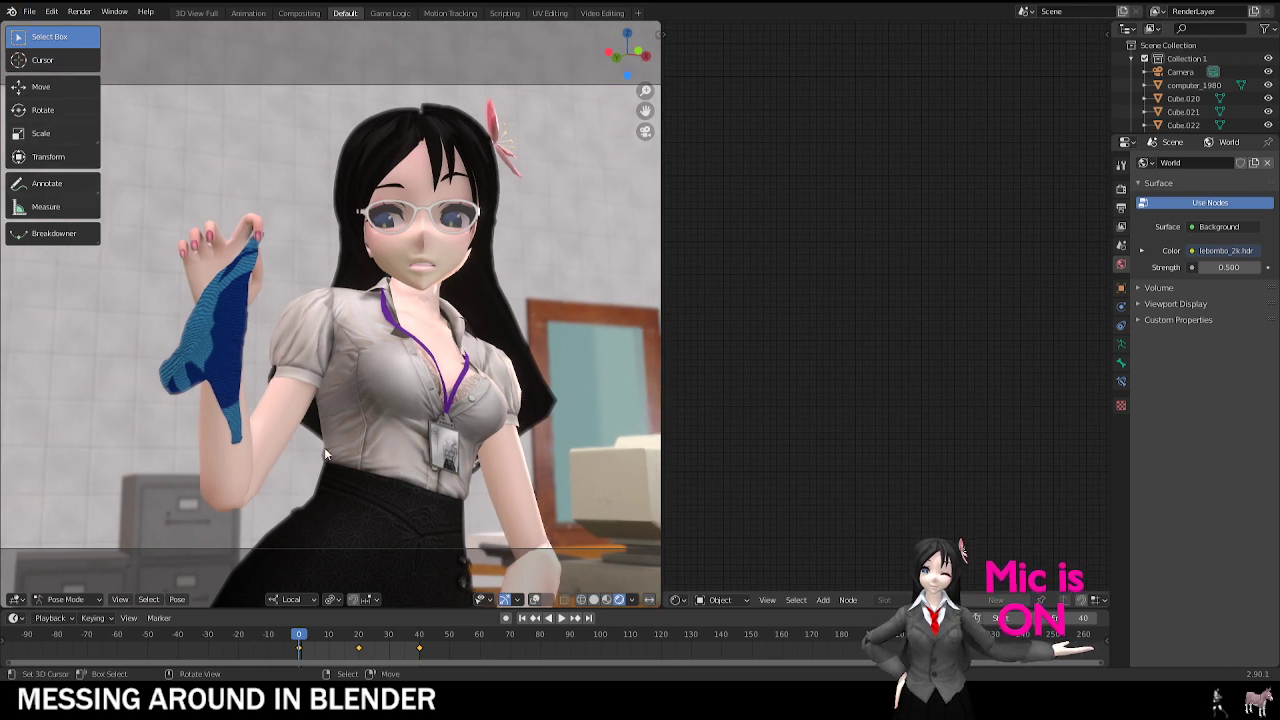
key("space")
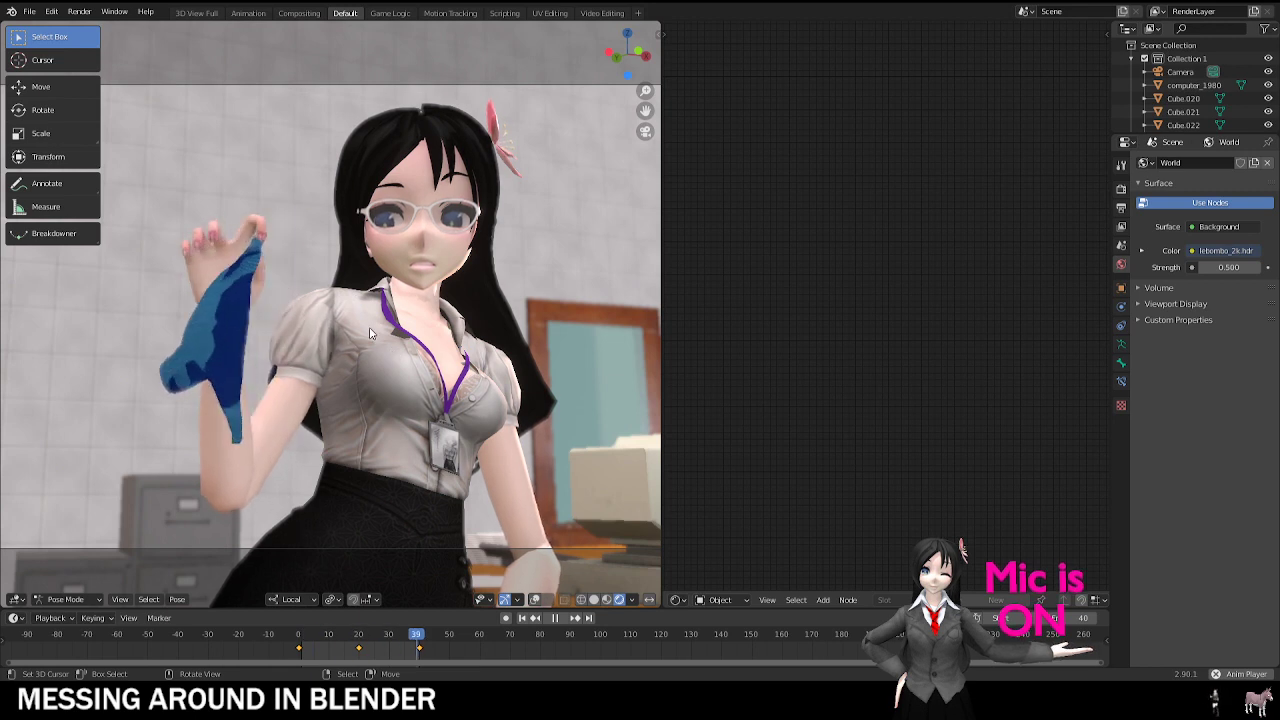
key("space")
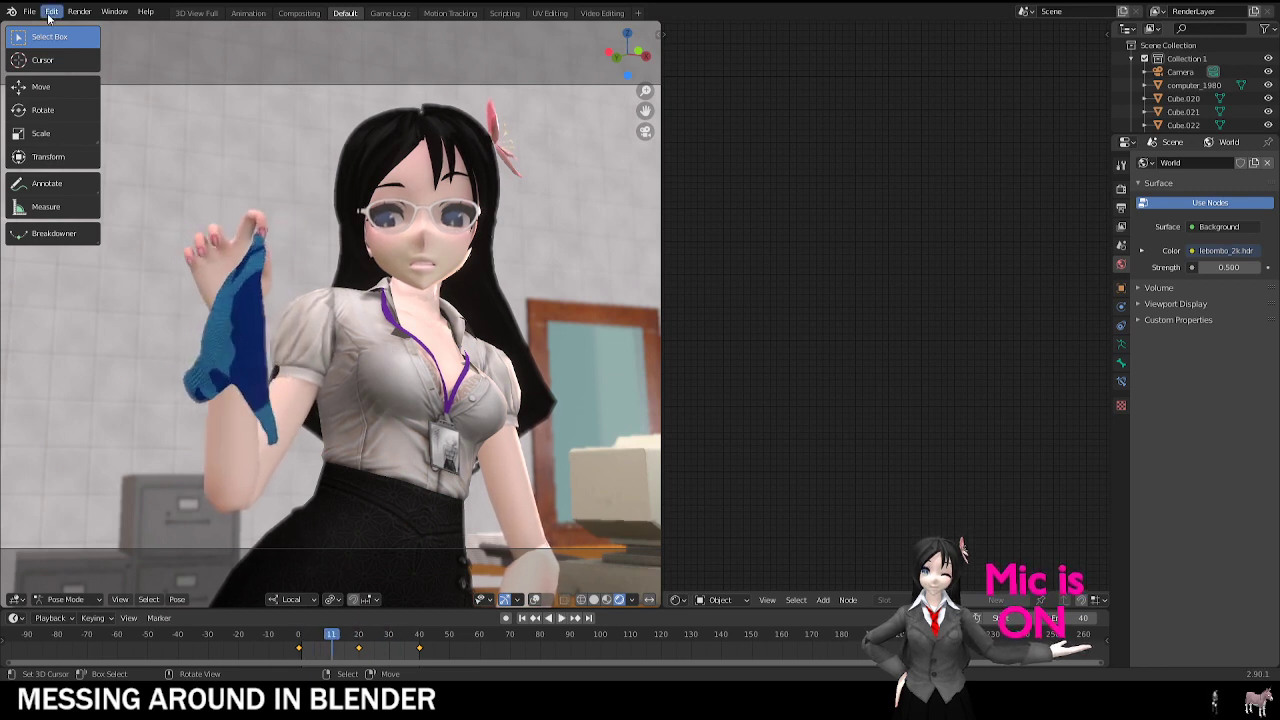
Step: Open the version of the office scene that has the 3D "Samus" caption on the wall
left_click(32, 12)
left_click(46, 41)
left_click(649, 368)
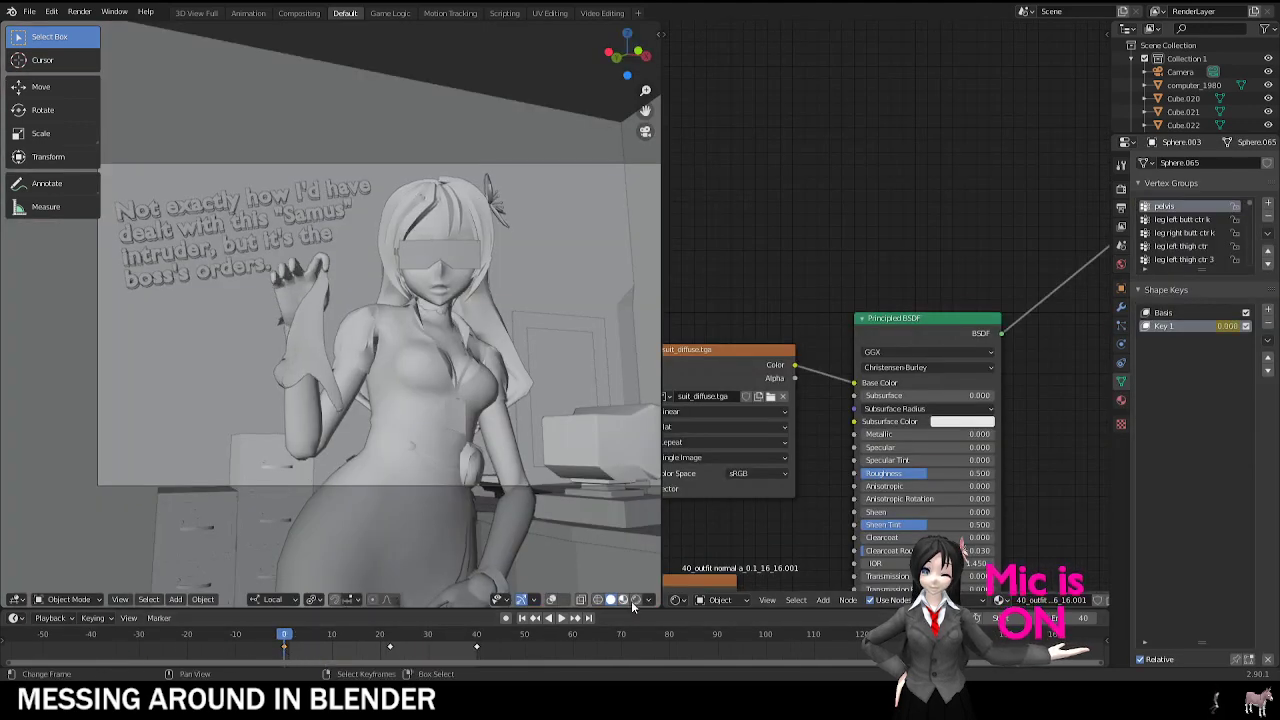
Step: Play the captioned office scene in Rendered shading and try moving the woman's mesh upward
key("shift+z")
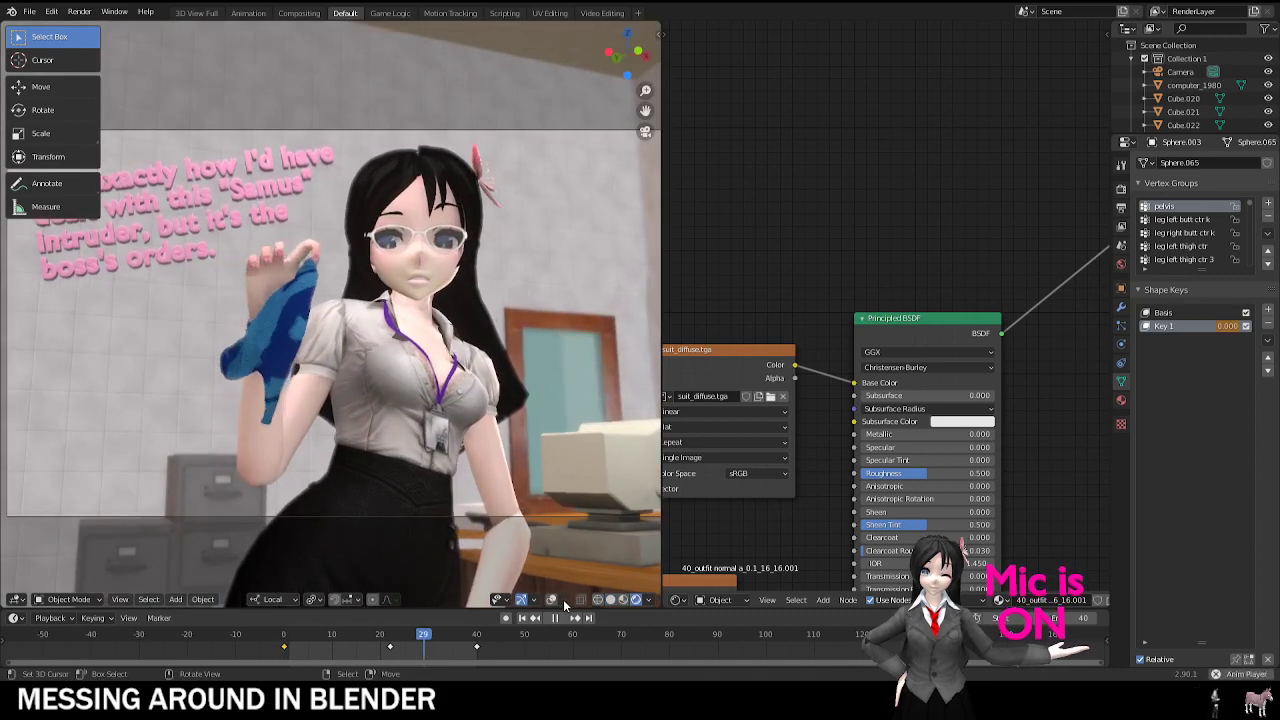
scroll(467, 321, "up", 1)
mouse_move(427, 321)
middle_mouse_down("shift")
mouse_move(467, 321)
mouse_move(408, 318)
middle_mouse_up("shift")
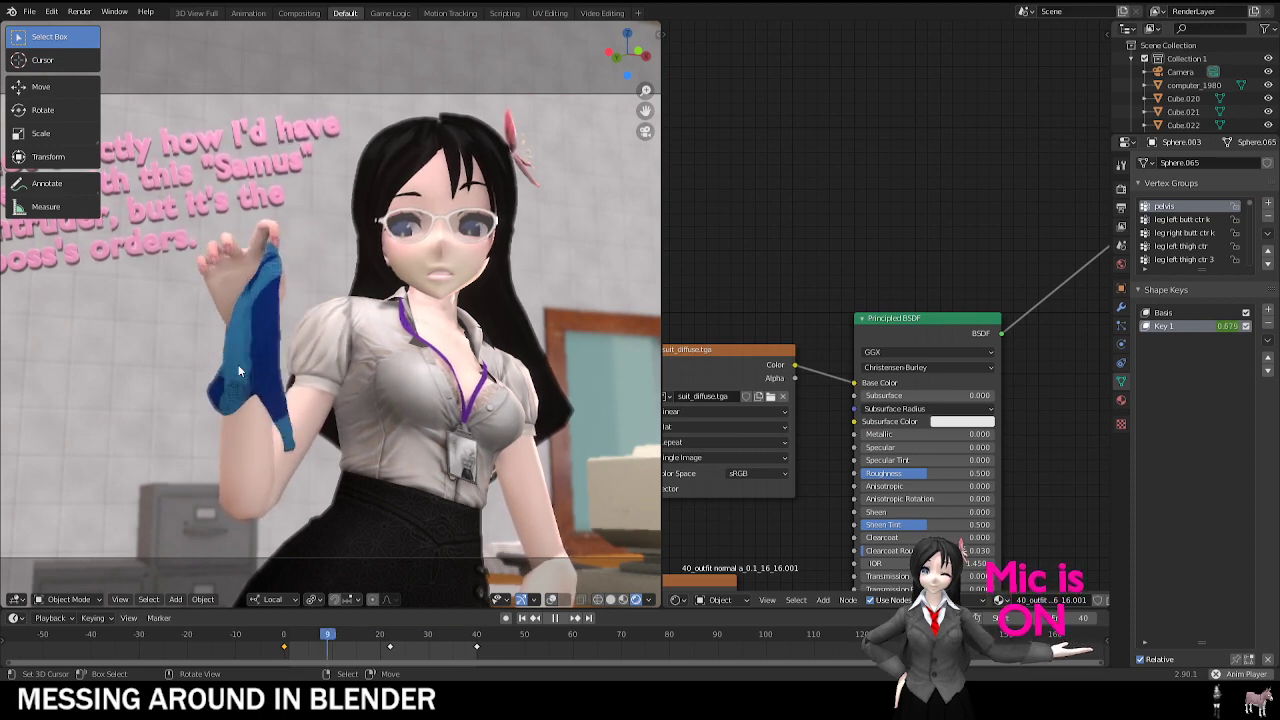
right_click_drag(334, 326, 330, 176)
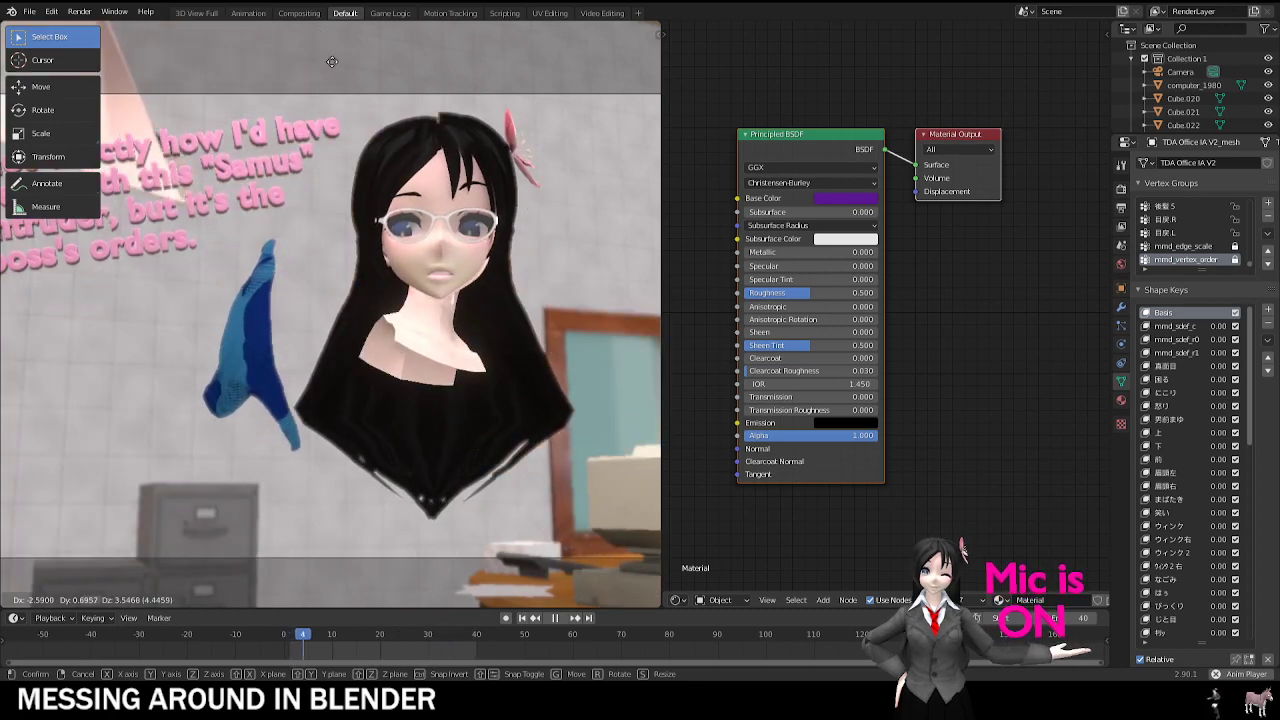
Step: Try moving the character's meshes while the animation plays and cancel the moves
key("Escape")
right_click_drag(410, 190, 508, 67)
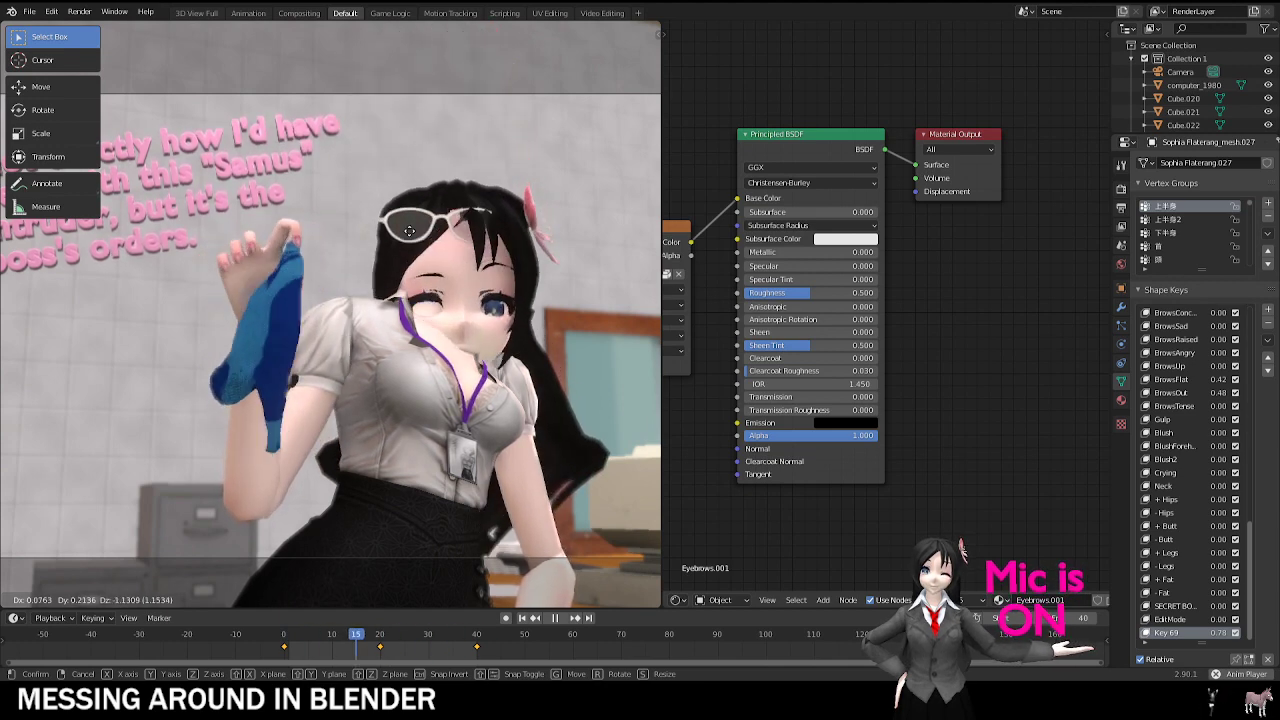
right_click(419, 49)
Step: Select the armature's chest bones in pose mode, scale them up to about 2.7 times, and hide the overlays
left_click(550, 599)
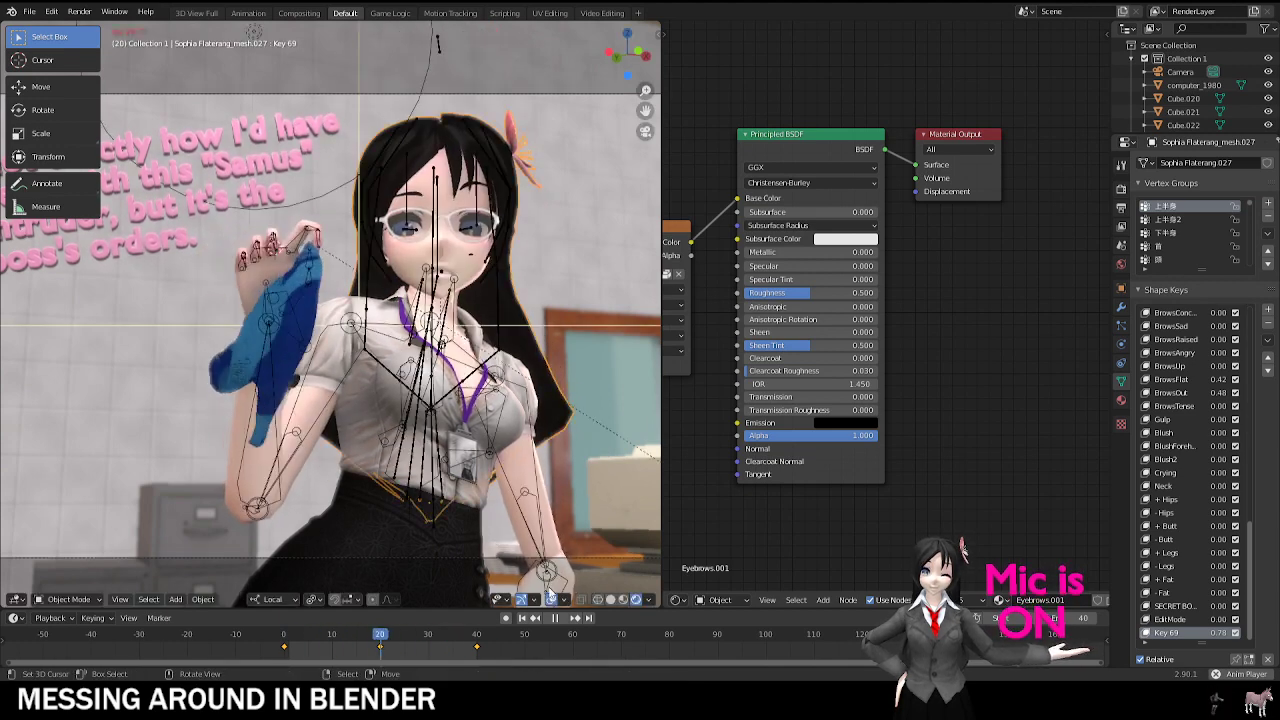
right_click(407, 375)
scroll(407, 375, "up", 5)
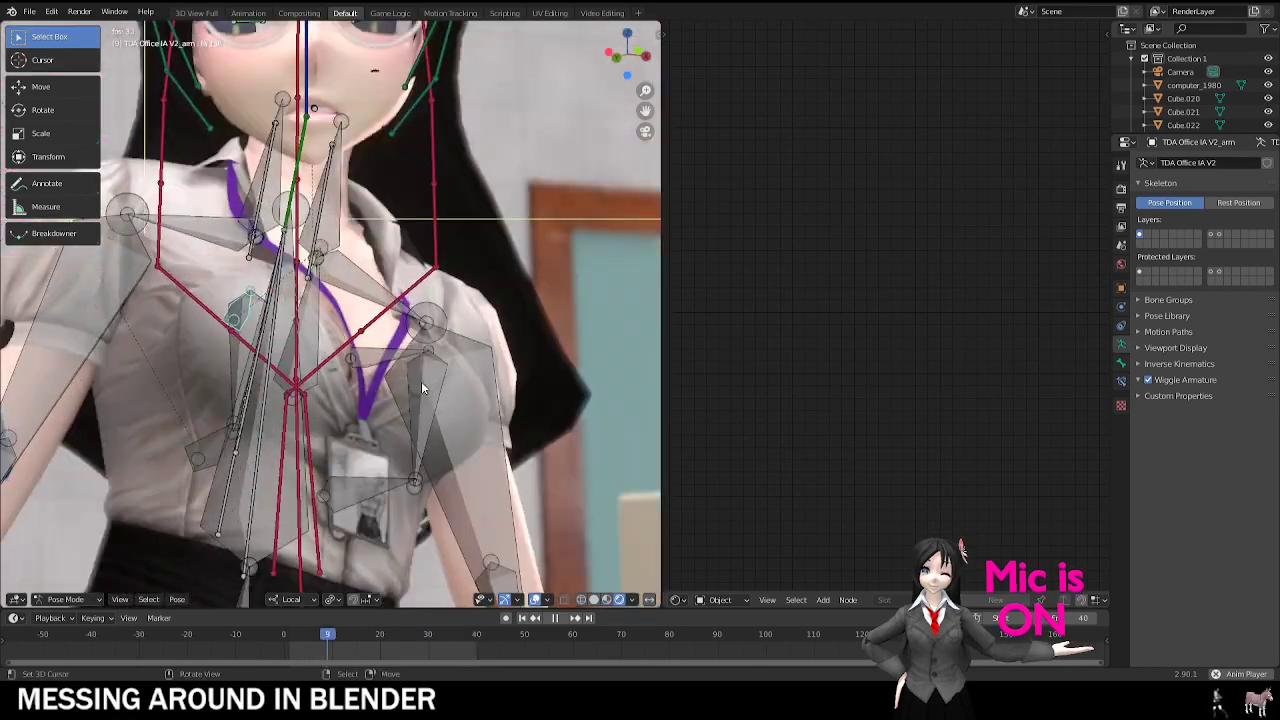
scroll(381, 355, "down", 3)
key("s")
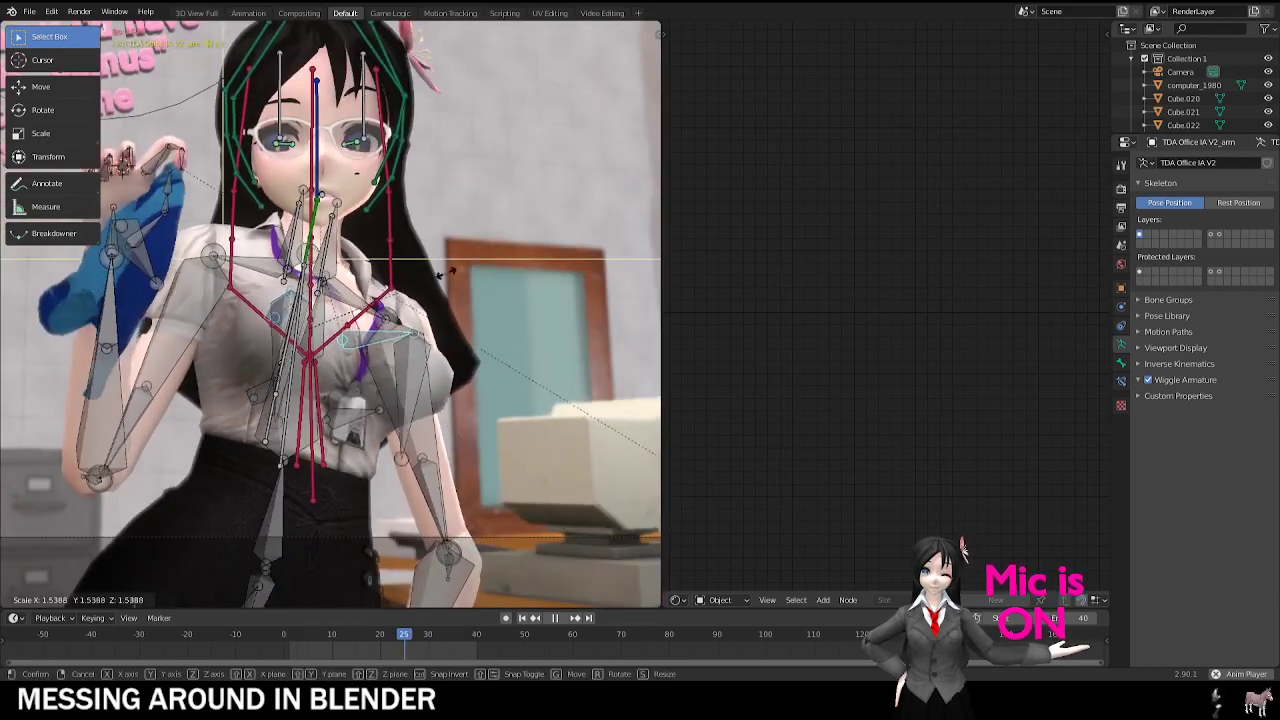
left_click(415, 343)
key("shift+alt+z")
scroll(415, 343, "down", 5)
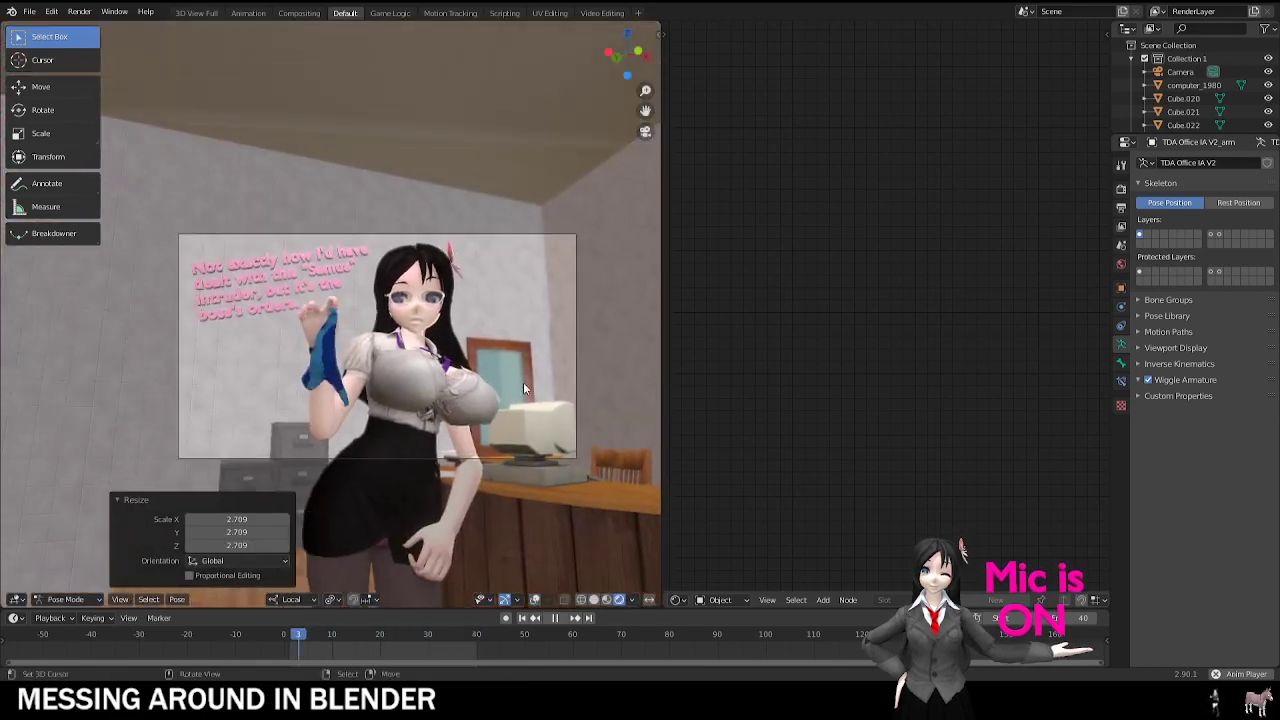
Step: Scale the chest bones by 0.592, trackball-rotate them, and rescale them by 0.950
key("s")
left_click(480, 389)
key("r")
key("r")
key("s")
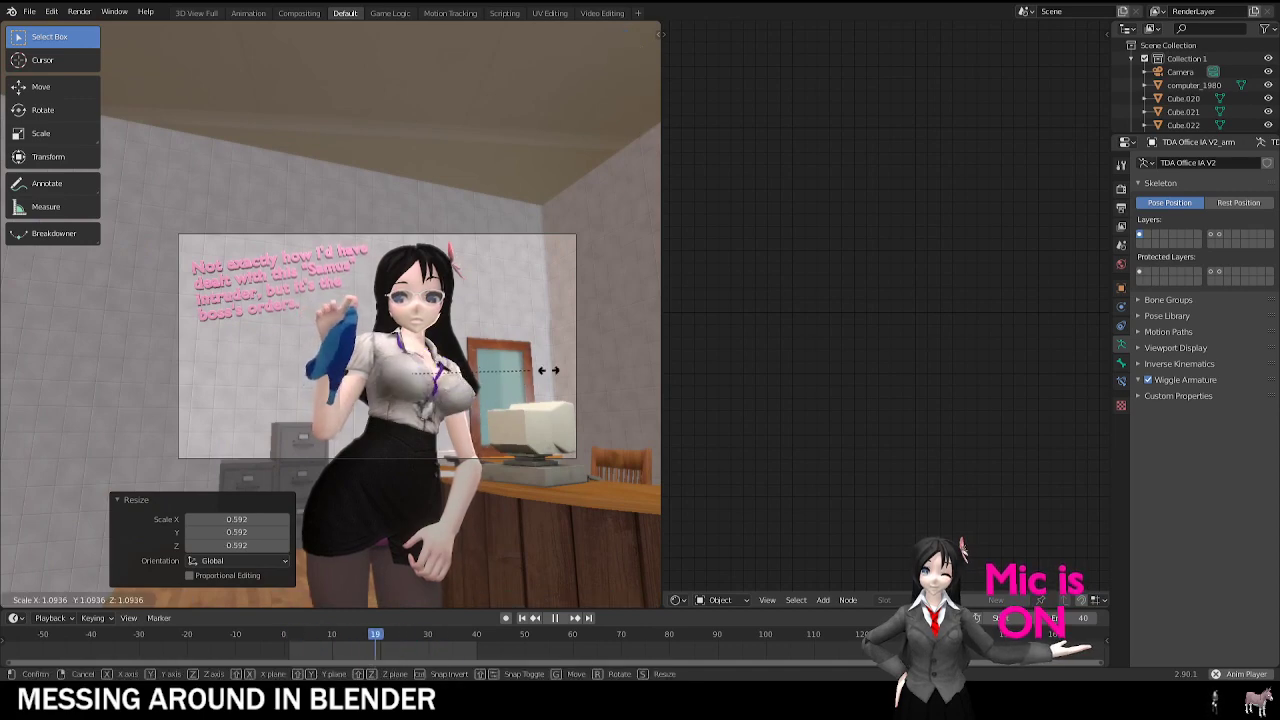
left_click(480, 349)
Step: Trackball-rotate the chest bones freely and resize them once more
scroll(478, 350, "up", 4)
key("r")
key("s")
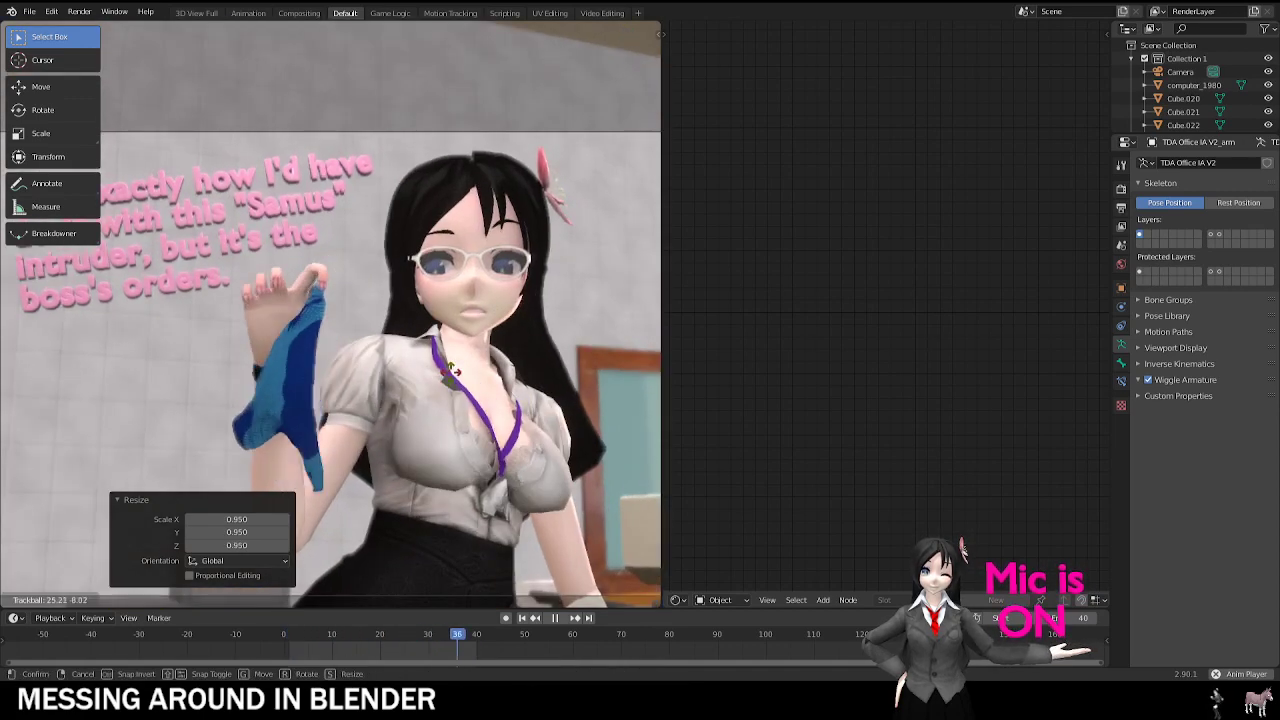
left_click(548, 355)
scroll(515, 340, "down", 6)
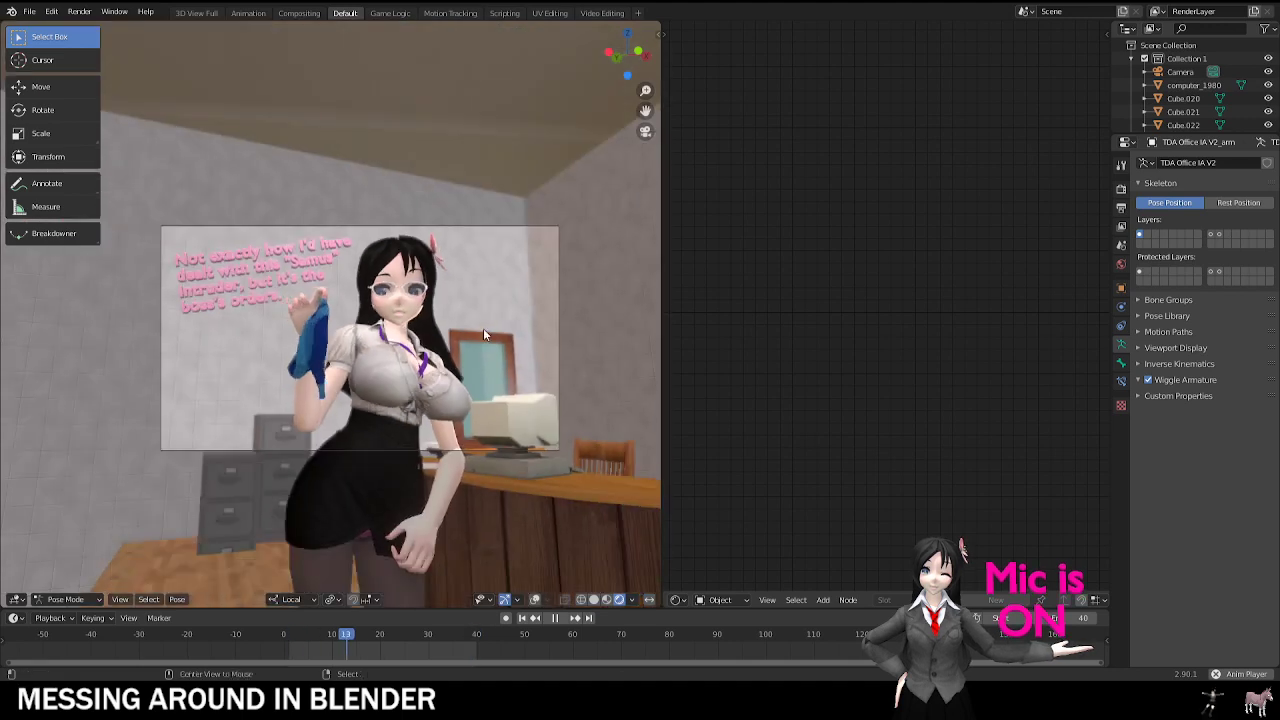
Step: Try moving the blue cloth held in the character's raised hand and cancel the move
scroll(483, 328, "up", 3)
scroll(300, 320, "up", 4)
left_click(330, 356)
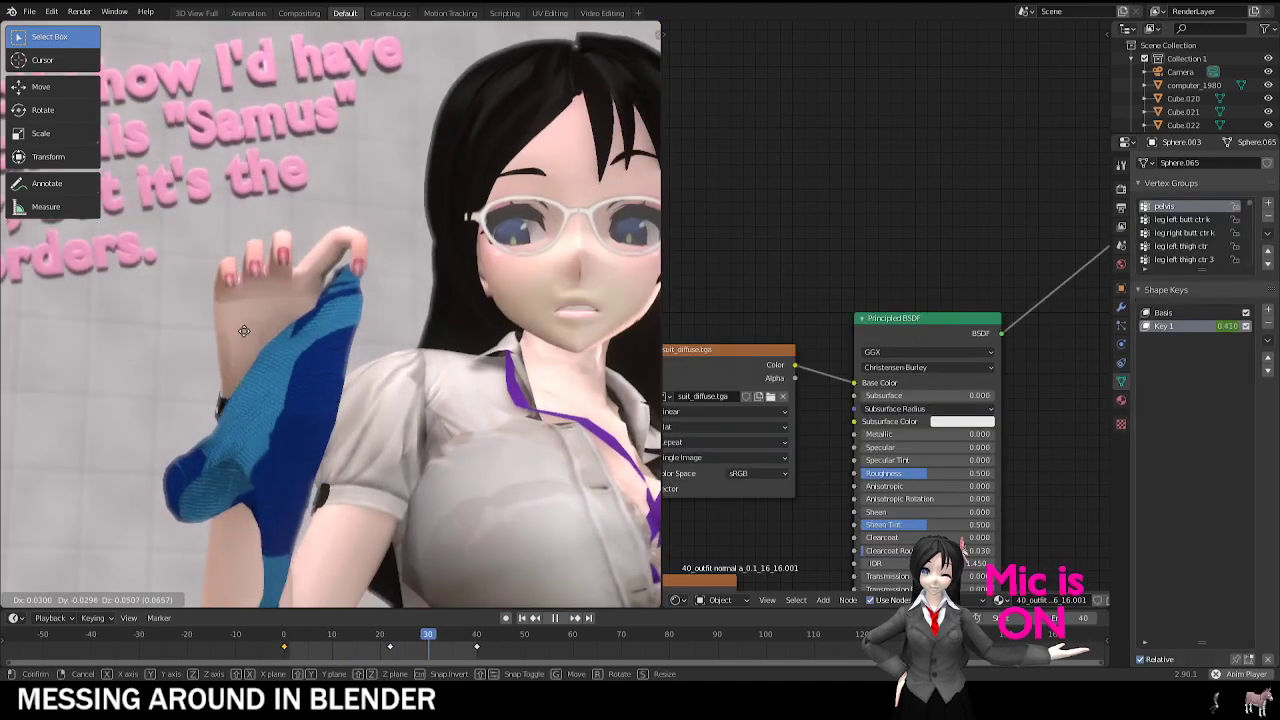
left_click(288, 419)
left_click_drag(288, 419, 247, 420)
right_click(247, 420)
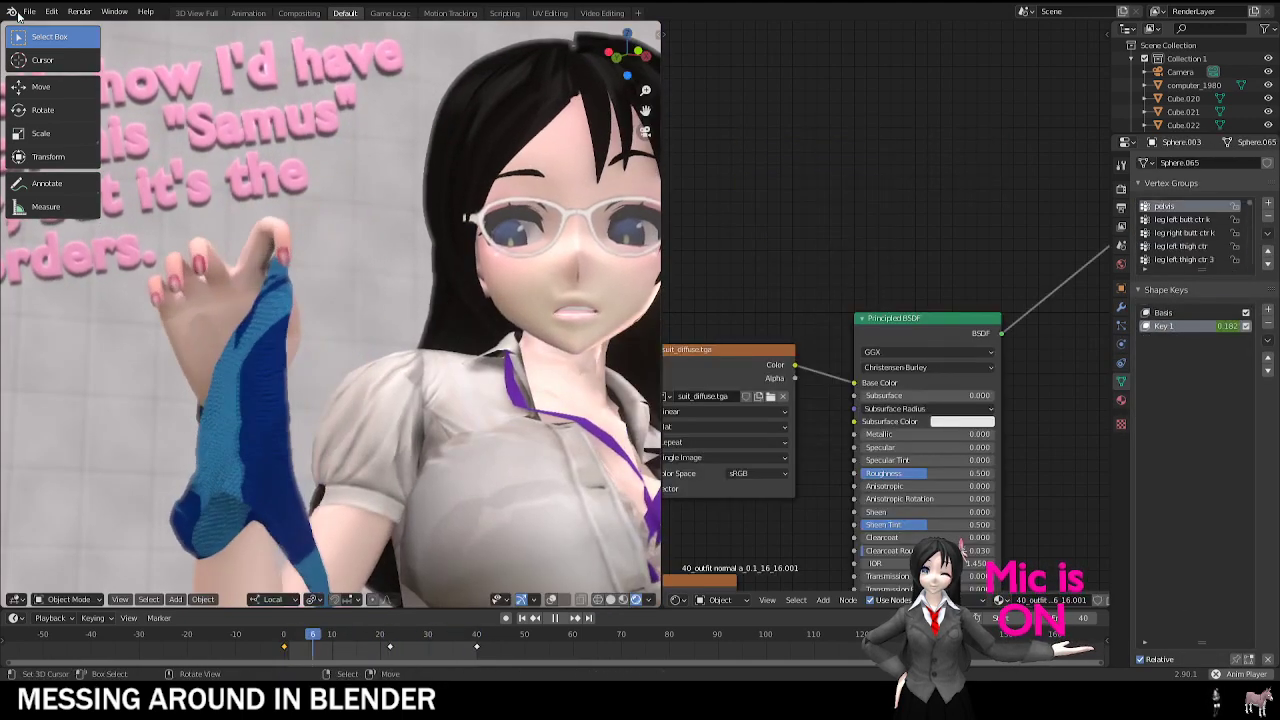
Step: Open the bedroom scene file without saving the changes to IntruderAnimated
left_click(30, 11)
right_click(55, 45)
left_click(30, 11)
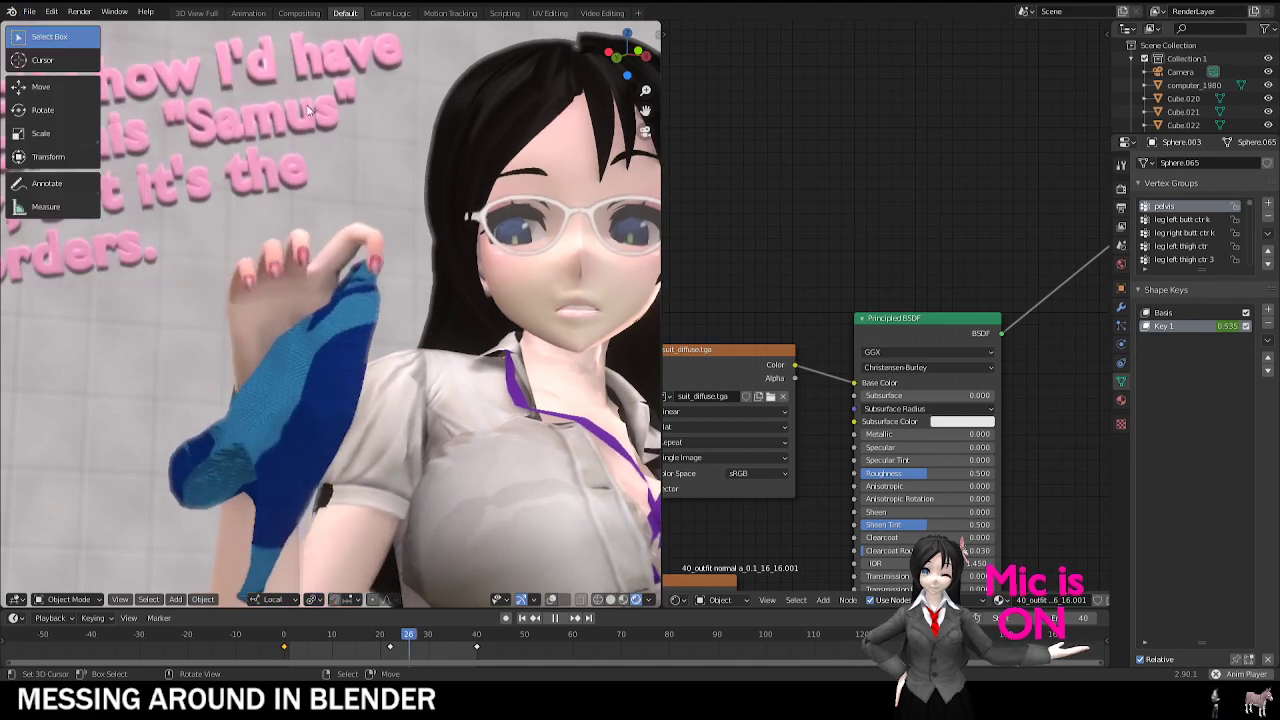
left_click(30, 11)
left_click(42, 44)
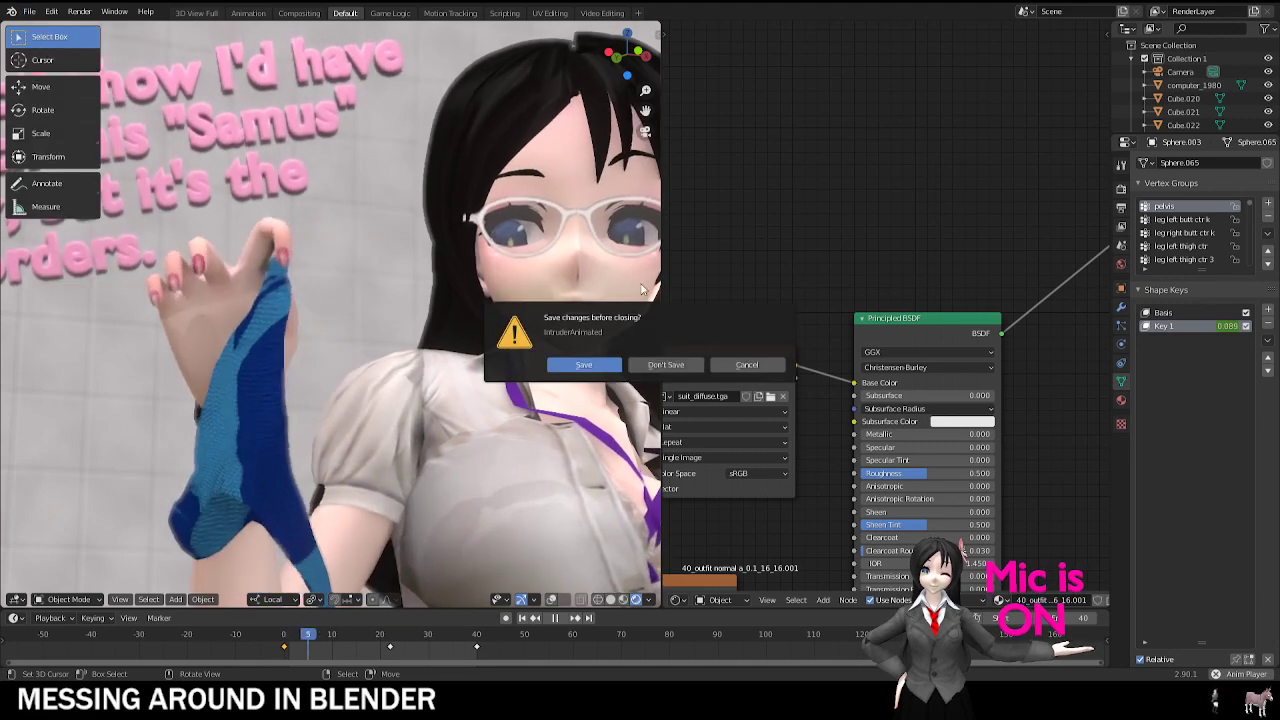
left_click(680, 364)
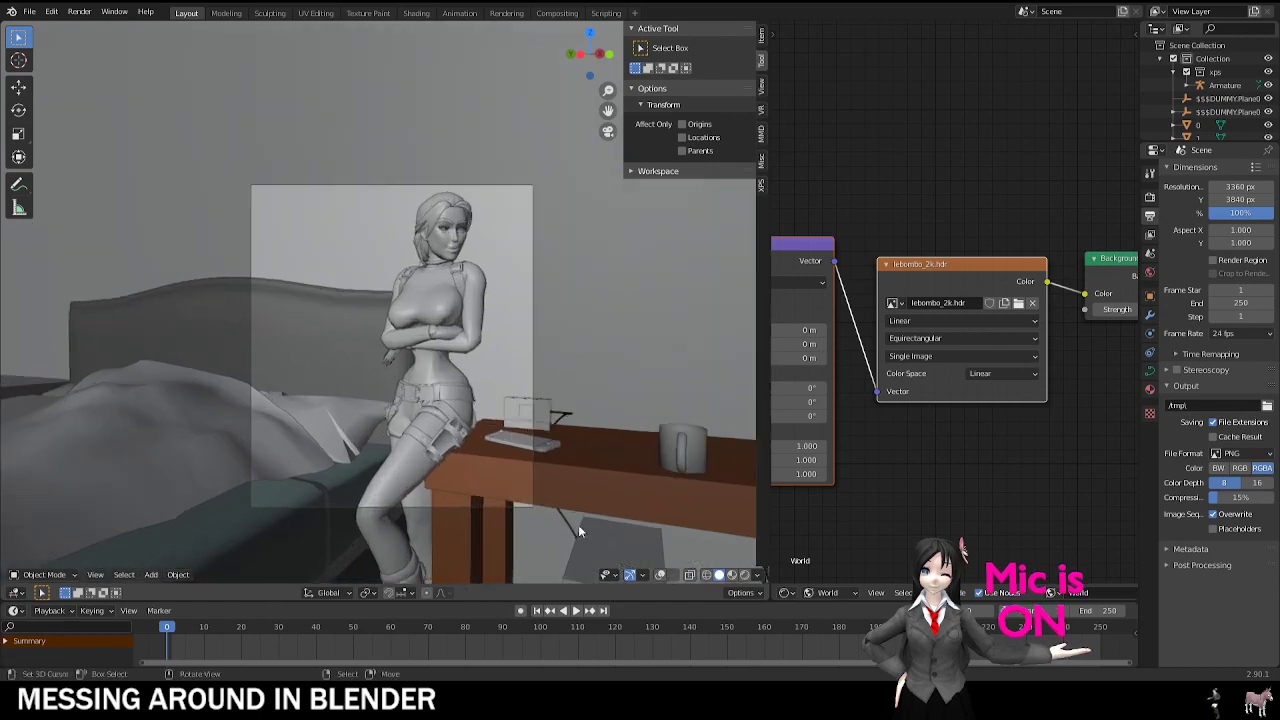
Step: Switch the viewport to rendered shading and examine the seated character and the surrounding bedroom
left_click(746, 576)
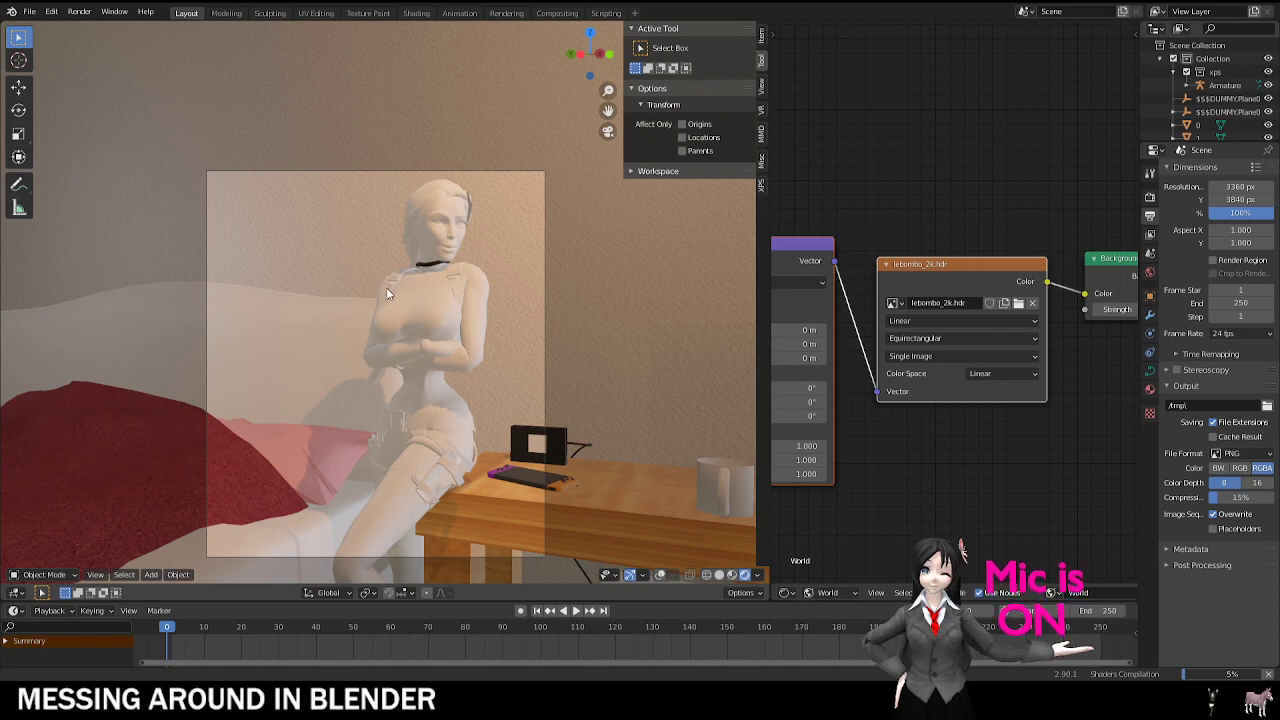
scroll(428, 271, "up", 3)
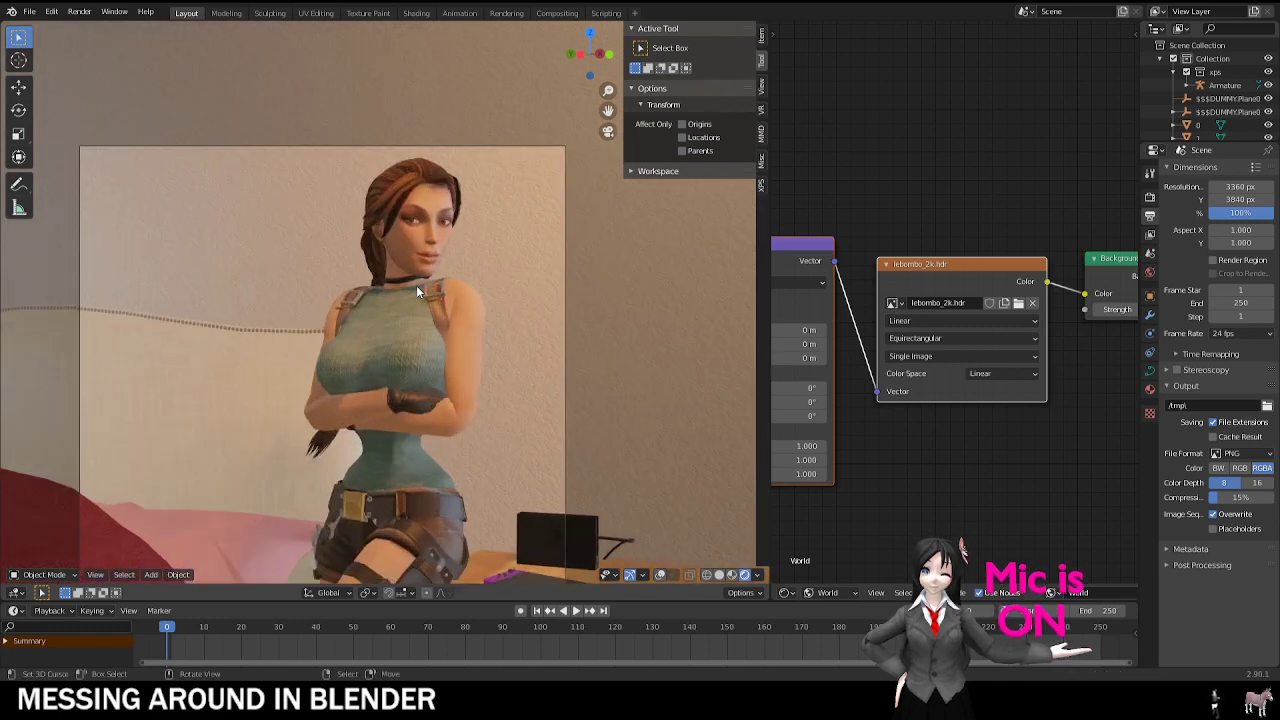
scroll(411, 286, "up", 4)
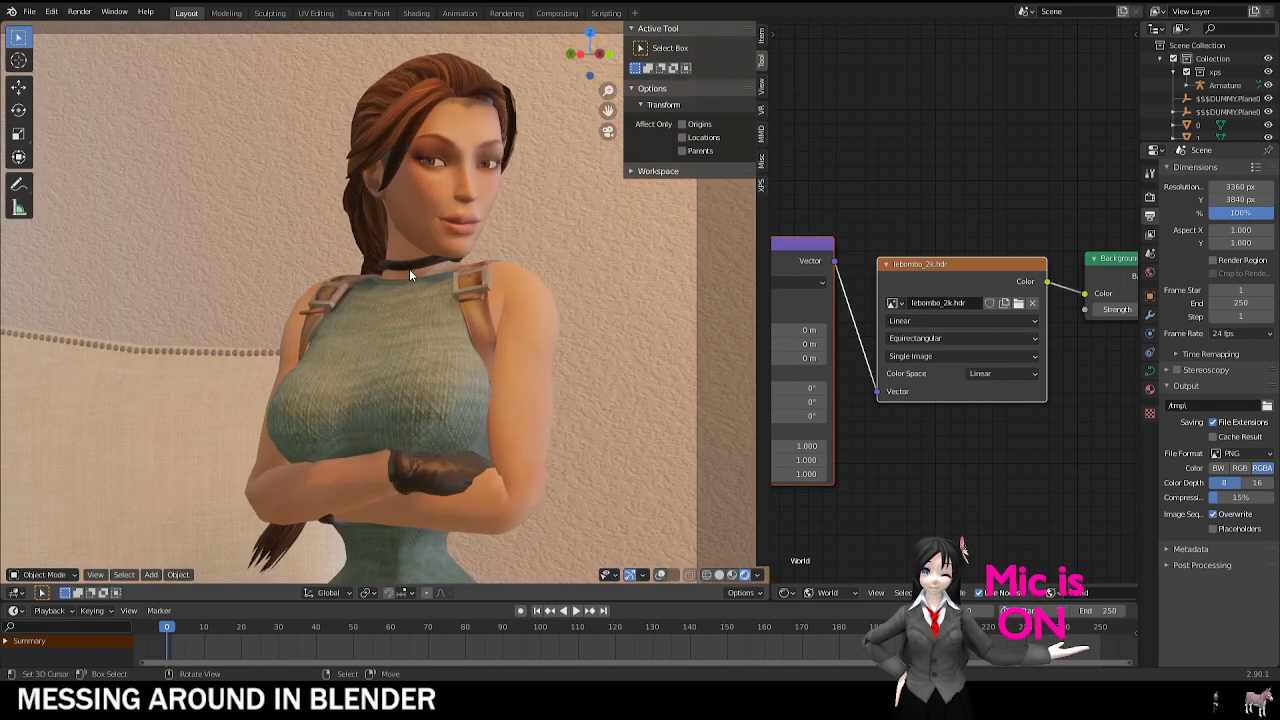
scroll(462, 299, "down", 6)
middle_click_drag(462, 300, 368, 245)
scroll(495, 326, "down", 4)
key("KP_0")
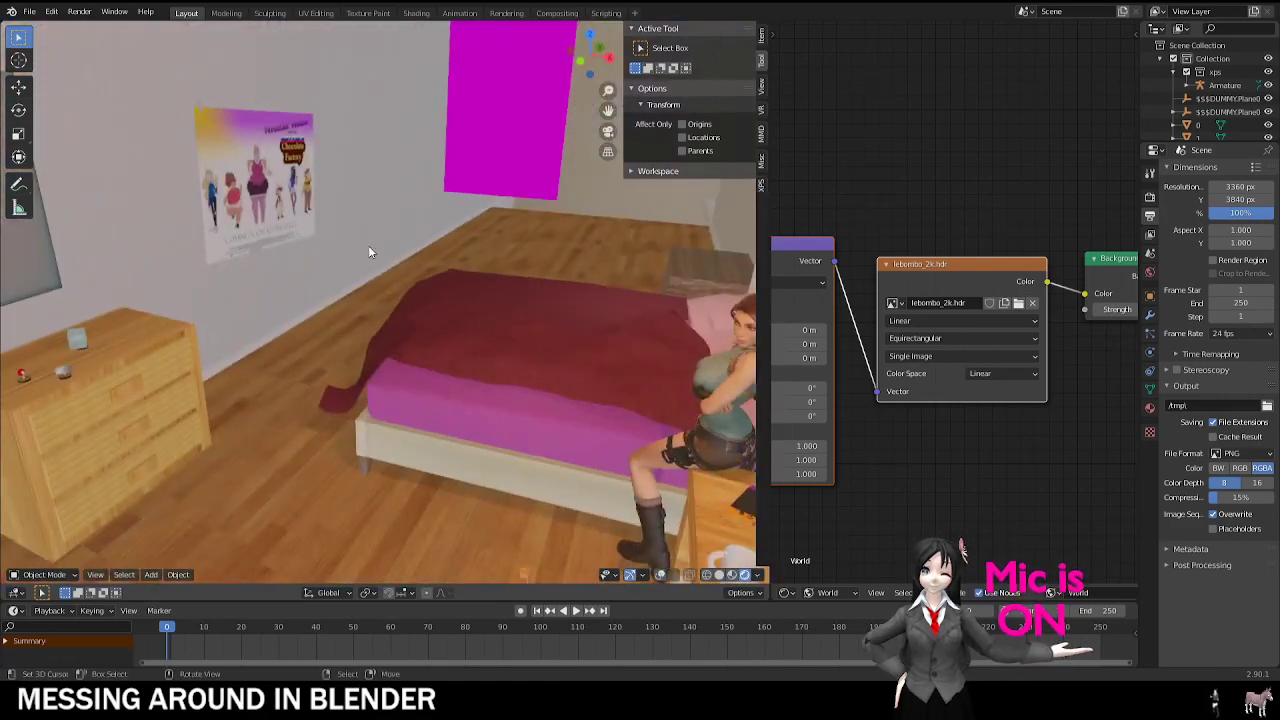
Step: Examine the bedroom's poster wall and desk area from outside the camera and return to the camera view
key("g")
left_click(256, 208)
middle_click_drag(256, 208, 364, 359)
key("KP_0")
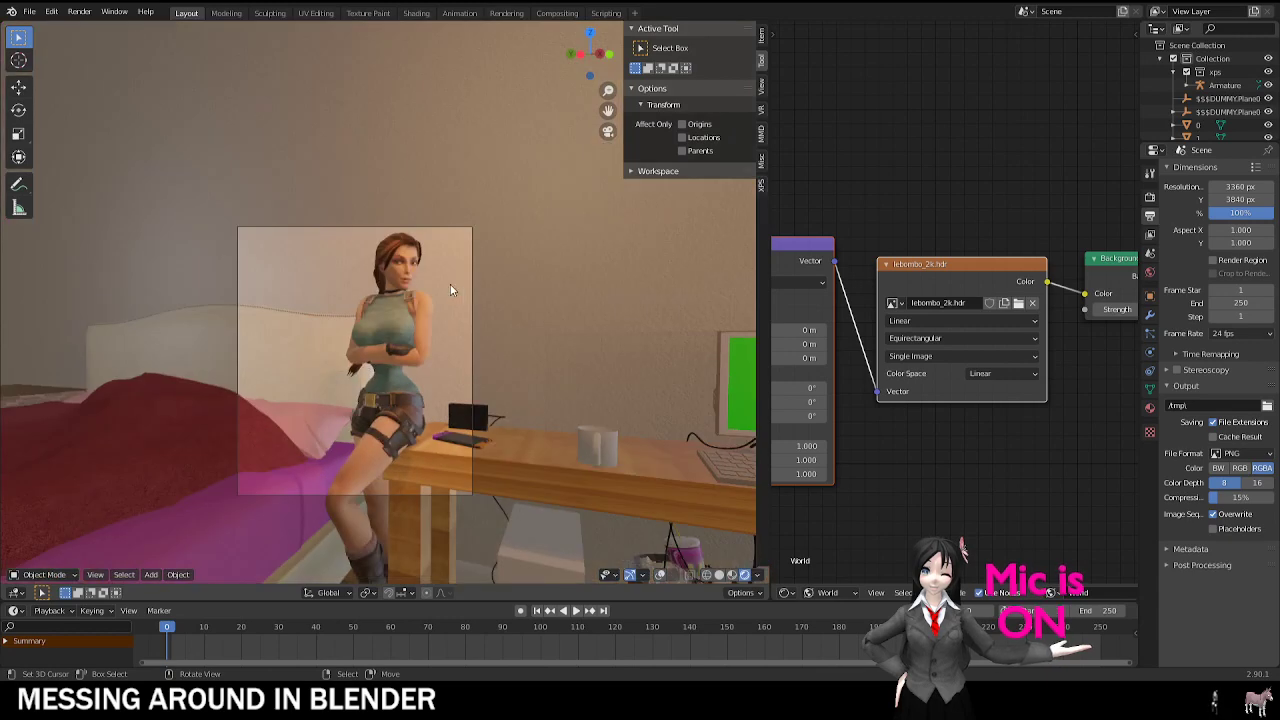
middle_click_drag(432, 295, 364, 294)
key("g")
left_click(535, 289)
key("KP_0")
Step: Try moving an item near the desk lamp and return to the camera view of the character
scroll(364, 294, "up", 3)
key("g")
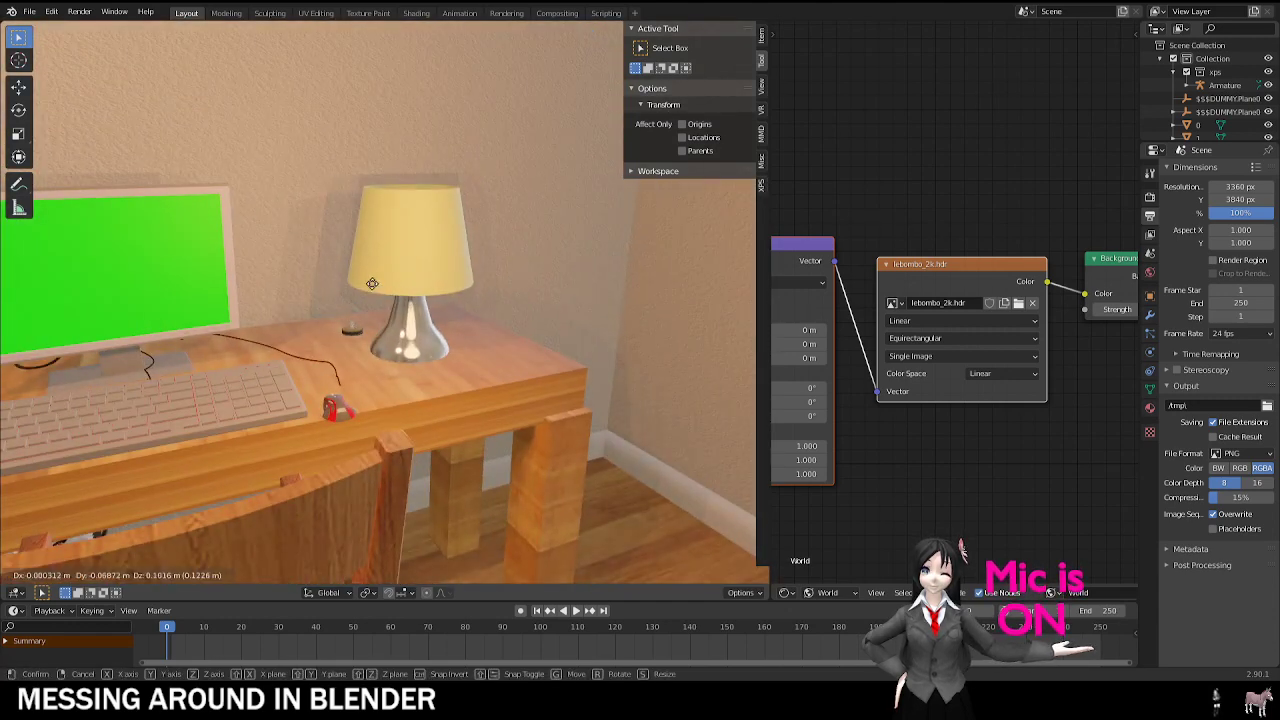
left_click(421, 380)
key("KP_0")
scroll(374, 348, "up", 3)
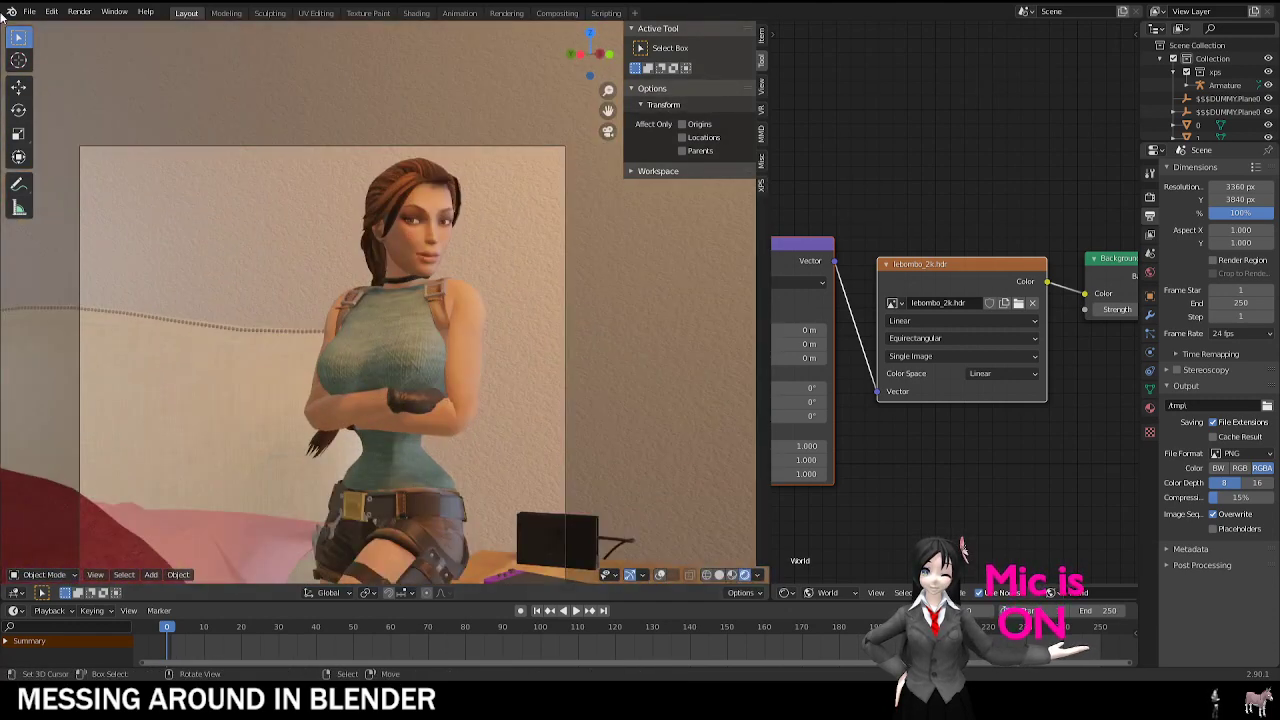
Step: Open the scene file with the pink-dressed princess on a plane, discarding the unsaved changes
left_click(33, 13)
left_click(66, 40)
left_click(667, 362)
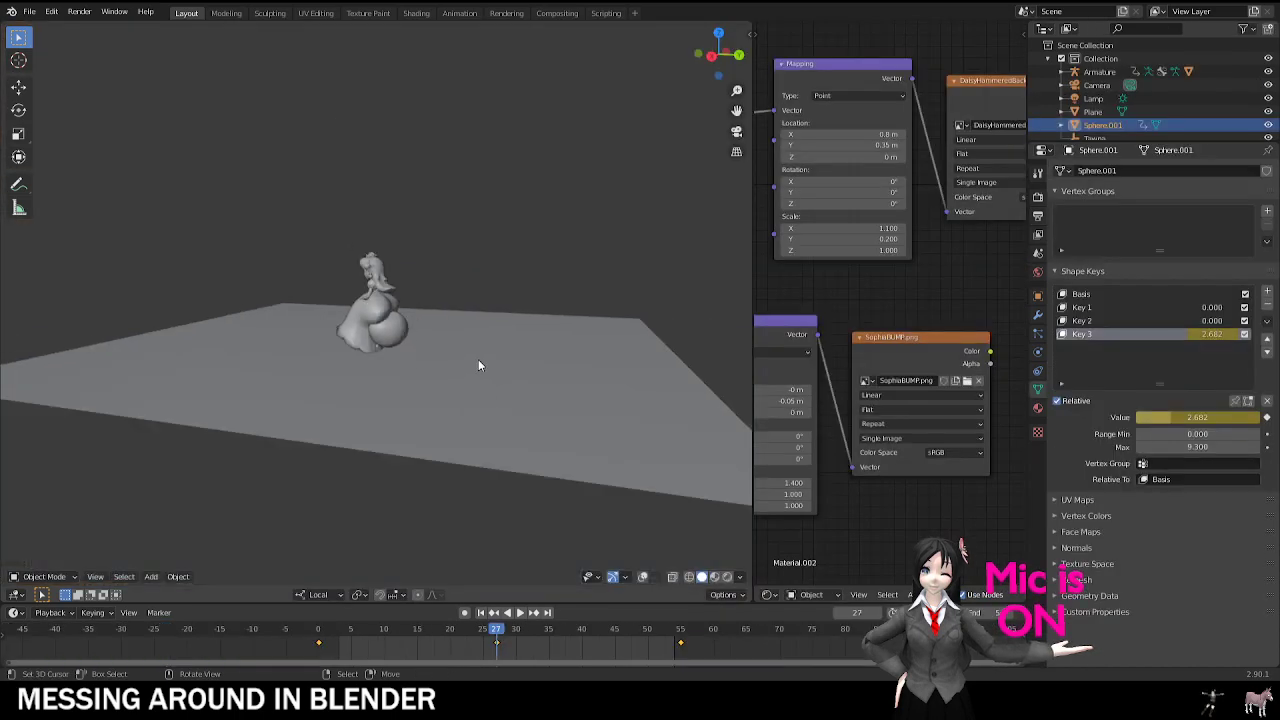
Step: Orbit to view the whole ground plane and switch the viewport to rendered shading
scroll(479, 355, "down", 3)
scroll(470, 362, "up", 3)
middle_click_drag(460, 370, 466, 414)
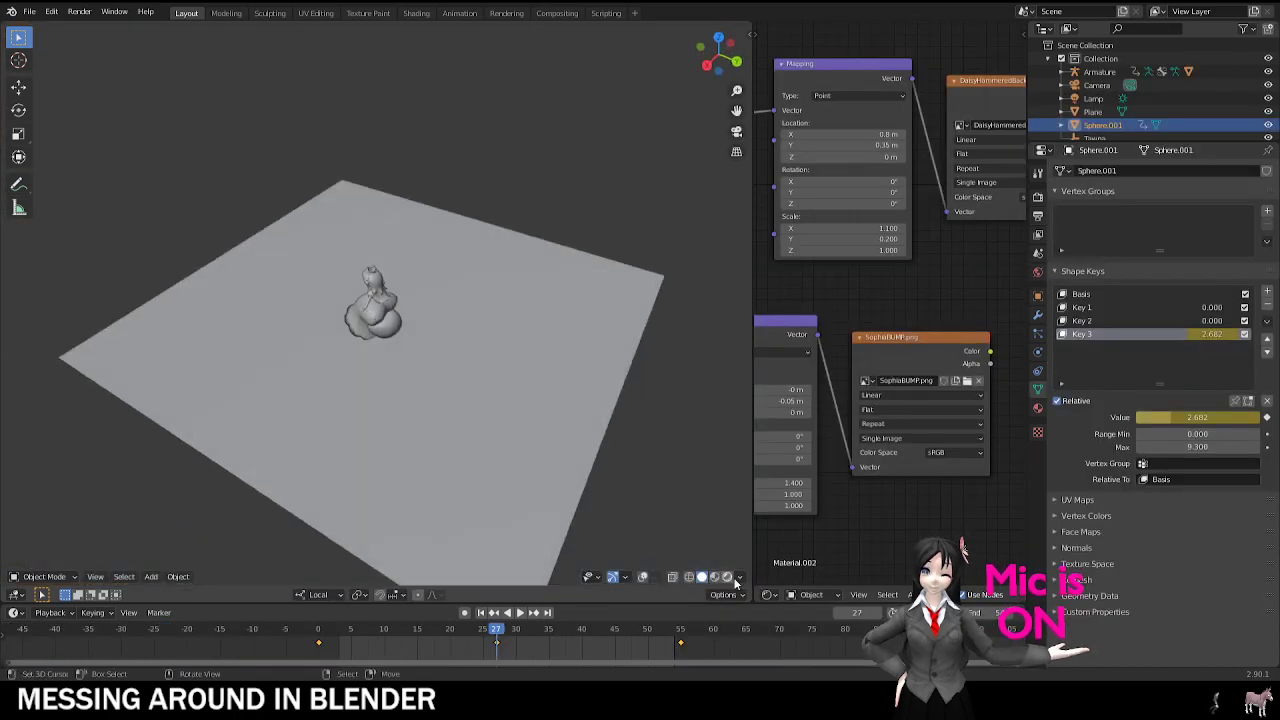
left_click(730, 578)
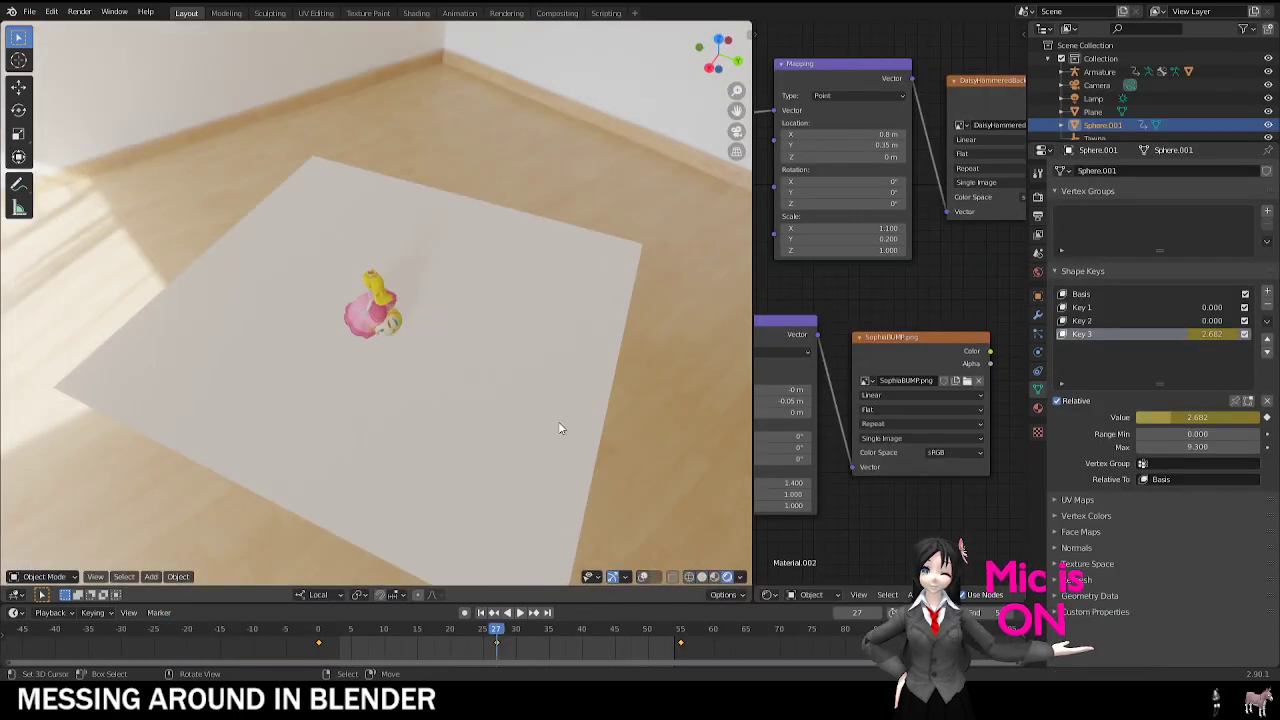
Step: Play the princess animation through the camera view and examine the textured sphere up close
middle_click_drag(498, 372, 447, 381)
key("KP_0")
left_click(321, 657)
scroll(558, 375, "up", 1)
key("space")
key("KP_0")
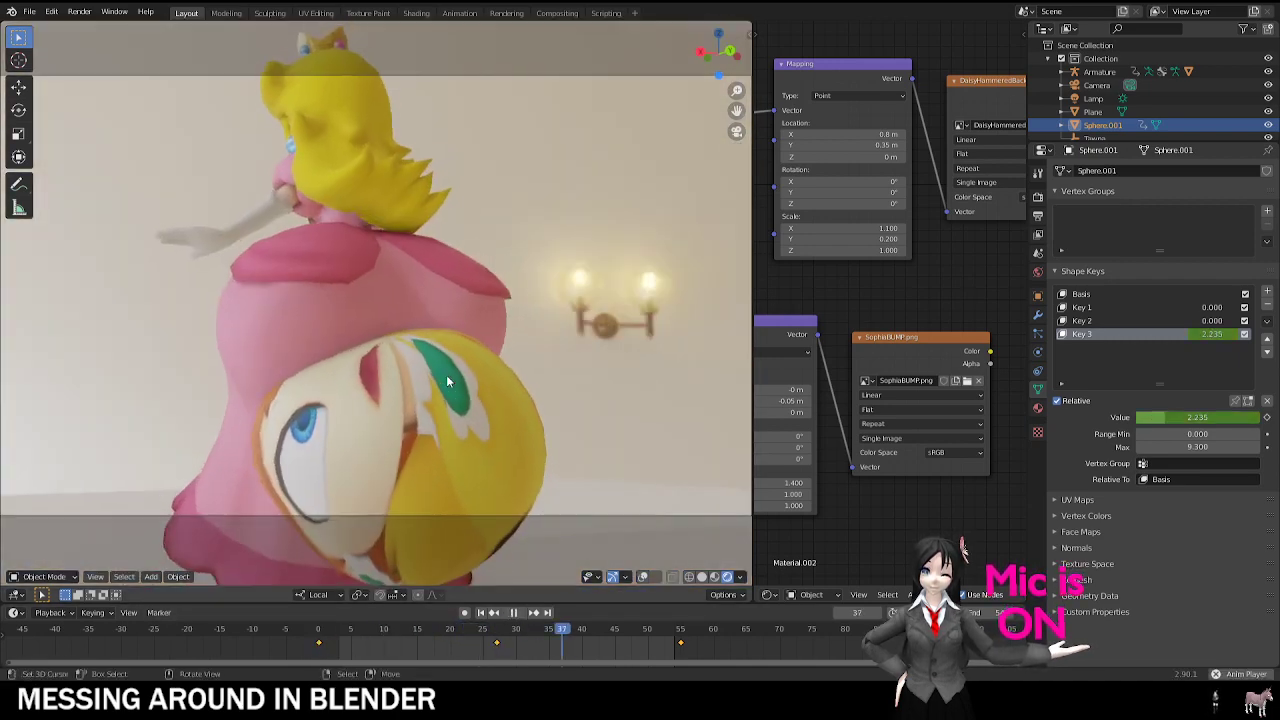
scroll(472, 366, "up", 2)
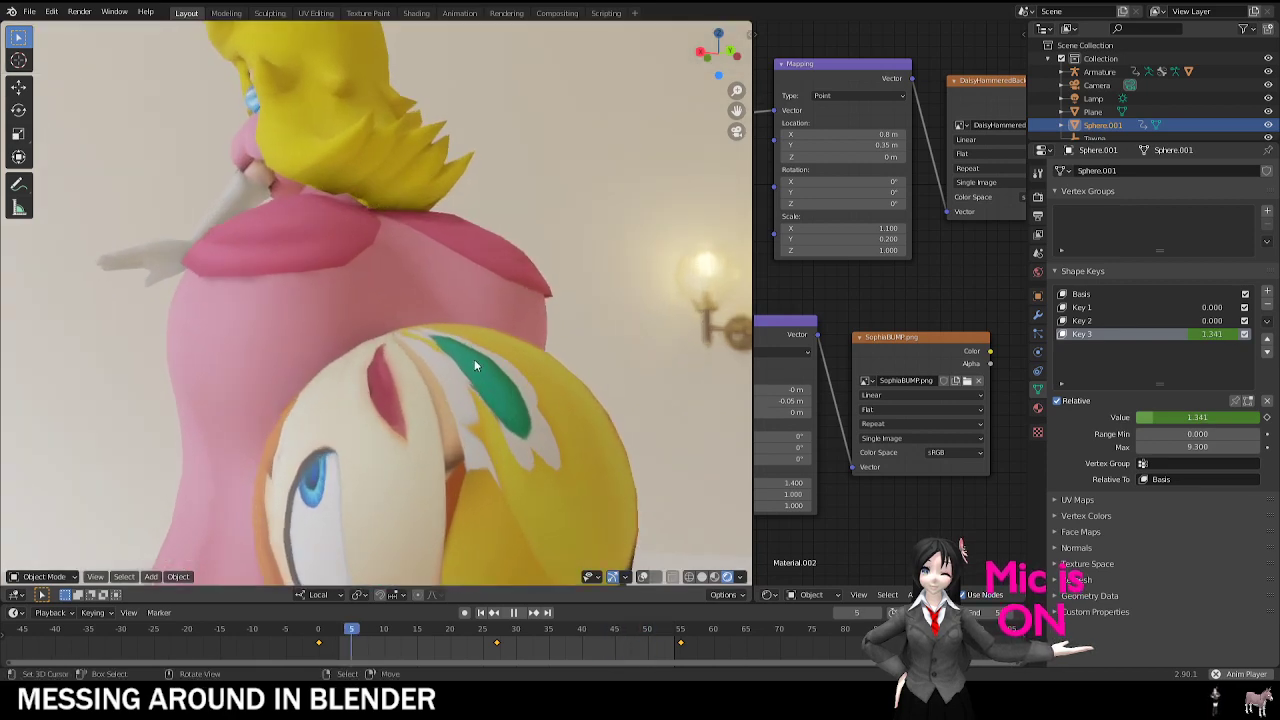
scroll(475, 362, "down", 1)
middle_click_drag(476, 349, 439, 359, "shift")
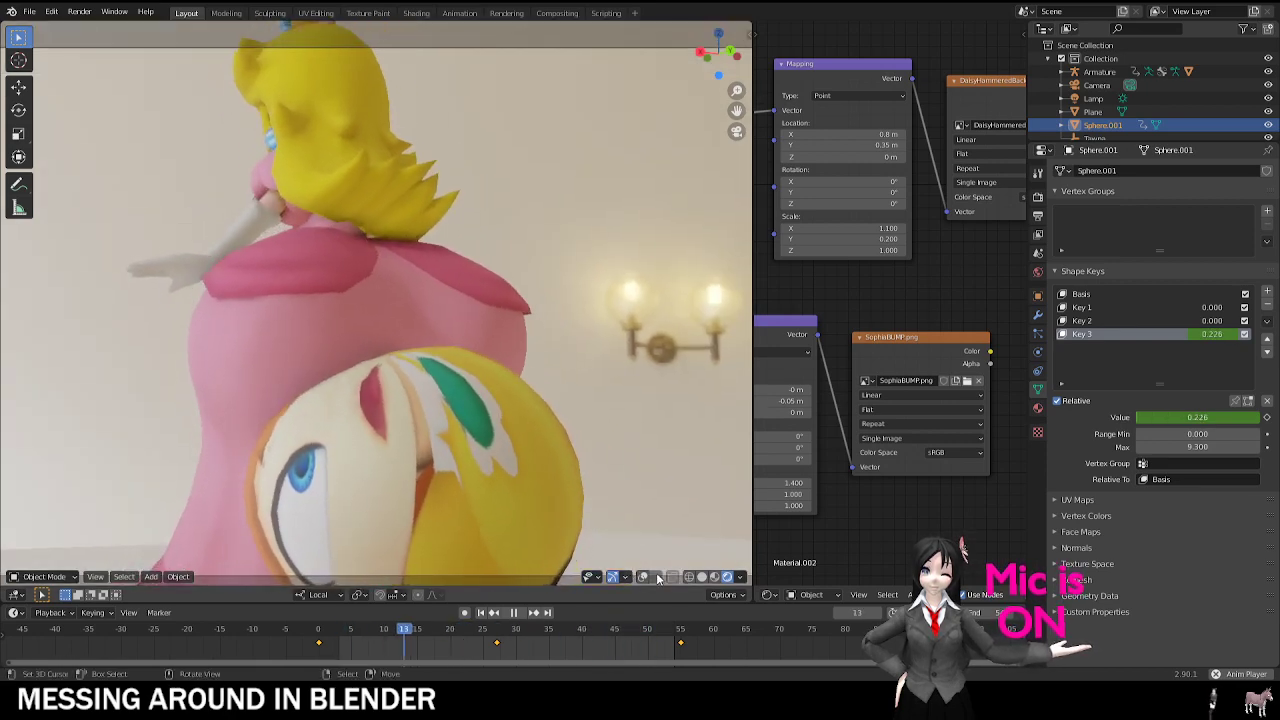
Step: Show the viewport overlays and try rotating the textured sphere about its local X axis during playback
key("shift+alt+z")
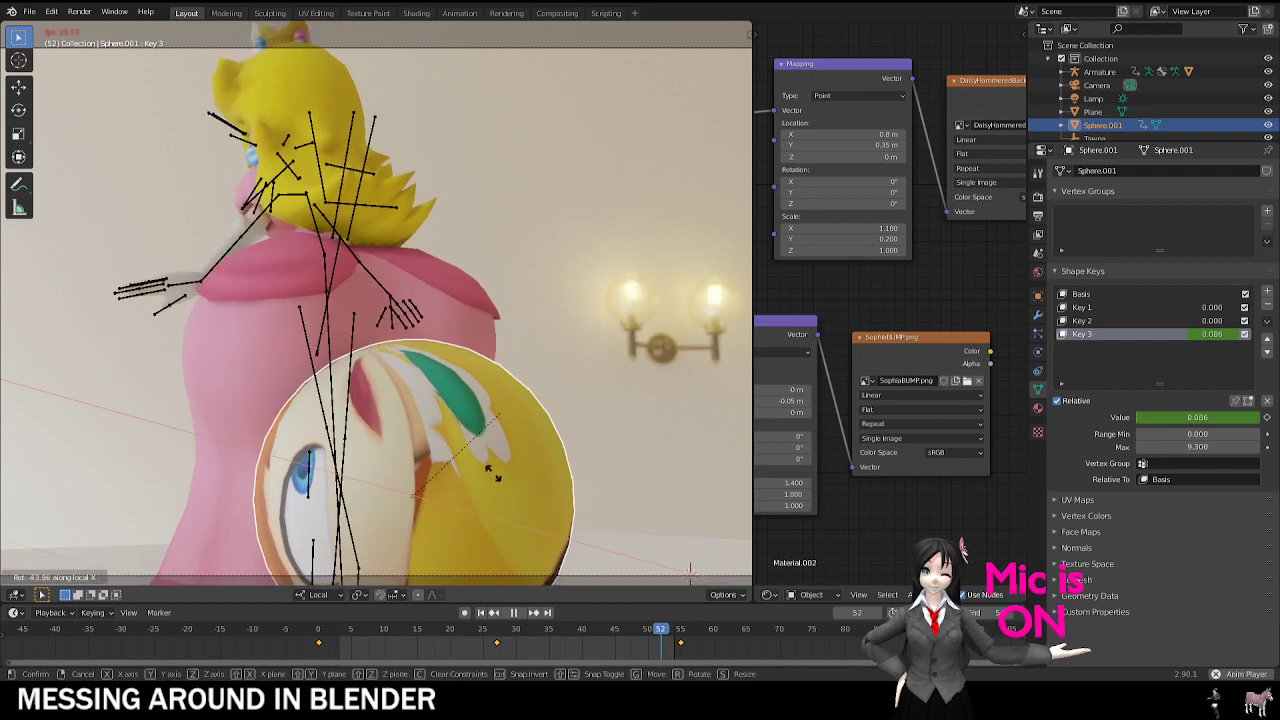
key("space")
key("space")
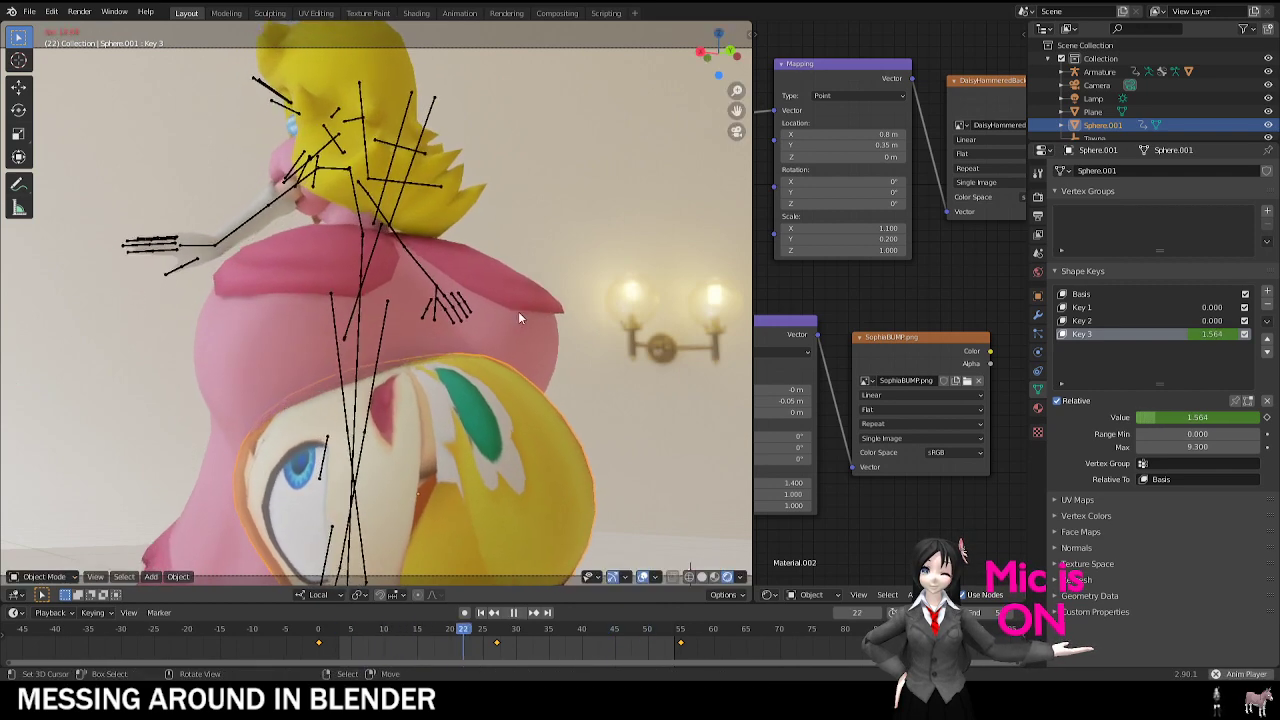
scroll(406, 256, "down", 1)
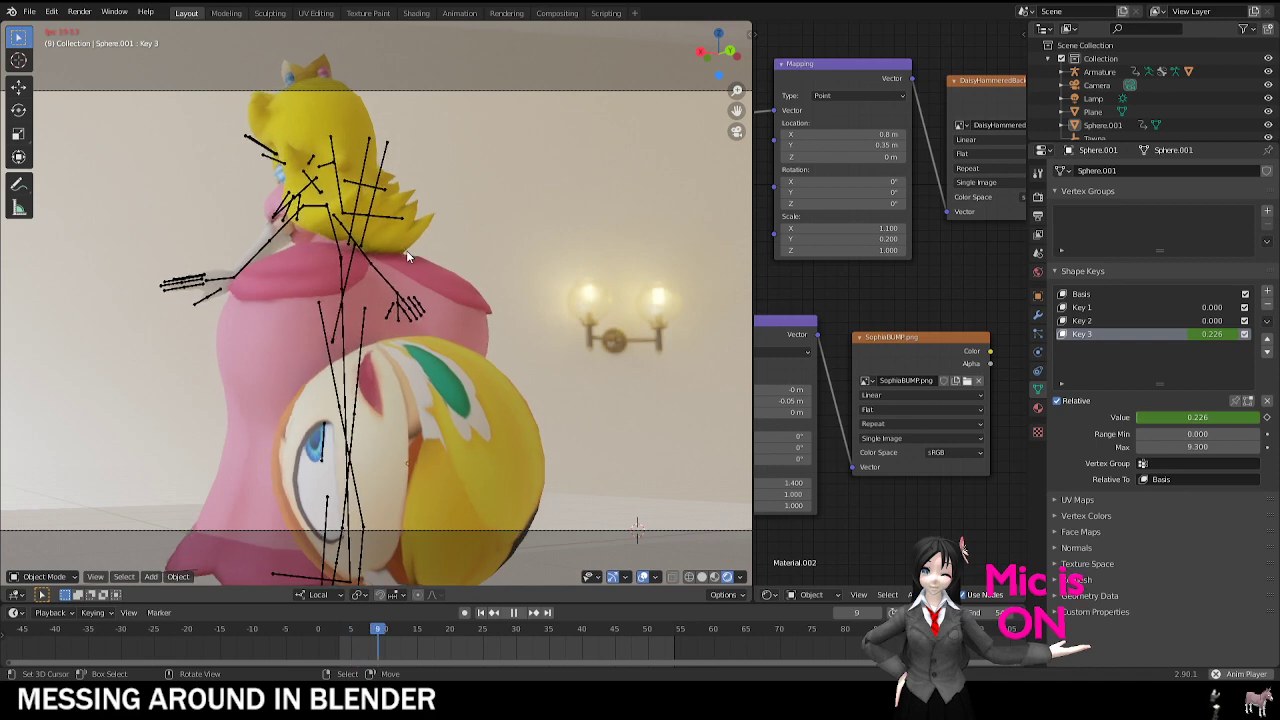
scroll(406, 250, "up", 1)
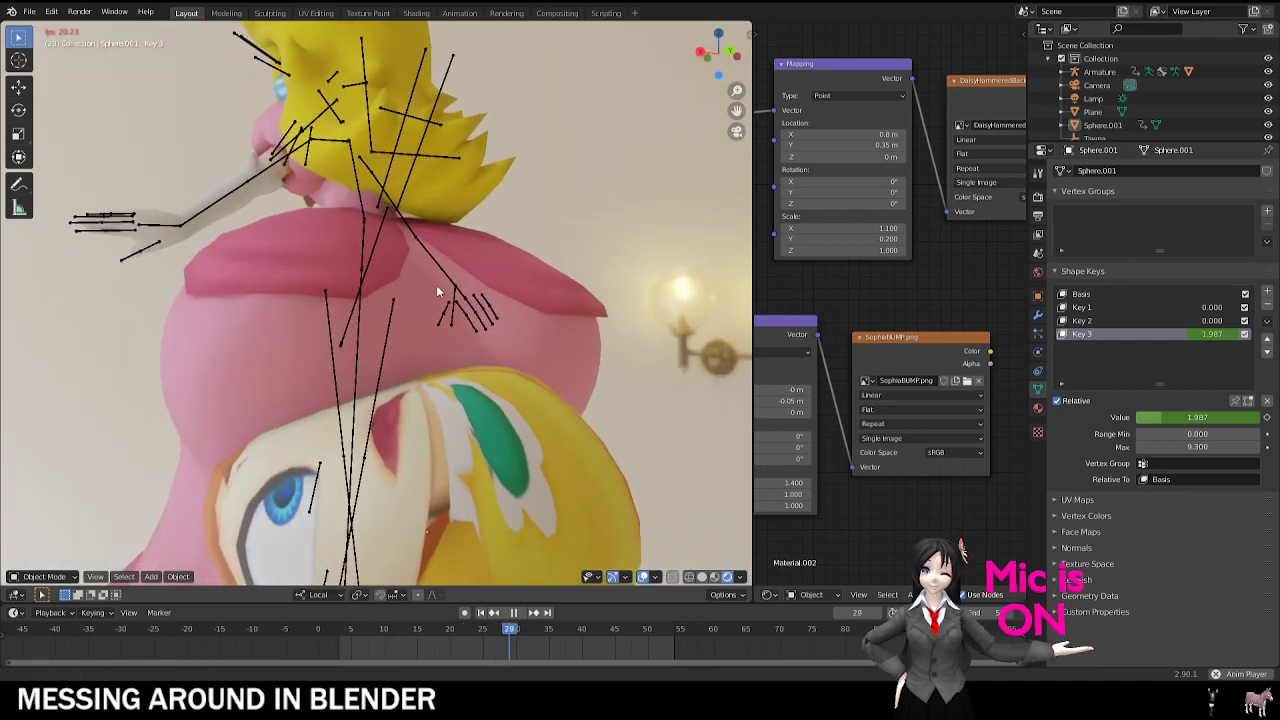
scroll(449, 300, "down", 2)
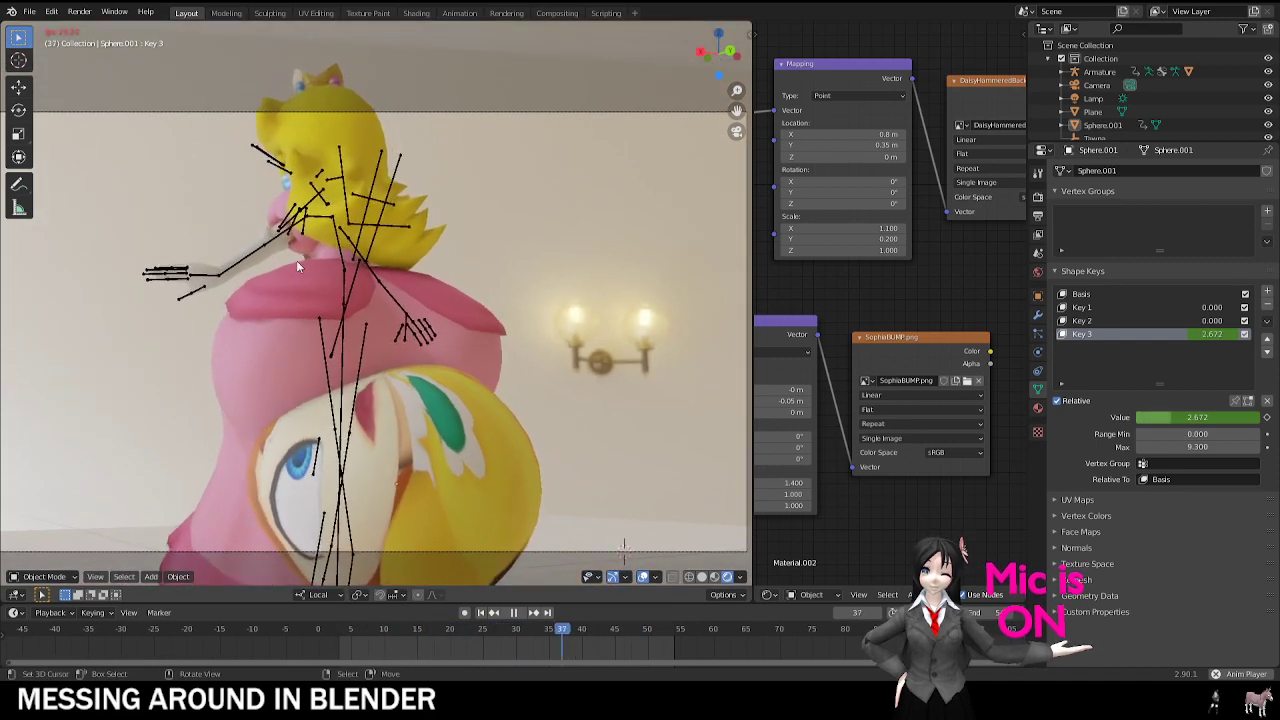
Step: Open the gallery scene file with the framed pictures, discarding the unsaved changes
left_click(29, 12)
left_click(38, 277)
left_click(664, 366)
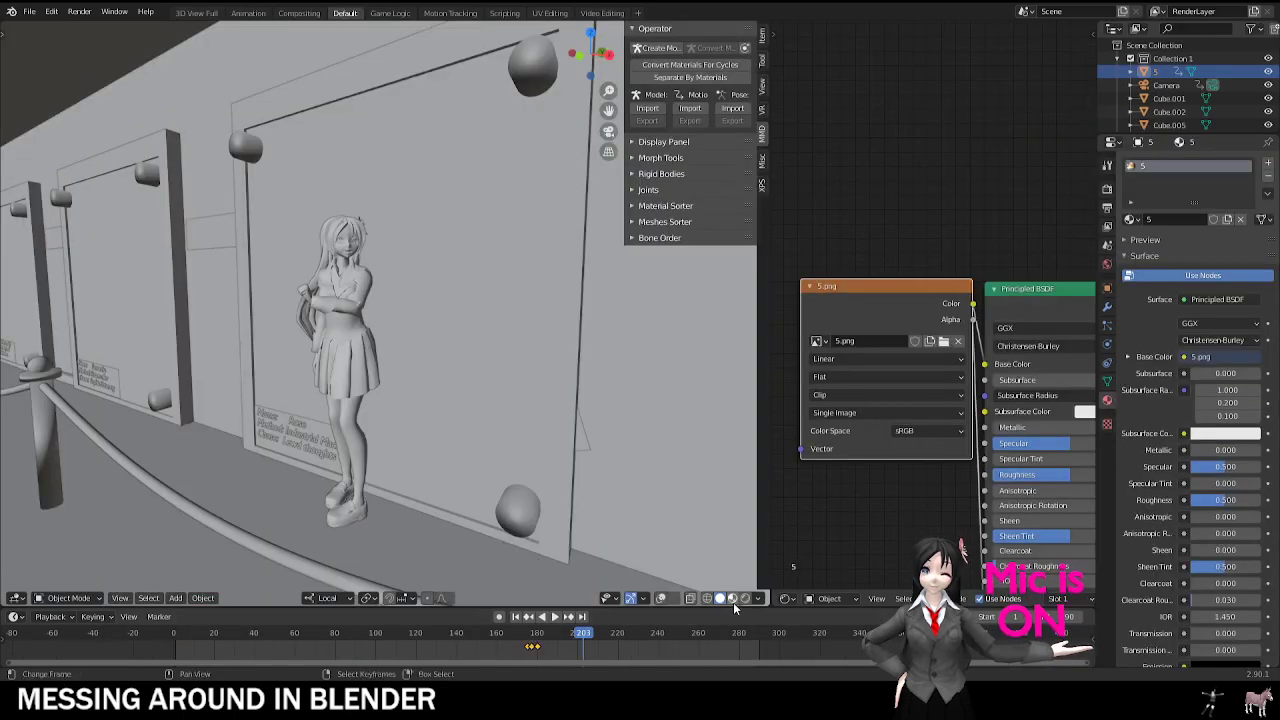
Step: Switch the viewport to rendered shading and examine the framed picture behind the standing character
left_click(743, 599)
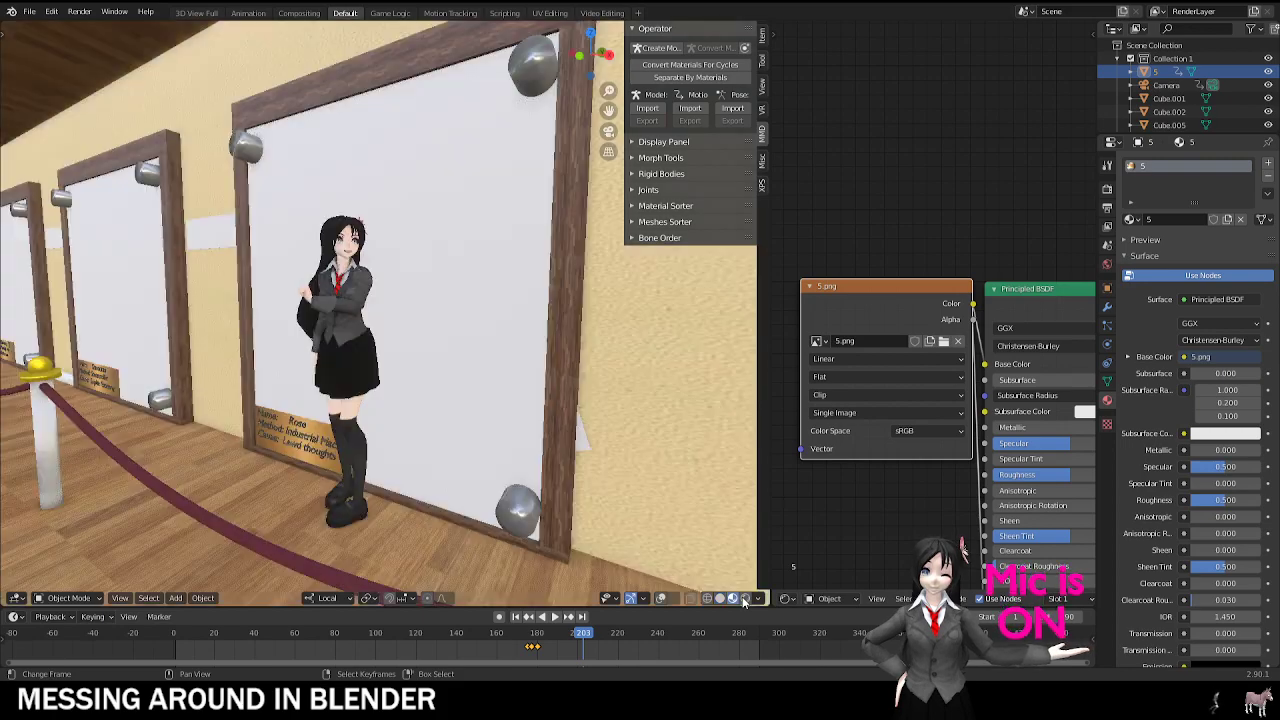
mouse_move(420, 258)
middle_mouse_down()
mouse_move(446, 226)
mouse_move(398, 239)
mouse_move(408, 263)
middle_mouse_up()
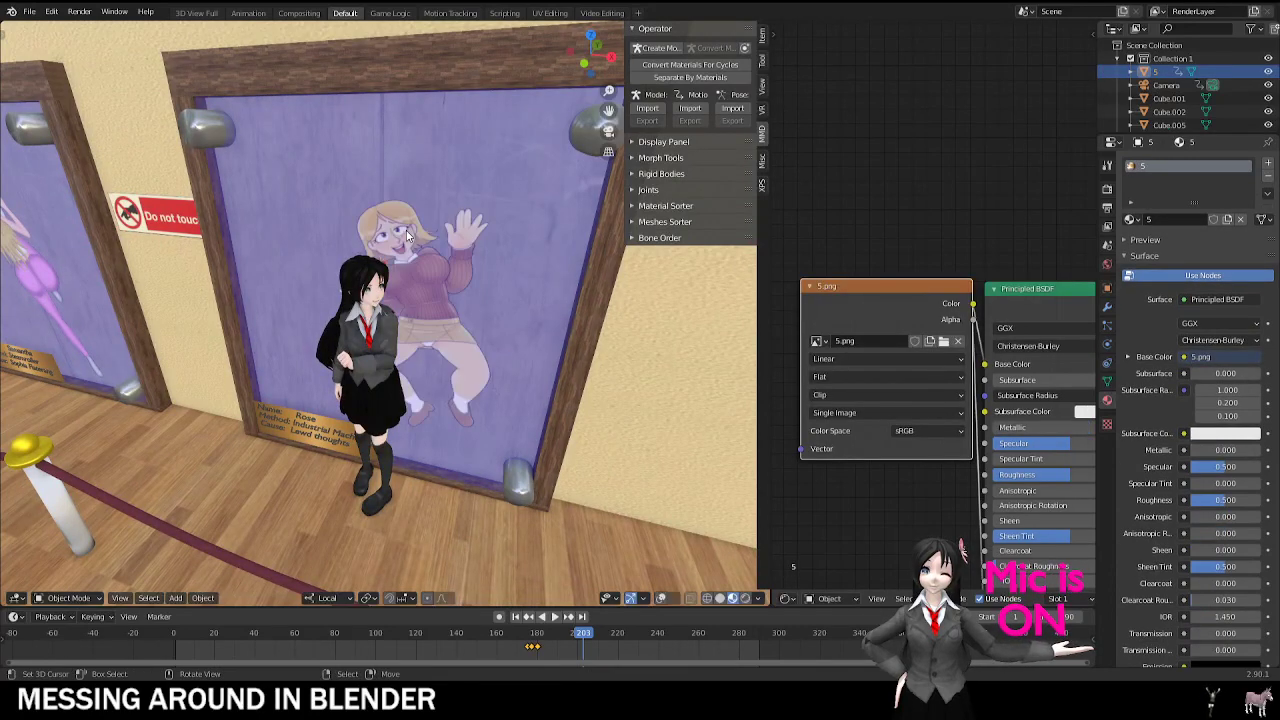
scroll(407, 235, "up", 5)
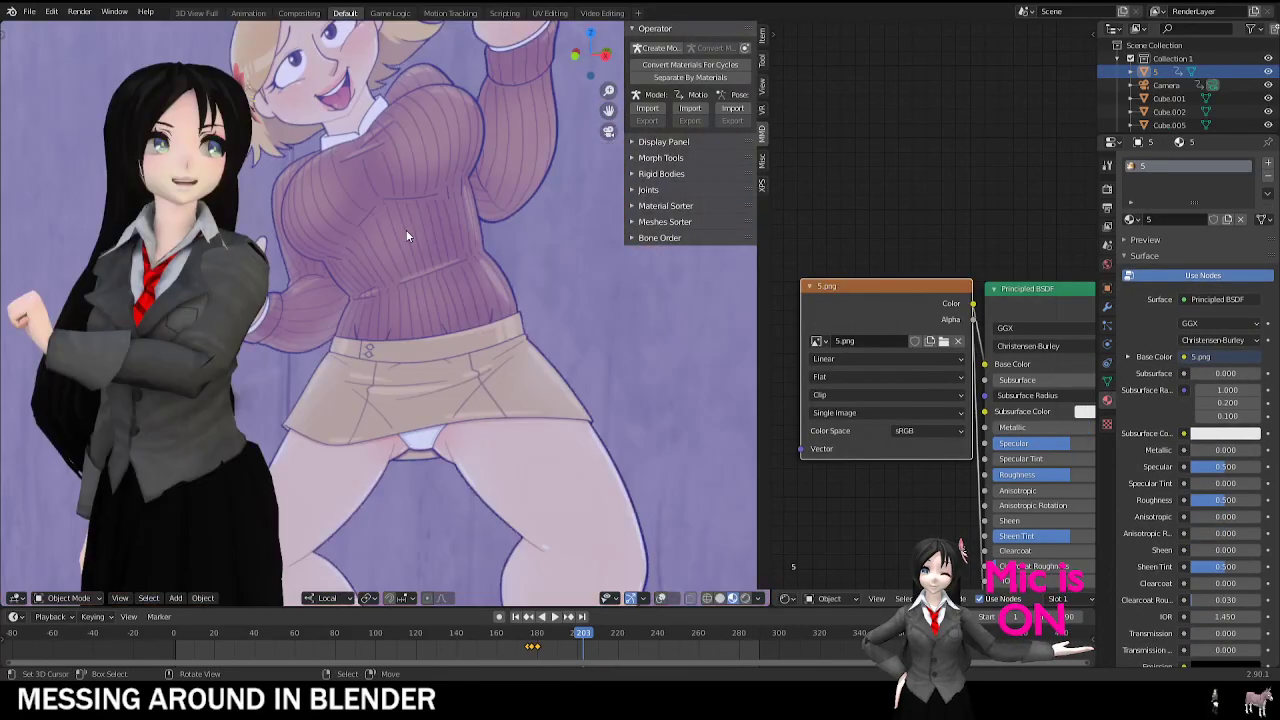
Step: Play the gallery animation from frame 0 and pause it at frame 116
scroll(420, 225, "down", 3)
middle_click_drag(407, 235, 440, 200)
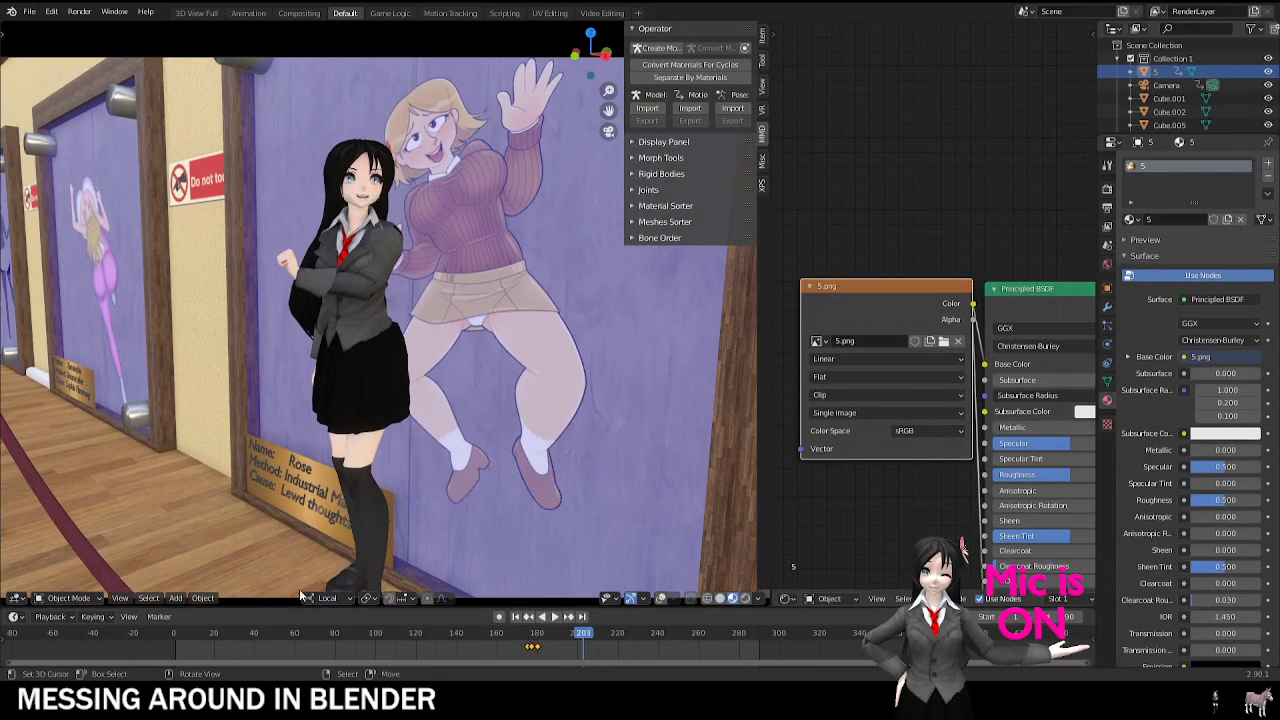
left_click(176, 650)
key("space")
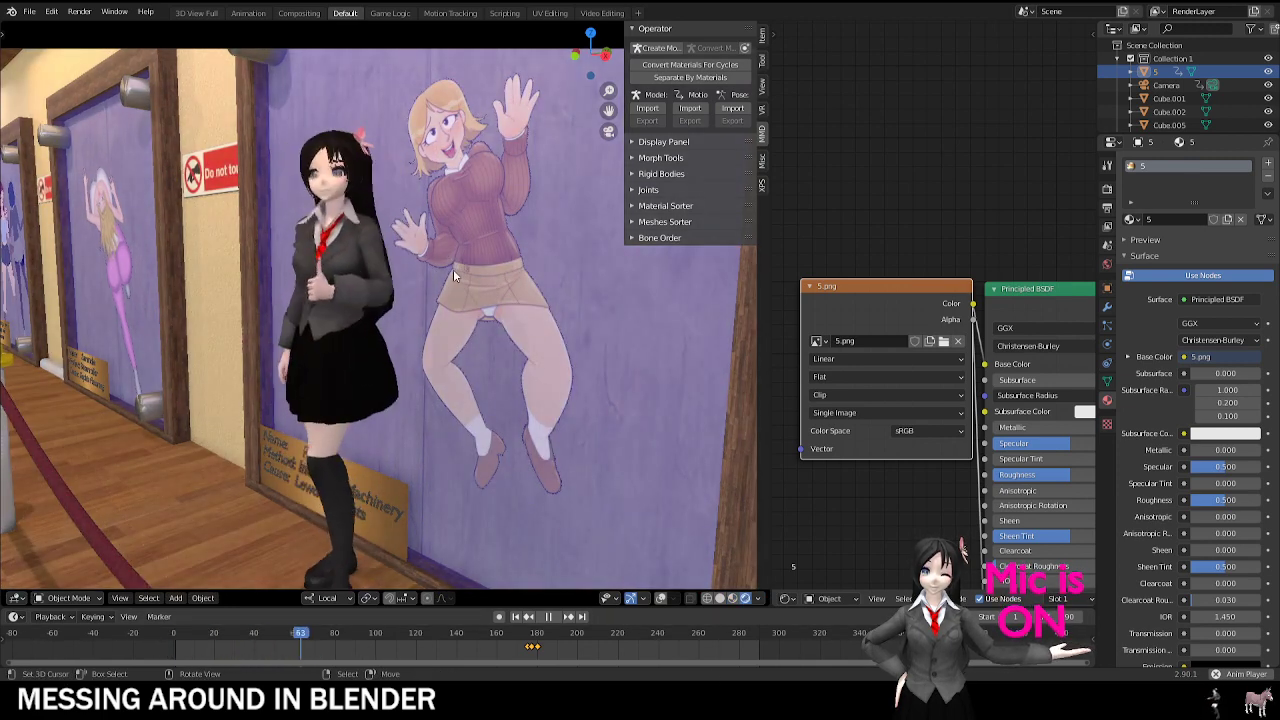
key("space")
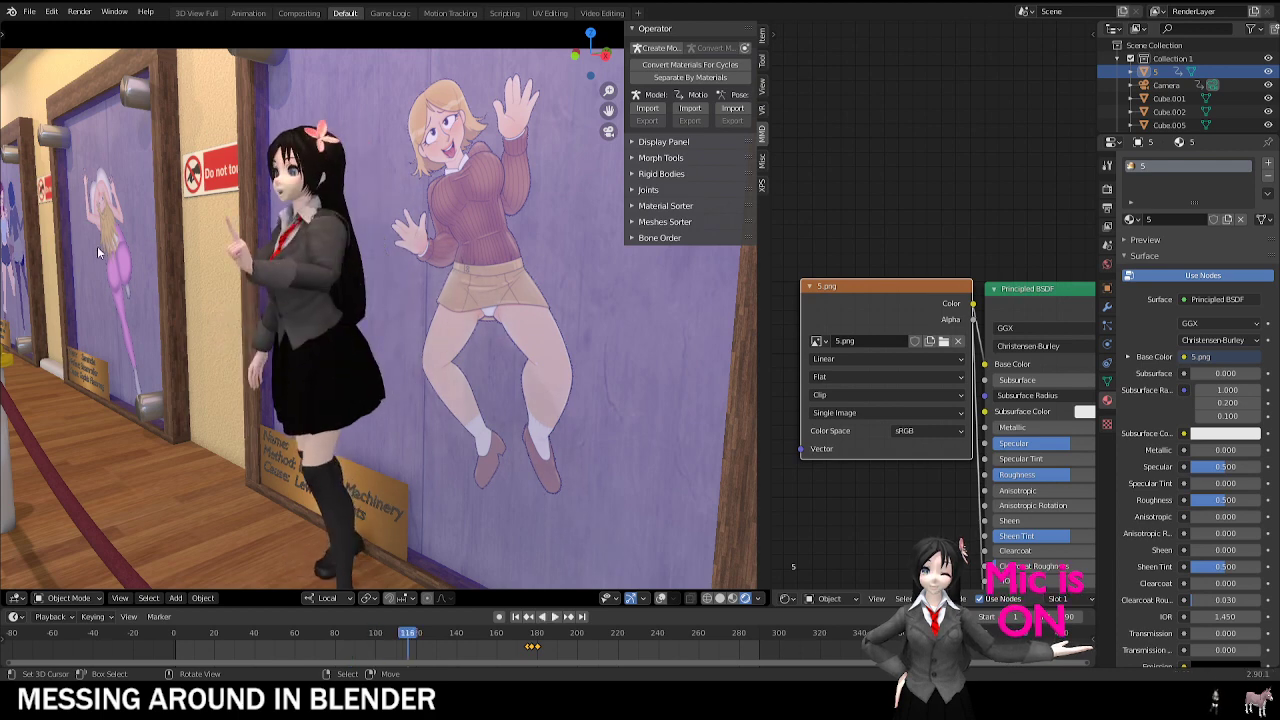
Step: Examine the framed picture behind the standing character and replay the animation from its first frame
middle_click_drag(97, 246, 344, 233)
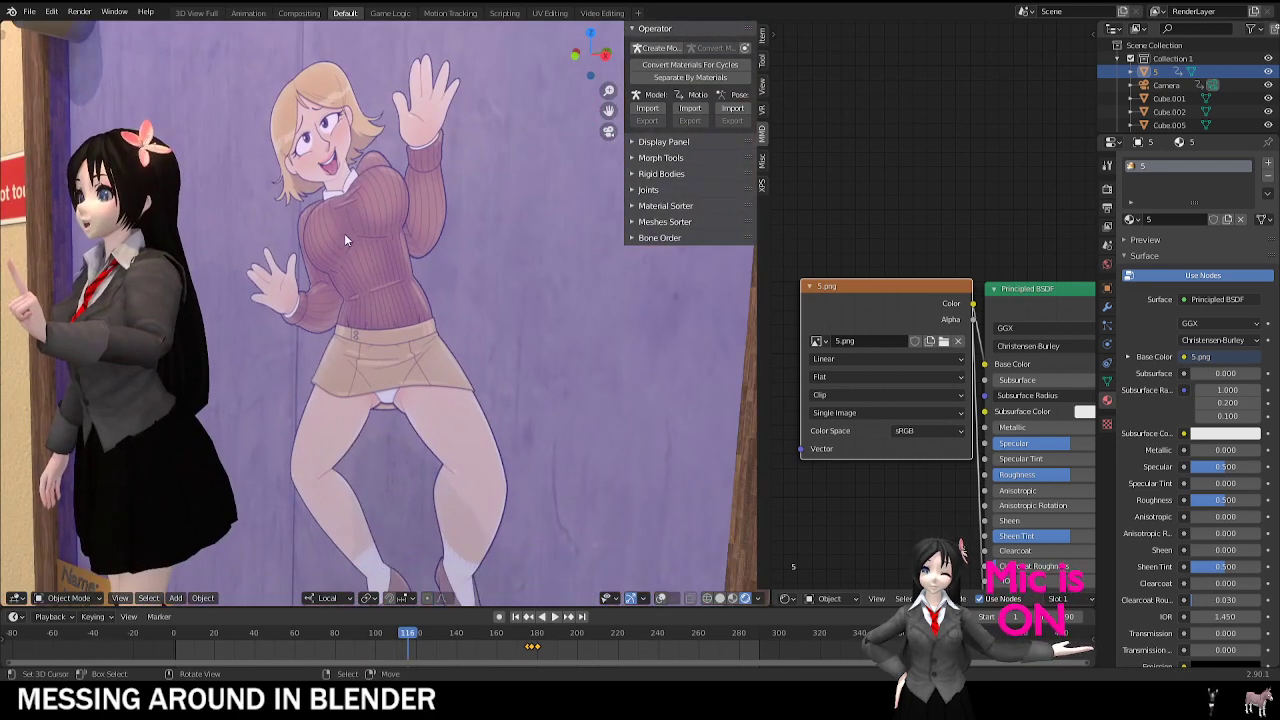
key("KP_0")
middle_click_drag(322, 298, 362, 280, "shift")
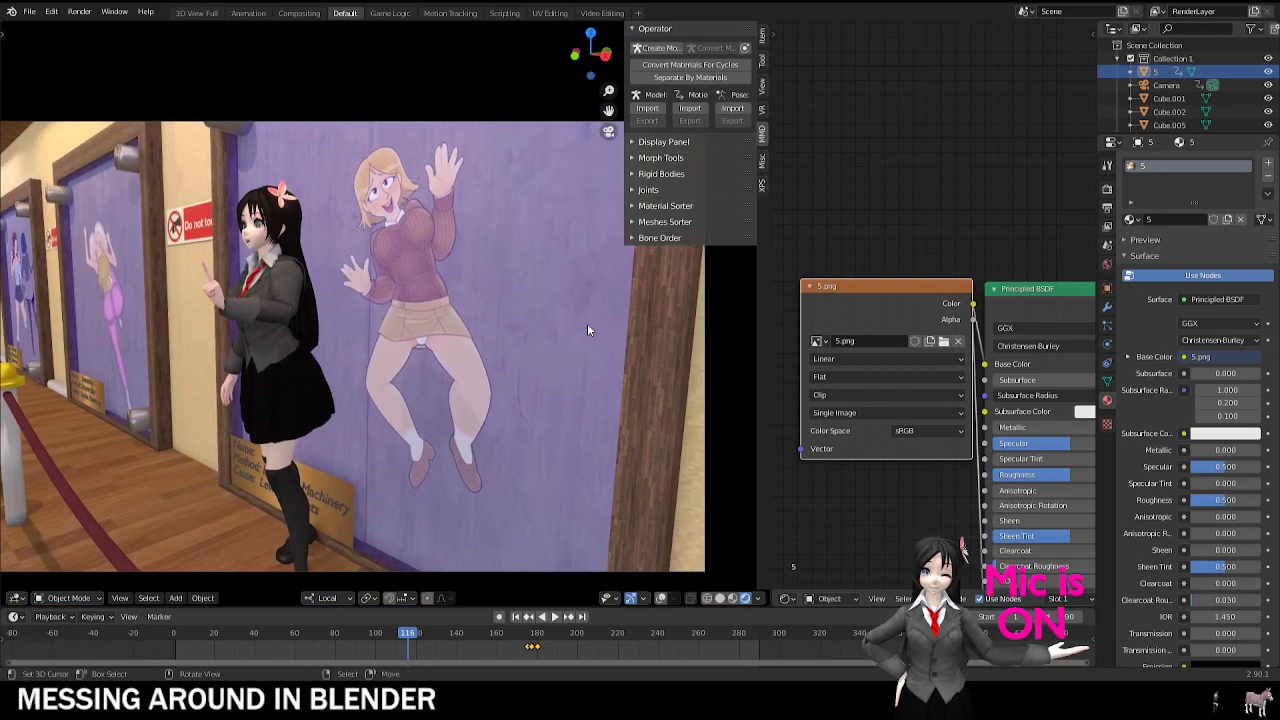
key("shift+Left")
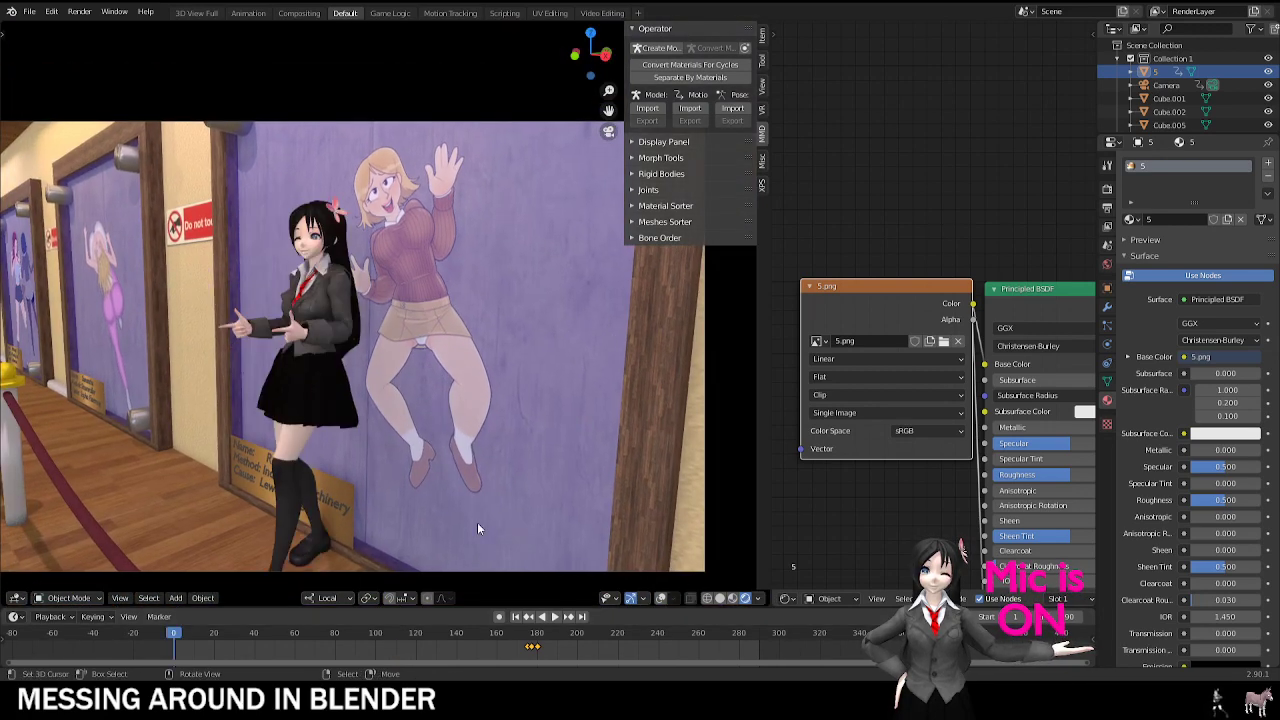
scroll(441, 380, "up", 2)
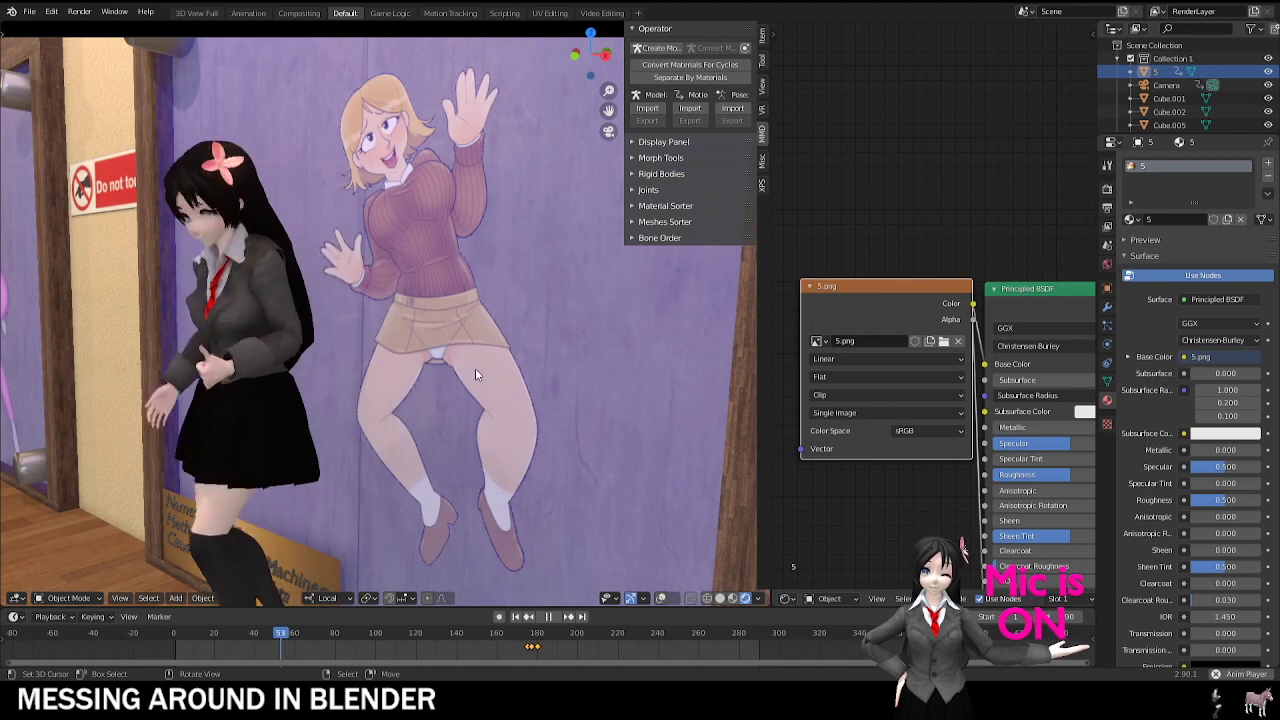
scroll(475, 368, "down", 1)
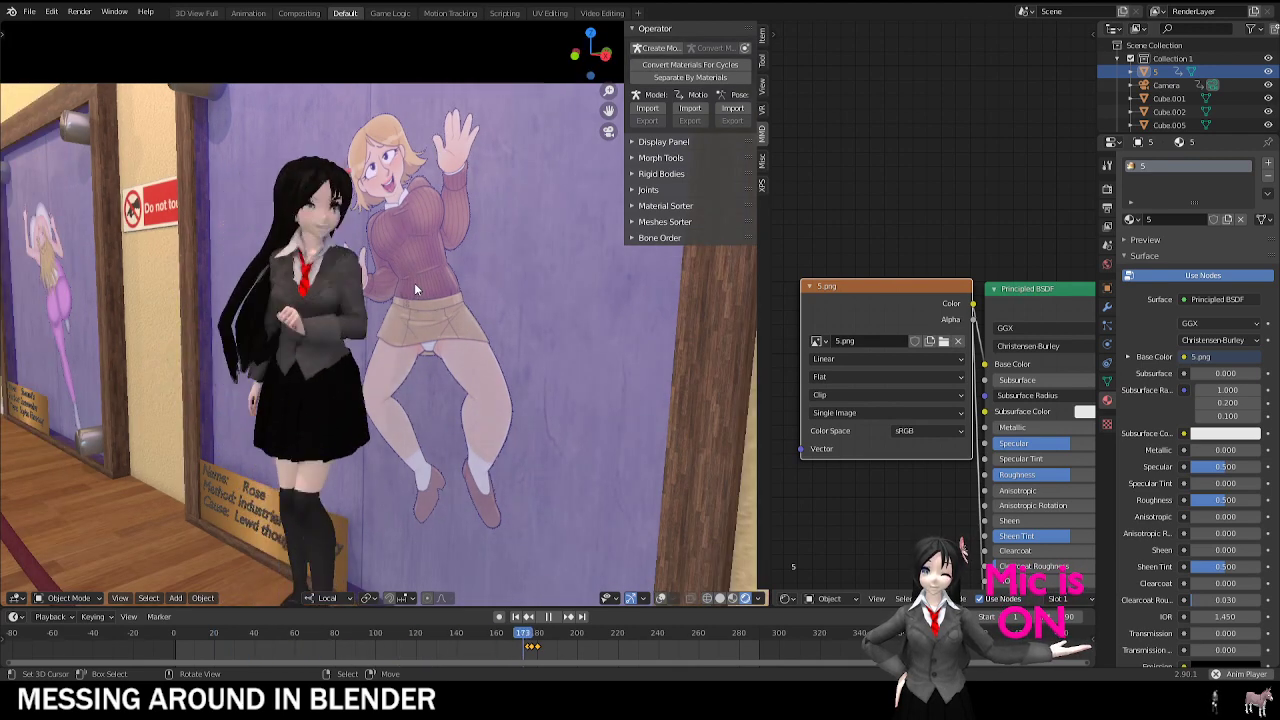
key("space")
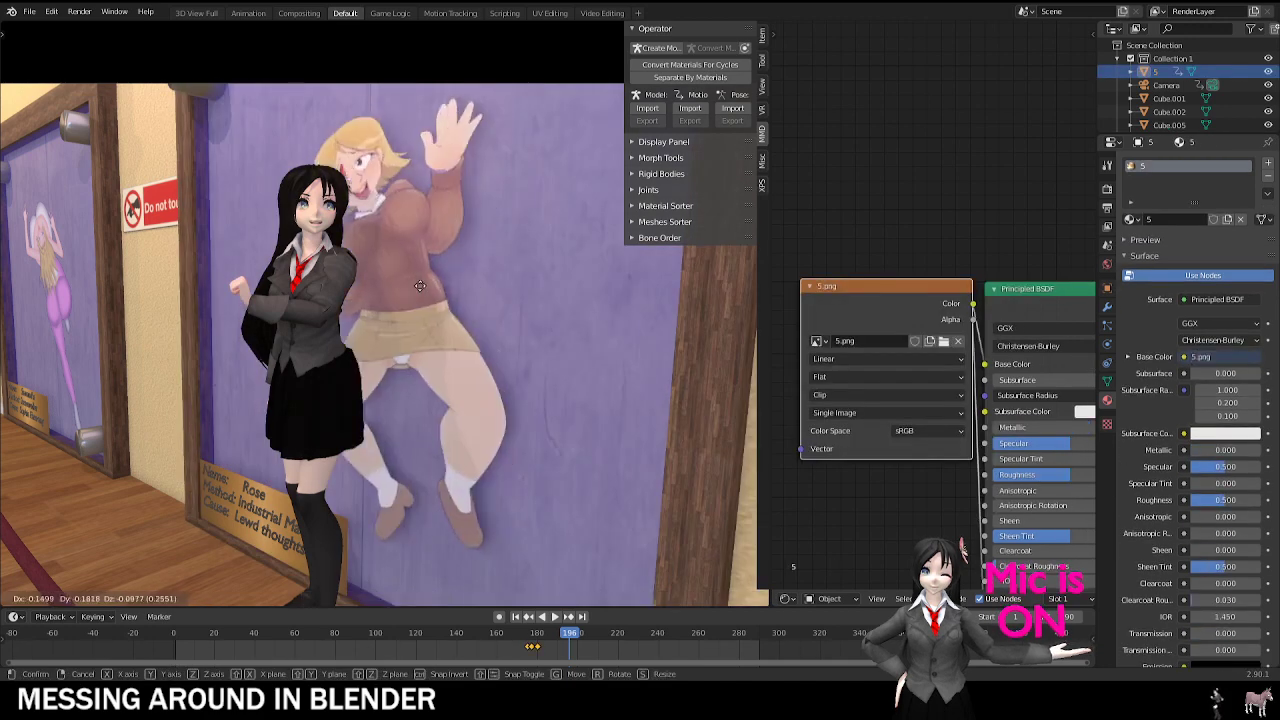
Step: Replay parts of the character's animation and inspect the plaque below the neighbouring framed picture
left_click(477, 635)
key("space")
middle_click_drag(473, 398, 435, 347, "shift")
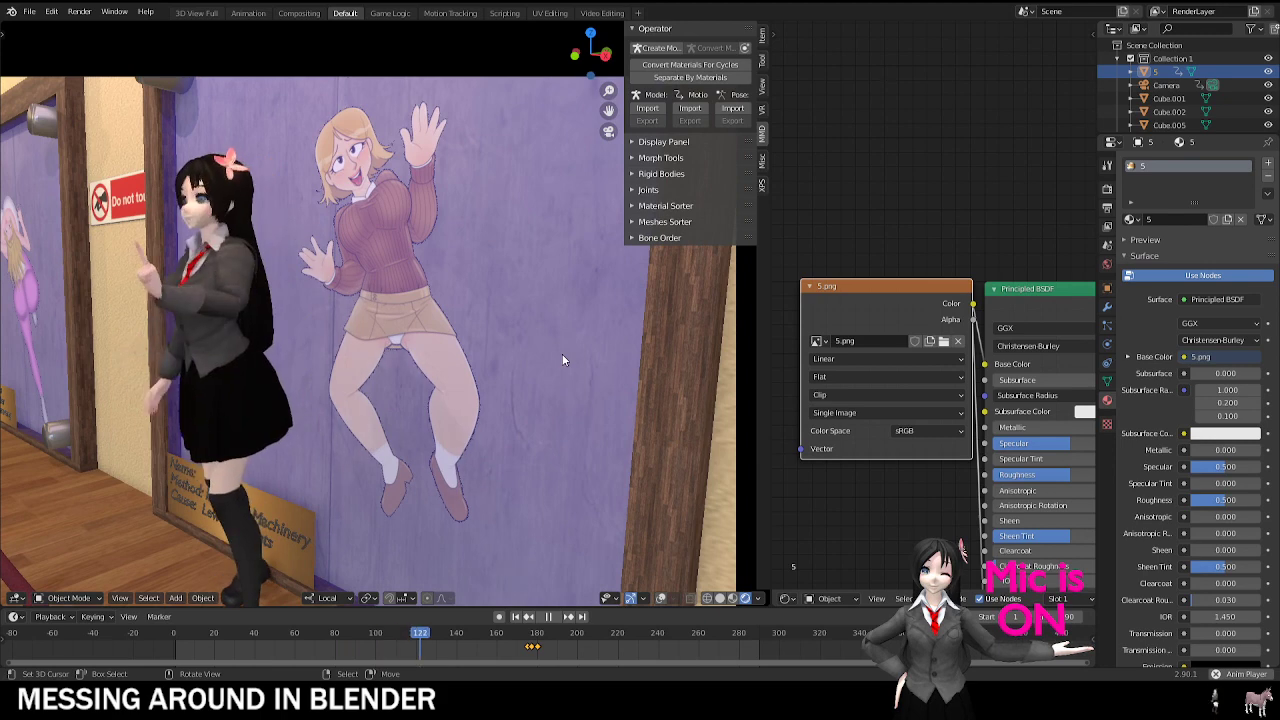
left_click(185, 640)
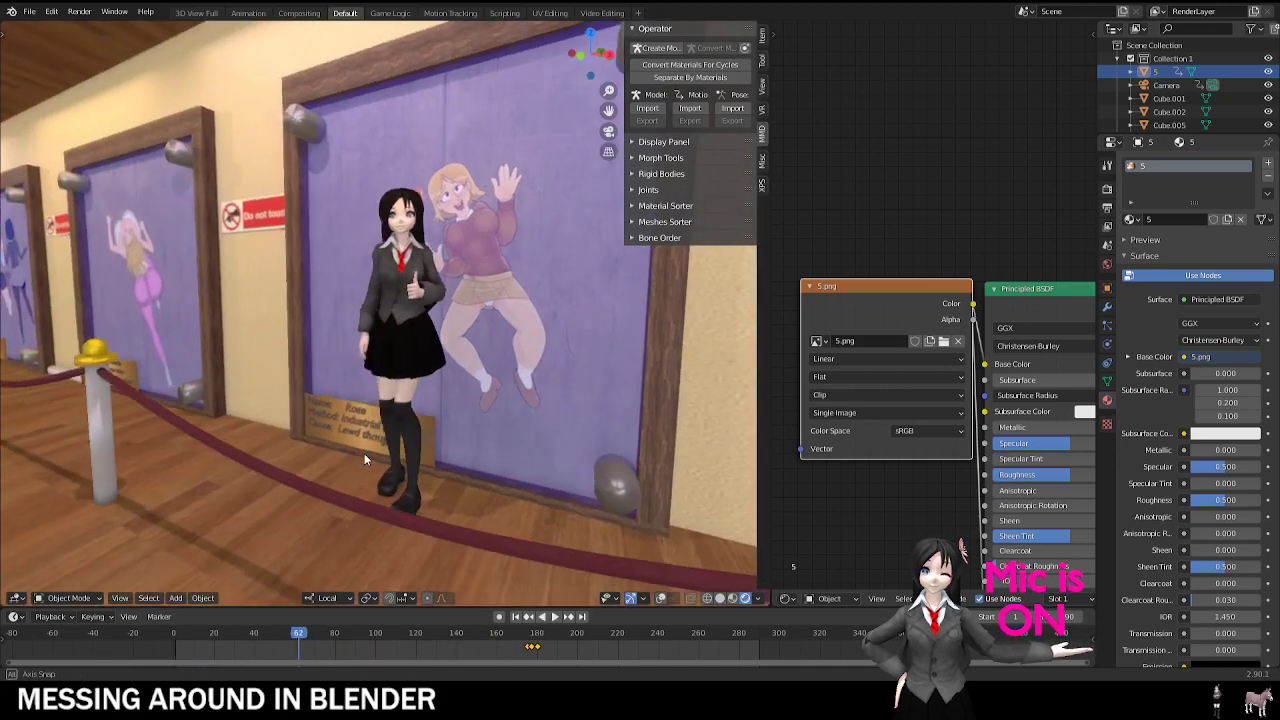
scroll(378, 452, "up", 6)
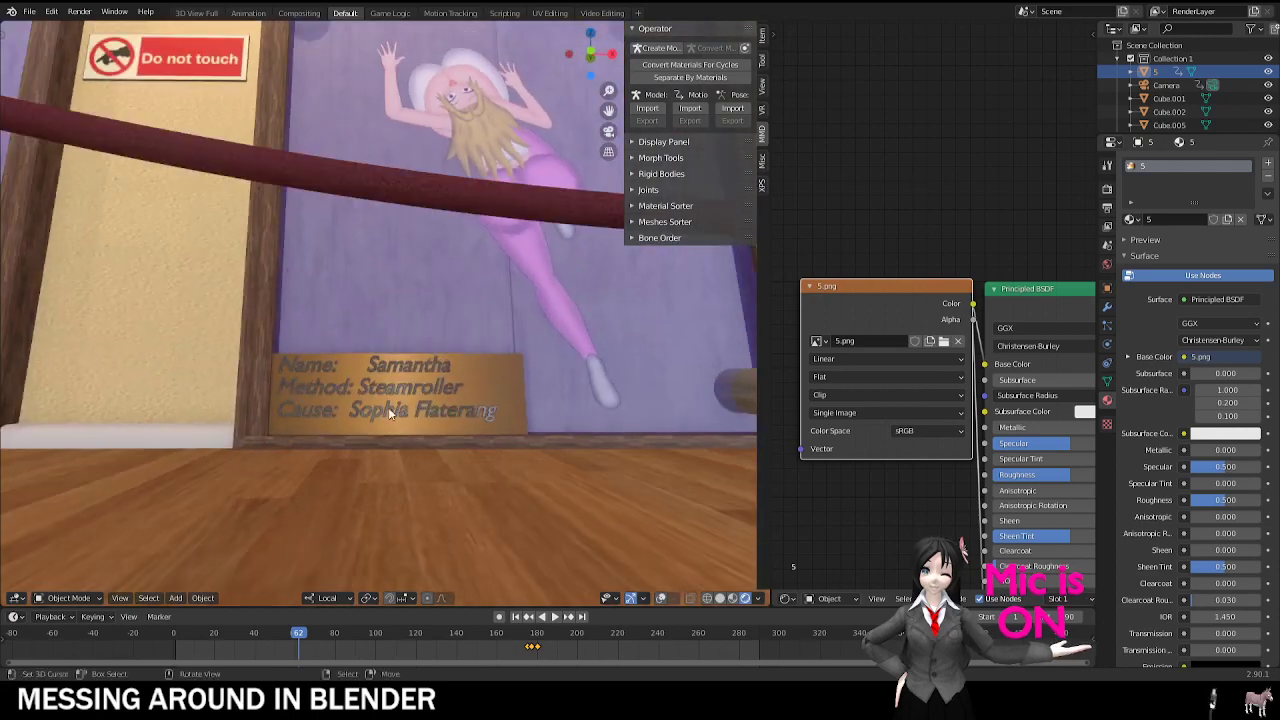
middle_click_drag(386, 418, 332, 338)
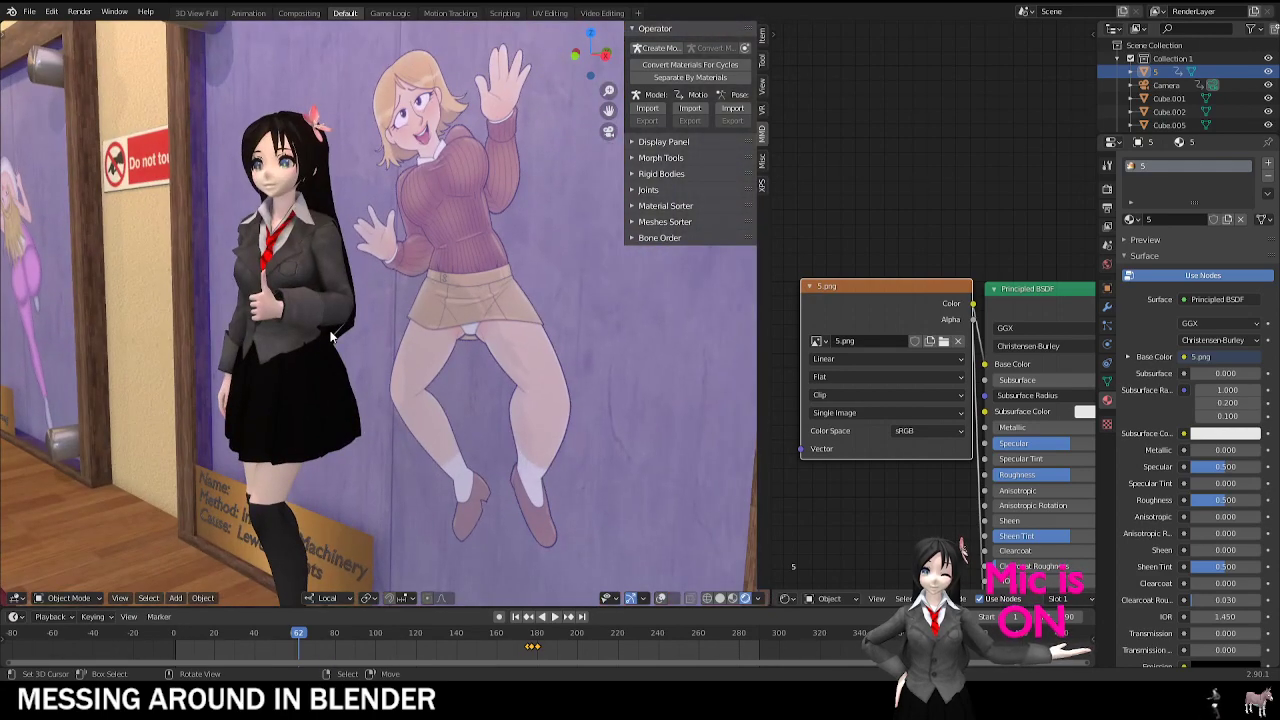
Step: Play the animation on to frame 207 and examine the upper part of the framed picture up close
key("space")
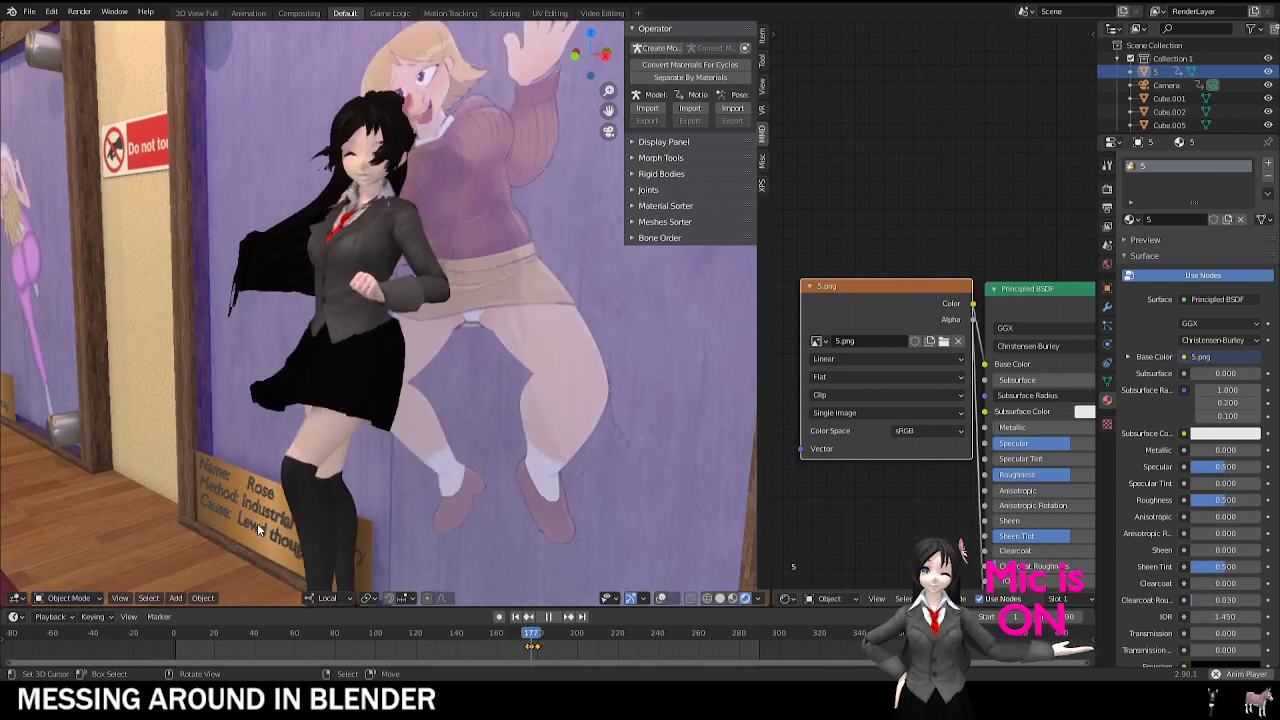
key("space")
middle_click_drag(387, 349, 350, 510, "shift")
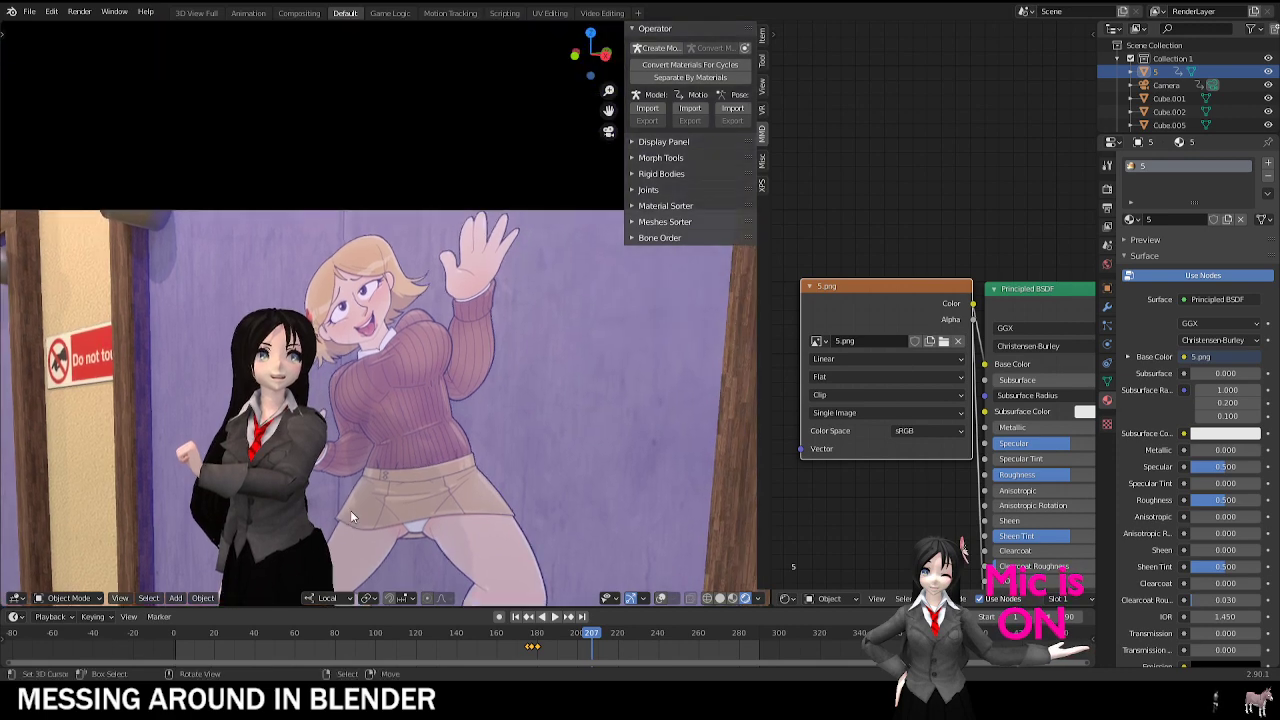
scroll(355, 498, "up", 3)
scroll(382, 467, "up", 2)
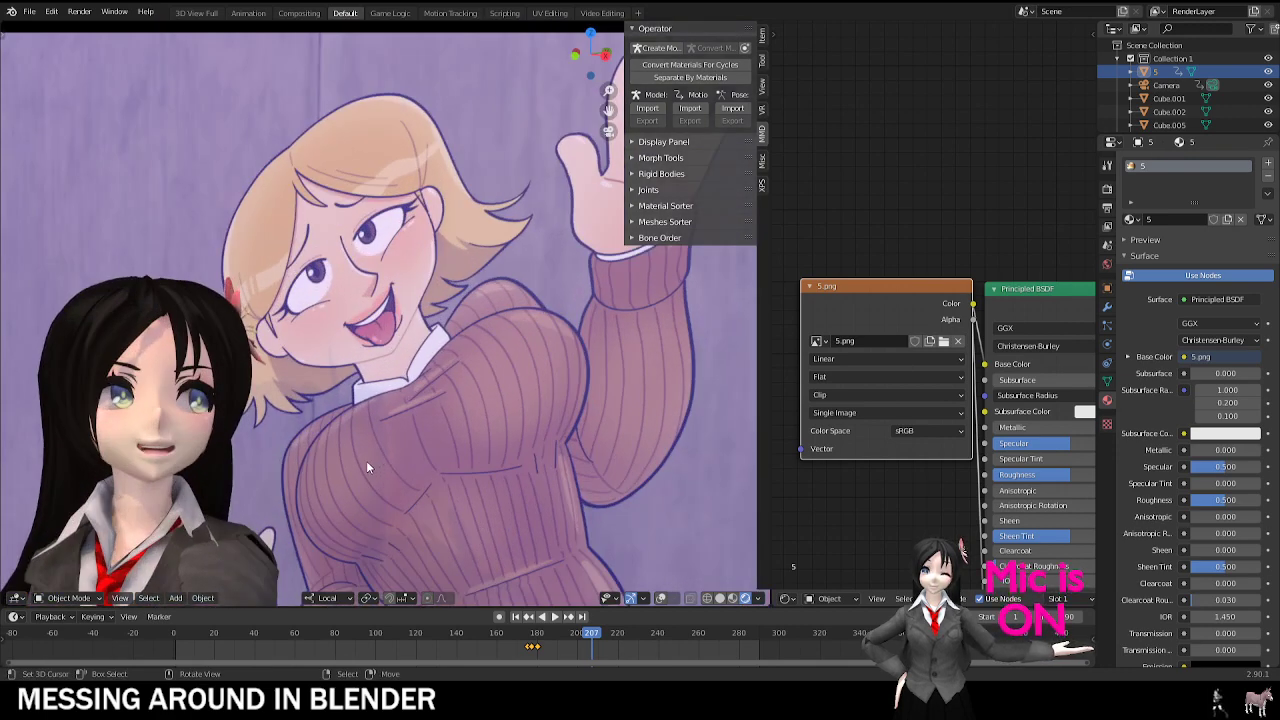
Step: Play the remaining gallery animation in short bursts and go to frame 283
key("space")
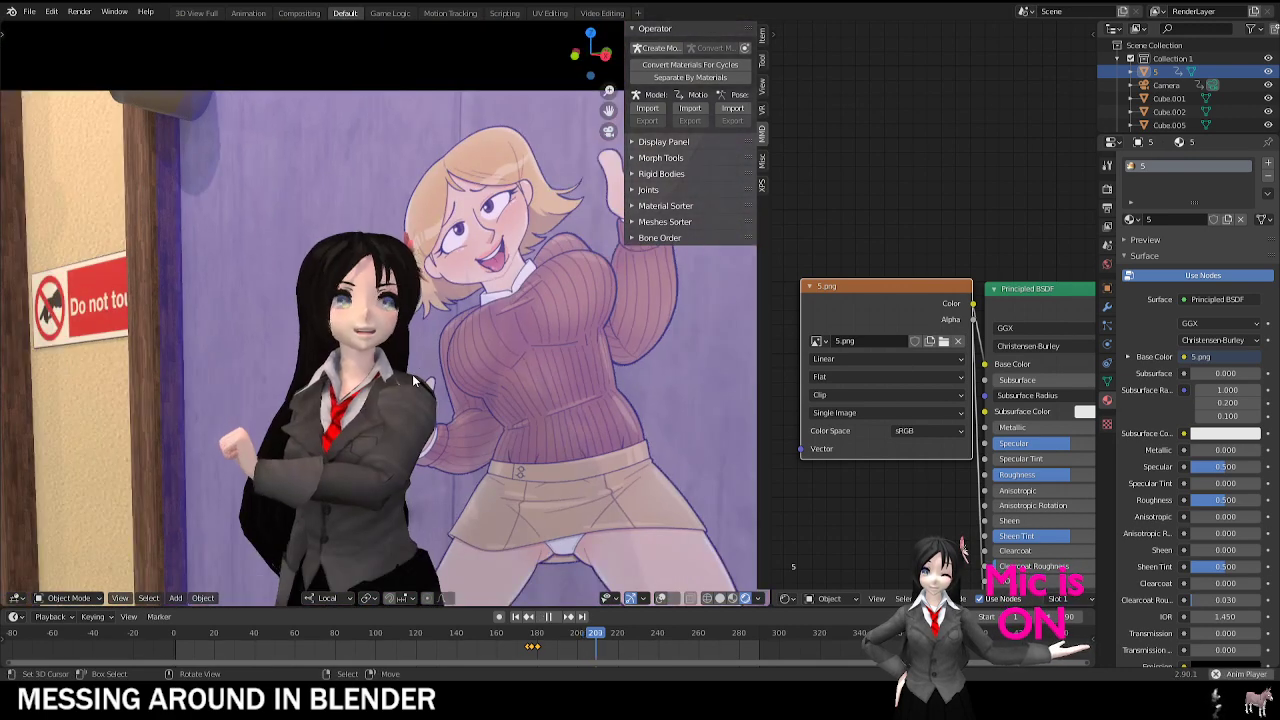
key("space")
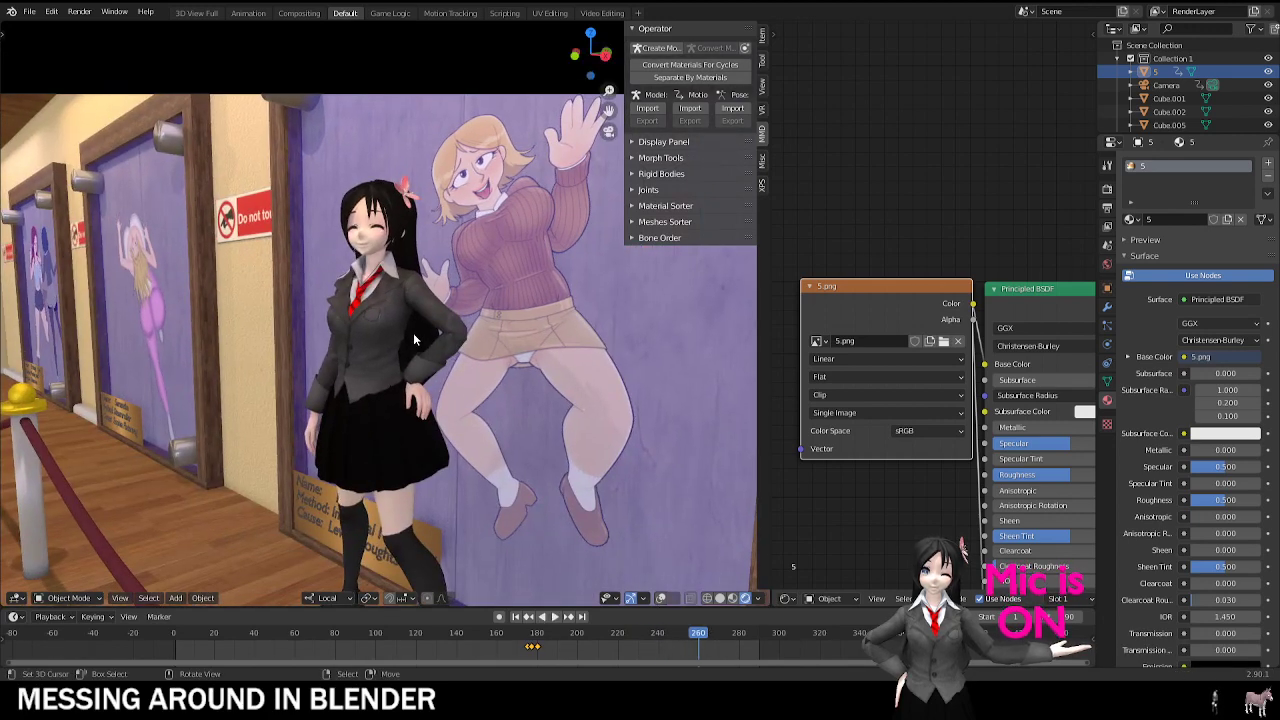
key("space")
key("space")
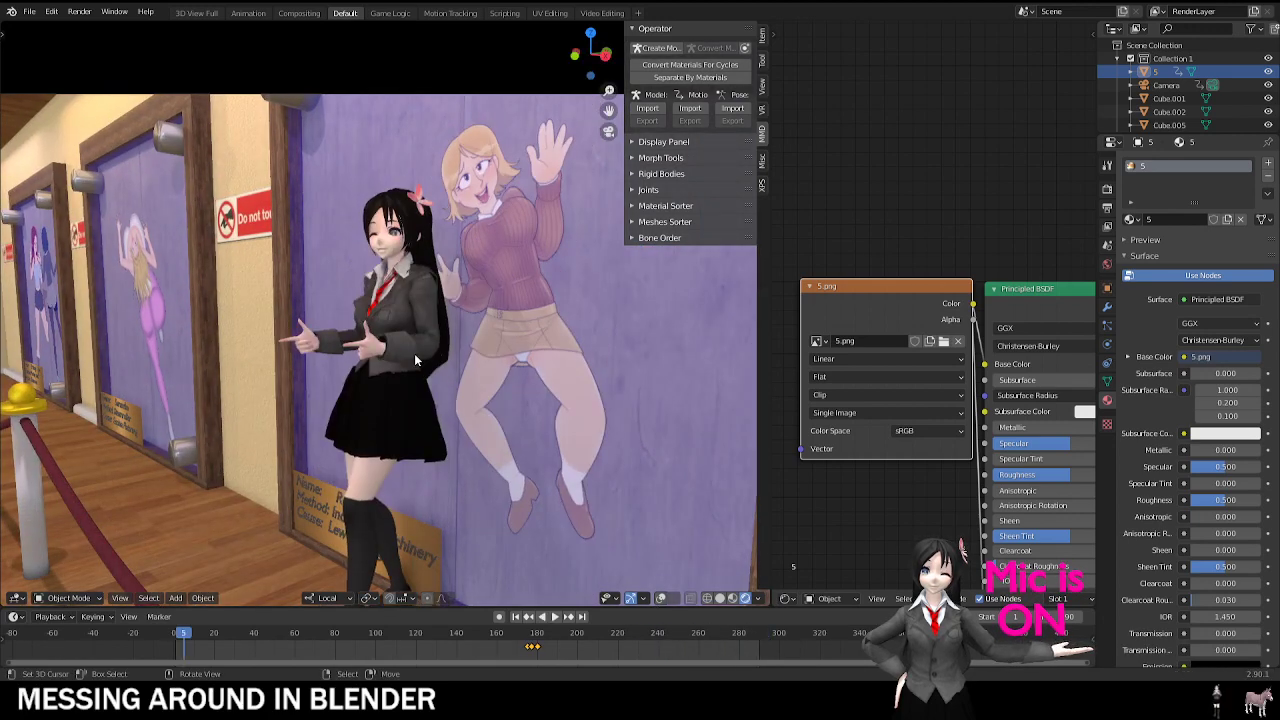
left_click(744, 632)
left_click(33, 17)
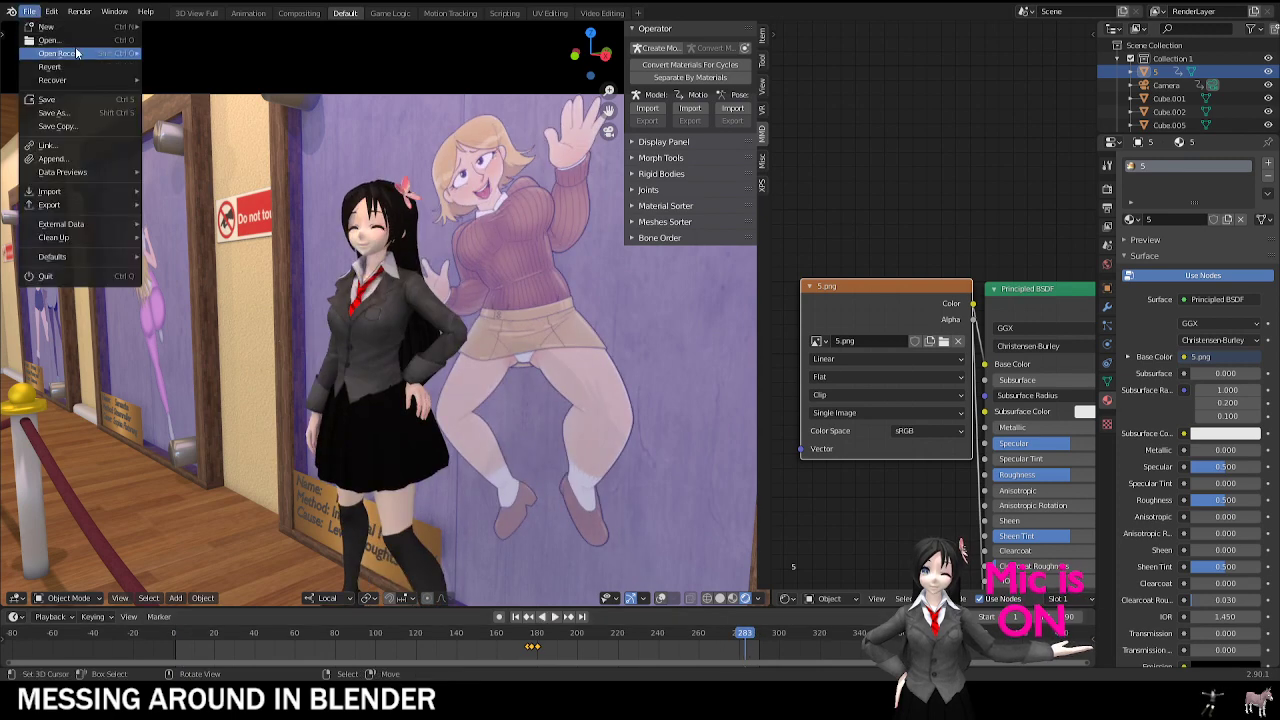
left_click(77, 42)
left_click(694, 364)
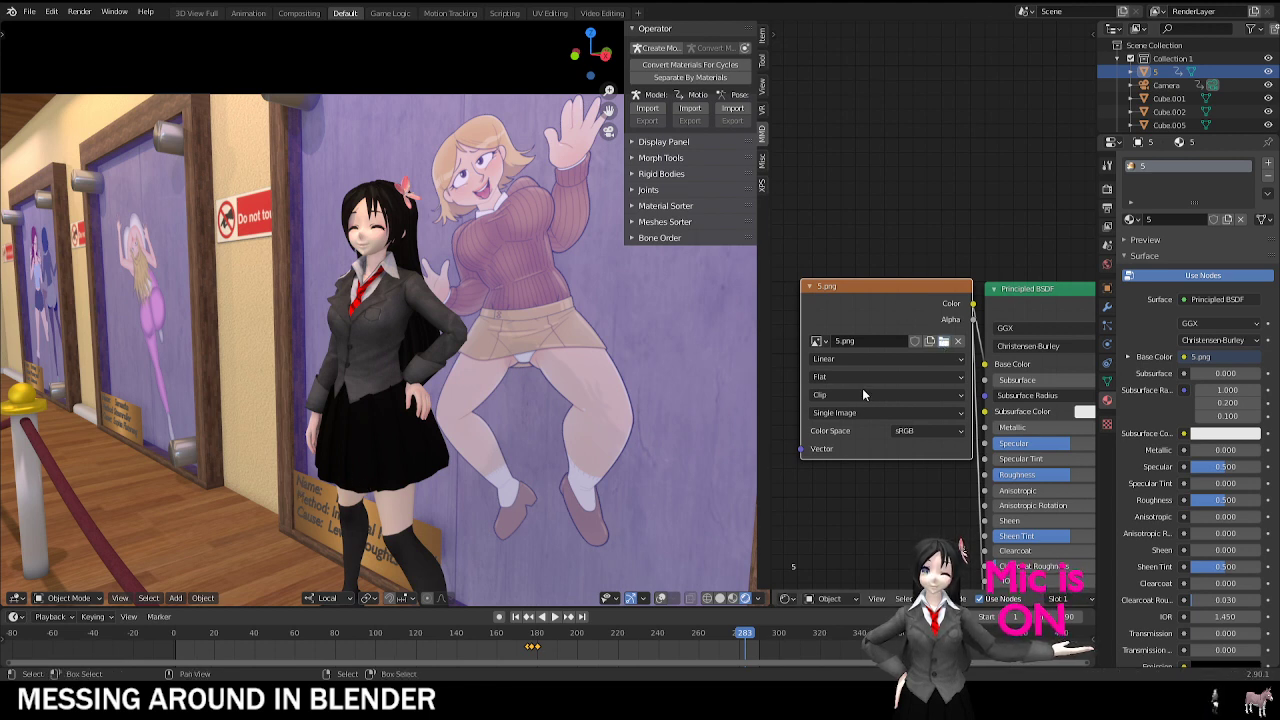
Step: Swap the framed picture's image texture to 1.png and finally to 18.png
double_click(981, 411)
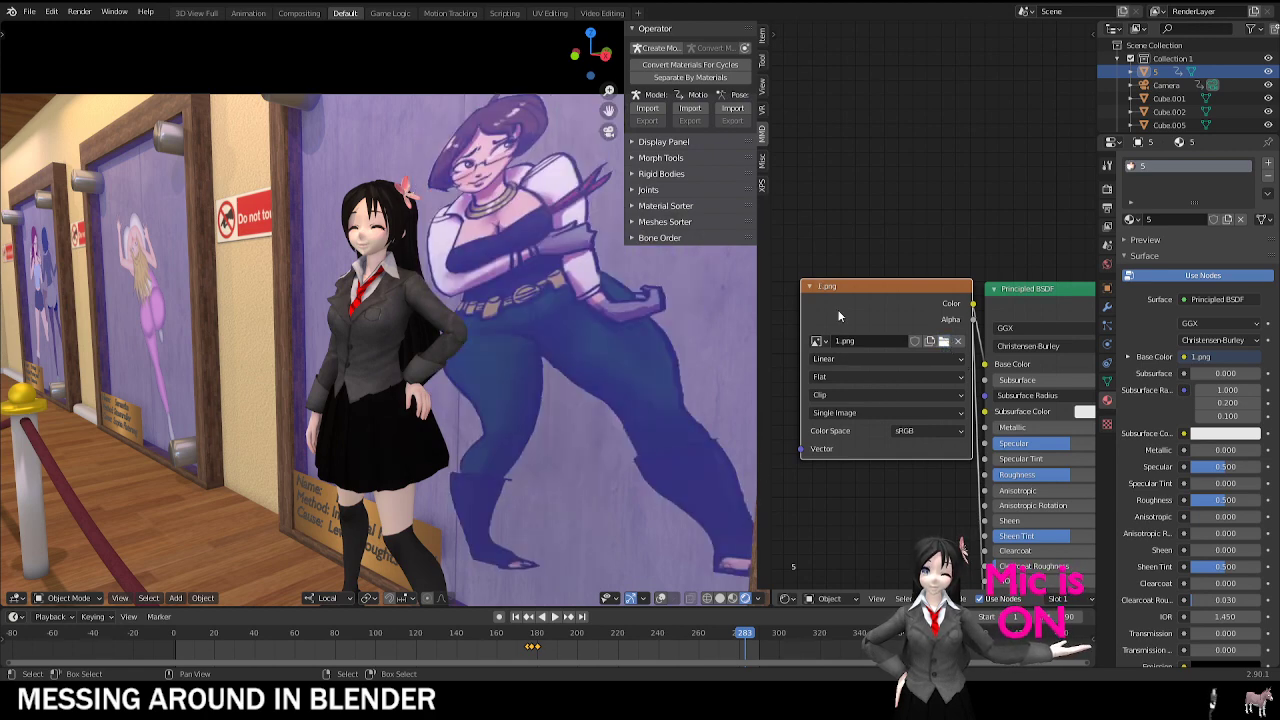
double_click(832, 262)
left_click(943, 342)
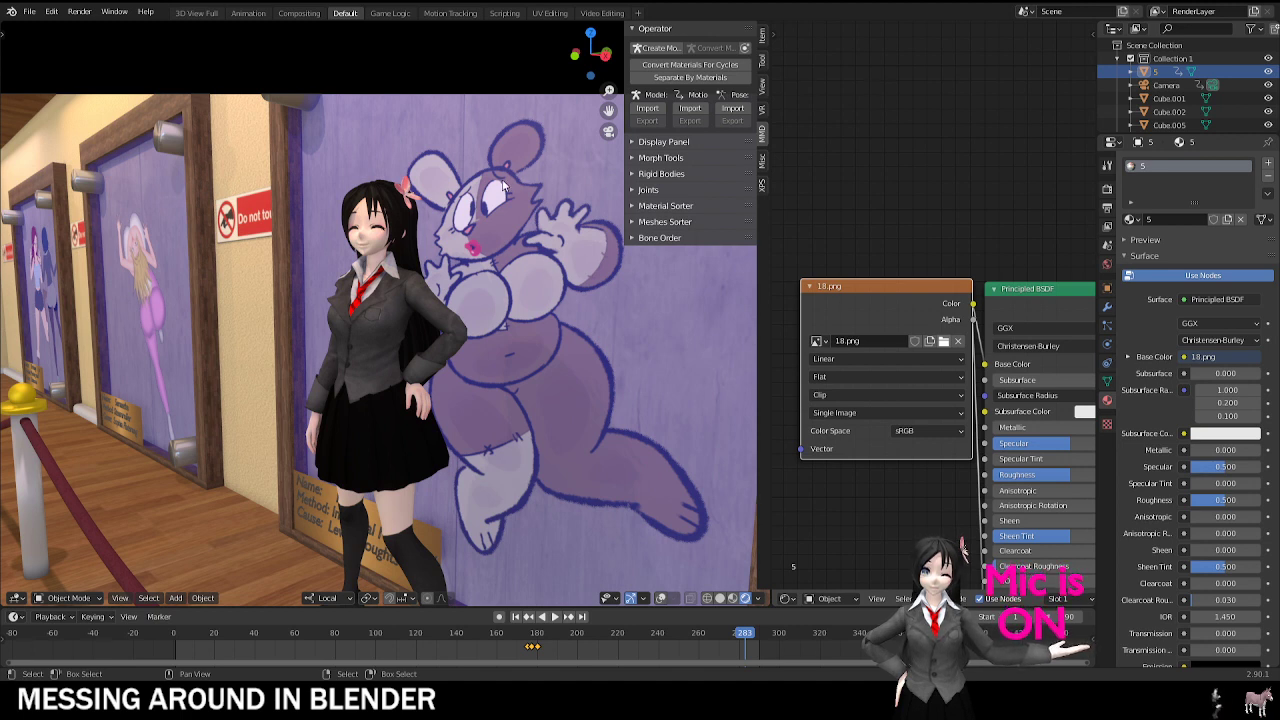
Step: Open the scene file containing the Track Rouge character without saving the changes, and show it in rendered shading
left_click(30, 11)
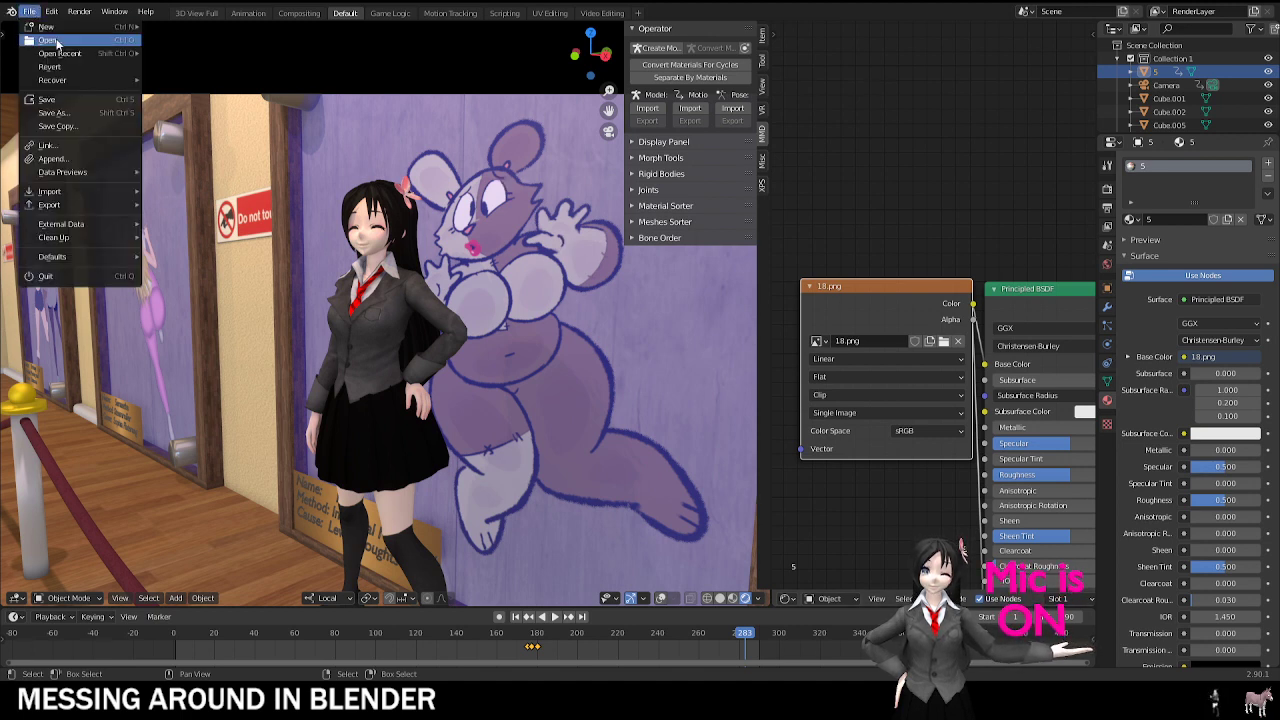
left_click(57, 40)
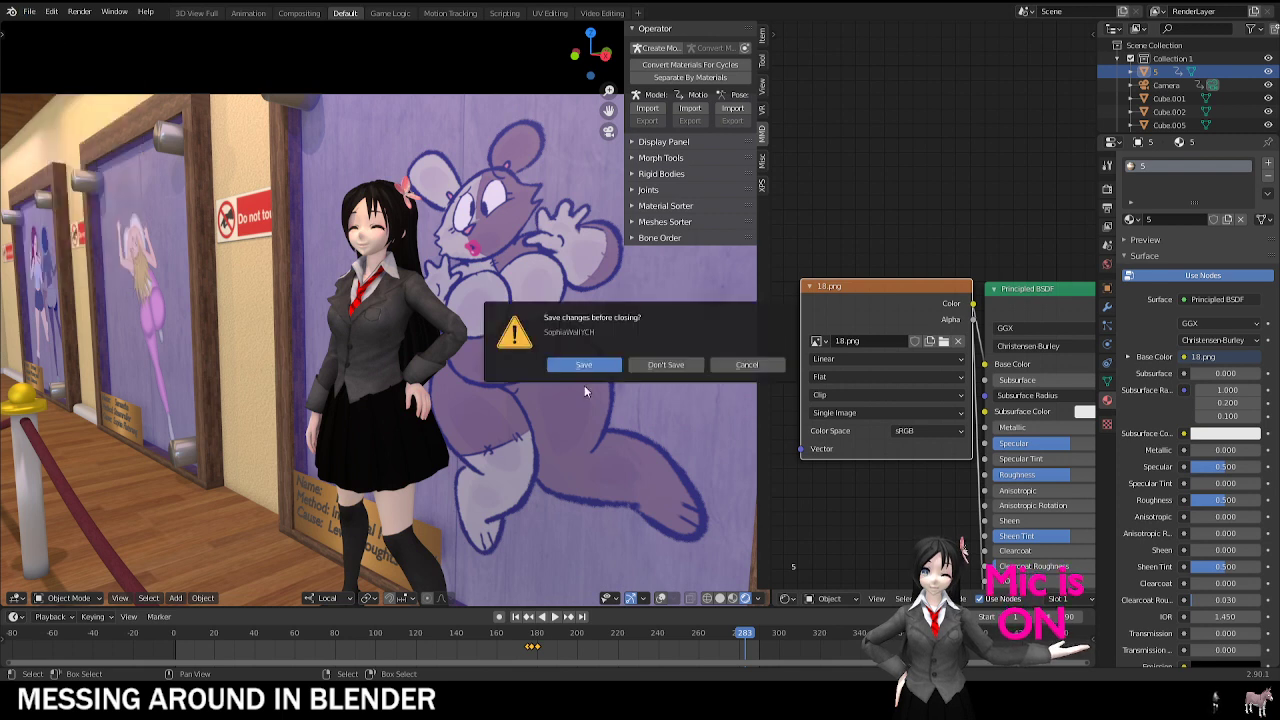
left_click(650, 370)
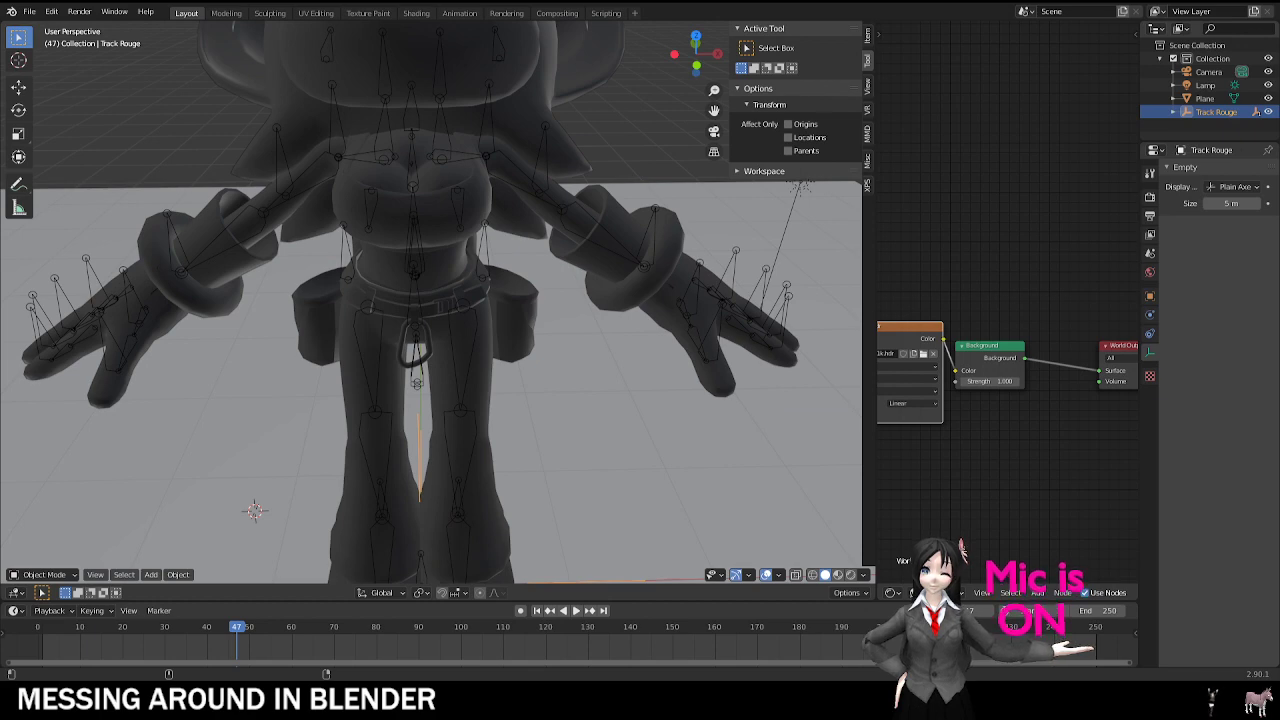
scroll(620, 512, "down", 3)
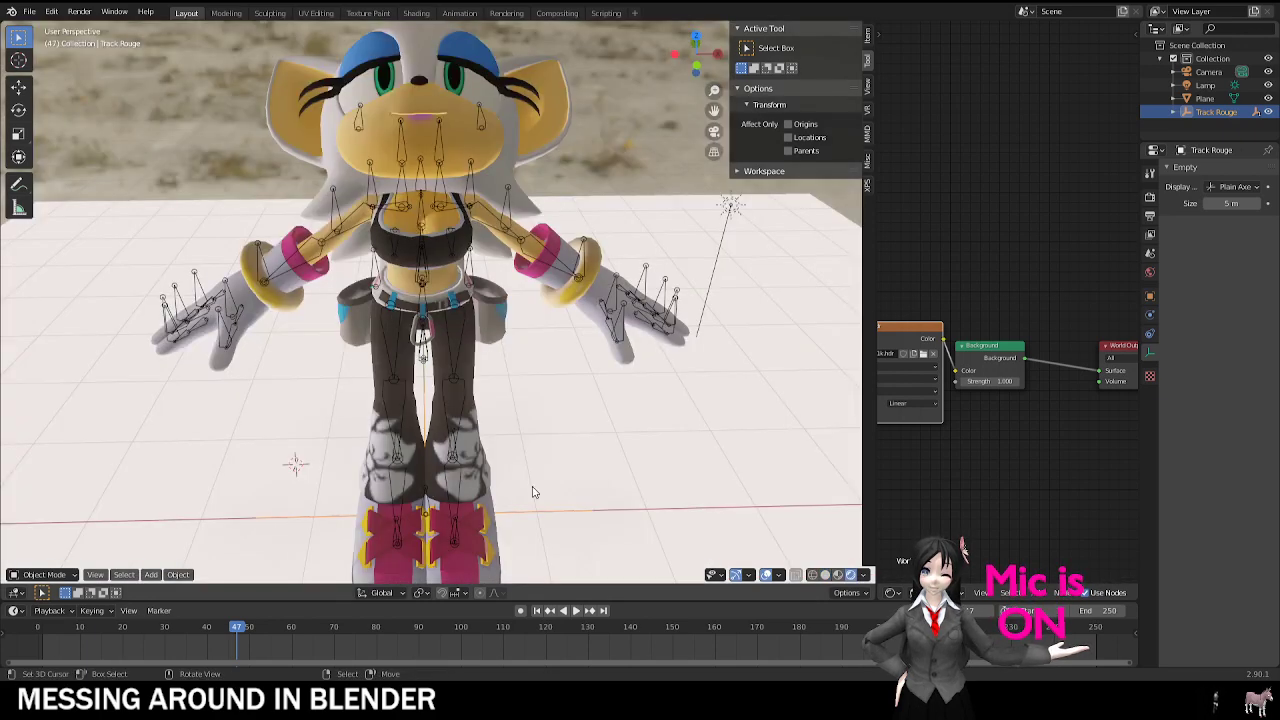
Step: Try moving the Track Rouge mesh and its armature from an angled view
middle_click_drag(508, 331, 440, 310)
right_click_drag(440, 310, 426, 300)
right_click(396, 302)
key("g")
right_click(400, 318)
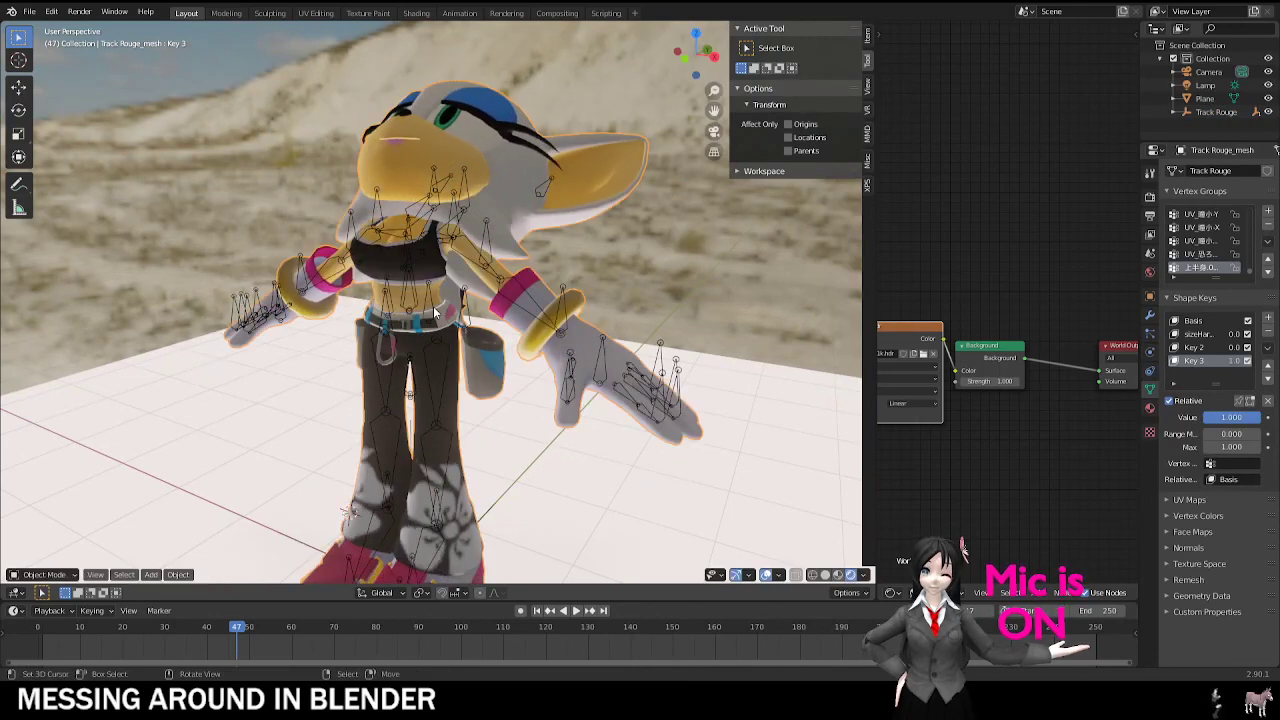
left_click(403, 340)
key("g")
right_click(390, 342)
Step: Play the Track Rouge animation with the viewport overlays hidden, stop it at frame 72 and show the overlays again
key("space")
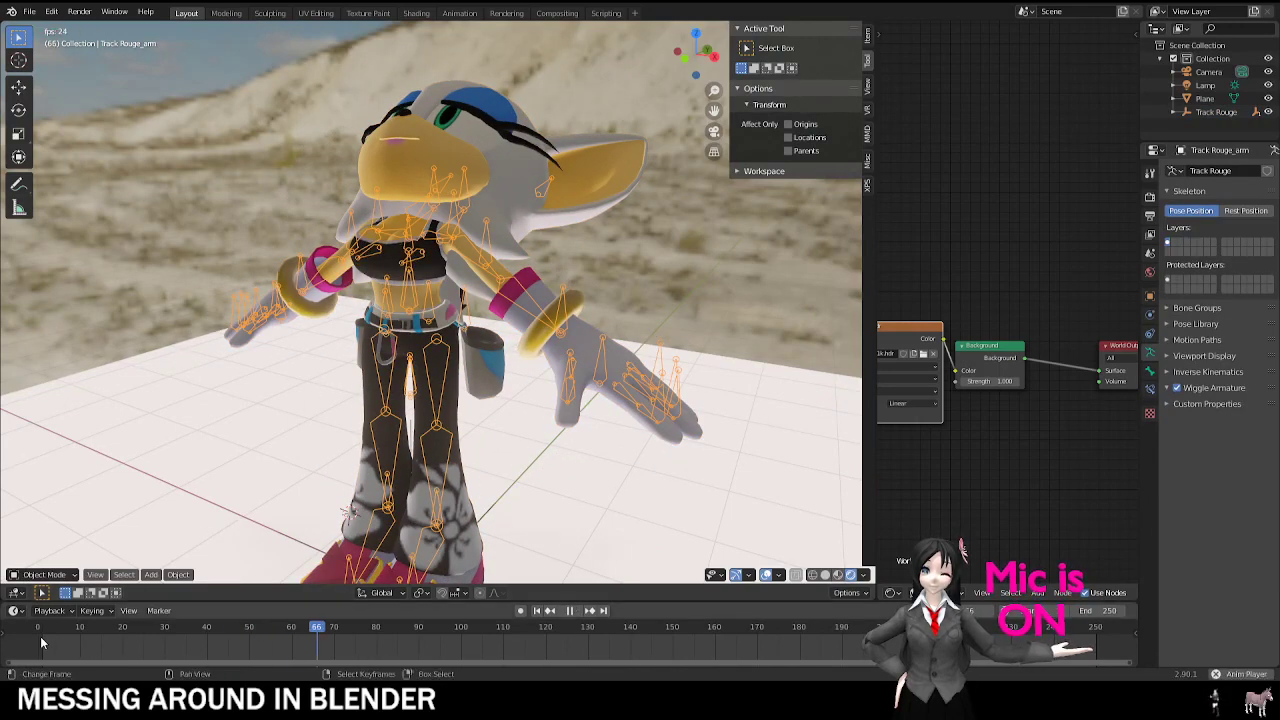
left_click(41, 643)
left_click(767, 574)
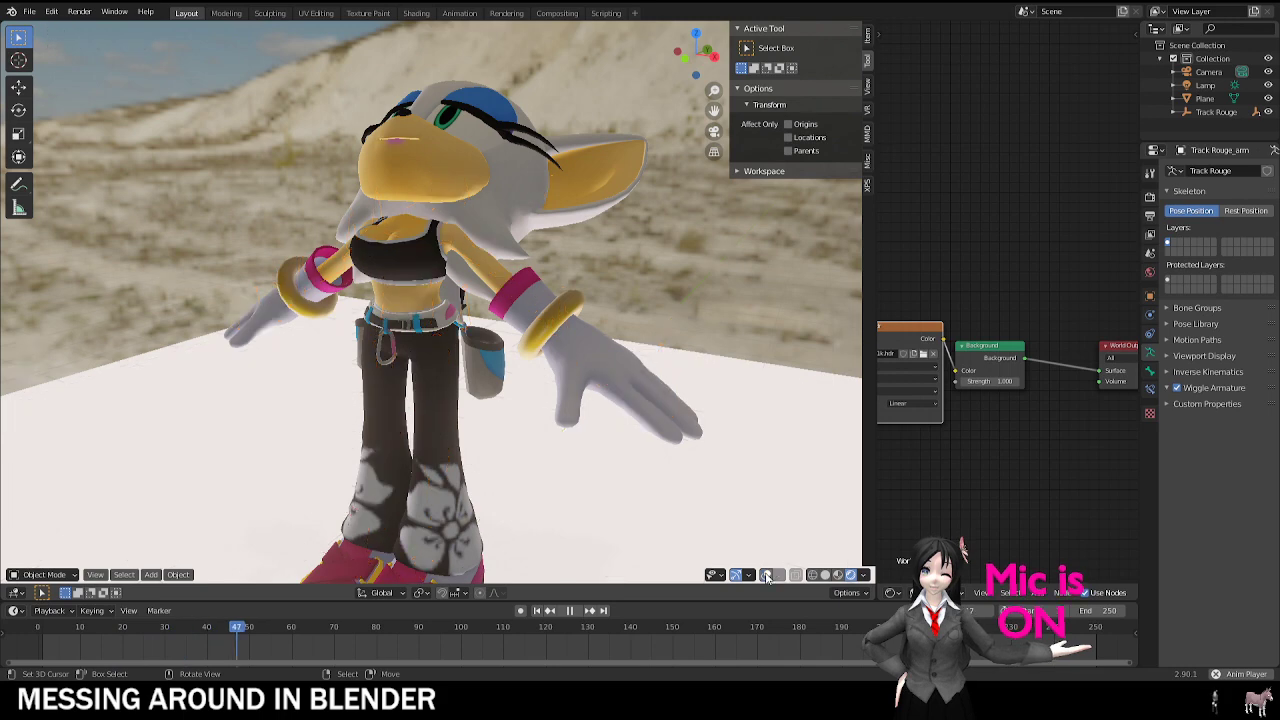
scroll(196, 514, "up", 2)
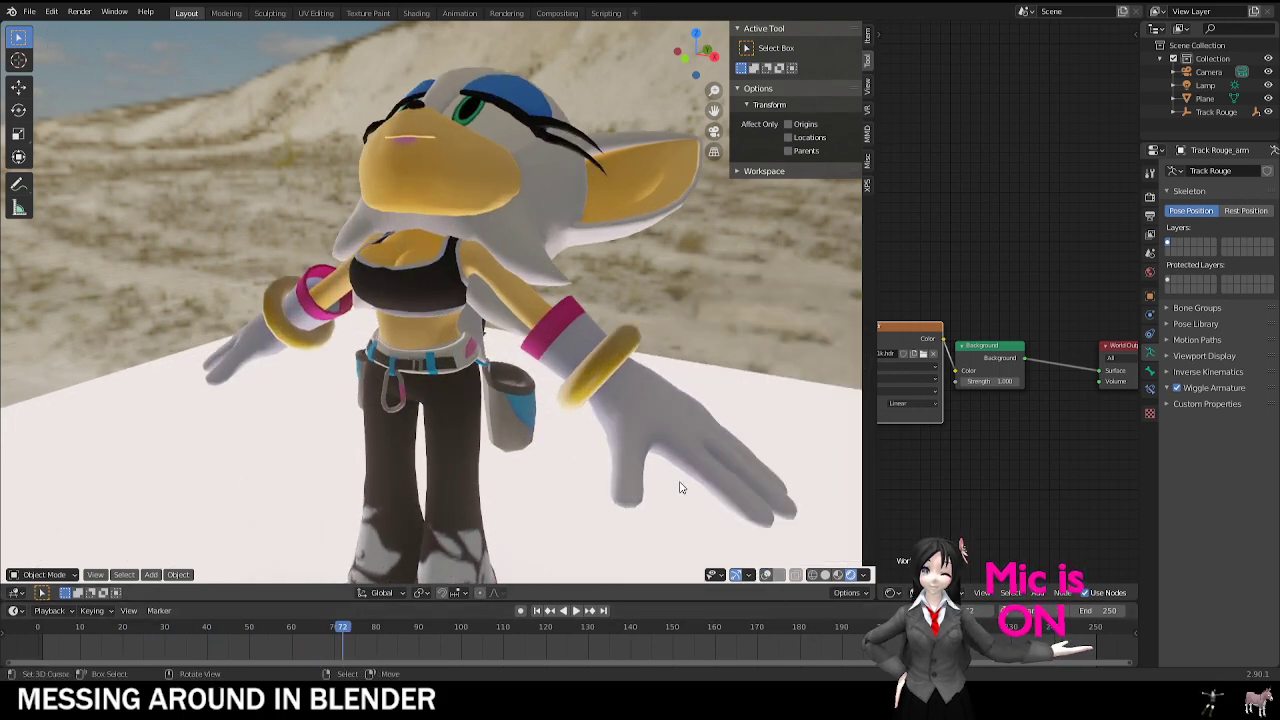
left_click(767, 575)
Step: Switch the Track Rouge armature from Object Mode to Pose Mode
right_click(433, 313)
right_click(433, 313)
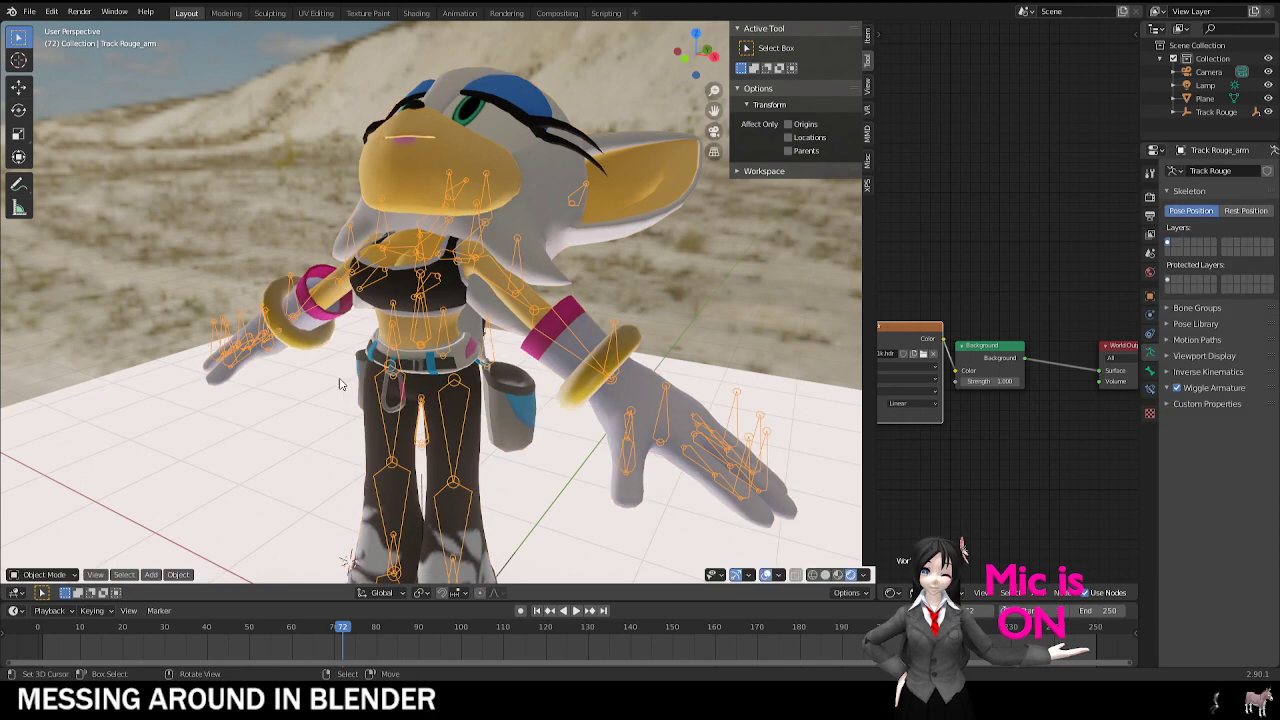
left_click(45, 575)
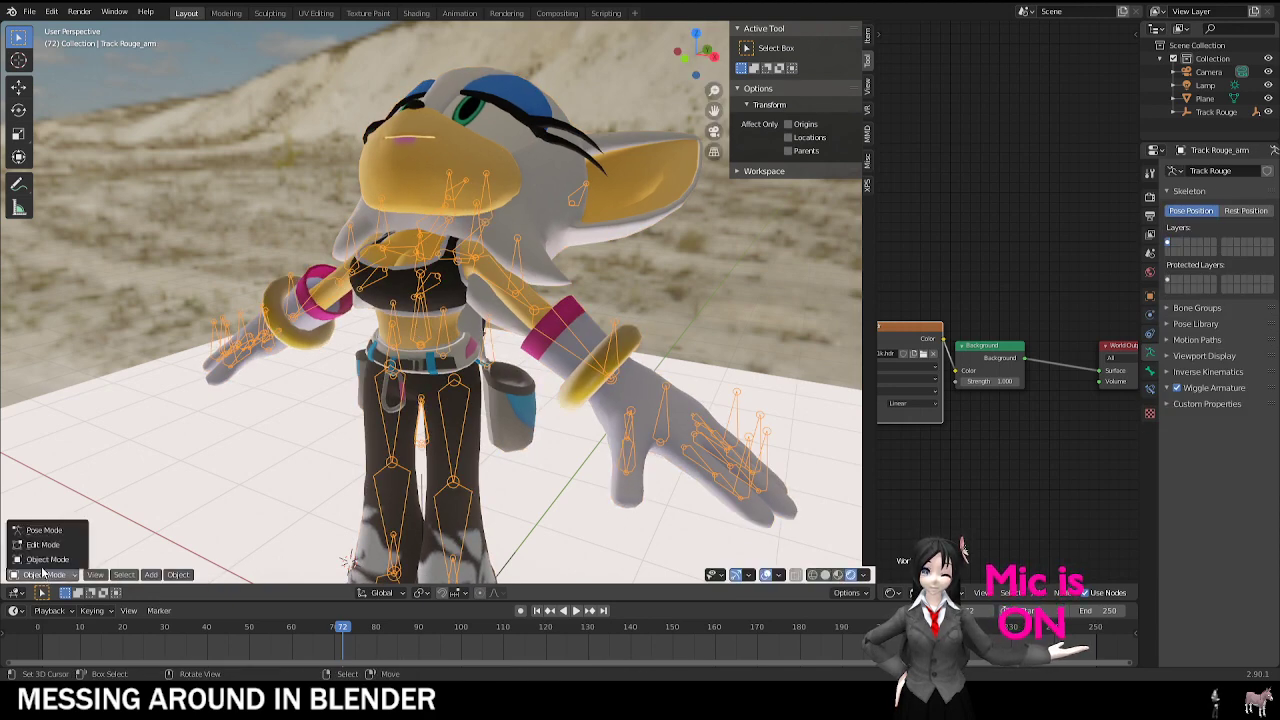
left_click(44, 530)
Step: Try rotating the upper-body bone of the Track Rouge armature and play the animation
key("r")
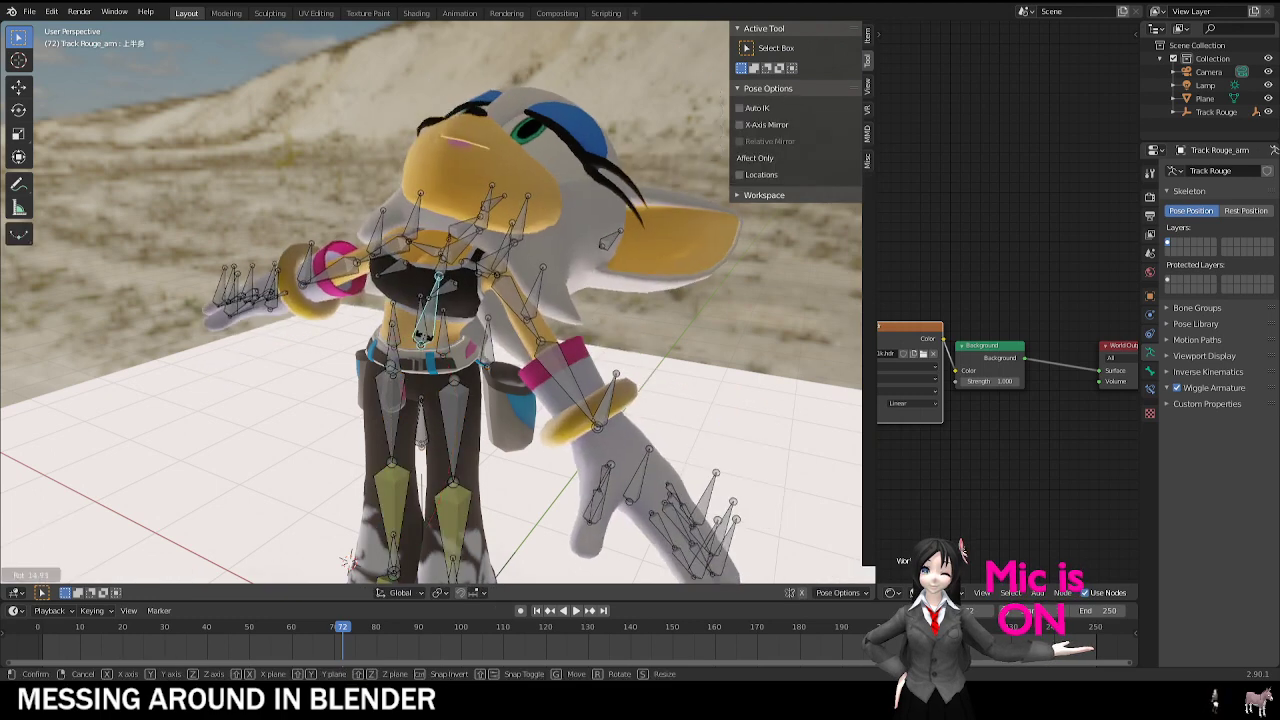
right_click(422, 337)
middle_click_drag(422, 337, 420, 349, "shift")
key("space")
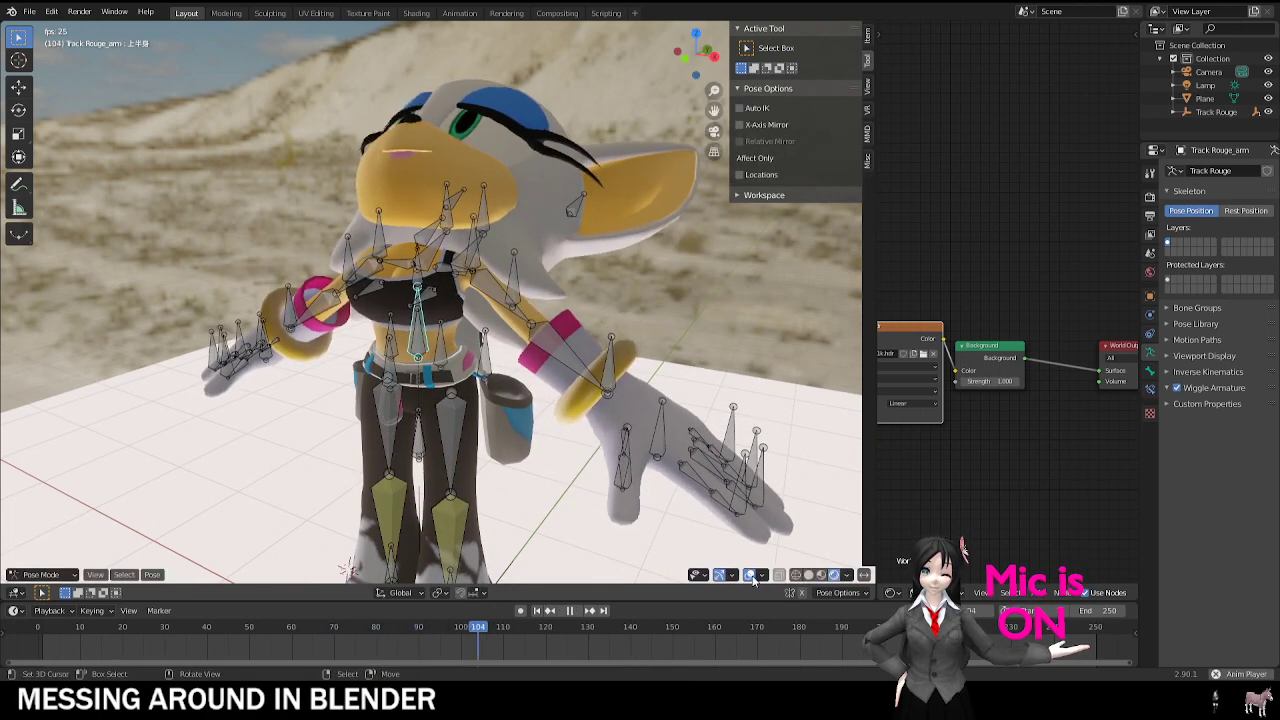
Step: Try trackball-rotating the upper-body bone of the Track Rouge armature during playback with the viewport overlays hidden
left_click(750, 575)
key("r")
key("r")
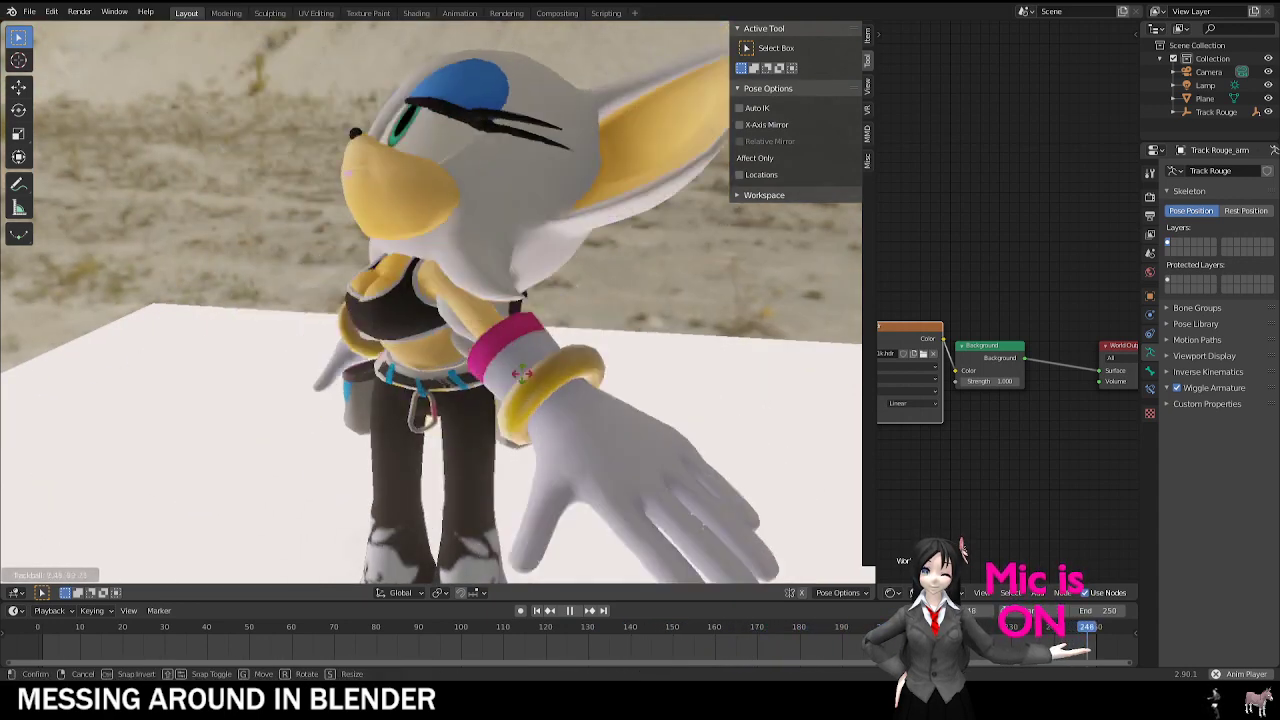
right_click(600, 370)
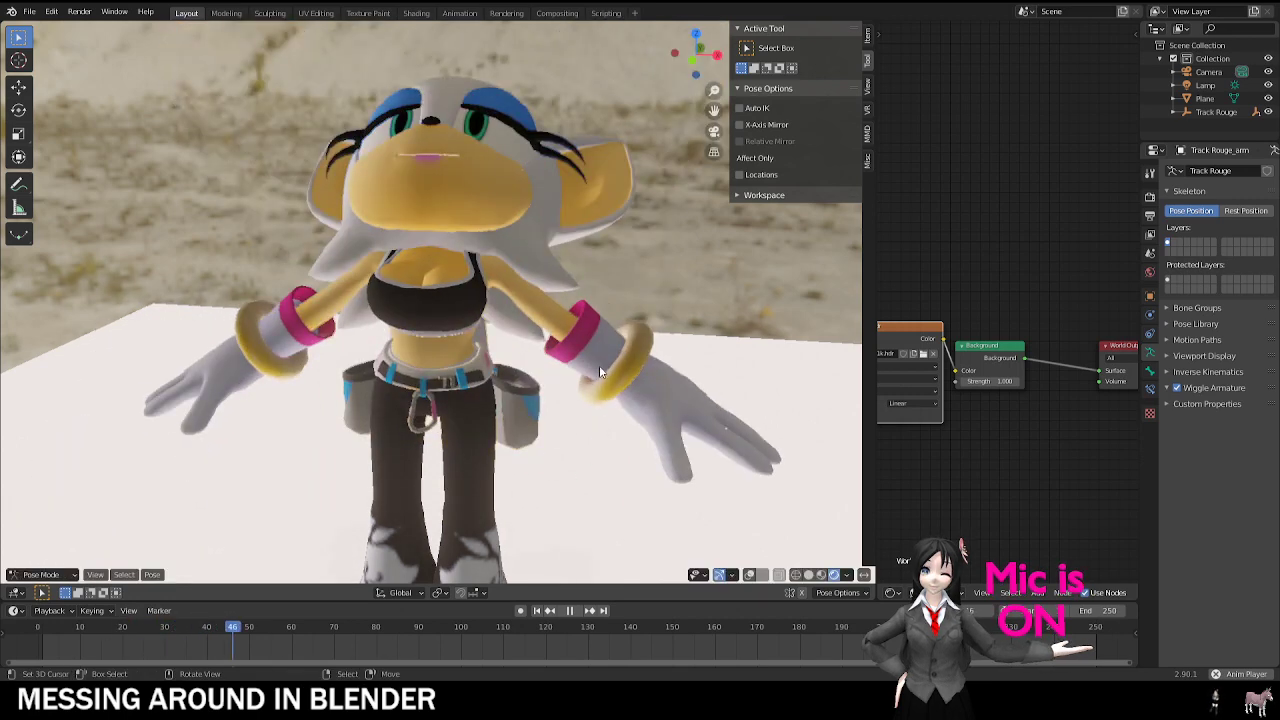
key("r")
key("r")
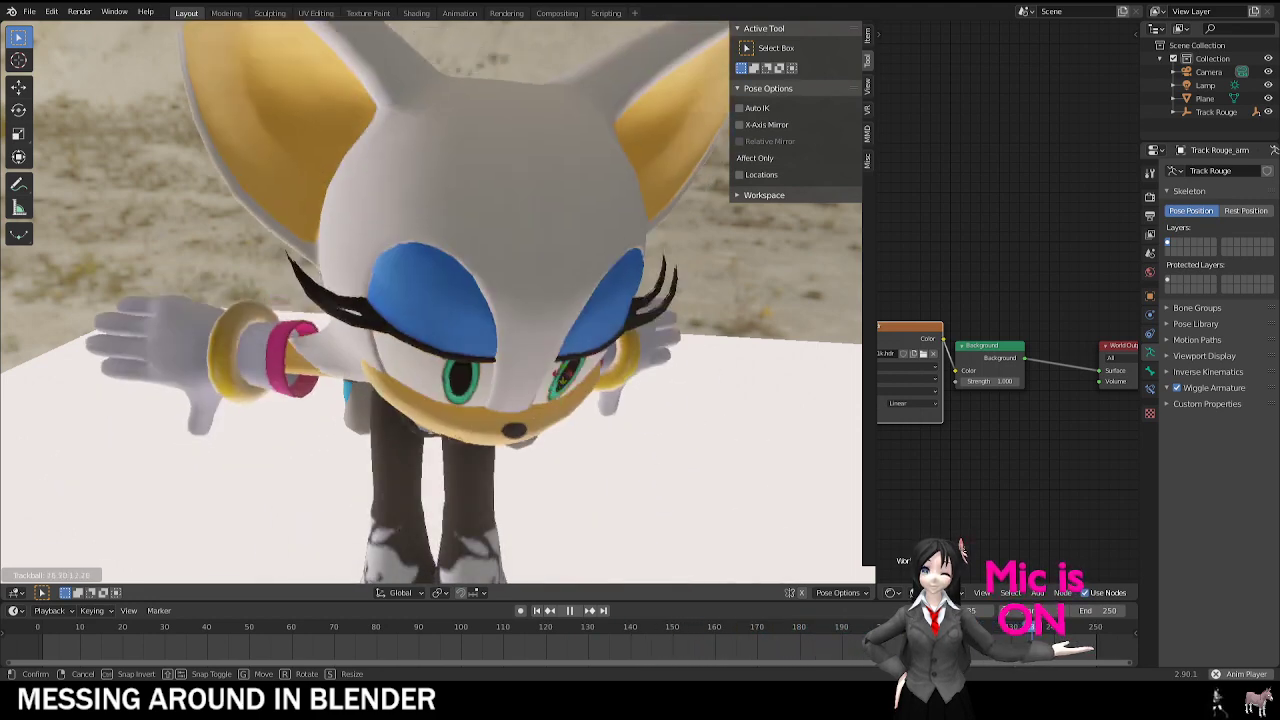
left_click(556, 329)
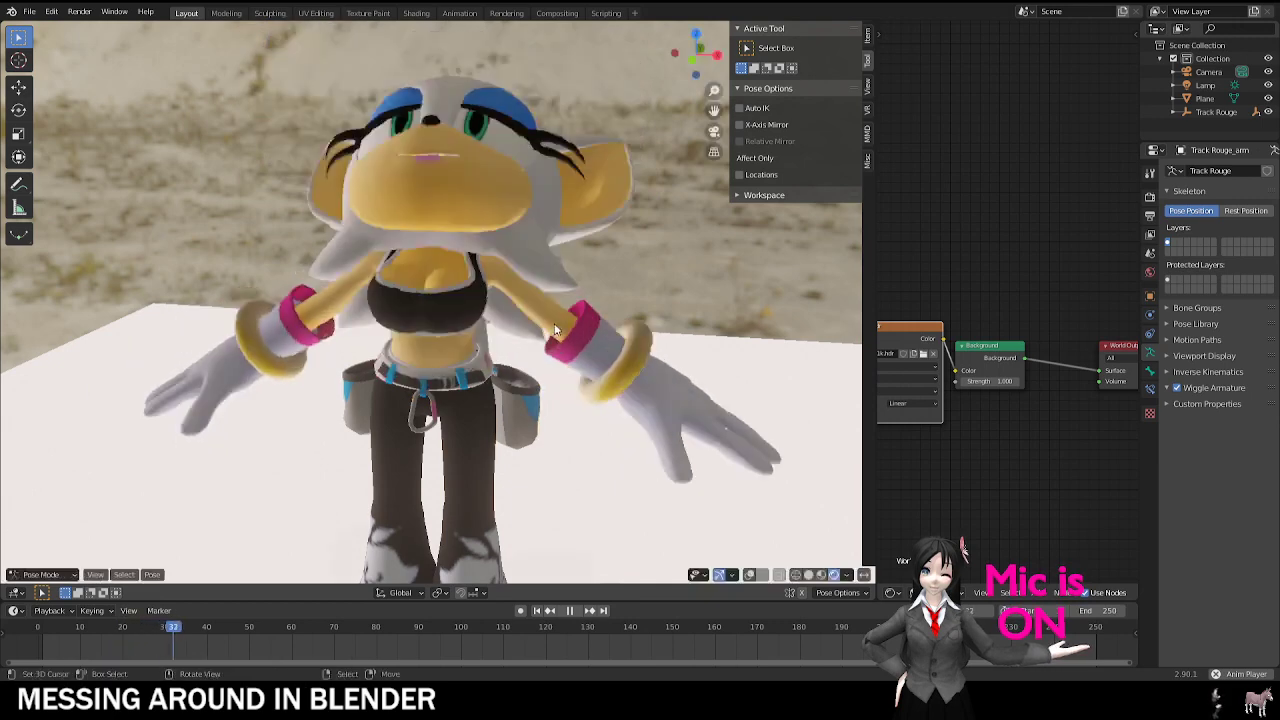
Step: Show the viewport overlays, scale the two chest bones at frame 0 and play the animation
key("shift+alt+z")
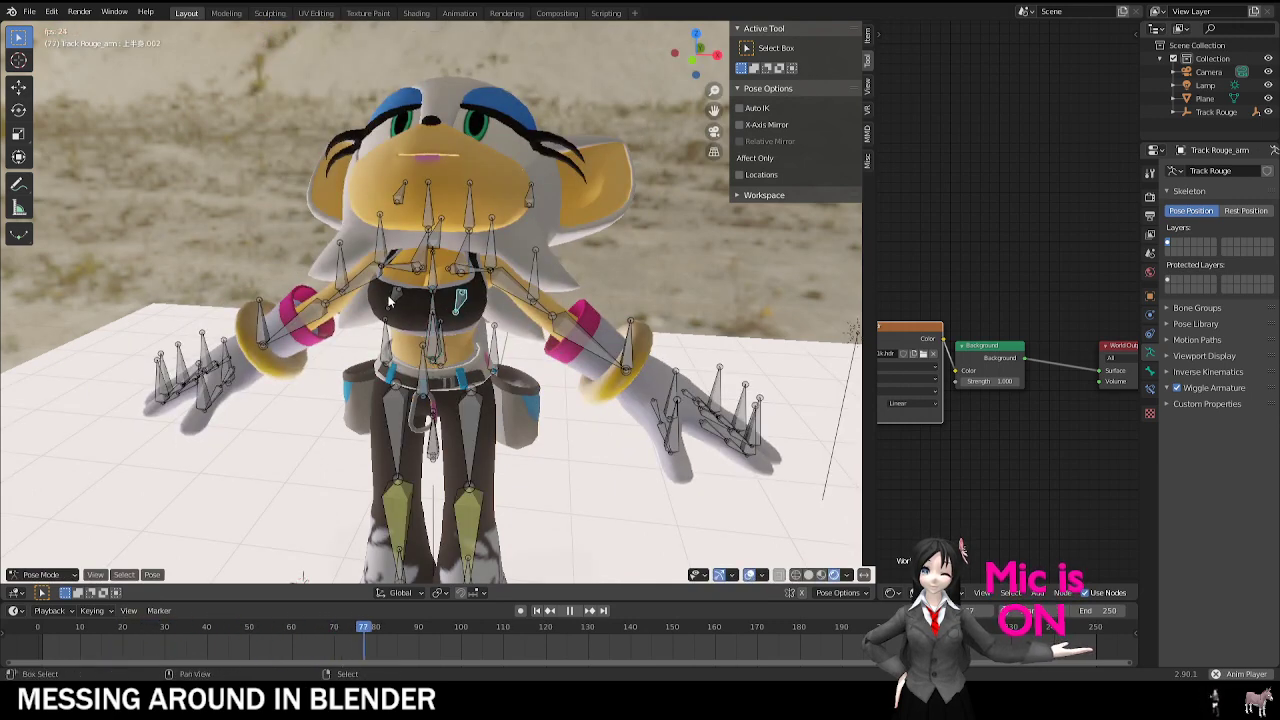
key("space")
left_click(38, 656)
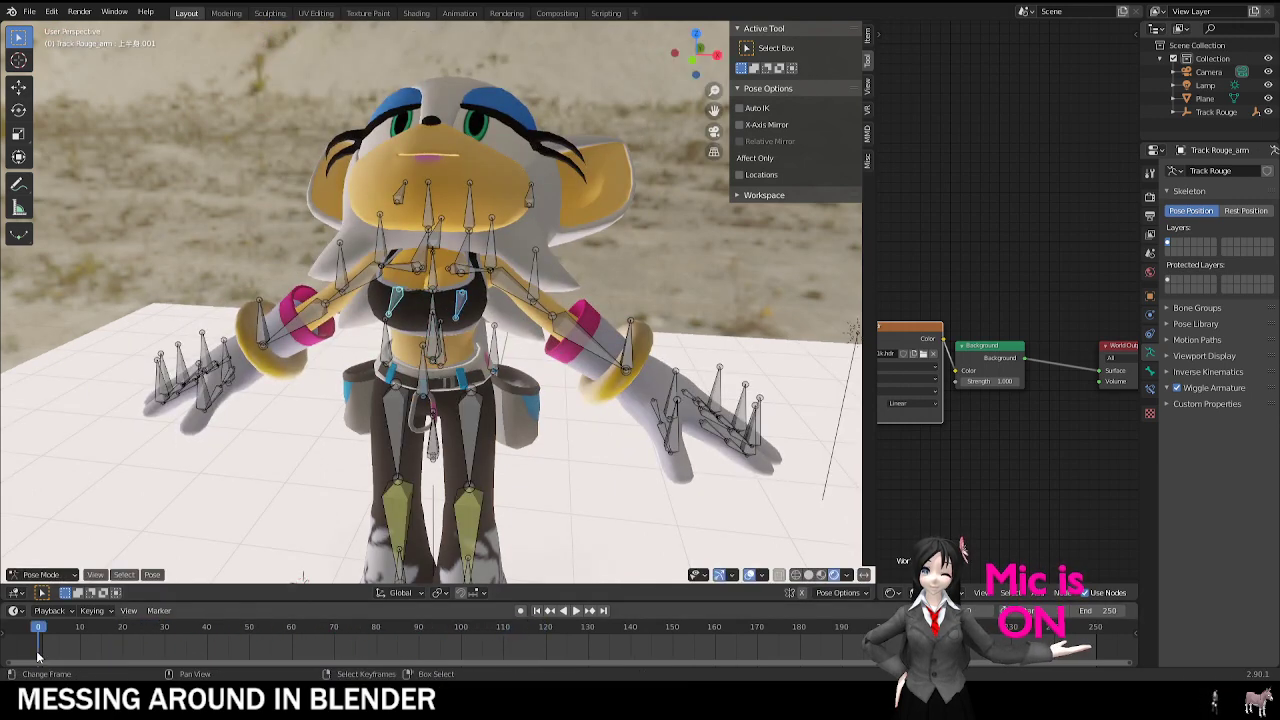
key("s")
left_click(688, 308)
key("space")
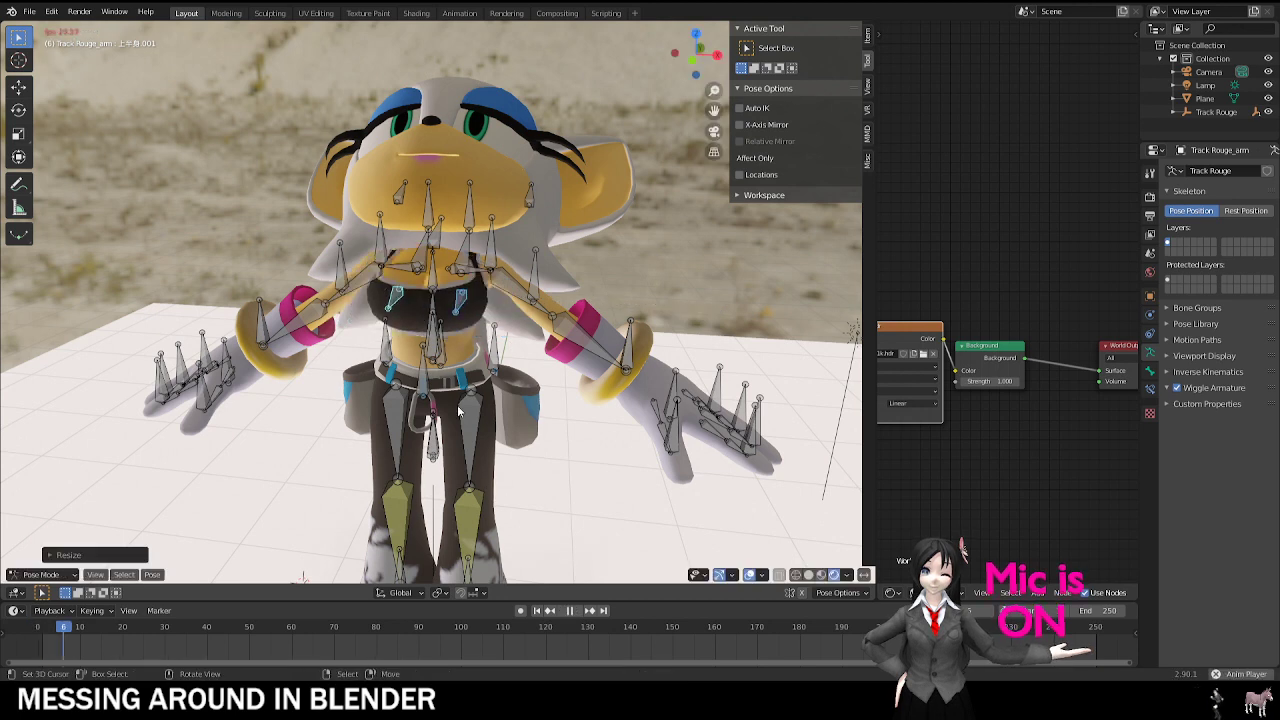
Step: Stop the animation at frame 17, scale the two chest bones again and resume playback
left_click(449, 594)
left_click(456, 546)
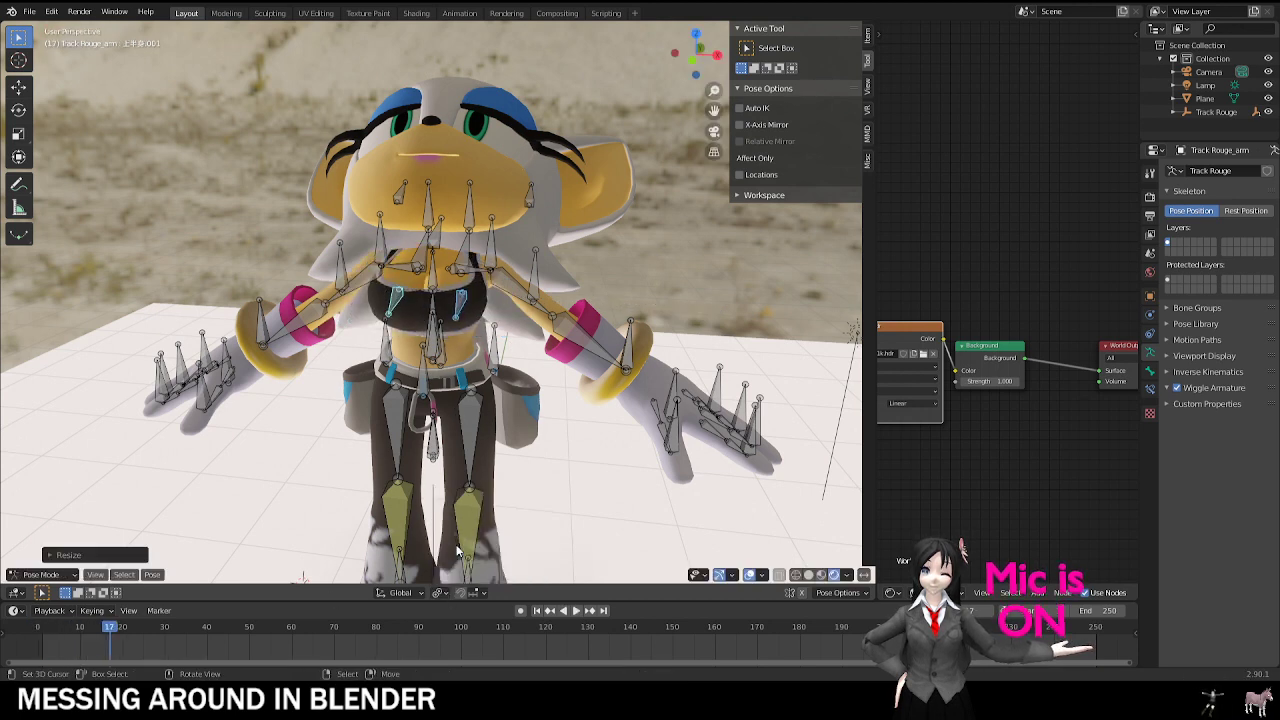
key("s")
left_click(655, 314)
key("space")
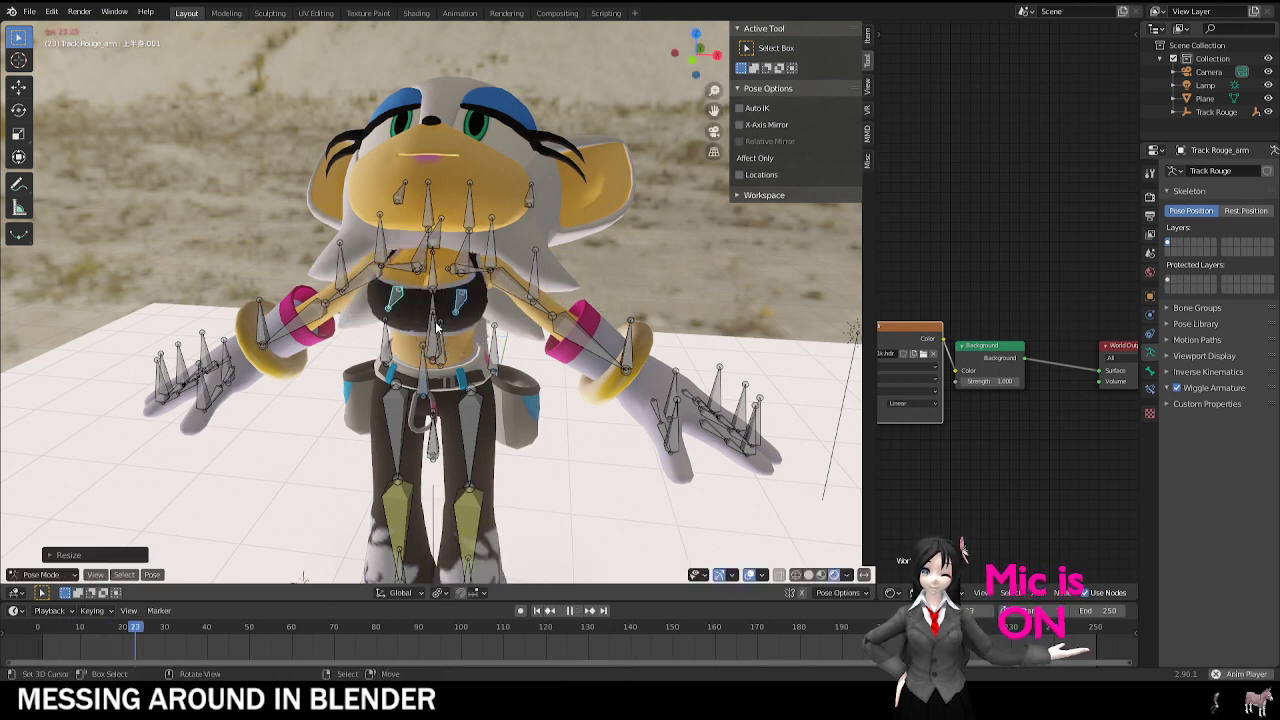
Step: Rotate the upper-body bone, shrink it until the upper body collapses into the waist, and stop the animation at frame 2
right_click(440, 318)
right_click(442, 319)
key("r")
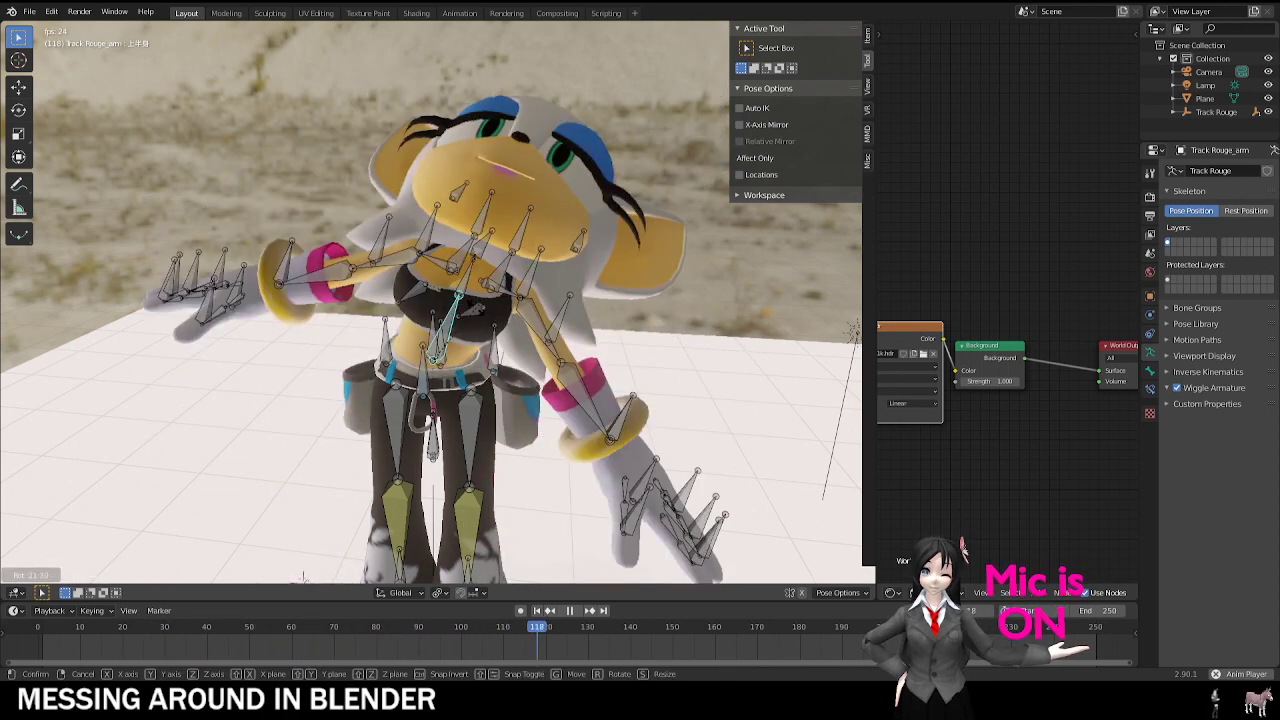
key("s")
left_click(425, 371)
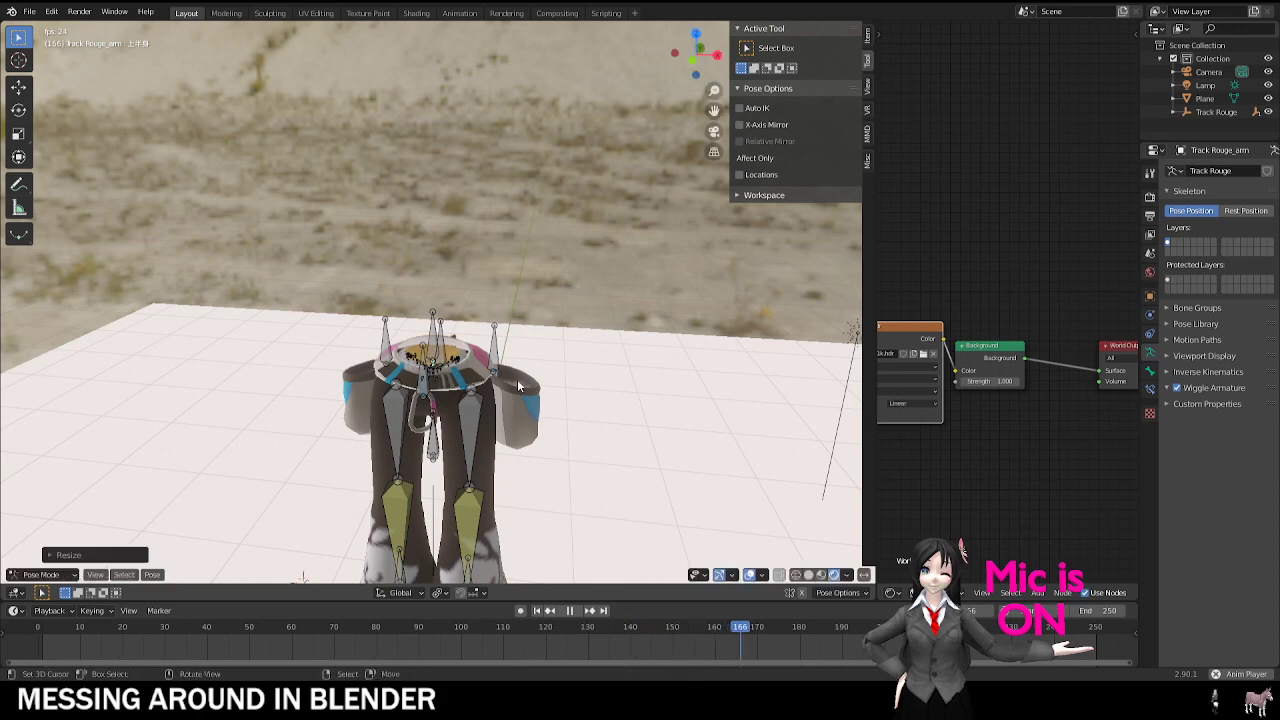
scroll(450, 400, "down", 4)
middle_click_drag(450, 420, 465, 377)
key("space")
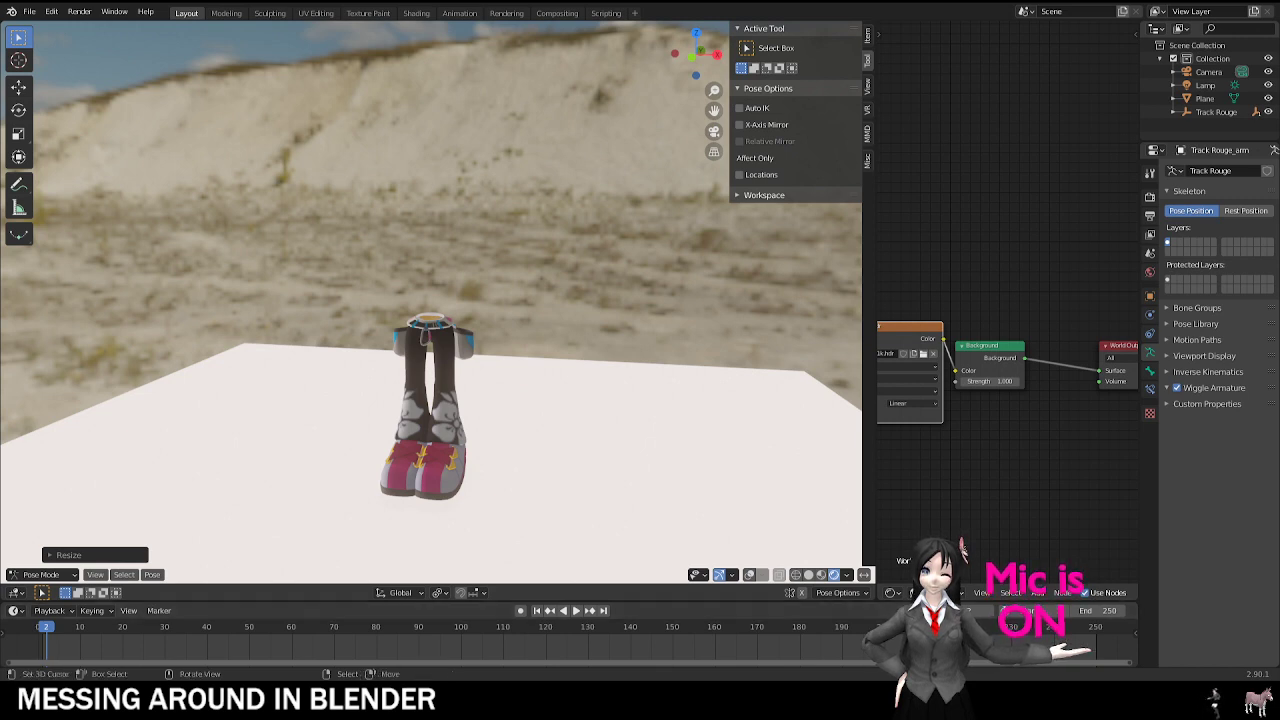
Step: Open the scene with Sonic and Eggman without saving the changes to RougeTesting
left_click(30, 12)
left_click(48, 40)
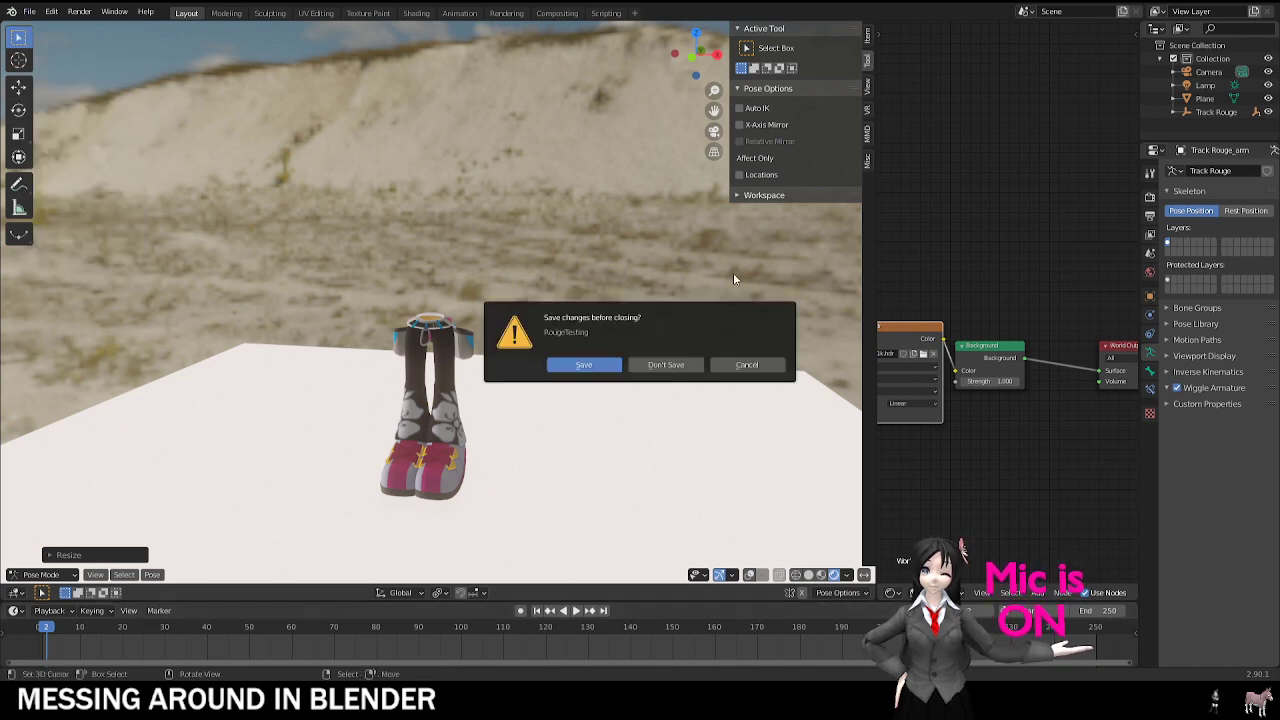
left_click(677, 366)
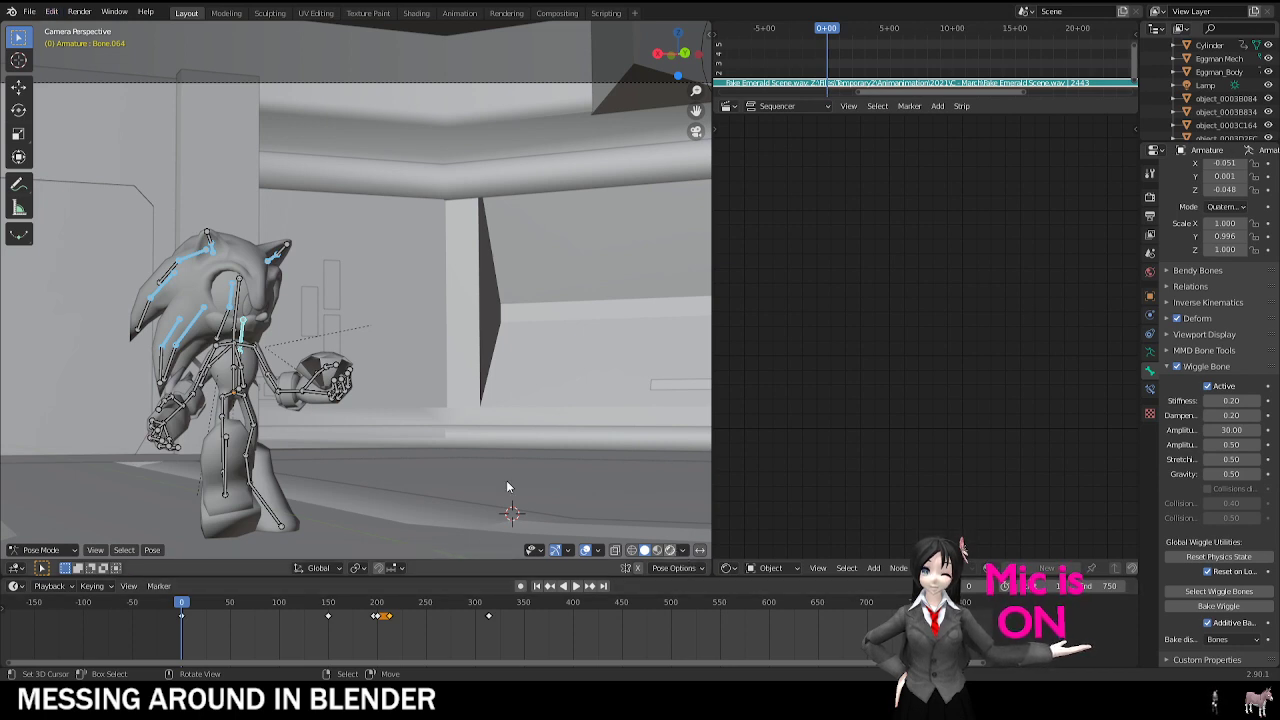
Step: Show the Sonic scene's camera view in rendered shading with the viewport overlays hidden
key("shift+z")
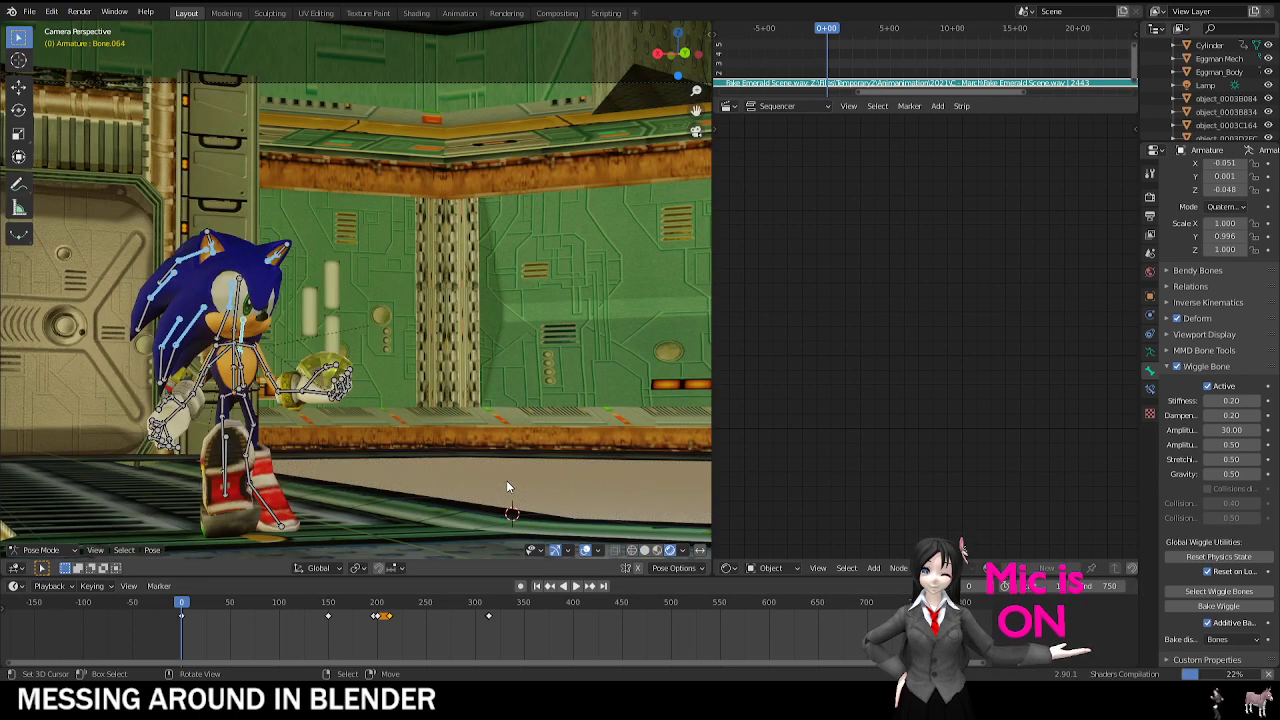
left_click(584, 550)
scroll(398, 395, "down", 5)
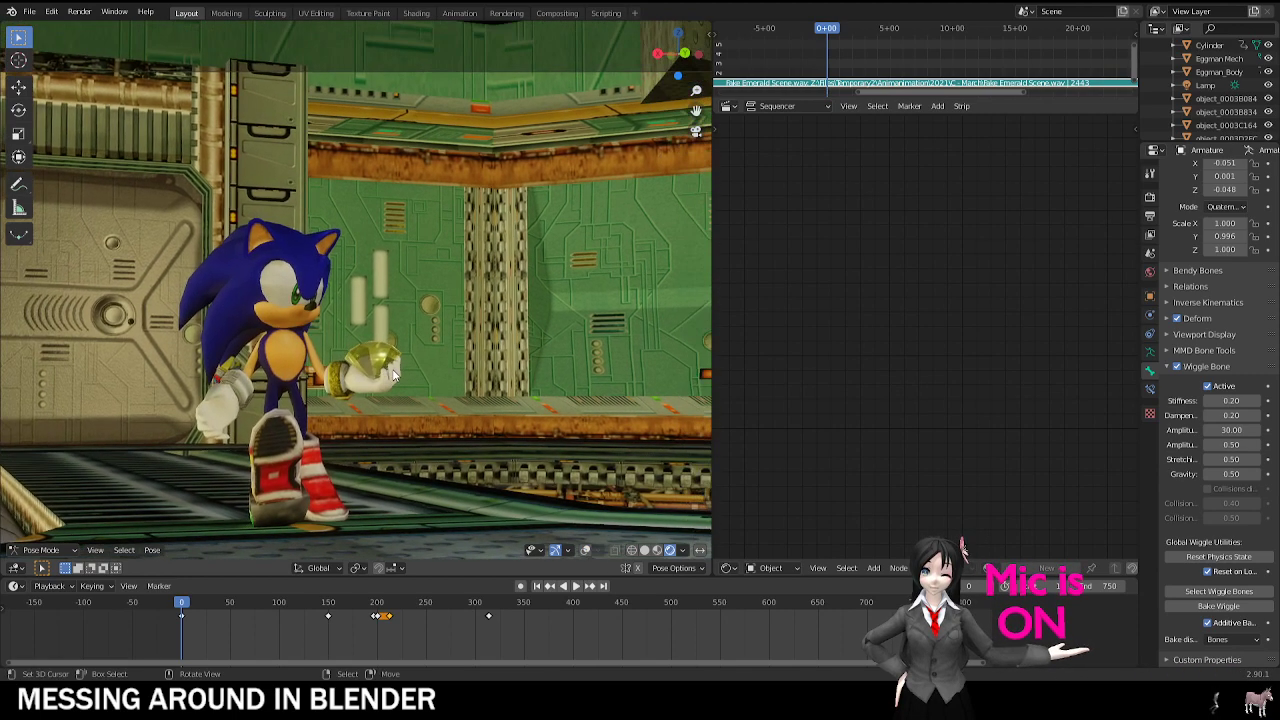
scroll(438, 278, "up", 3)
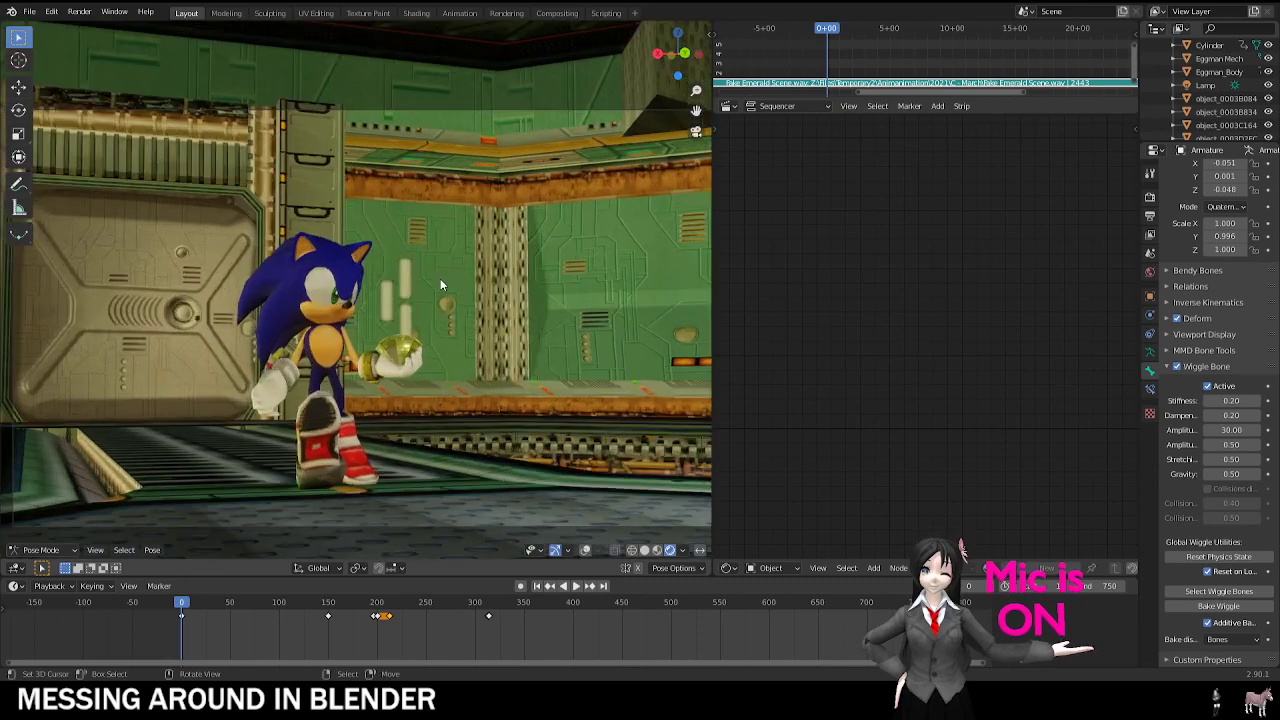
scroll(436, 274, "down", 1)
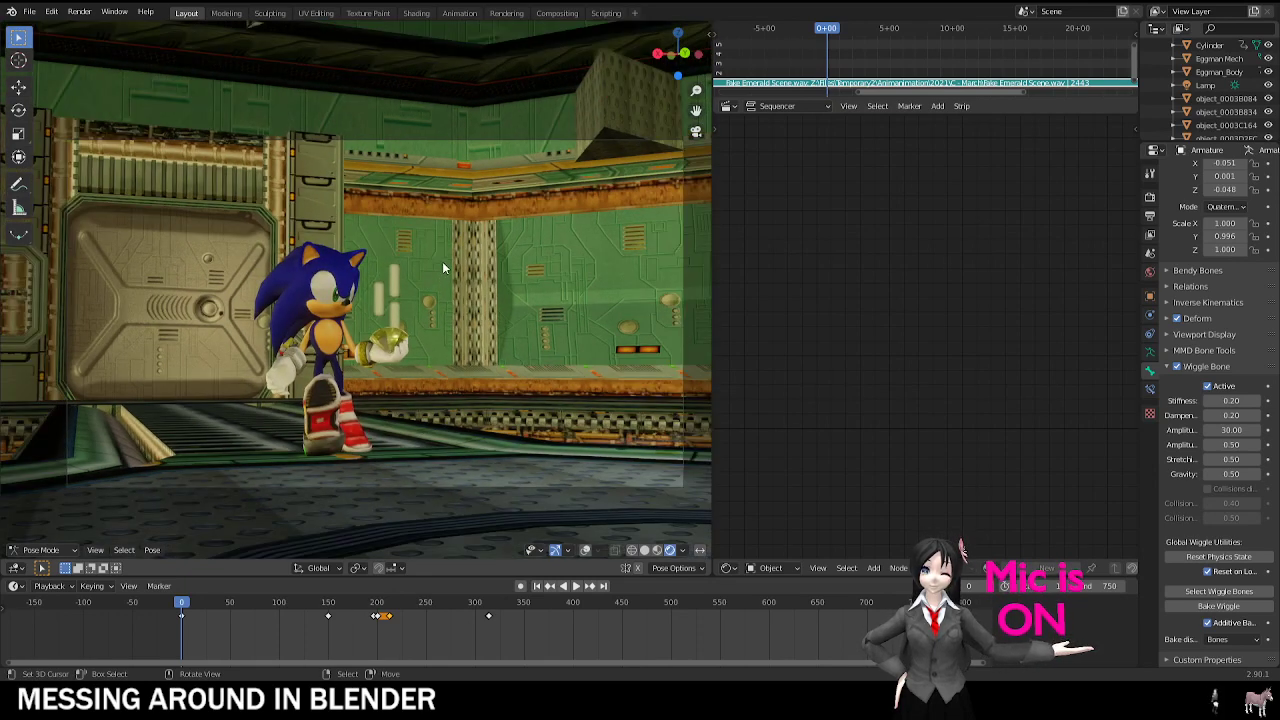
Step: Play the Sonic and Eggman animation, pausing at frame 271, and return to frame 0
key("space")
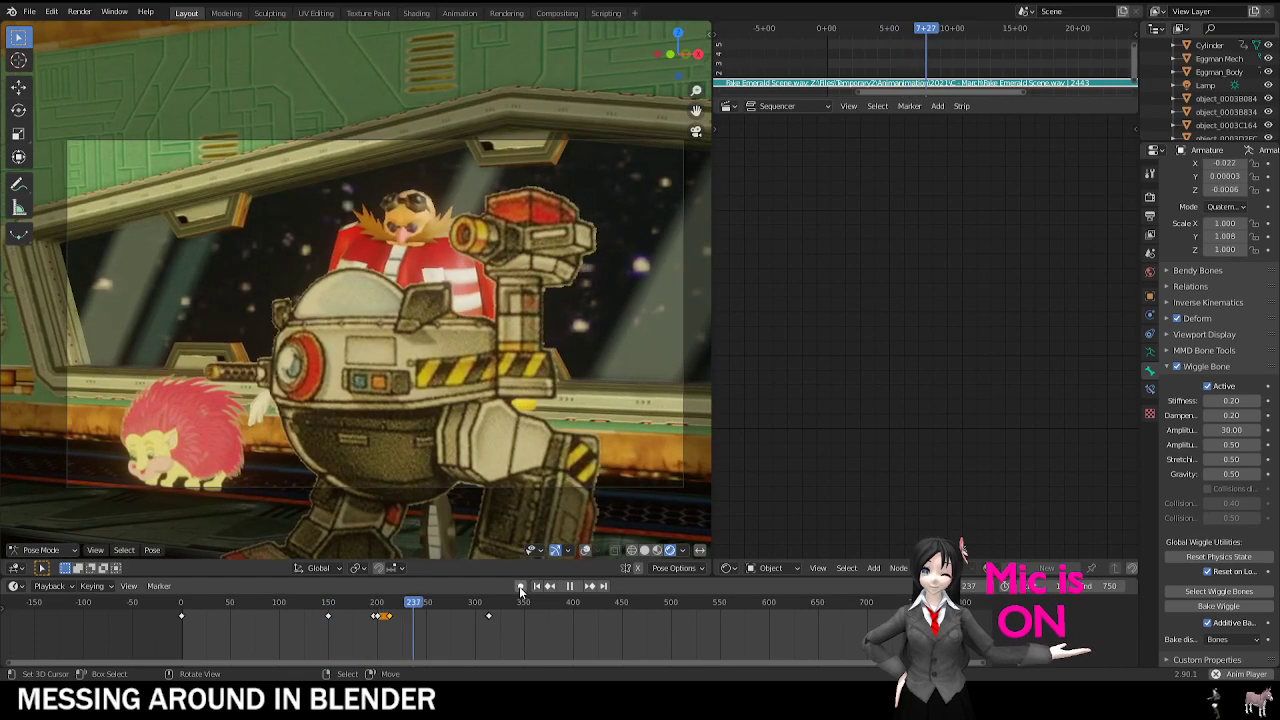
key("space")
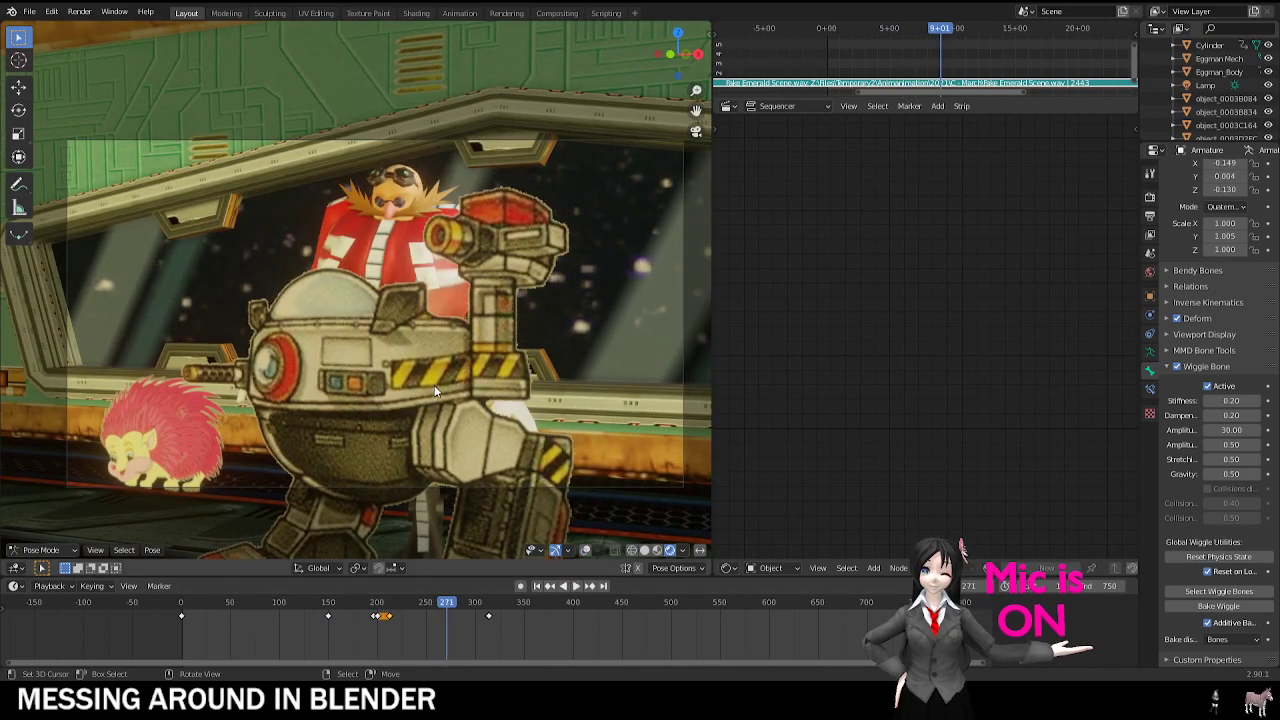
key("space")
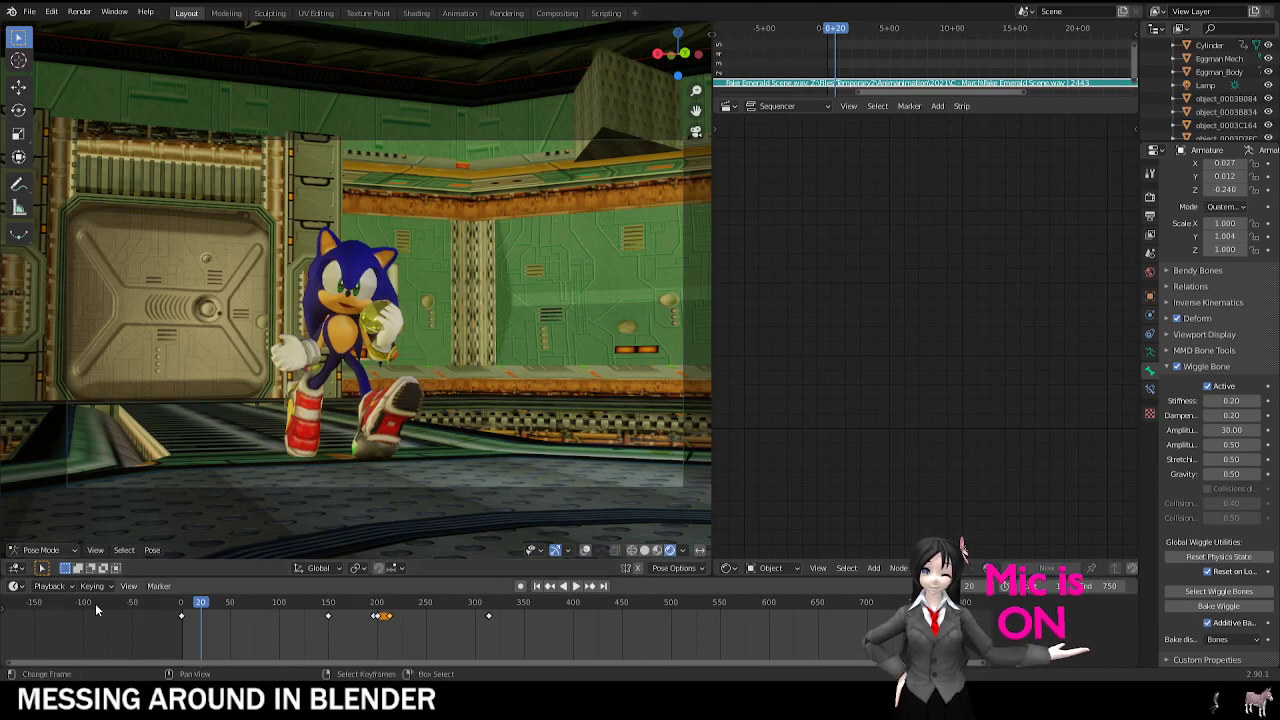
left_click(538, 586)
Step: Try rotating Sonic's quill bone Bone.064 at frame 0 from a side view
scroll(280, 303, "up", 5)
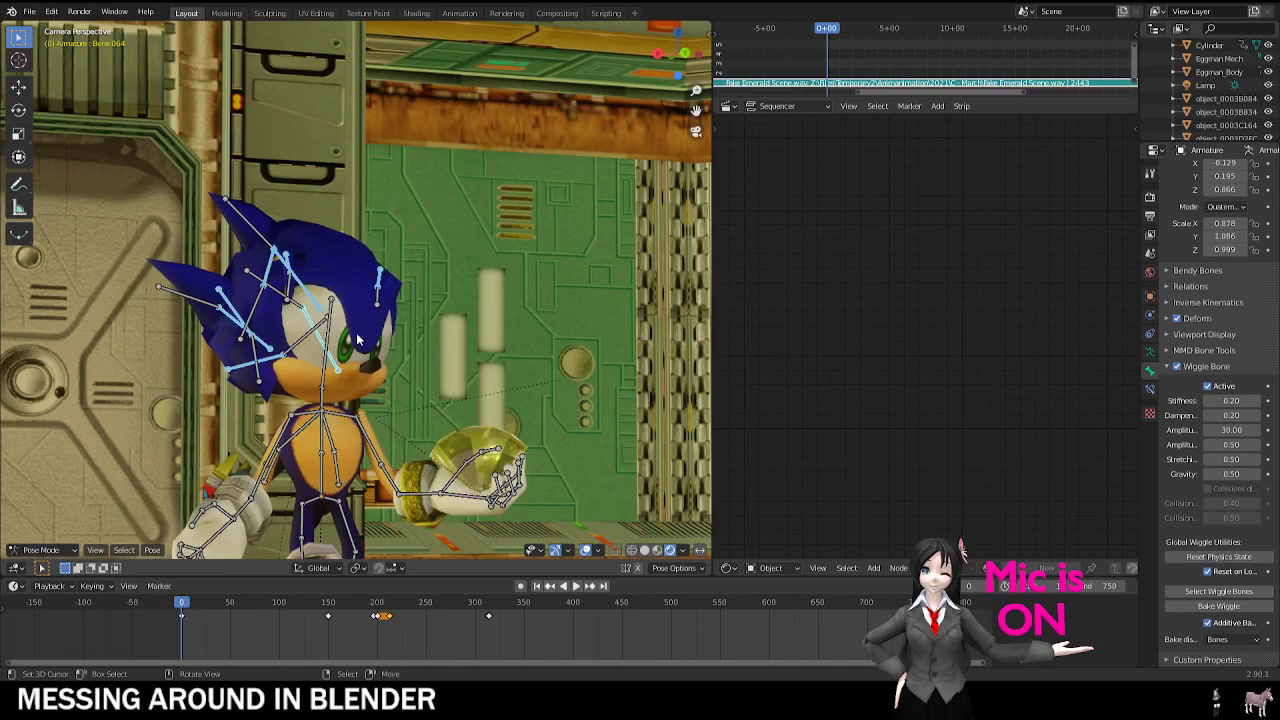
middle_click_drag(230, 470, 380, 390)
key("r")
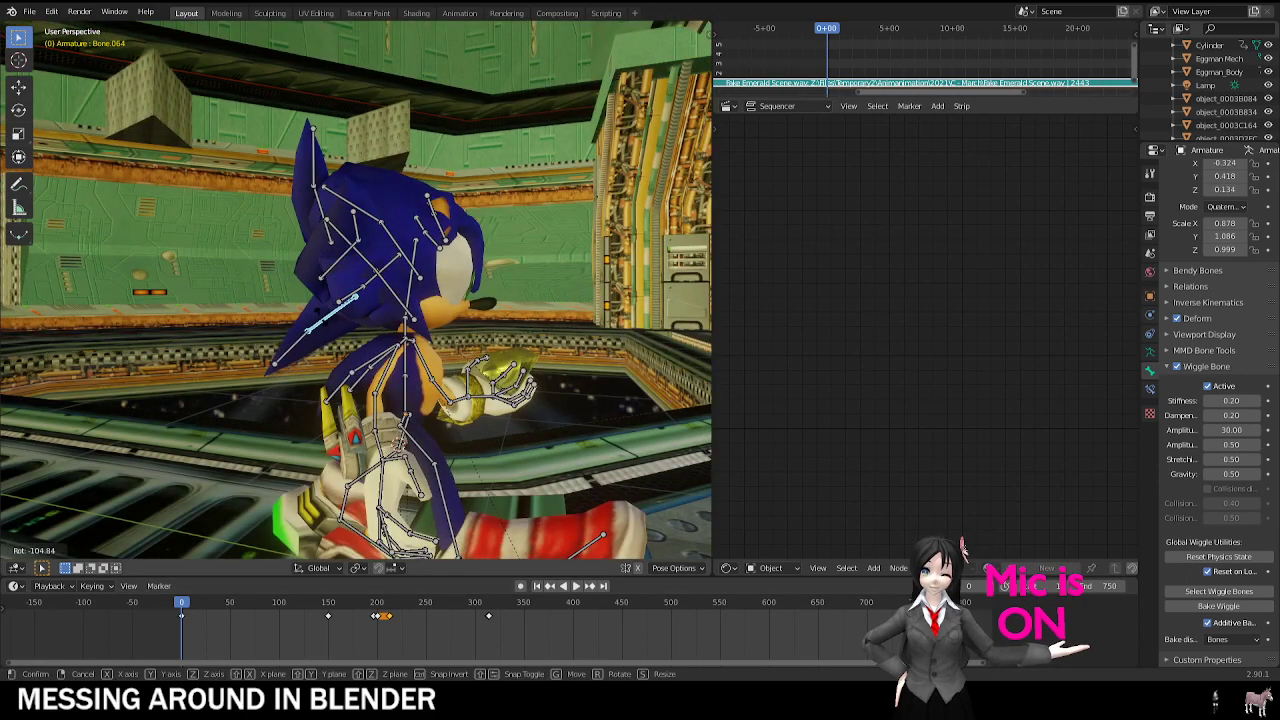
left_click(302, 306)
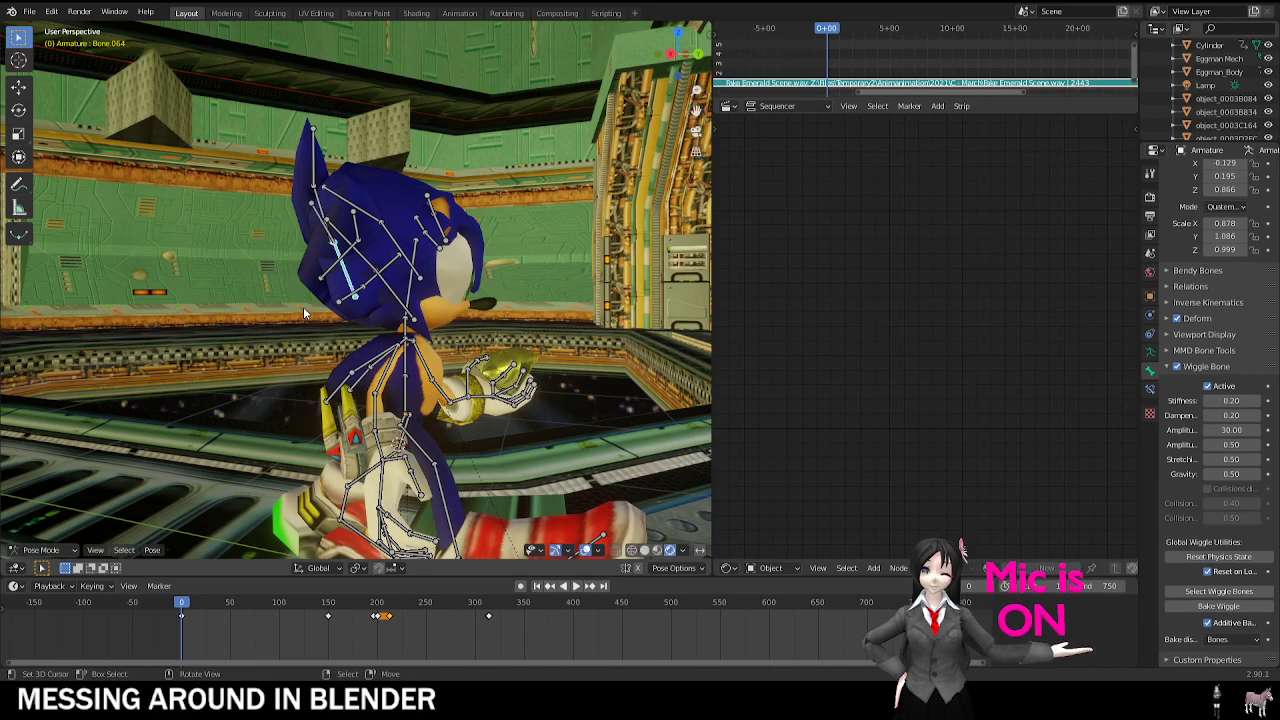
Step: Return to the camera view, play the animation briefly and go back to frame 0
key("KP_0")
key("space")
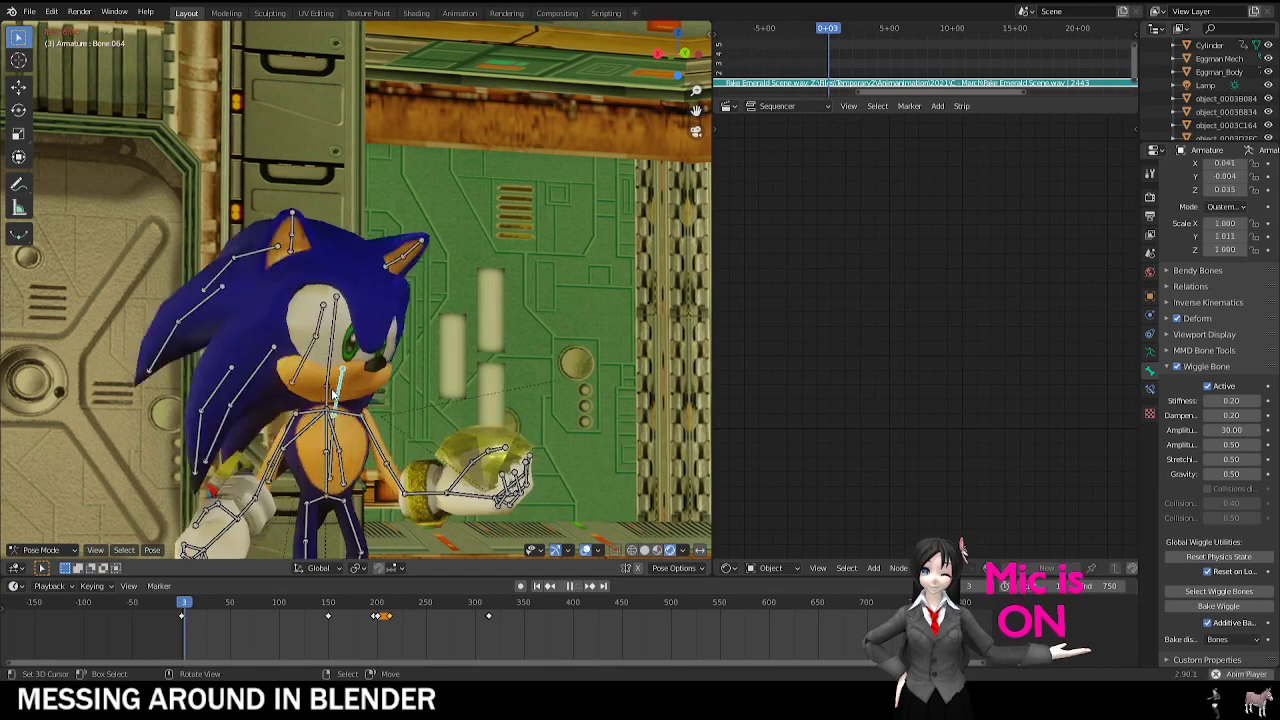
key("space")
left_click(180, 603)
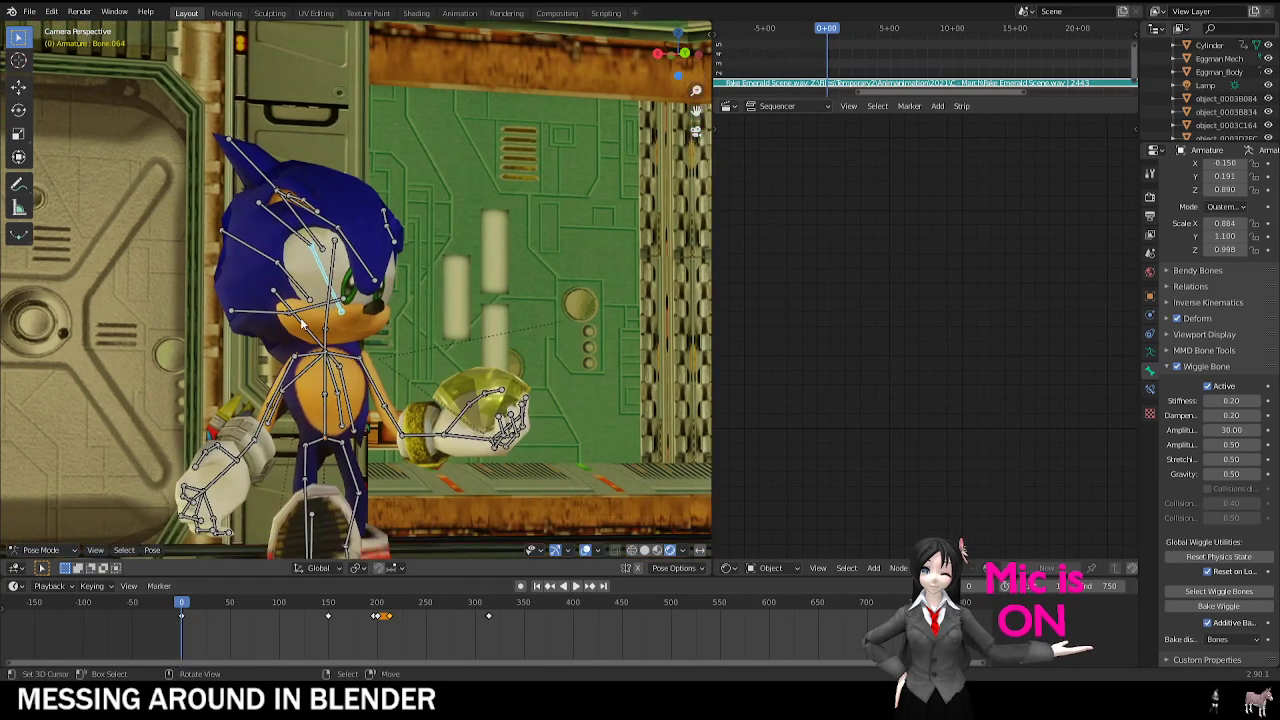
Step: Try rotating Sonic's quill bone Bone.061 at frame 12
key("space")
left_click(310, 315)
key("r")
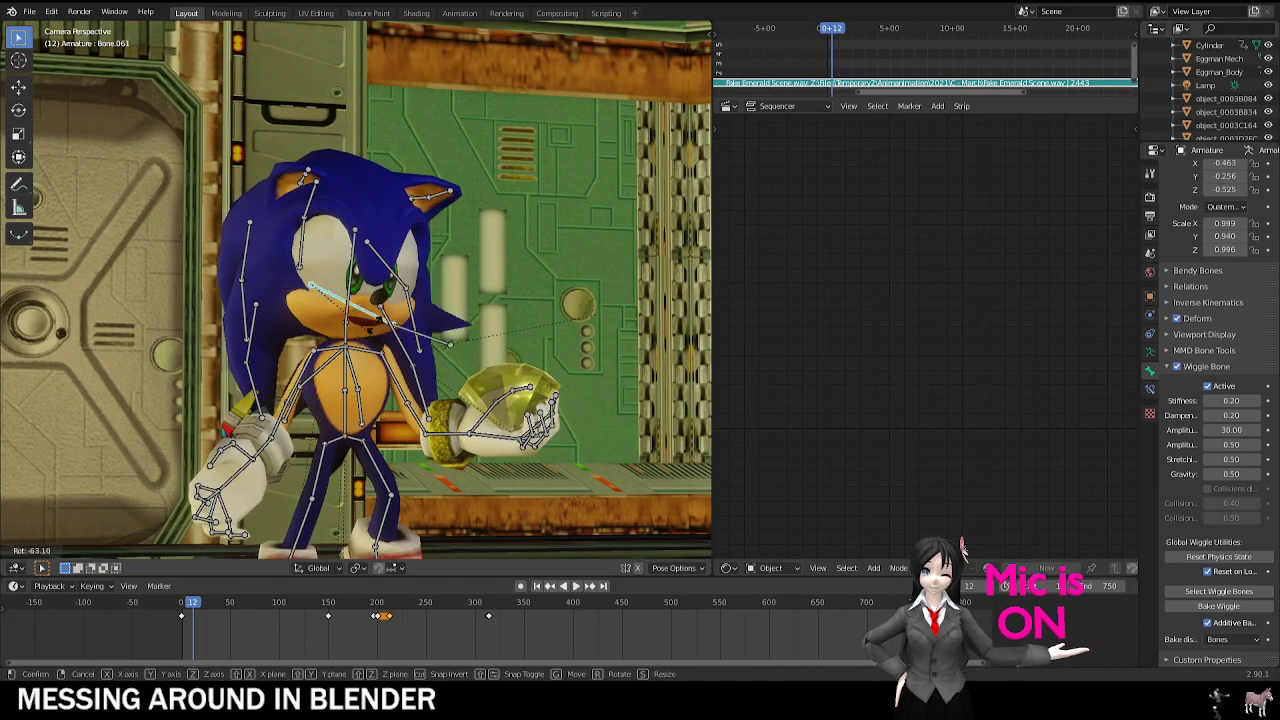
right_click(284, 374)
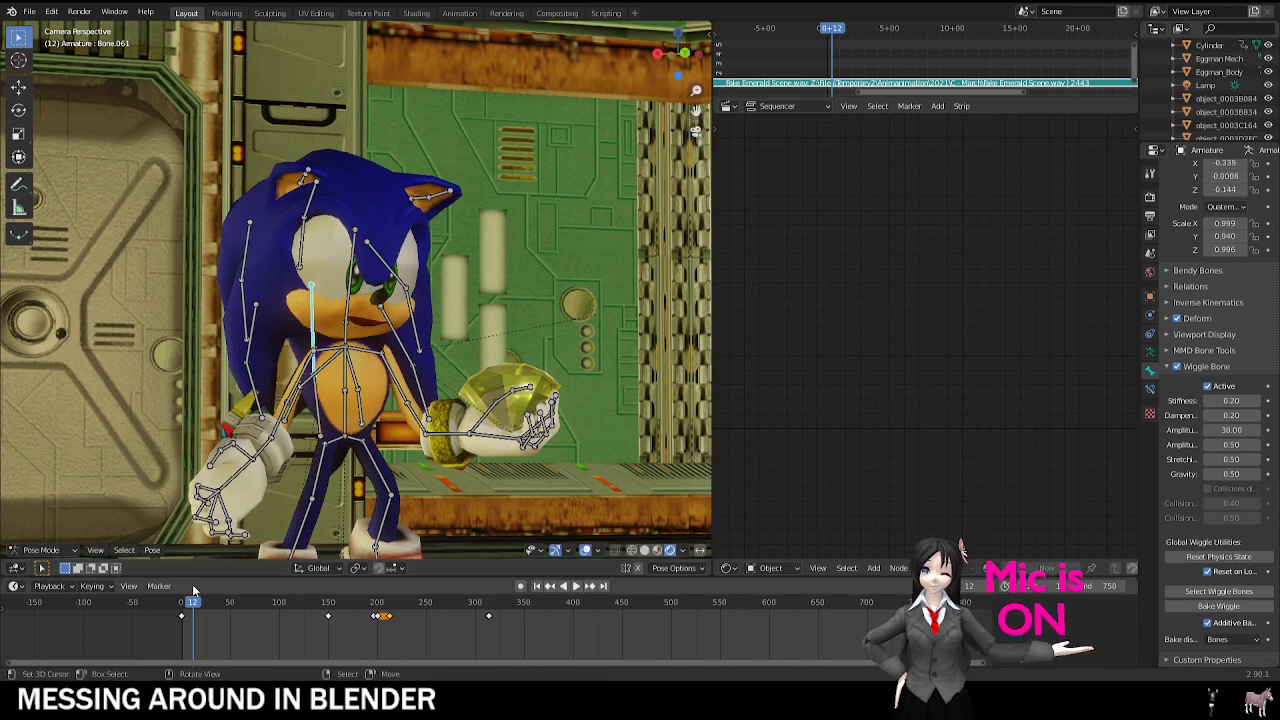
Step: Play the Sonic animation from frame 0, pausing at frames 10 and 27
left_click(181, 603)
key("space")
key("space")
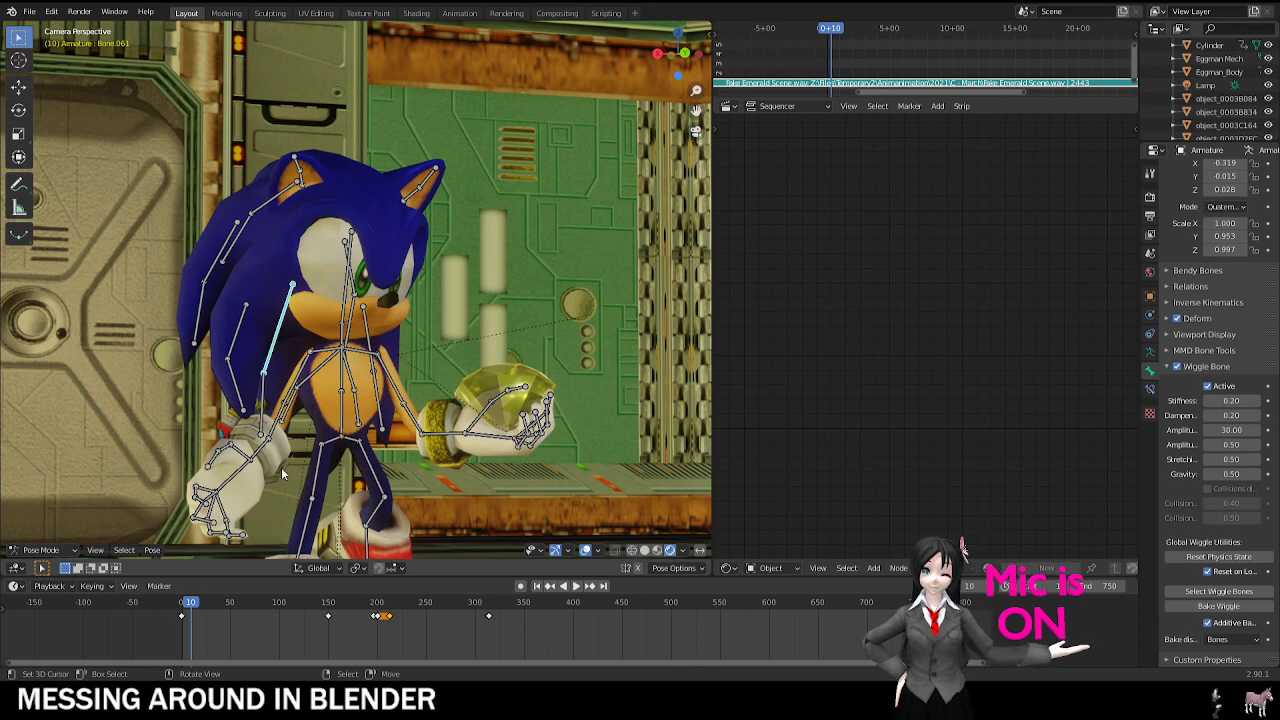
key("space")
key("space")
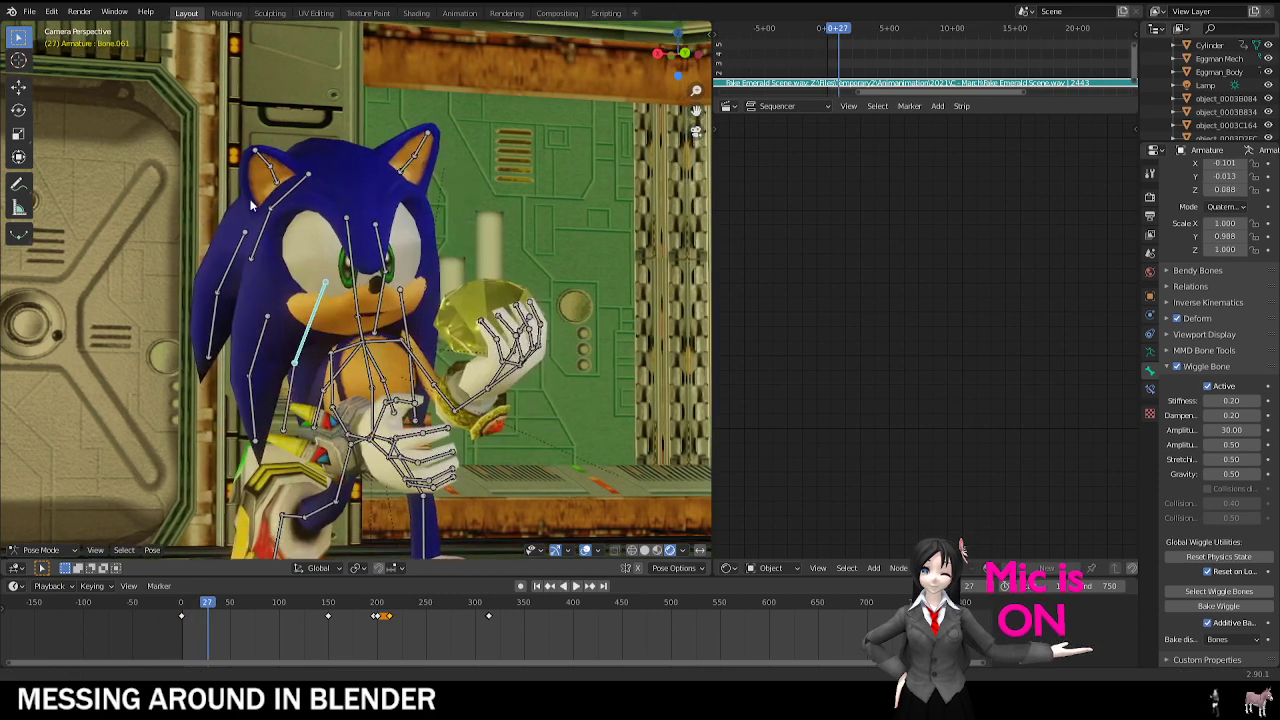
Step: Try rotating the bones of Sonic's two ears at frame 27
right_click(260, 186)
key("r")
right_click(284, 153)
right_click(417, 167)
key("r")
right_click(418, 168)
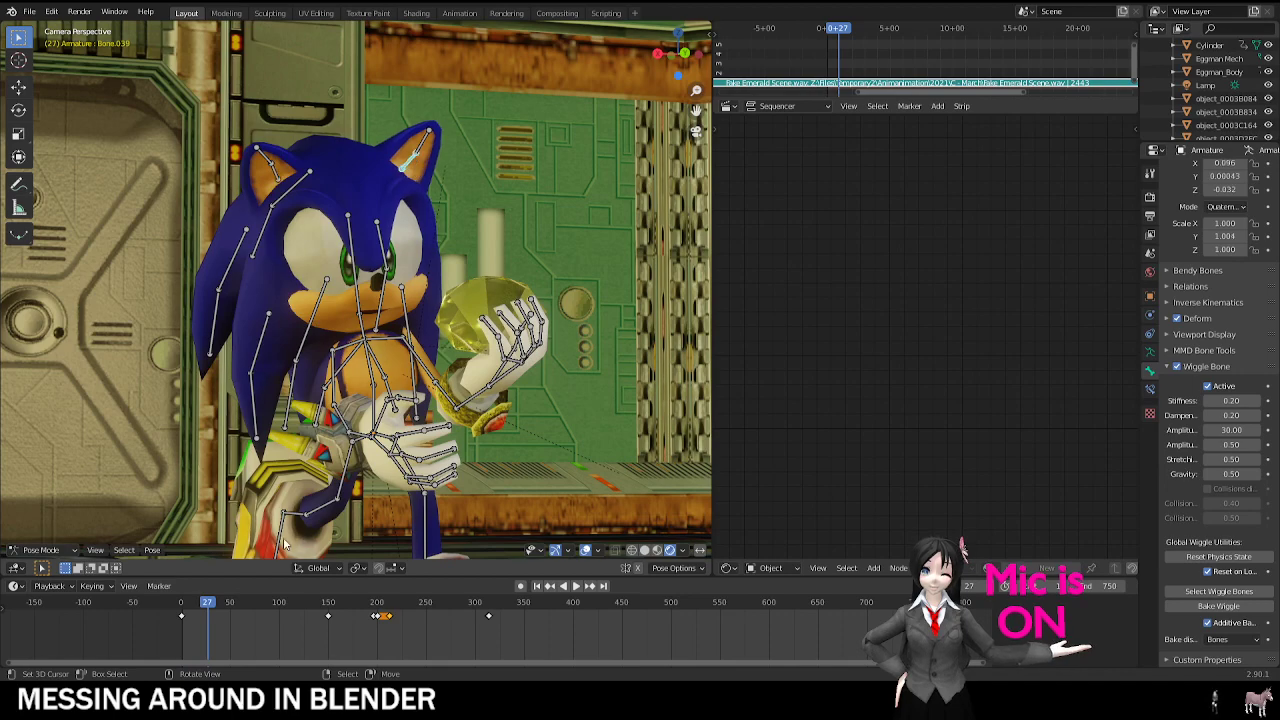
Step: Hide the viewport overlays and play the Sonic animation up to frame 73
left_click(574, 588)
left_click(568, 590)
left_click(587, 550)
key("space")
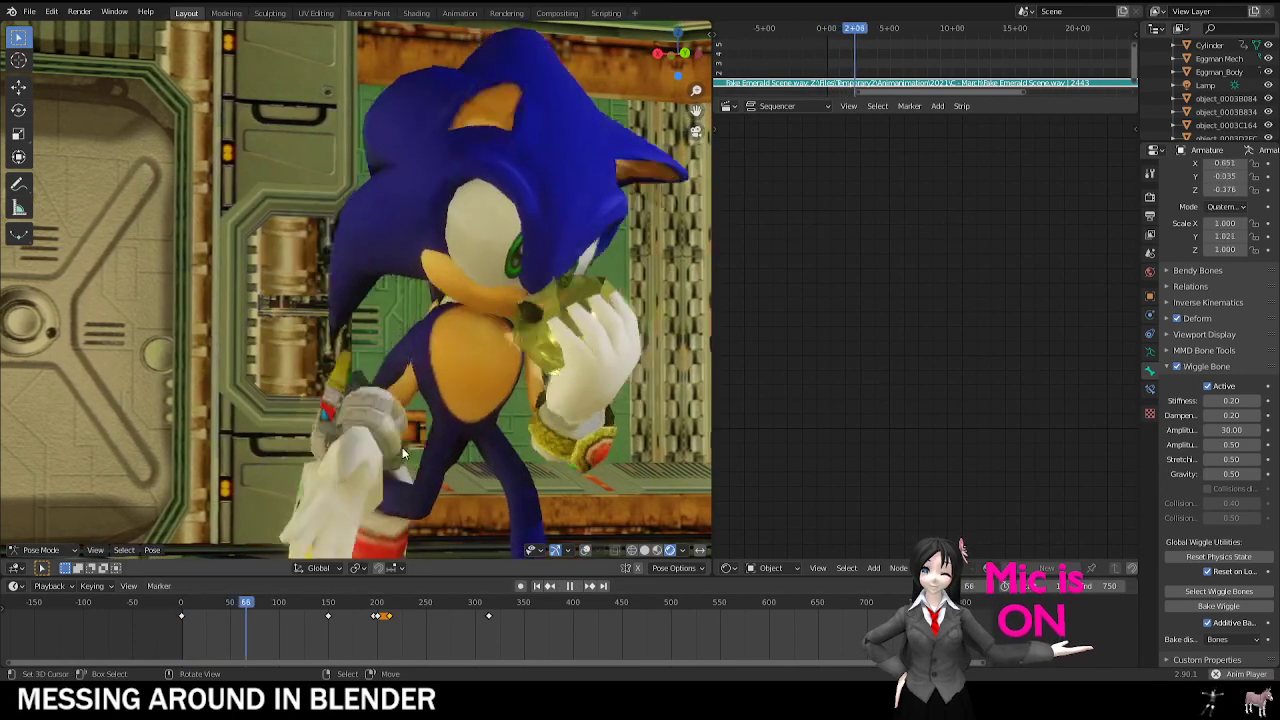
key("space")
Step: Play the animation to frame 93 with the overlays shown and Bone.015 selected, then replay it with the overlays hidden
left_click(587, 550)
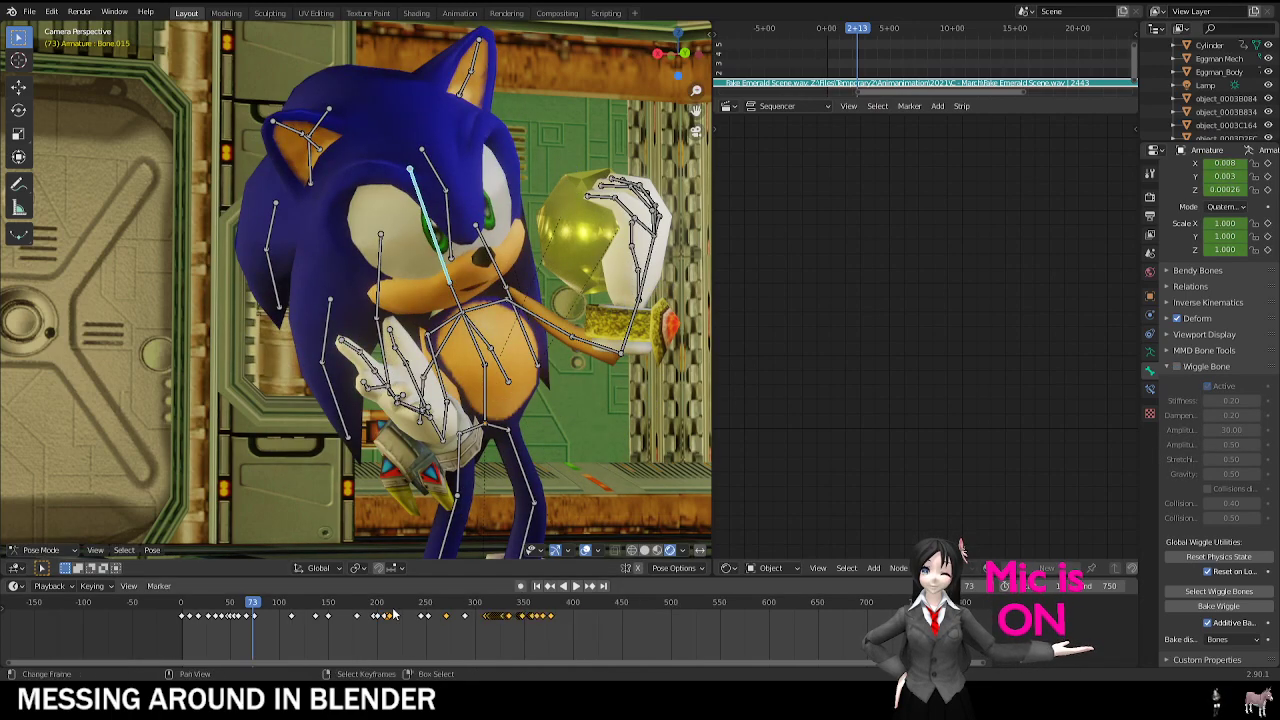
key("space")
scroll(393, 508, "down", 4)
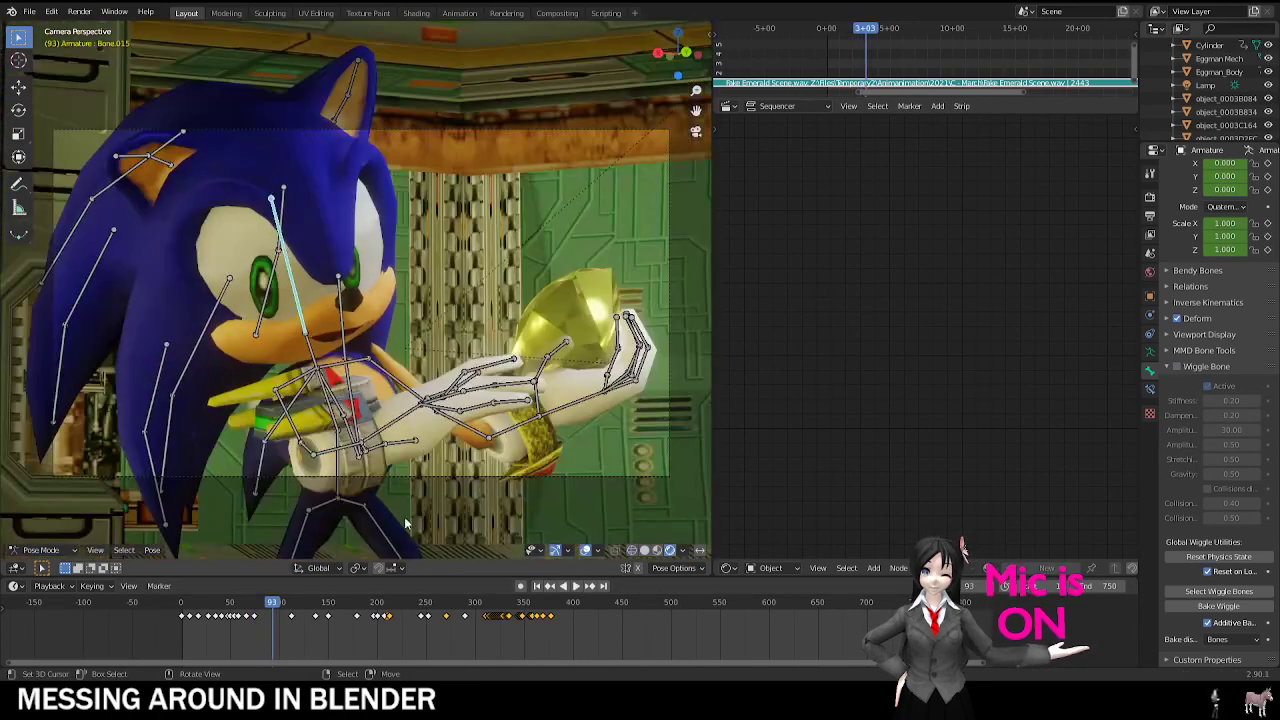
left_click(585, 550)
key("space")
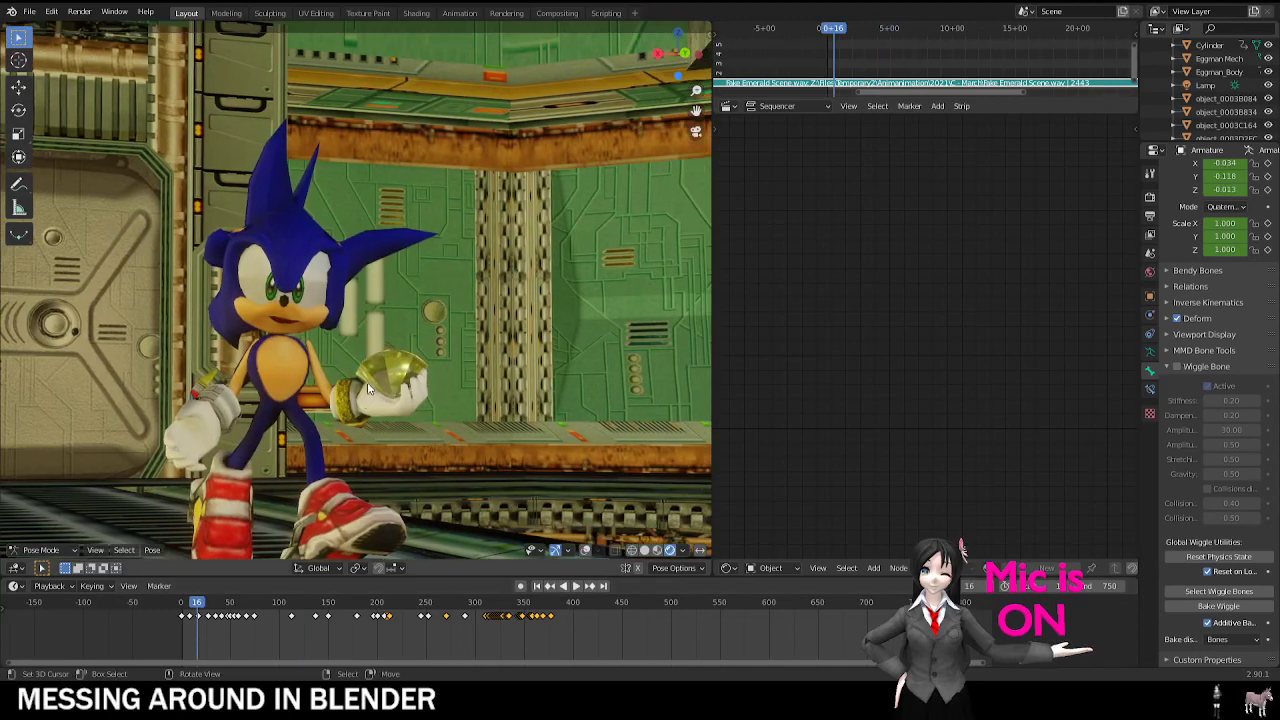
Step: Switch to Object Mode and show the shape keys of the Sonic mesh at frame 16
key("space")
scroll(419, 315, "up", 2)
right_click(406, 308)
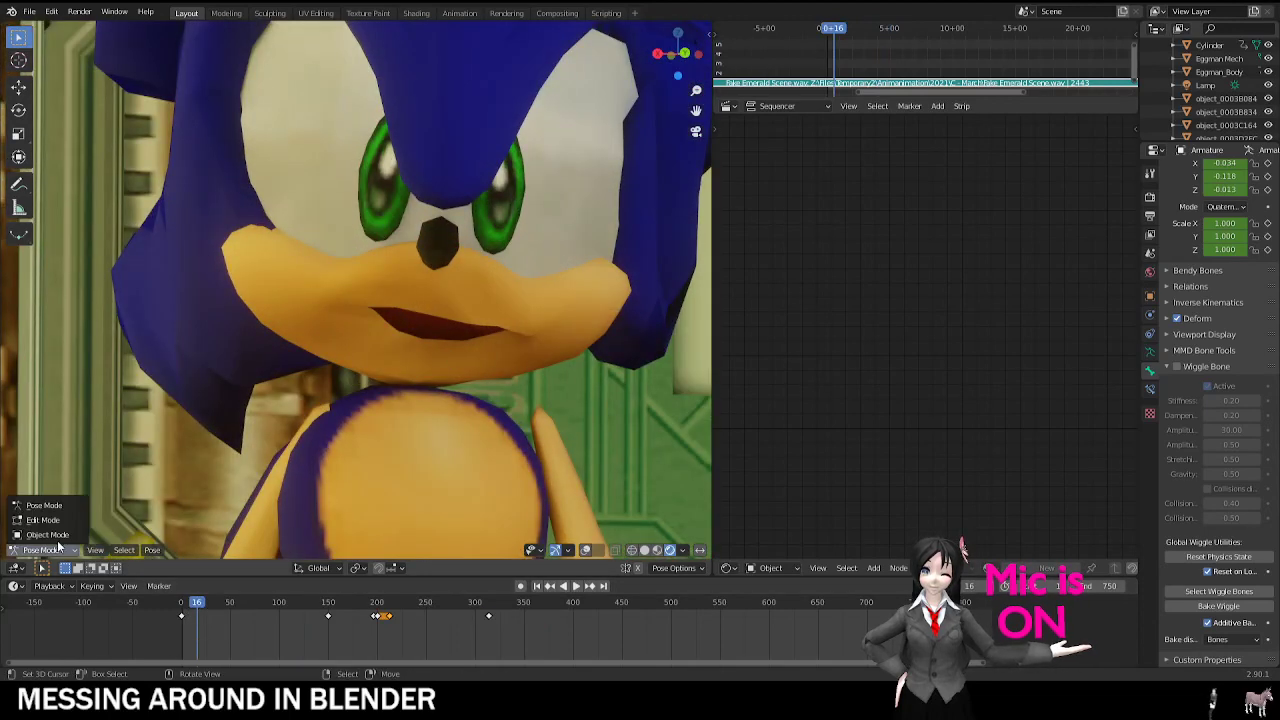
left_click(56, 537)
scroll(461, 284, "down", 3)
right_click(461, 286)
left_click(1151, 389)
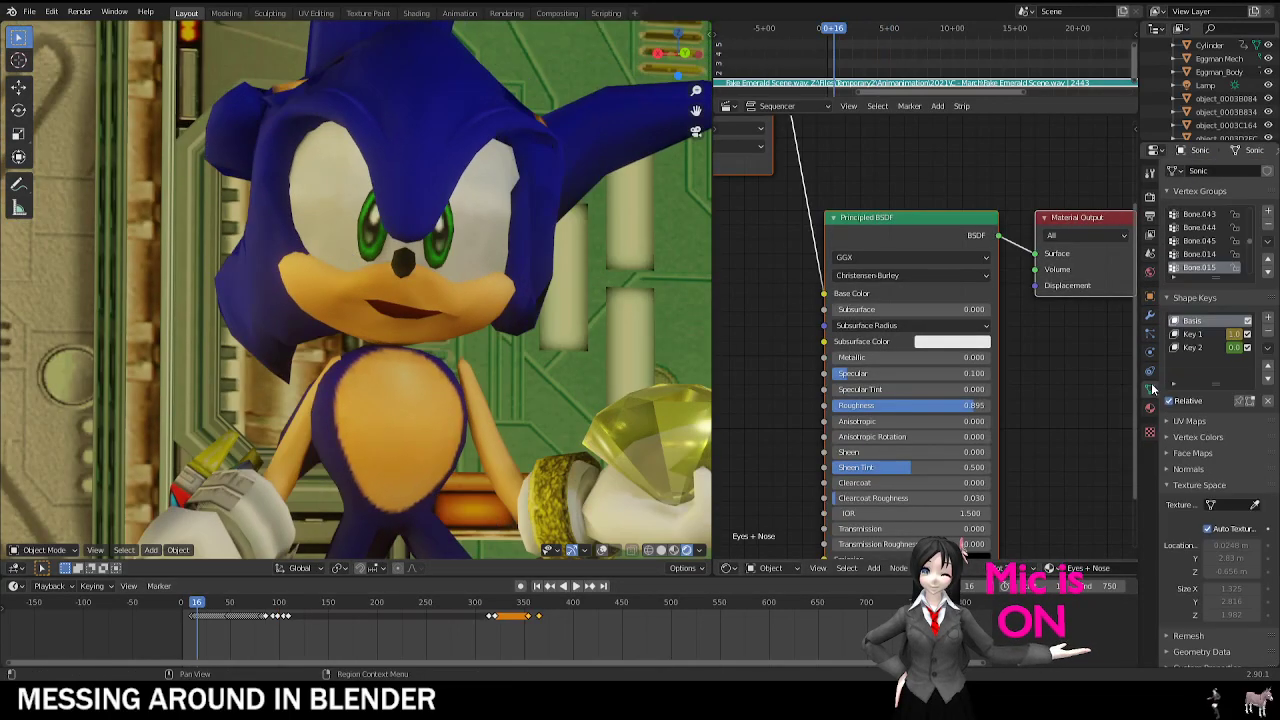
middle_click_drag(638, 243, 604, 237, "shift")
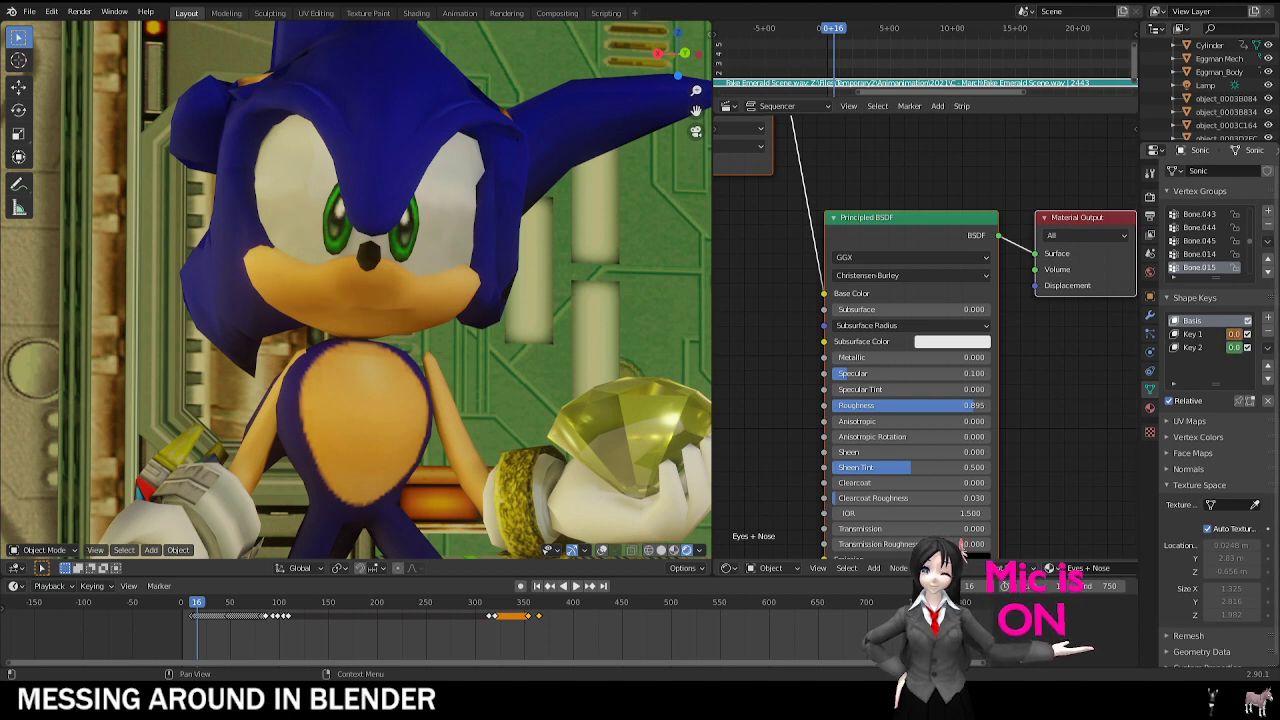
Step: Play the animation from frame 16 to frame 225, pausing at frames 104 and 112 along the way
key("space")
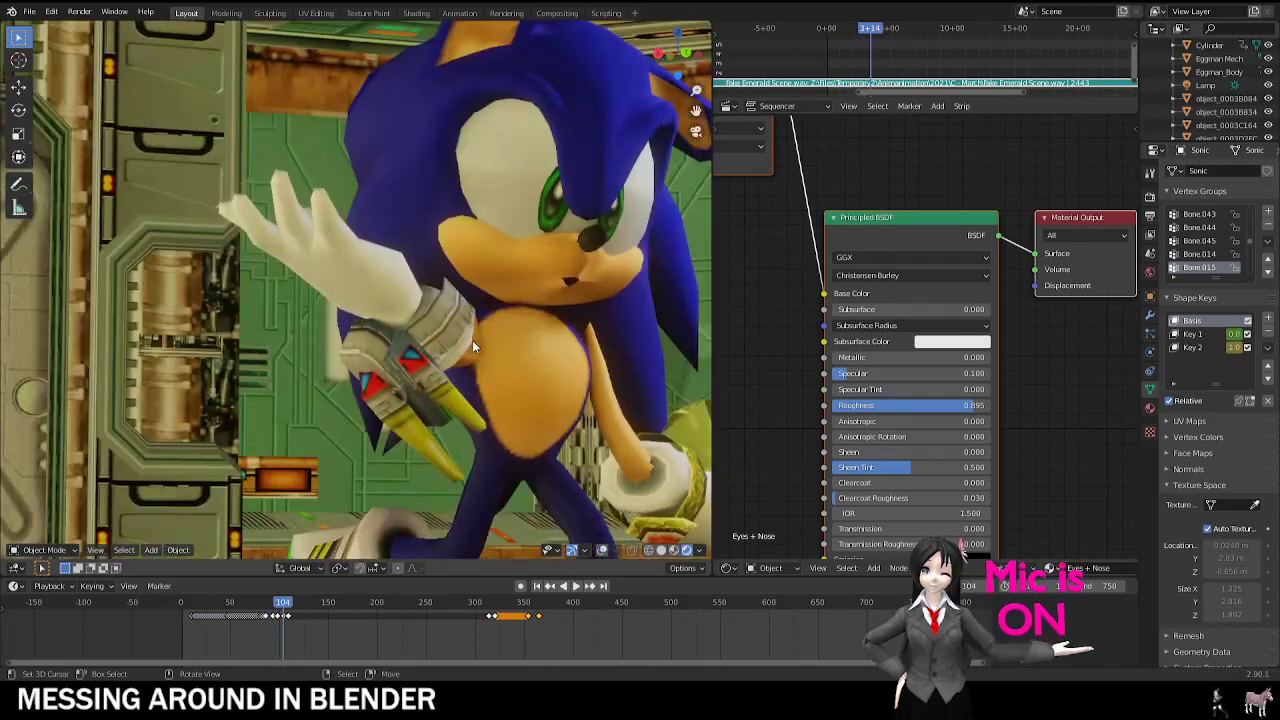
key("space")
key("space")
key("space")
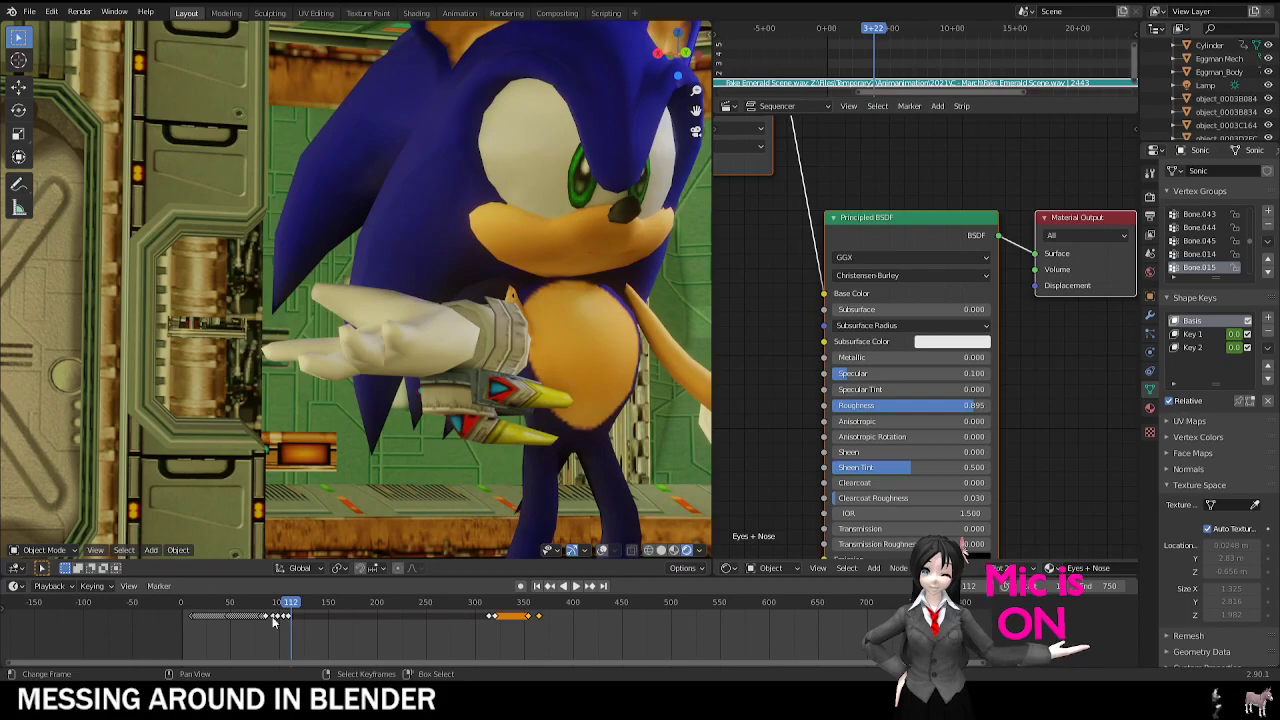
key("space")
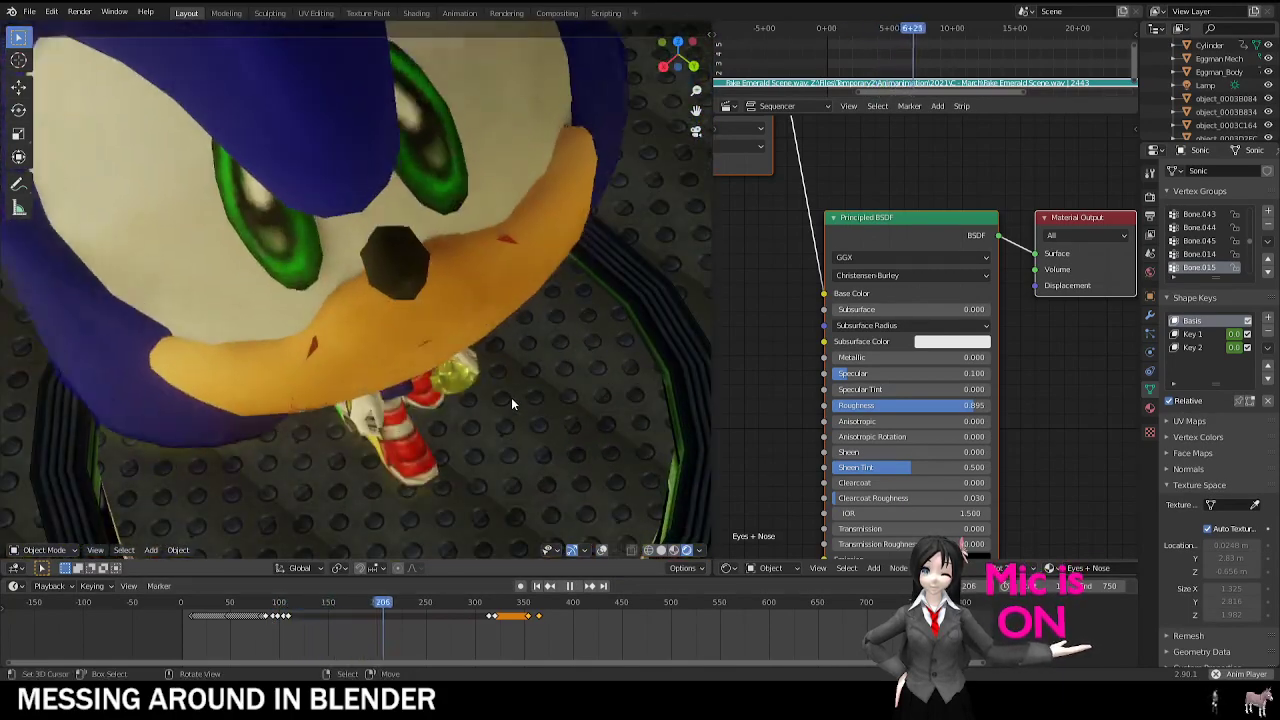
key("space")
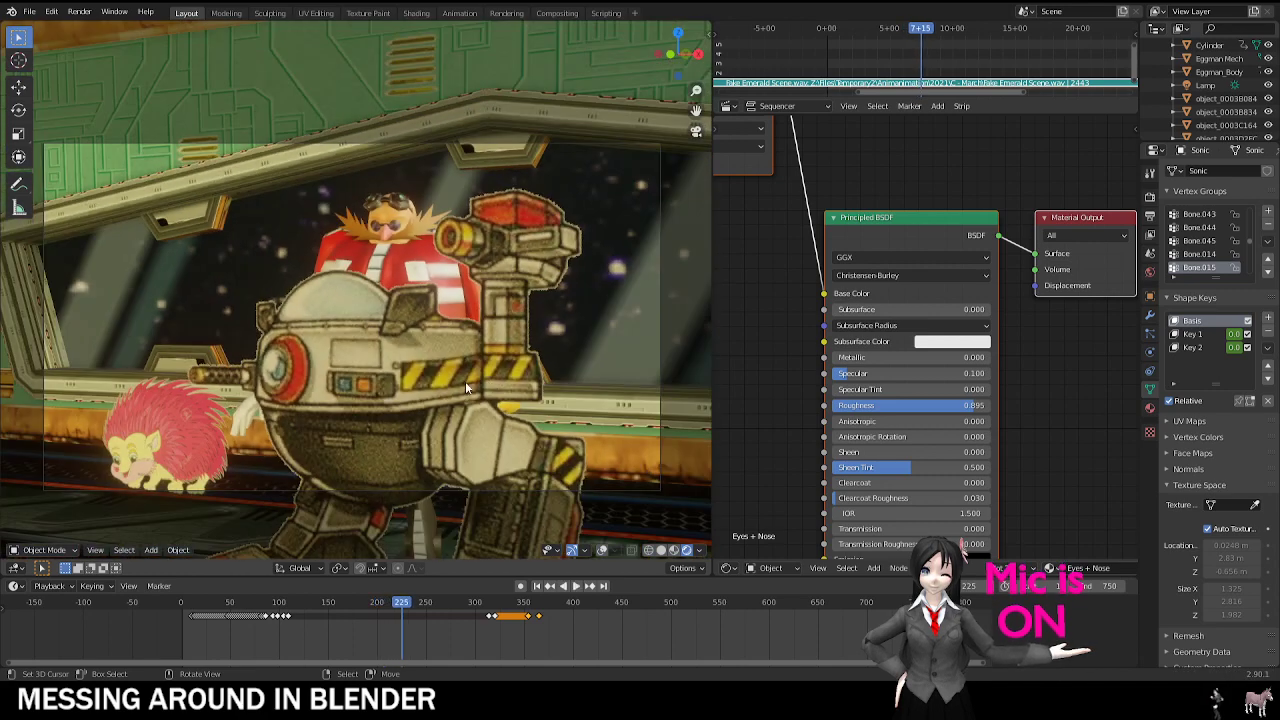
Step: Try moving the Eggman mech and pink hedgehog cutouts at frame 225
middle_click_drag(465, 388, 443, 364, "shift")
middle_click_drag(345, 363, 375, 340, "shift")
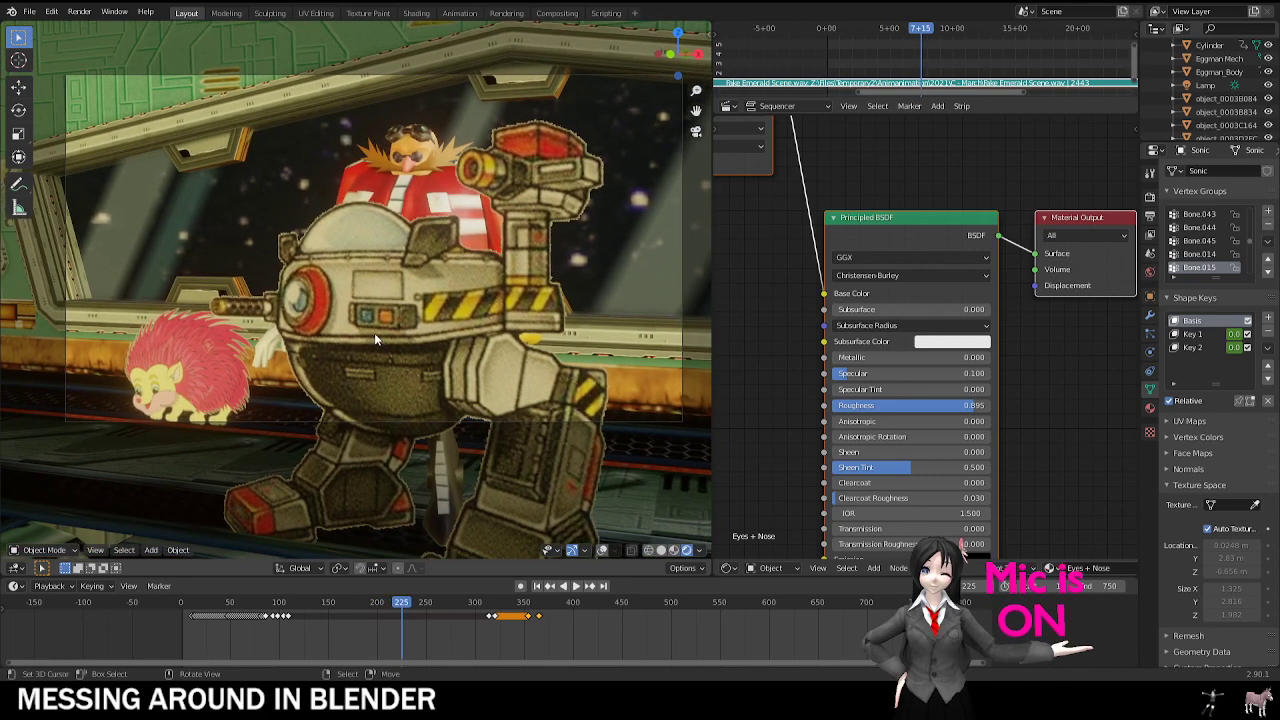
left_click(226, 377)
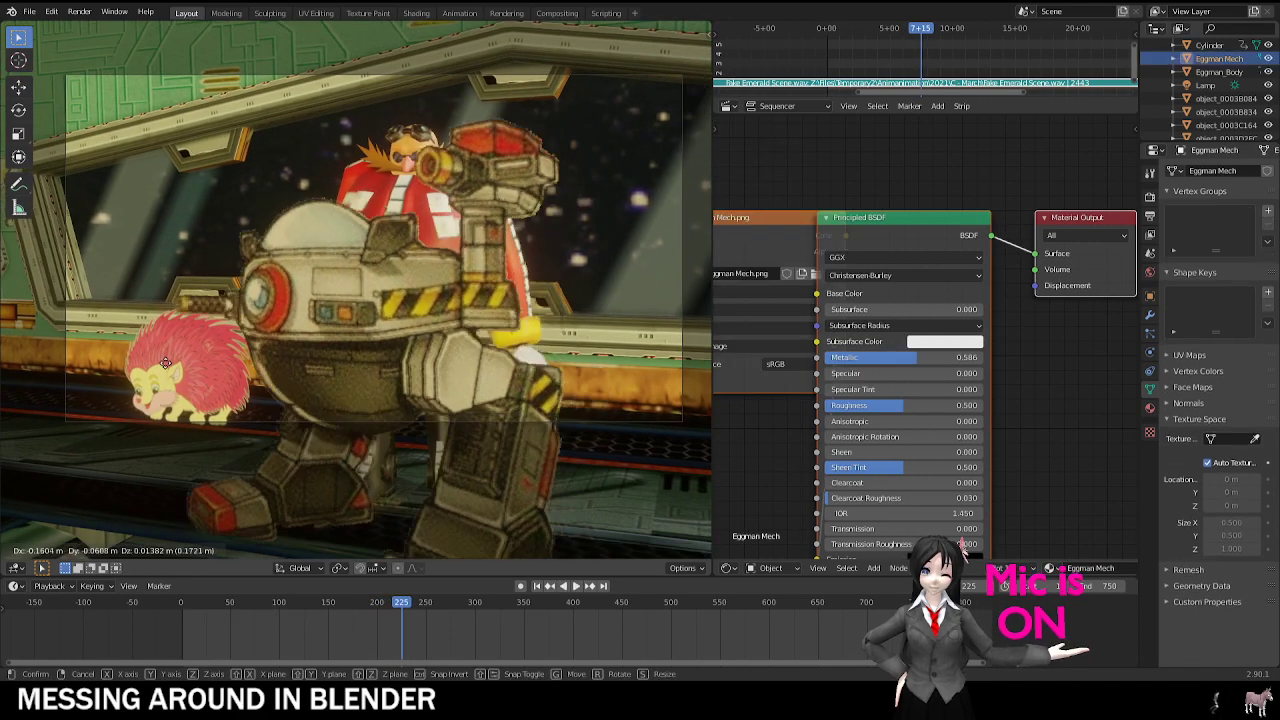
key("g")
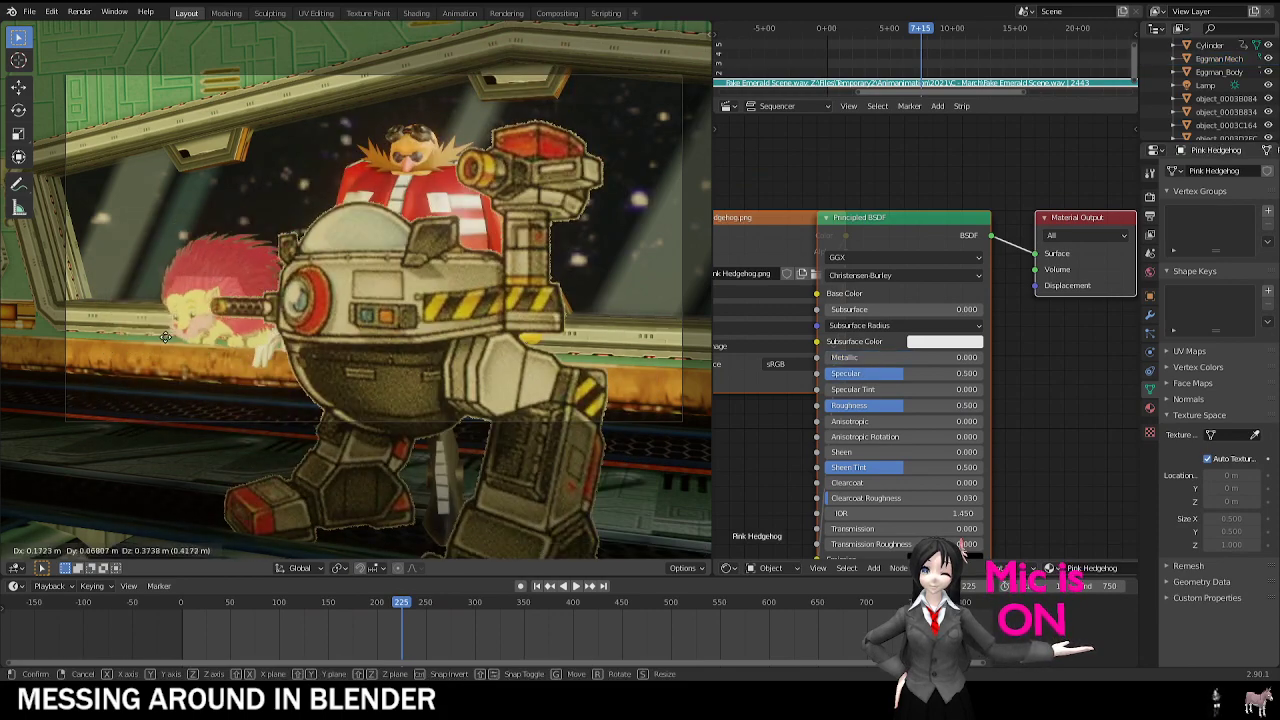
right_click(164, 312)
scroll(150, 320, "up", 2)
key("g")
right_click(184, 392)
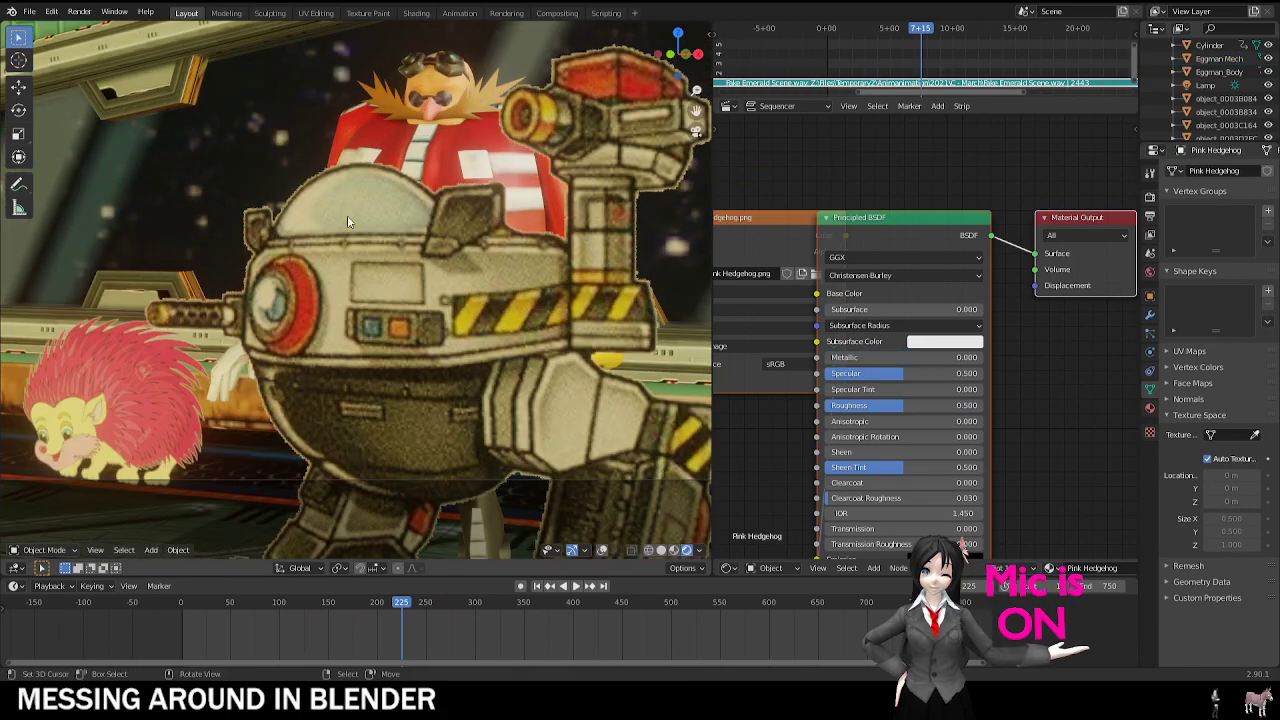
Step: Try moving the Eggman mech aside from Eggman, and try moving his hands as well
left_click(407, 122)
left_click(407, 117)
key("g")
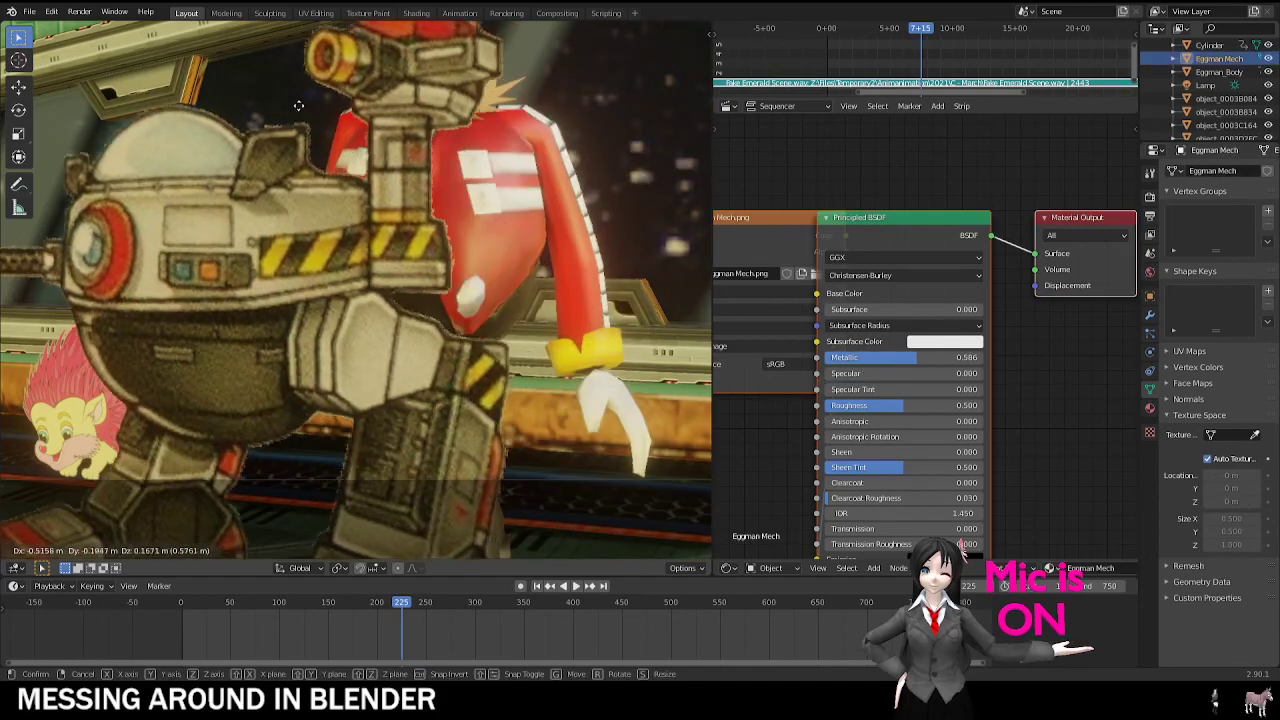
right_click(587, 350)
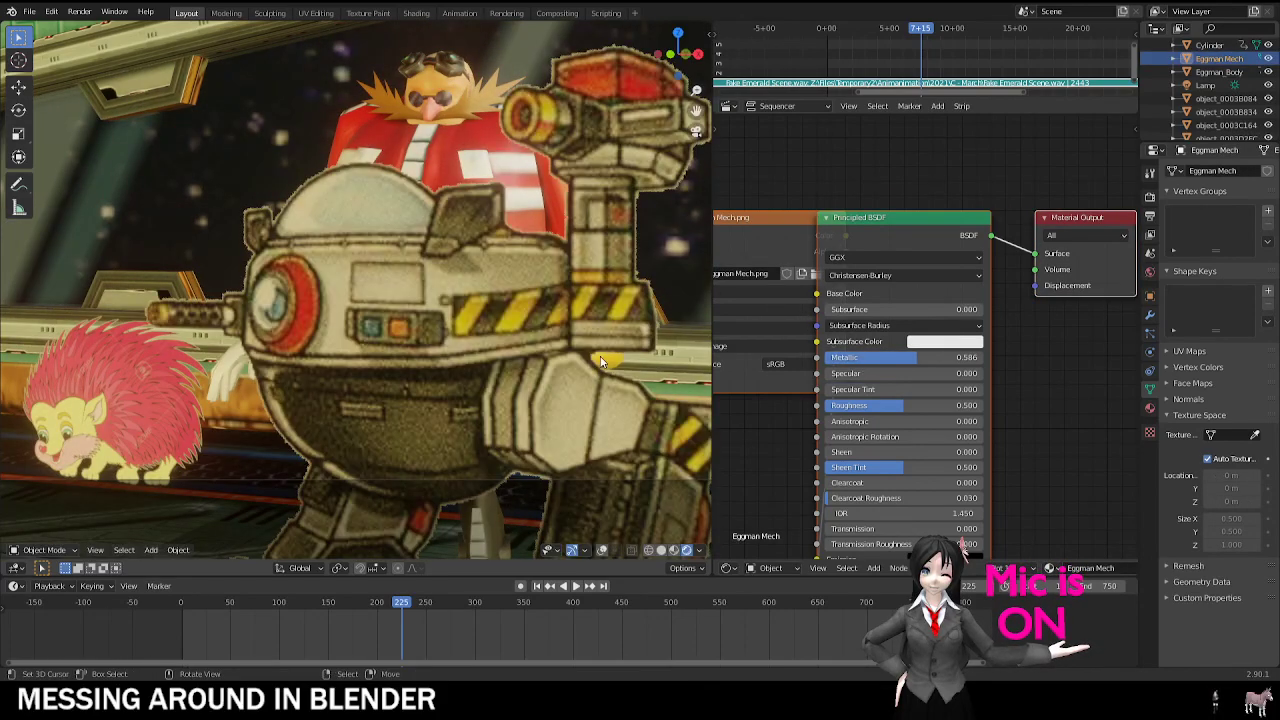
left_click(594, 330)
key("g")
left_click(561, 317)
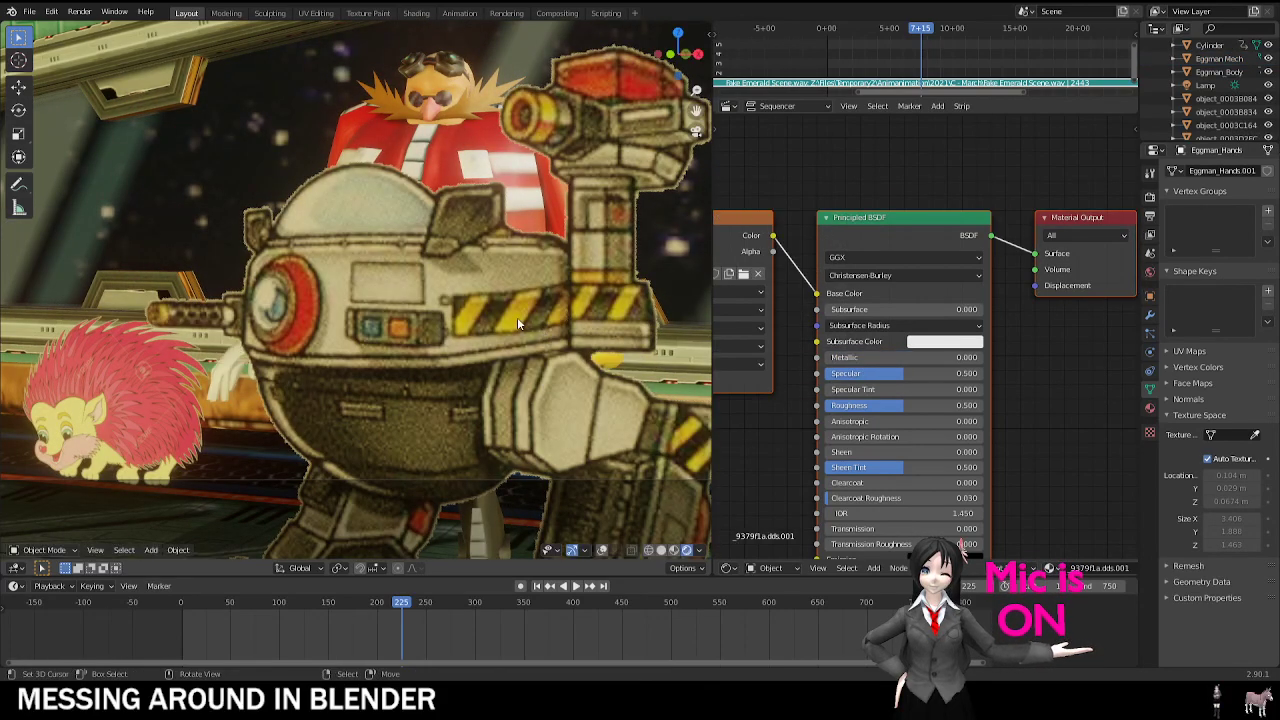
left_click(459, 286)
scroll(447, 318, "down", 3)
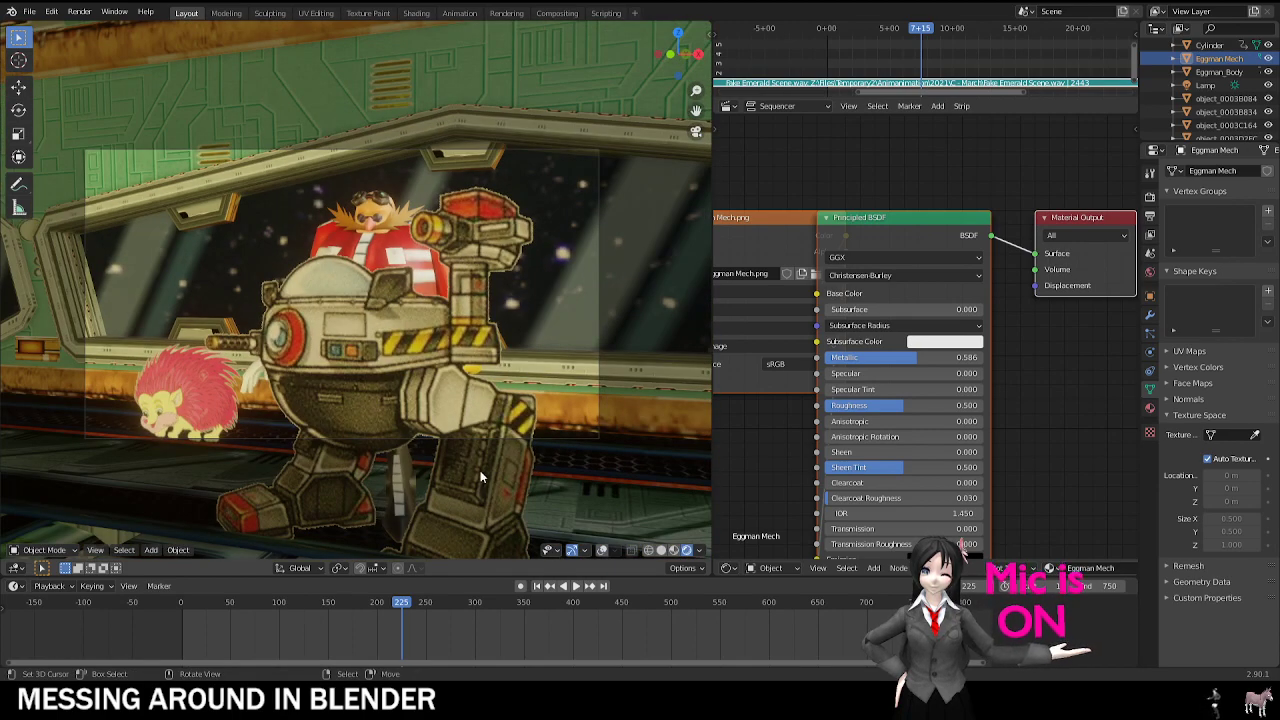
Step: Try rotating the flat Eggman mech freely with trackball rotation
scroll(417, 314, "up", 2)
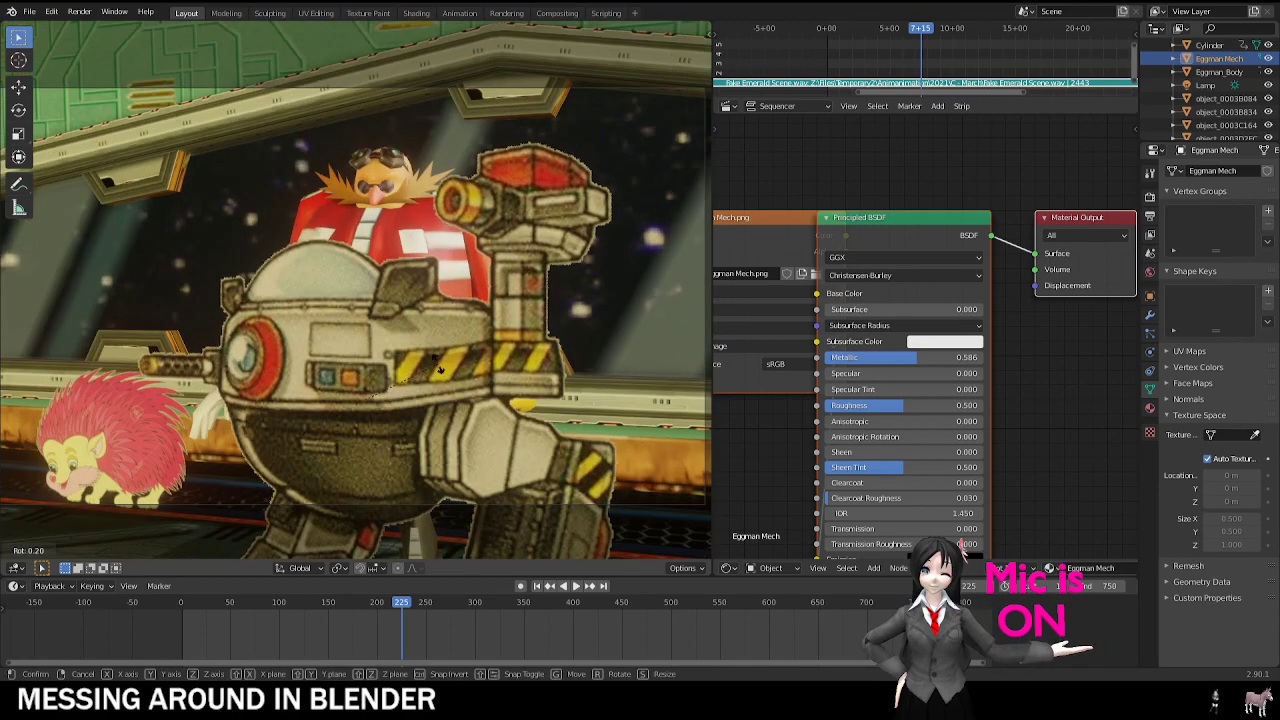
key("r")
key("r")
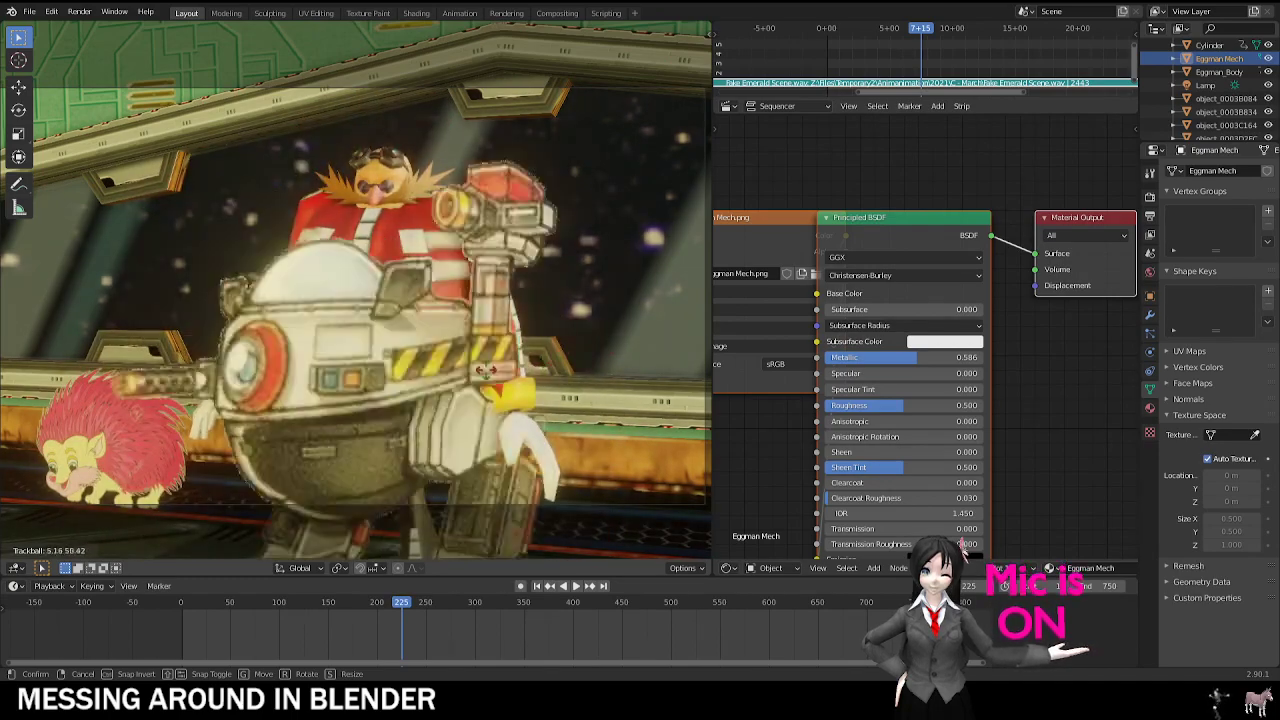
left_click(345, 357)
Step: Play the animation on from frame 225, pausing at frames 307 and 322, then replay the capsule shot through to frame 391
key("space")
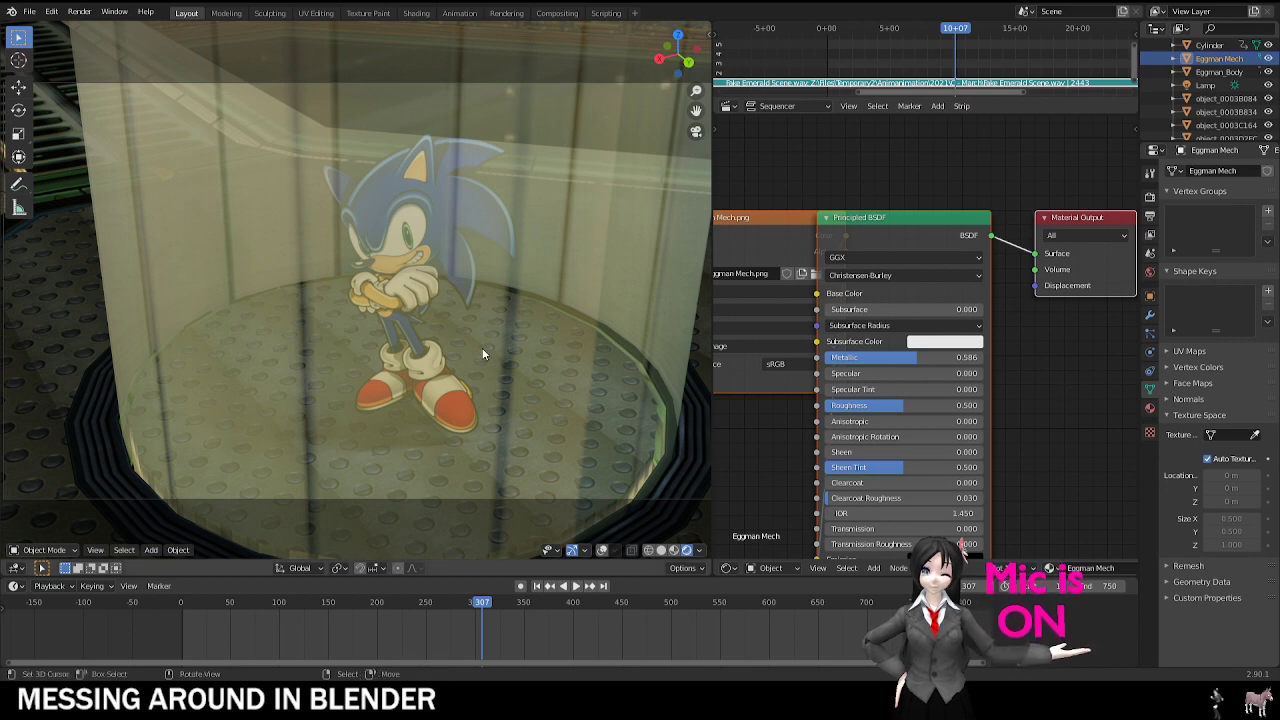
key("space")
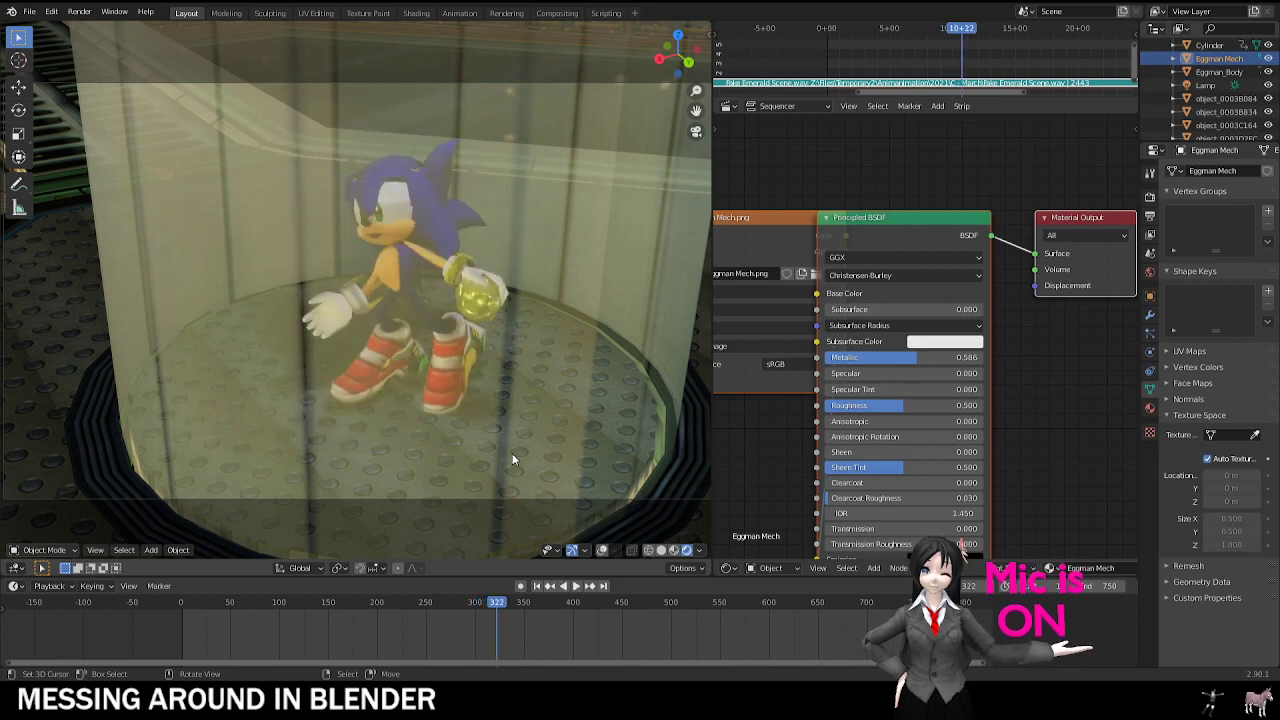
left_click(474, 622)
key("space")
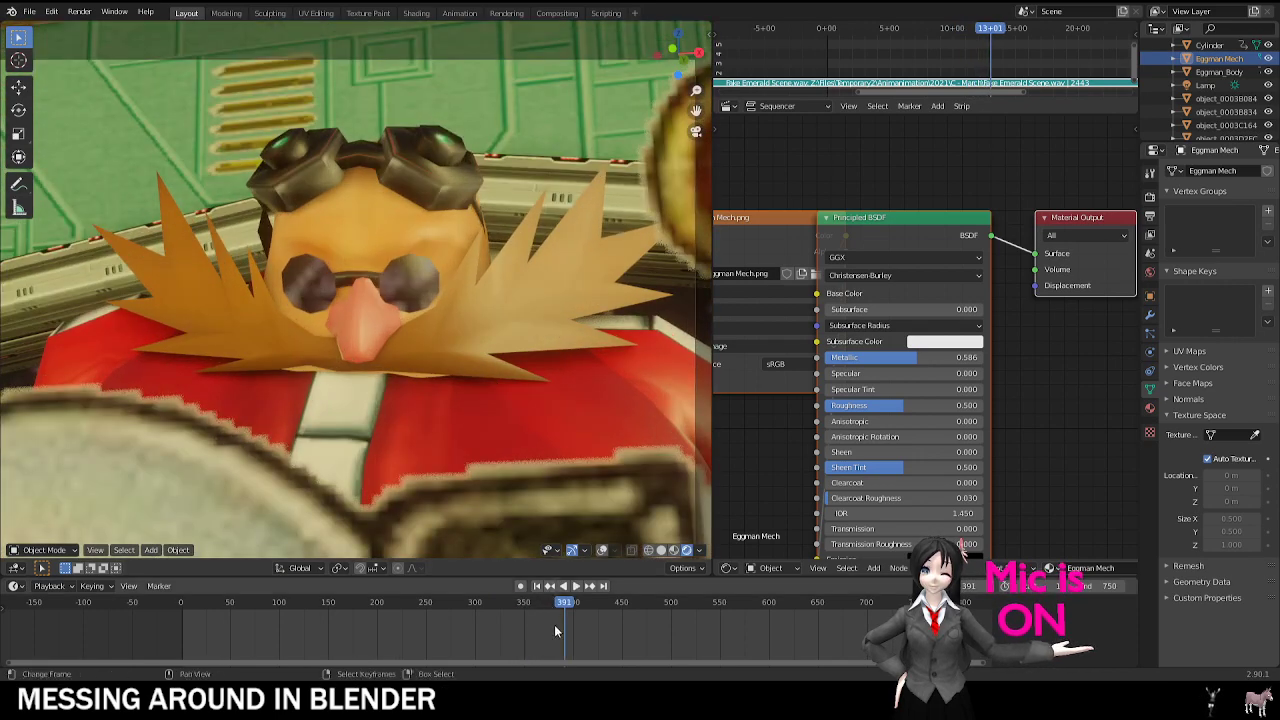
Step: Replay the Eggman close-up with the flying goggles, pausing at frames 489 and 476
left_click(558, 636)
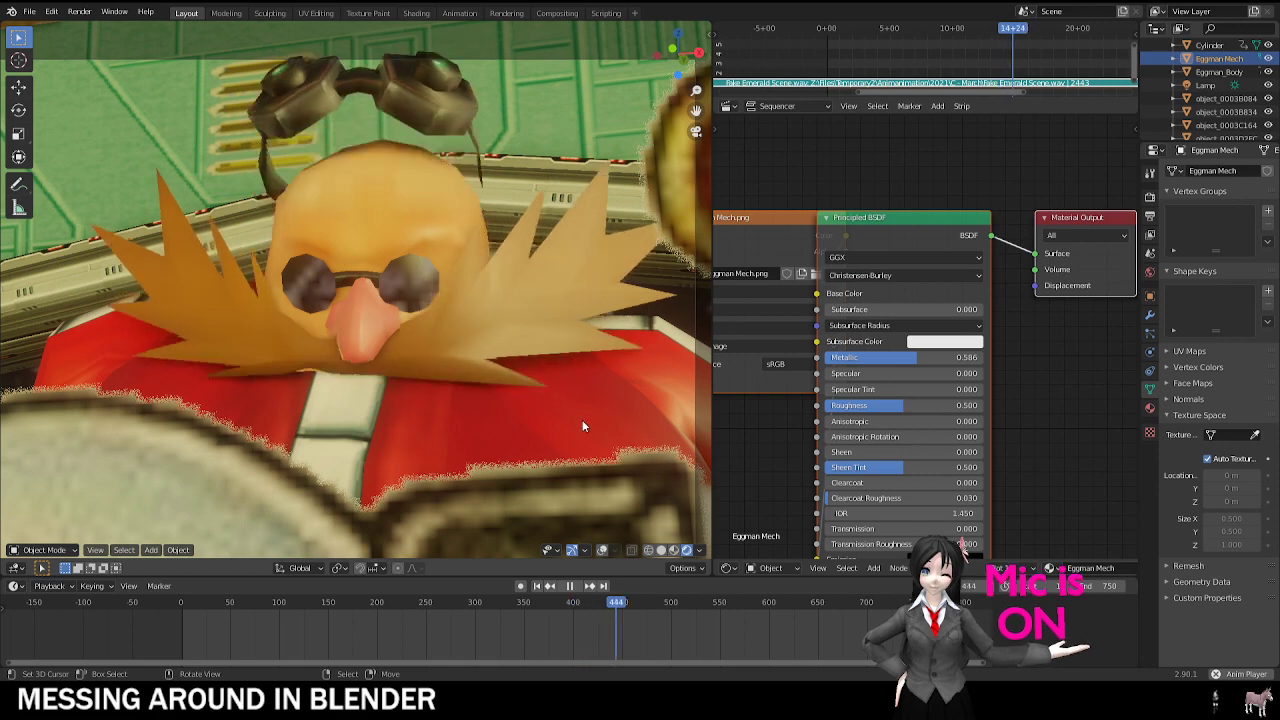
key("space")
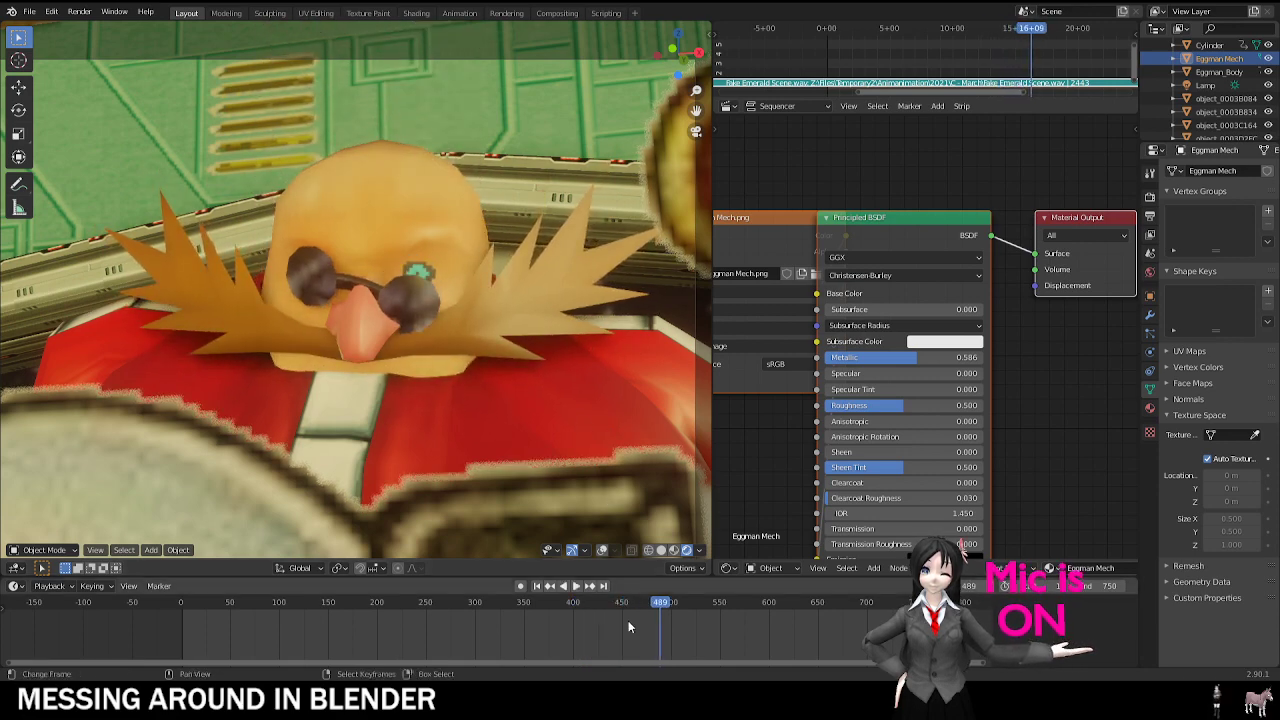
mouse_move(628, 620)
left_mouse_down()
mouse_move(638, 626)
mouse_move(603, 623)
left_mouse_up()
key("space")
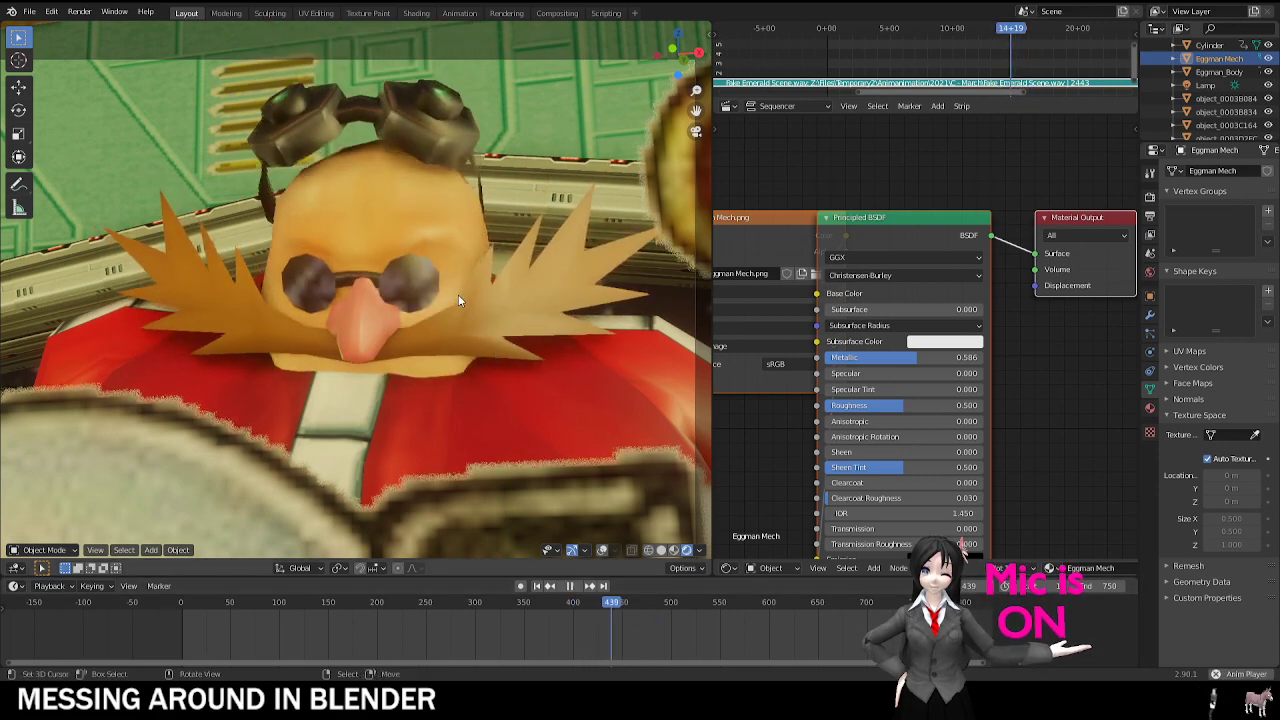
key("space")
Step: Select Eggman's eyes and try rotating them at frame 476
right_click_drag(466, 307, 467, 316)
right_click(472, 290)
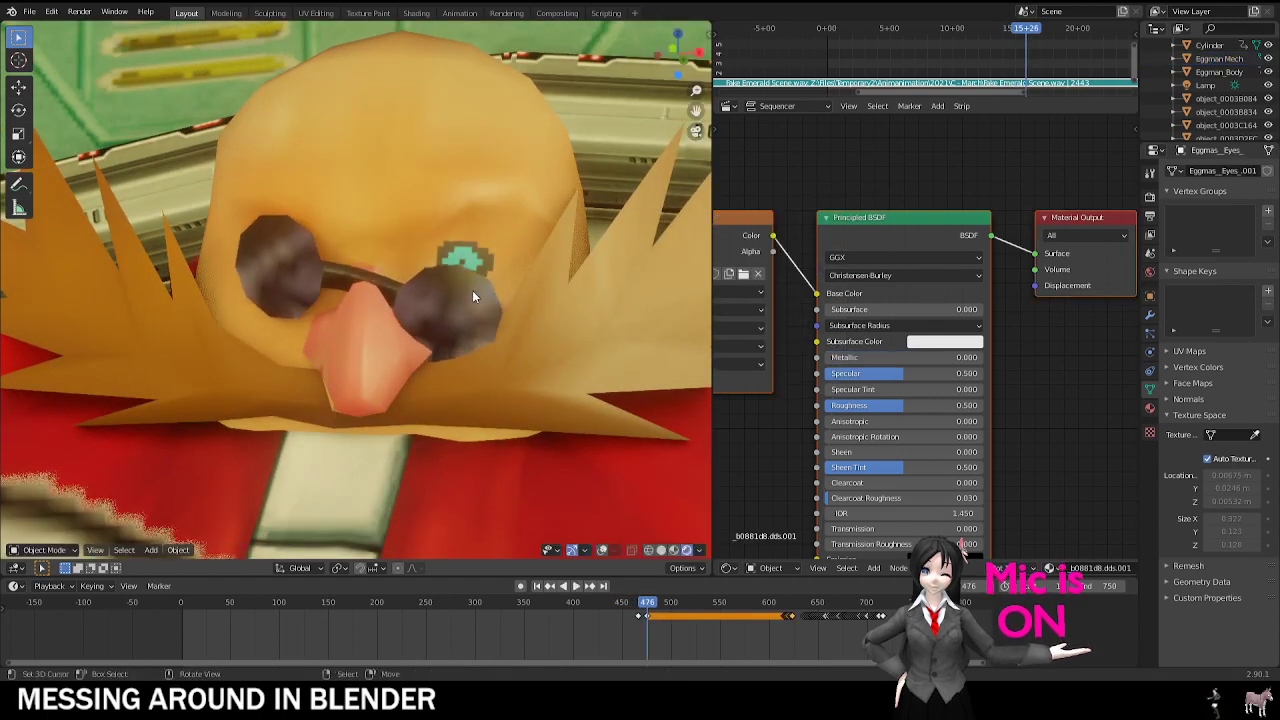
key("r")
right_click(543, 363)
Step: Go to frame 452 and select Eggman's glasses to examine the floating goggles
left_click_drag(650, 603, 628, 612)
key("space")
key("Escape")
scroll(425, 204, "down", 5)
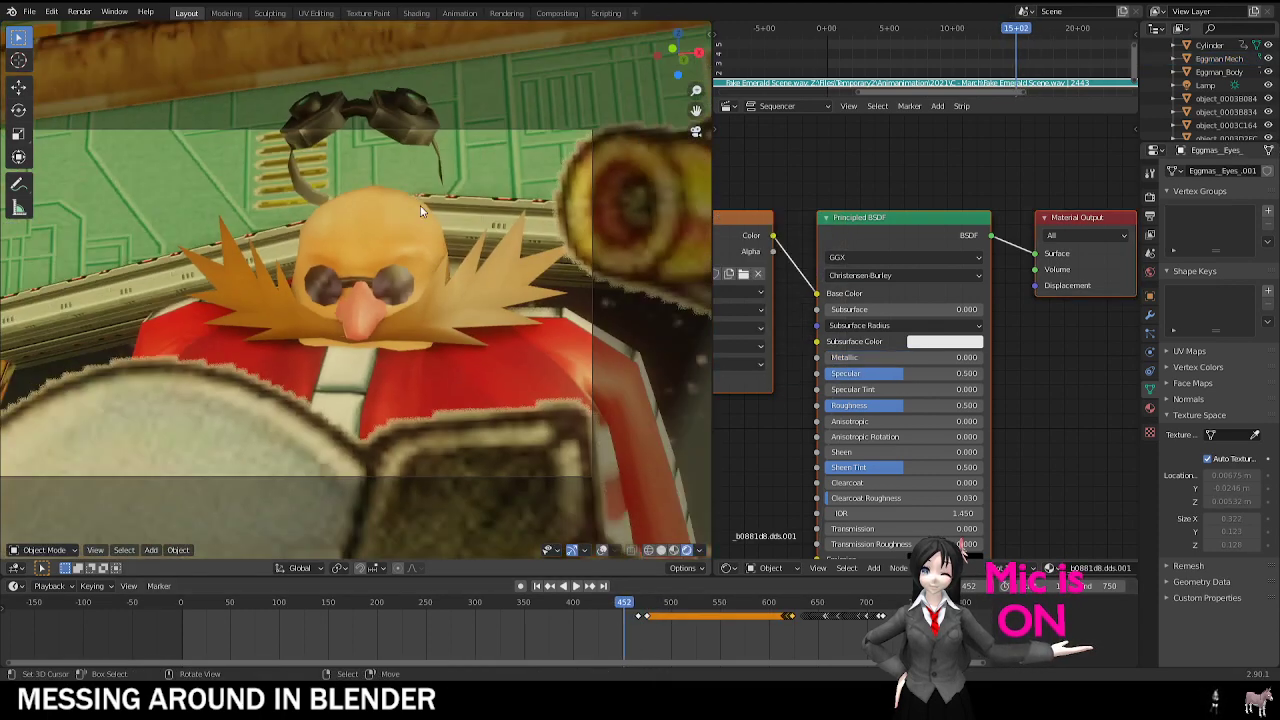
middle_click_drag(425, 204, 419, 256, "shift")
right_click_drag(404, 160, 386, 228)
right_click(417, 156)
right_click(394, 190)
right_click(388, 232)
scroll(390, 236, "up", 2)
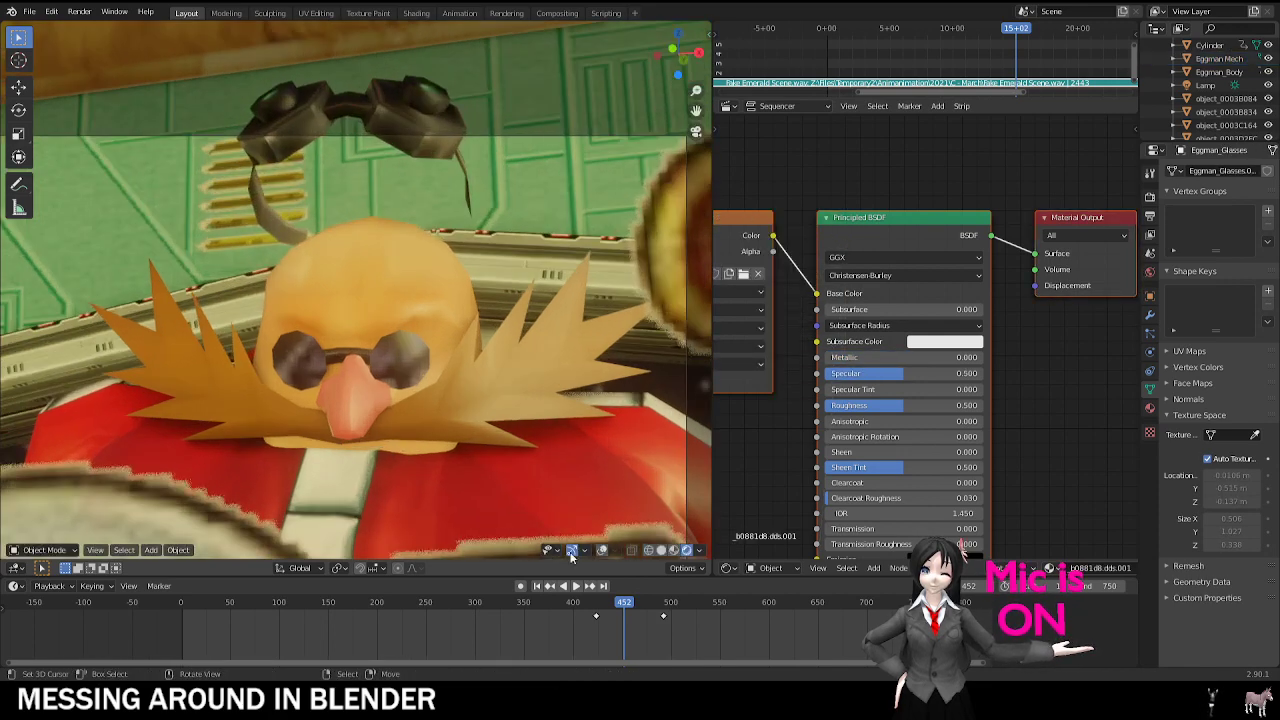
Step: Play the animation to frame 509, then select Tails in his mech and examine his face up close
left_click(586, 626)
key("space")
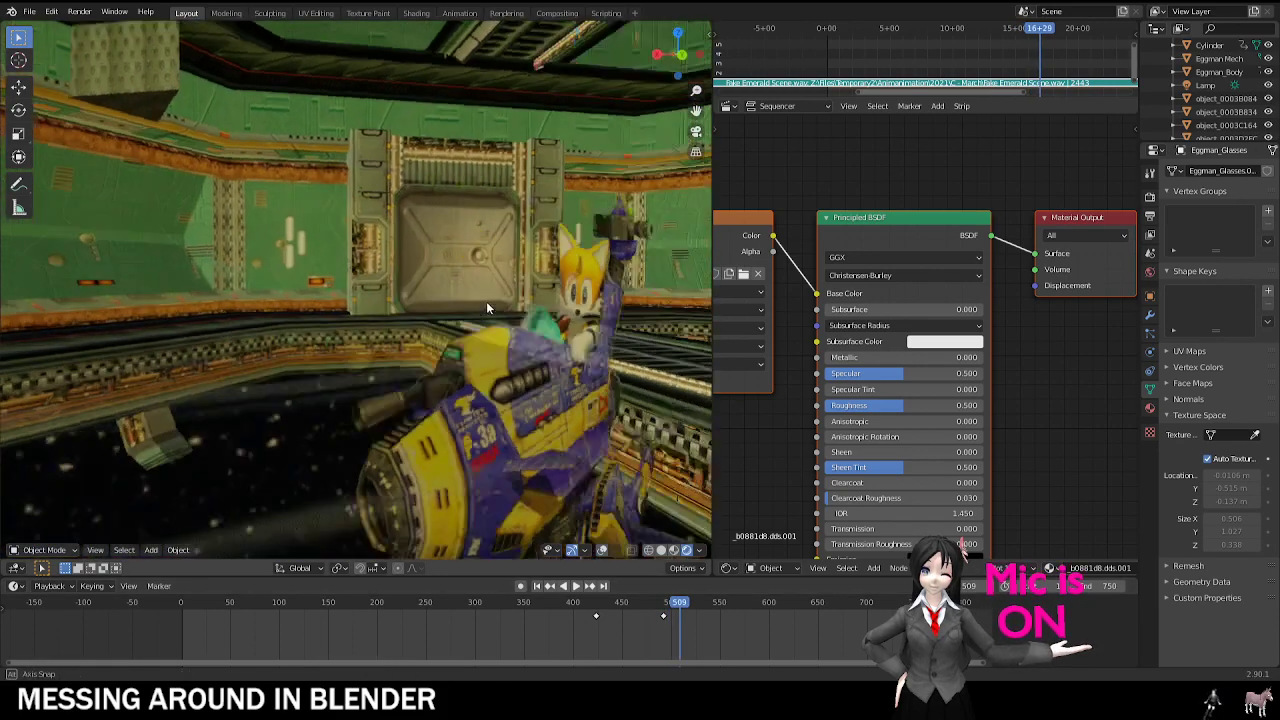
middle_click_drag(486, 301, 452, 242)
scroll(452, 242, "up", 5)
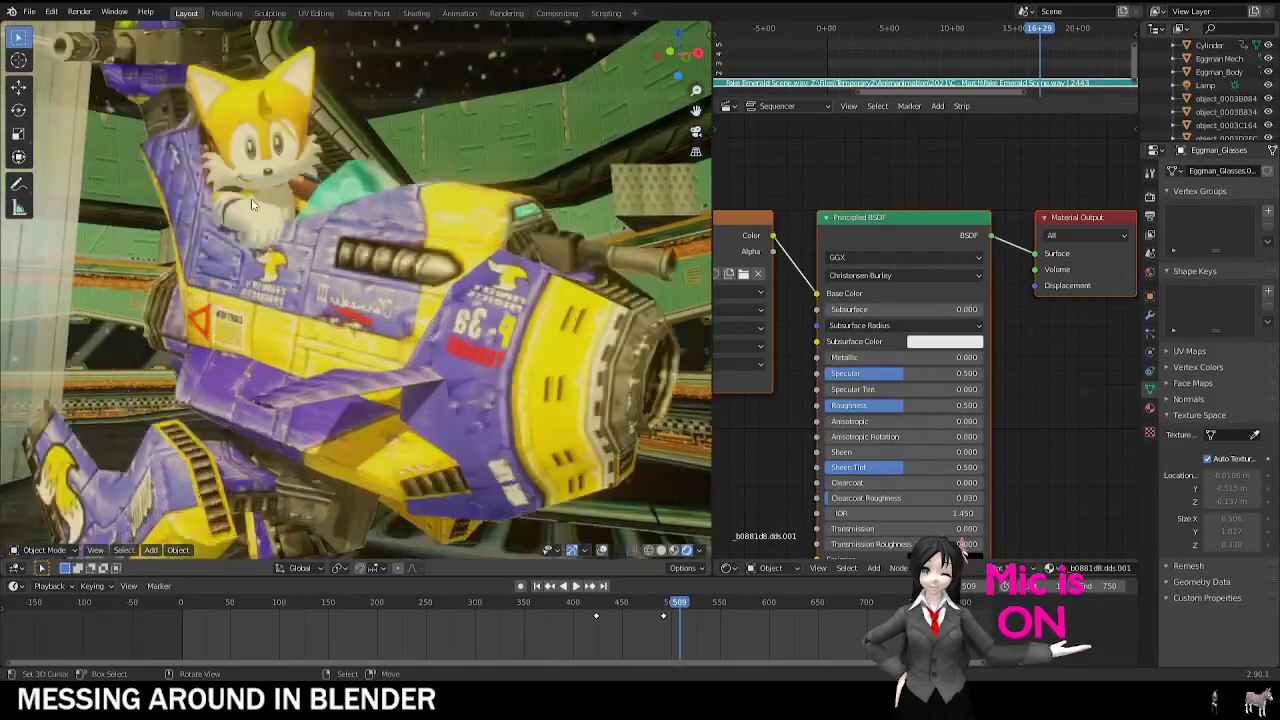
right_click_drag(211, 142, 210, 164)
middle_click_drag(210, 164, 322, 162)
scroll(403, 328, "up", 4)
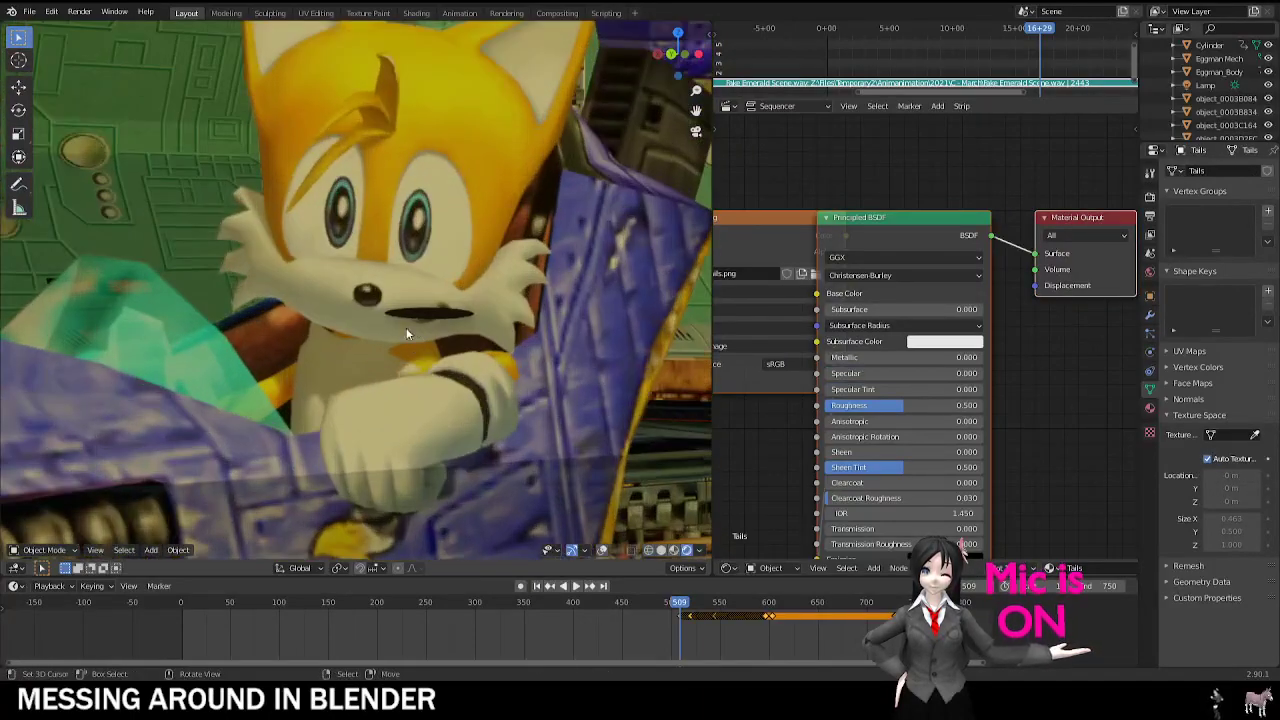
Step: Select the black circle forming Tails' mouth and try scaling it along the global Z axis at frame 506
right_click_drag(406, 328, 403, 347)
right_click_drag(410, 247, 428, 303)
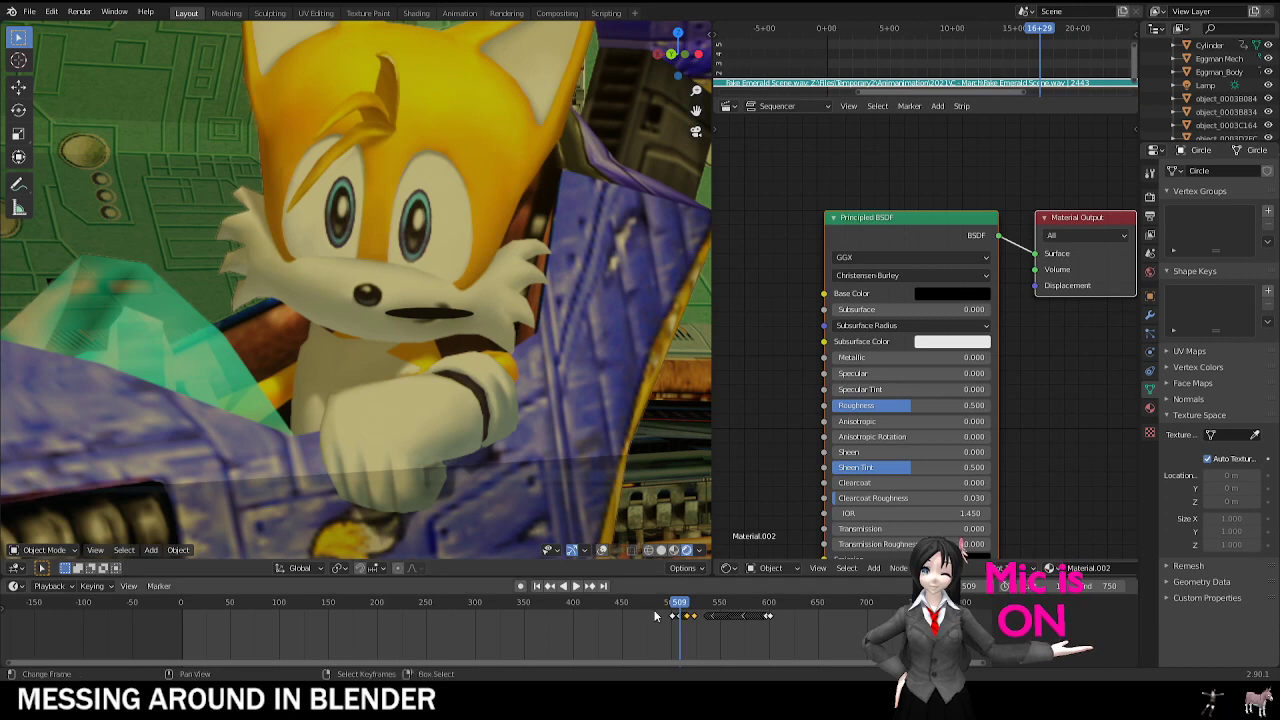
middle_click_drag(480, 374, 460, 362, "shift")
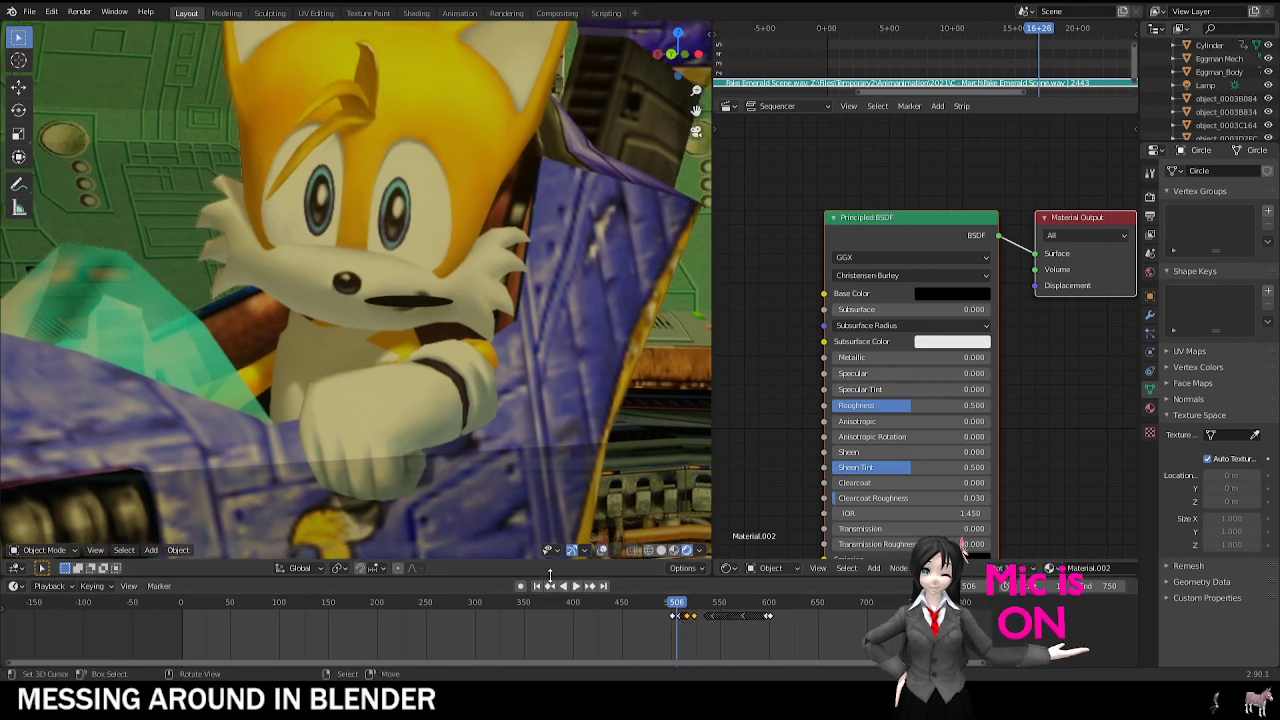
key("s")
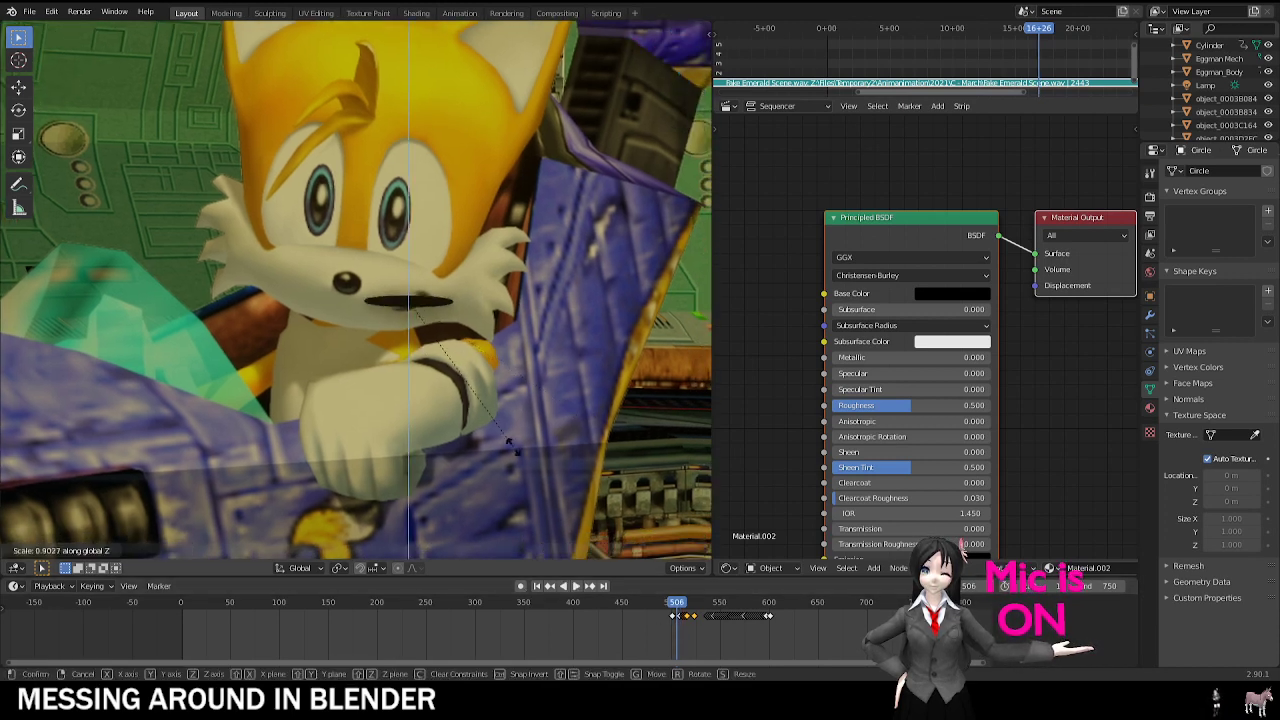
left_click(610, 248)
key("s")
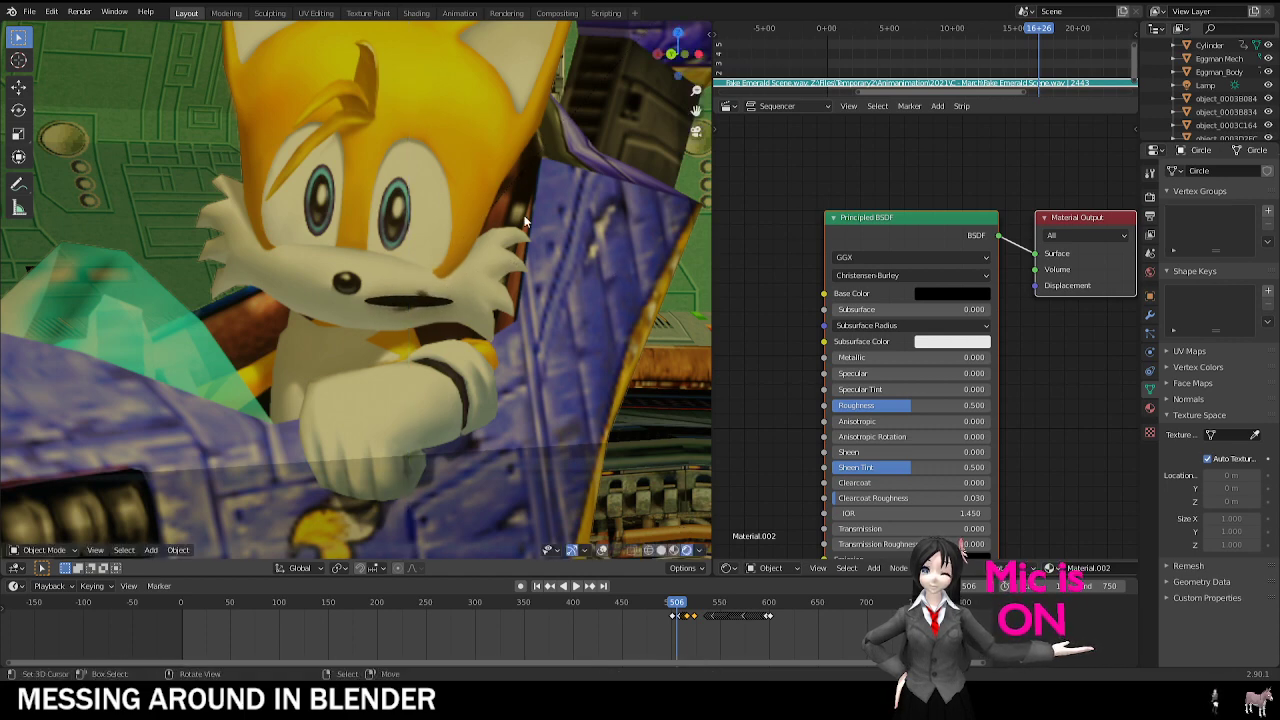
Step: Play the animation to frame 602 and try moving Tails
key("space")
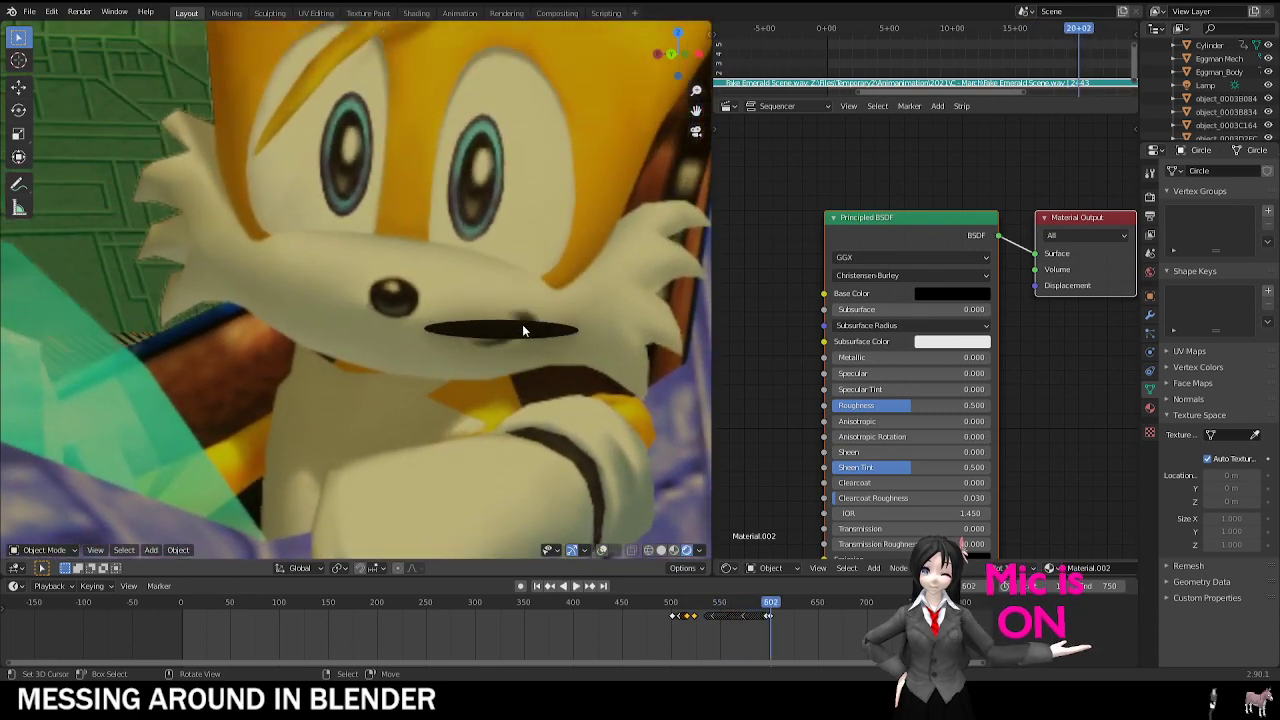
right_click(478, 331)
key("g")
right_click(500, 328)
scroll(450, 325, "down", 7)
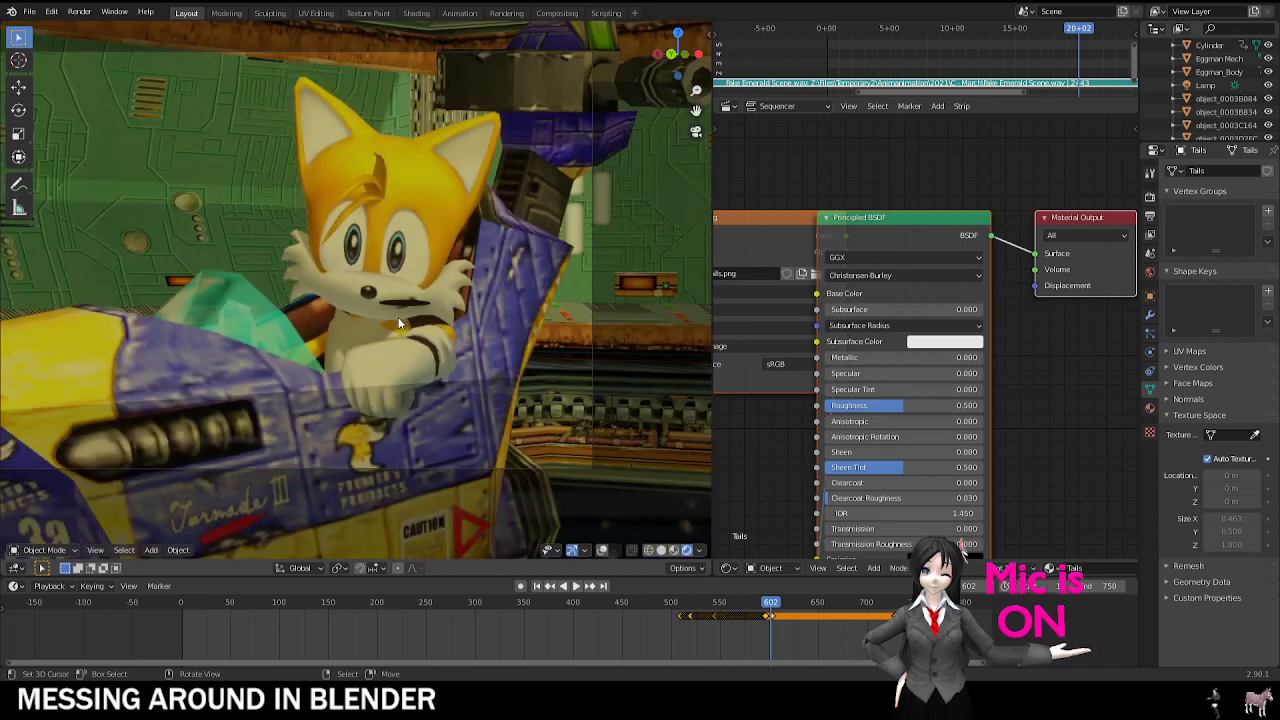
Step: Play the animation to frame 675 and select the lens piece of Eggman's glasses for a close-up look
scroll(530, 288, "down", 2)
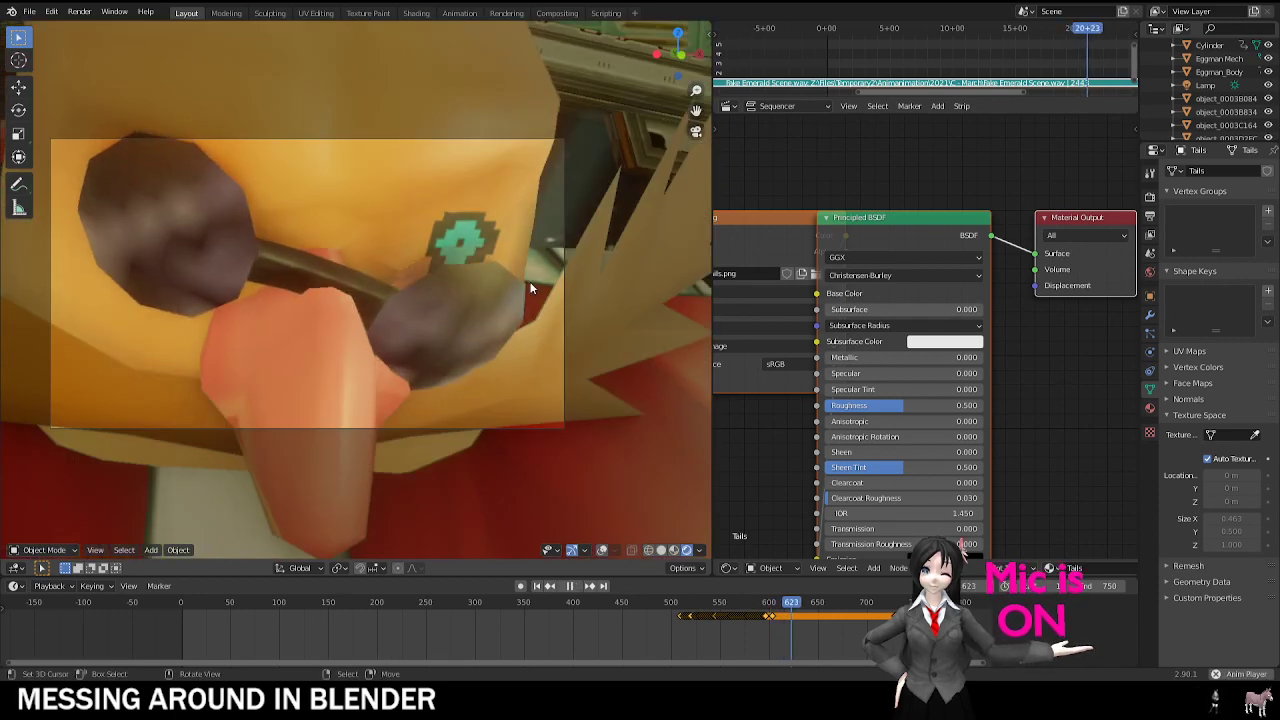
scroll(530, 286, "down", 1)
scroll(518, 288, "up", 2)
key("space")
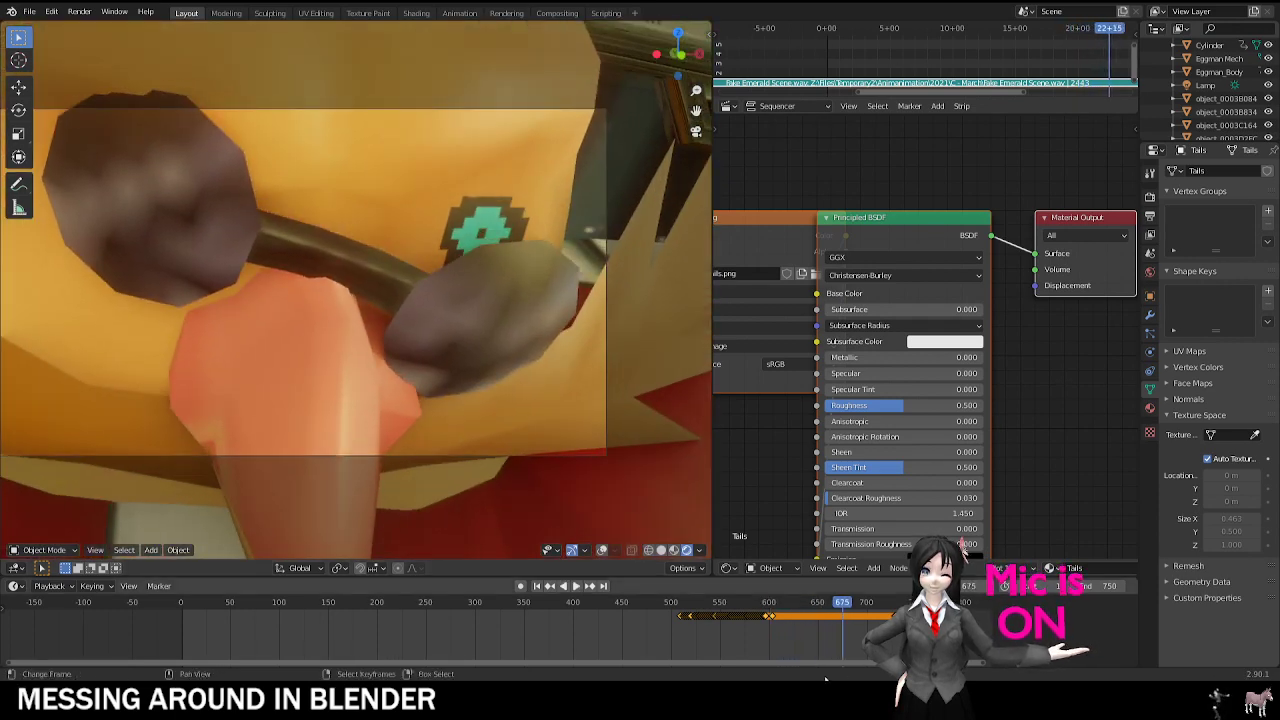
middle_click_drag(267, 261, 421, 324, "shift")
right_click_drag(421, 324, 450, 345)
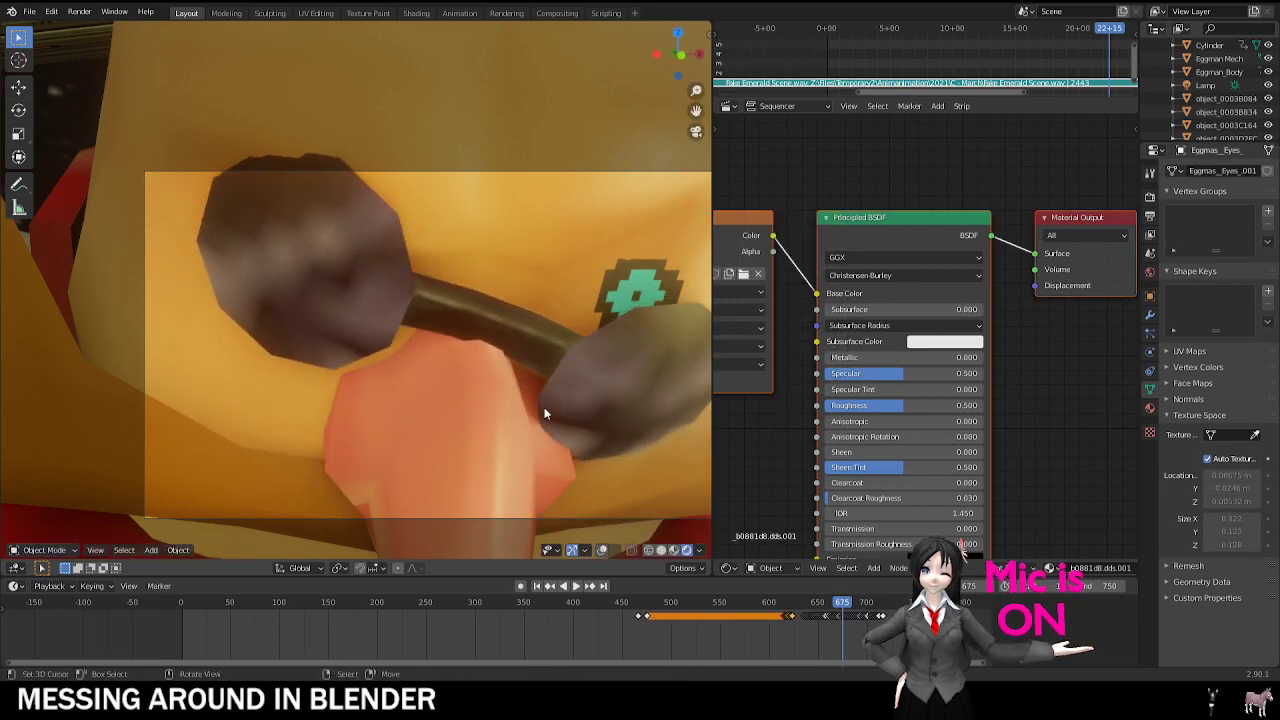
Step: Play the animation to frame 704 and examine the black bars in front of Eggman from outside the camera view
scroll(442, 320, "down", 1)
key("space")
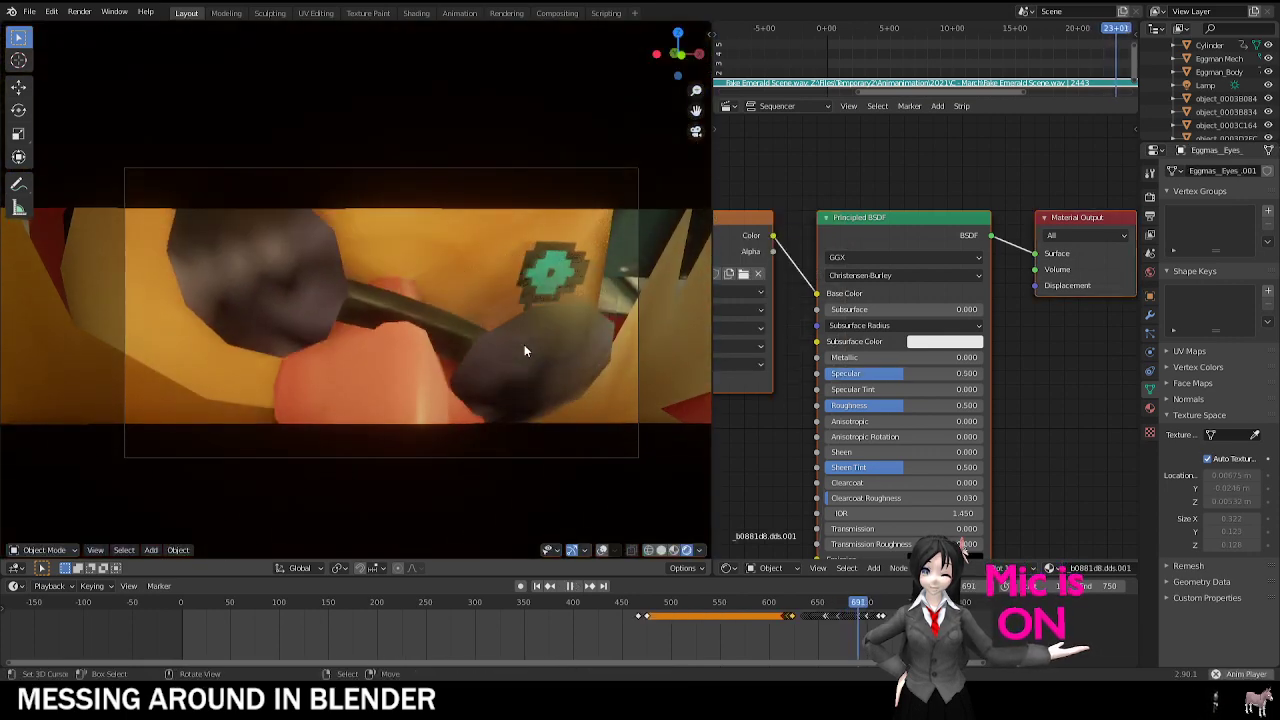
key("space")
middle_click_drag(504, 312, 501, 308)
scroll(501, 308, "down", 3)
scroll(516, 345, "up", 2)
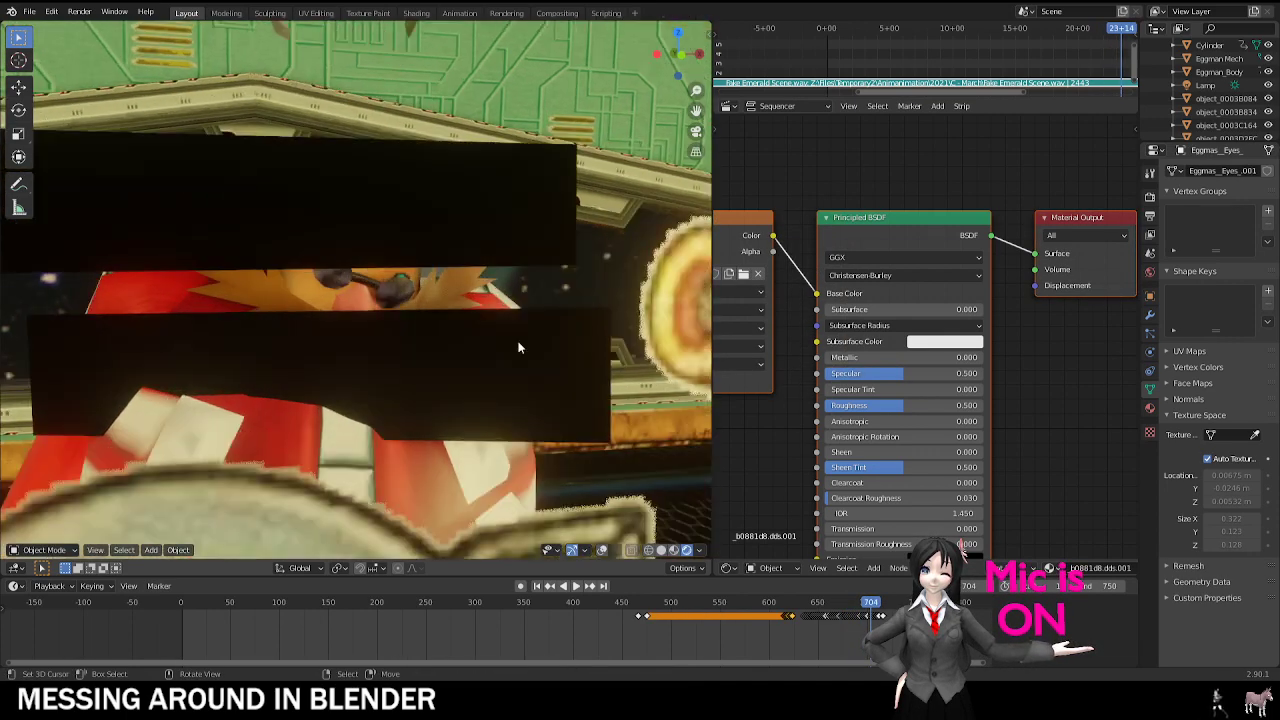
Step: Replay the shot of the black bars closing in on Eggman up to frame 715
left_click(841, 608)
key("space")
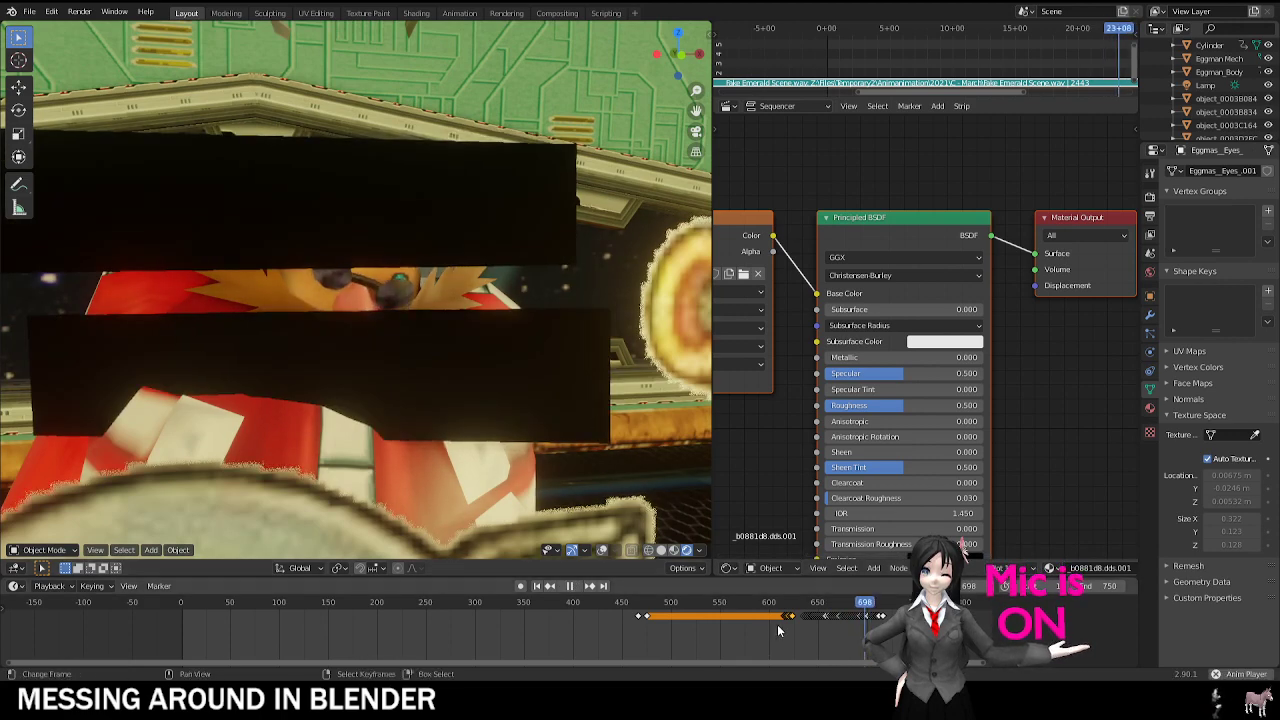
left_click(778, 630)
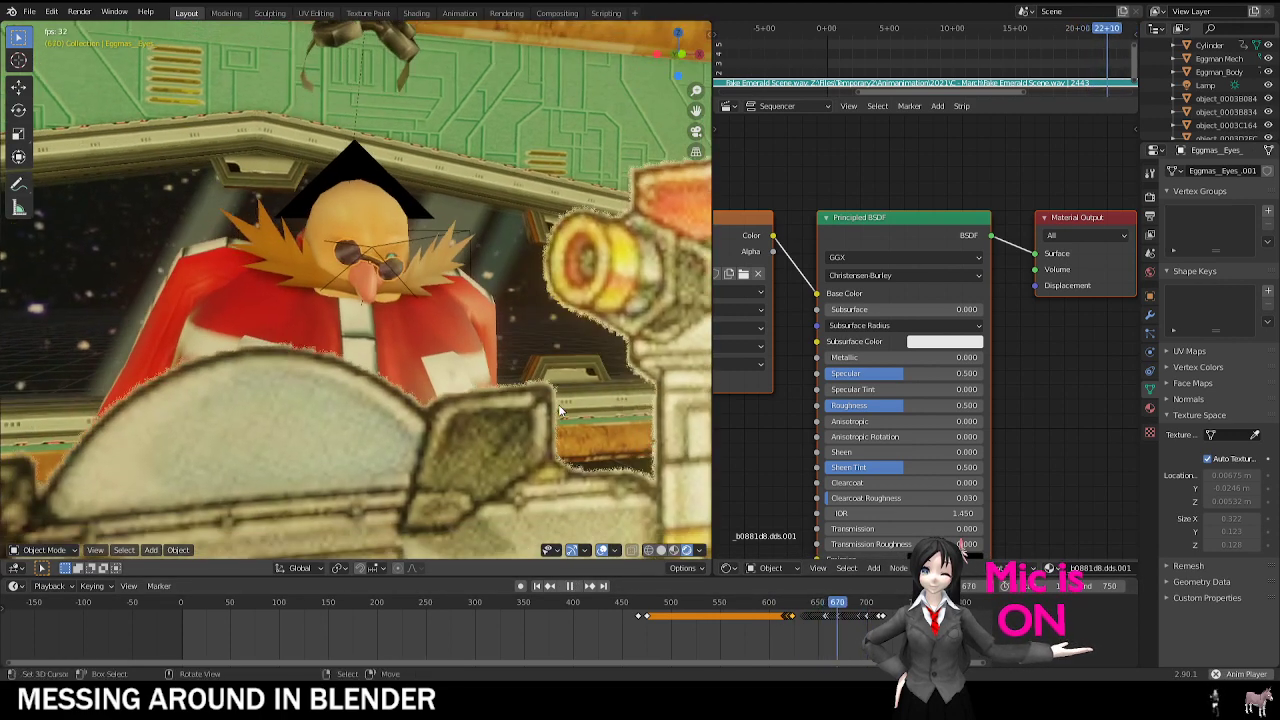
key("space")
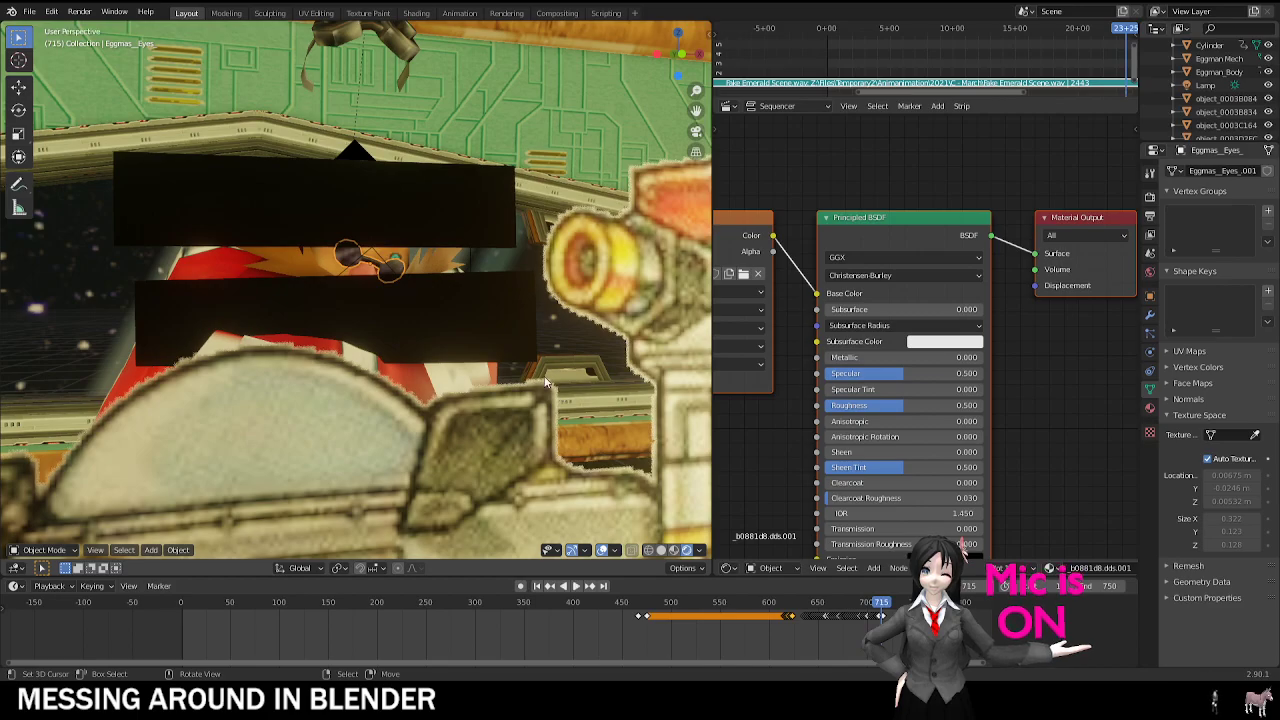
Step: Go to frame 5, turn the view to the surrounding room and scrub the playing animation to about frame 511
middle_click_drag(545, 382, 265, 340)
left_click(185, 601)
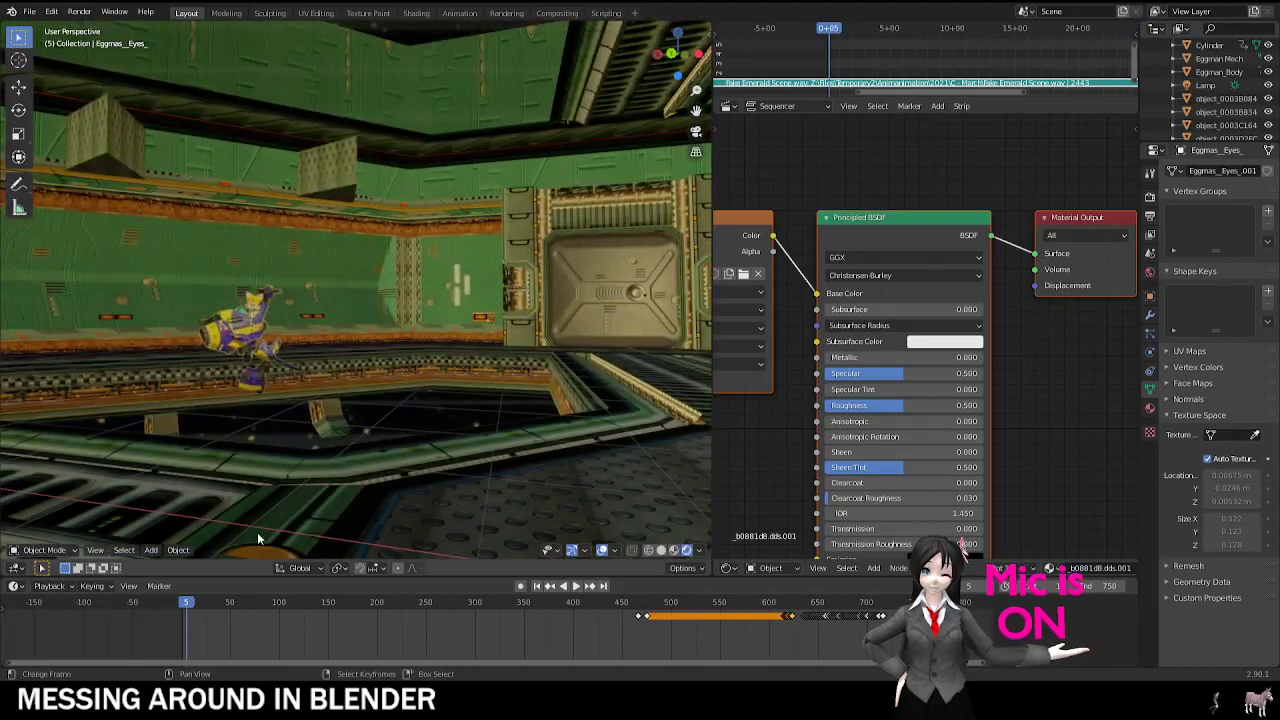
middle_click_drag(257, 540, 348, 543)
key("space")
left_click_drag(225, 625, 707, 624)
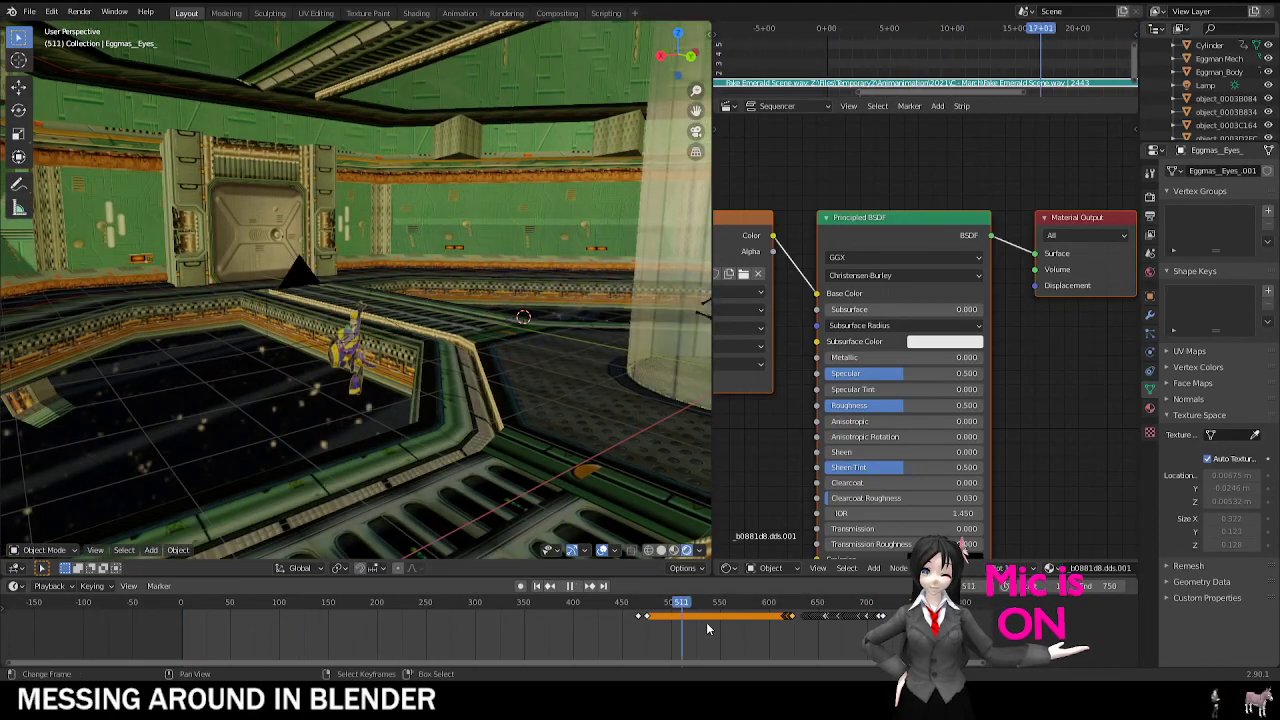
Step: Play the animation to frame 742 and examine the flat cutouts of Tails and his mech
middle_click_drag(380, 440, 544, 343)
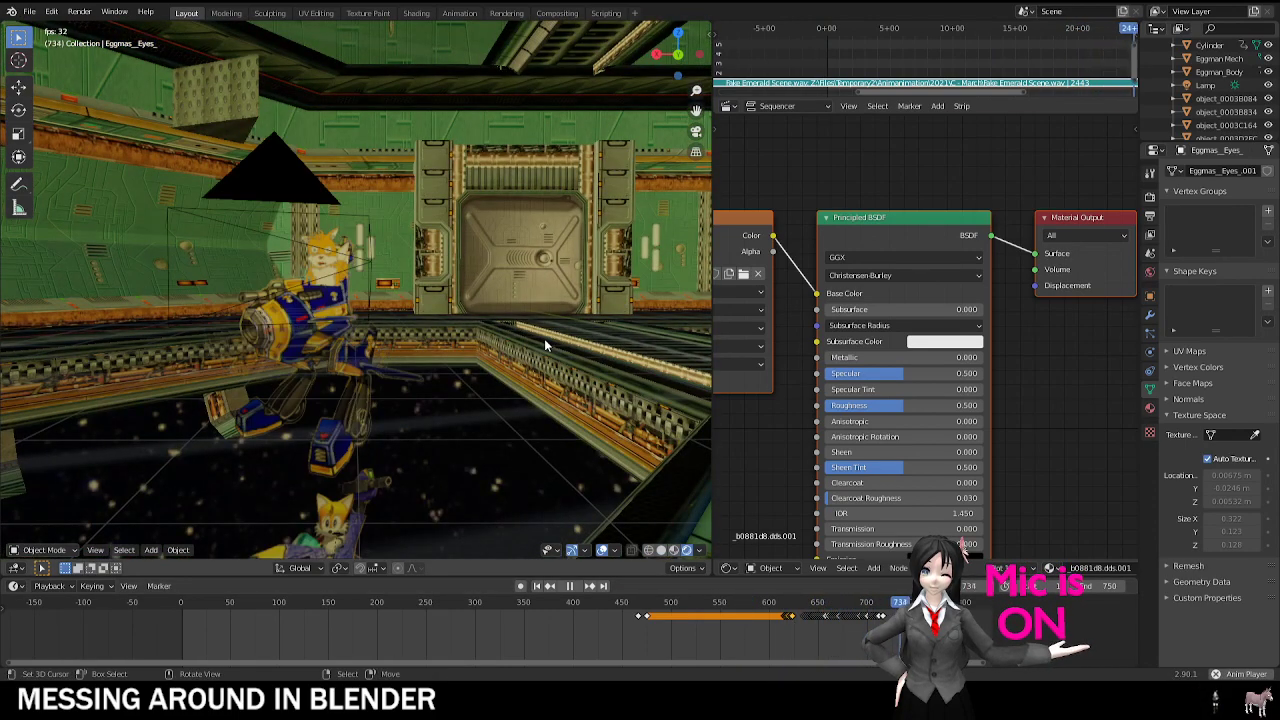
left_click(776, 648)
middle_click_drag(449, 309, 372, 236)
key("space")
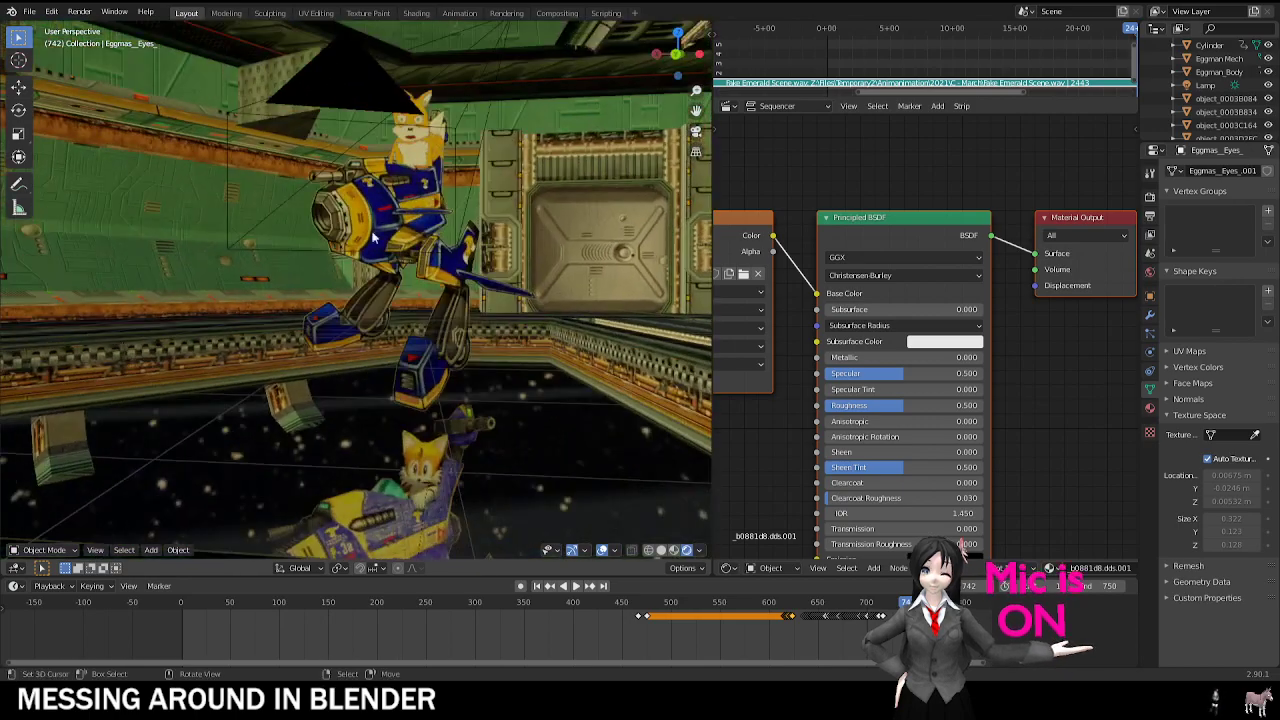
Step: Try moving the Tails 2 mech cutout freely and the lower Tails cutout along the global Z axis
left_click(372, 236)
key("g")
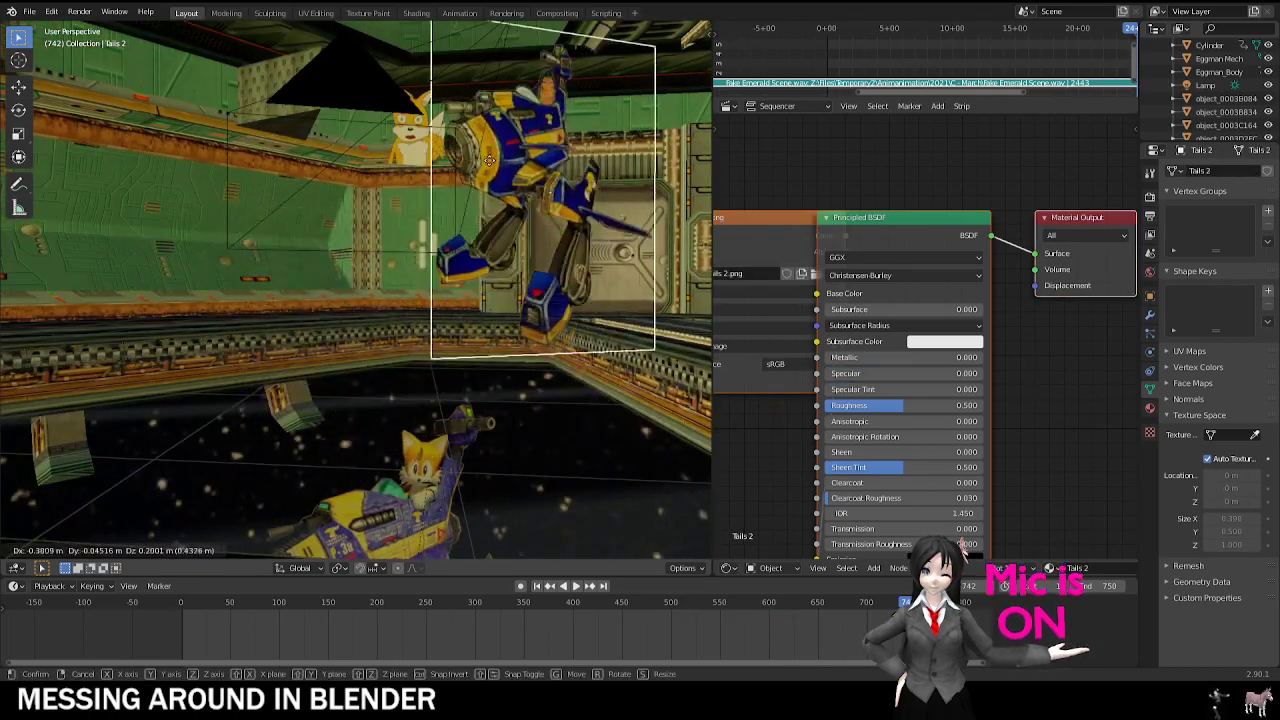
right_click(489, 161)
left_click(387, 488)
key("g")
key("z")
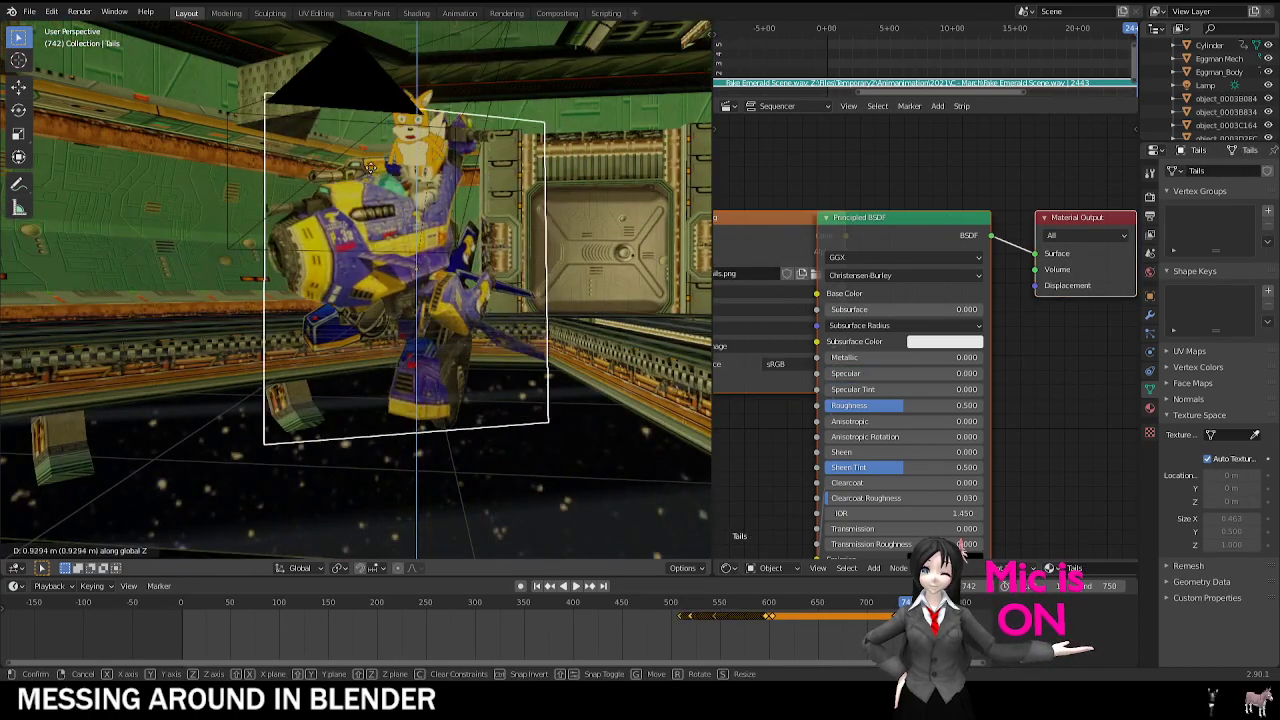
right_click(375, 148)
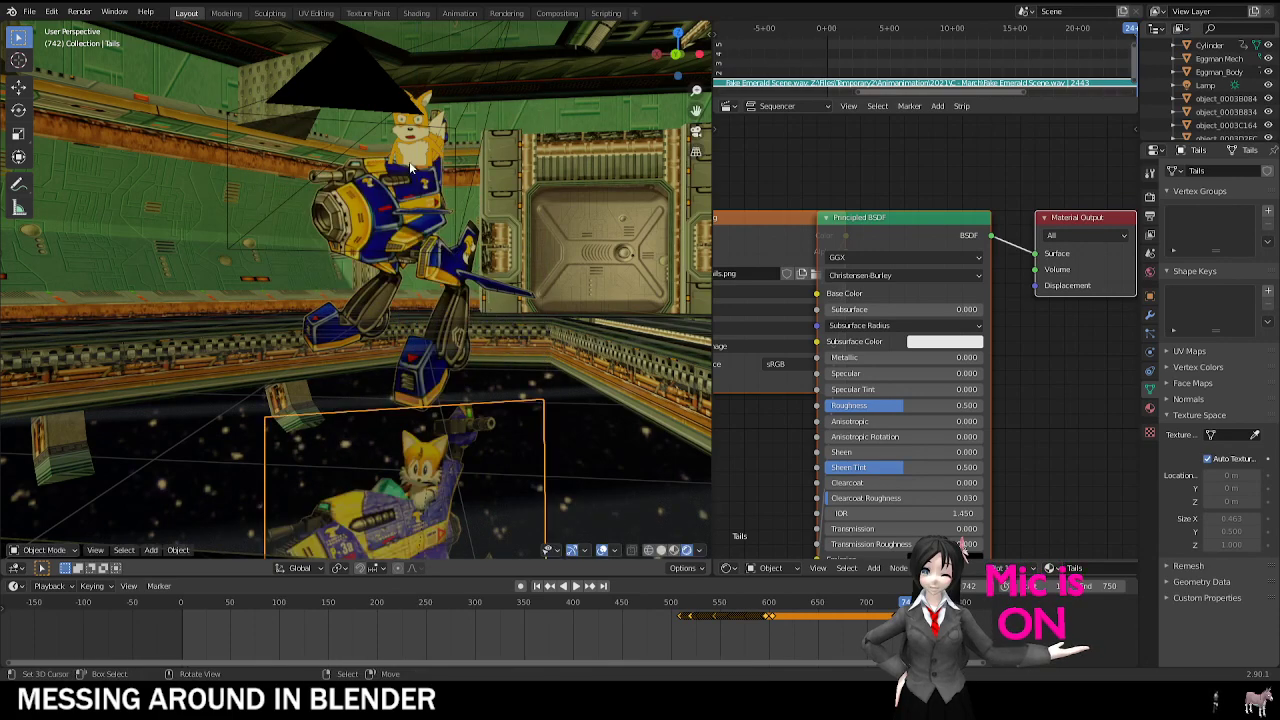
Step: Select the Tails 3 cutout and frame it to examine the drawing up close
left_click(409, 168)
key("KP_Decimal")
scroll(427, 281, "up", 2)
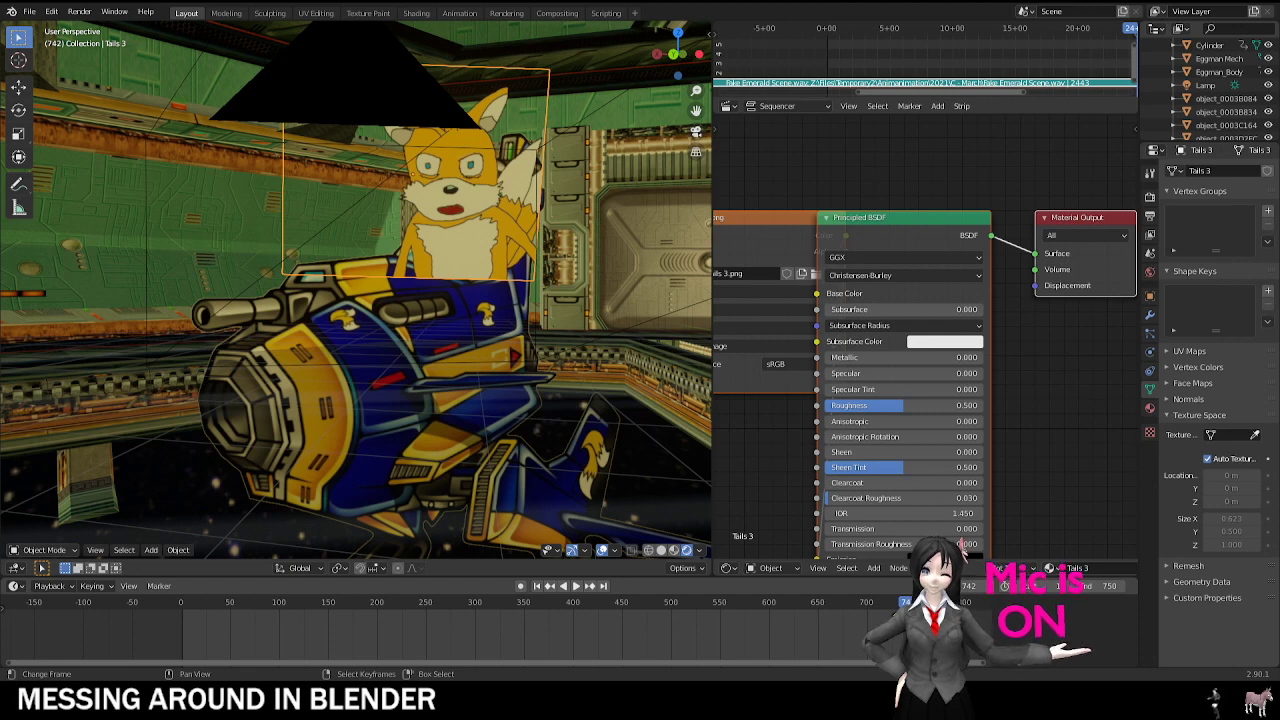
Step: Open the recent Mario Sunshine scene and display it in rendered shading with the overlays hidden
left_click(29, 12)
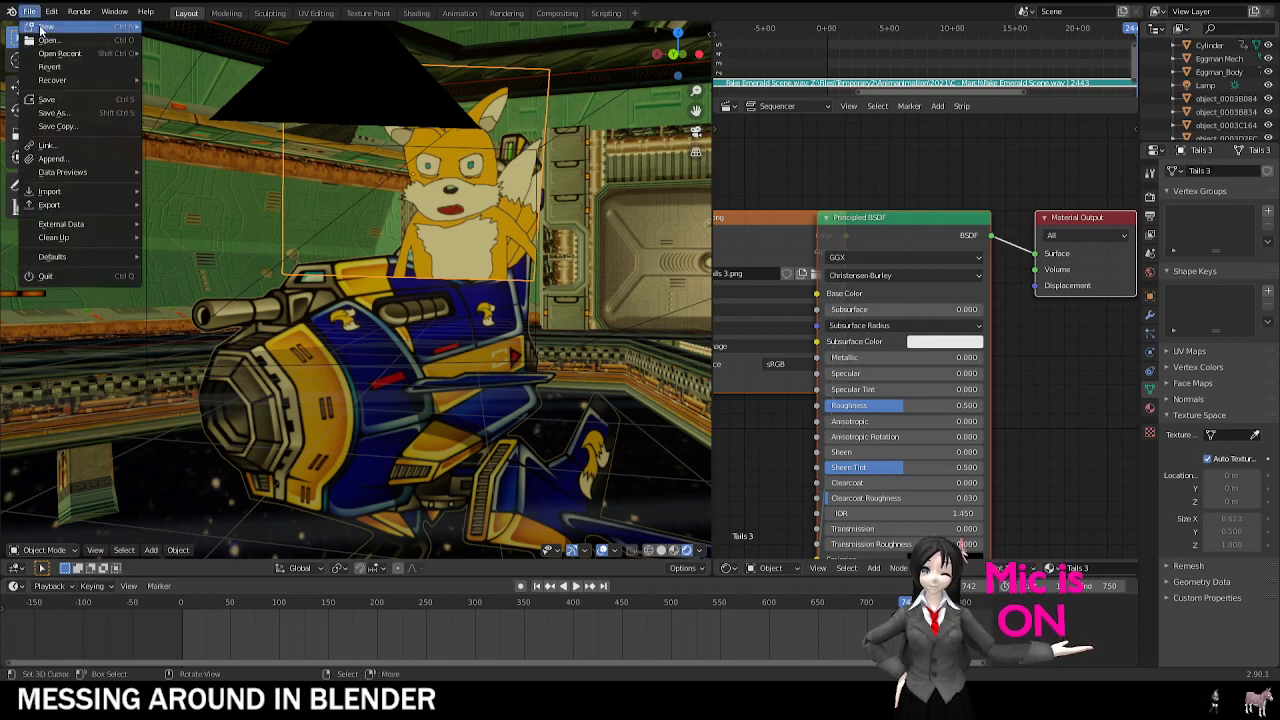
left_click(180, 100)
left_click(673, 364)
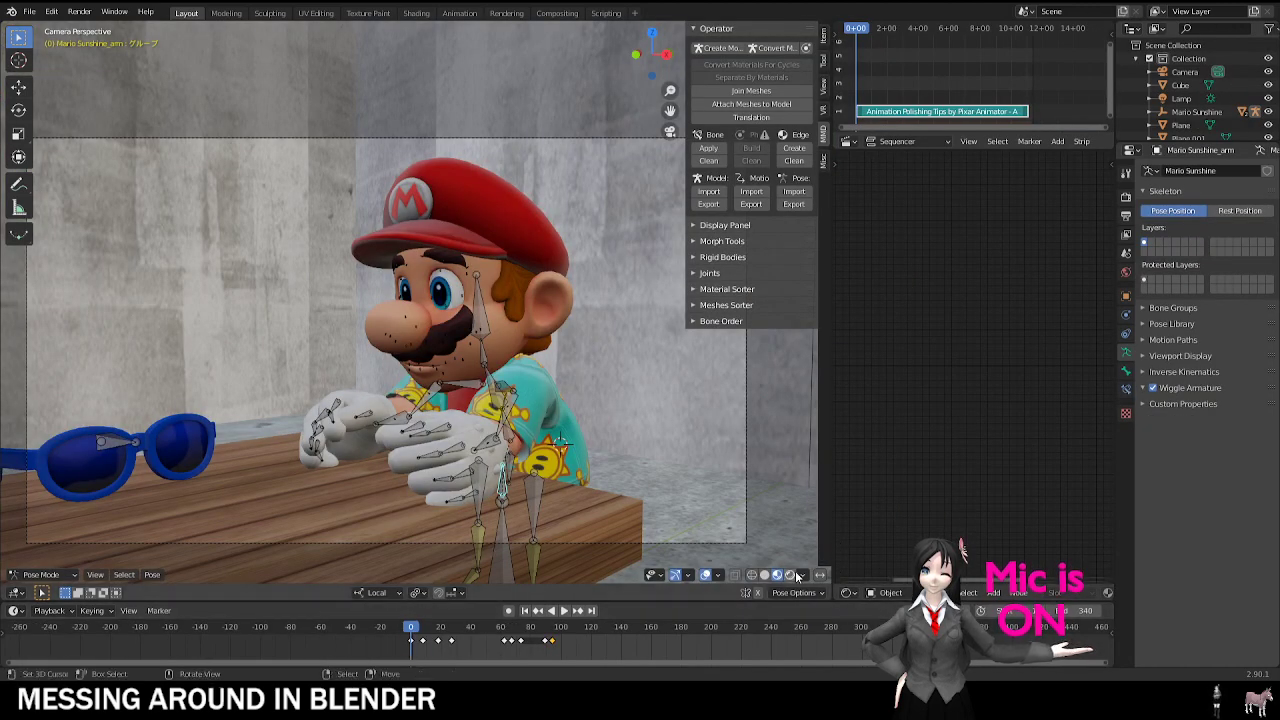
left_click(791, 575)
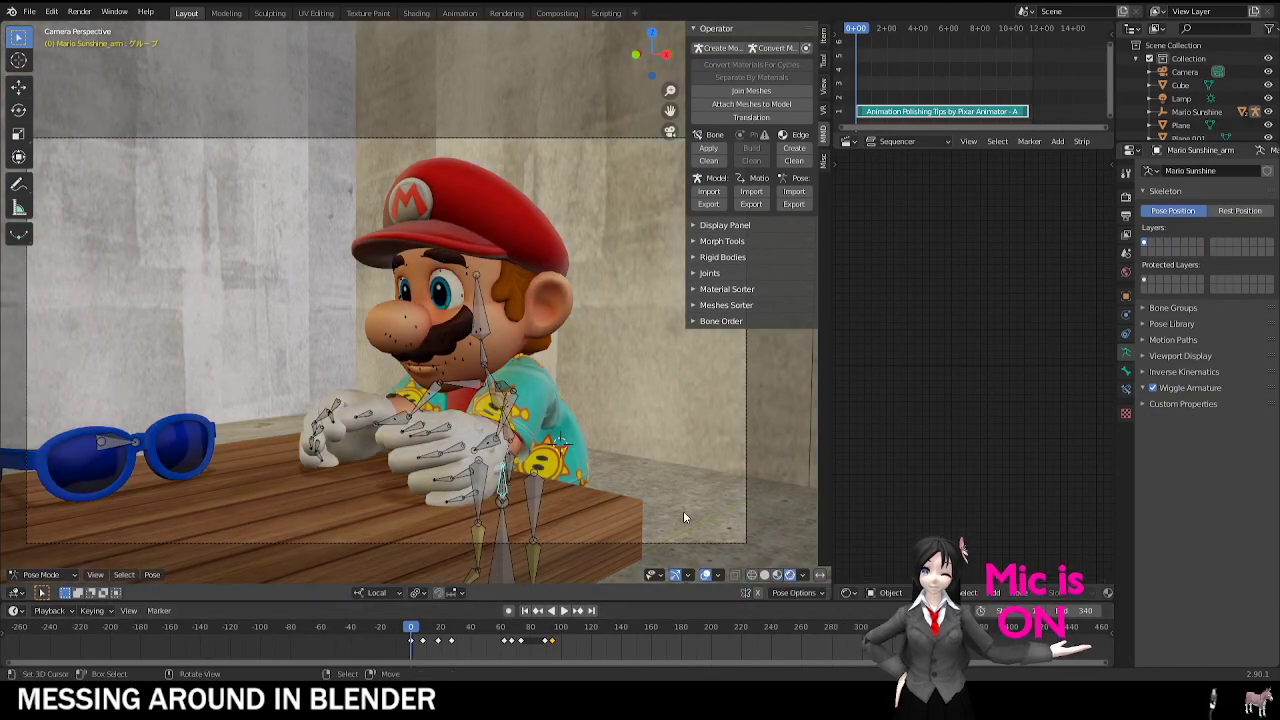
left_click(706, 576)
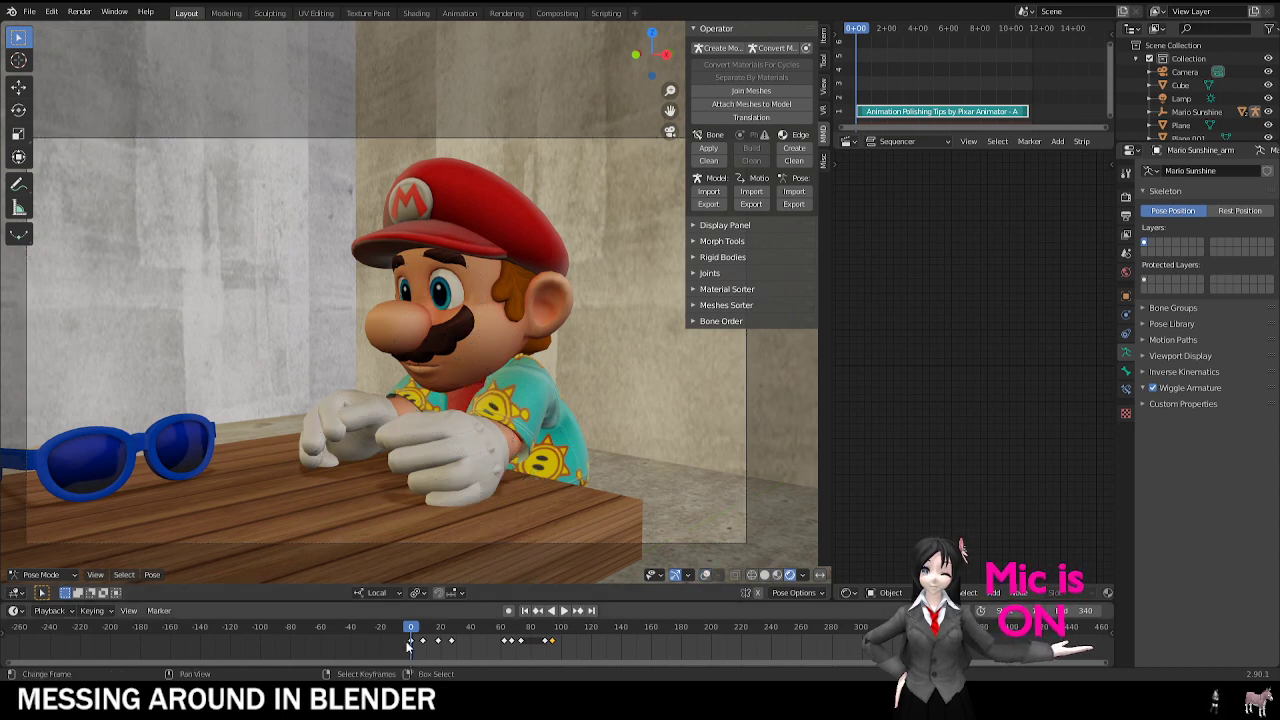
Step: Play Mario's animation to about frame 171 and examine his face and hands up close
key("space")
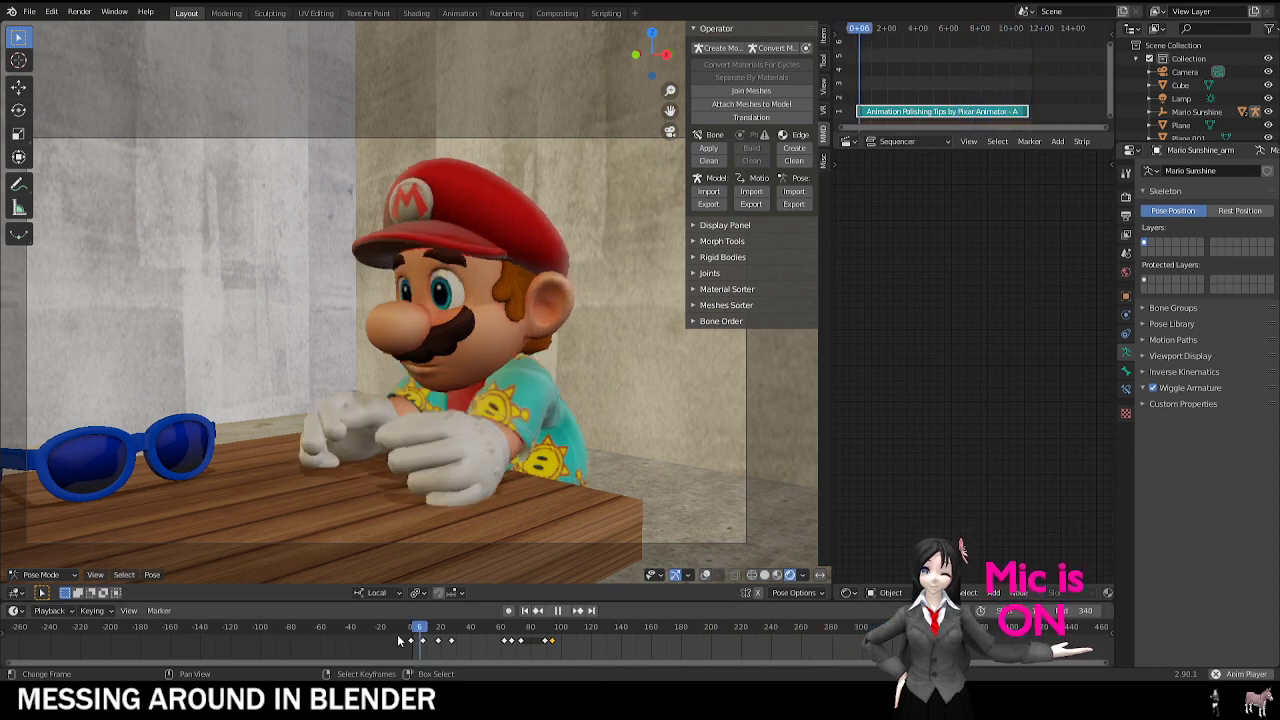
key("space")
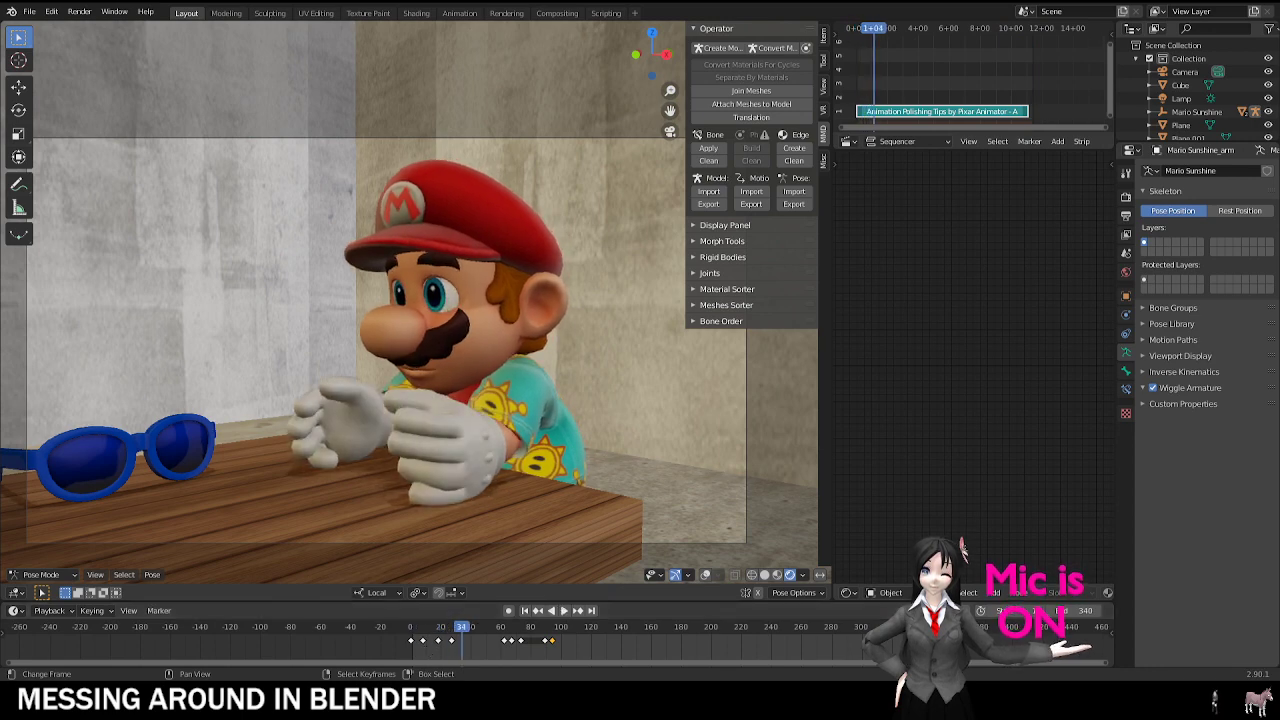
left_click(561, 609)
left_click(568, 629)
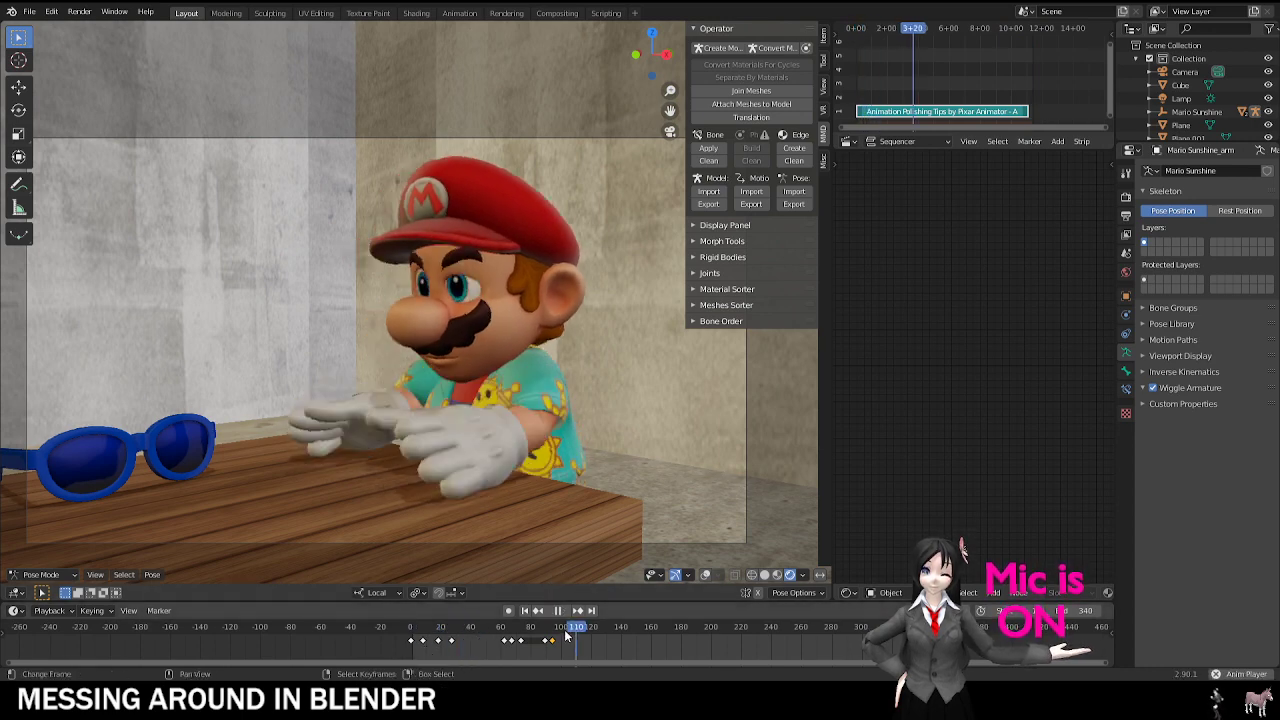
scroll(523, 507, "up", 5)
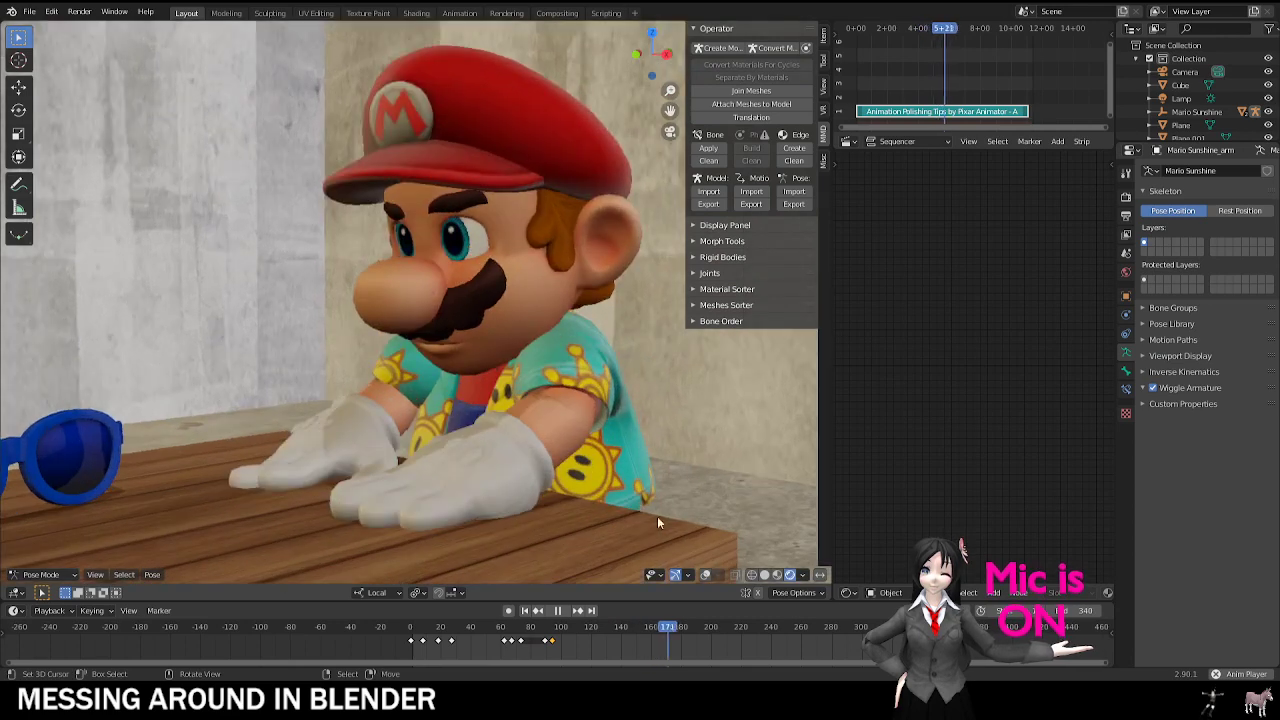
Step: Show the overlays, select Mario's neck bone and try rotating it
left_click(705, 575)
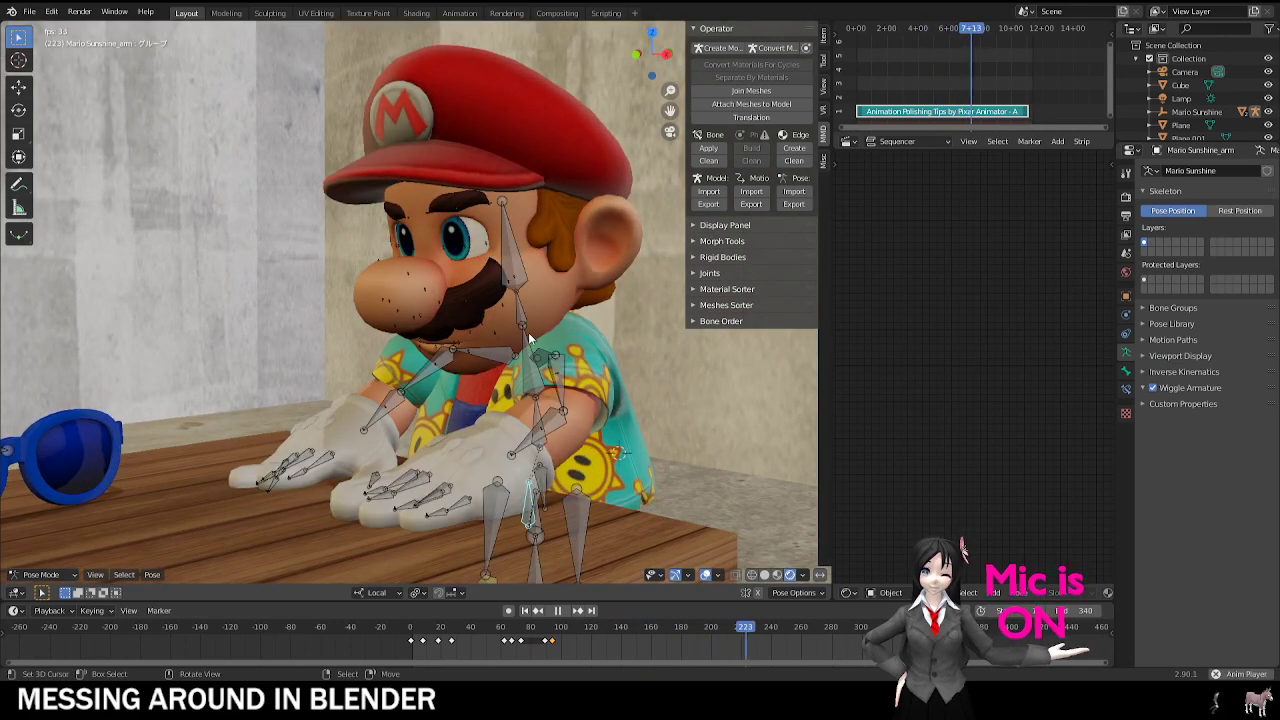
key("space")
right_click(521, 309)
key("r")
right_click(526, 314)
Step: Enable auto keying and record trackball rotation and scaling of Mario's neck bone while the animation plays
left_click(669, 641)
key("space")
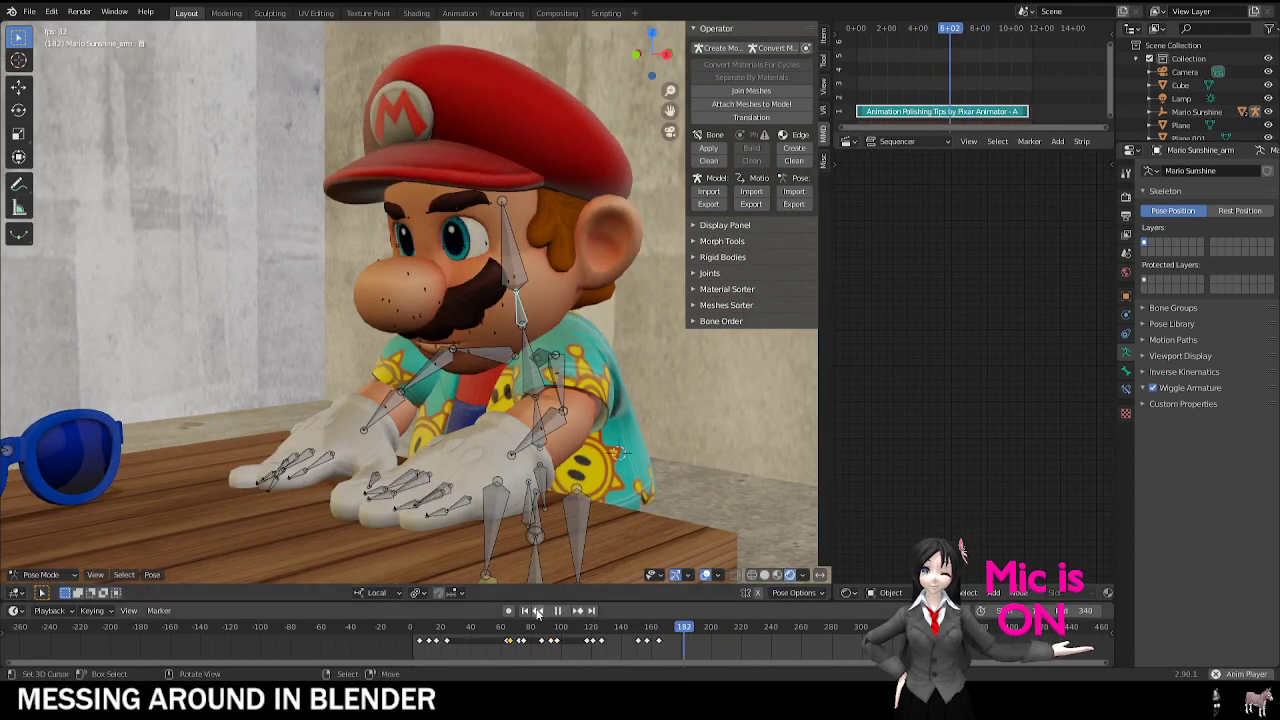
left_click(510, 612)
key("r")
key("r")
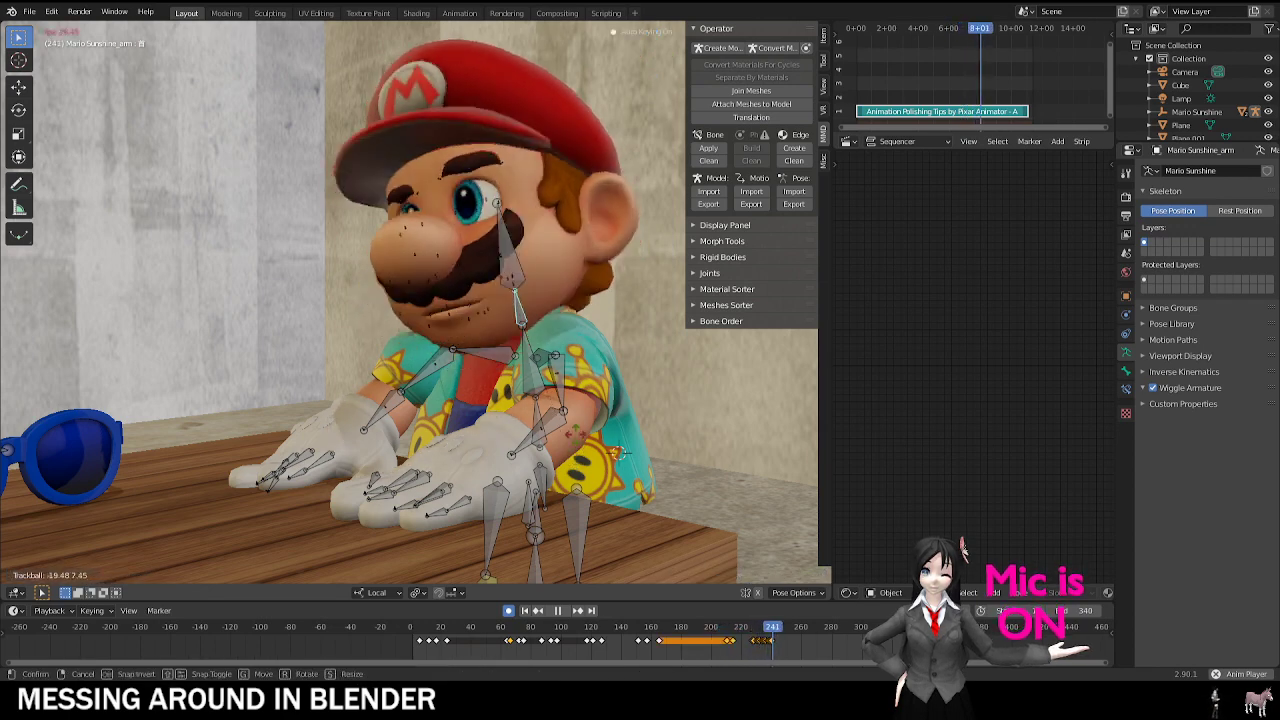
key("s")
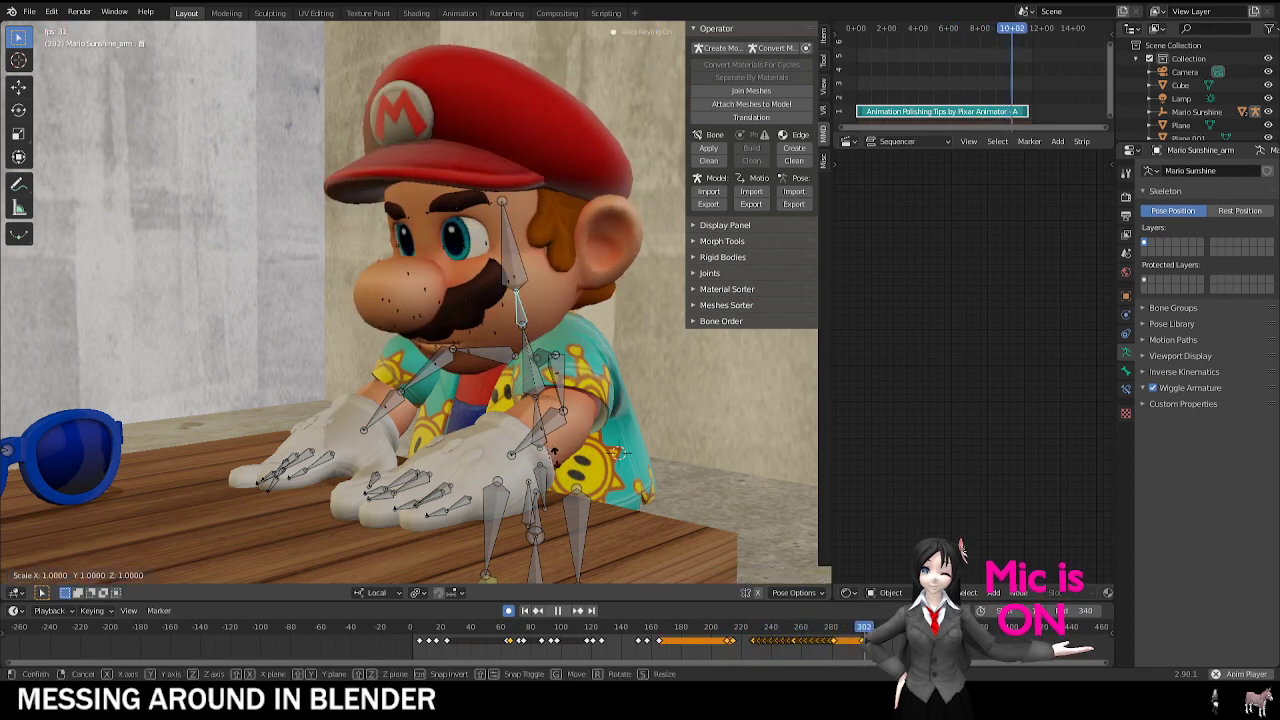
left_click(218, 372)
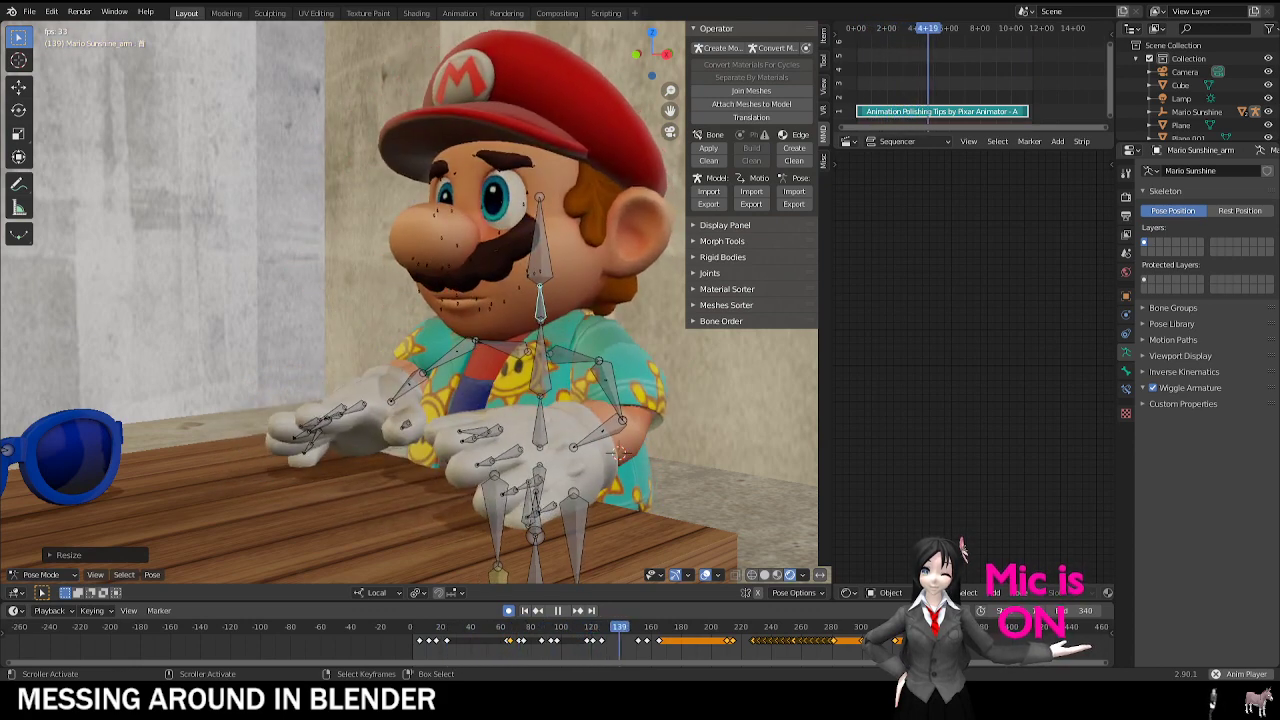
Step: Replay the recorded motion of Mario's neck bone up to about frame 320
key("space")
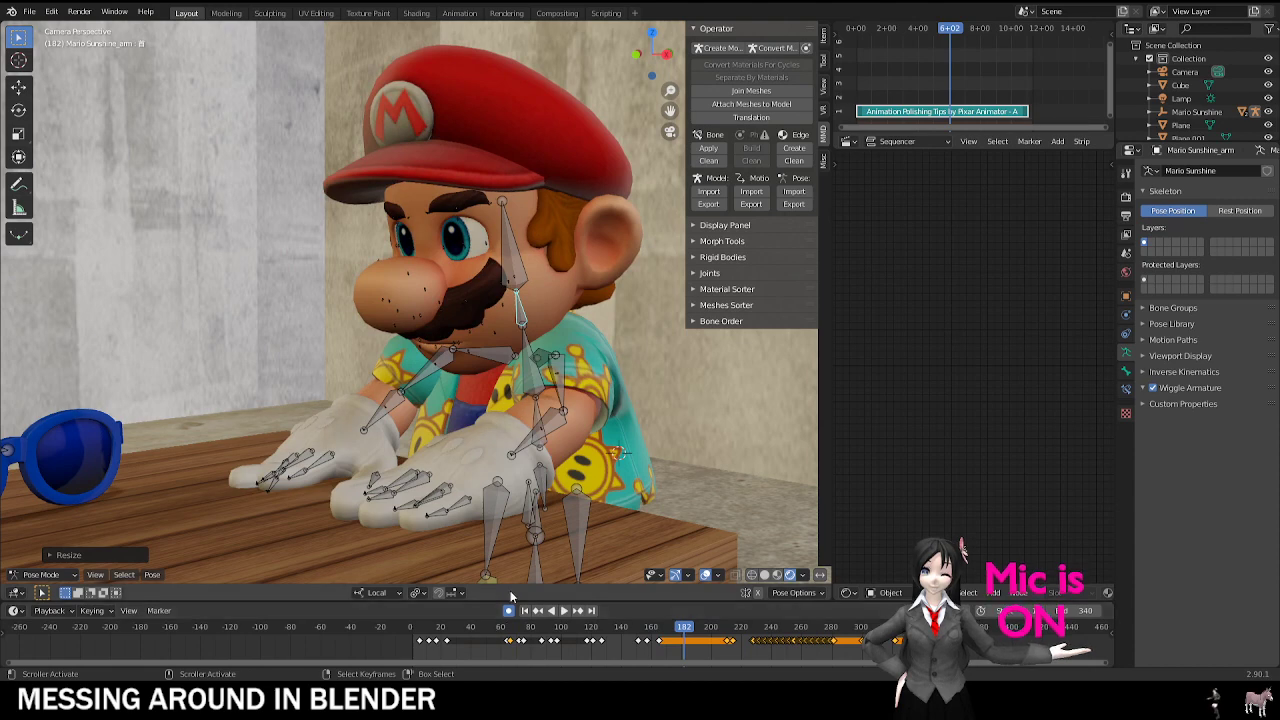
left_click(724, 643)
key("space")
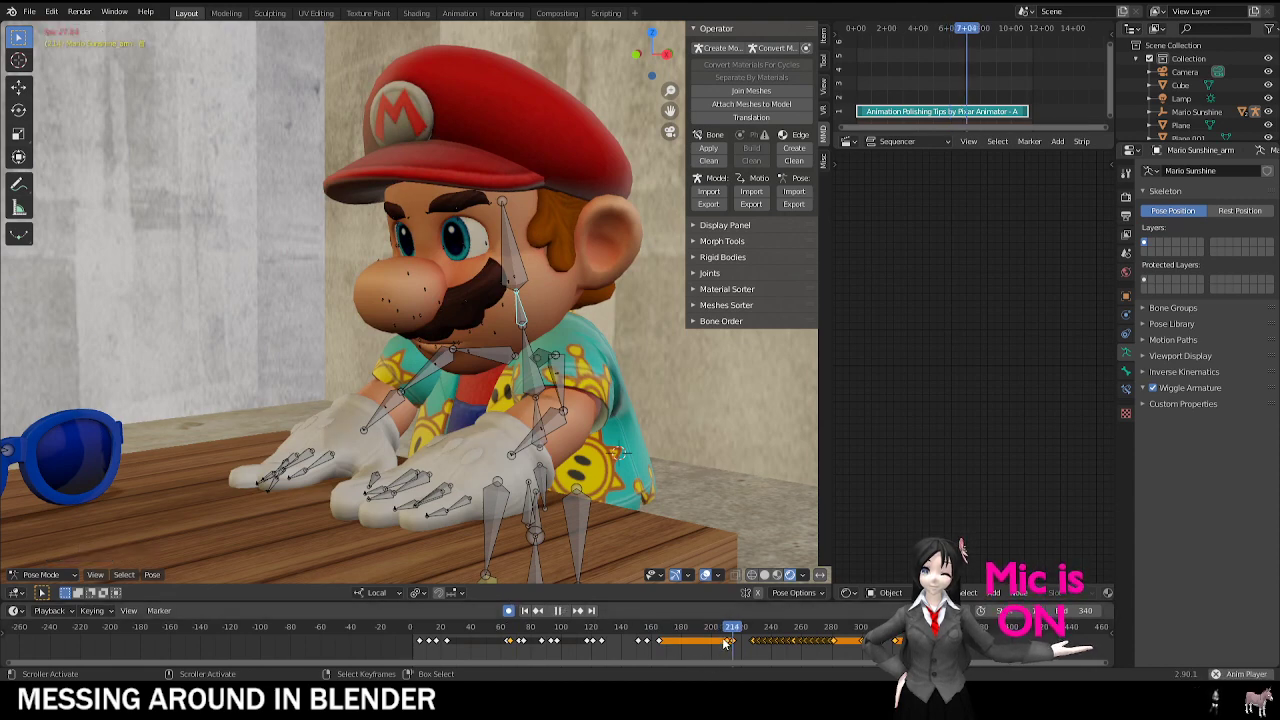
scroll(649, 403, "down", 1)
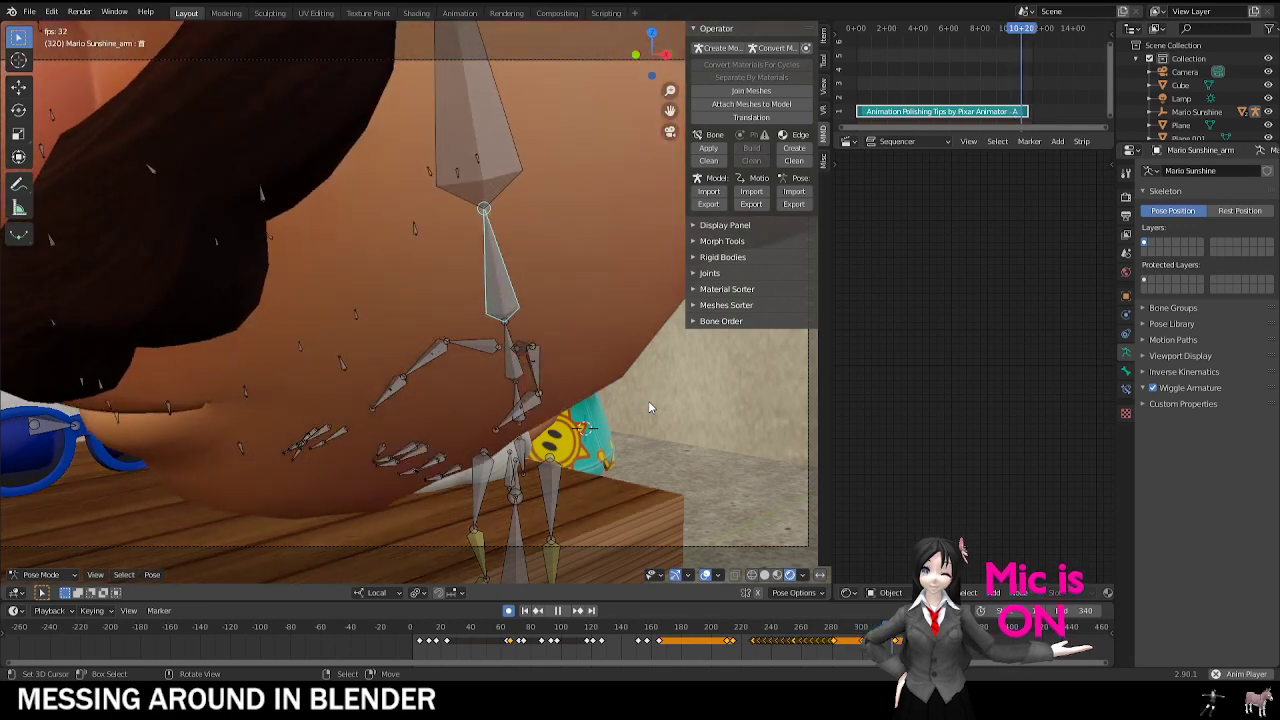
key("space")
Step: Examine Mario and the table from the side at frame 72, and return to the camera view at frame 62
middle_click_drag(470, 342, 352, 312)
scroll(447, 334, "down", 4)
left_click(519, 640)
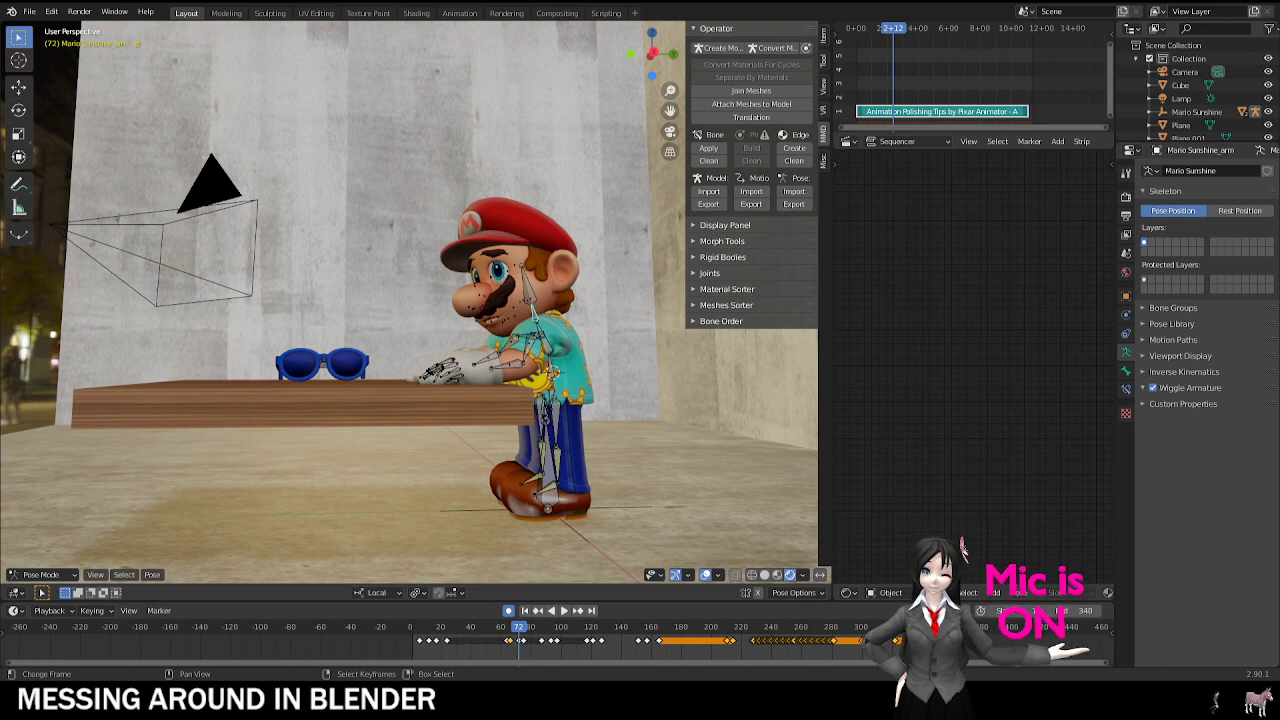
left_click_drag(443, 640, 505, 643)
key("KP_0")
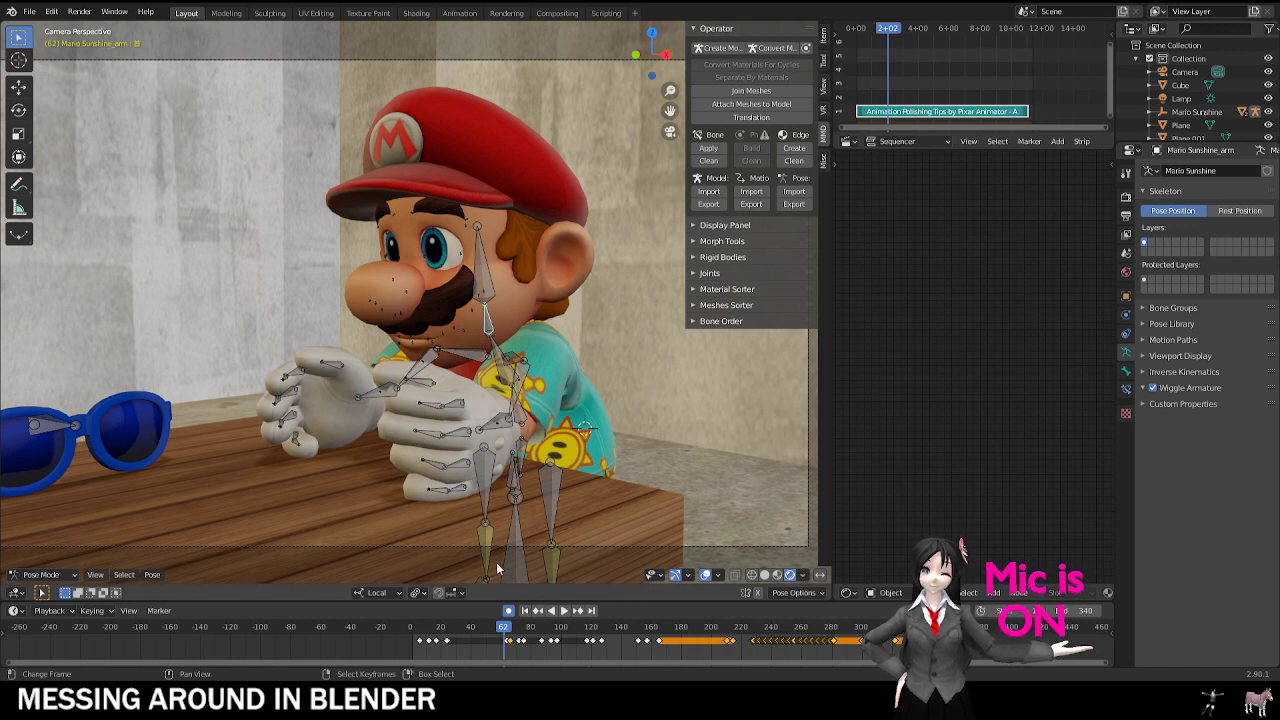
left_click(30, 11)
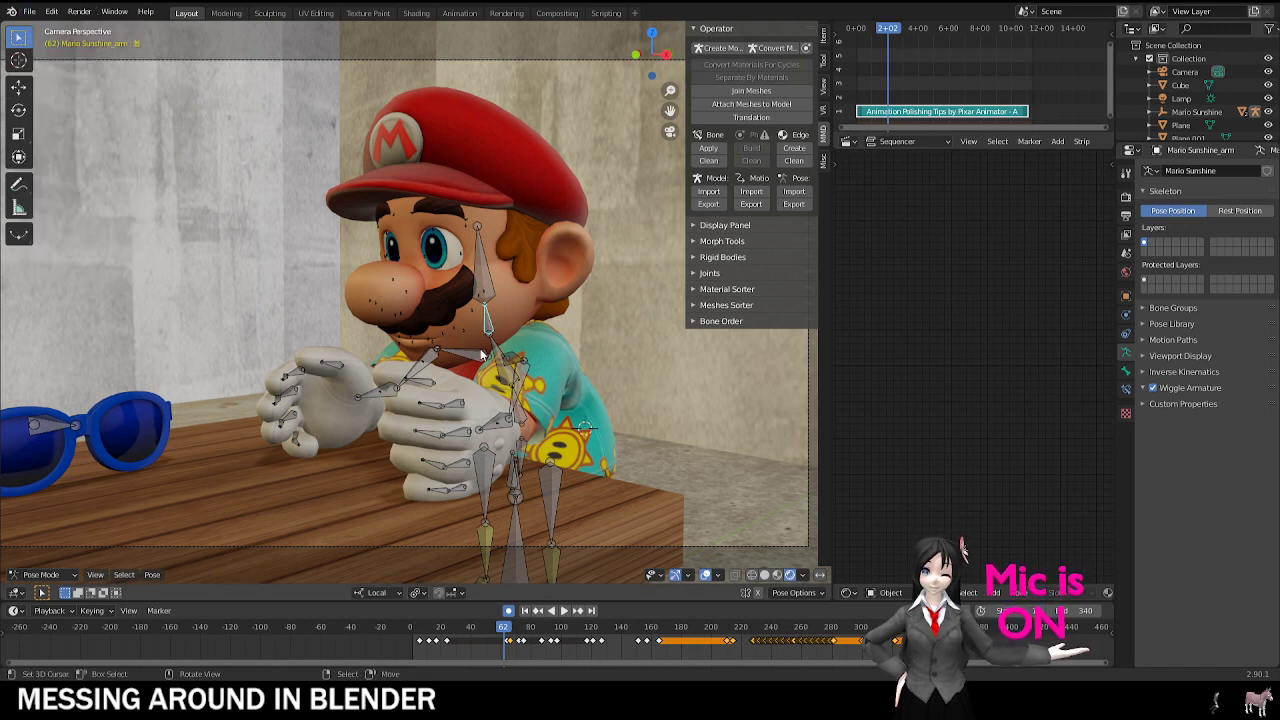
scroll(448, 261, "up", 3)
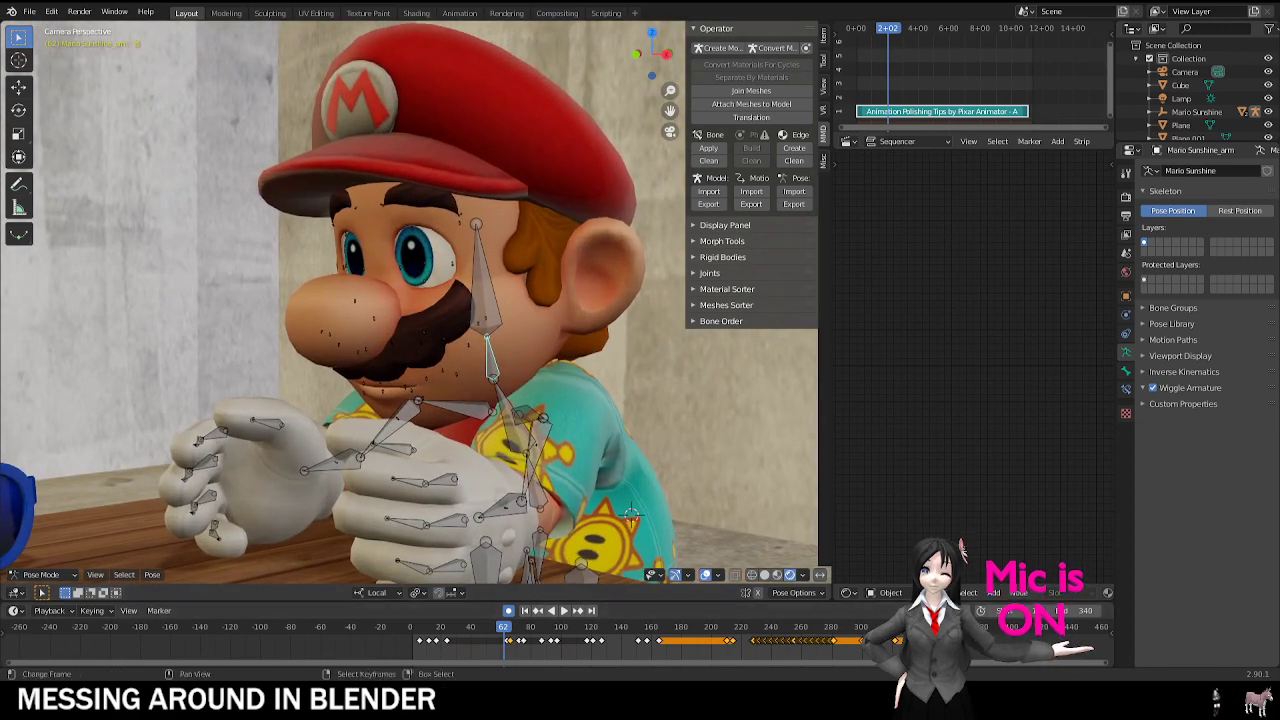
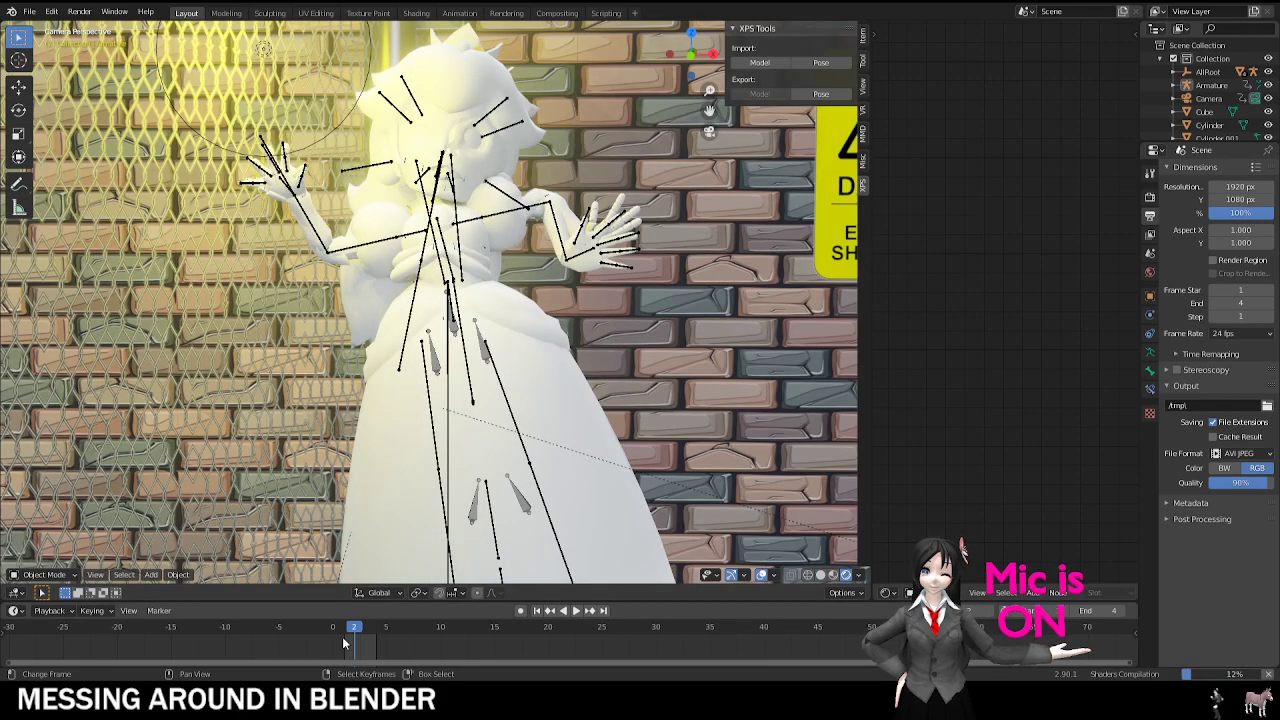
Step: Go to frame 1 of the Peach scene, hide the overlays and view the crowned skeleton up close
left_click(342, 637)
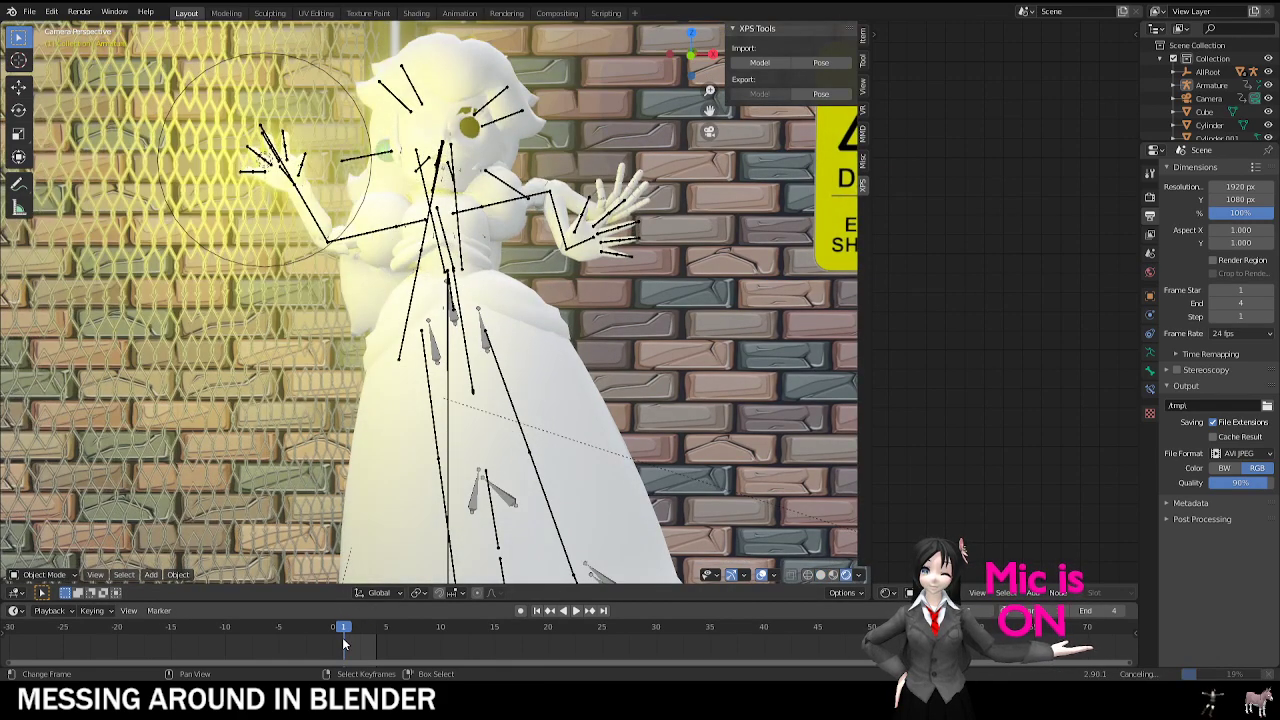
scroll(482, 424, "down", 5)
scroll(496, 292, "up", 6)
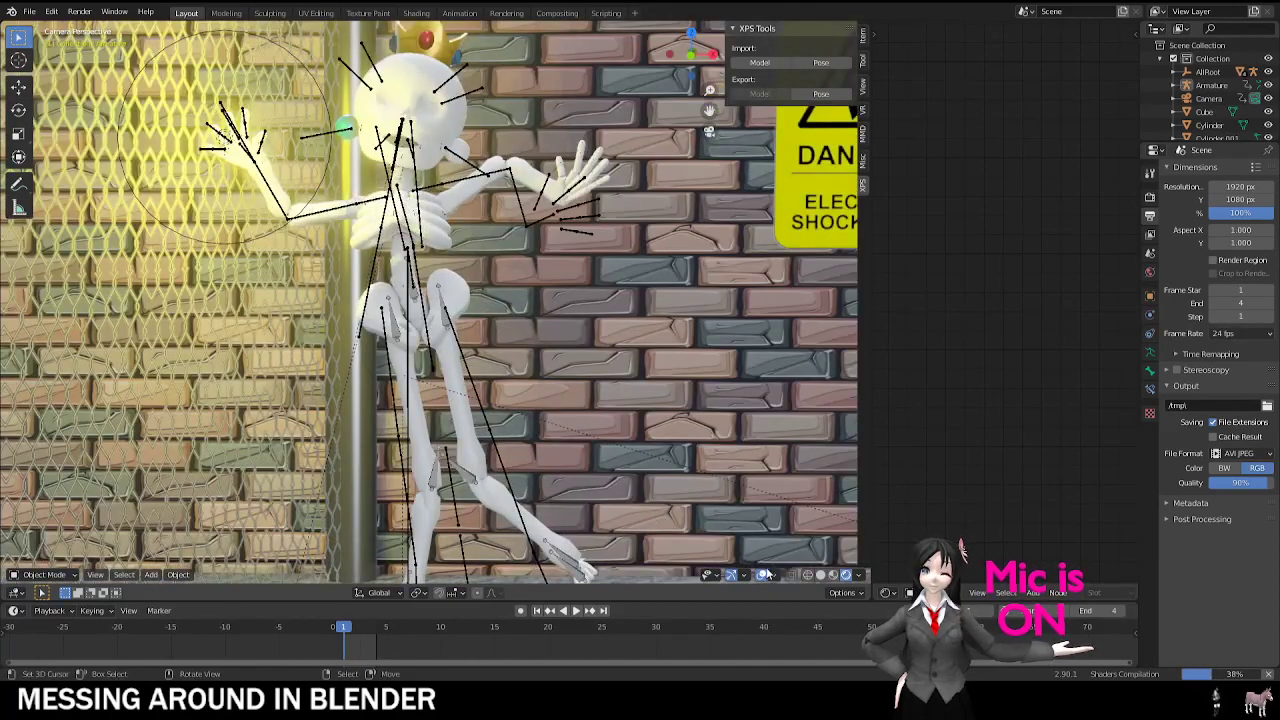
left_click(760, 576)
scroll(581, 350, "down", 3)
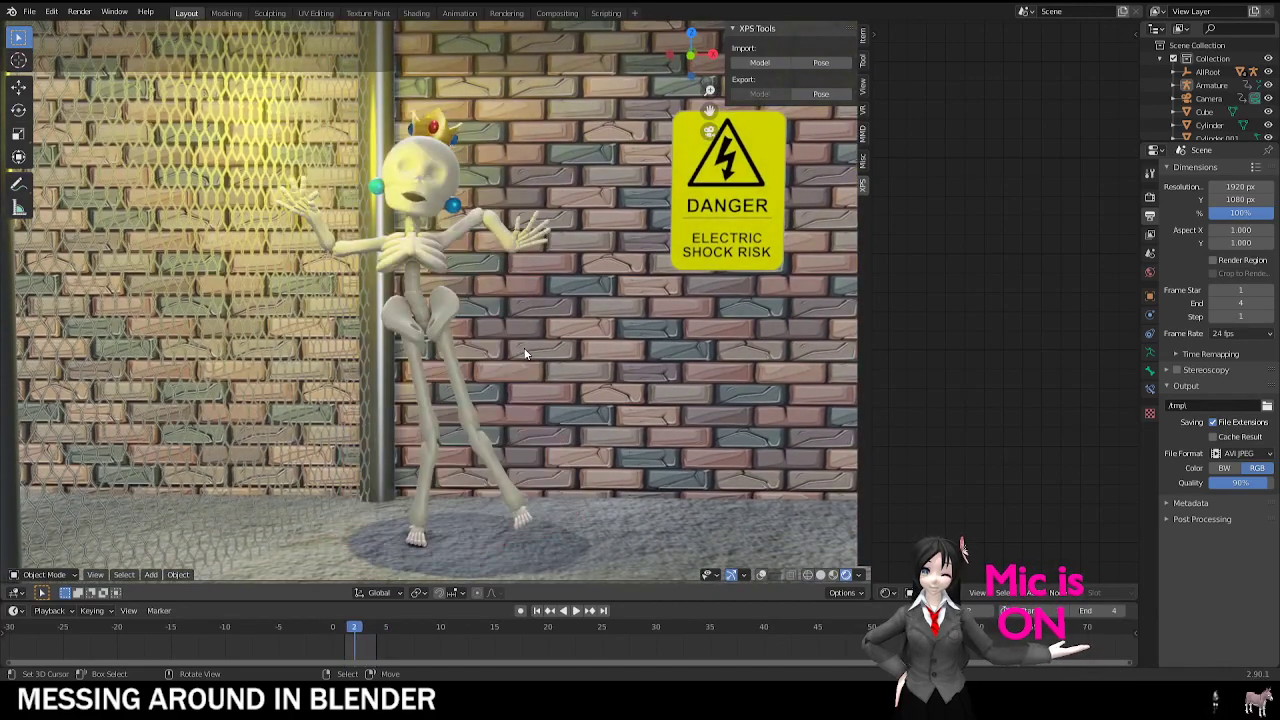
scroll(525, 352, "up", 4)
scroll(447, 245, "down", 2)
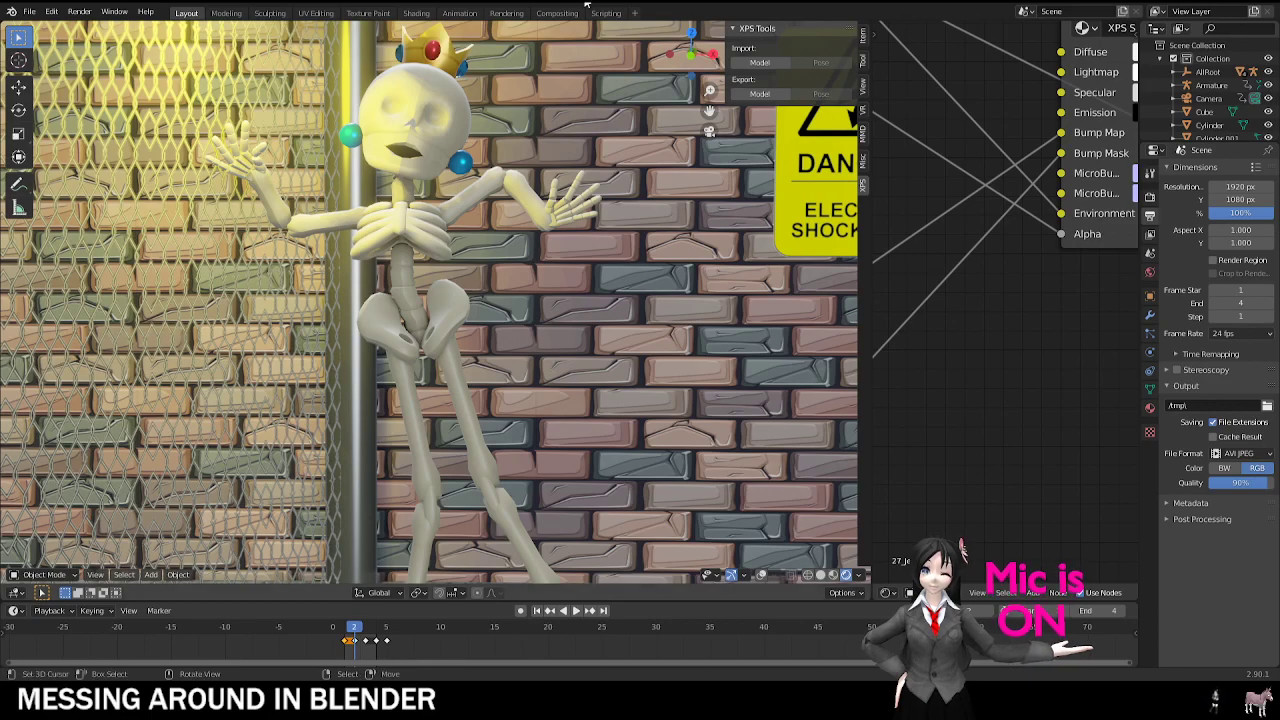
Step: Play the Peach electric shock animation through its skeleton and dressed character frames
key("space")
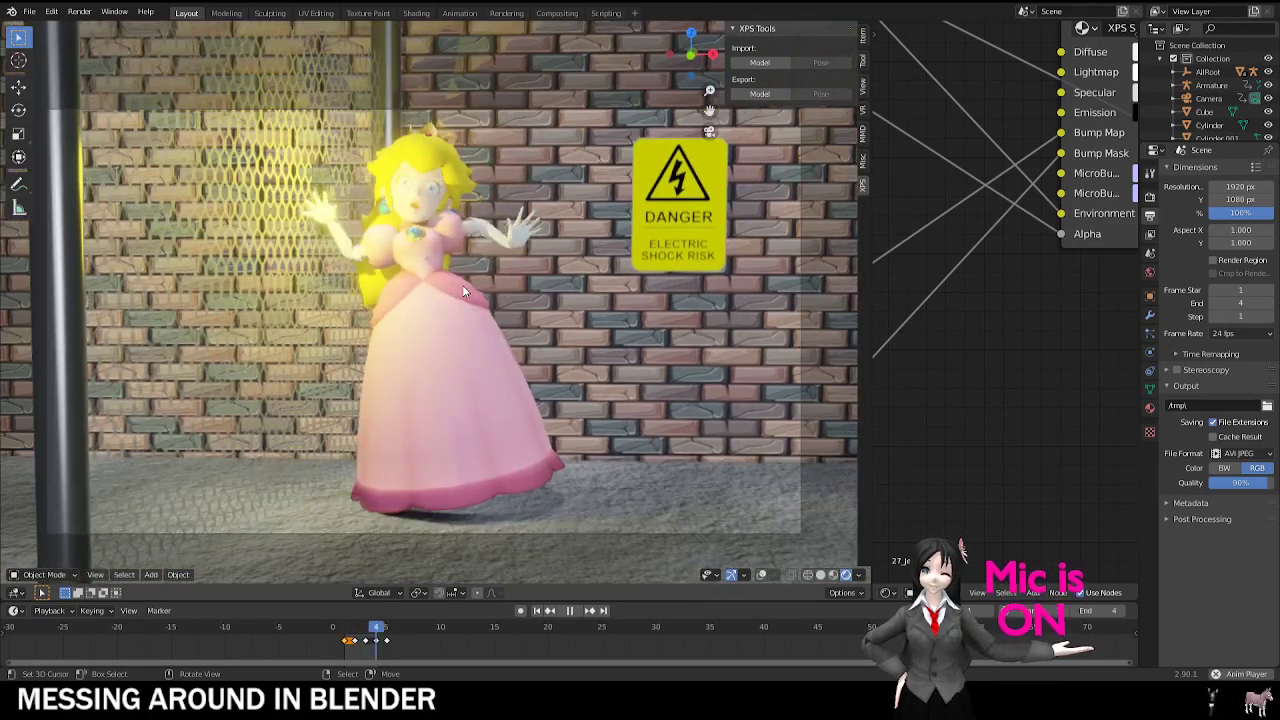
key("space")
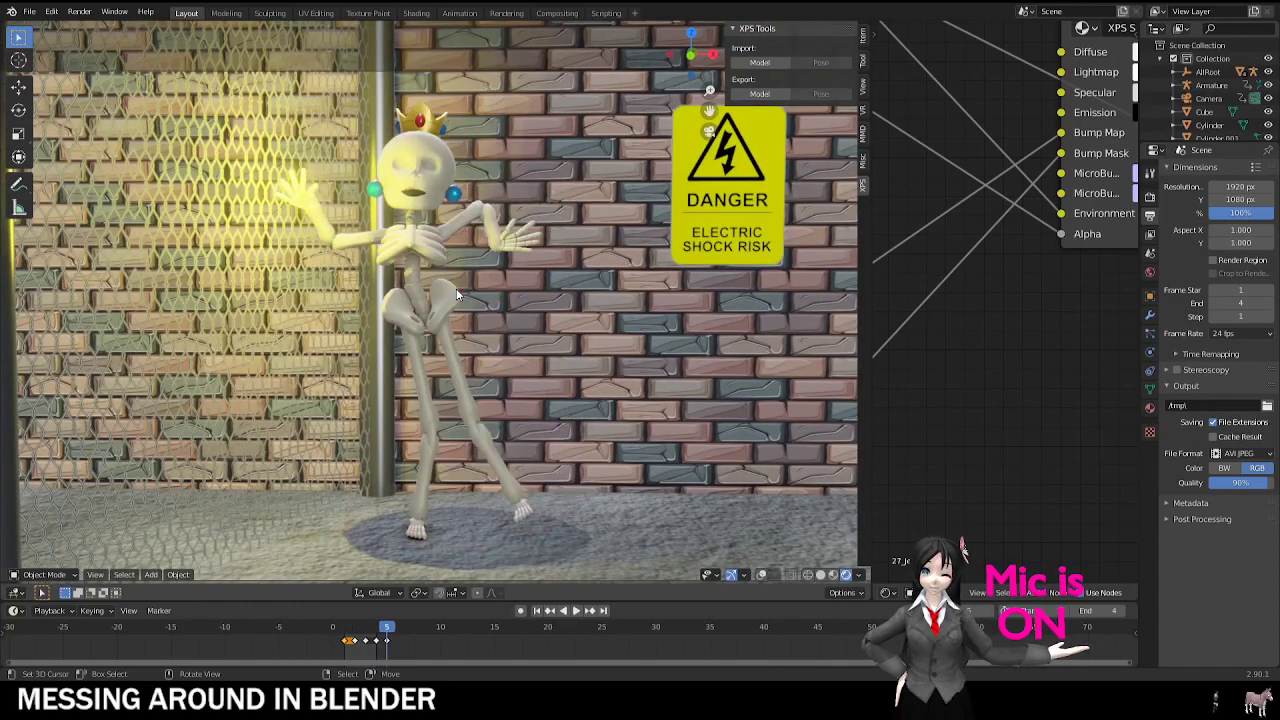
key("space")
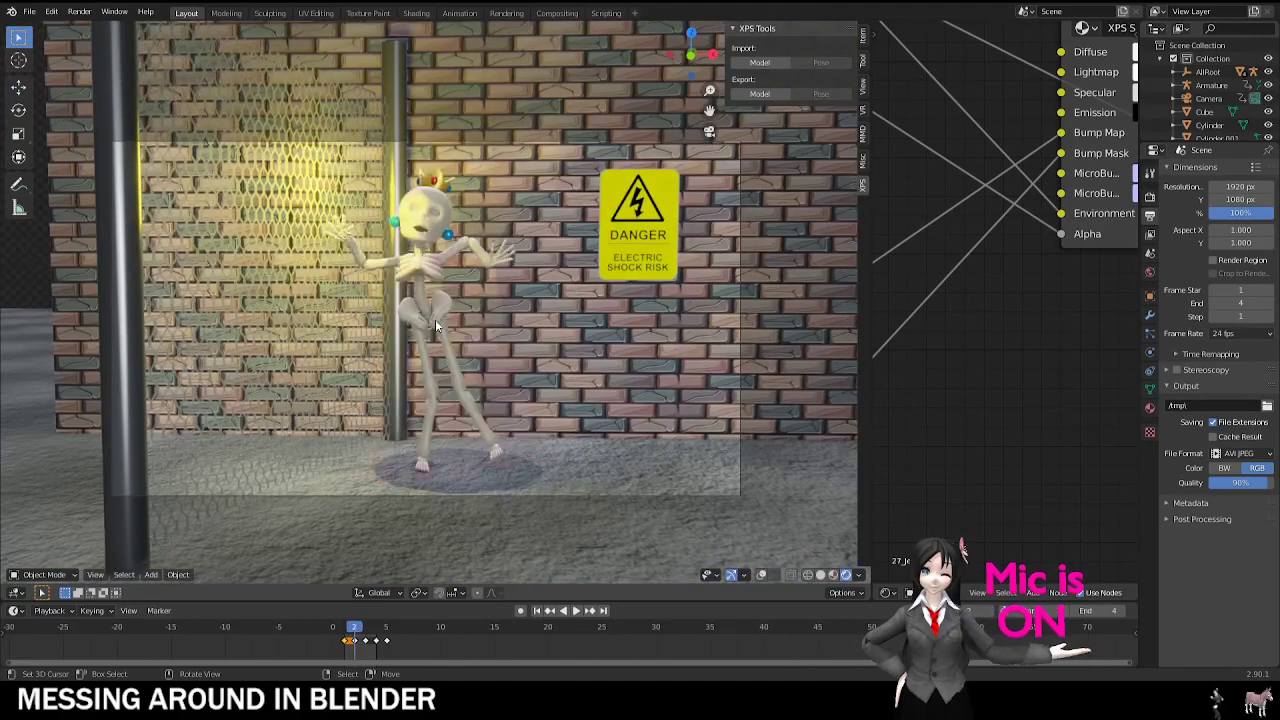
Step: Try moving the skeleton's parts and inspect the Key 1 shape key of its hand mesh
key("g")
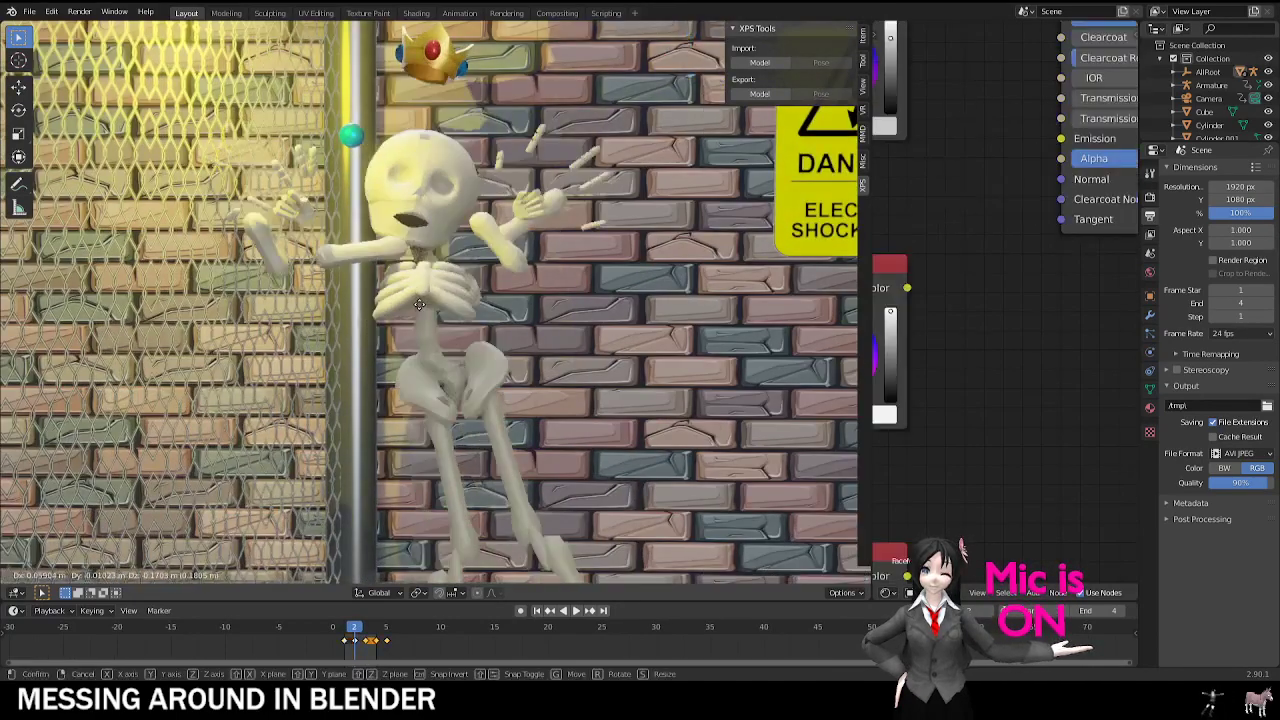
left_click(419, 304)
left_click(1150, 388)
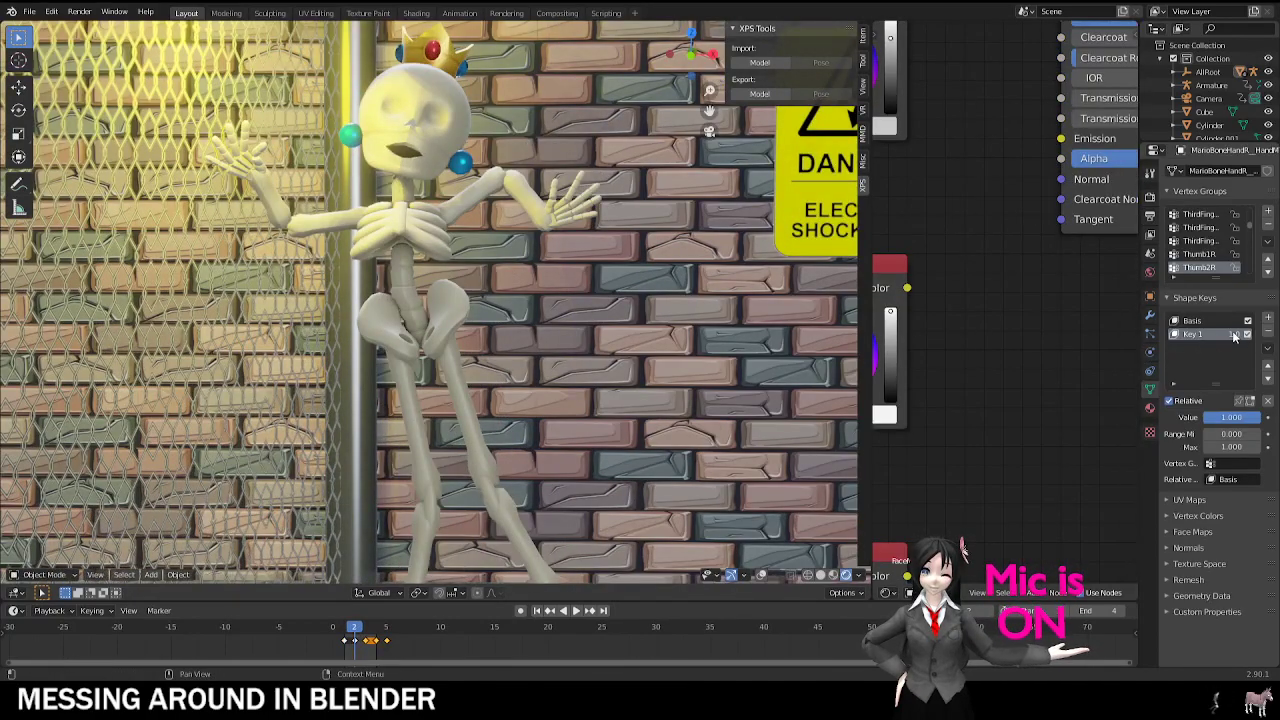
left_click_drag(1235, 337, 1243, 335)
Step: Step back and forth between frames 2 and 3 to compare the skeleton with the dressed Peach
key("Right")
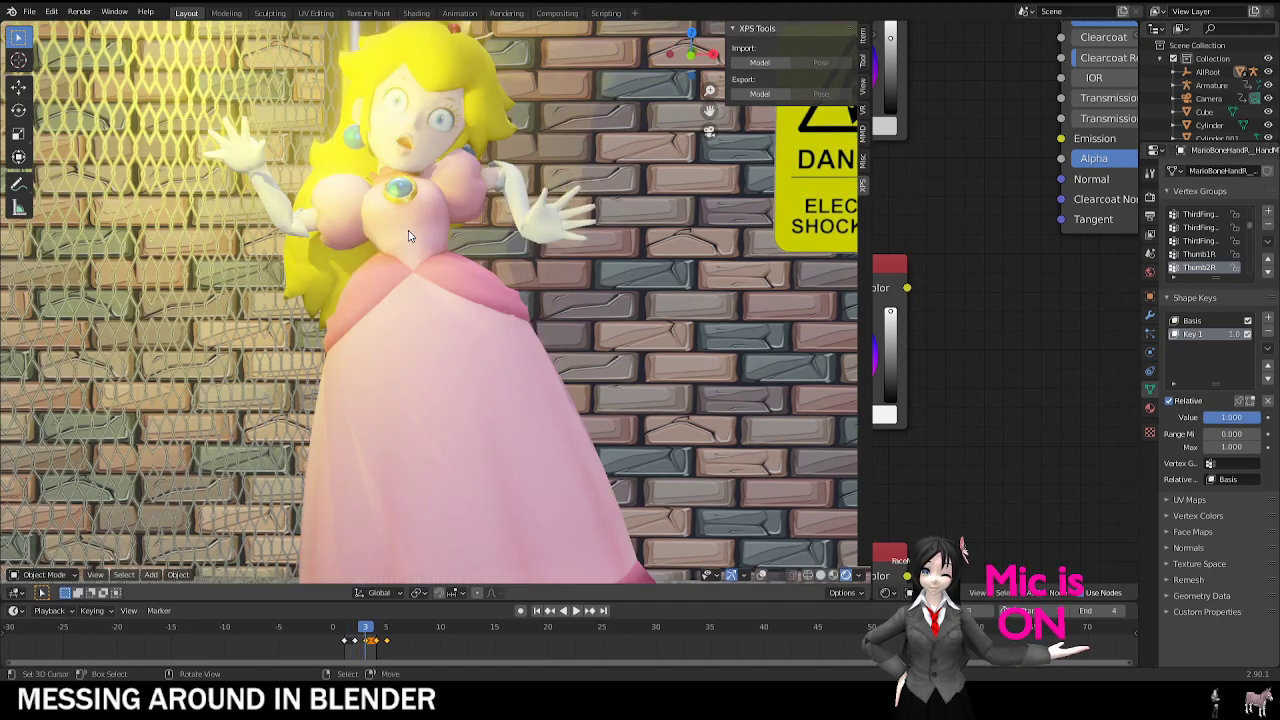
scroll(405, 160, "up", 3)
scroll(471, 177, "down", 4)
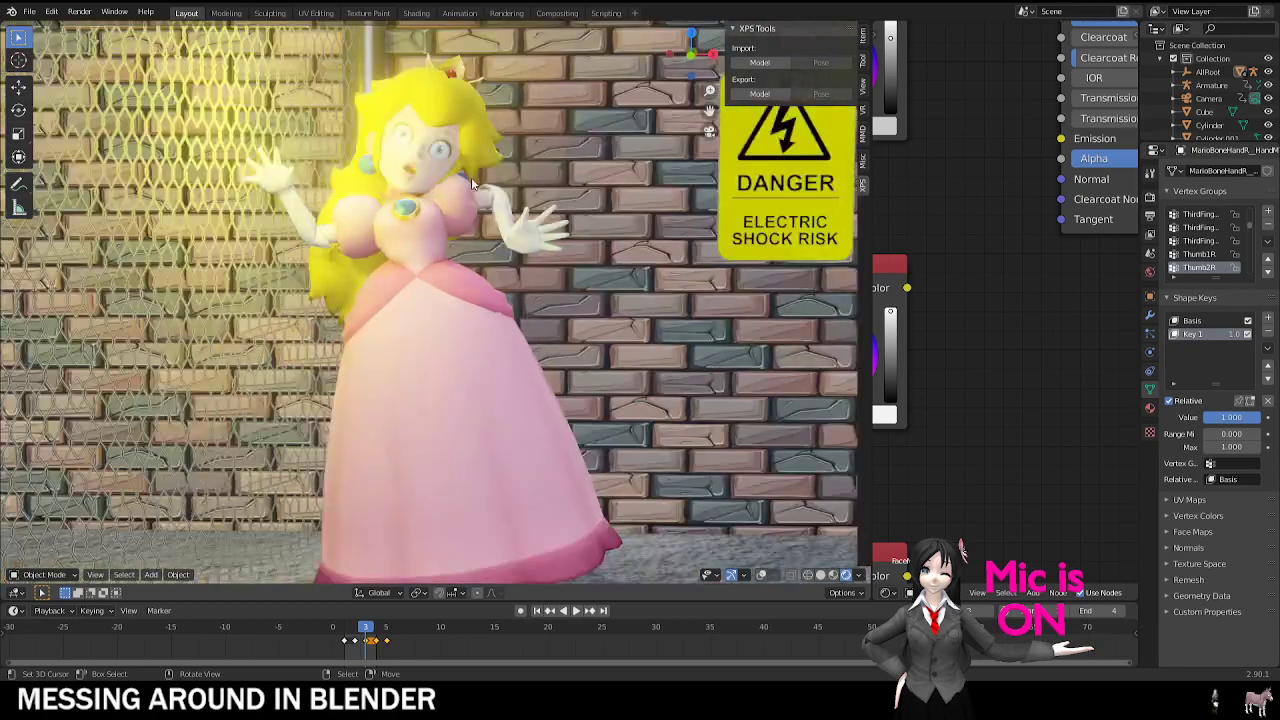
key("Left")
key("Right")
key("Left")
key("Right")
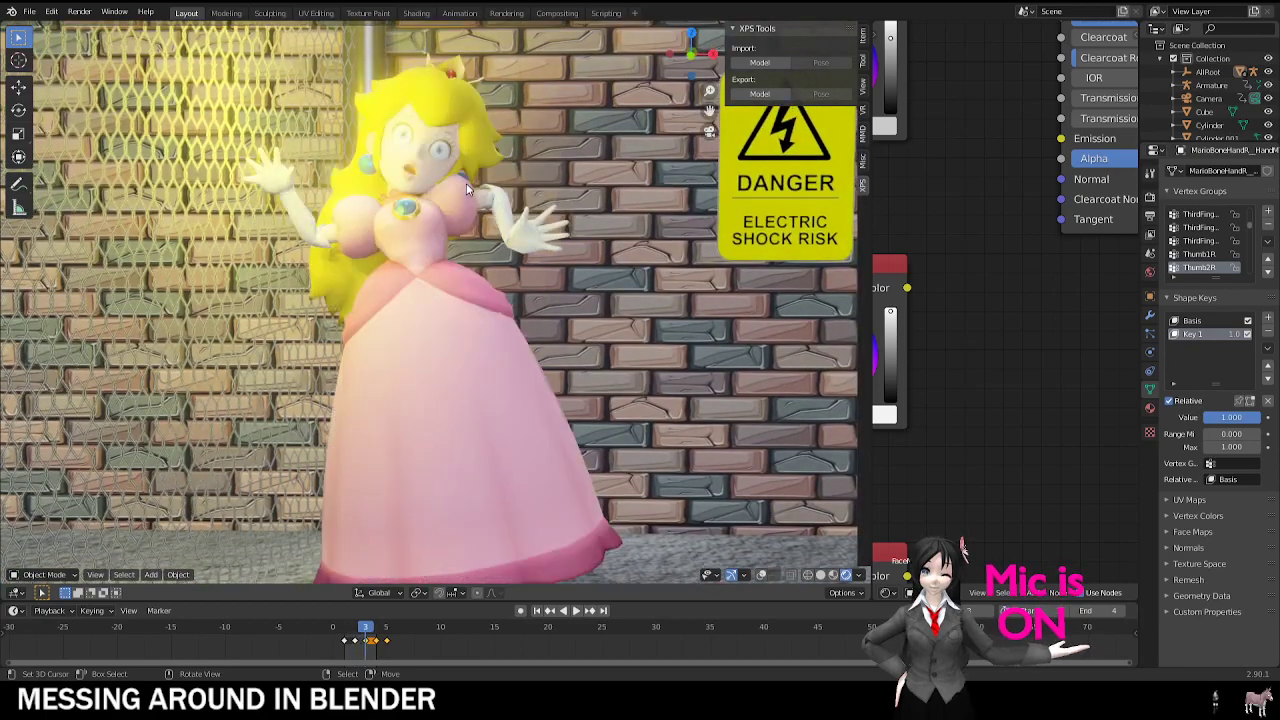
key("Left")
key("Right")
key("Left")
key("Right")
key("Left")
scroll(439, 310, "down", 3)
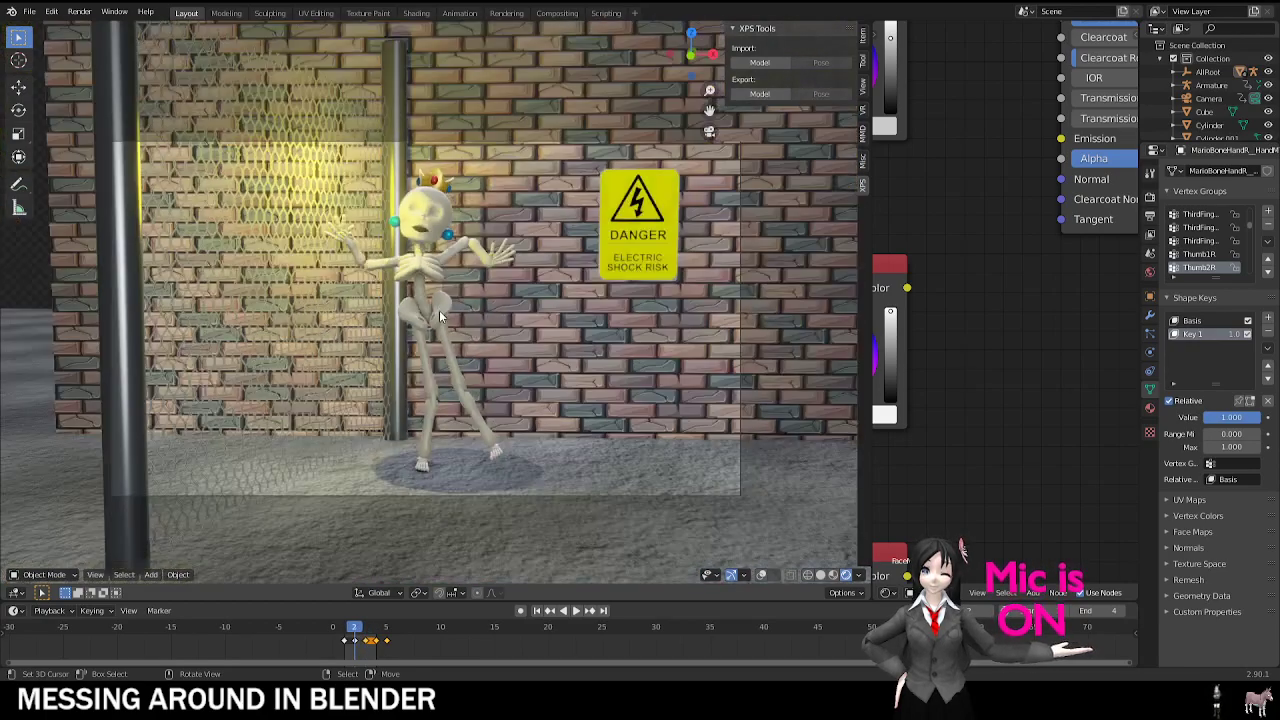
Step: Play the shock animation while viewing Peach from behind the fence, return to the camera view and stop playback
key("space")
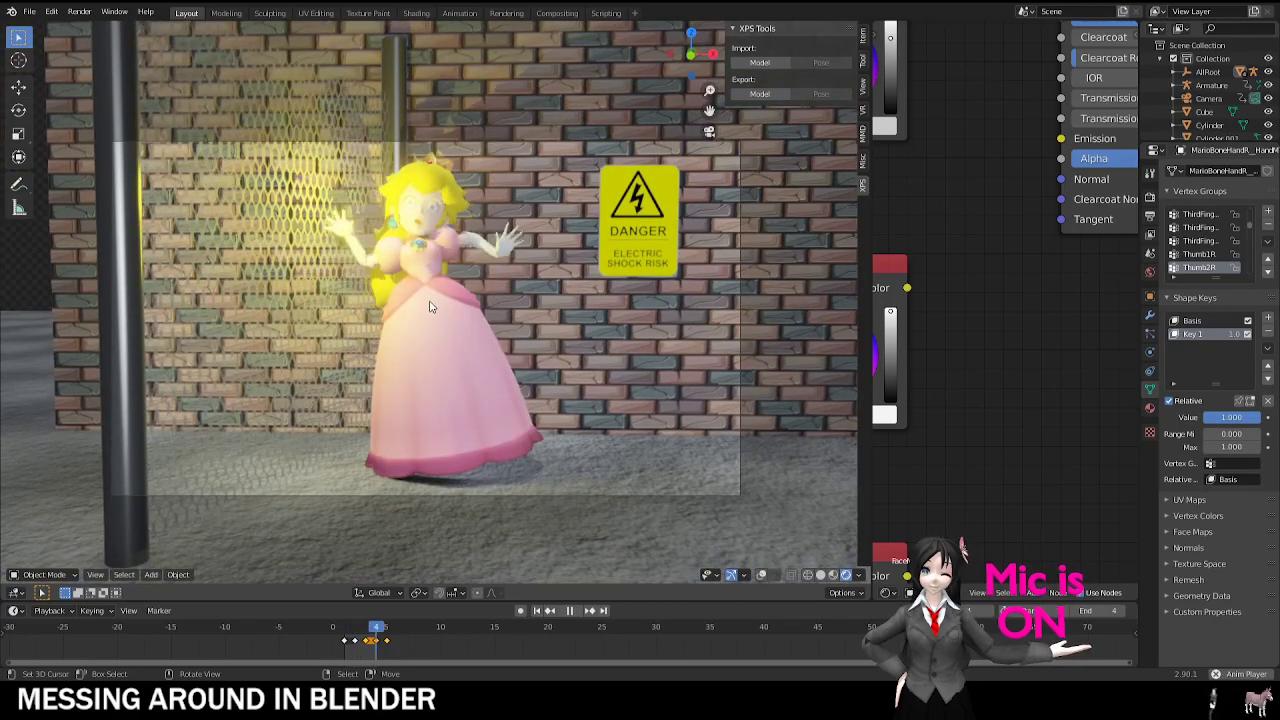
middle_click_drag(420, 292, 470, 290)
scroll(454, 243, "up", 6)
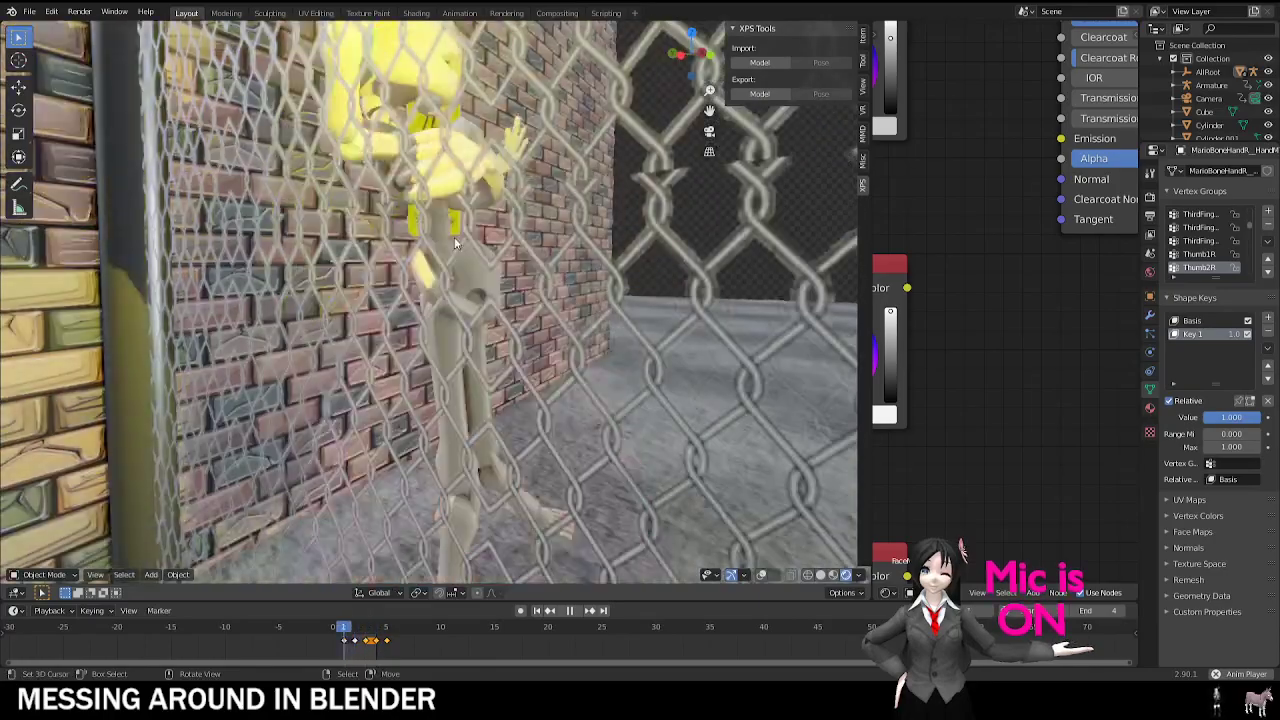
middle_click_drag(454, 243, 371, 240)
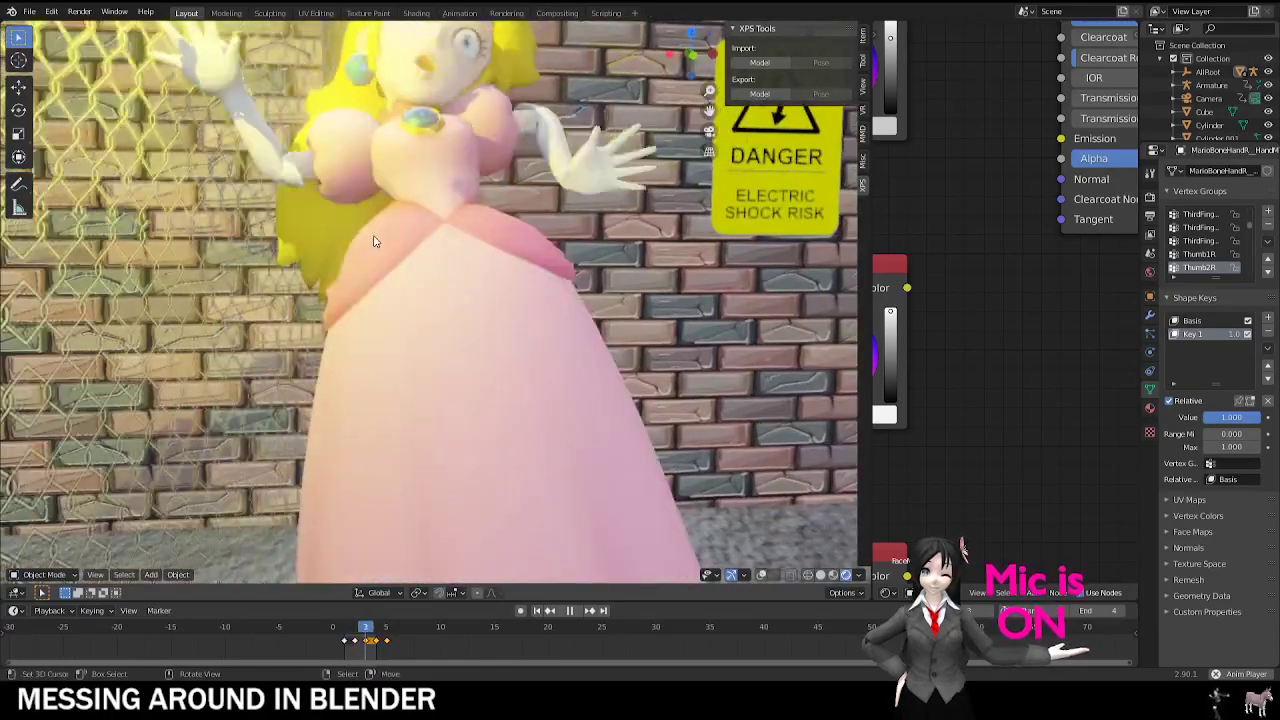
scroll(371, 240, "down", 3)
key("KP_0")
key("space")
Step: Step through the shock animation from frame 1 to frame 5 to examine each pose
scroll(372, 234, "up", 4)
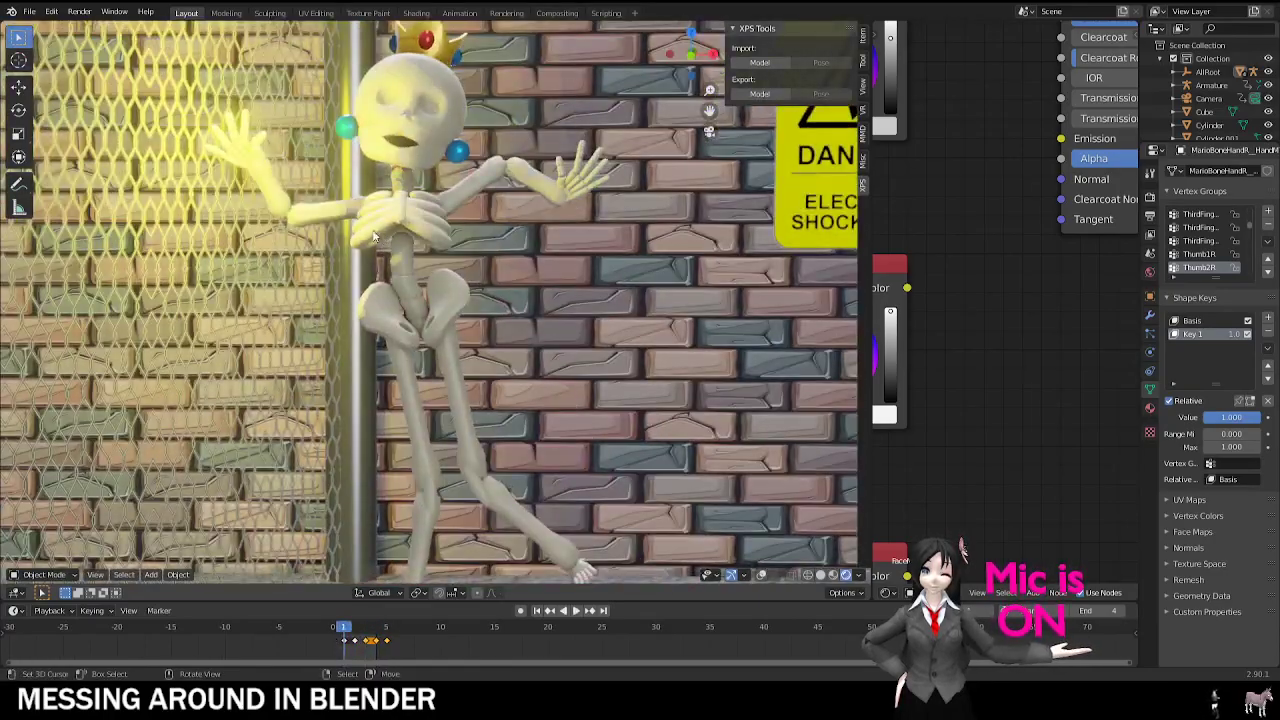
key("Right")
key("Right")
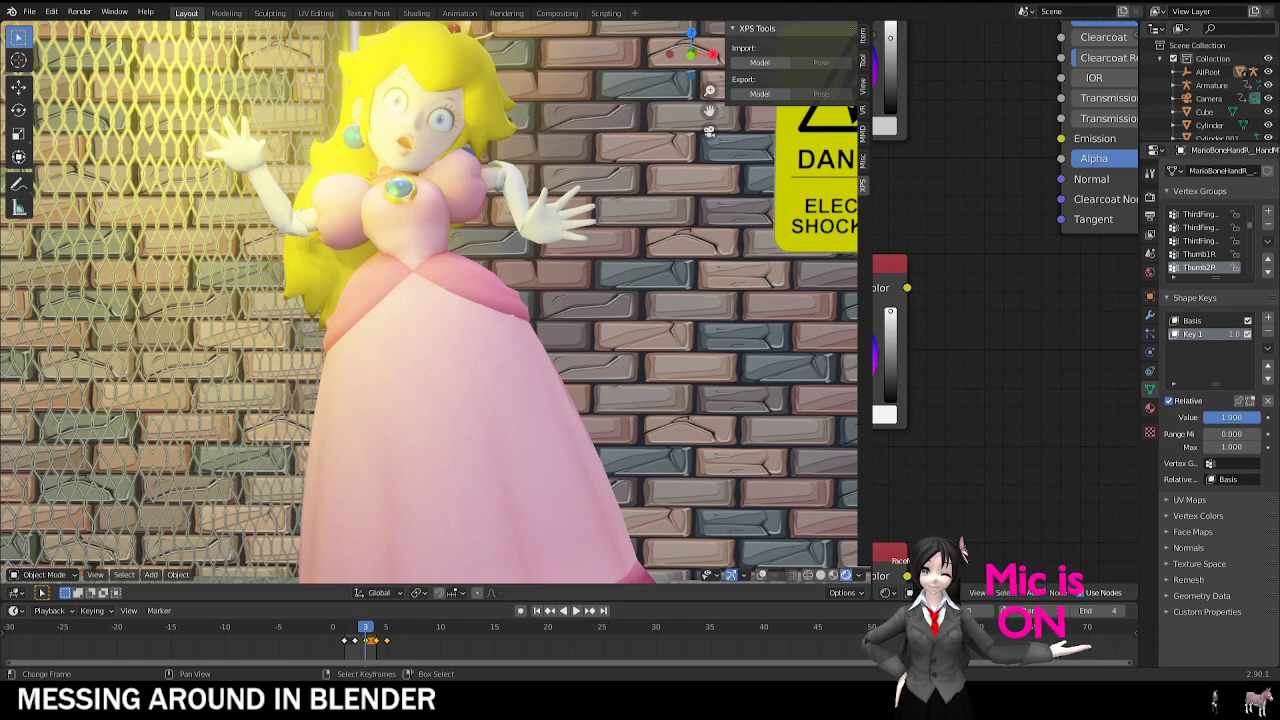
scroll(461, 254, "down", 3)
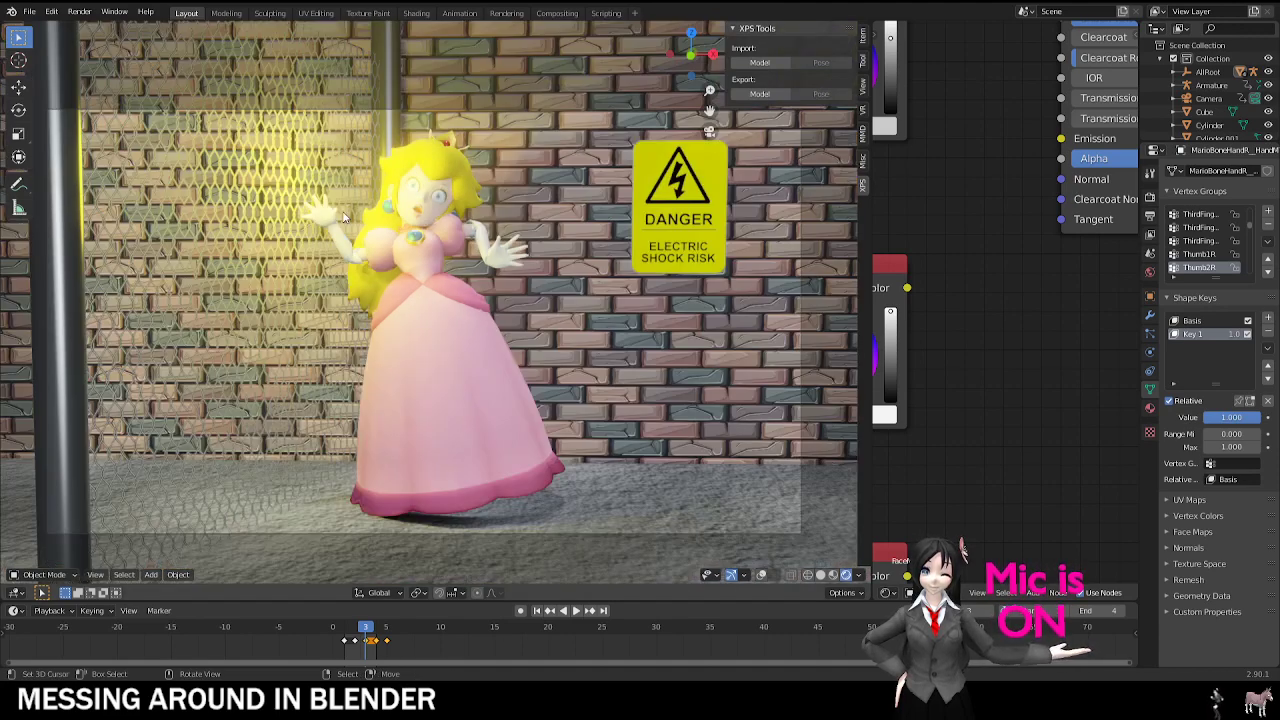
scroll(461, 254, "up", 2)
key("Right")
key("Right")
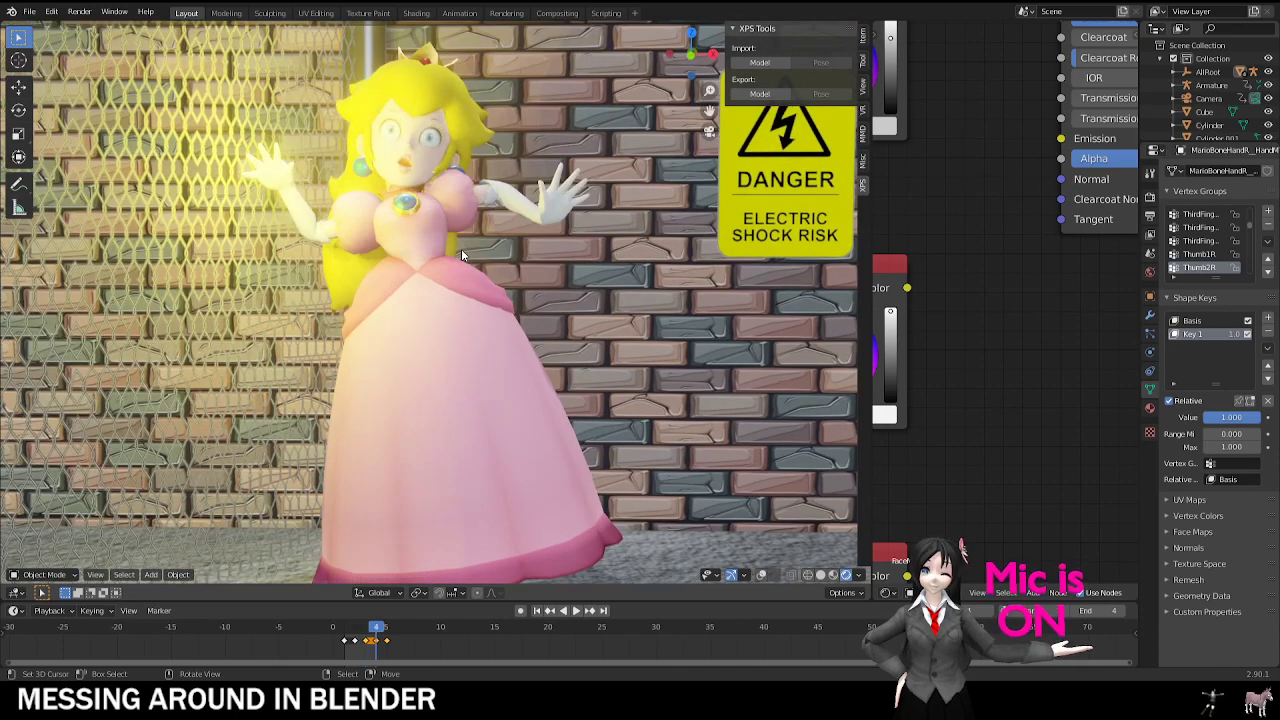
key("Left")
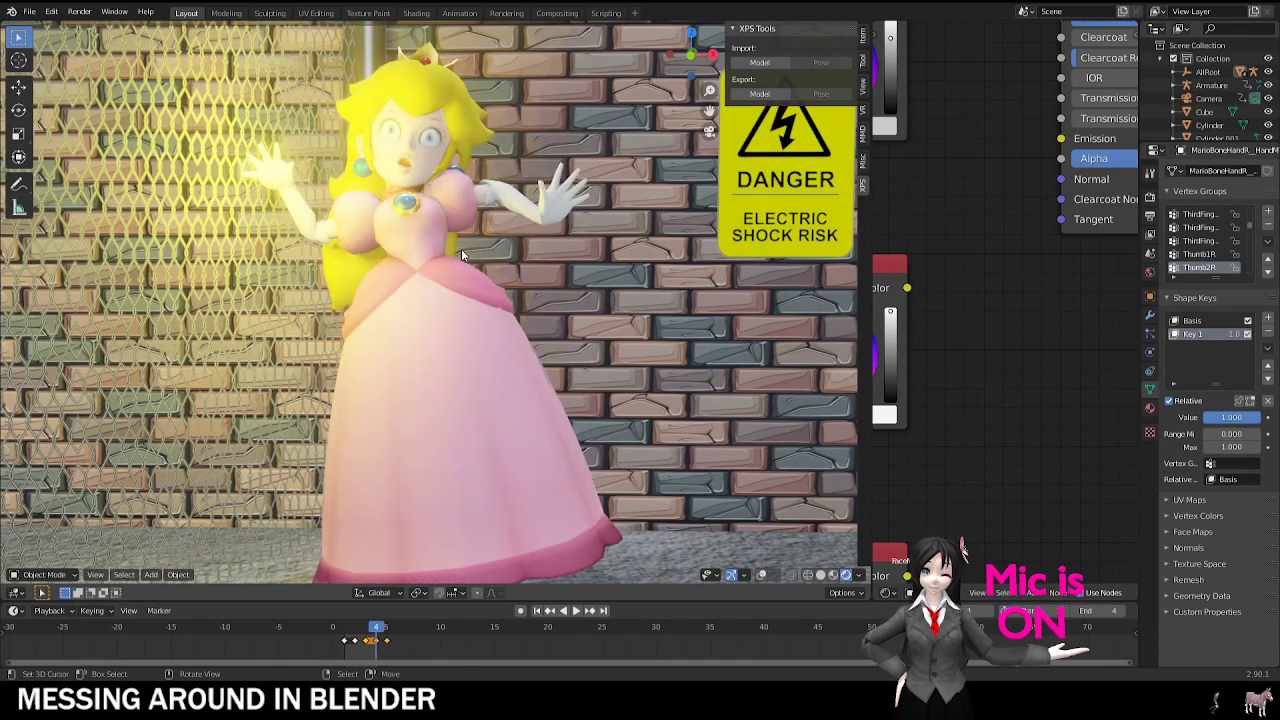
key("Right")
Step: Open the office scene file without saving the changes to PeachSkeletonAnimationTest
left_click(30, 12)
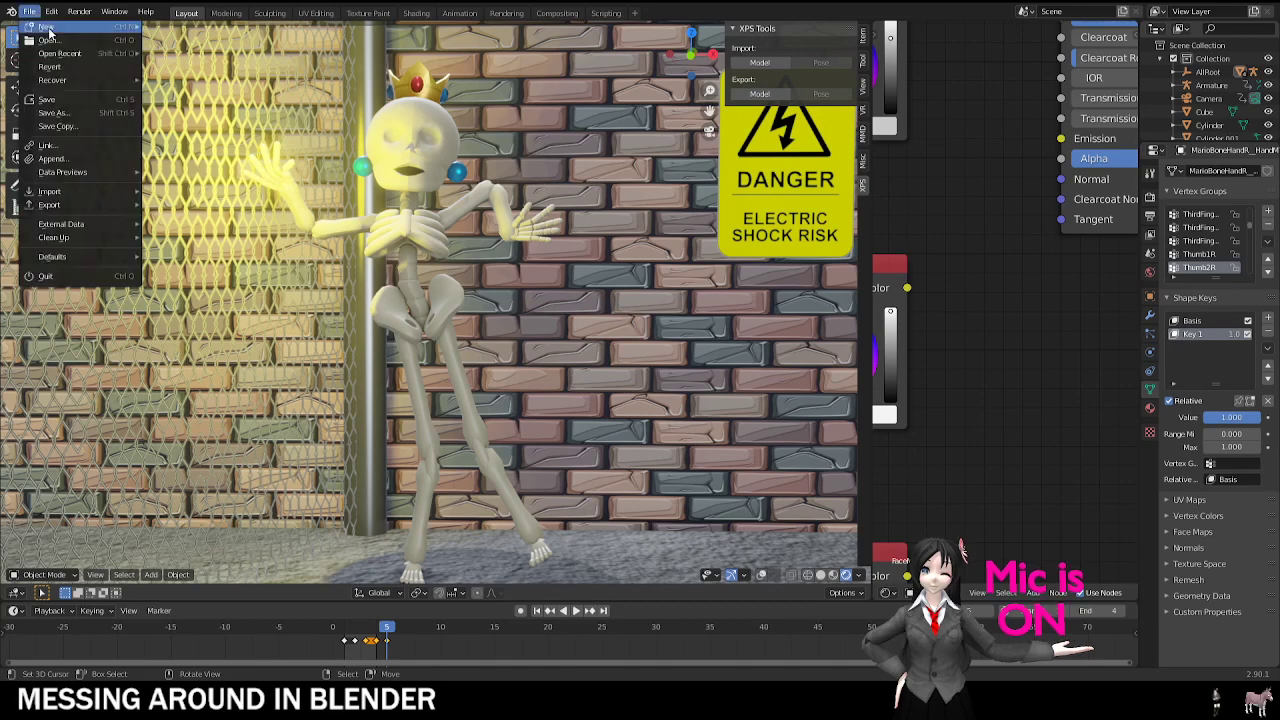
left_click(57, 44)
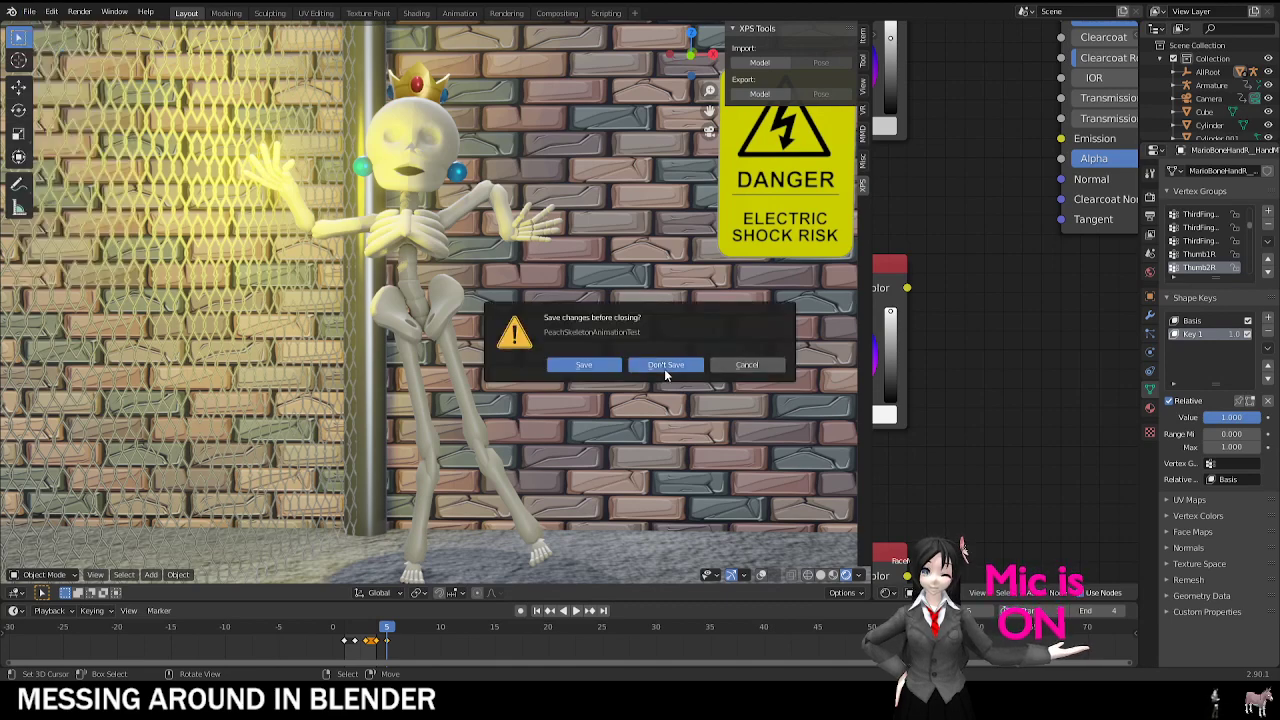
left_click(664, 366)
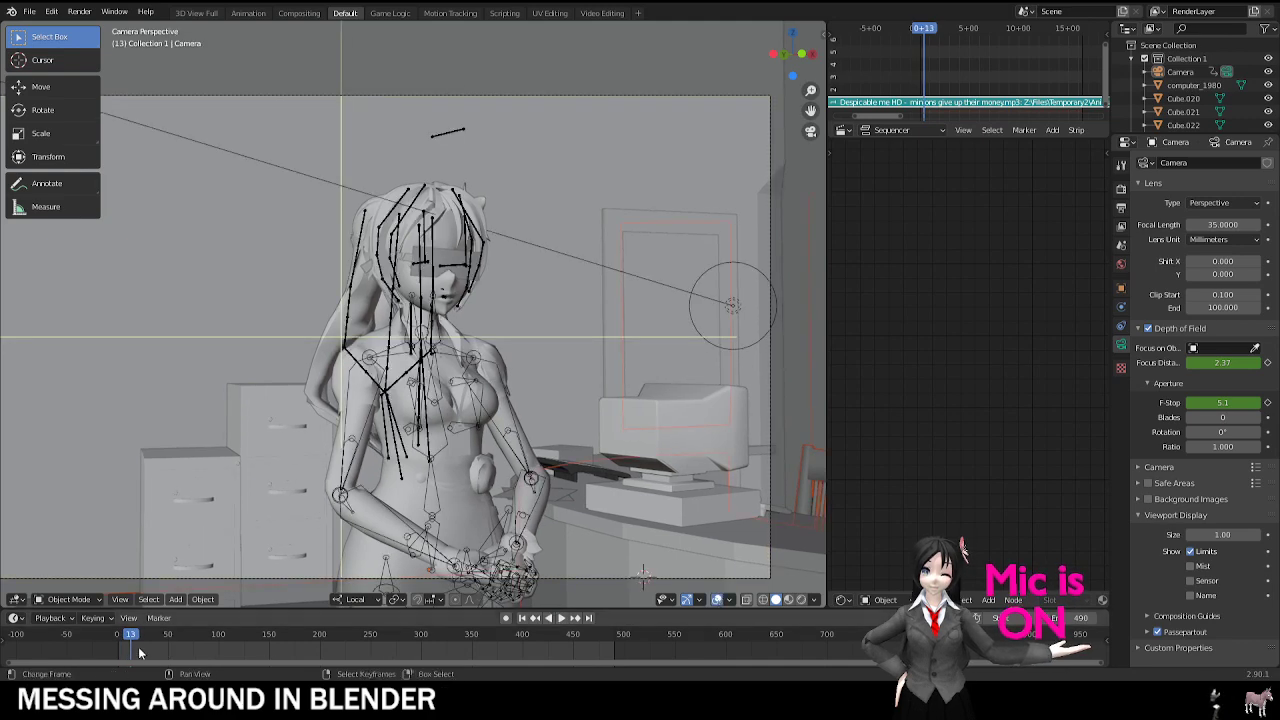
Step: Go to frame 2 of the office scene, switch the viewport to rendered shading and hide the overlays
left_click_drag(139, 653, 119, 652)
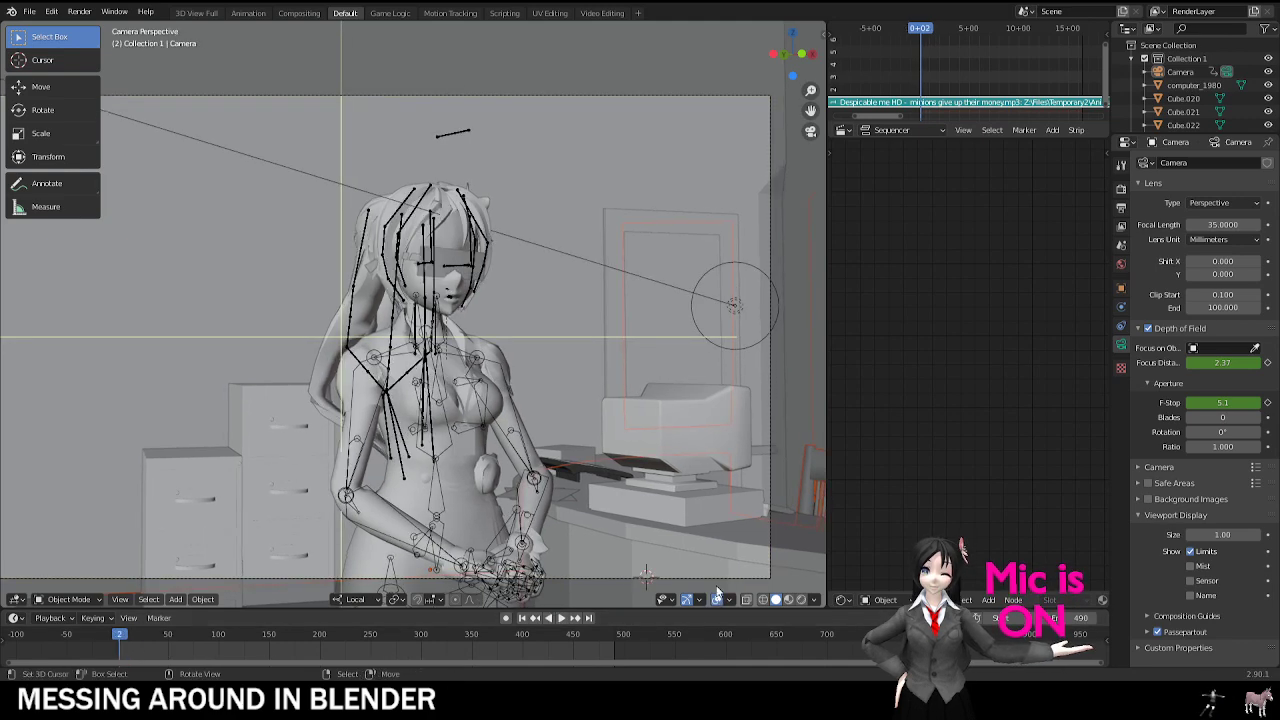
left_click(801, 600)
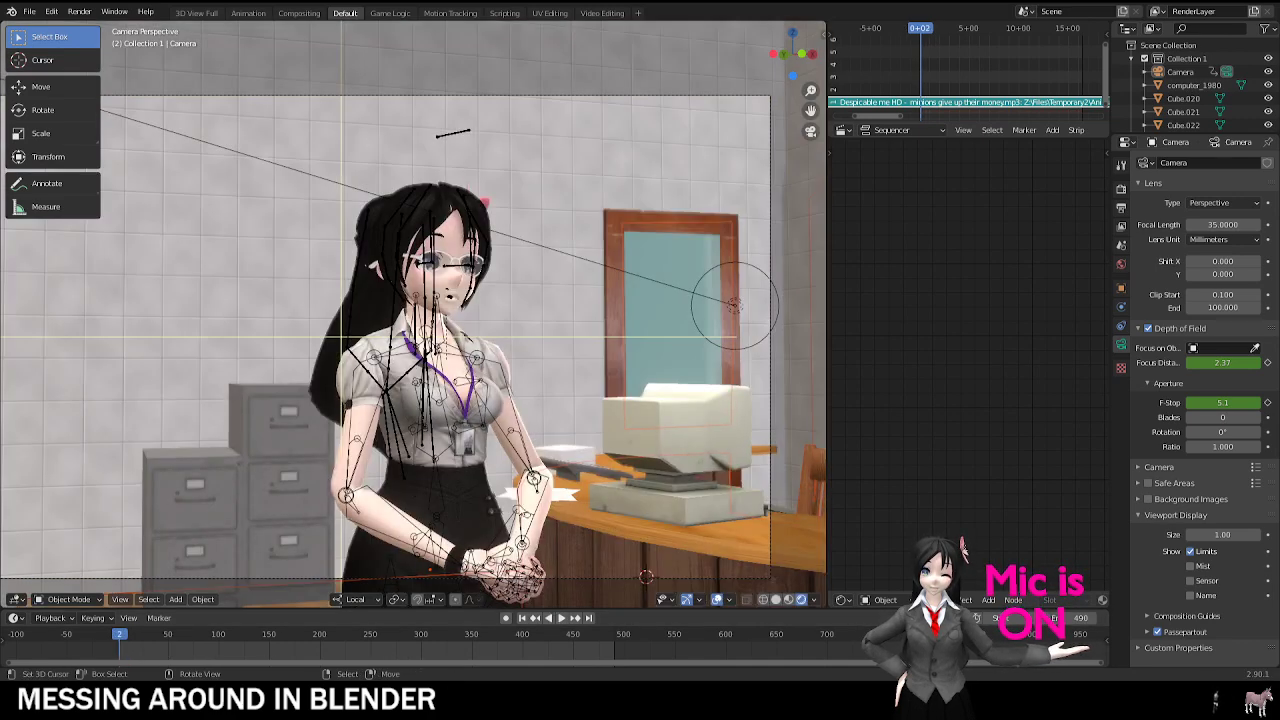
left_click(716, 600)
Step: Play the office woman's animation, jumping to about frames 94 and 163 during playback
key("space")
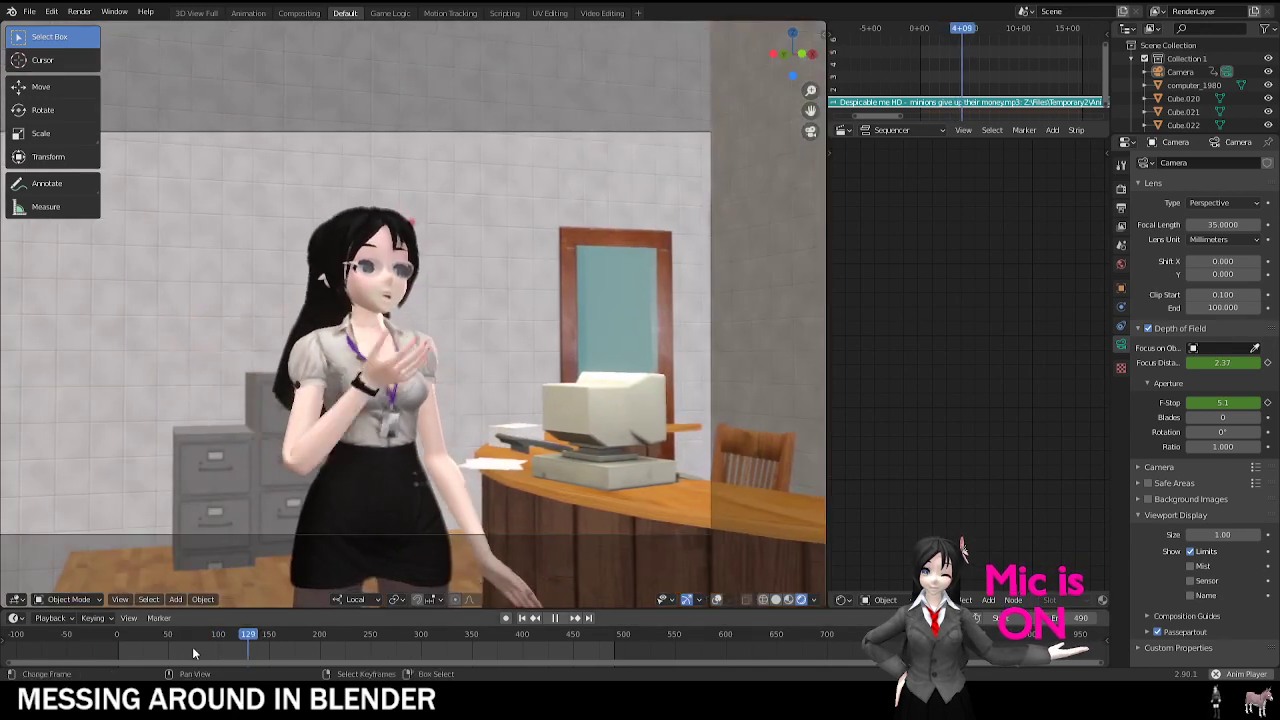
left_click(213, 646)
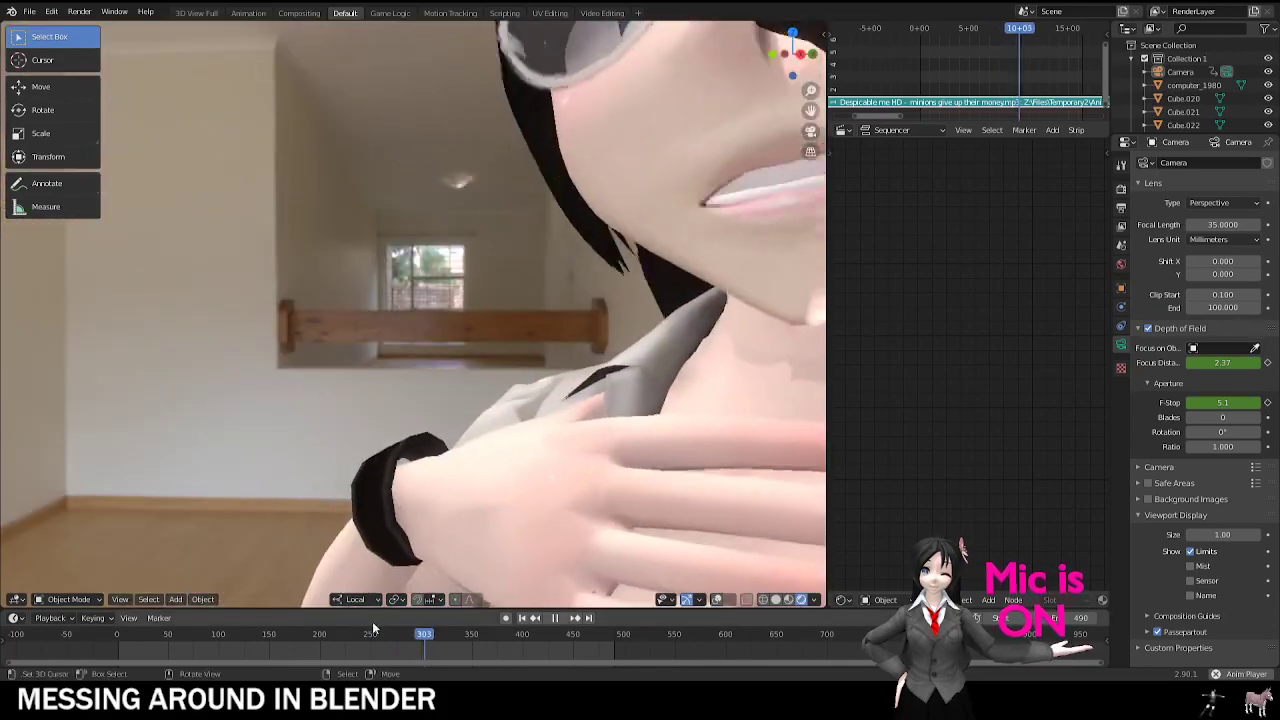
left_click(283, 644)
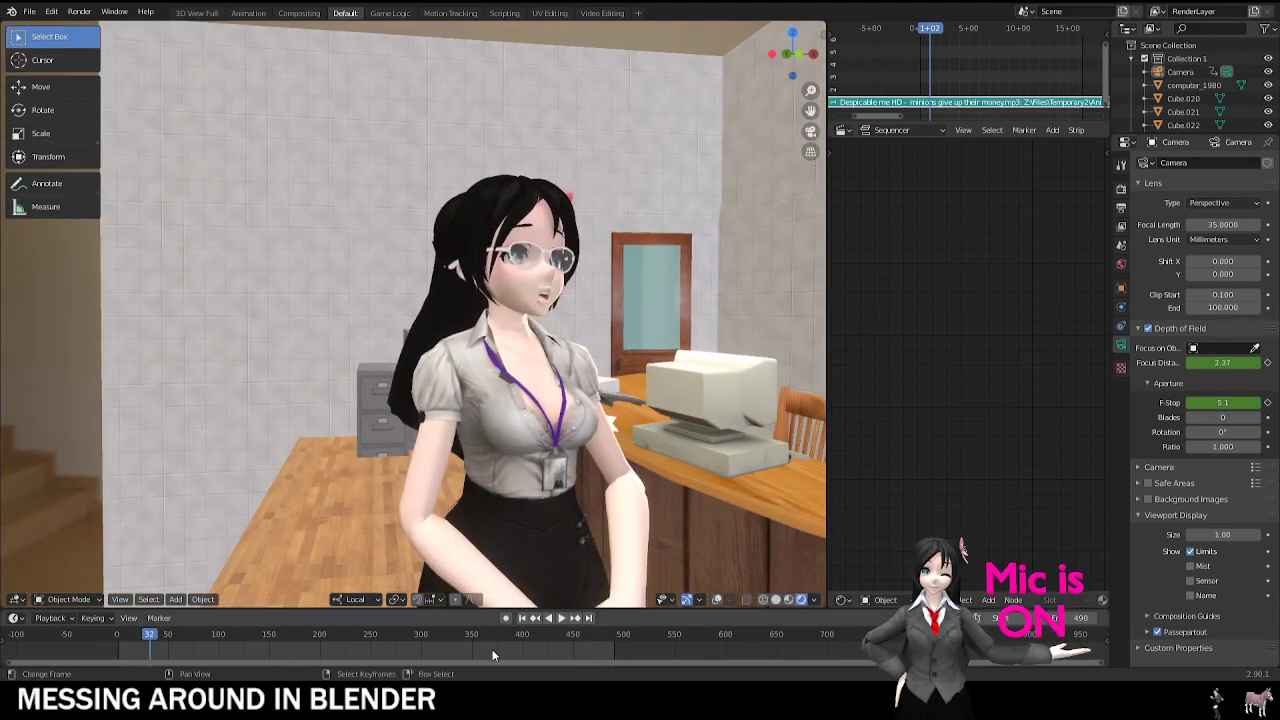
key("space")
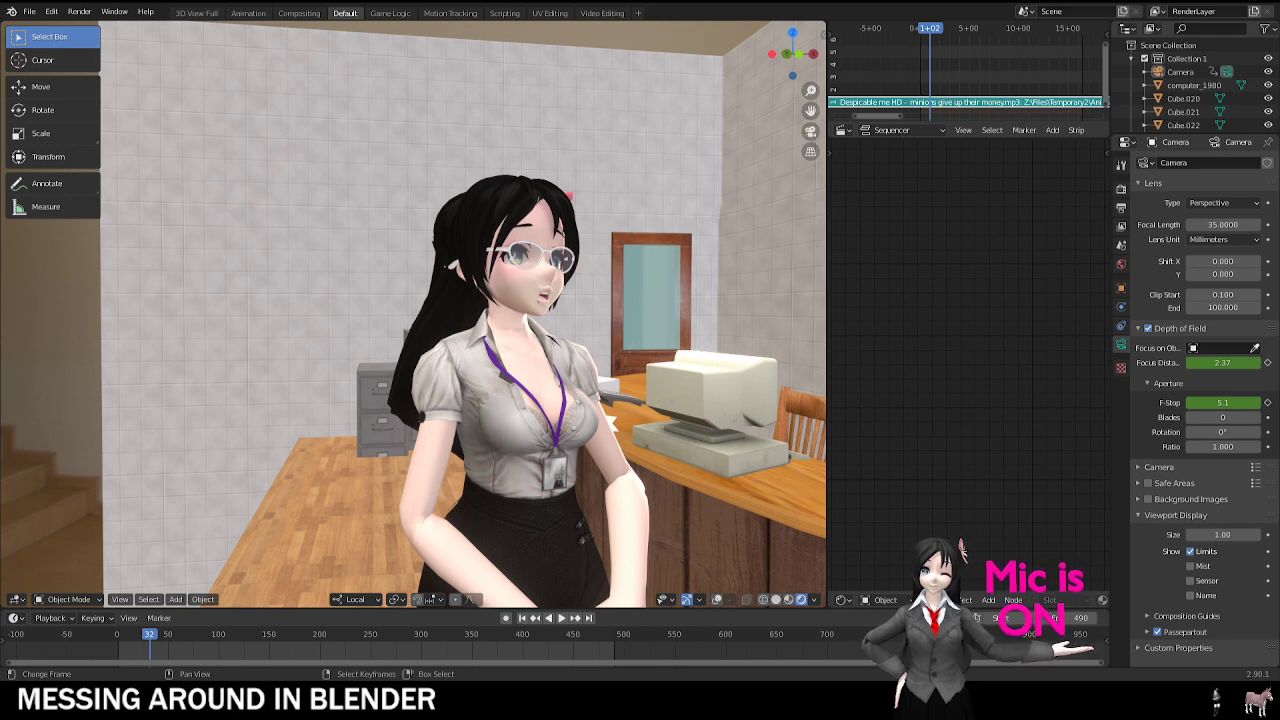
Step: Open the scene file with the girl running from a boulder in place of the office scene
left_click(32, 11)
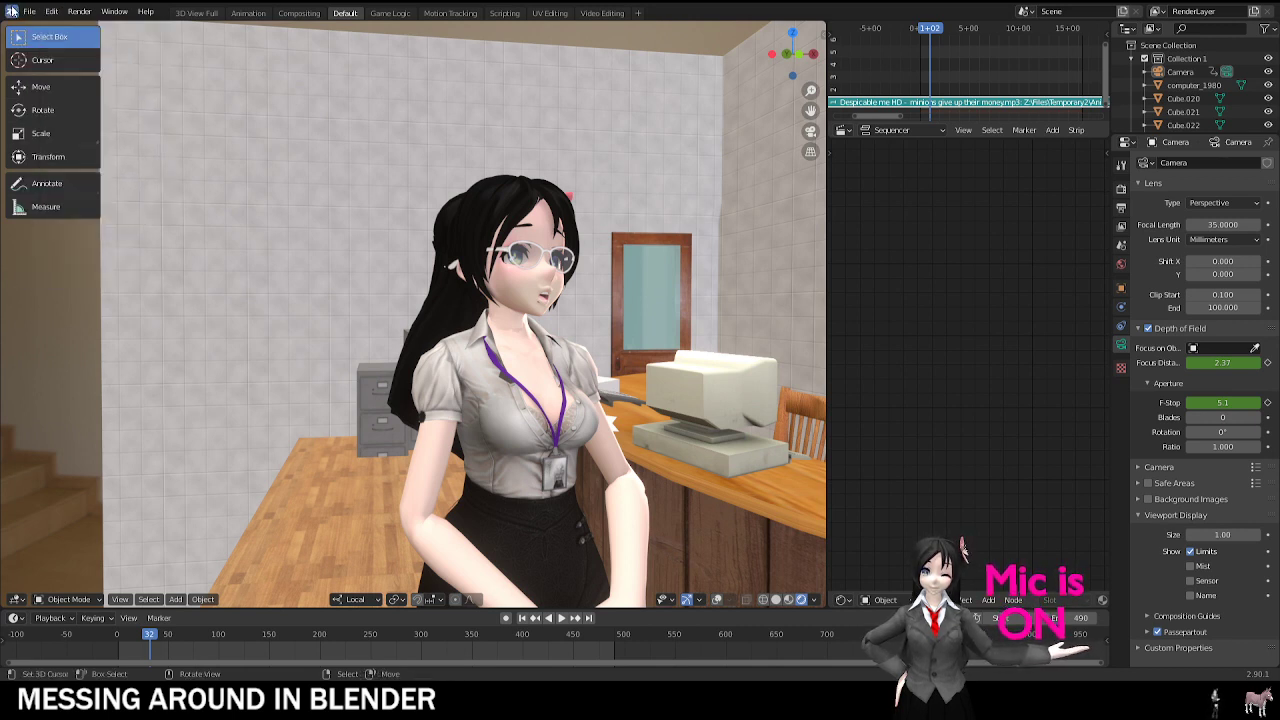
left_click(30, 11)
mouse_move(88, 56)
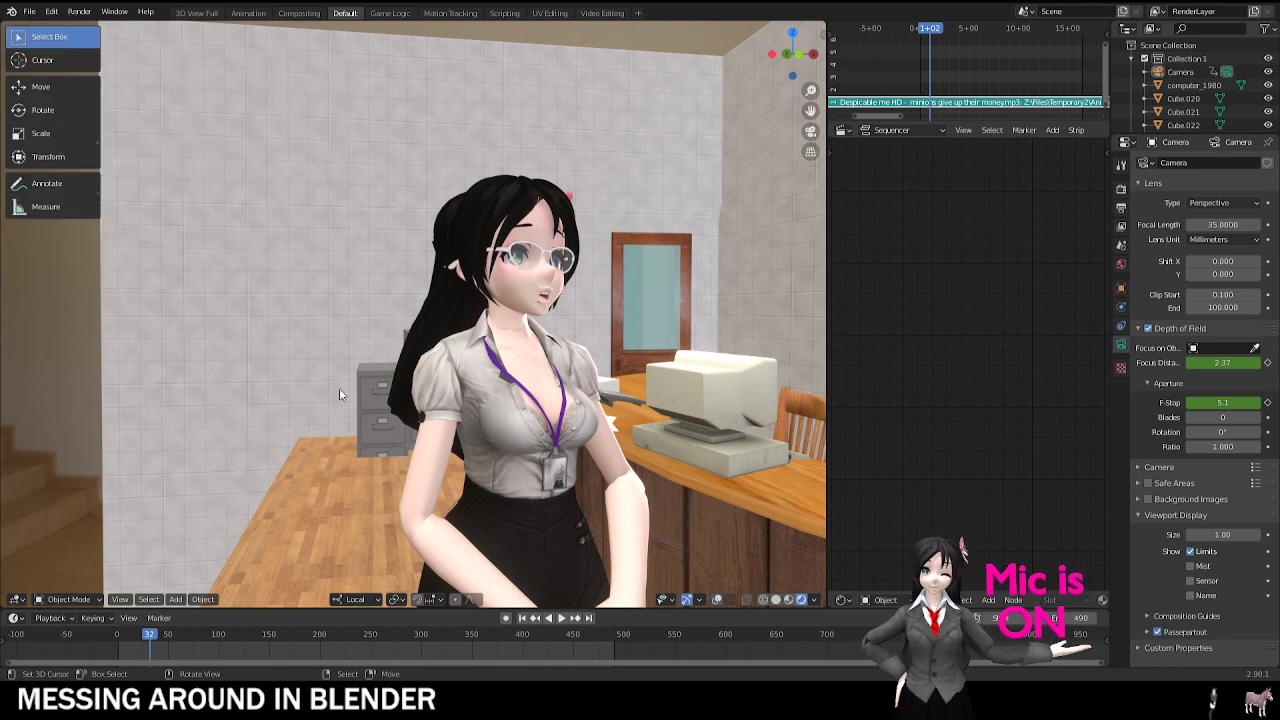
left_click(30, 11)
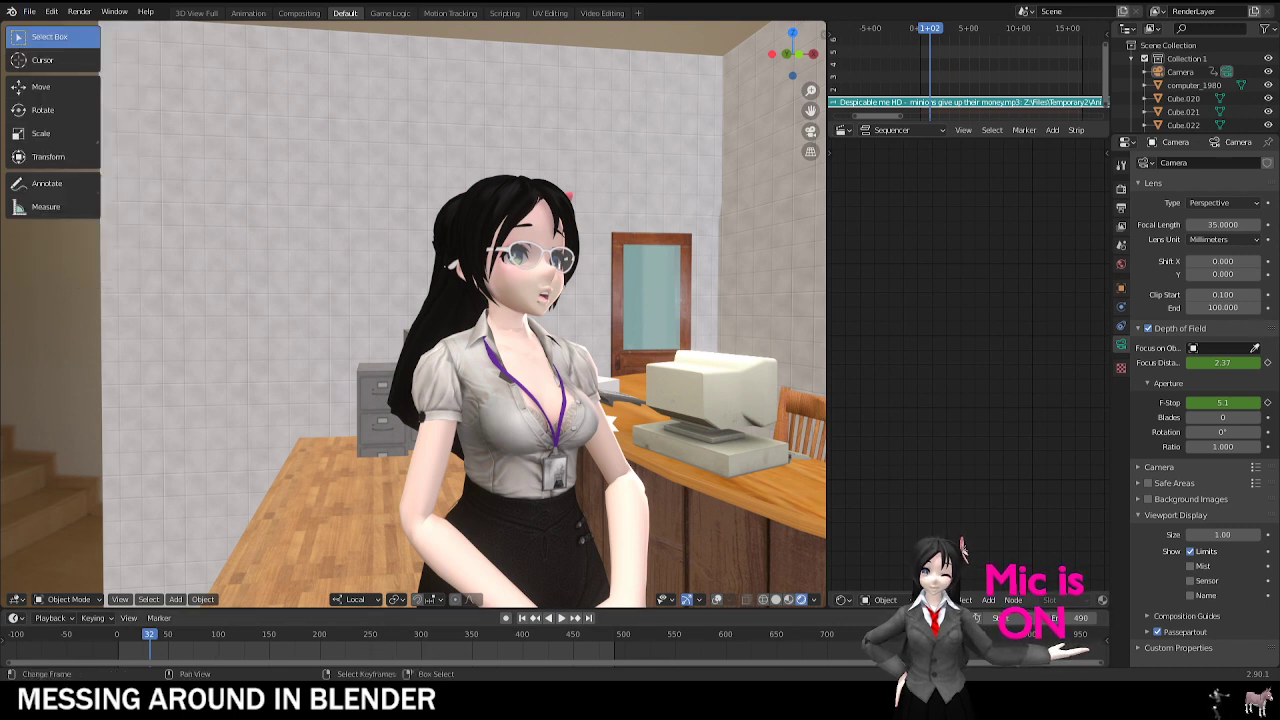
left_click(30, 11)
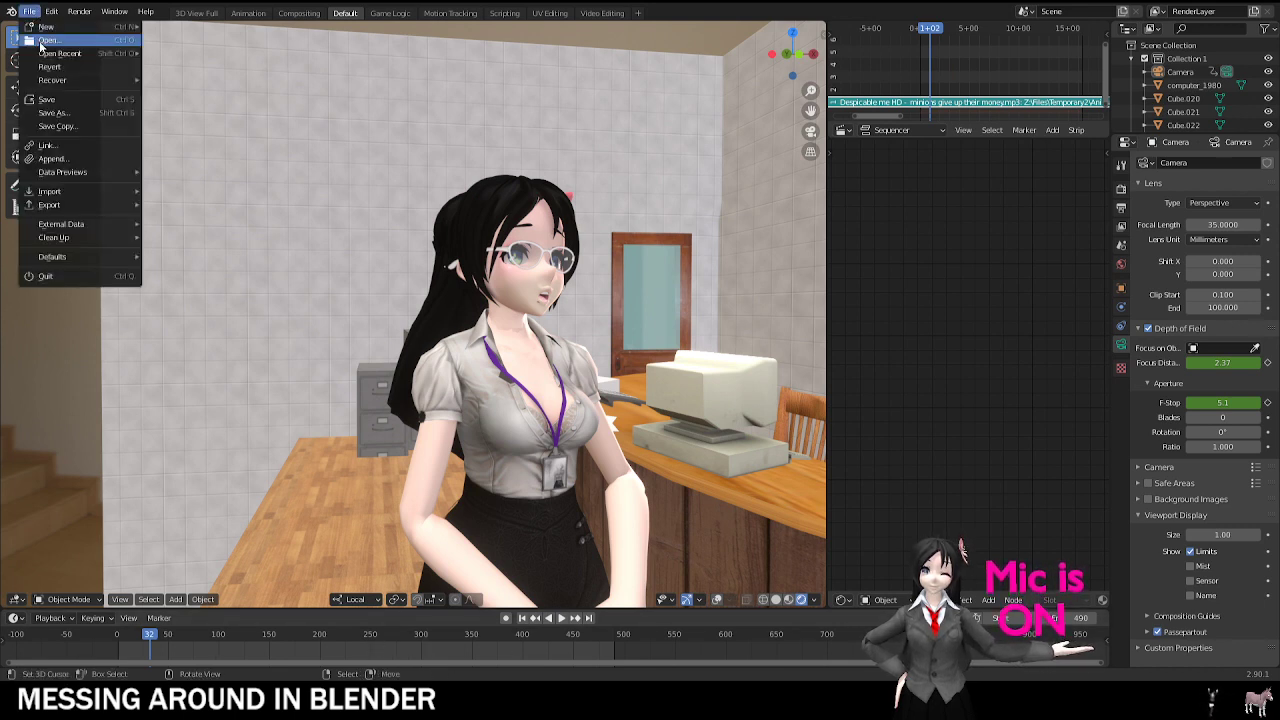
left_click(41, 42)
left_click(666, 365)
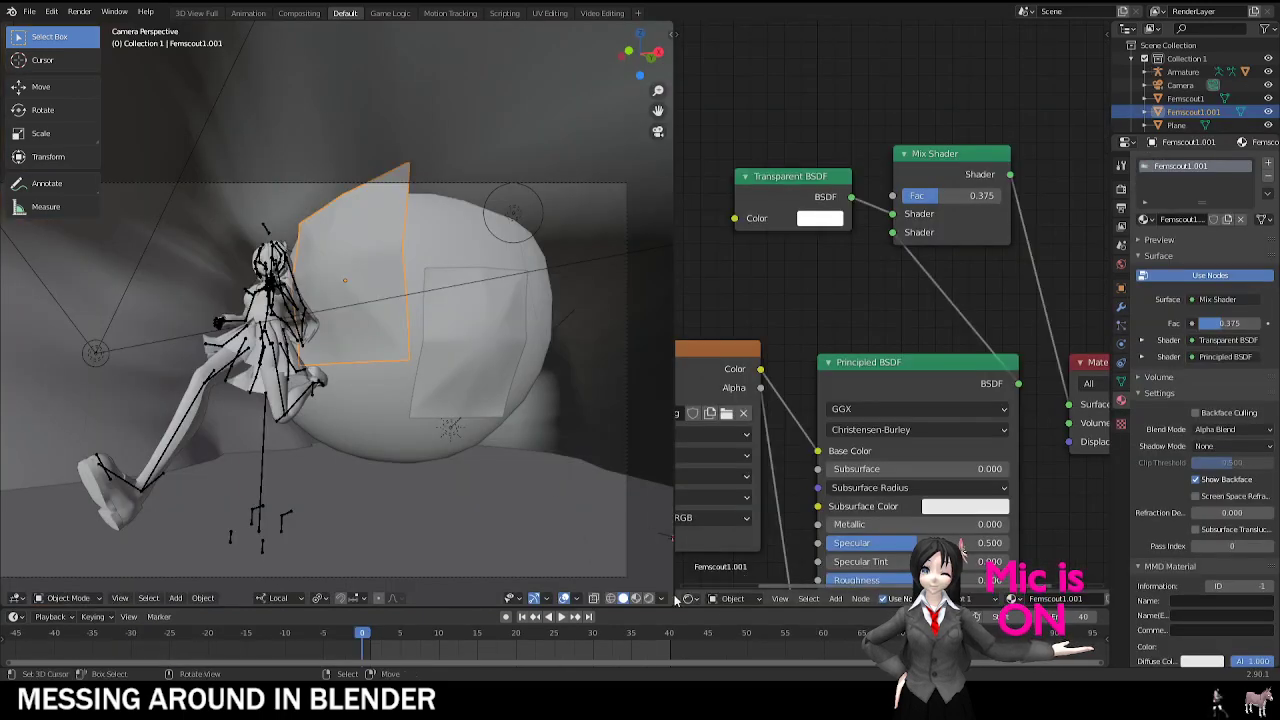
Step: Switch the viewport to rendered shading, hide the overlays and frame the running girl beside the boulder
left_click(648, 598)
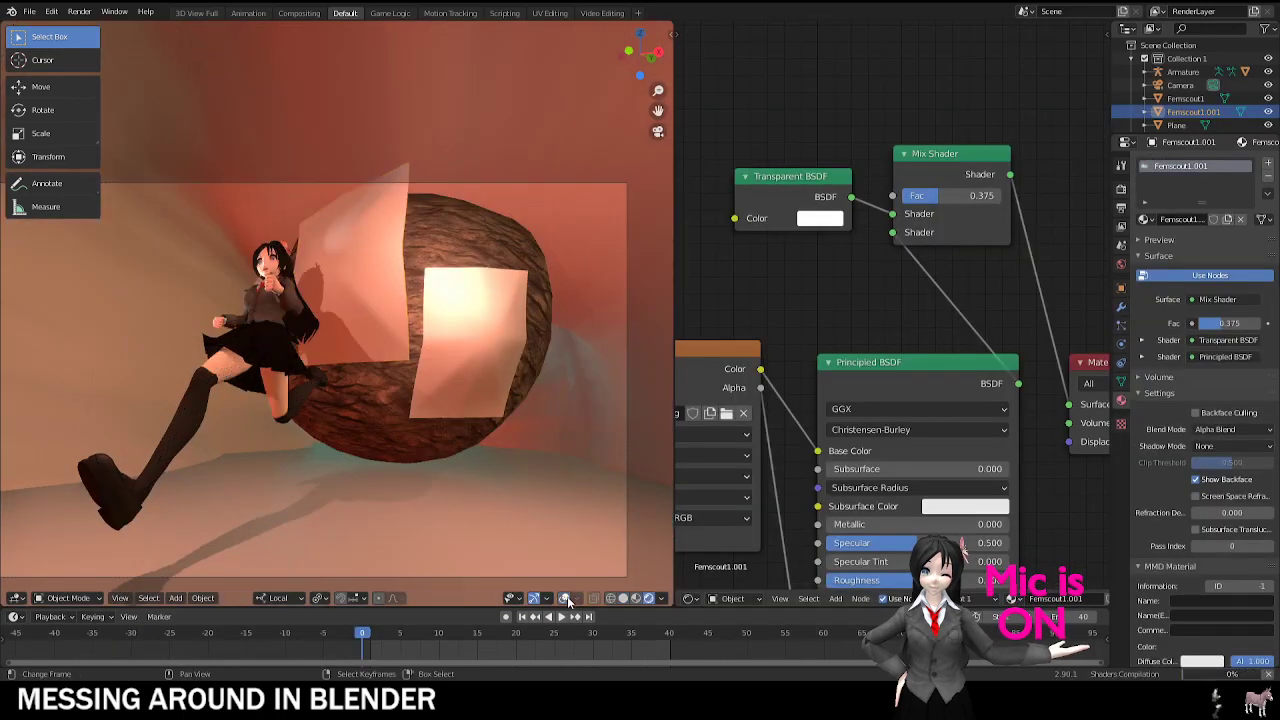
scroll(227, 219, "up", 2)
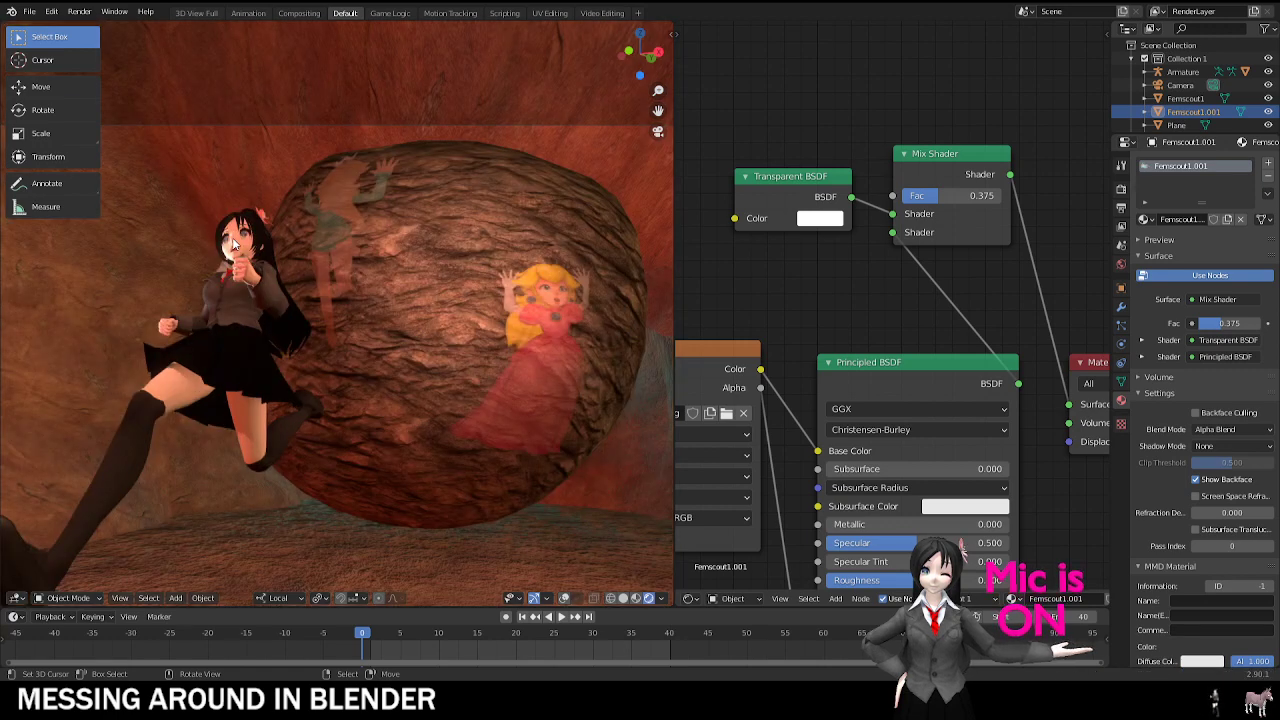
left_click(30, 11)
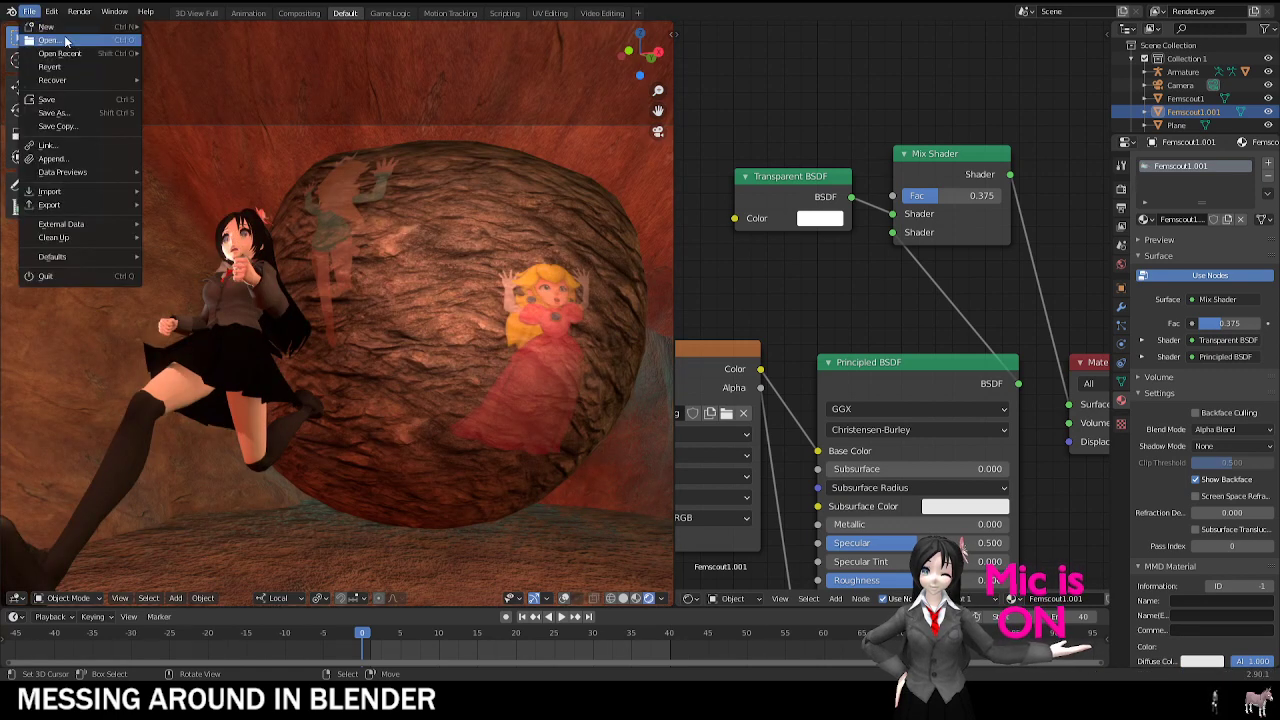
mouse_move(68, 52)
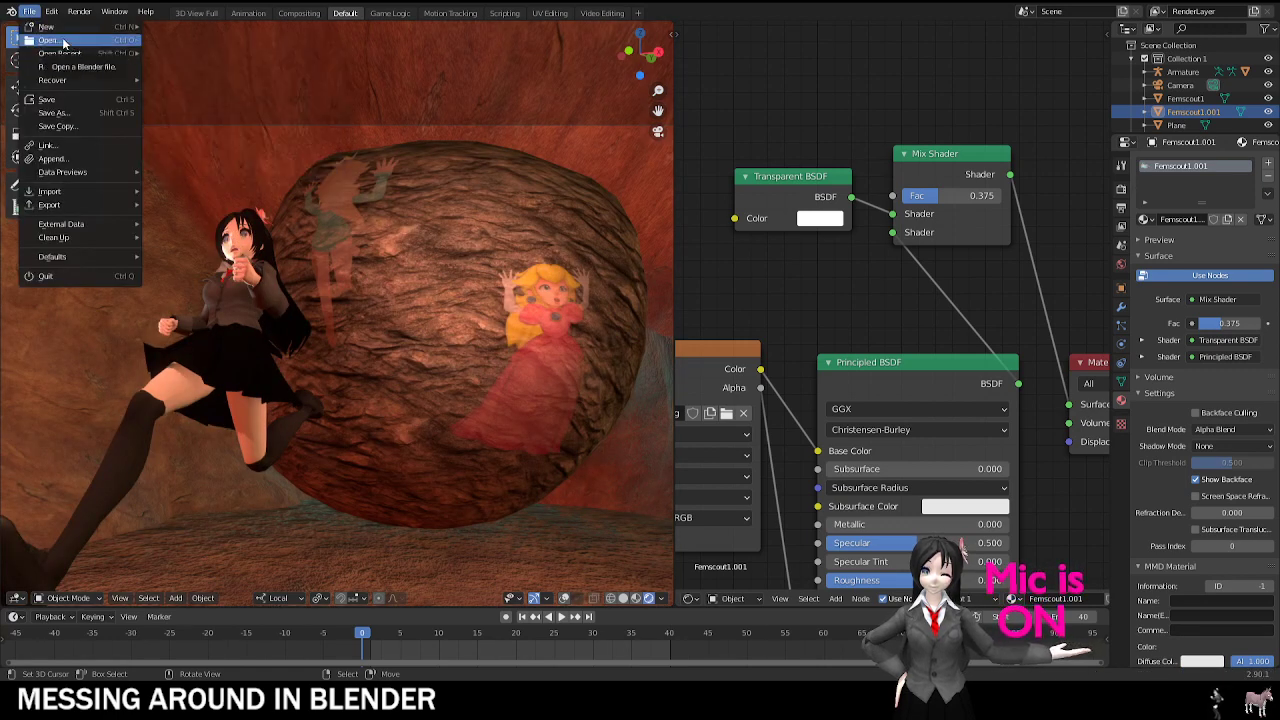
key("KP_0")
scroll(336, 287, "up", 4)
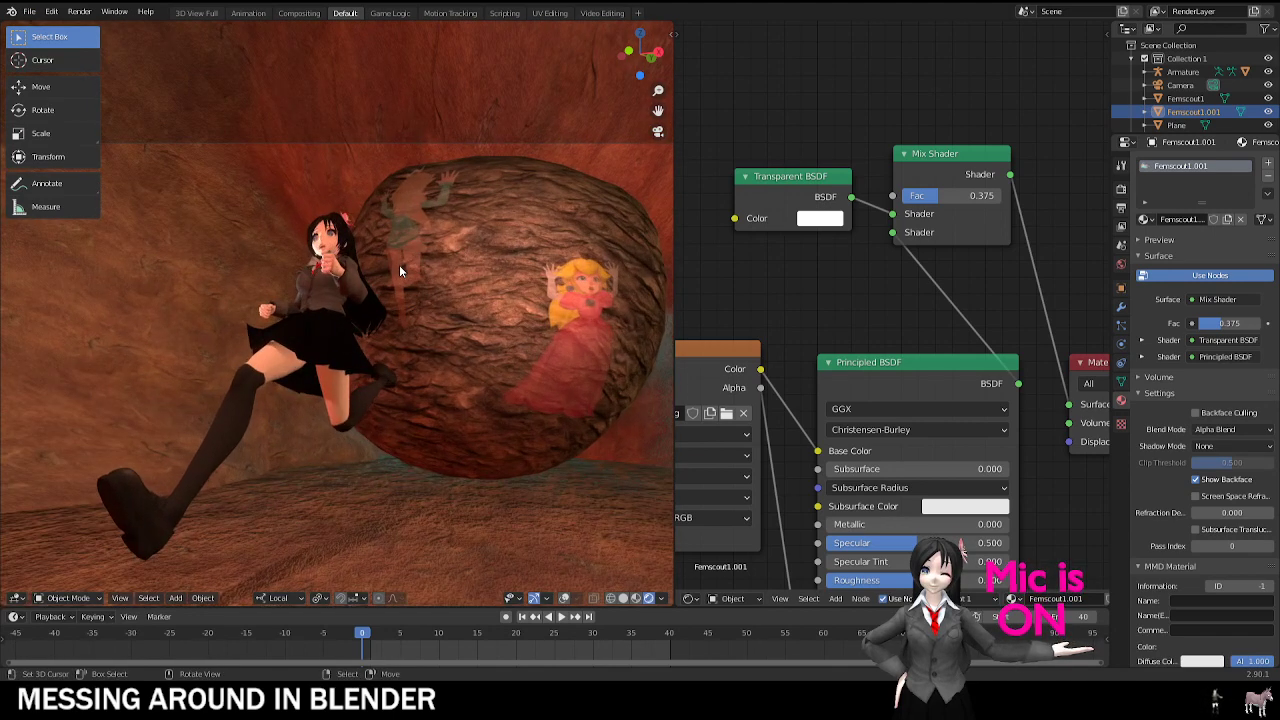
middle_click_drag(399, 265, 460, 253, "shift")
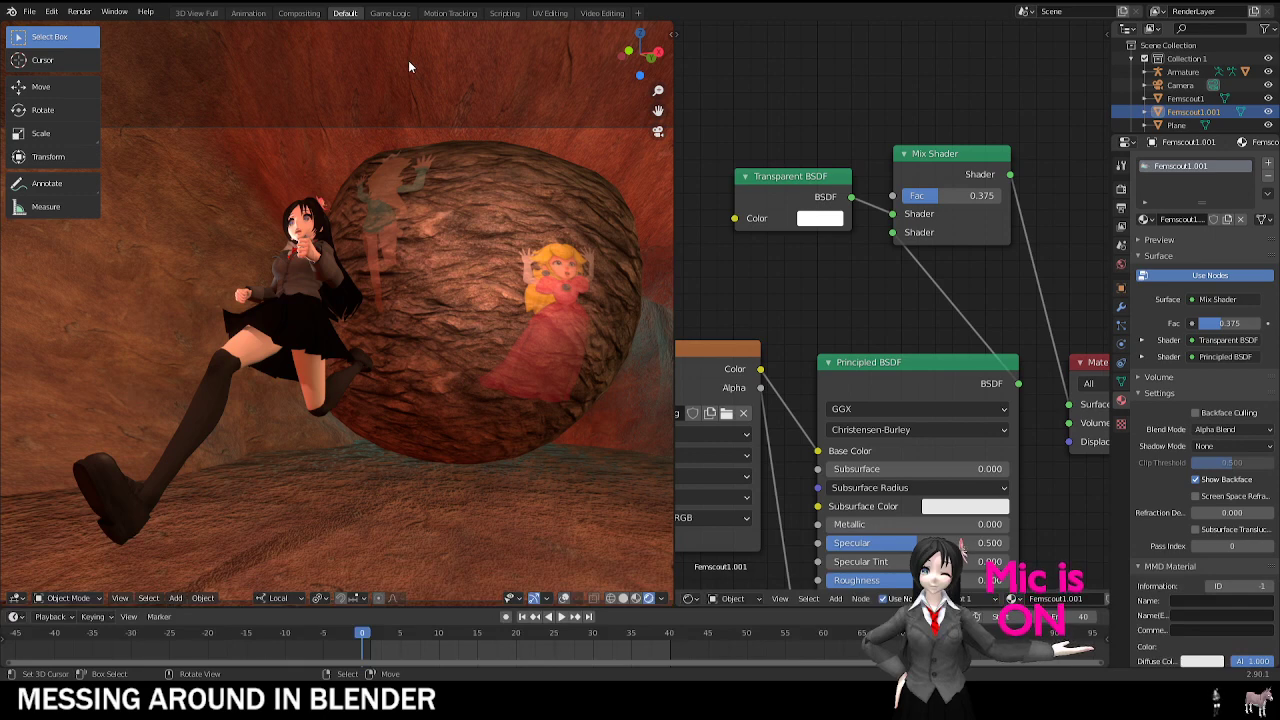
Step: Select the running girl's mesh and try moving it in the camera view
left_click(29, 11)
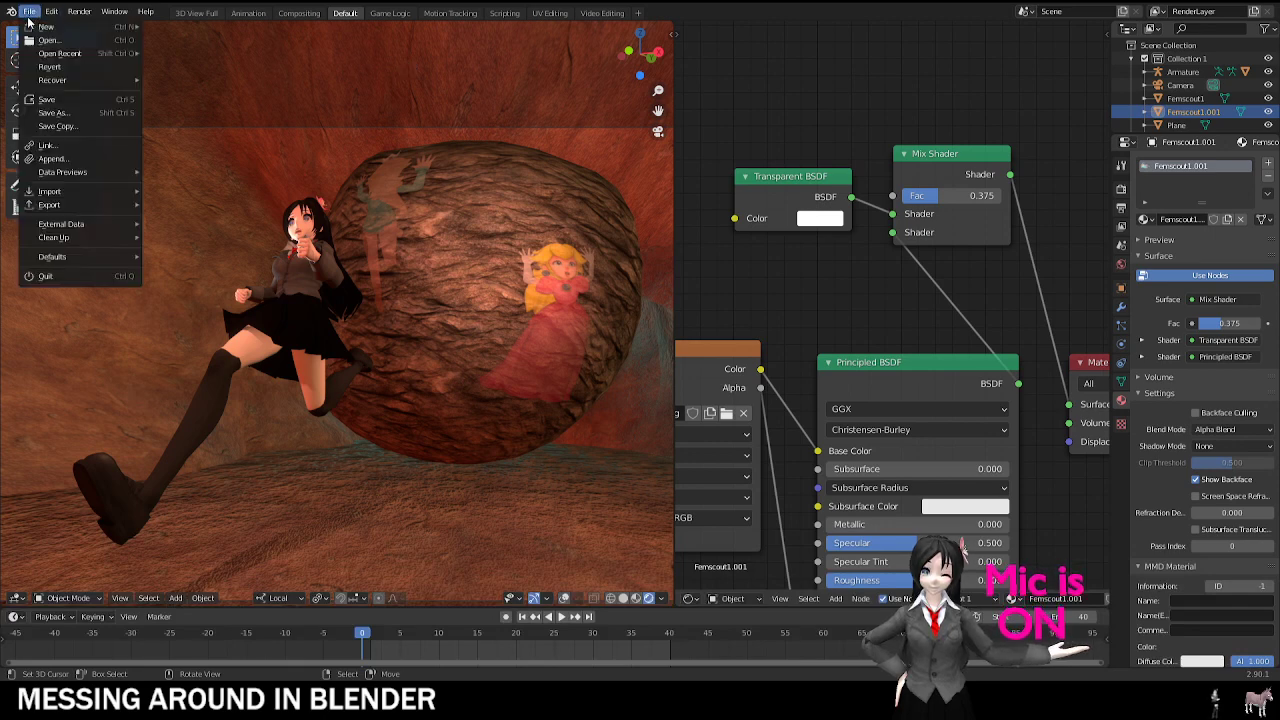
mouse_move(51, 11)
left_click(382, 234)
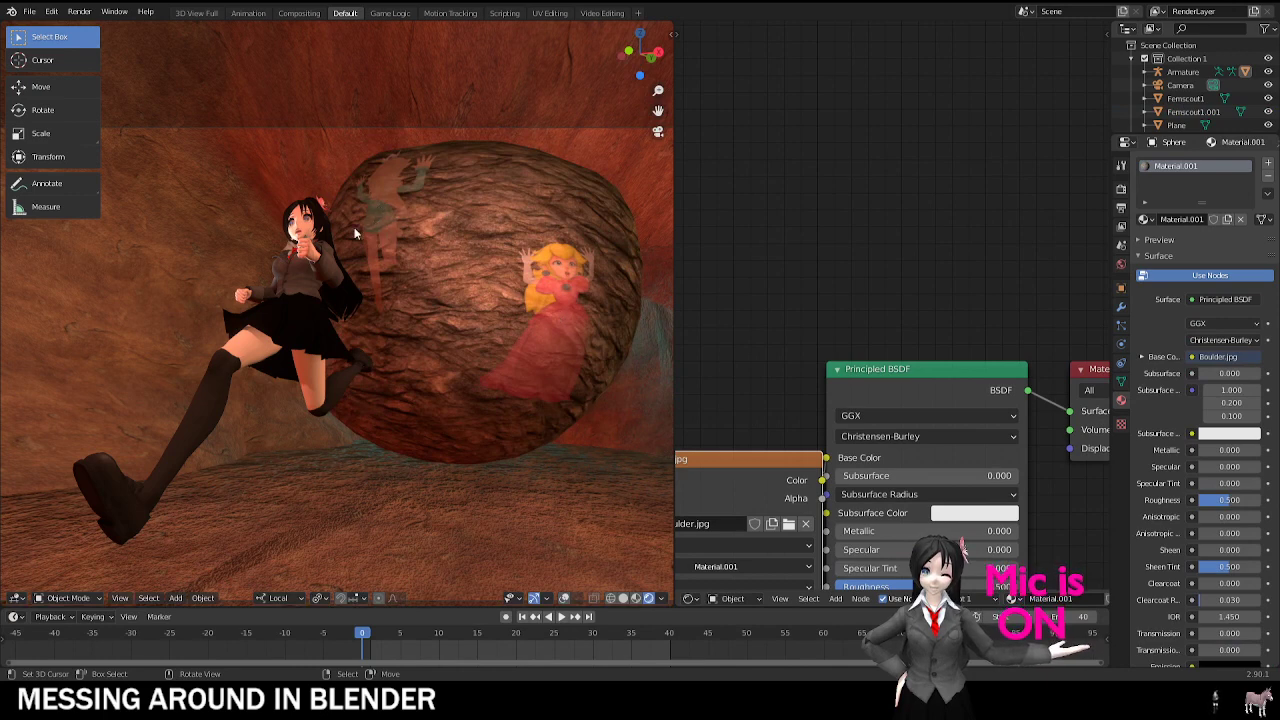
left_click(300, 225)
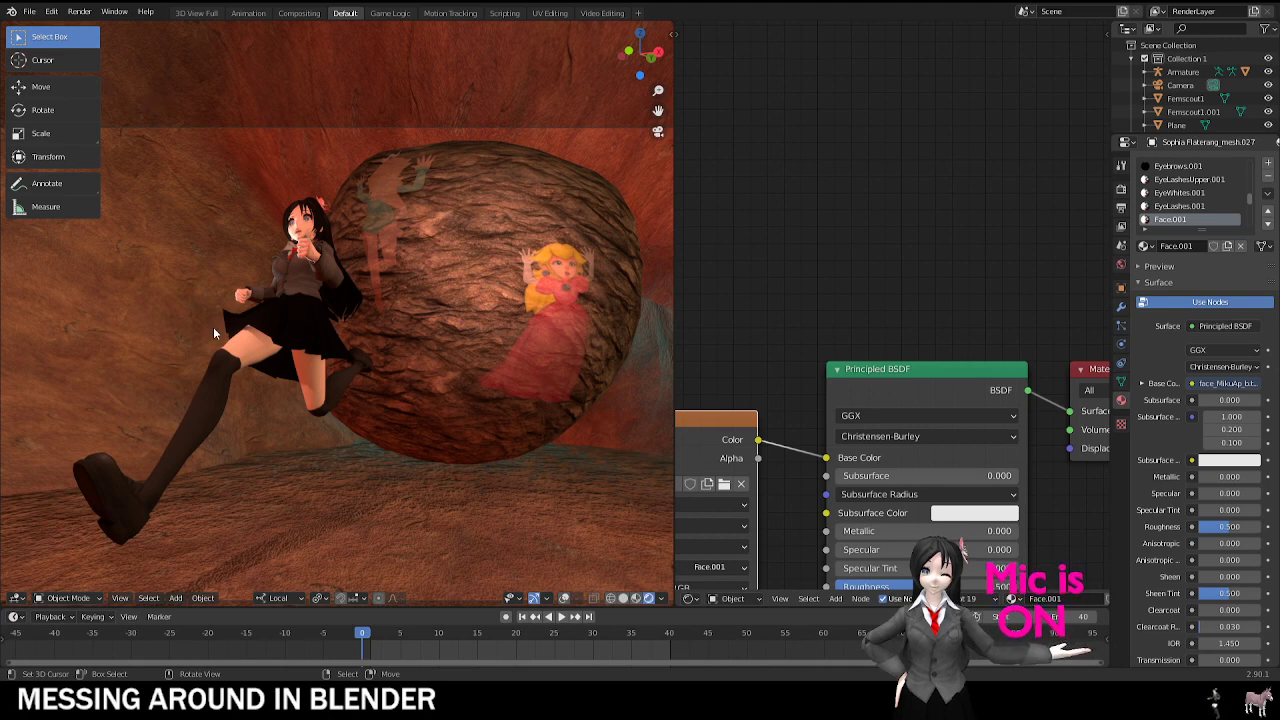
key("KP_0")
key("g")
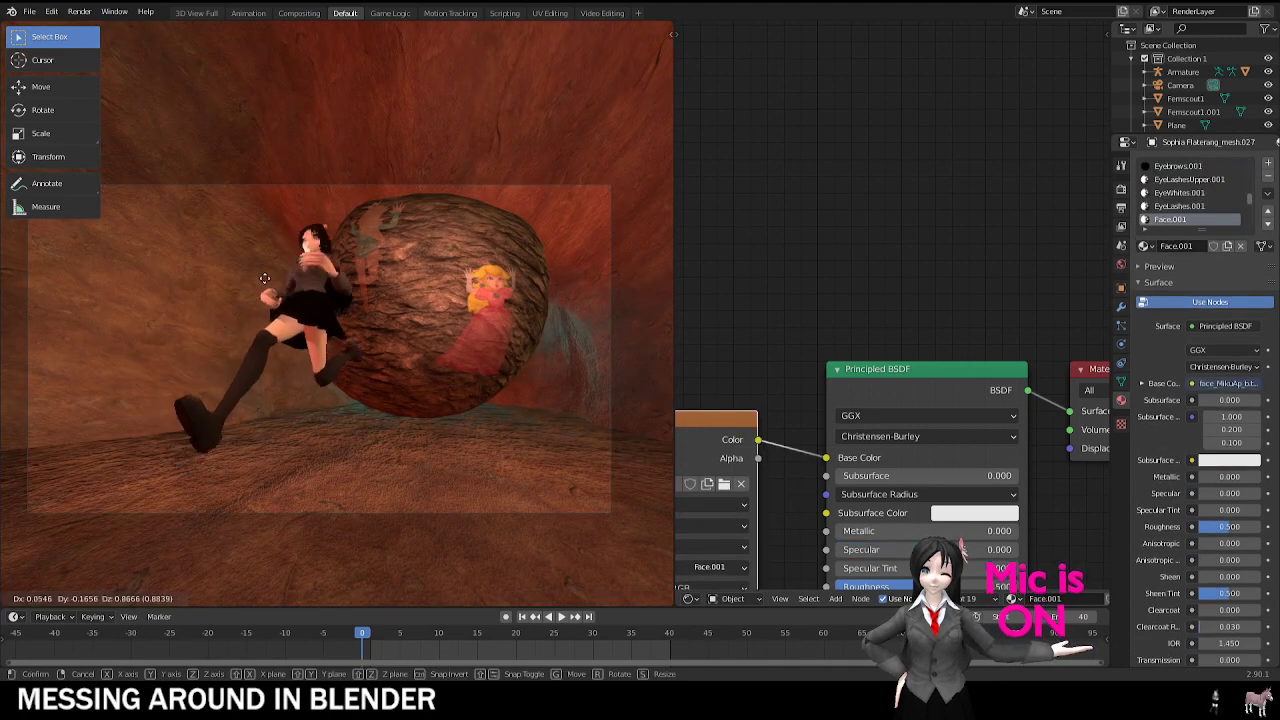
left_click(363, 329)
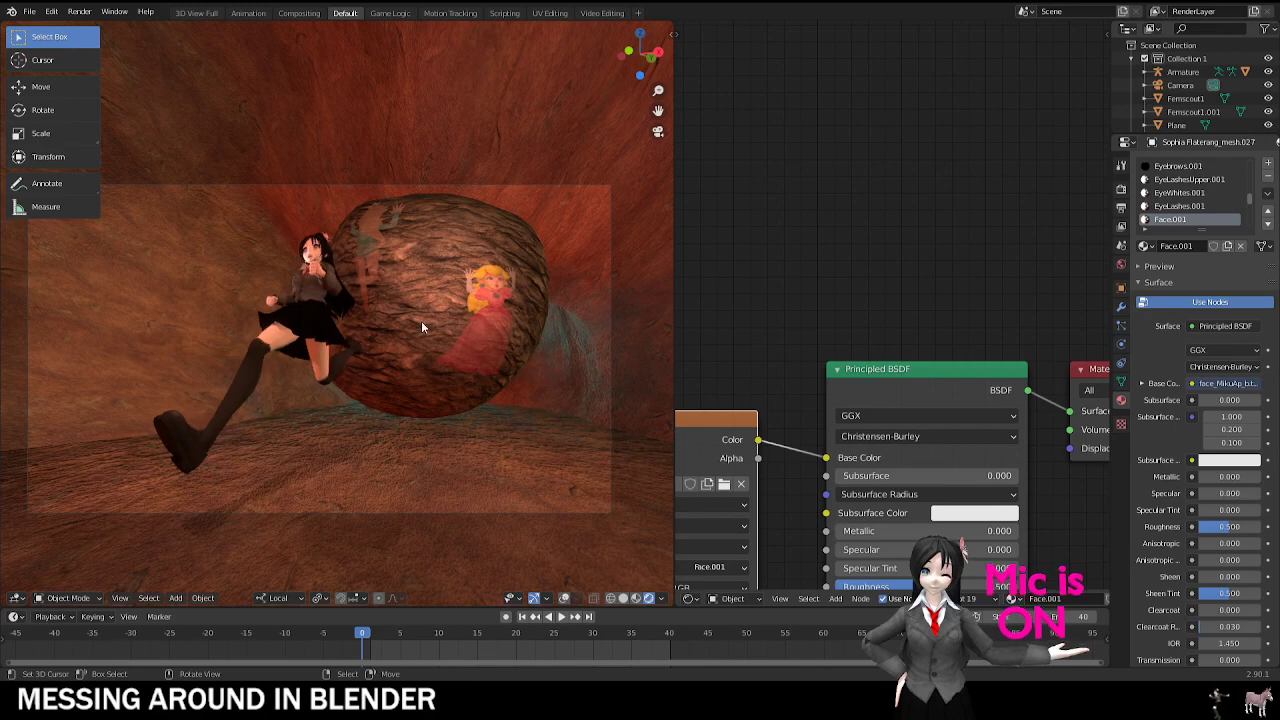
Step: Try moving the translucent princess image off the boulder and trackball-rotating it
middle_click_drag(421, 321, 200, 236)
key("KP_0")
scroll(370, 265, "up", 4)
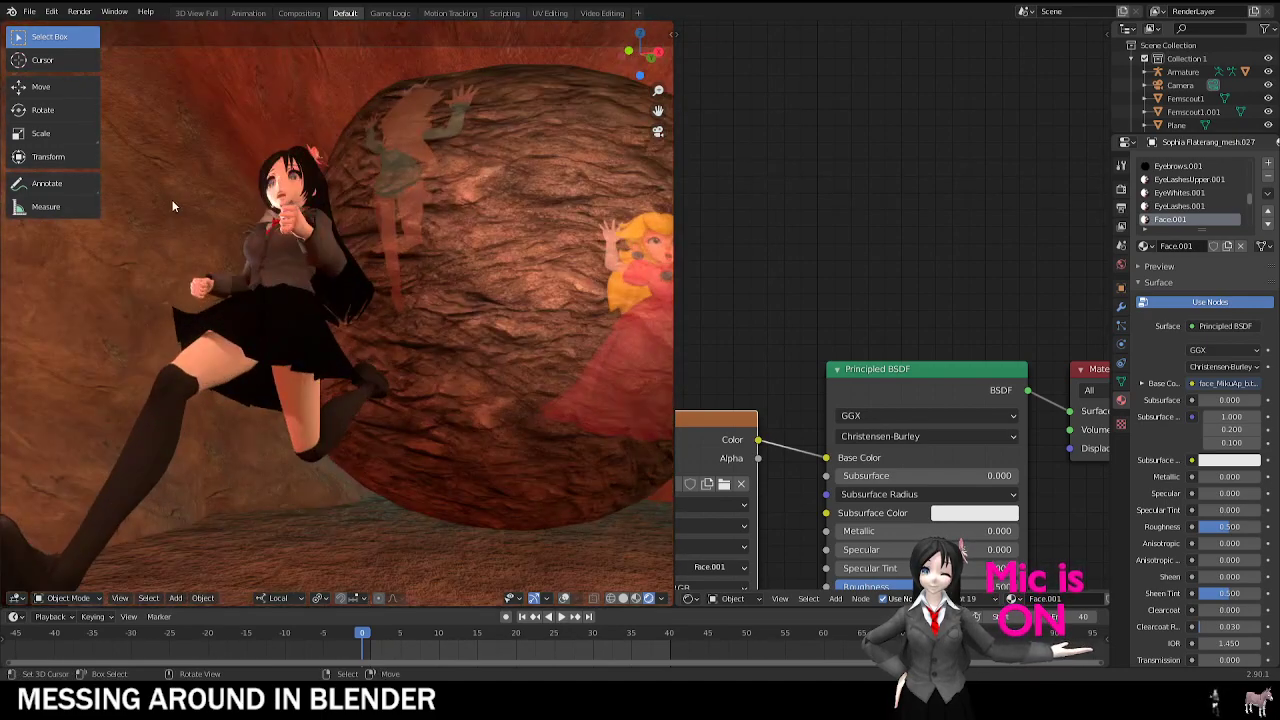
scroll(273, 292, "down", 3)
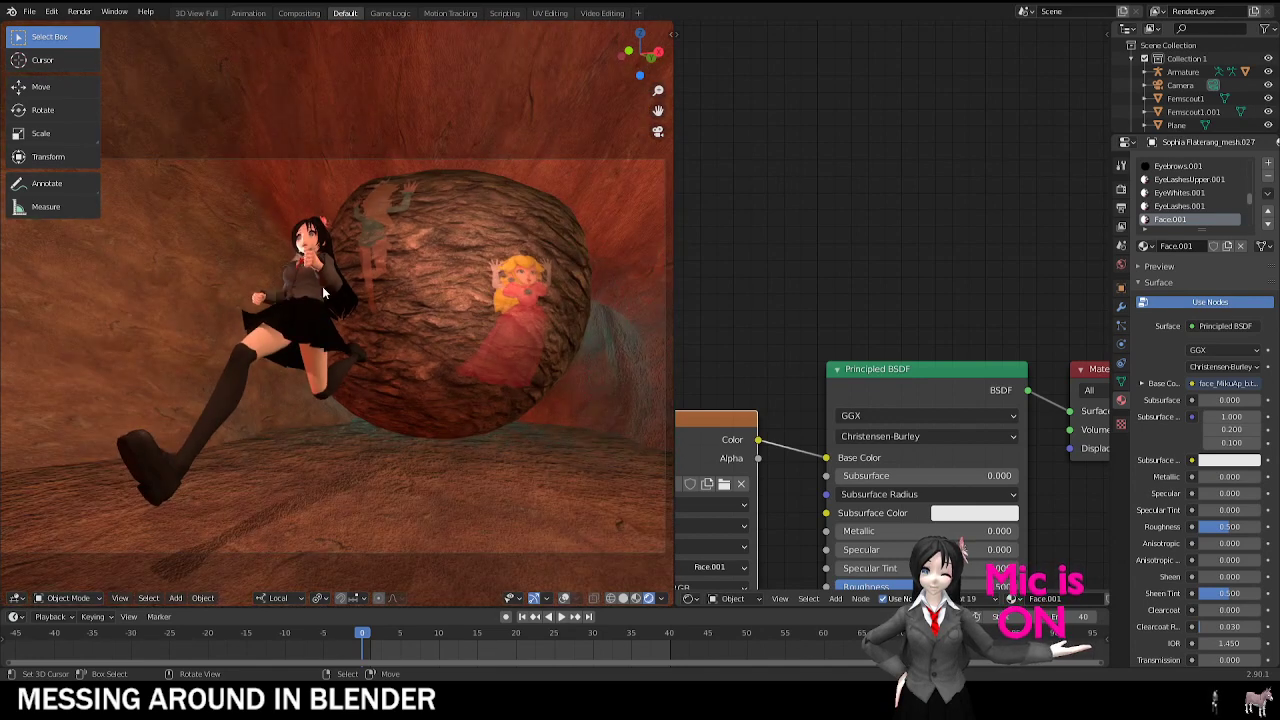
scroll(262, 190, "up", 2)
left_click(29, 11)
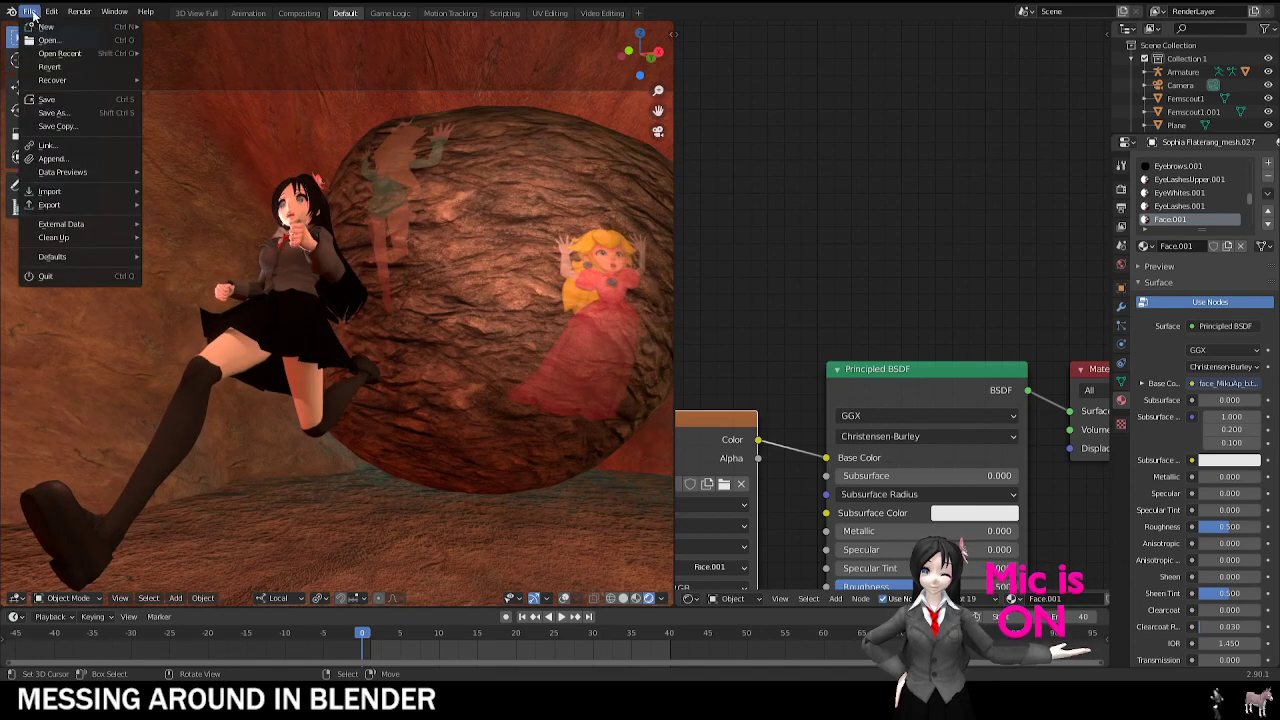
left_click(632, 294)
key("g")
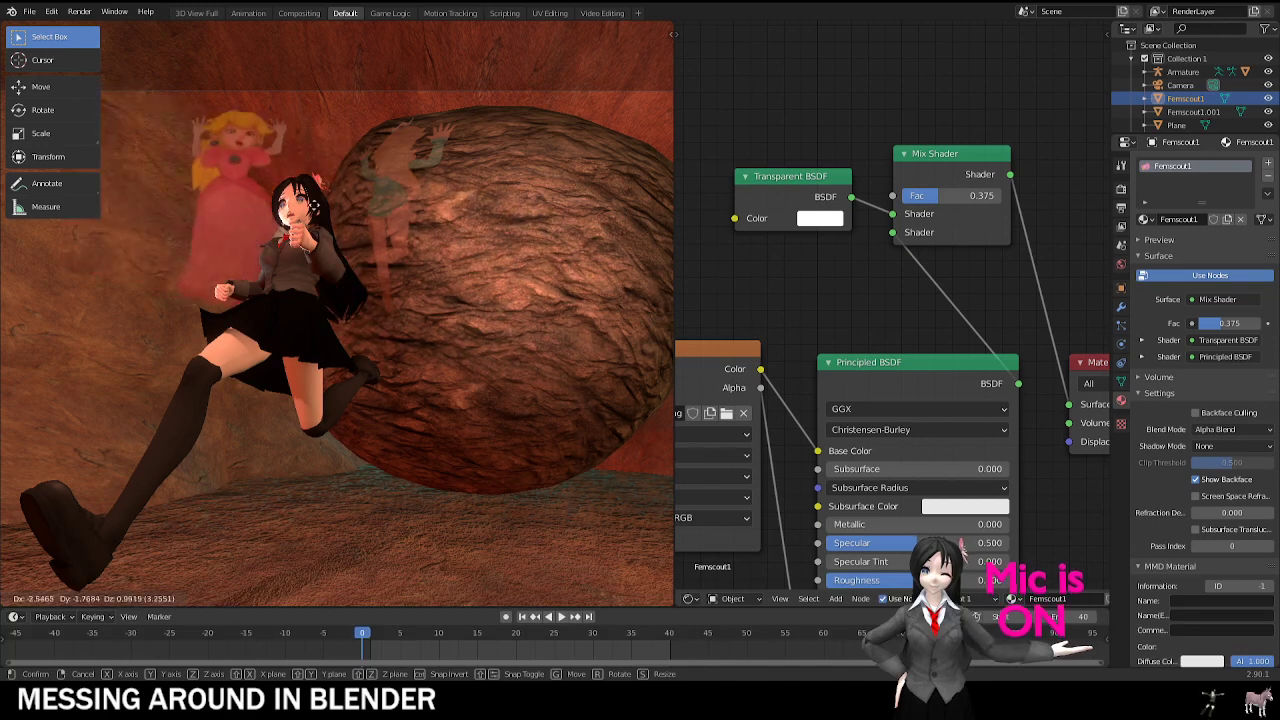
left_click(594, 345)
key("r")
key("r")
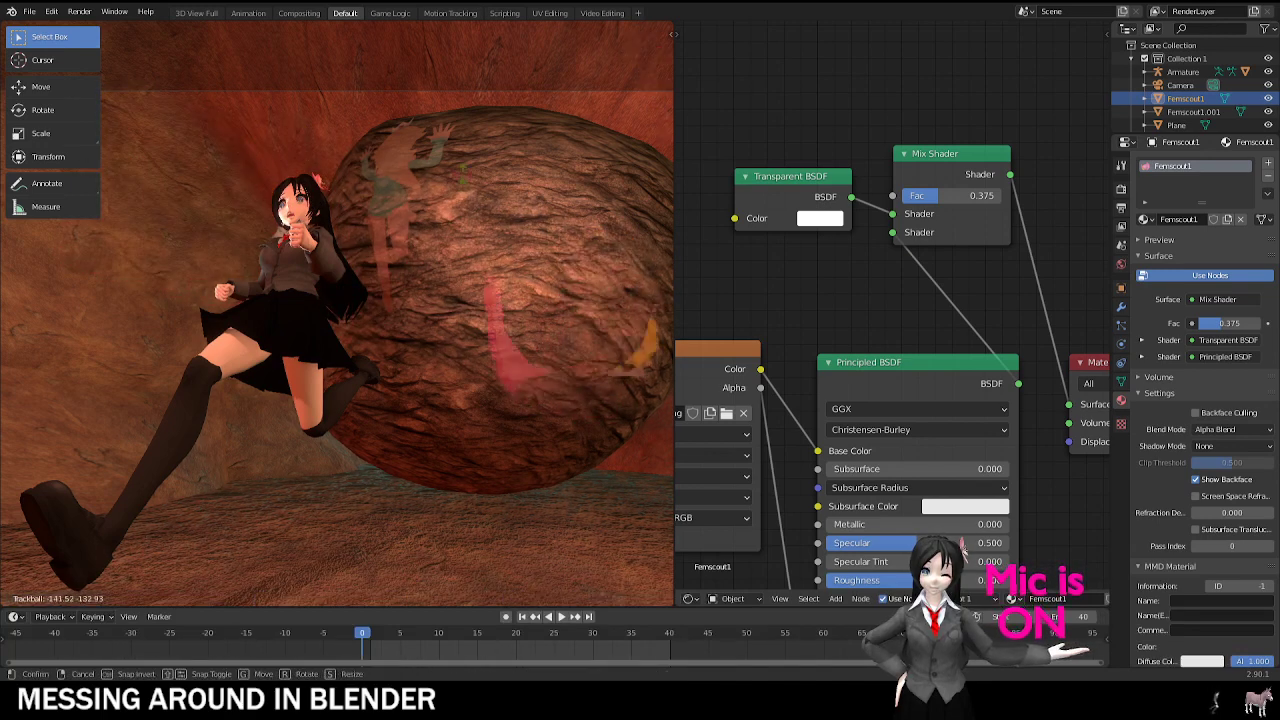
key("Escape")
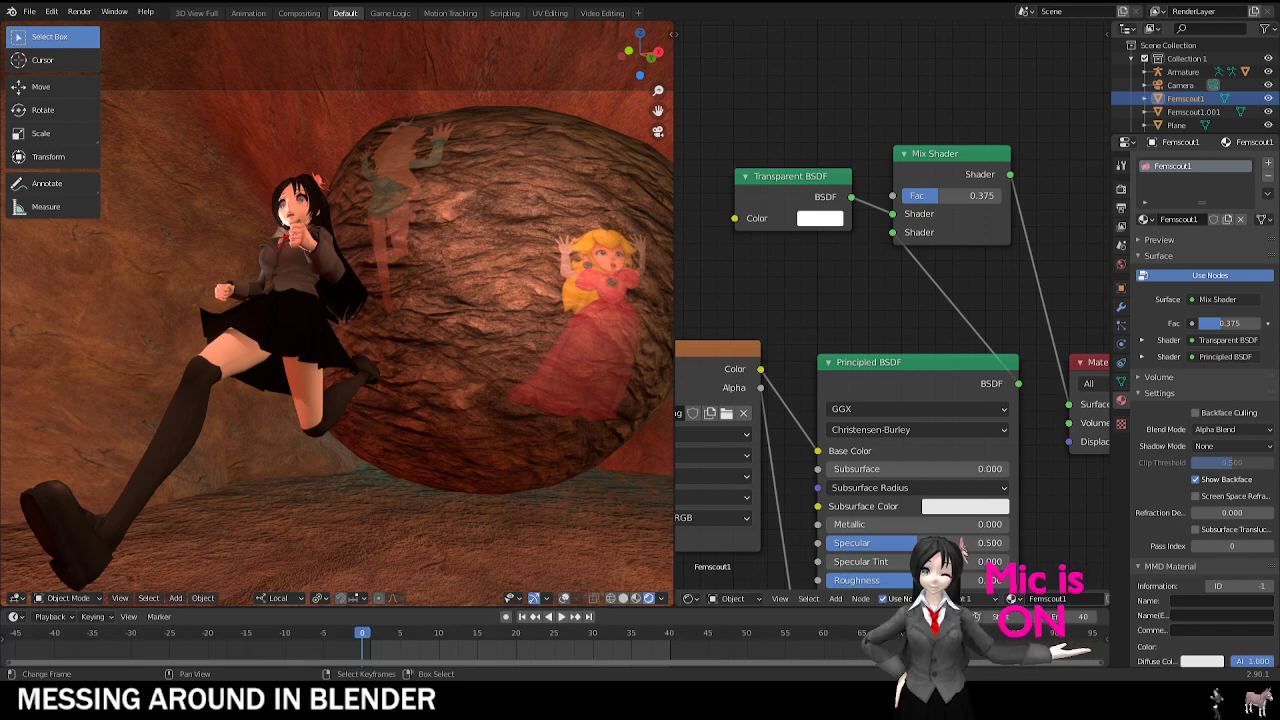
Step: Try moving the running girl's mesh down toward the cave floor
left_click(240, 372)
key("g")
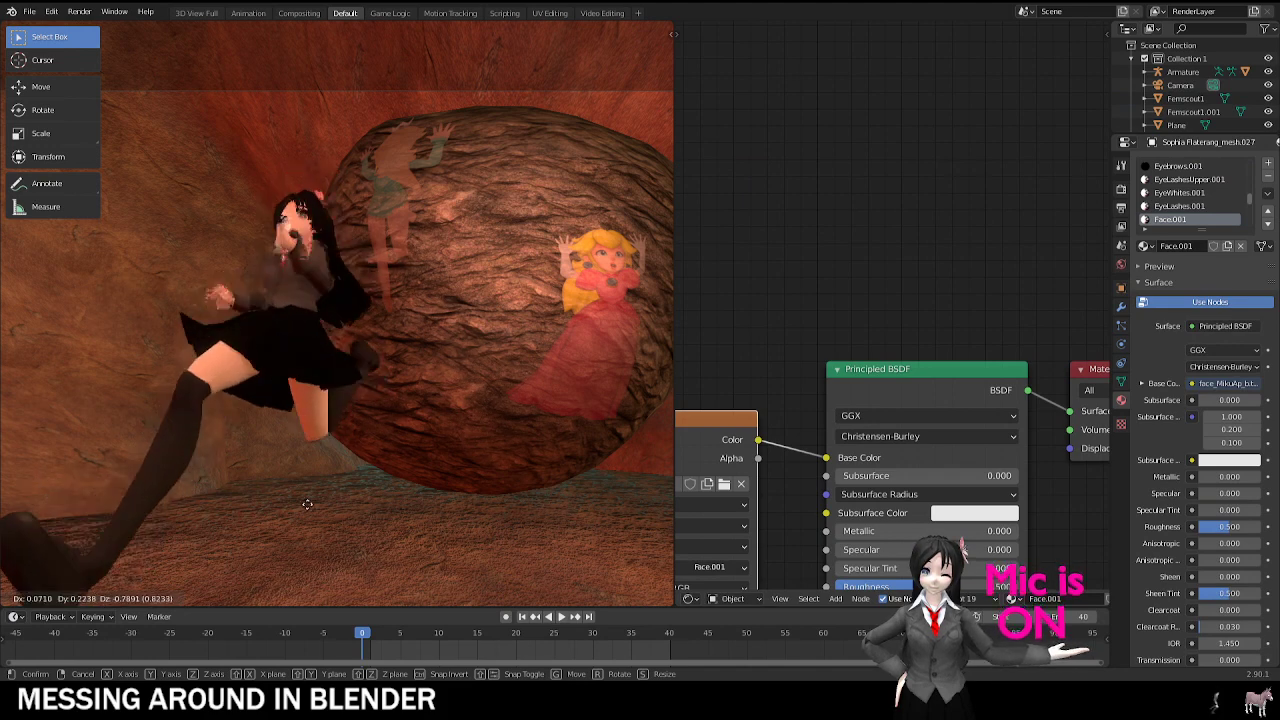
key("Escape")
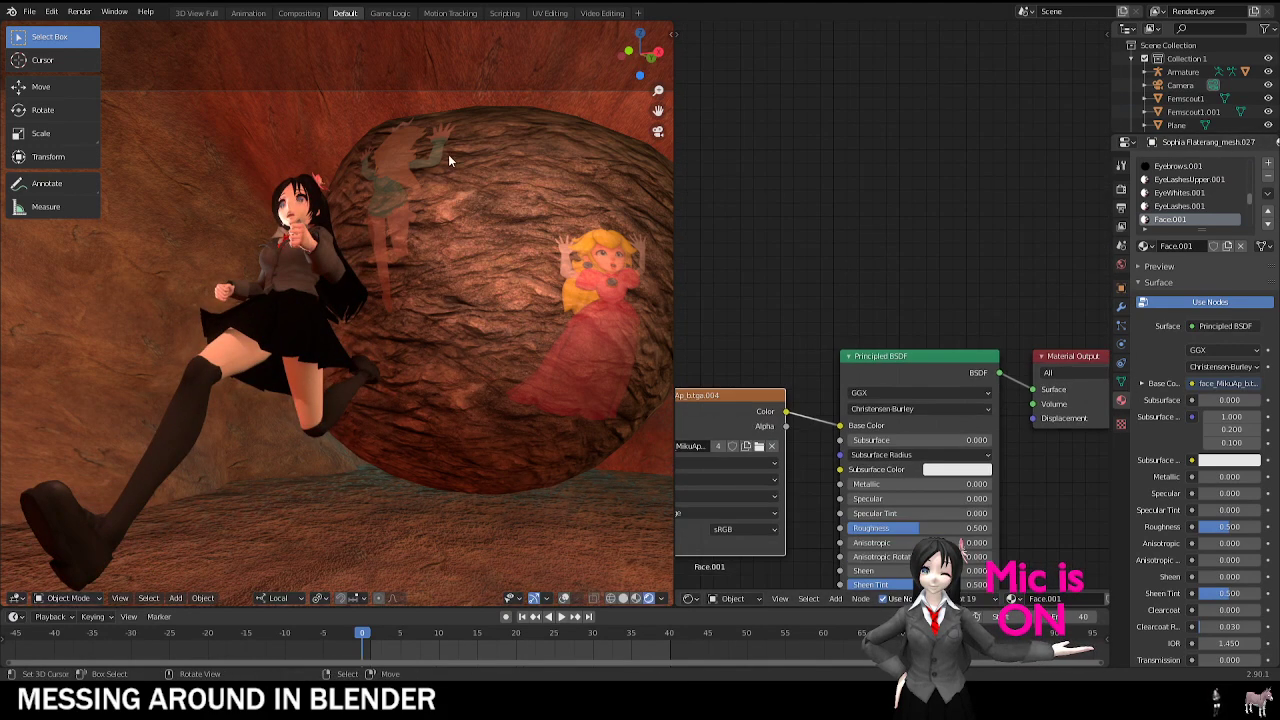
Step: Show the overlays, select the camera and set its sensor size to 40
key("KP_0")
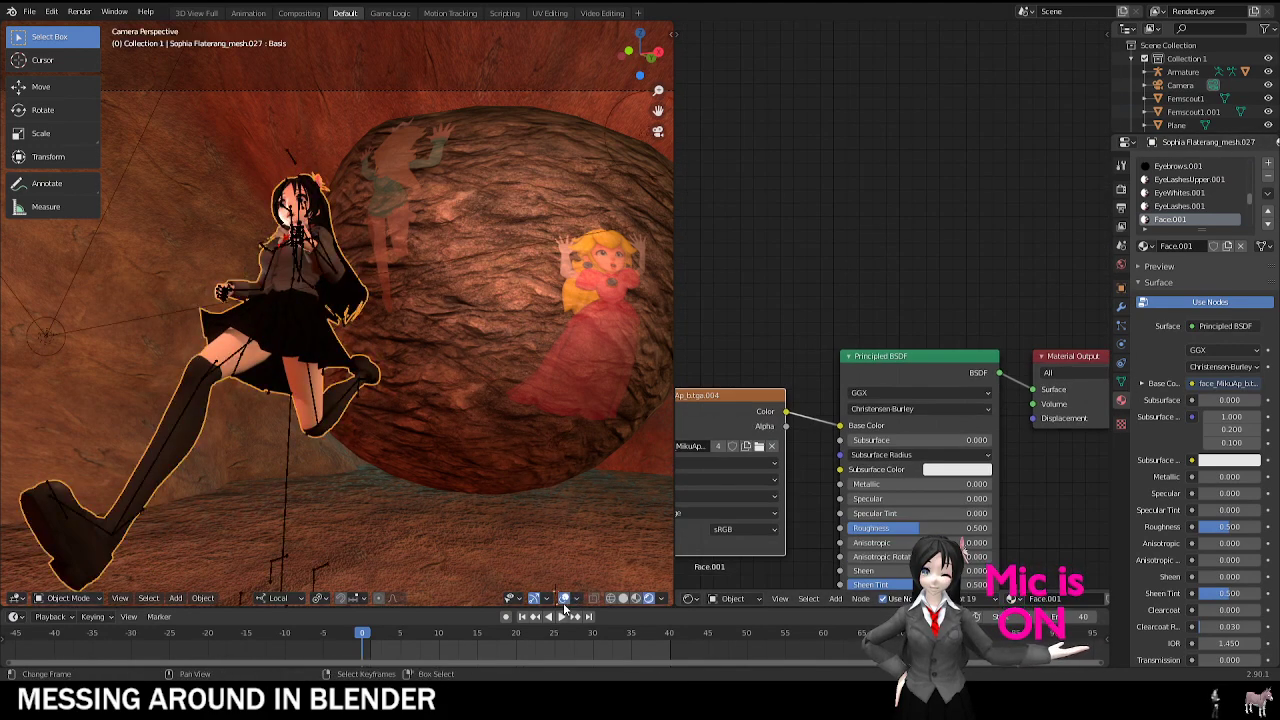
left_click(528, 206)
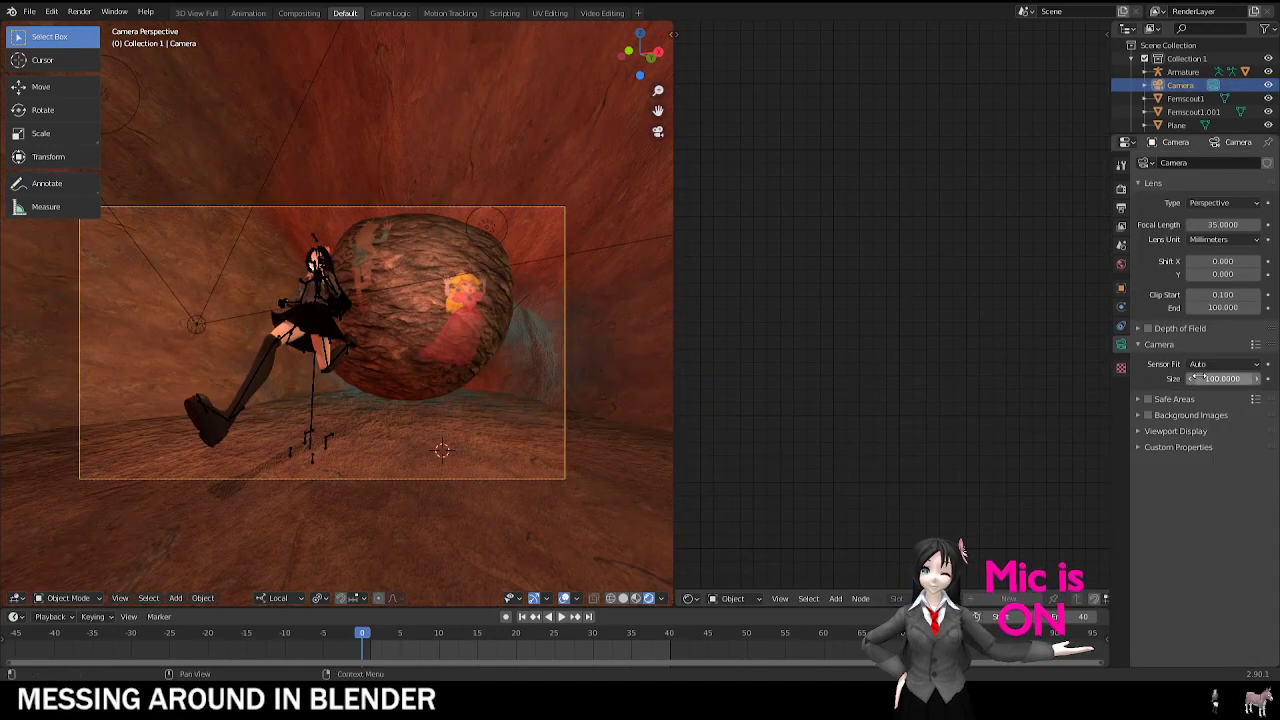
left_click_drag(1222, 379, 1035, 379)
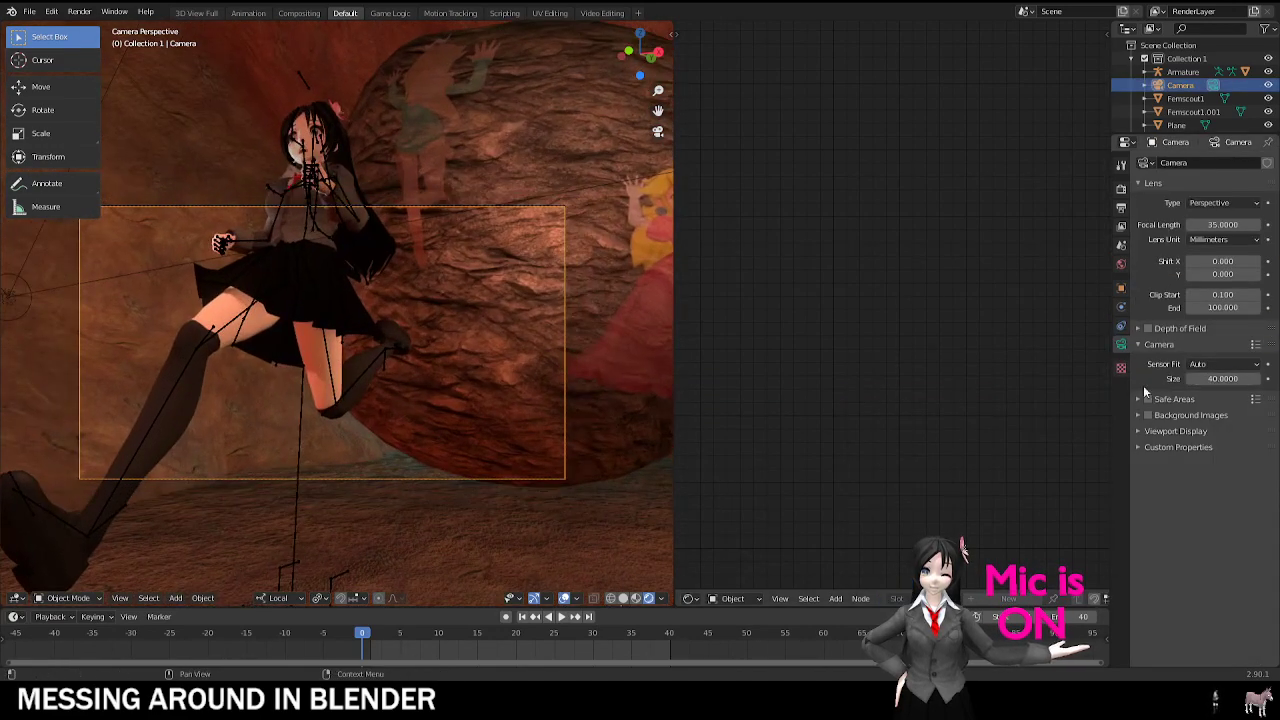
scroll(455, 364, "down", 3)
scroll(413, 322, "up", 4)
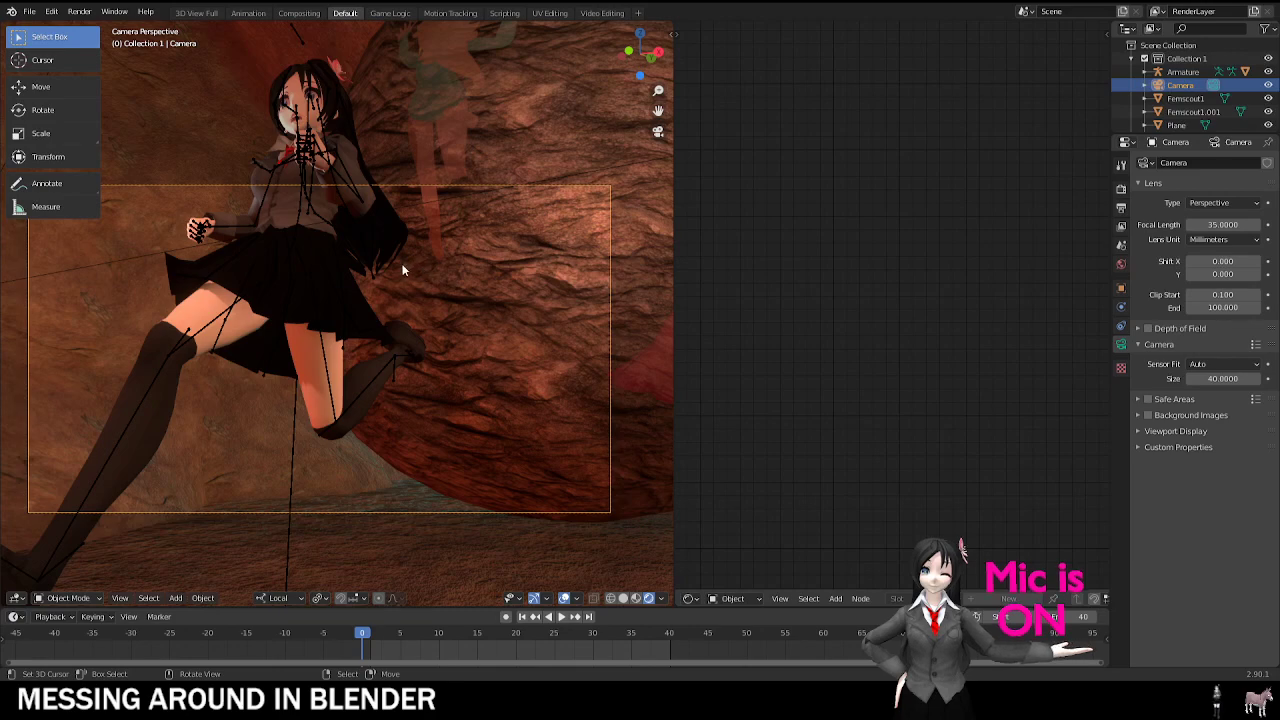
Step: Reposition the camera to reframe the running girl and the boulder, and hide the overlays
middle_click_drag(401, 269, 338, 304)
scroll(338, 304, "up", 6)
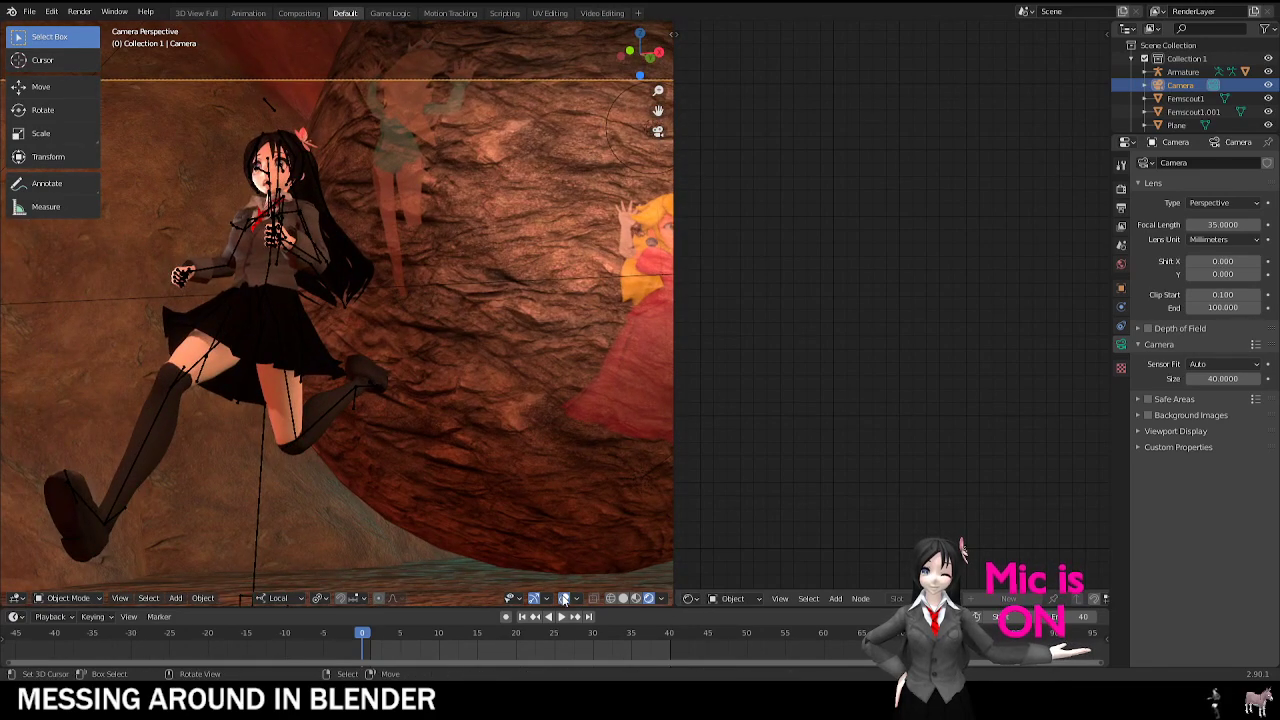
left_click(563, 599)
scroll(460, 434, "down", 3)
scroll(443, 416, "up", 2)
Step: Try turning the camera toward the cave opening with walk navigation
key("shift+grave")
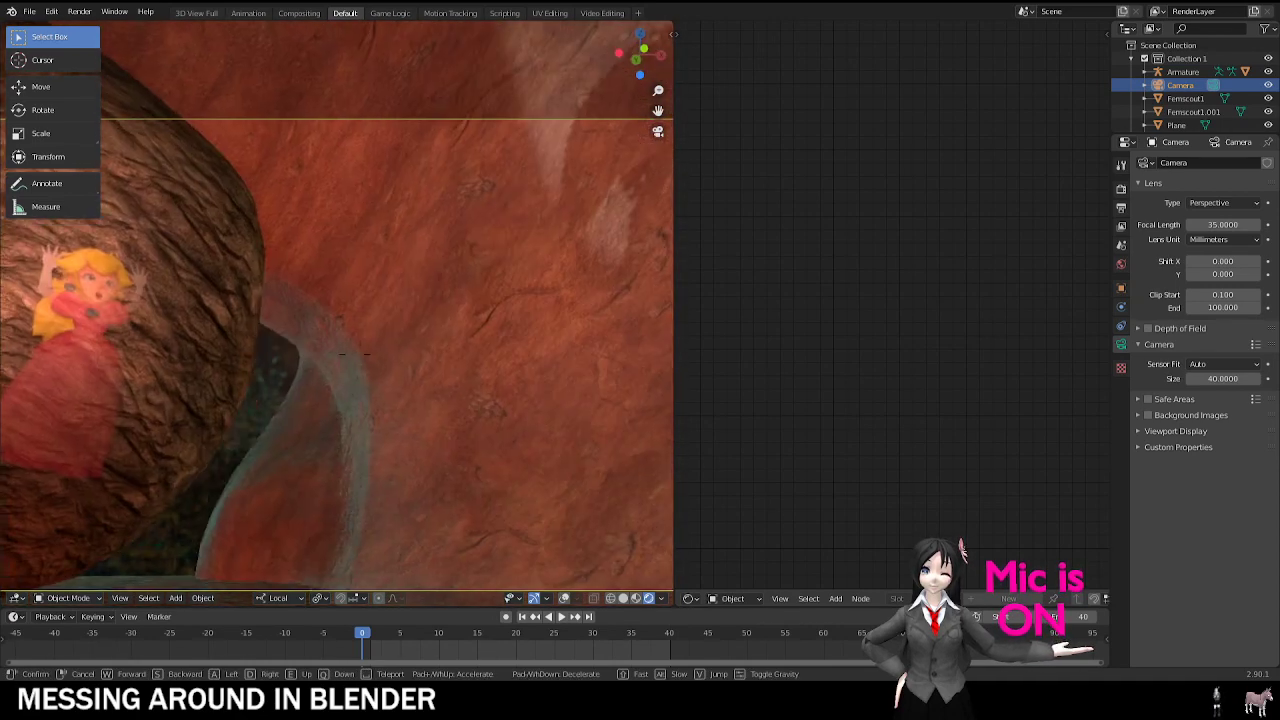
right_click(336, 312)
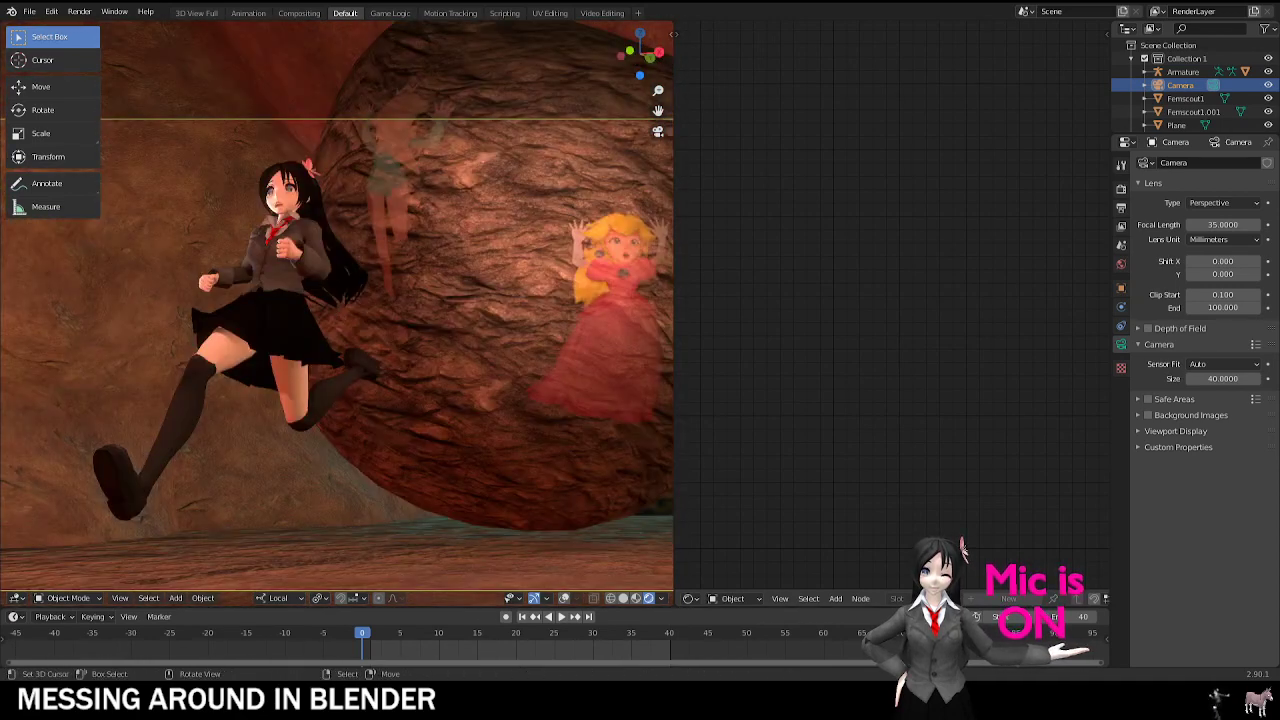
scroll(522, 345, "down", 4)
key("shift+grave")
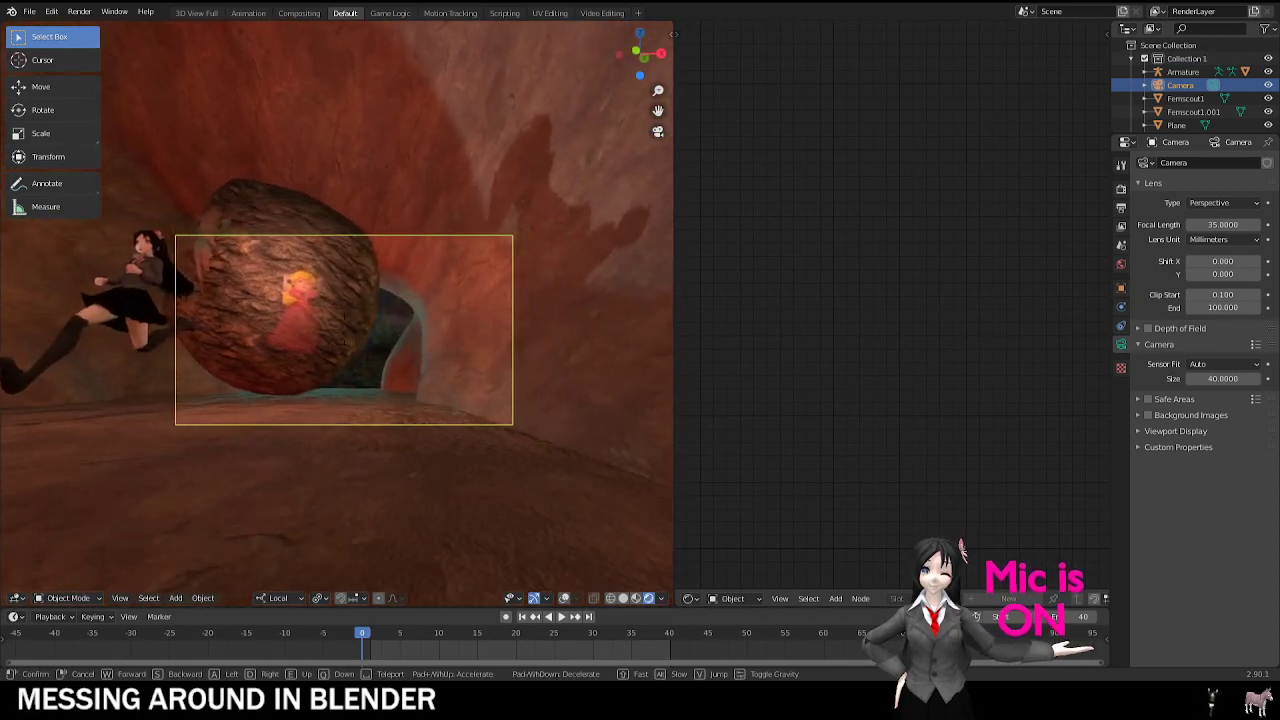
right_click(338, 315)
Step: Select the cave mesh, enter Edit Mode briefly and return to Object Mode in the camera view
key("KP_0")
left_click(414, 343)
key("Tab")
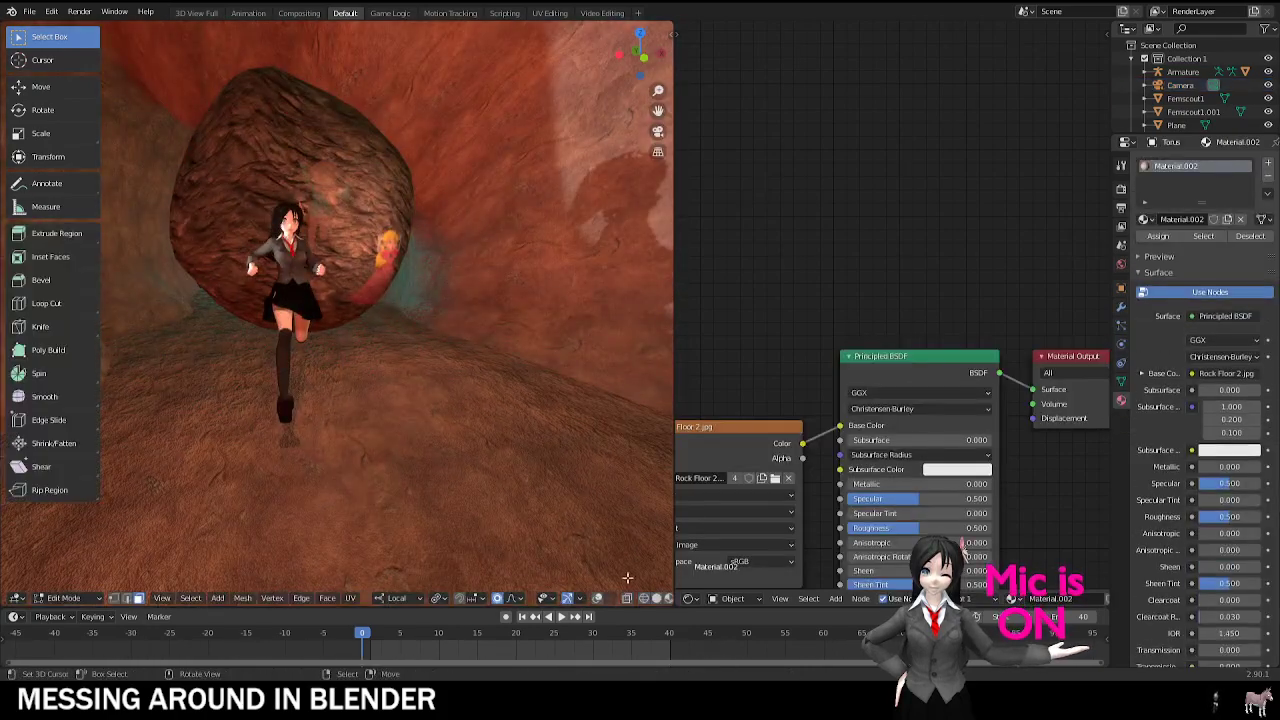
key("KP_0")
key("Tab")
Step: Examine the running girl, the boulder and its two translucent figures up close in the camera view
middle_click_drag(540, 325, 347, 325, "shift")
scroll(279, 303, "up", 5)
scroll(279, 303, "down", 3)
scroll(448, 328, "down", 5)
scroll(347, 325, "up", 4)
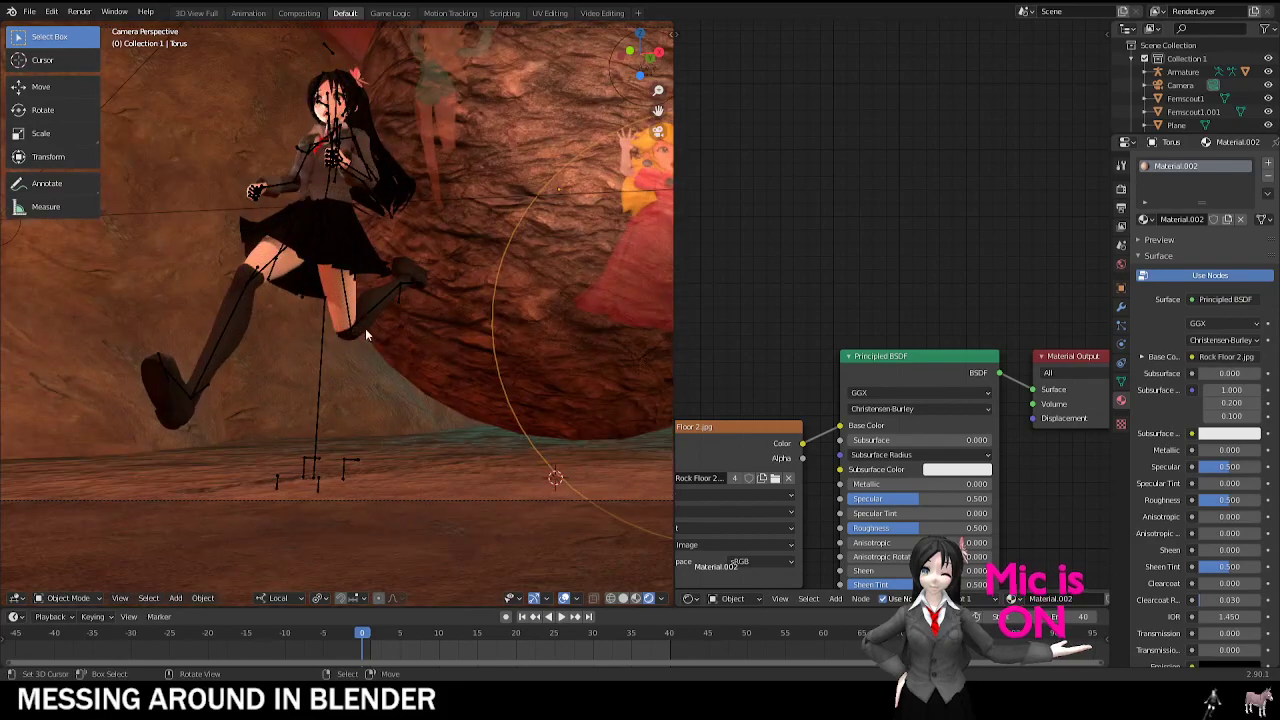
middle_click_drag(398, 396, 334, 309, "shift")
scroll(334, 309, "up", 5)
scroll(334, 309, "down", 7)
middle_click_drag(510, 222, 388, 302, "shift")
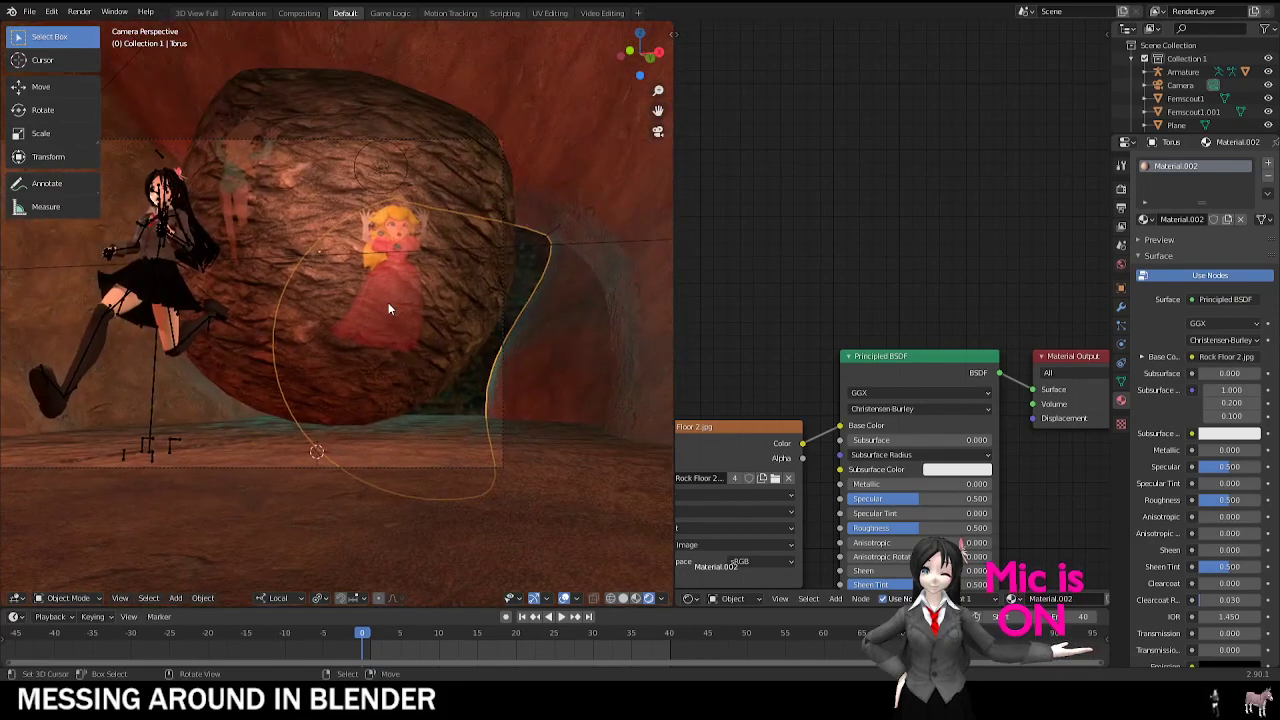
left_click(497, 284)
key("shift+grave")
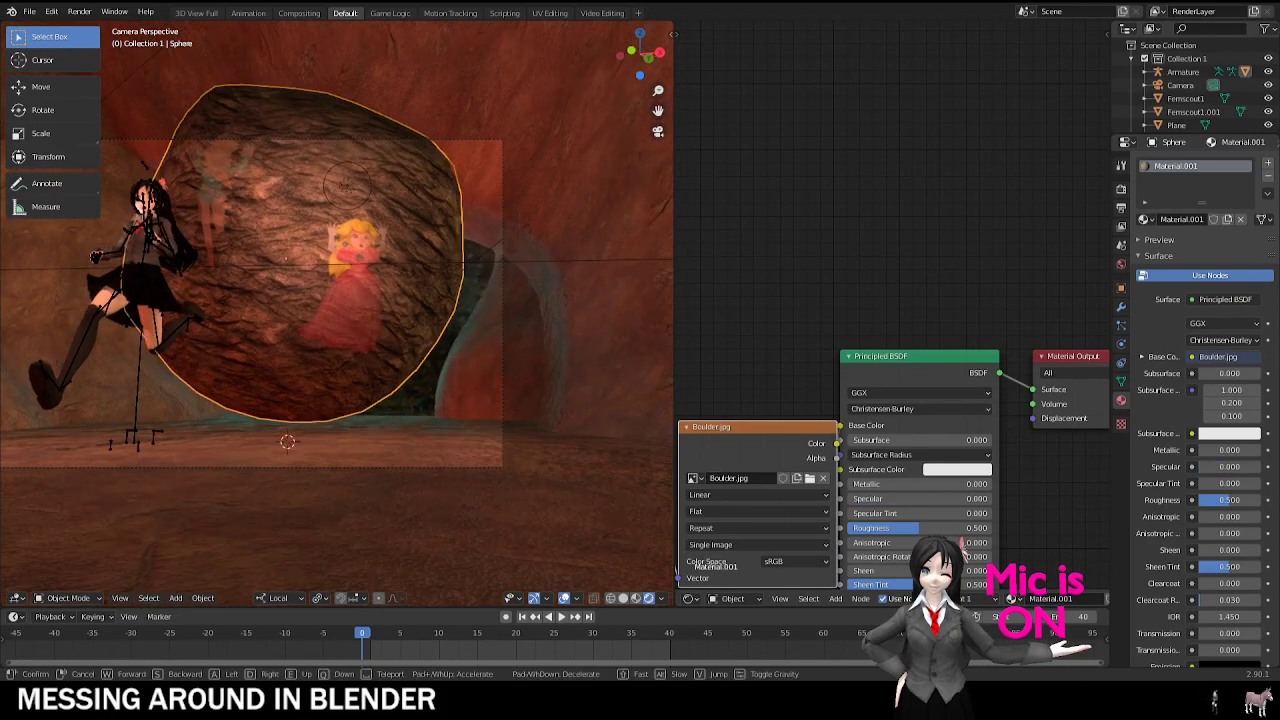
right_click(336, 312)
Step: Open the saved sandy scene with the seated orange-furred character in front of grassy hills
left_click(30, 12)
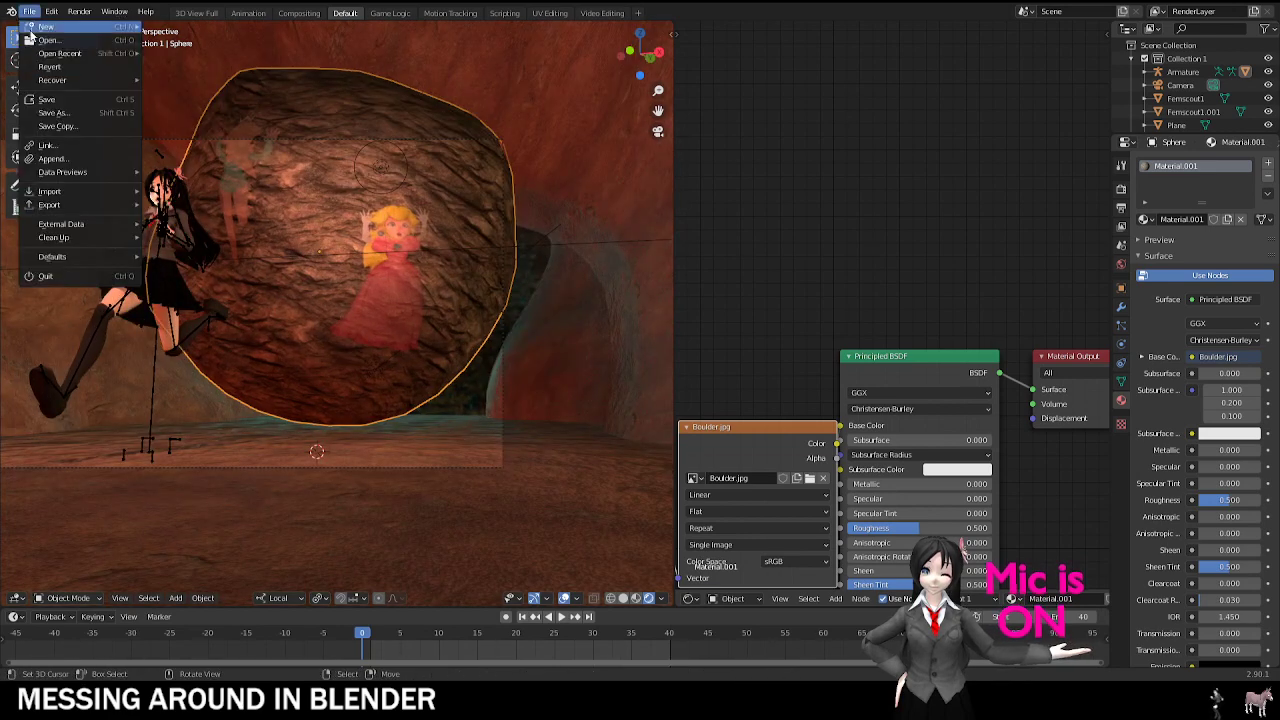
left_click(52, 44)
left_click(668, 366)
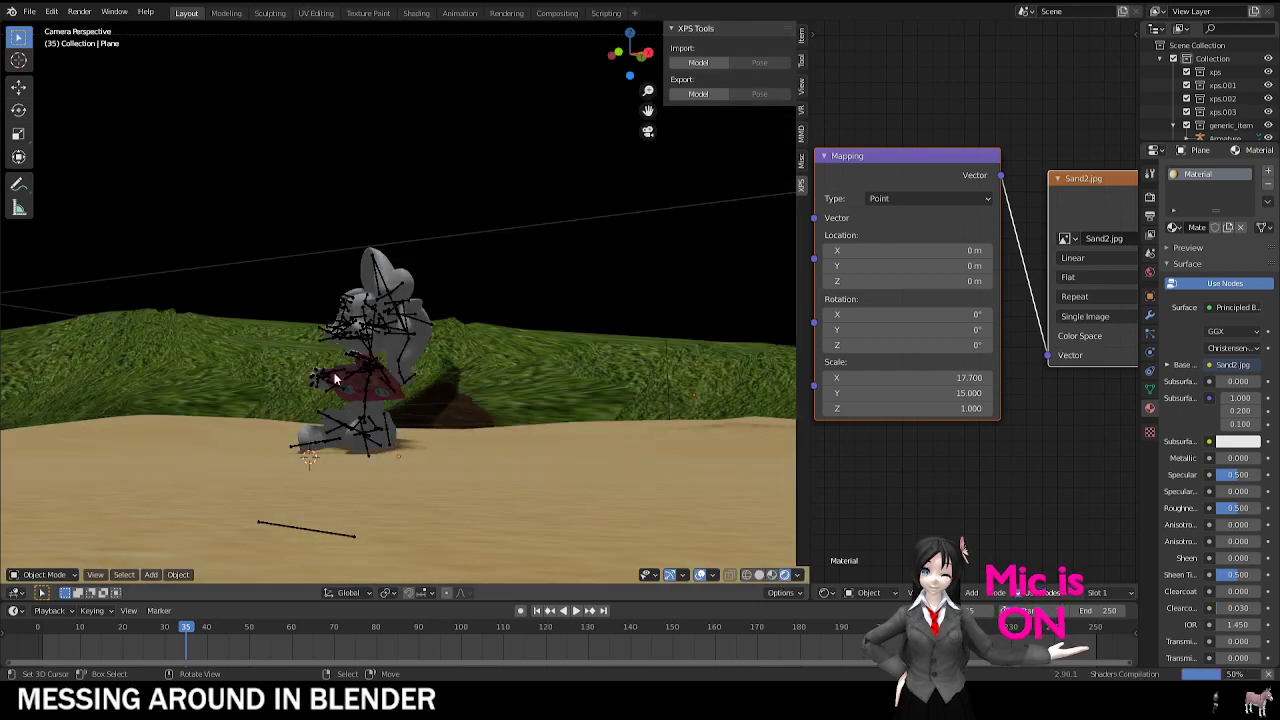
Step: Examine the seated character through the camera and from farther away, with the overlays temporarily hidden
scroll(334, 372, "up", 3)
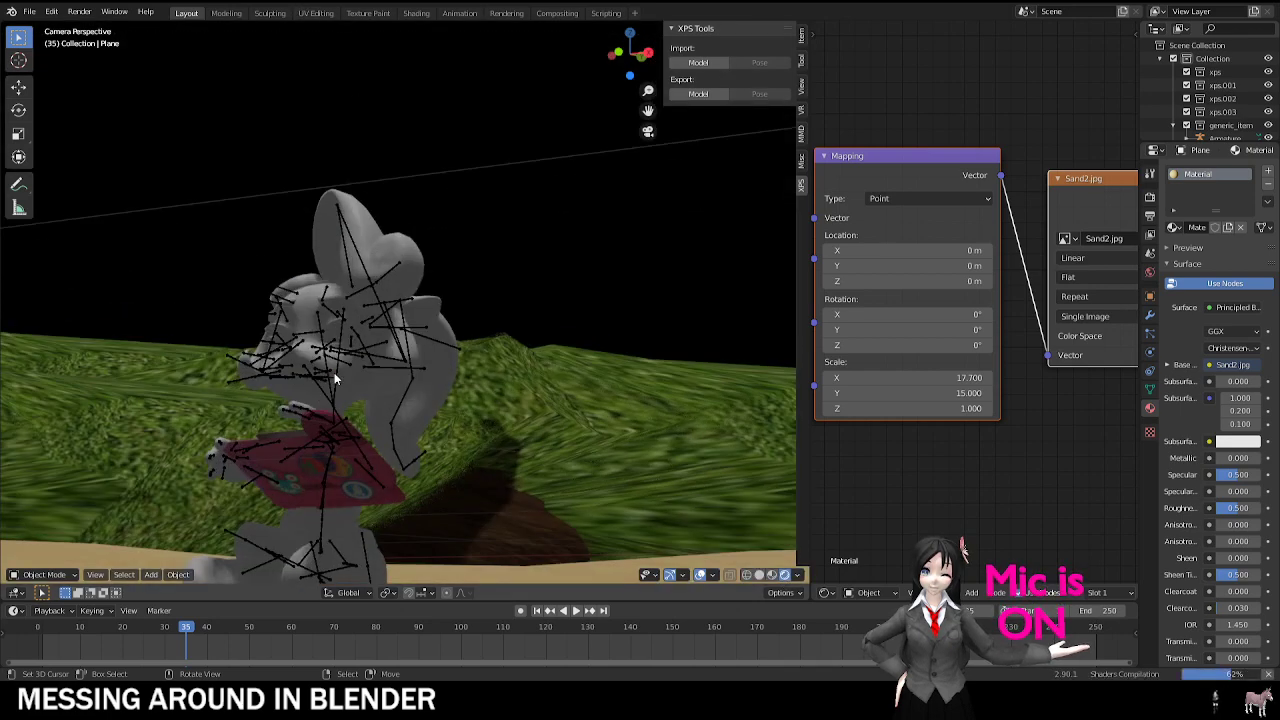
scroll(334, 372, "down", 2)
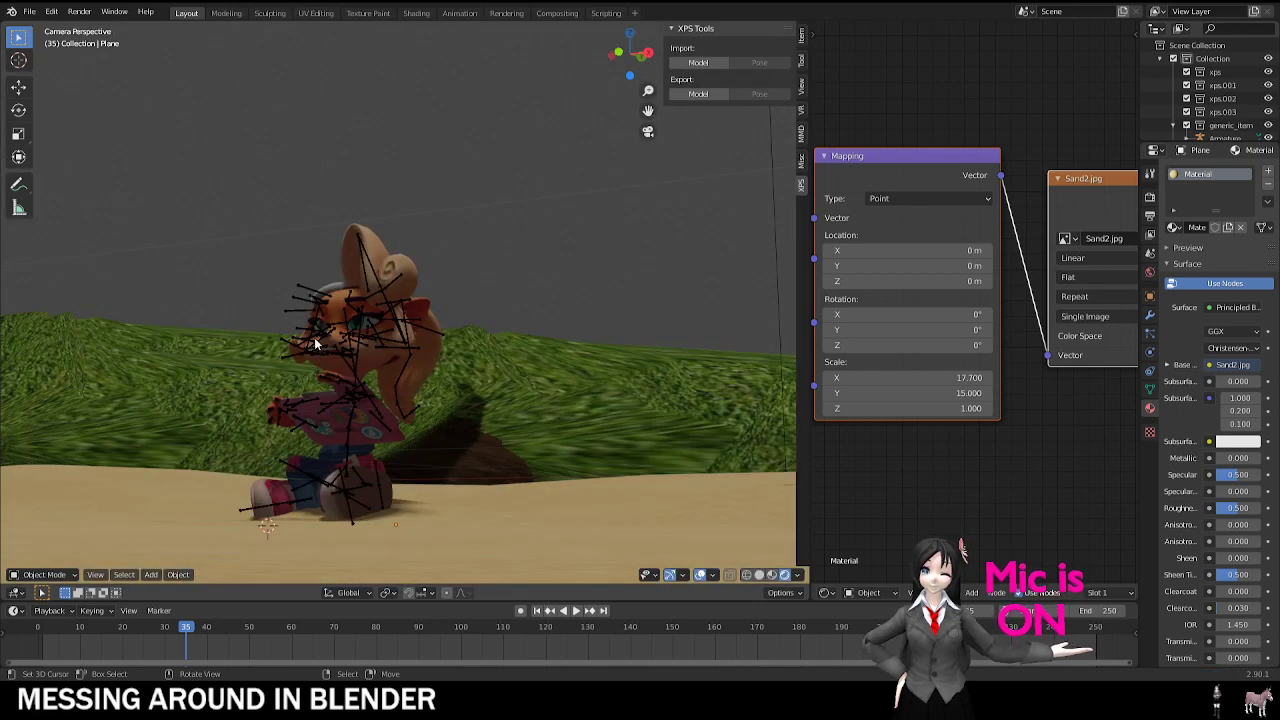
mouse_move(315, 339)
middle_mouse_down()
mouse_move(363, 371)
mouse_move(294, 351)
middle_mouse_up()
key("KP_0")
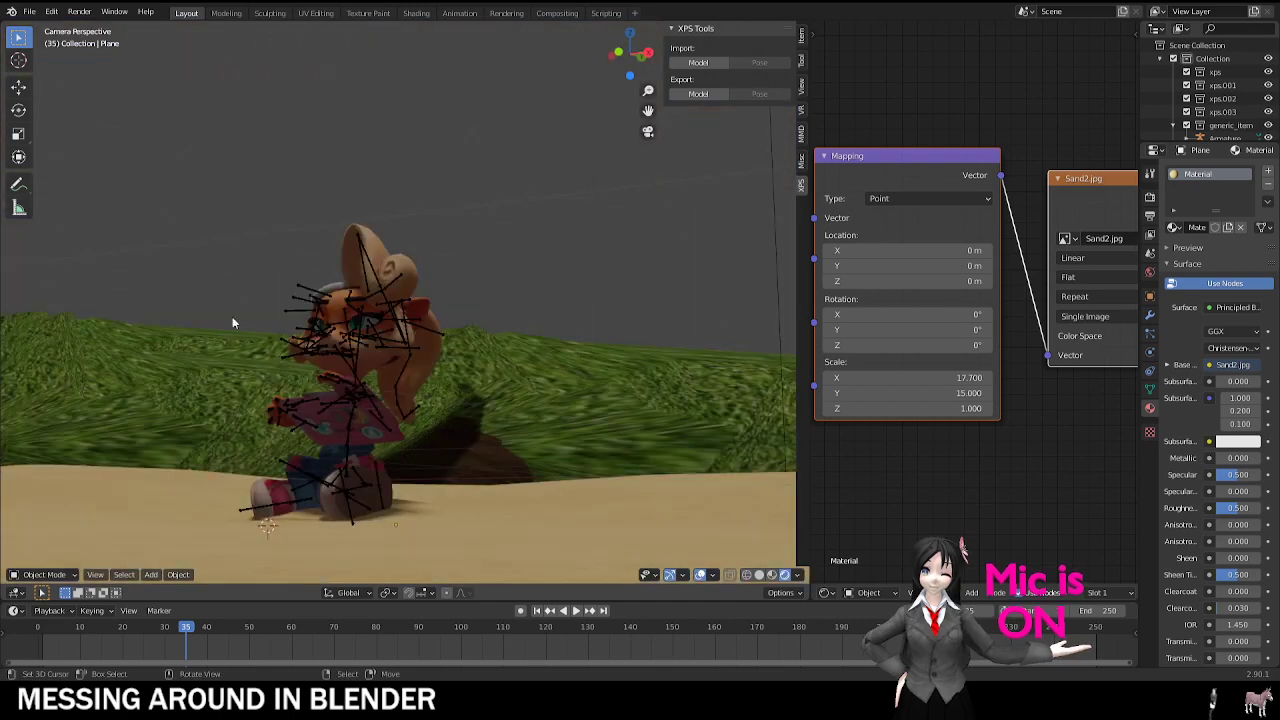
left_click(699, 572)
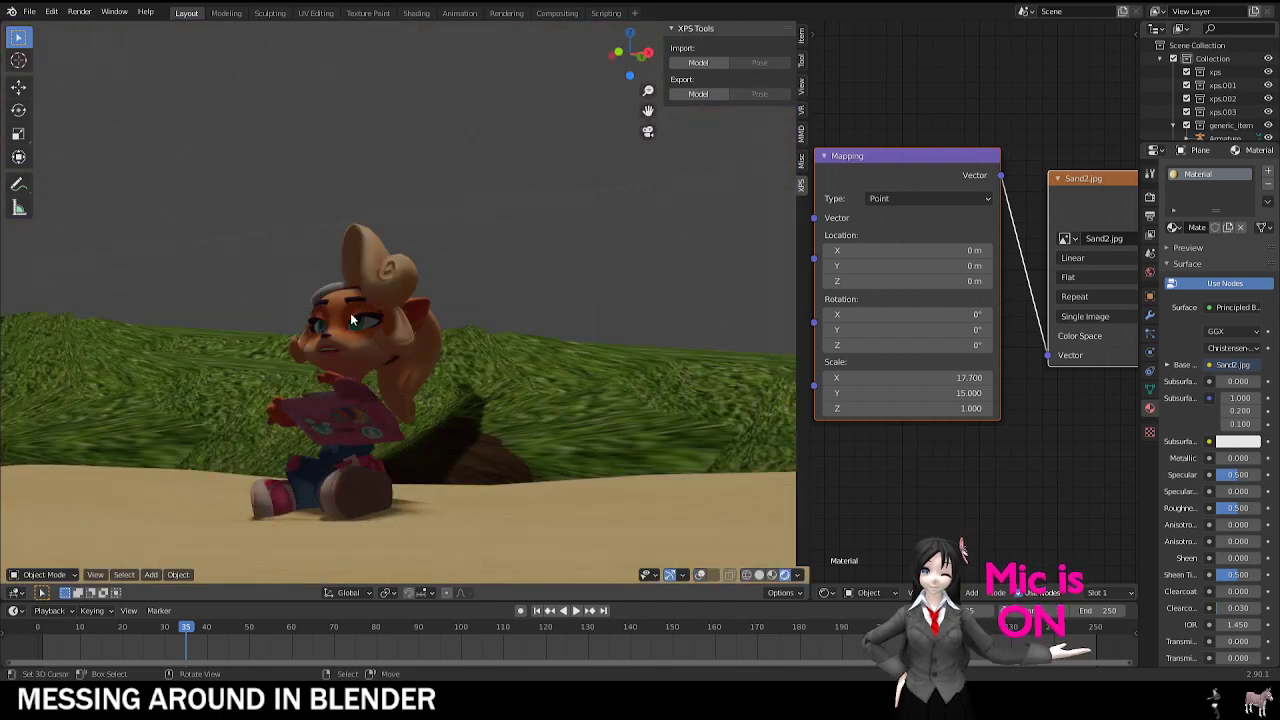
middle_click_drag(343, 332, 626, 461)
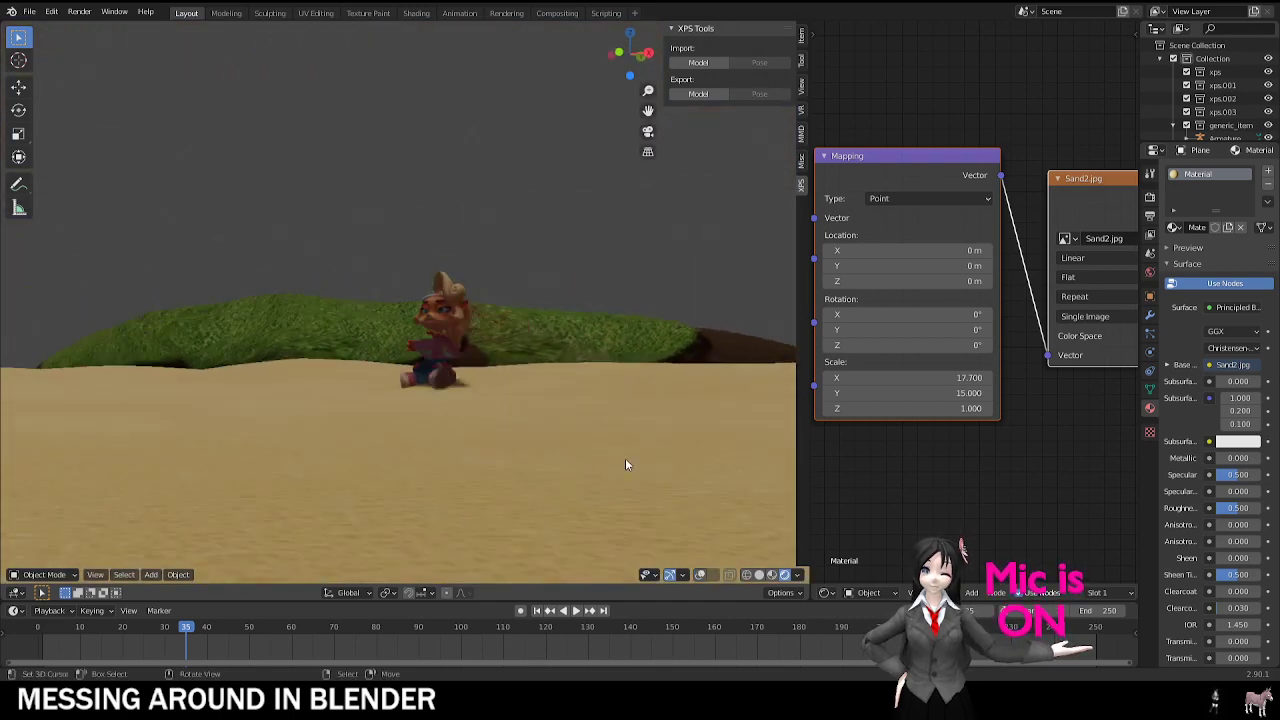
key("KP_0")
left_click(699, 573)
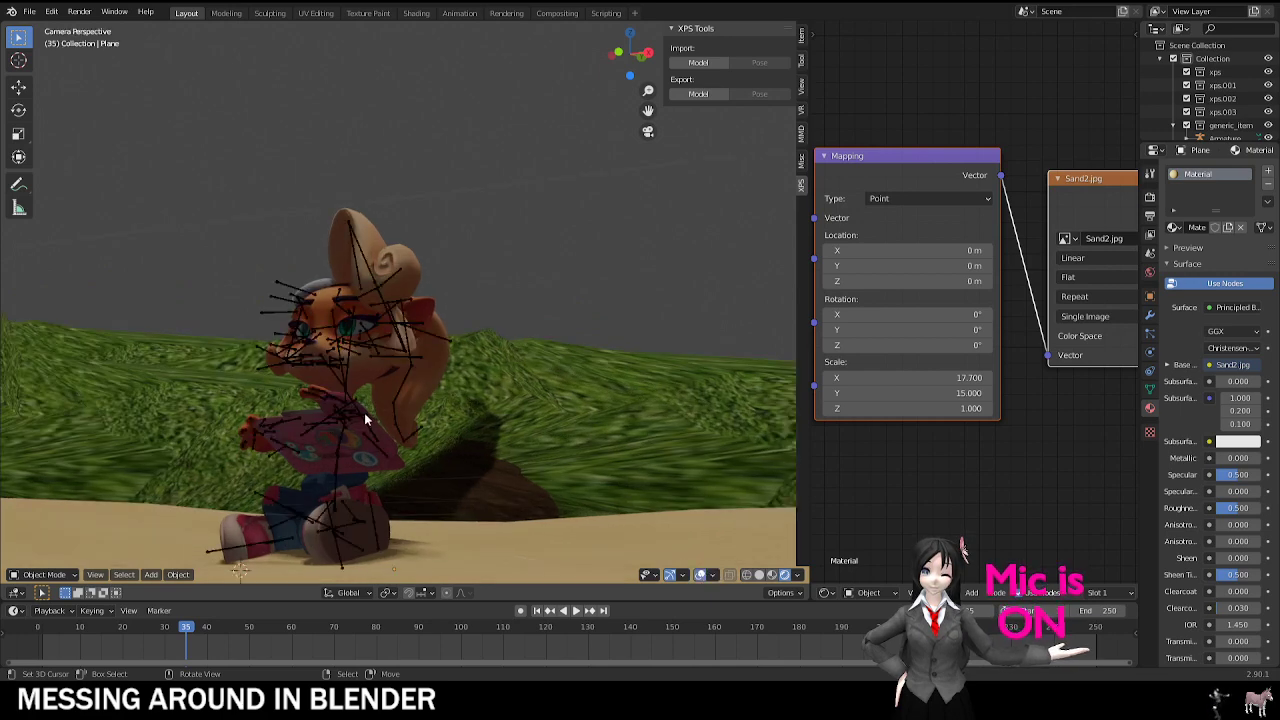
left_click(364, 412)
key("g")
key("Escape")
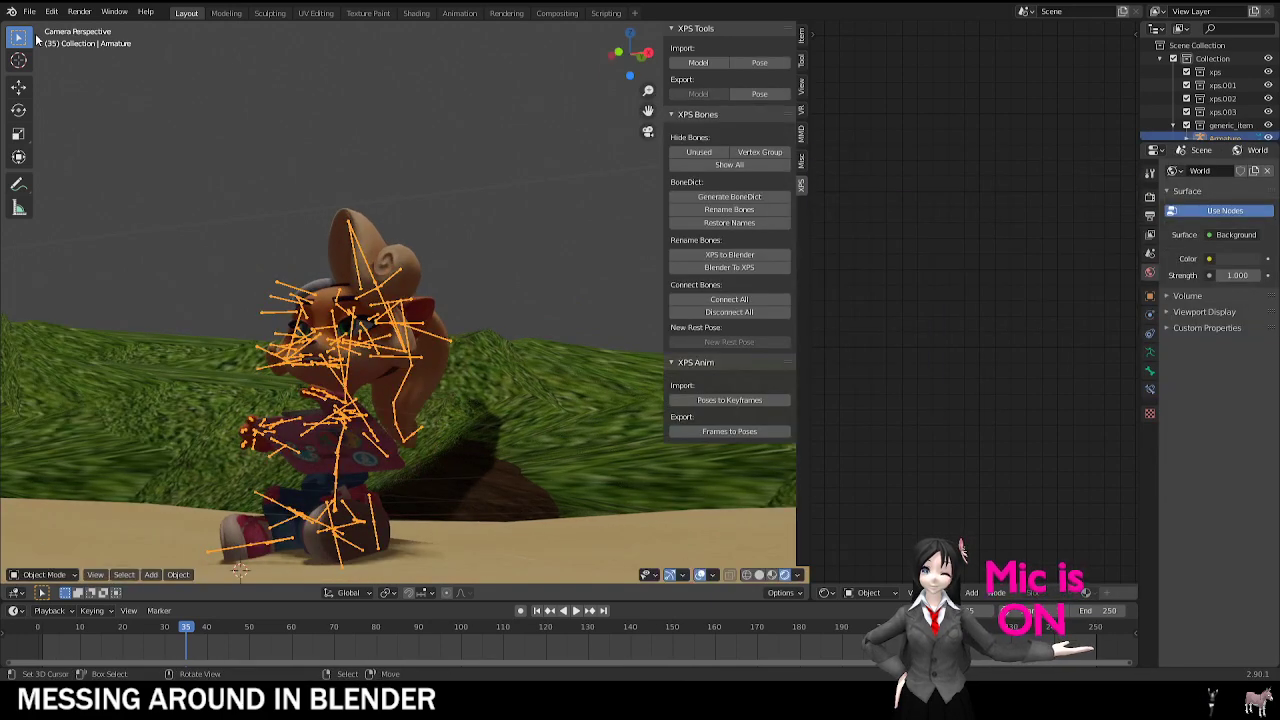
Step: Open the saved bedroom selfie scene with the cow-eared girl kneeling on the bed
left_click(30, 11)
left_click(43, 40)
left_click(677, 367)
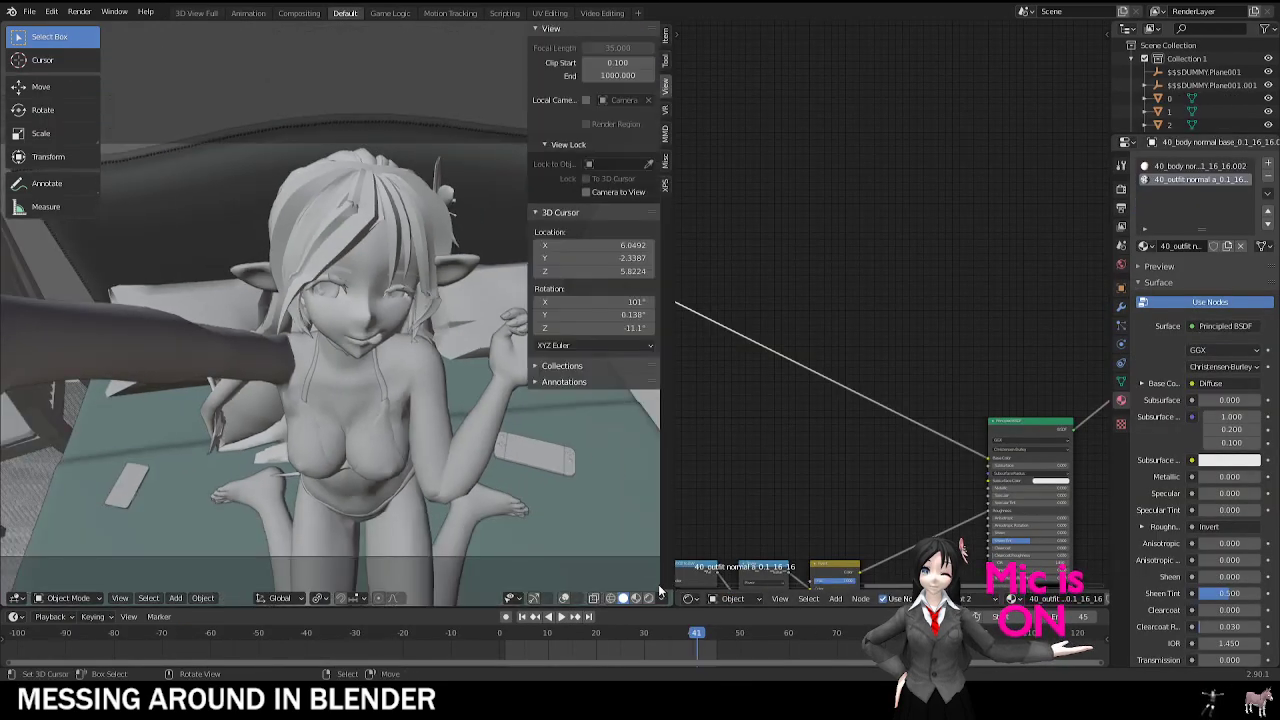
Step: Show the bedroom scene through the camera in rendered shading, with the viewport's tool shelf and properties region hidden
key("KP_0")
left_click(648, 597)
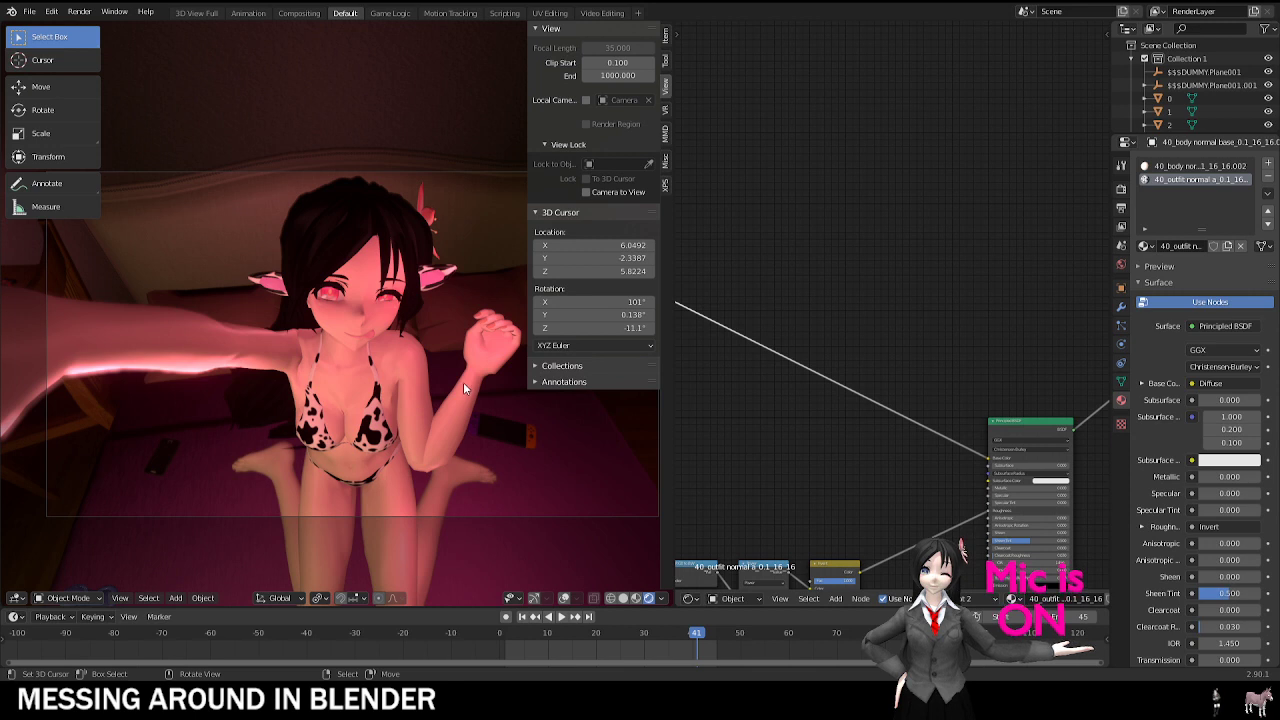
key("t")
key("n")
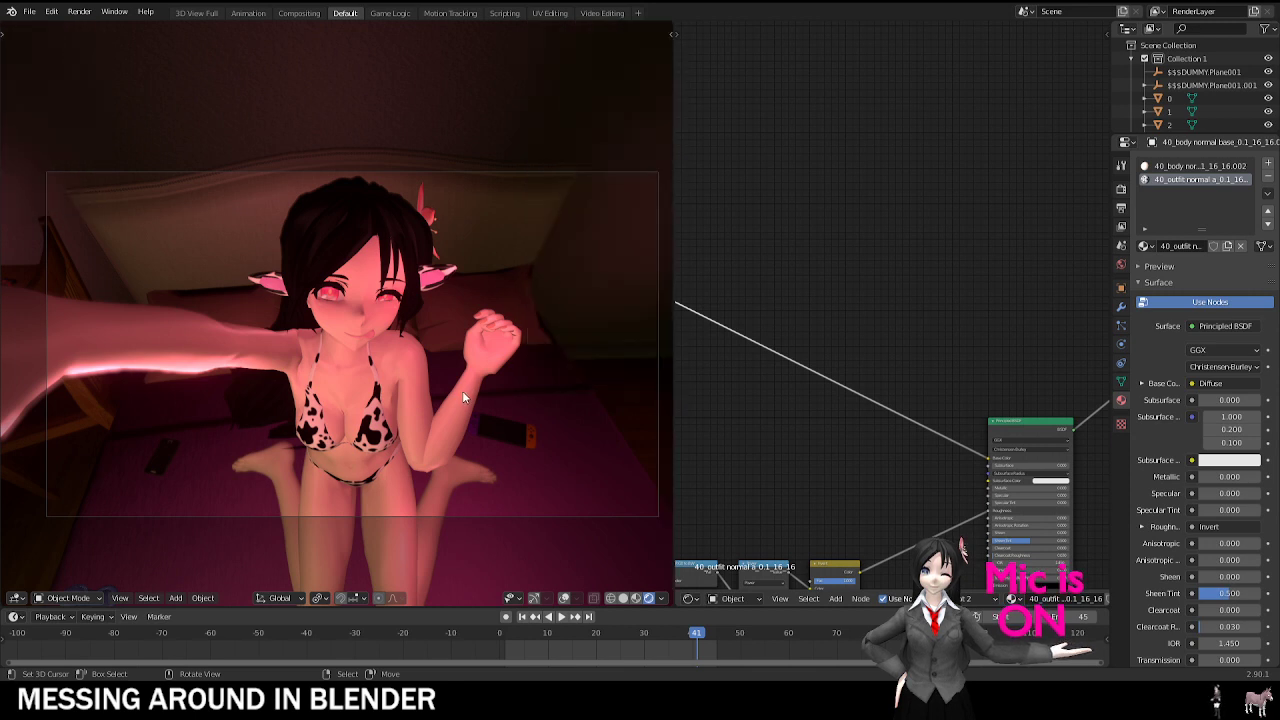
Step: Try moving each cow-patterned ear separately away from the girl's head
right_click(434, 280)
key("g")
right_click(503, 254)
right_click(266, 279)
key("g")
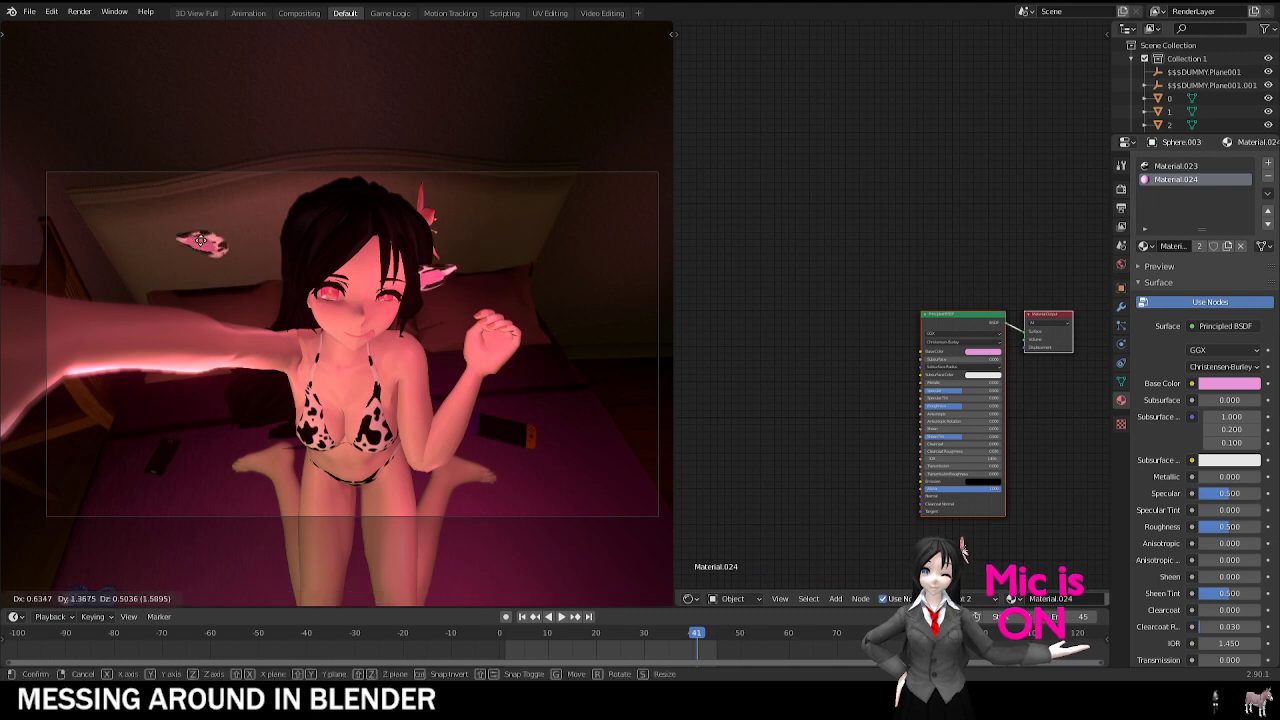
right_click(200, 240)
right_click(447, 280)
key("g")
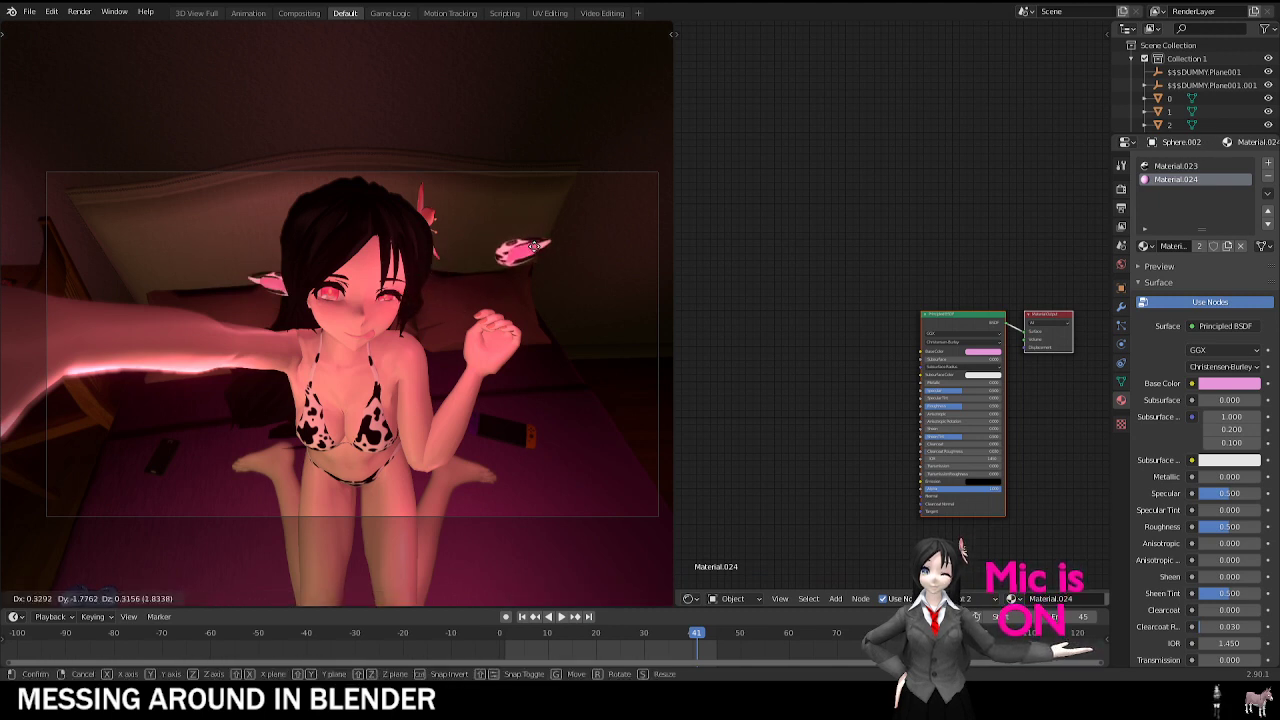
right_click(505, 250)
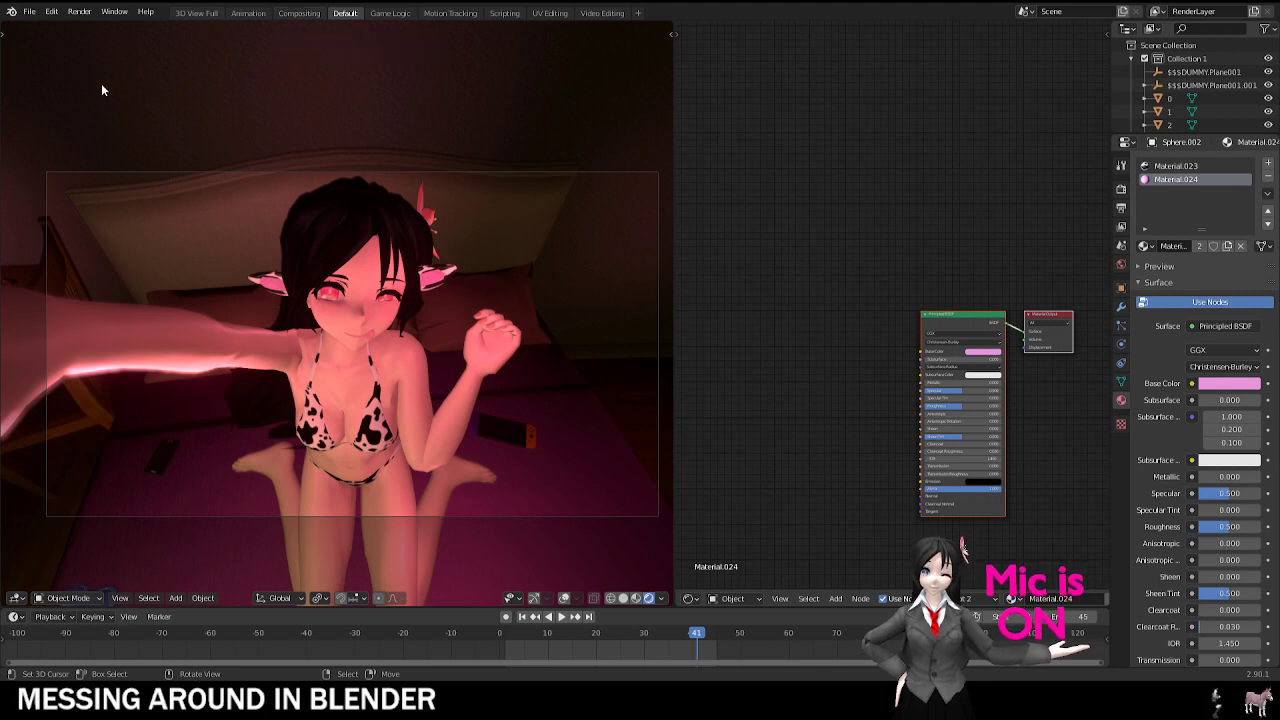
Step: Open the saved scene with the striped-braid character standing beside the blonde character in the blue suit
left_click(29, 11)
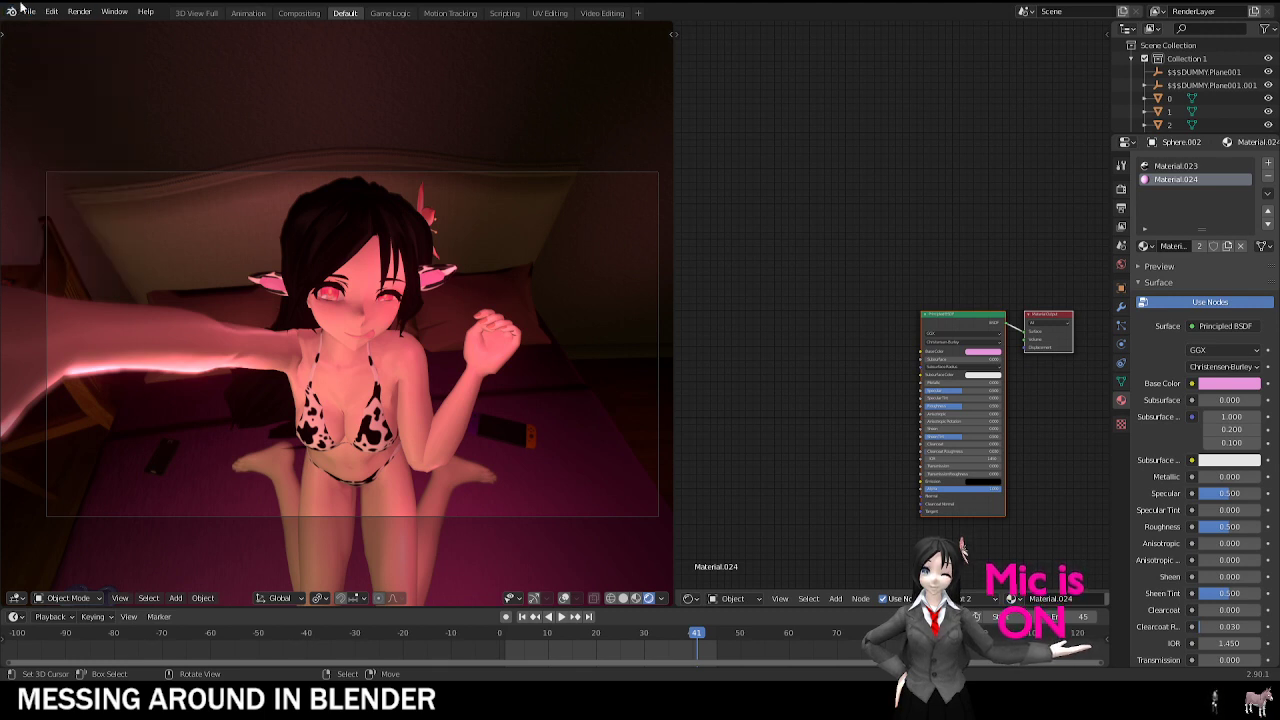
left_click(31, 11)
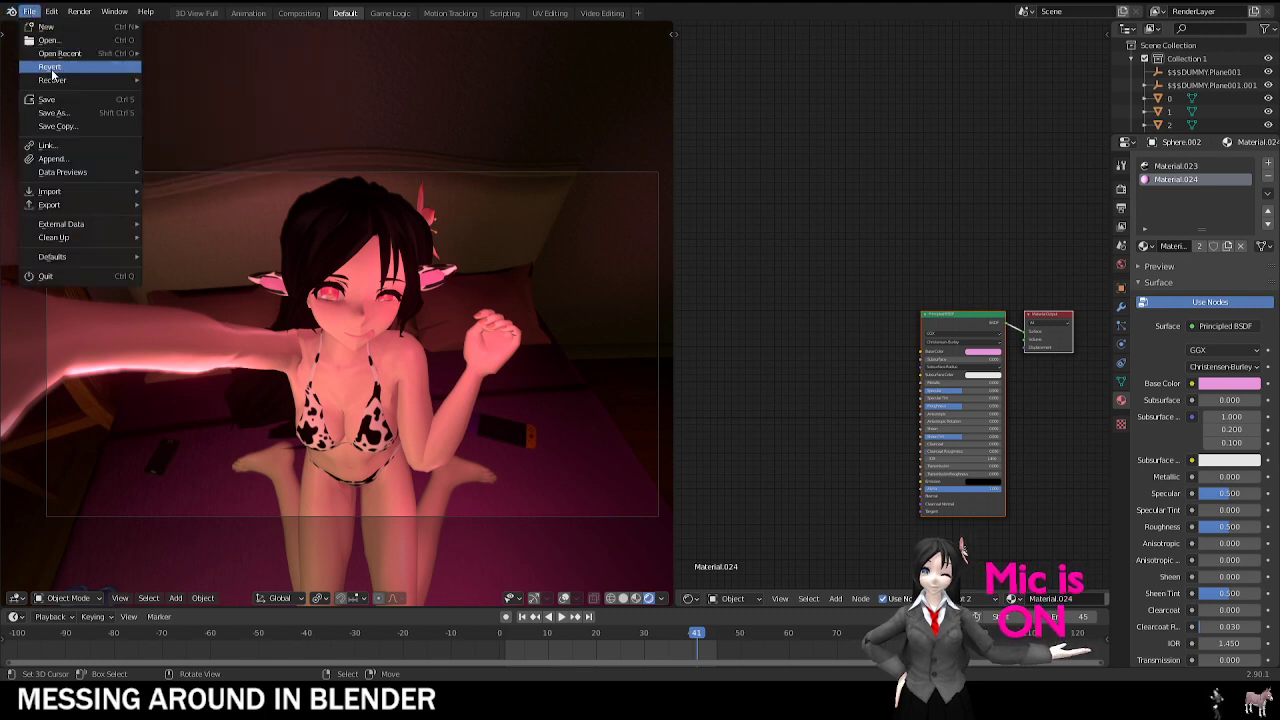
key("ctrl+q")
left_click(660, 362)
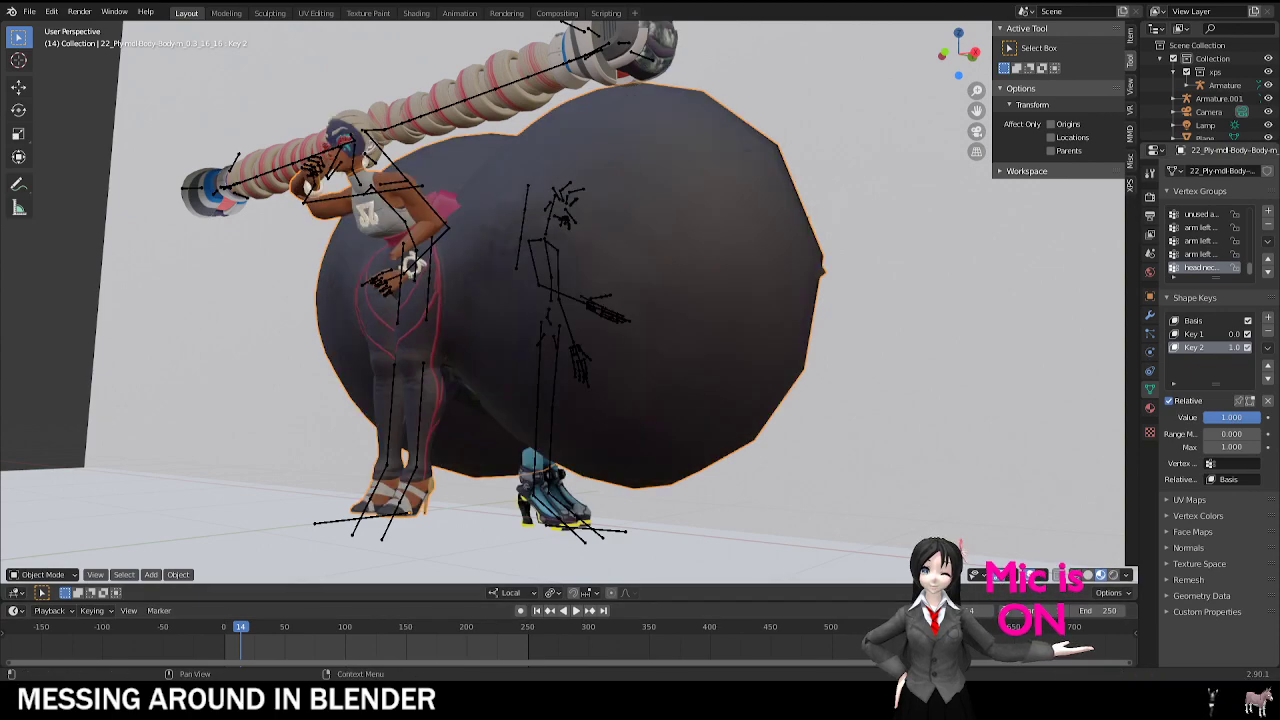
Step: Set the Key 2 shape key on the braided character's body to 0
left_click_drag(1235, 417, 1200, 417)
middle_click_drag(430, 232, 506, 280, "shift")
scroll(400, 342, "up", 5)
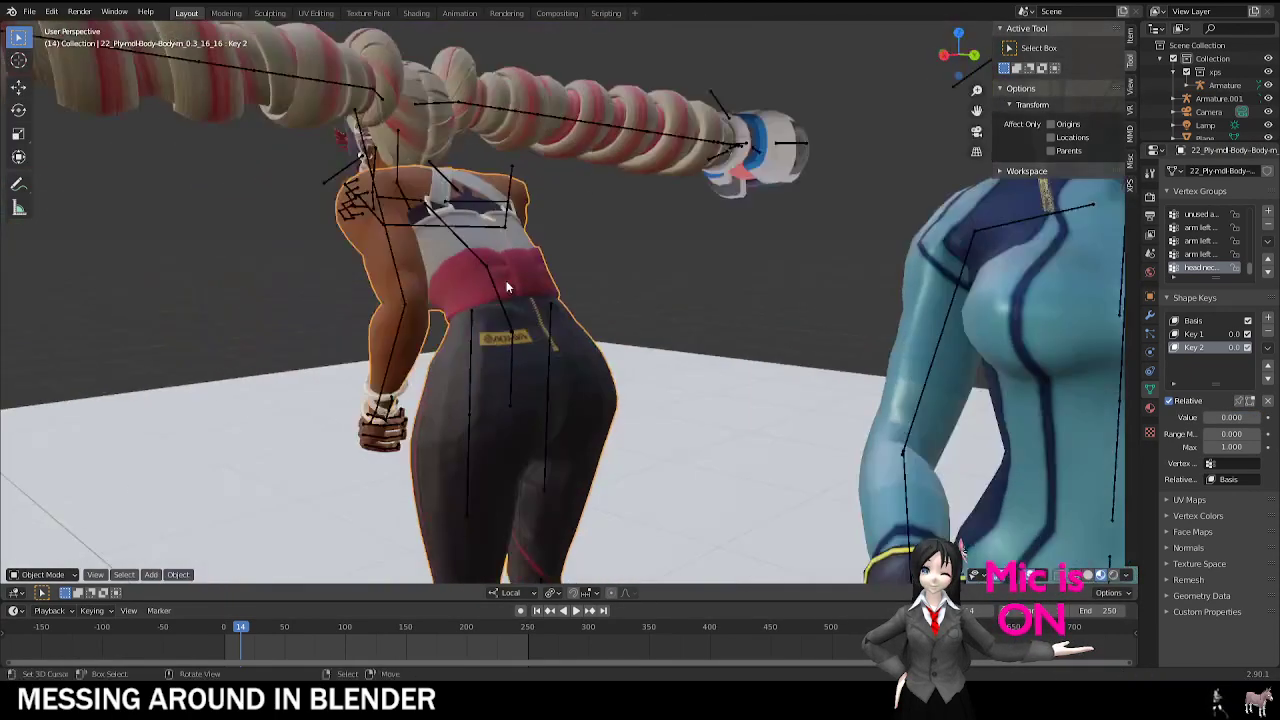
Step: Inspect the braided character's body in Edit Mode from several angles and return to Object Mode
key("Tab")
key("Tab")
scroll(586, 390, "down", 6)
middle_click_drag(586, 390, 740, 325)
key("Tab")
key("Tab")
key("Tab")
key("Tab")
right_click_drag(778, 322, 764, 323)
Step: Examine both characters through the camera view and from a closer low angle
scroll(770, 300, "down", 4)
middle_click_drag(770, 290, 801, 313)
key("KP_0")
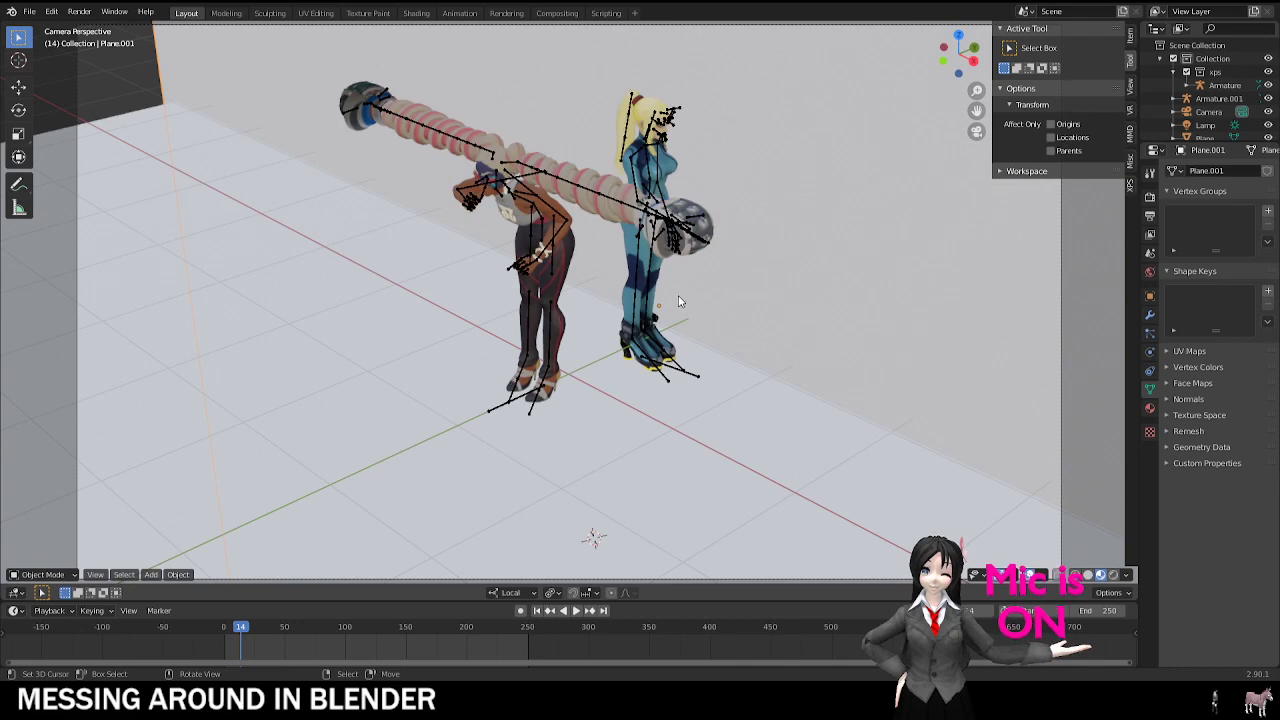
middle_click_drag(680, 300, 672, 246)
key("KP_0")
key("KP_0")
scroll(663, 283, "down", 3)
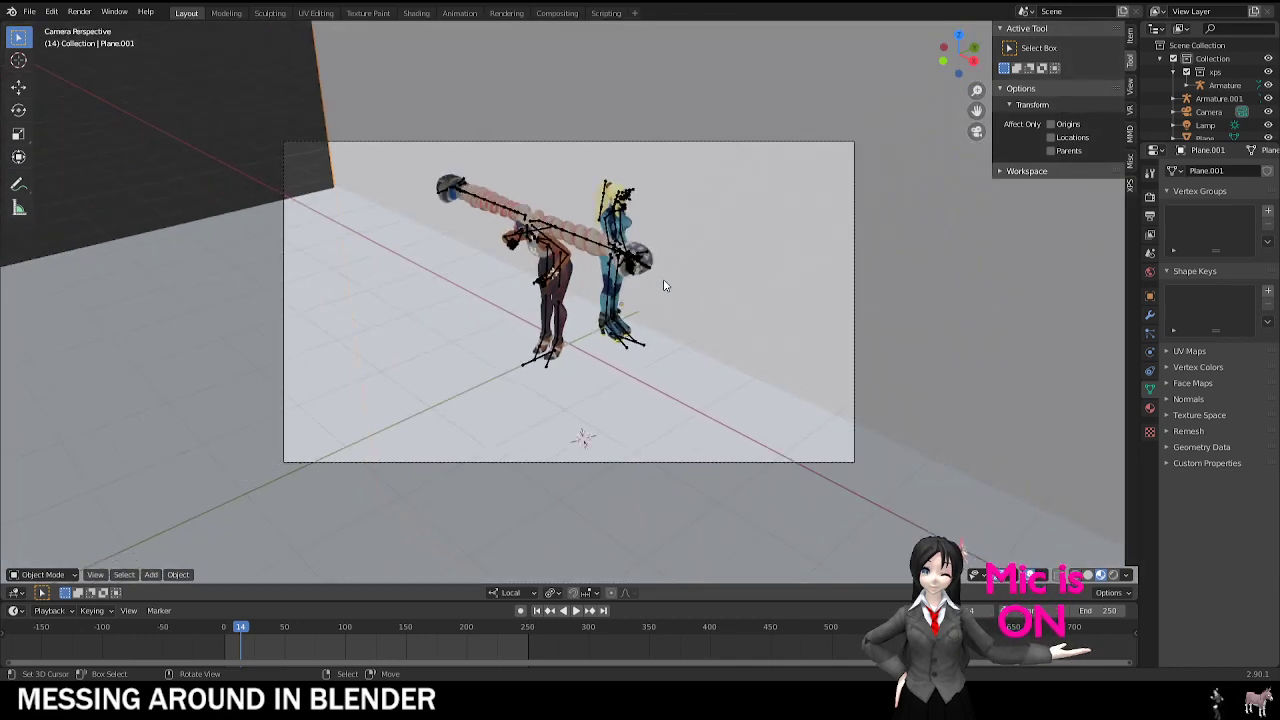
scroll(664, 283, "up", 3)
middle_click_drag(666, 314, 672, 348)
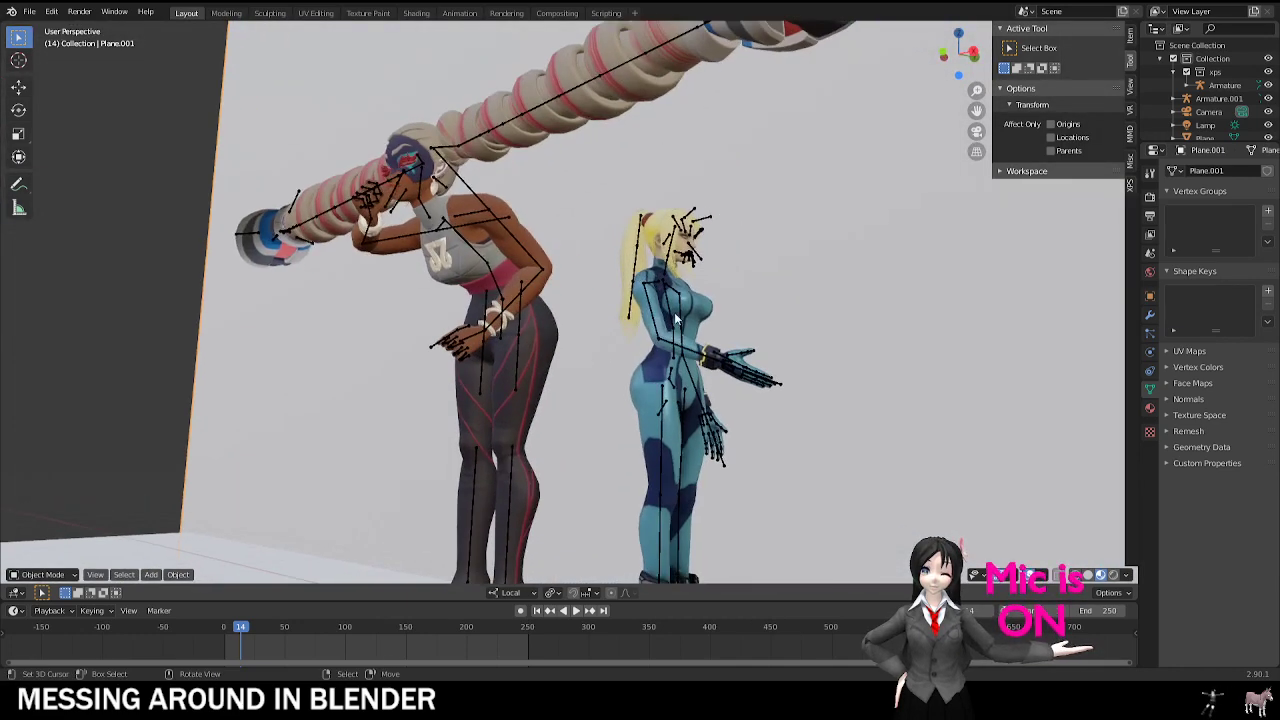
Step: Select the braided character's body, hide the overlays and set the Key 2 shape key to 1
right_click(672, 348)
right_click(543, 324)
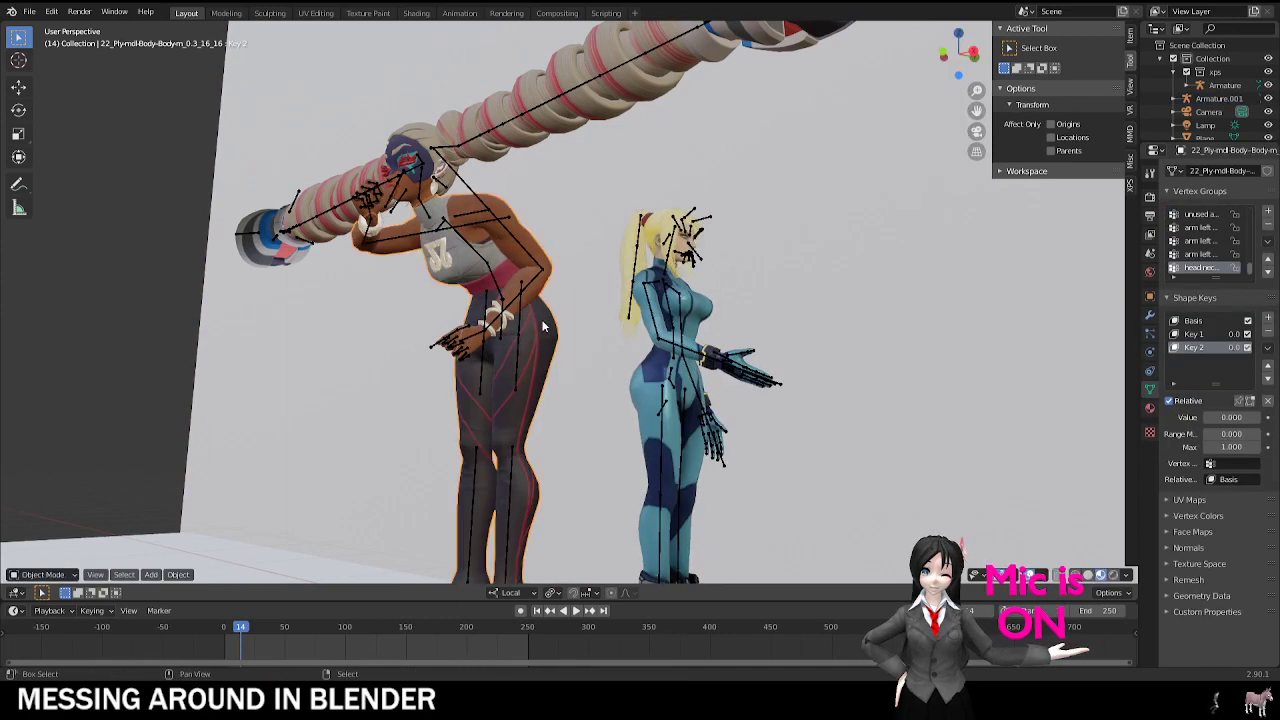
middle_click_drag(543, 326, 568, 338, "shift")
left_click(1030, 575)
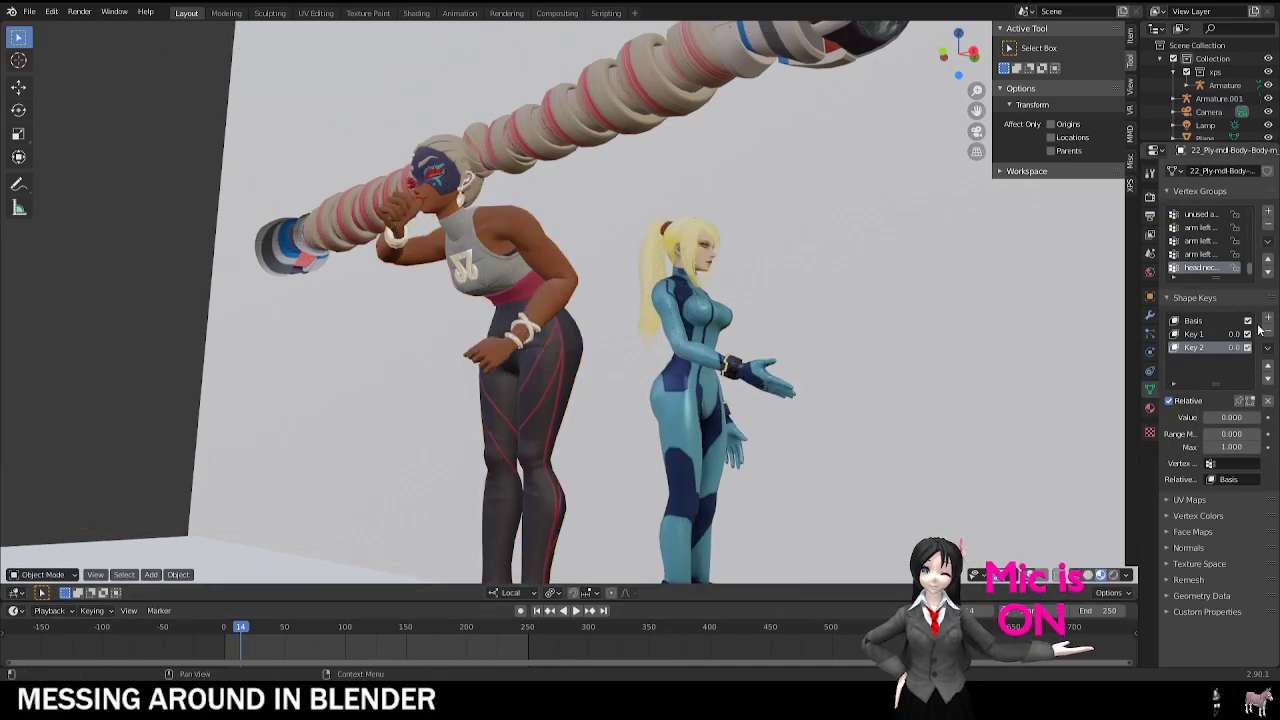
left_click_drag(1234, 348, 1262, 348)
mouse_move(1260, 417)
left_mouse_down()
mouse_move(1210, 417)
mouse_move(1262, 417)
left_mouse_up()
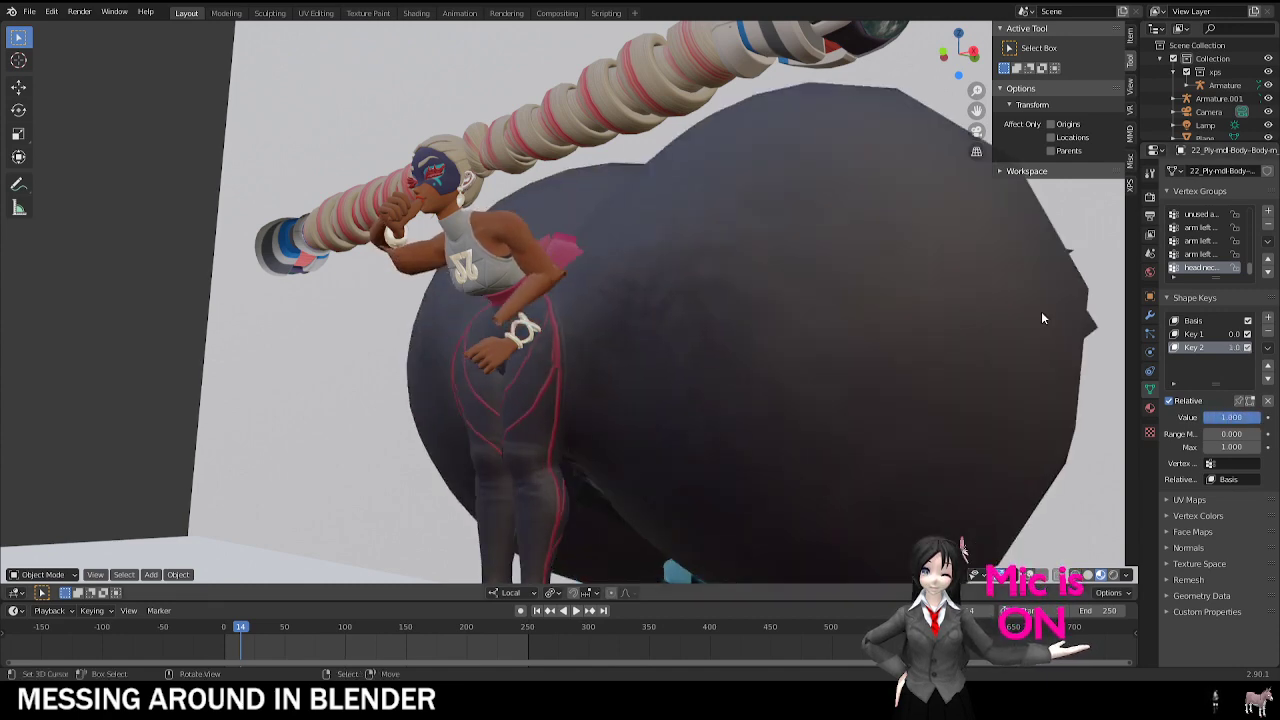
middle_click_drag(520, 270, 644, 299, "shift")
scroll(644, 299, "up", 6)
scroll(336, 197, "down", 7)
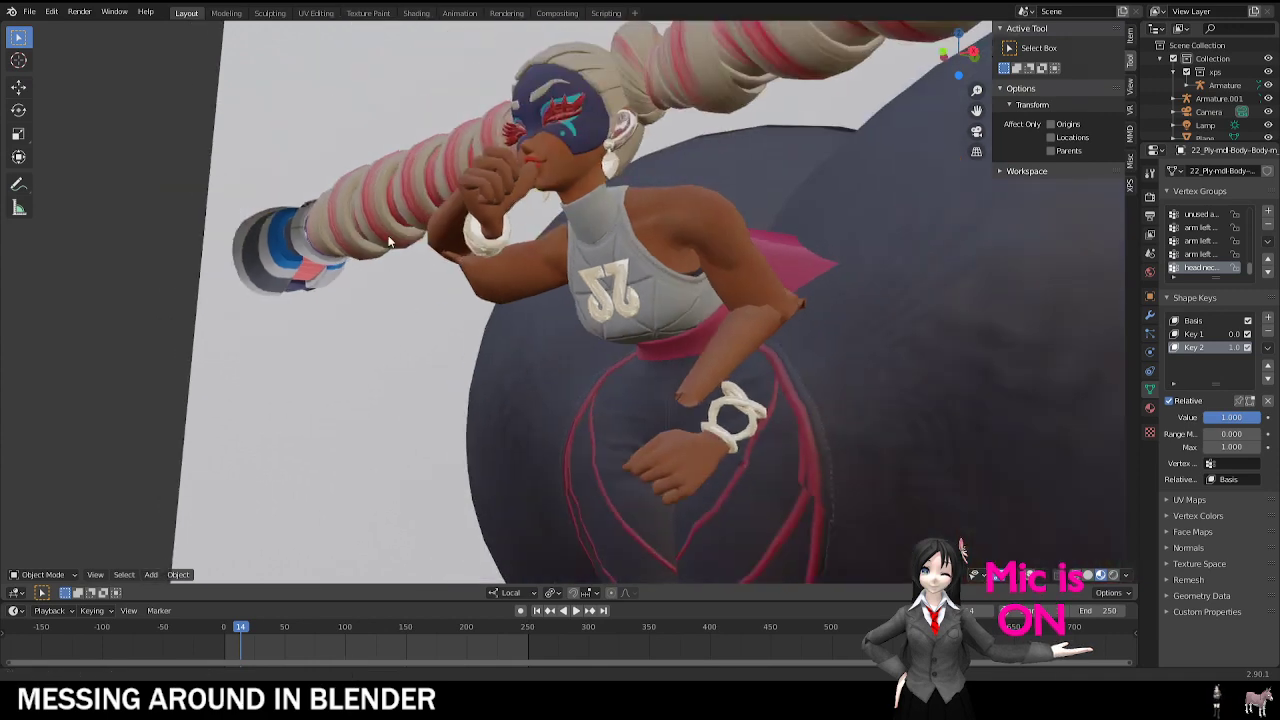
middle_click_drag(694, 368, 637, 354, "shift")
Step: Compare the body's shape keys by setting Key 1 alone to 1, Key 2 alone to 1, and both to 0
left_click_drag(1236, 348, 1262, 334)
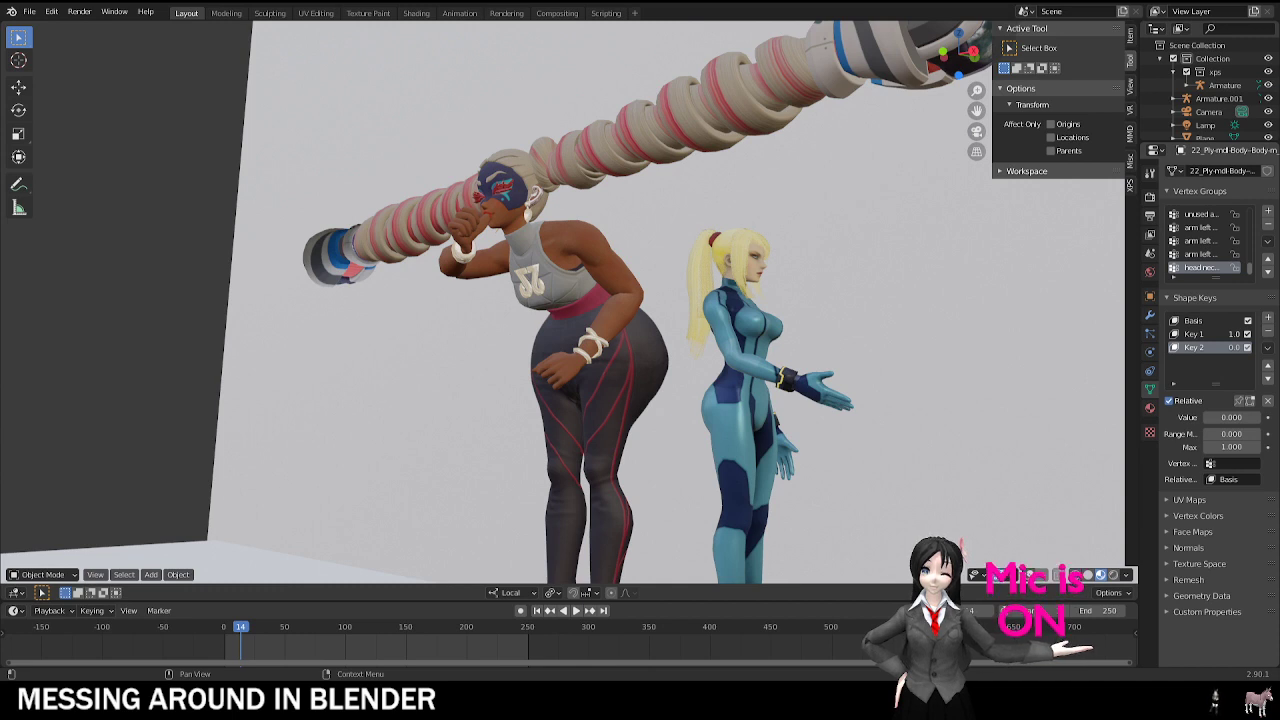
left_click_drag(1238, 334, 1262, 348)
mouse_move(1240, 417)
left_mouse_down()
mouse_move(1206, 417)
mouse_move(1258, 417)
left_mouse_up()
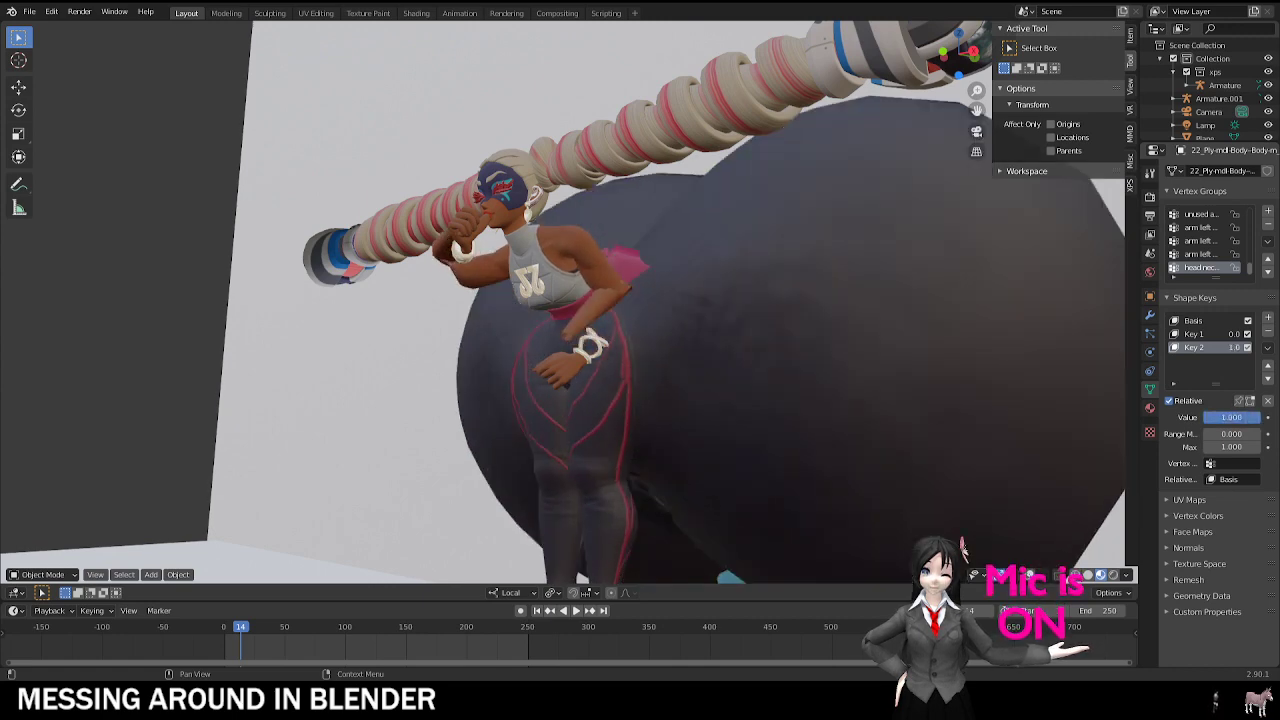
mouse_move(1237, 348)
left_mouse_down()
mouse_move(1218, 348)
mouse_move(1256, 348)
mouse_move(1232, 348)
left_mouse_up()
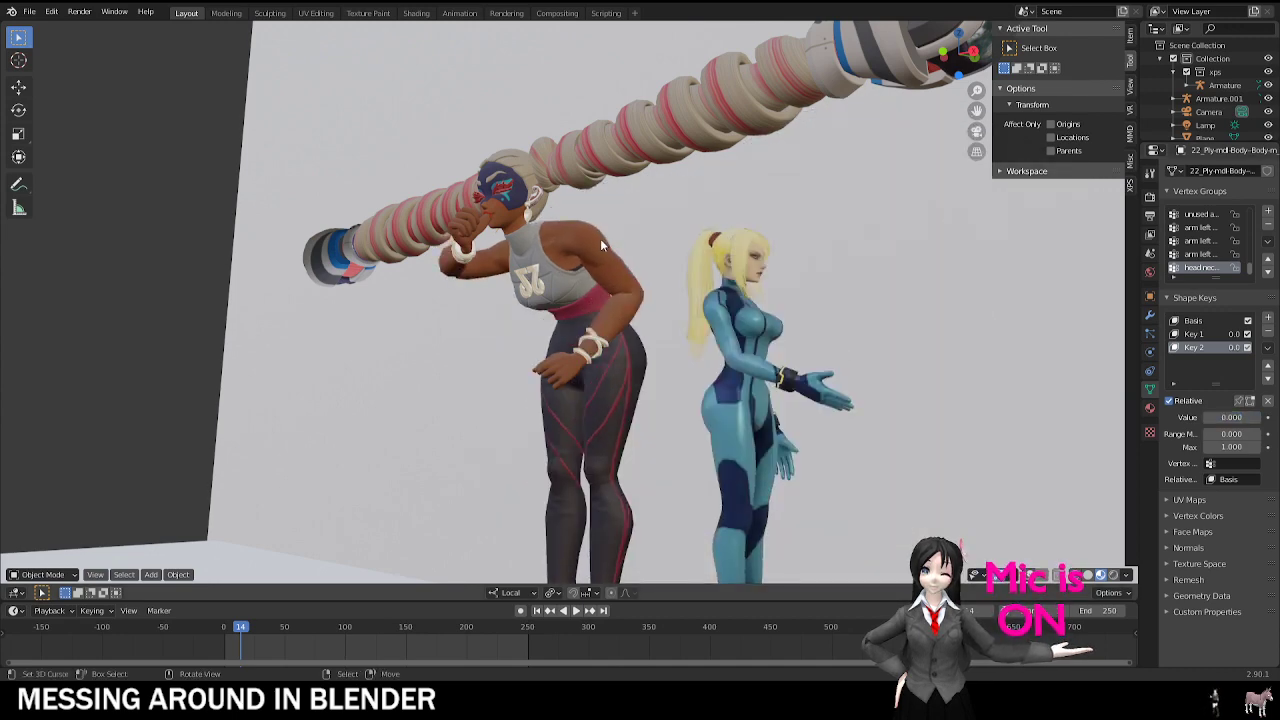
Step: Try moving and rotating parts of the blonde character's blue suit, and show the overlays again
right_click(745, 408)
key("g")
right_click(830, 432)
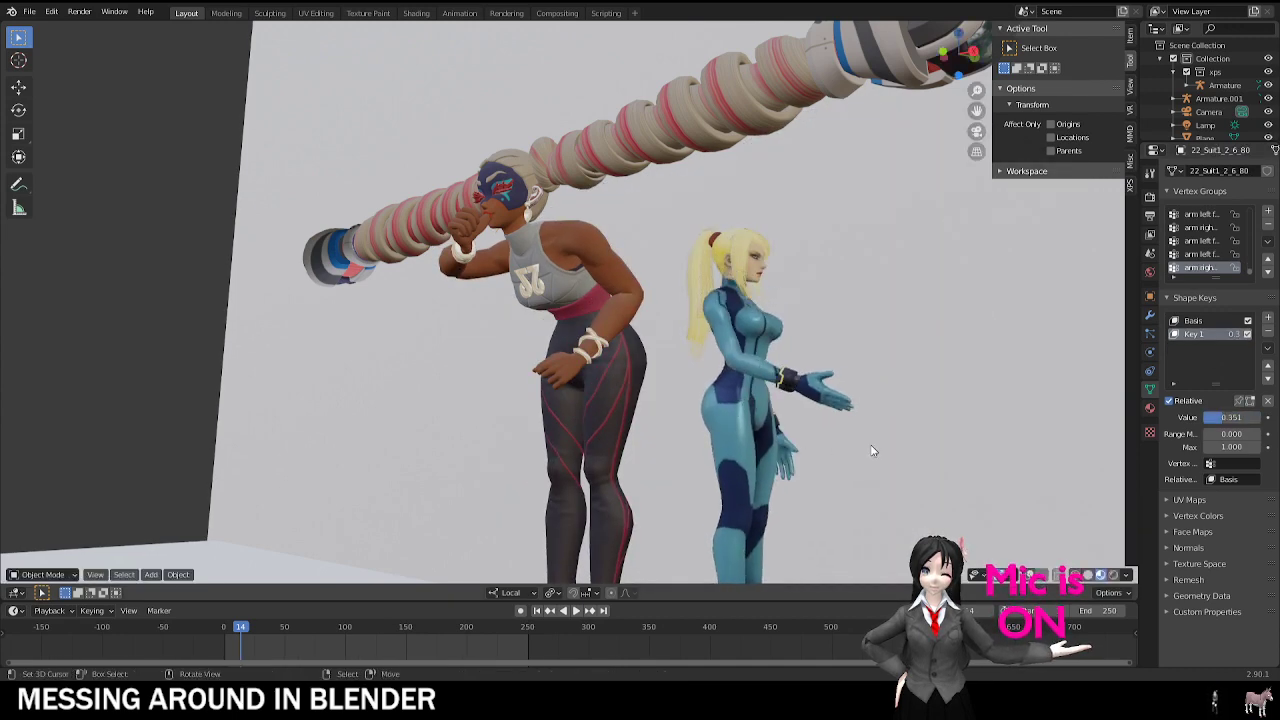
key("r")
right_click(872, 266)
key("shift+alt+z")
right_click(767, 398)
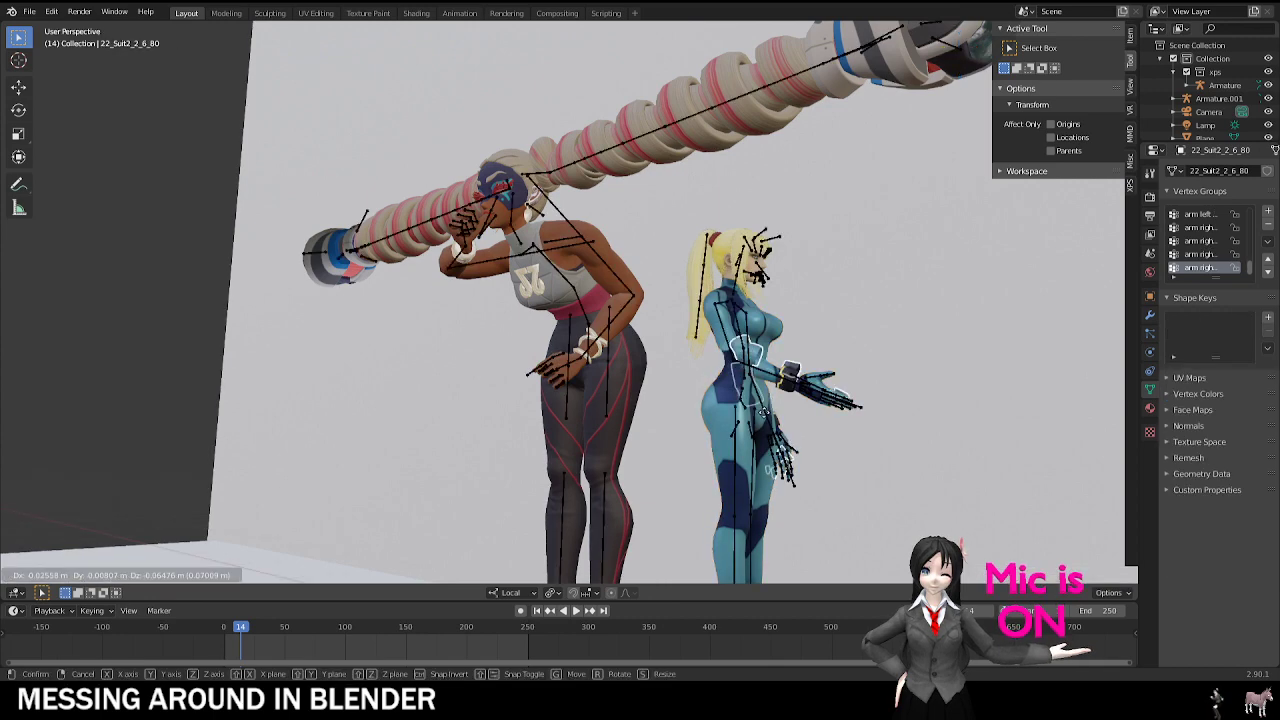
key("g")
right_click(815, 368)
Step: Scale the blonde character's armature to 0.365 along its local X axis and rotate it -27.8° about local Z
key("s")
key("x")
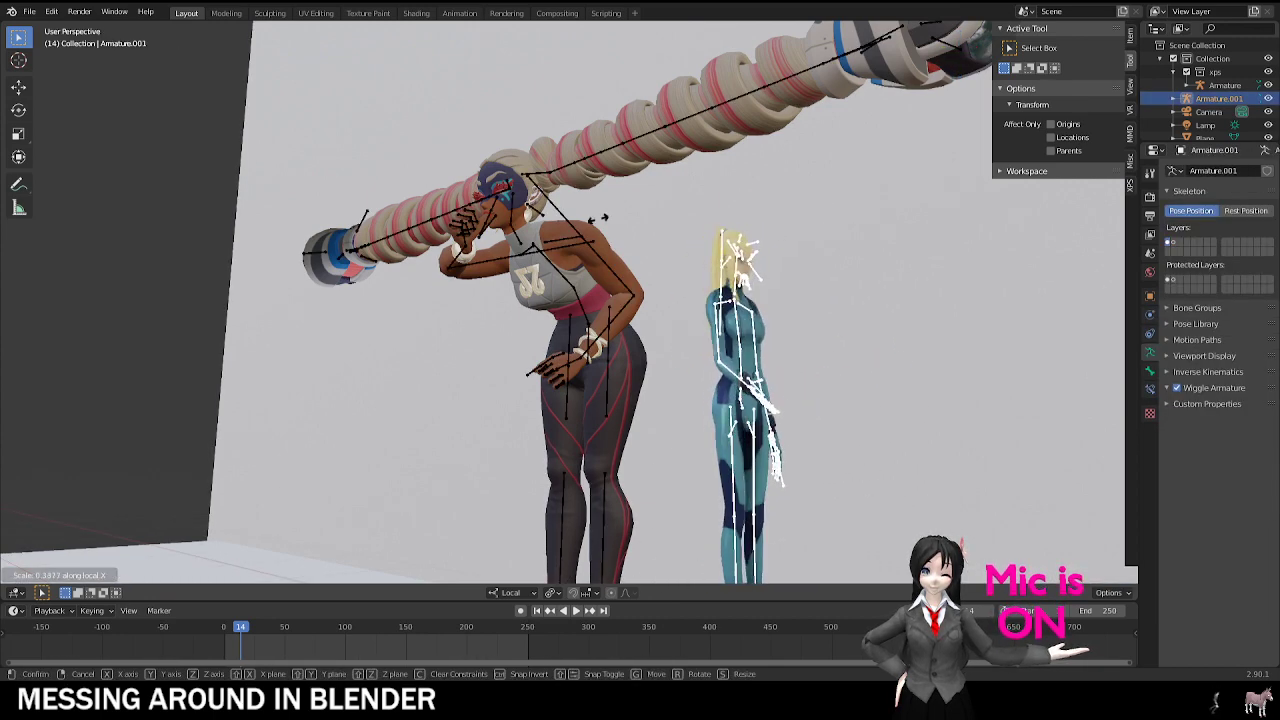
left_click(733, 555)
key("r")
key("z")
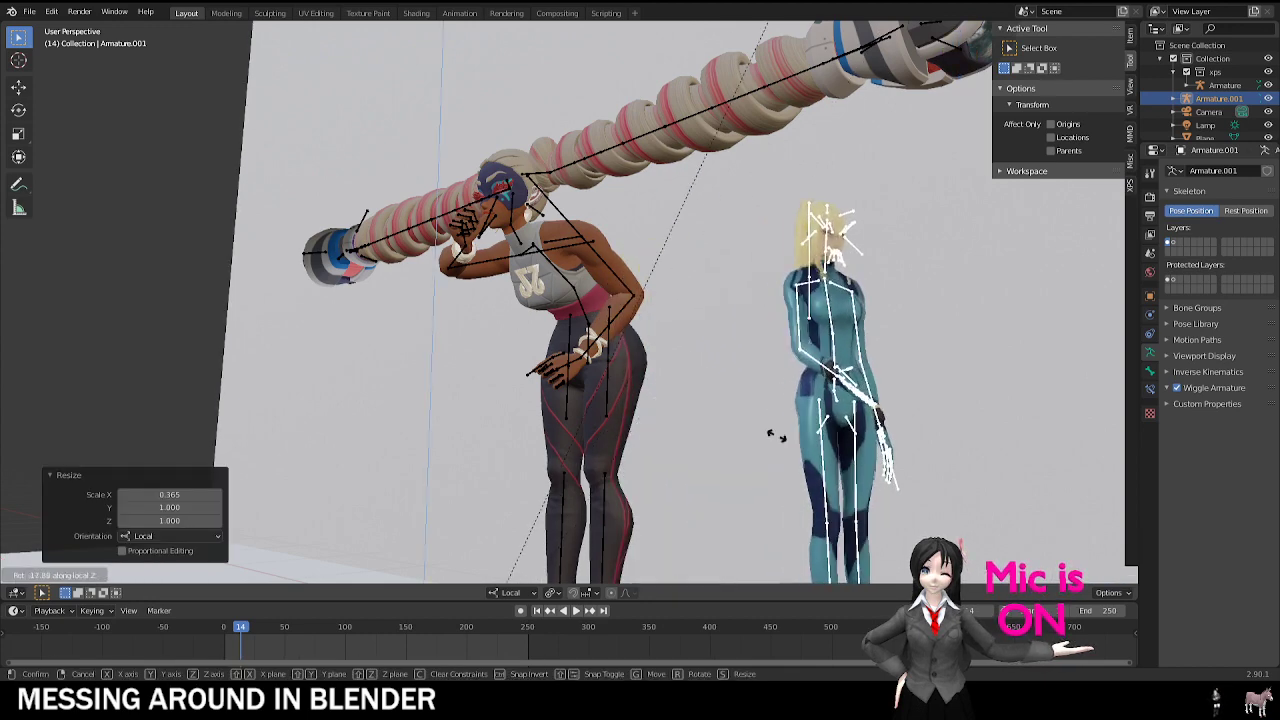
left_click(781, 325)
Step: Scale the blonde character's armature to 0.436 along its local X axis and leave its position as it is
key("s")
key("x")
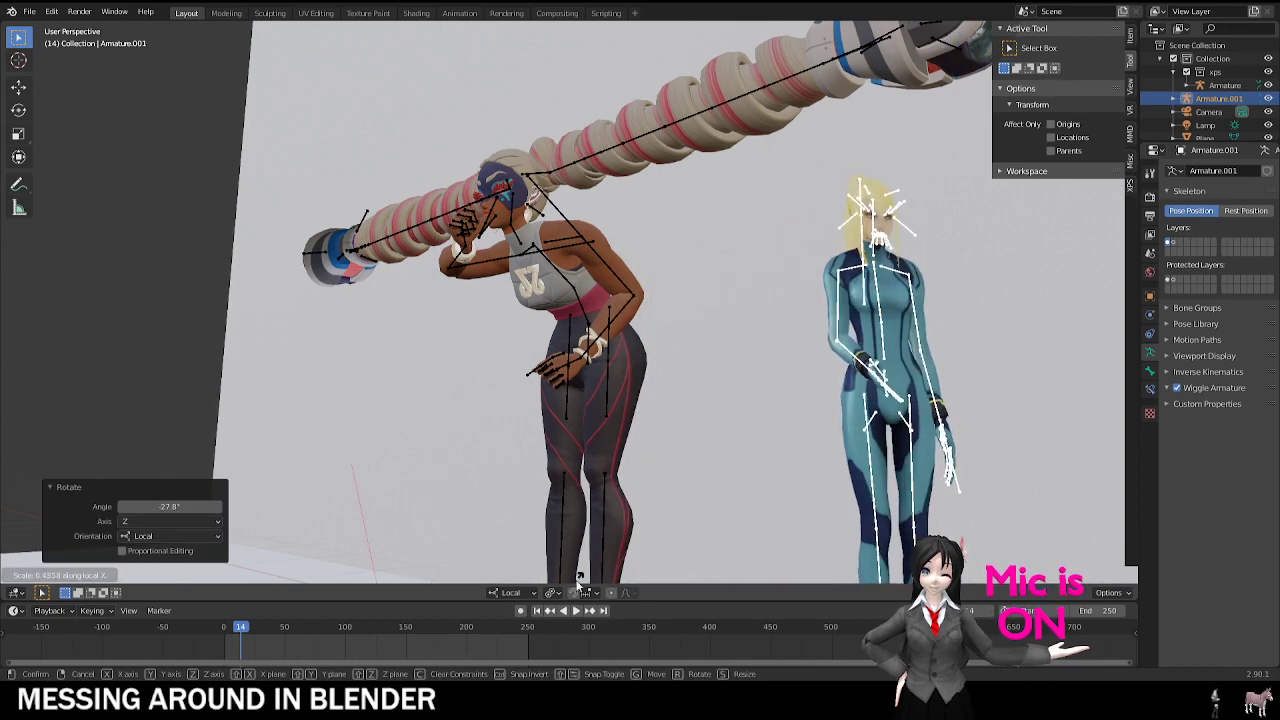
left_click(580, 577)
key("g")
key("Escape")
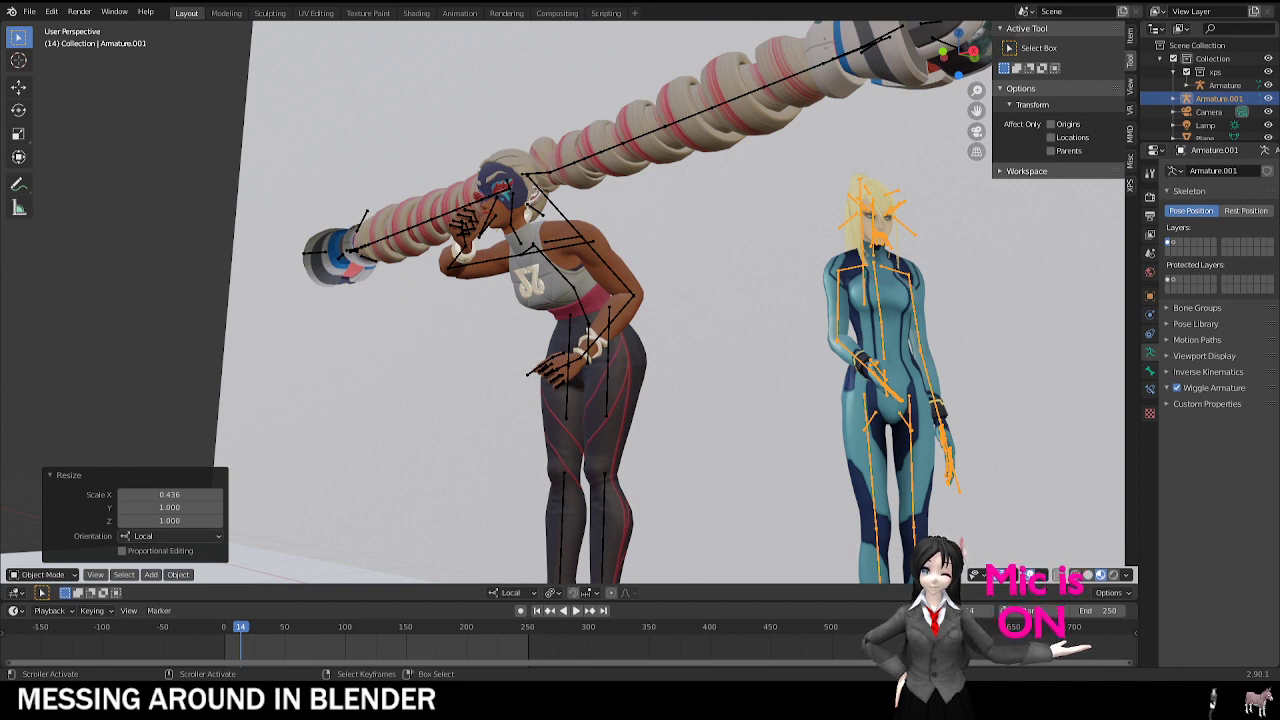
Step: Close the scene with the braided and blonde characters
left_click(29, 12)
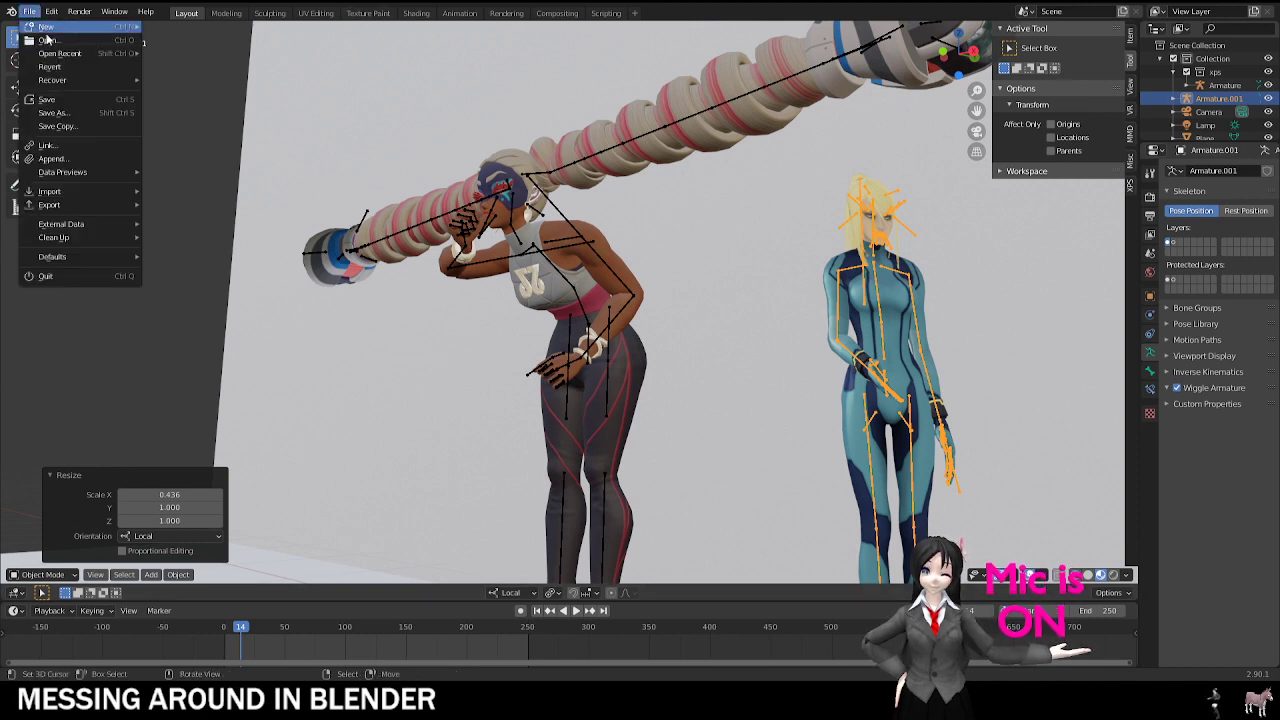
left_click(40, 276)
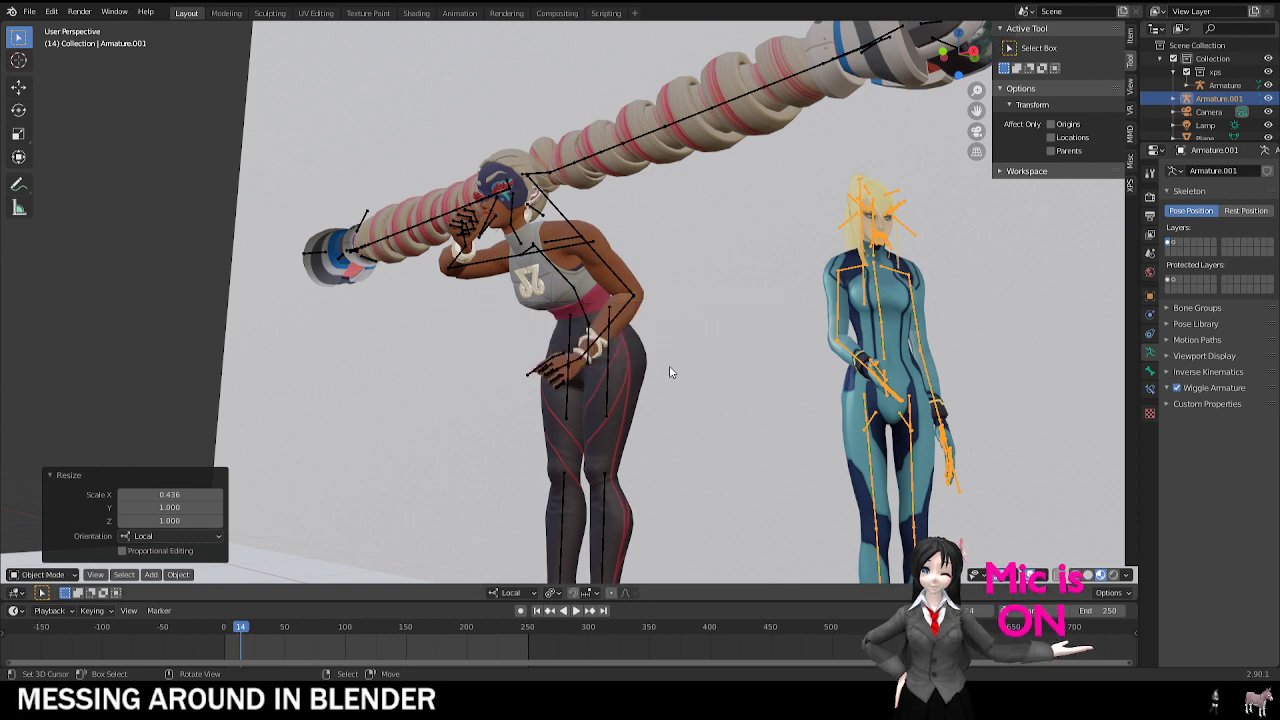
left_click(665, 365)
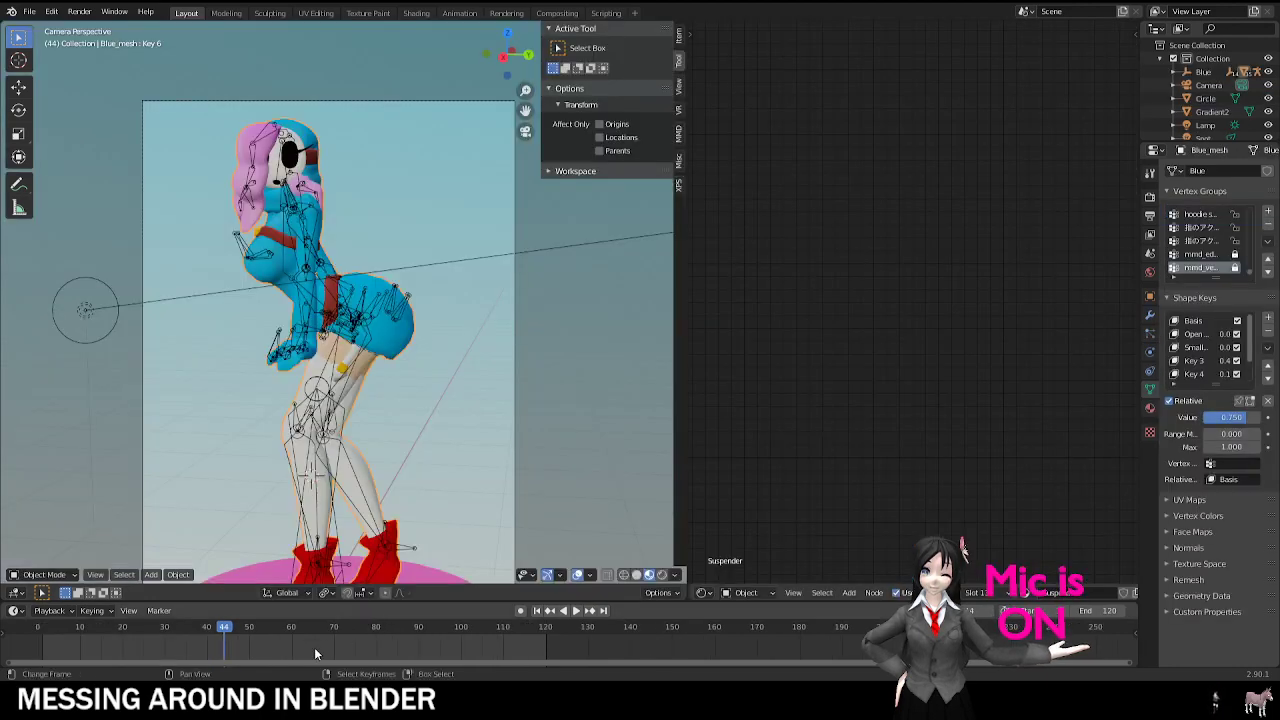
Step: Play the blue-hooded character's animation in the camera view, framing the whole figure on the pink disc
key("space")
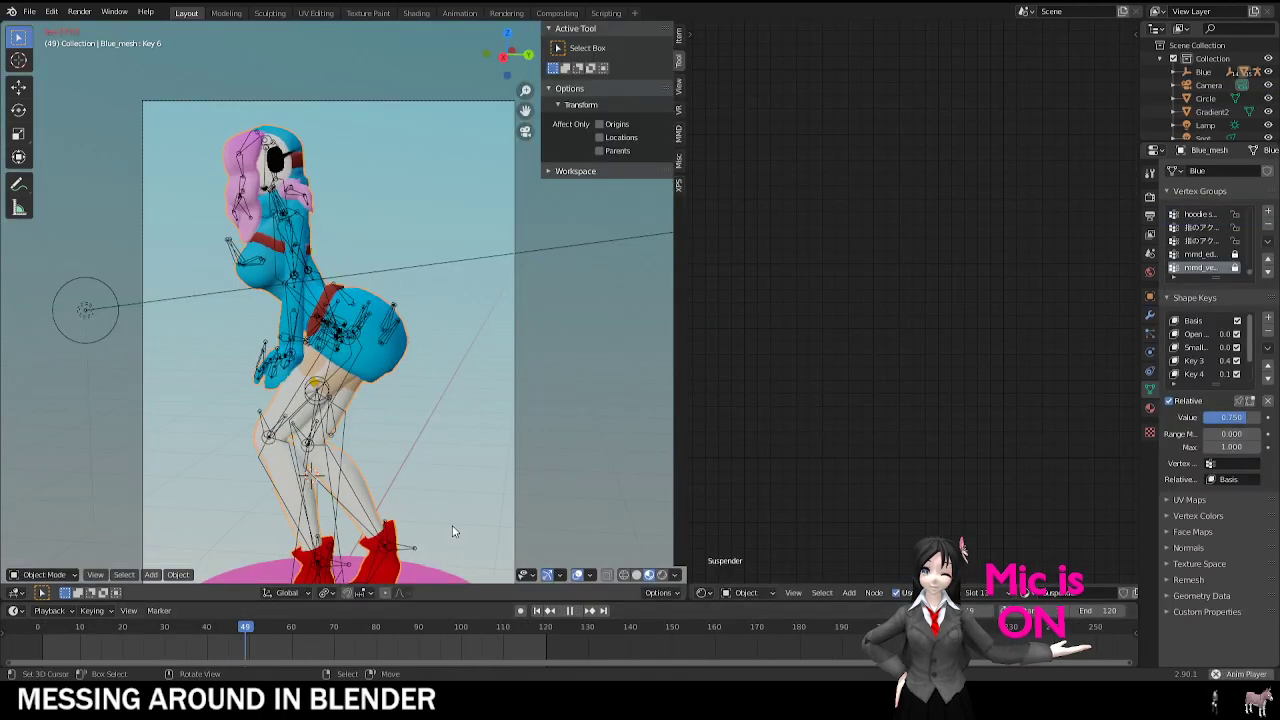
scroll(443, 361, "down", 1)
middle_click_drag(442, 387, 446, 337, "shift")
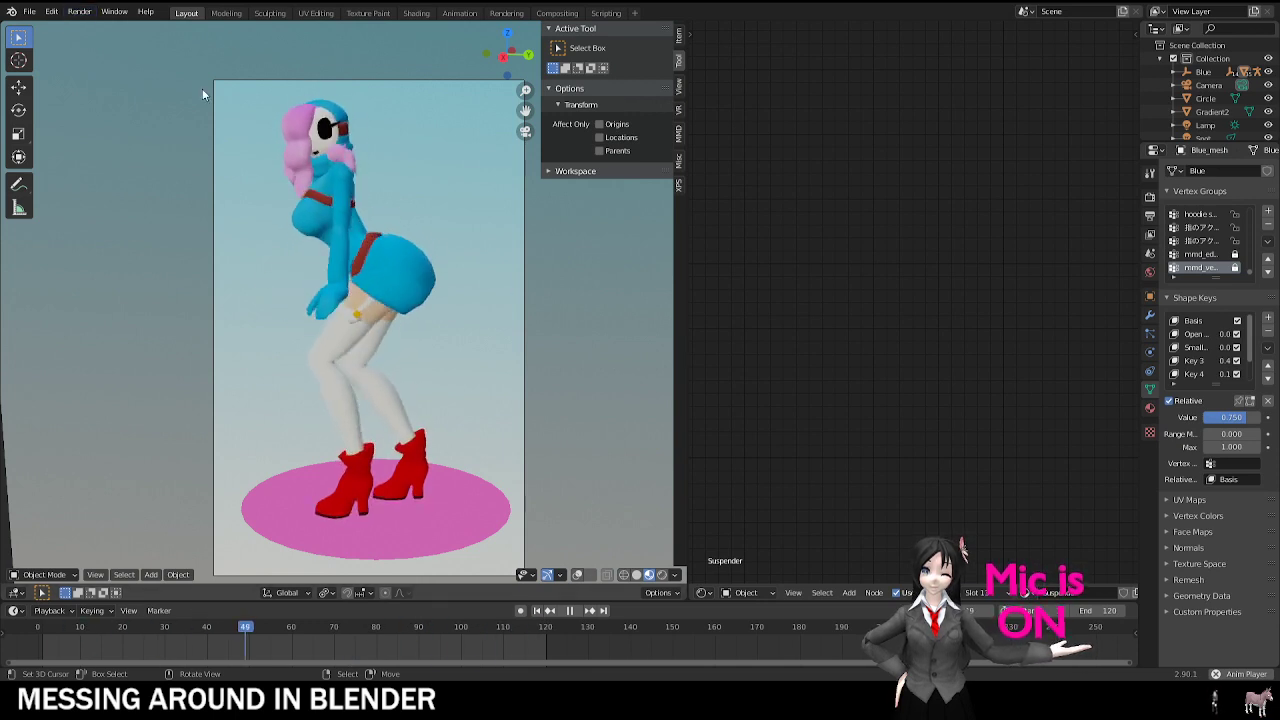
scroll(155, 120, "up", 2)
scroll(155, 123, "down", 2)
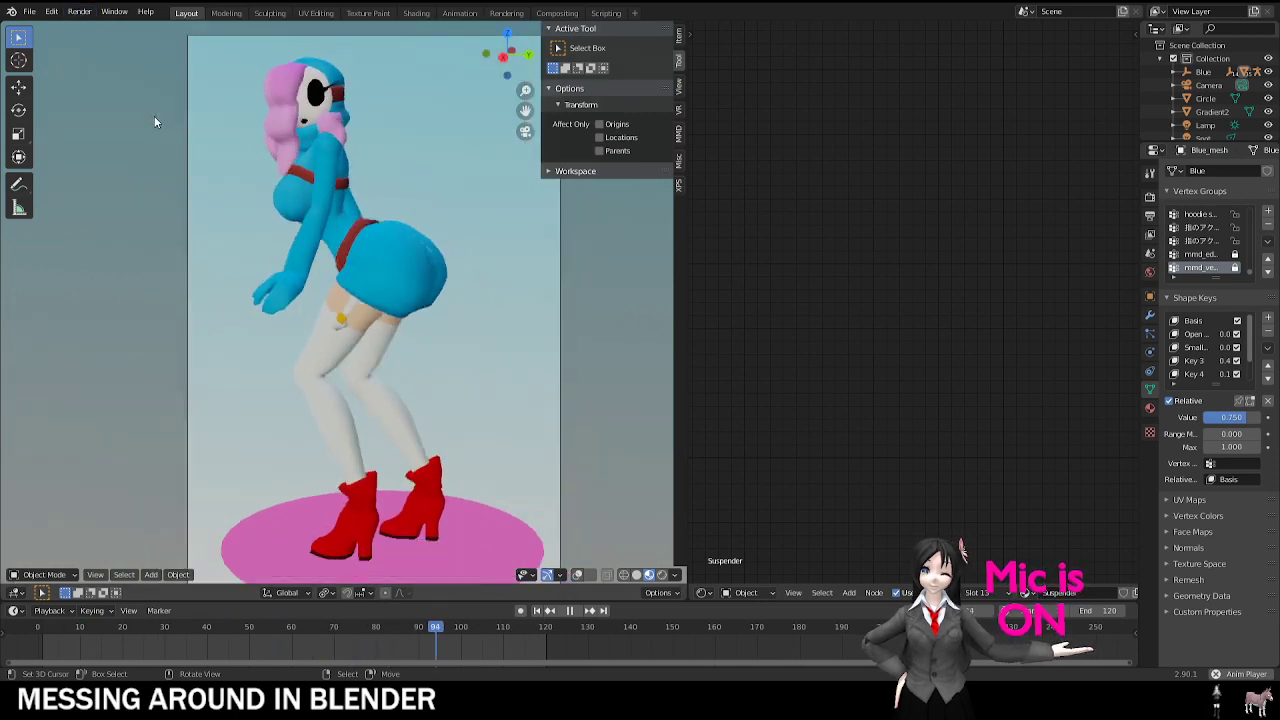
left_click(30, 12)
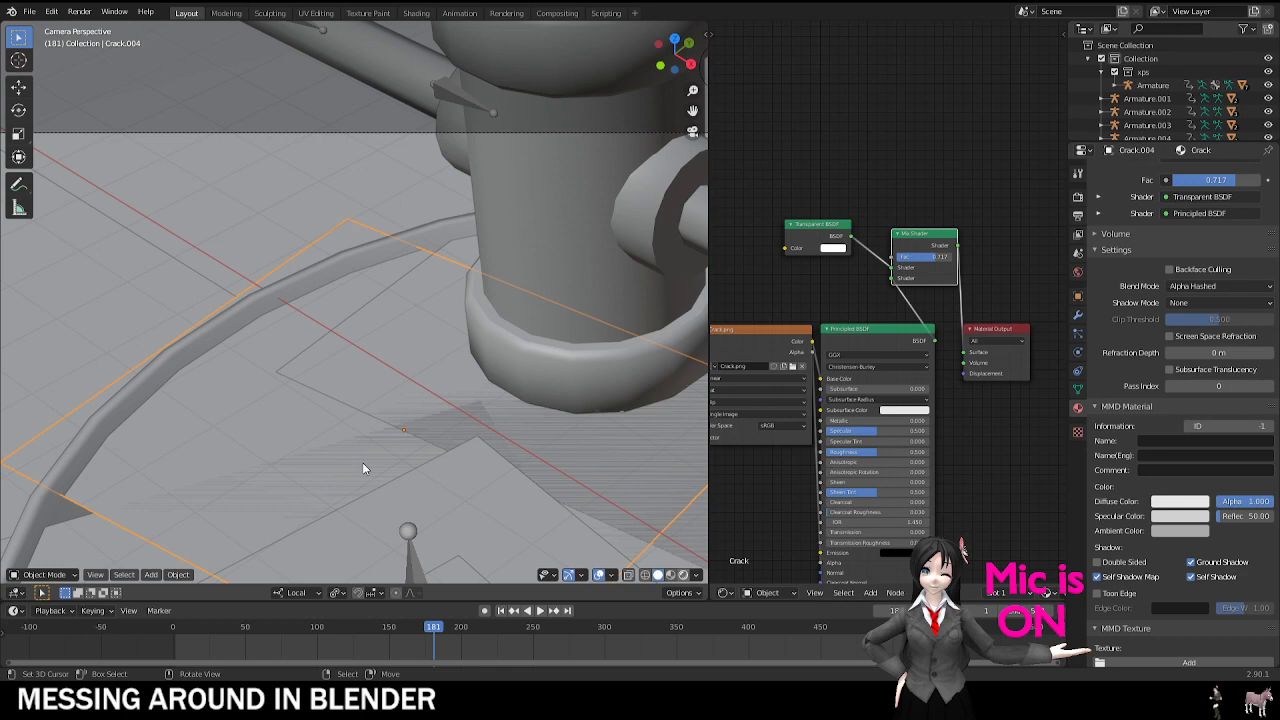
Step: Show the hammer scene in rendered shading without overlays, with the timeline at frame 0
key("shift+z")
scroll(300, 550, "down", 5)
scroll(260, 545, "up", 1)
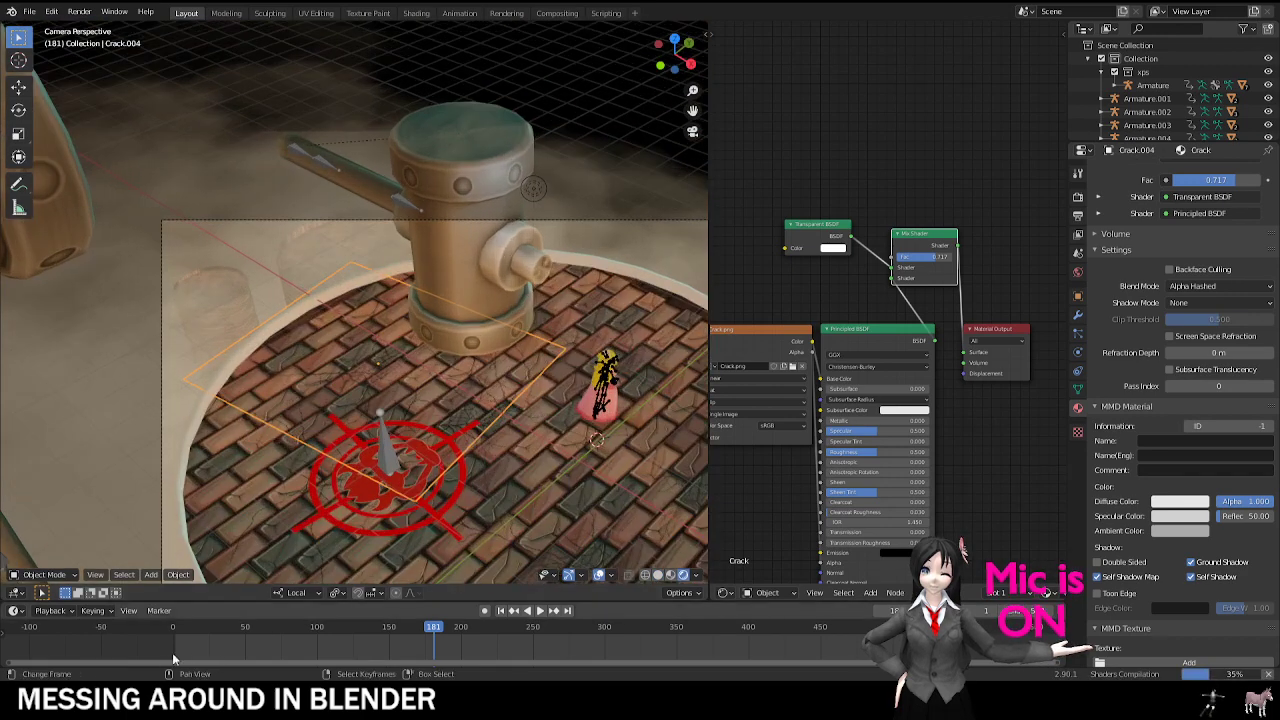
left_click(172, 652)
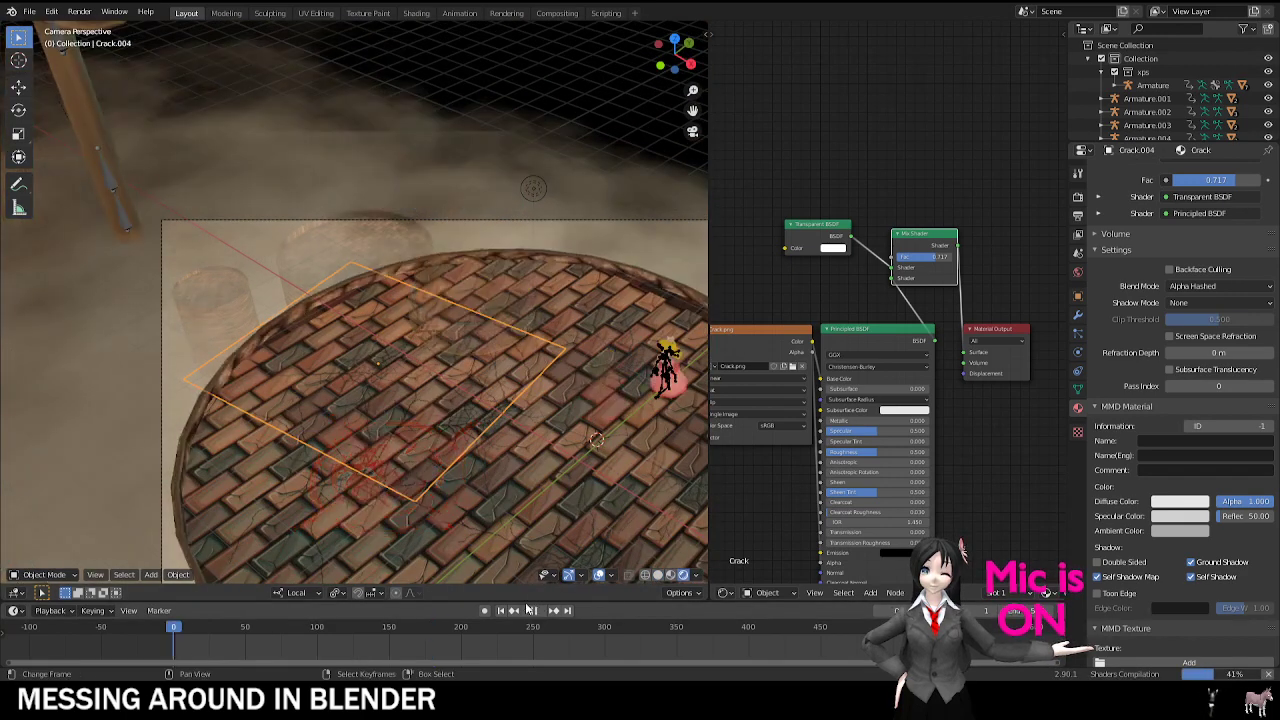
left_click(598, 577)
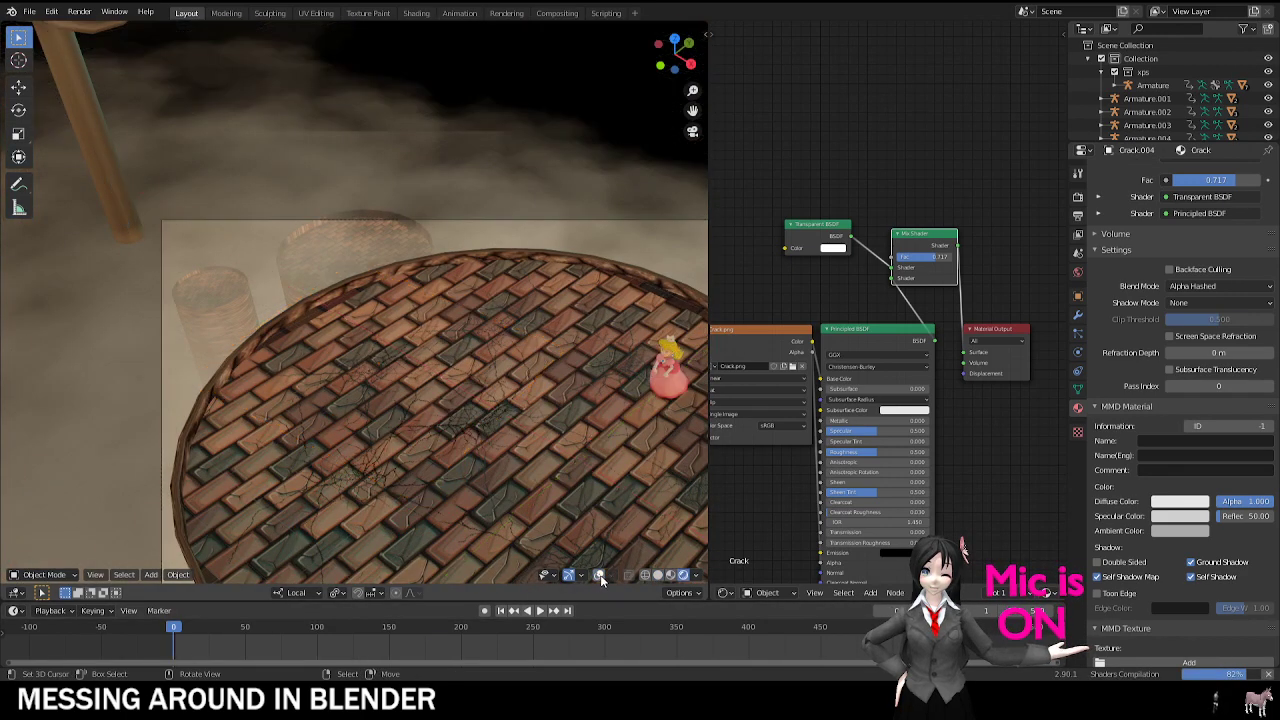
Step: Play the hammer animation in the camera view from its start and follow it to the FINISH! title
key("space")
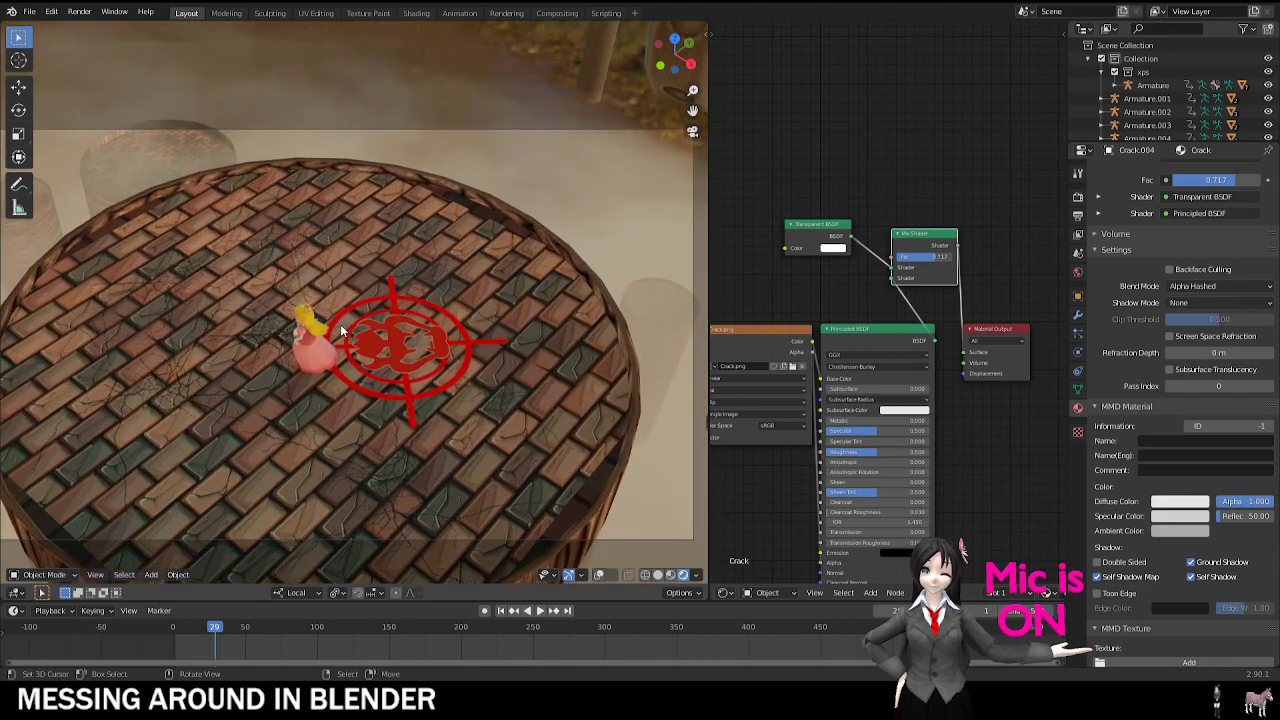
middle_click_drag(340, 330, 413, 329, "shift")
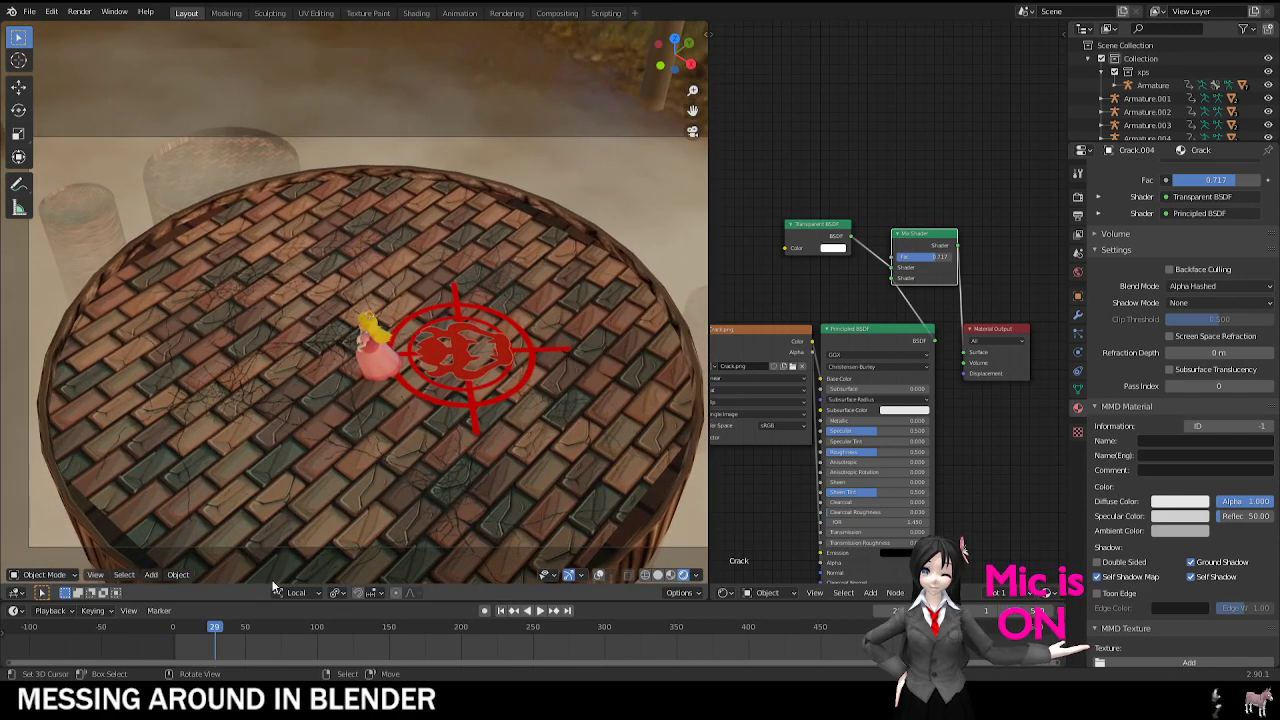
key("shift+Left")
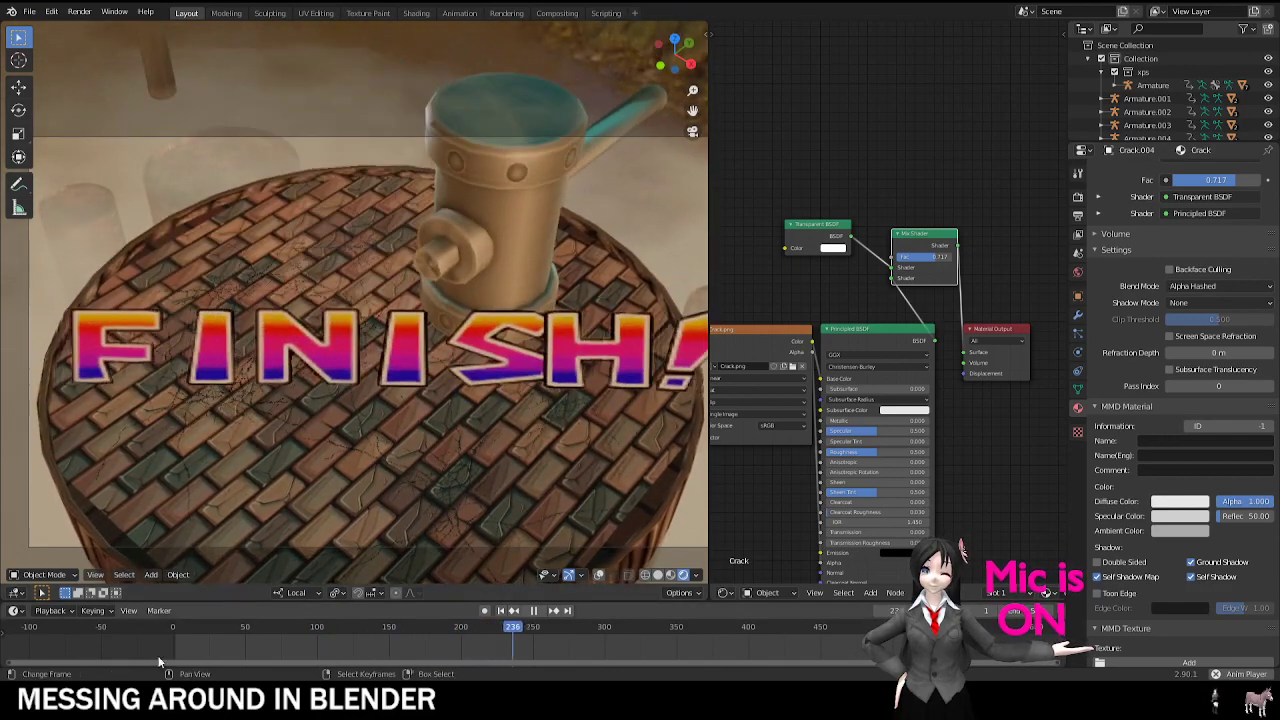
key("space")
Step: Replay the opening of the animation with a close-up of the princess on the bricks
middle_click_drag(390, 390, 348, 348, "shift")
scroll(350, 346, "up", 5)
middle_click_drag(445, 268, 295, 340, "shift")
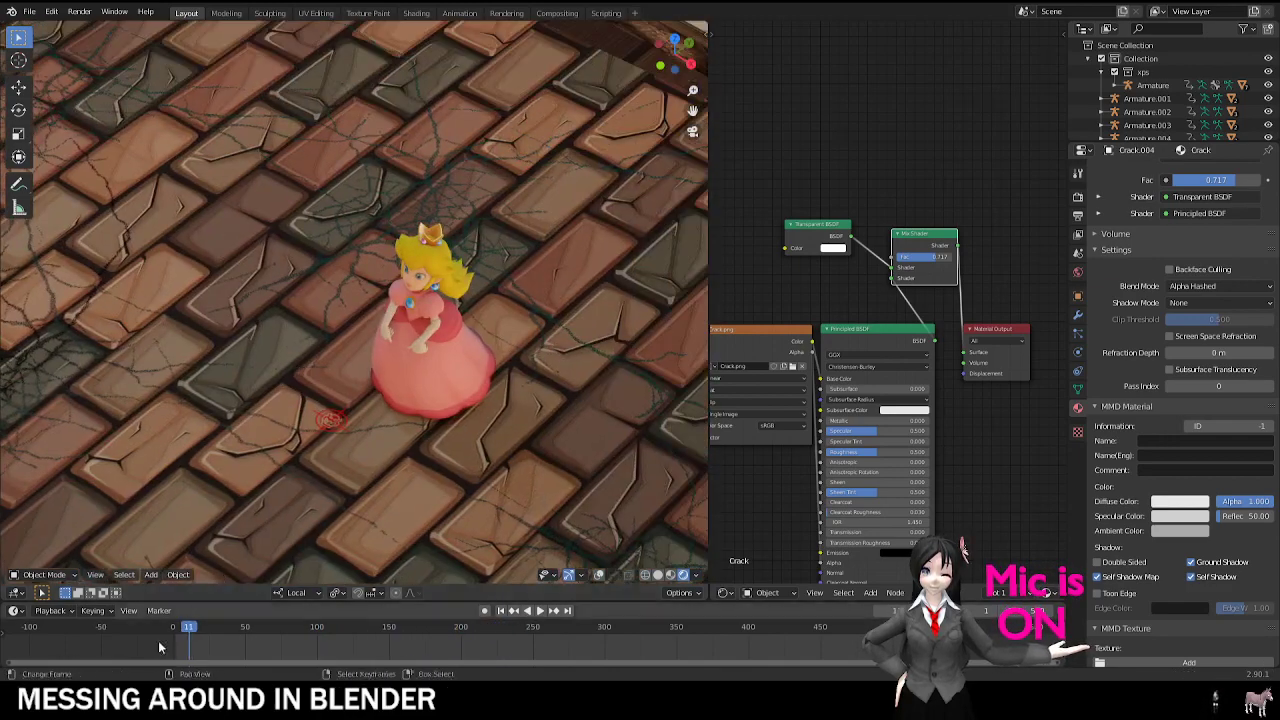
left_click(163, 646)
key("space")
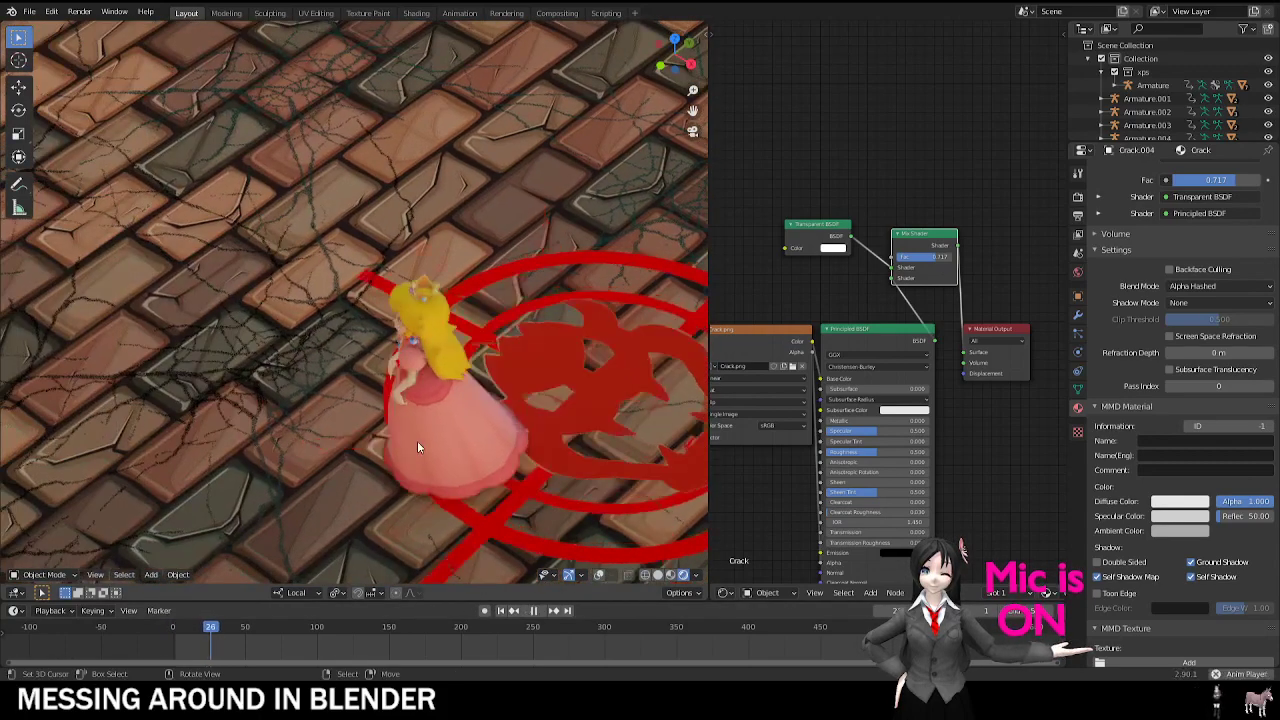
Step: Scrub the animation to frame 31 and play the princess's movement from there
key("space")
middle_click_drag(299, 397, 441, 403, "shift")
left_click_drag(168, 646, 218, 648)
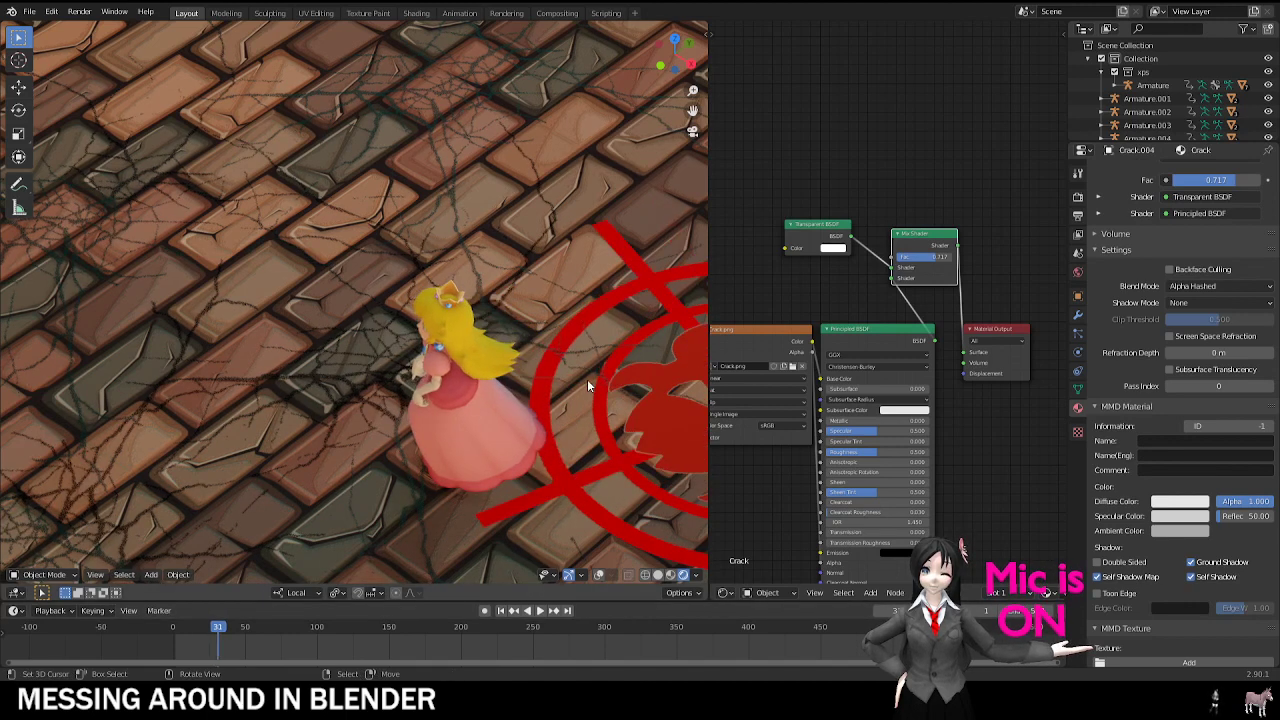
key("space")
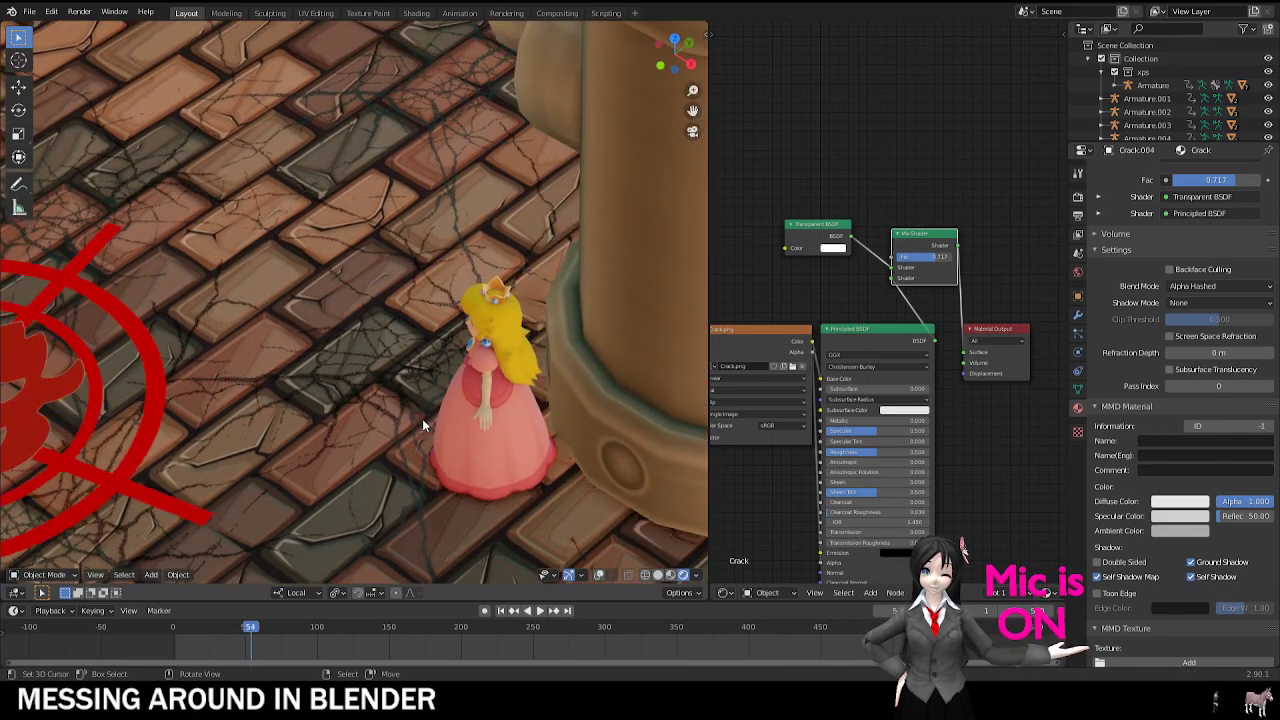
Step: Advance one frame at a time from frame 54 to frame 74, following the princess
key("Right")
key("Right")
key("Right")
key("Right")
key("Right")
key("Right")
key("Right")
key("Right")
key("Right")
key("Right")
key("Right")
key("Right")
key("Right")
key("Right")
key("Right")
key("Right")
key("Right")
key("Right")
key("Right")
key("Right")
middle_click_drag(503, 430, 467, 382, "shift")
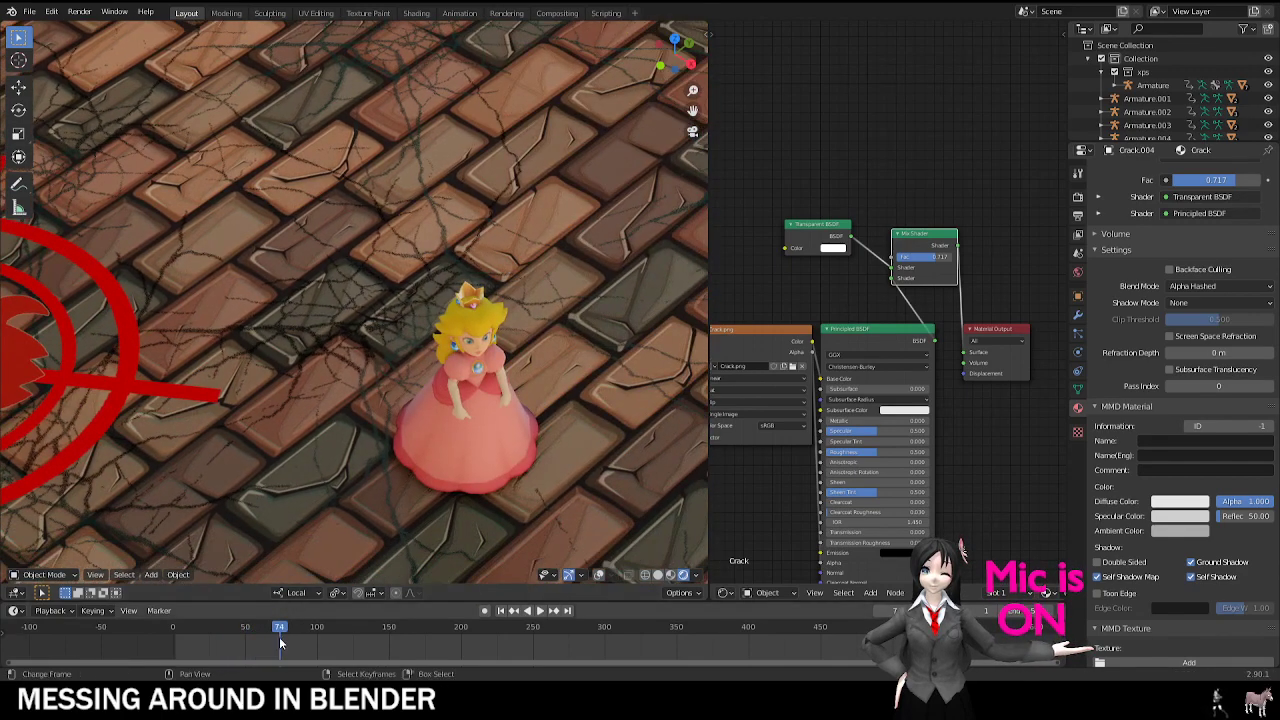
Step: Play on from frame 74 while examining the cracked bricks up close, and scrub back to frame 68
key("space")
scroll(490, 456, "up", 5)
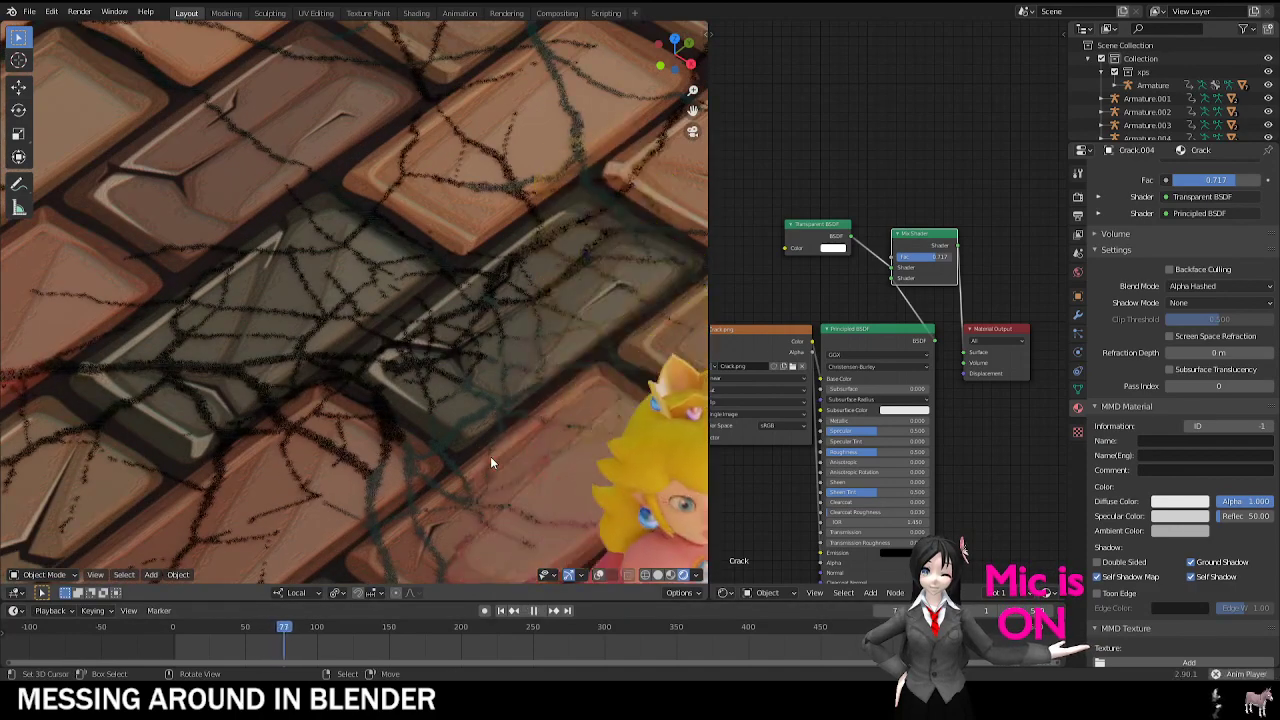
scroll(490, 462, "down", 6)
left_click_drag(289, 652, 274, 632)
scroll(409, 427, "up", 3)
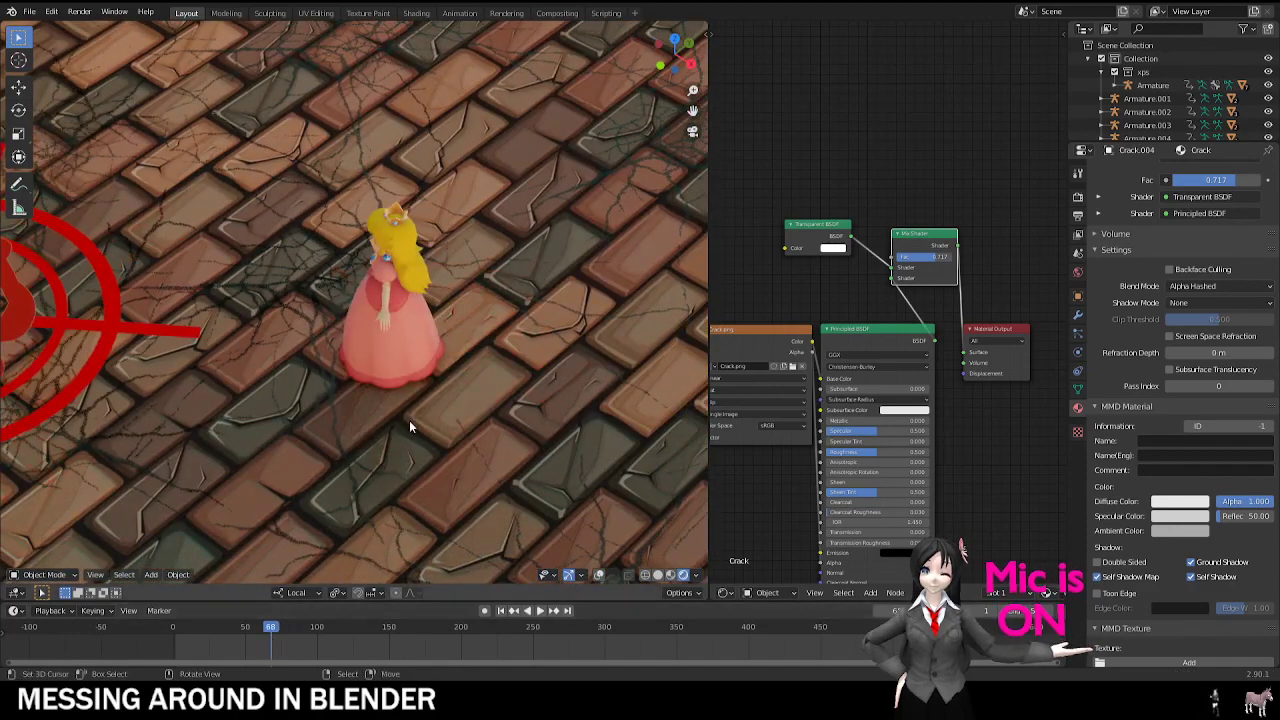
Step: Examine the princess's turn in close-up by advancing one frame at a time from frame 68
scroll(409, 427, "up", 3)
key("Right")
key("Right")
key("Right")
key("Right")
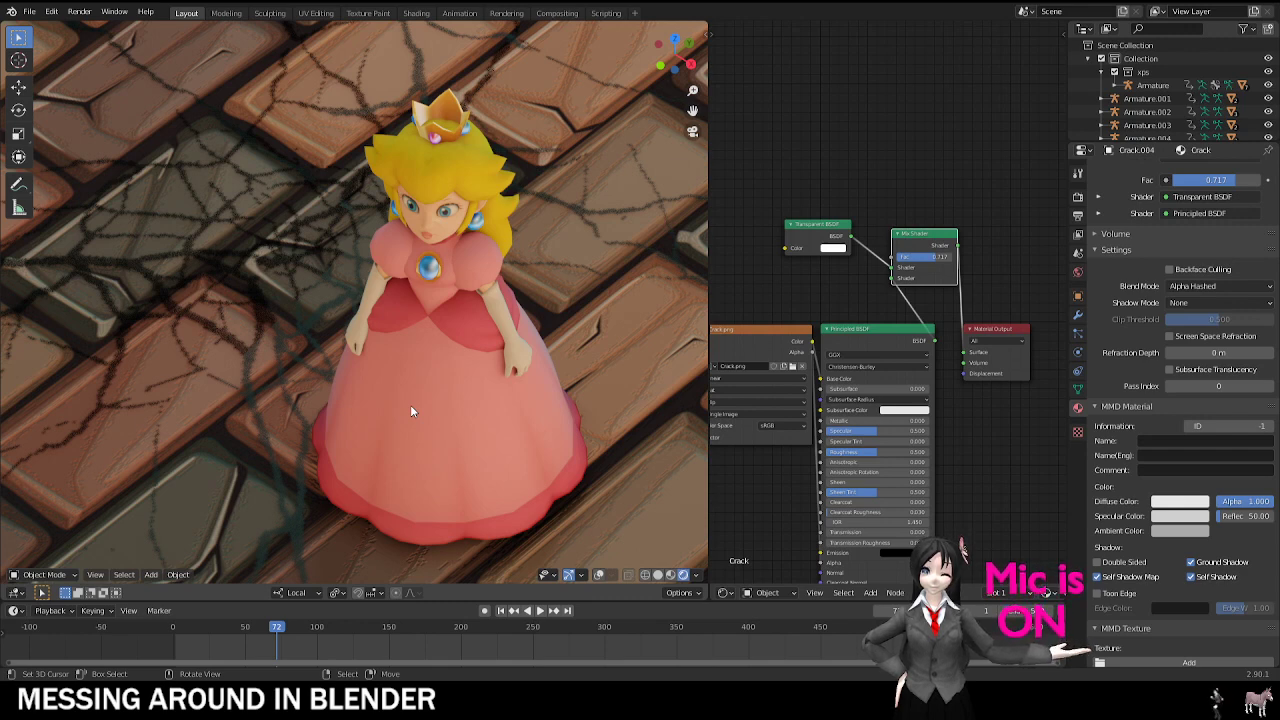
key("Right")
key("Right")
key("Right")
key("Right")
key("Right")
scroll(392, 312, "down", 3)
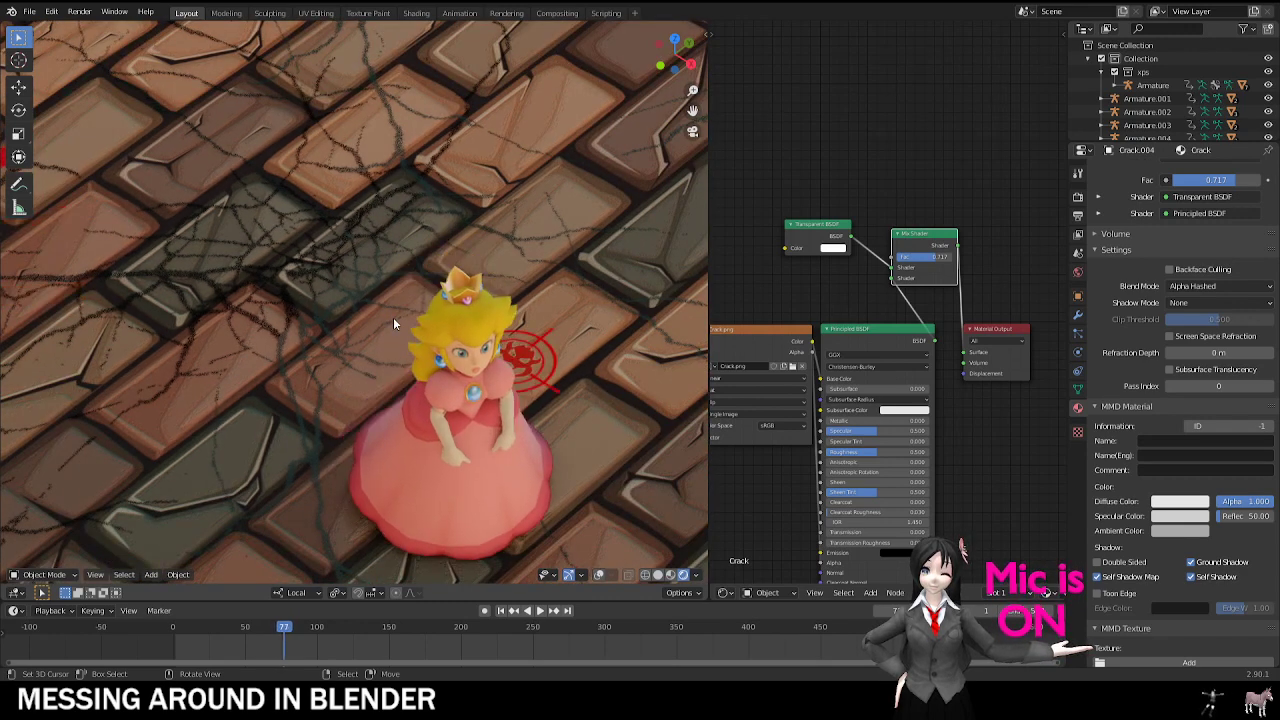
key("Right")
Step: Replay the animation from about frame 60 with a wider view of the brick platform
left_click(258, 650)
scroll(412, 427, "down", 4)
middle_click_drag(412, 427, 412, 141, "shift")
key("space")
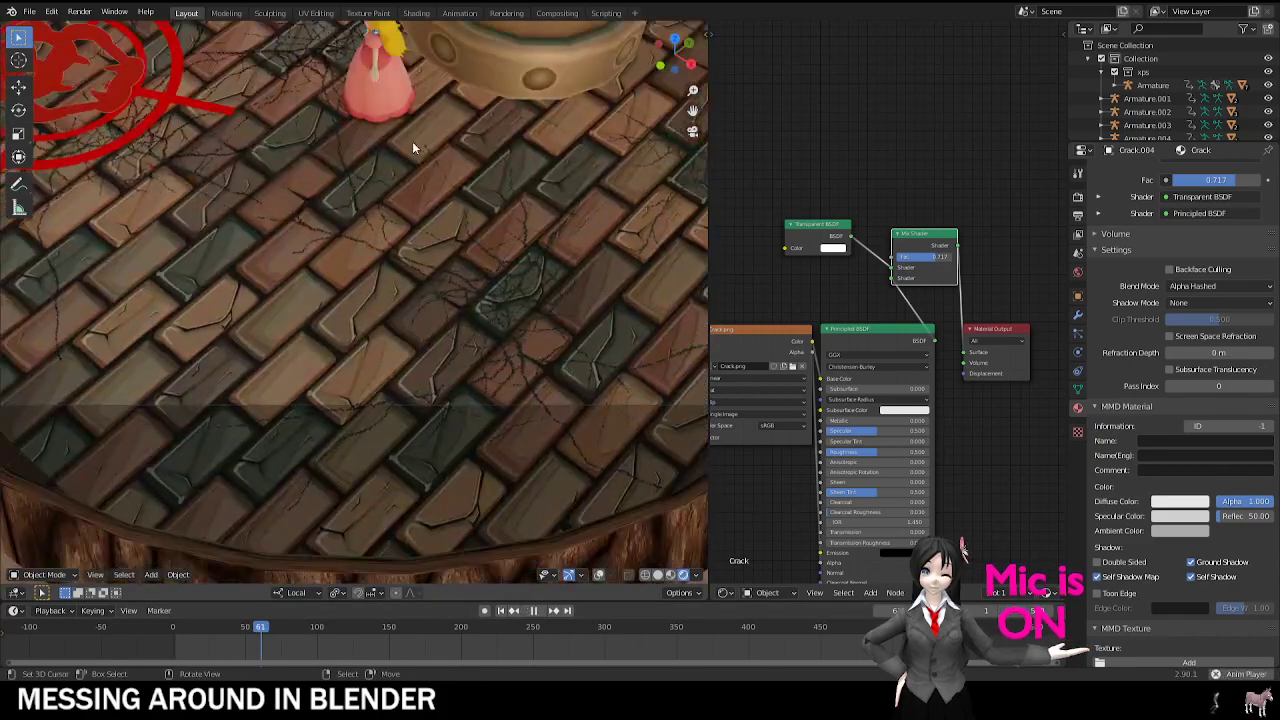
Step: Jump to frame 77 and play the princess dodging the hammer, pausing at frame 109 before playing on
key("space")
middle_click_drag(410, 185, 395, 294, "shift")
left_click(284, 642)
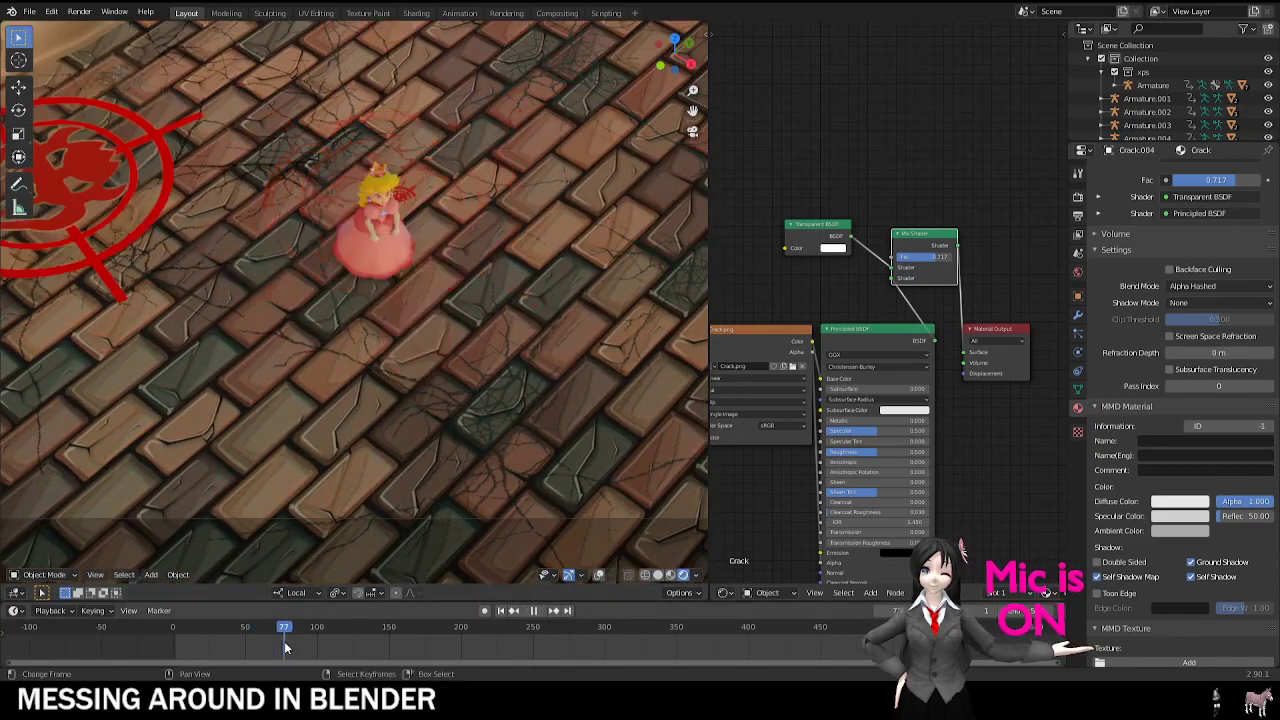
key("space")
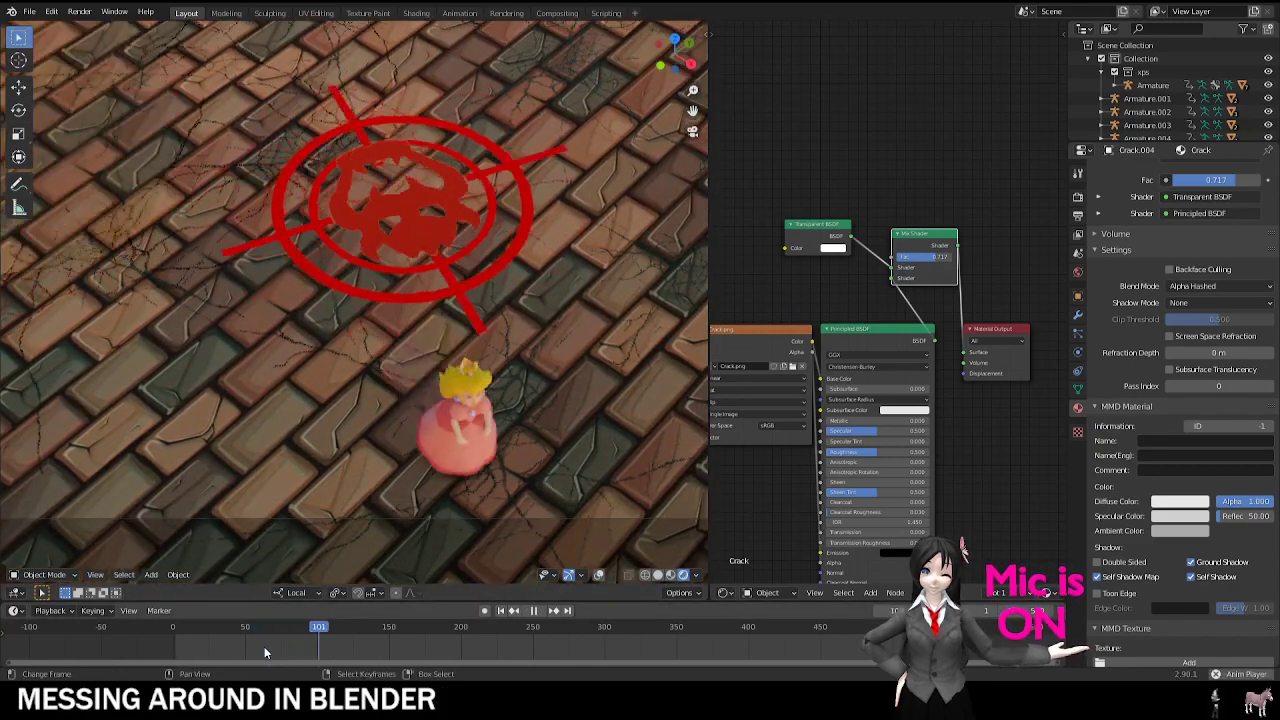
key("space")
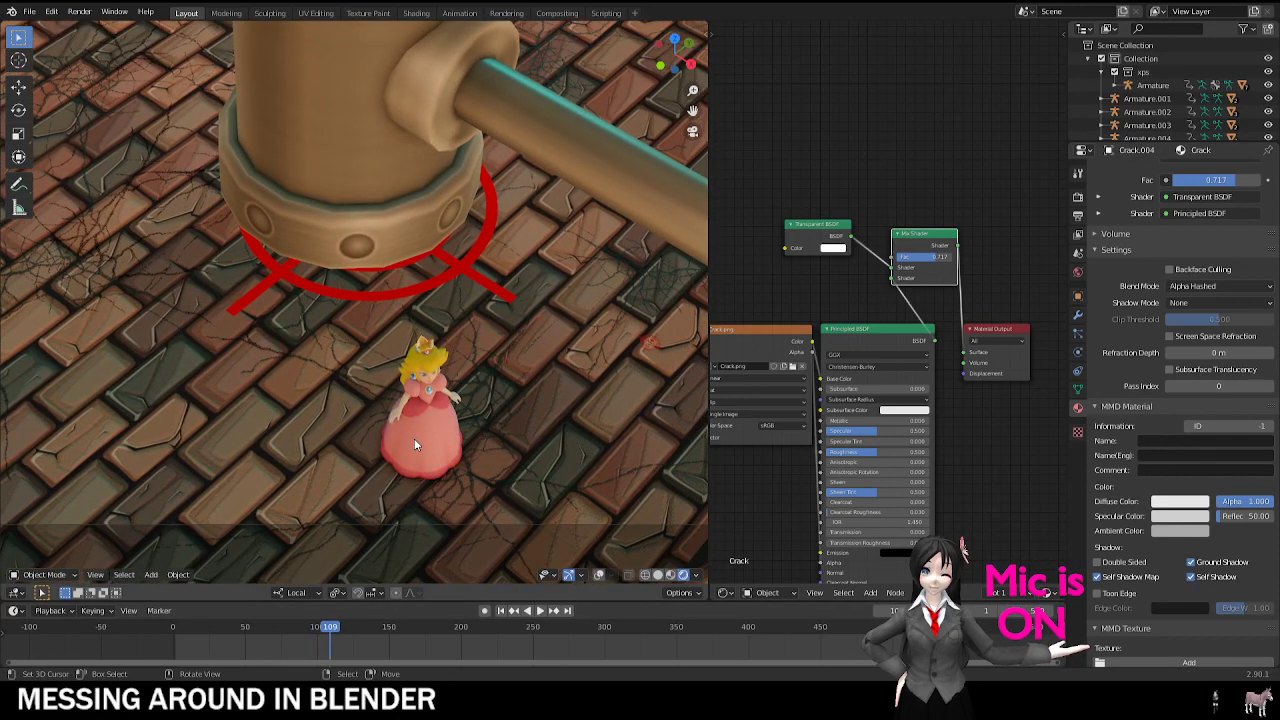
key("space")
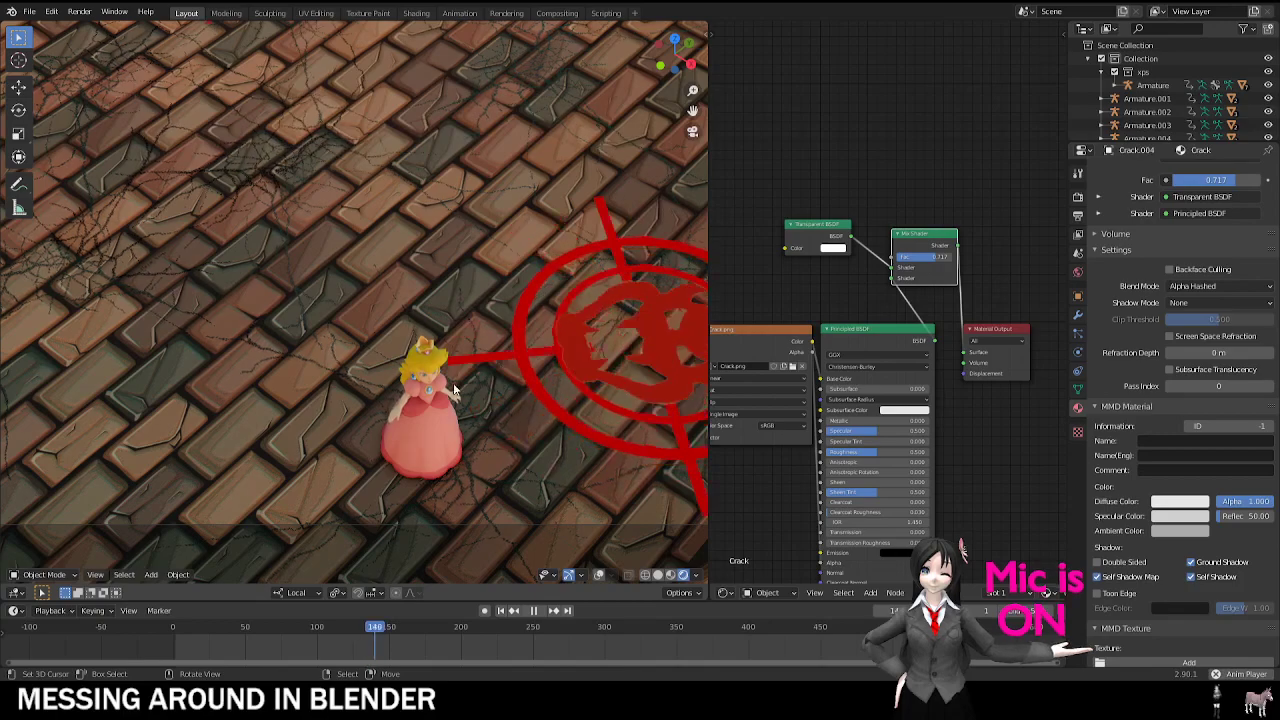
Step: Replay the princess's movement from about frame 120 with her framed in close-up
middle_click_drag(454, 389, 380, 440)
key("space")
left_click(348, 627)
scroll(445, 376, "up", 4)
middle_click_drag(450, 508, 505, 335)
scroll(445, 376, "down", 9)
key("KP_Decimal")
scroll(505, 335, "up", 2)
key("space")
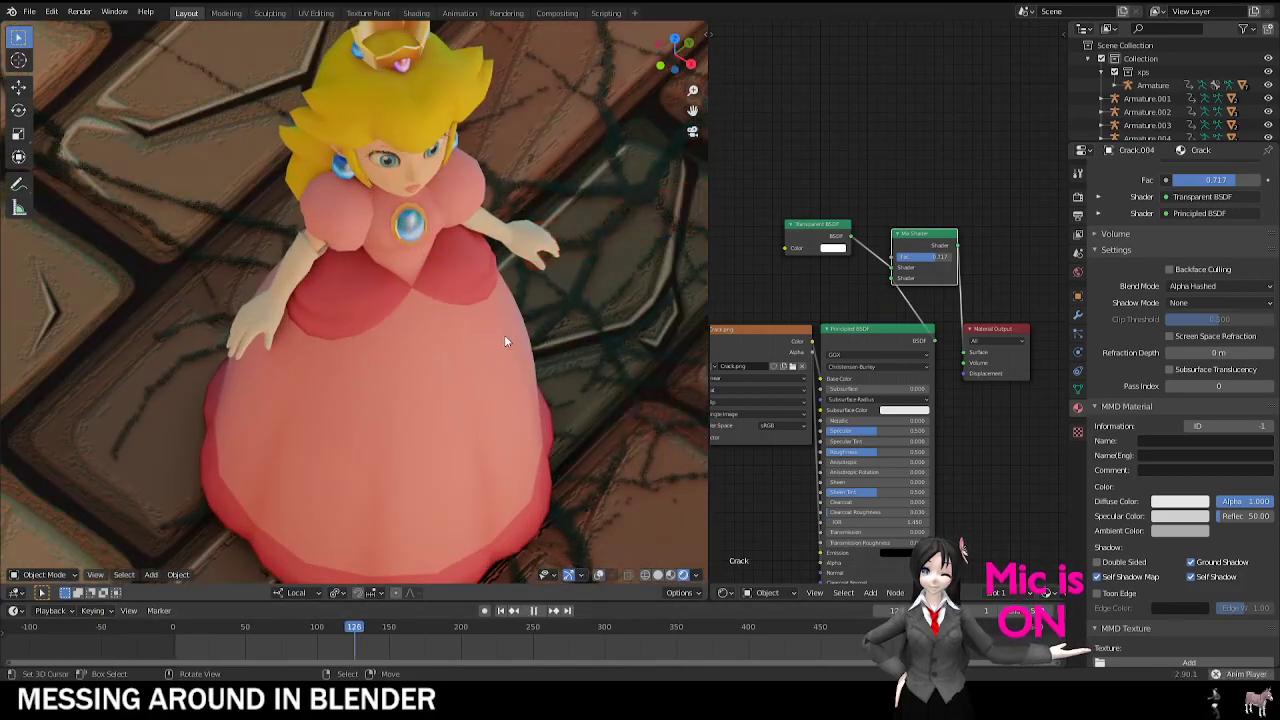
Step: Replay the animation from about frame 115, widening the view to the whole platform through the FINISH! title
left_click(339, 640)
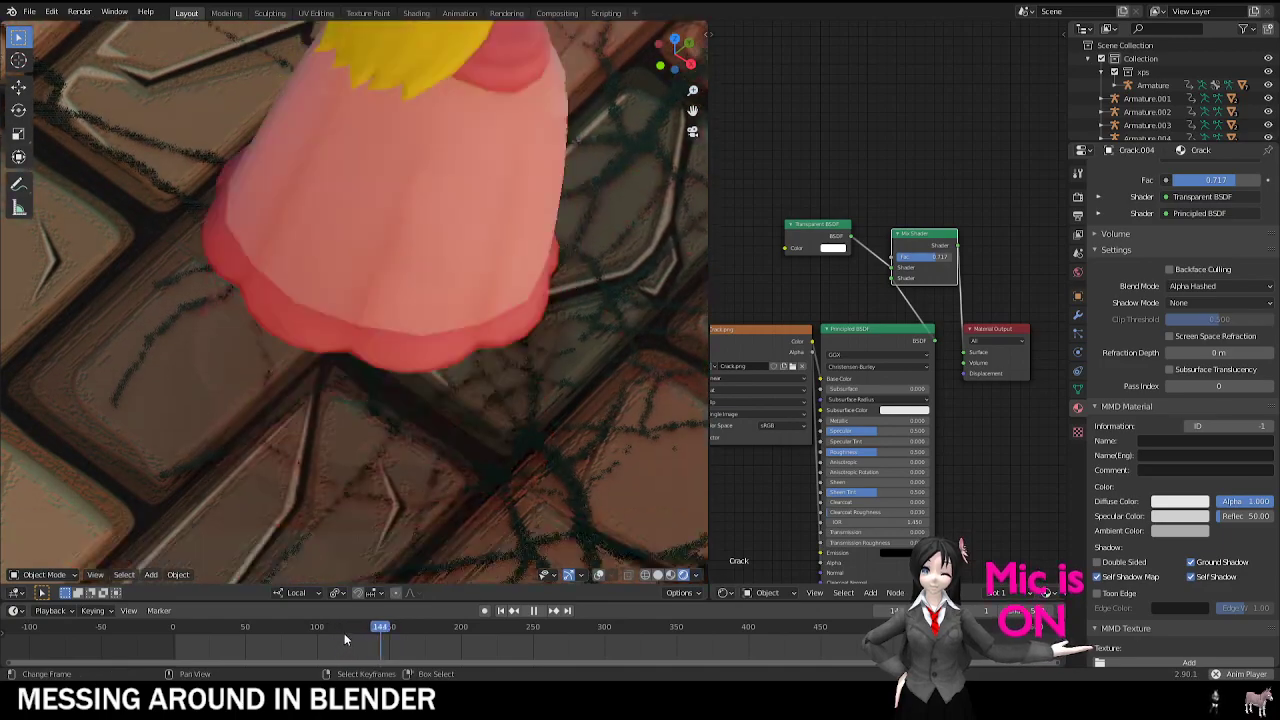
scroll(402, 318, "down", 8)
mouse_move(402, 318)
middle_mouse_down("shift")
mouse_move(444, 547)
mouse_move(311, 325)
mouse_move(388, 336)
middle_mouse_up("shift")
scroll(421, 326, "up", 2)
scroll(421, 322, "down", 3)
scroll(421, 322, "down", 4)
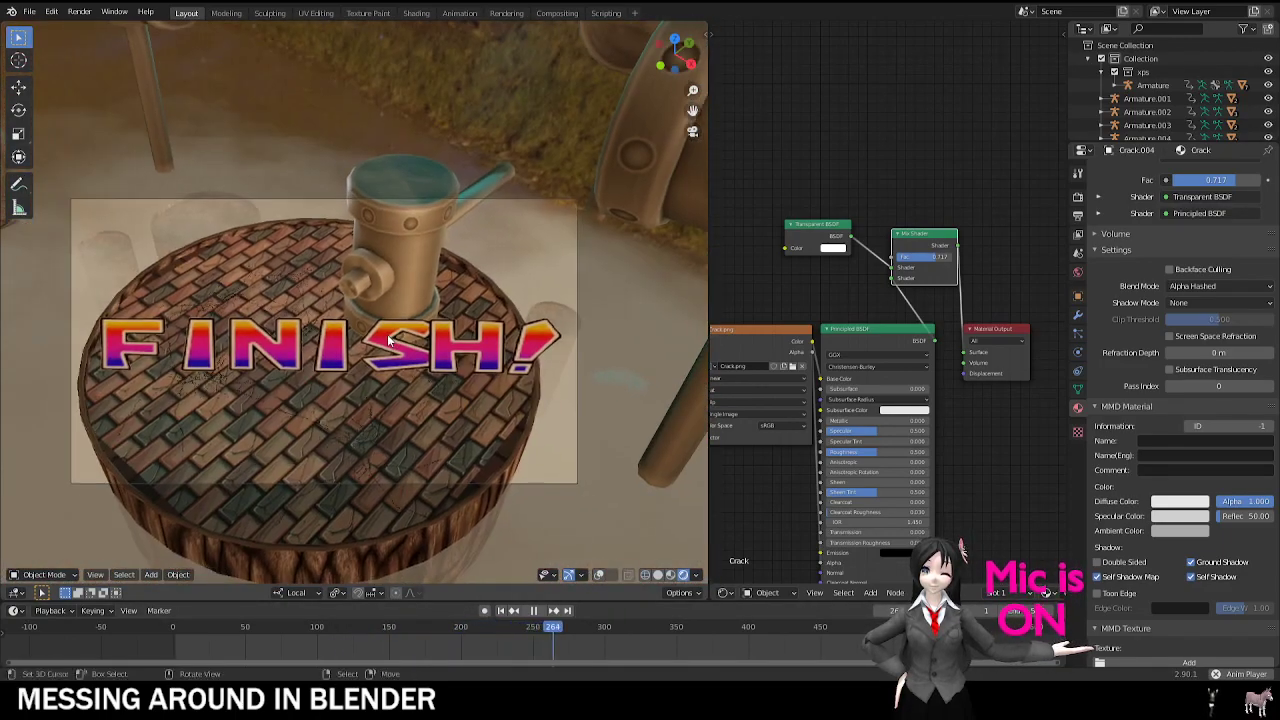
scroll(391, 331, "up", 6)
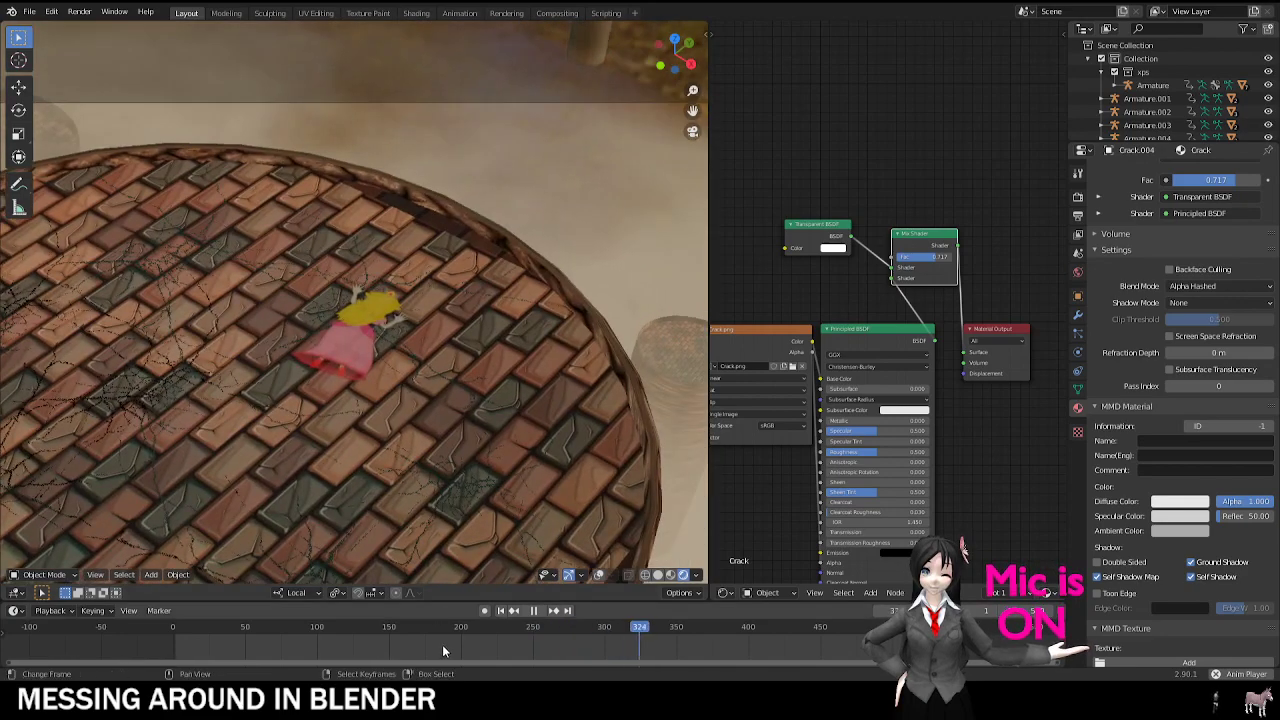
Step: Return the timeline to frame 0 and examine the hammers around the platform from outside the camera view
left_click(444, 651)
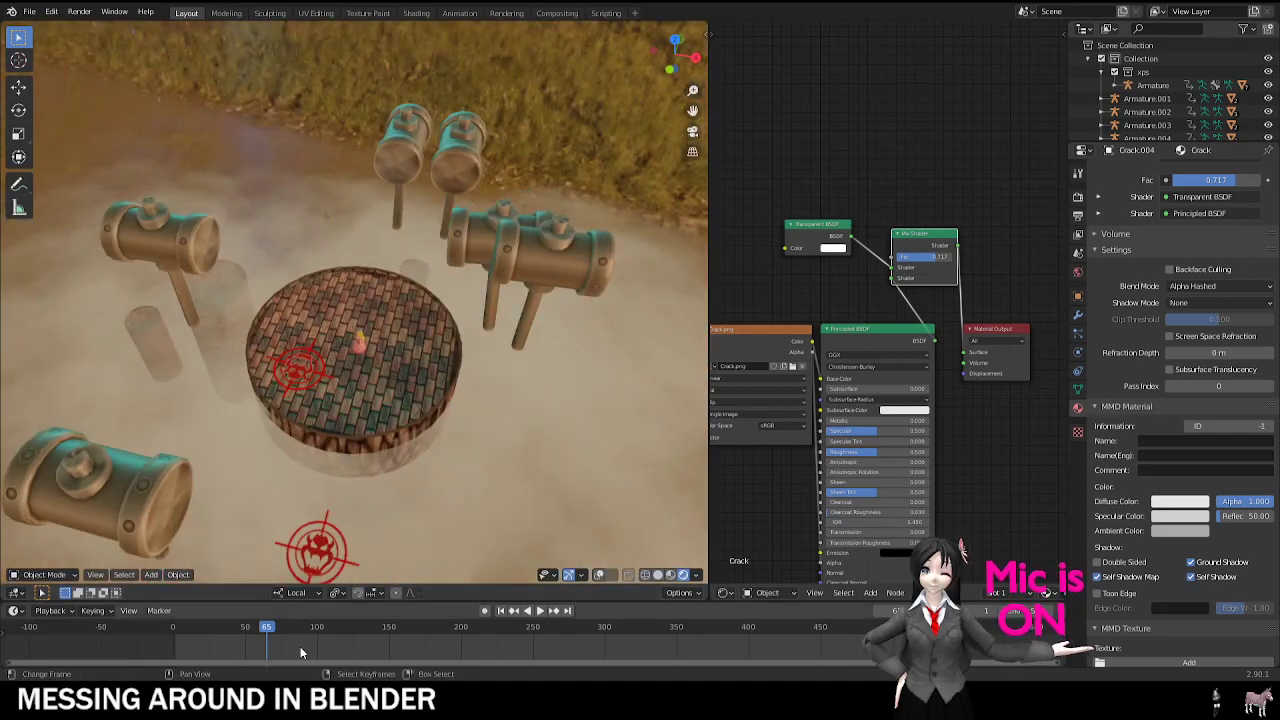
left_click(159, 634)
middle_click_drag(300, 420, 364, 354)
middle_click_drag(368, 466, 452, 372)
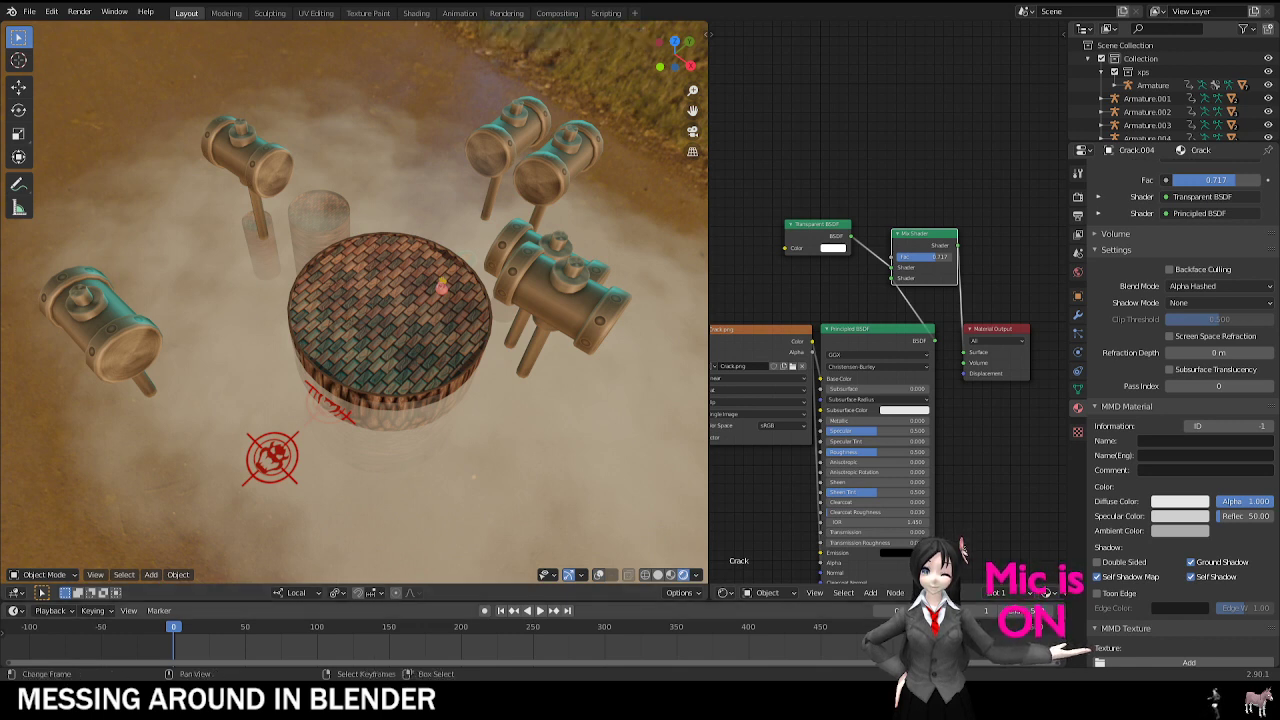
Step: Play the animation from frame 0 to watch the hammers swing around the platform from outside the camera view
key("space")
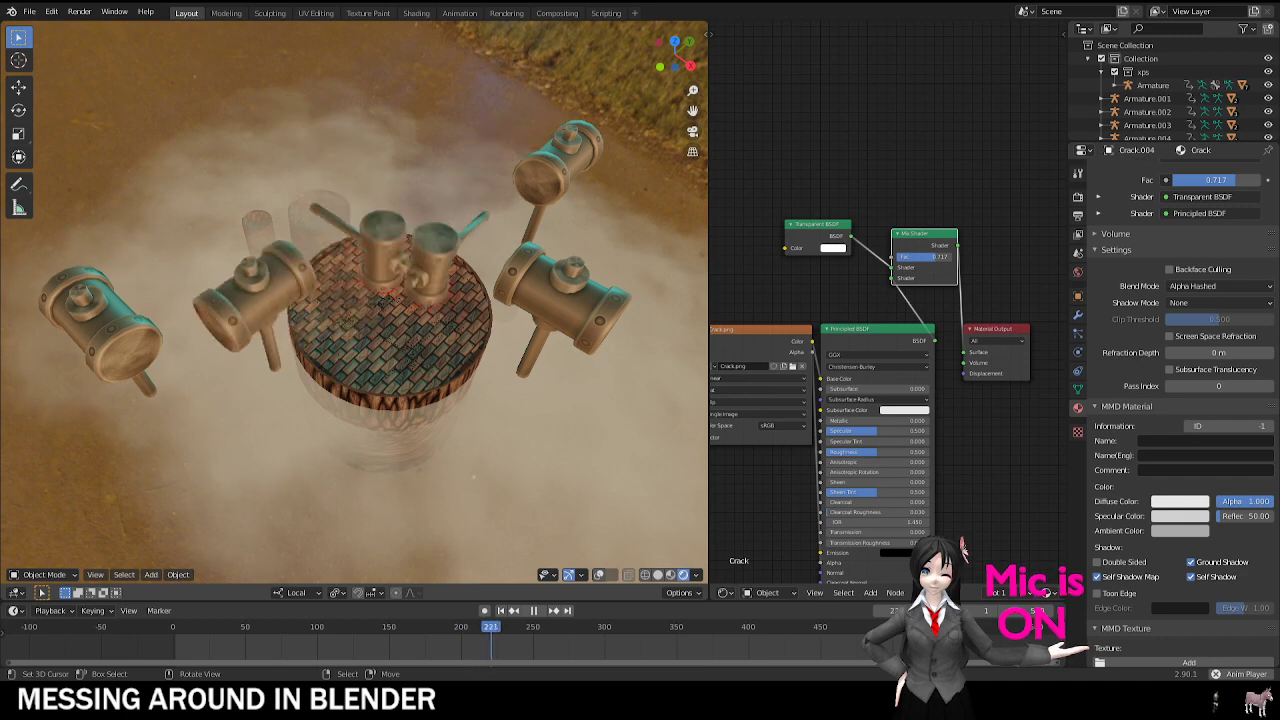
right_click_drag(101, 345, 152, 295)
key("Escape")
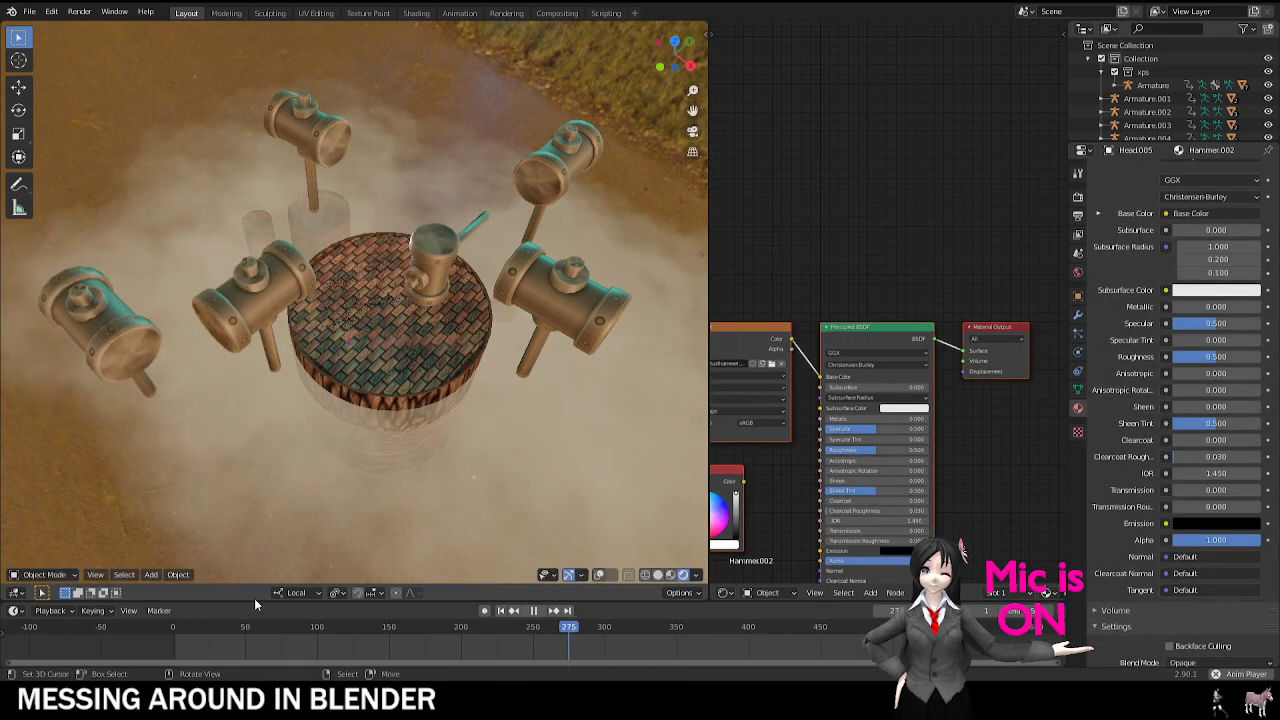
left_click(271, 457)
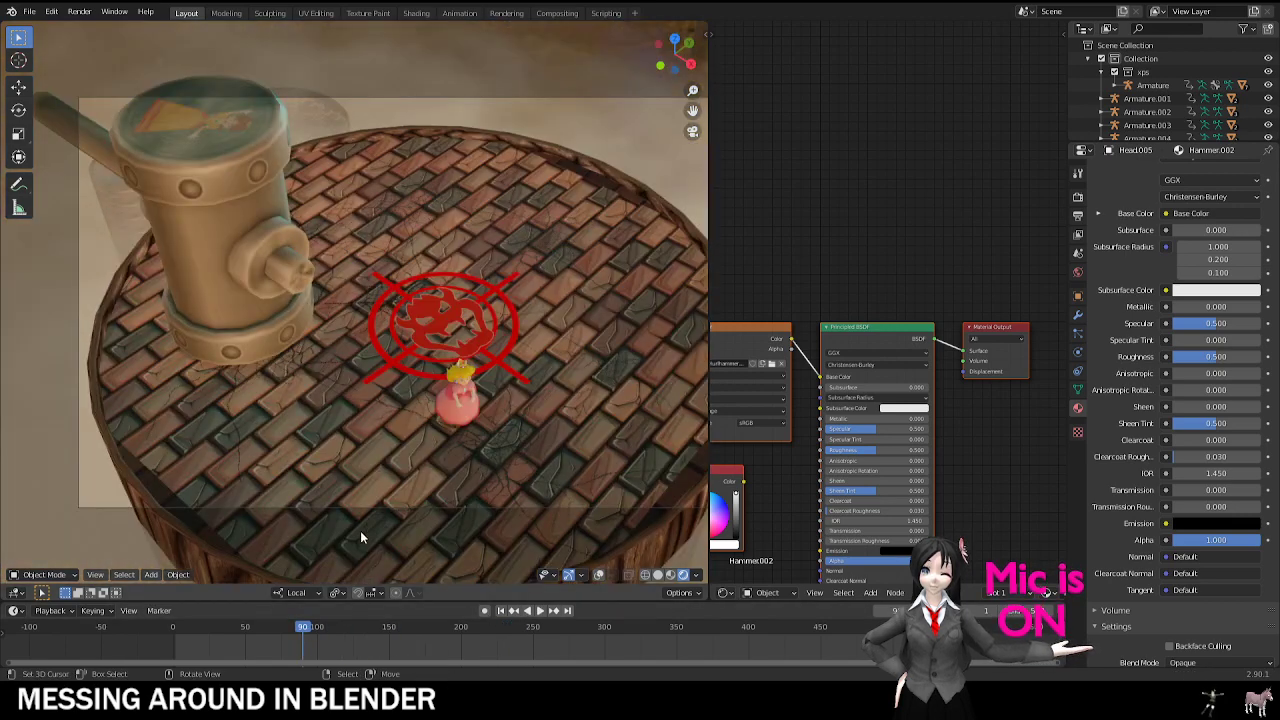
Step: Replay the princess's escape through the camera from about frame 64, pausing at frame 198 before playing on through the FINISH! title
left_click_drag(203, 649, 266, 650)
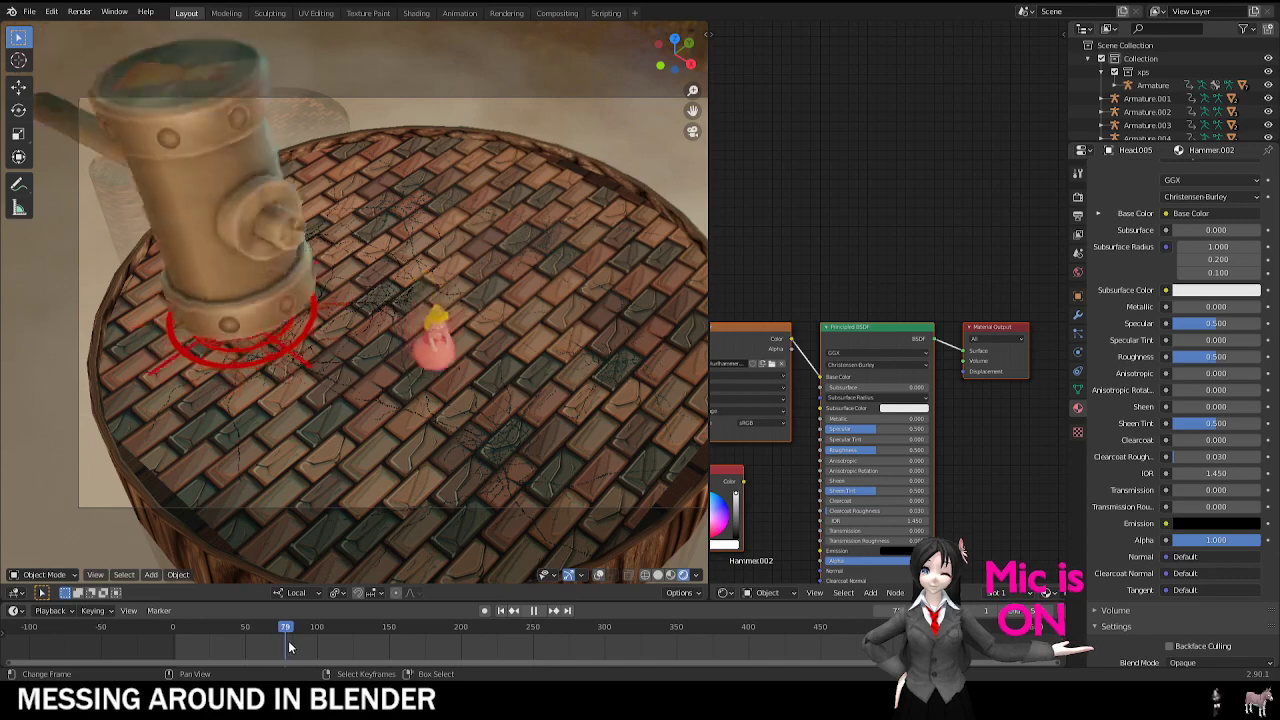
key("space")
key("shift+ctrl+space")
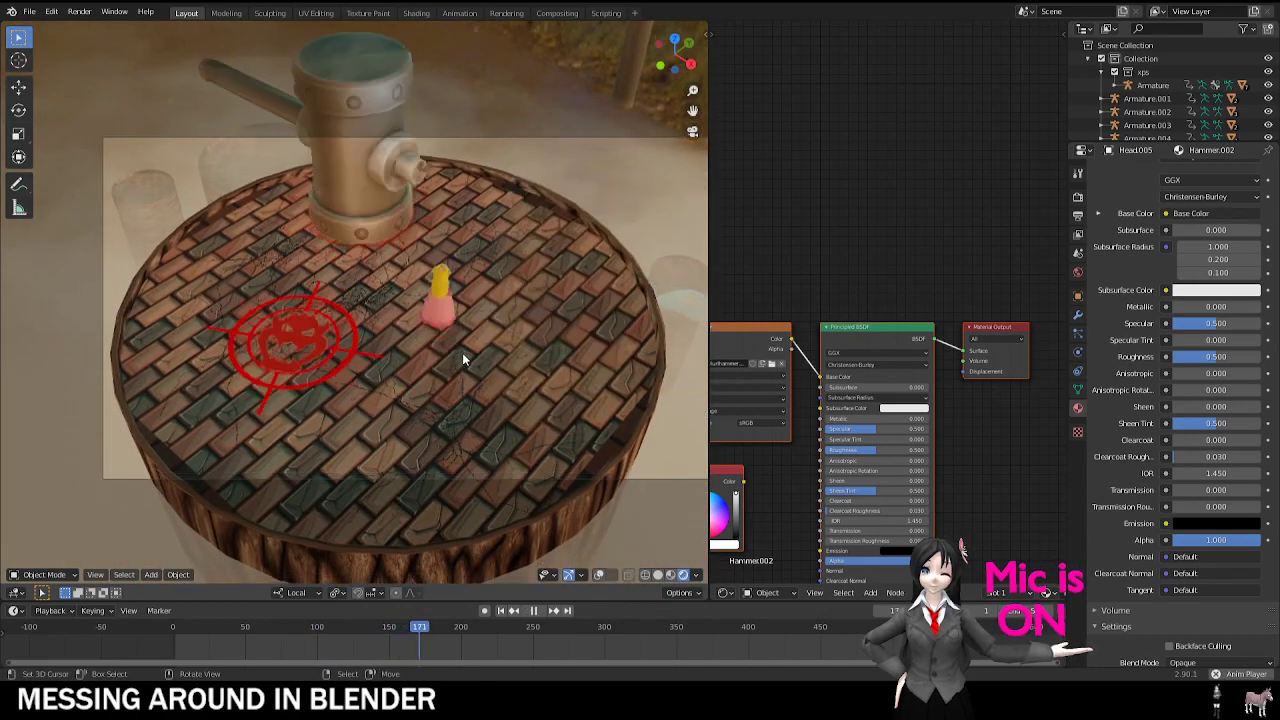
key("space")
middle_click_drag(358, 284, 392, 343, "shift")
scroll(421, 379, "up", 4)
scroll(420, 380, "down", 4)
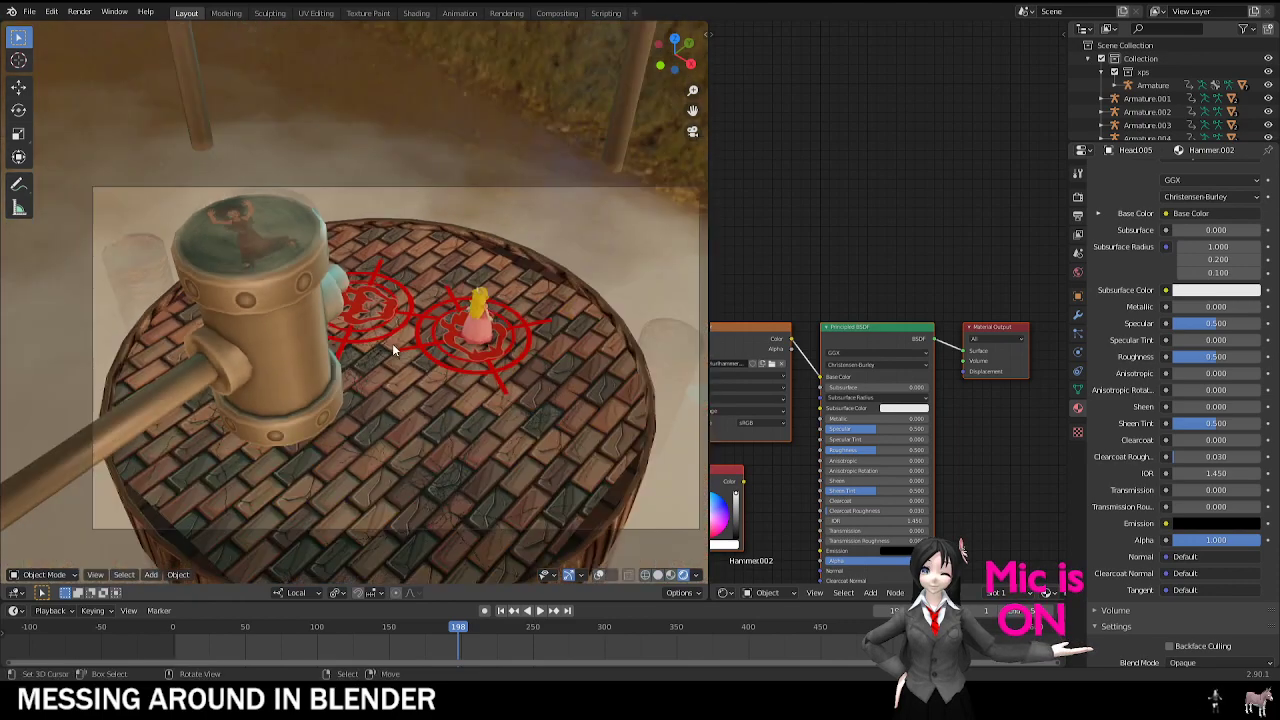
key("space")
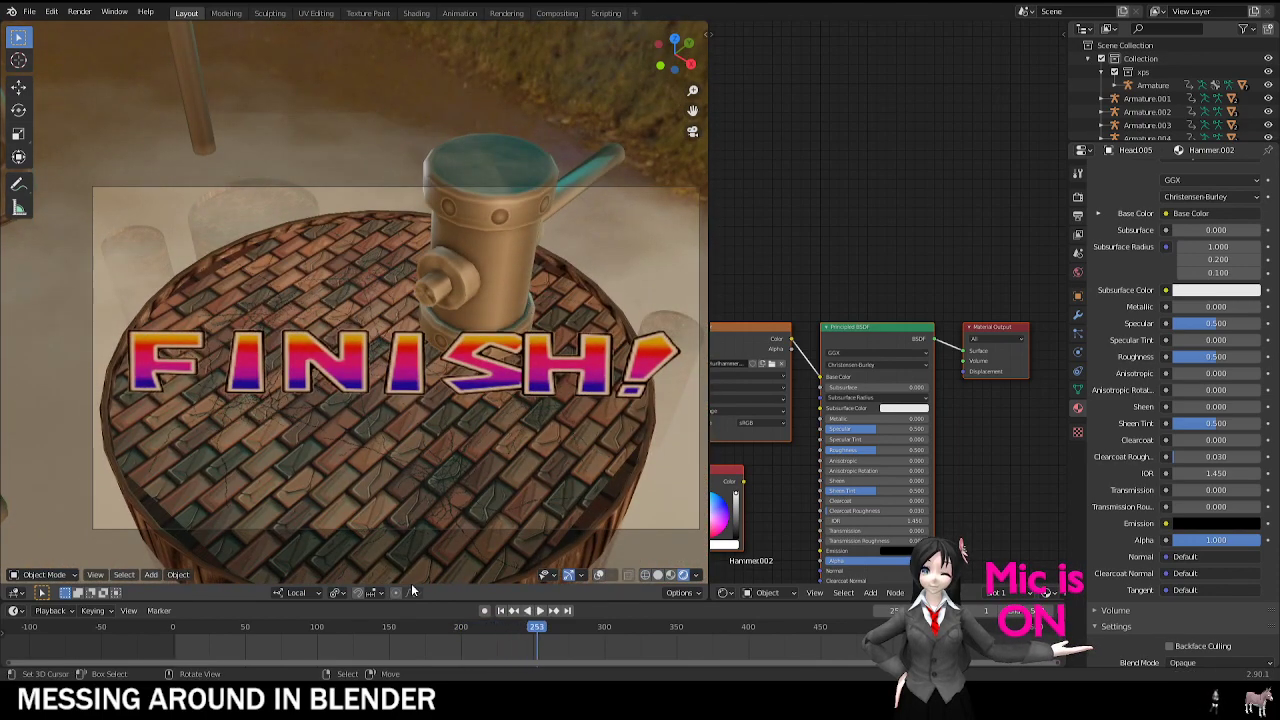
Step: Select the flattened RosalinaPancaked object beside the platform and frame it for a close look
key("space")
scroll(420, 360, "down", 3)
middle_click_drag(420, 360, 400, 295)
middle_click_drag(535, 387, 424, 340, "shift")
left_click(418, 347)
left_click(418, 347)
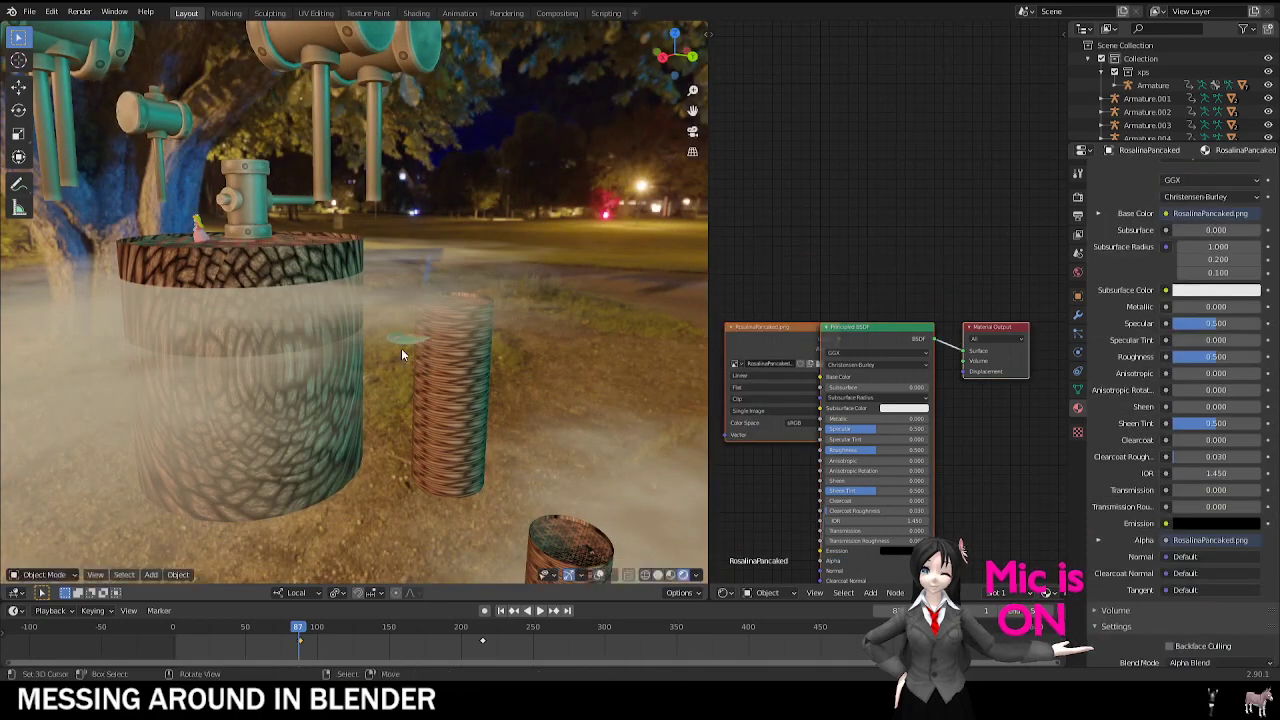
key("KP_Decimal")
scroll(349, 296, "up", 4)
Step: Play the animation through the camera and pause it at frame 141
key("space")
key("KP_0")
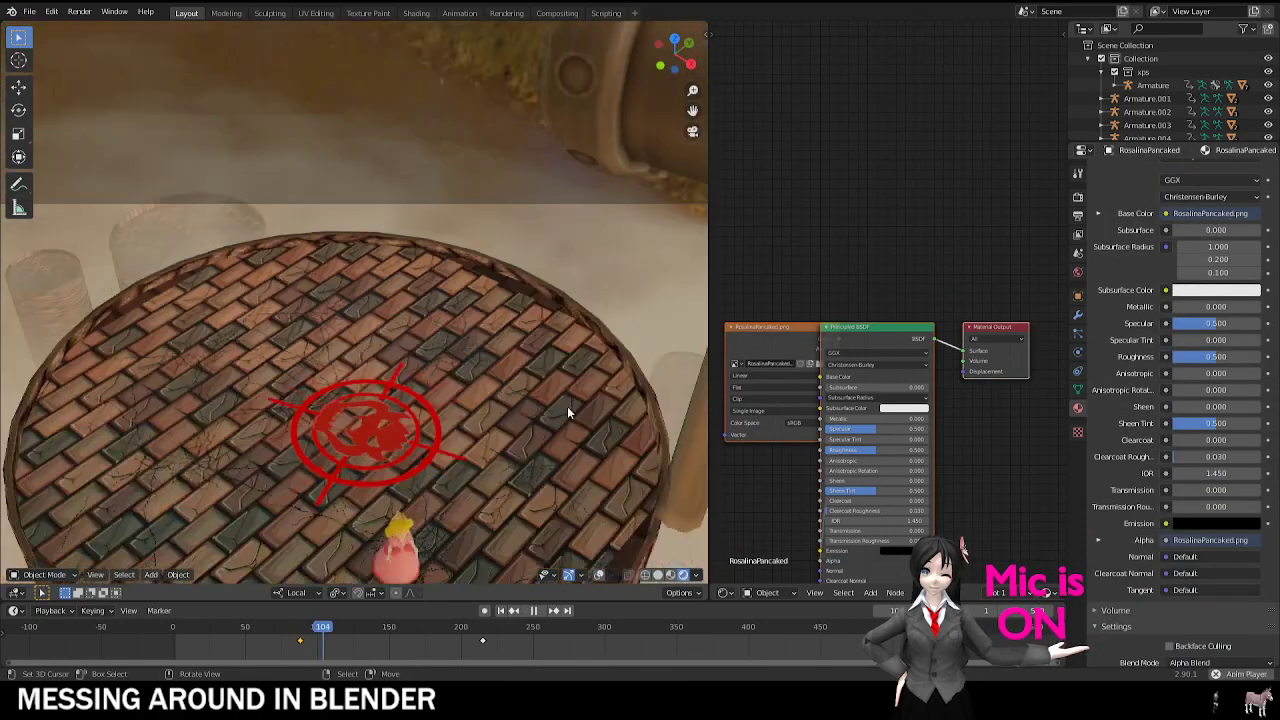
key("space")
scroll(345, 336, "up", 3)
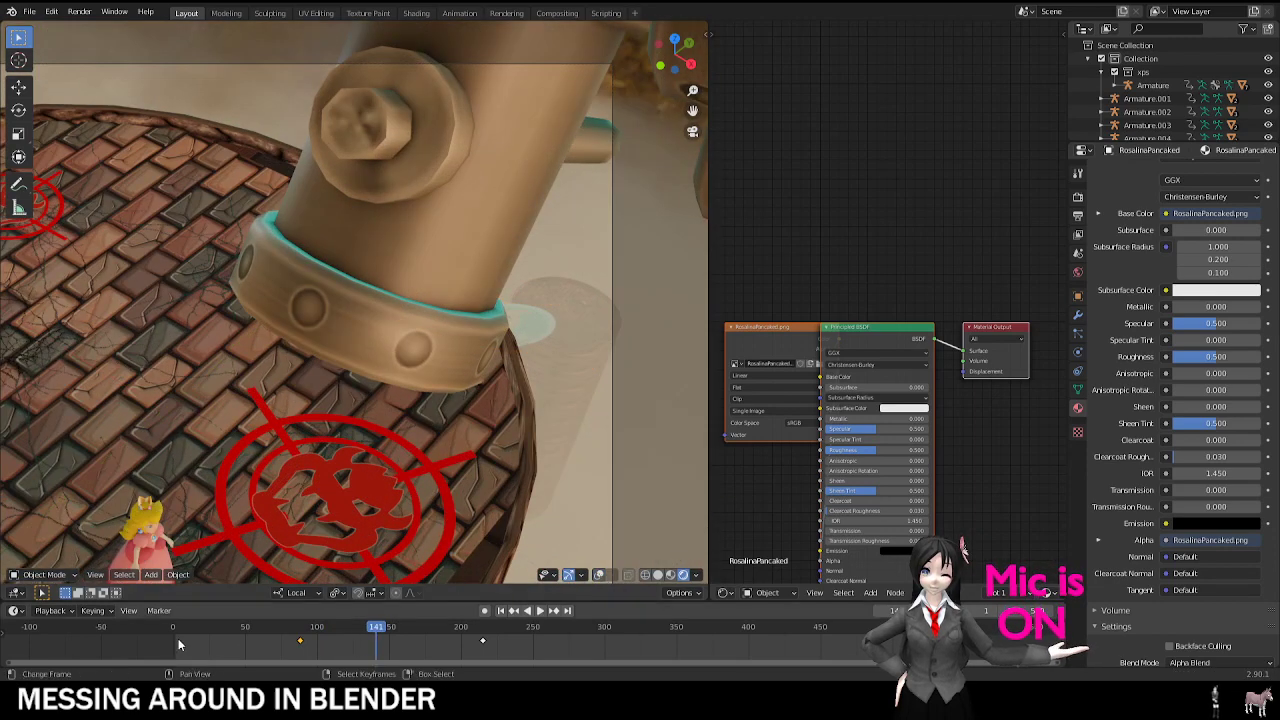
Step: Jump to frame 44 and replay the animation through the FINISH! title, pausing at frame 246
left_click_drag(178, 645, 236, 645)
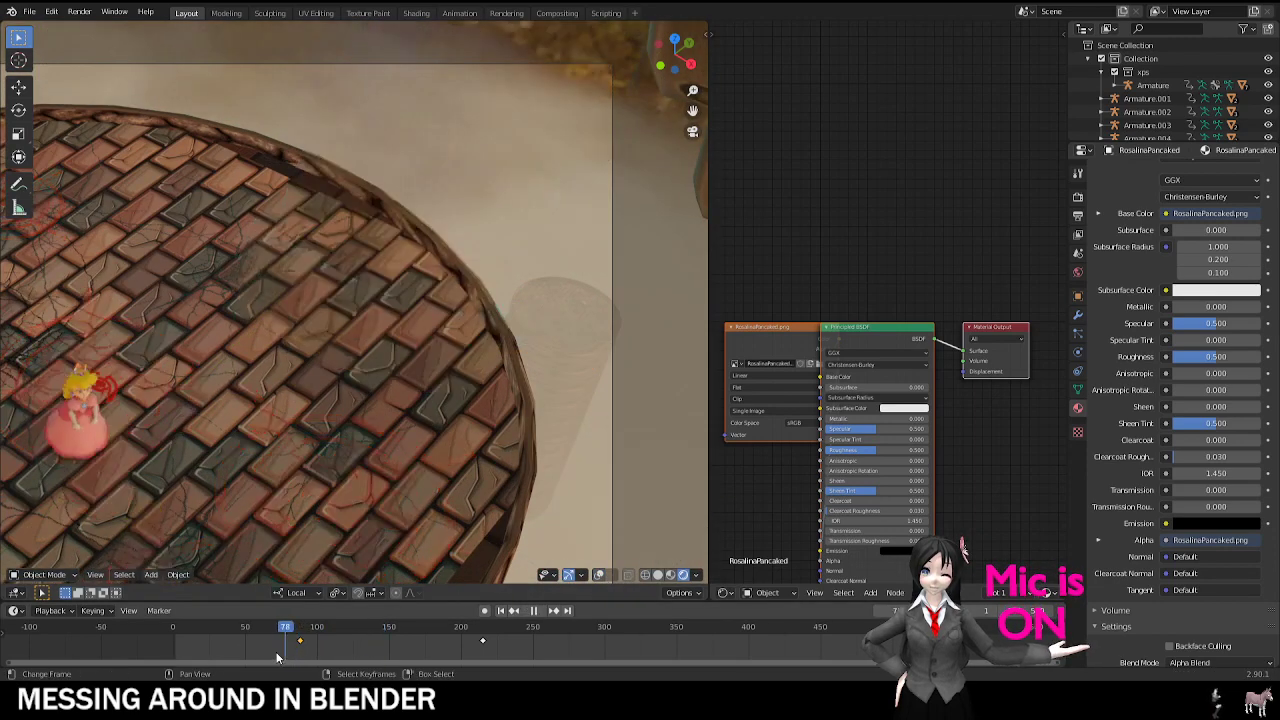
scroll(406, 365, "down", 3)
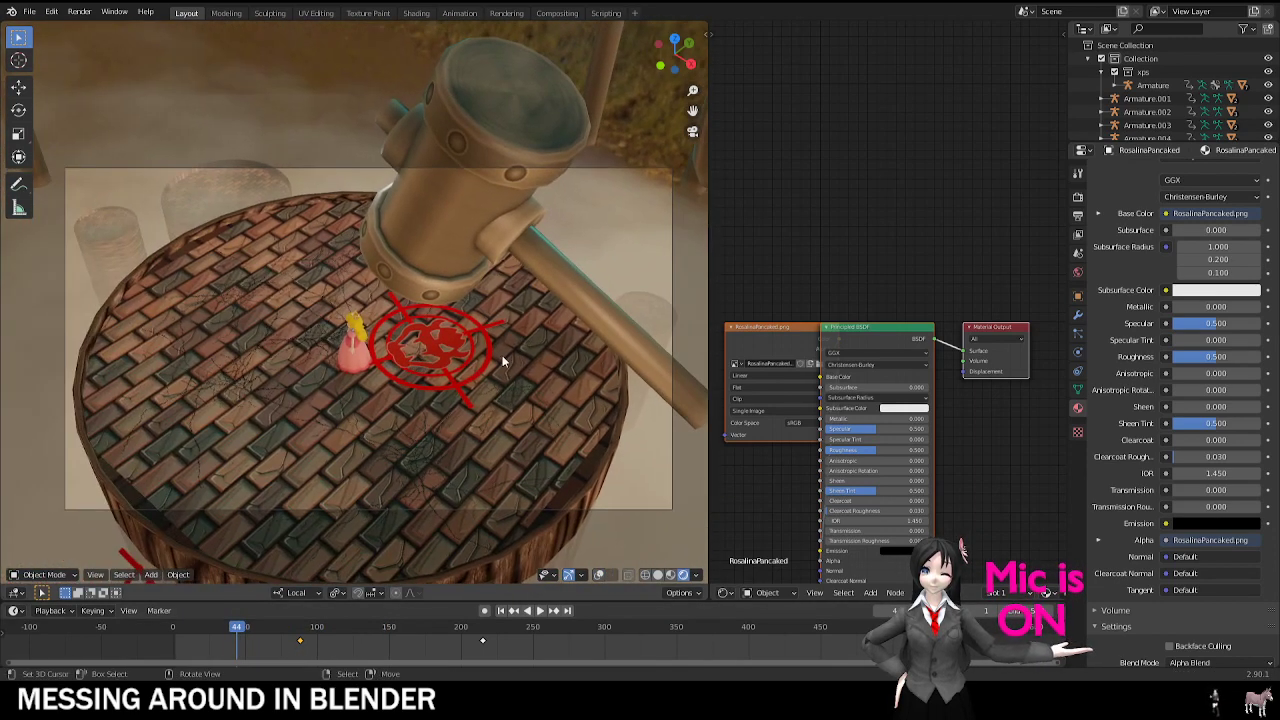
key("space")
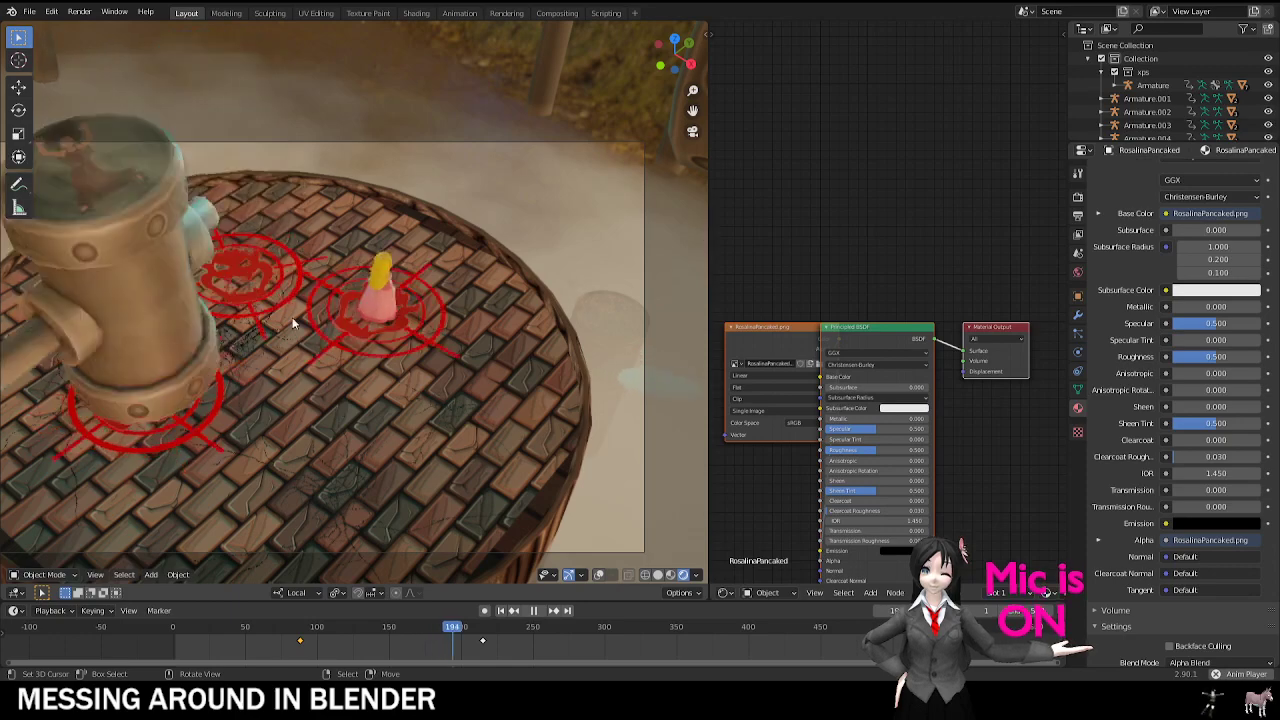
key("space")
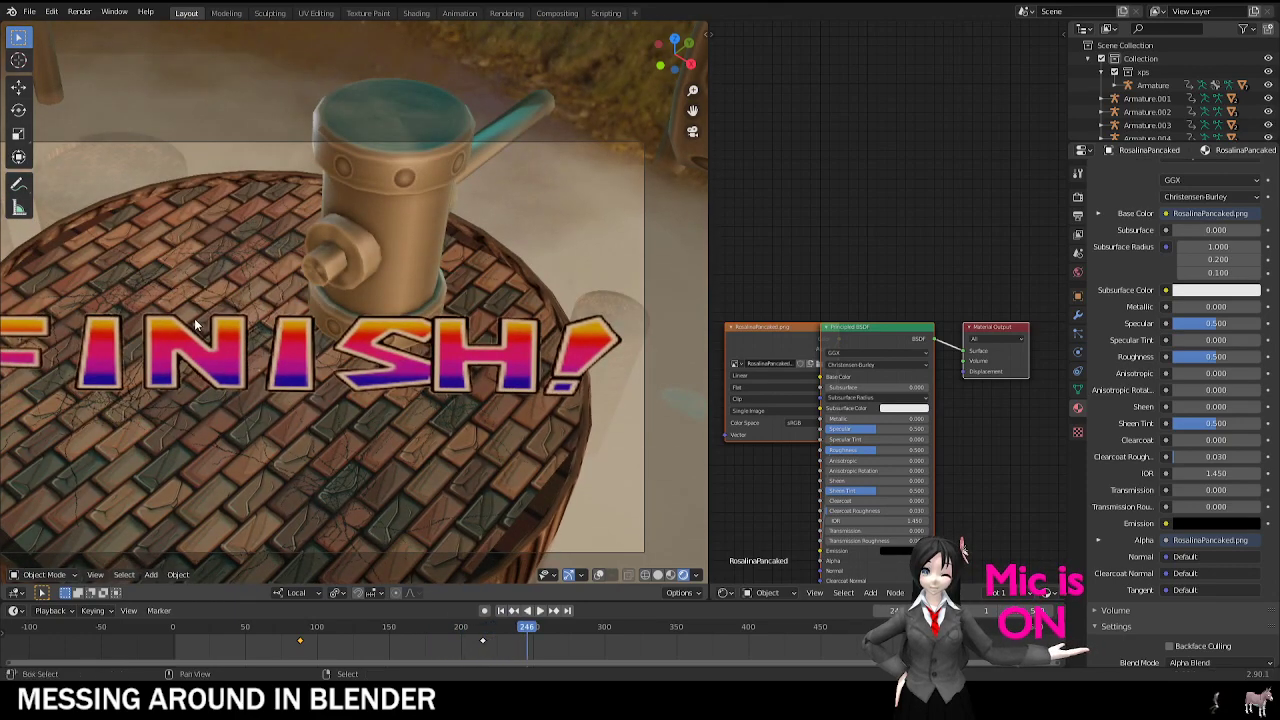
scroll(250, 310, "down", 4)
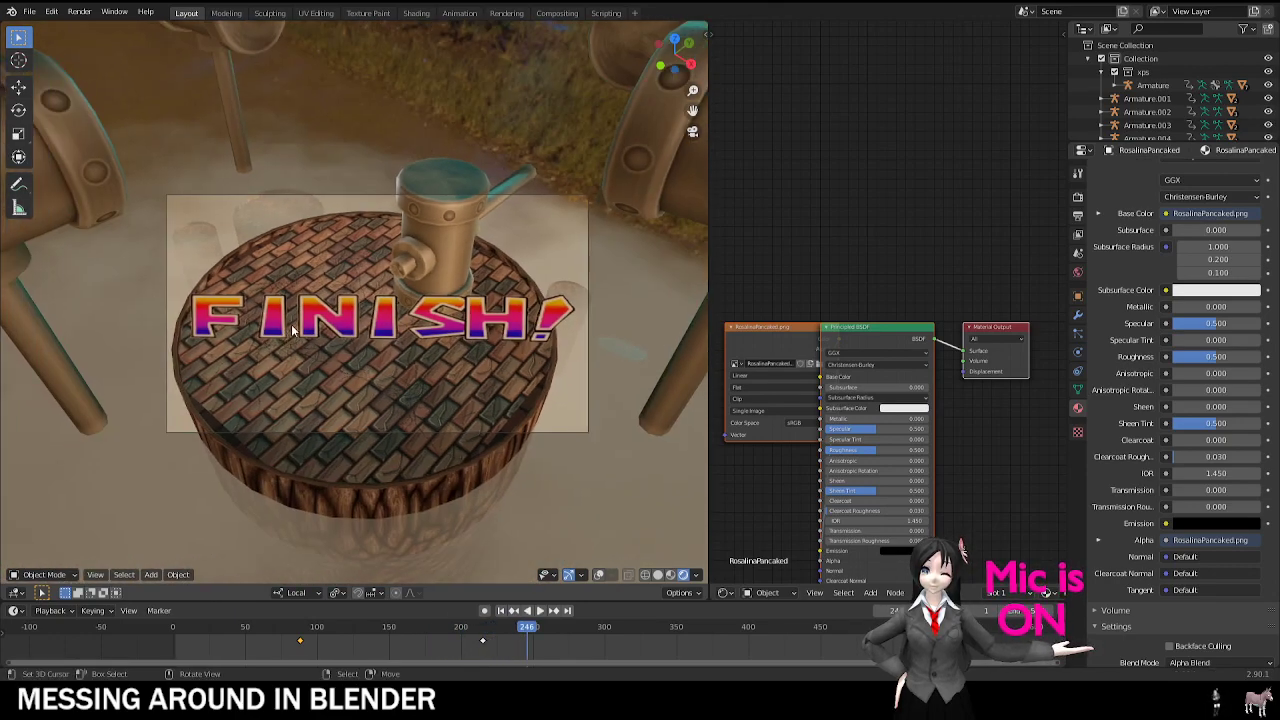
scroll(279, 308, "up", 3)
scroll(279, 308, "down", 3)
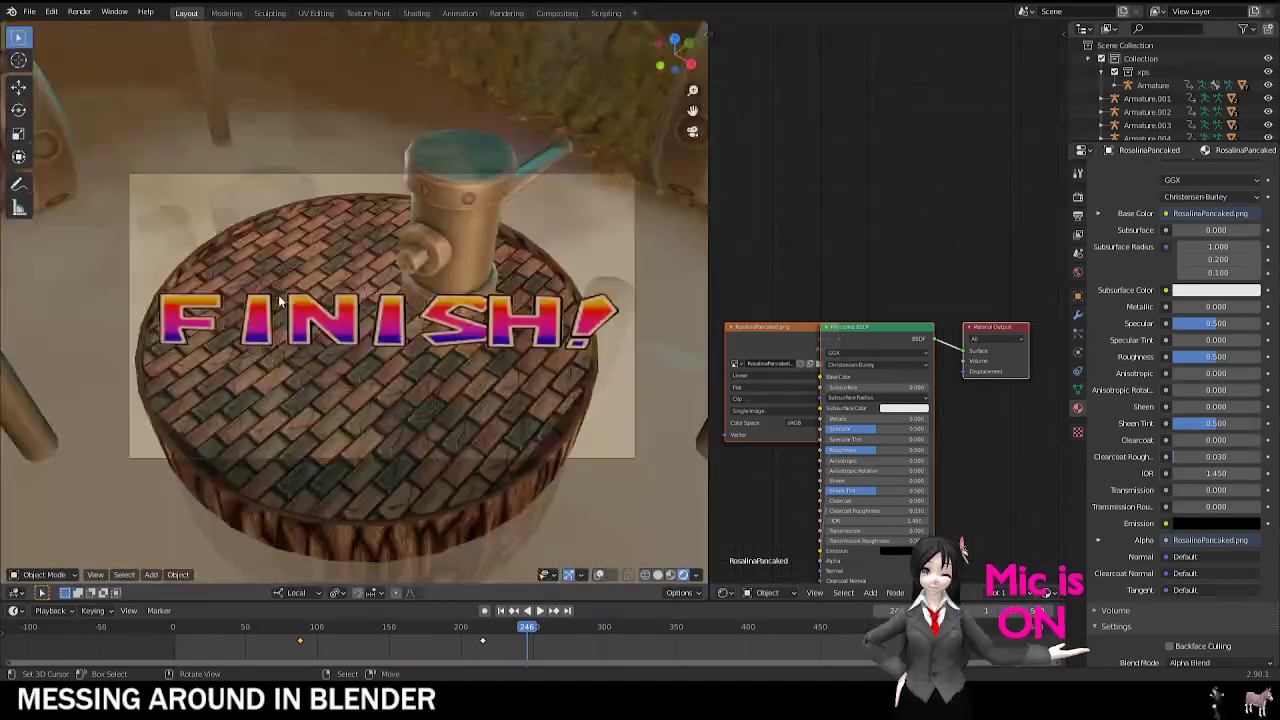
Step: Replay the animation from about frame 85 with the whole platform in view, pausing at frame 184
left_click(296, 626)
key("space")
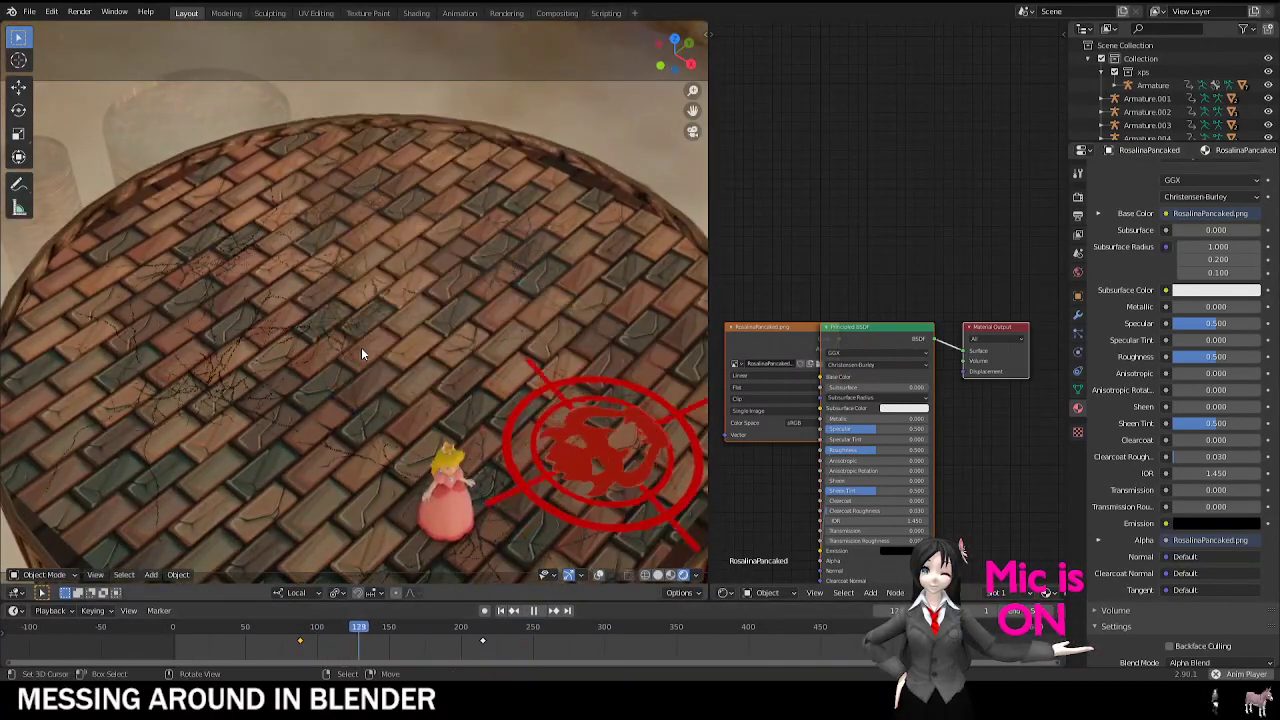
key("space")
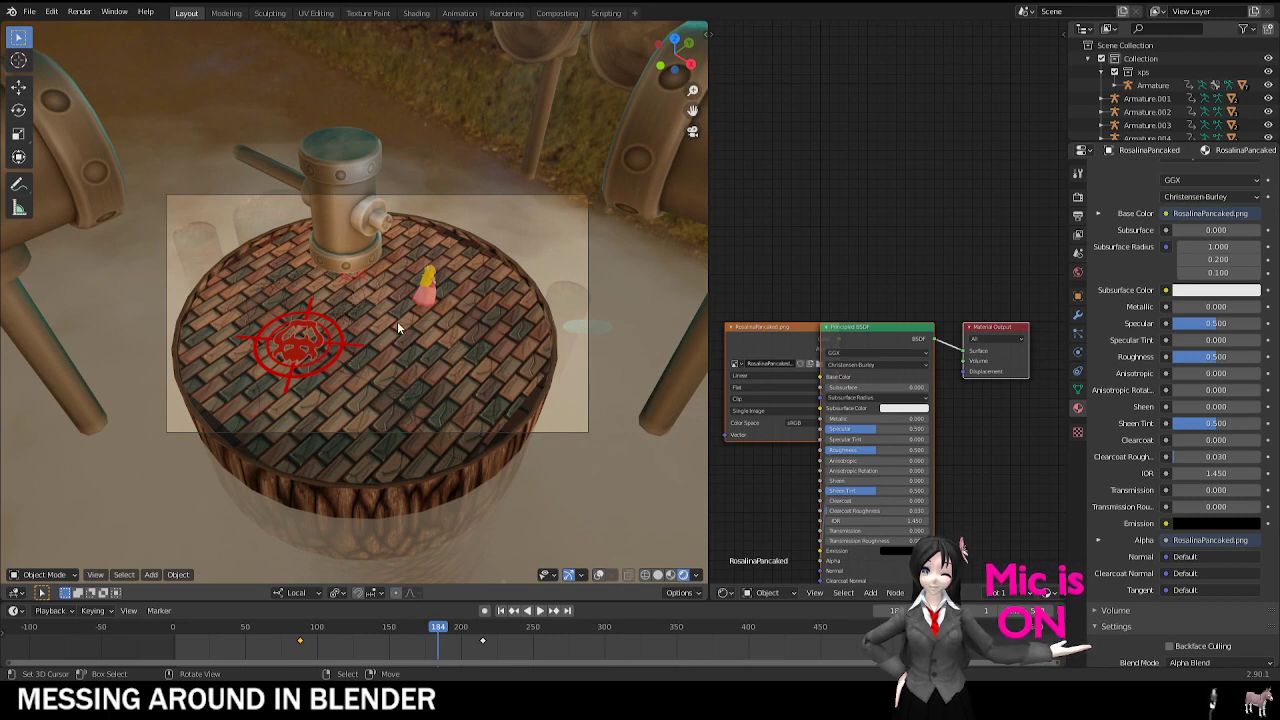
Step: Play from frame 100, skipping between the princess's run and the FINISH! title, and pause at frame 295
left_click(316, 644)
key("space")
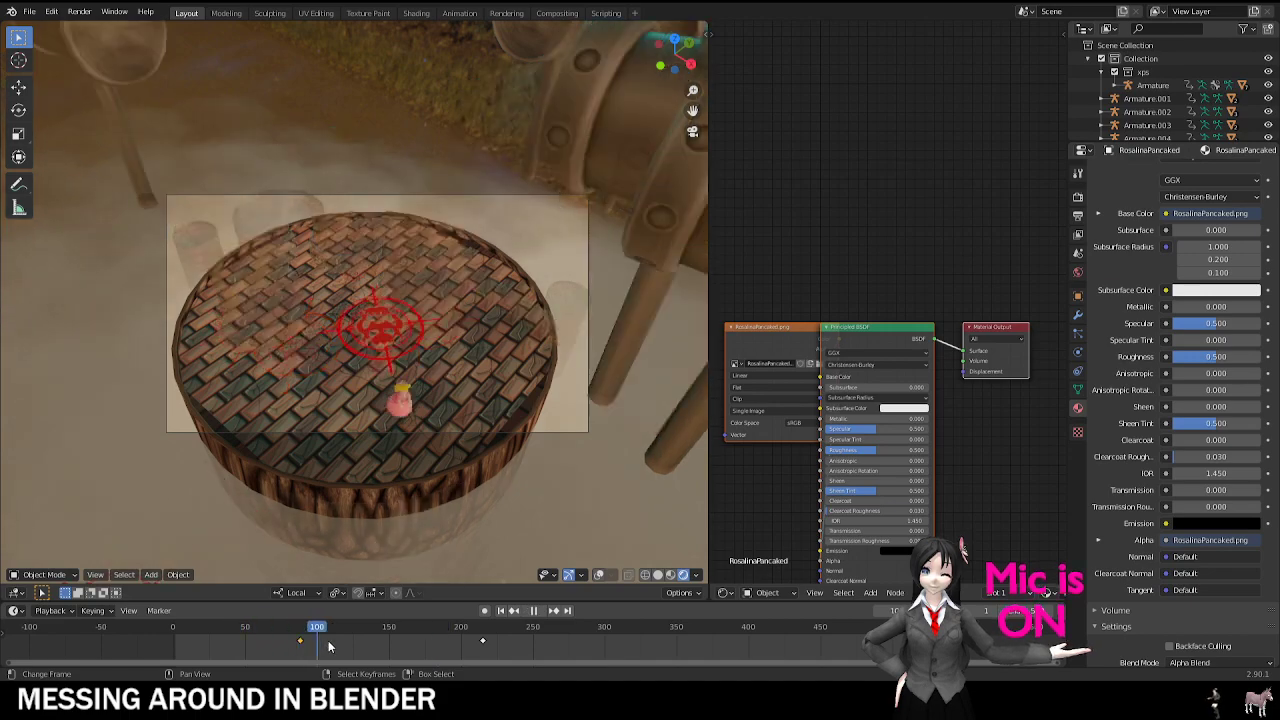
left_click(466, 630)
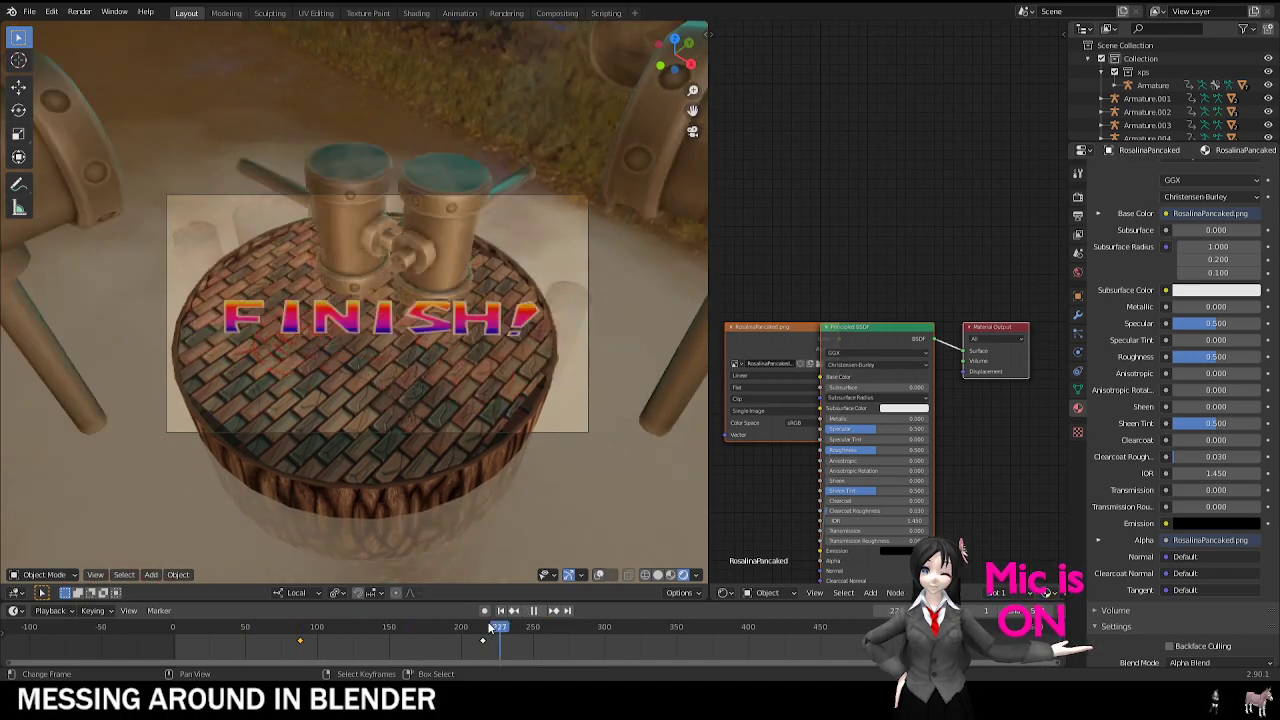
left_click(295, 632)
left_click(542, 644)
key("space")
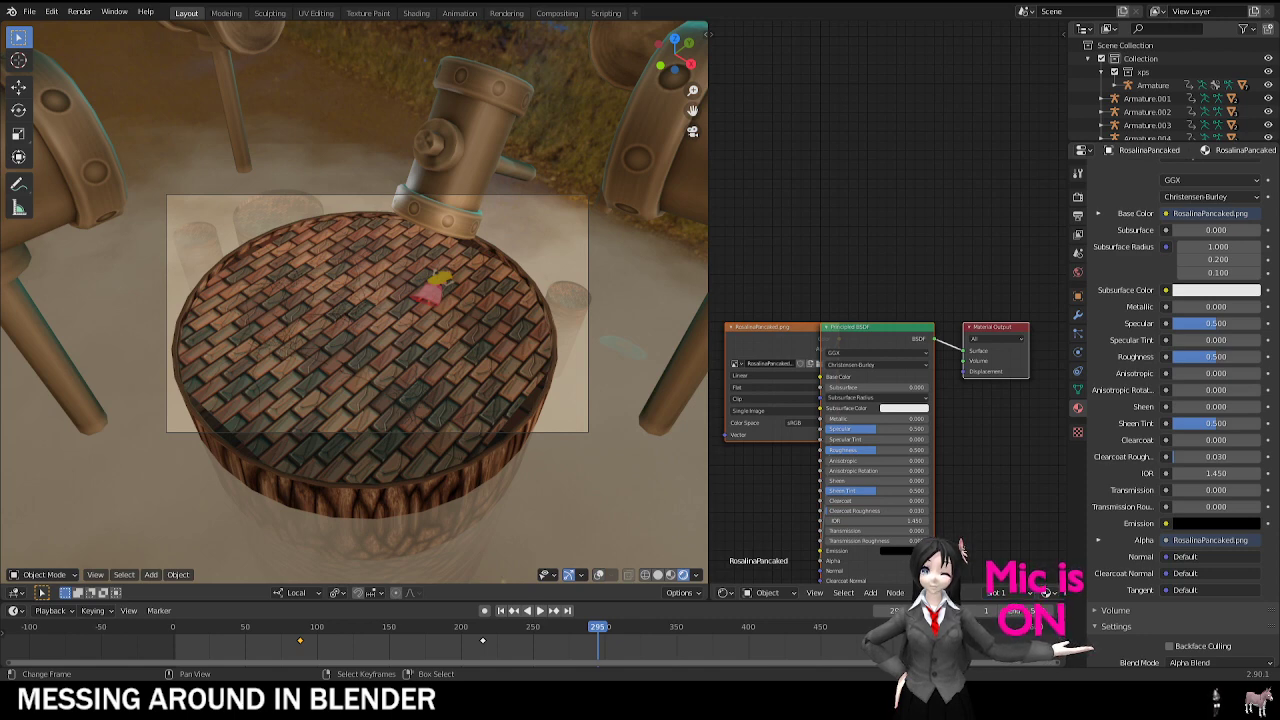
Step: Replay the animation from about frame 129 through the FINISH! title and pause at frame 268
scroll(560, 430, "up", 3)
left_click(359, 645)
key("space")
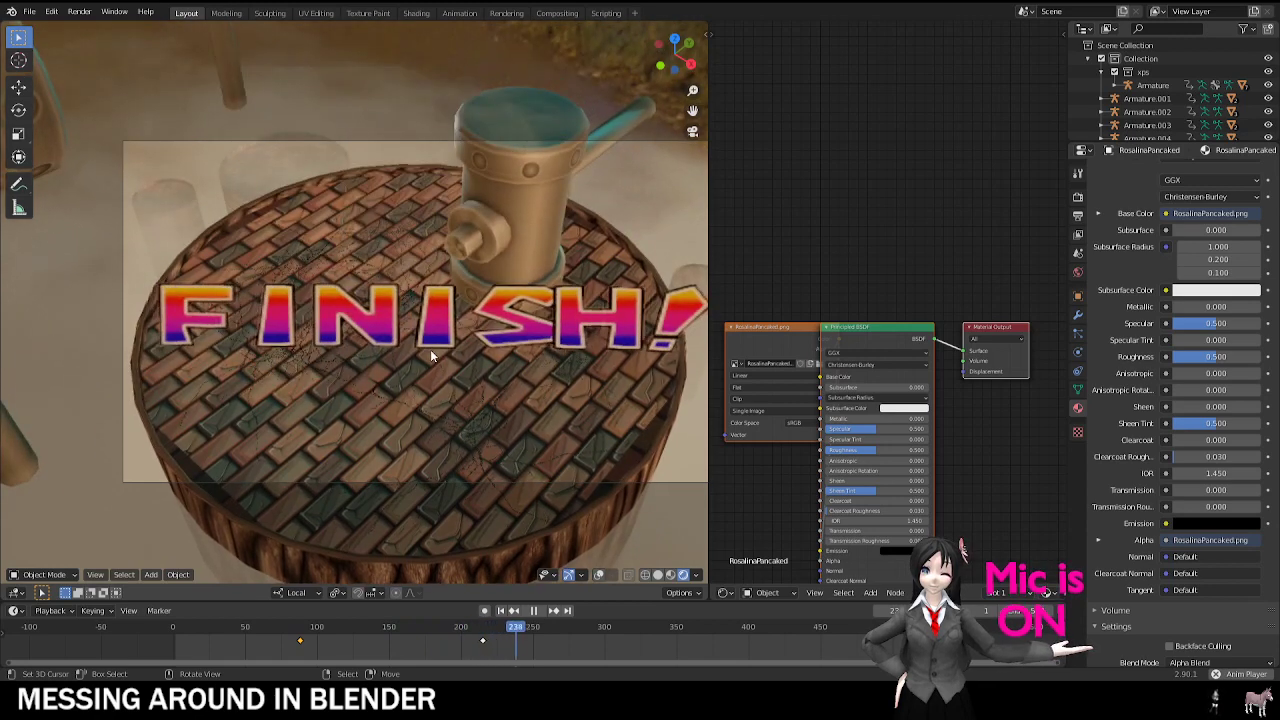
key("space")
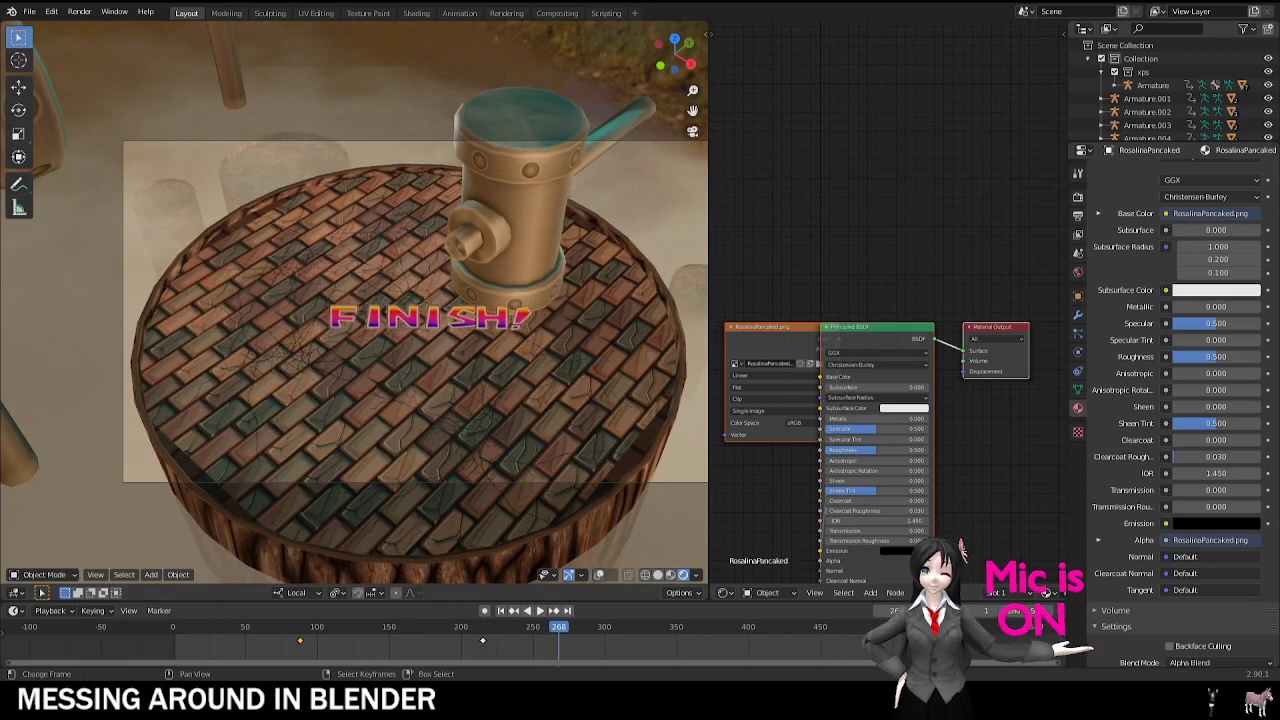
Step: Go to frame 171 to view the princess up close, and replay the action from about frame 27 outside the camera
left_click_drag(216, 645, 419, 645)
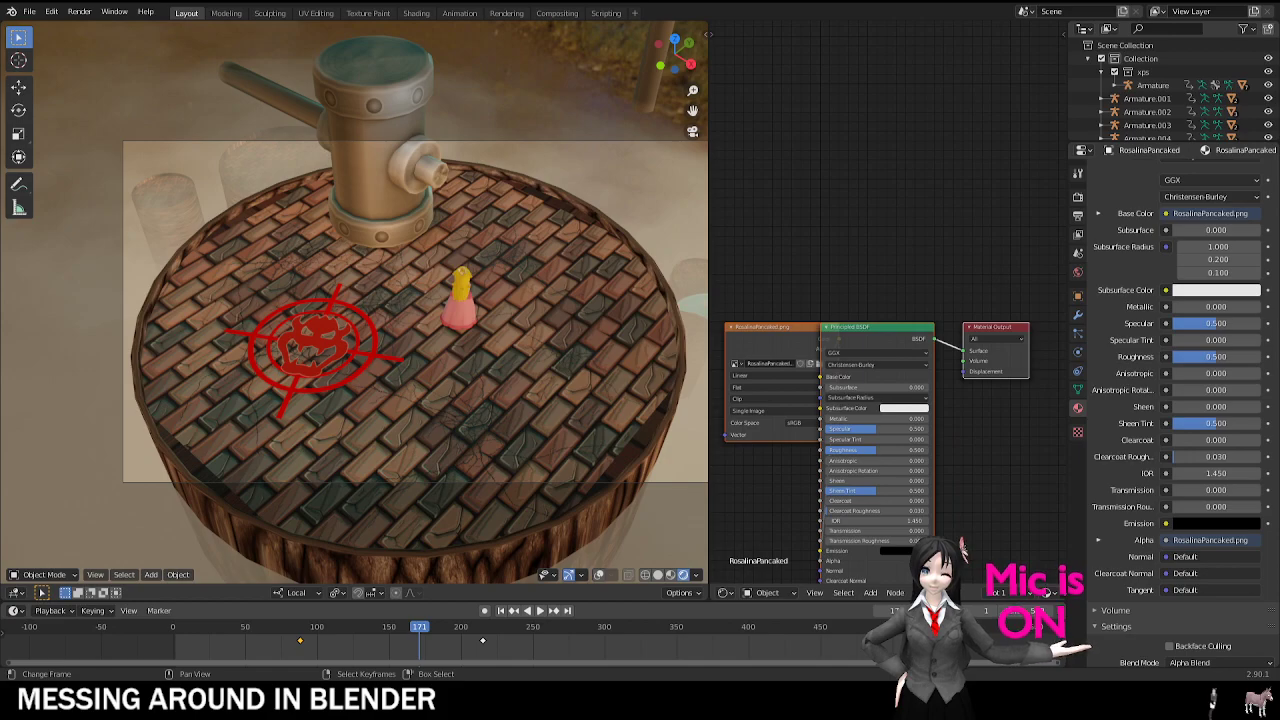
middle_click_drag(591, 443, 440, 440)
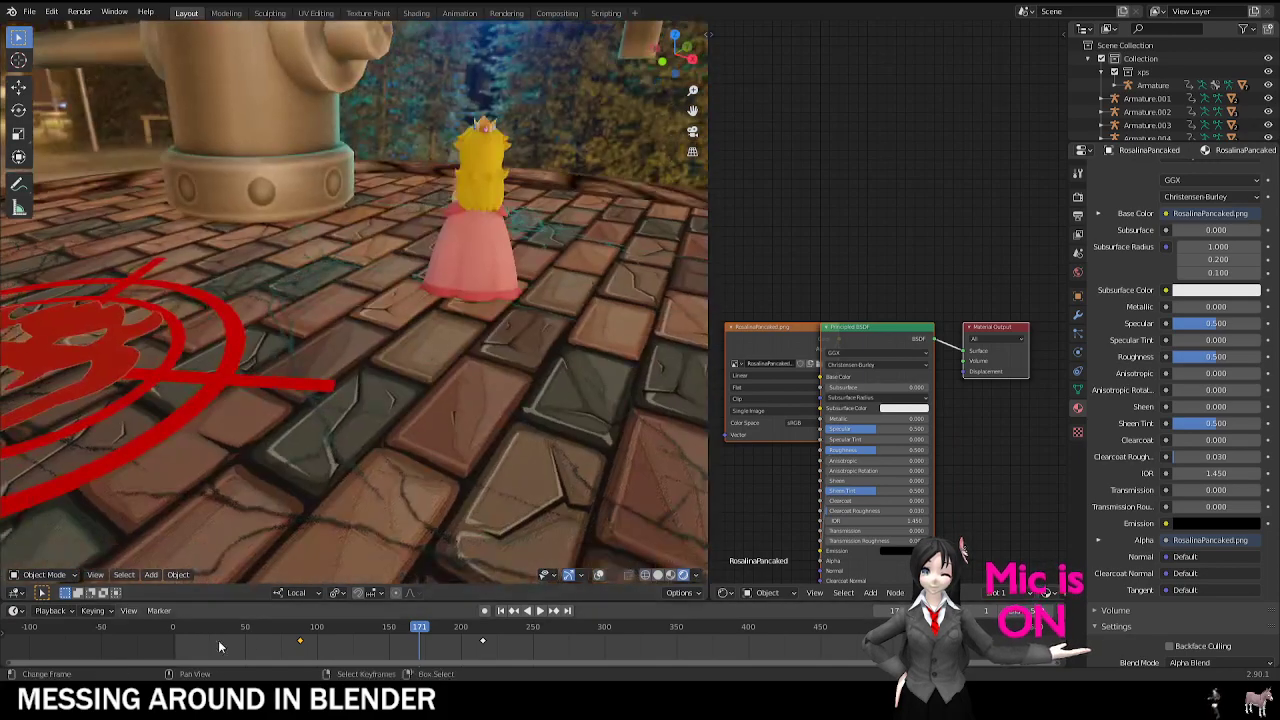
left_click(211, 642)
middle_click_drag(385, 245, 285, 395)
scroll(412, 300, "down", 4)
scroll(300, 350, "up", 3)
middle_click_drag(330, 300, 314, 329)
key("space")
key("space")
Step: Step frame by frame through the hammer coming down on the princess, stopping at frame 219
key("Left")
key("Left")
key("Left")
key("Left")
key("Left")
key("Left")
key("Left")
scroll(309, 330, "up", 3)
key("Right")
key("Right")
key("Right")
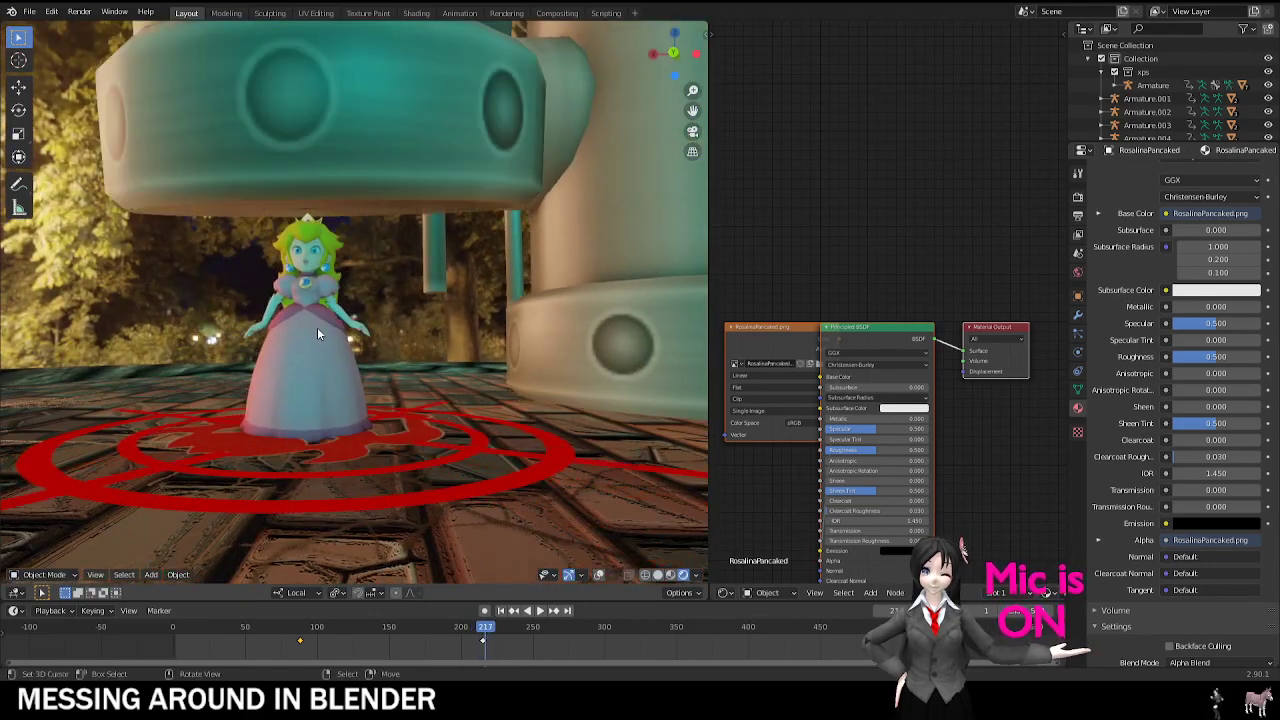
key("Right")
key("Right")
mouse_move(321, 317)
middle_mouse_down()
mouse_move(344, 328)
mouse_move(384, 308)
mouse_move(302, 329)
middle_mouse_up()
scroll(384, 308, "down", 4)
scroll(309, 328, "up", 6)
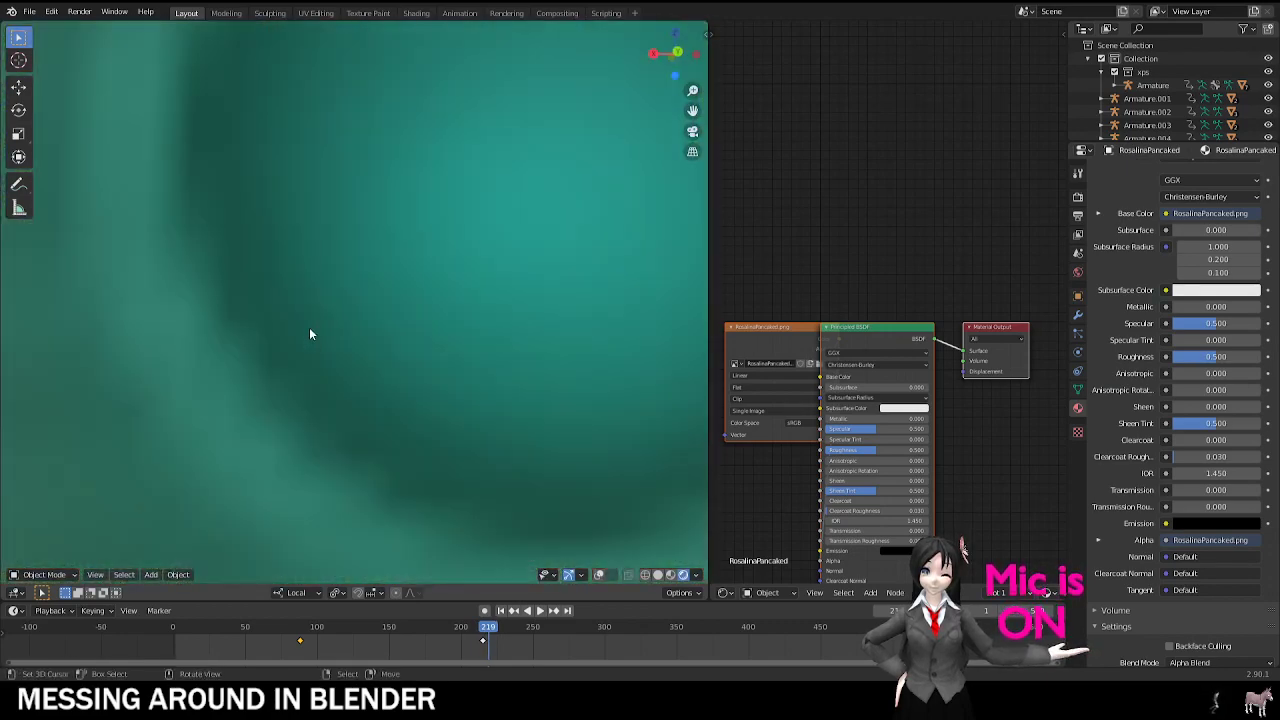
Step: Step back and forth around frame 219 to examine the hammer's impact from close range
middle_click_drag(309, 454, 355, 328, "shift")
middle_click_drag(355, 328, 330, 310)
key("Left")
key("Left")
key("Right")
key("Right")
key("Right")
key("Left")
key("Right")
Step: Delete the hammer head that covers the princess at the moment of impact
left_click(372, 271)
mouse_move(372, 271)
middle_mouse_down()
mouse_move(306, 314)
mouse_move(378, 283)
middle_mouse_up()
key("Delete")
Step: Play the animation without that hammer head and replay the impact from about frame 194 in the camera view
key("space")
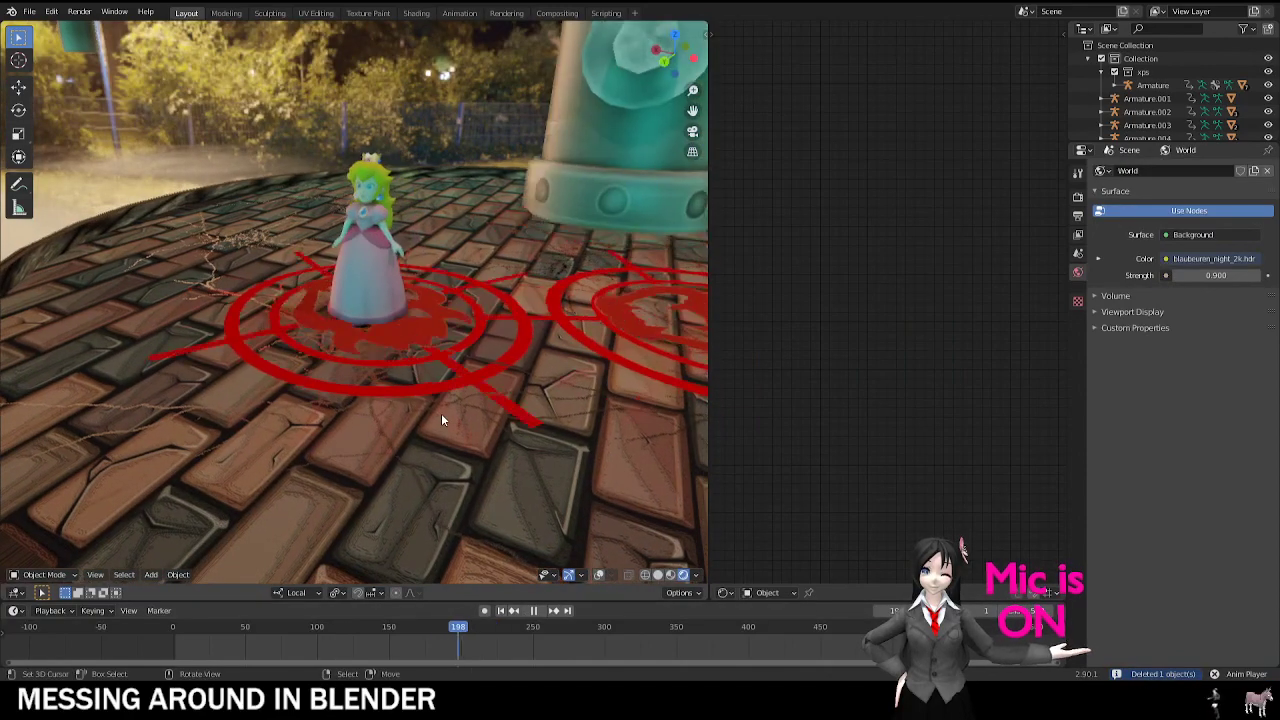
middle_click_drag(441, 418, 407, 488)
key("KP_0")
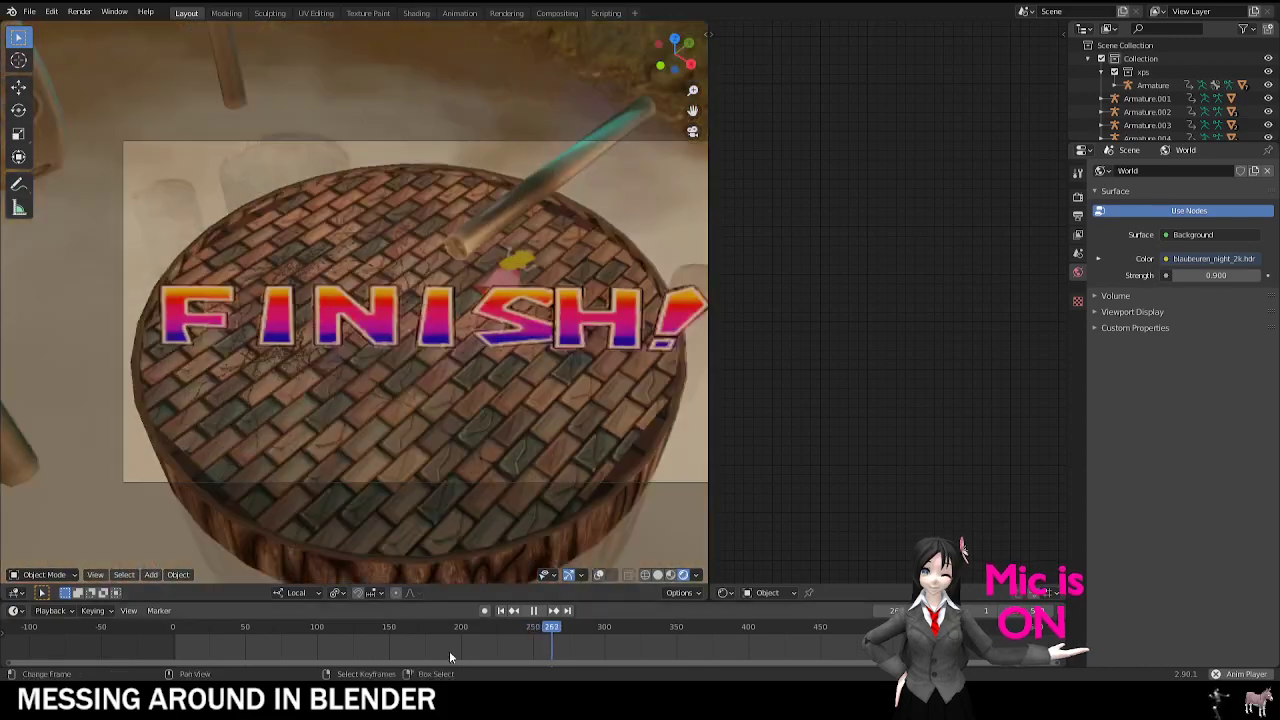
left_click(449, 652)
middle_click_drag(505, 400, 415, 428, "shift")
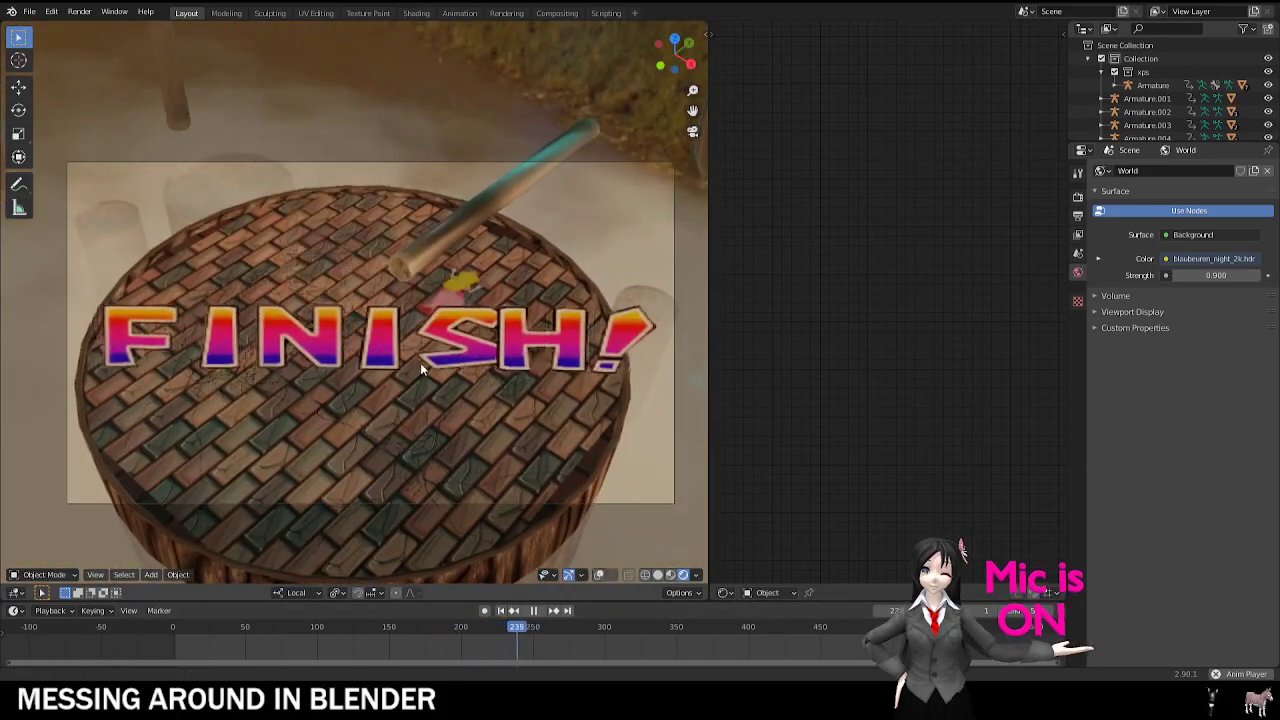
scroll(455, 280, "up", 3)
left_click(486, 640)
left_click(452, 638)
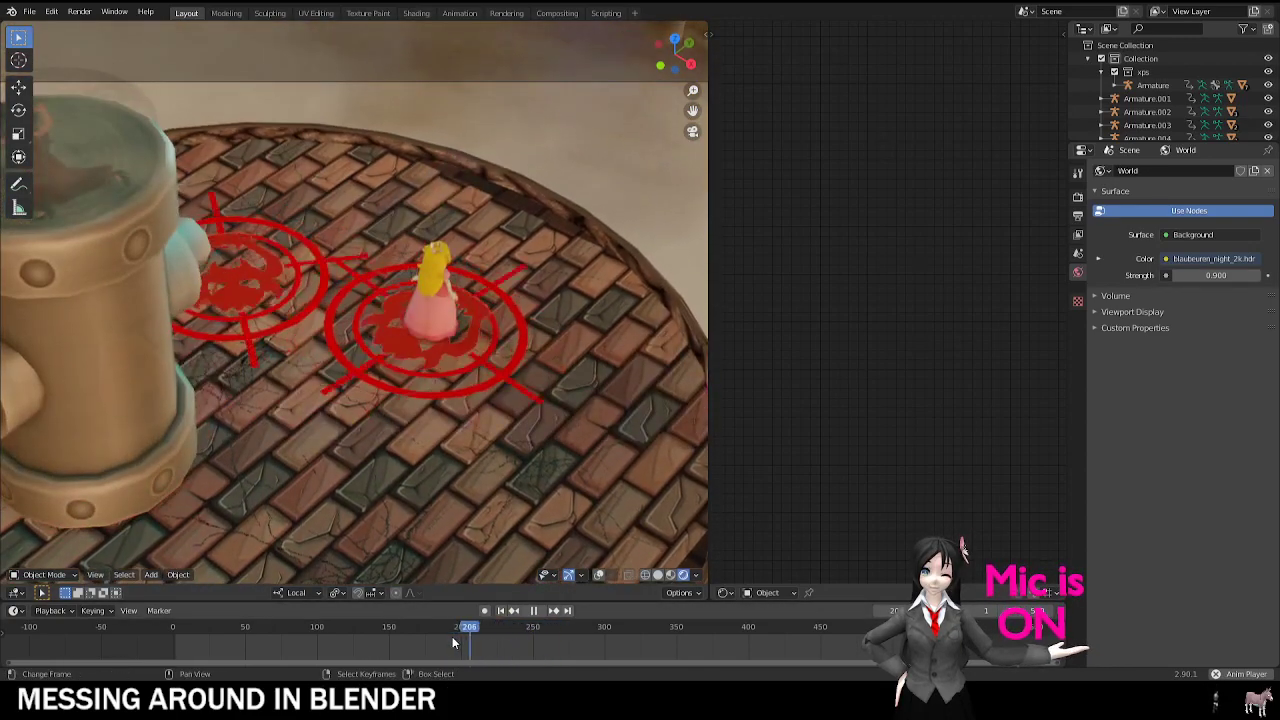
key("space")
Step: Step back frame by frame to frame 215 with the princess framed in close-up
middle_click_drag(470, 370, 336, 343, "shift")
scroll(465, 438, "up", 2)
key("Left")
key("Left")
key("Left")
key("Left")
key("Left")
key("Left")
key("Left")
key("Left")
key("Left")
key("Left")
Step: Show the viewport overlays and select the princess's armature
left_click(601, 577)
scroll(570, 430, "down", 5)
scroll(336, 343, "up", 7)
middle_click_drag(150, 300, 318, 288, "shift")
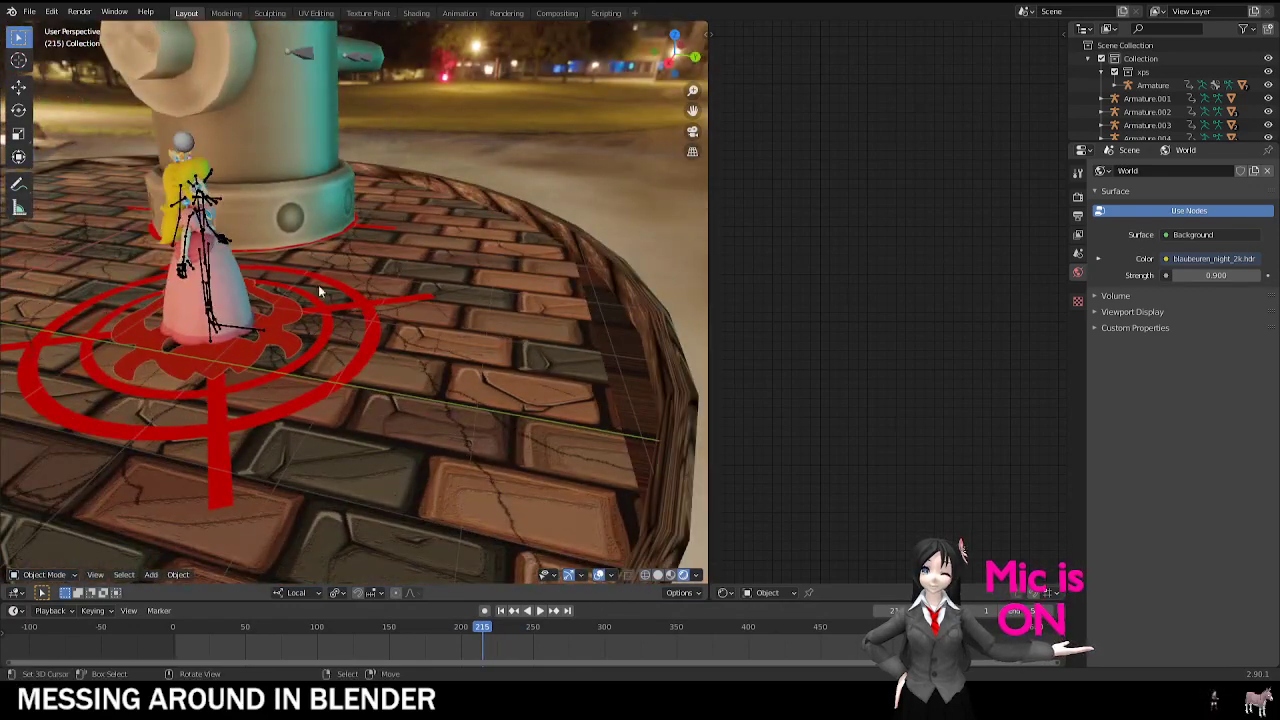
right_click(211, 276)
middle_click_drag(211, 276, 257, 260)
Step: Step forward to frame 220 and examine the squashed princess and her armature from several angles, including beneath the platform surface
key("Right")
key("Right")
key("Right")
key("Right")
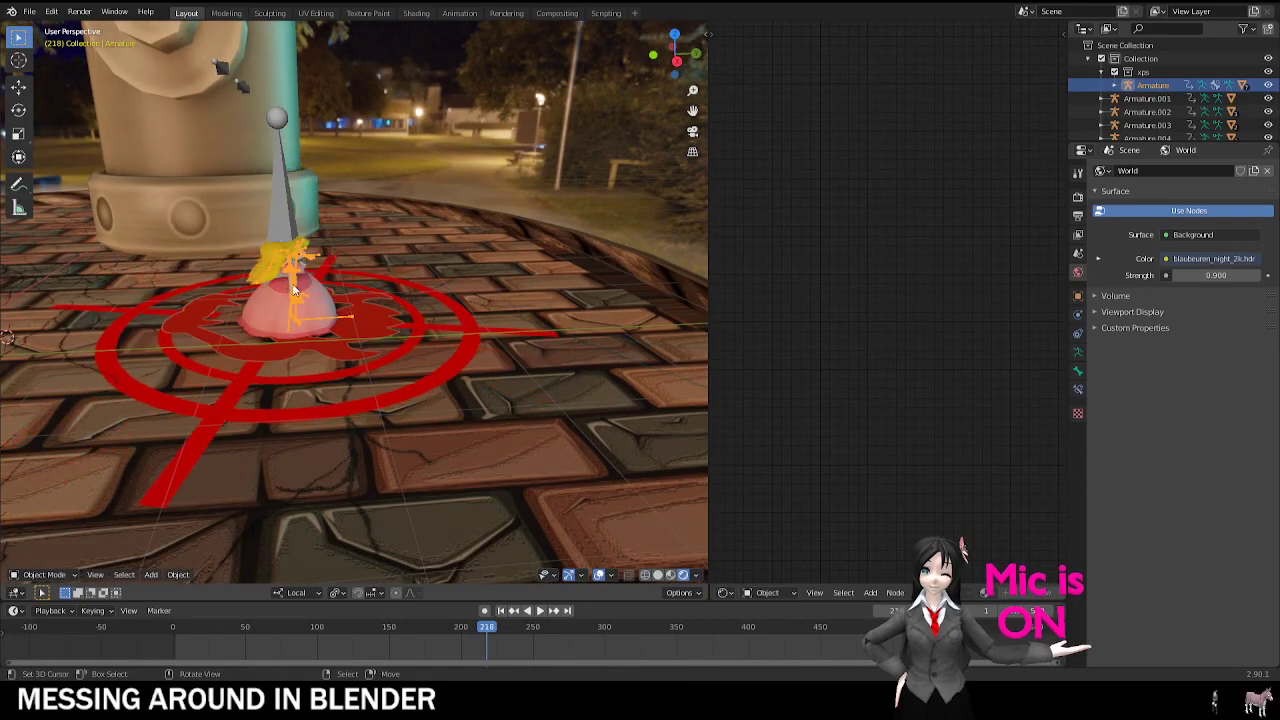
scroll(316, 296, "down", 6)
middle_click_drag(316, 294, 400, 300)
scroll(400, 298, "up", 5)
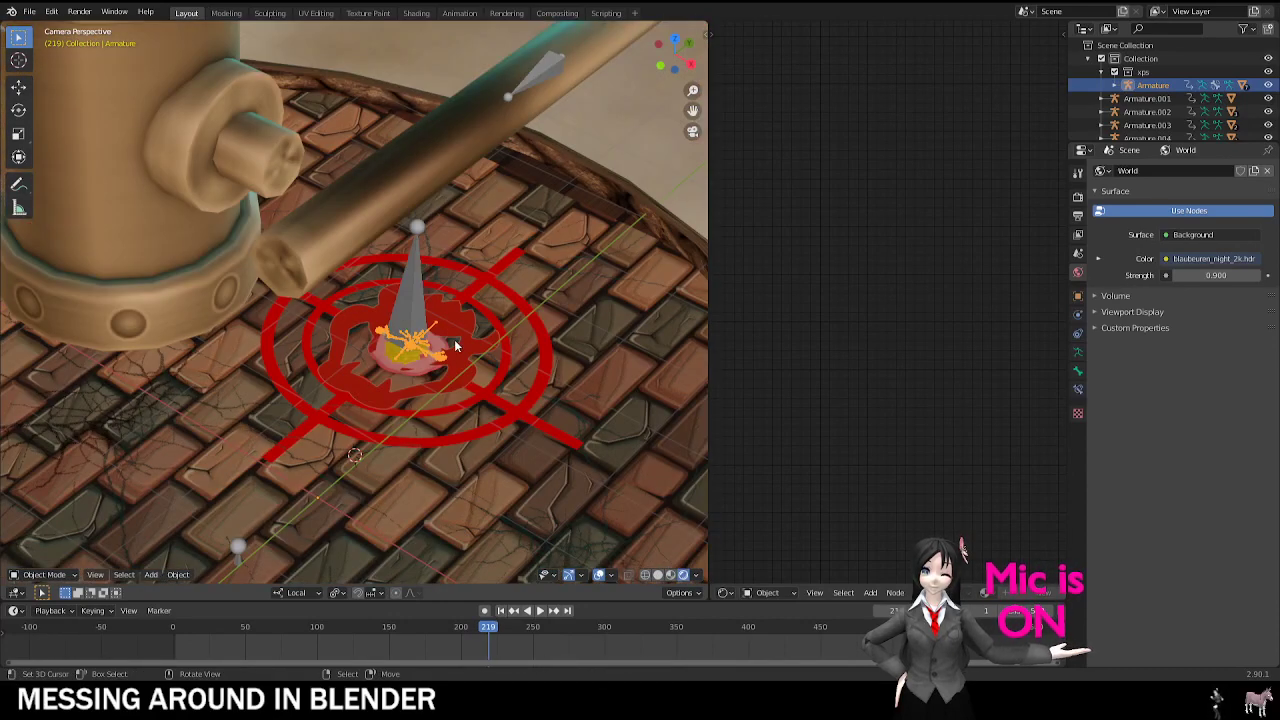
scroll(454, 348, "down", 7)
middle_click_drag(510, 390, 389, 343)
key("Right")
scroll(358, 321, "up", 8)
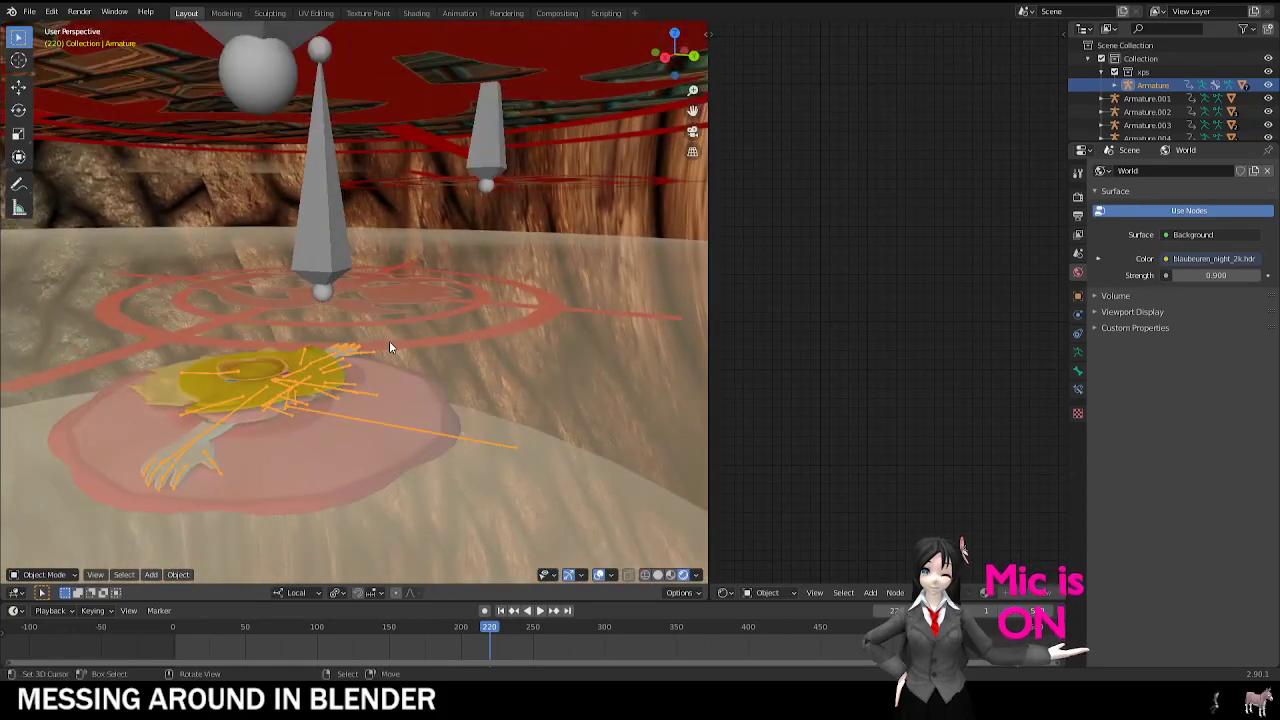
Step: Step back to frame 218, select the flat PeachSplattered image plane and try moving it freely
key("Right")
key("Left")
key("Left")
key("Left")
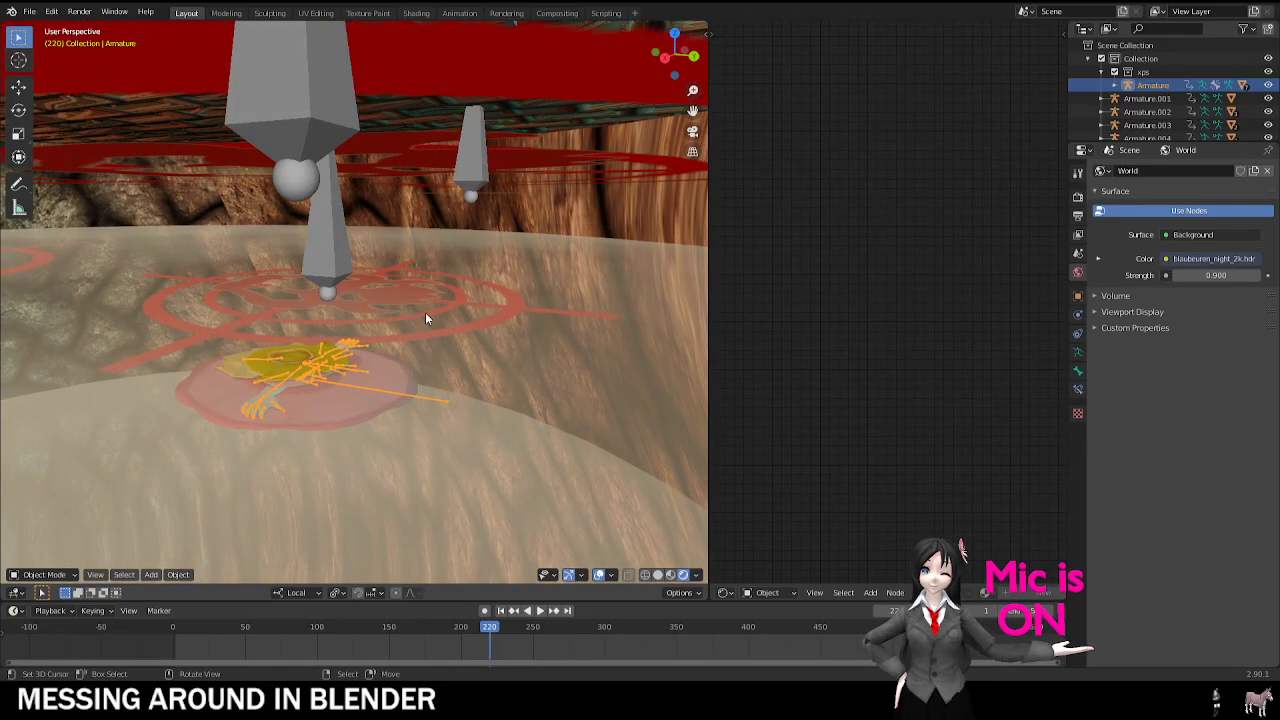
mouse_move(433, 301)
middle_mouse_down()
mouse_move(461, 306)
mouse_move(440, 324)
middle_mouse_up()
right_click(468, 311)
key("g")
left_click(487, 324)
key("g")
left_click(431, 323)
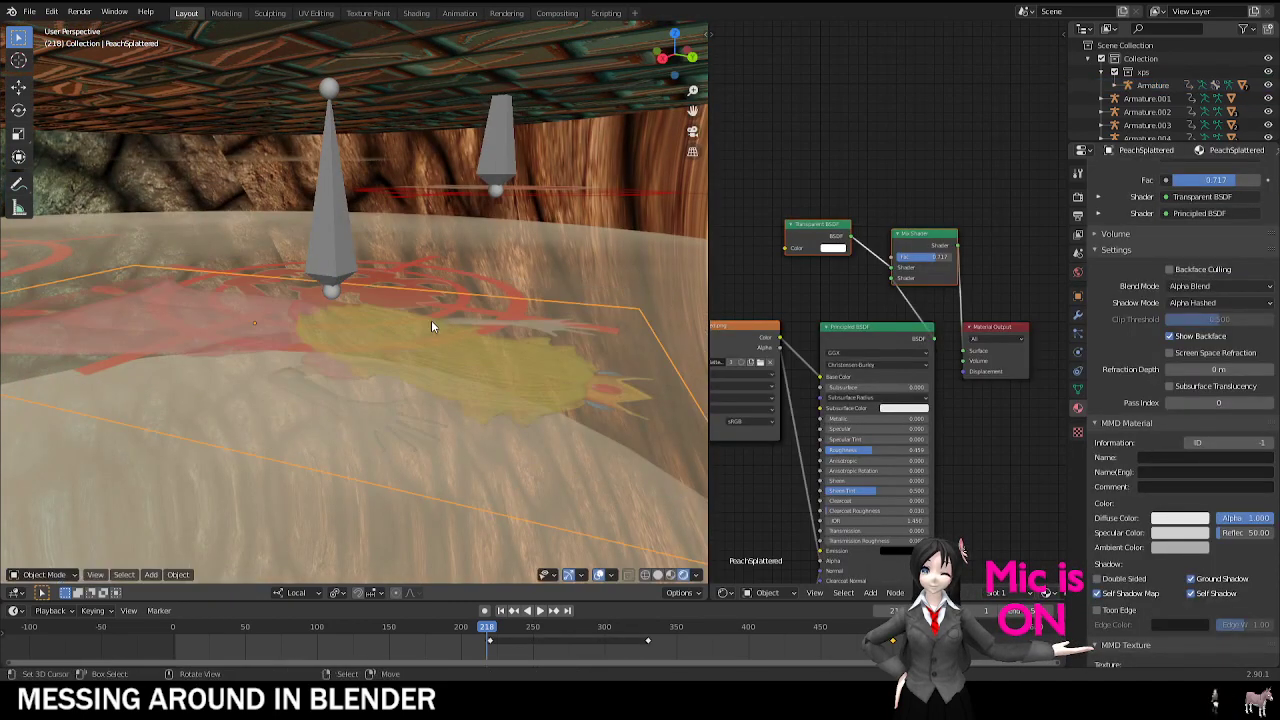
Step: Step between frames 218 and 220 to compare the image plane with the squashed princess, and examine the plane in close-up
key("Right")
key("Right")
middle_click_drag(408, 317, 413, 244)
key("Left")
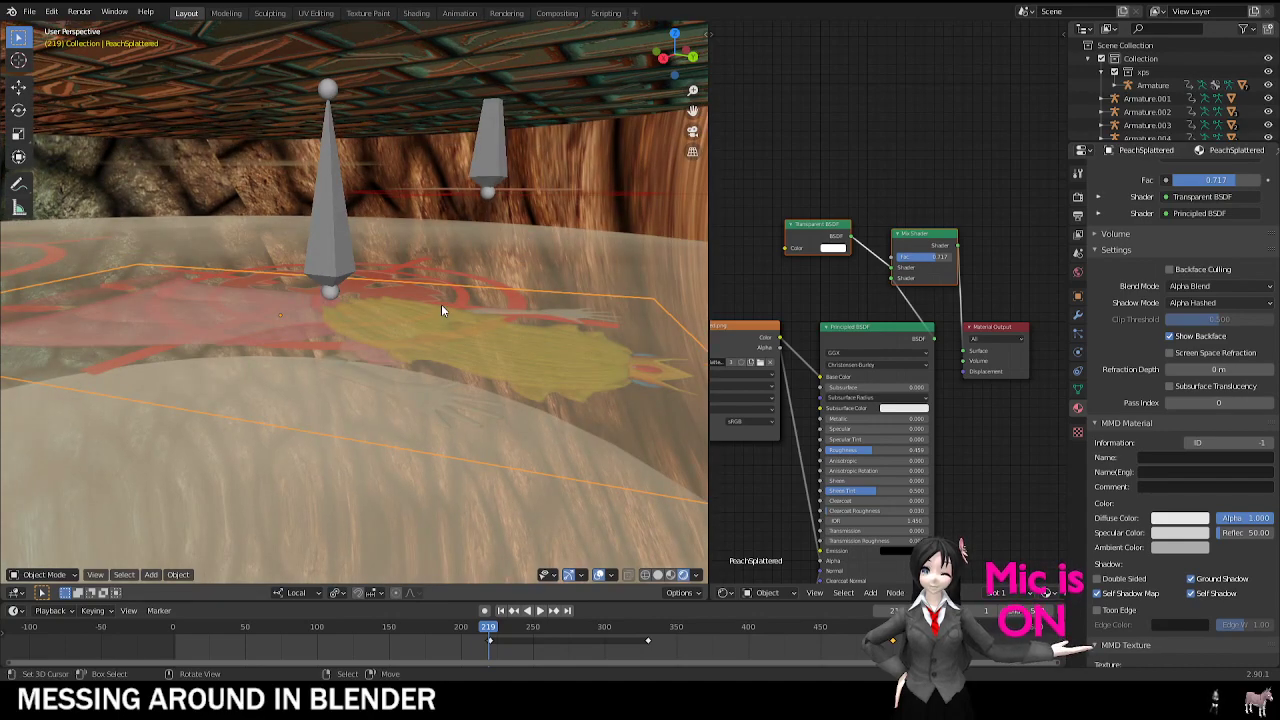
key("Right")
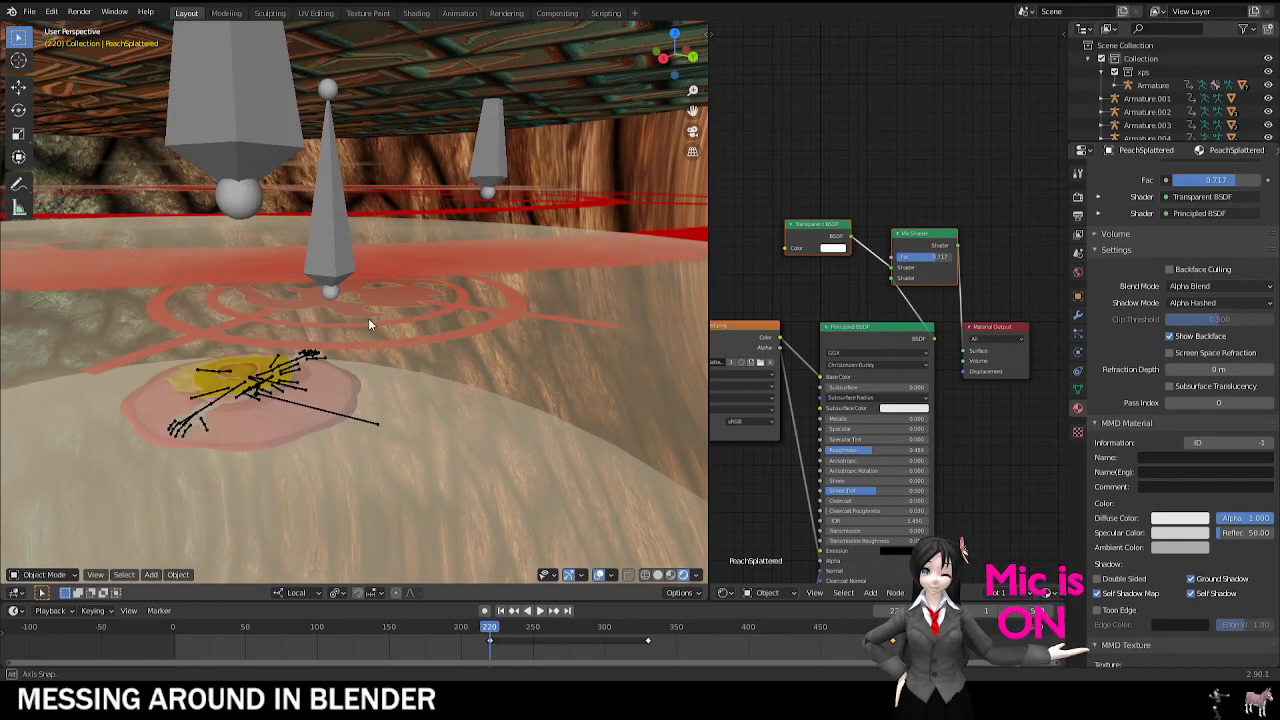
middle_click_drag(368, 318, 419, 300)
key("KP_Decimal")
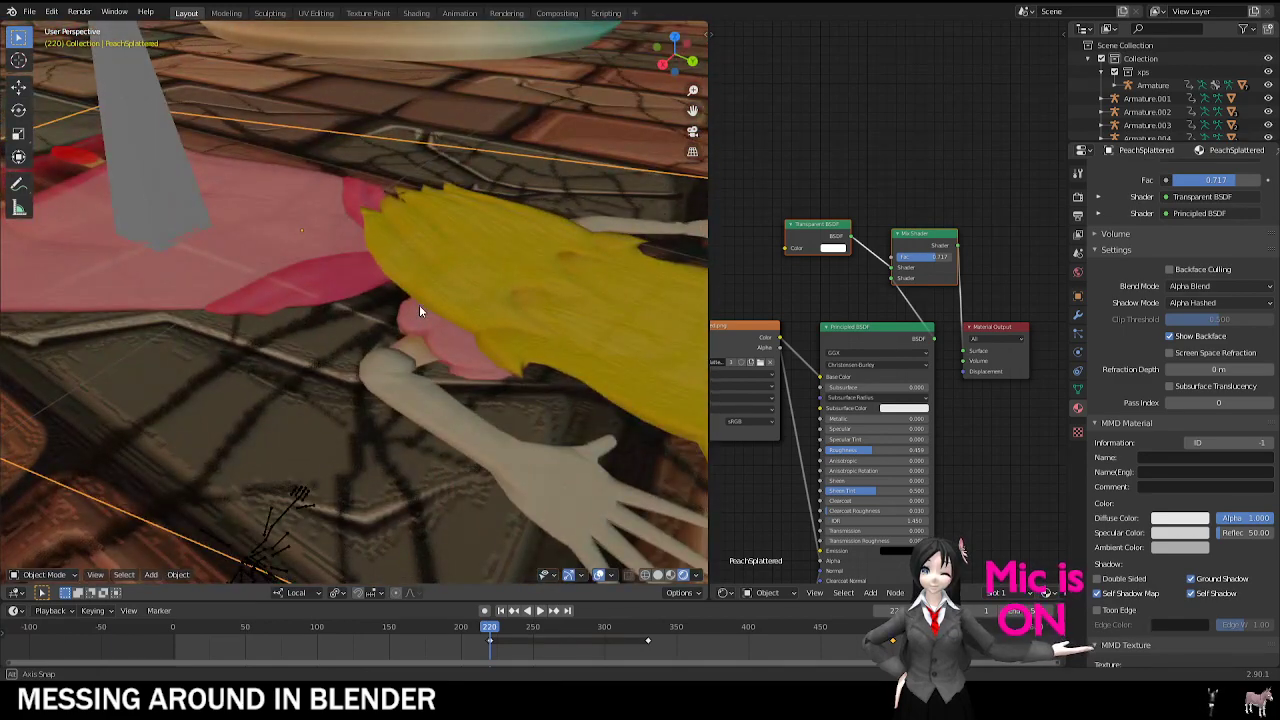
Step: Play the animation through the camera and again from beneath the platform, replay it from about frame 89, and hide the viewport overlays
key("KP_0")
key("space")
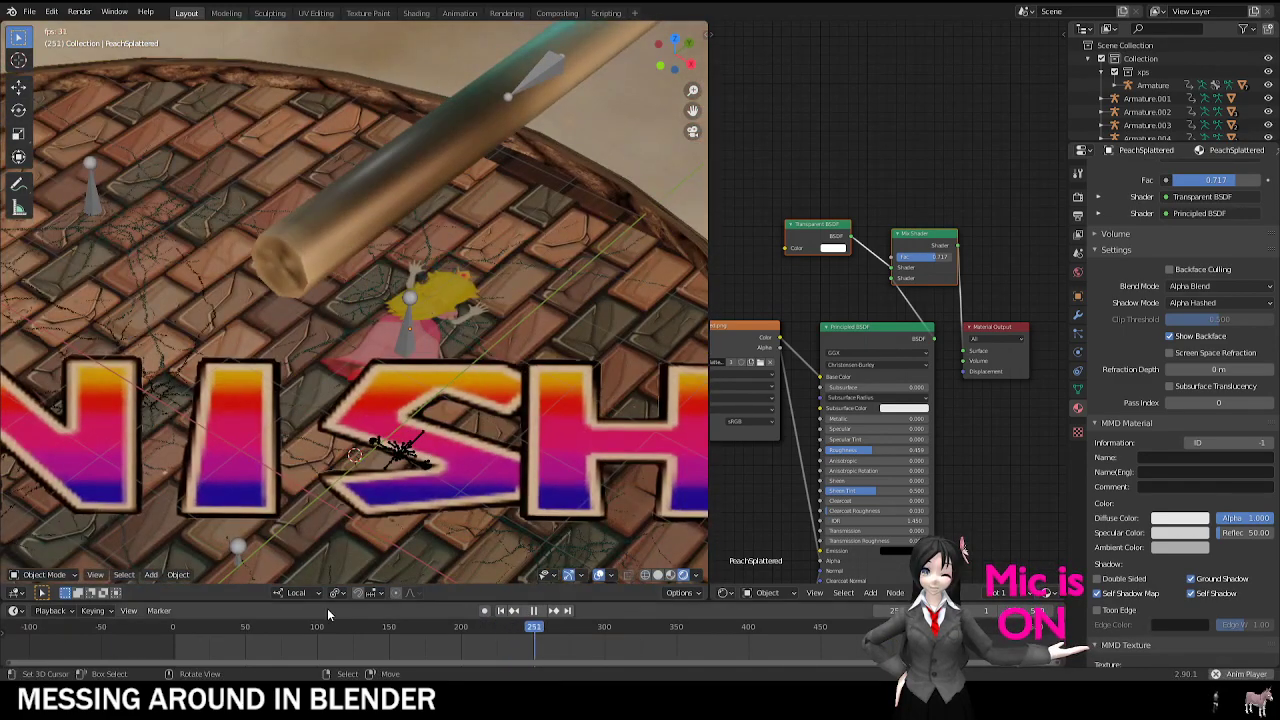
scroll(350, 312, "up", 3)
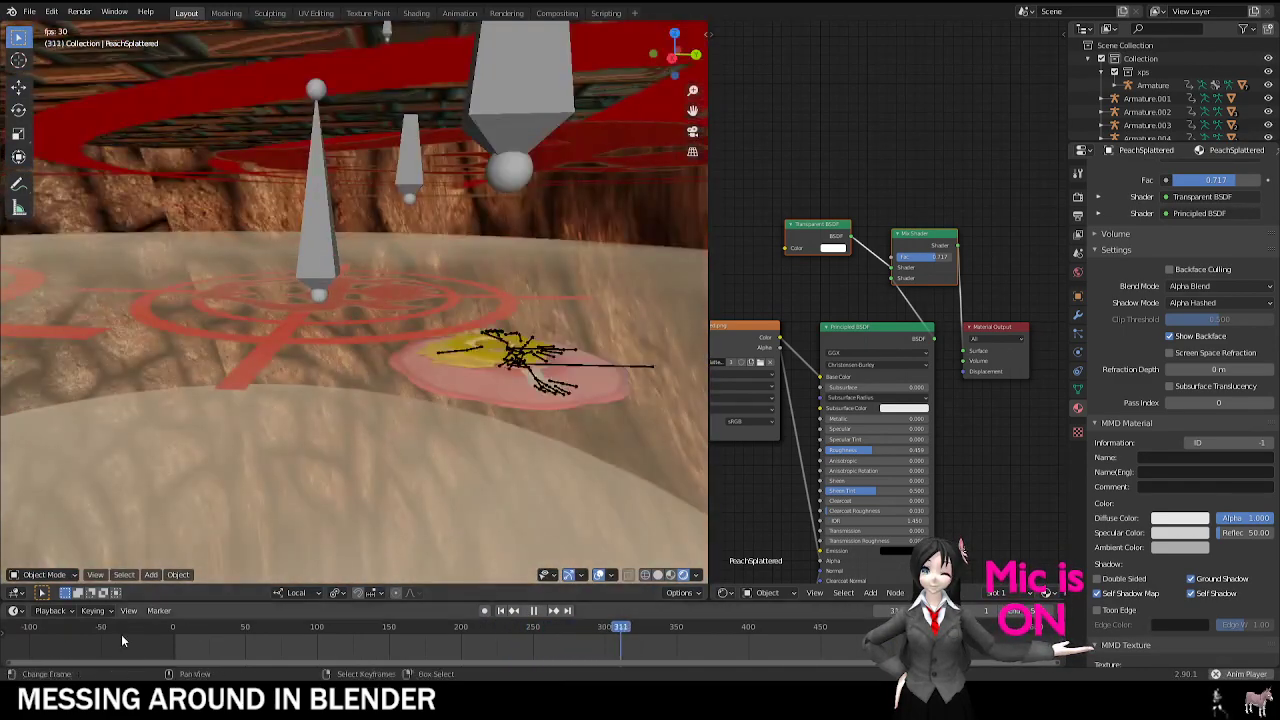
left_click(121, 632)
middle_click_drag(549, 373, 373, 437)
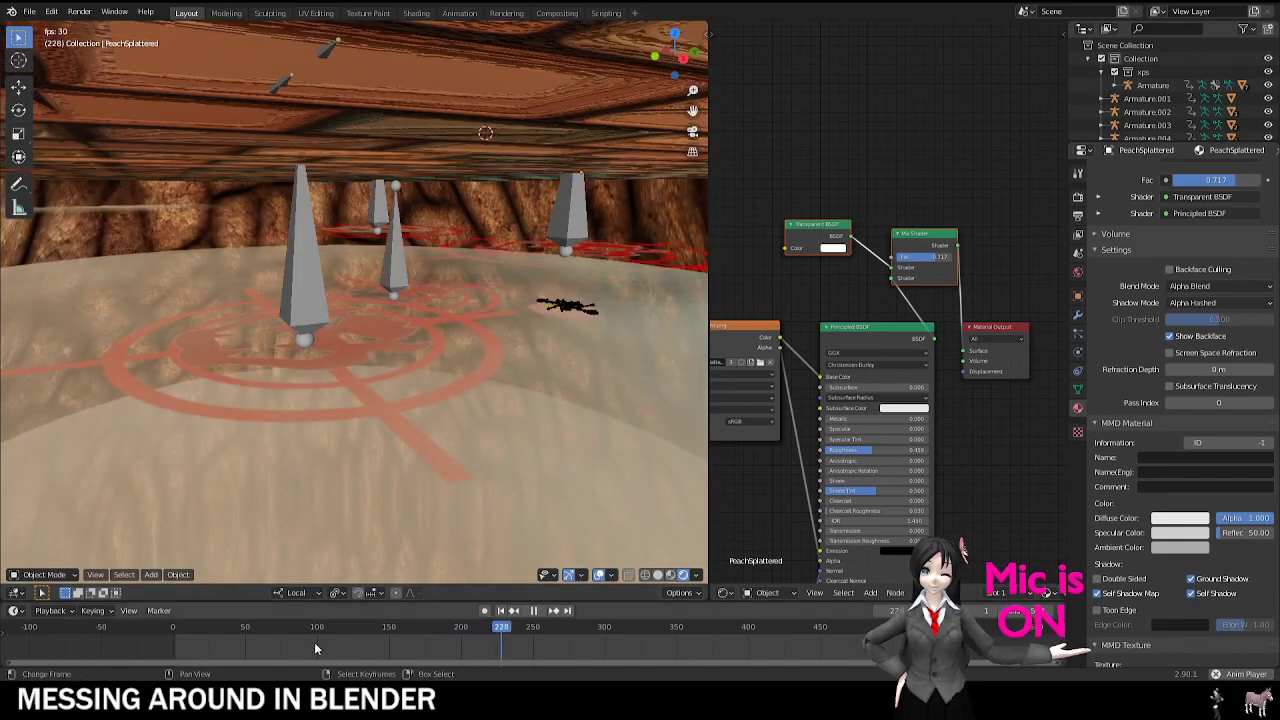
left_click(288, 648)
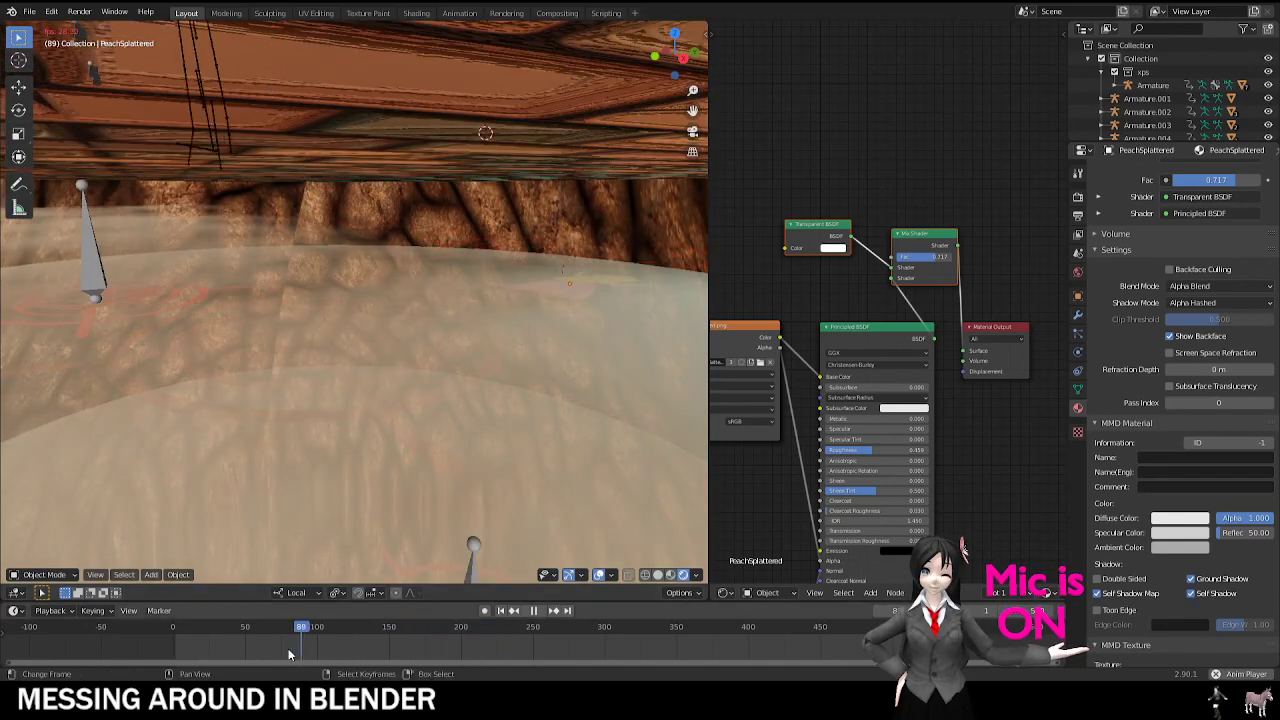
left_click(598, 575)
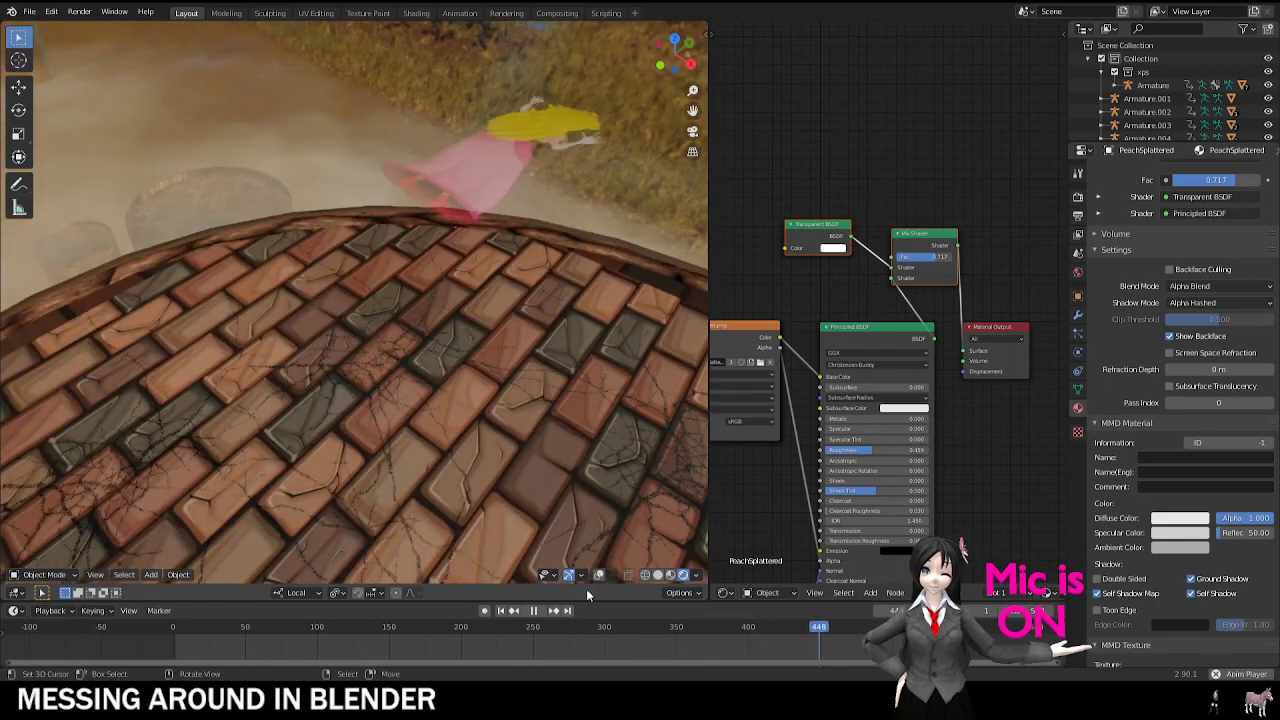
Step: Pause at frame 465 and examine the floating princess cut-out together with its Wave modifier settings
key("space")
key("g")
left_click(471, 115)
middle_click_drag(471, 118, 426, 218)
left_click(1078, 315)
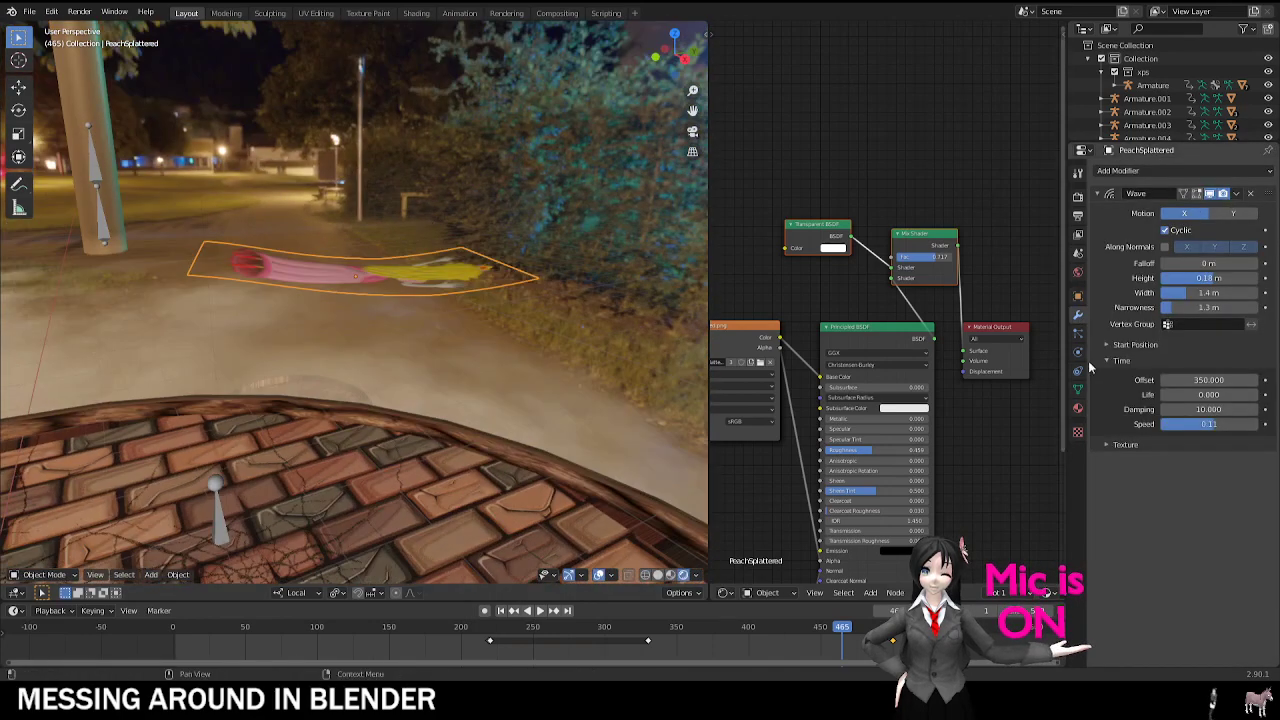
Step: Replay the animation from about frame 290, watch the princess cut-out drift off the platform, and pause at frame 430
middle_click_drag(640, 200, 604, 538)
key("space")
left_click(591, 644)
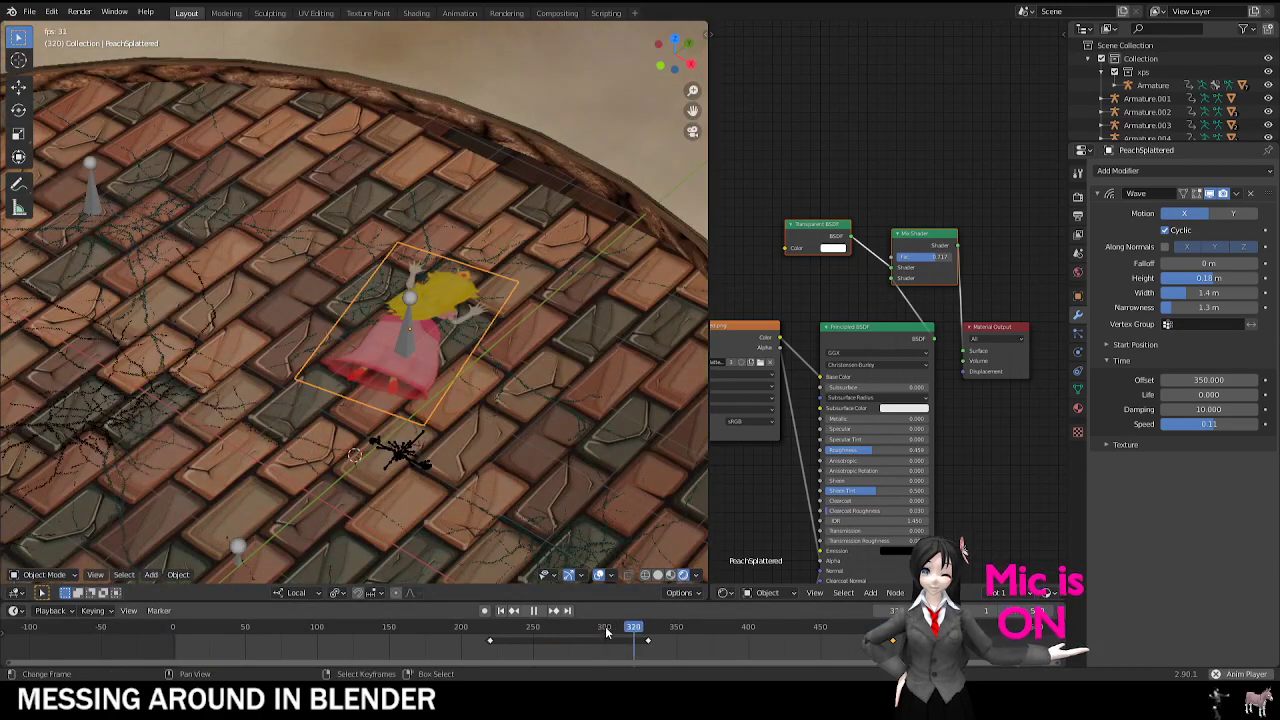
middle_click_drag(420, 313, 509, 443, "shift")
middle_click_drag(500, 362, 426, 273)
scroll(394, 294, "up", 5)
key("space")
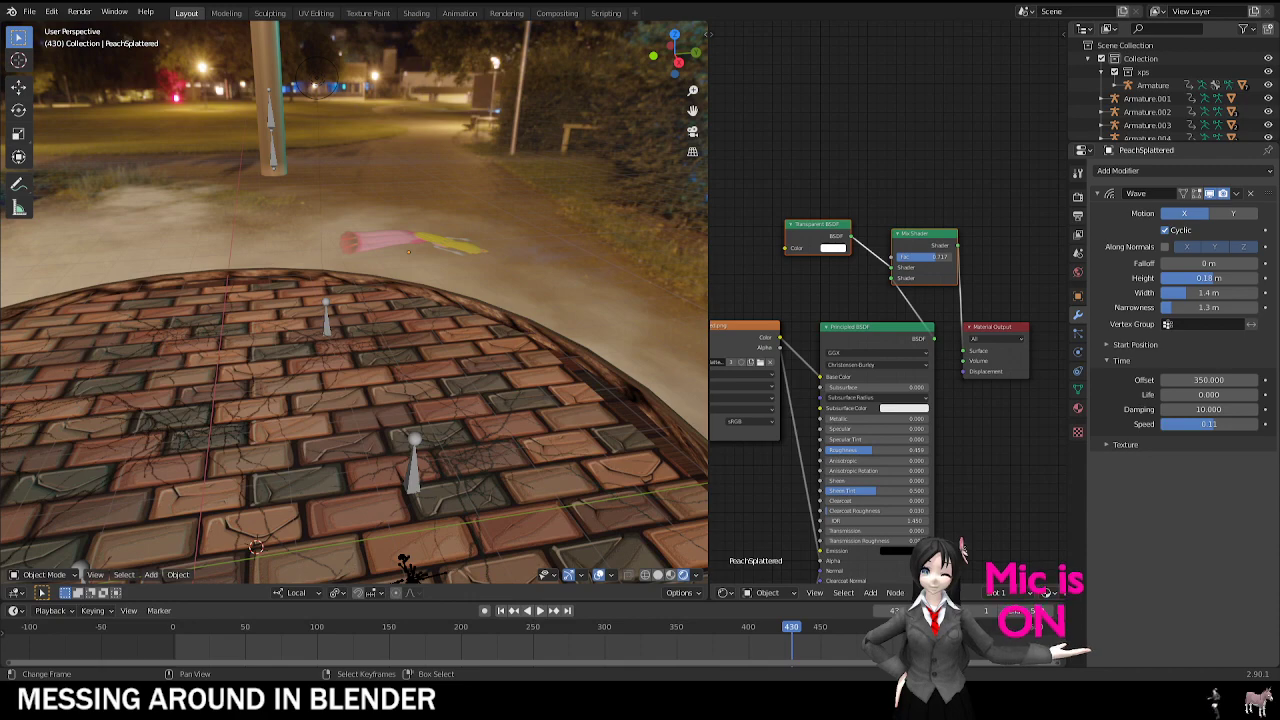
Step: Advance to frame 431 and view the drifting cut-out and the whole platform through the camera
middle_click_drag(528, 342, 553, 405)
key("Right")
key("KP_0")
scroll(553, 381, "down", 5)
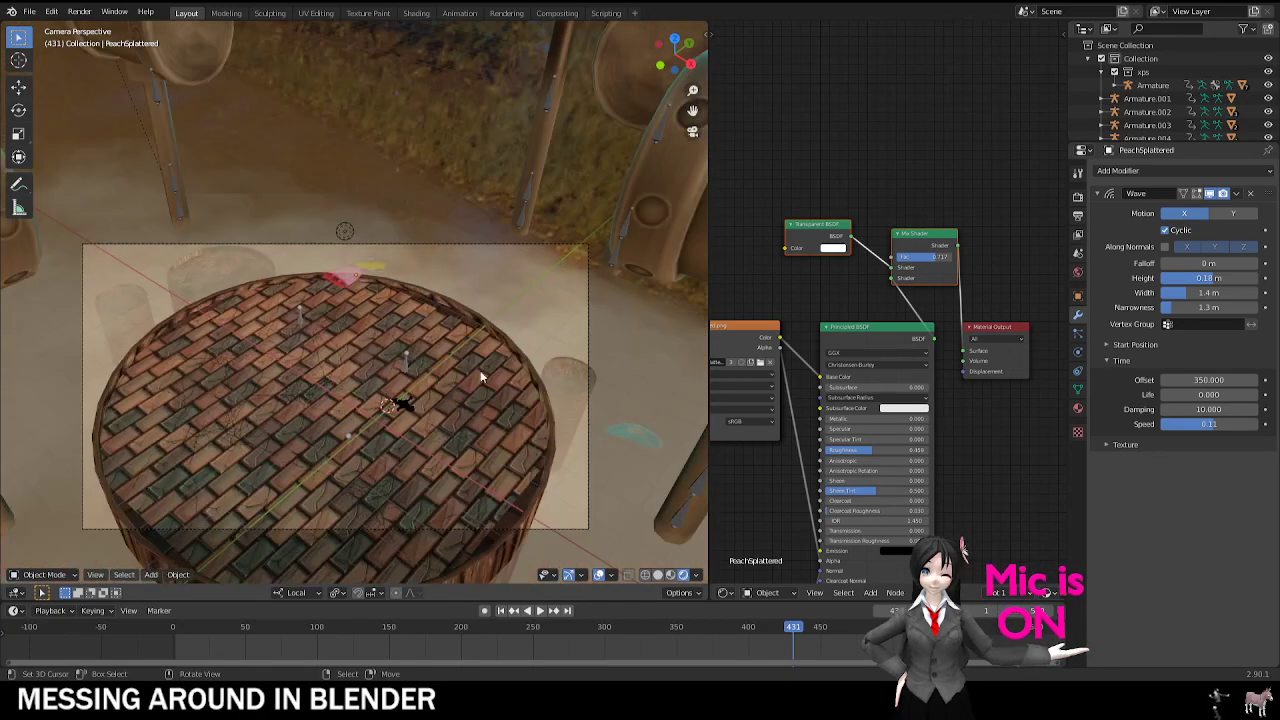
middle_click_drag(364, 399, 593, 160, "shift")
scroll(385, 390, "up", 3)
Step: Return to frame 18, inspect the platform from outside, and play the animation in the camera view, scrubbing ahead to about frame 296
left_click(199, 648)
scroll(354, 366, "down", 3)
scroll(358, 290, "down", 7)
key("KP_0")
scroll(556, 196, "up", 3)
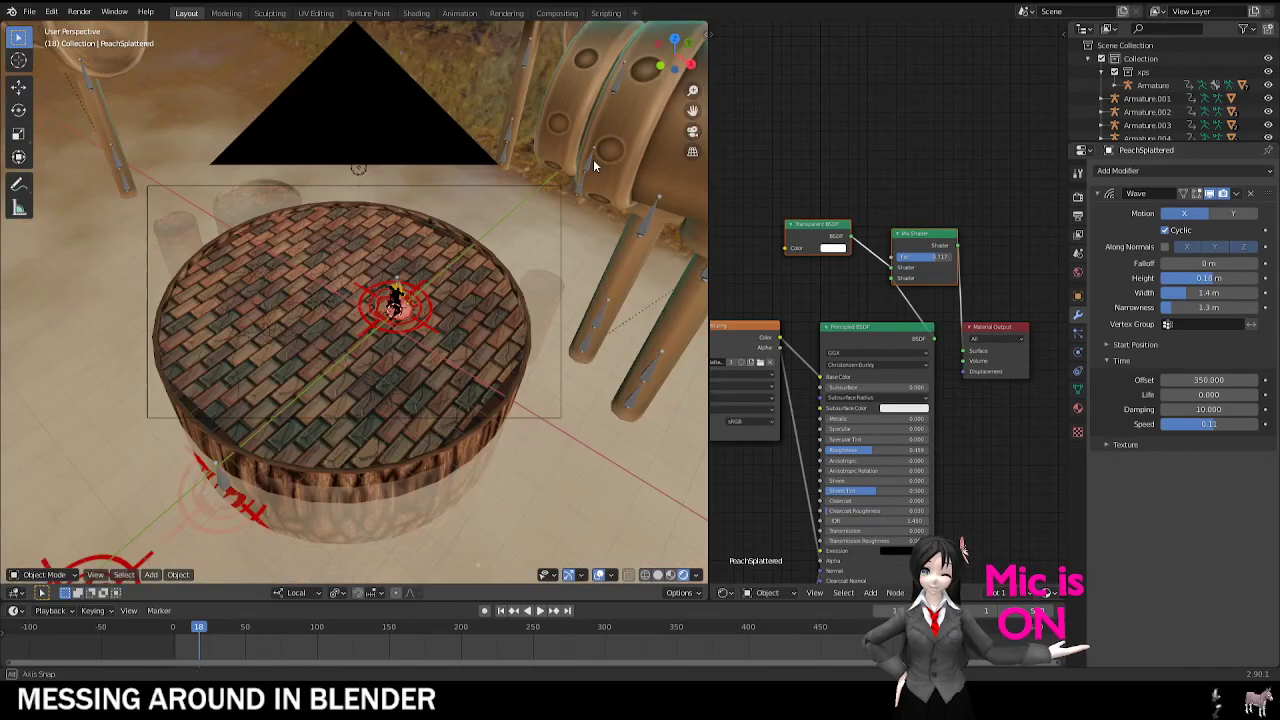
key("KP_0")
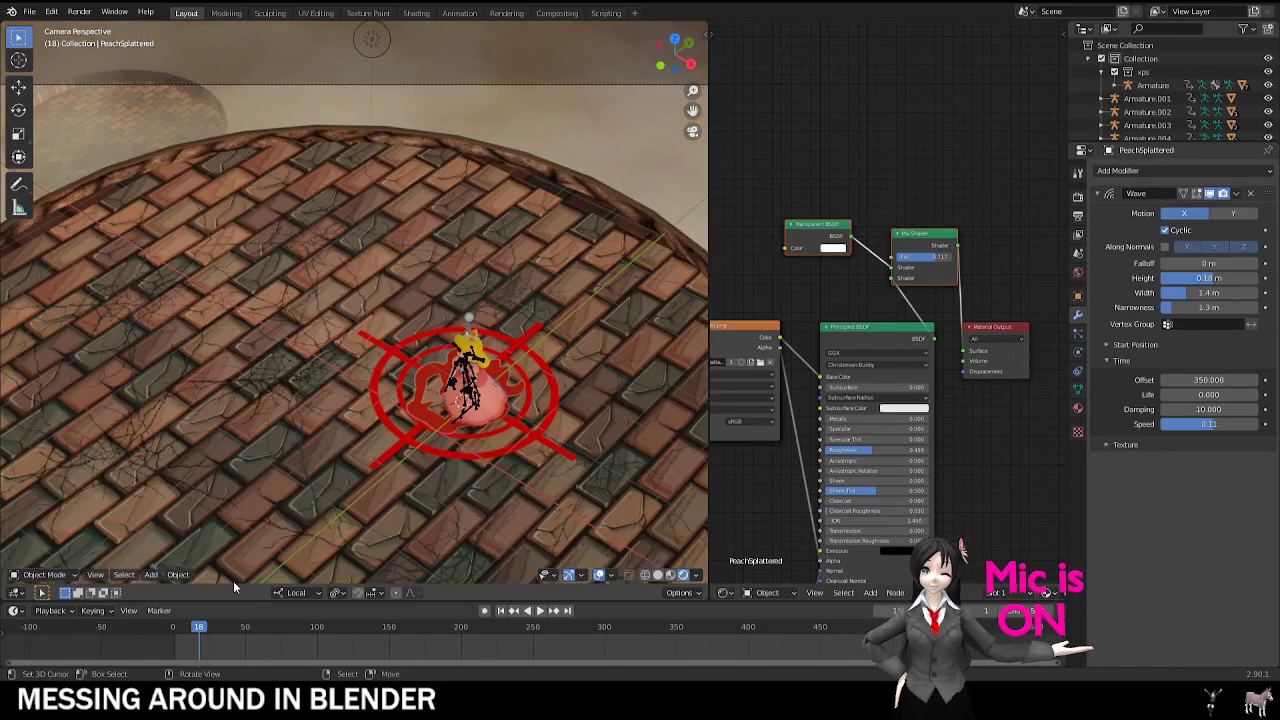
key("space")
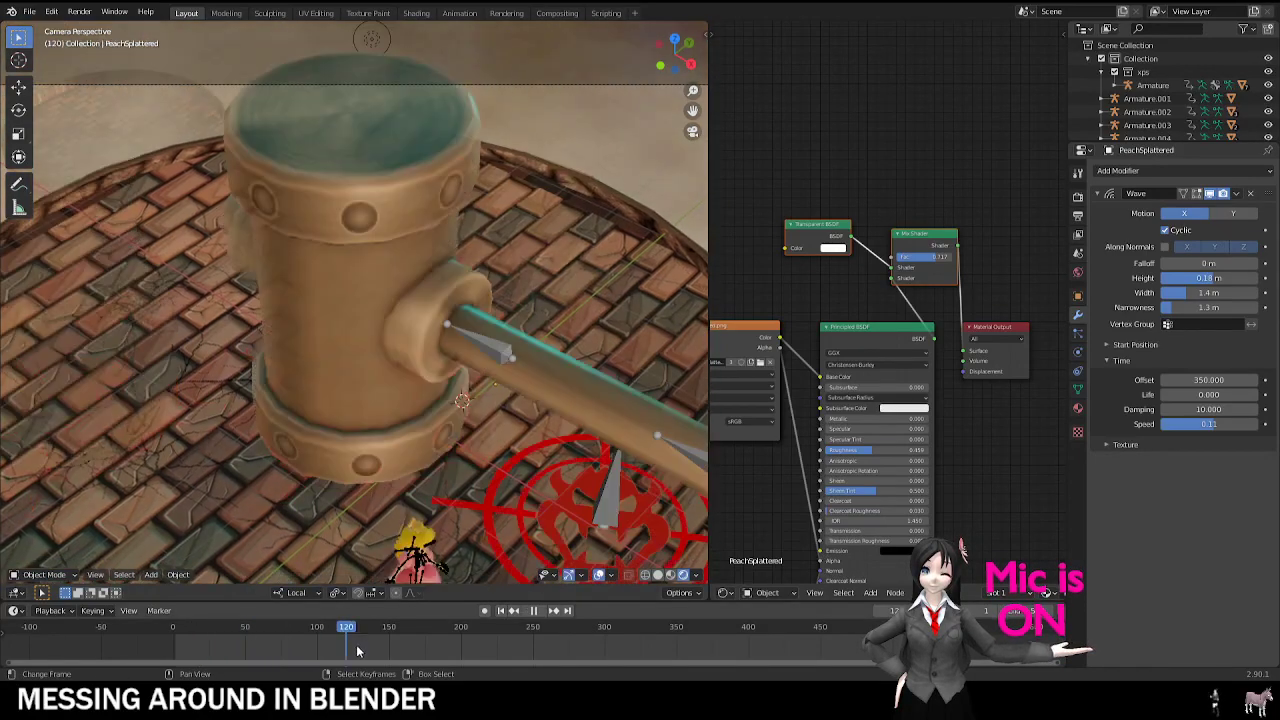
left_click_drag(538, 656, 601, 650)
Step: Select the Smoke plane, examine it and the surrounding hammers from outside, and return to the camera view
middle_click_drag(574, 290, 485, 260)
left_click(484, 265)
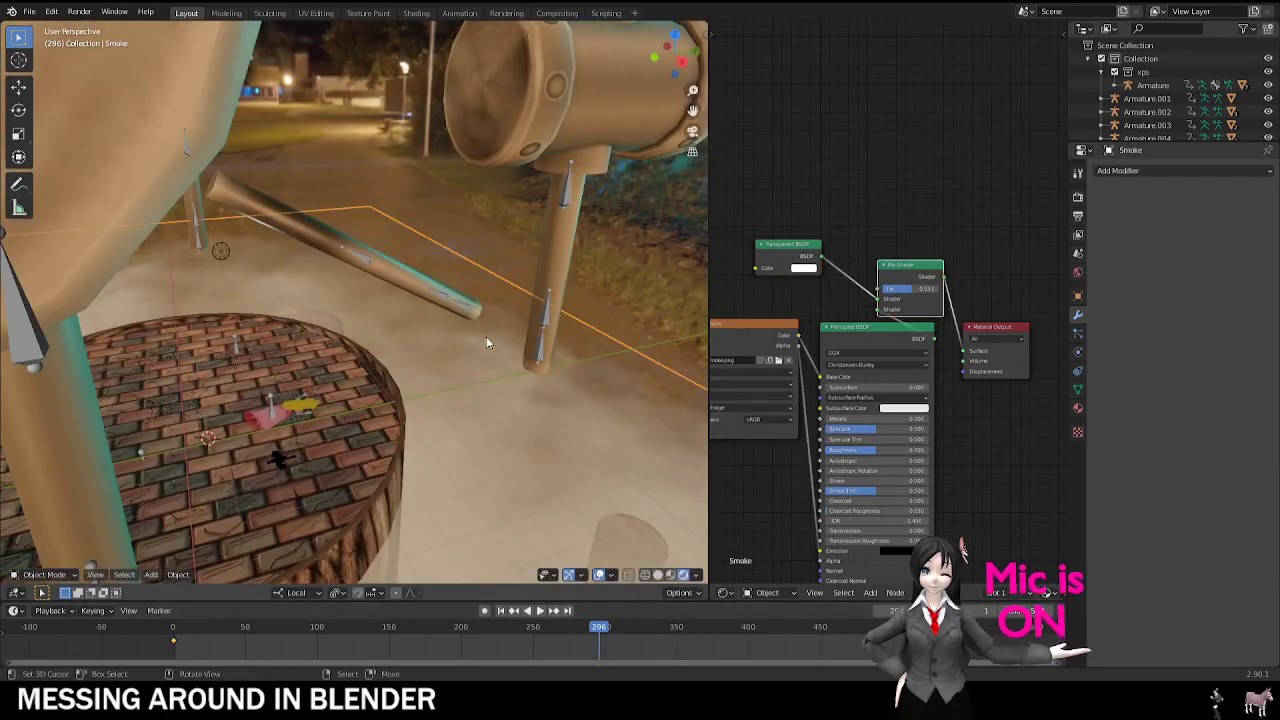
middle_click_drag(486, 336, 482, 299)
scroll(559, 314, "down", 14)
key("KP_0")
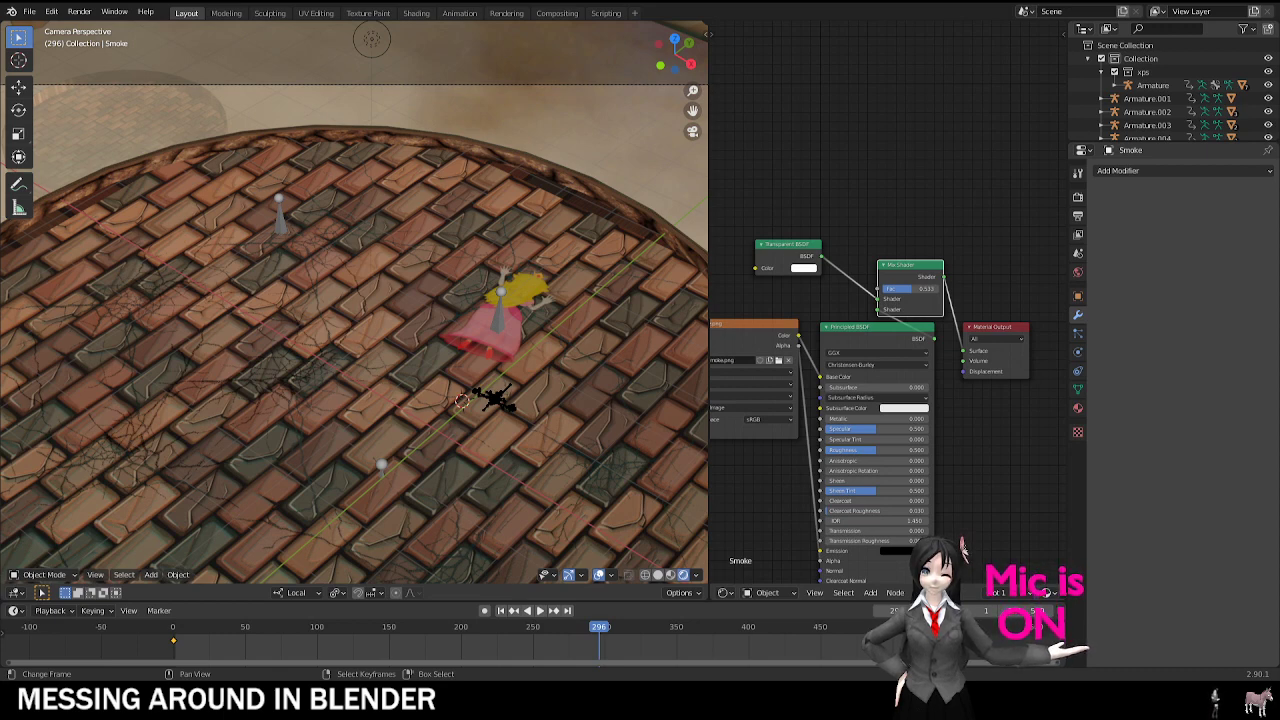
Step: Quit the program to close the hammer scene
left_click(30, 11)
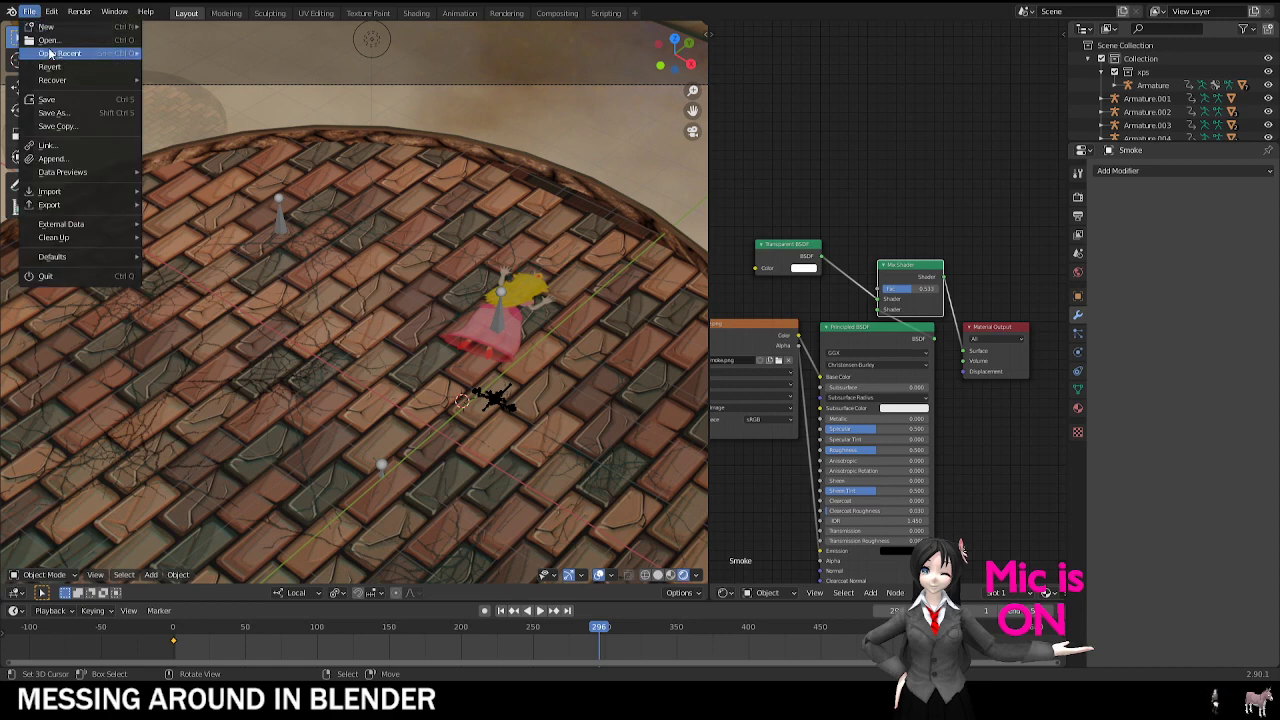
left_click(45, 276)
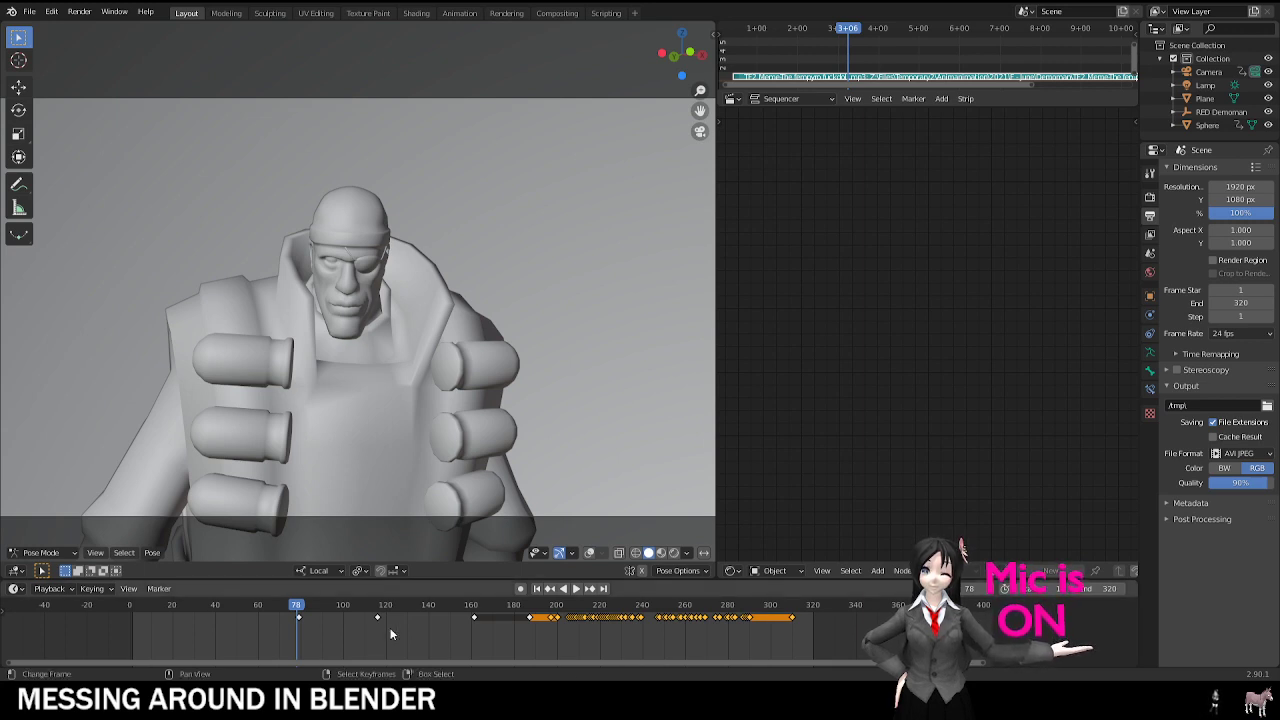
Step: Switch the Demoman scene to rendered shading and go to frame 0 in the camera view
left_click(149, 627)
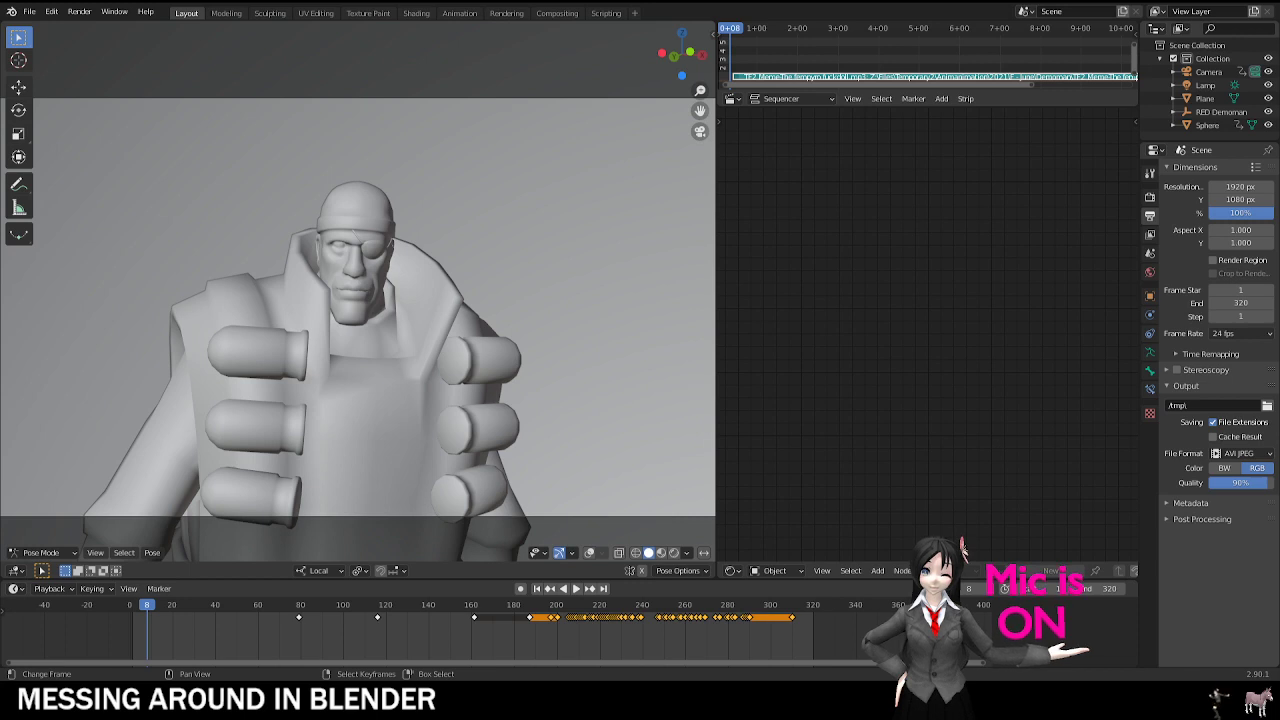
left_click(674, 553)
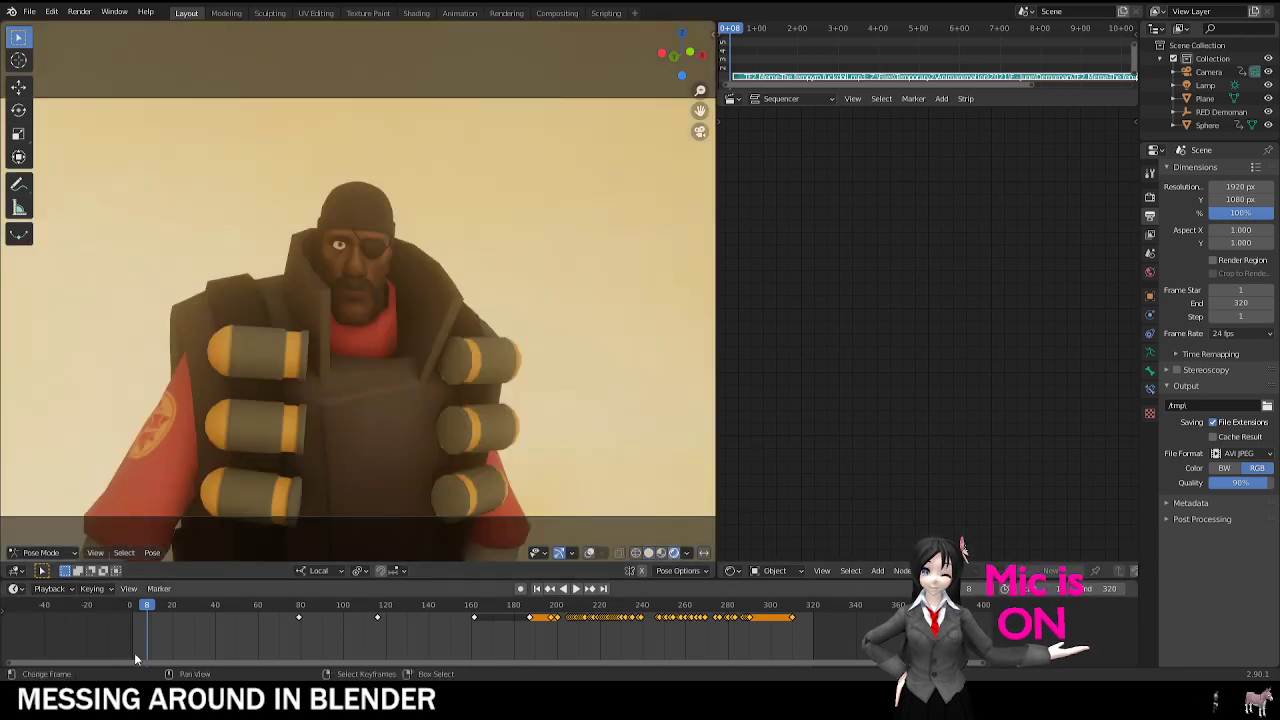
left_click(90, 616)
middle_click_drag(205, 398, 221, 388)
key("KP_0")
scroll(420, 380, "down", 1)
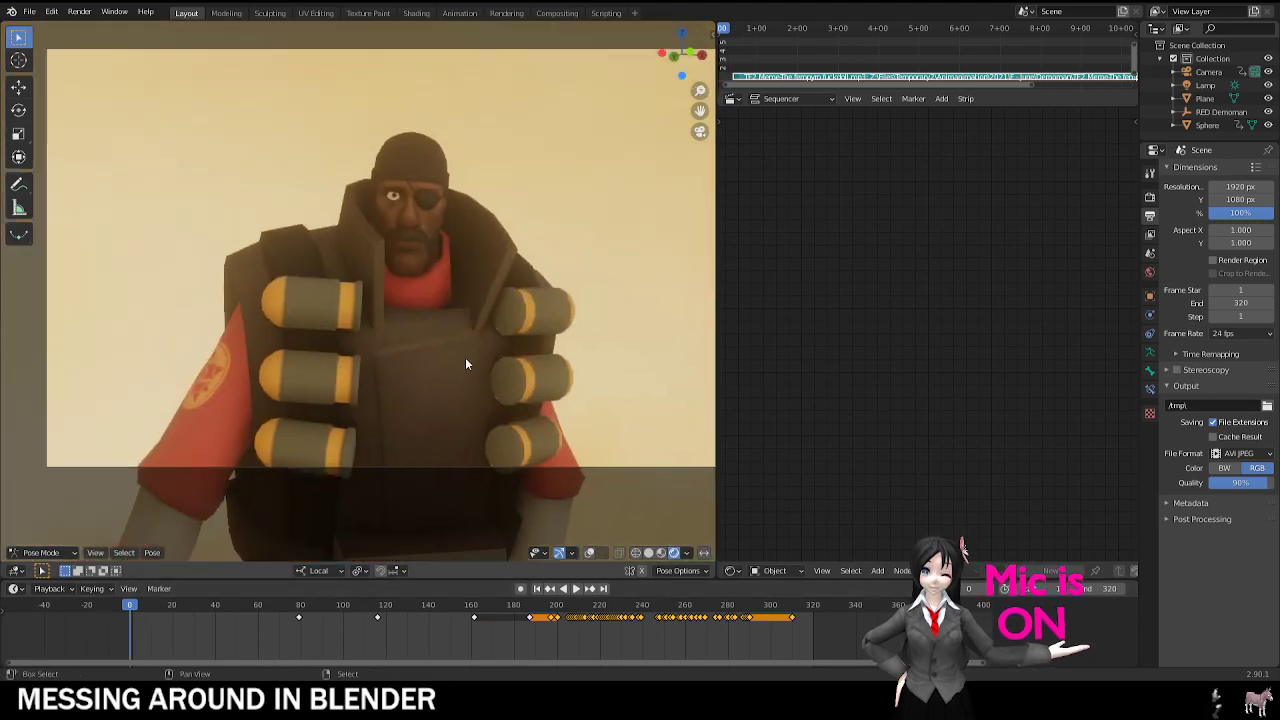
Step: Play the Demoman animation from frame 0 with the full camera frame in view, and pause it at frame 16
key("space")
middle_click_drag(550, 298, 512, 343, "shift")
scroll(512, 345, "down", 1)
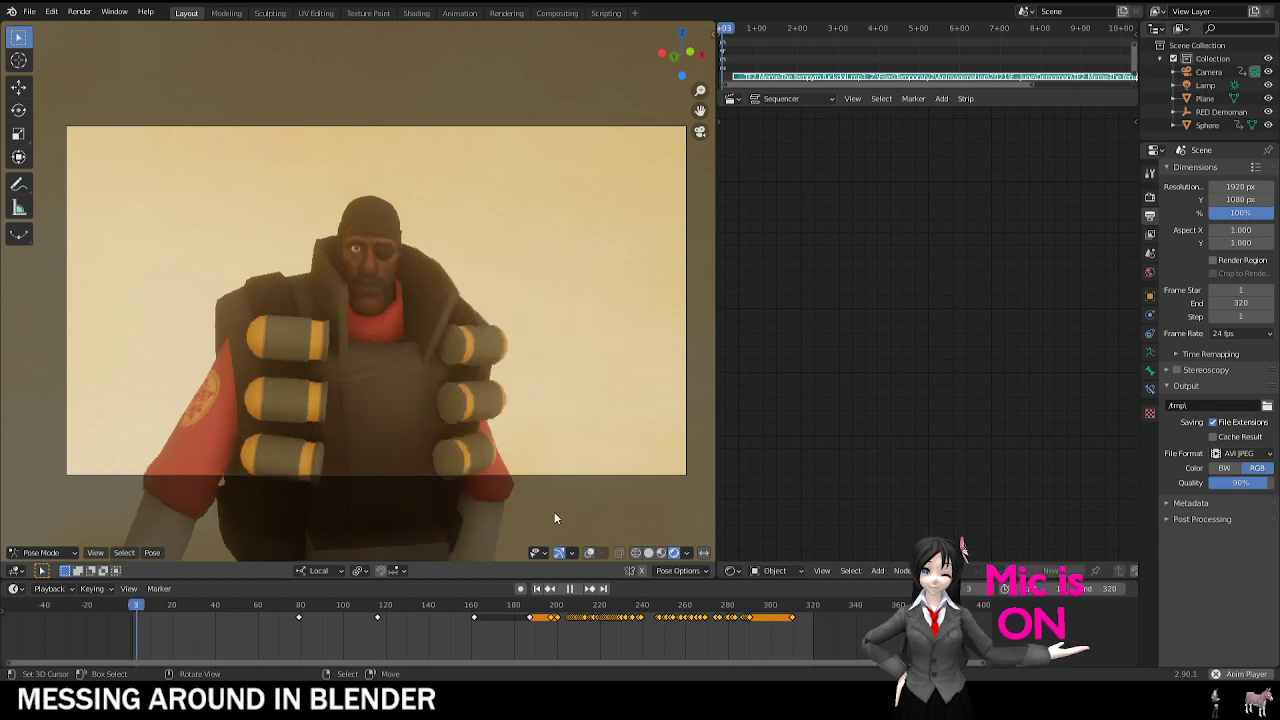
key("space")
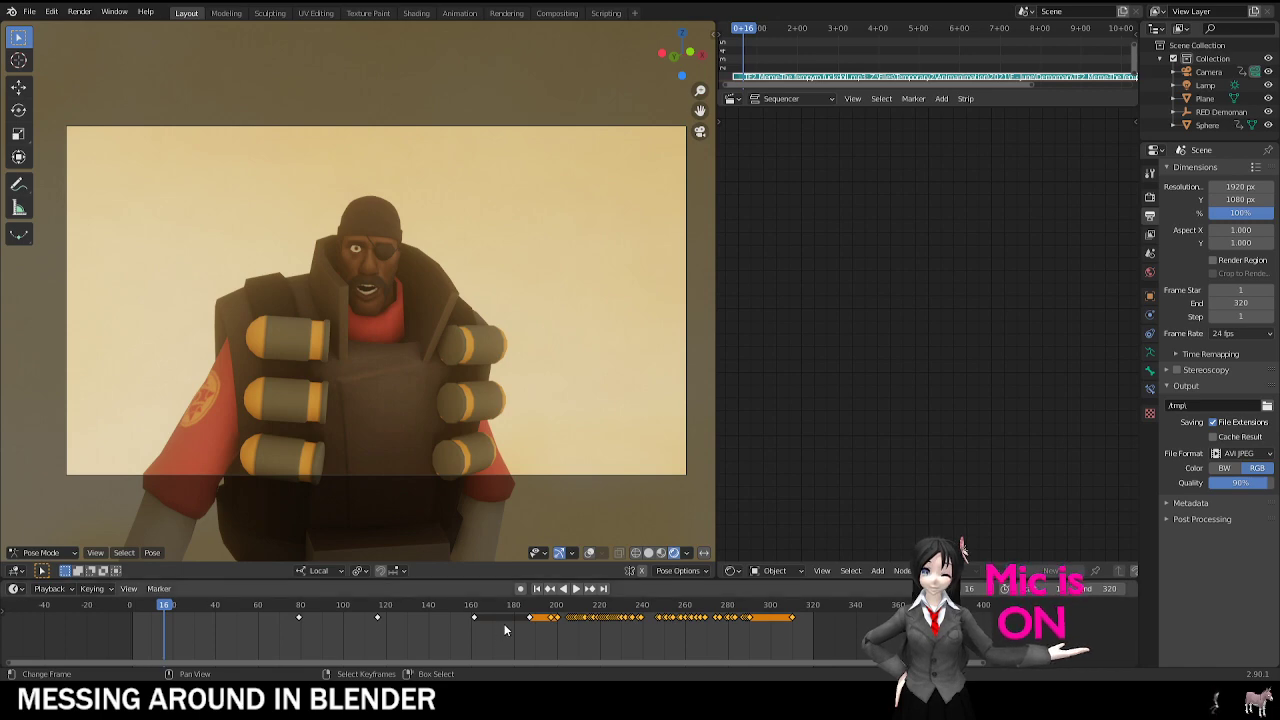
Step: Resume playback, scrub to the stretch after frame 200 and zoom in on the Demoman's face
key("space")
left_click(592, 626)
left_click_drag(541, 636, 578, 641)
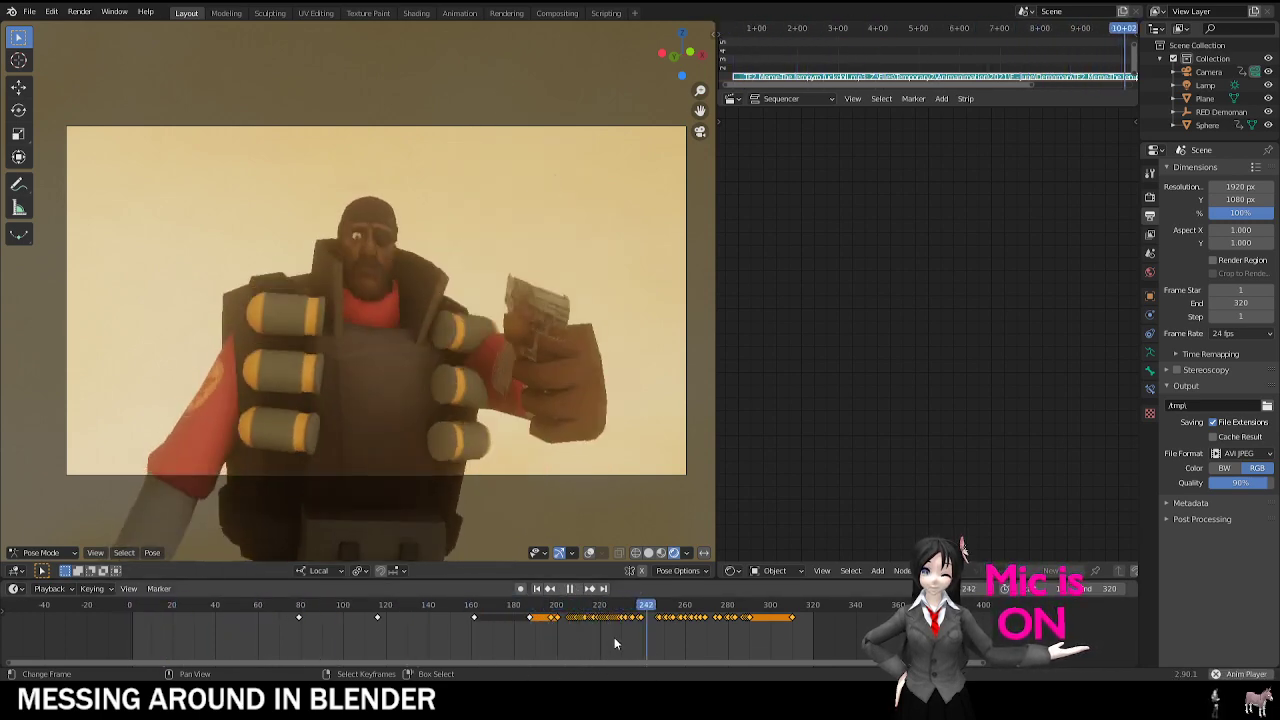
left_click(555, 613)
scroll(590, 540, "up", 7)
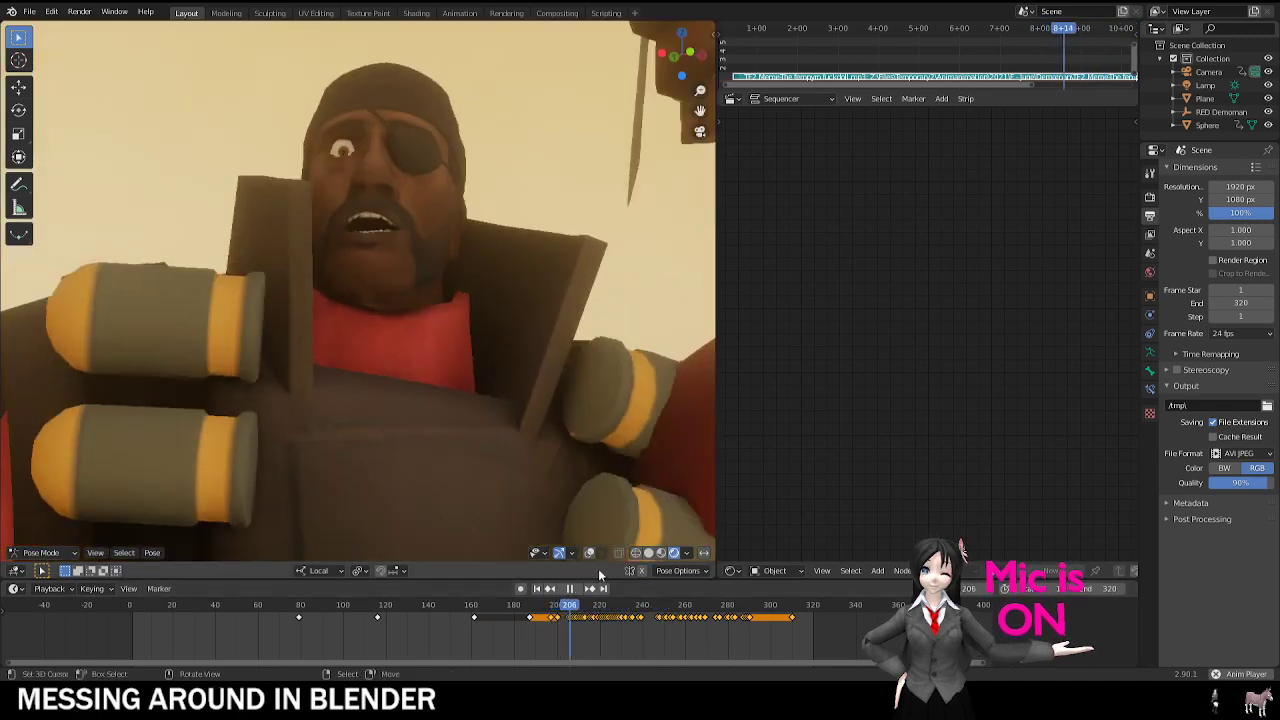
Step: Replay the stretch from about frame 200 to 236 several times in close-up to examine the facial animation
left_click(573, 615)
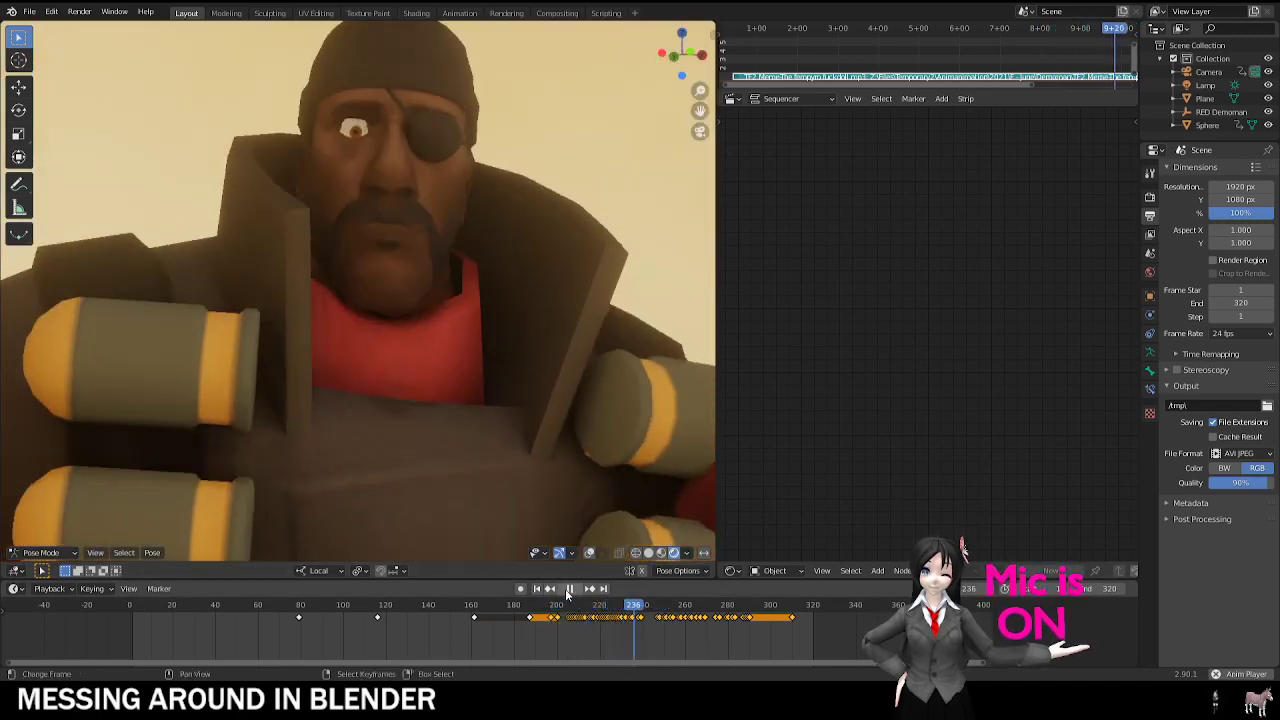
left_click(557, 612)
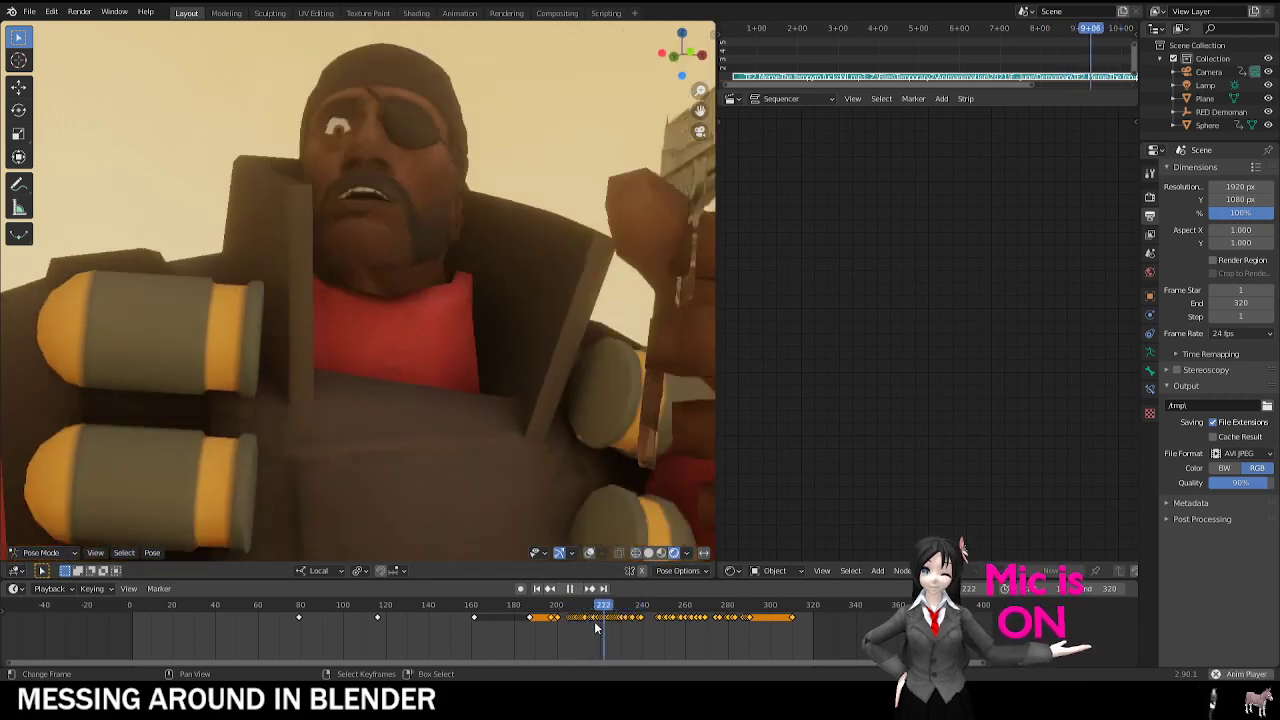
left_click(576, 628)
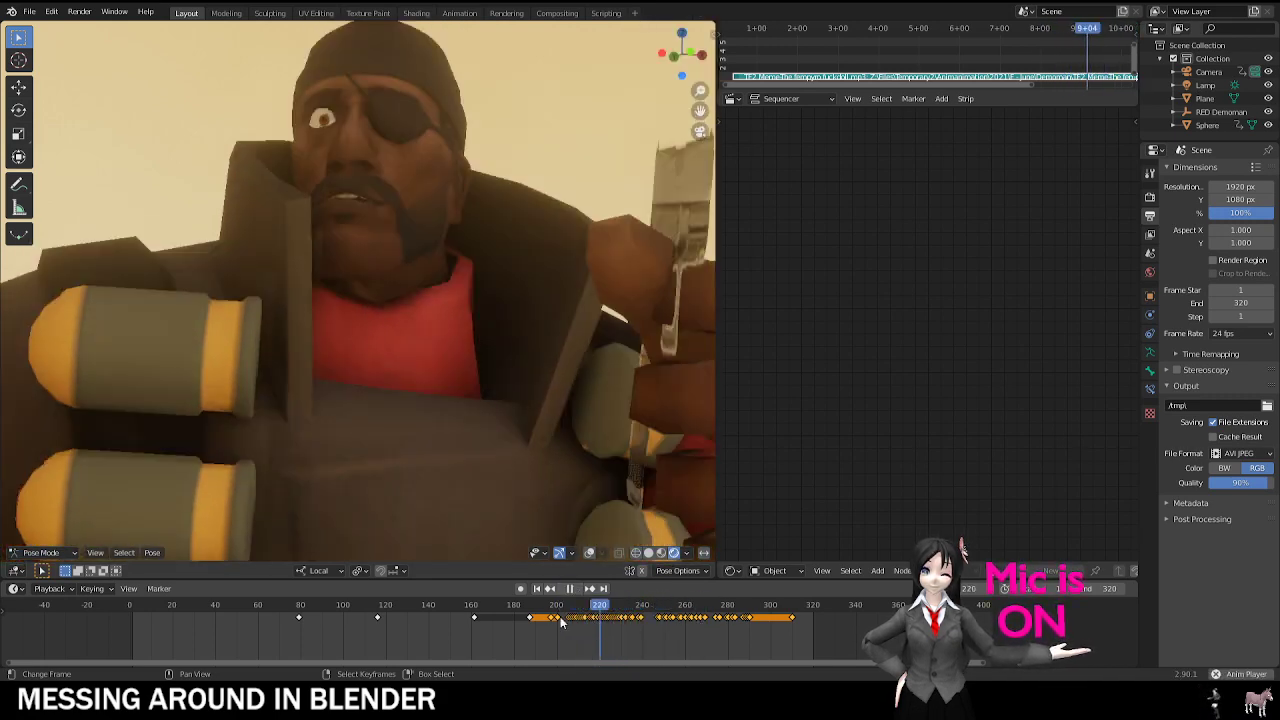
left_click(576, 630)
left_click(575, 631)
left_click(567, 632)
left_click(552, 632)
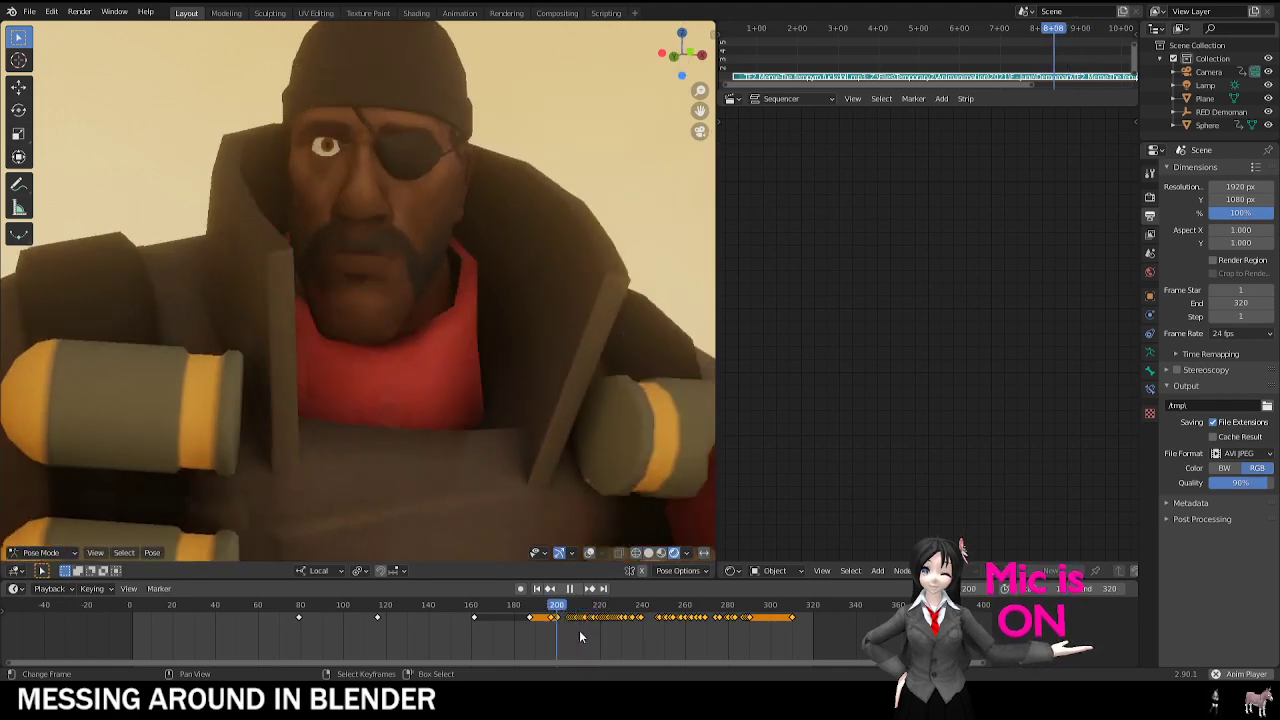
Step: Scrub back to about frame 50, replay the lip movement there a few times and pause at frame 57
left_click_drag(560, 630, 211, 595)
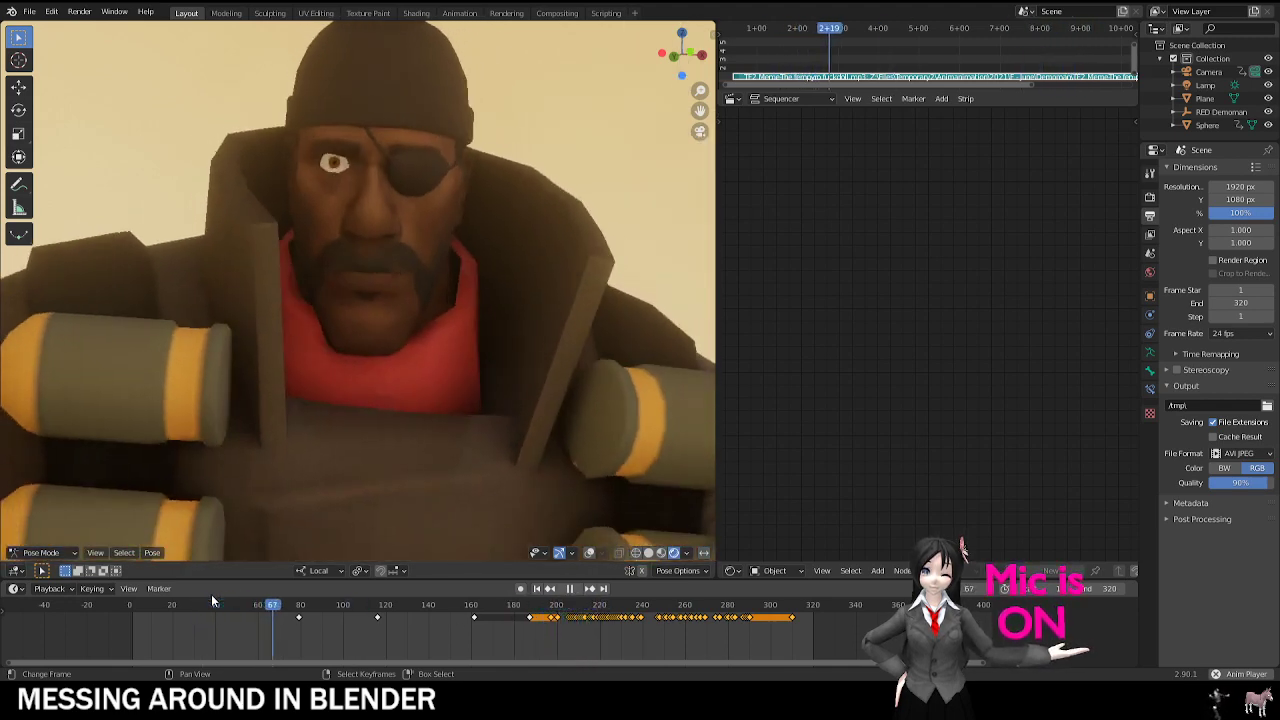
left_click(241, 606)
left_click(237, 620)
left_click(231, 625)
left_click(229, 624)
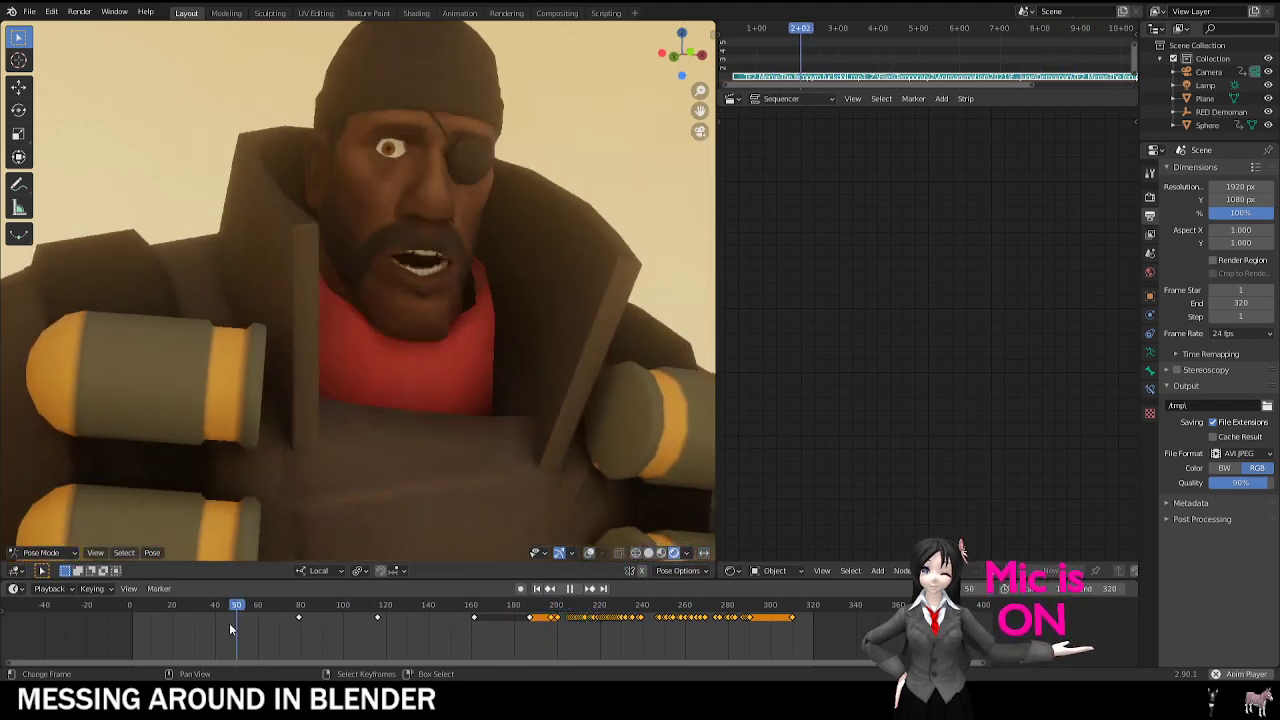
key("space")
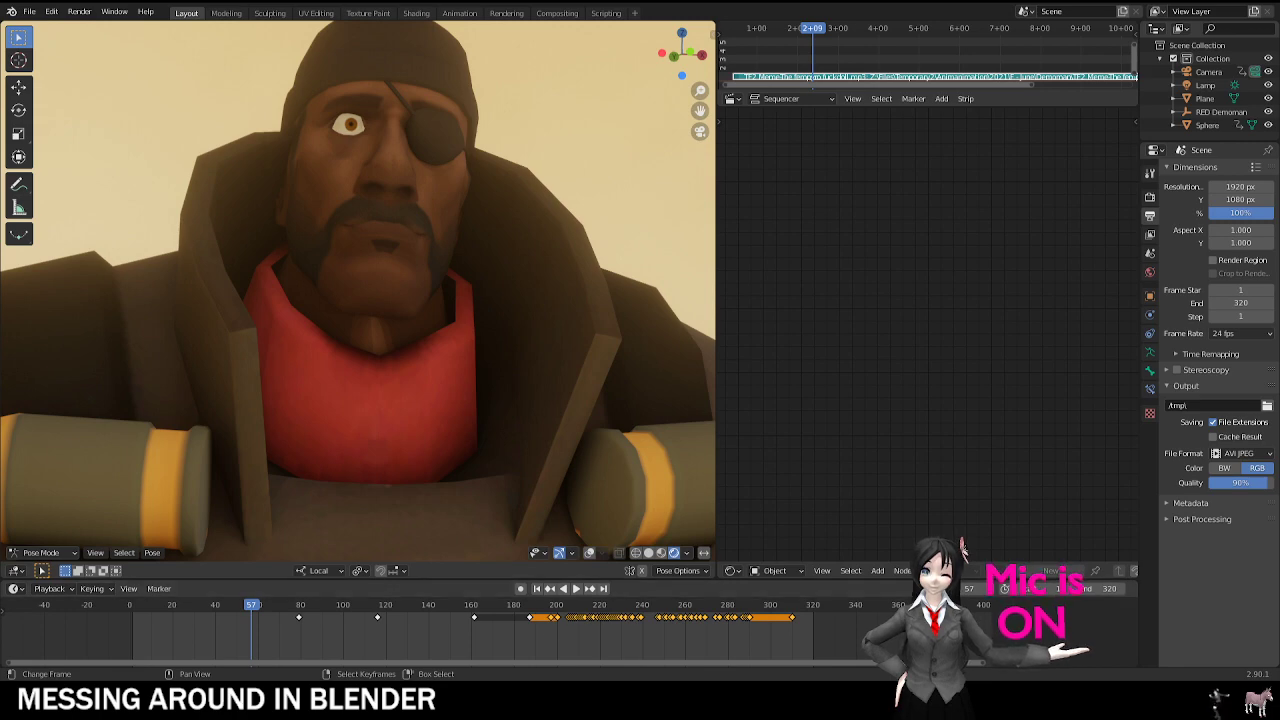
Step: Play the Demoman animation in reverse from frame 57 with a pause at frame 43, and continue back to about frame 33
key("ctrl+shift+space")
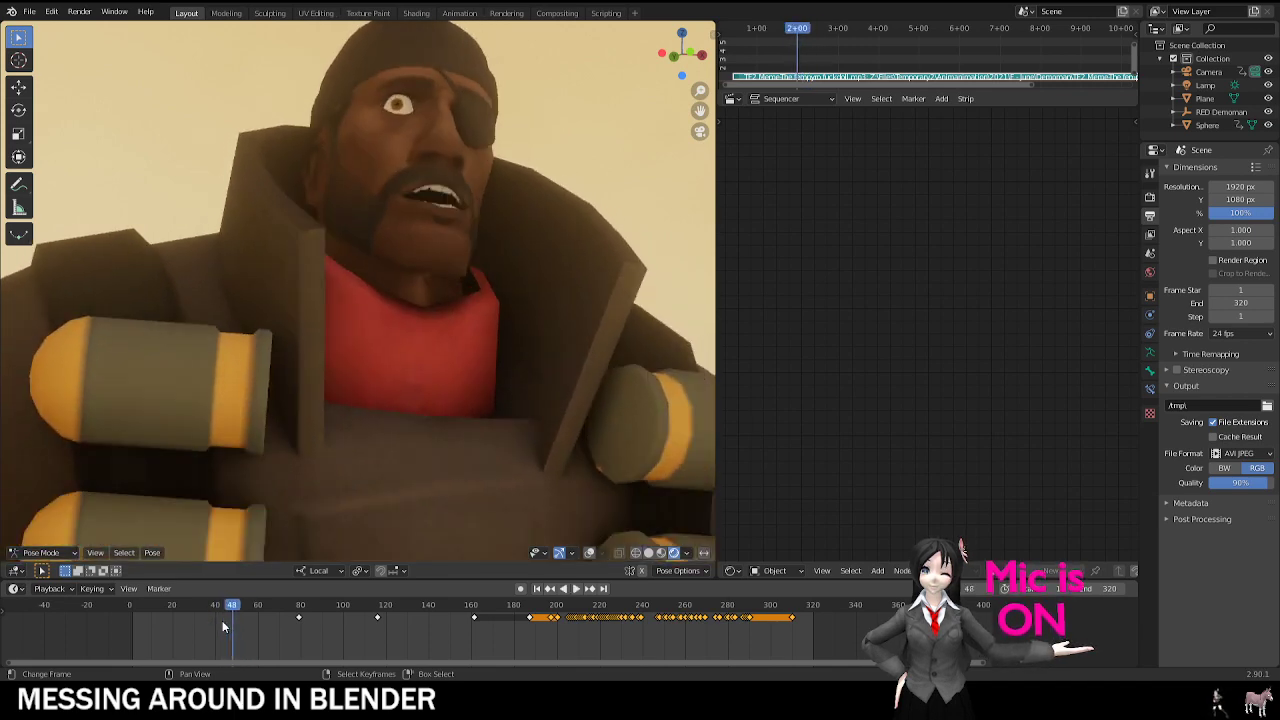
key("space")
scroll(222, 621, "up", 2)
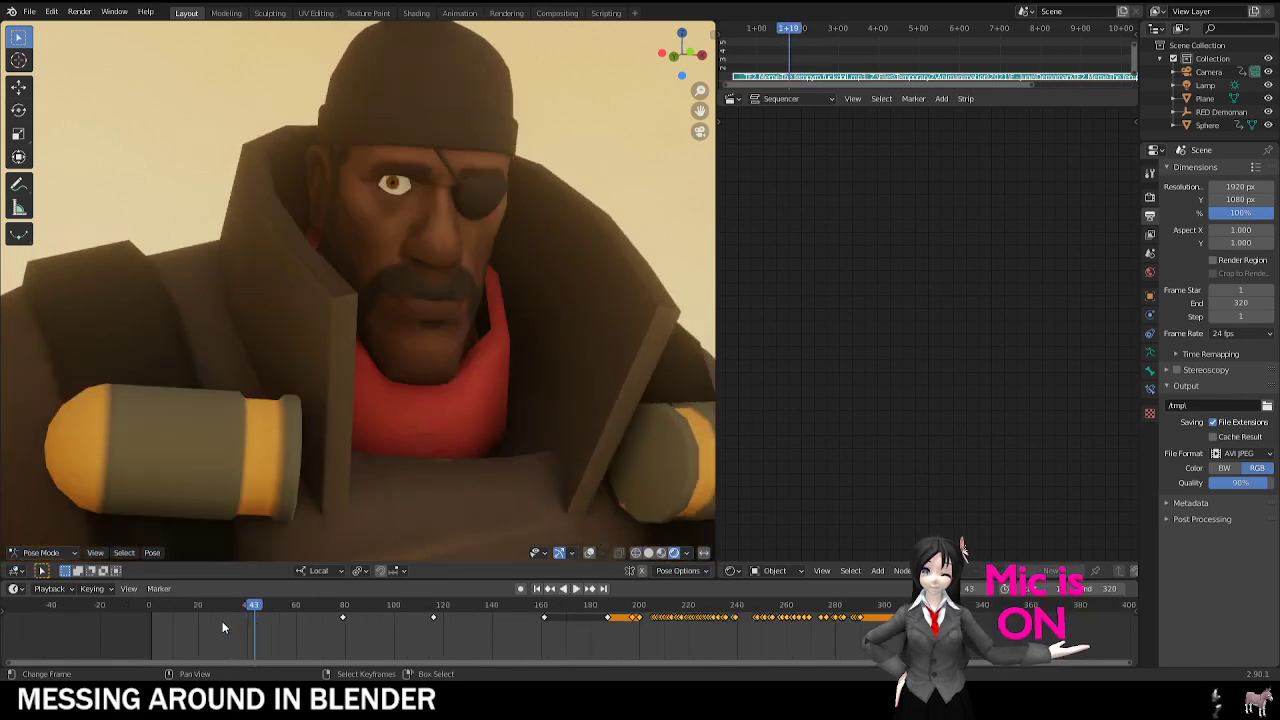
key("ctrl+shift+space")
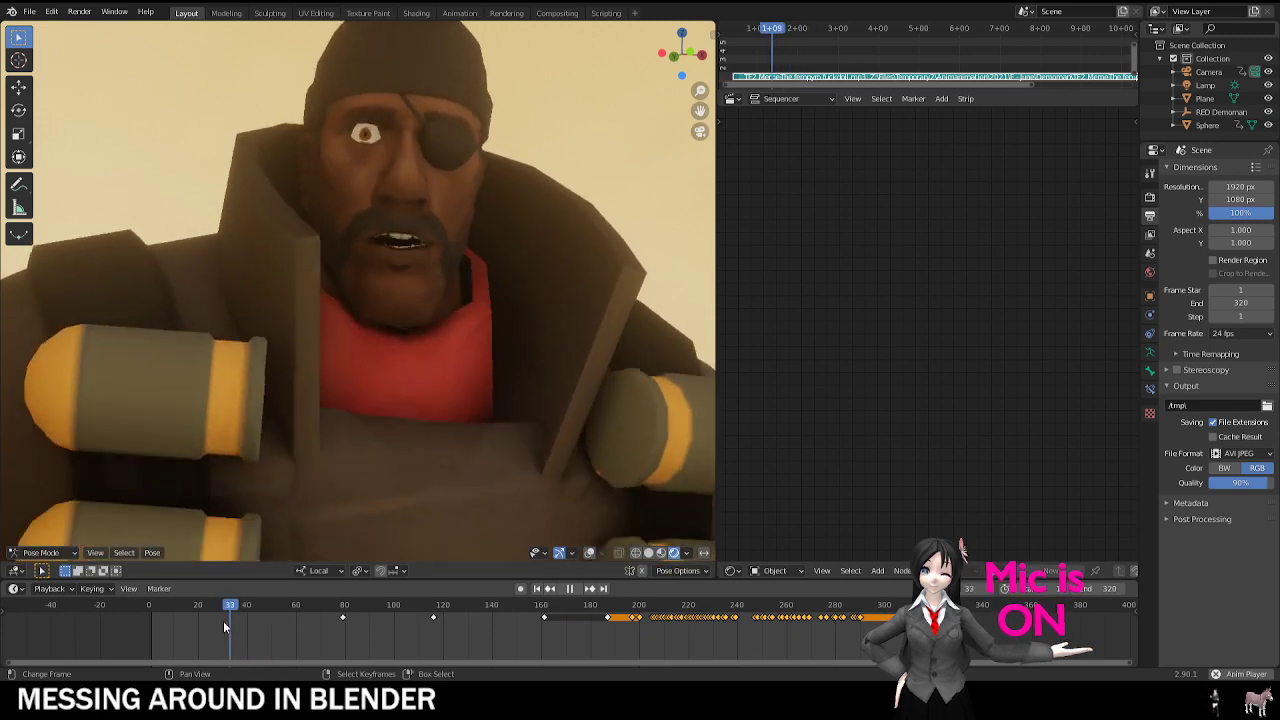
Step: Replay the spoken line from about frame 41 several times to examine the mouth shapes, and pause at frame 56
left_click(251, 617)
left_click(250, 619)
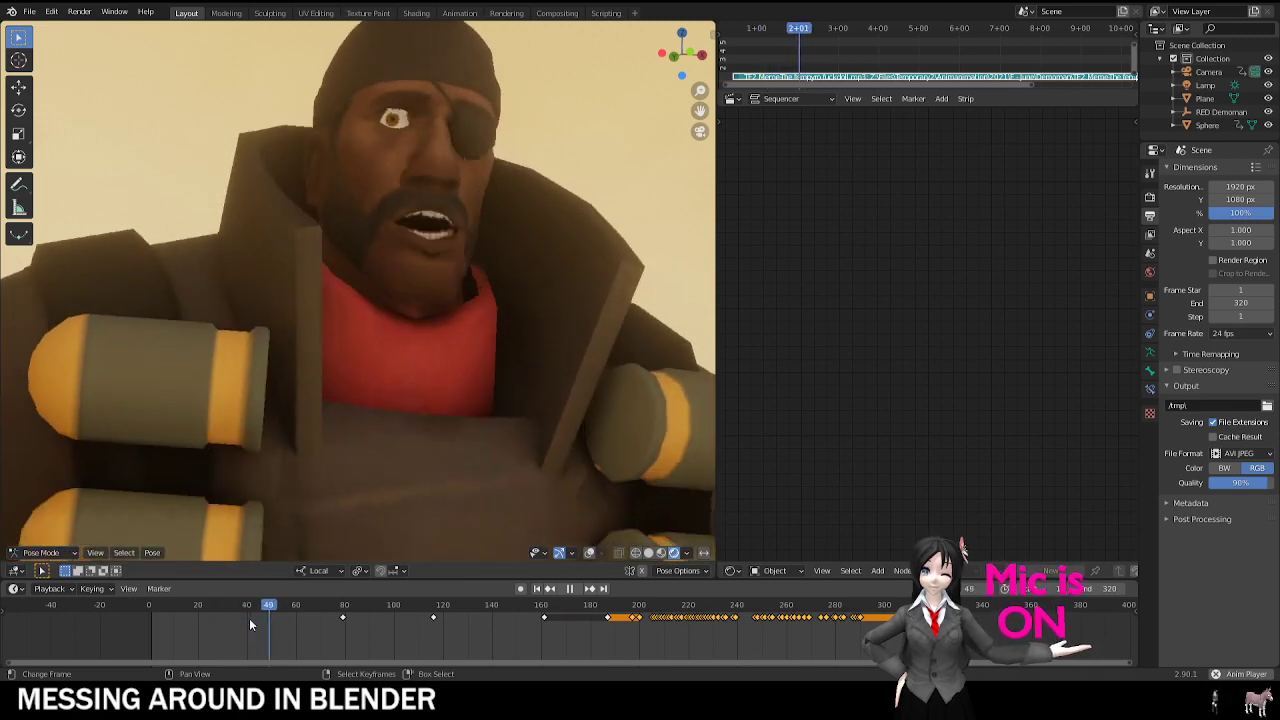
left_click(250, 619)
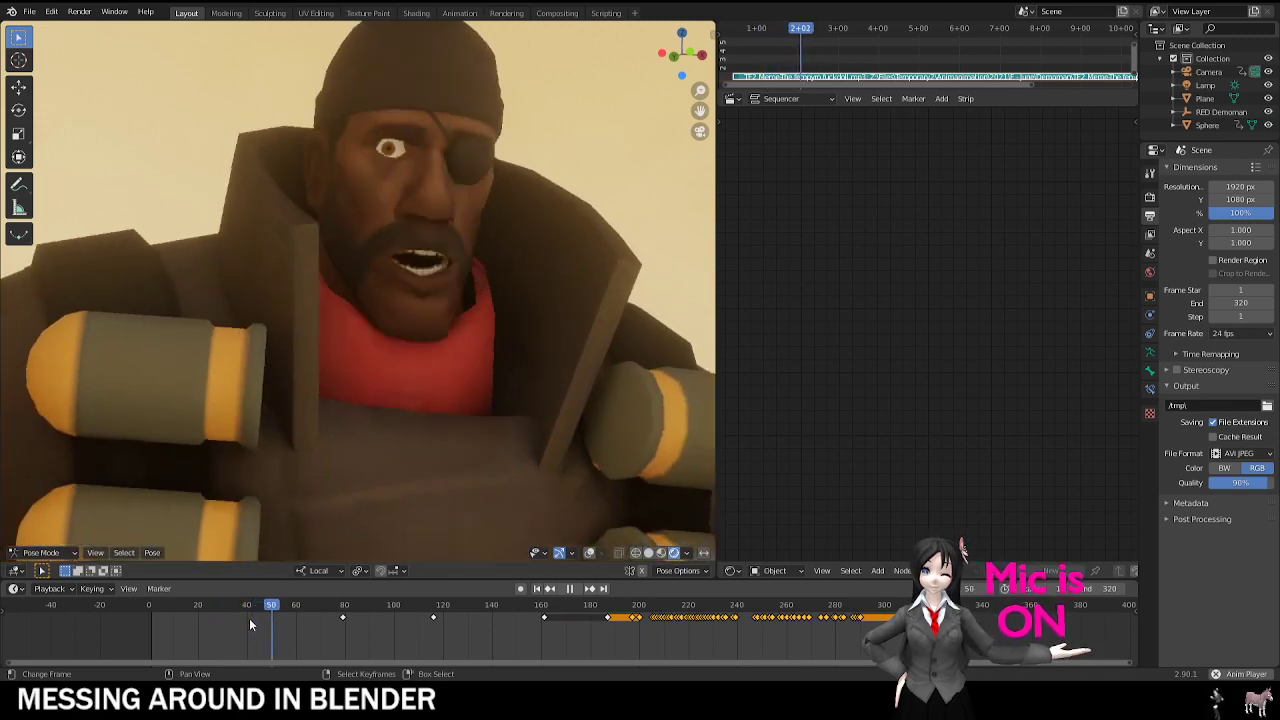
left_click(250, 619)
key("space")
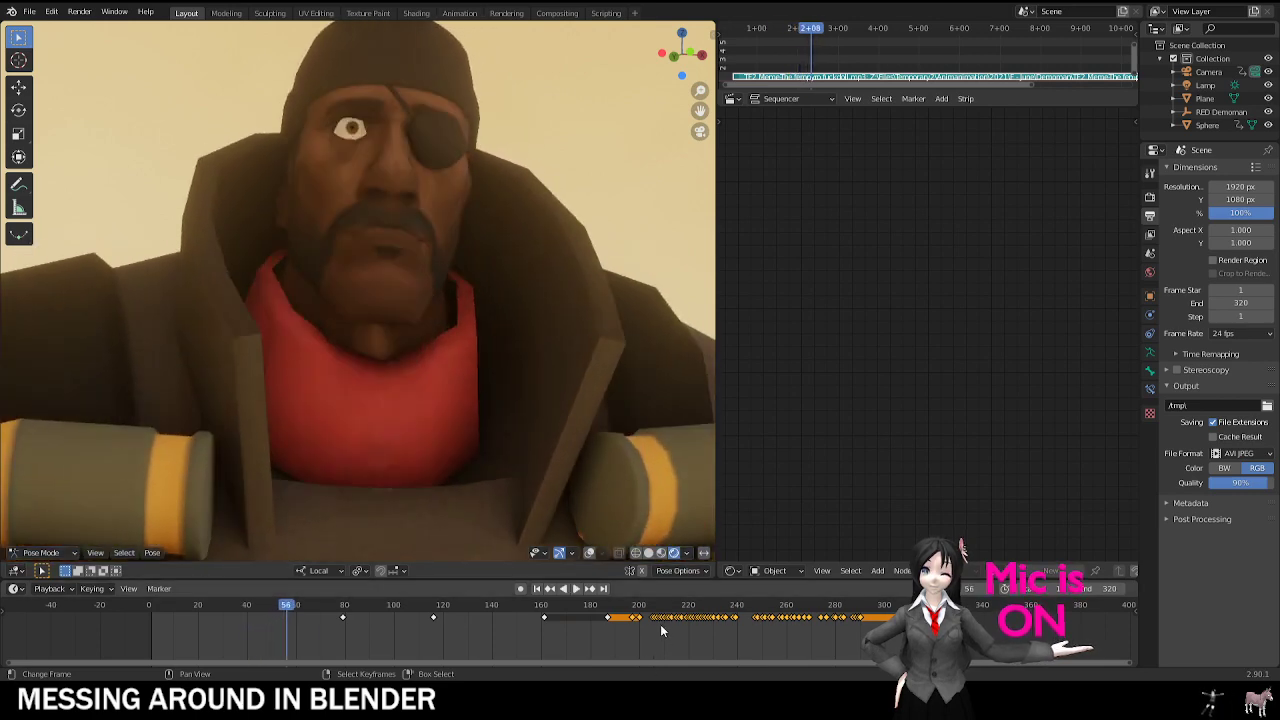
Step: Go to frame 205 and frame the Demoman's face in close-up to examine the open-mouth expression
left_click(653, 620)
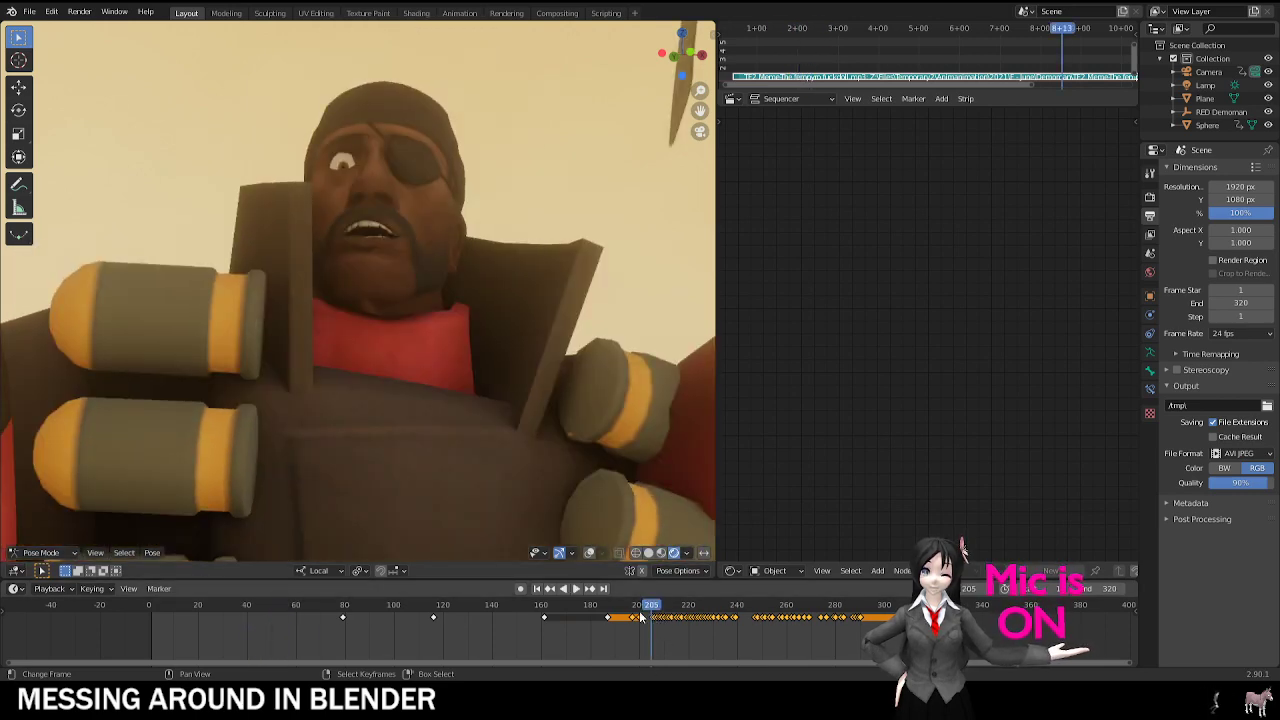
scroll(376, 222, "up", 4)
middle_click_drag(383, 158, 367, 352, "shift")
middle_click_drag(644, 396, 648, 360, "shift")
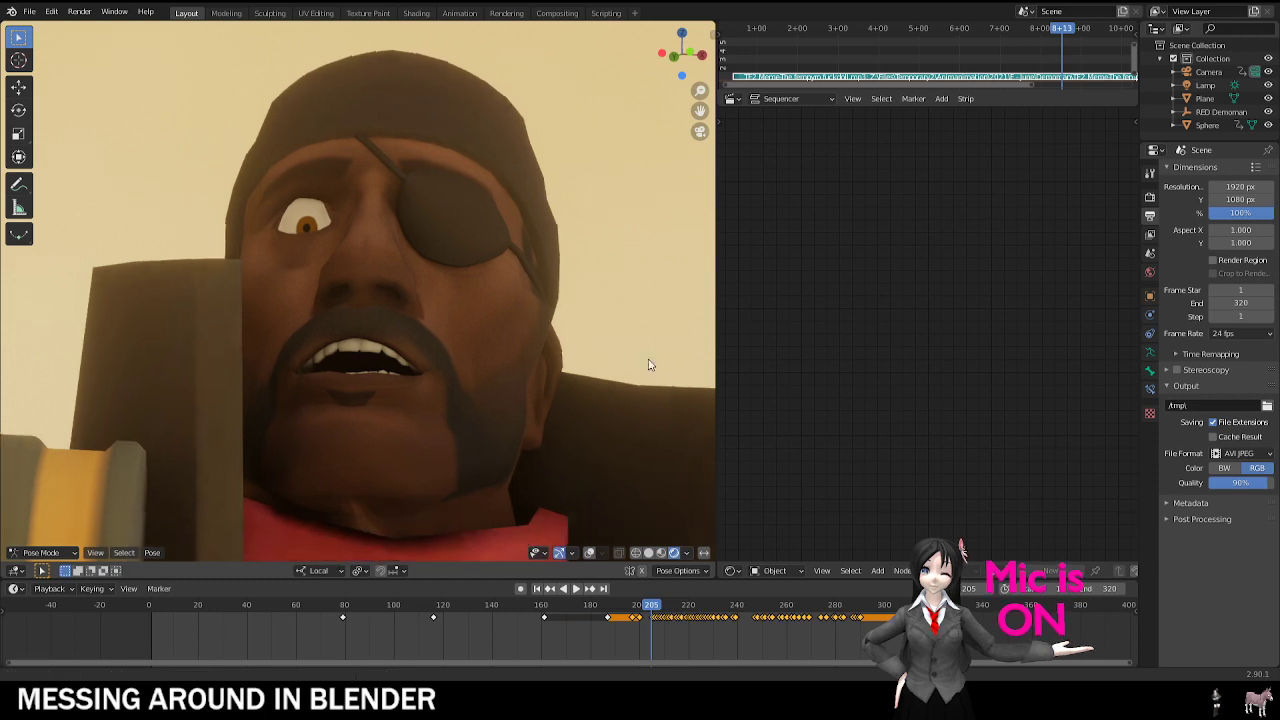
scroll(634, 354, "down", 1)
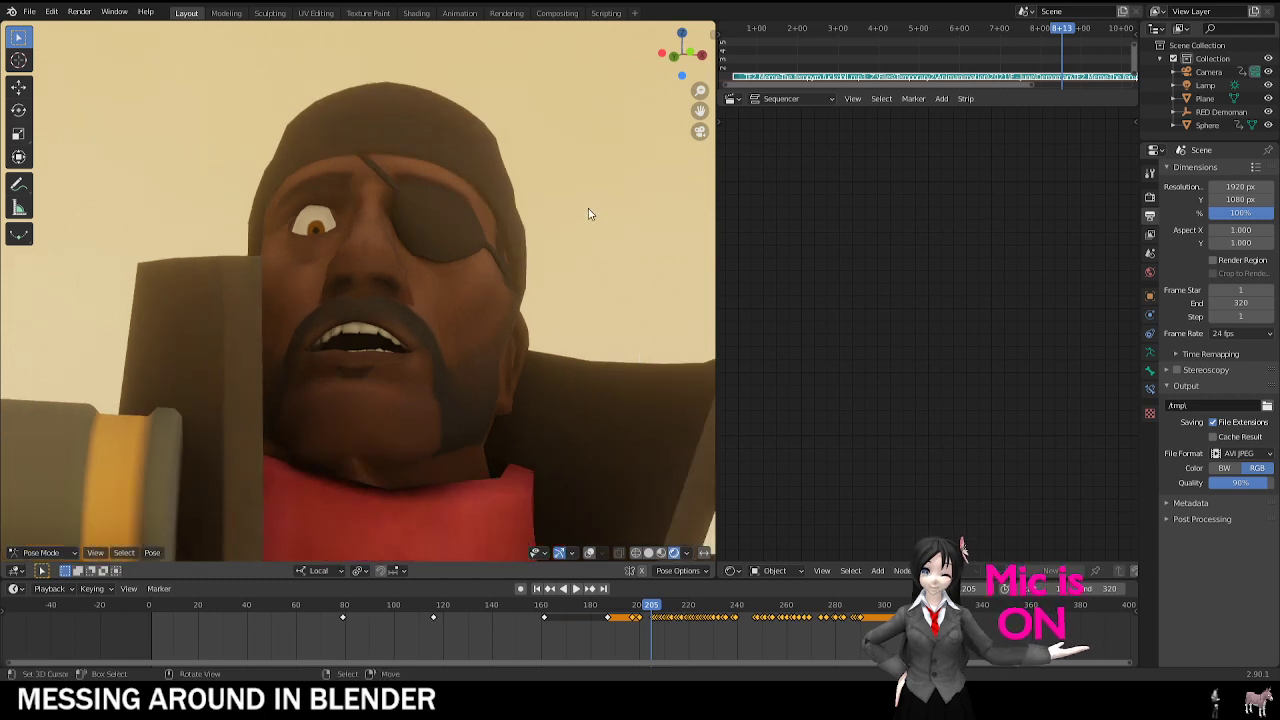